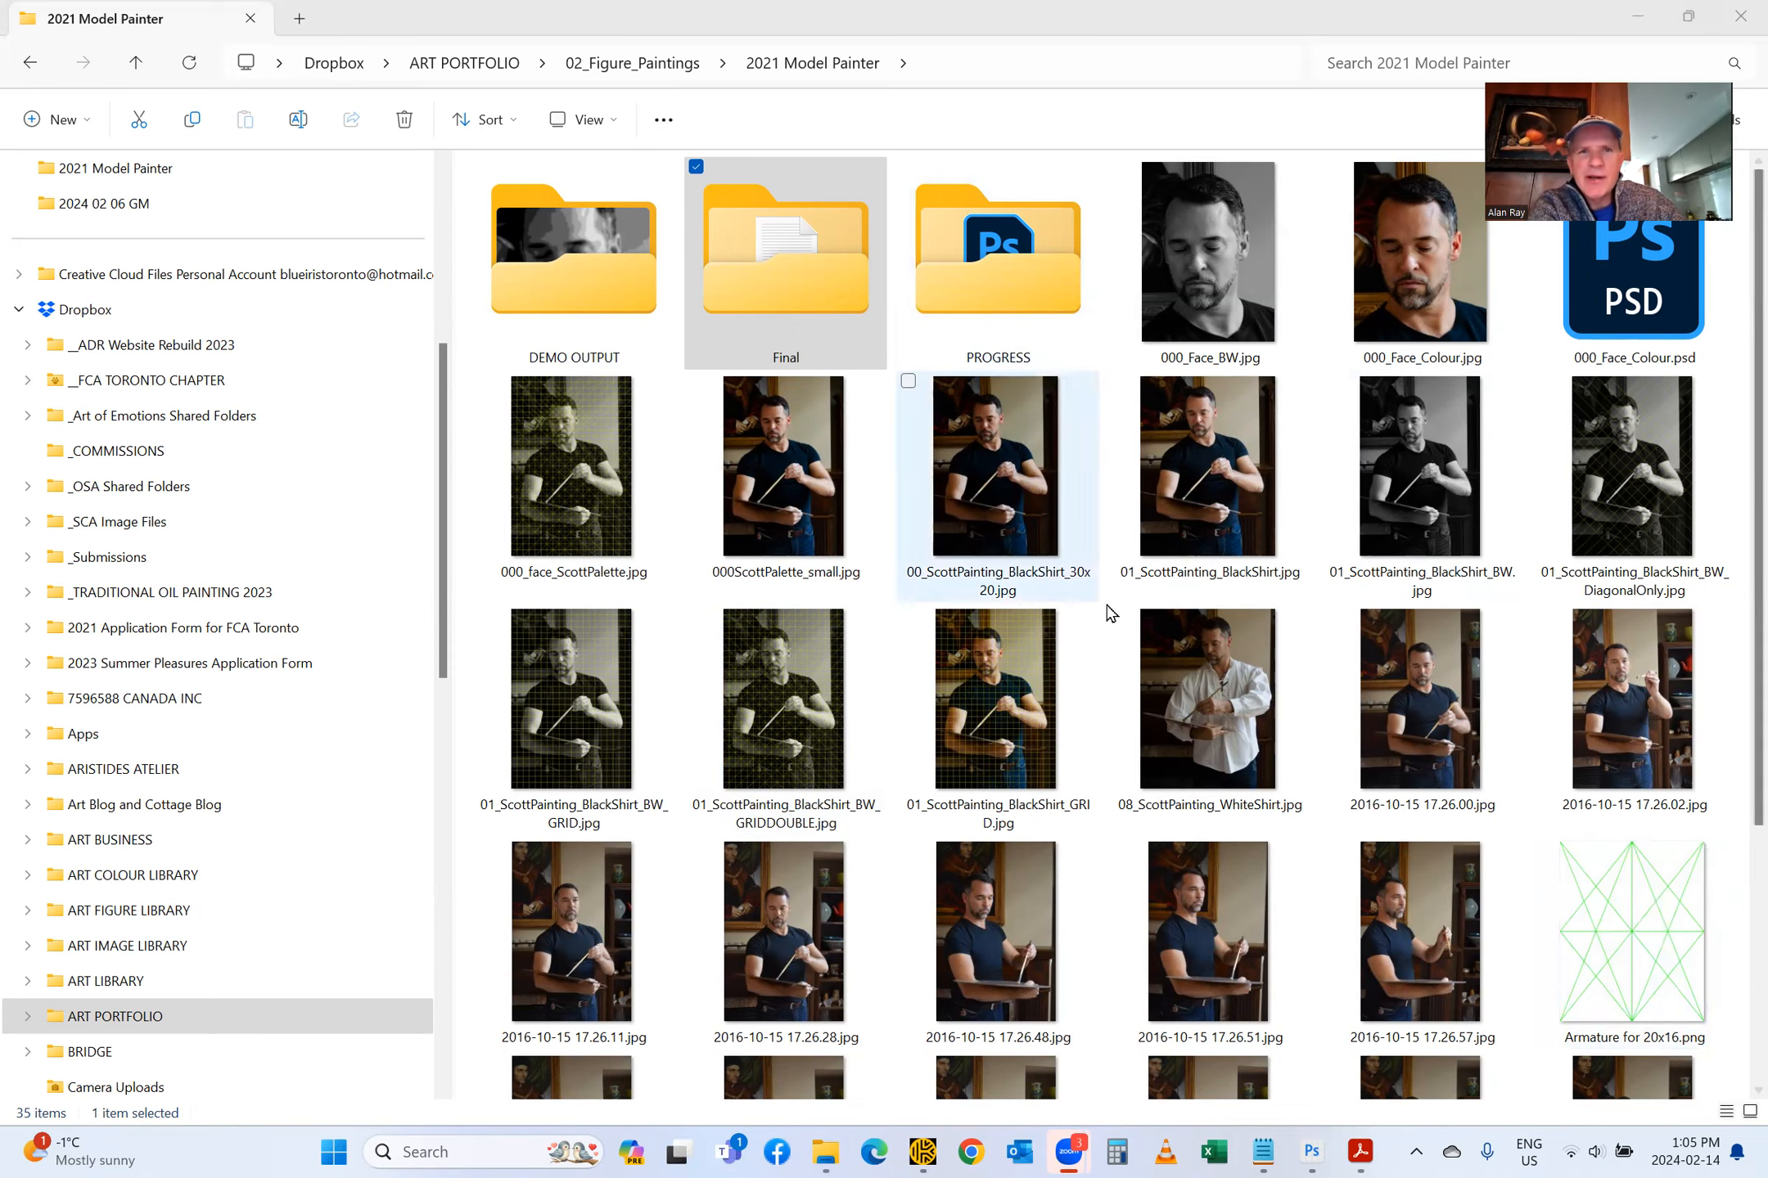
Step: Look through the reference photos in the 2021 Model Painter folder and select the raw photo DSC_0545.NEF
{"action": "scroll", "coordinate": [1171, 694], "scroll_direction": "down", "scroll_amount": 5}
{"action": "scroll", "coordinate": [1173, 694], "scroll_direction": "up", "scroll_amount": 5}
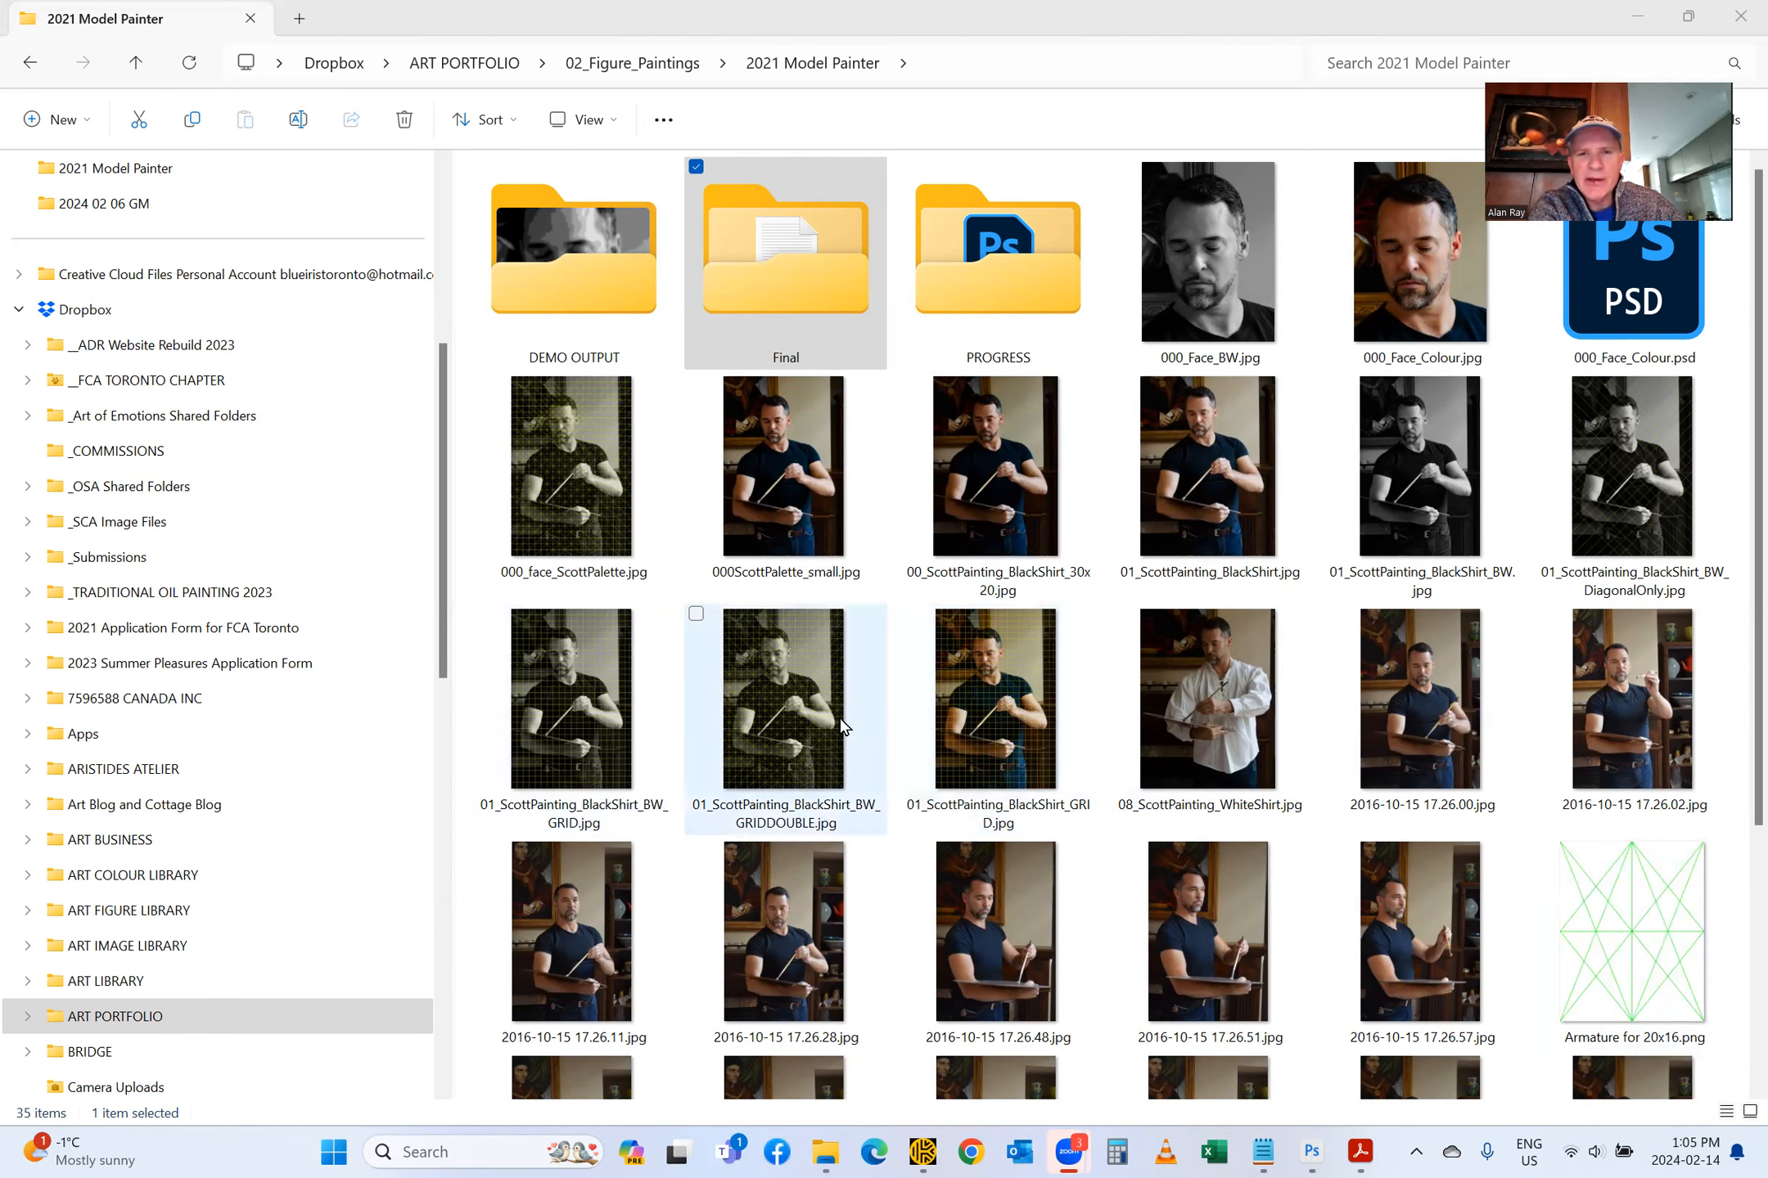
{"action": "left_click", "coordinate": [553, 728]}
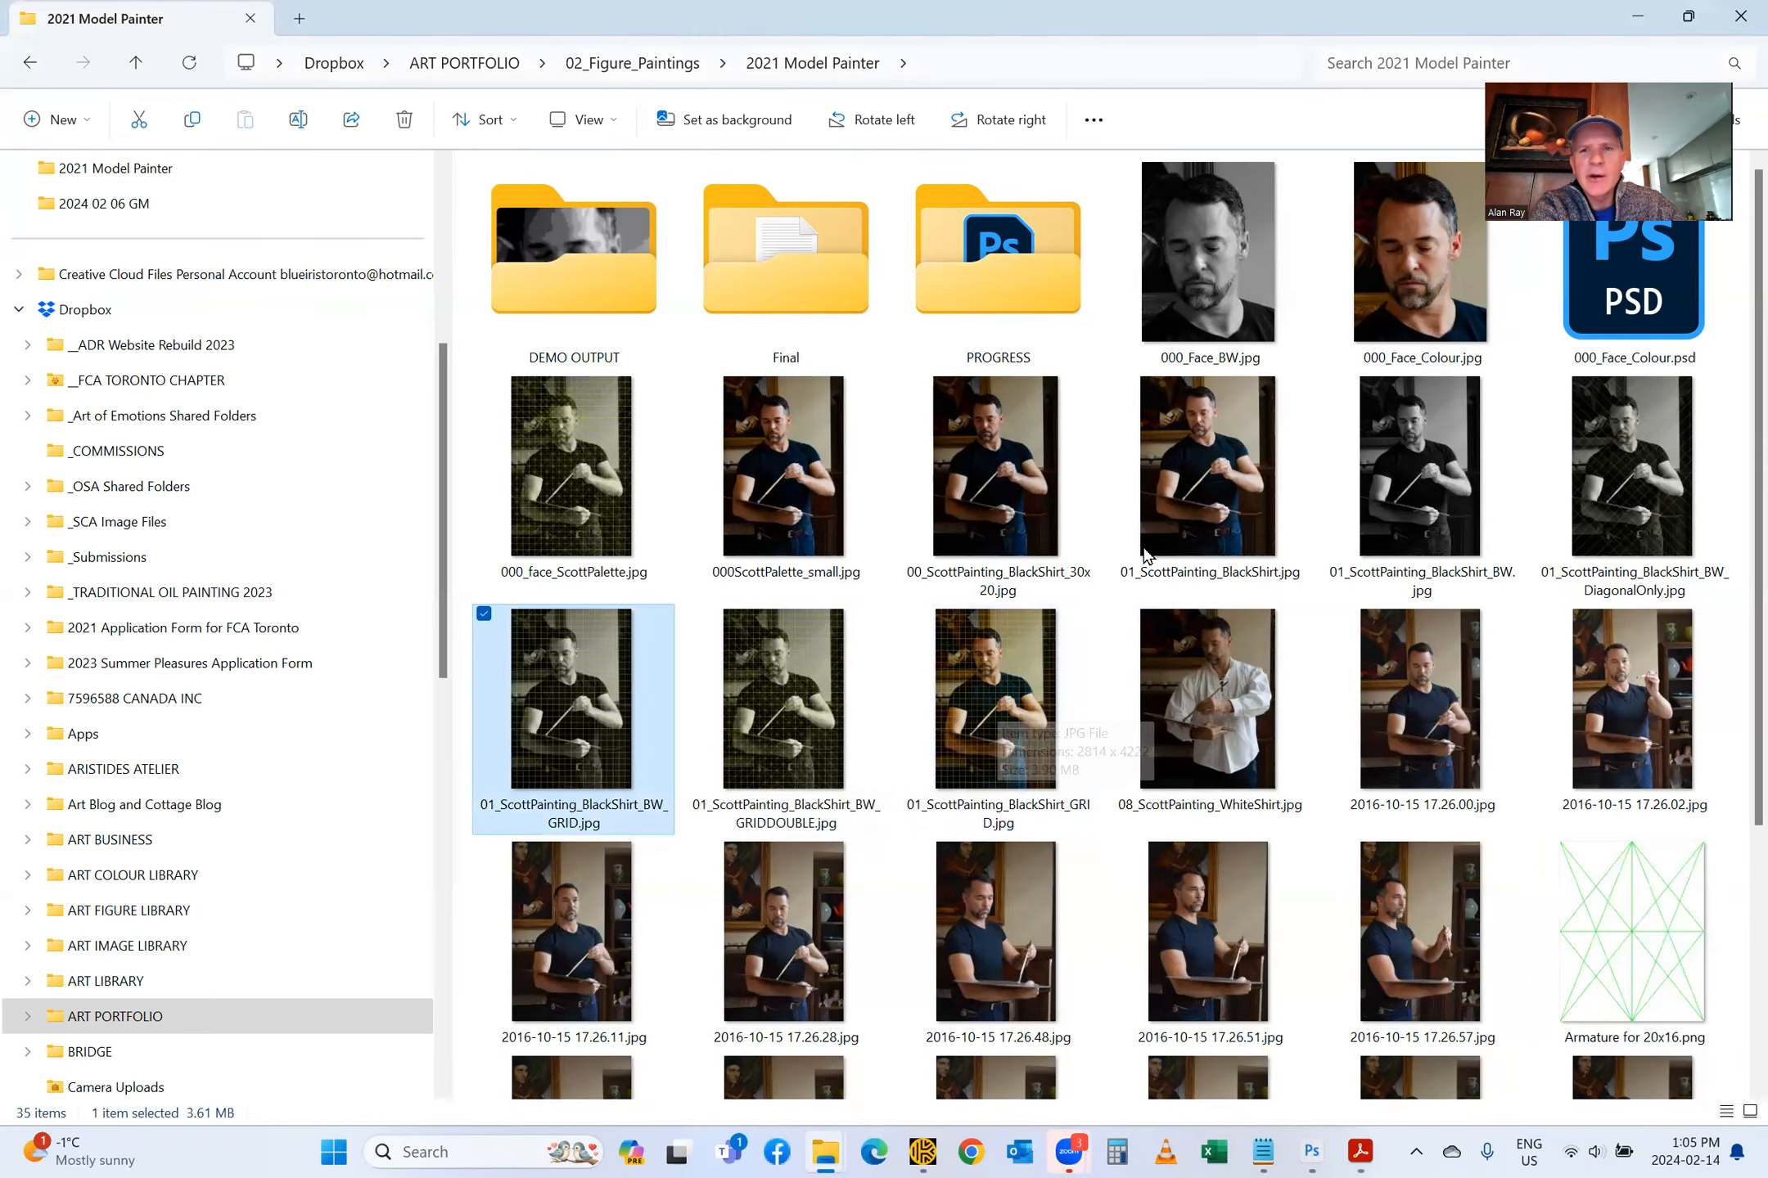
{"action": "scroll", "coordinate": [1203, 704], "scroll_direction": "down", "scroll_amount": 3}
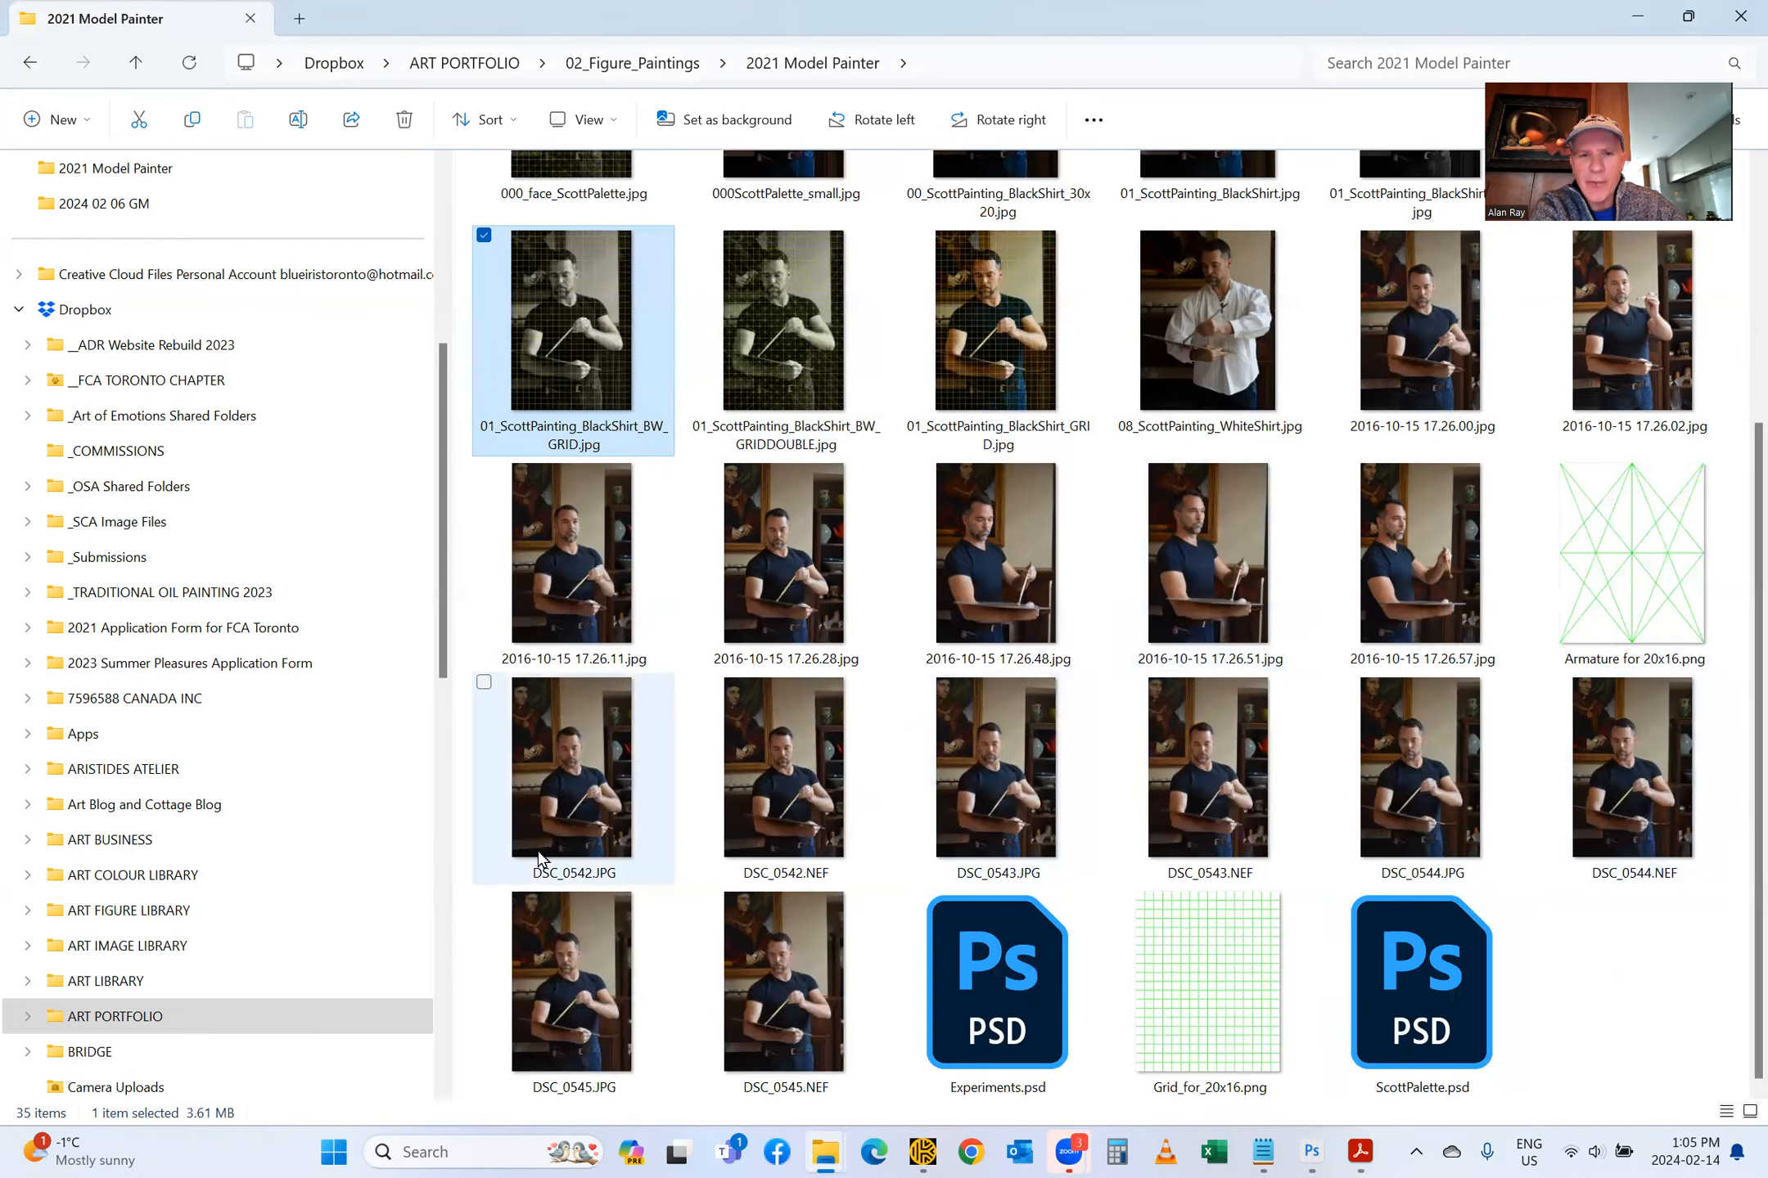
{"action": "left_click", "coordinate": [1622, 754]}
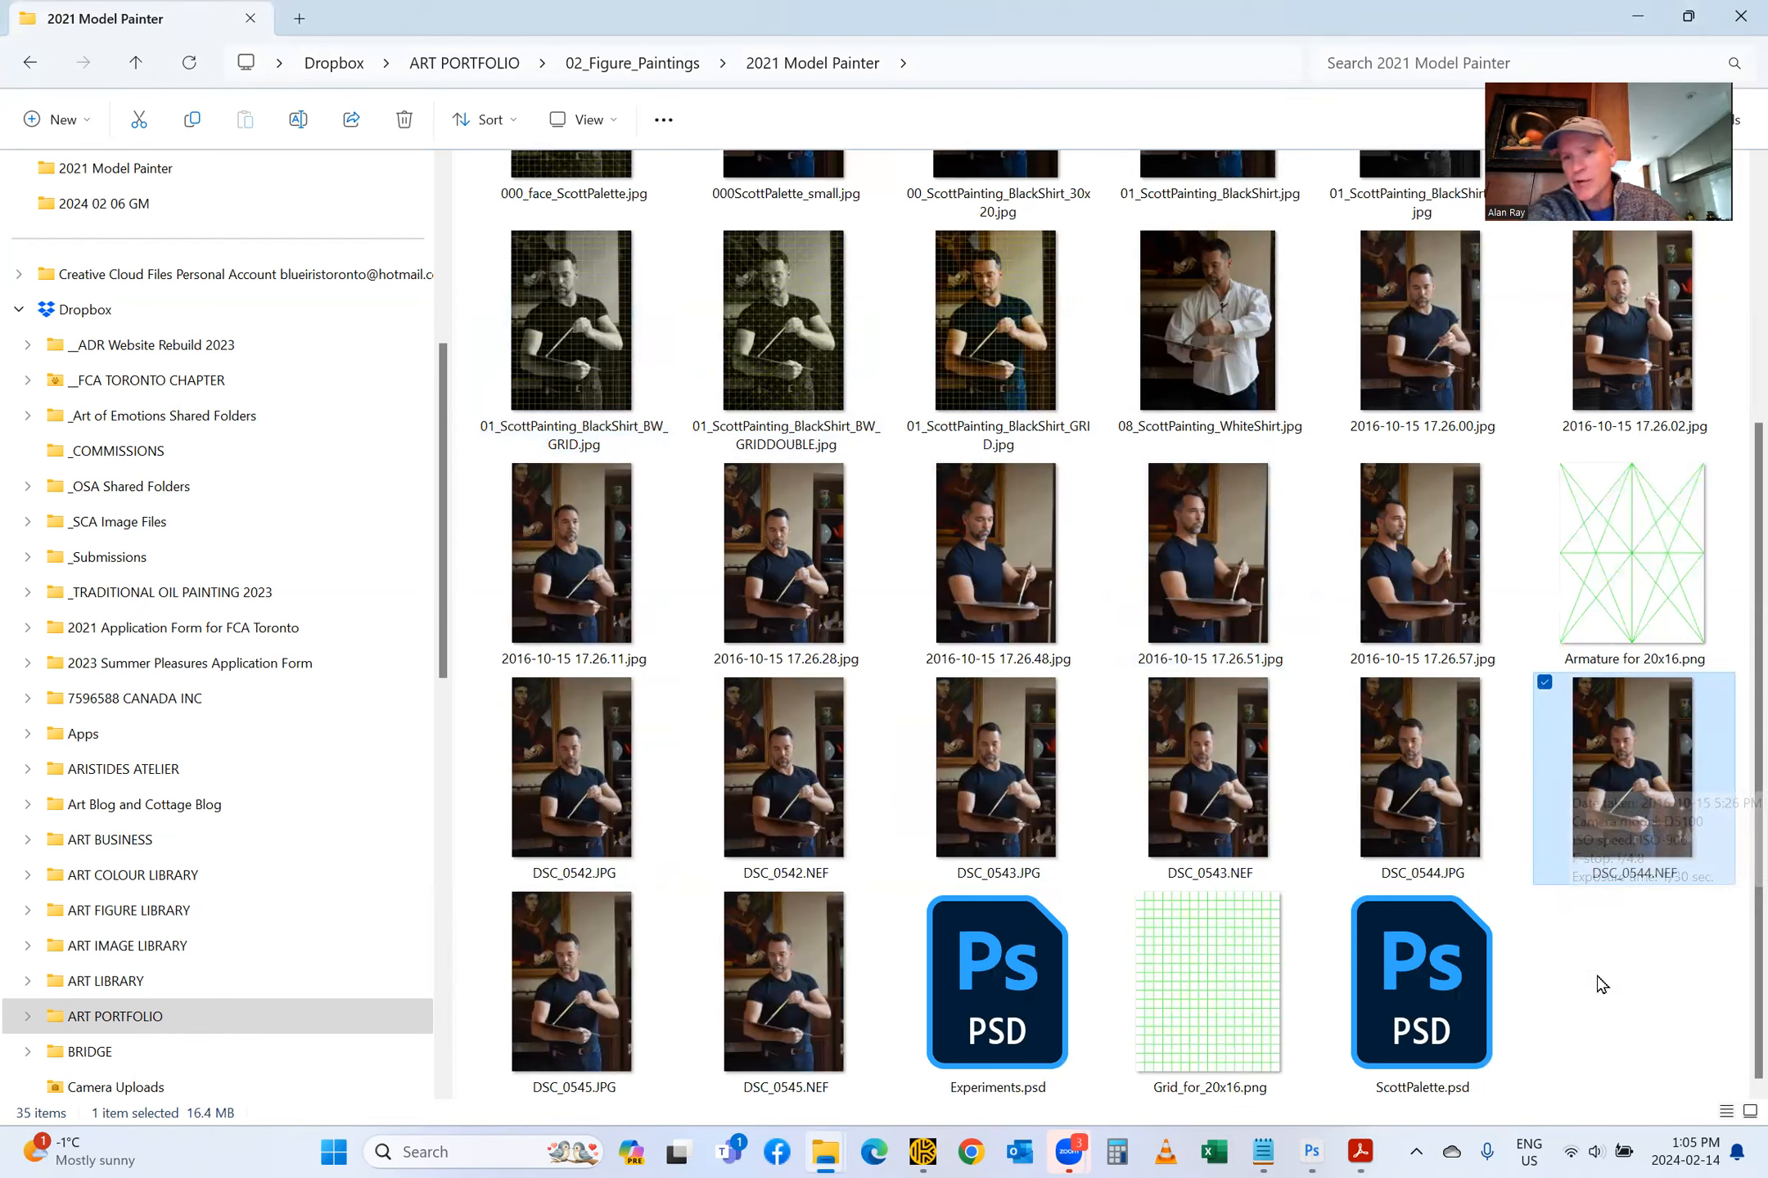
{"action": "left_click", "coordinate": [795, 966]}
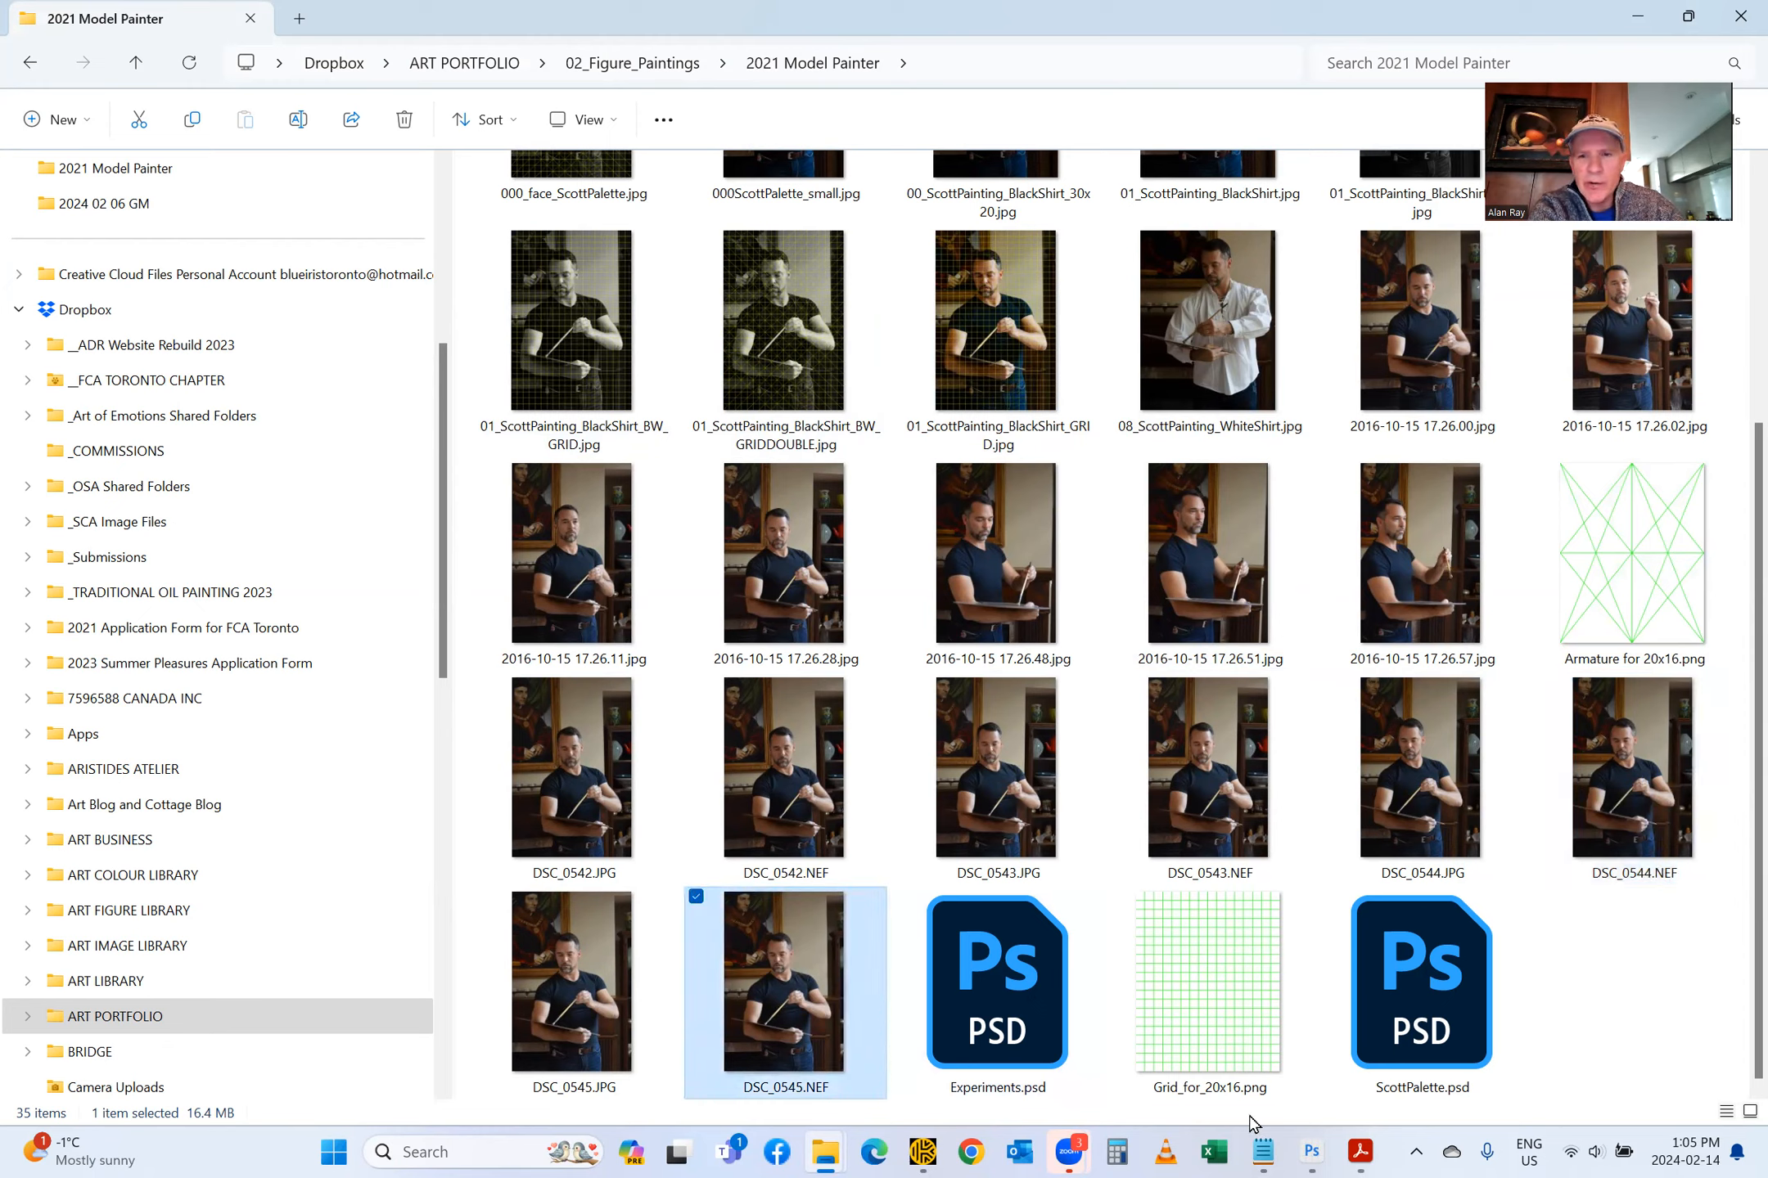
Step: Switch to Photoshop and bring up the already open DSC_0545.JPG document for viewing
{"action": "left_click", "coordinate": [1315, 1152]}
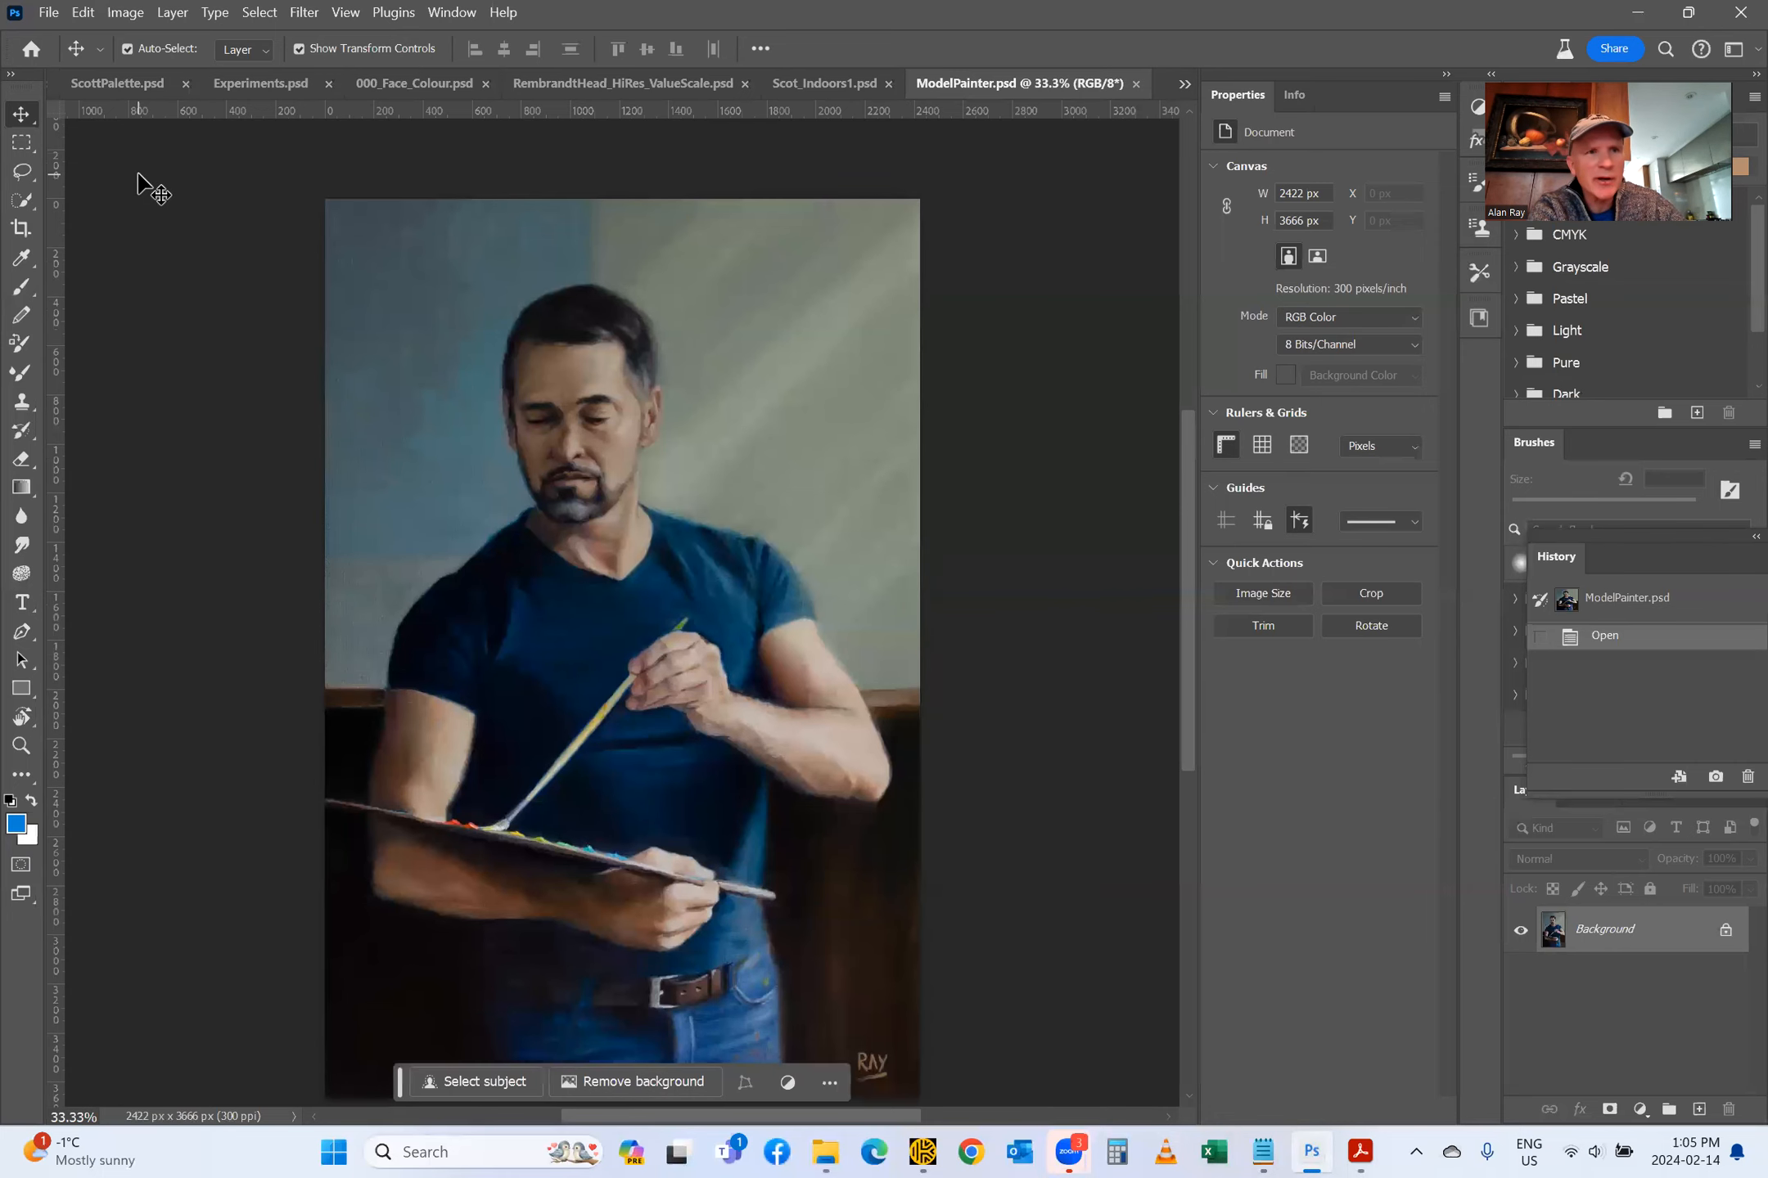
{"action": "left_click", "coordinate": [94, 79]}
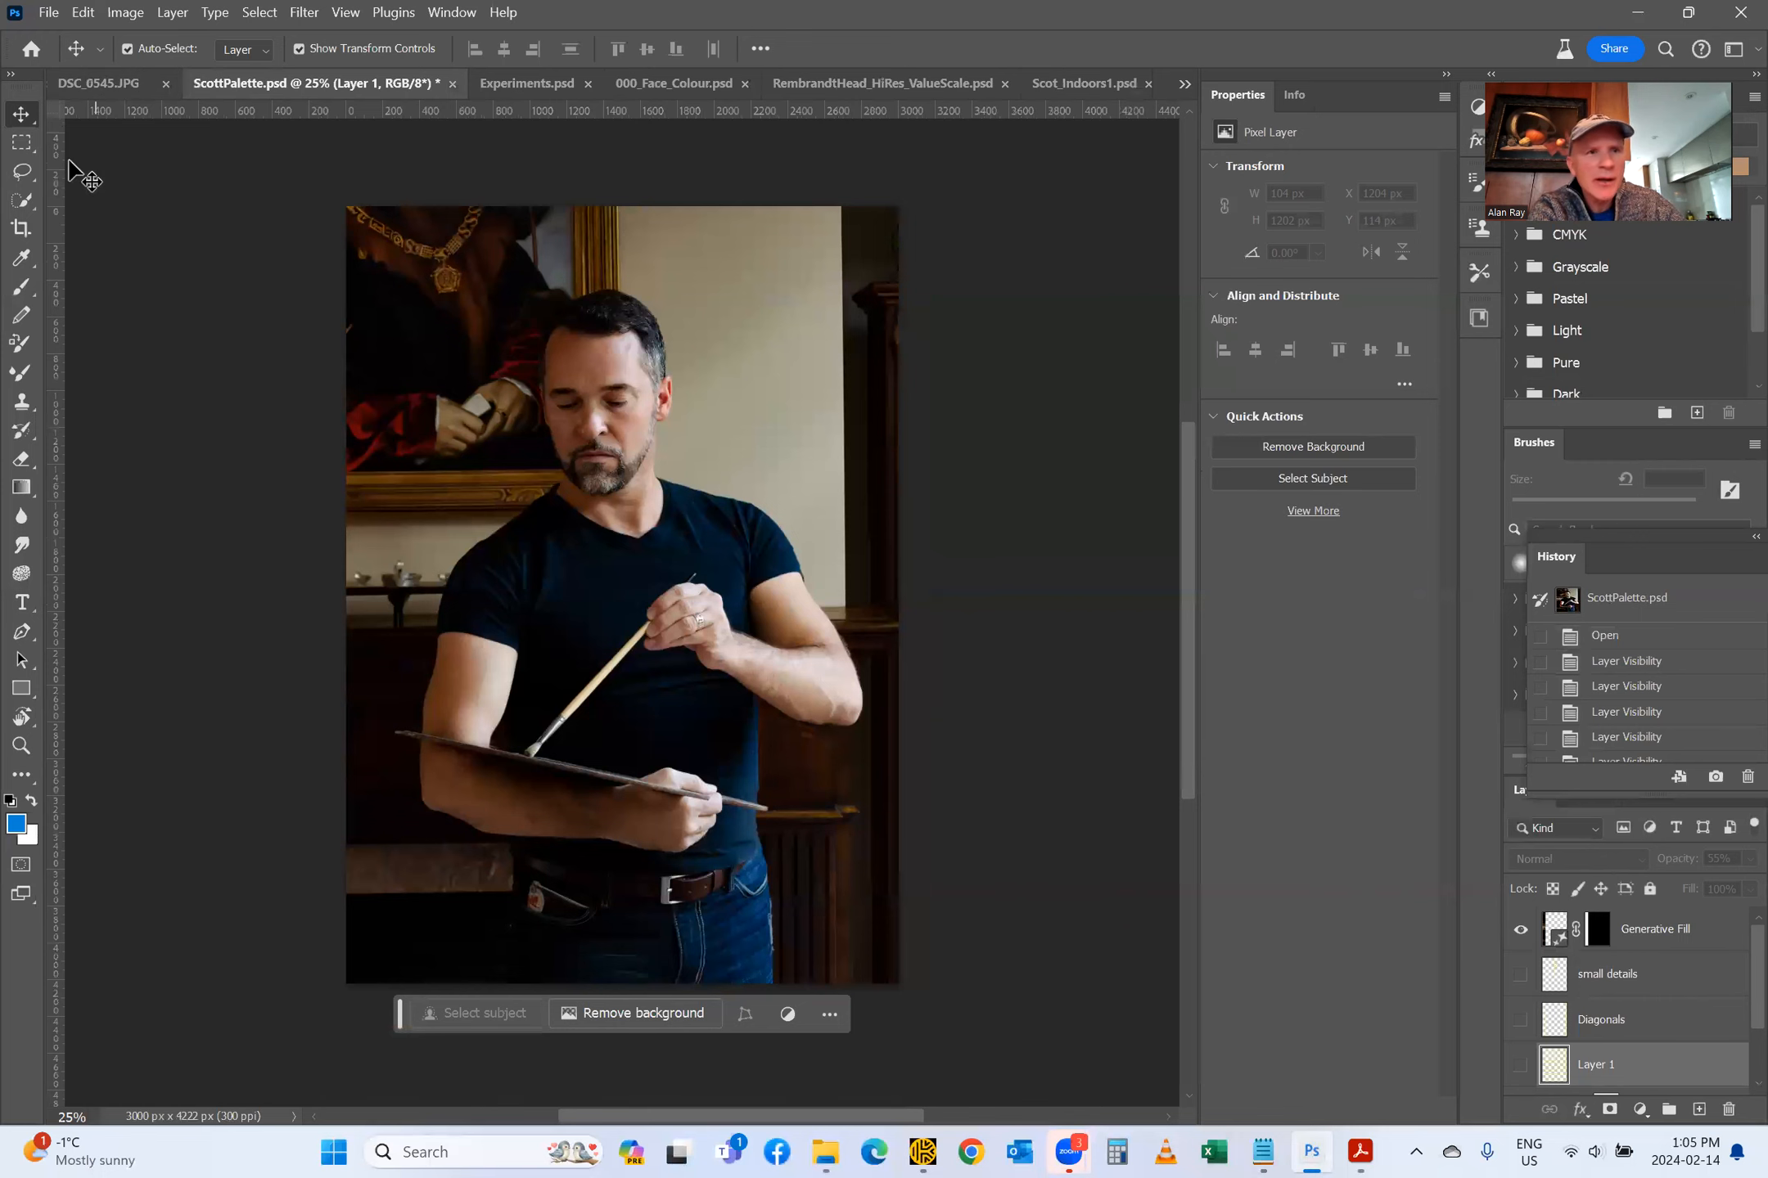
{"action": "left_click", "coordinate": [82, 80]}
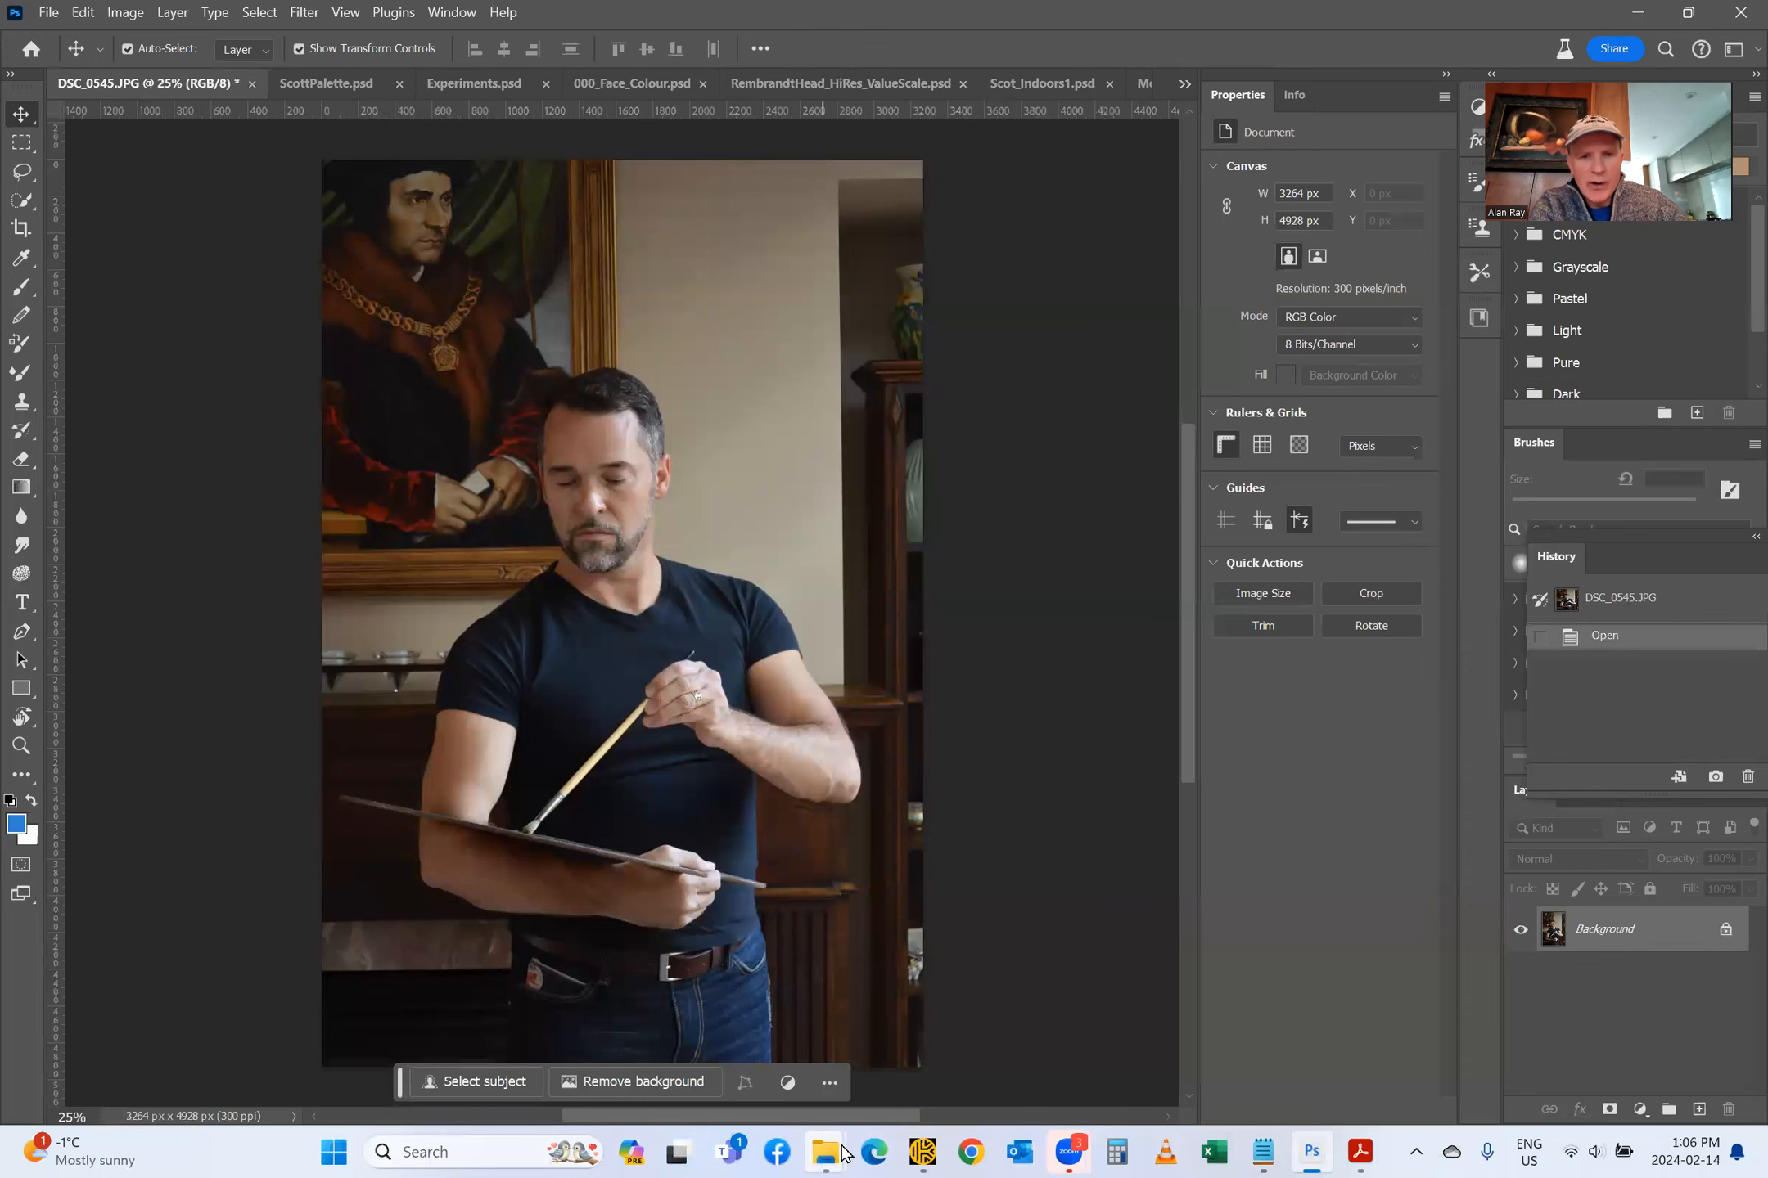
Step: Open the raw photo DSC_0545.NEF from the 2021 Model Painter folder in Photoshop's Camera Raw
{"action": "mouse_move", "coordinate": [827, 1153]}
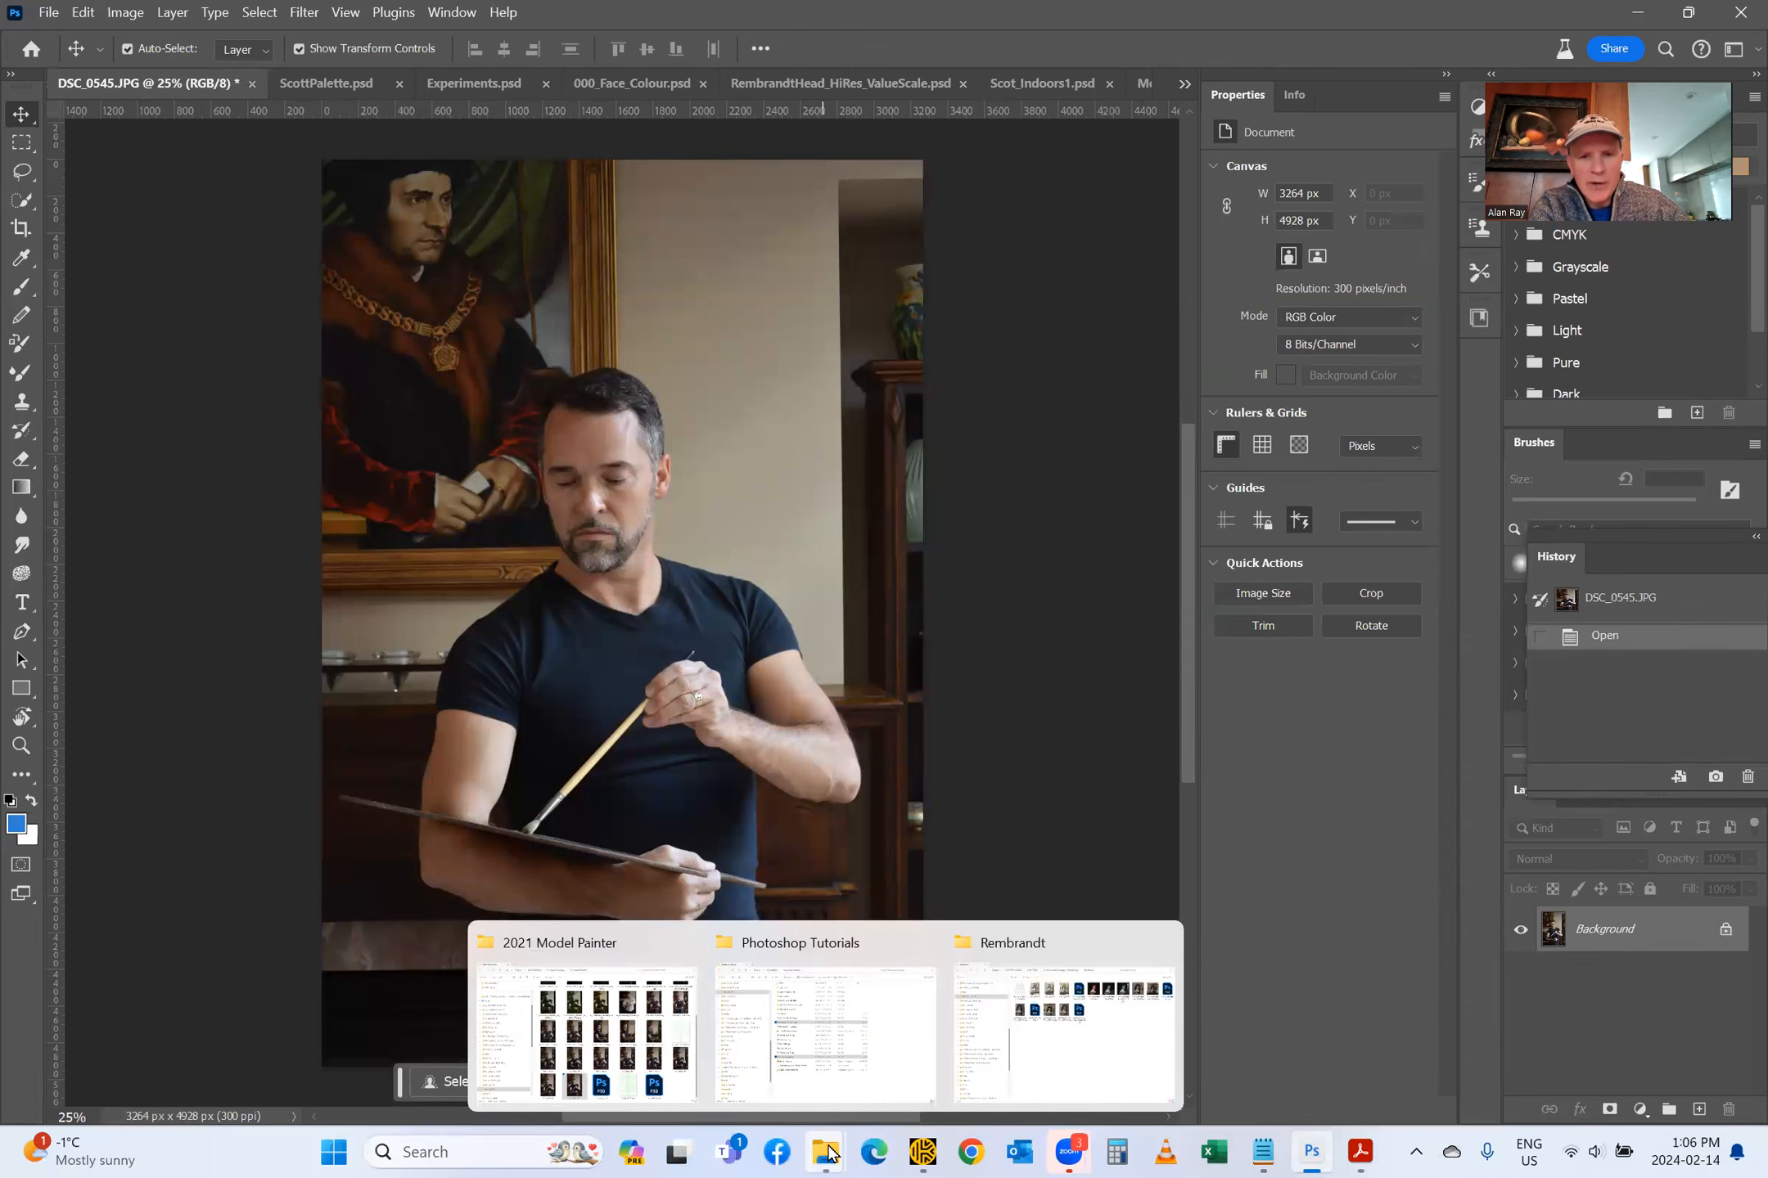
{"action": "left_click", "coordinate": [542, 951]}
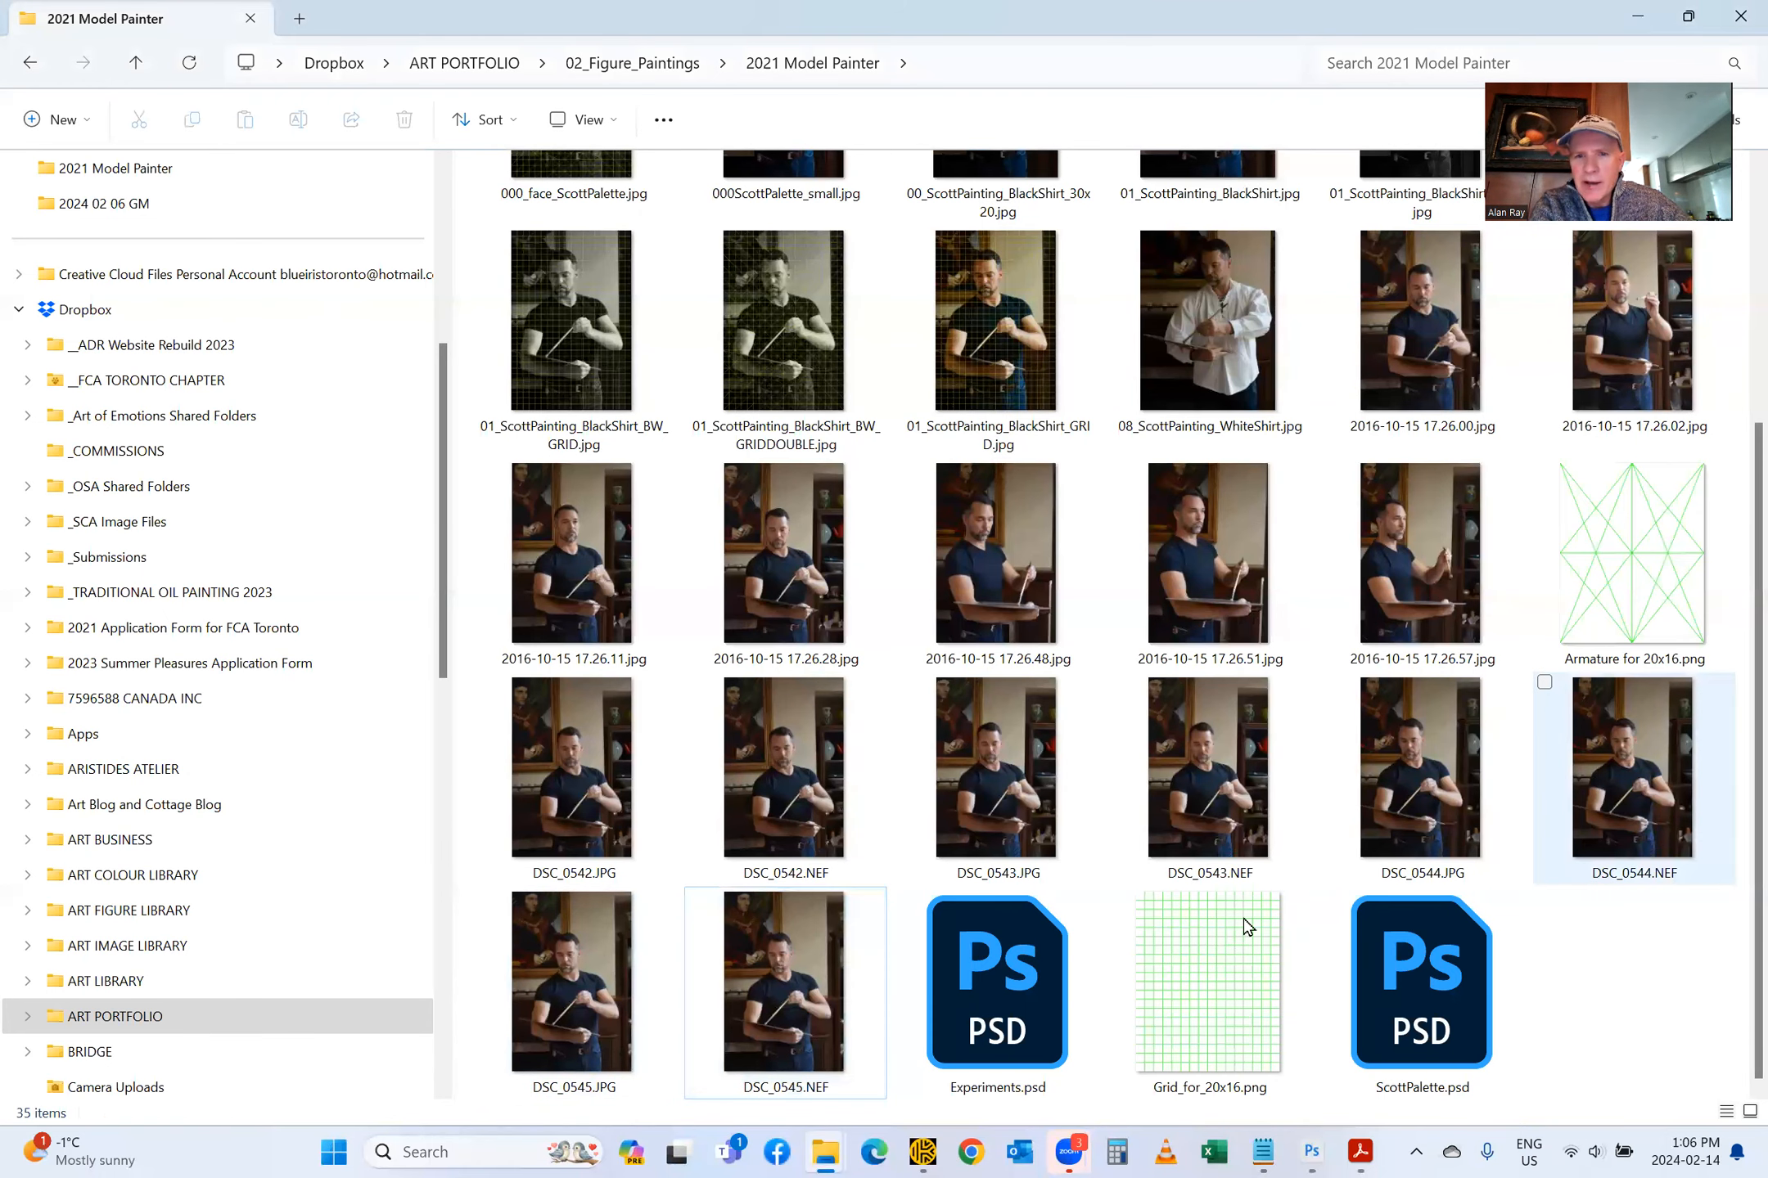
{"action": "left_click_drag", "start_coordinate": [887, 1084], "coordinate": [1131, 19]}
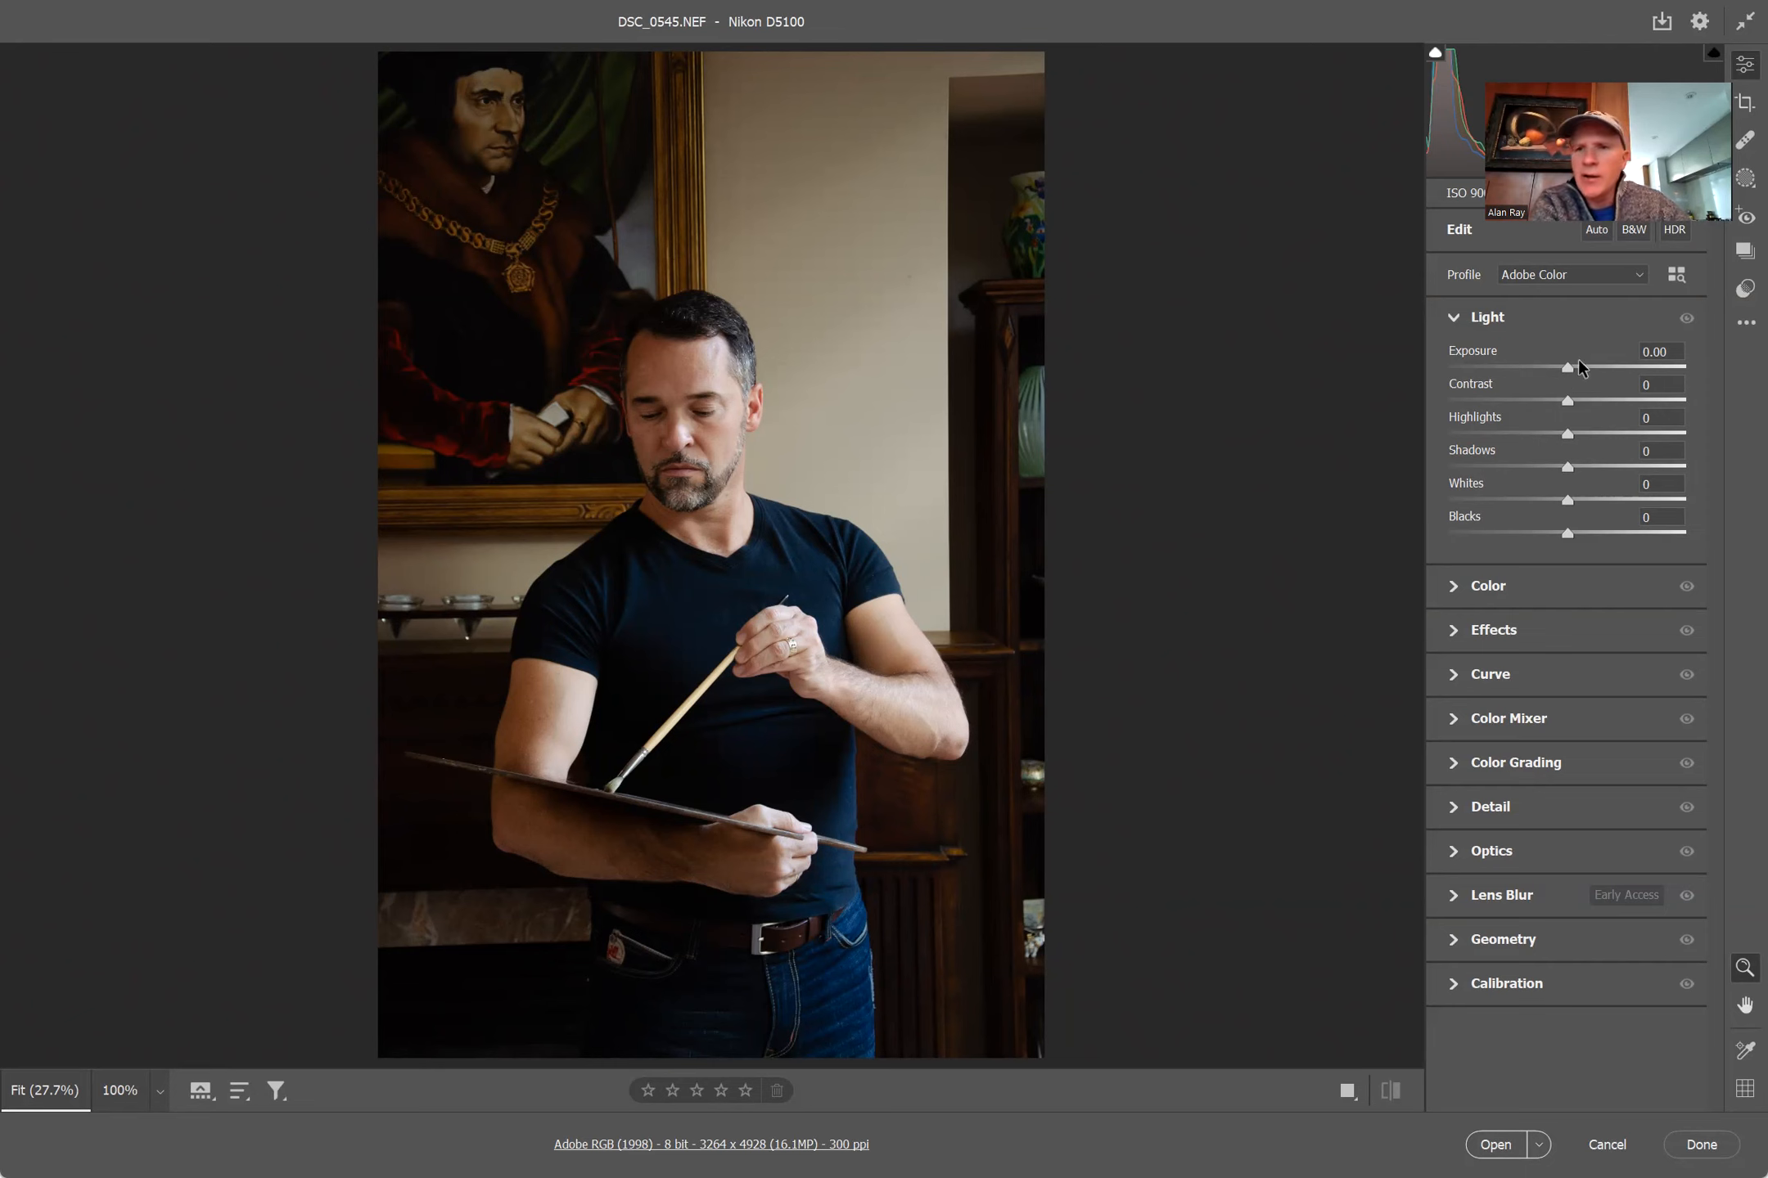
Step: Darken the raw photo with Exposure -0.35 and Contrast -3, and raise the tone curve's Lights to +7
{"action": "left_click_drag", "start_coordinate": [1567, 368], "coordinate": [1564, 443]}
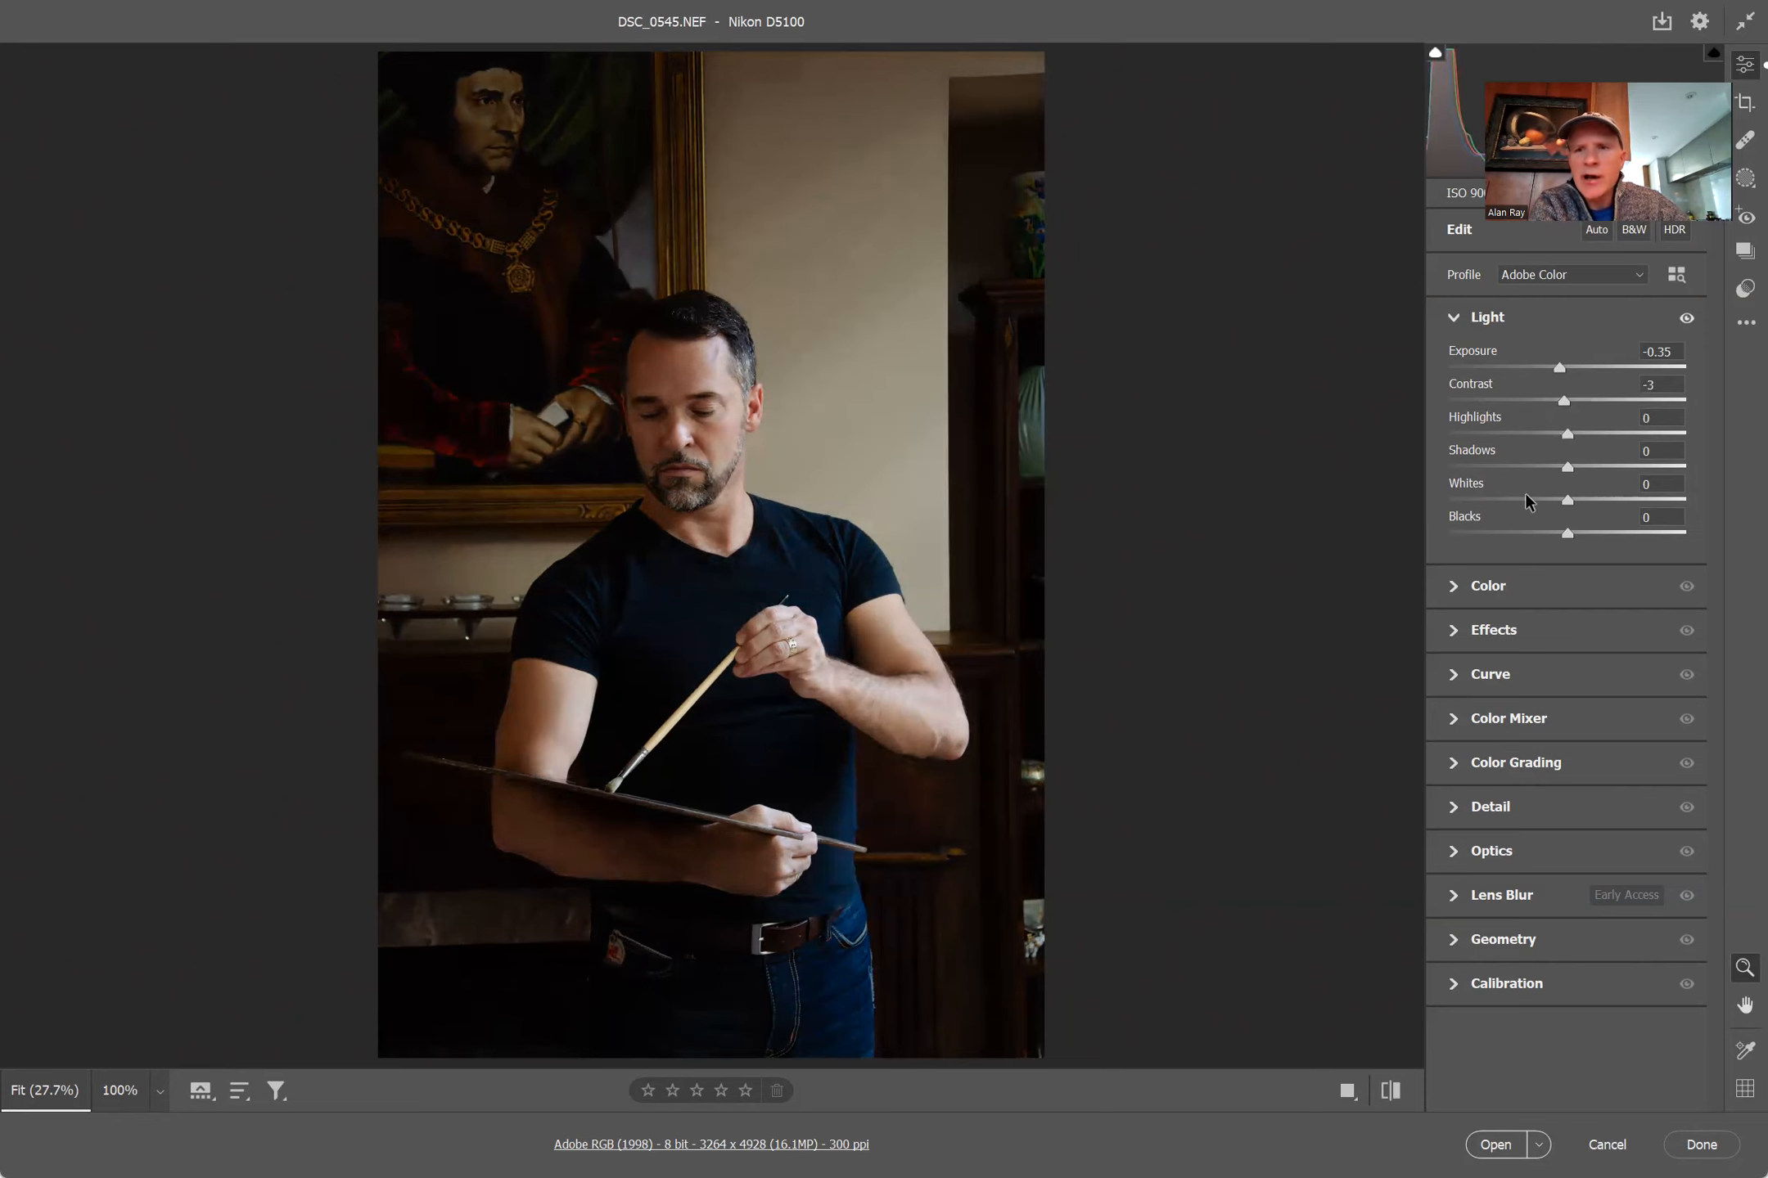
{"action": "left_click", "coordinate": [1455, 681]}
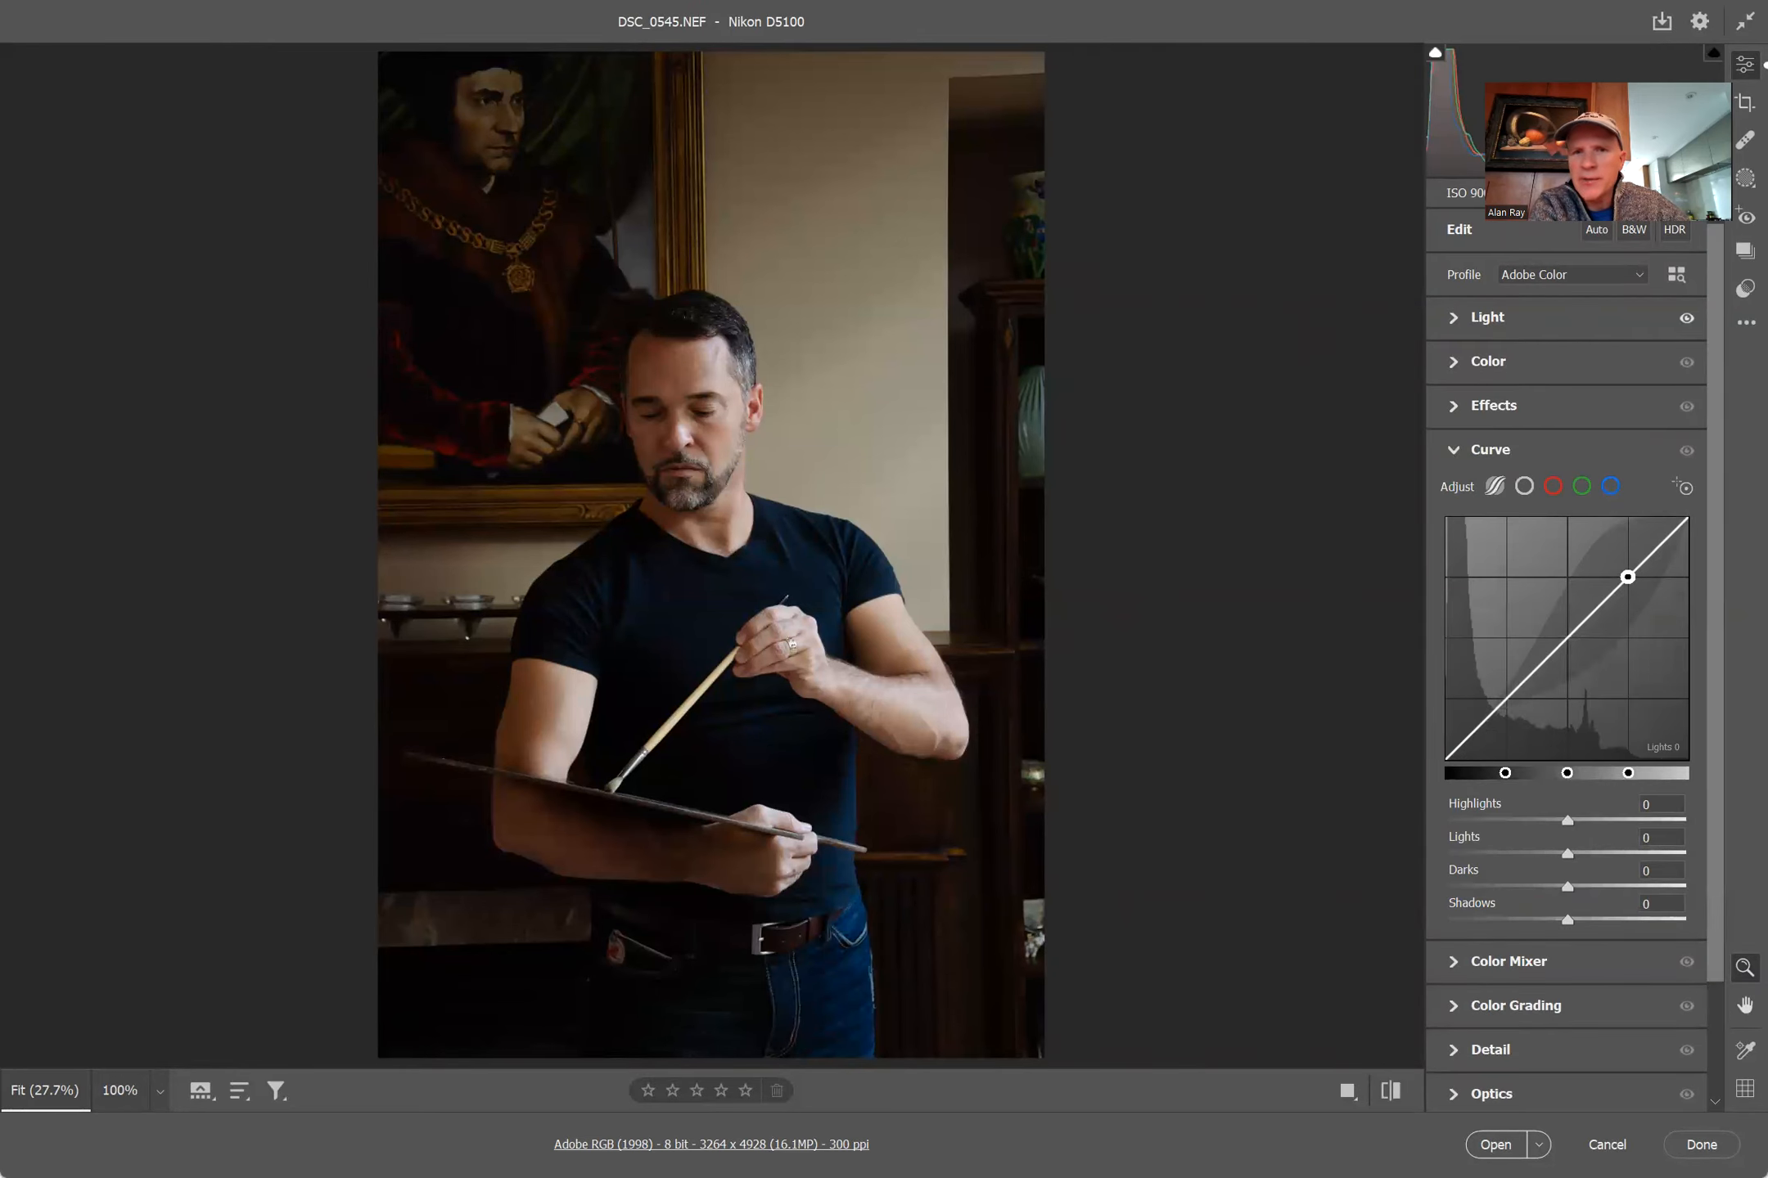
{"action": "left_click_drag", "start_coordinate": [1628, 577], "coordinate": [1628, 572]}
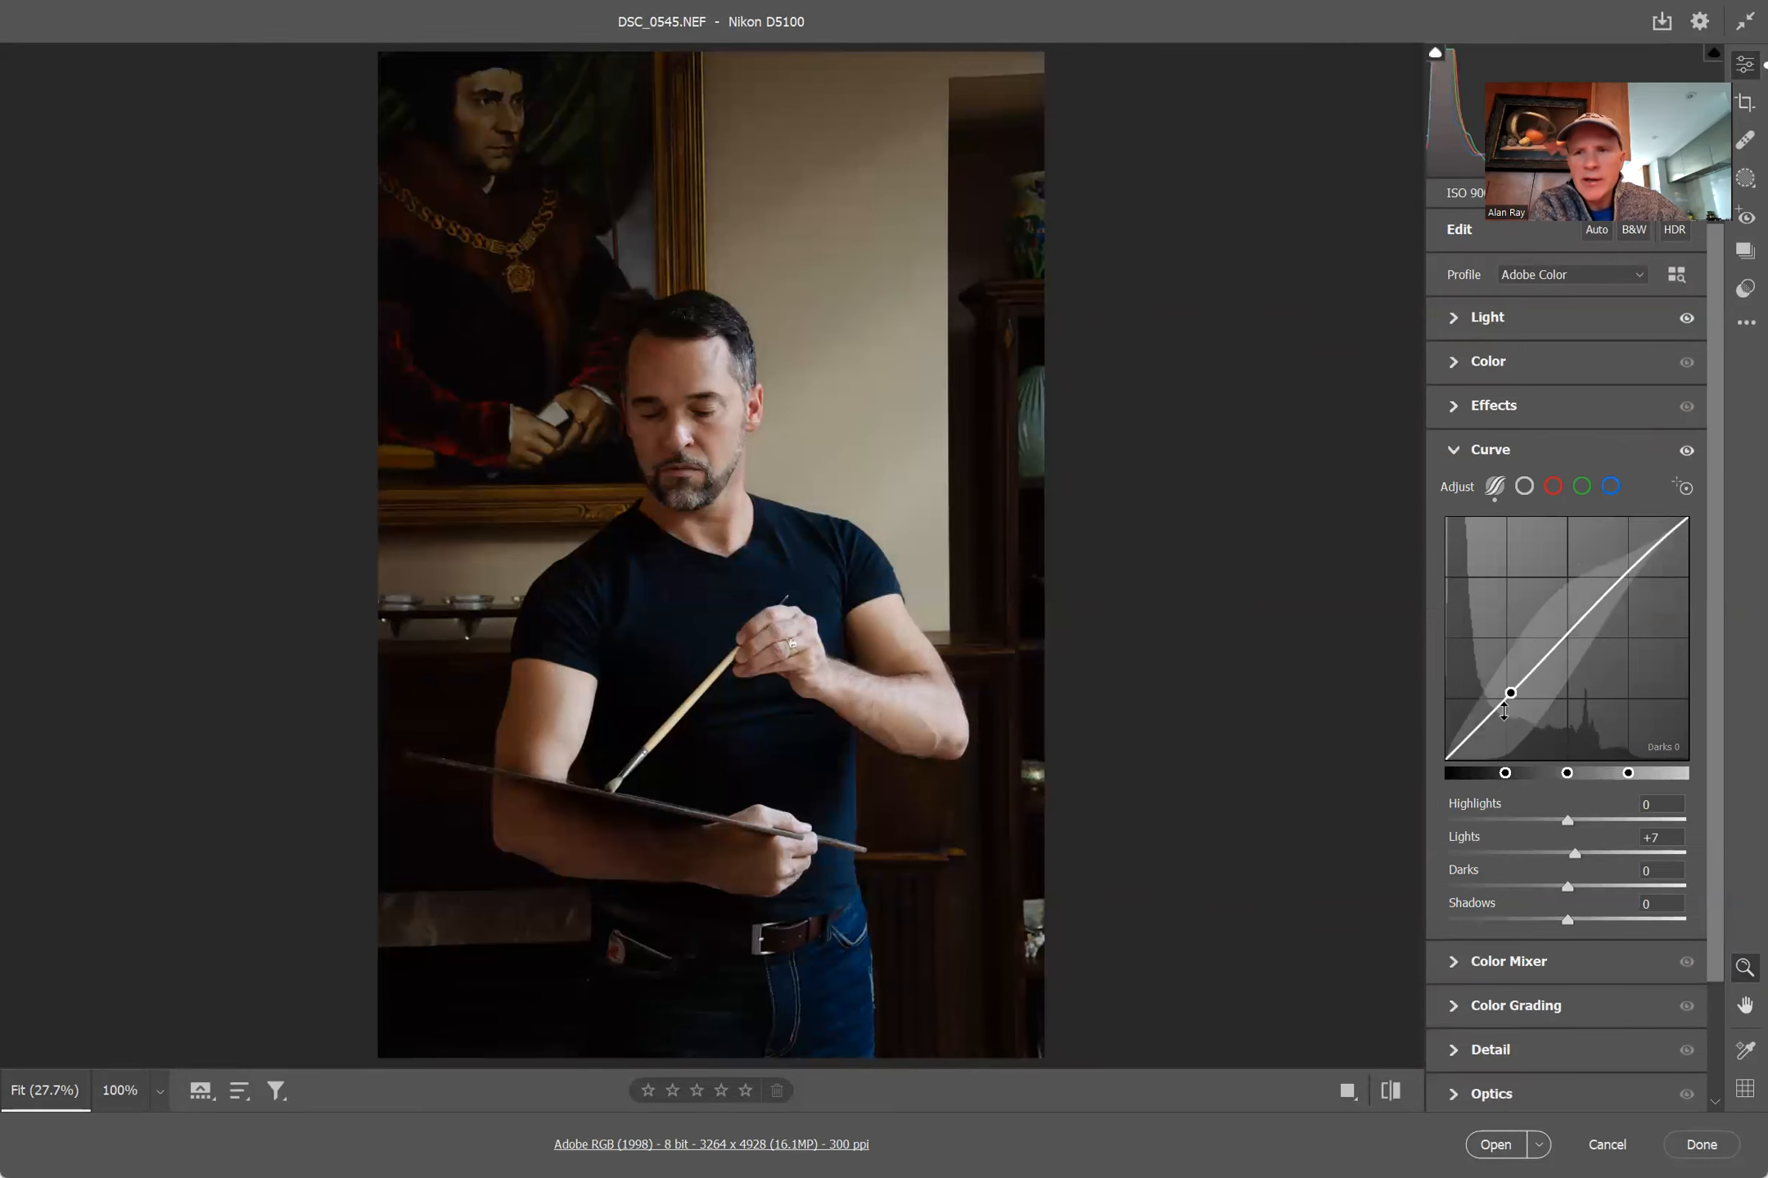
{"action": "left_click_drag", "start_coordinate": [1510, 694], "coordinate": [1510, 694]}
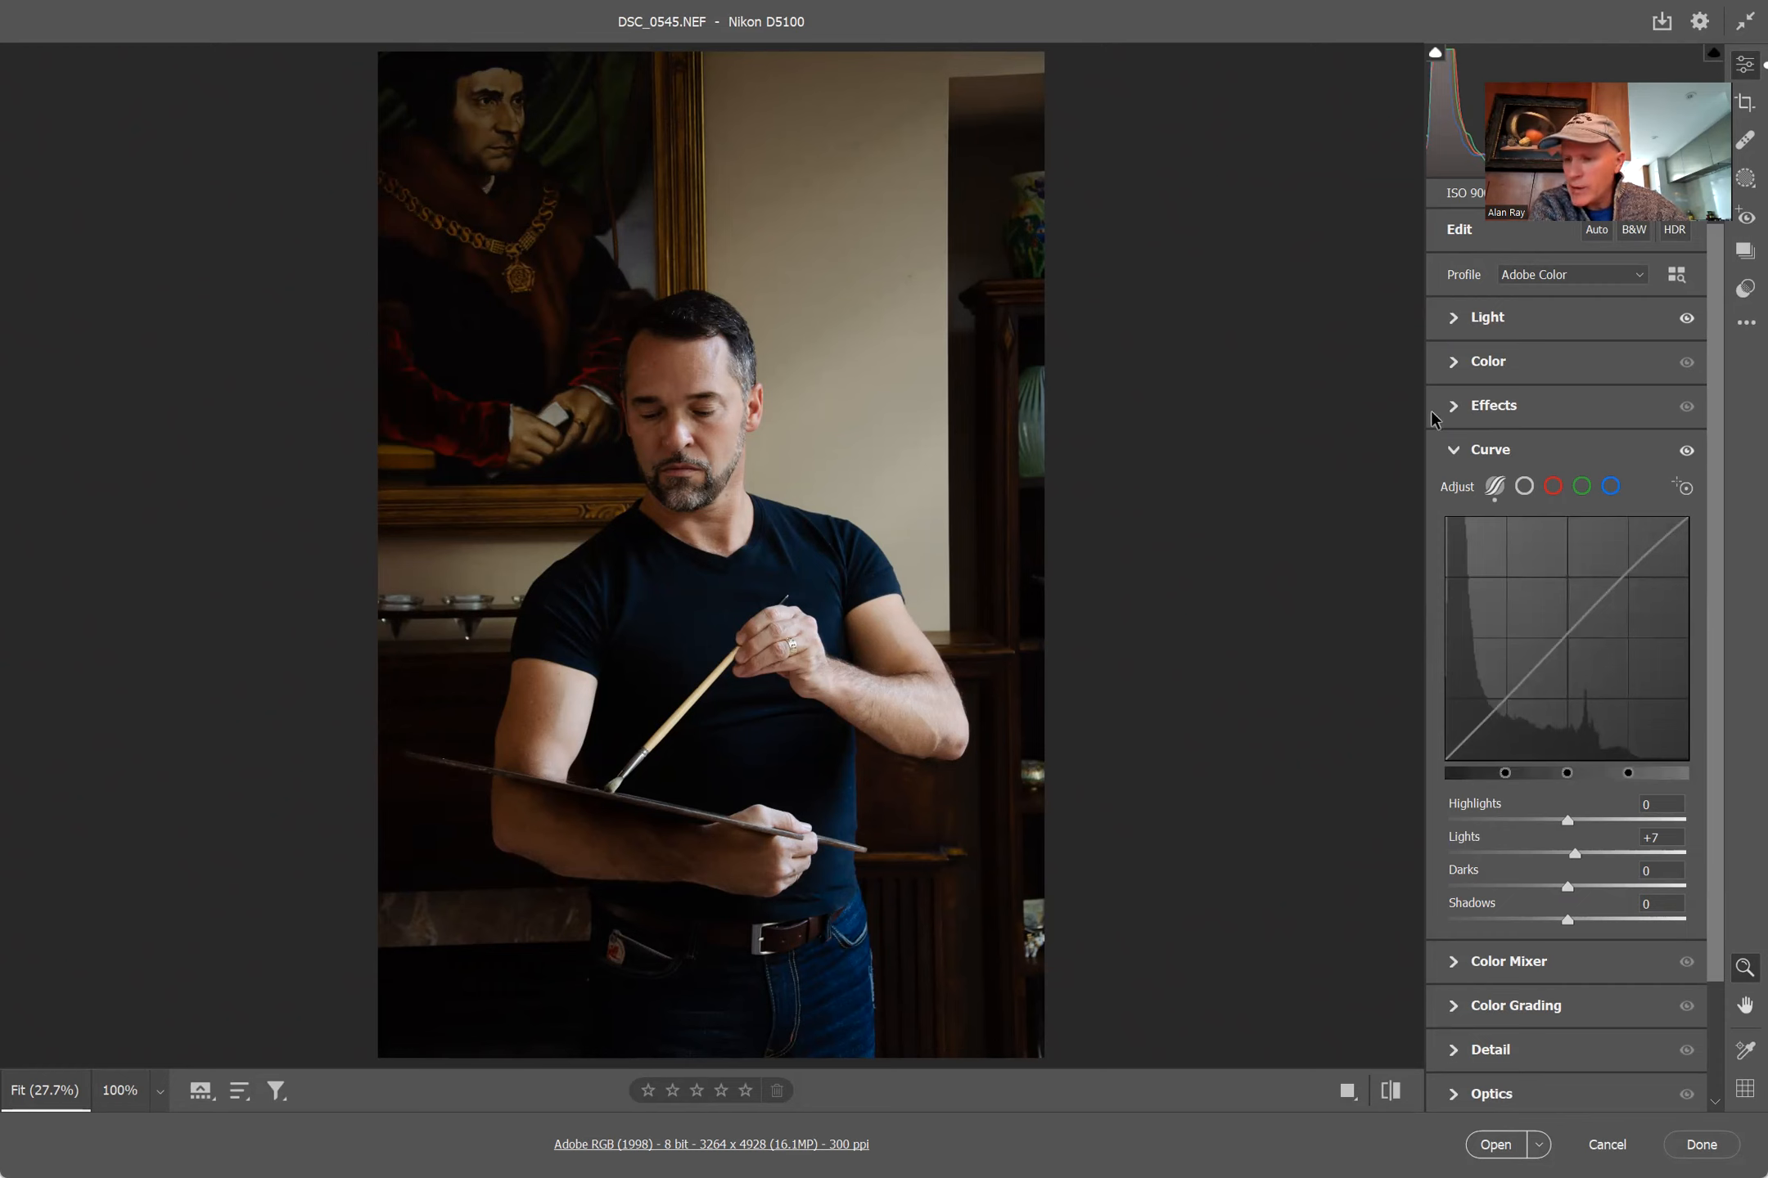
Step: Set the raw photo's Temperature to 4300, Vibrance to +7 and Saturation to -4, and open it in Photoshop
{"action": "left_click", "coordinate": [1456, 364]}
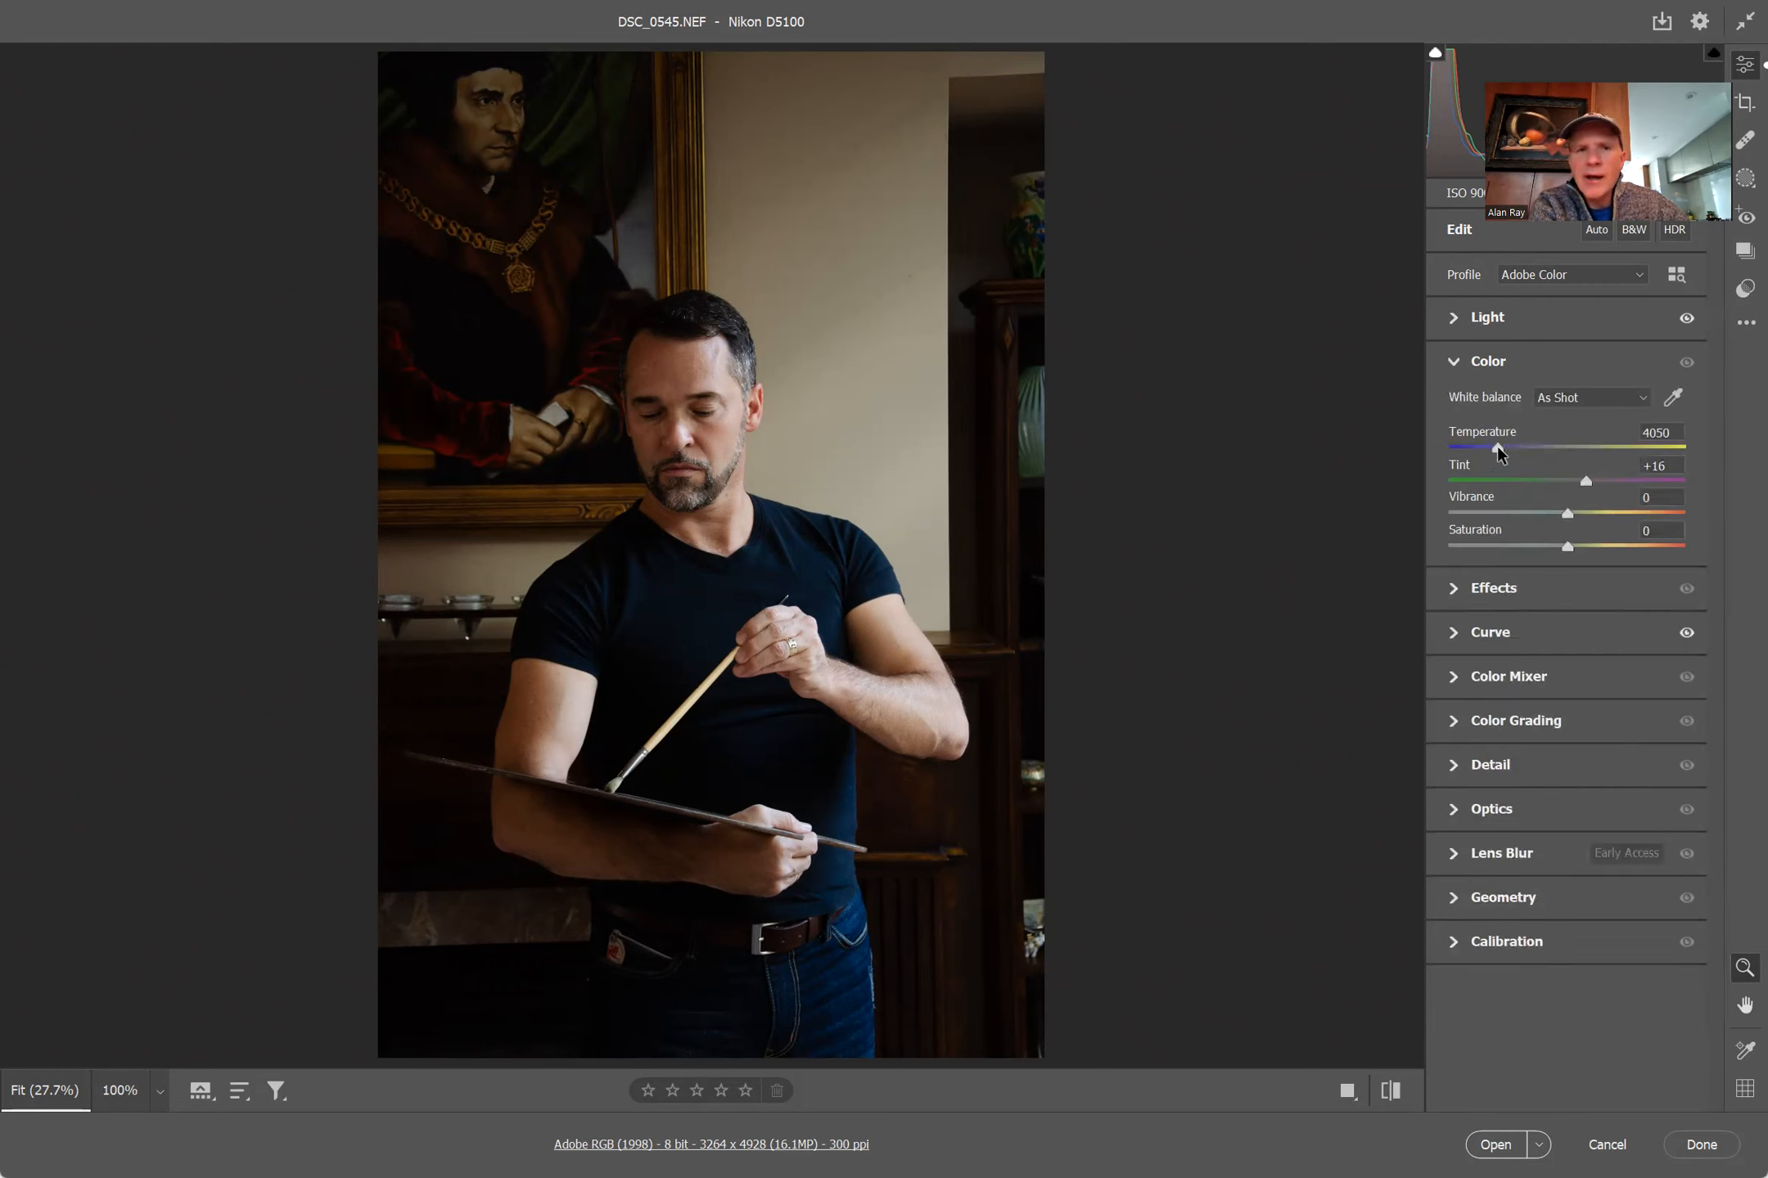
{"action": "left_click_drag", "start_coordinate": [1497, 445], "coordinate": [1500, 446]}
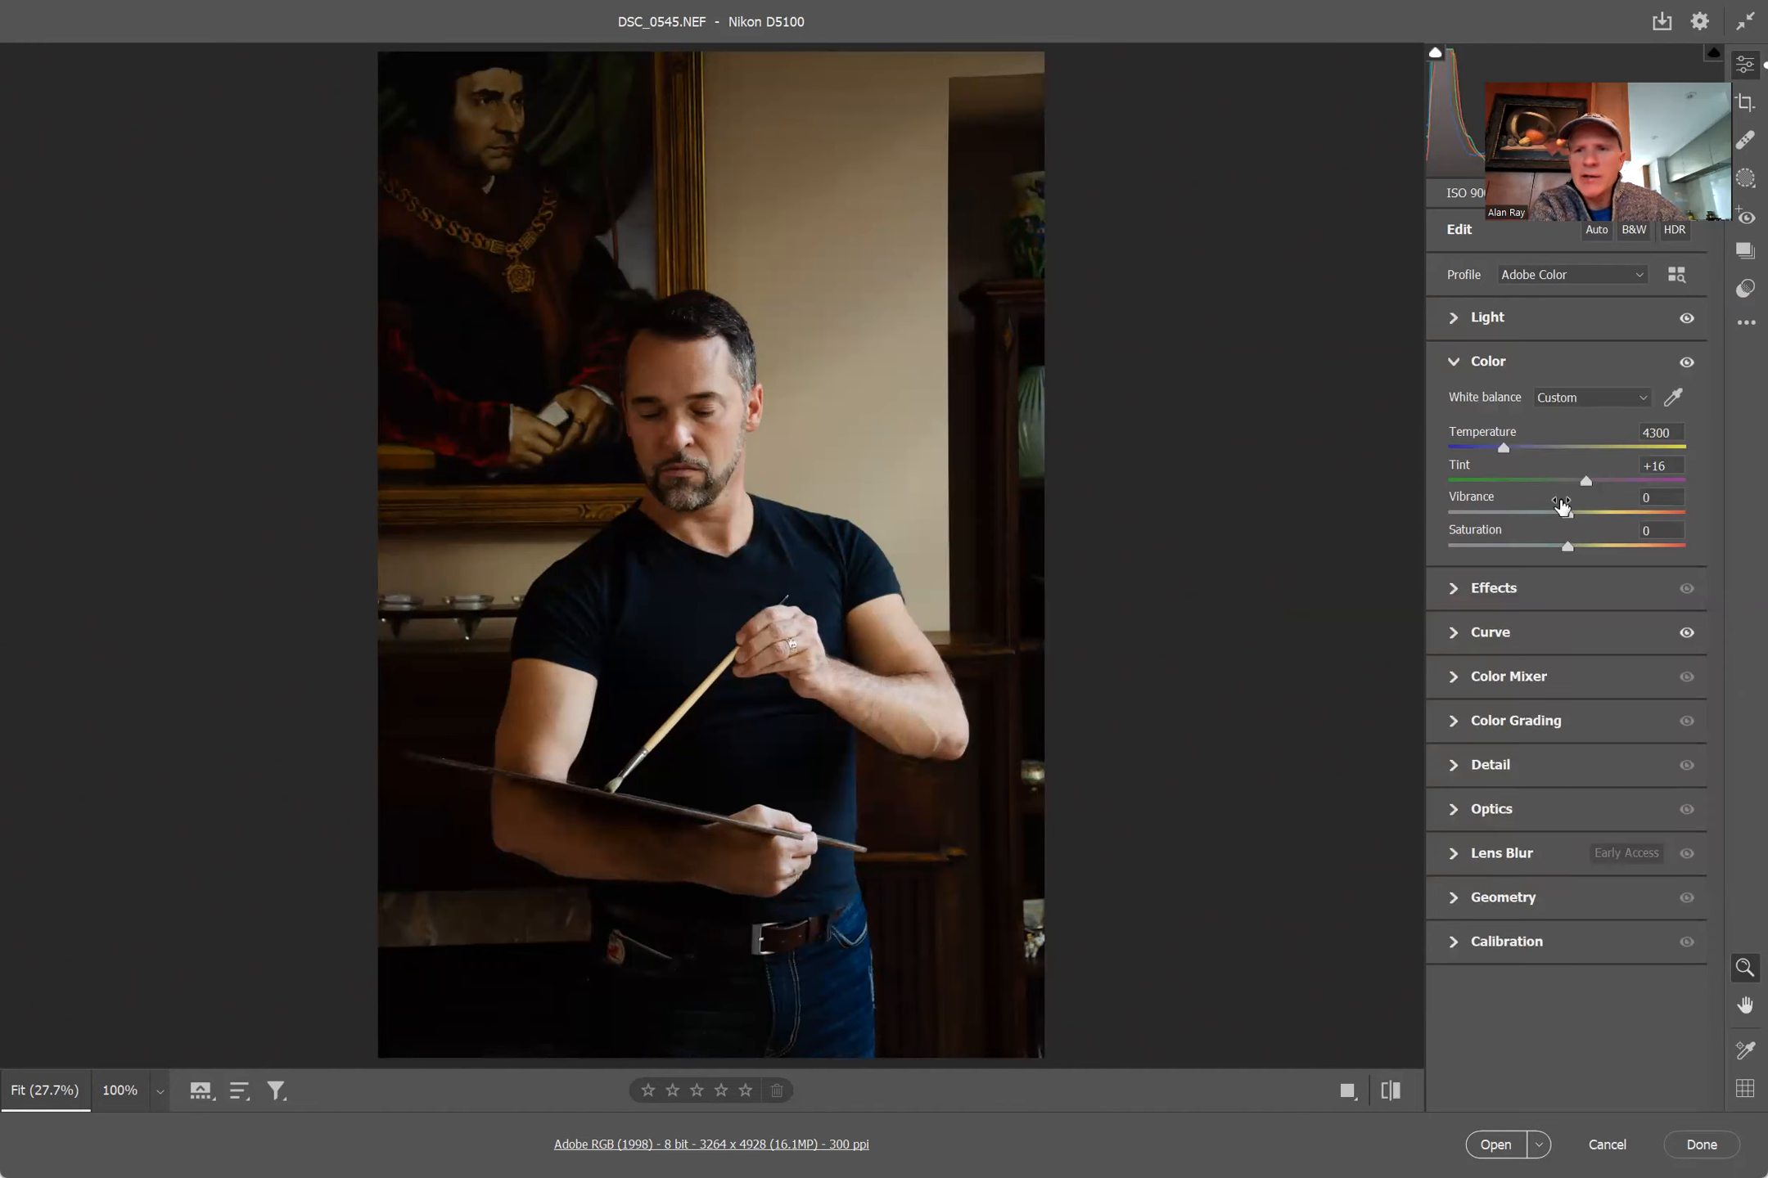
{"action": "left_click_drag", "start_coordinate": [1567, 513], "coordinate": [1563, 546]}
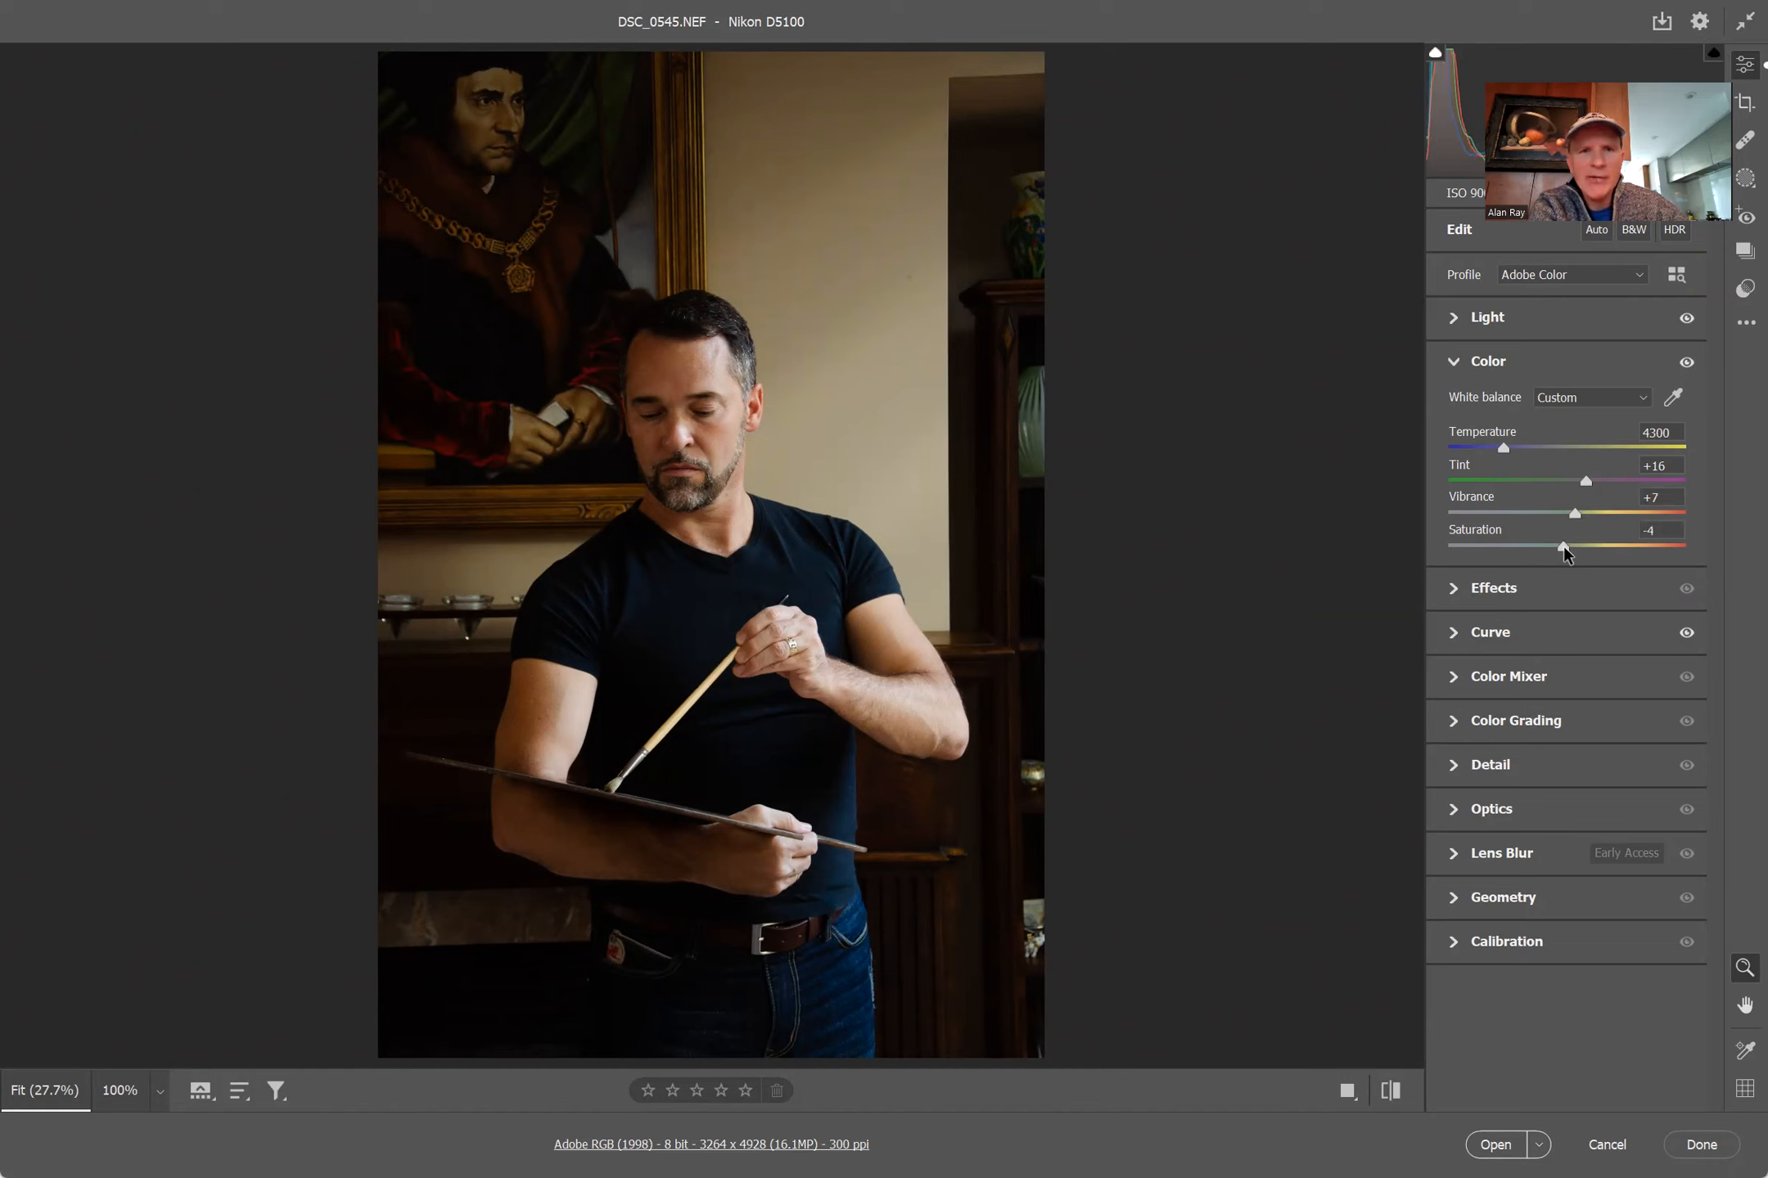
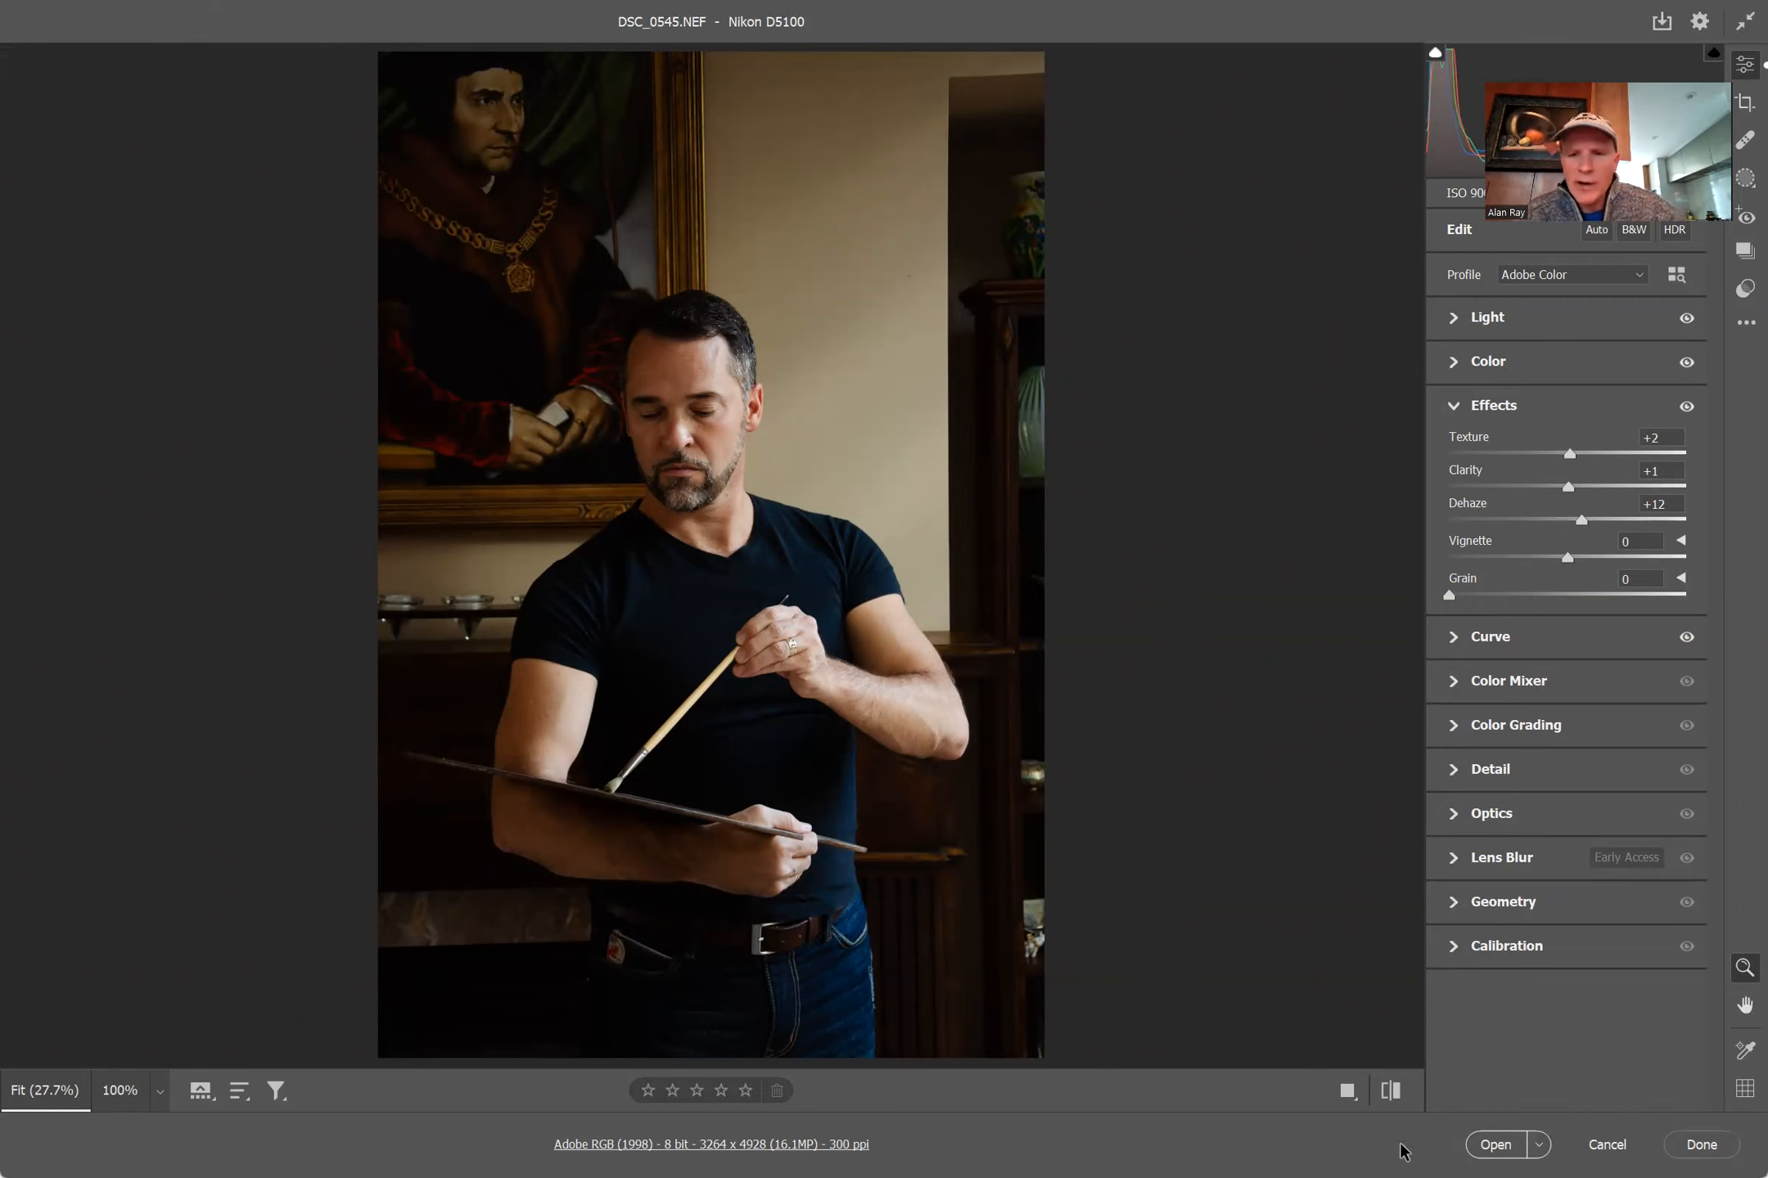
{"action": "left_click", "coordinate": [1504, 1150]}
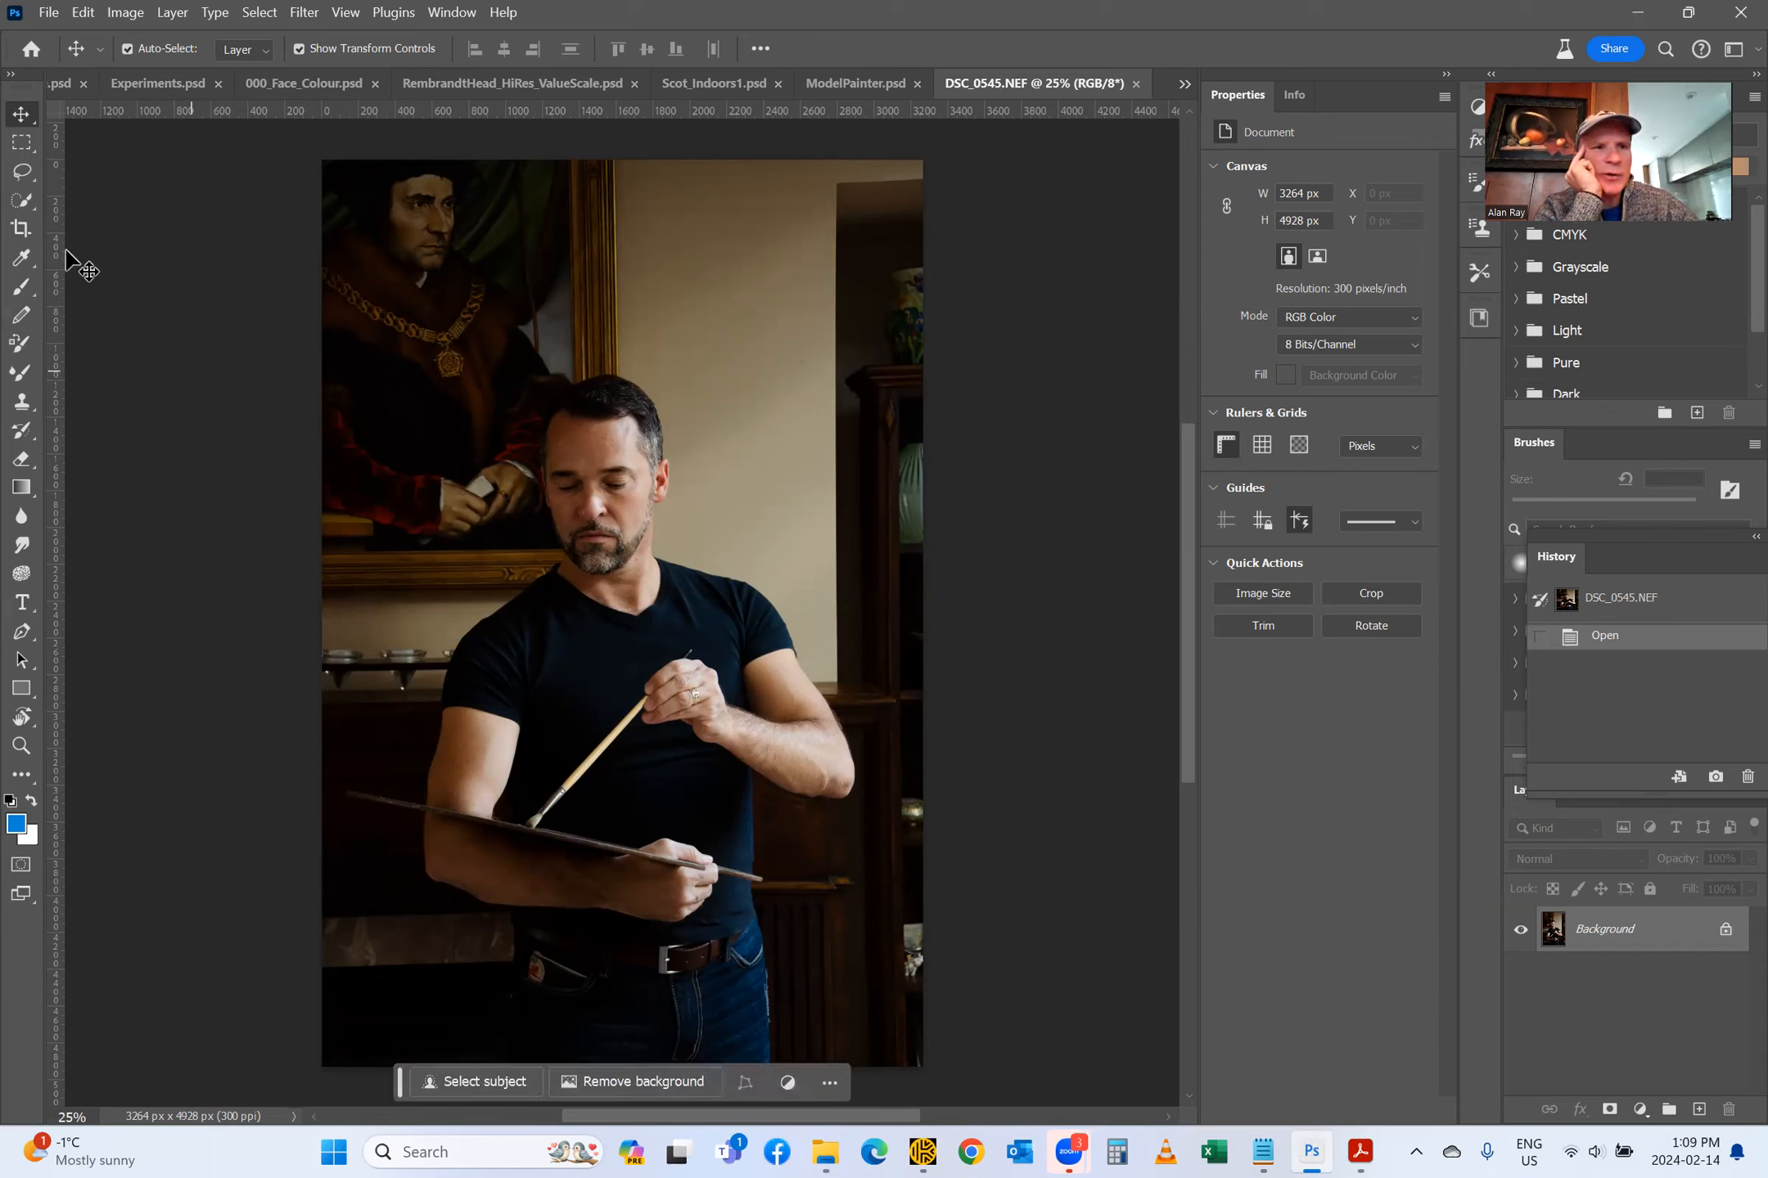
Step: Start a crop of the DSC_0545.NEF image and set its aspect ratio to 20 by 30
{"action": "left_click", "coordinate": [25, 233]}
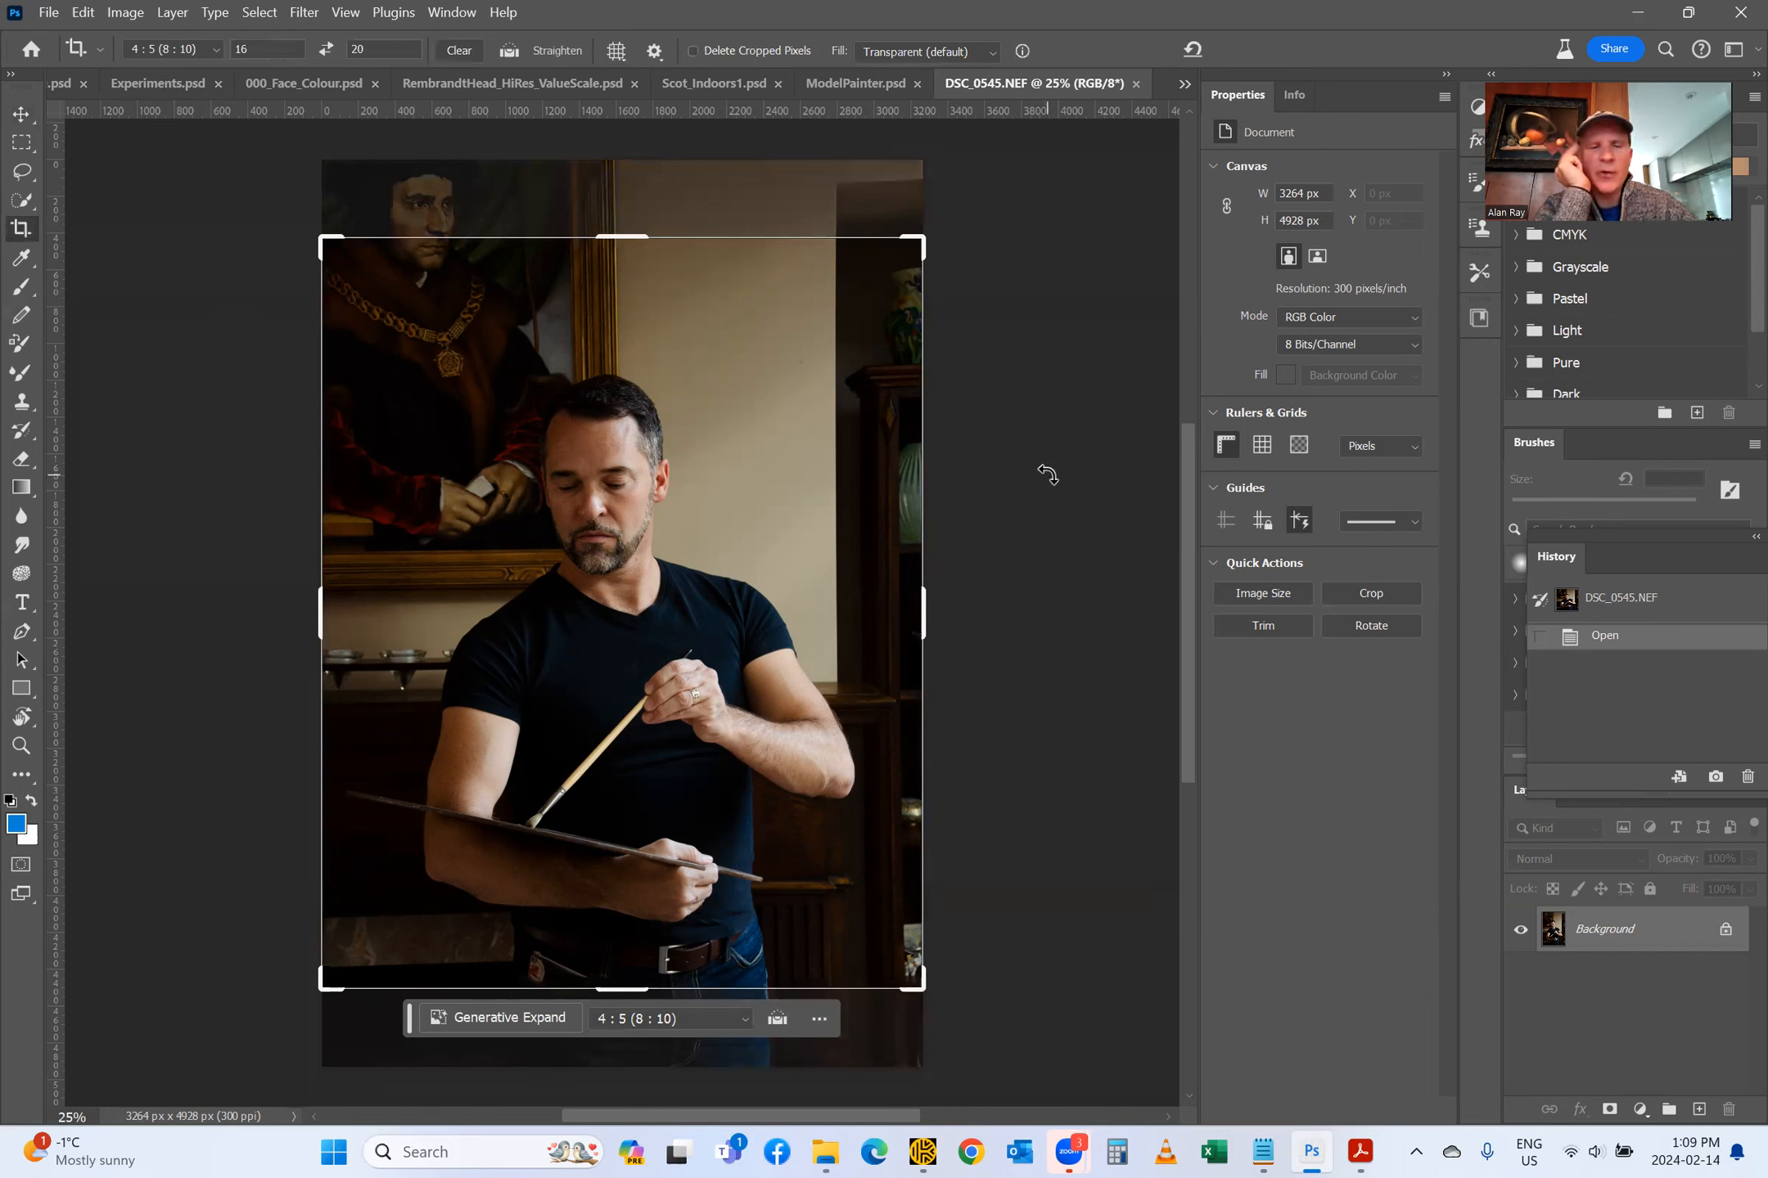
{"action": "scroll", "coordinate": [1074, 524], "scroll_direction": "up", "scroll_amount": 2}
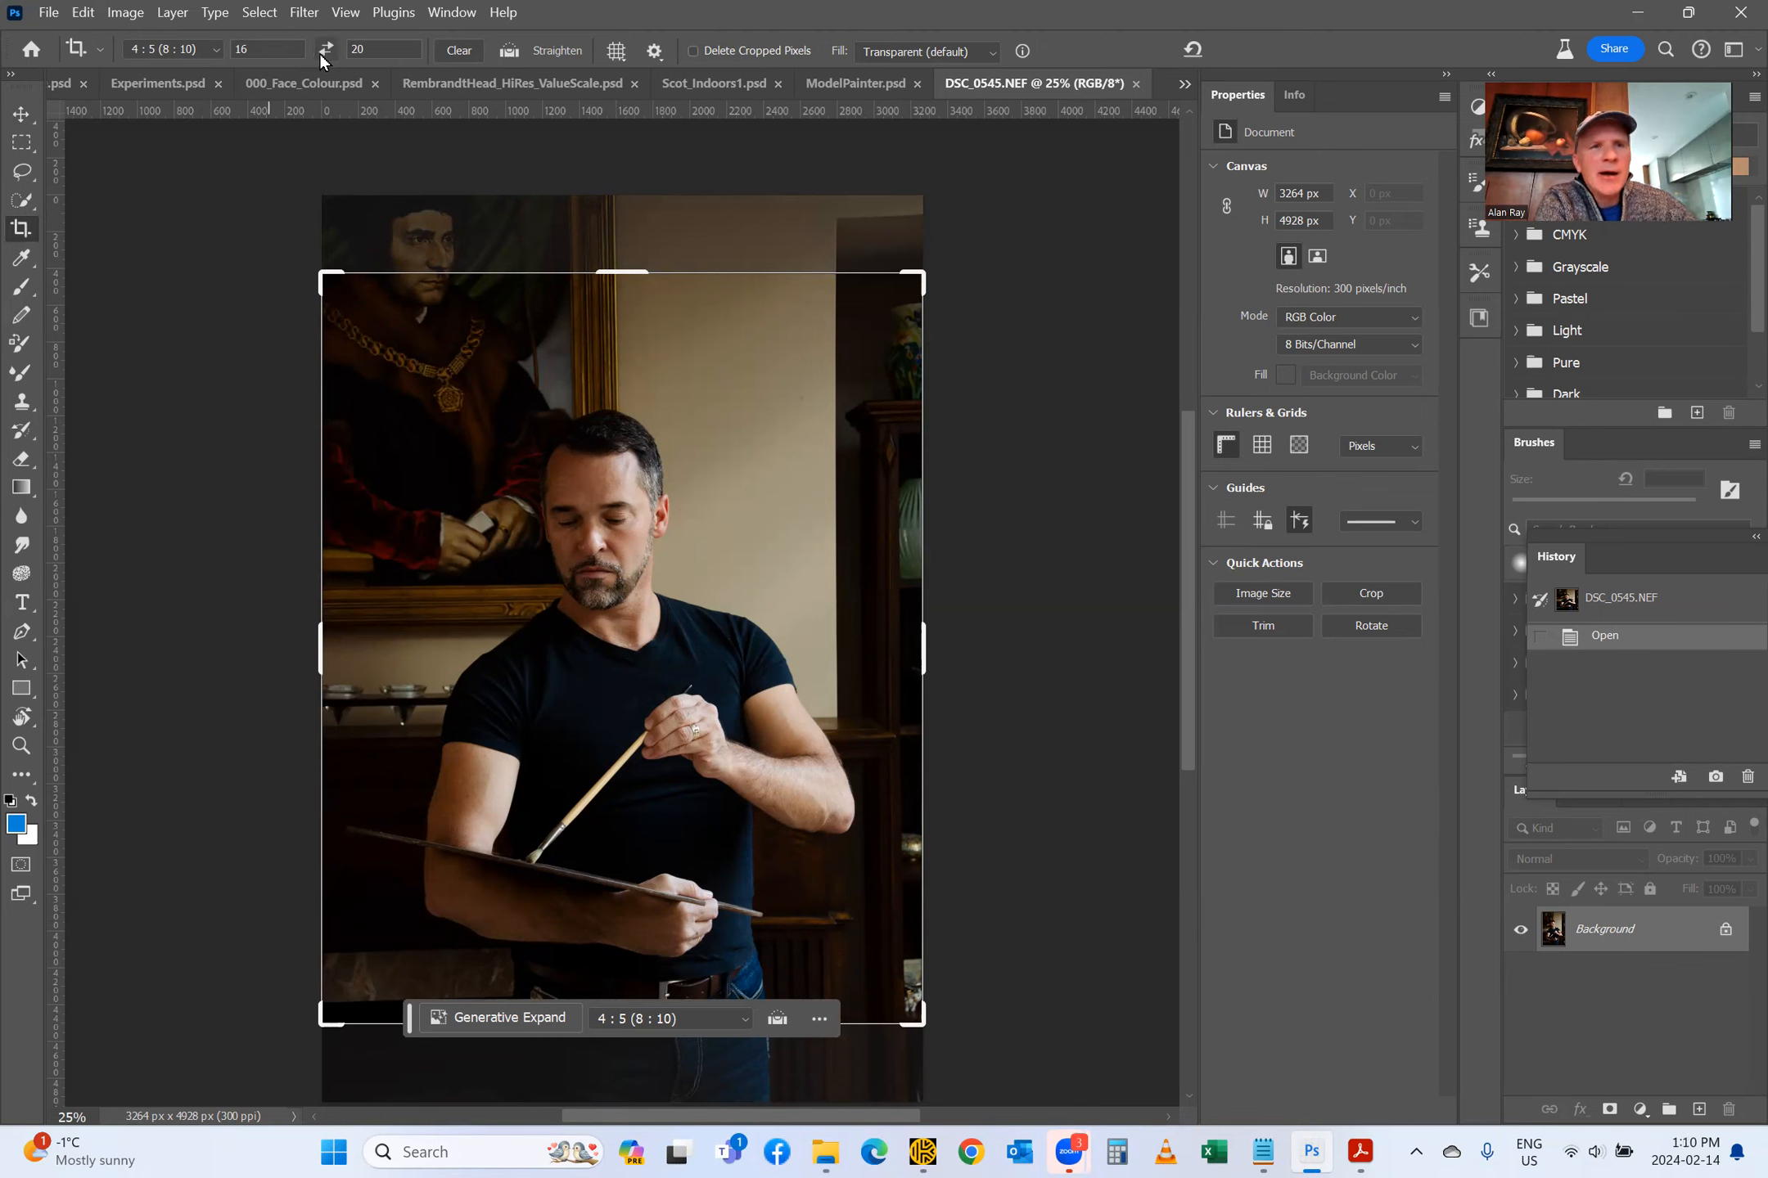
{"action": "left_click", "coordinate": [272, 51]}
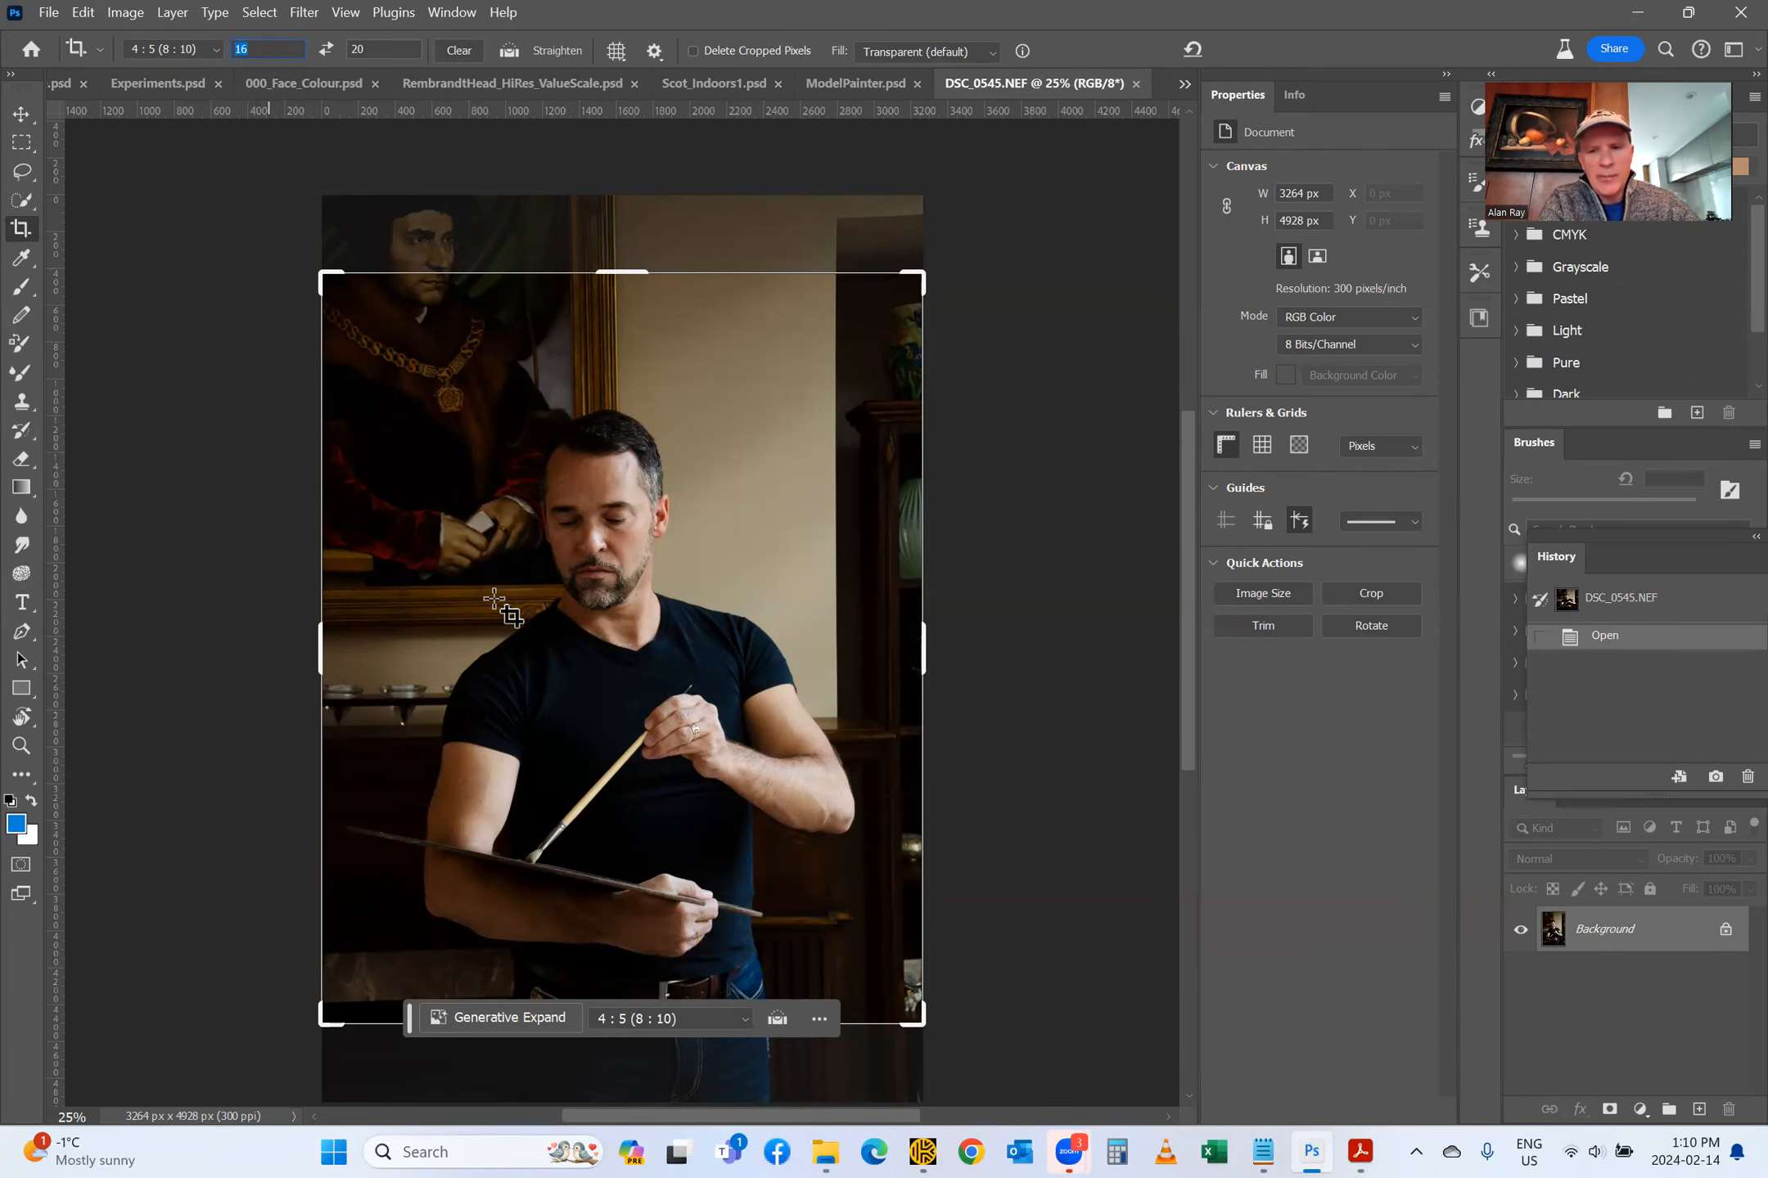
{"action": "type", "text": "20"}
{"action": "key", "text": "Tab"}
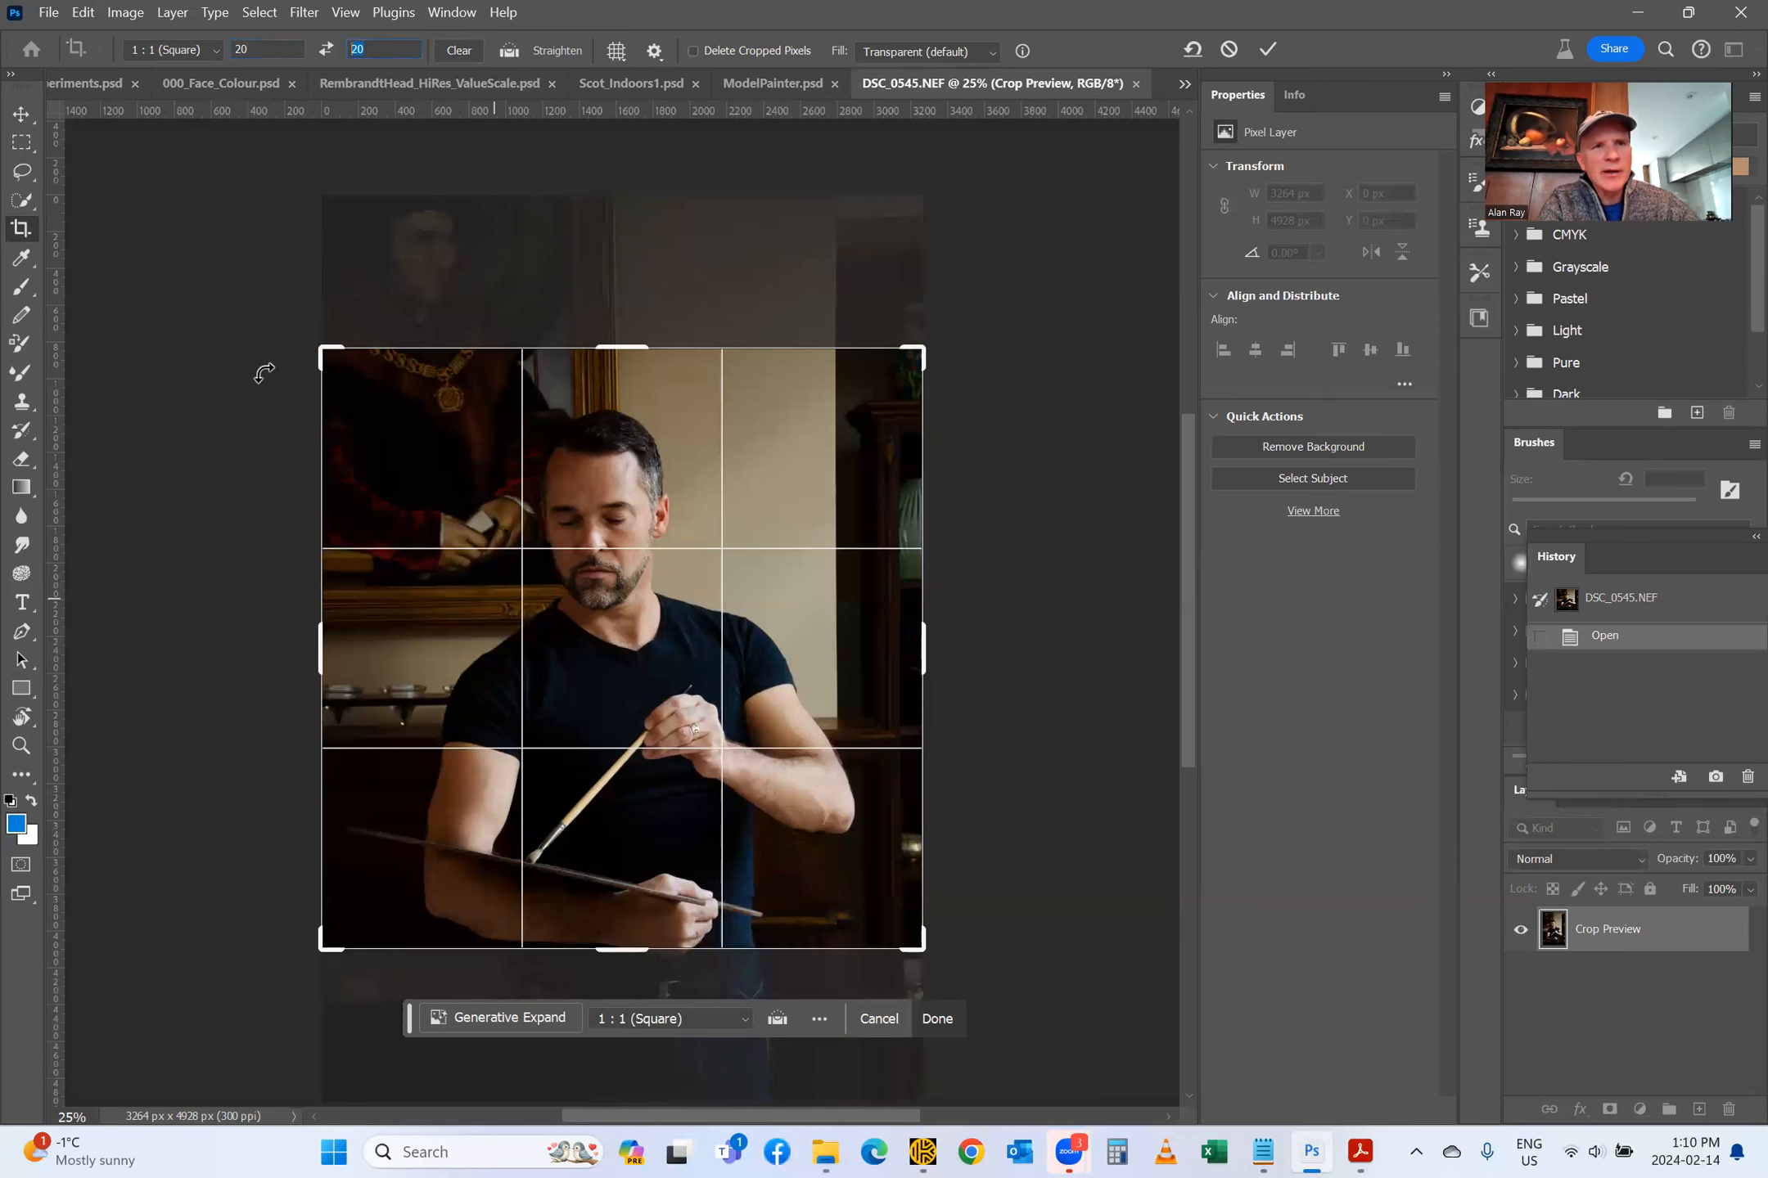
{"action": "type", "text": "2"}
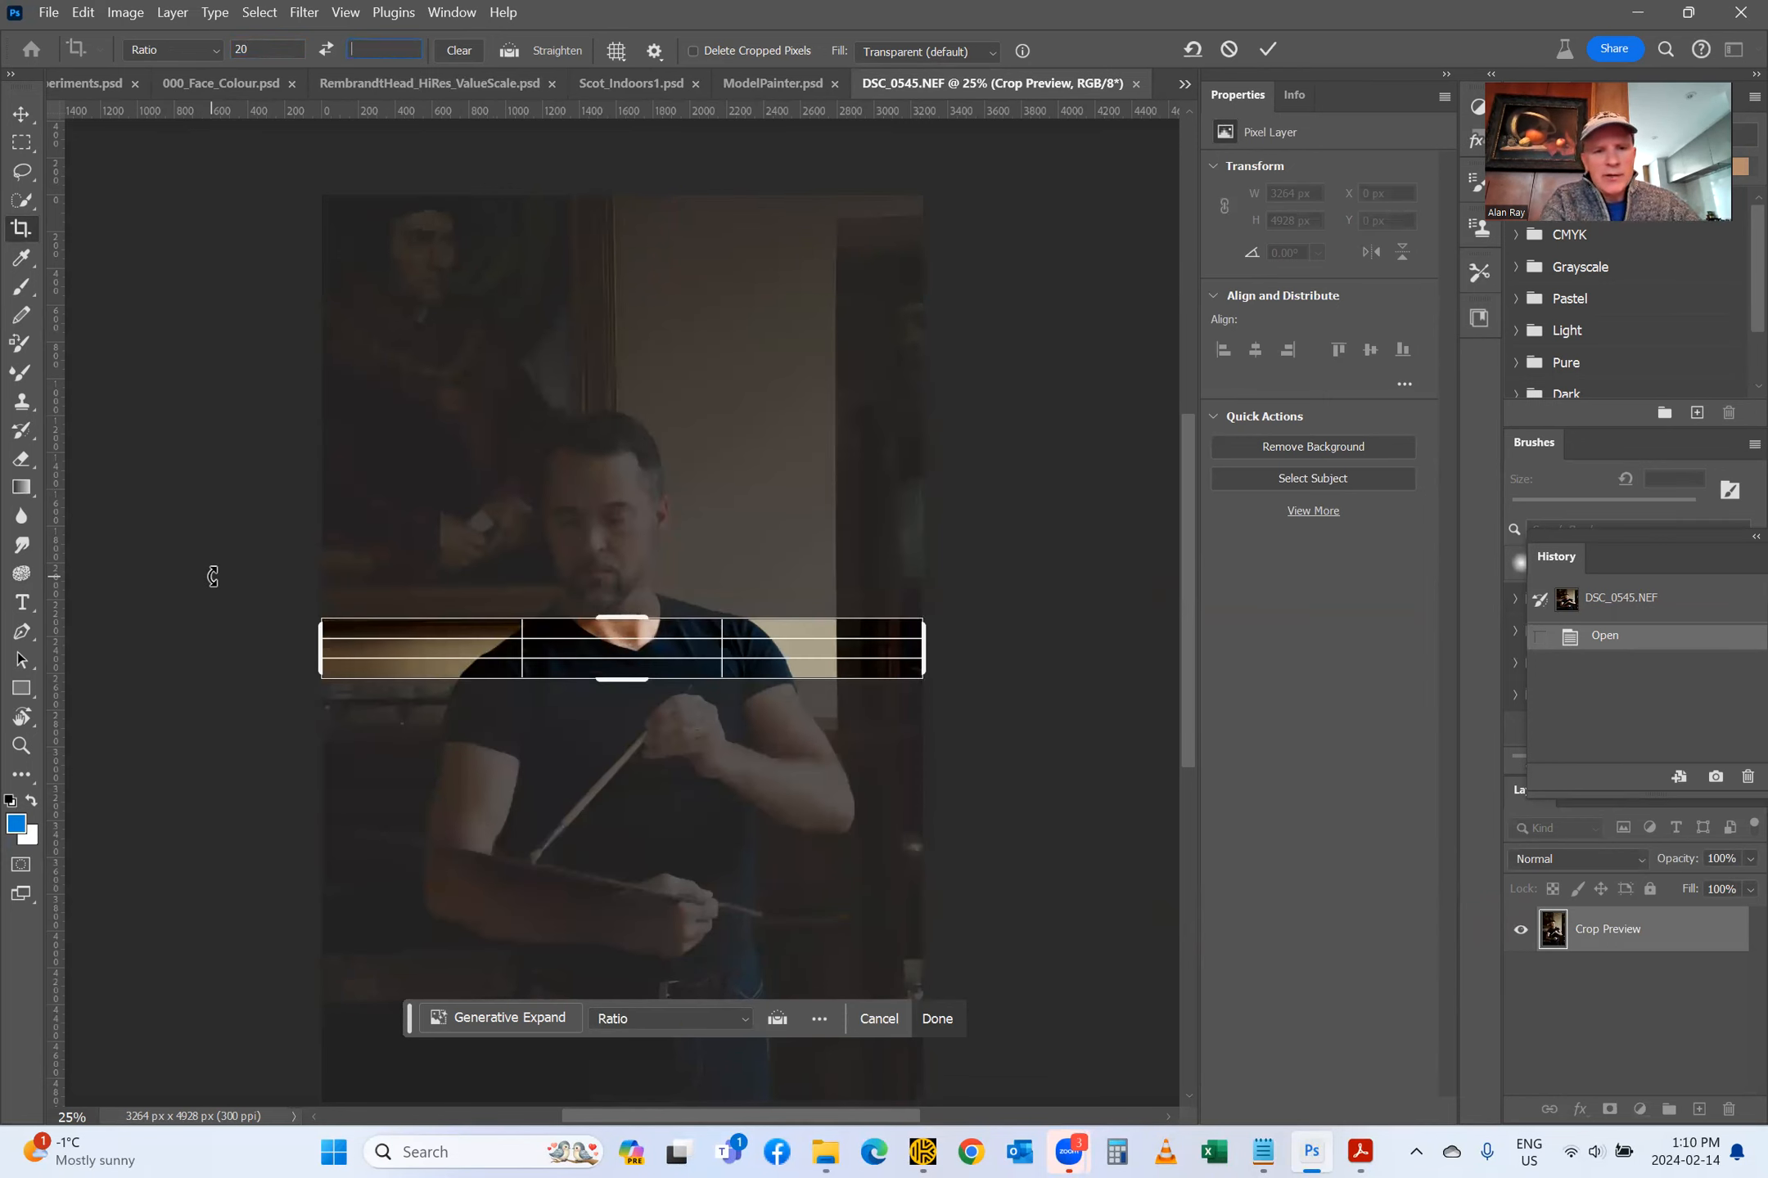
{"action": "key", "text": "BackSpace"}
{"action": "type", "text": "30"}
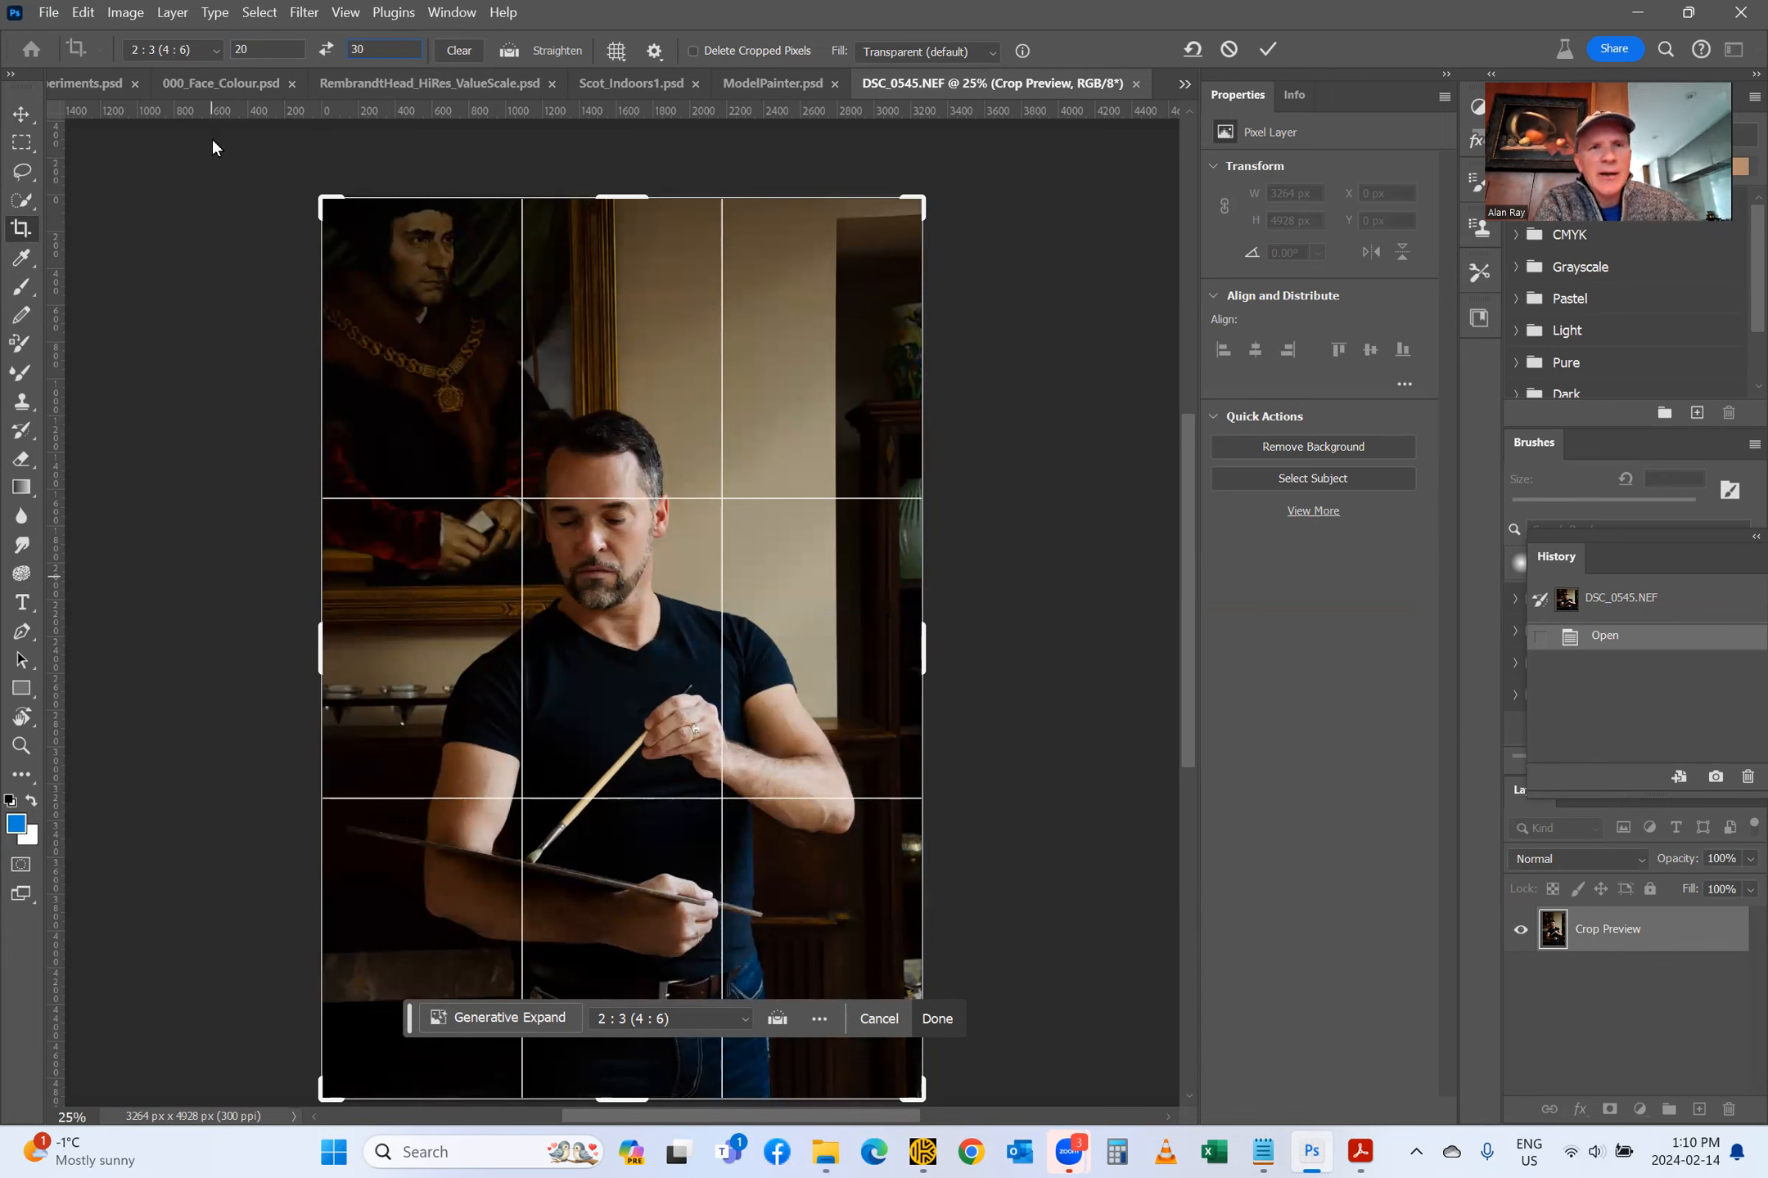
Step: Set the crop ratio's second value to 16 and swap the two values for a 16 by 20 portrait crop
{"action": "left_click", "coordinate": [254, 49]}
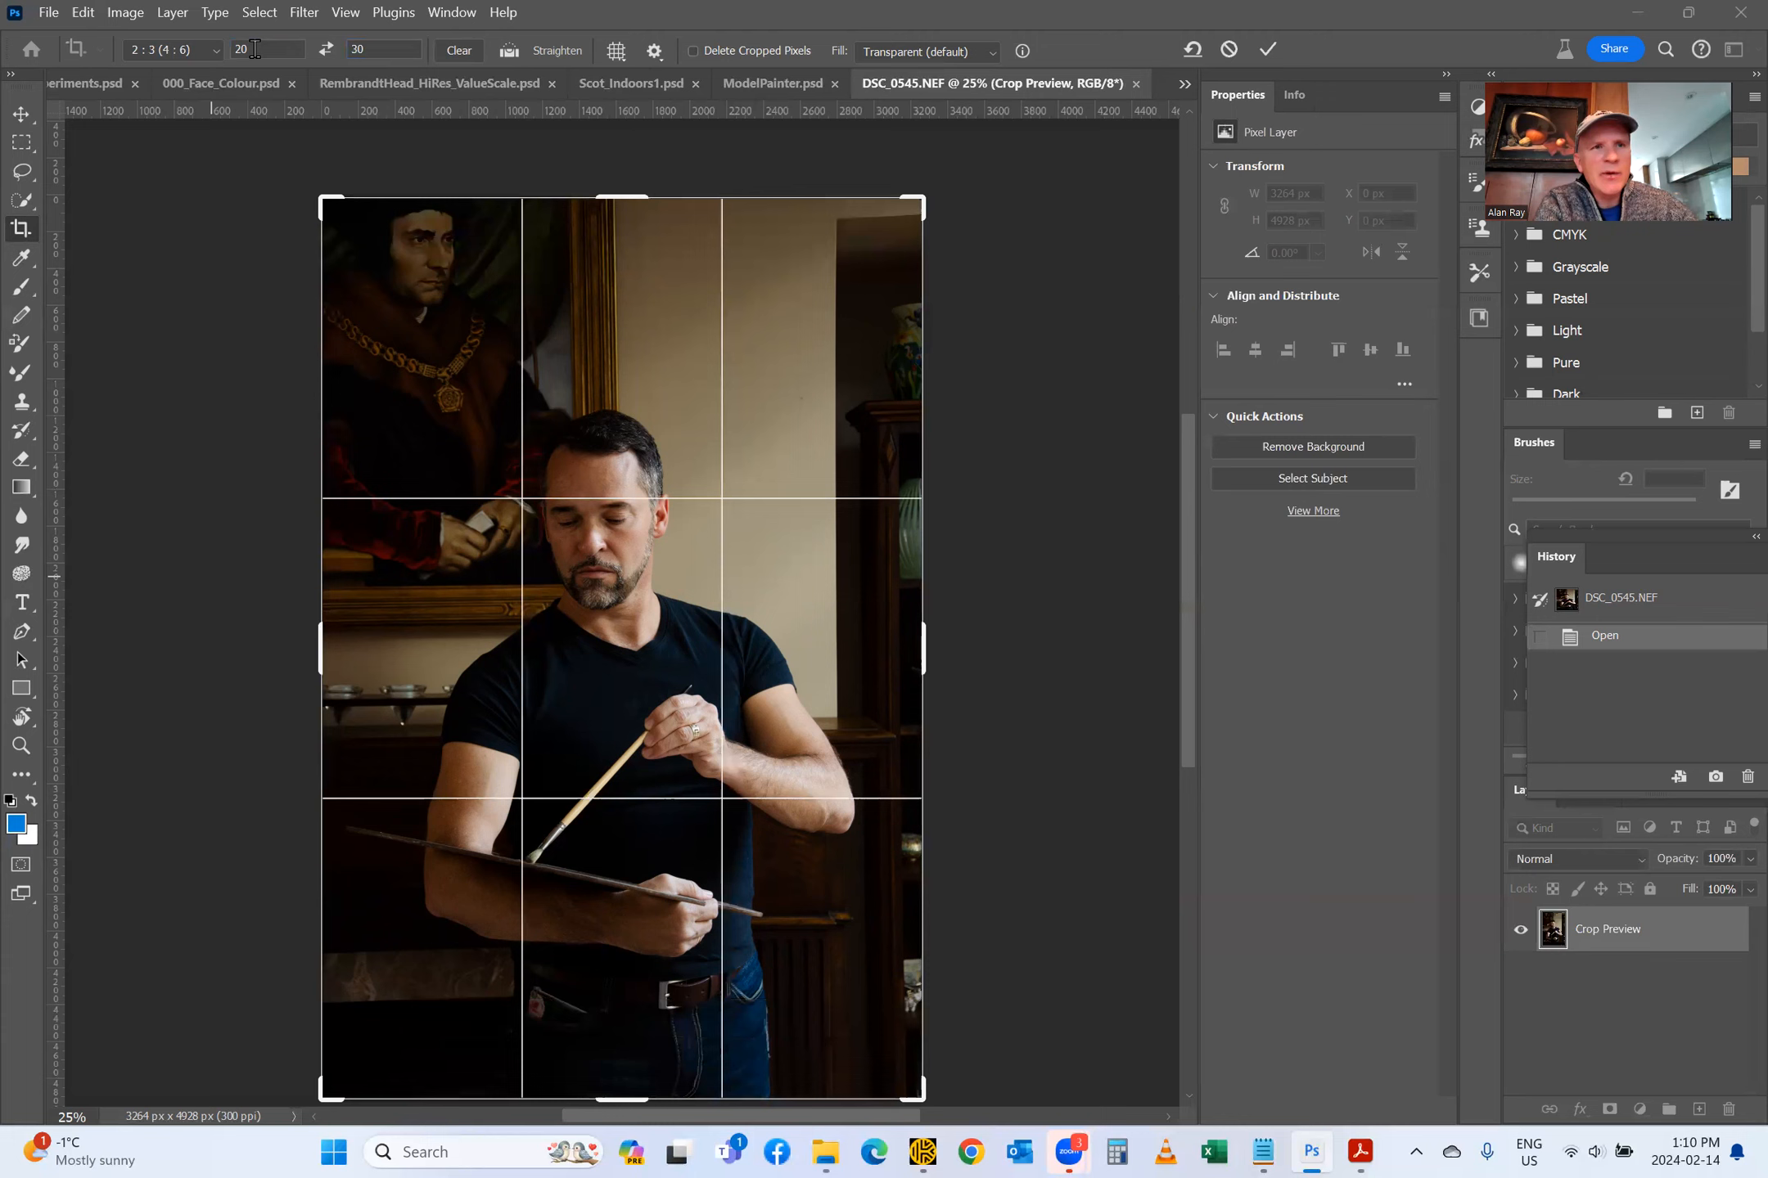
{"action": "left_click", "coordinate": [375, 51]}
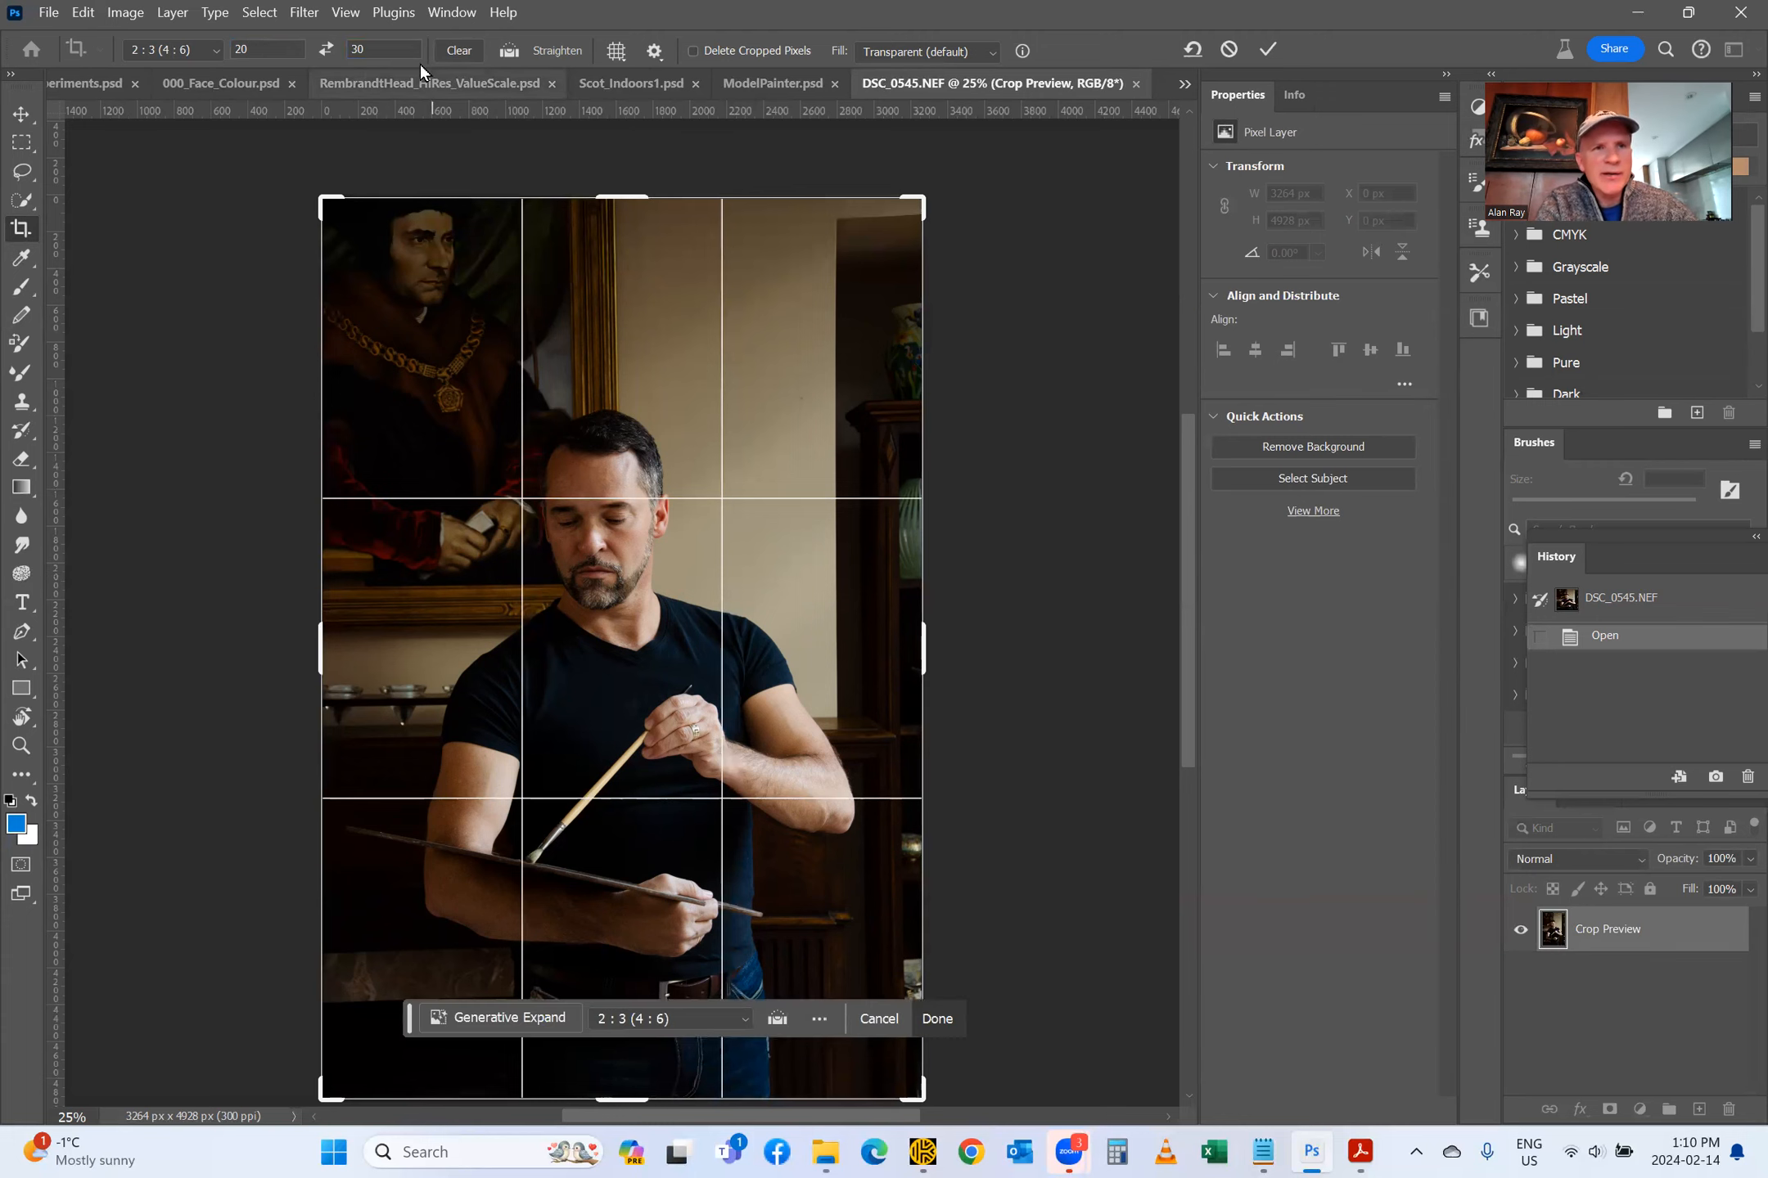
{"action": "double_click", "coordinate": [375, 51]}
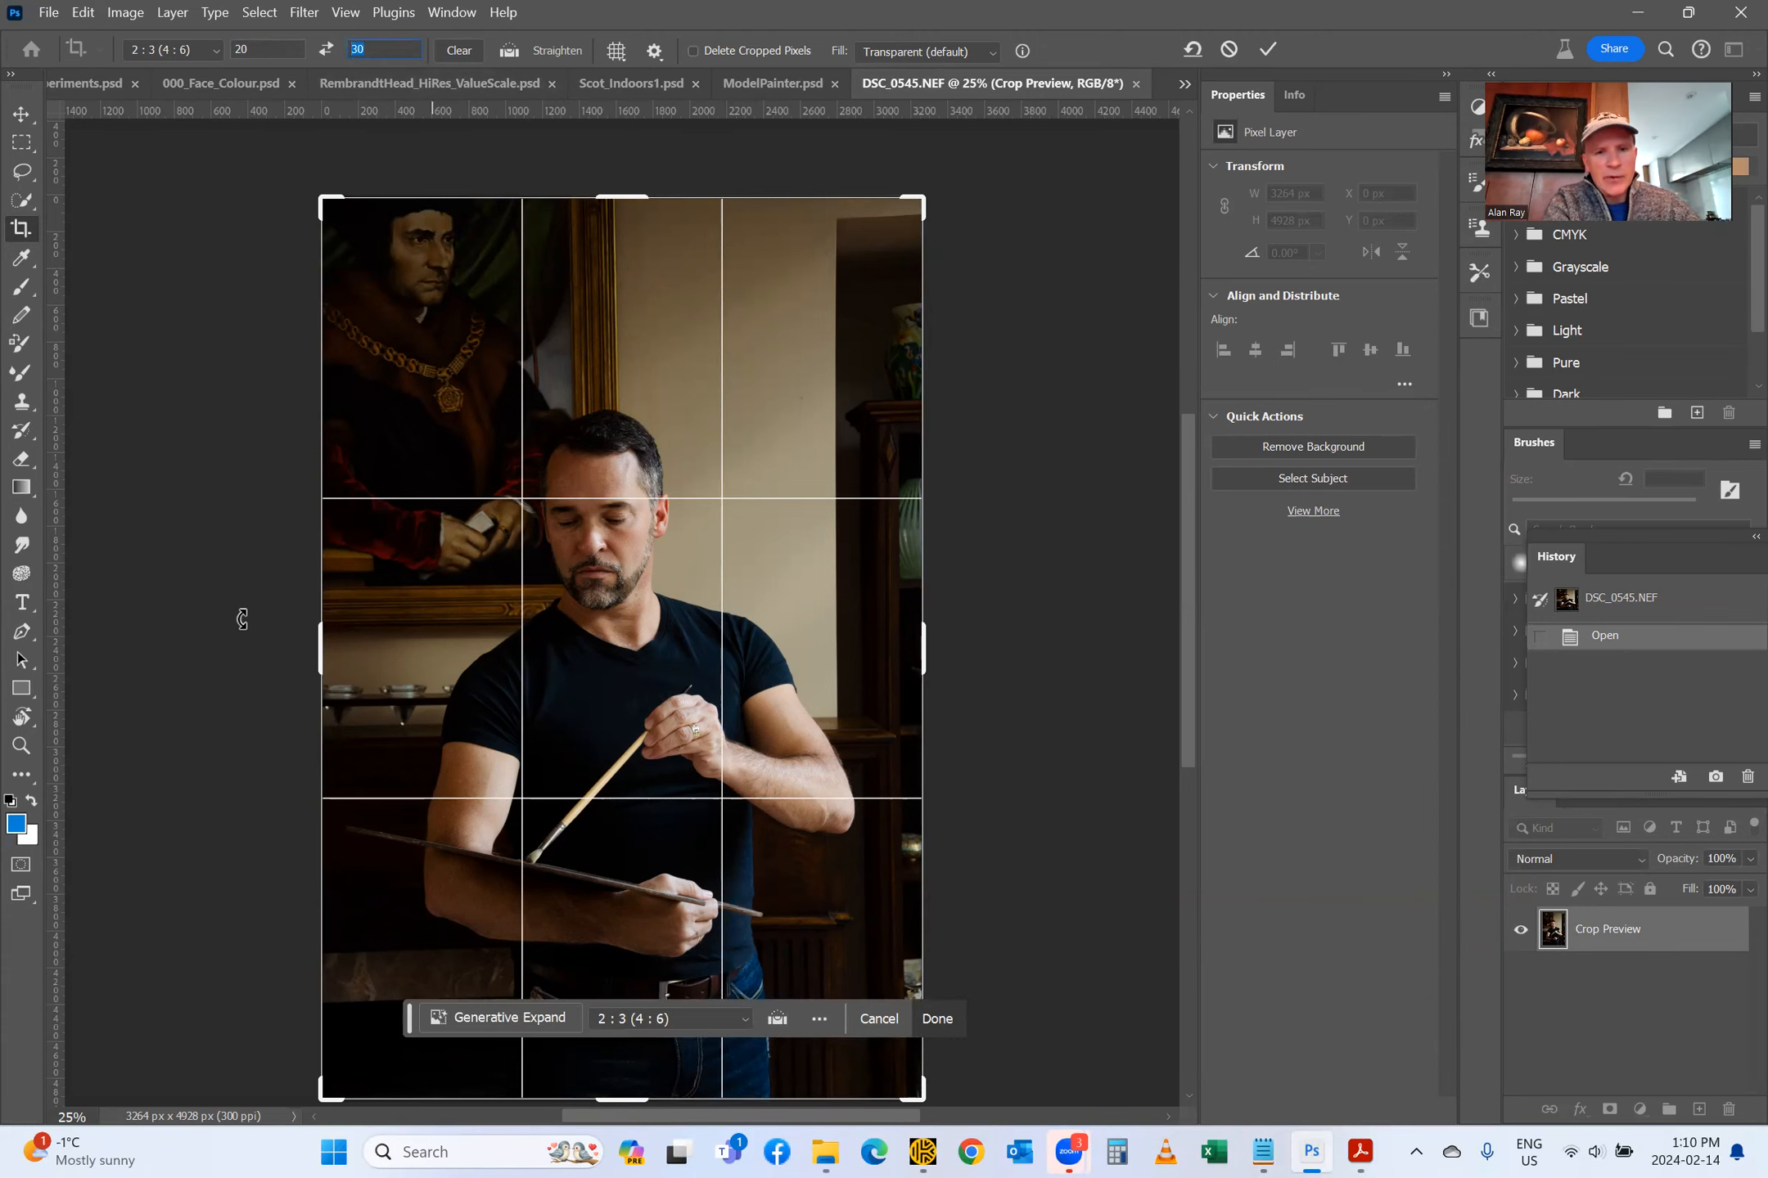
{"action": "type", "text": "16"}
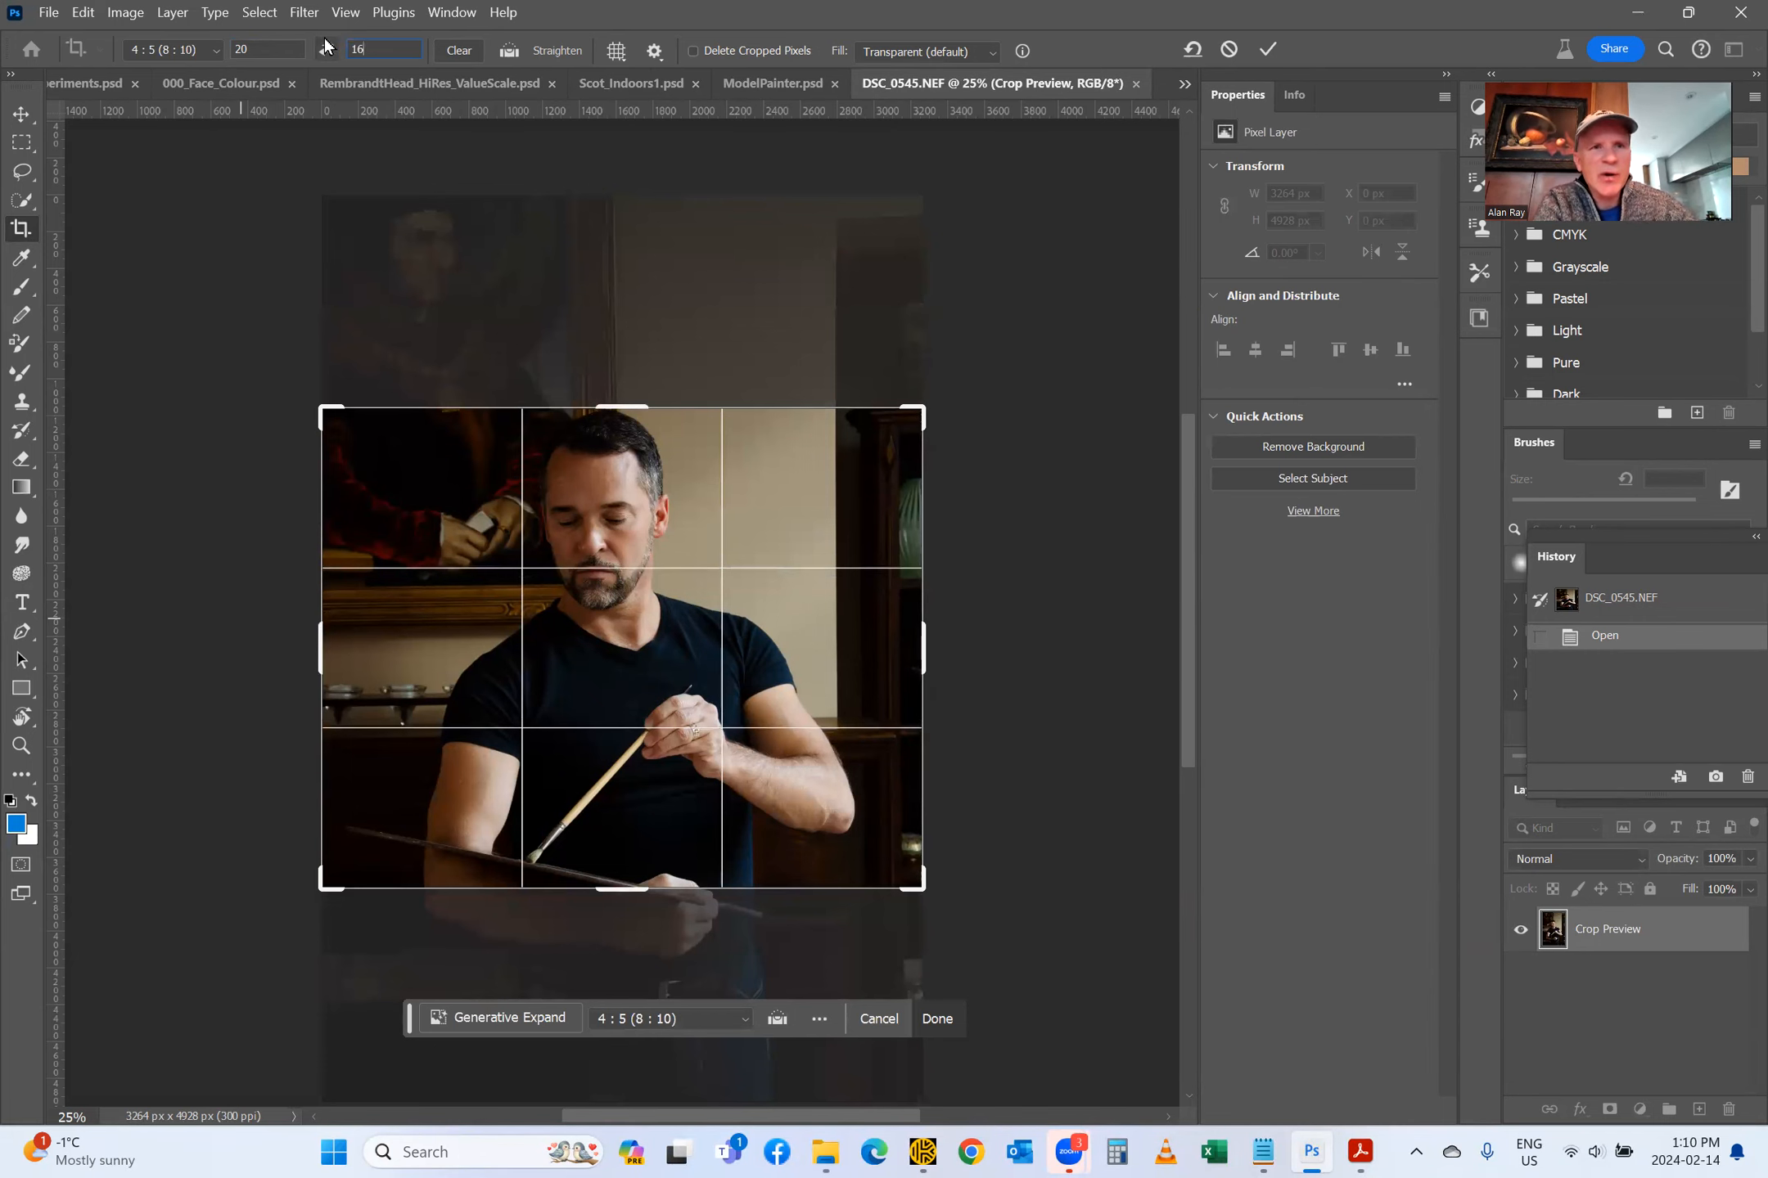
{"action": "left_click", "coordinate": [324, 49]}
Step: Shrink the crop frame proportionally and reposition the photo so the crop closes in on the man from head to belt
{"action": "mouse_move", "coordinate": [611, 642]}
{"action": "left_mouse_down"}
{"action": "mouse_move", "coordinate": [601, 624]}
{"action": "mouse_move", "coordinate": [644, 626]}
{"action": "mouse_move", "coordinate": [613, 665]}
{"action": "mouse_move", "coordinate": [609, 730]}
{"action": "mouse_move", "coordinate": [610, 681]}
{"action": "left_mouse_up"}
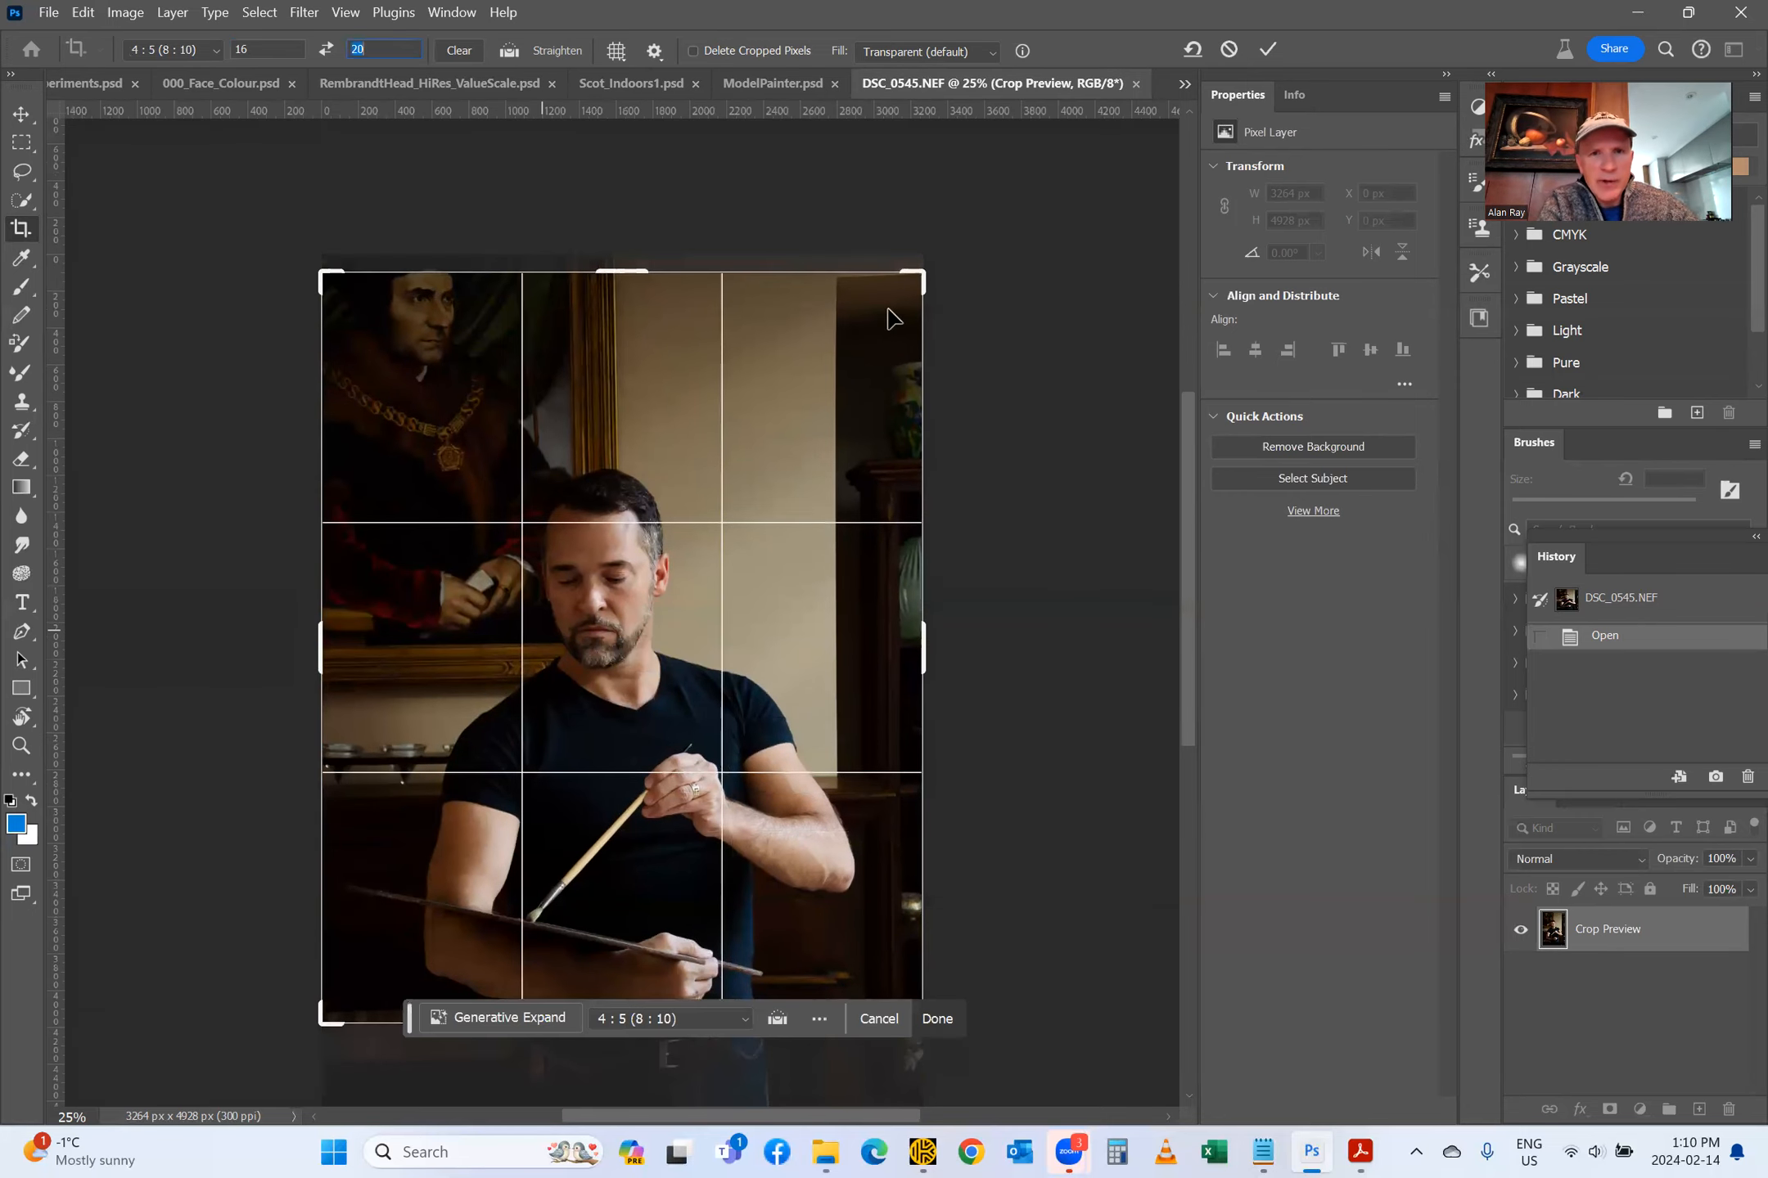
{"action": "left_click_drag", "start_coordinate": [917, 280], "coordinate": [892, 315]}
{"action": "mouse_move", "coordinate": [661, 480]}
{"action": "left_mouse_down"}
{"action": "mouse_move", "coordinate": [684, 528]}
{"action": "mouse_move", "coordinate": [641, 451]}
{"action": "left_mouse_up"}
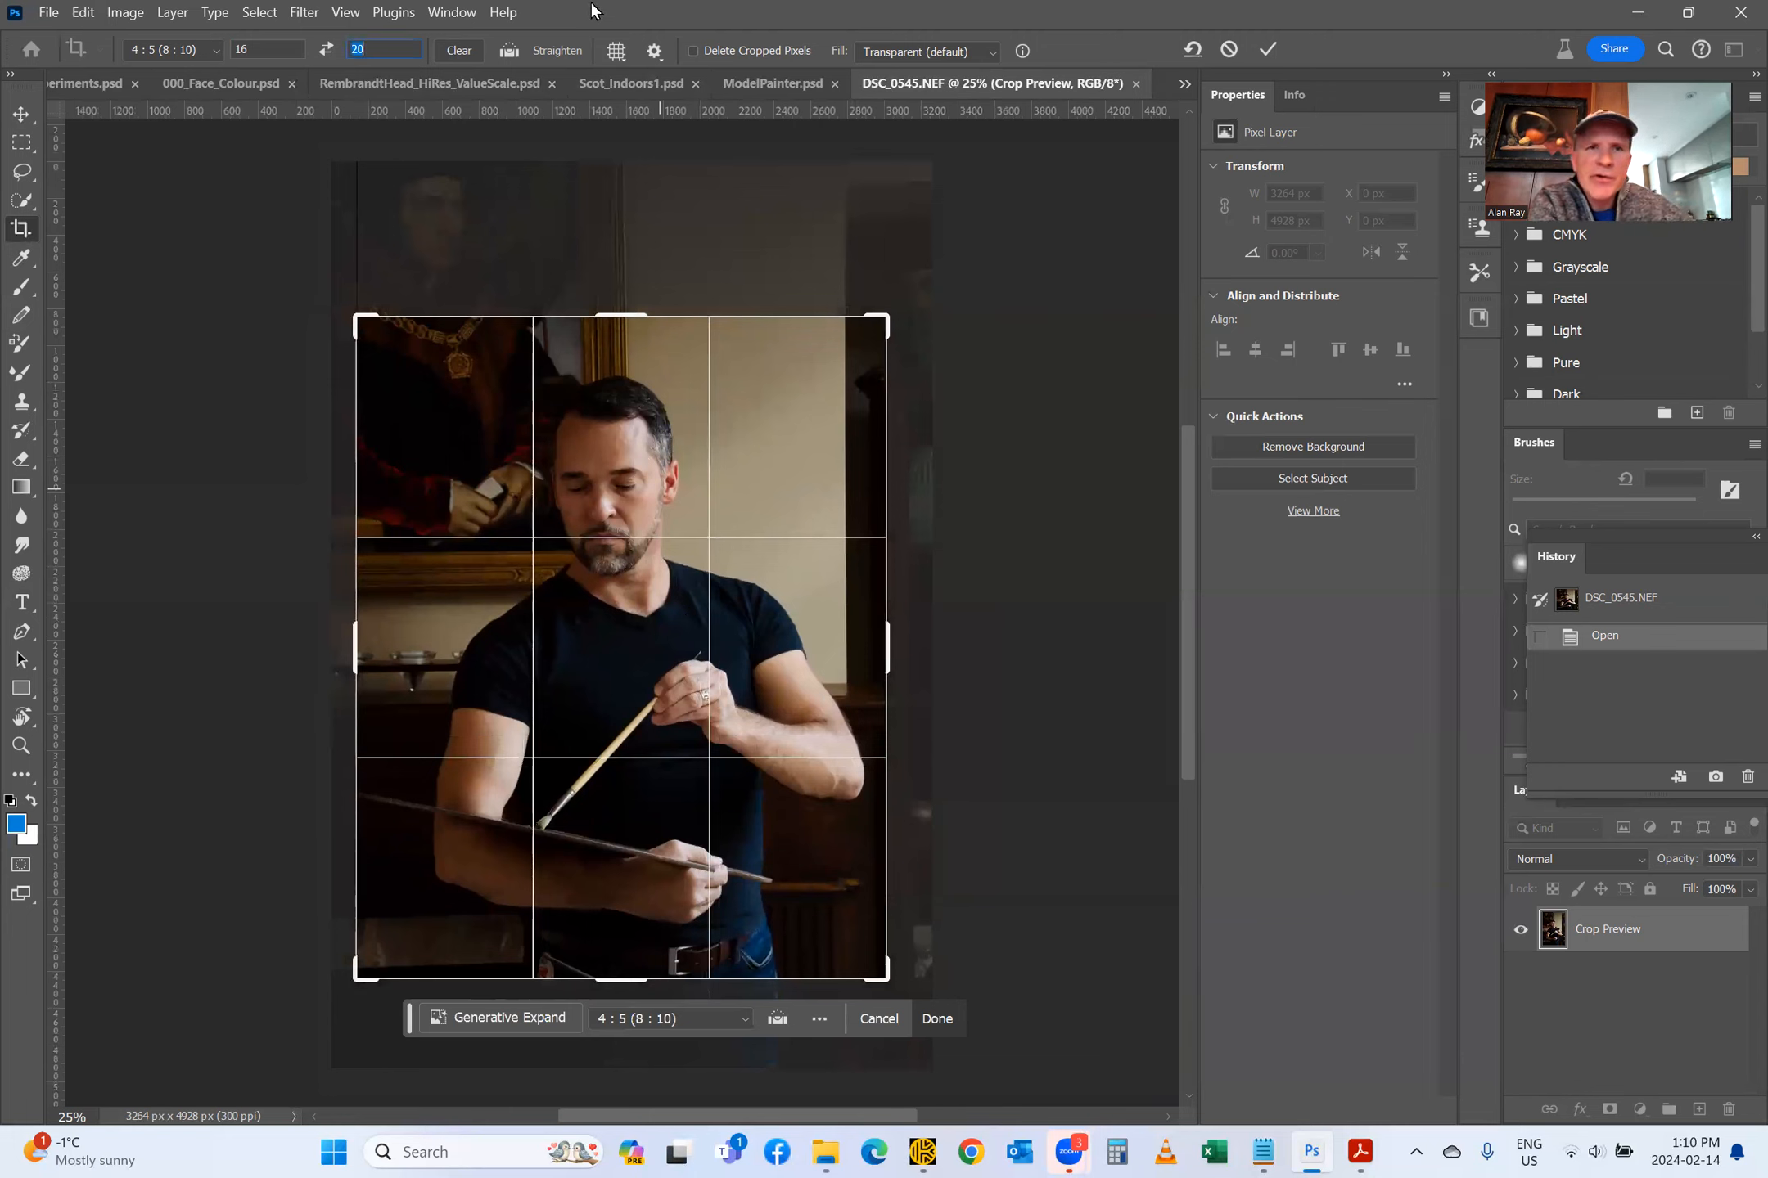
Step: Change the crop overlay to Diagonal and shift the photo slightly to align the figure with the diagonal lines
{"action": "left_click", "coordinate": [621, 55]}
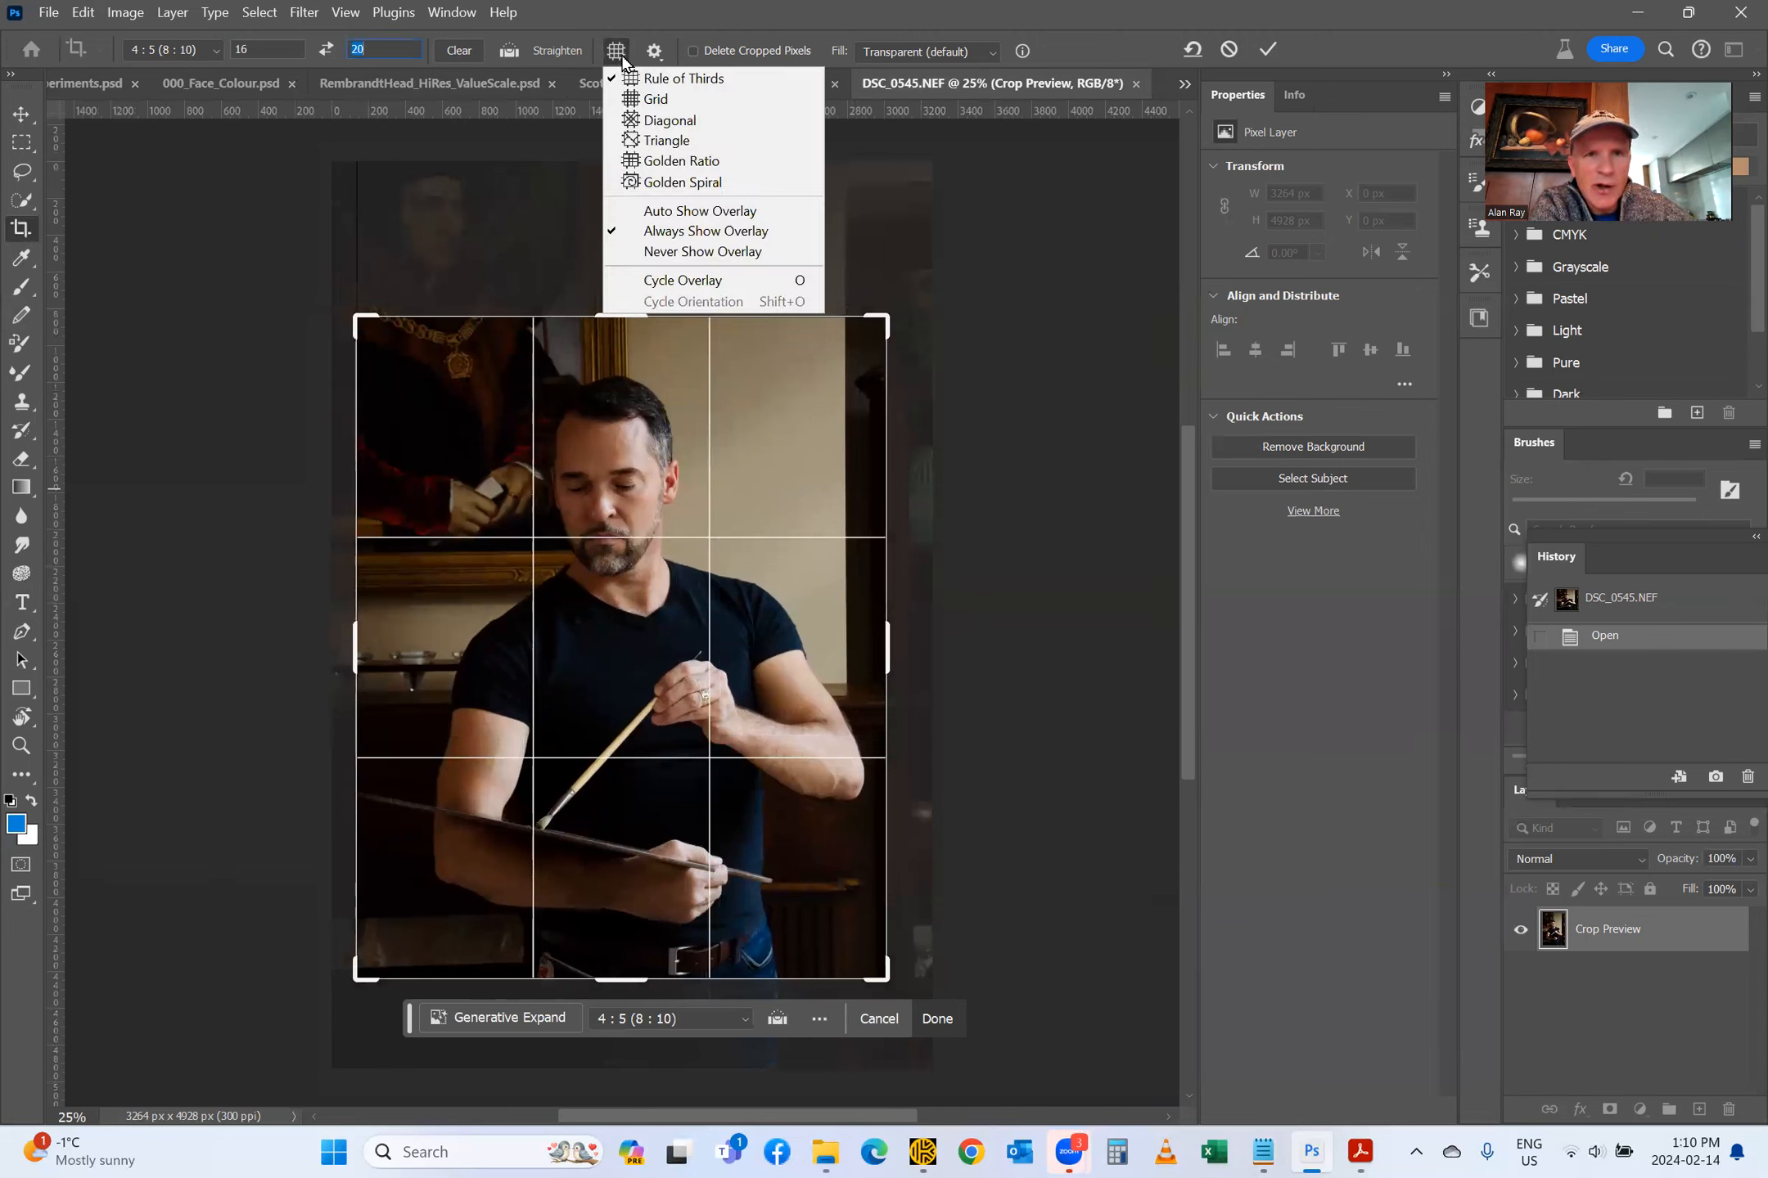
{"action": "left_click", "coordinate": [662, 123]}
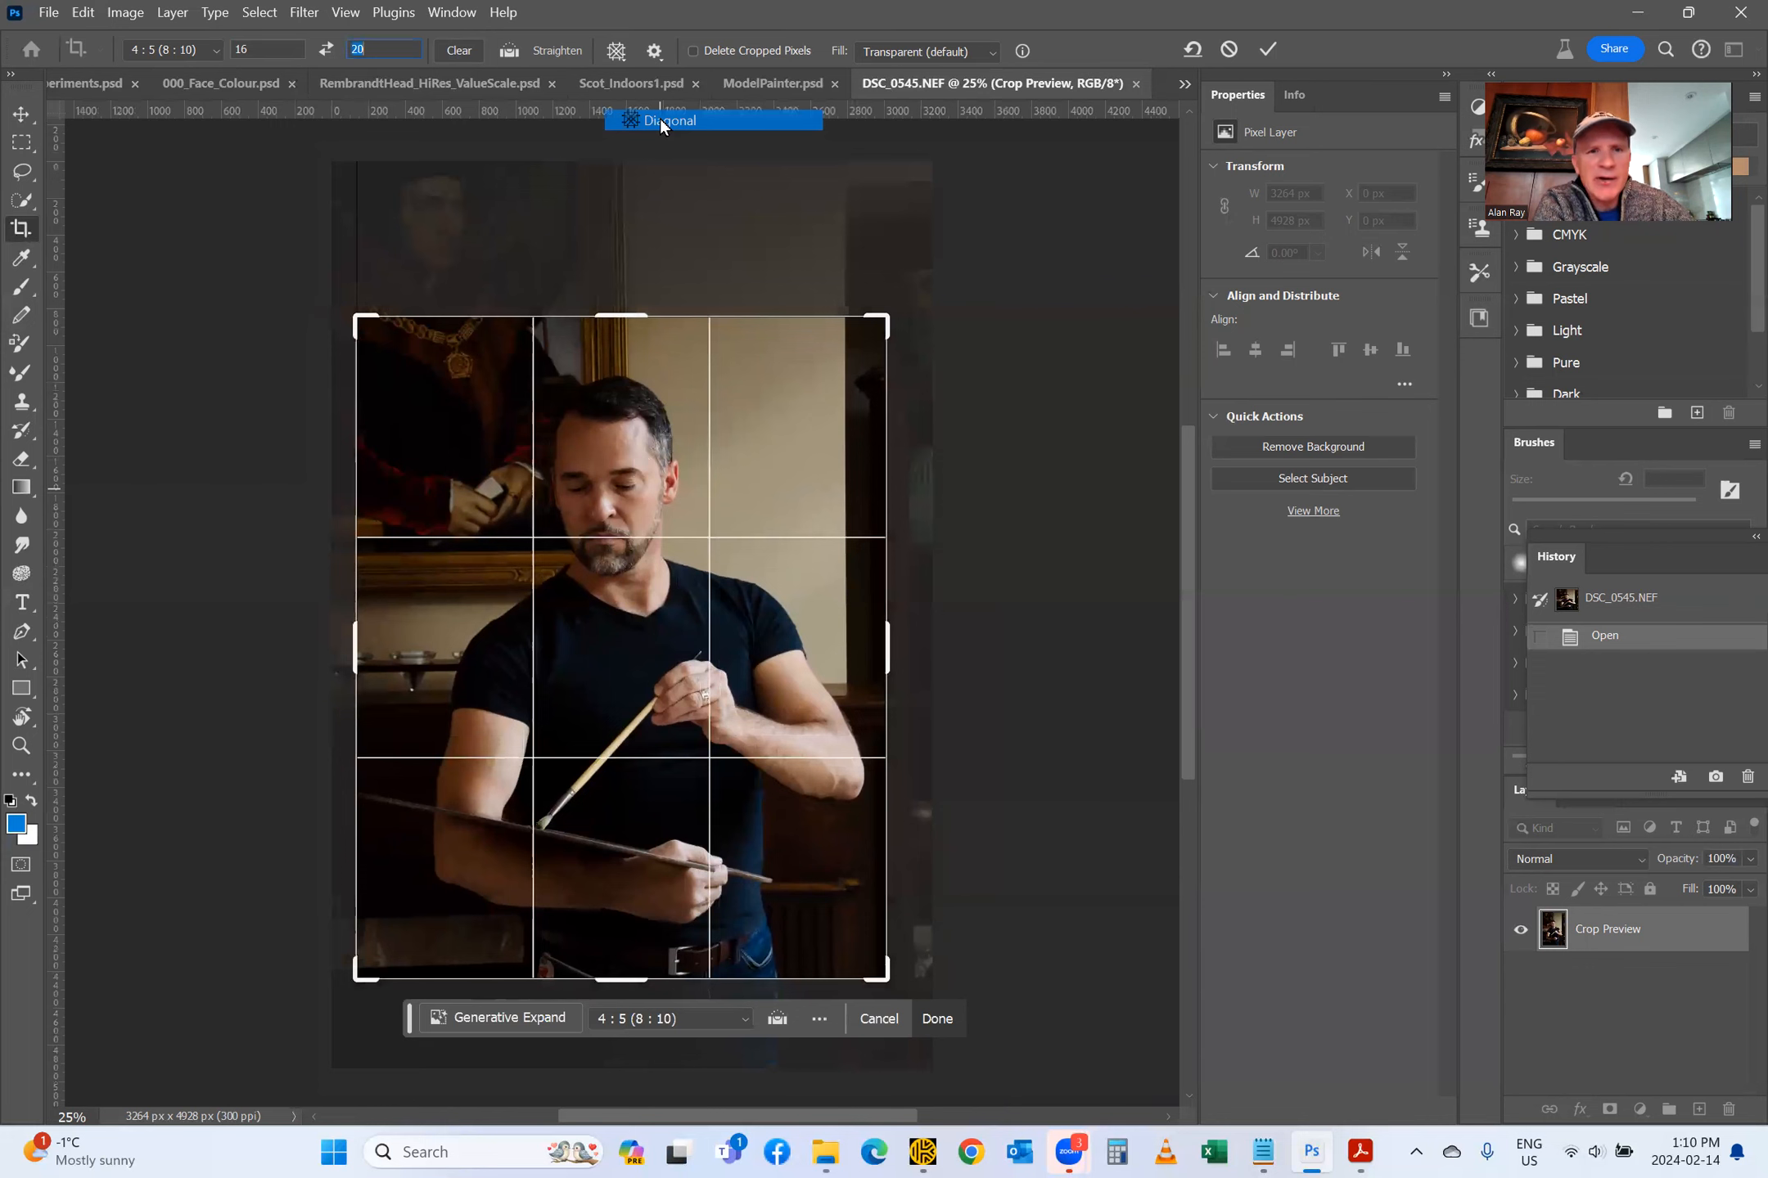
{"action": "left_click_drag", "start_coordinate": [670, 690], "coordinate": [691, 647]}
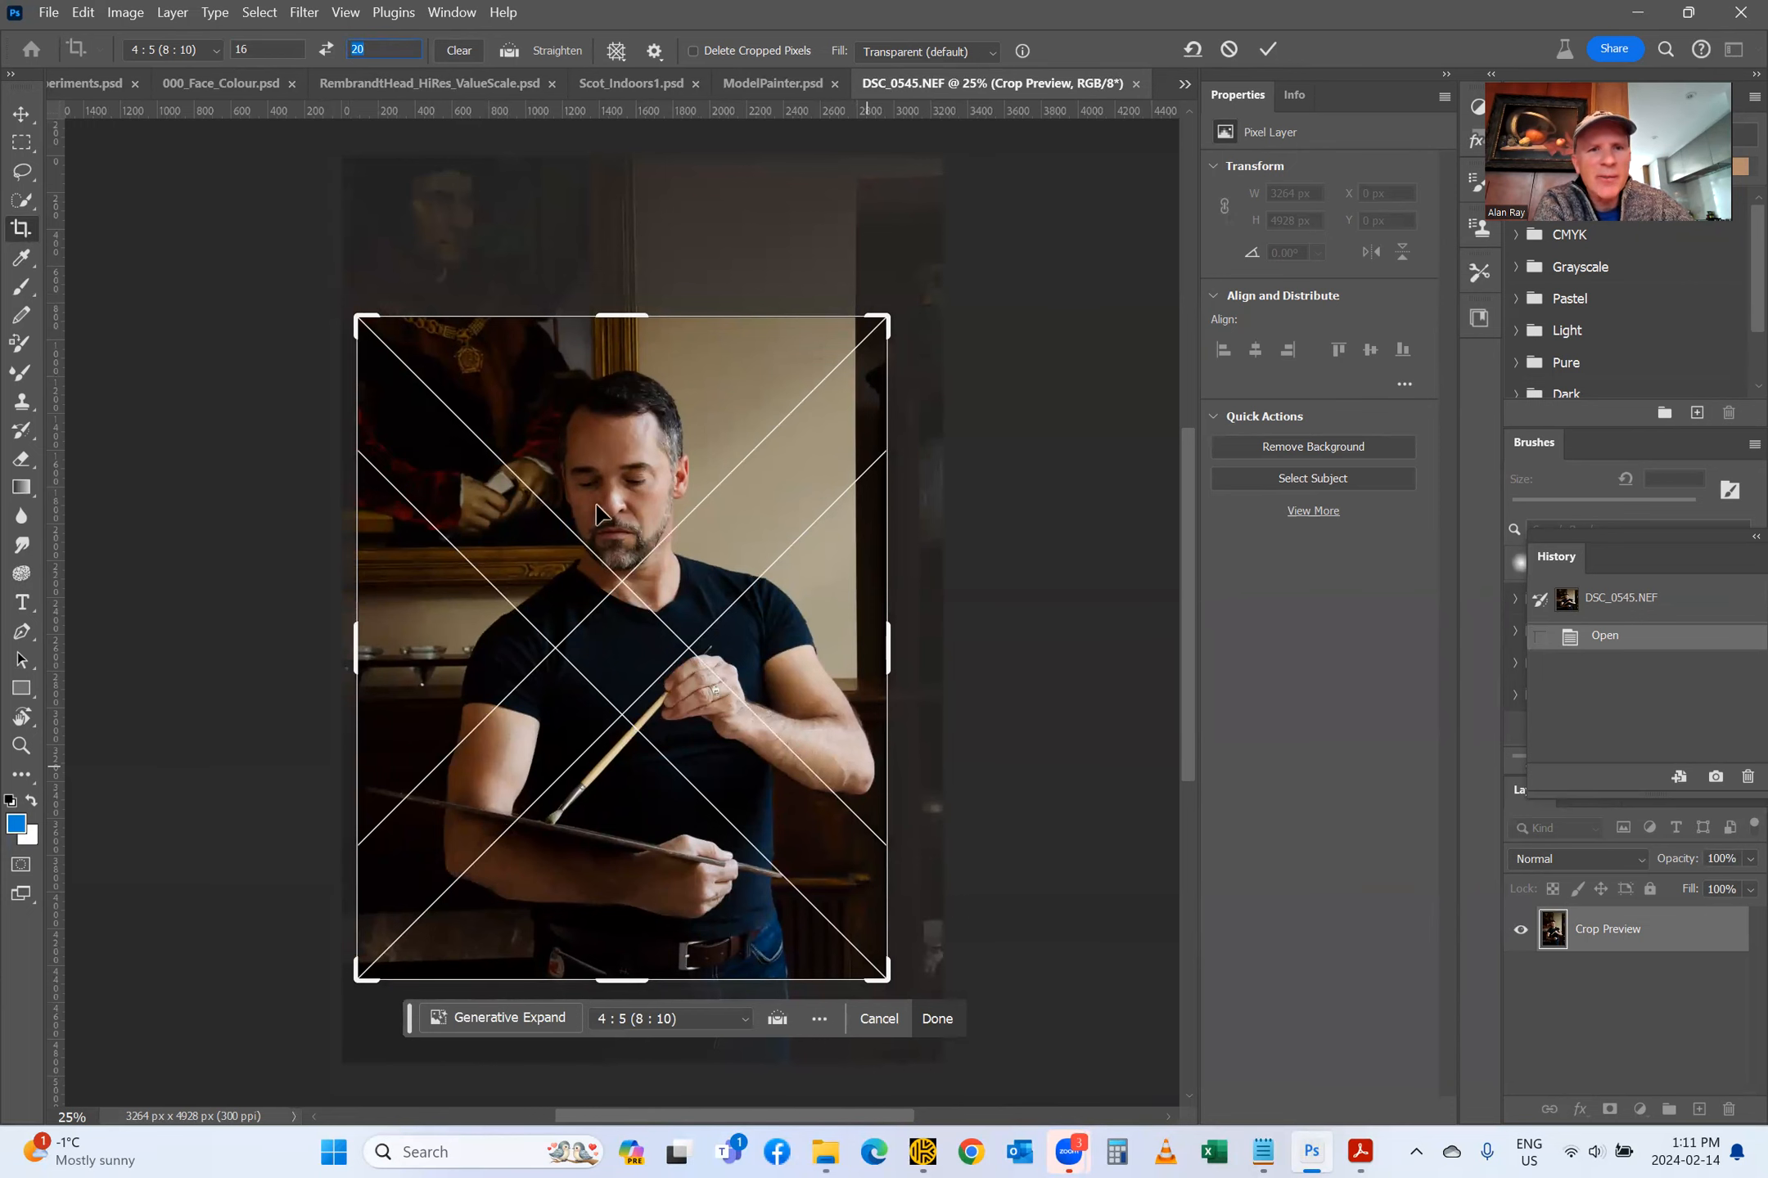
Step: Shift the photo slightly up and to the left inside the crop frame and change the overlay to Golden Ratio
{"action": "mouse_move", "coordinate": [631, 653]}
{"action": "left_mouse_down"}
{"action": "mouse_move", "coordinate": [615, 642]}
{"action": "mouse_move", "coordinate": [629, 650]}
{"action": "left_mouse_up"}
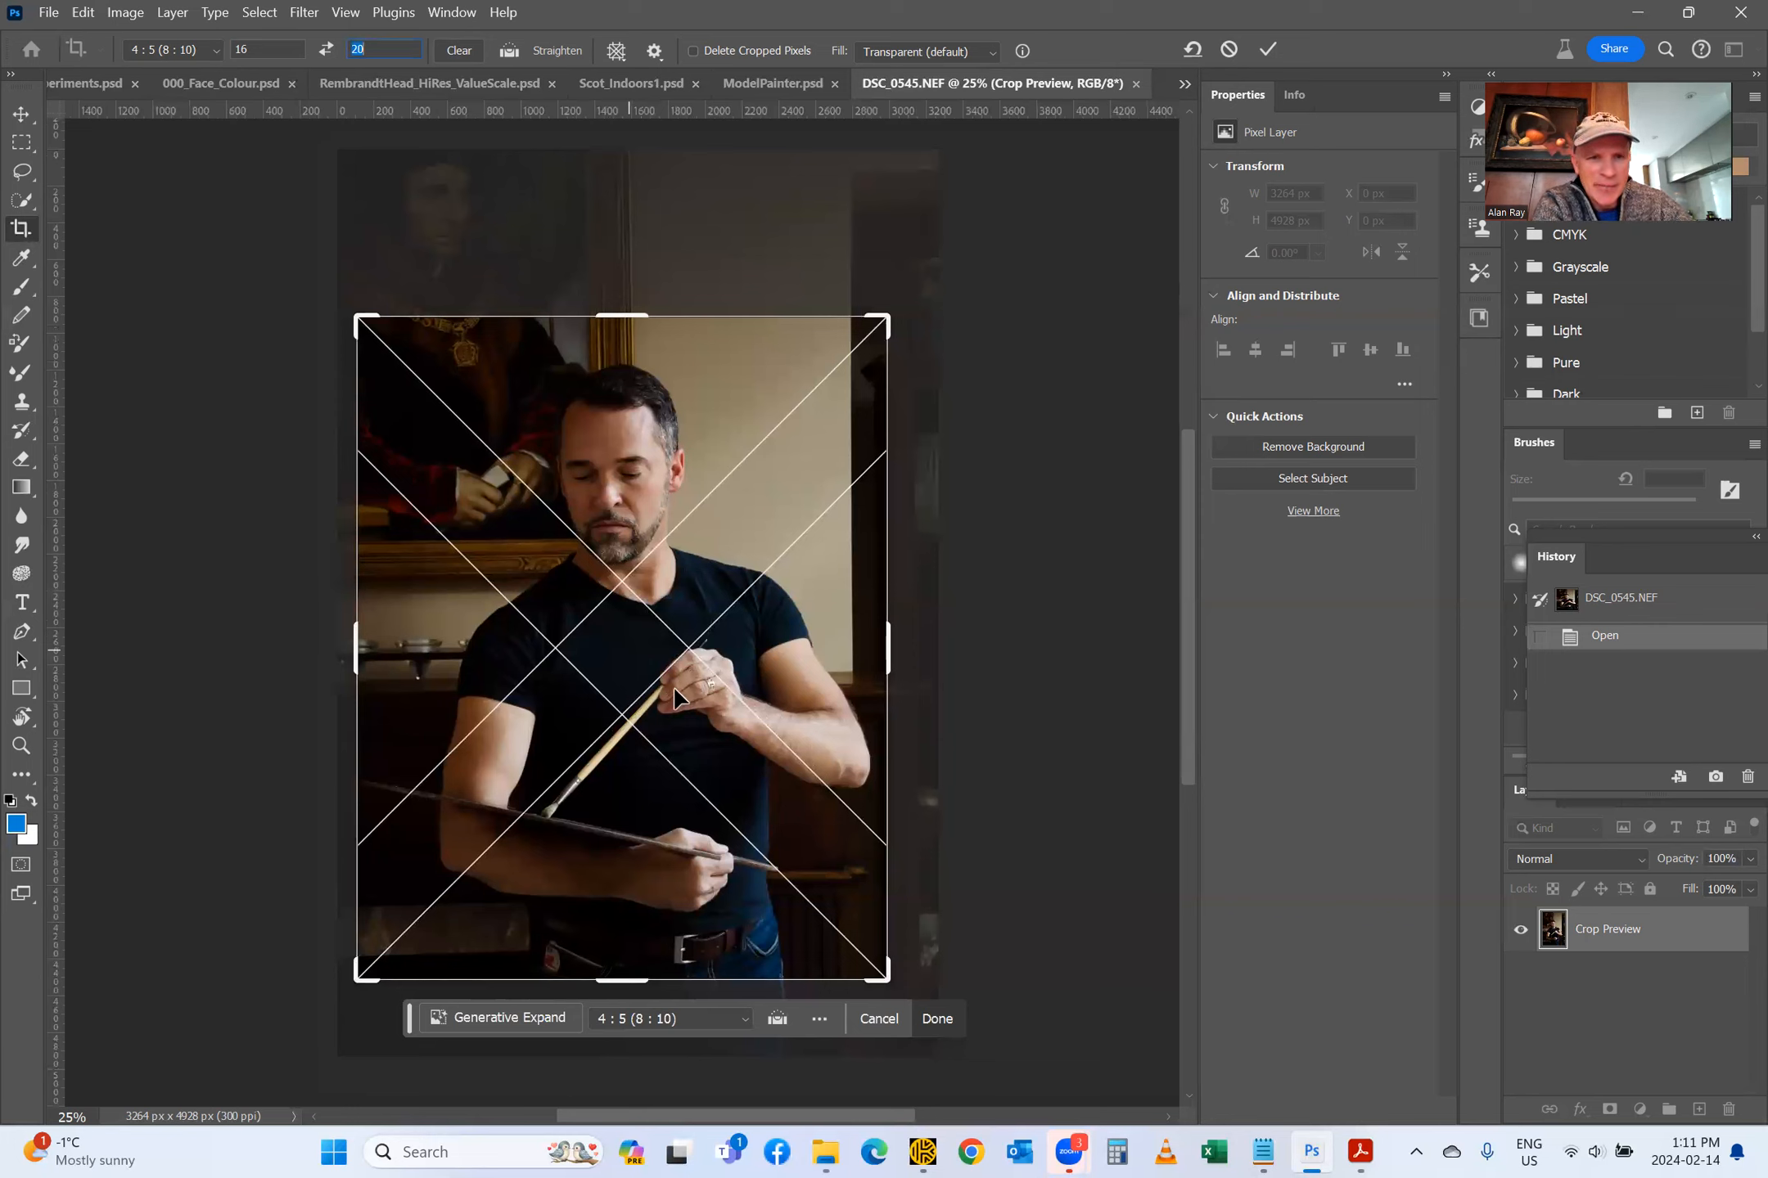
{"action": "left_click_drag", "start_coordinate": [570, 730], "coordinate": [567, 726]}
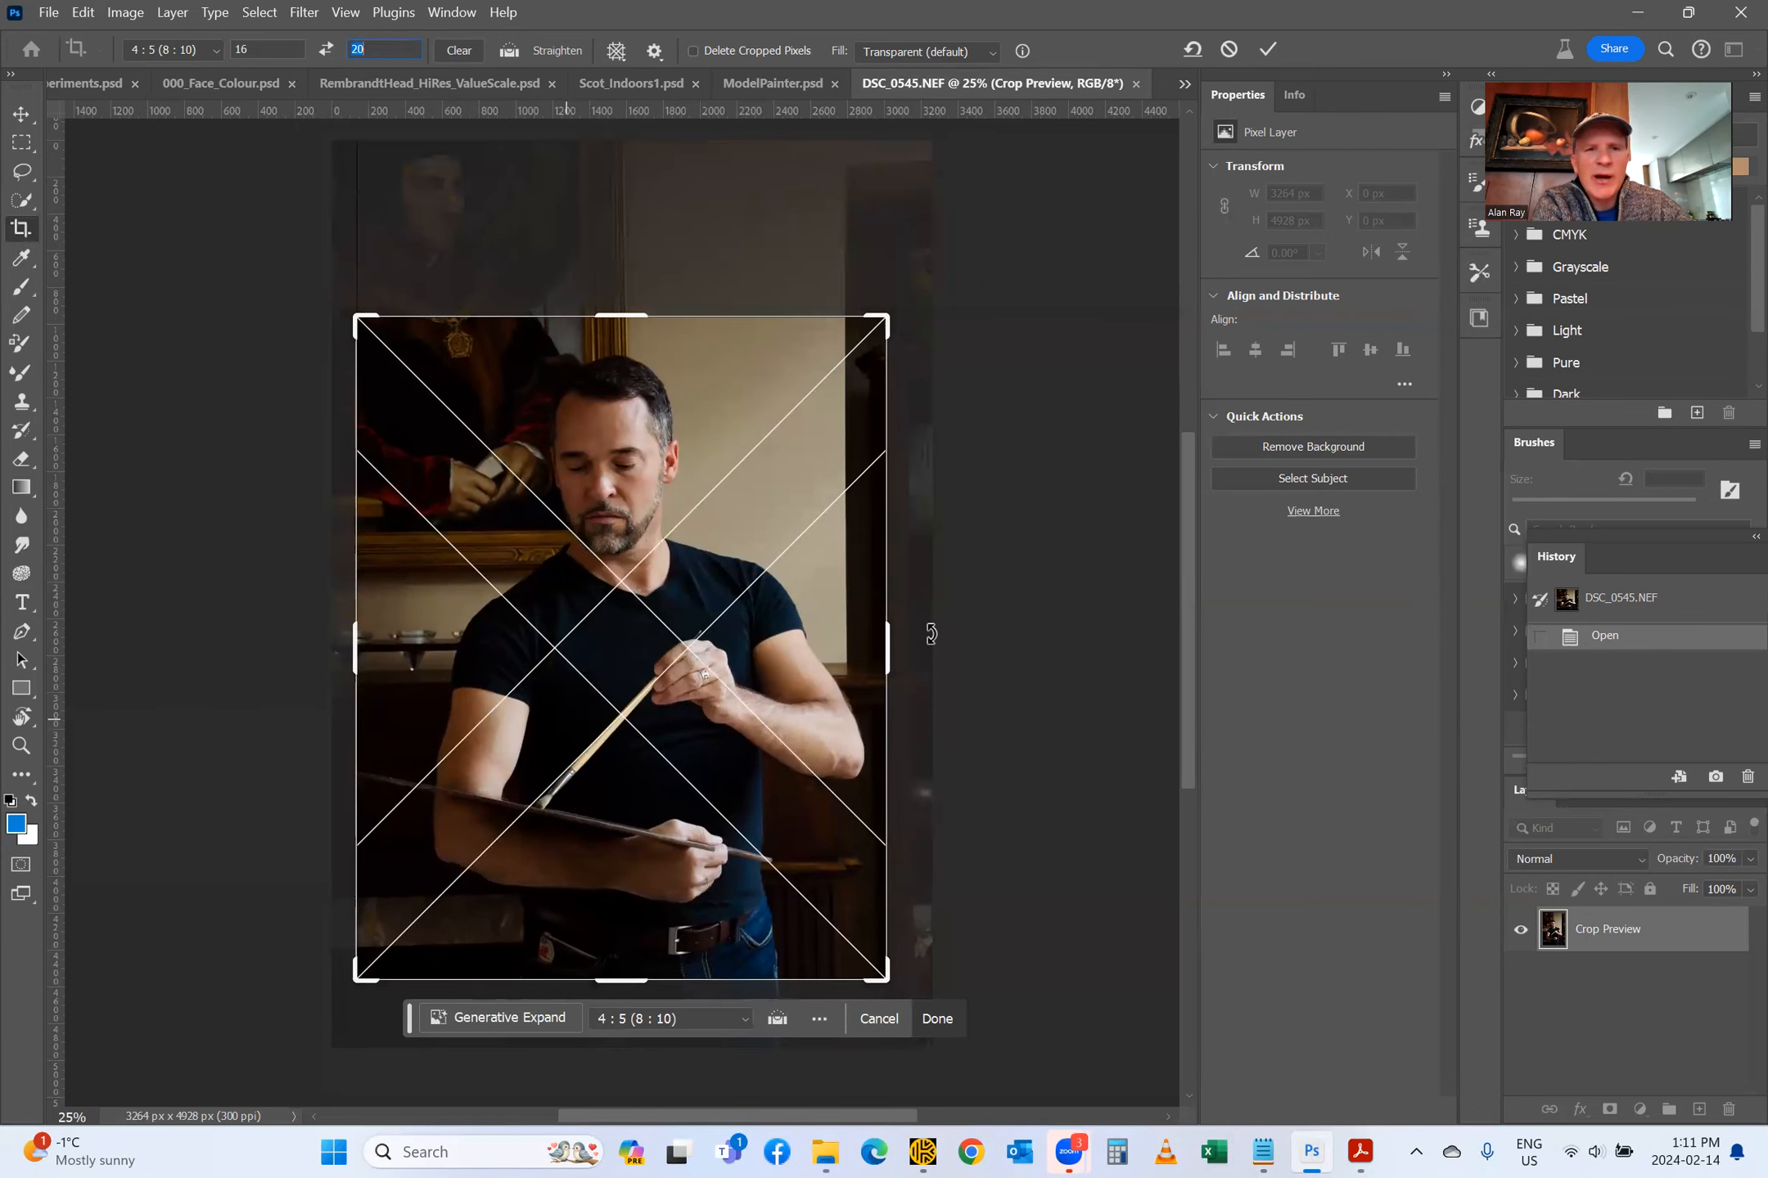
{"action": "left_click", "coordinate": [620, 50]}
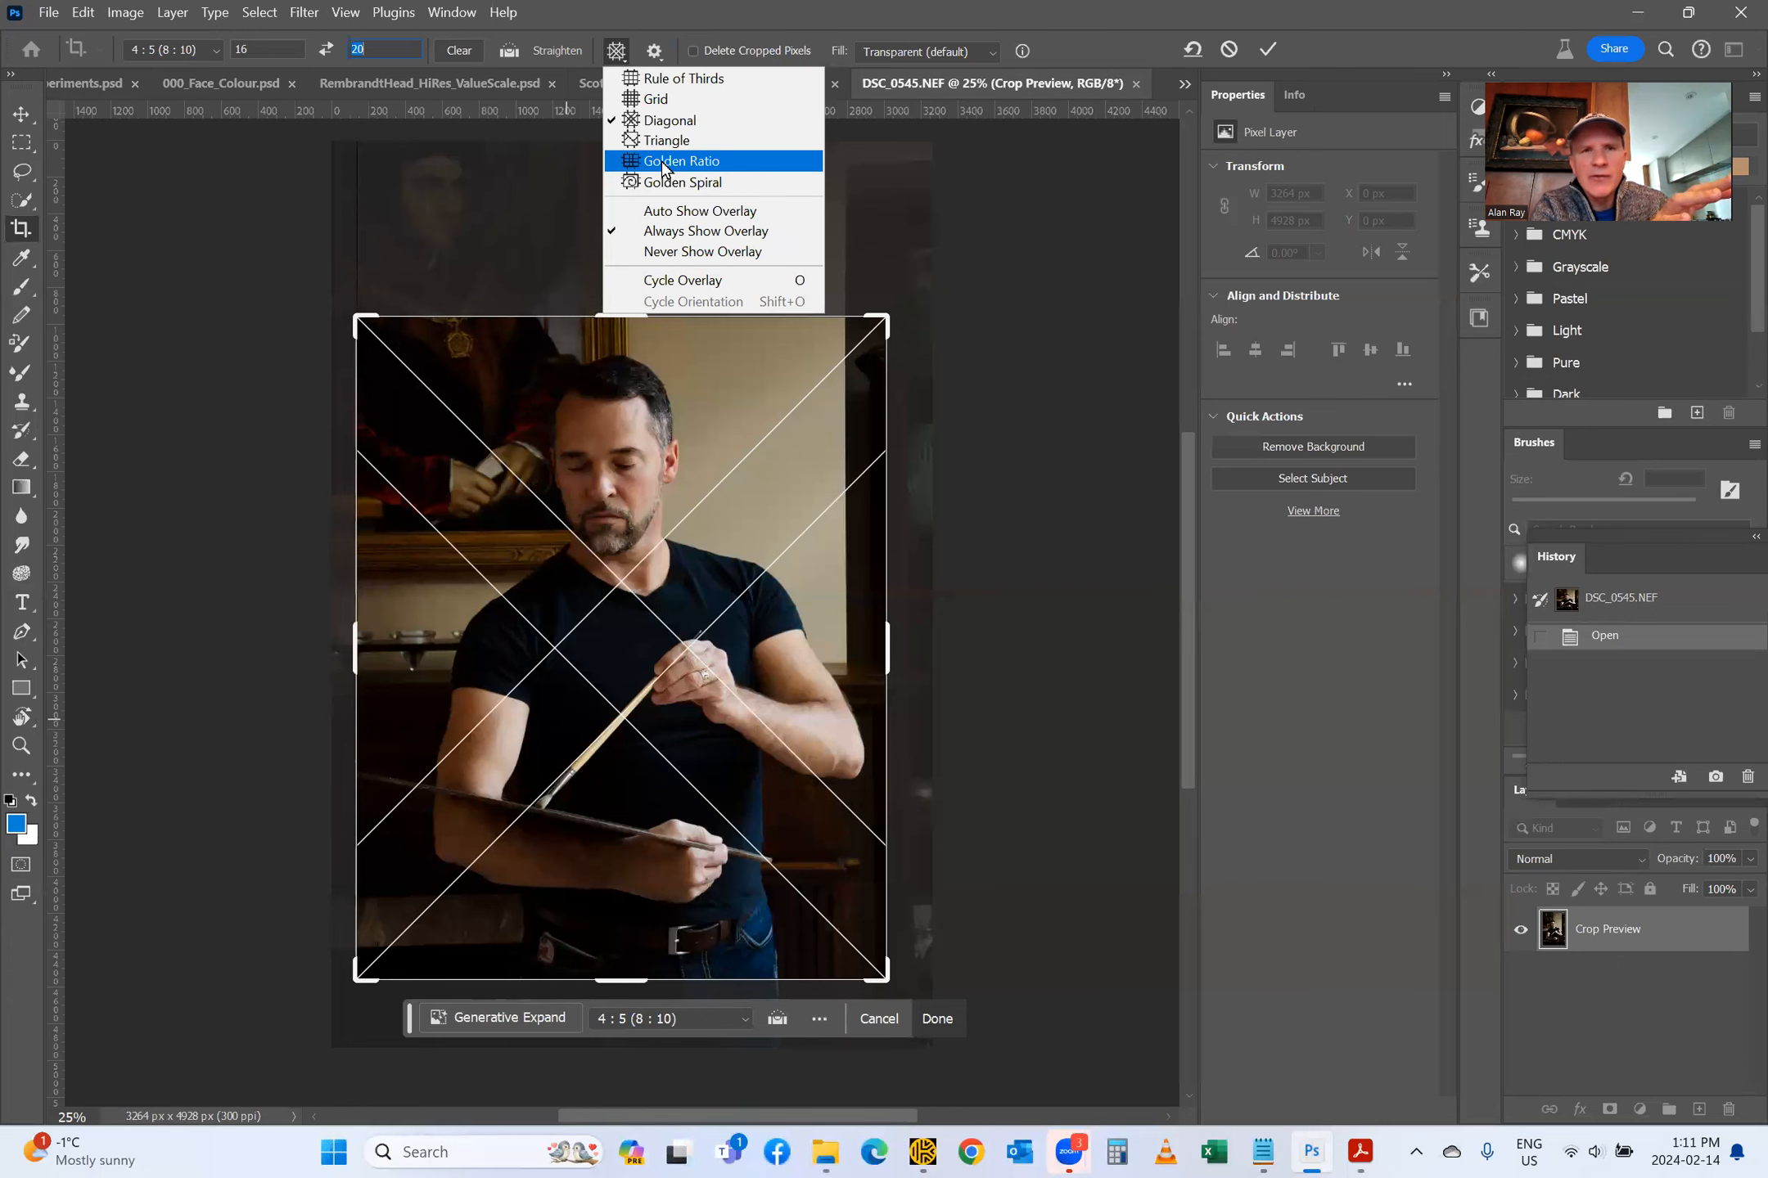
{"action": "left_click", "coordinate": [662, 164]}
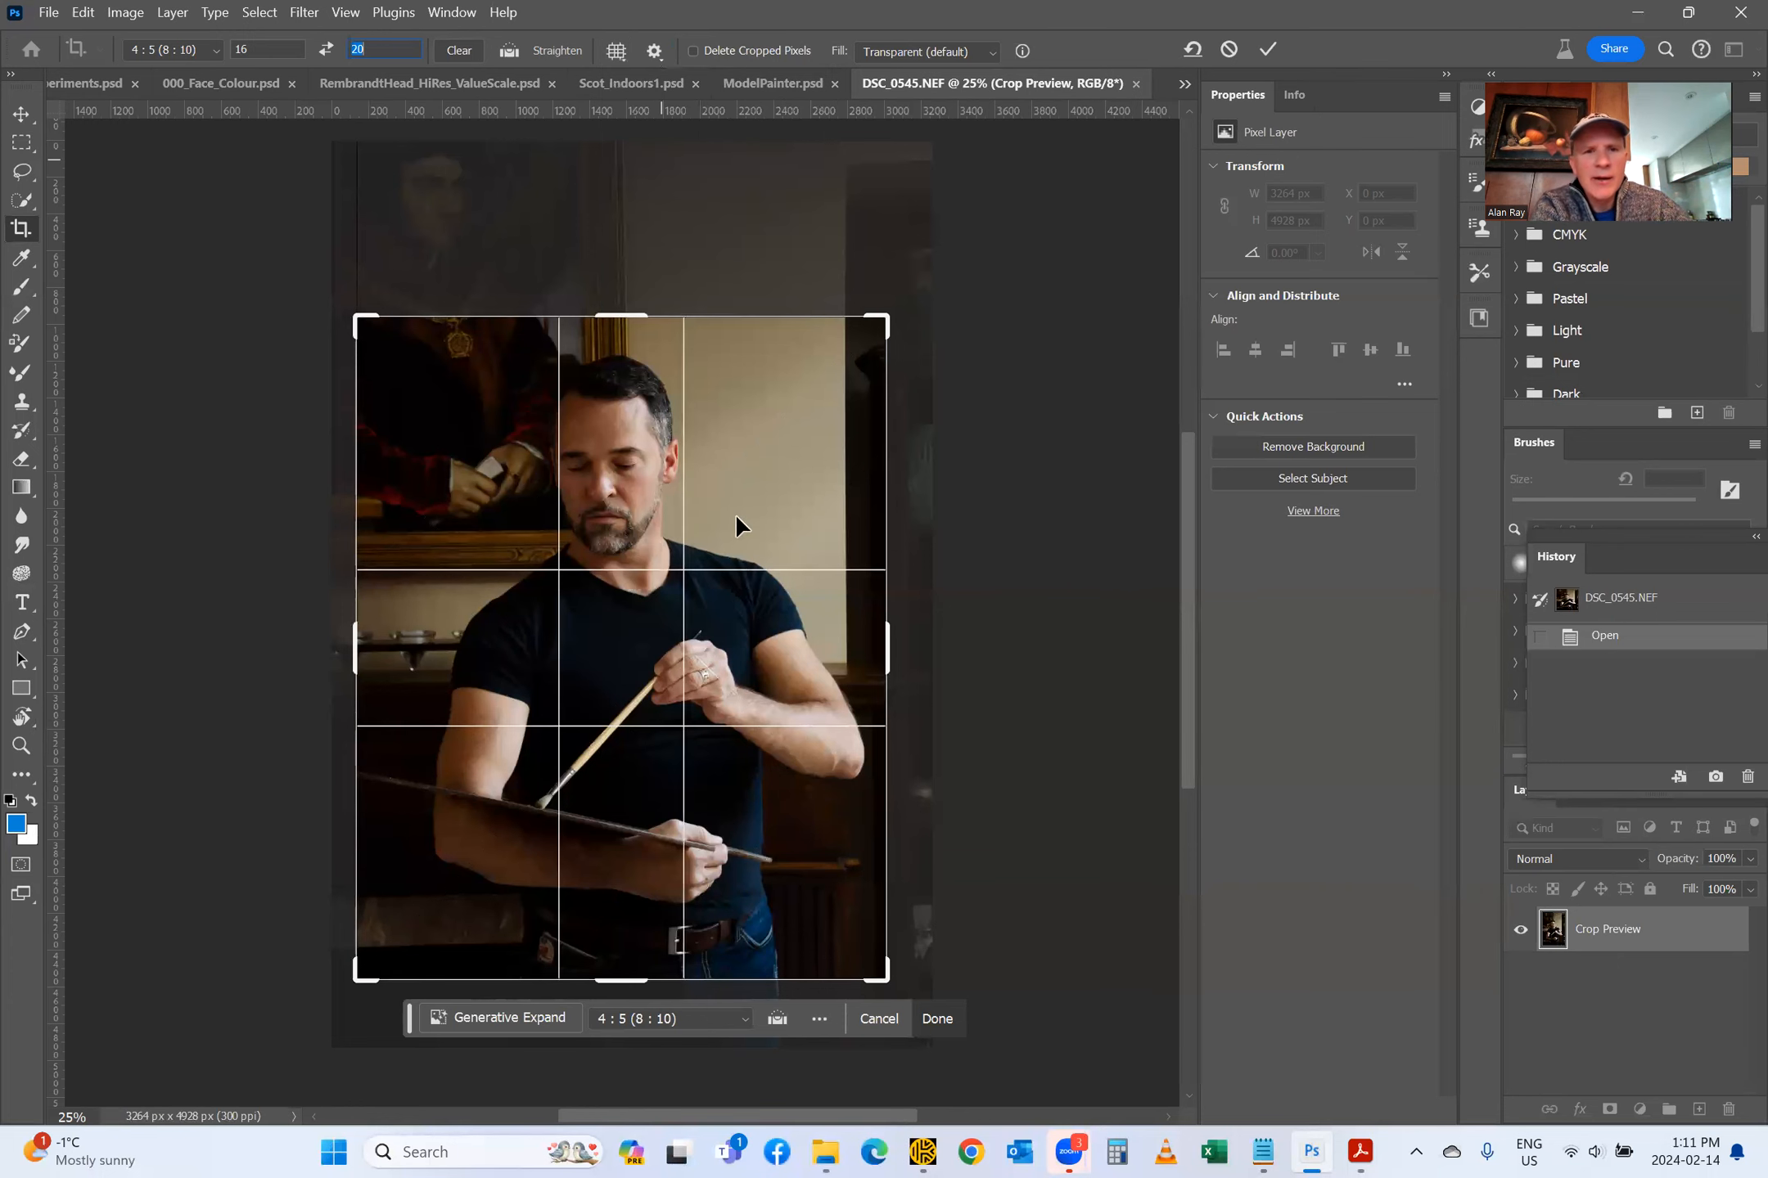
Step: Change the crop overlay to Golden Spiral and reframe with a smaller crop so the spiral's centre falls on the hand holding the brush
{"action": "left_click", "coordinate": [617, 54]}
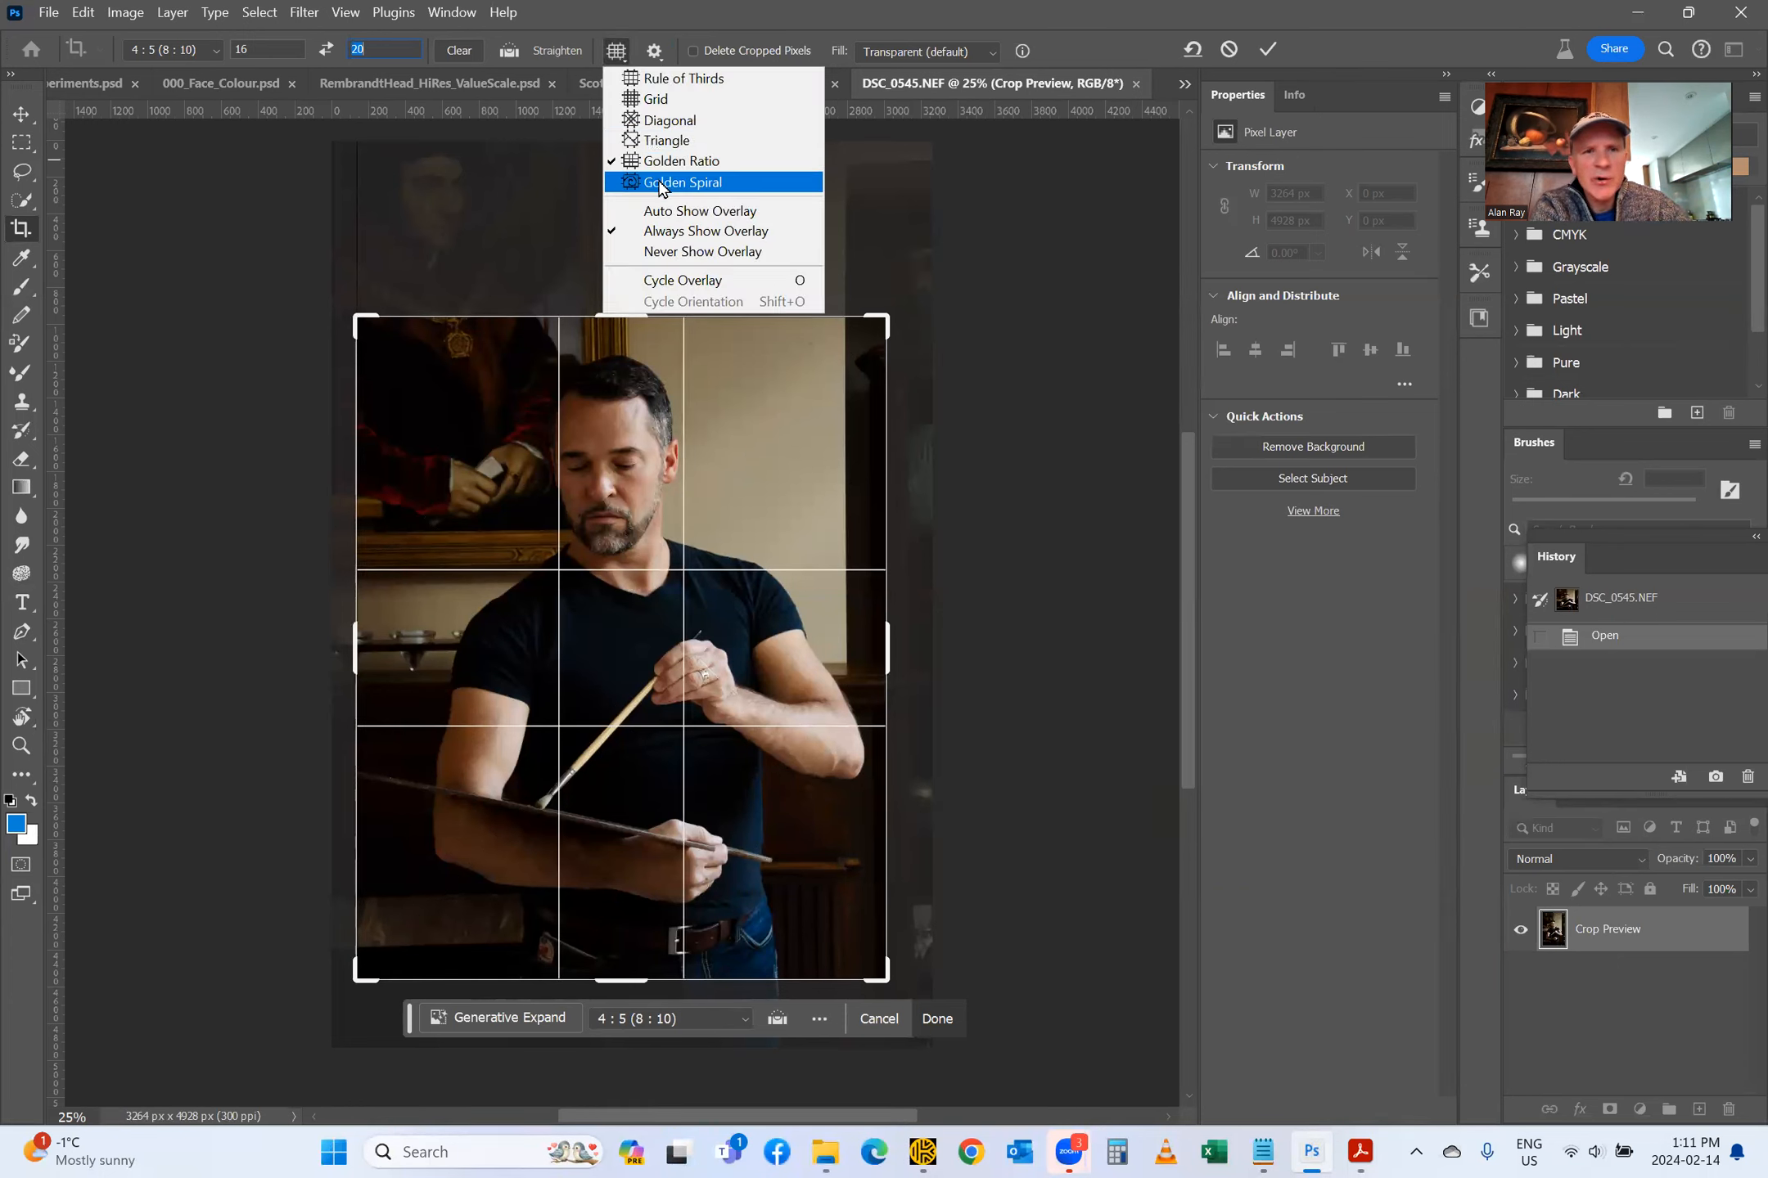
{"action": "left_click", "coordinate": [661, 183]}
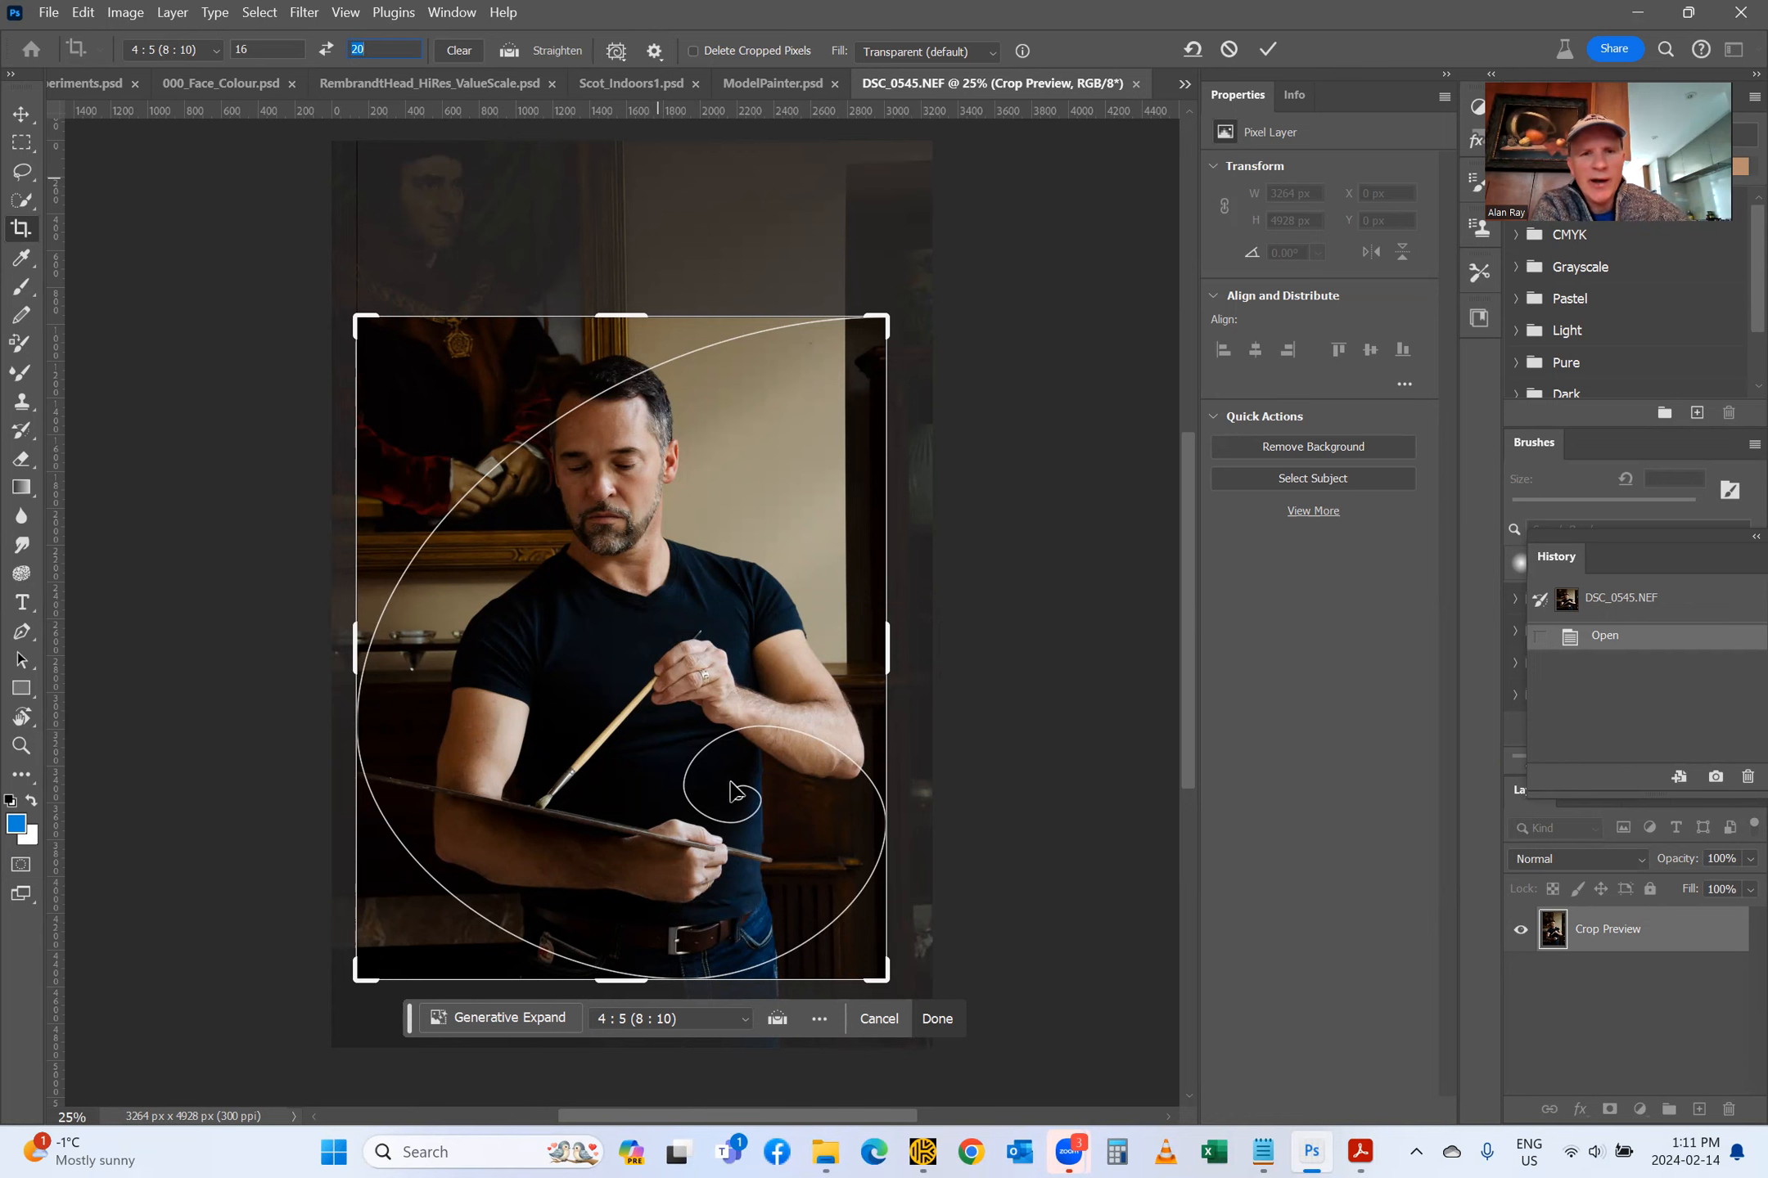
{"action": "left_click_drag", "start_coordinate": [642, 606], "coordinate": [662, 674]}
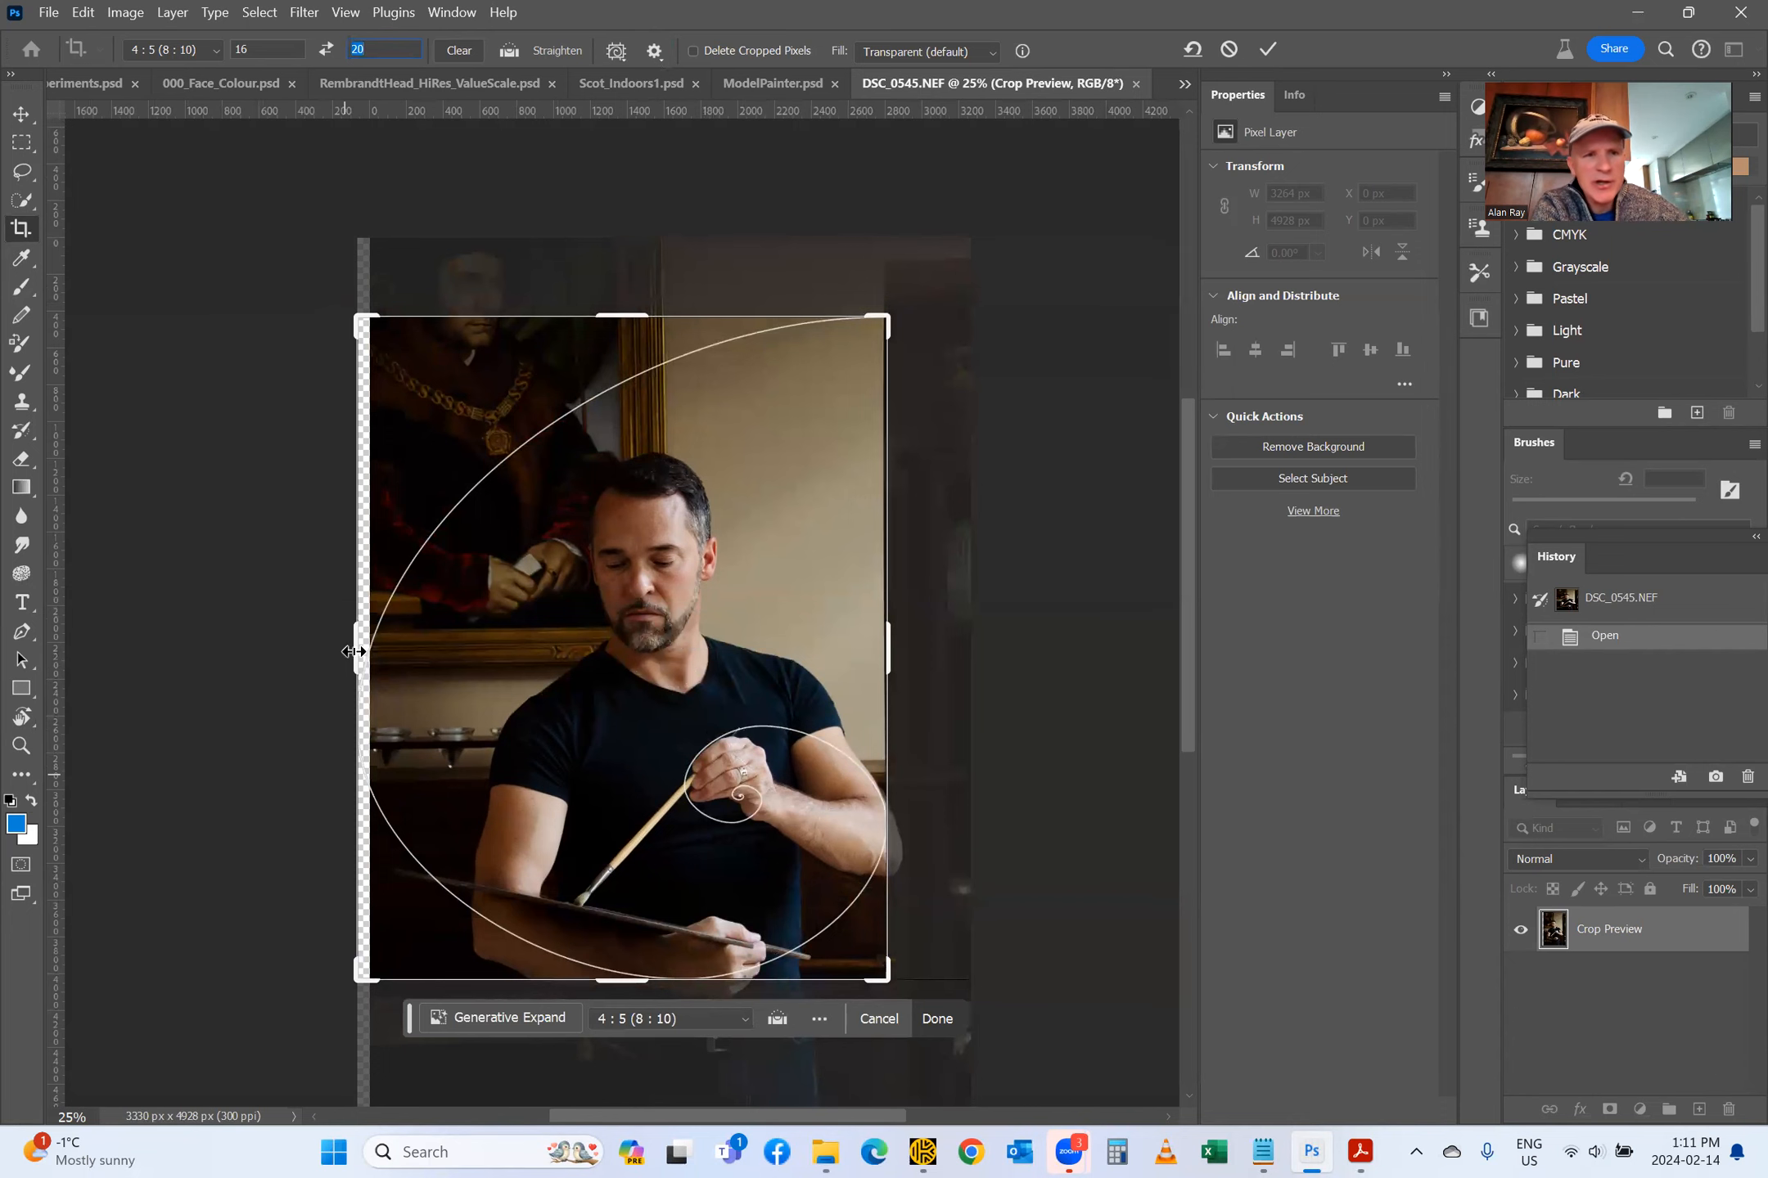
{"action": "left_click_drag", "start_coordinate": [357, 651], "coordinate": [373, 651]}
{"action": "left_click_drag", "start_coordinate": [877, 650], "coordinate": [864, 644]}
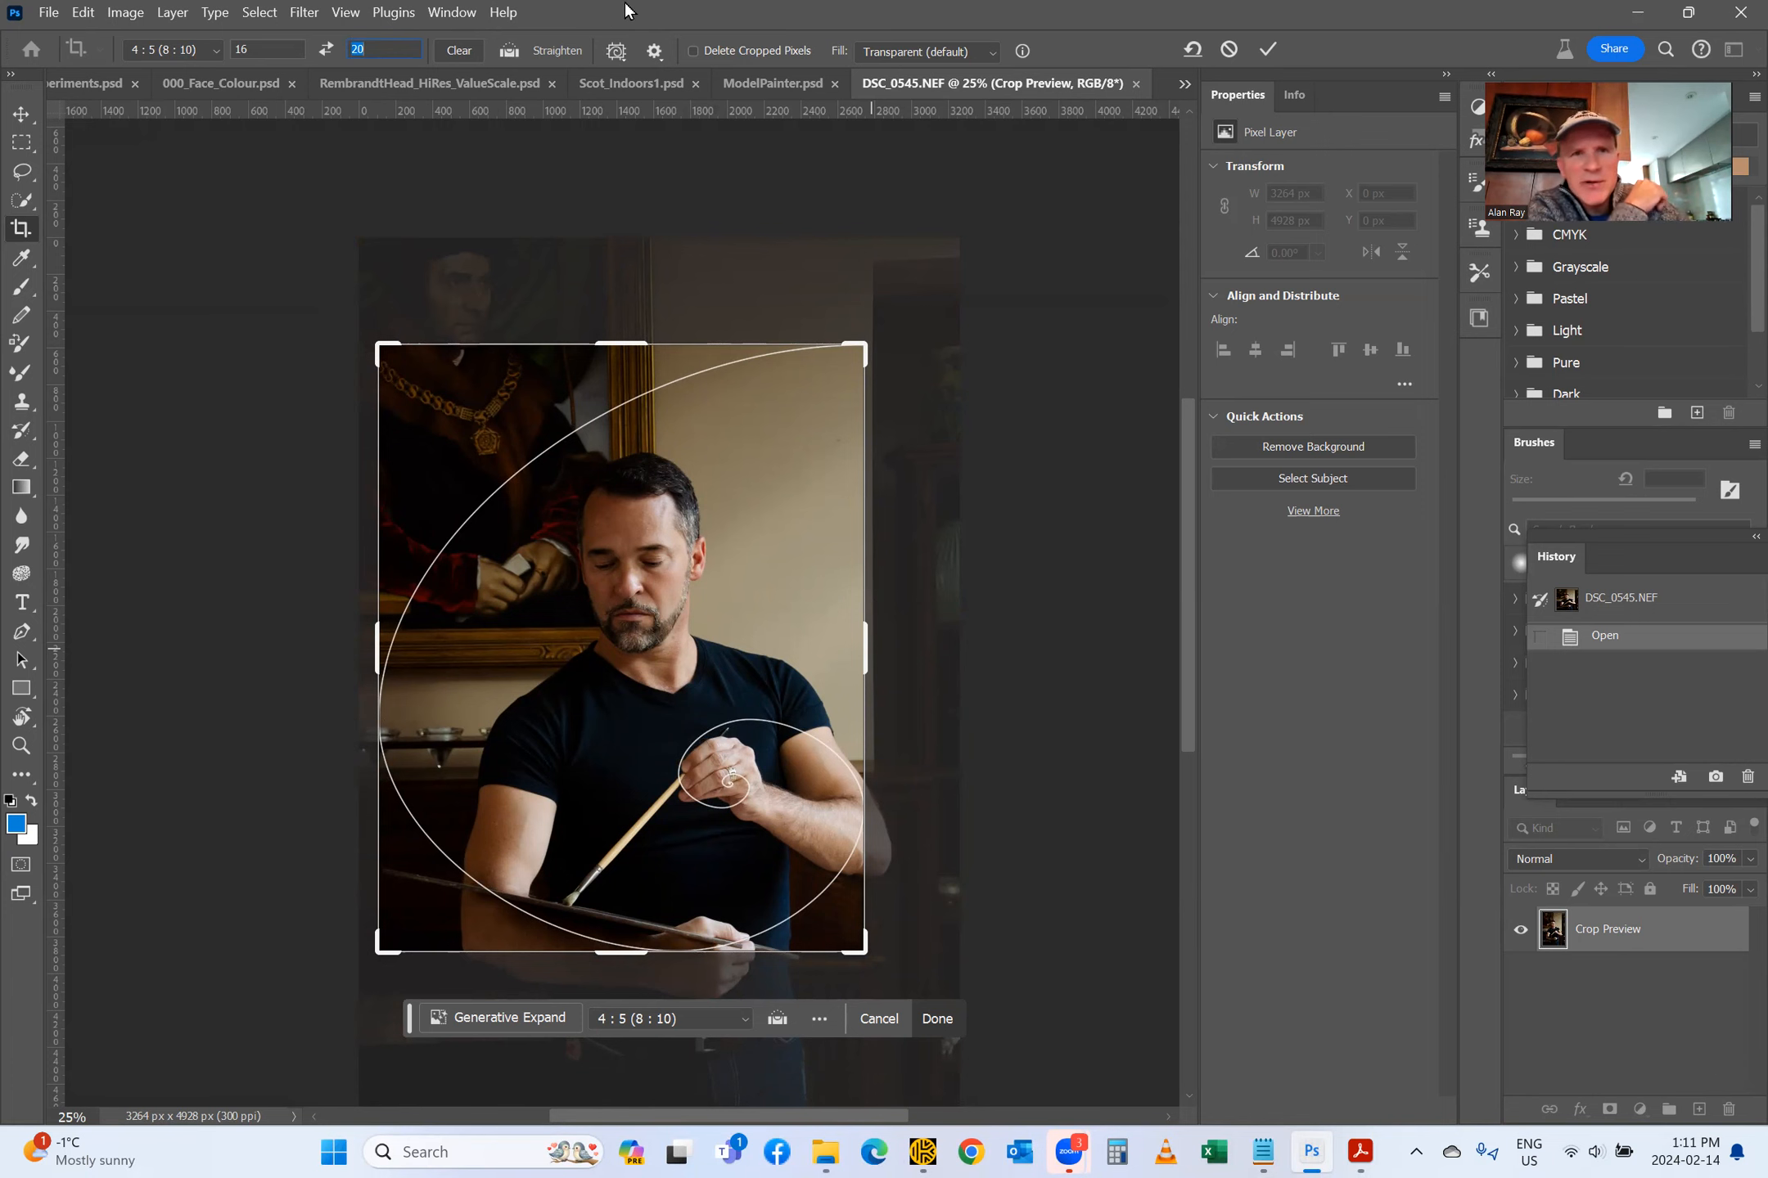
Step: Reframe the man against a Rule of Thirds overlay with a slightly larger crop frame and apply the crop
{"action": "left_click", "coordinate": [619, 51]}
{"action": "left_click", "coordinate": [650, 78]}
{"action": "left_click_drag", "start_coordinate": [586, 584], "coordinate": [560, 588]}
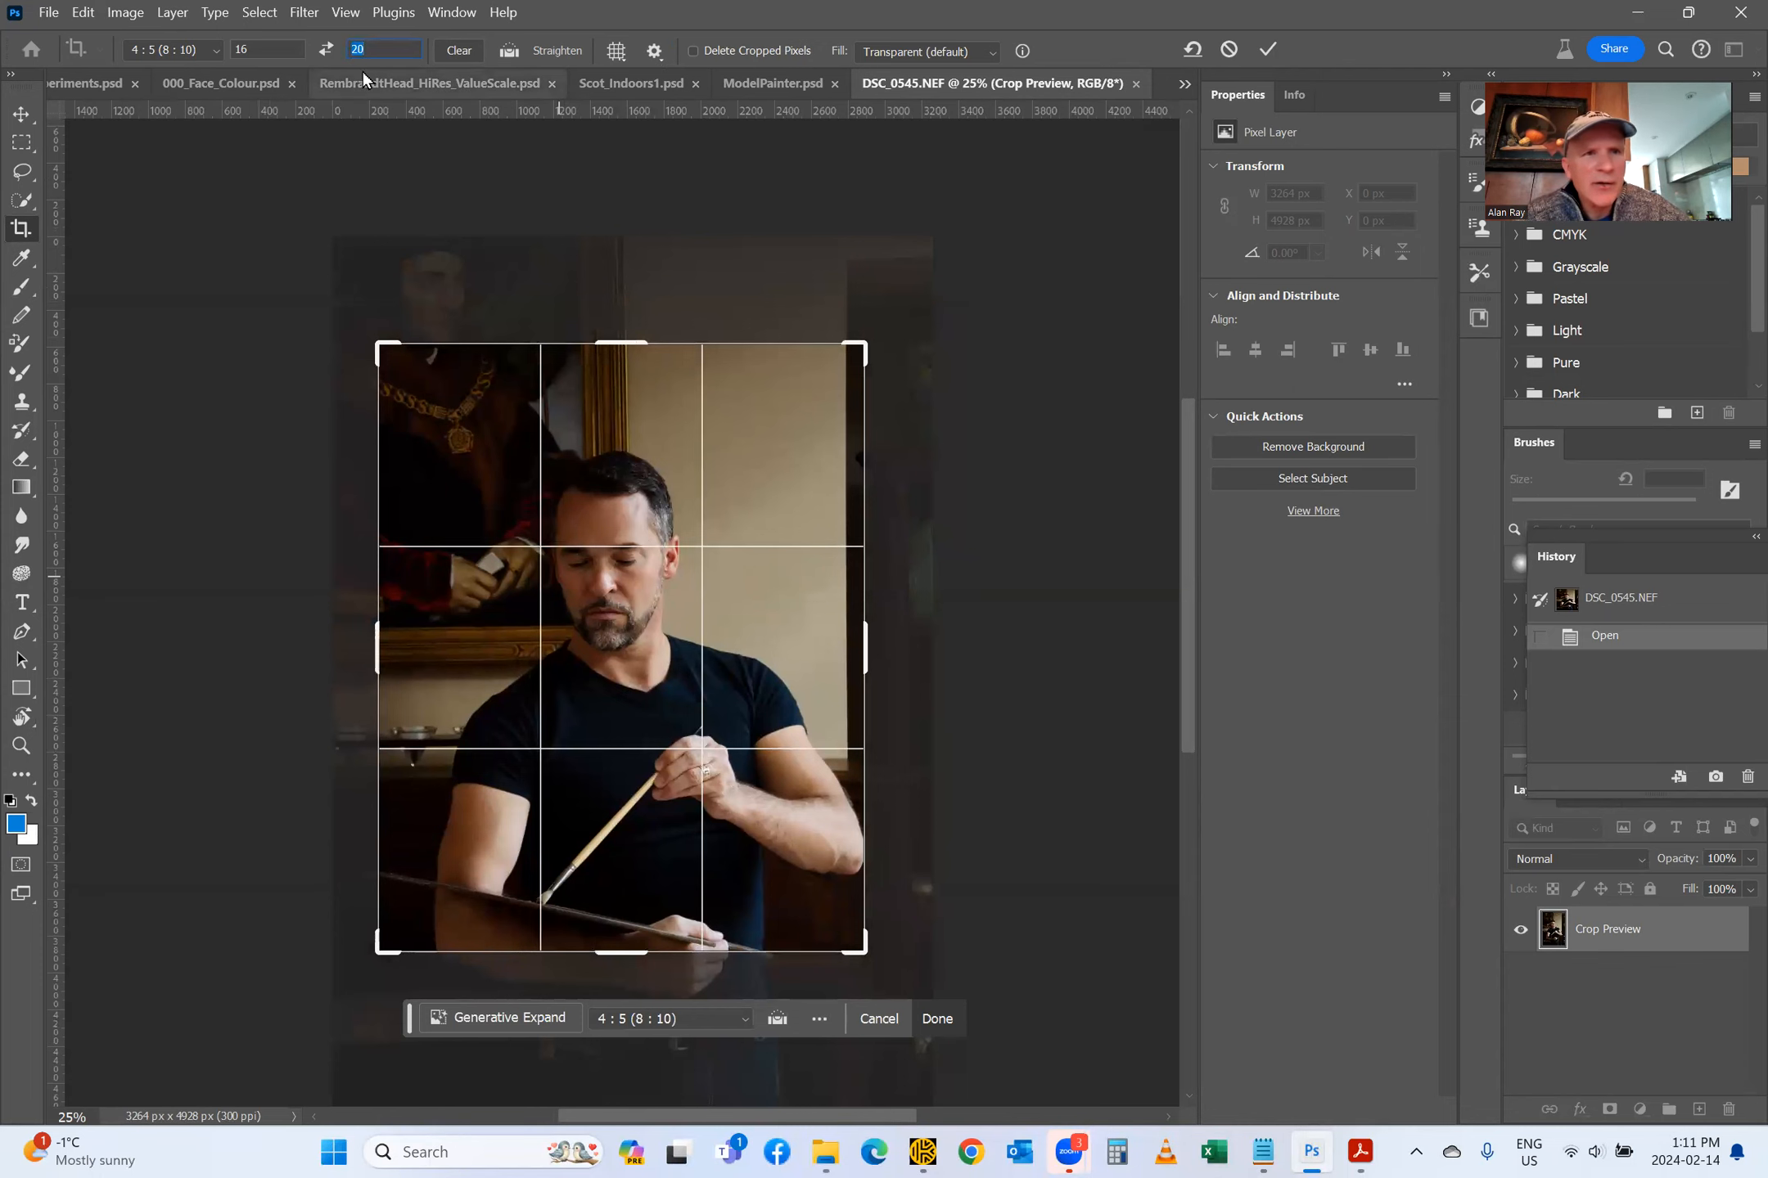
{"action": "left_click_drag", "start_coordinate": [863, 350], "coordinate": [874, 334]}
{"action": "left_click", "coordinate": [1263, 49]}
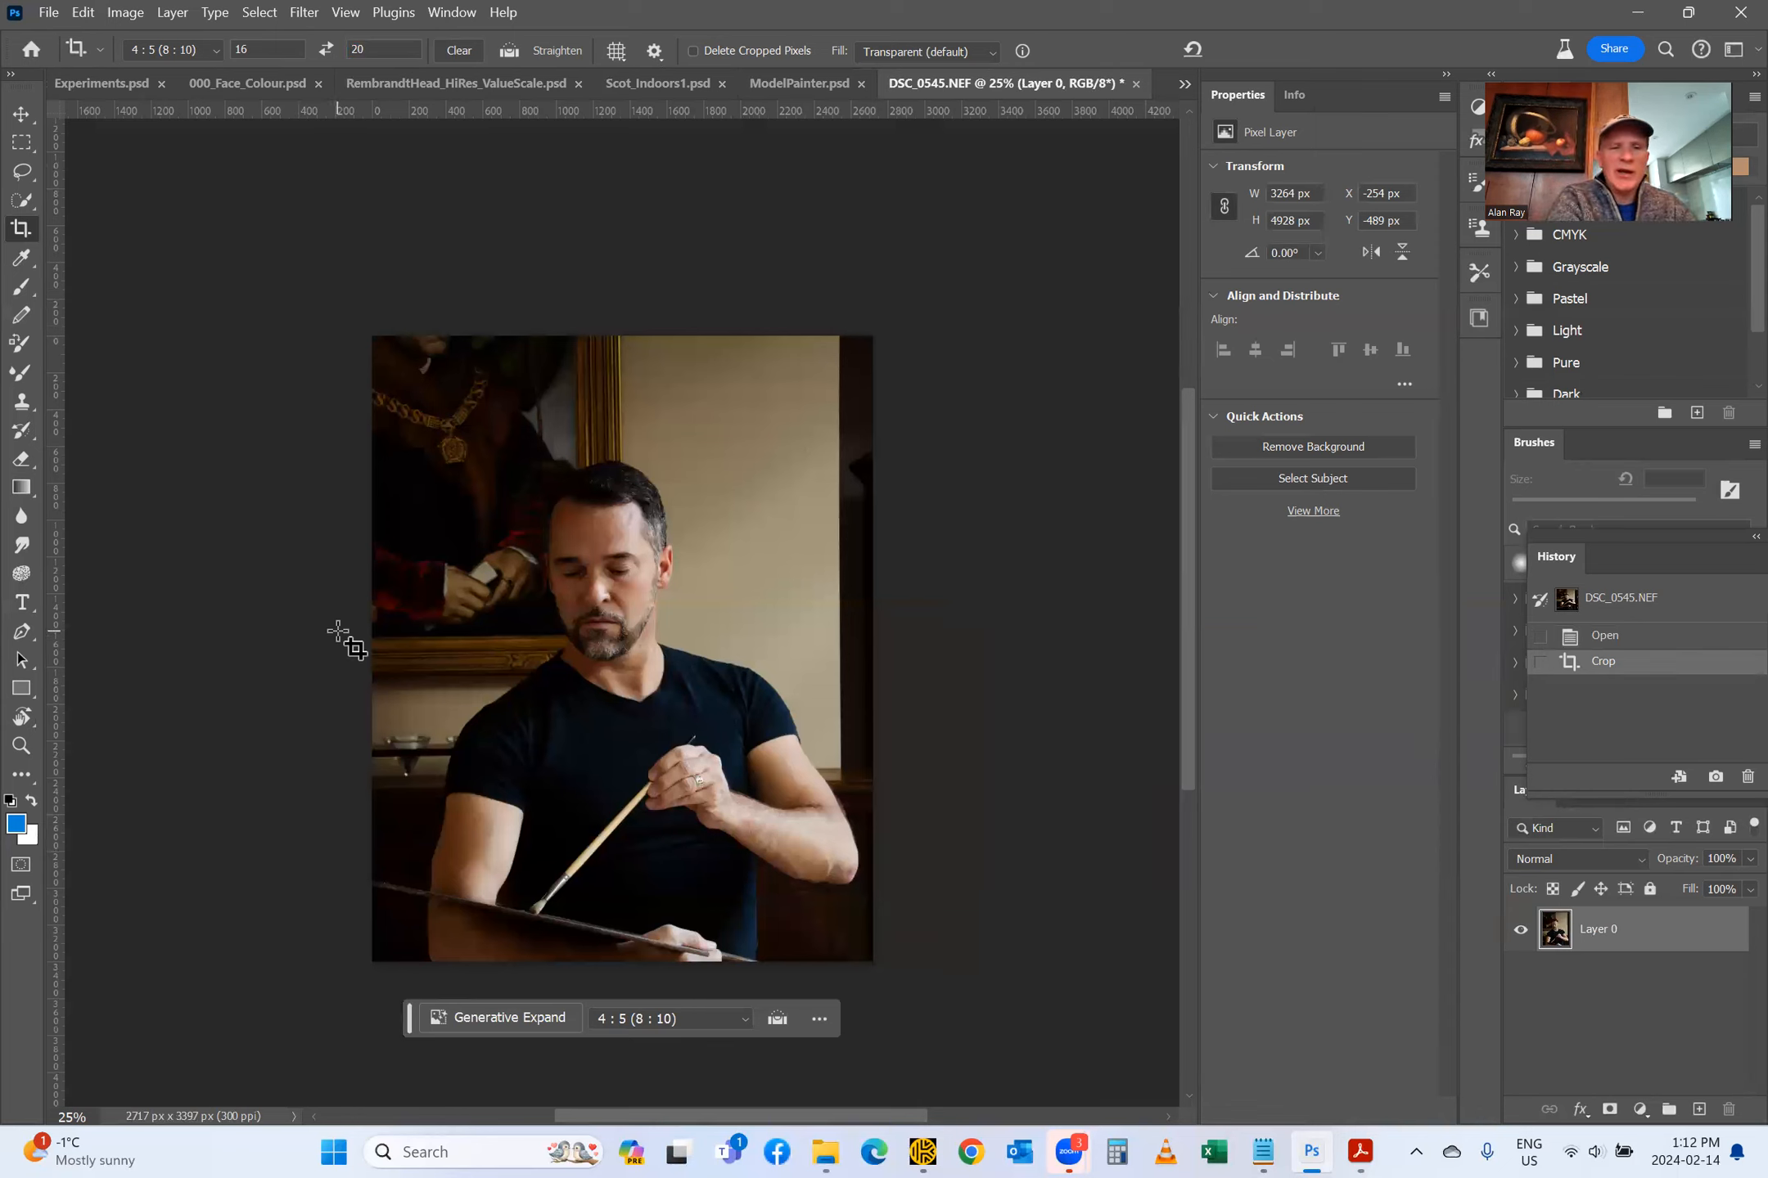
Step: Set the canvas width to 3000 pixels with the anchor at middle right so the canvas grows to the left
{"action": "left_click", "coordinate": [127, 15]}
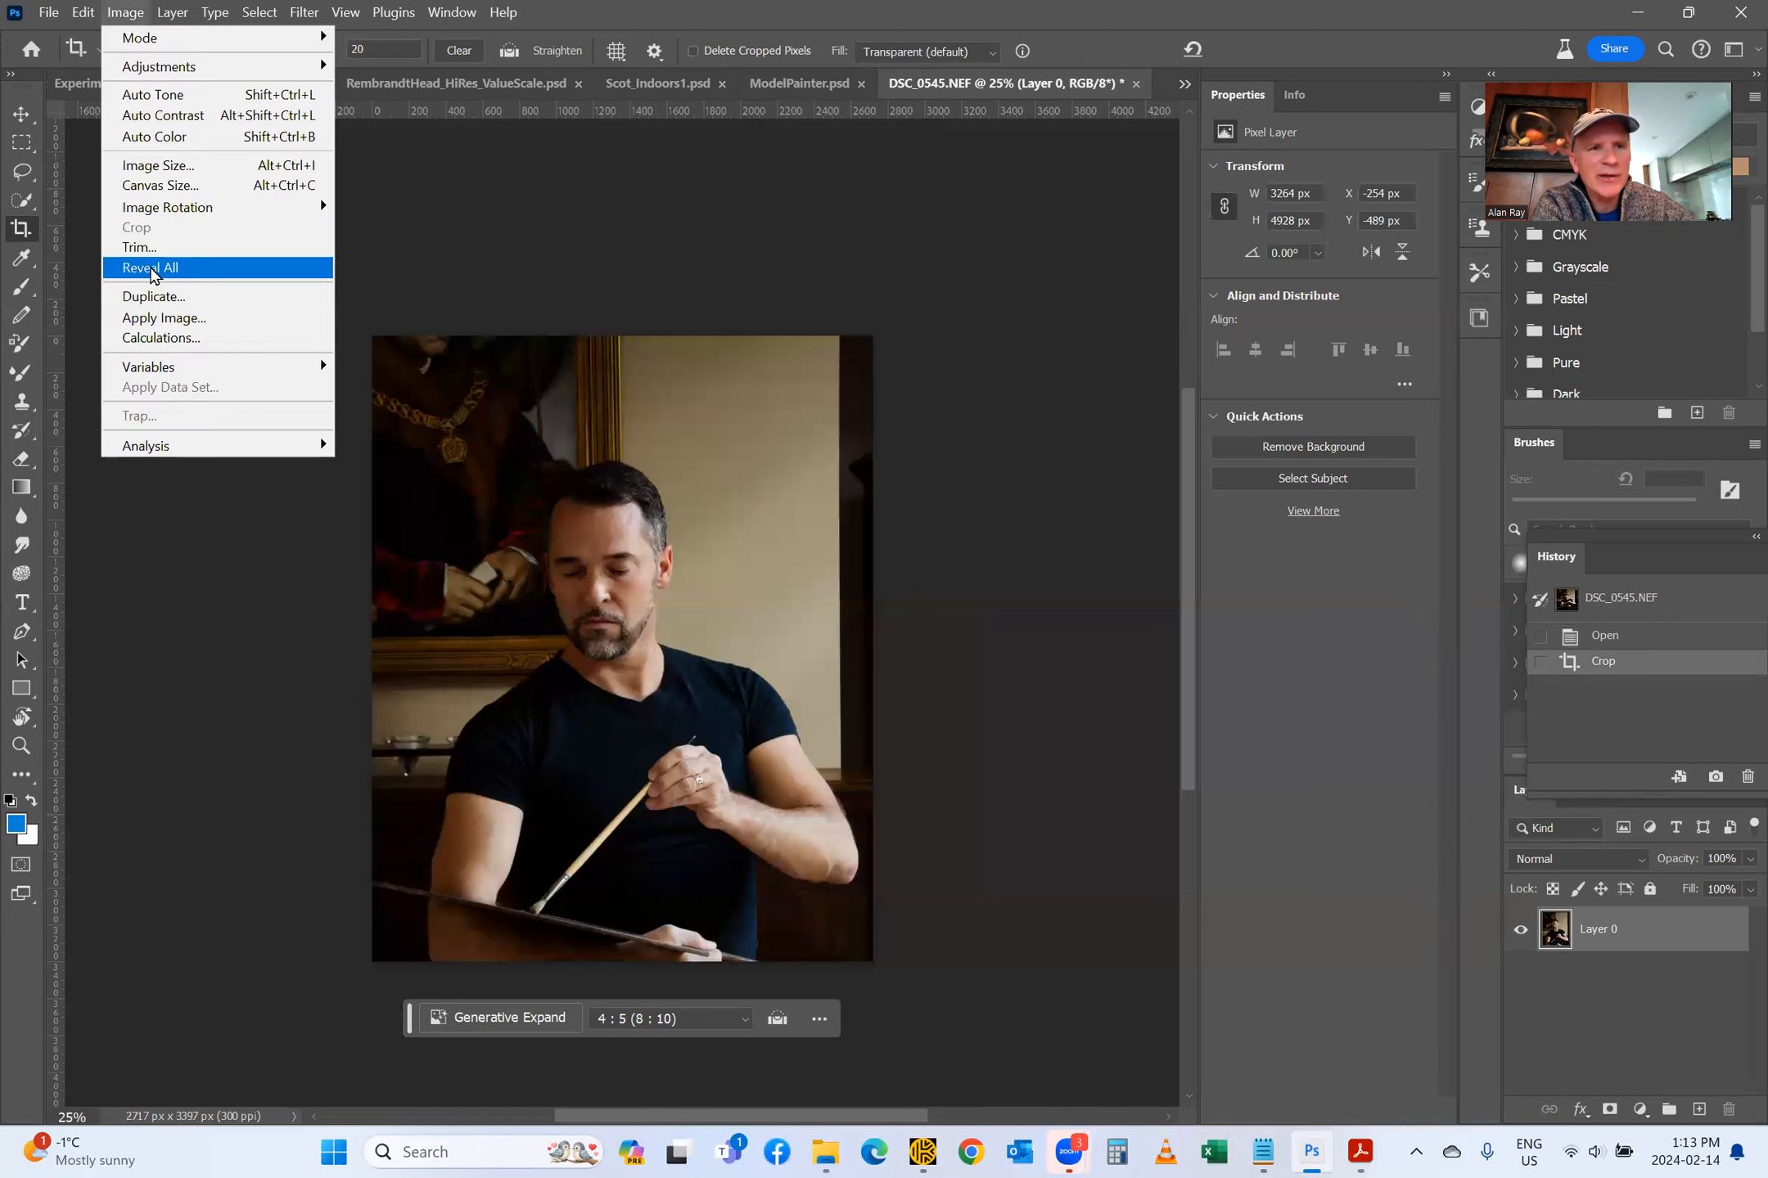
{"action": "left_click", "coordinate": [160, 187]}
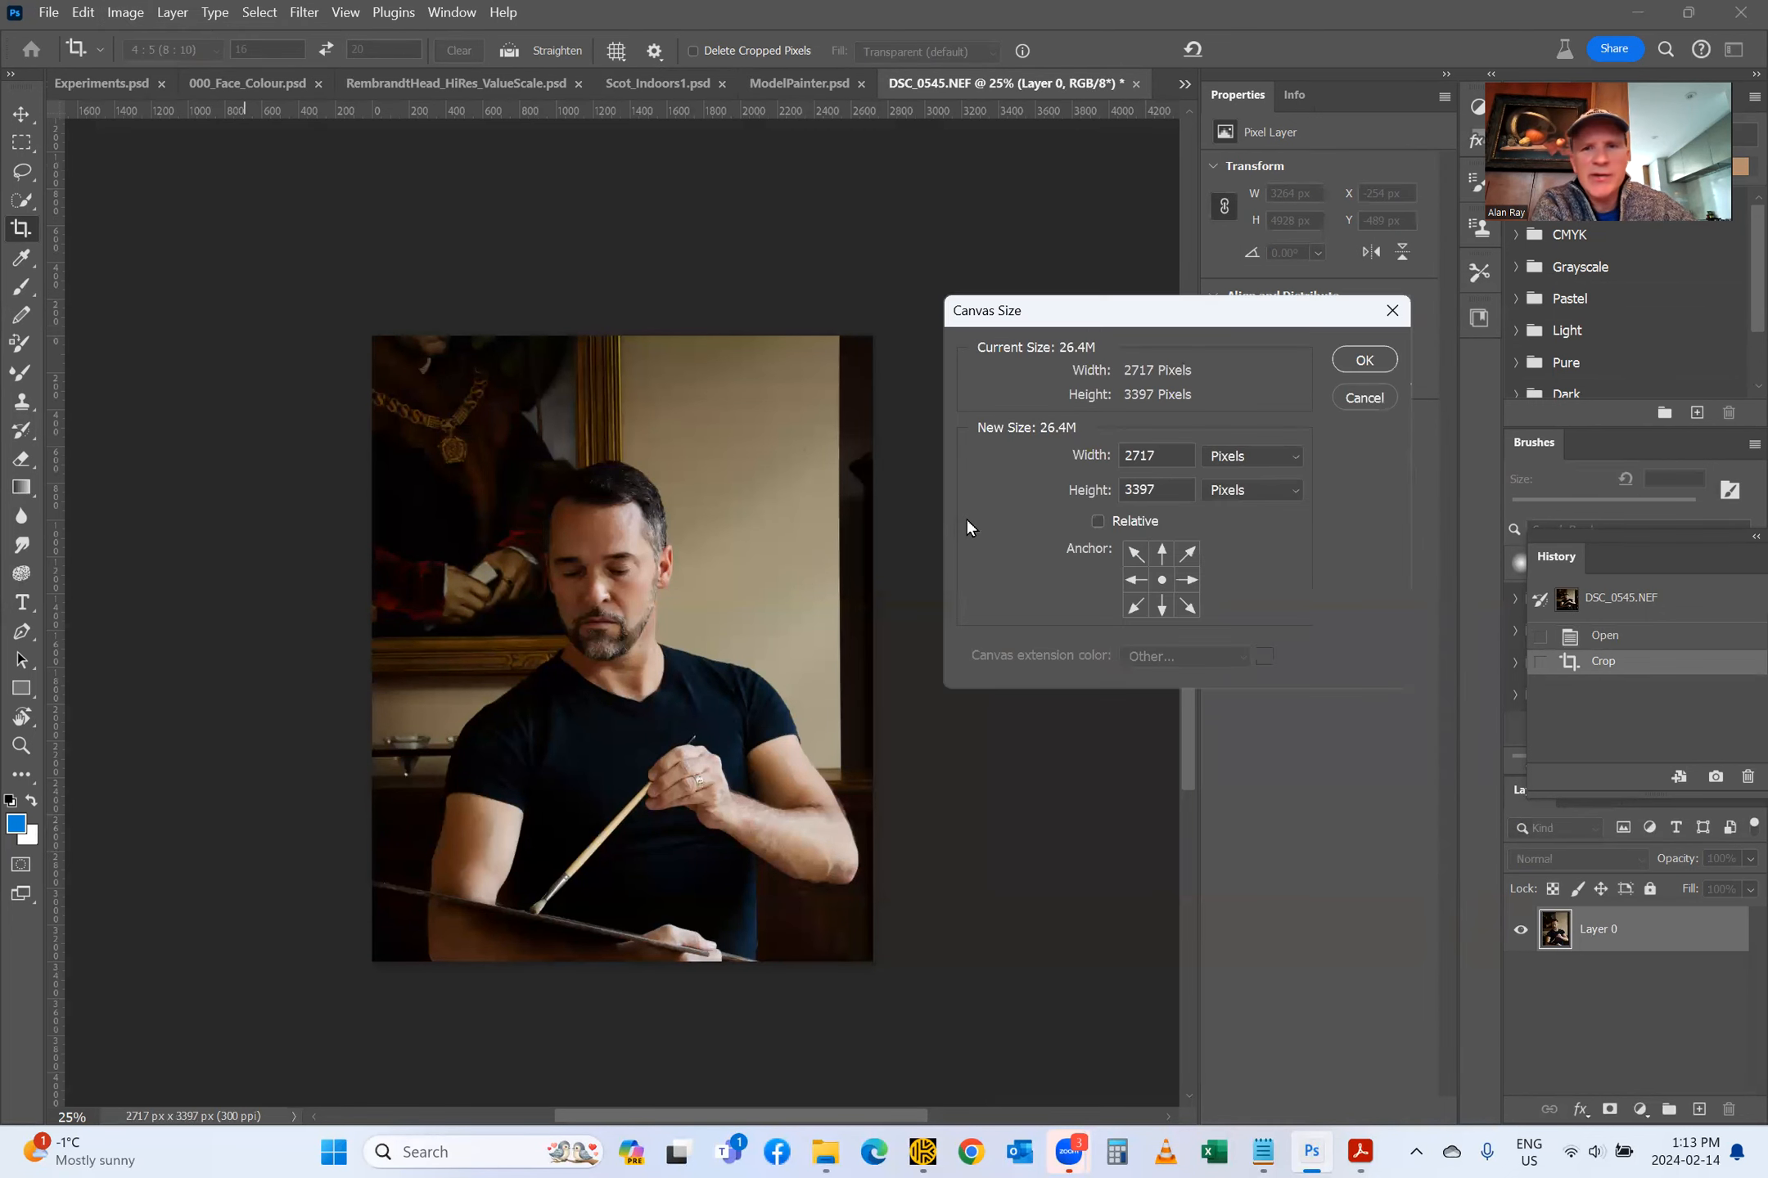
{"action": "left_click", "coordinate": [1188, 581]}
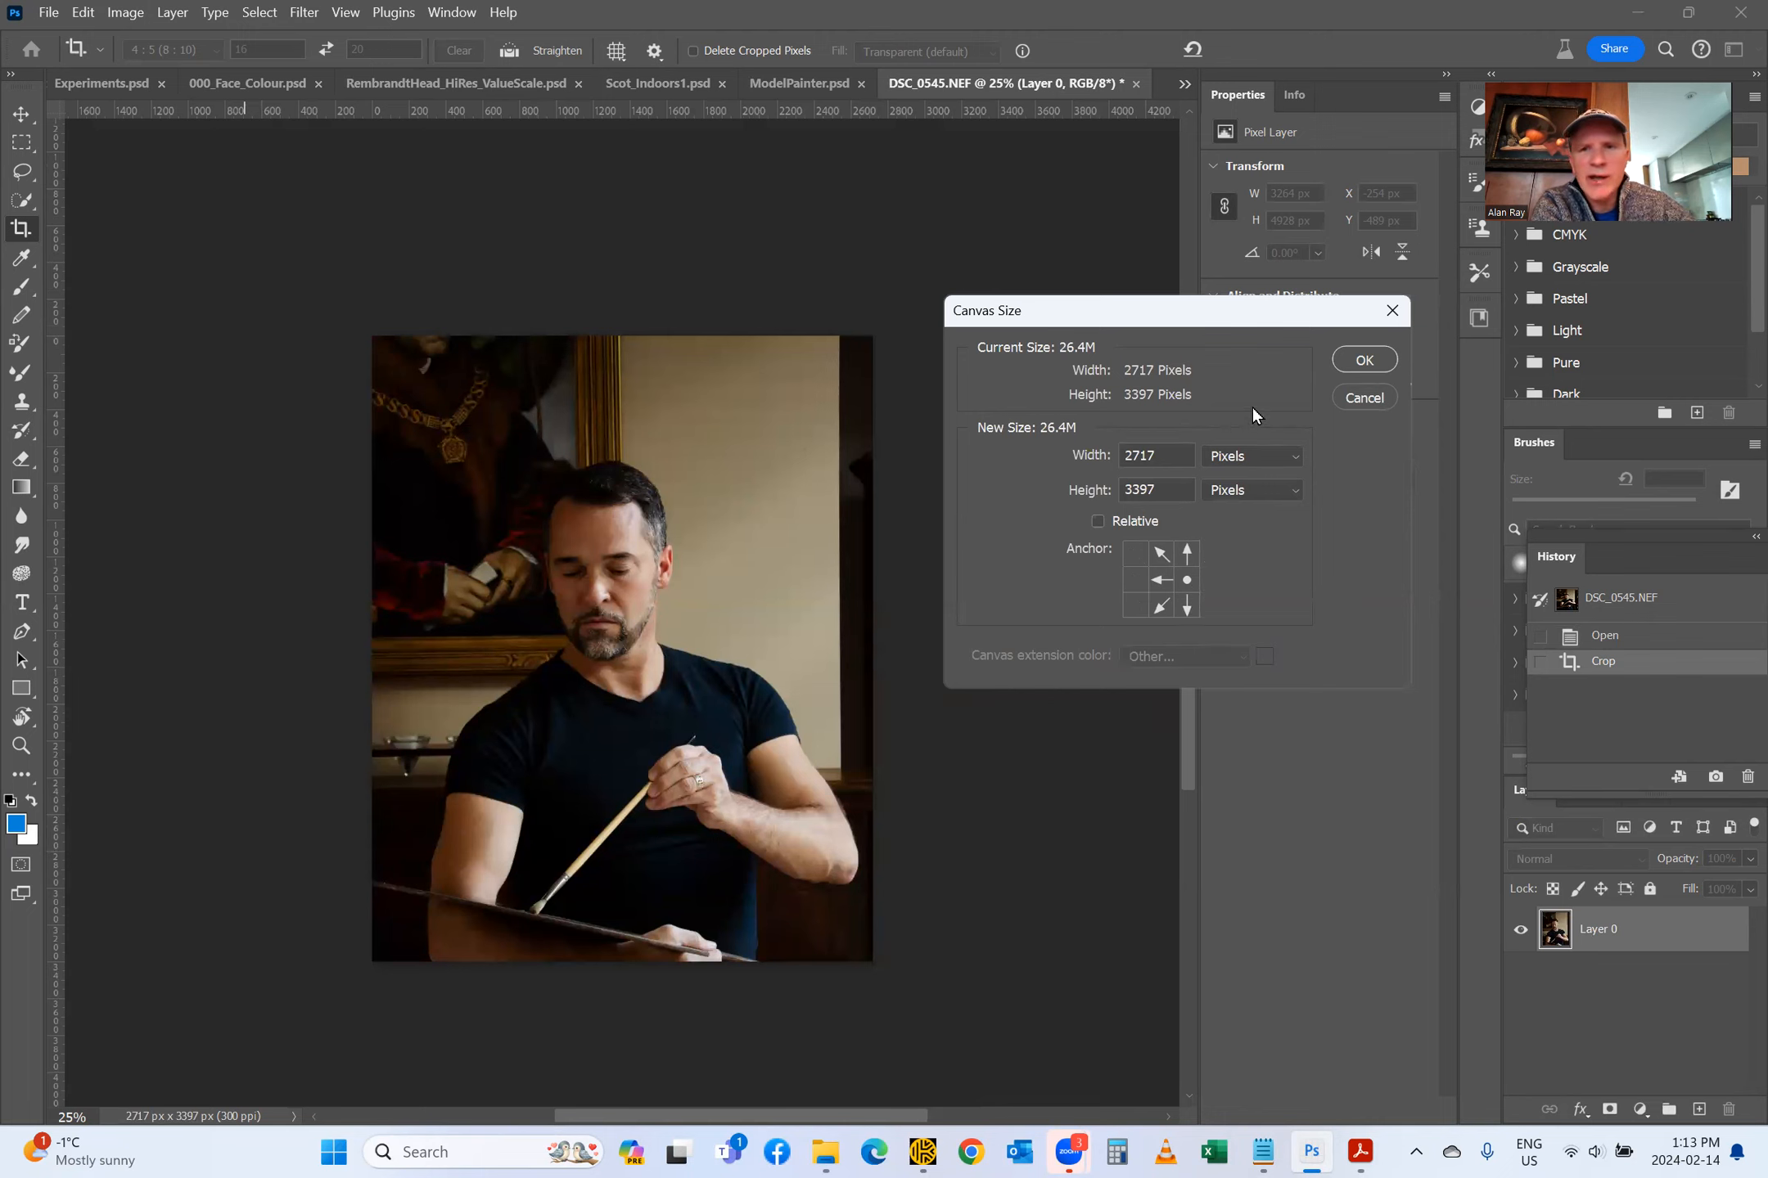
{"action": "double_click", "coordinate": [1142, 456]}
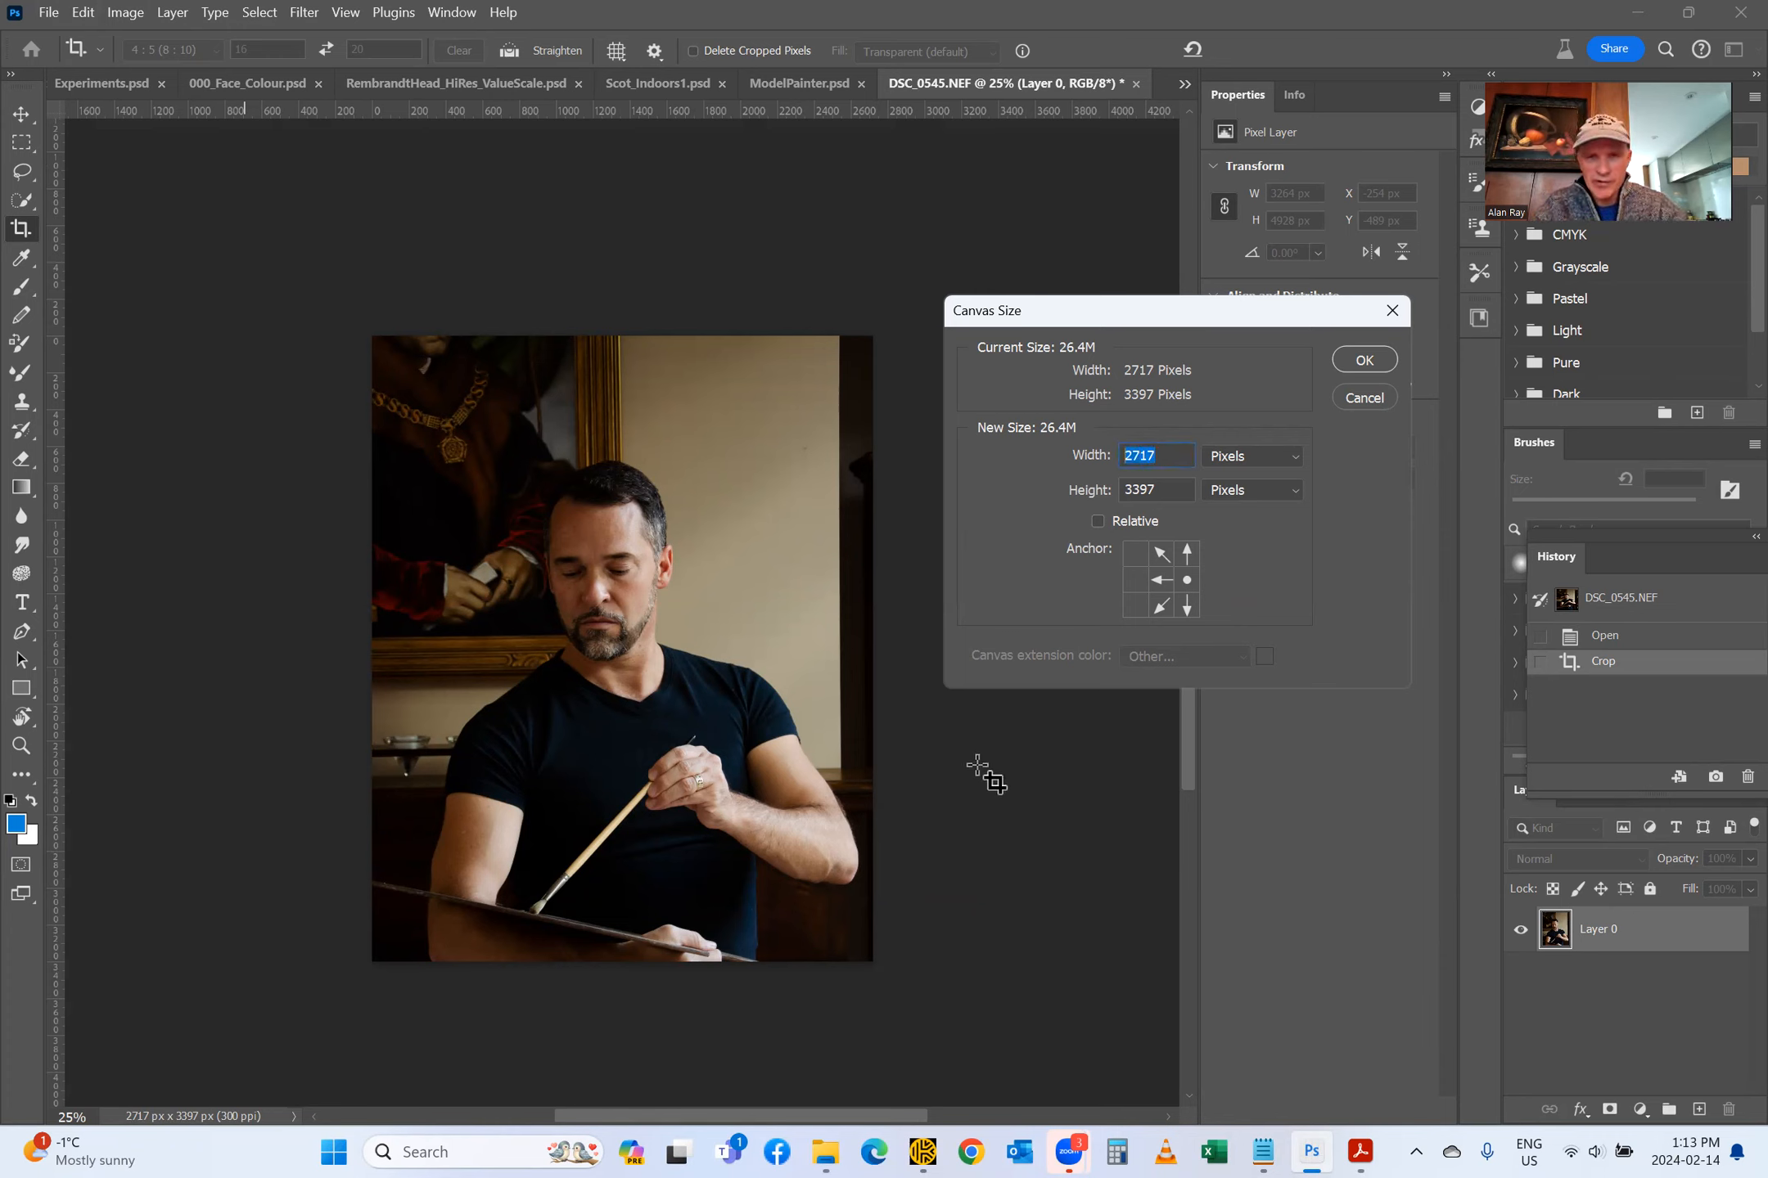
{"action": "type", "text": "3000"}
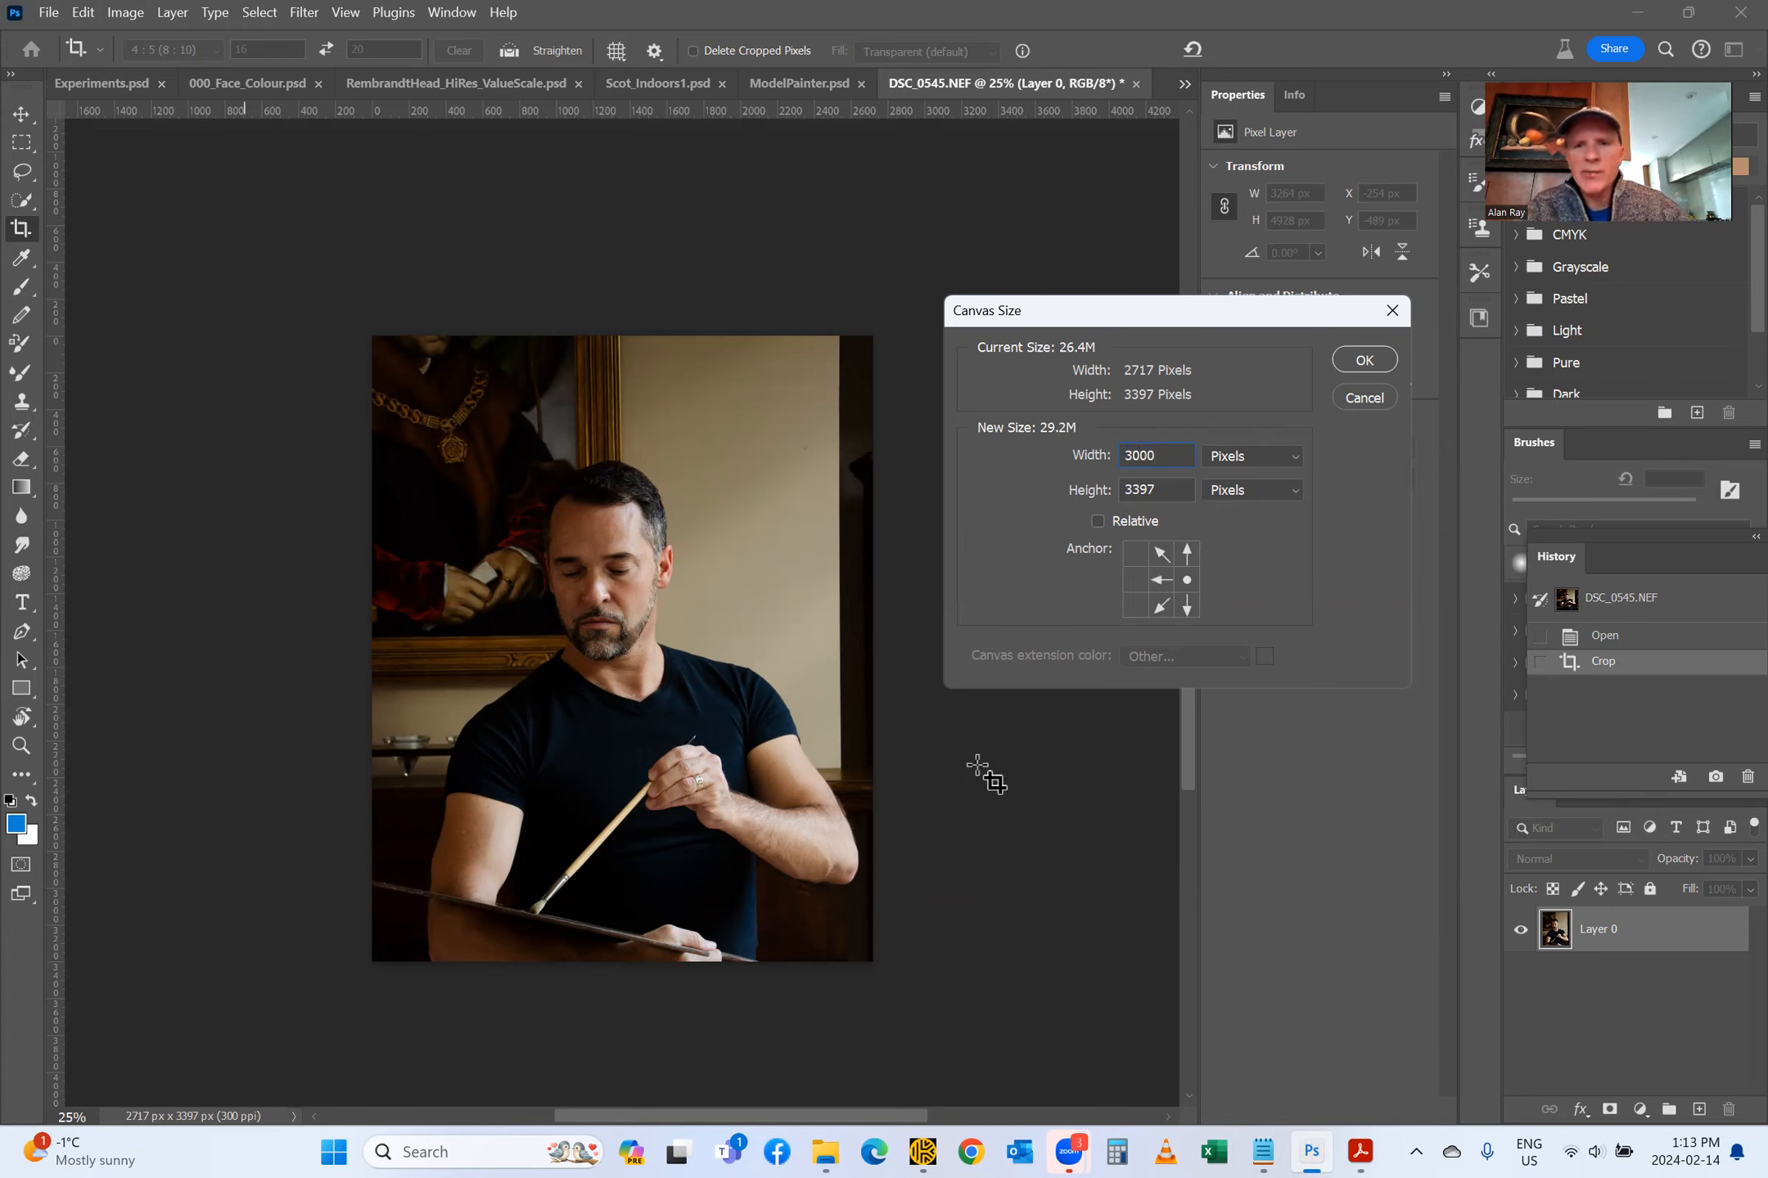
{"action": "left_click", "coordinate": [1189, 582]}
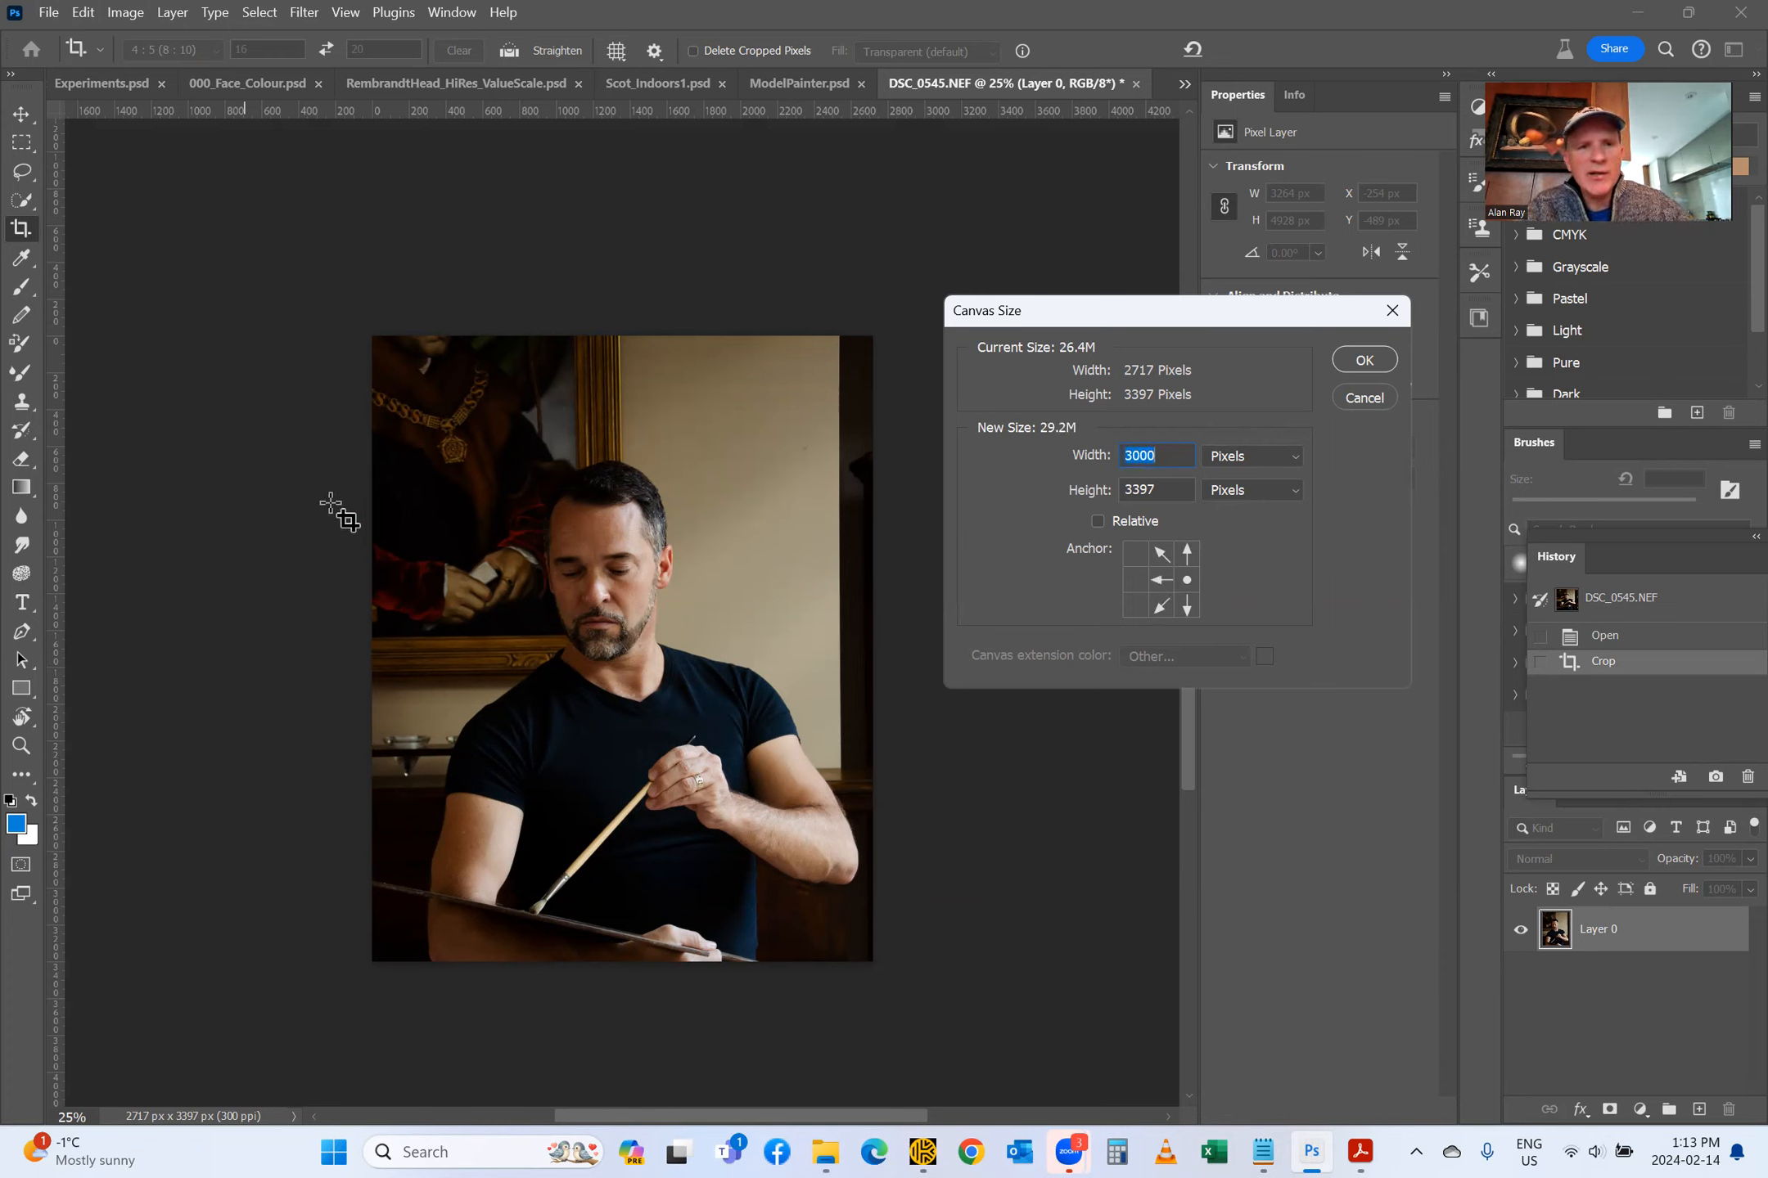
{"action": "left_click", "coordinate": [1364, 360]}
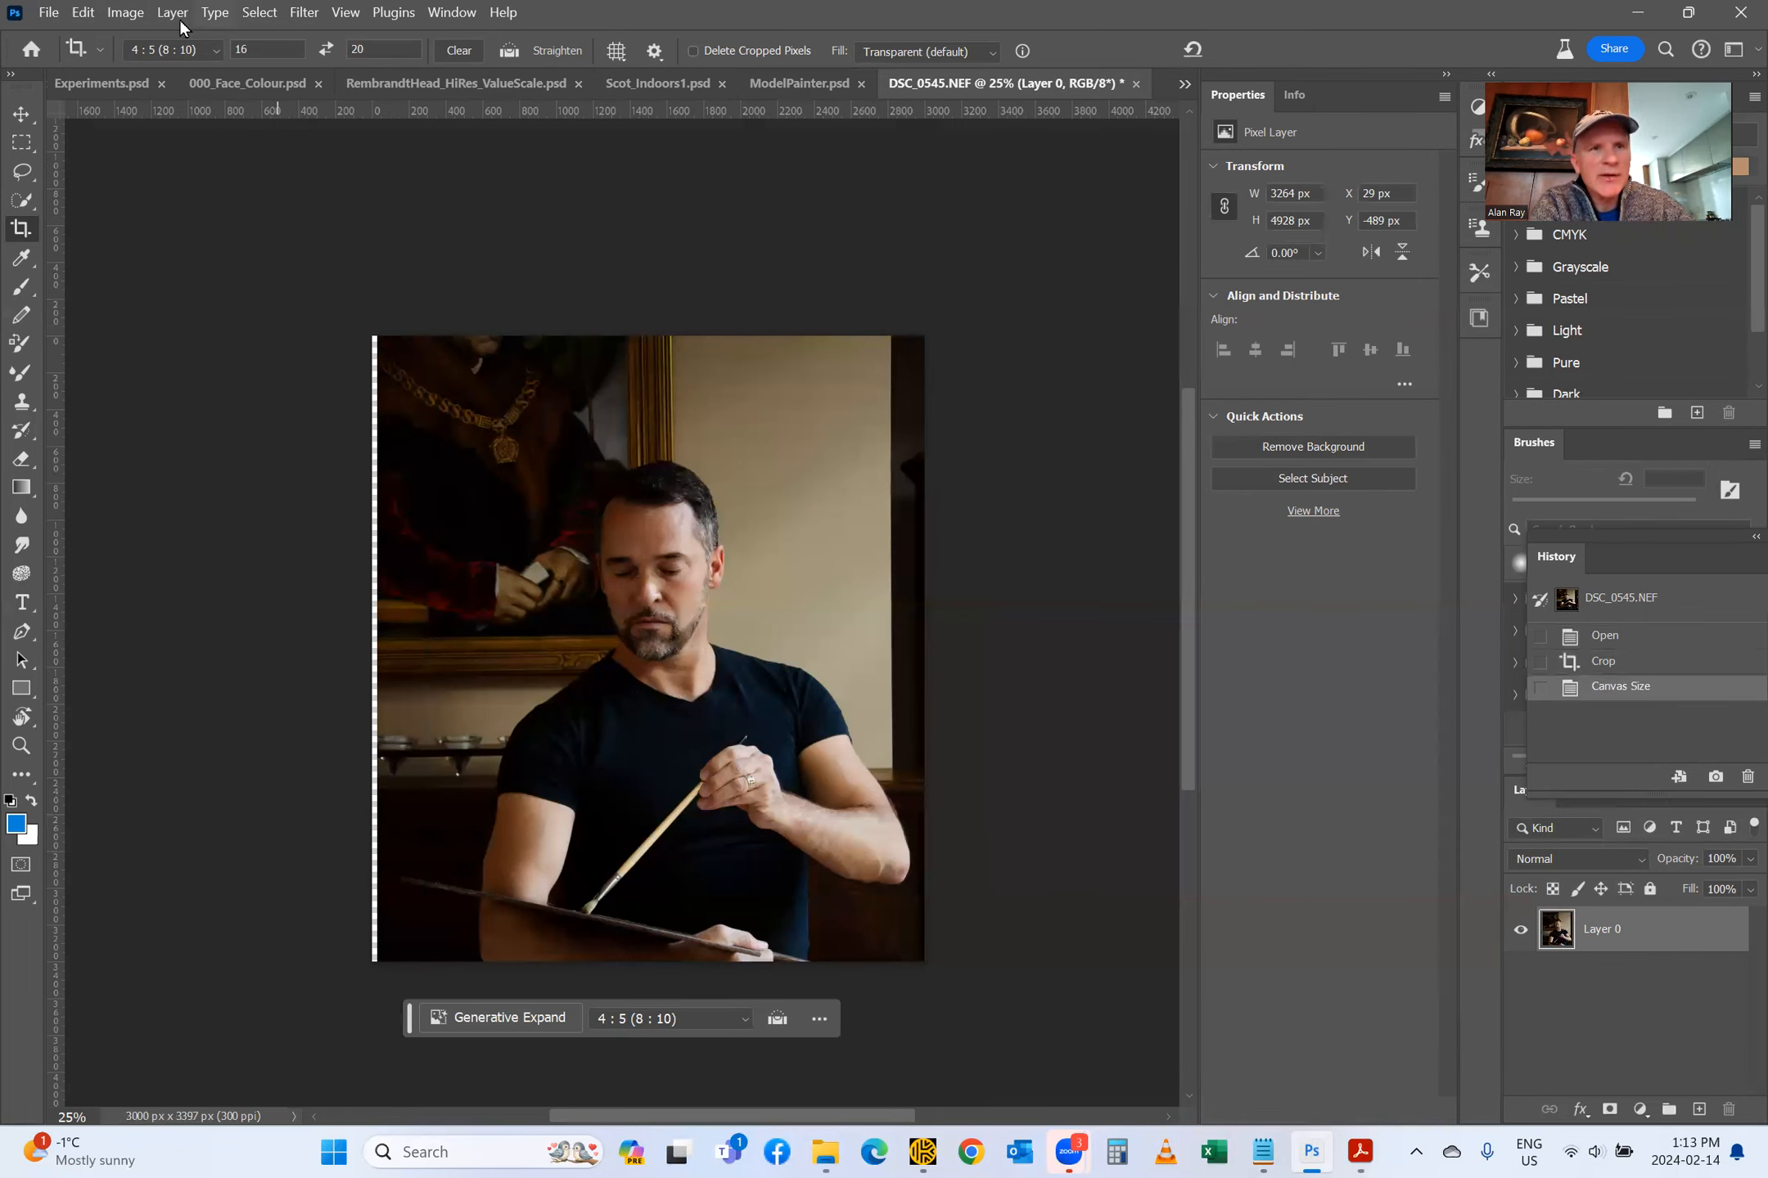
Step: Widen the canvas to 3300 pixels, again anchored at middle right to extend it leftward
{"action": "left_click", "coordinate": [126, 12]}
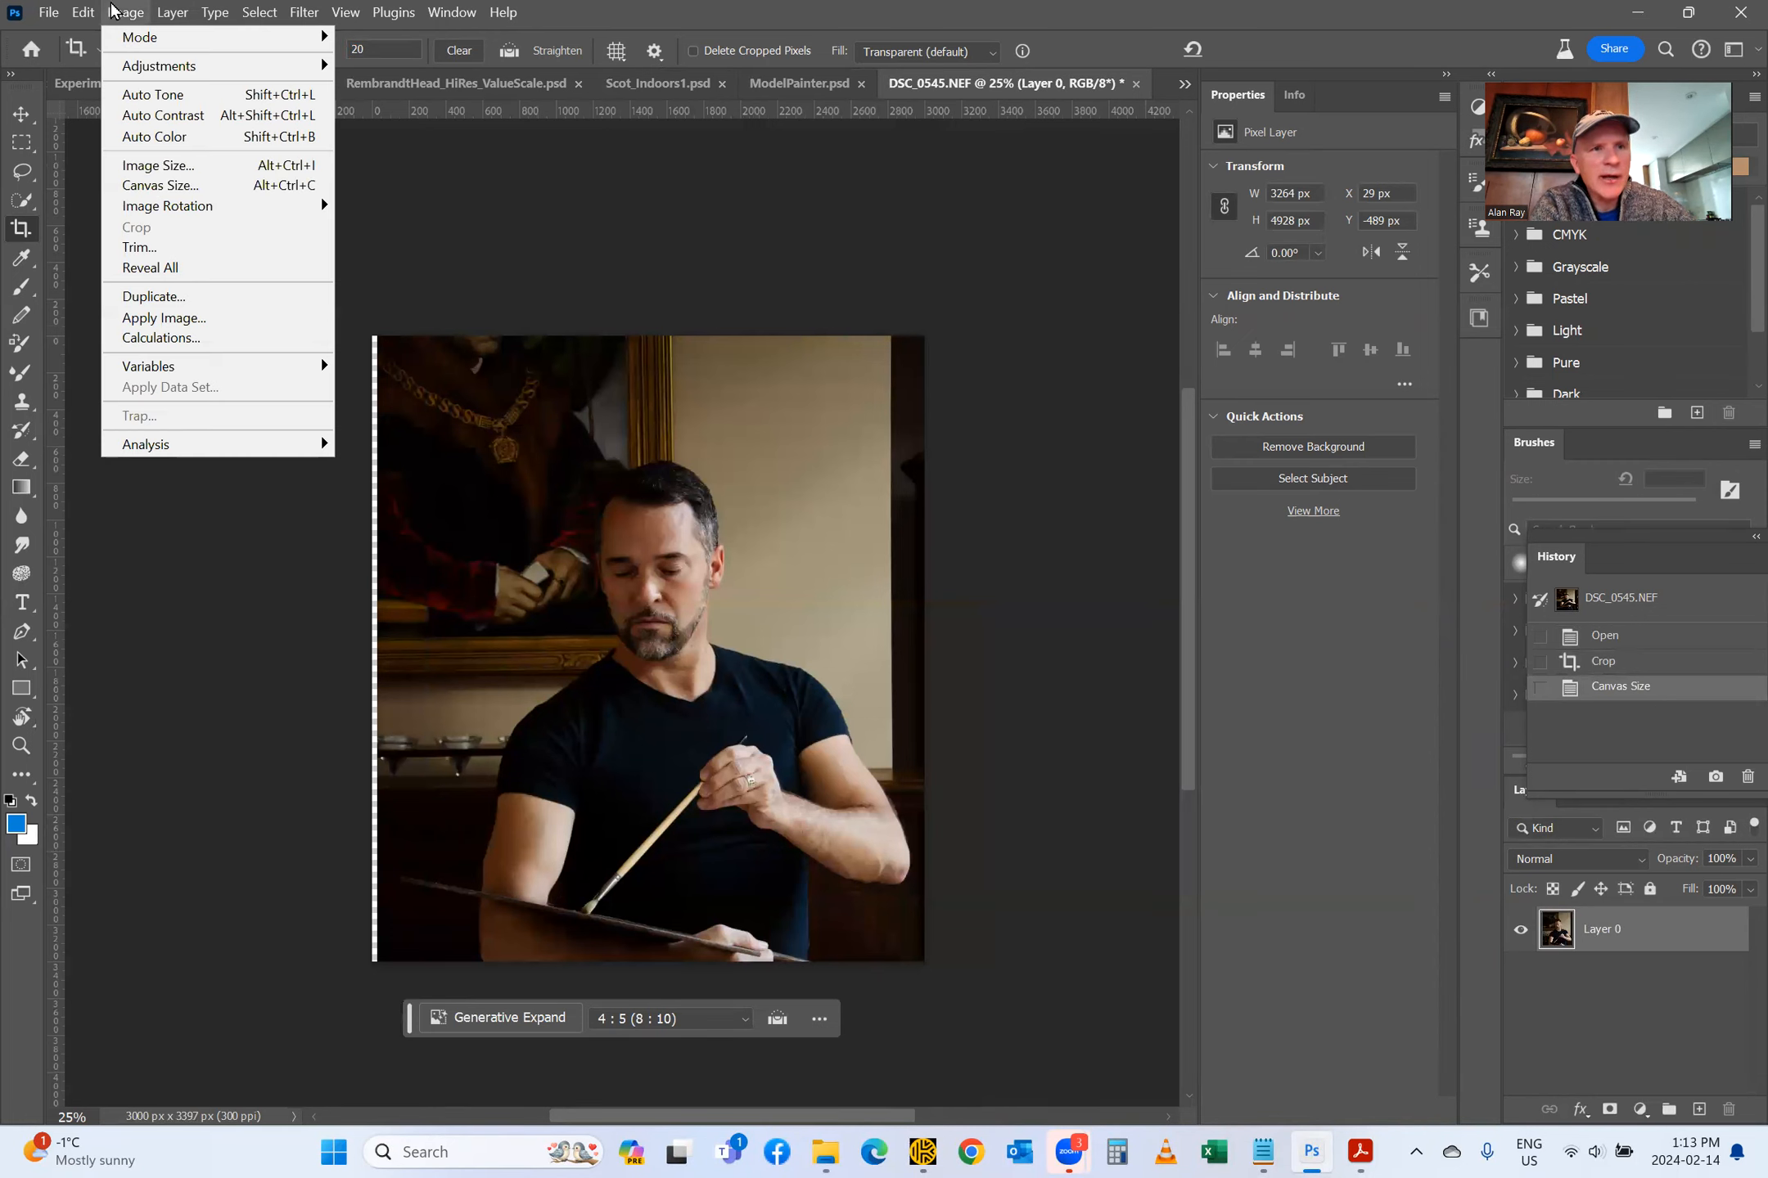
{"action": "left_click", "coordinate": [133, 188]}
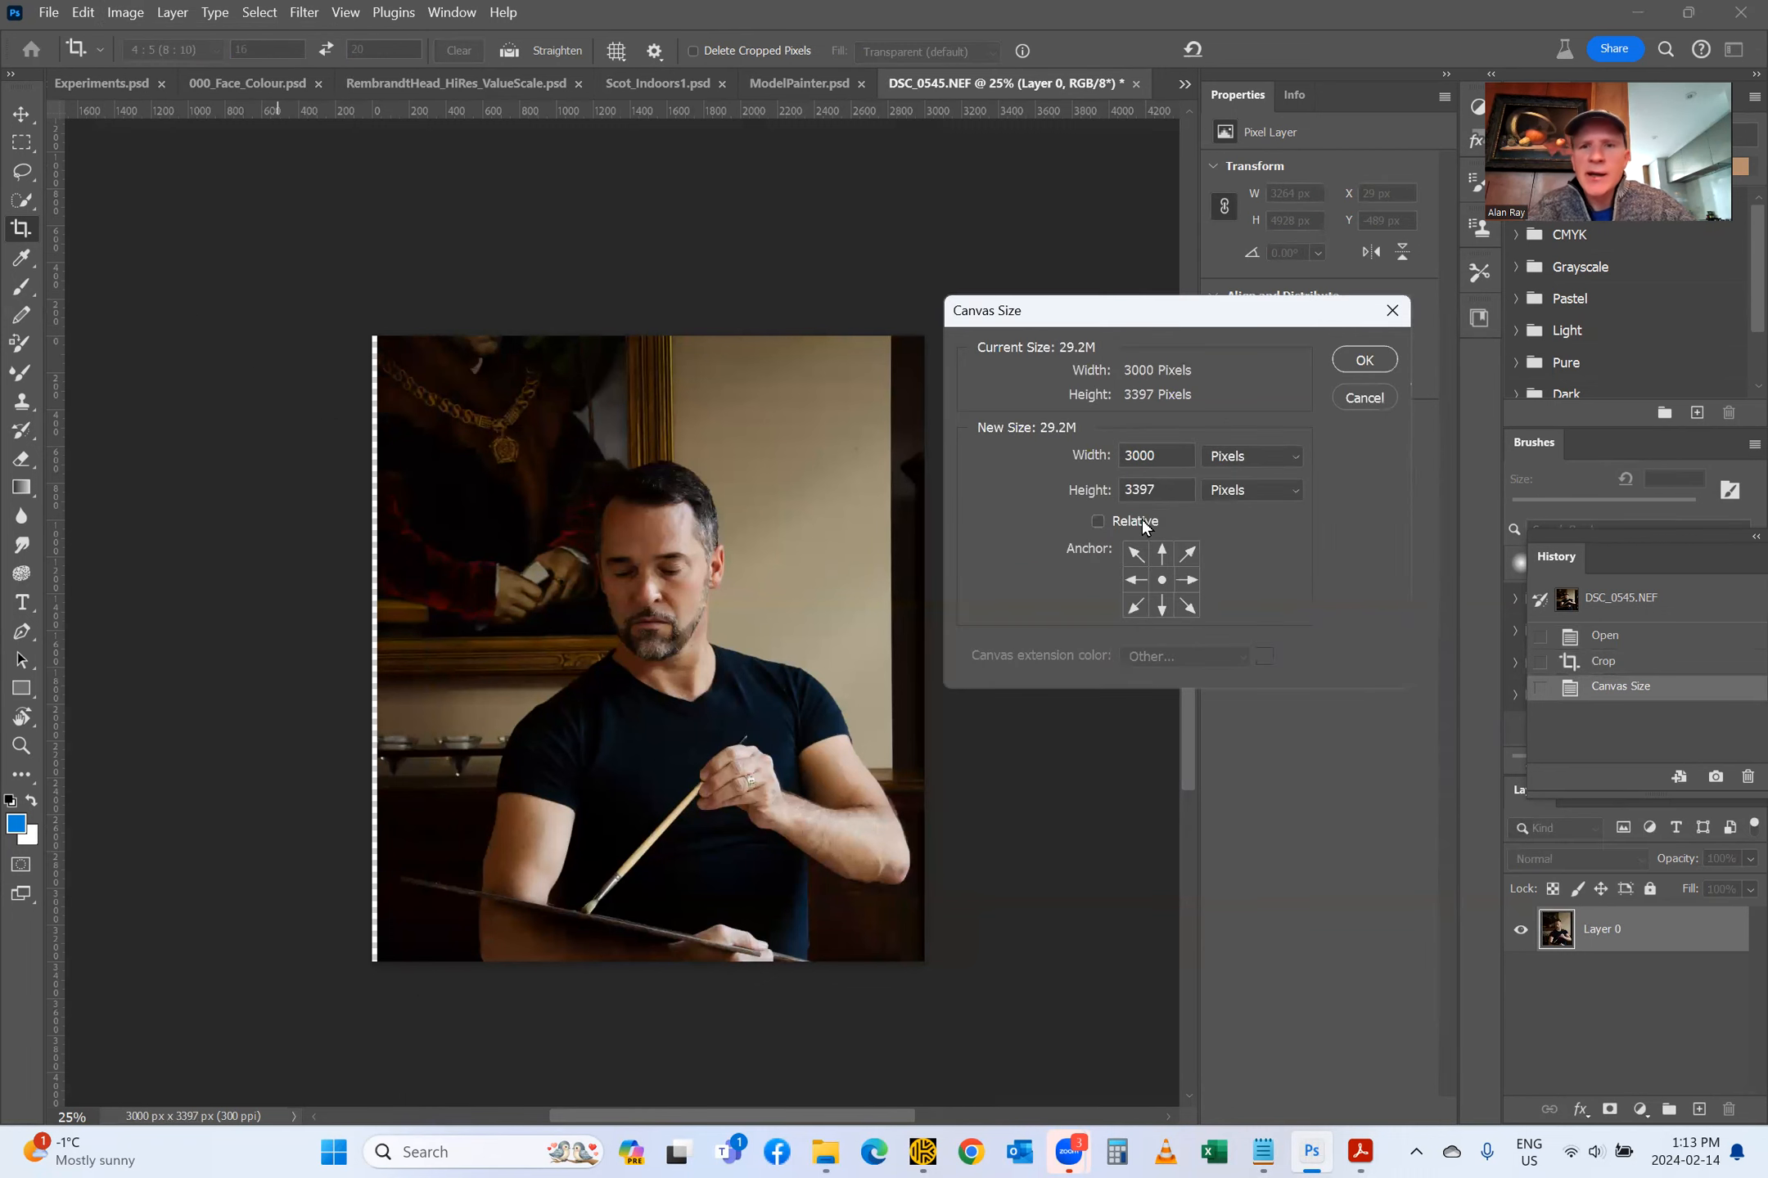
{"action": "type", "text": "3"}
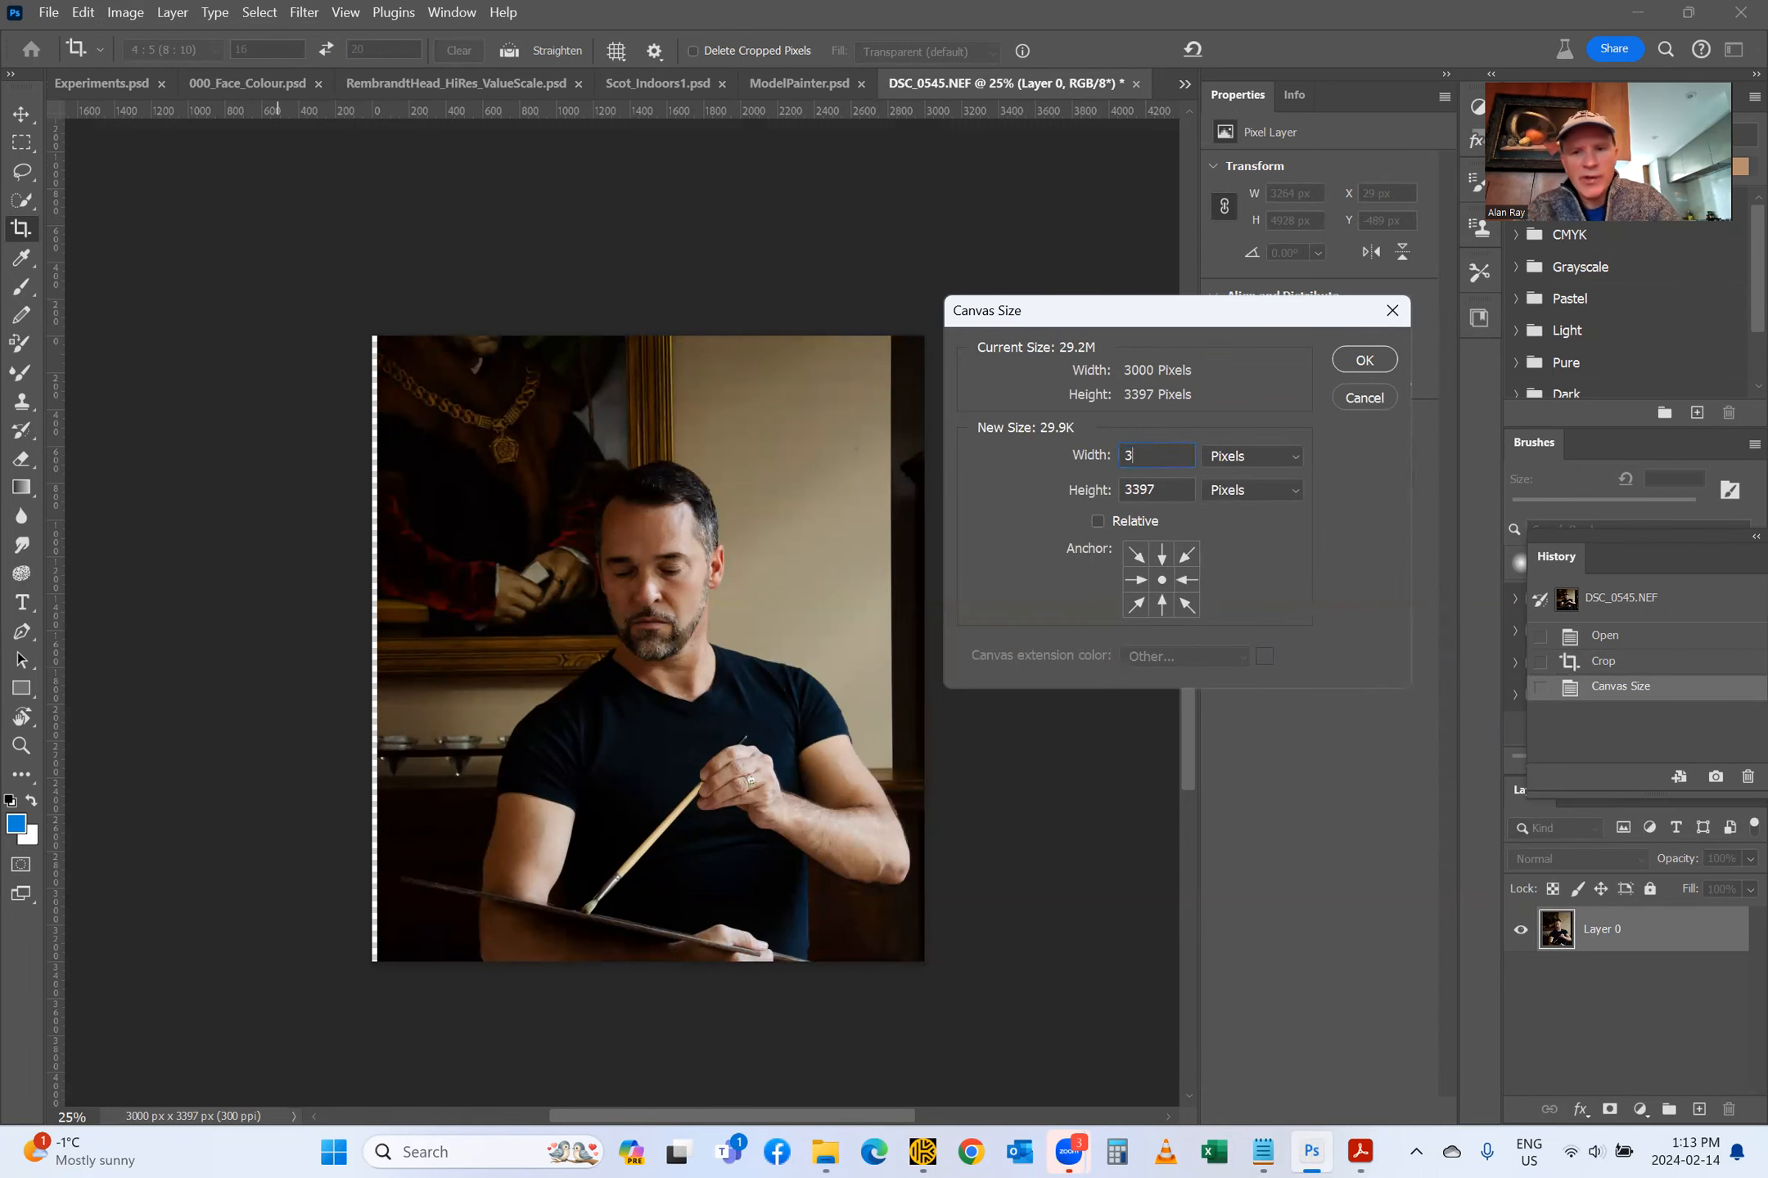
{"action": "type", "text": "300"}
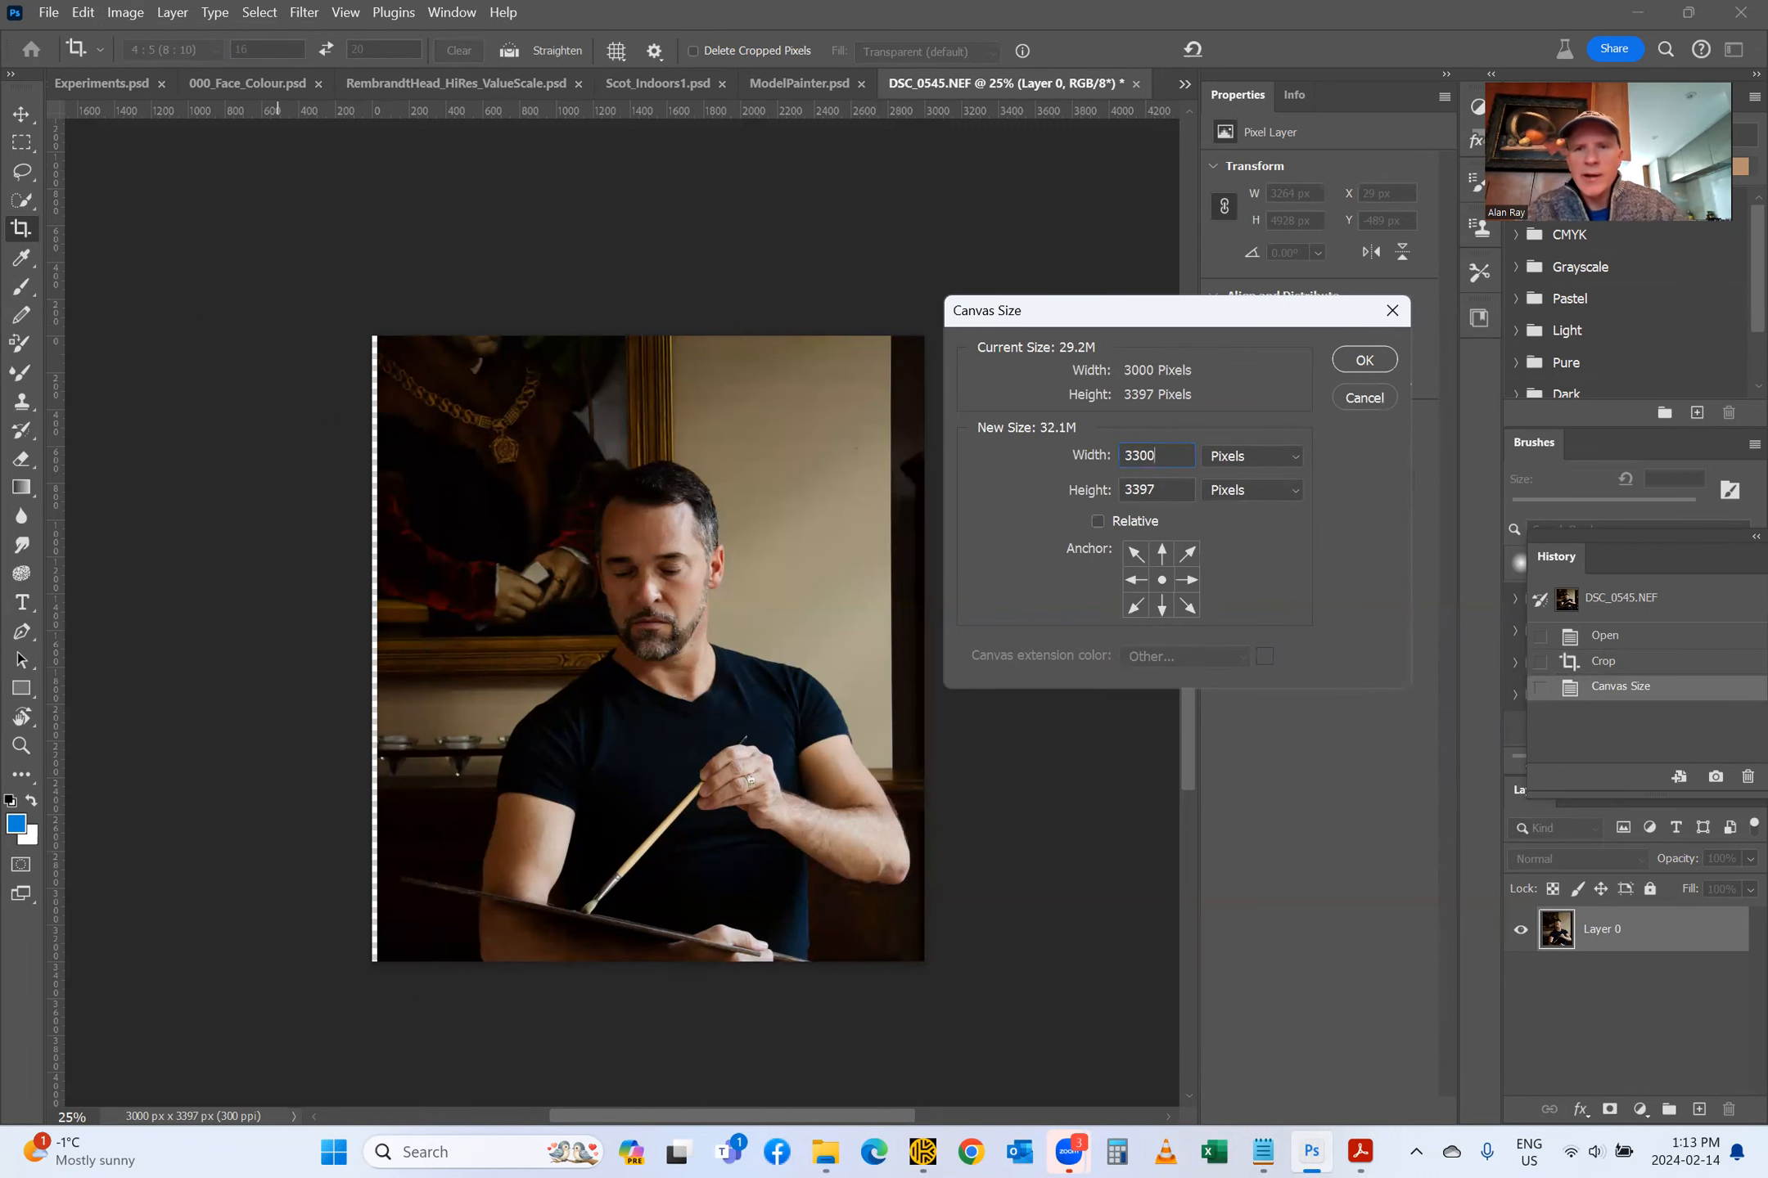
{"action": "left_click", "coordinate": [1187, 580]}
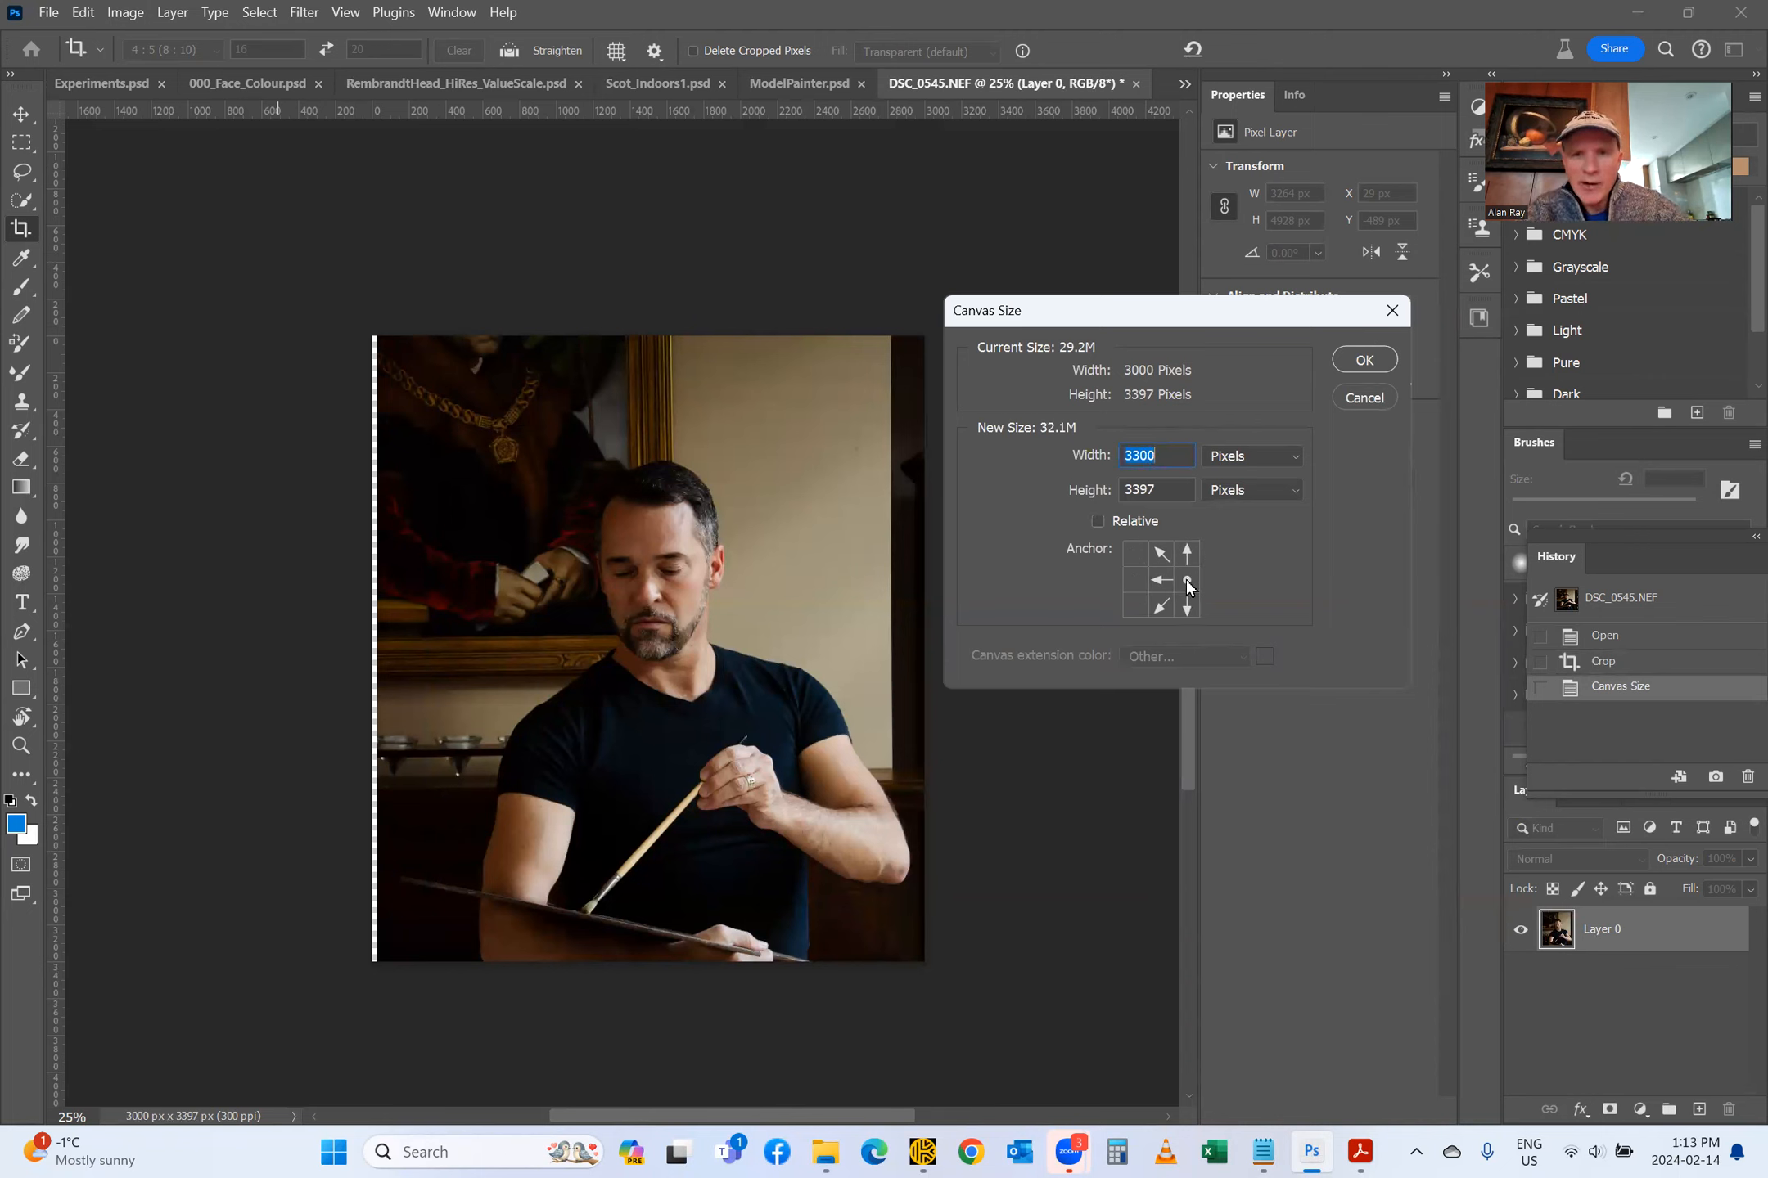
{"action": "left_click", "coordinate": [1360, 352]}
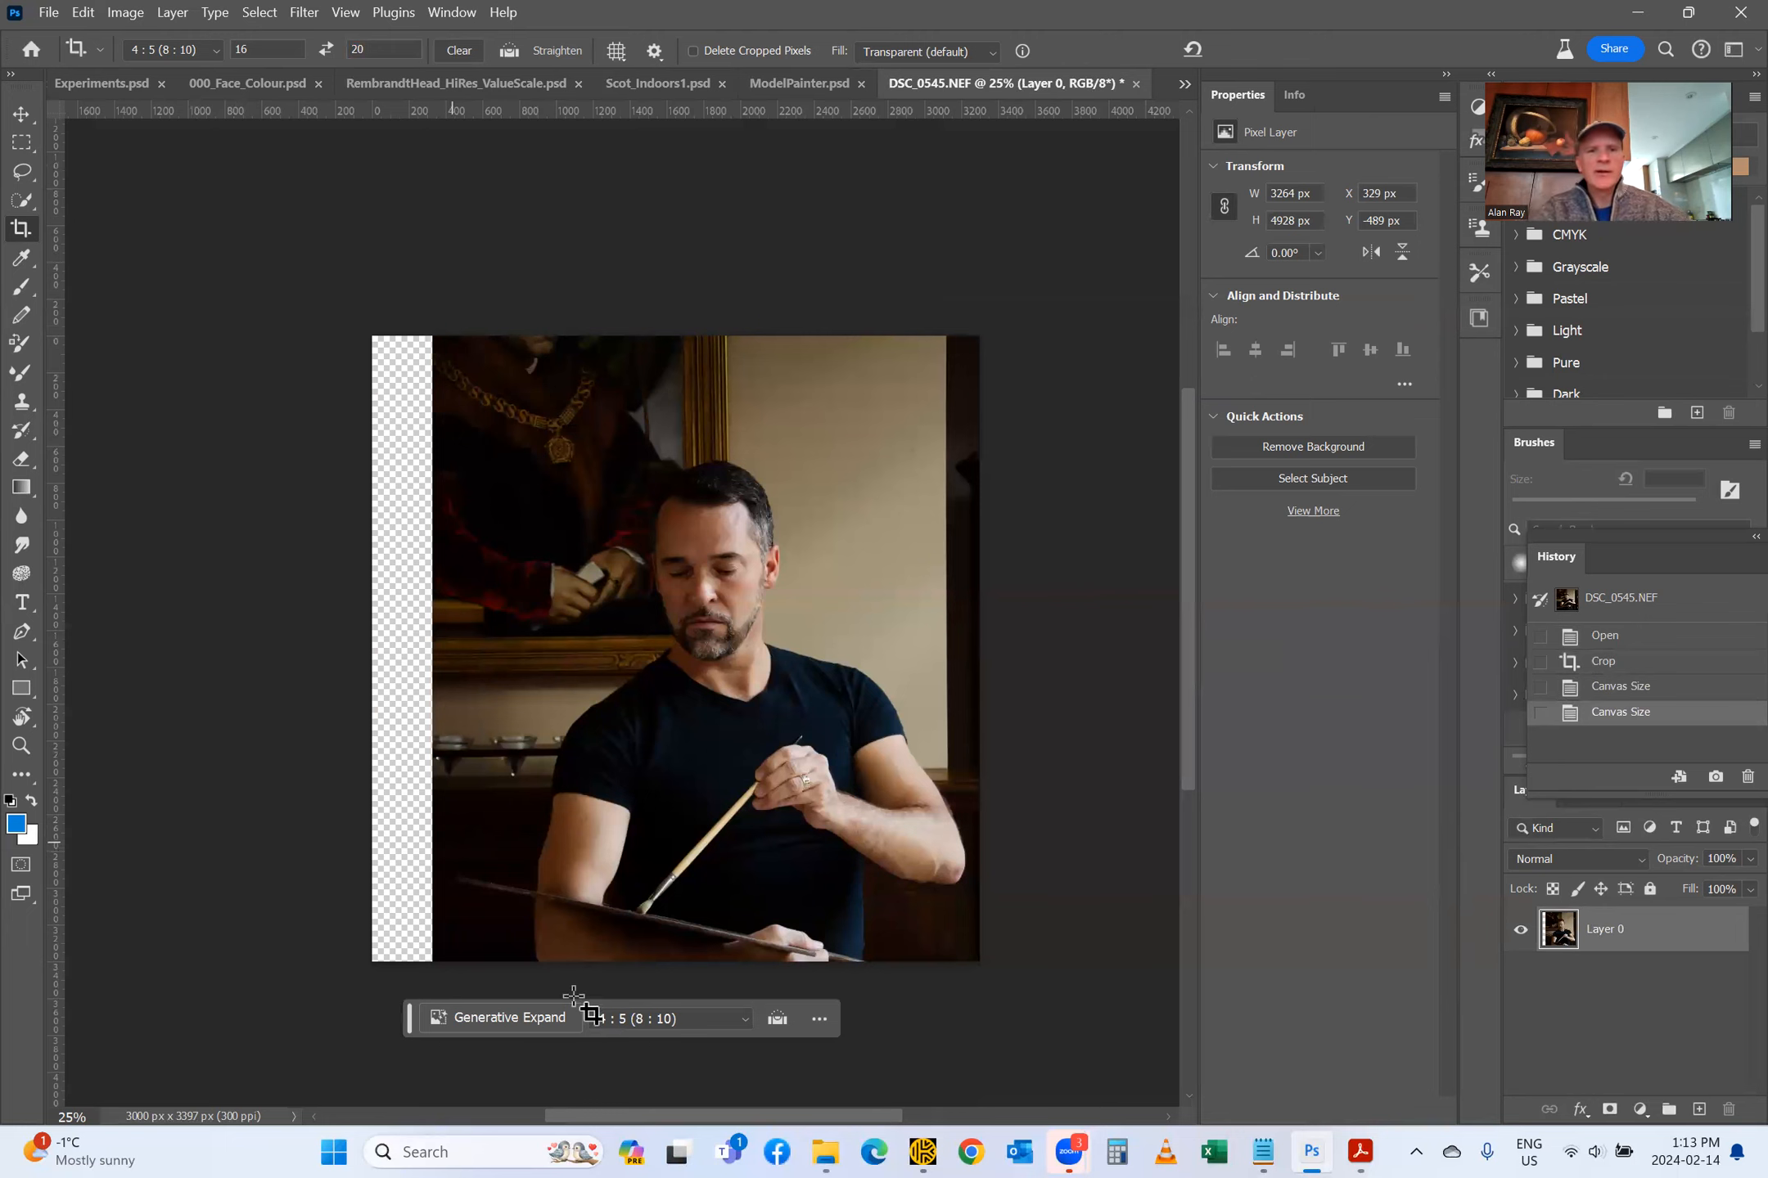
Step: Select the blank strip along the canvas's left edge with a slight overlap into the photo and fill it using Generative Fill without a prompt
{"action": "scroll", "coordinate": [916, 630], "scroll_direction": "down", "scroll_amount": 2}
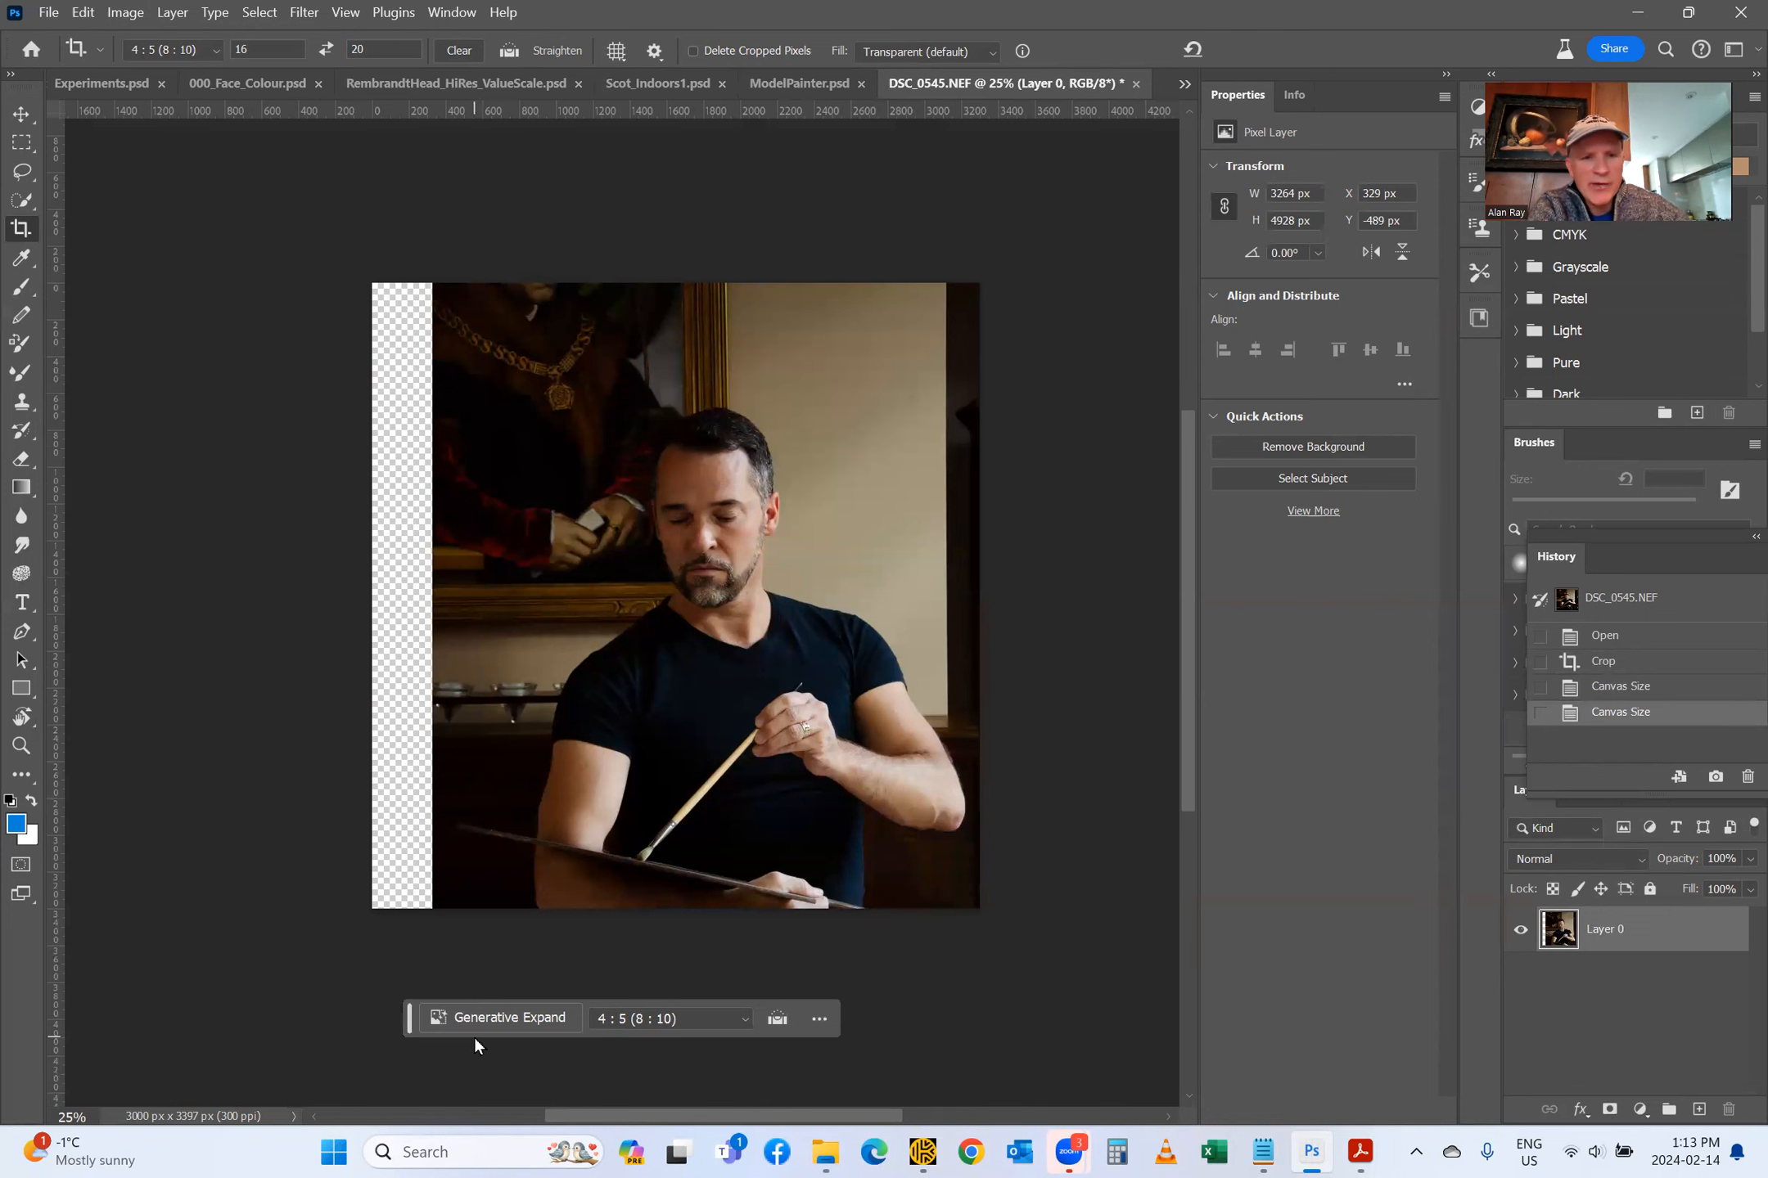
{"action": "left_click", "coordinate": [21, 143]}
{"action": "left_click_drag", "start_coordinate": [371, 284], "coordinate": [457, 941]}
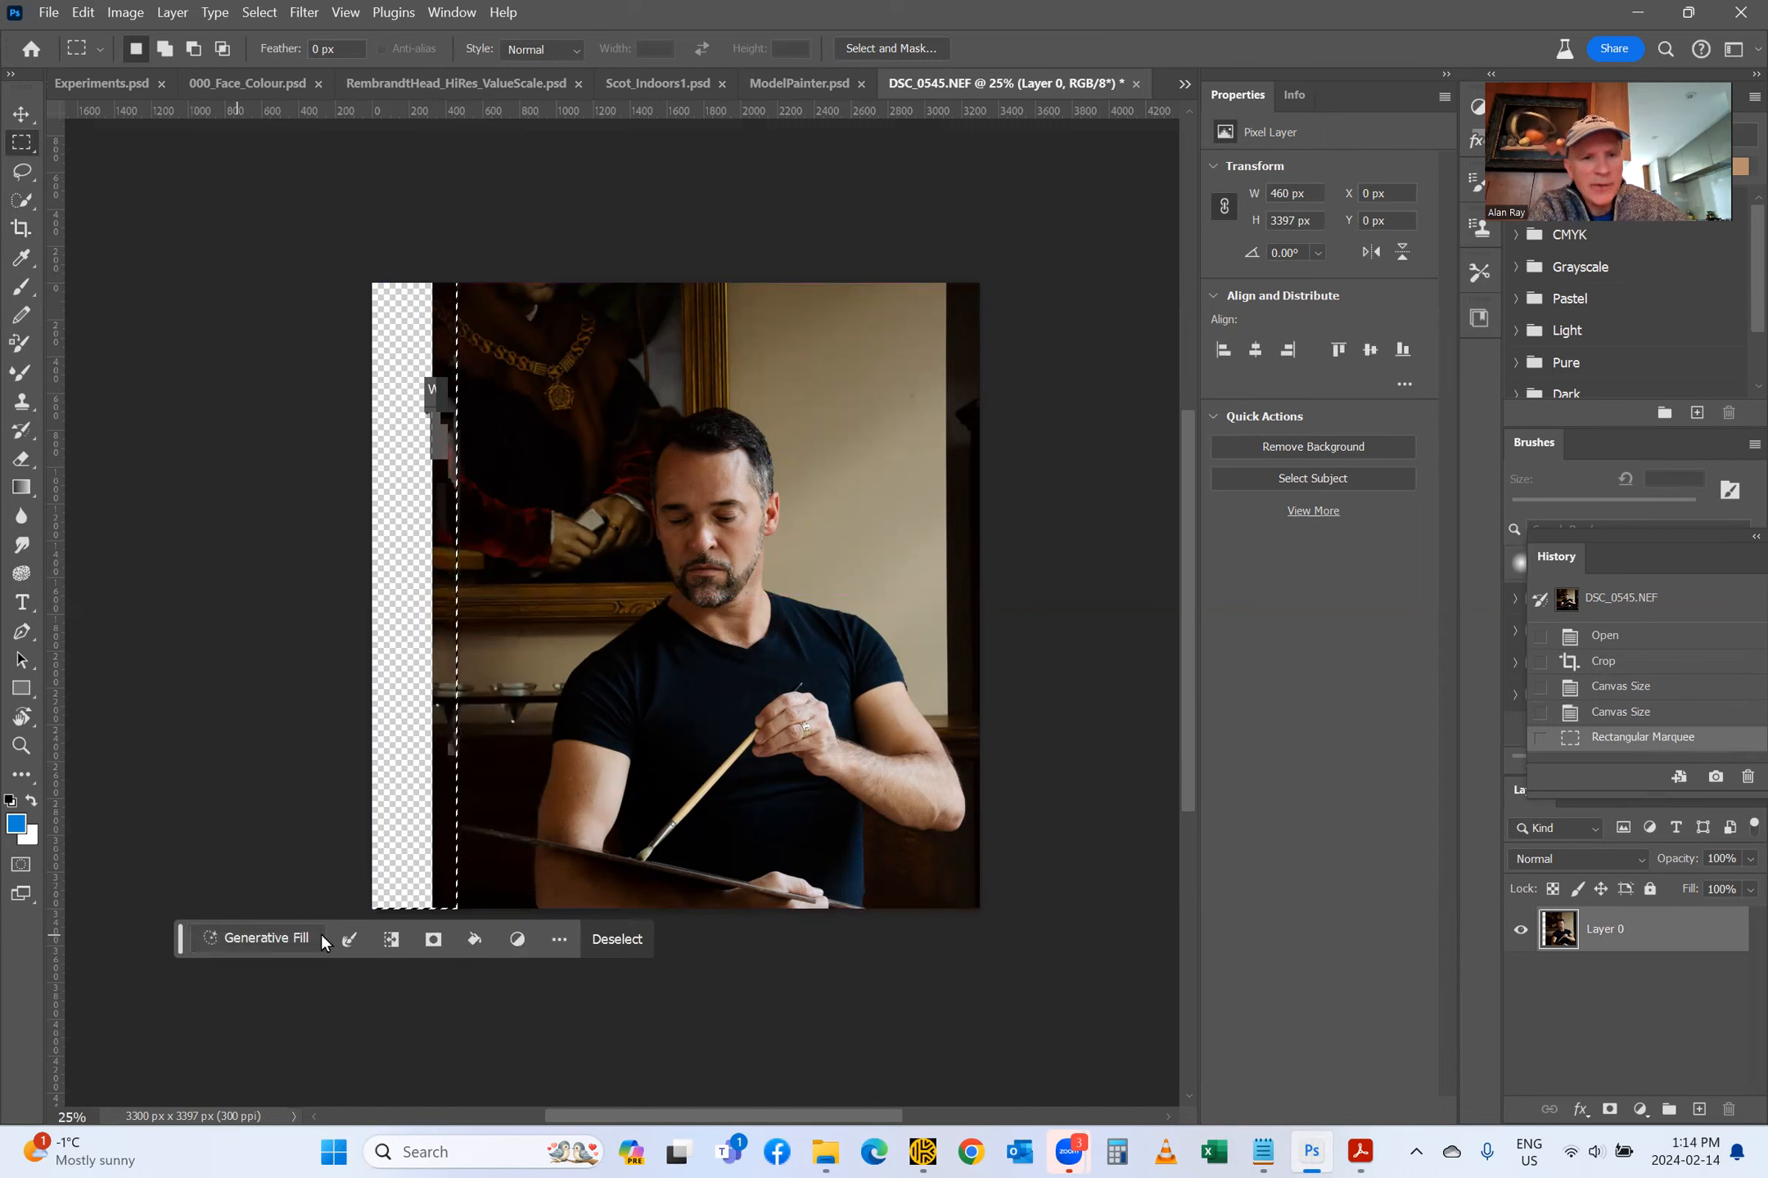
{"action": "left_click", "coordinate": [260, 937]}
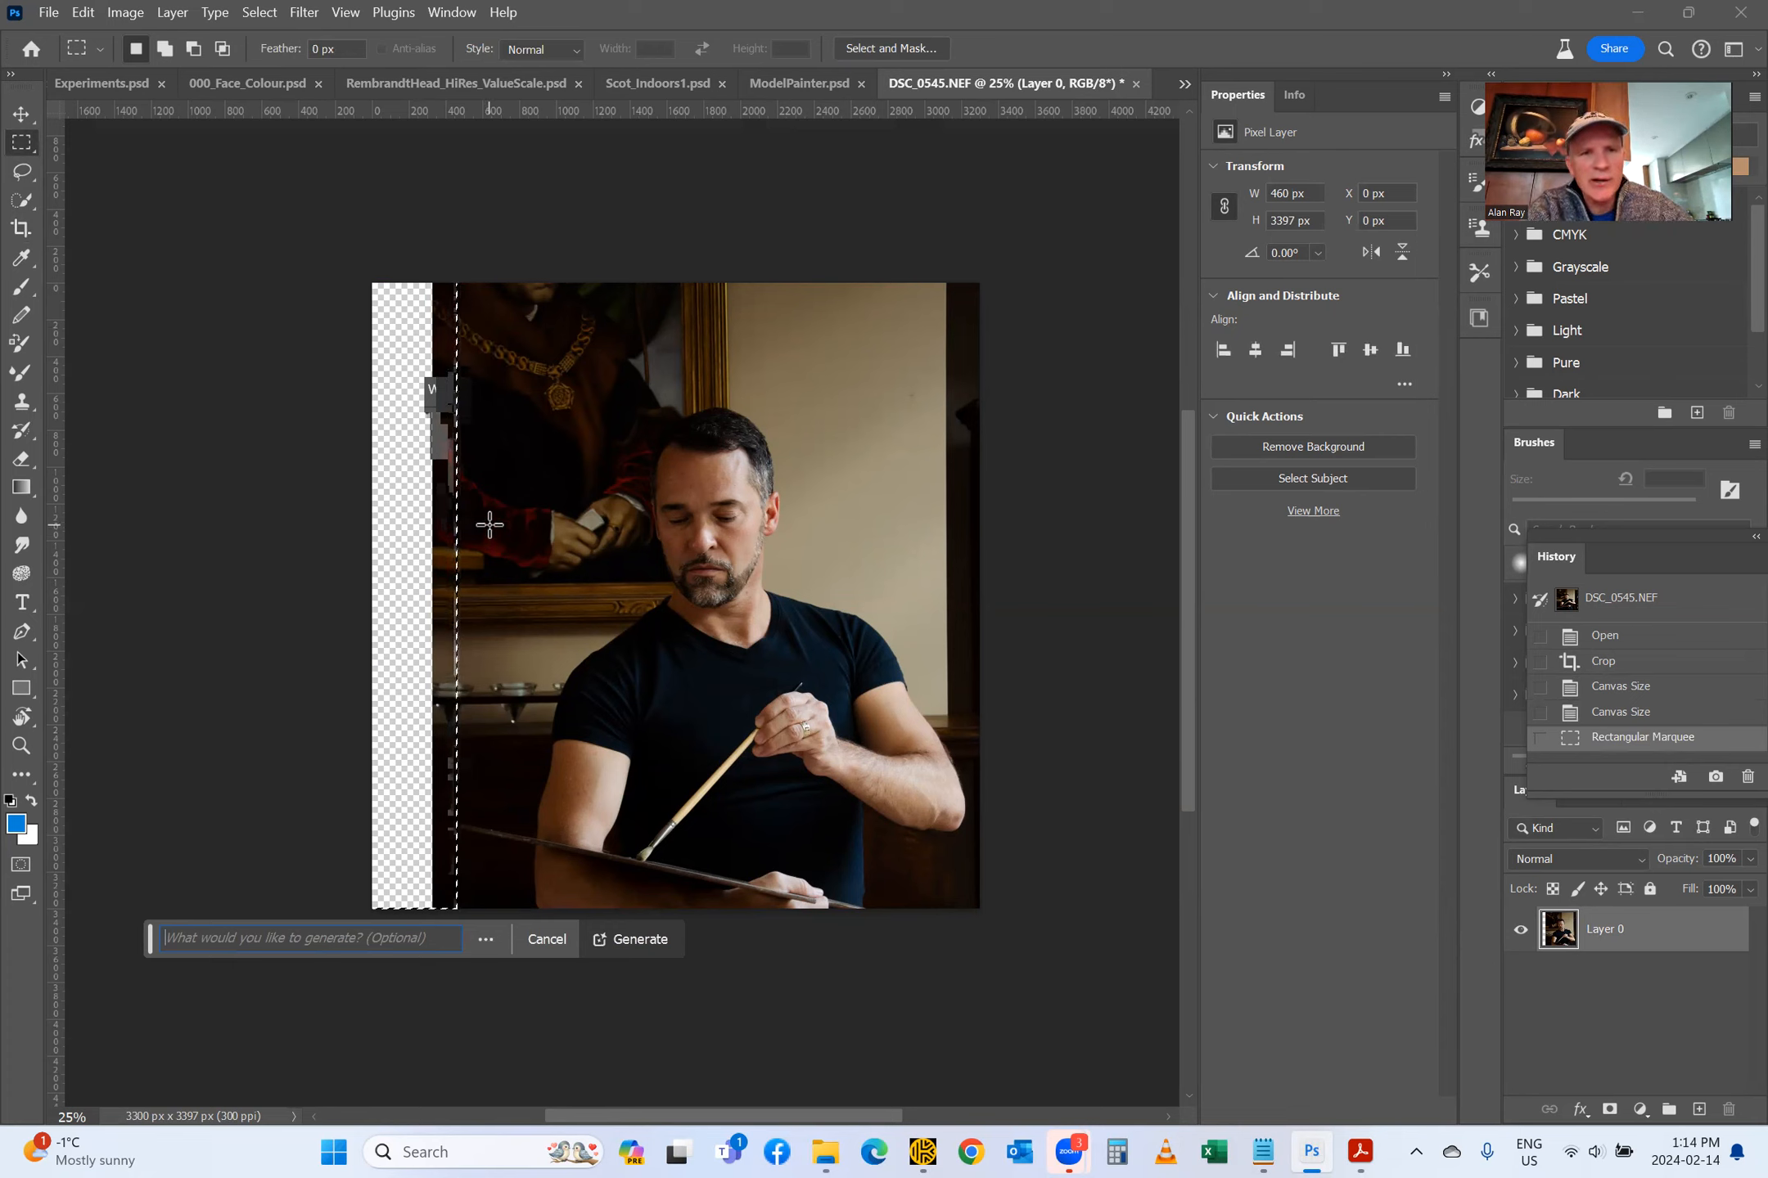
{"action": "left_click", "coordinate": [635, 939]}
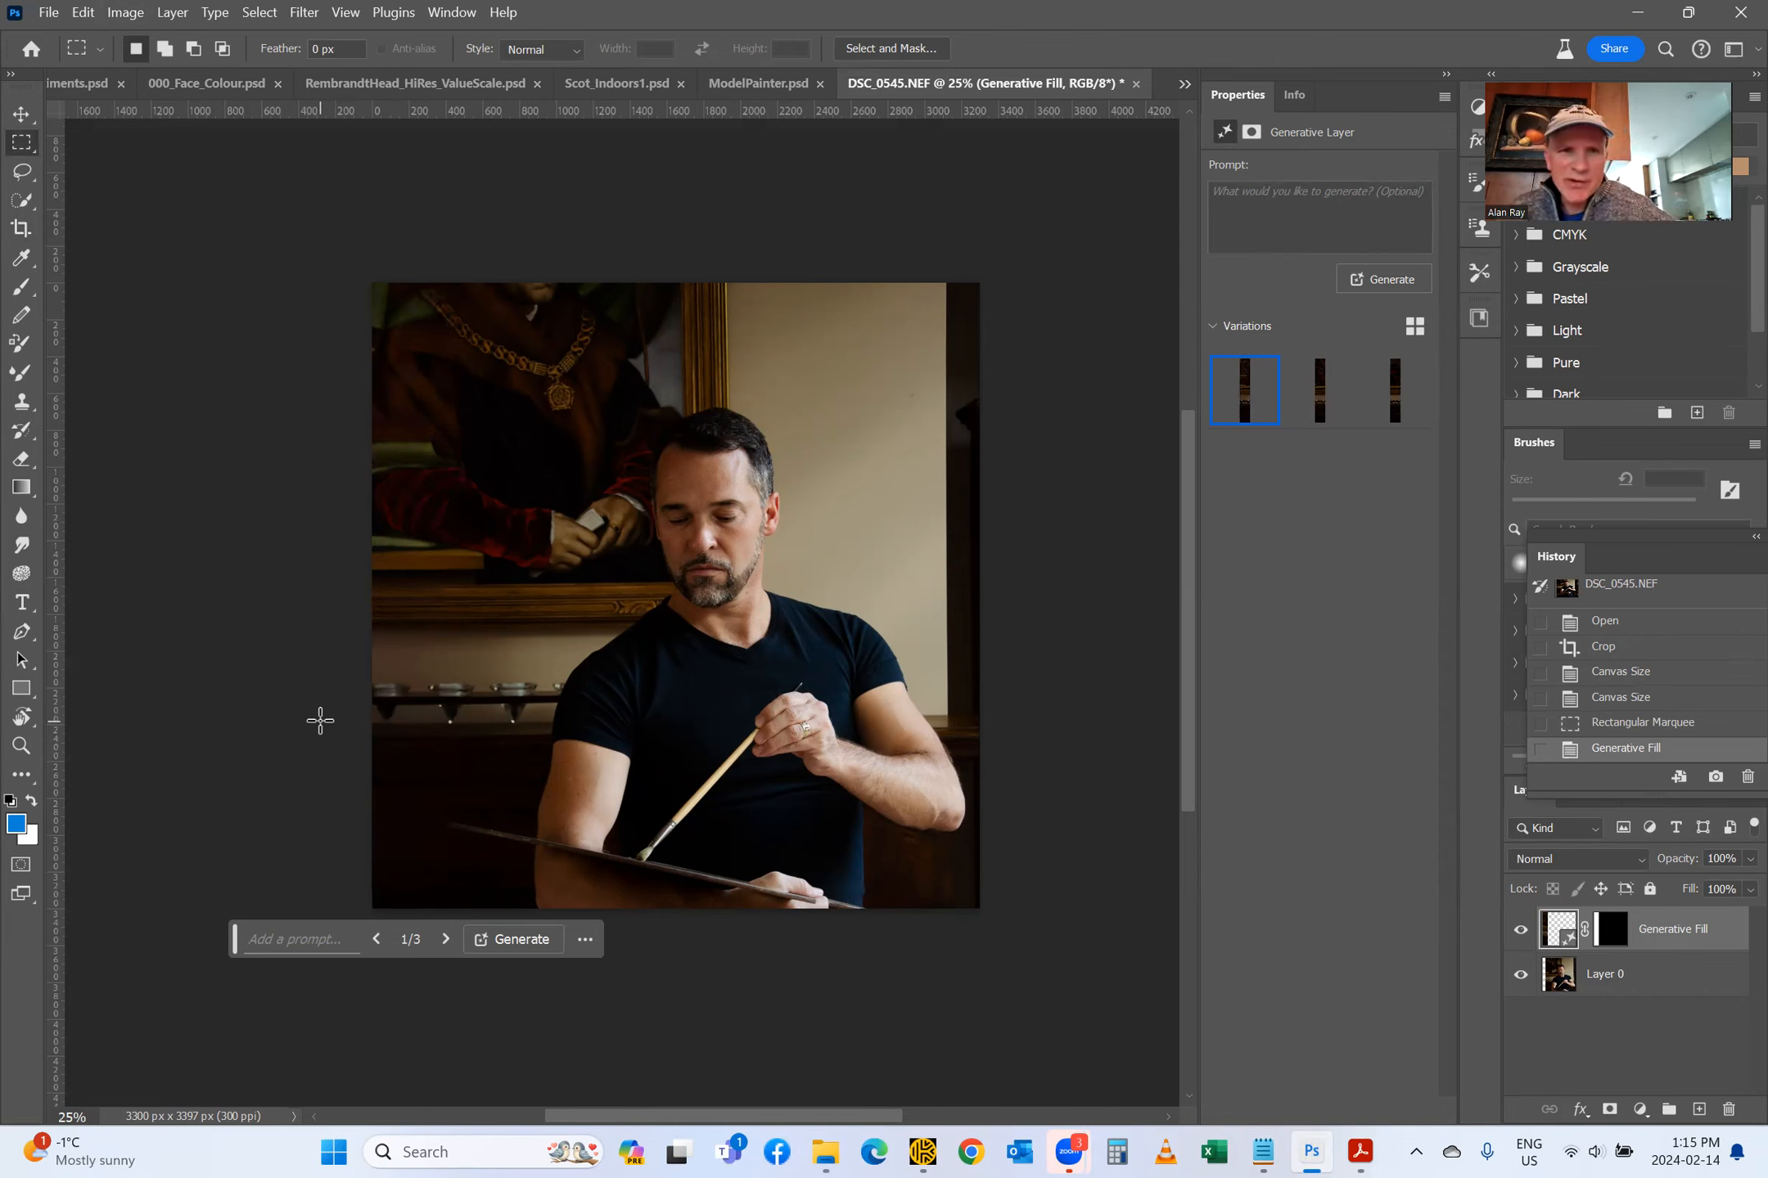
Step: Try a new 16 by 20 crop on the extended image, shifting the photo within the crop frame
{"action": "left_click", "coordinate": [22, 231]}
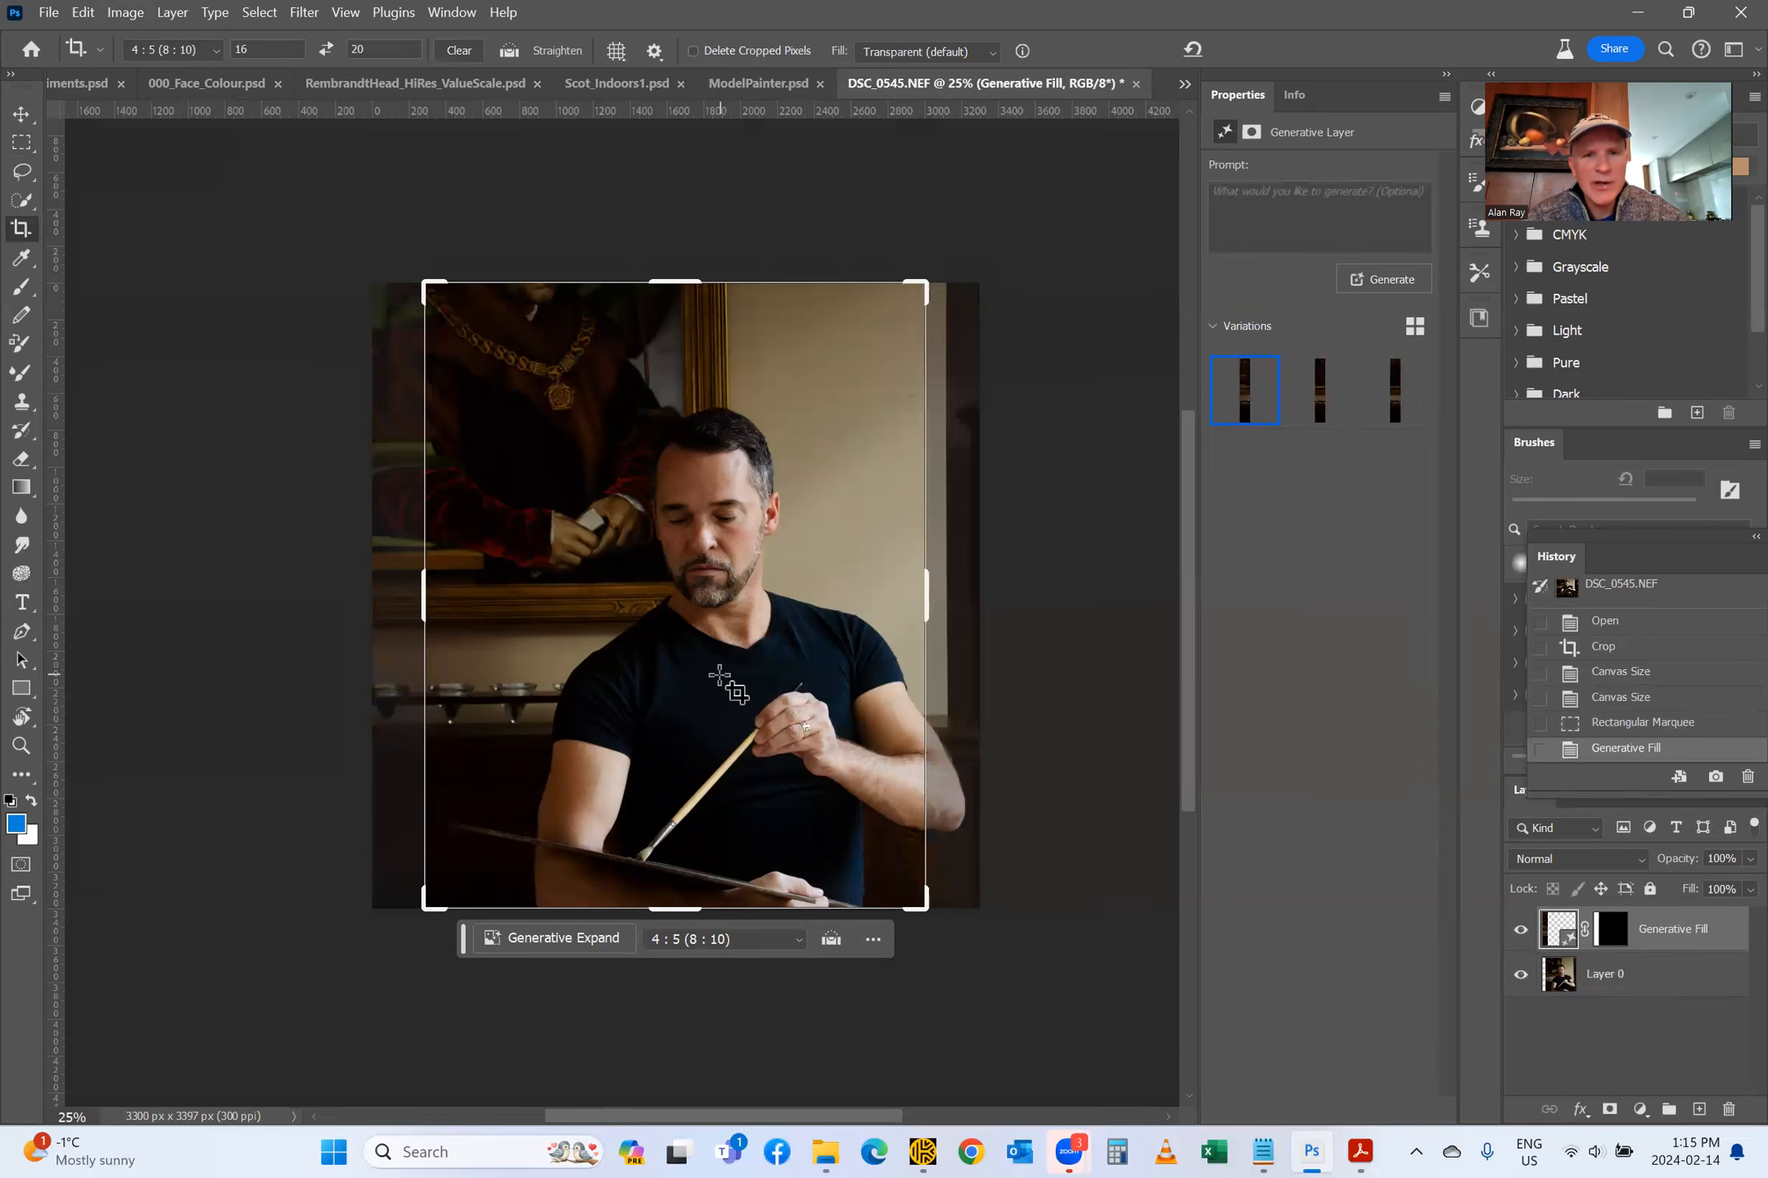
{"action": "left_click_drag", "start_coordinate": [618, 572], "coordinate": [639, 589]}
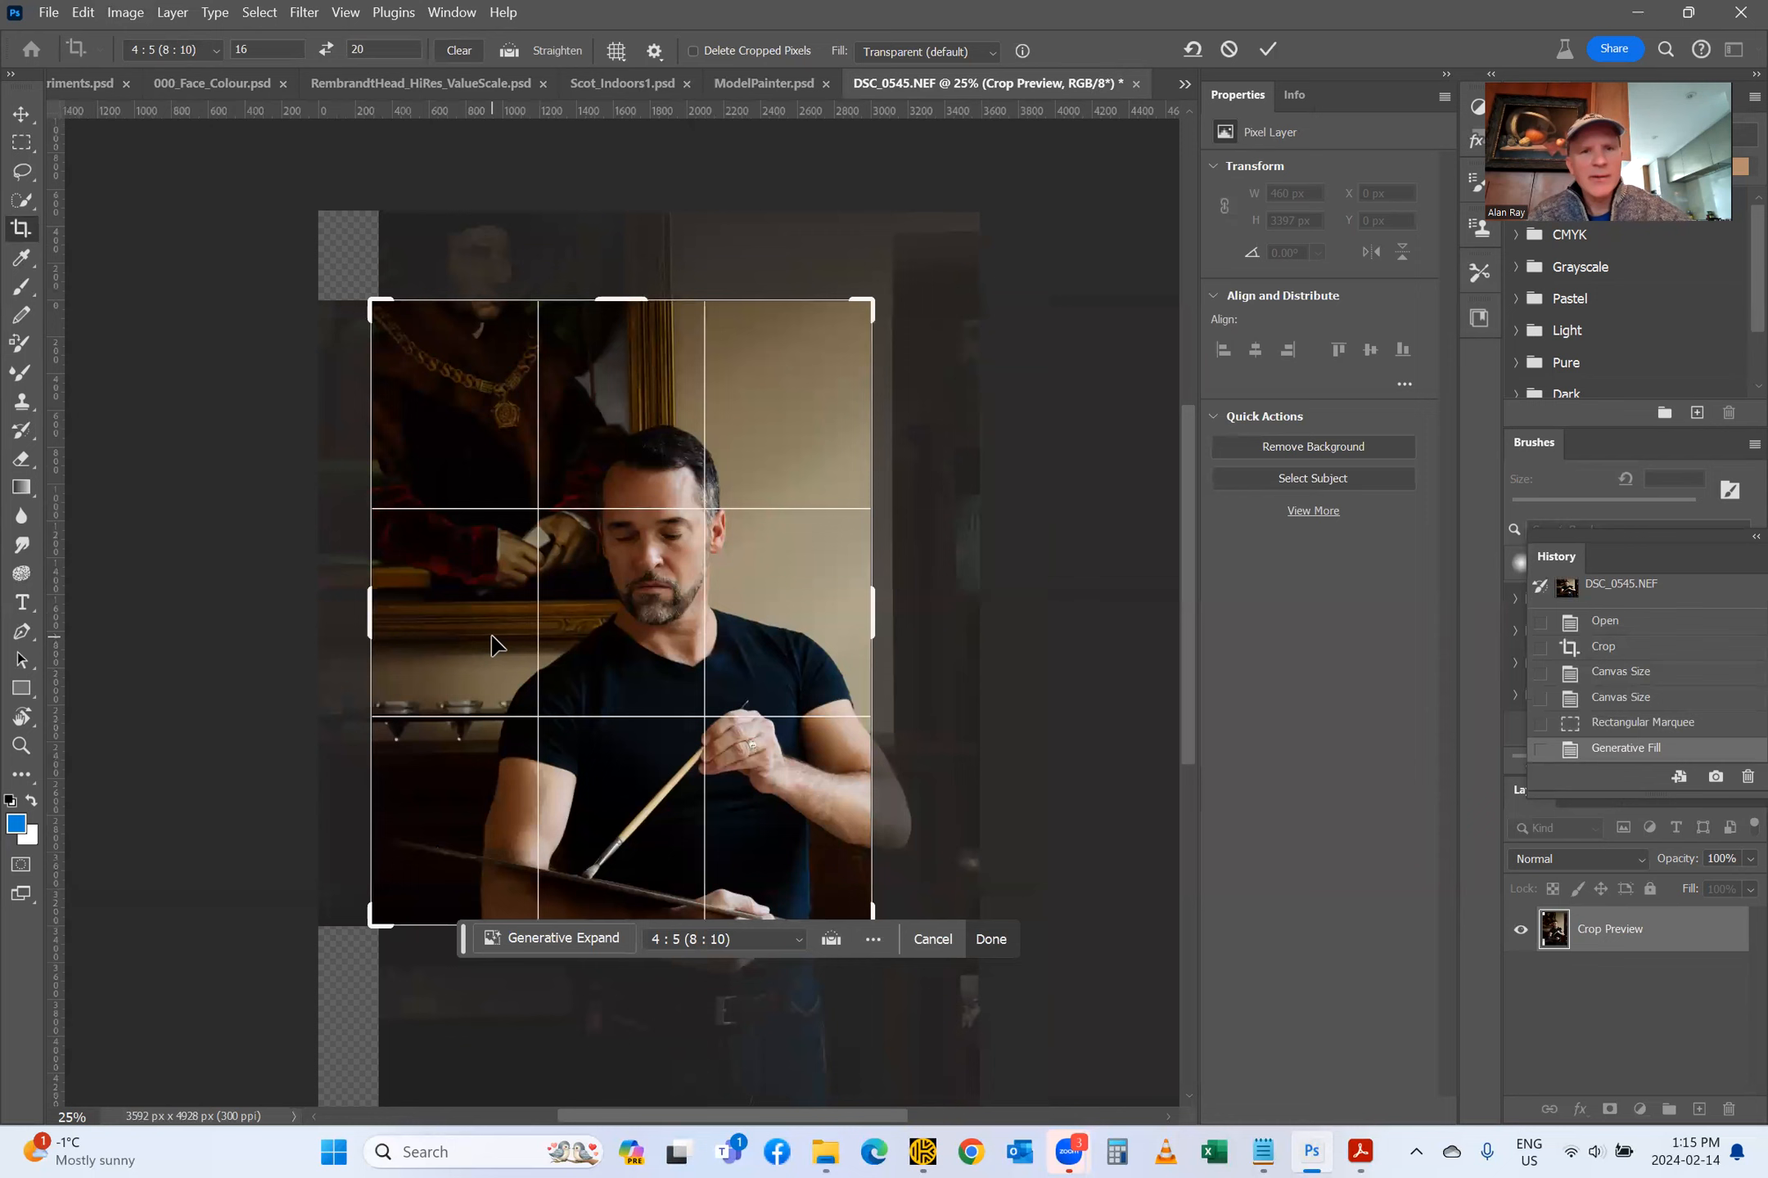
{"action": "left_click_drag", "start_coordinate": [631, 643], "coordinate": [653, 644]}
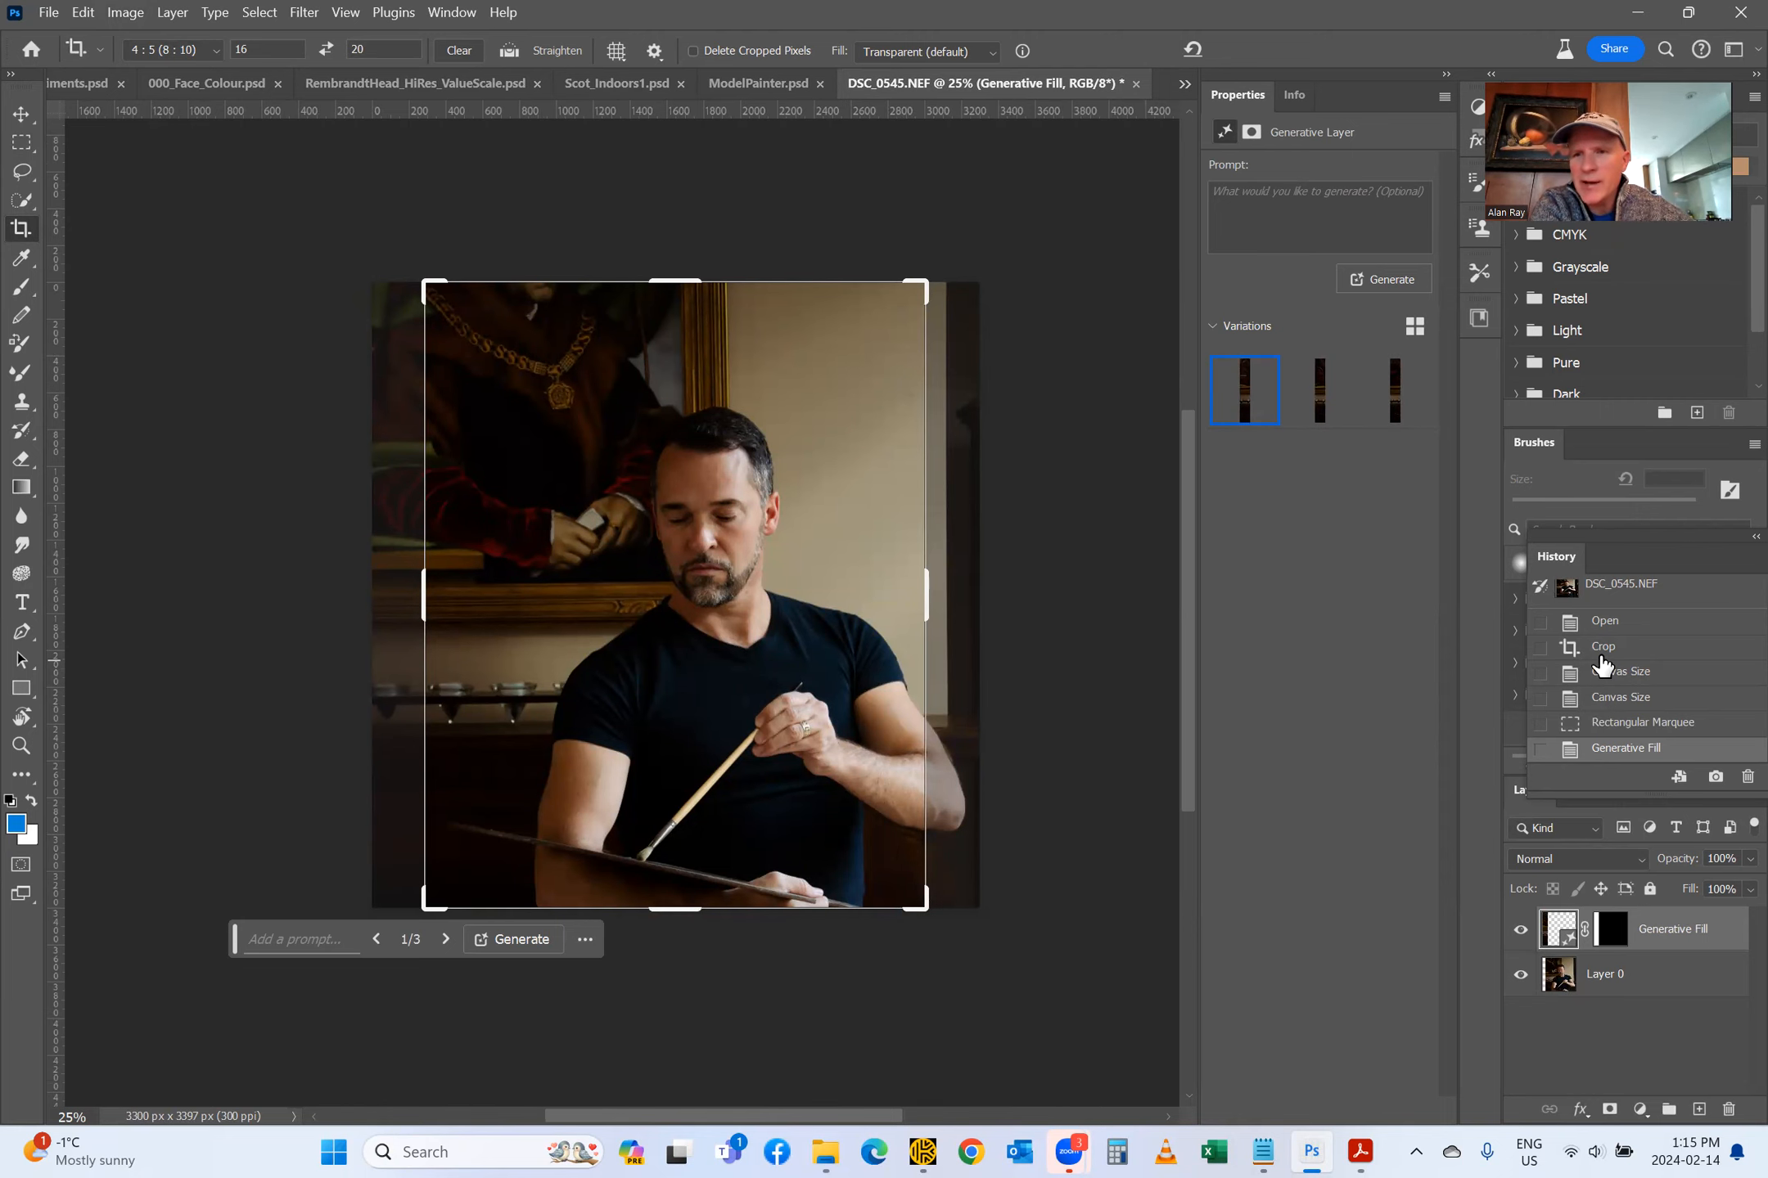
Step: Revert DSC_0545.NEF to its Open history state and switch to the Move tool
{"action": "left_click", "coordinate": [1602, 624]}
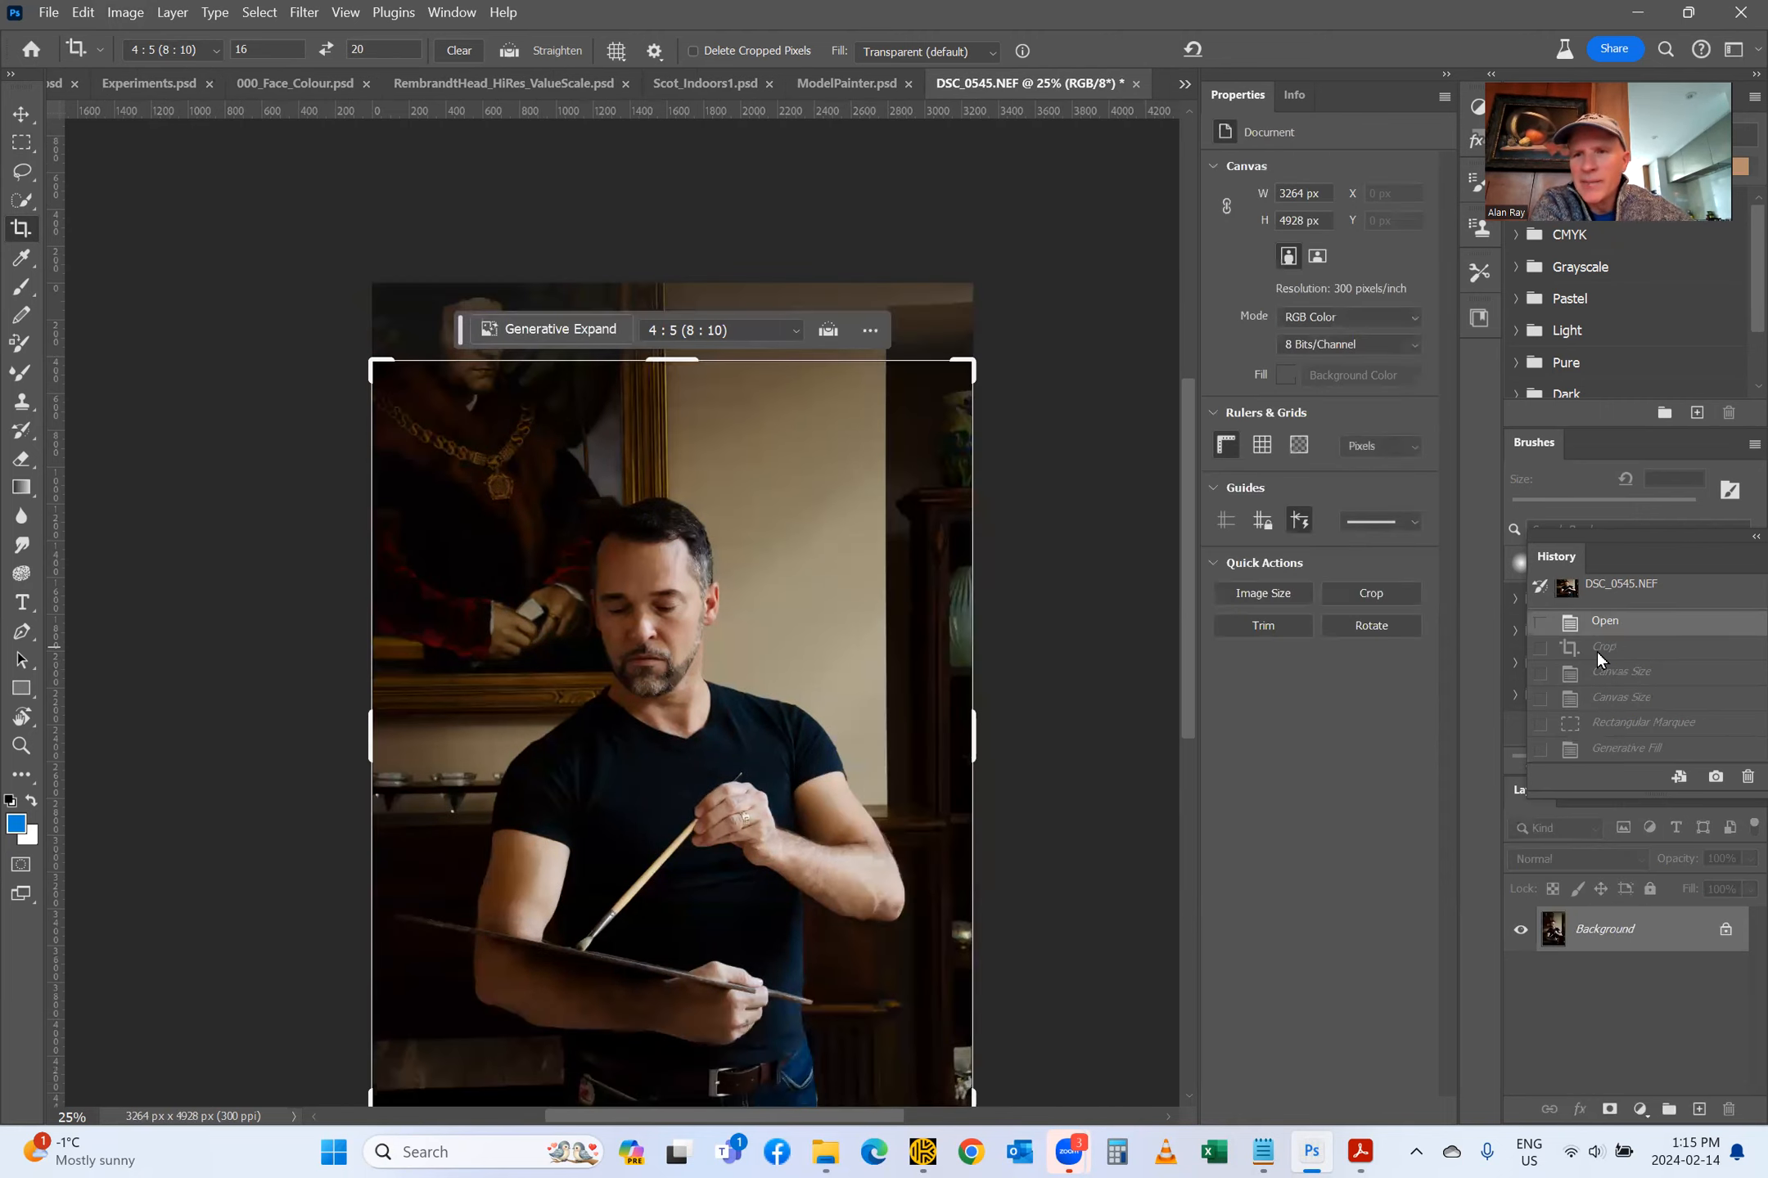
{"action": "scroll", "coordinate": [766, 772], "scroll_direction": "down", "scroll_amount": 2}
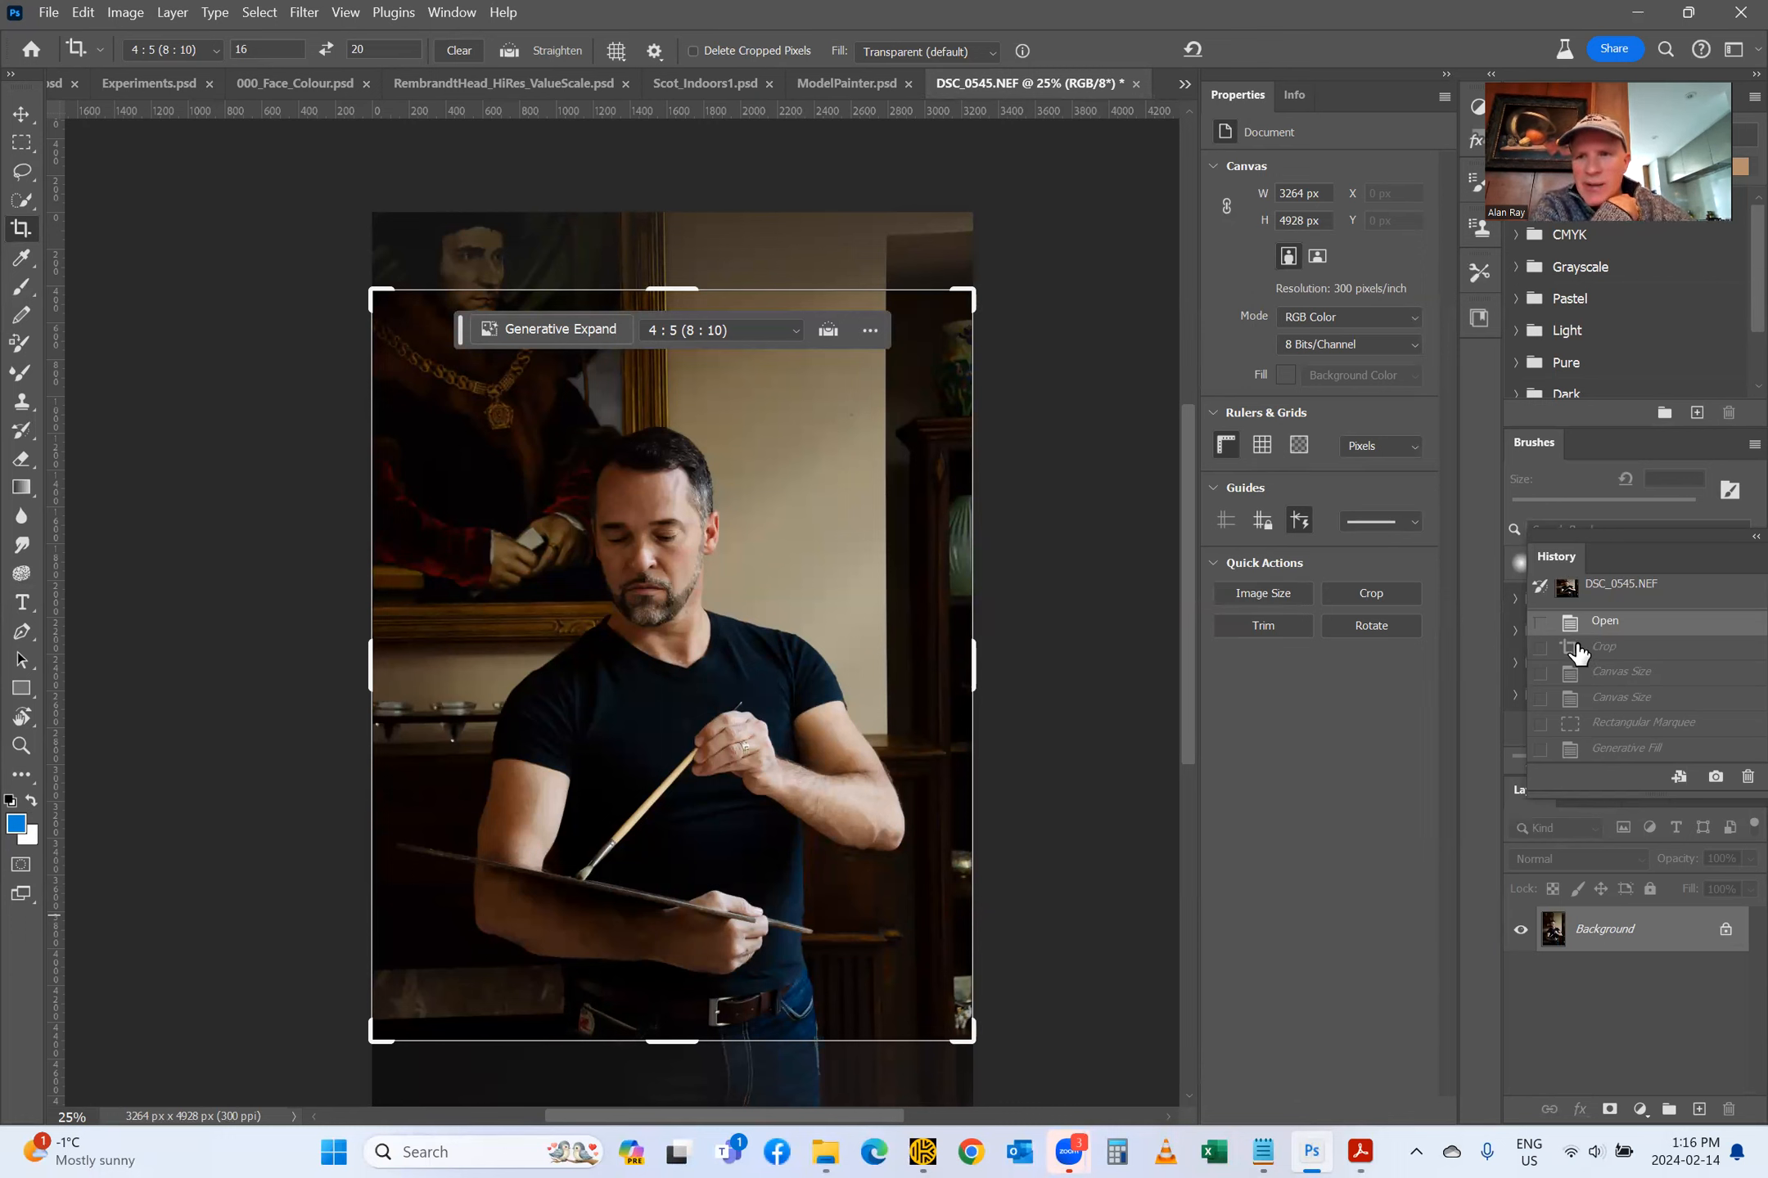
{"action": "scroll", "coordinate": [1577, 648], "scroll_direction": "up", "scroll_amount": 1}
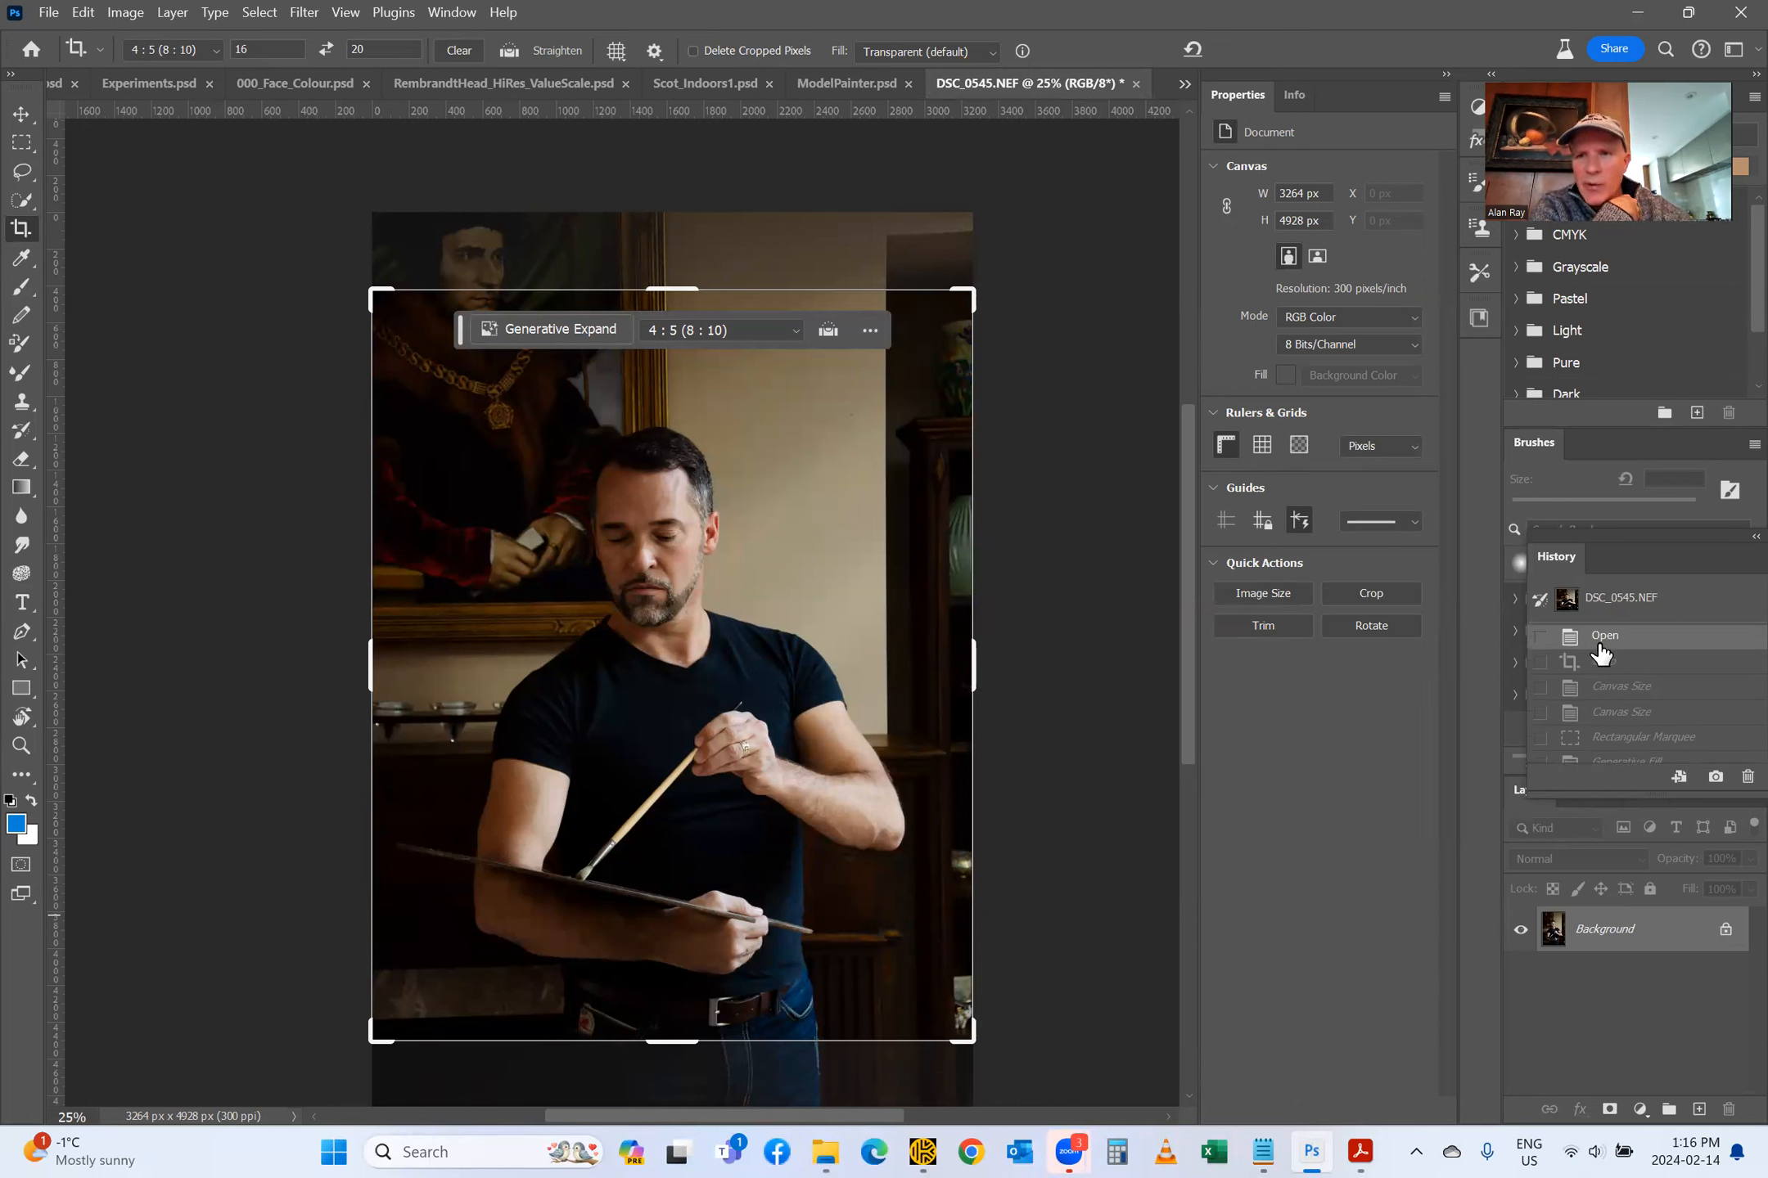
{"action": "scroll", "coordinate": [1619, 691], "scroll_direction": "down", "scroll_amount": 1}
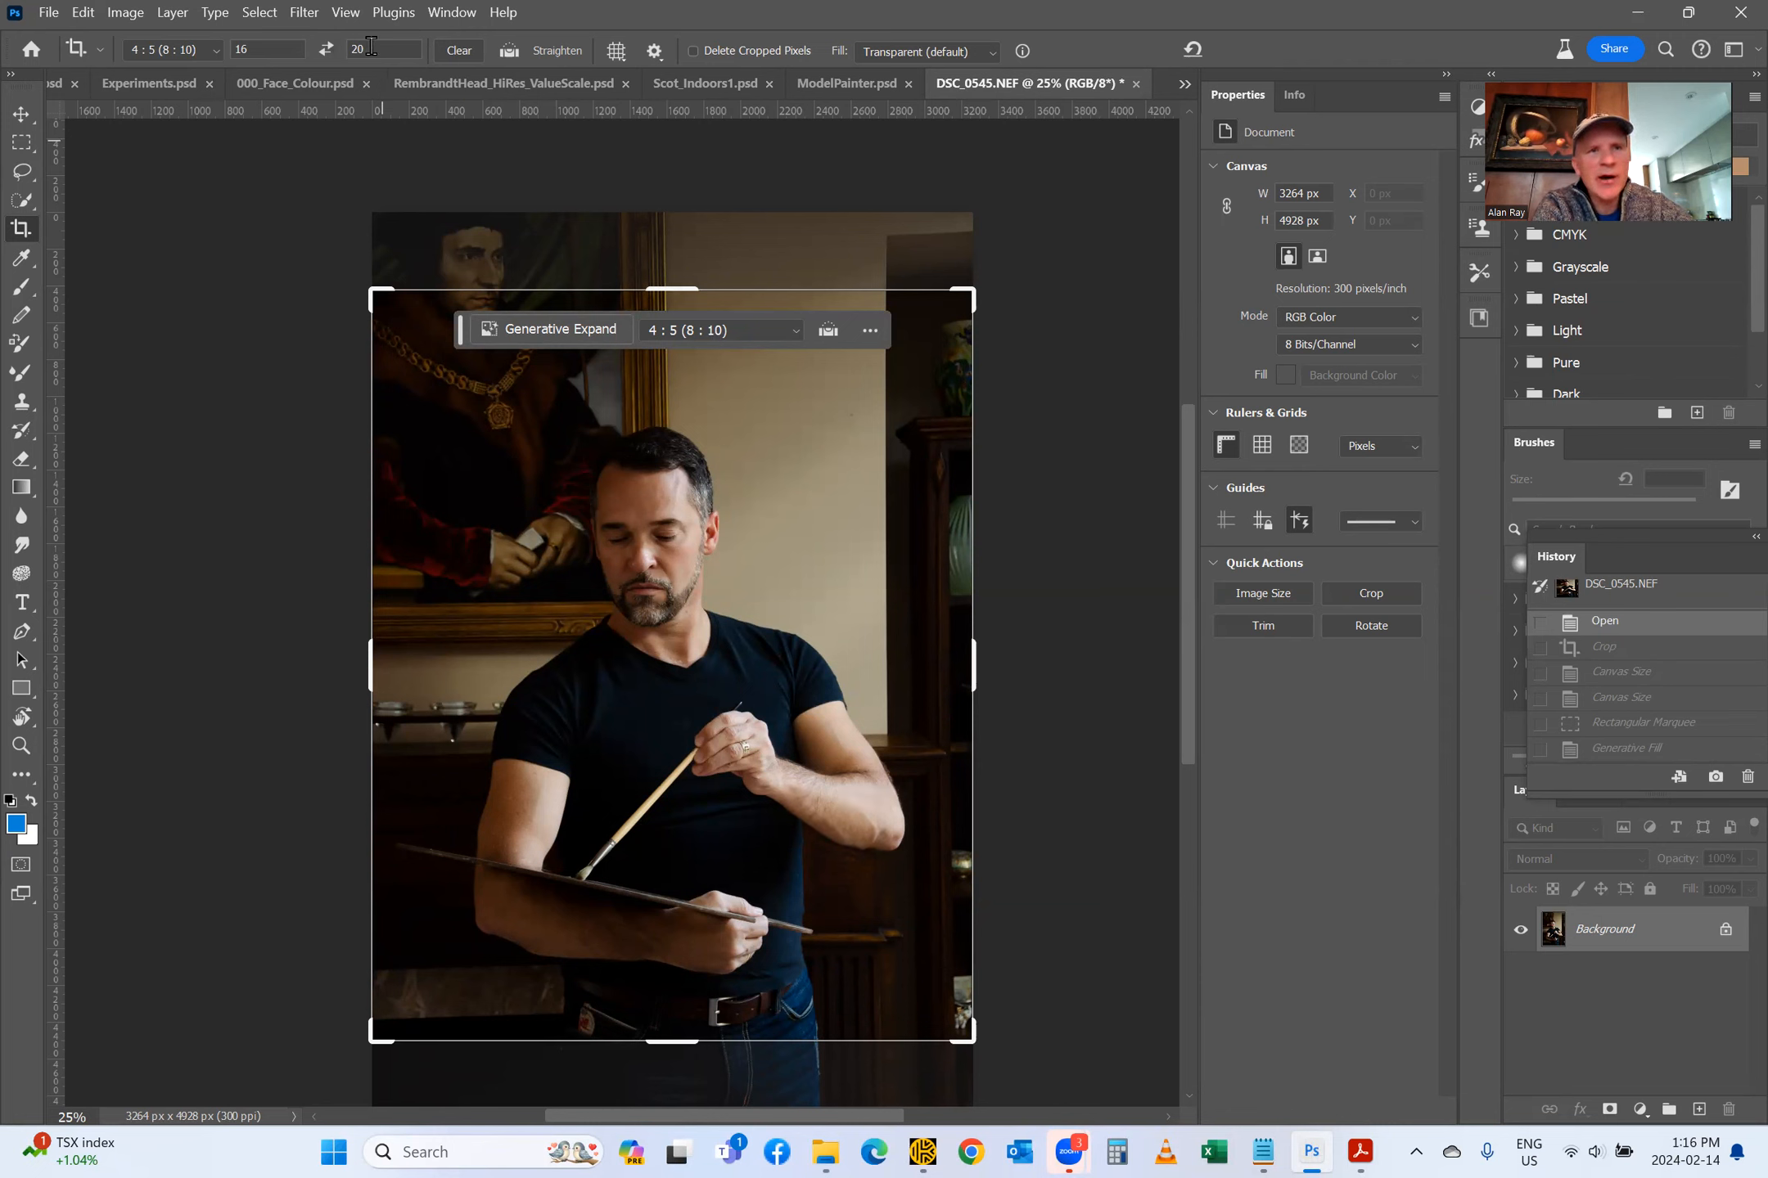
{"action": "left_click", "coordinate": [31, 119]}
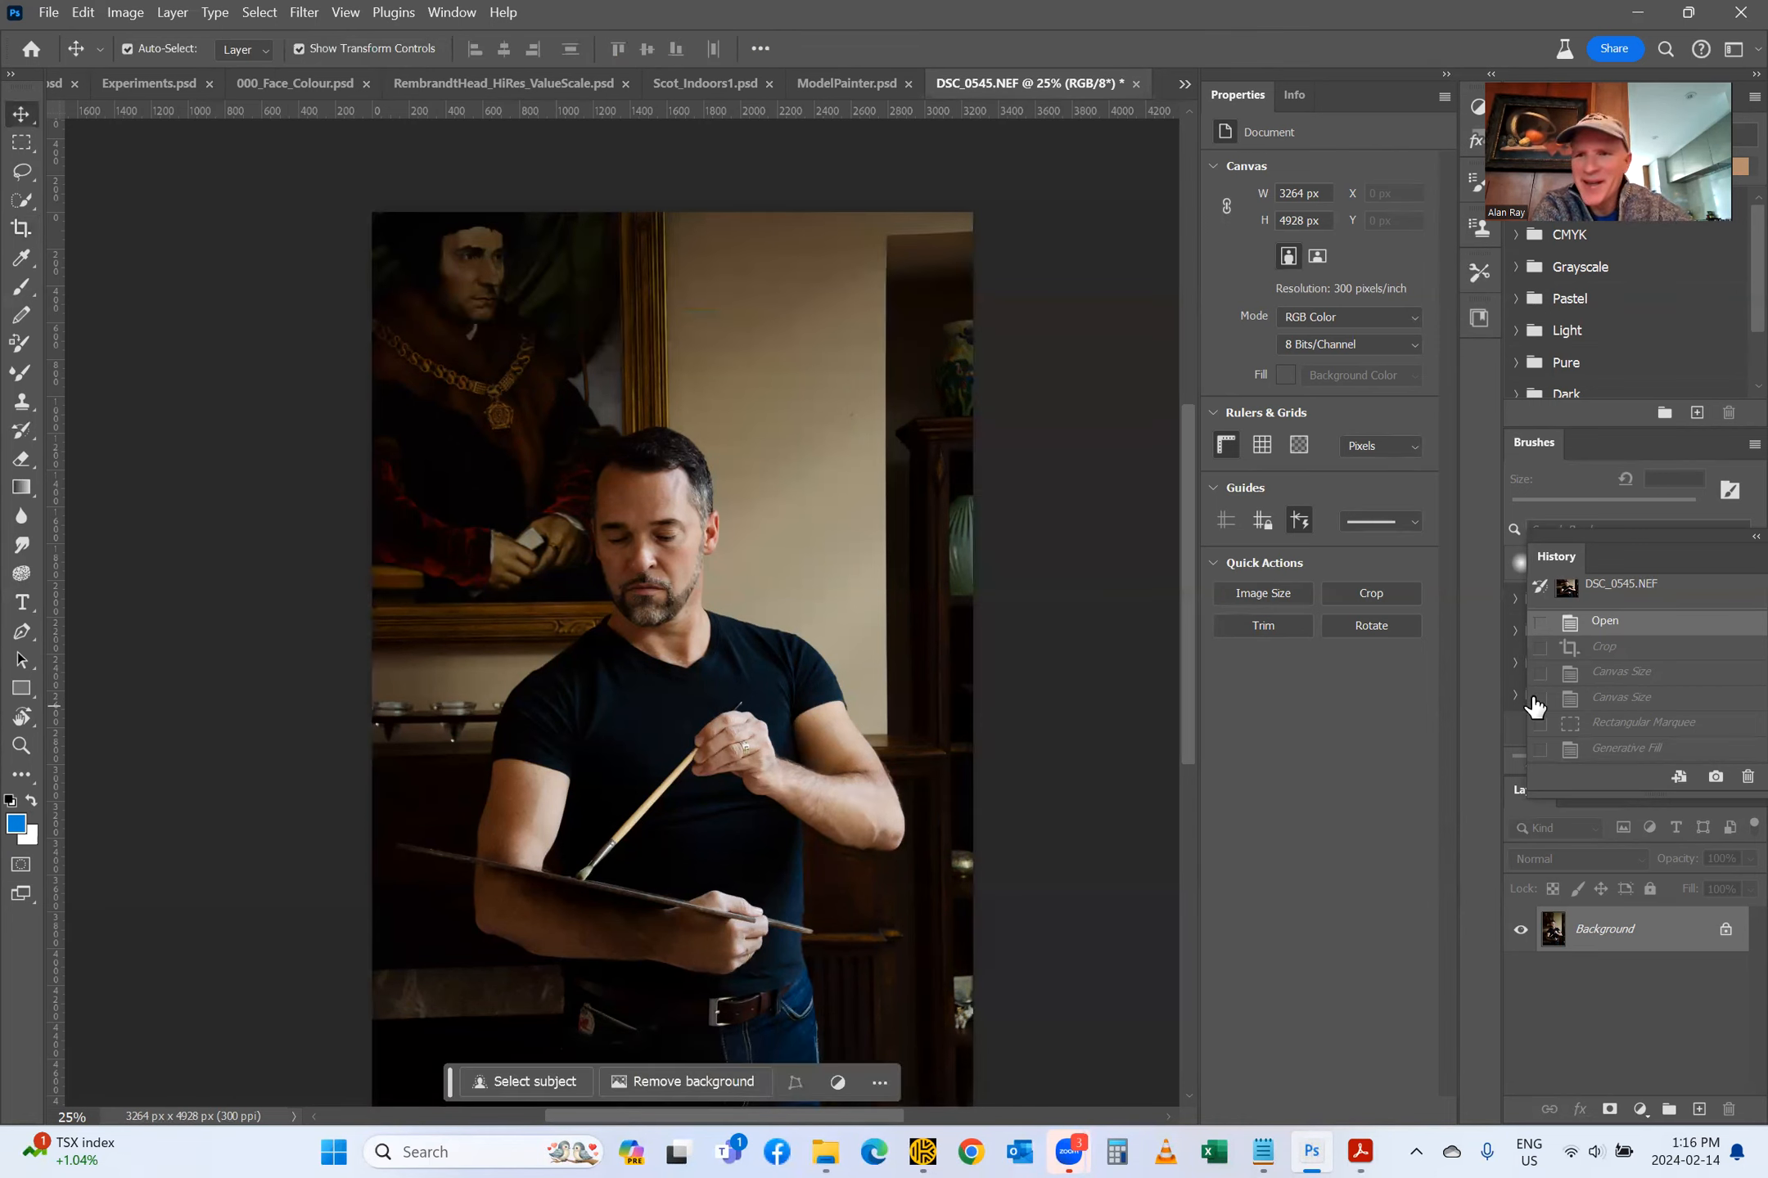
Step: Restore the Crop history state of DSC_0545.NEF and shift the photo upward inside the cropped canvas to include more of the hands
{"action": "left_click", "coordinate": [1602, 648]}
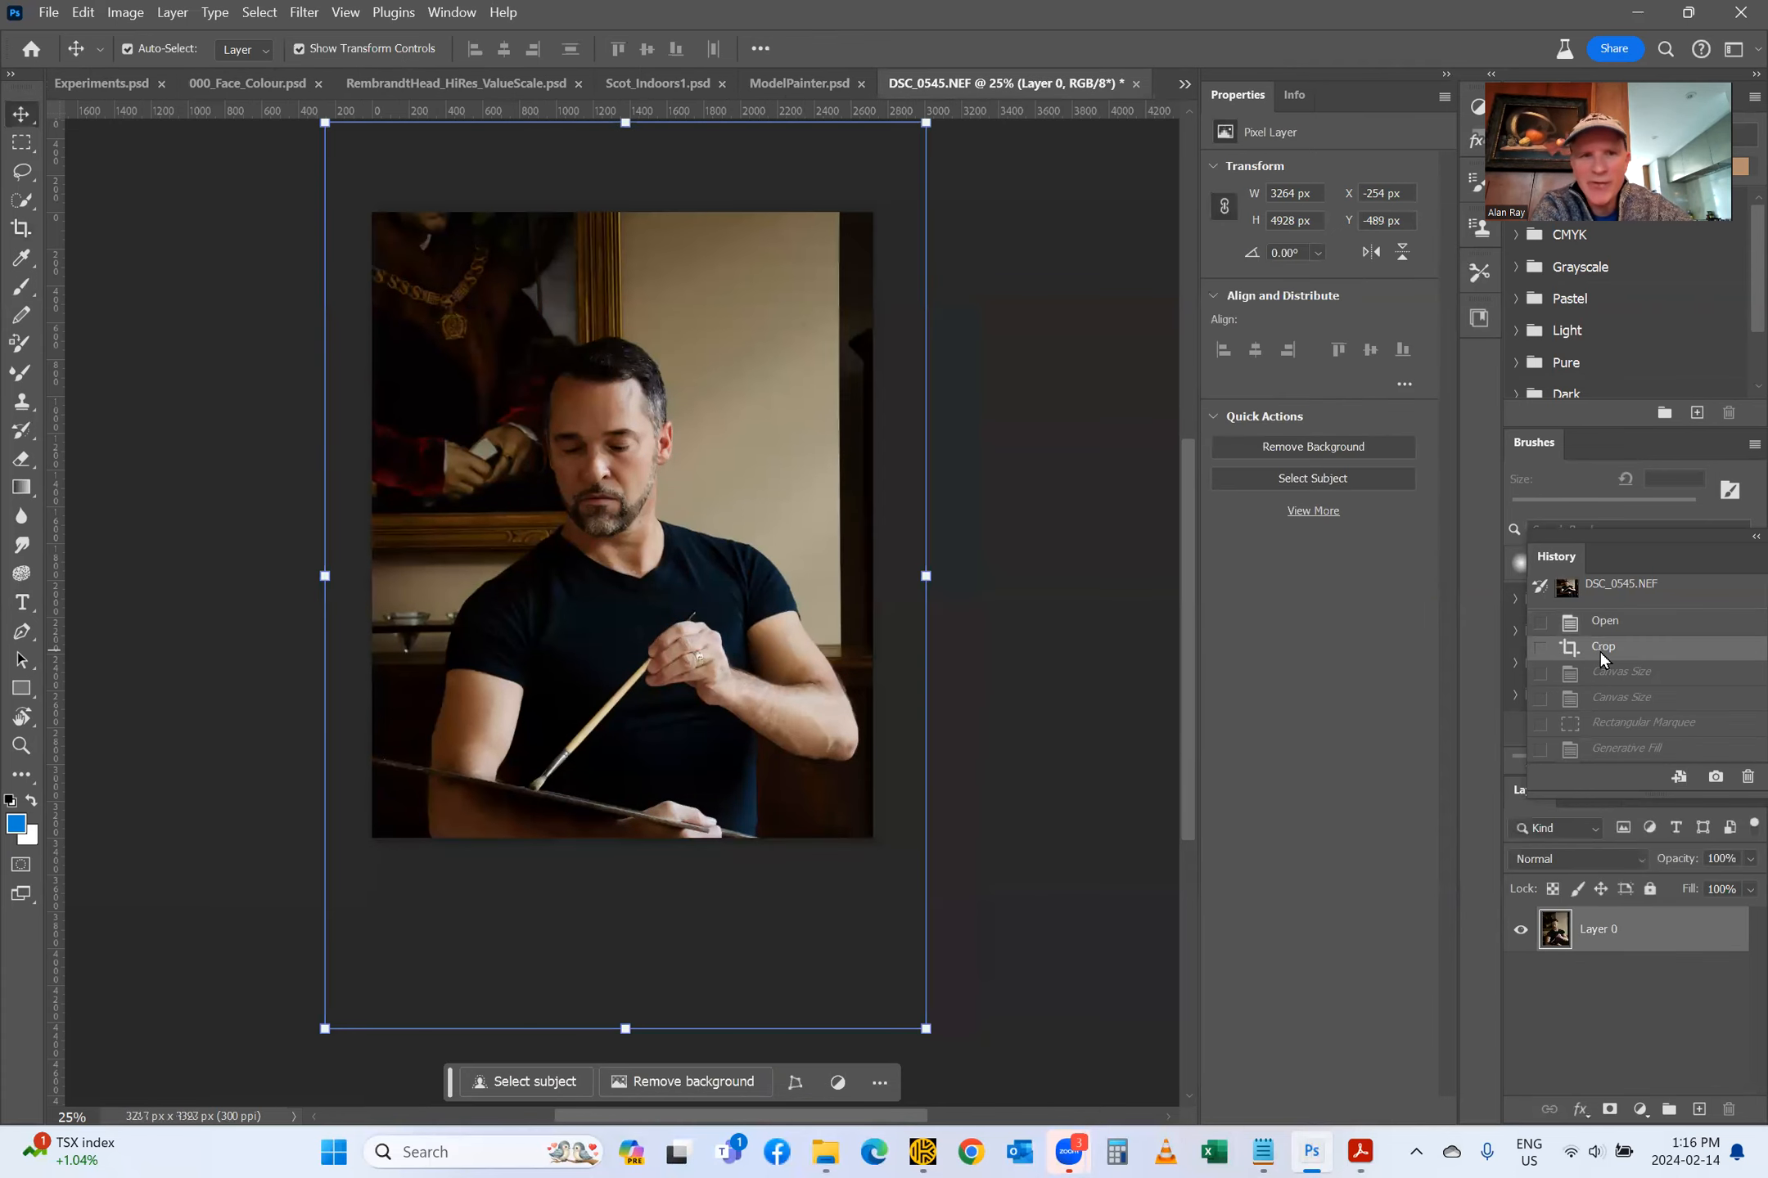
{"action": "scroll", "coordinate": [928, 730], "scroll_direction": "up", "scroll_amount": 3}
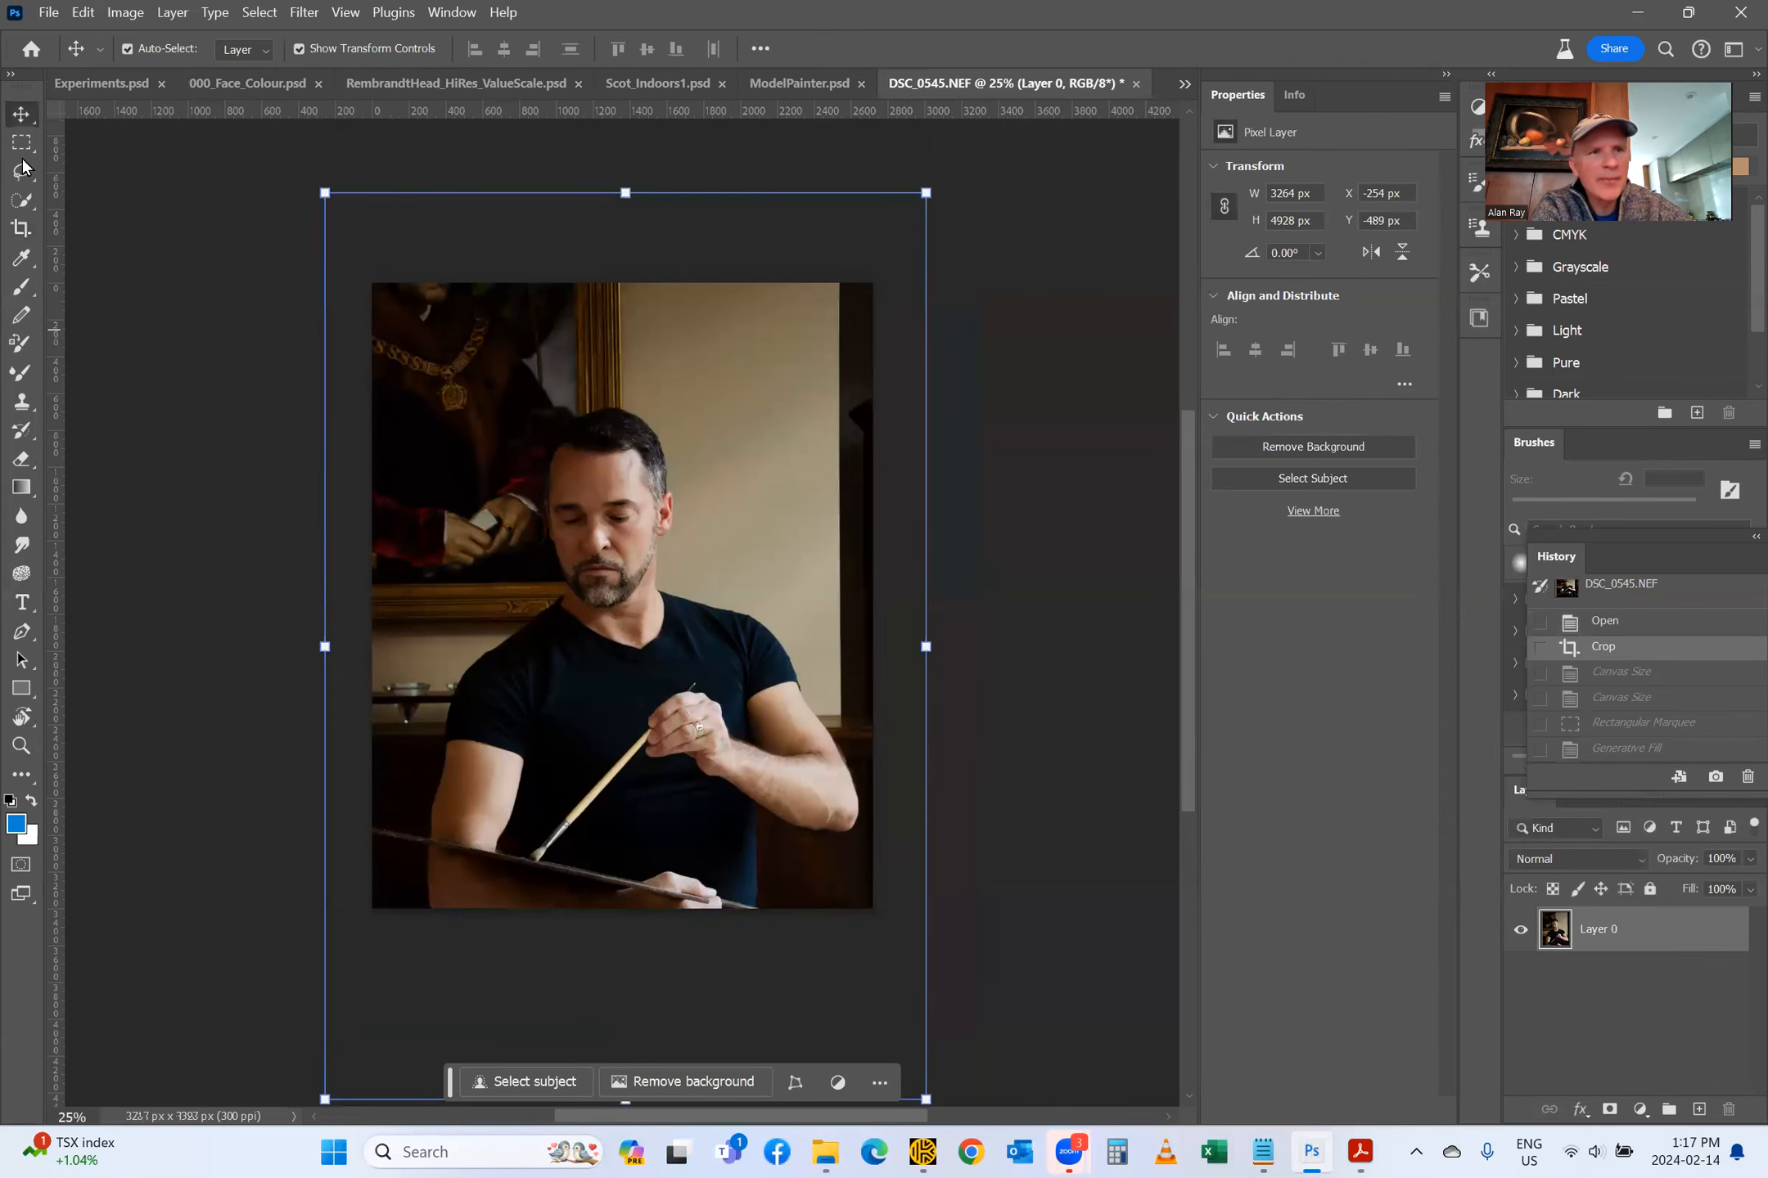
{"action": "left_click", "coordinate": [173, 292]}
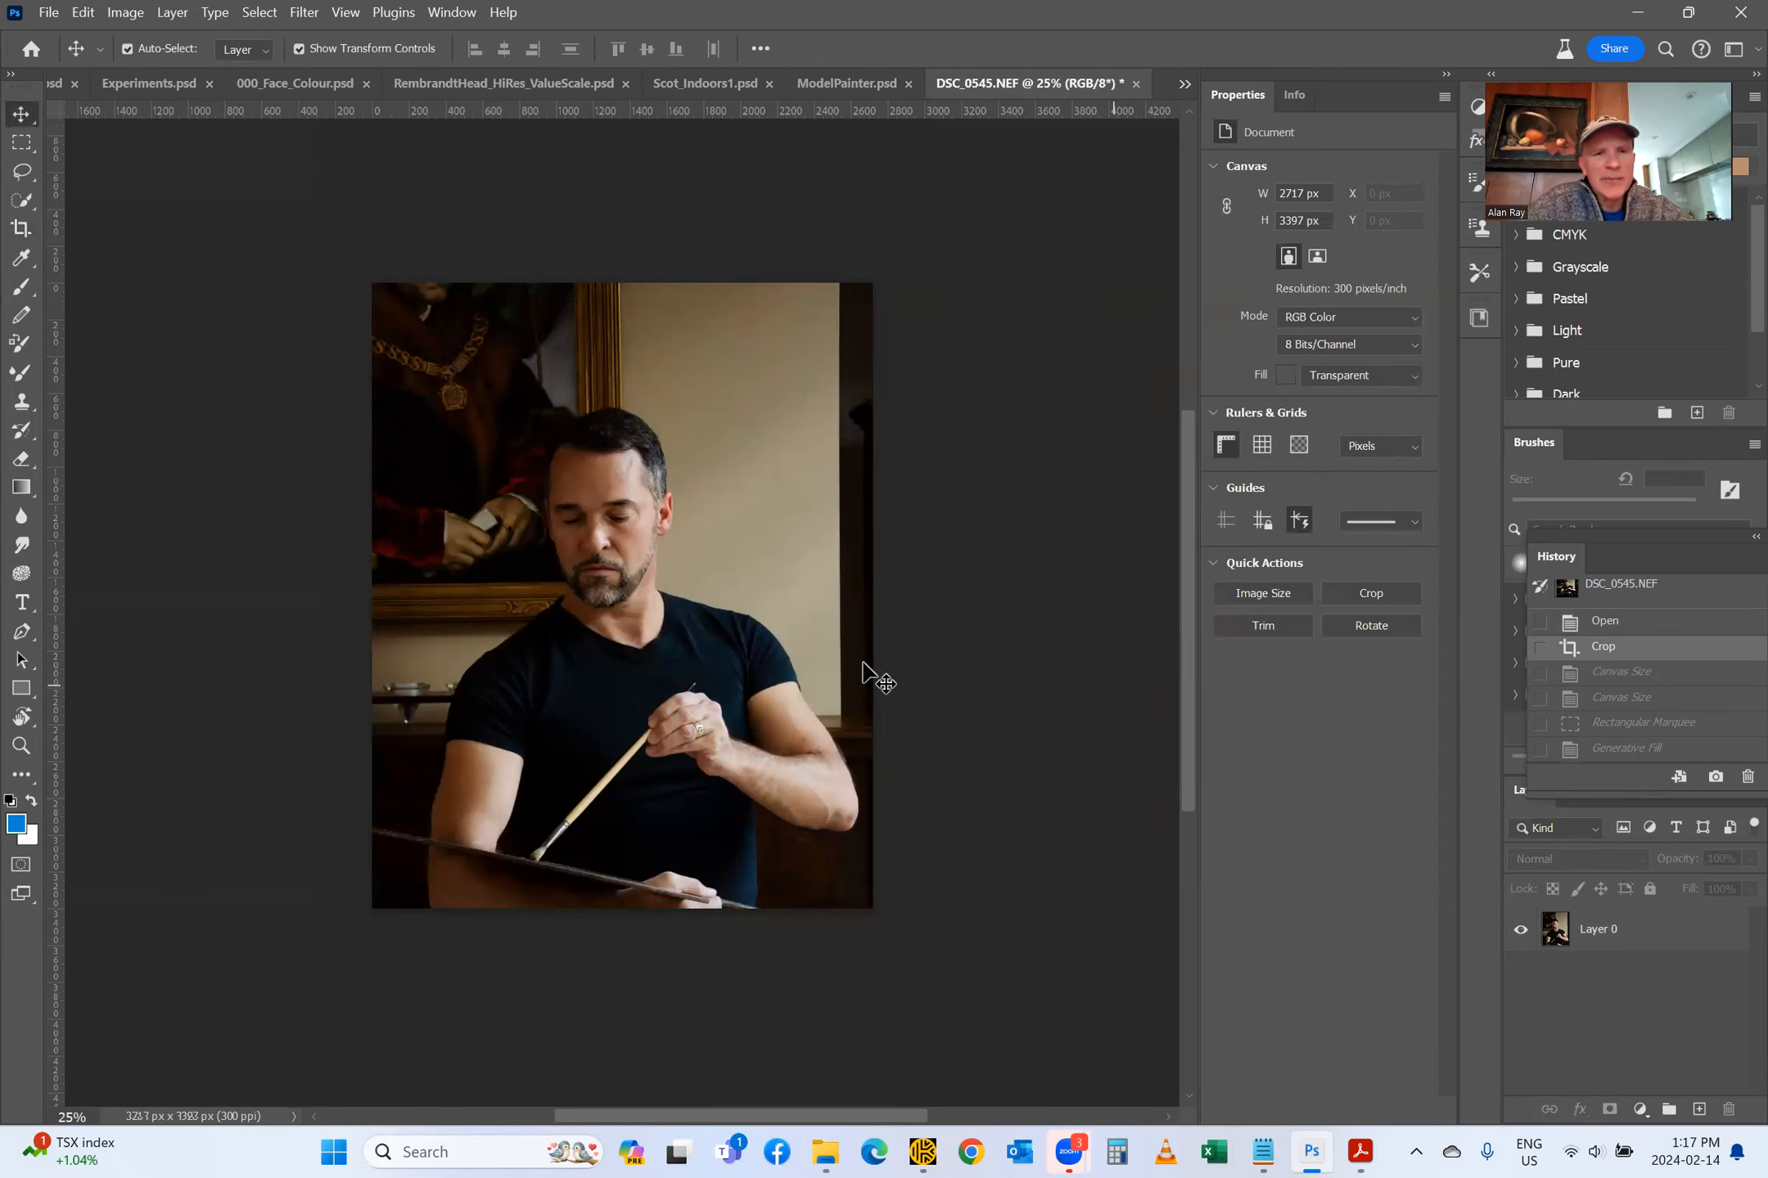
{"action": "left_click_drag", "start_coordinate": [541, 524], "coordinate": [608, 507]}
{"action": "left_click", "coordinate": [1063, 641]}
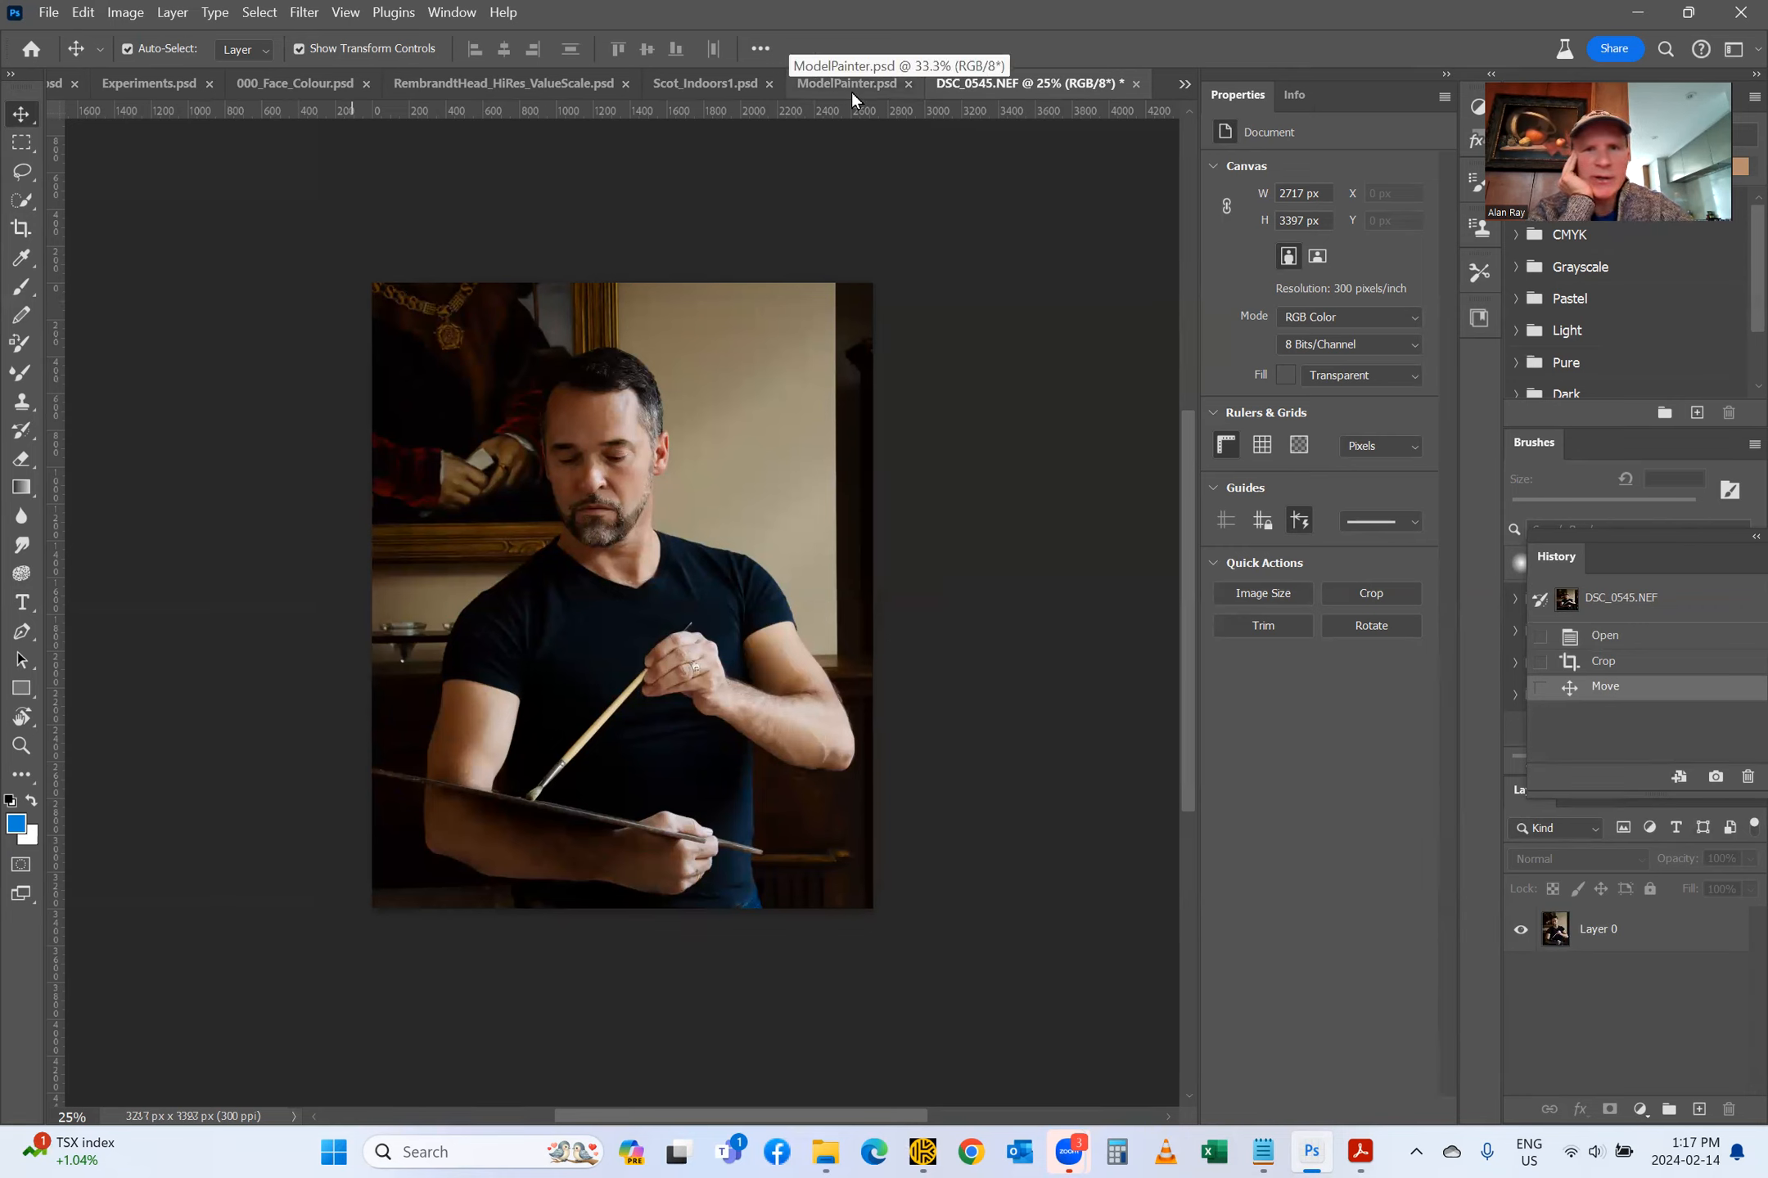
Step: Switch to Experiments.psd and hide the Brightness/Contrast 1 and Background copy layers, briefly toggling Layer 0 off and back on
{"action": "left_click", "coordinate": [1183, 84]}
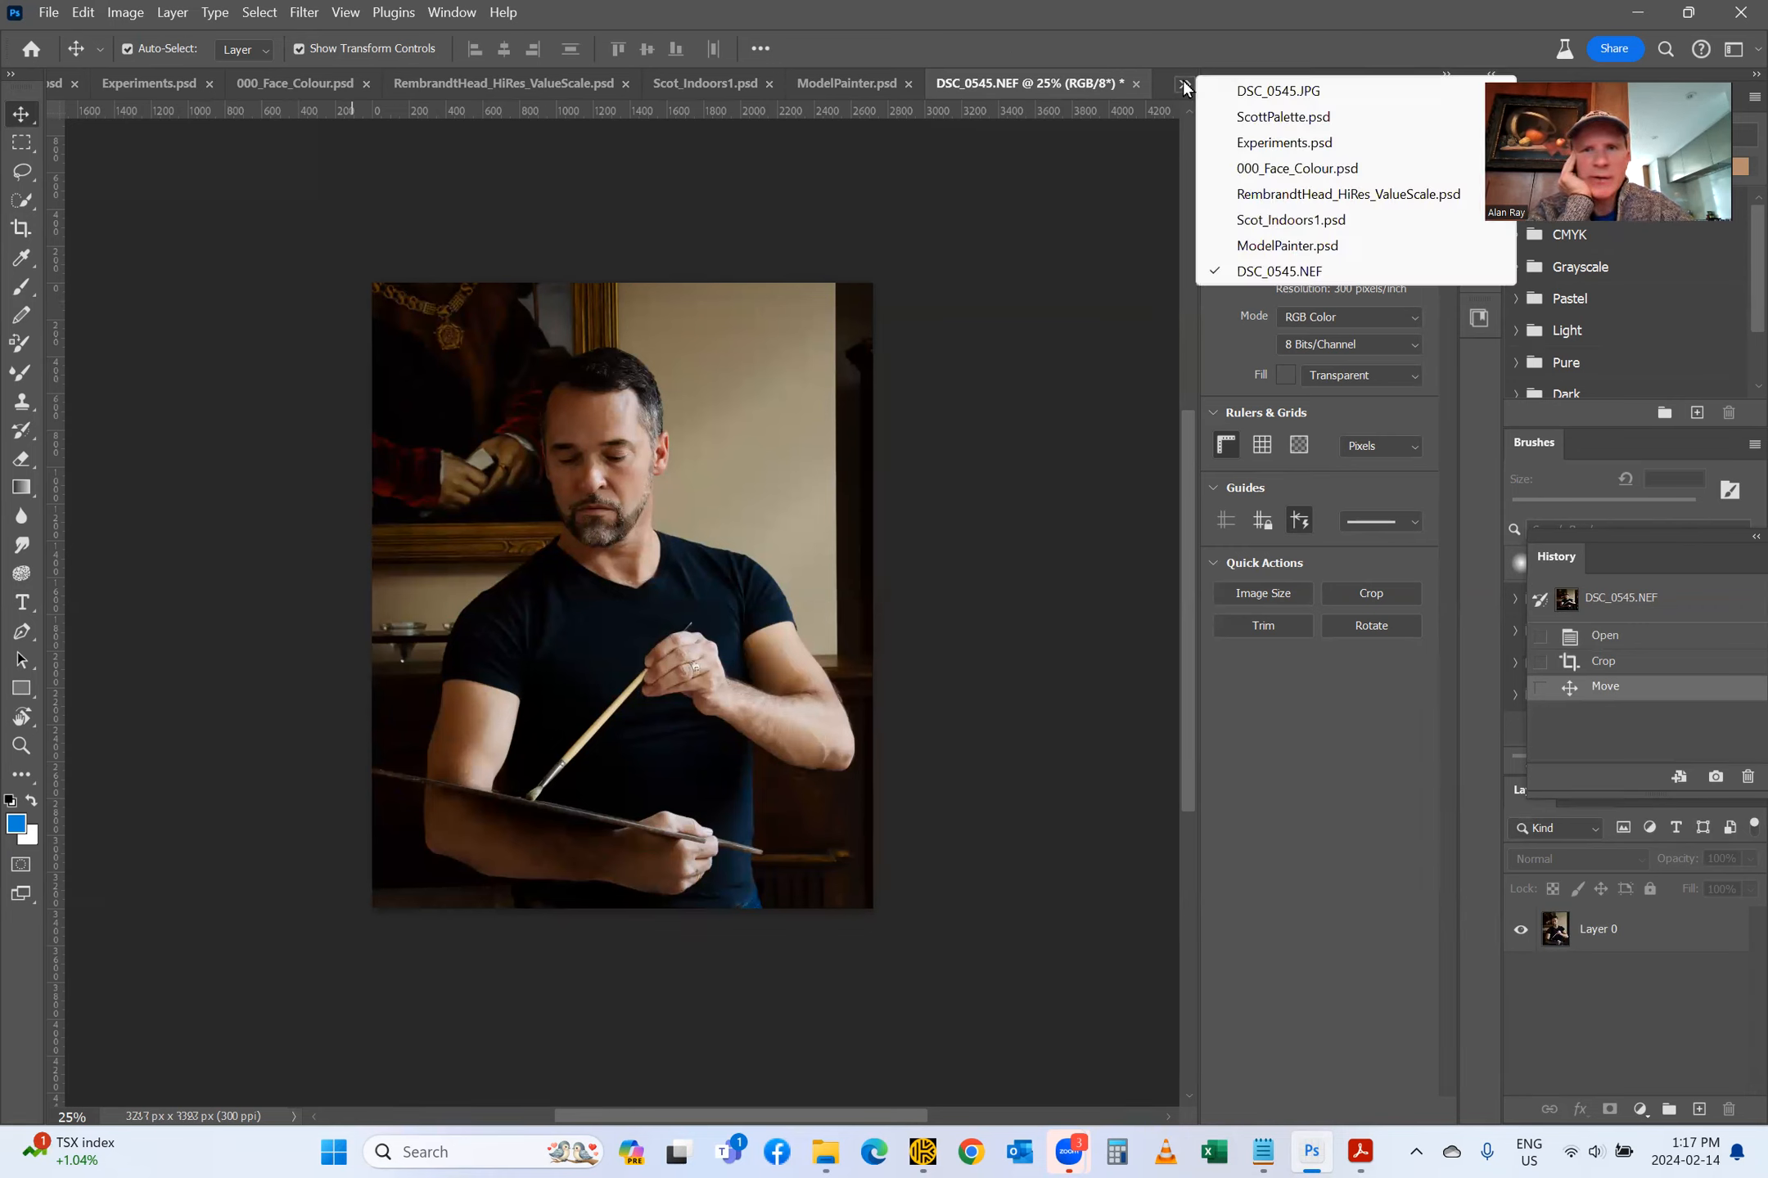
{"action": "left_click", "coordinate": [1264, 147]}
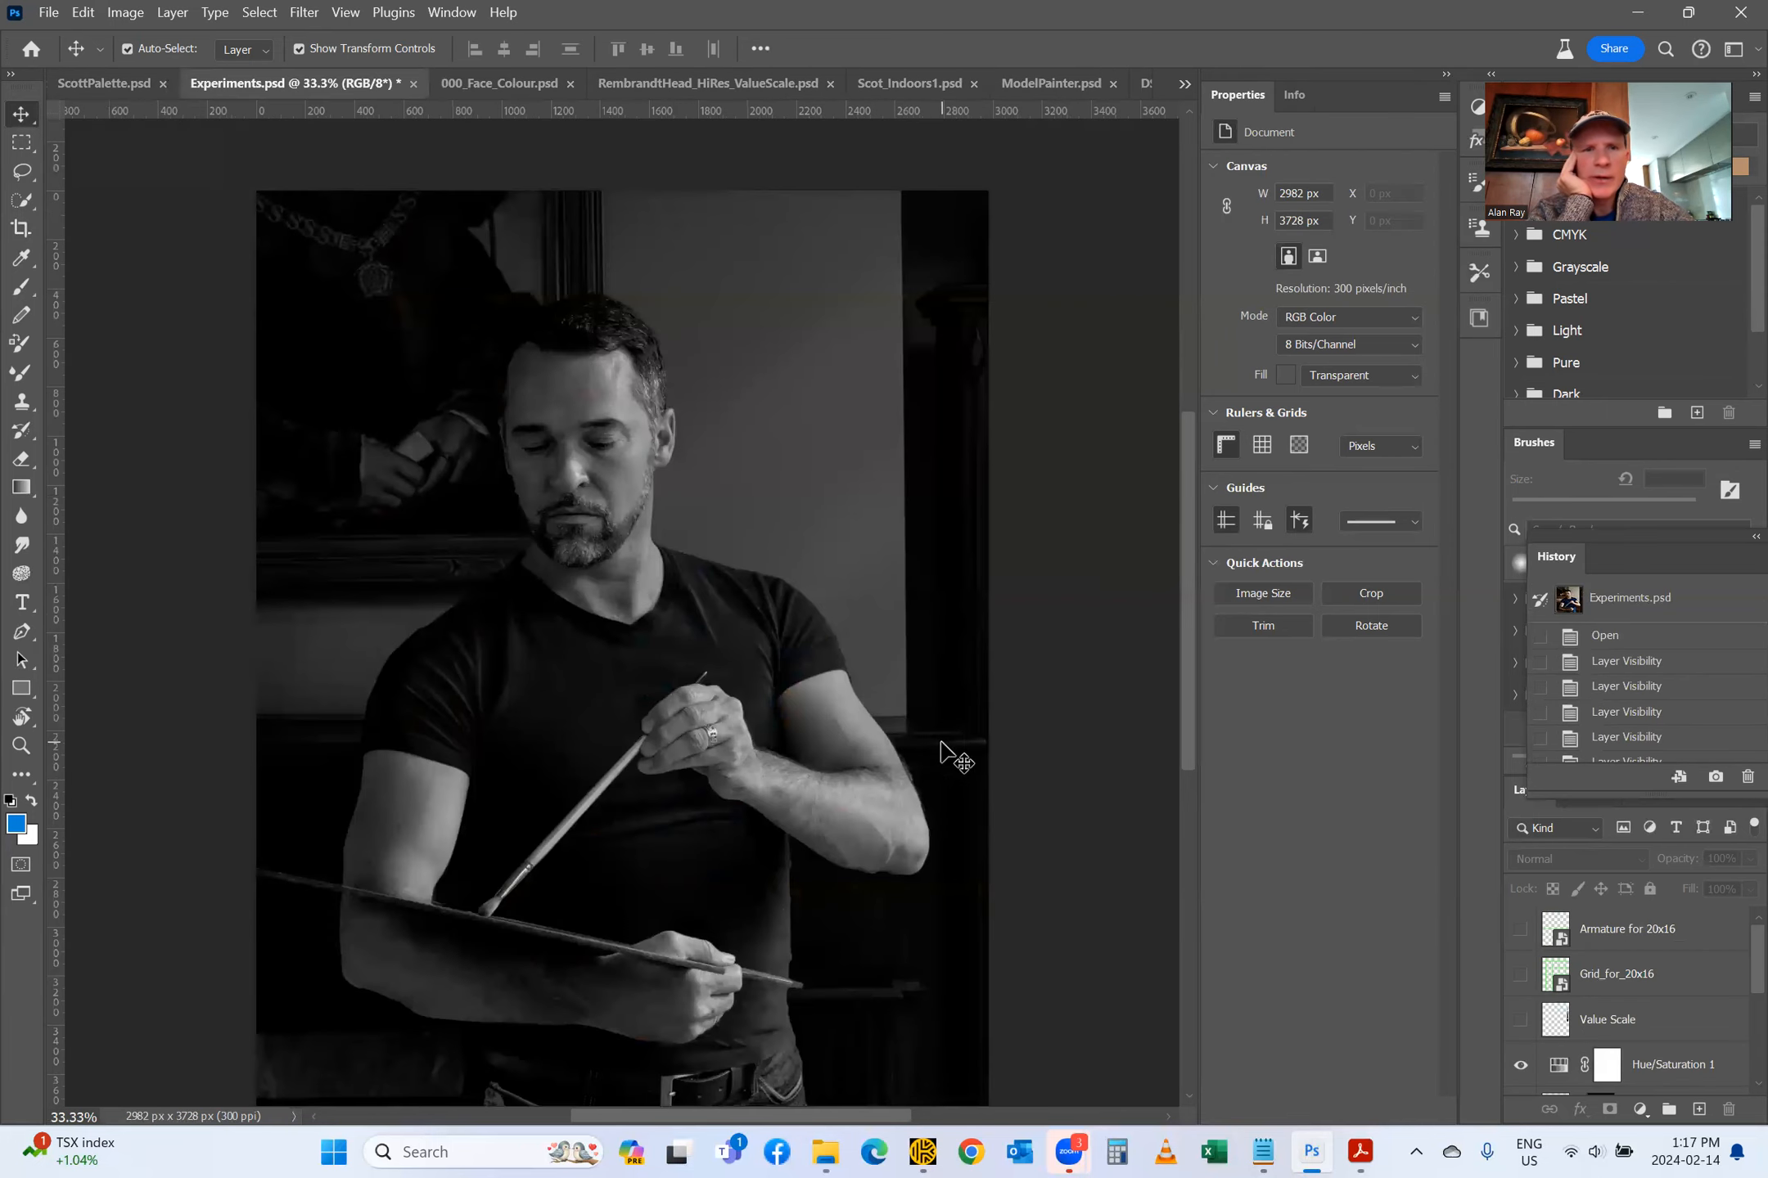
{"action": "scroll", "coordinate": [1011, 722], "scroll_direction": "down", "scroll_amount": 4}
{"action": "scroll", "coordinate": [1056, 729], "scroll_direction": "up", "scroll_amount": 2}
{"action": "scroll", "coordinate": [1600, 928], "scroll_direction": "down", "scroll_amount": 3}
{"action": "scroll", "coordinate": [1597, 928], "scroll_direction": "down", "scroll_amount": 2}
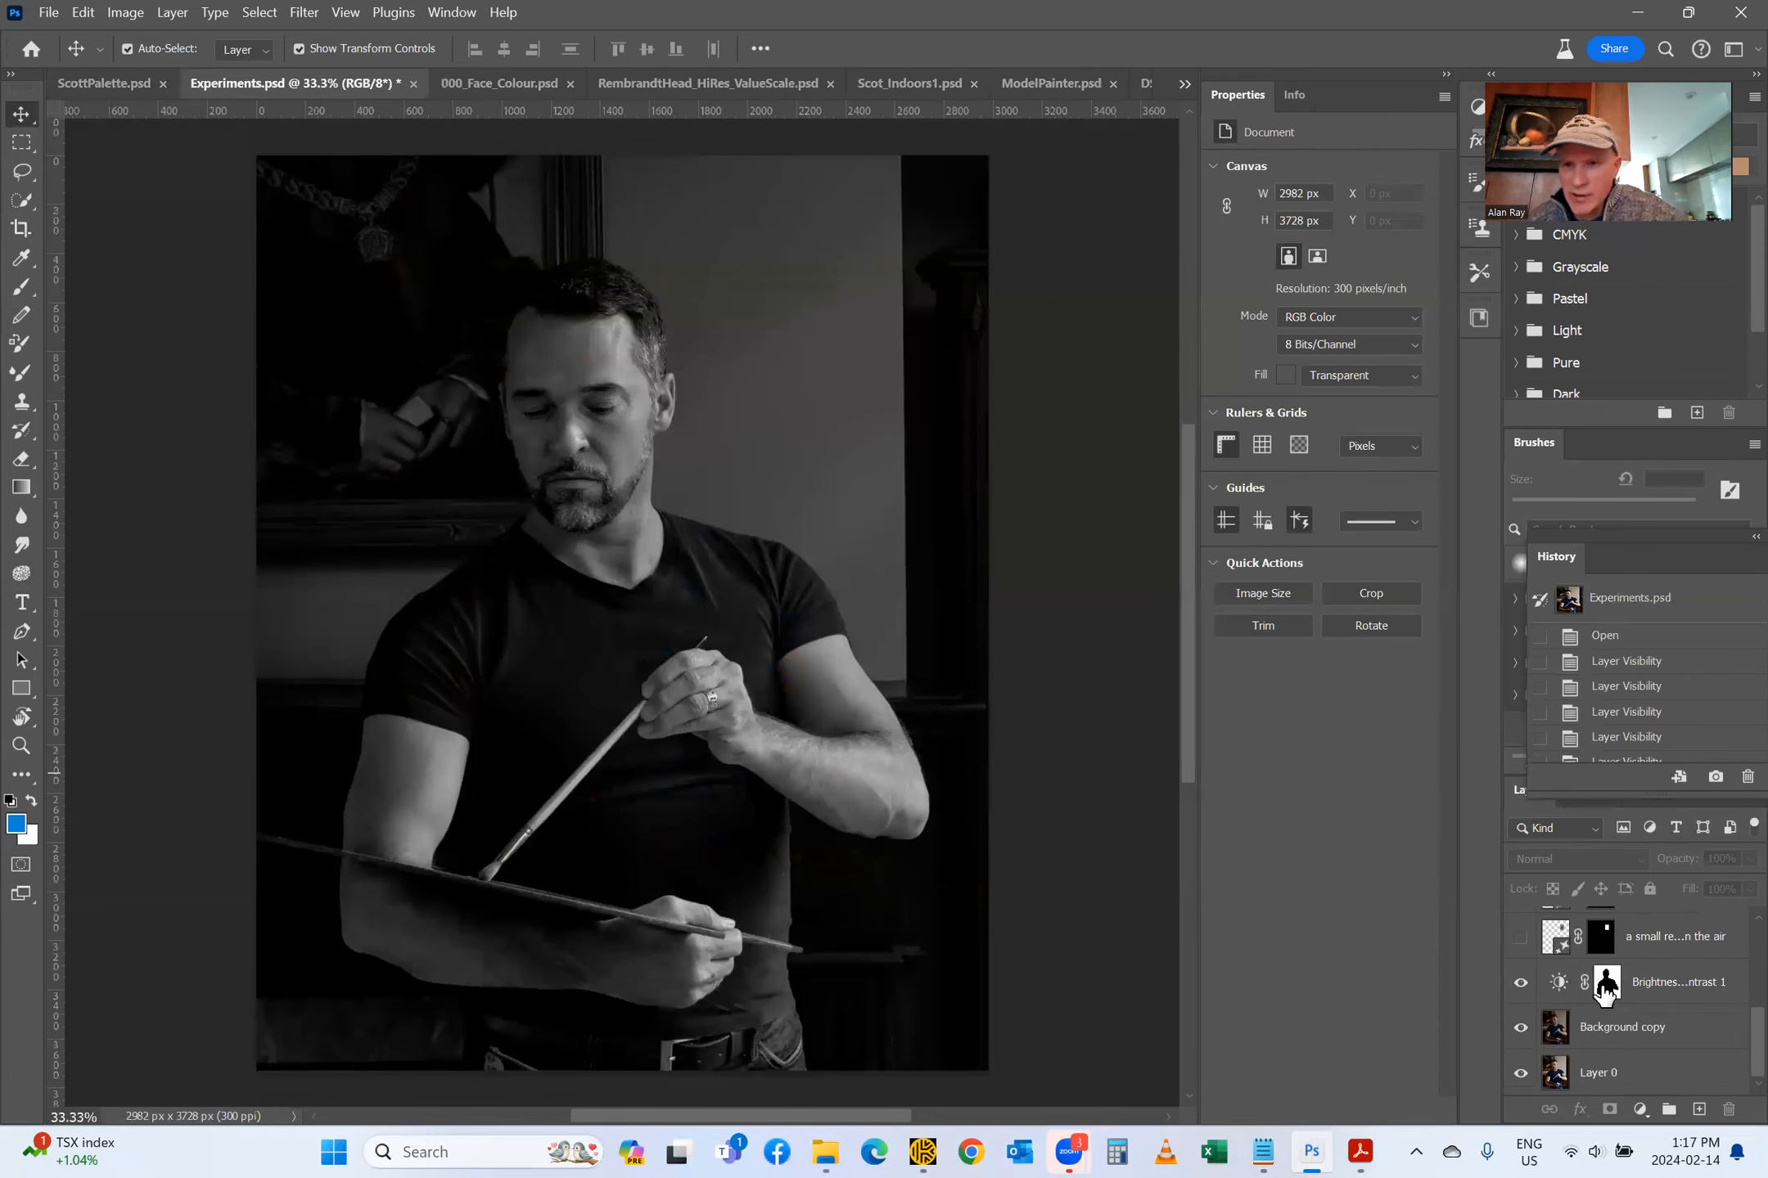
{"action": "left_click", "coordinate": [1519, 982]}
{"action": "left_click", "coordinate": [1520, 1027]}
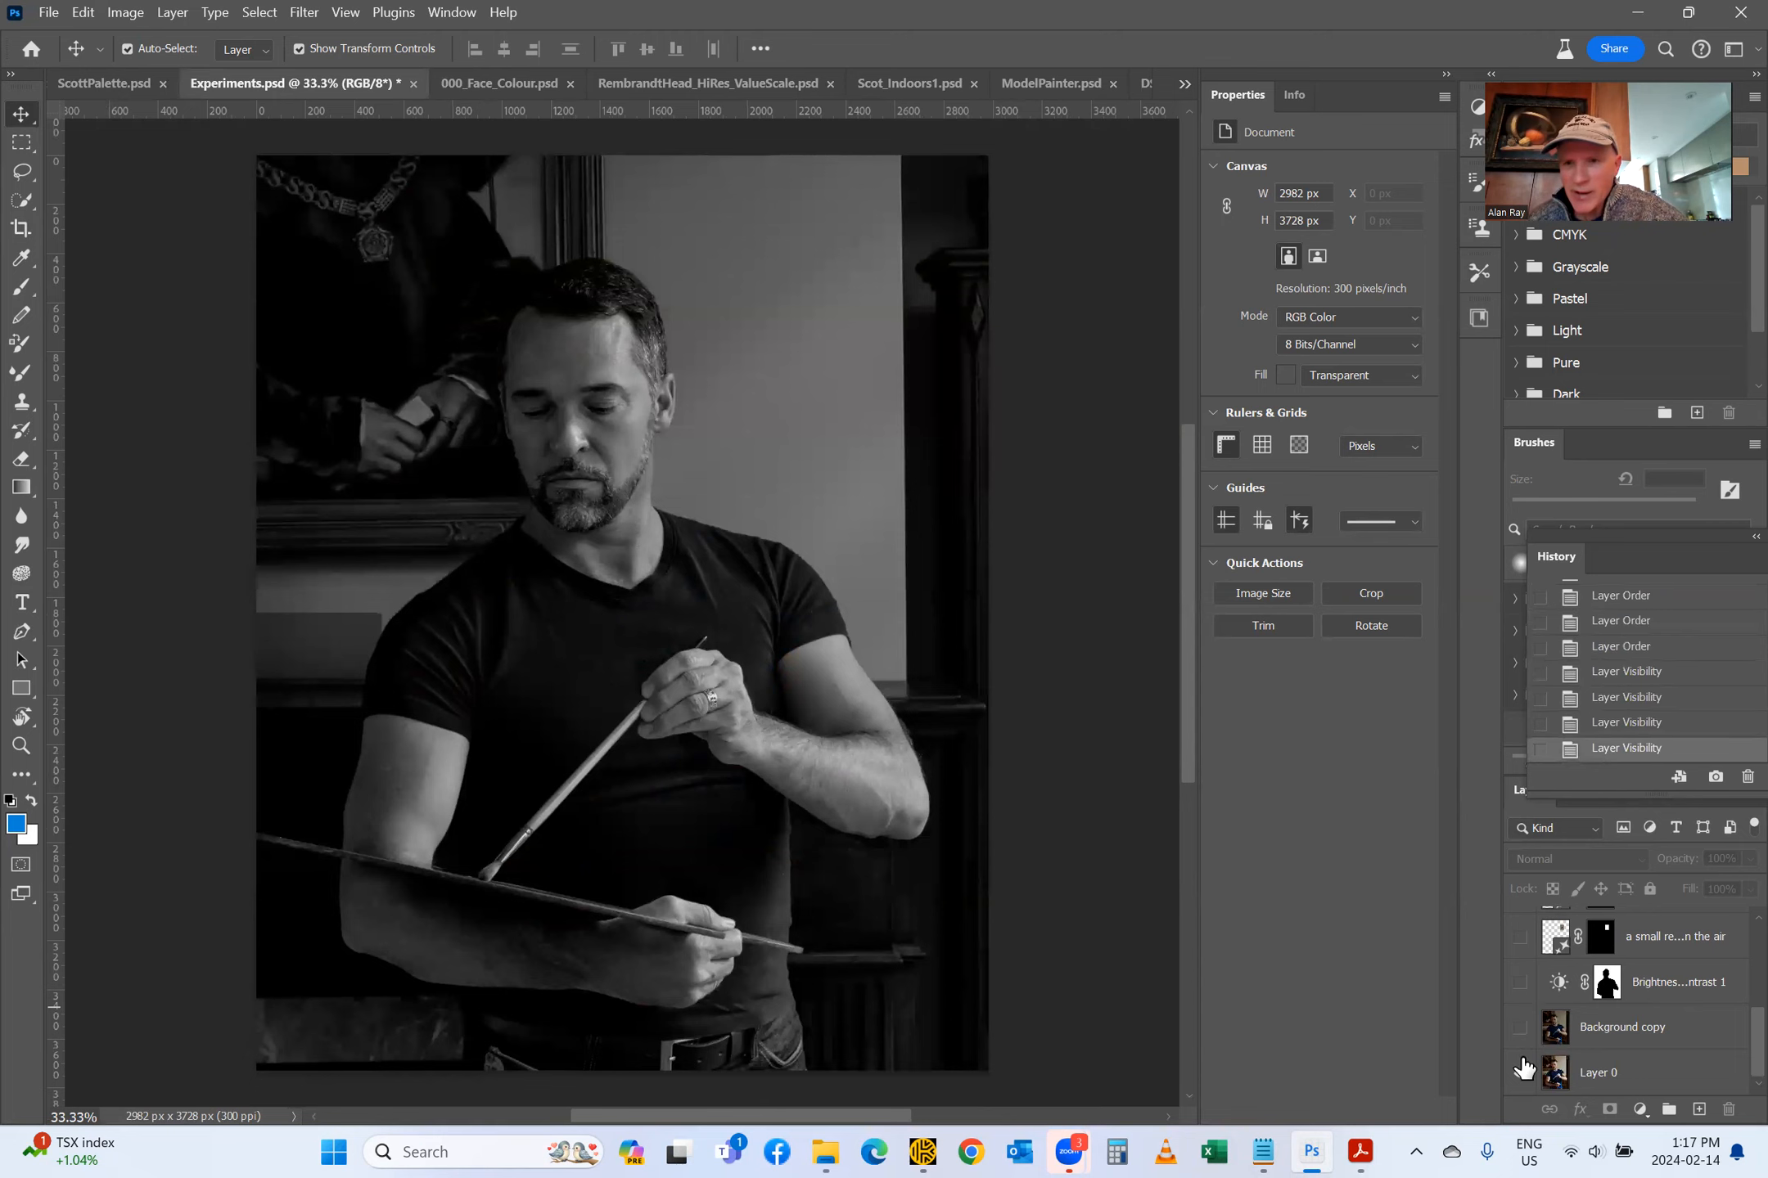
{"action": "left_click", "coordinate": [1520, 1075]}
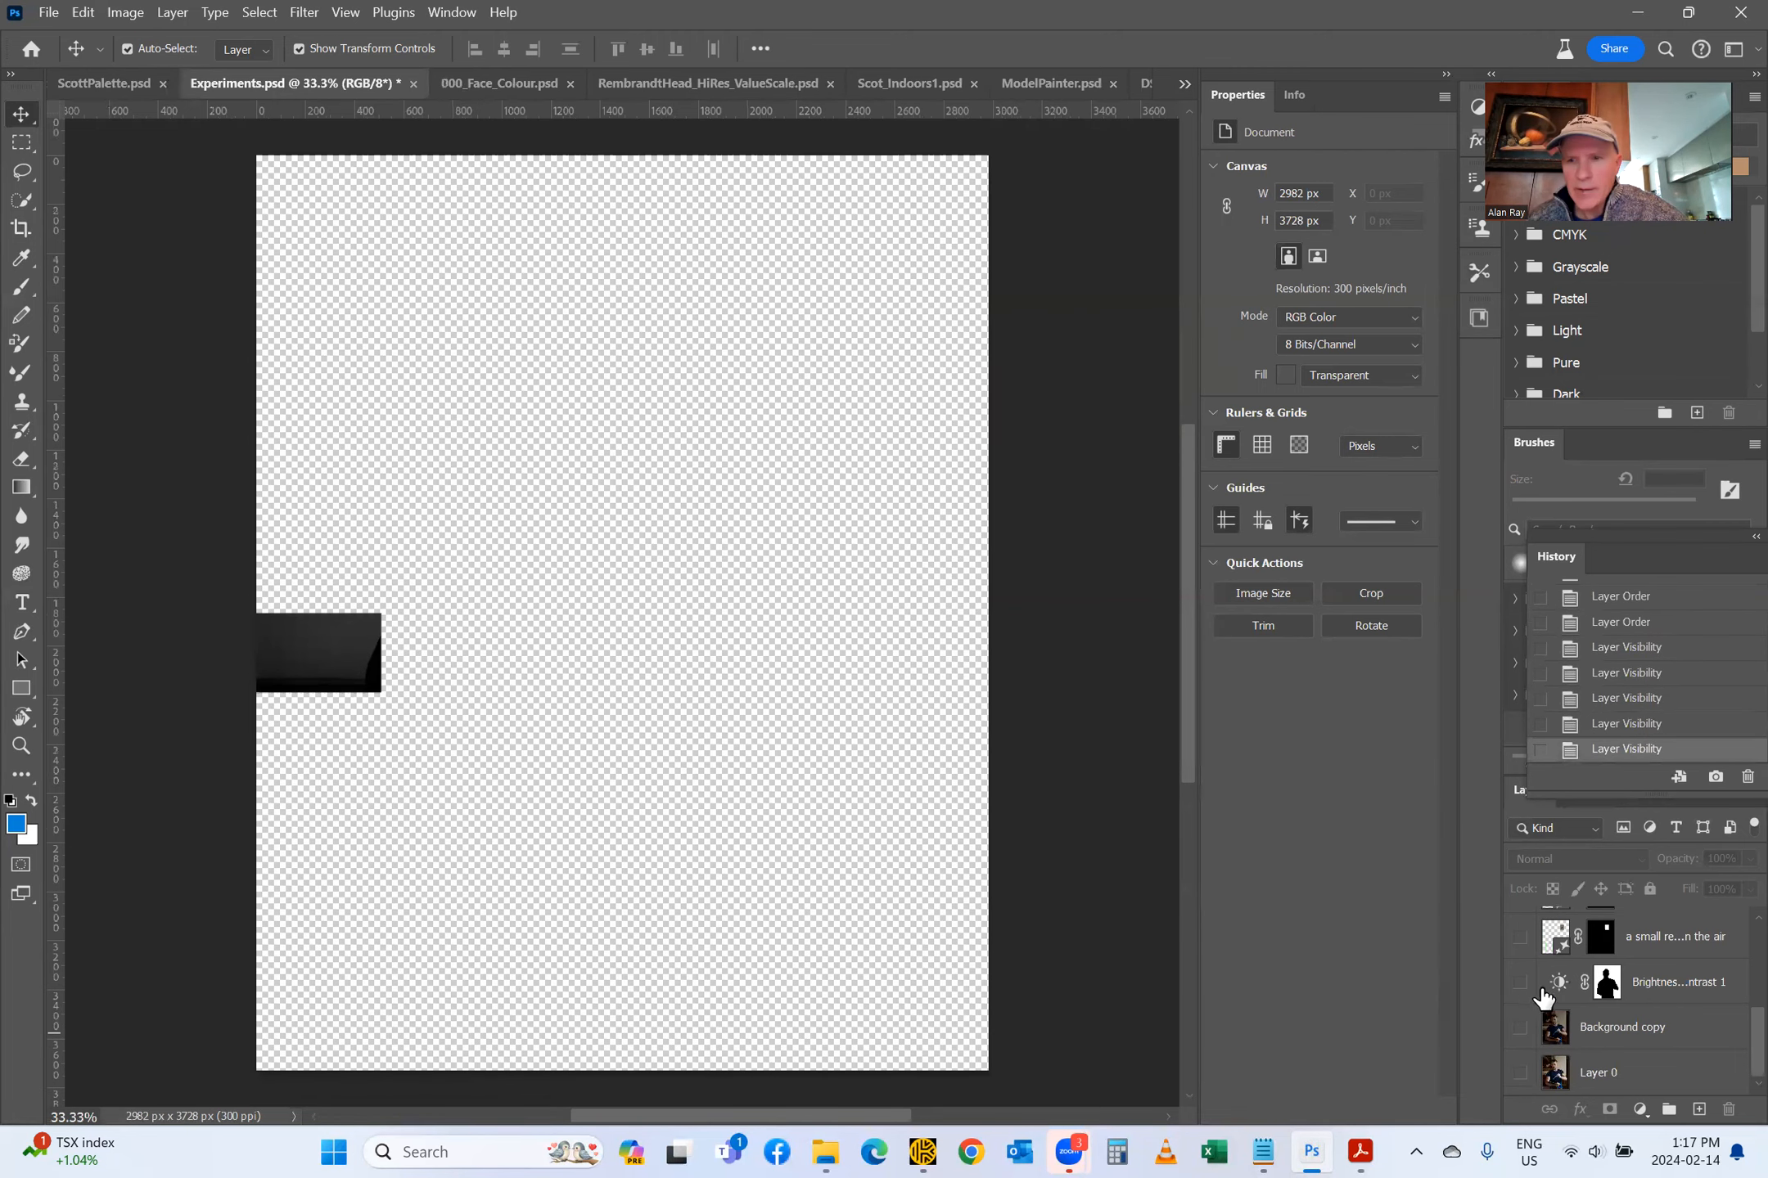
{"action": "left_click", "coordinate": [1522, 1075]}
Step: Hide the Hue/Saturation 1 and Generative Fill layers so only Layer 0 shows in colour
{"action": "scroll", "coordinate": [1524, 1014], "scroll_direction": "up", "scroll_amount": 4}
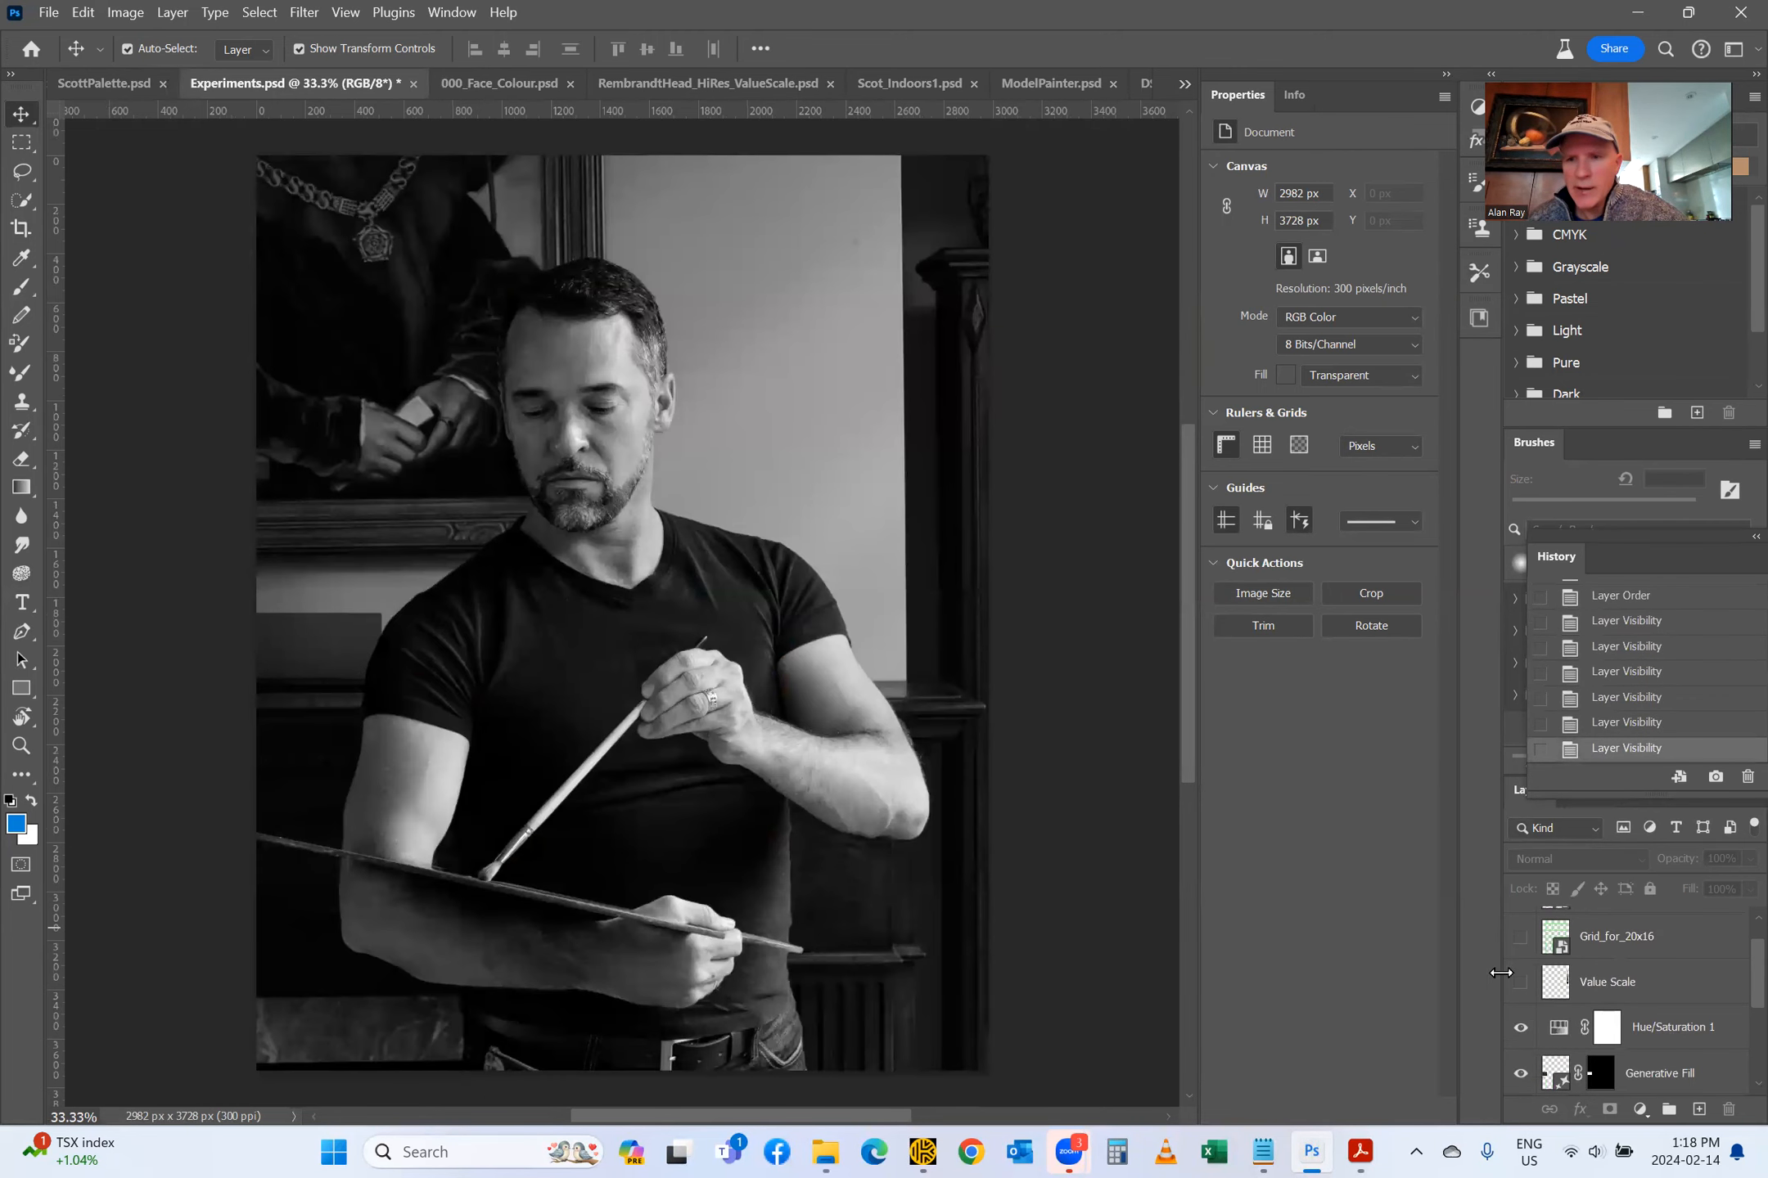
{"action": "left_click", "coordinate": [1519, 1031]}
{"action": "left_click", "coordinate": [1519, 1074]}
{"action": "scroll", "coordinate": [1728, 1004], "scroll_direction": "down", "scroll_amount": 4}
{"action": "scroll", "coordinate": [840, 768], "scroll_direction": "down", "scroll_amount": 3}
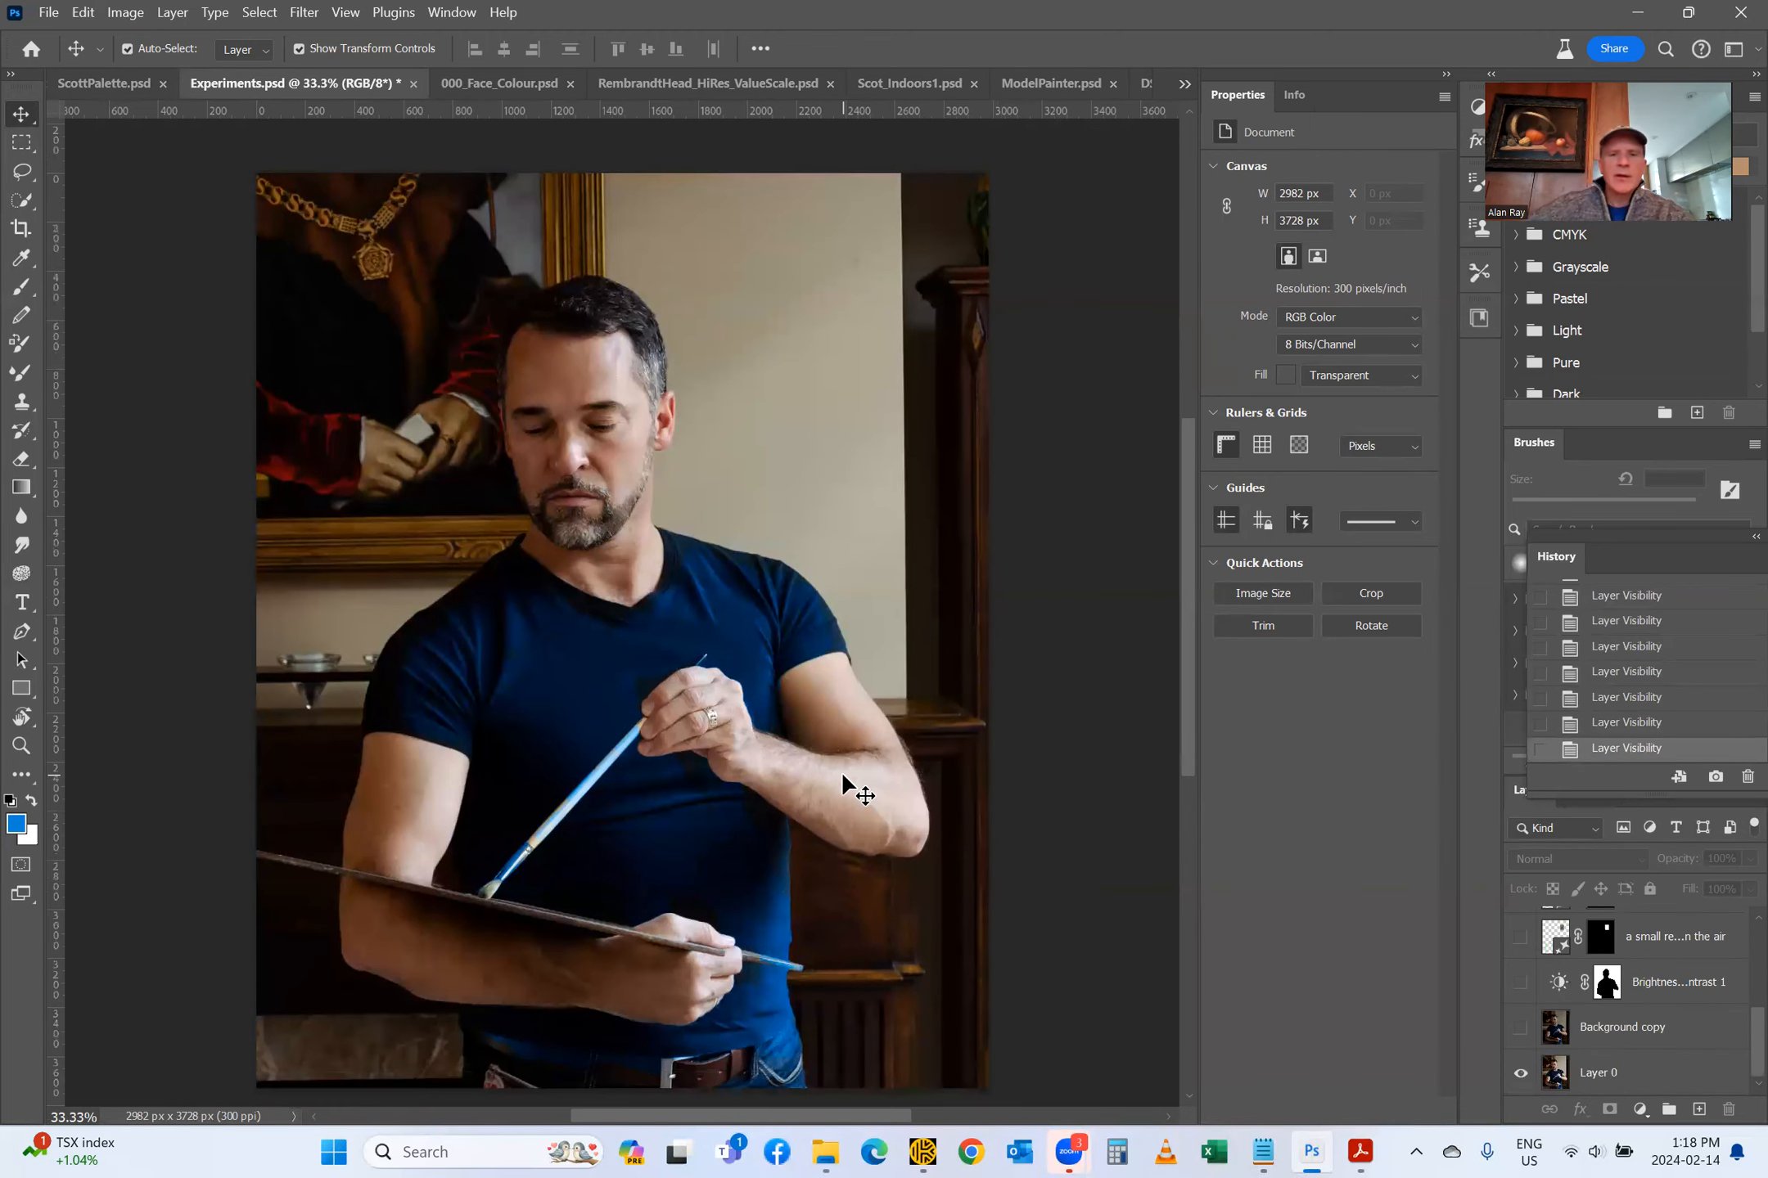
Step: Preview the Brightness/Contrast 1 adjustment over Layer 0, turn it off again and show the Background copy layer
{"action": "scroll", "coordinate": [1414, 867], "scroll_direction": "up", "scroll_amount": 1}
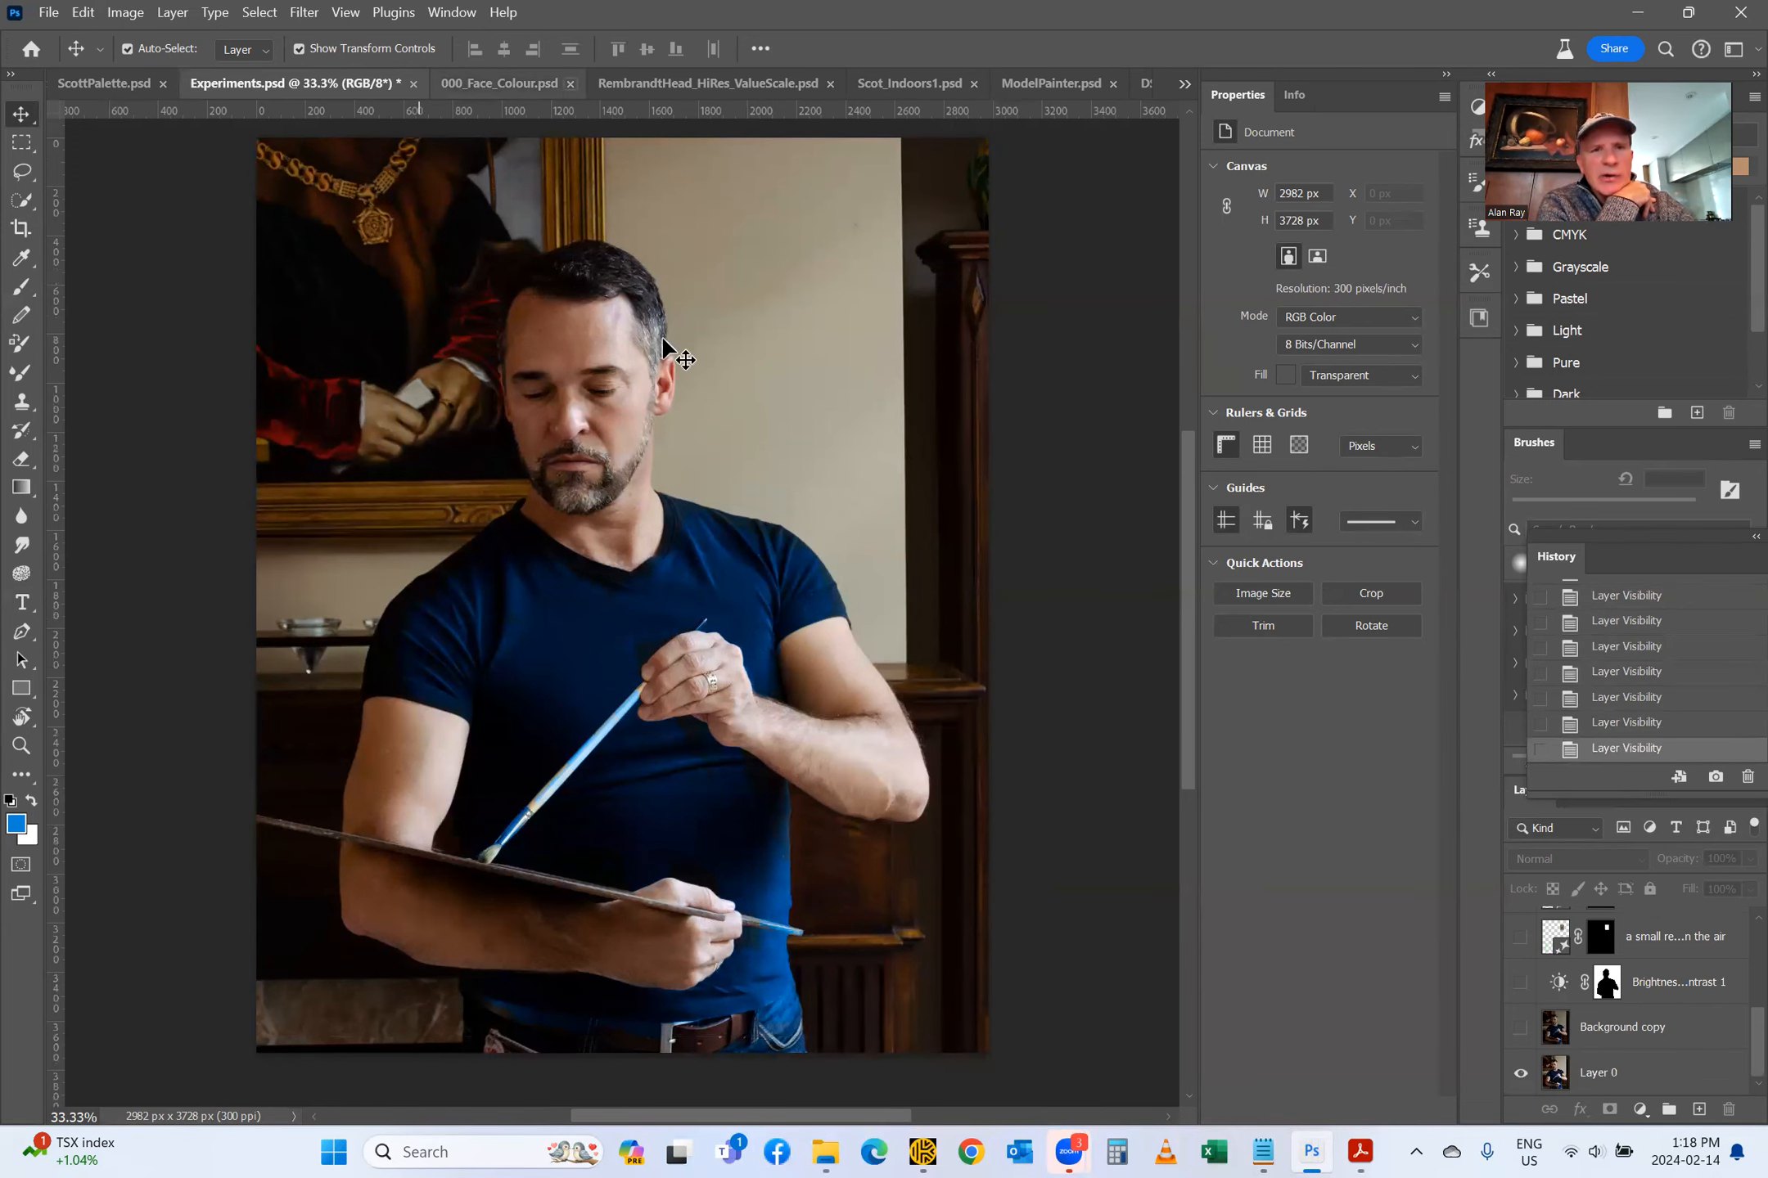
{"action": "scroll", "coordinate": [751, 356], "scroll_direction": "up", "scroll_amount": 2}
{"action": "scroll", "coordinate": [751, 356], "scroll_direction": "up", "scroll_amount": 1}
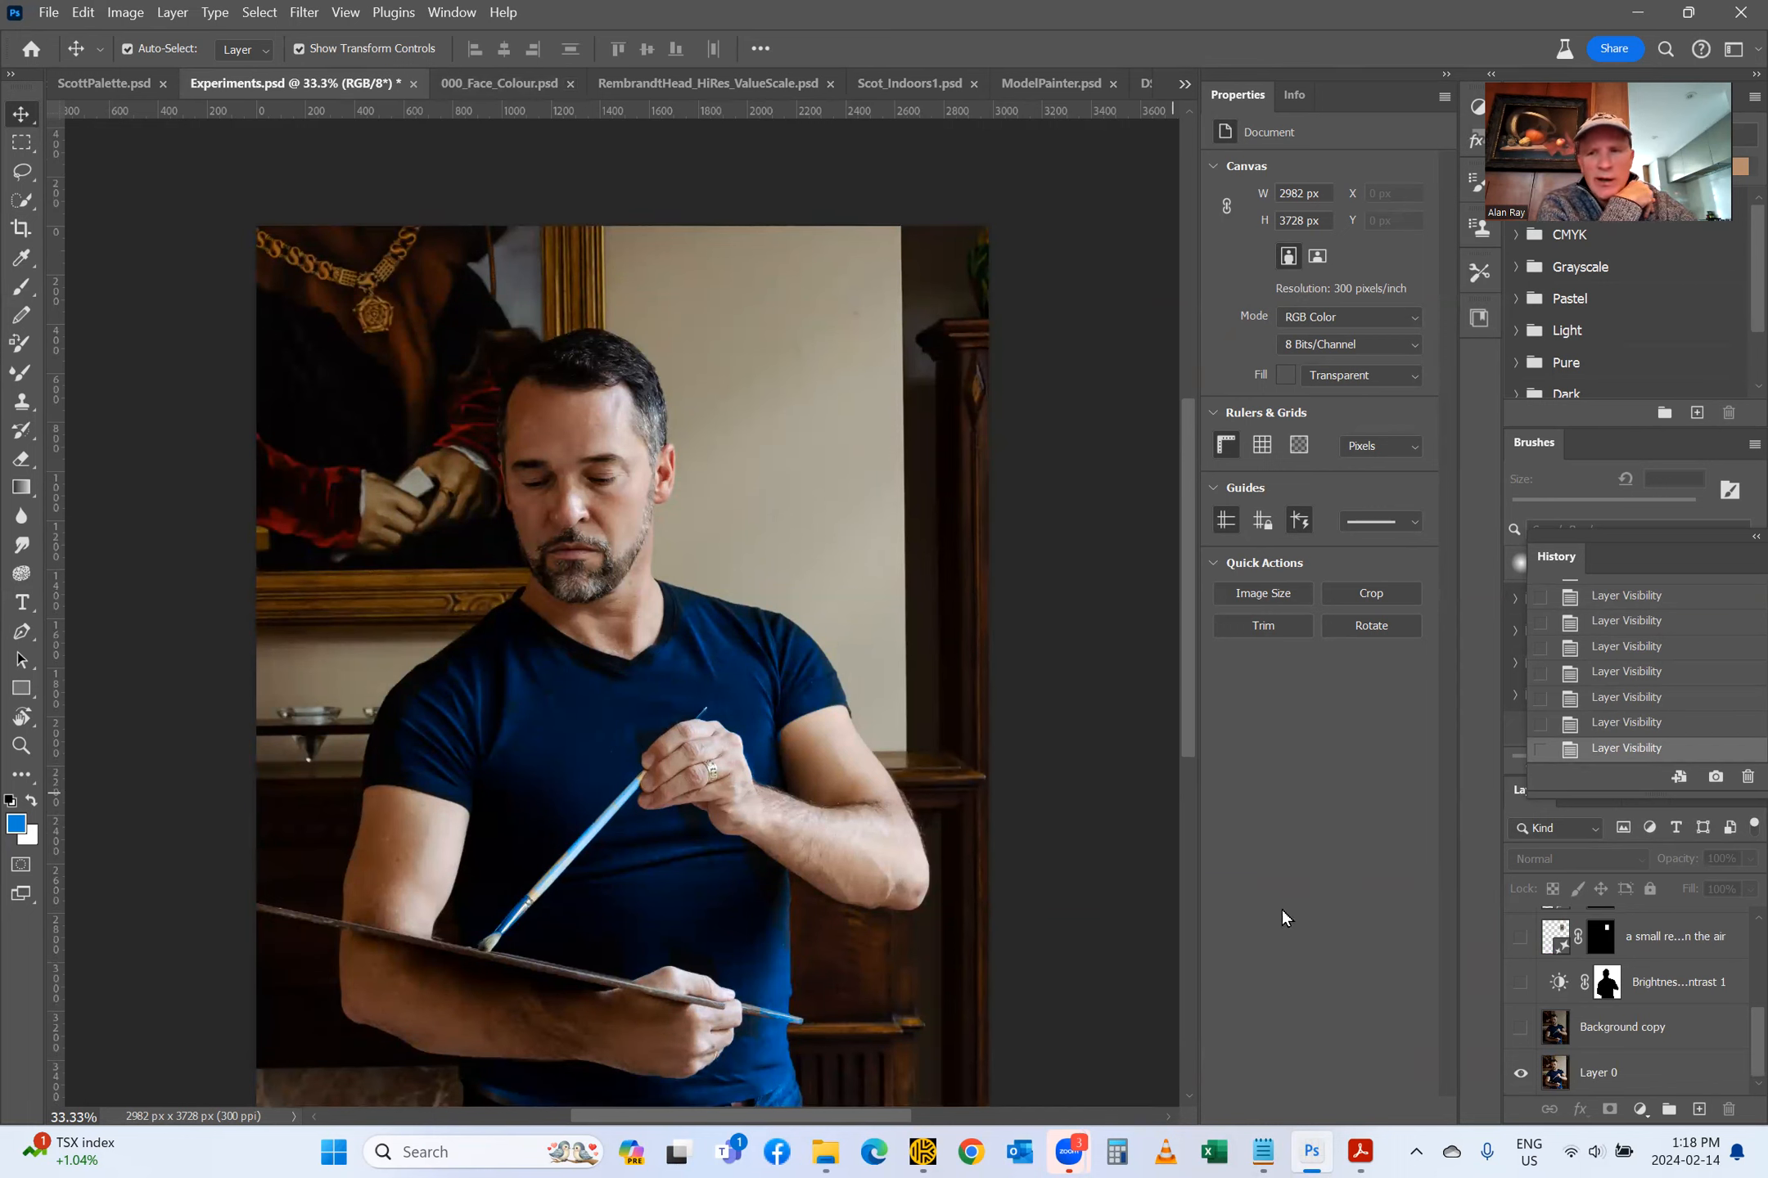
{"action": "left_click", "coordinate": [1518, 982]}
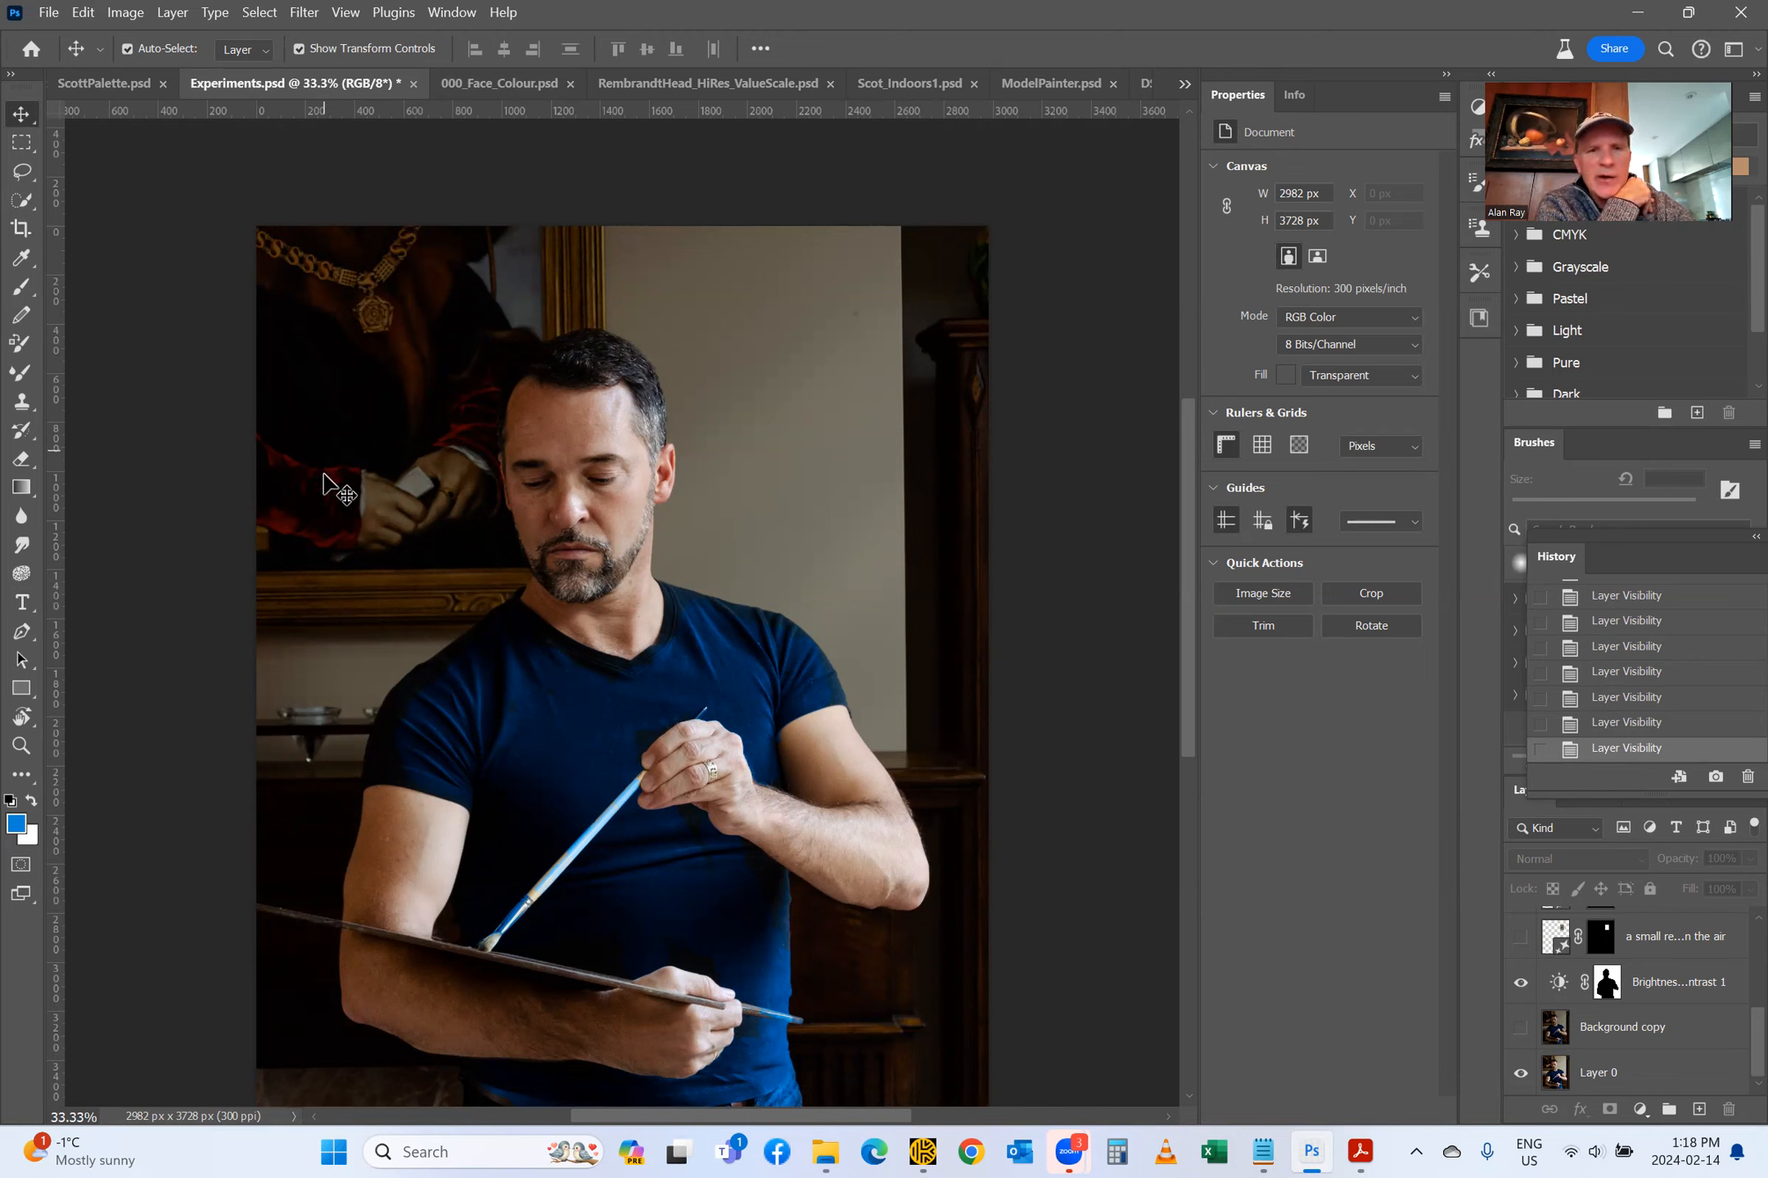
{"action": "left_click", "coordinate": [1520, 1027]}
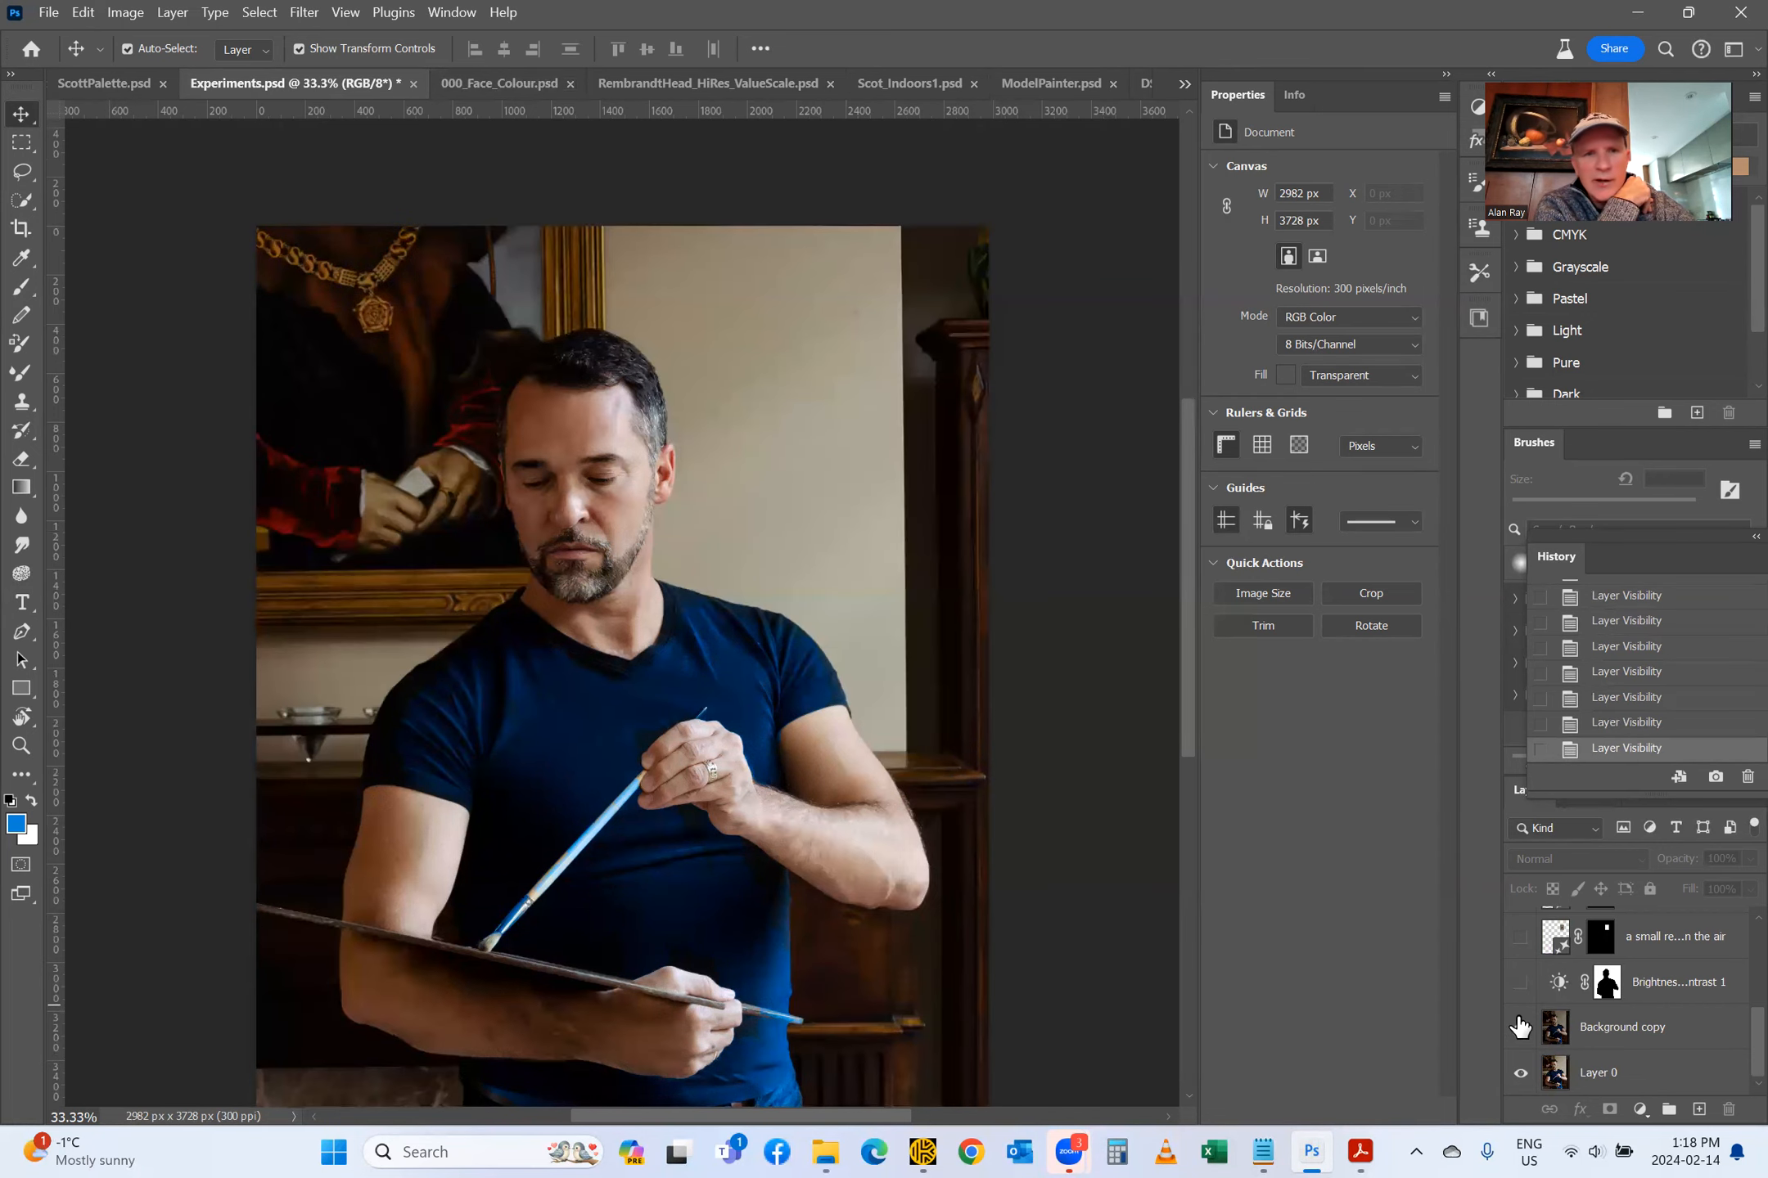
{"action": "left_click", "coordinate": [1519, 1027]}
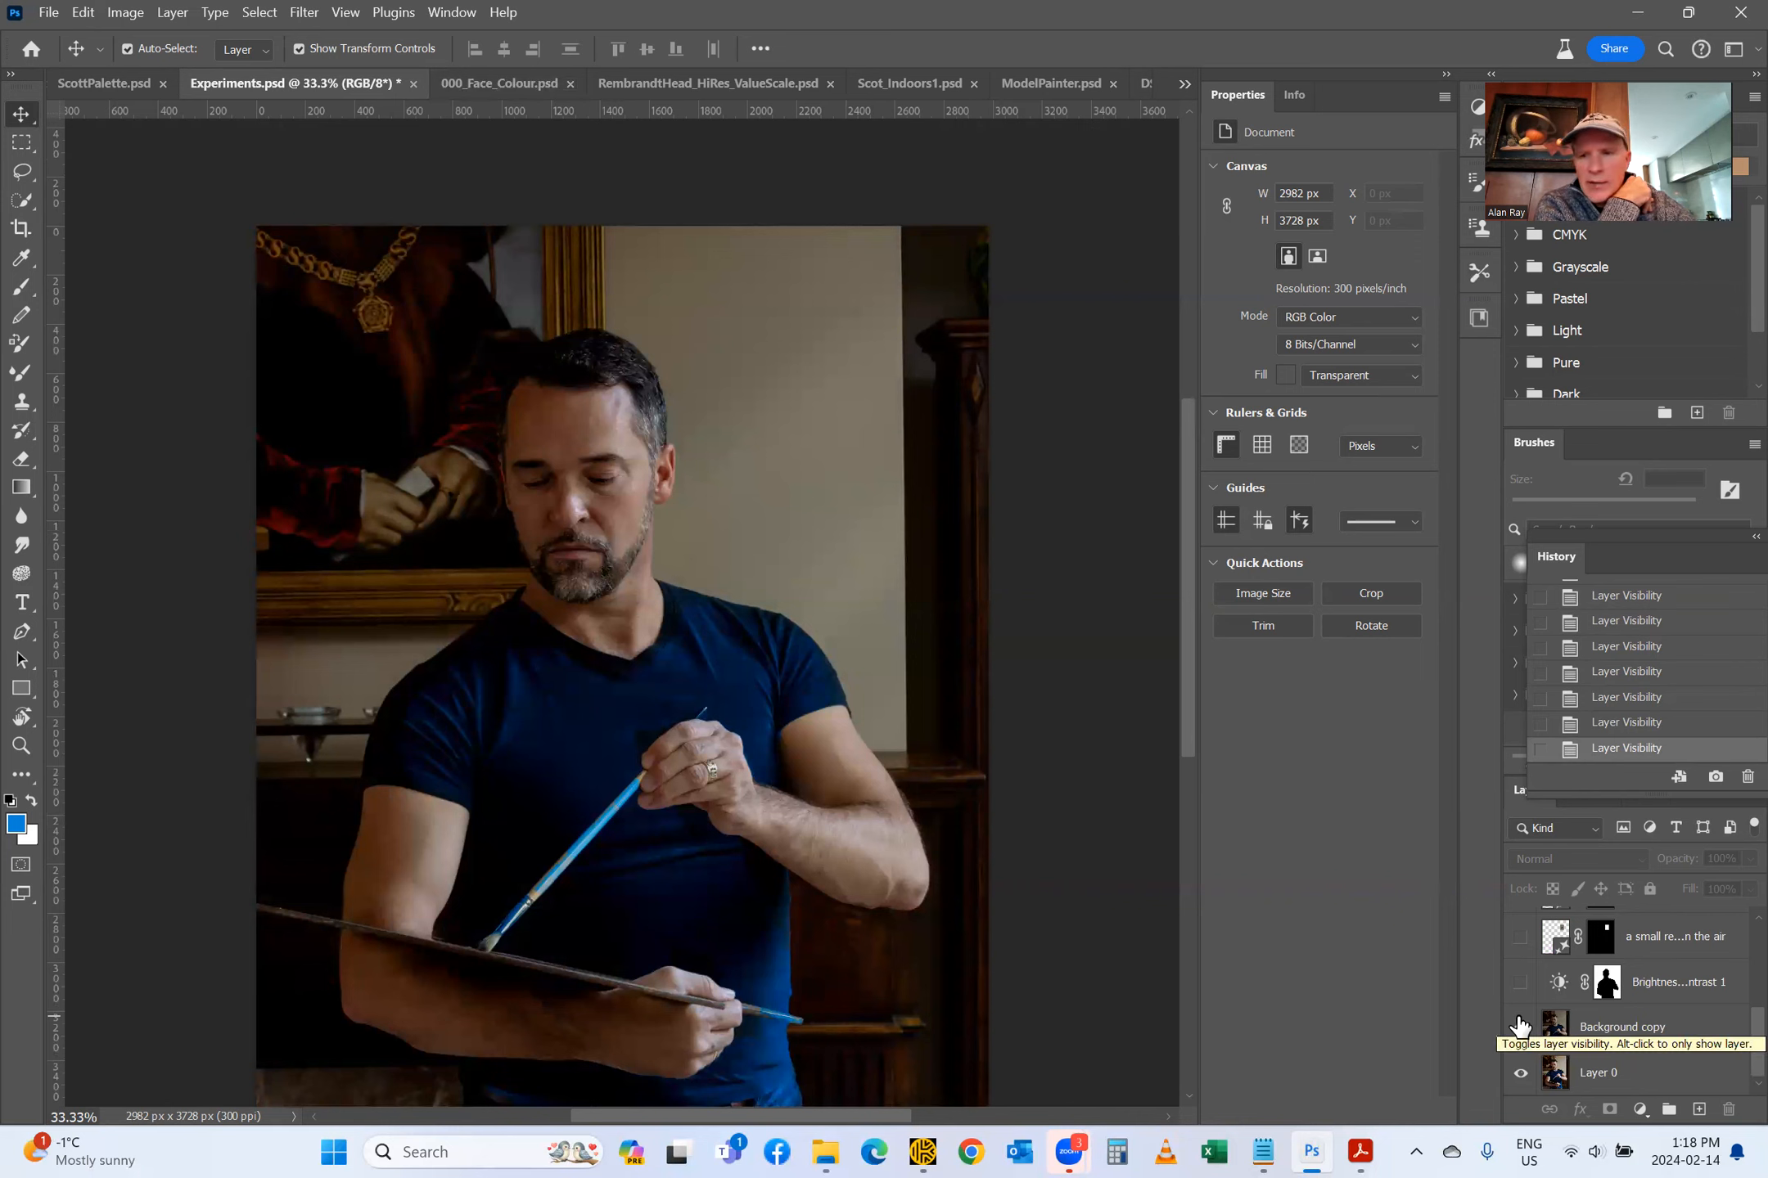
{"action": "left_click", "coordinate": [1520, 1027]}
Step: Locate the Camera Raw Filter with Background copy selected and compare that layer with Layer 0 by toggling its visibility
{"action": "left_click", "coordinate": [1636, 1027]}
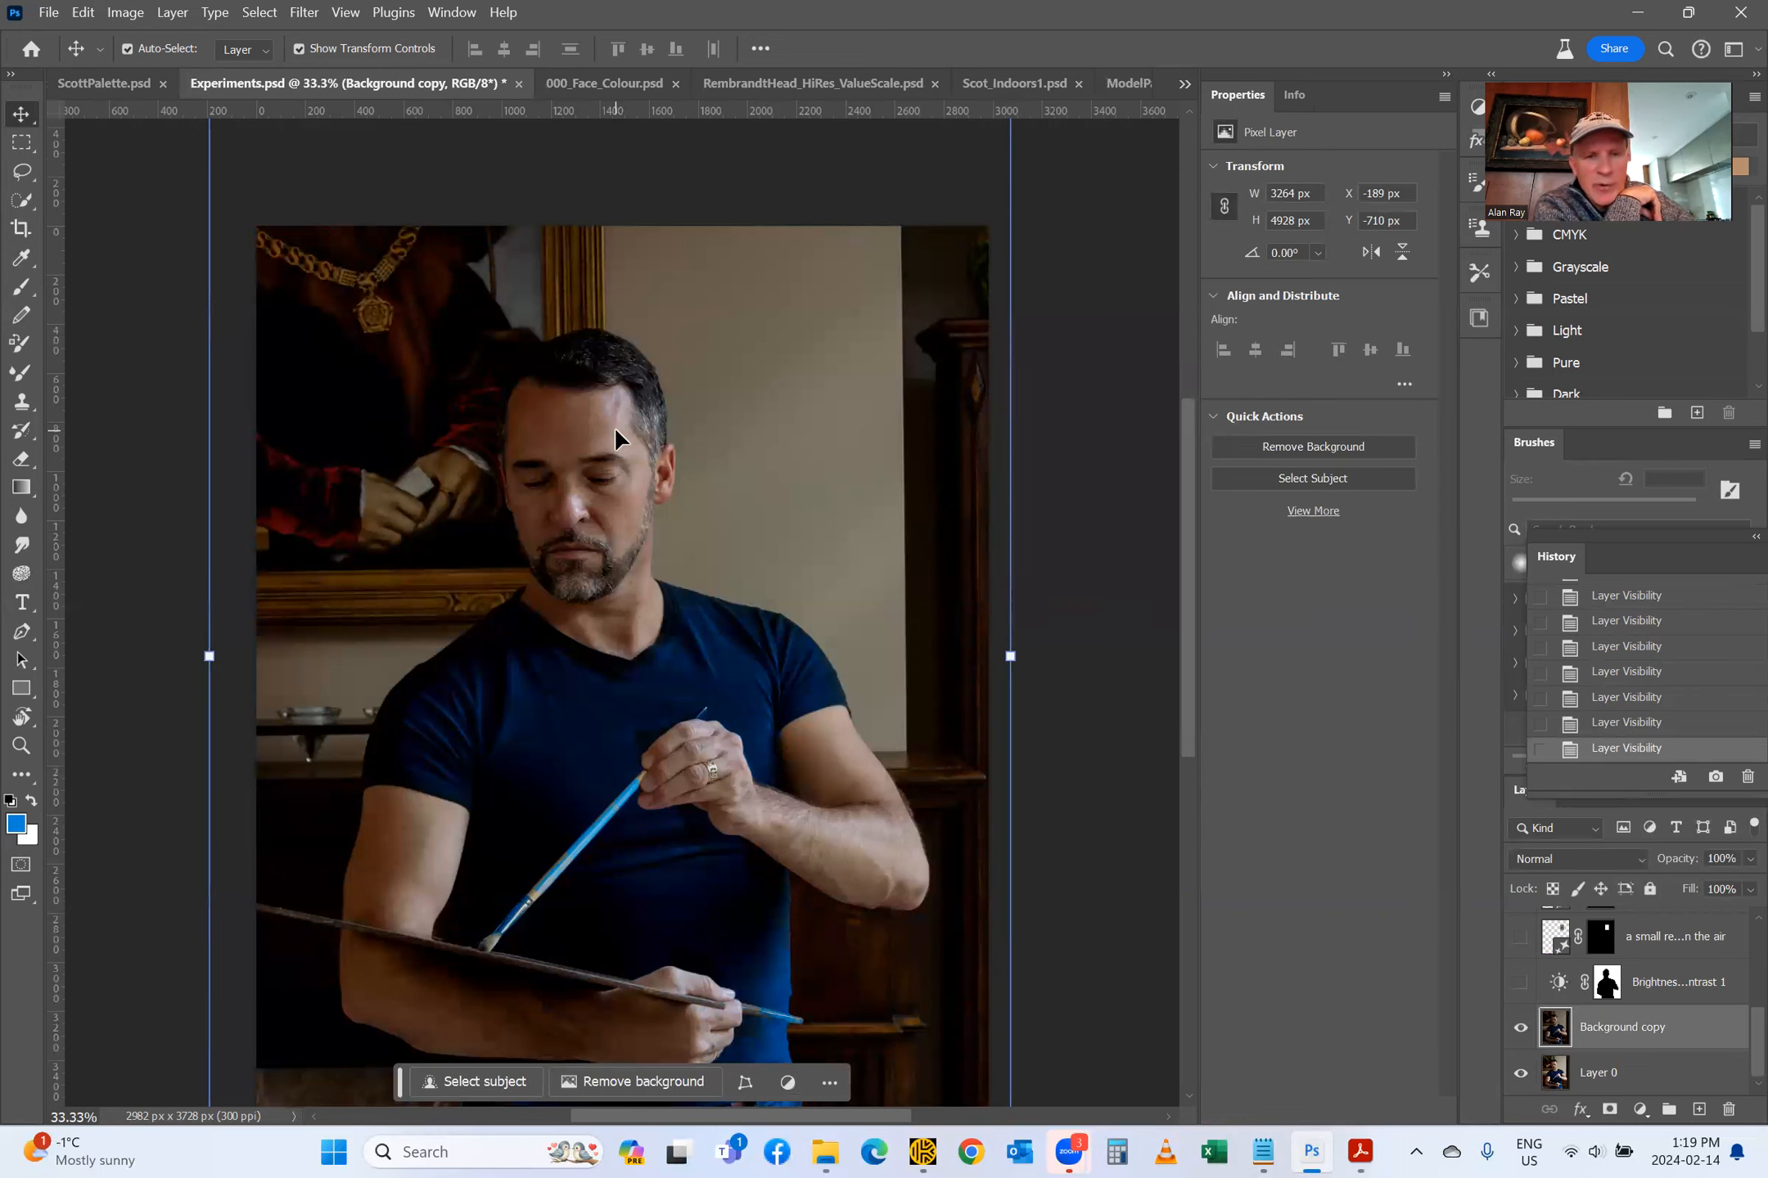
{"action": "left_click", "coordinate": [304, 13]}
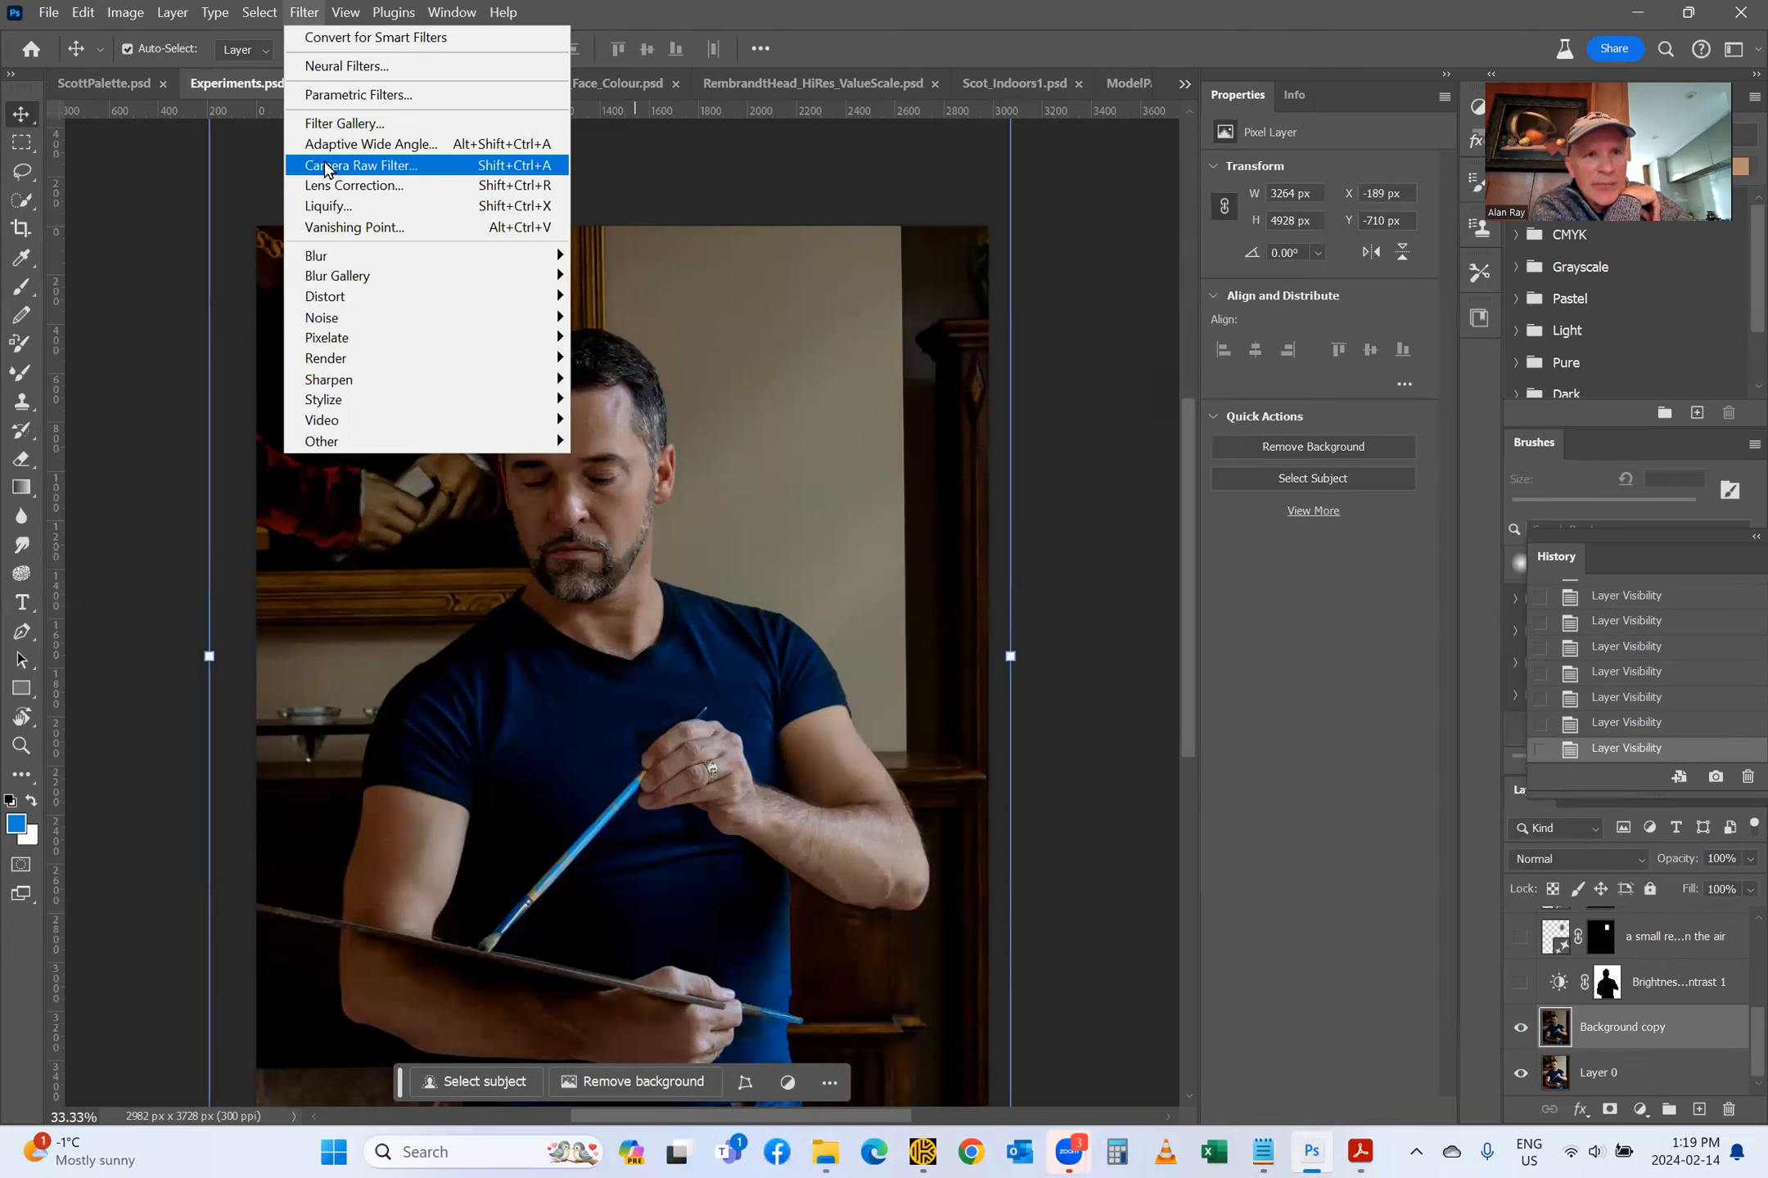
{"action": "left_click", "coordinate": [576, 675]}
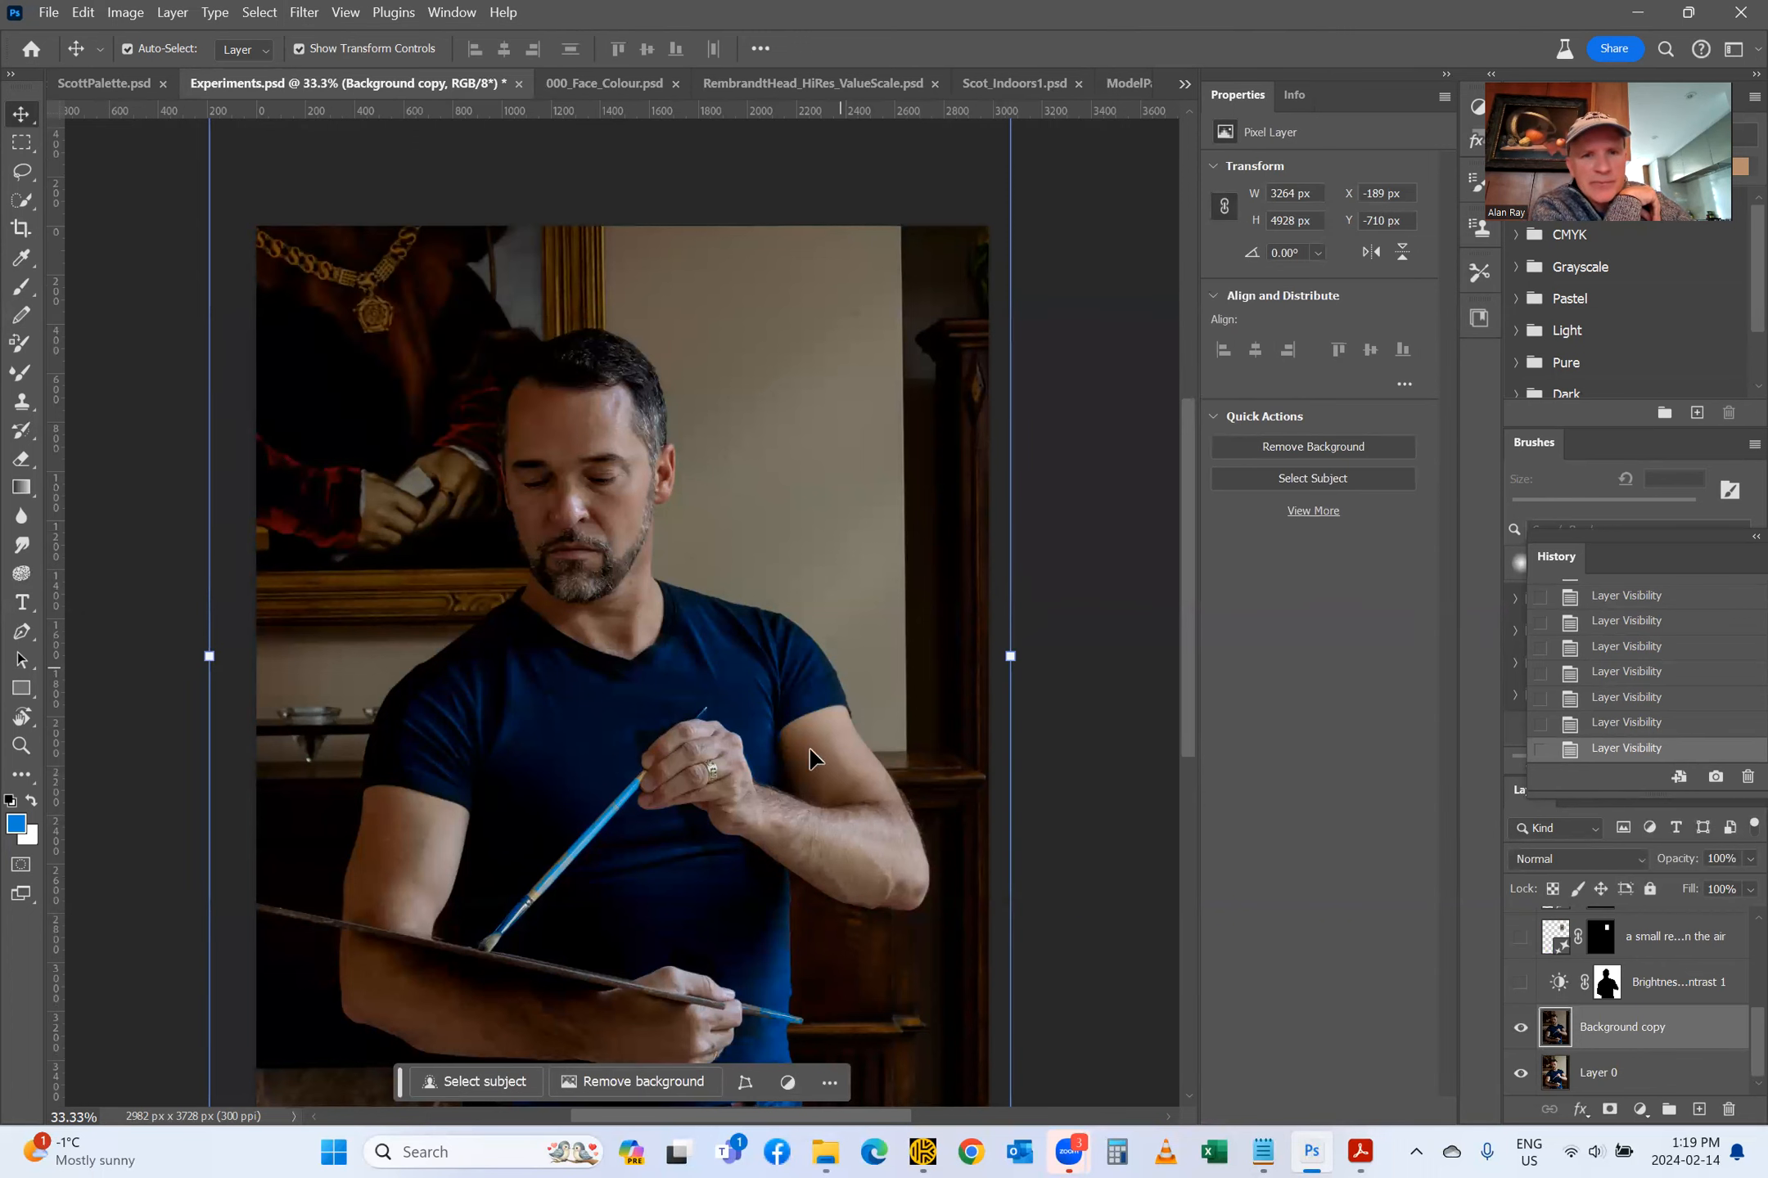
{"action": "left_click", "coordinate": [1602, 1082]}
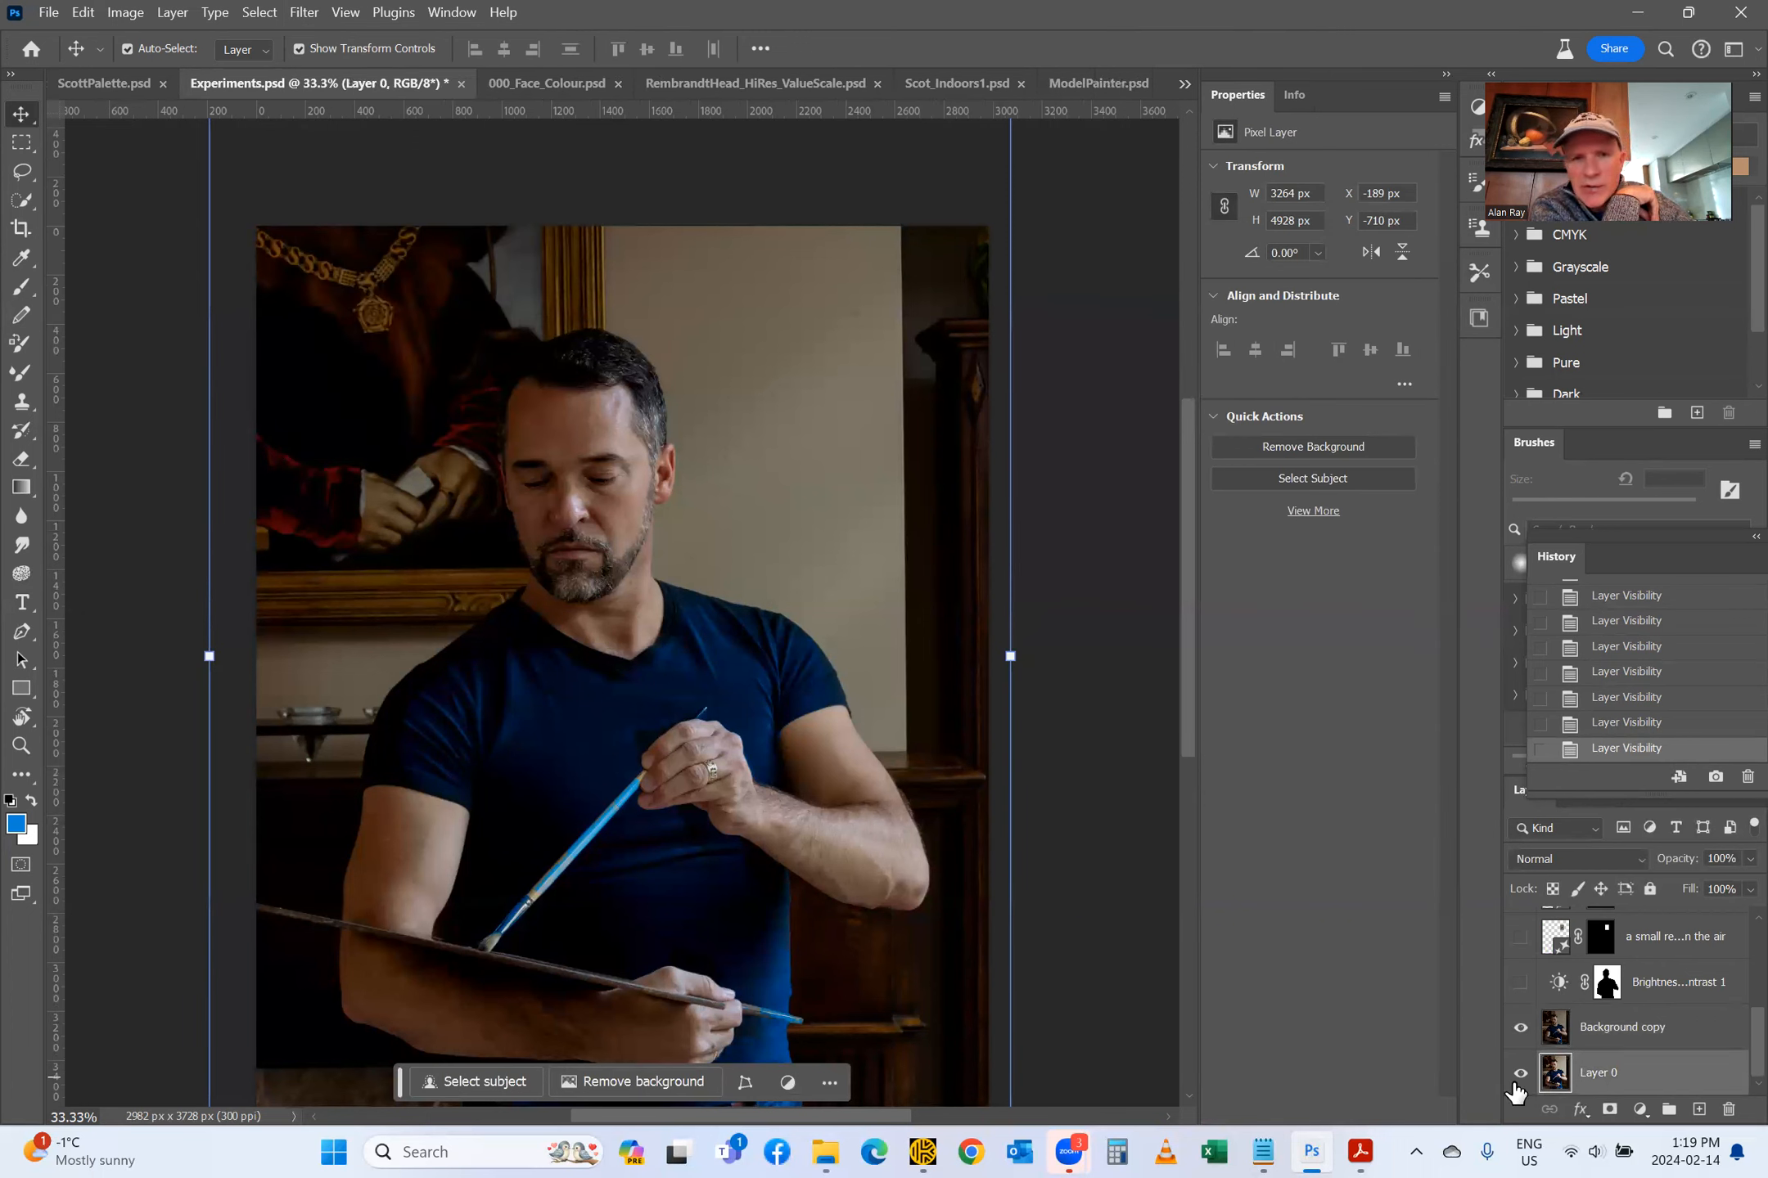
{"action": "left_click", "coordinate": [1521, 1028]}
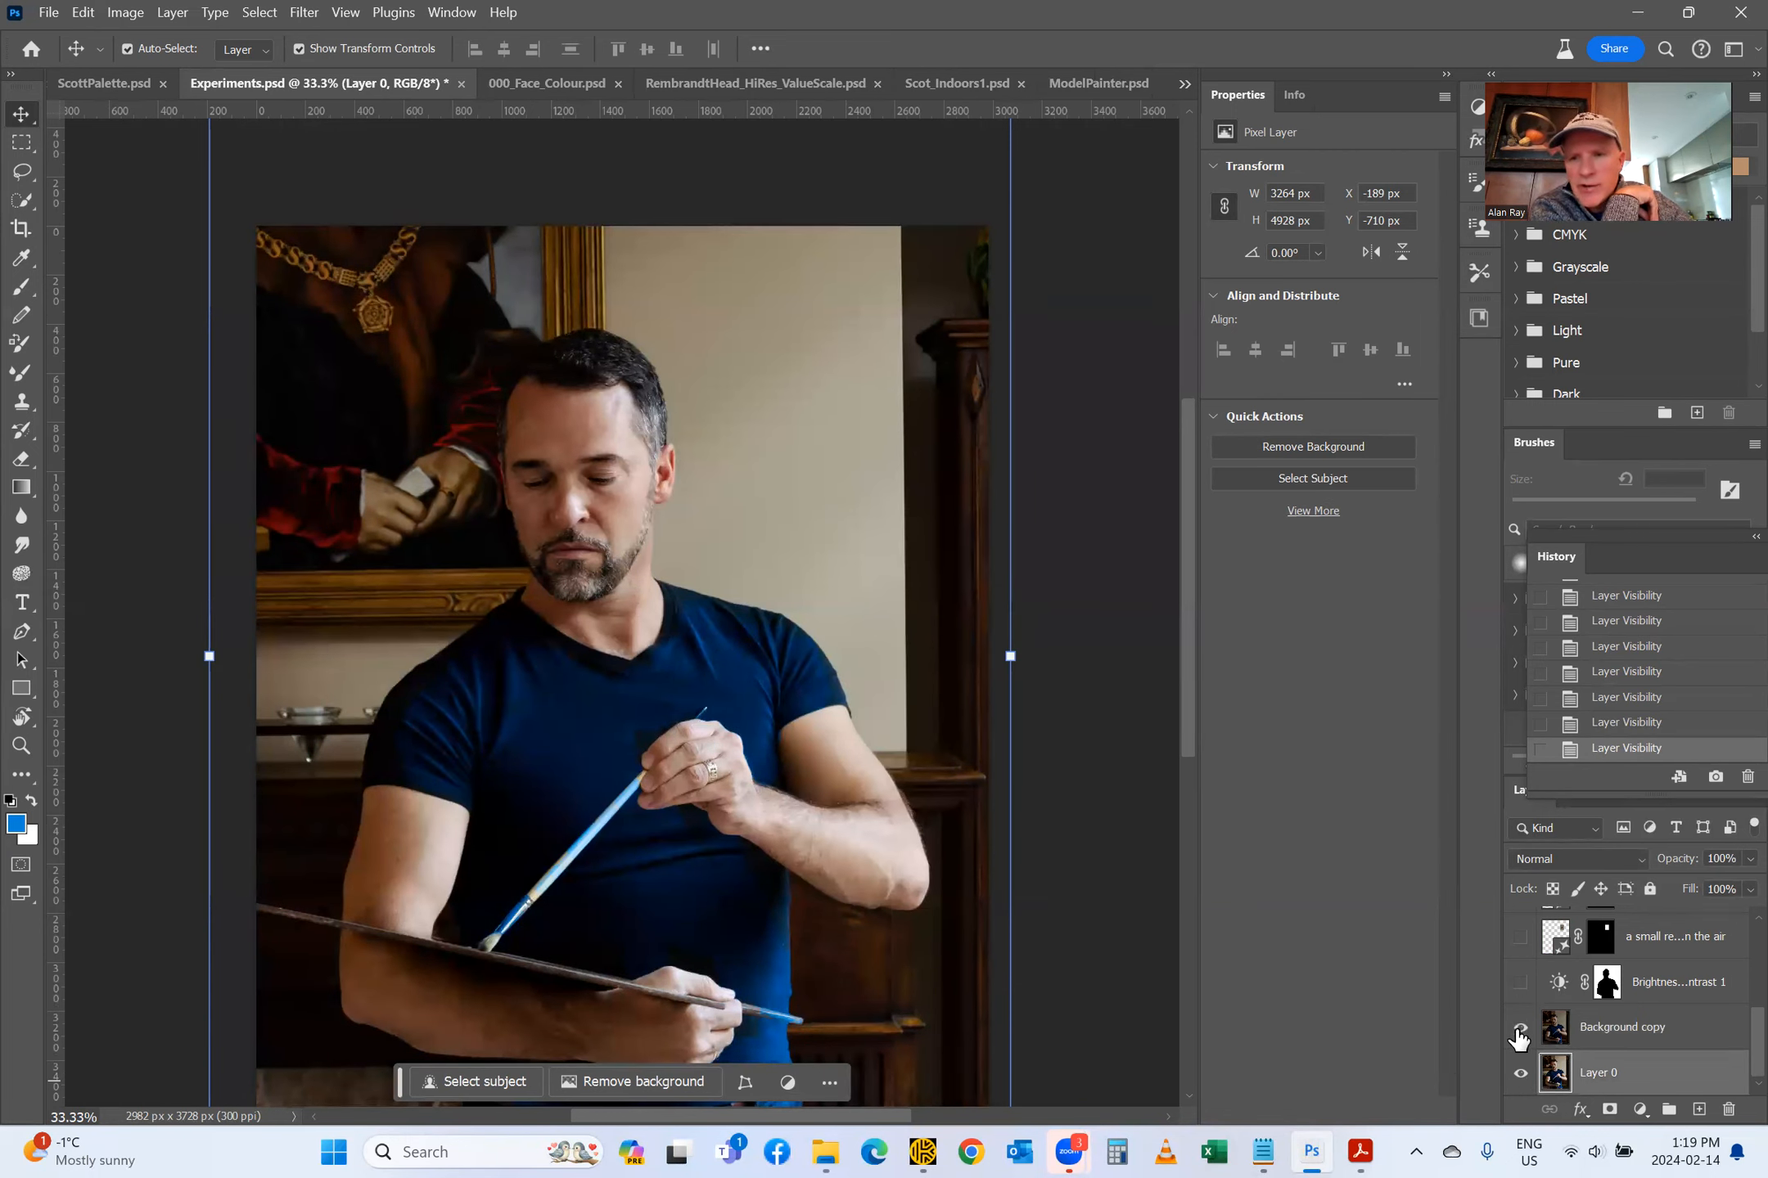
{"action": "left_click", "coordinate": [1520, 1028]}
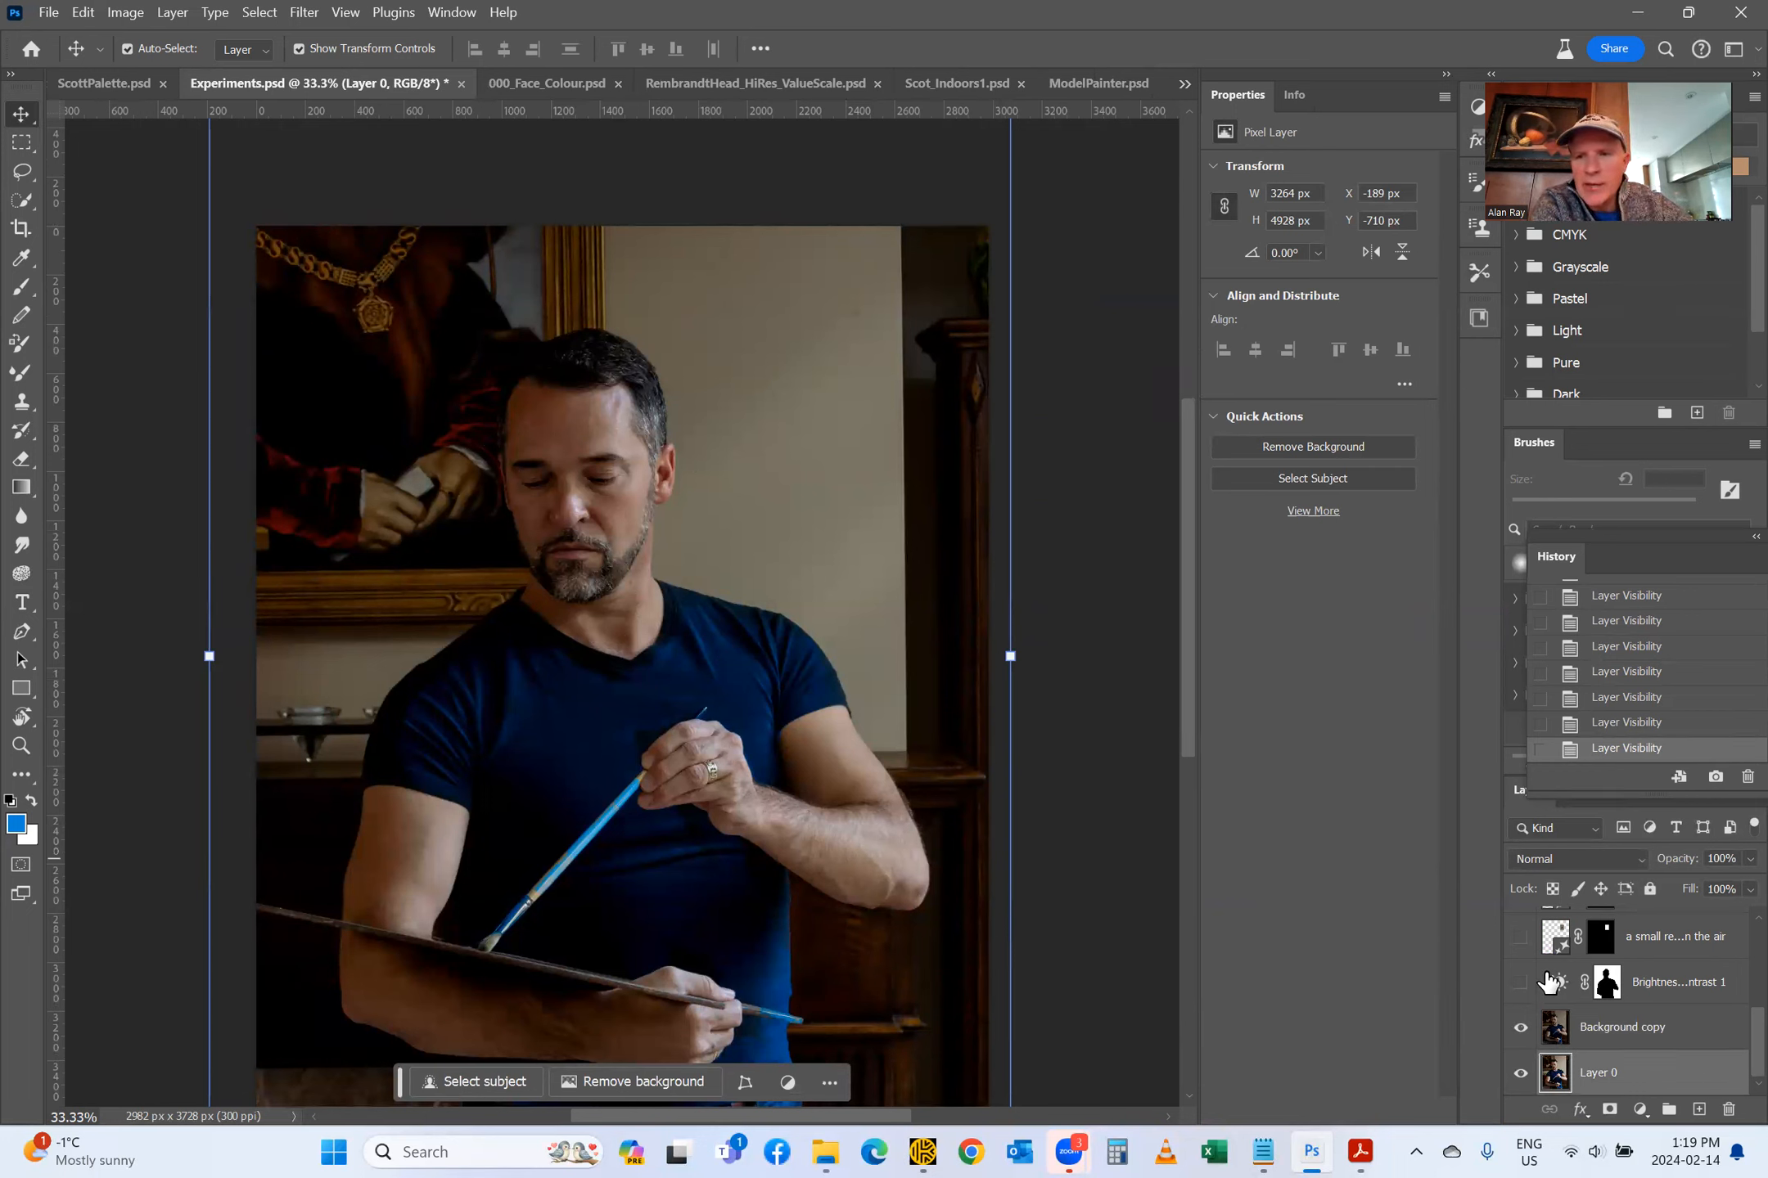
Step: Preview the photo in black and white by briefly showing the Hue/Saturation 1 layer
{"action": "scroll", "coordinate": [1547, 982], "scroll_direction": "up", "scroll_amount": 2}
{"action": "scroll", "coordinate": [1547, 982], "scroll_direction": "up", "scroll_amount": 1}
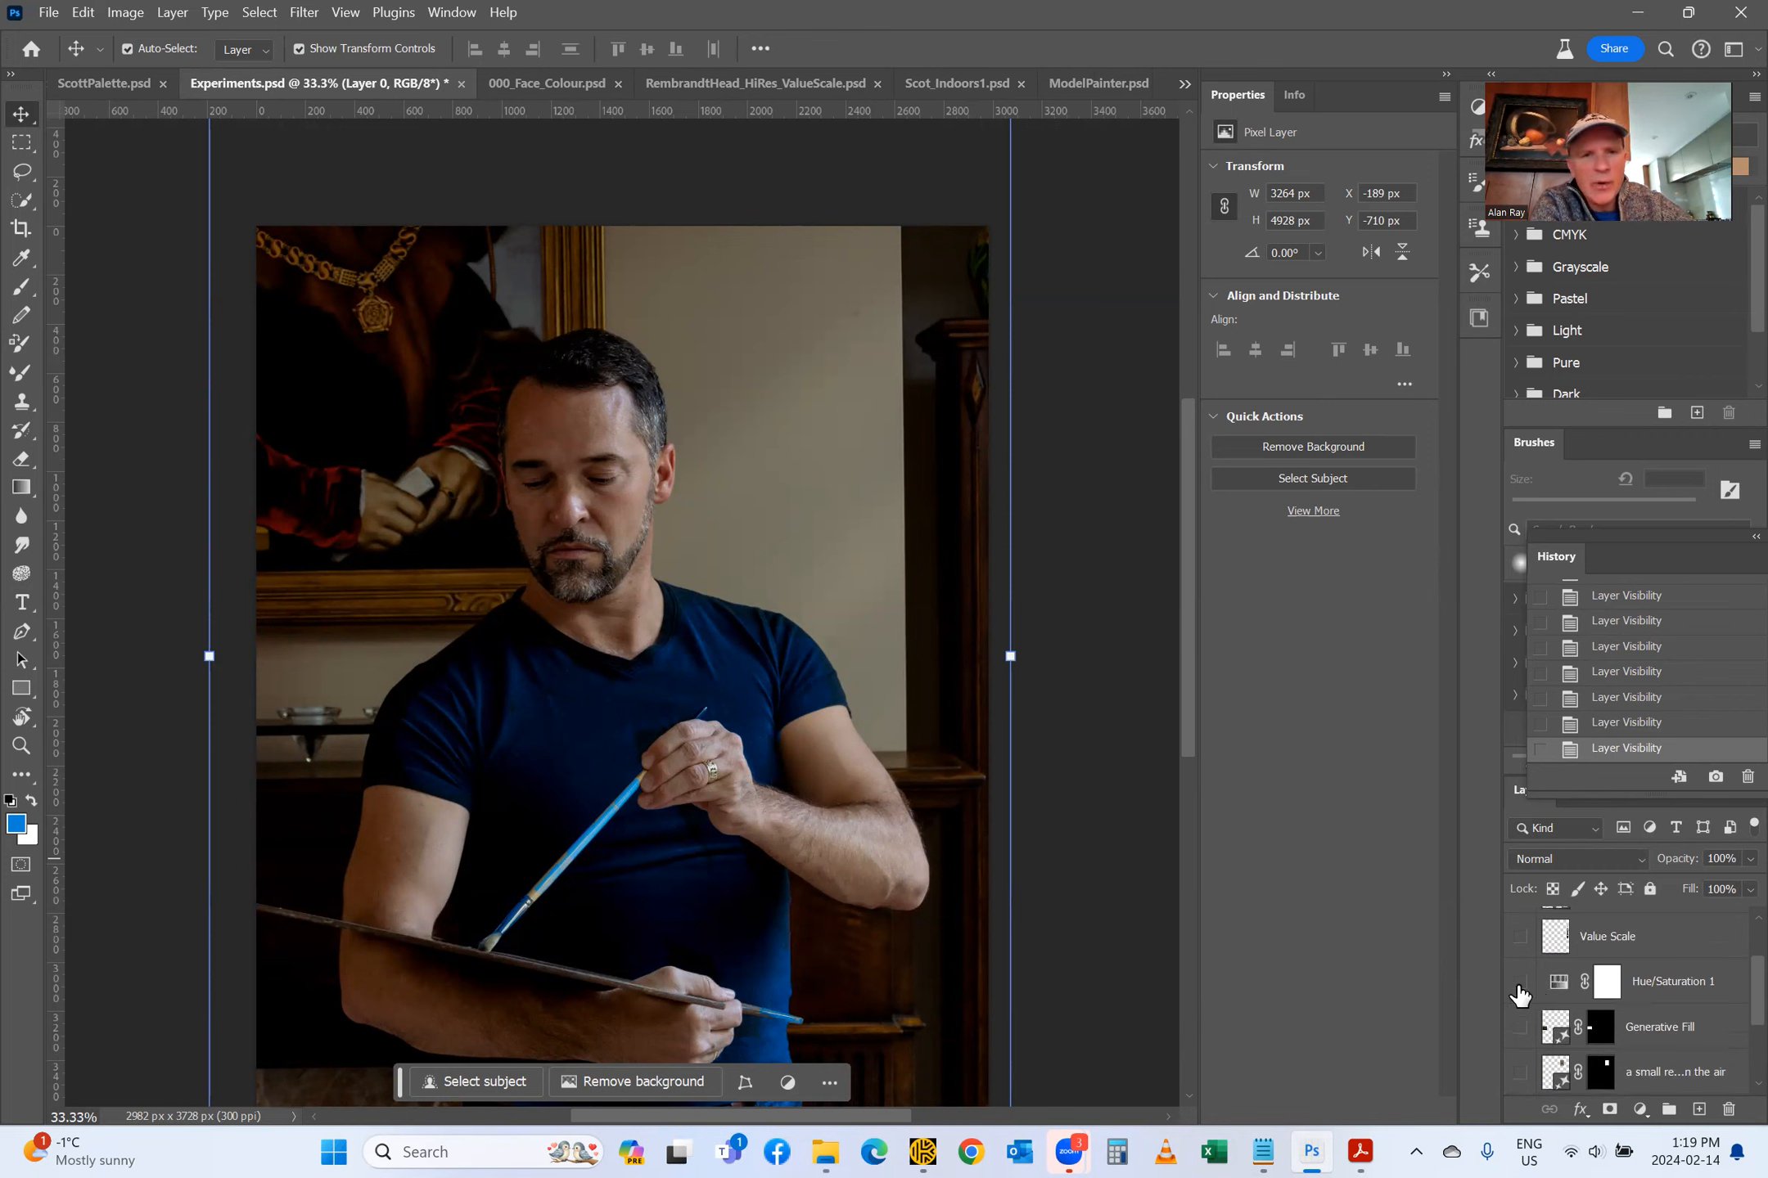
{"action": "left_click", "coordinate": [1519, 982]}
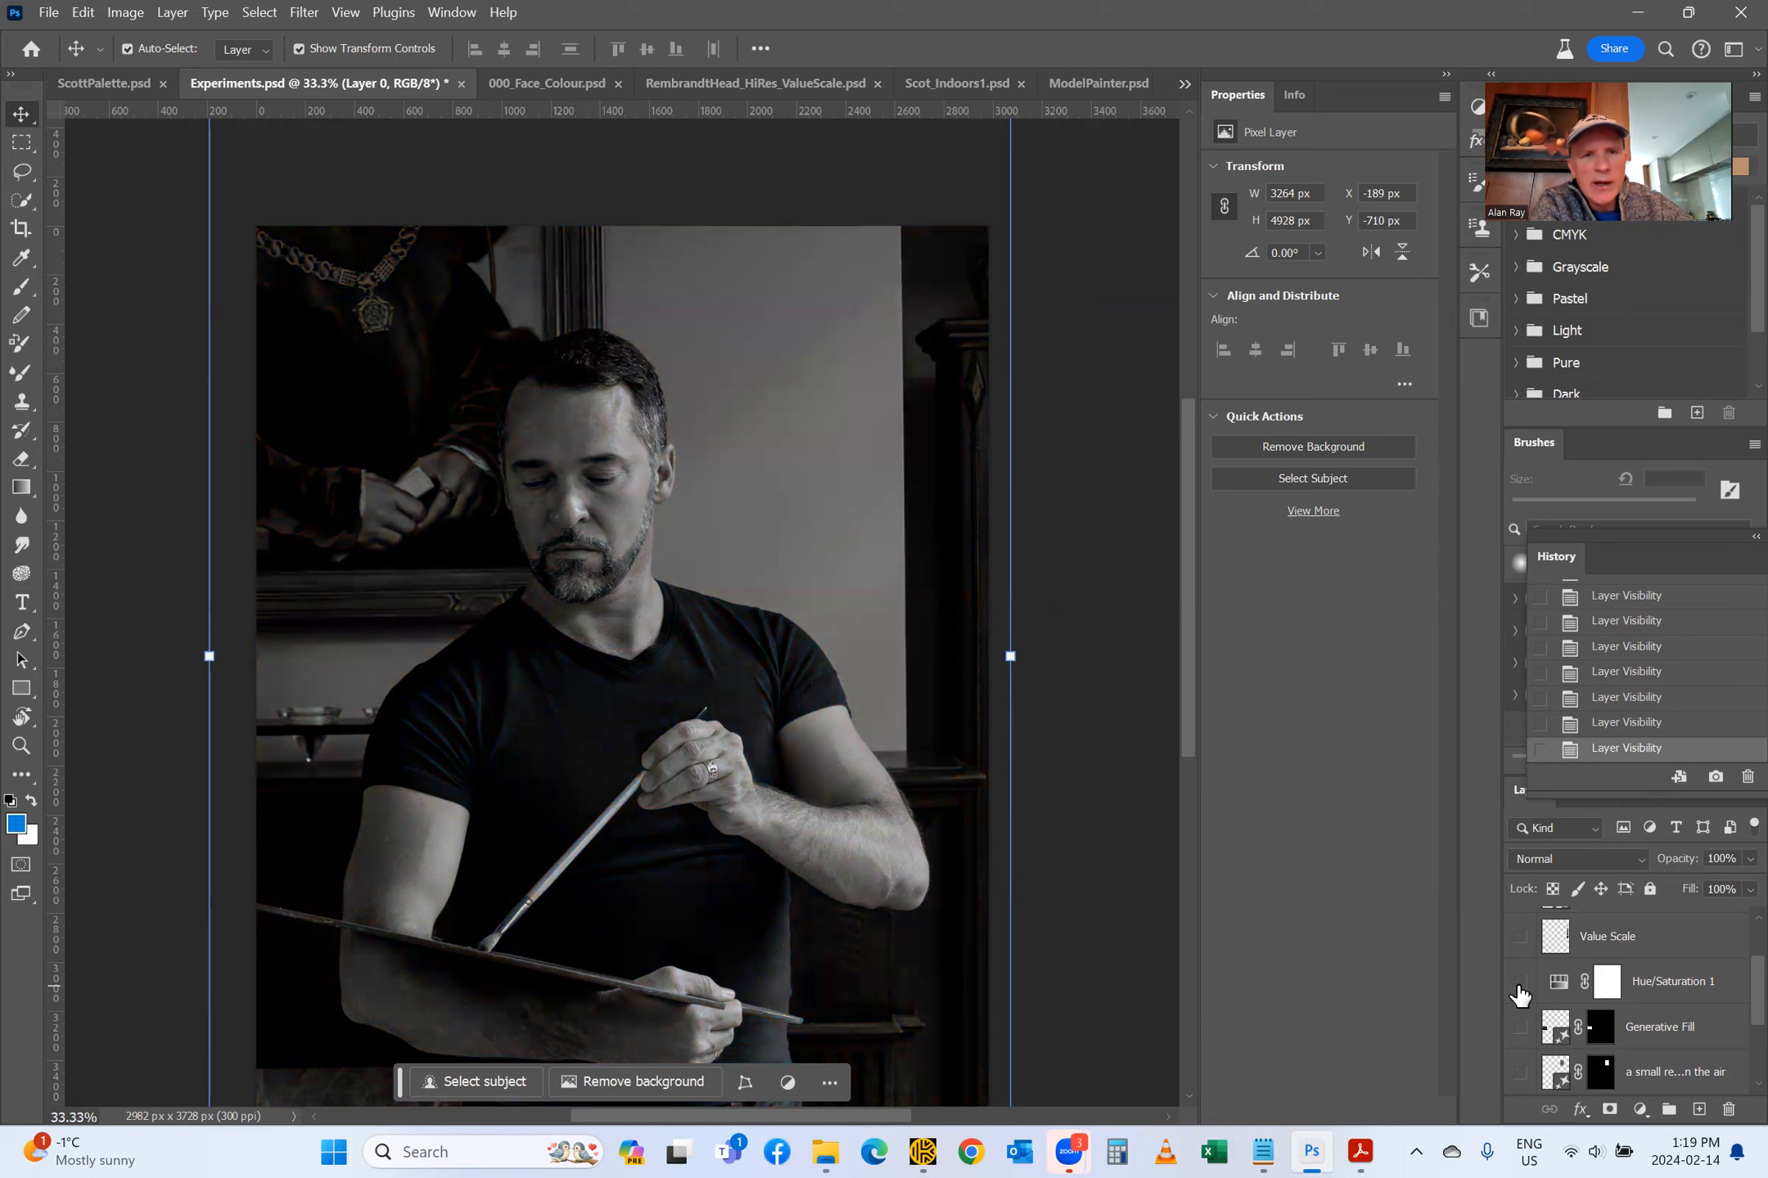
{"action": "left_click", "coordinate": [1518, 986]}
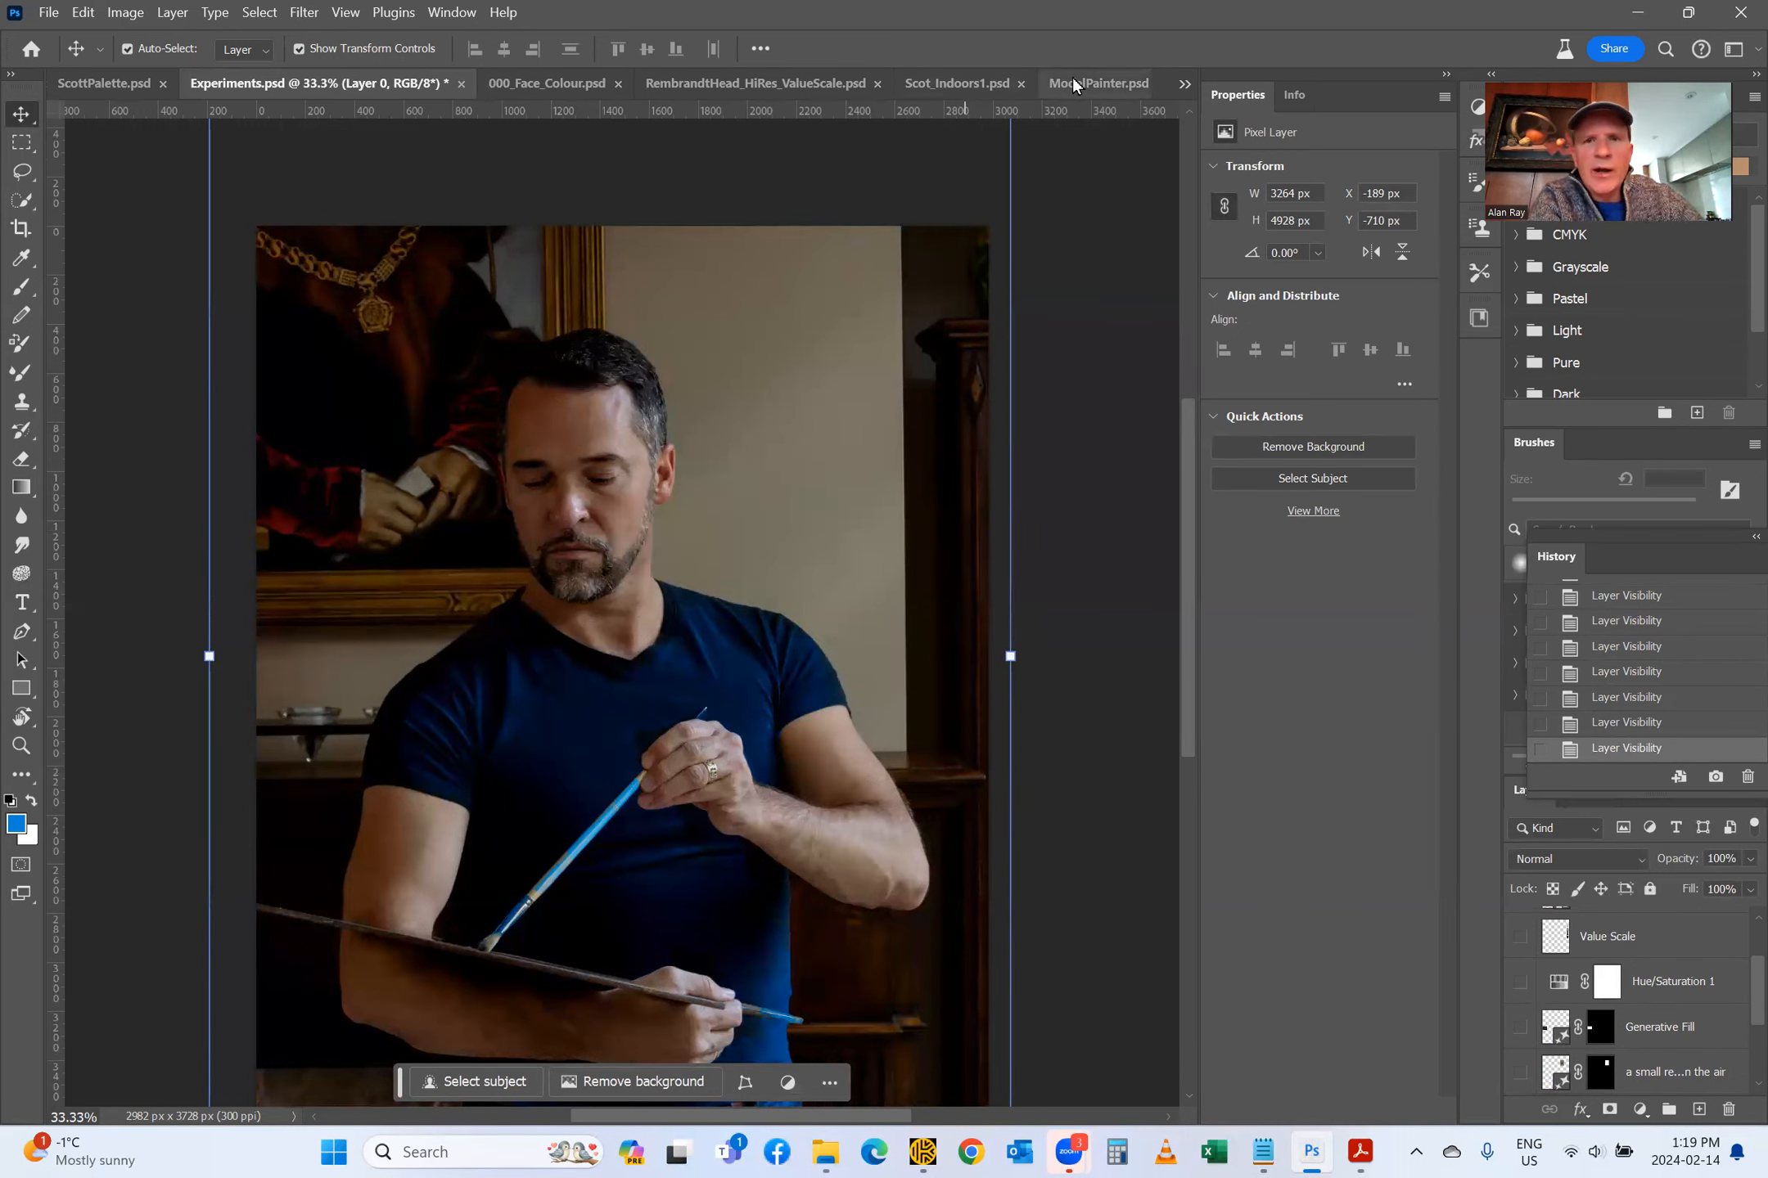
Step: Look over ScottPalette.psd and its layers, and return to Experiments.psd
{"action": "left_click", "coordinate": [98, 82]}
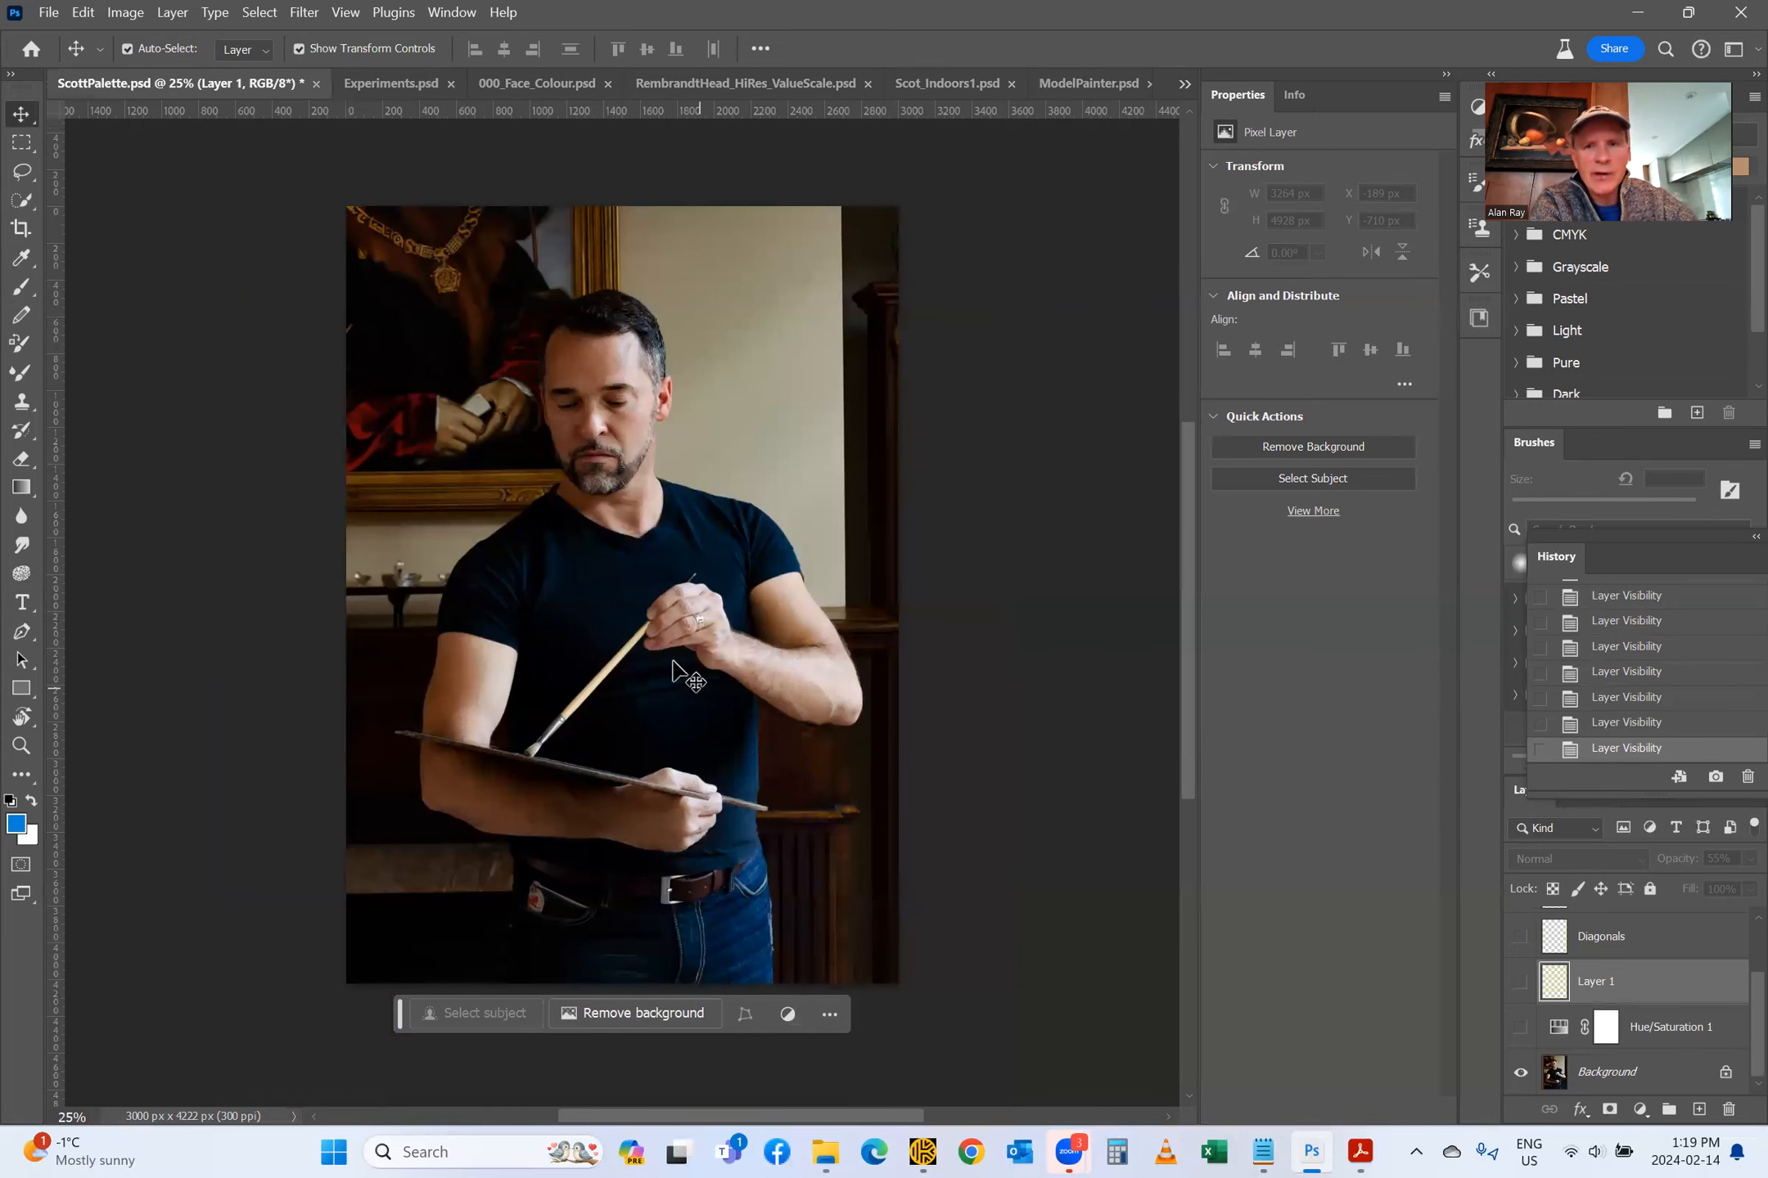
{"action": "scroll", "coordinate": [1679, 997], "scroll_direction": "up", "scroll_amount": 1}
{"action": "scroll", "coordinate": [1679, 997], "scroll_direction": "down", "scroll_amount": 1}
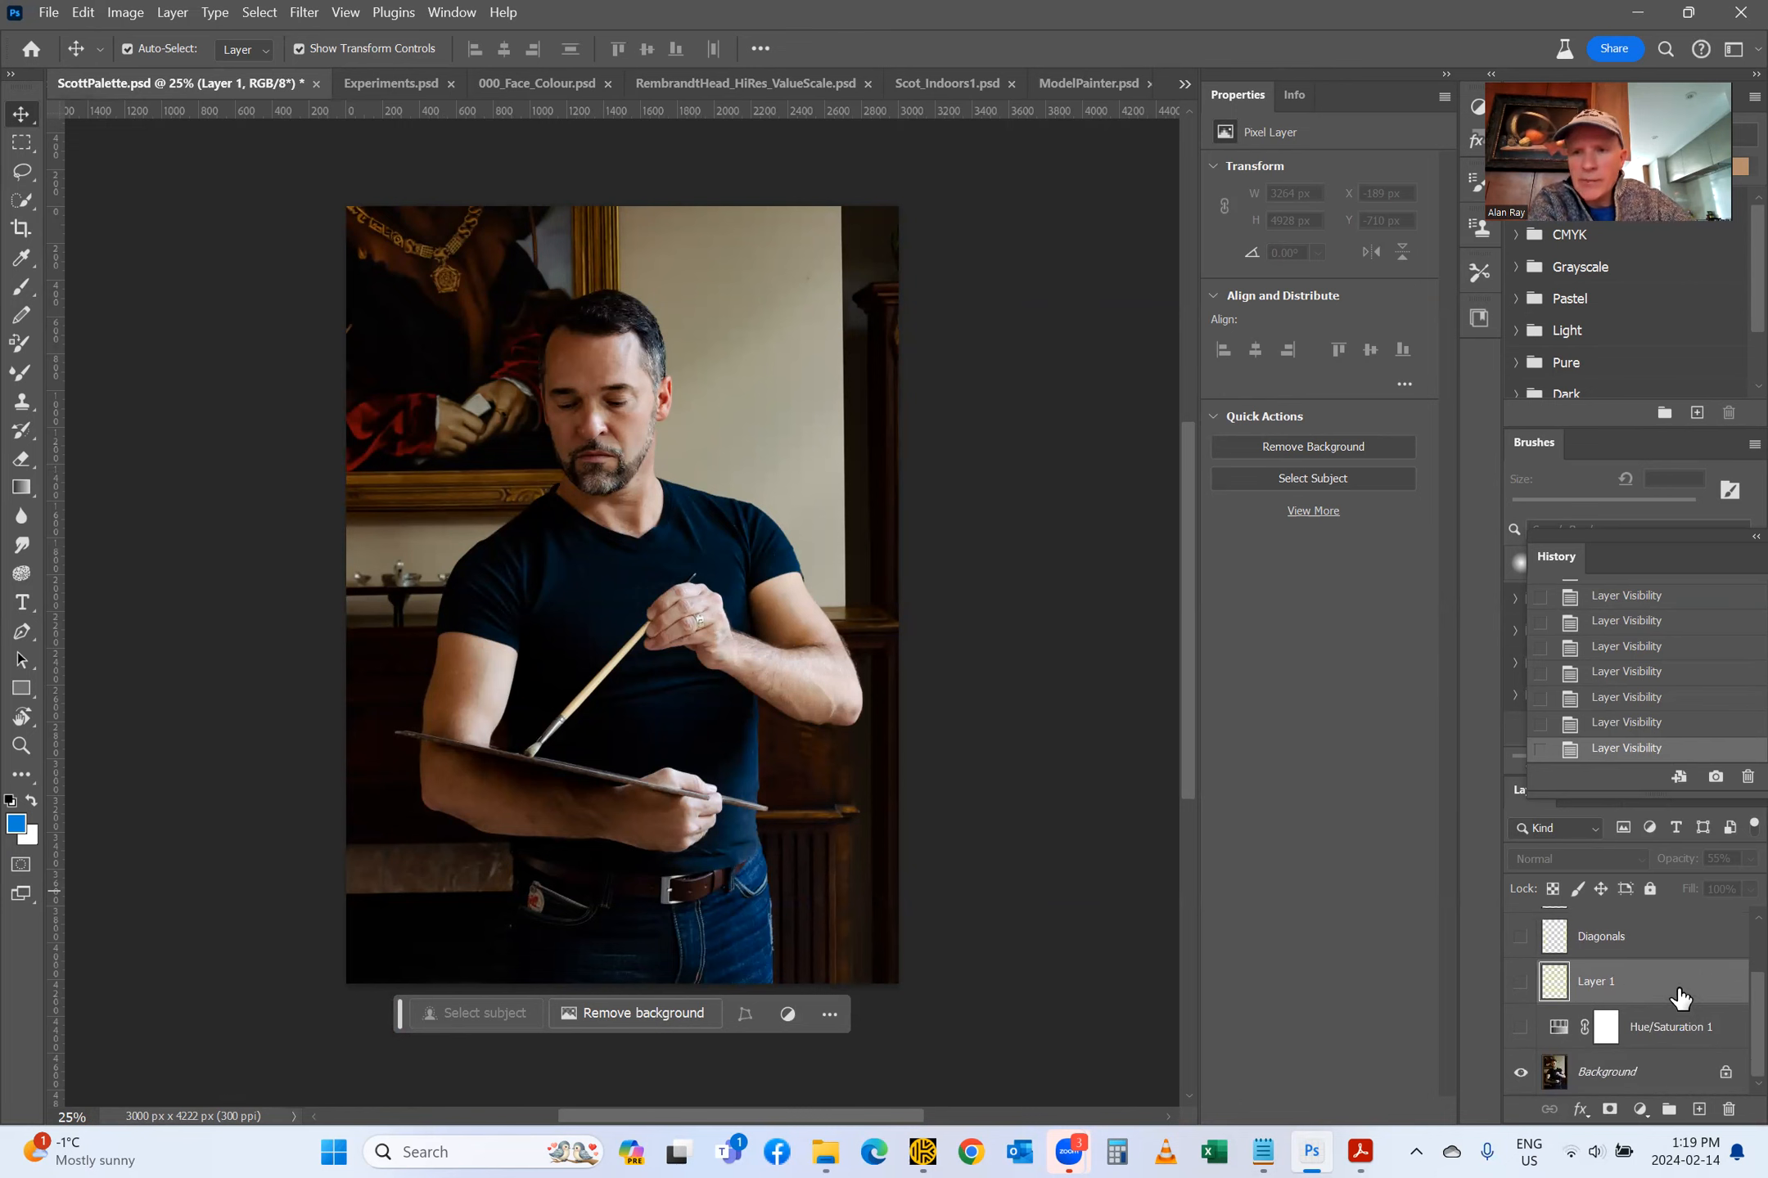
{"action": "left_click", "coordinate": [375, 79]}
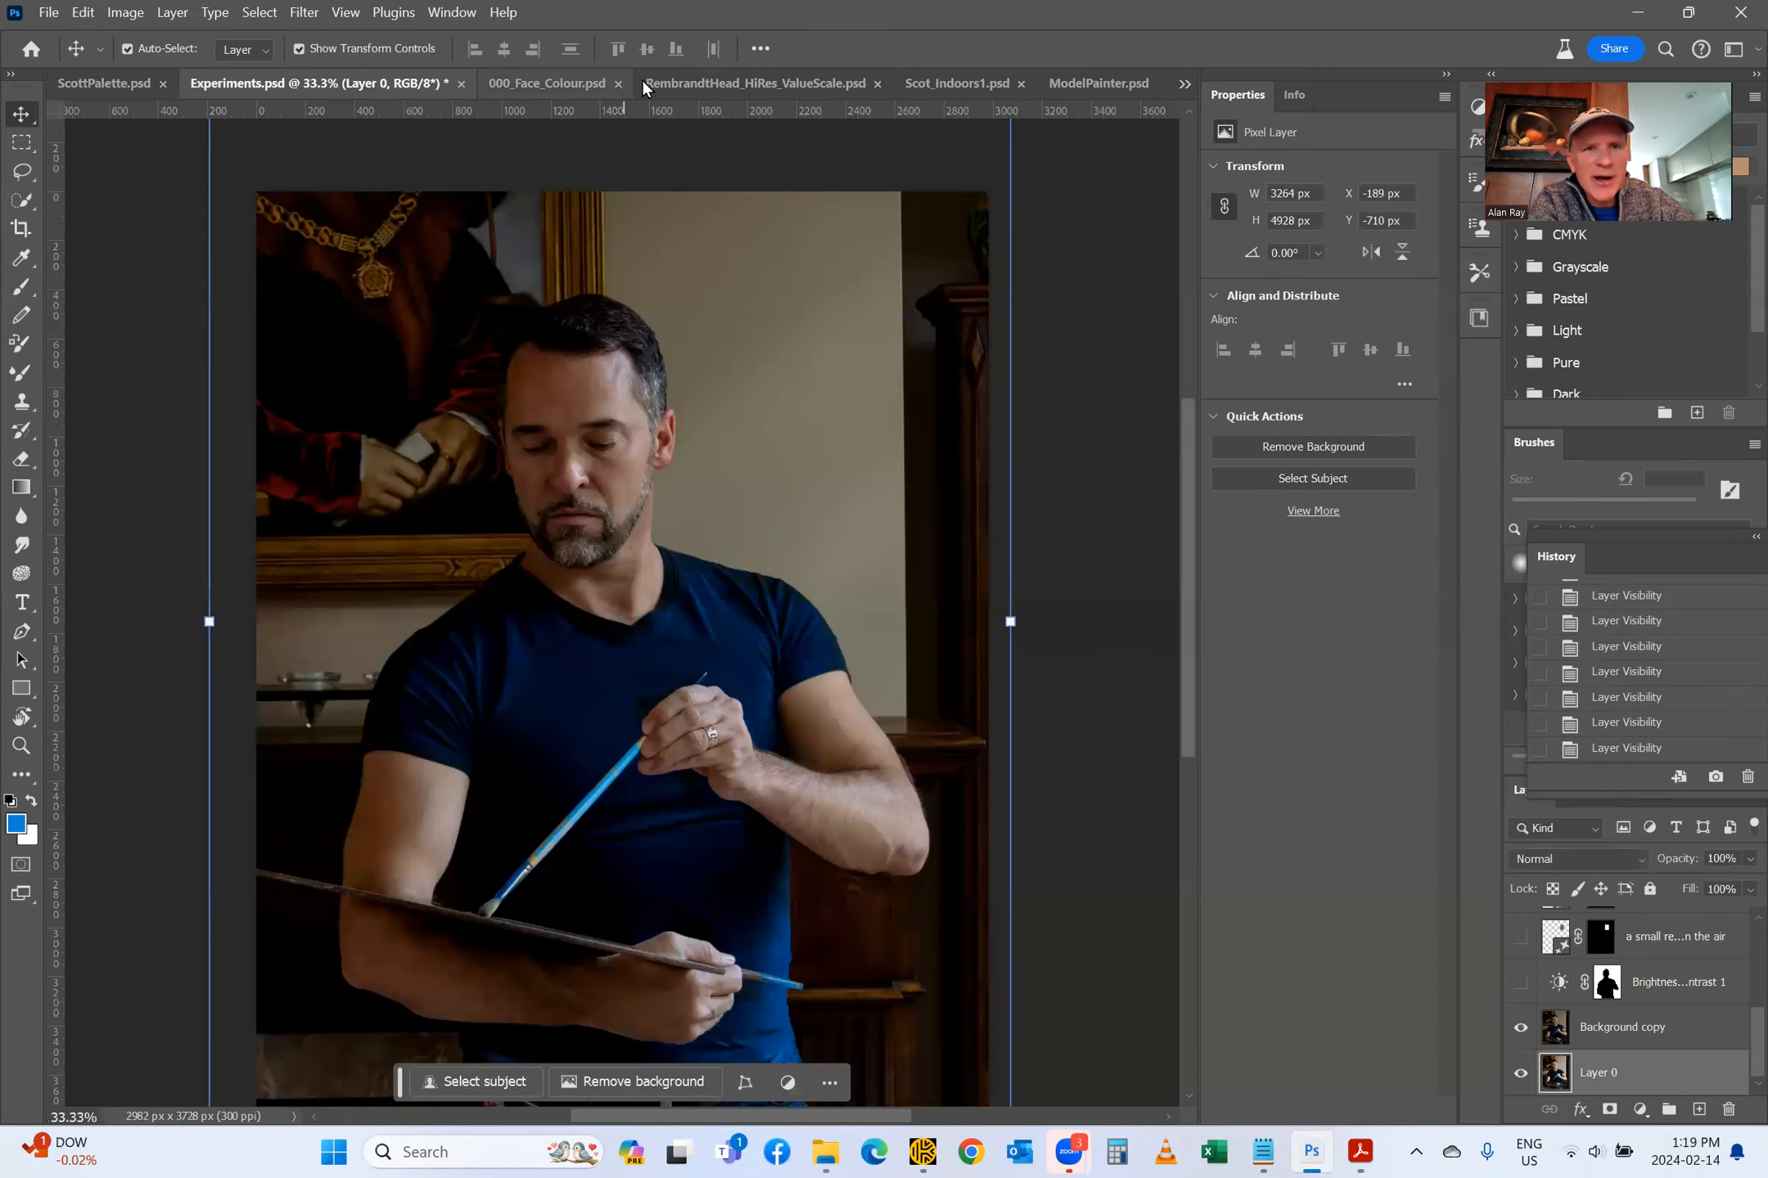
Step: Switch to DSC_0545.NEF and add a Hue/Saturation adjustment layer with the default name and options
{"action": "left_click", "coordinate": [1182, 86]}
{"action": "left_click", "coordinate": [1267, 273]}
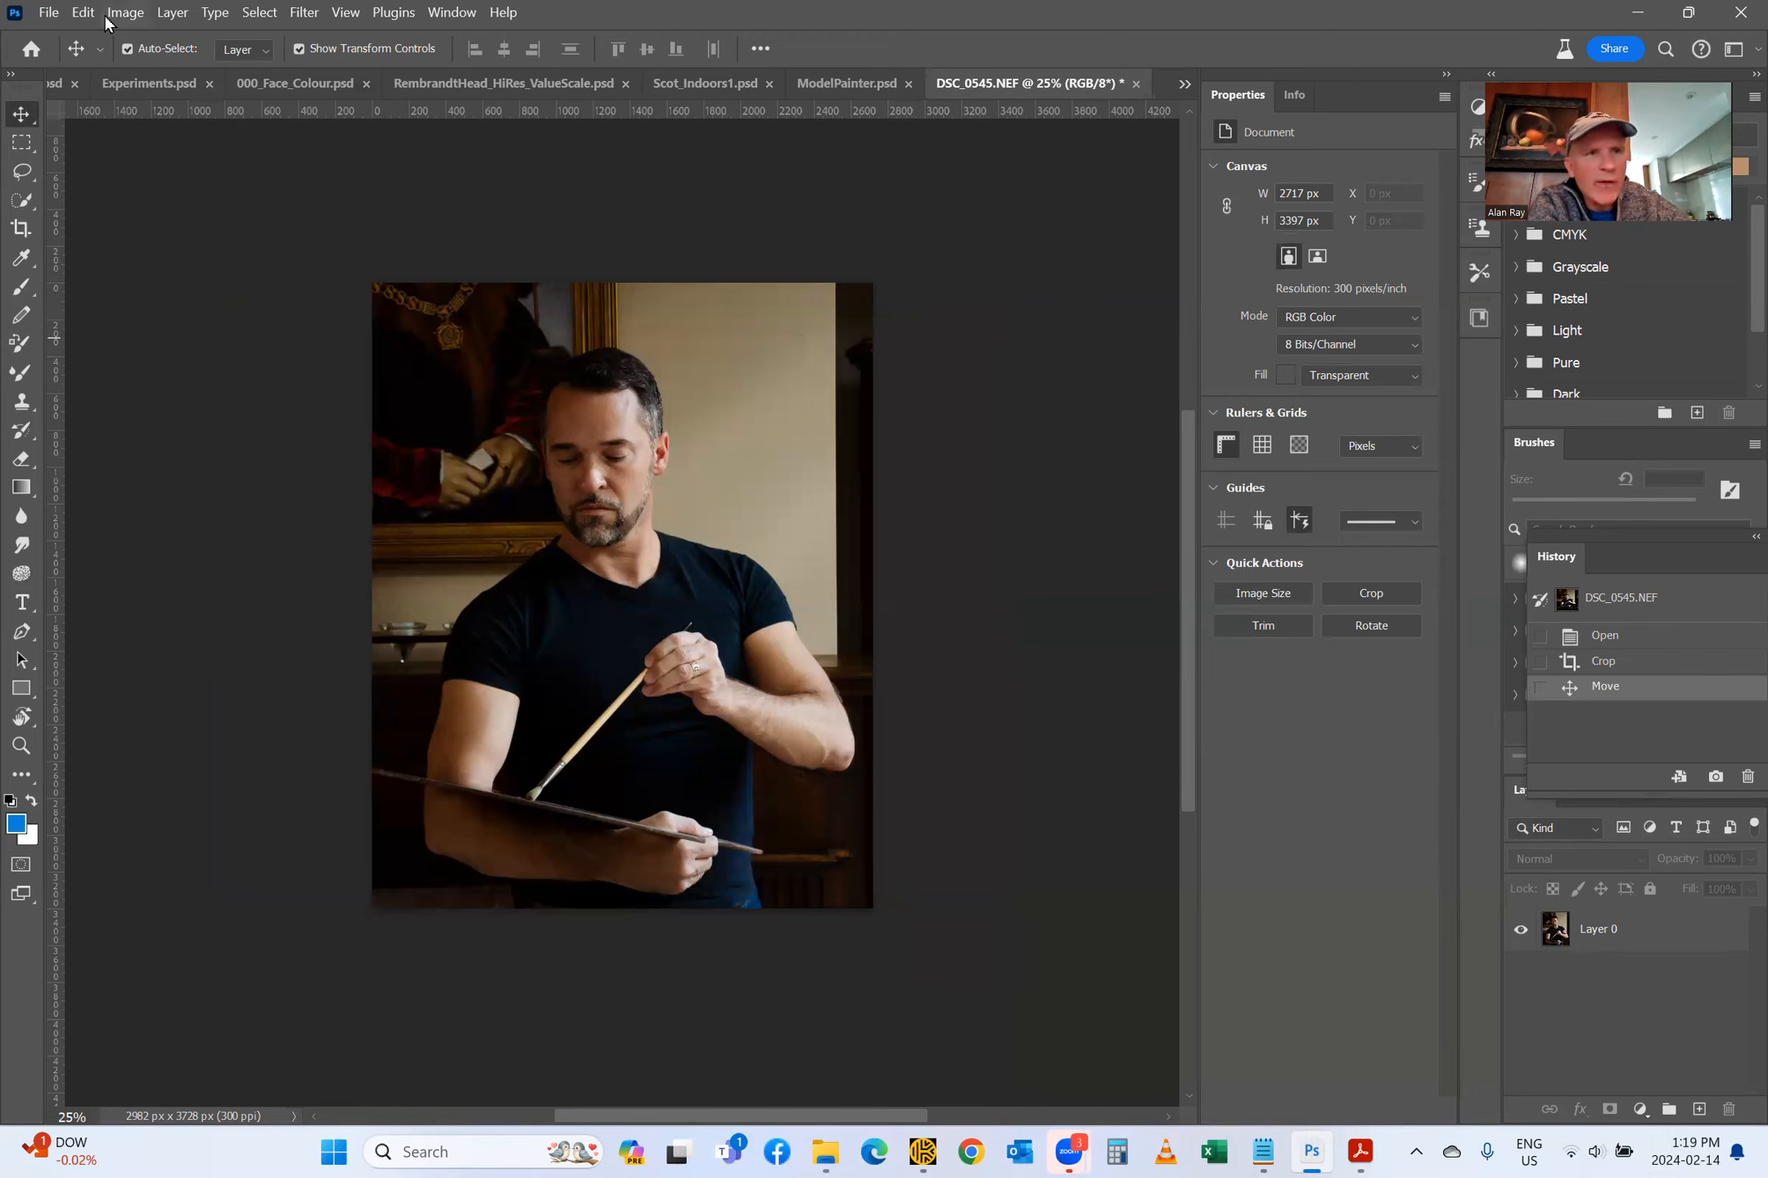
{"action": "left_click", "coordinate": [174, 15]}
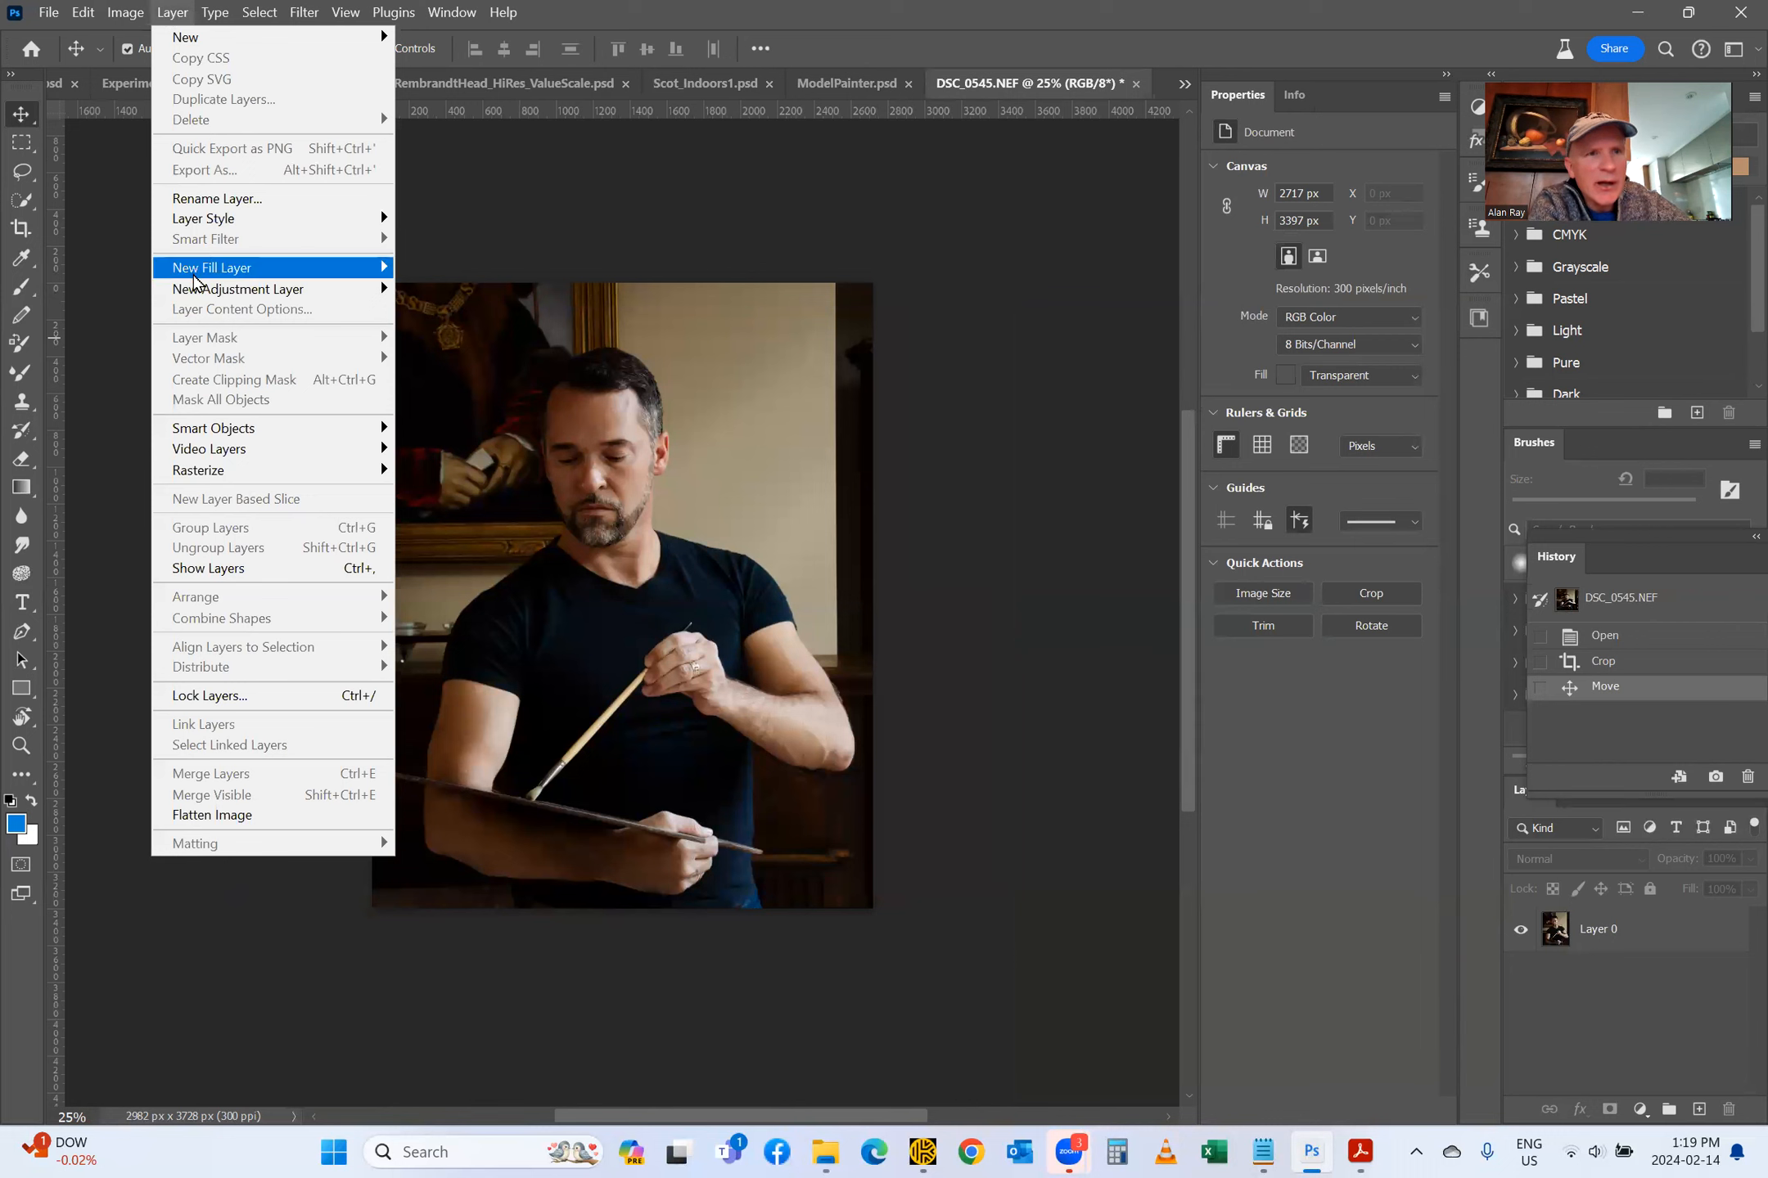
{"action": "mouse_move", "coordinate": [197, 276]}
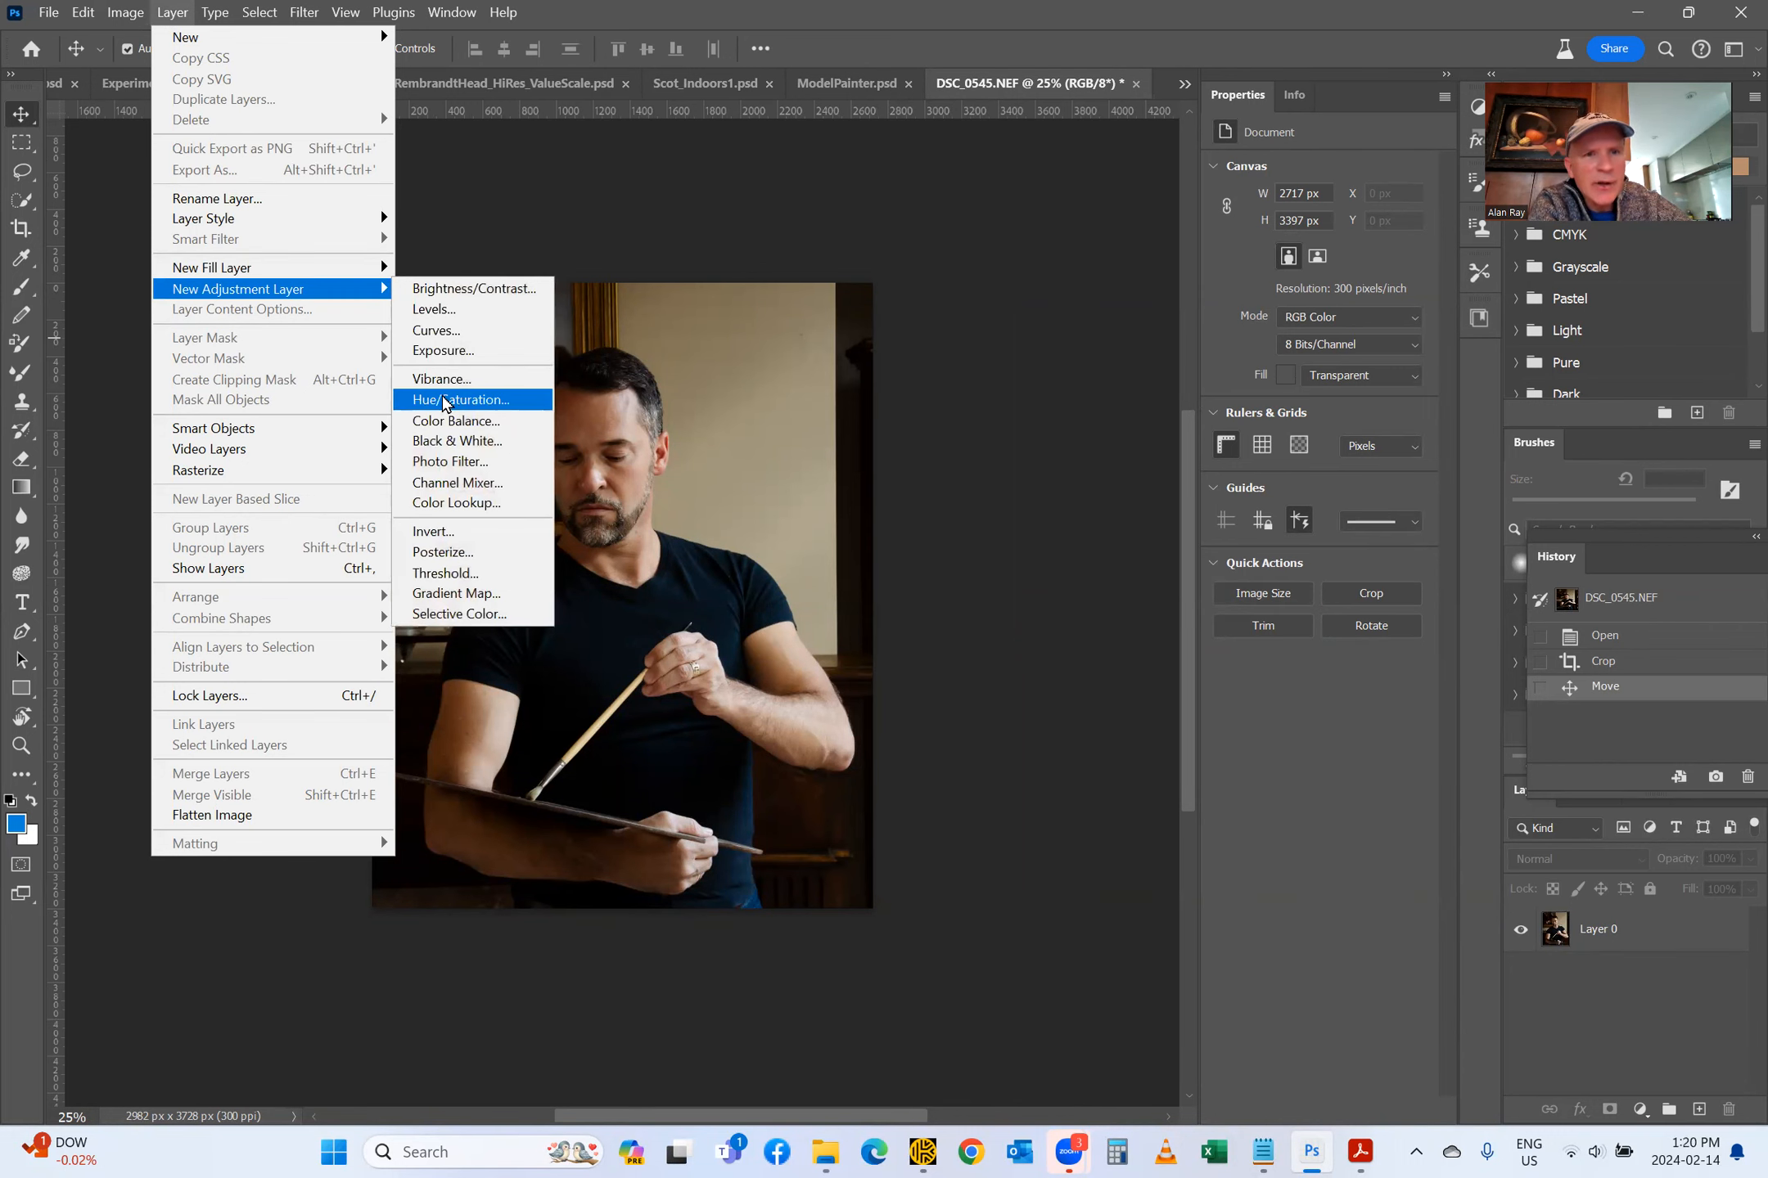
{"action": "left_click", "coordinate": [445, 401]}
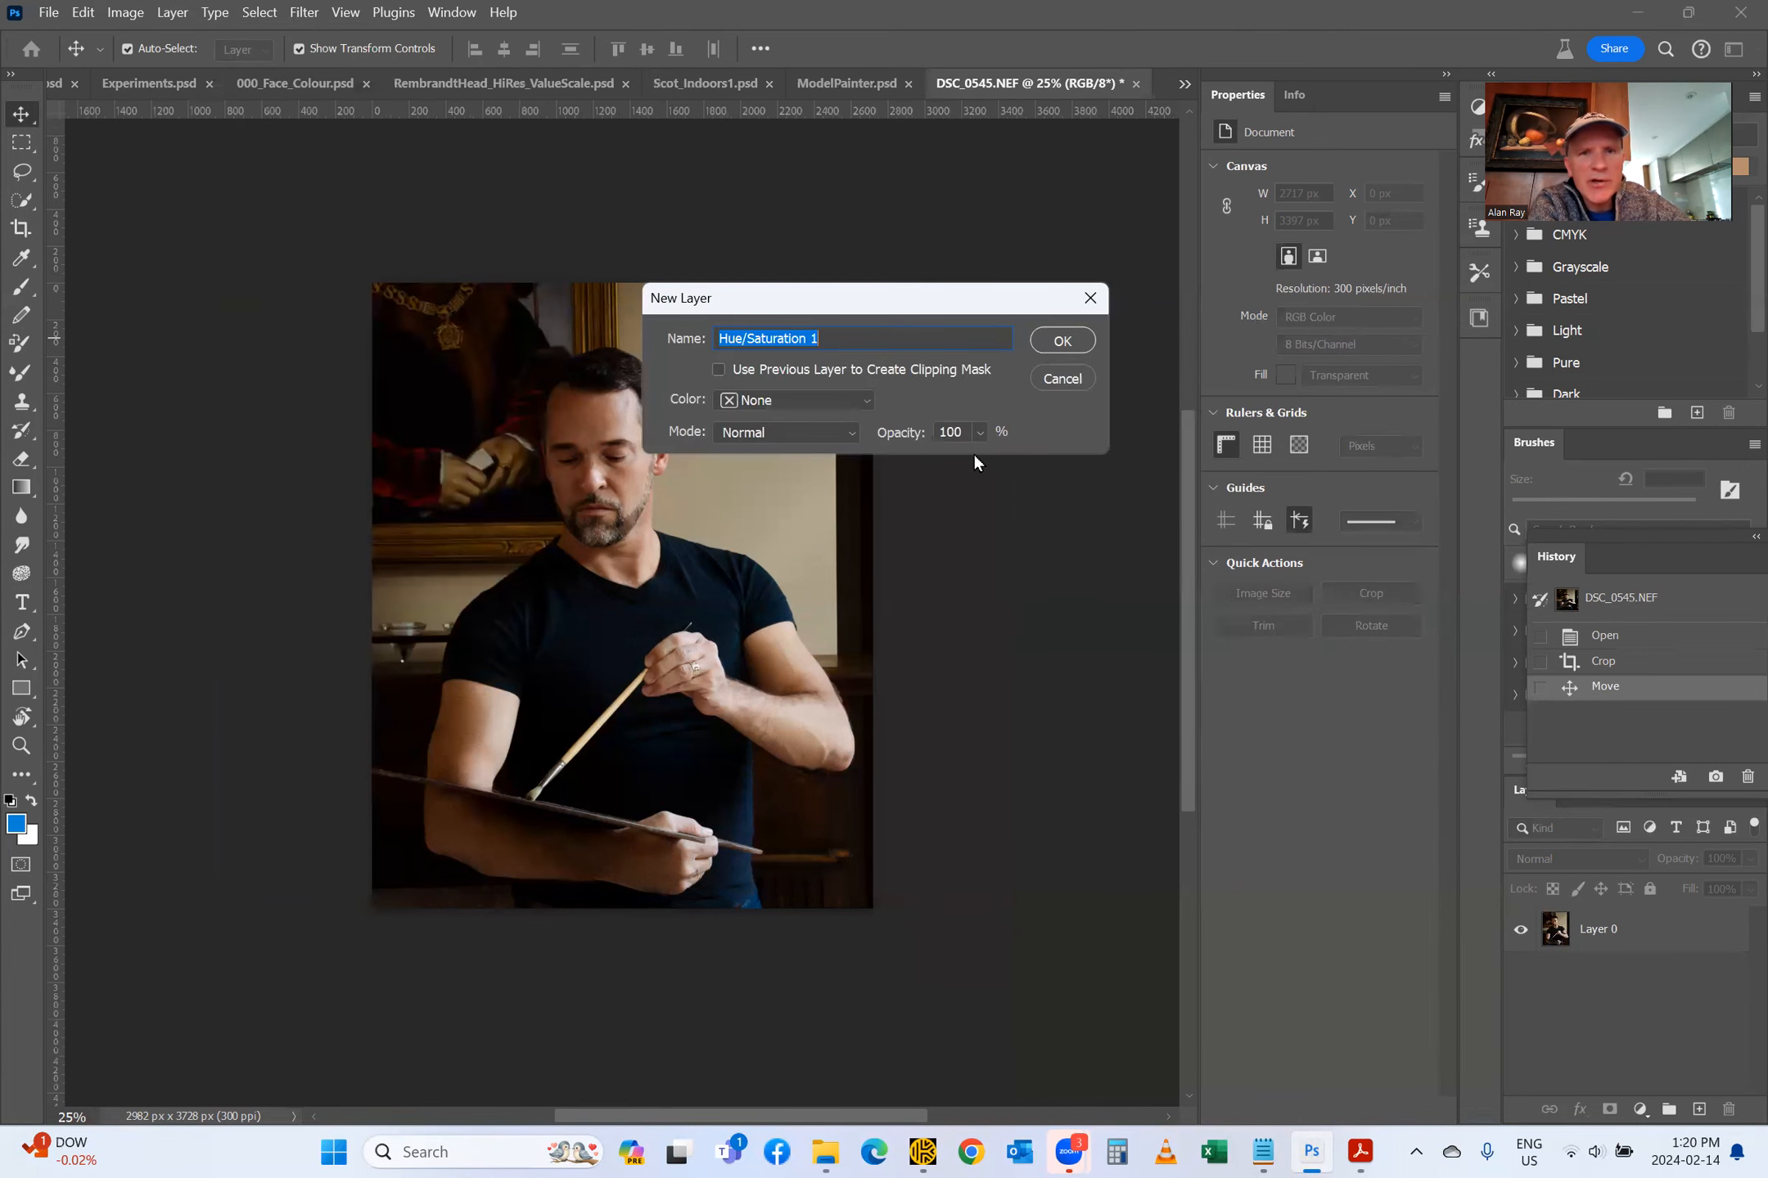
{"action": "left_click", "coordinate": [1063, 340]}
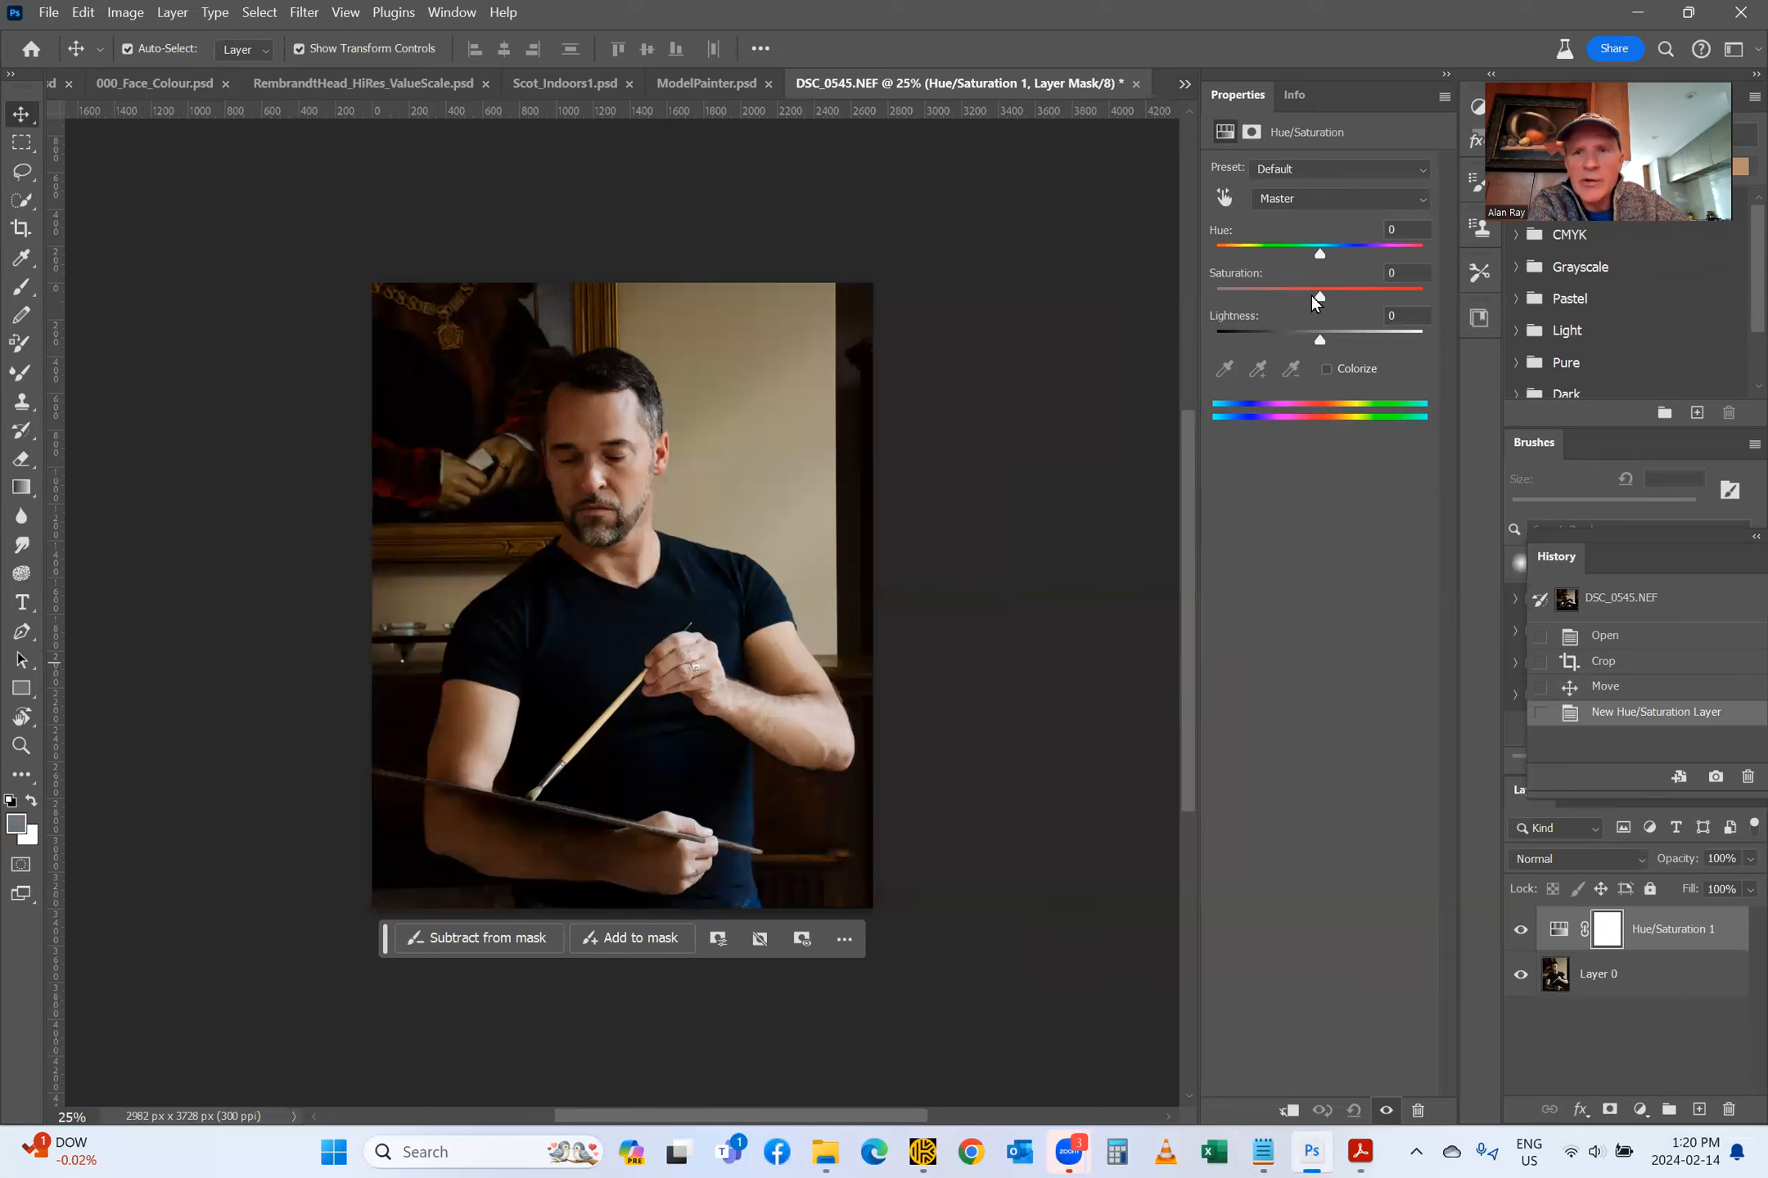
Step: Set the adjustment layer's Saturation to -100 and toggle its visibility to compare grayscale with colour
{"action": "left_click_drag", "start_coordinate": [1312, 296], "coordinate": [1196, 299]}
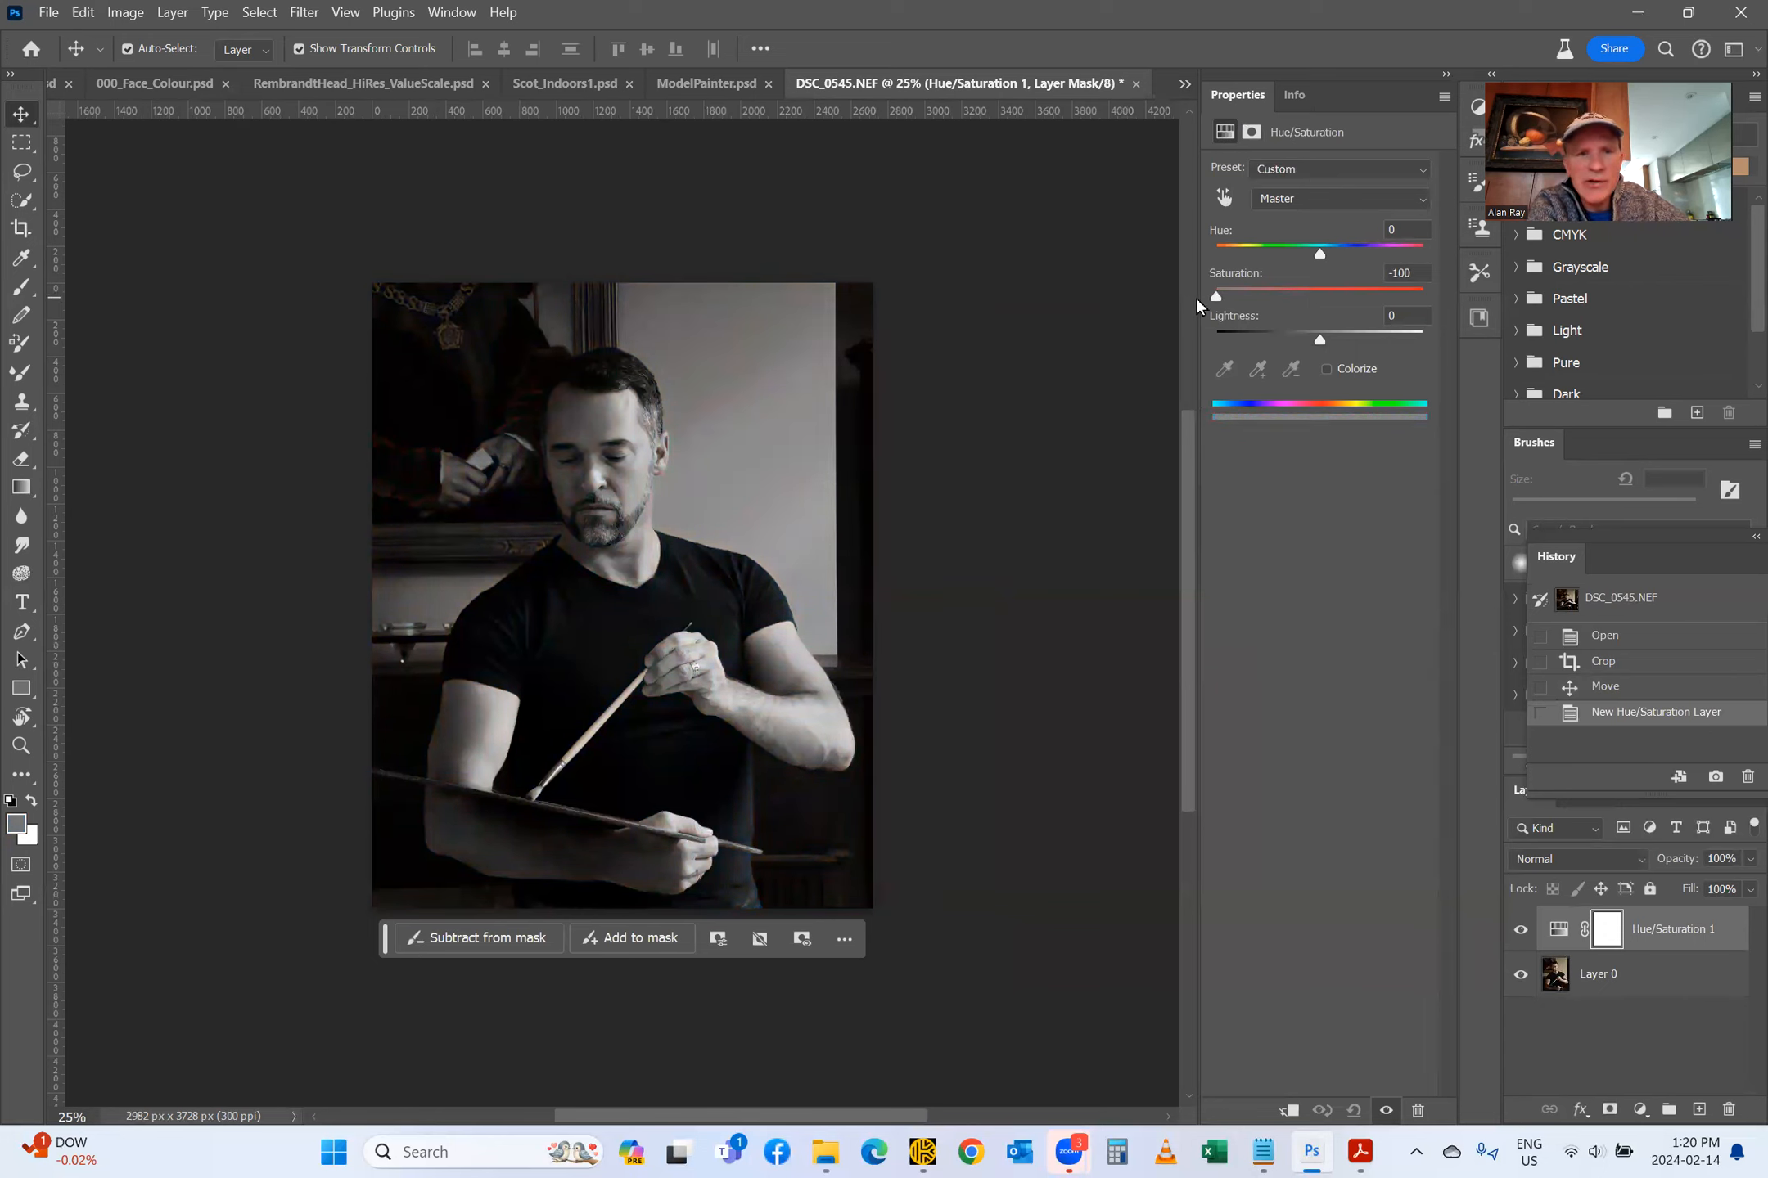
{"action": "left_click", "coordinate": [1518, 930]}
{"action": "left_click", "coordinate": [1519, 933]}
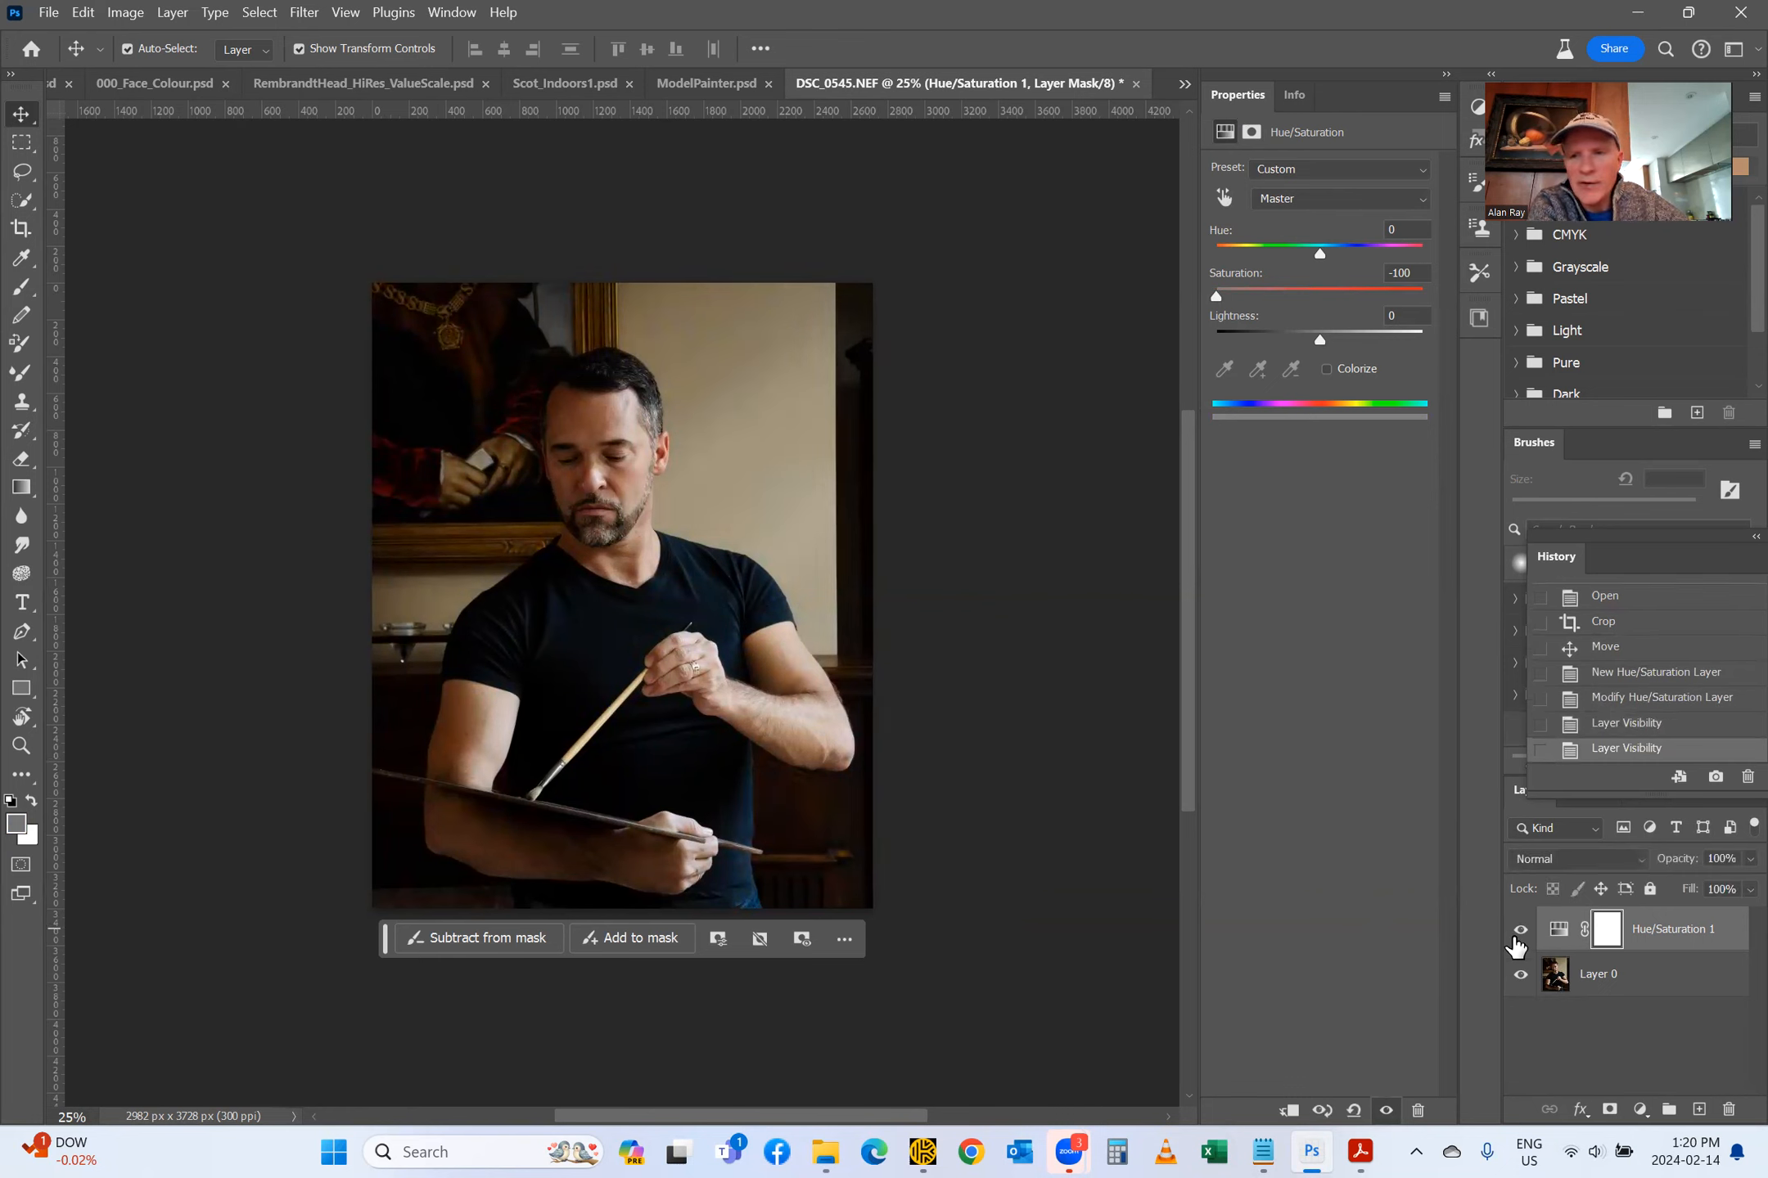
Step: Toggle the Hue/Saturation 1 layer's visibility to compare the photo in colour and in black and white
{"action": "left_click", "coordinate": [1520, 934]}
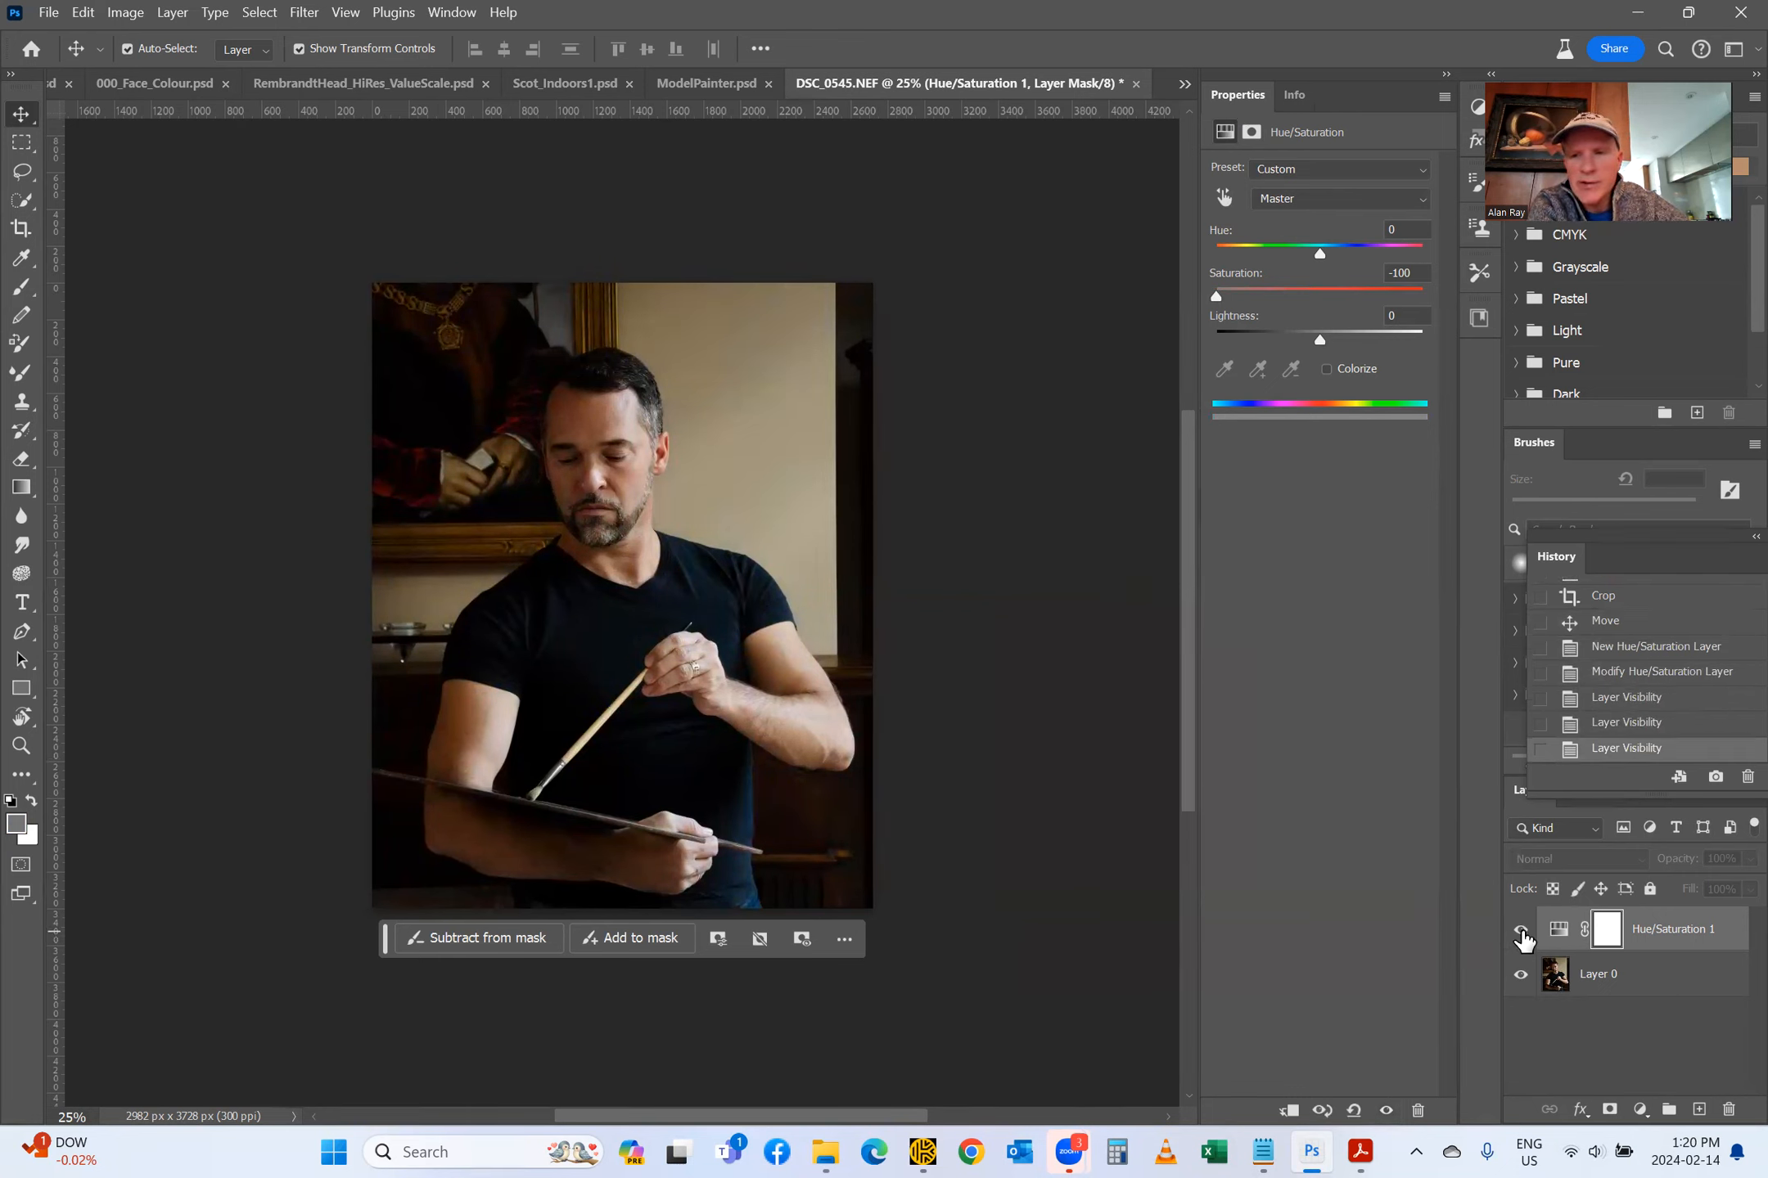
{"action": "left_click", "coordinate": [1520, 935]}
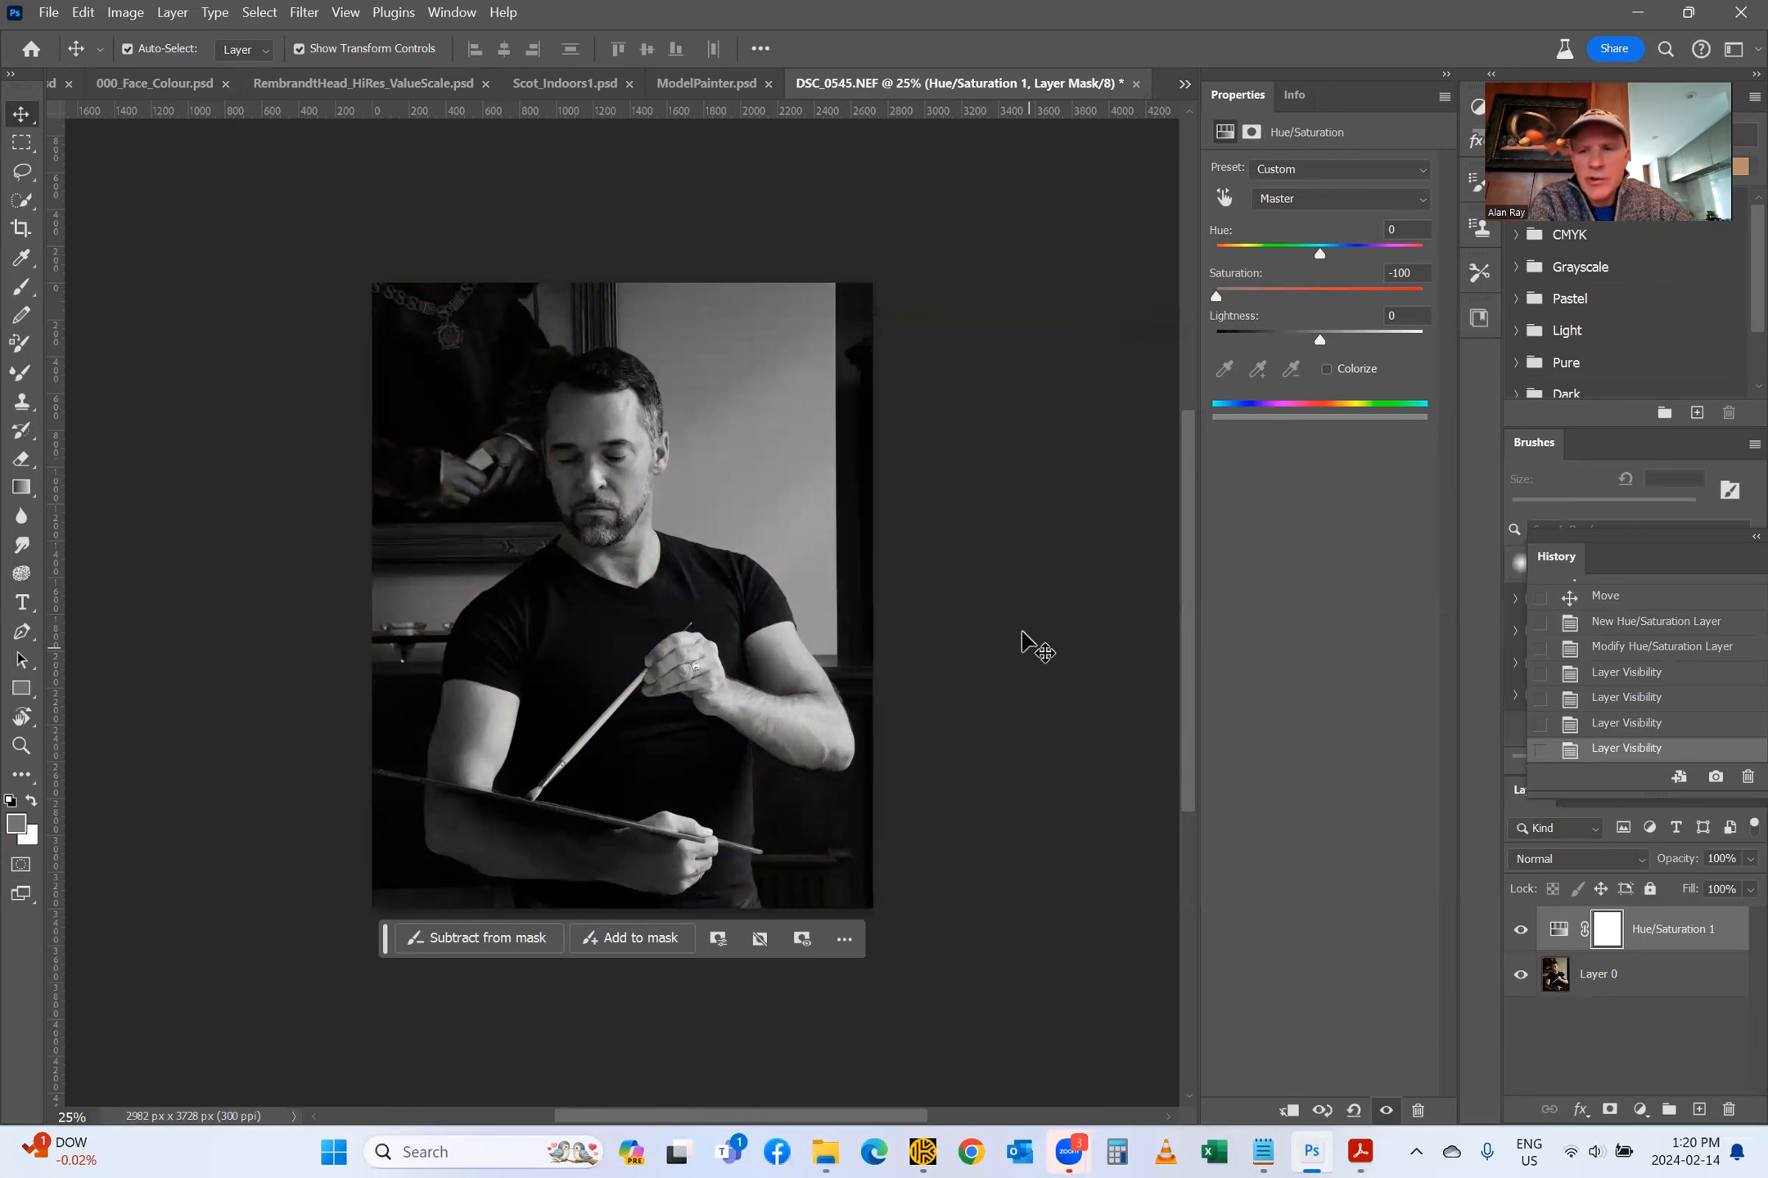
Step: Place Armature for 20x16.png as an embedded object over the photo, and hide its layer
{"action": "left_click", "coordinate": [47, 15]}
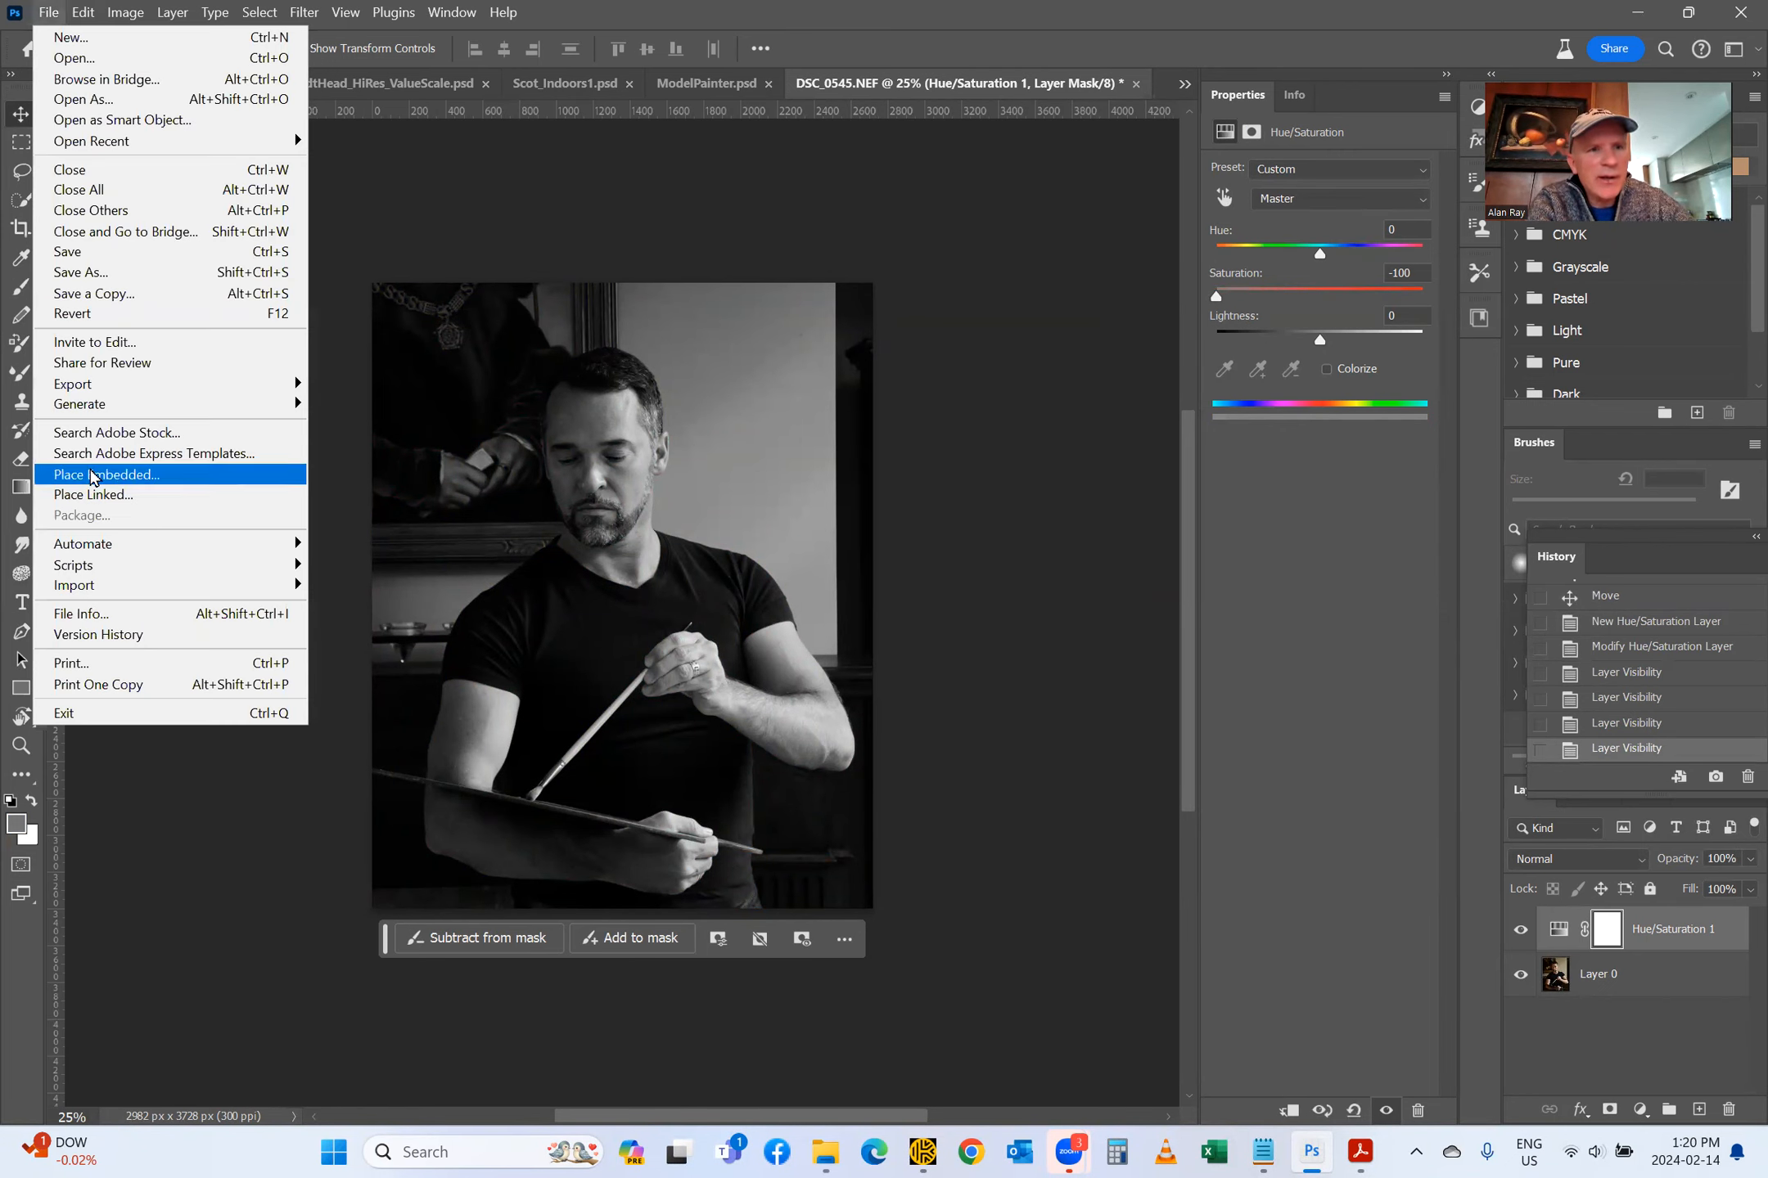
{"action": "left_click", "coordinate": [123, 477]}
{"action": "scroll", "coordinate": [851, 507], "scroll_direction": "down", "scroll_amount": 3}
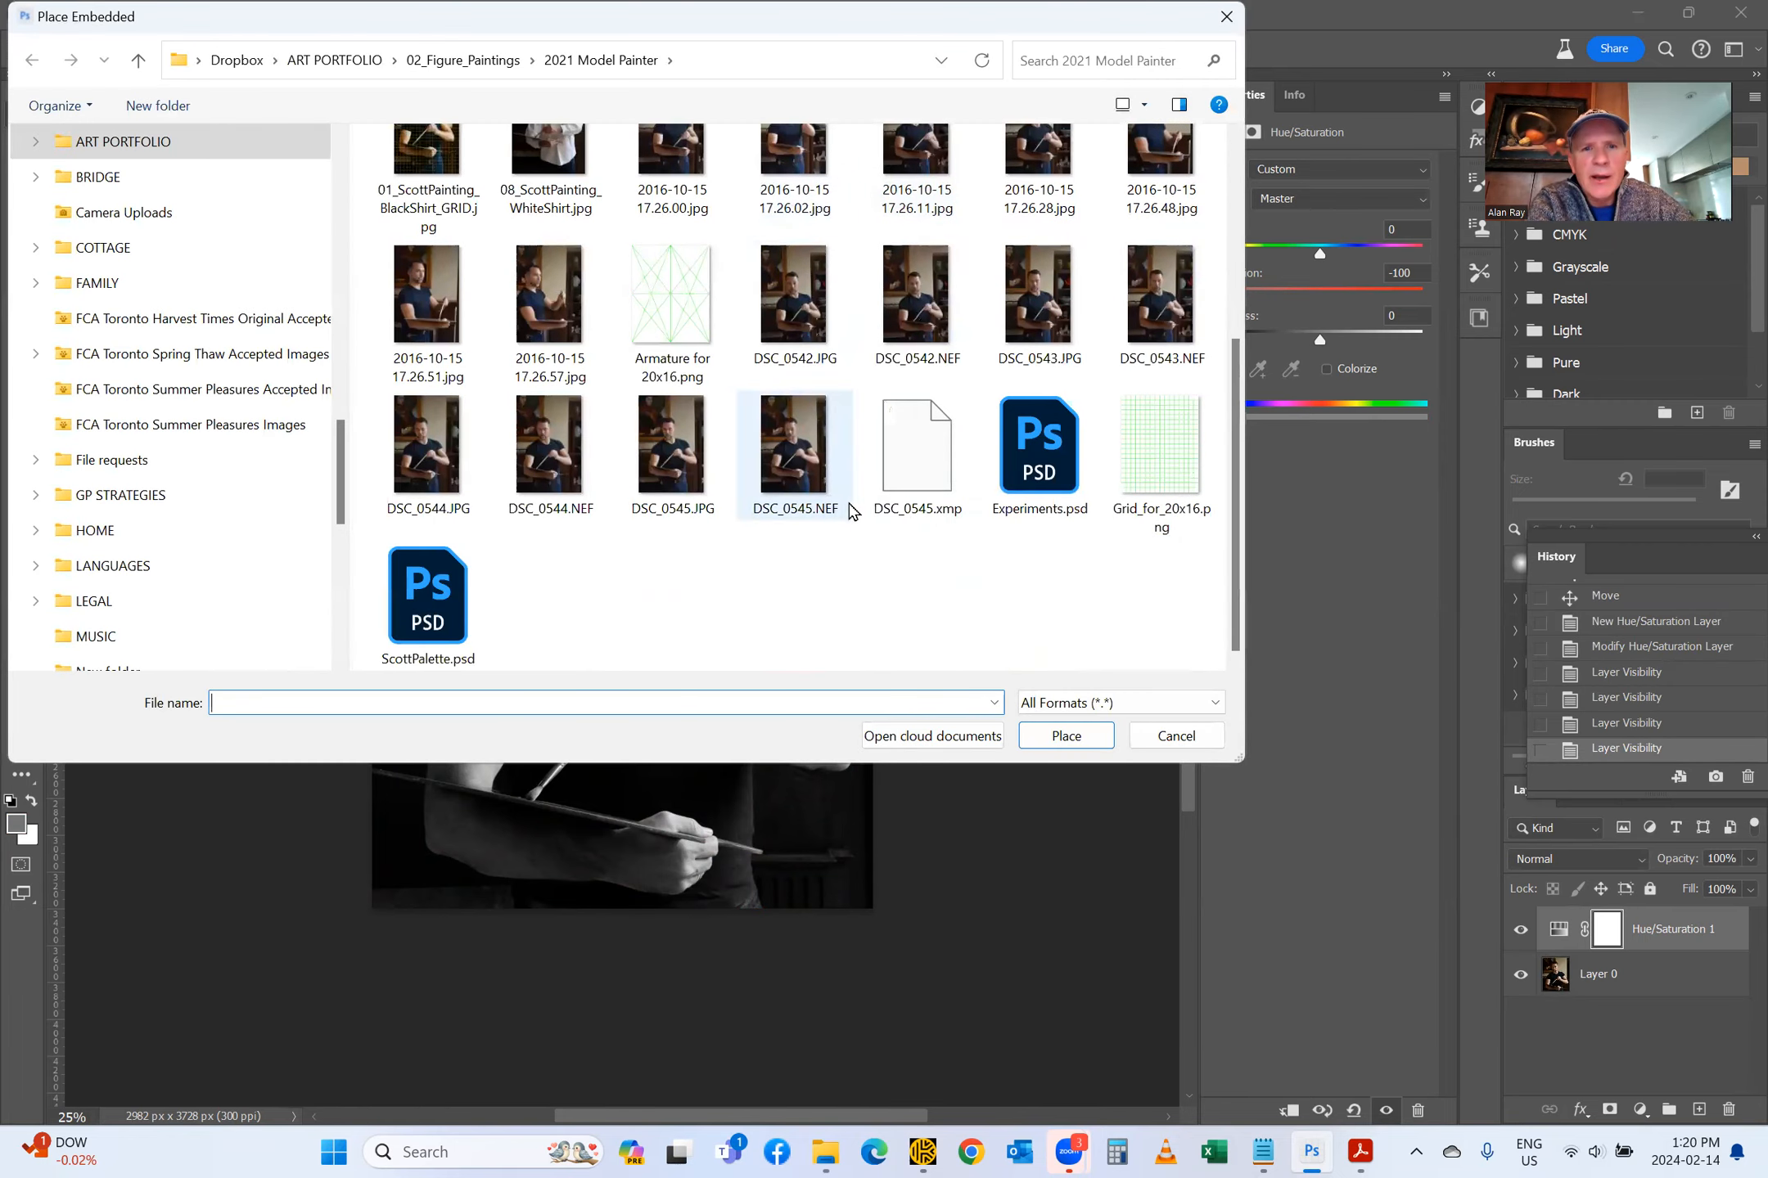
{"action": "scroll", "coordinate": [1072, 516], "scroll_direction": "up", "scroll_amount": 3}
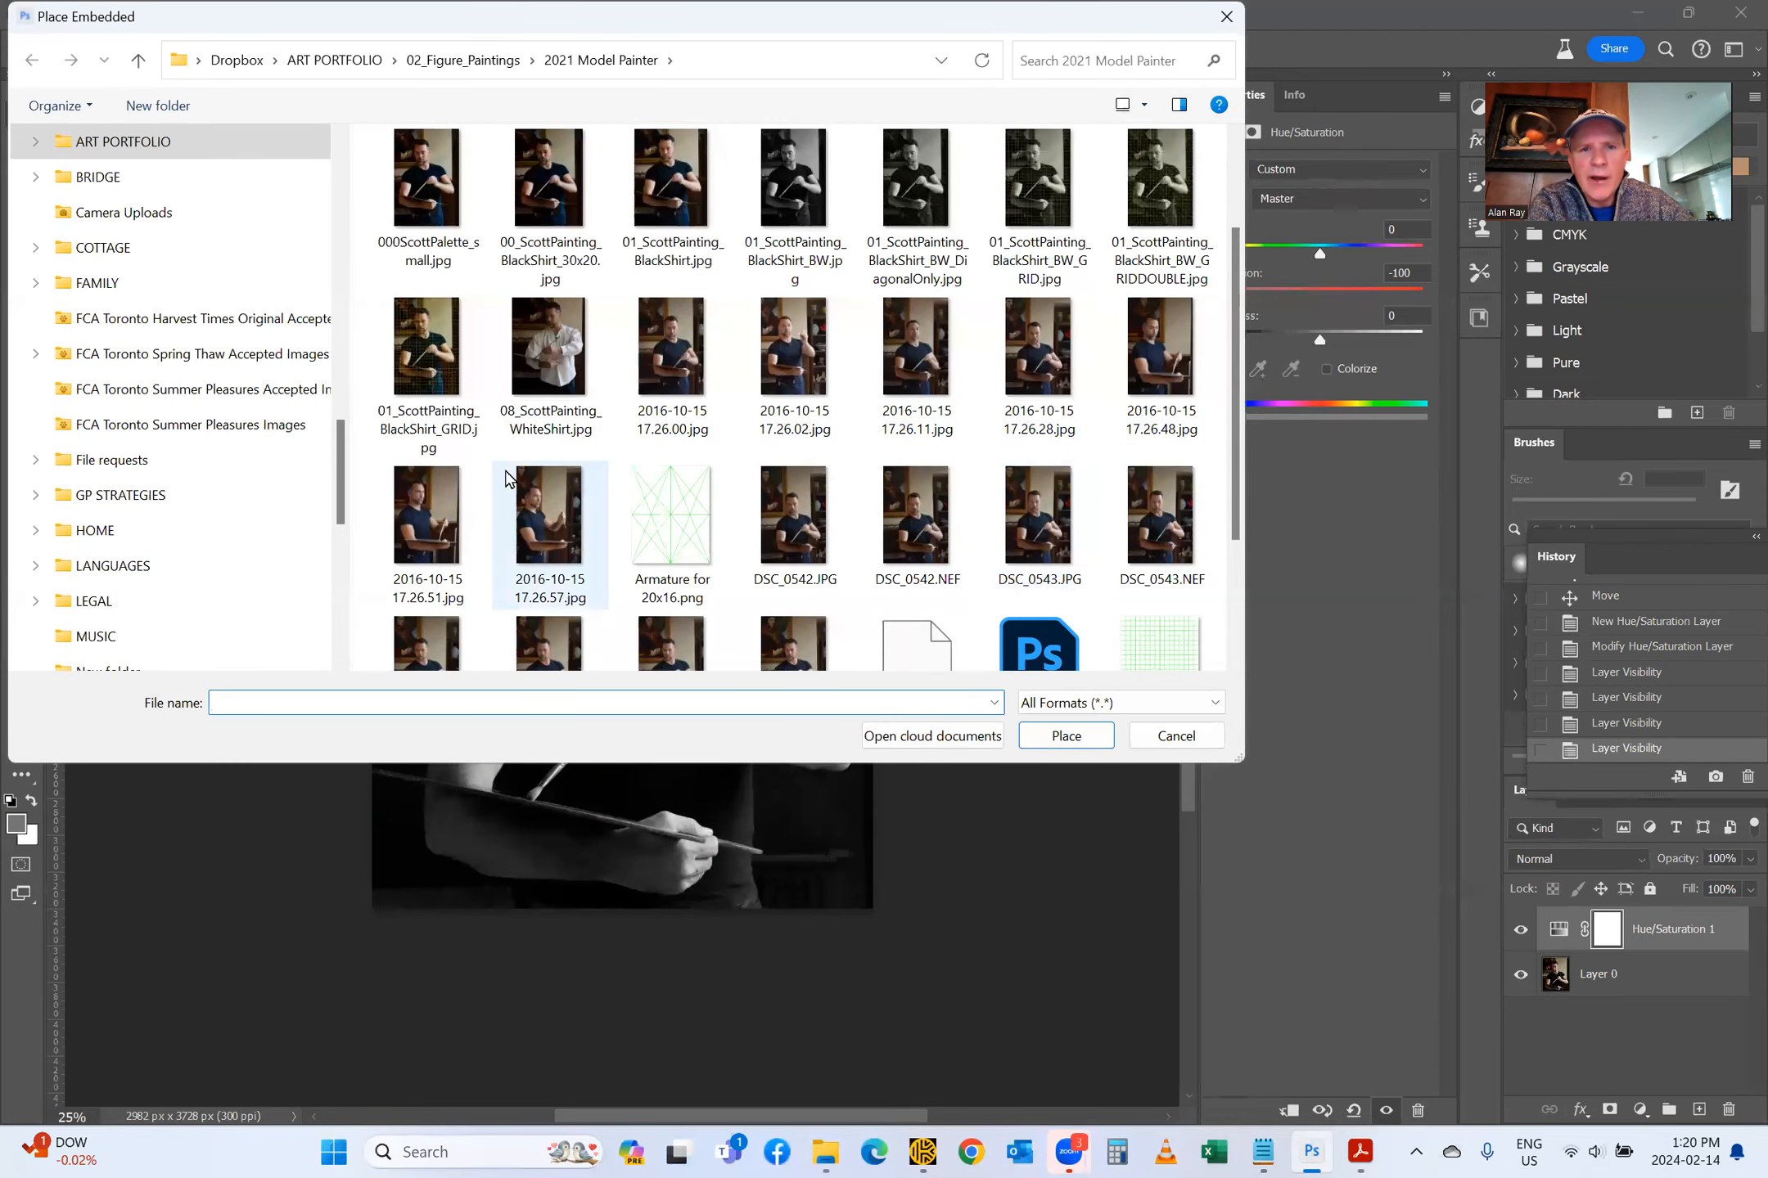
{"action": "left_click", "coordinate": [651, 508]}
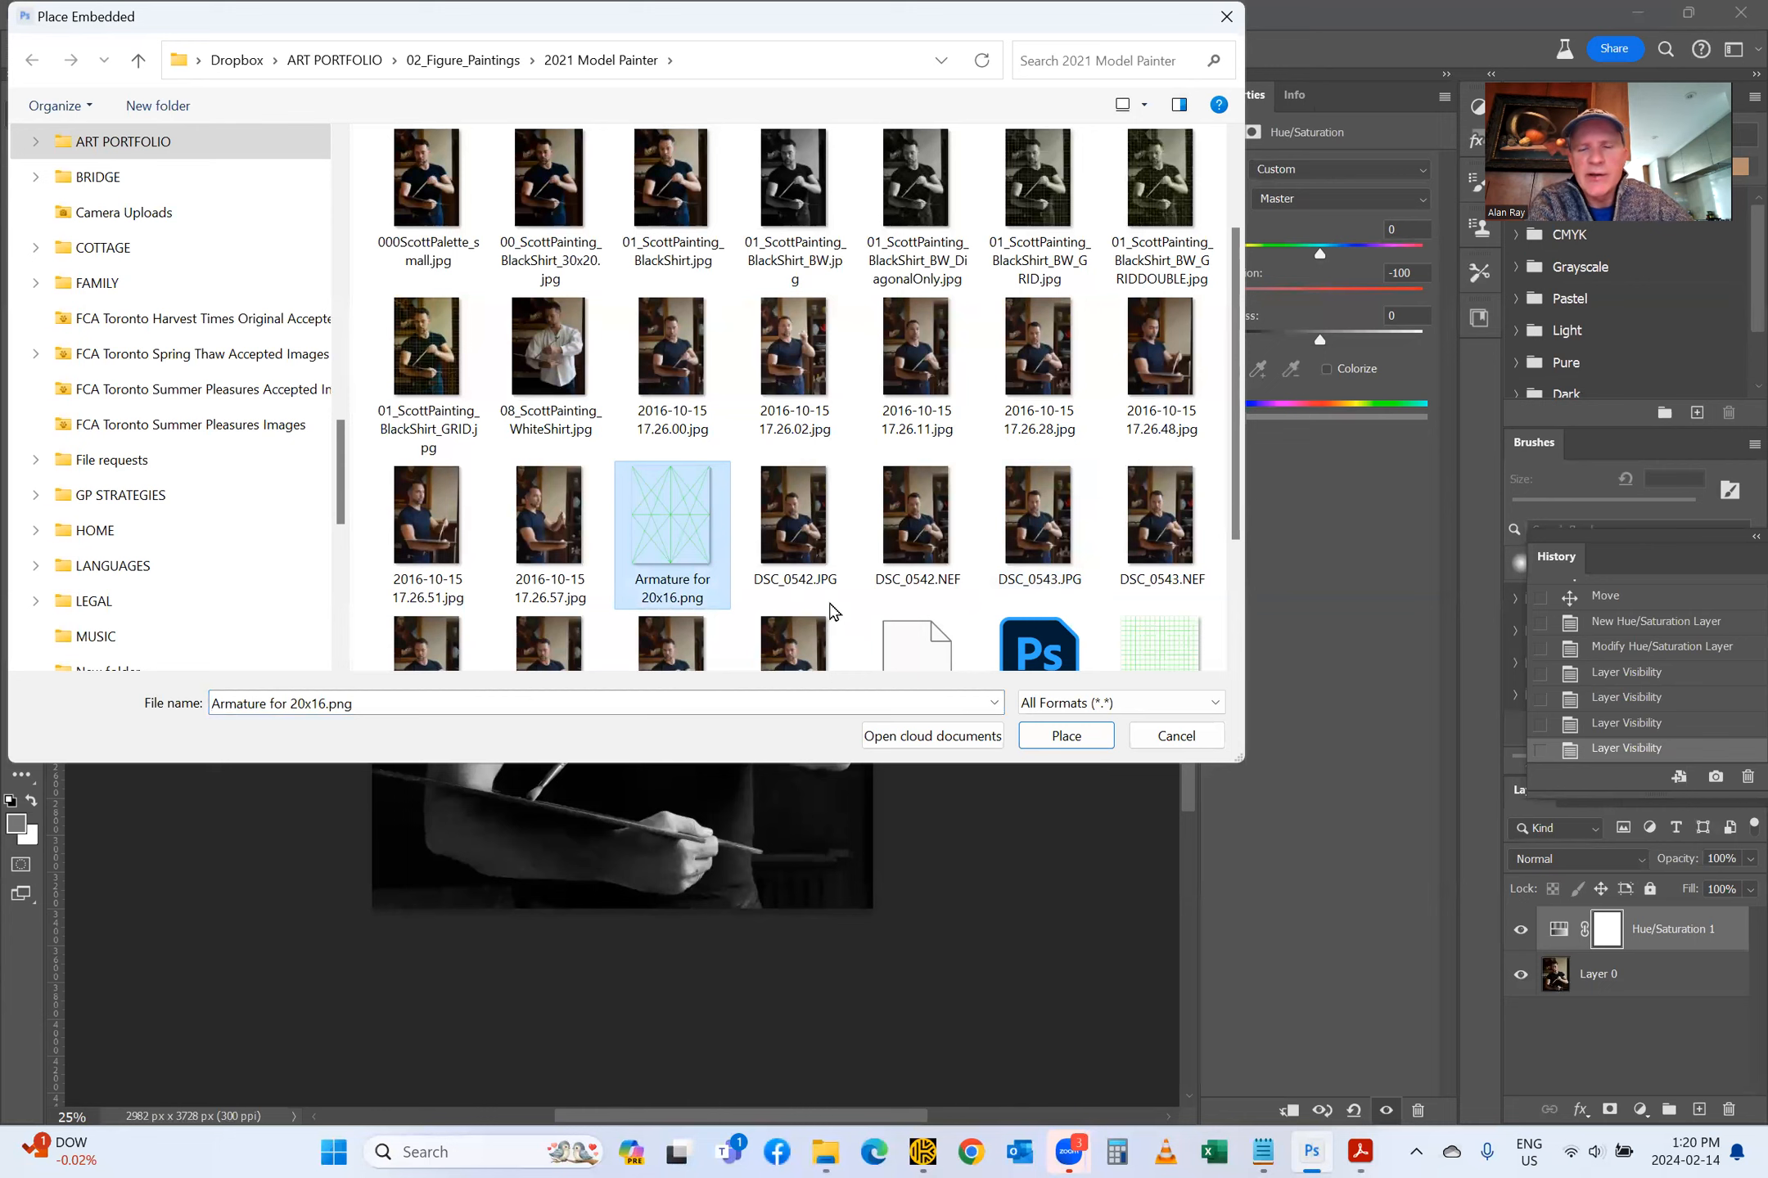
{"action": "left_click", "coordinate": [1054, 738]}
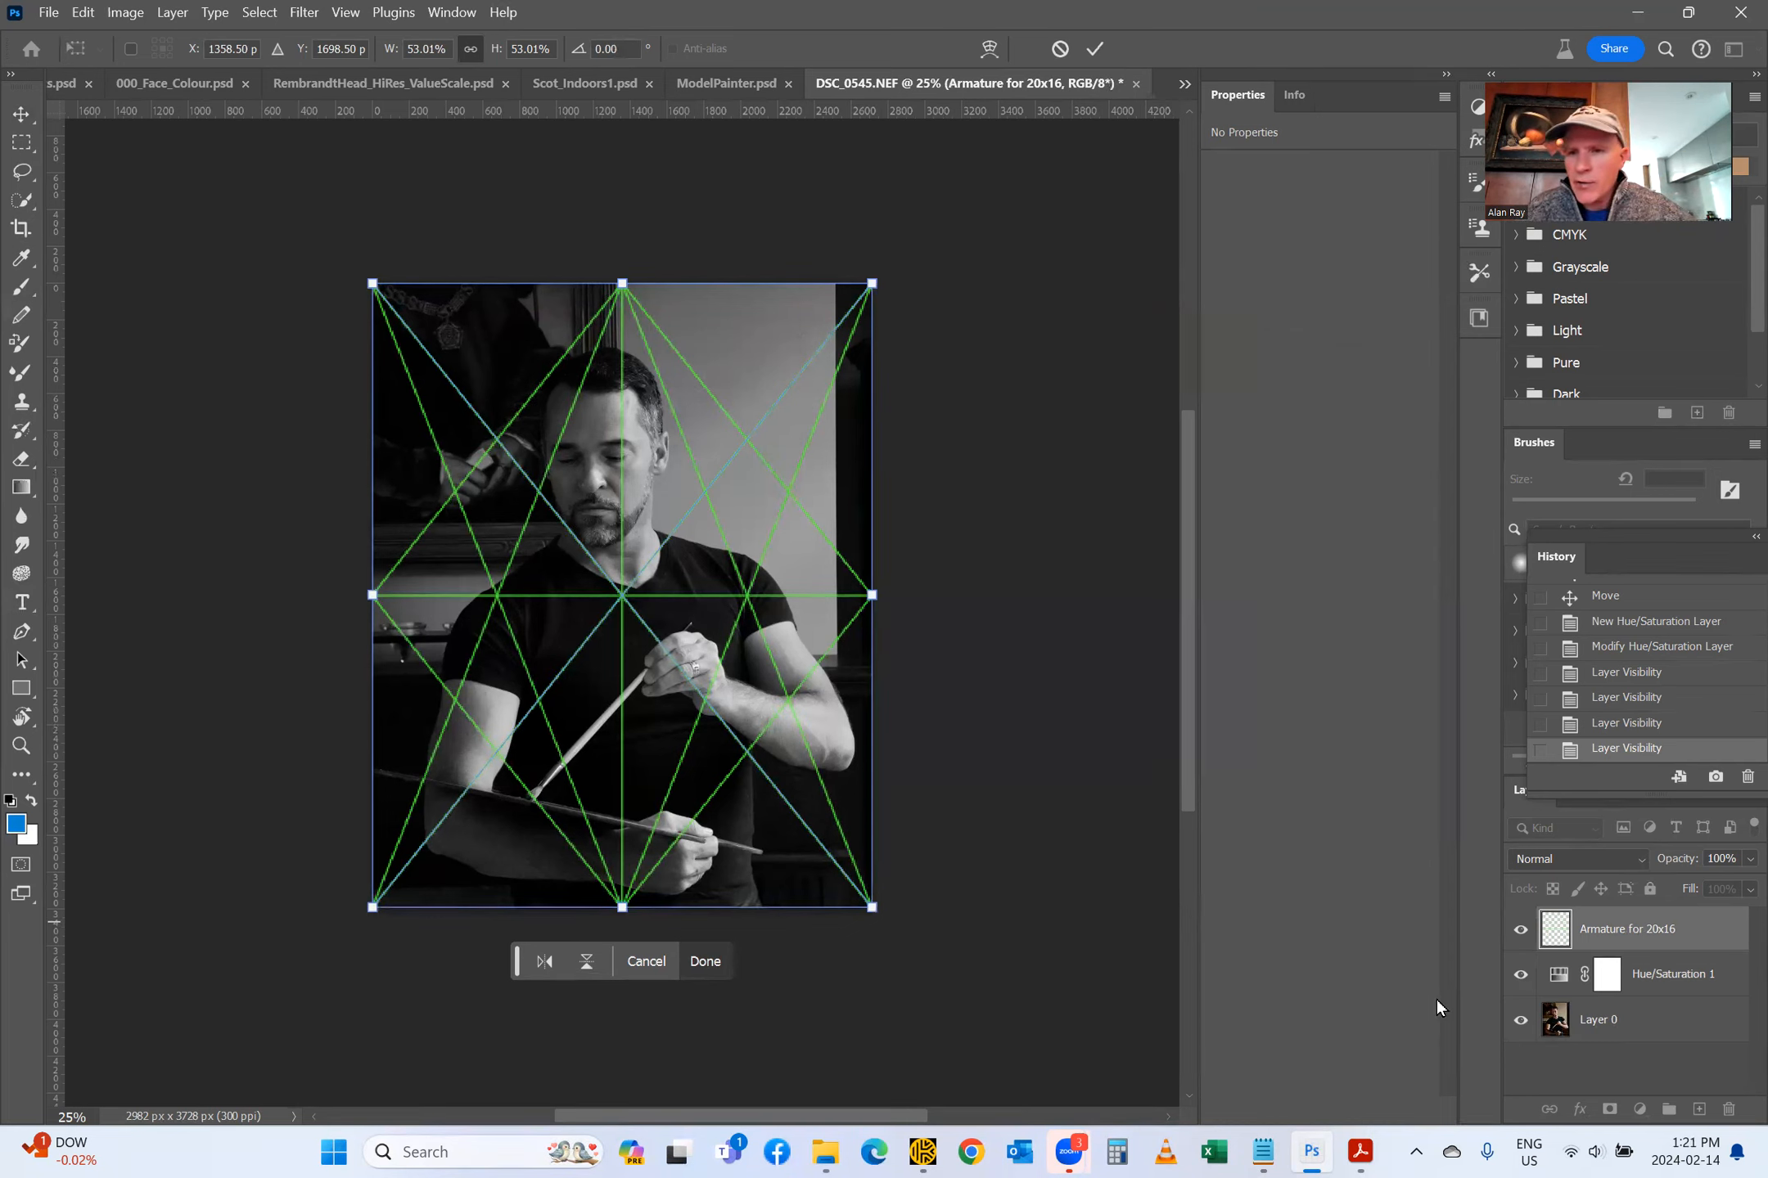
{"action": "left_click", "coordinate": [1520, 929]}
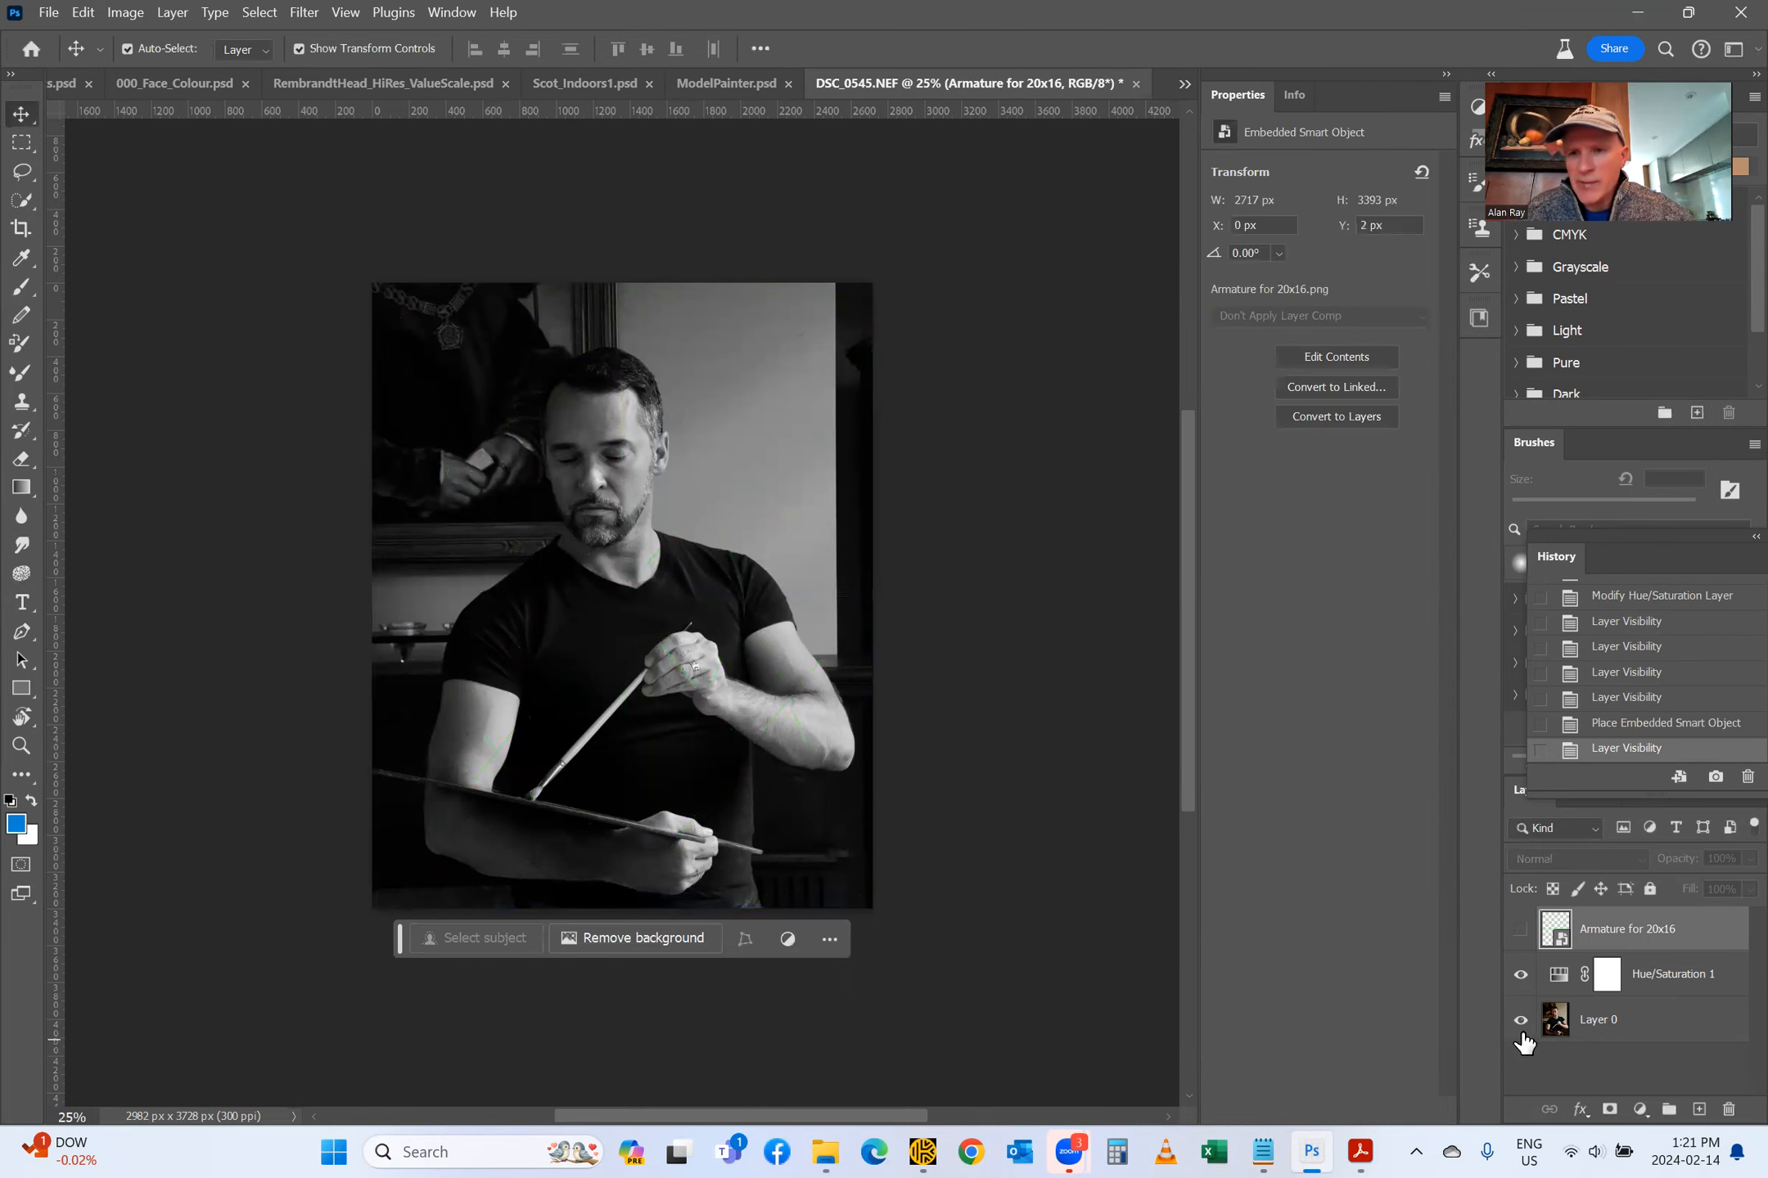
Step: Recrop the photo at the 4:5 ratio, shifting Layer 0 slightly up and to the left within the crop frame
{"action": "left_click", "coordinate": [1600, 1027]}
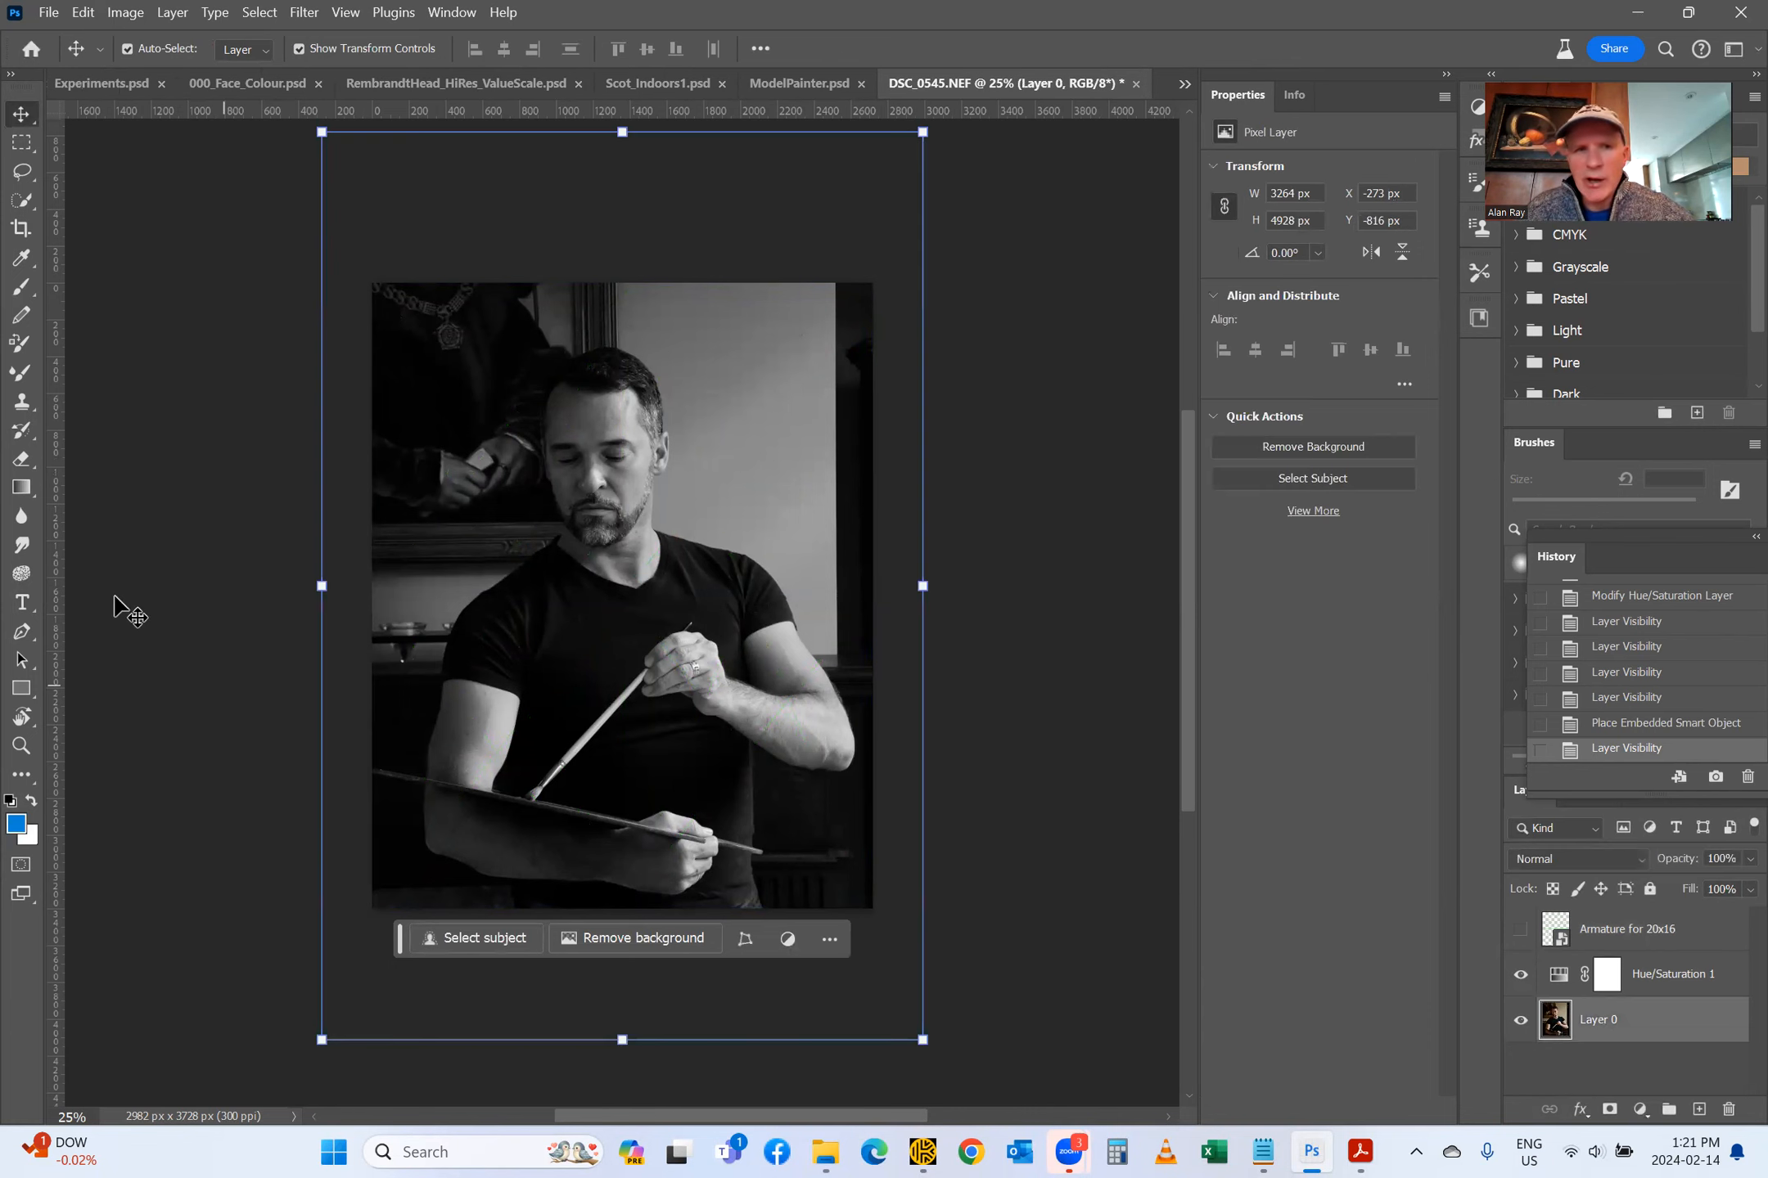
{"action": "left_click", "coordinate": [18, 231]}
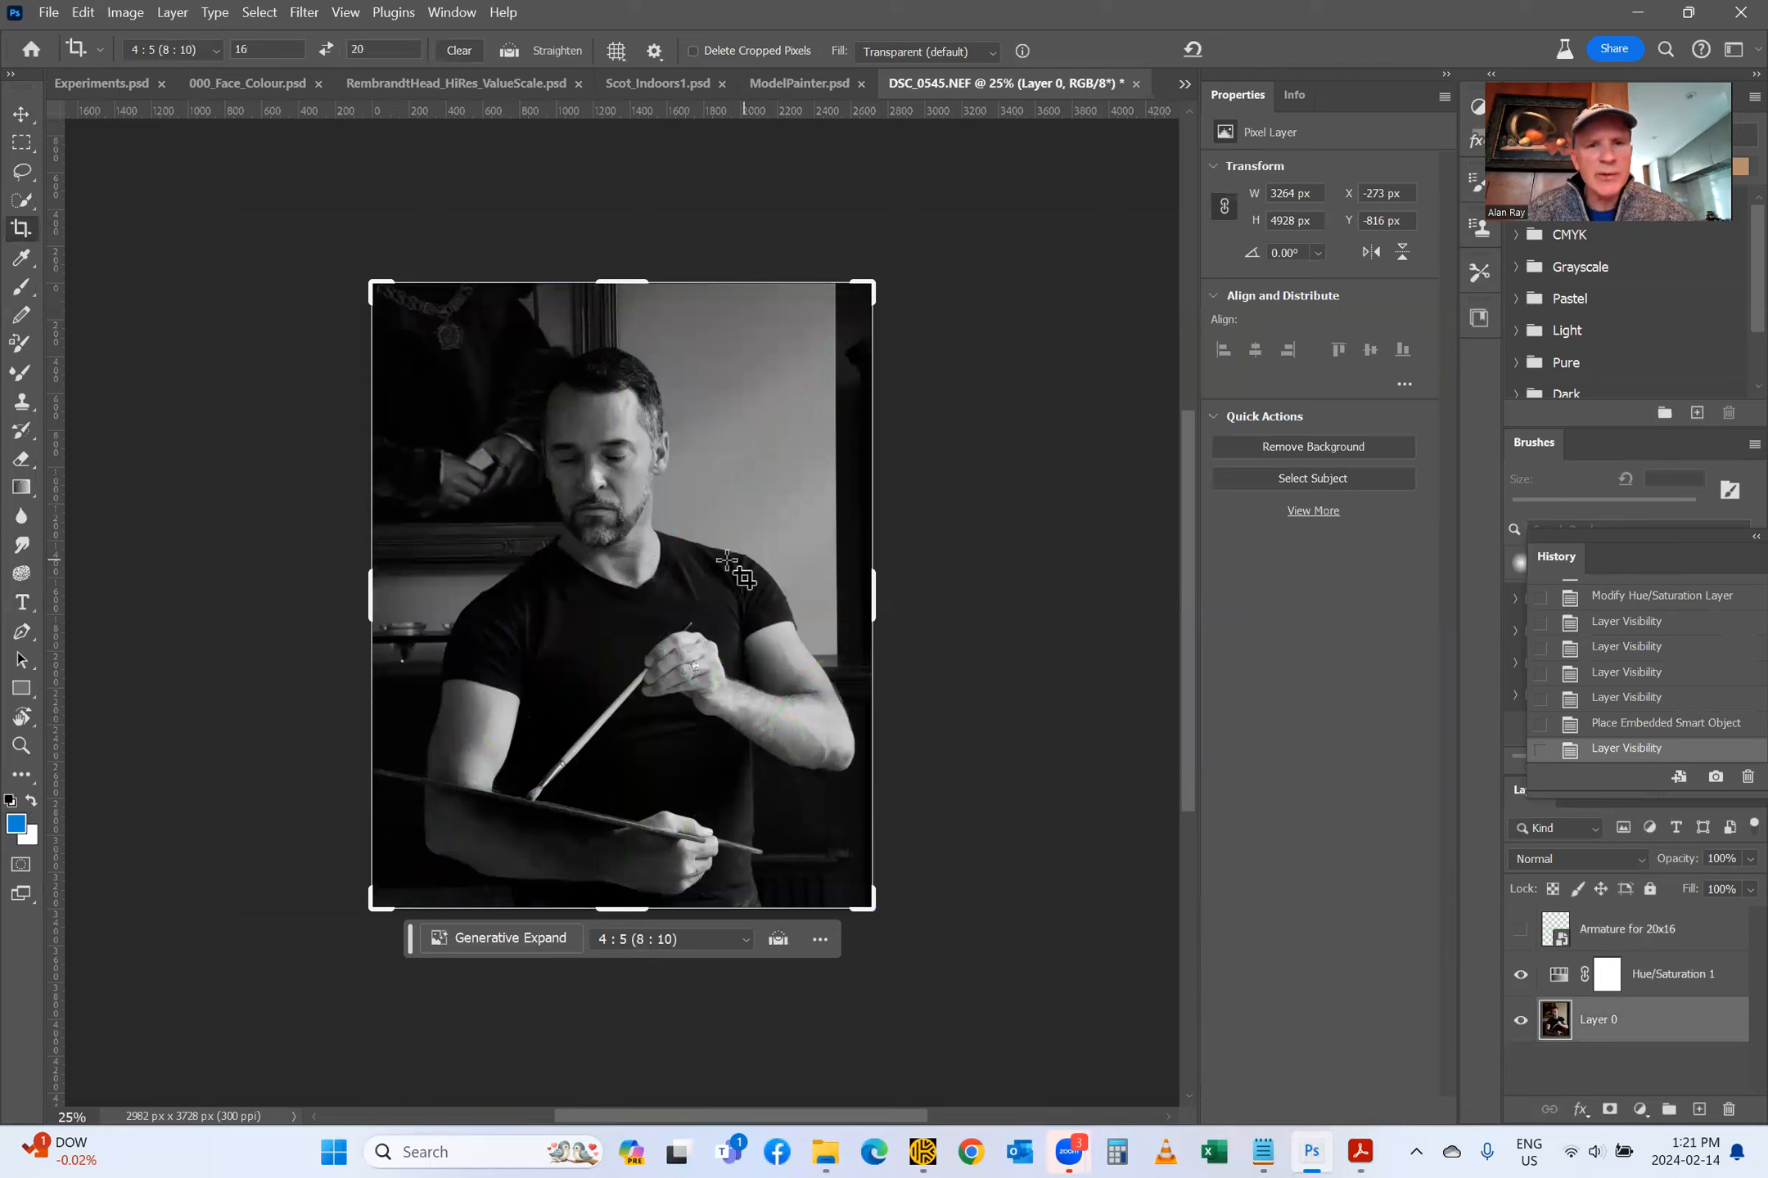
{"action": "left_click", "coordinate": [602, 658]}
{"action": "left_click_drag", "start_coordinate": [602, 659], "coordinate": [654, 651]}
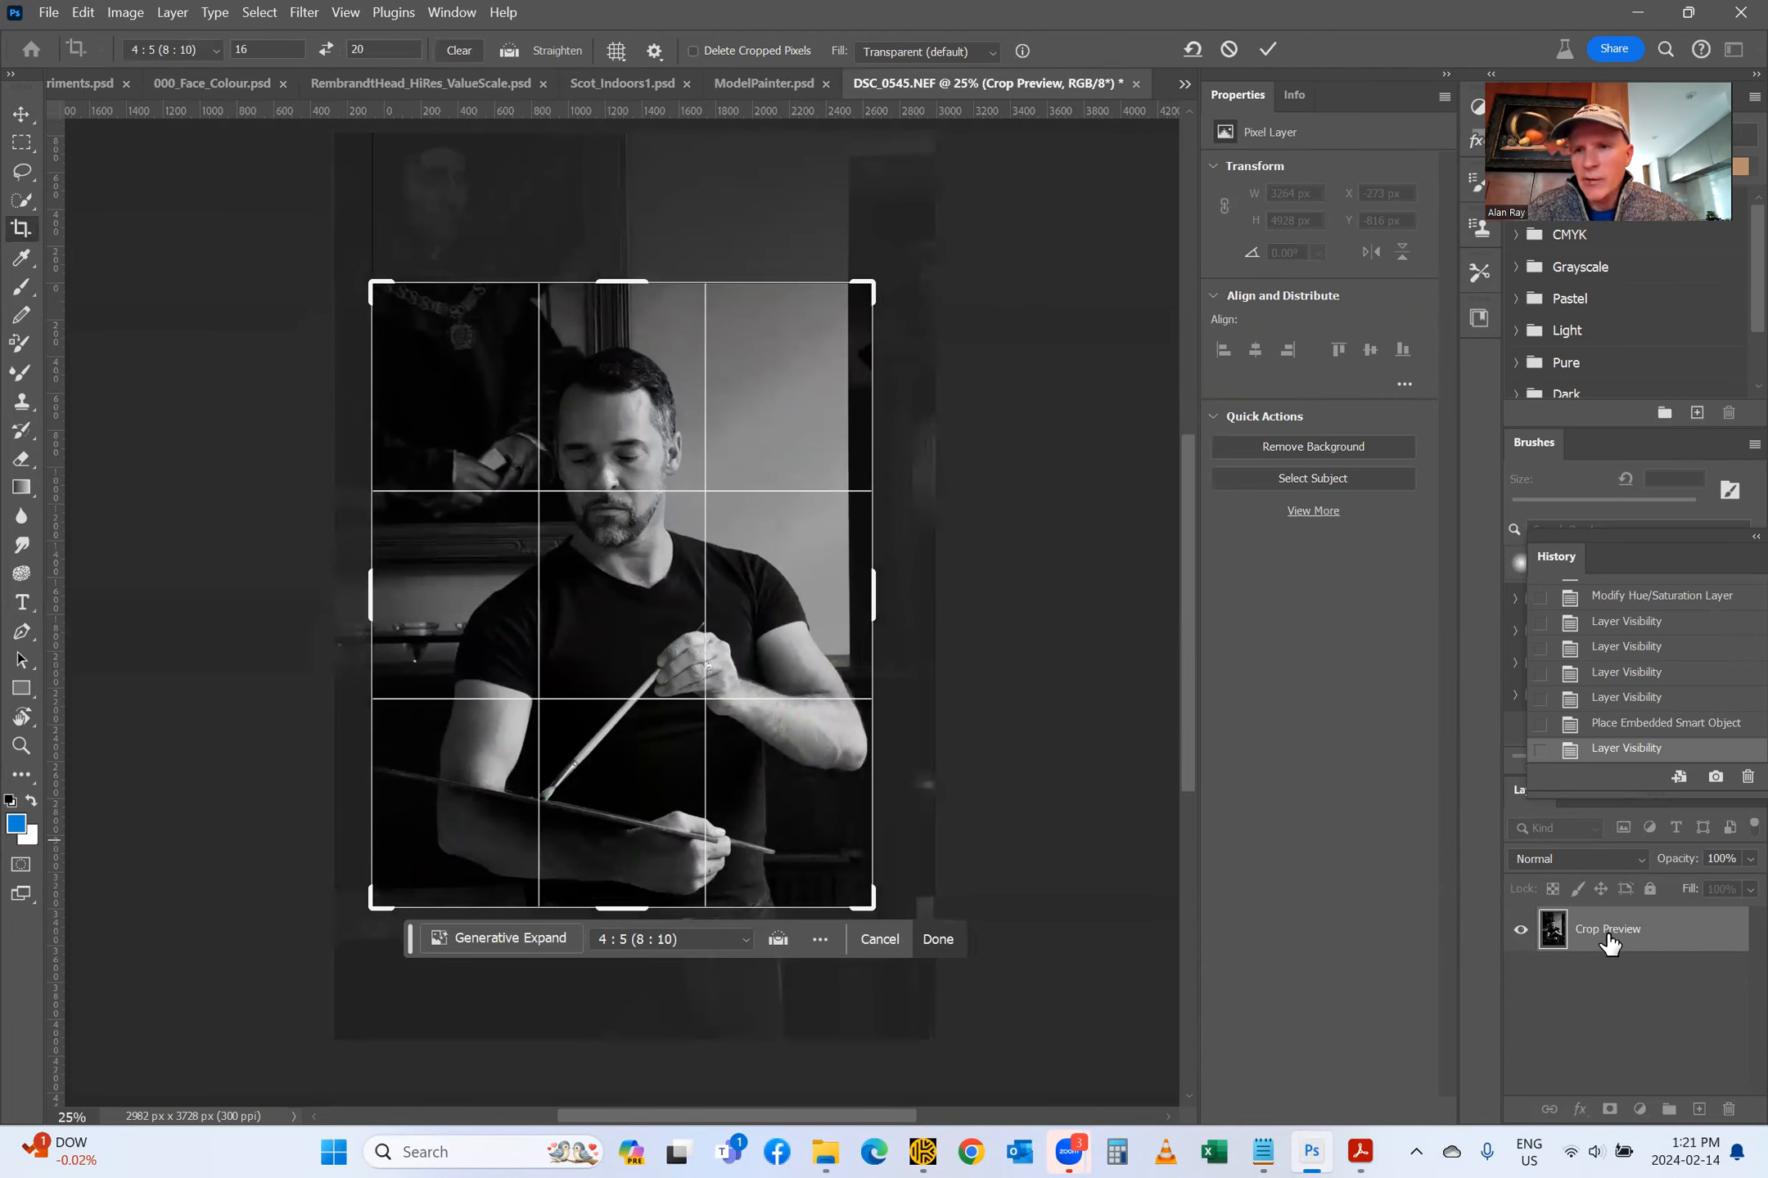
{"action": "left_click_drag", "start_coordinate": [623, 602], "coordinate": [613, 594]}
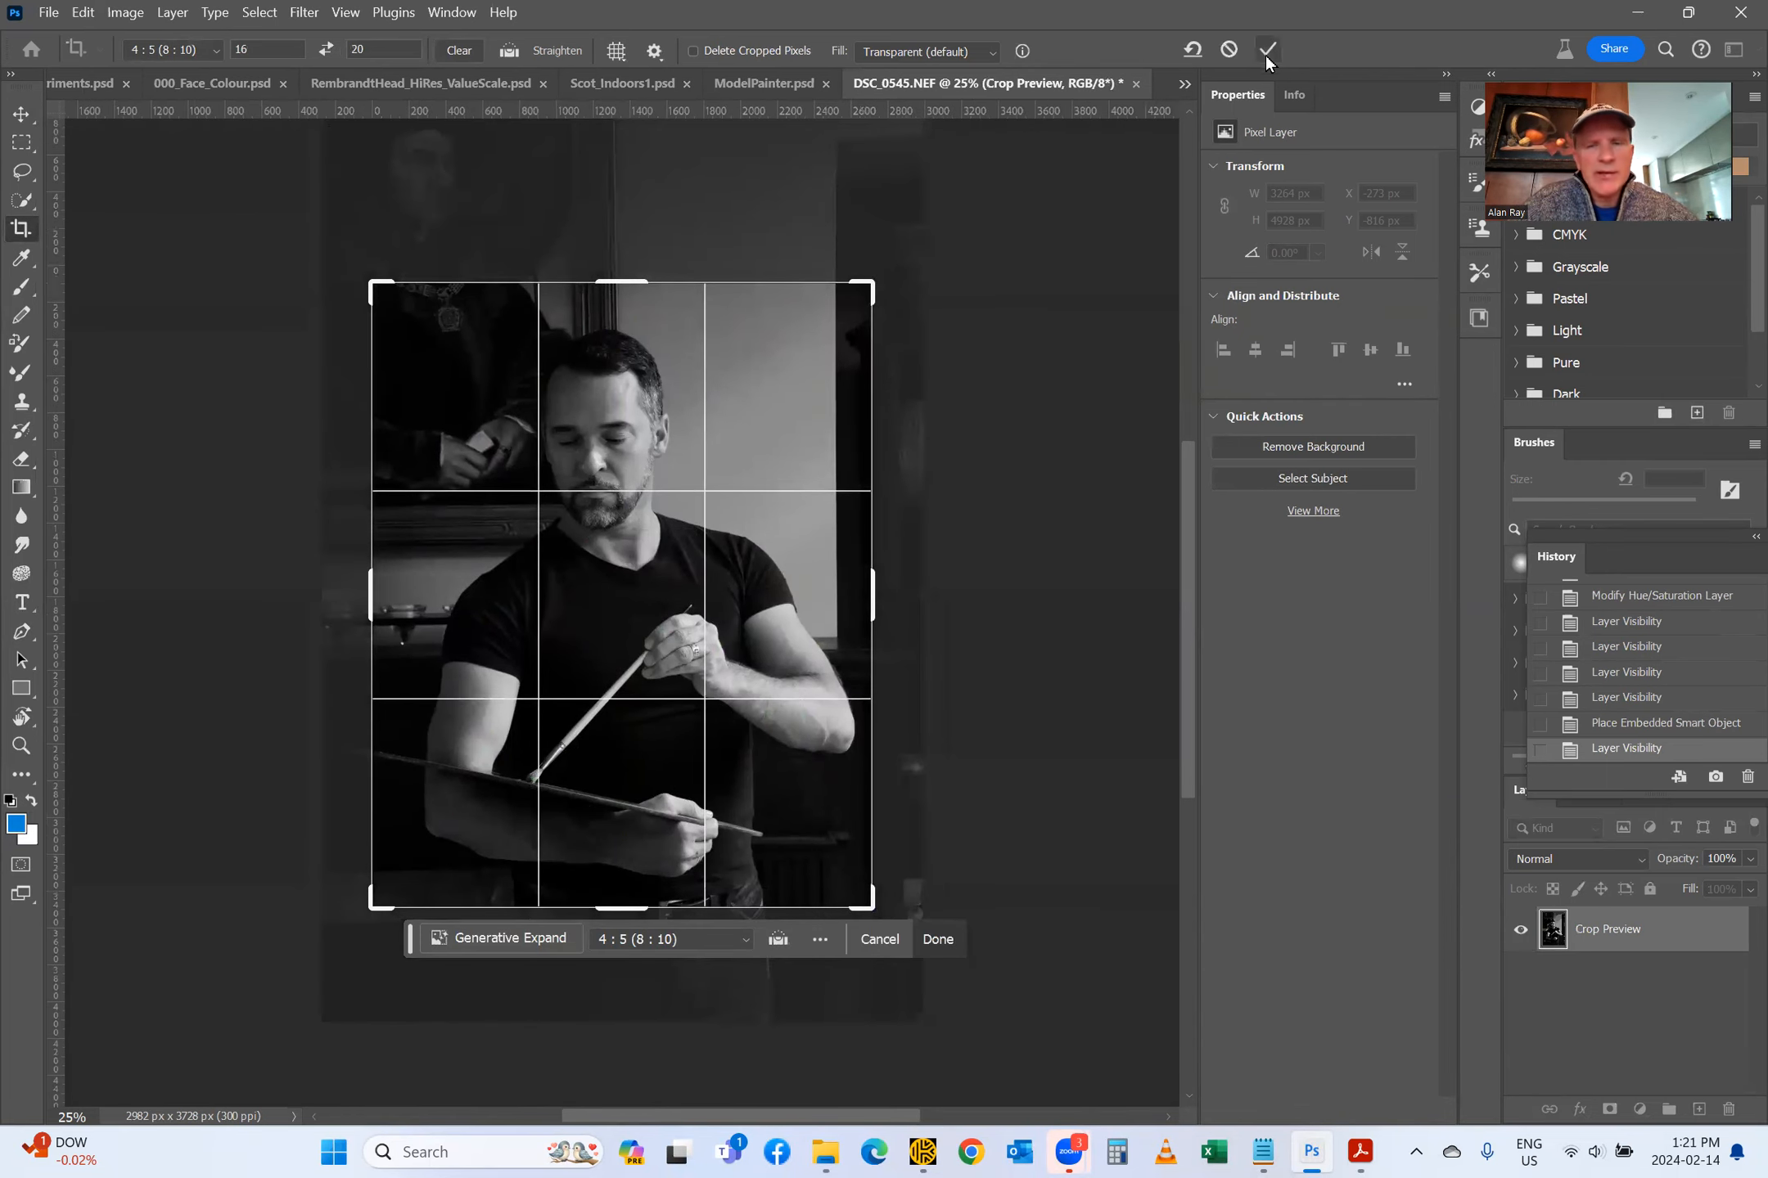
{"action": "left_click_drag", "start_coordinate": [717, 517], "coordinate": [708, 515]}
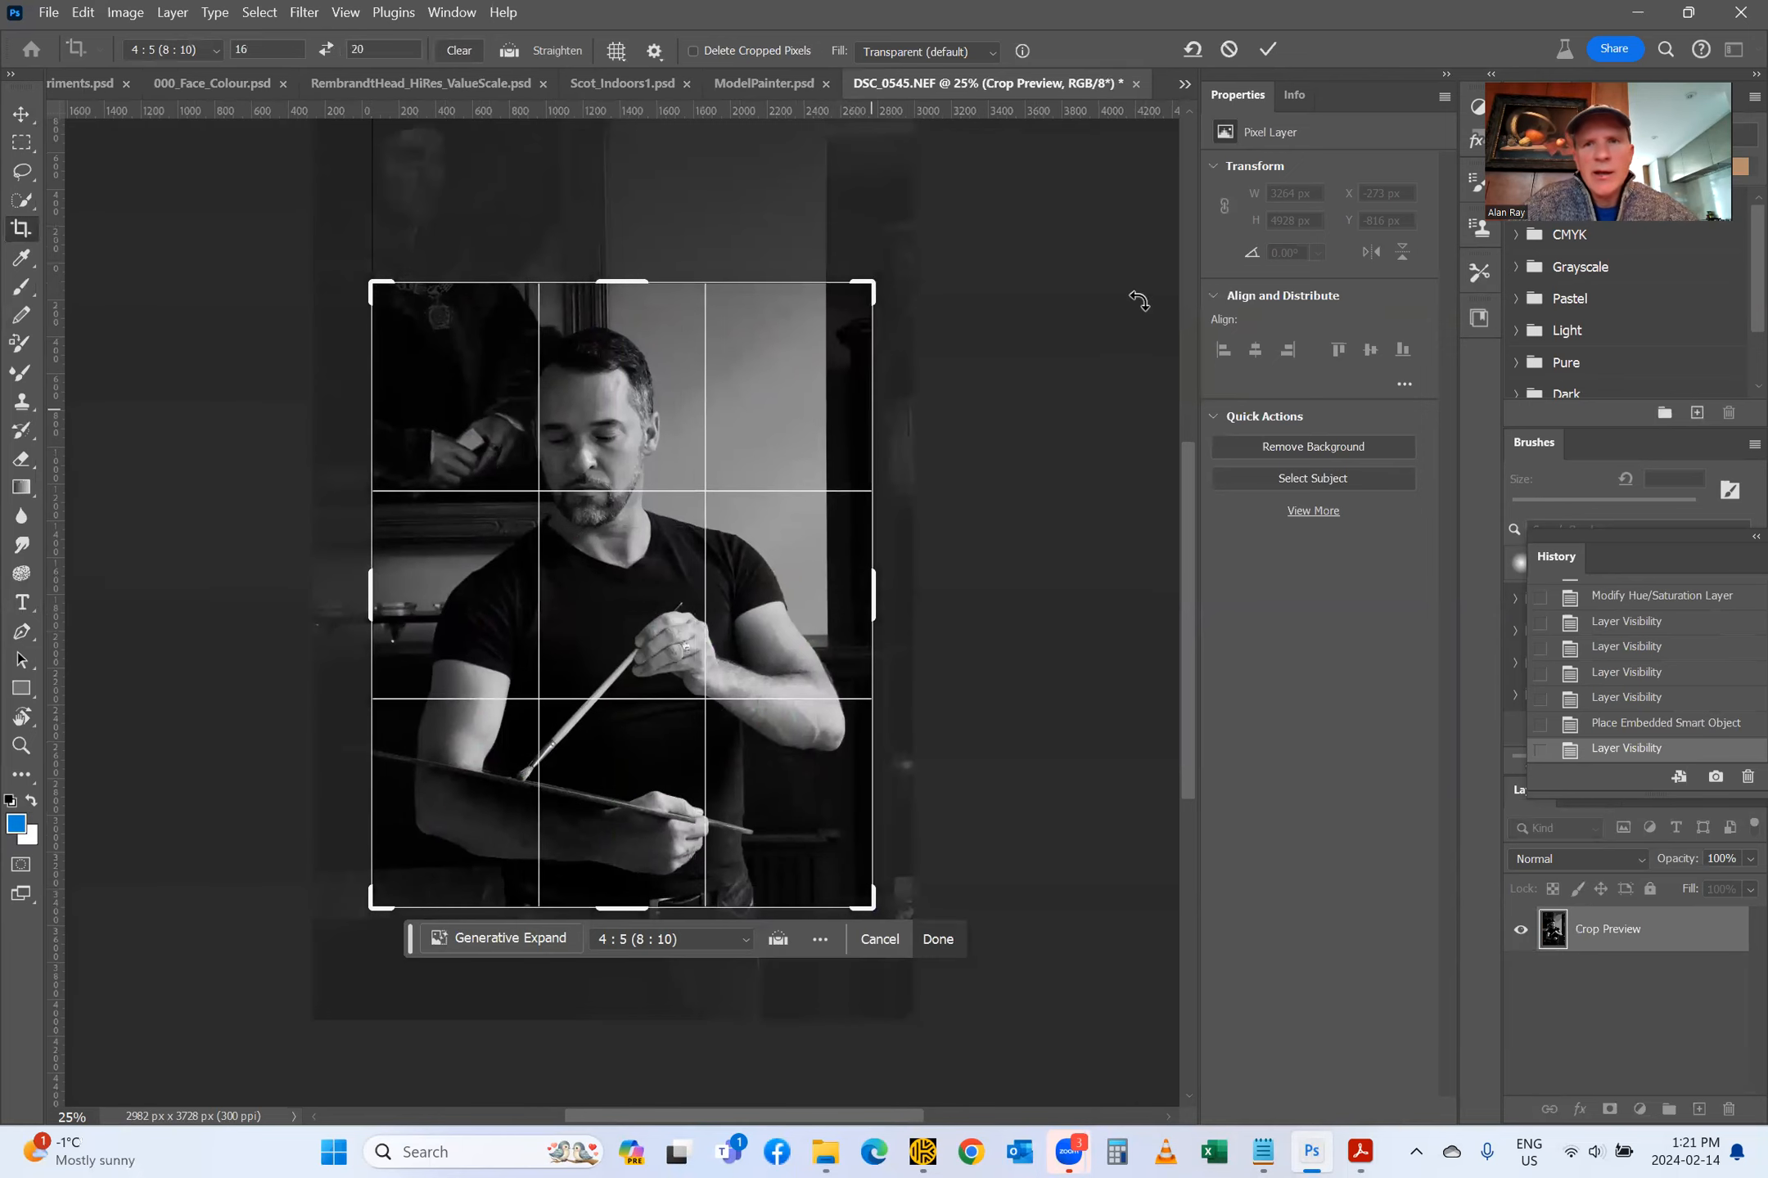
{"action": "left_click", "coordinate": [1266, 50]}
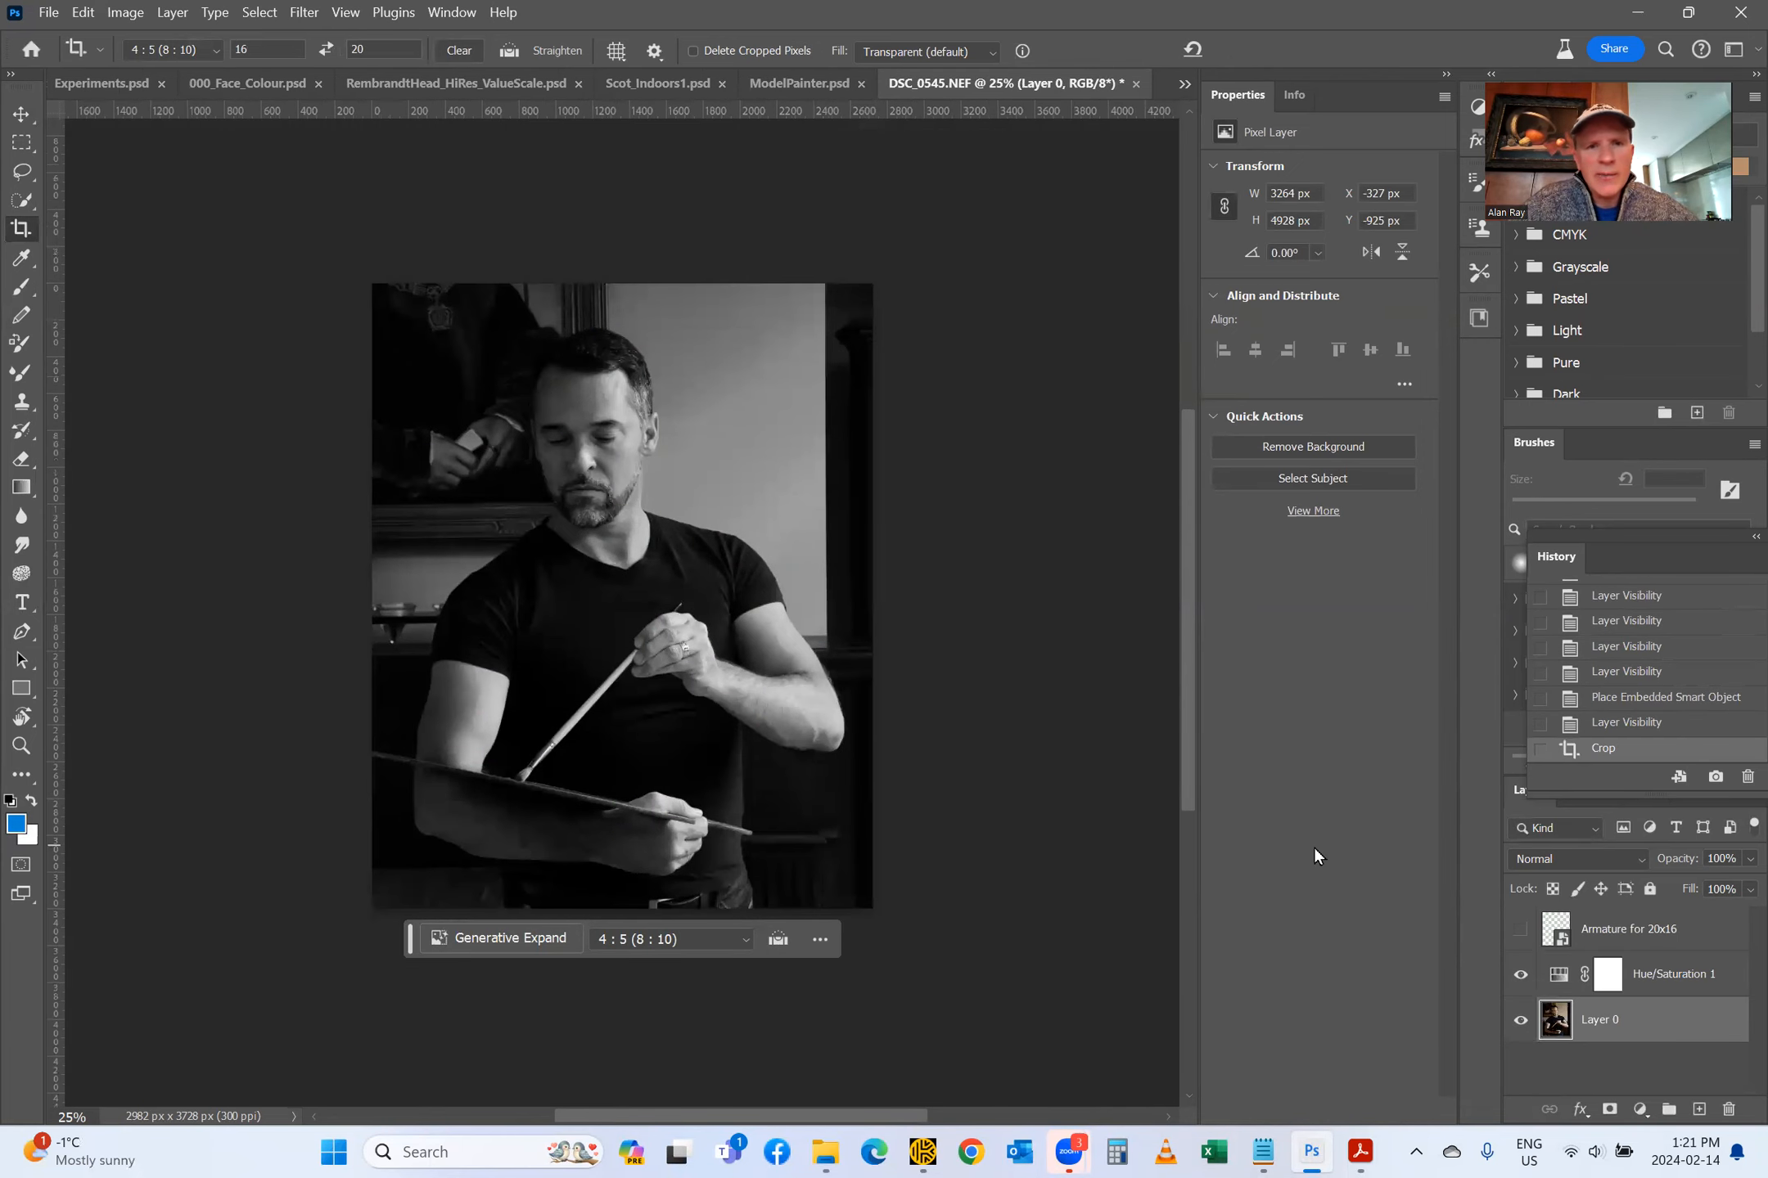
Step: Show the Armature for 20x16 layer and nudge it horizontally to X 2 px so it fits the canvas width
{"action": "left_click", "coordinate": [1520, 931]}
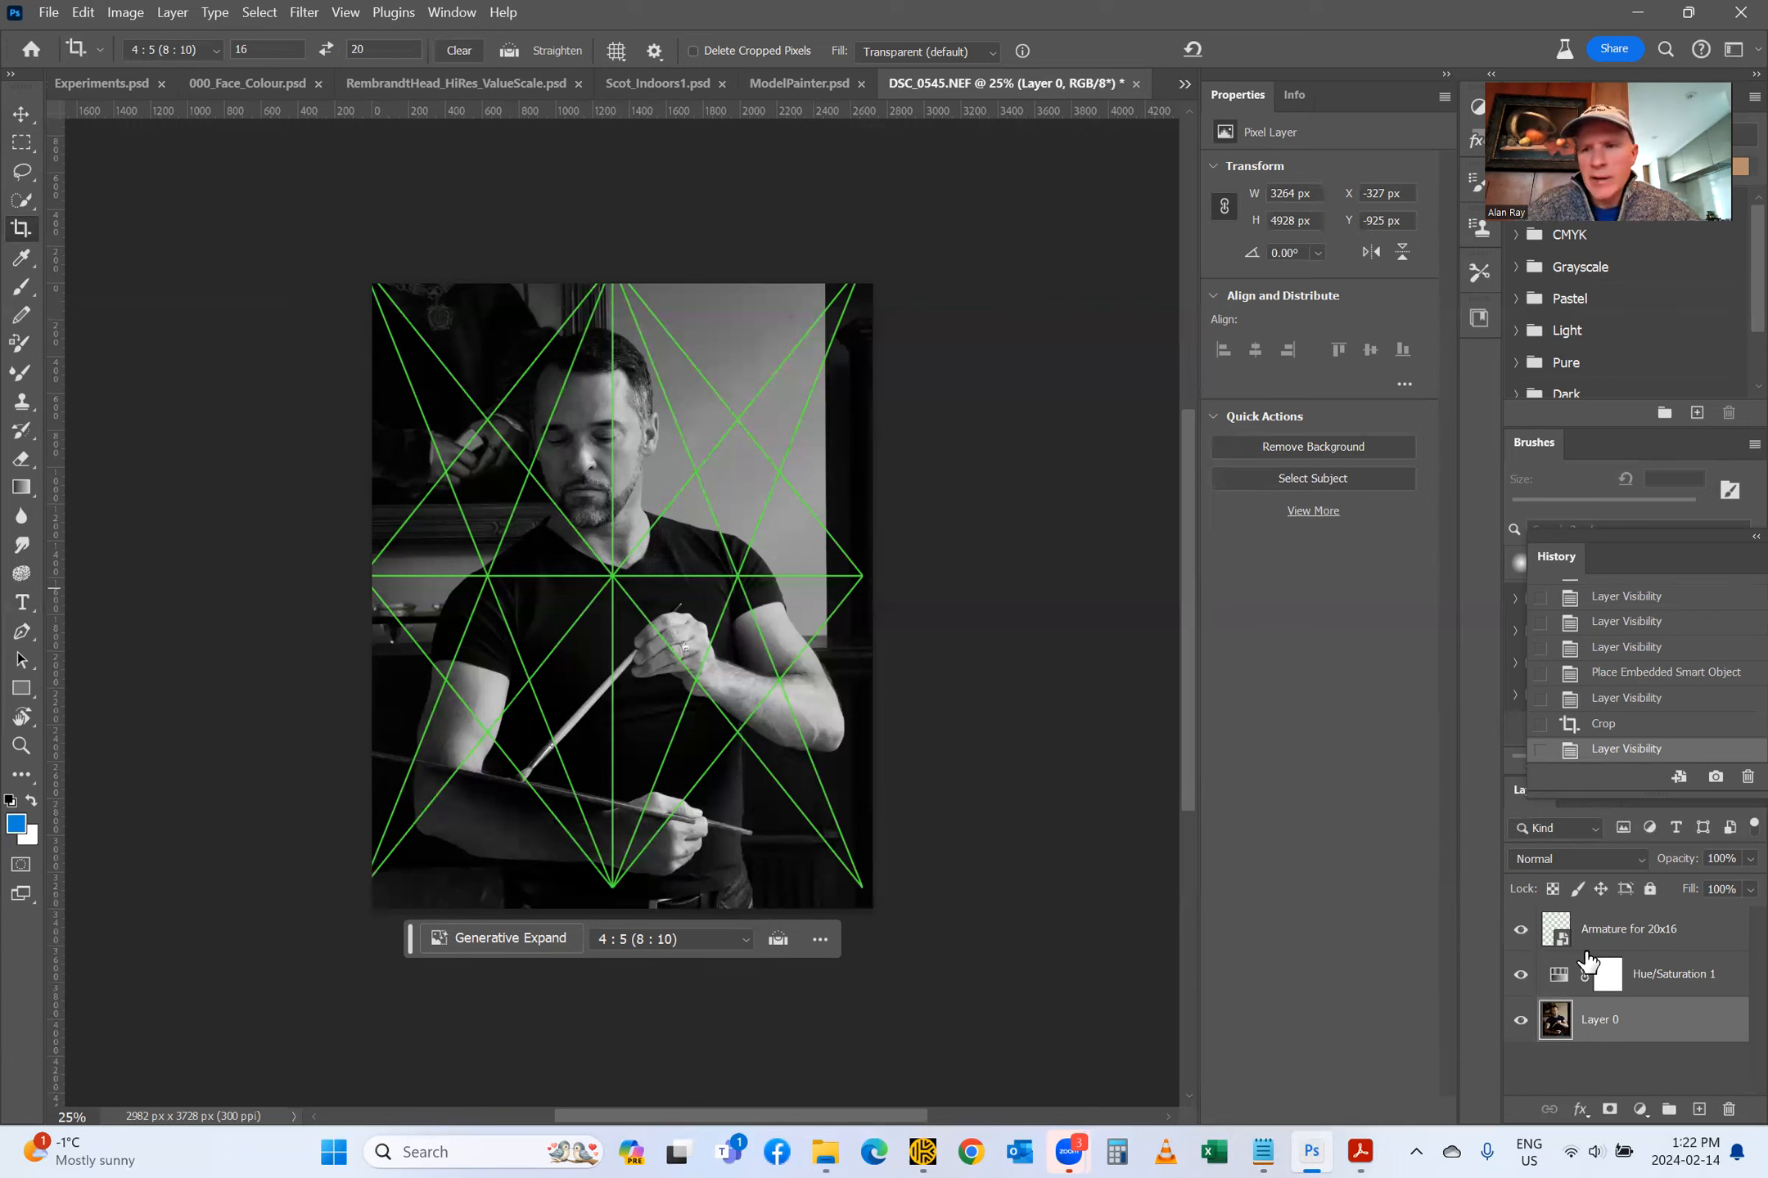
{"action": "left_click", "coordinate": [1609, 932]}
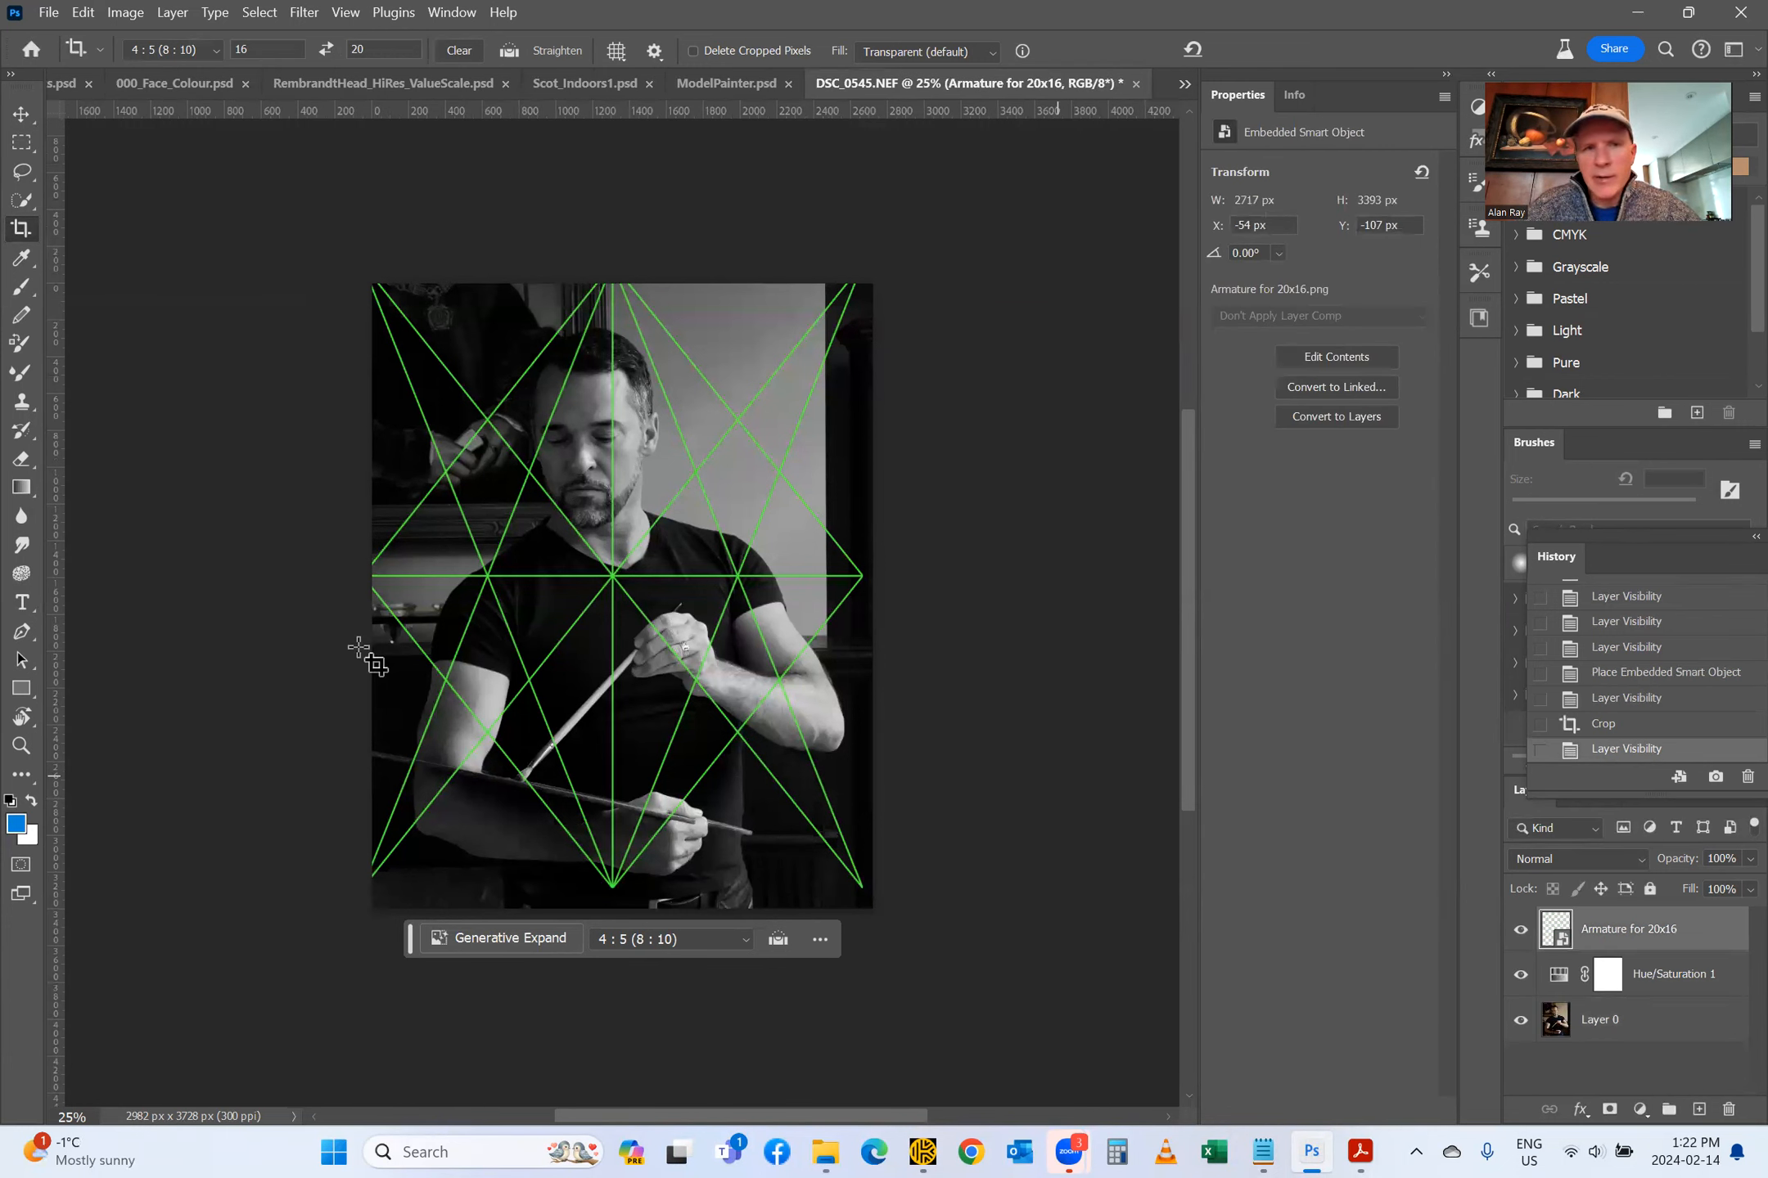
{"action": "left_click", "coordinate": [20, 112]}
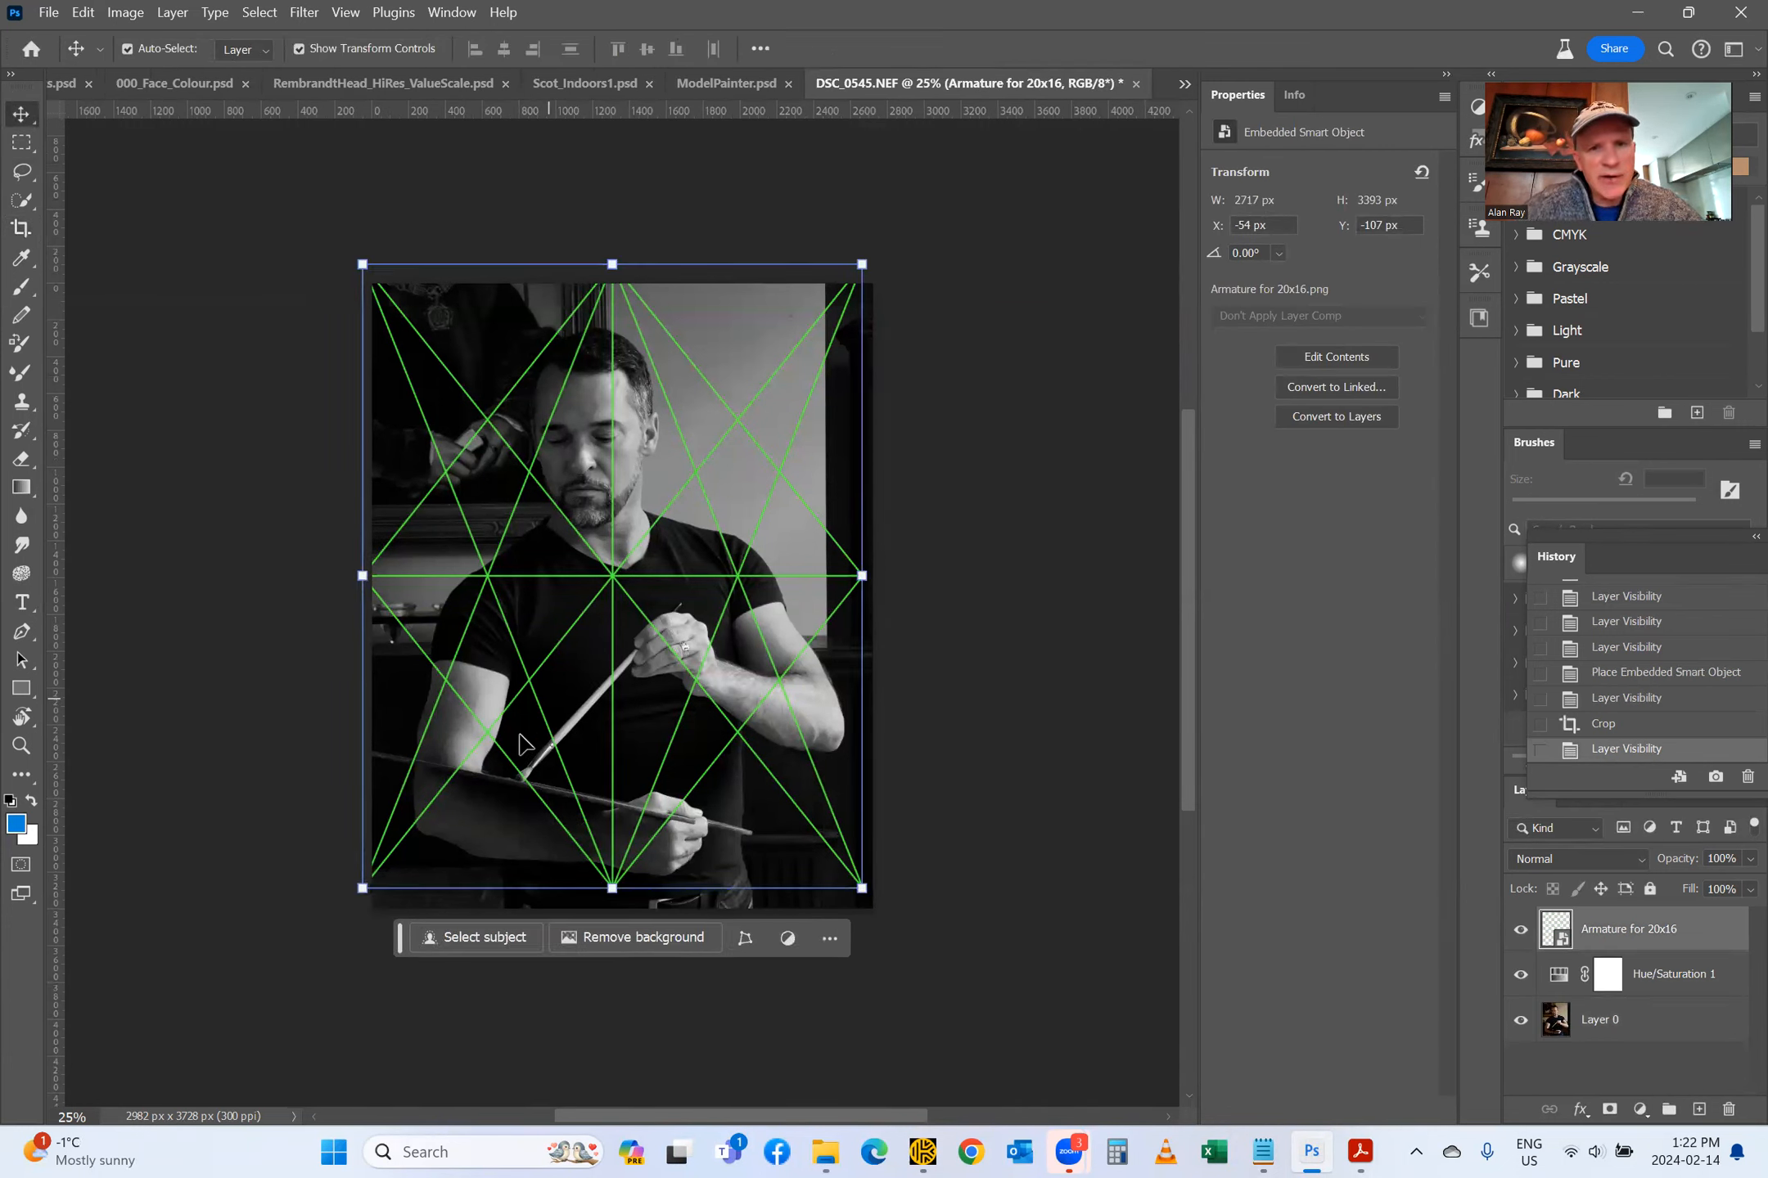
{"action": "key", "text": "shift+Right"}
{"action": "key", "text": "shift+Right"}
{"action": "key", "text": "shift+Right"}
{"action": "key", "text": "shift+Right"}
{"action": "key", "text": "shift+Right"}
{"action": "key", "text": "shift+Right"}
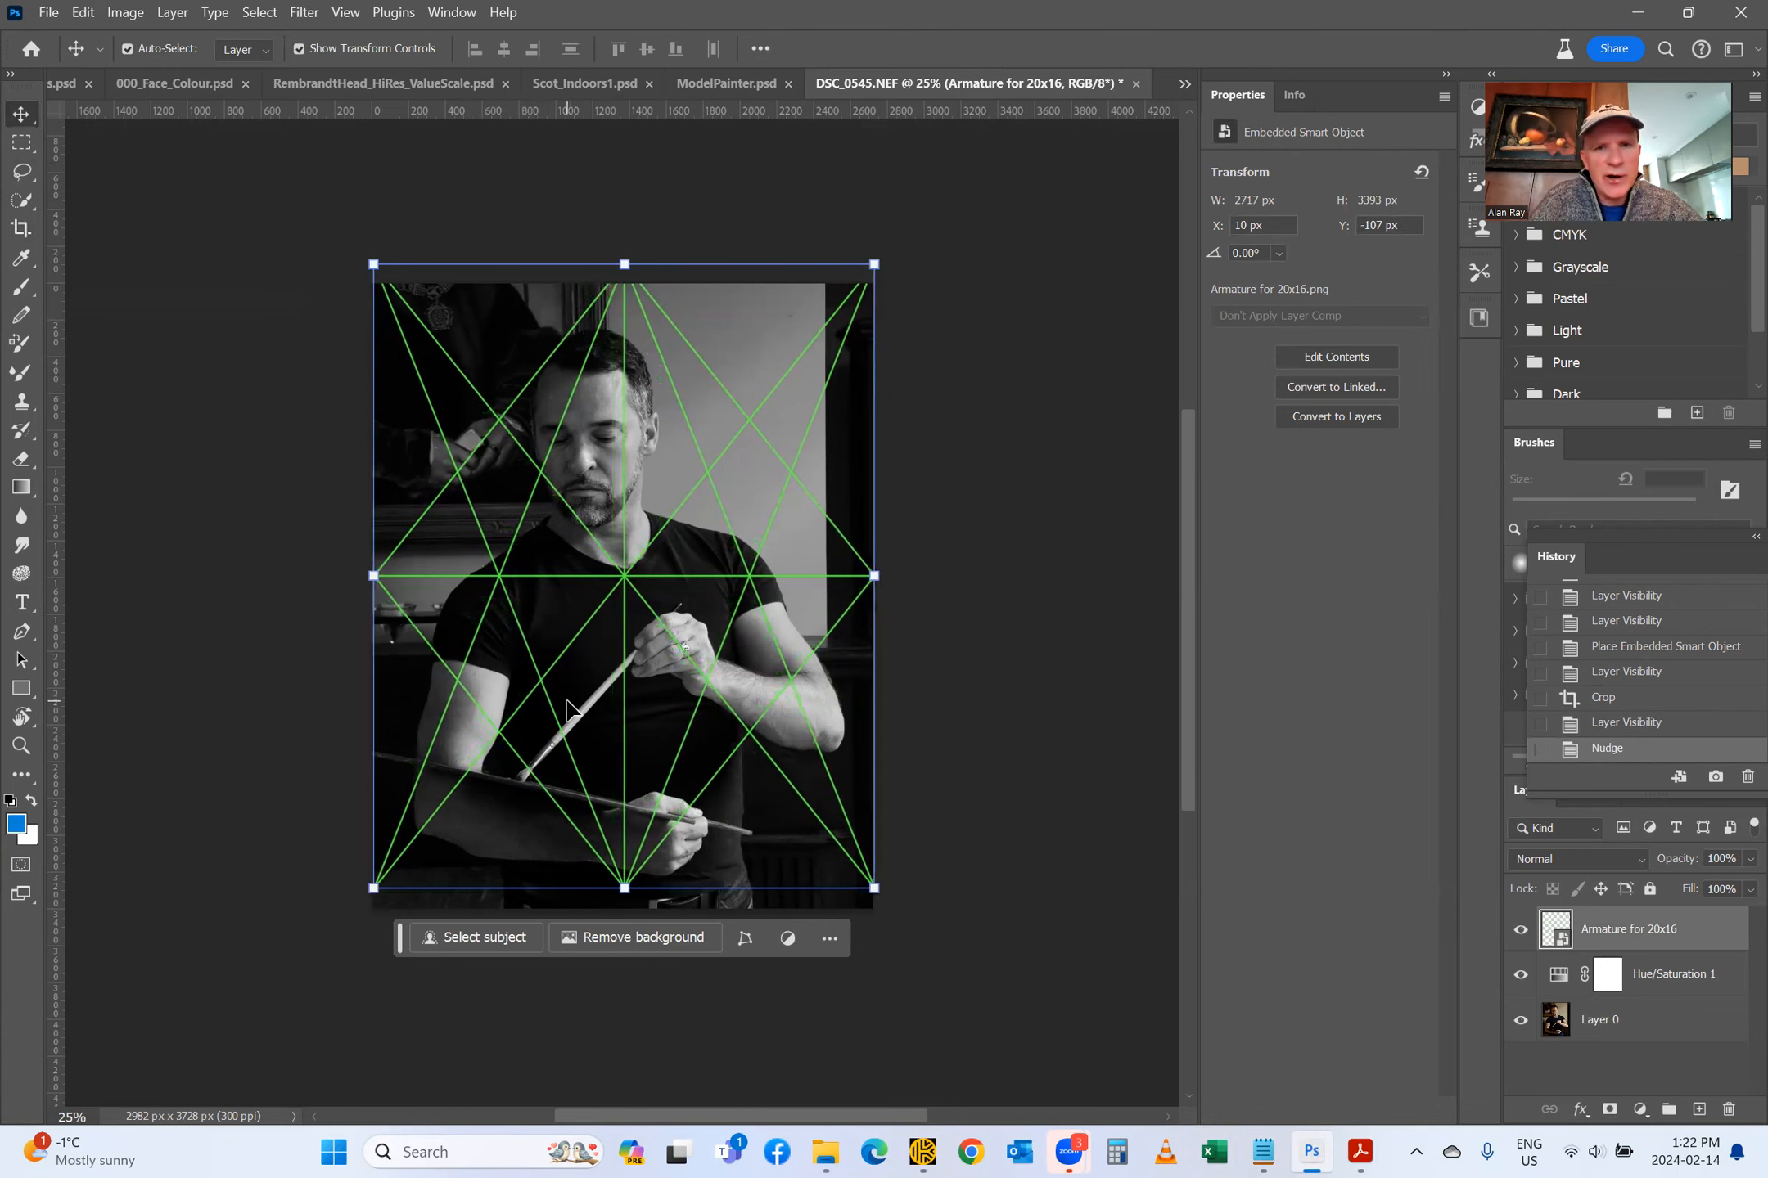
{"action": "key", "text": "Left"}
{"action": "key", "text": "Left"}
{"action": "key", "text": "Left"}
{"action": "key", "text": "Left"}
Step: Nudge the armature overlay down to Y 13 px to line it up with the canvas's upper and lower edges
{"action": "key", "text": "shift+Down"}
{"action": "key", "text": "shift+Down"}
{"action": "key", "text": "shift+Down"}
{"action": "key", "text": "shift+Down"}
{"action": "key", "text": "shift+Down"}
{"action": "key", "text": "shift+Down"}
{"action": "key", "text": "shift+Down"}
{"action": "key", "text": "shift+Down"}
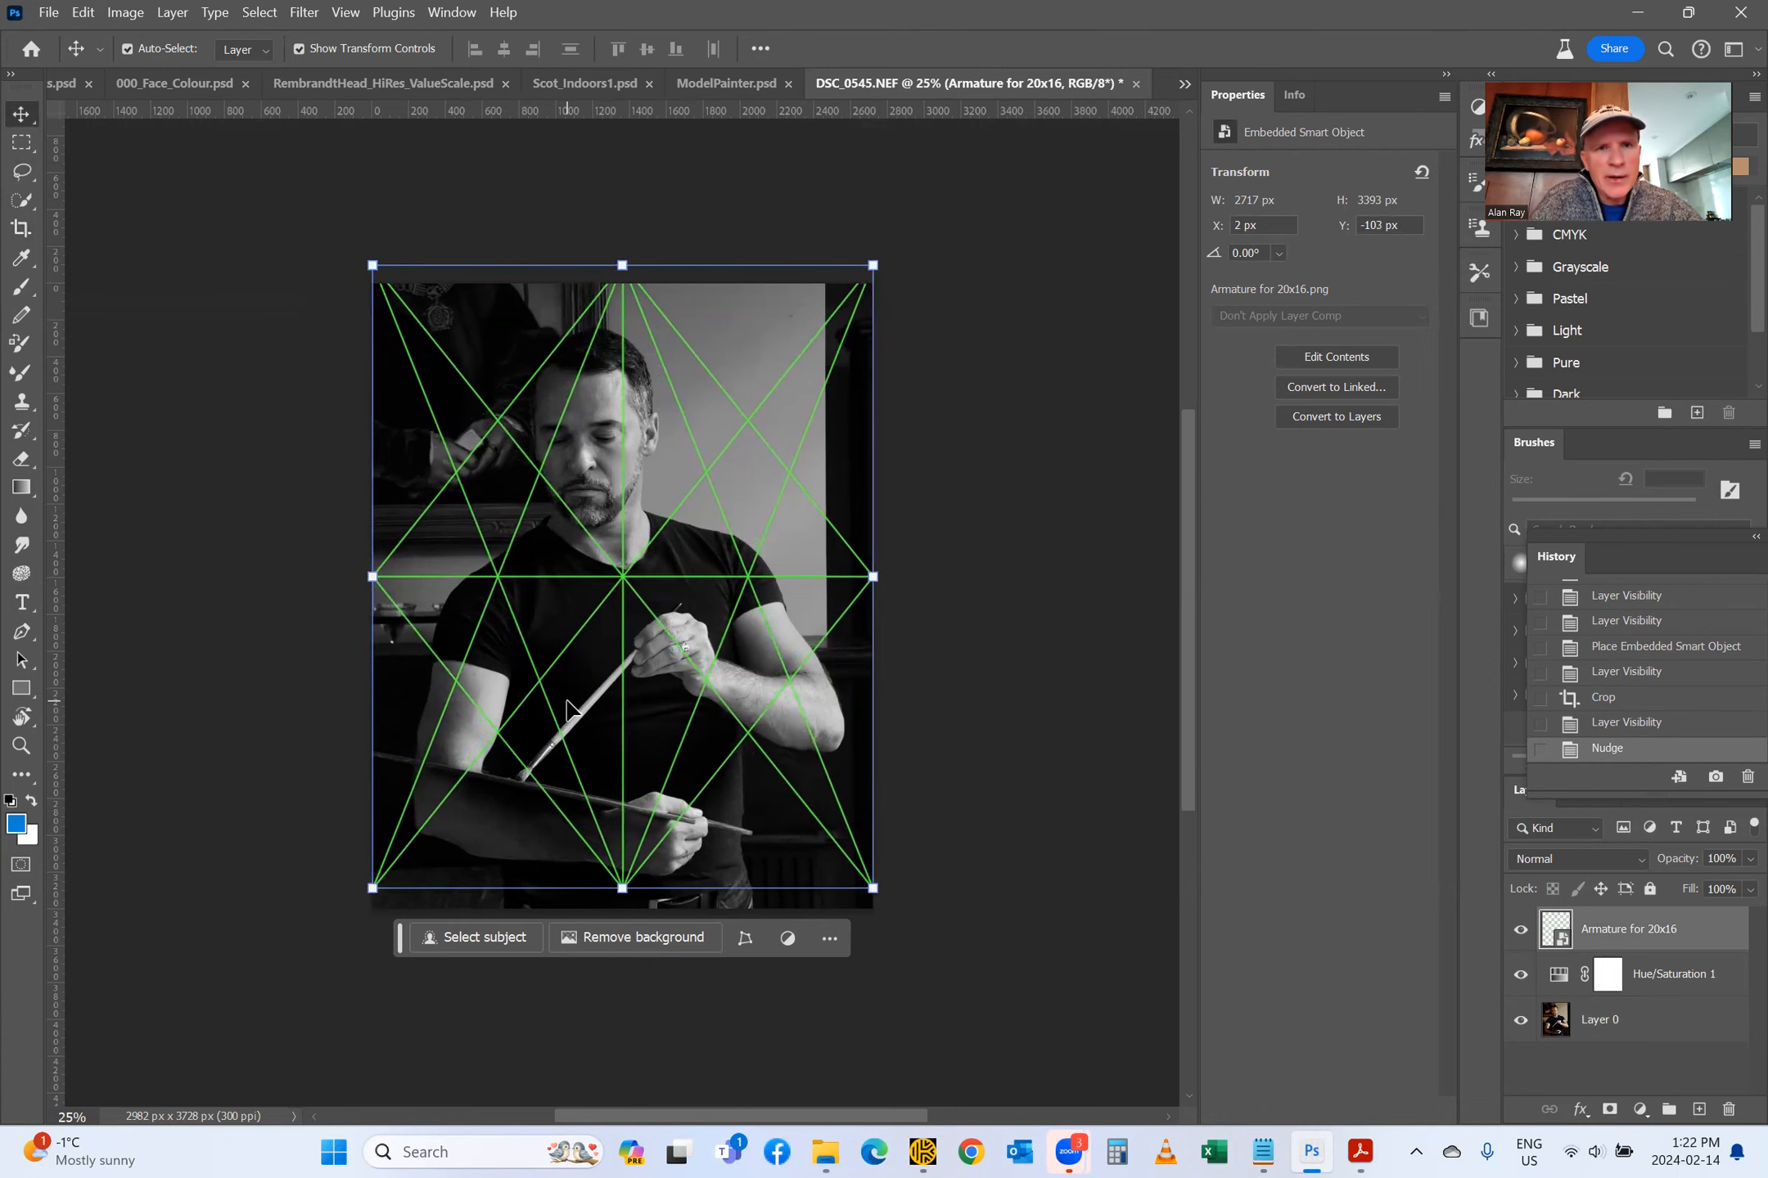
{"action": "key", "text": "Down"}
{"action": "key", "text": "Down"}
{"action": "key", "text": "Down"}
{"action": "key", "text": "Down"}
{"action": "key", "text": "shift+Down"}
{"action": "key", "text": "shift+Down"}
{"action": "key", "text": "shift+Down"}
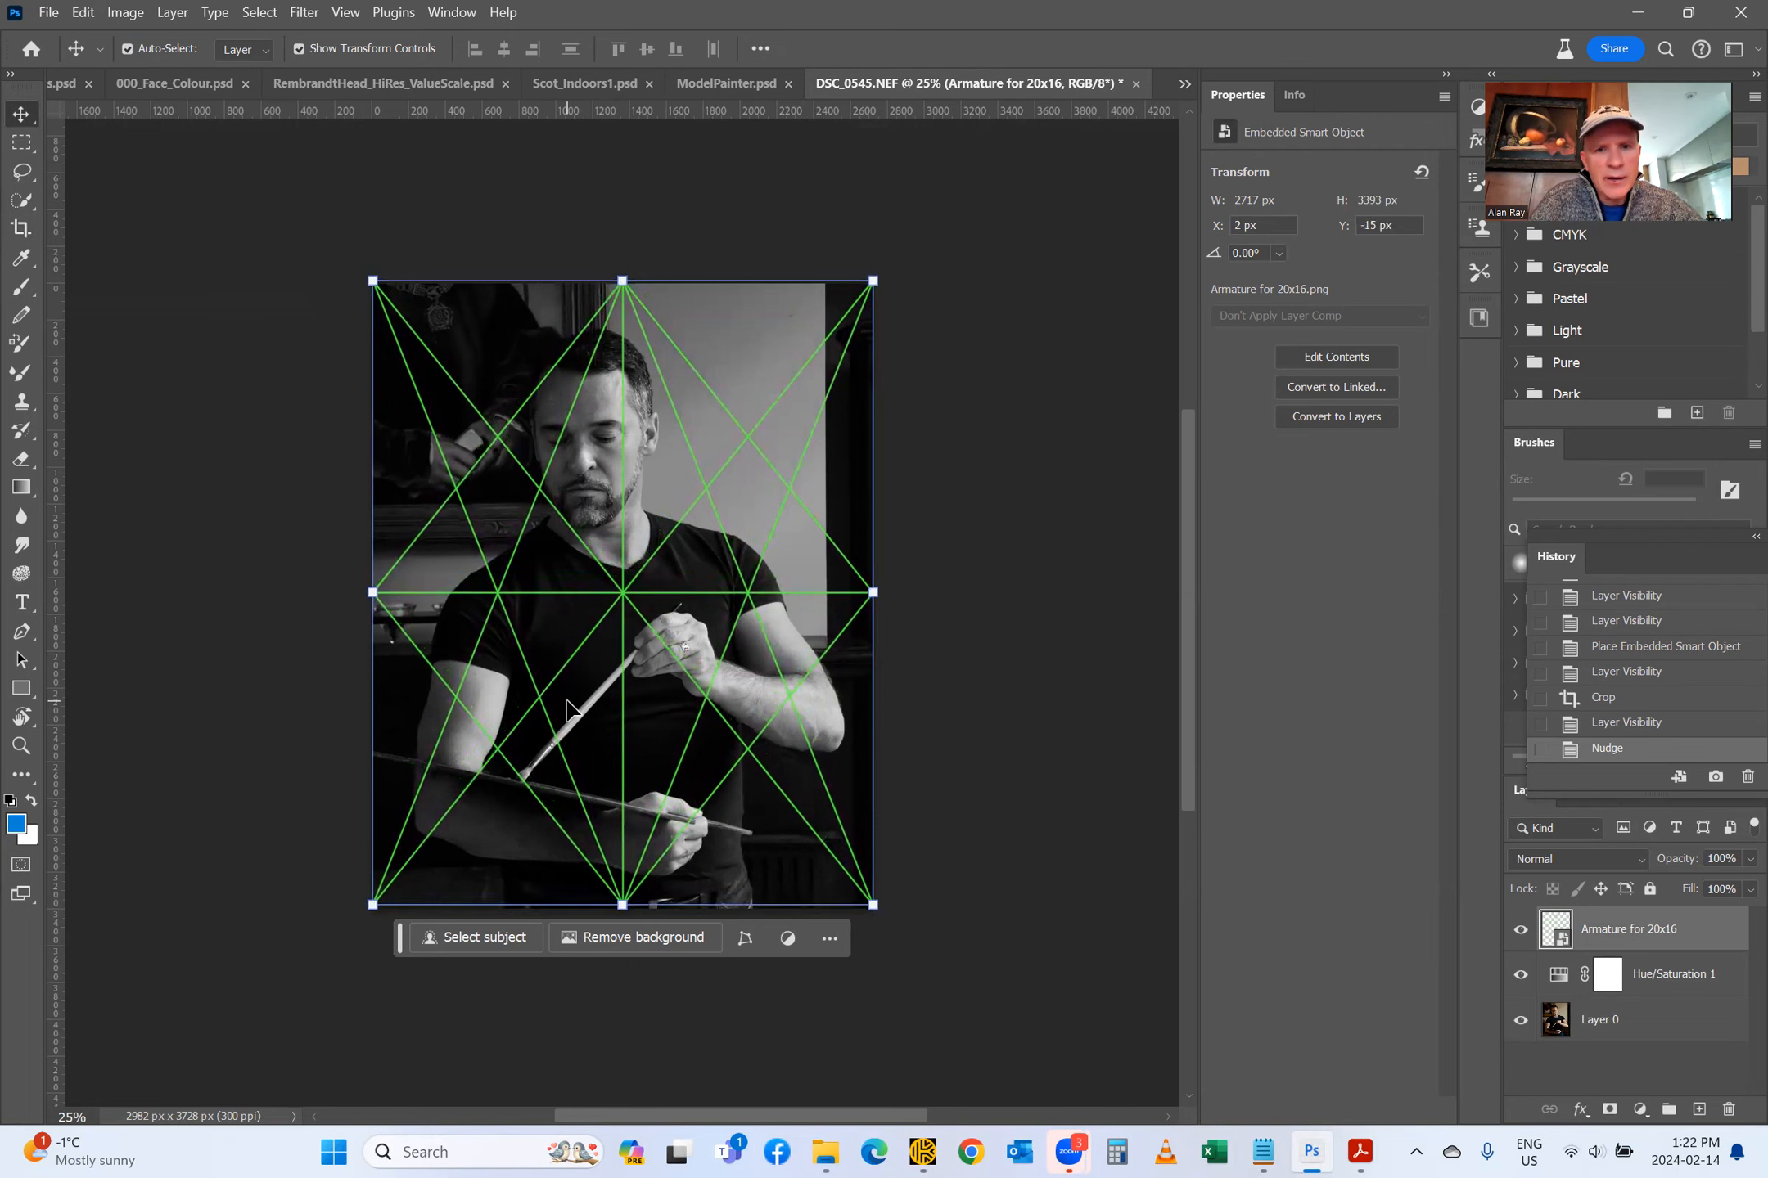
{"action": "key", "text": "Down"}
{"action": "key", "text": "Down"}
{"action": "key", "text": "Down"}
{"action": "key", "text": "Down"}
{"action": "key", "text": "Down"}
{"action": "key", "text": "Down"}
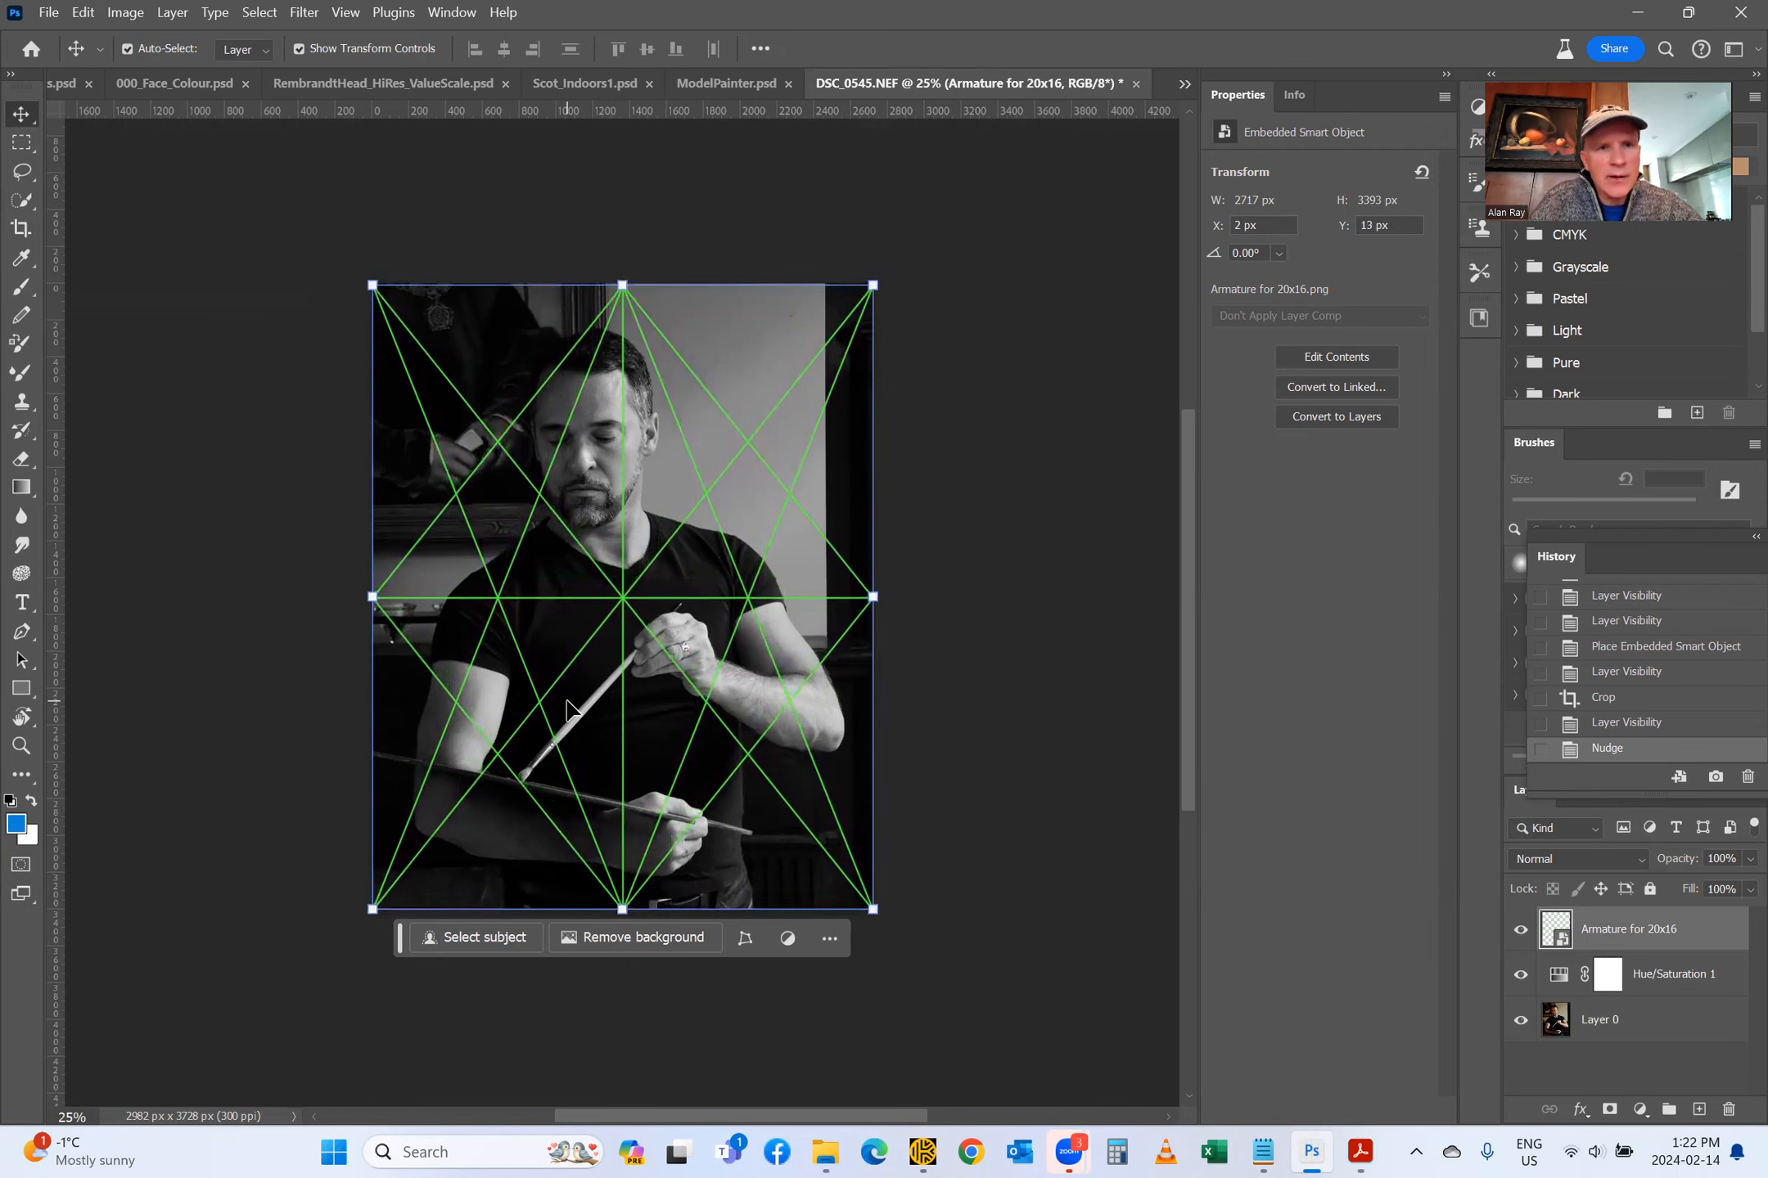
{"action": "left_click", "coordinate": [1000, 725]}
Step: Move Layer 0 up slightly beneath the armature to Y -949 px, and hide the armature layer
{"action": "left_click", "coordinate": [588, 634]}
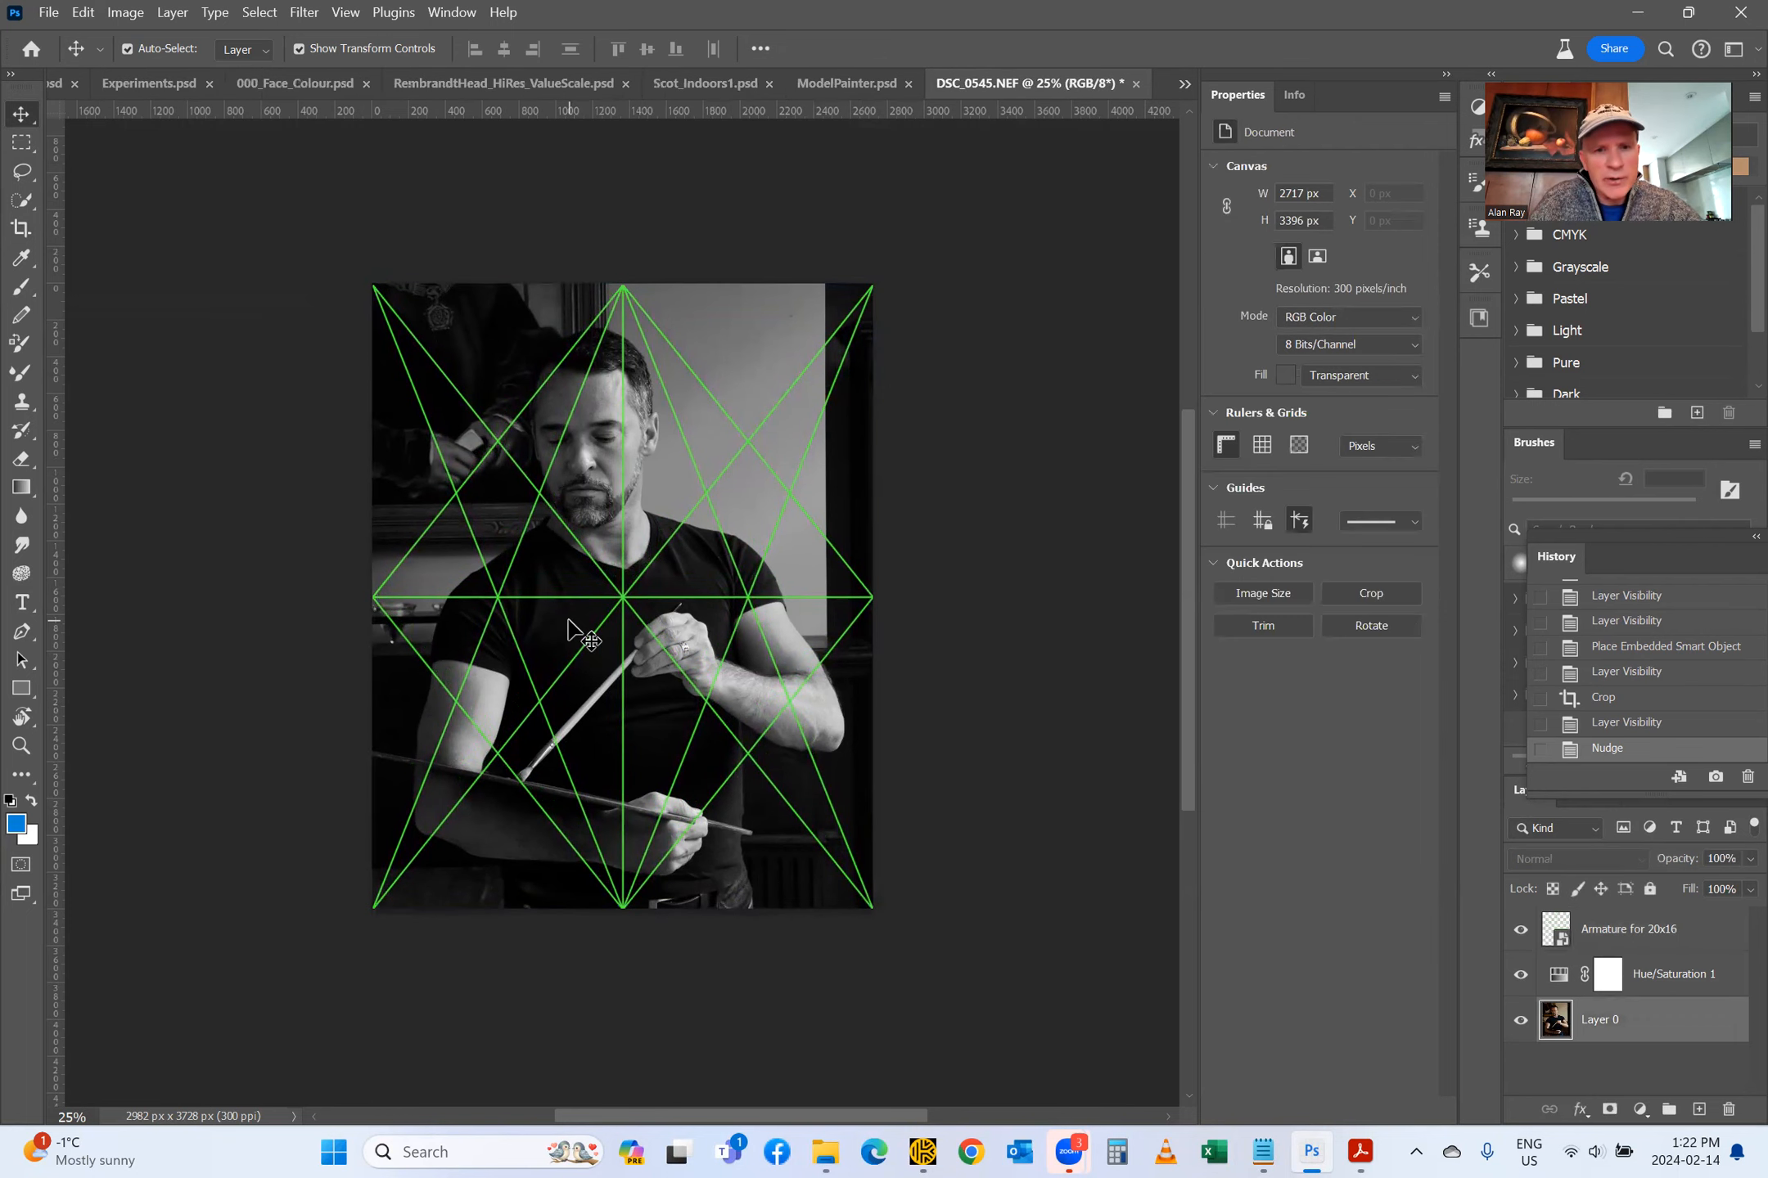
{"action": "key", "text": "Down"}
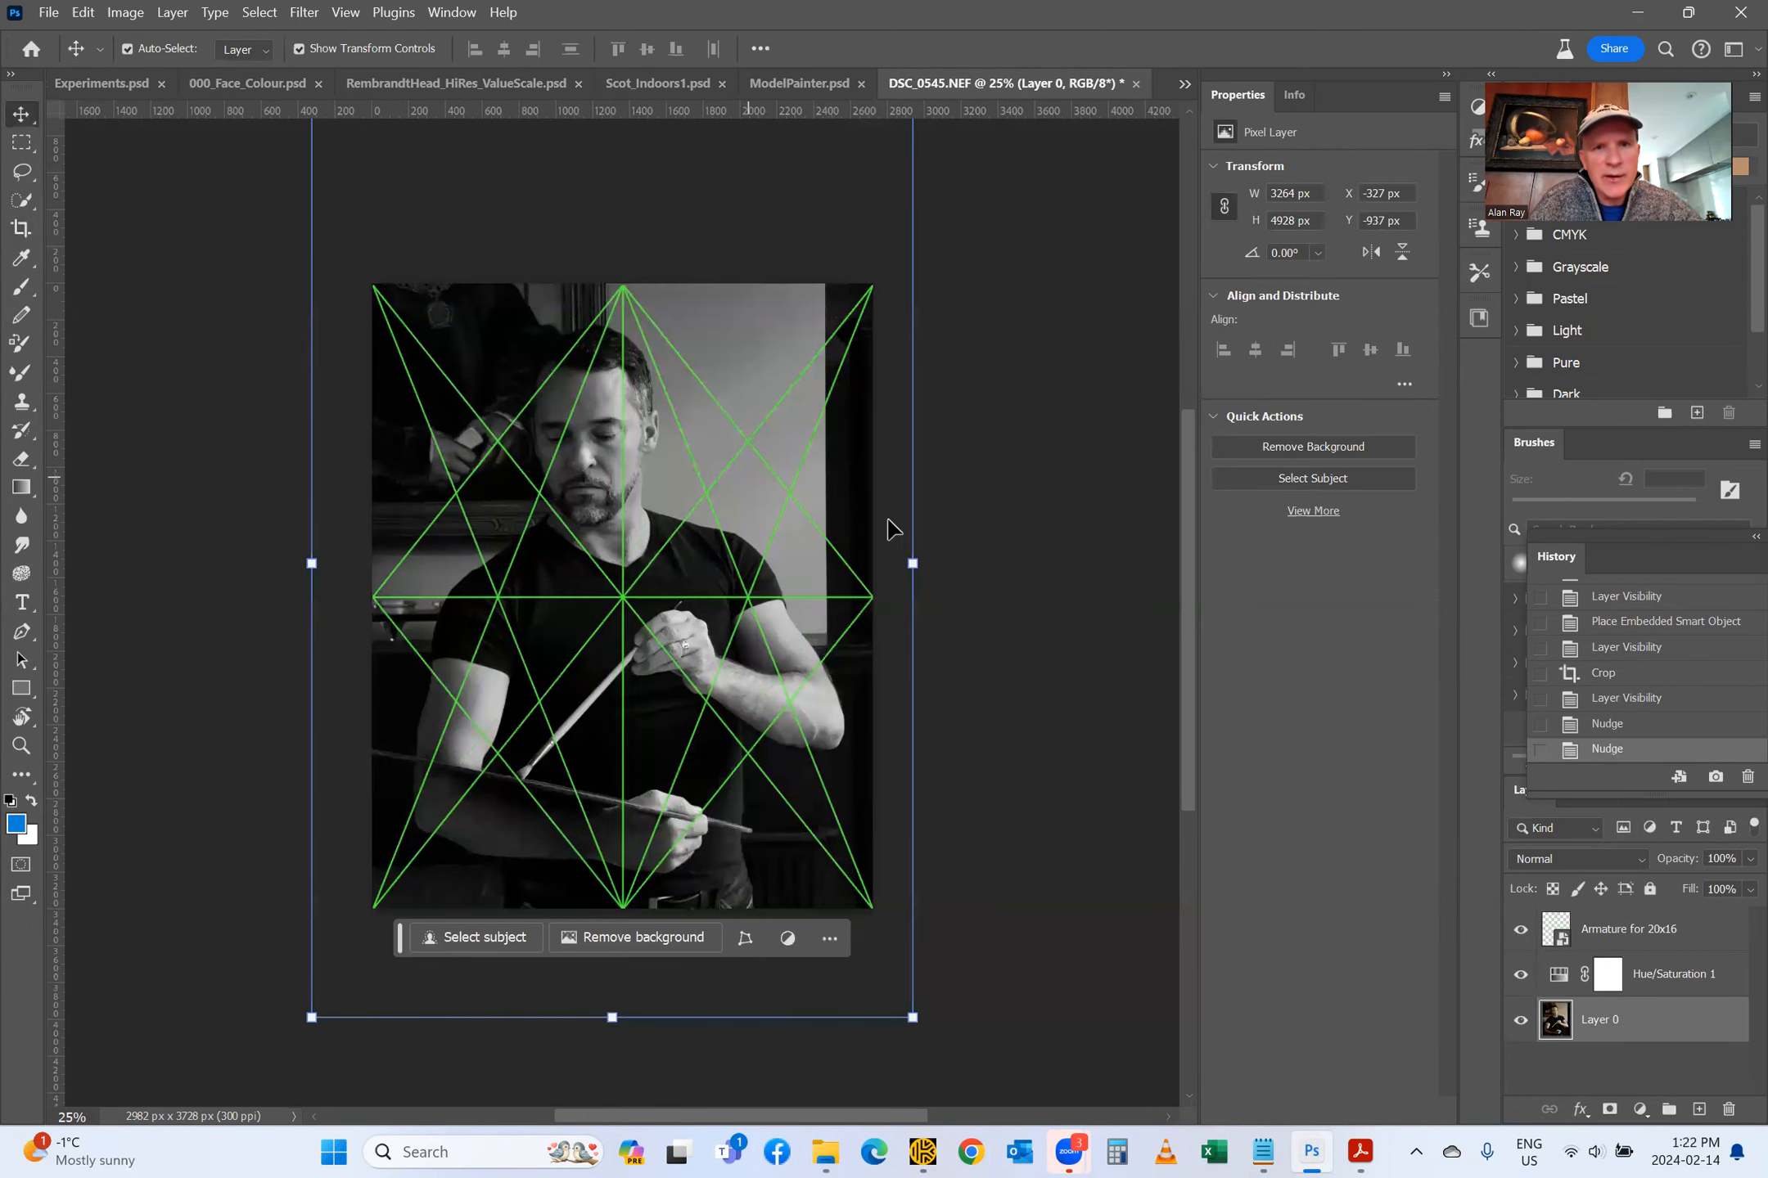
{"action": "left_click", "coordinate": [1018, 602]}
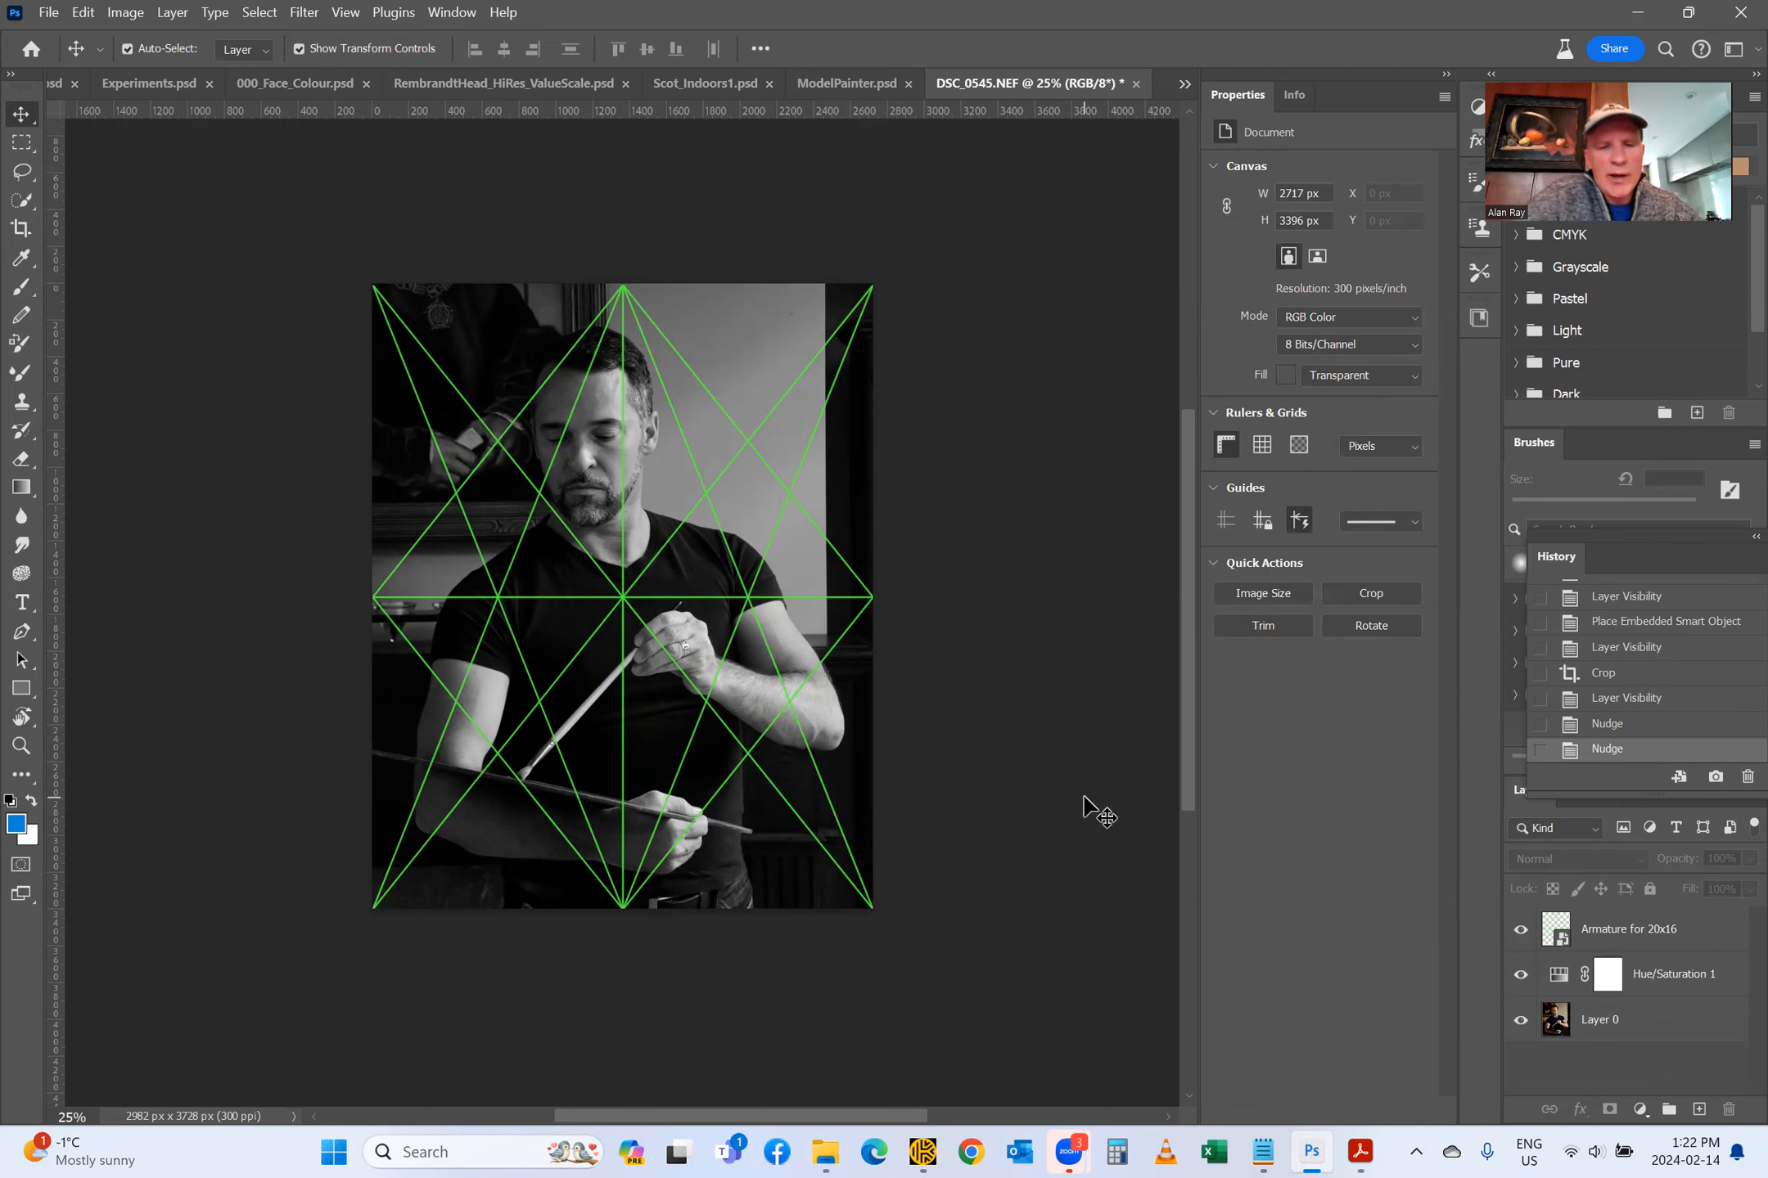
{"action": "left_click", "coordinate": [610, 712]}
{"action": "mouse_move", "coordinate": [610, 718]}
{"action": "left_mouse_down"}
{"action": "mouse_move", "coordinate": [567, 718]}
{"action": "mouse_move", "coordinate": [620, 719]}
{"action": "mouse_move", "coordinate": [596, 712]}
{"action": "left_mouse_up"}
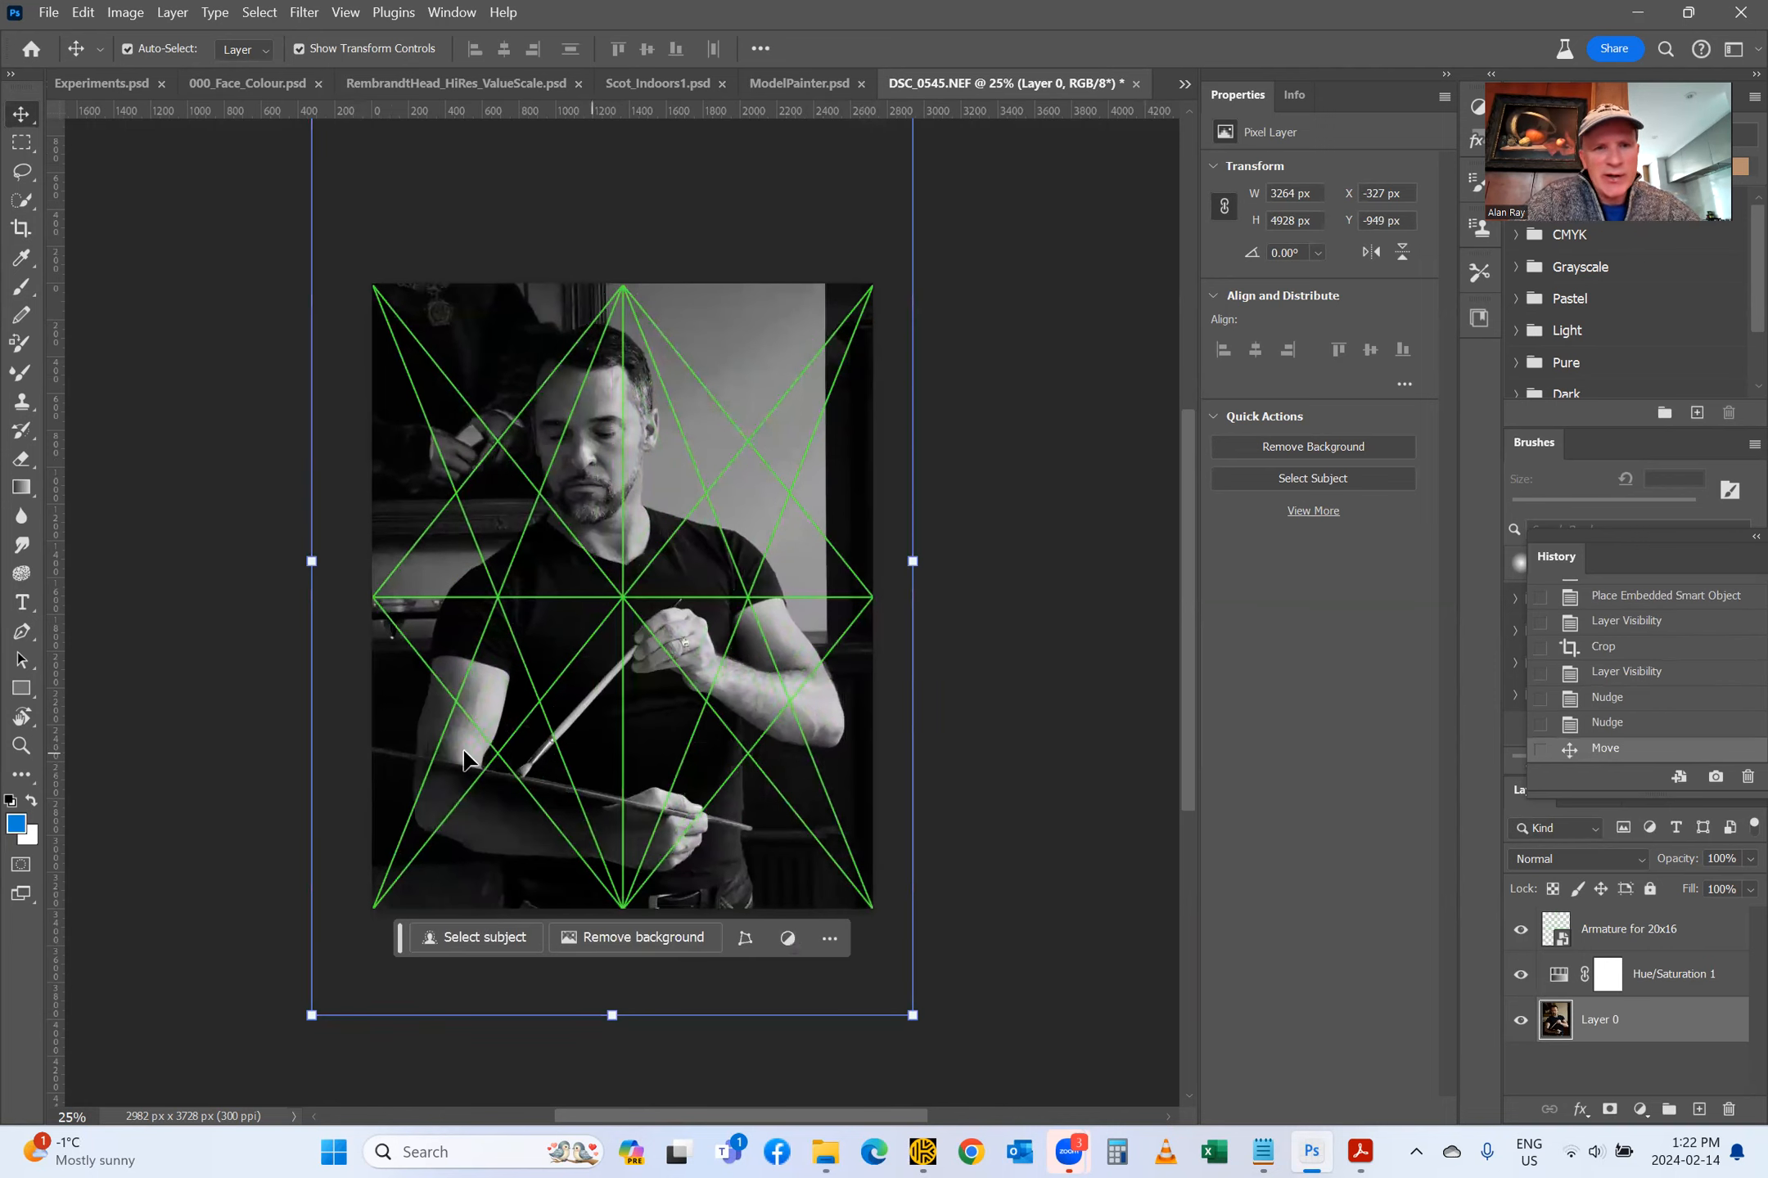
{"action": "left_click", "coordinate": [1033, 715]}
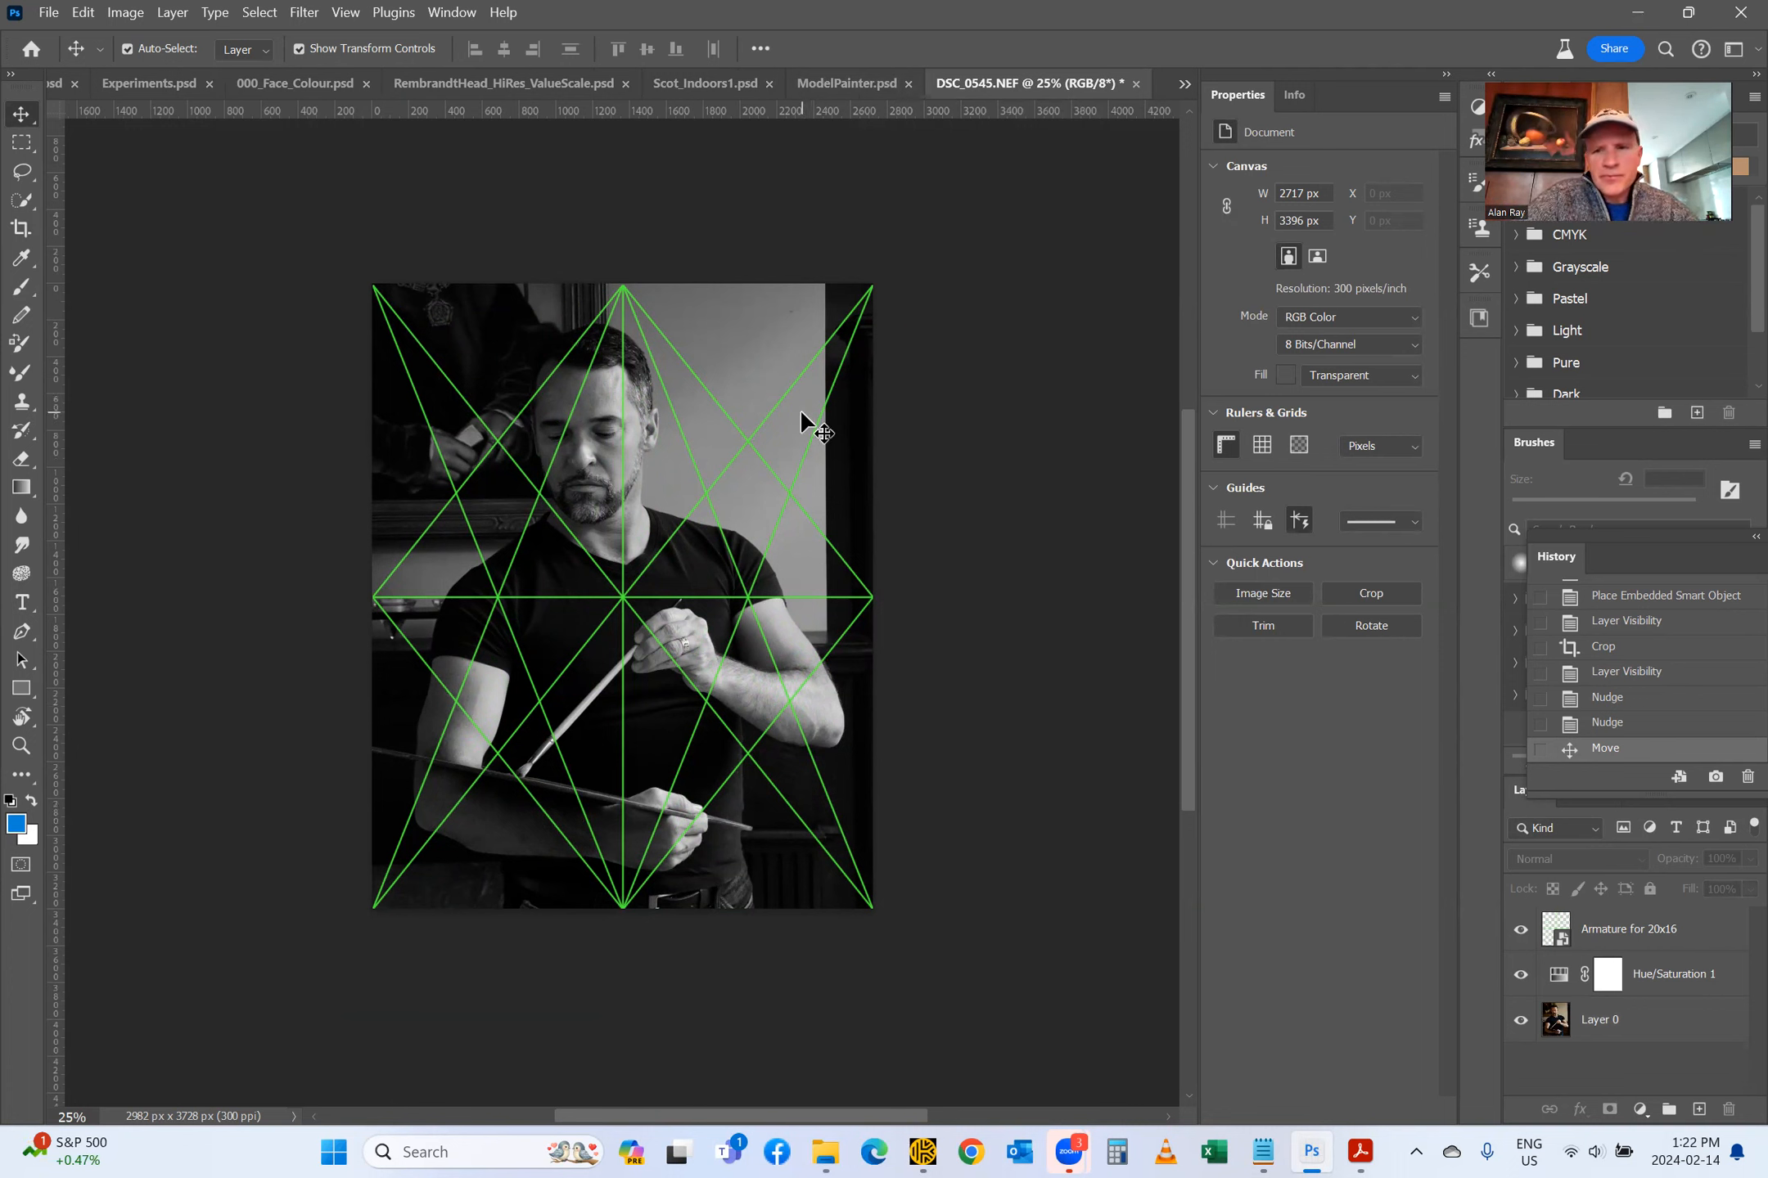
{"action": "left_click", "coordinate": [1520, 930]}
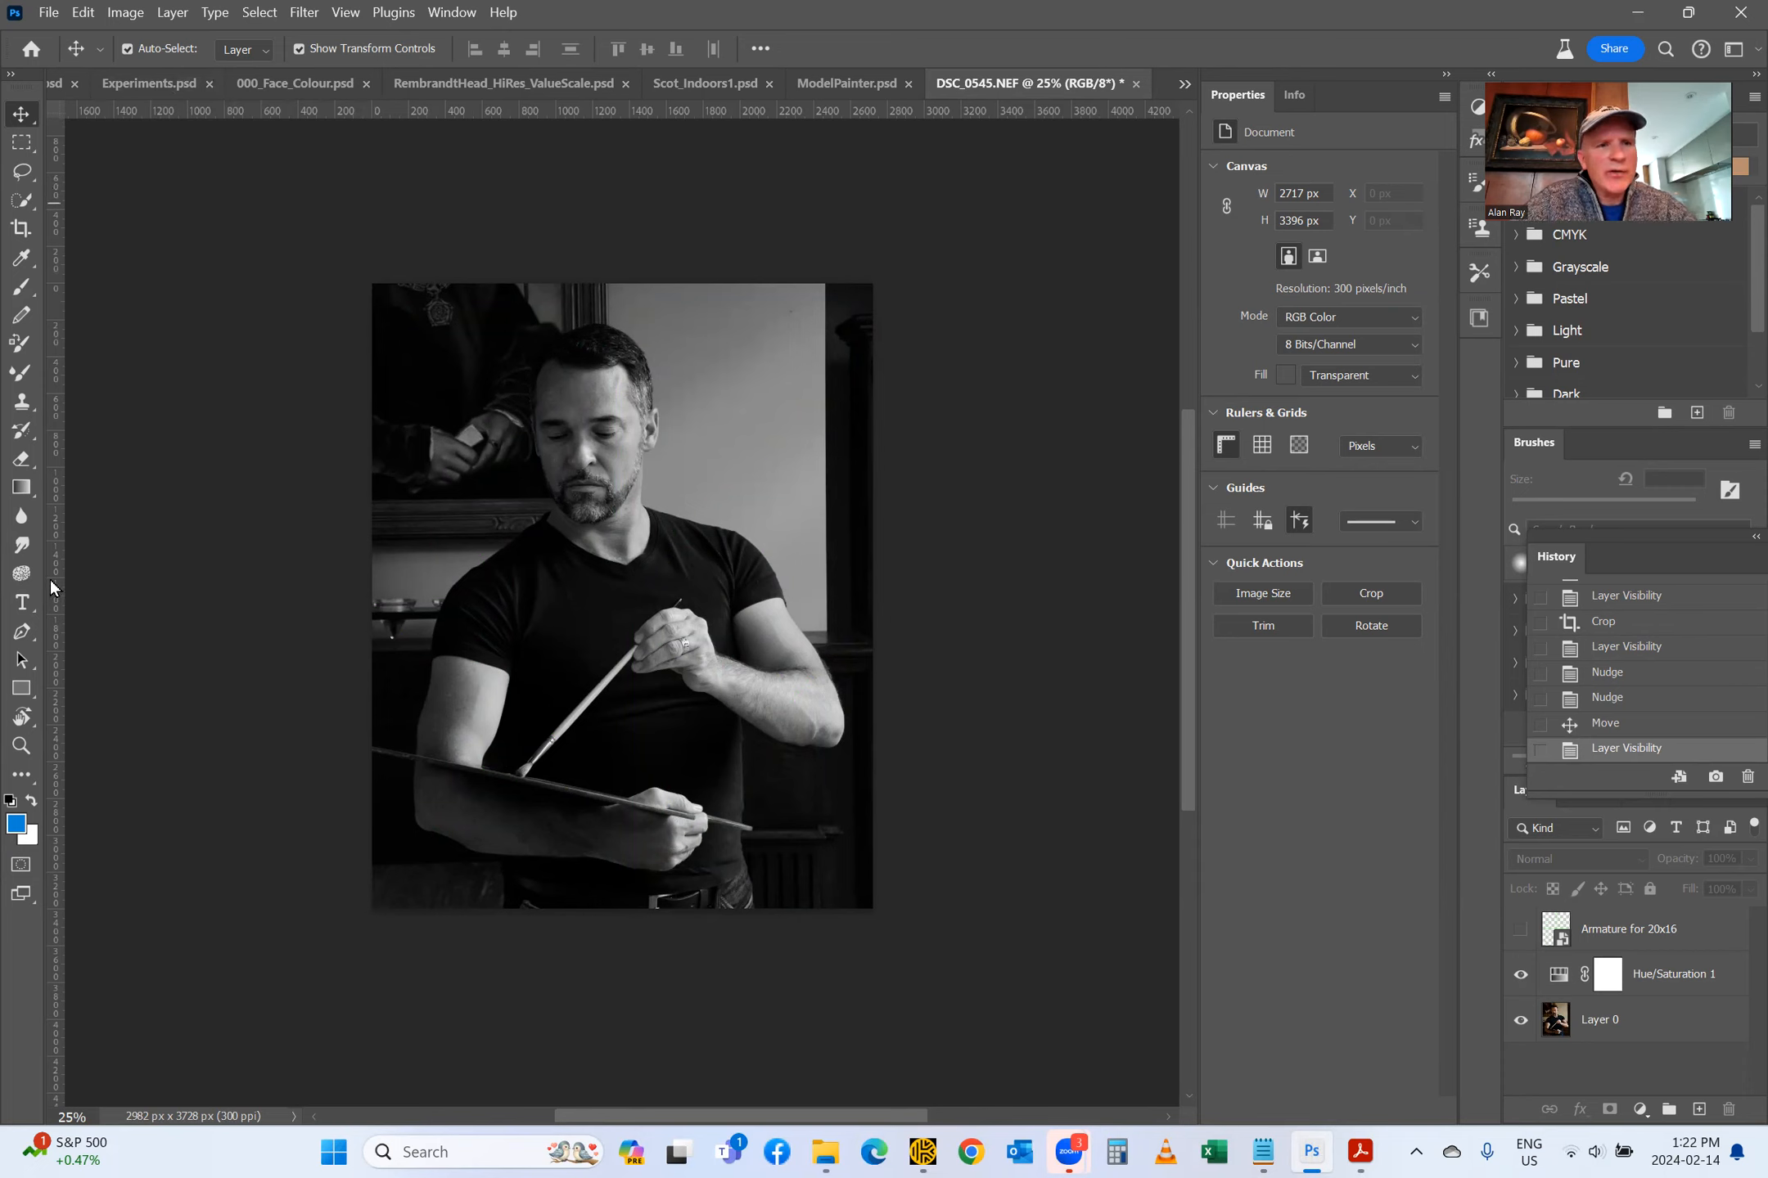
Step: Try out a vertical guide through the face and a horizontal guide across the chest, and remove both guides
{"action": "left_click_drag", "start_coordinate": [48, 510], "coordinate": [590, 551]}
{"action": "left_click_drag", "start_coordinate": [396, 107], "coordinate": [524, 578]}
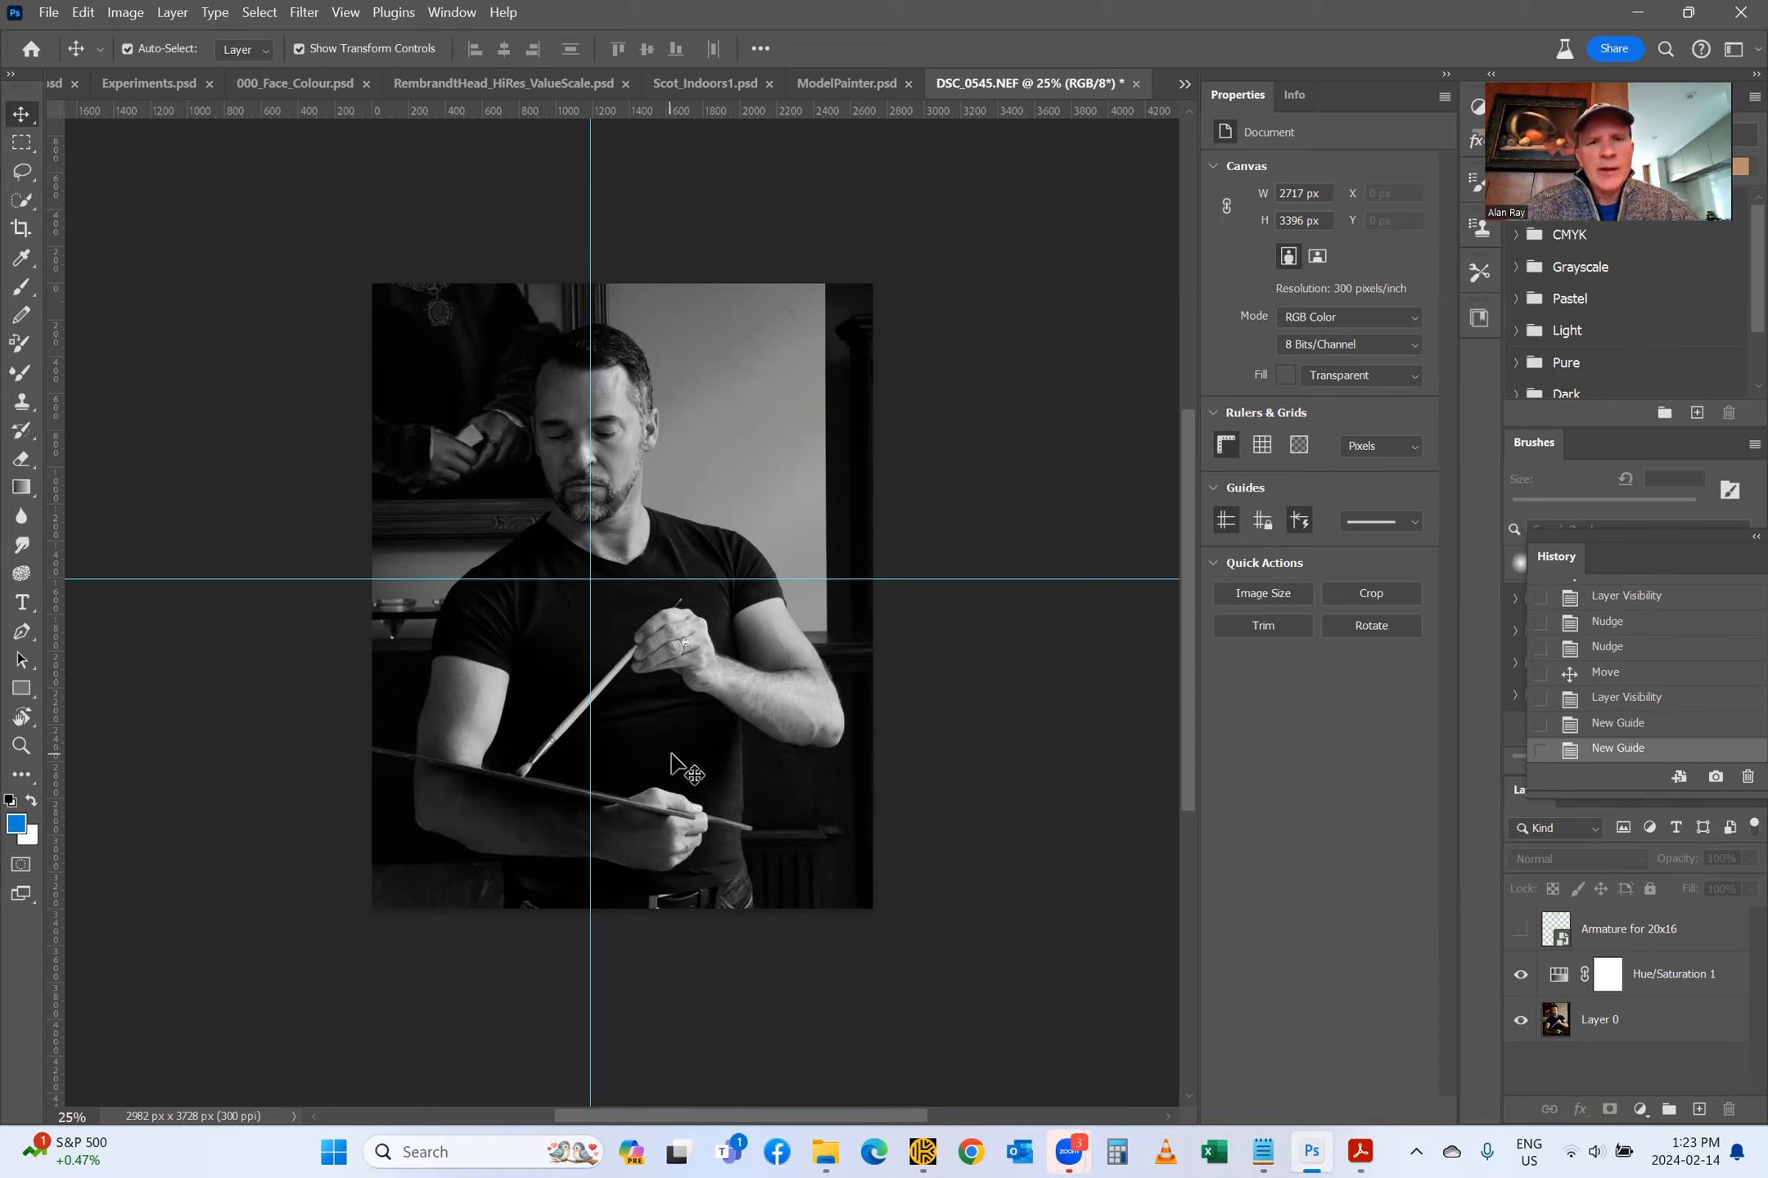
{"action": "left_click_drag", "start_coordinate": [590, 247], "coordinate": [54, 205]}
{"action": "left_click_drag", "start_coordinate": [263, 583], "coordinate": [263, 110]}
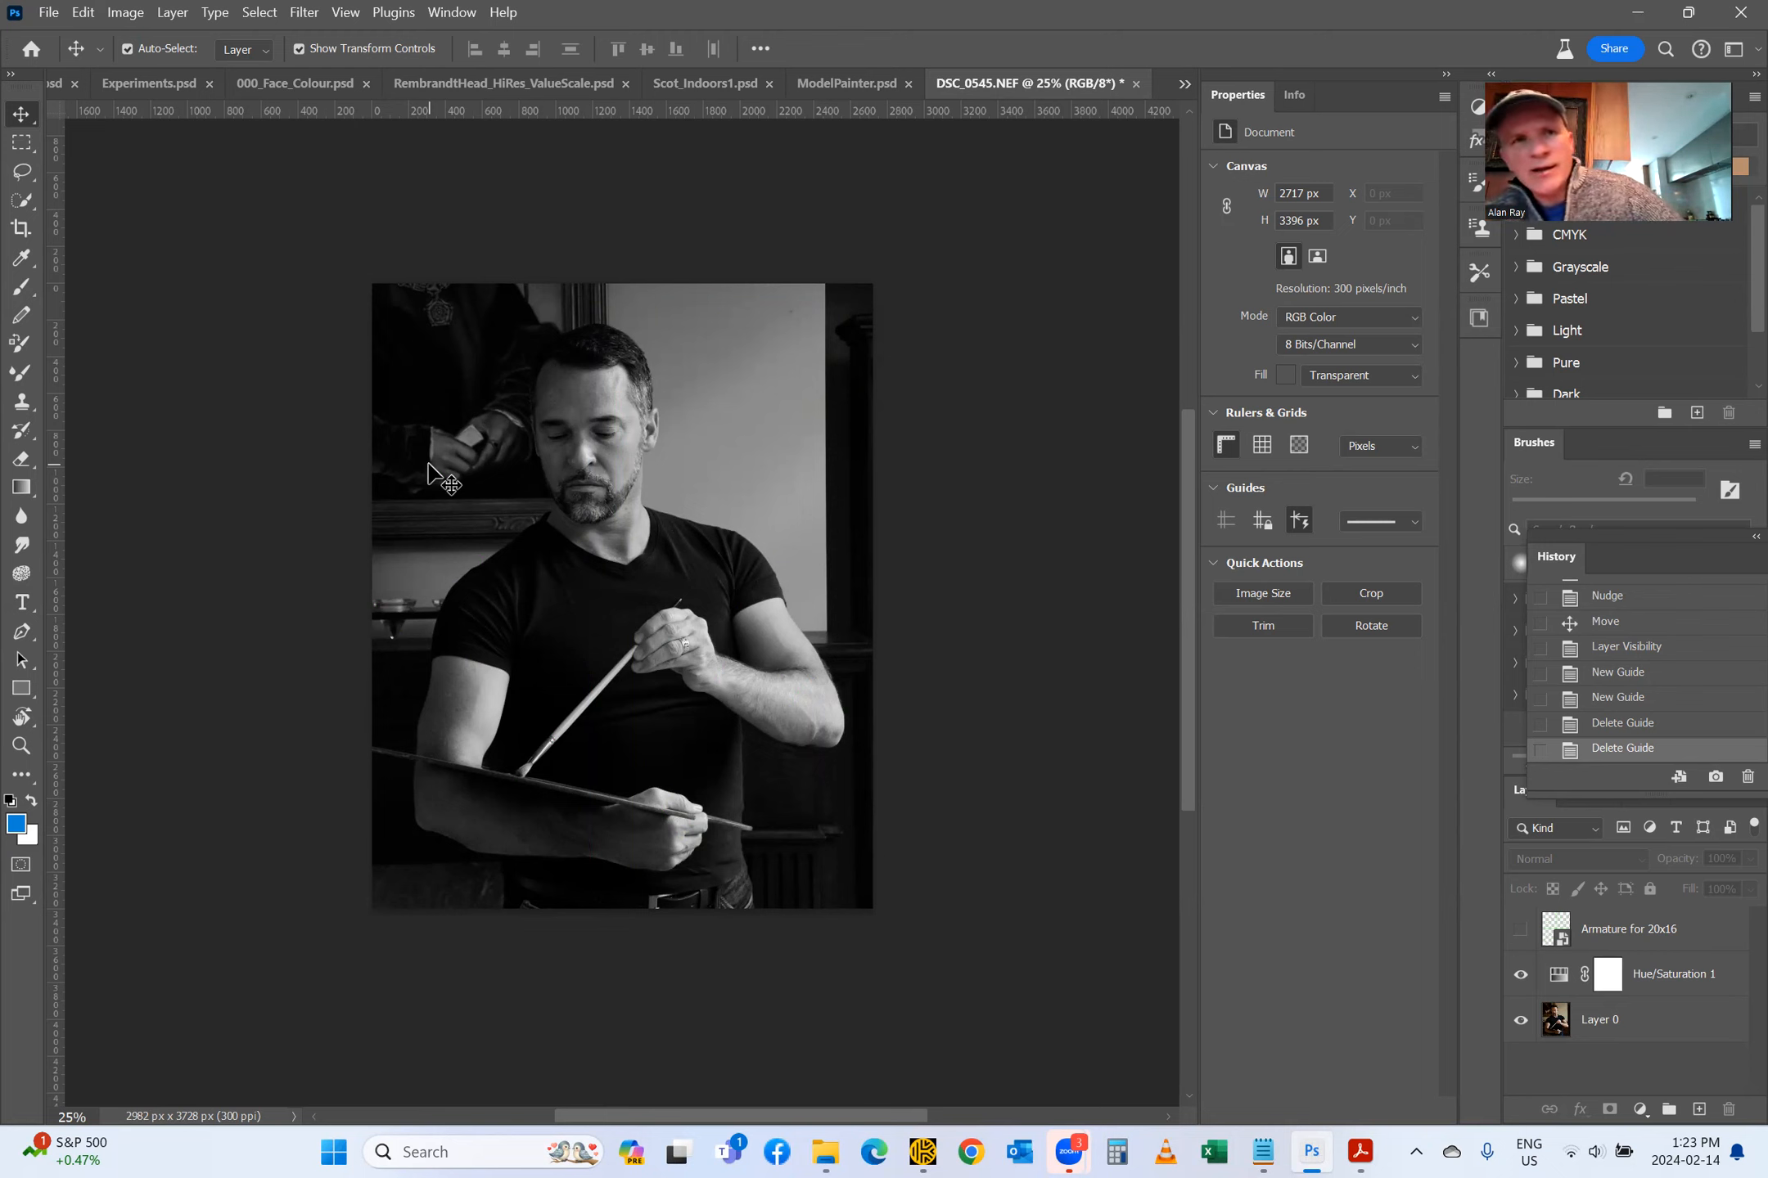
Step: Place Grid_for_20x16.png from the 2021 Model Painter folder as an embedded overlay on the photo
{"action": "left_click", "coordinate": [55, 15]}
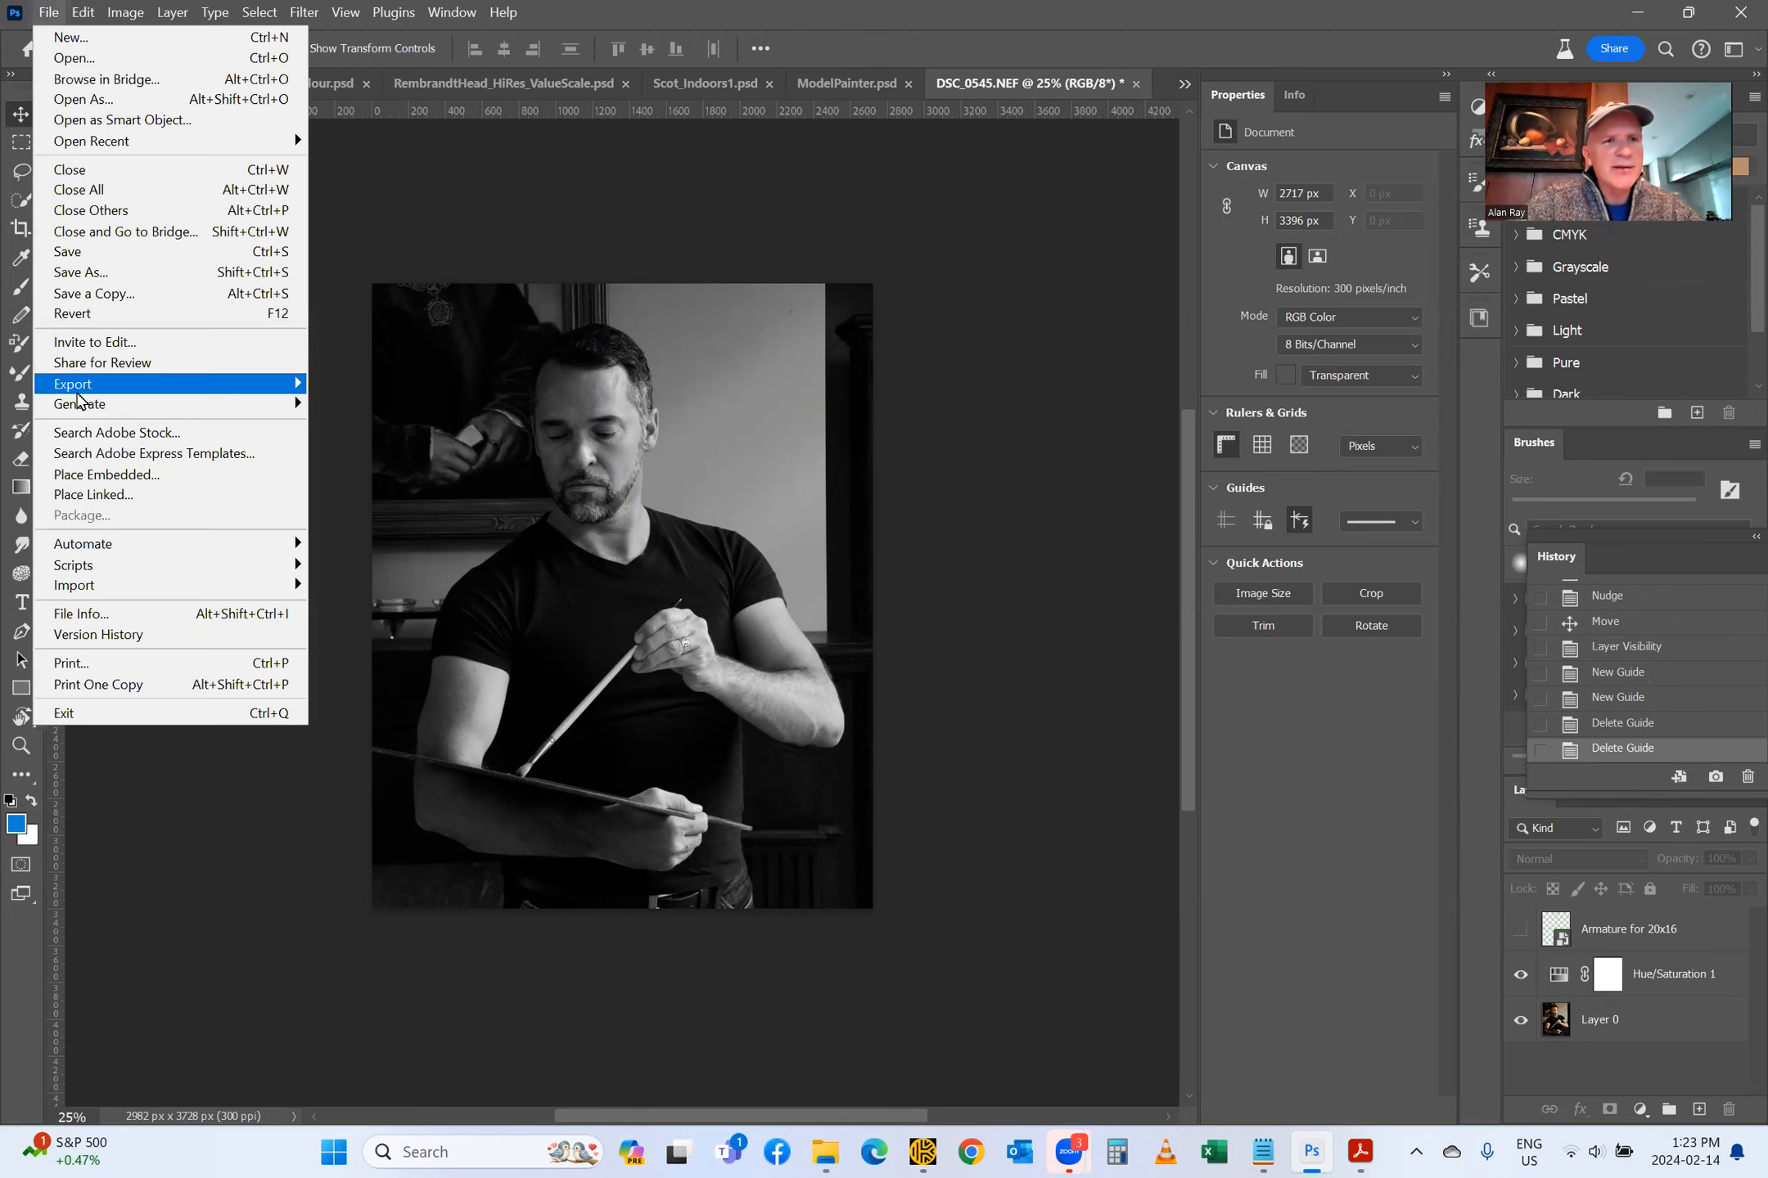
{"action": "mouse_move", "coordinate": [79, 413]}
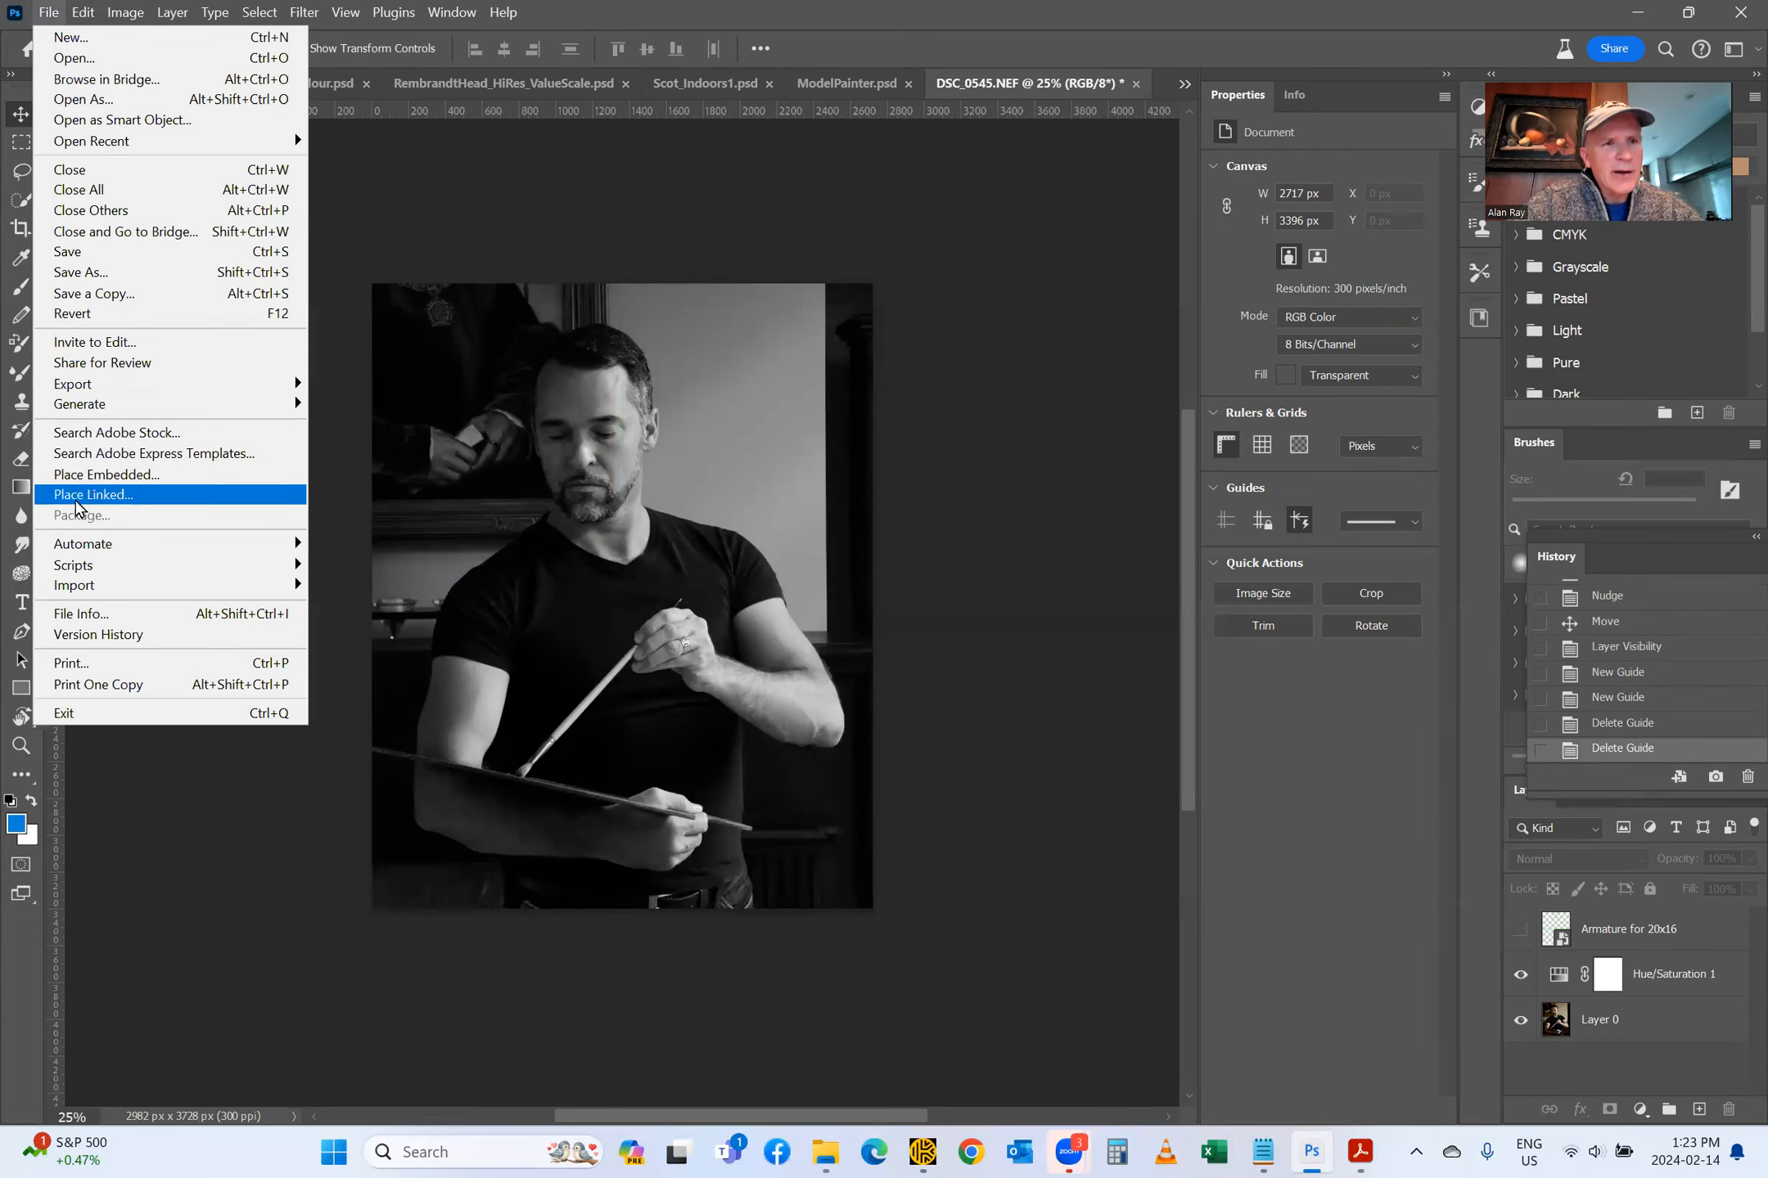
{"action": "left_click", "coordinate": [79, 476]}
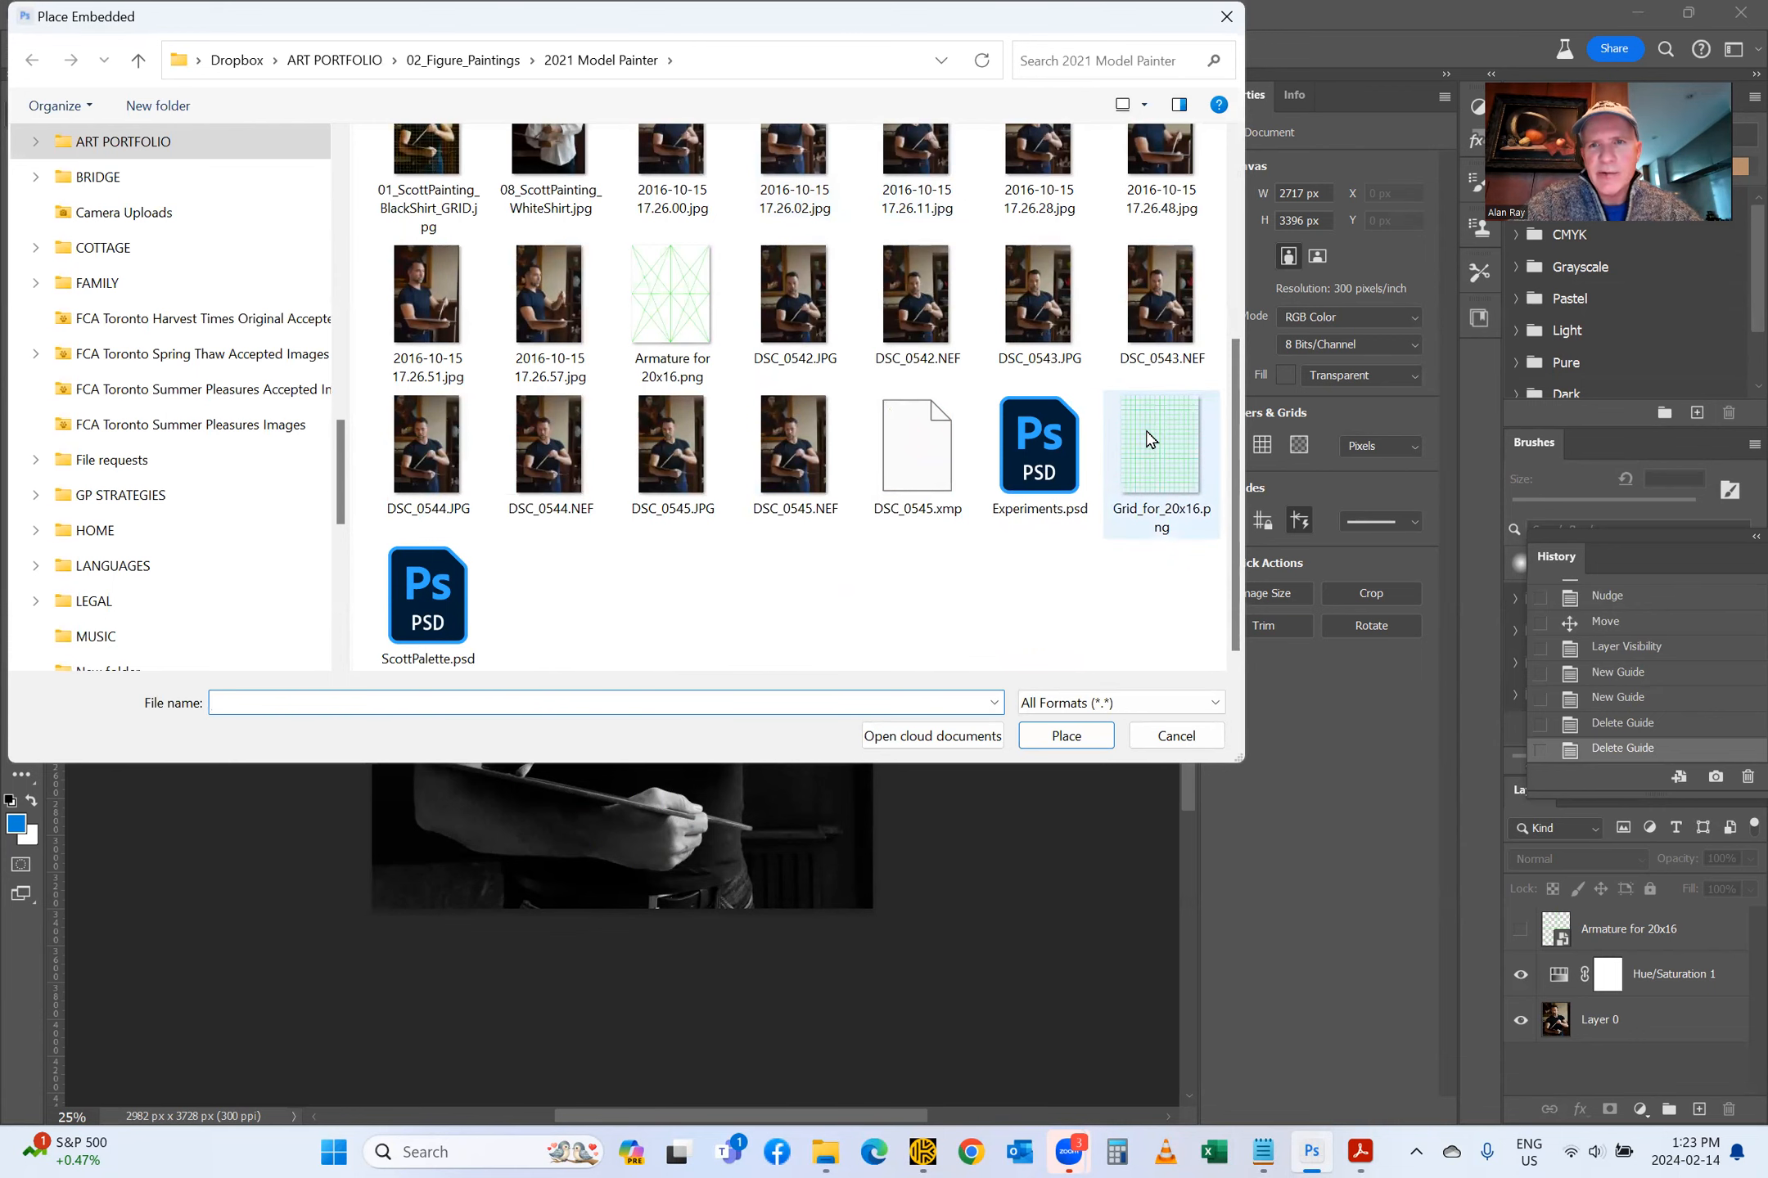
{"action": "left_click", "coordinate": [1150, 439]}
{"action": "left_click", "coordinate": [1065, 736]}
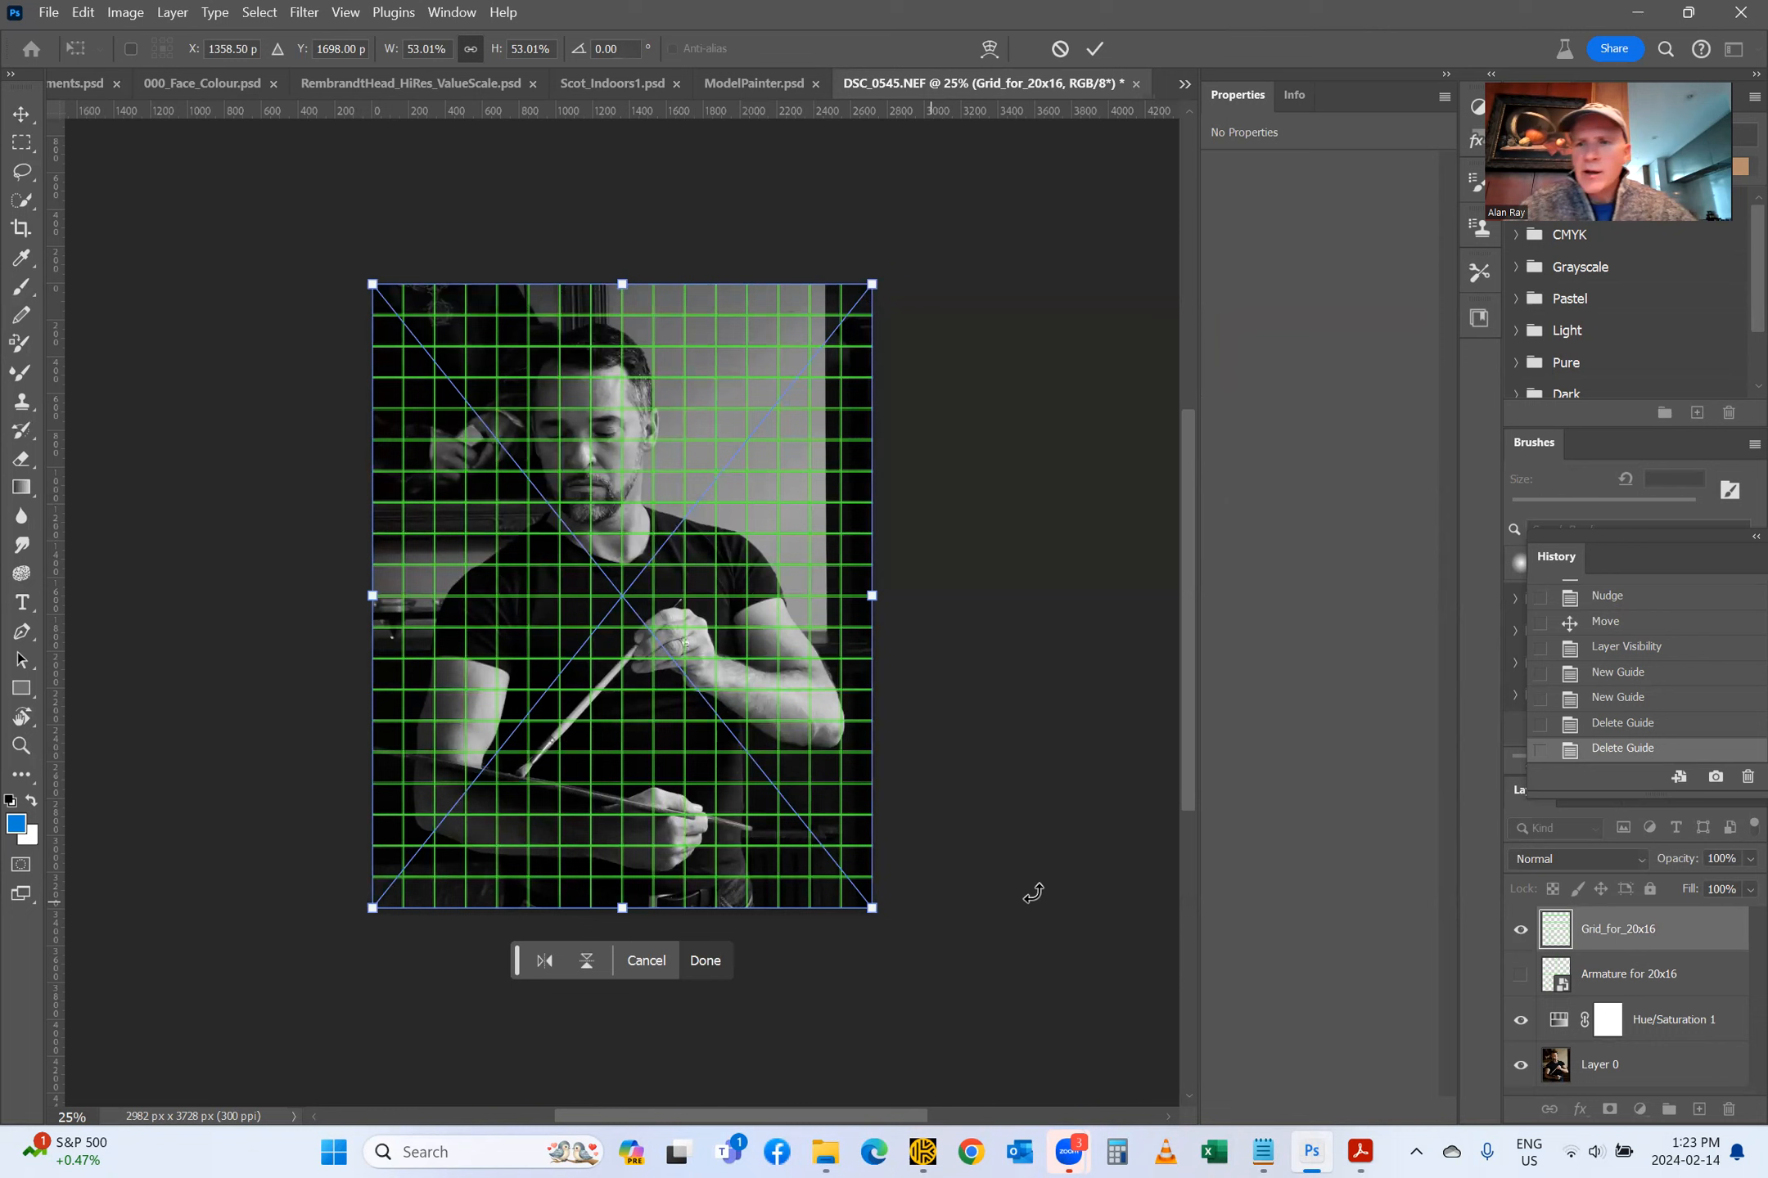
Step: Lower the opacity of the Grid_for_20x16 layer to 37% and commit the placement
{"action": "left_click", "coordinate": [1738, 860]}
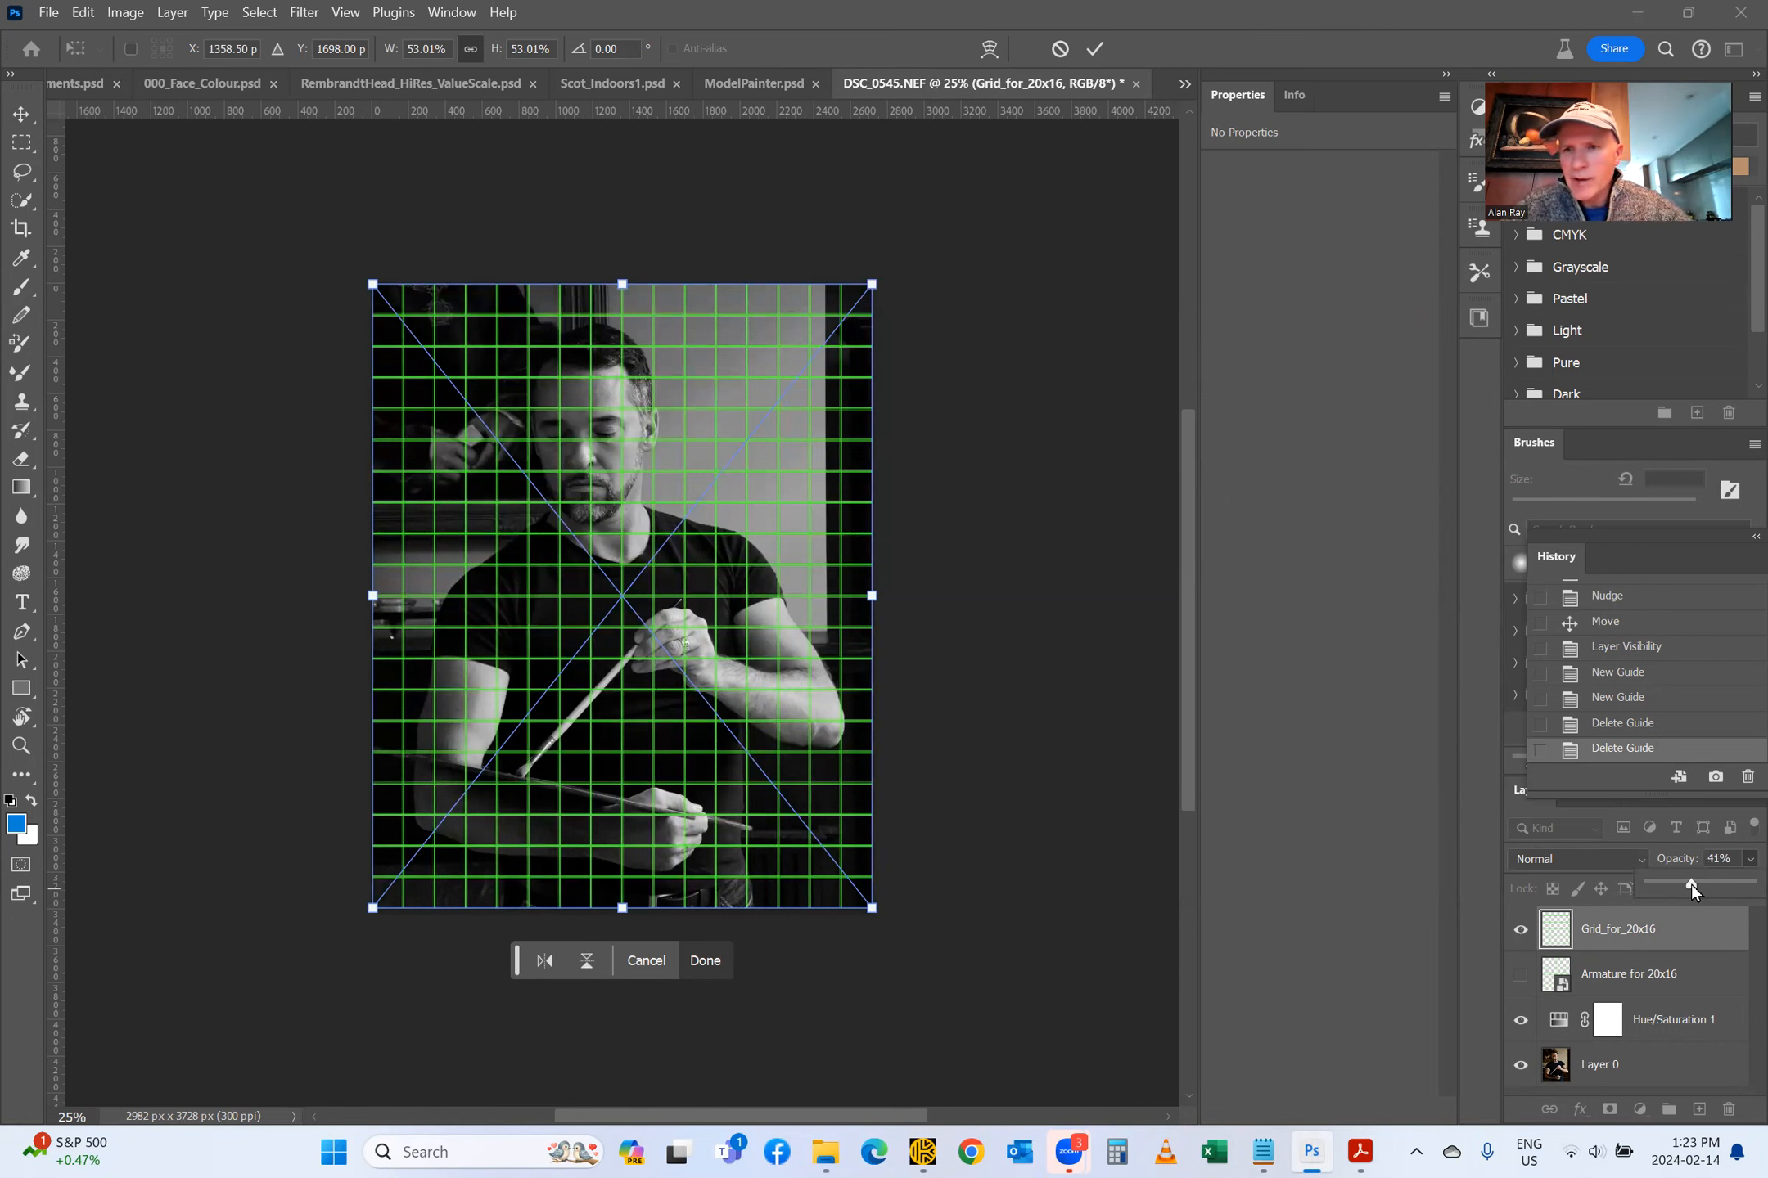
{"action": "left_click_drag", "start_coordinate": [1691, 883], "coordinate": [1686, 886]}
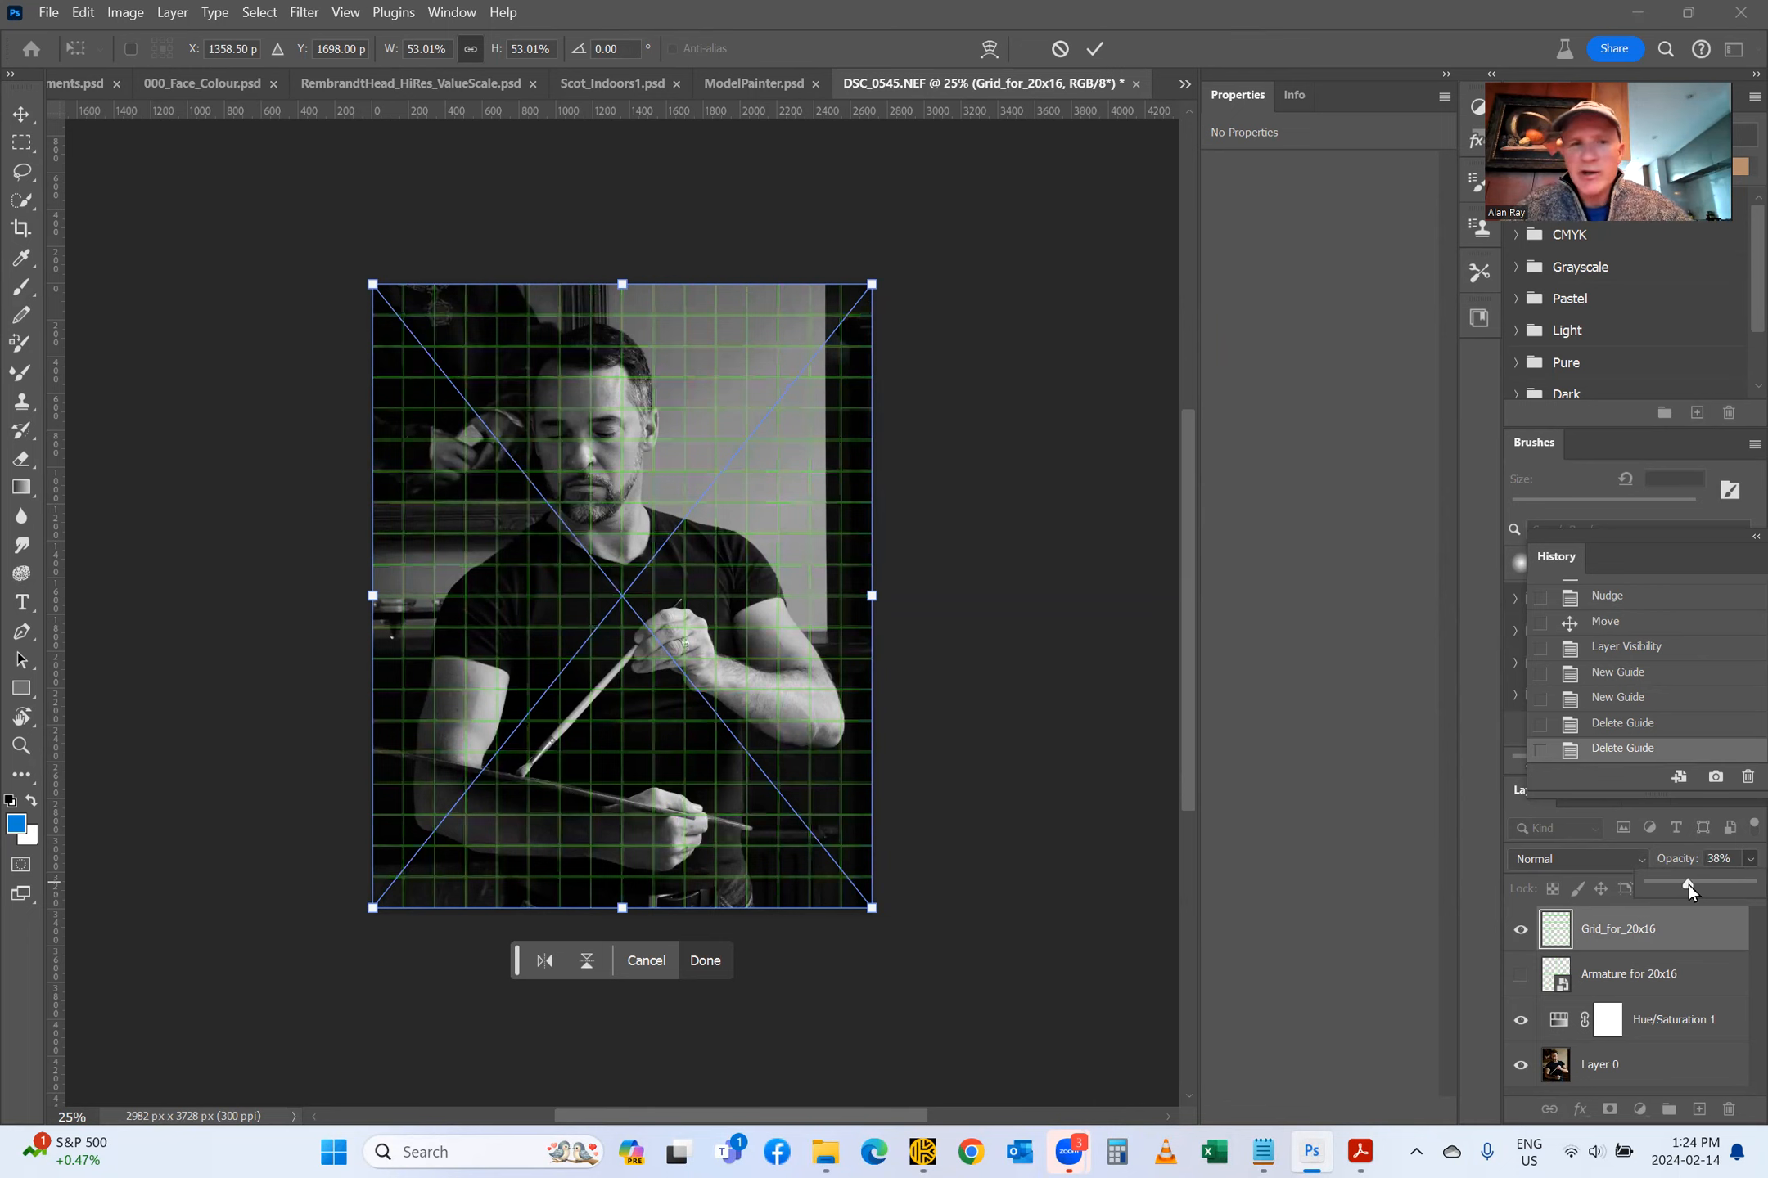
{"action": "left_click", "coordinate": [1257, 852]}
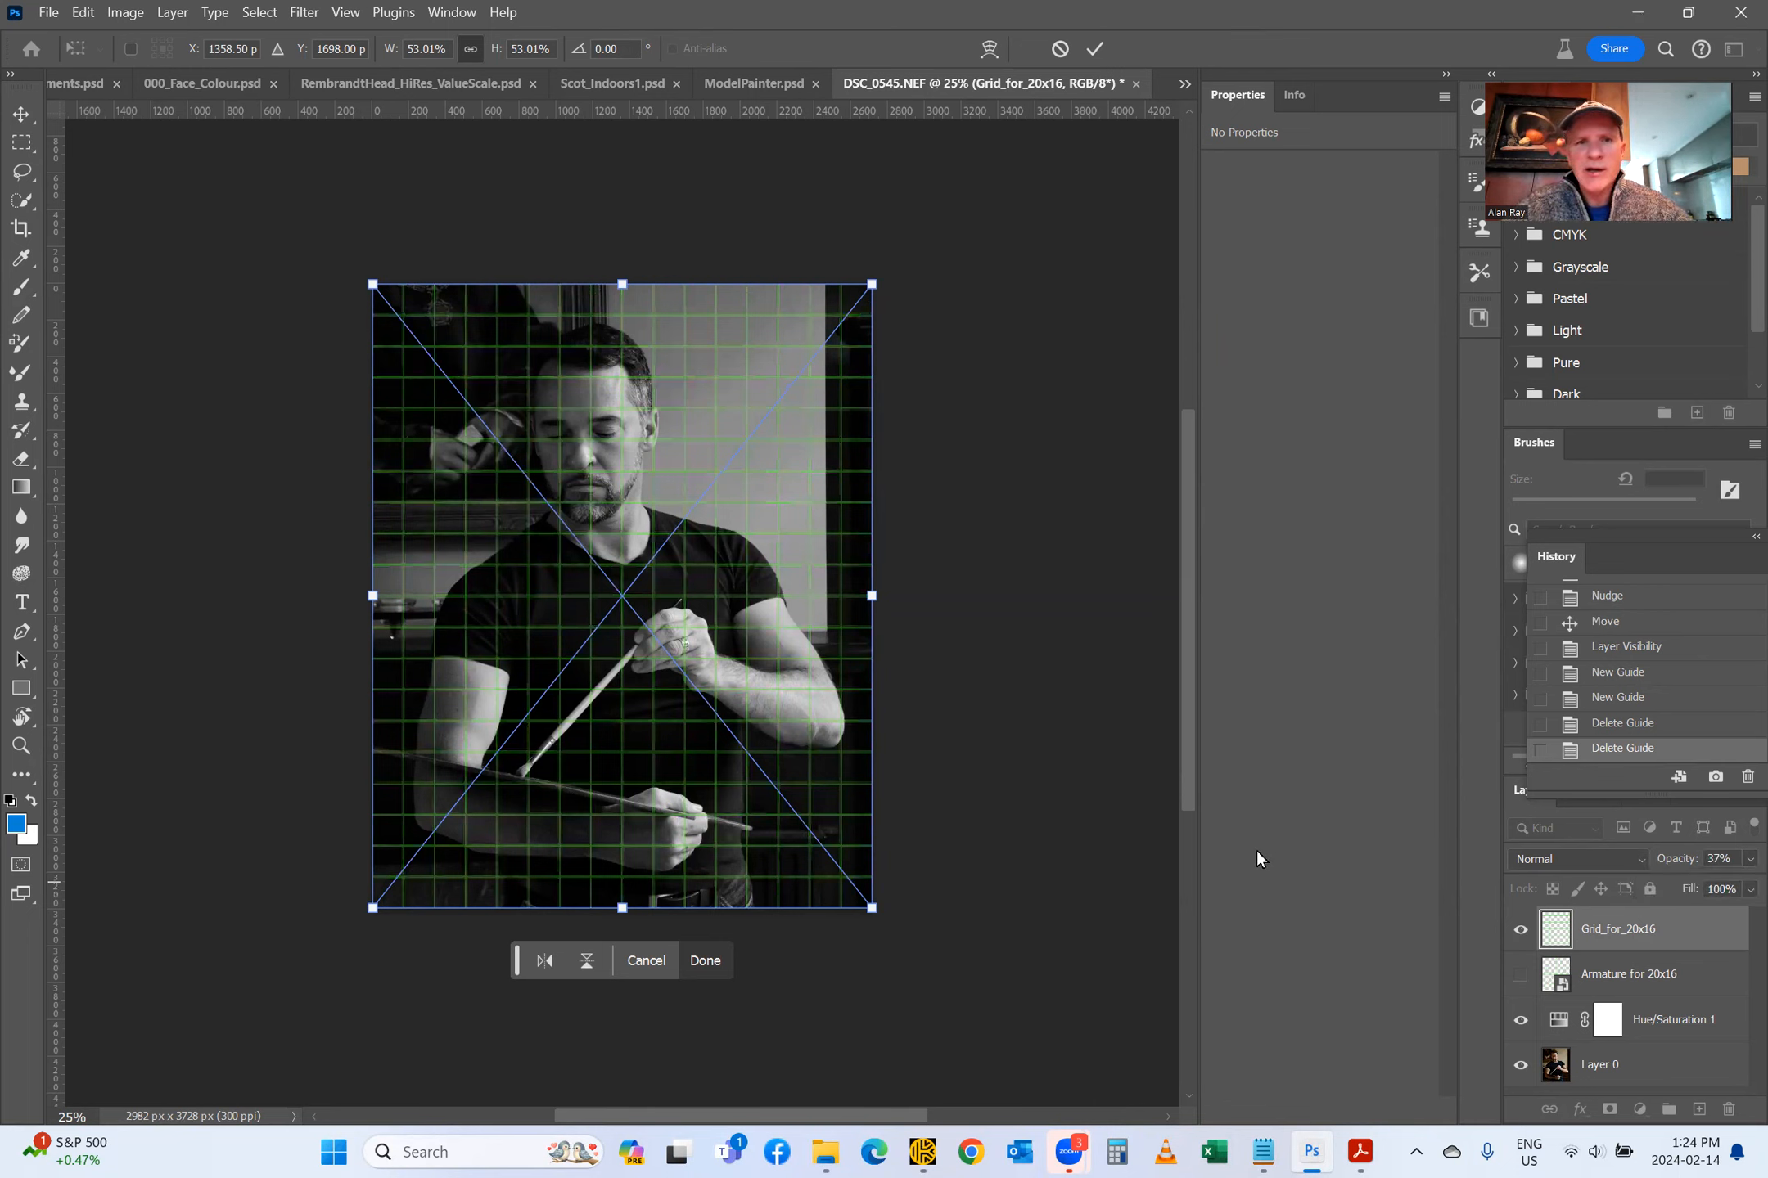
{"action": "left_click", "coordinate": [1095, 49]}
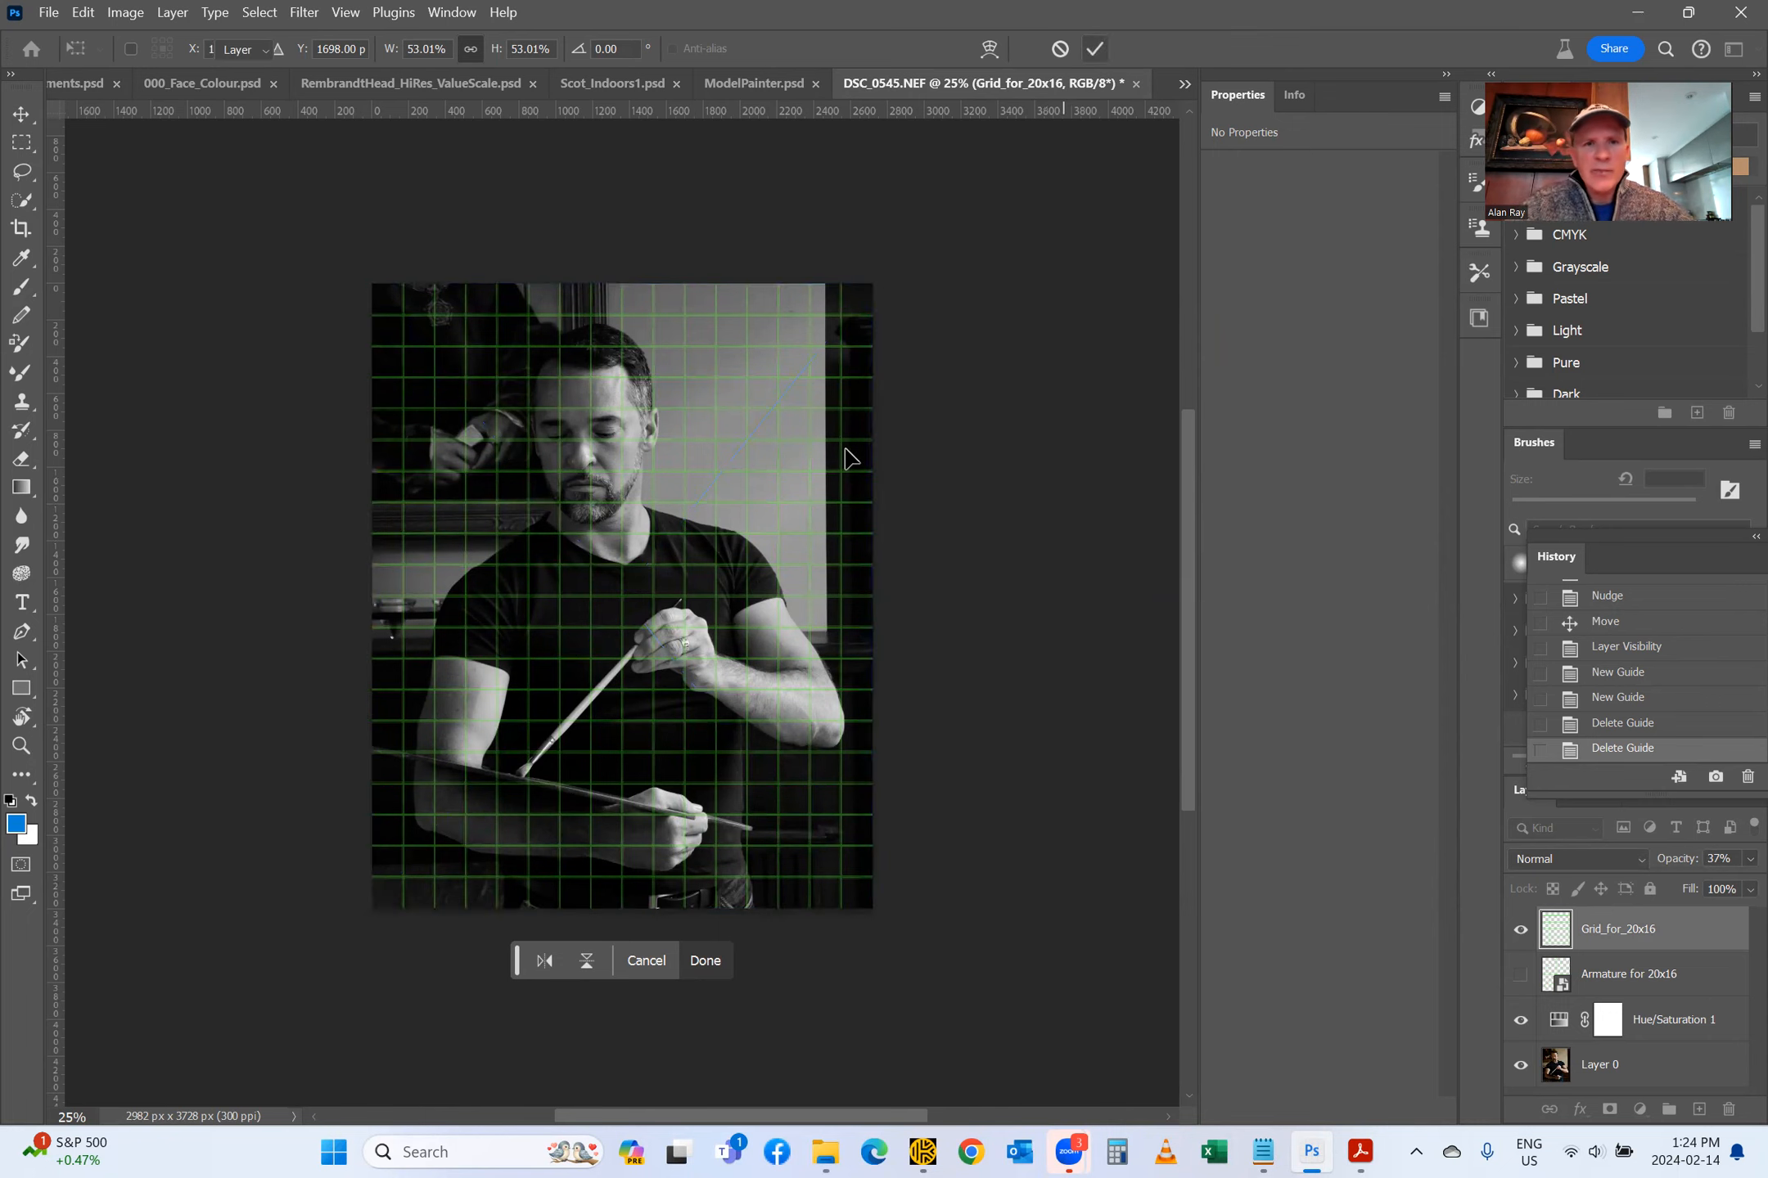
{"action": "left_click", "coordinate": [990, 757]}
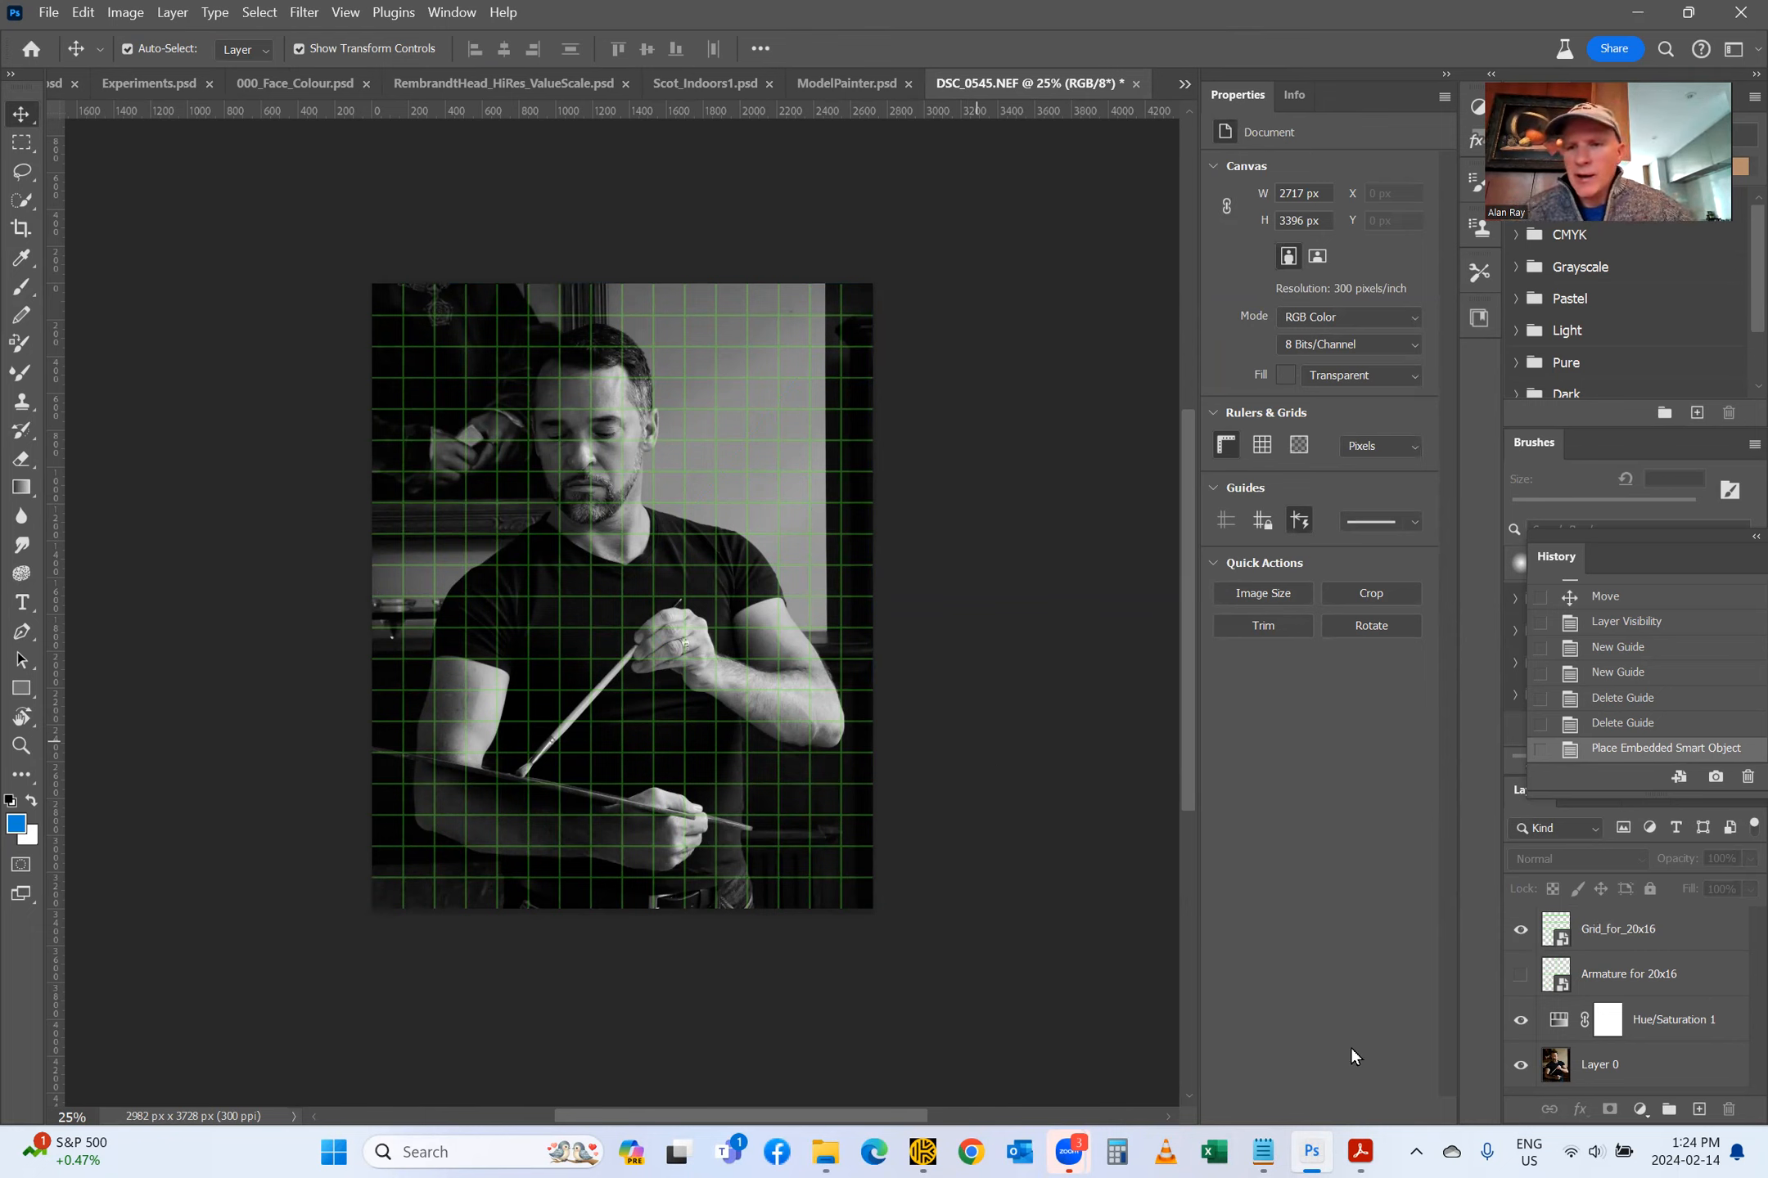
Step: Hide the Grid_for_20x16 and Hue/Saturation 1 layers to display the plain colour photo
{"action": "left_click", "coordinate": [1519, 929]}
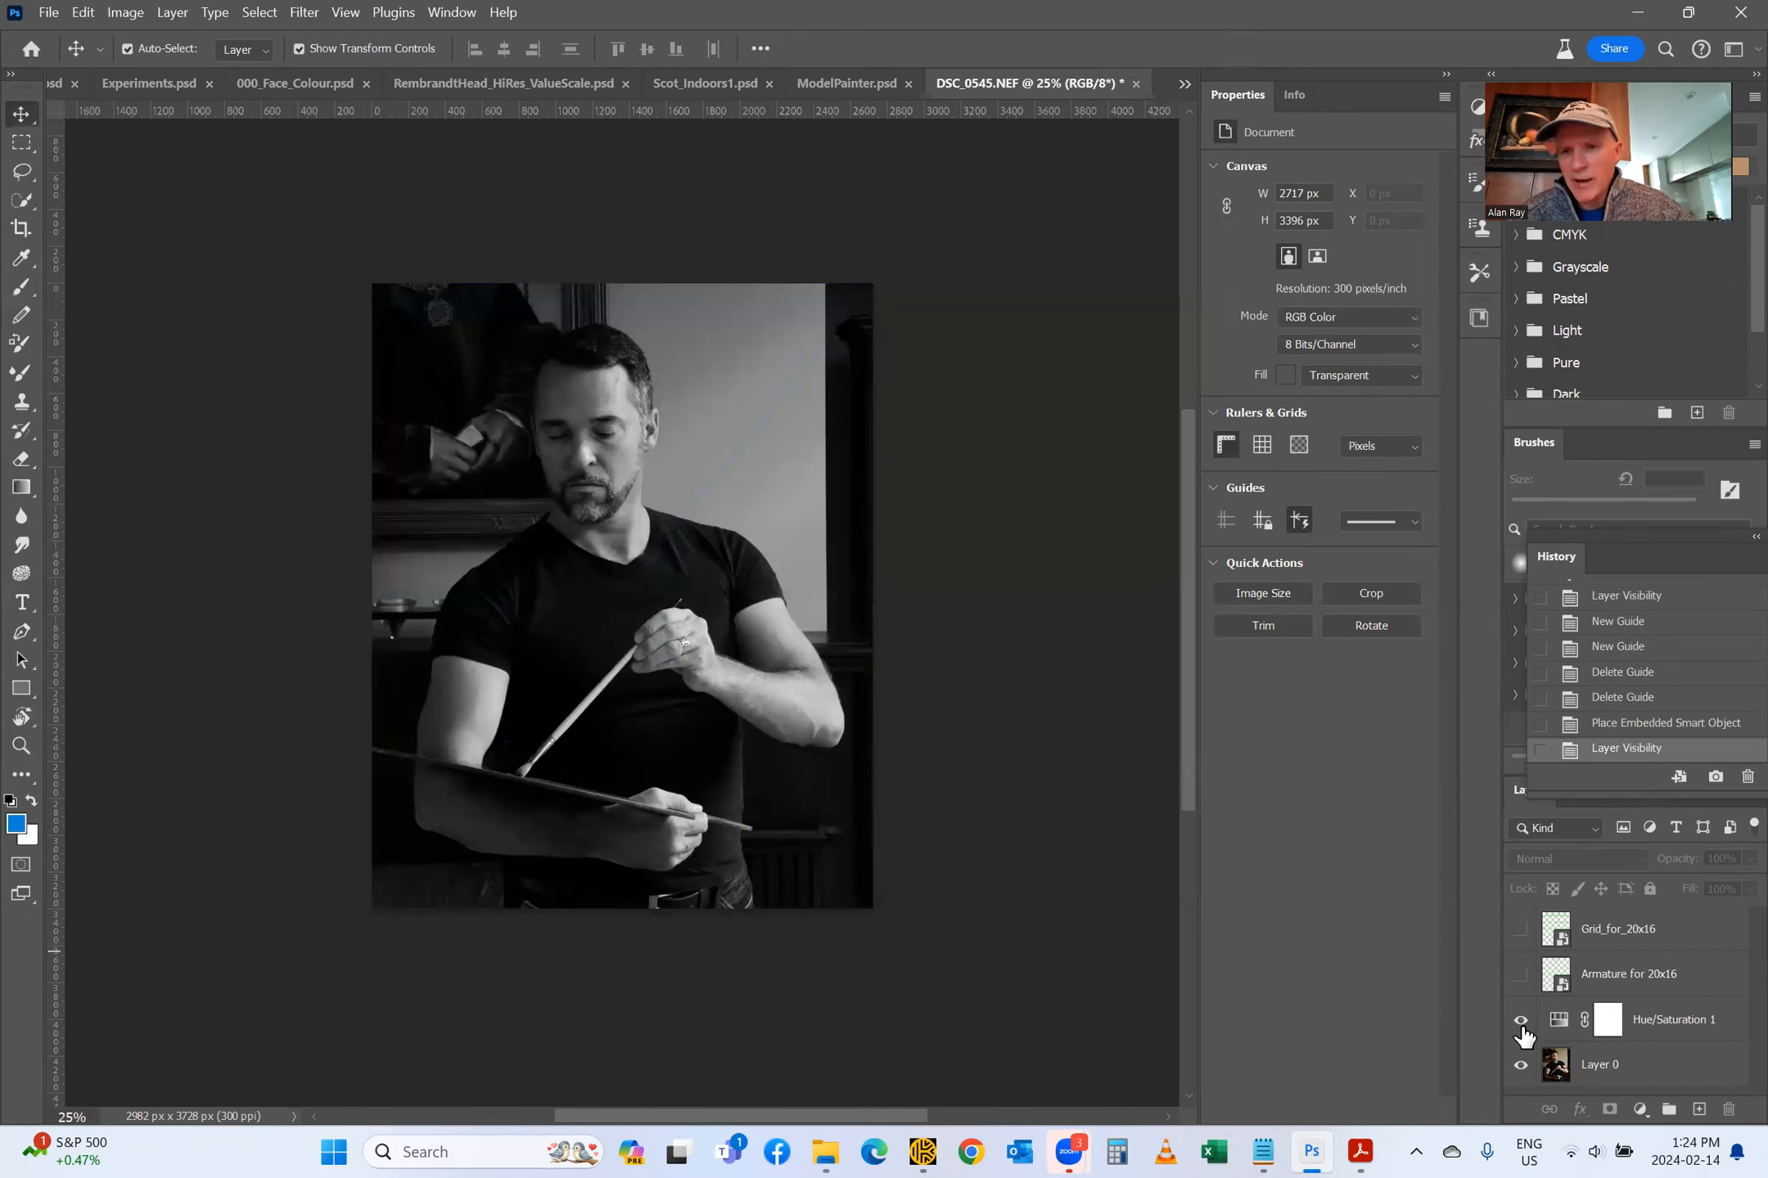
{"action": "left_click", "coordinate": [1520, 1021]}
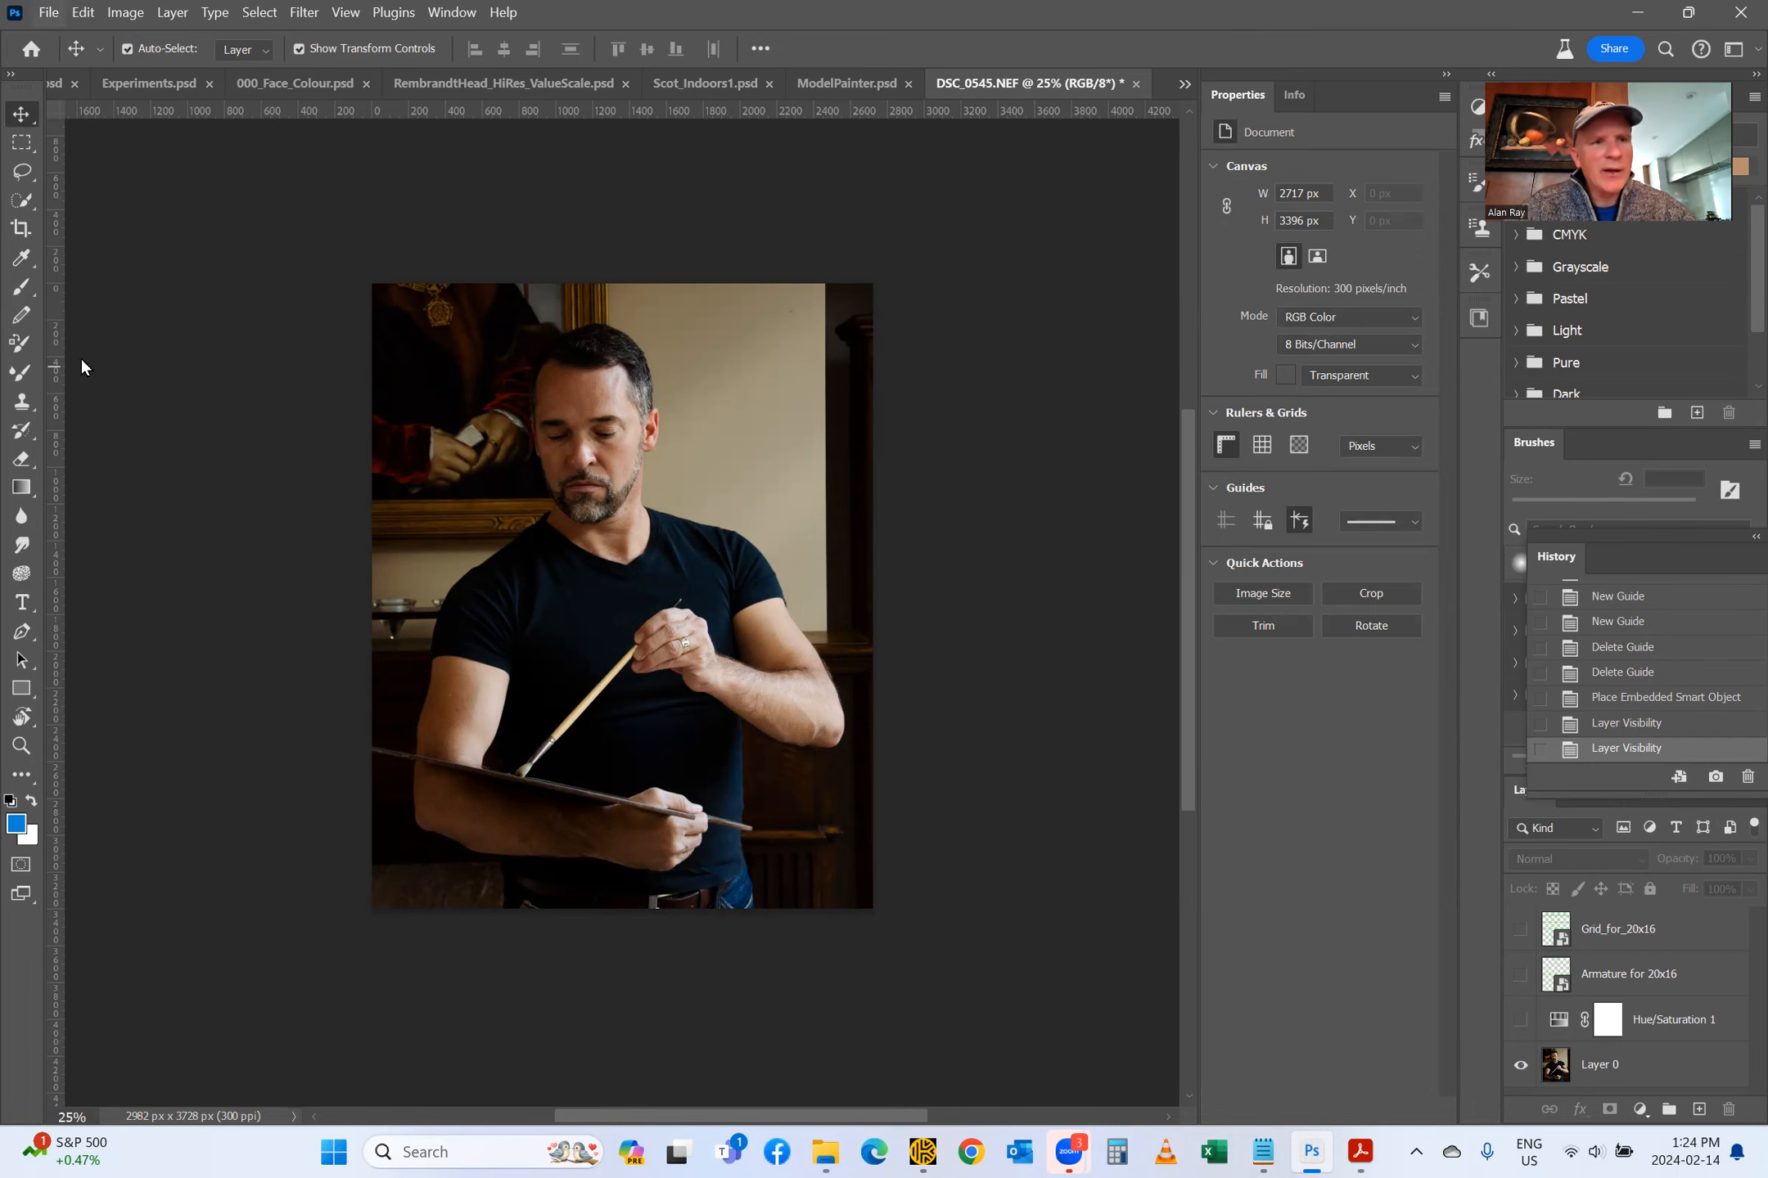
Step: Check the Export As settings for saving the colour photo as a JPG, without exporting it
{"action": "key", "text": "alt+f"}
{"action": "mouse_move", "coordinate": [88, 385]}
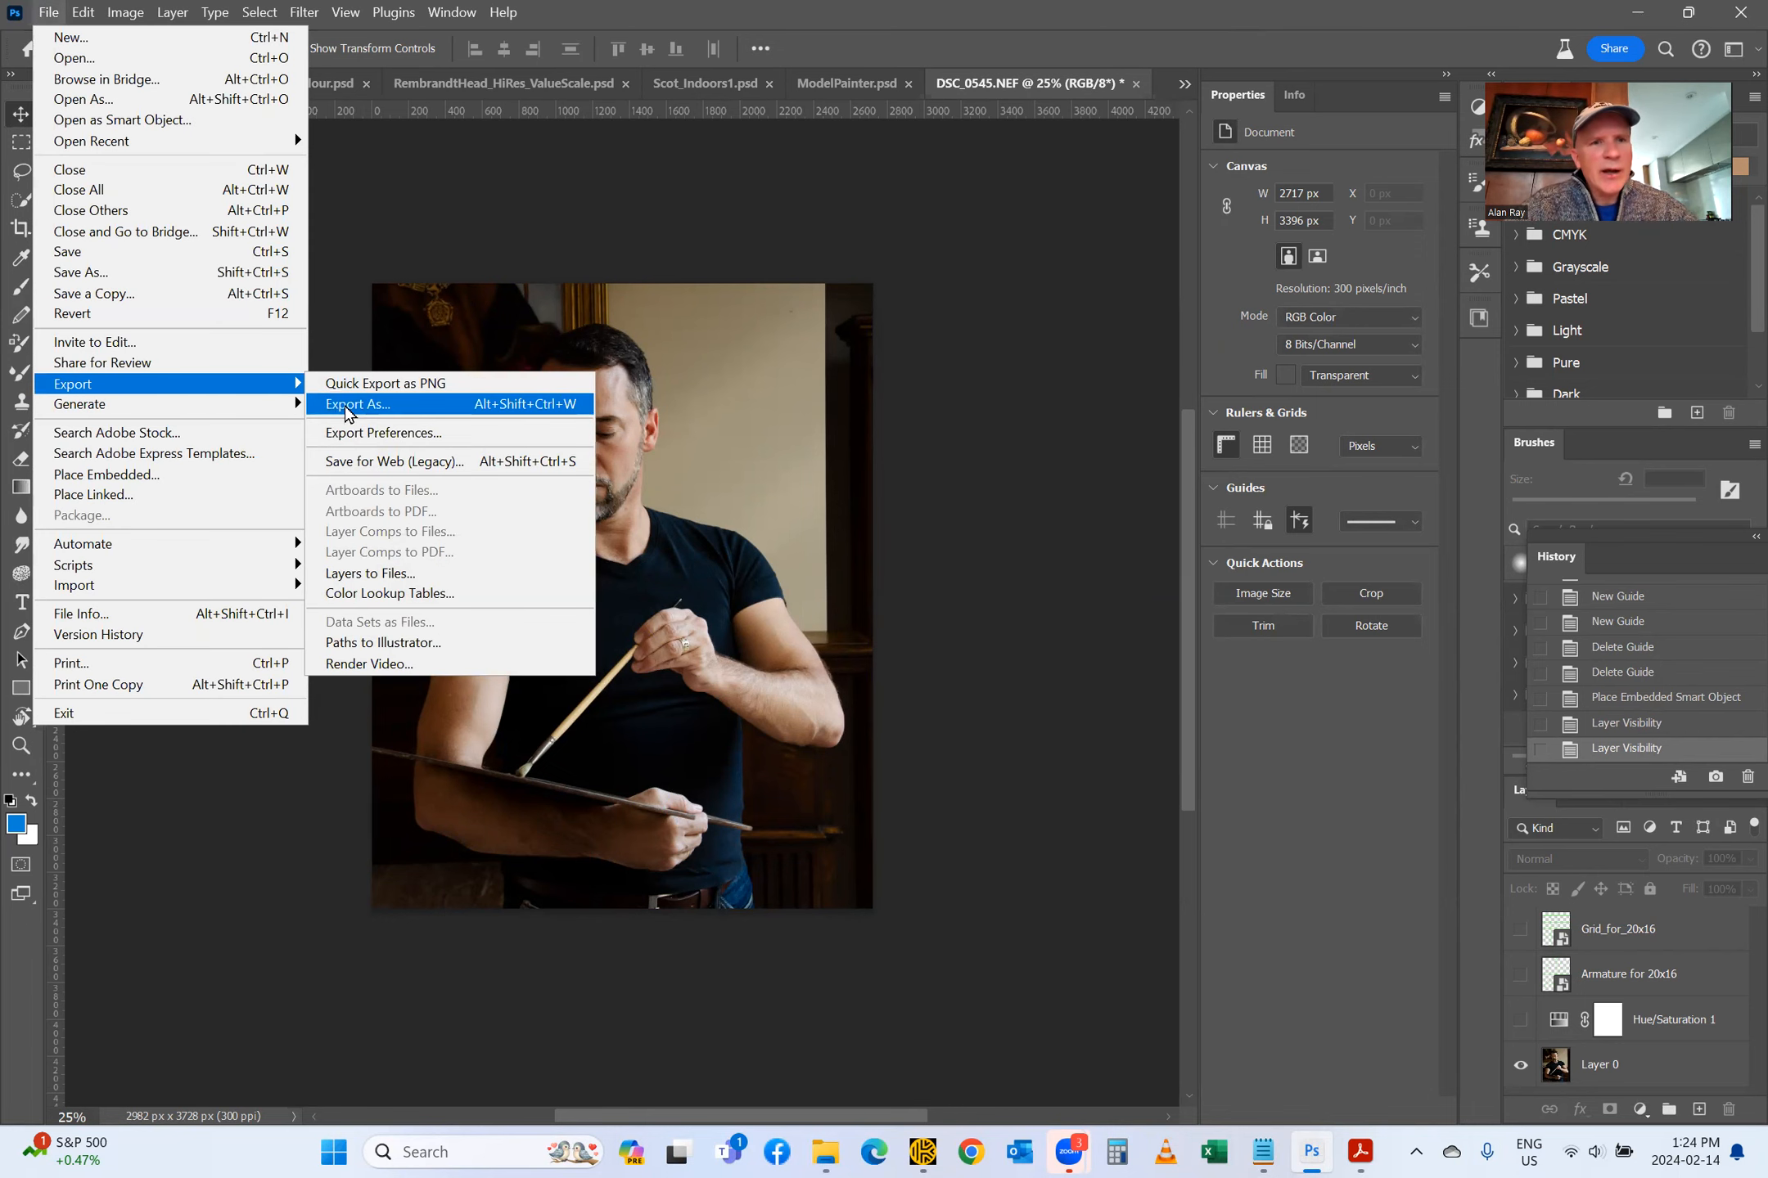
{"action": "left_click", "coordinate": [348, 405]}
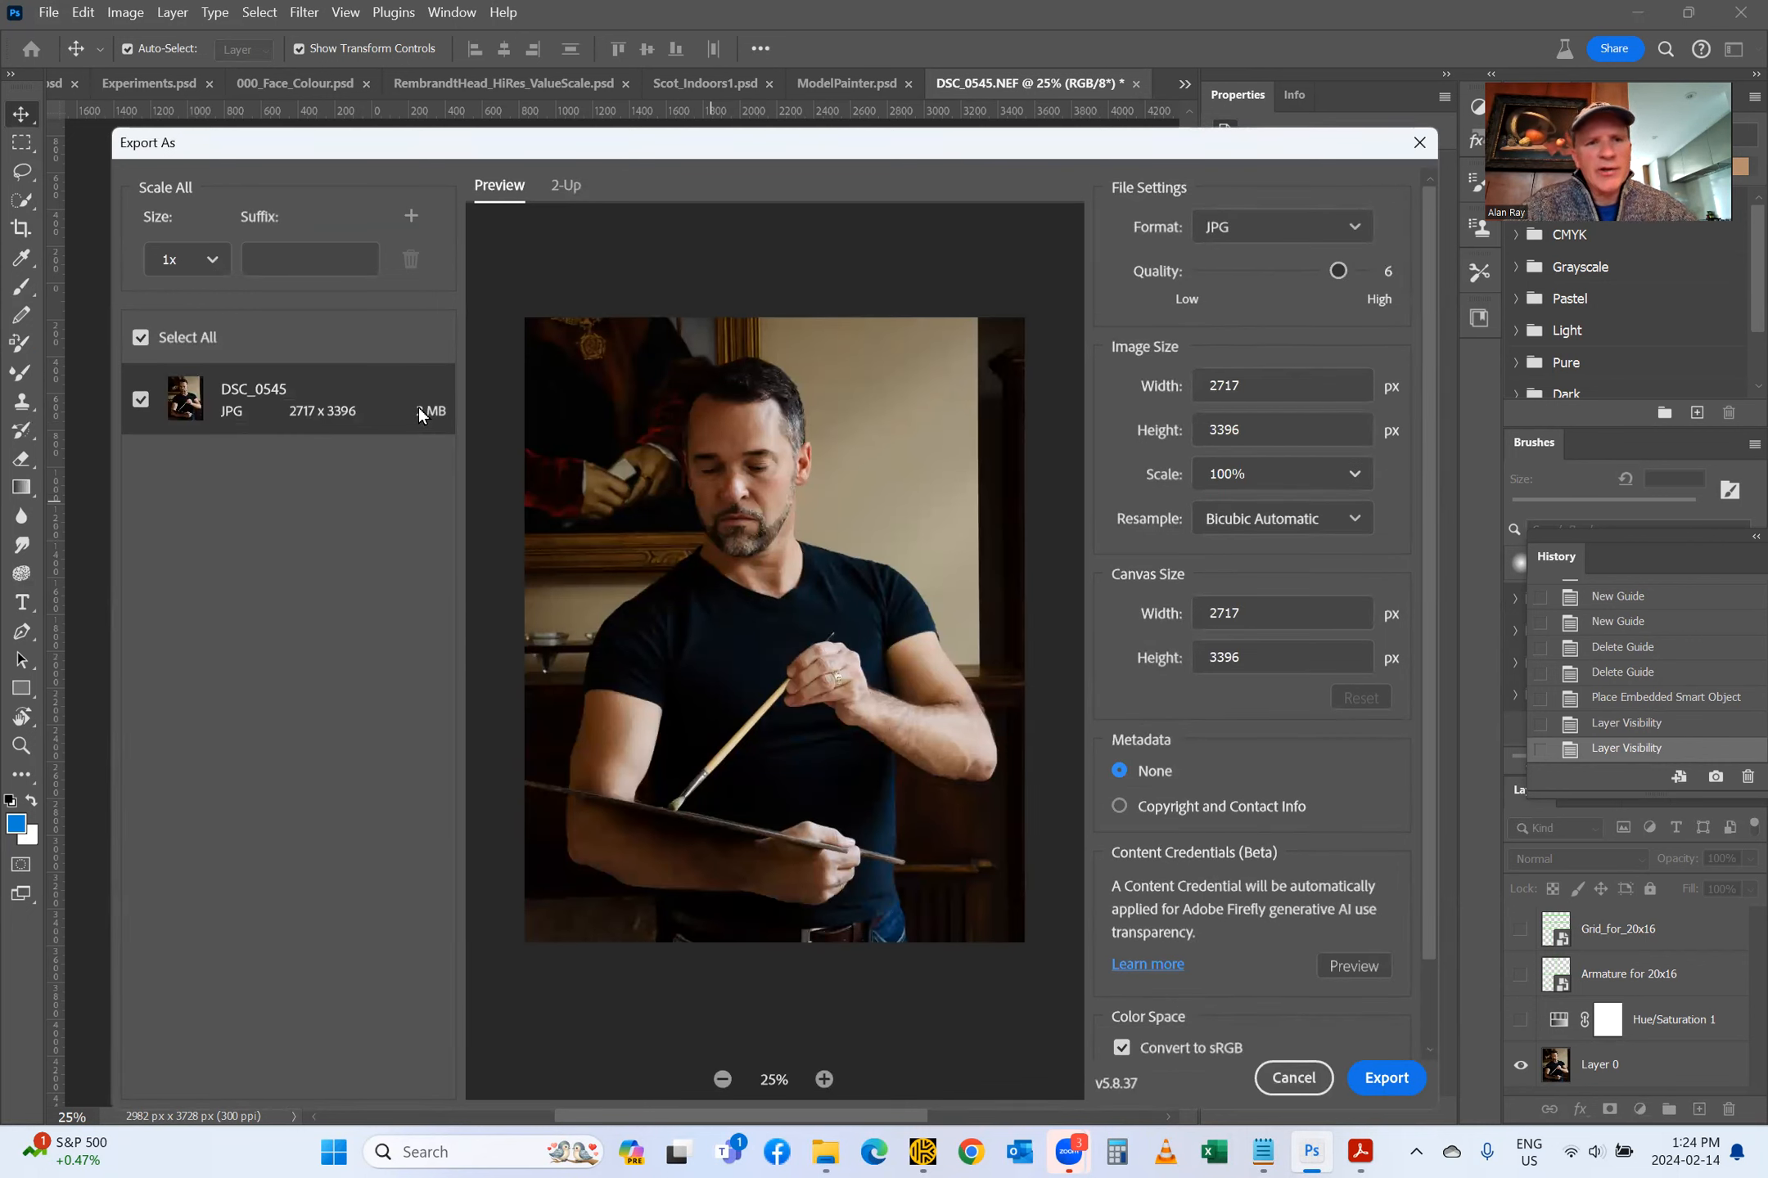
{"action": "left_click", "coordinate": [1297, 1079]}
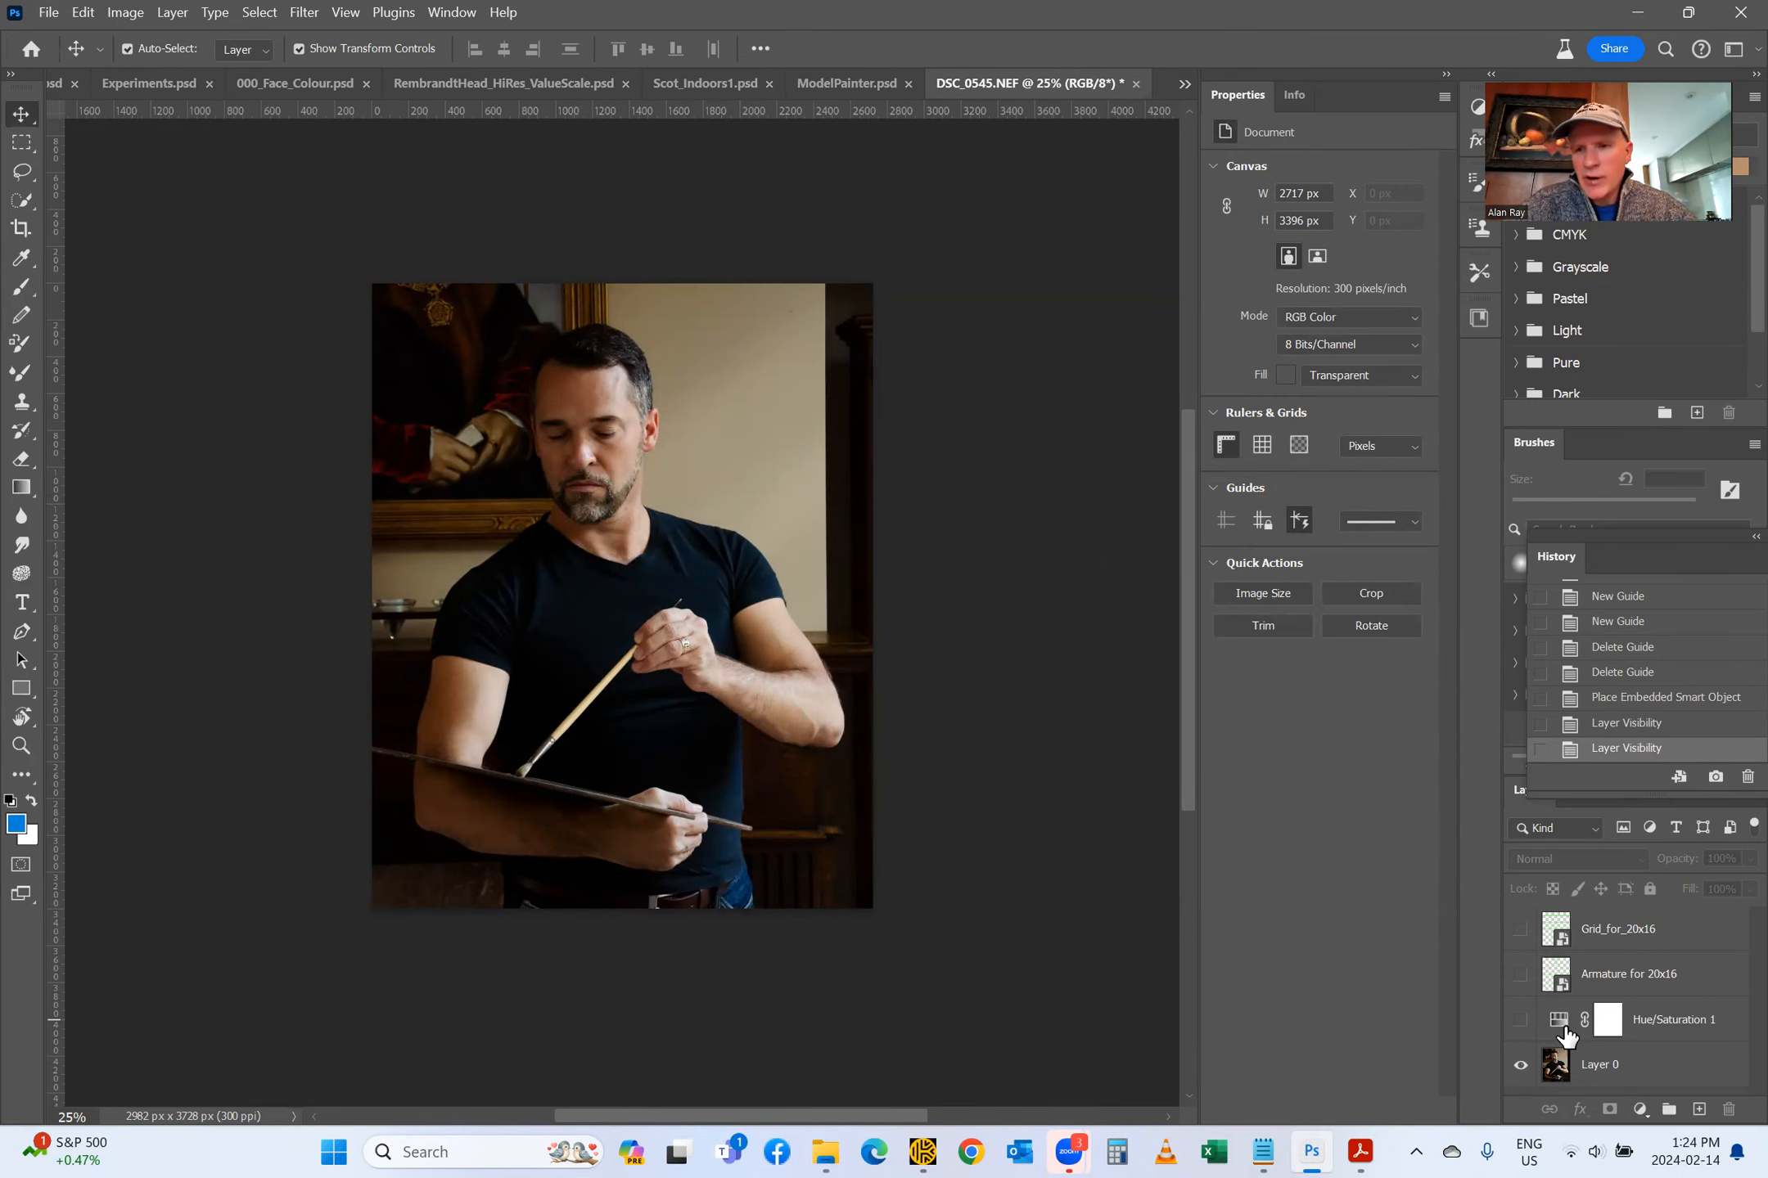
Step: Show the Hue/Saturation 1 and Armature for 20x16 layers, and reduce the armature's opacity so its lines are fainter
{"action": "left_click", "coordinate": [1521, 1020]}
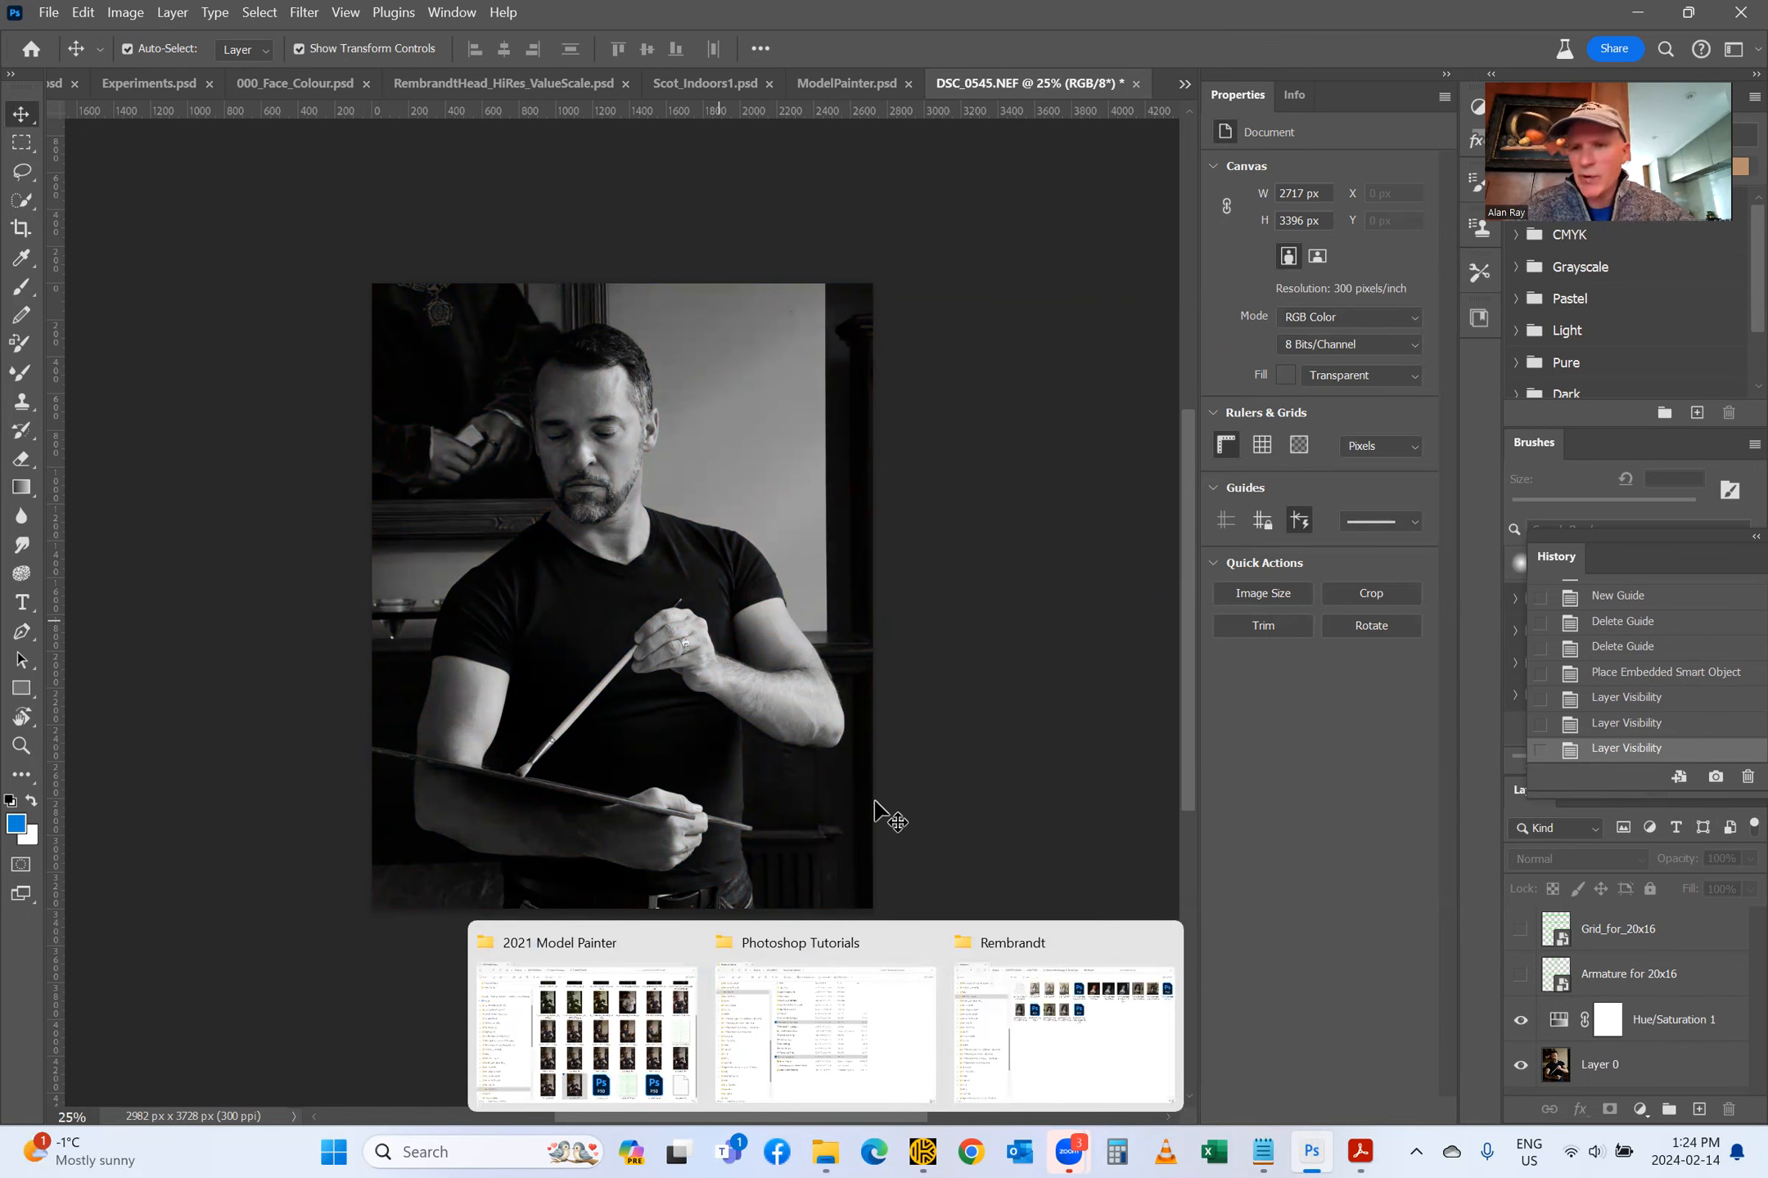
{"action": "left_click", "coordinate": [1519, 974]}
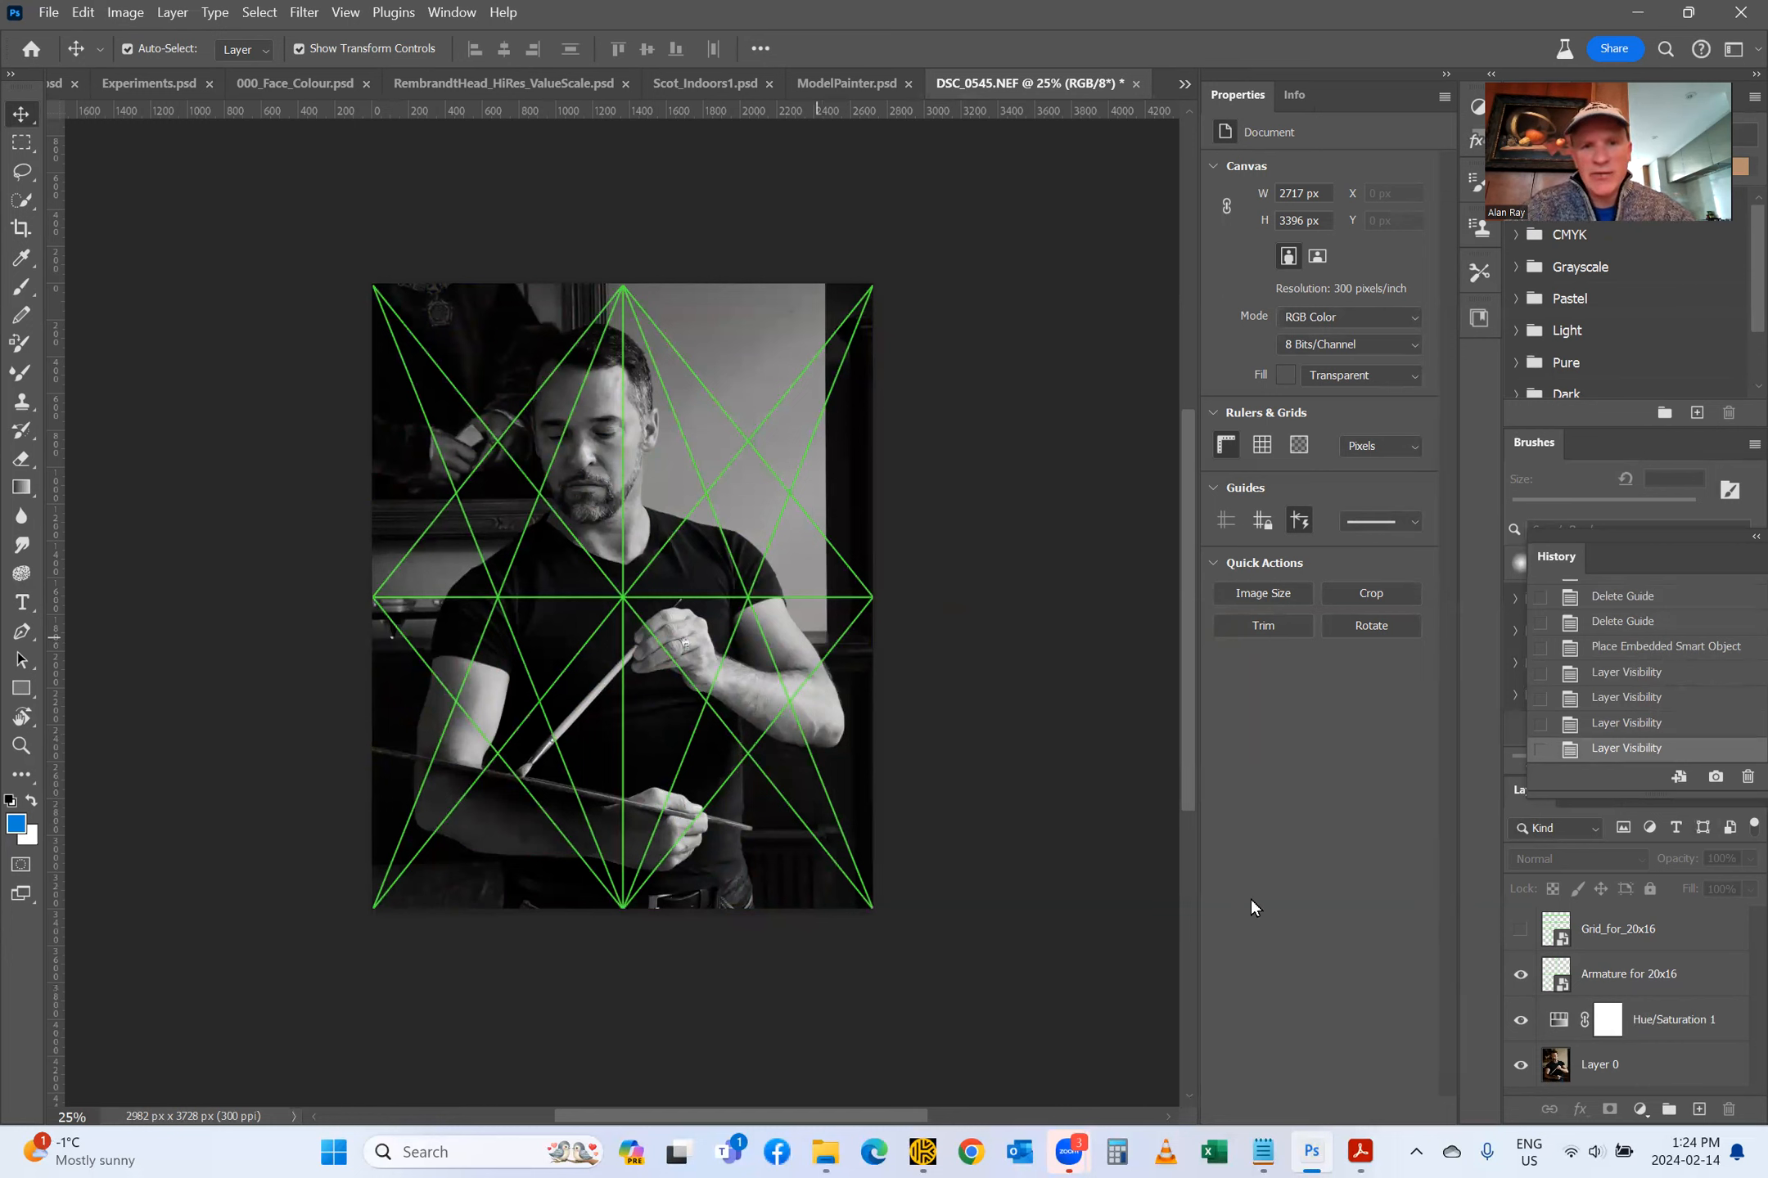
{"action": "left_click", "coordinate": [1602, 980]}
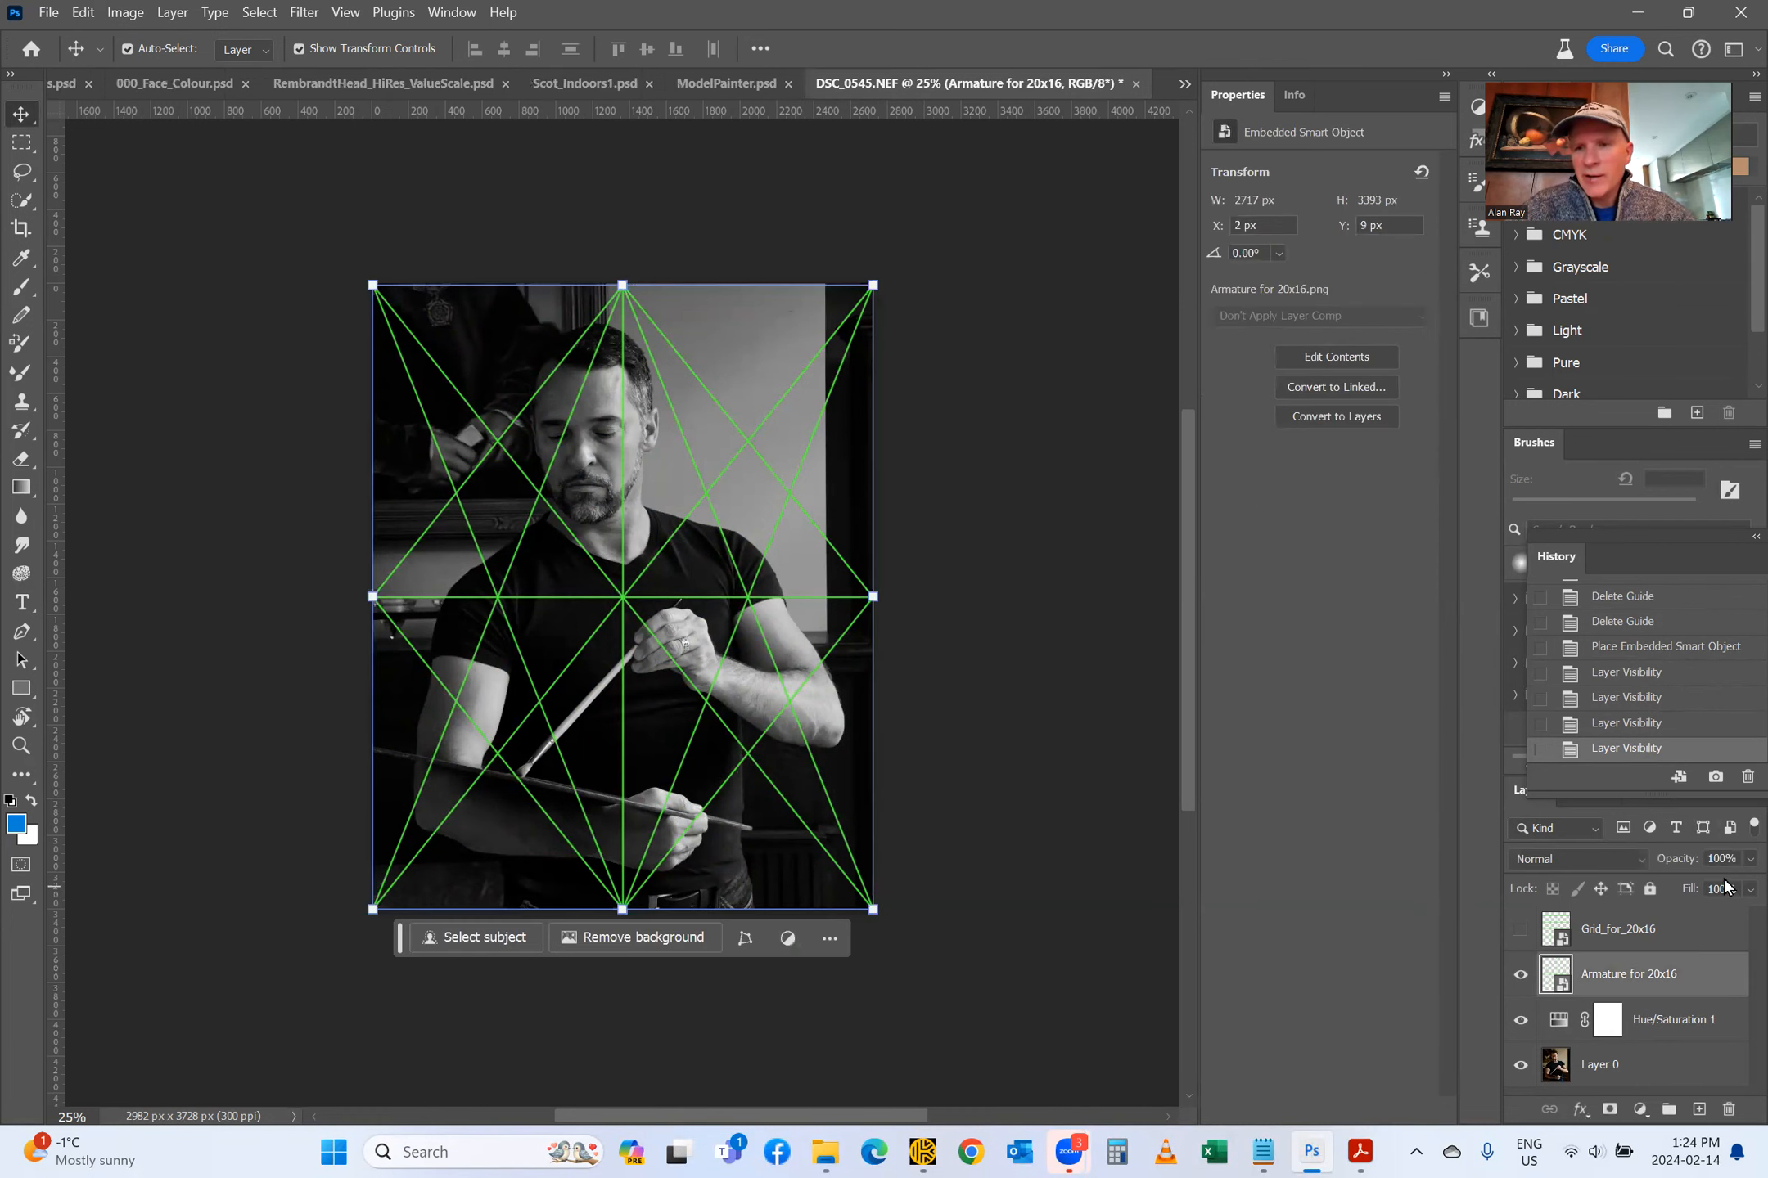
{"action": "left_click", "coordinate": [1748, 860]}
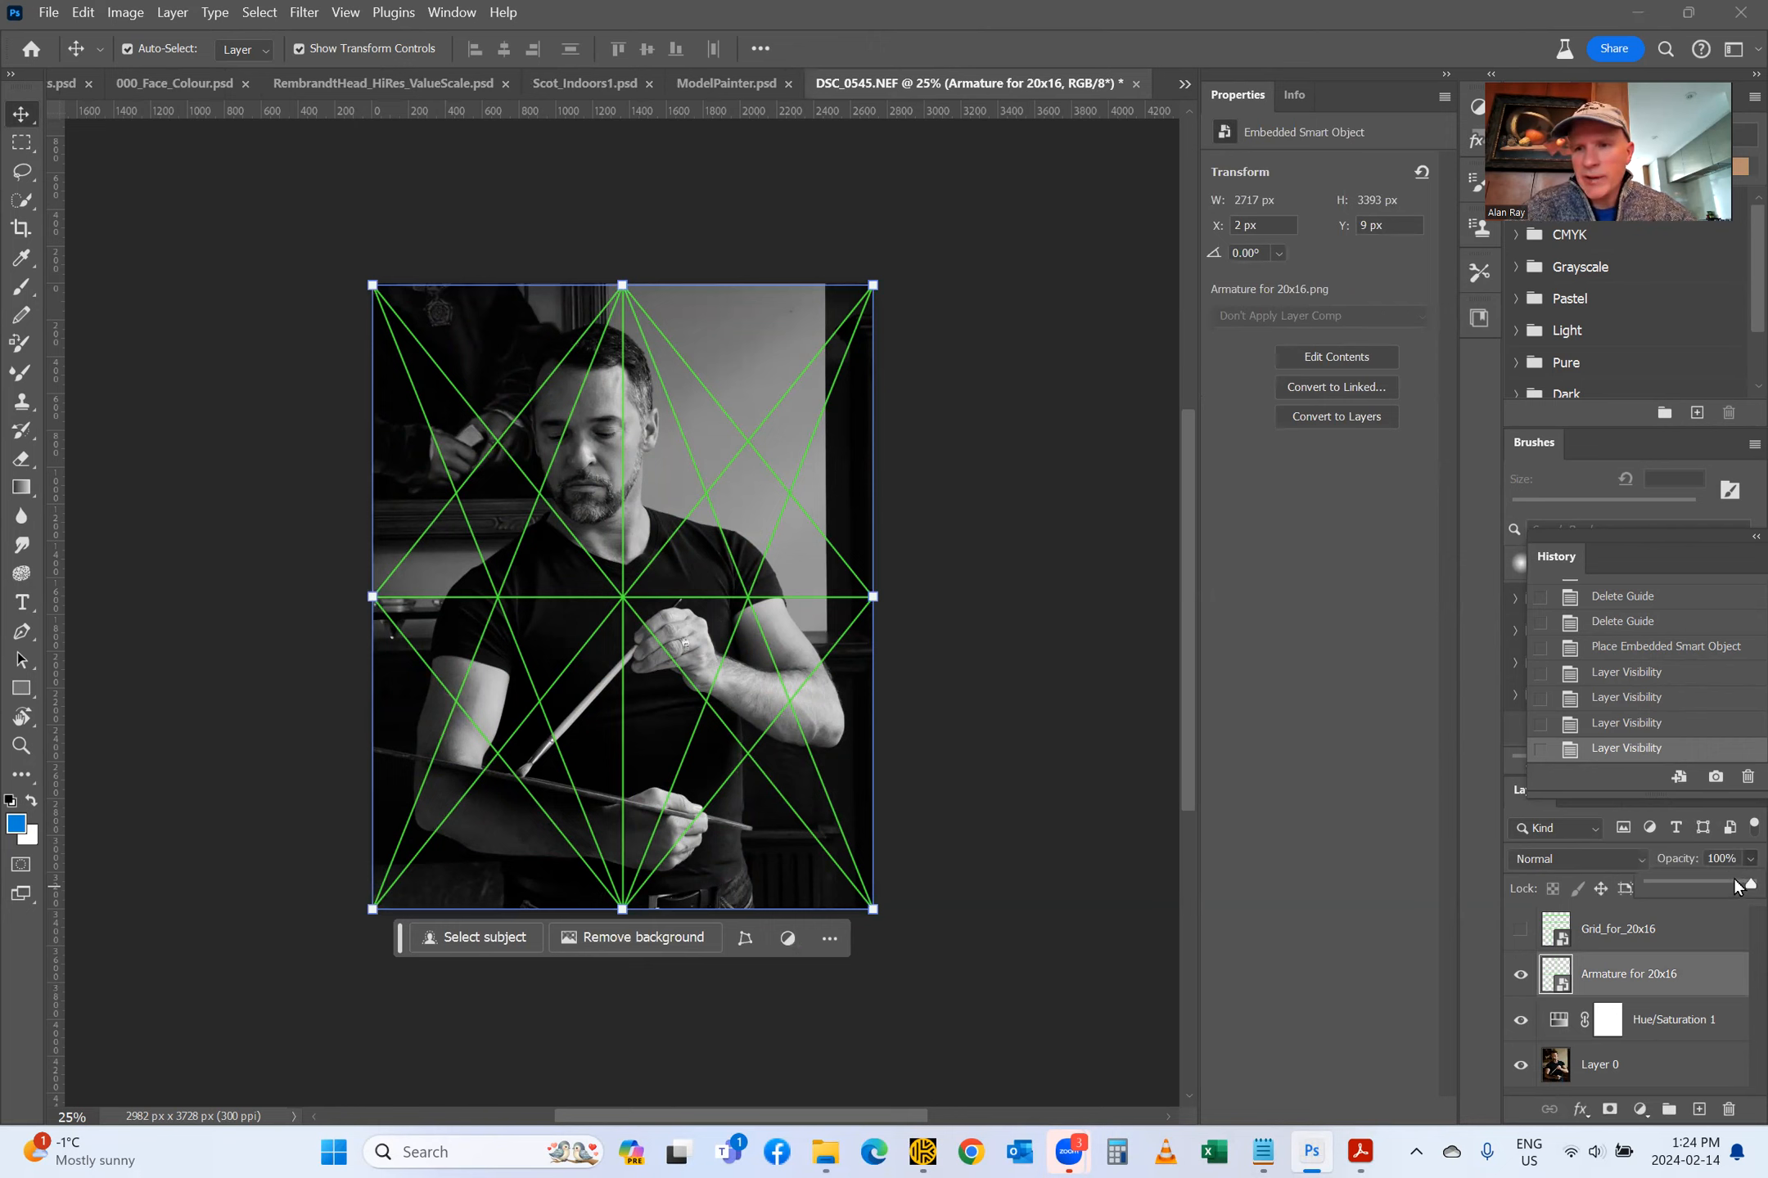
{"action": "left_click_drag", "start_coordinate": [1736, 892], "coordinate": [1666, 888]}
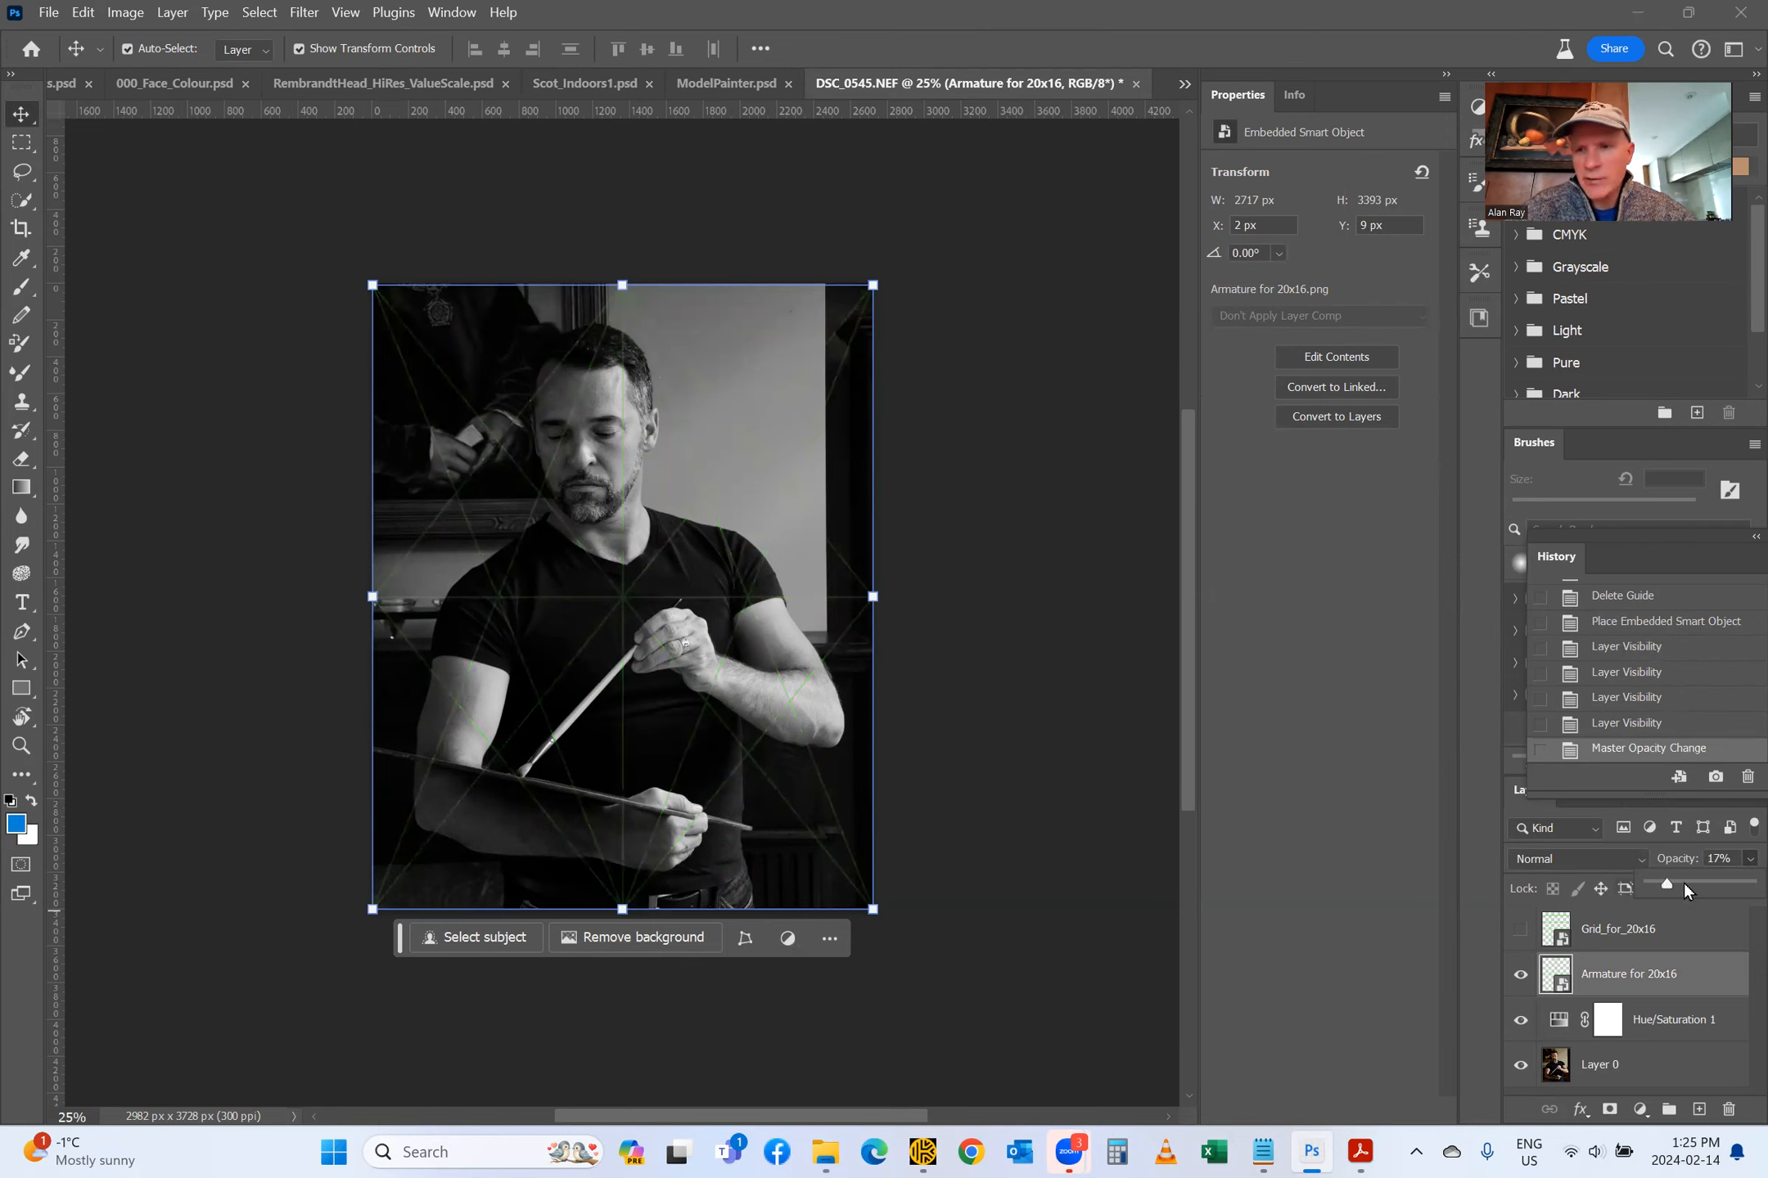
{"action": "left_click_drag", "start_coordinate": [1683, 886], "coordinate": [1715, 890]}
{"action": "left_click", "coordinate": [211, 672]}
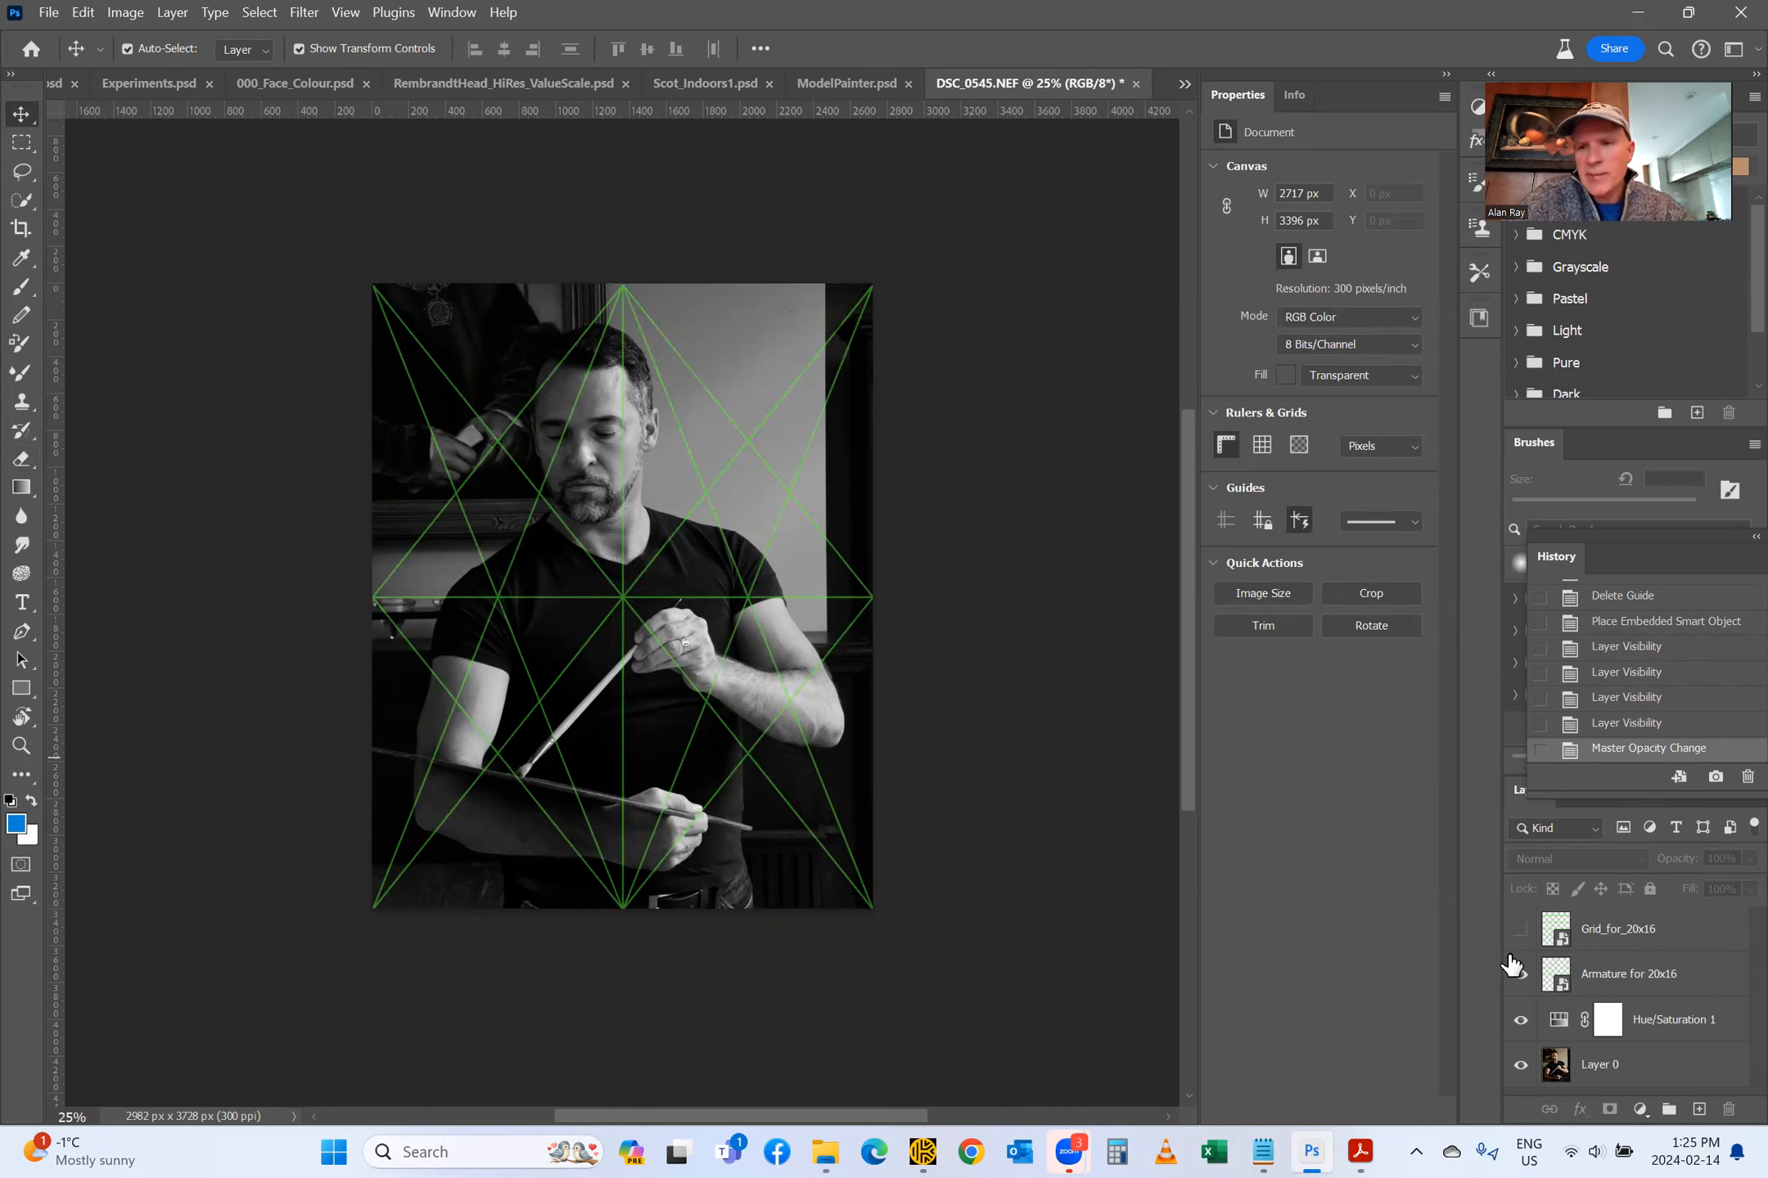
Step: Show the grid together with the armature for comparison, and hide both overlay layers
{"action": "left_click", "coordinate": [1518, 930]}
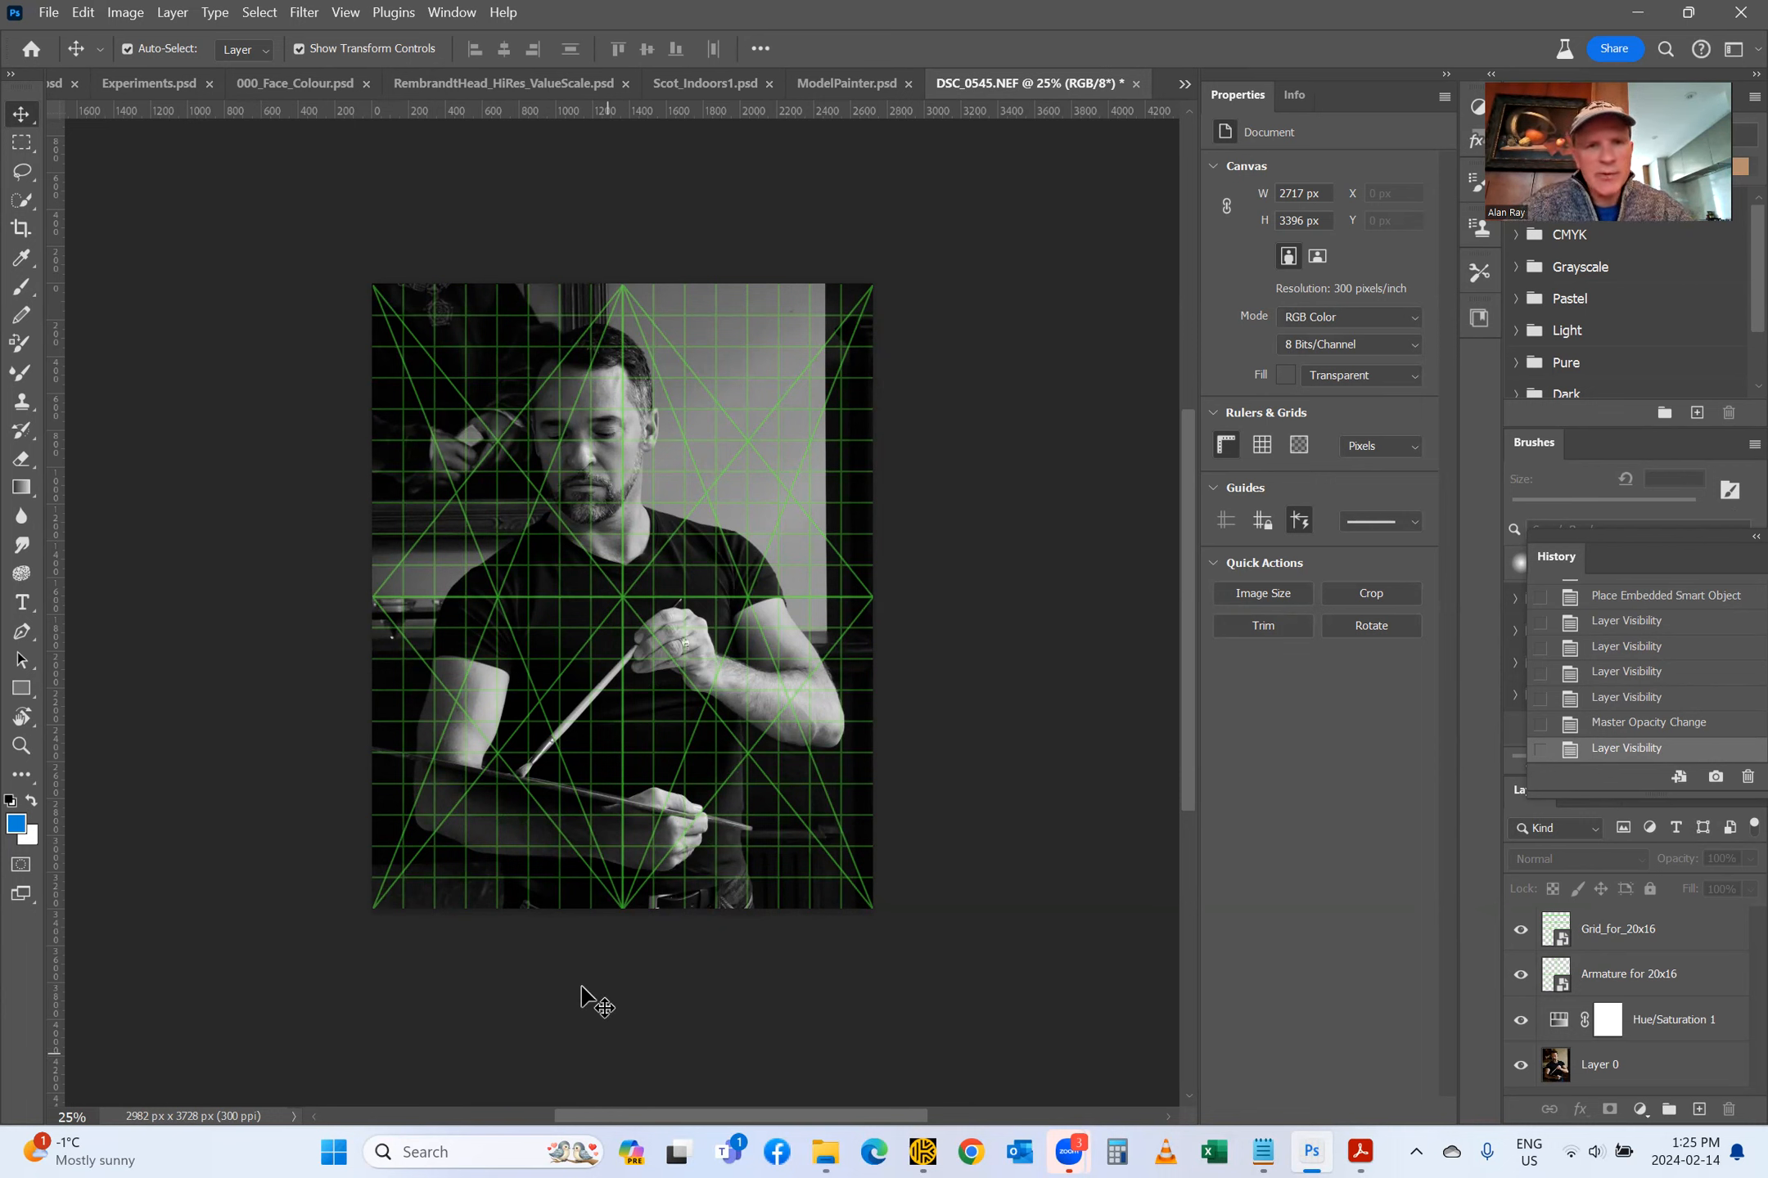
{"action": "left_click", "coordinate": [1520, 930]}
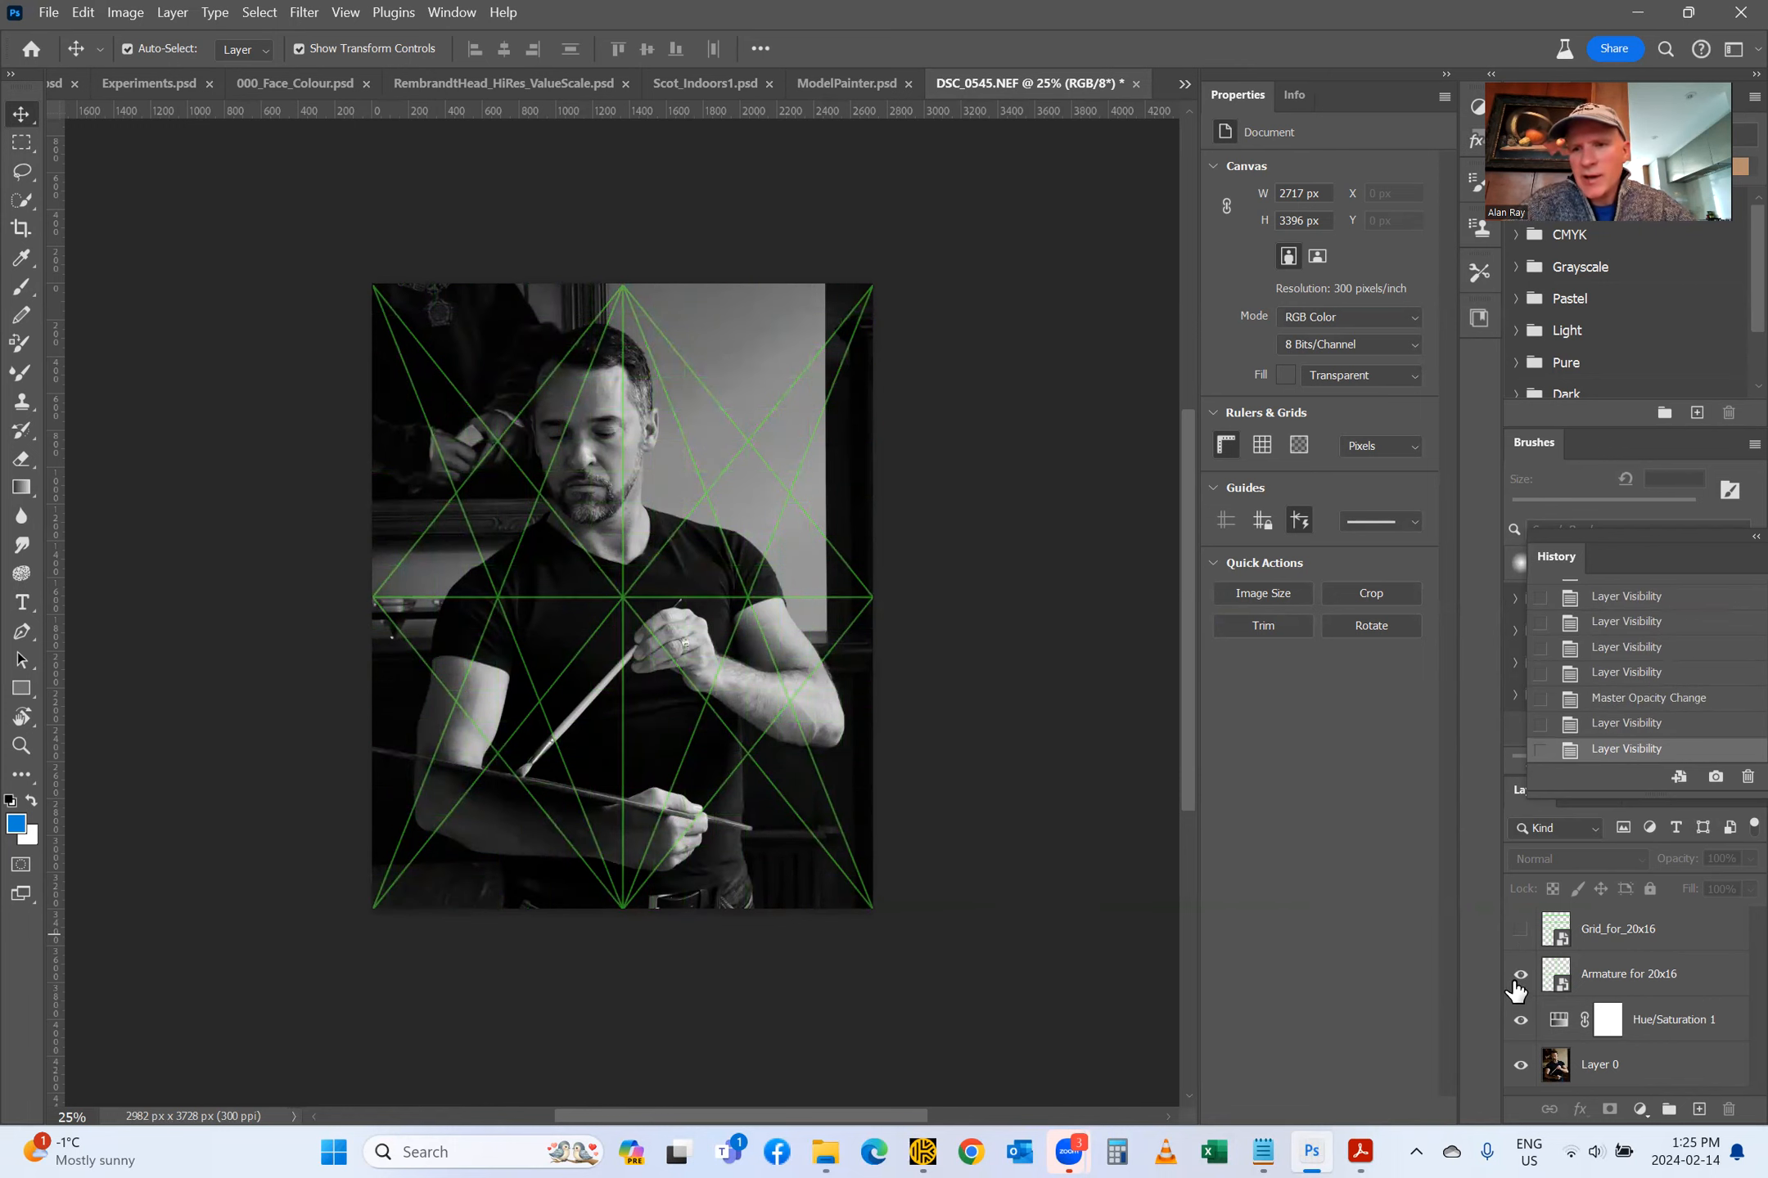
{"action": "left_click", "coordinate": [1518, 976]}
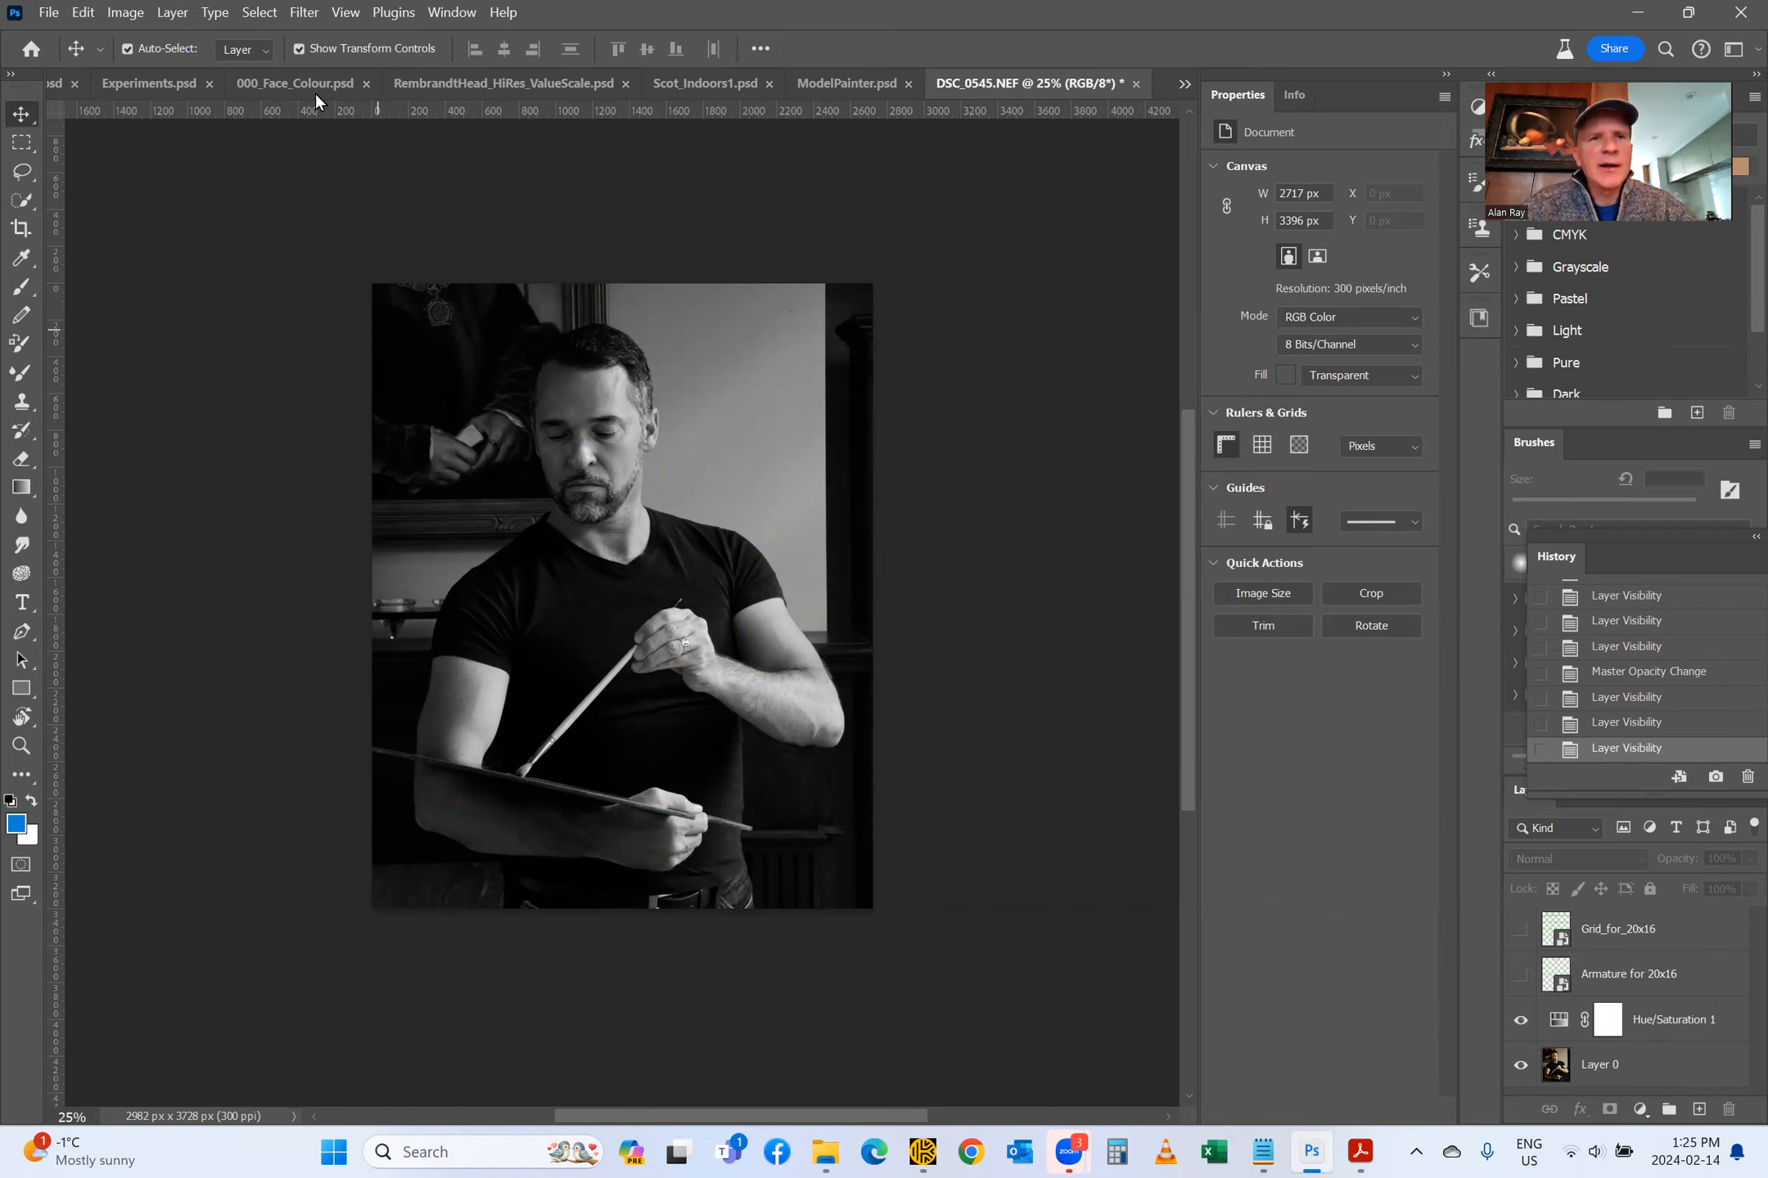
Step: Set up a new guide layout with 16 columns and 20 rows, and change the guide colour to green 9ed41a
{"action": "left_click", "coordinate": [346, 14]}
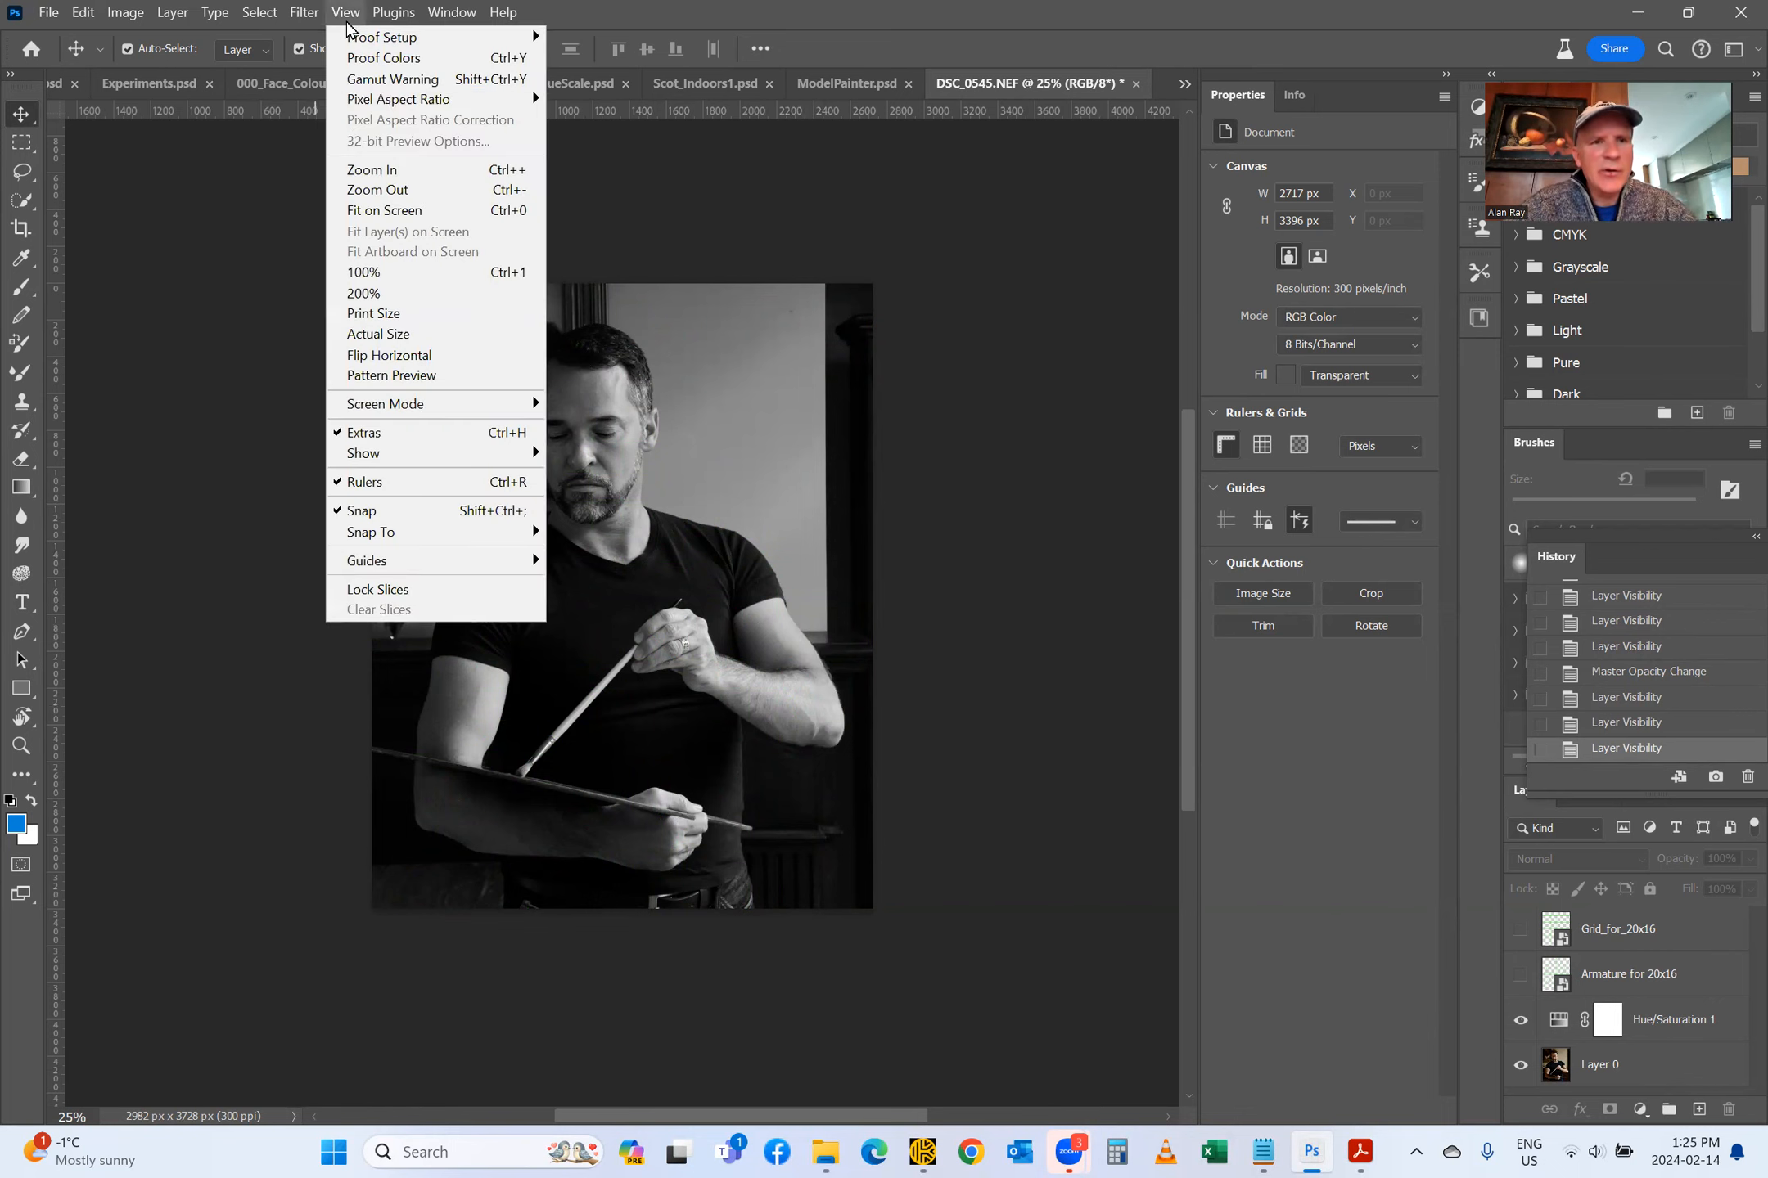
{"action": "mouse_move", "coordinate": [366, 562]}
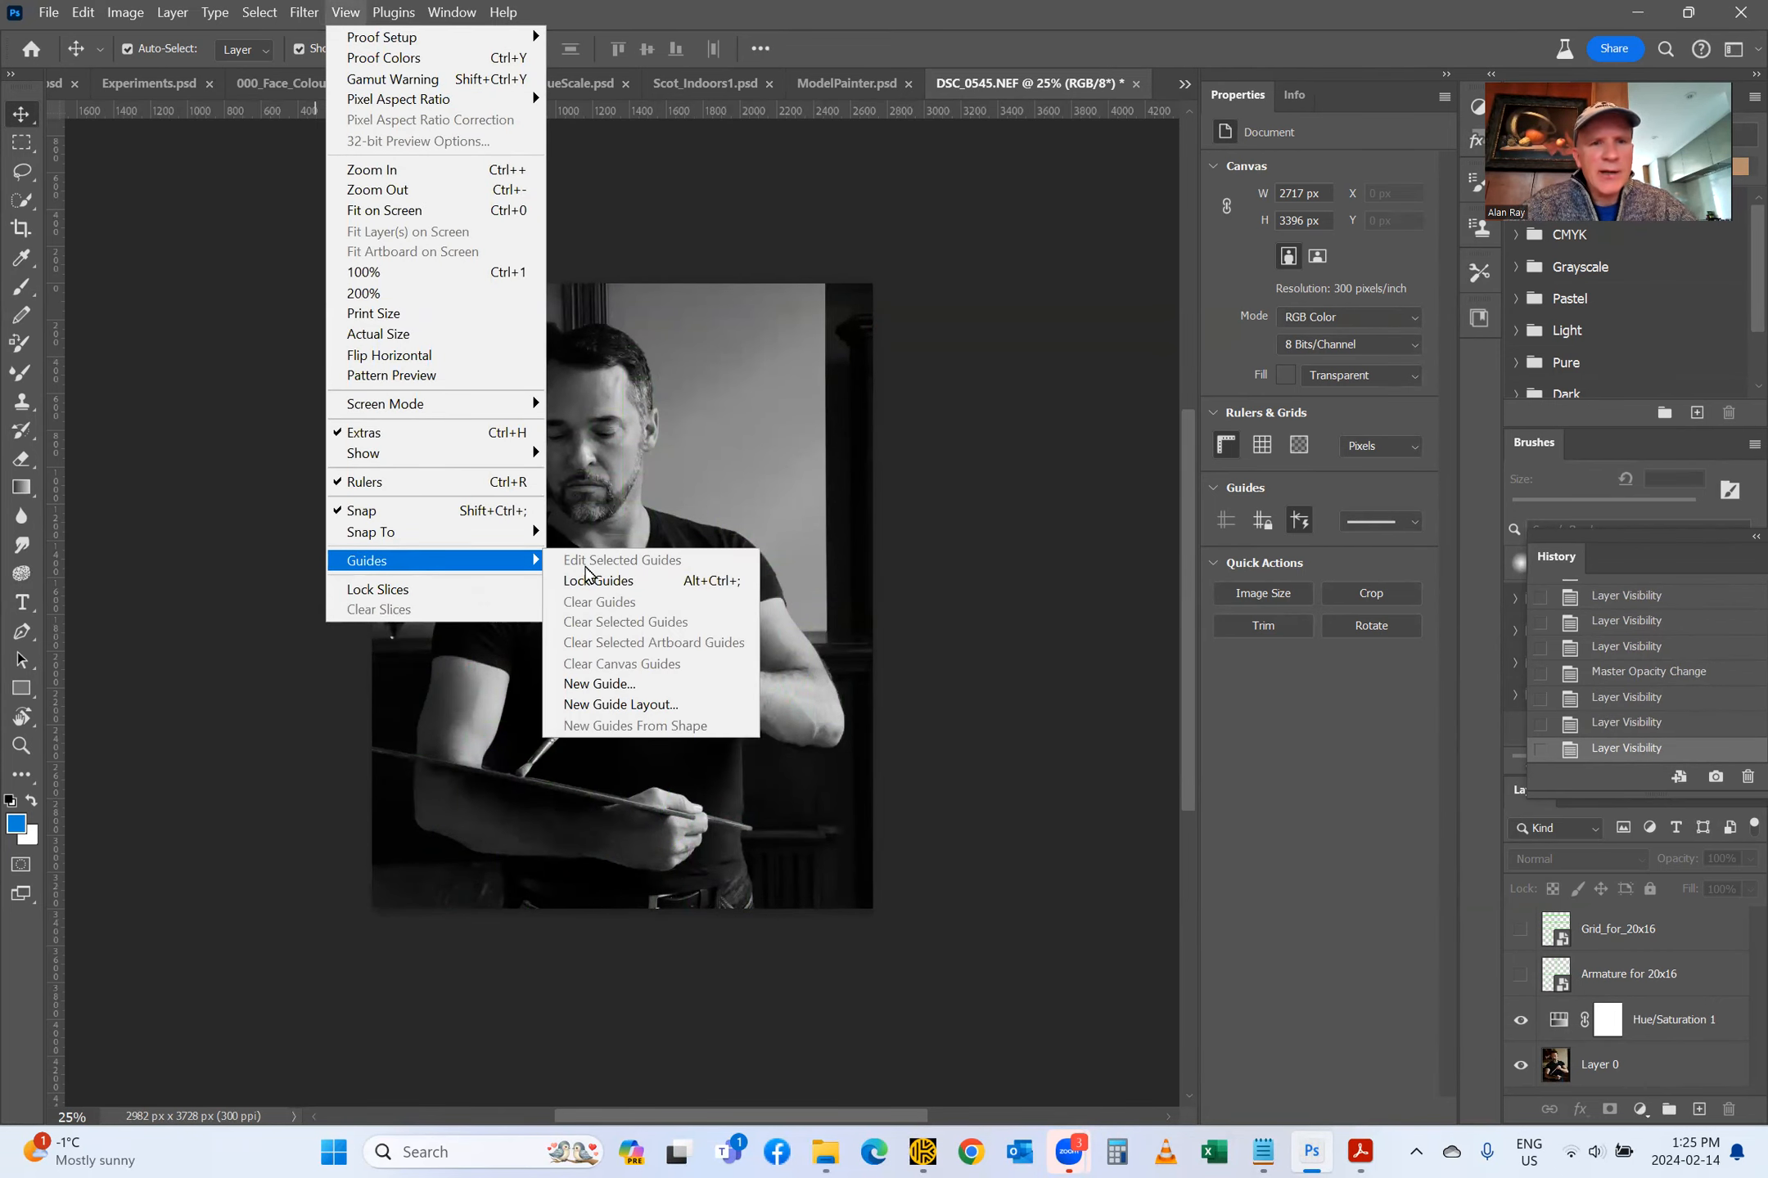
{"action": "left_click", "coordinate": [594, 707]}
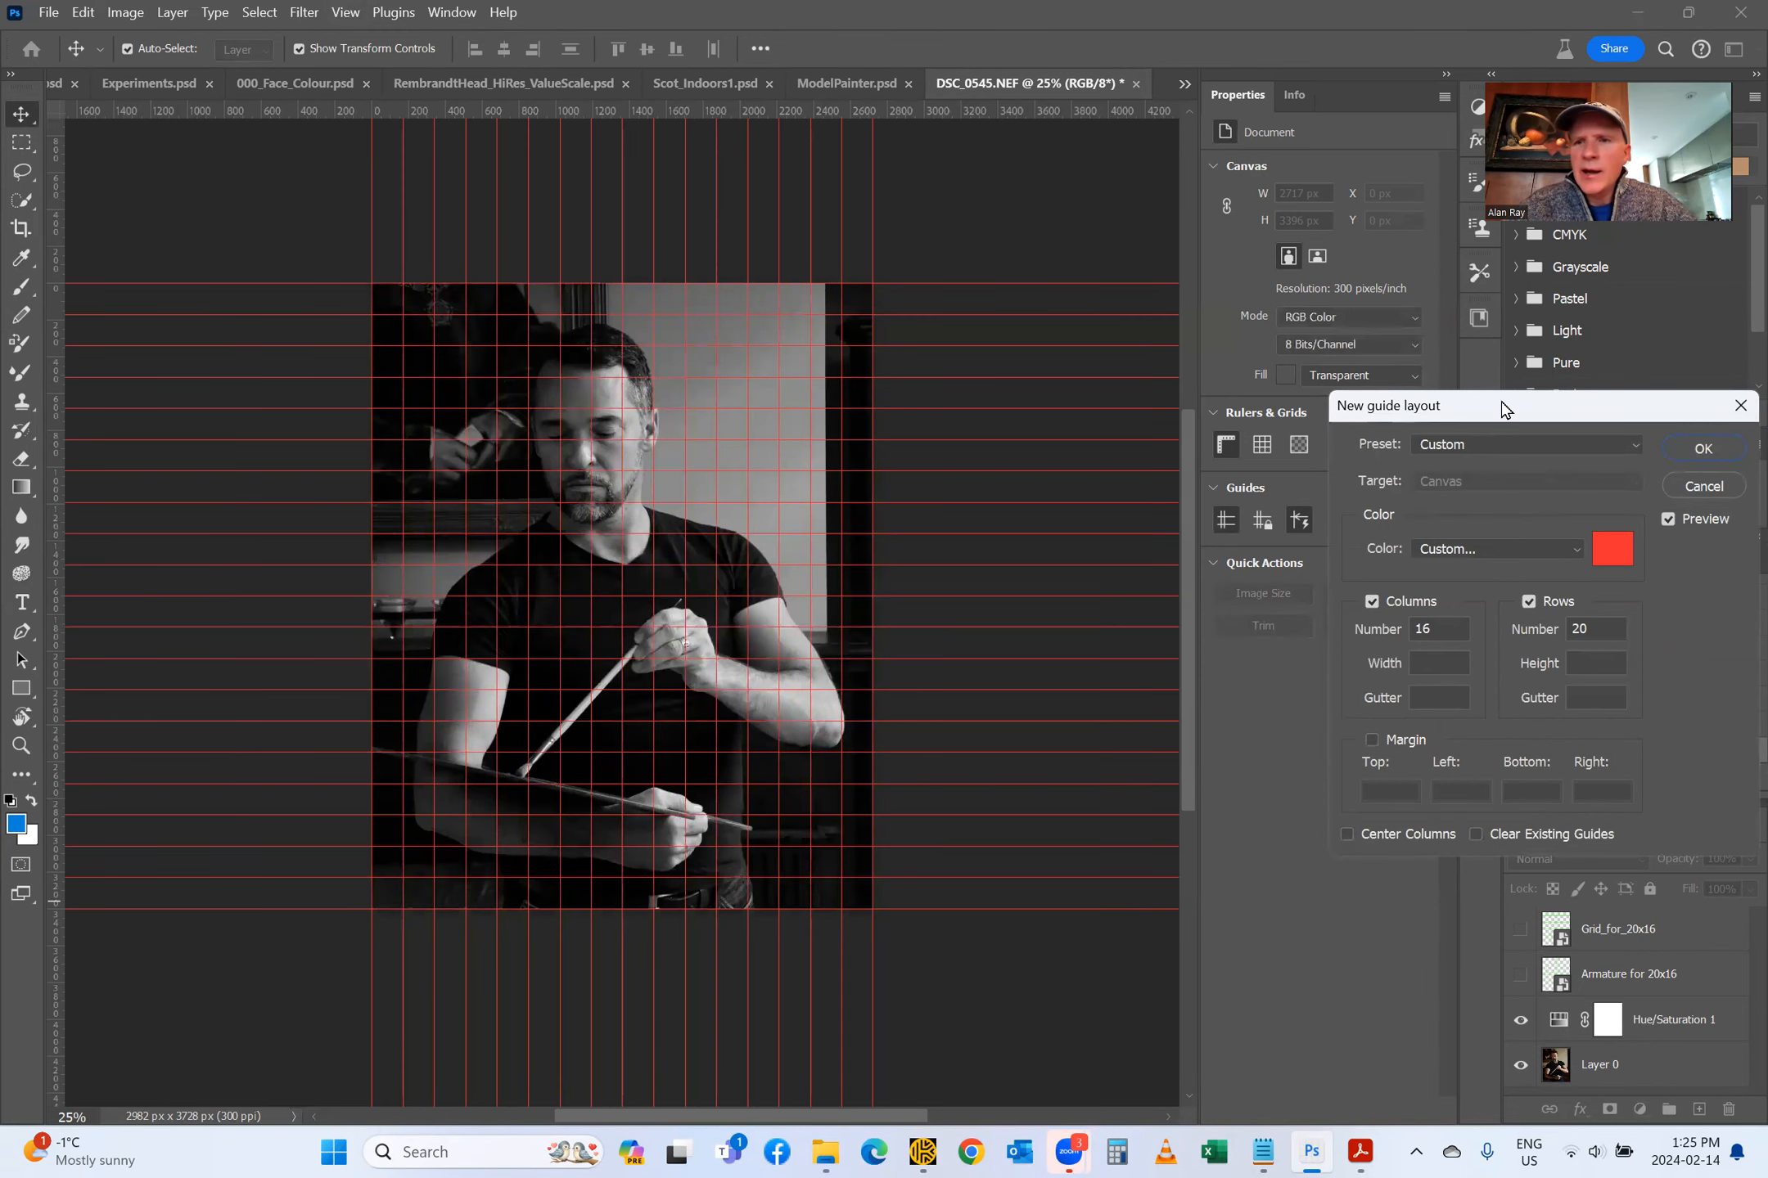
{"action": "left_click_drag", "start_coordinate": [1496, 407], "coordinate": [1325, 312]}
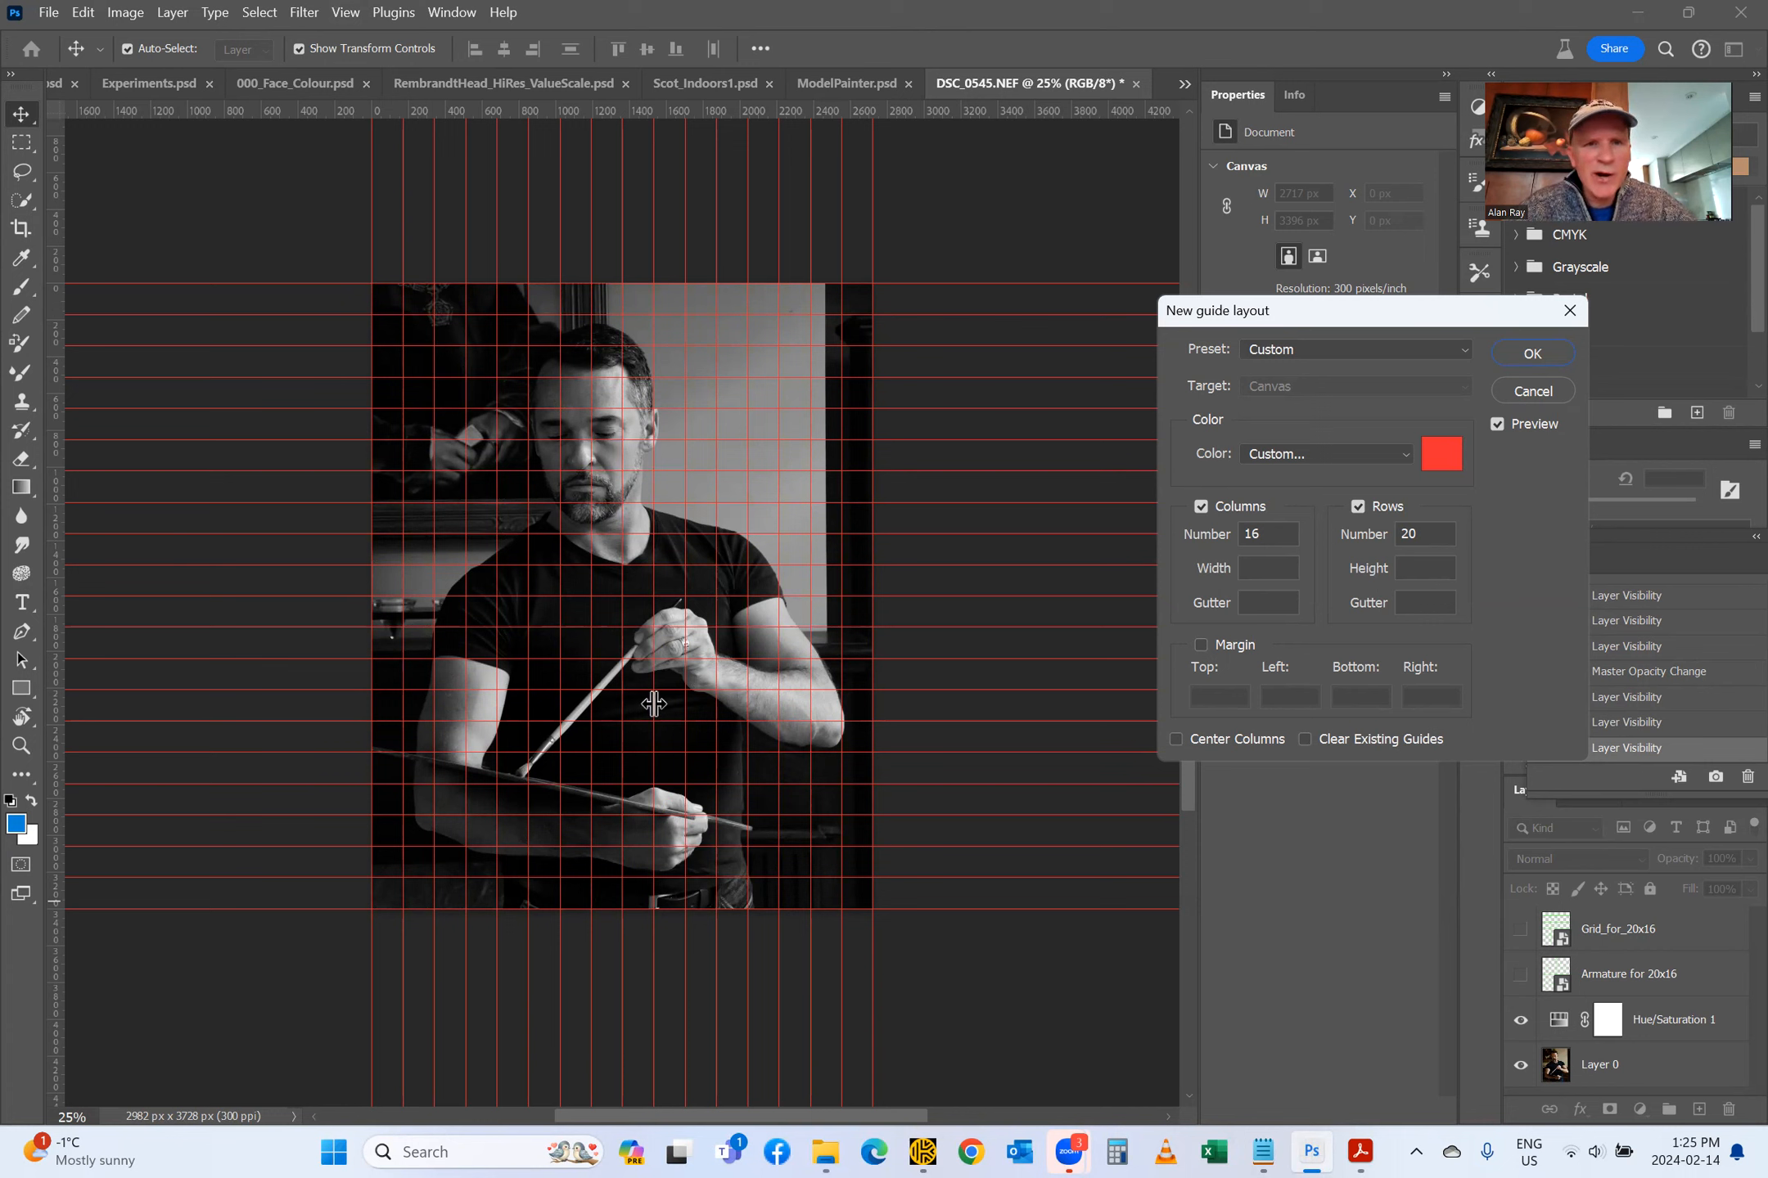
{"action": "left_click", "coordinate": [1439, 454]}
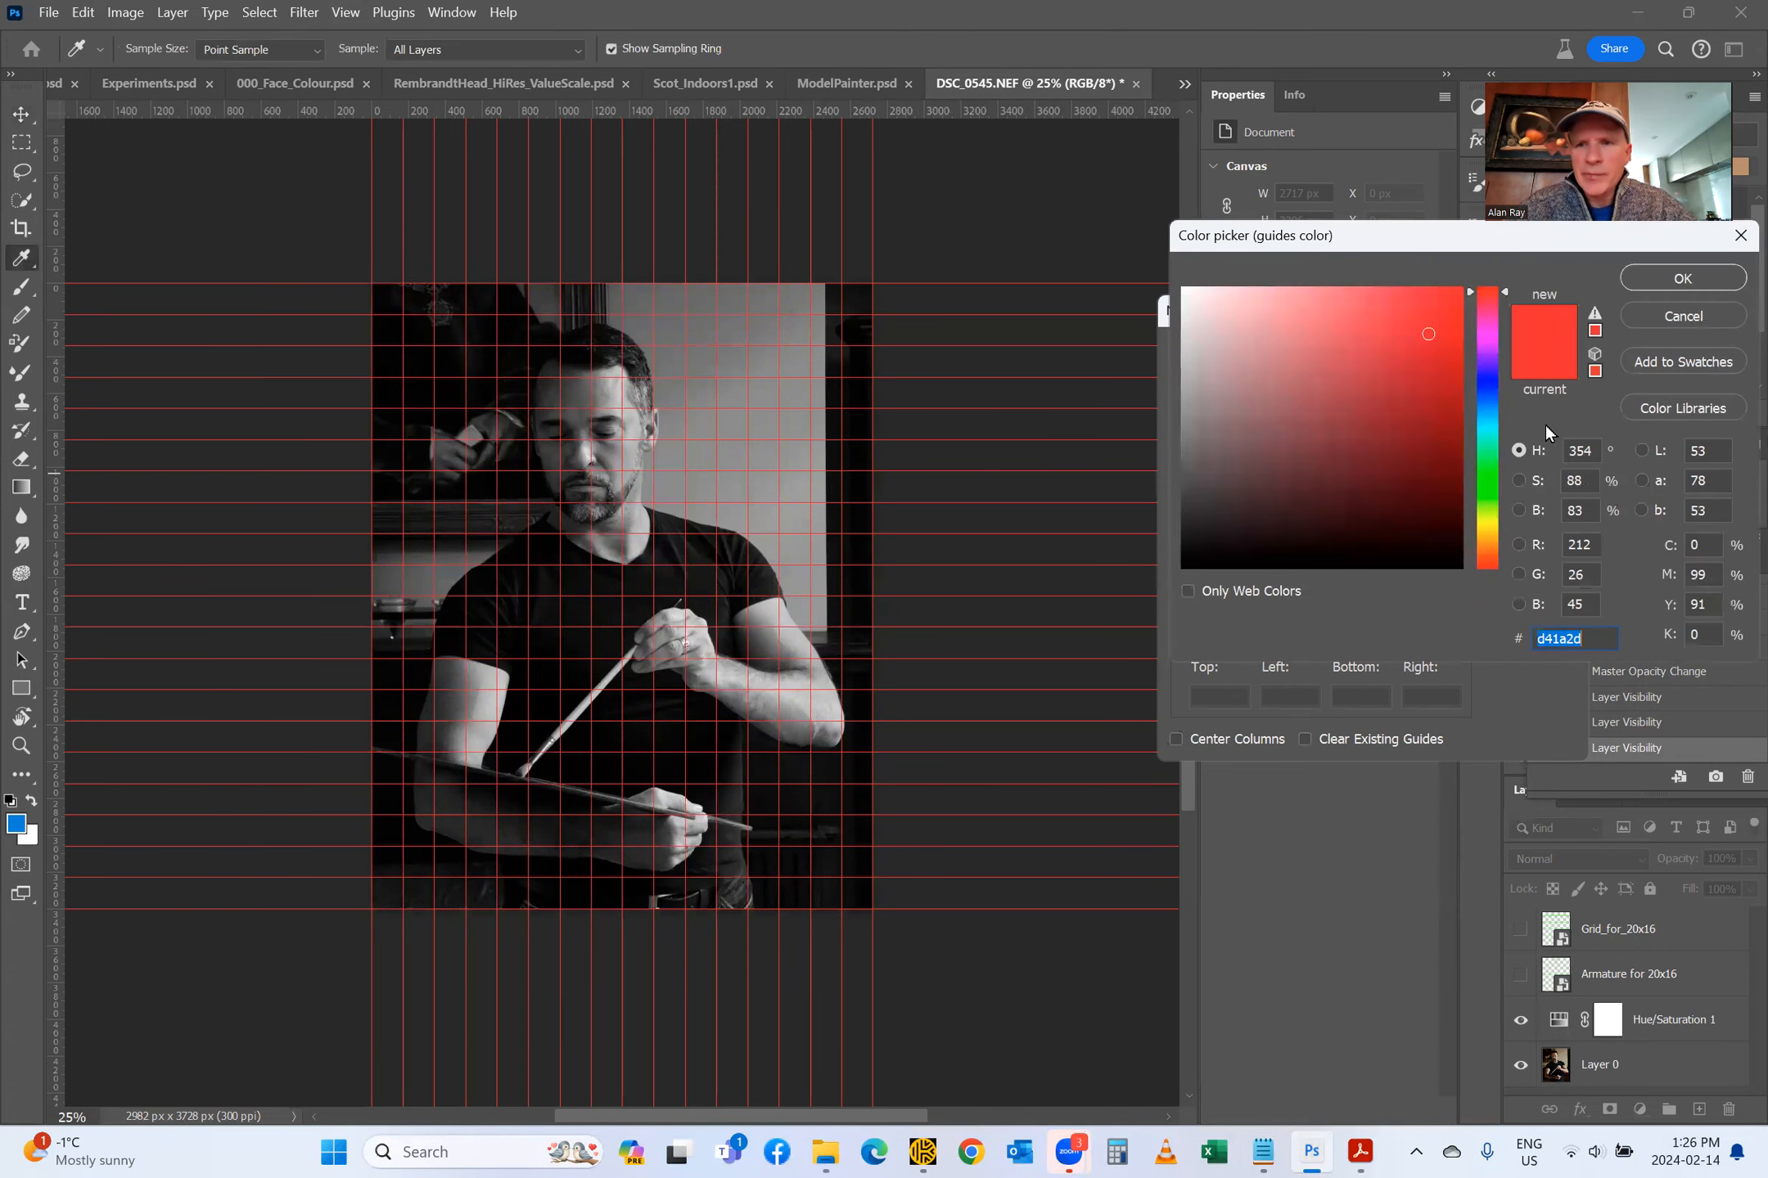
{"action": "left_click", "coordinate": [1486, 507]}
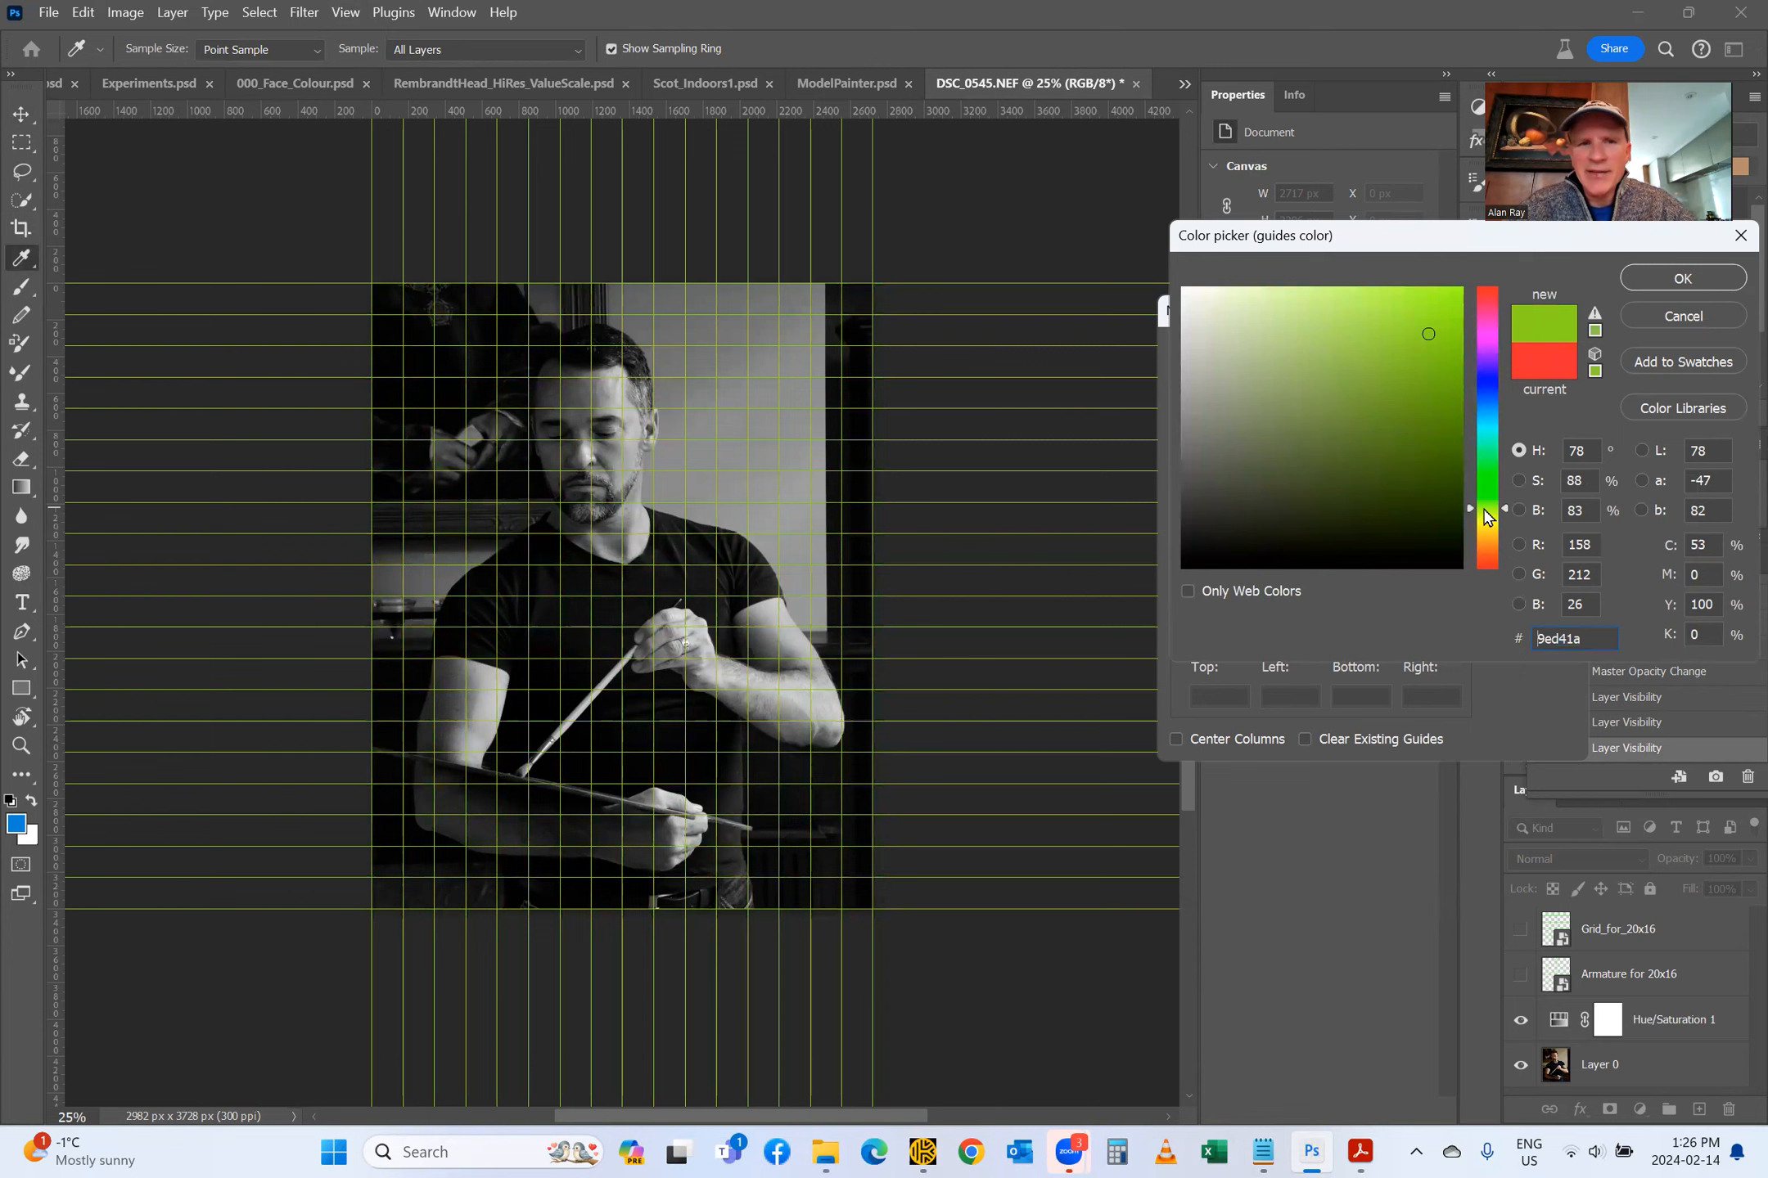
{"action": "left_click", "coordinate": [1682, 279]}
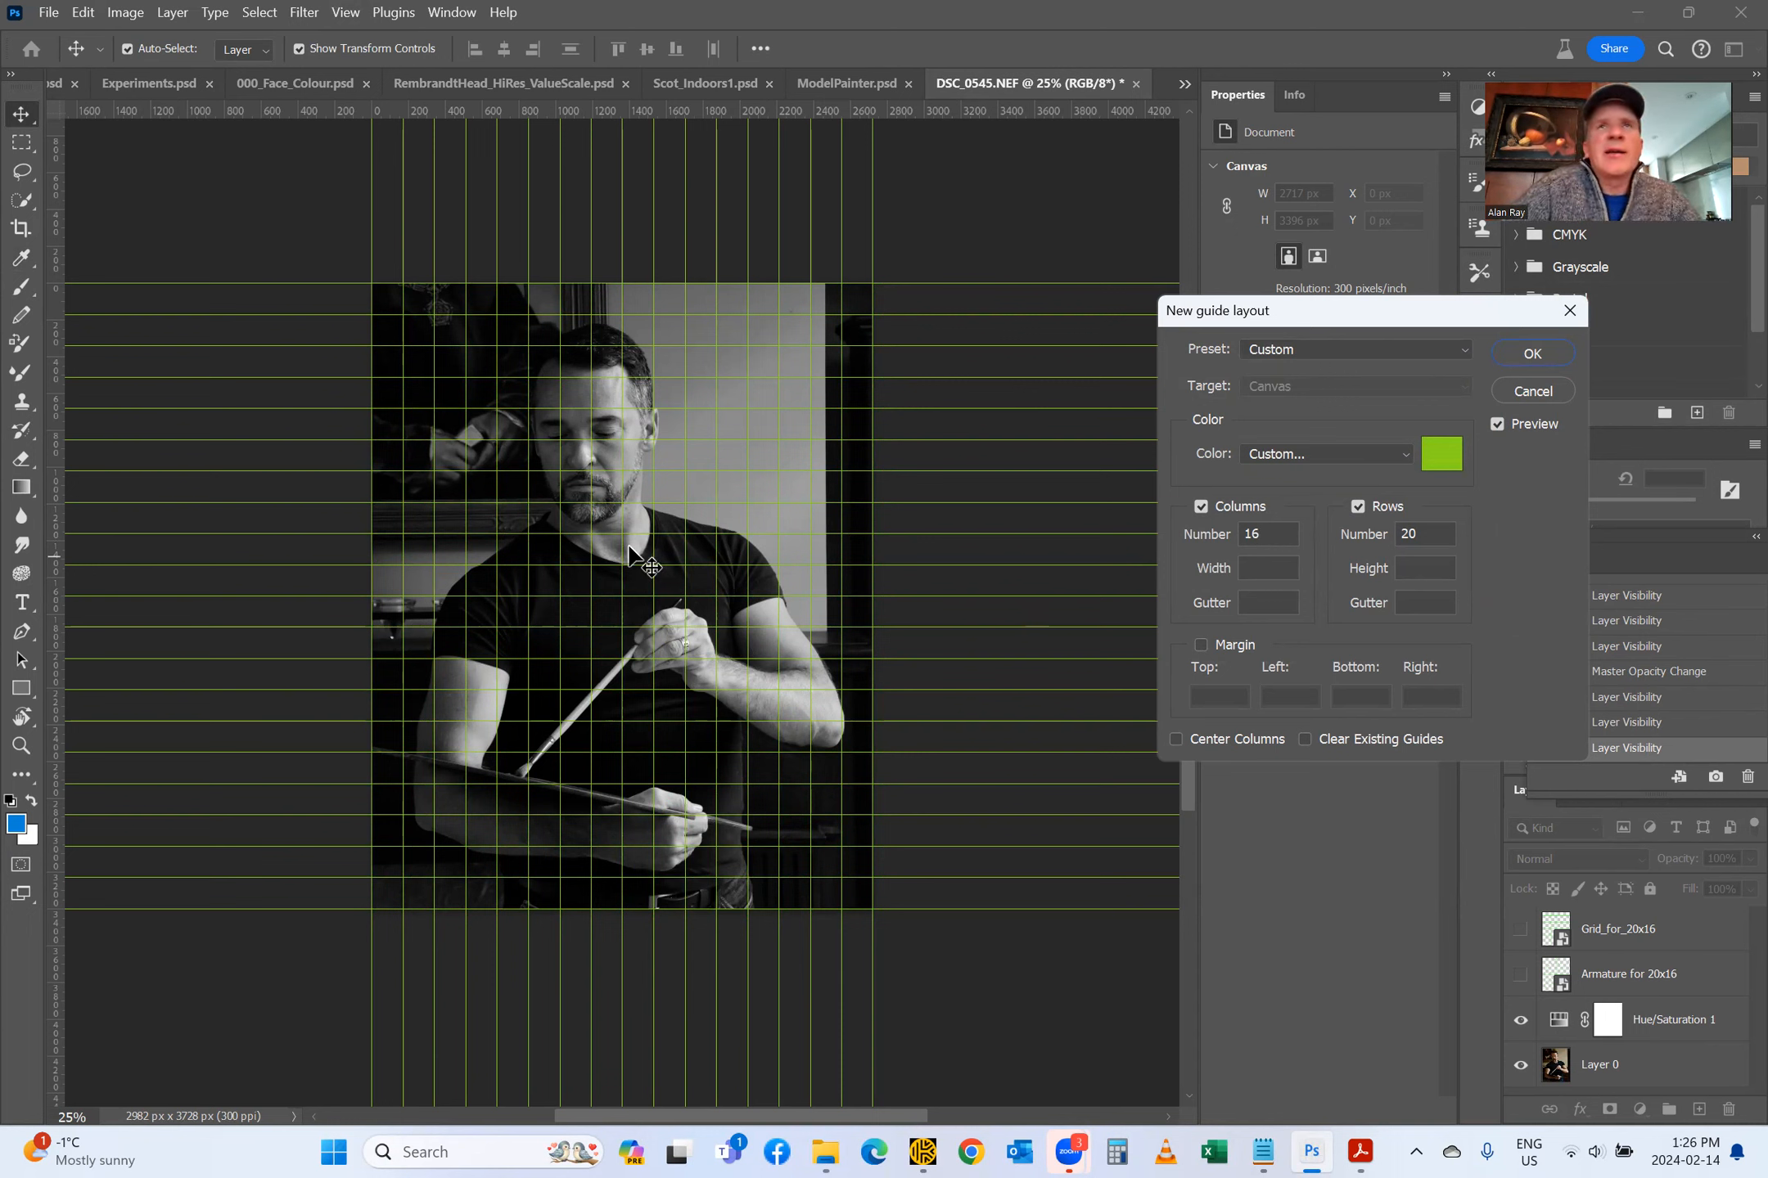
Step: Try a coarser guide layout of 8 columns and 10 rows
{"action": "double_click", "coordinate": [1268, 533]}
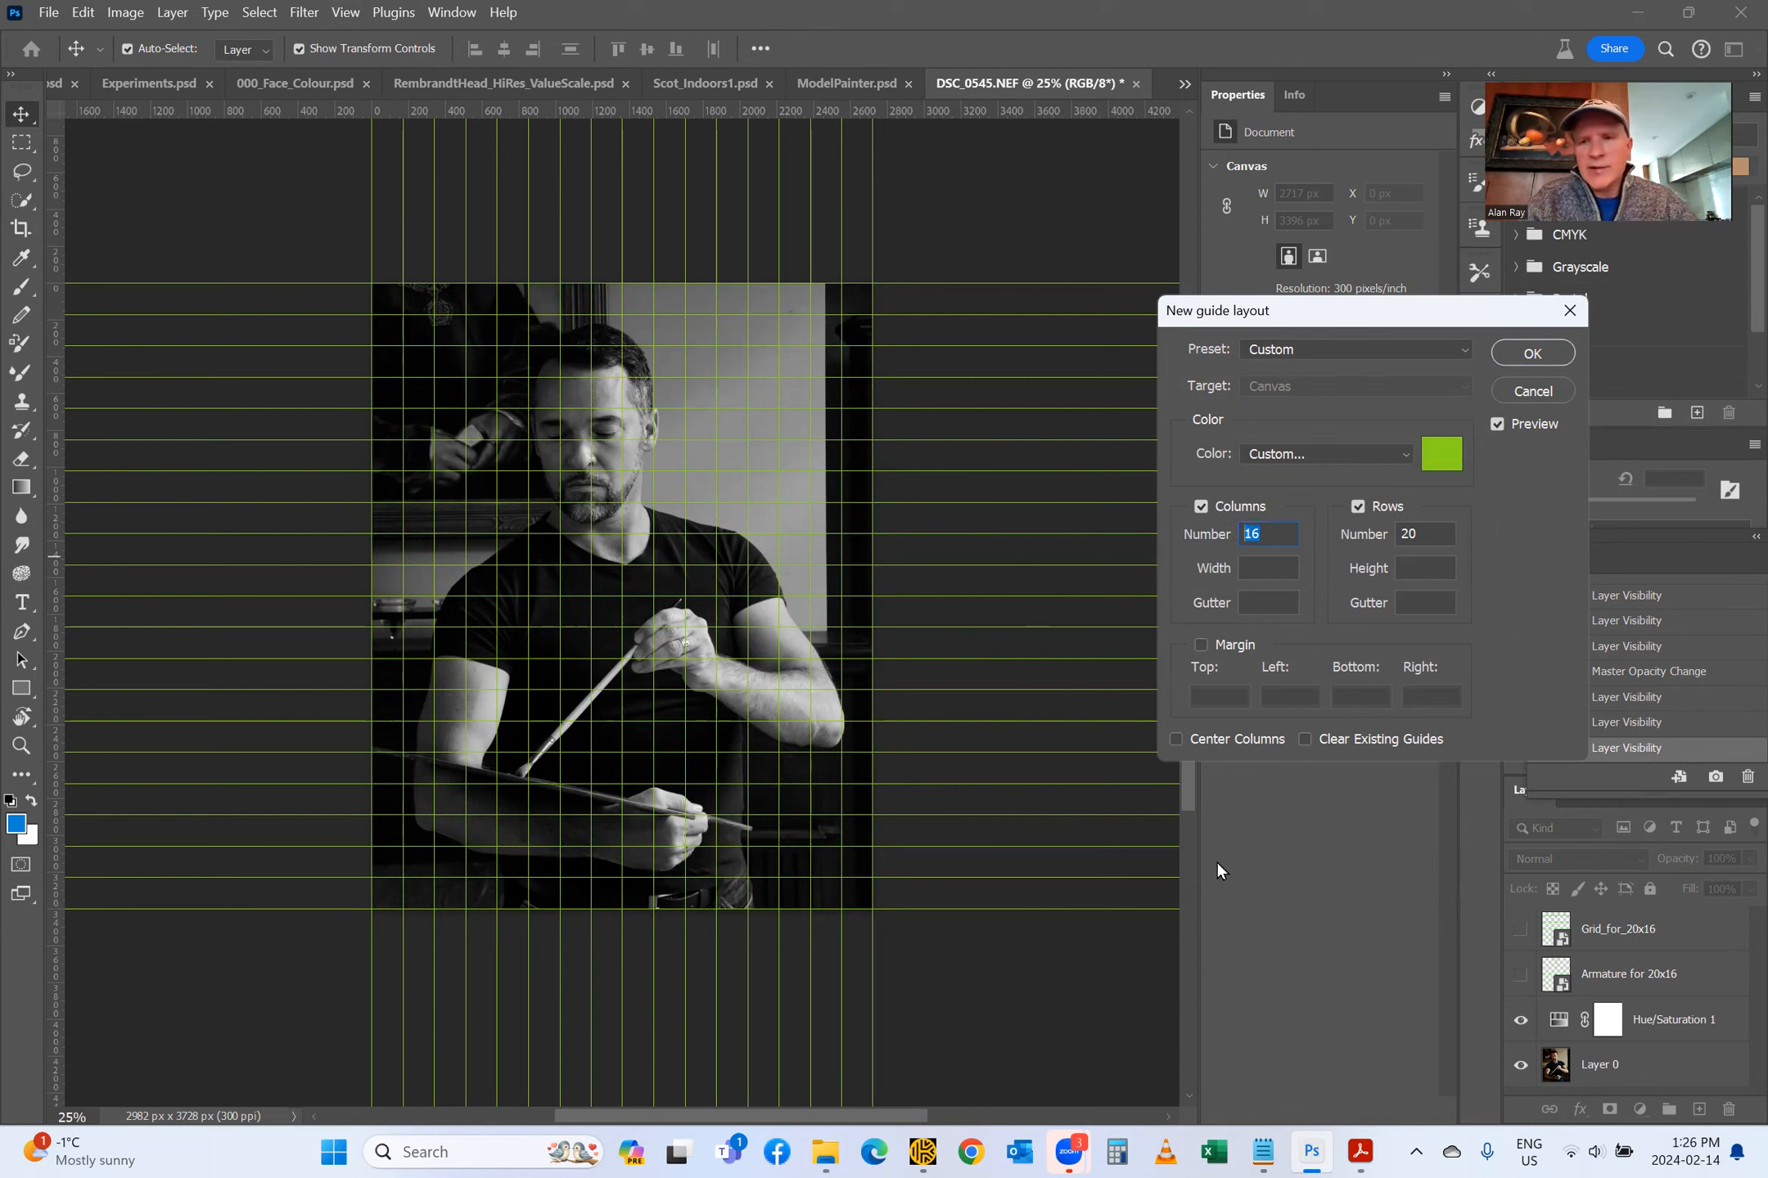
{"action": "type", "text": "8"}
{"action": "double_click", "coordinate": [1424, 533]}
{"action": "type", "text": "10"}
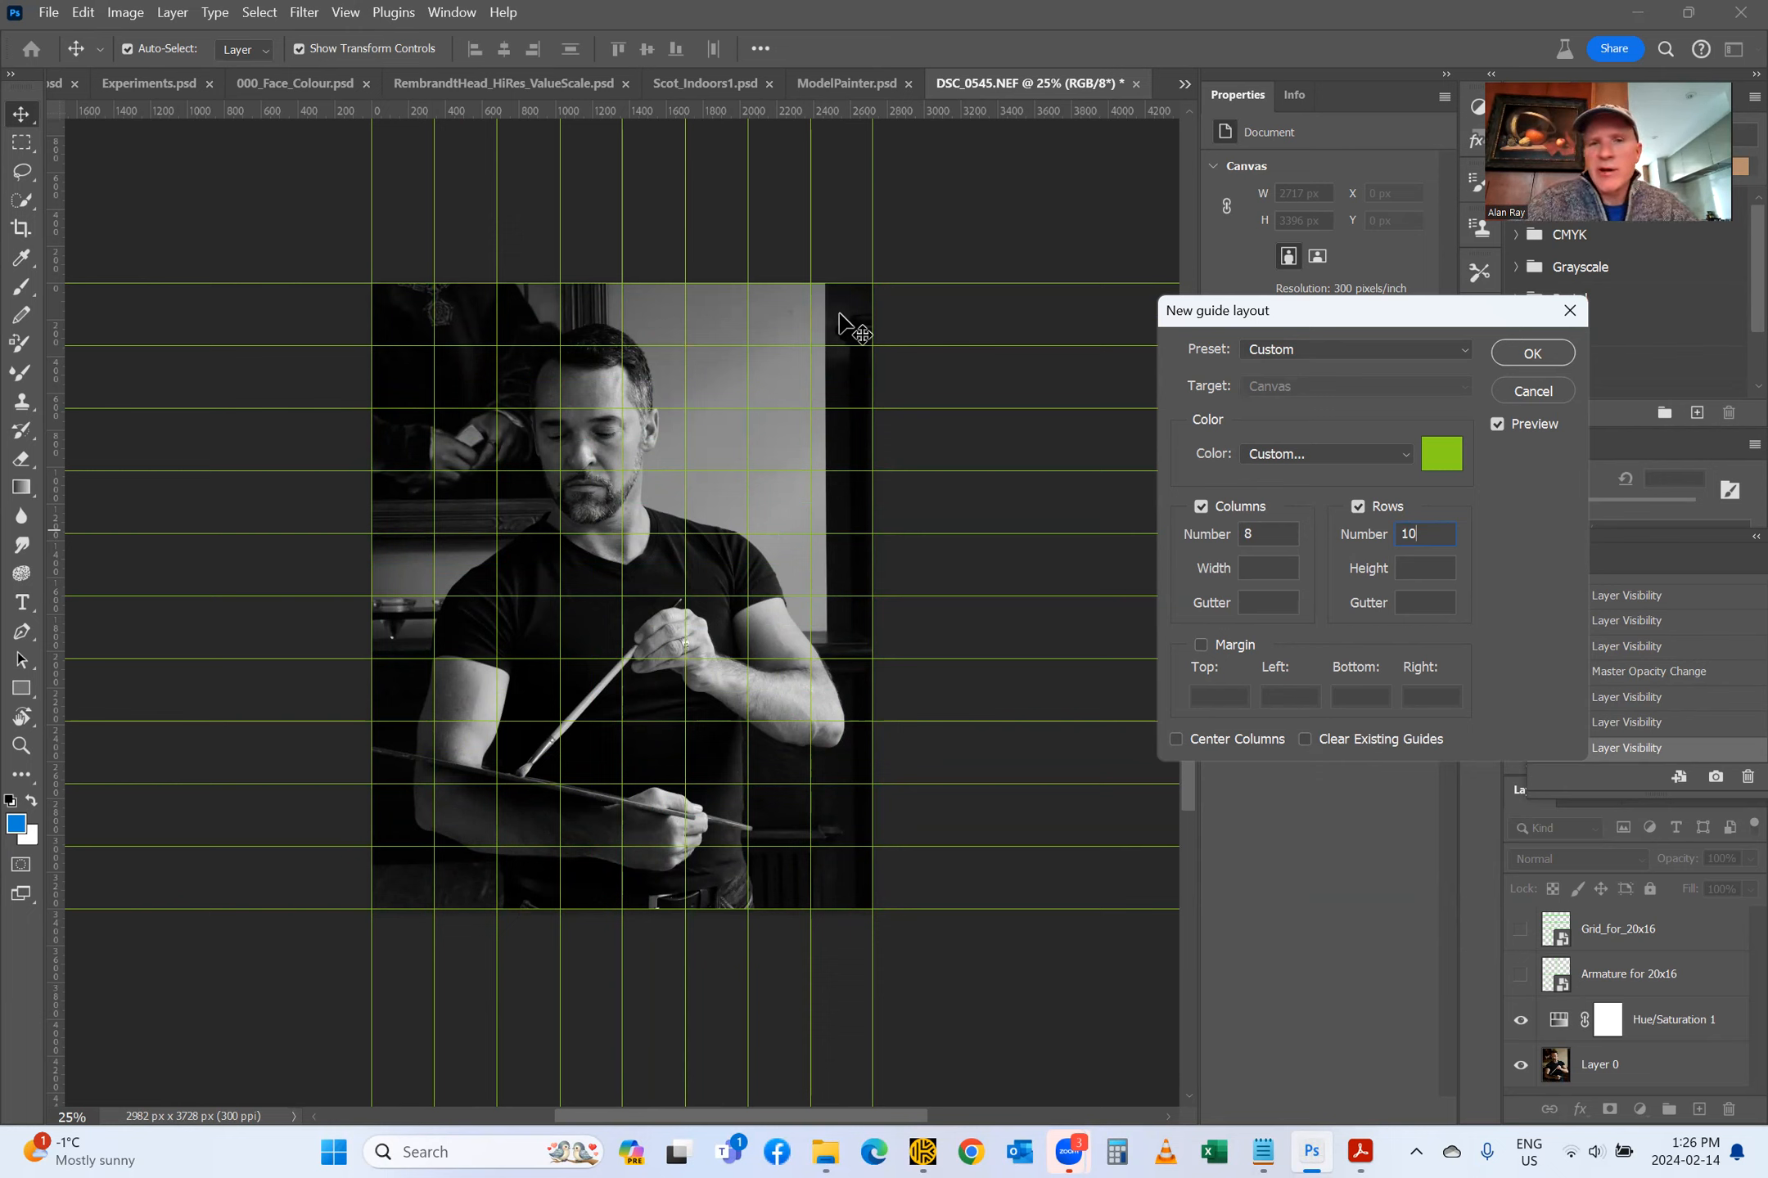
Step: Set the guide layout back to 16 columns and 20 rows
{"action": "key", "text": "shift+Tab"}
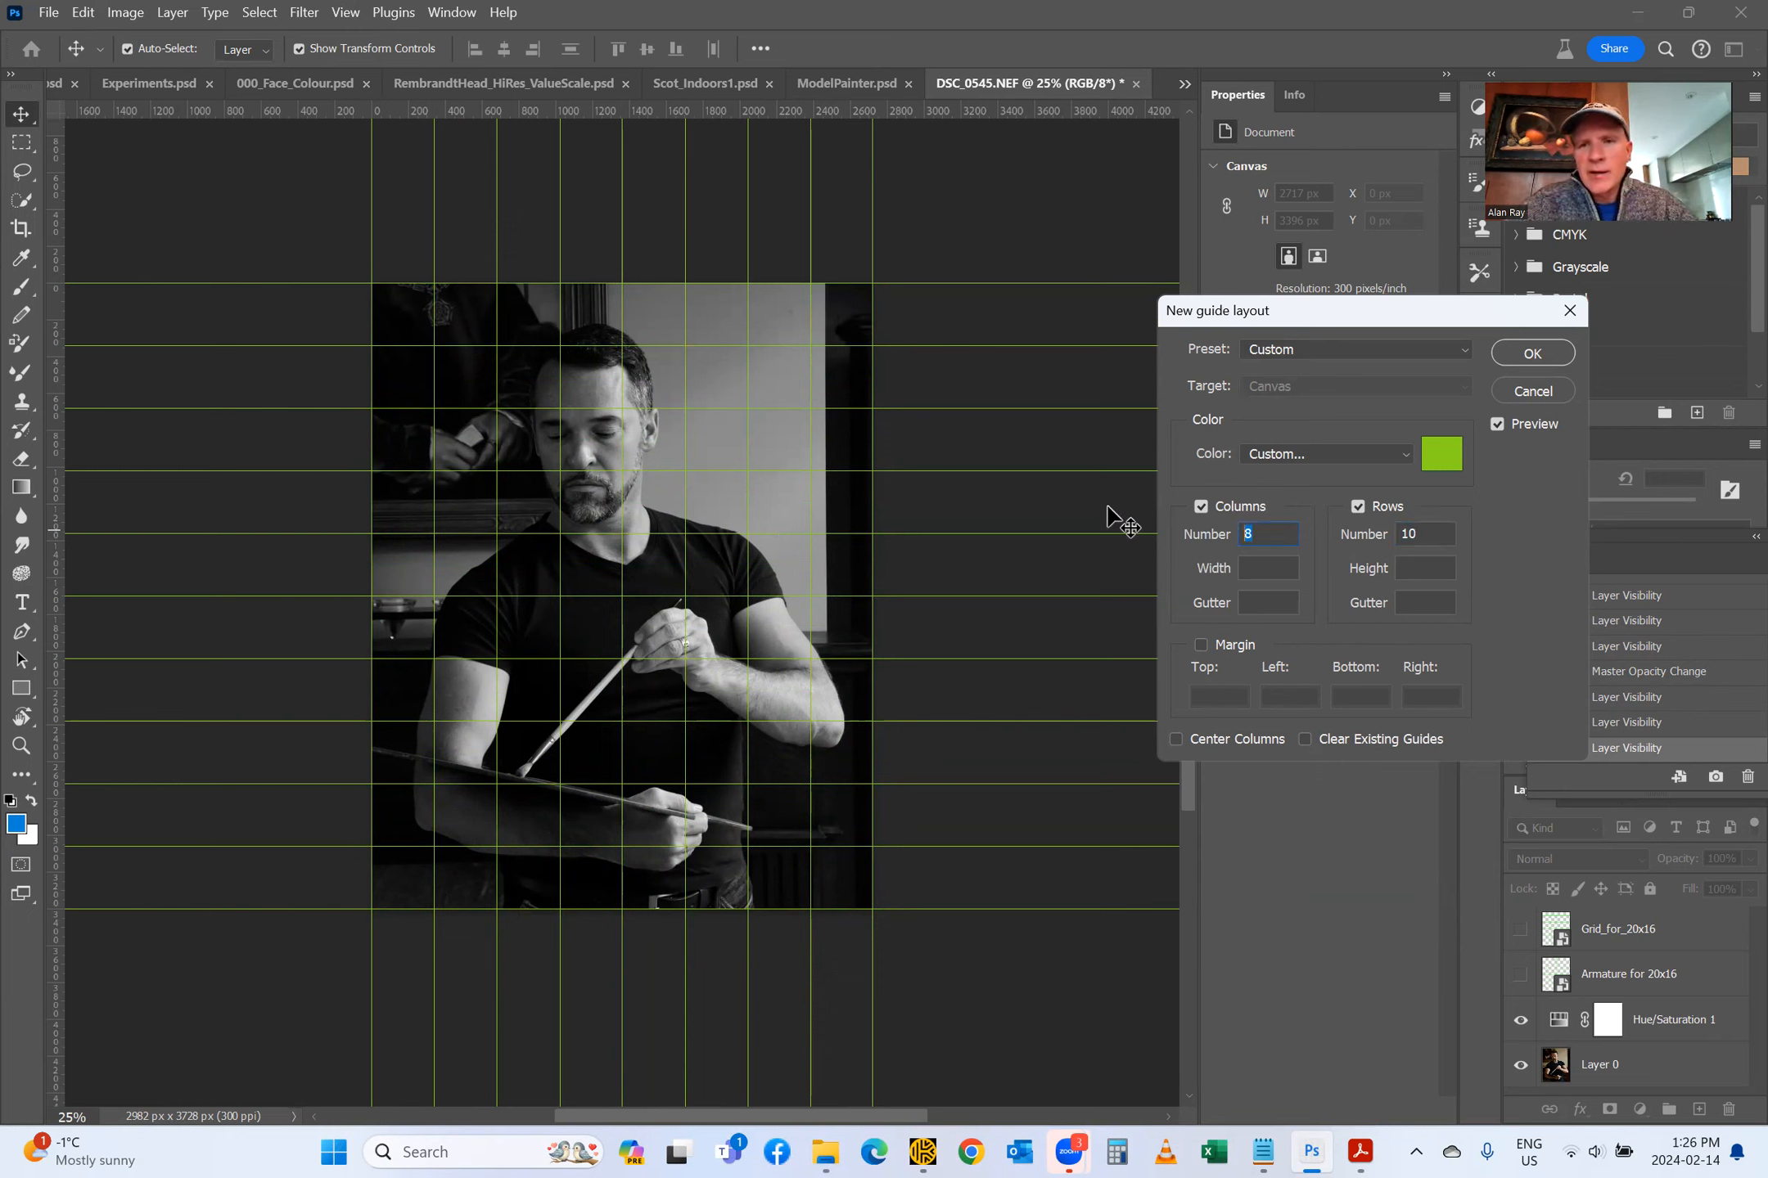
{"action": "type", "text": "16"}
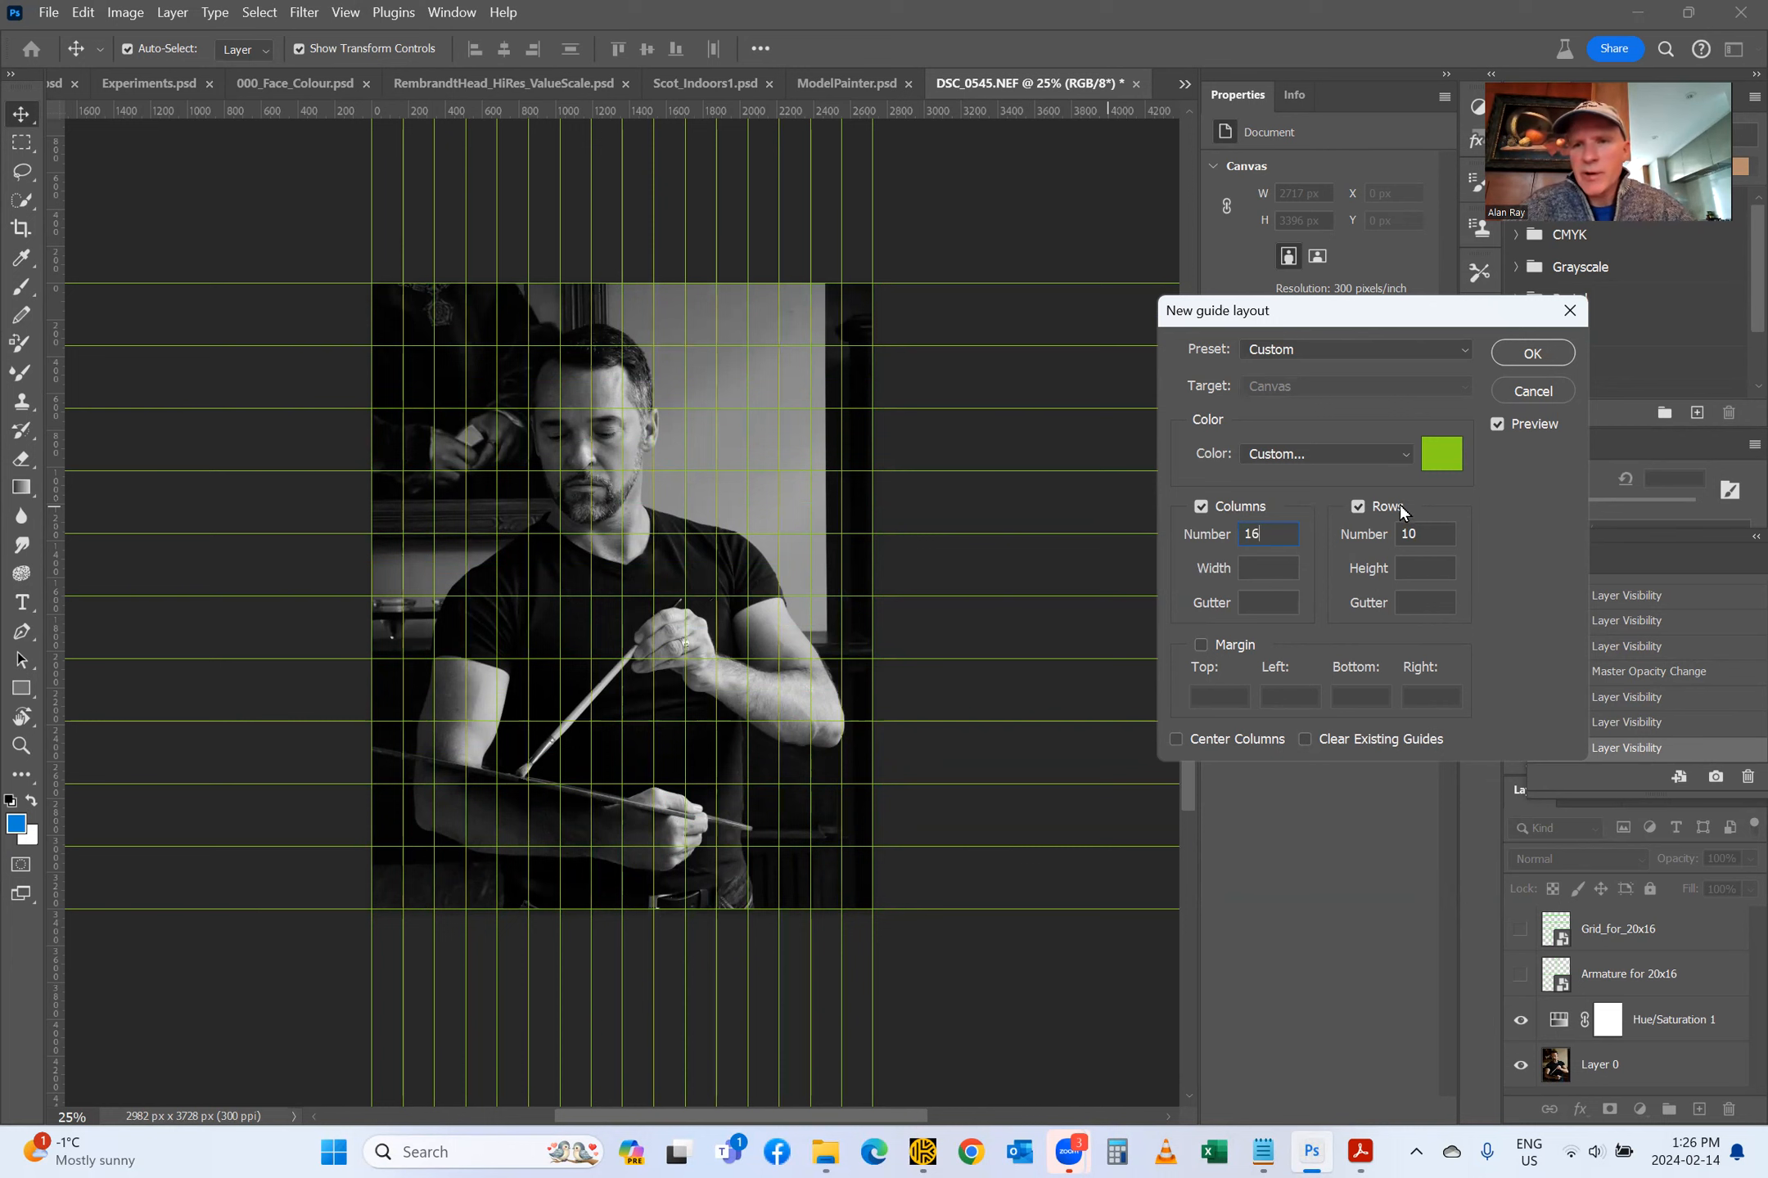
{"action": "key", "text": "Tab"}
{"action": "type", "text": "20"}
{"action": "left_click", "coordinate": [1027, 1117]}
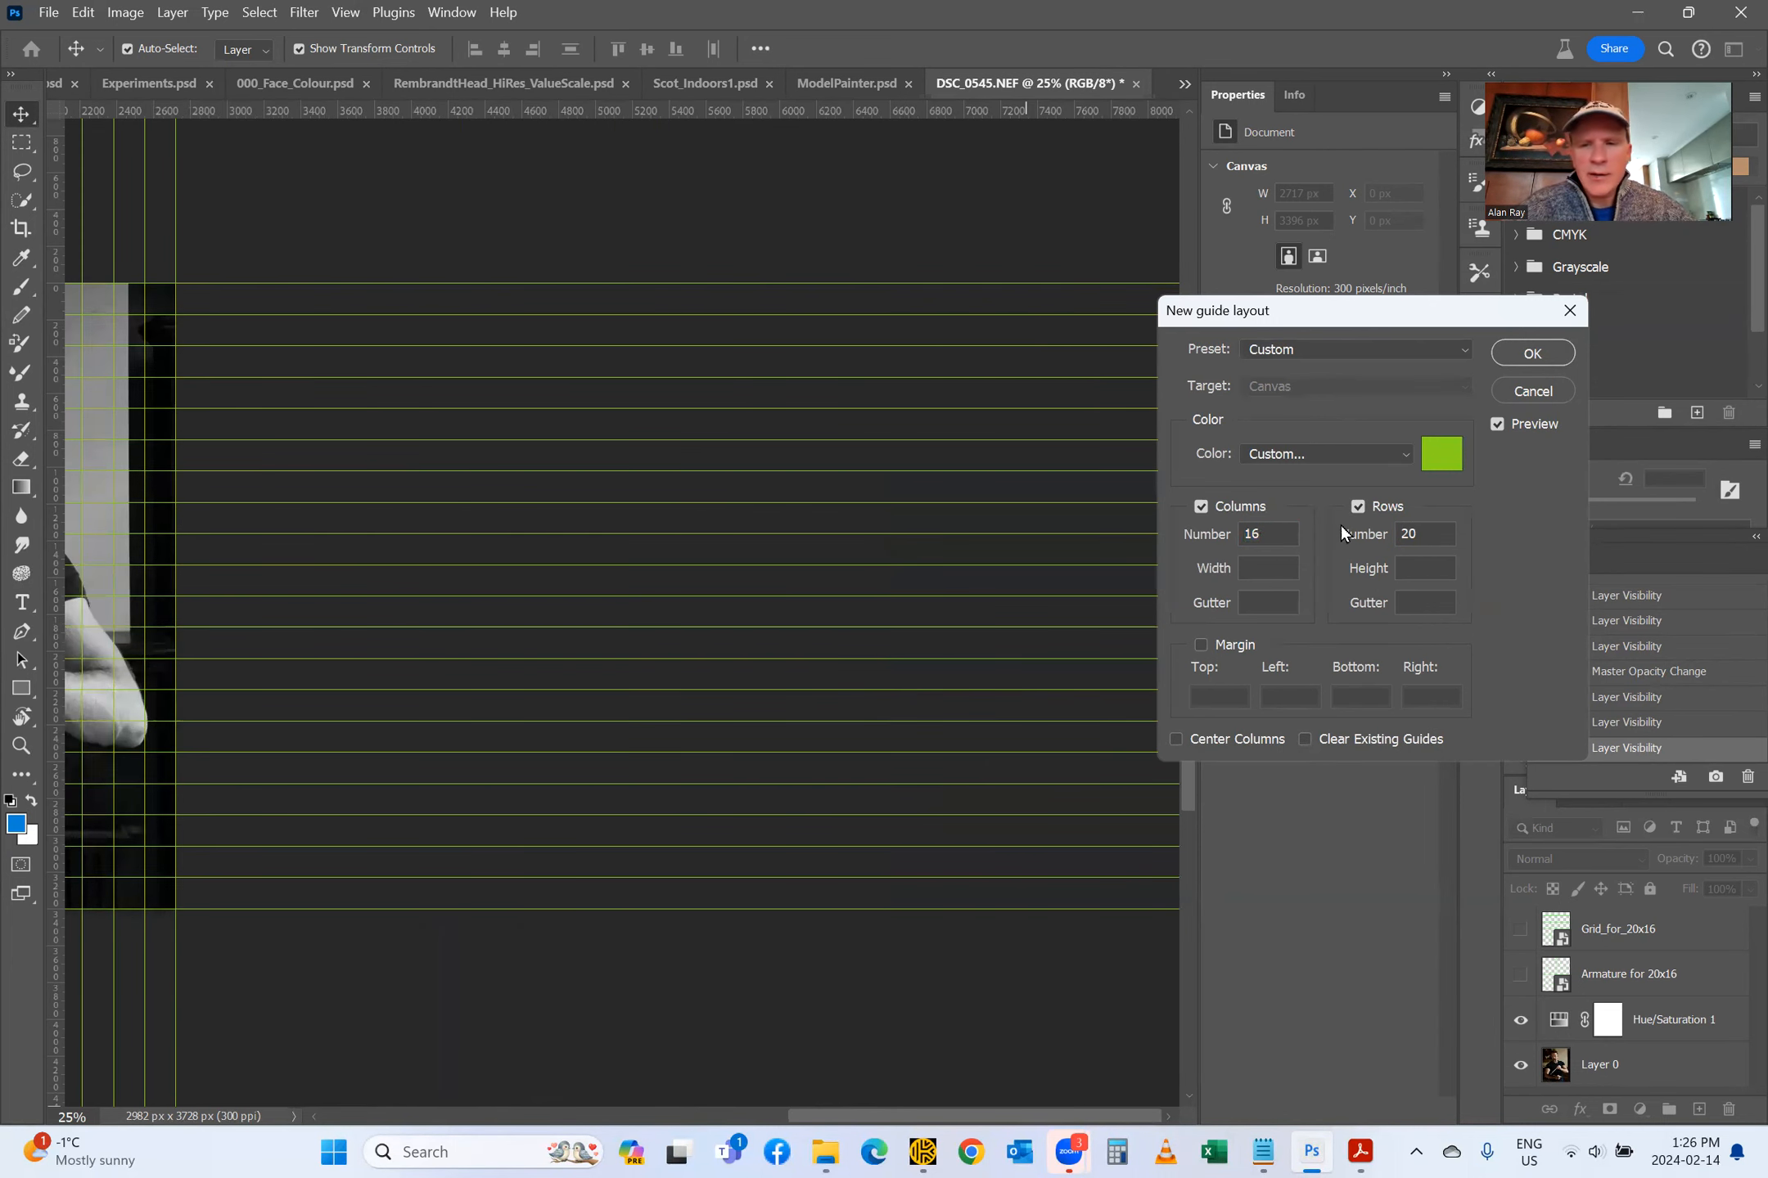
Step: Change the guide colour to yellow d4d21a and create the guide layout of 16 columns and 20 rows
{"action": "left_click", "coordinate": [1438, 459]}
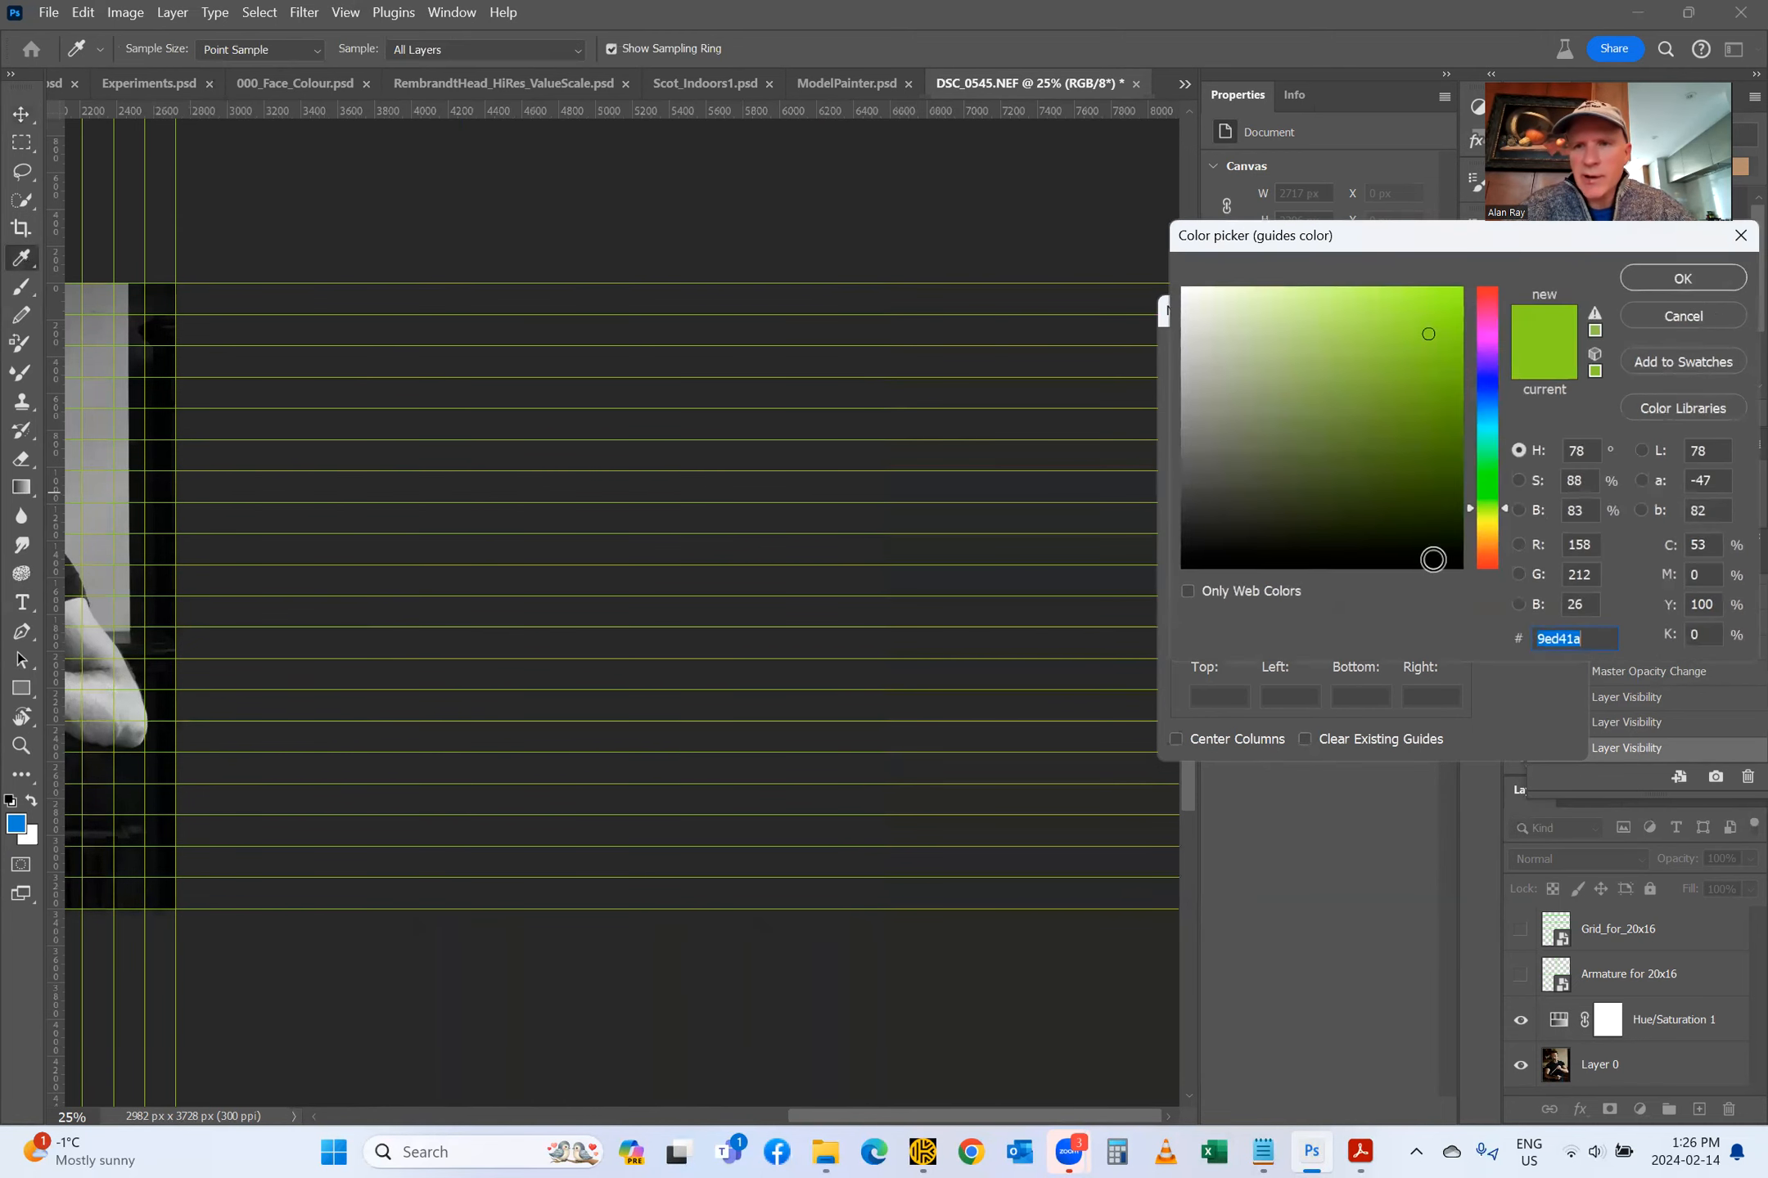
{"action": "left_click", "coordinate": [1486, 523]}
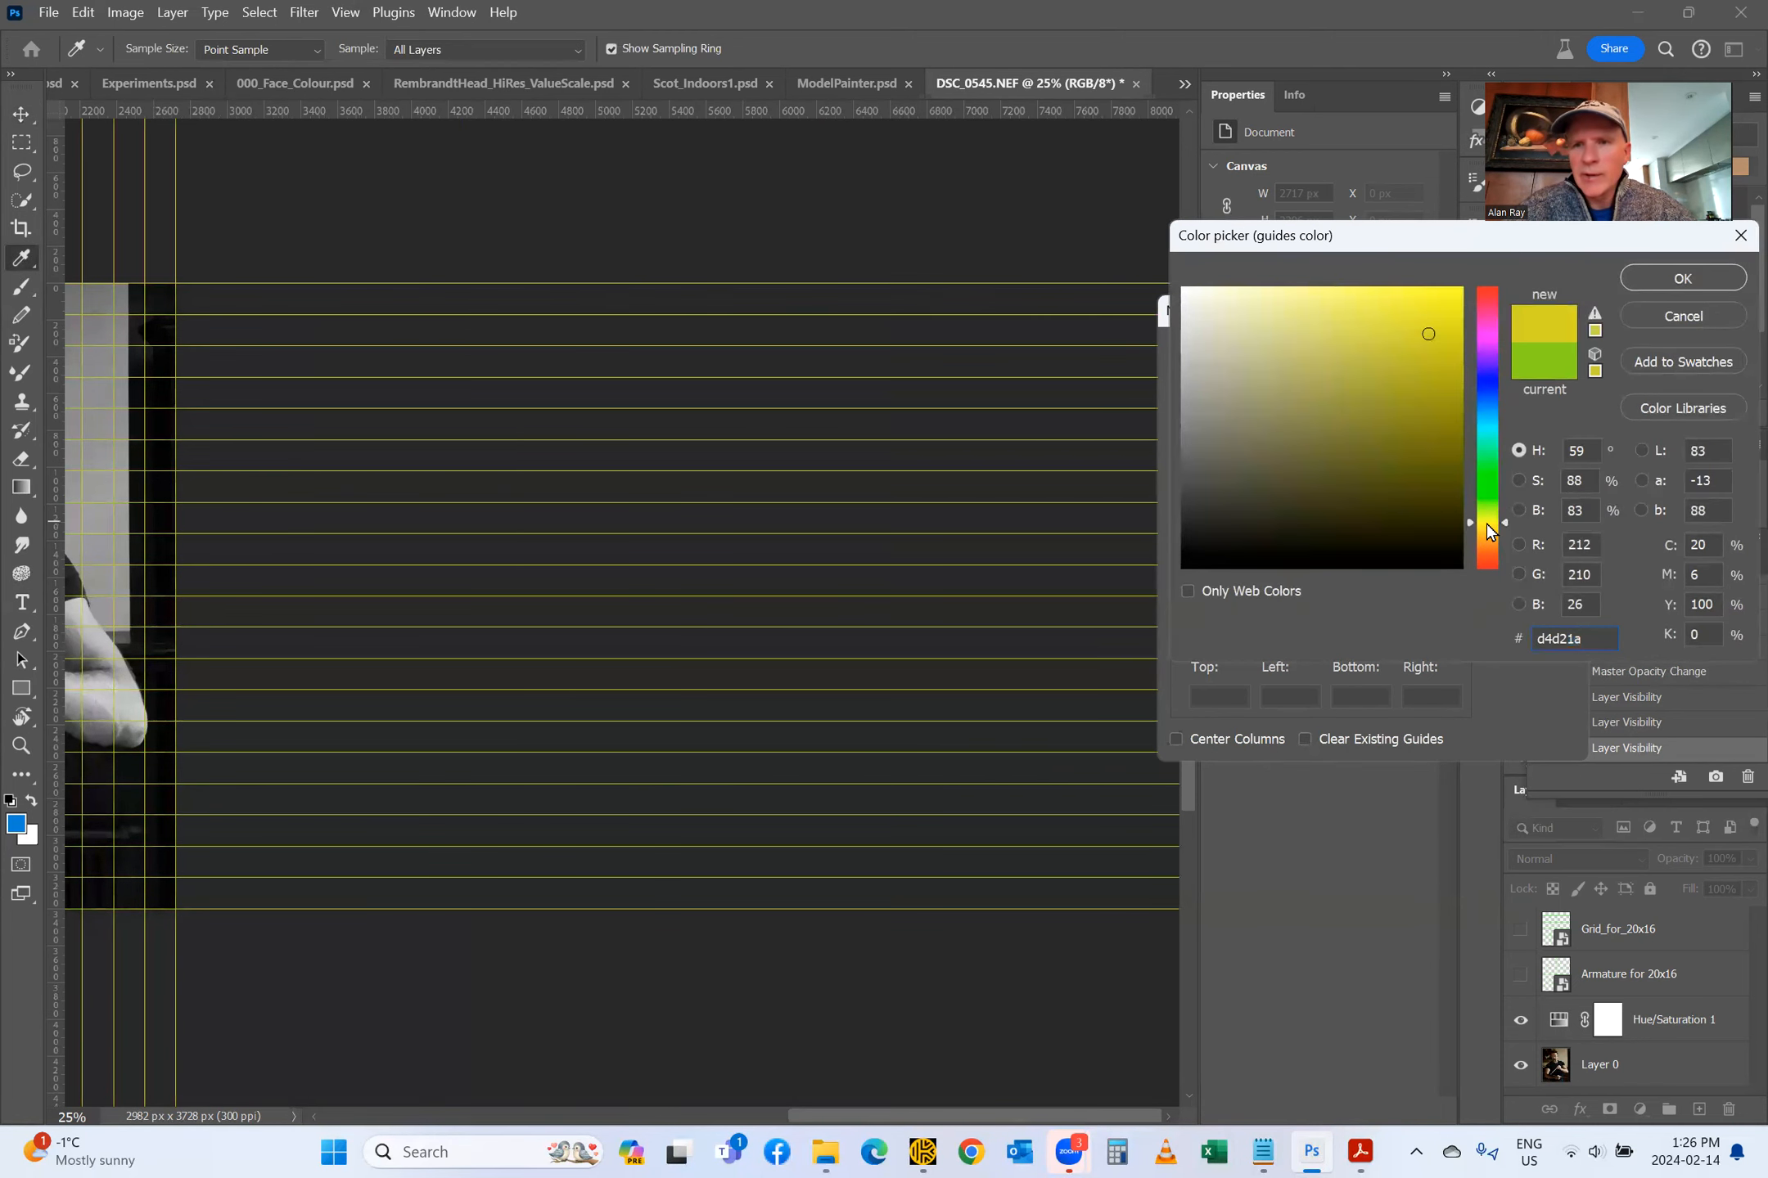
{"action": "left_click", "coordinate": [1682, 278]}
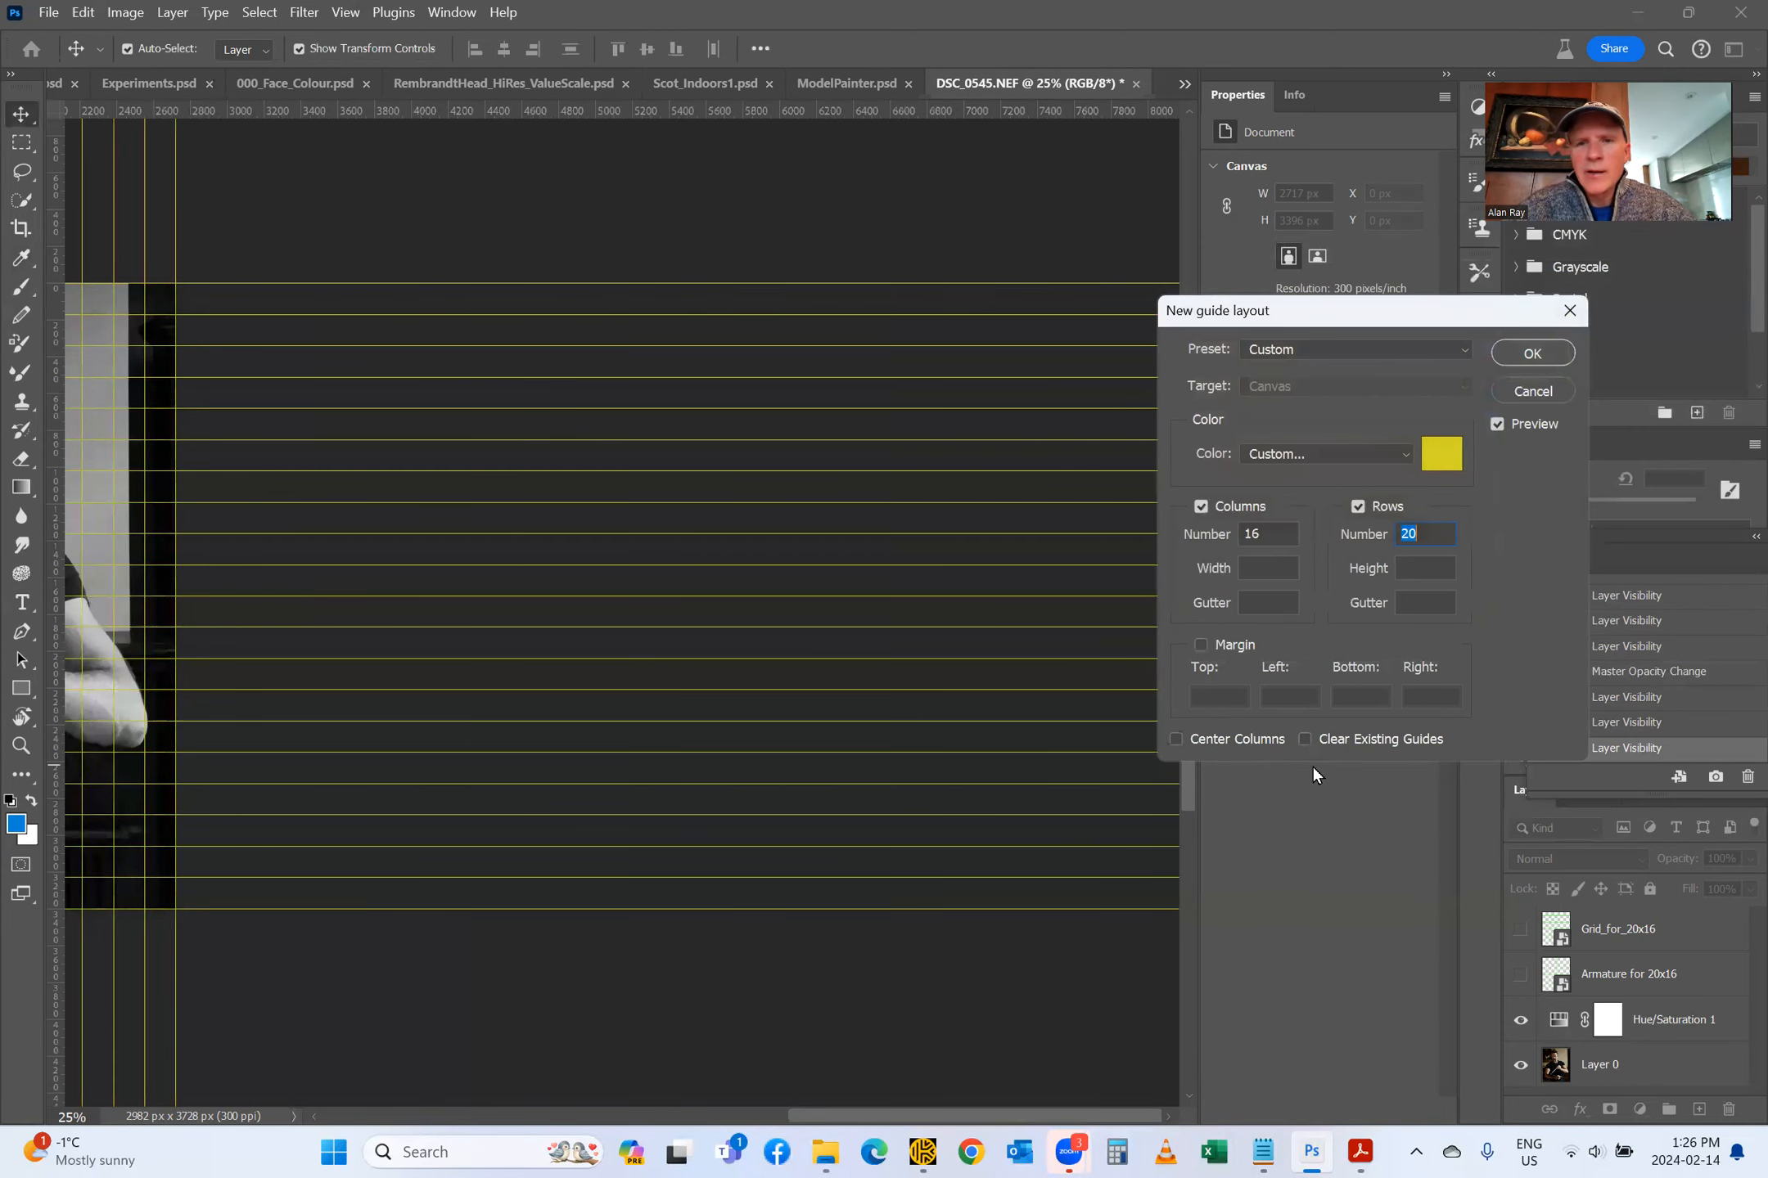
{"action": "key", "text": "Return"}
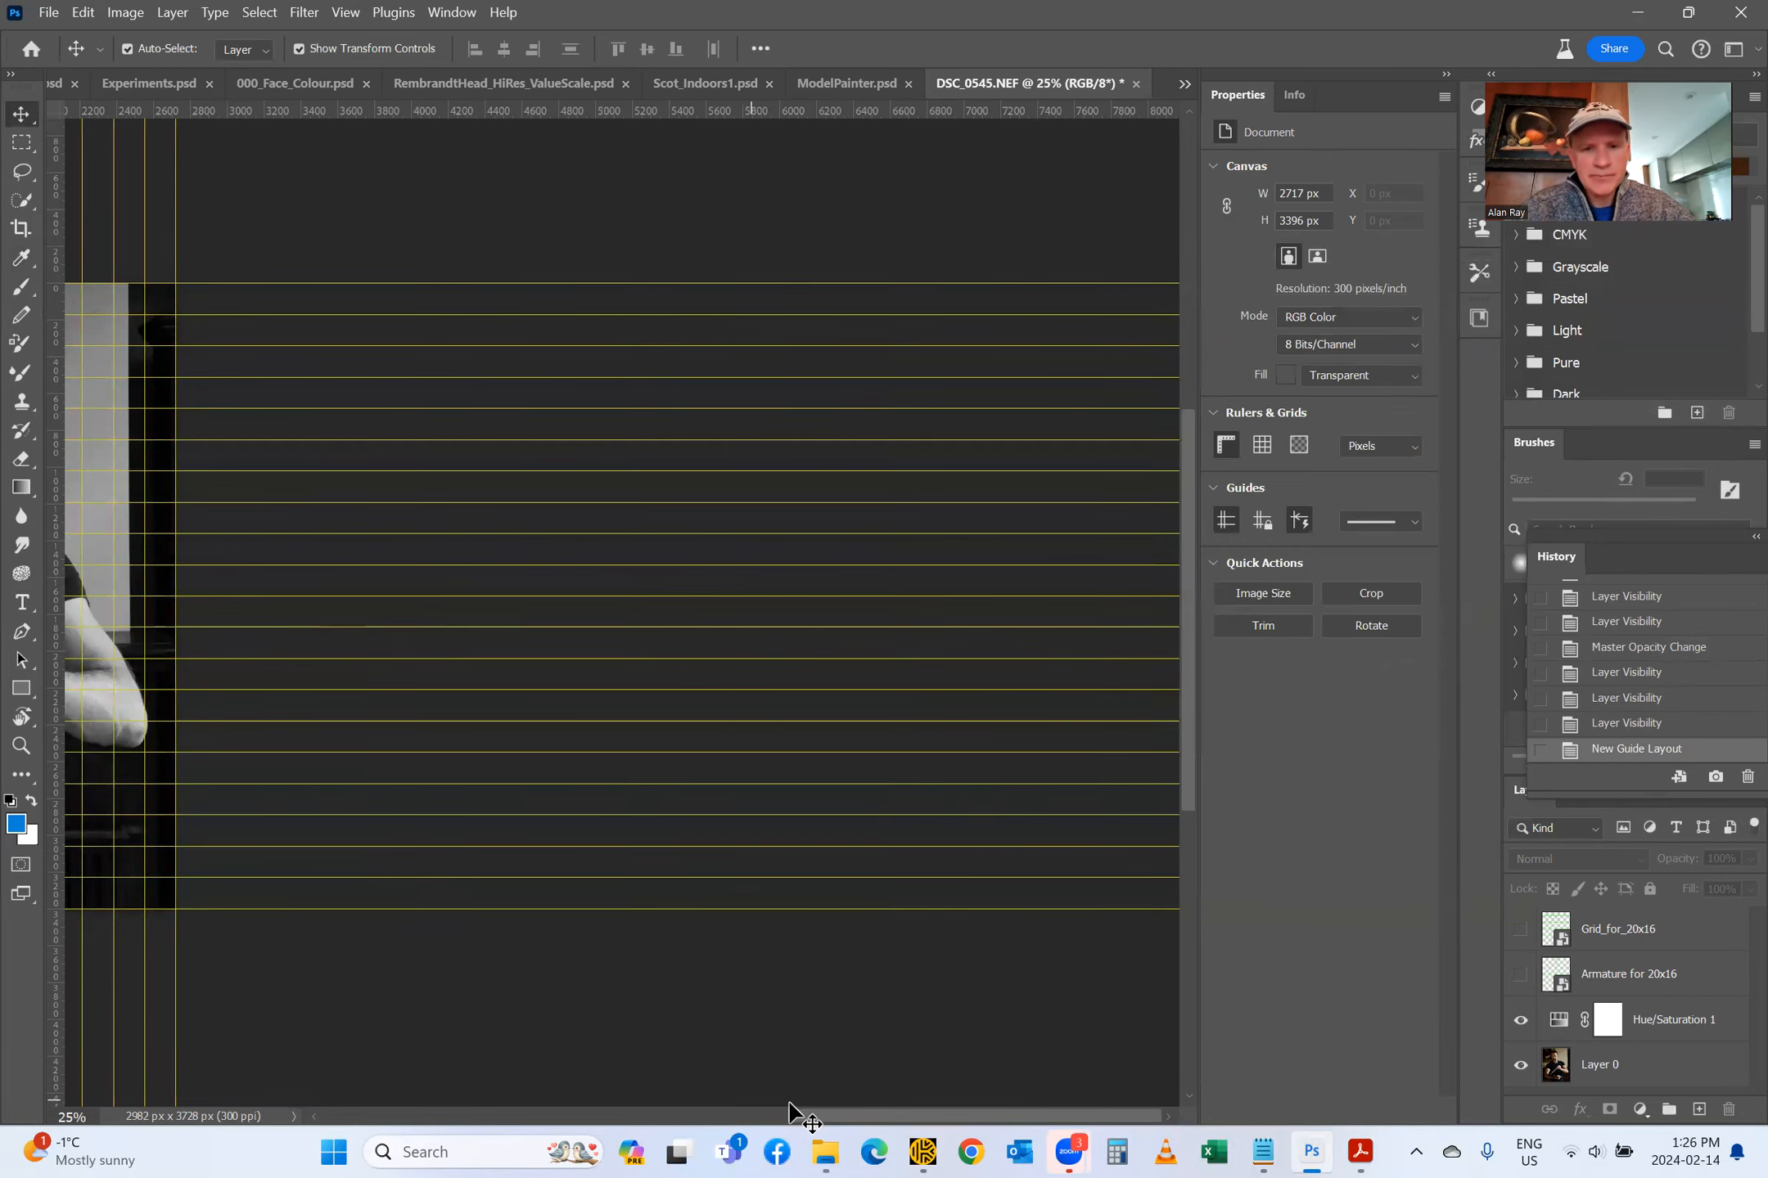
Step: Toggle the yellow guides off and on to compare the photo with and without them, leaving them shown
{"action": "left_click_drag", "start_coordinate": [800, 1115], "coordinate": [549, 1088]}
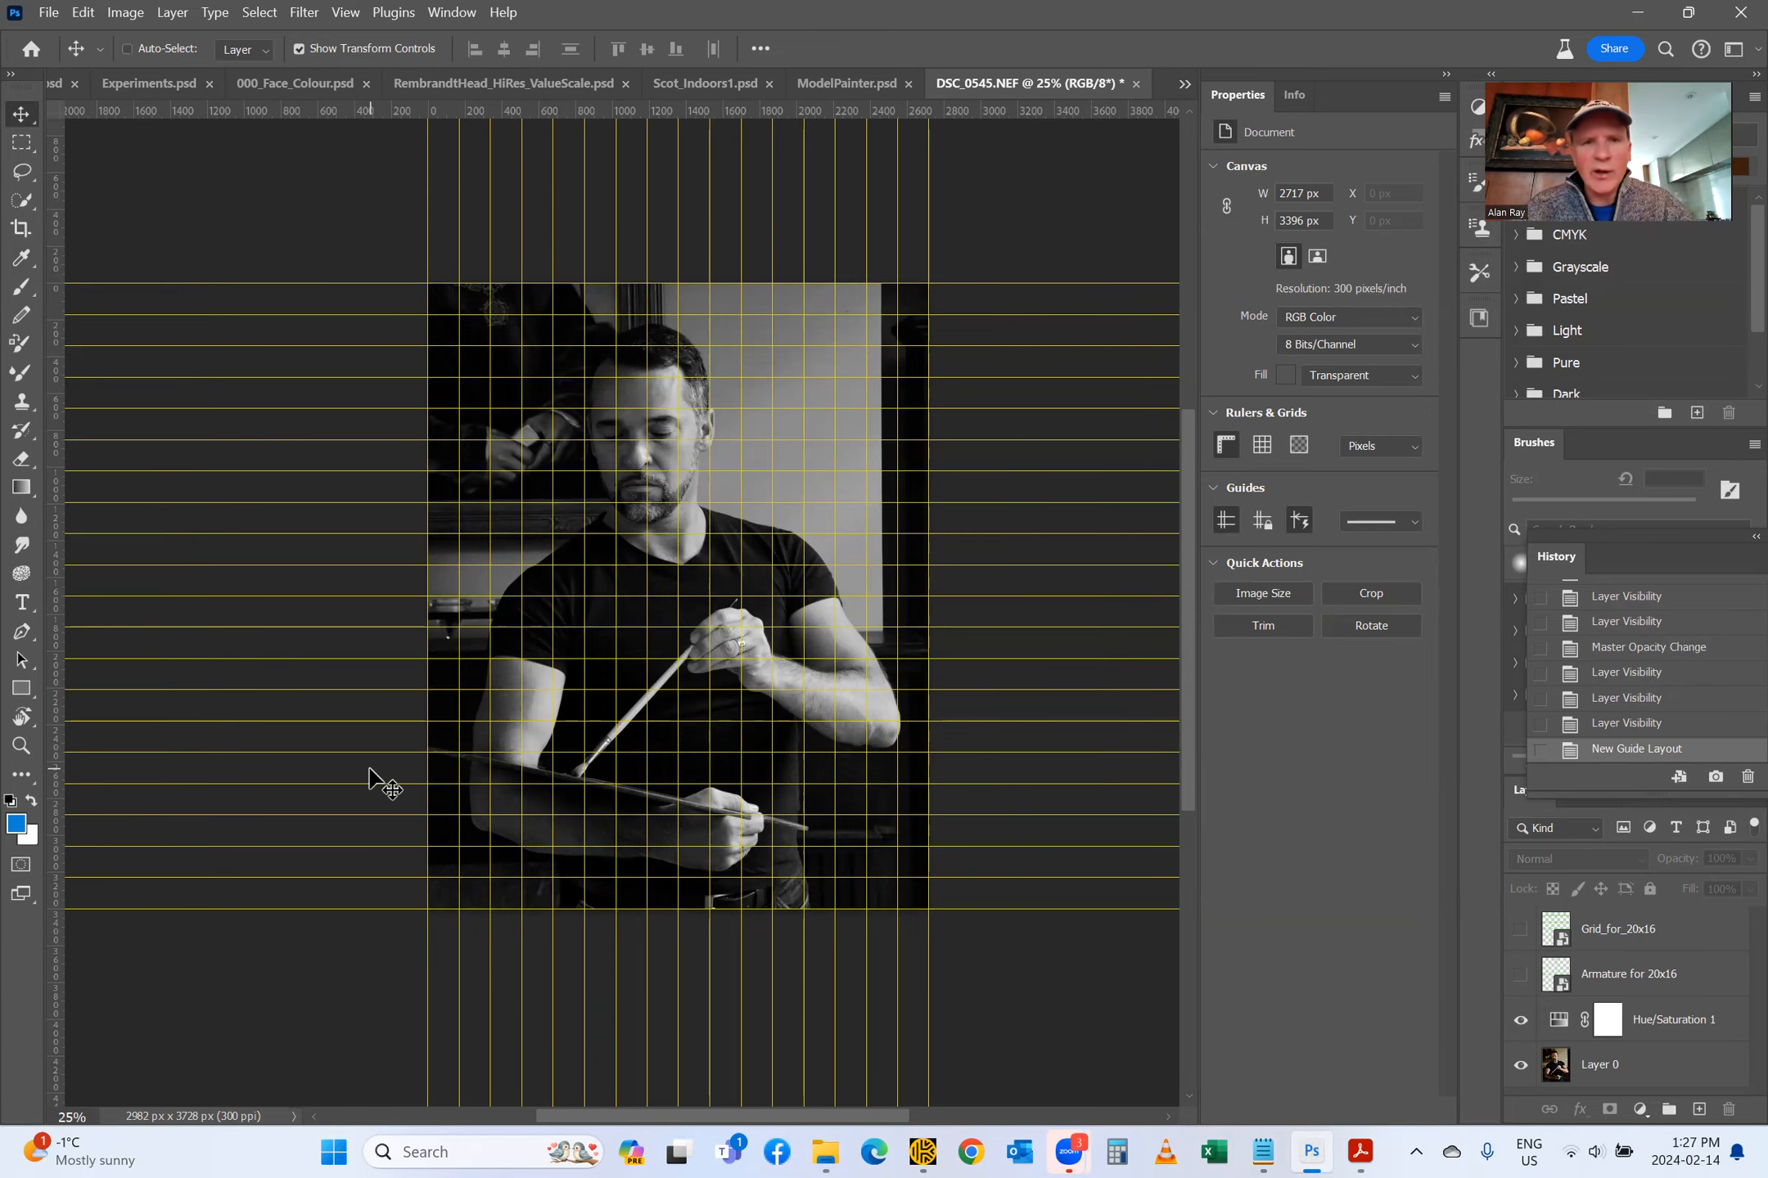
{"action": "key", "text": "ctrl+semicolon"}
{"action": "key", "text": "ctrl+semicolon"}
{"action": "key", "text": "ctrl+semicolon"}
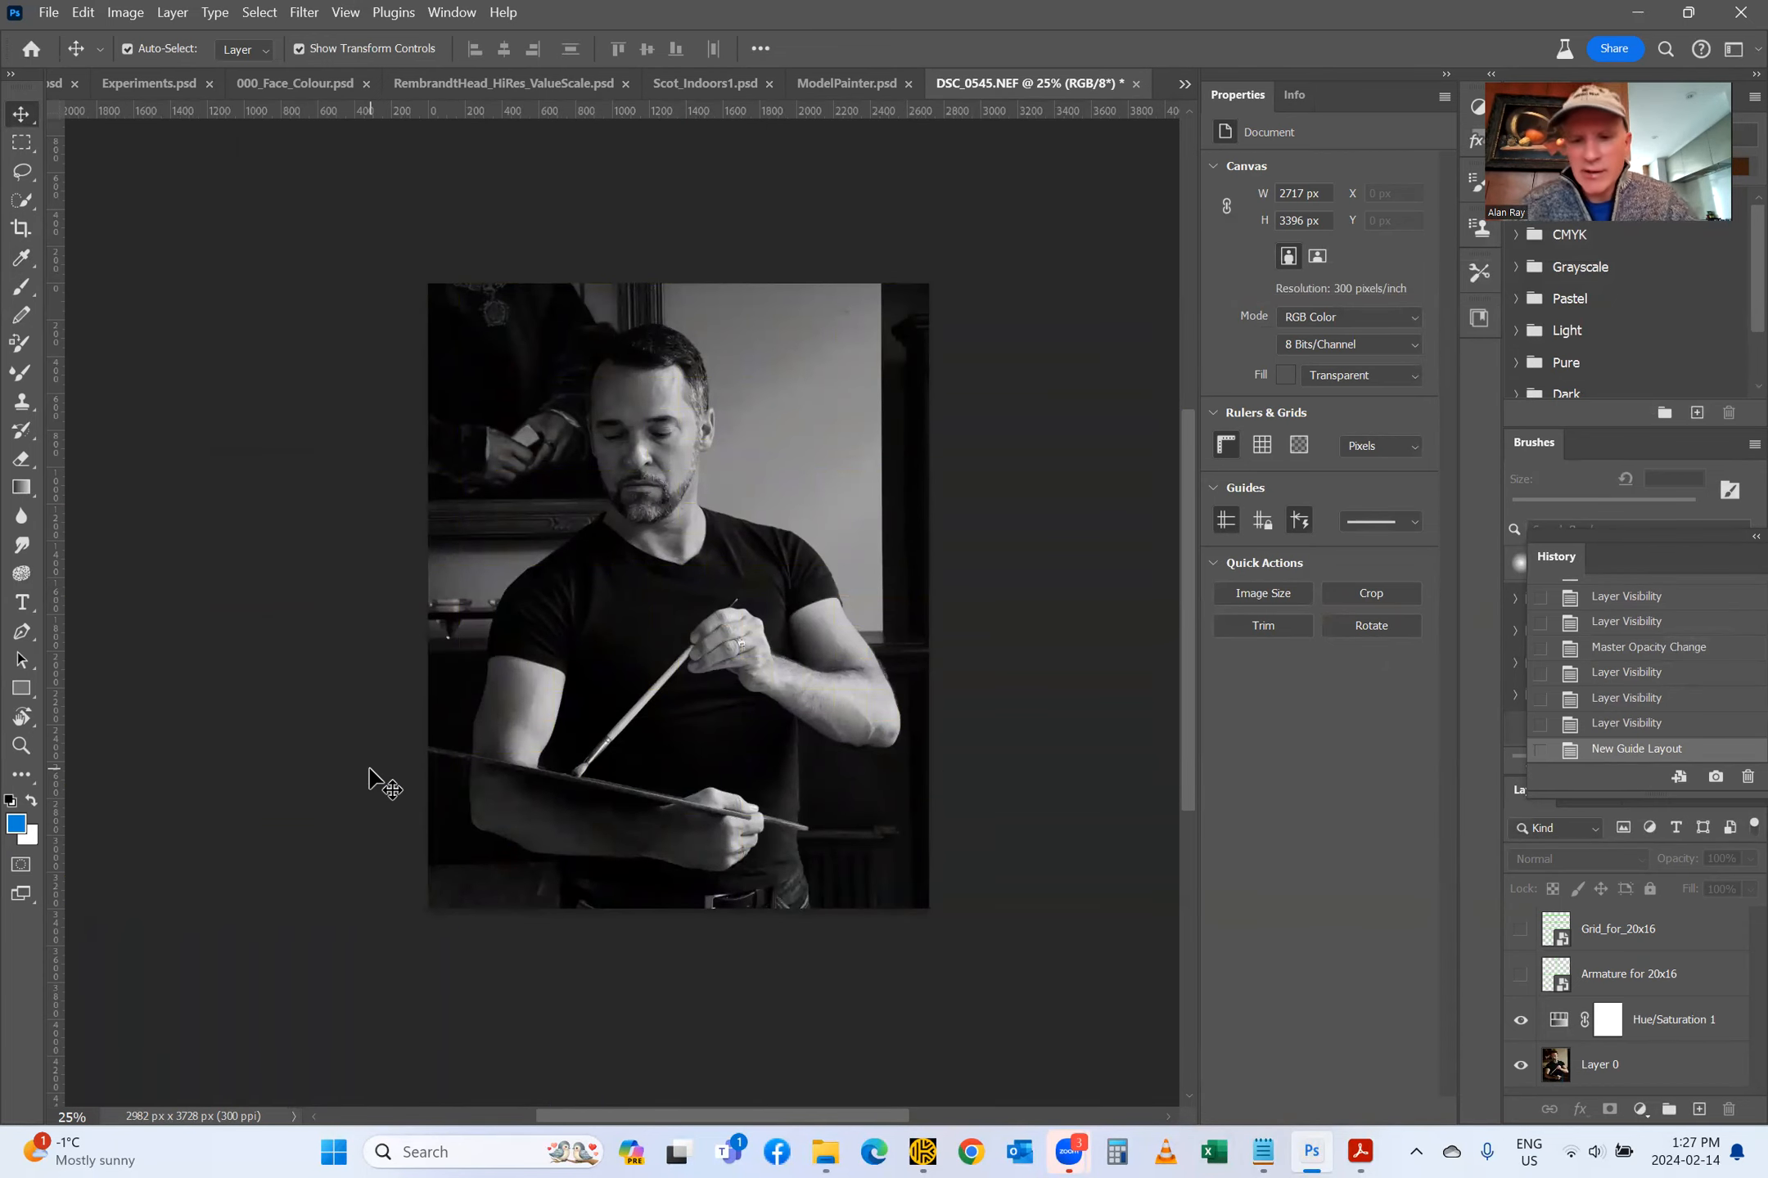
{"action": "key", "text": "ctrl+semicolon"}
{"action": "key", "text": "ctrl+semicolon"}
{"action": "key", "text": "ctrl+semicolon"}
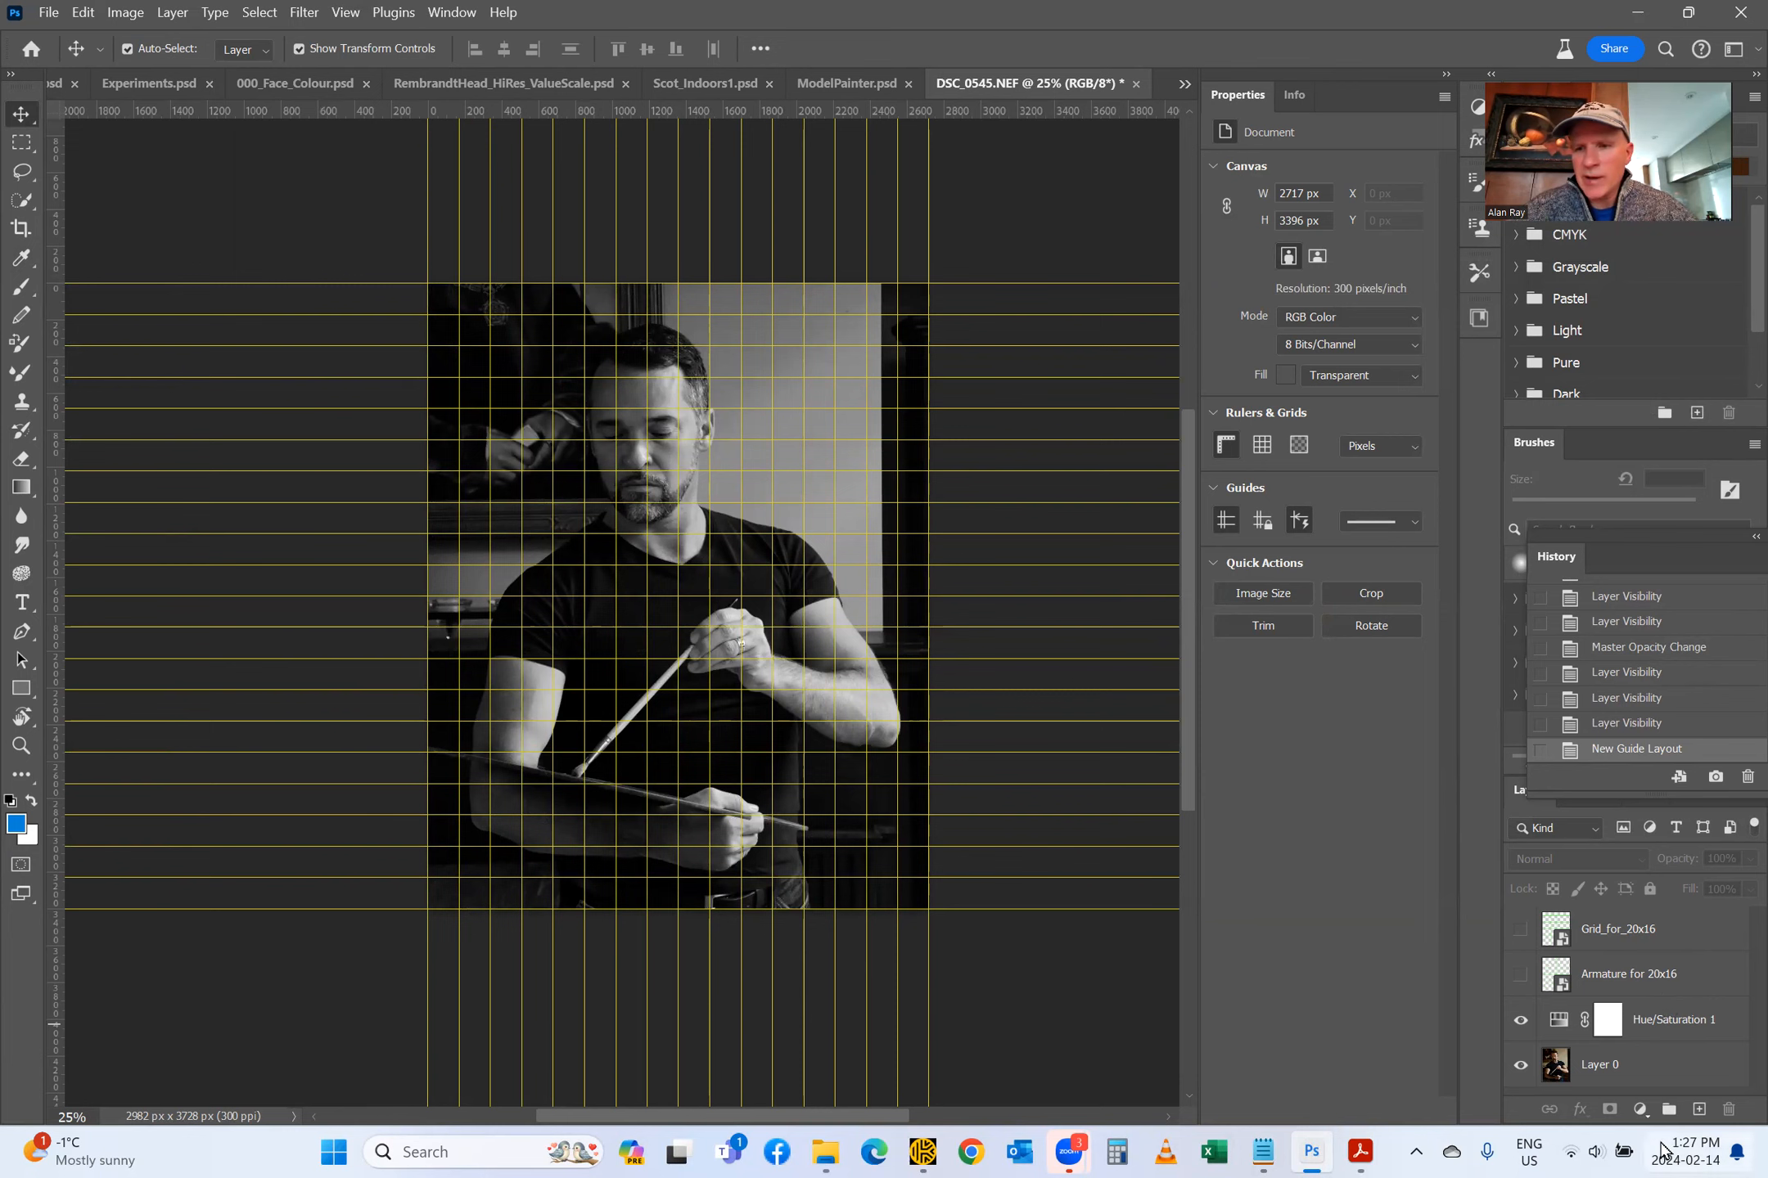
Step: Add a new layer above Grid_for_20x16 and activate the regular Brush tool for painting on it
{"action": "left_click", "coordinate": [1698, 1109]}
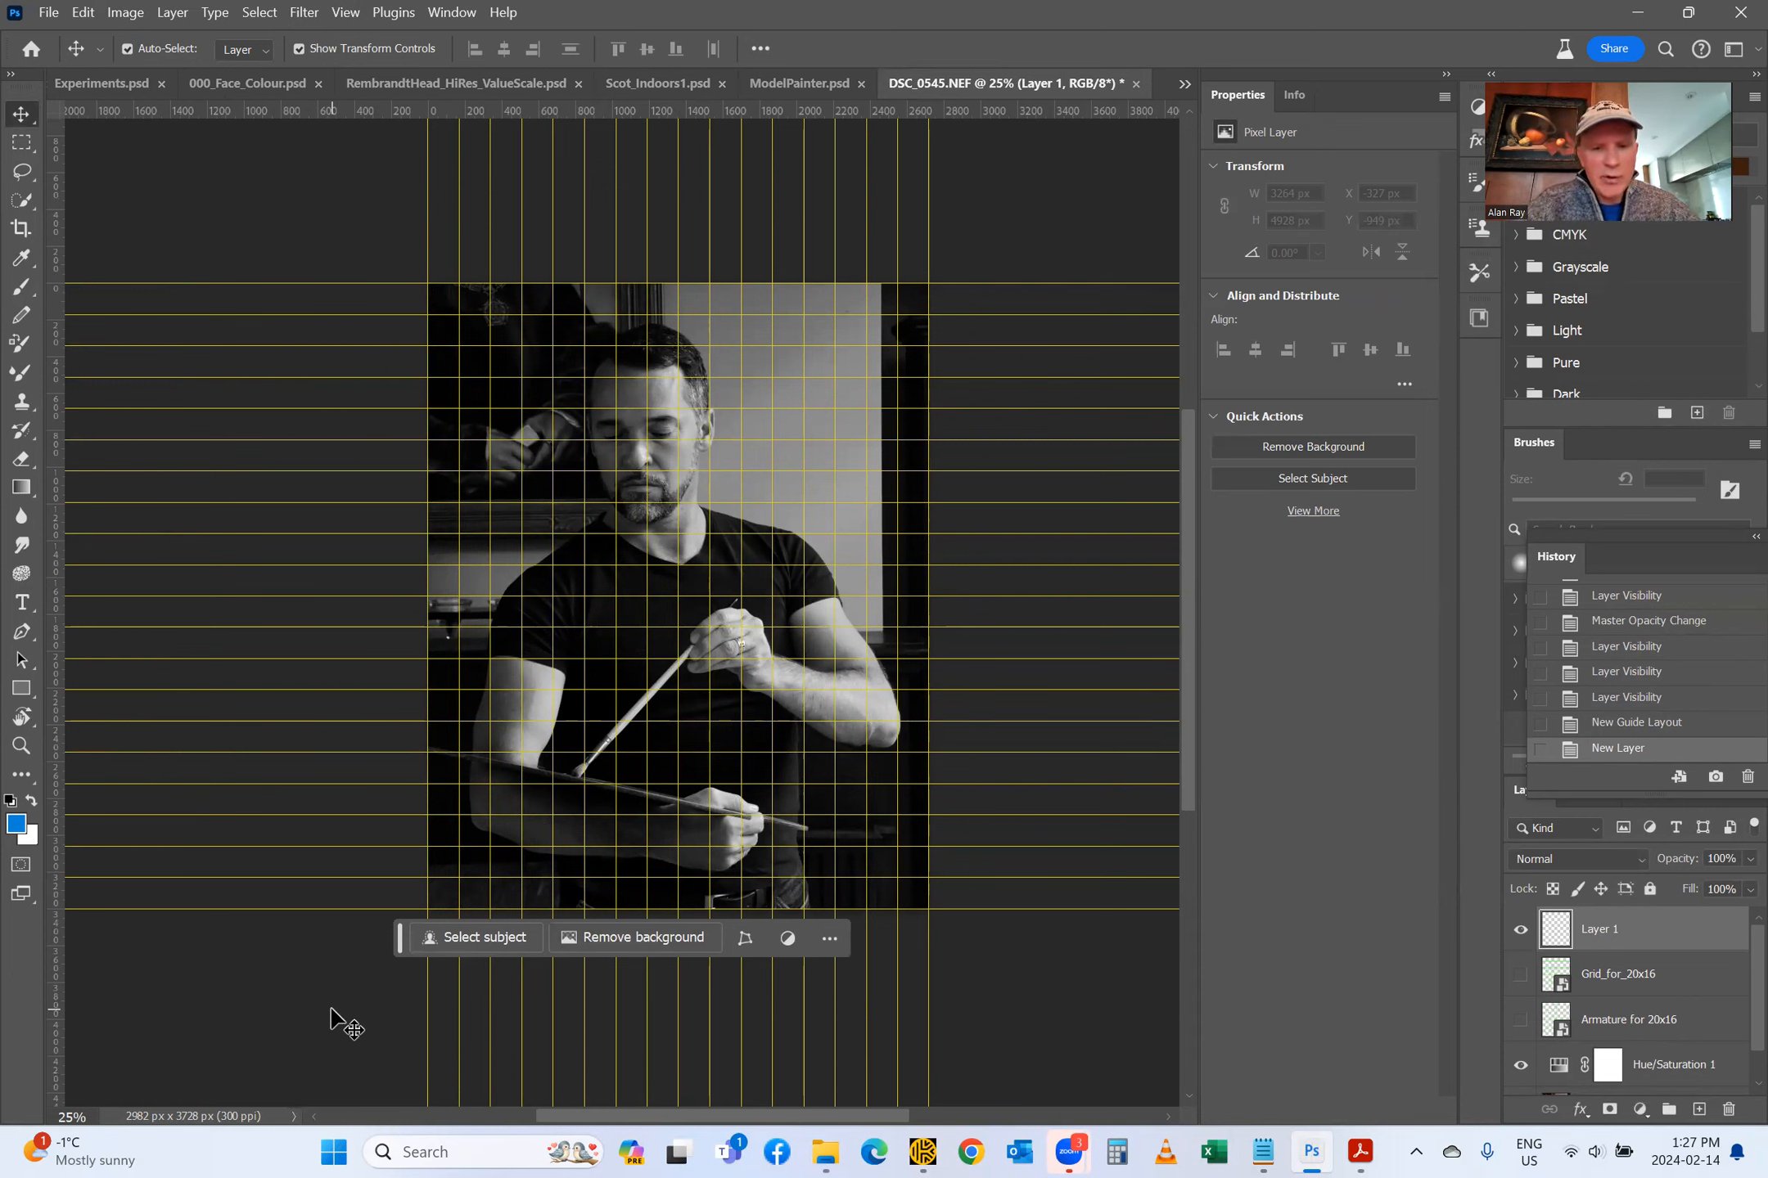
{"action": "key", "text": "b"}
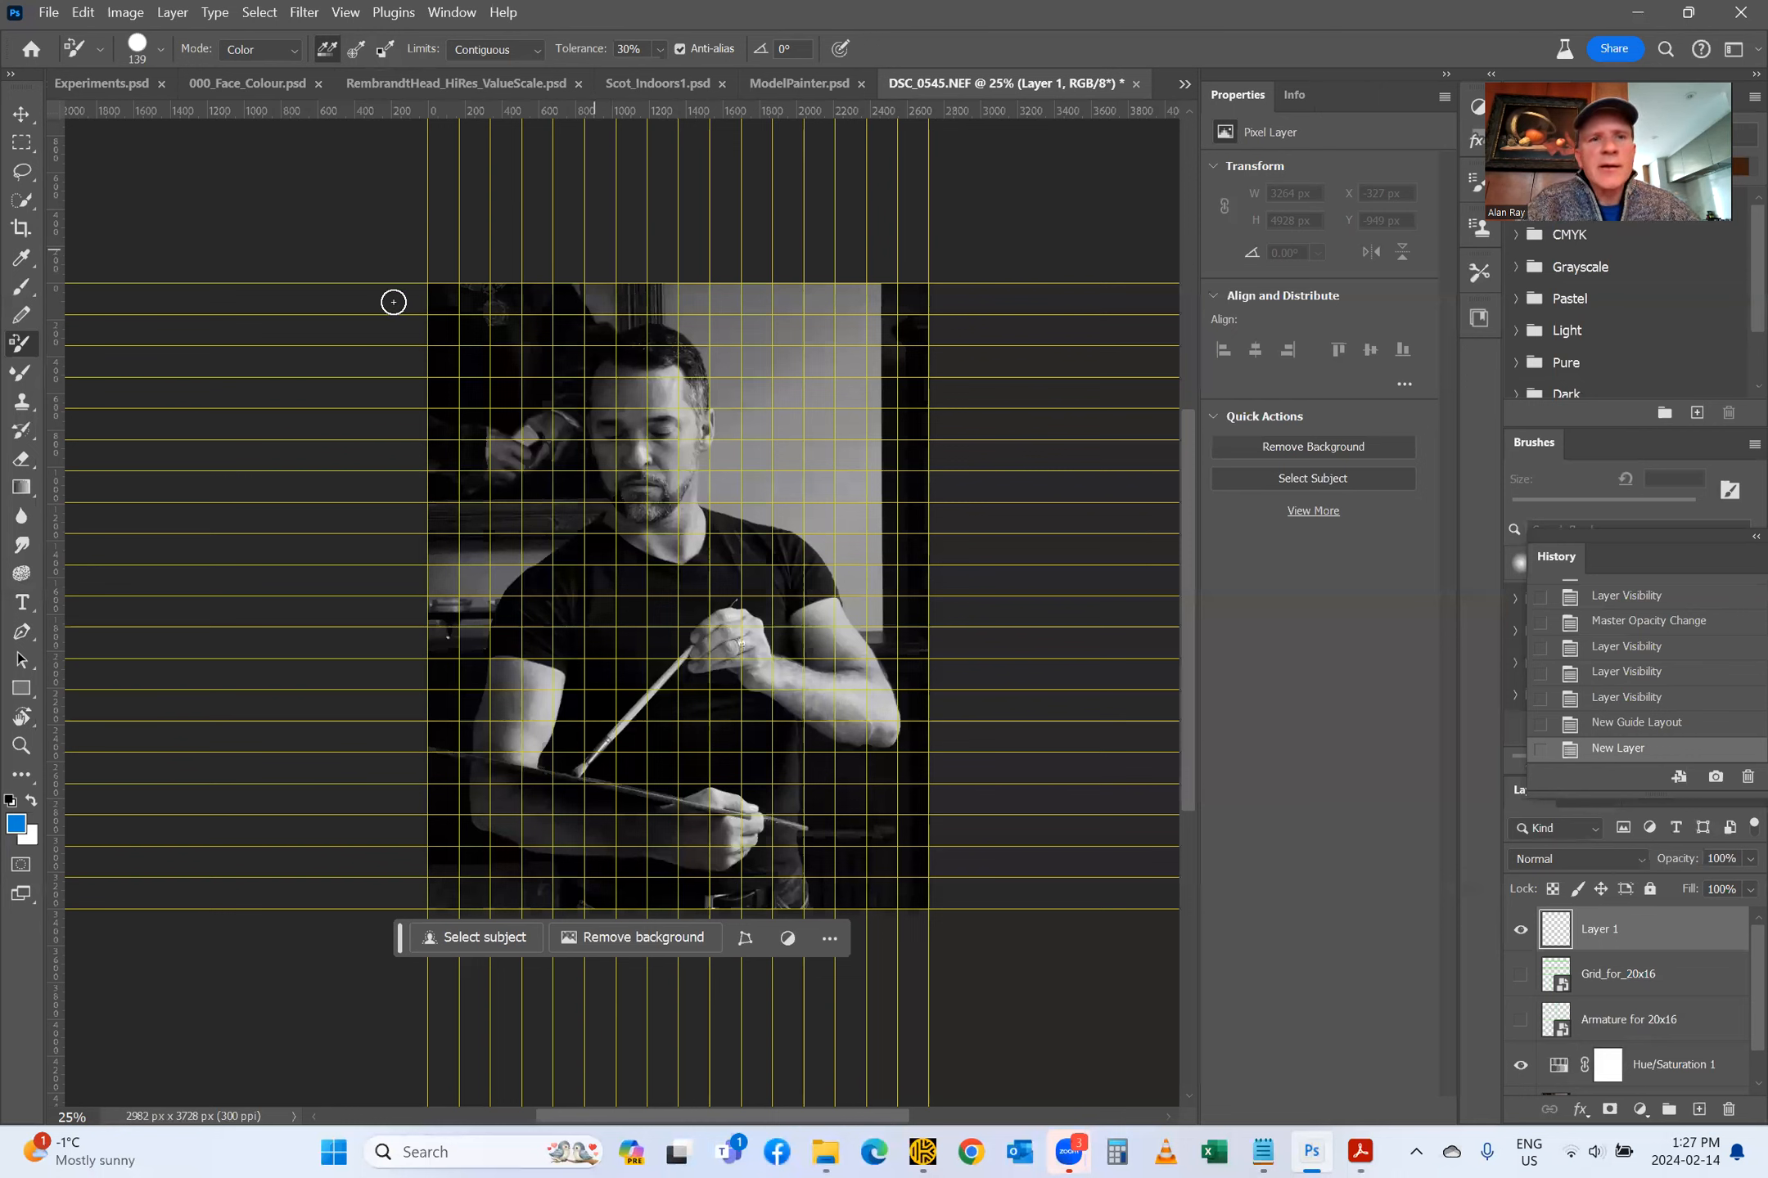
{"action": "left_click", "coordinate": [17, 826]}
{"action": "left_click", "coordinate": [1679, 280]}
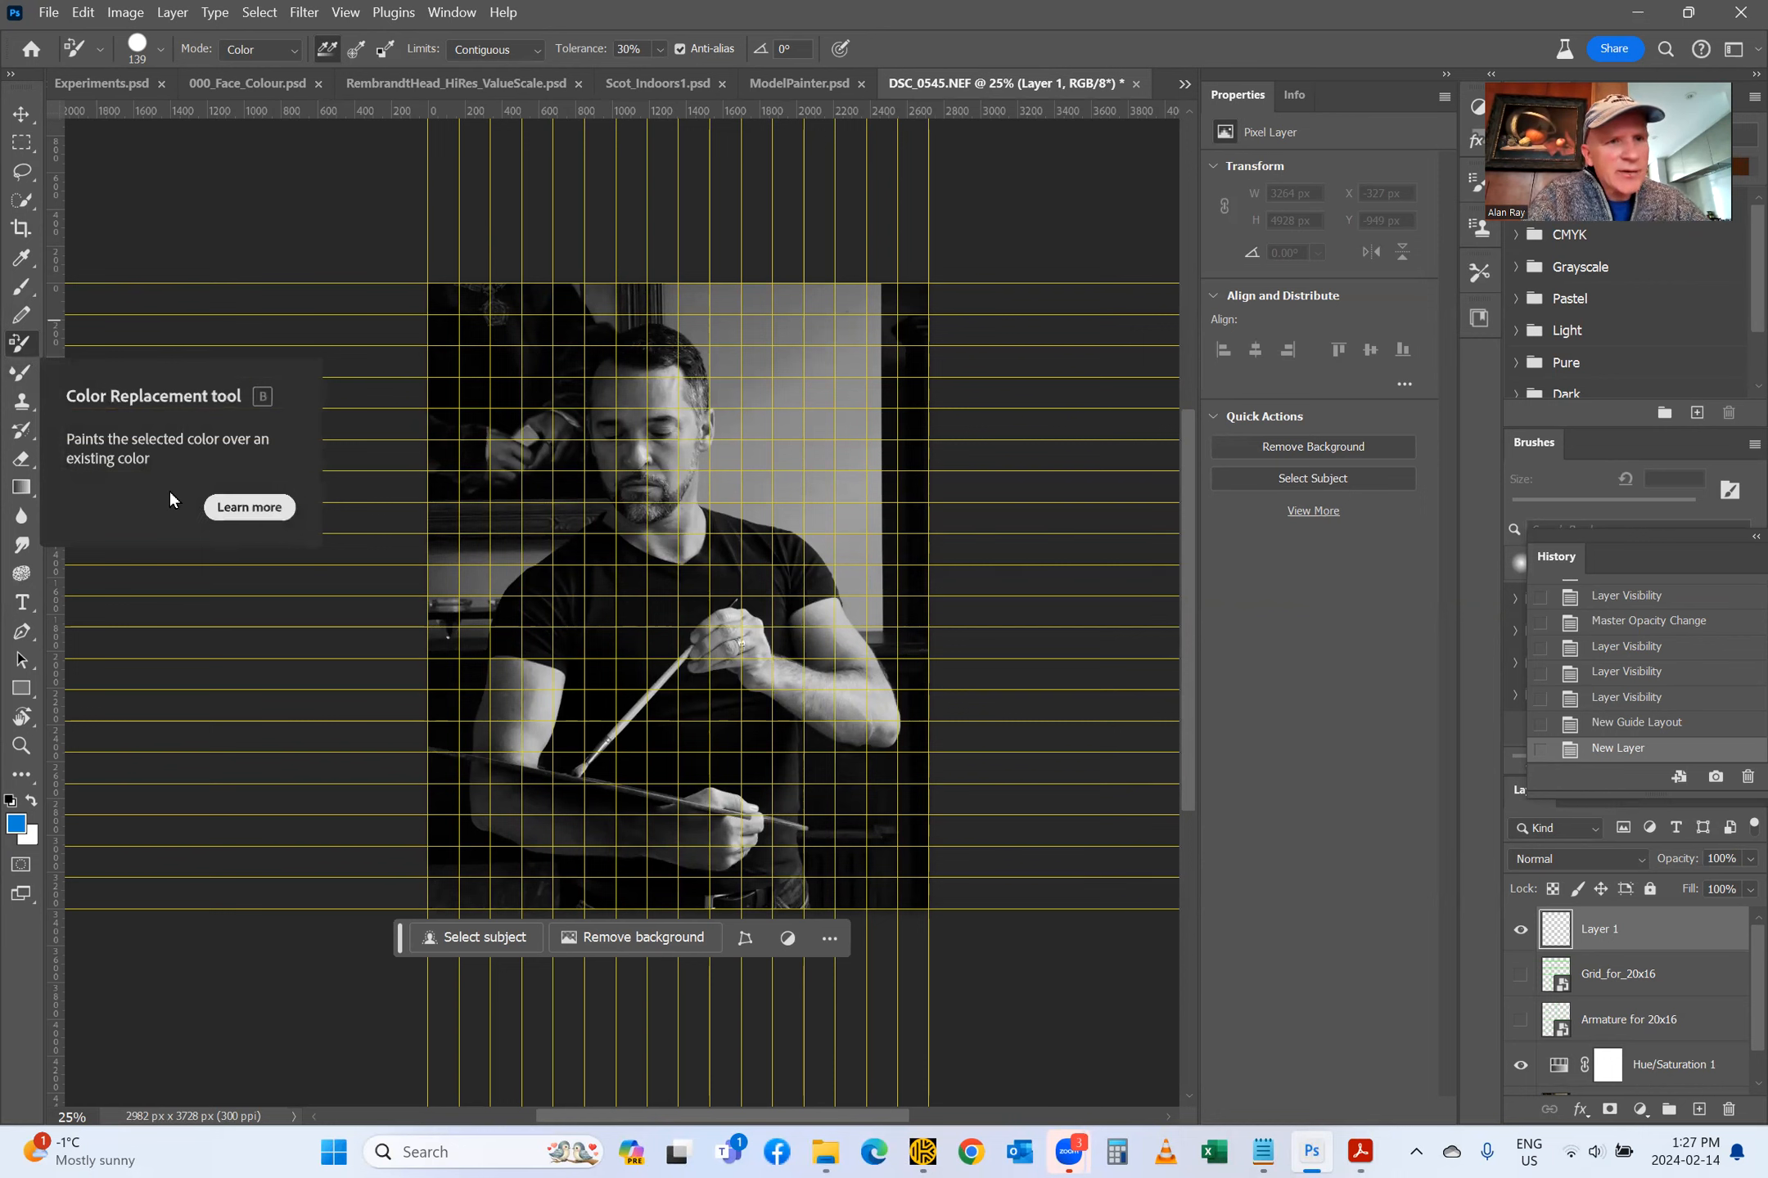
{"action": "key", "text": "shift+b"}
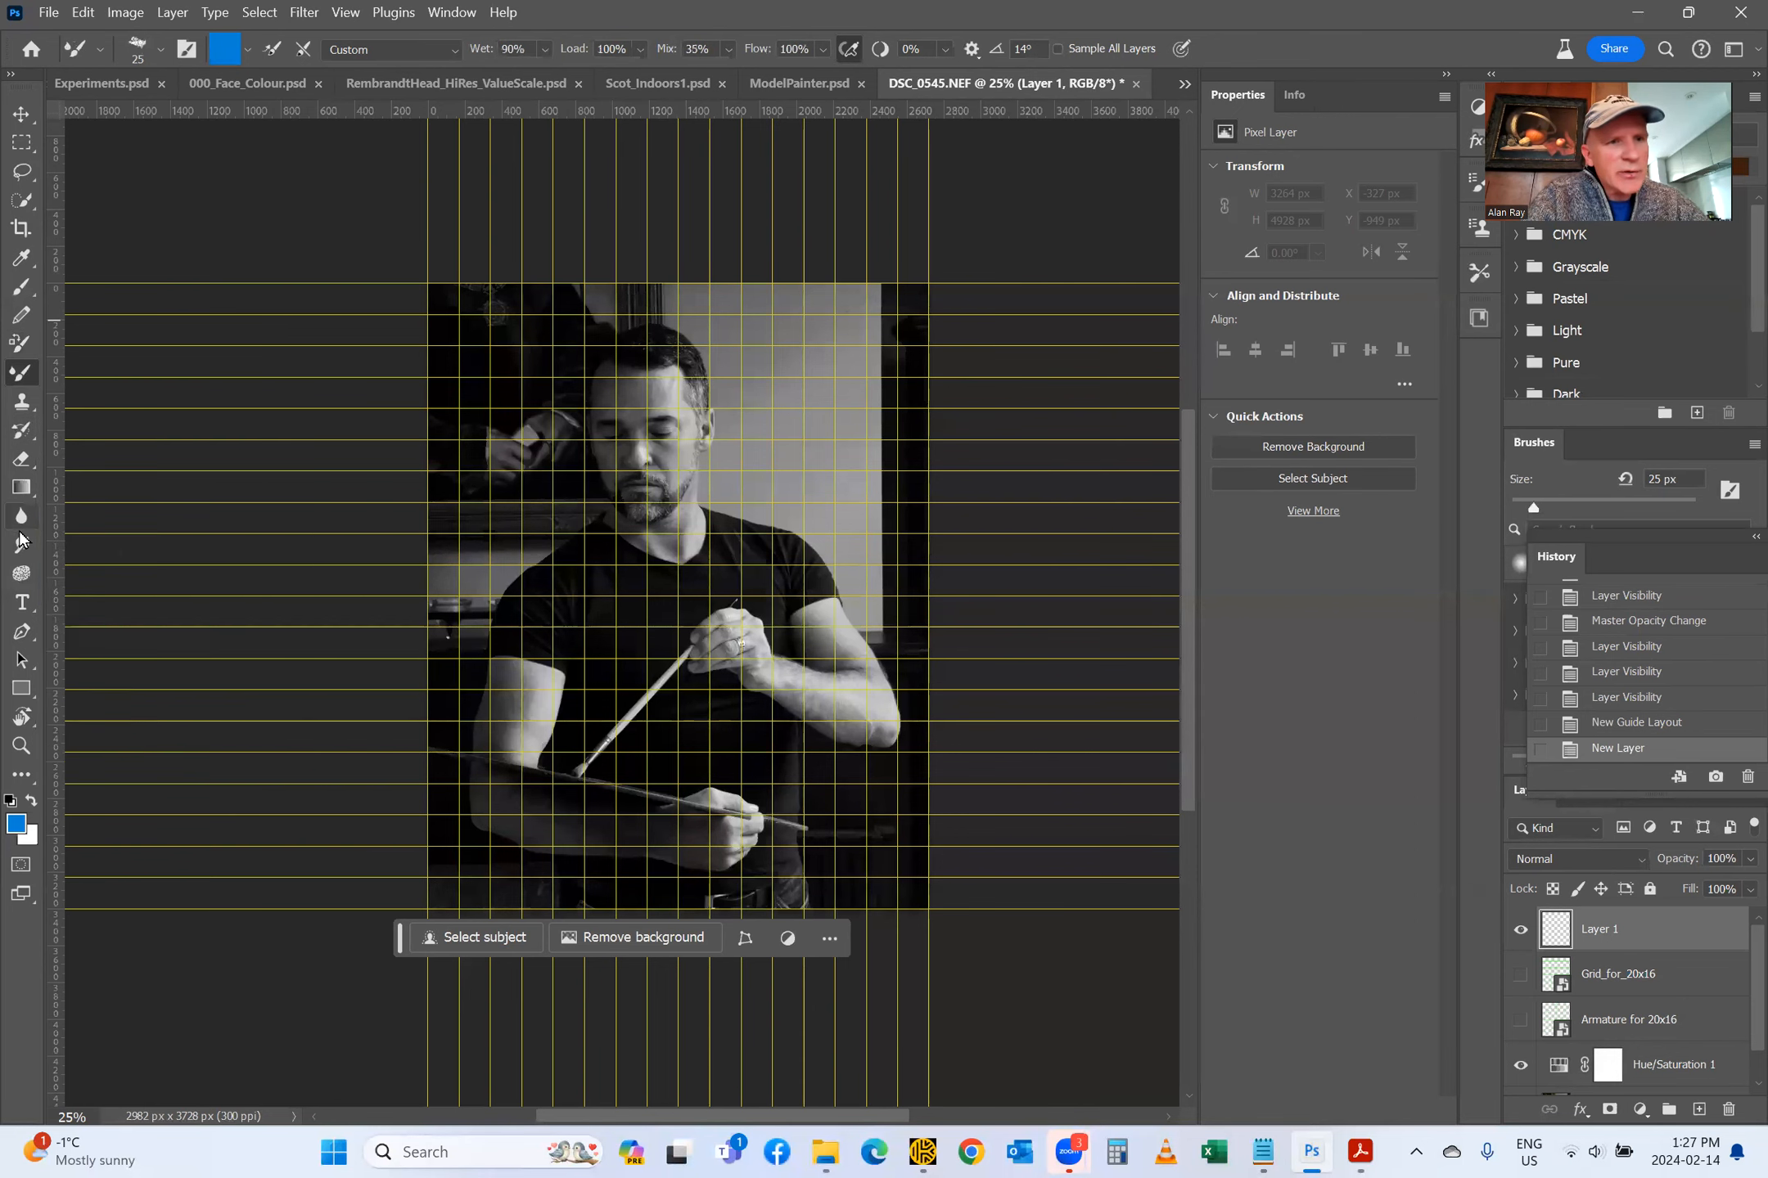
{"action": "left_click", "coordinate": [31, 441]}
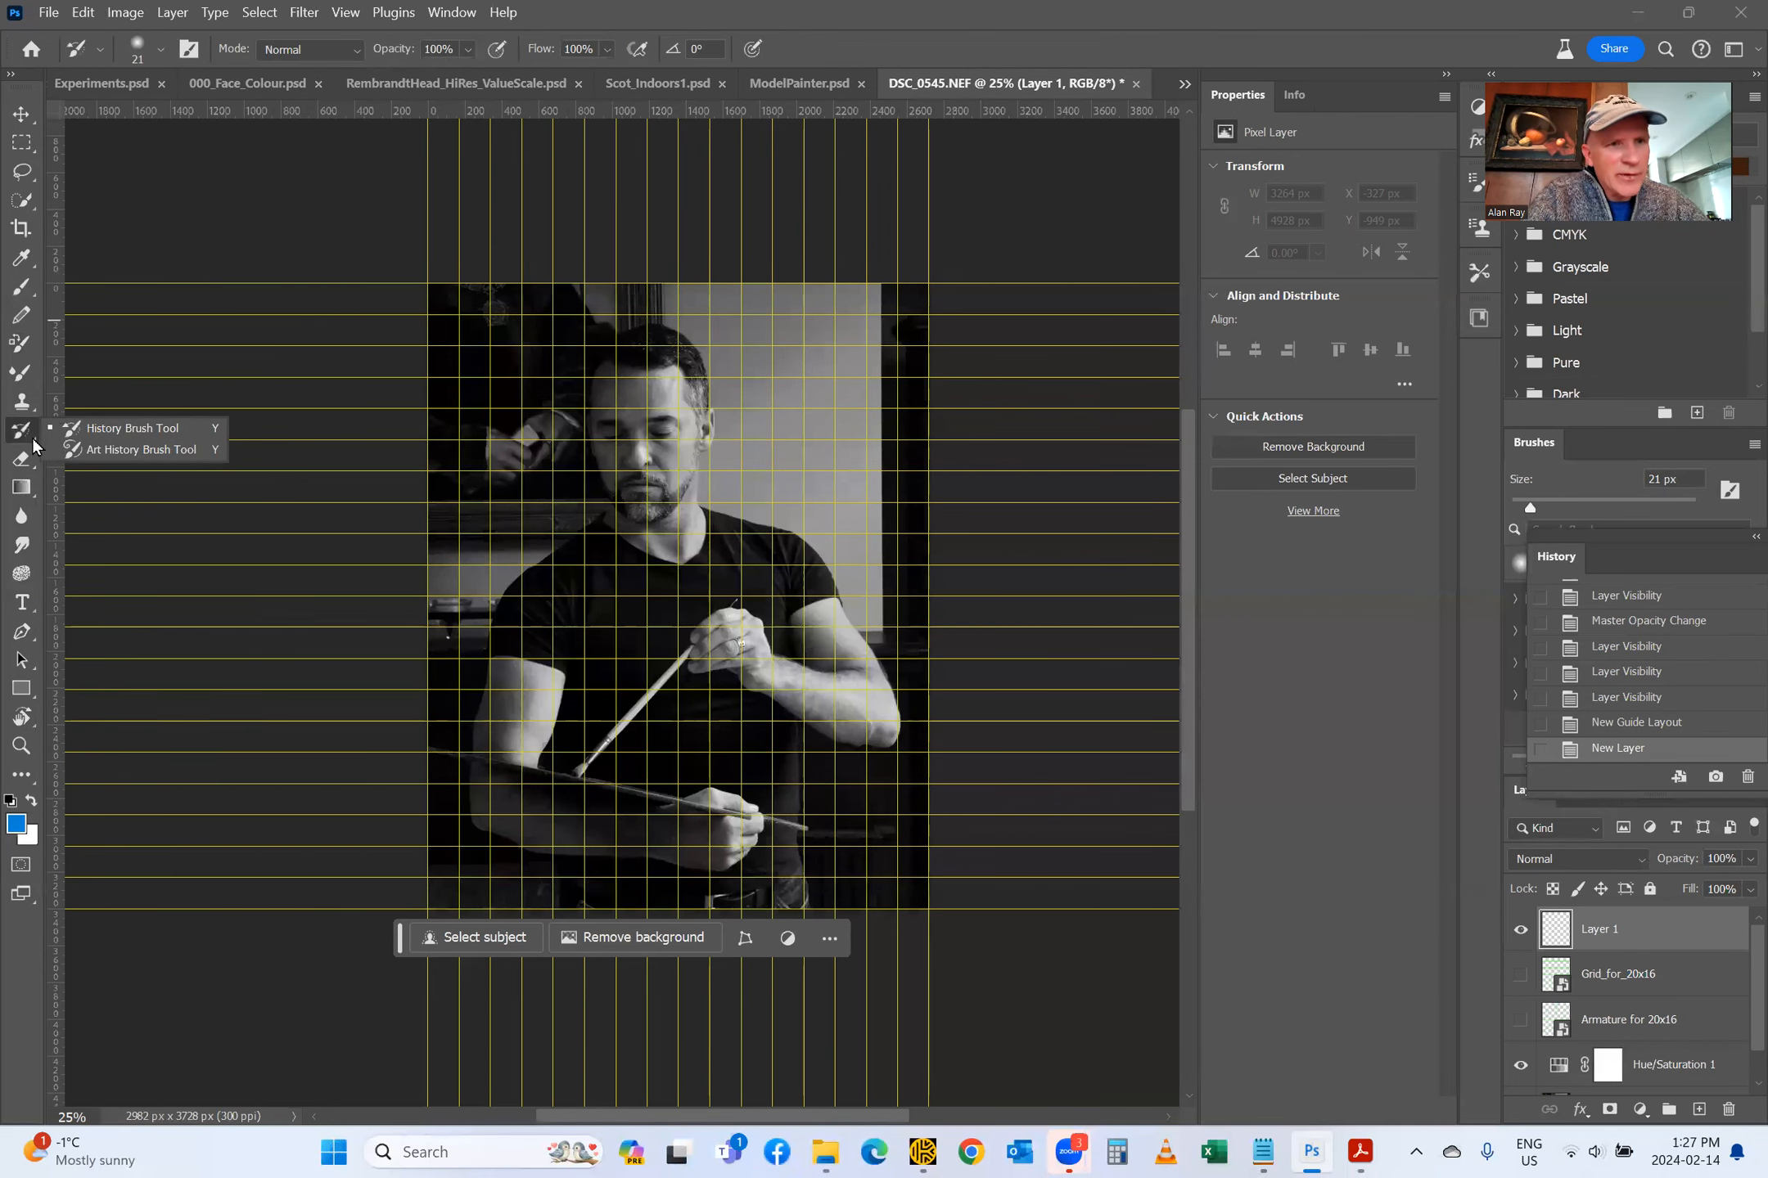
{"action": "left_click", "coordinate": [31, 383]}
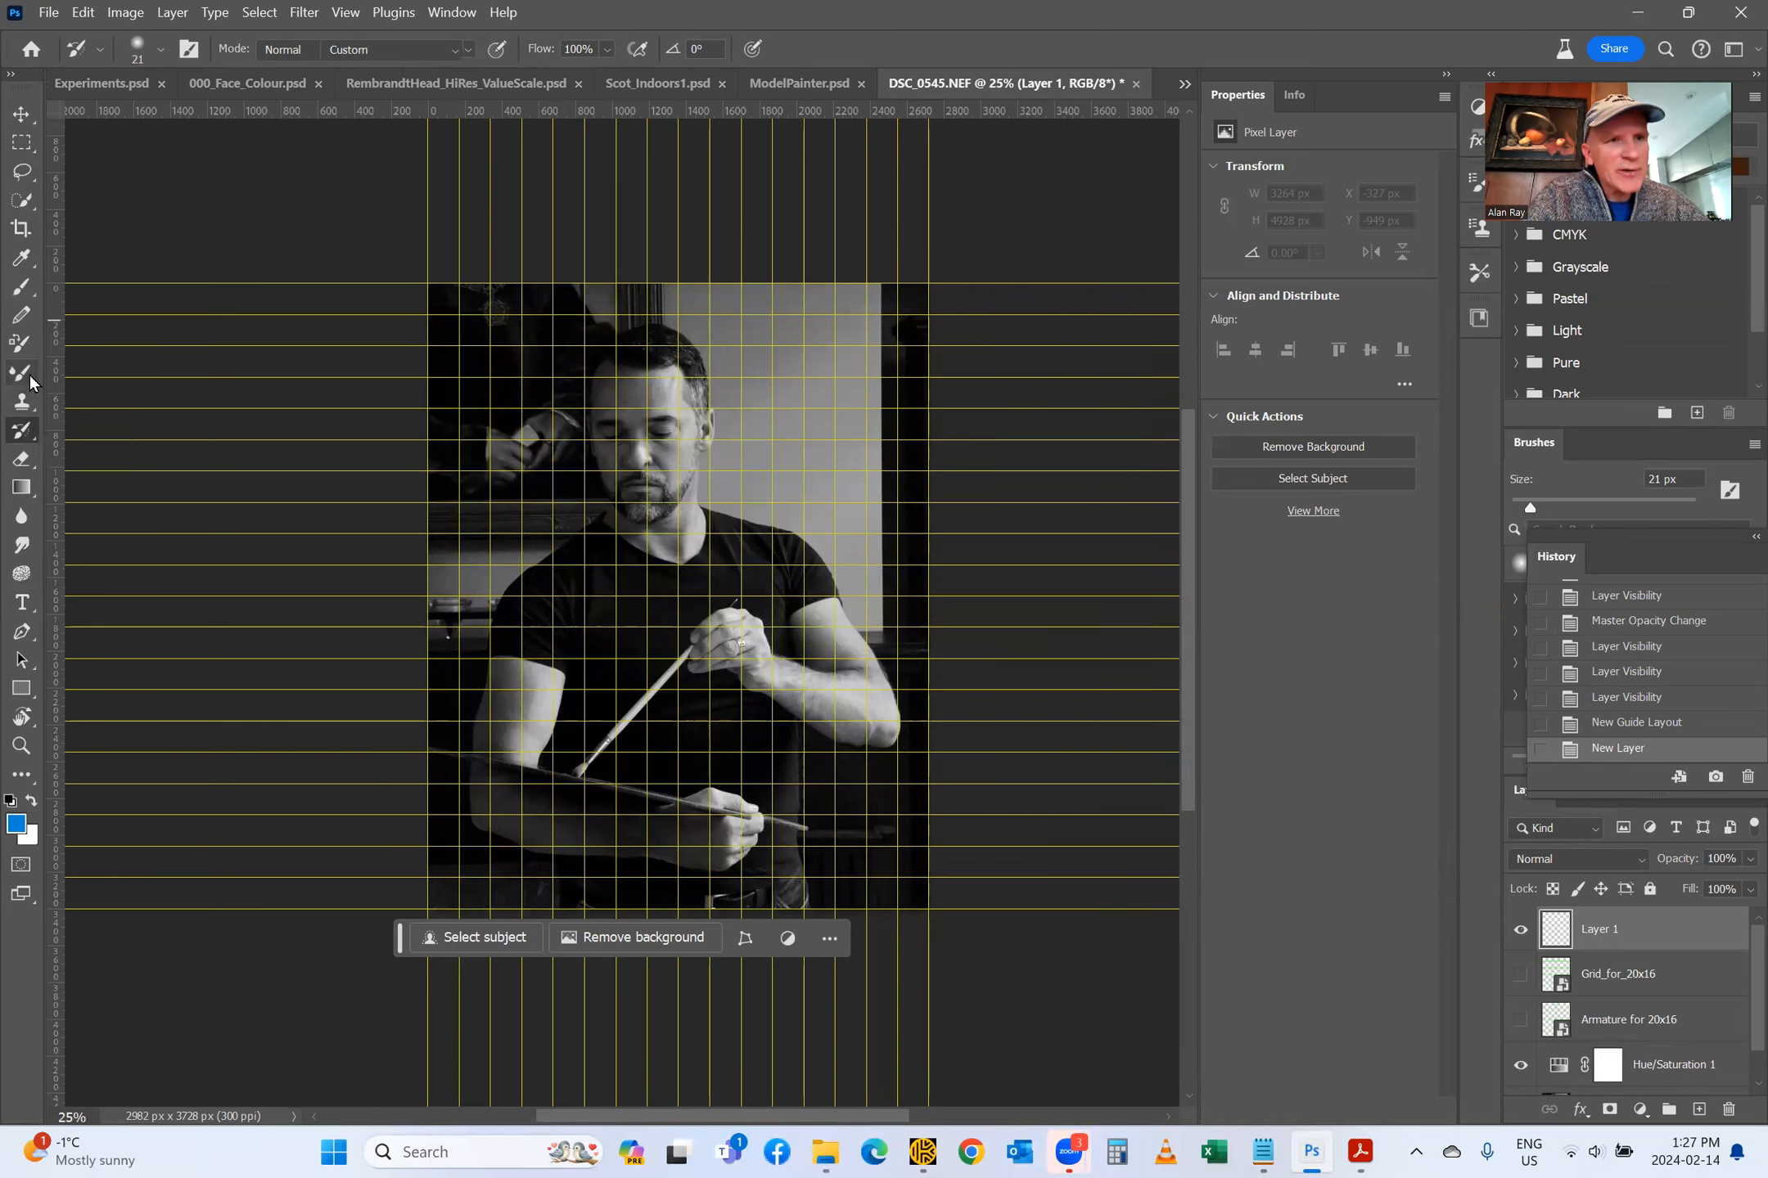
{"action": "left_click", "coordinate": [22, 288]}
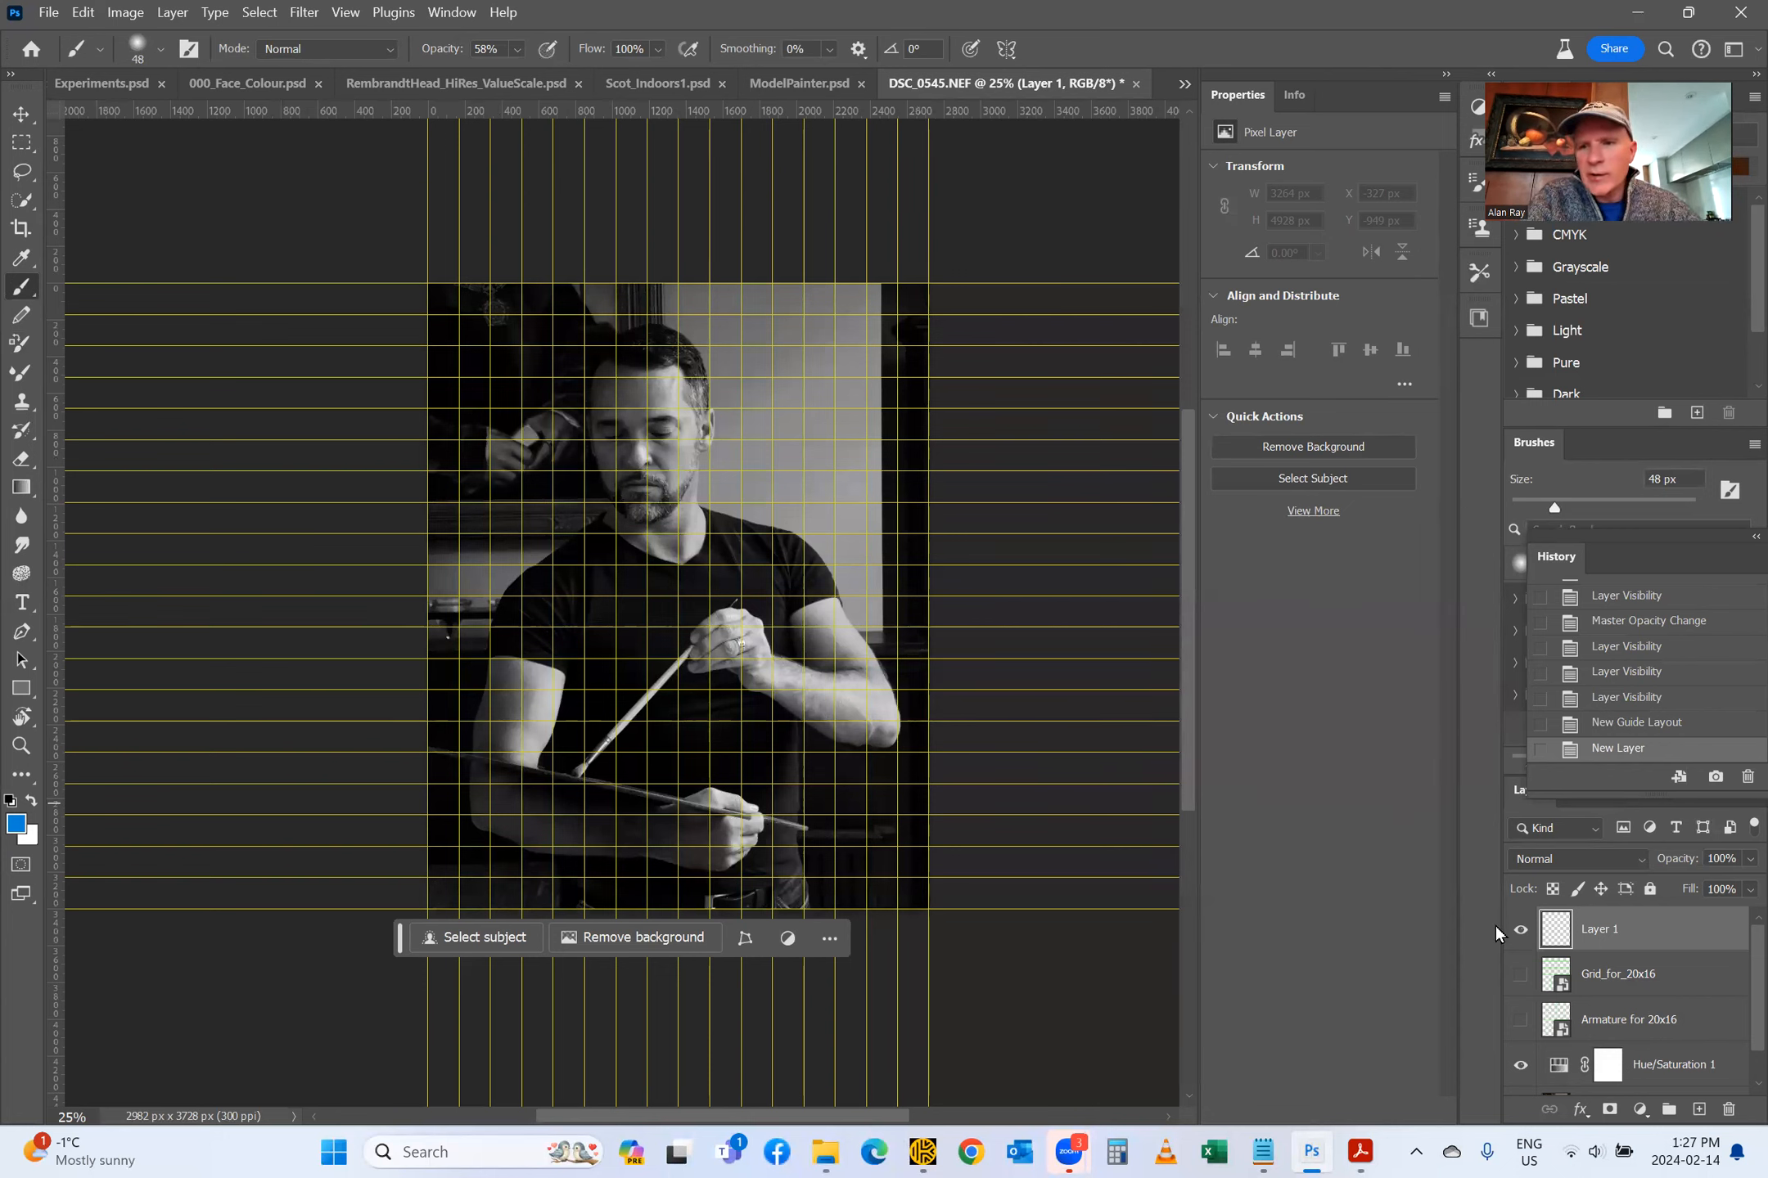
Step: Paint two straight blue horizontal lines with the 48 px brush along the first two guides below the photo's top edge
{"action": "mouse_move", "coordinate": [415, 316]}
{"action": "left_mouse_down"}
{"action": "mouse_move", "coordinate": [928, 606]}
{"action": "mouse_move", "coordinate": [730, 314]}
{"action": "left_mouse_up"}
{"action": "key", "text": "ctrl+z"}
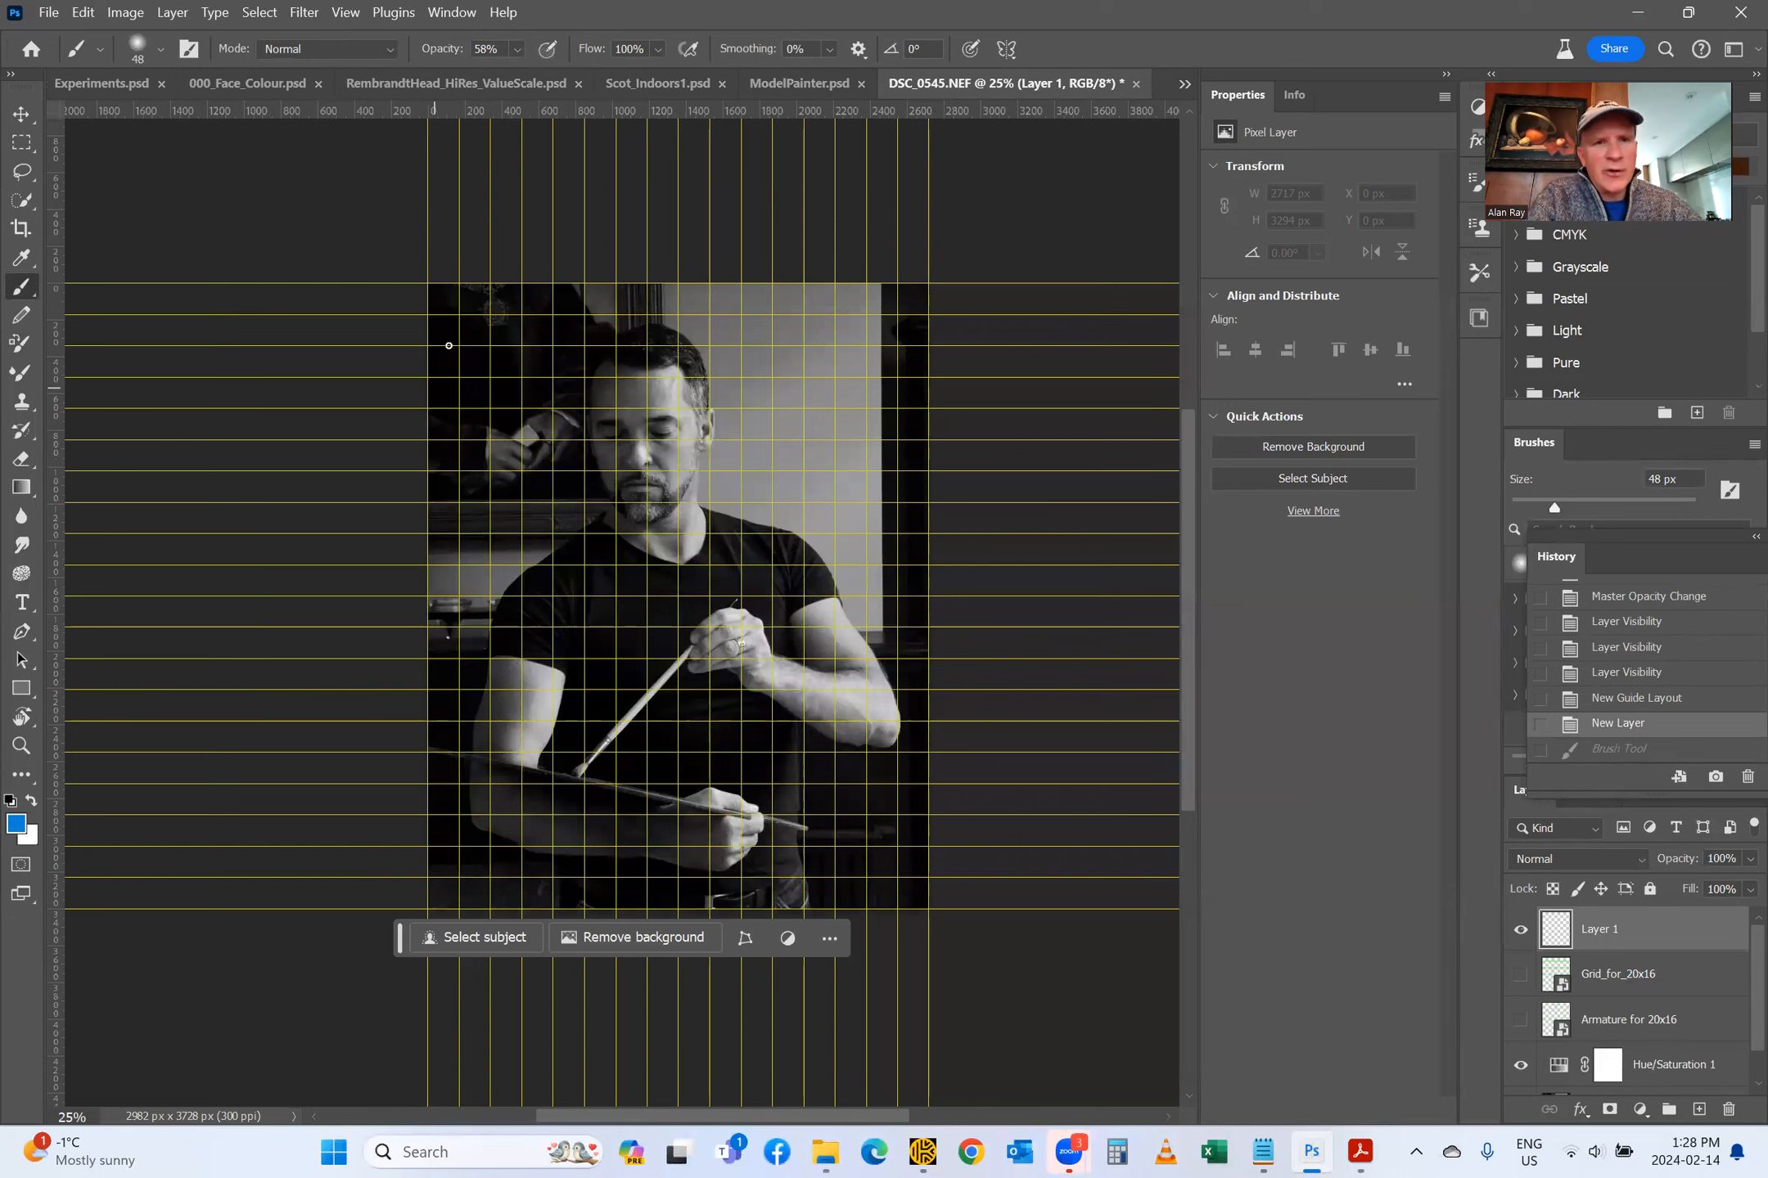
{"action": "key", "text": "ctrl+shift+z"}
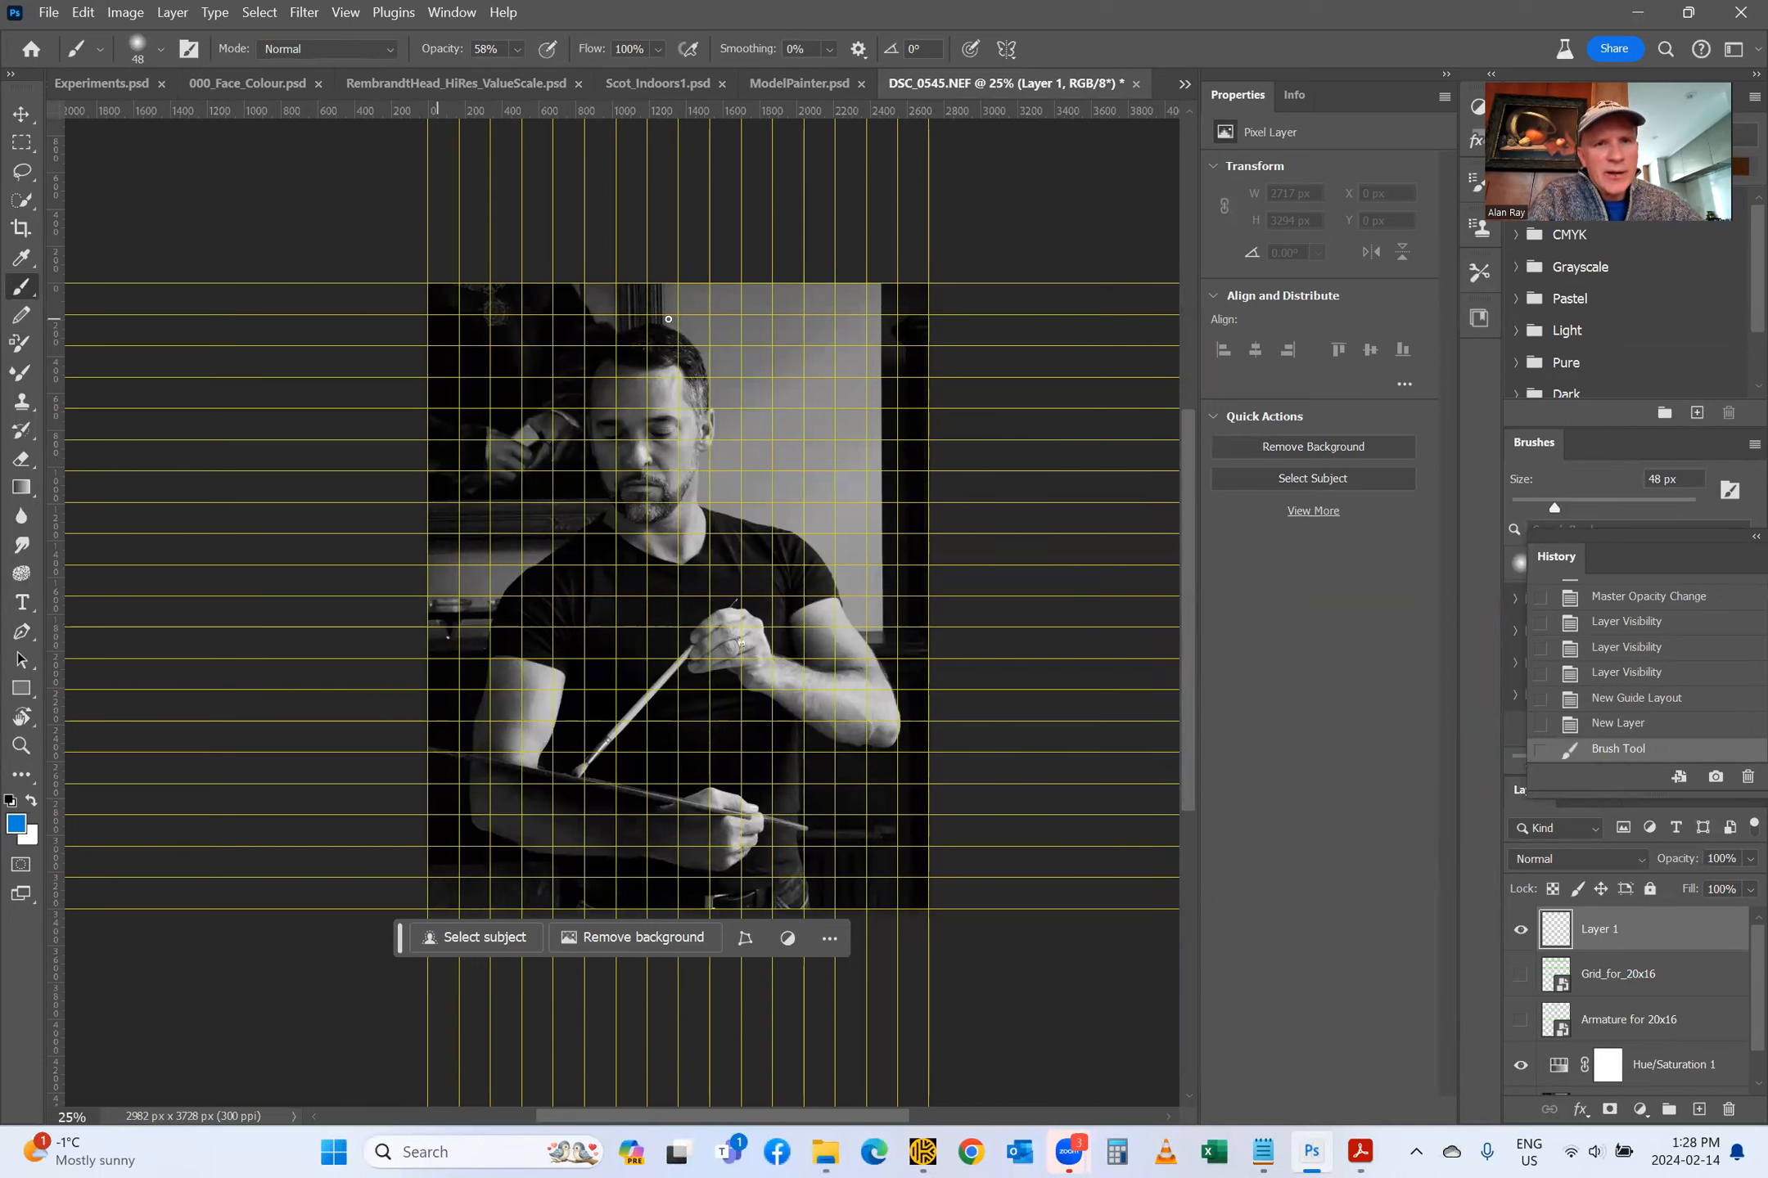
{"action": "left_click_drag", "start_coordinate": [953, 314], "coordinate": [418, 314]}
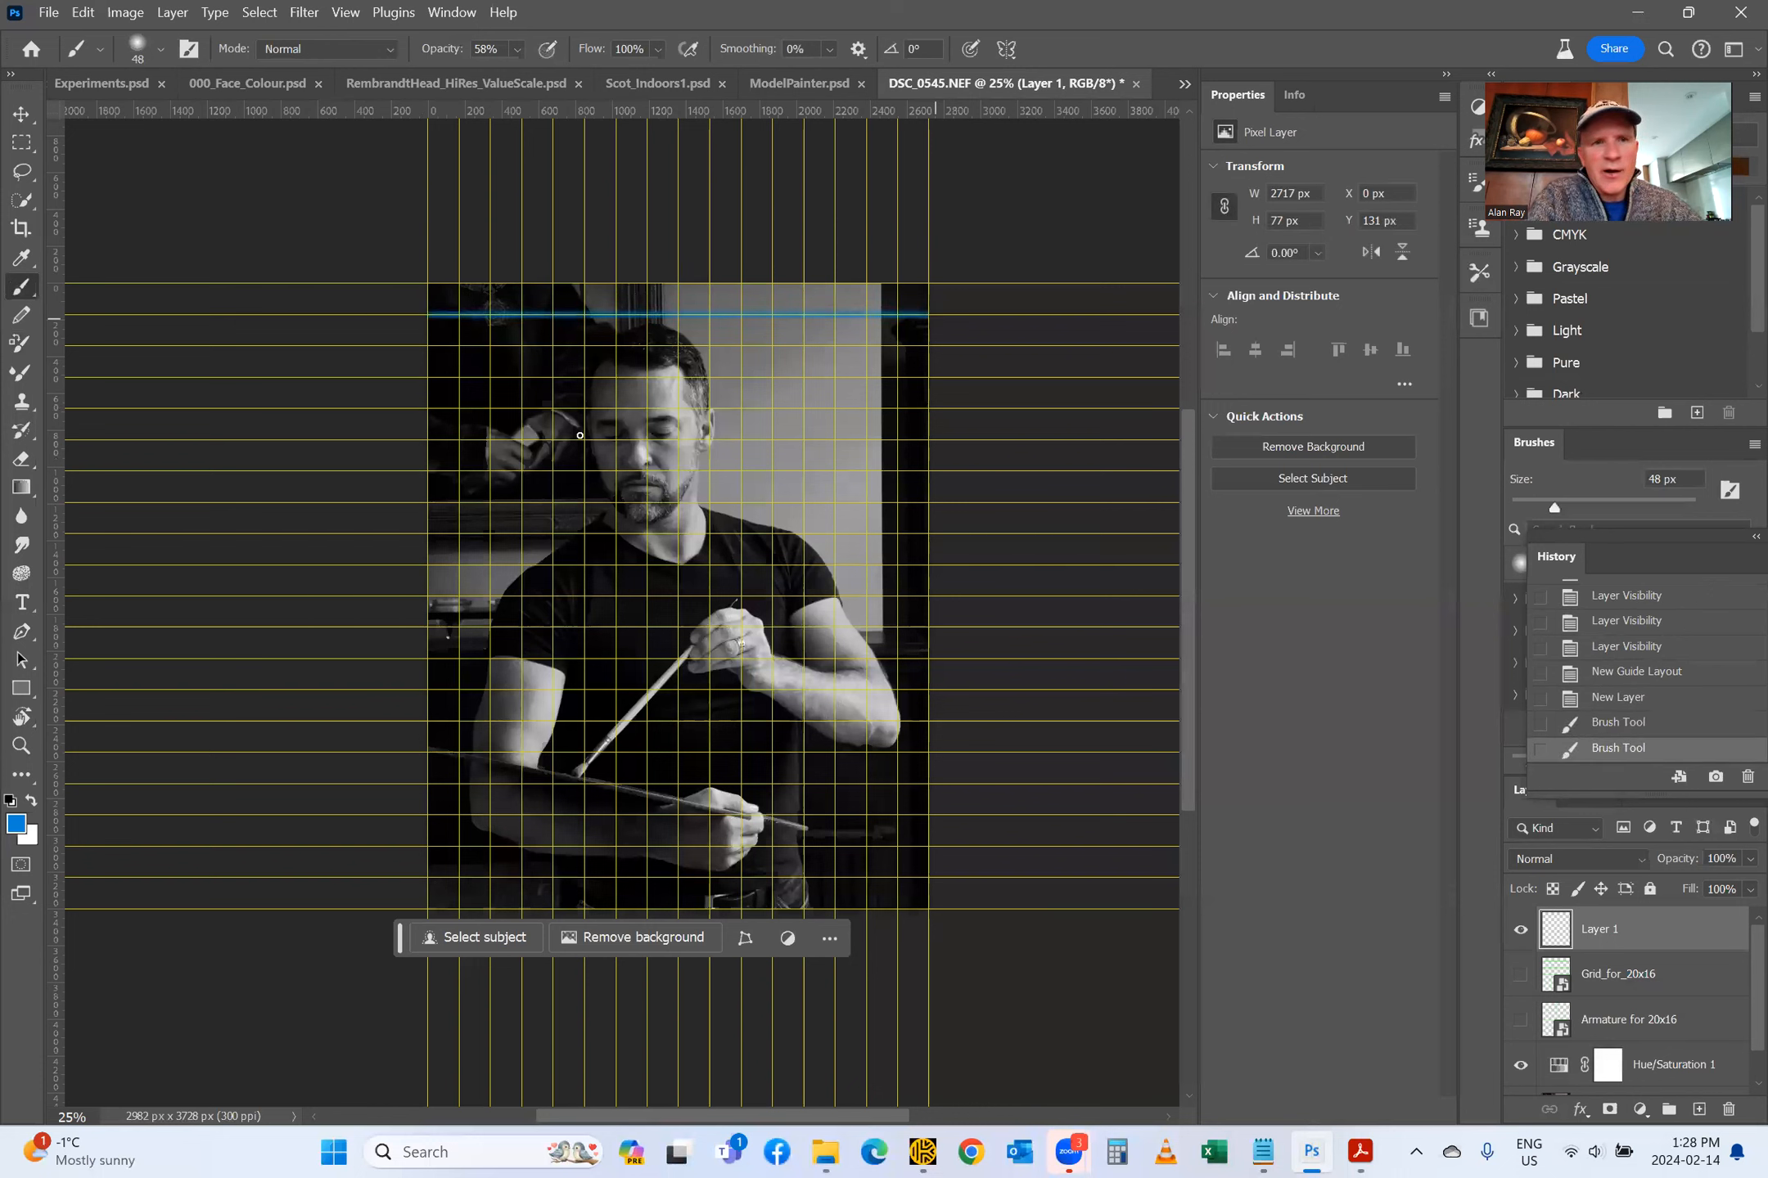
{"action": "left_click", "coordinate": [393, 347]}
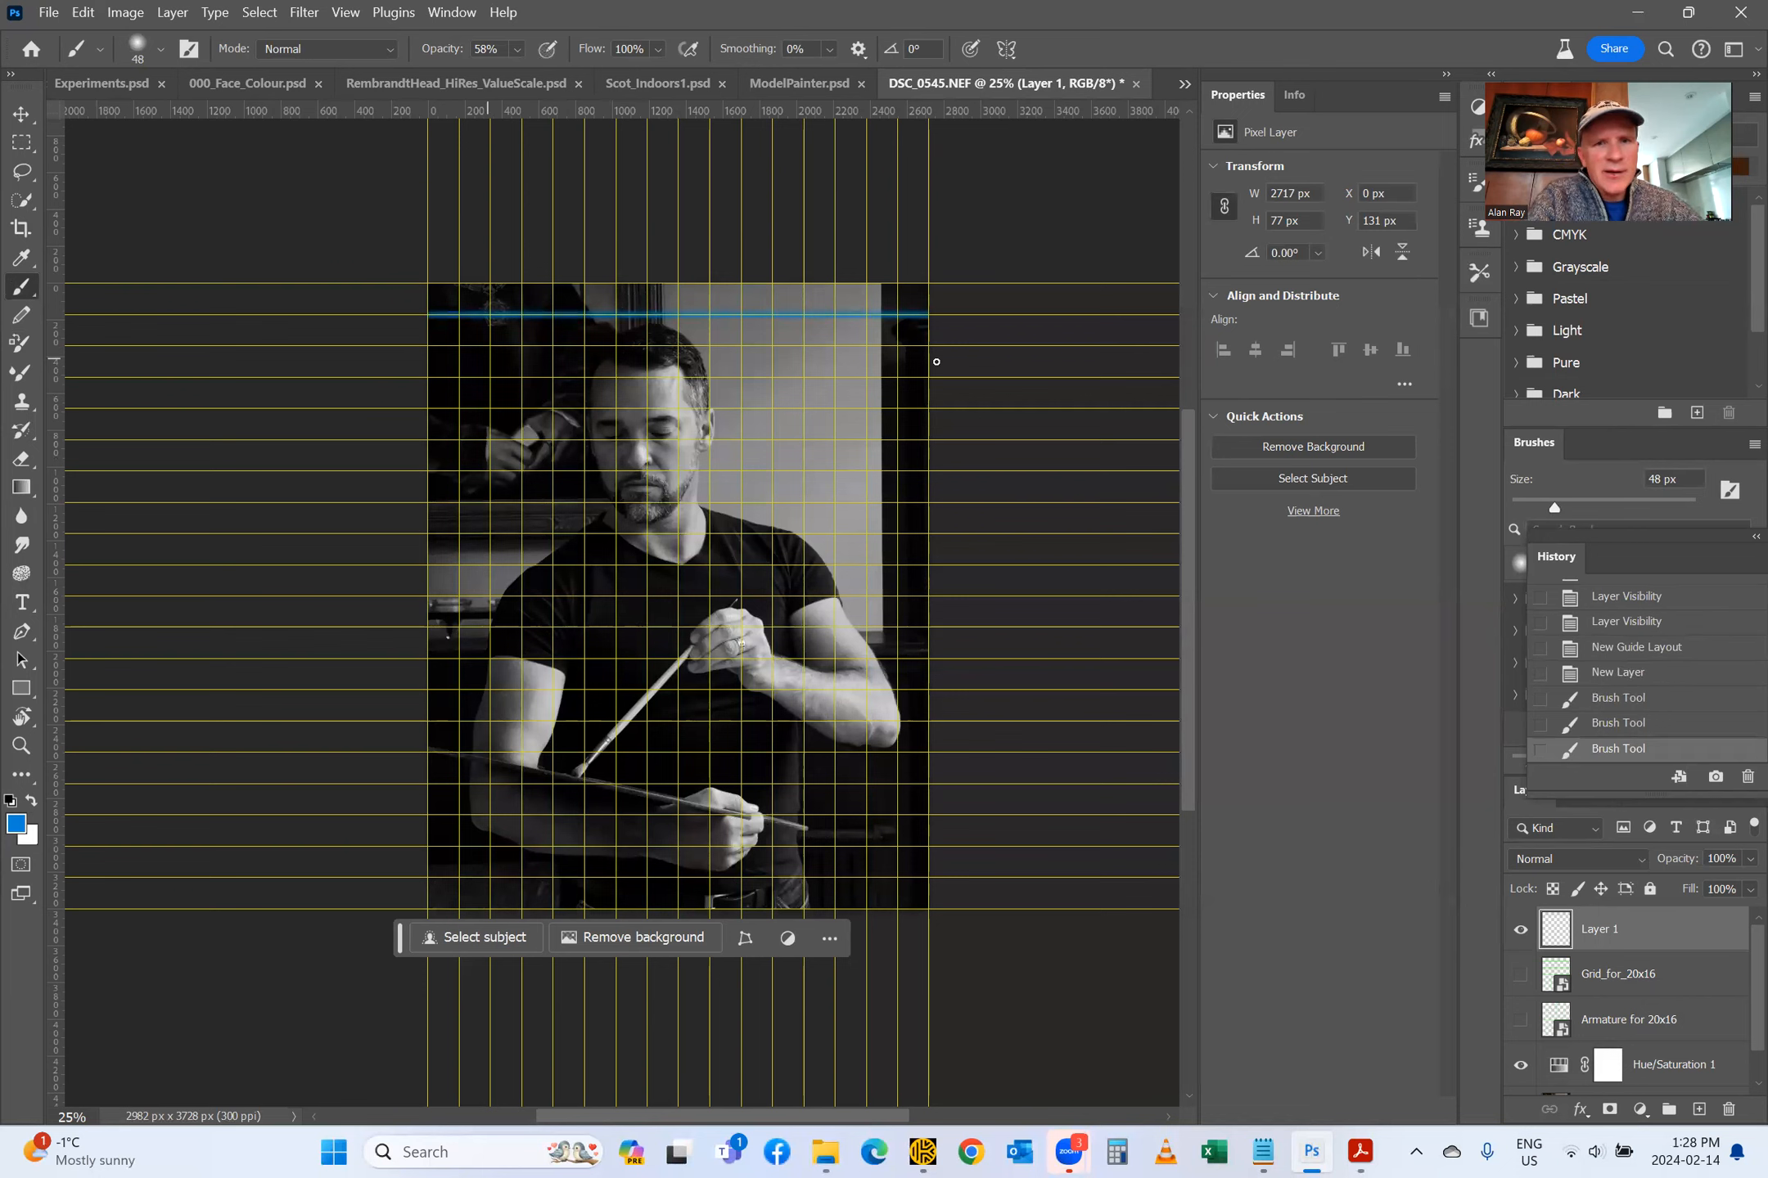
{"action": "left_click", "coordinate": [979, 345], "text": "shift"}
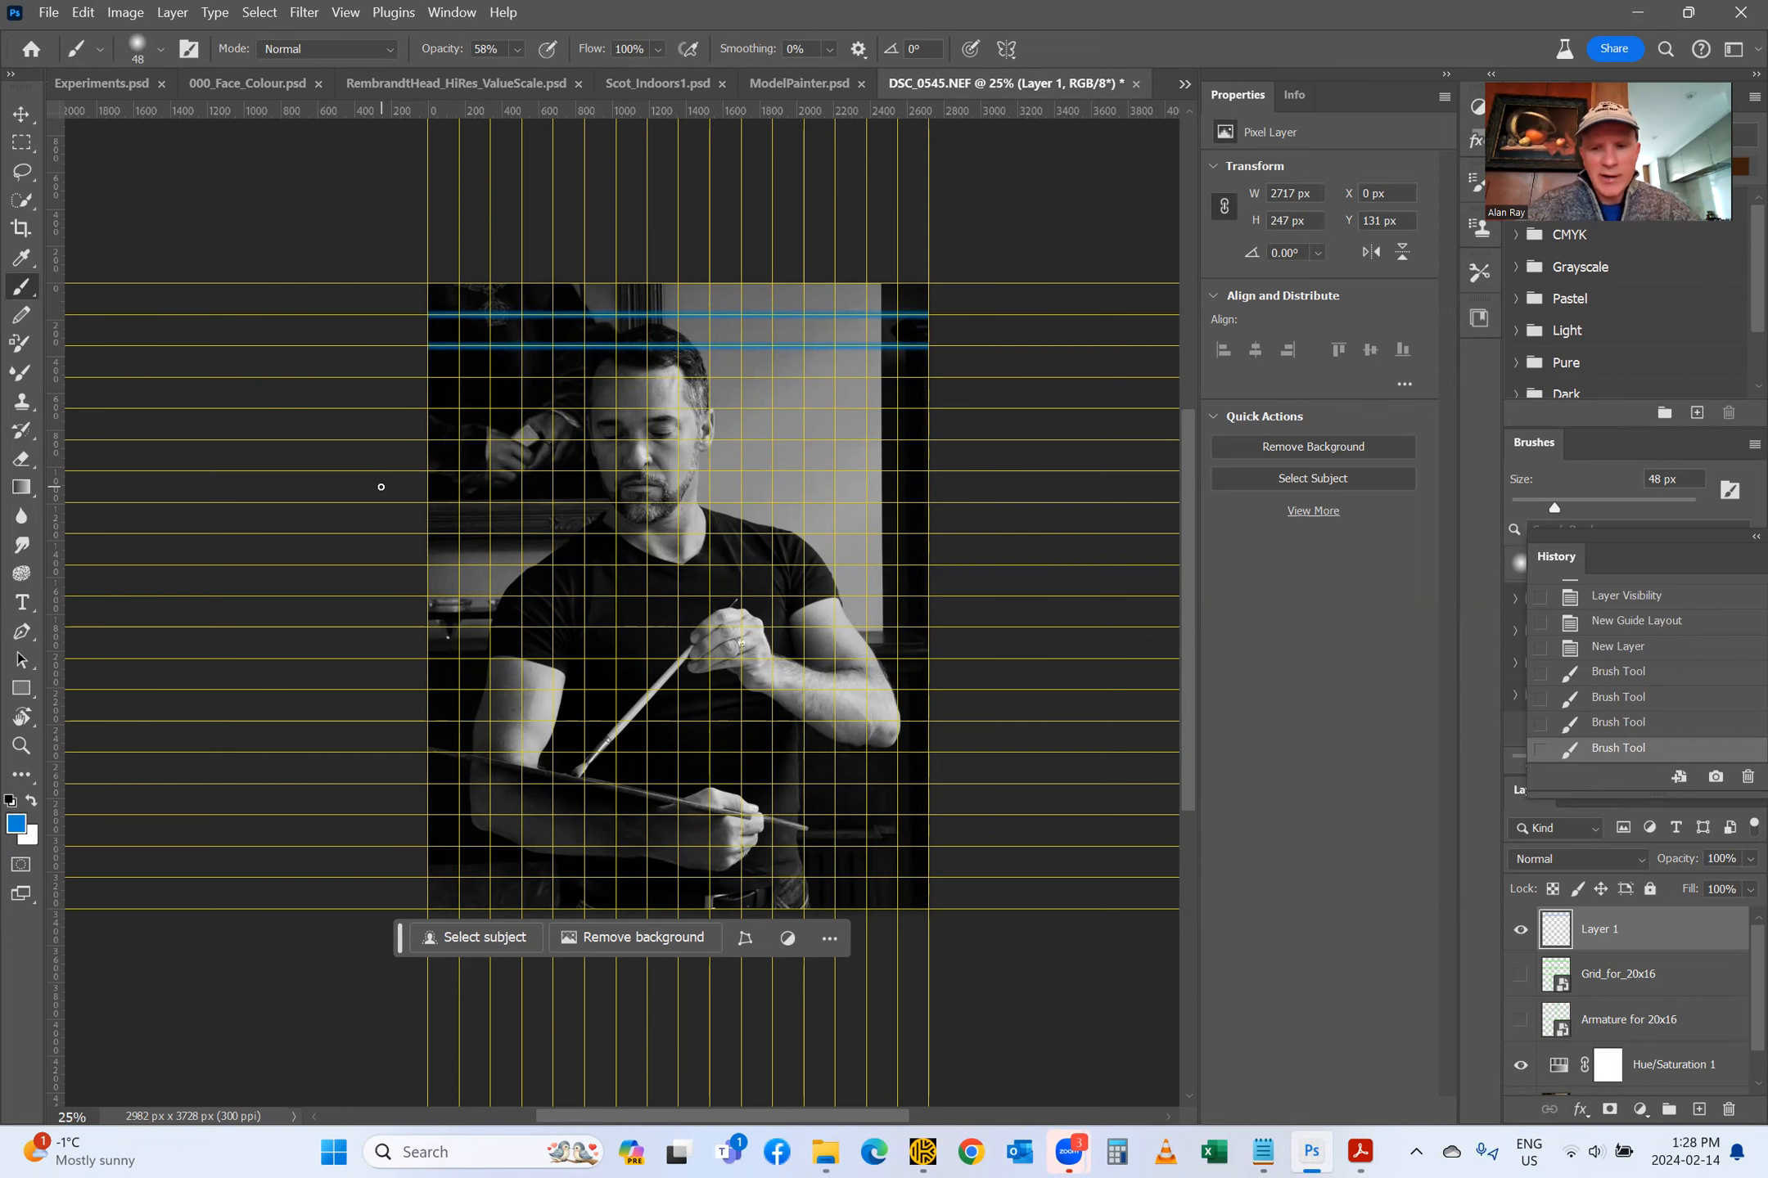
Step: Toggle the guides to check the two painted blue lines without them, leaving the guides hidden
{"action": "key", "text": "ctrl+semicolon"}
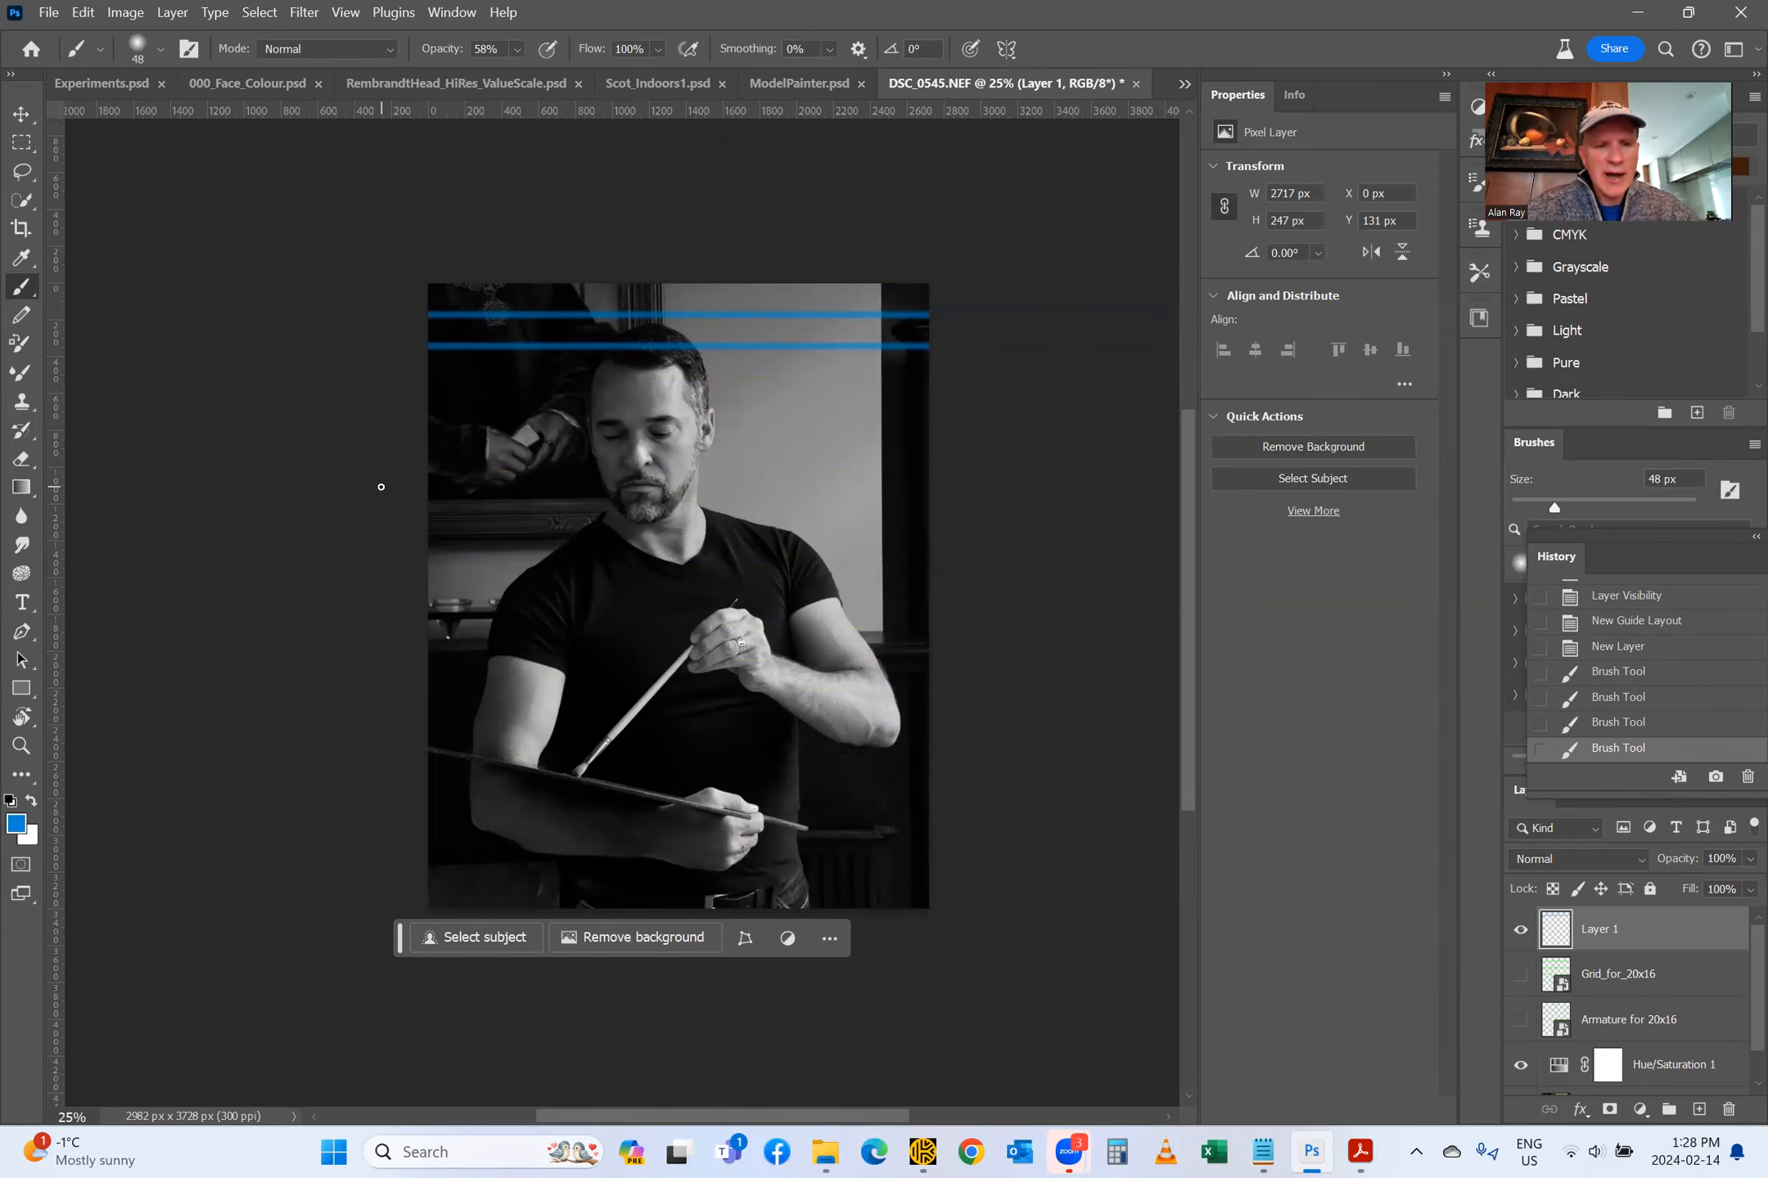
{"action": "key", "text": "ctrl+semicolon"}
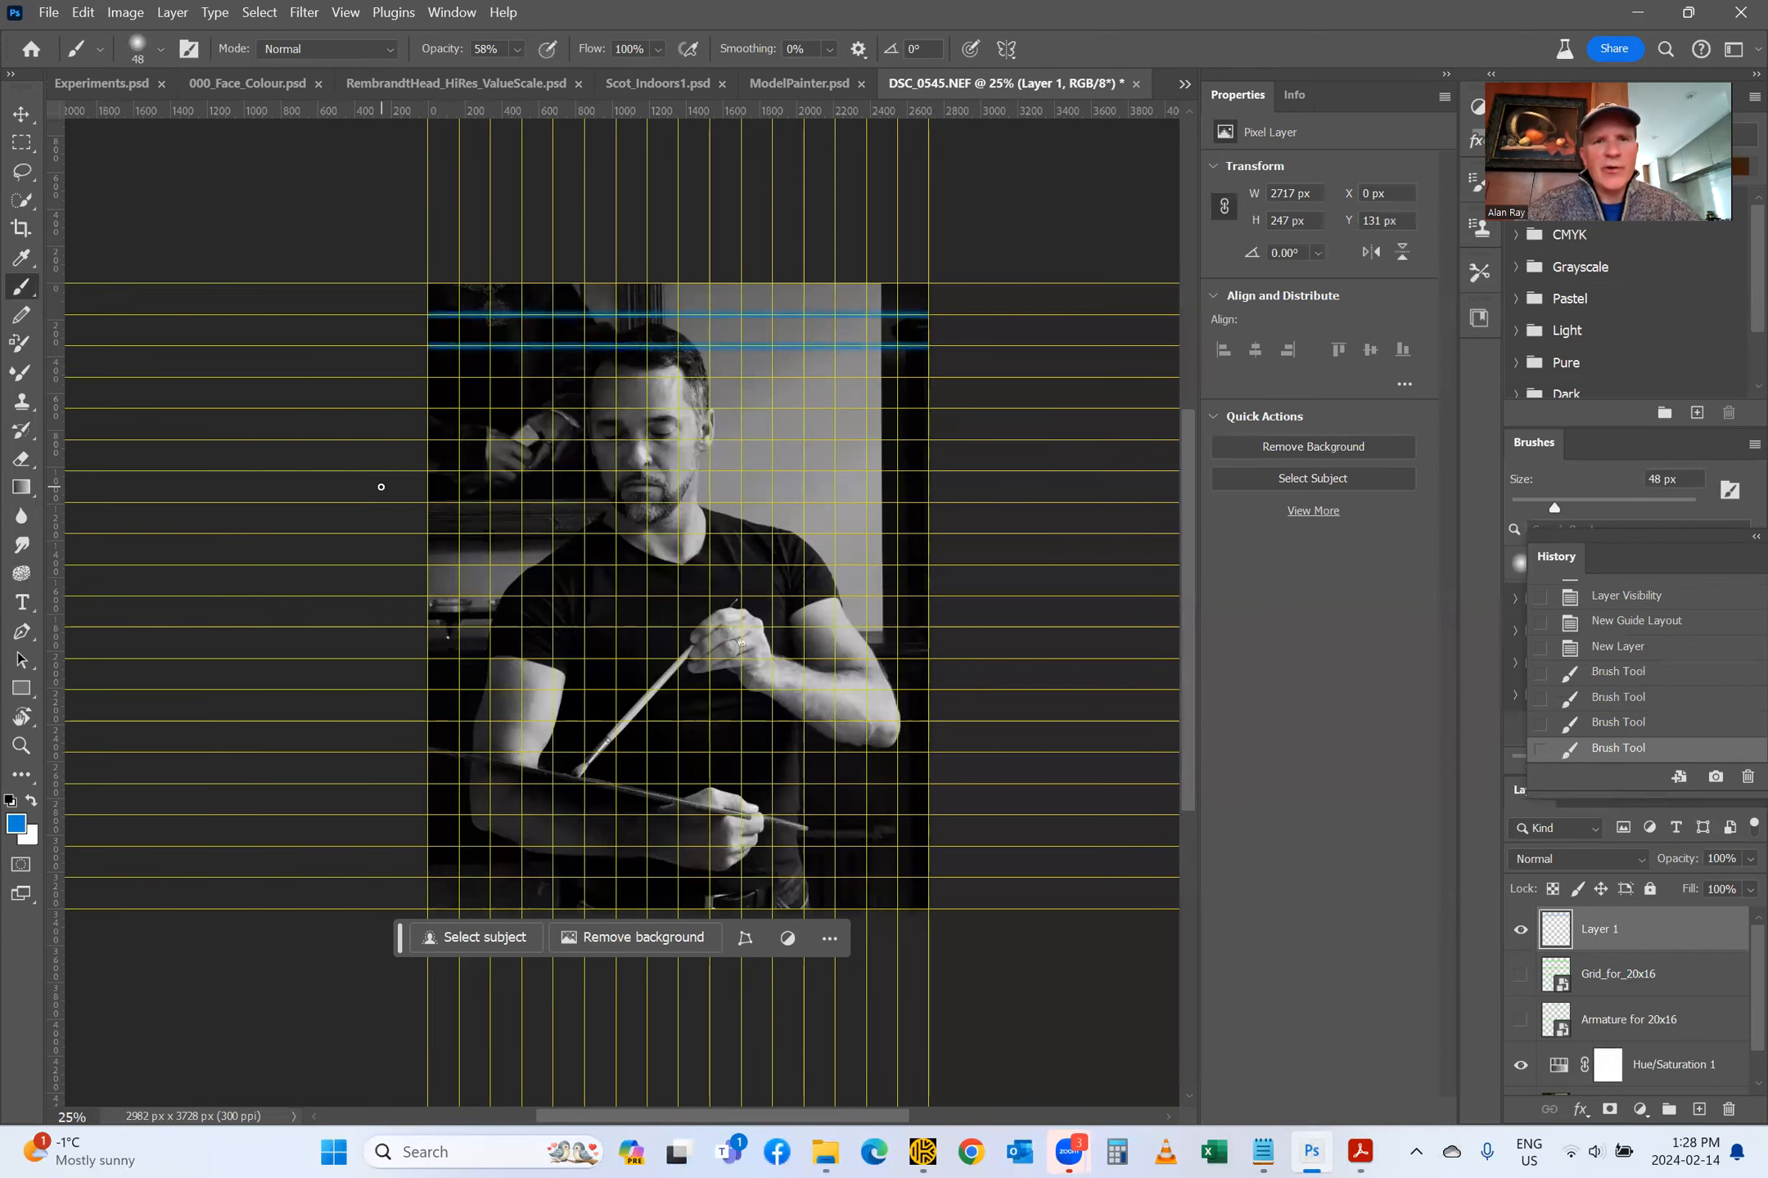
{"action": "key", "text": "ctrl+semicolon"}
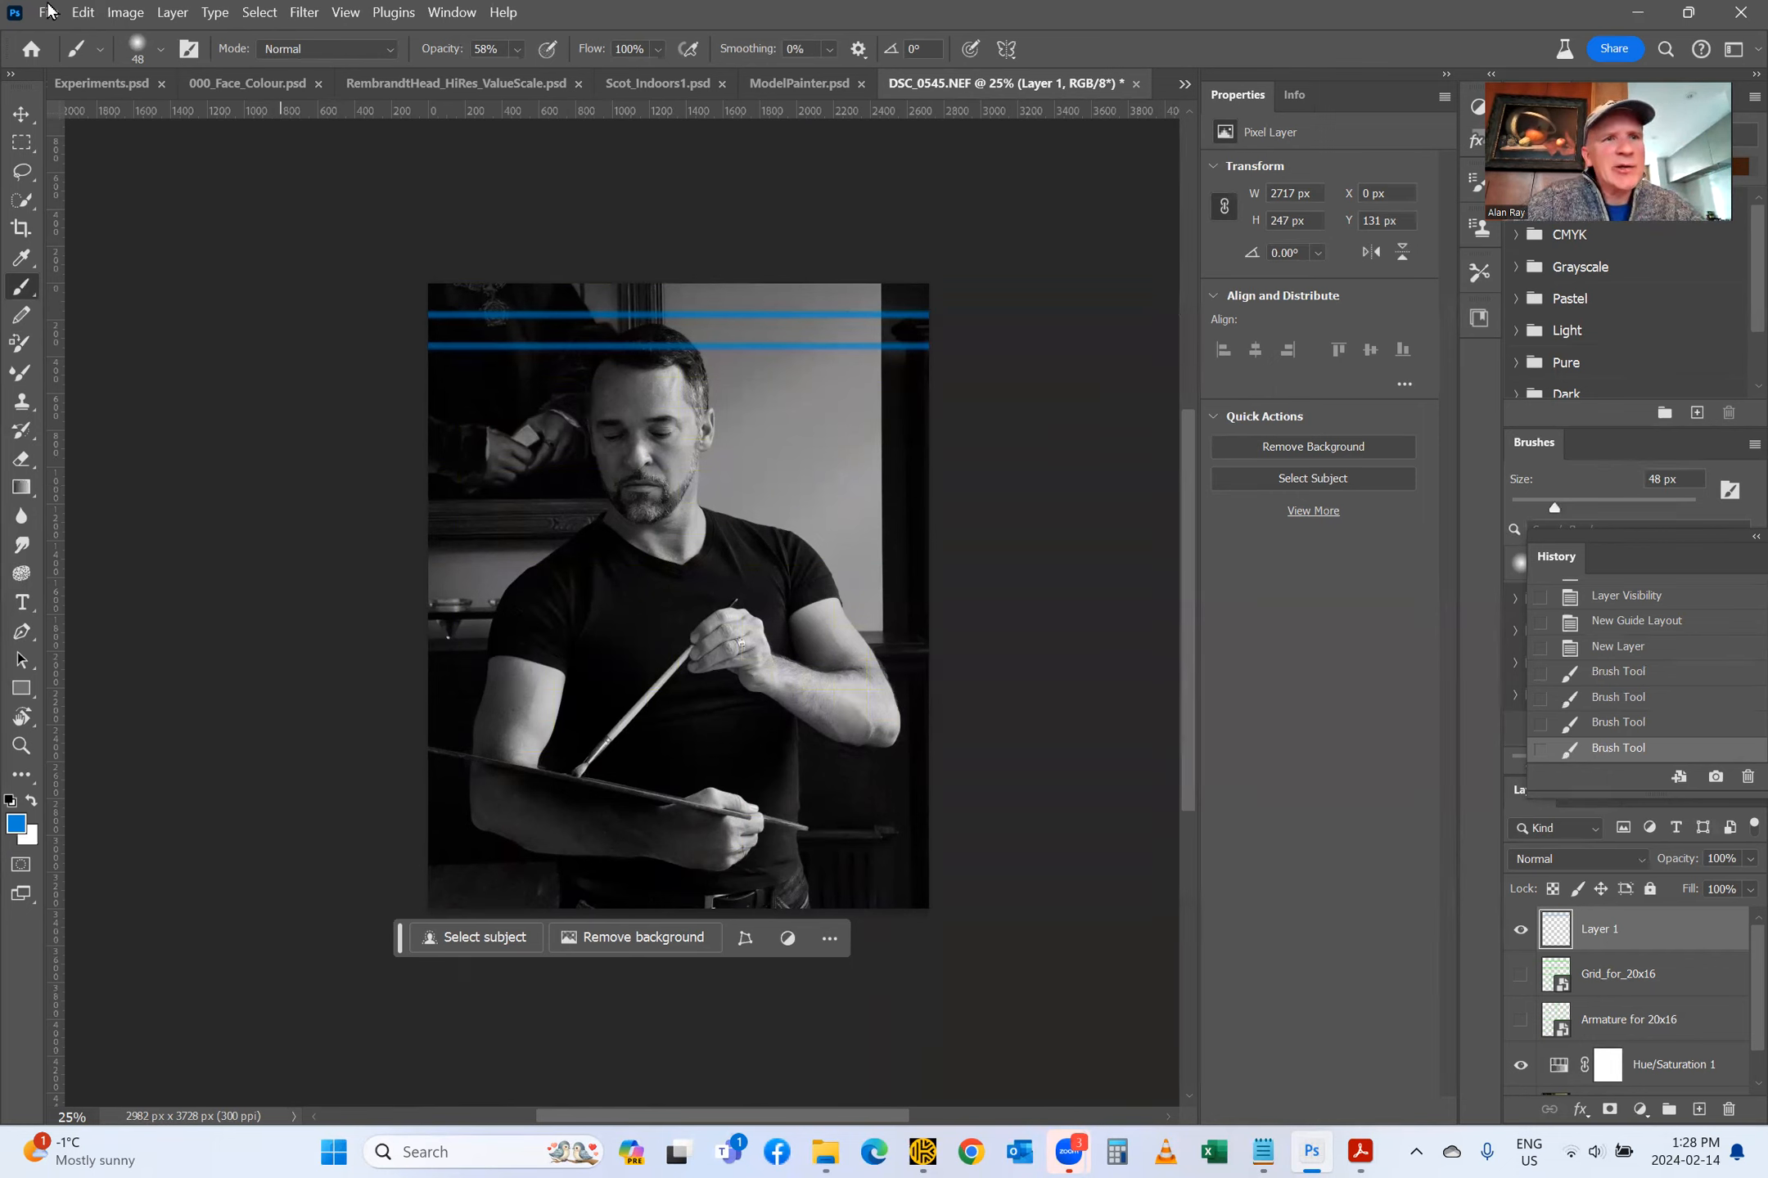
Step: Set the brush size to 7 px, paint thin blue lines along the next two horizontal guides, and hide the guides
{"action": "left_click", "coordinate": [159, 51]}
{"action": "double_click", "coordinate": [207, 86]}
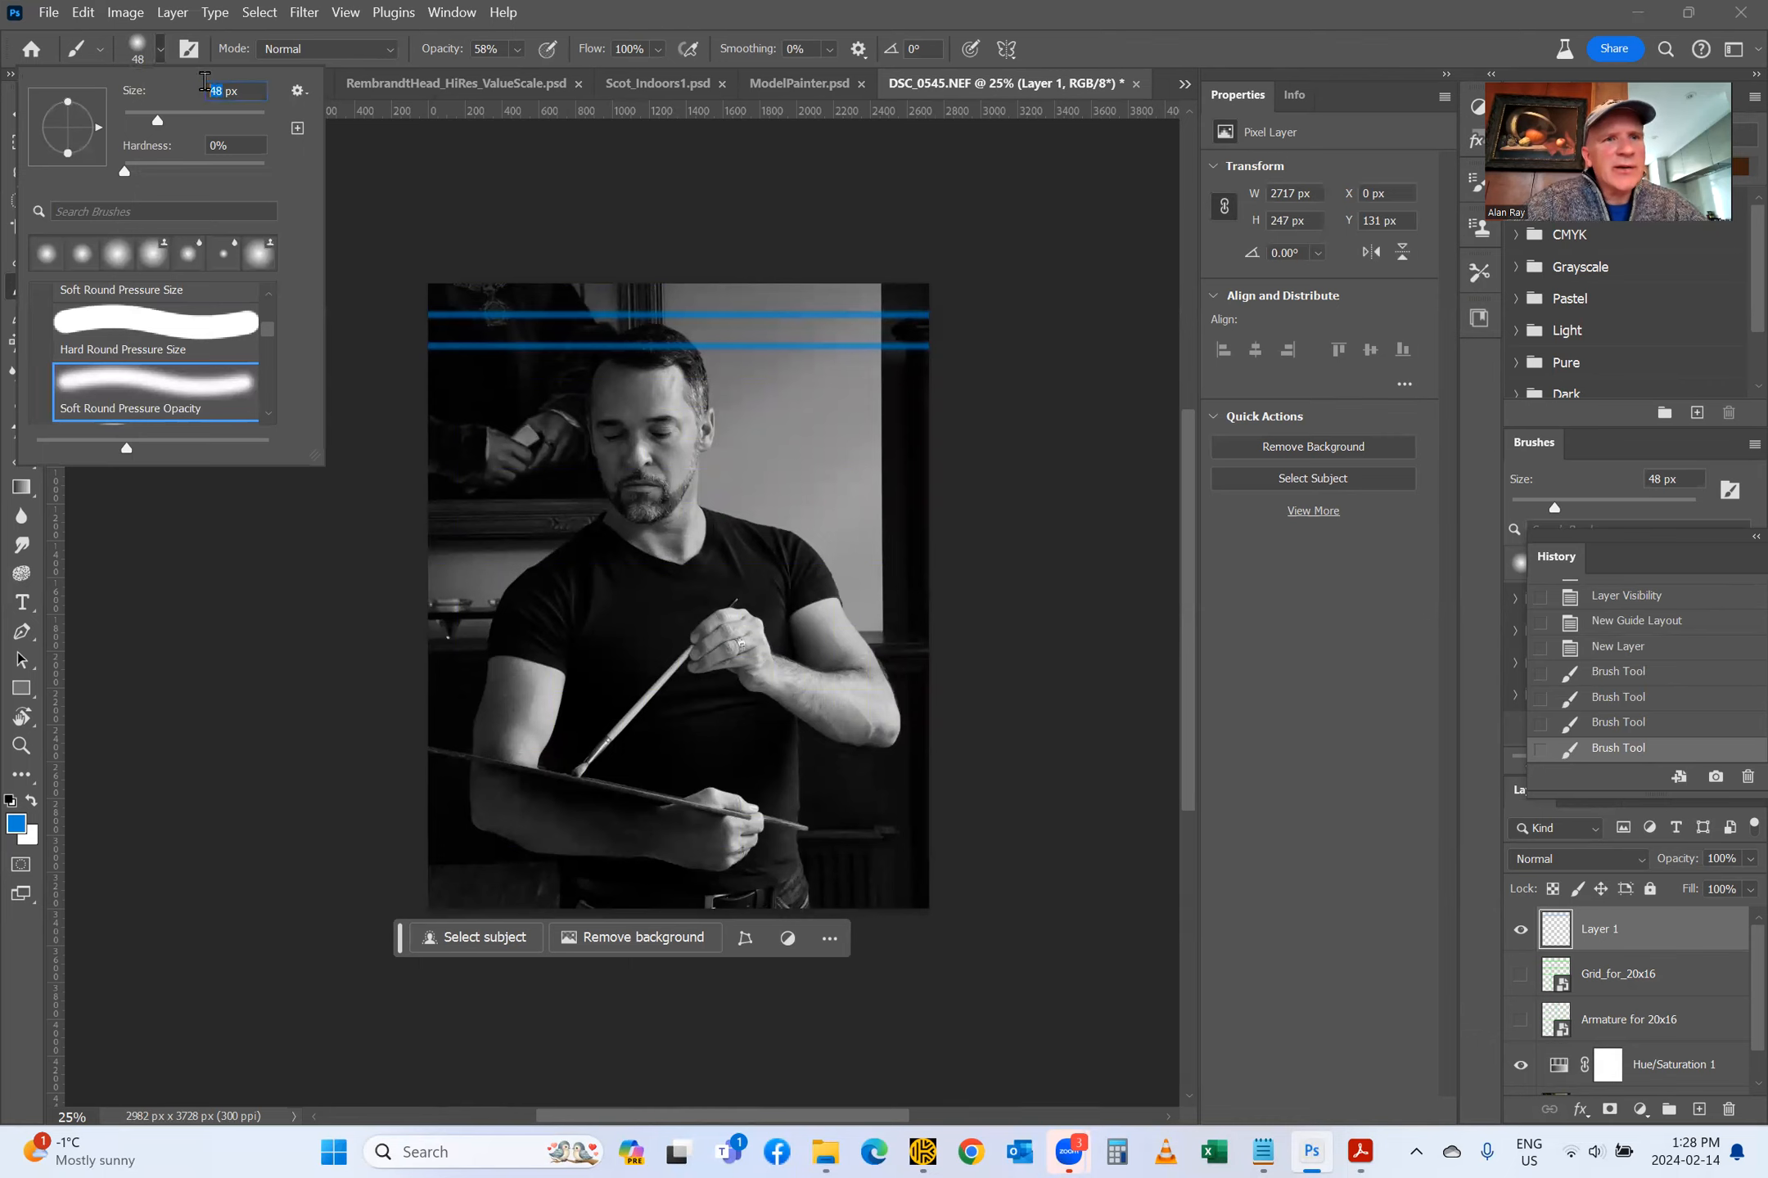
{"action": "type", "text": "7"}
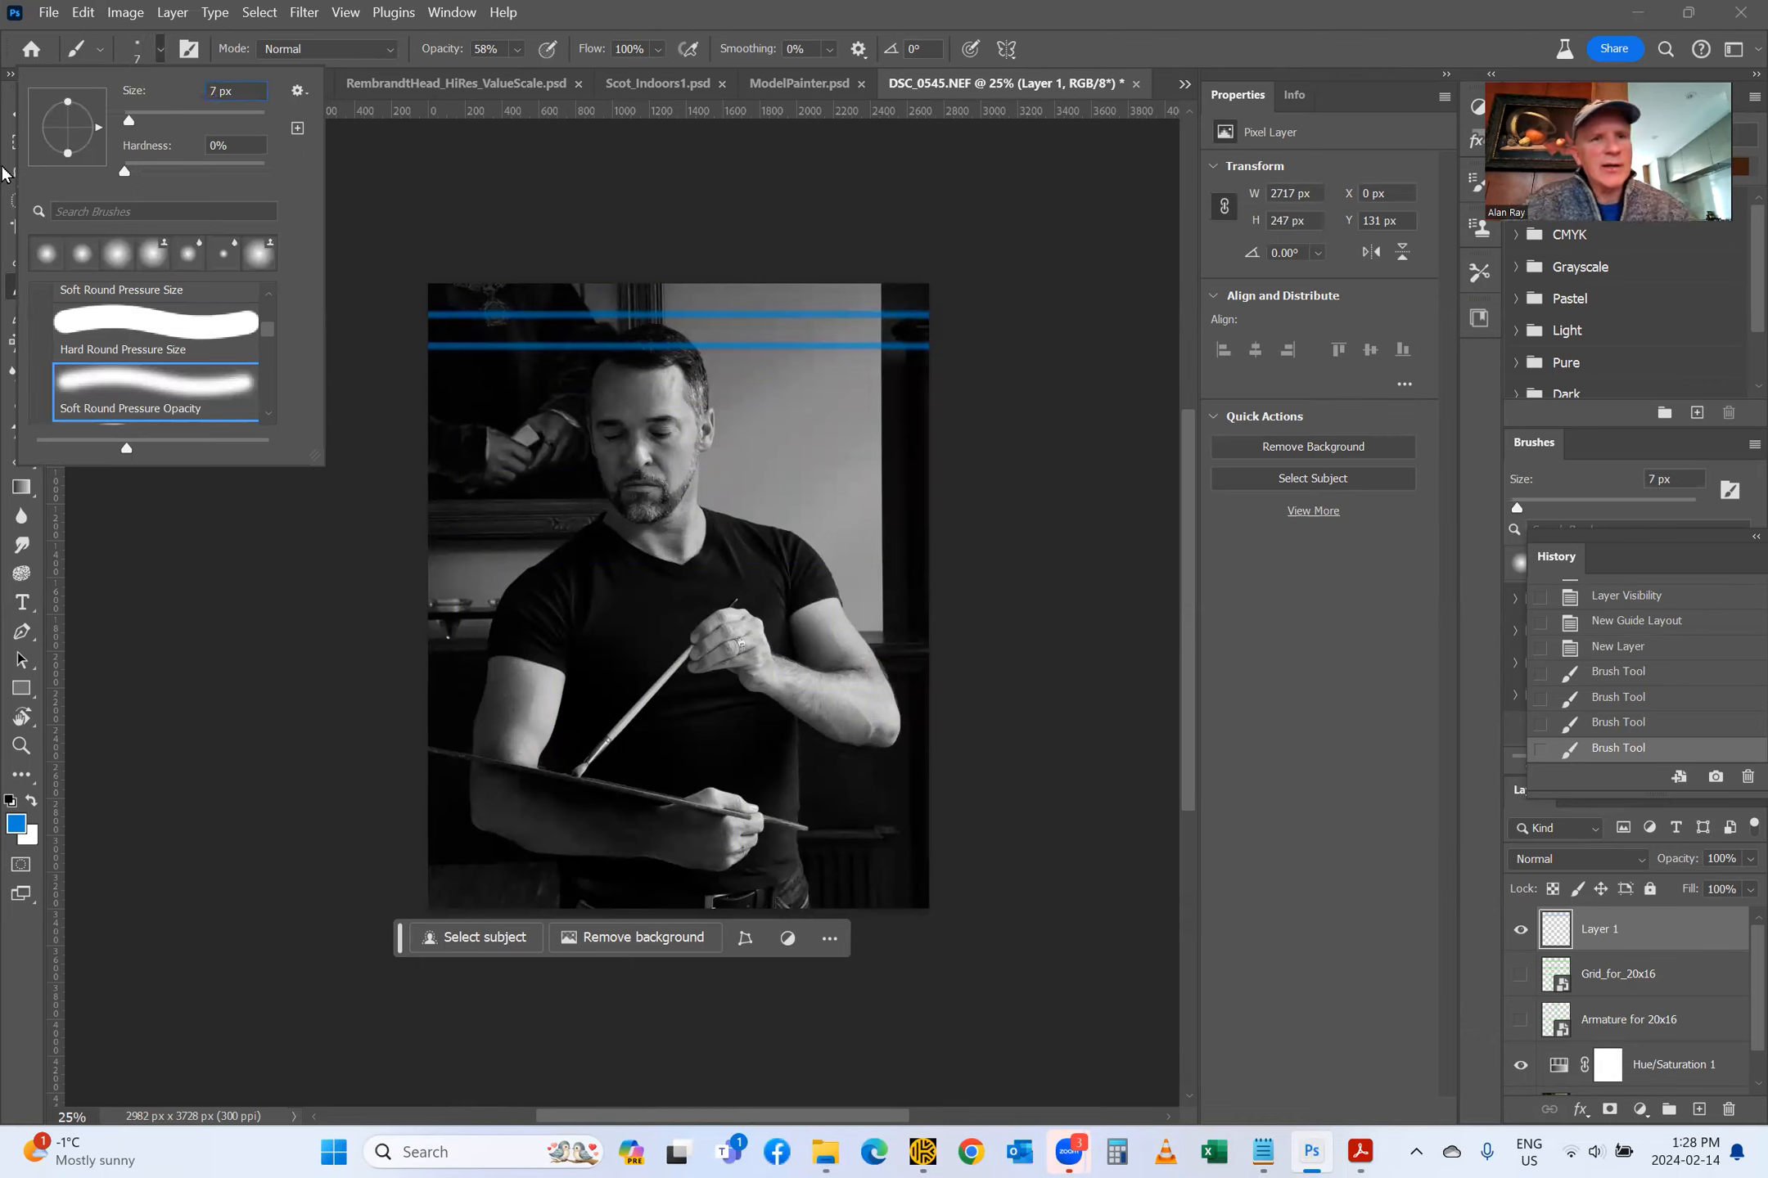
{"action": "left_click", "coordinate": [124, 543]}
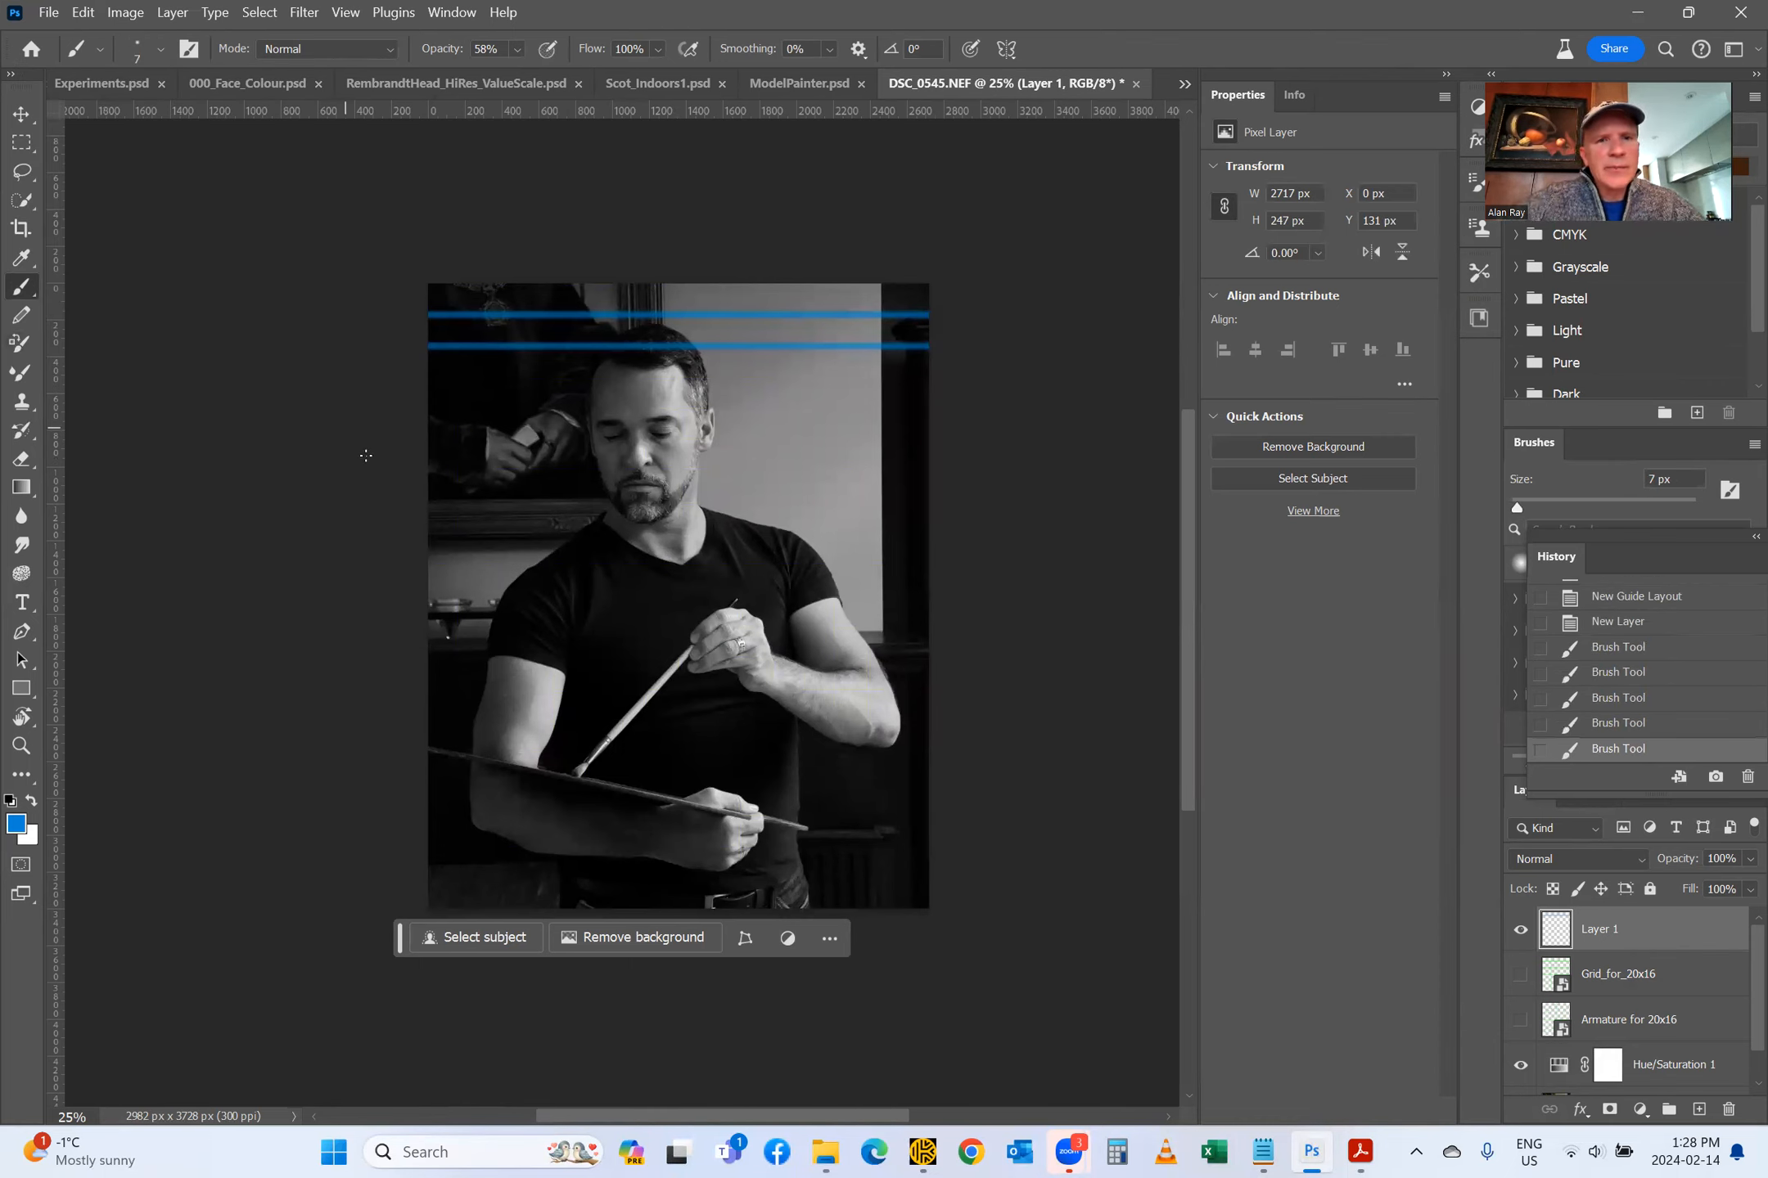
{"action": "key", "text": "ctrl+semicolon"}
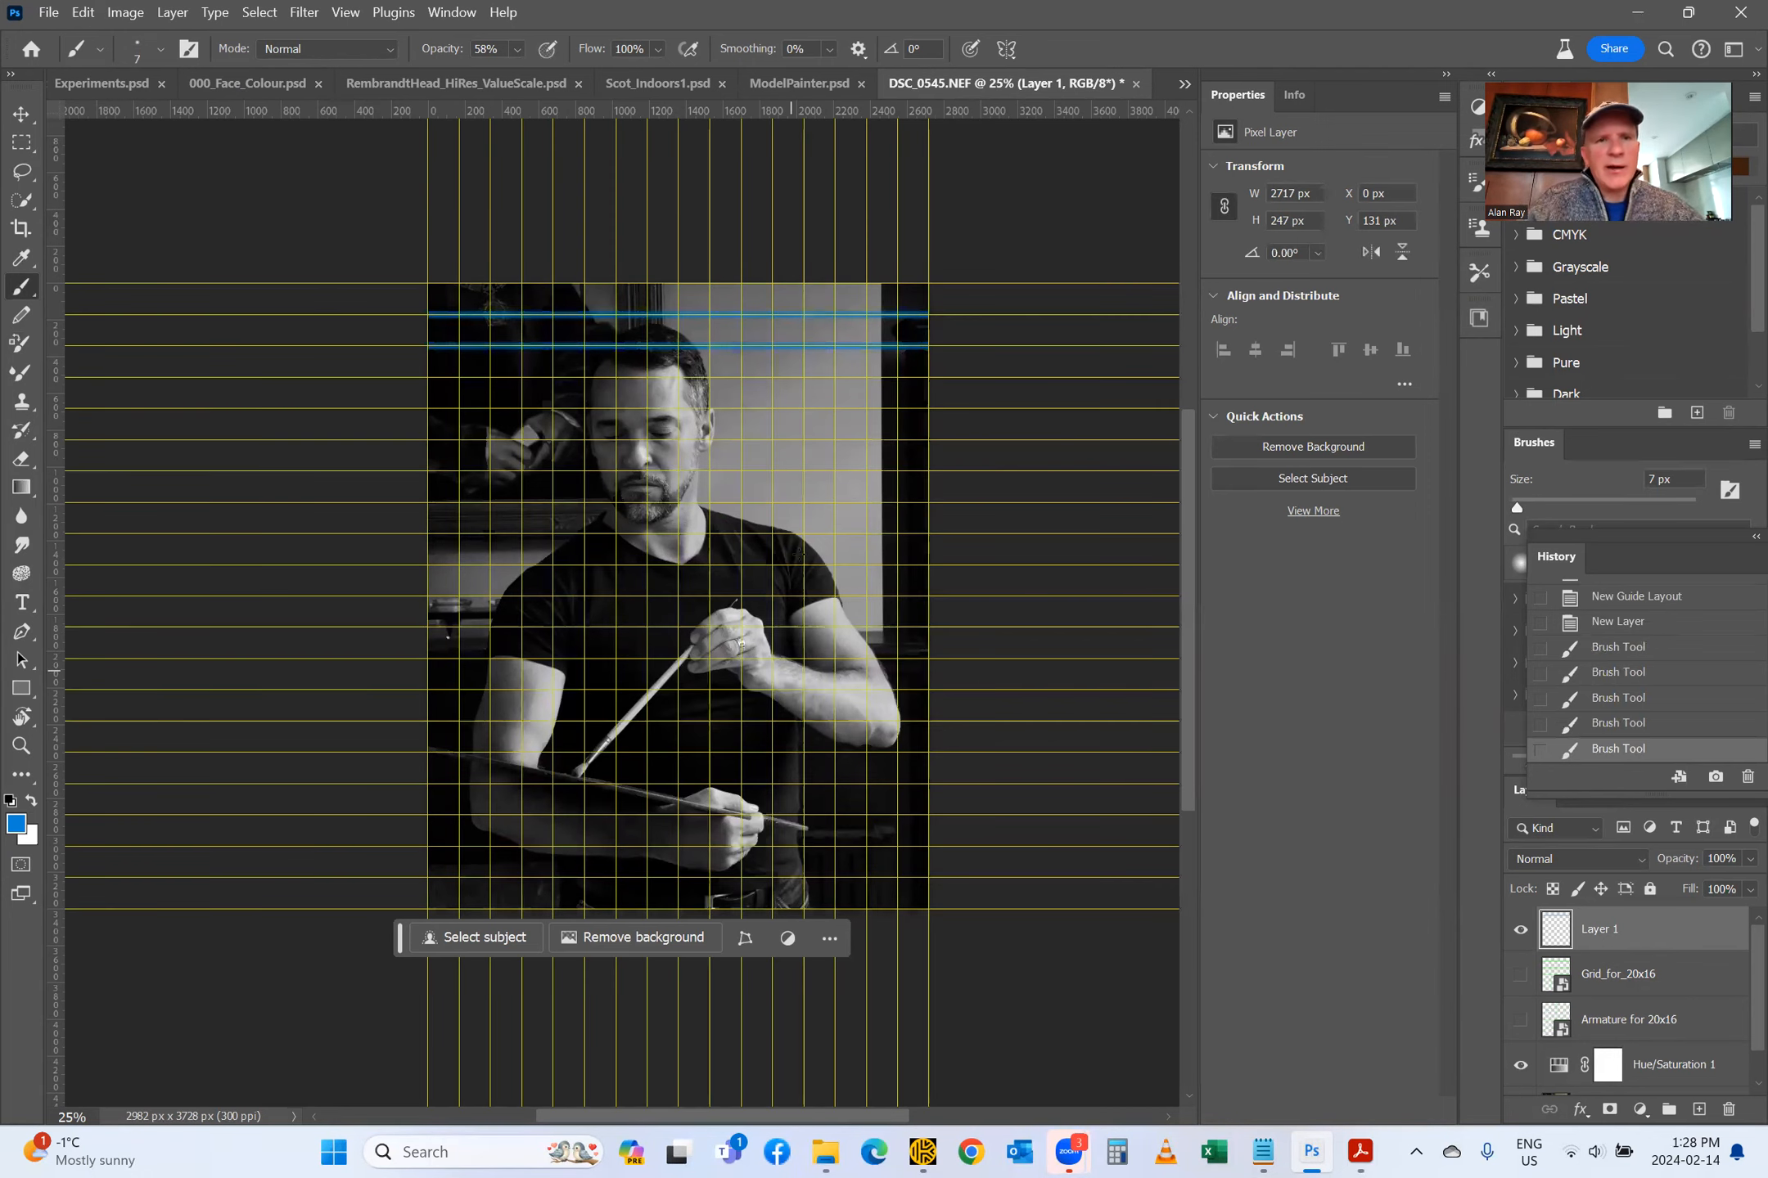
{"action": "left_click_drag", "start_coordinate": [452, 377], "coordinate": [837, 378]}
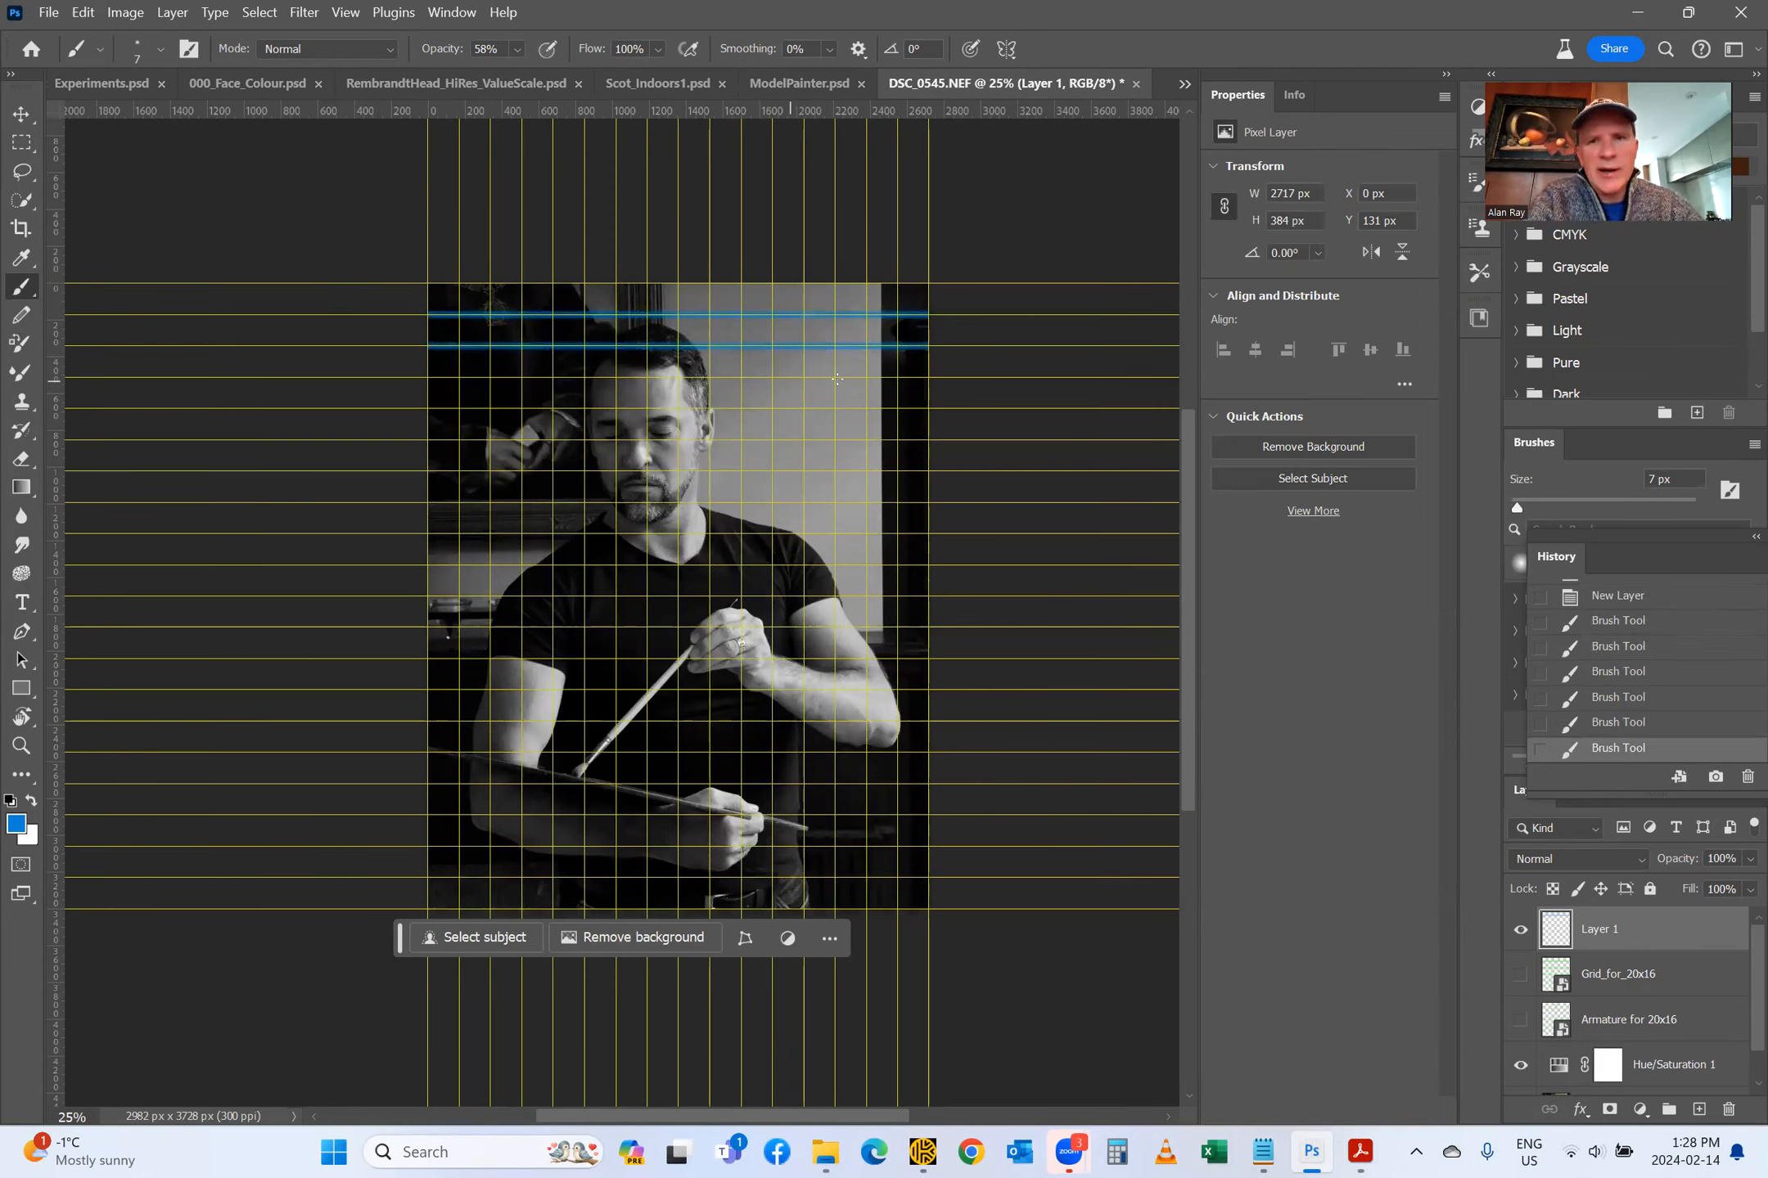
{"action": "left_click", "coordinate": [937, 379], "text": "shift"}
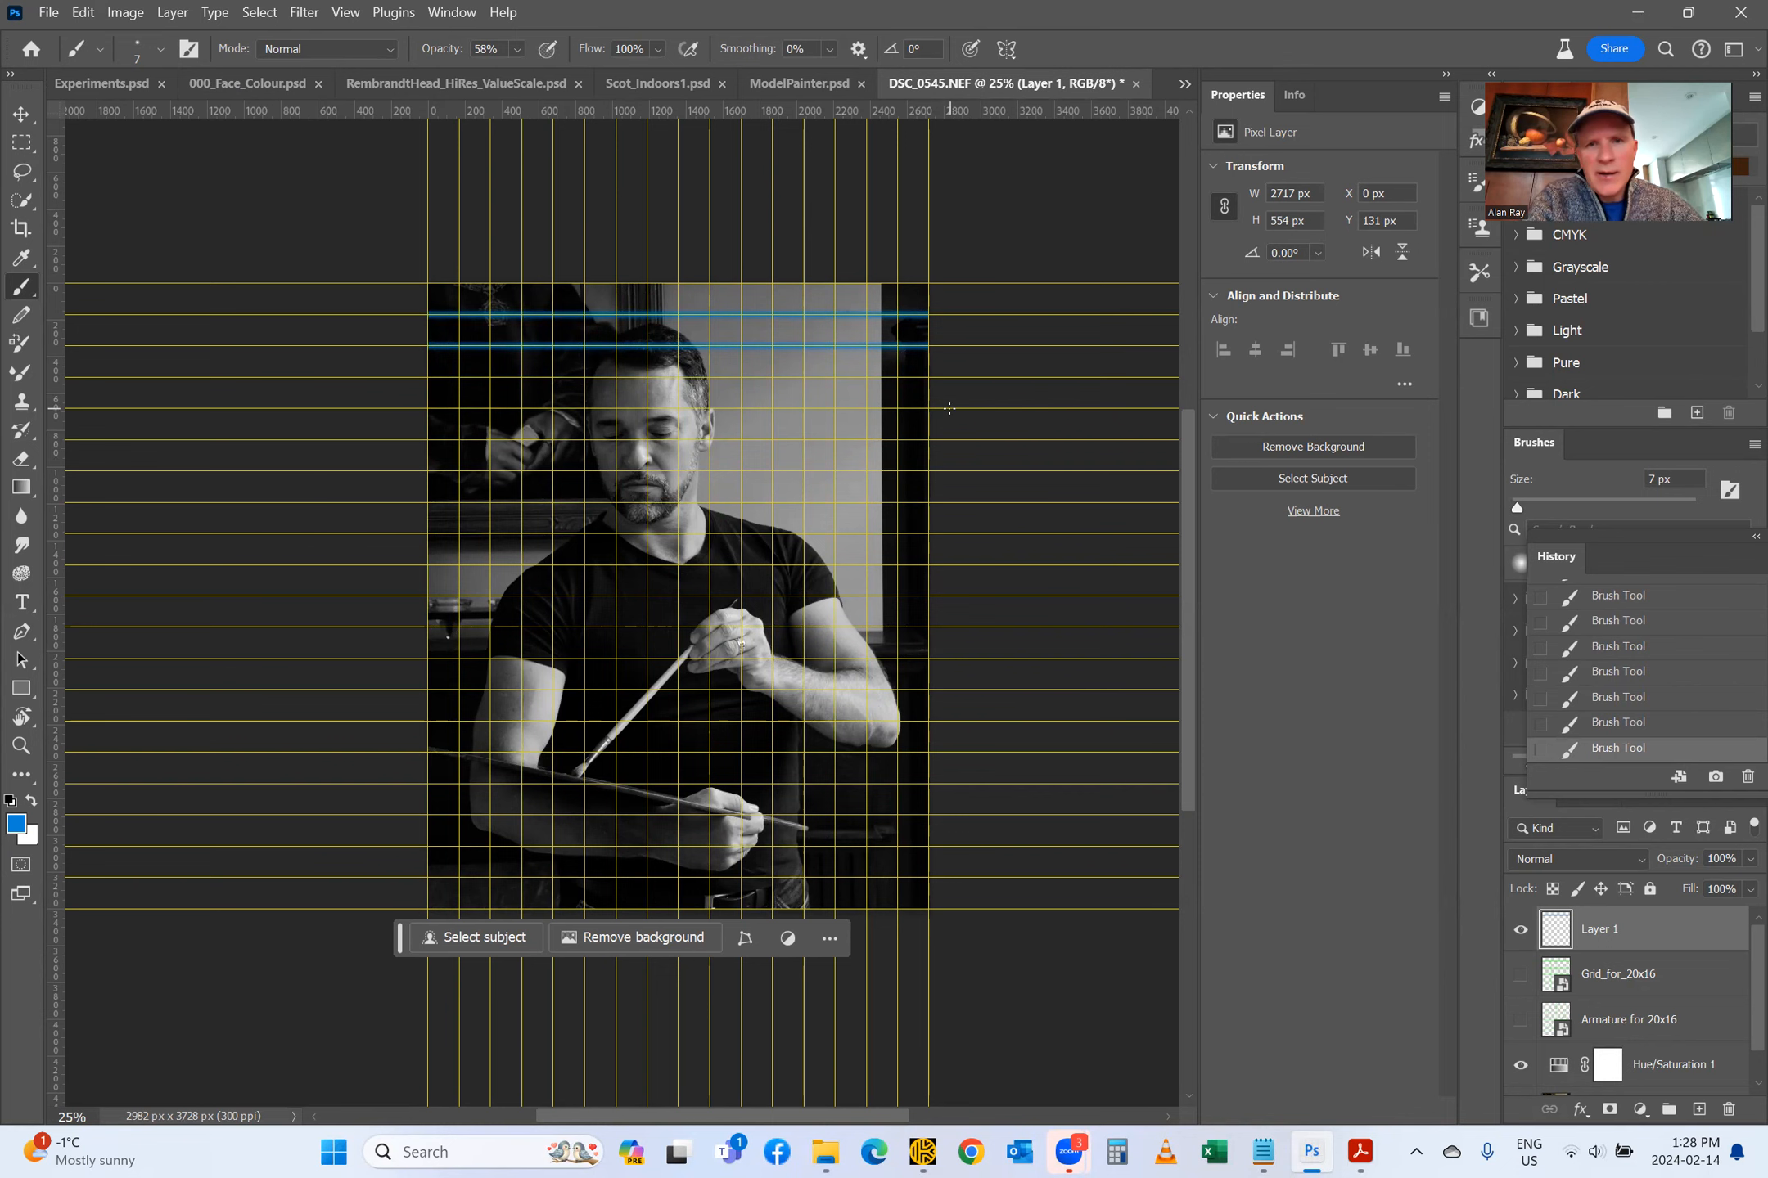
{"action": "key", "text": "ctrl+semicolon"}
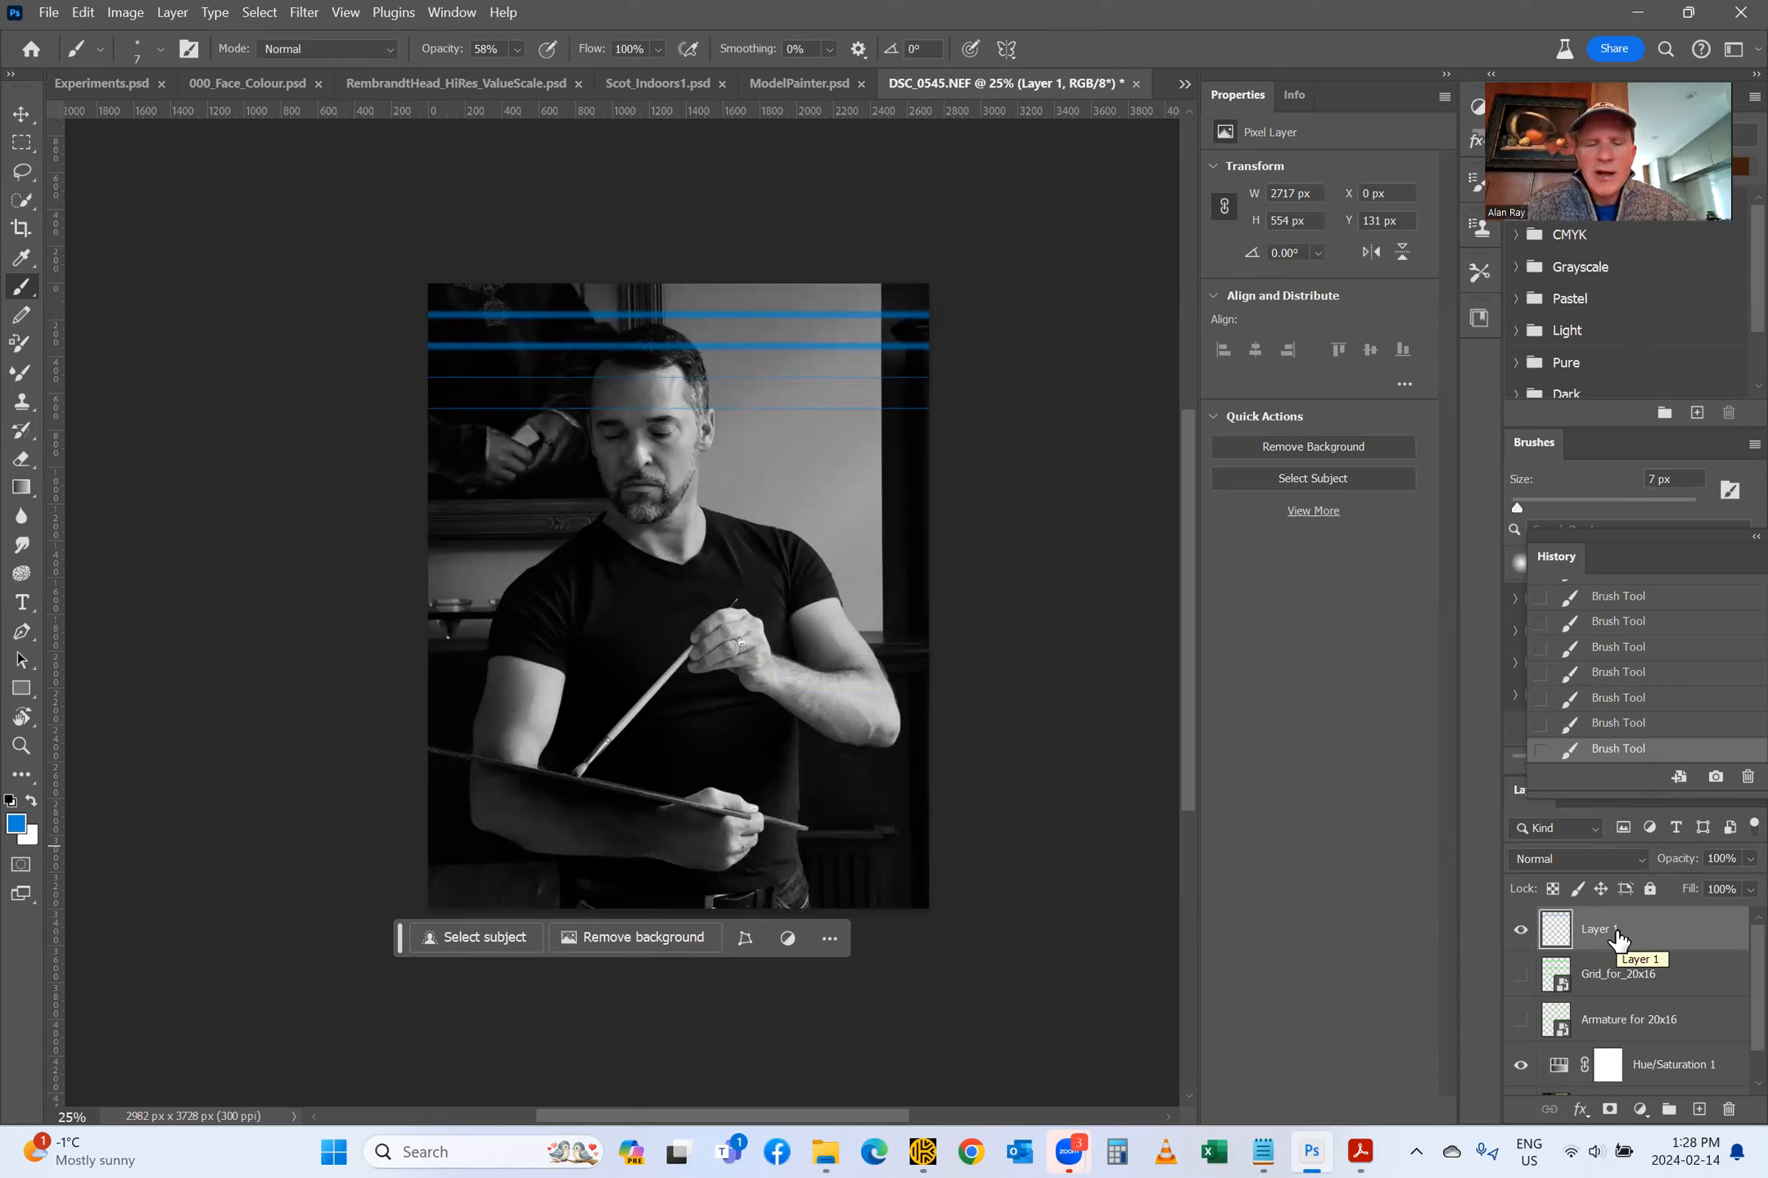
Step: Export Layer 1 with the painted lines as a PNG with transparency, and delete that layer from the document
{"action": "right_click", "coordinate": [1599, 941]}
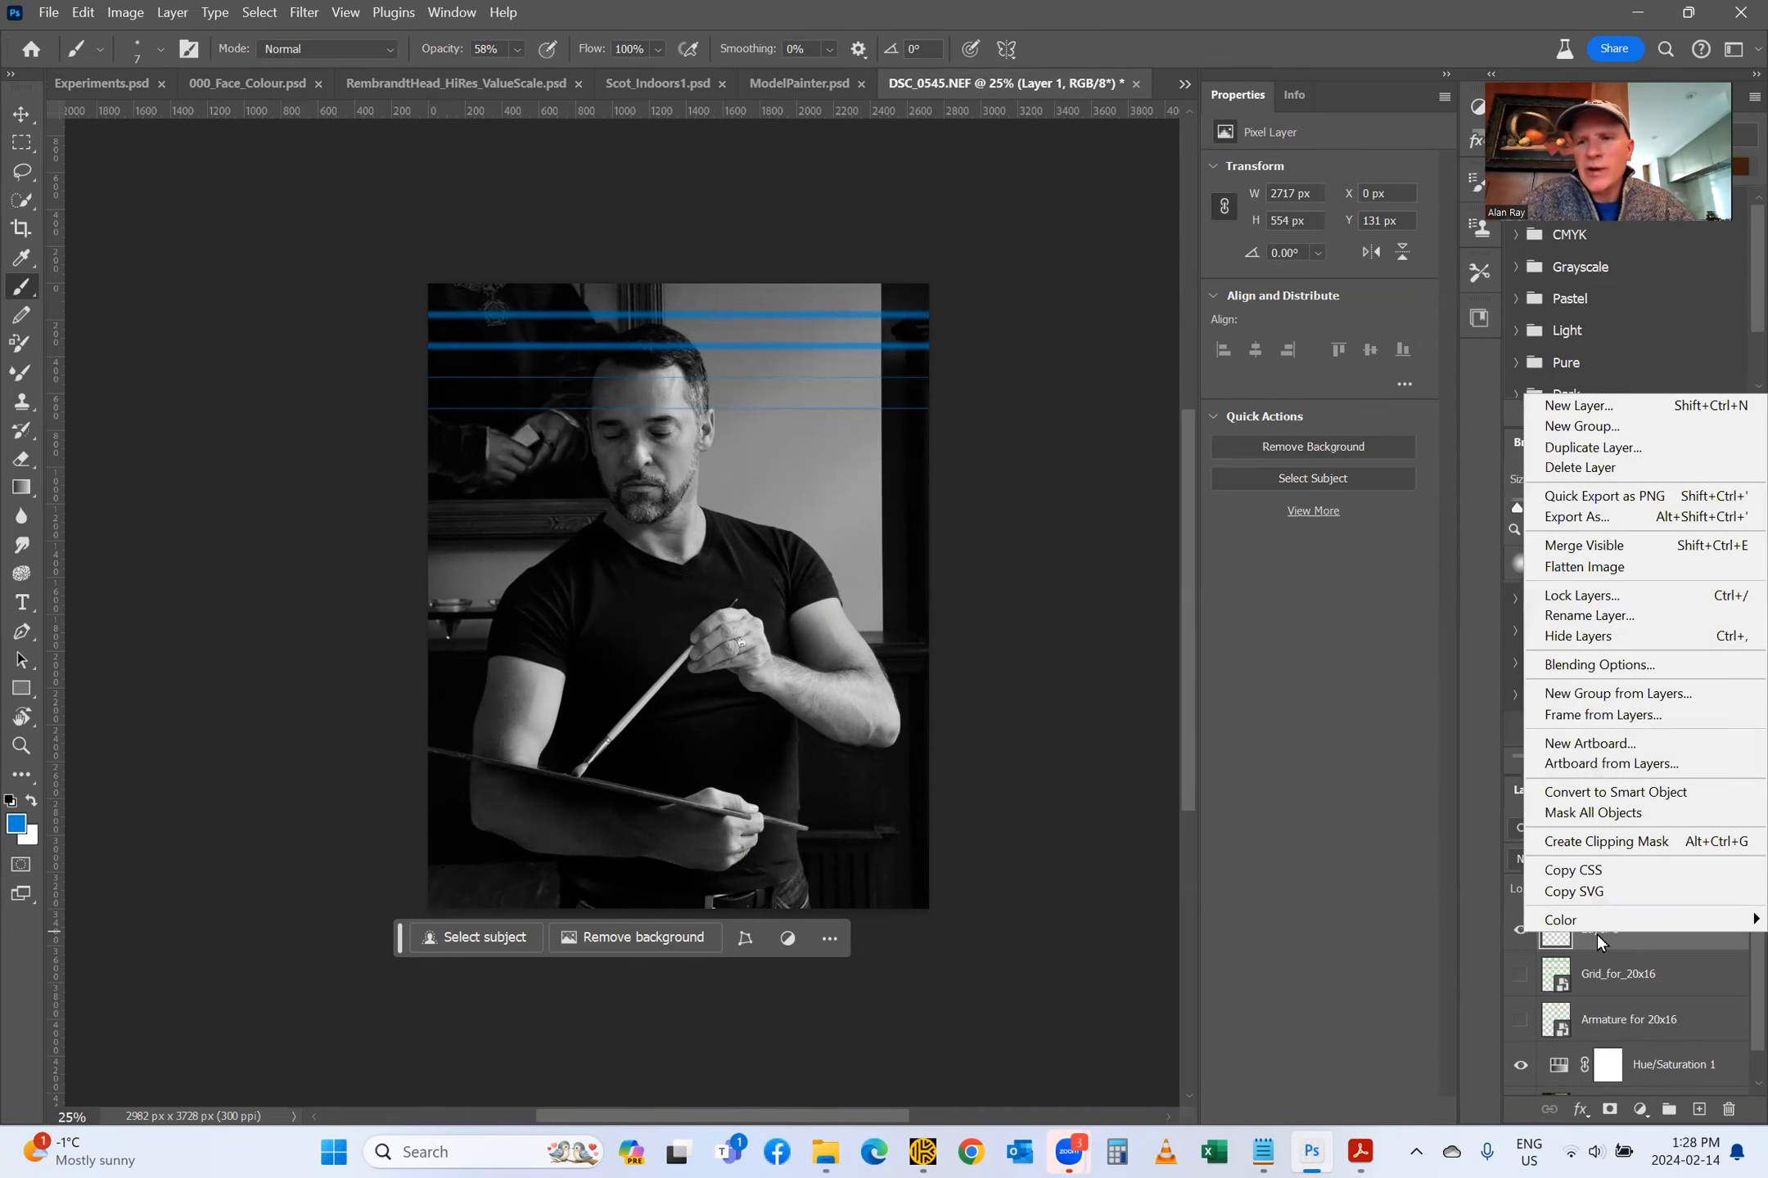
{"action": "left_click", "coordinate": [1559, 521]}
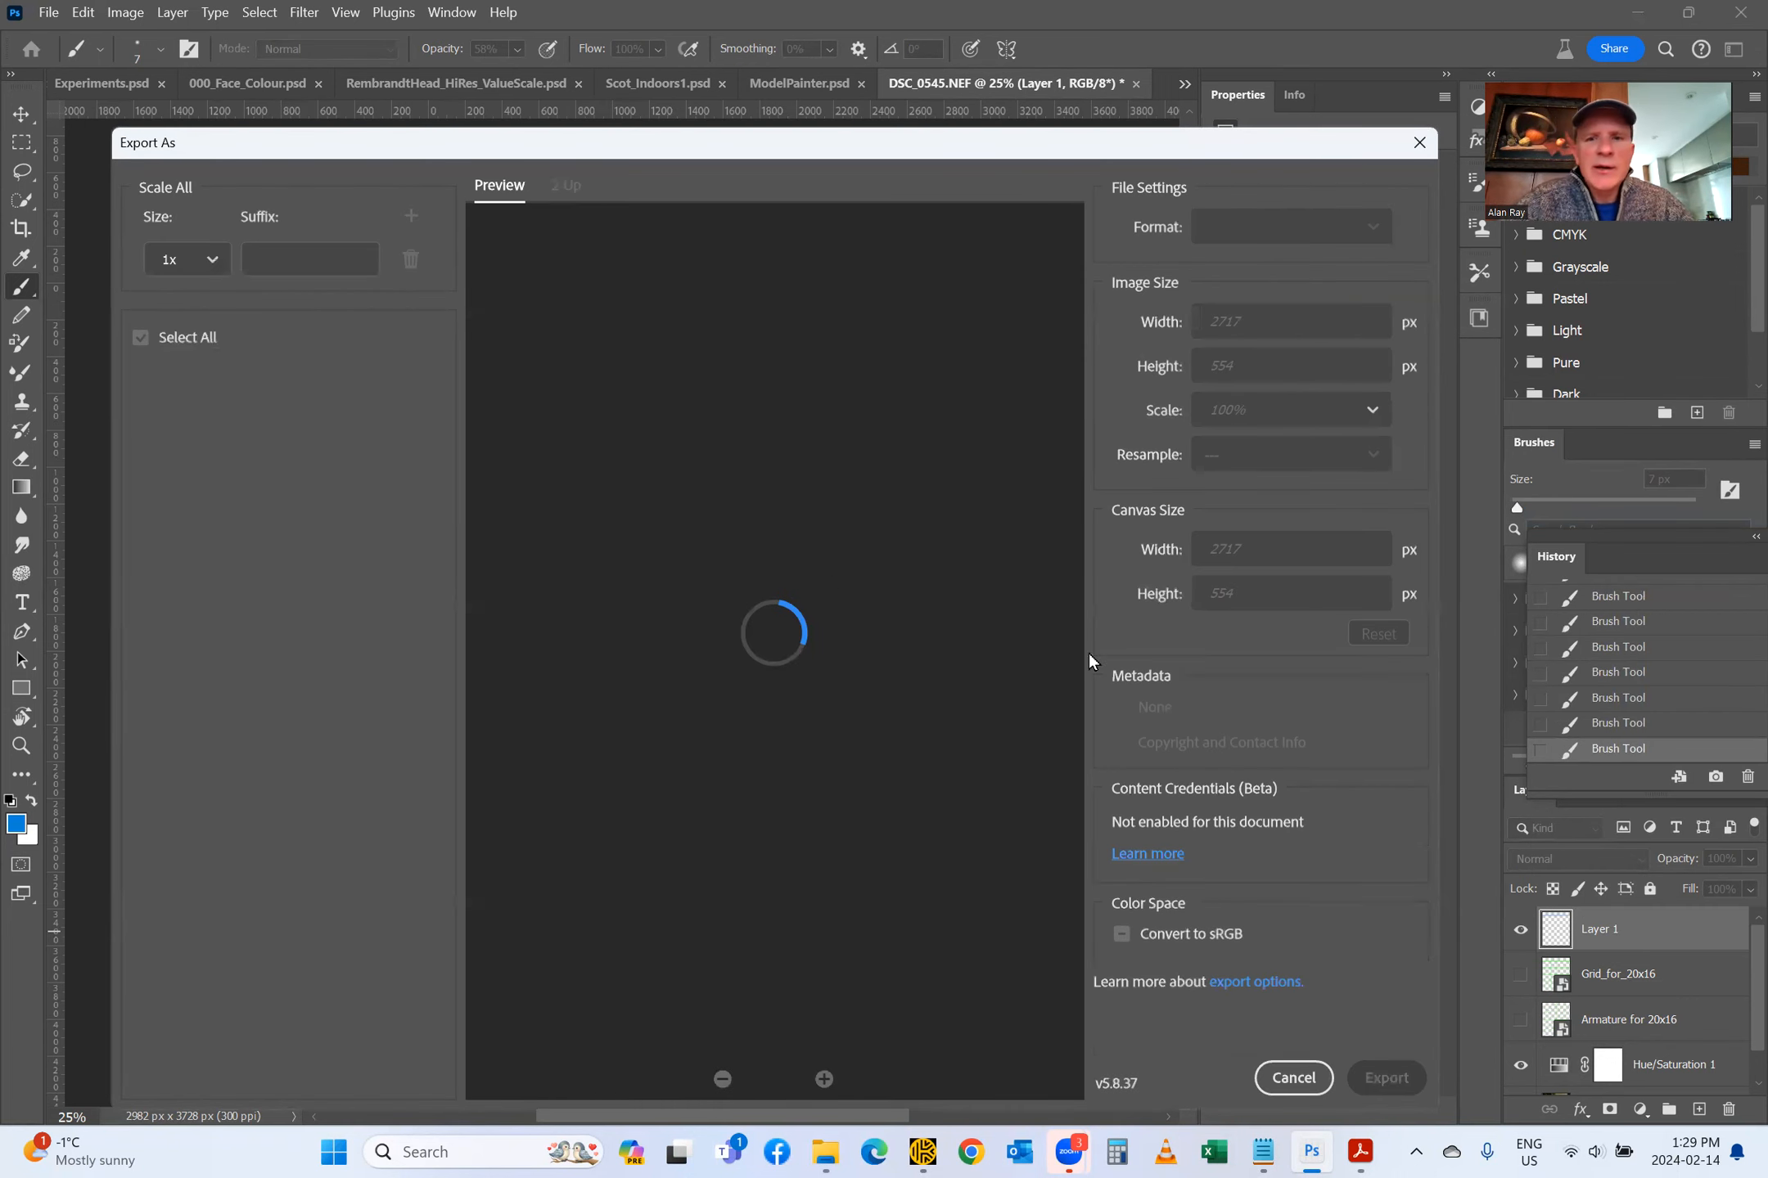
{"action": "left_click", "coordinate": [1246, 231]}
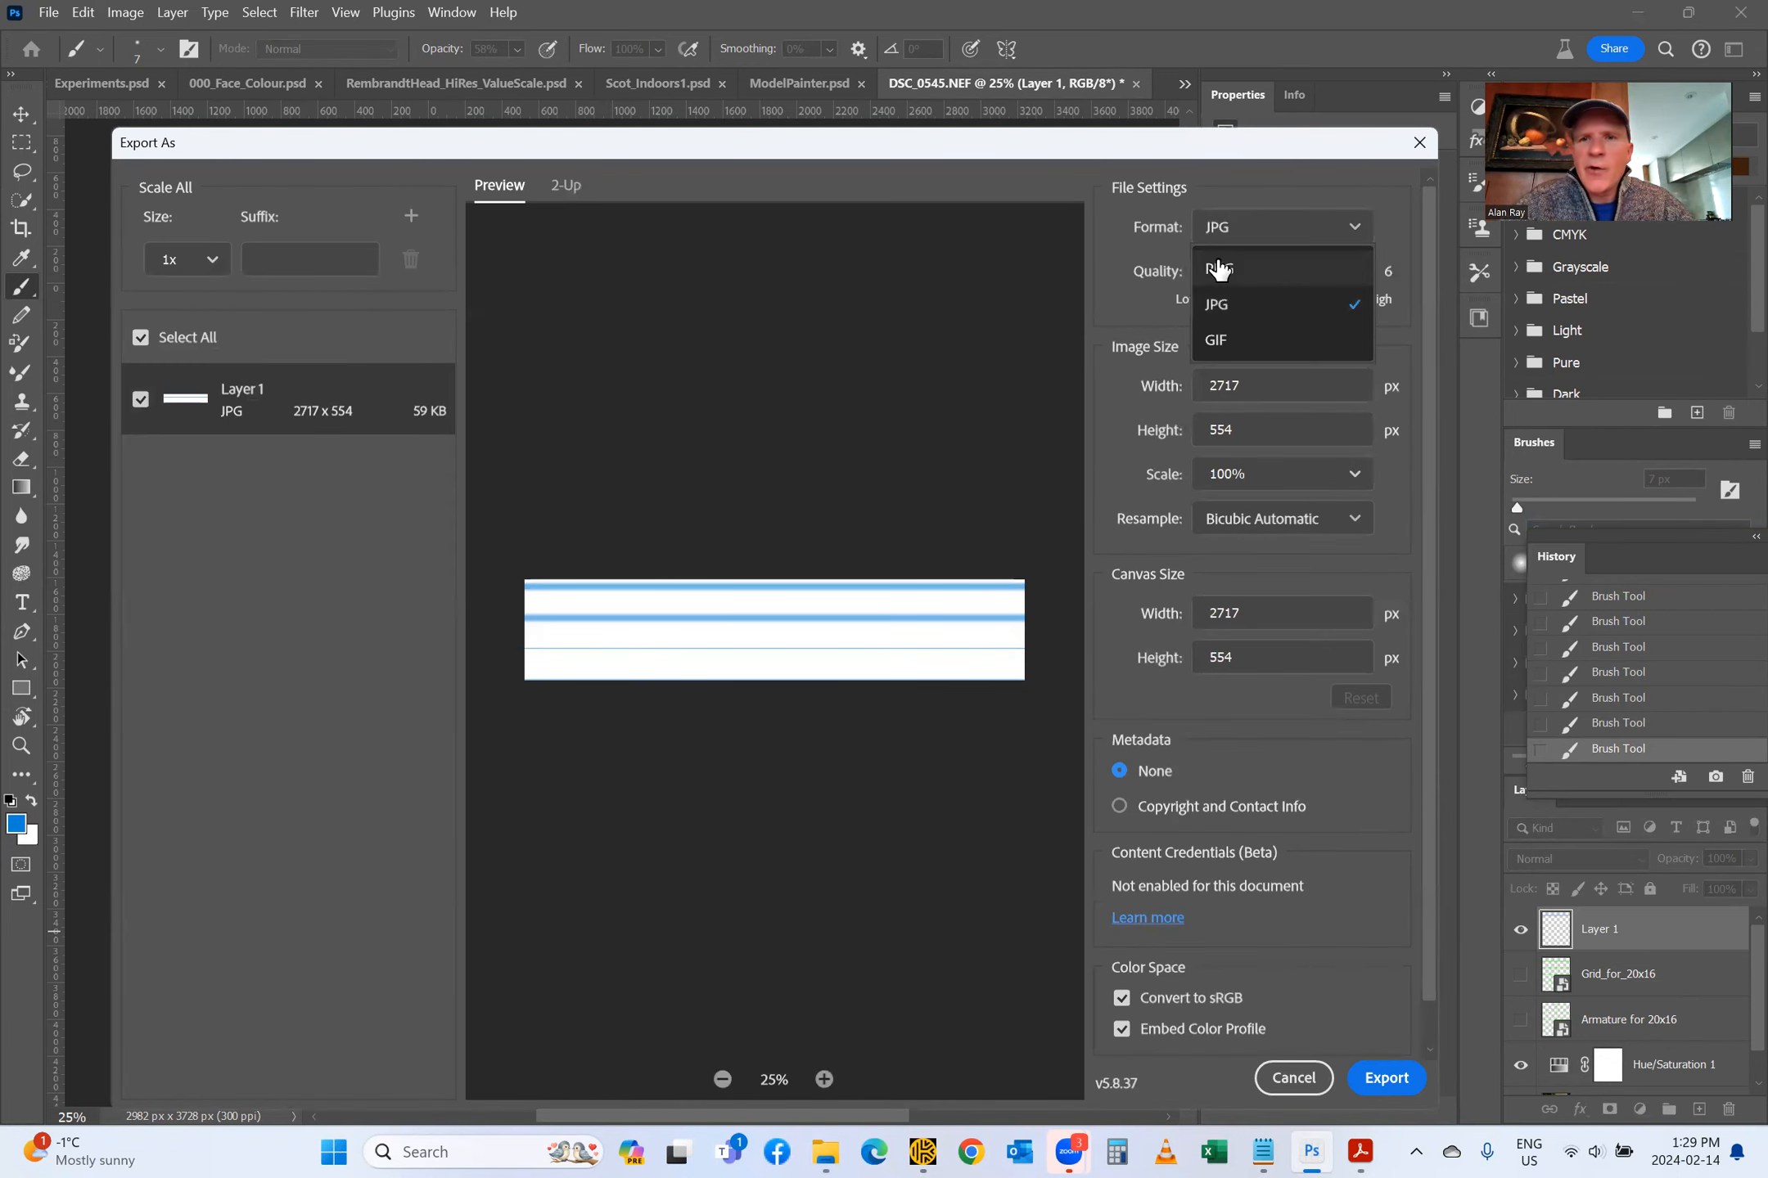
{"action": "left_click", "coordinate": [1219, 275]}
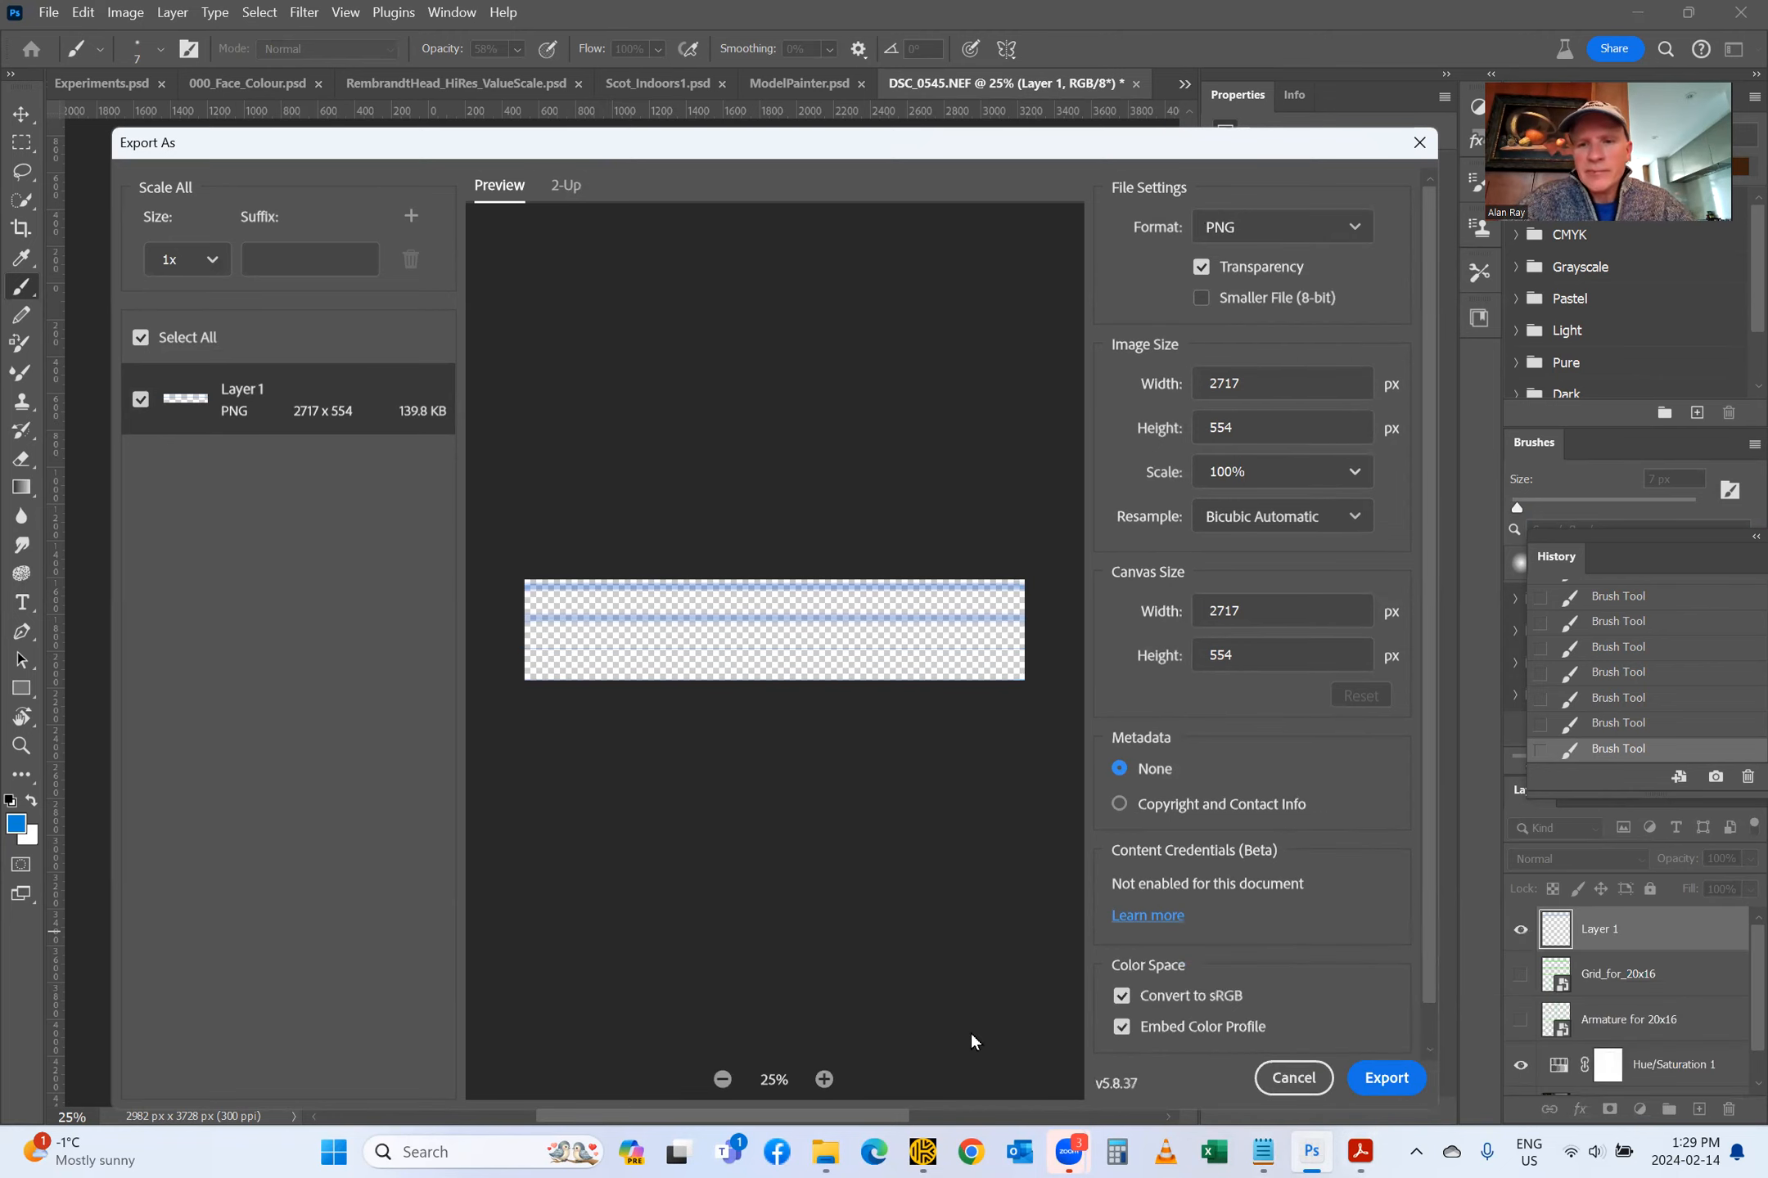
{"action": "left_click", "coordinate": [1401, 1088]}
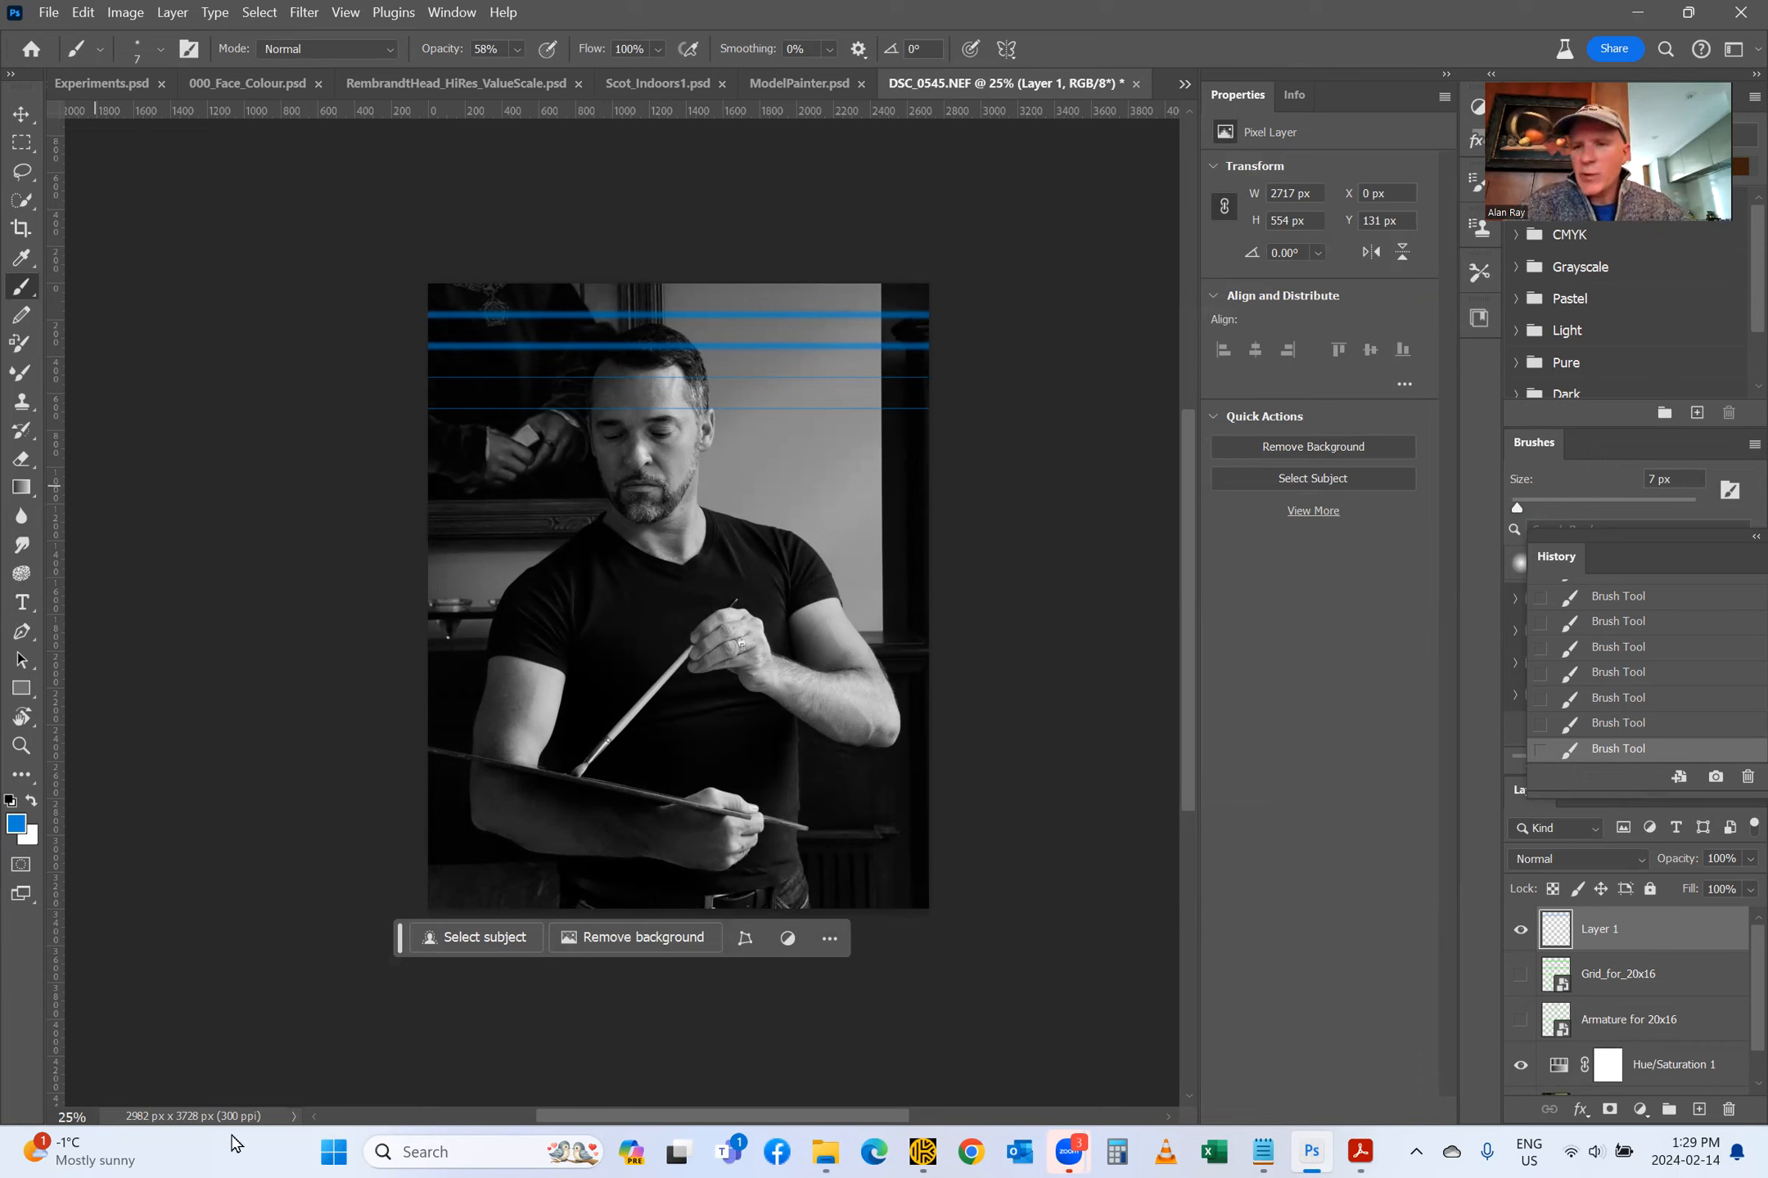
{"action": "left_click", "coordinate": [1728, 1109]}
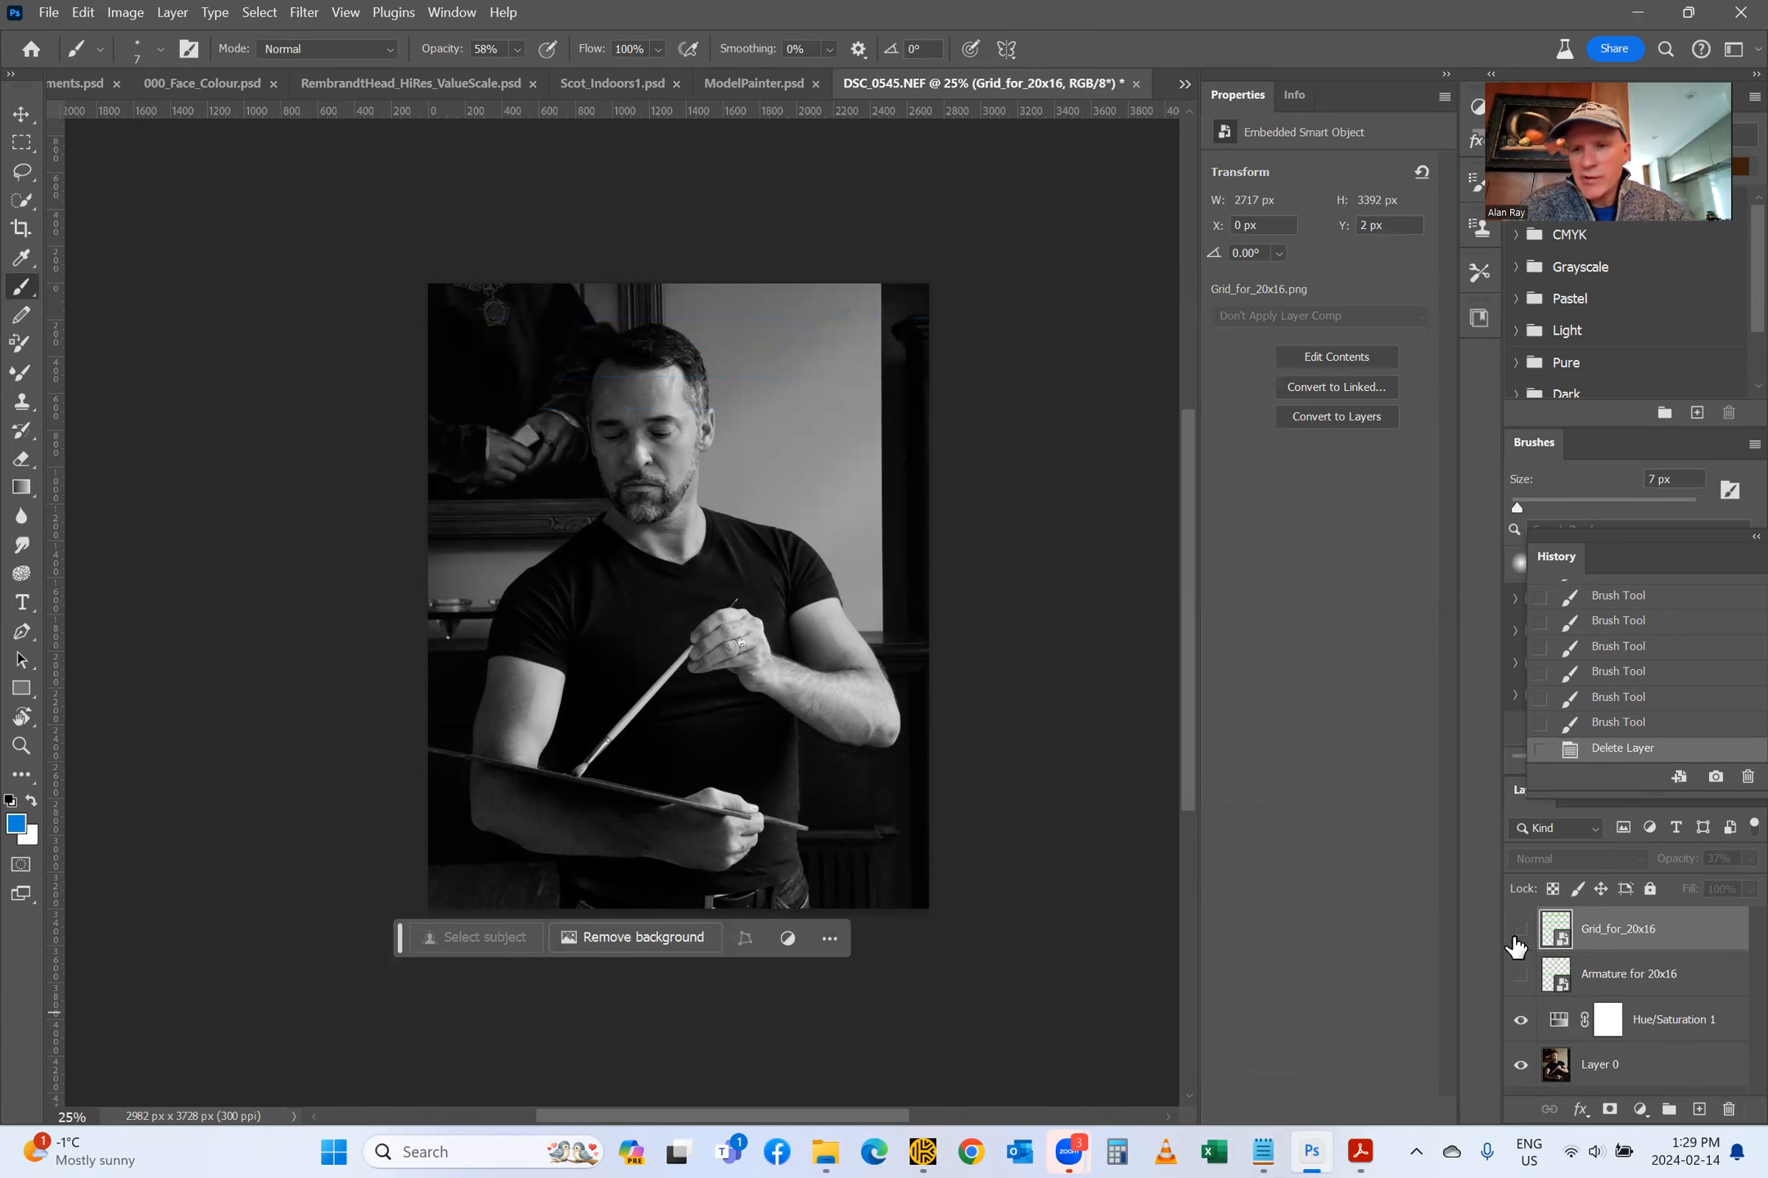
Step: Show the Grid_for_20x16 overlay, toggling it and Hue/Saturation 1 to compare the photo with and without grid and colour
{"action": "left_click", "coordinate": [1519, 930]}
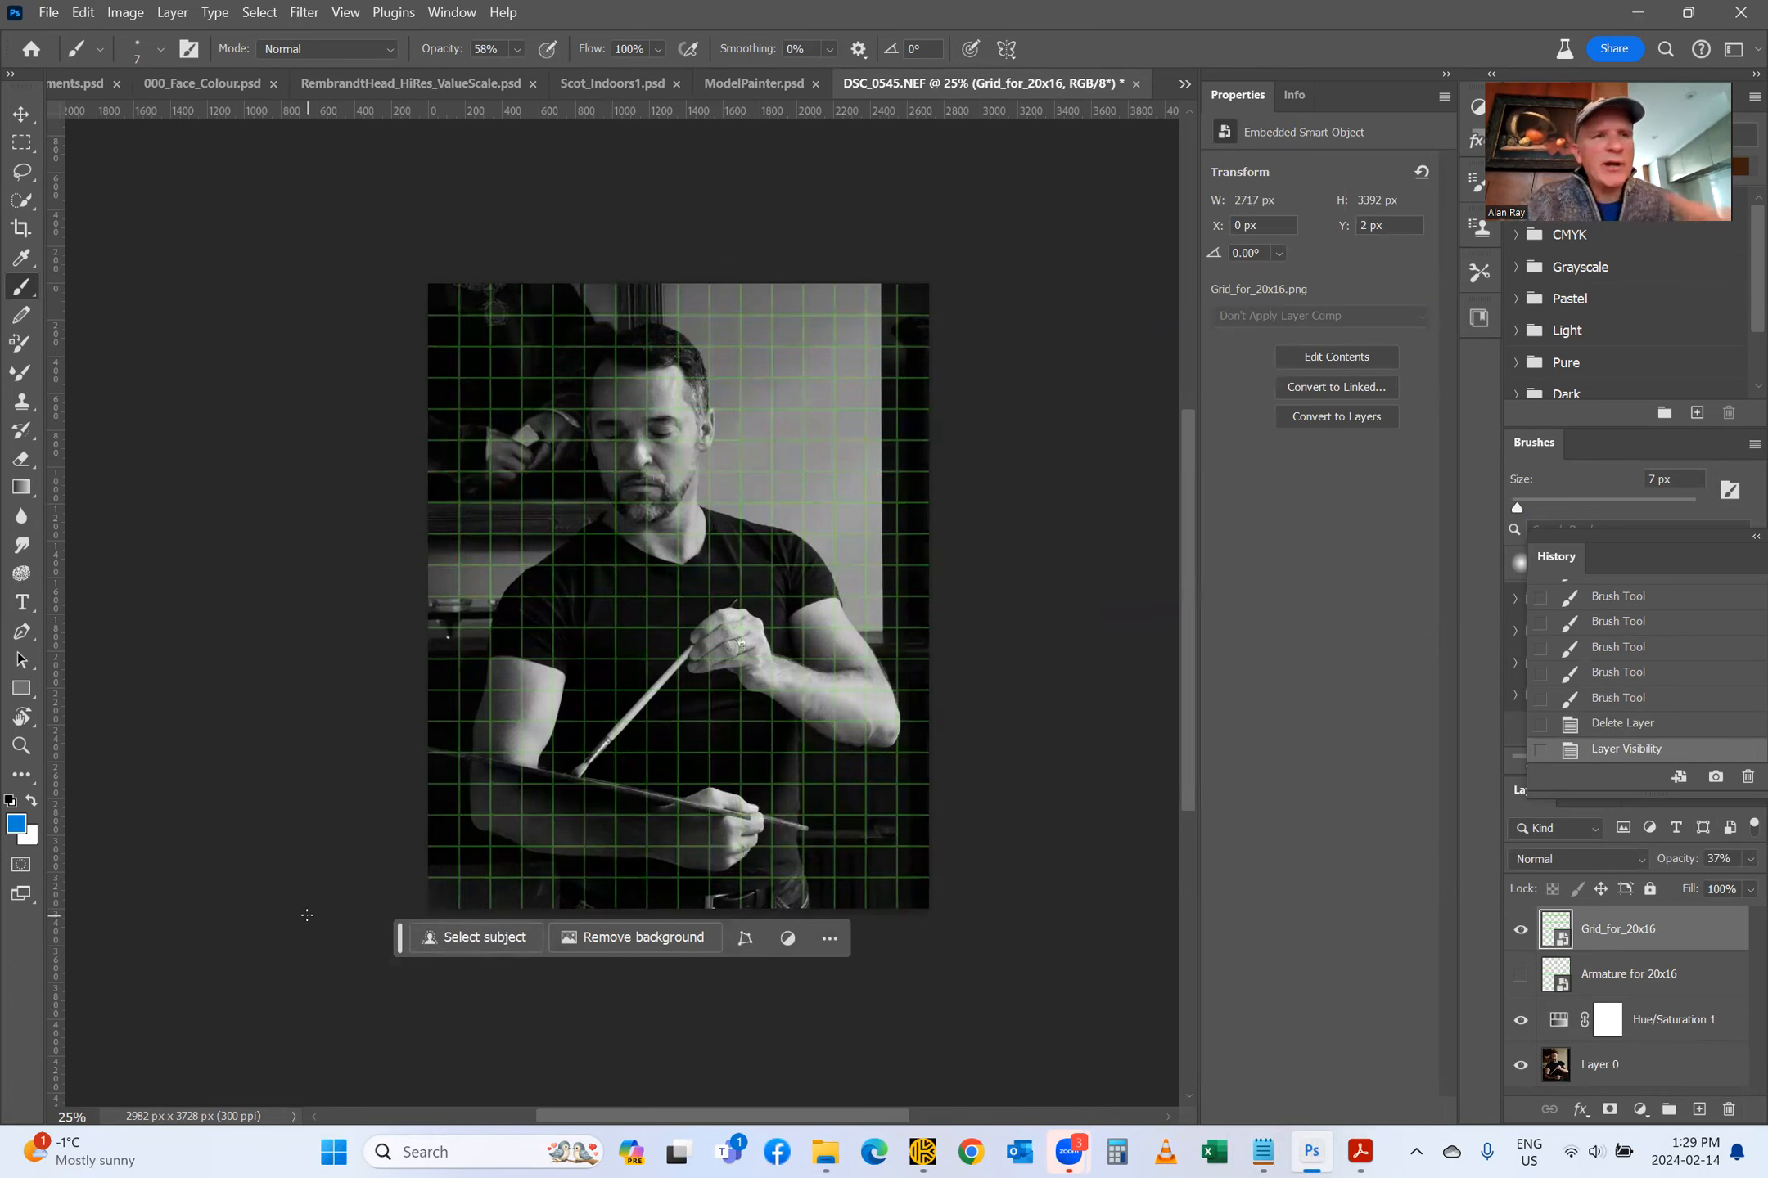
{"action": "left_click", "coordinate": [49, 12]}
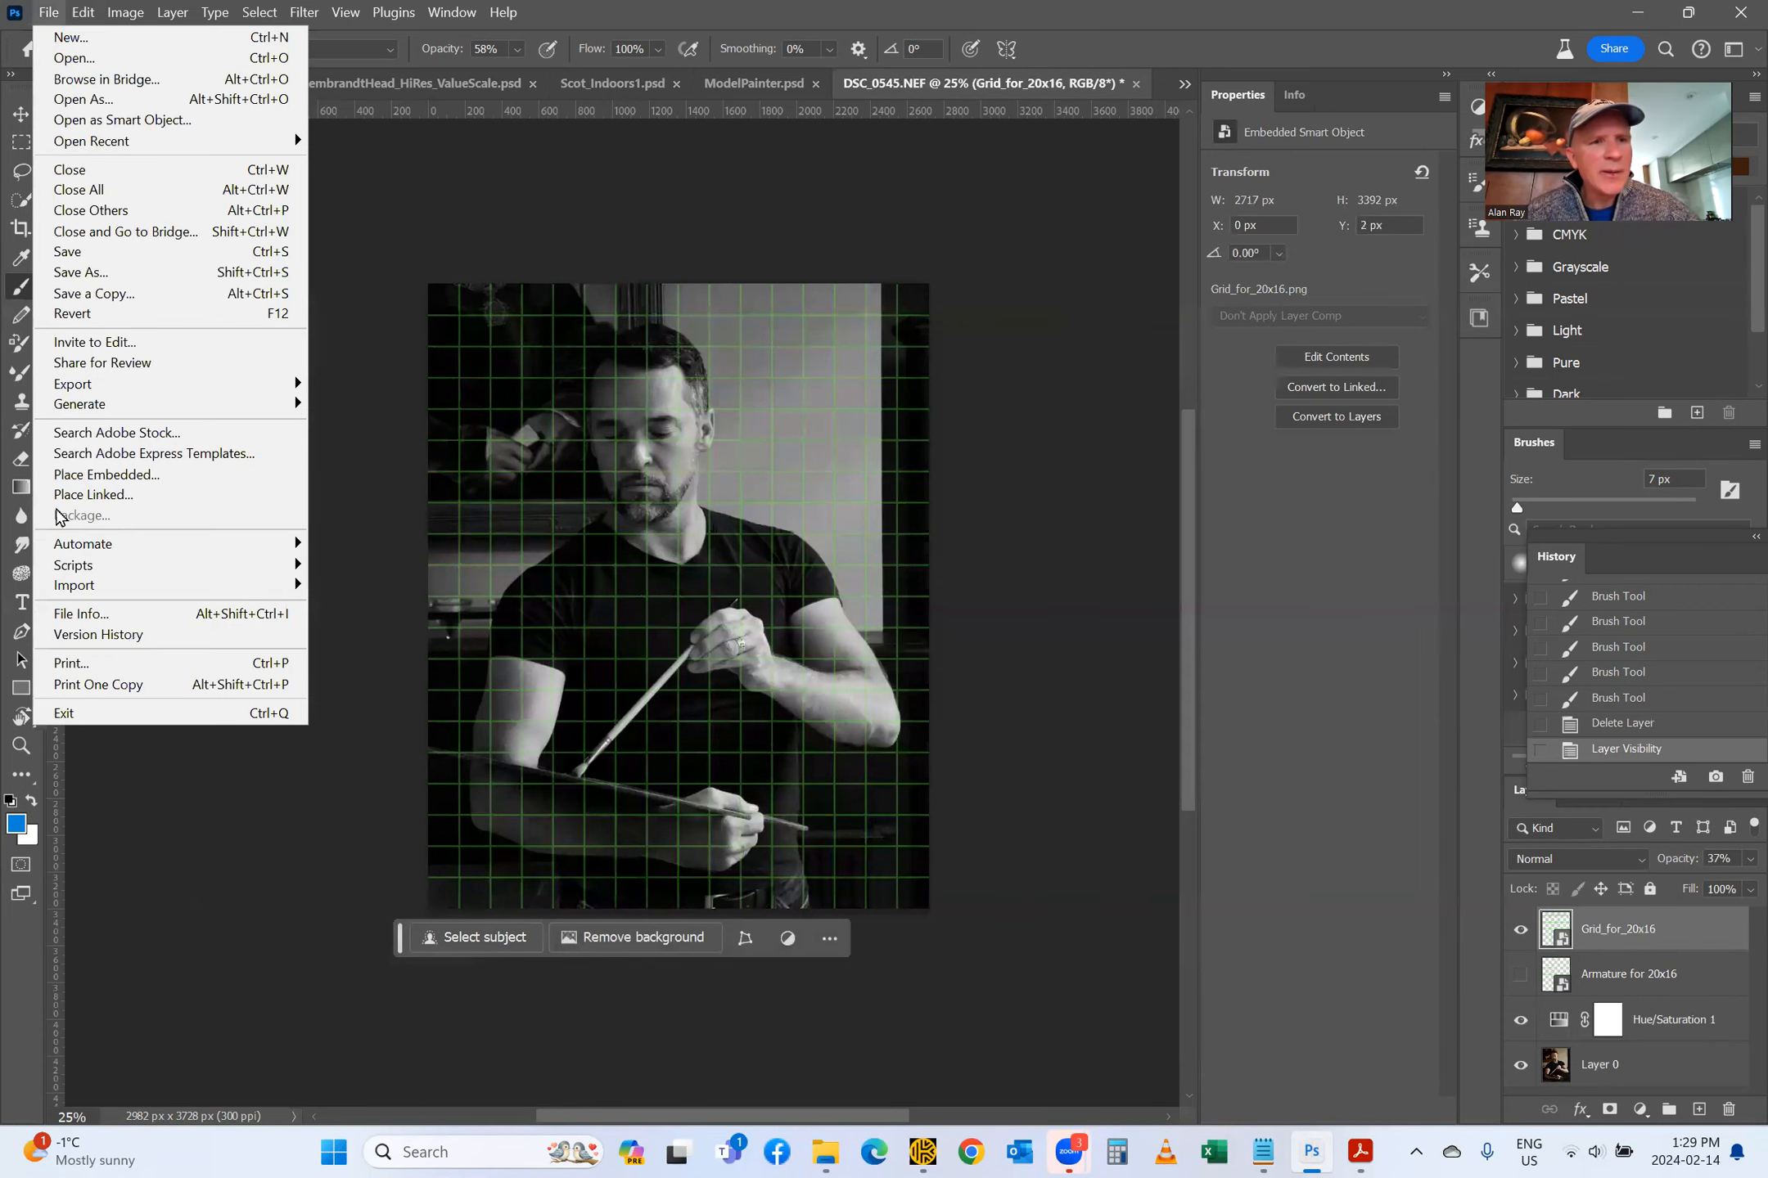
{"action": "left_click", "coordinate": [1006, 531]}
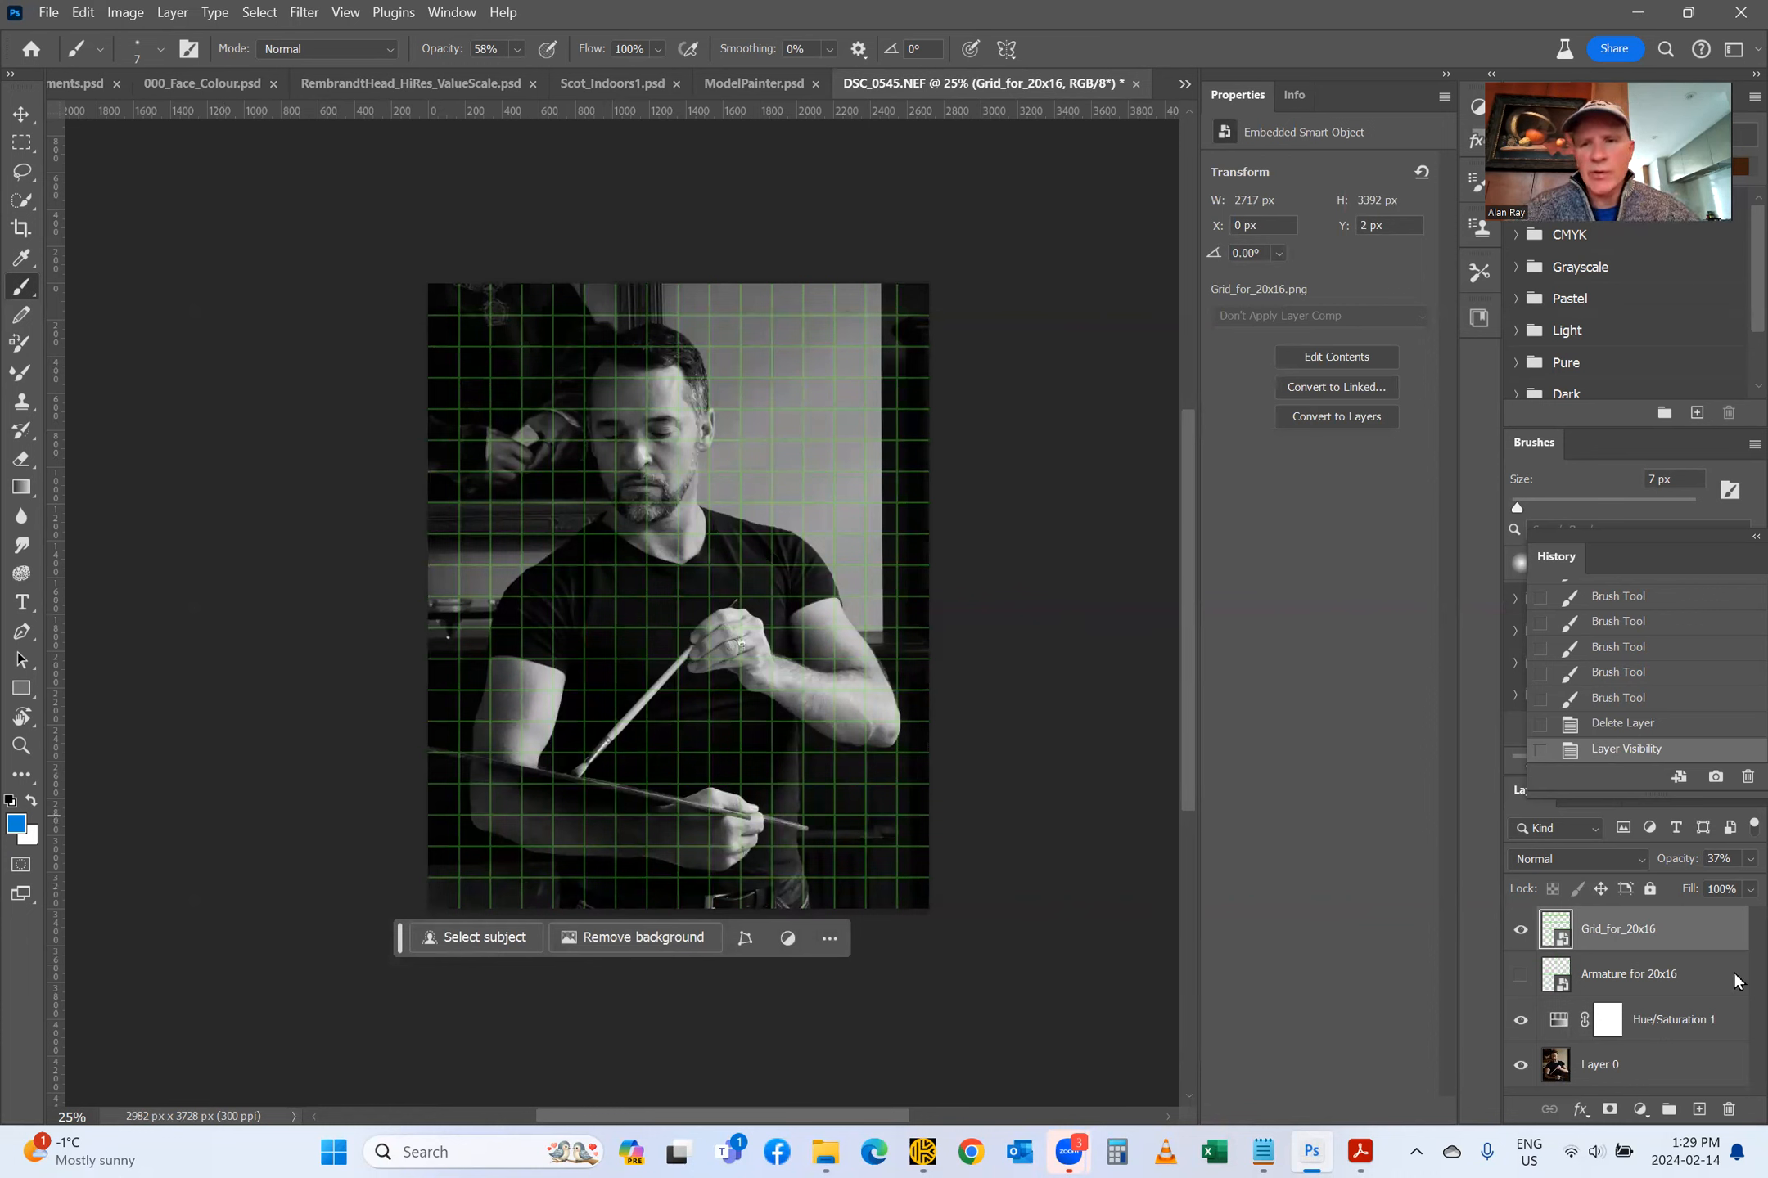
{"action": "left_click", "coordinate": [1518, 1021]}
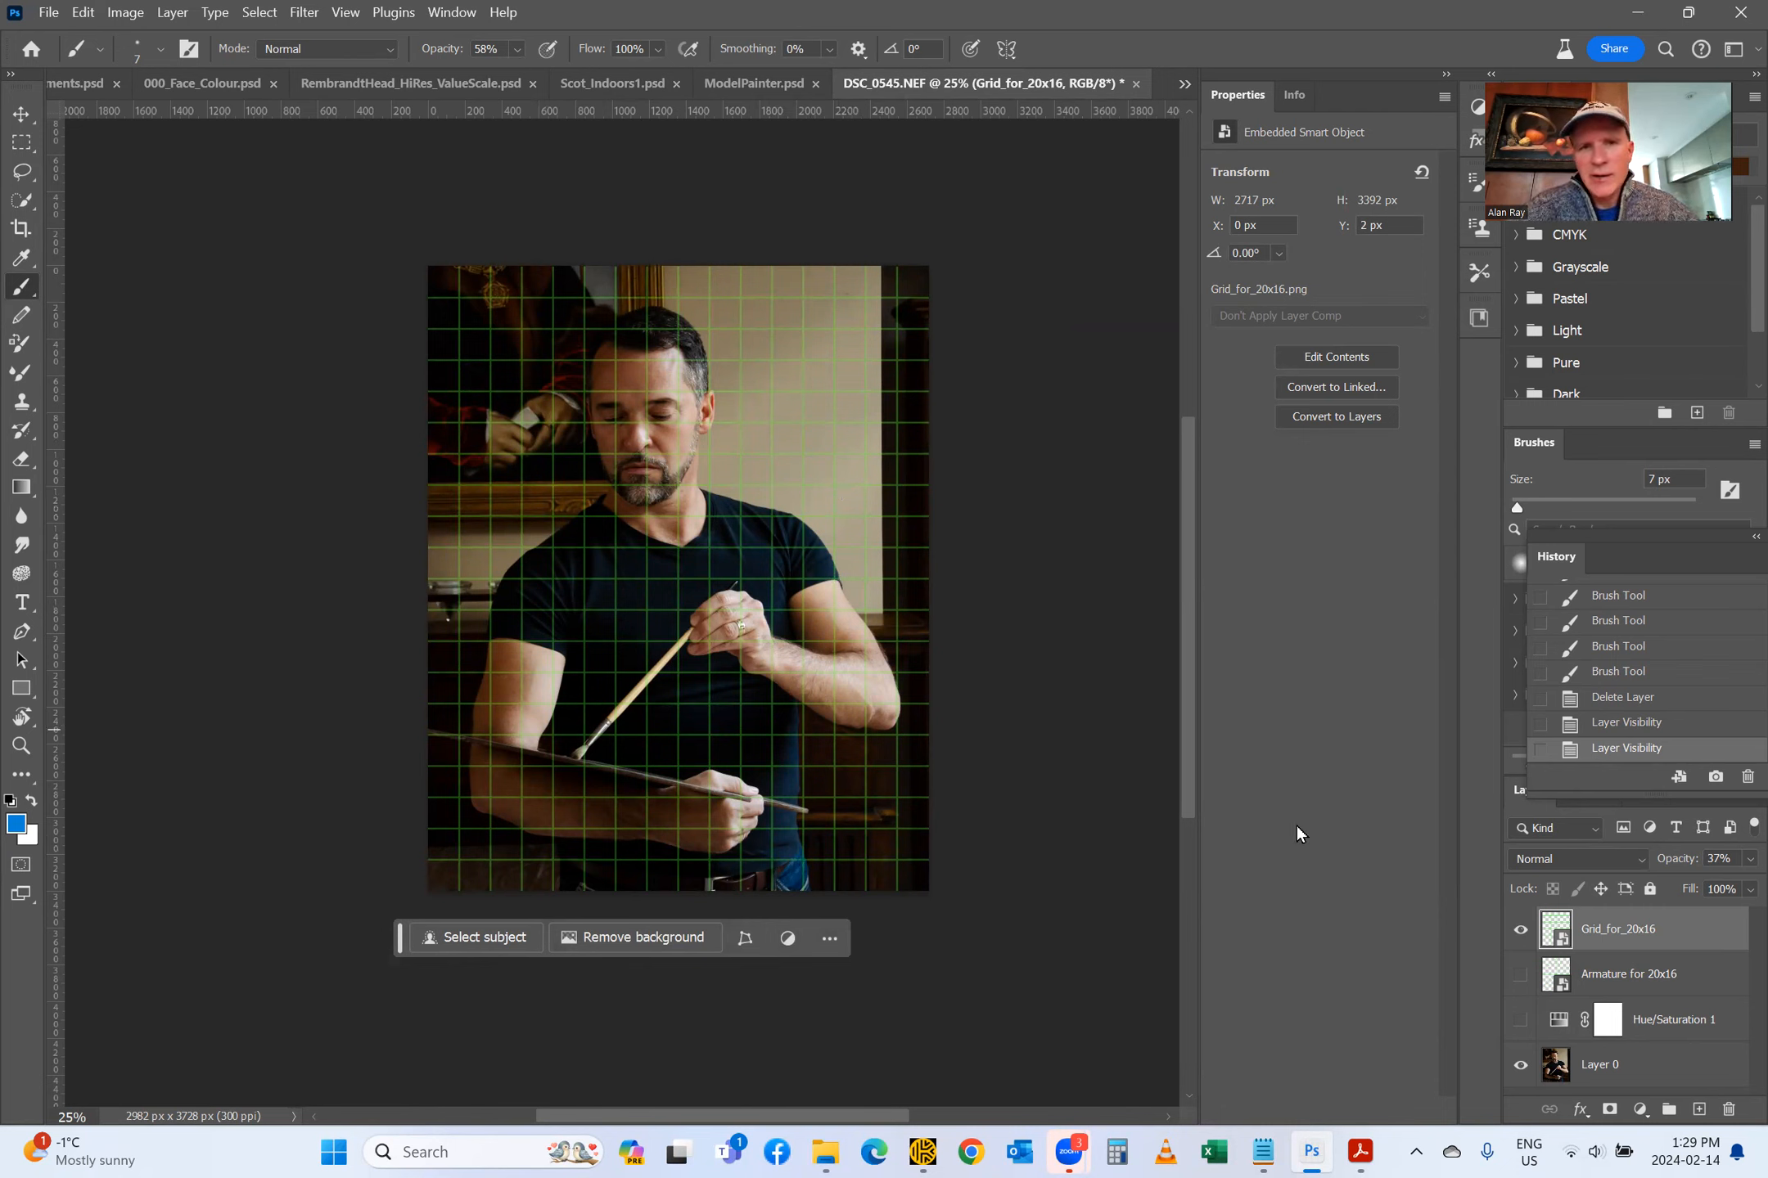
{"action": "left_click", "coordinate": [1523, 1020]}
{"action": "left_click", "coordinate": [1521, 930]}
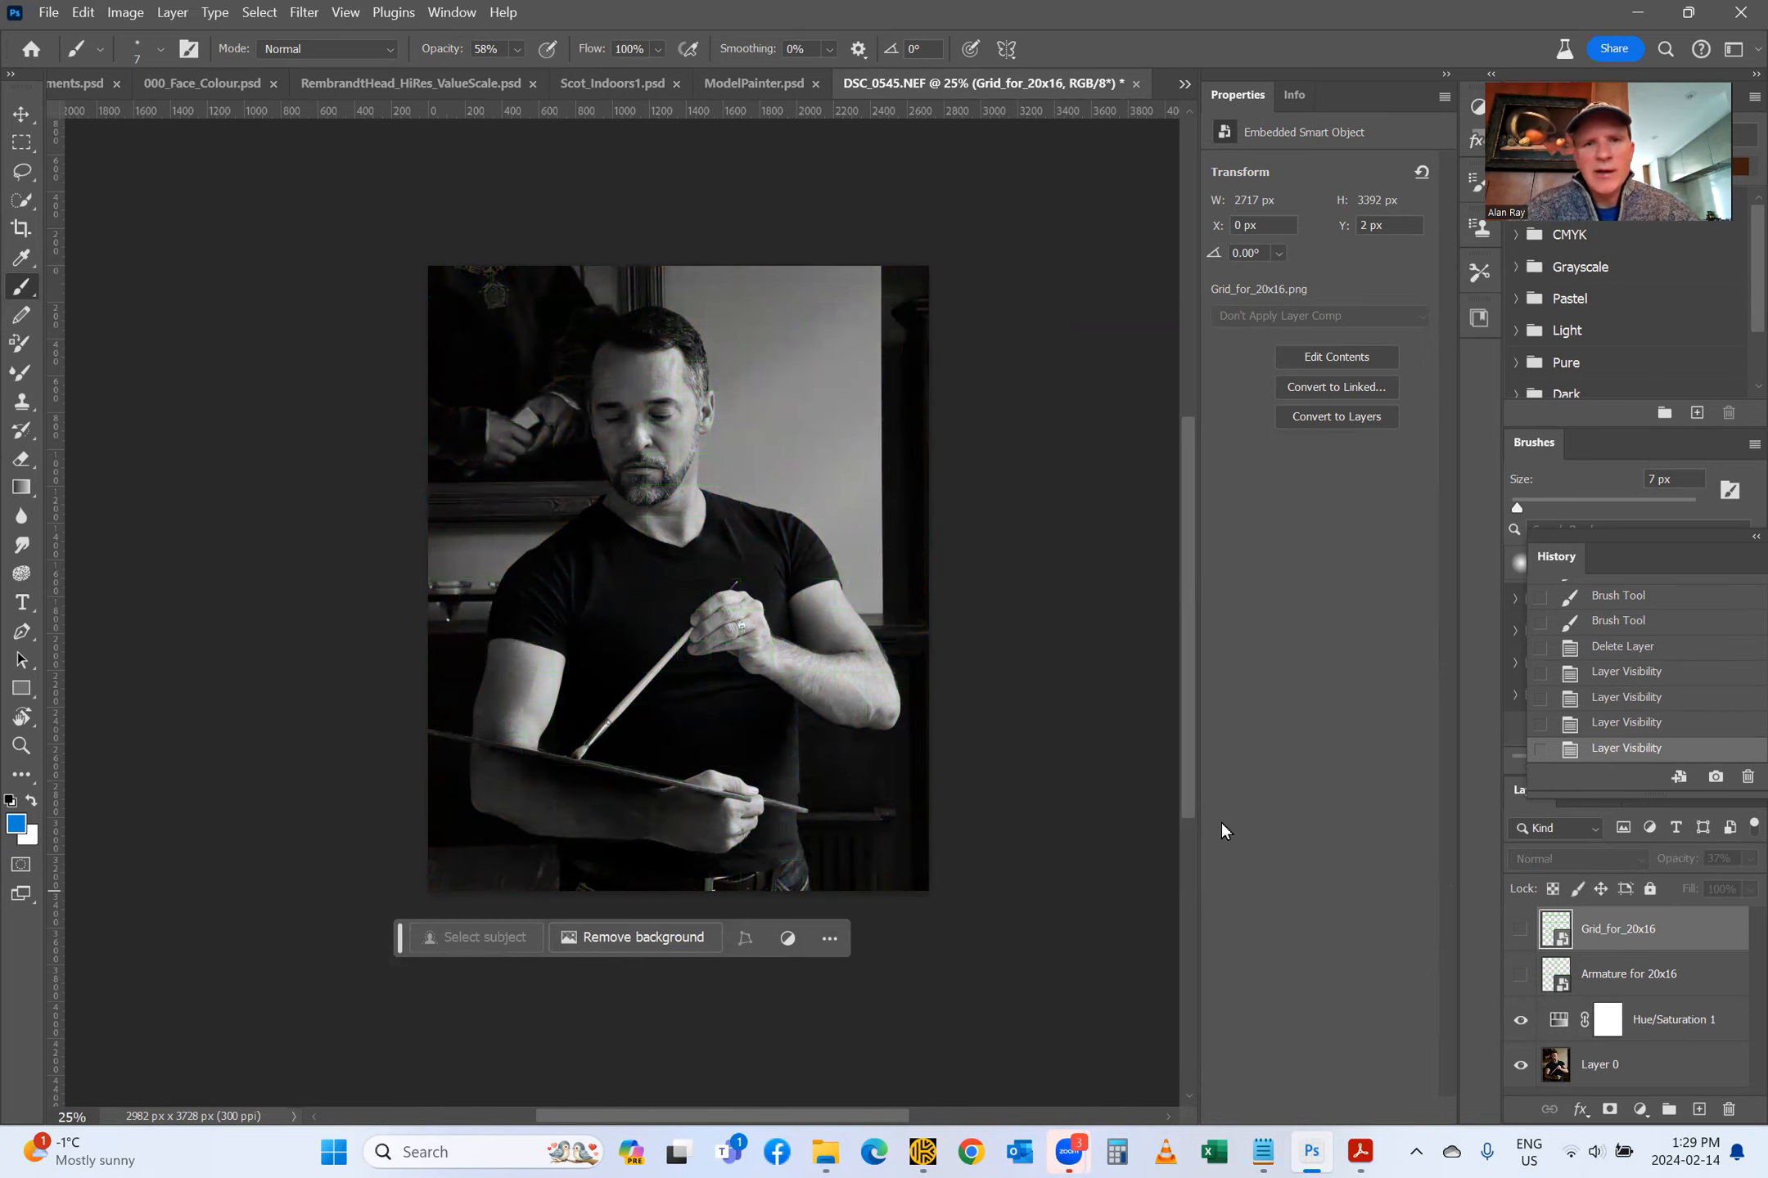
{"action": "left_click", "coordinate": [1520, 930]}
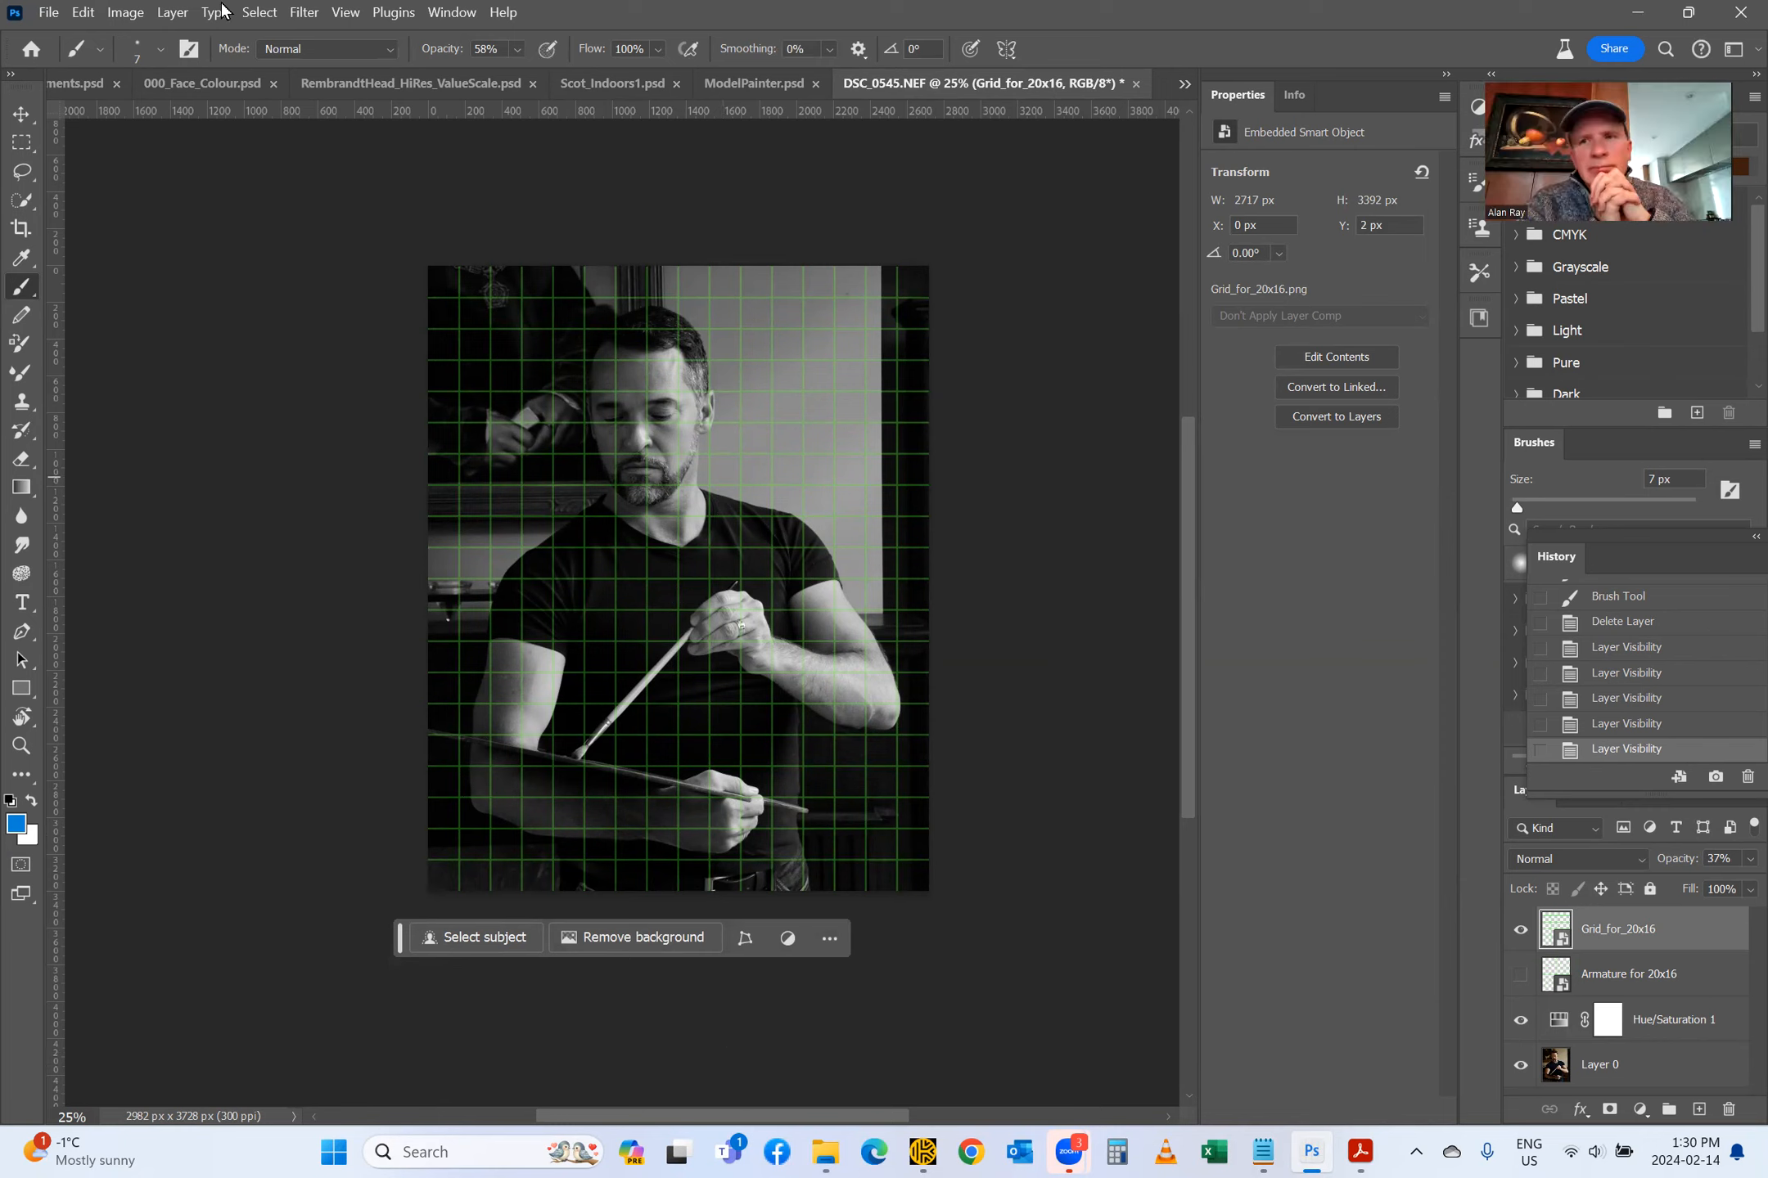
Step: Switch to the DSC_0545.JPG document with the Crop tool and clear its 4:5 ratio constraint
{"action": "left_click", "coordinate": [22, 231]}
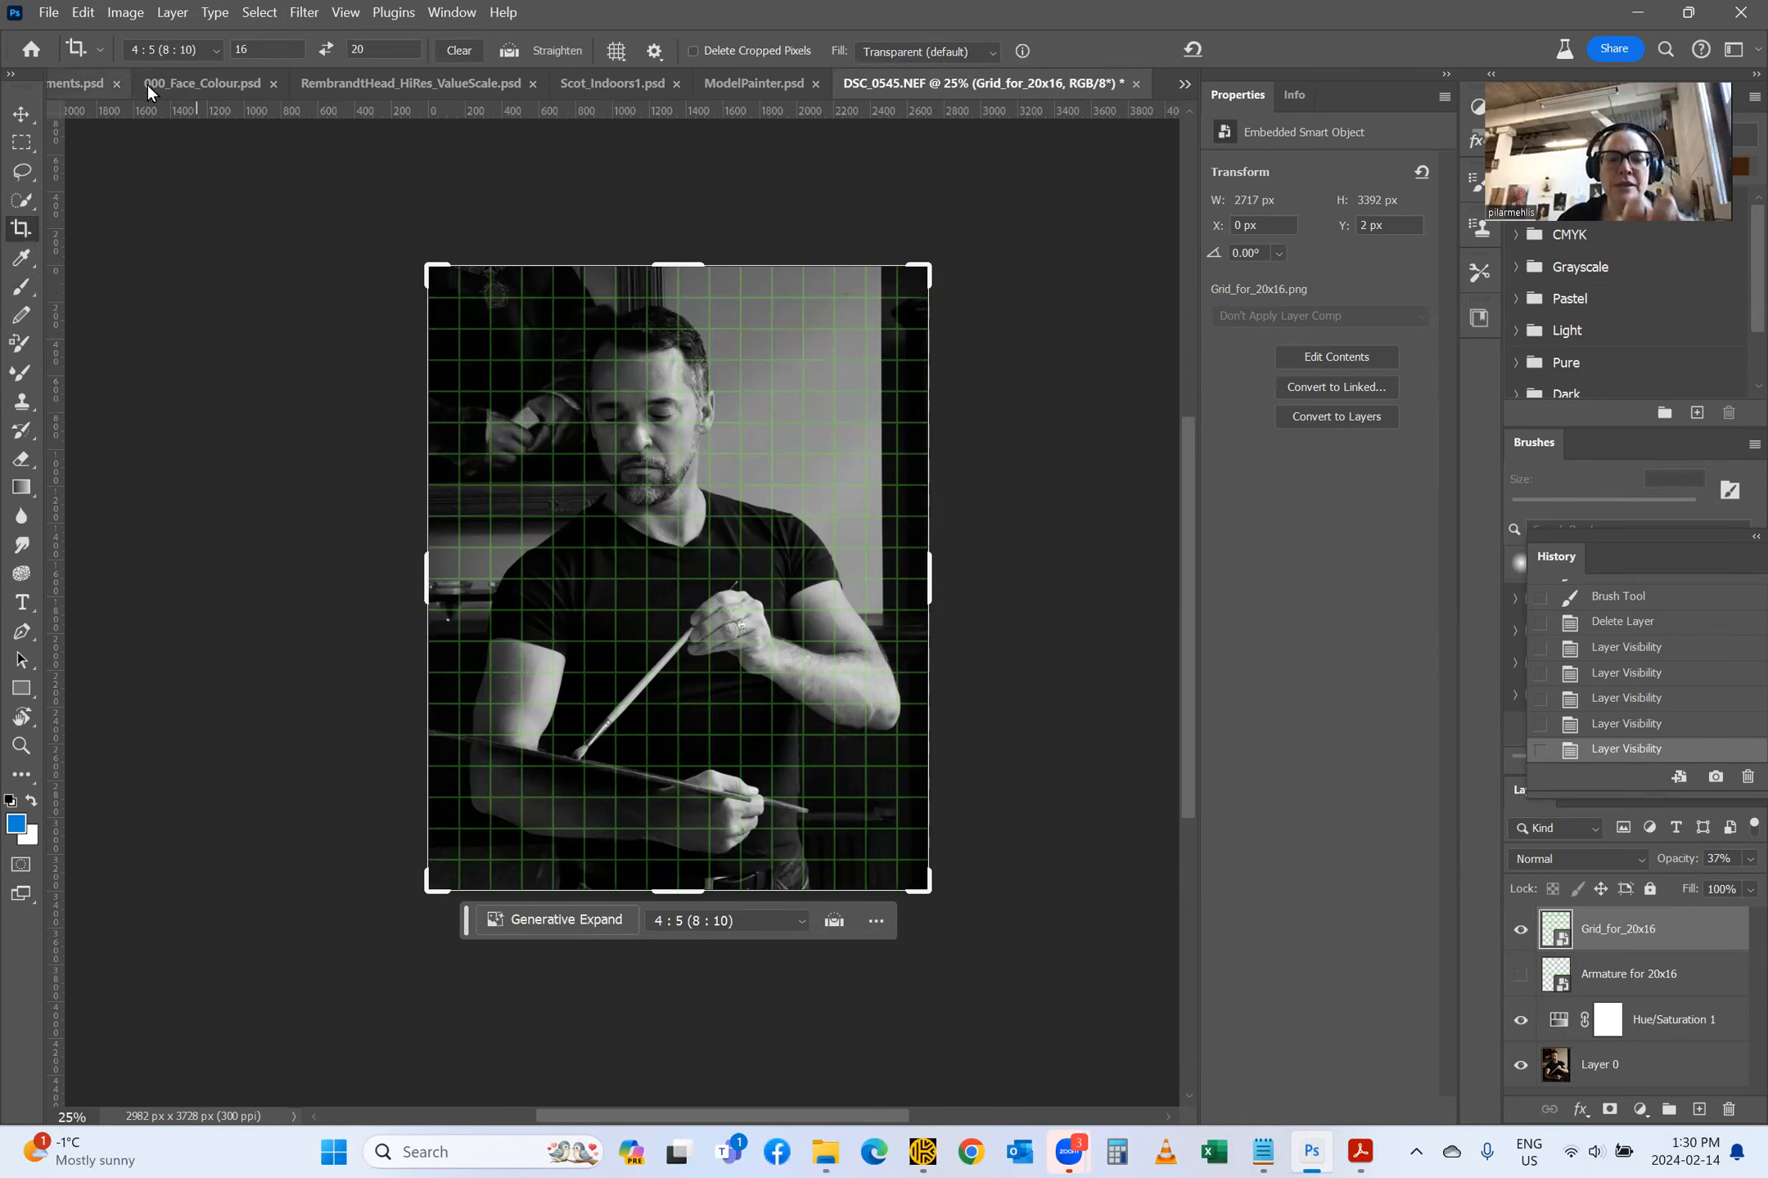
{"action": "left_click", "coordinate": [1183, 83]}
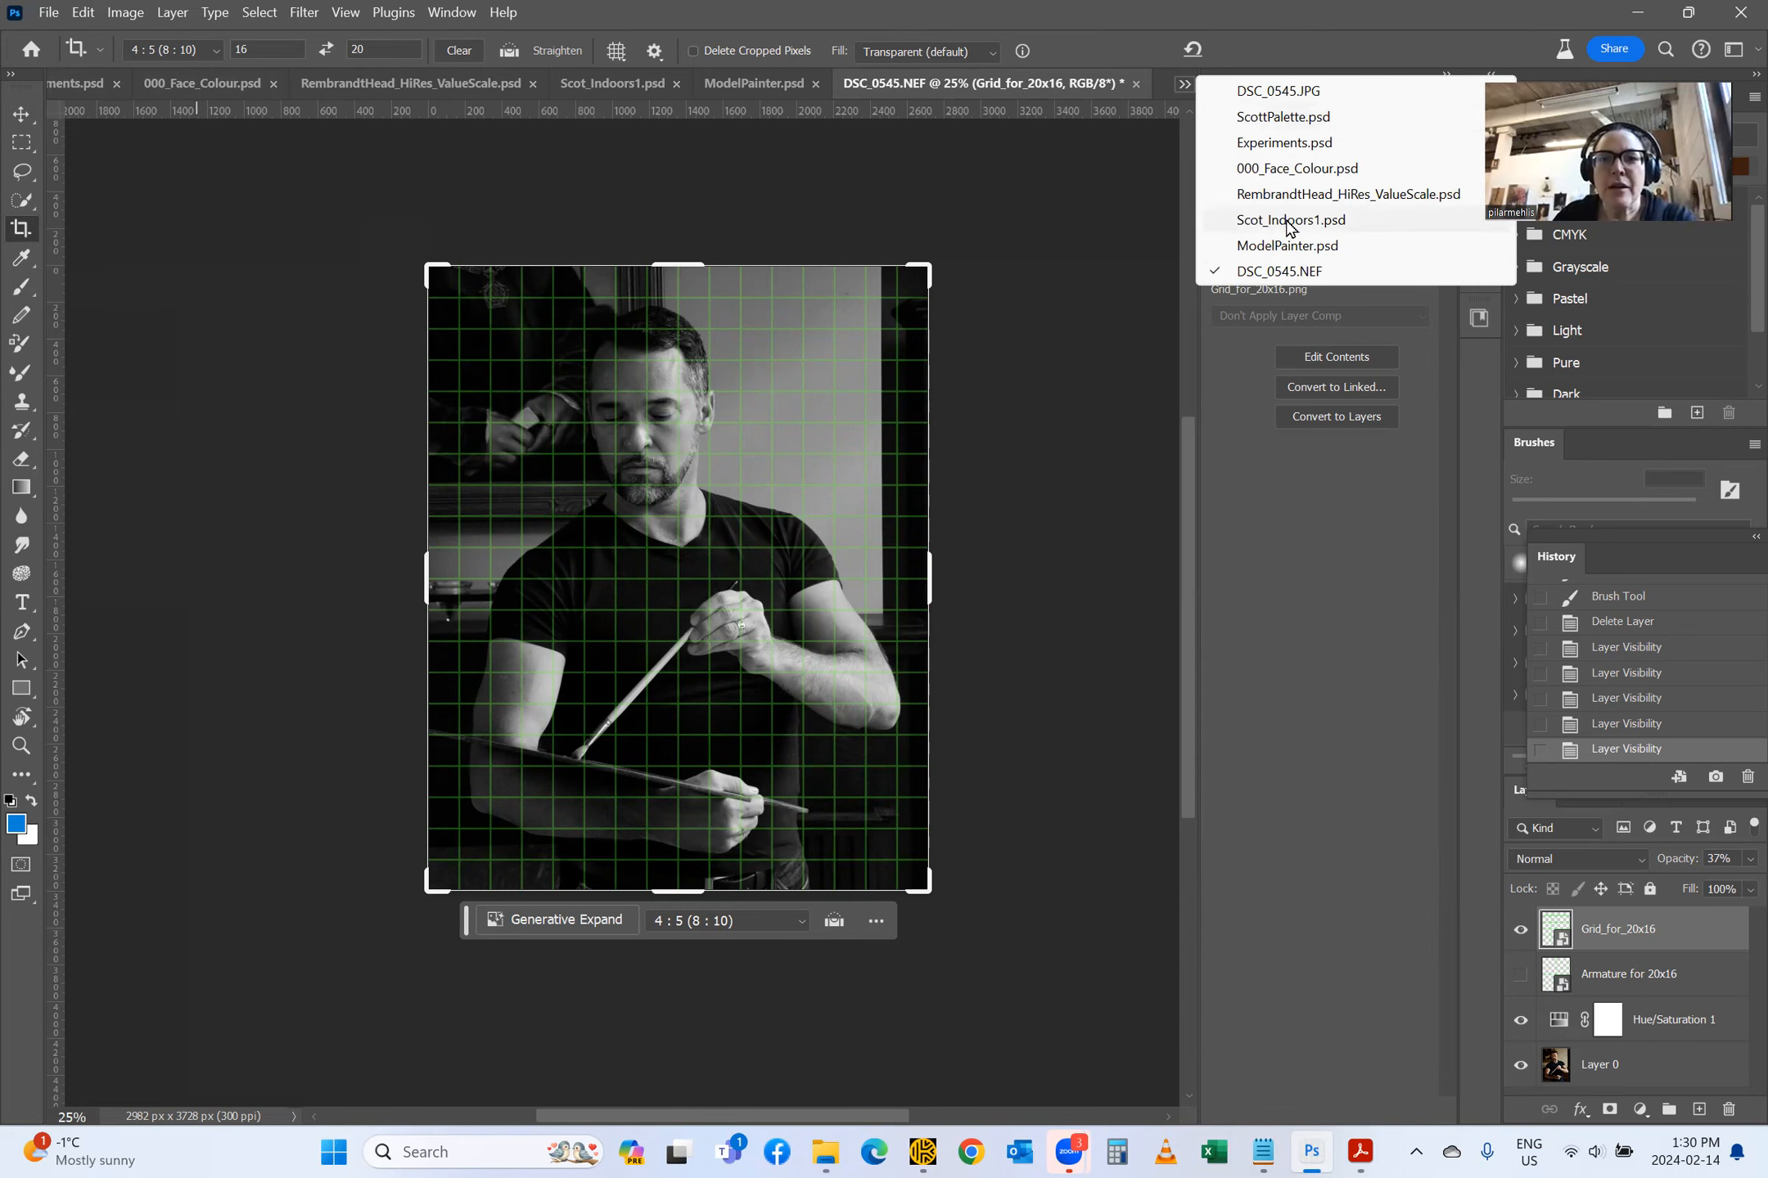
{"action": "left_click", "coordinate": [1277, 92]}
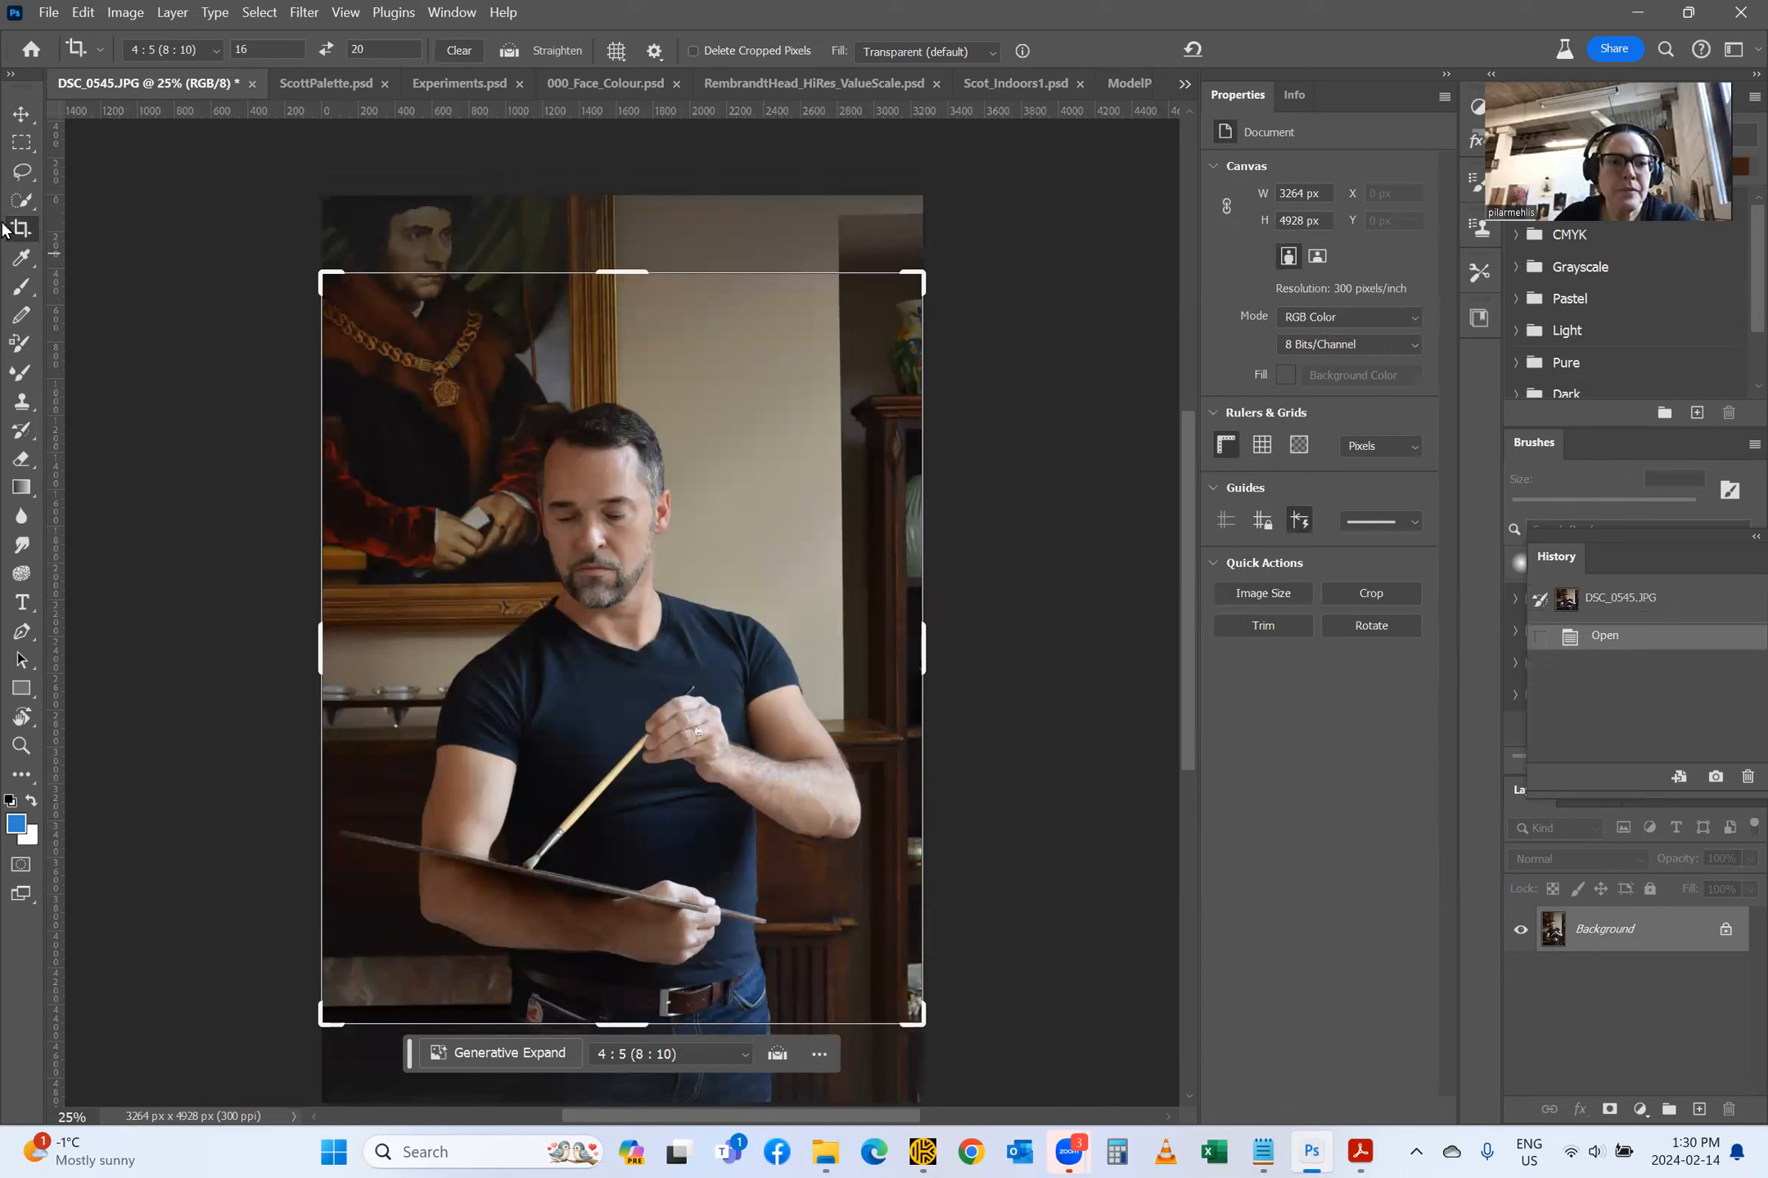
{"action": "left_click", "coordinate": [215, 51]}
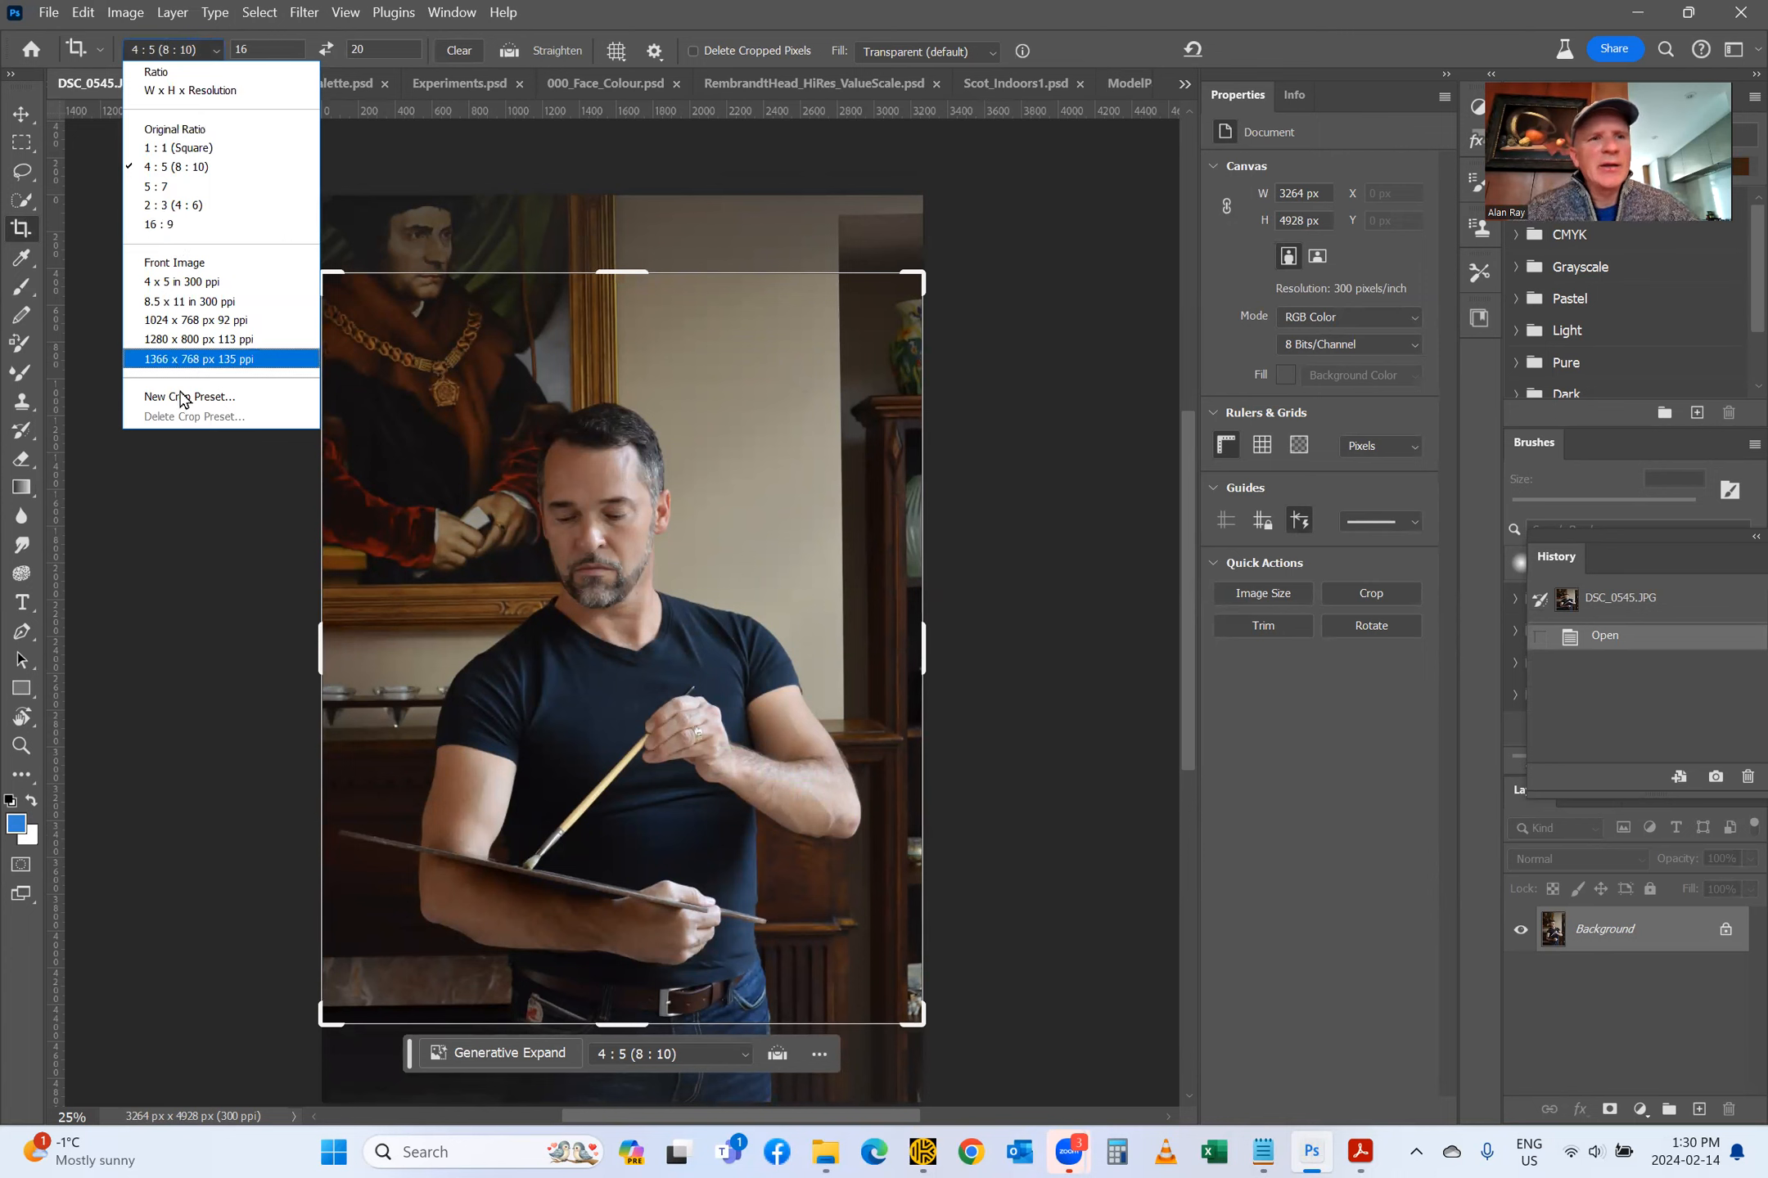
{"action": "left_click", "coordinate": [548, 12]}
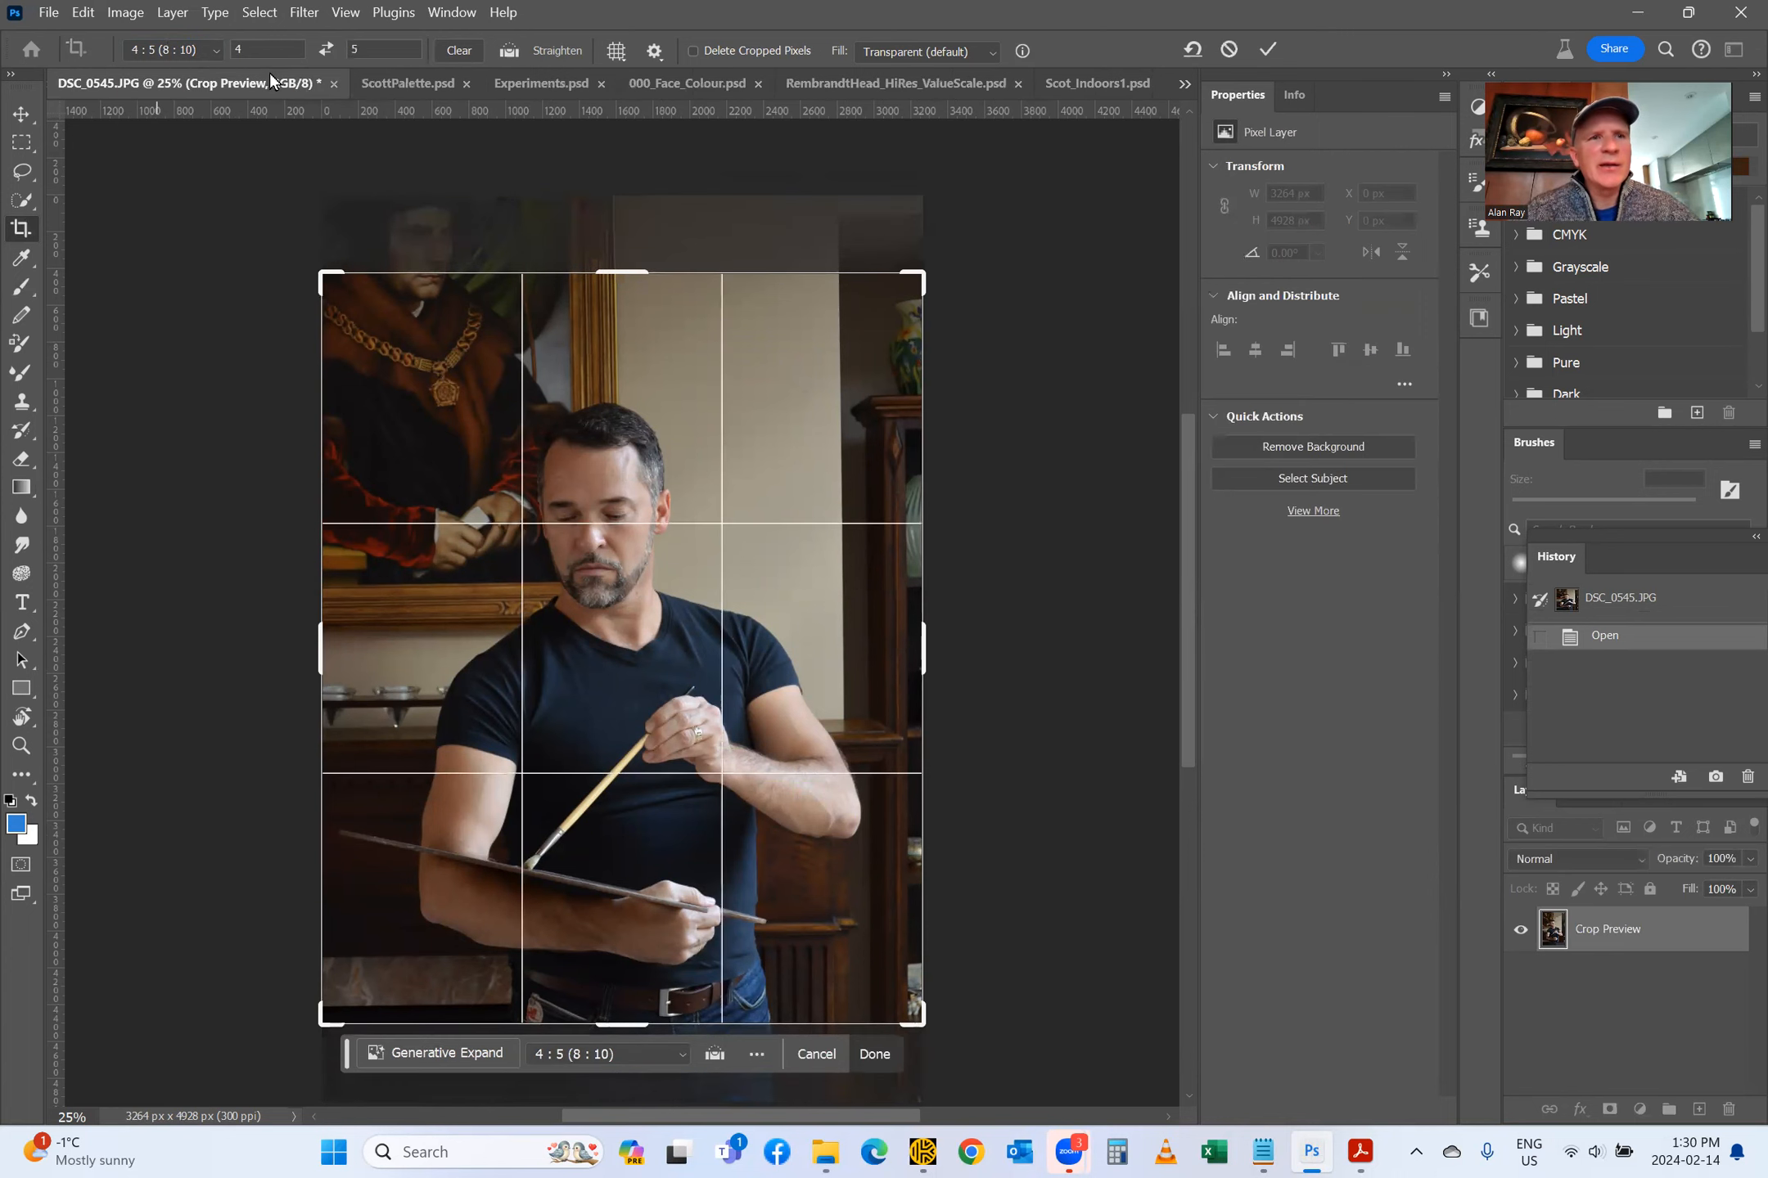
{"action": "left_click", "coordinate": [459, 50]}
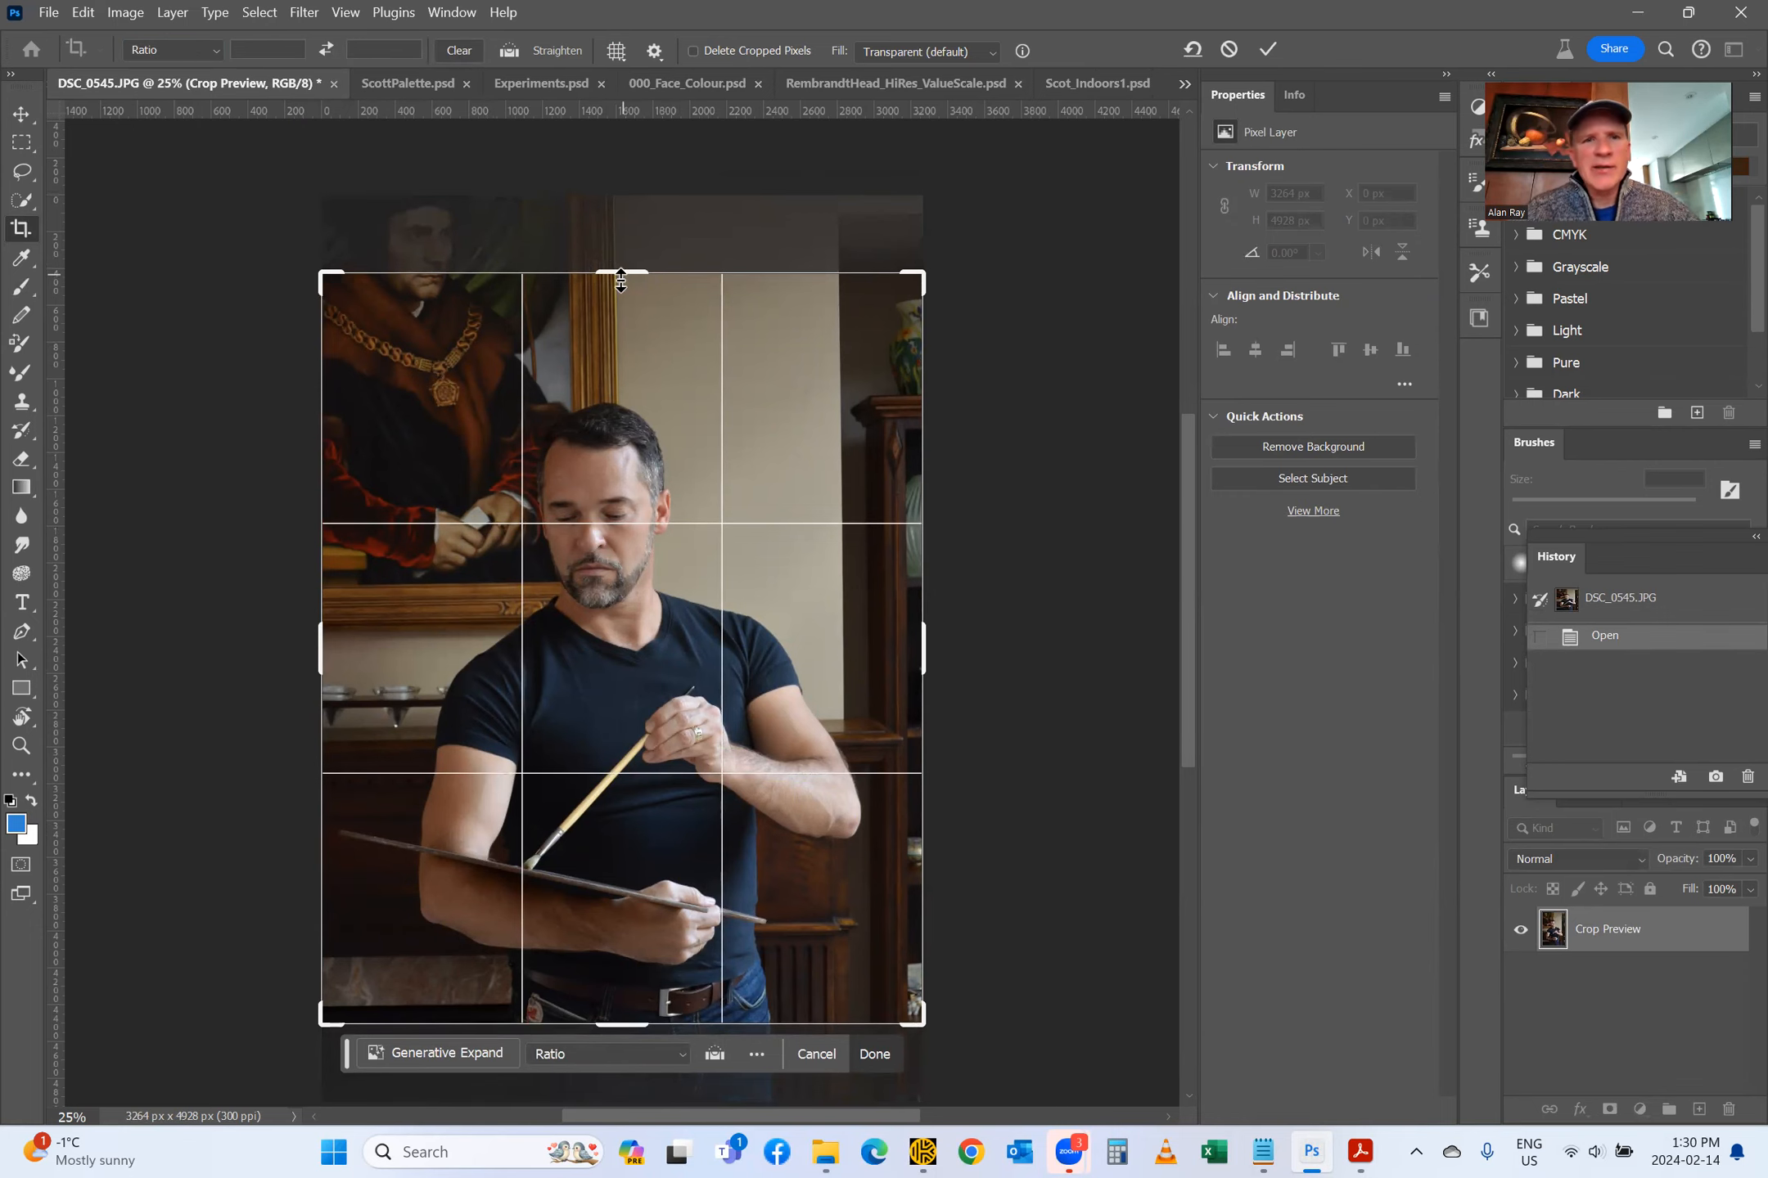
Step: Try an unconstrained crop by moving the top and bottom edges of the photo inward, and discard it
{"action": "left_click_drag", "start_coordinate": [619, 270], "coordinate": [618, 409]}
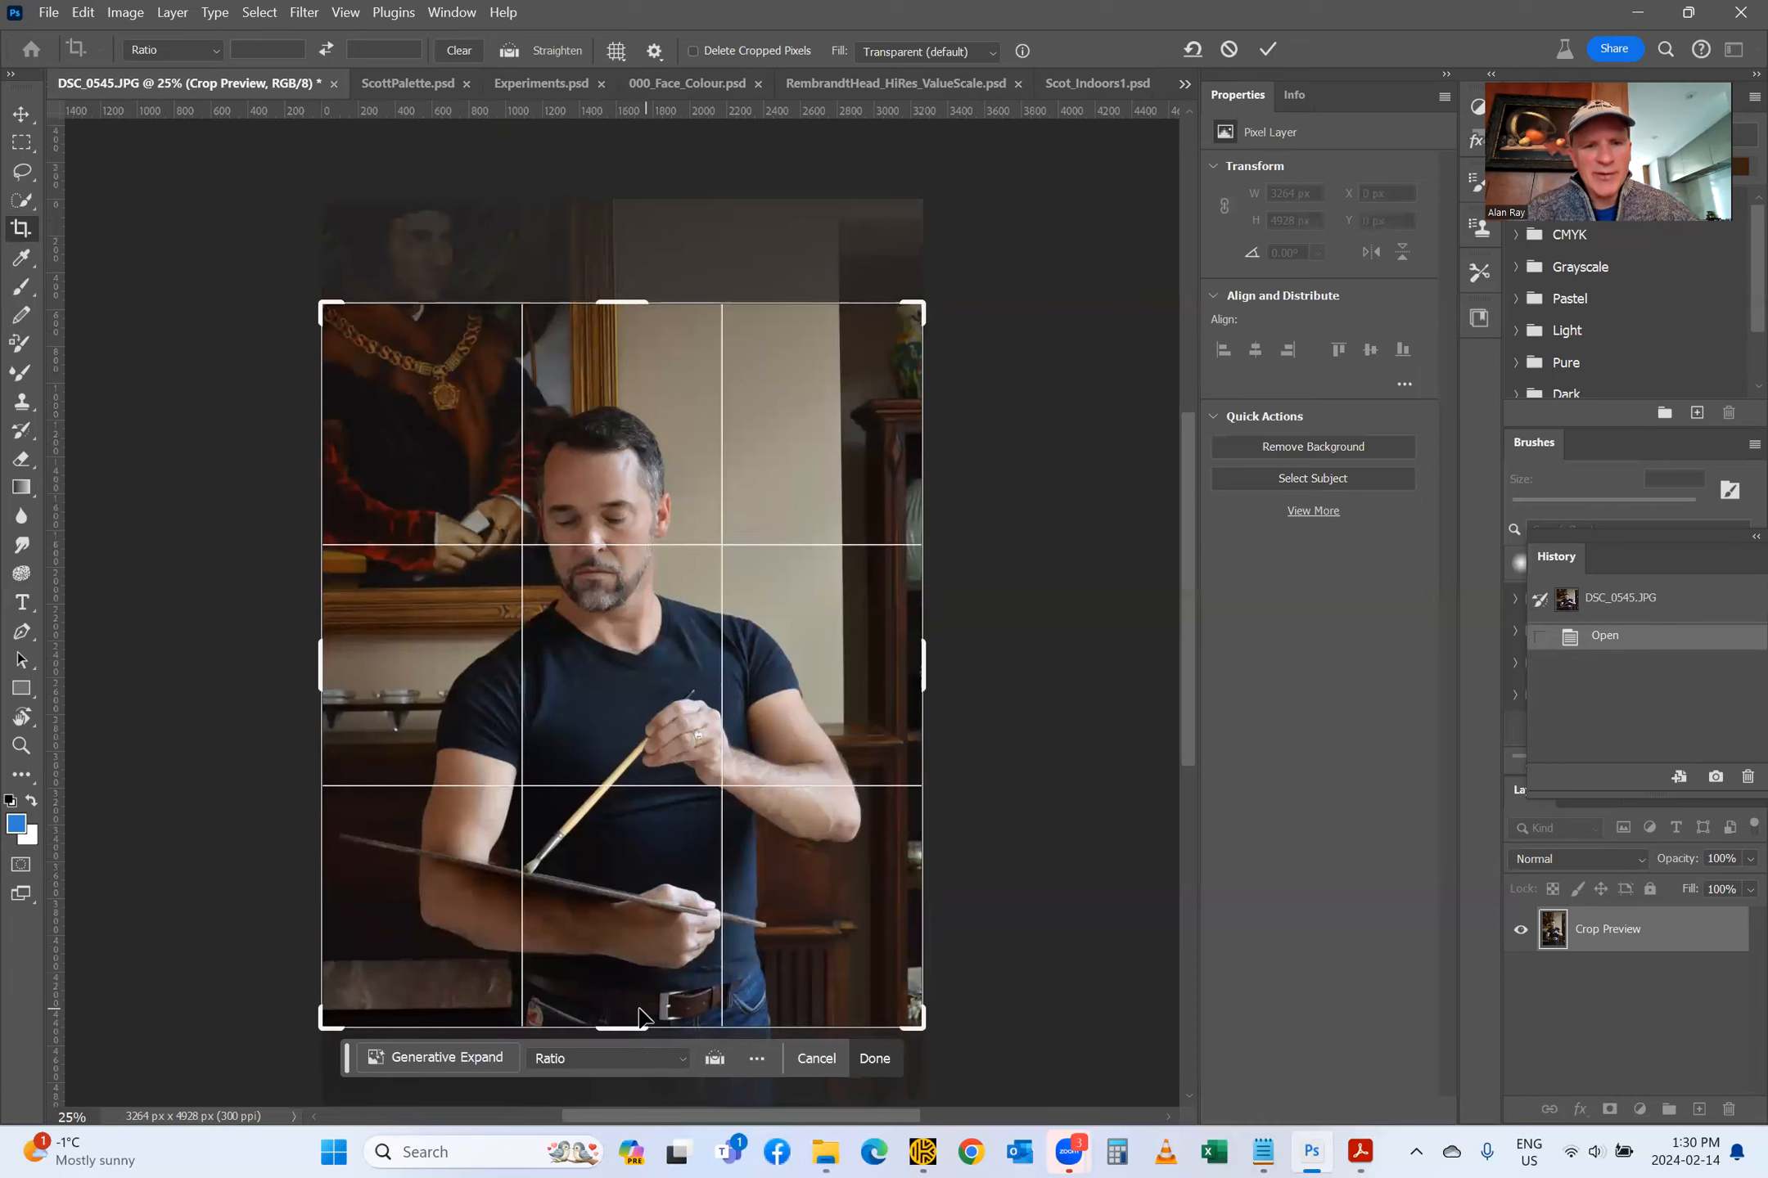
{"action": "left_click_drag", "start_coordinate": [607, 1036], "coordinate": [612, 833]}
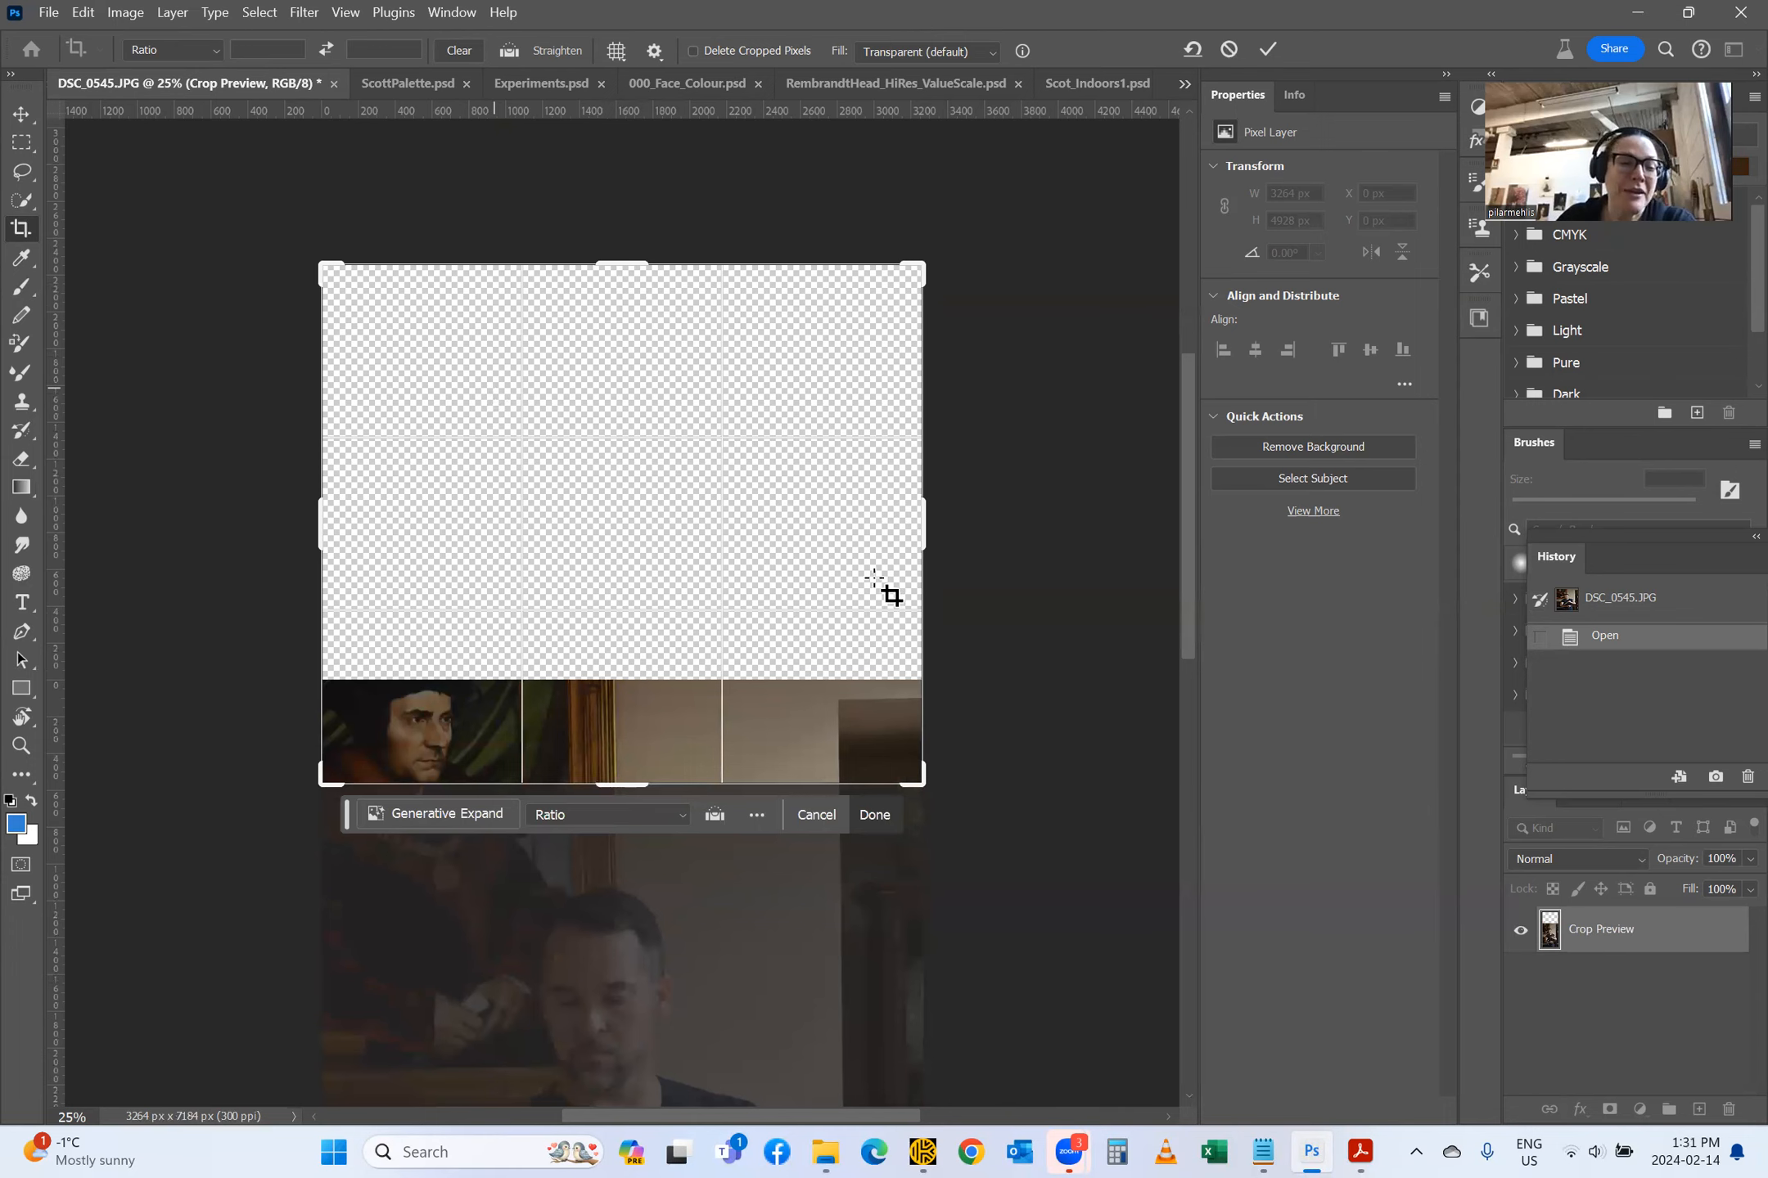
{"action": "key", "text": "Escape"}
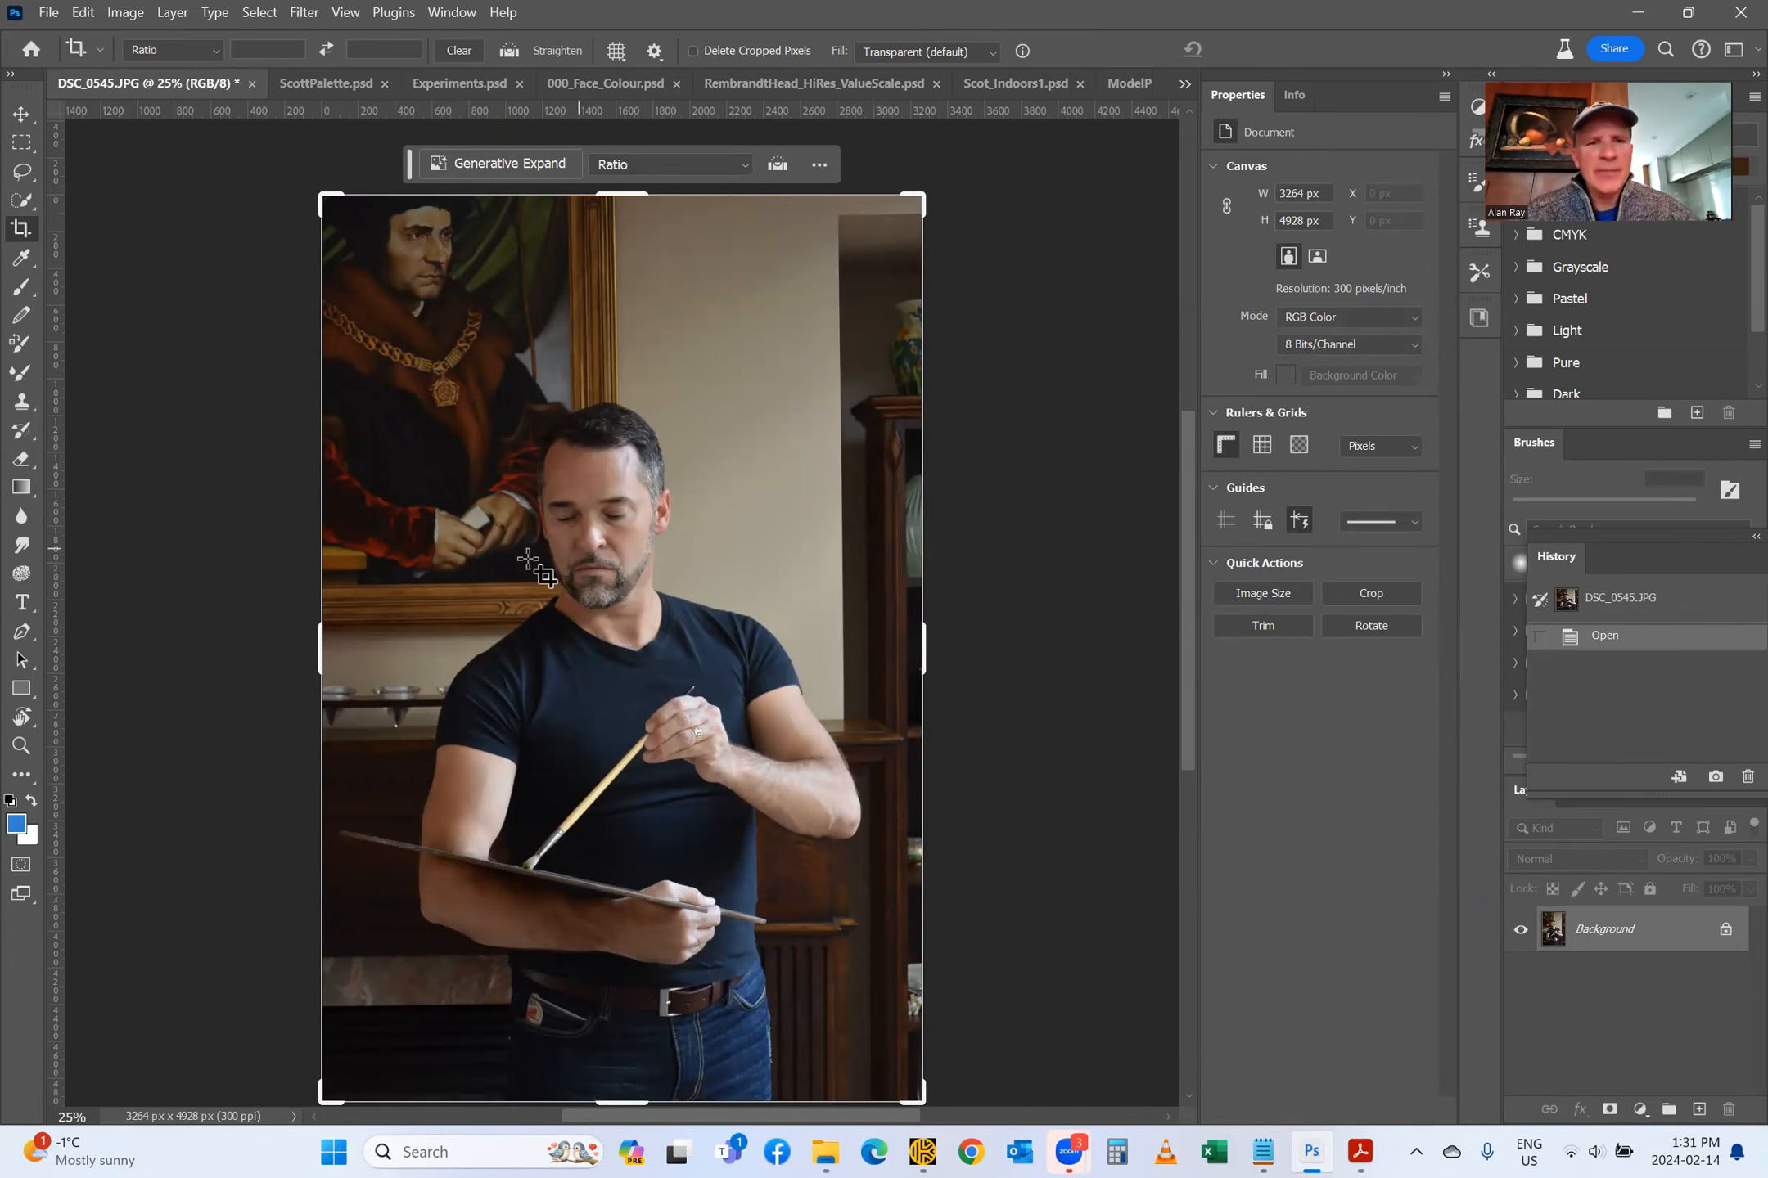
Step: Try a free crop that trims the photo's left side, bottom and top independently
{"action": "left_click_drag", "start_coordinate": [315, 656], "coordinate": [357, 651]}
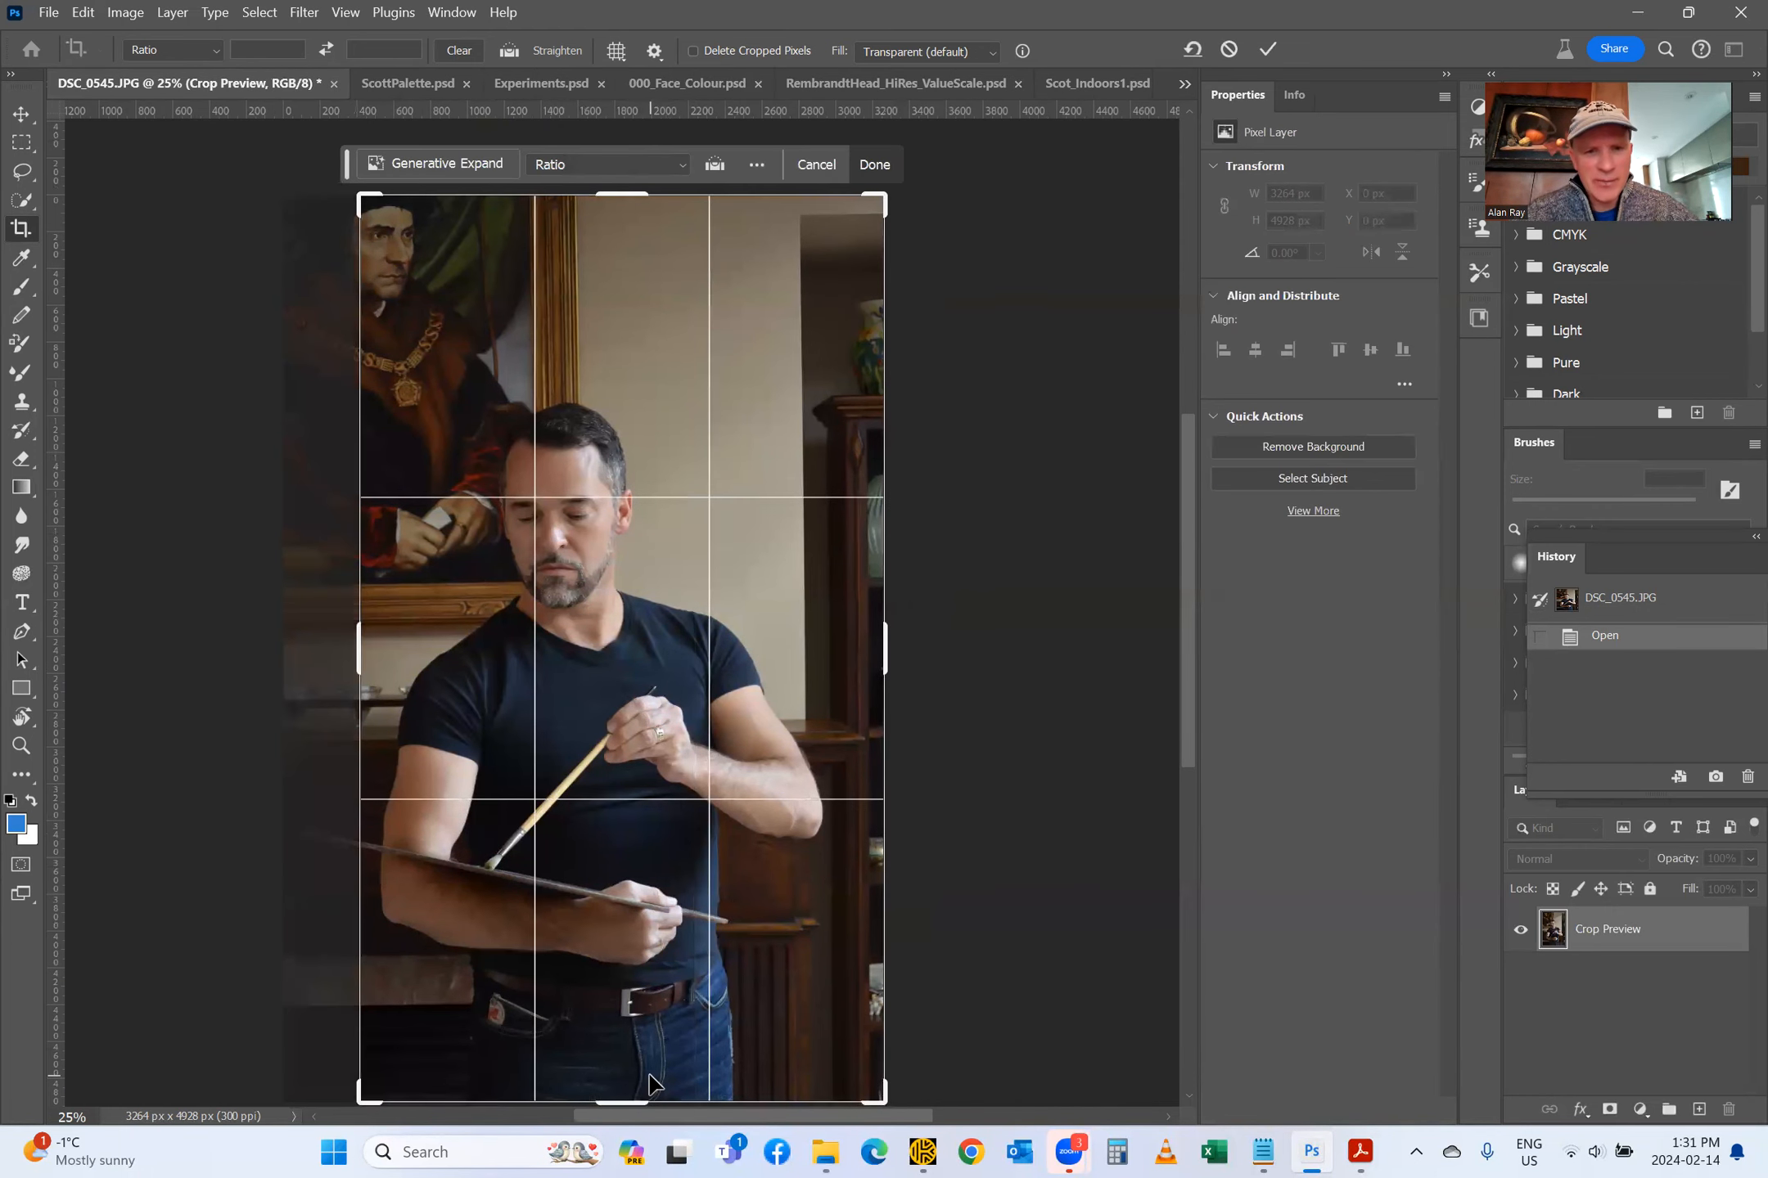
{"action": "left_click_drag", "start_coordinate": [620, 1101], "coordinate": [619, 1000]}
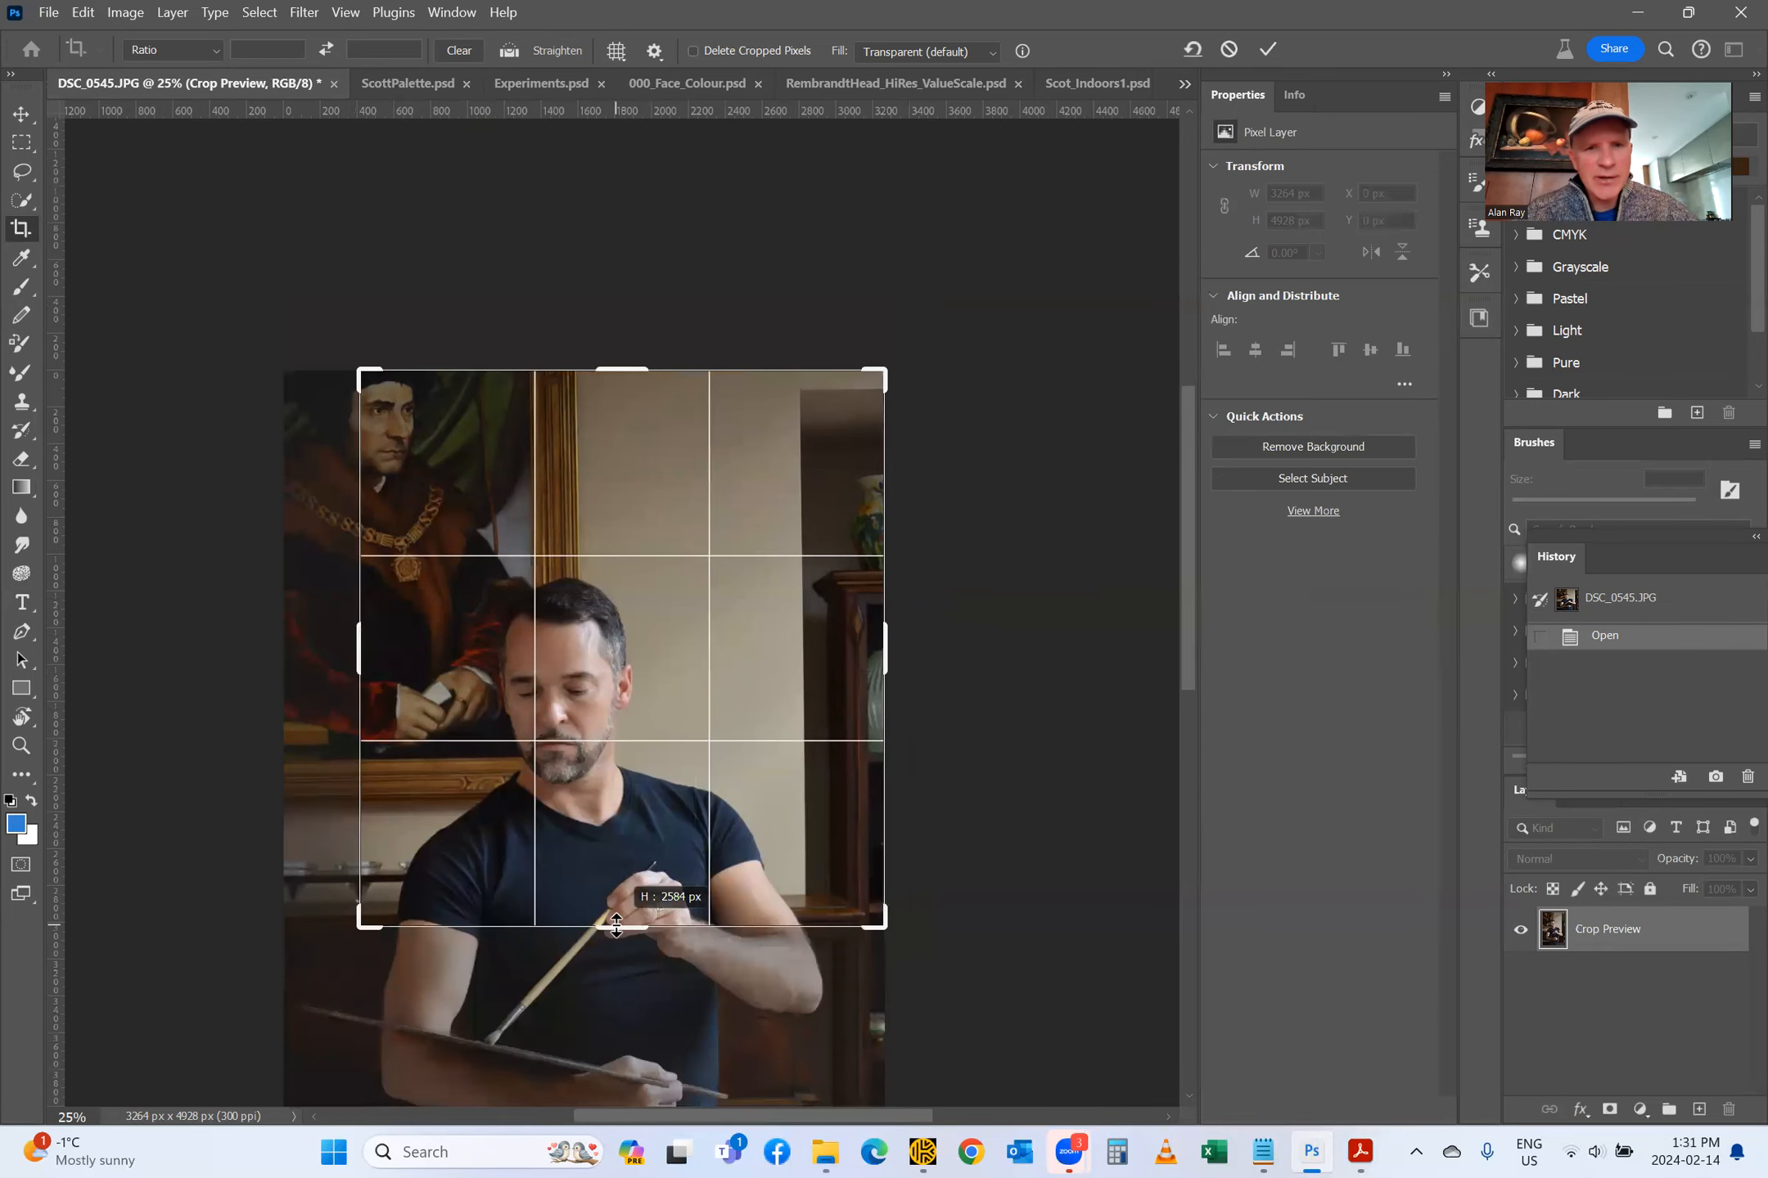
{"action": "left_click_drag", "start_coordinate": [624, 410], "coordinate": [625, 461]}
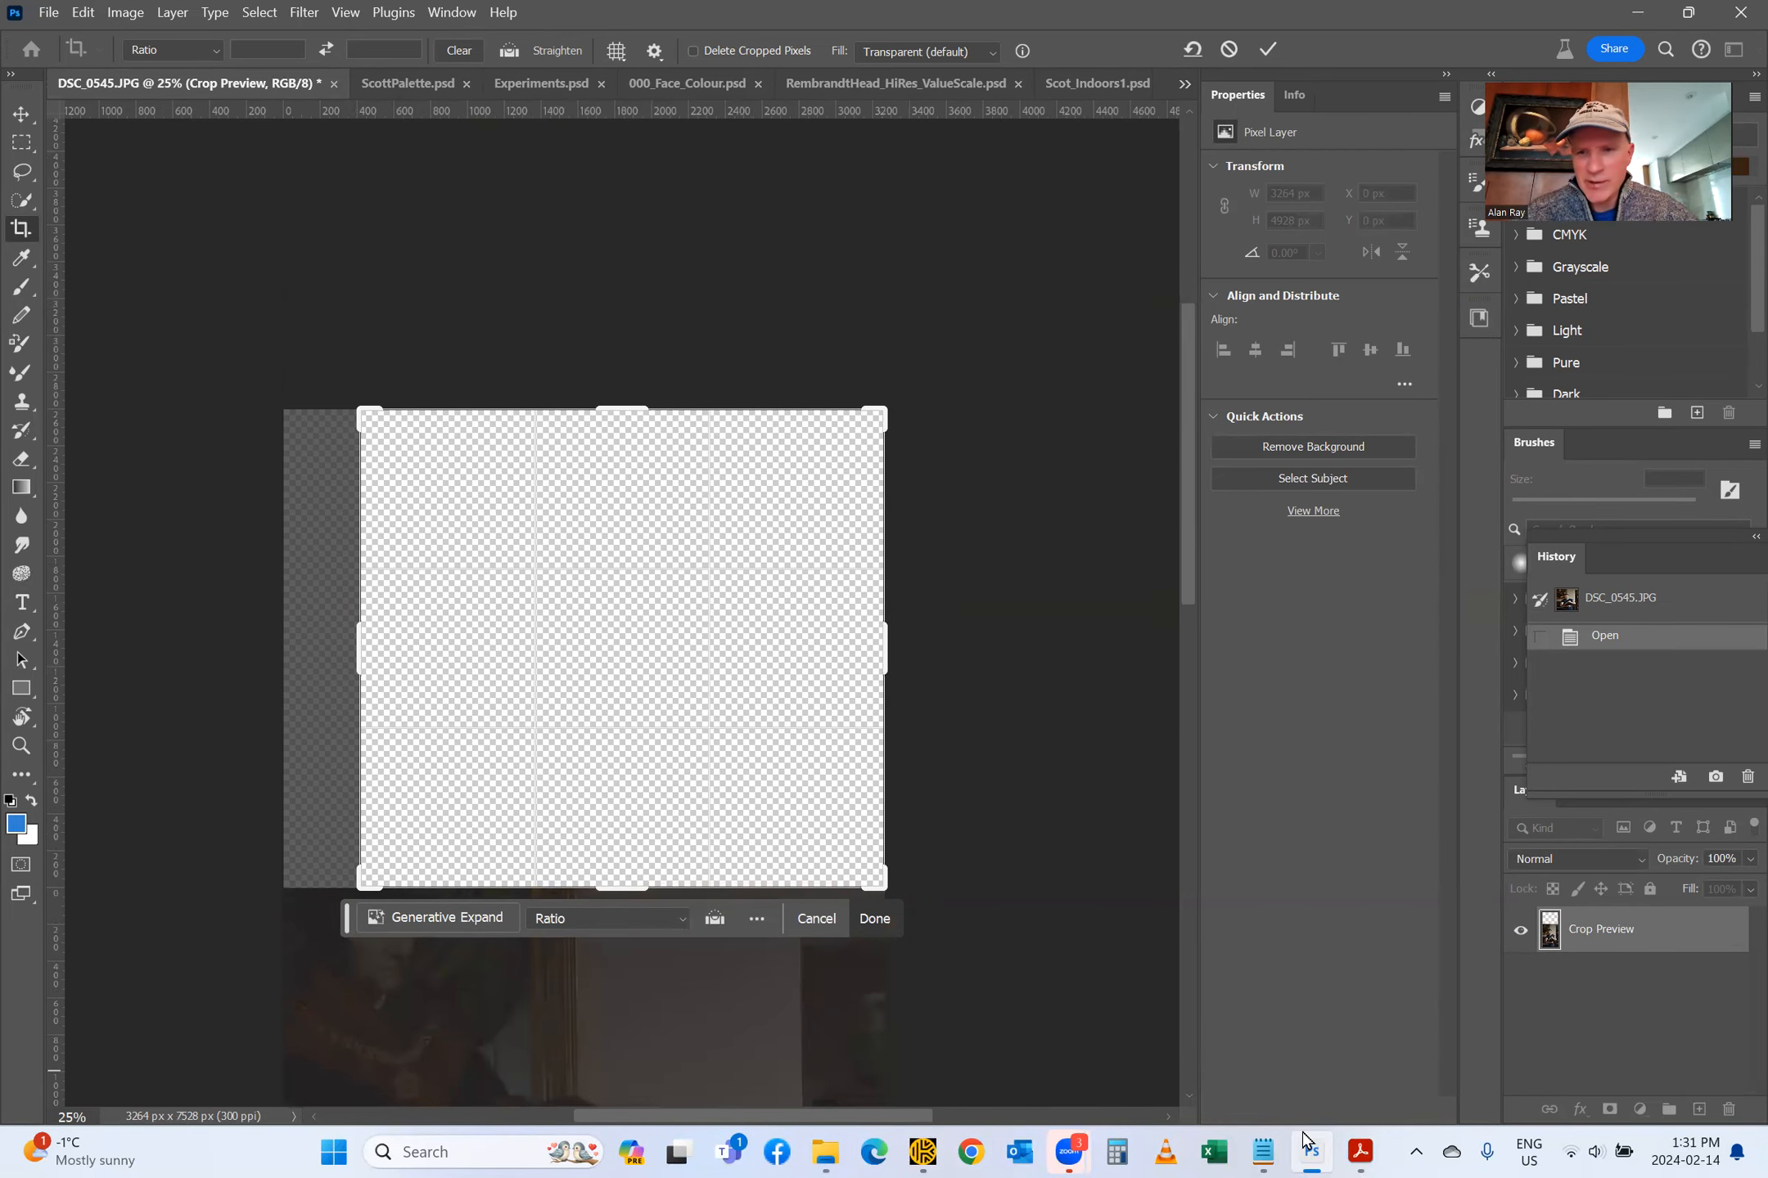
Step: Close all open Adobe Acrobat windows without leaving the photo
{"action": "mouse_move", "coordinate": [1368, 1154]}
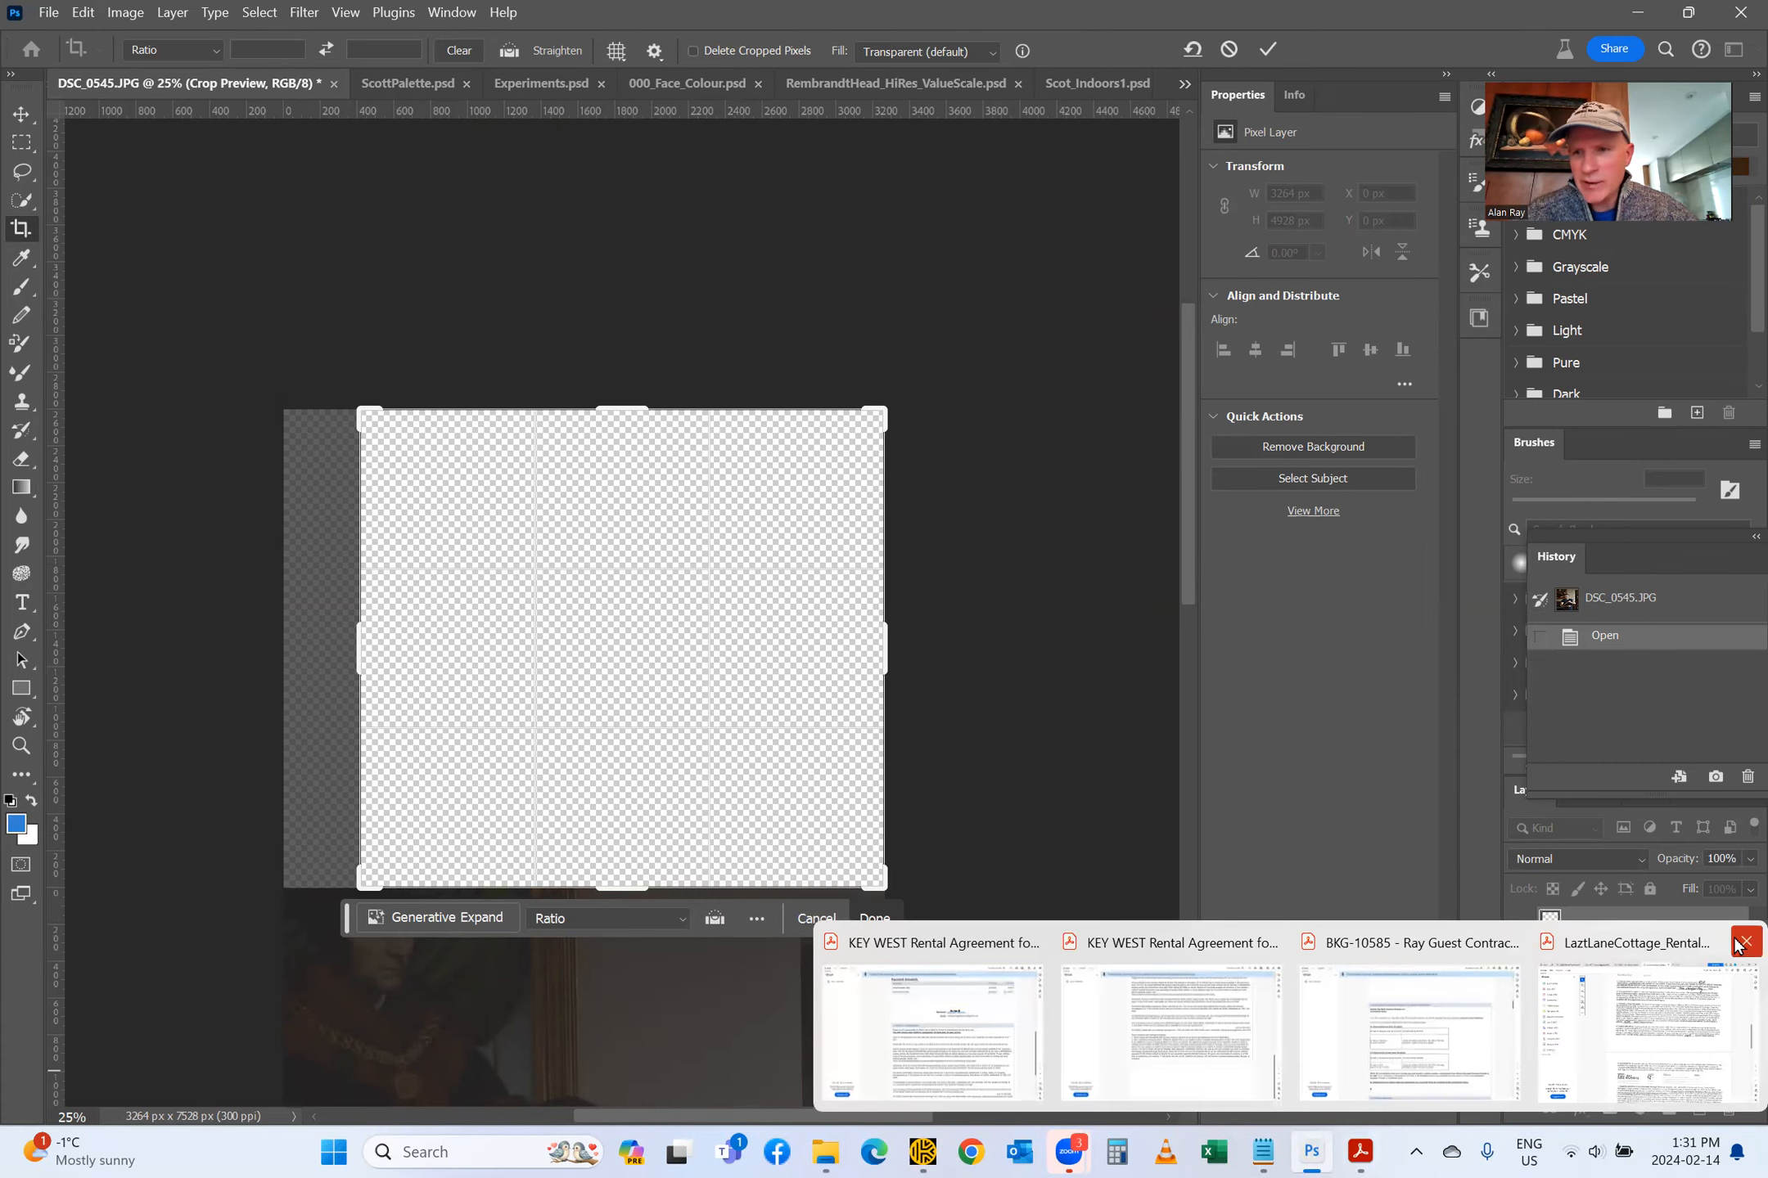
{"action": "right_click", "coordinate": [1360, 1152]}
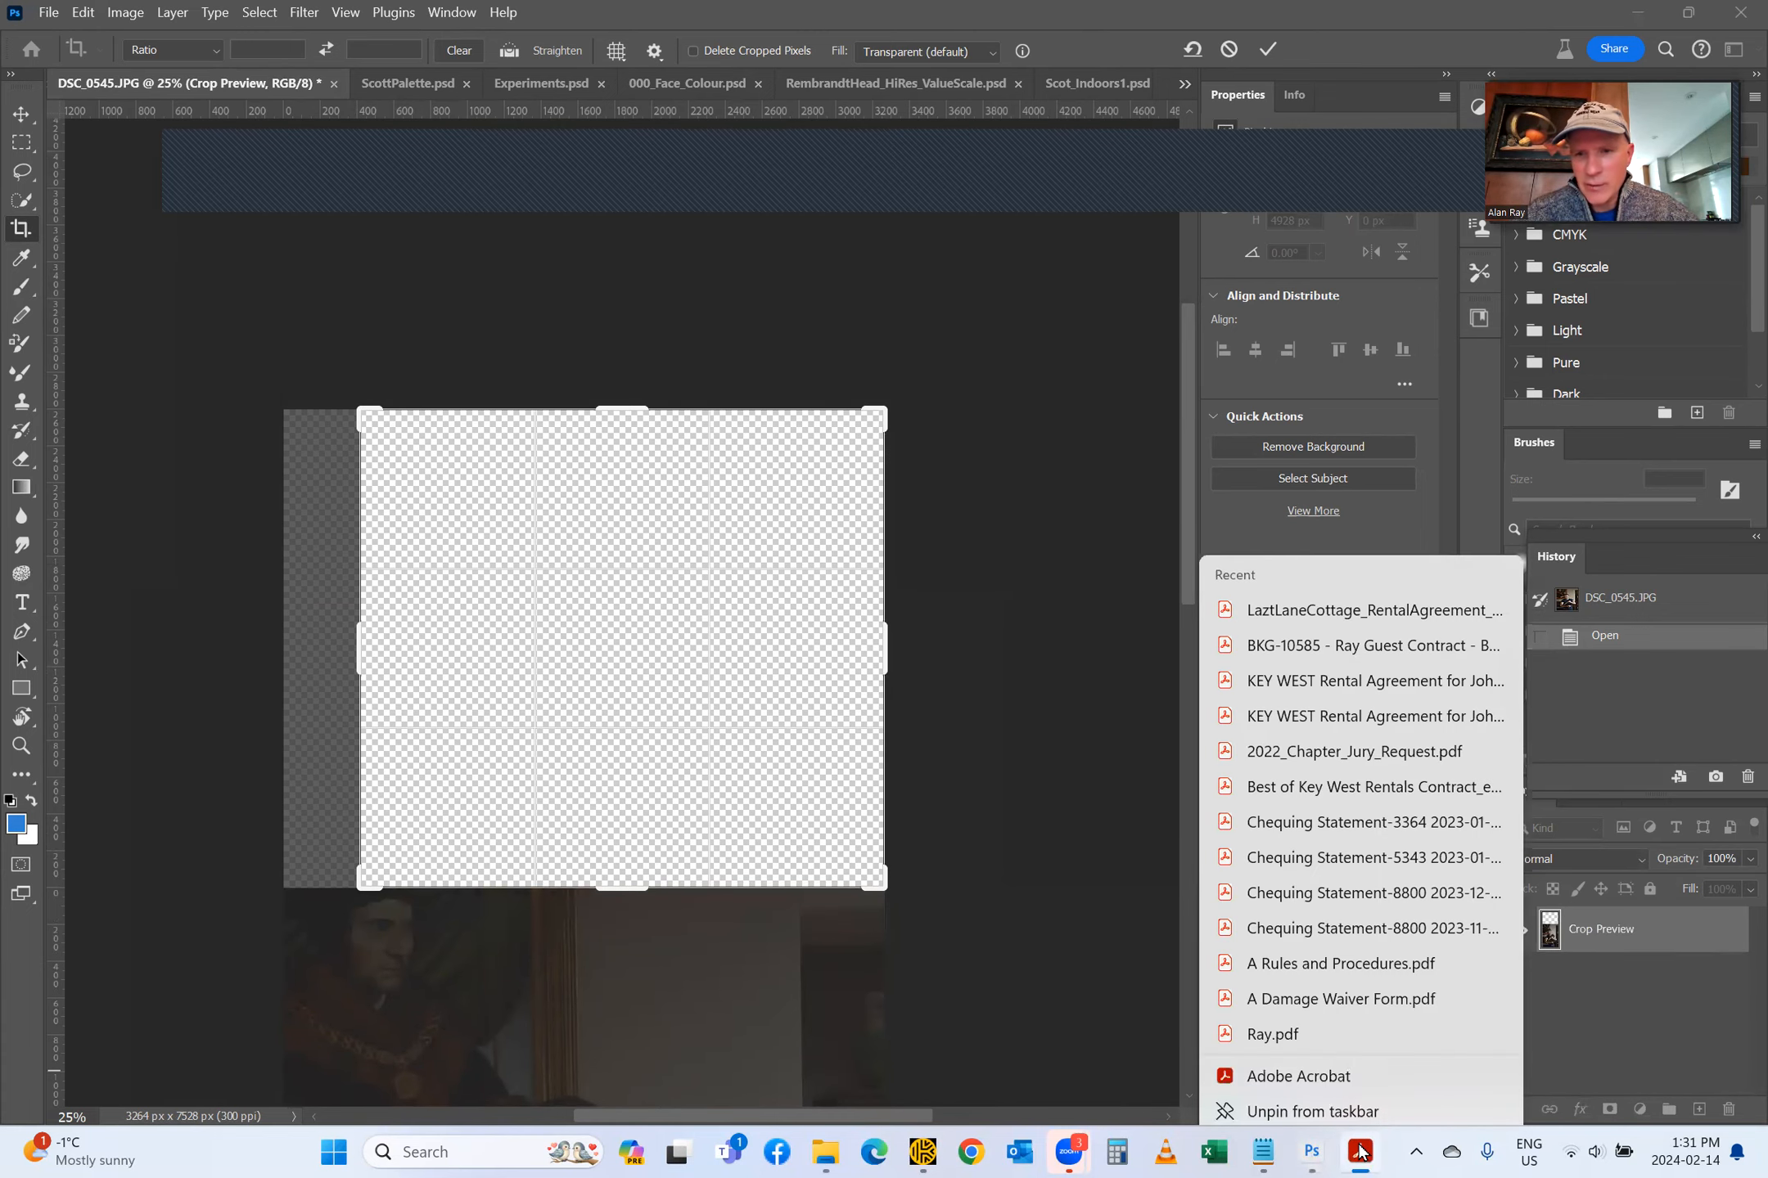
{"action": "left_click", "coordinate": [1309, 1102]}
{"action": "left_click", "coordinate": [878, 607]}
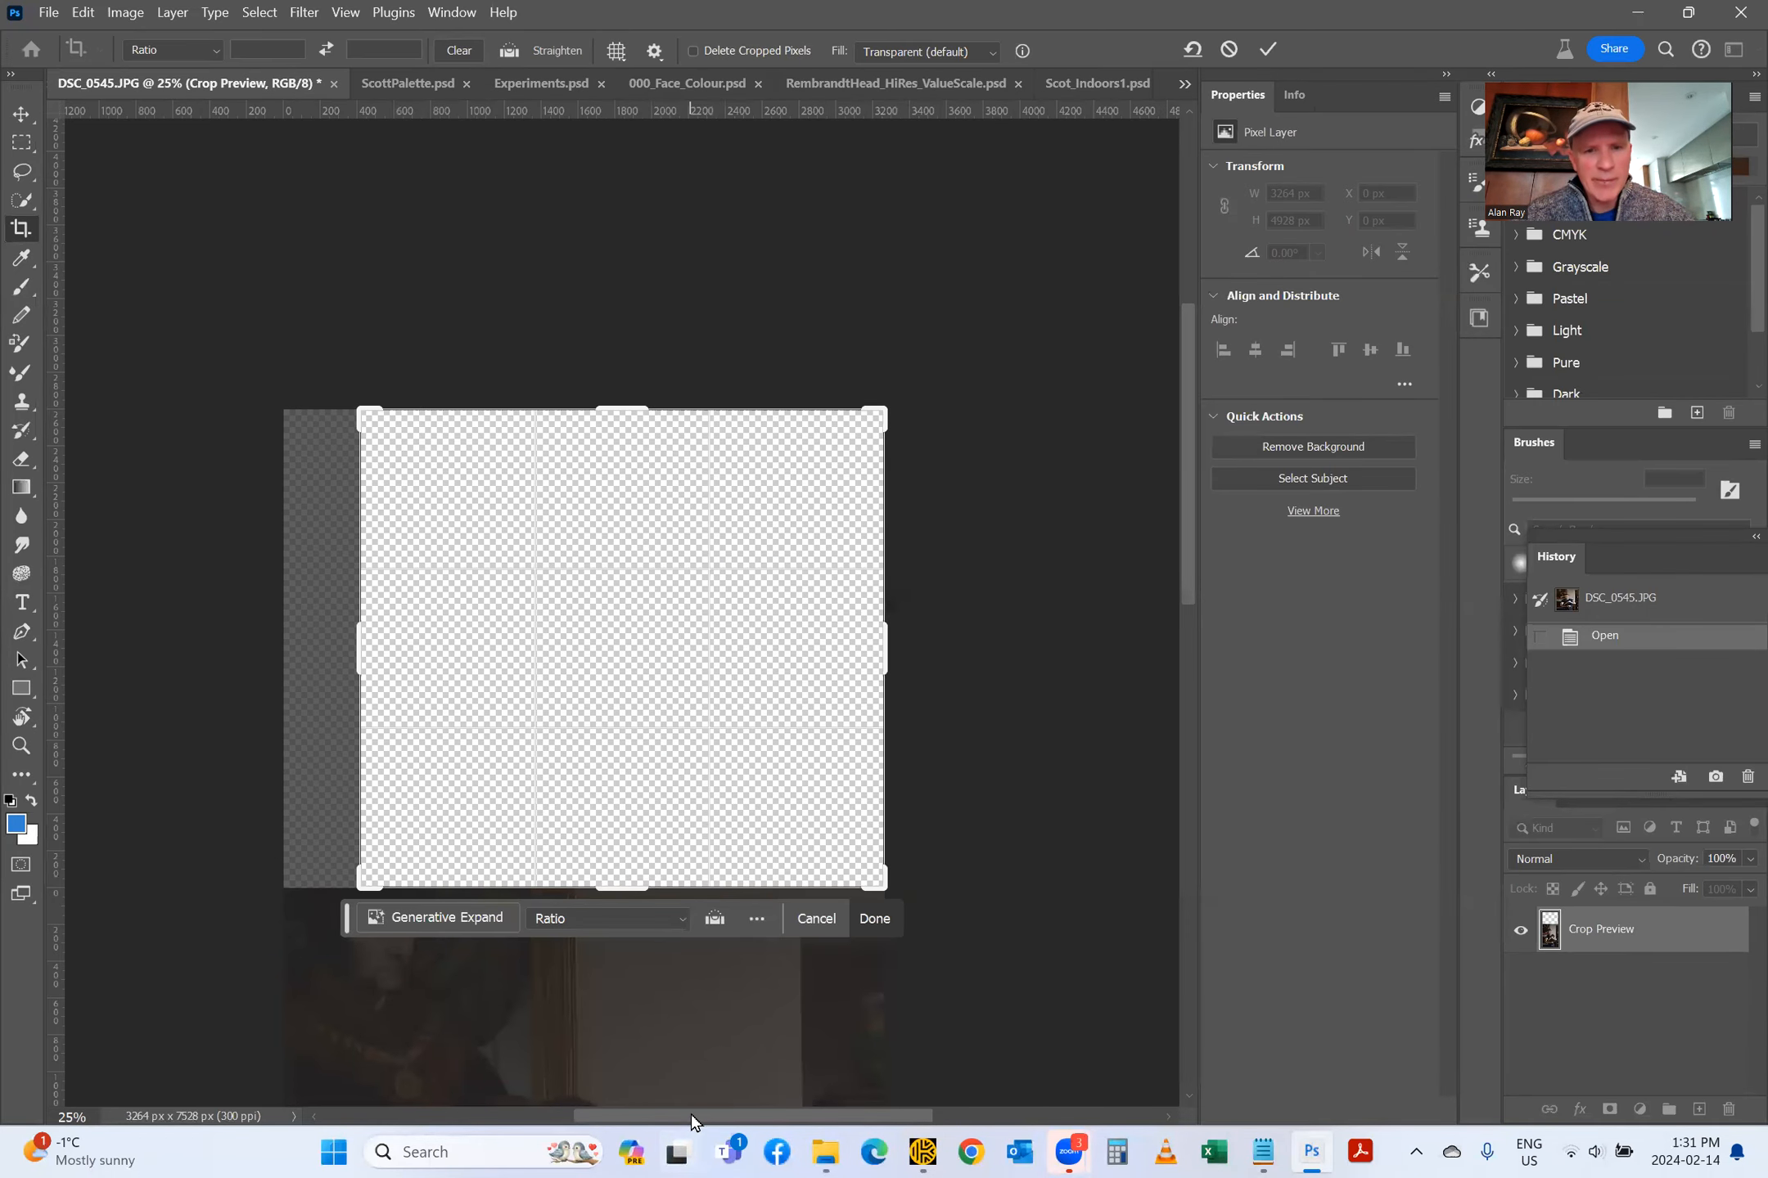
Step: Discard the pending crop, try another free crop adjusted on all four sides of the photo, and cancel it
{"action": "left_click_drag", "start_coordinate": [691, 1114], "coordinate": [639, 1115]}
{"action": "left_click", "coordinate": [1225, 50]}
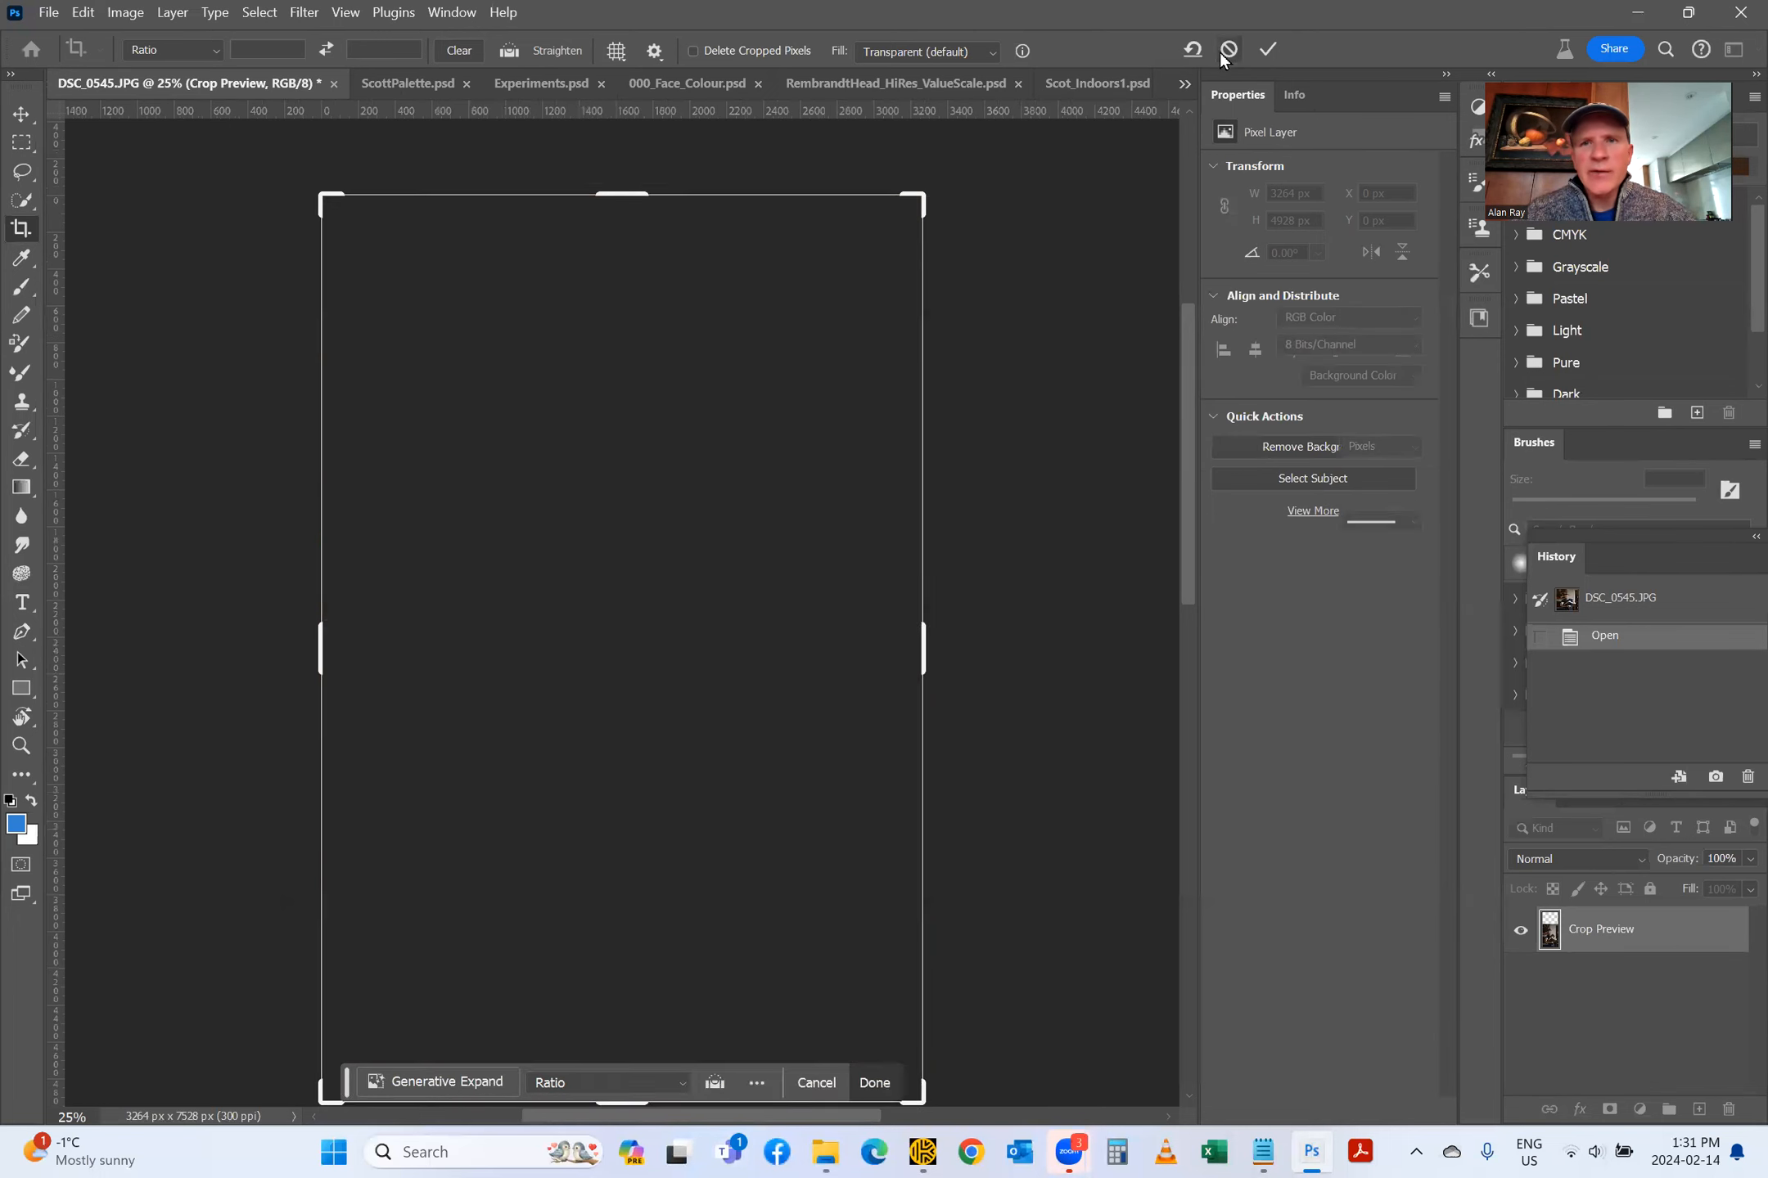
{"action": "left_click_drag", "start_coordinate": [621, 217], "coordinate": [621, 594]}
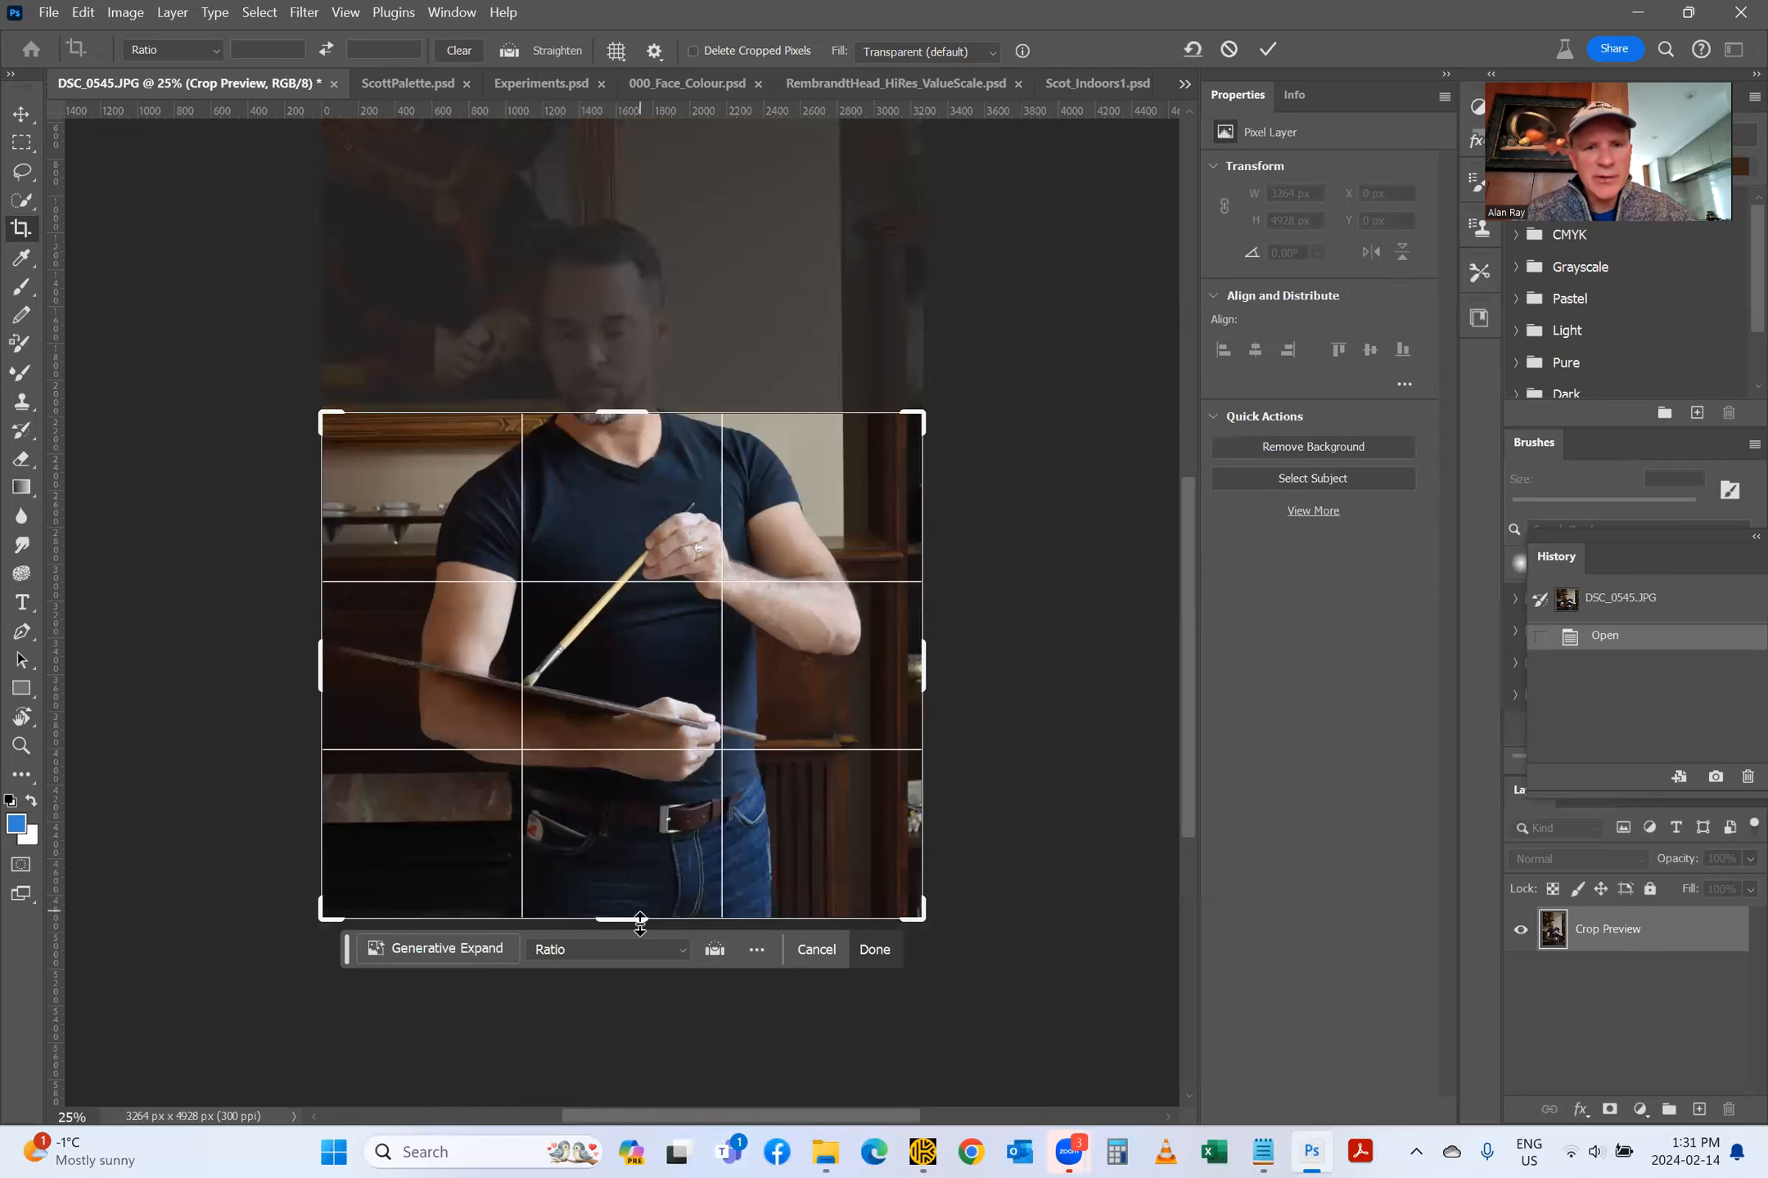
{"action": "left_click_drag", "start_coordinate": [634, 925], "coordinate": [565, 10]}
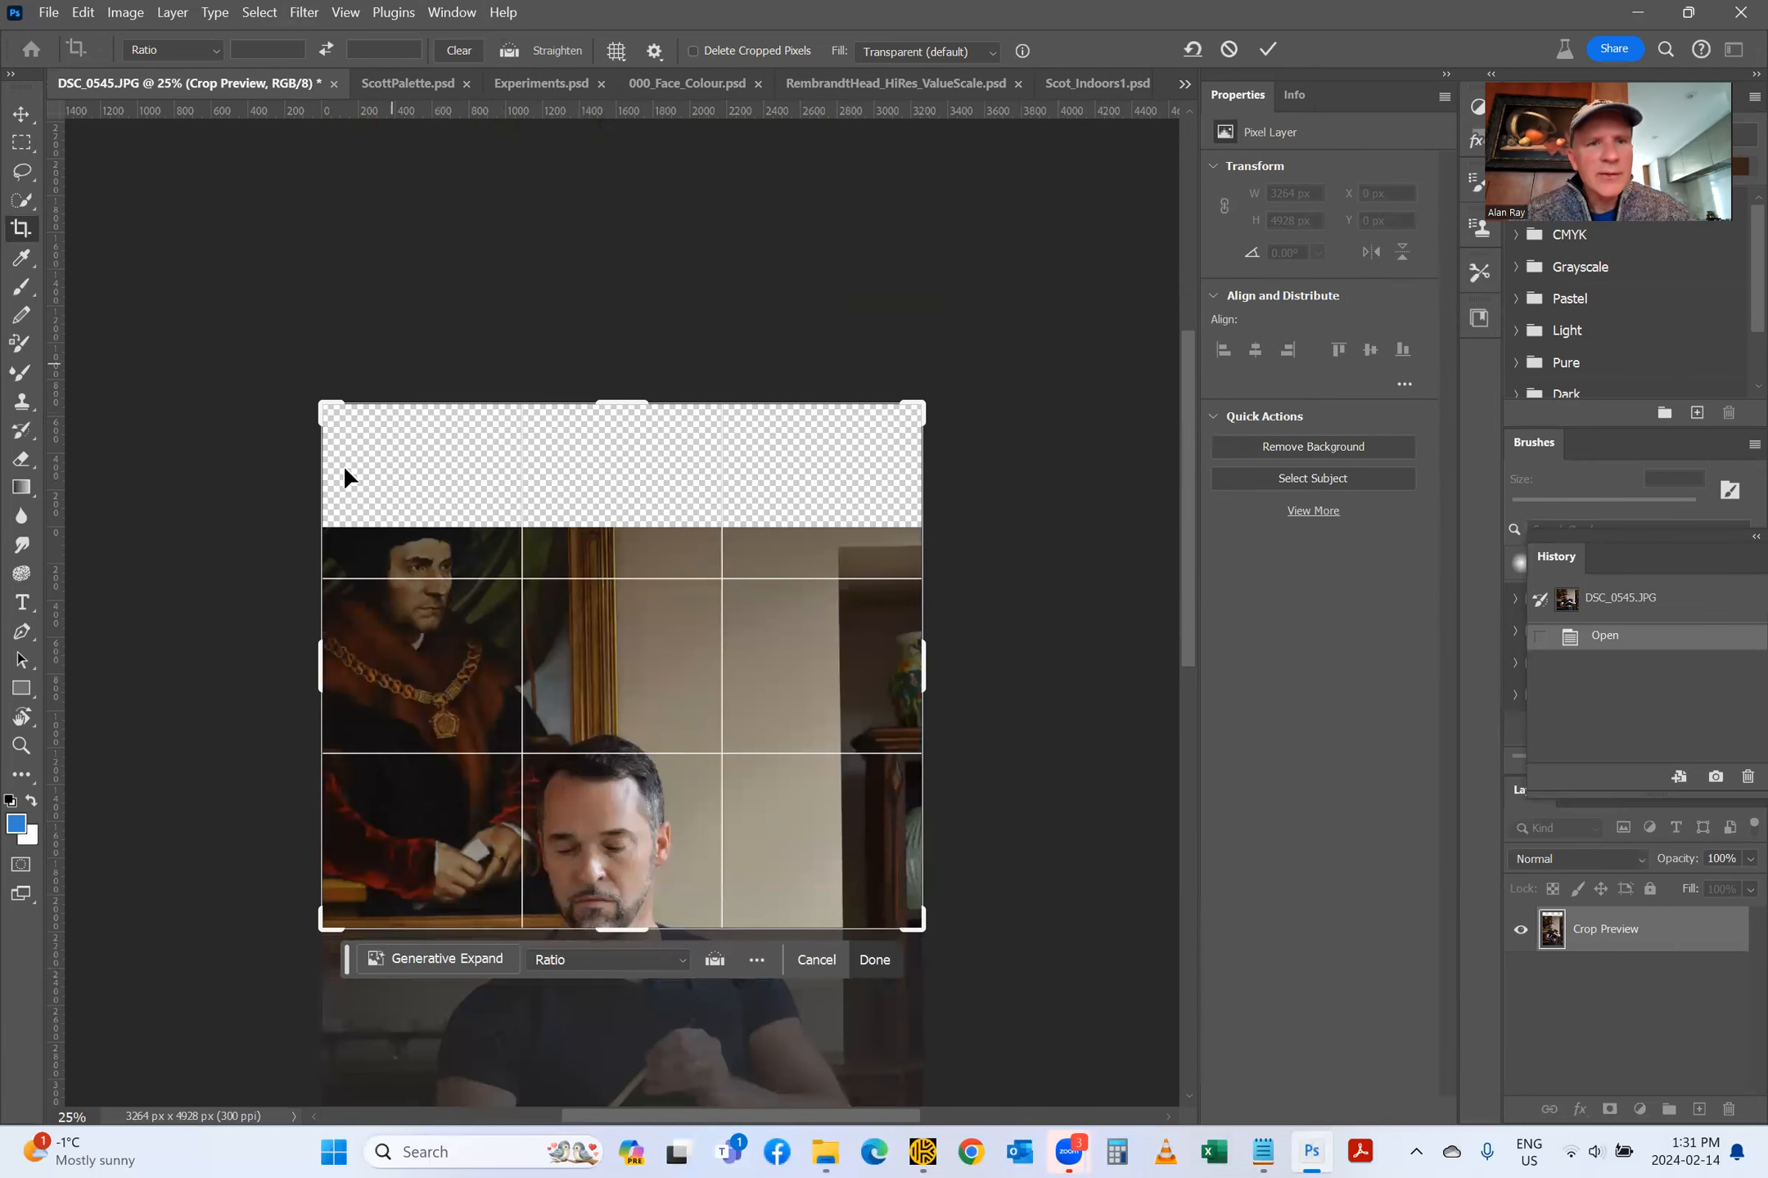
{"action": "left_click_drag", "start_coordinate": [317, 657], "coordinate": [311, 655]}
{"action": "left_click_drag", "start_coordinate": [910, 664], "coordinate": [892, 666]}
{"action": "left_click_drag", "start_coordinate": [632, 400], "coordinate": [624, 638]}
{"action": "scroll", "coordinate": [526, 706], "scroll_direction": "down", "scroll_amount": 3}
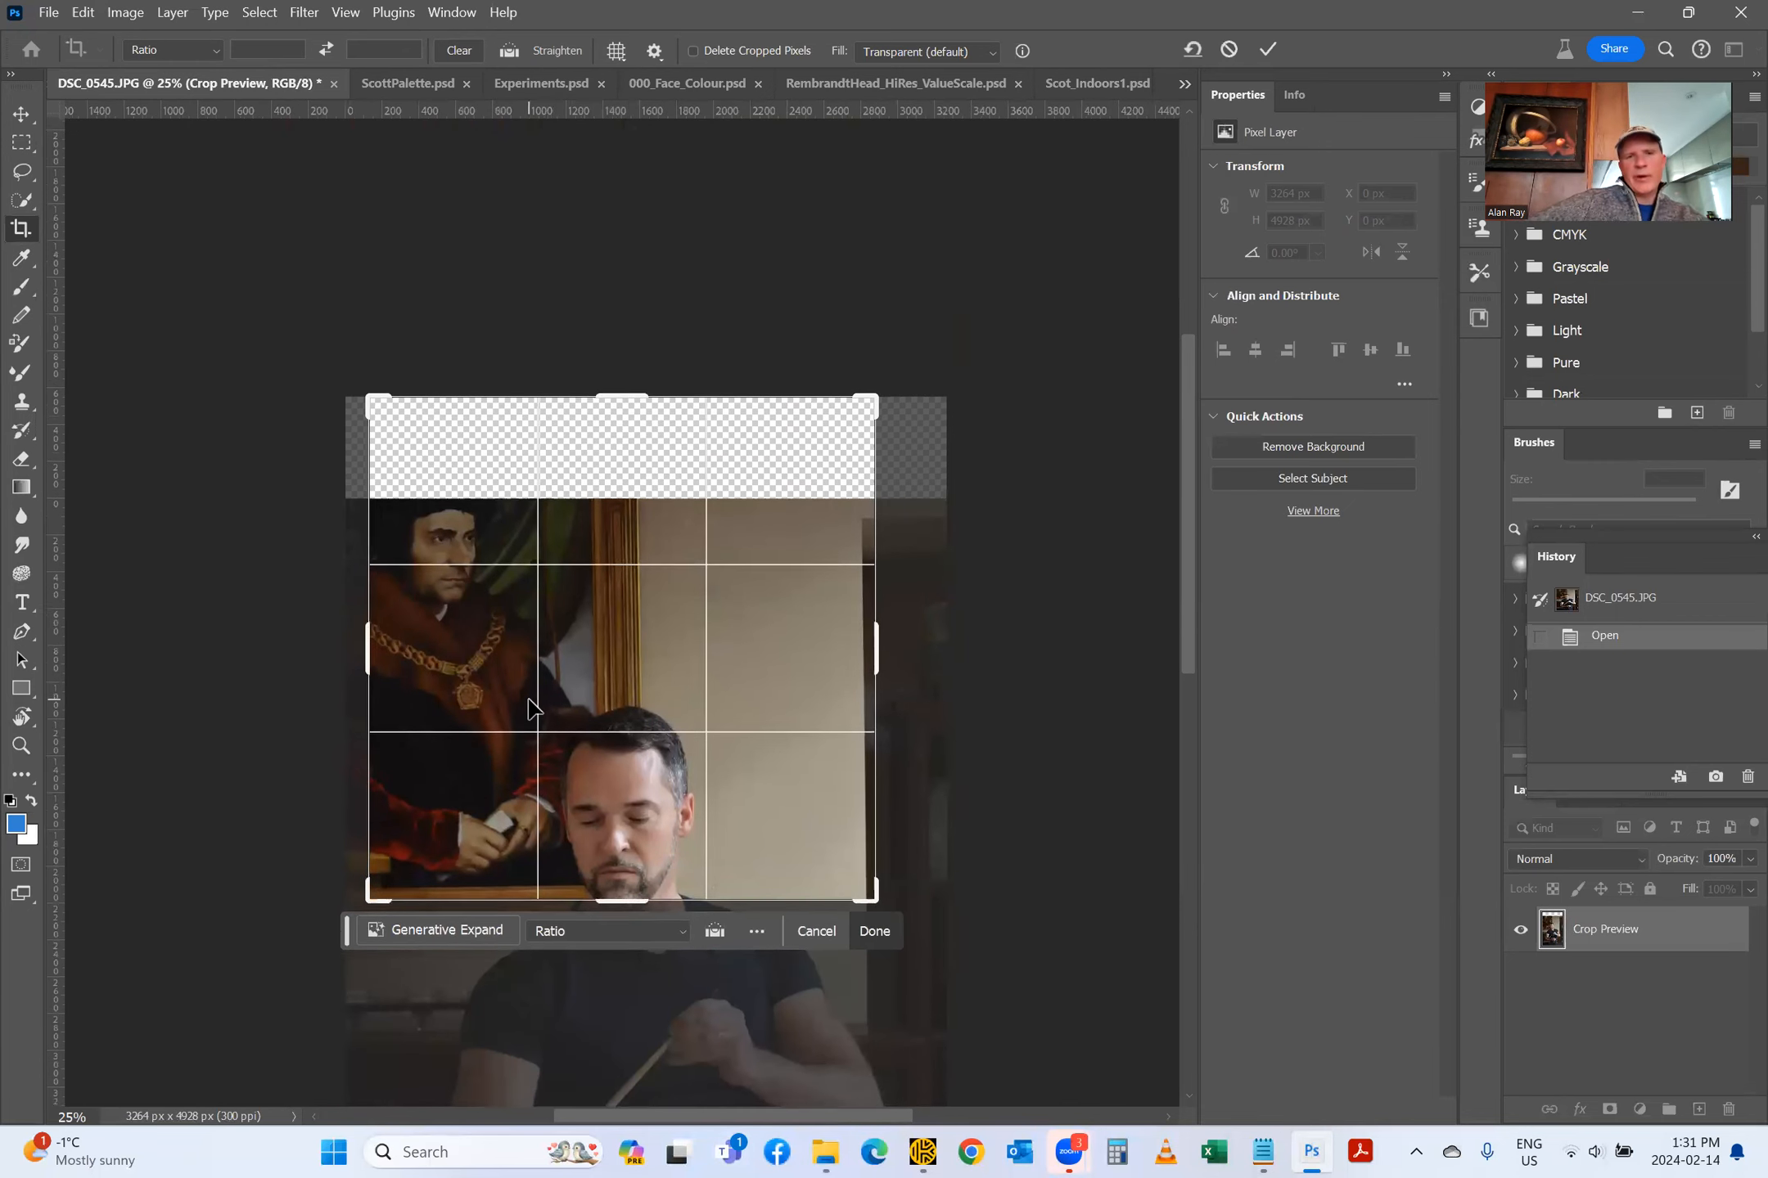
{"action": "scroll", "coordinate": [526, 713], "scroll_direction": "down", "scroll_amount": 1}
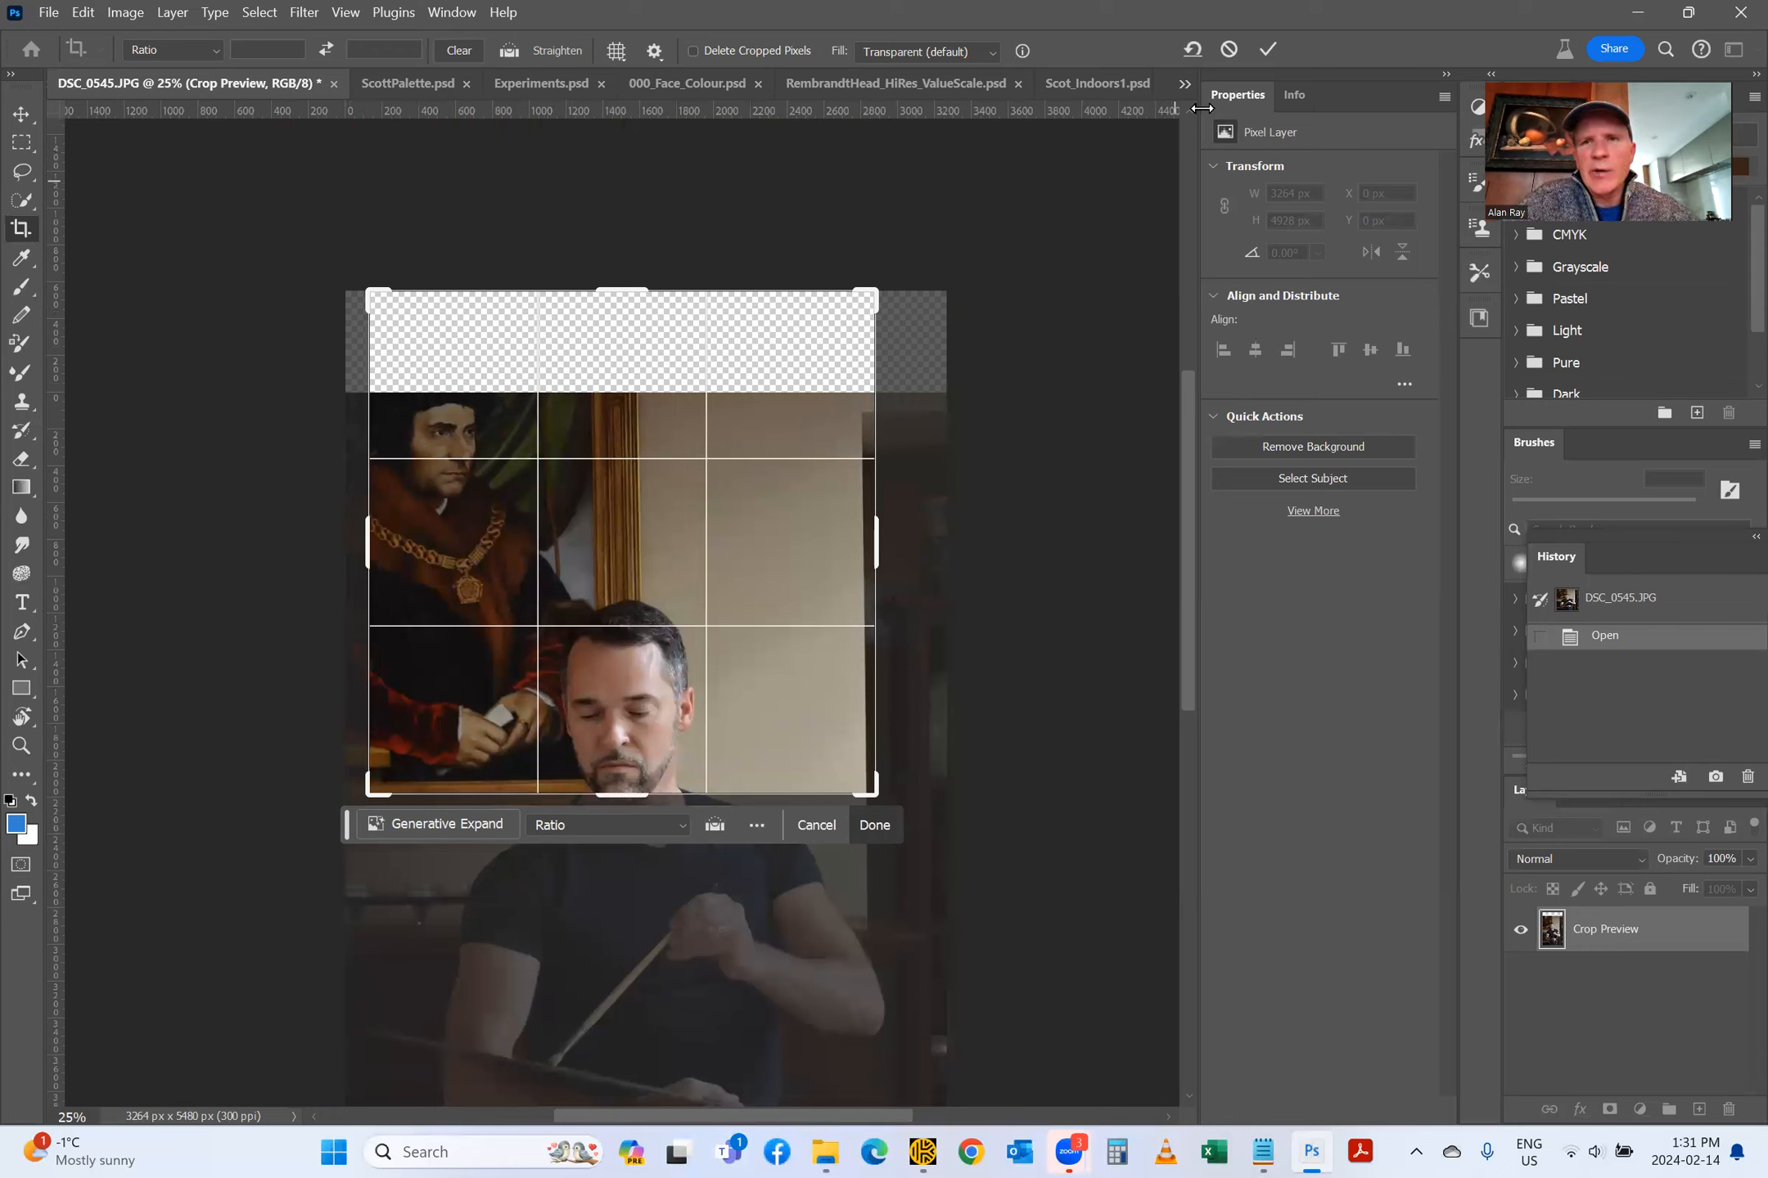
{"action": "left_click", "coordinate": [1228, 49]}
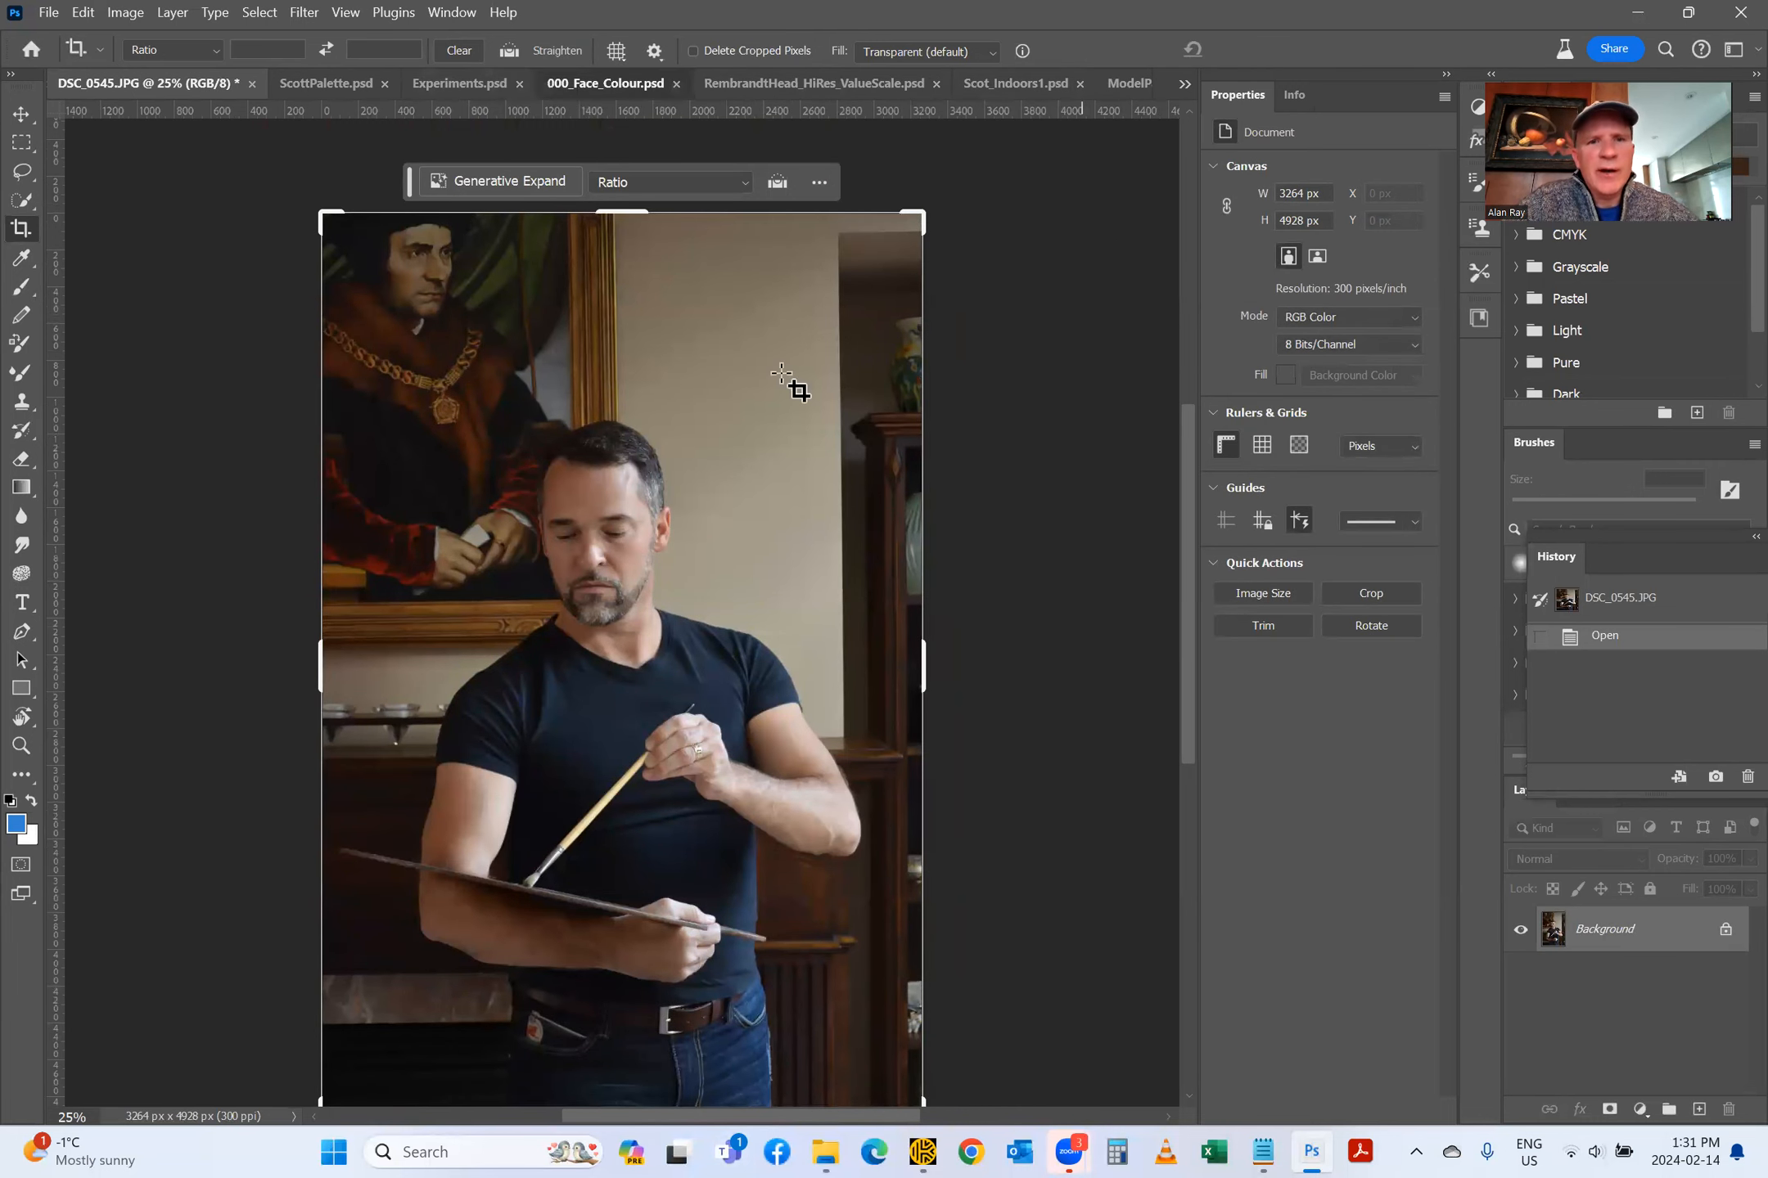
Step: In 000_Face_Colour.psd, hide the Posterize 1, Hue/Saturation 1 and Background copy layers to reveal the sharp original
{"action": "left_click", "coordinate": [1520, 929]}
{"action": "left_click", "coordinate": [1519, 974]}
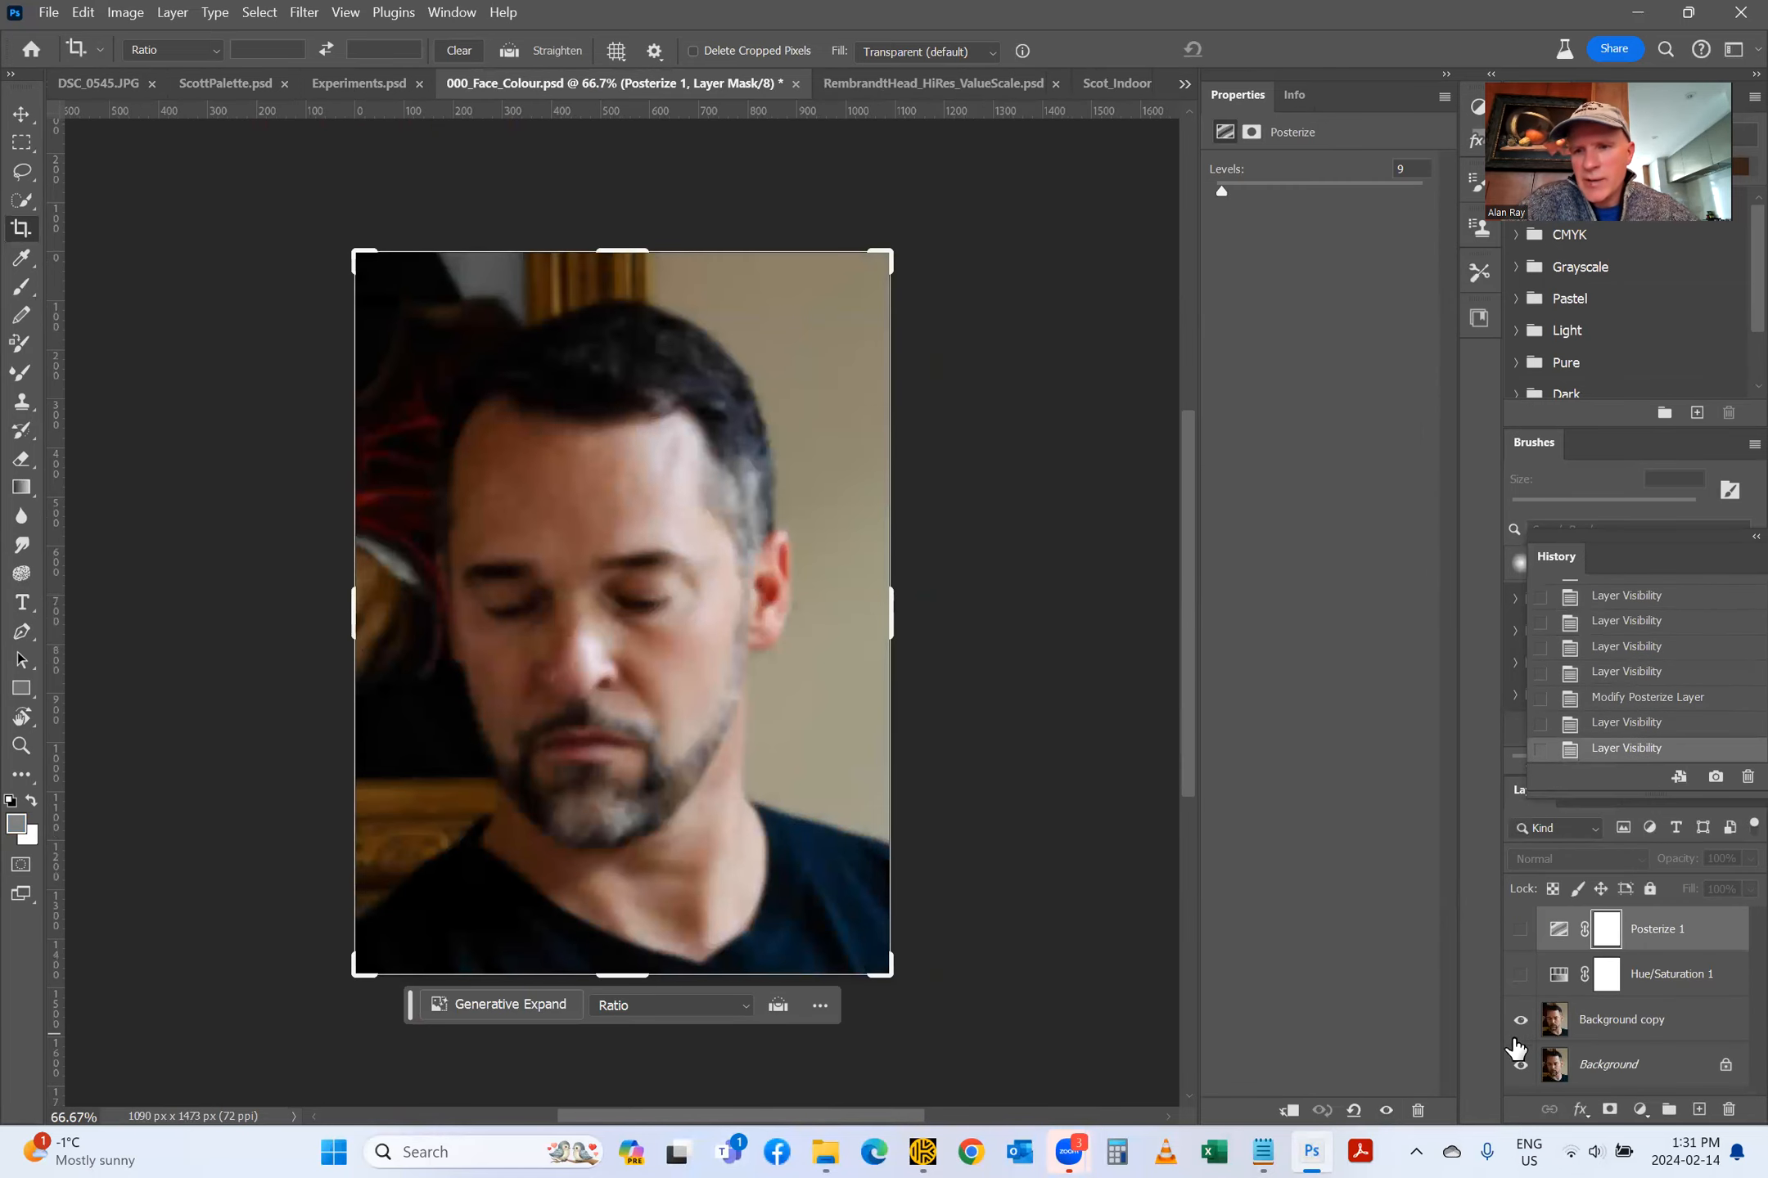
{"action": "left_click", "coordinate": [1519, 1019]}
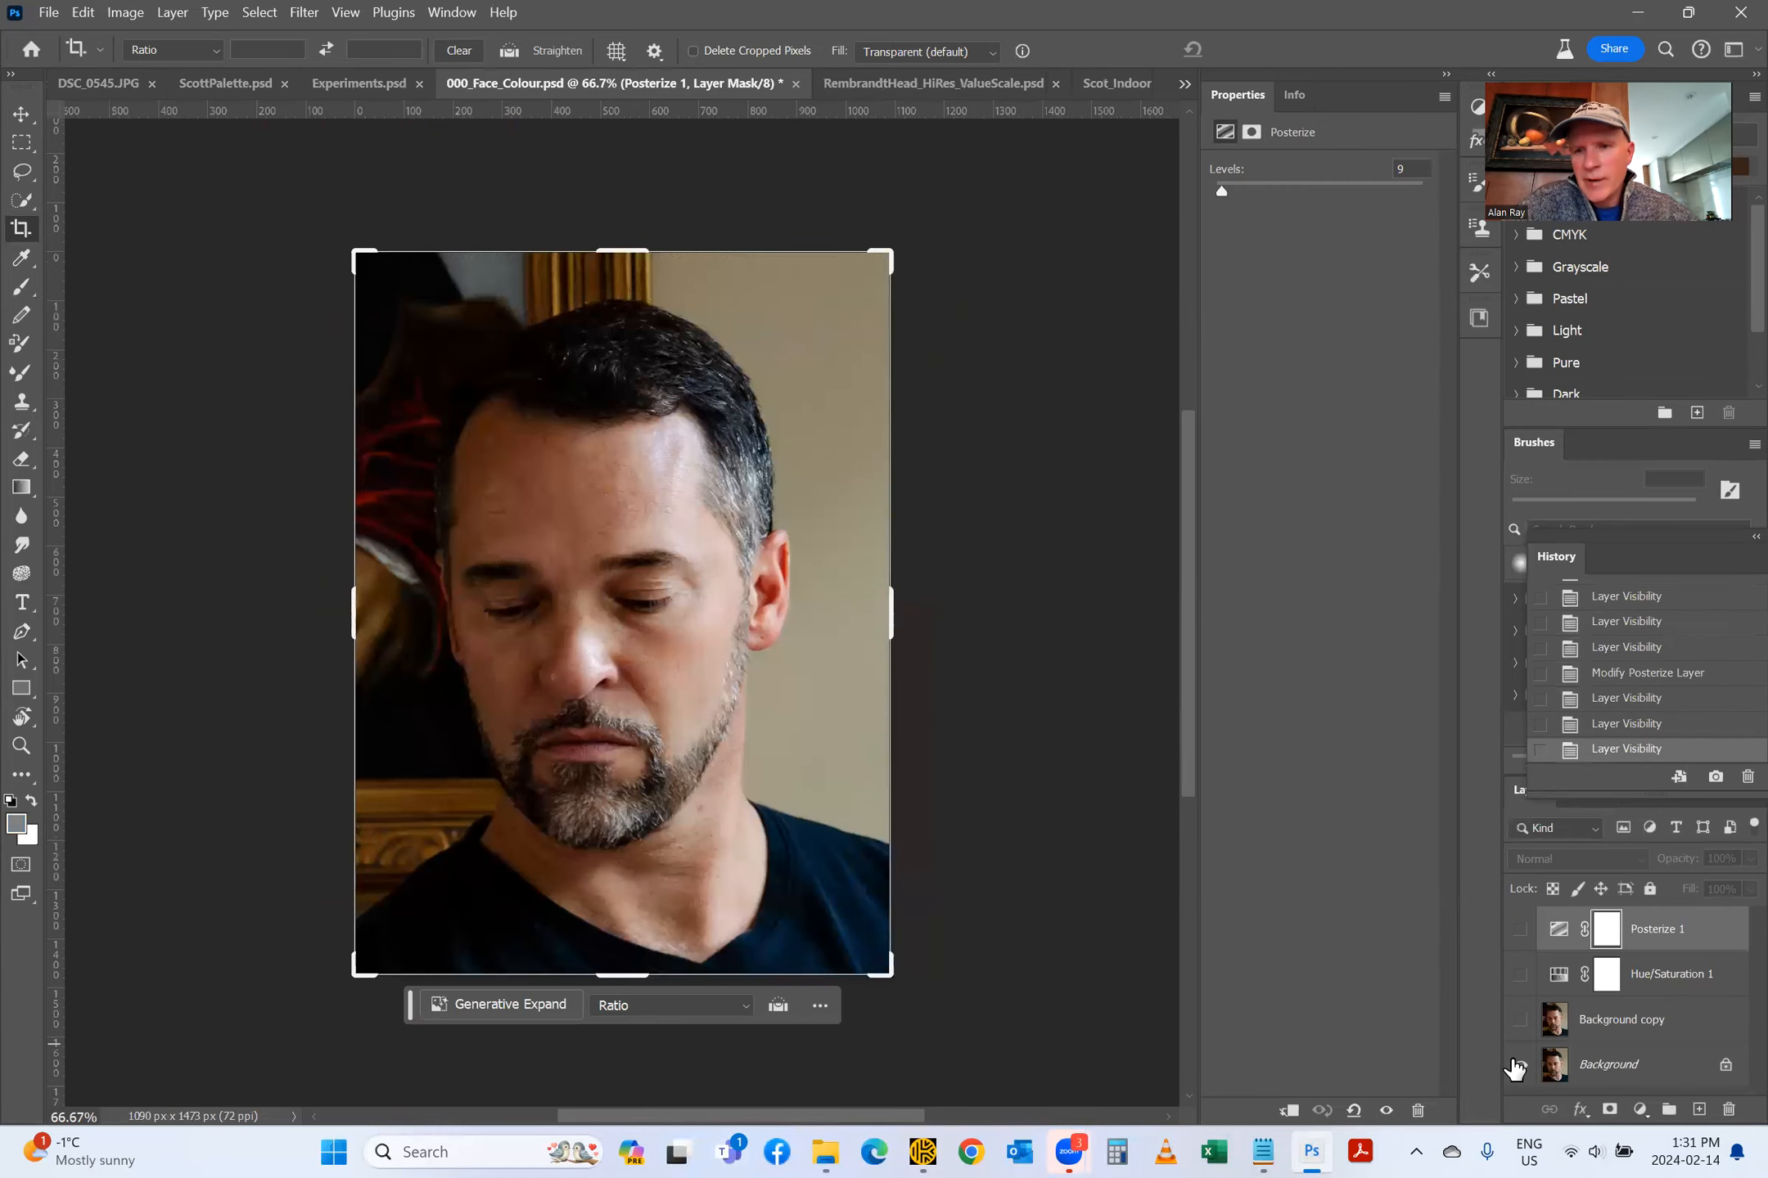
Step: Show the blurred Background copy layer over the original photo
{"action": "left_click", "coordinate": [1579, 1068]}
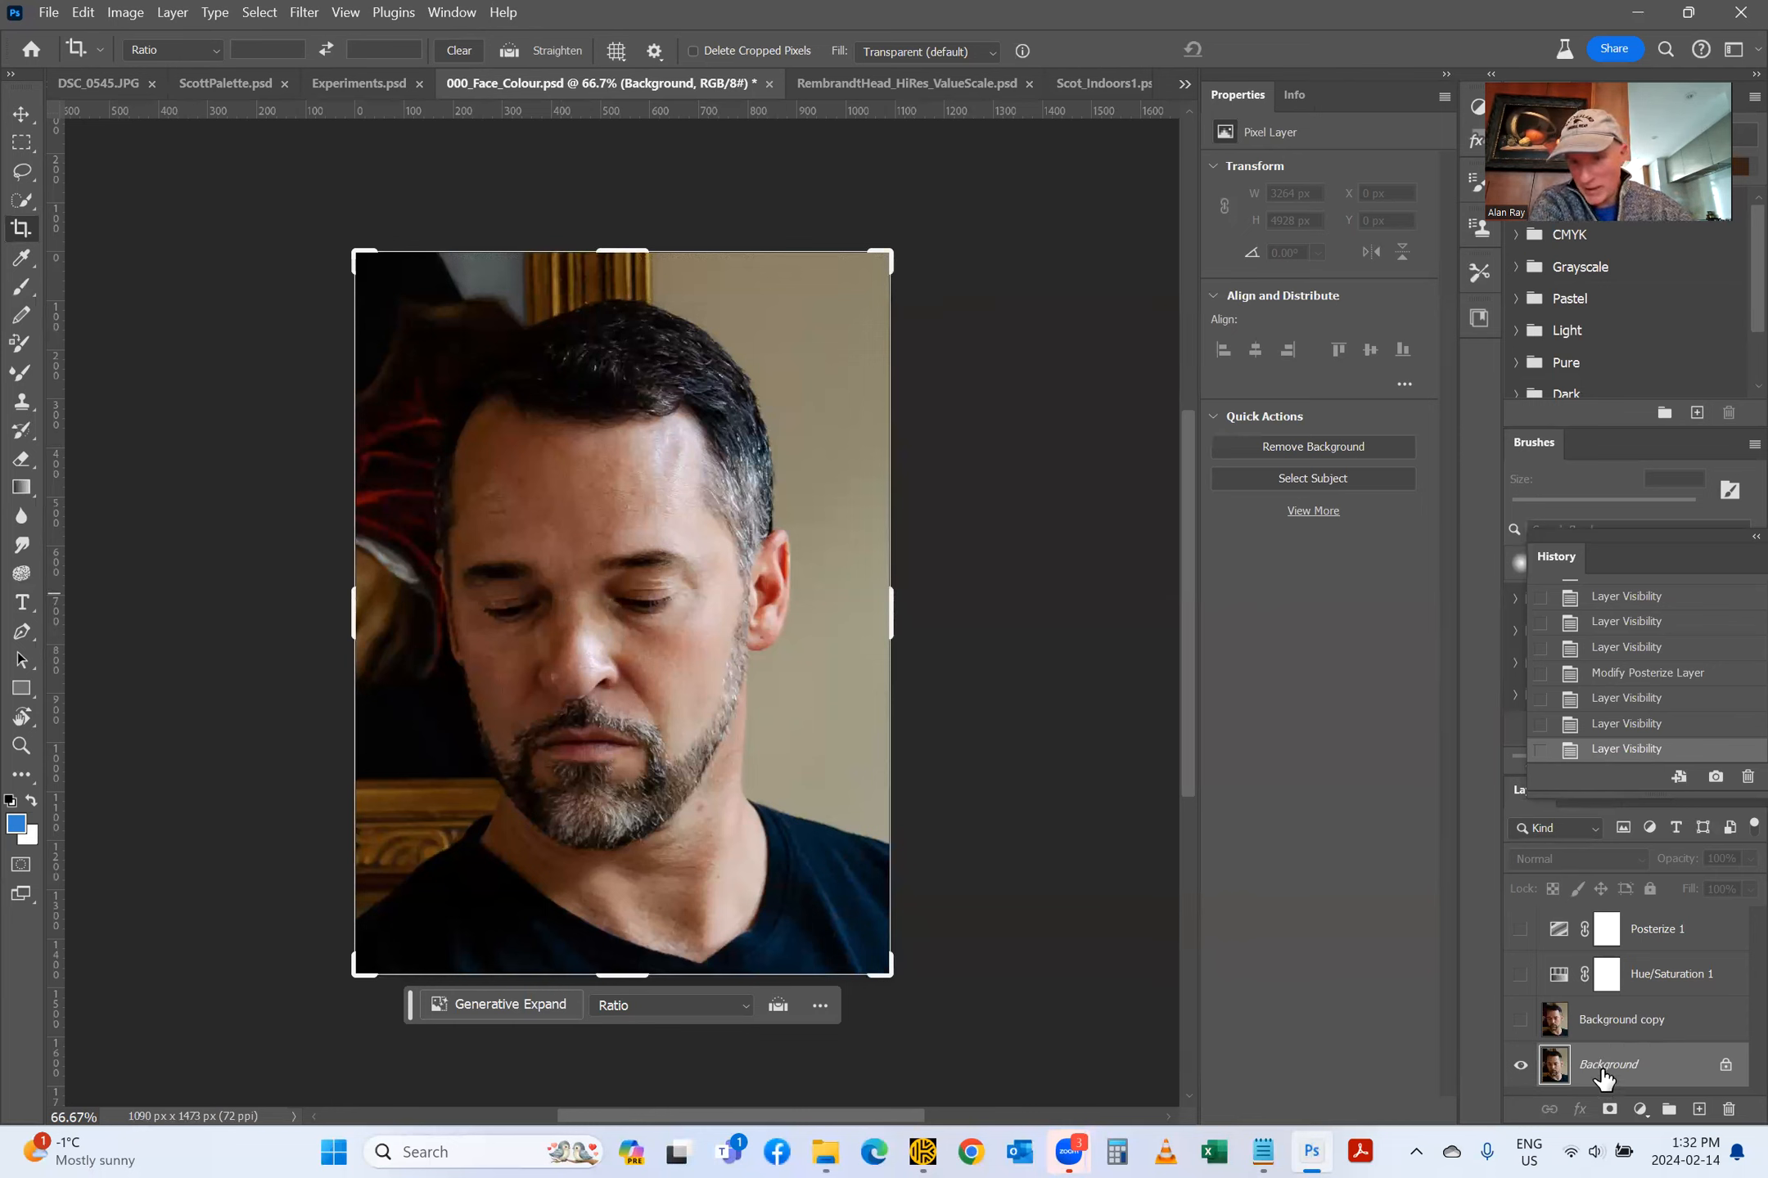
{"action": "left_click", "coordinate": [1607, 1035]}
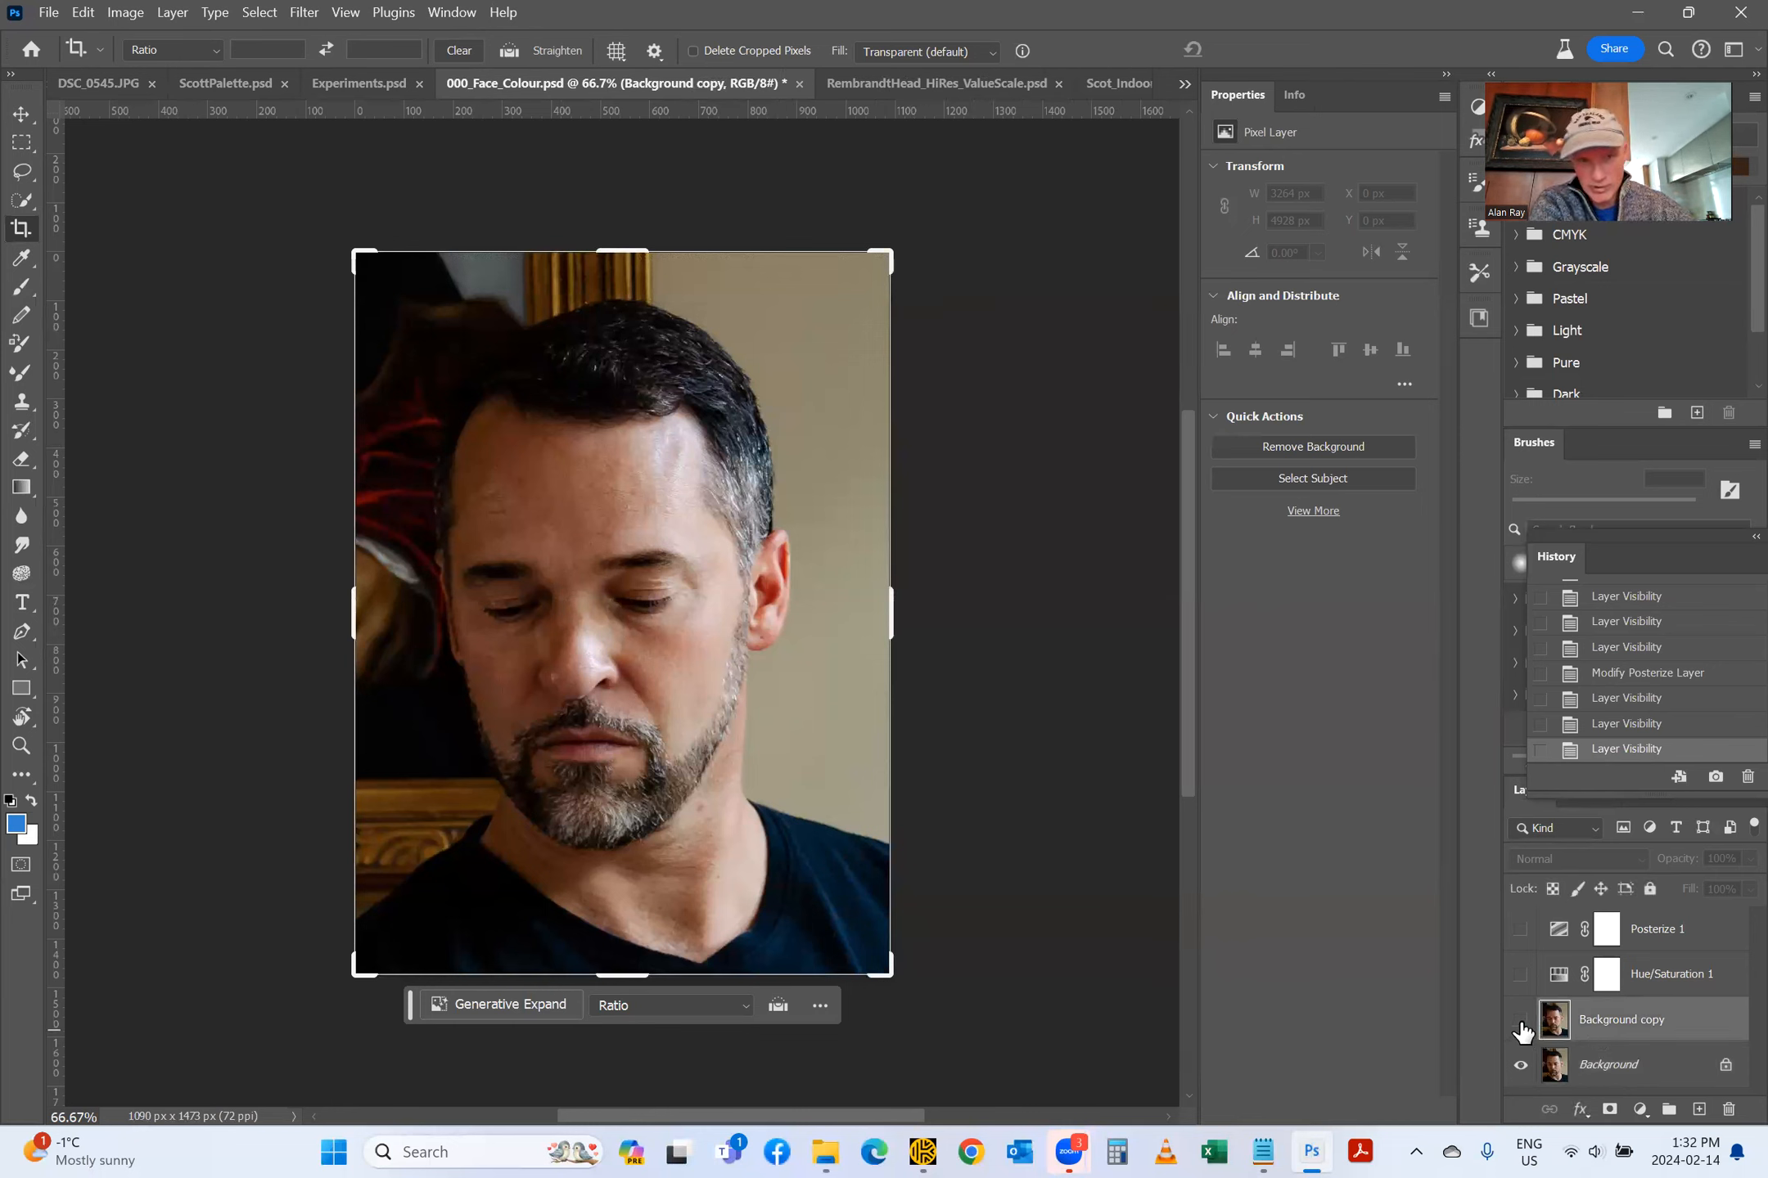
{"action": "left_click", "coordinate": [1521, 1021]}
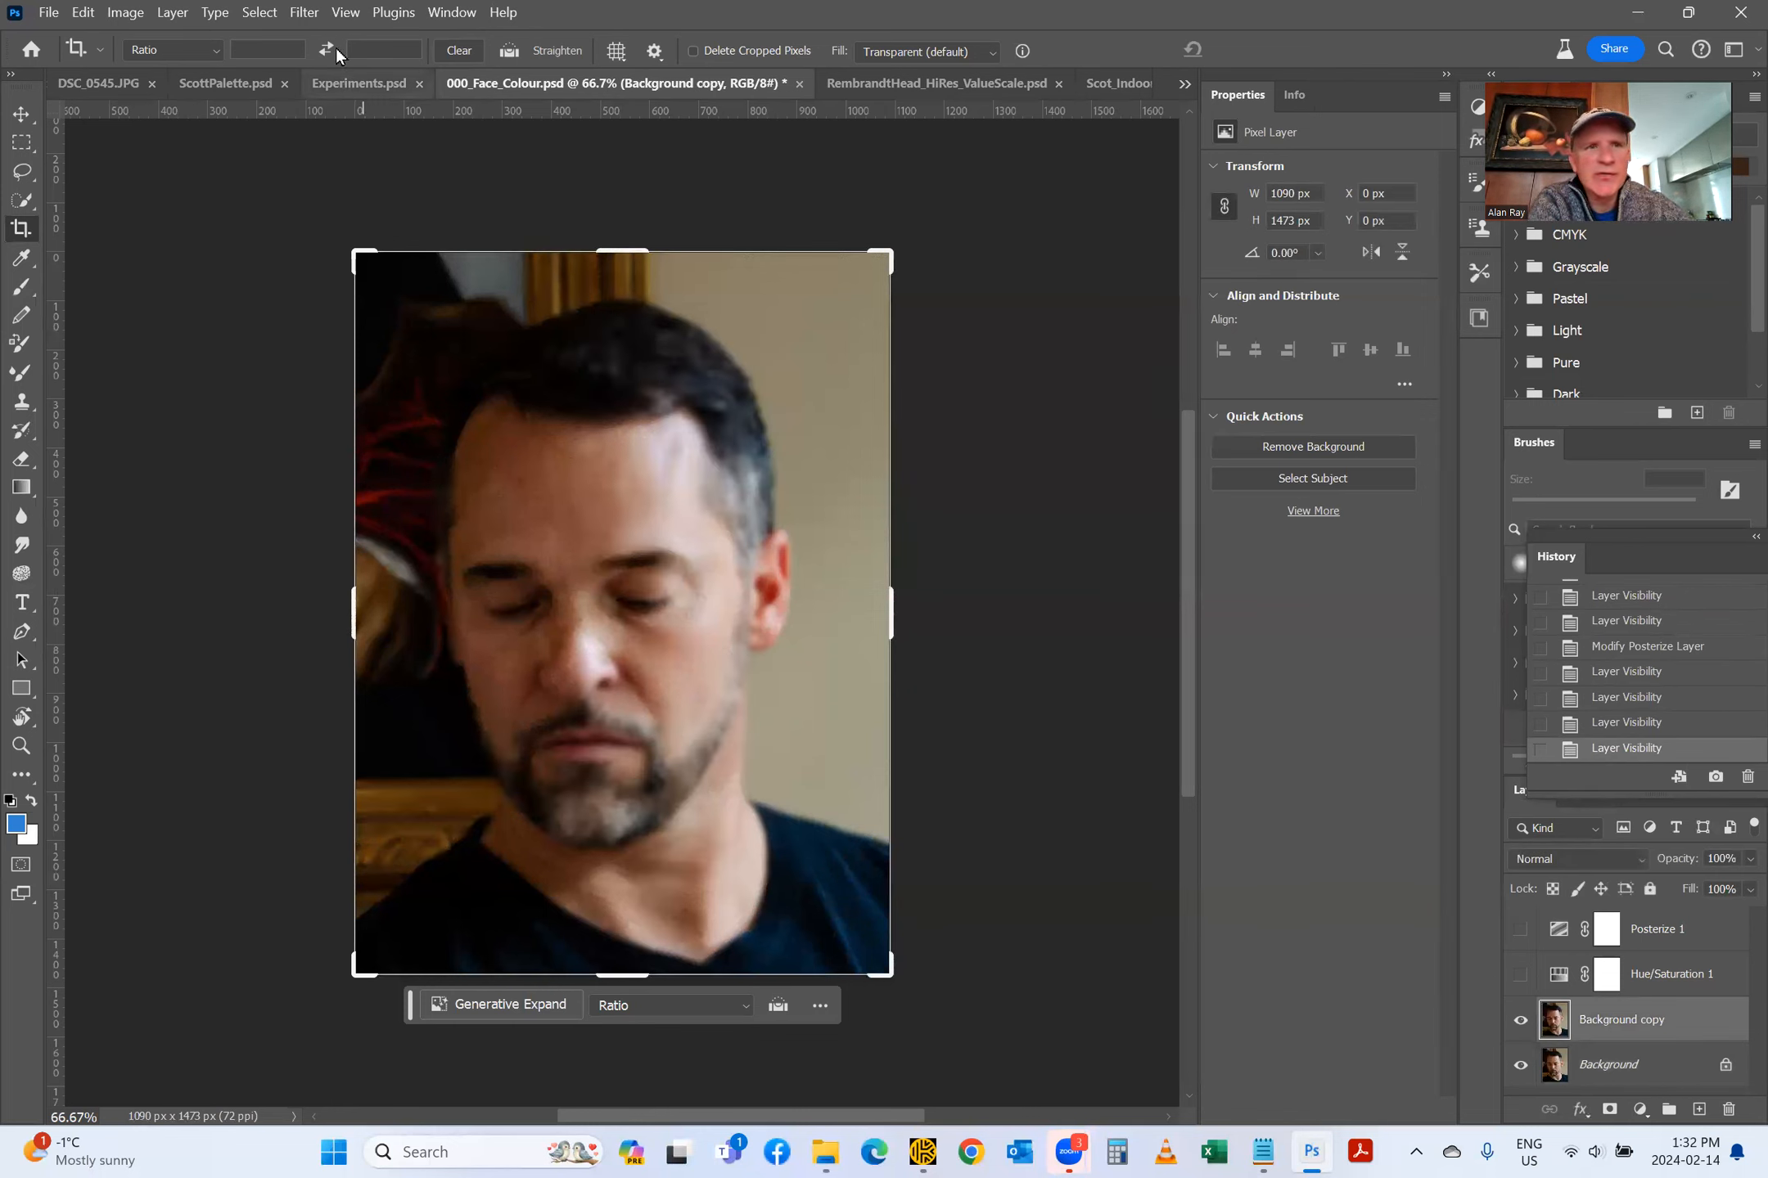
Step: Review the Gaussian Blur settings for the Background copy layer and close them without applying the filter
{"action": "left_click", "coordinate": [304, 13]}
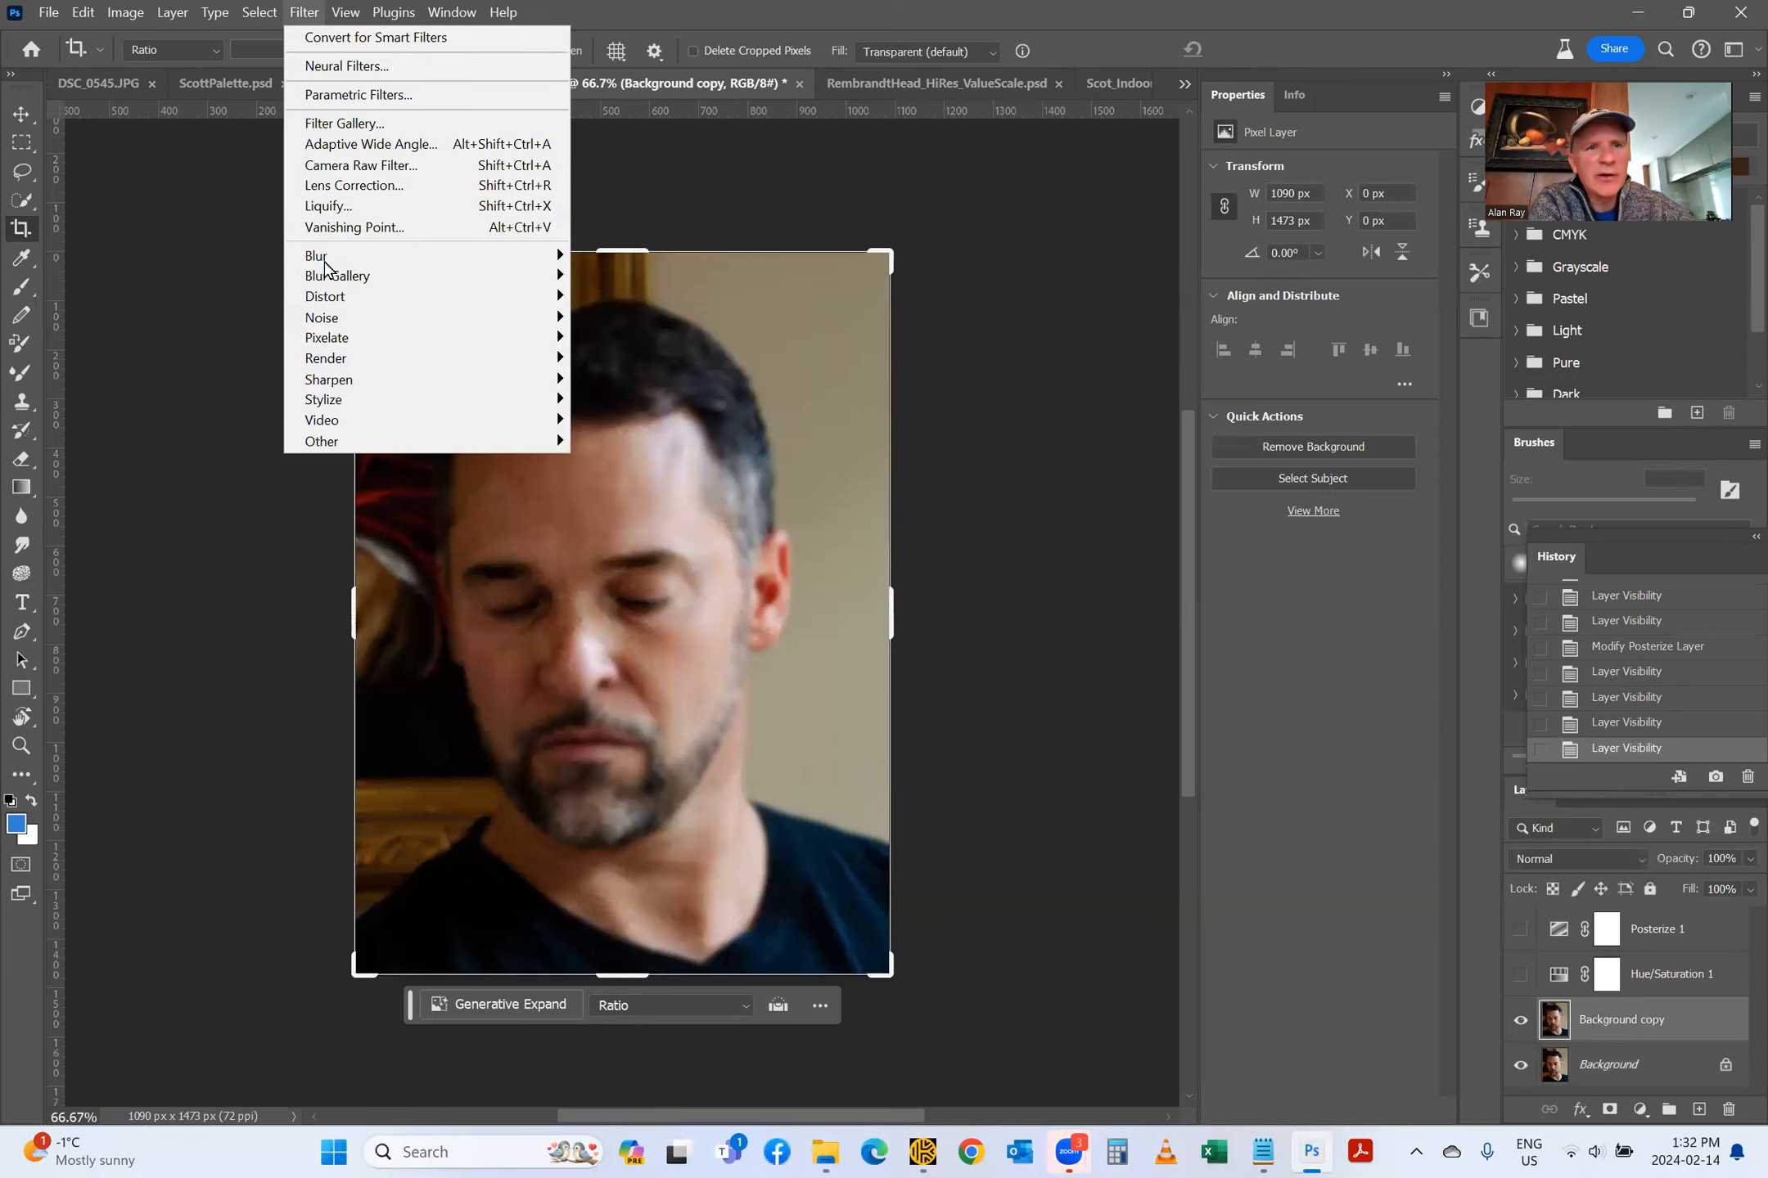
{"action": "mouse_move", "coordinate": [325, 248]}
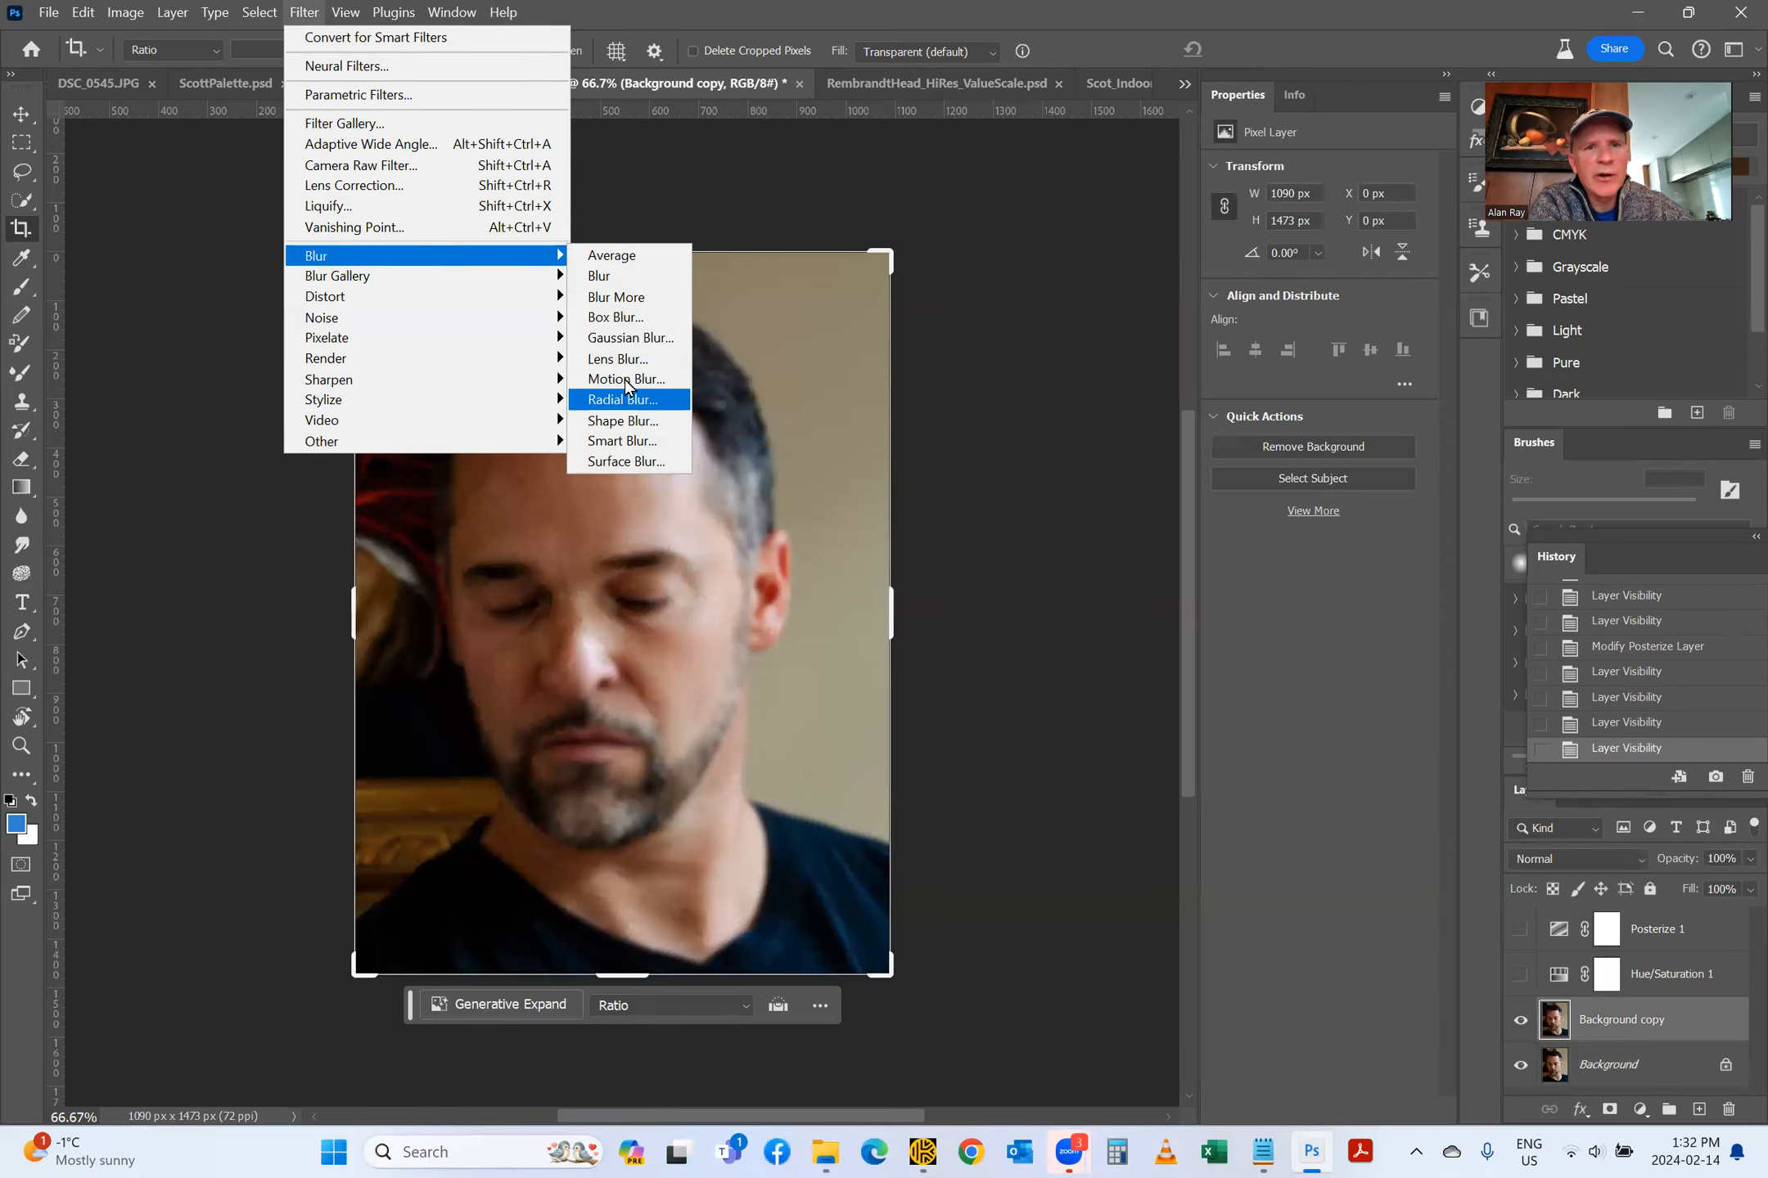
{"action": "left_click", "coordinate": [598, 346]}
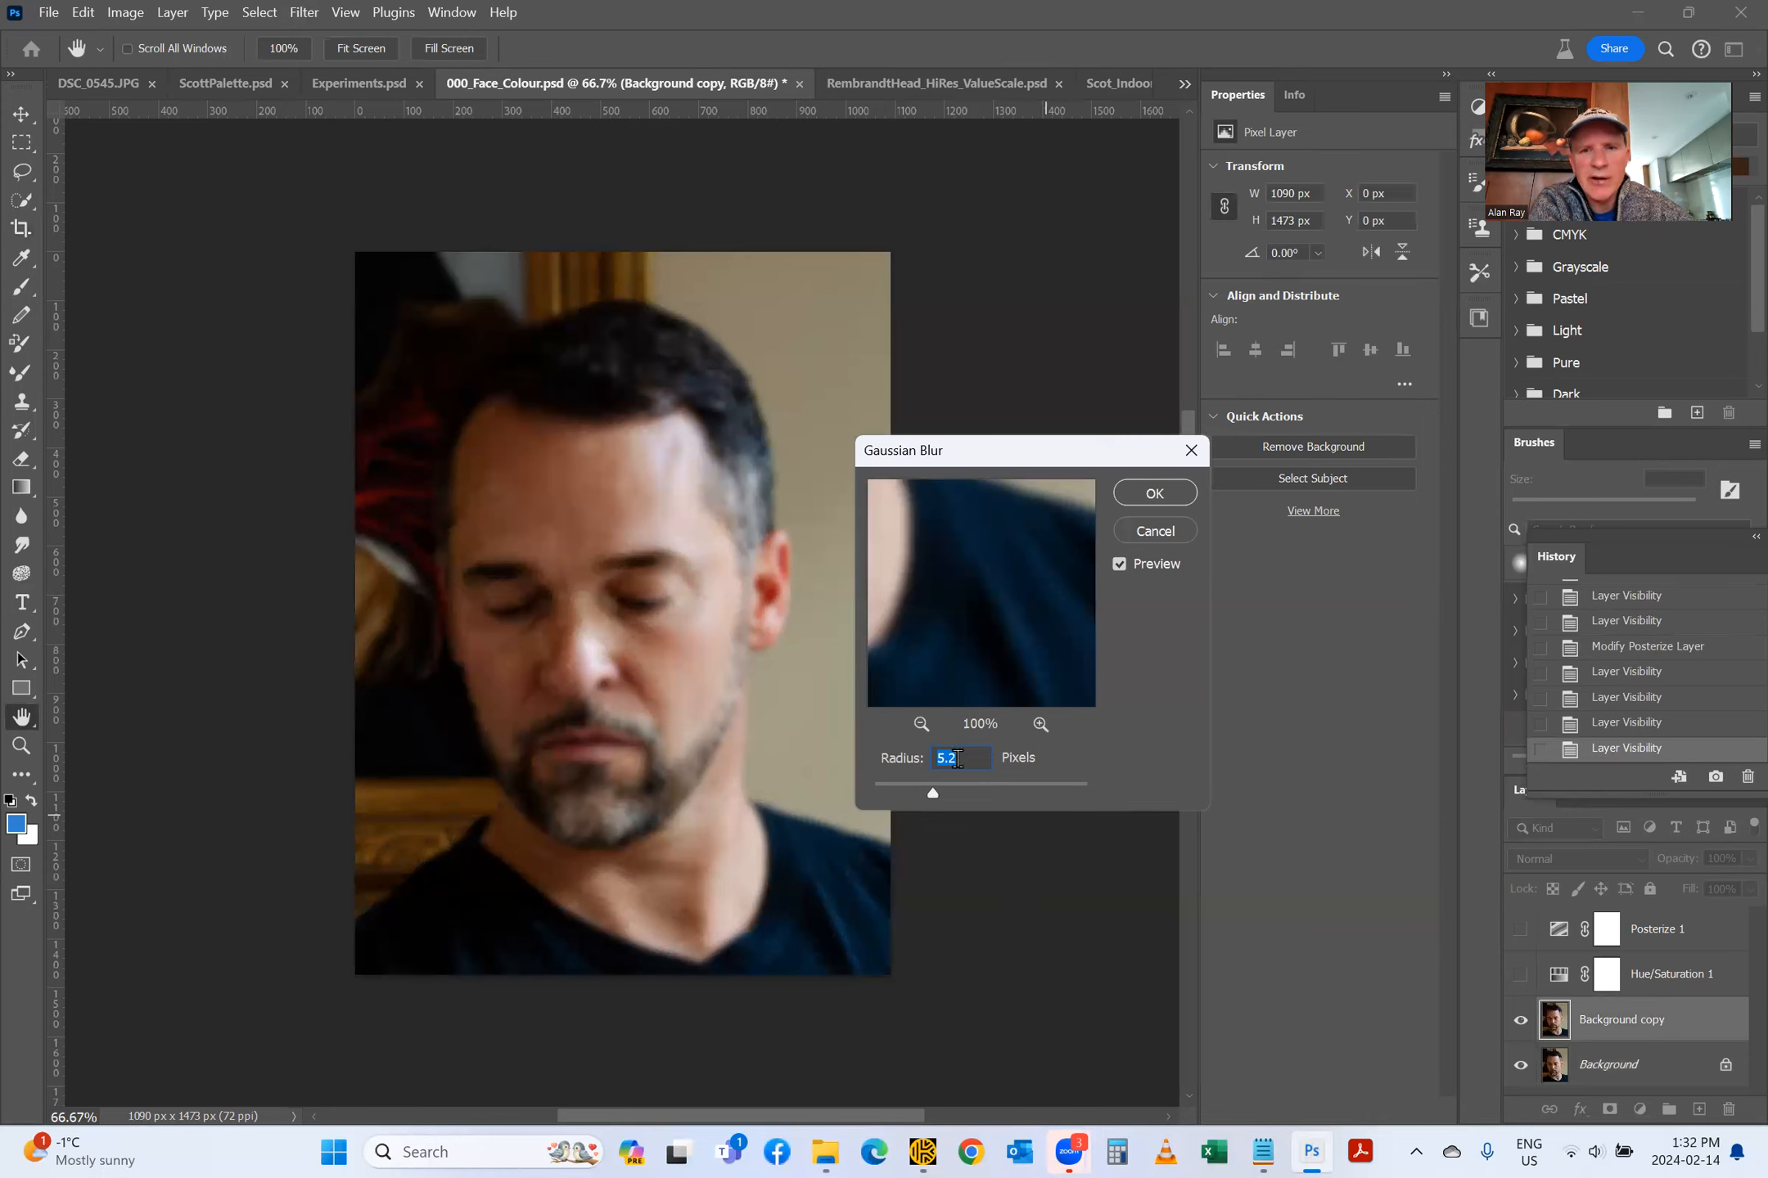
{"action": "left_click", "coordinate": [1155, 531]}
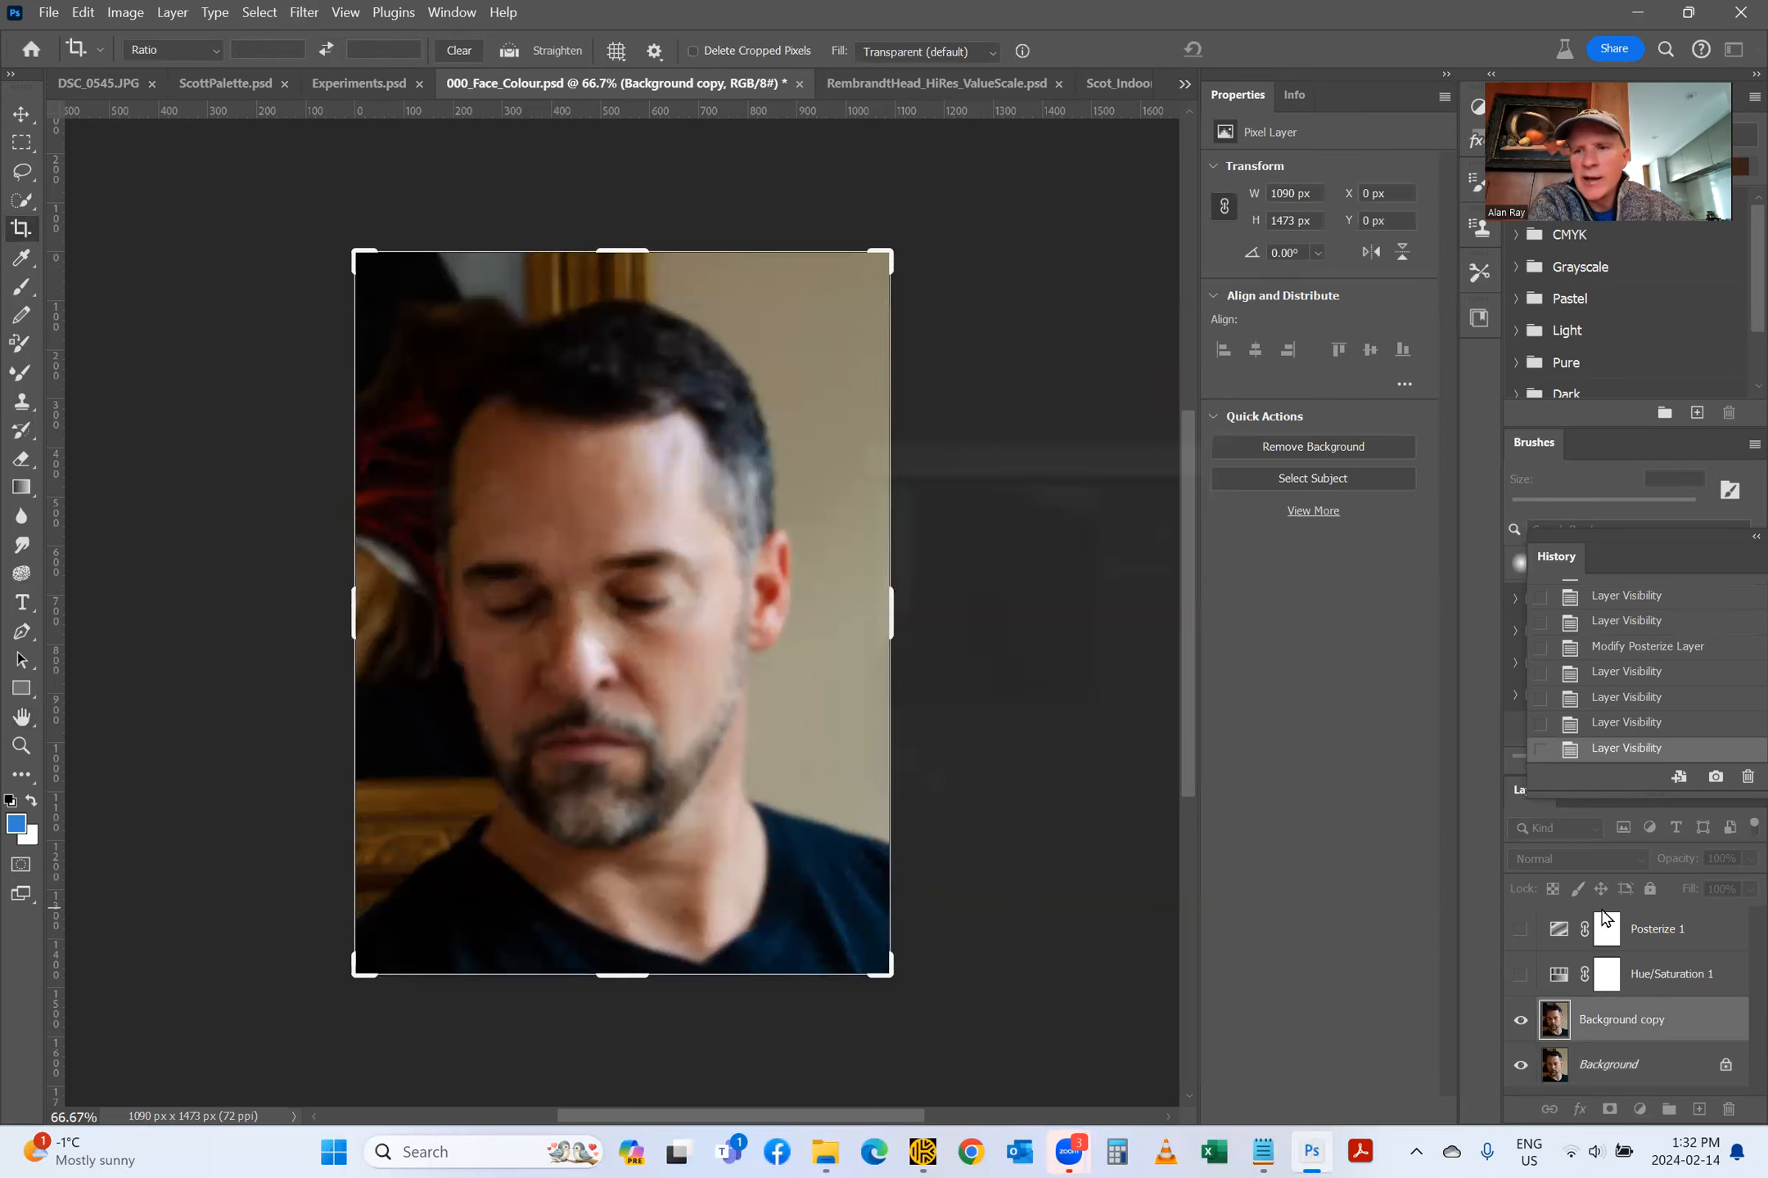
Step: Show the Hue/Saturation 1 layer and add a Posterize 2 adjustment layer with default settings above Background copy
{"action": "left_click", "coordinate": [1519, 974]}
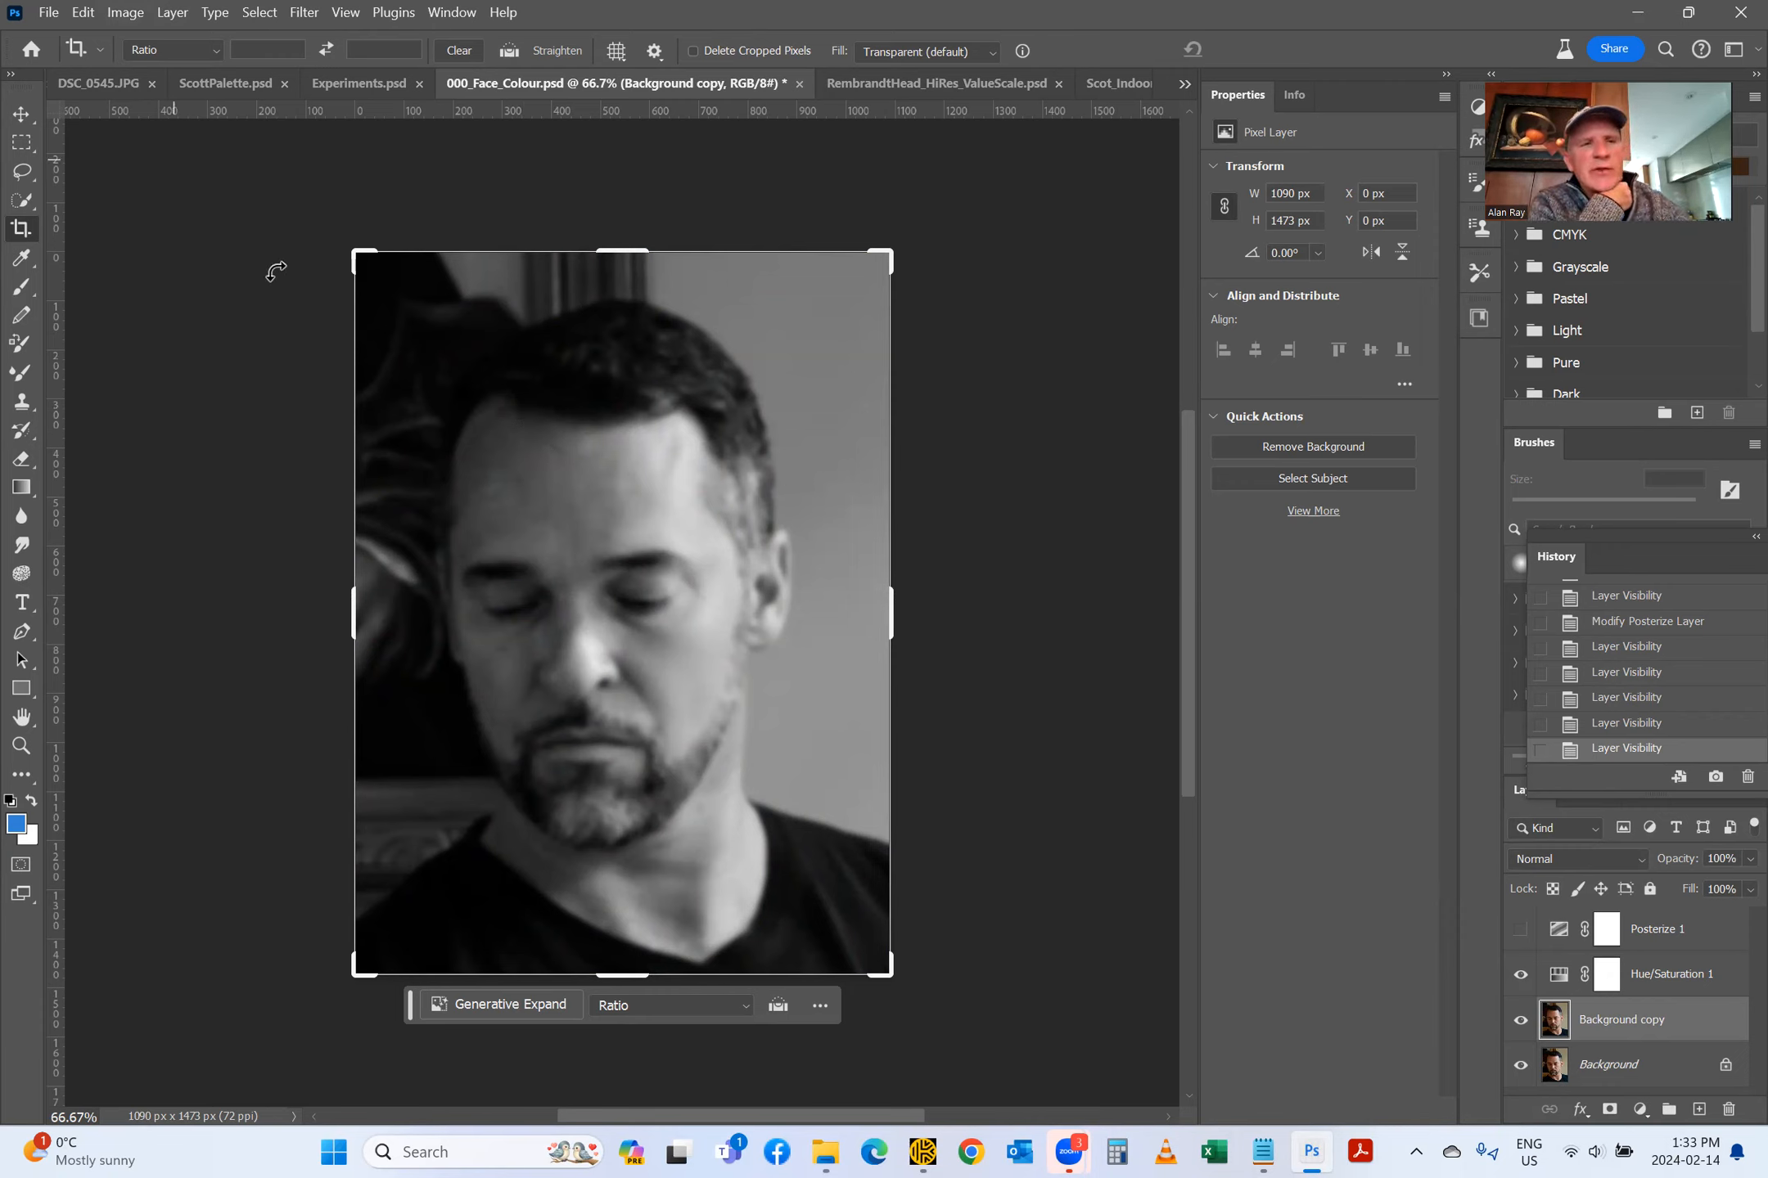
{"action": "left_click", "coordinate": [125, 13]}
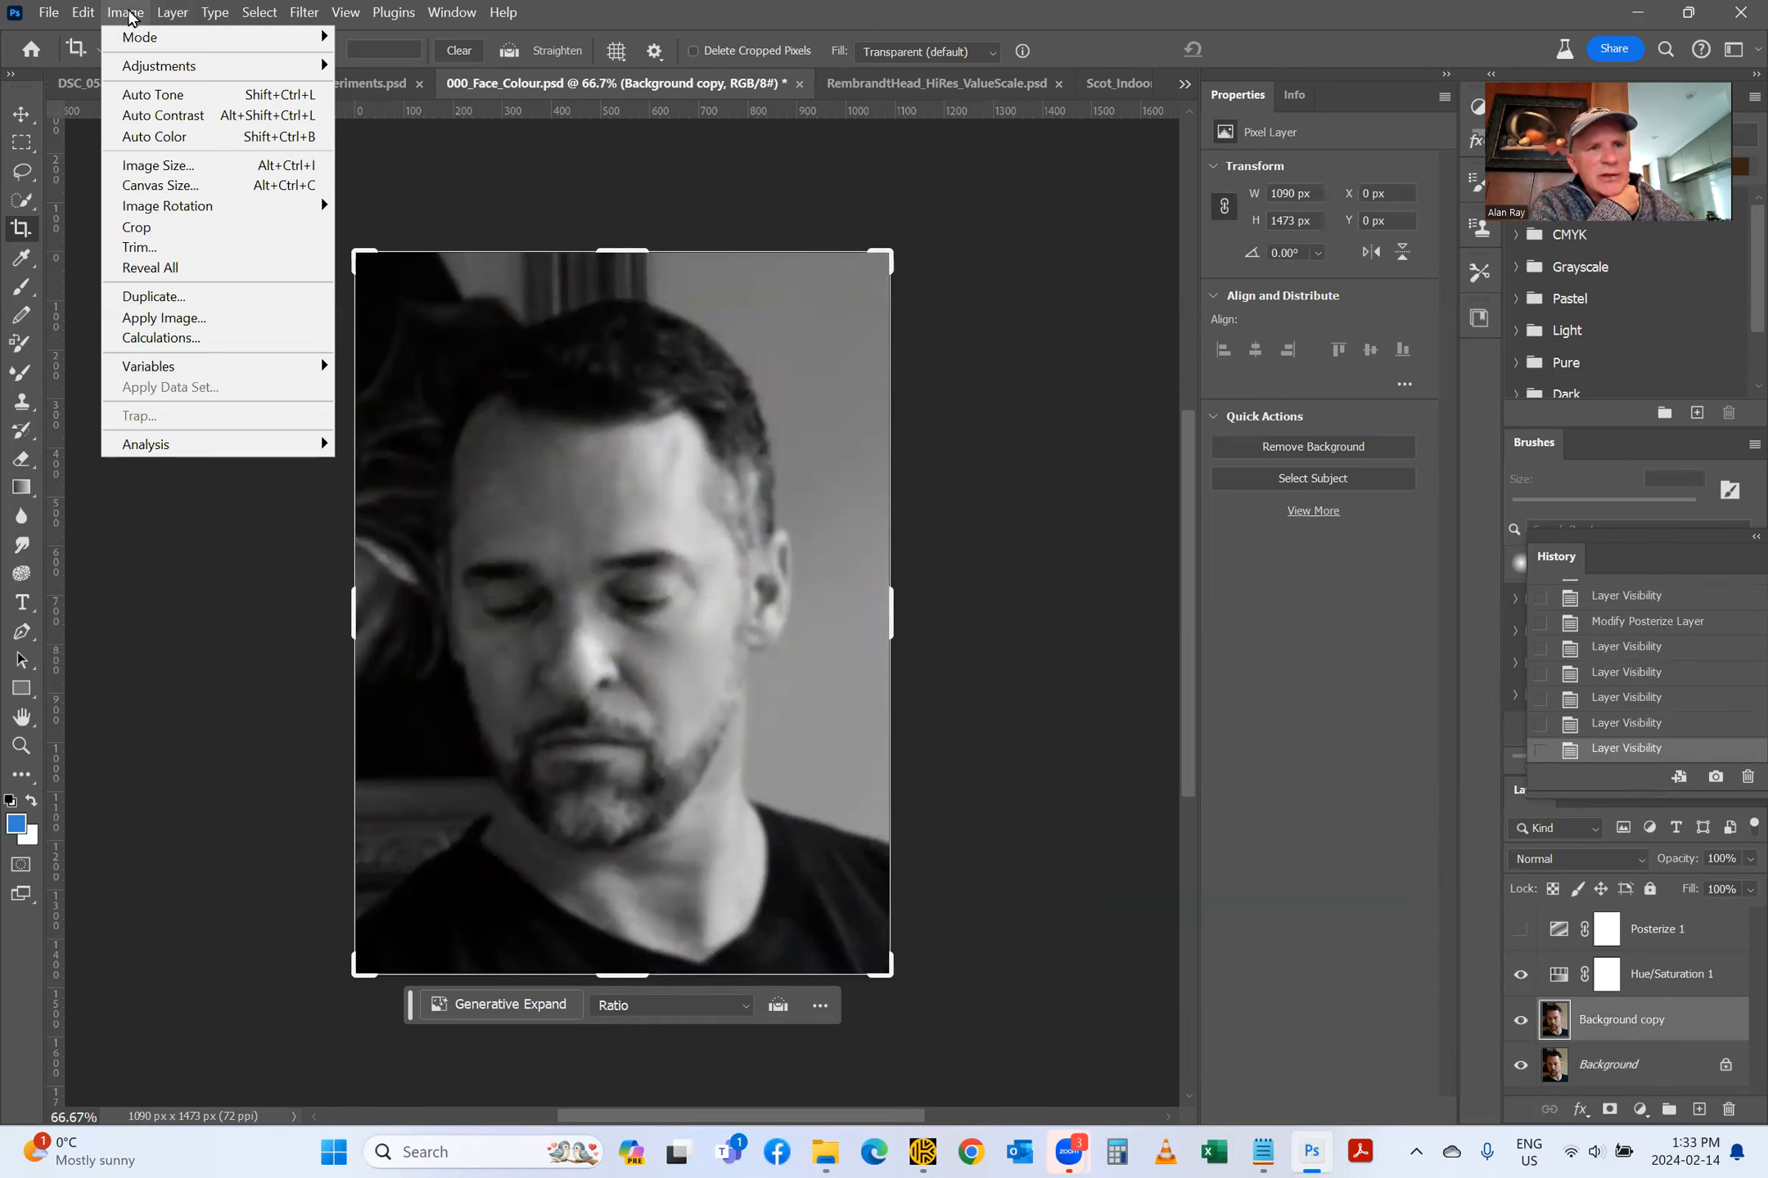
{"action": "mouse_move", "coordinate": [172, 15]}
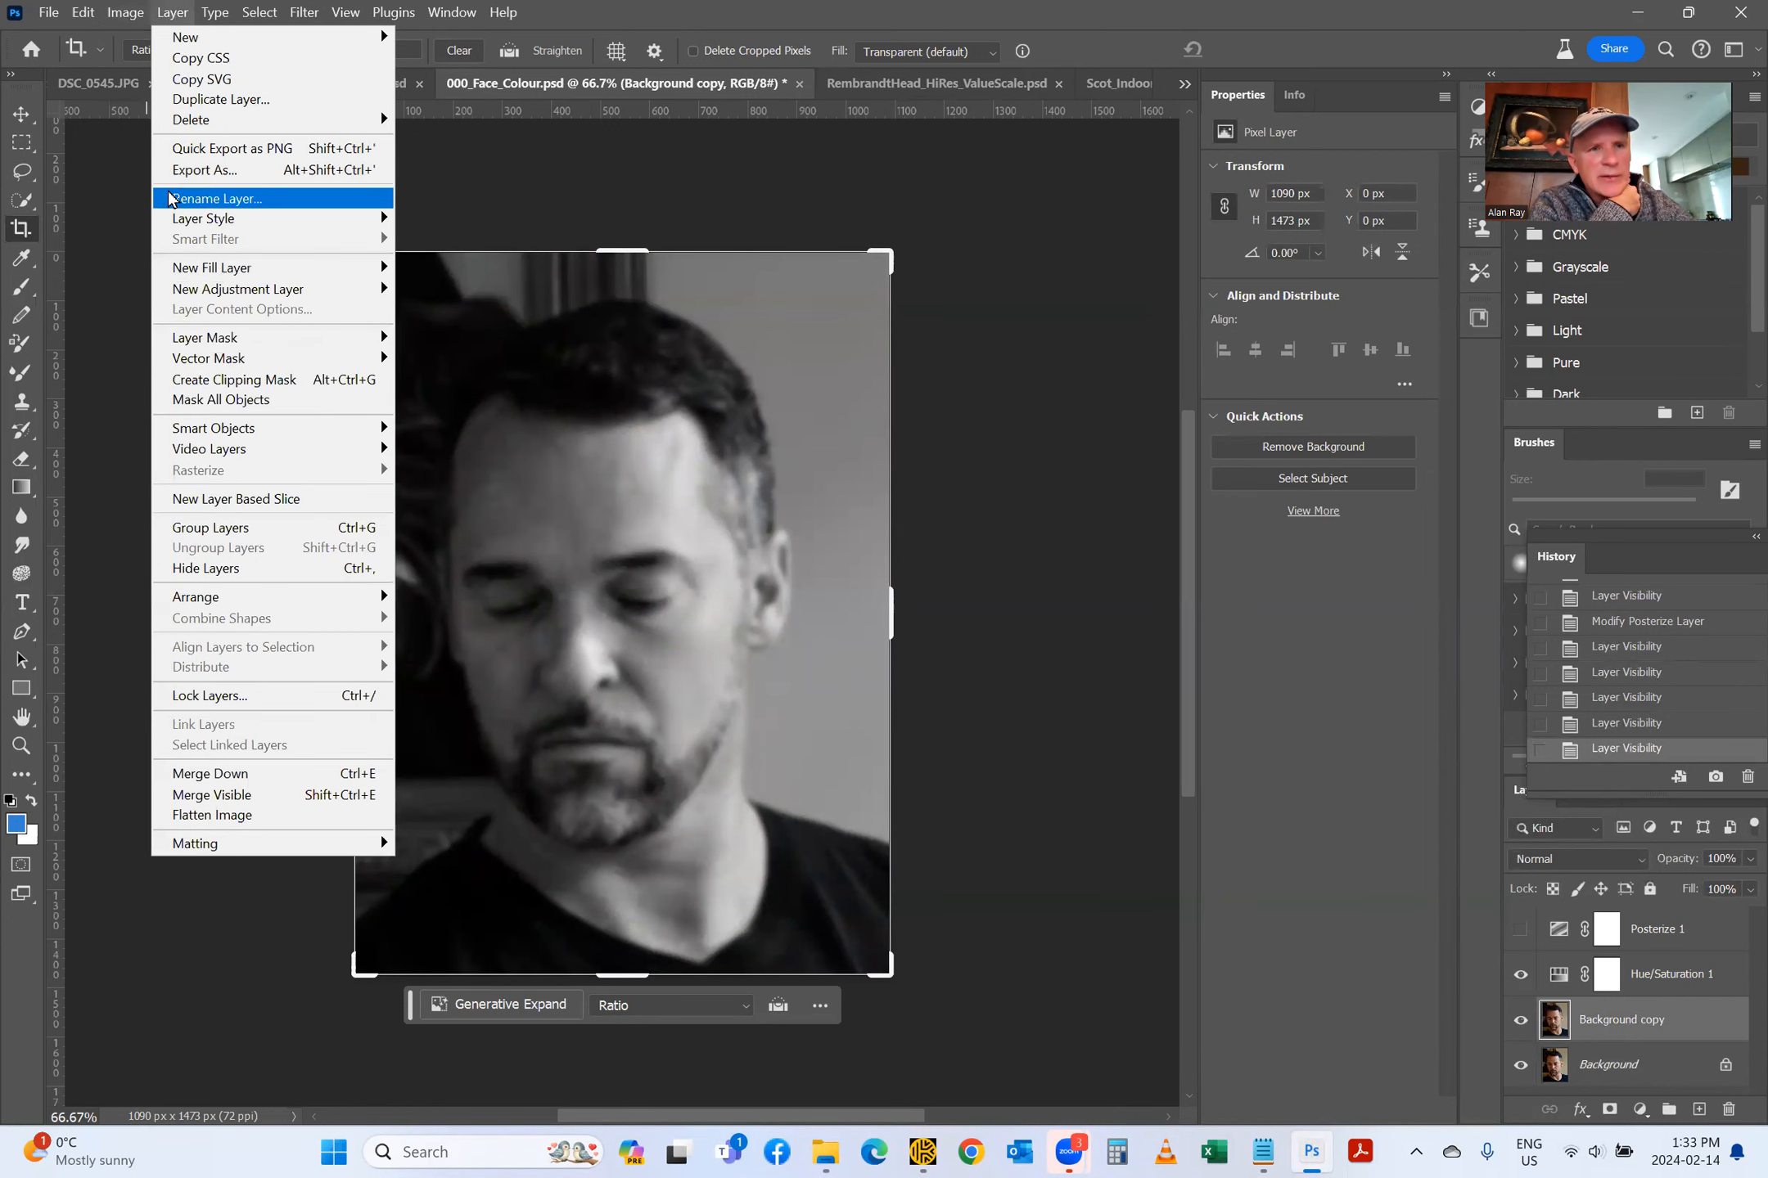
{"action": "mouse_move", "coordinate": [188, 221]}
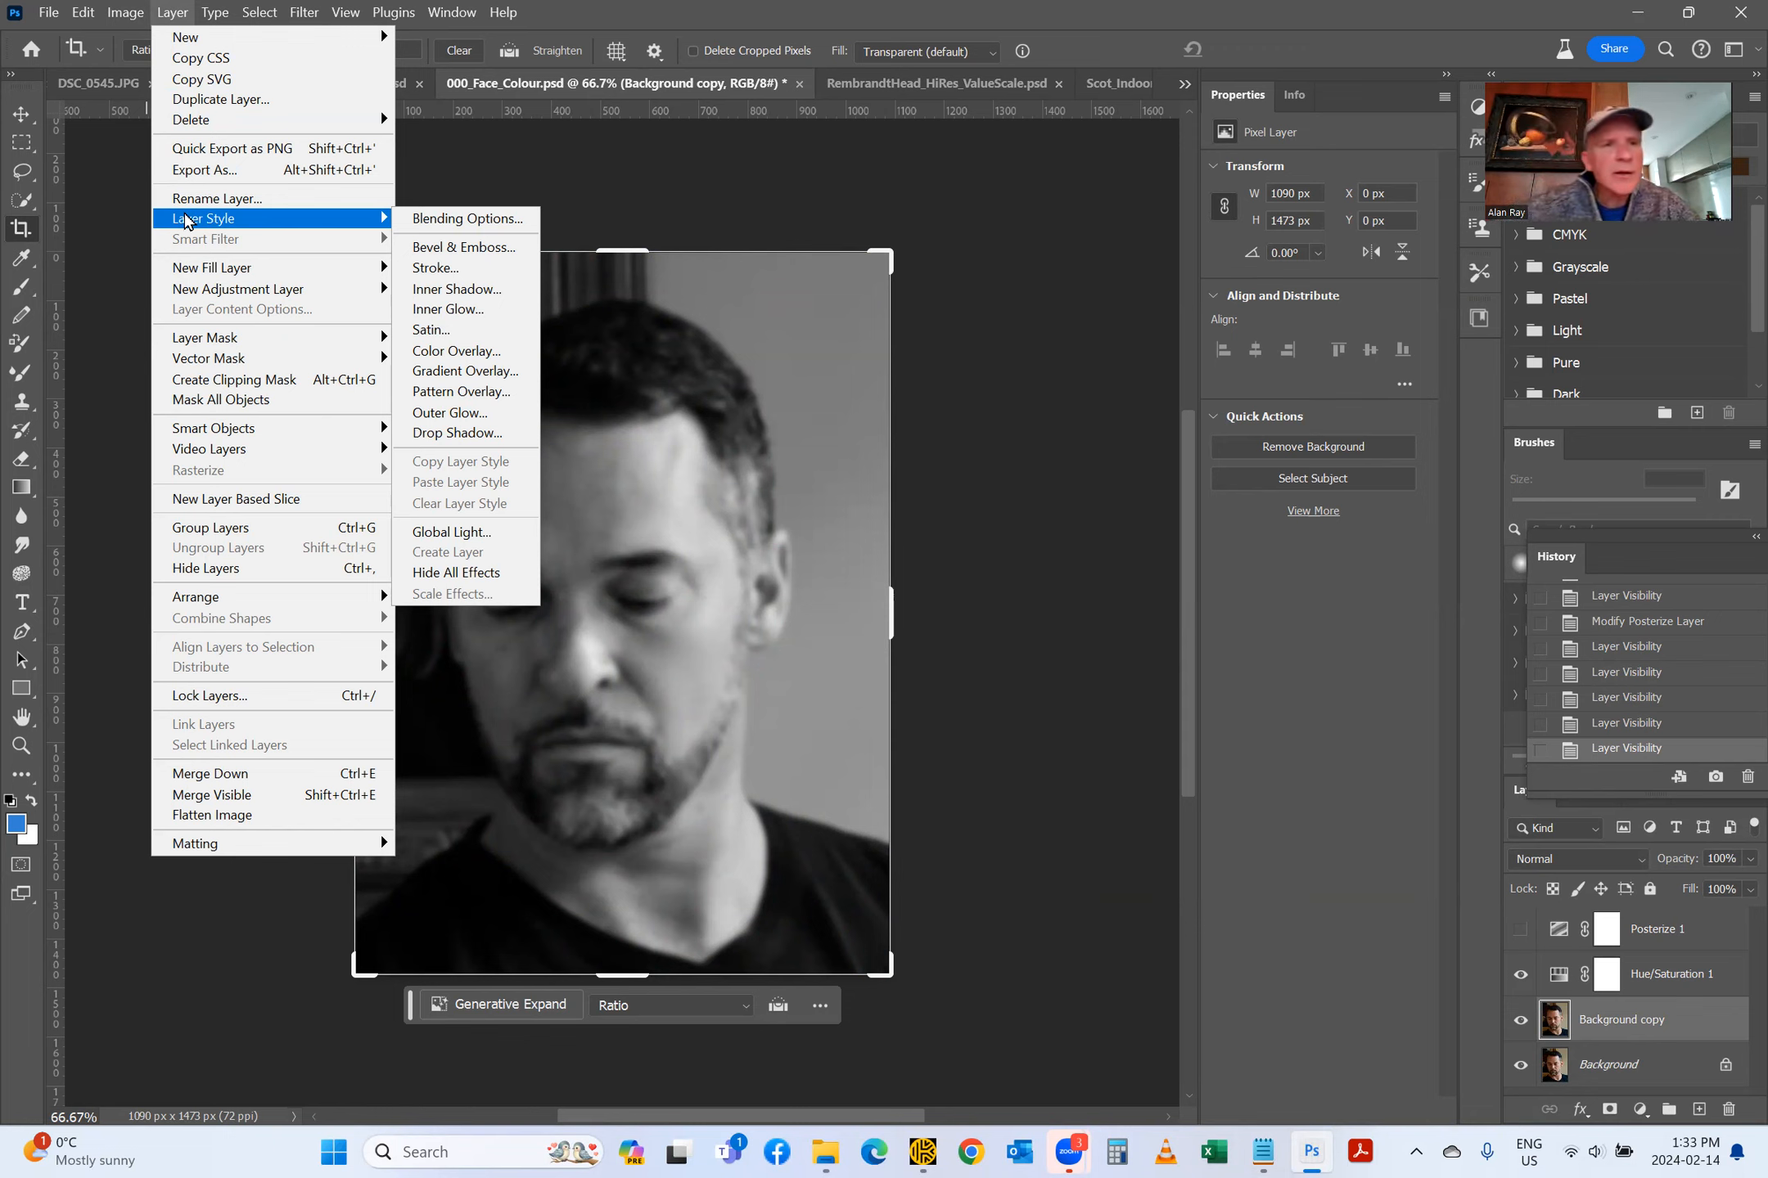
{"action": "mouse_move", "coordinate": [197, 294]}
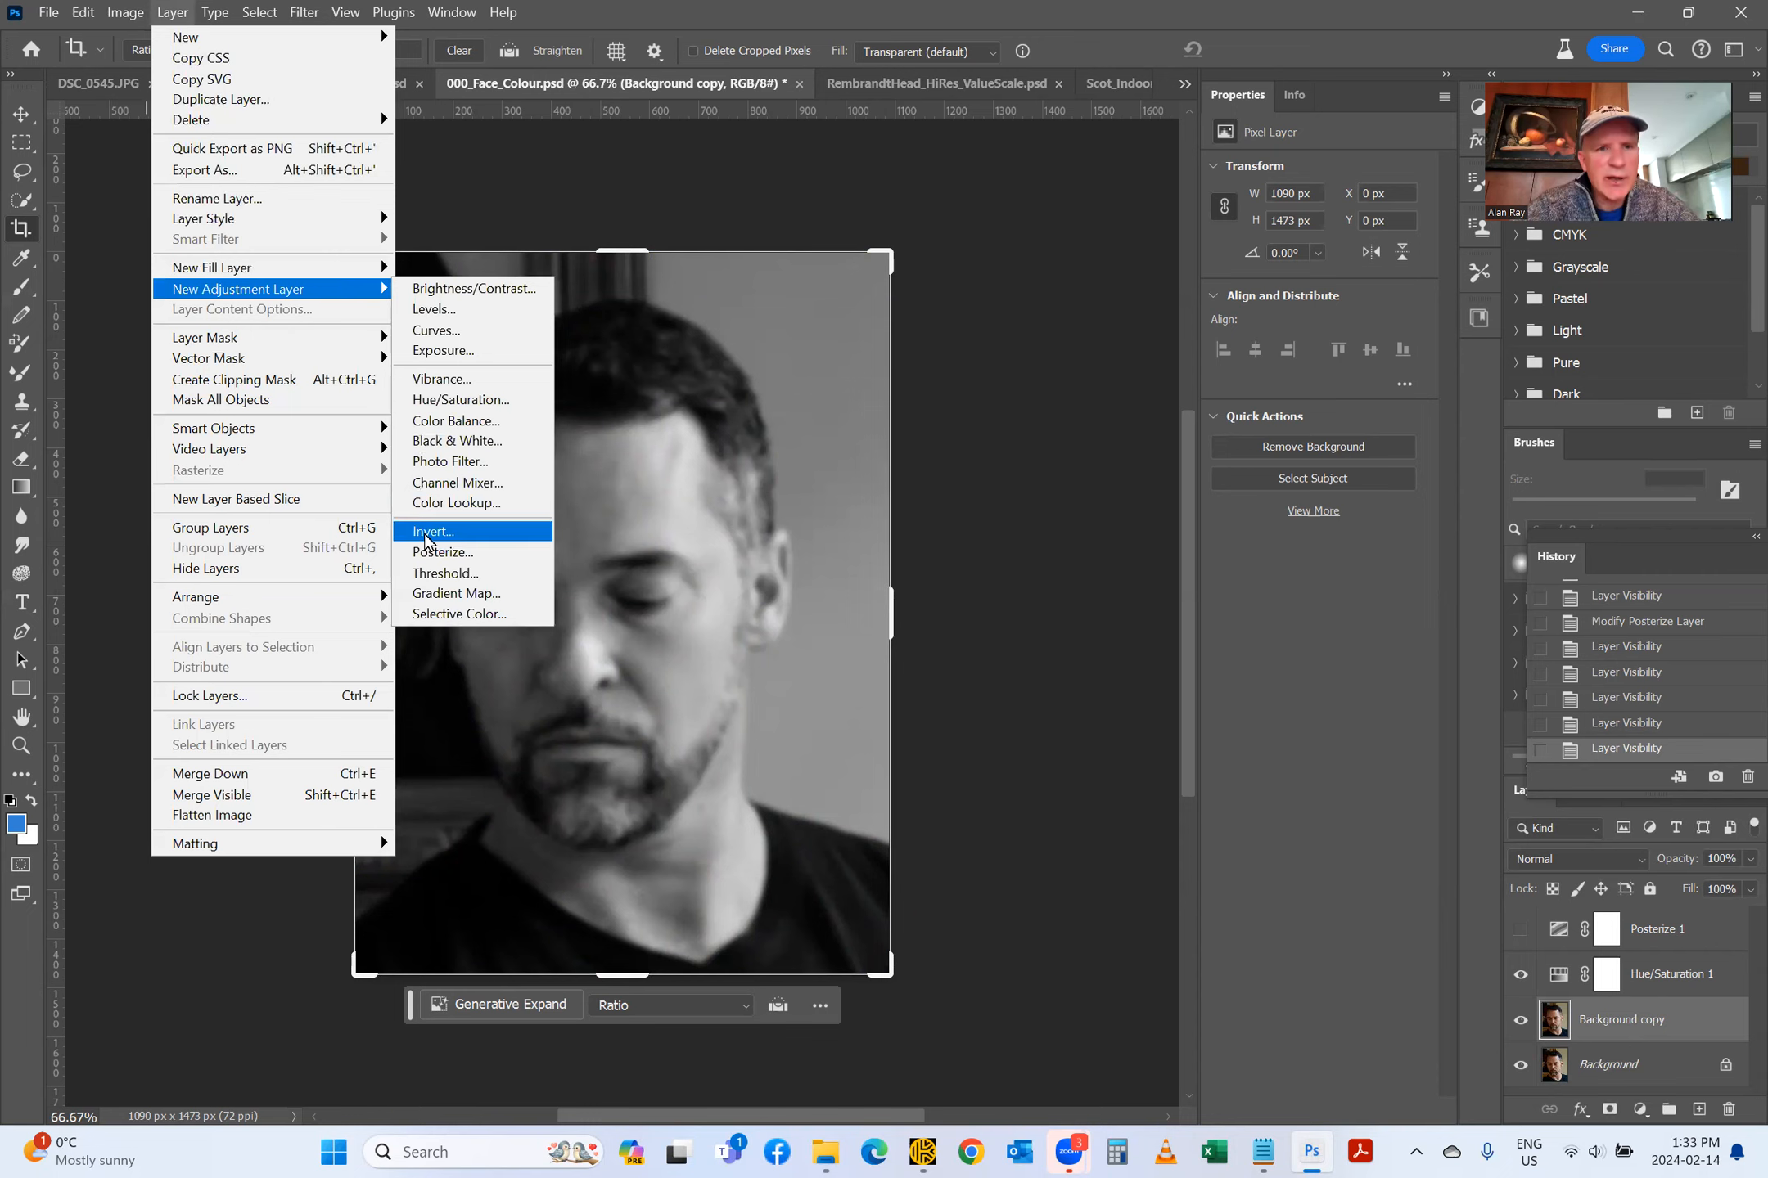
{"action": "left_click", "coordinate": [442, 552]}
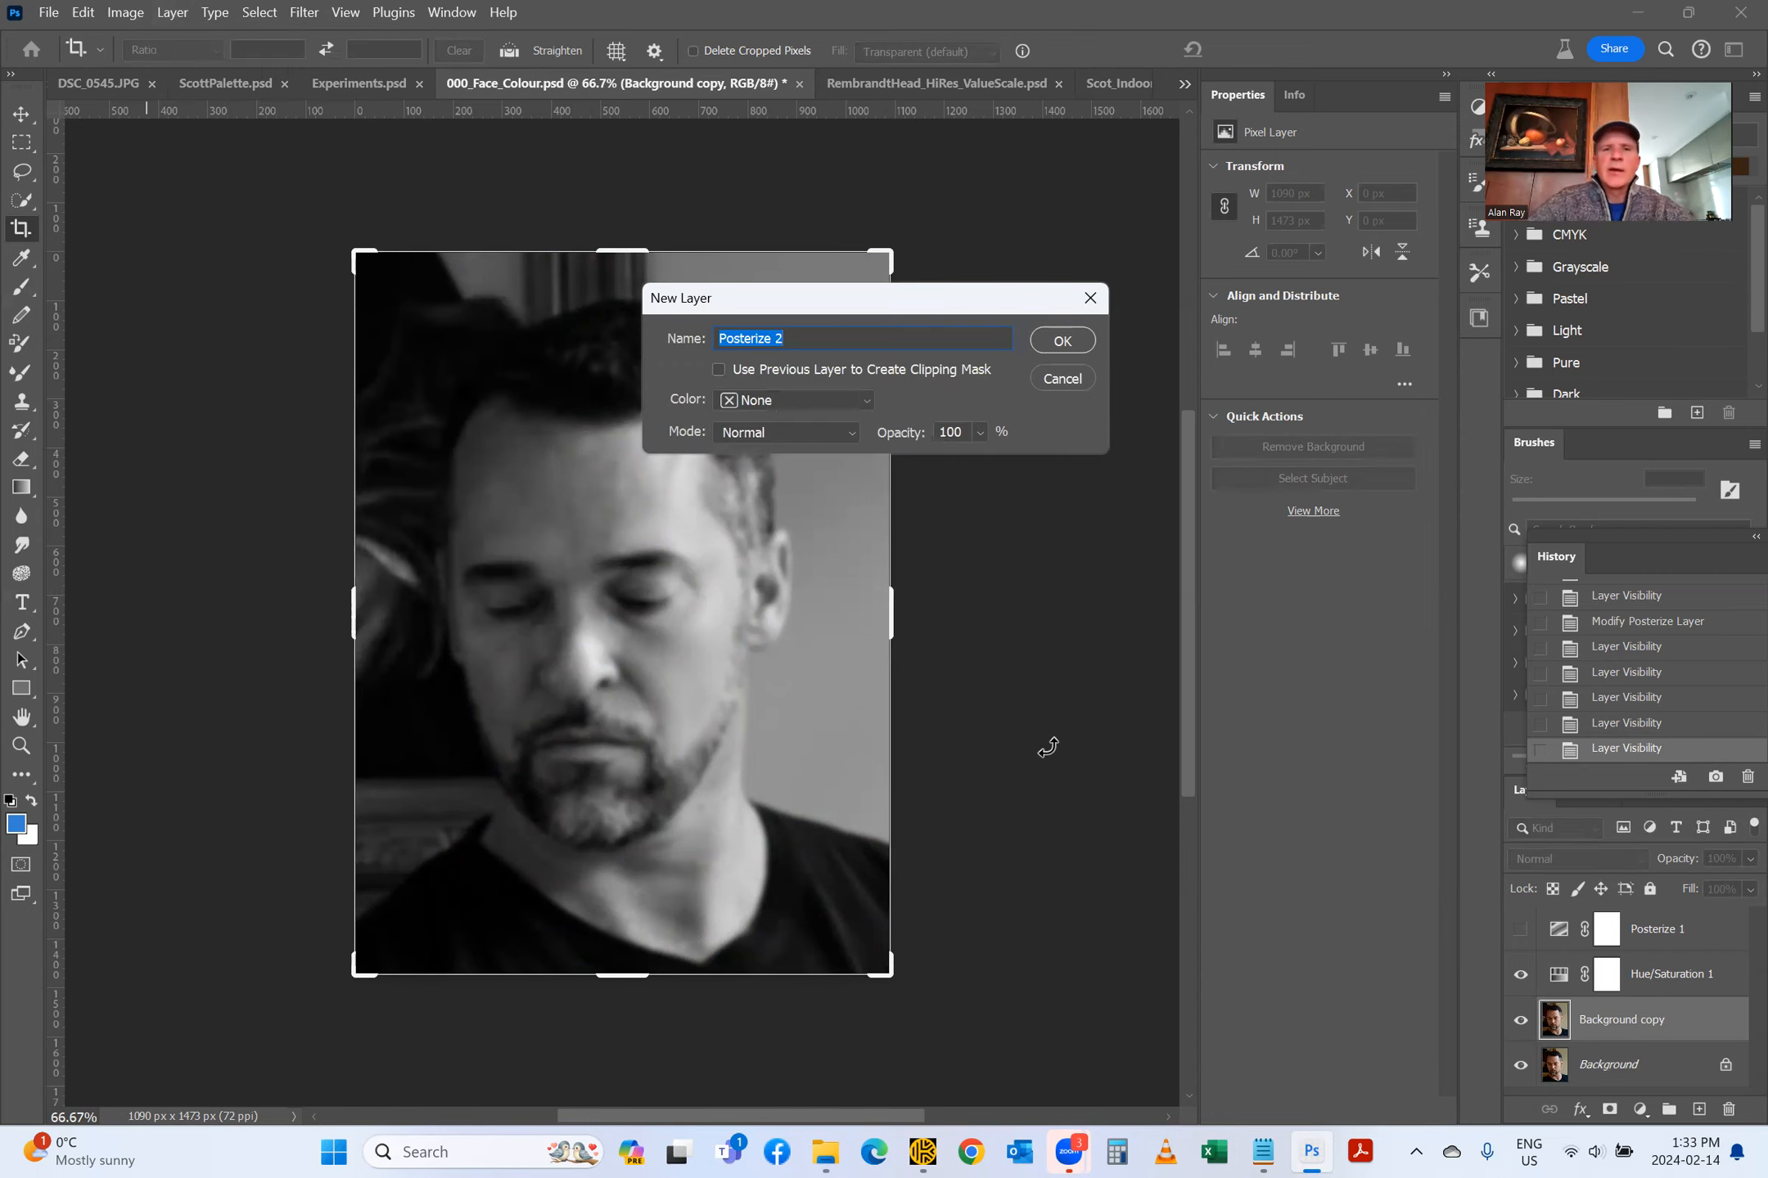
{"action": "left_click", "coordinate": [1061, 340]}
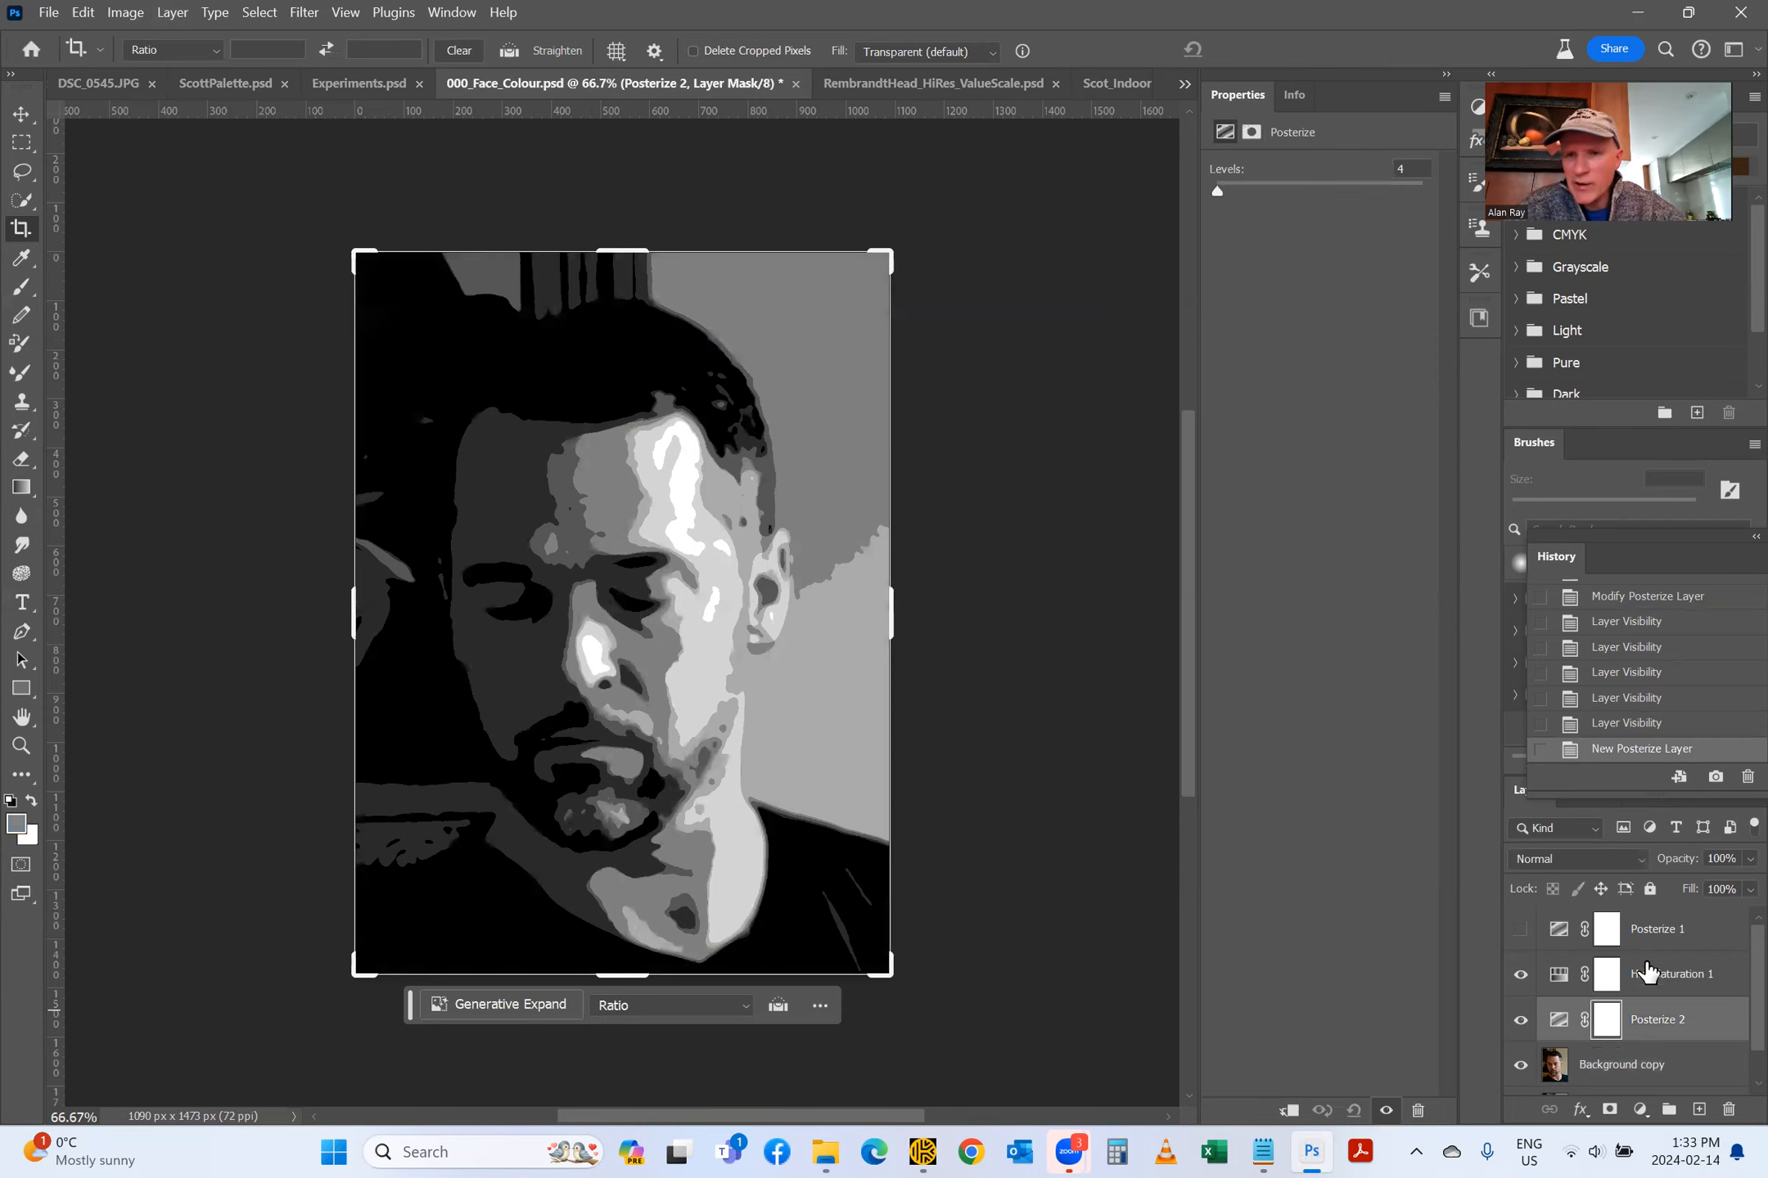
Step: Hide the Posterize 2 layer and show the Posterize 1 layer, leaving Posterize 1 selected
{"action": "mouse_move", "coordinate": [1191, 594]}
{"action": "left_mouse_down"}
{"action": "mouse_move", "coordinate": [1173, 374]}
{"action": "mouse_move", "coordinate": [1186, 575]}
{"action": "left_mouse_up"}
{"action": "left_click", "coordinate": [1649, 1023]}
{"action": "double_click", "coordinate": [1649, 1023]}
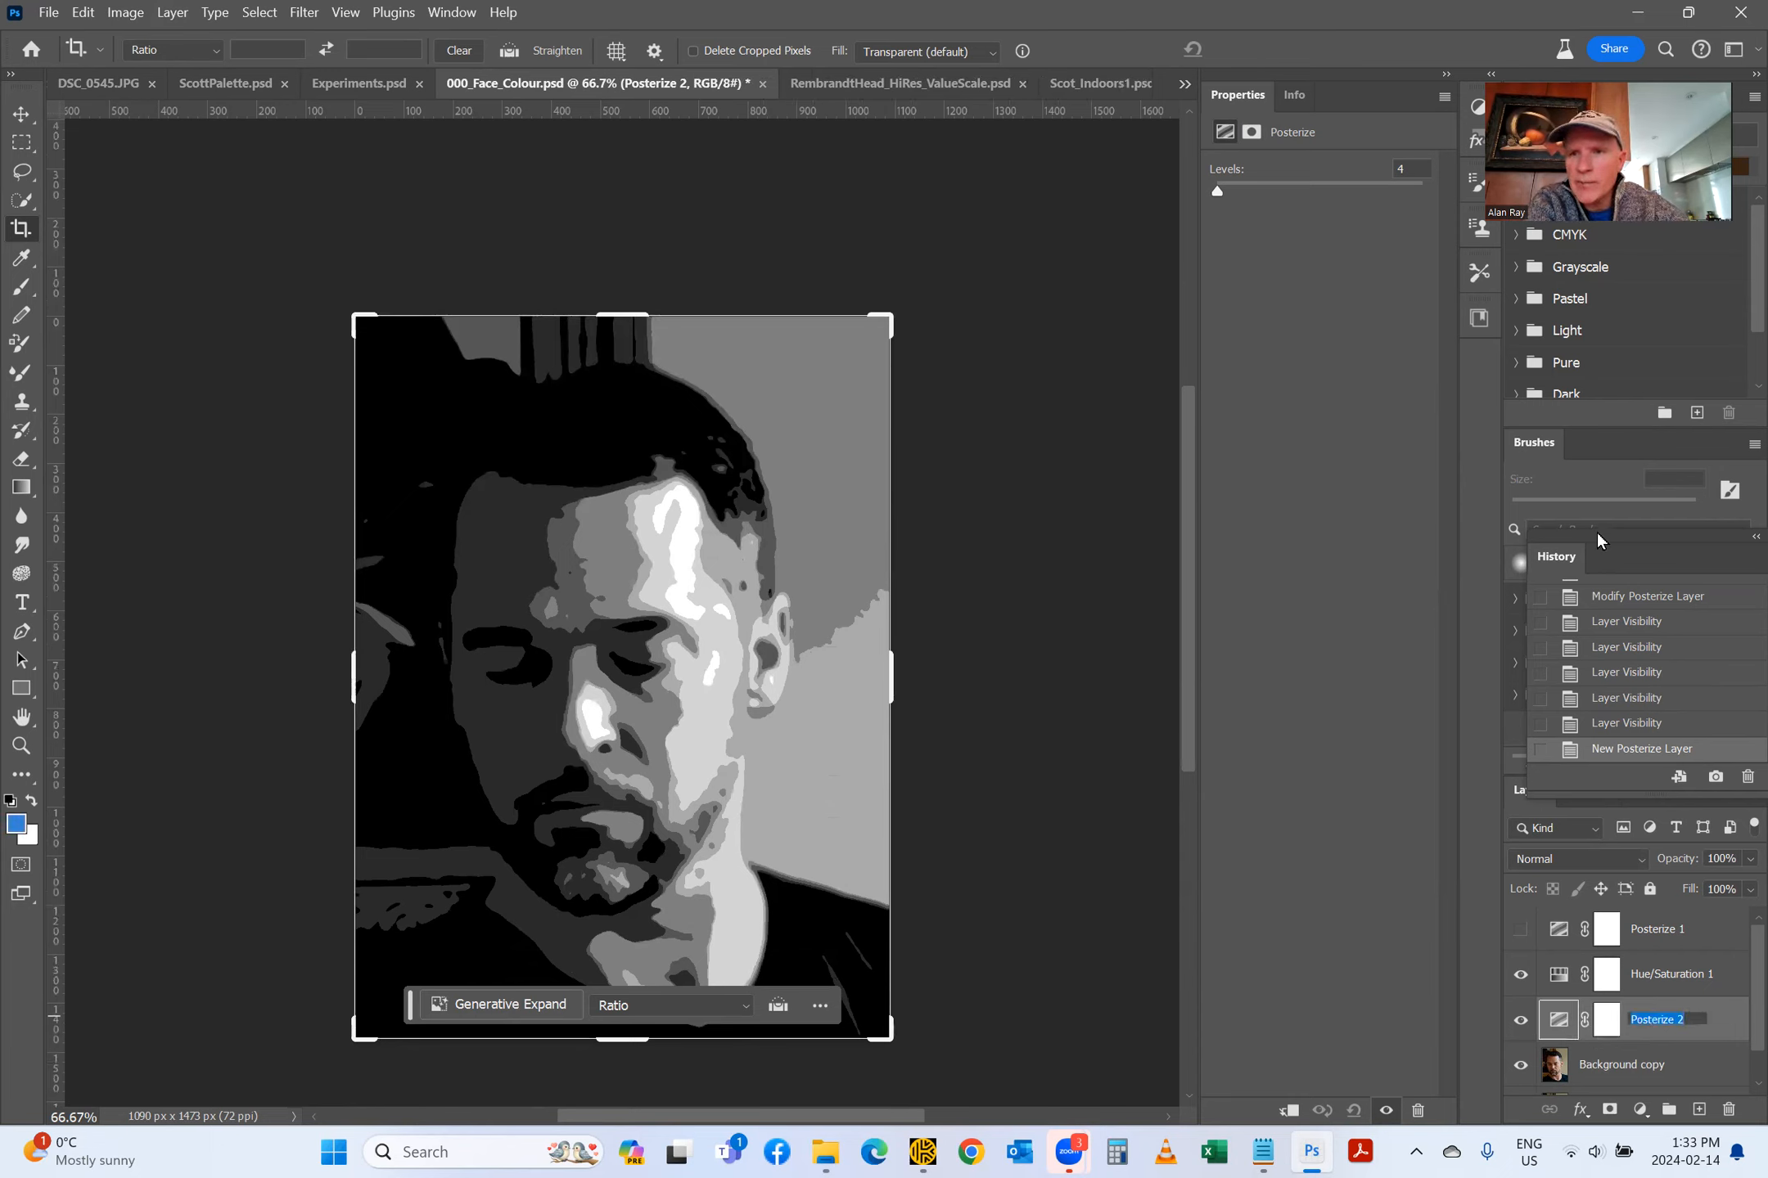
{"action": "left_click", "coordinate": [1609, 930]}
{"action": "left_click", "coordinate": [1520, 1020]}
{"action": "left_click", "coordinate": [1520, 974]}
{"action": "left_click", "coordinate": [1520, 930]}
{"action": "left_click", "coordinate": [1649, 933]}
{"action": "scroll", "coordinate": [1112, 615], "scroll_direction": "up", "scroll_amount": 1}
{"action": "scroll", "coordinate": [1121, 634], "scroll_direction": "up", "scroll_amount": 3}
{"action": "scroll", "coordinate": [1121, 634], "scroll_direction": "down", "scroll_amount": 5}
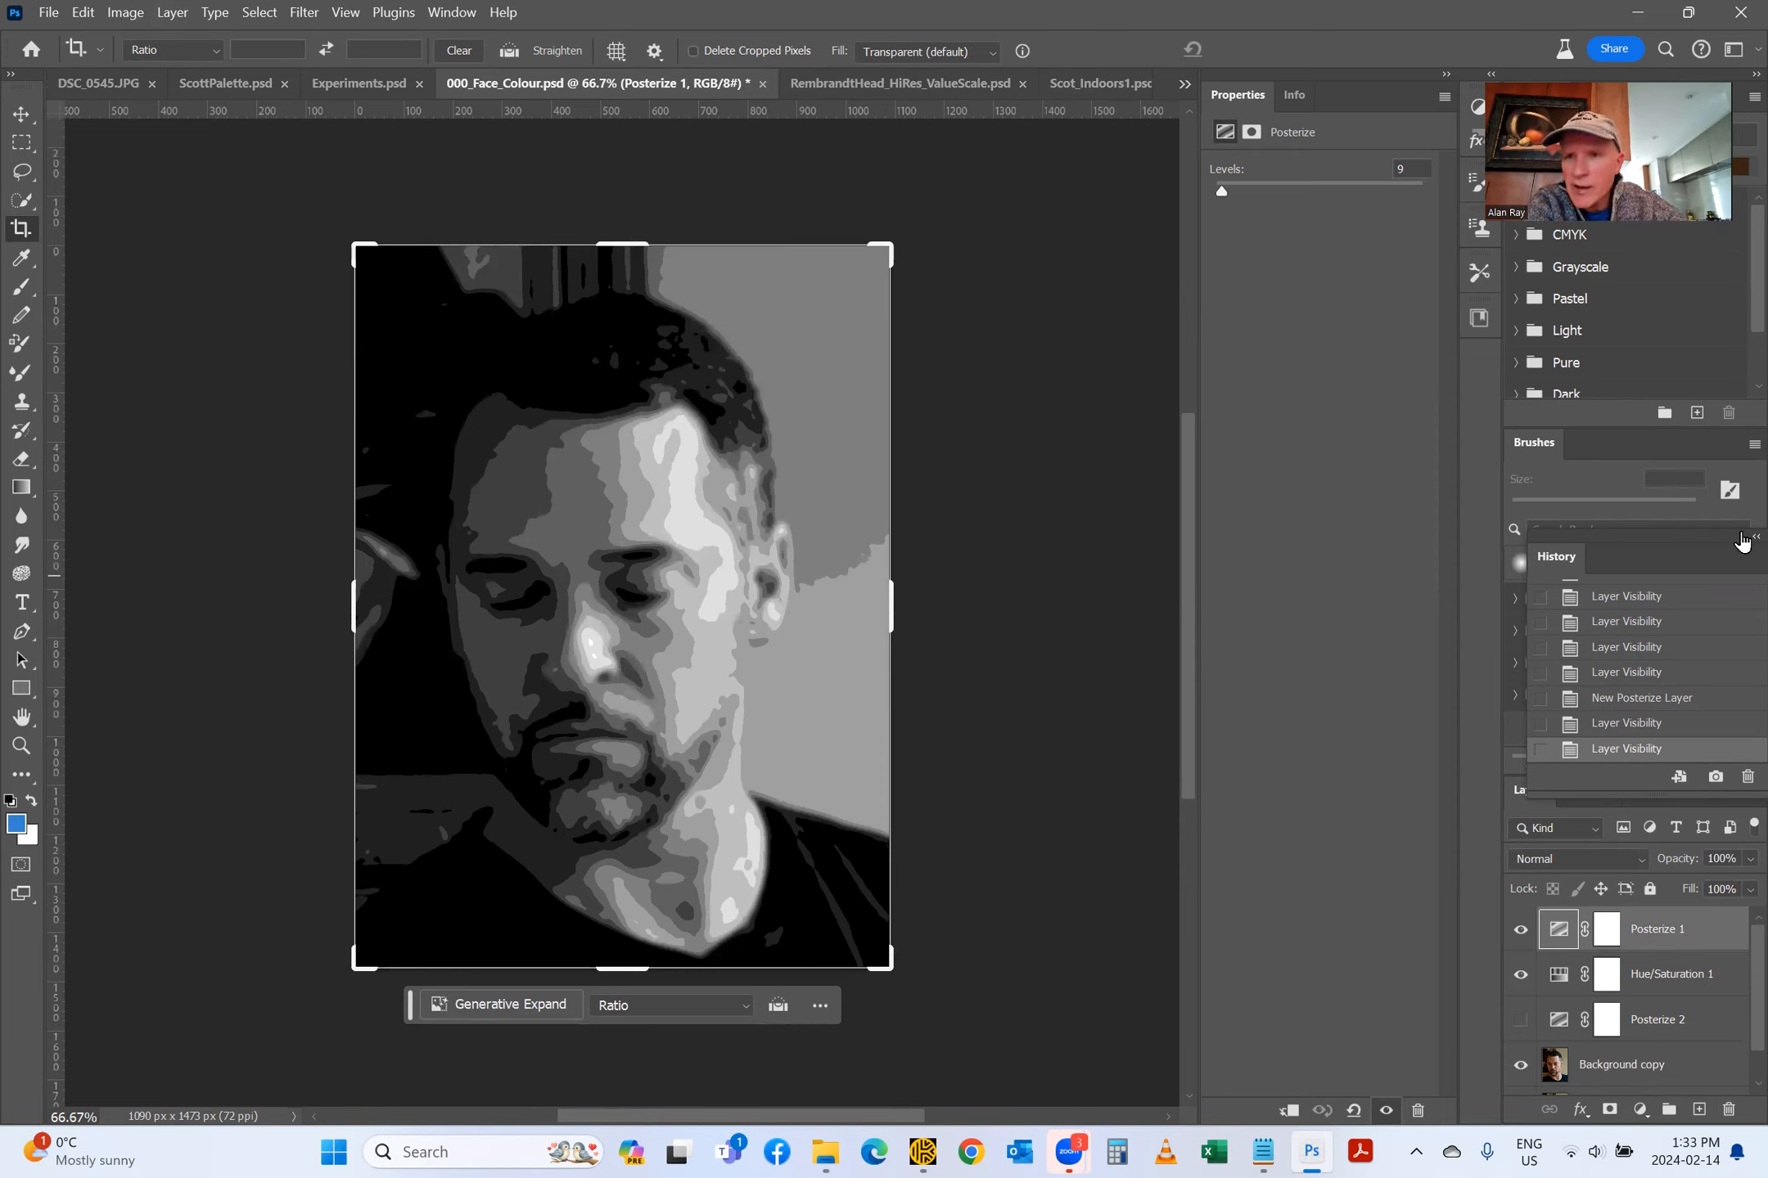
Step: Dock the floating History panel between the Swatches and Brushes panels
{"action": "mouse_move", "coordinate": [1644, 536]}
{"action": "left_mouse_down"}
{"action": "mouse_move", "coordinate": [1569, 828]}
{"action": "mouse_move", "coordinate": [1333, 471]}
{"action": "mouse_move", "coordinate": [1554, 424]}
{"action": "mouse_move", "coordinate": [1613, 385]}
{"action": "left_mouse_up"}
{"action": "left_click_drag", "start_coordinate": [1612, 1035], "coordinate": [1301, 646]}
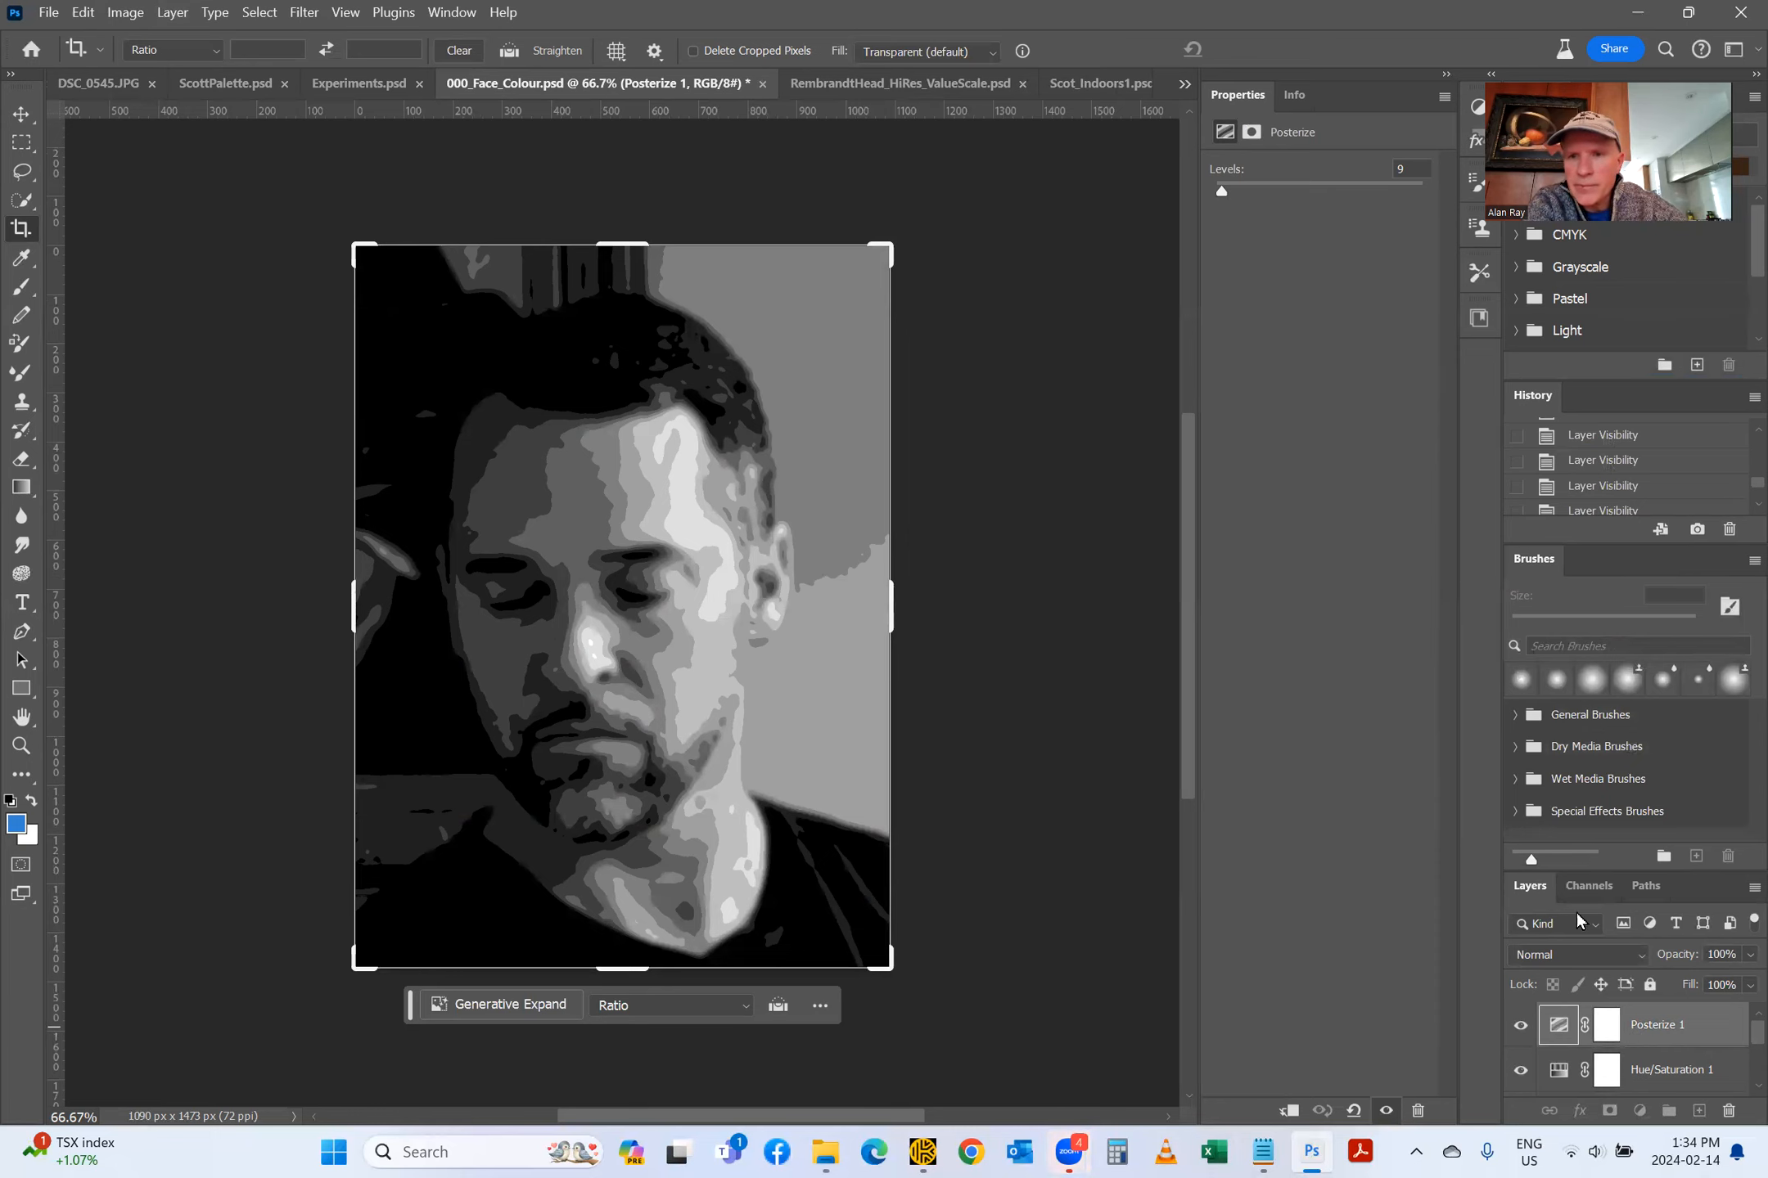
{"action": "double_click", "coordinate": [1649, 1023]}
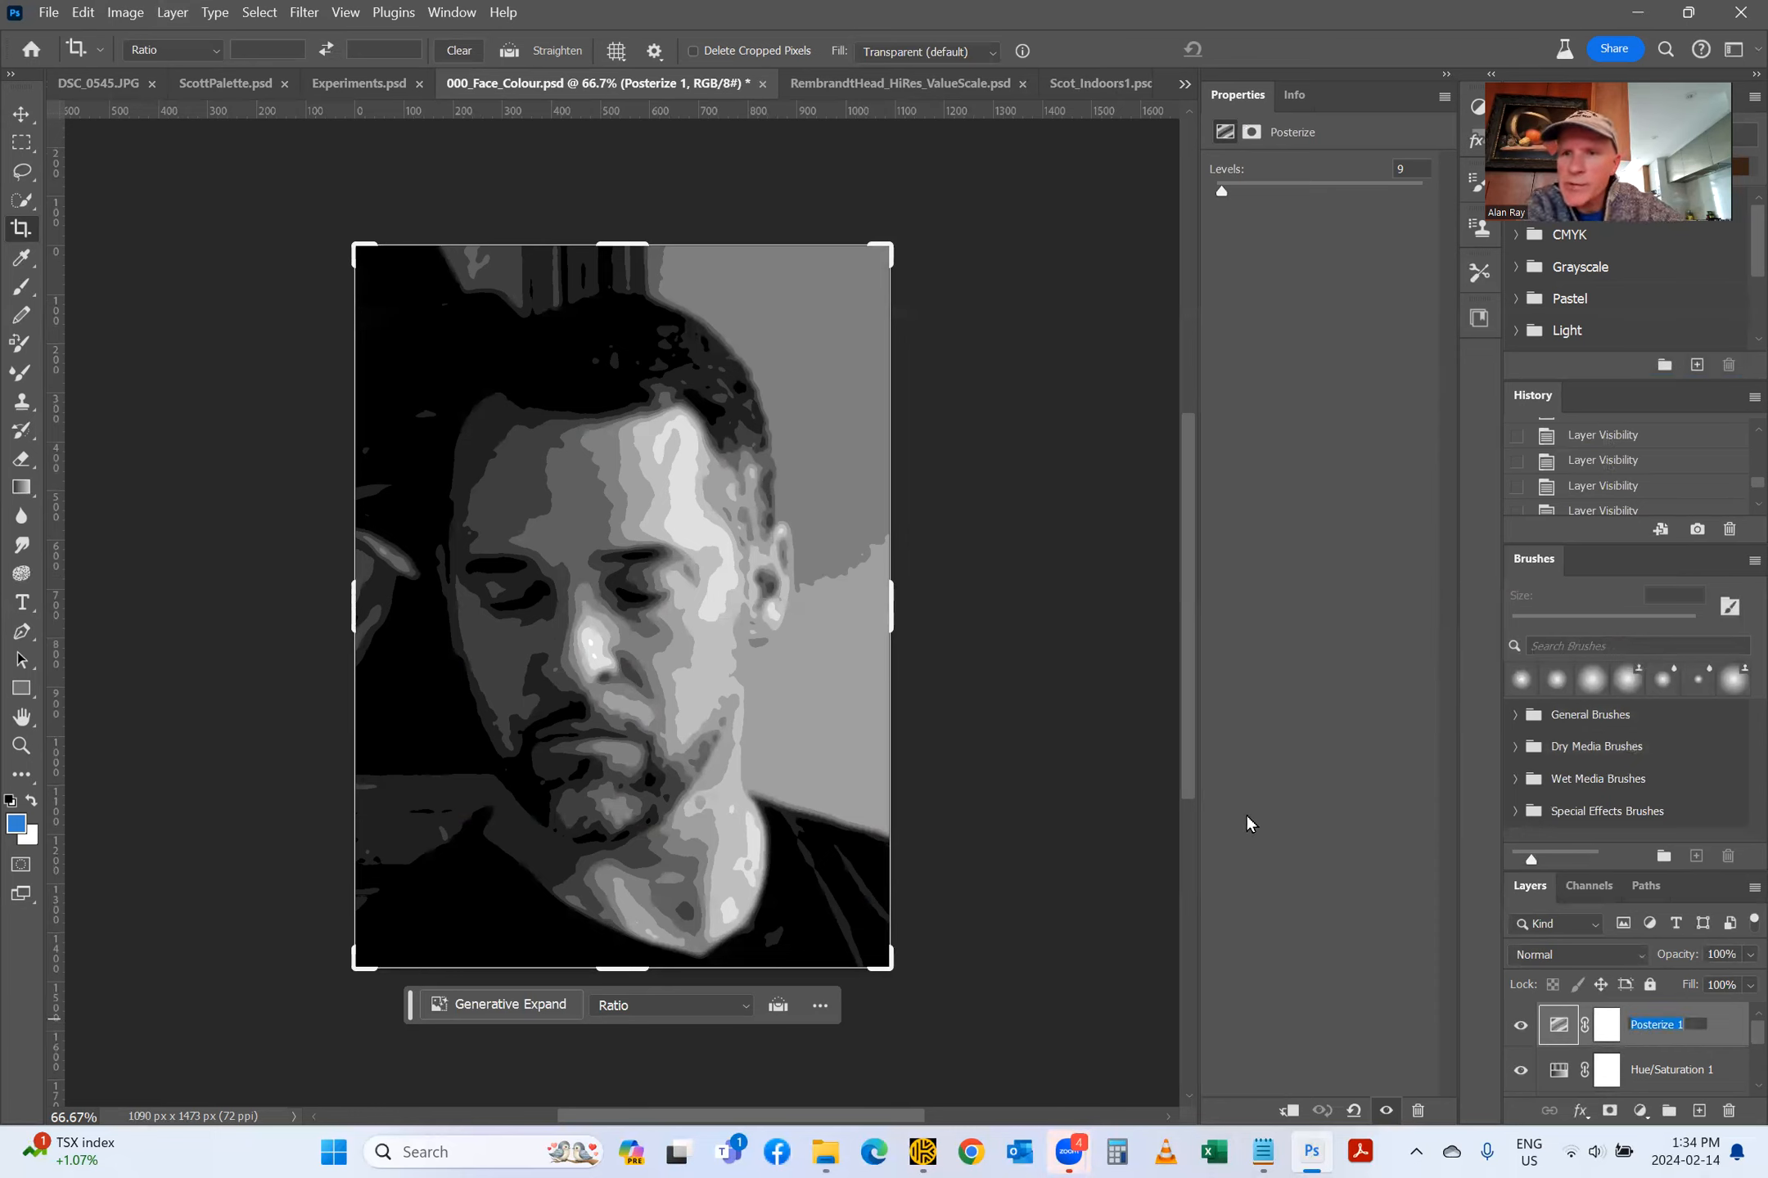
{"action": "left_click", "coordinate": [1350, 763]}
Step: Hide the Posterize 1 layer to view the blurred face in smooth black and white
{"action": "left_click_drag", "start_coordinate": [1192, 536], "coordinate": [1178, 483]}
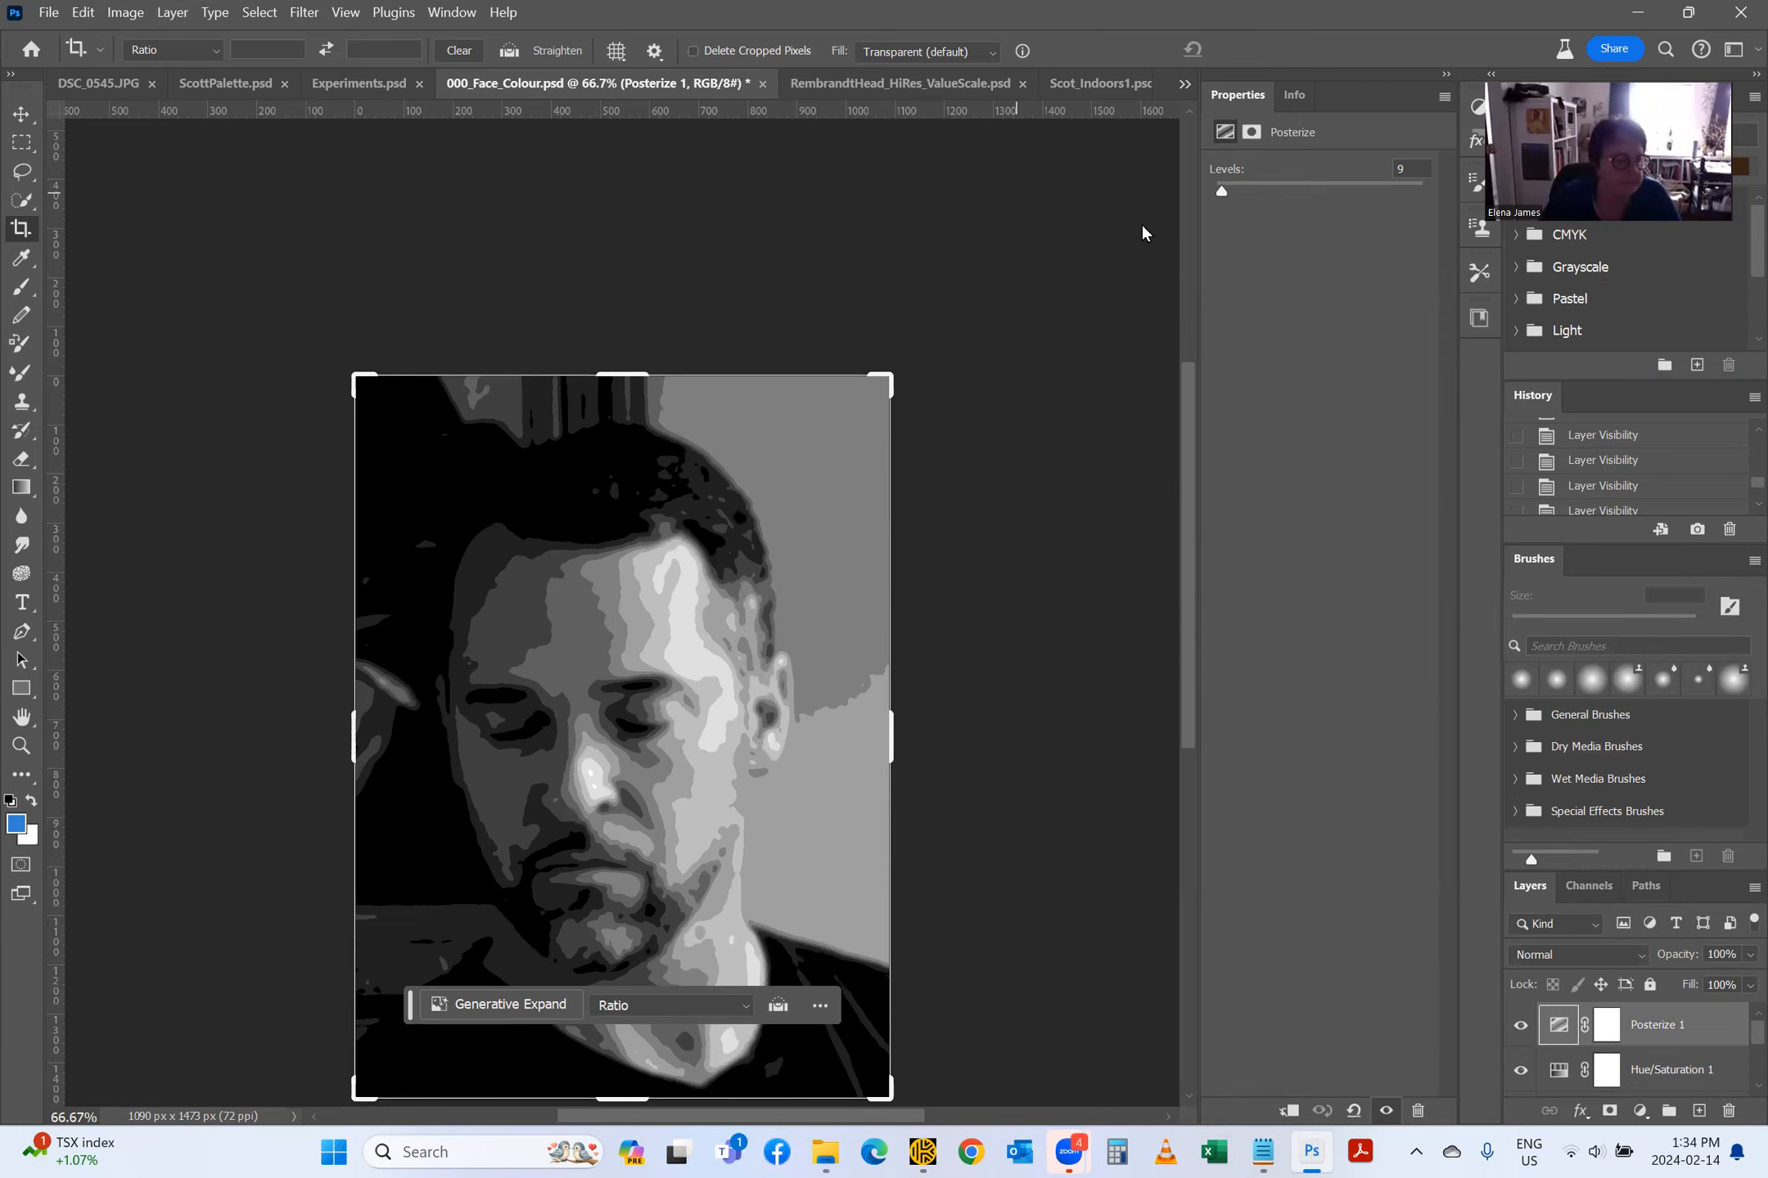
{"action": "scroll", "coordinate": [592, 763], "scroll_direction": "down", "scroll_amount": 2}
{"action": "scroll", "coordinate": [593, 764], "scroll_direction": "up", "scroll_amount": 1}
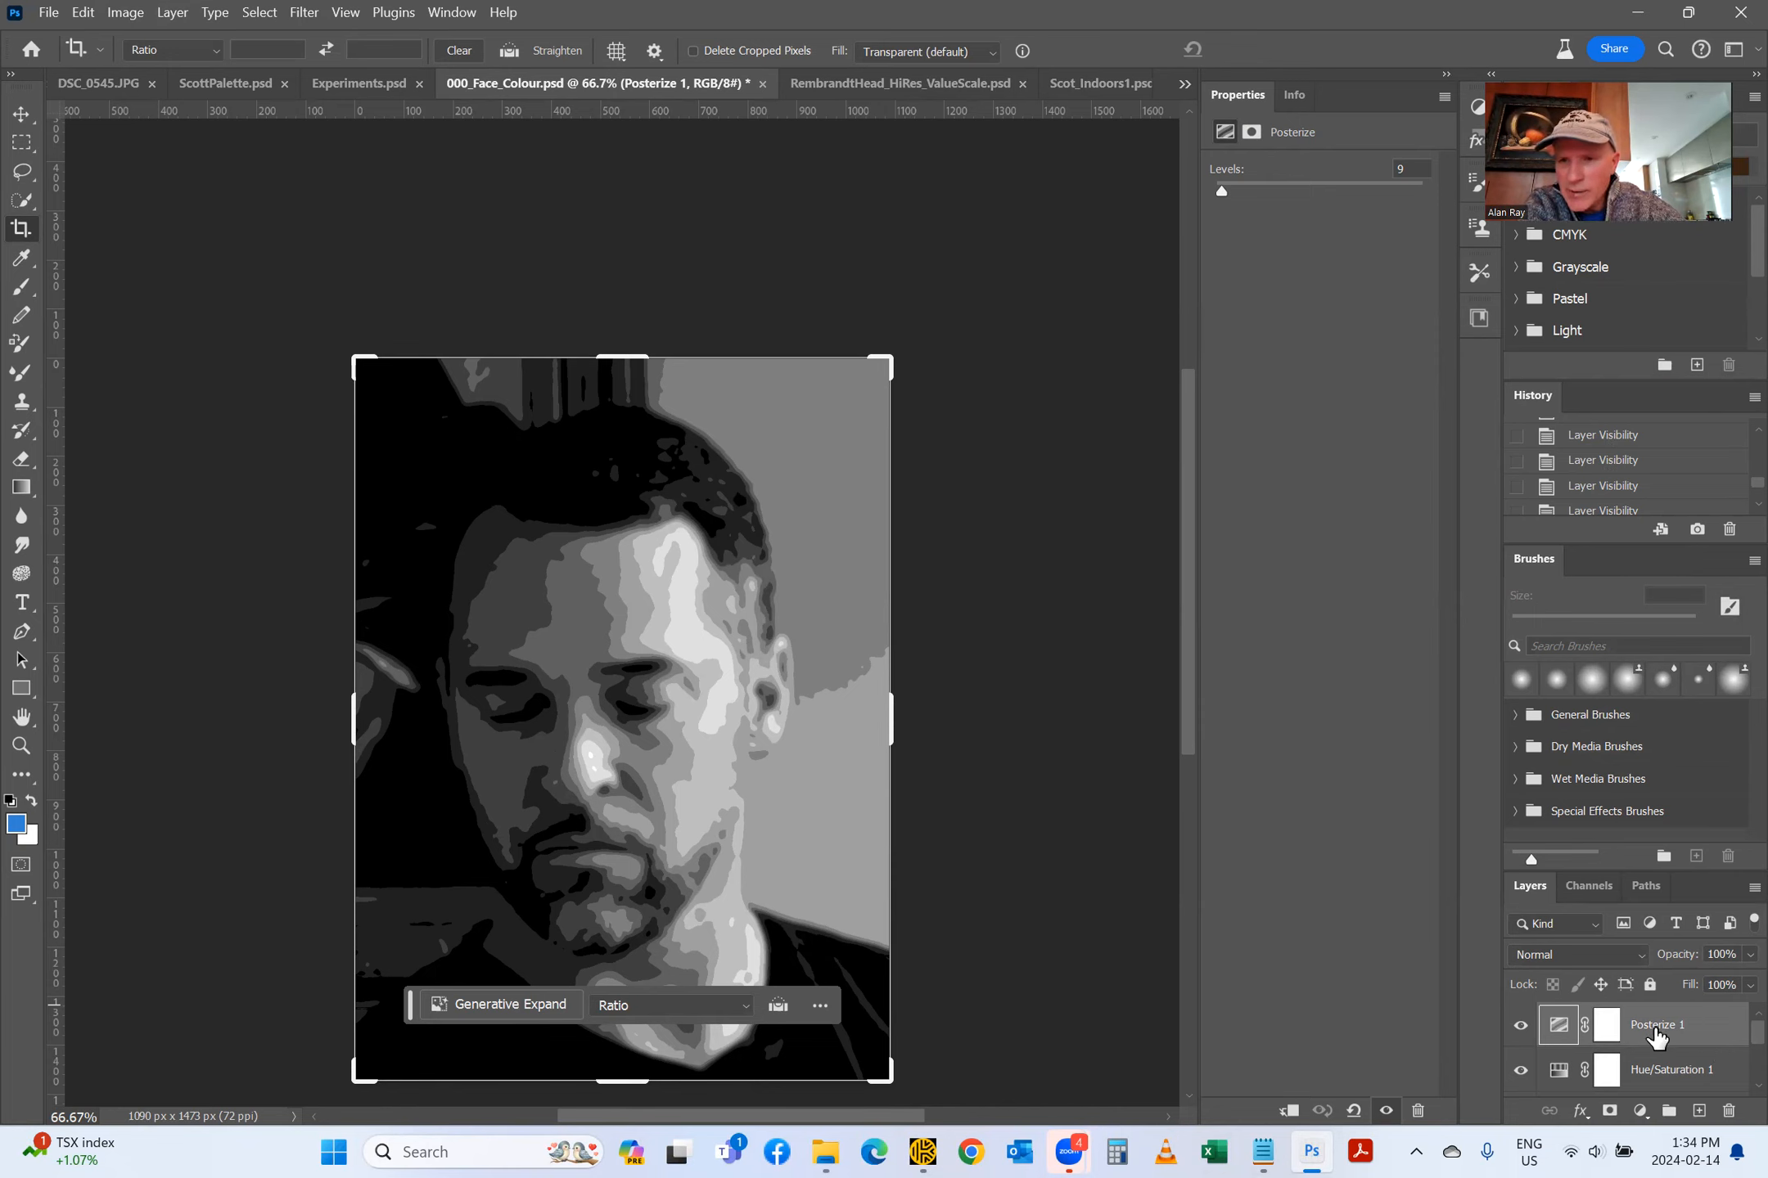
{"action": "left_click", "coordinate": [1519, 1030]}
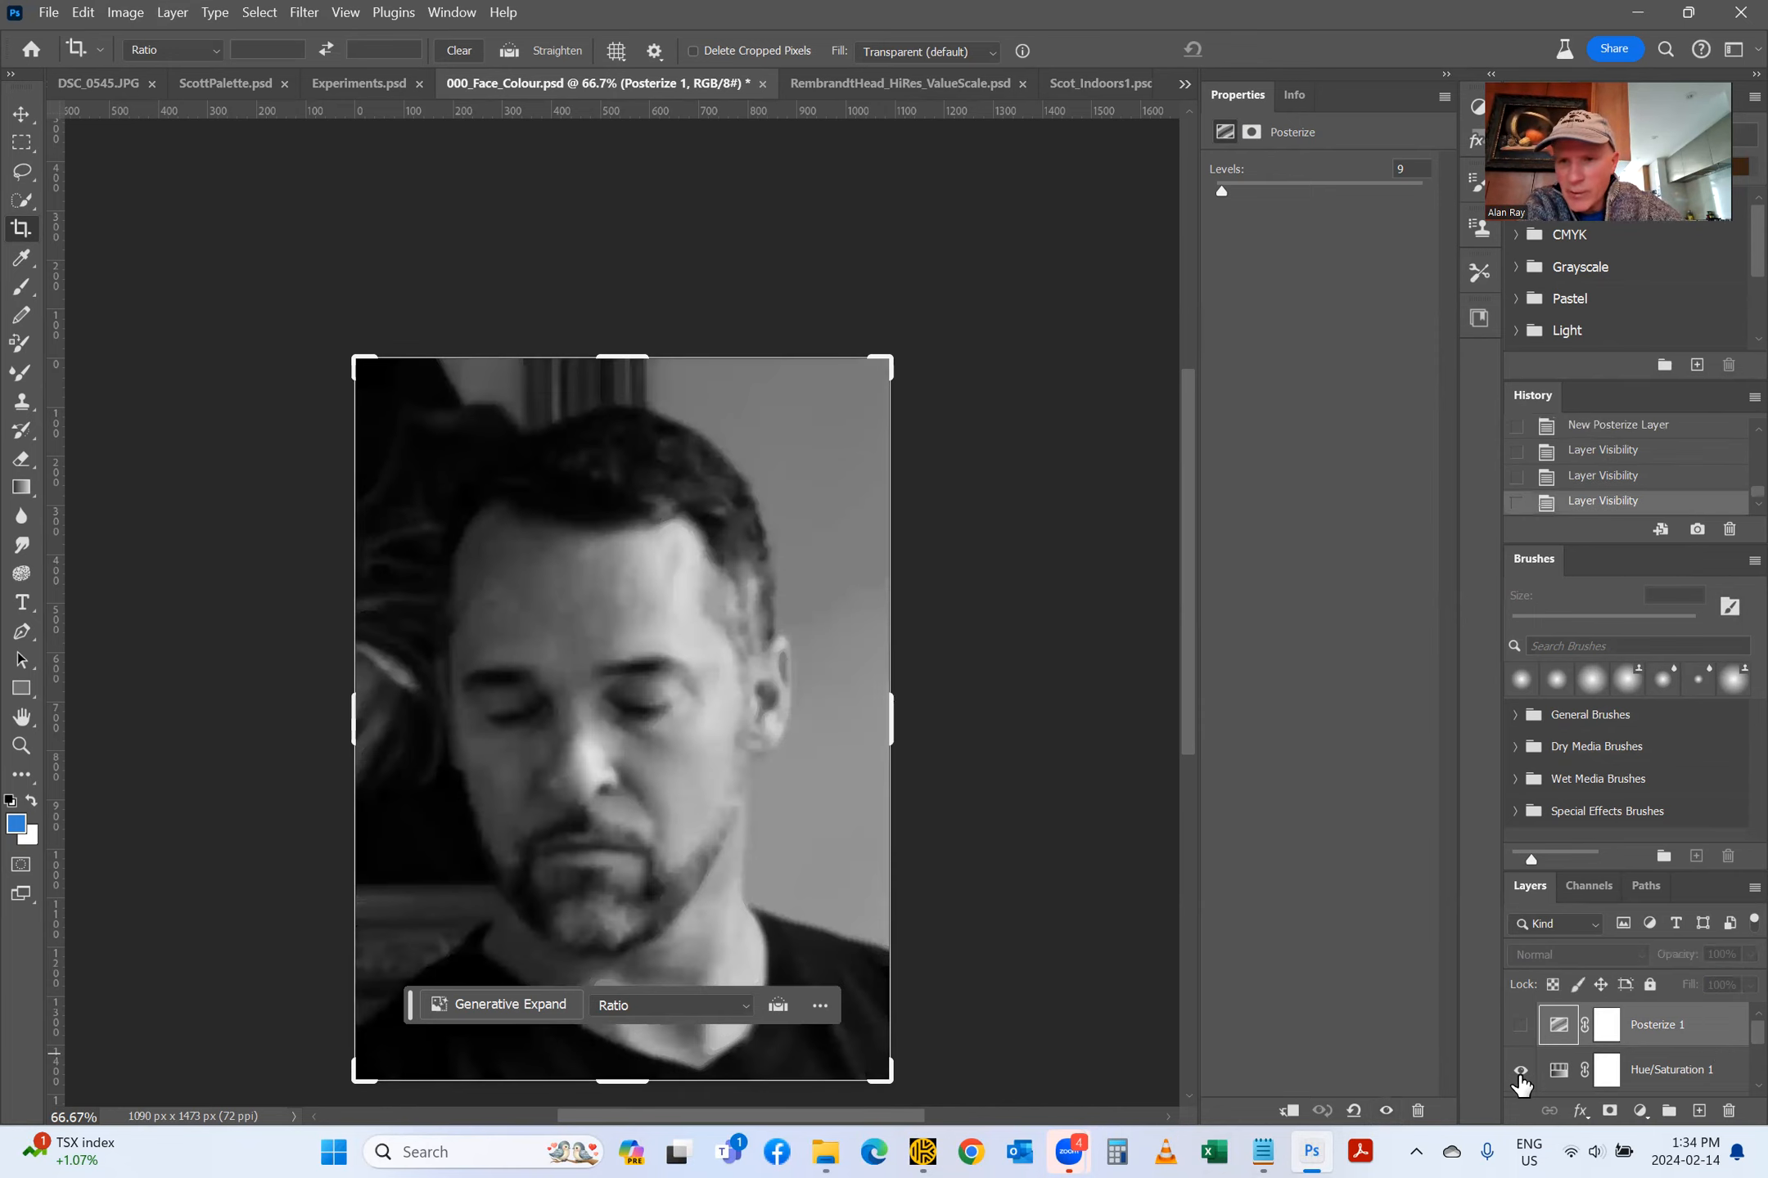
{"action": "scroll", "coordinate": [1521, 1084], "scroll_direction": "down", "scroll_amount": 3}
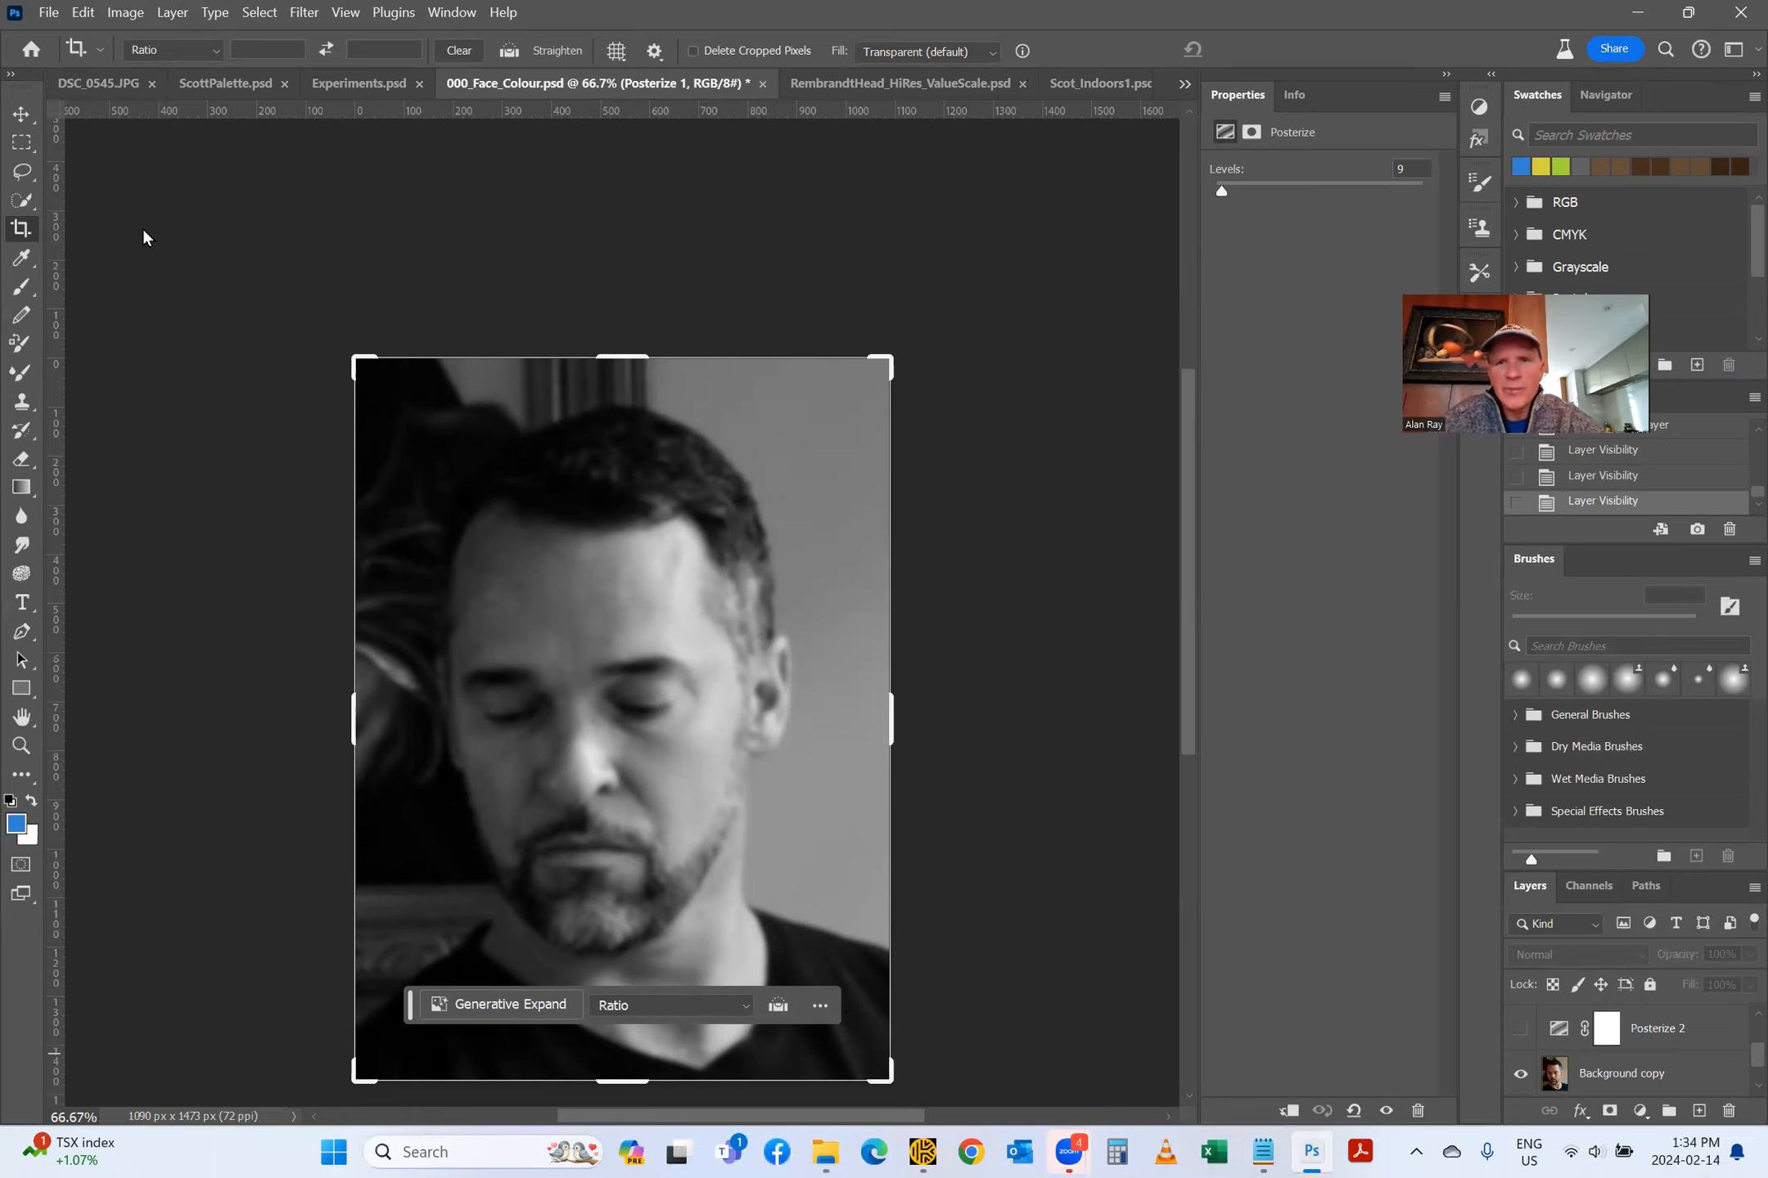
{"action": "scroll", "coordinate": [595, 573], "scroll_direction": "down", "scroll_amount": 3}
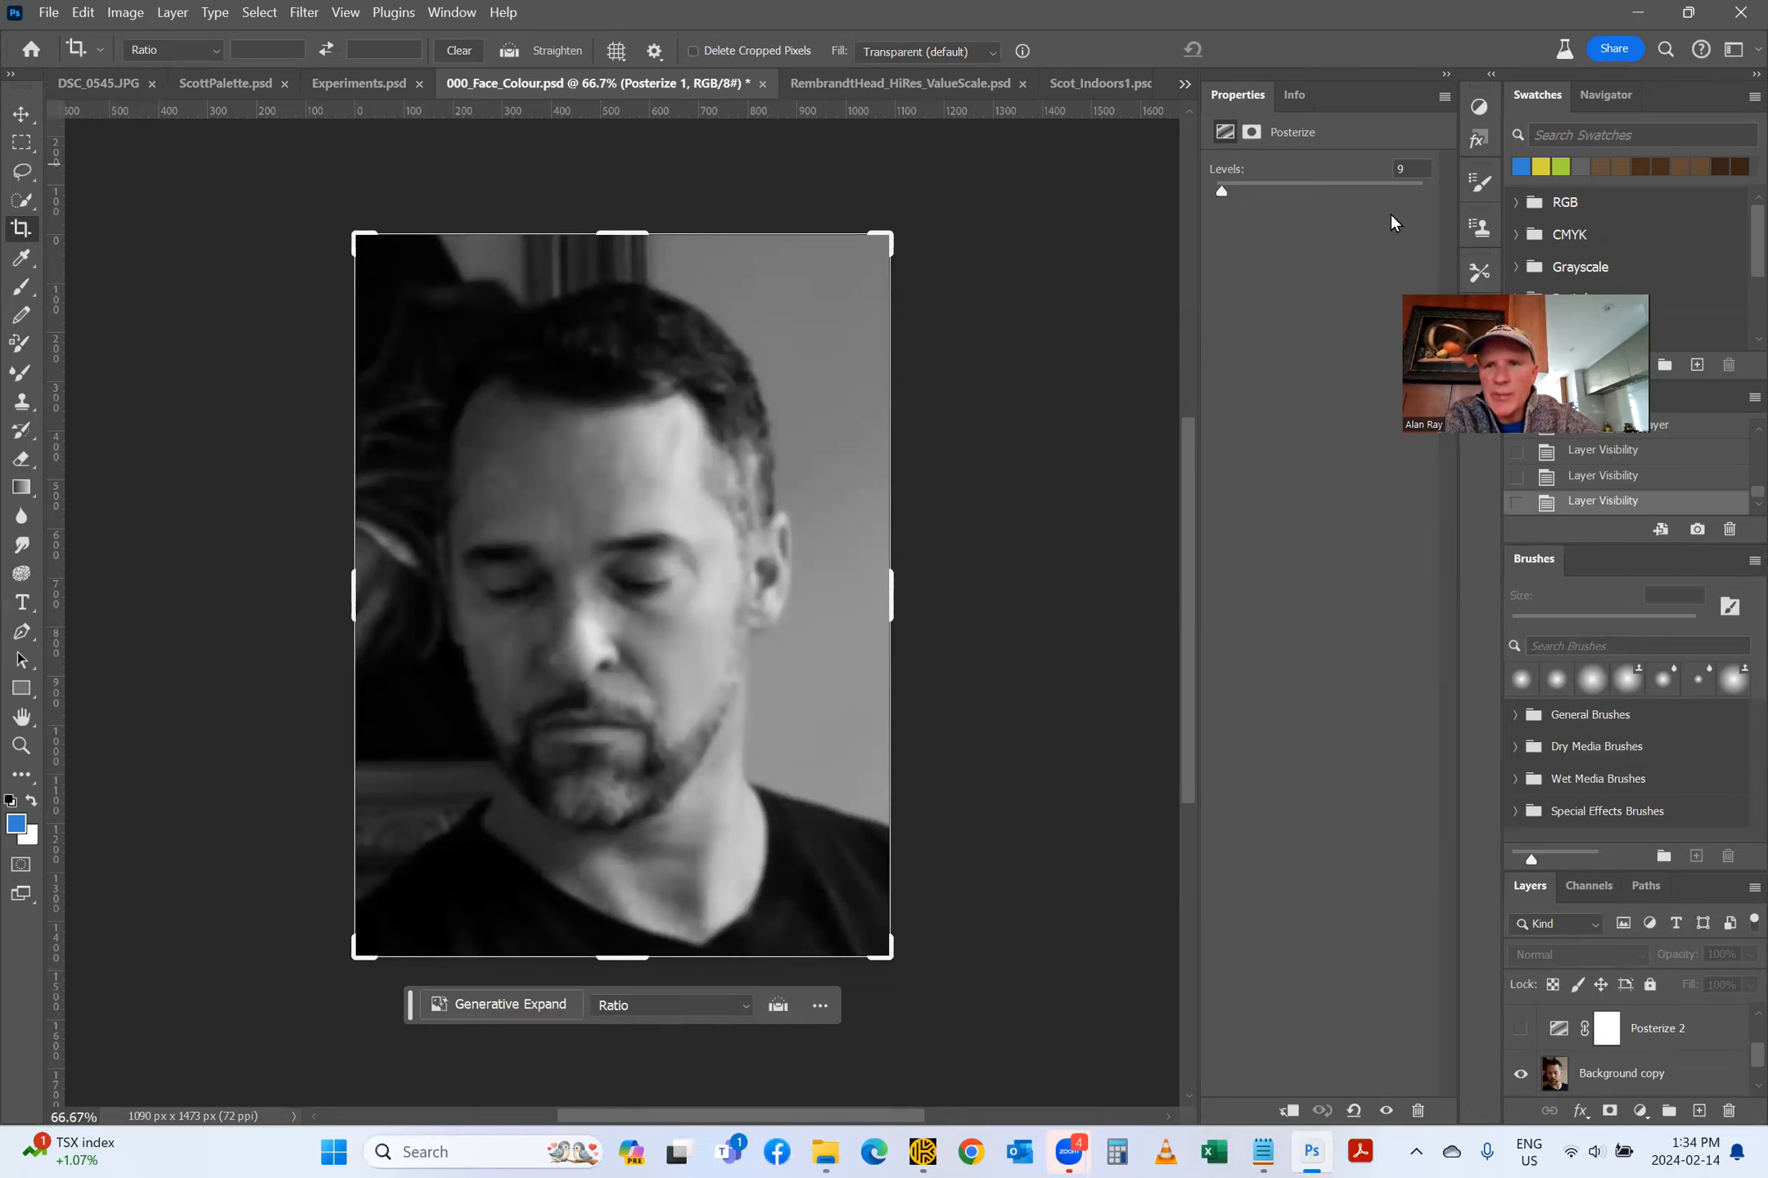
Step: Set the Posterize 1 layer to 2 levels and cancel the accidentally started crop
{"action": "left_click", "coordinate": [1399, 170]}
{"action": "scroll", "coordinate": [1661, 1065], "scroll_direction": "up", "scroll_amount": 2}
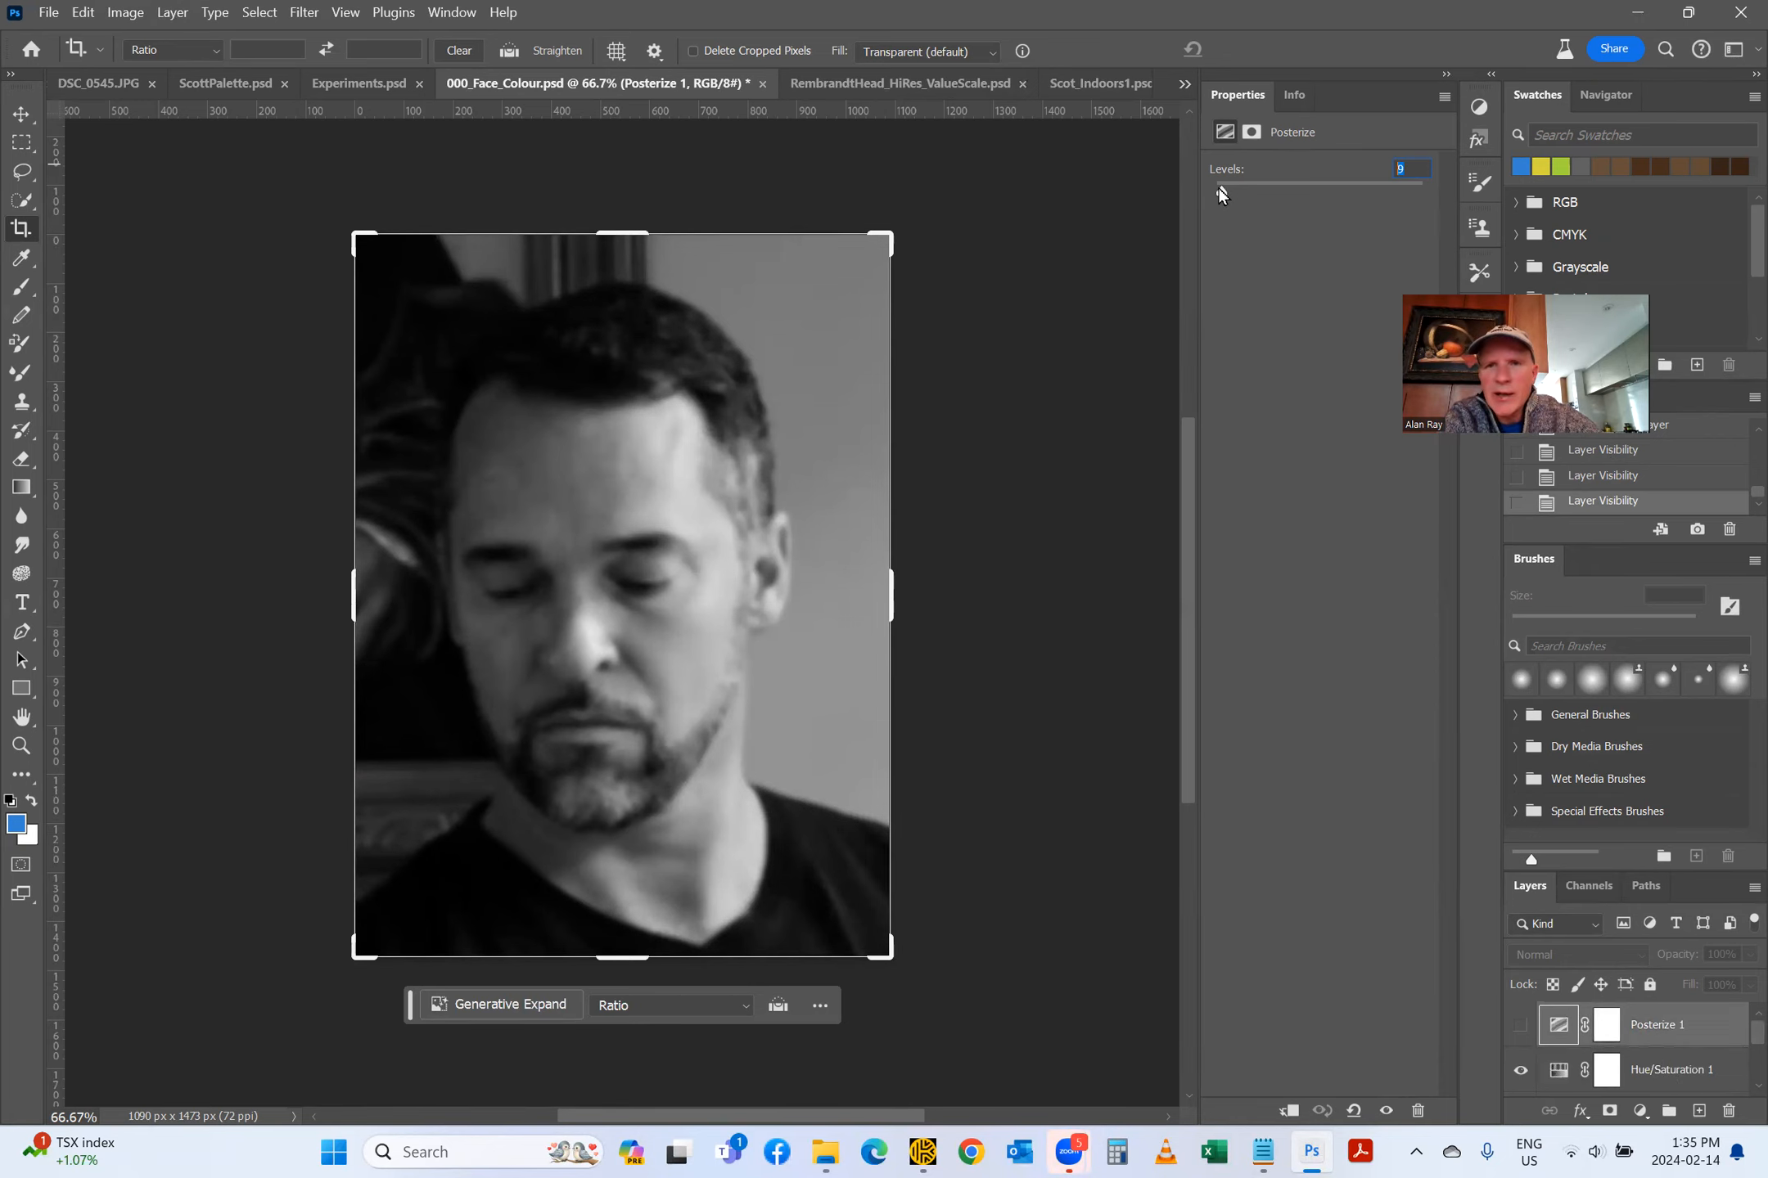
{"action": "type", "text": "2"}
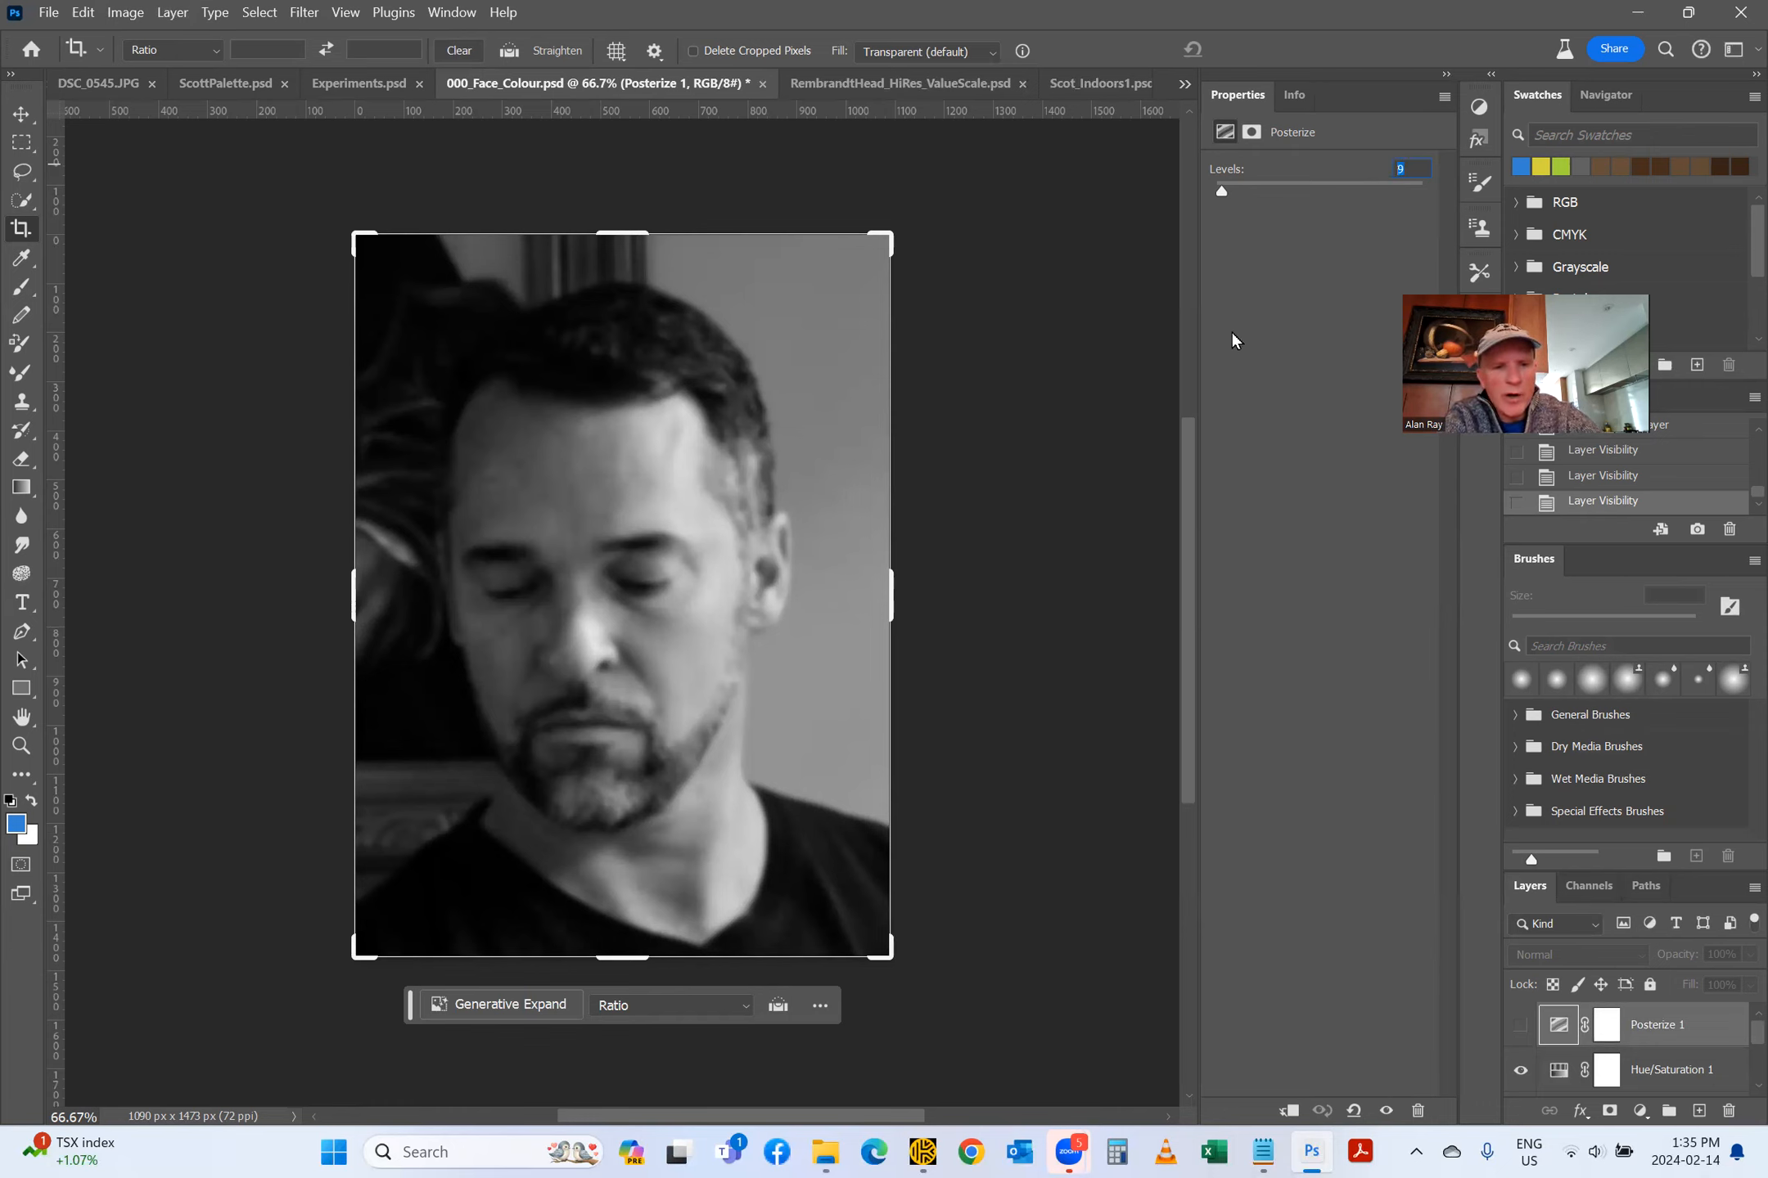
{"action": "left_click", "coordinate": [1102, 546]}
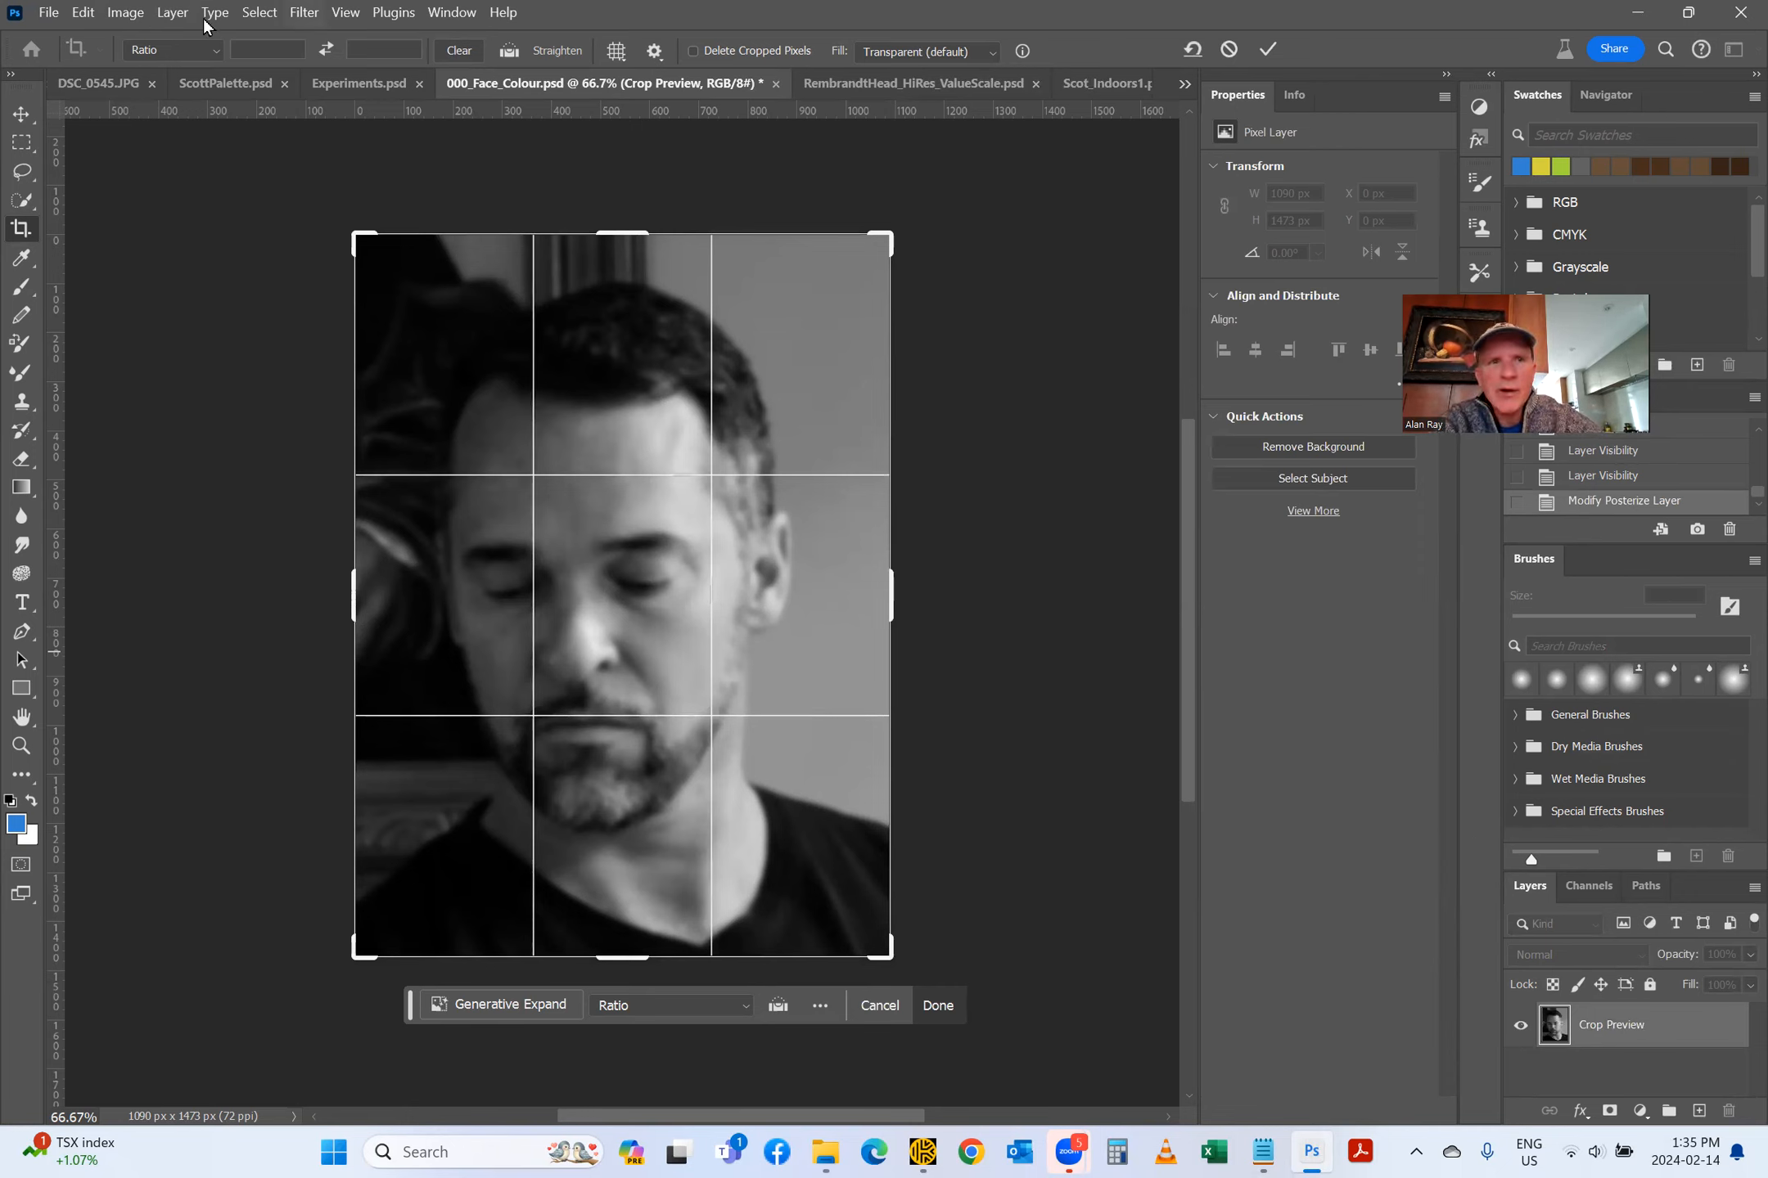
{"action": "left_click", "coordinate": [1226, 49]}
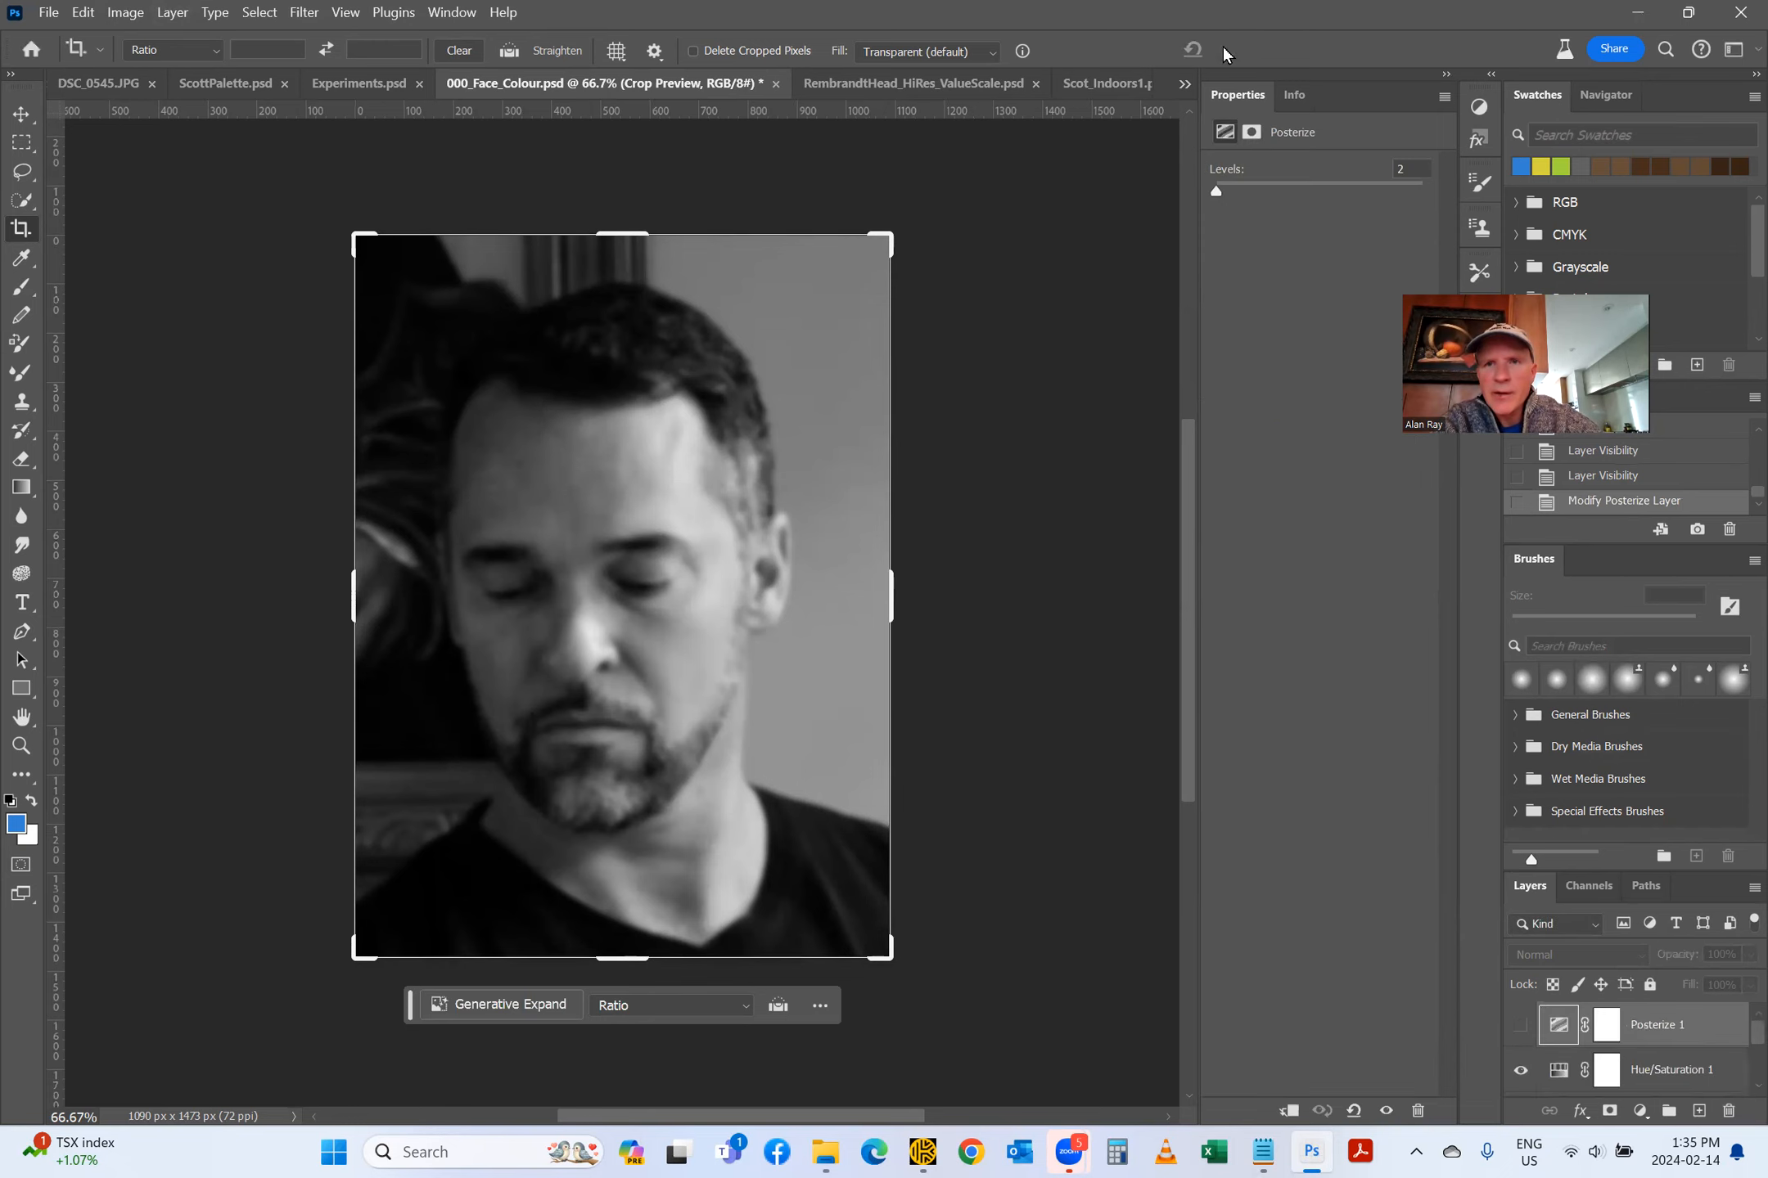
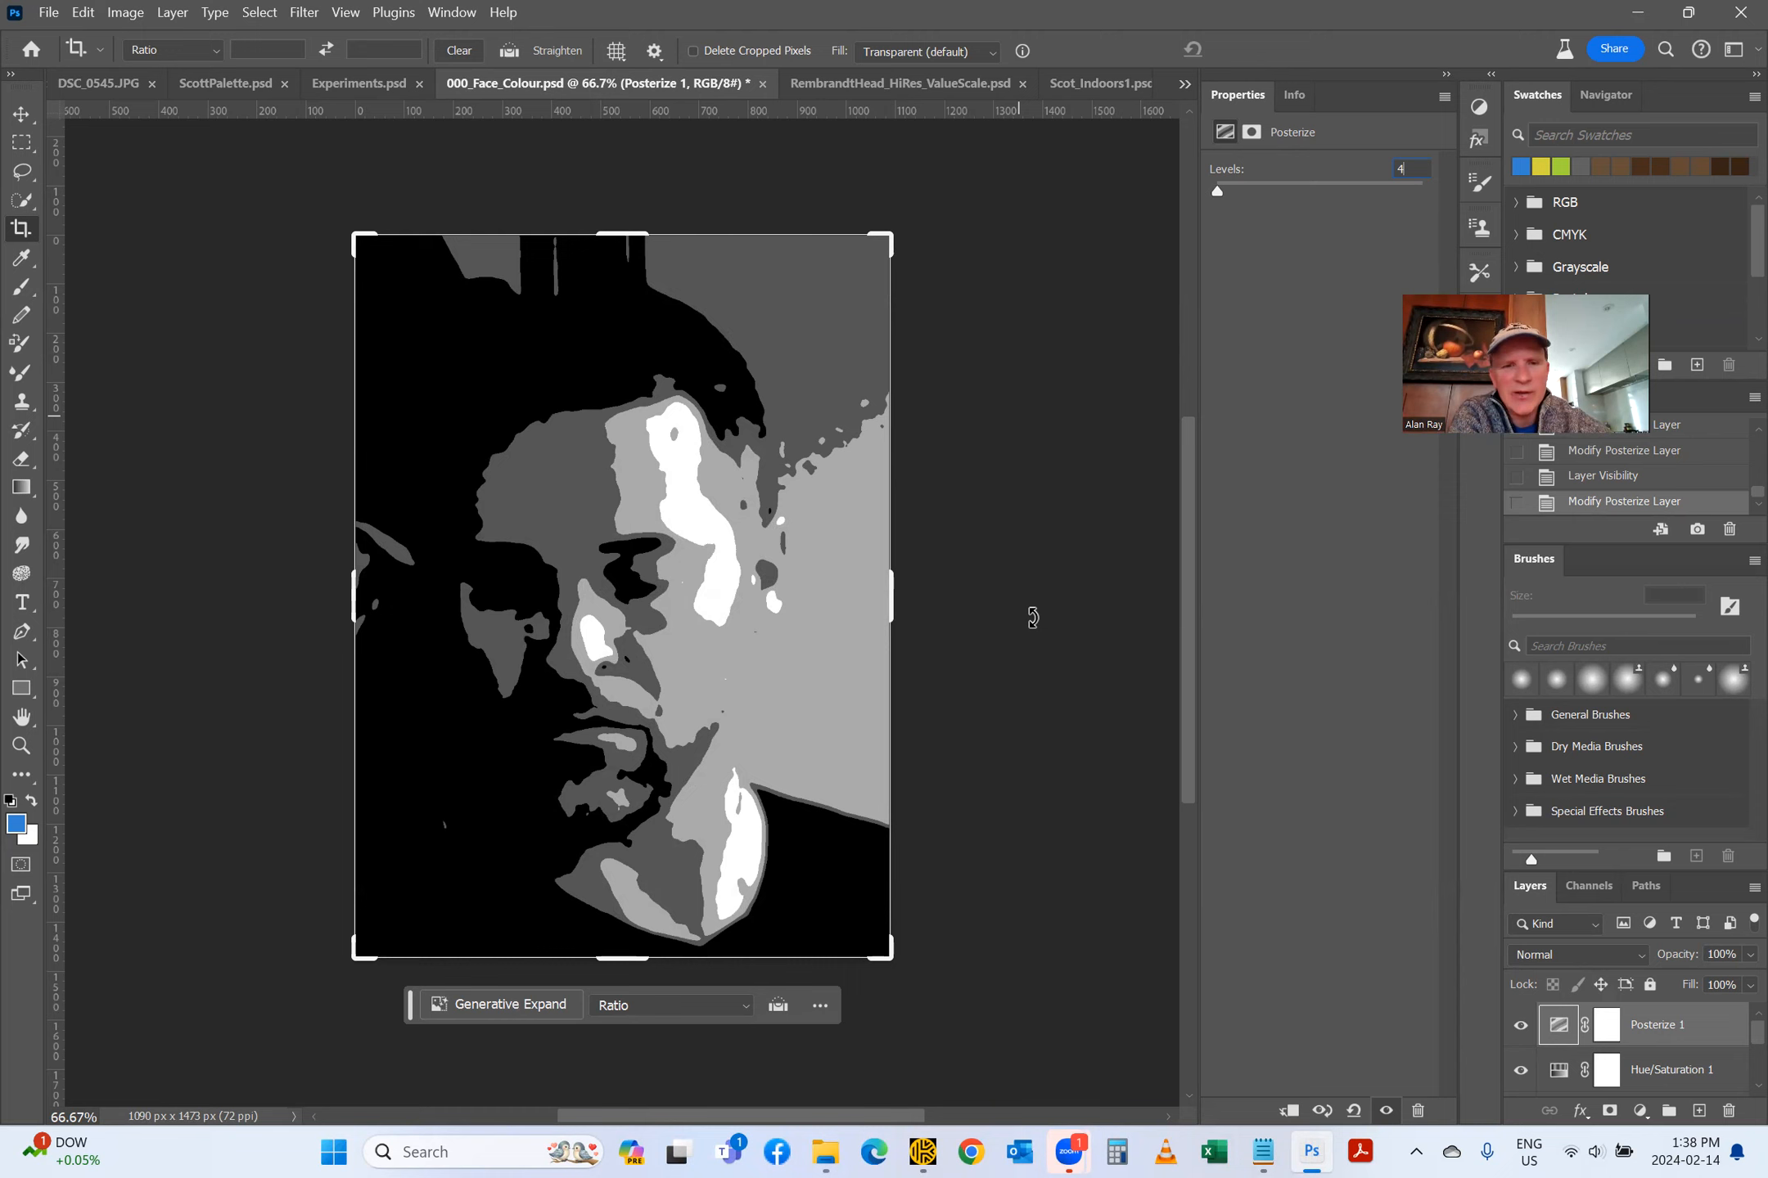
Step: In ScottPalette.psd, show the Hue/Saturation 1 layer and the grid overlay on Layer 1
{"action": "left_click", "coordinate": [197, 82]}
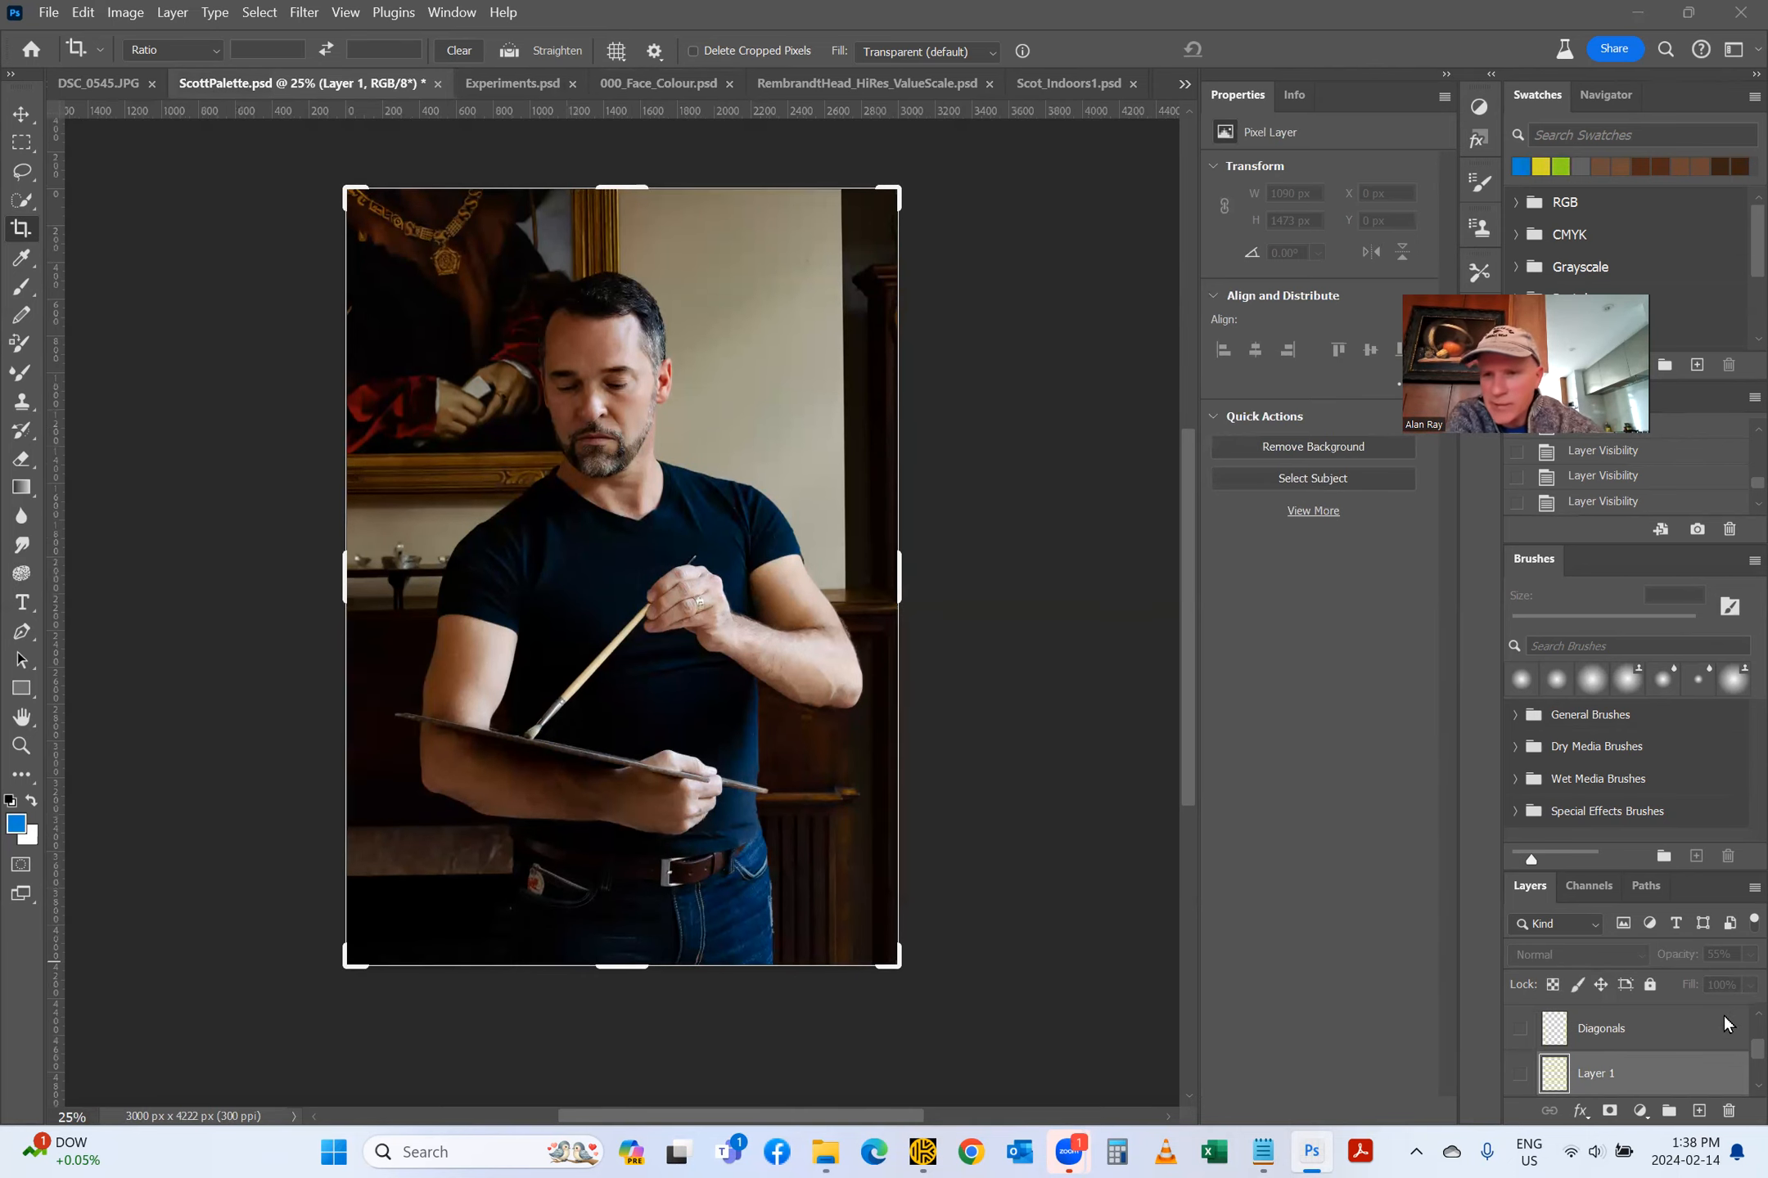
{"action": "scroll", "coordinate": [1723, 1015], "scroll_direction": "down", "scroll_amount": 1}
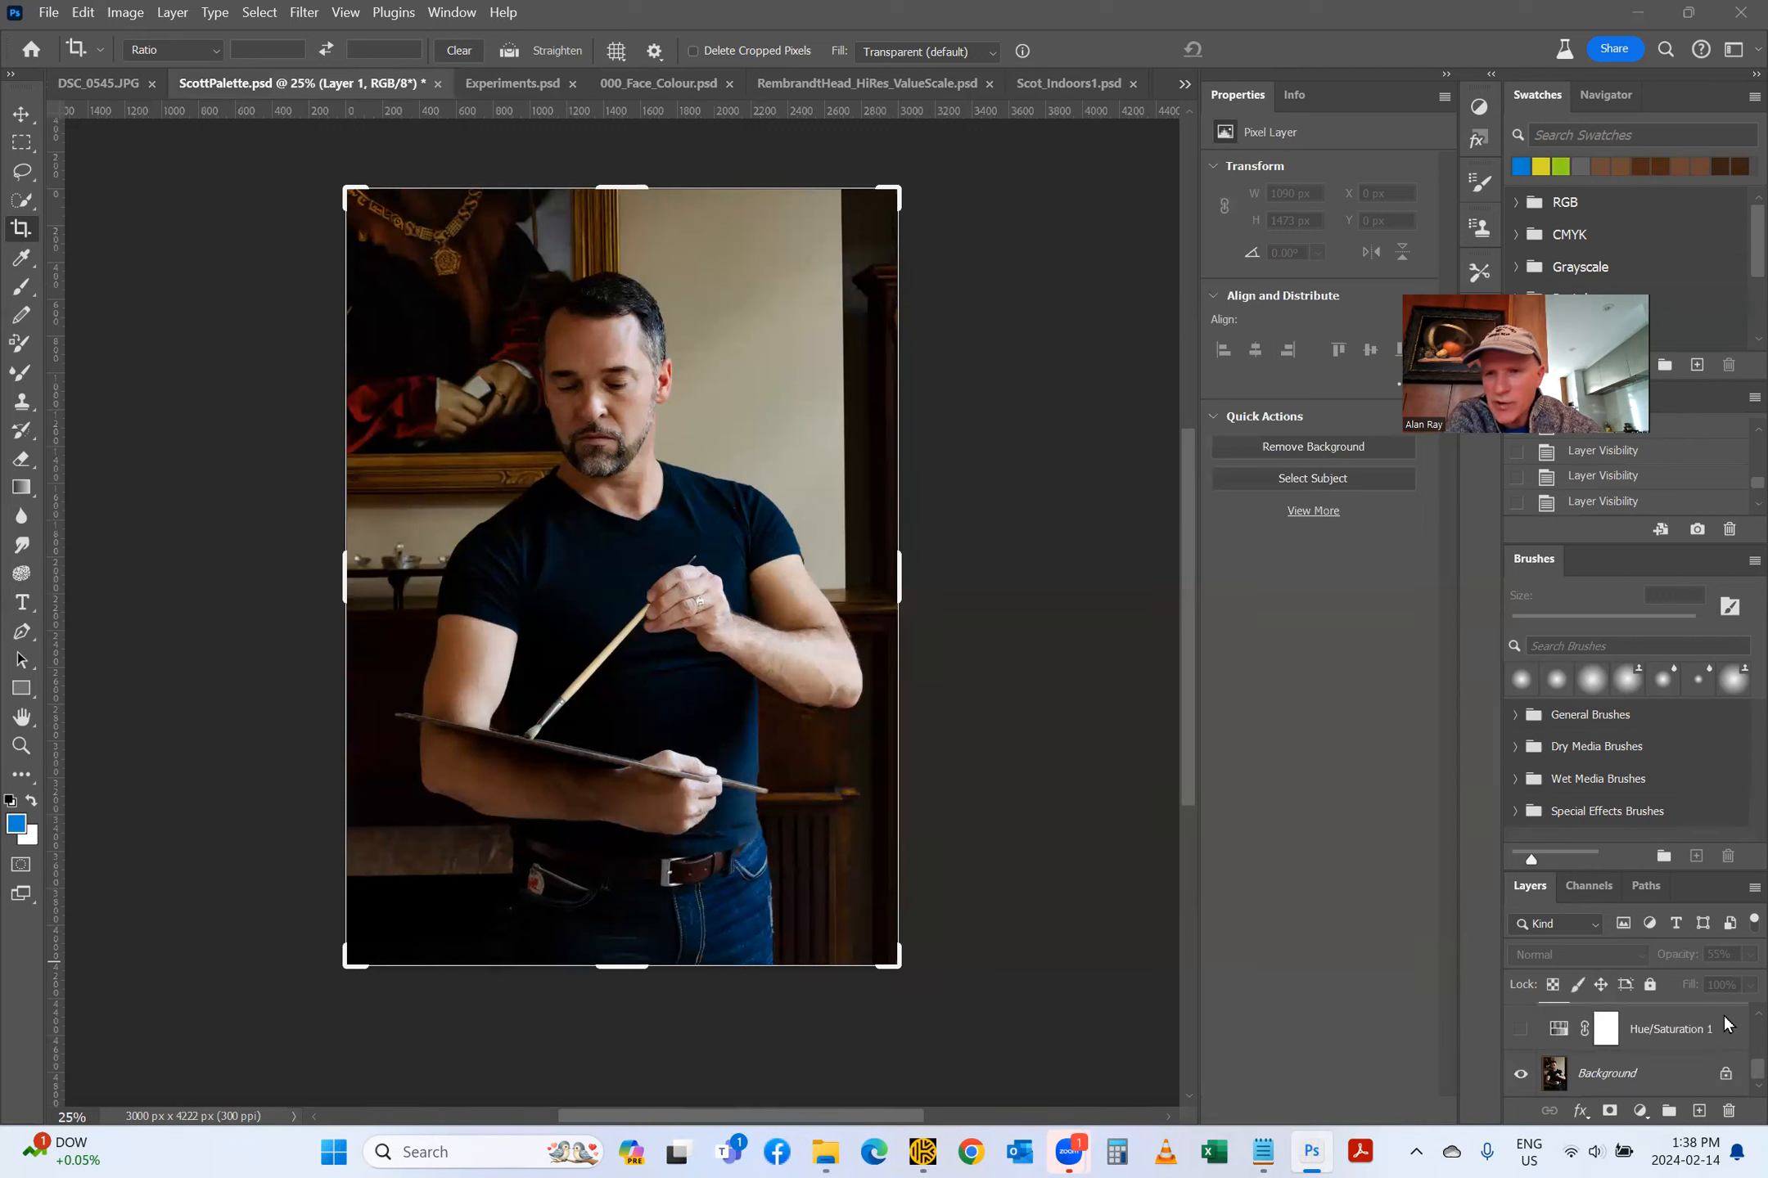
{"action": "left_click", "coordinate": [1520, 1031]}
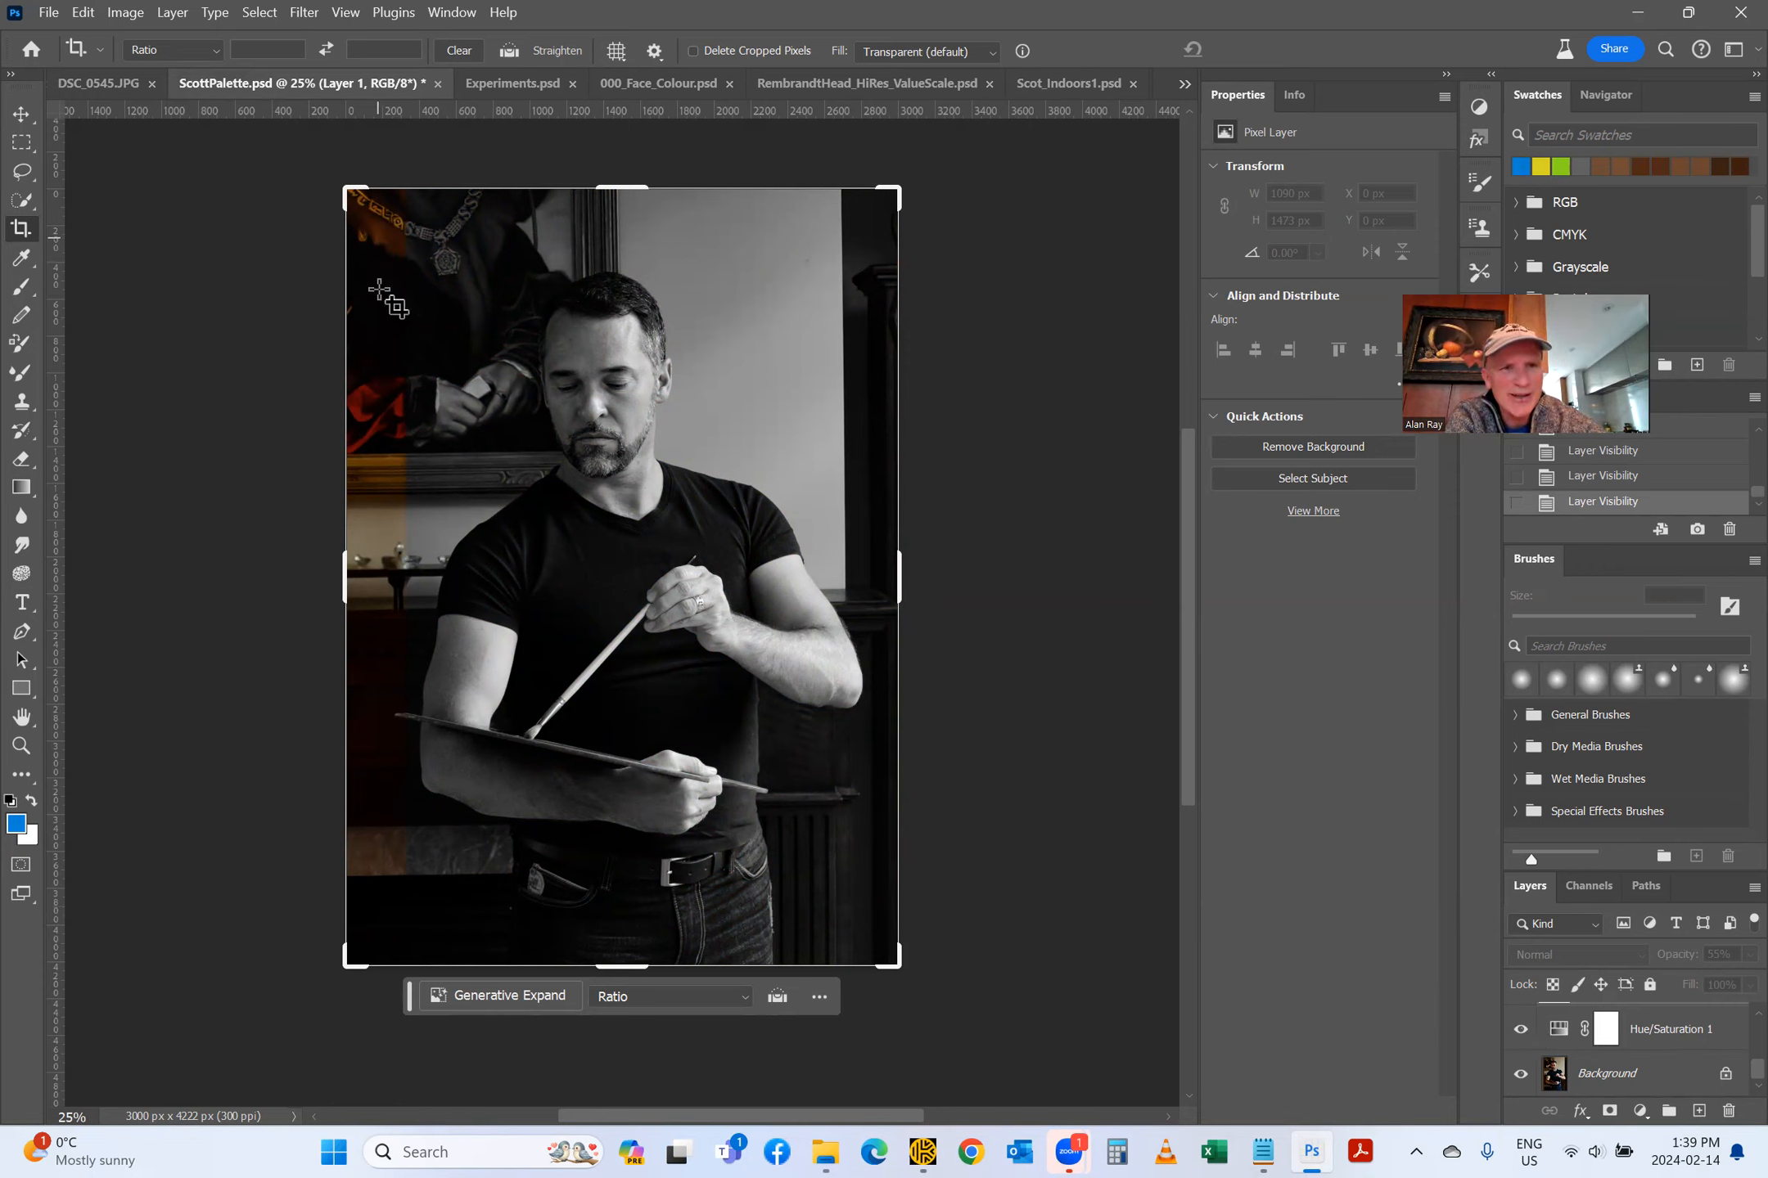
{"action": "scroll", "coordinate": [1575, 1027], "scroll_direction": "up", "scroll_amount": 1}
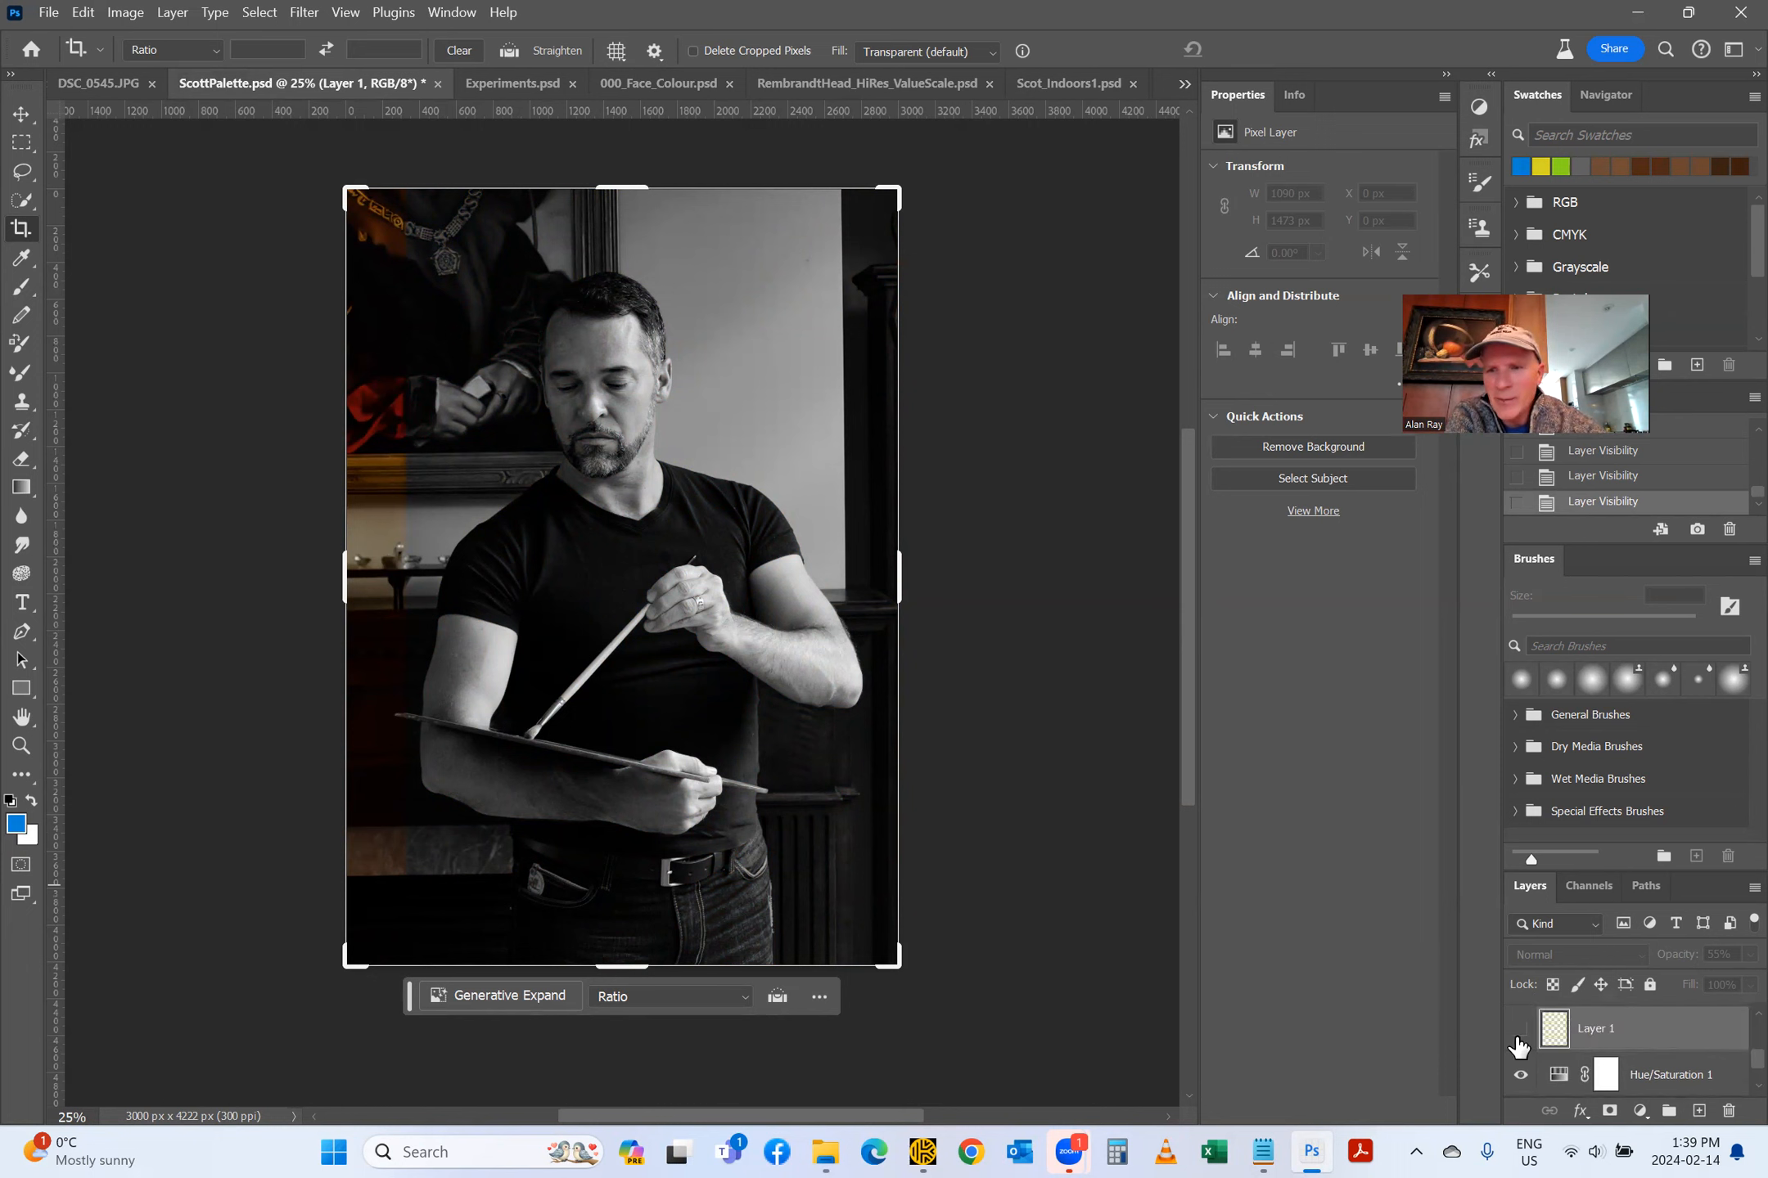
{"action": "left_click", "coordinate": [1575, 1033]}
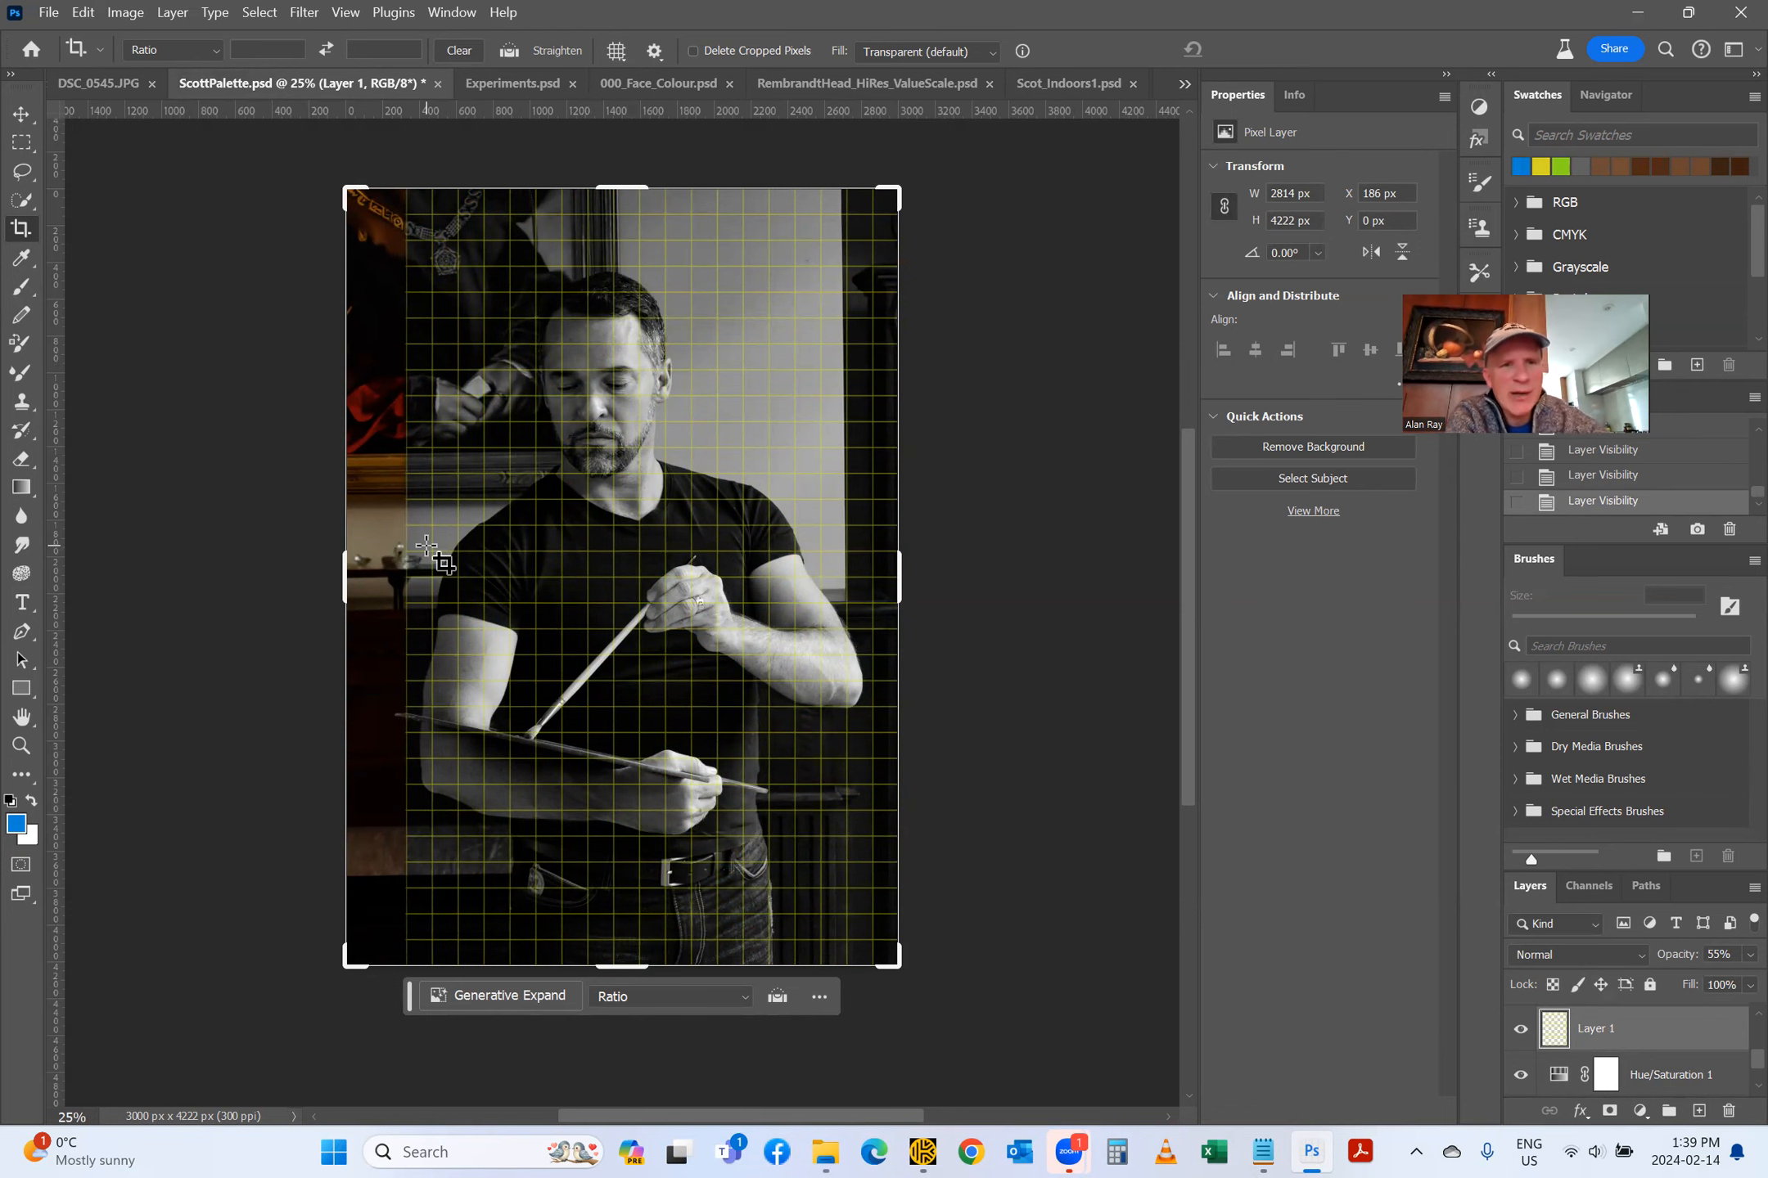
Step: Try a crop that trims the photo's left side to the edge of the grid, and cancel it
{"action": "left_click_drag", "start_coordinate": [344, 583], "coordinate": [367, 582]}
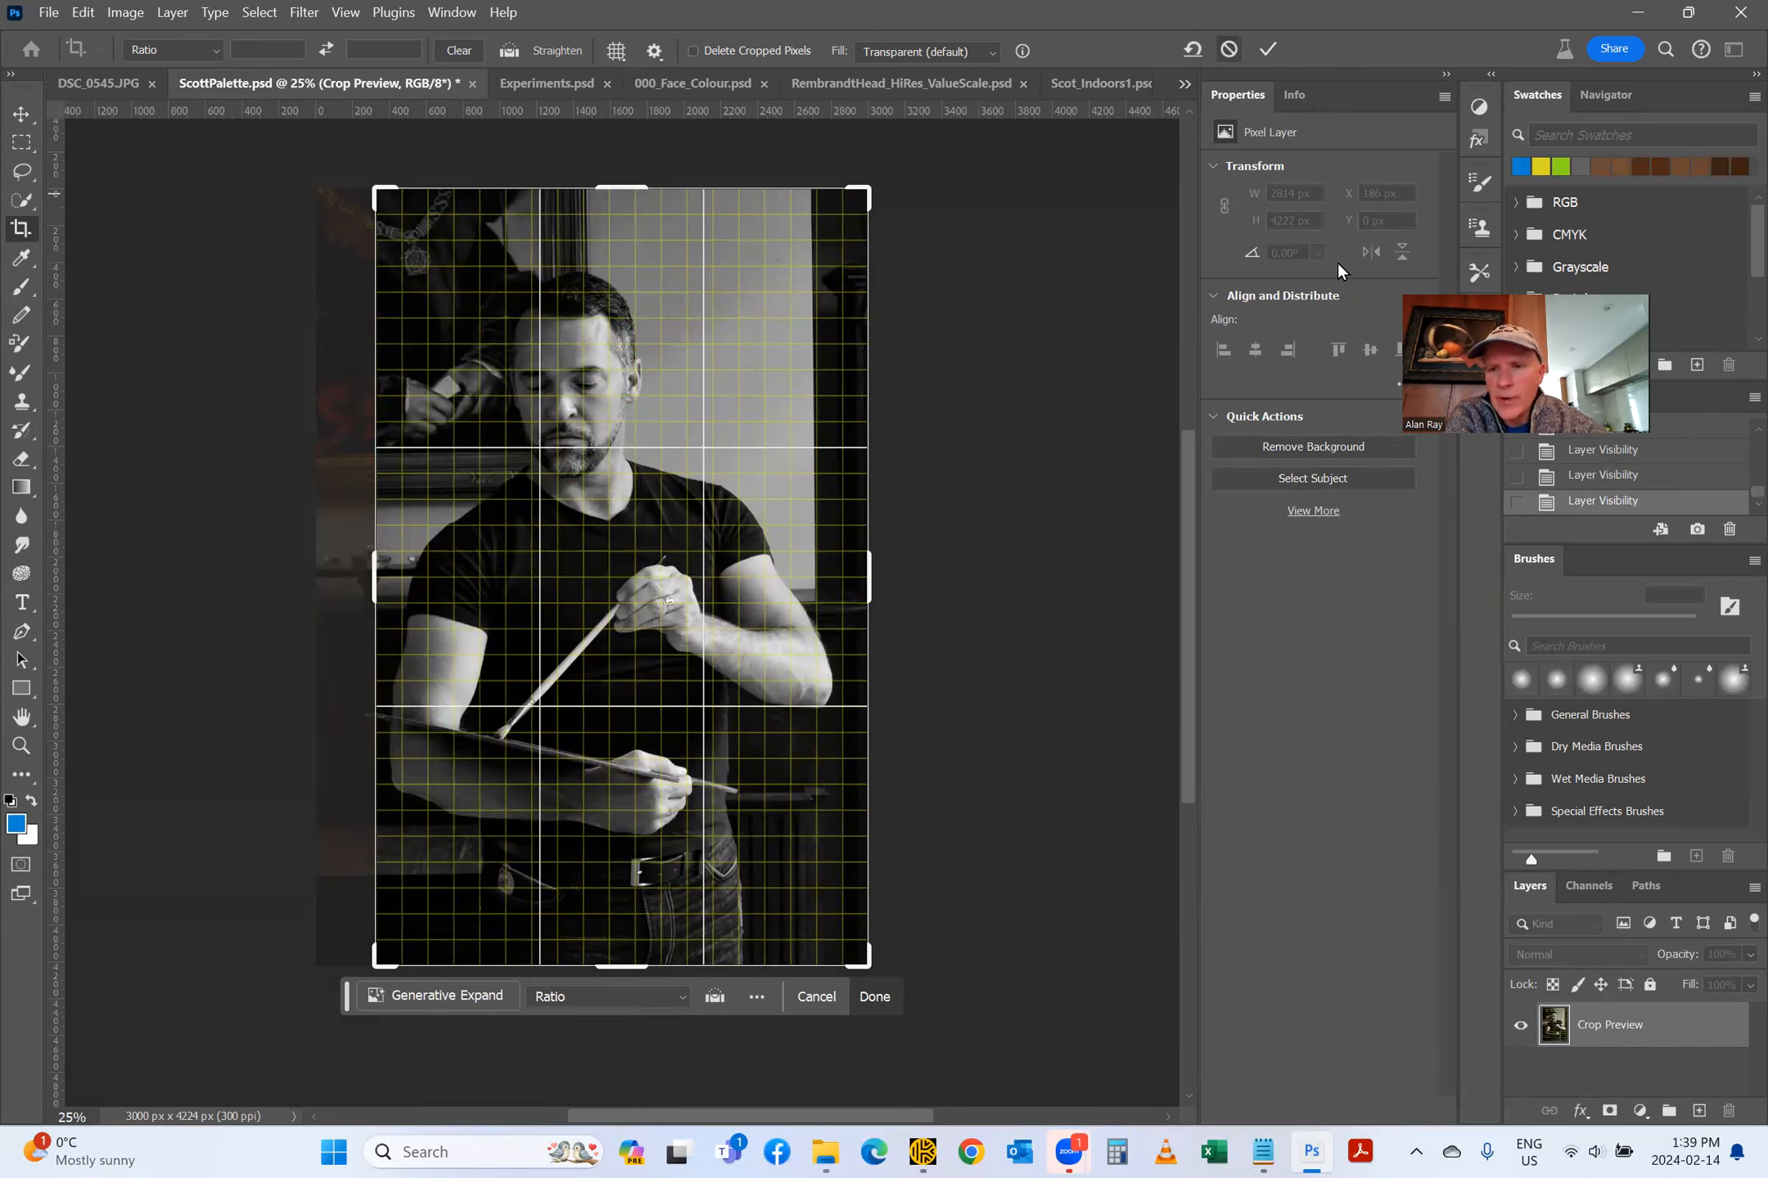
{"action": "key", "text": "Escape"}
{"action": "scroll", "coordinate": [1611, 1028], "scroll_direction": "down", "scroll_amount": 1}
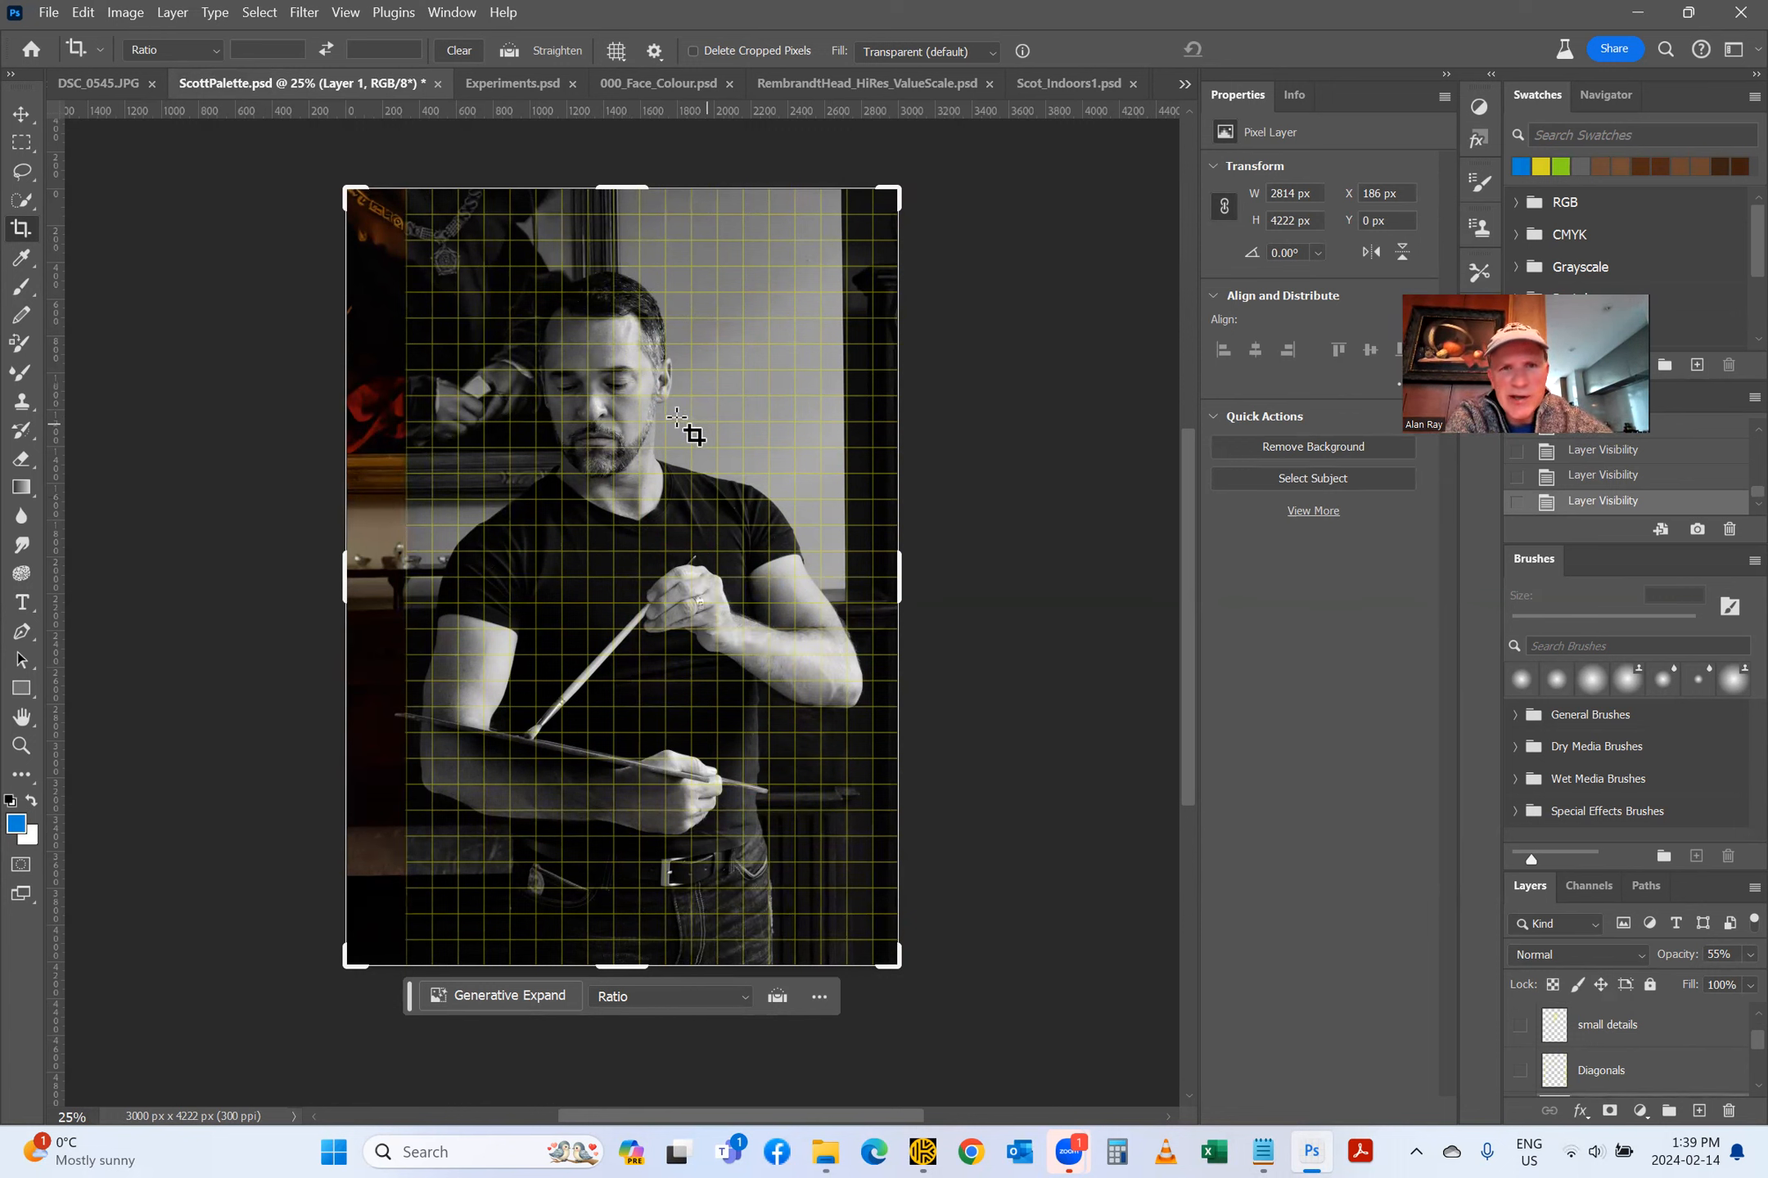
Step: Show the Diagonals and small details layers over the black-and-white portrait
{"action": "left_click", "coordinate": [1520, 1074]}
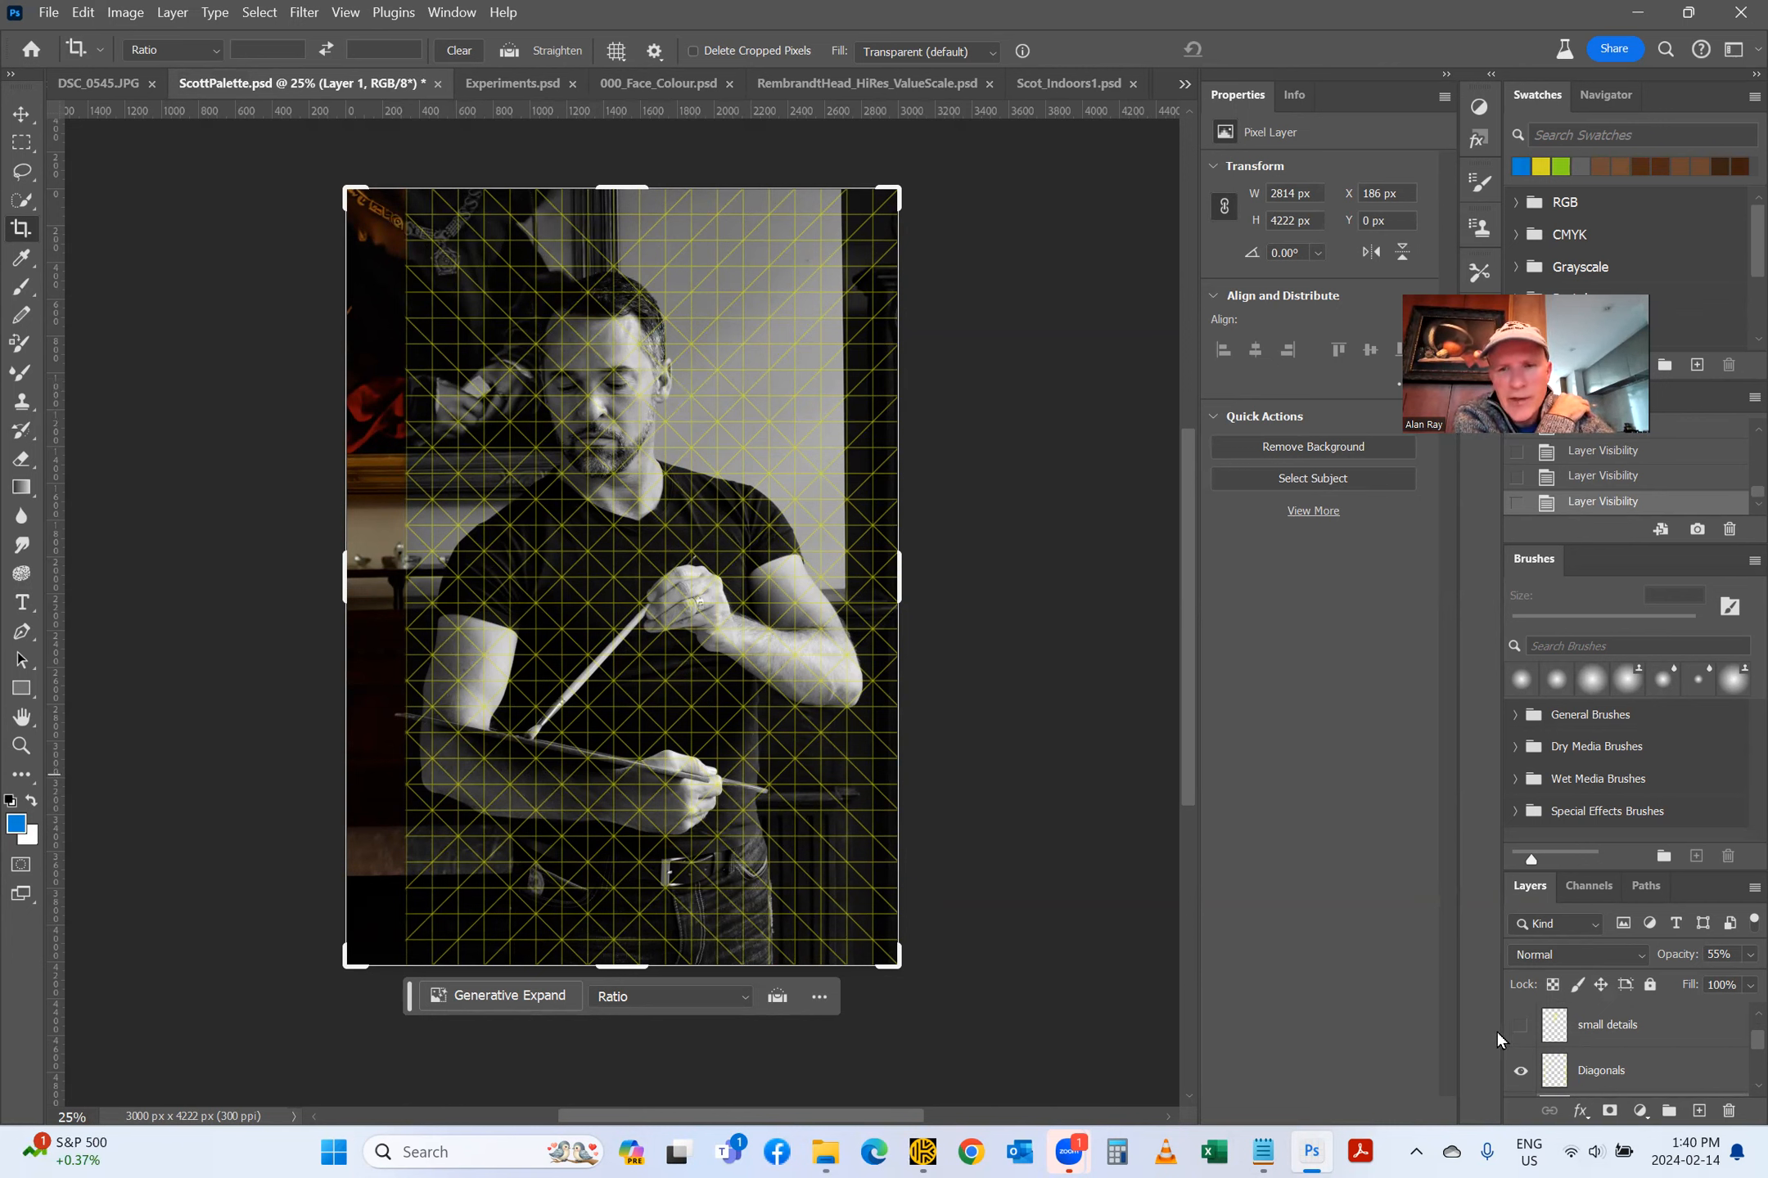
{"action": "left_click", "coordinate": [1519, 1027]}
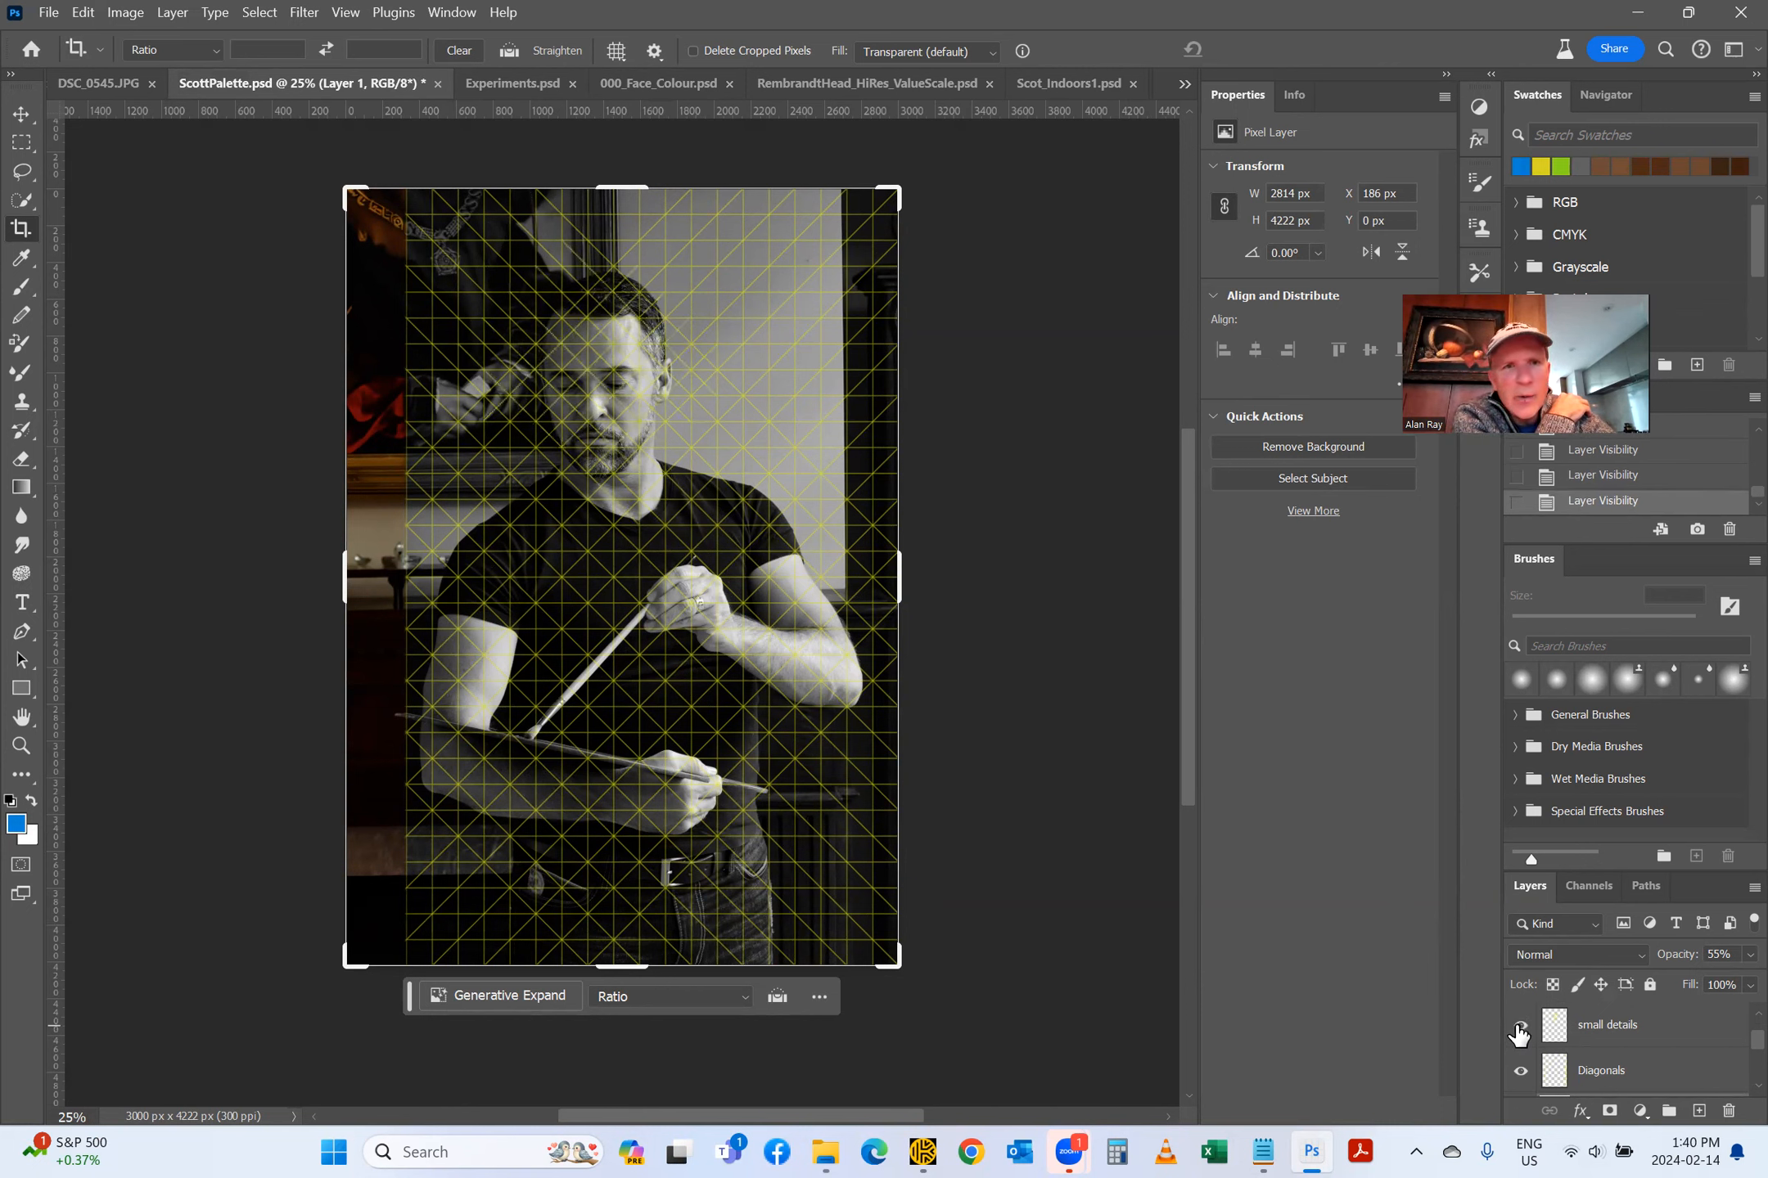
Step: Magnify the face to 400% to view the grid and diagonal lines around the nose and eyes
{"action": "left_click", "coordinate": [21, 745]}
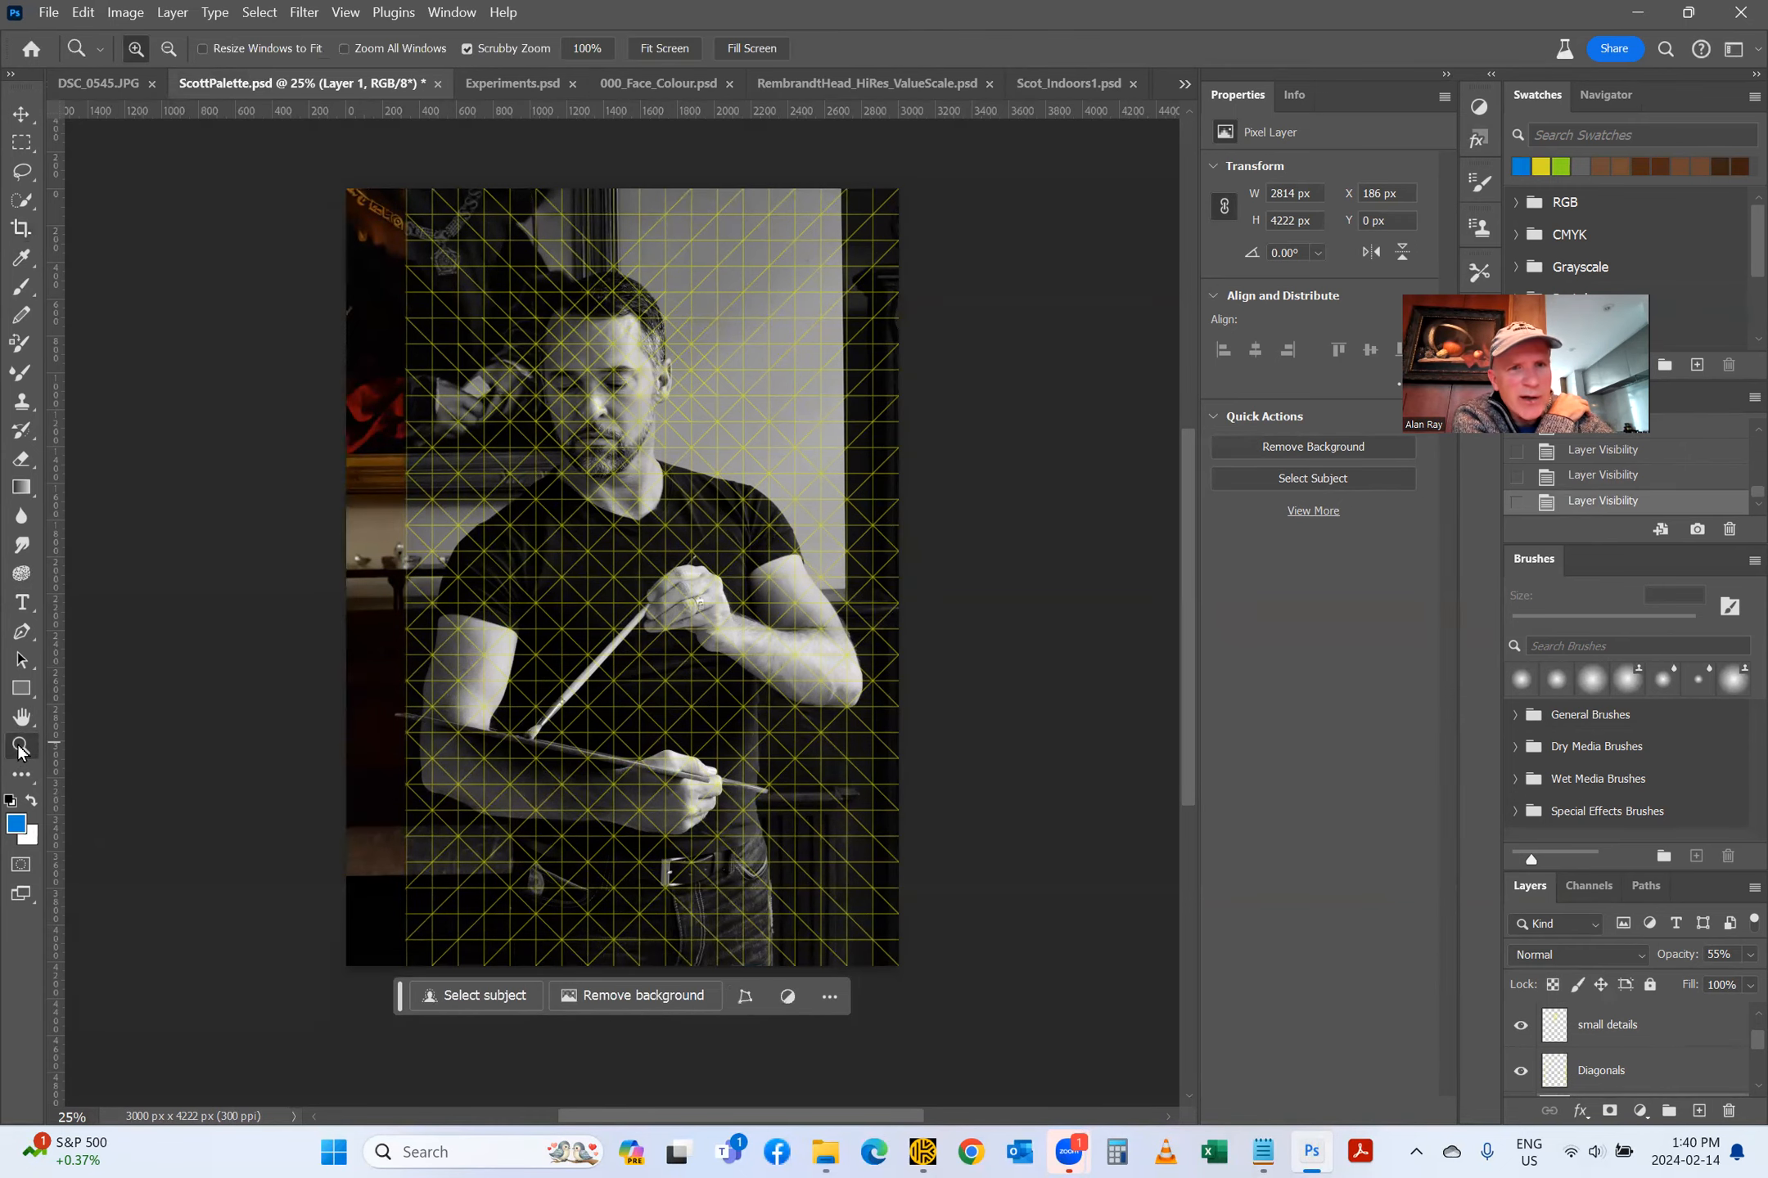
{"action": "scroll", "coordinate": [607, 407], "scroll_direction": "down", "scroll_amount": 2}
{"action": "scroll", "coordinate": [606, 406], "scroll_direction": "up", "scroll_amount": 2}
{"action": "scroll", "coordinate": [614, 483], "scroll_direction": "down", "scroll_amount": 5}
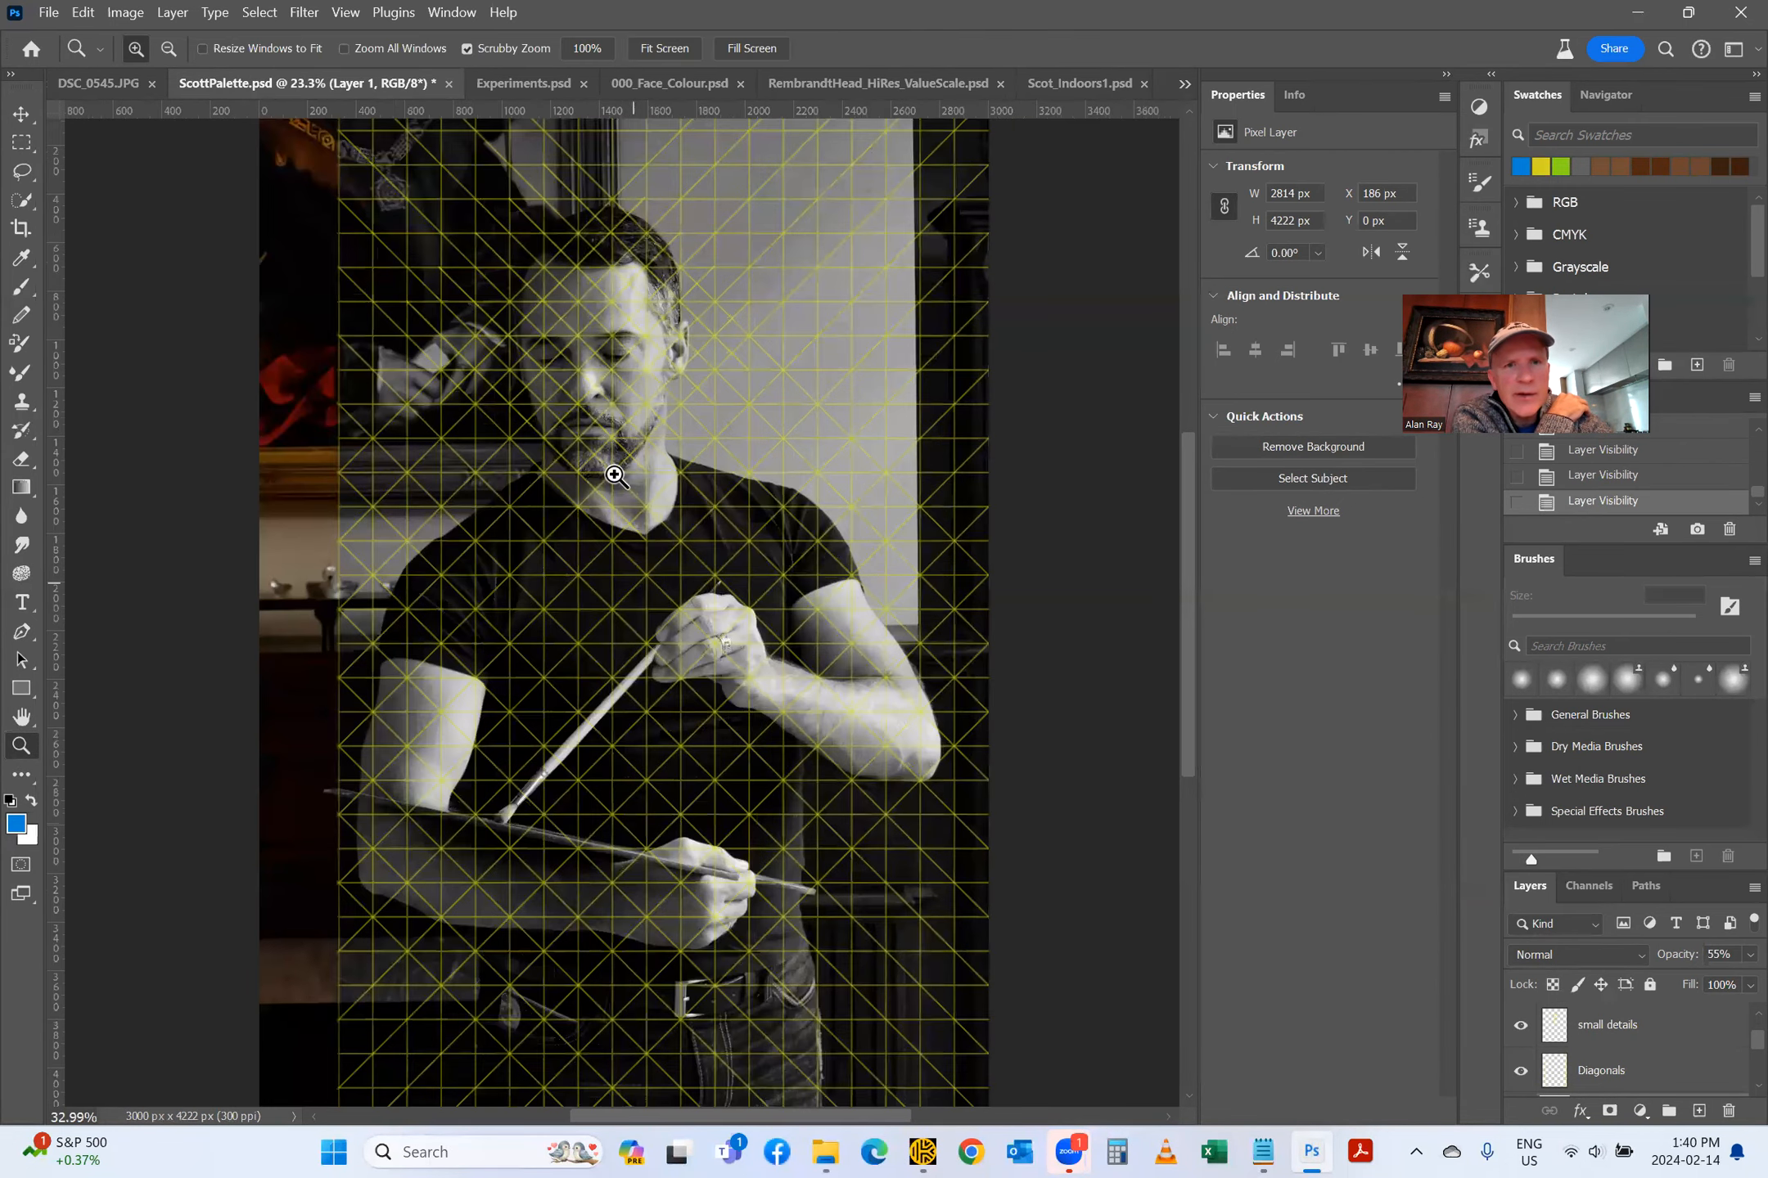
{"action": "scroll", "coordinate": [605, 478], "scroll_direction": "up", "scroll_amount": 8}
{"action": "scroll", "coordinate": [647, 573], "scroll_direction": "up", "scroll_amount": 1}
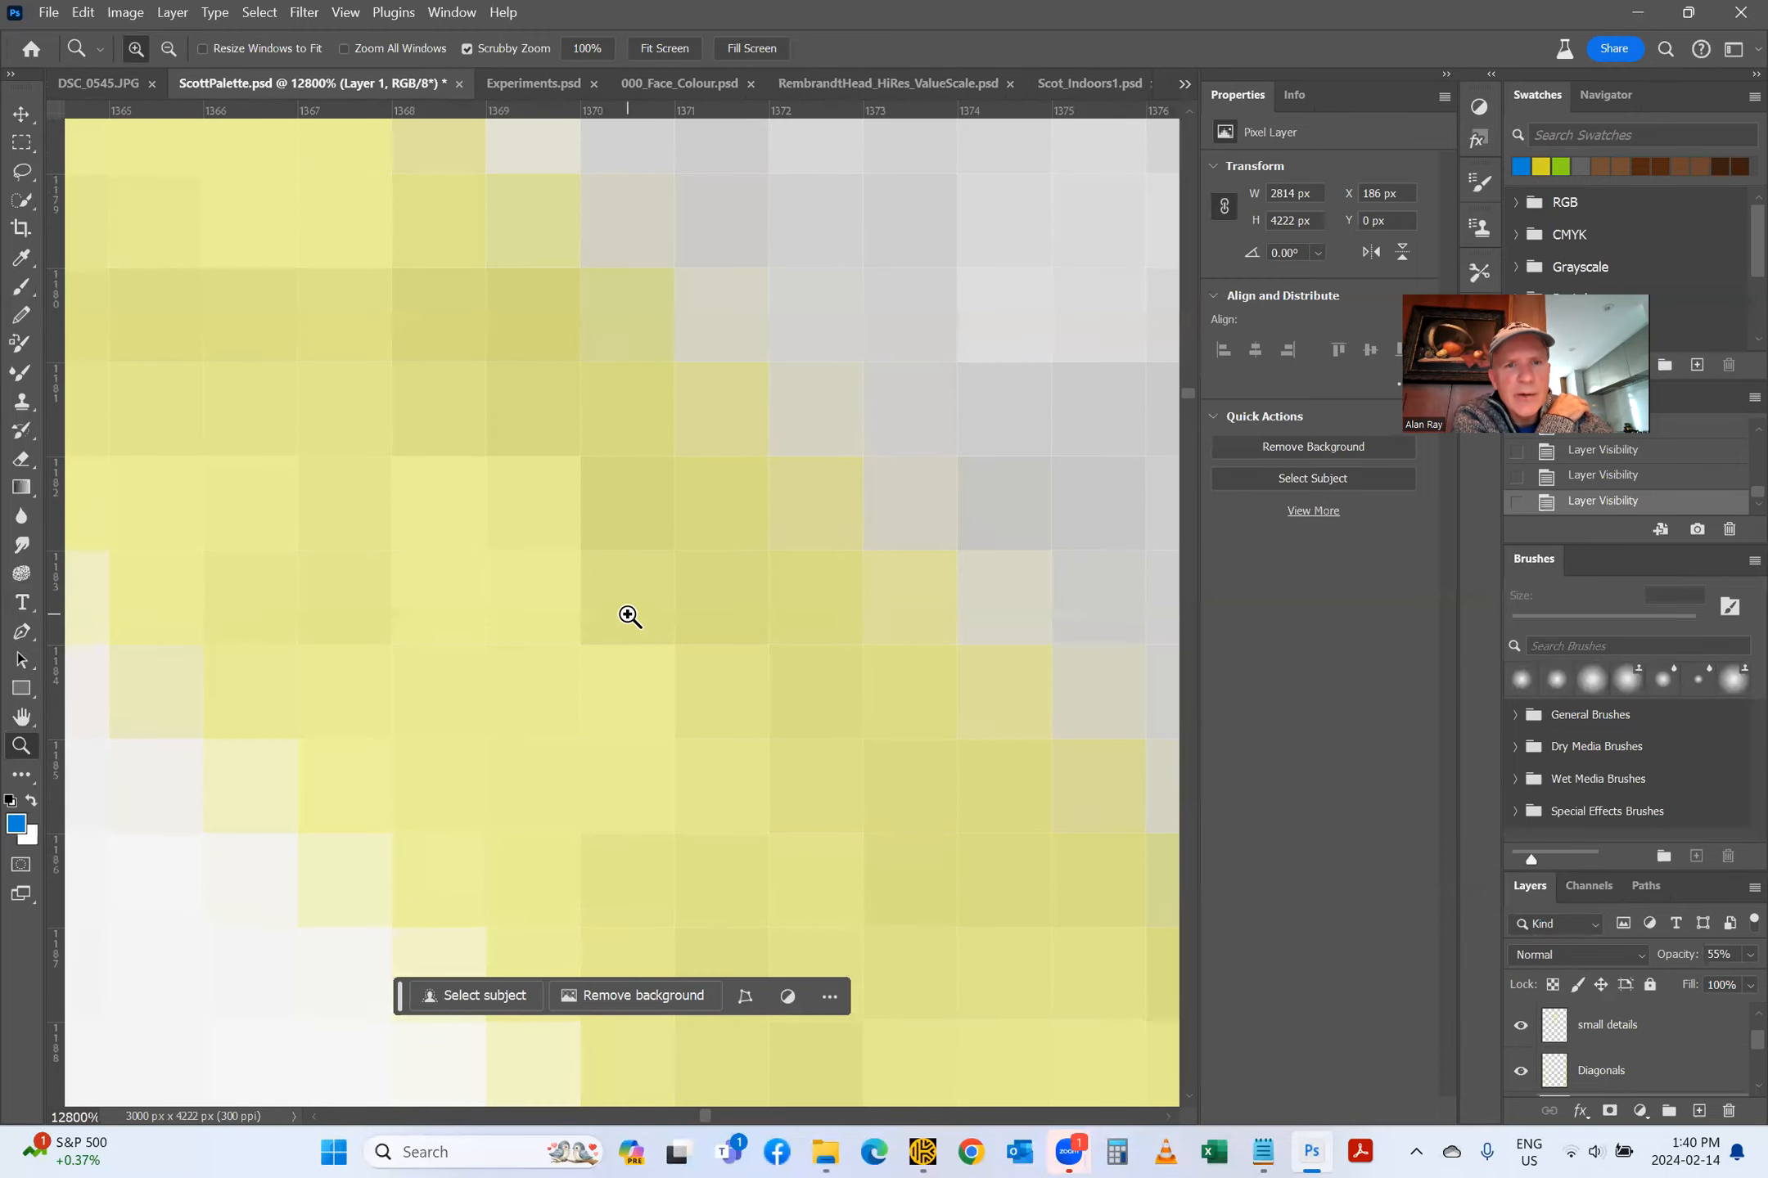
{"action": "left_click_drag", "start_coordinate": [89, 1118], "coordinate": [48, 1119]}
{"action": "type", "text": "400"}
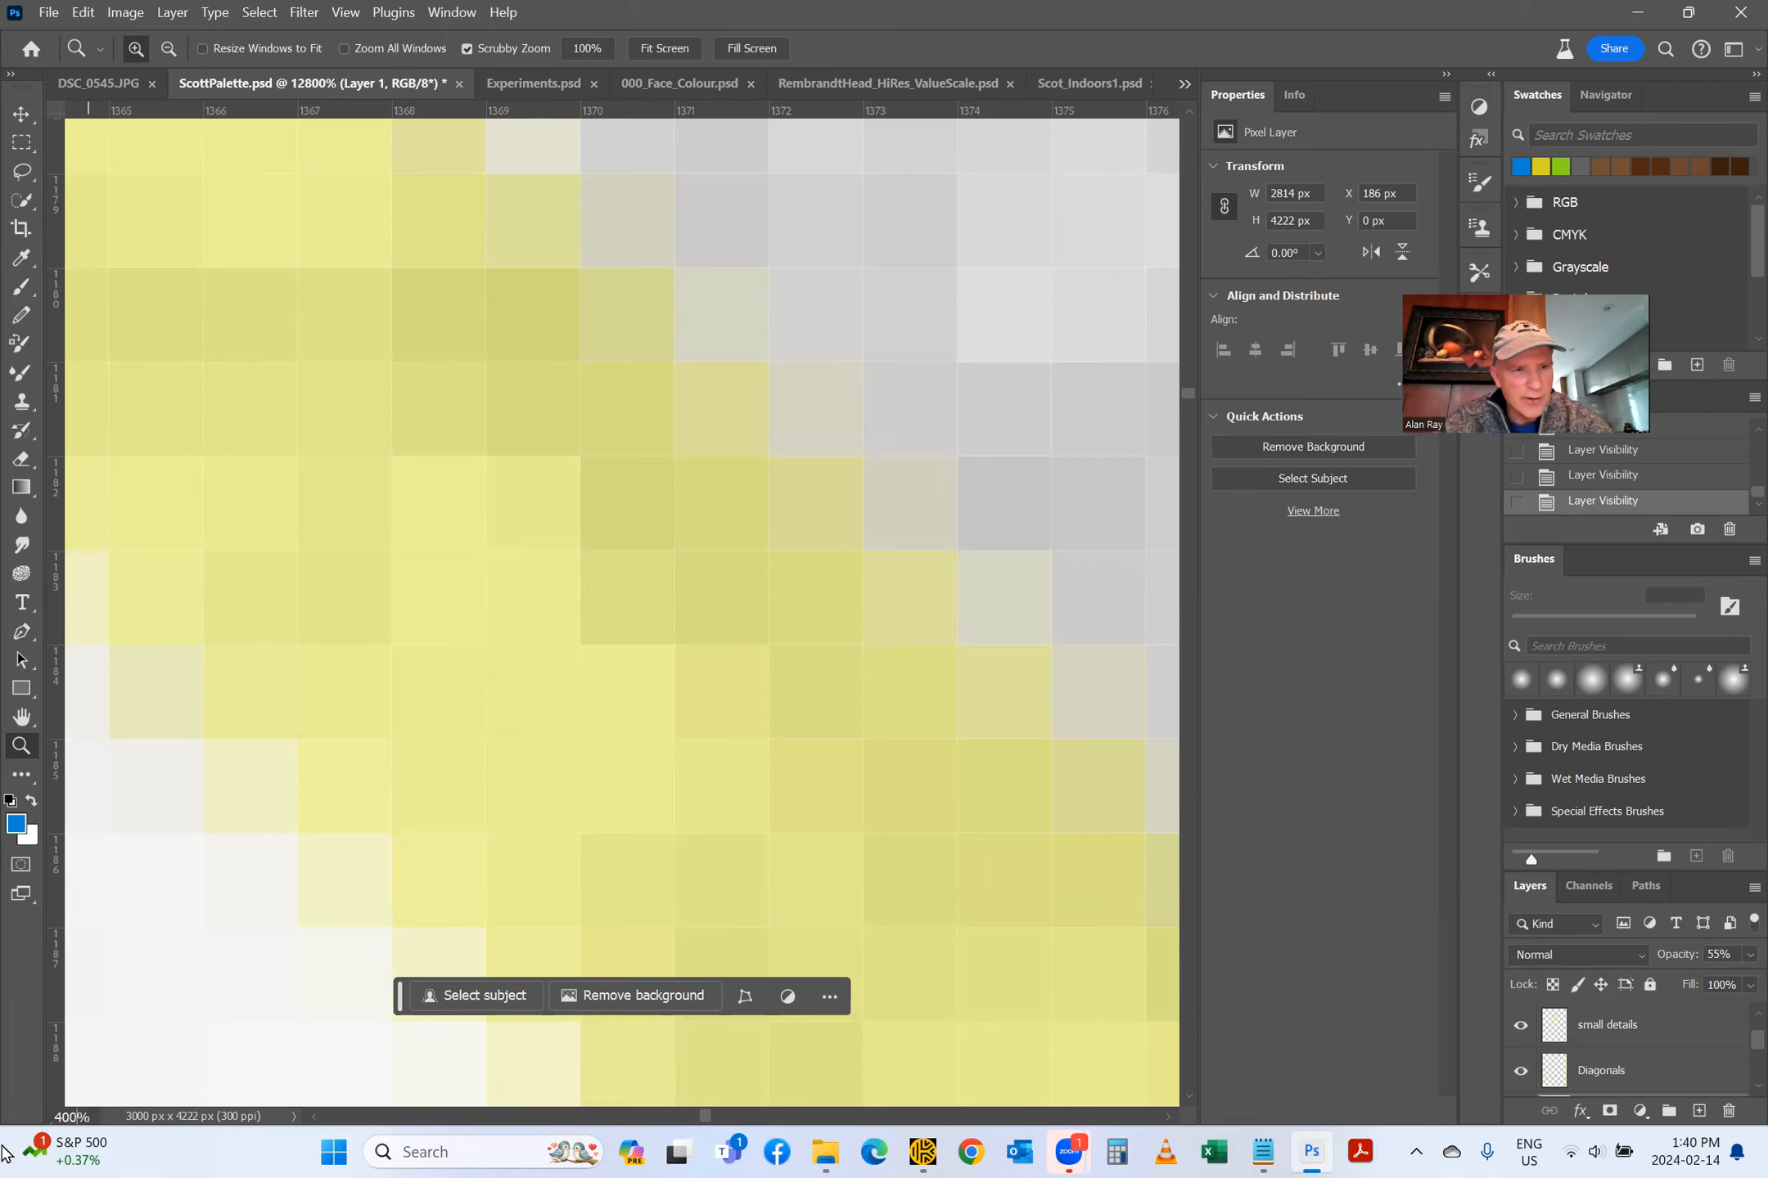
{"action": "key", "text": "Return"}
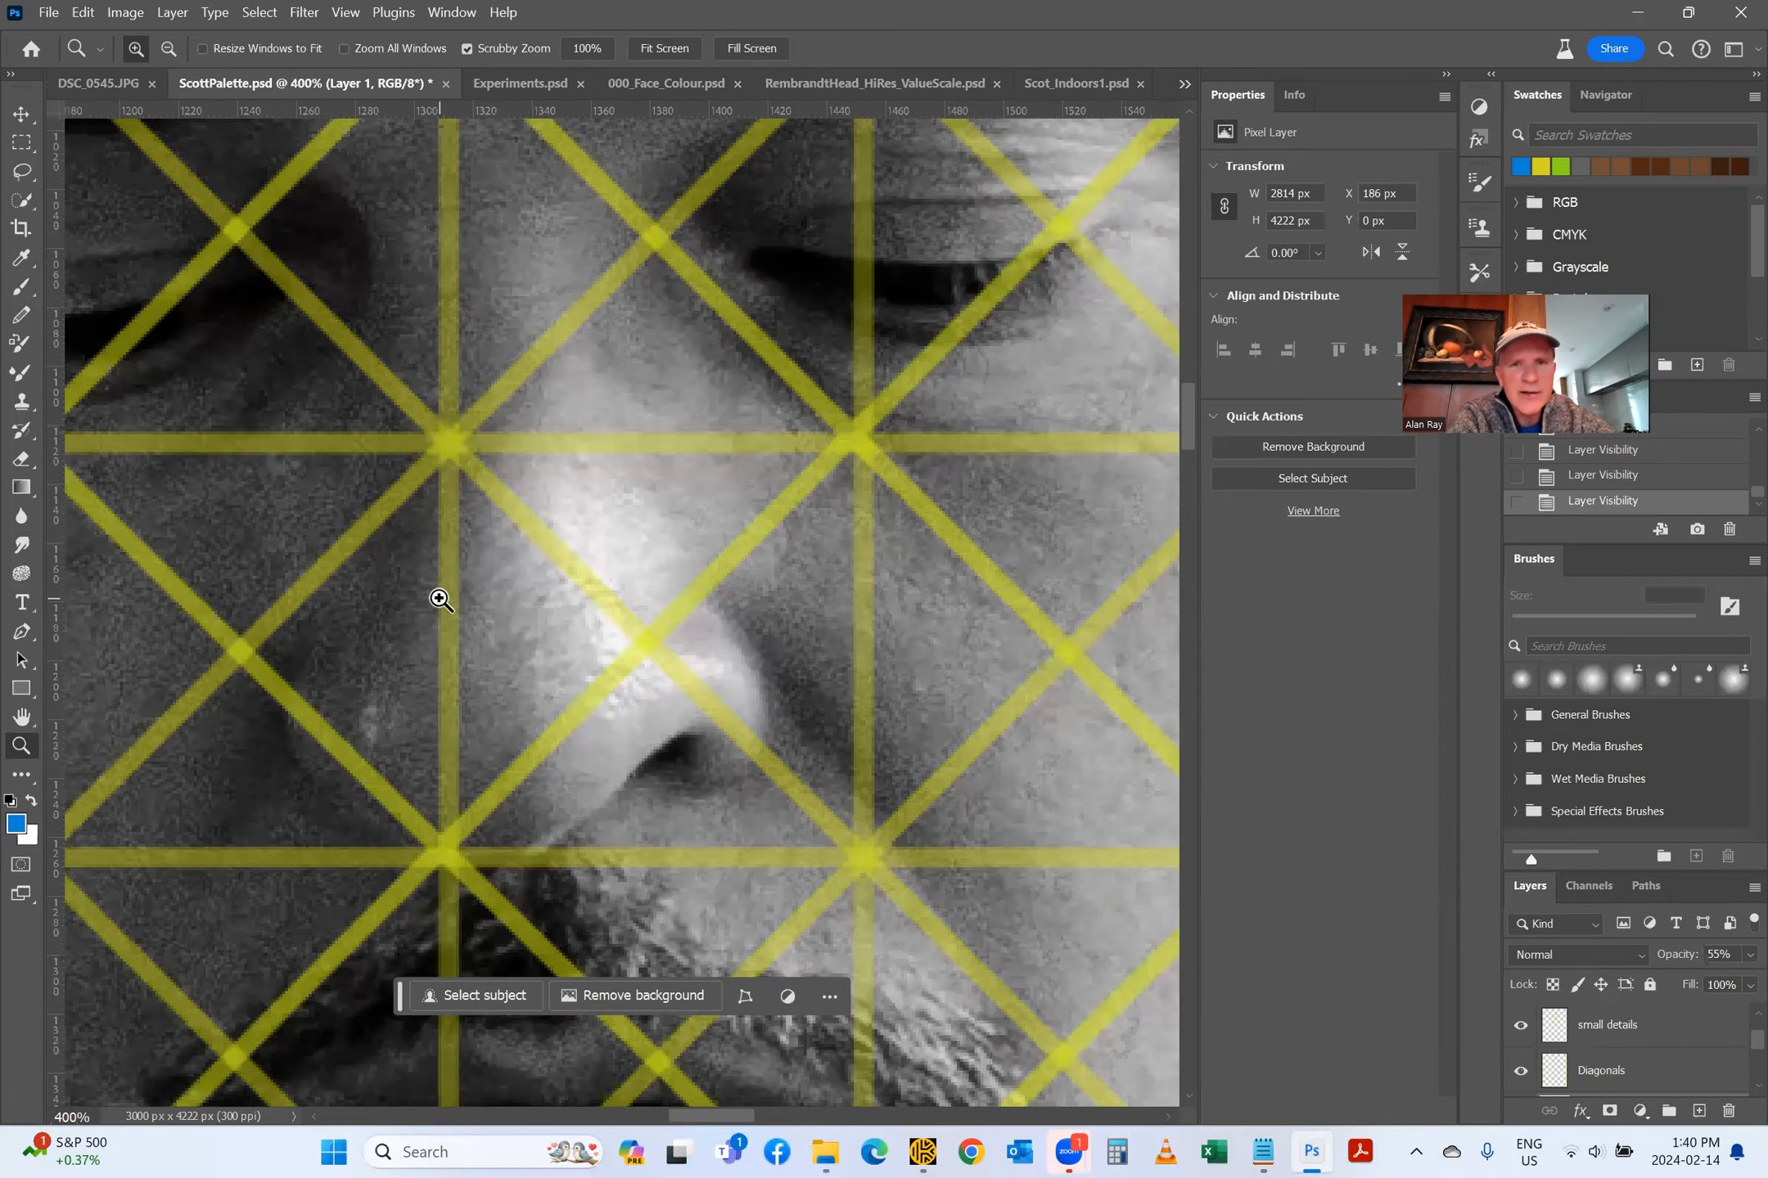
Step: Examine the grid lines around the closed eye on the lit side of the face, and view the whole head at 100%
{"action": "scroll", "coordinate": [647, 619], "scroll_direction": "up", "scroll_amount": 1}
{"action": "scroll", "coordinate": [649, 620], "scroll_direction": "up", "scroll_amount": 4}
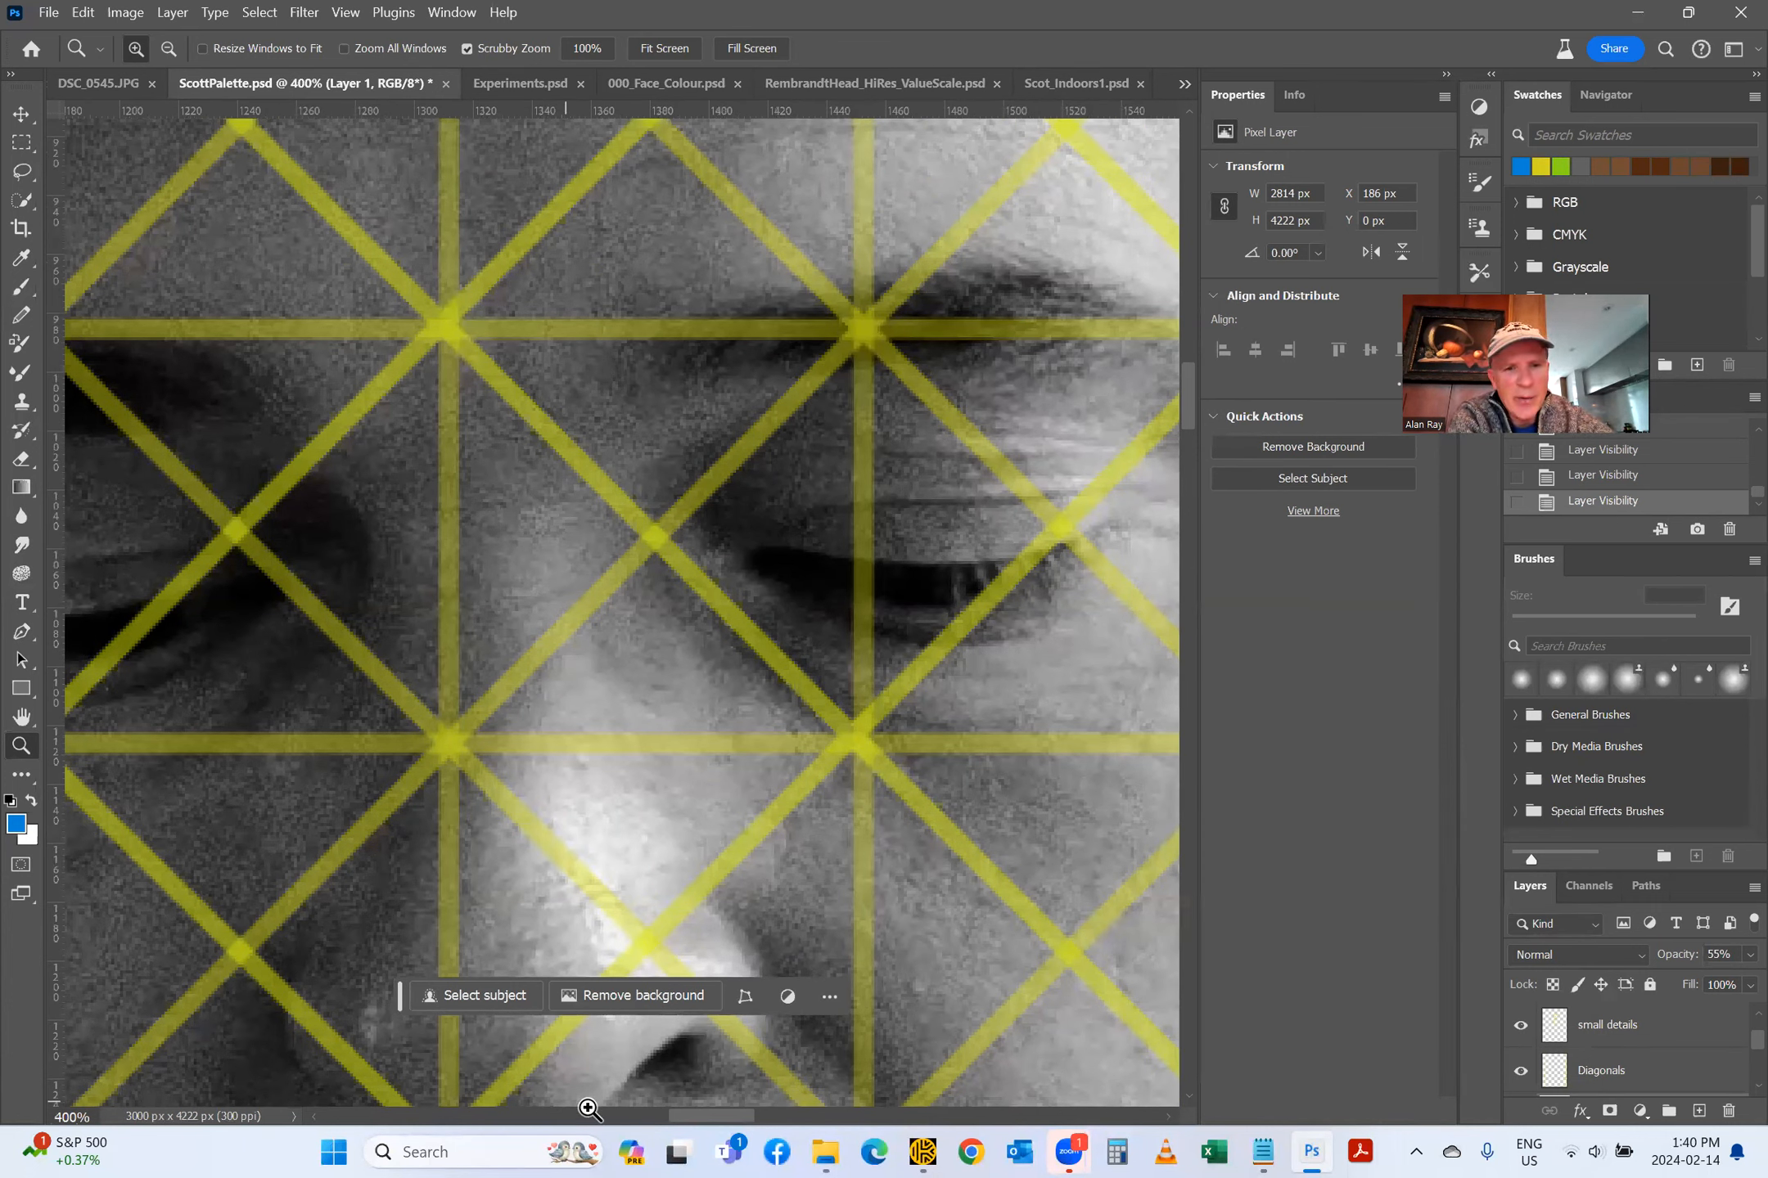
{"action": "left_click_drag", "start_coordinate": [701, 1116], "coordinate": [737, 1118]}
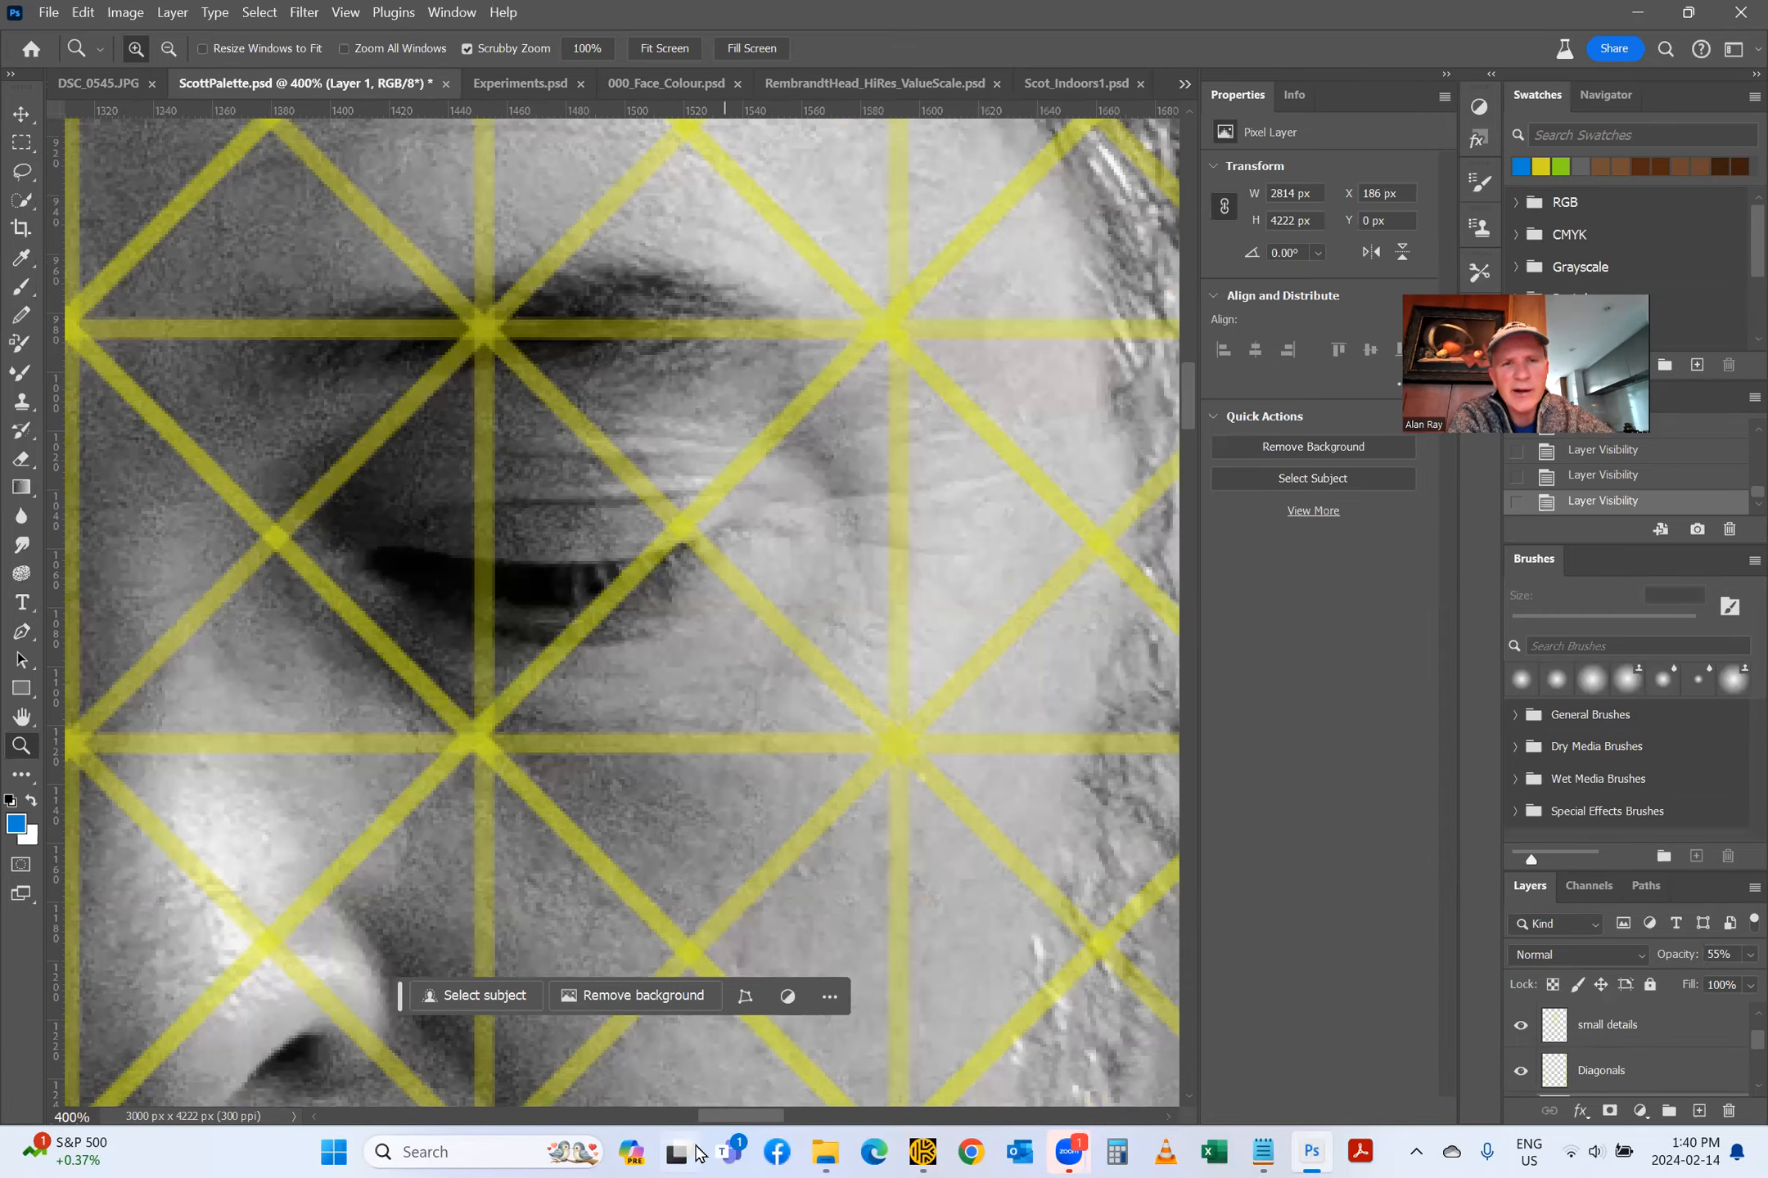
{"action": "mouse_move", "coordinate": [696, 1154]}
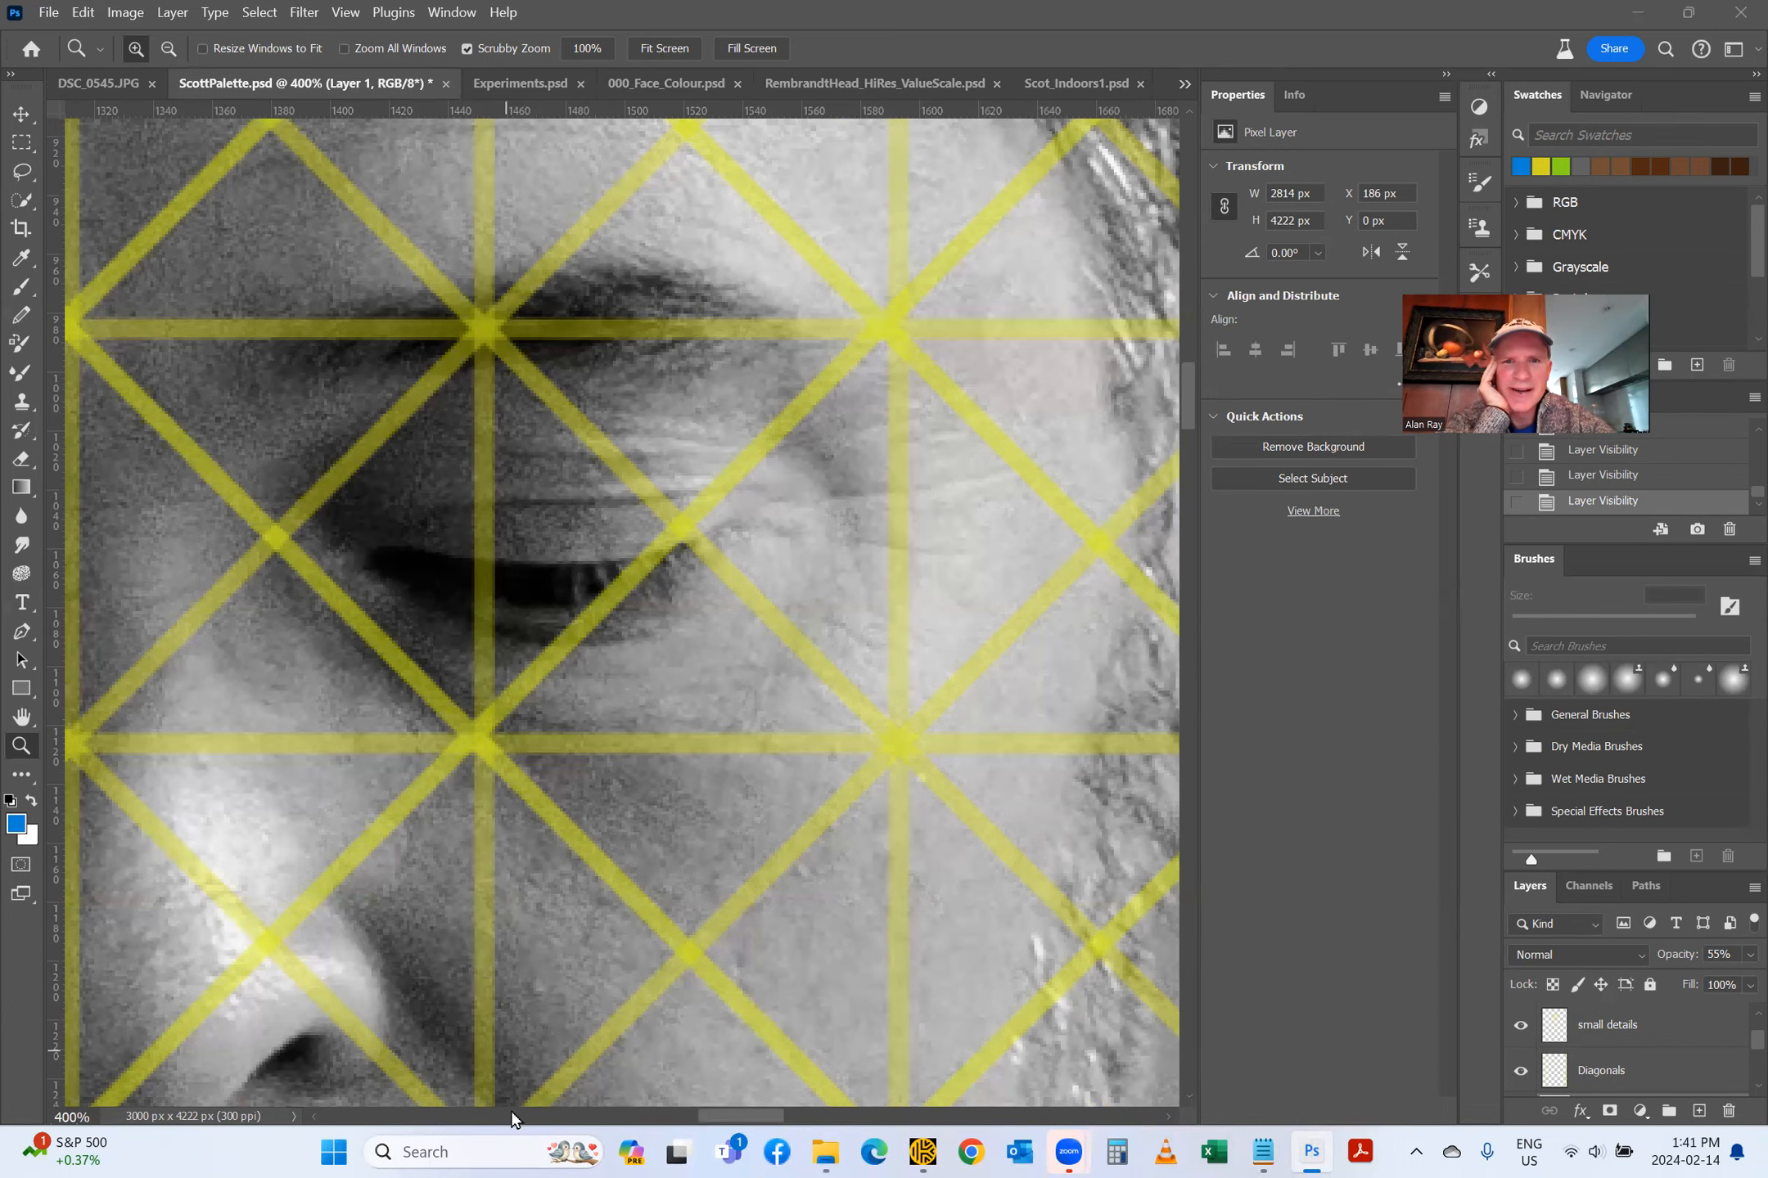
{"action": "scroll", "coordinate": [573, 769], "scroll_direction": "up", "scroll_amount": 3}
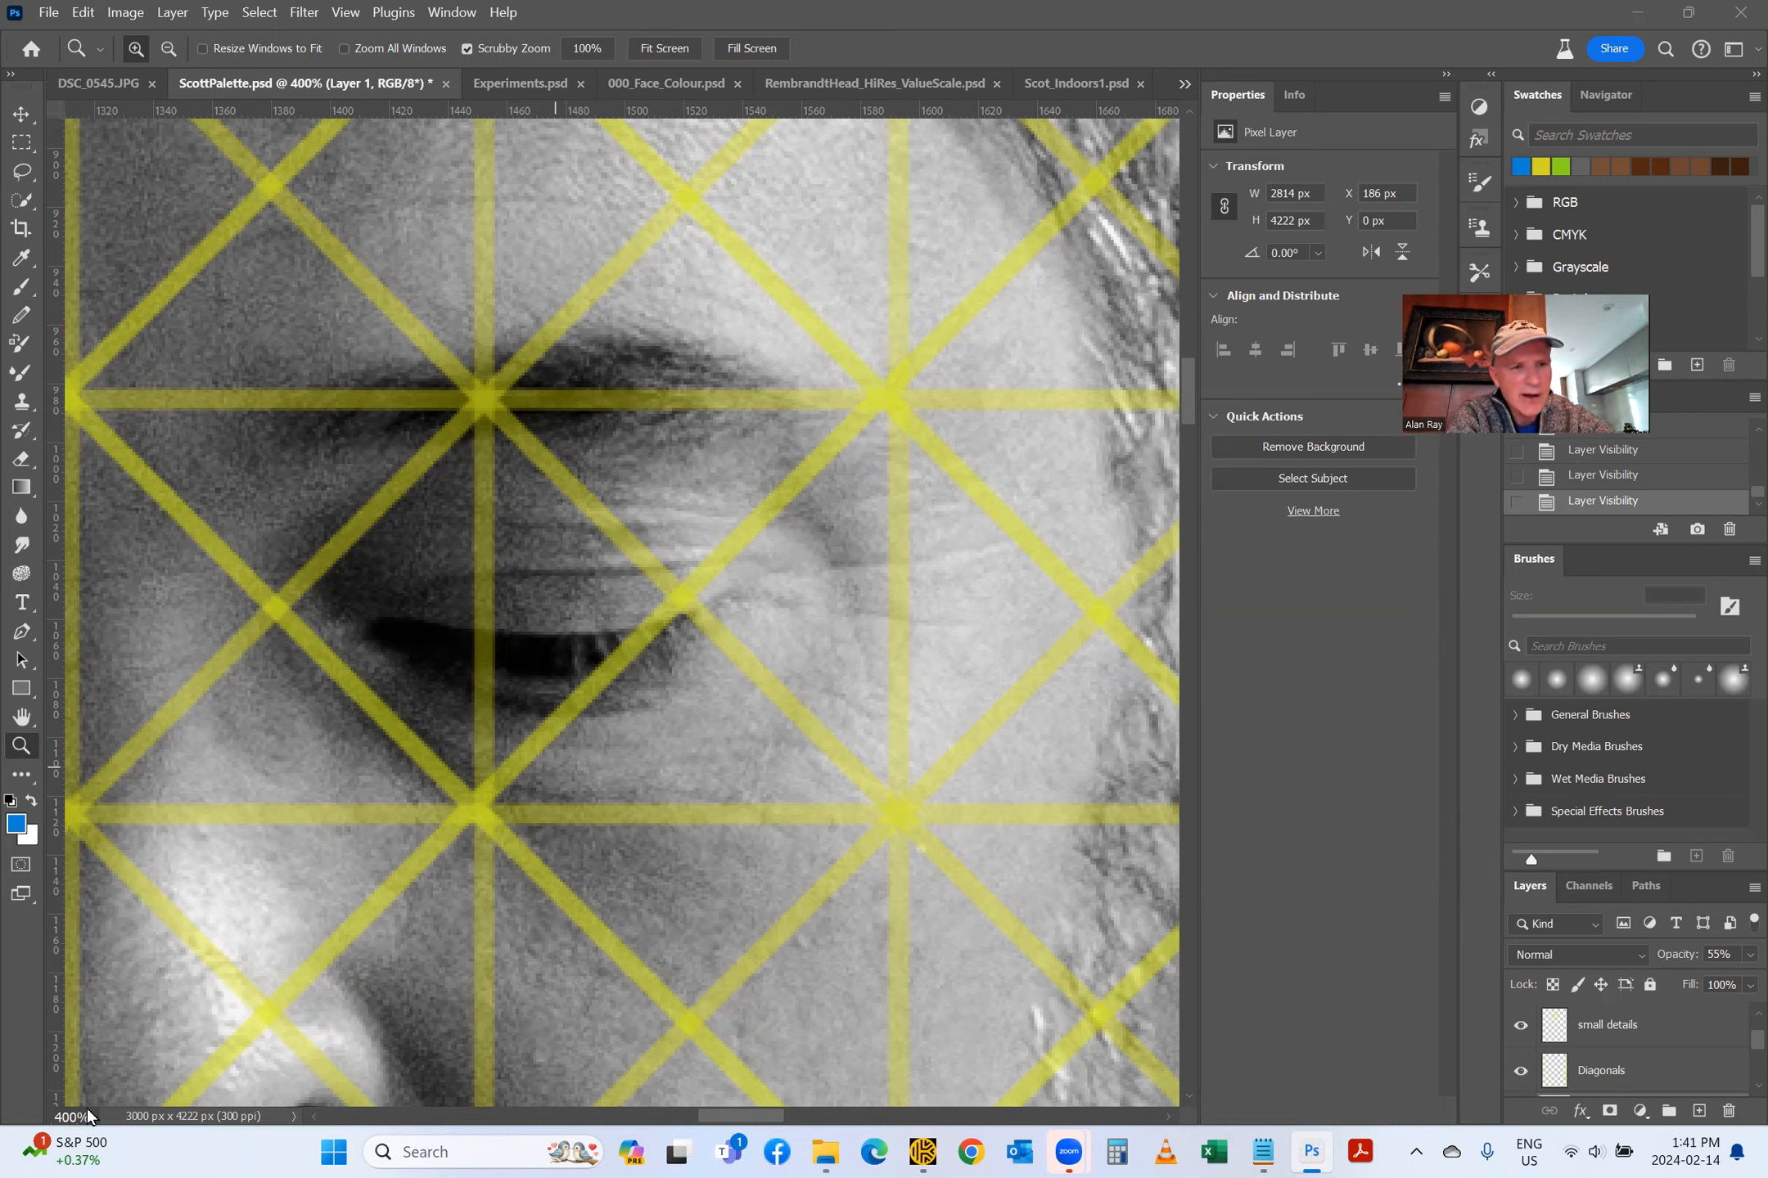
{"action": "left_click_drag", "start_coordinate": [81, 1116], "coordinate": [2, 1154]}
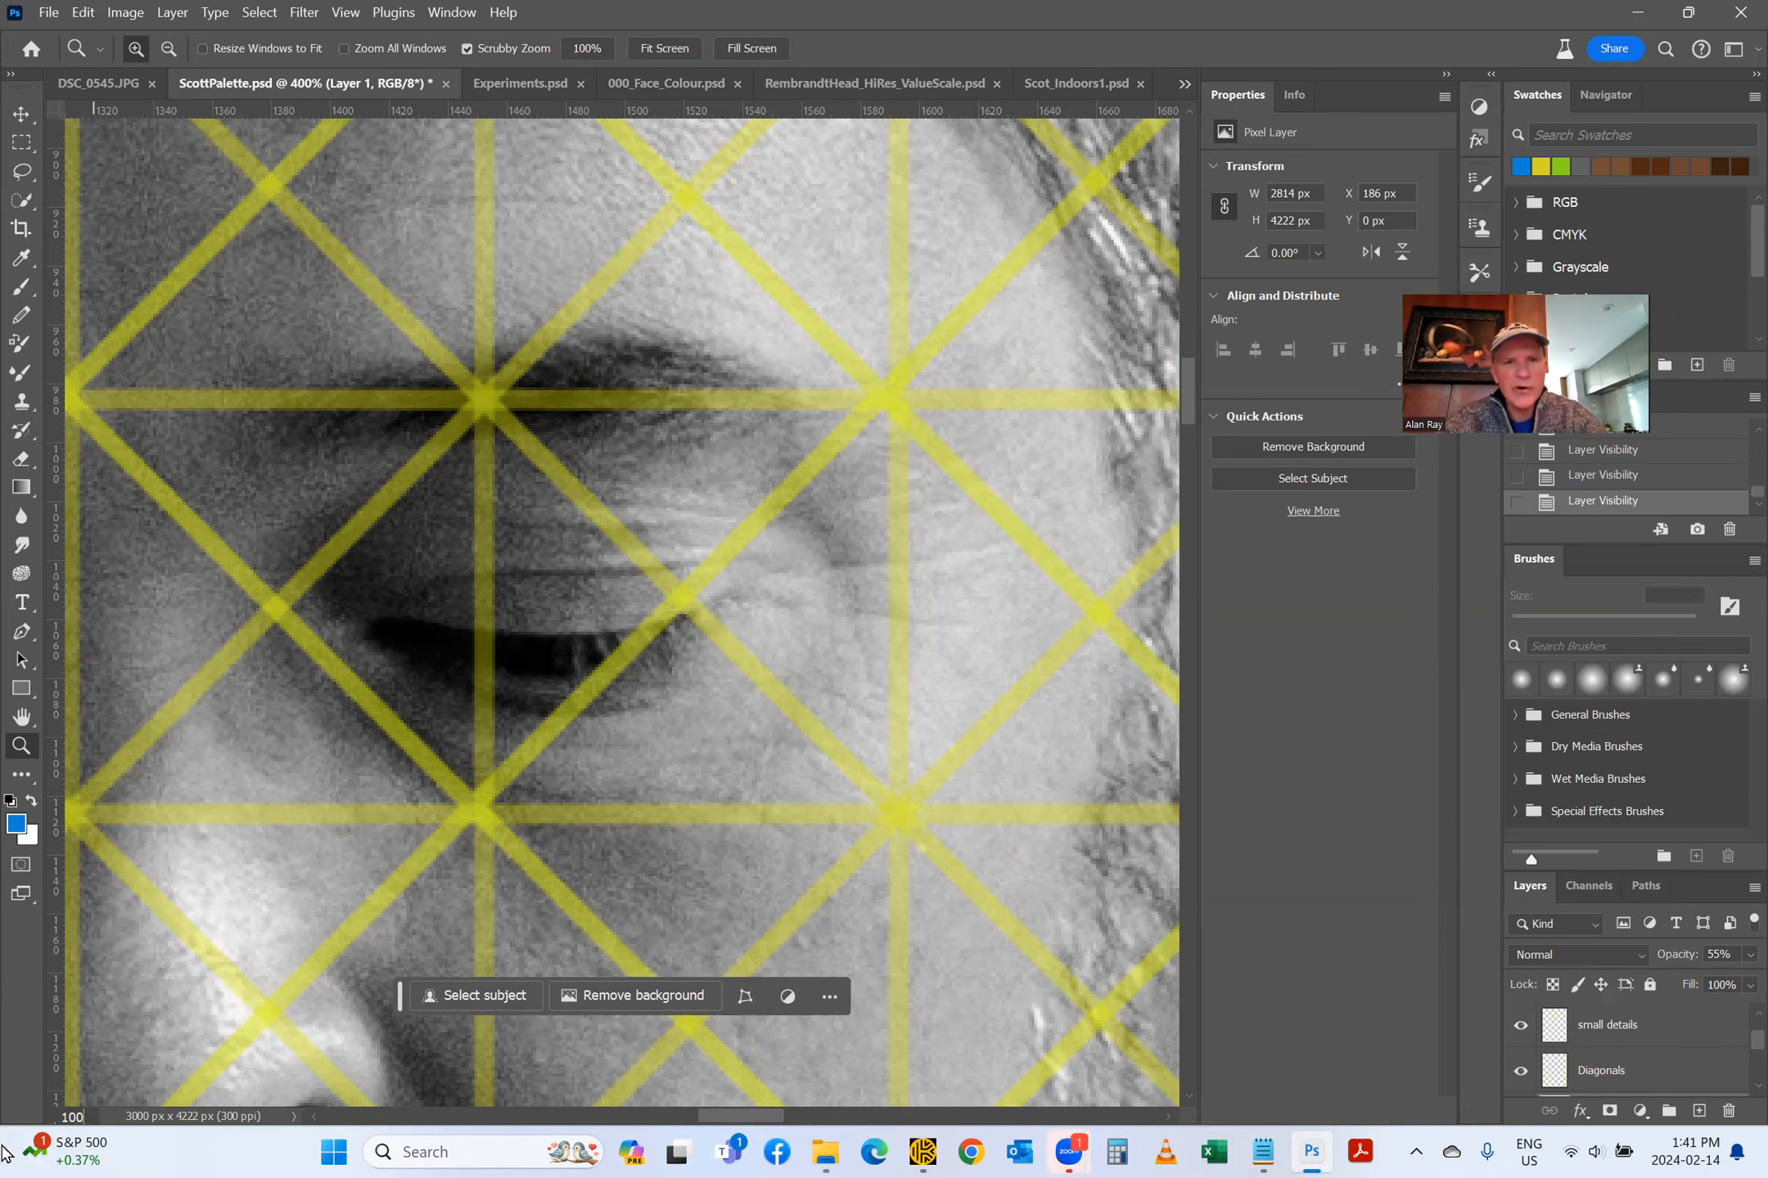
{"action": "key", "text": "ctrl+1"}
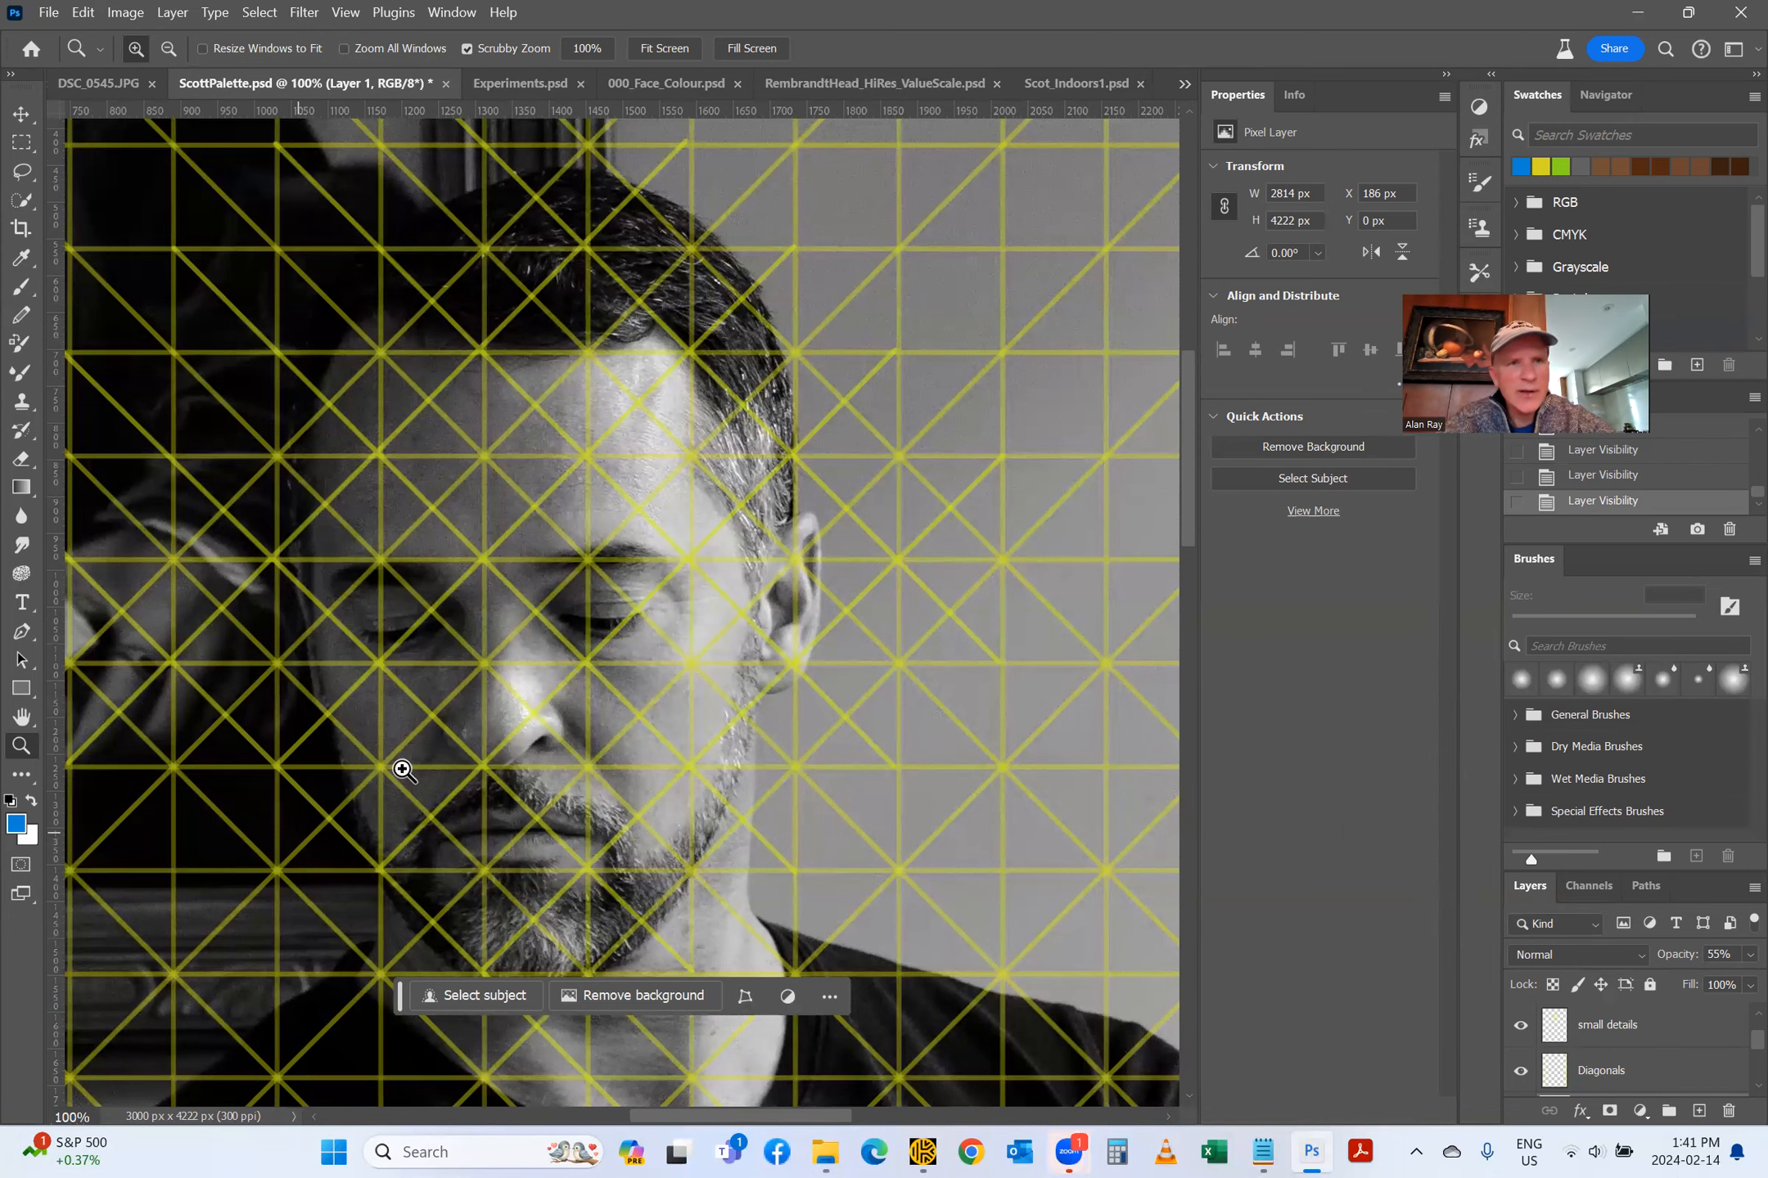
Step: In Experiments.psd, toggle the Brightness/Contrast 1 layer on and off to compare its effect on the photo
{"action": "left_click", "coordinate": [498, 81]}
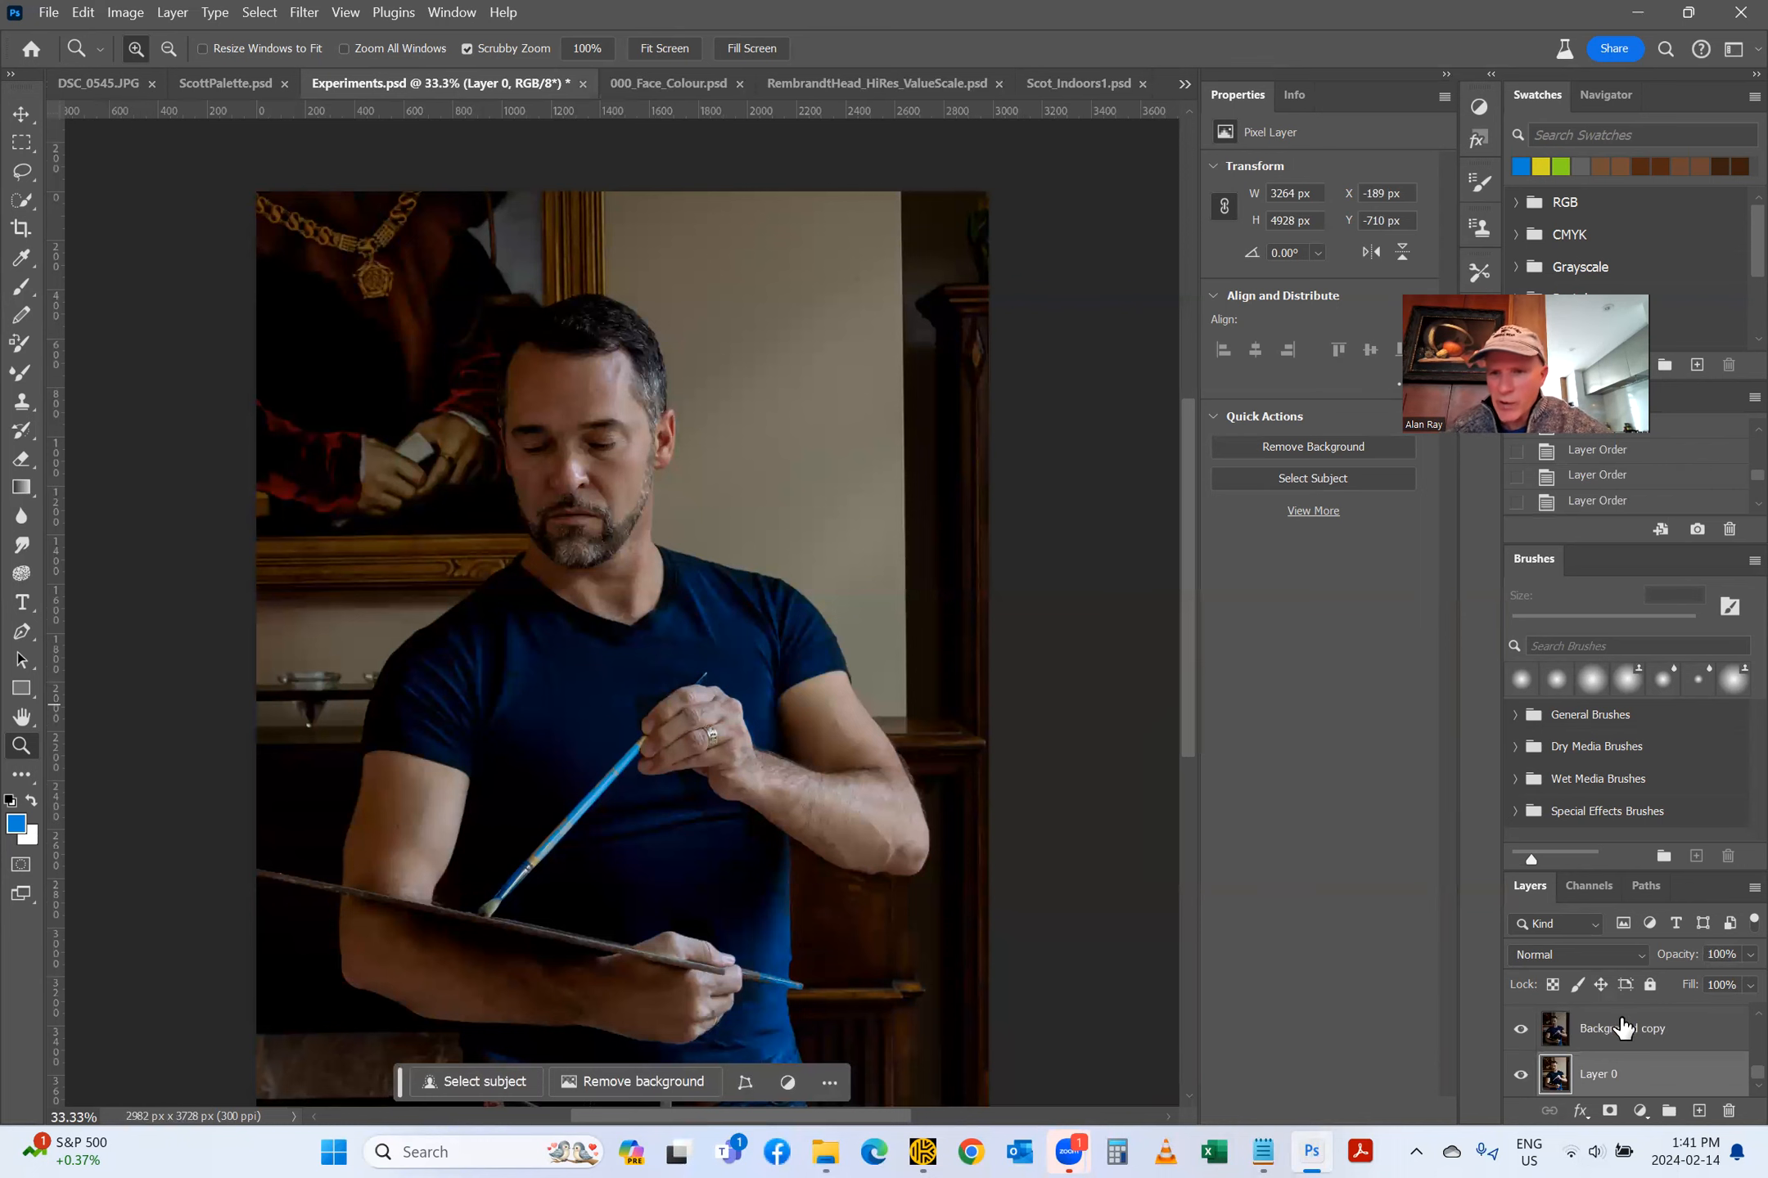
{"action": "scroll", "coordinate": [1563, 1040], "scroll_direction": "up", "scroll_amount": 3}
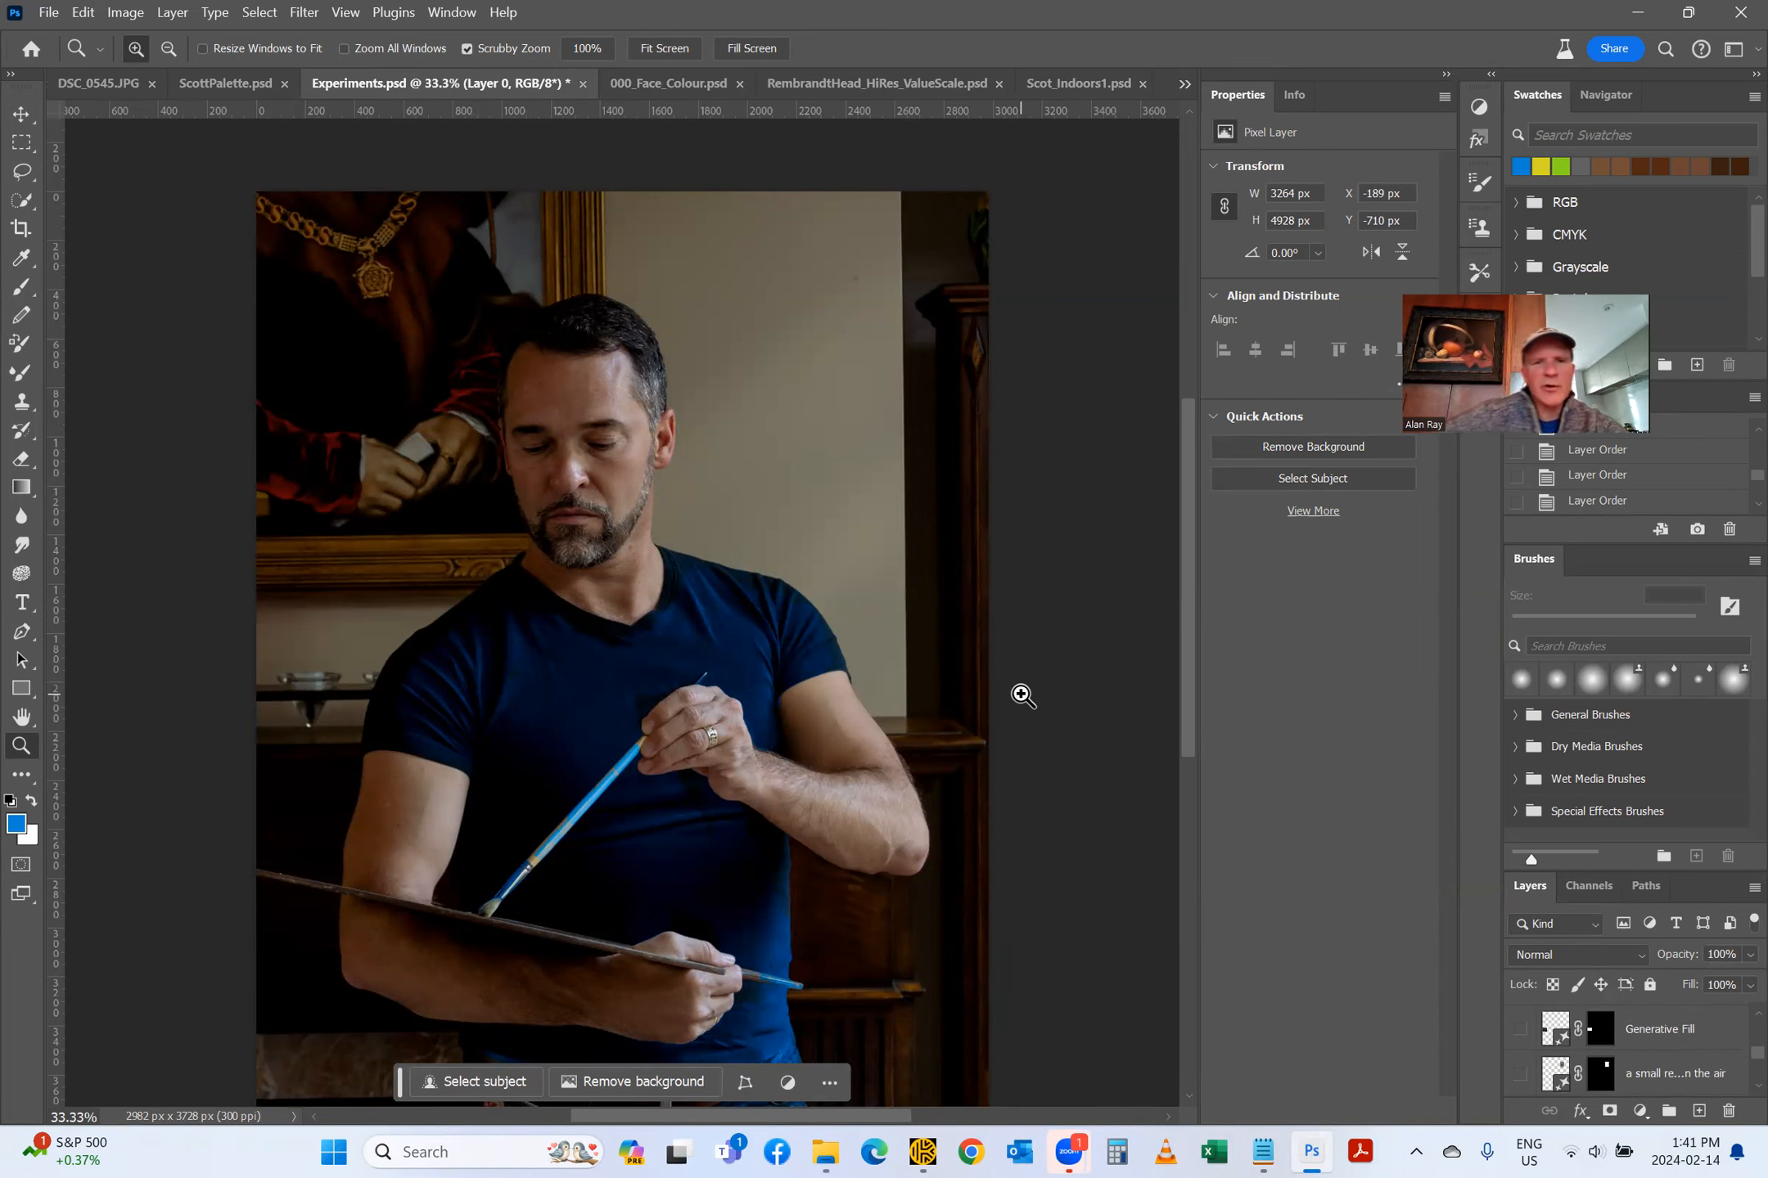
{"action": "scroll", "coordinate": [1018, 694], "scroll_direction": "down", "scroll_amount": 2}
{"action": "scroll", "coordinate": [1629, 1064], "scroll_direction": "down", "scroll_amount": 3}
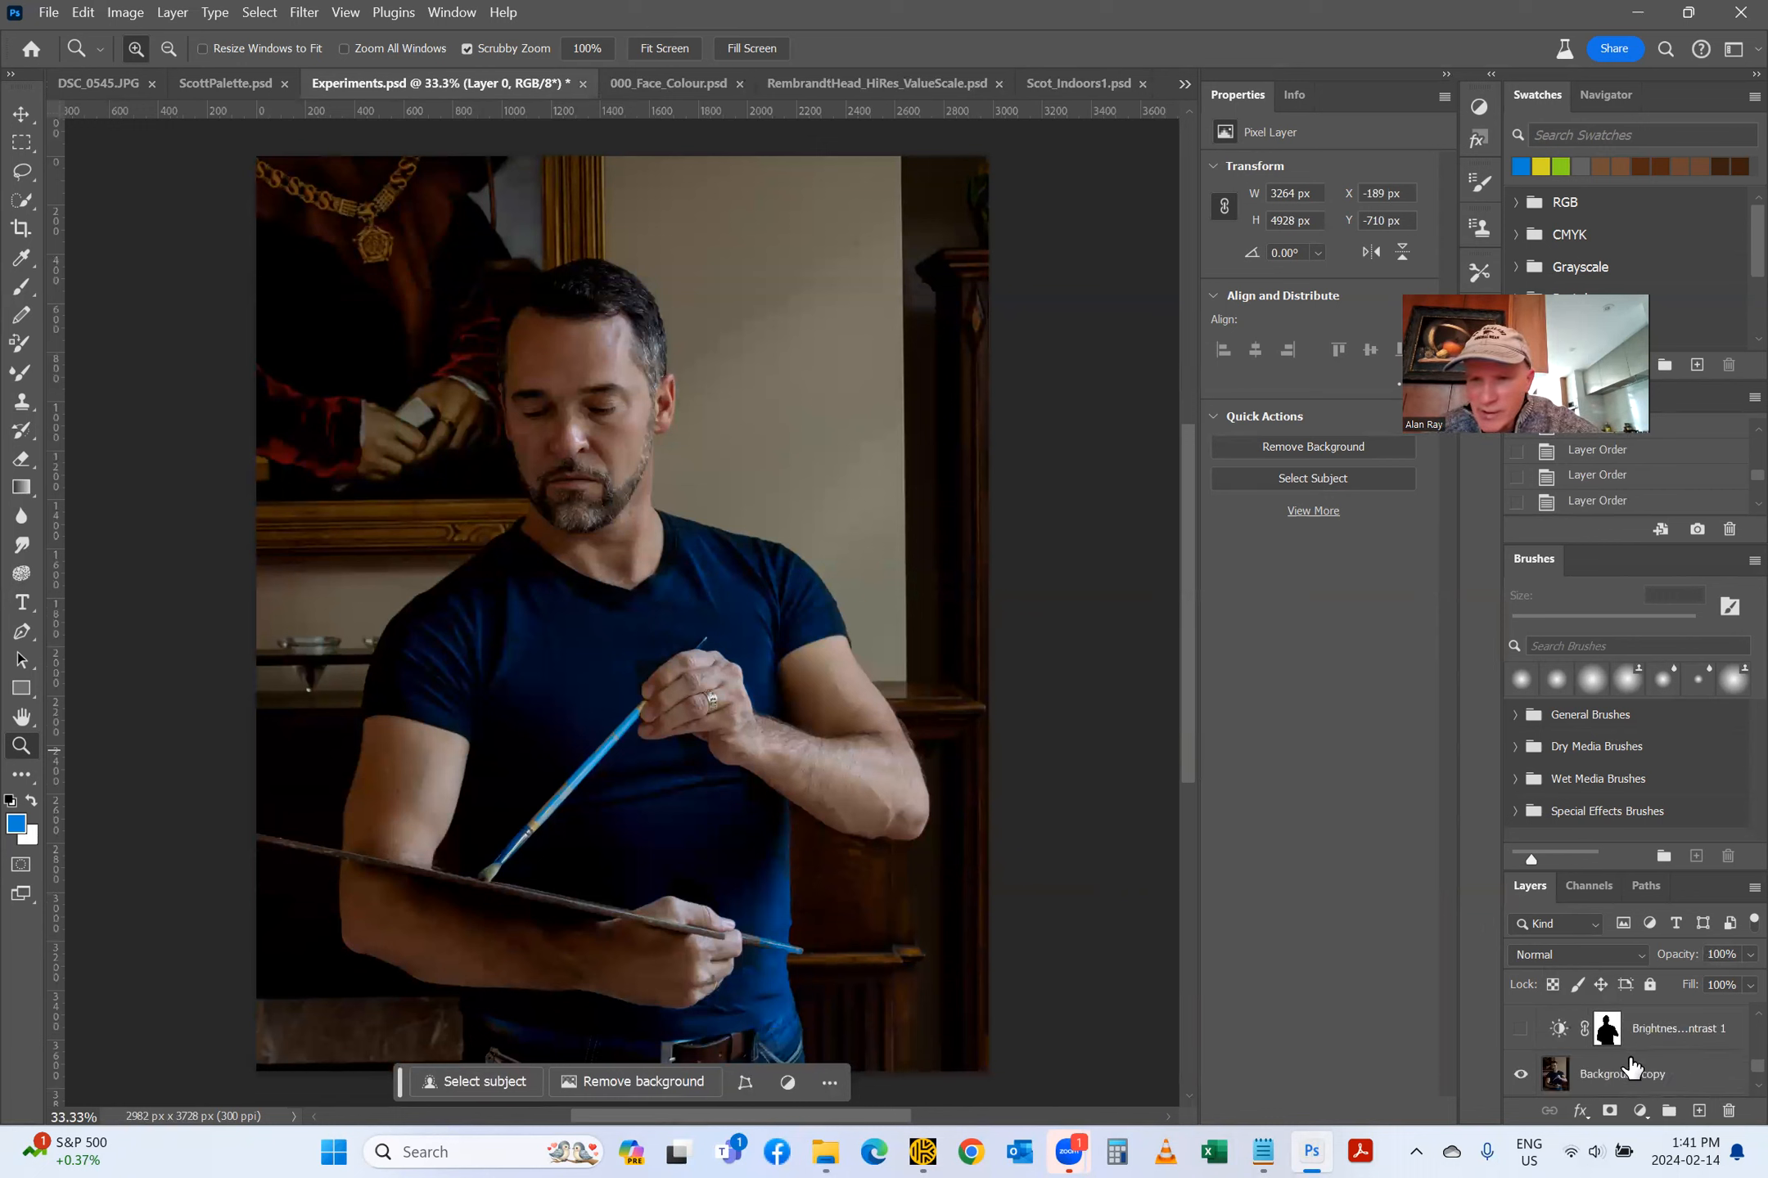
{"action": "left_click", "coordinate": [1521, 1030]}
{"action": "left_click", "coordinate": [1520, 1031]}
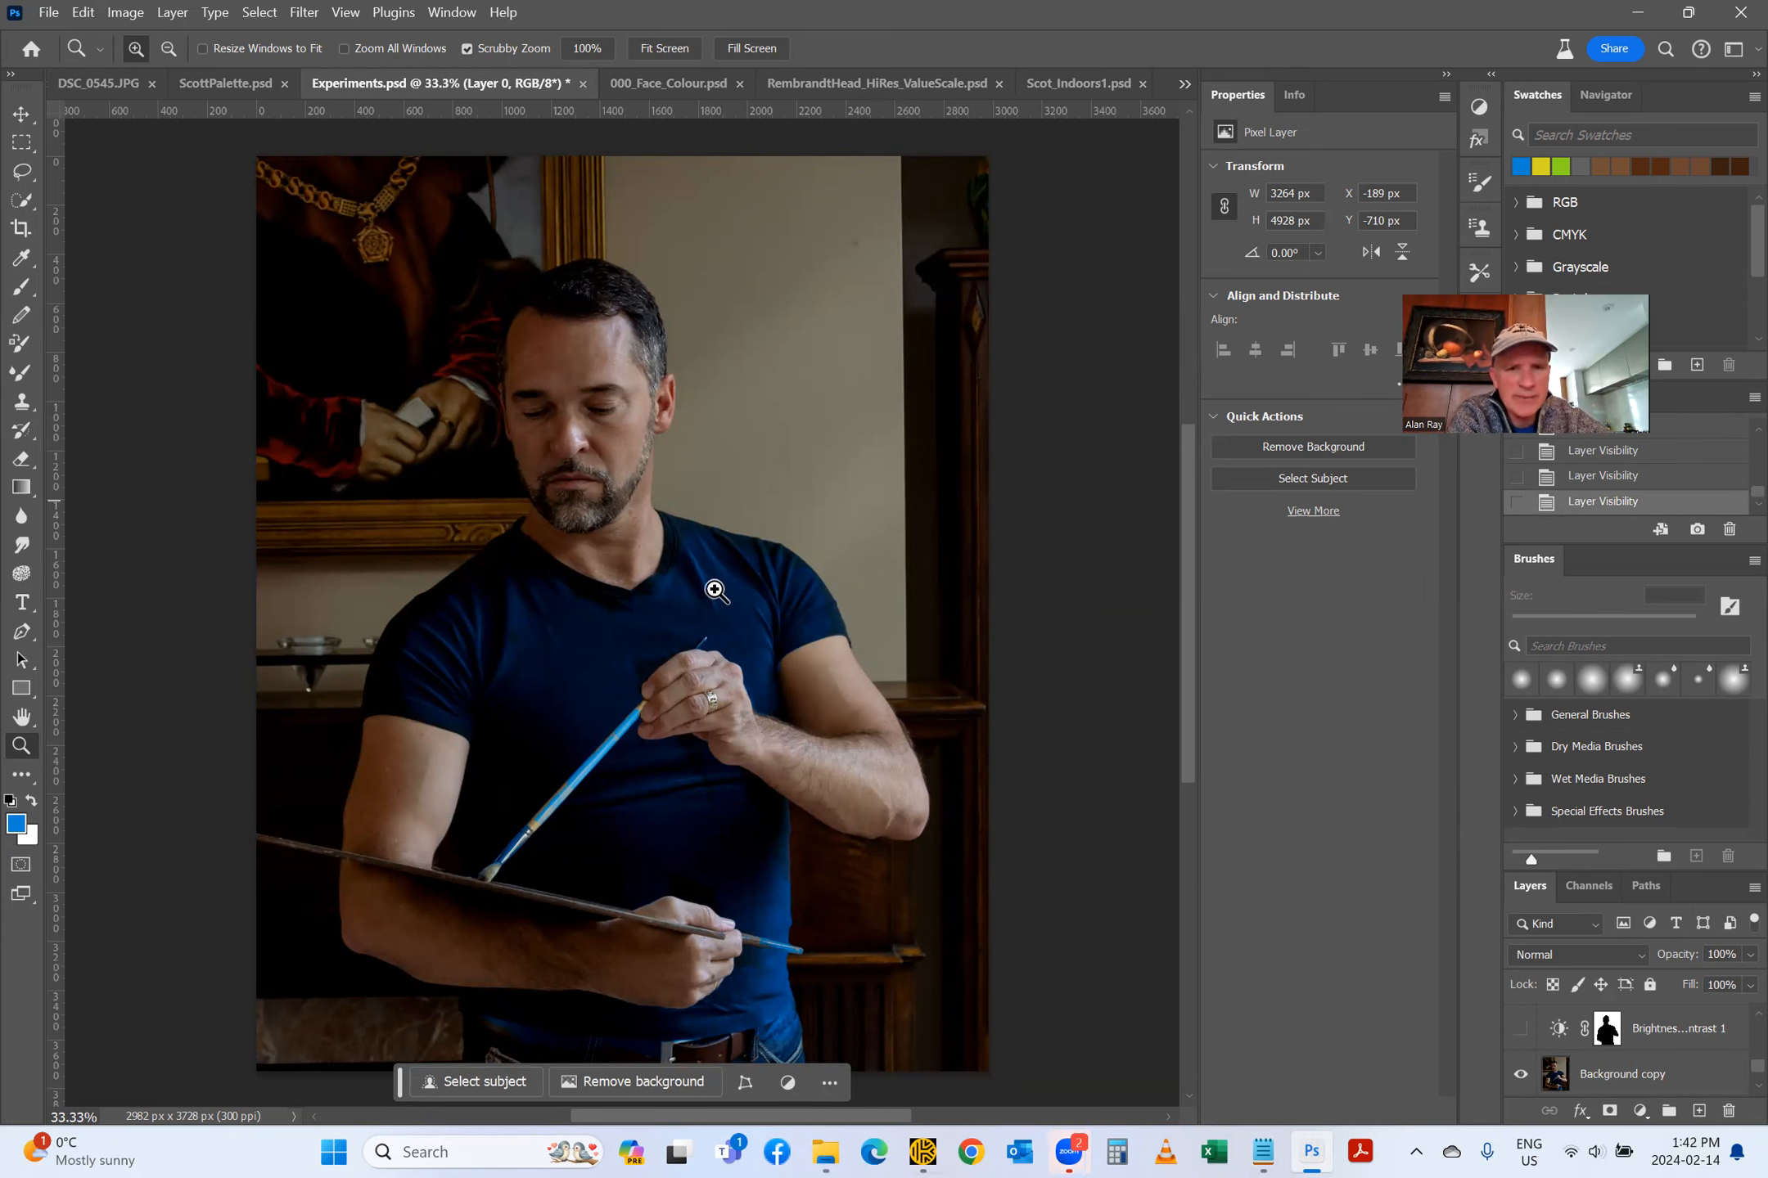
Step: Examine the full colour photo from the background painting down to the belt
{"action": "scroll", "coordinate": [561, 821], "scroll_direction": "down", "scroll_amount": 3}
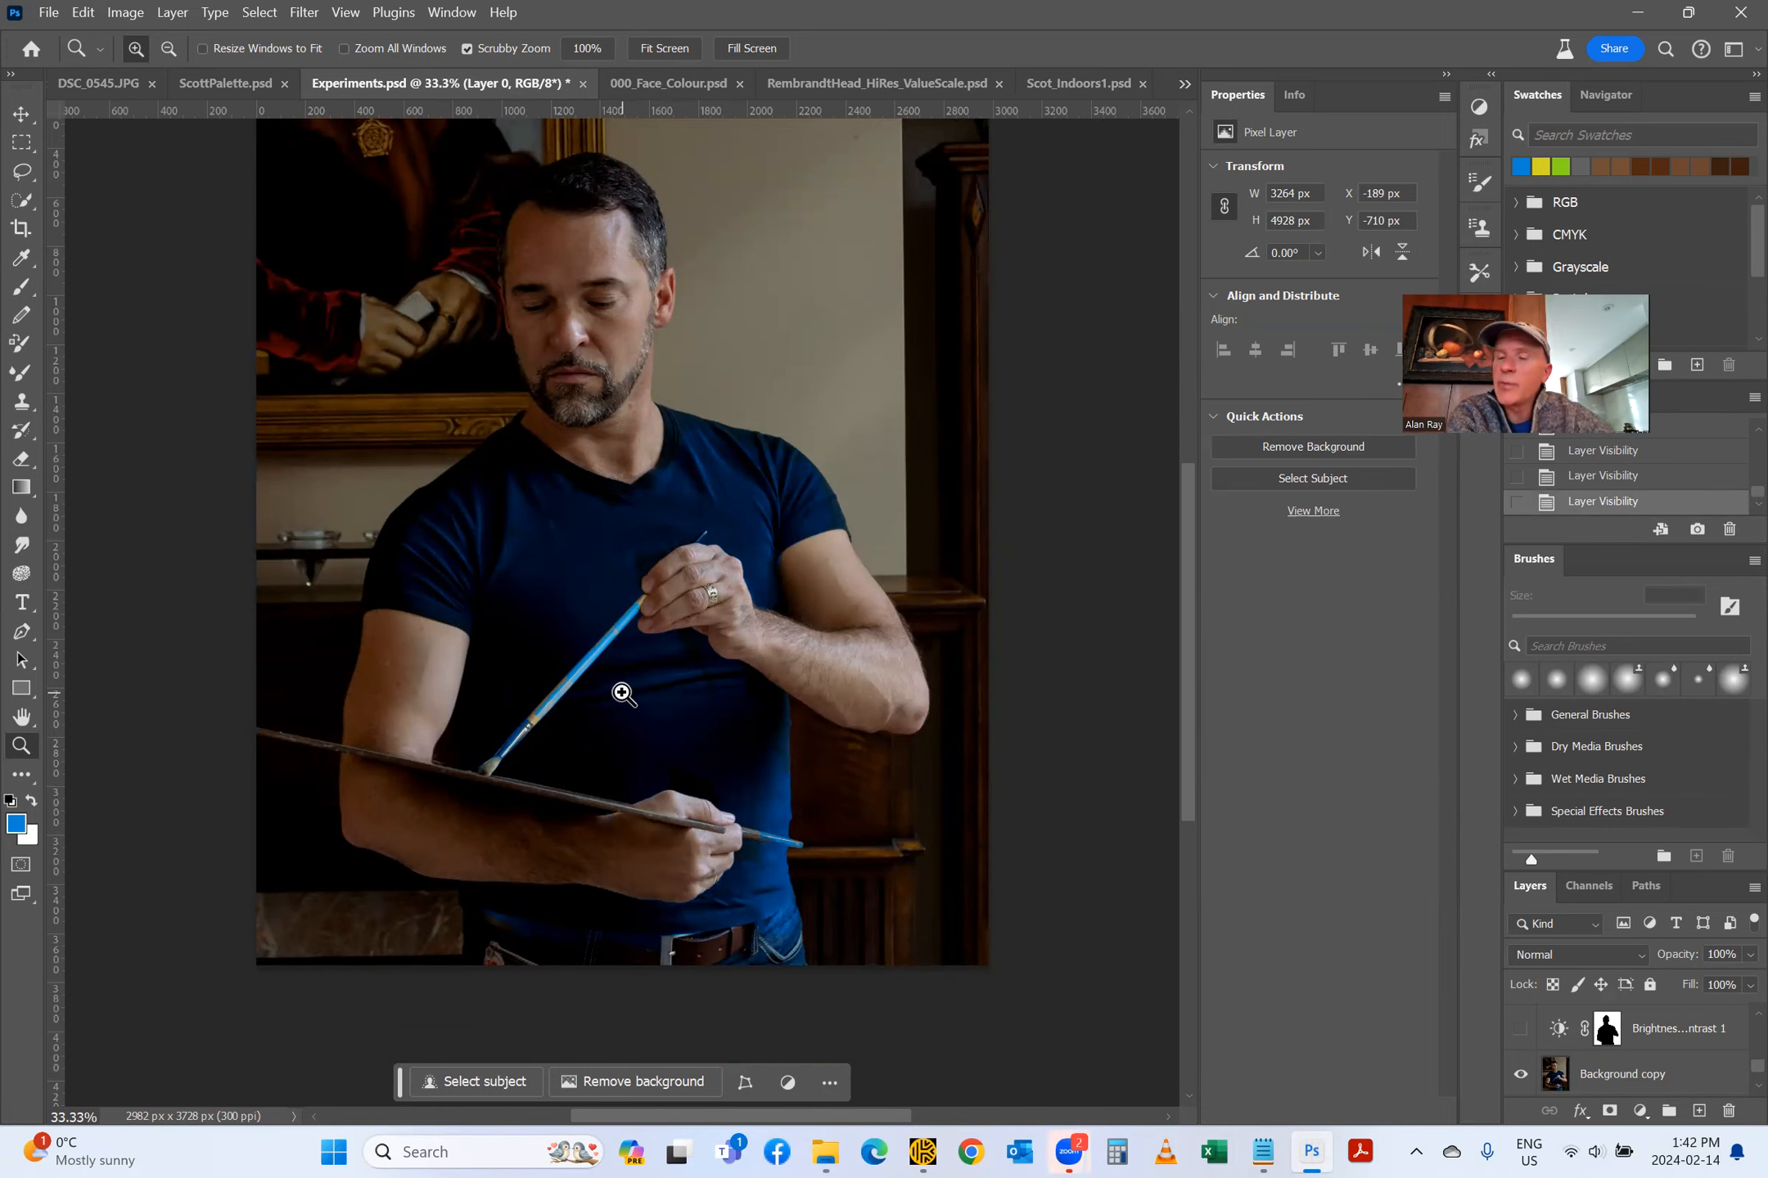
{"action": "scroll", "coordinate": [622, 693], "scroll_direction": "up", "scroll_amount": 1}
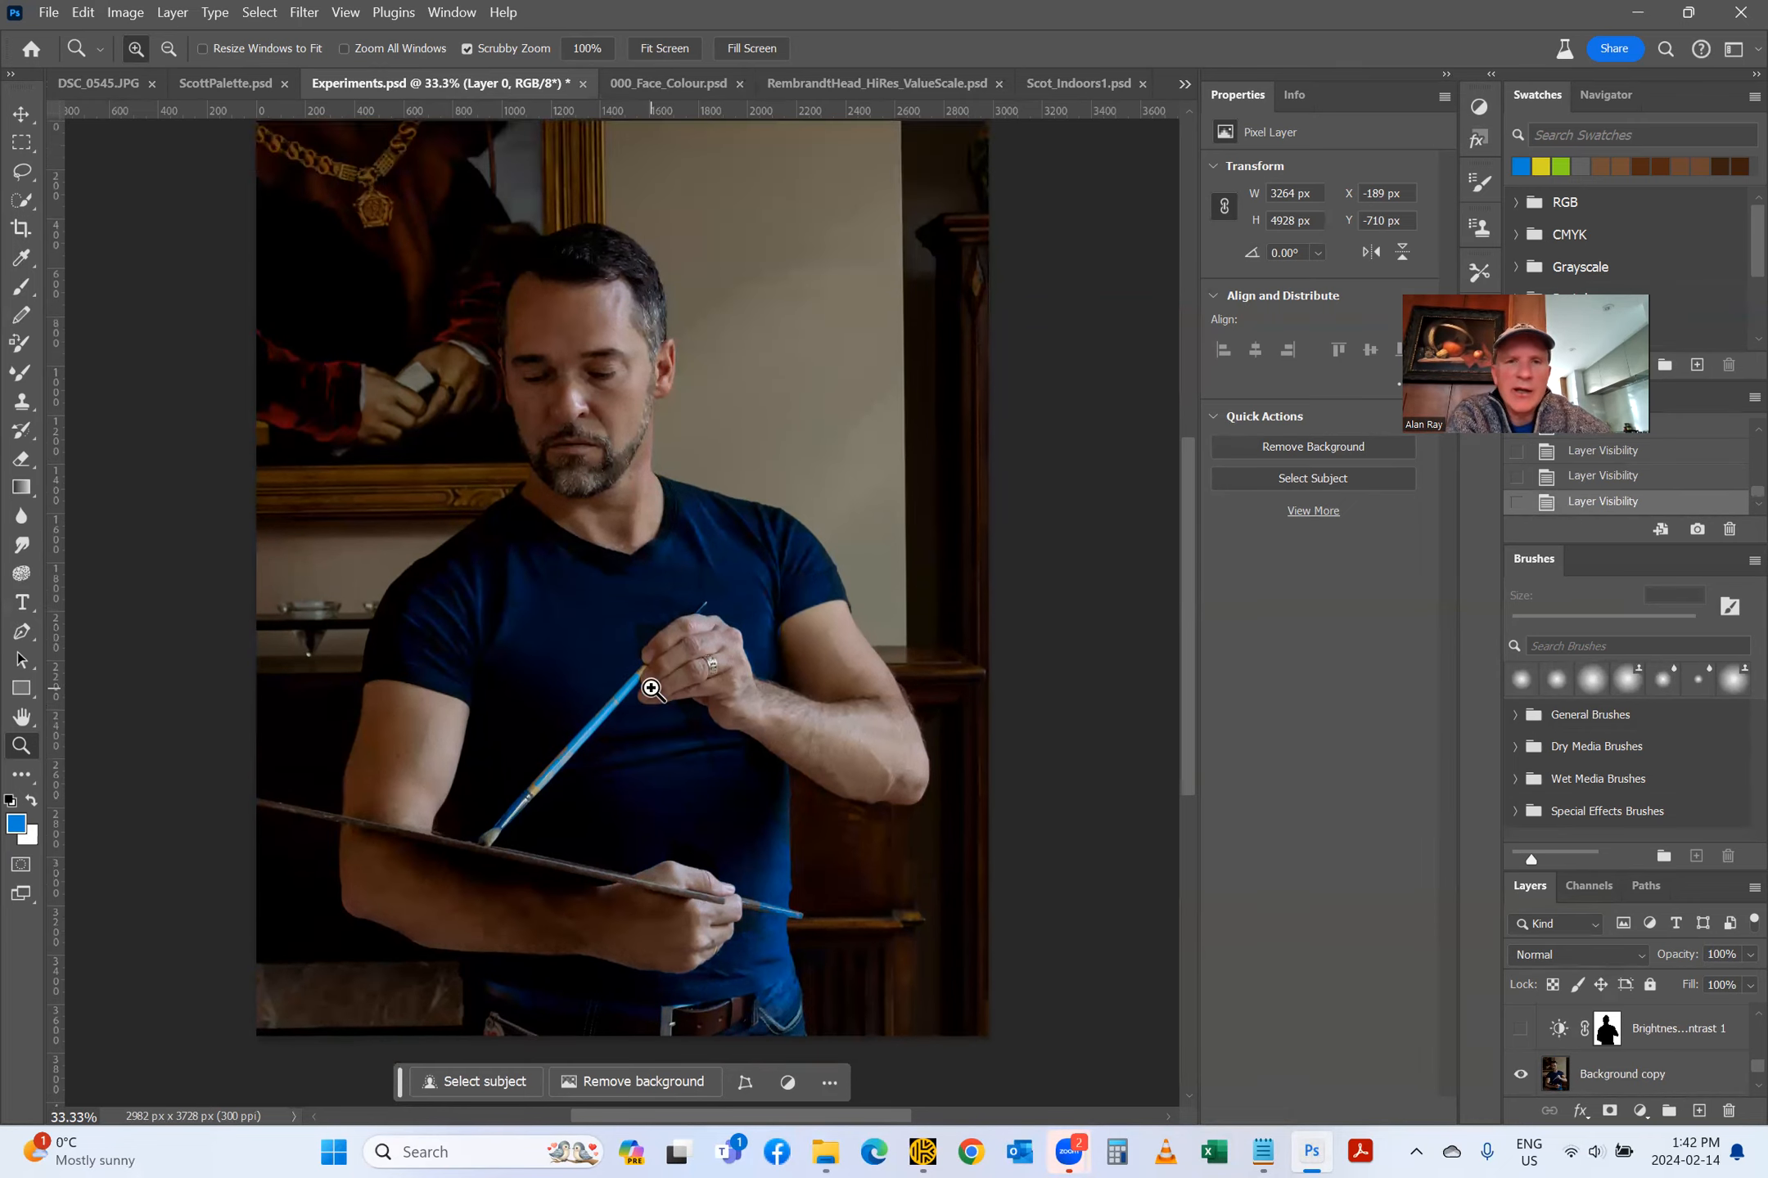
{"action": "scroll", "coordinate": [644, 760], "scroll_direction": "up", "scroll_amount": 3}
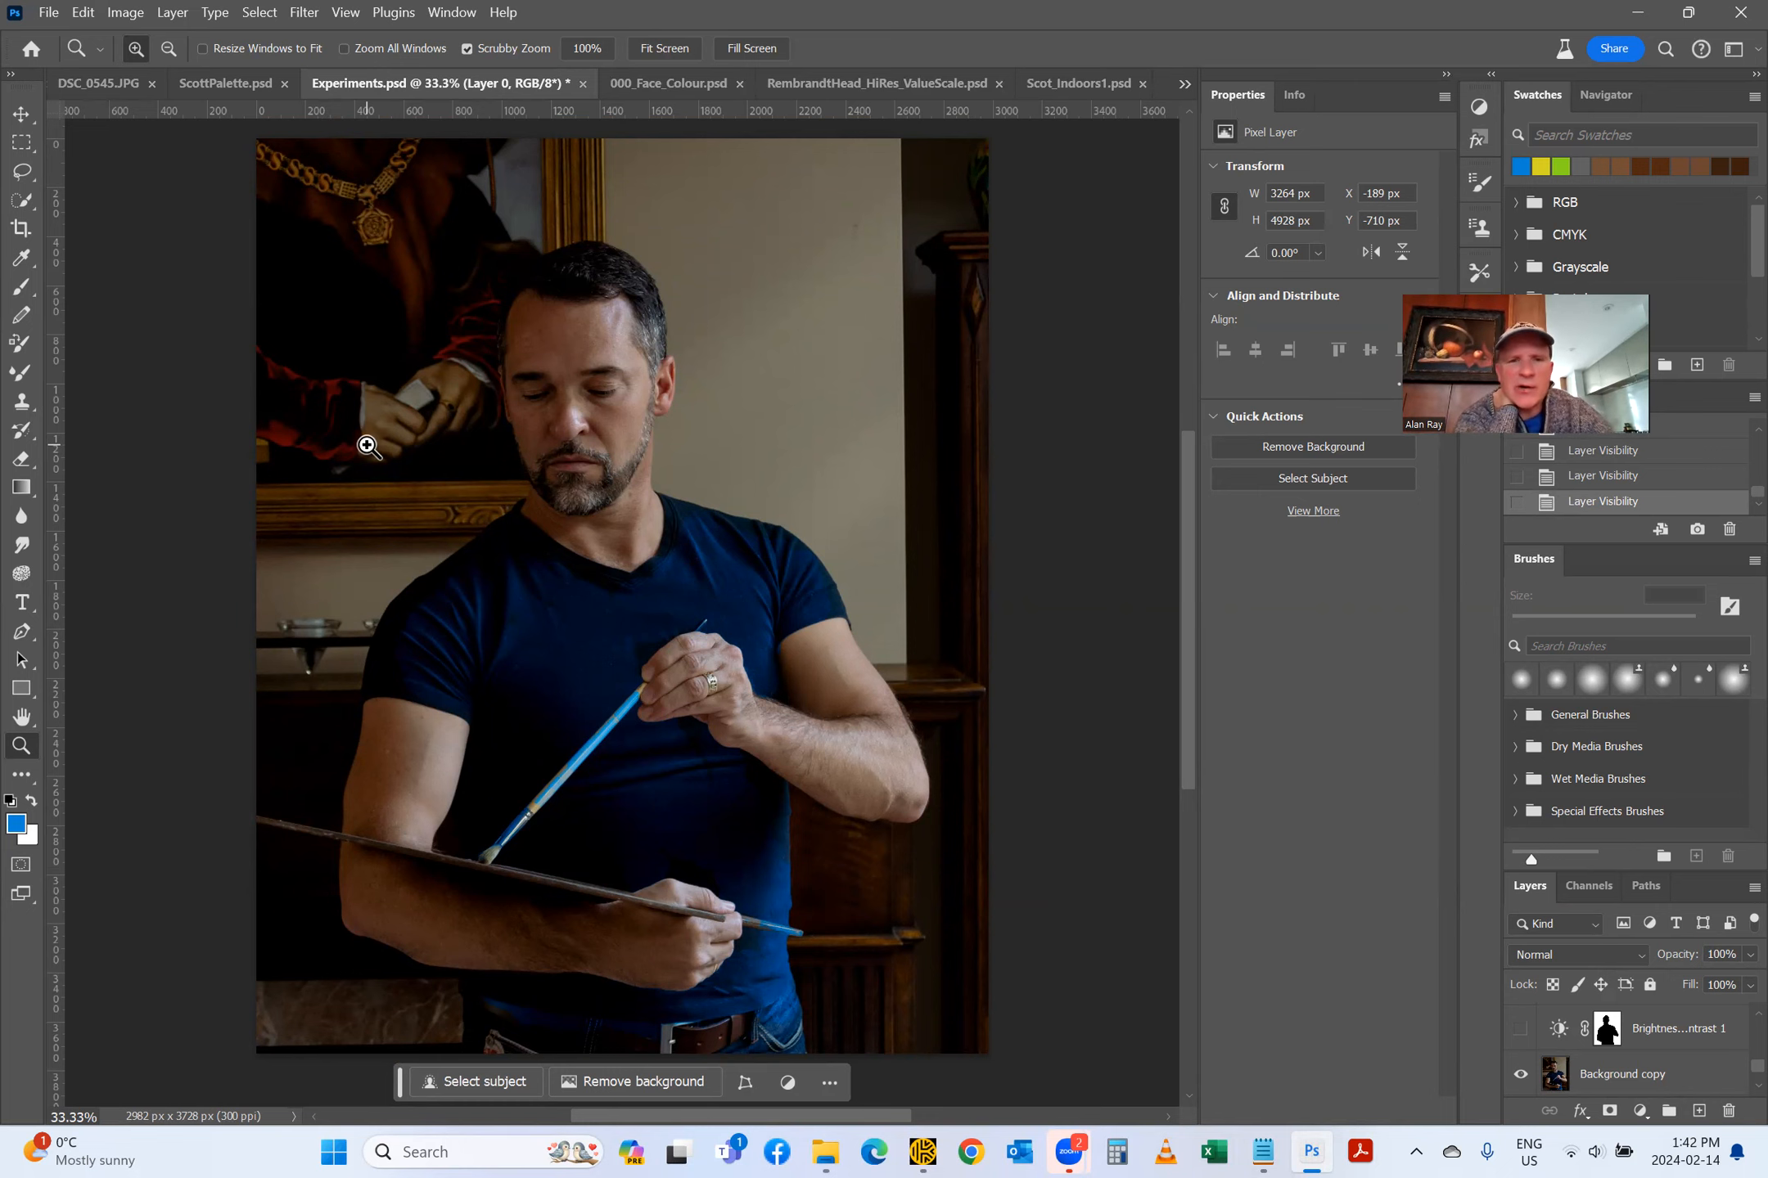
{"action": "scroll", "coordinate": [573, 491], "scroll_direction": "down", "scroll_amount": 3}
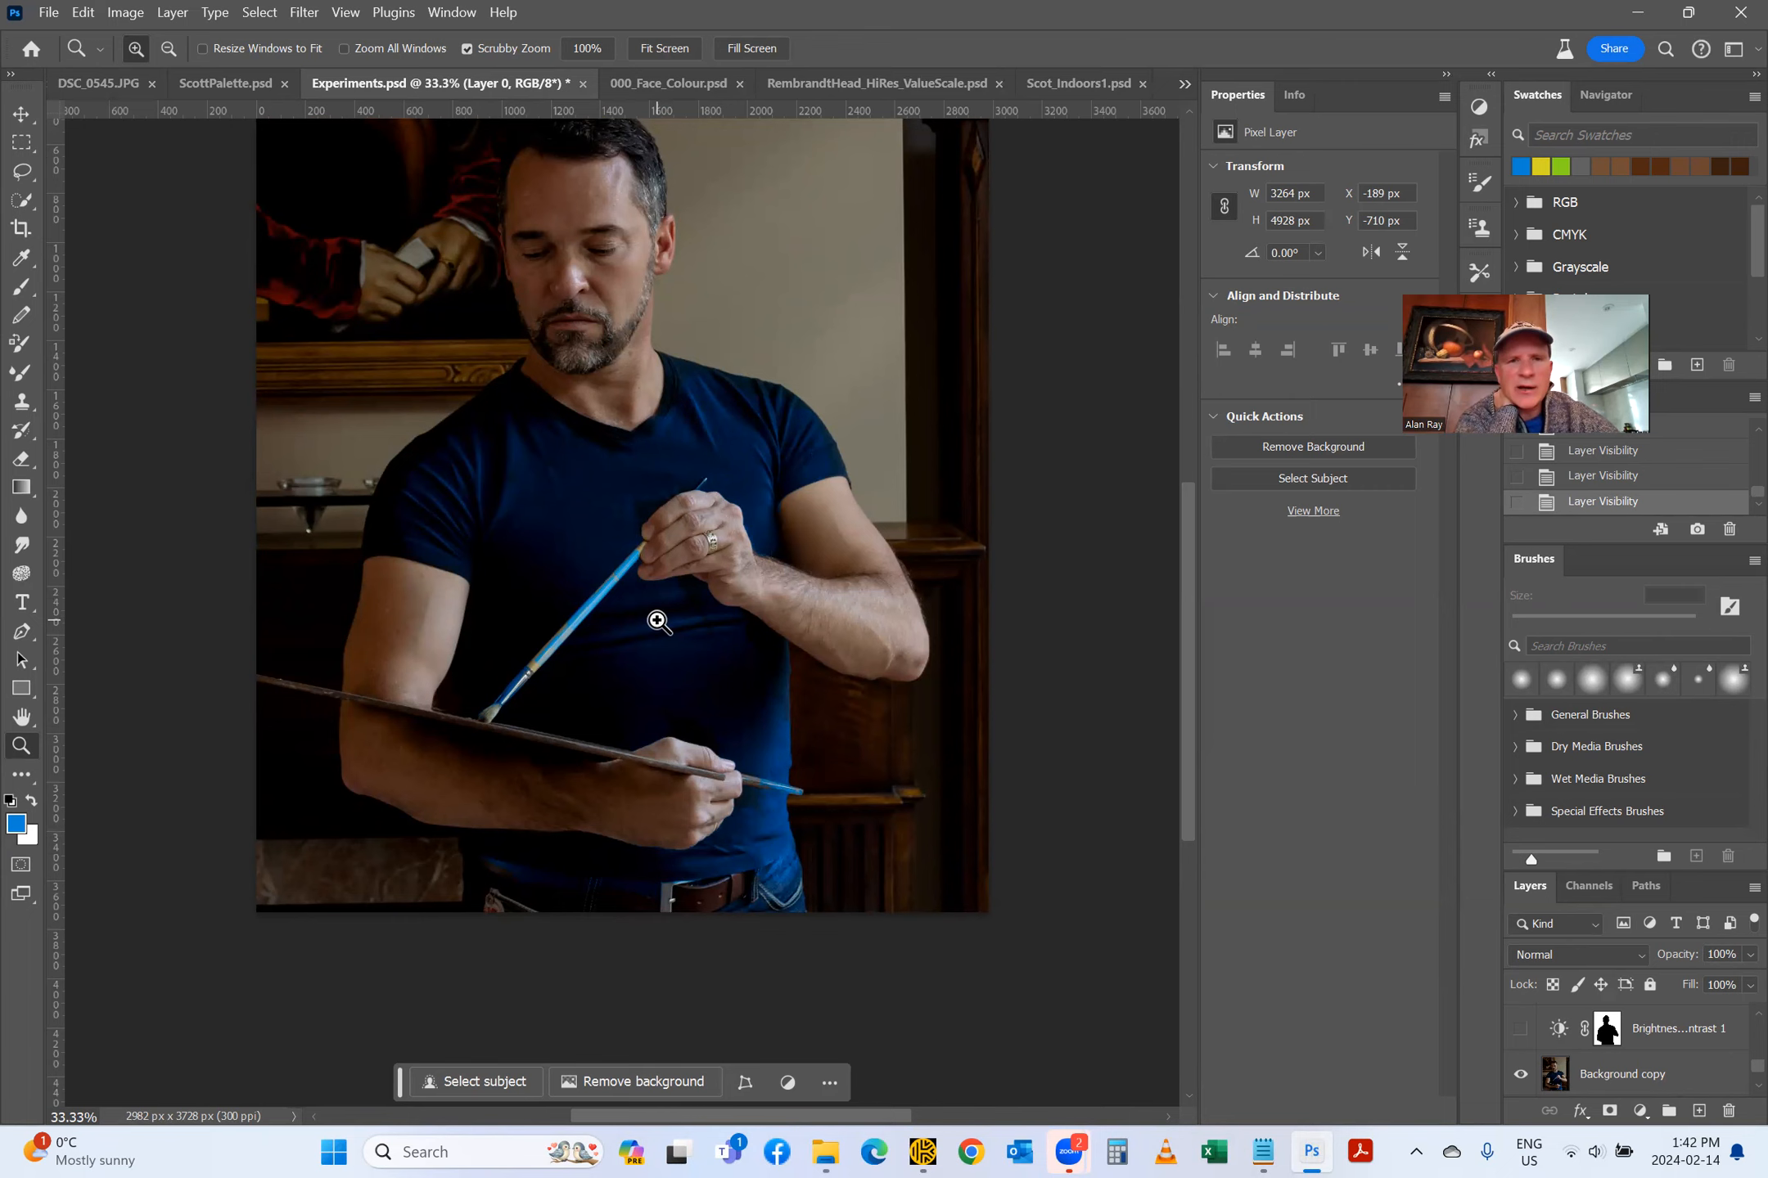
{"action": "scroll", "coordinate": [657, 622], "scroll_direction": "up", "scroll_amount": 1}
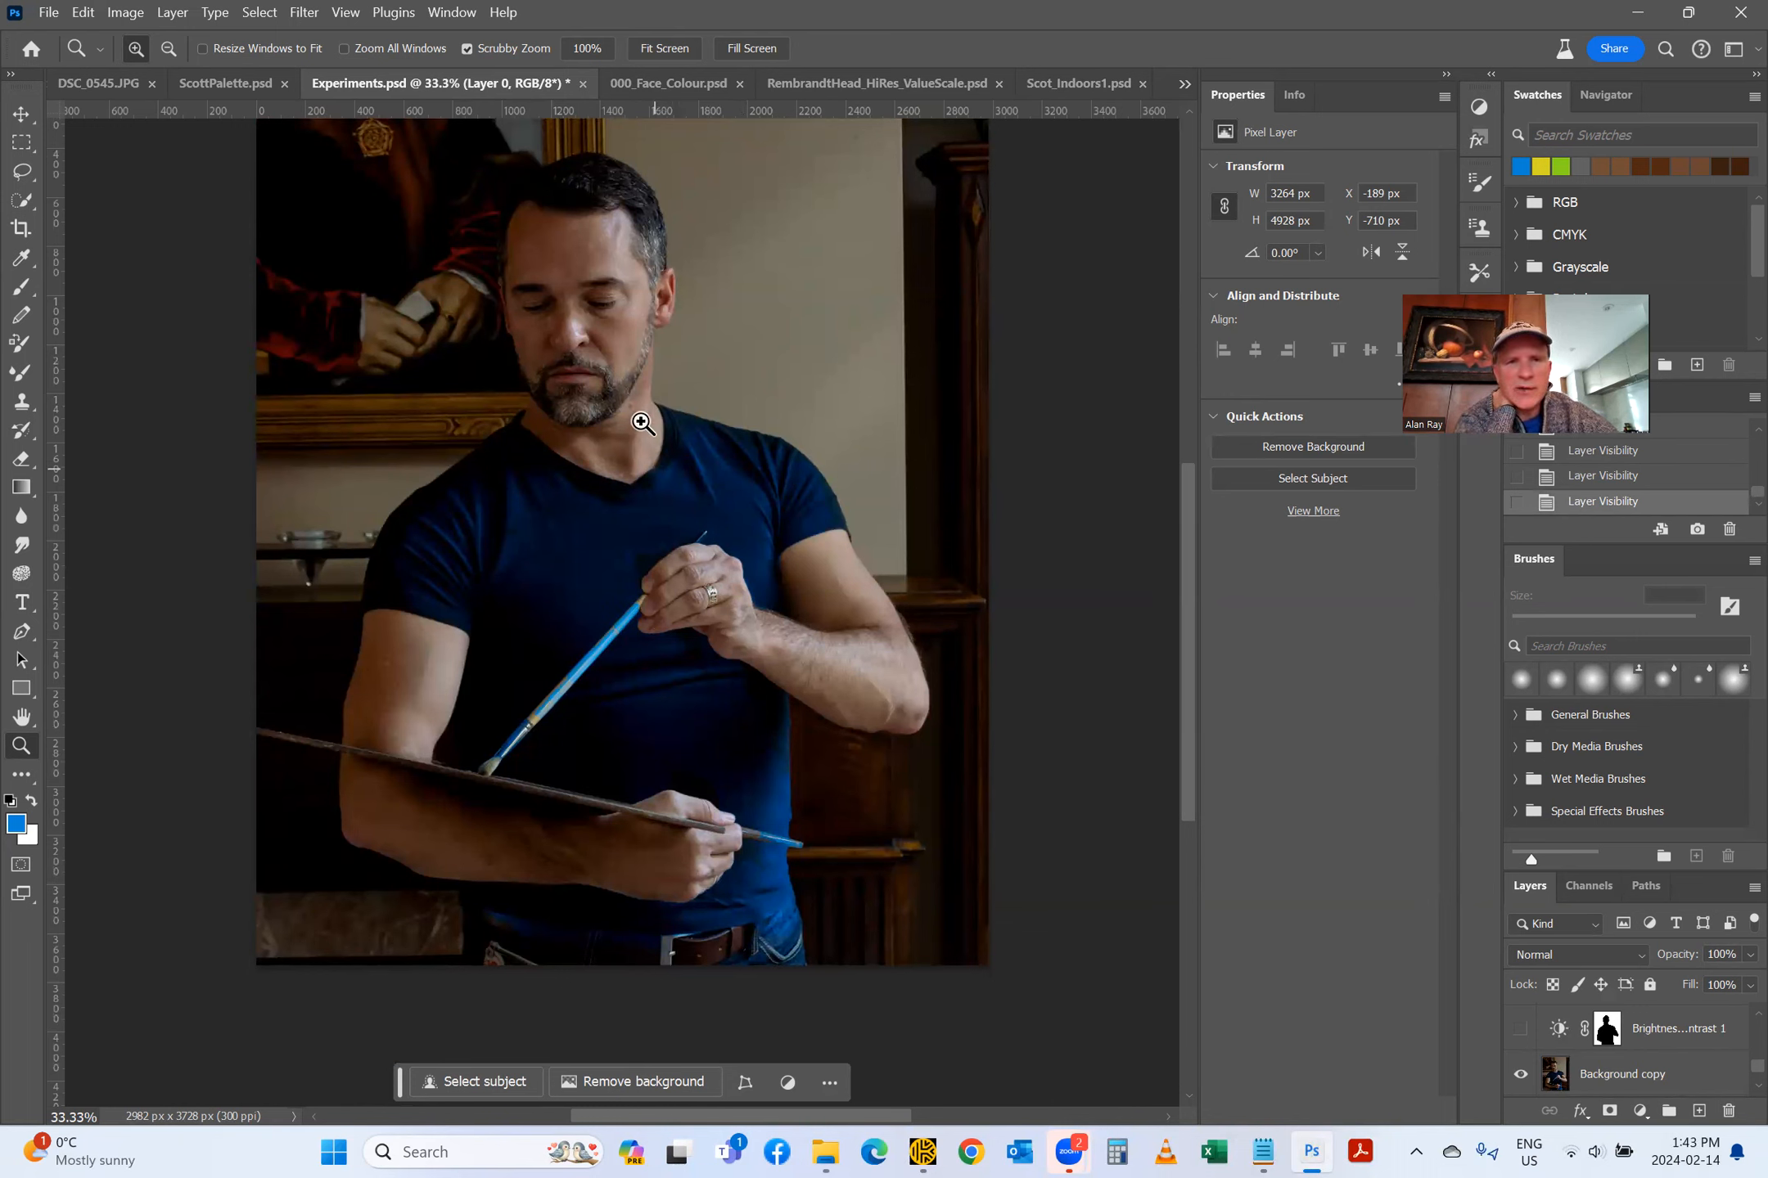
{"action": "scroll", "coordinate": [570, 394], "scroll_direction": "up", "scroll_amount": 2}
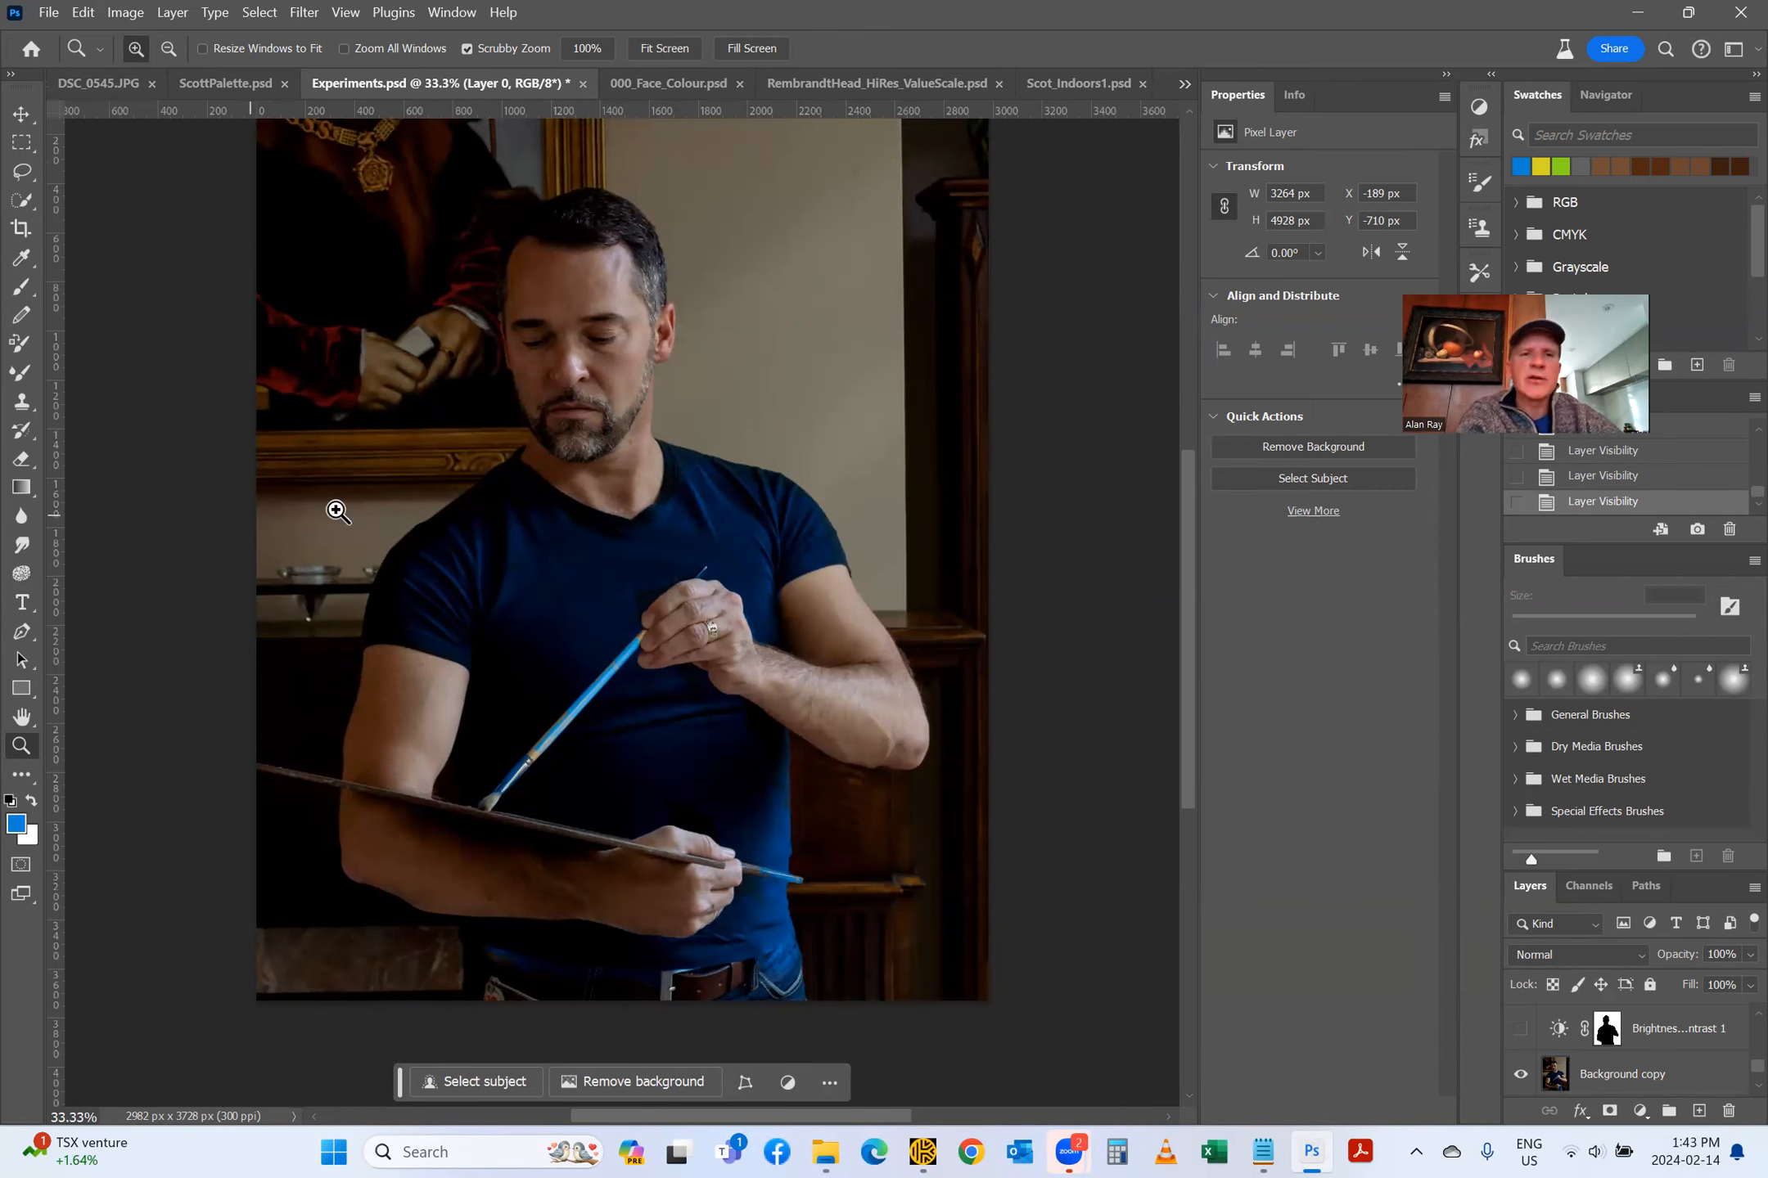
{"action": "scroll", "coordinate": [620, 540], "scroll_direction": "down", "scroll_amount": 1}
{"action": "scroll", "coordinate": [619, 540], "scroll_direction": "up", "scroll_amount": 1}
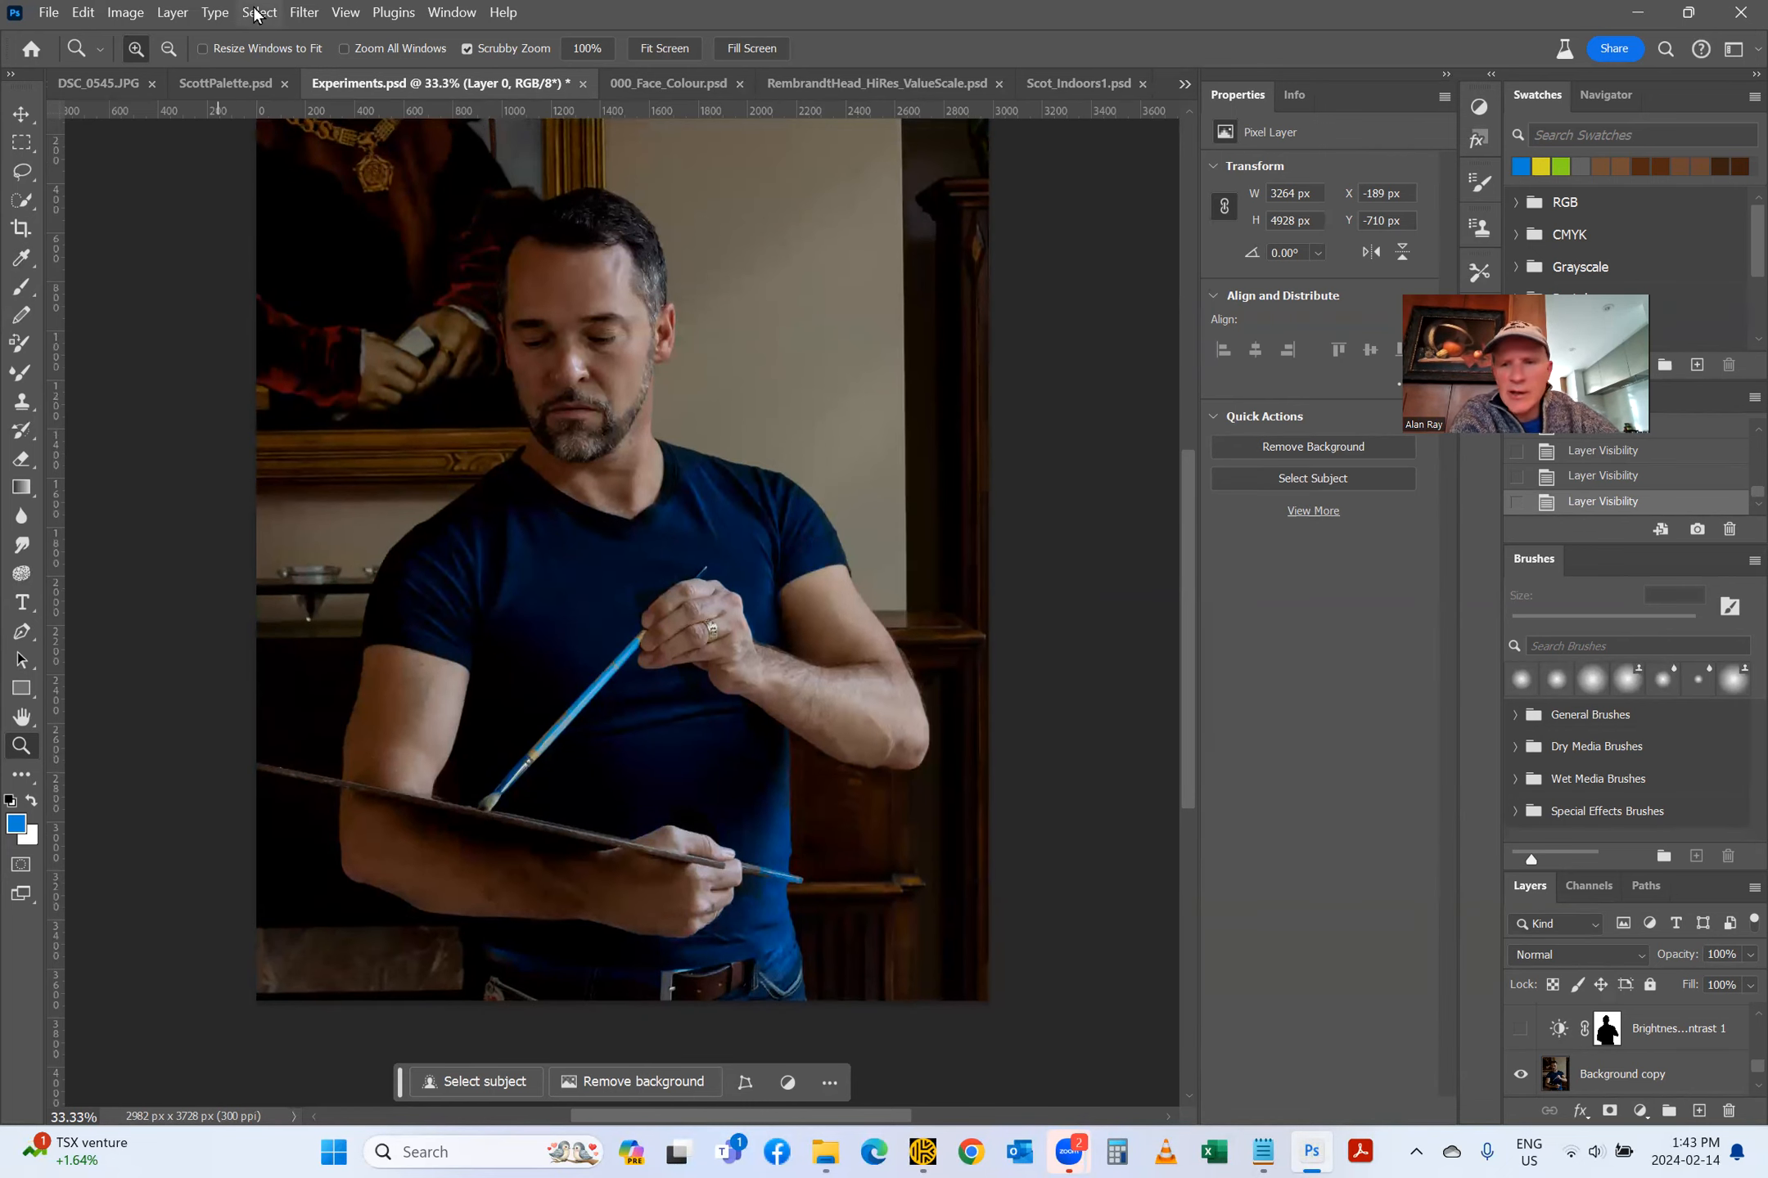
{"action": "scroll", "coordinate": [425, 350], "scroll_direction": "down", "scroll_amount": 1}
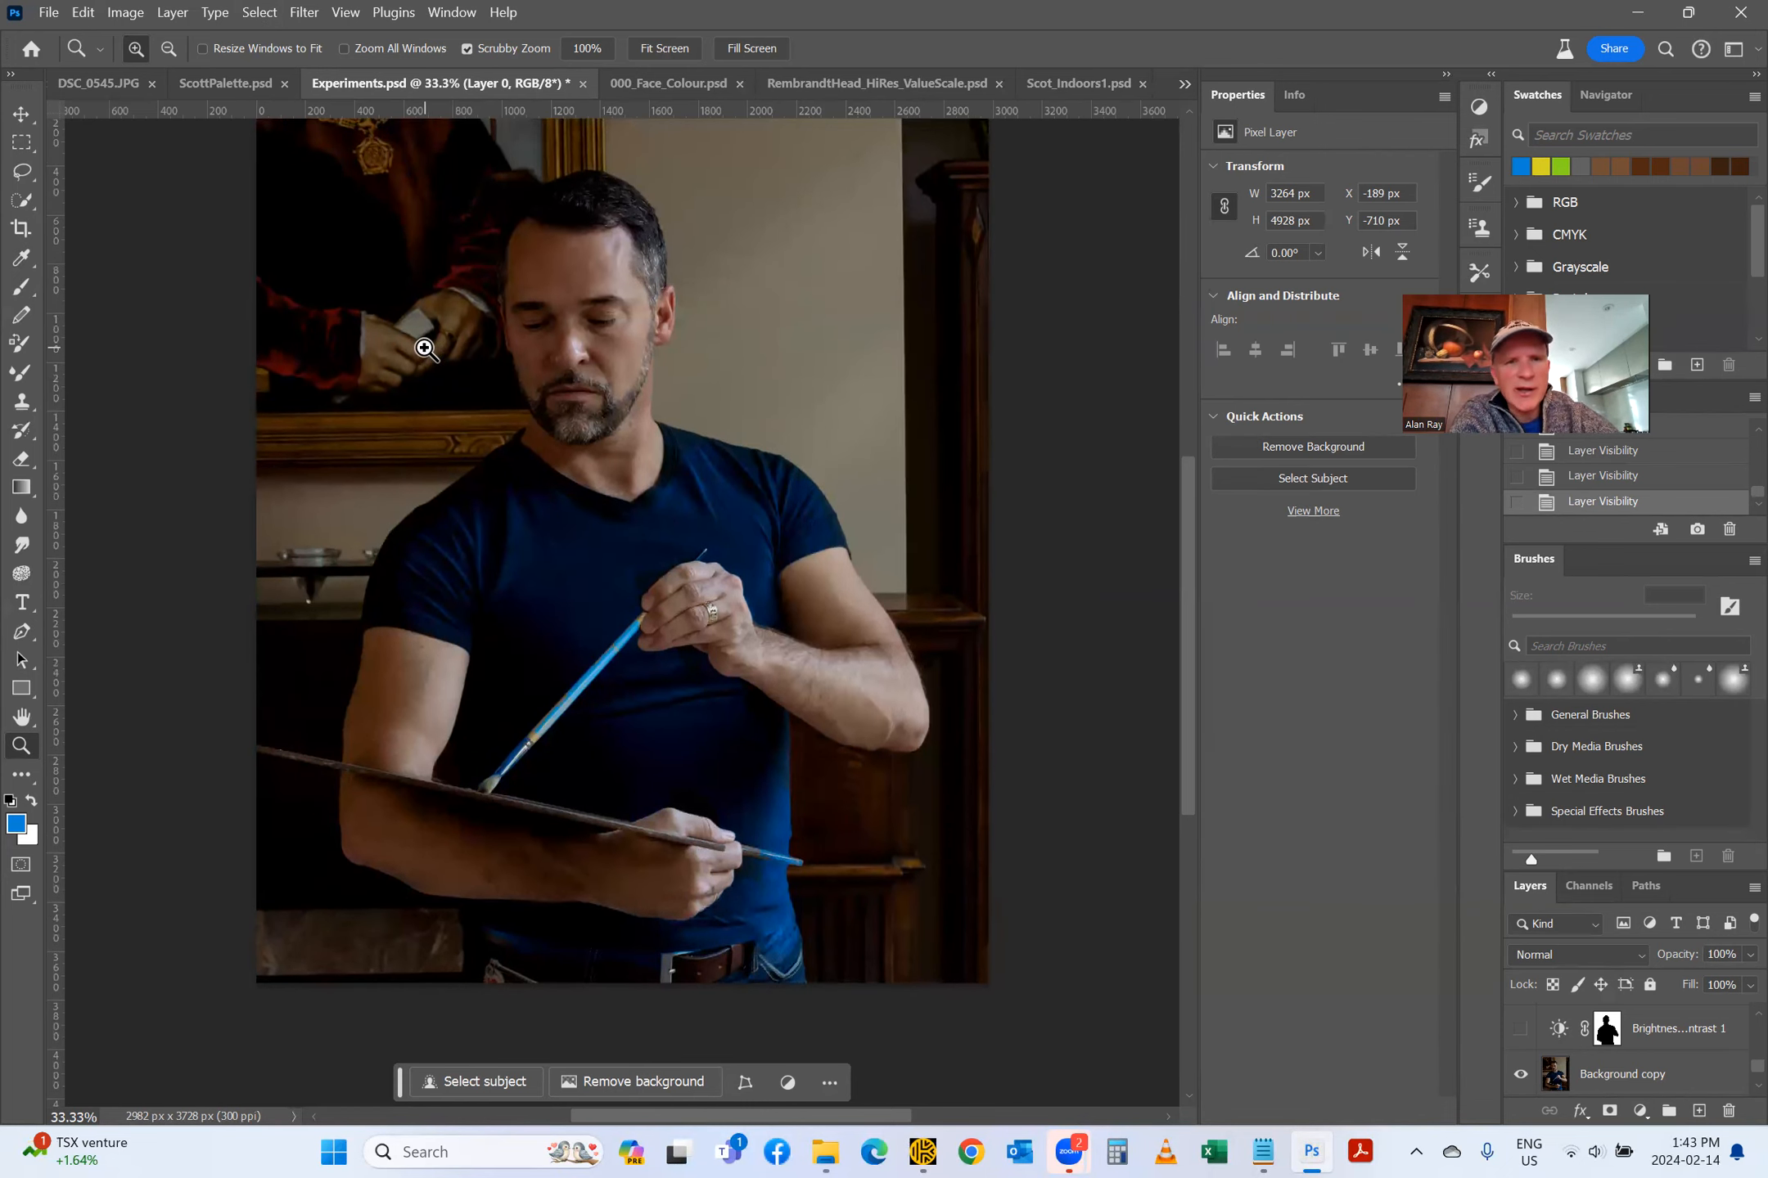
Step: Select the man with Select Subject and add a Hue/Saturation adjustment layer masked to him, keeping the default name and 100% opacity
{"action": "left_click", "coordinate": [253, 13]}
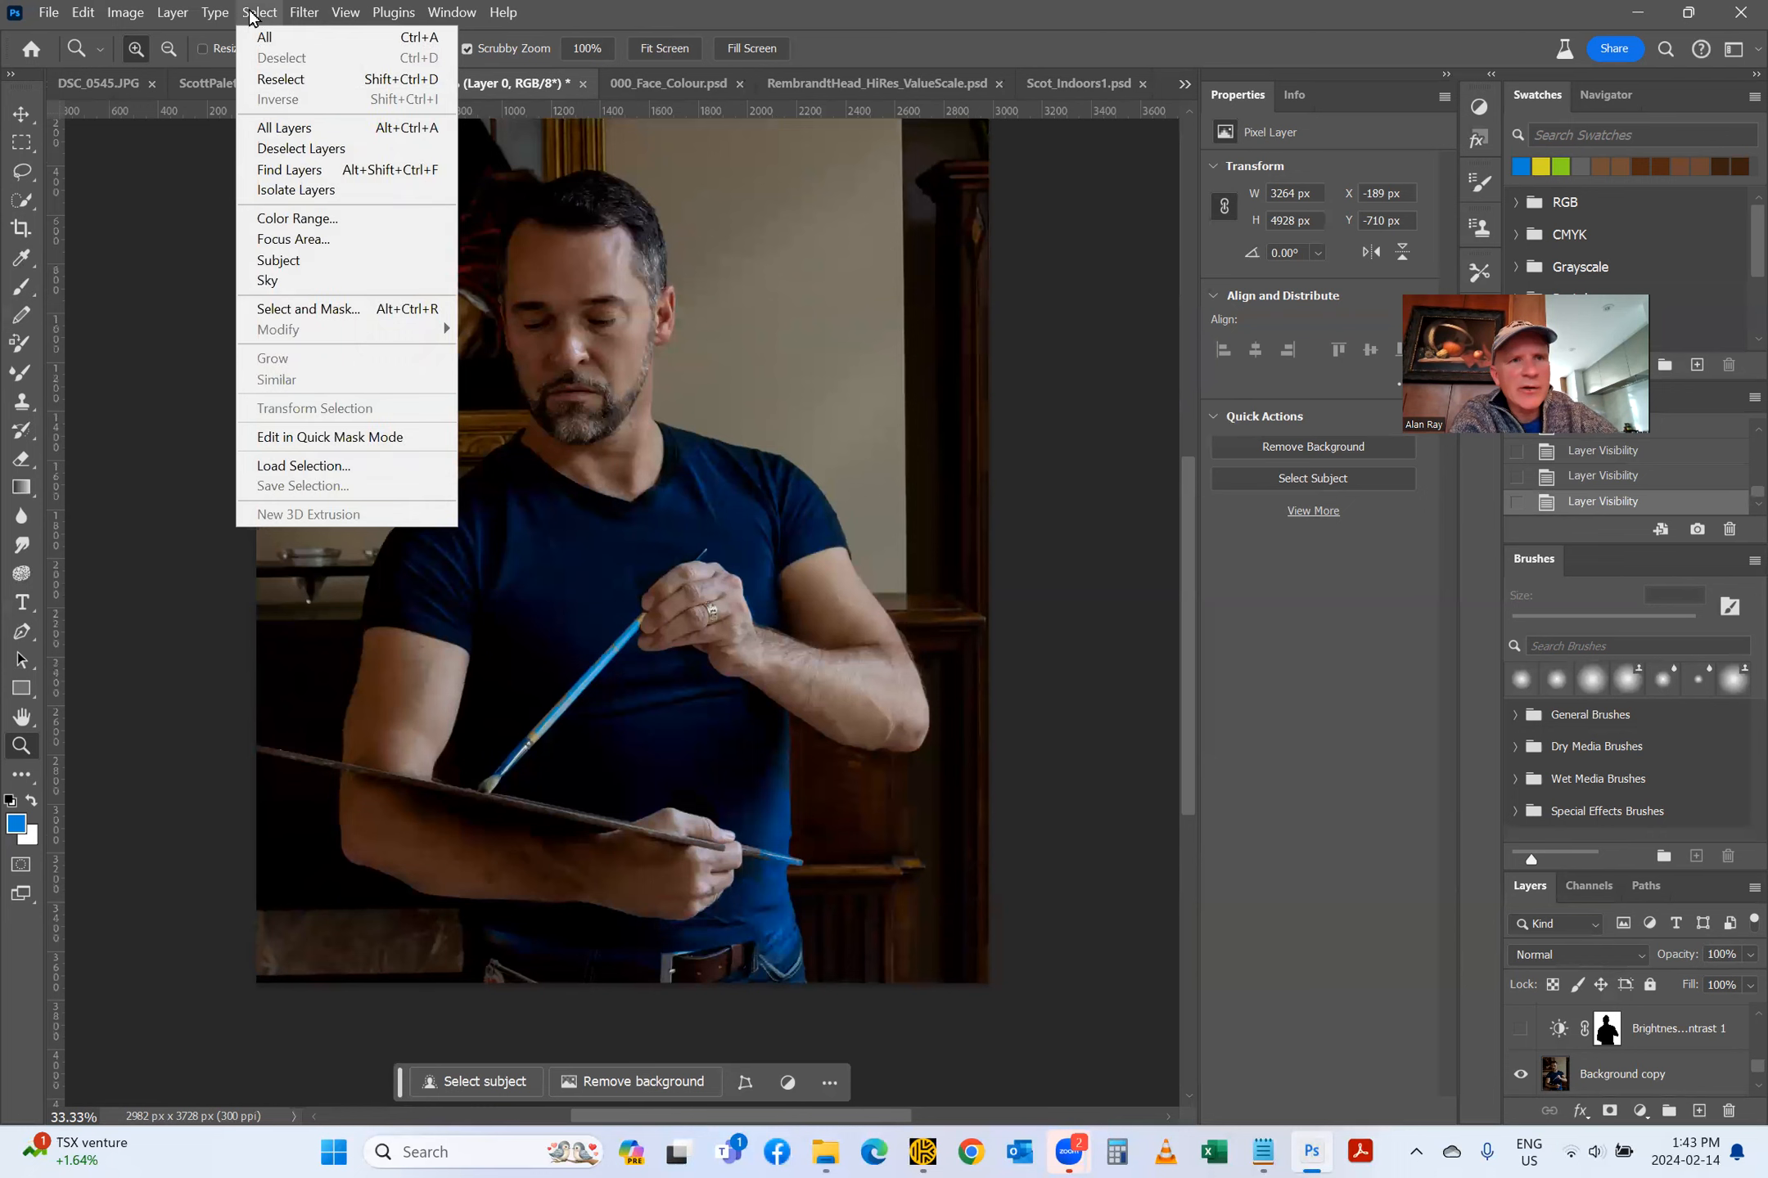
{"action": "left_click", "coordinate": [272, 260]}
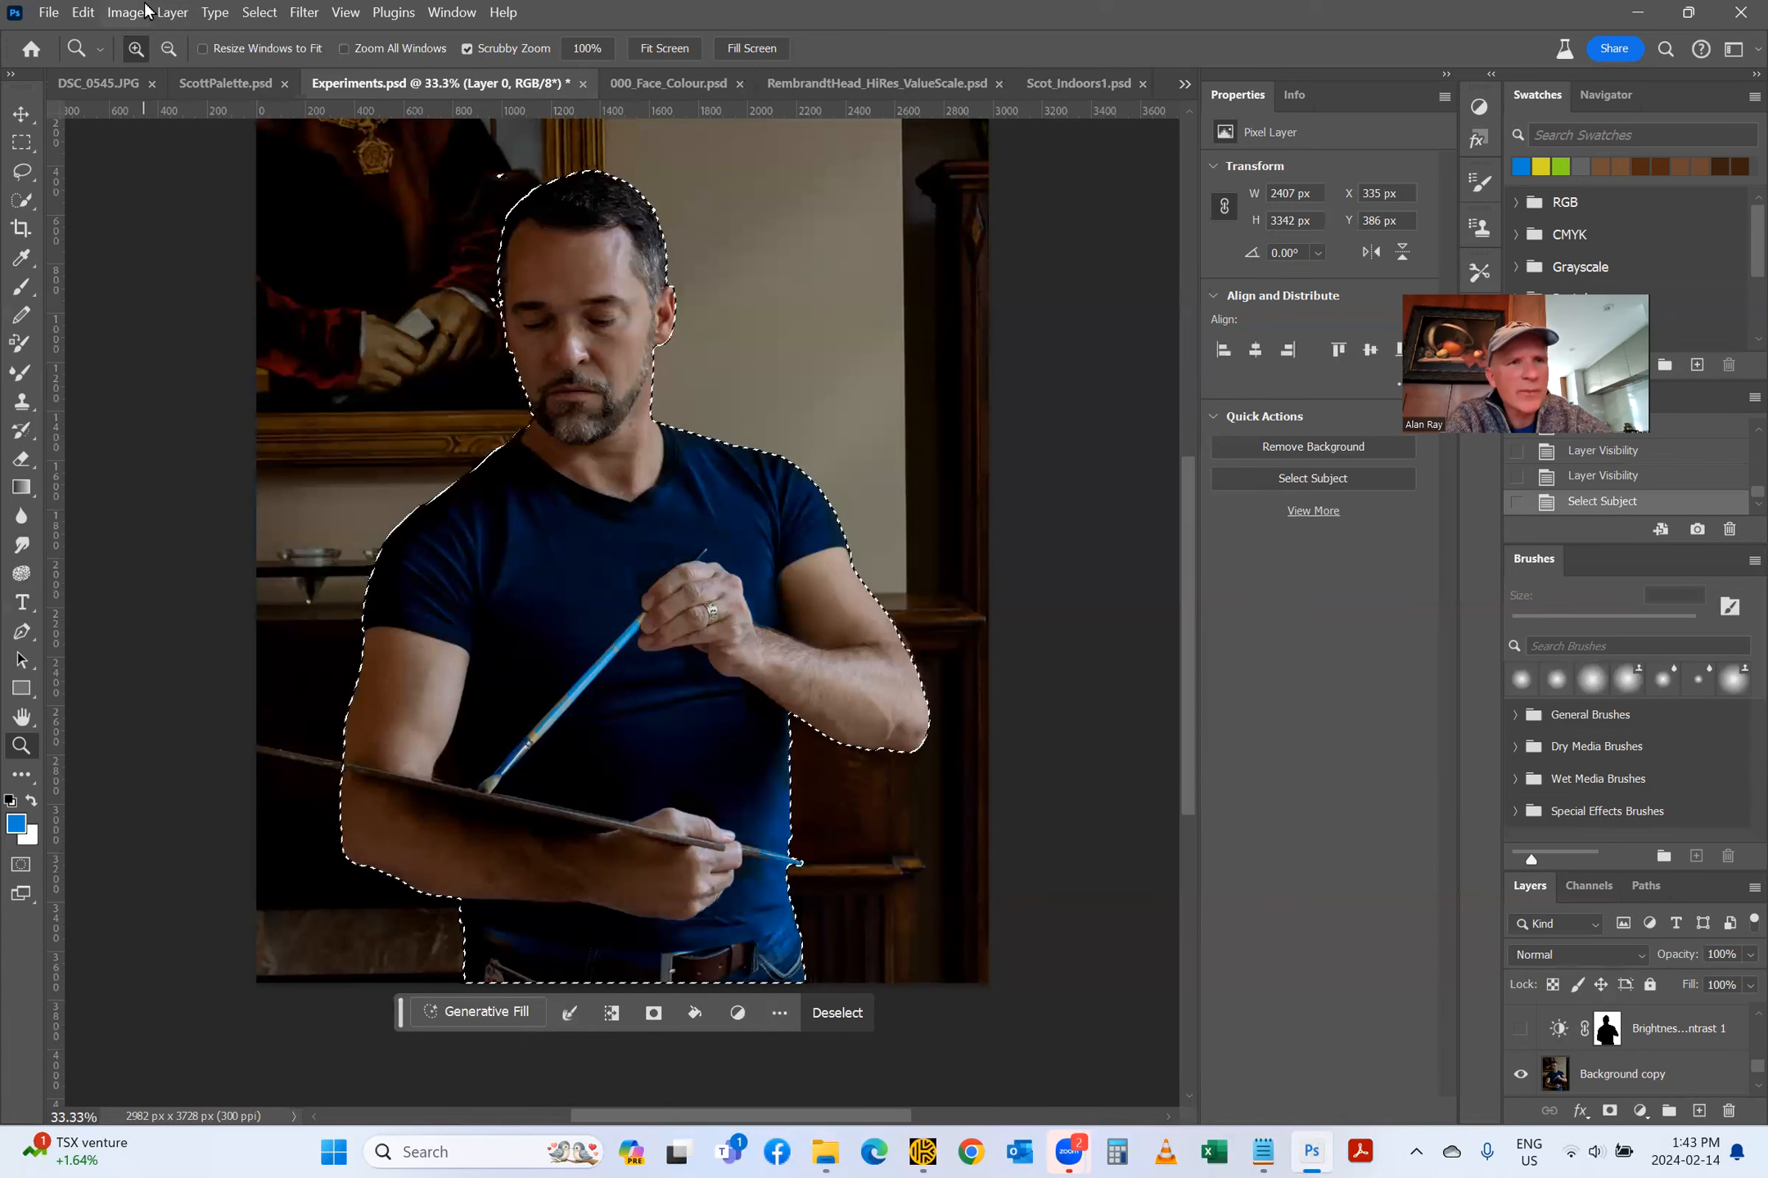
{"action": "left_click", "coordinate": [171, 12]}
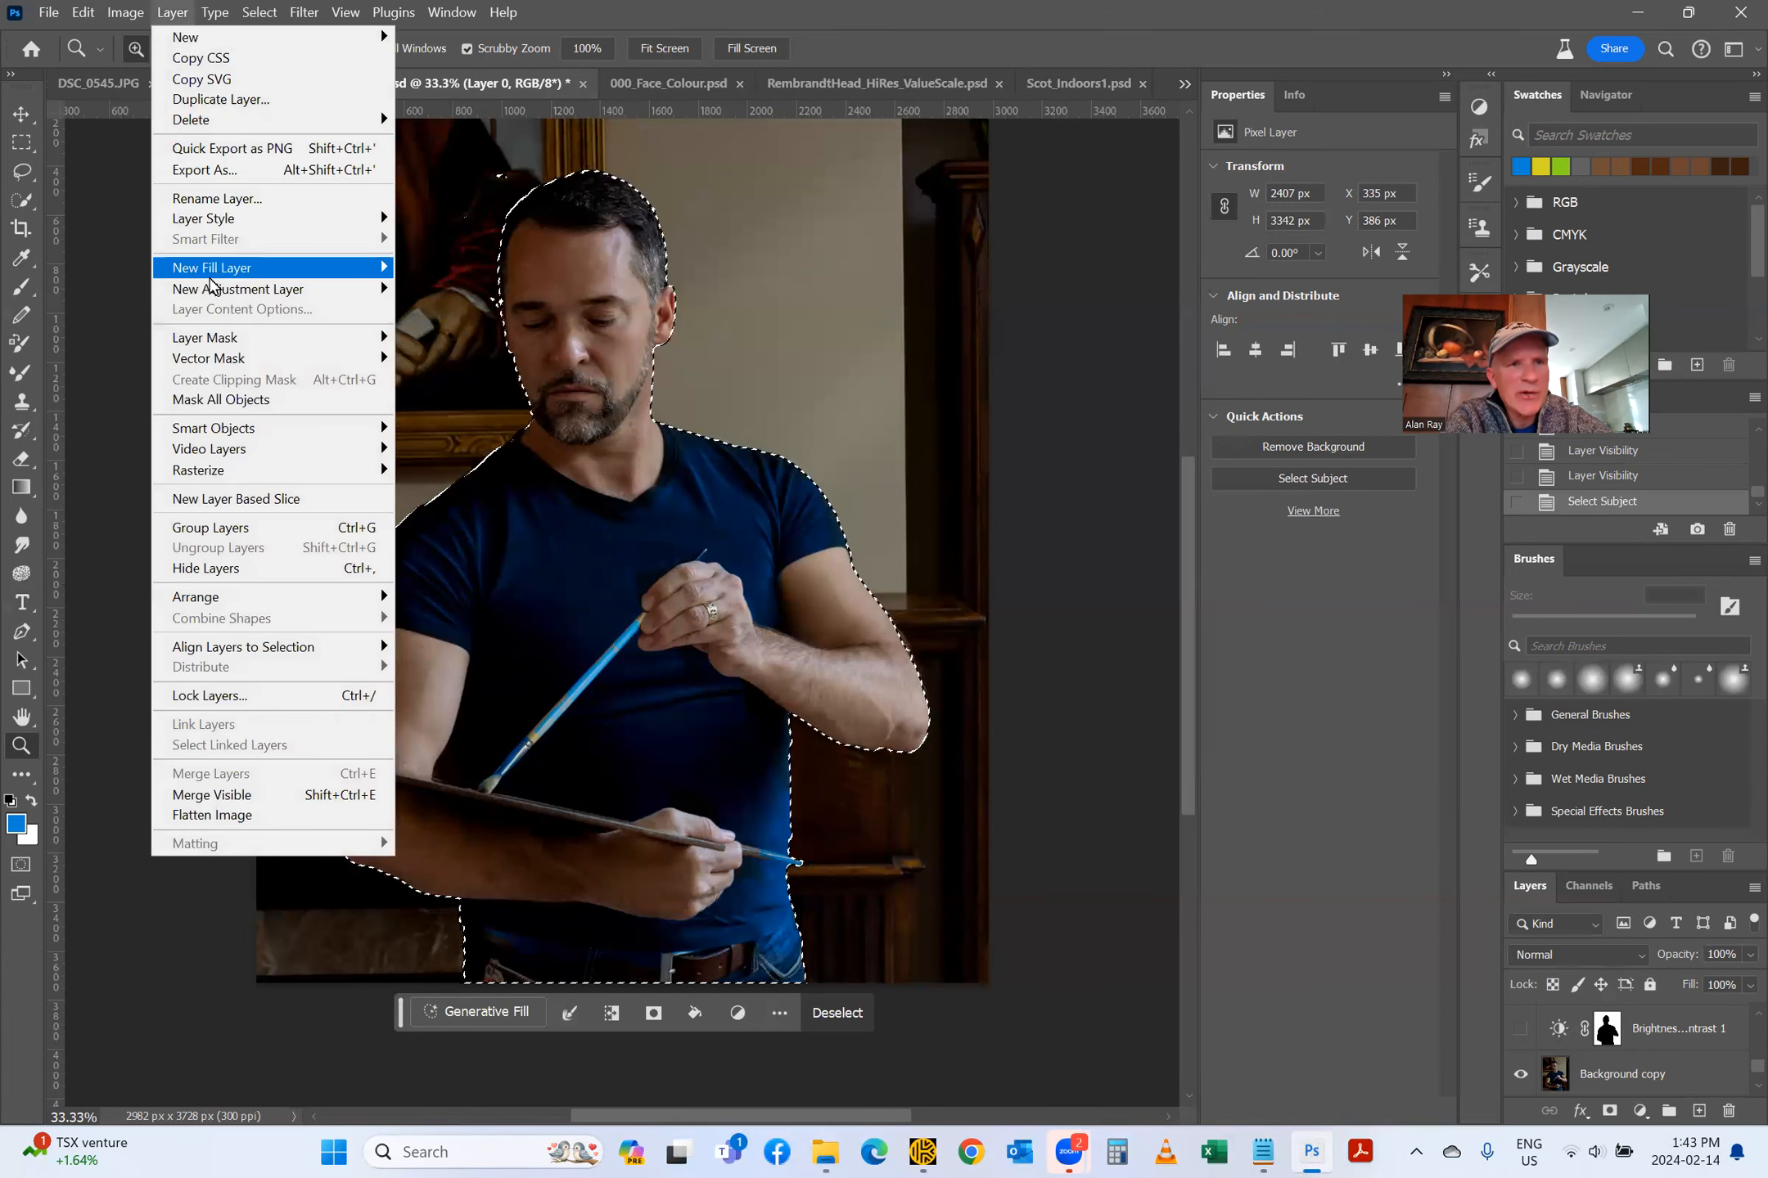
{"action": "mouse_move", "coordinate": [211, 286]}
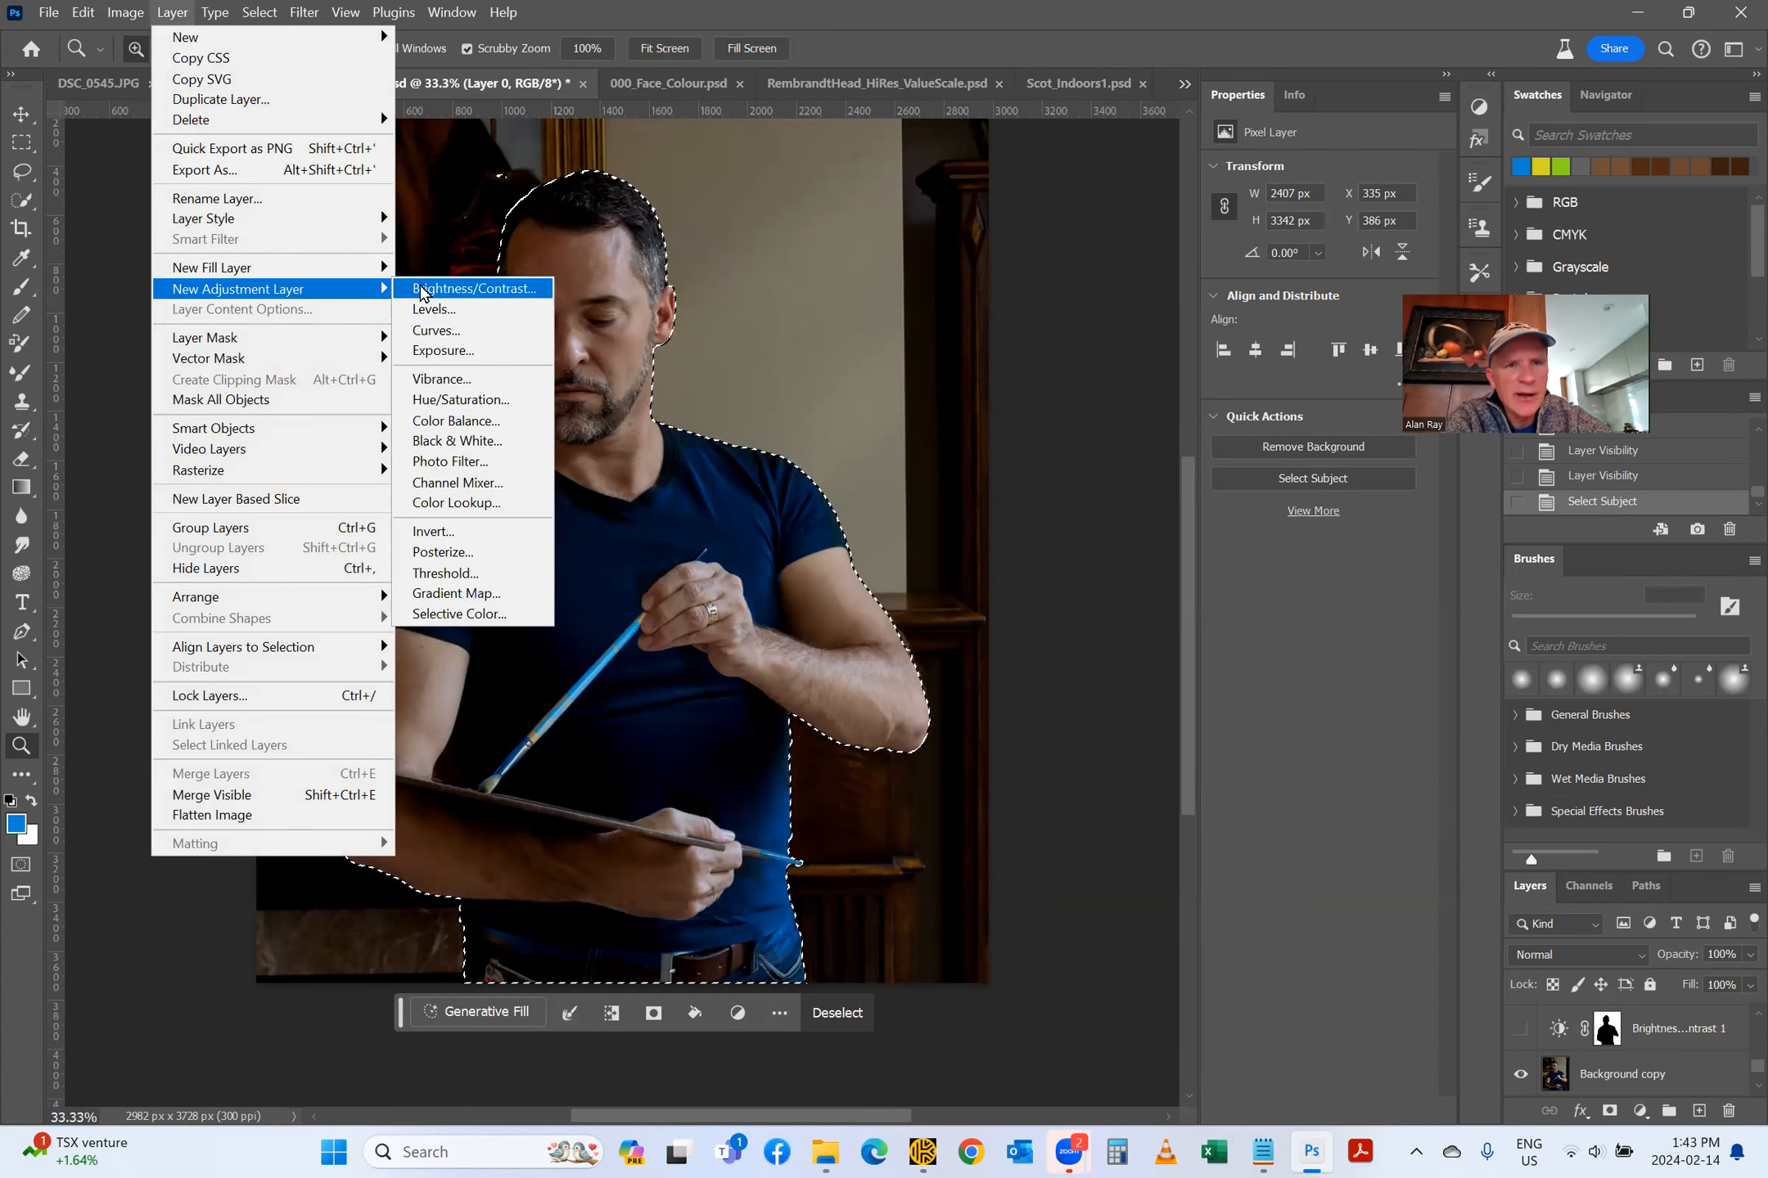
{"action": "left_click", "coordinate": [450, 401]}
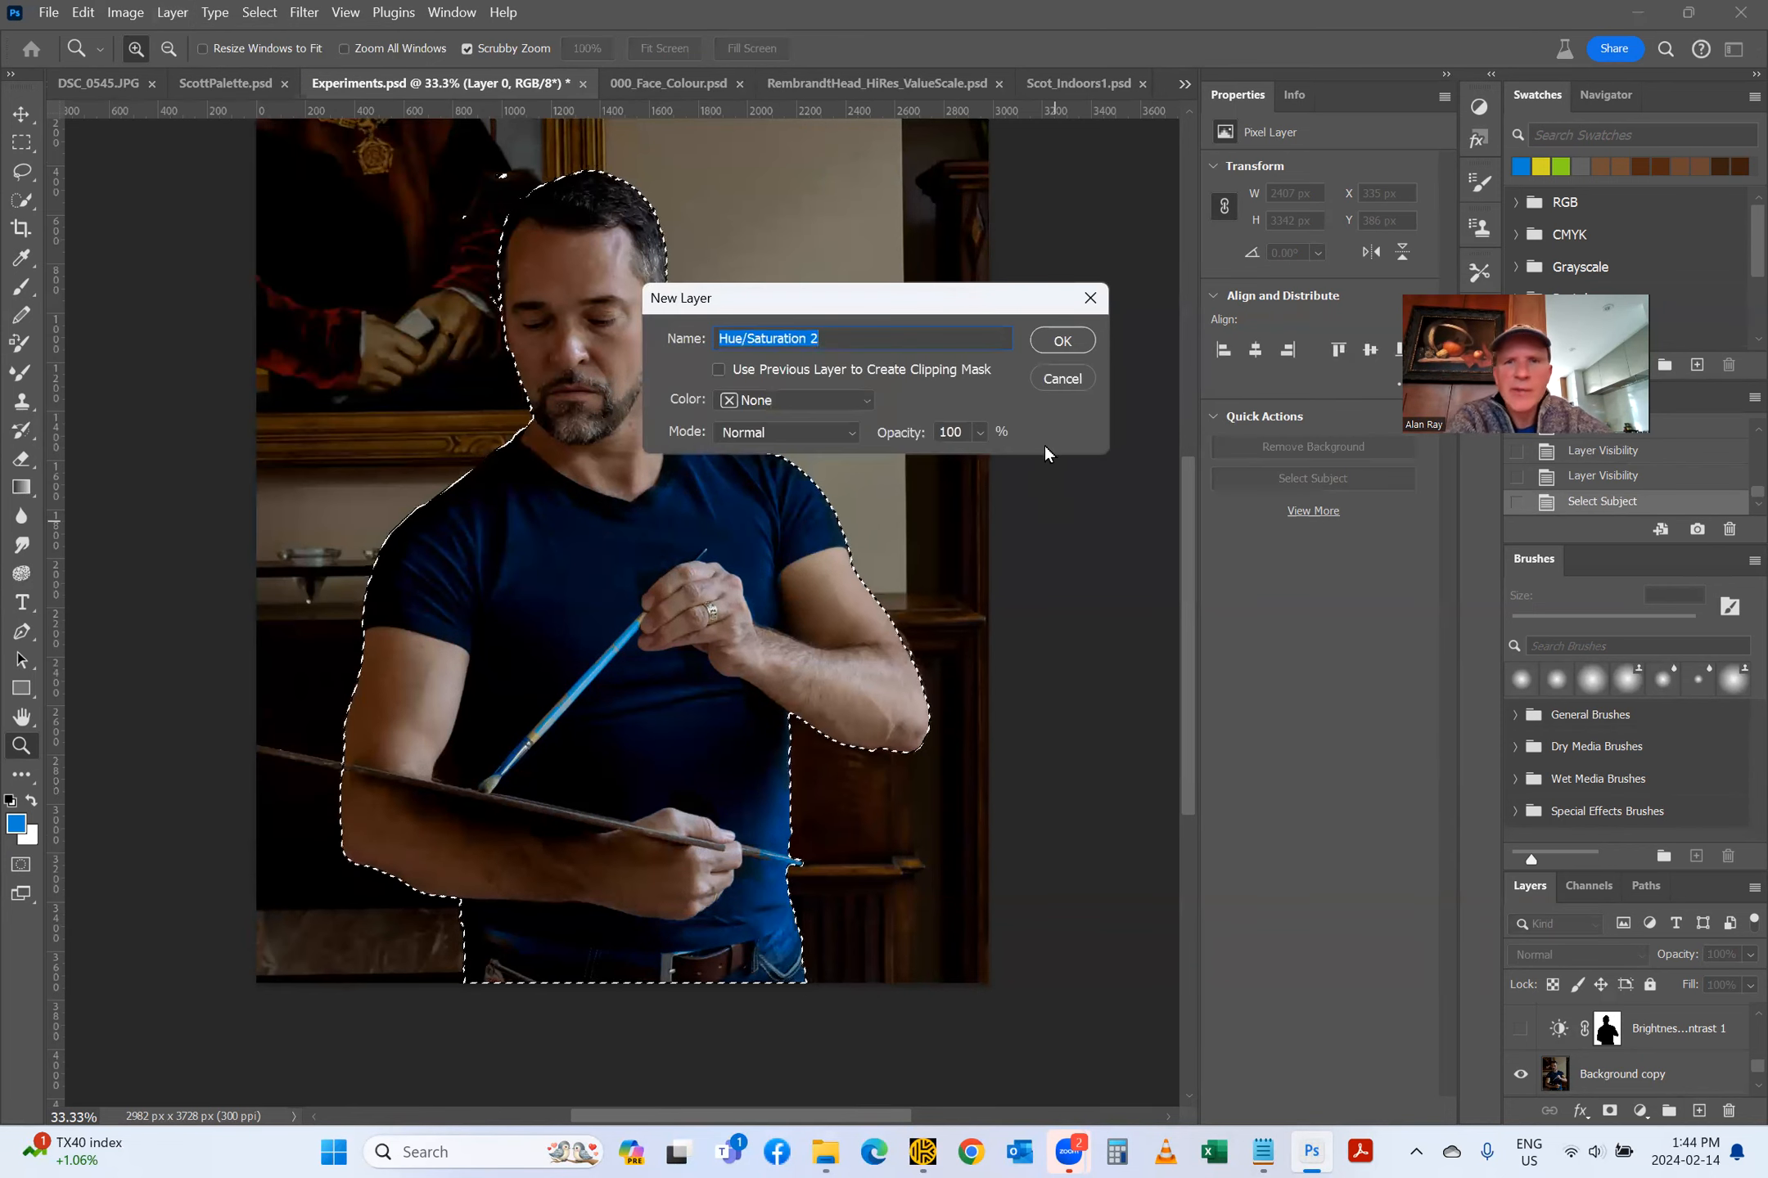
{"action": "left_click", "coordinate": [1060, 341]}
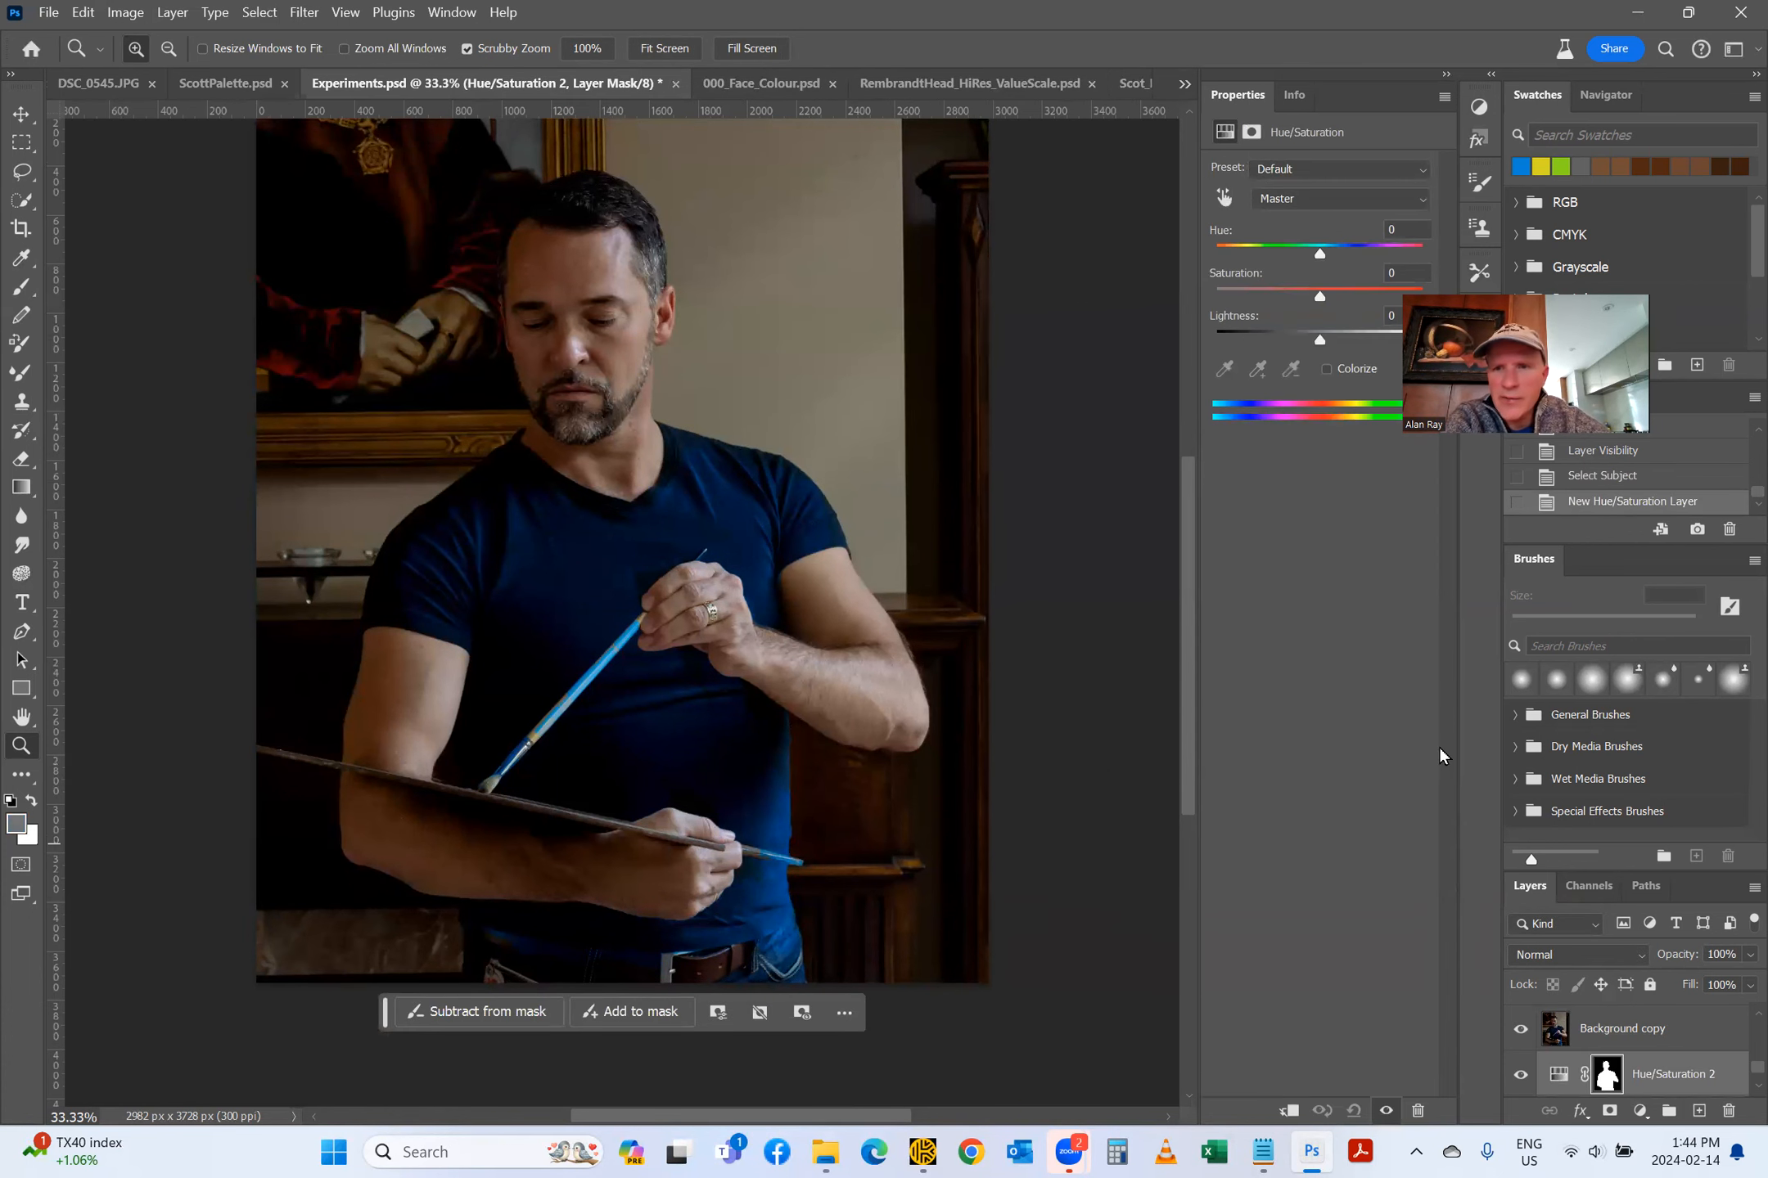
Step: Set the Hue/Saturation 2 layer to hue +21, saturation -9 and lightness -20
{"action": "mouse_move", "coordinate": [1319, 253]}
{"action": "left_mouse_down"}
{"action": "mouse_move", "coordinate": [1354, 259]}
{"action": "mouse_move", "coordinate": [1327, 258]}
{"action": "mouse_move", "coordinate": [1341, 253]}
{"action": "left_mouse_up"}
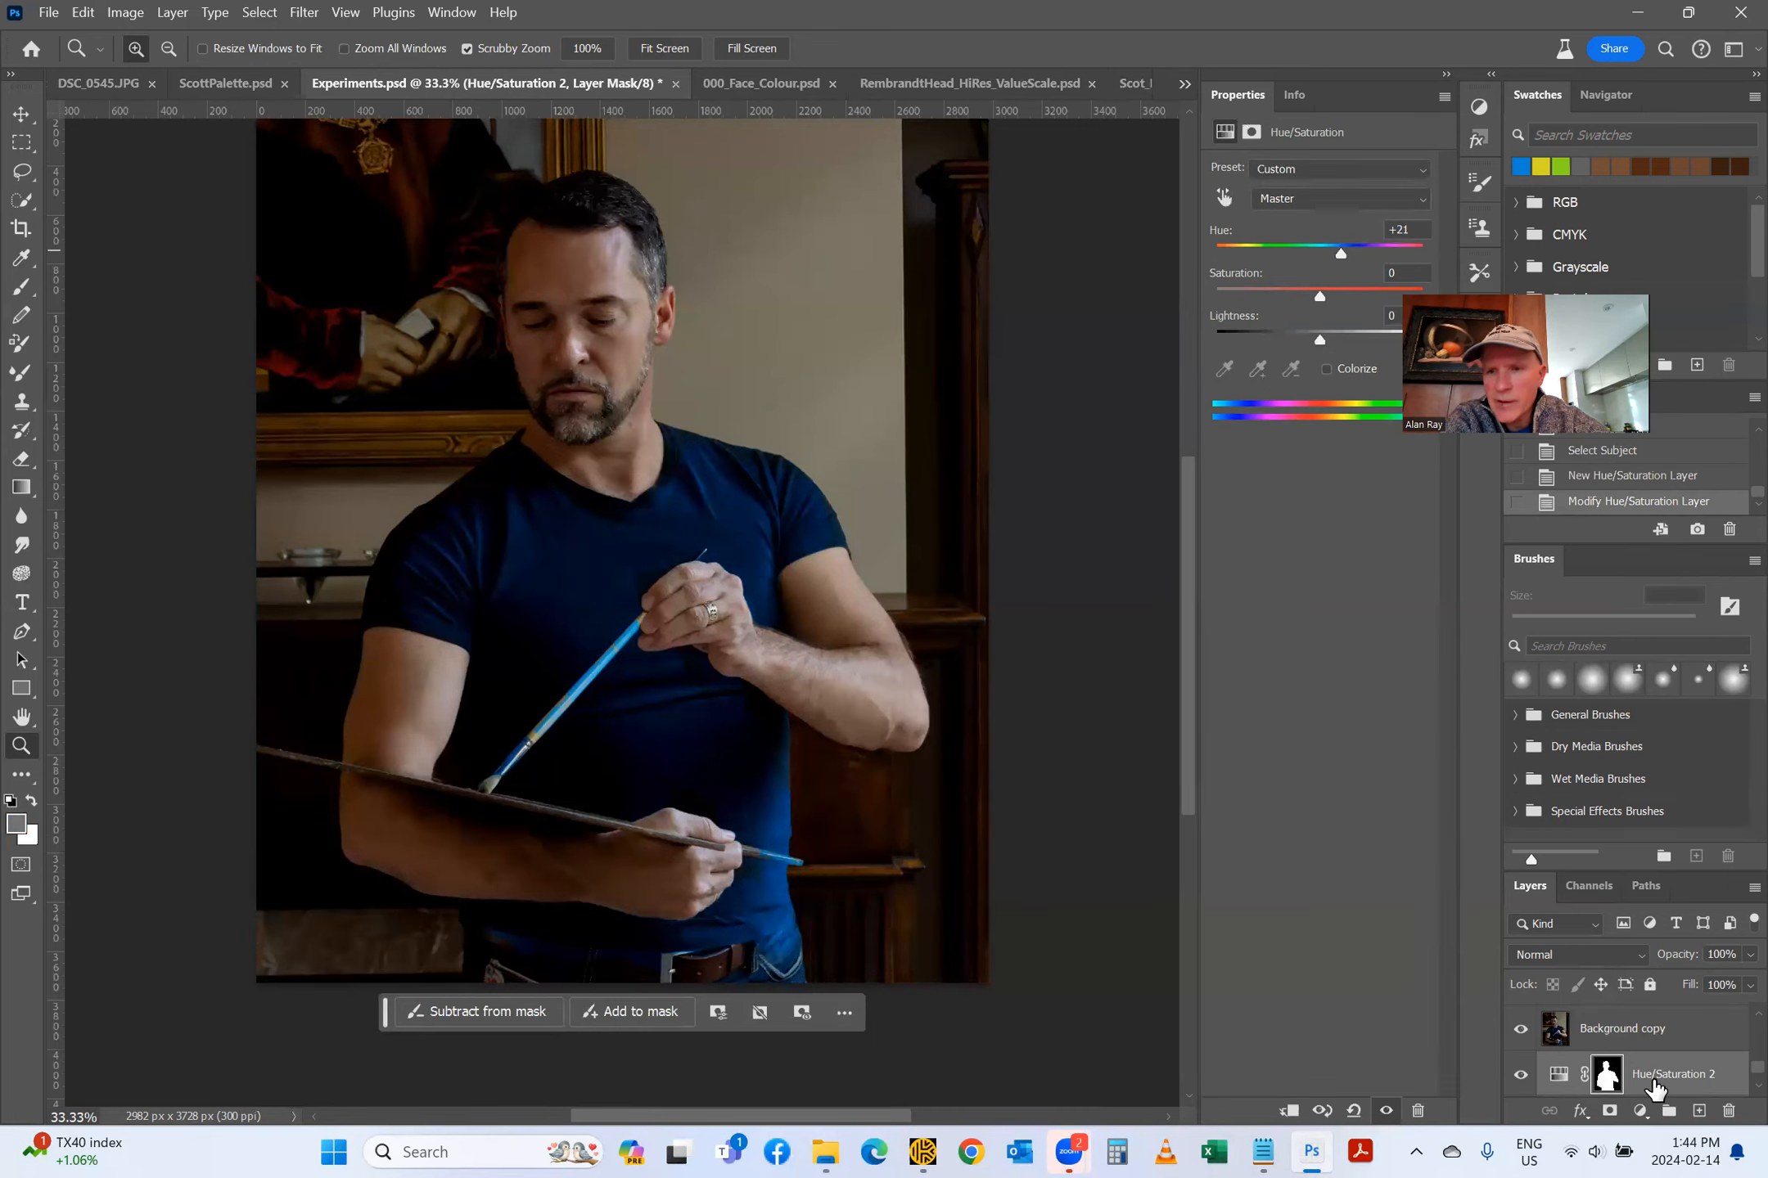
{"action": "scroll", "coordinate": [1667, 1099], "scroll_direction": "down", "scroll_amount": 1}
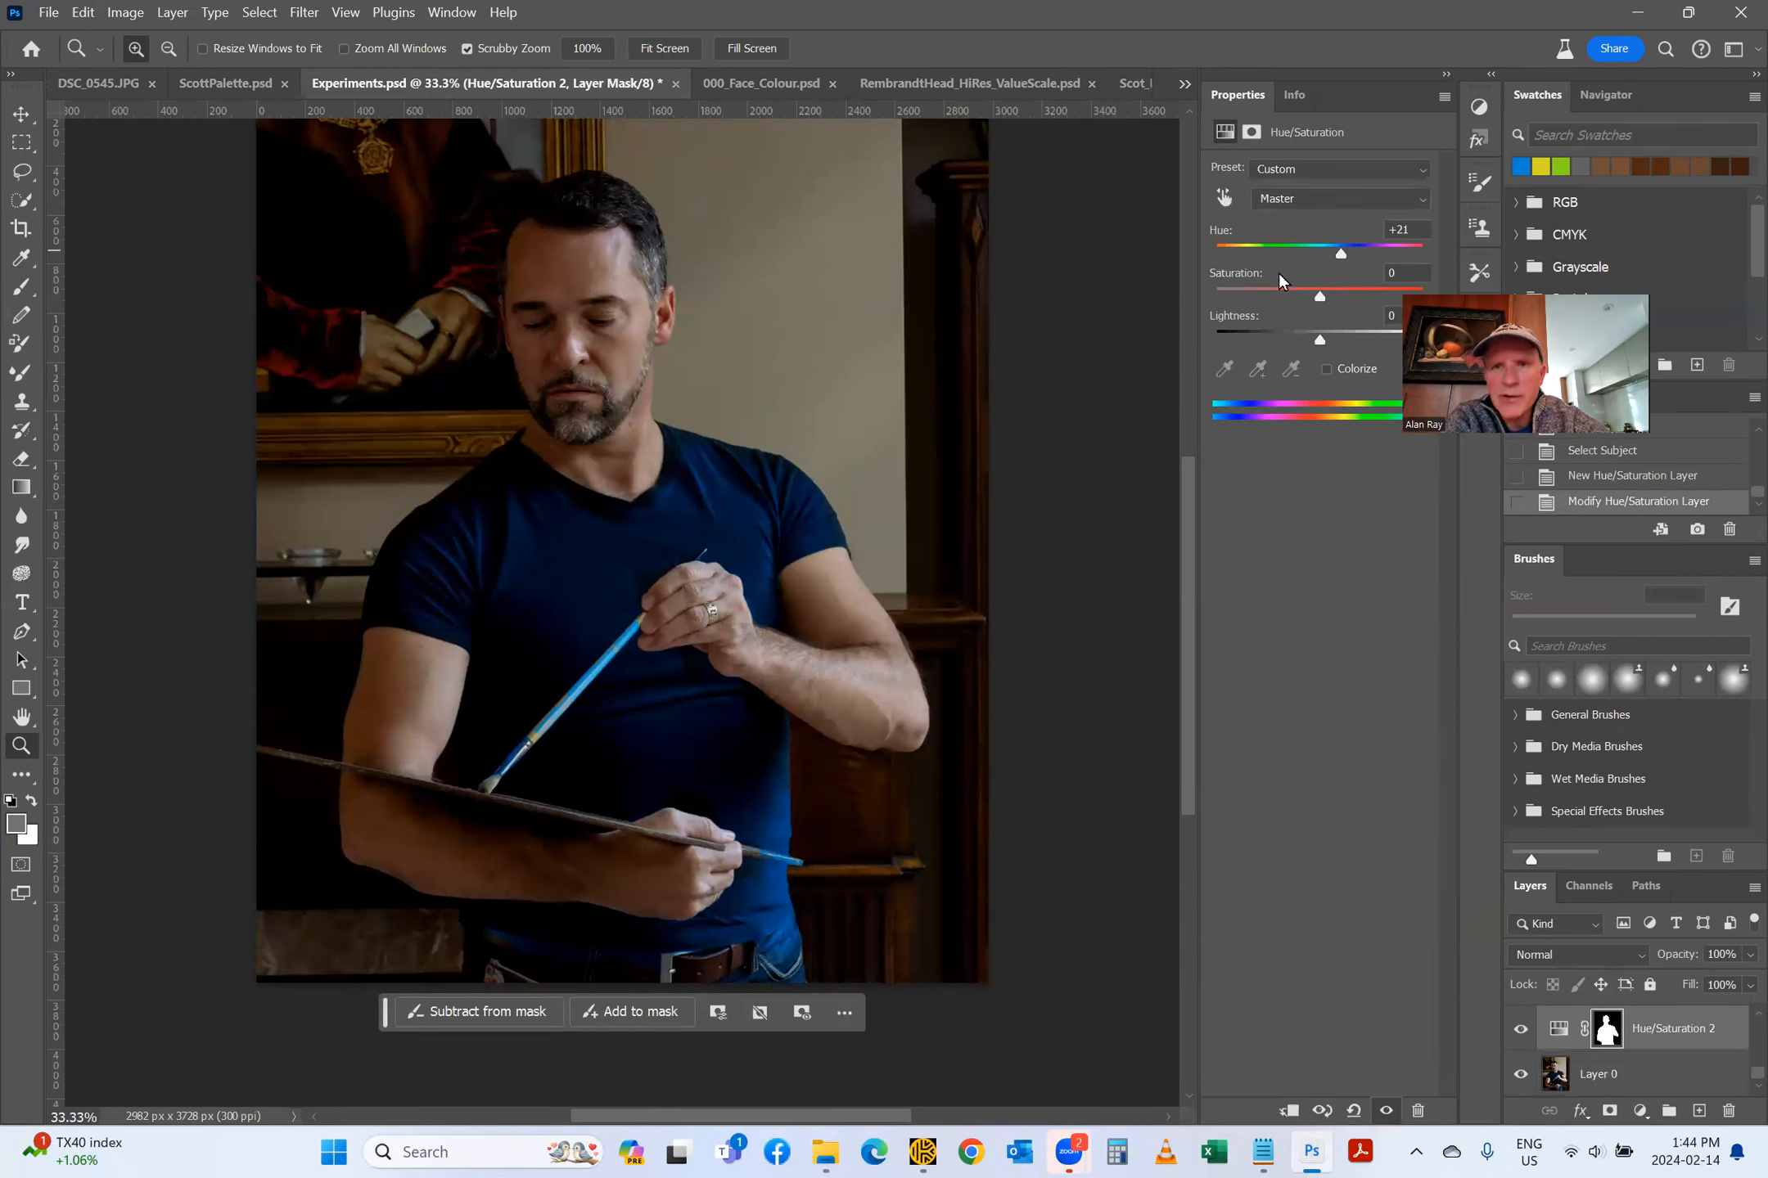
{"action": "left_click_drag", "start_coordinate": [1318, 296], "coordinate": [1298, 348]}
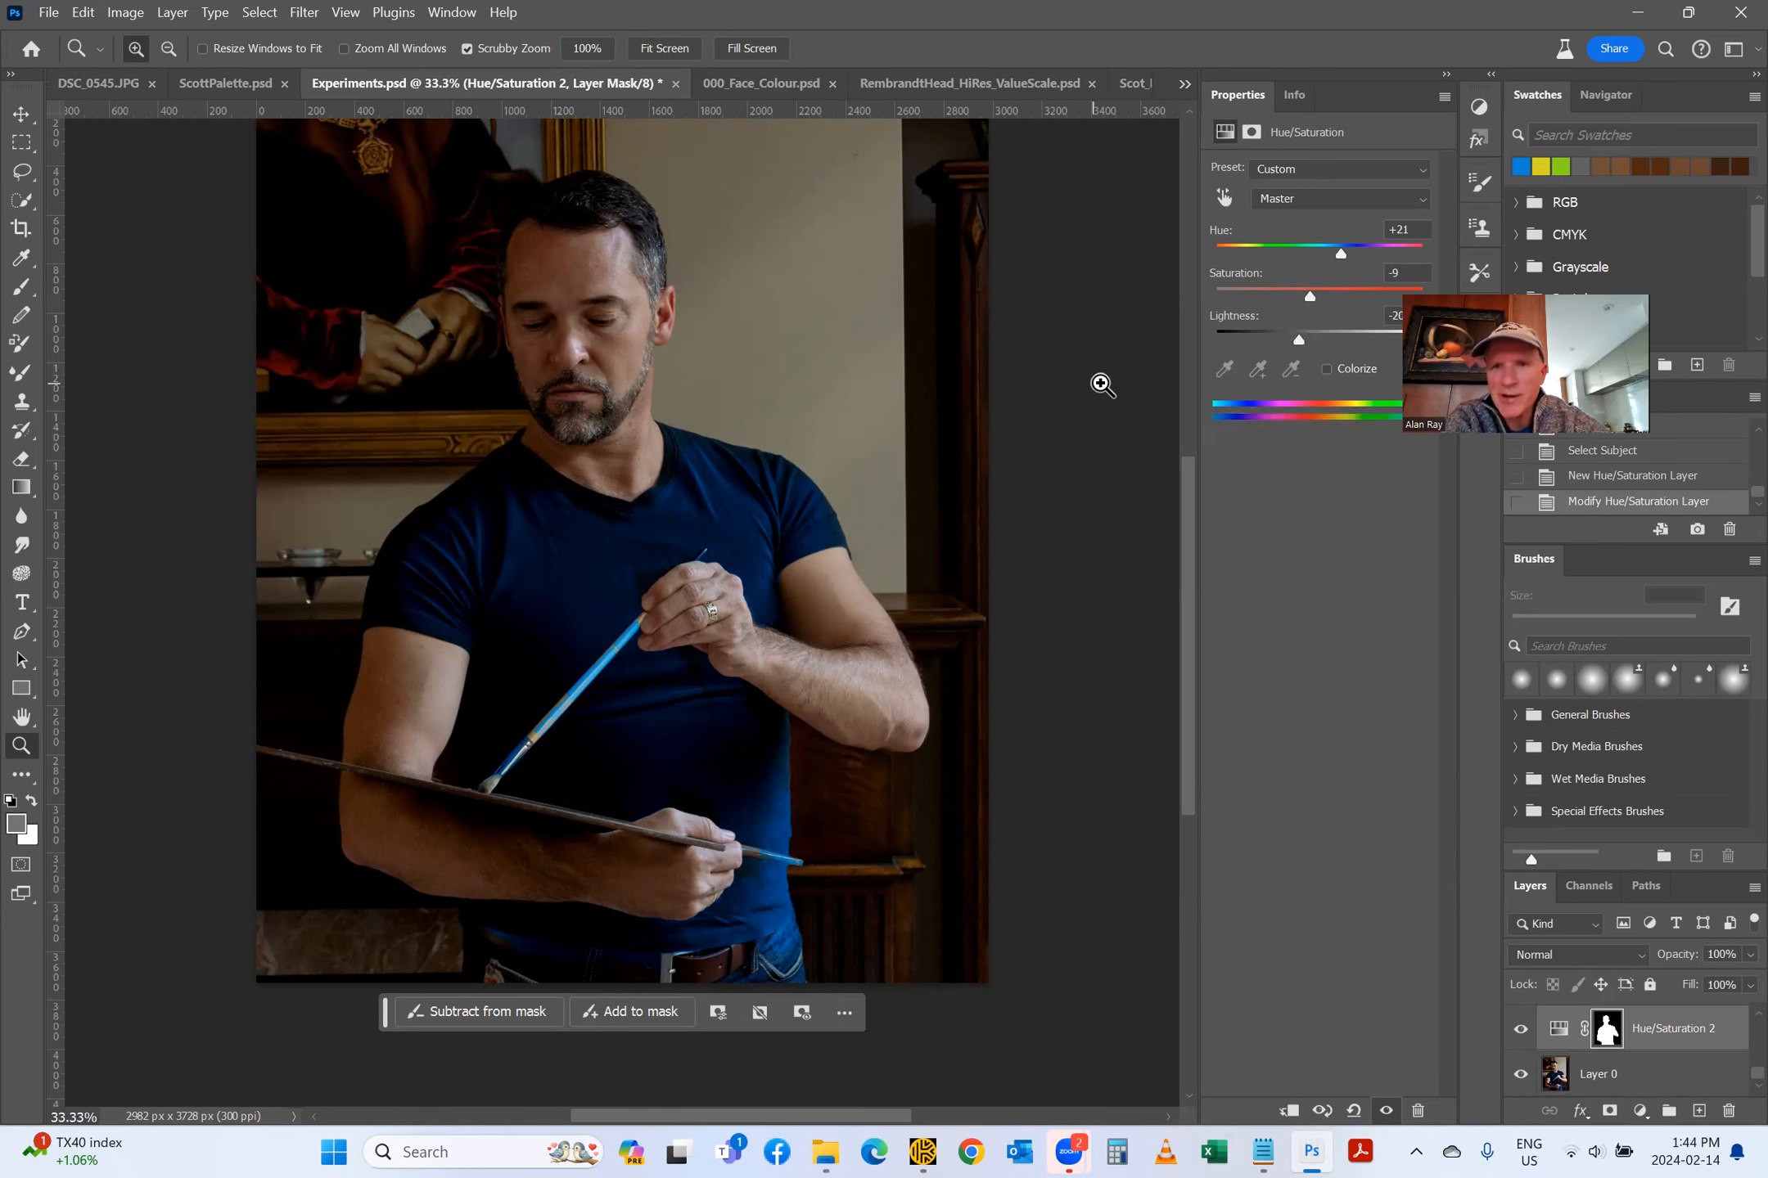
Step: Revert the document to the Select Subject state, removing the man's Hue/Saturation adjustment while keeping him selected
{"action": "left_click", "coordinate": [463, 13]}
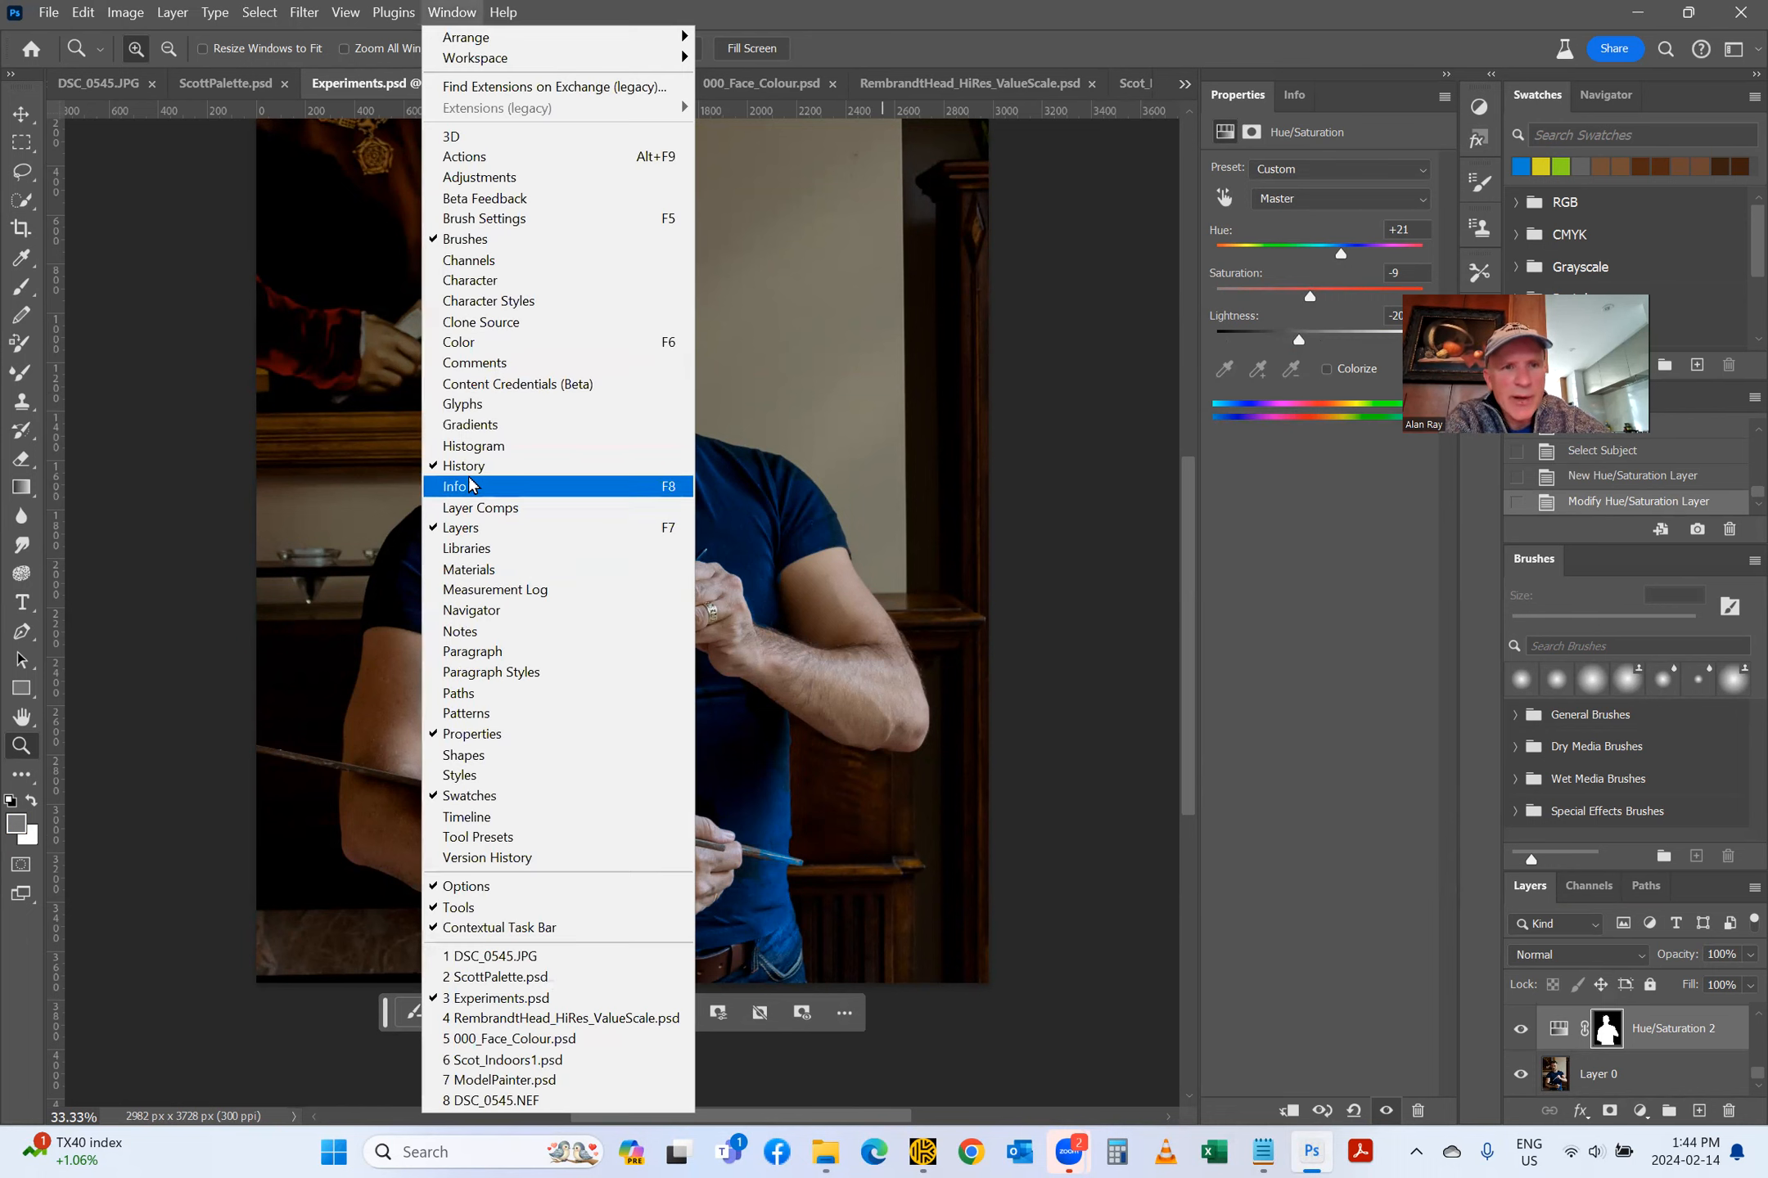
{"action": "left_click", "coordinate": [1380, 603]}
{"action": "left_click", "coordinate": [1600, 459]}
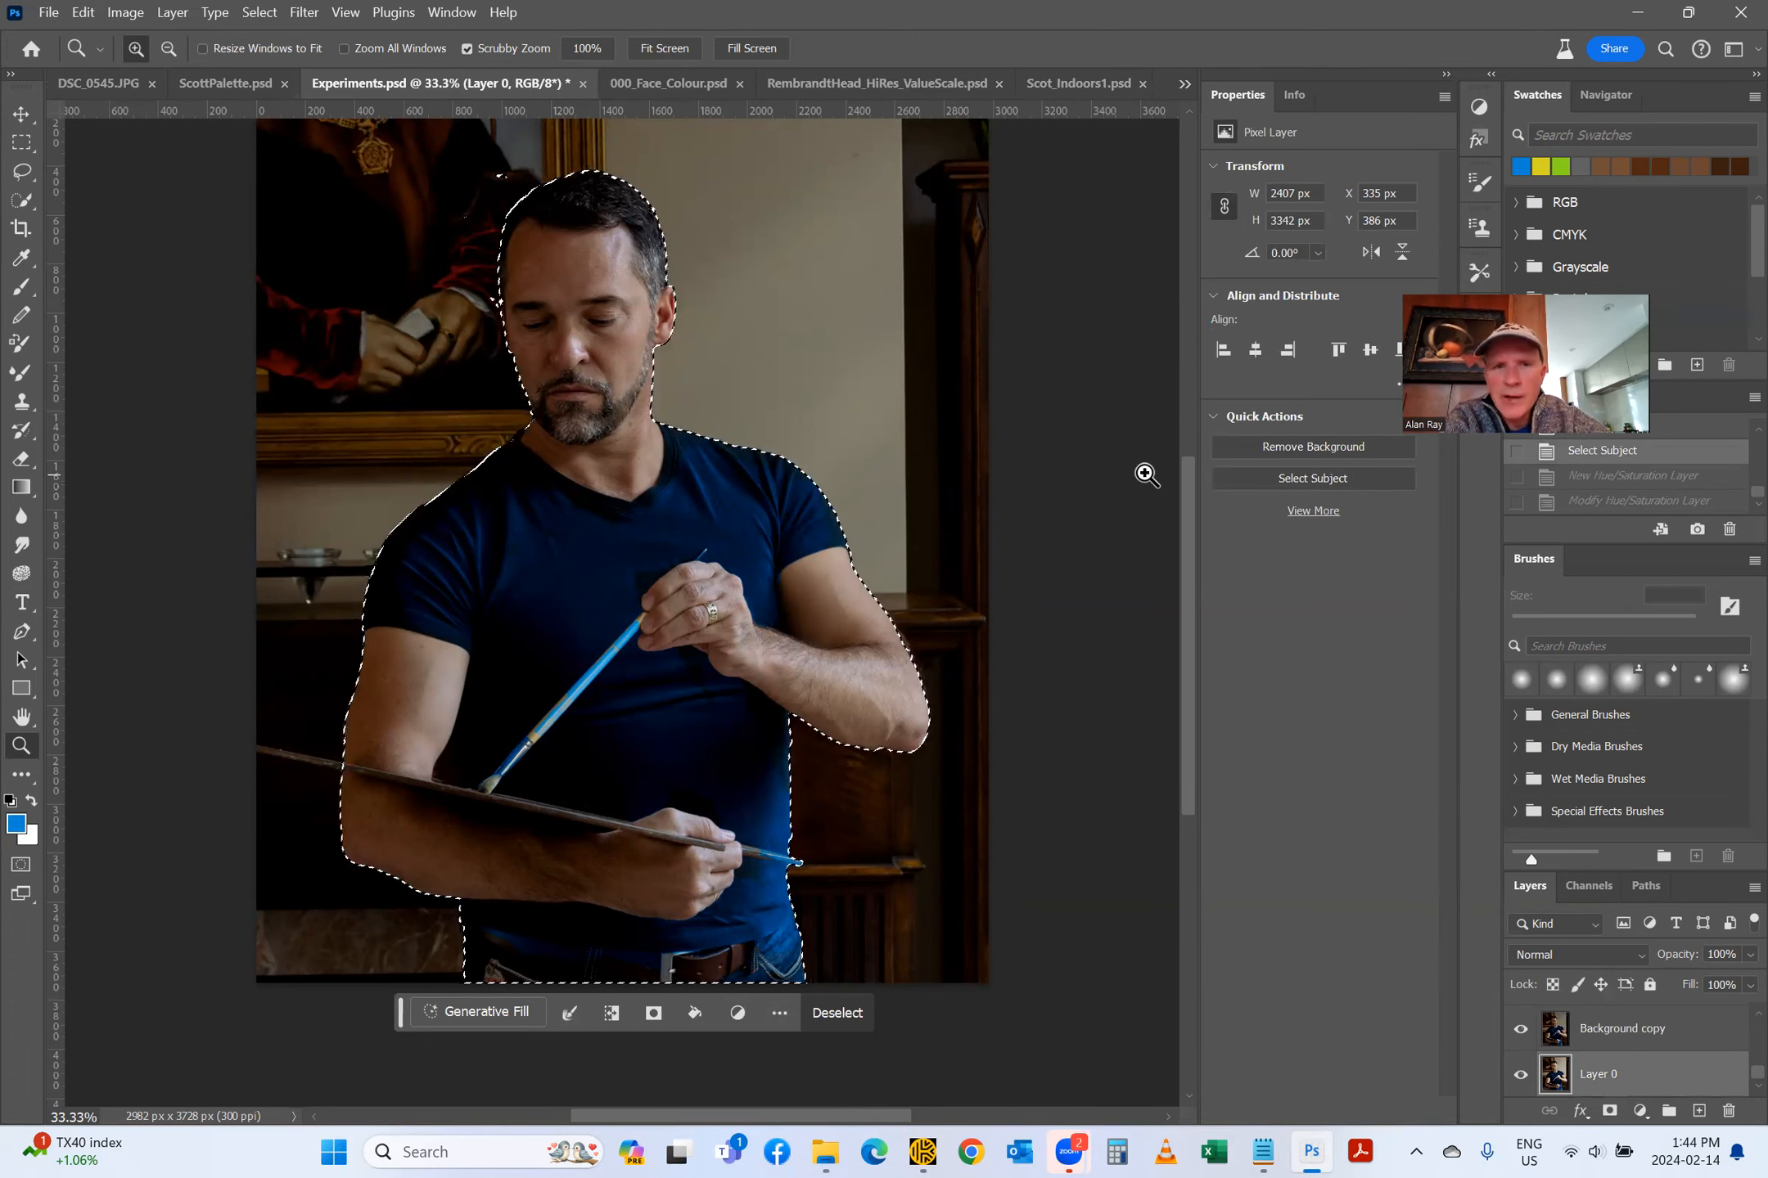
Step: Add a Brightness/Contrast adjustment layer masked to the selected man, keeping the default layer settings, and set its brightness to -18
{"action": "right_click", "coordinate": [644, 527]}
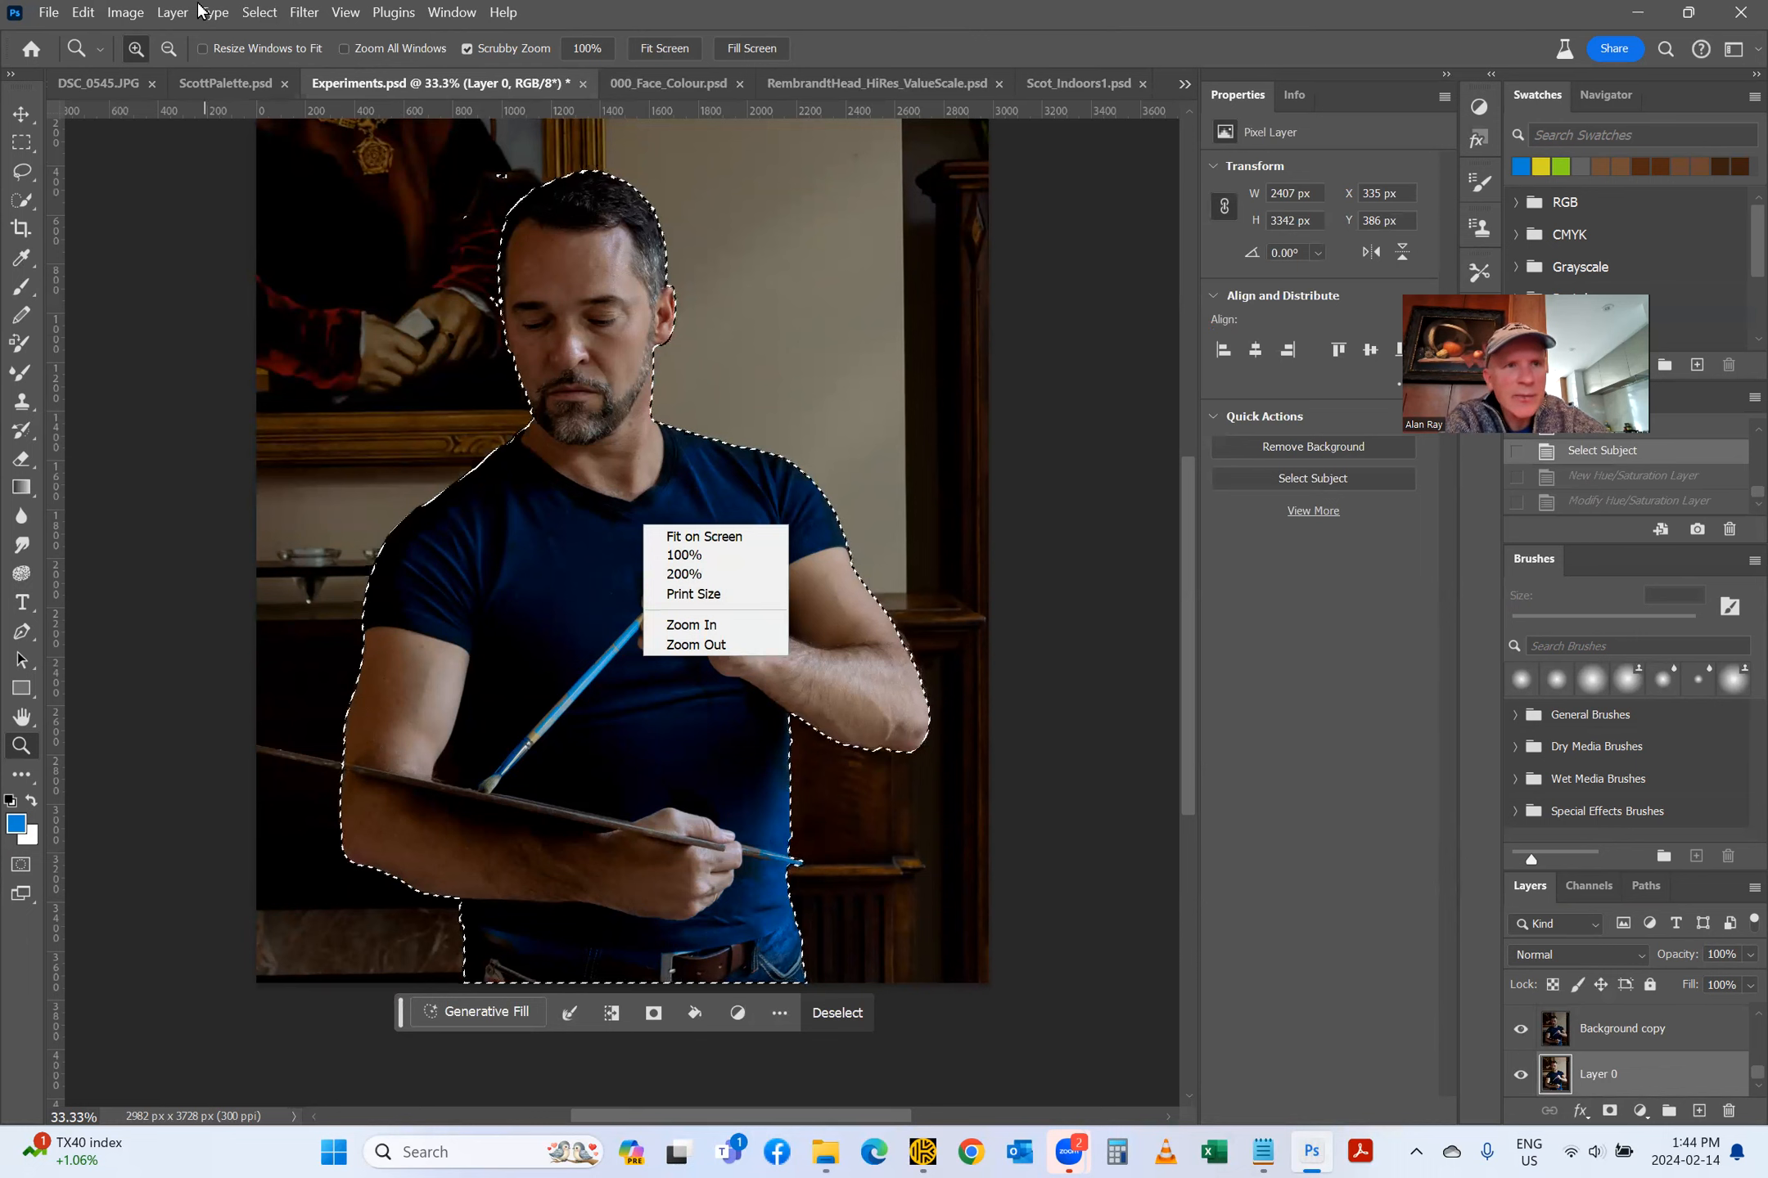
{"action": "left_click", "coordinate": [256, 17]}
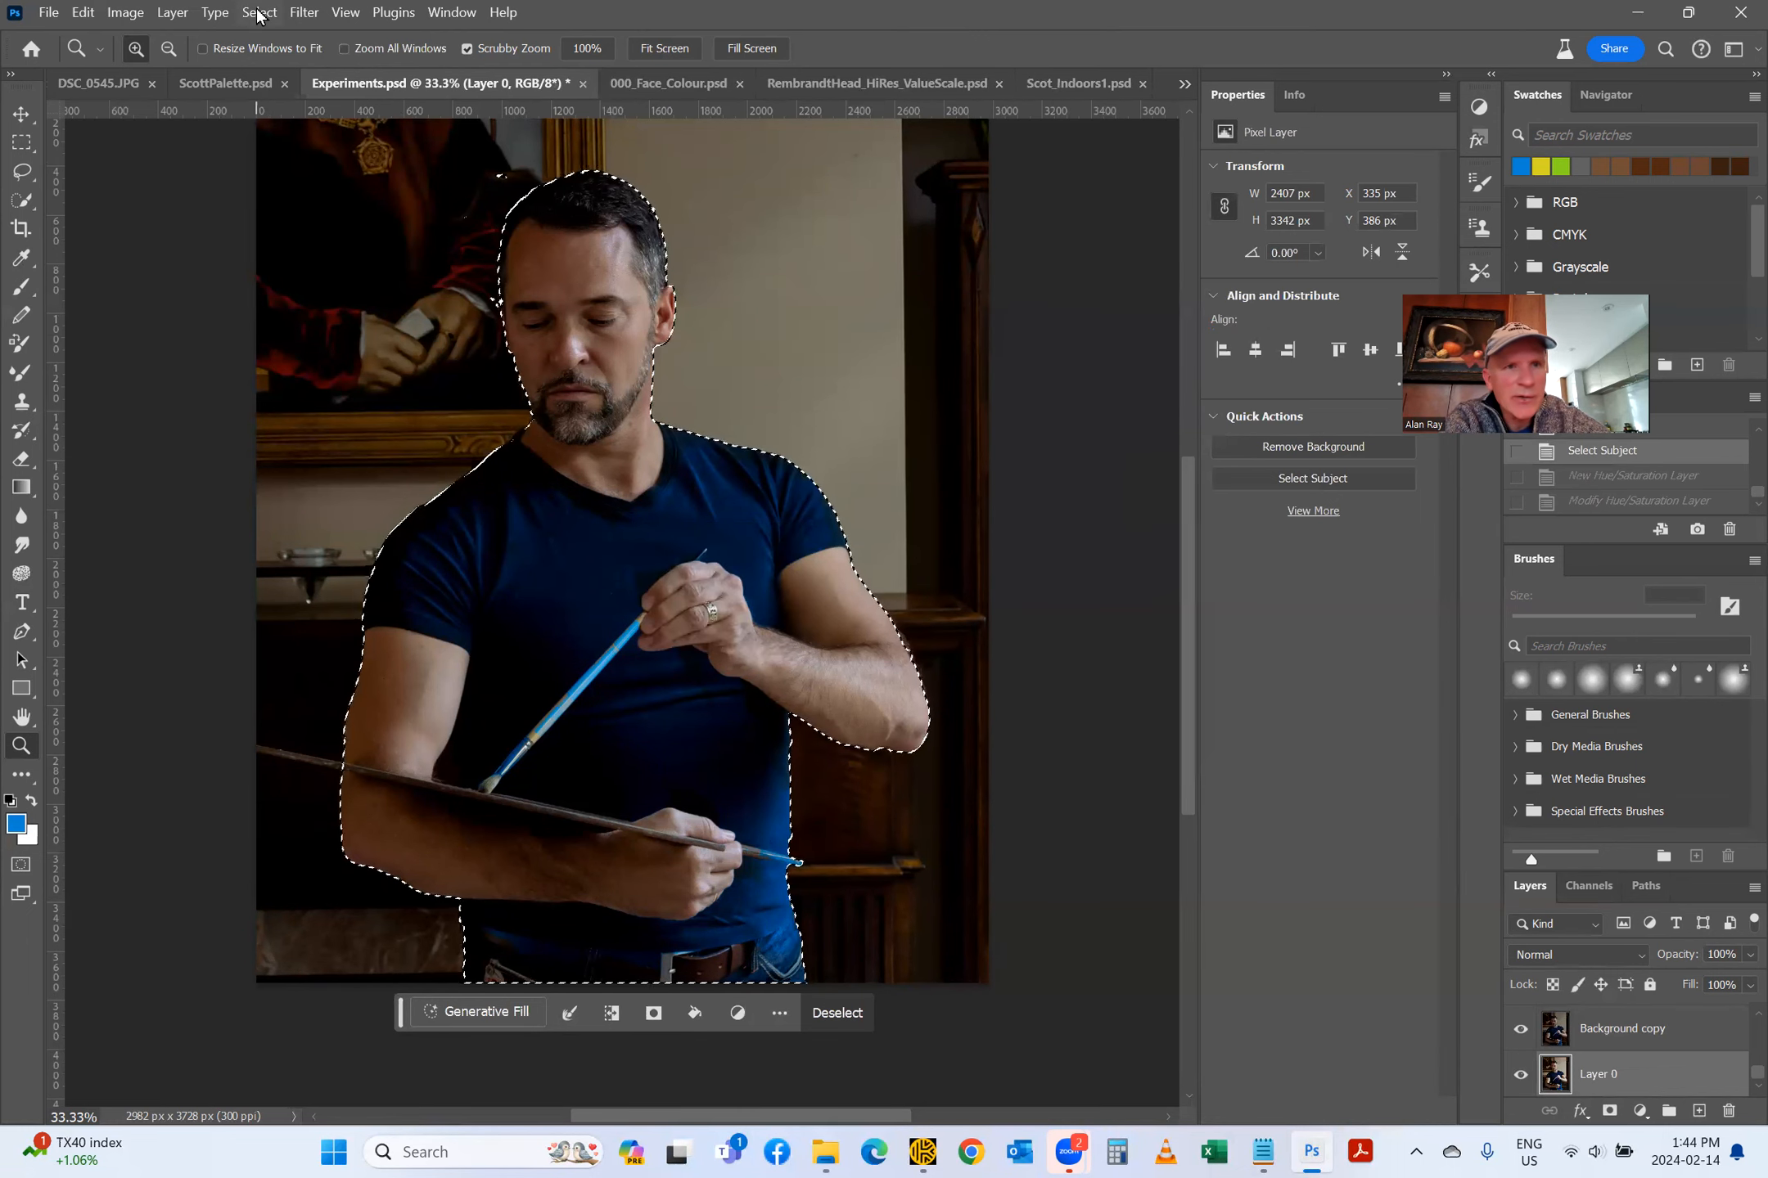
{"action": "left_click", "coordinate": [259, 14]}
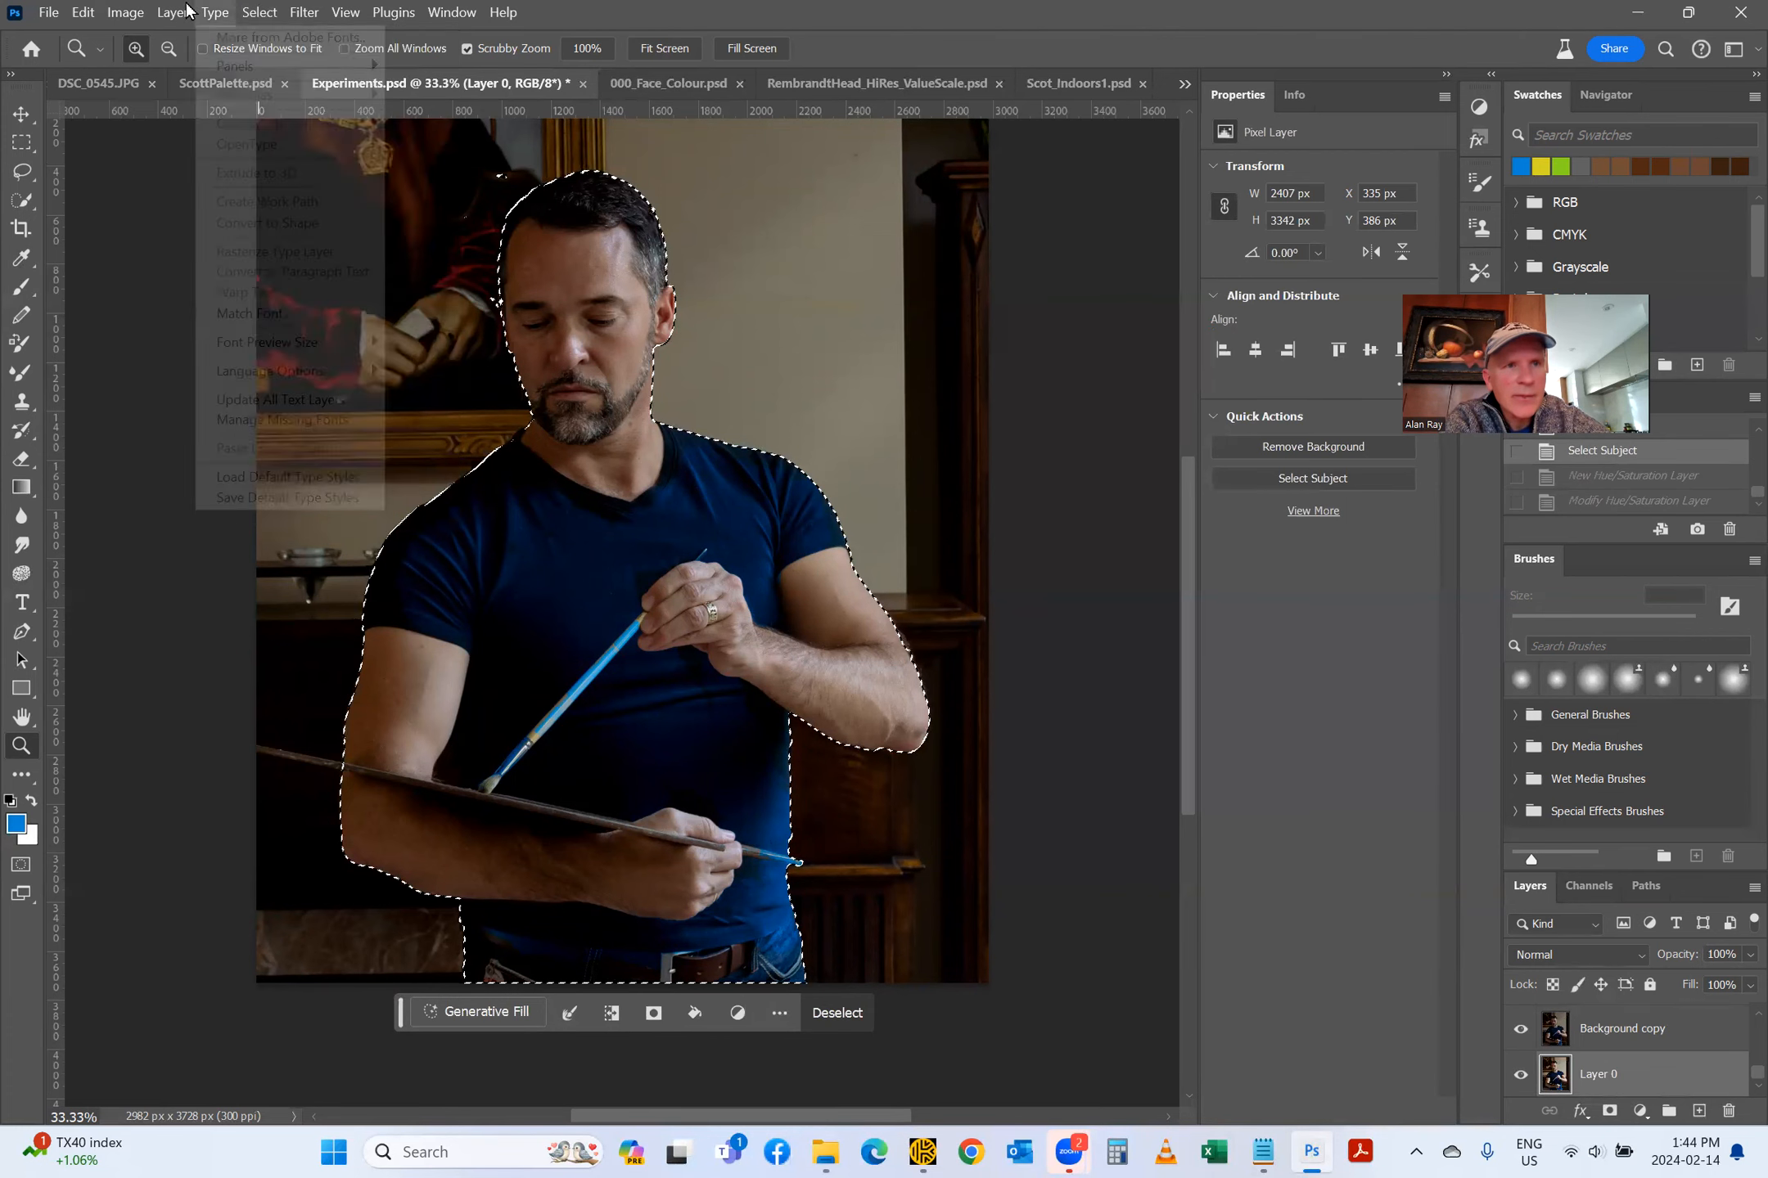
{"action": "mouse_move", "coordinate": [173, 11]}
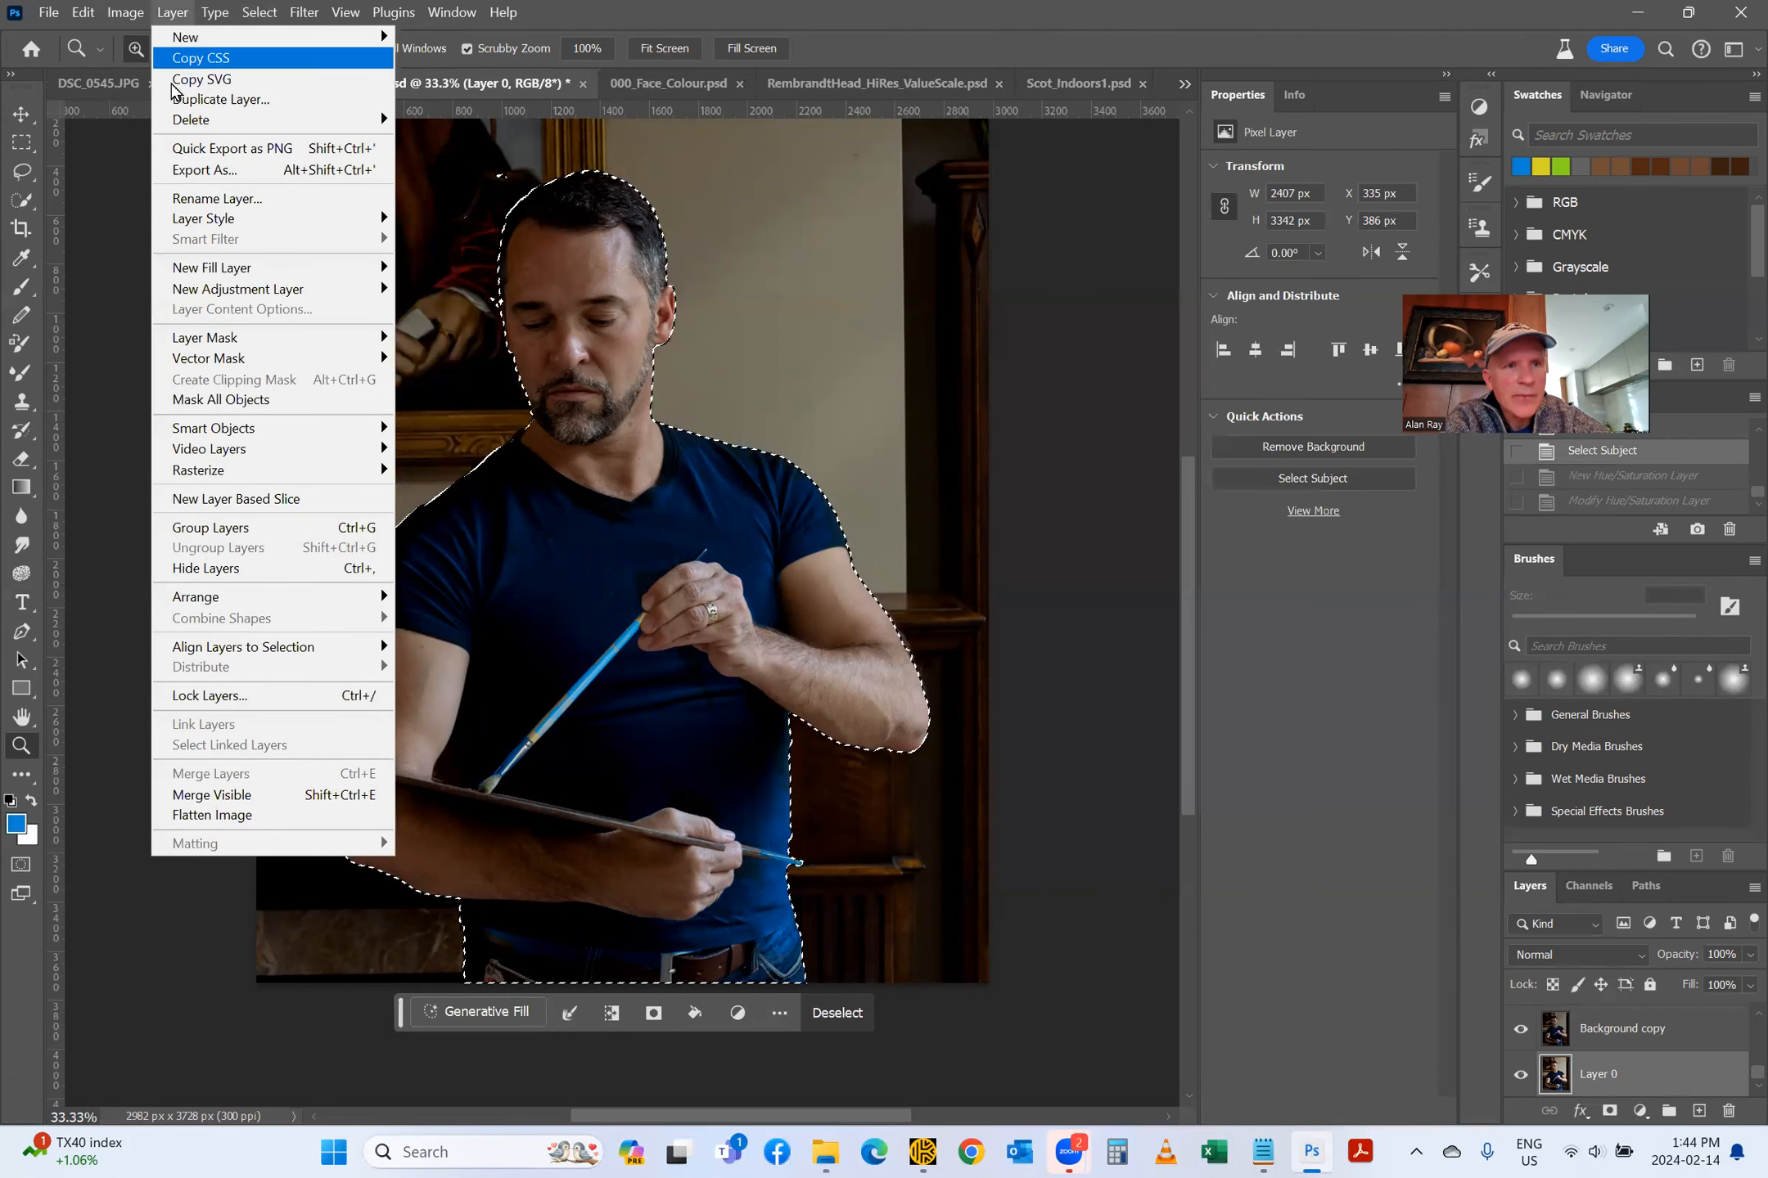
{"action": "mouse_move", "coordinate": [347, 300]}
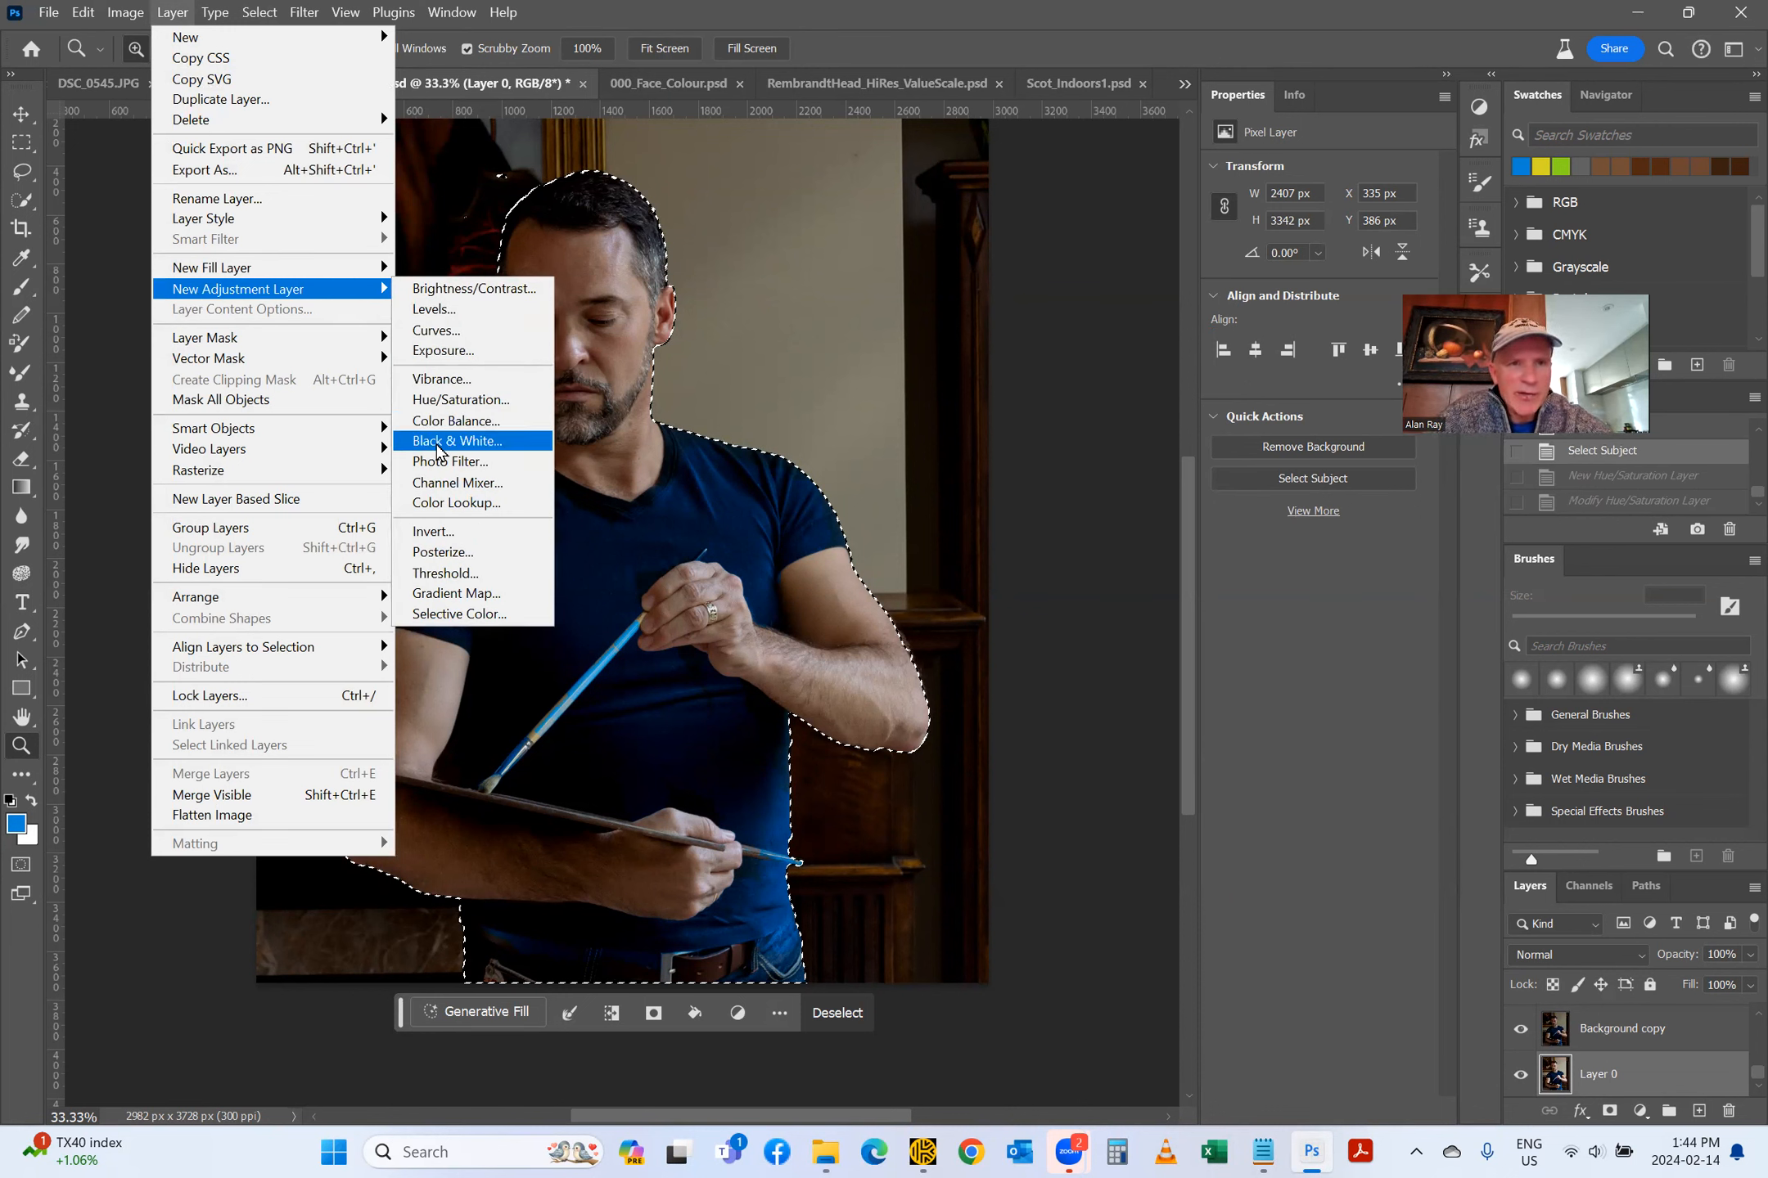
{"action": "left_click", "coordinate": [456, 290]}
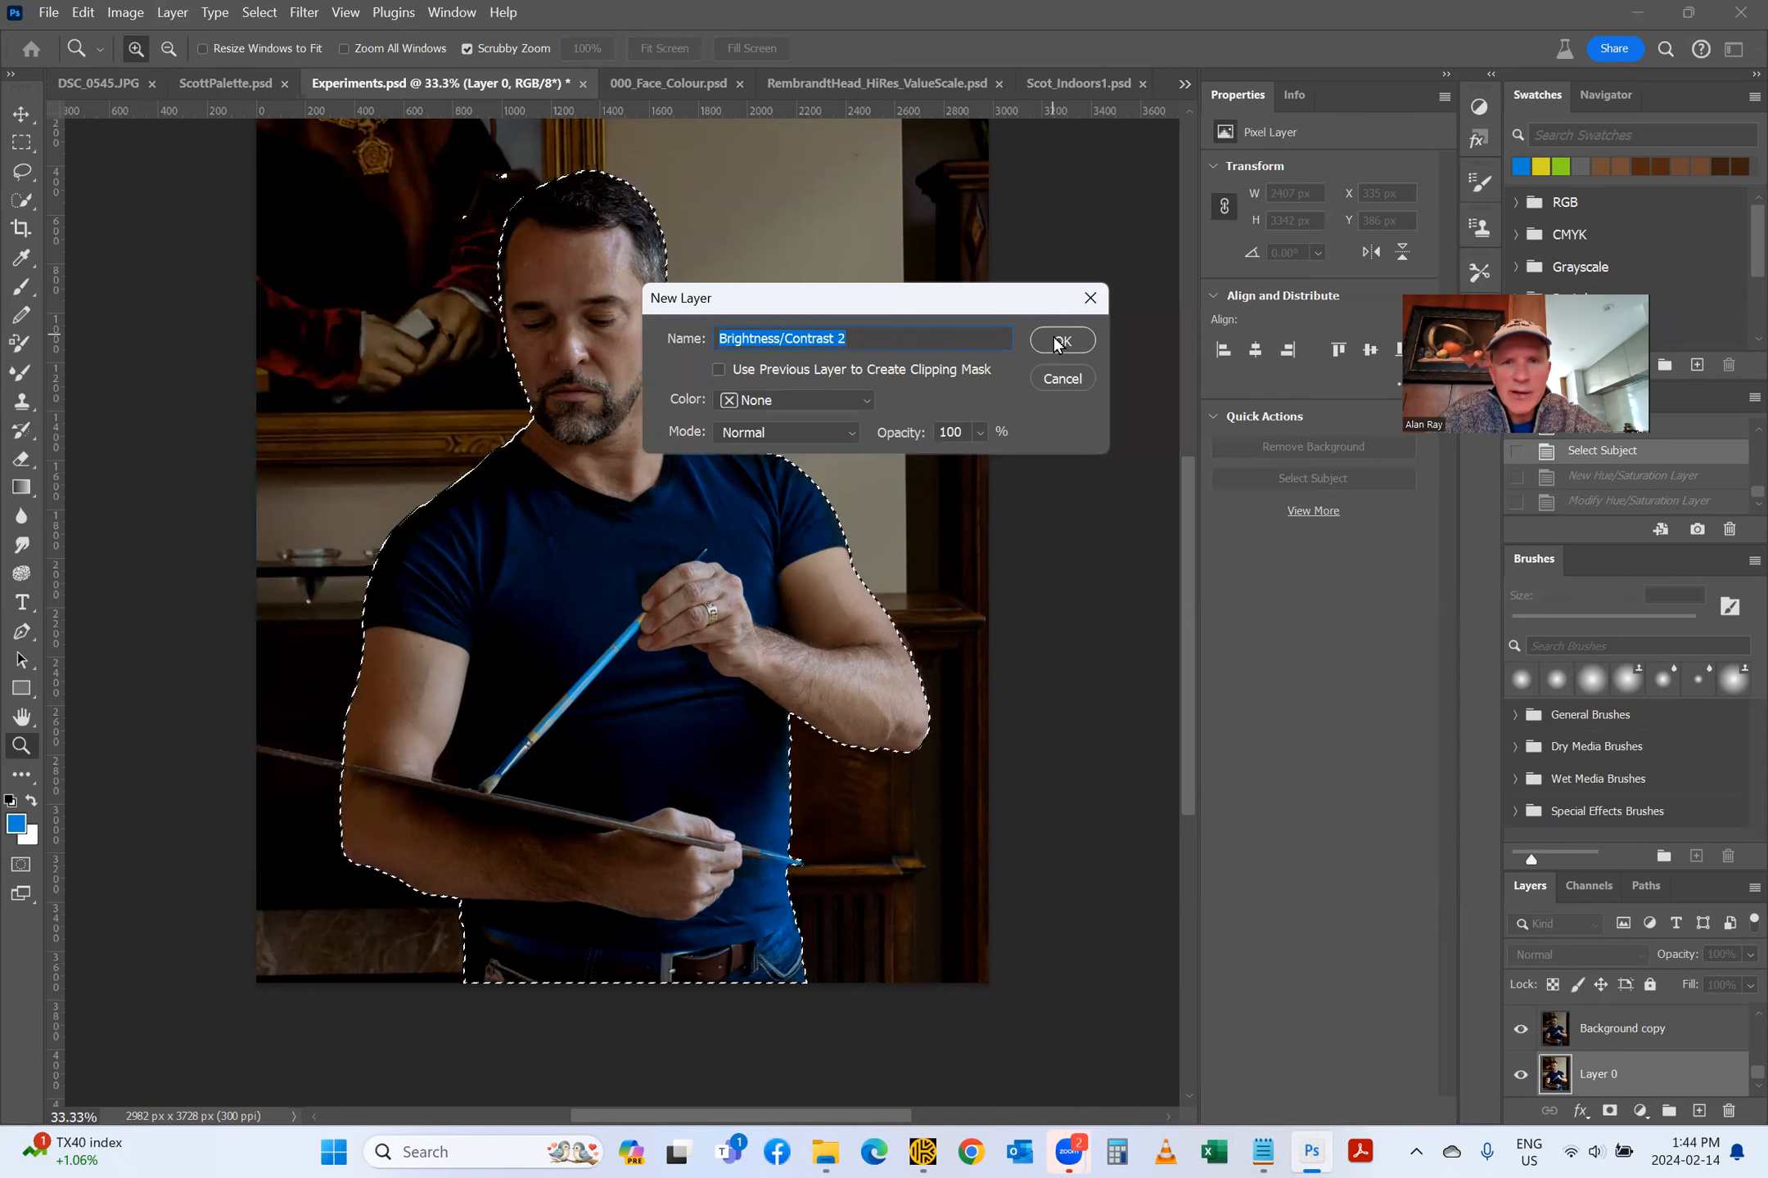
{"action": "left_click", "coordinate": [1059, 341]}
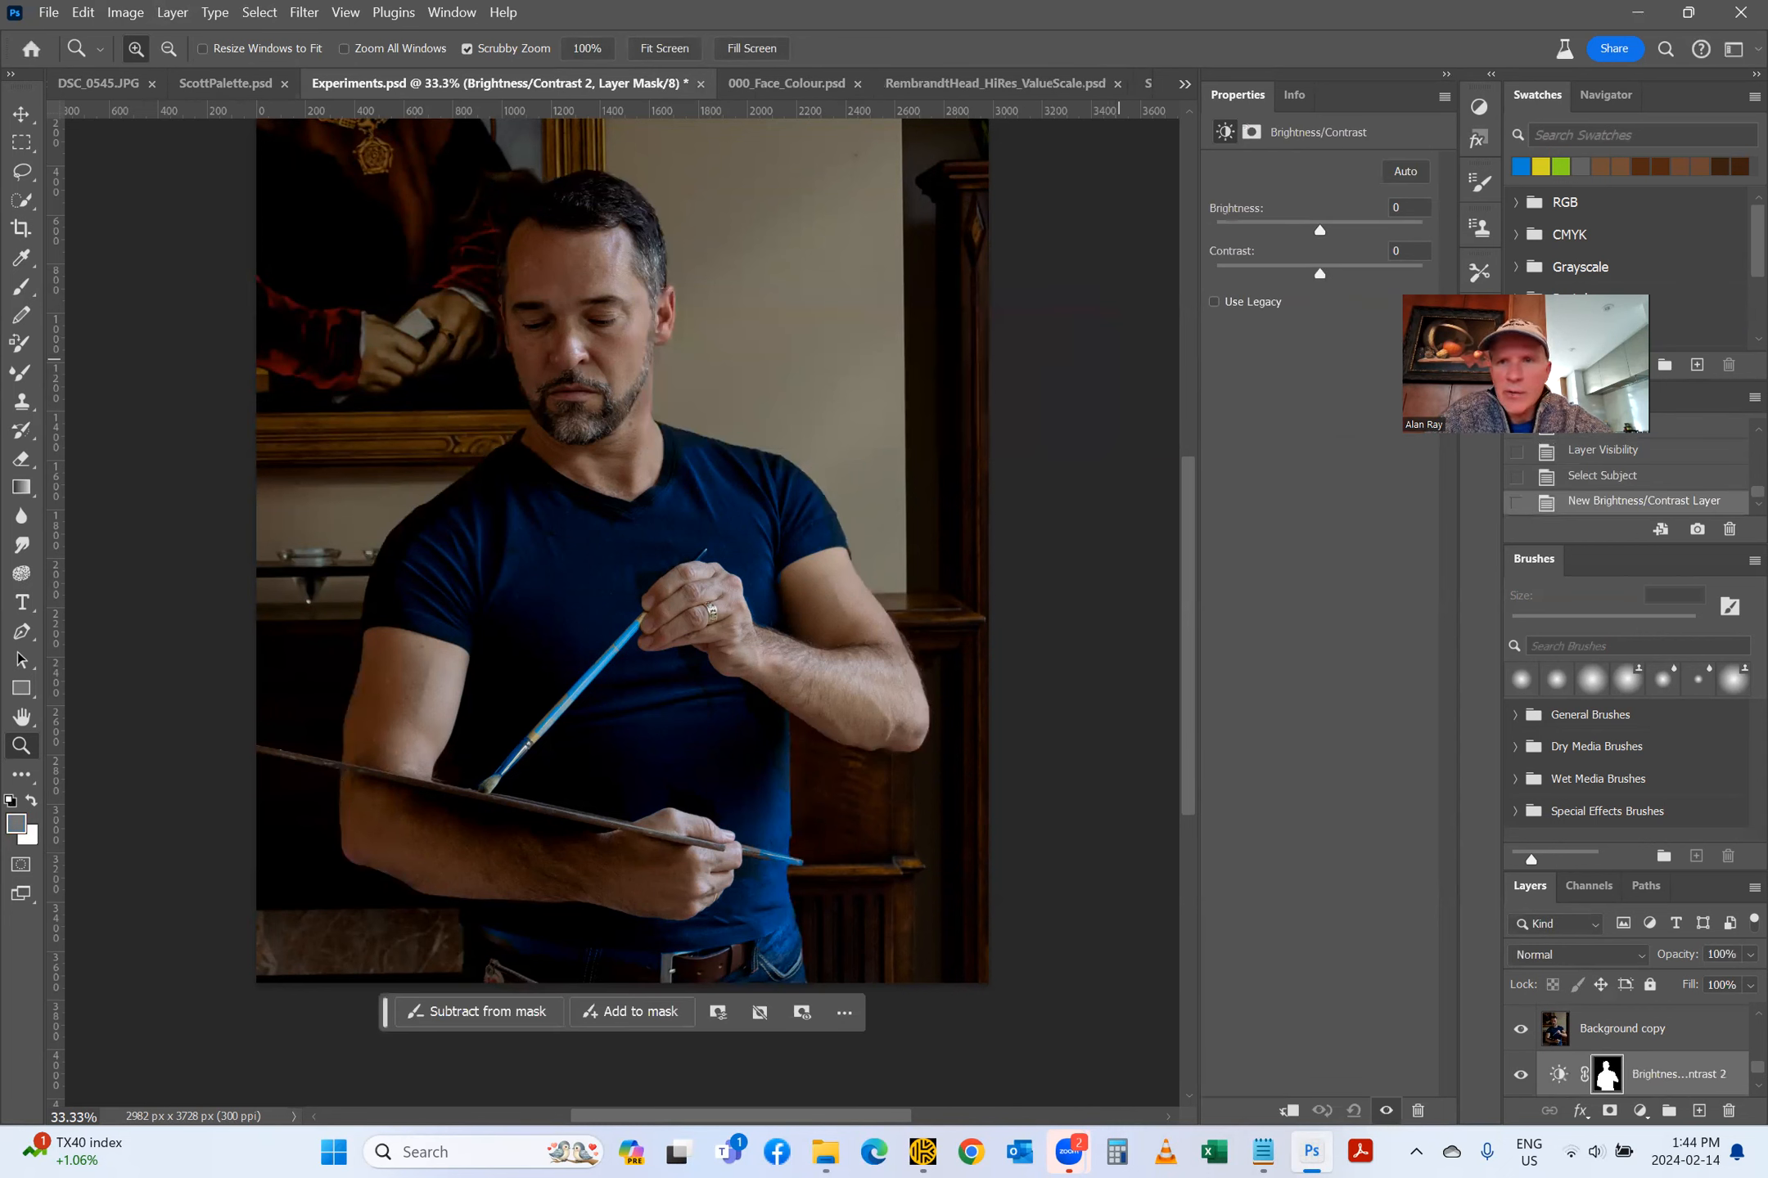
{"action": "left_click_drag", "start_coordinate": [1332, 236], "coordinate": [1245, 233]}
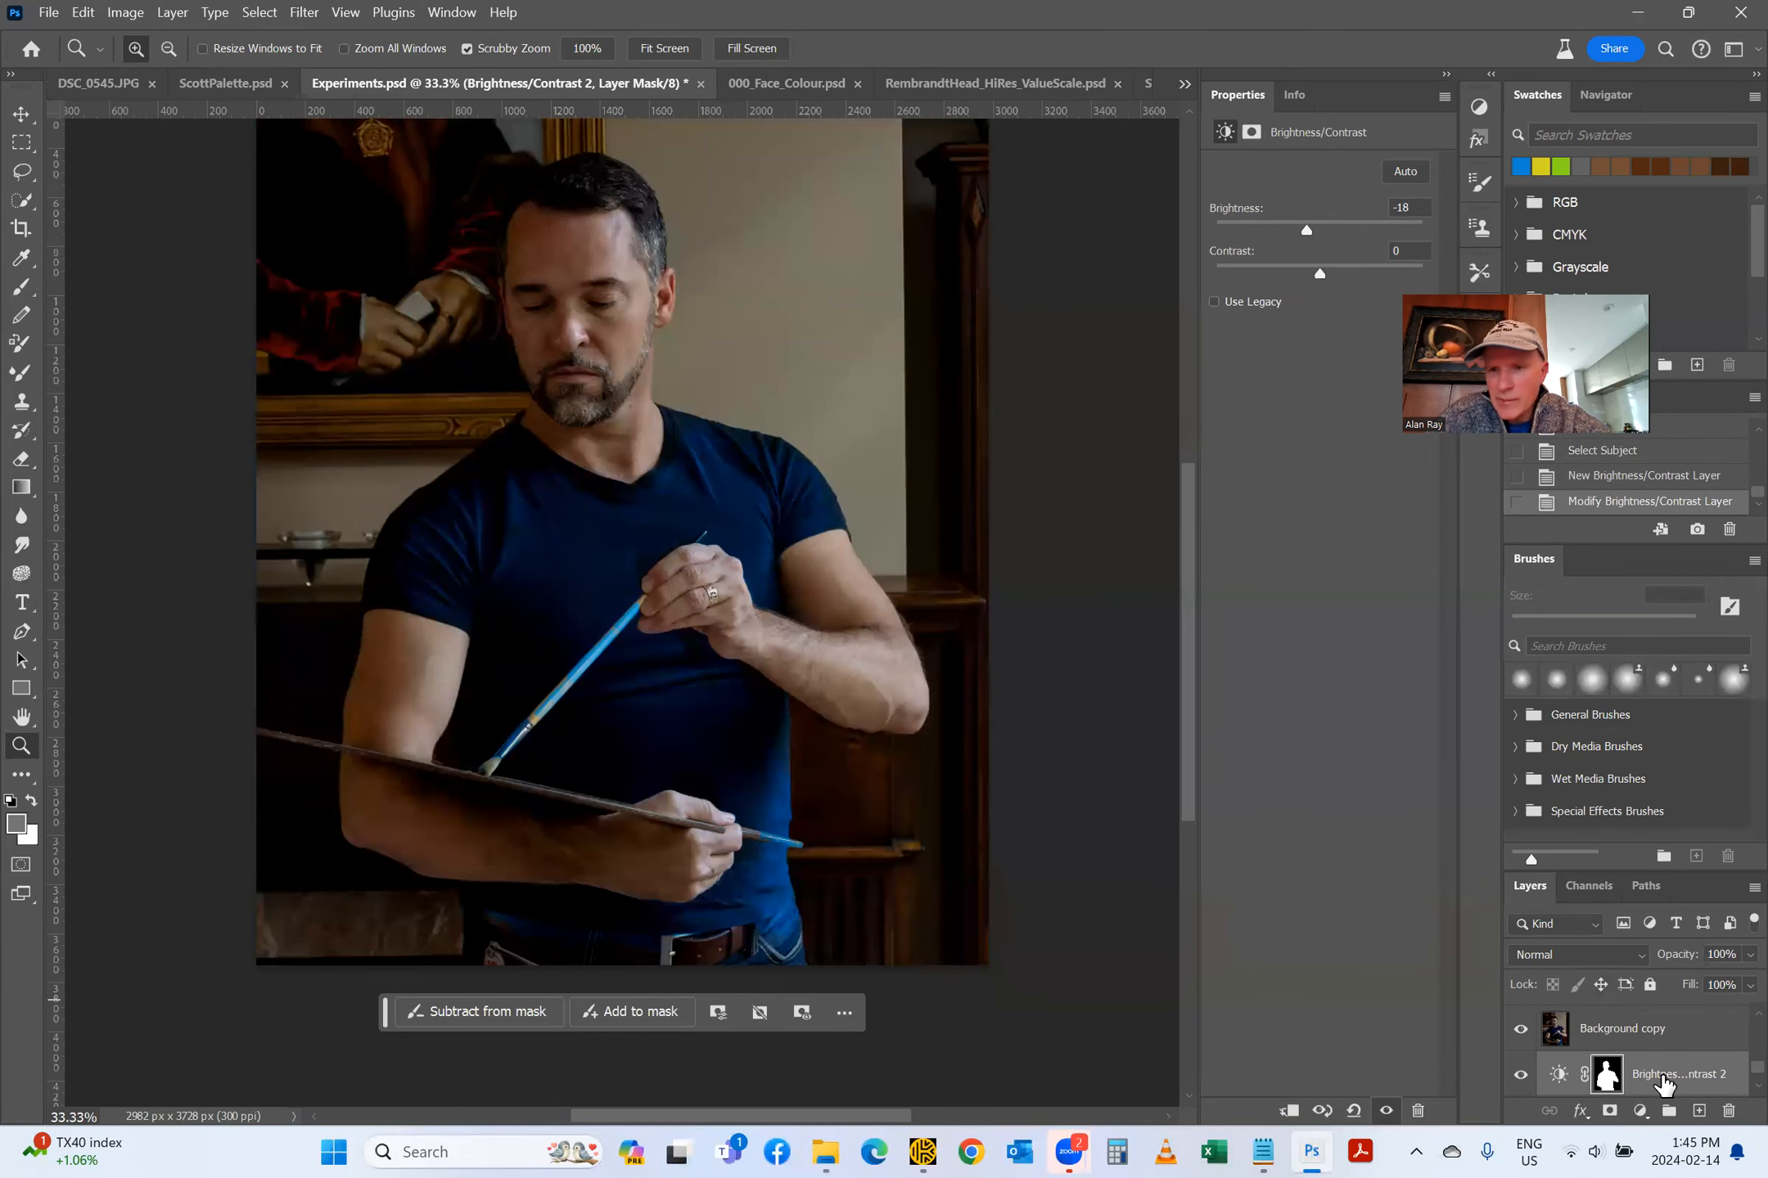
Step: Toggle the Brightness/Contrast 1 layer to compare the background with and without darkening, leaving the layer visible
{"action": "scroll", "coordinate": [1664, 1074], "scroll_direction": "down", "scroll_amount": 3}
{"action": "scroll", "coordinate": [1664, 1074], "scroll_direction": "down", "scroll_amount": 1}
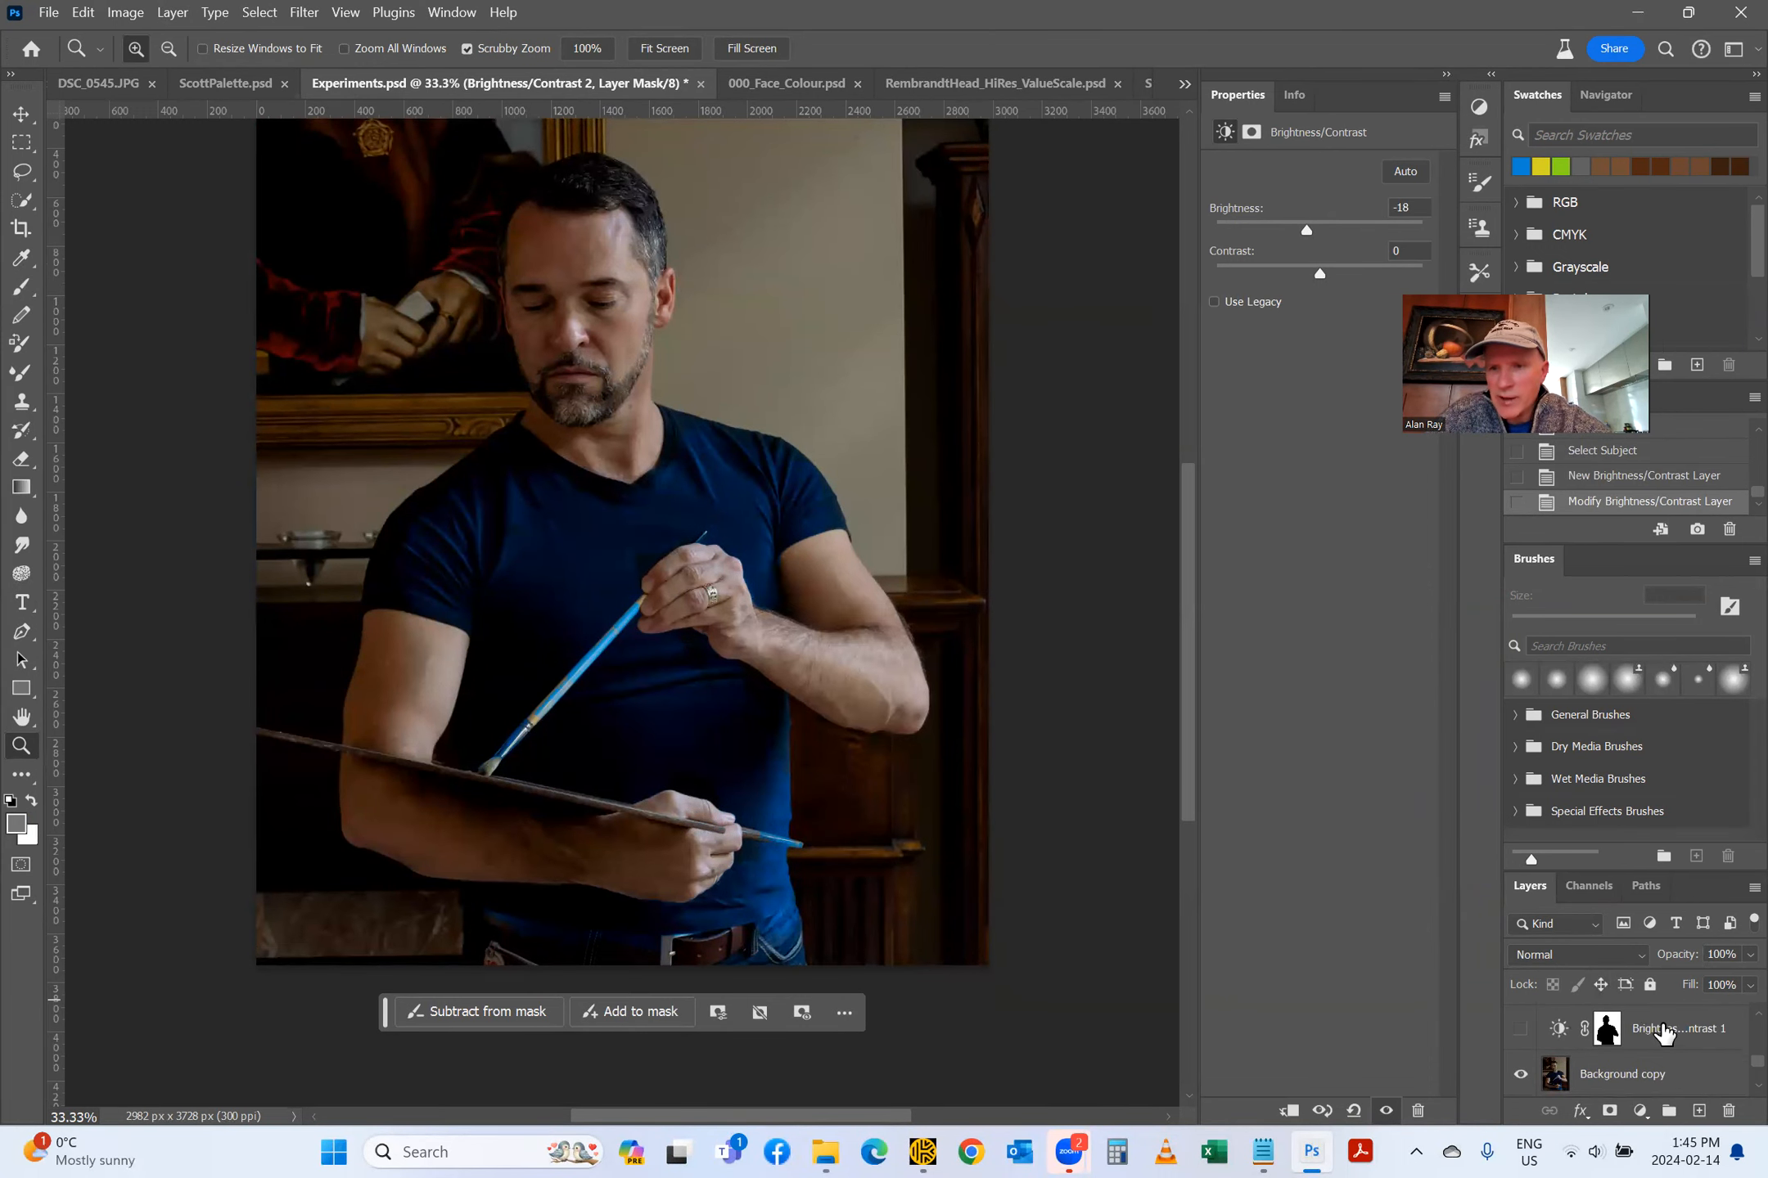
{"action": "left_click", "coordinate": [1589, 1030]}
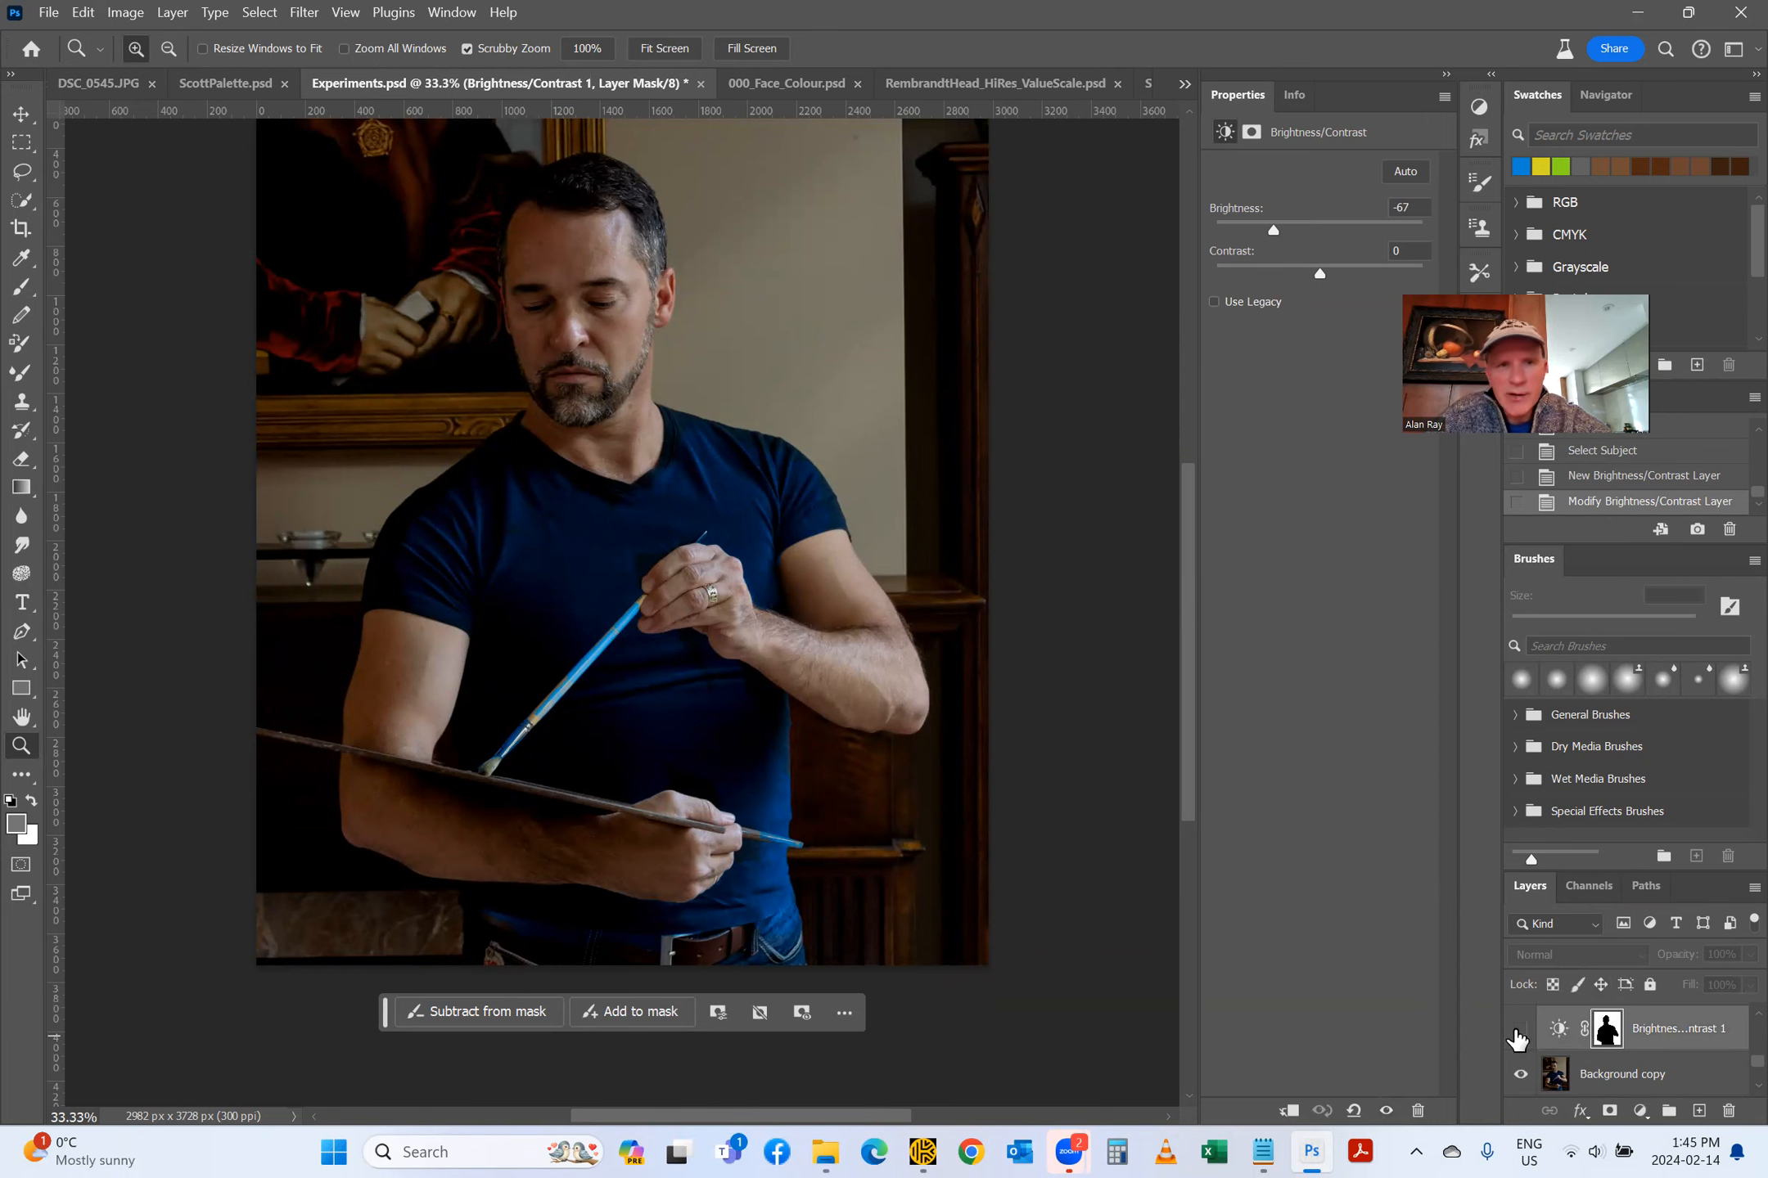
{"action": "left_click", "coordinate": [1519, 1031]}
{"action": "left_click", "coordinate": [1518, 1033]}
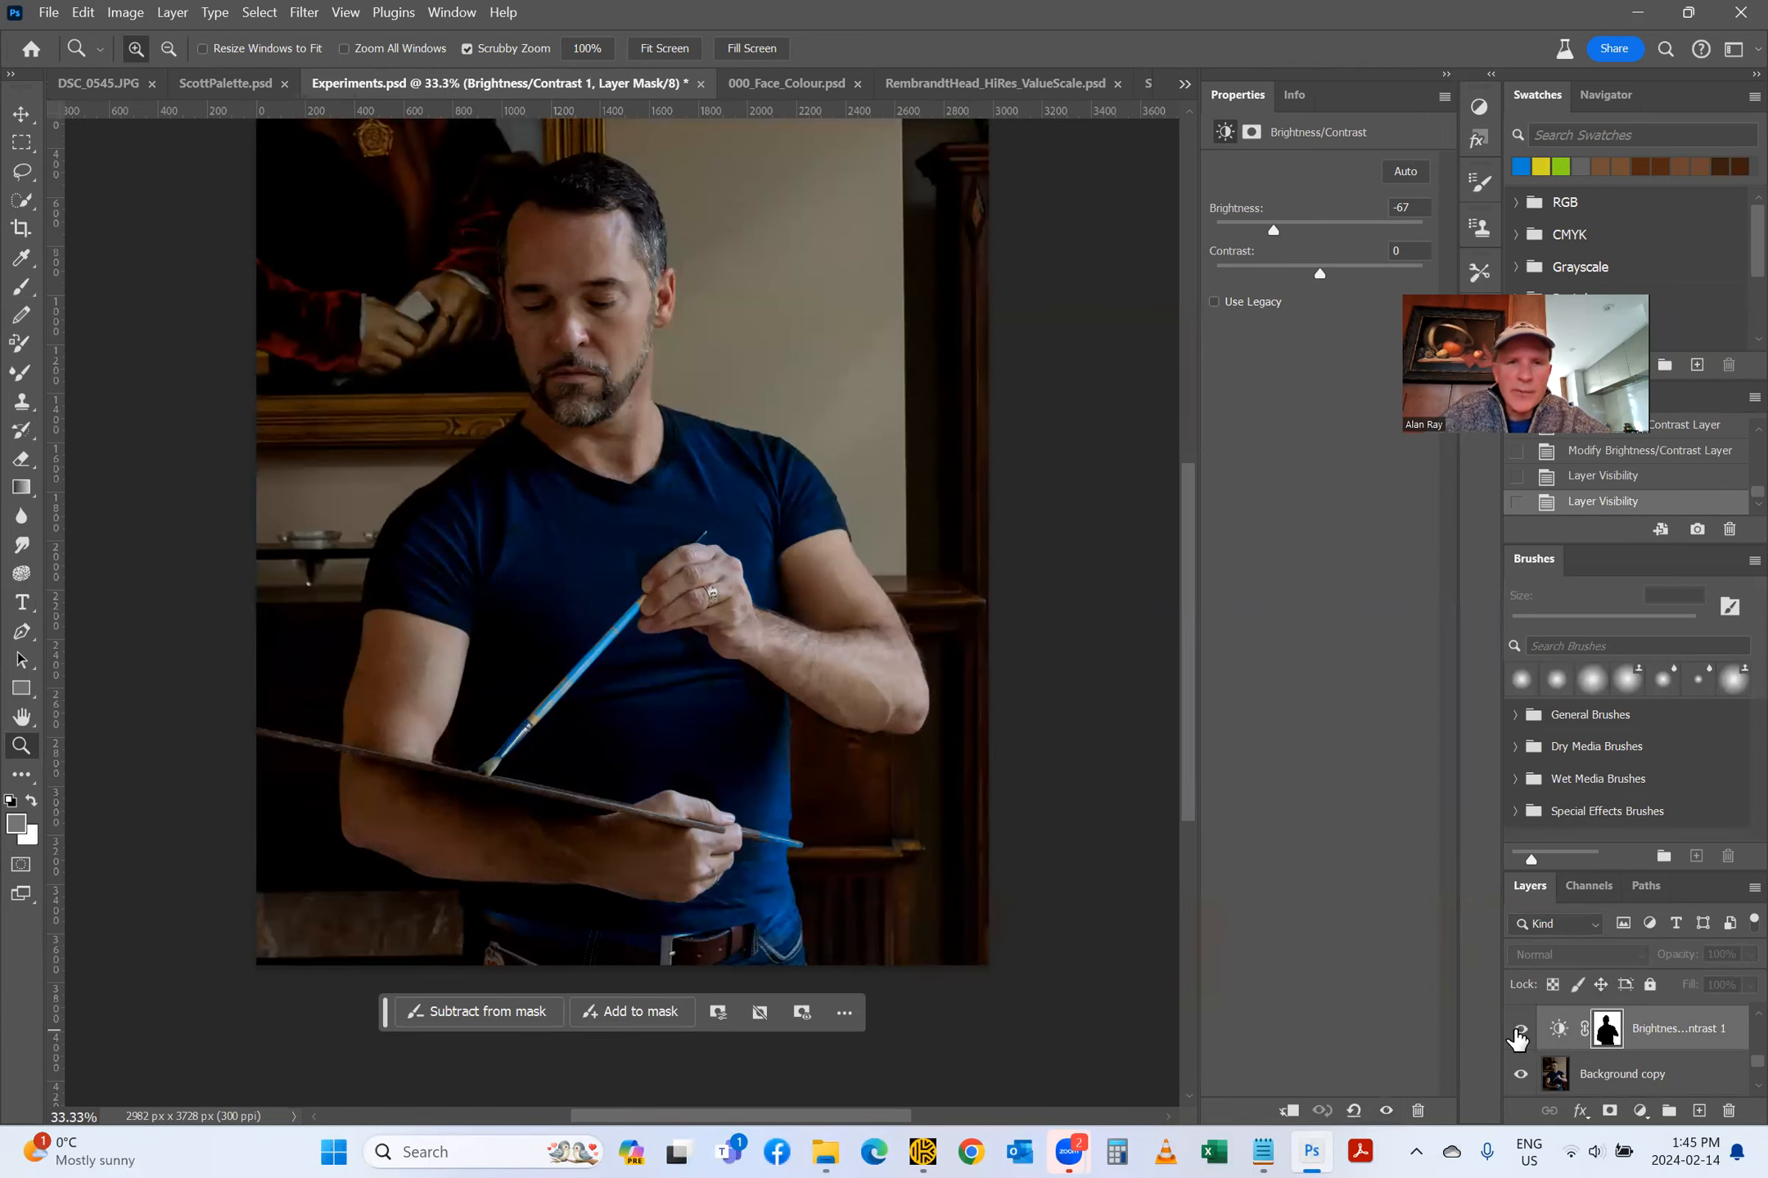
{"action": "left_click", "coordinate": [1519, 1033]}
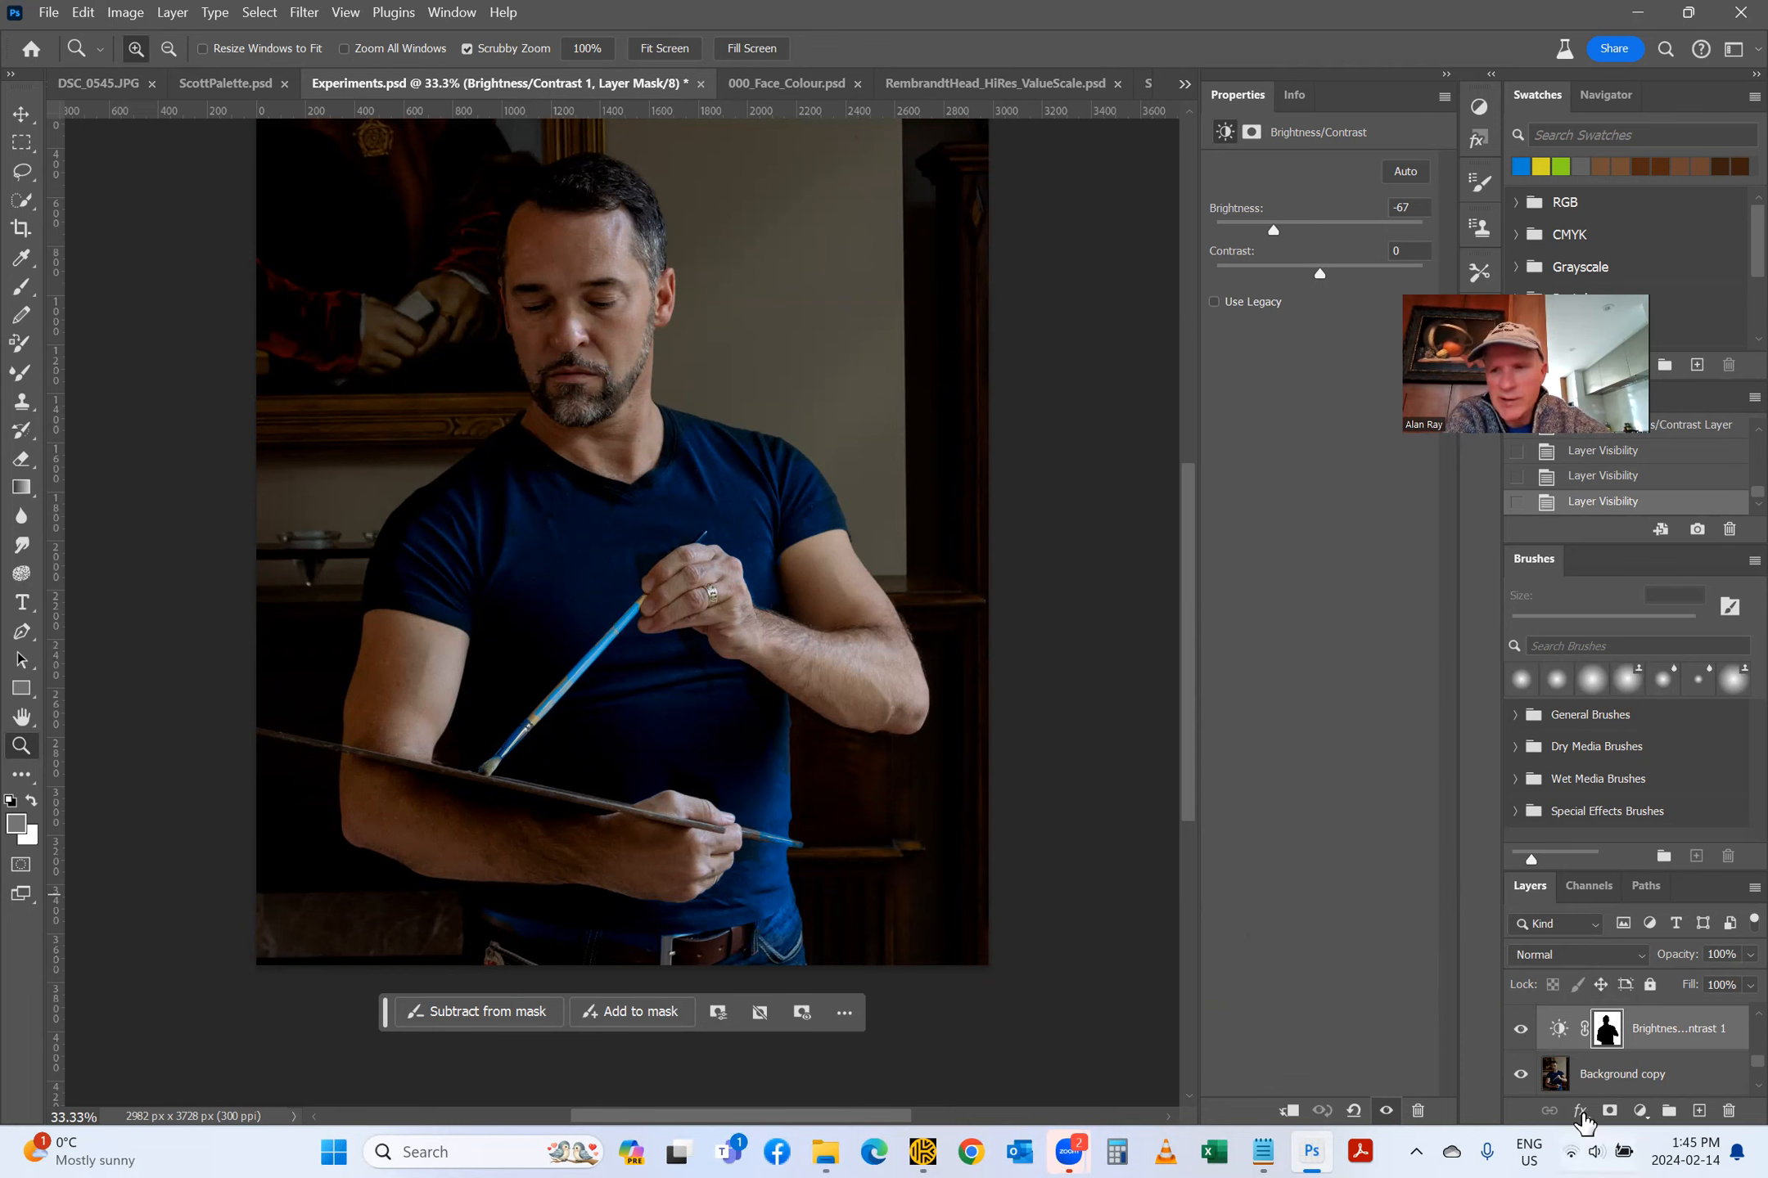
{"action": "left_click", "coordinate": [1520, 1031]}
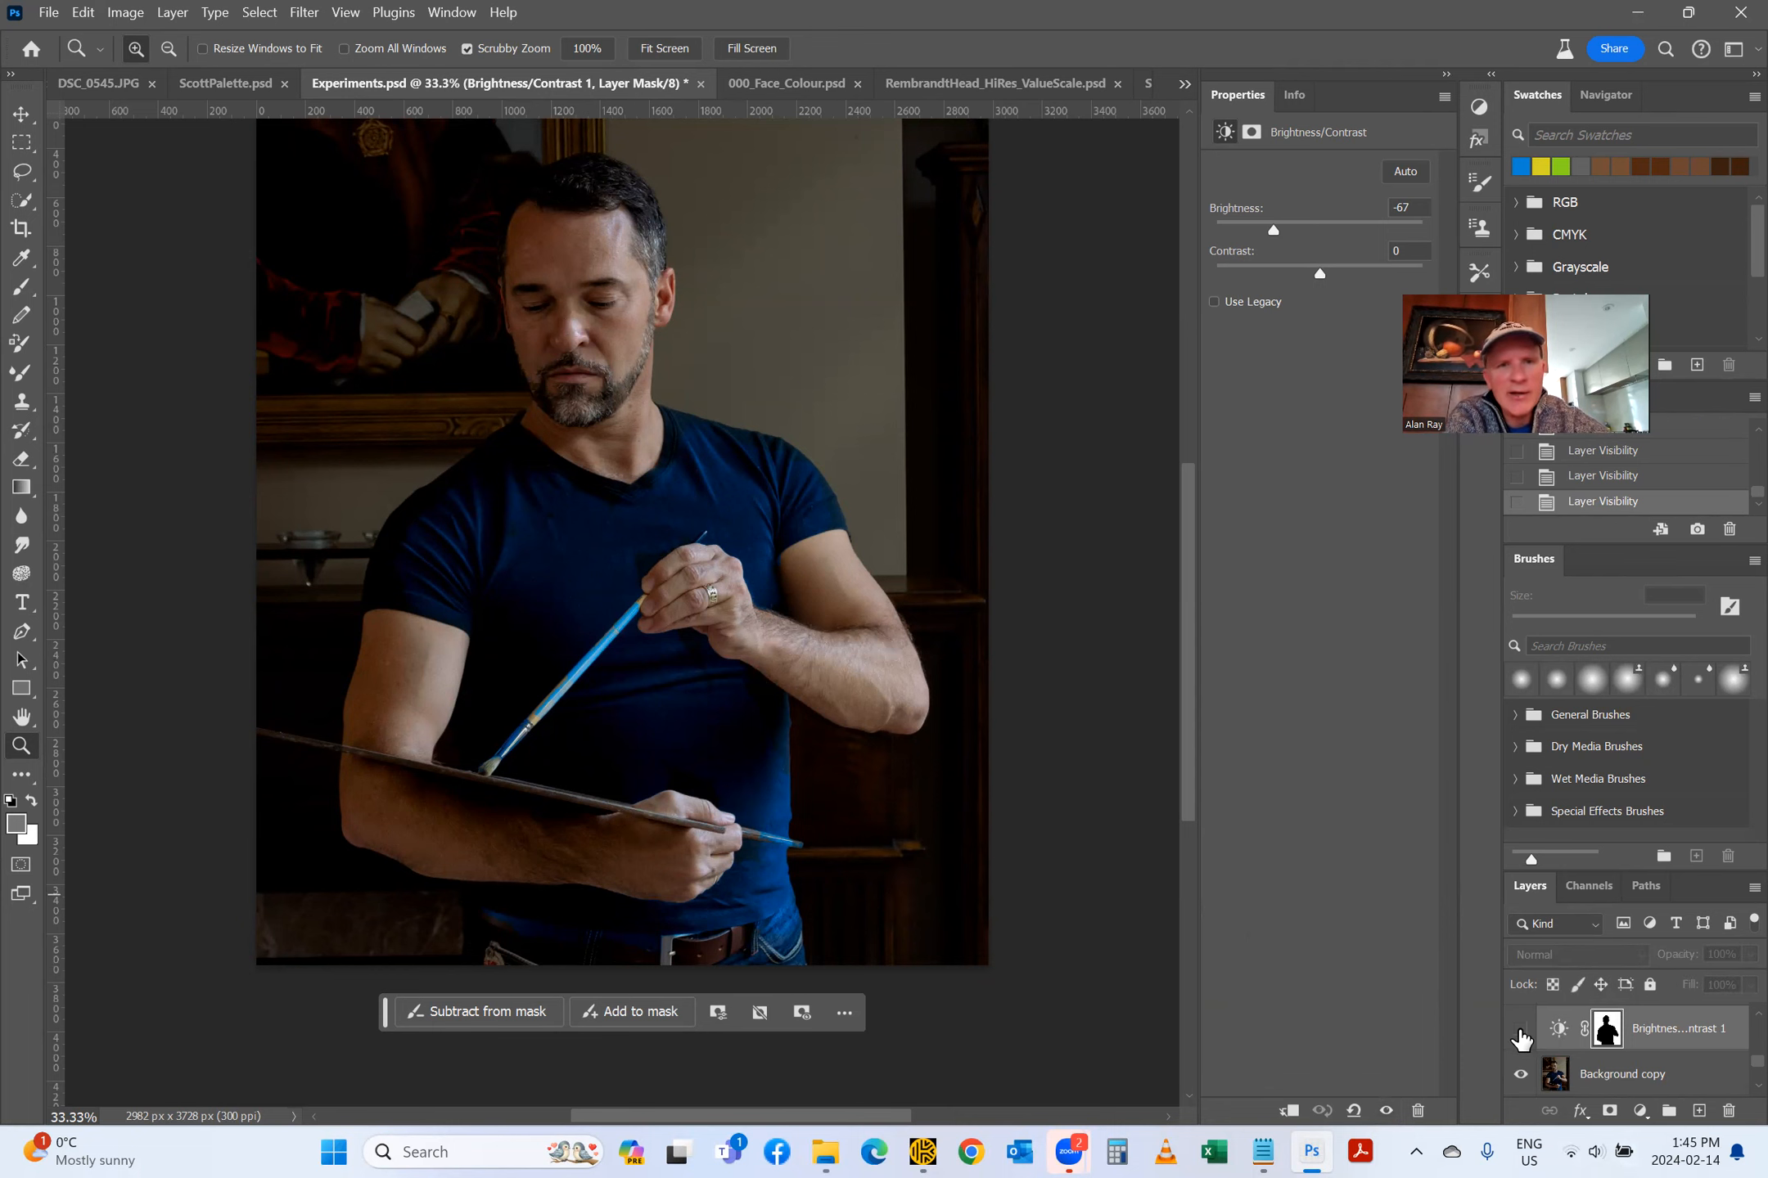
{"action": "left_click", "coordinate": [1519, 1031]}
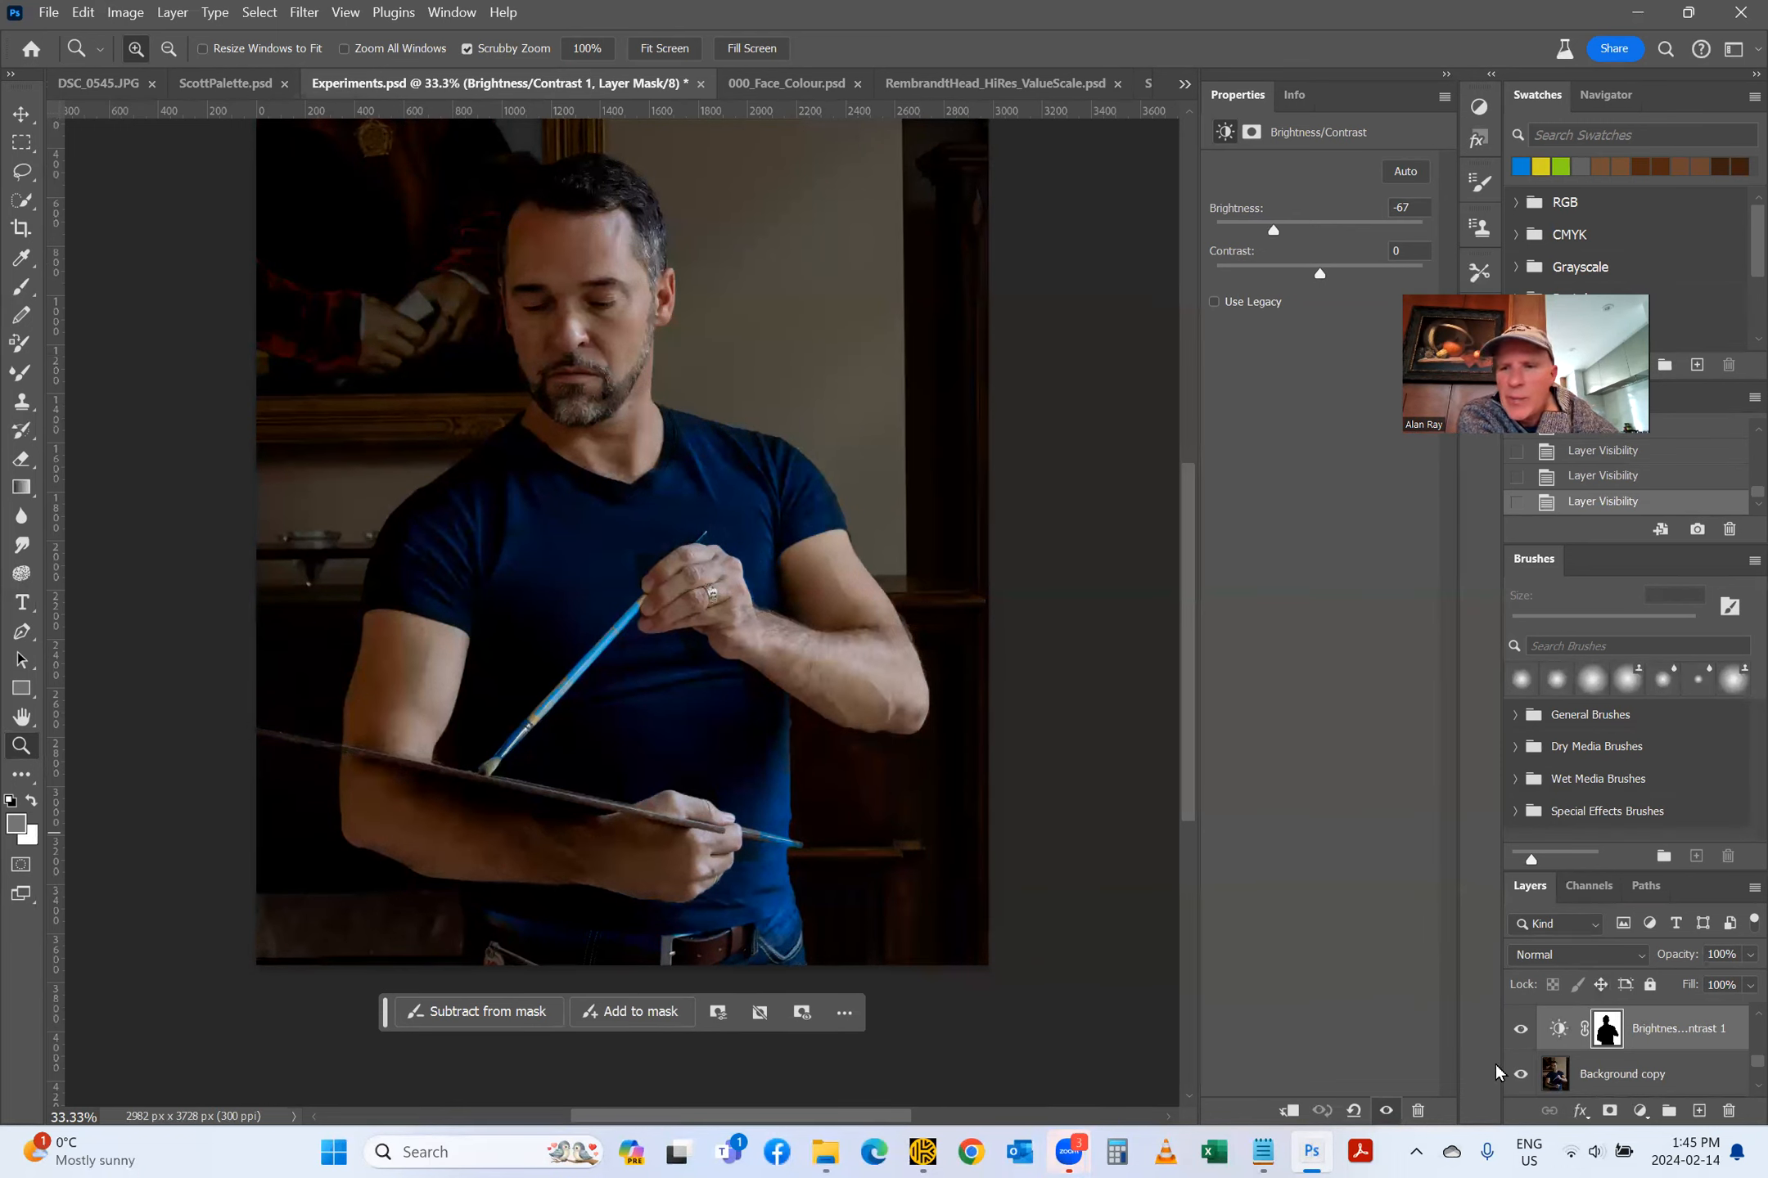
Step: Dab the Blur tool once on the Brightness/Contrast 1 mask at the man's shoulder edge beside the background shelf
{"action": "left_click", "coordinate": [21, 519]}
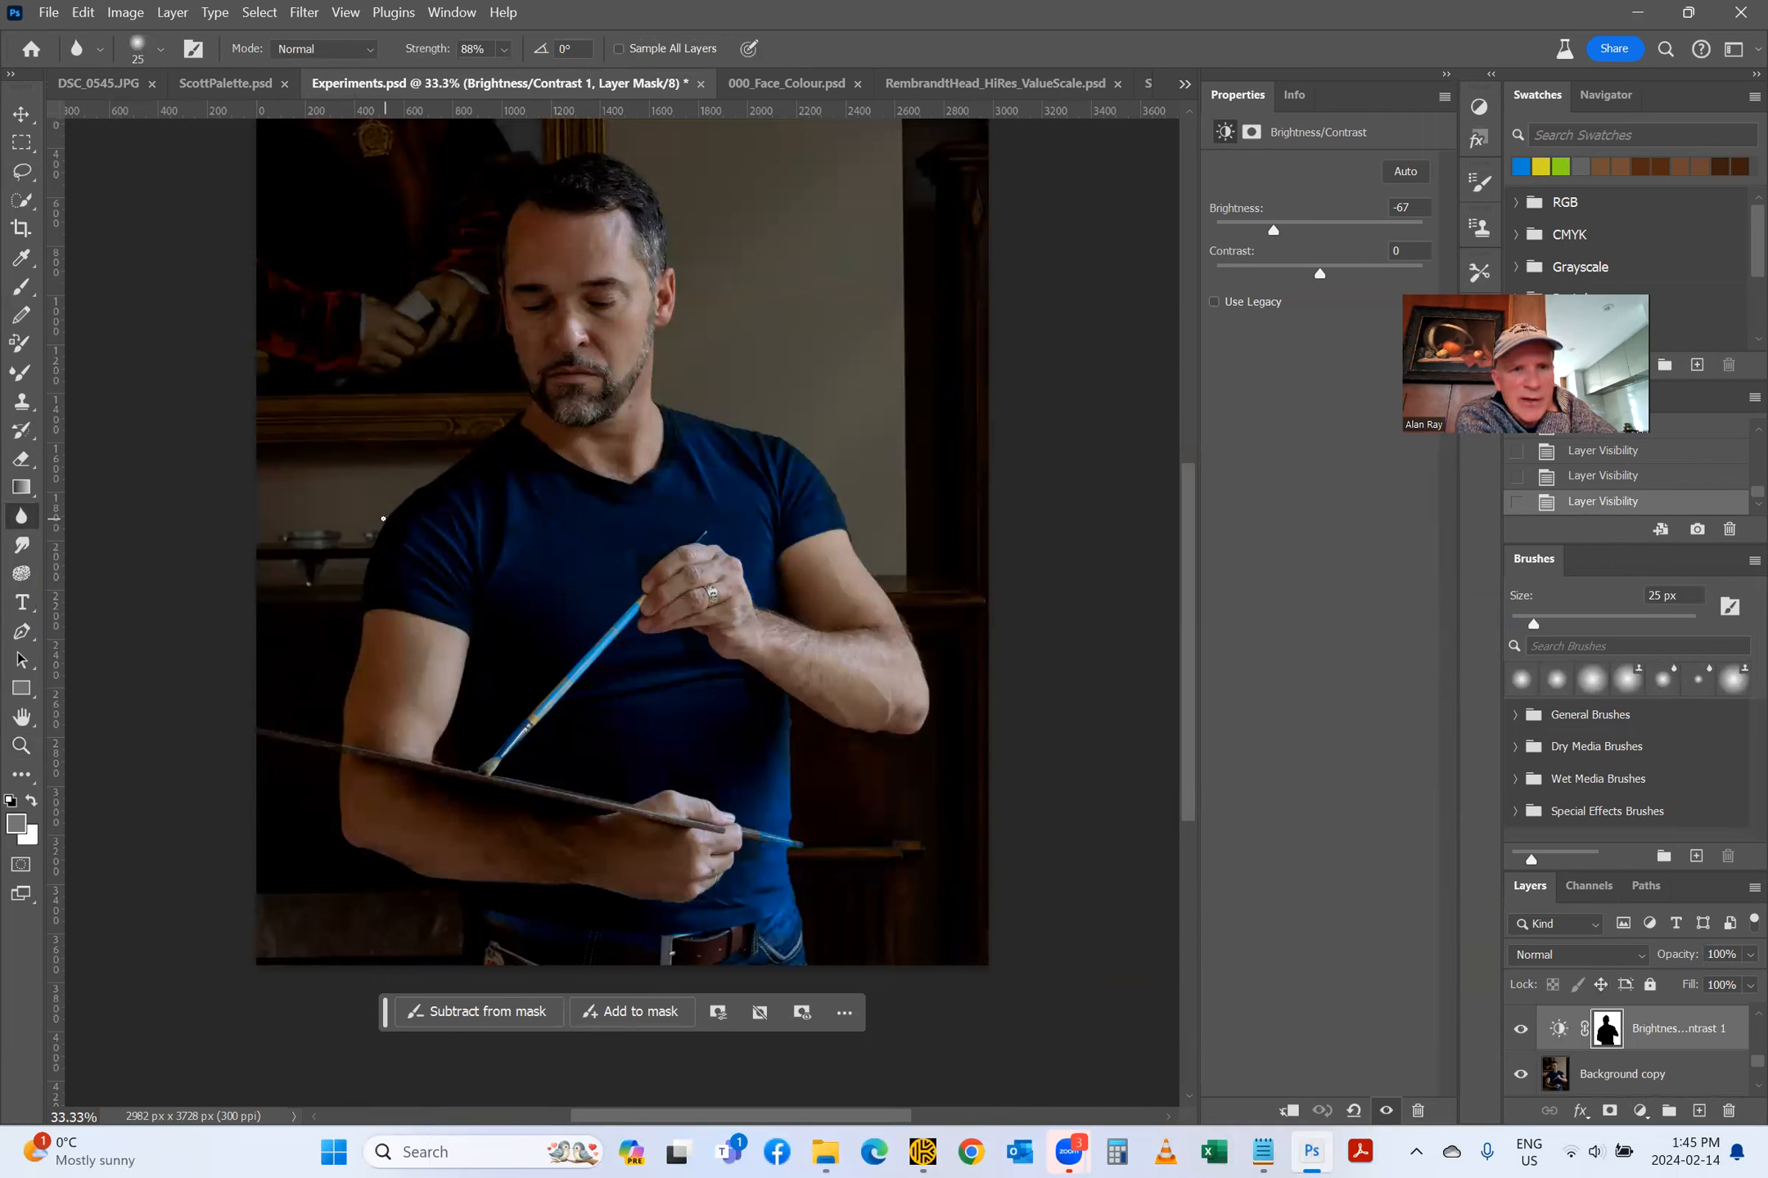
{"action": "left_click", "coordinate": [419, 495]}
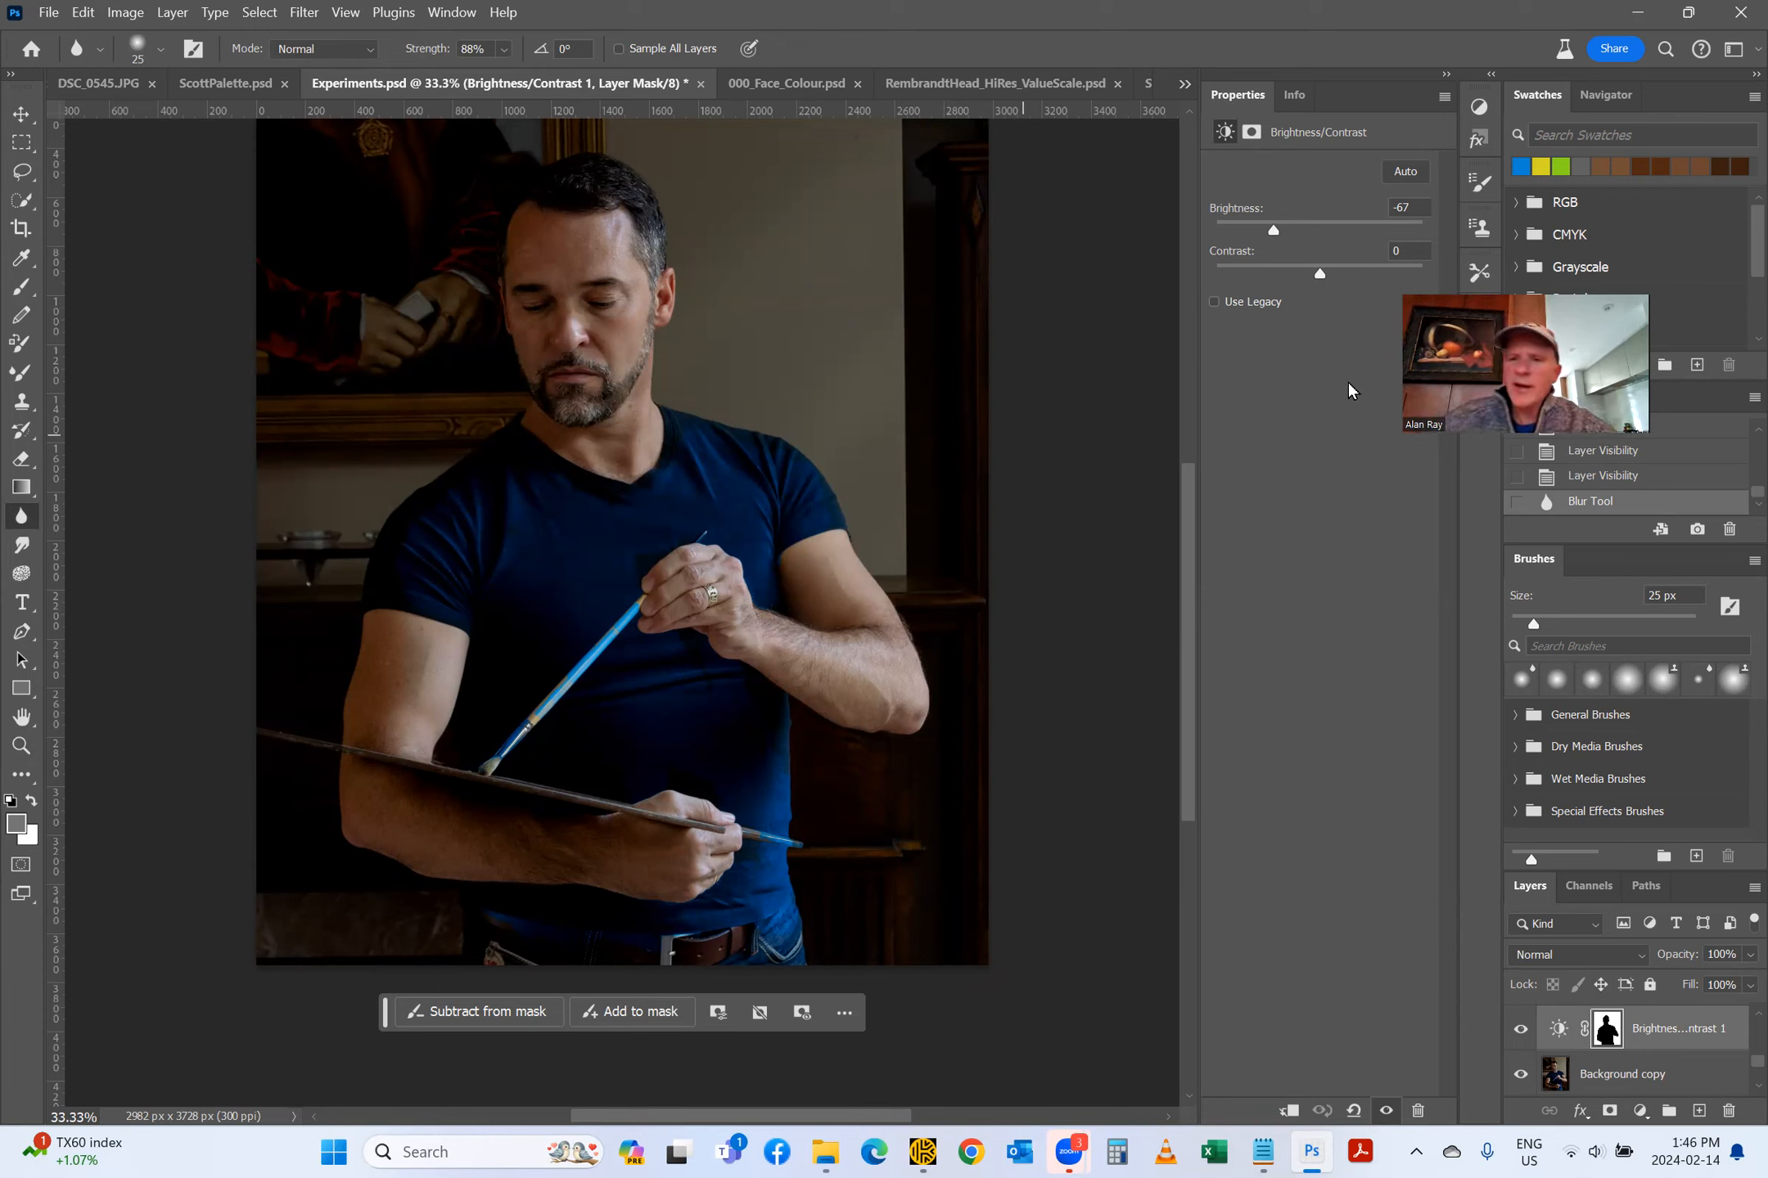
Step: Show and hide the Generative Fill layer to compare the background with and without the generated content
{"action": "scroll", "coordinate": [1594, 752], "scroll_direction": "up", "scroll_amount": 1}
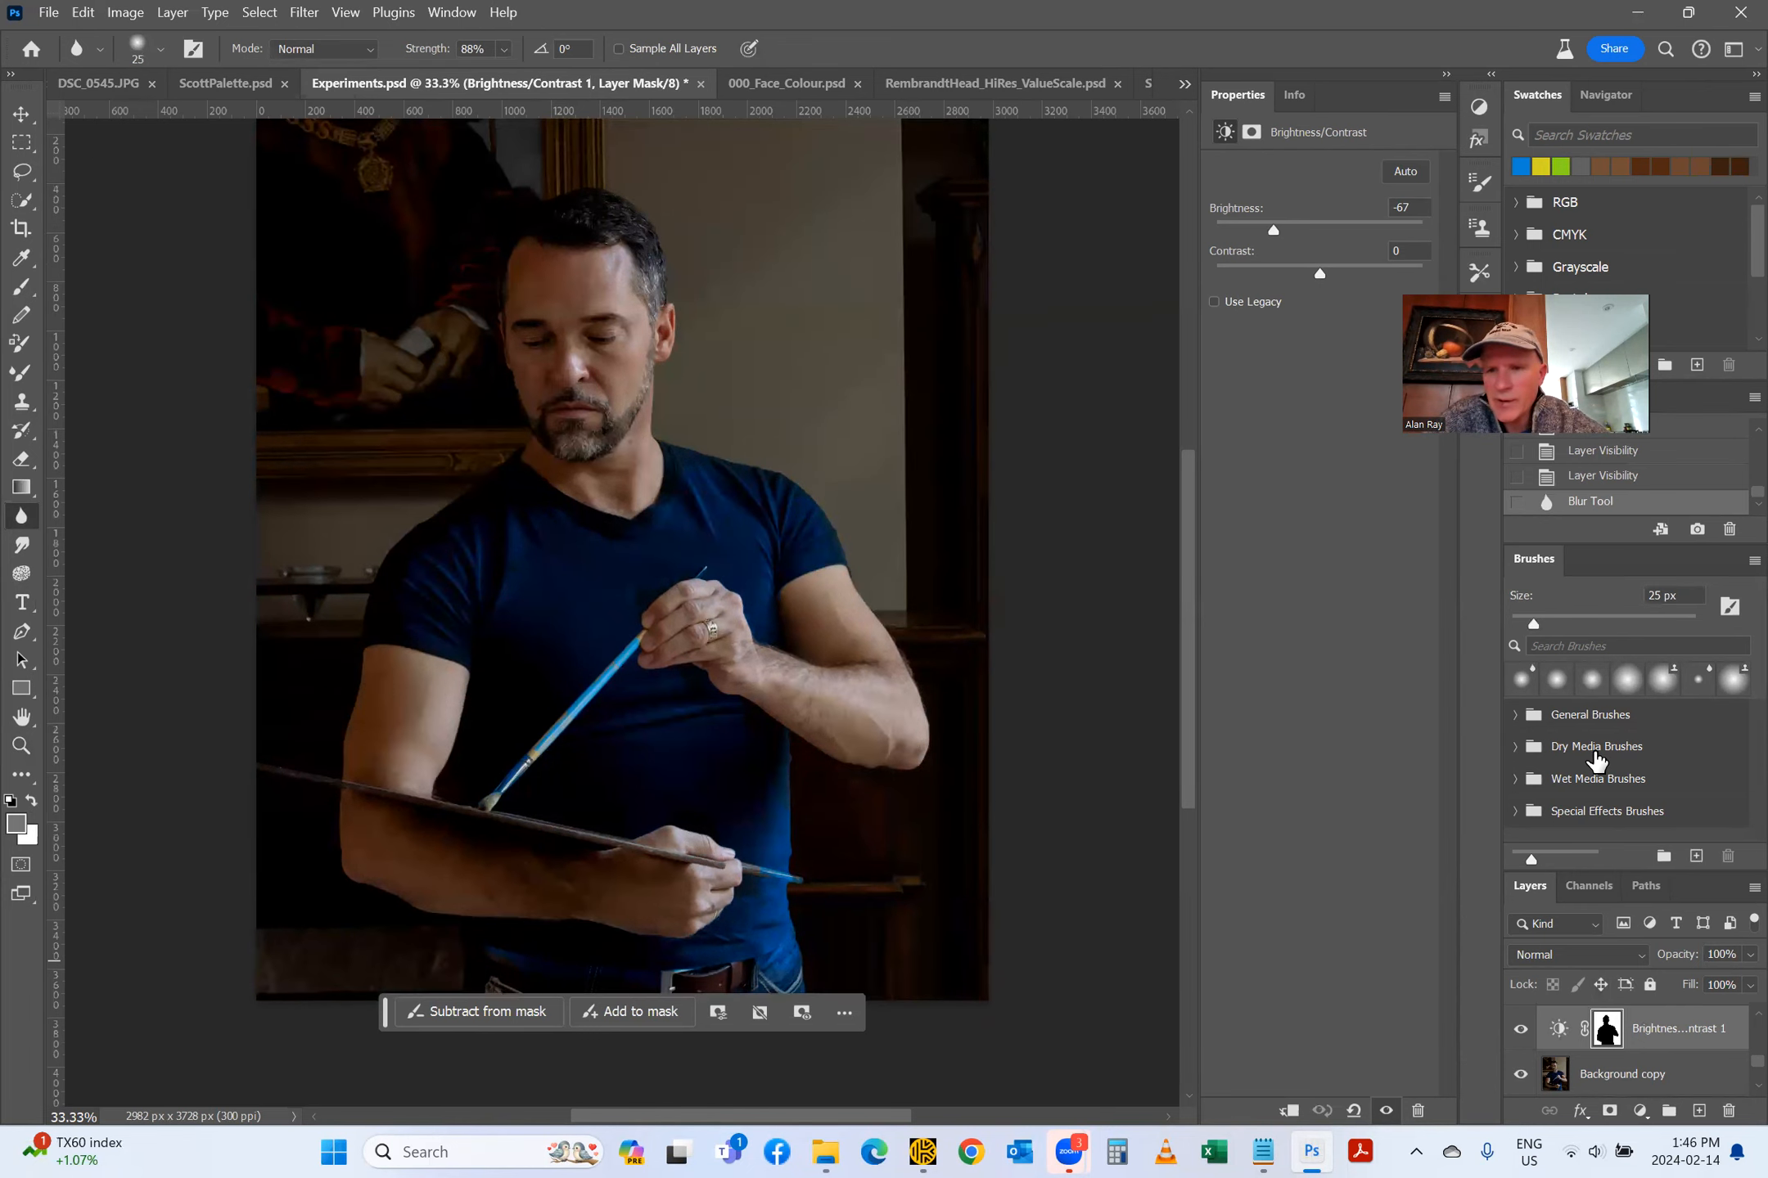
{"action": "scroll", "coordinate": [1581, 873], "scroll_direction": "down", "scroll_amount": 1}
{"action": "scroll", "coordinate": [1581, 872], "scroll_direction": "up", "scroll_amount": 1}
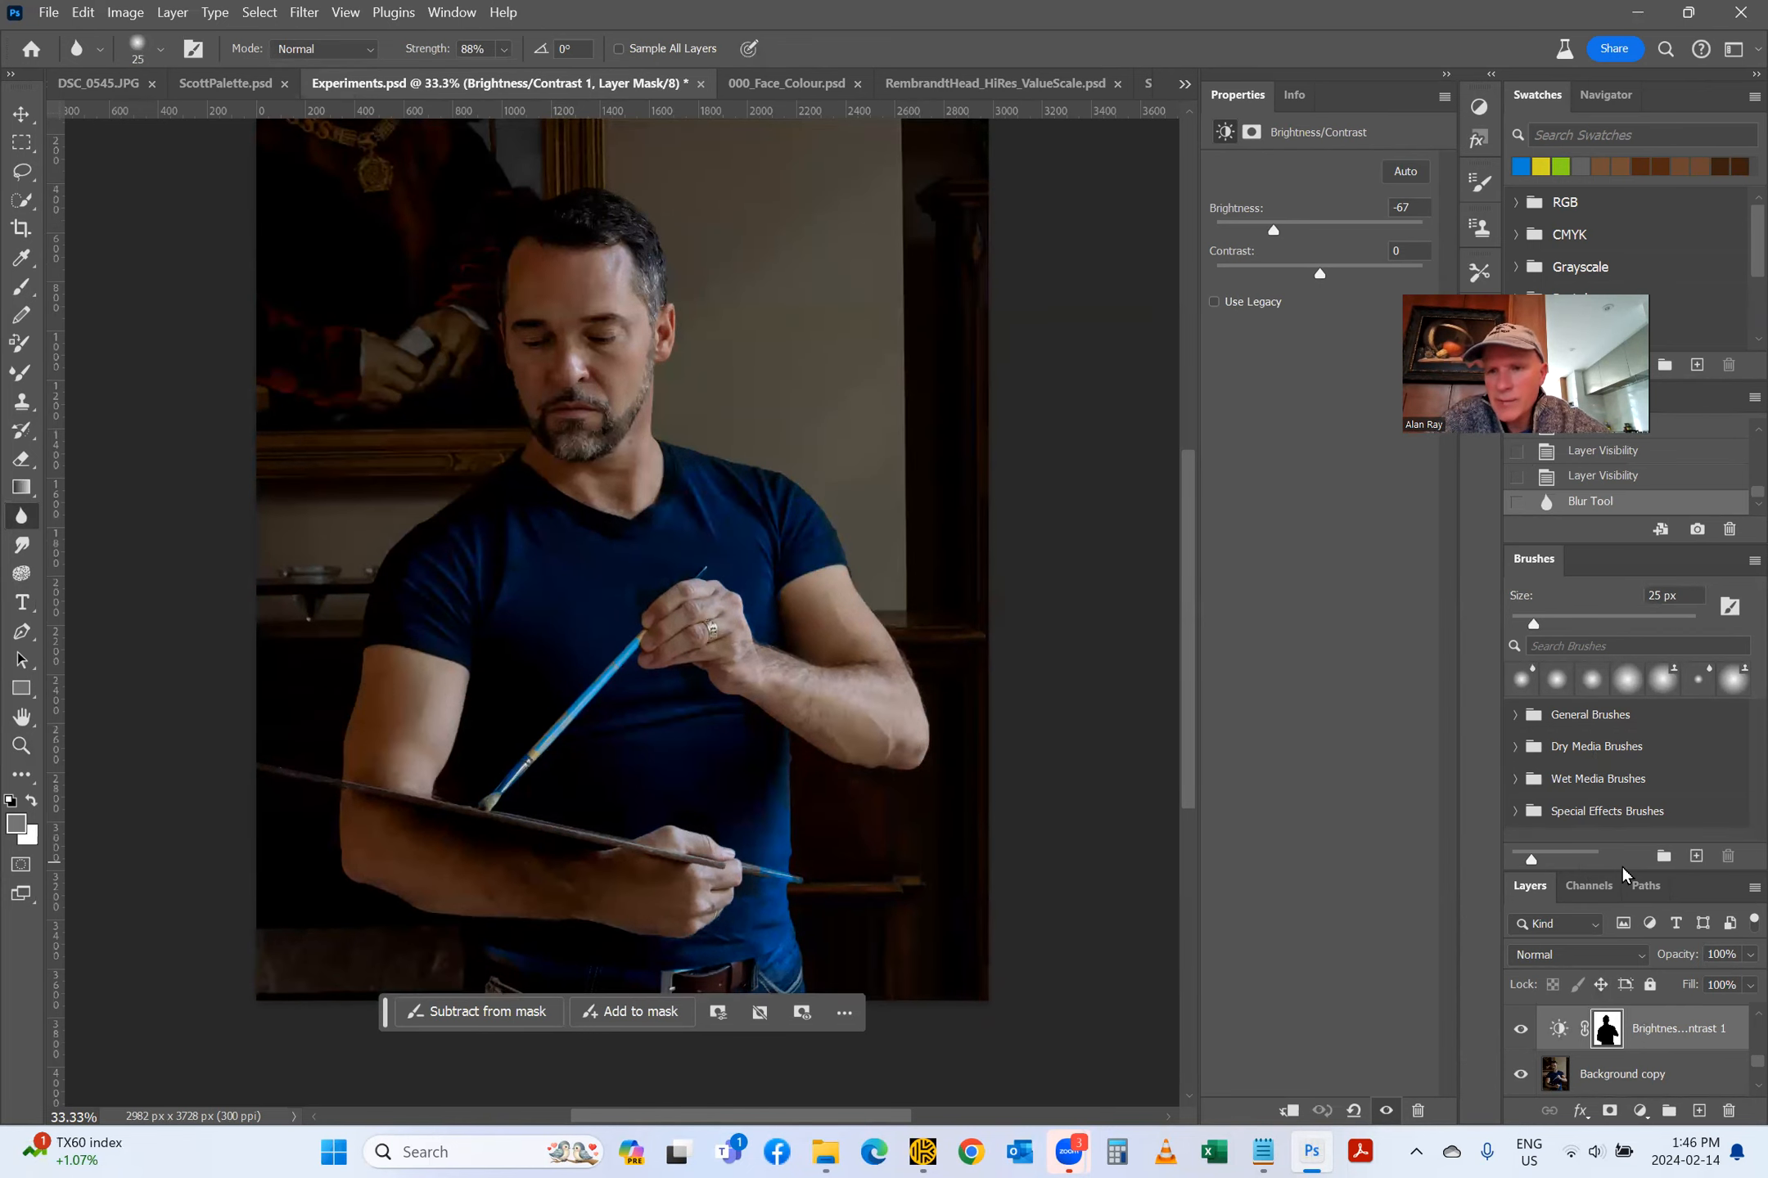
{"action": "scroll", "coordinate": [1637, 1023], "scroll_direction": "down", "scroll_amount": 1}
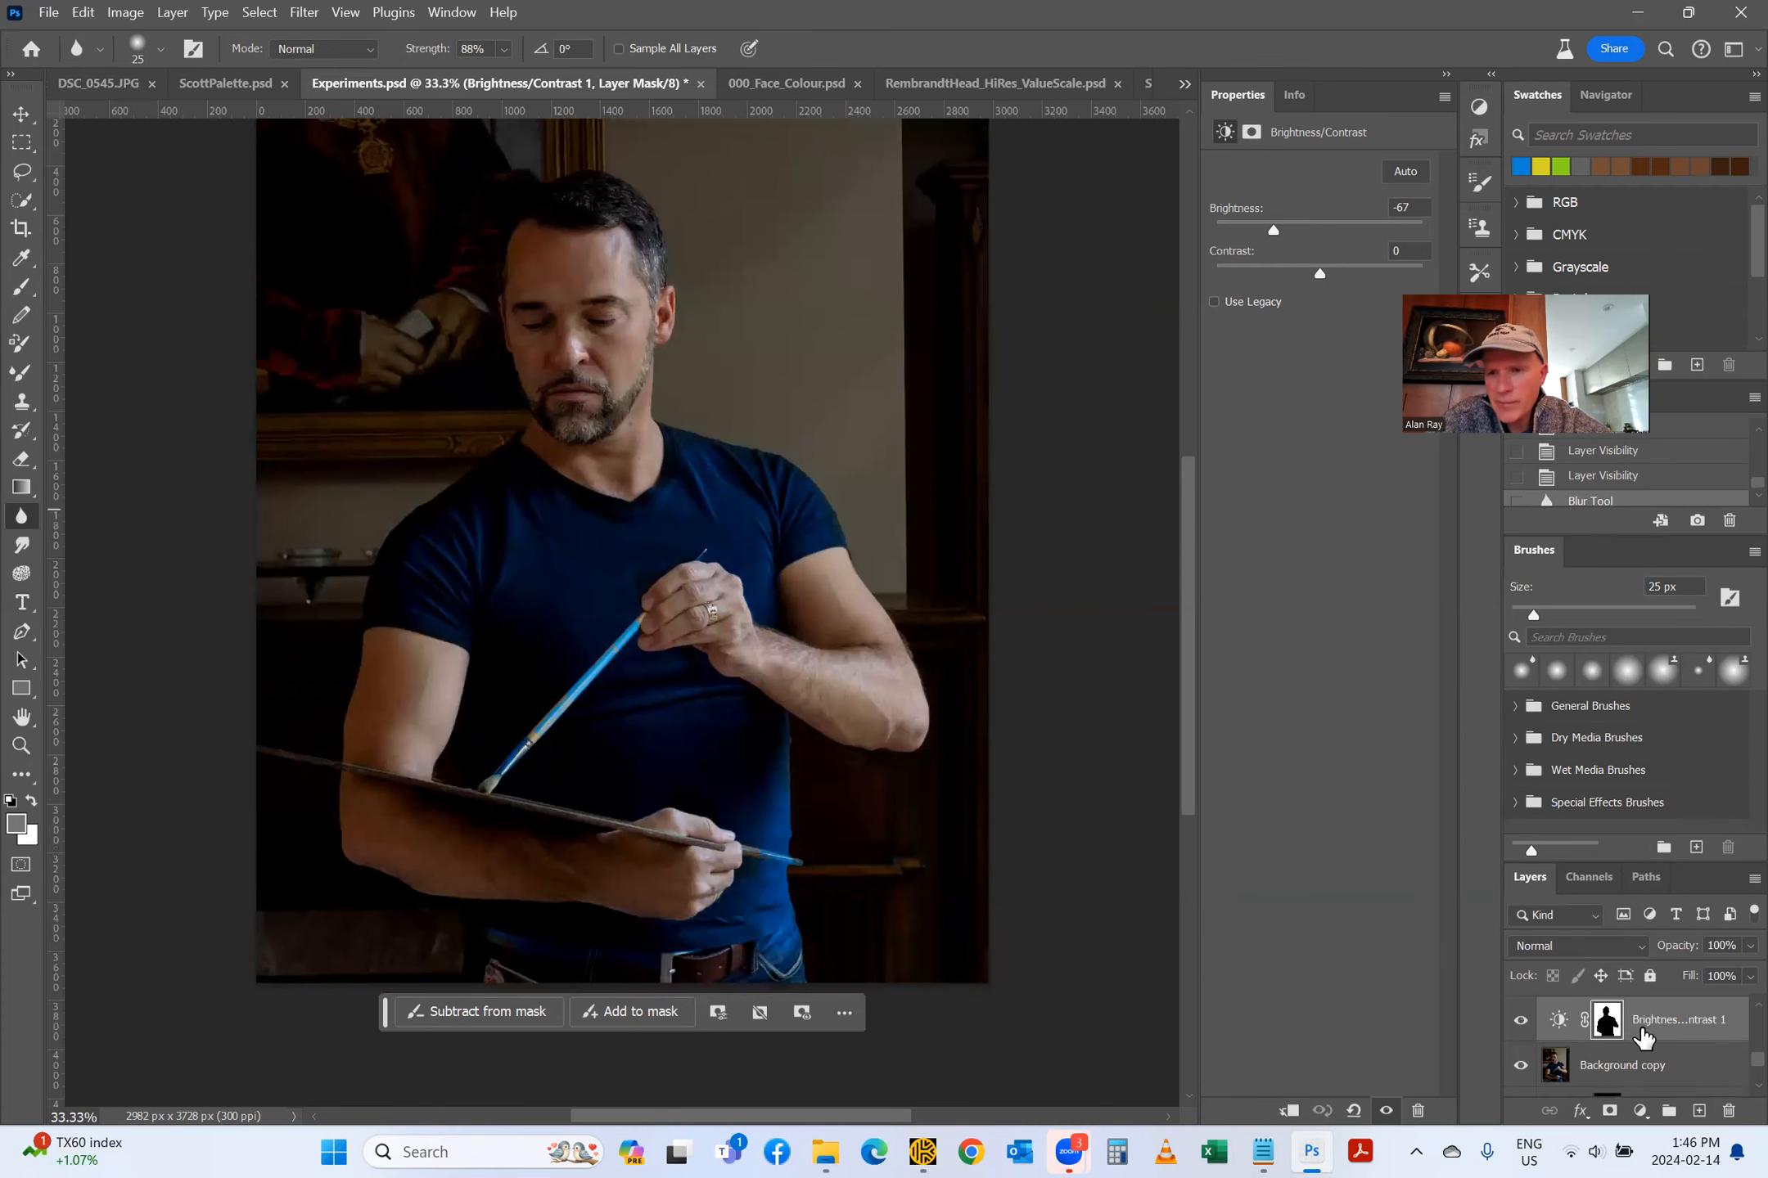
{"action": "scroll", "coordinate": [1644, 1038], "scroll_direction": "up", "scroll_amount": 3}
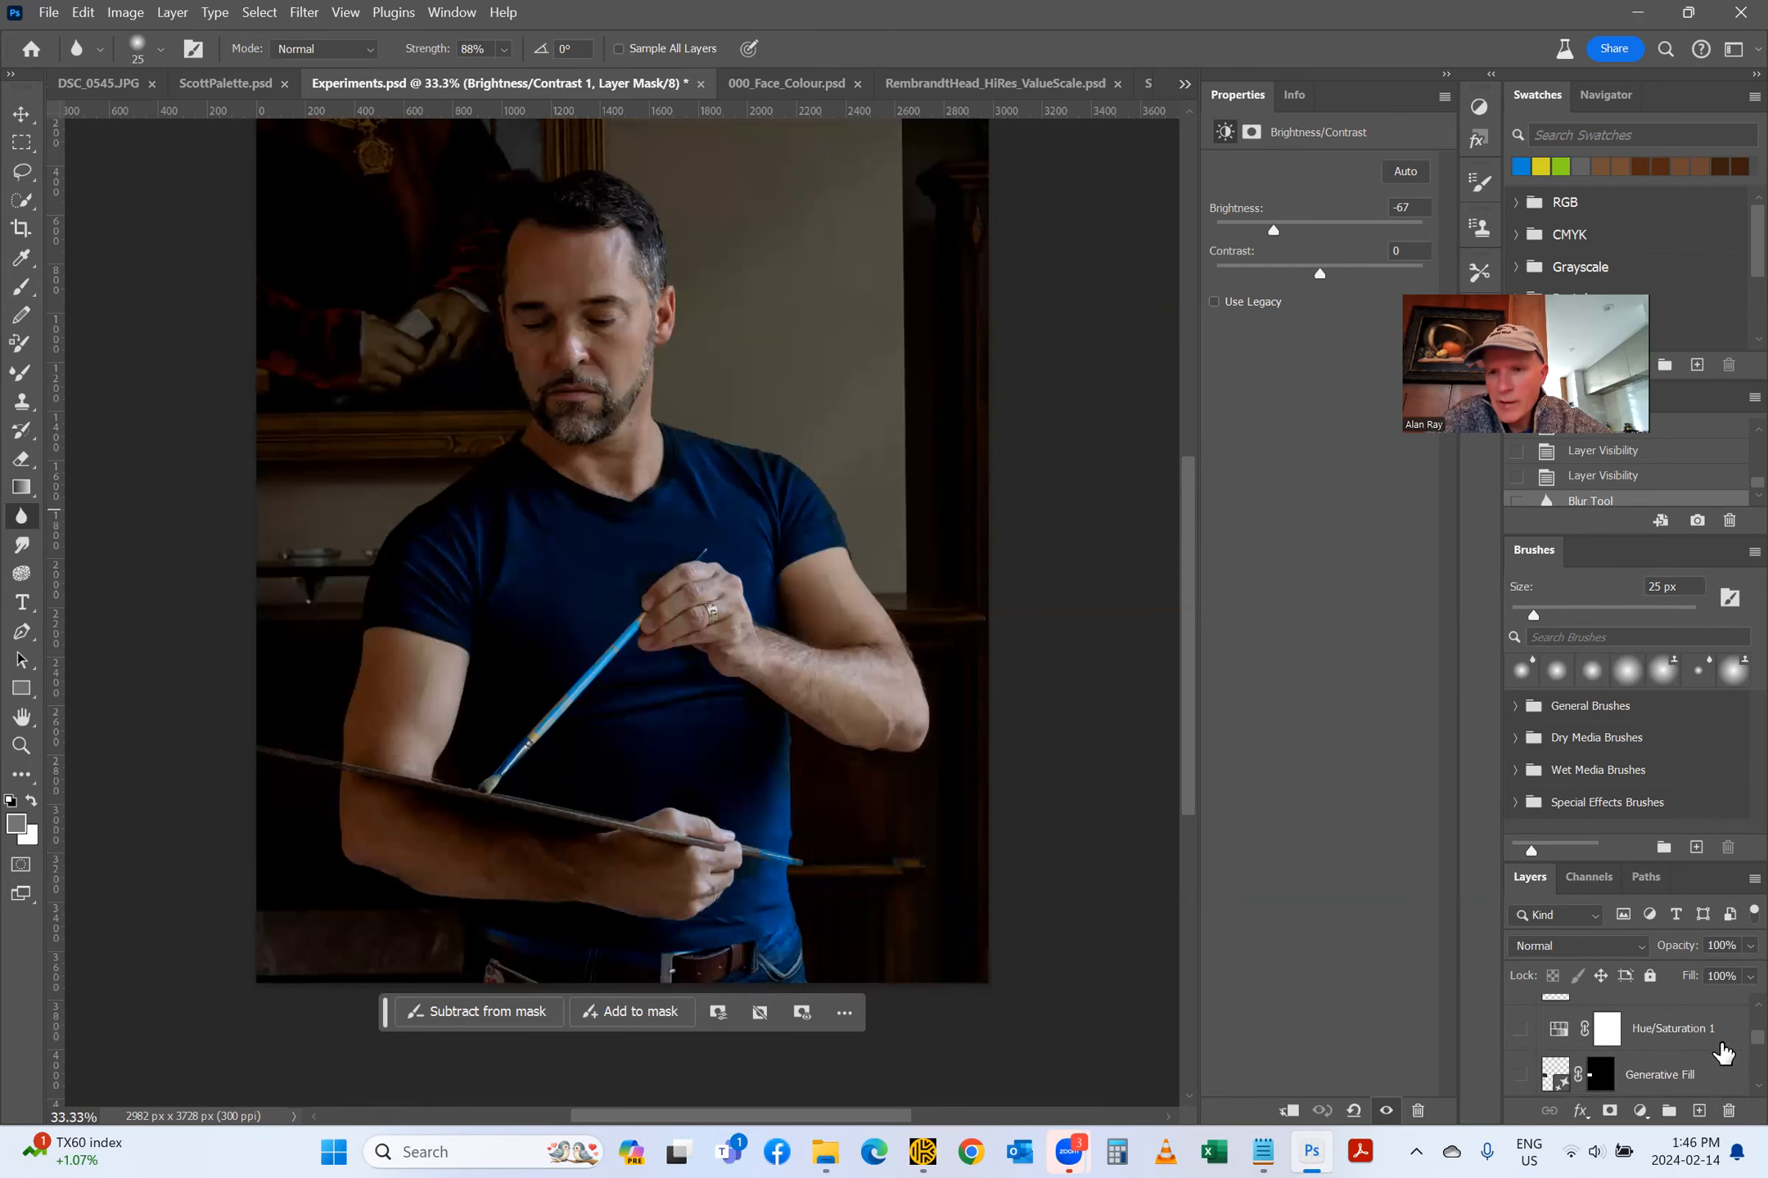
{"action": "left_click", "coordinate": [1516, 1077]}
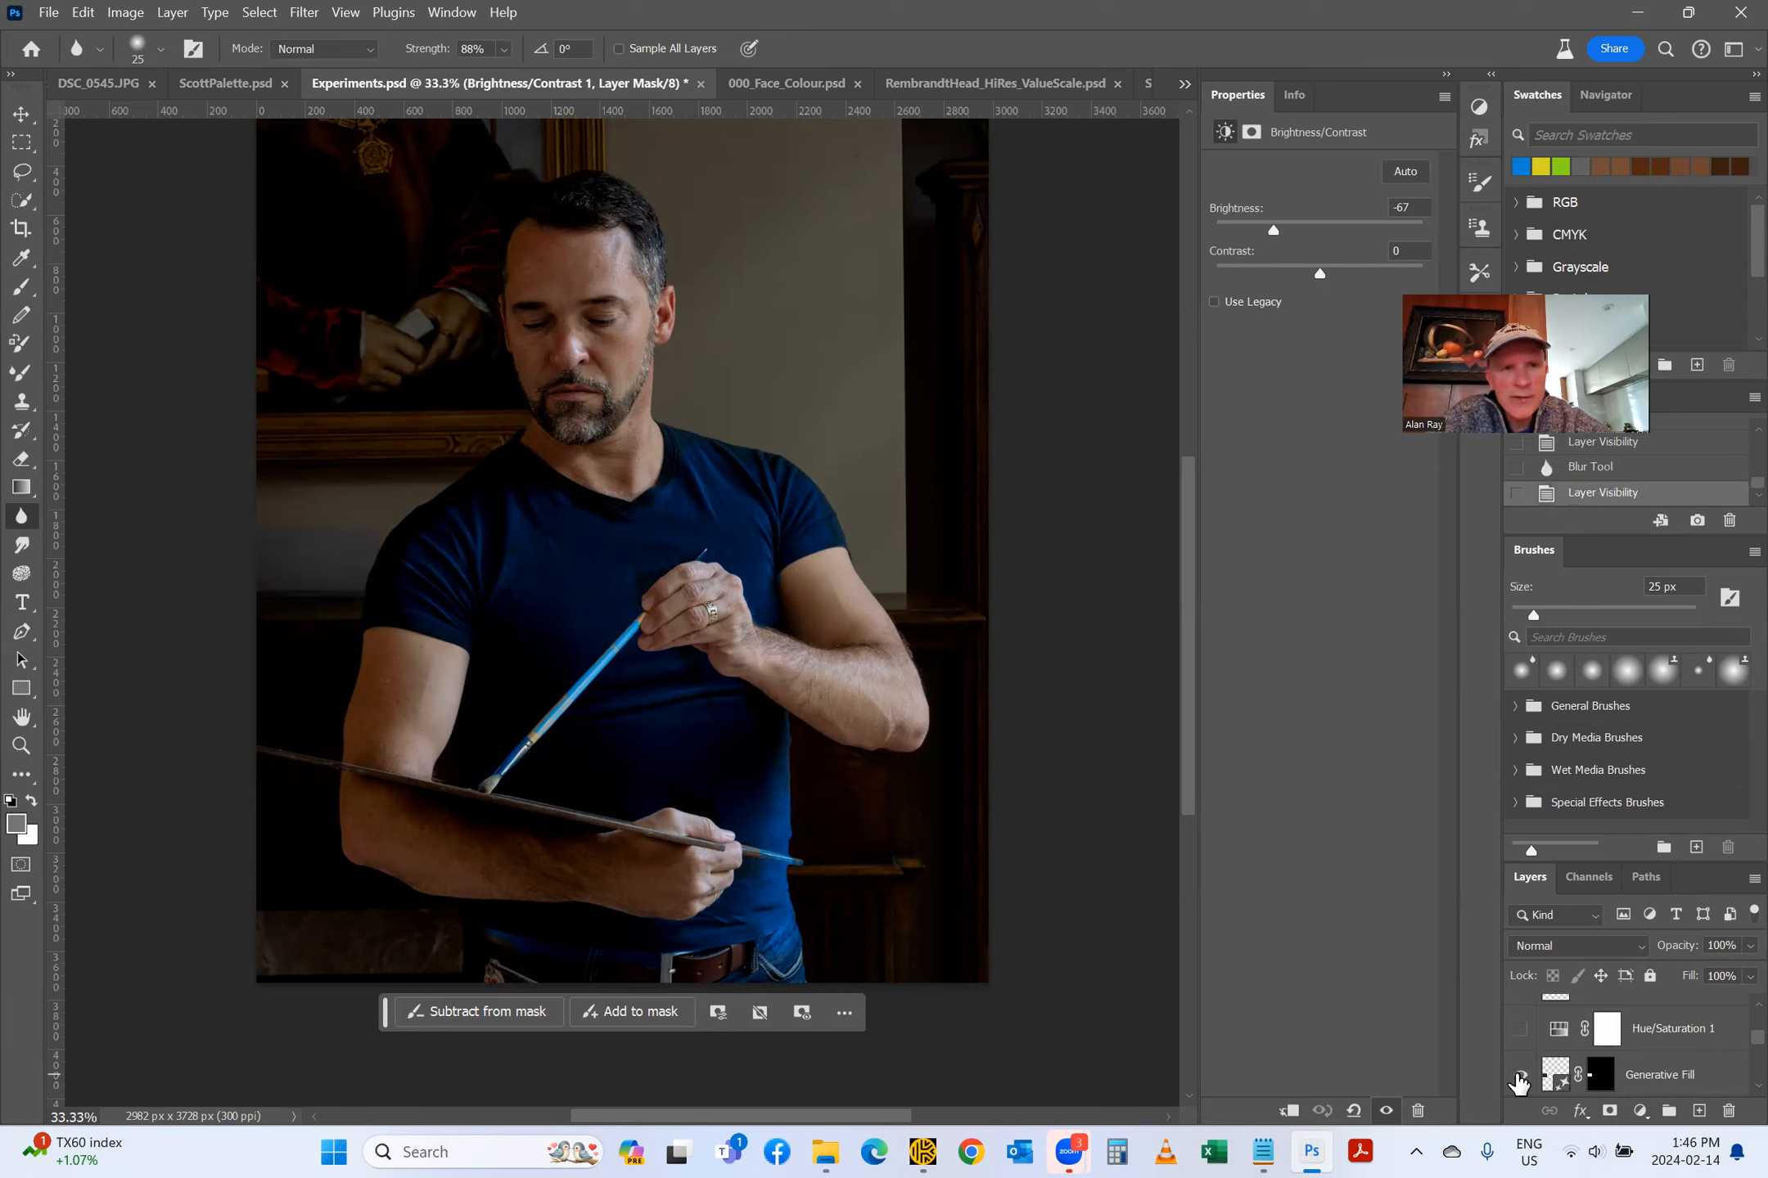
{"action": "left_click", "coordinate": [1516, 1077]}
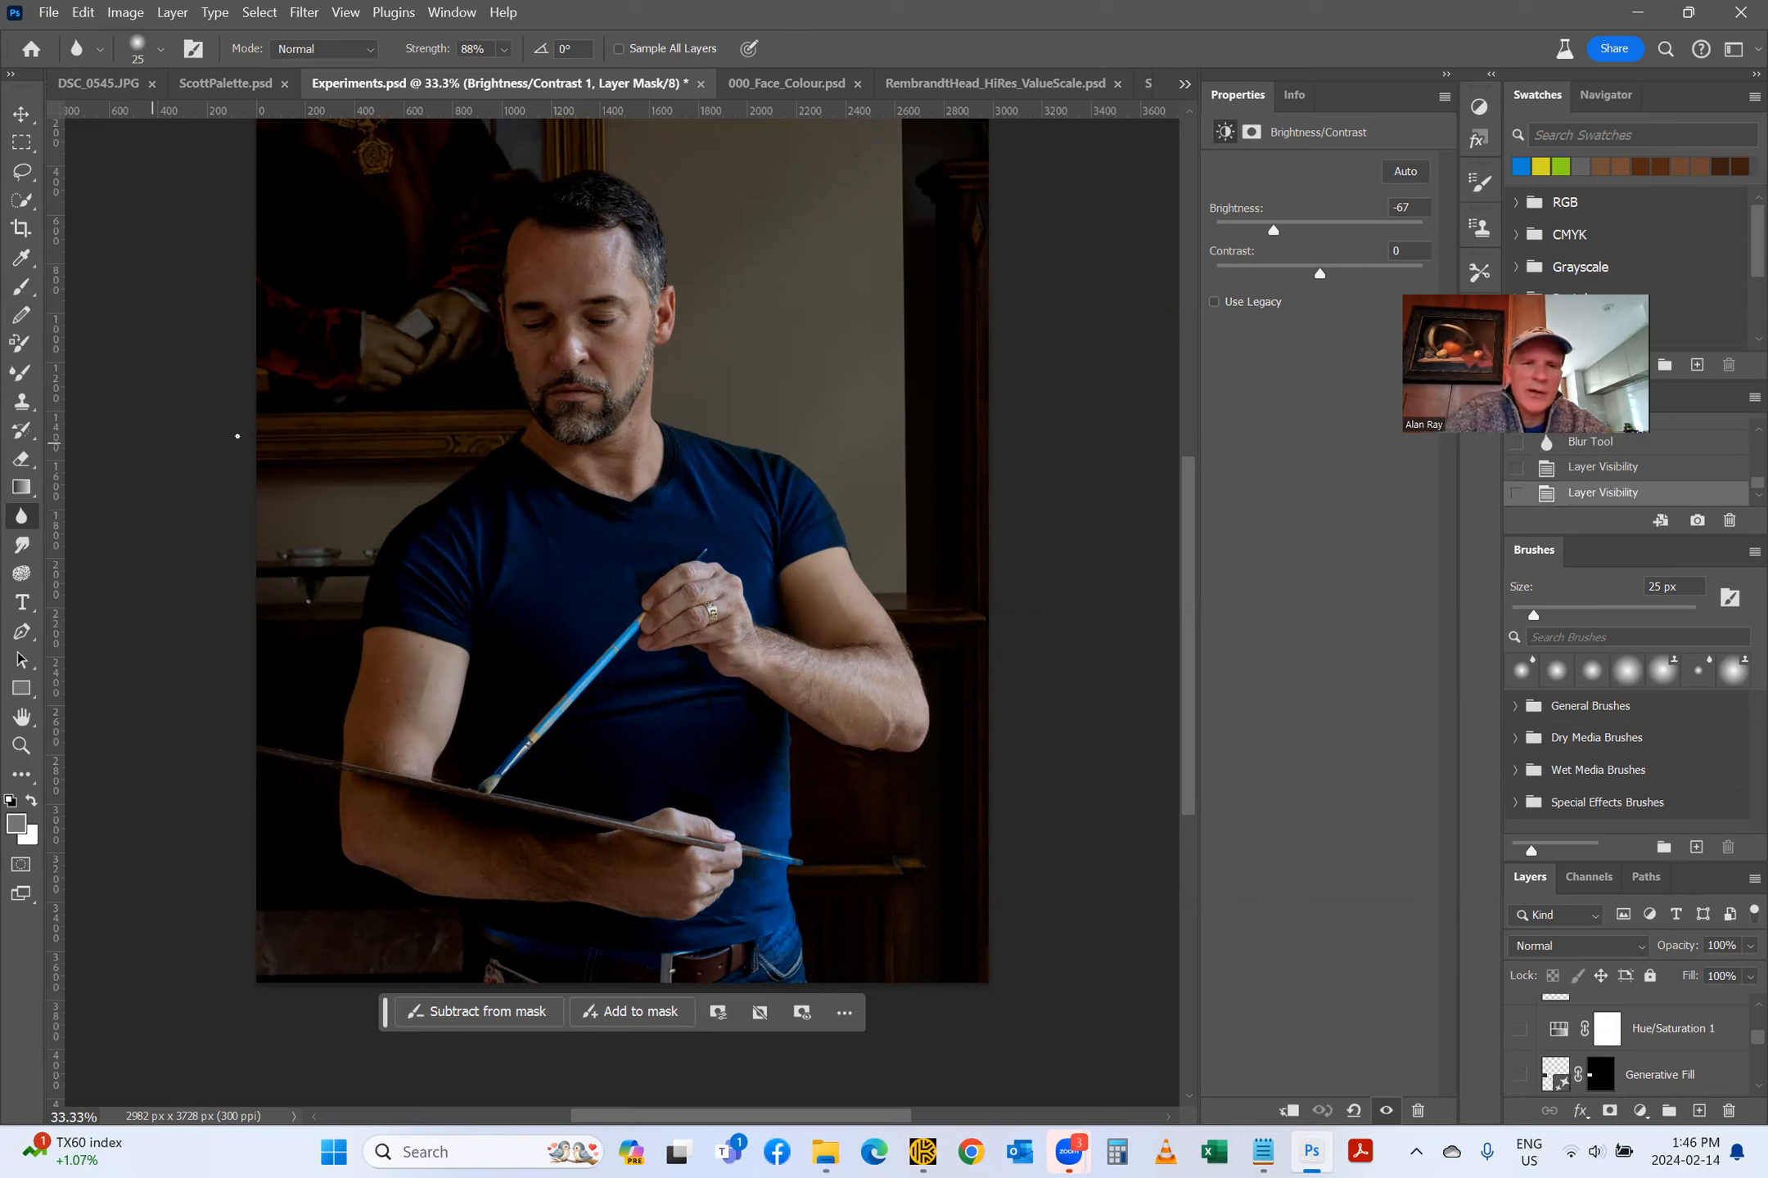
{"action": "scroll", "coordinate": [1554, 987], "scroll_direction": "up", "scroll_amount": 2}
{"action": "scroll", "coordinate": [1562, 985], "scroll_direction": "down", "scroll_amount": 3}
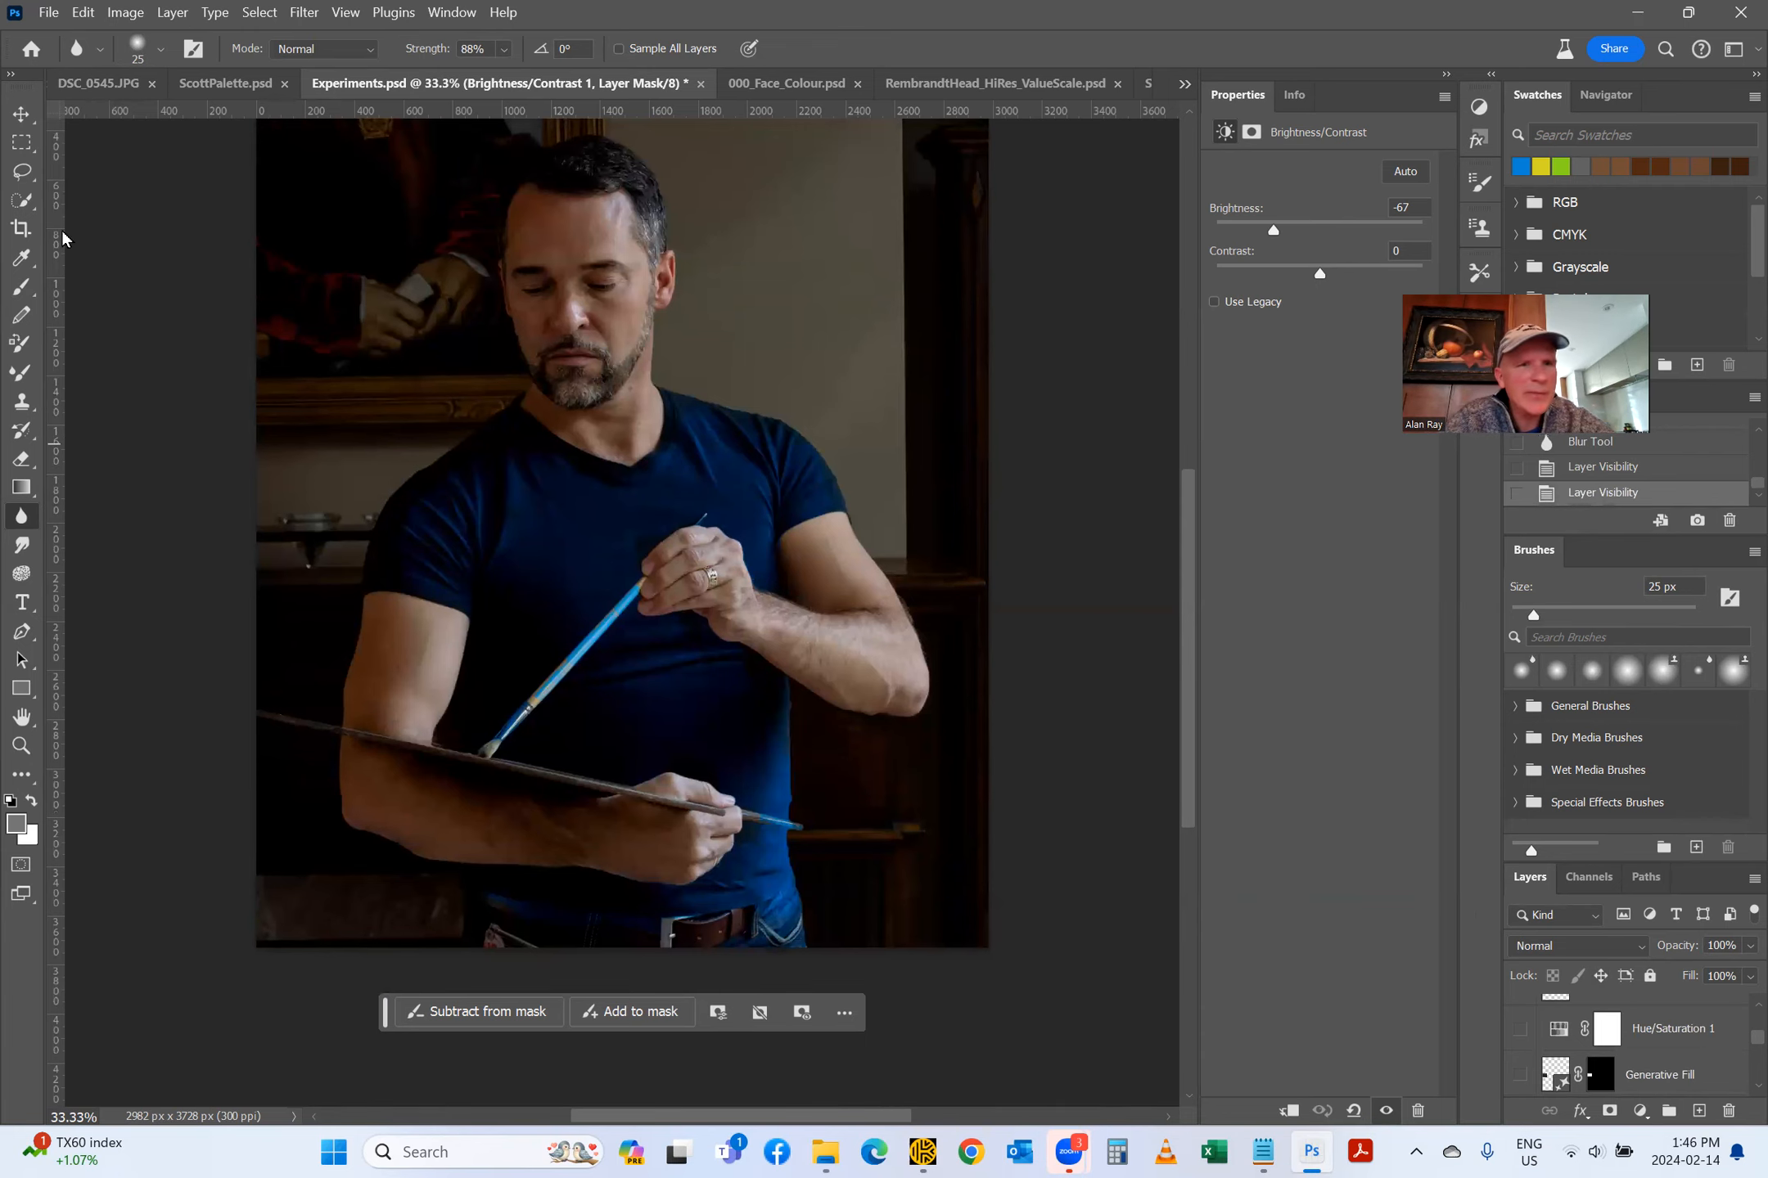
{"action": "scroll", "coordinate": [286, 390], "scroll_direction": "up", "scroll_amount": 2}
{"action": "scroll", "coordinate": [286, 390], "scroll_direction": "down", "scroll_amount": 2}
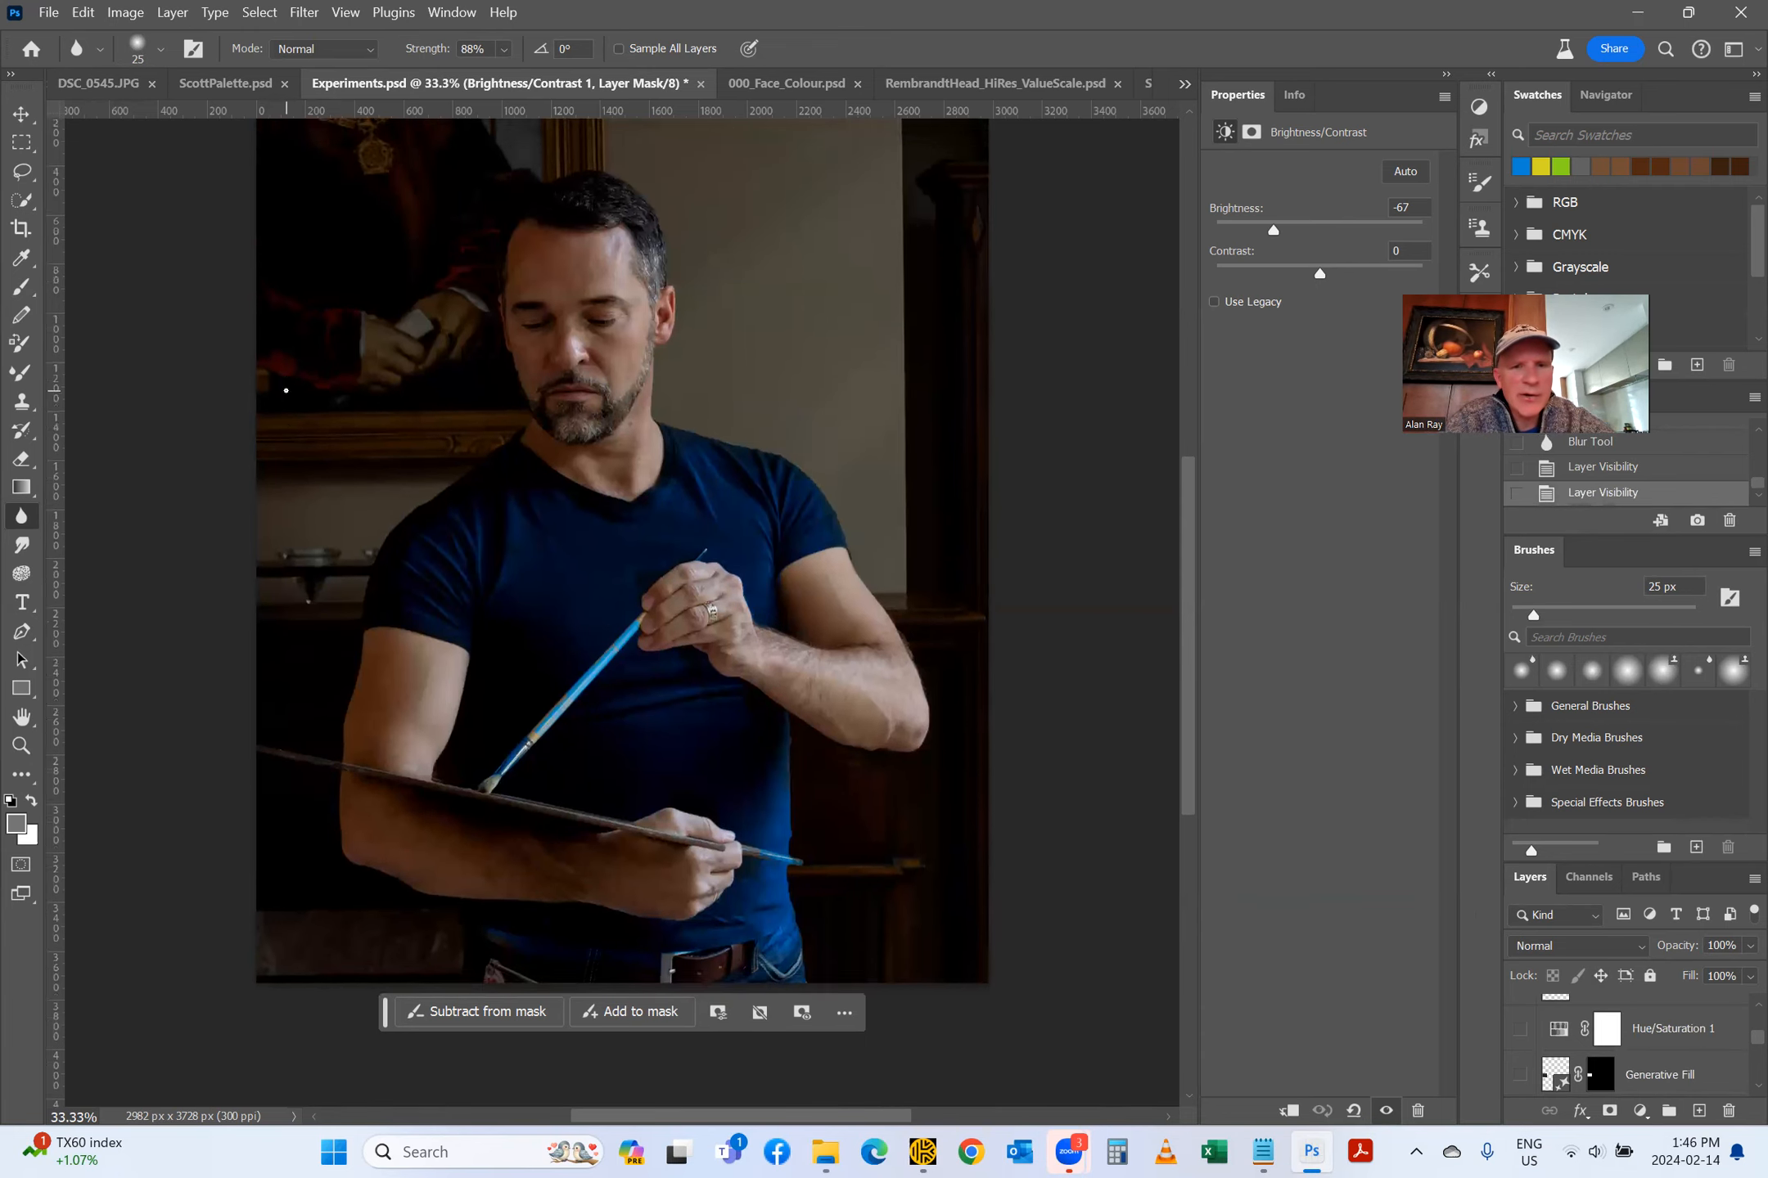
{"action": "scroll", "coordinate": [286, 390], "scroll_direction": "up", "scroll_amount": 3}
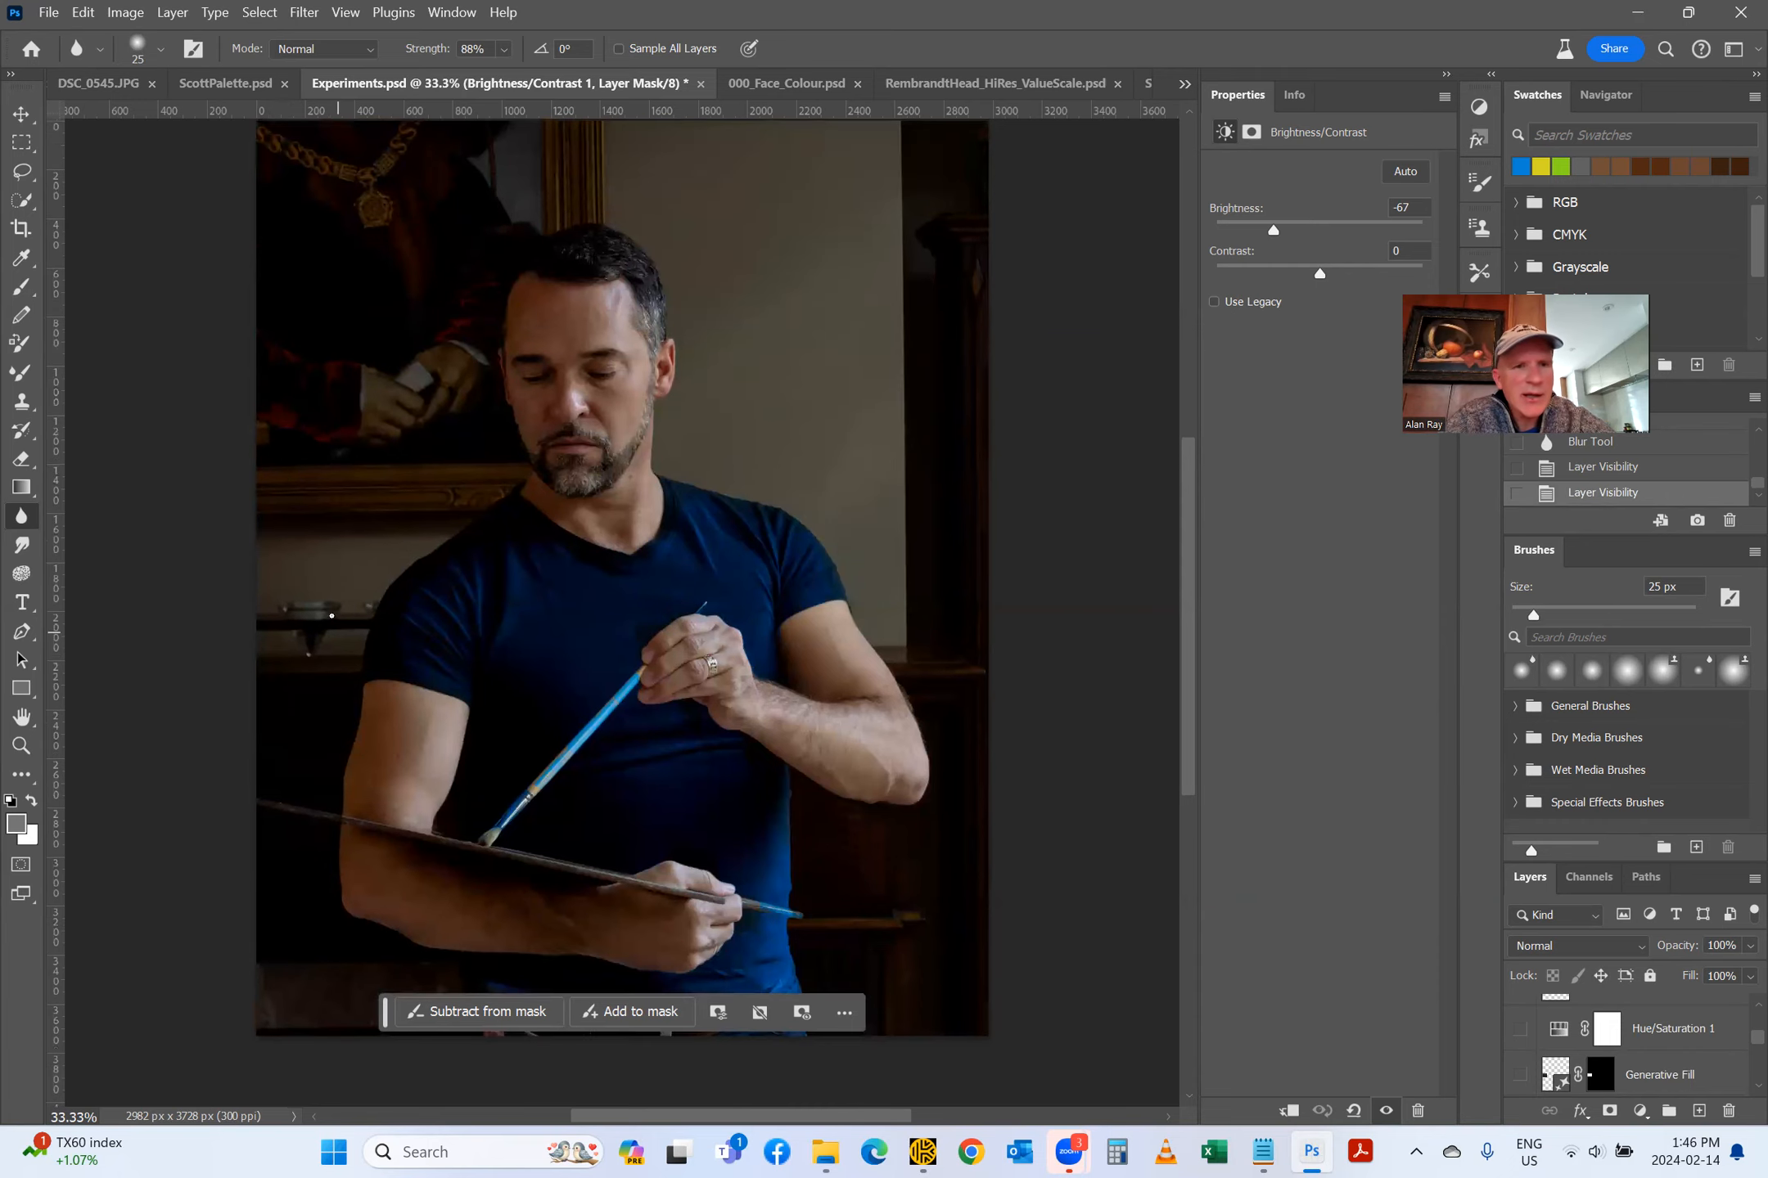
{"action": "left_click", "coordinate": [22, 142]}
{"action": "left_click_drag", "start_coordinate": [257, 496], "coordinate": [383, 673]}
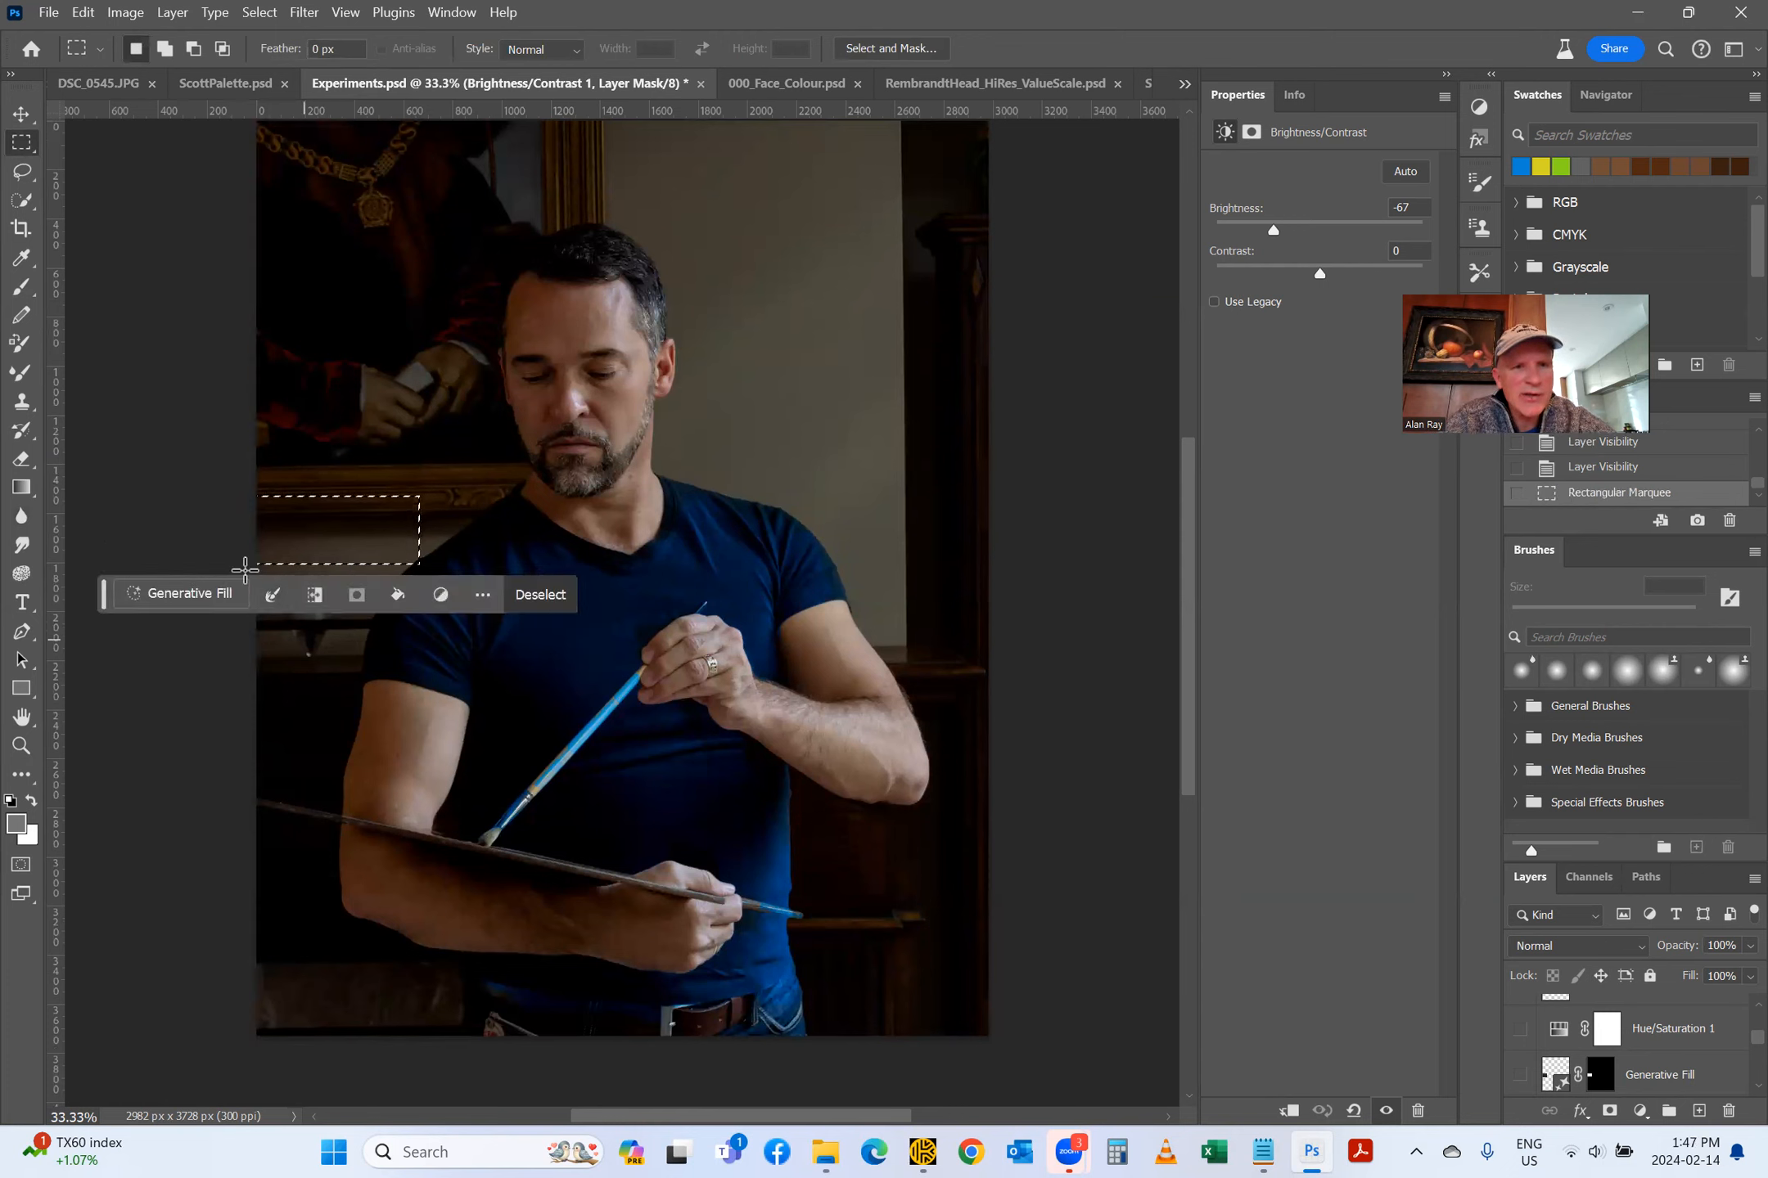
{"action": "left_click_drag", "start_coordinate": [100, 605], "coordinate": [123, 332]}
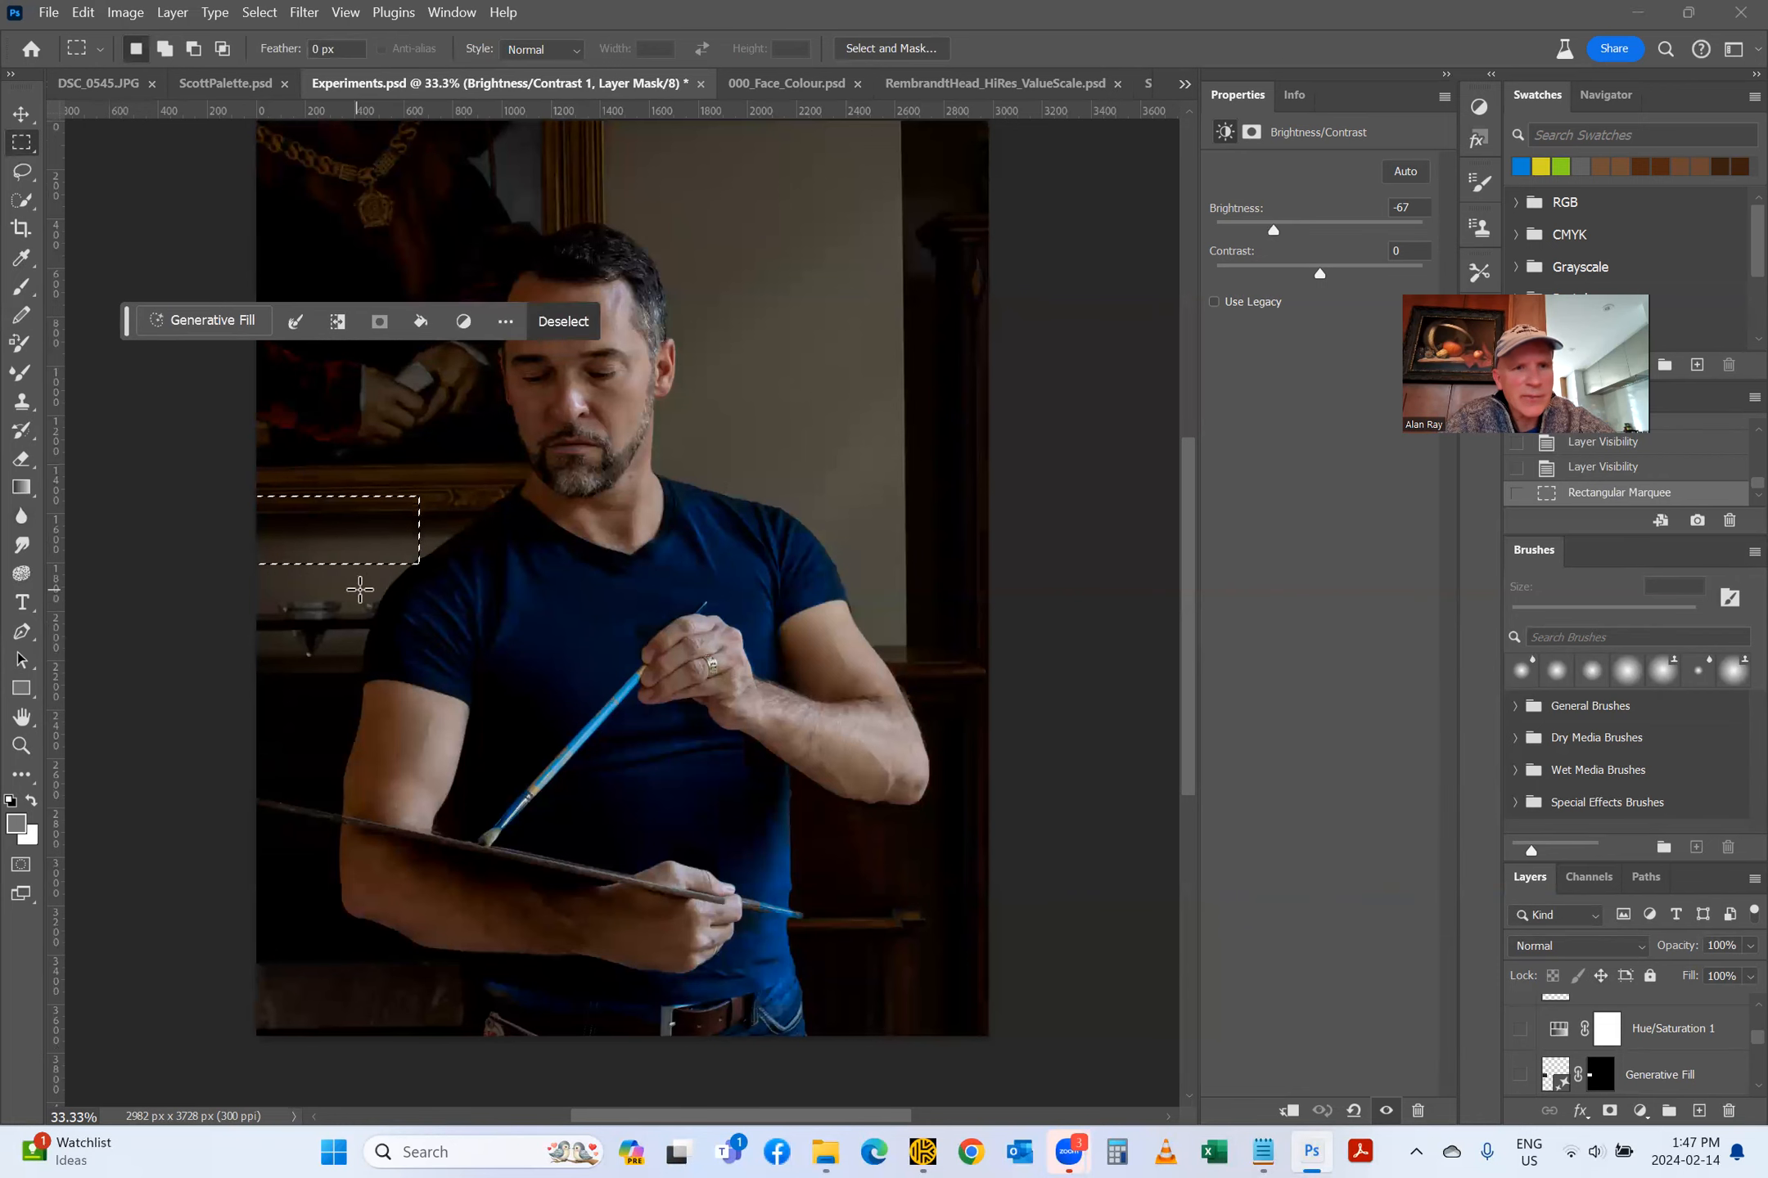
{"action": "left_click_drag", "start_coordinate": [336, 550], "coordinate": [330, 641]}
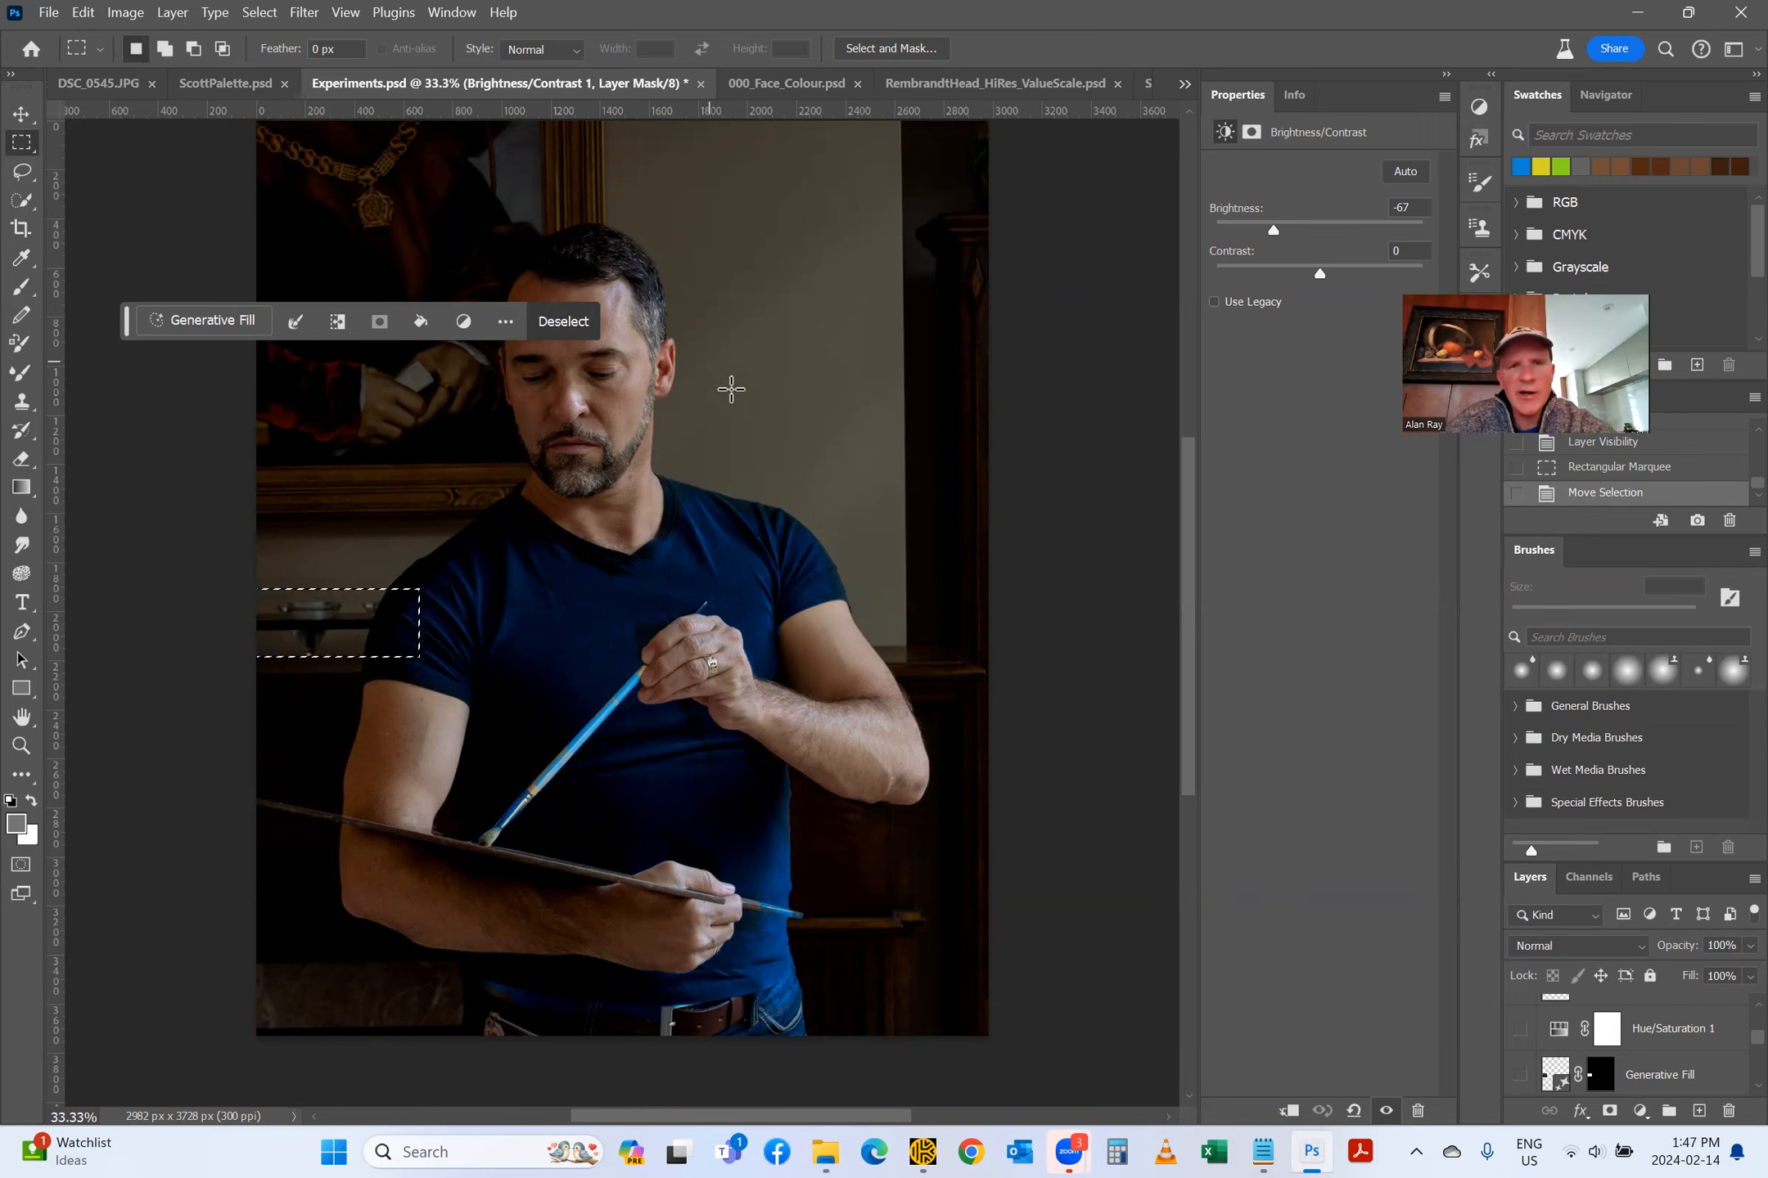
{"action": "left_click_drag", "start_coordinate": [143, 507], "coordinate": [419, 496]}
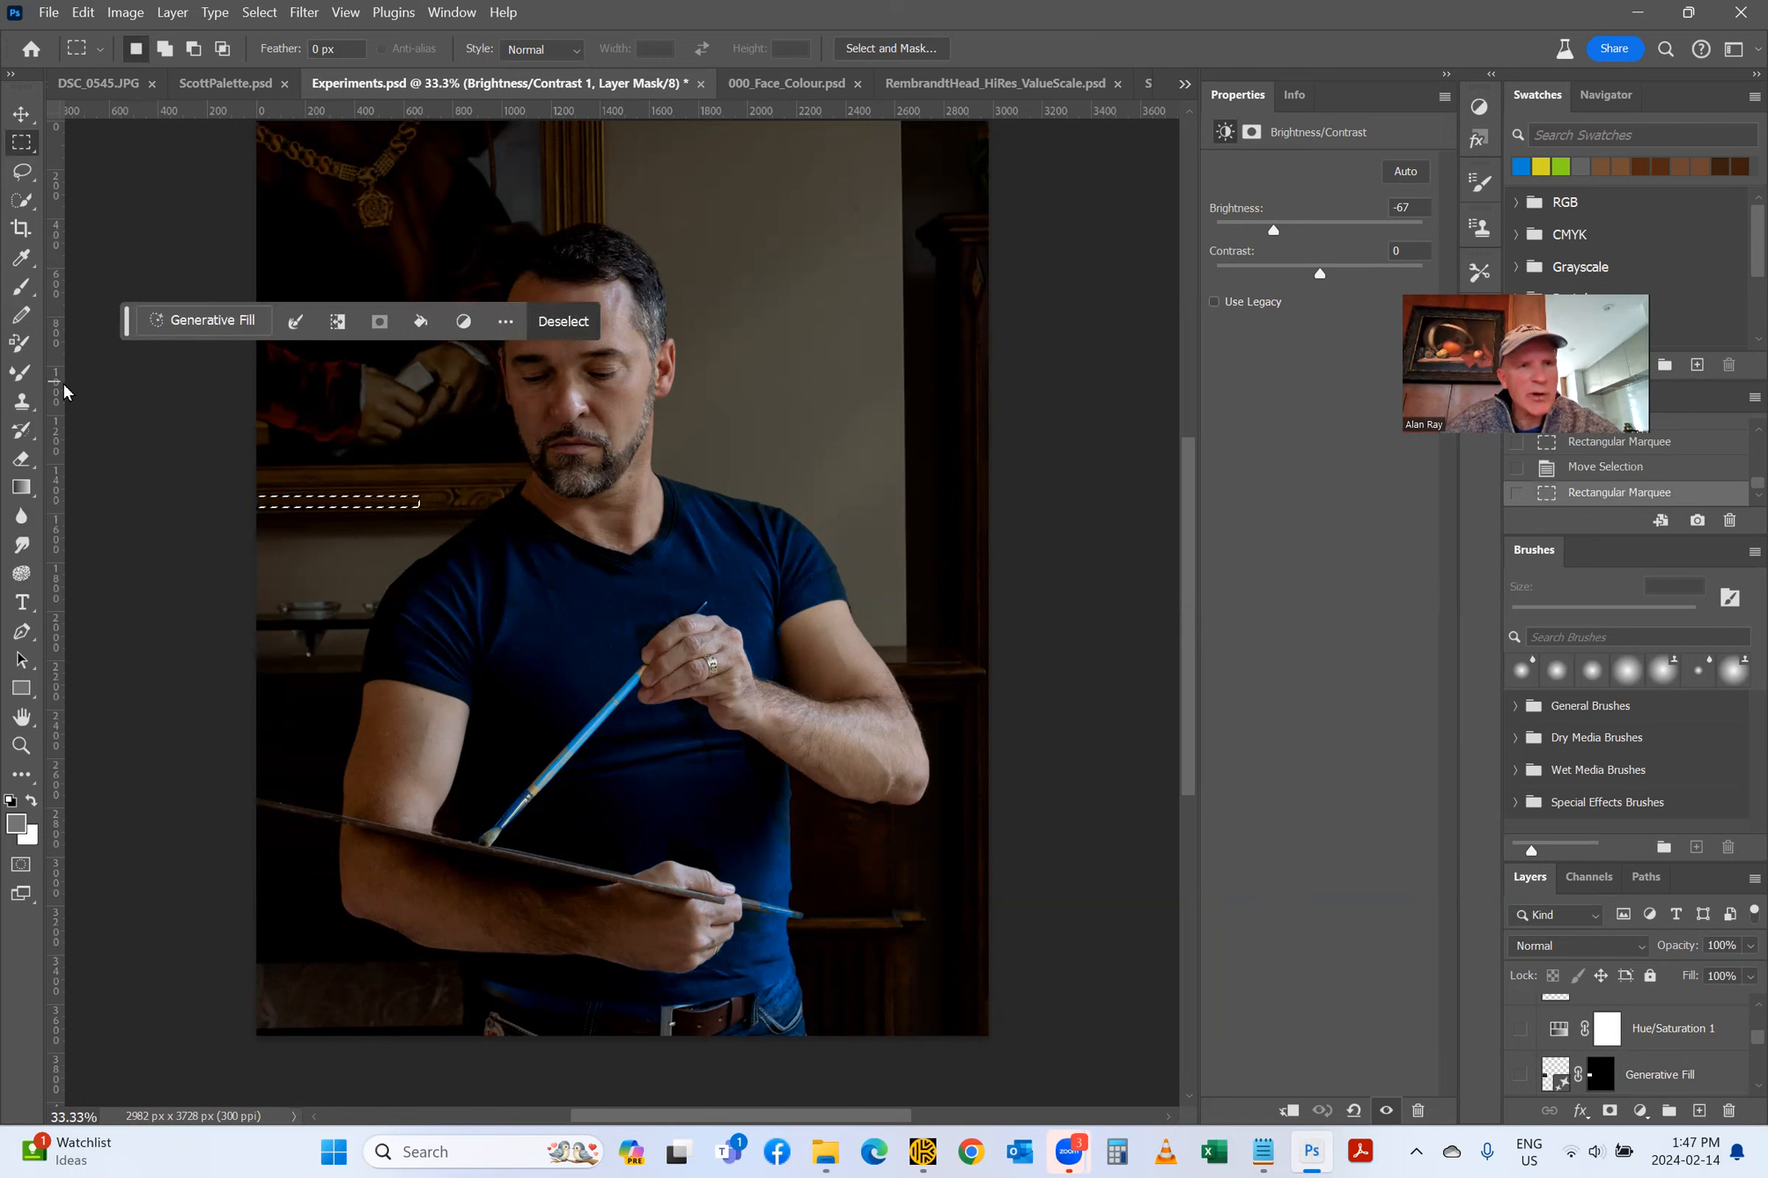
{"action": "left_click", "coordinate": [22, 114]}
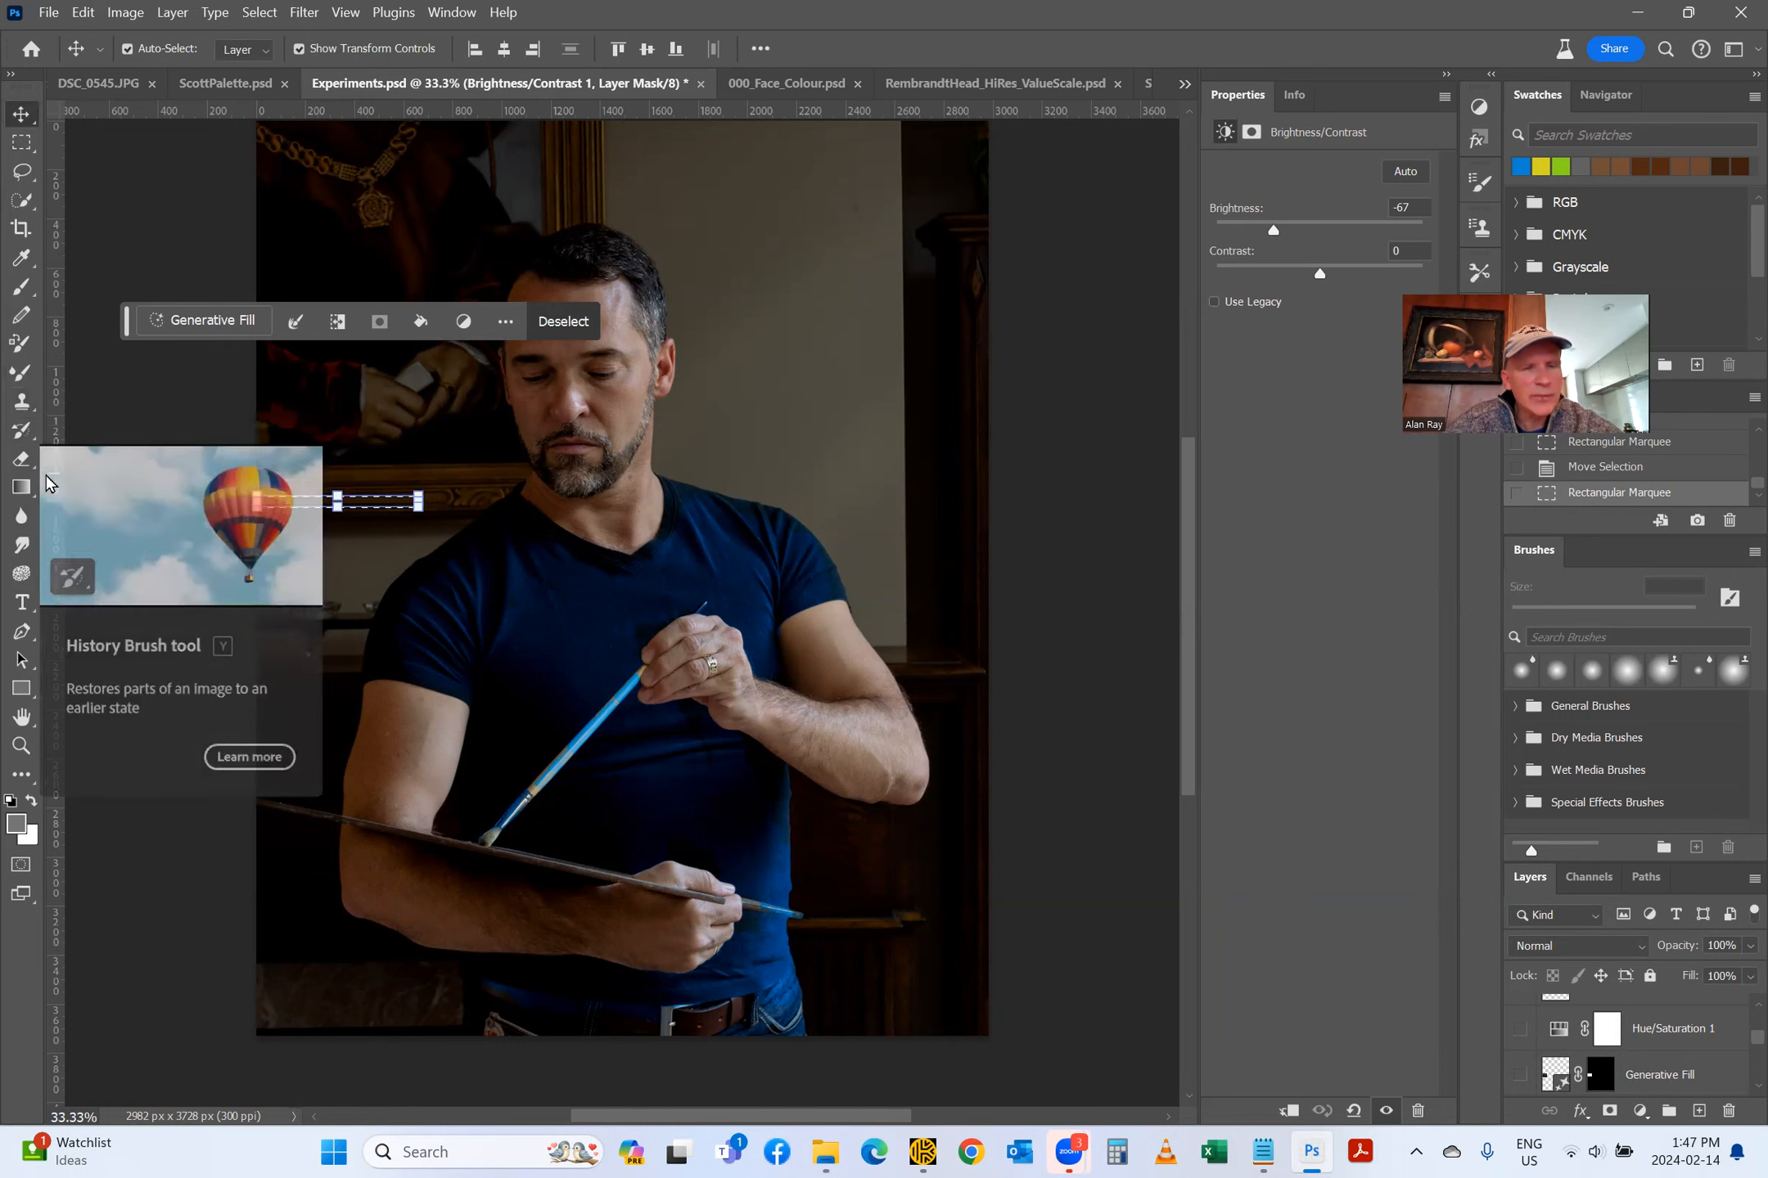
{"action": "left_click", "coordinate": [262, 237]}
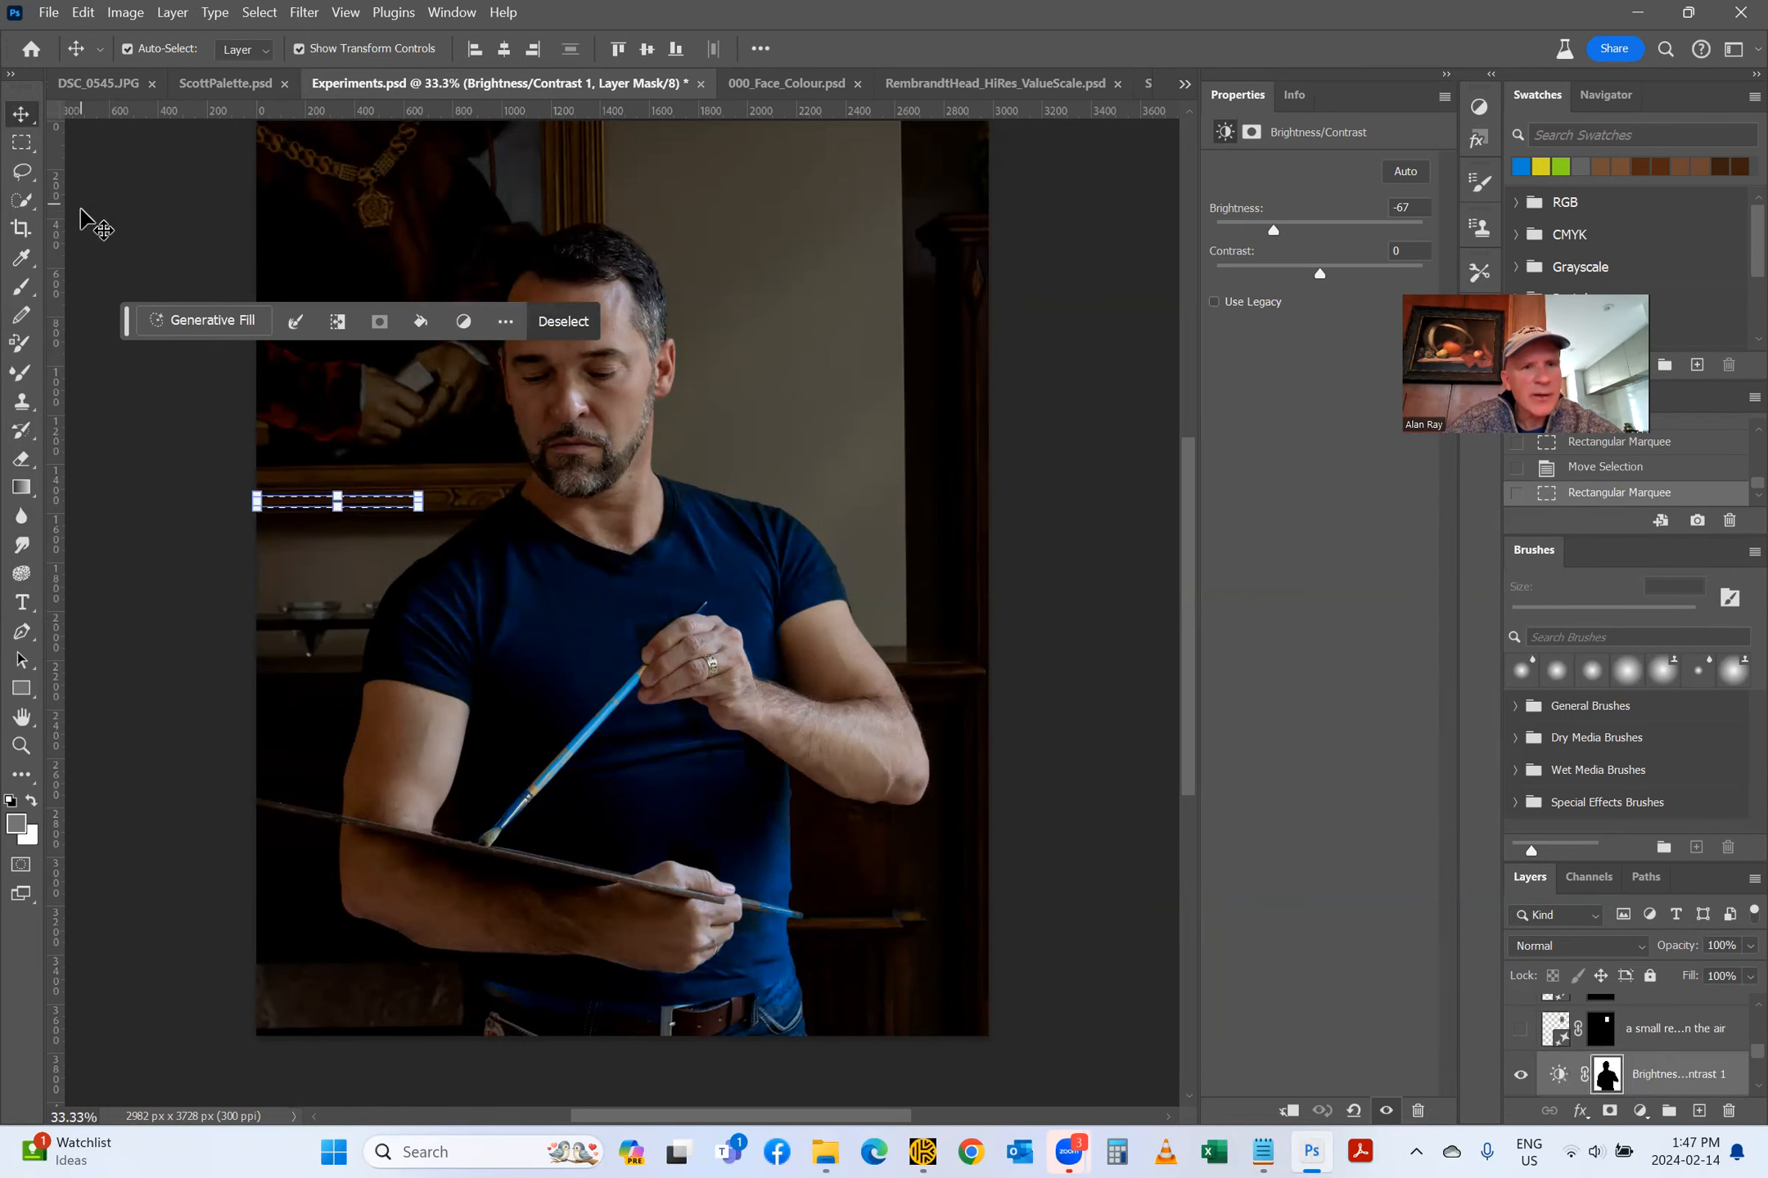
{"action": "left_click", "coordinate": [82, 210]}
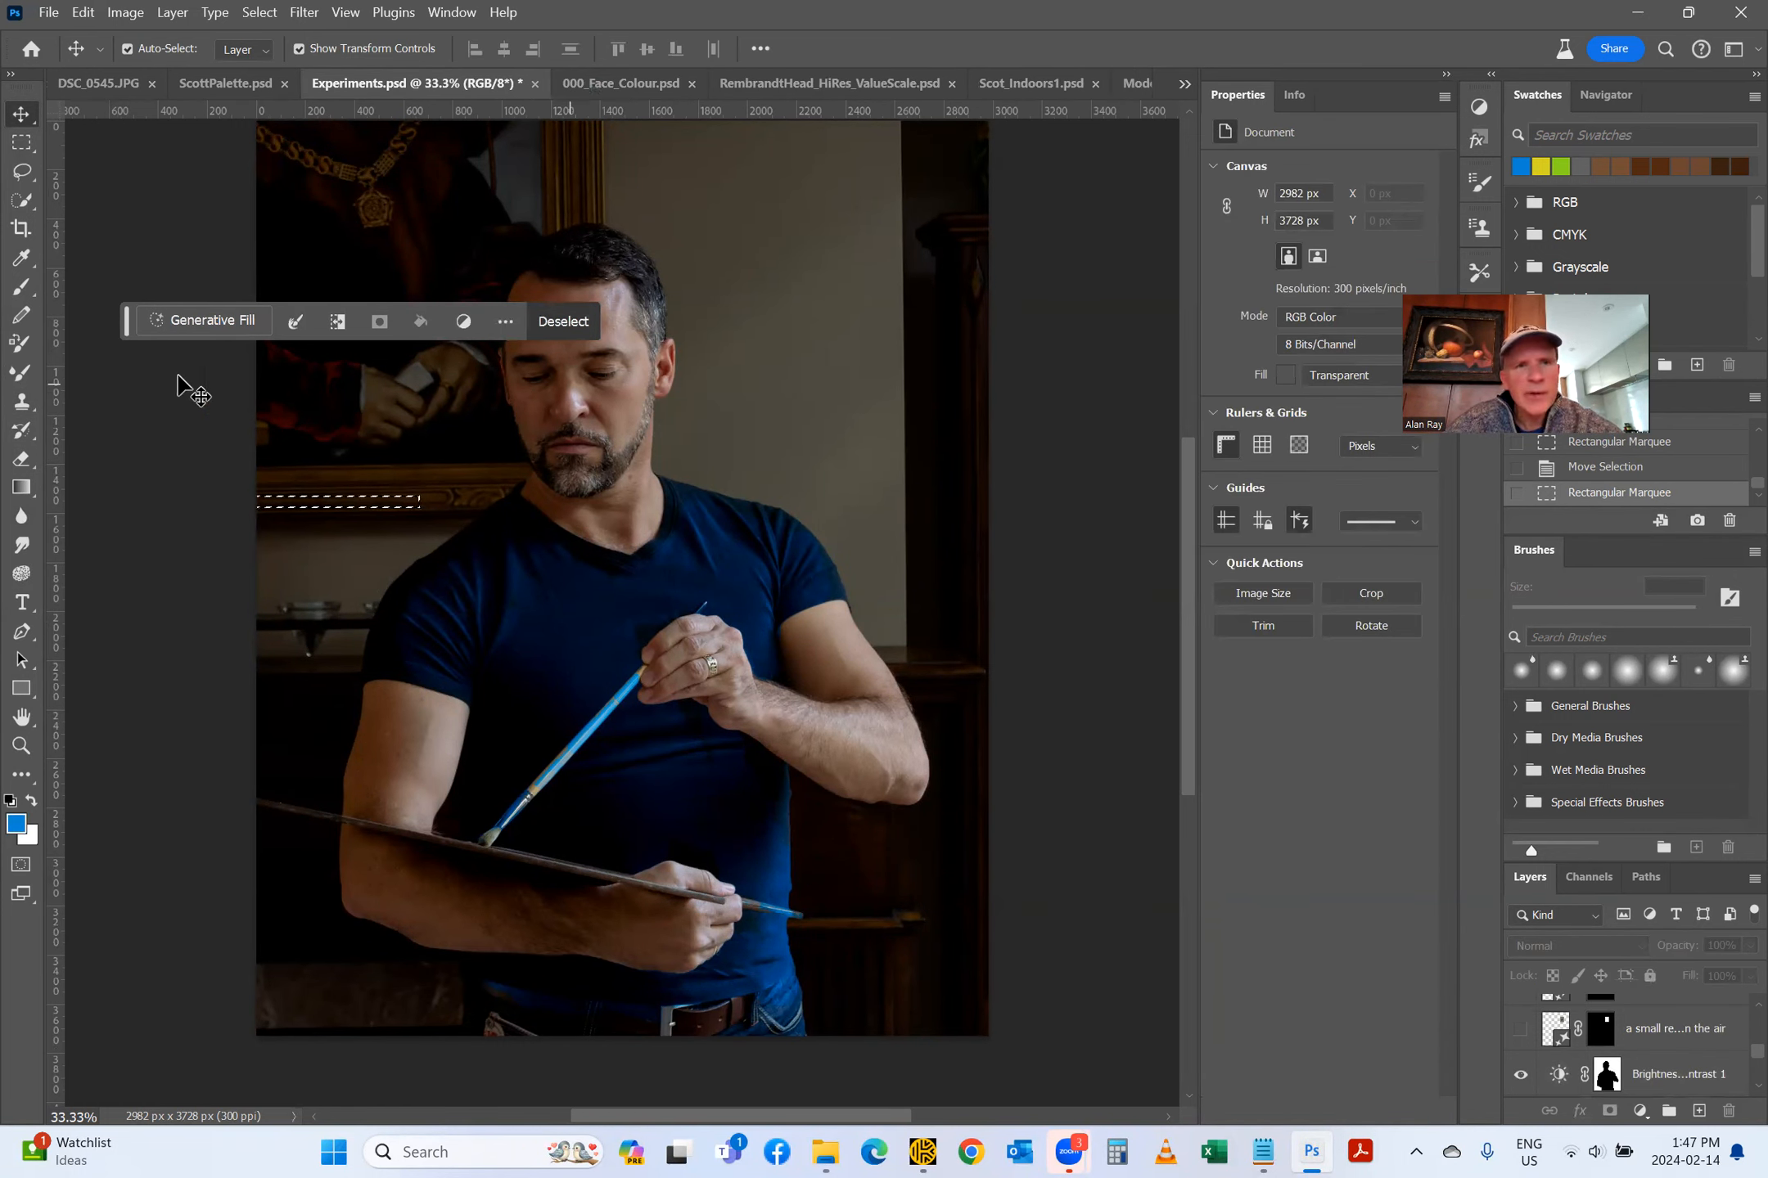
{"action": "left_click_drag", "start_coordinate": [123, 327], "coordinate": [834, 61]}
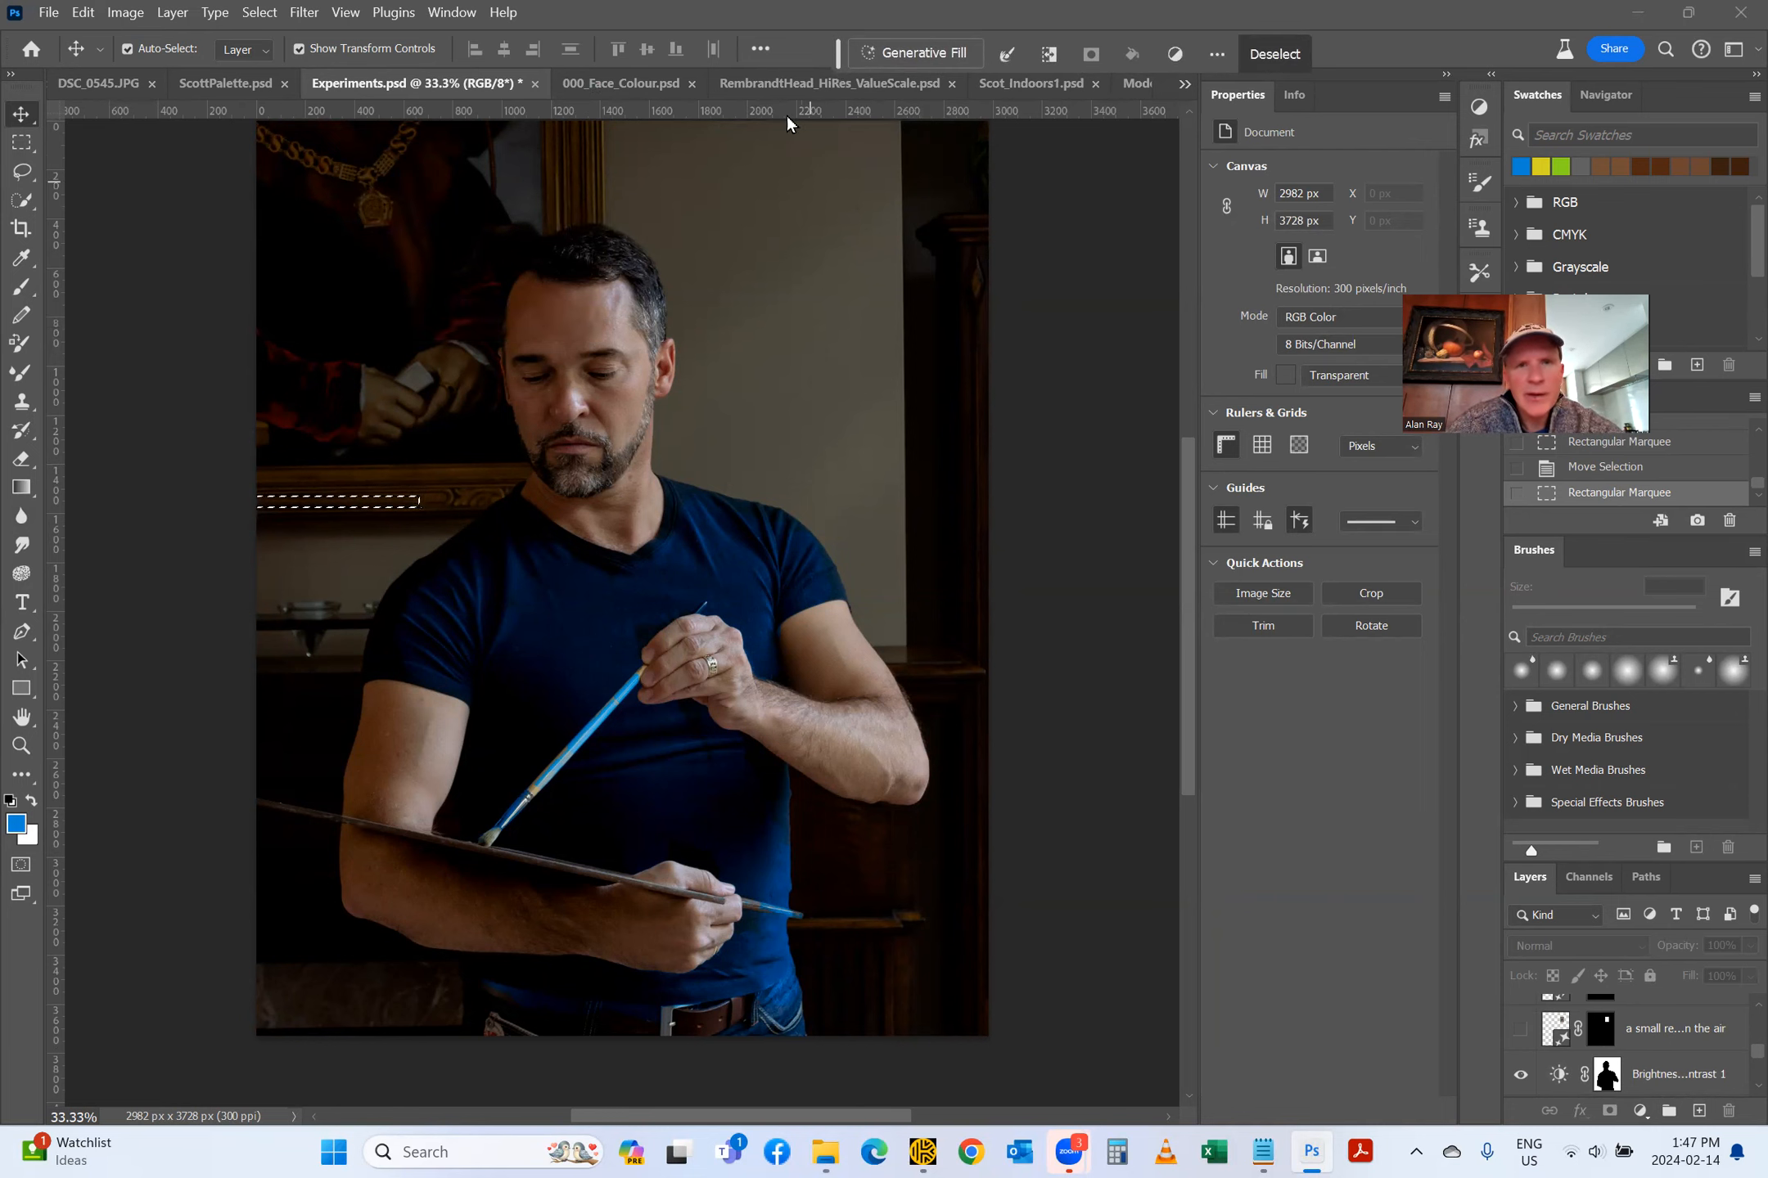
{"action": "left_click", "coordinate": [191, 536]}
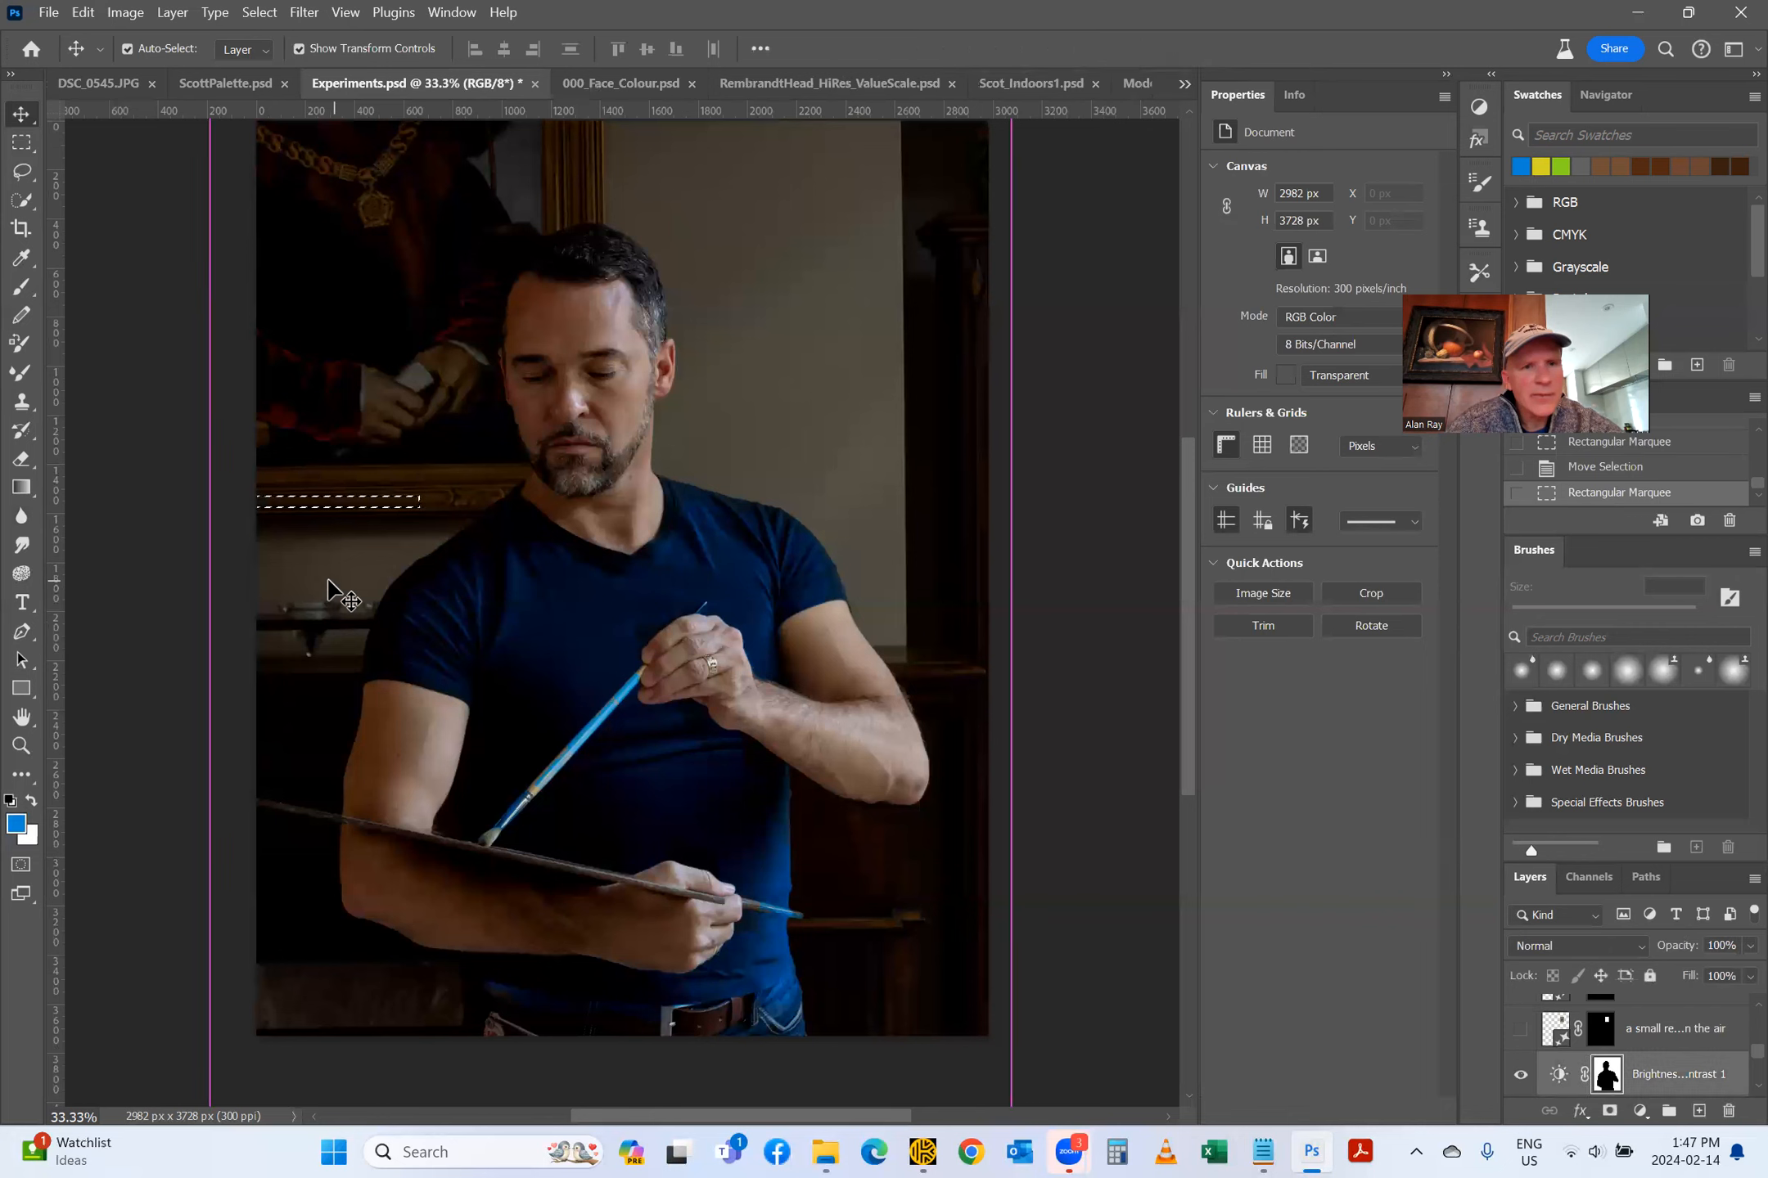
{"action": "left_click", "coordinate": [258, 13]}
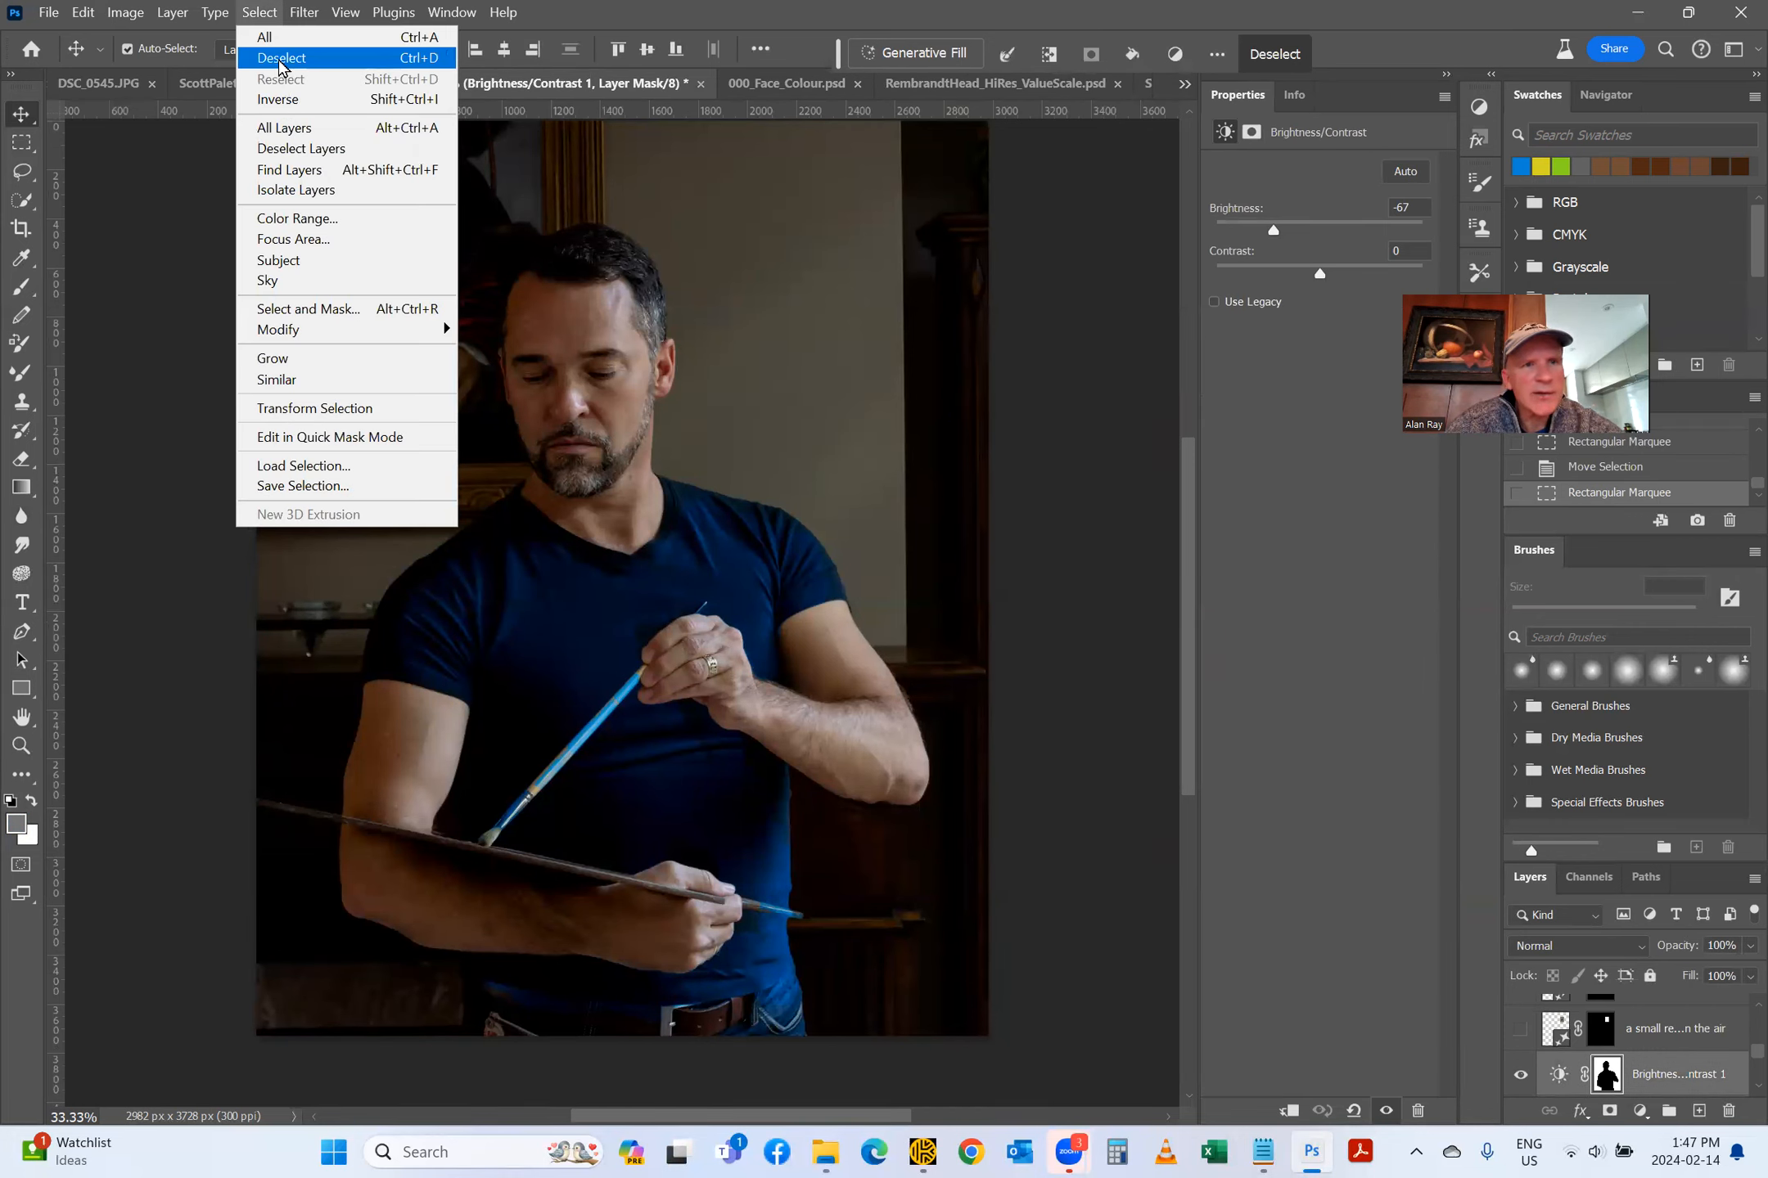
{"action": "left_click", "coordinate": [279, 57]}
{"action": "left_click", "coordinate": [135, 560]}
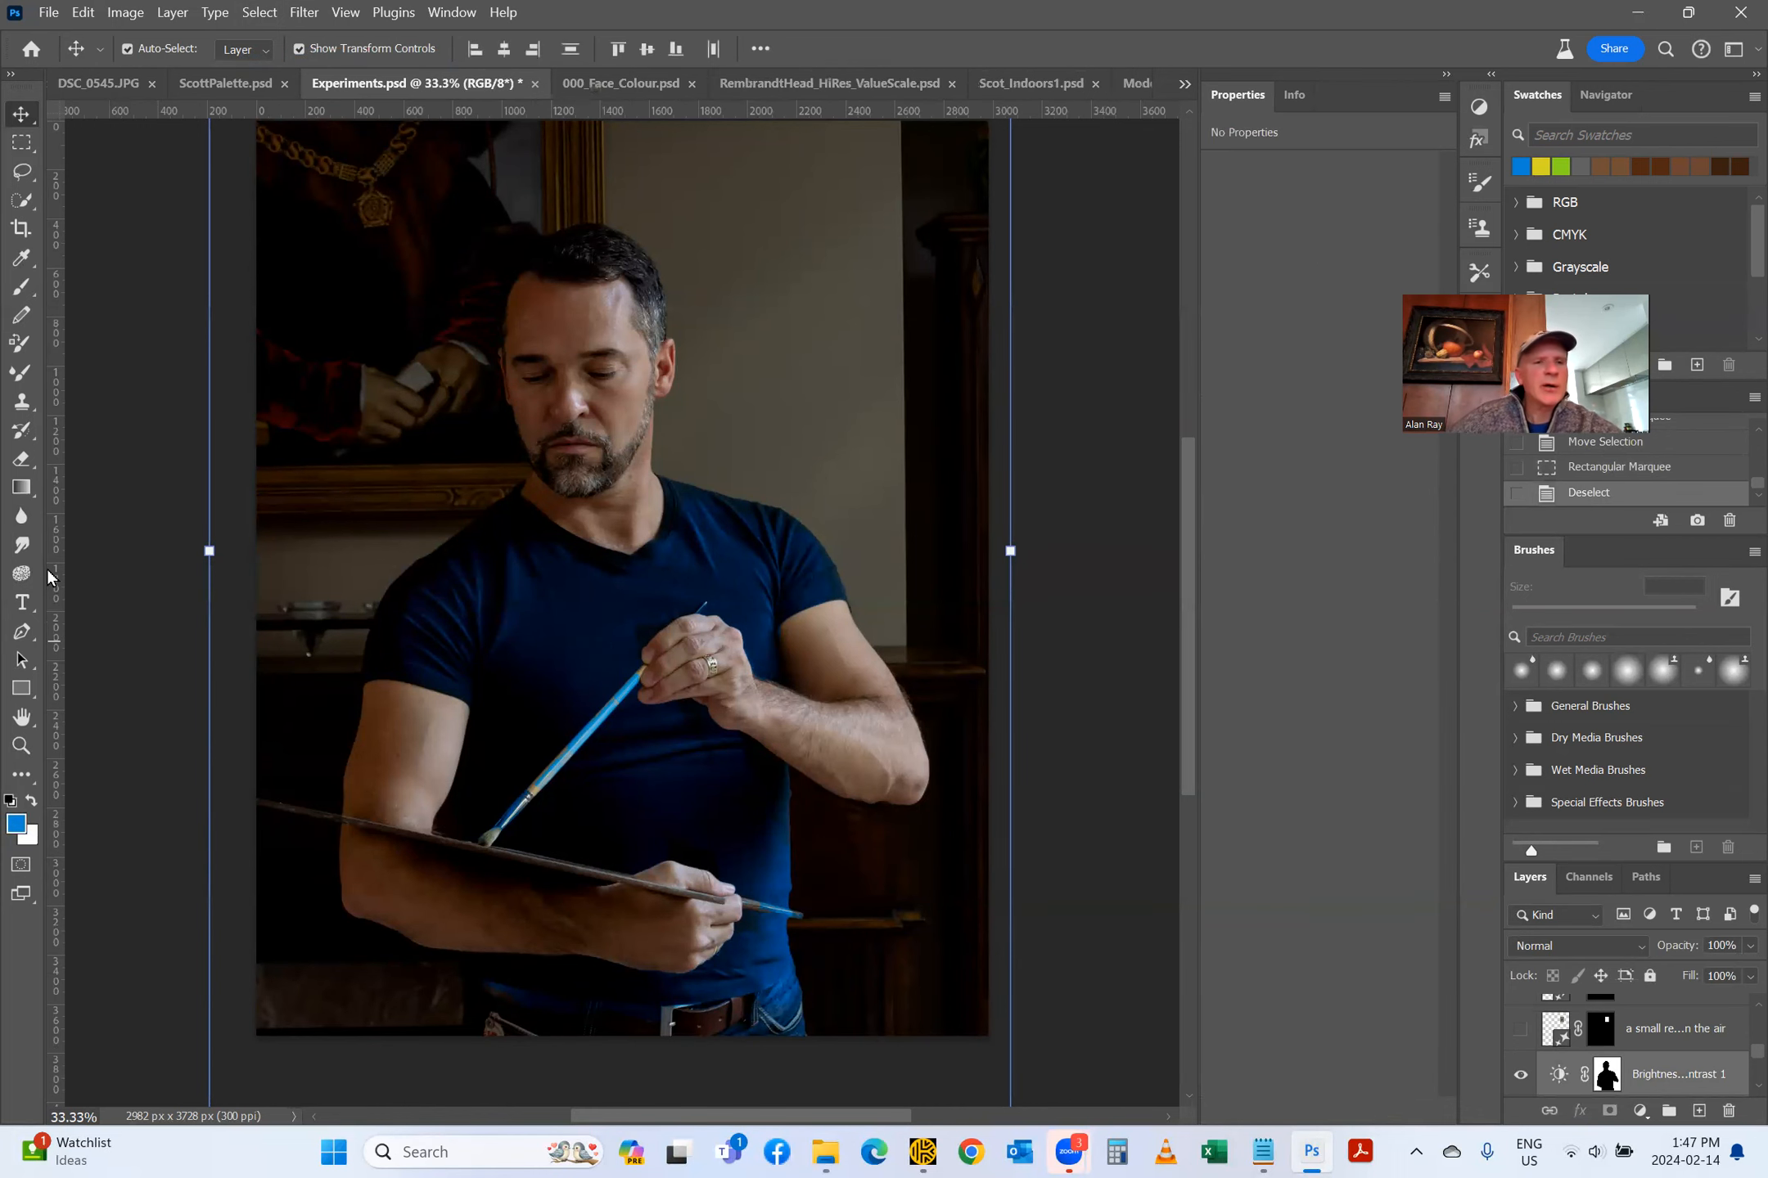
Step: On Layer 0, try to clone the plain wall over the dish on the shelf with a 97 px Clone Stamp
{"action": "scroll", "coordinate": [1669, 1084], "scroll_direction": "down", "scroll_amount": 1}
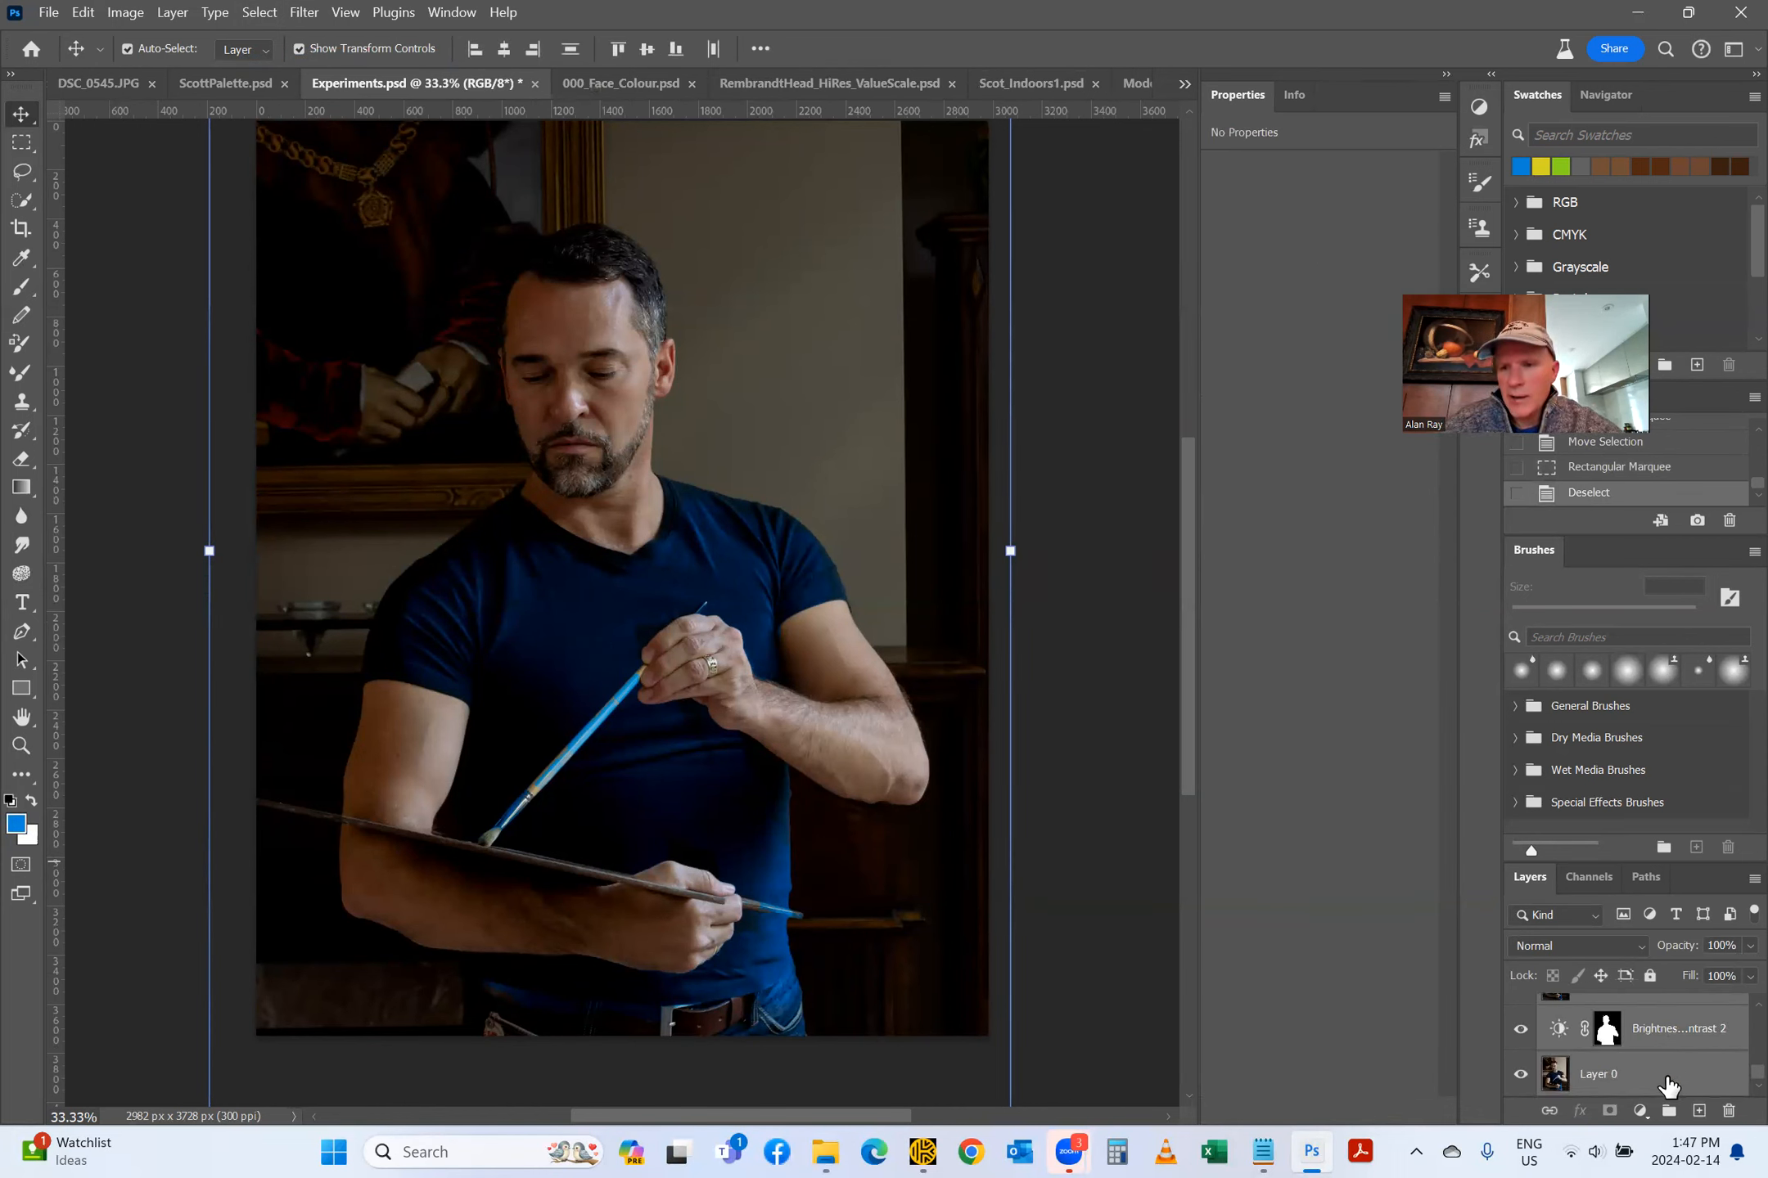
{"action": "left_click", "coordinate": [1595, 1084]}
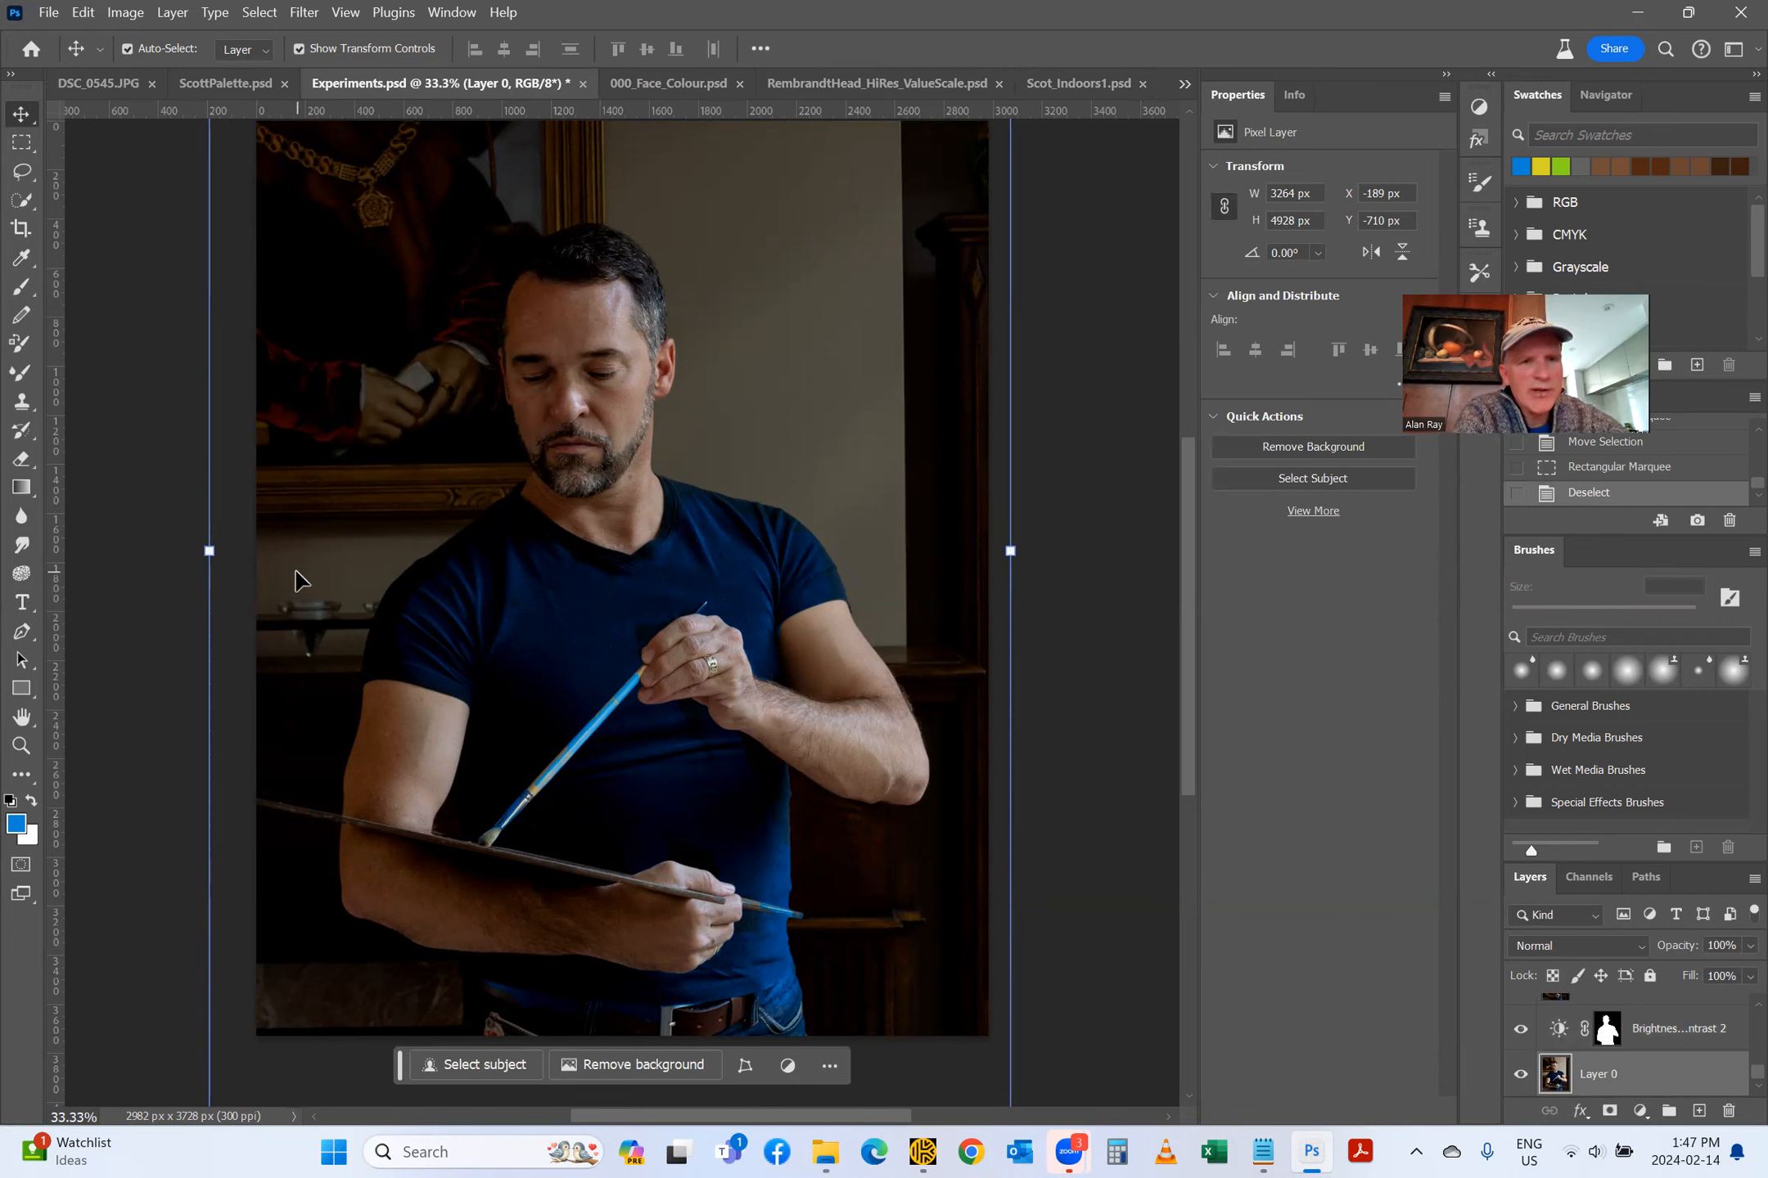
{"action": "left_click", "coordinate": [22, 402]}
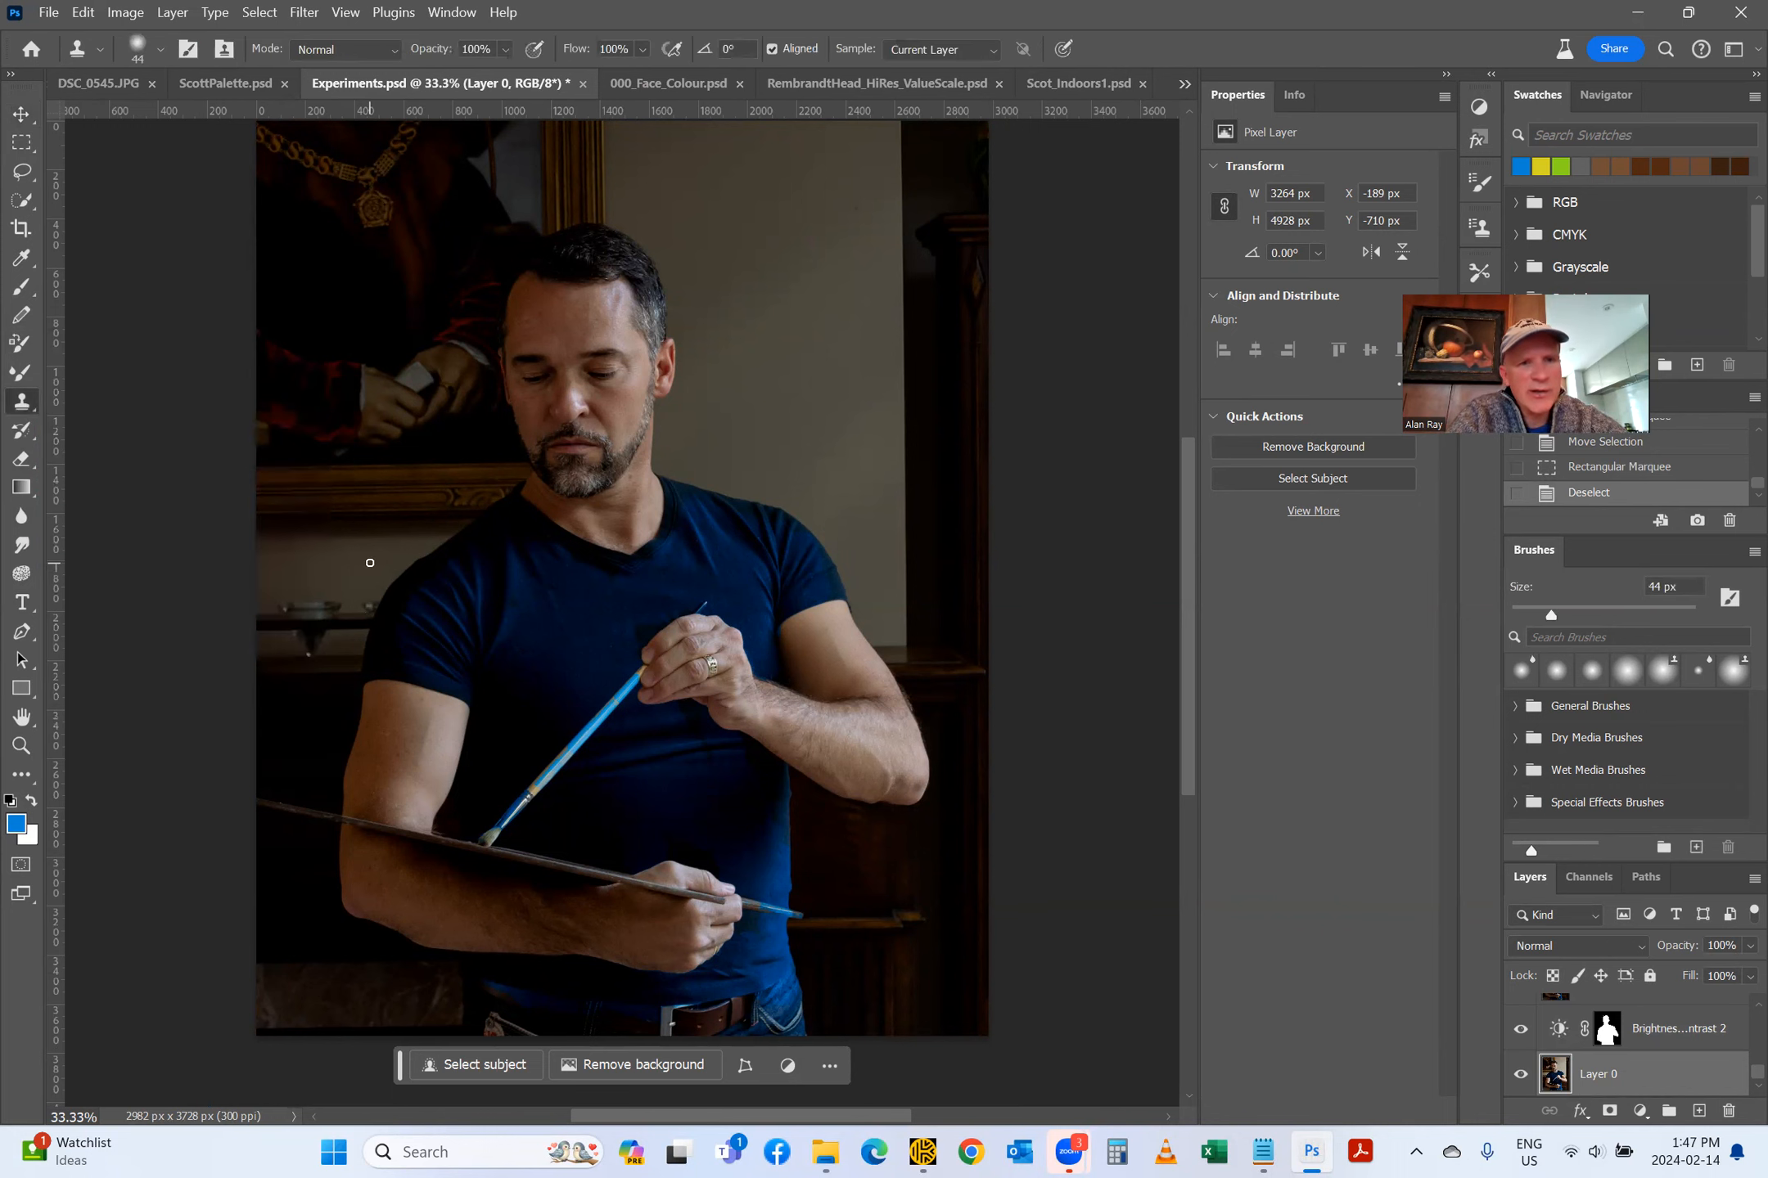
{"action": "left_click", "coordinate": [159, 51]}
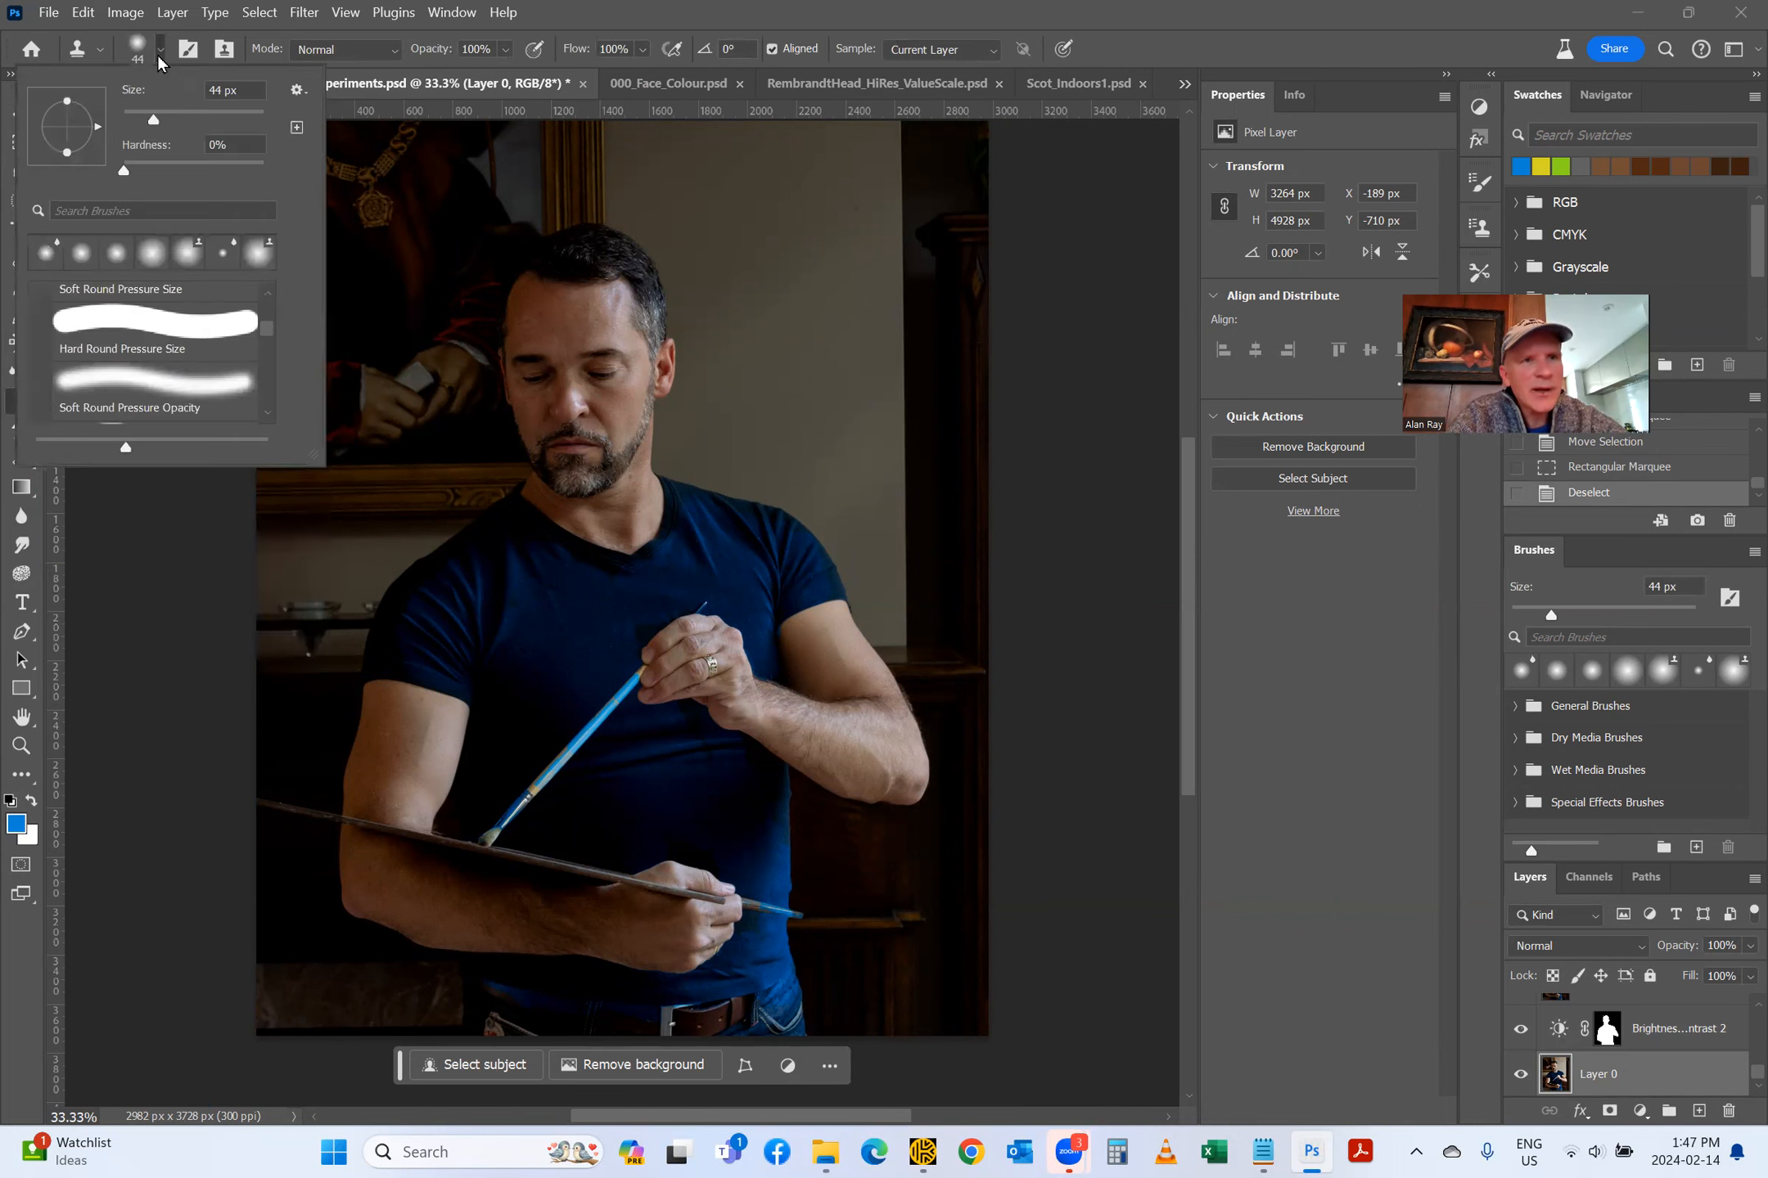
{"action": "left_click_drag", "start_coordinate": [151, 123], "coordinate": [192, 121]}
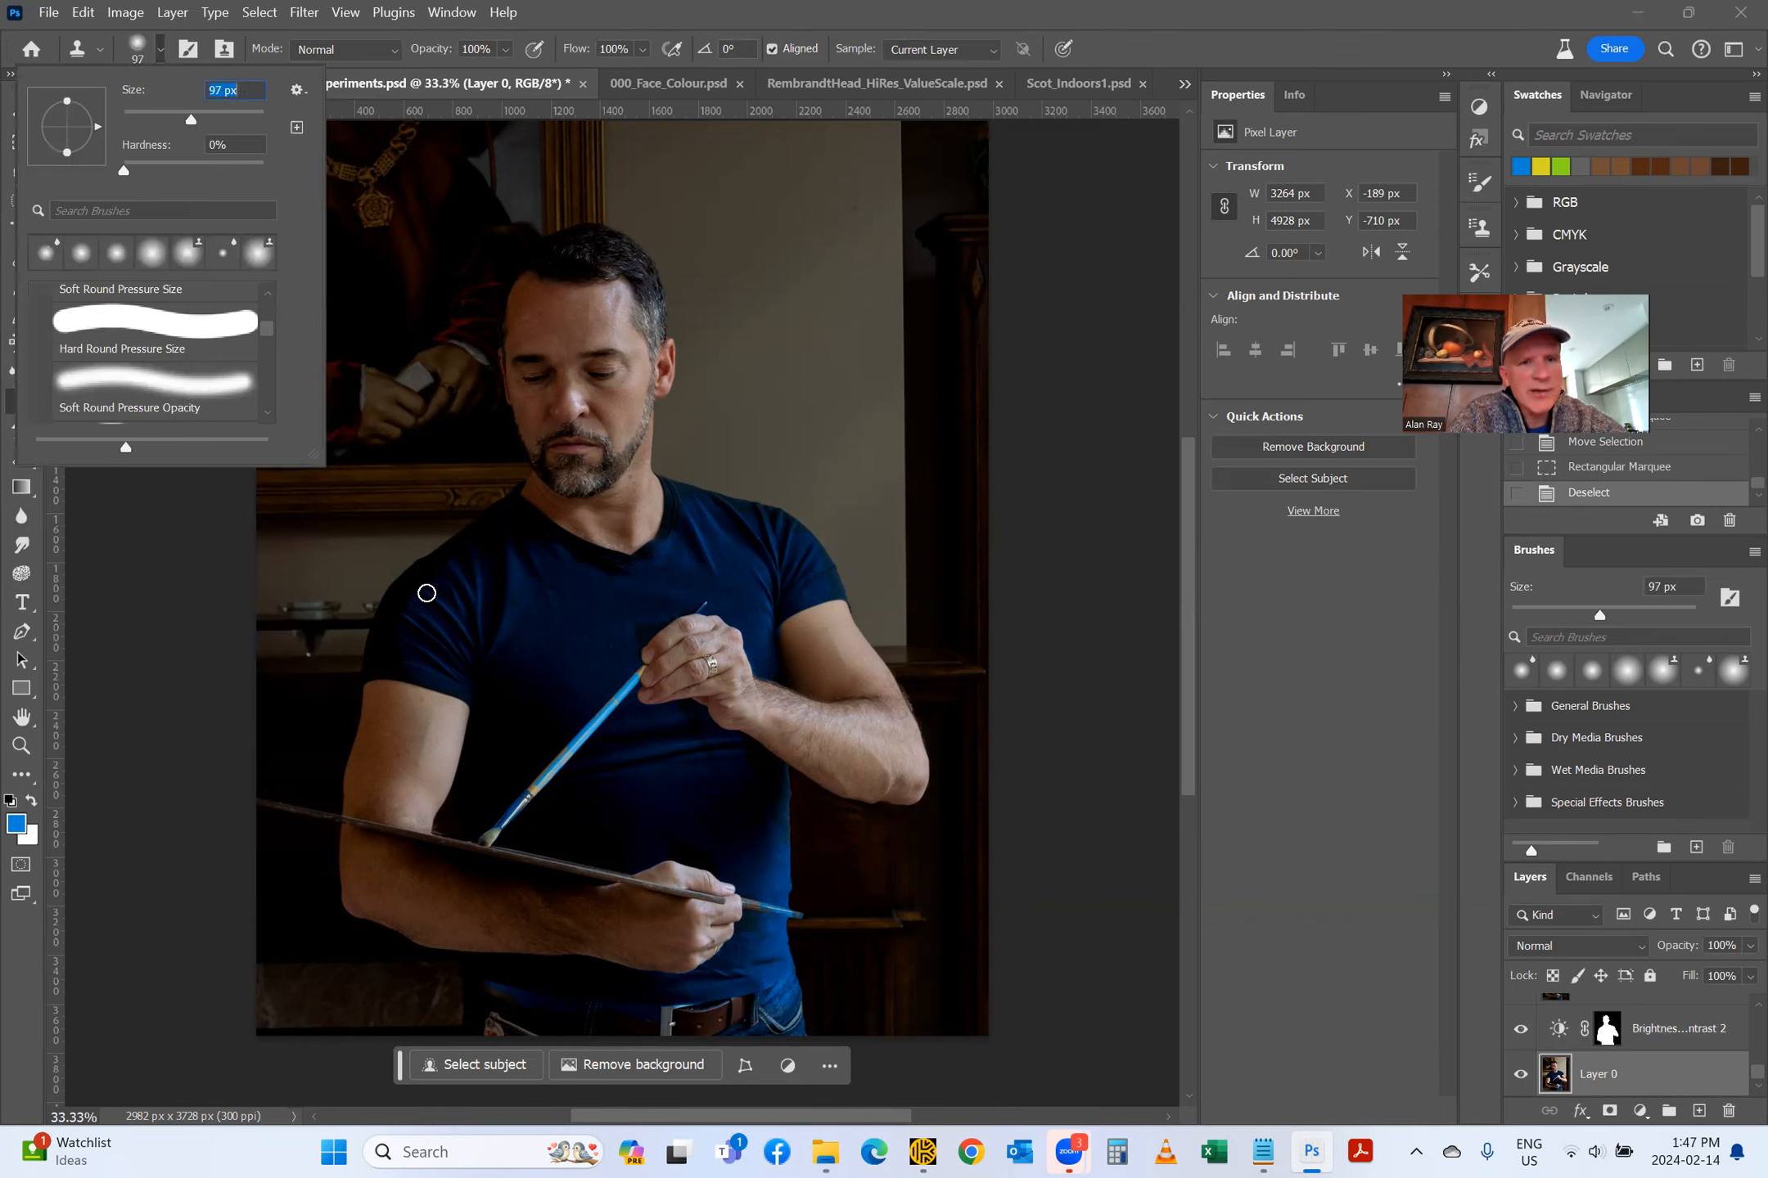
{"action": "left_click", "coordinate": [358, 576]}
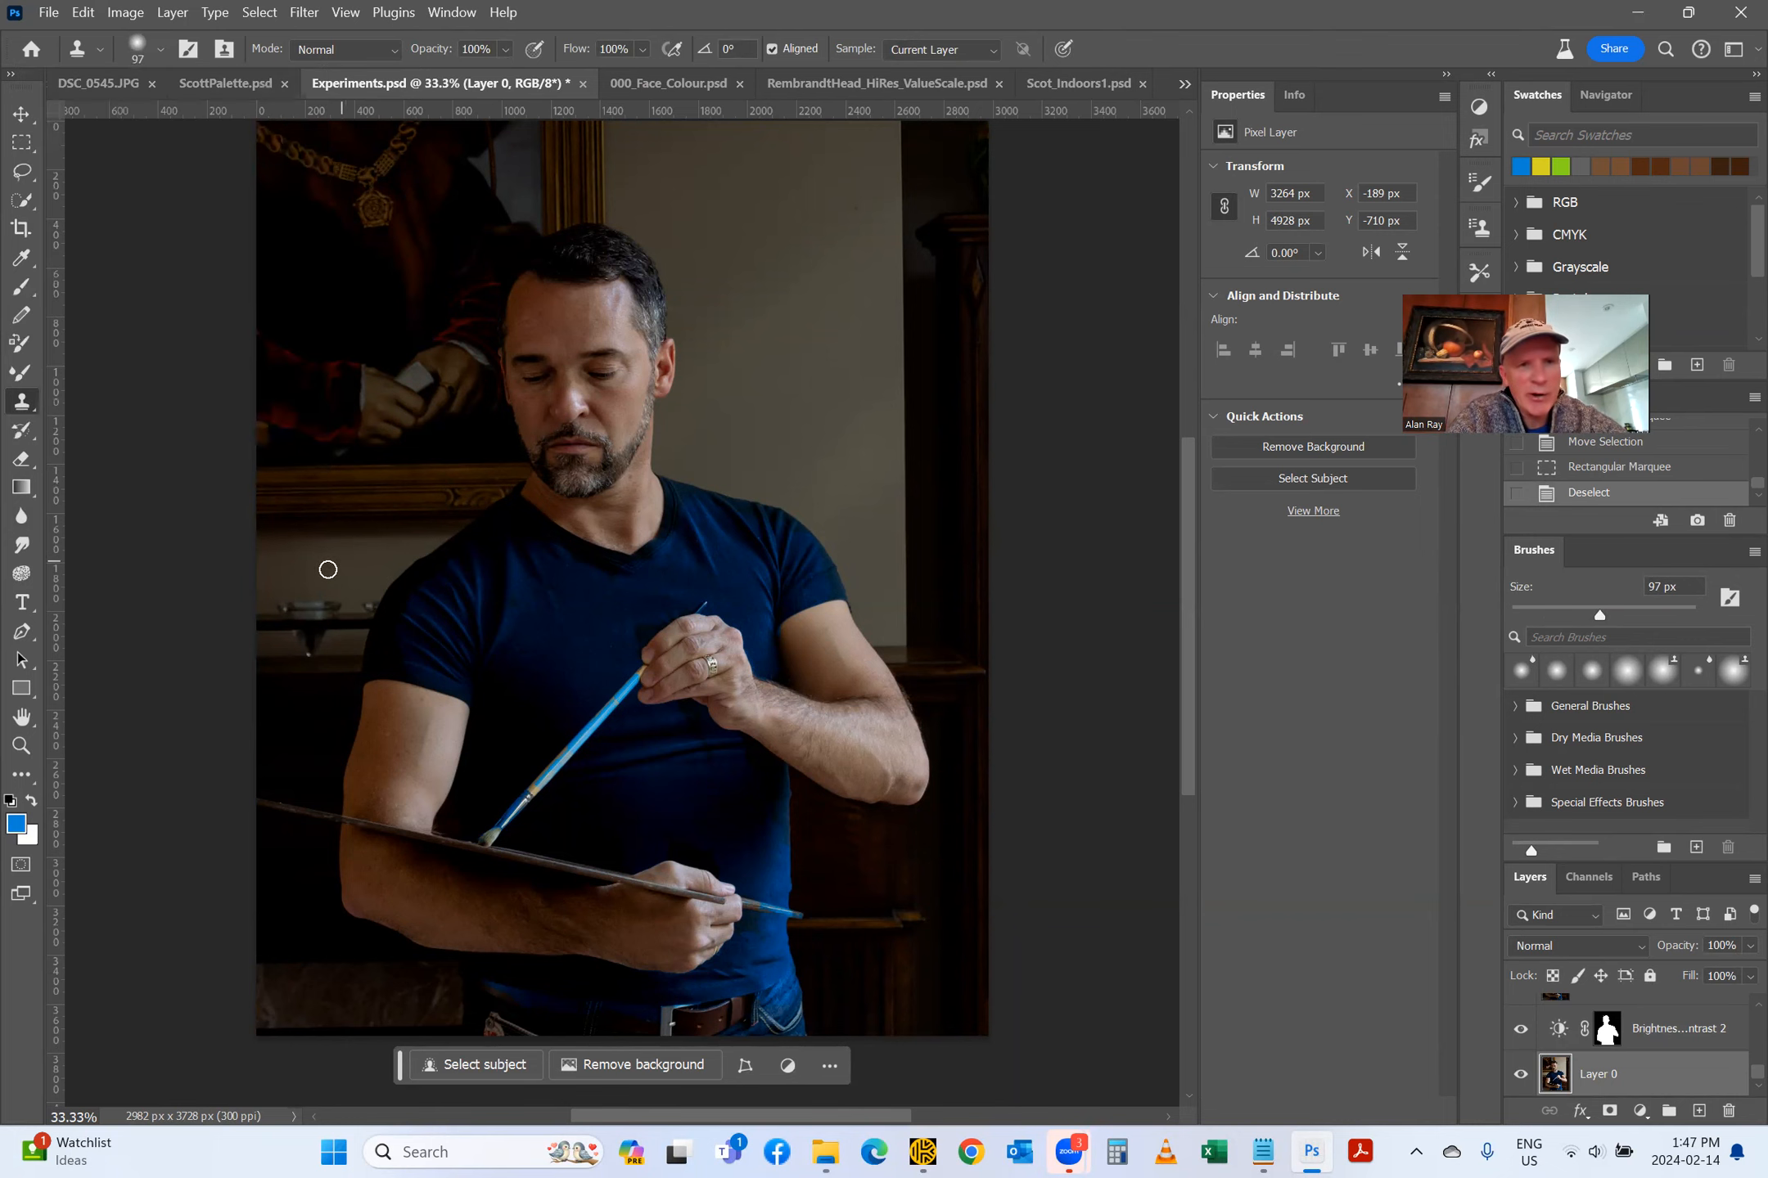
{"action": "left_click", "coordinate": [312, 612]}
Step: Hide the Brightness/Contrast 1, Background copy and Brightness/Contrast 2 layers so that only Layer 0 is shown
{"action": "scroll", "coordinate": [1649, 1033], "scroll_direction": "up", "scroll_amount": 2}
{"action": "scroll", "coordinate": [1649, 1033], "scroll_direction": "down", "scroll_amount": 3}
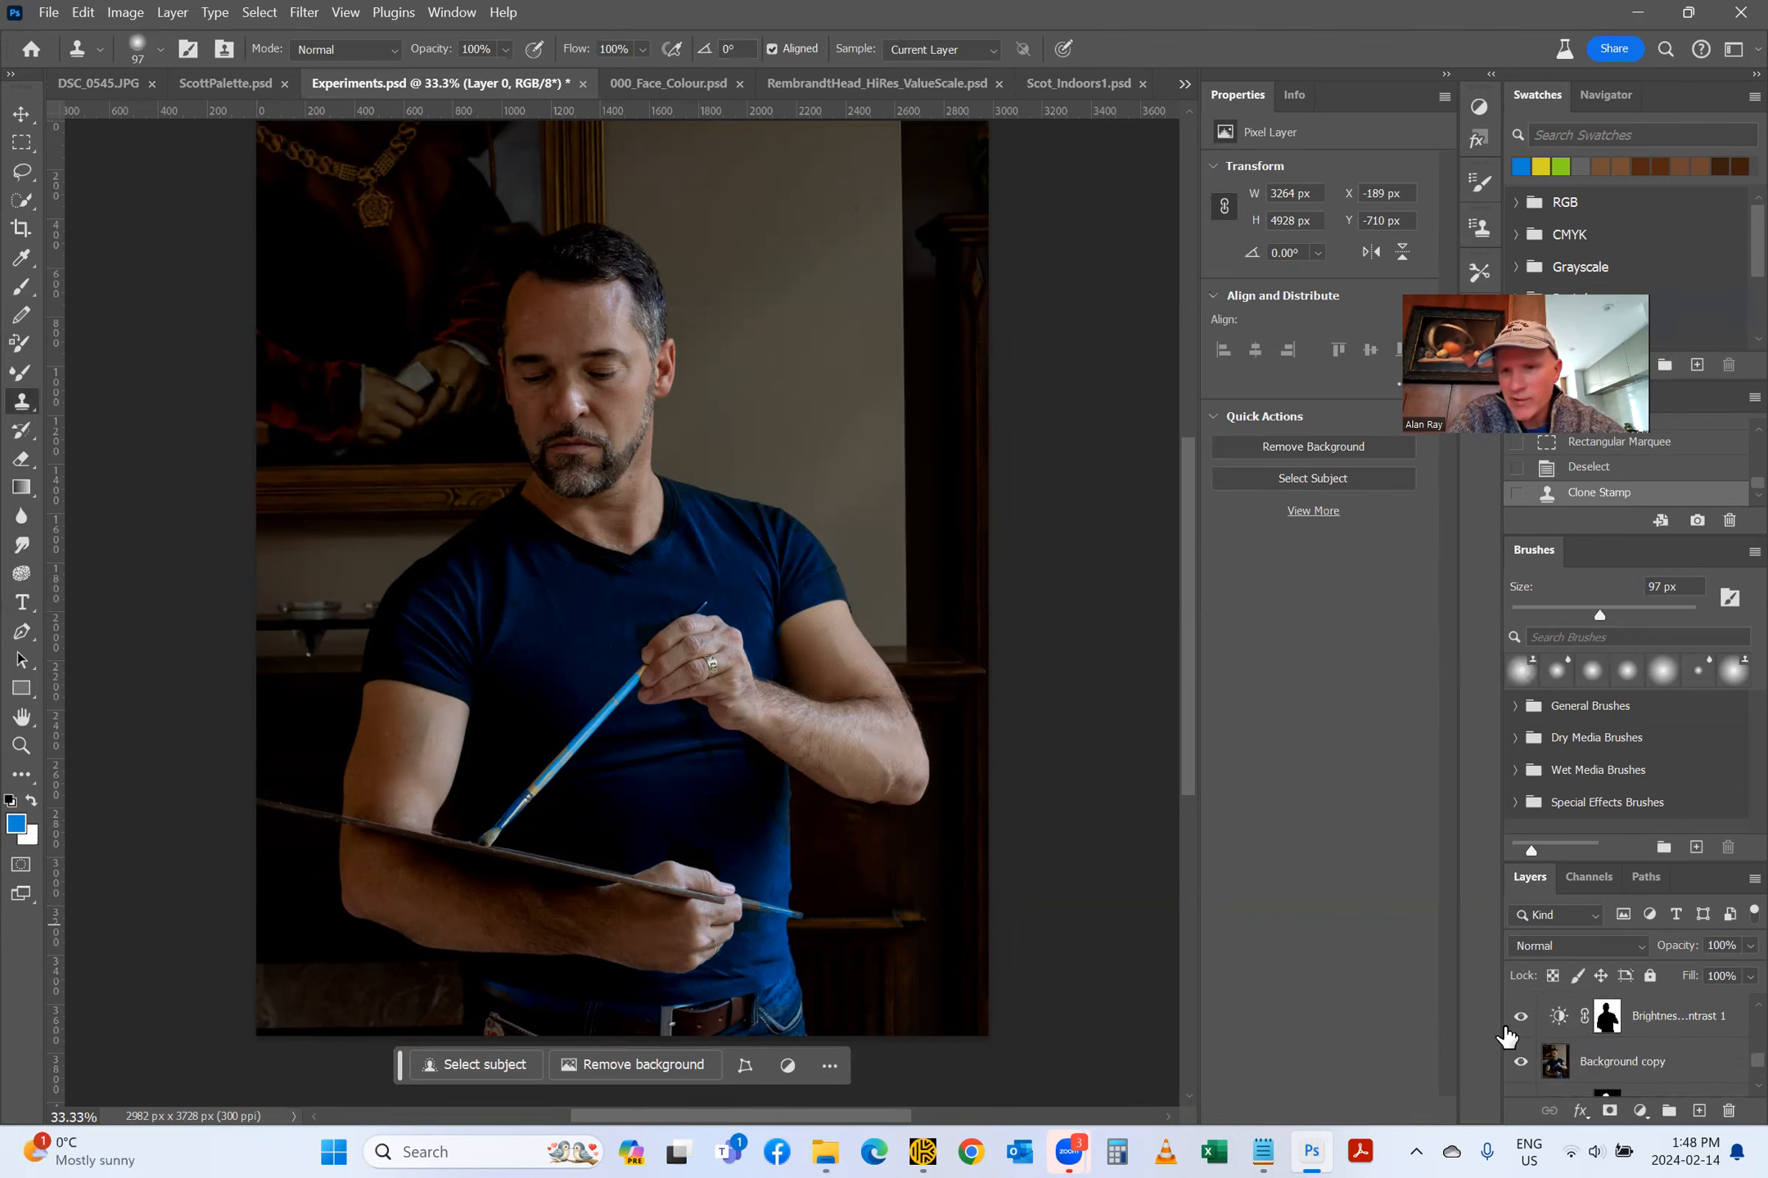
{"action": "left_click", "coordinate": [1519, 1016]}
{"action": "left_click", "coordinate": [1519, 1064]}
{"action": "scroll", "coordinate": [1595, 1064], "scroll_direction": "down", "scroll_amount": 2}
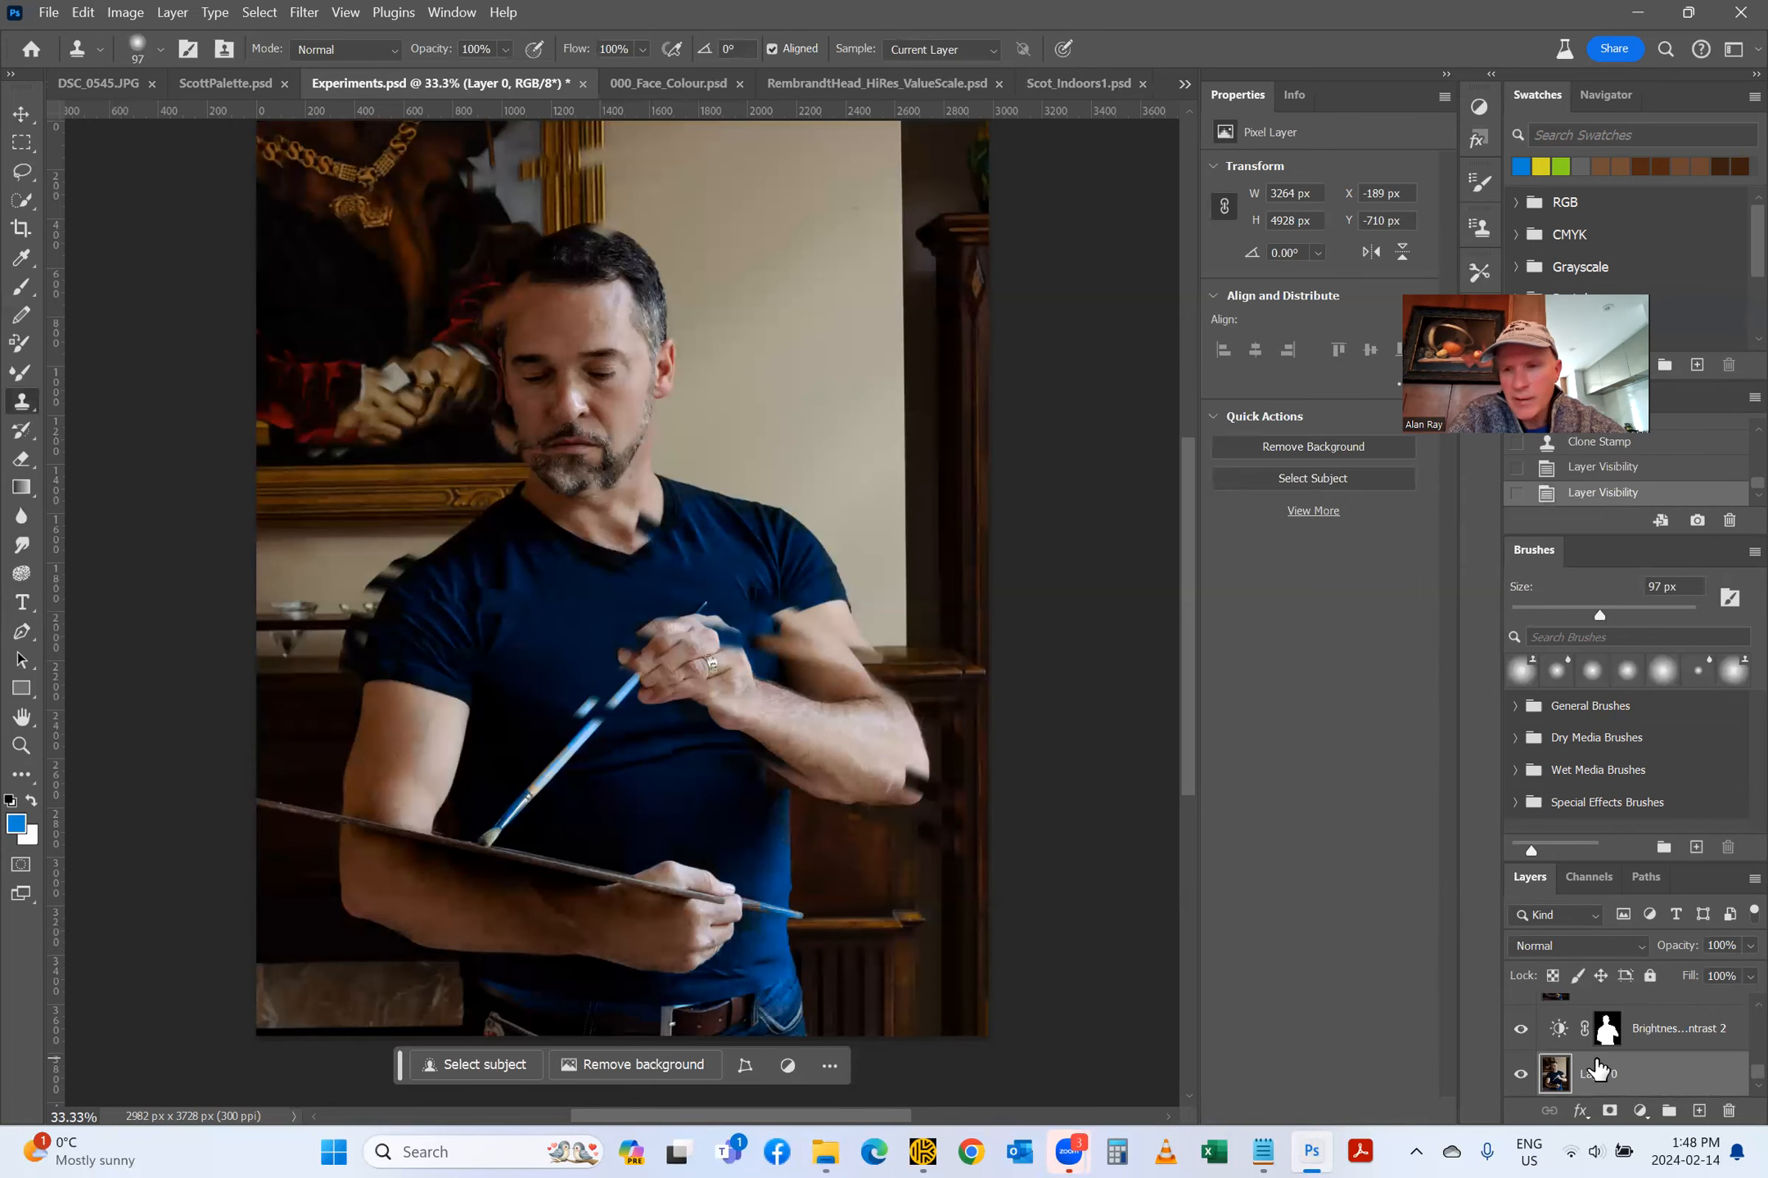
{"action": "left_click", "coordinate": [1519, 1029]}
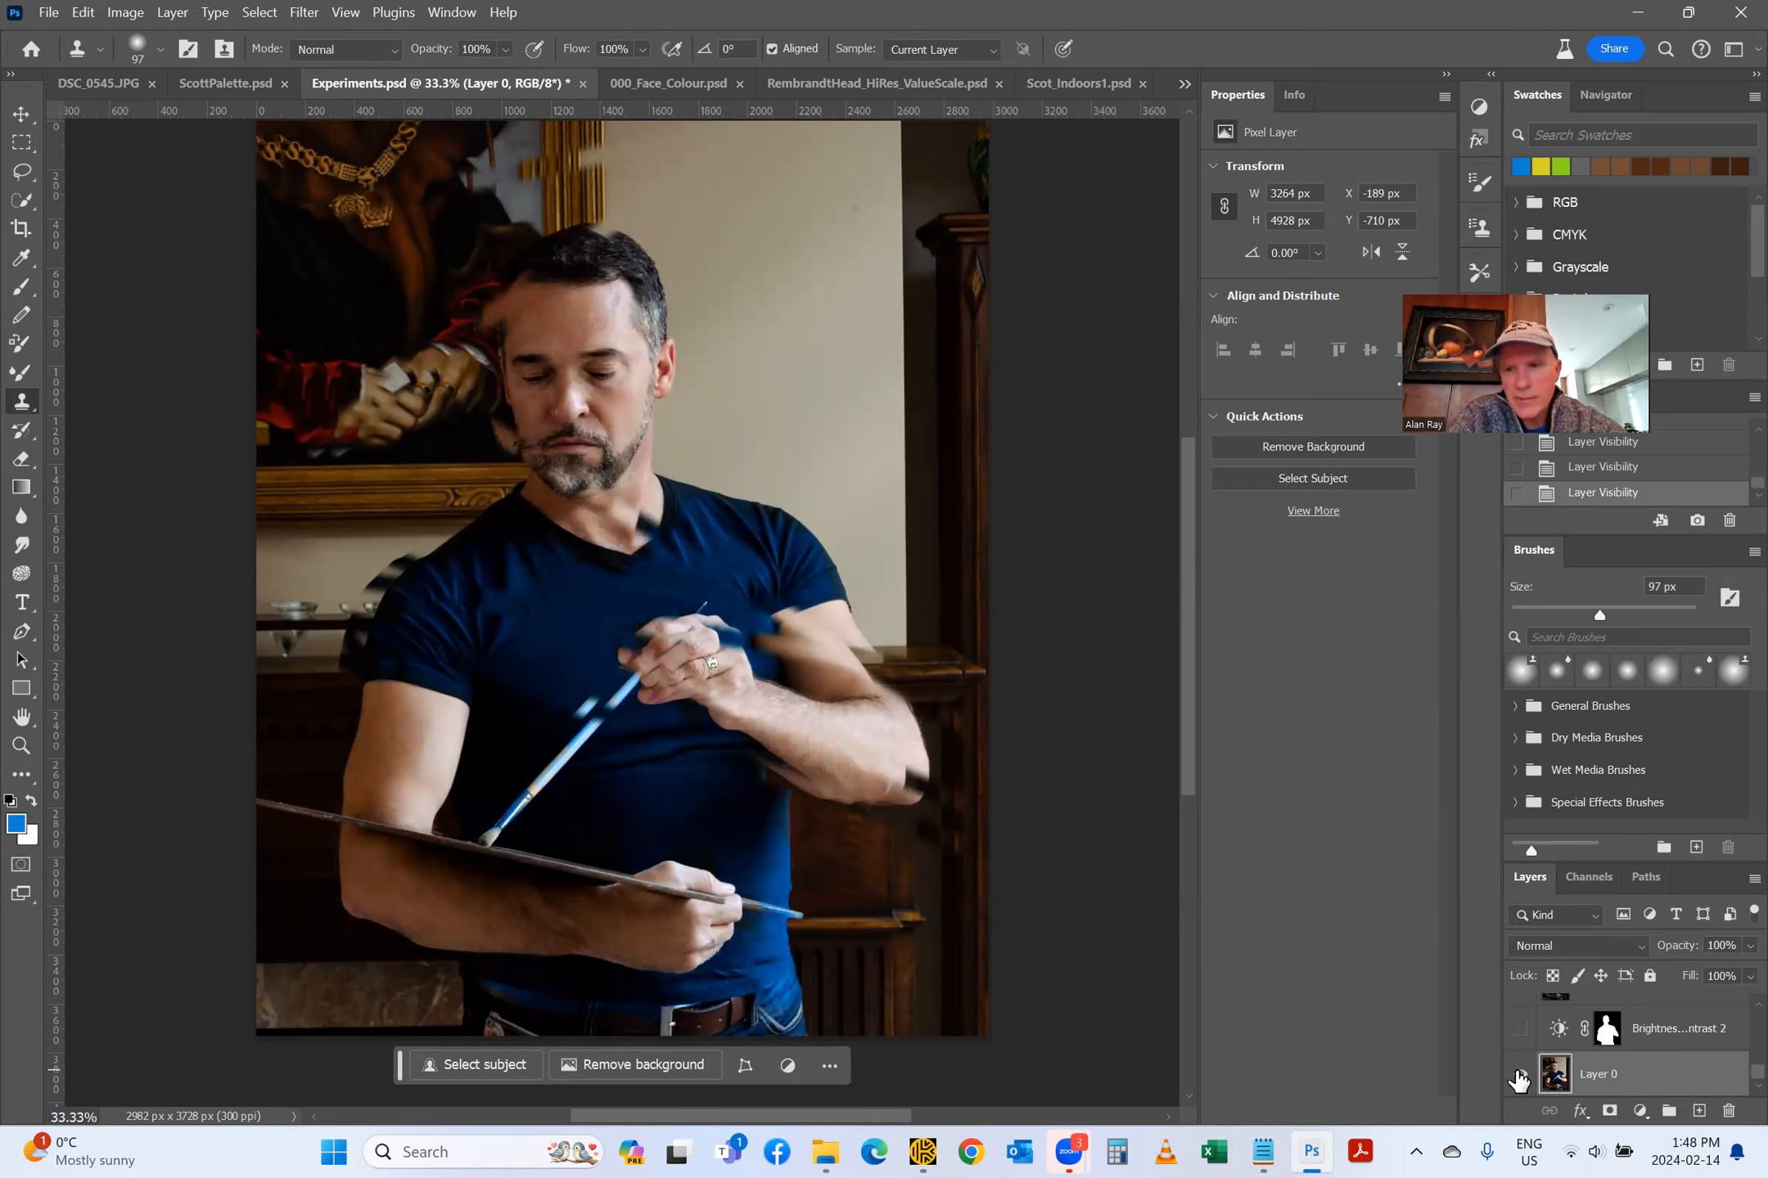
{"action": "scroll", "coordinate": [1581, 1080], "scroll_direction": "up", "scroll_amount": 2}
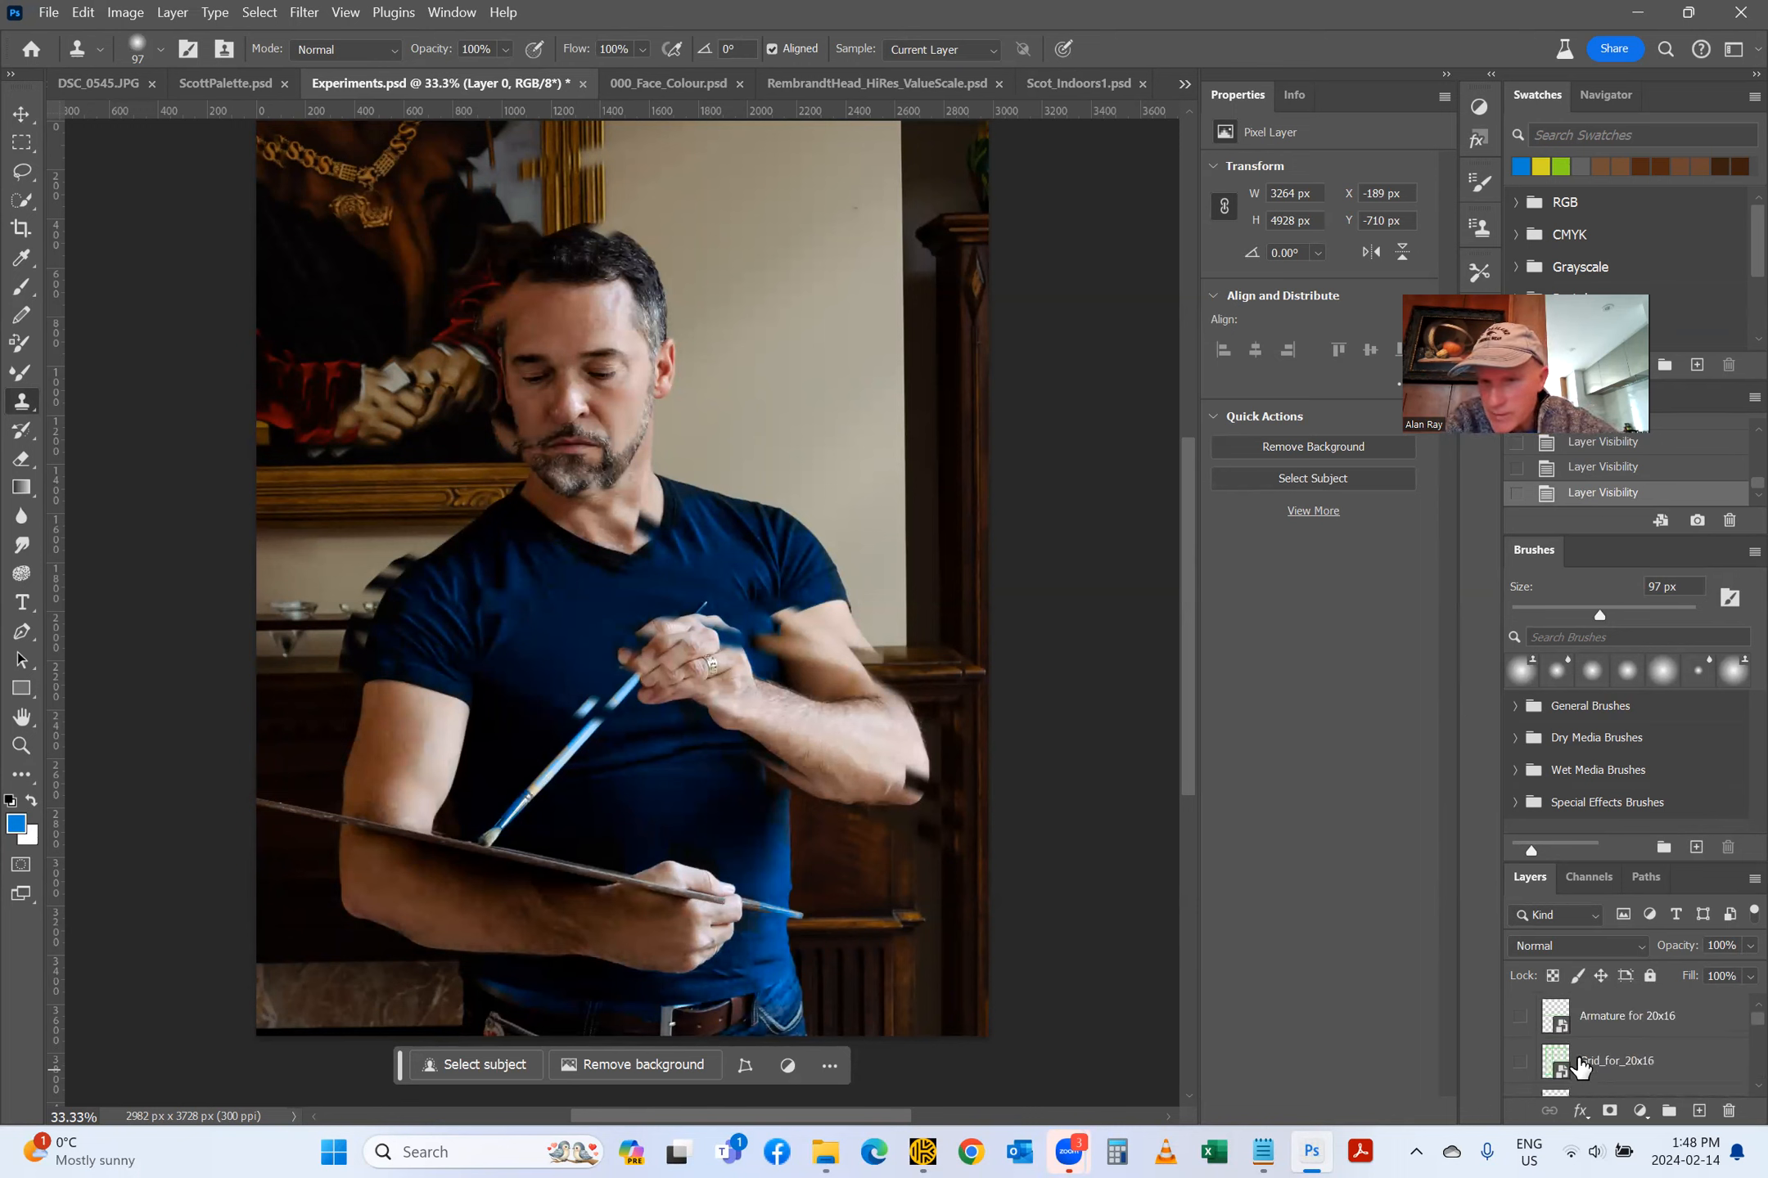
{"action": "scroll", "coordinate": [1579, 1068], "scroll_direction": "down", "scroll_amount": 2}
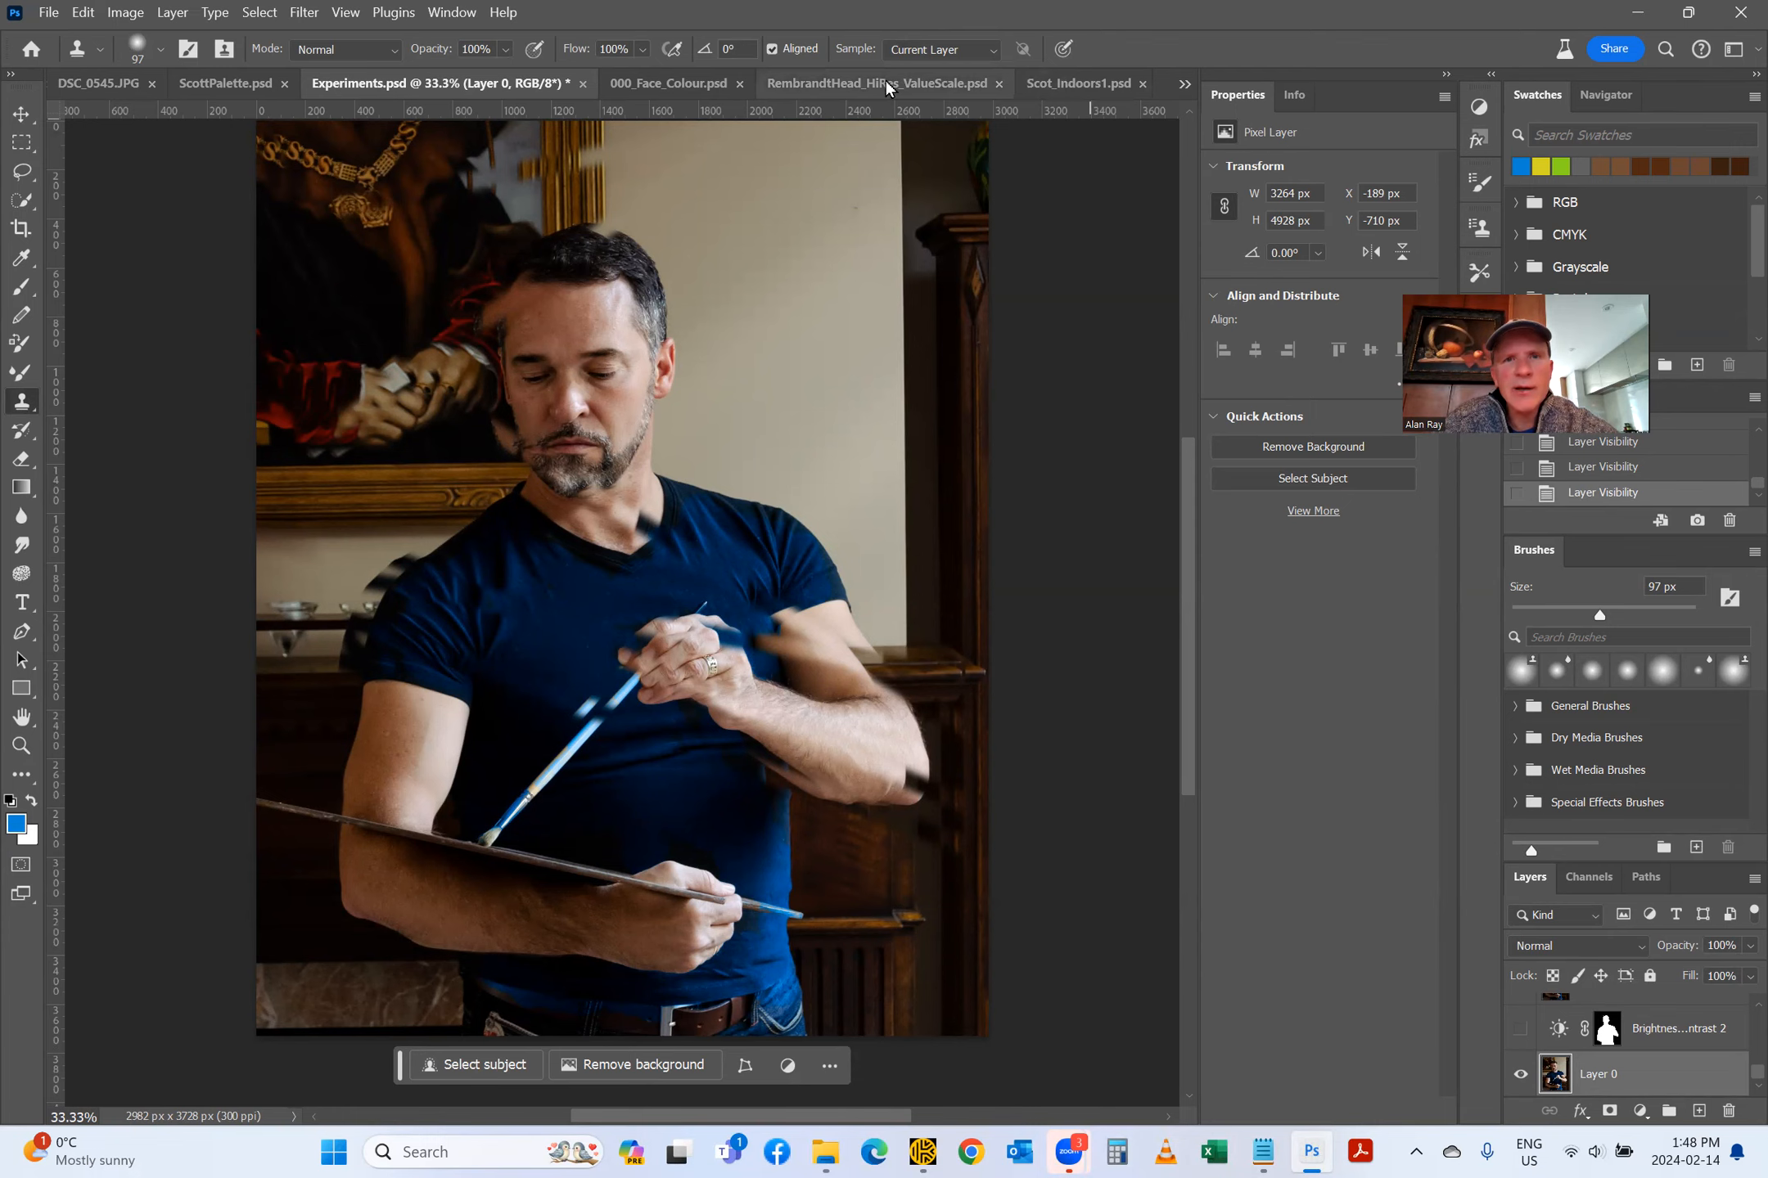
Step: Switch to the 000_Face_Colour.psd document and close it
{"action": "left_click", "coordinate": [712, 82]}
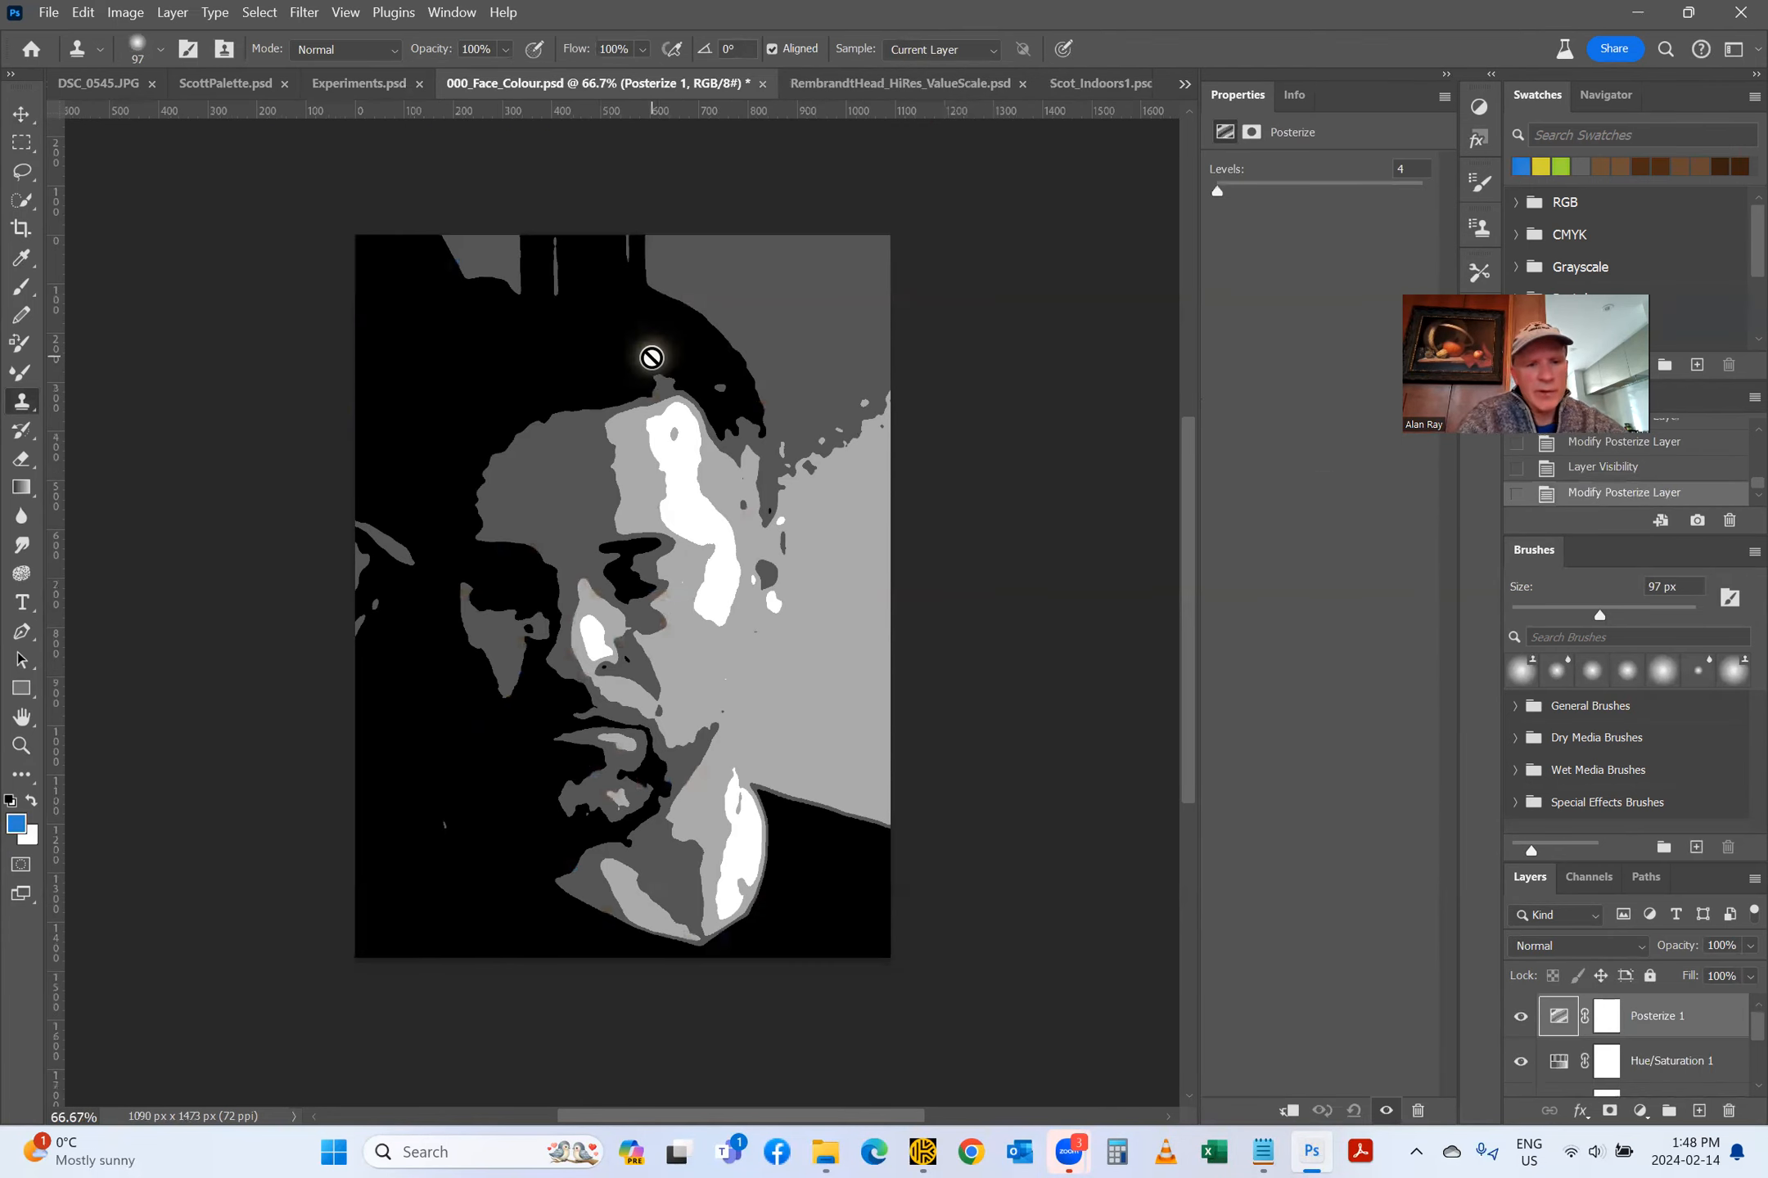
{"action": "key", "text": "ctrl+w"}
{"action": "left_click", "coordinate": [946, 445]}
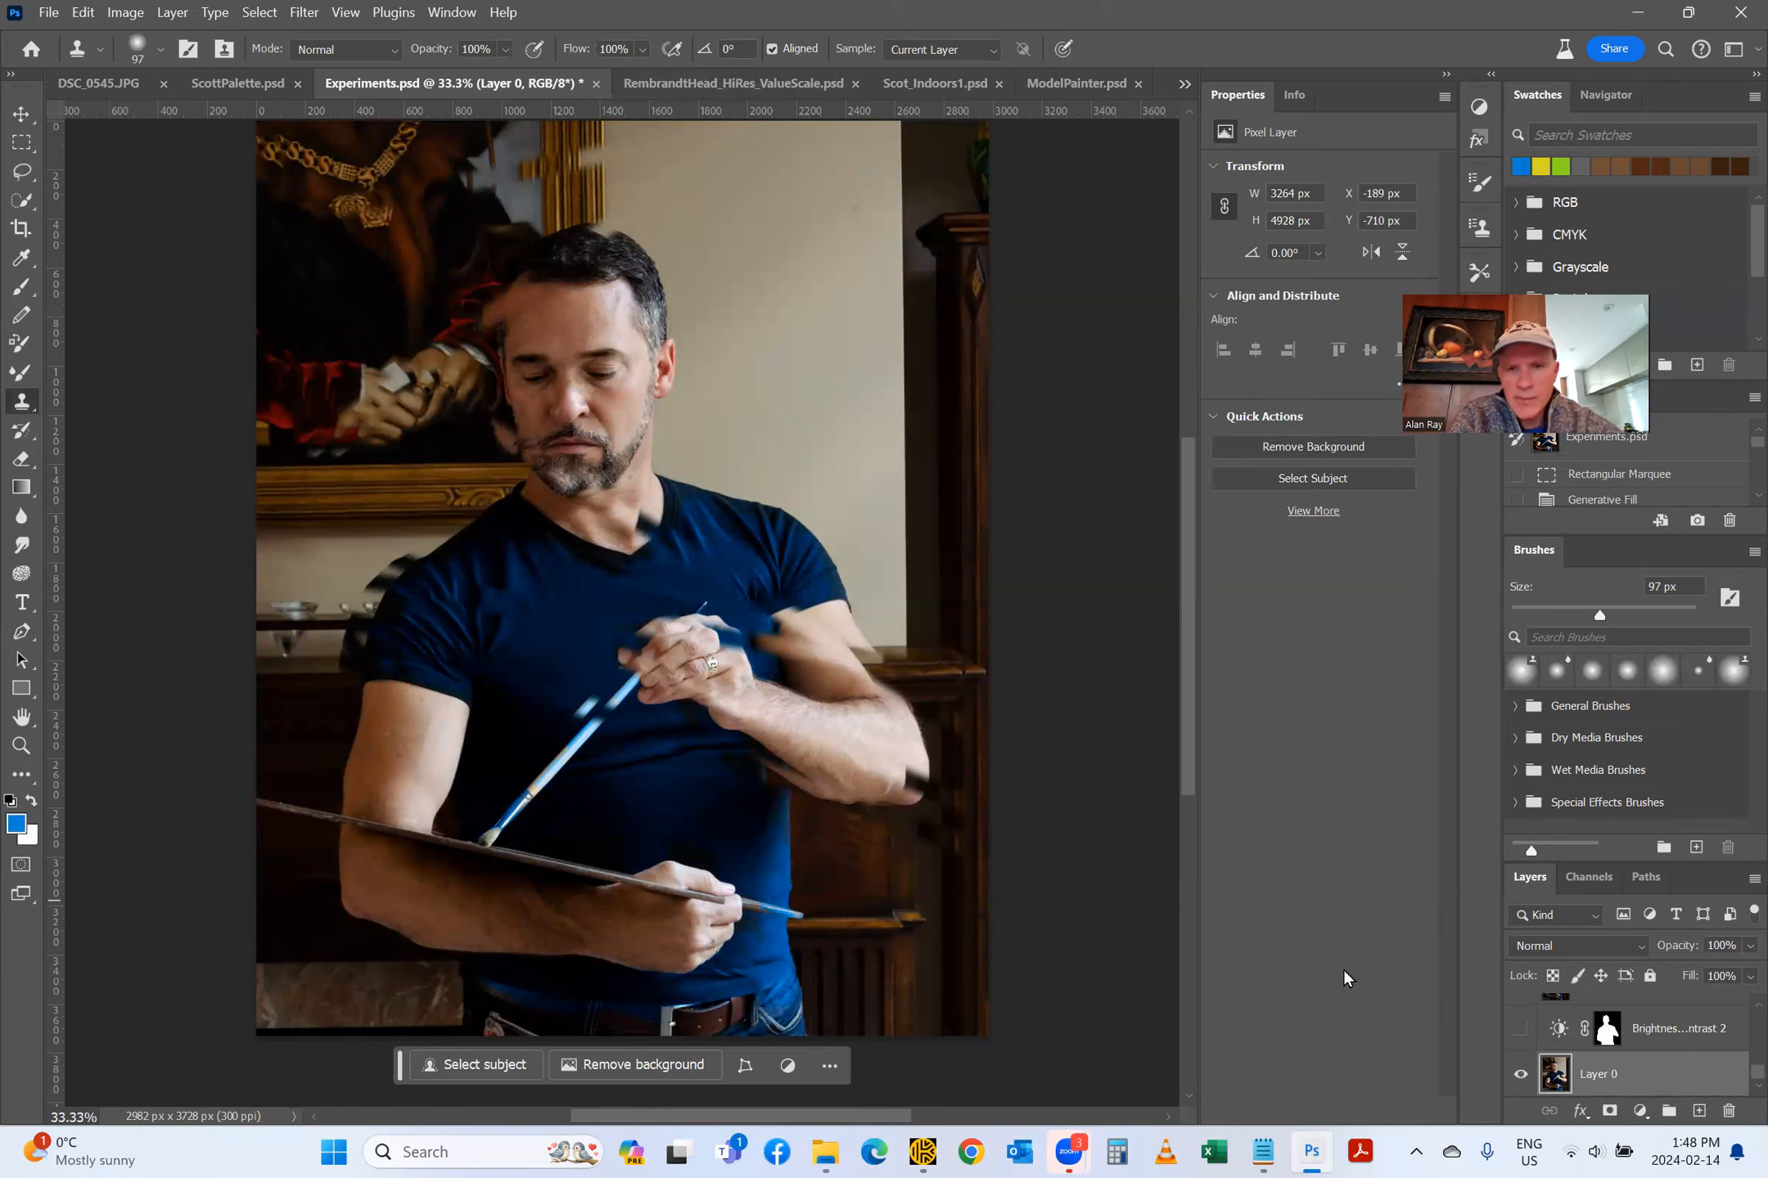
Step: Switch to RembrandtHead_HiRes_ValueScale.psd and examine the portrait's tones against its value scale
{"action": "scroll", "coordinate": [1547, 1041], "scroll_direction": "up", "scroll_amount": 3}
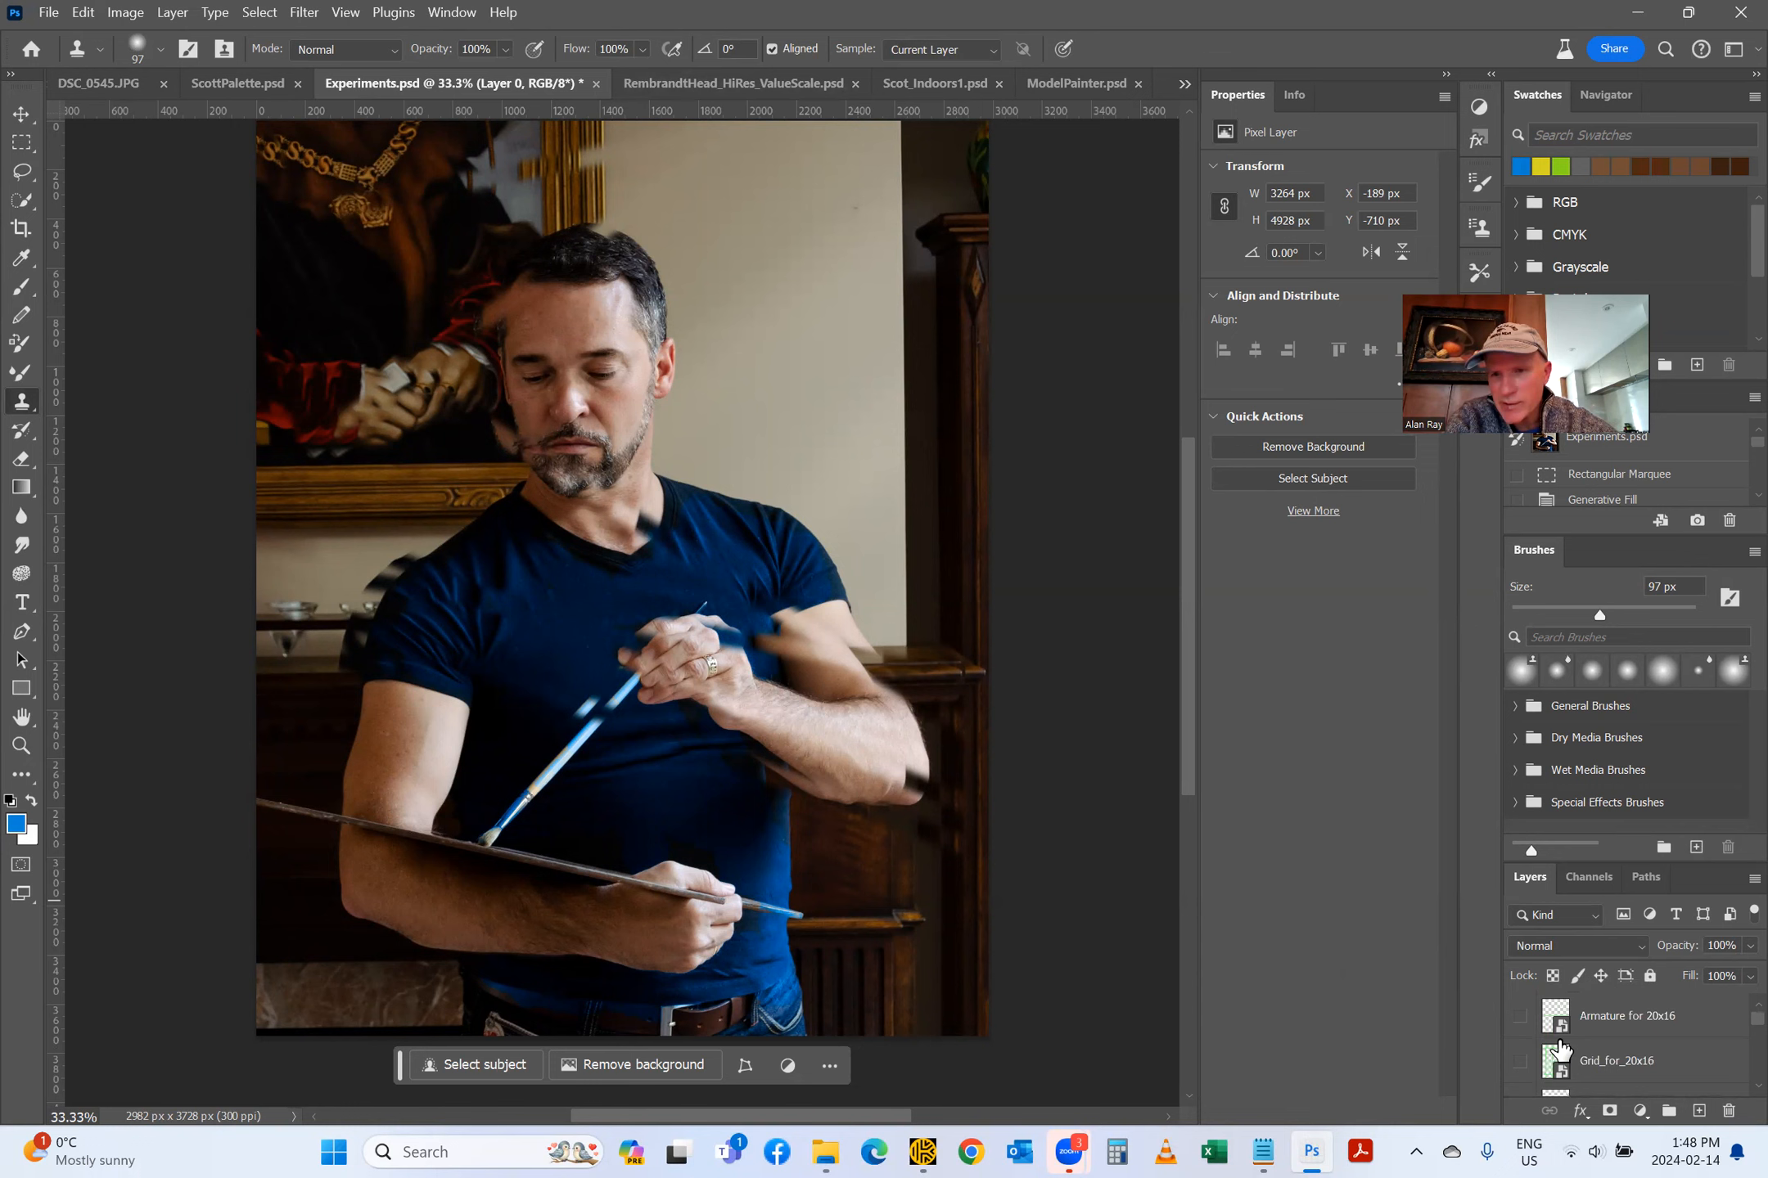
{"action": "scroll", "coordinate": [1560, 1050], "scroll_direction": "down", "scroll_amount": 3}
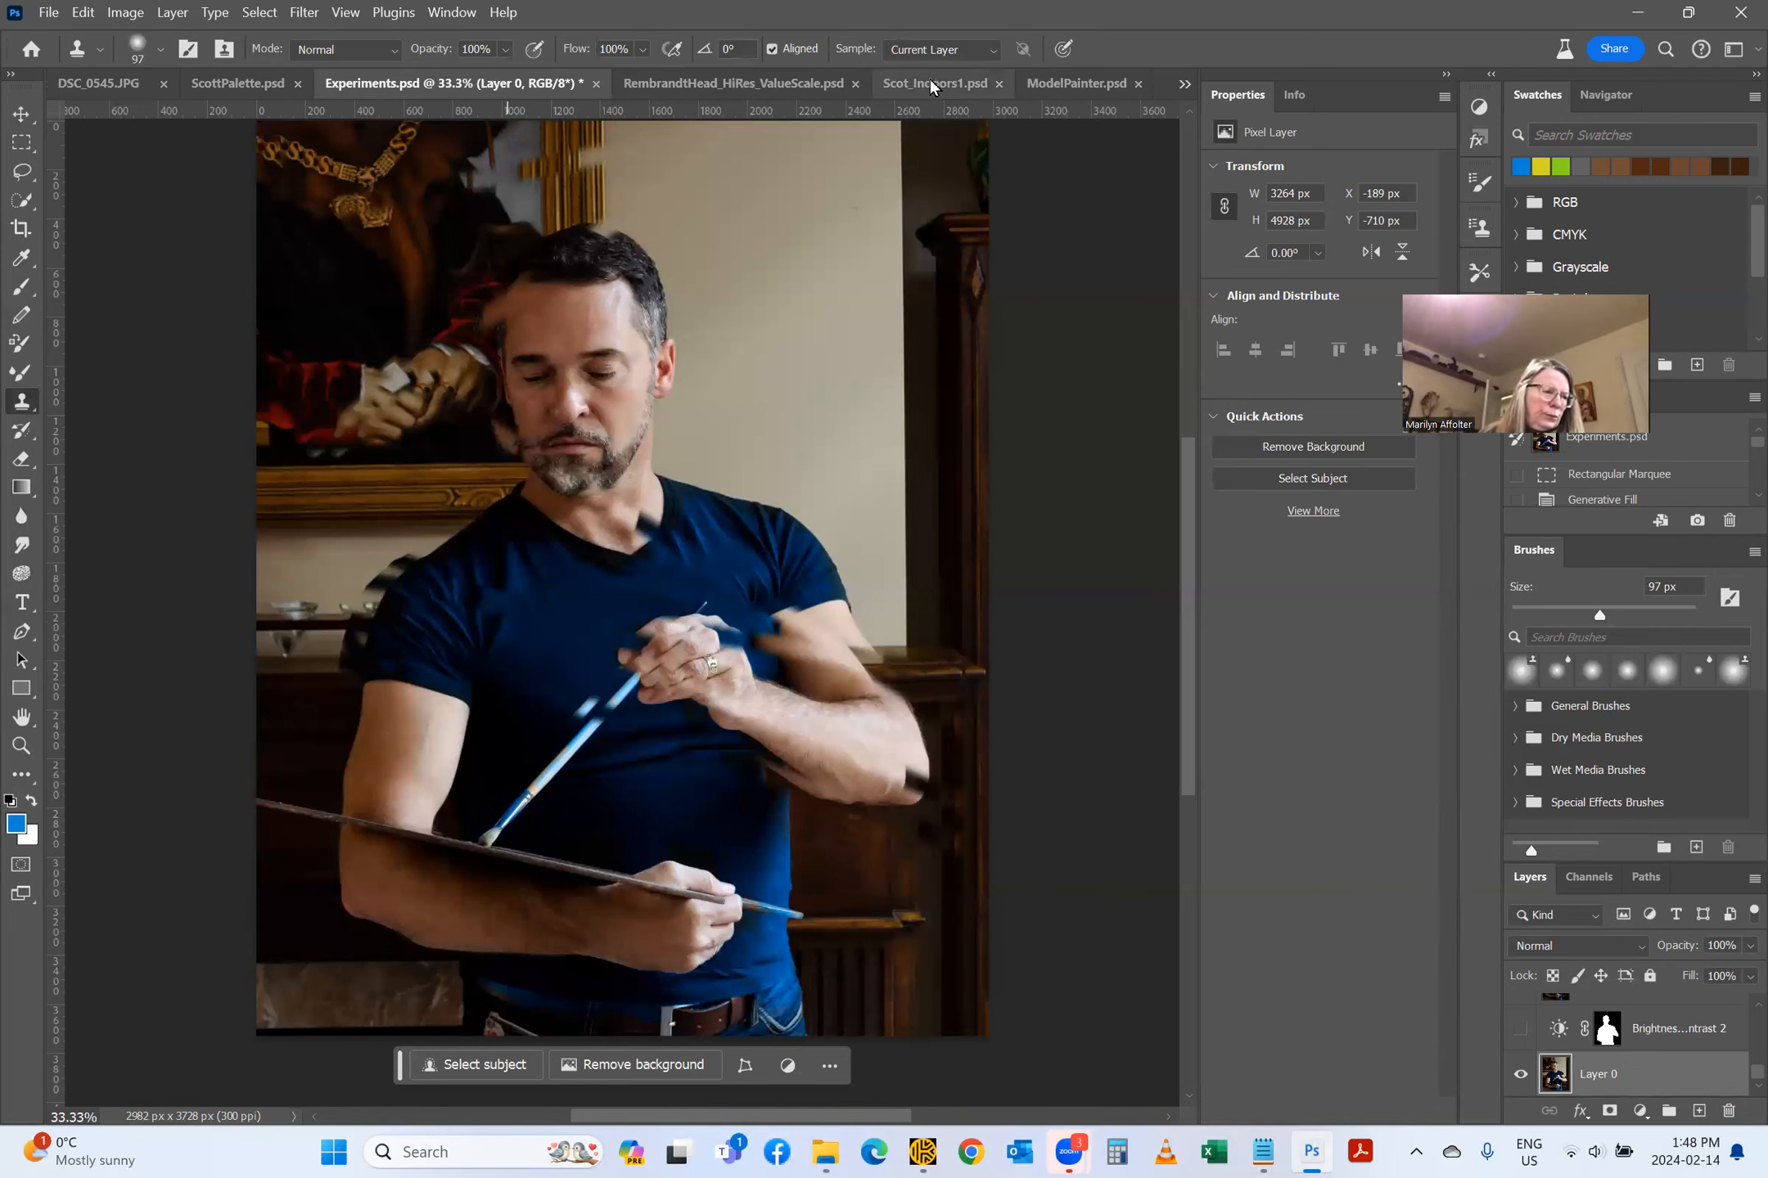
{"action": "left_click", "coordinate": [733, 77]}
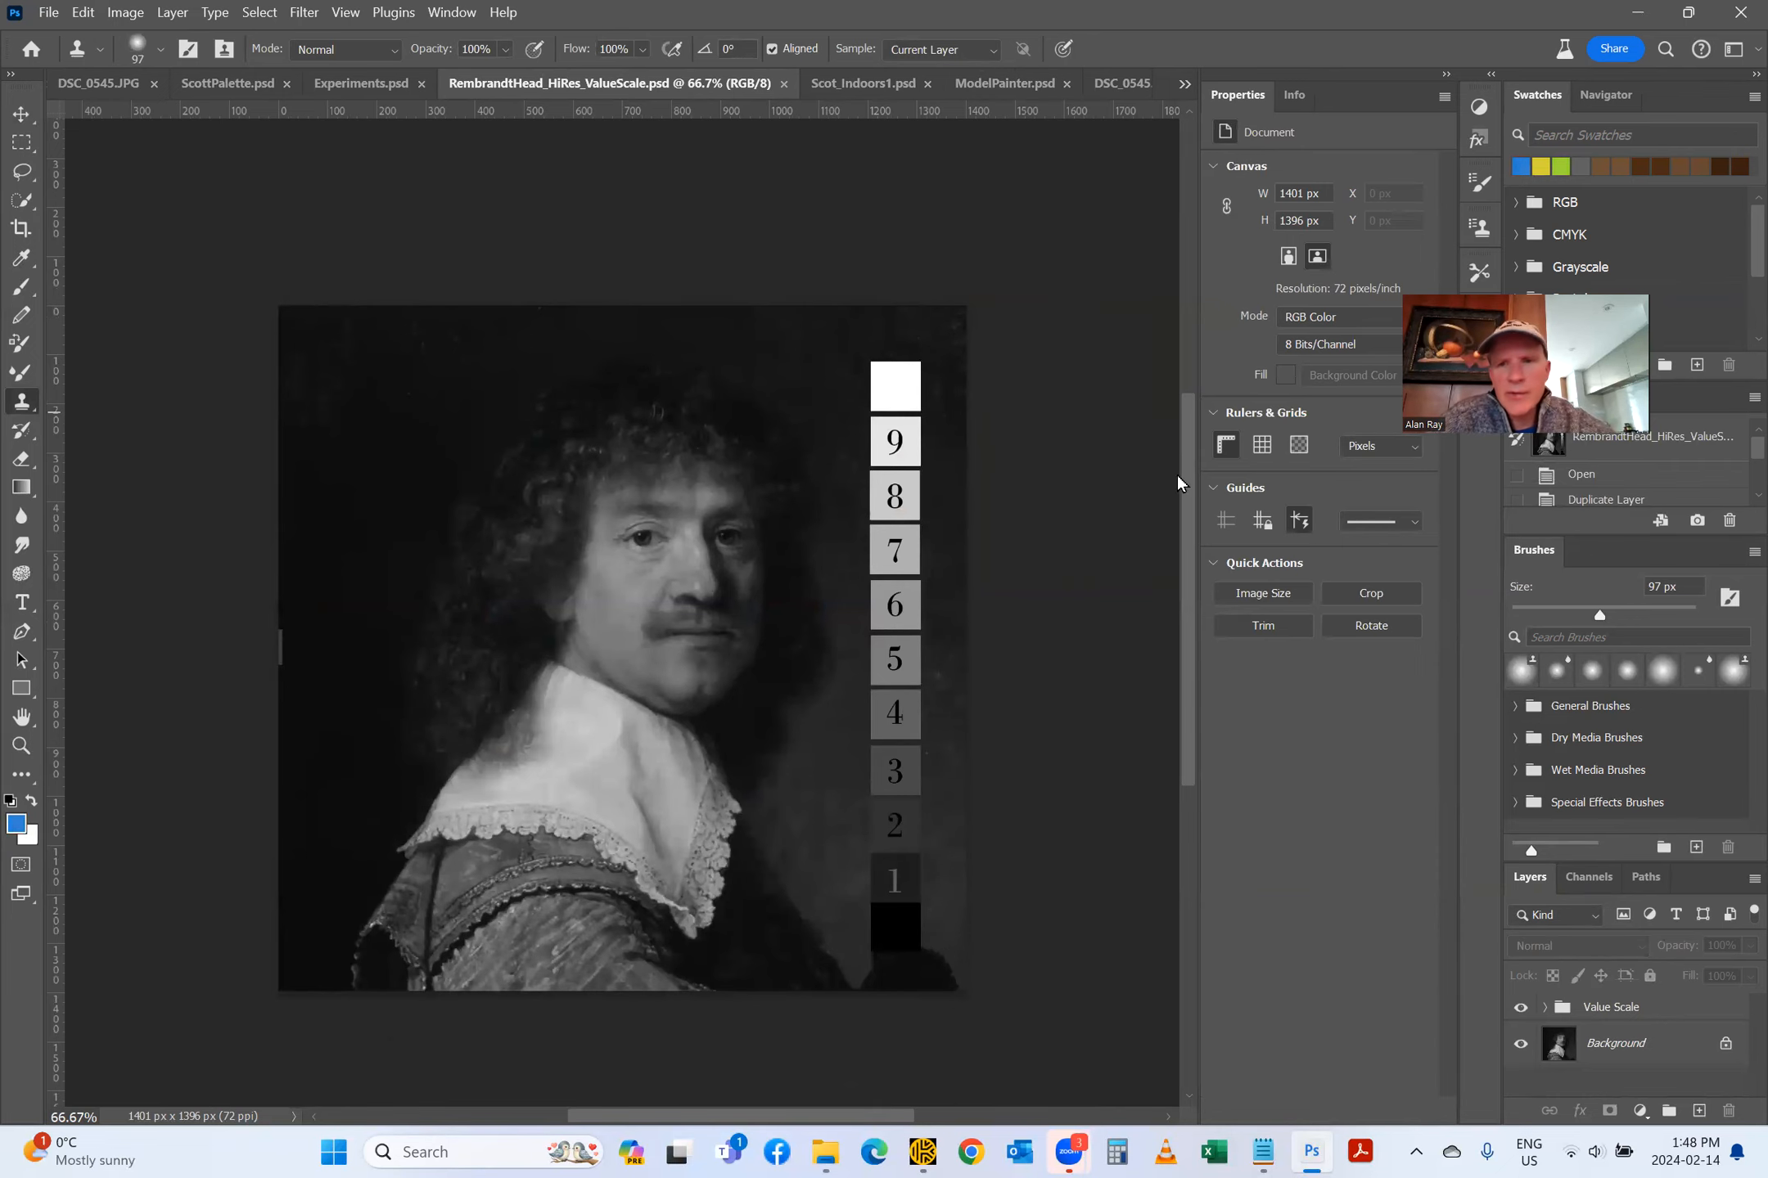
{"action": "scroll", "coordinate": [1081, 530], "scroll_direction": "down", "scroll_amount": 1}
{"action": "scroll", "coordinate": [1080, 530], "scroll_direction": "down", "scroll_amount": 1}
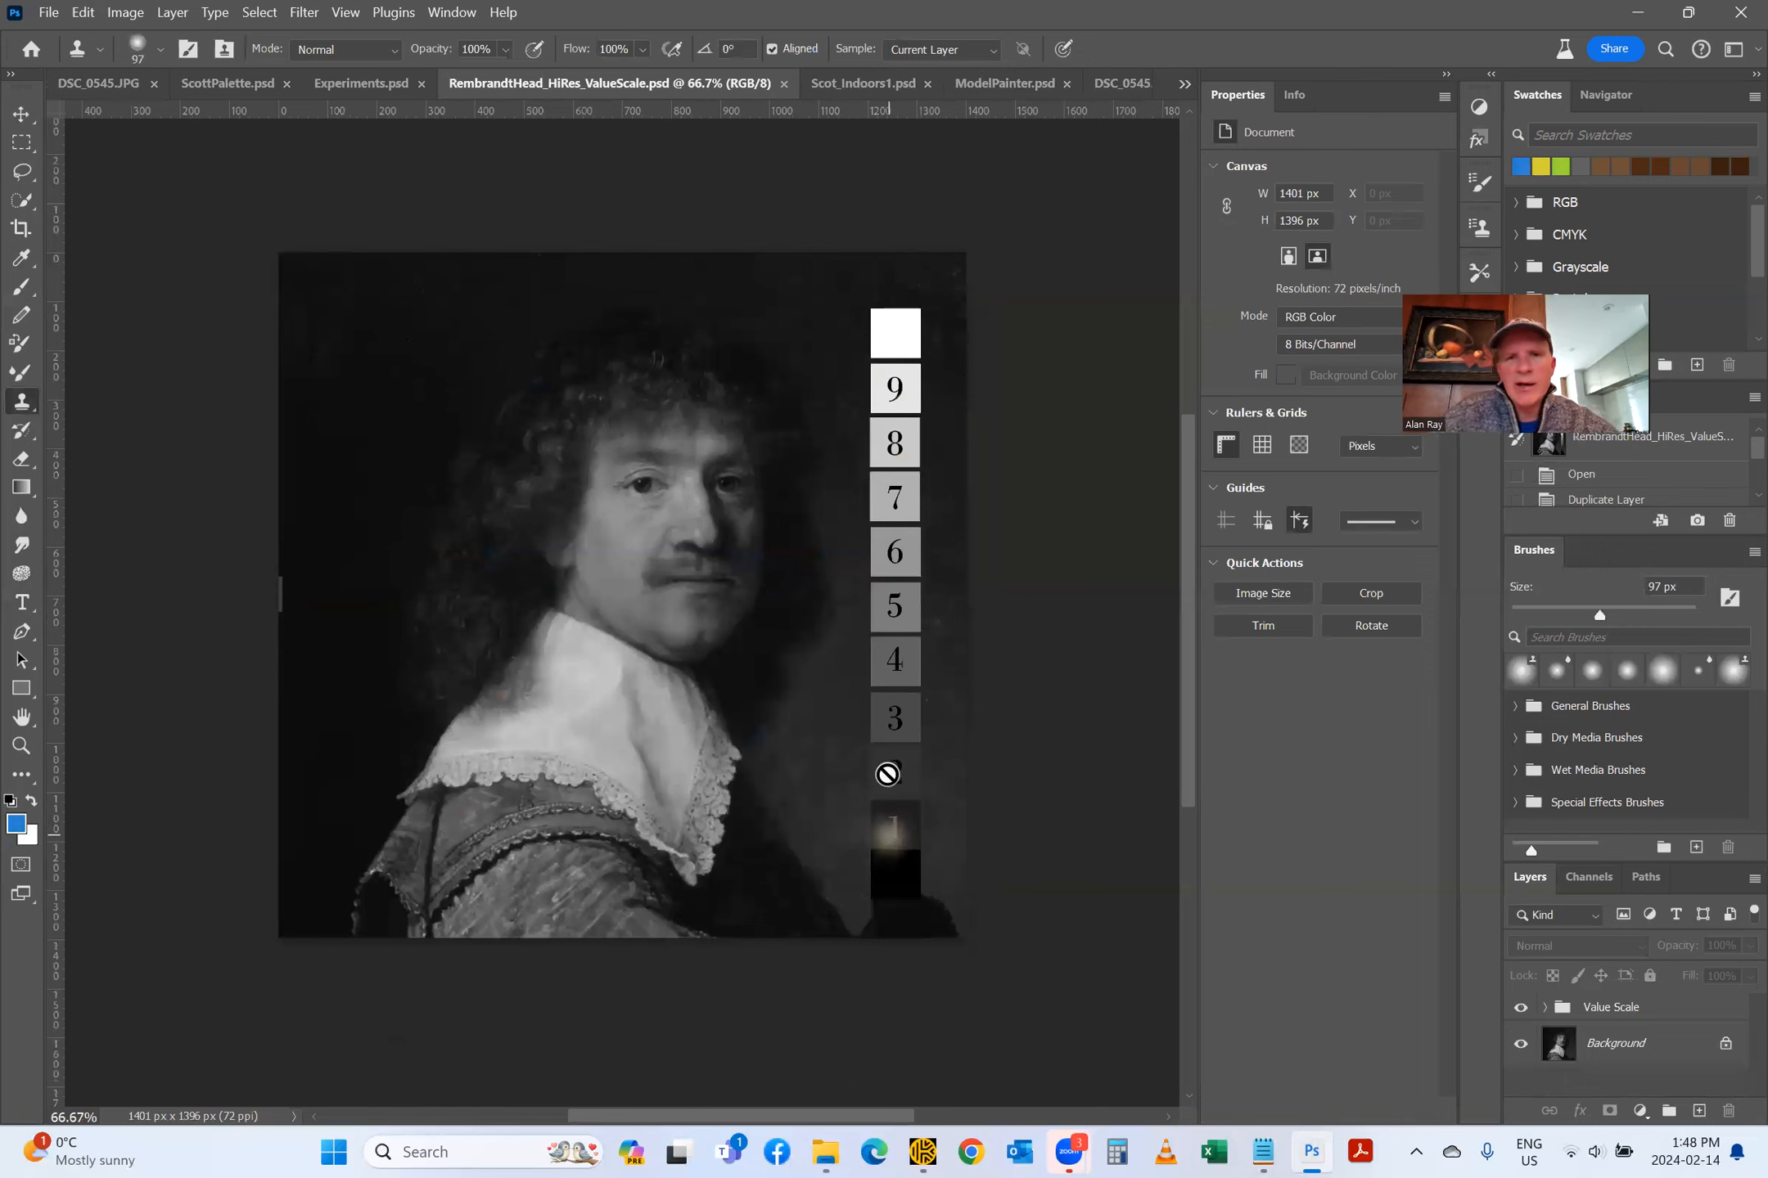
Step: In Experiments.psd, show the Value Scale and Hue/Saturation 1 layers and select the Value Scale layer with the Move tool active
{"action": "left_click", "coordinate": [21, 114]}
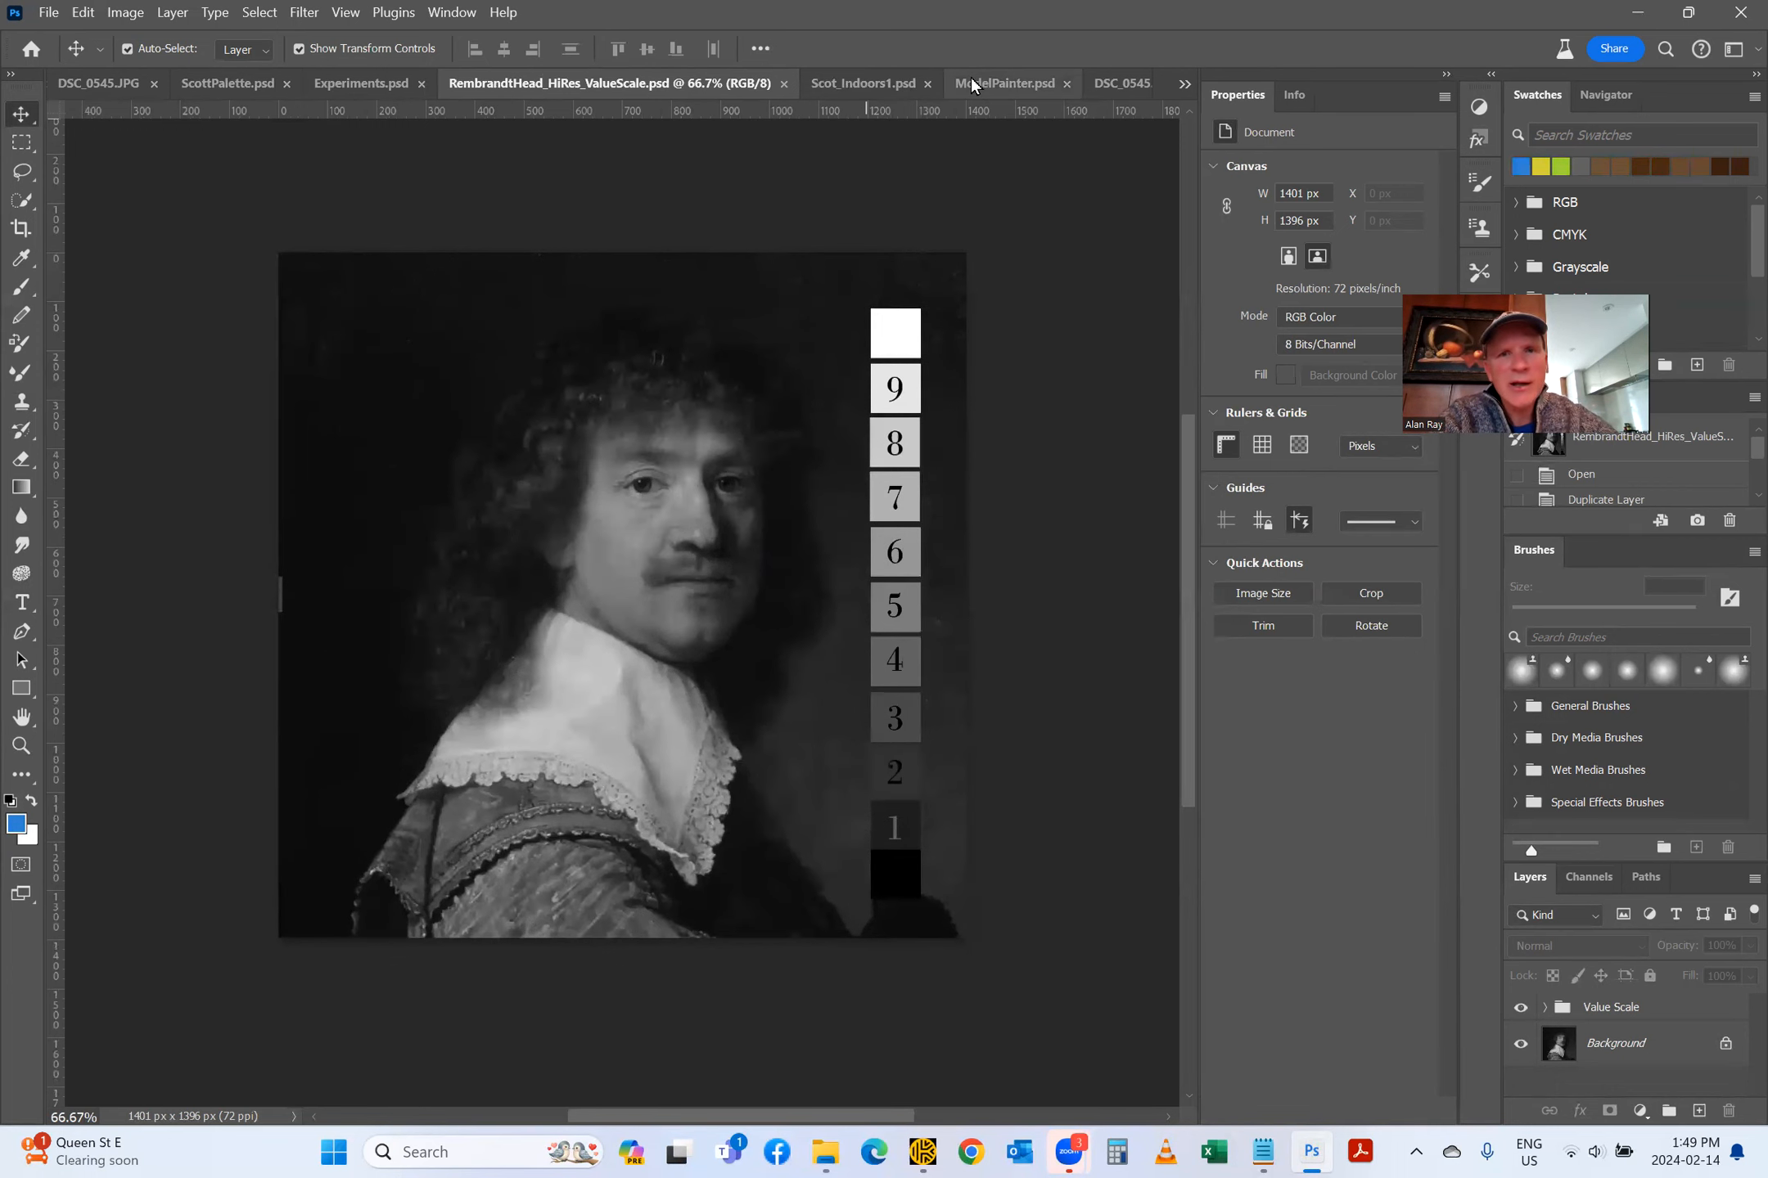
{"action": "left_click", "coordinate": [331, 77]}
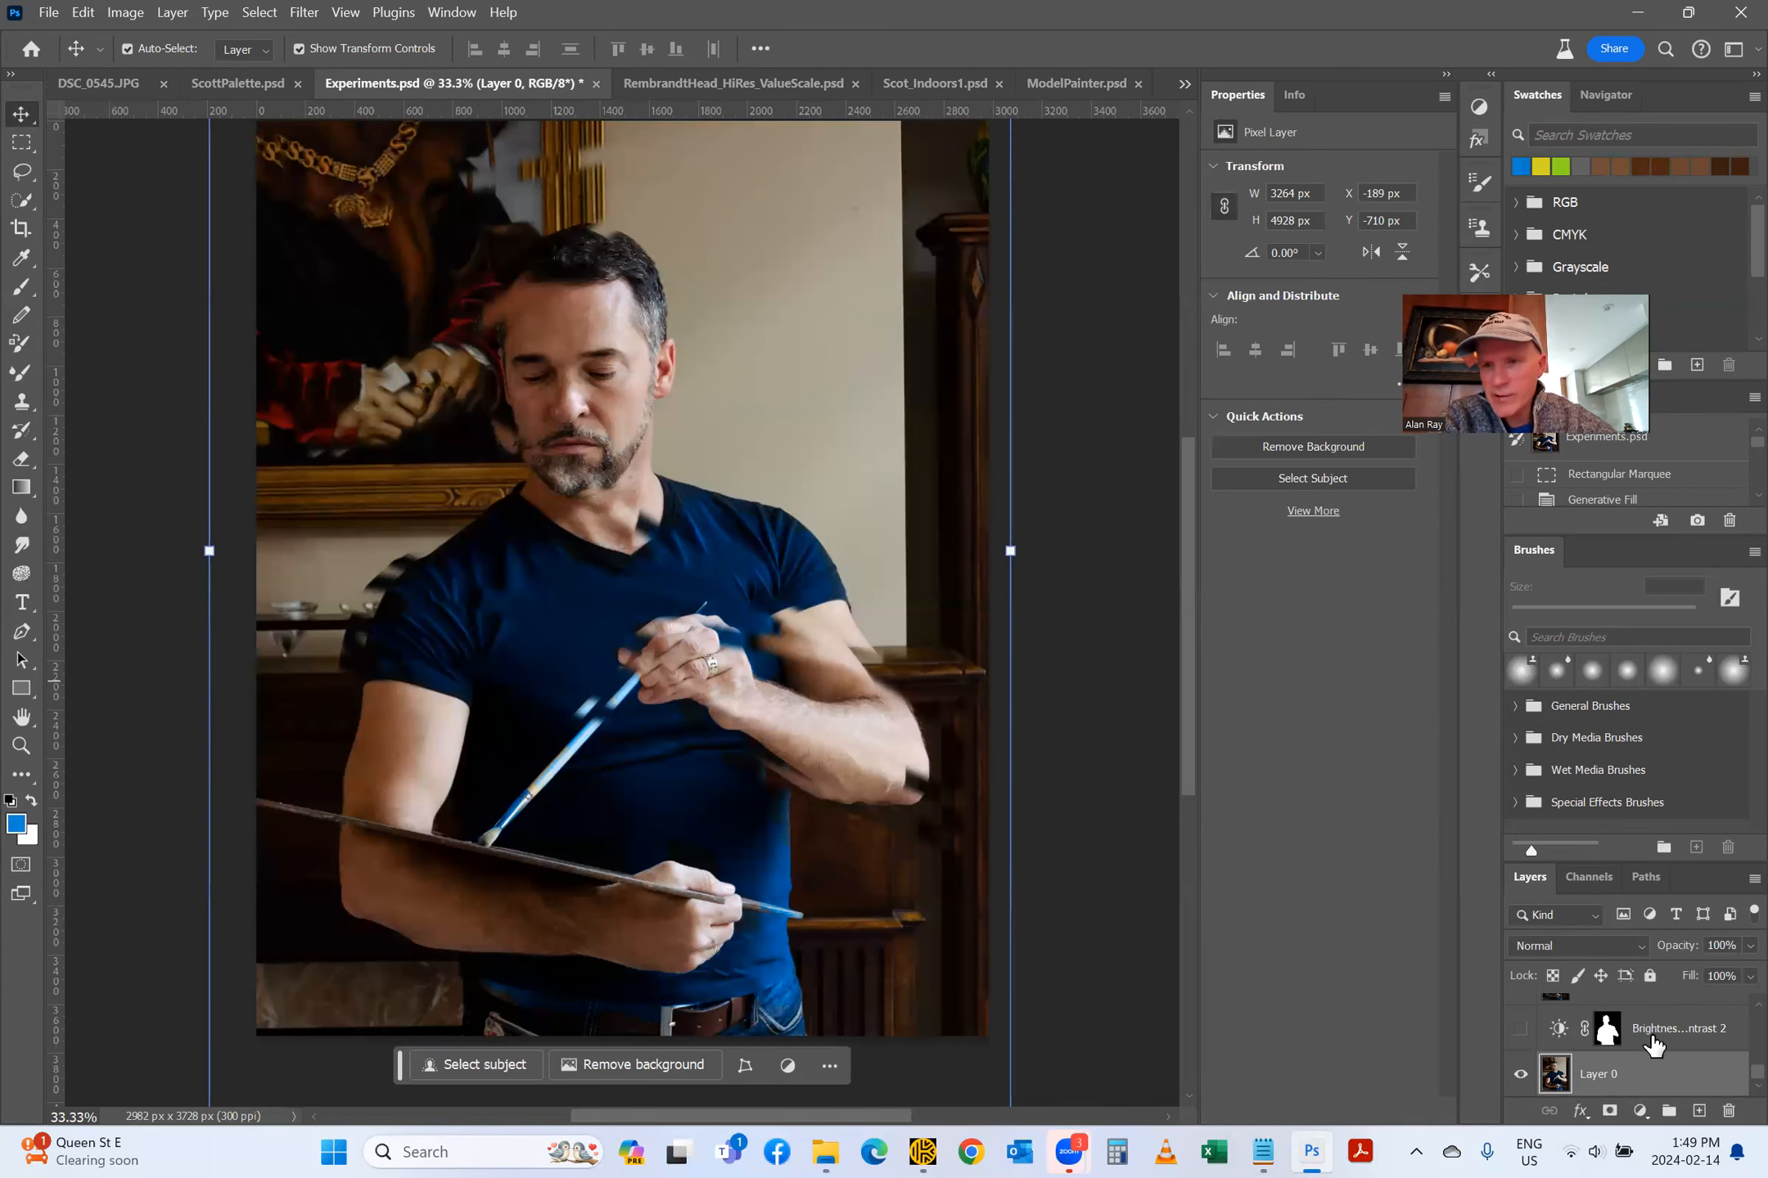
{"action": "scroll", "coordinate": [1653, 1036], "scroll_direction": "up", "scroll_amount": 4}
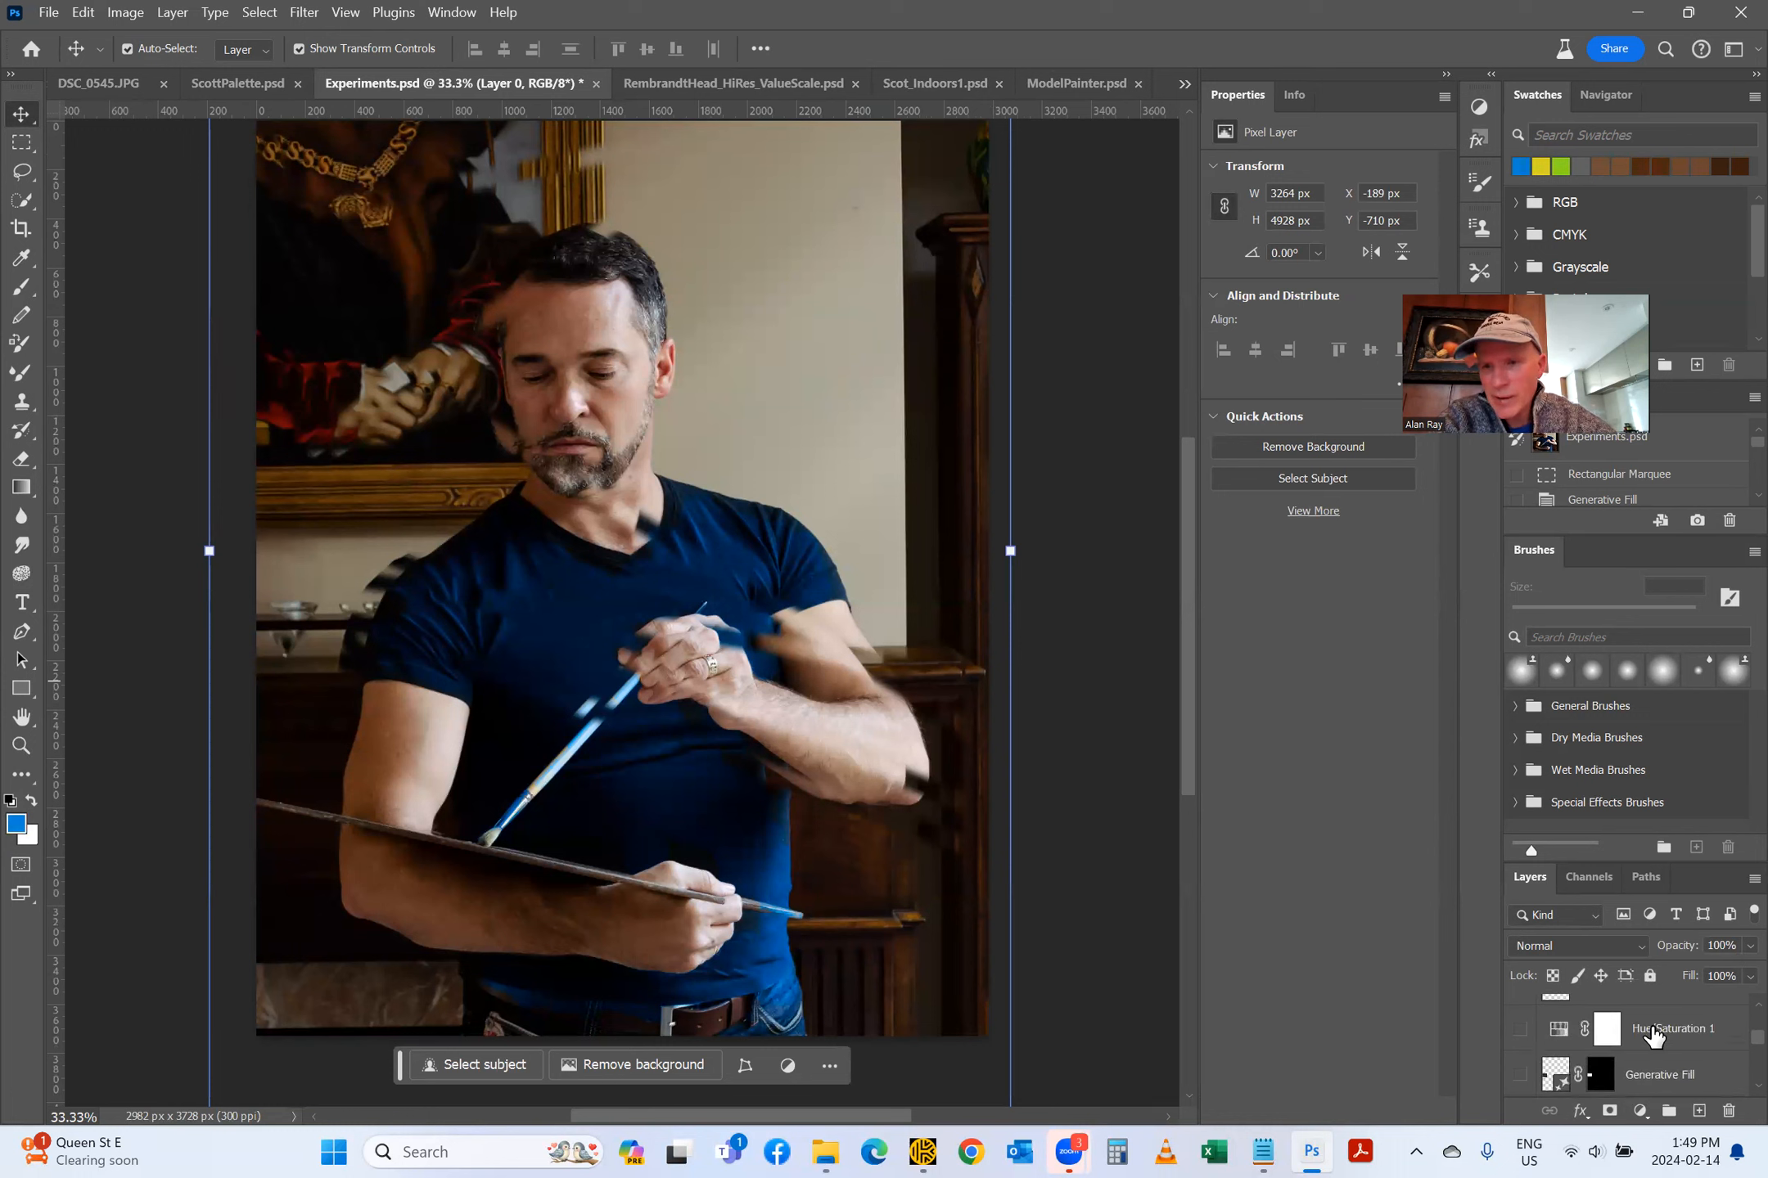
{"action": "scroll", "coordinate": [1653, 1035], "scroll_direction": "down", "scroll_amount": 3}
{"action": "scroll", "coordinate": [1643, 1037], "scroll_direction": "up", "scroll_amount": 1}
{"action": "left_click", "coordinate": [1520, 1017]}
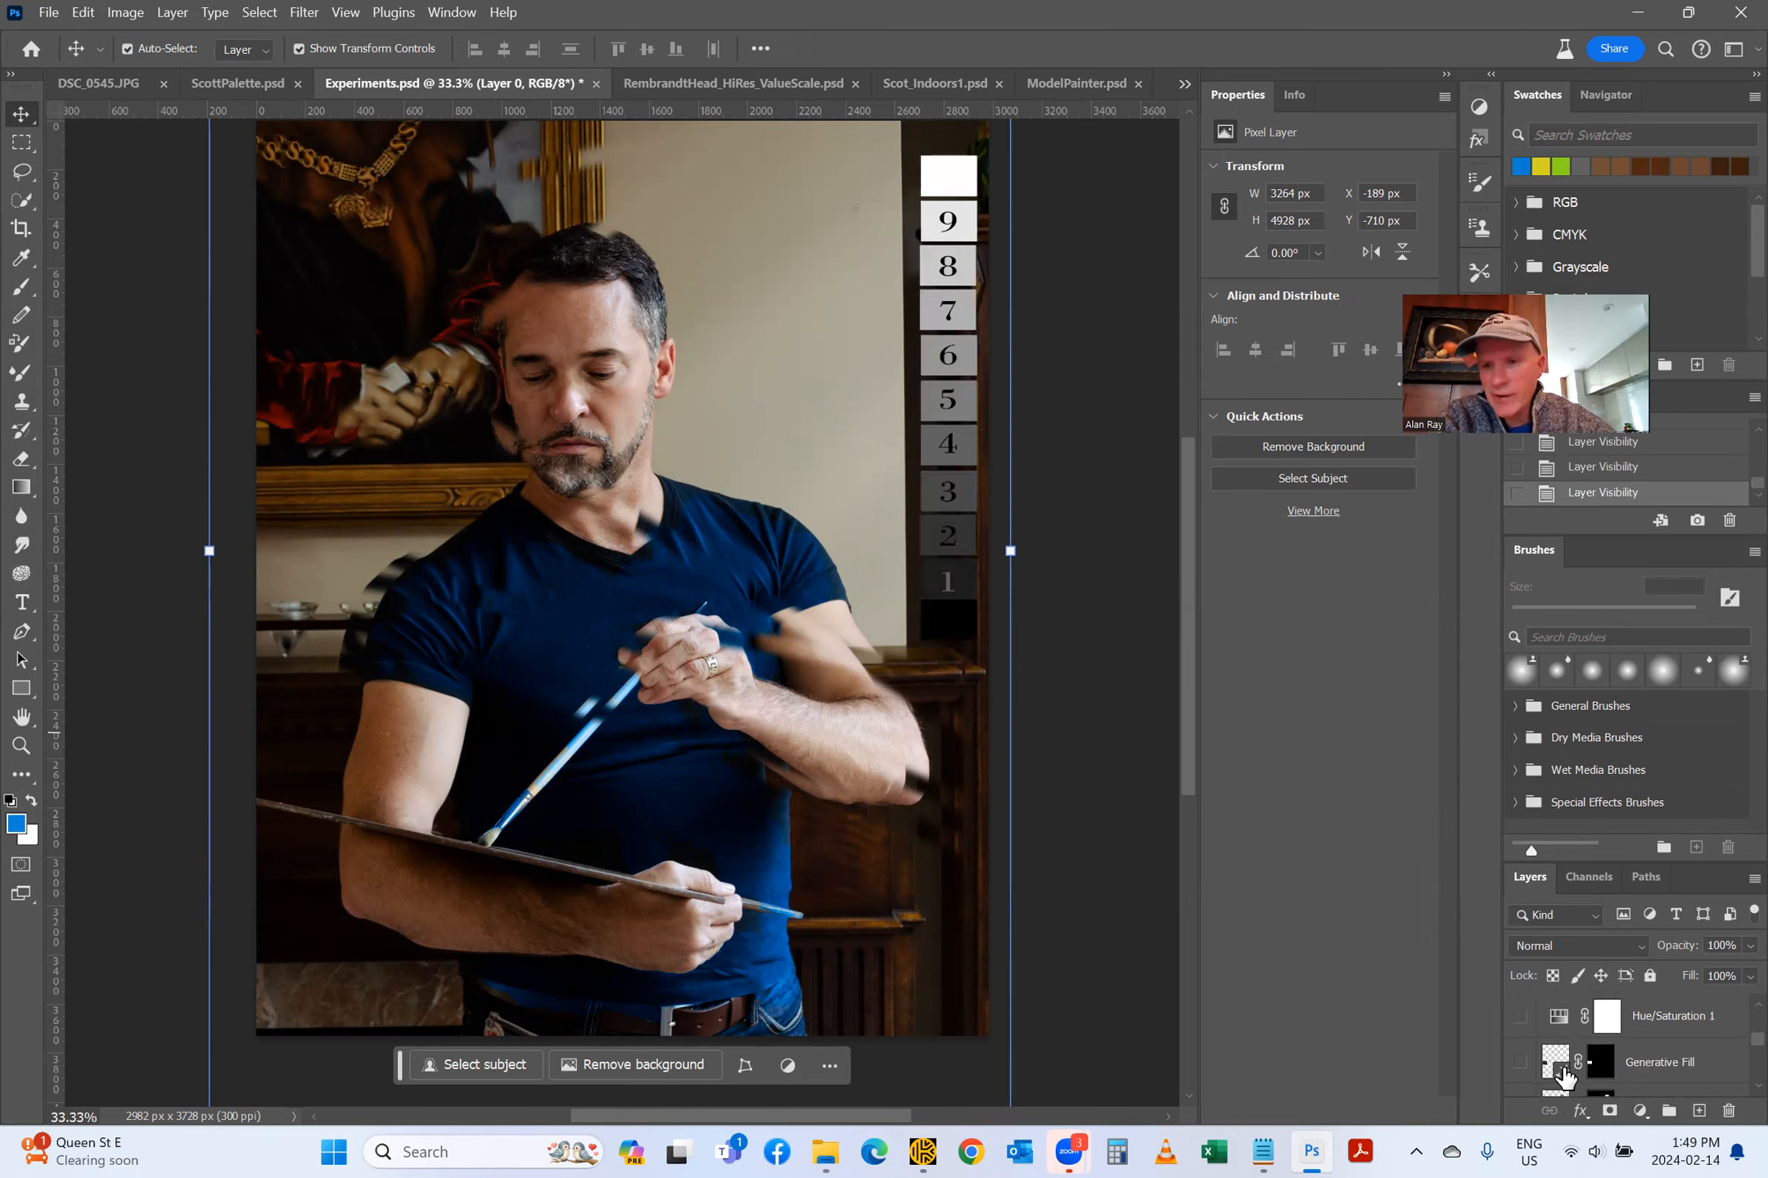
{"action": "left_click", "coordinate": [1519, 1062]}
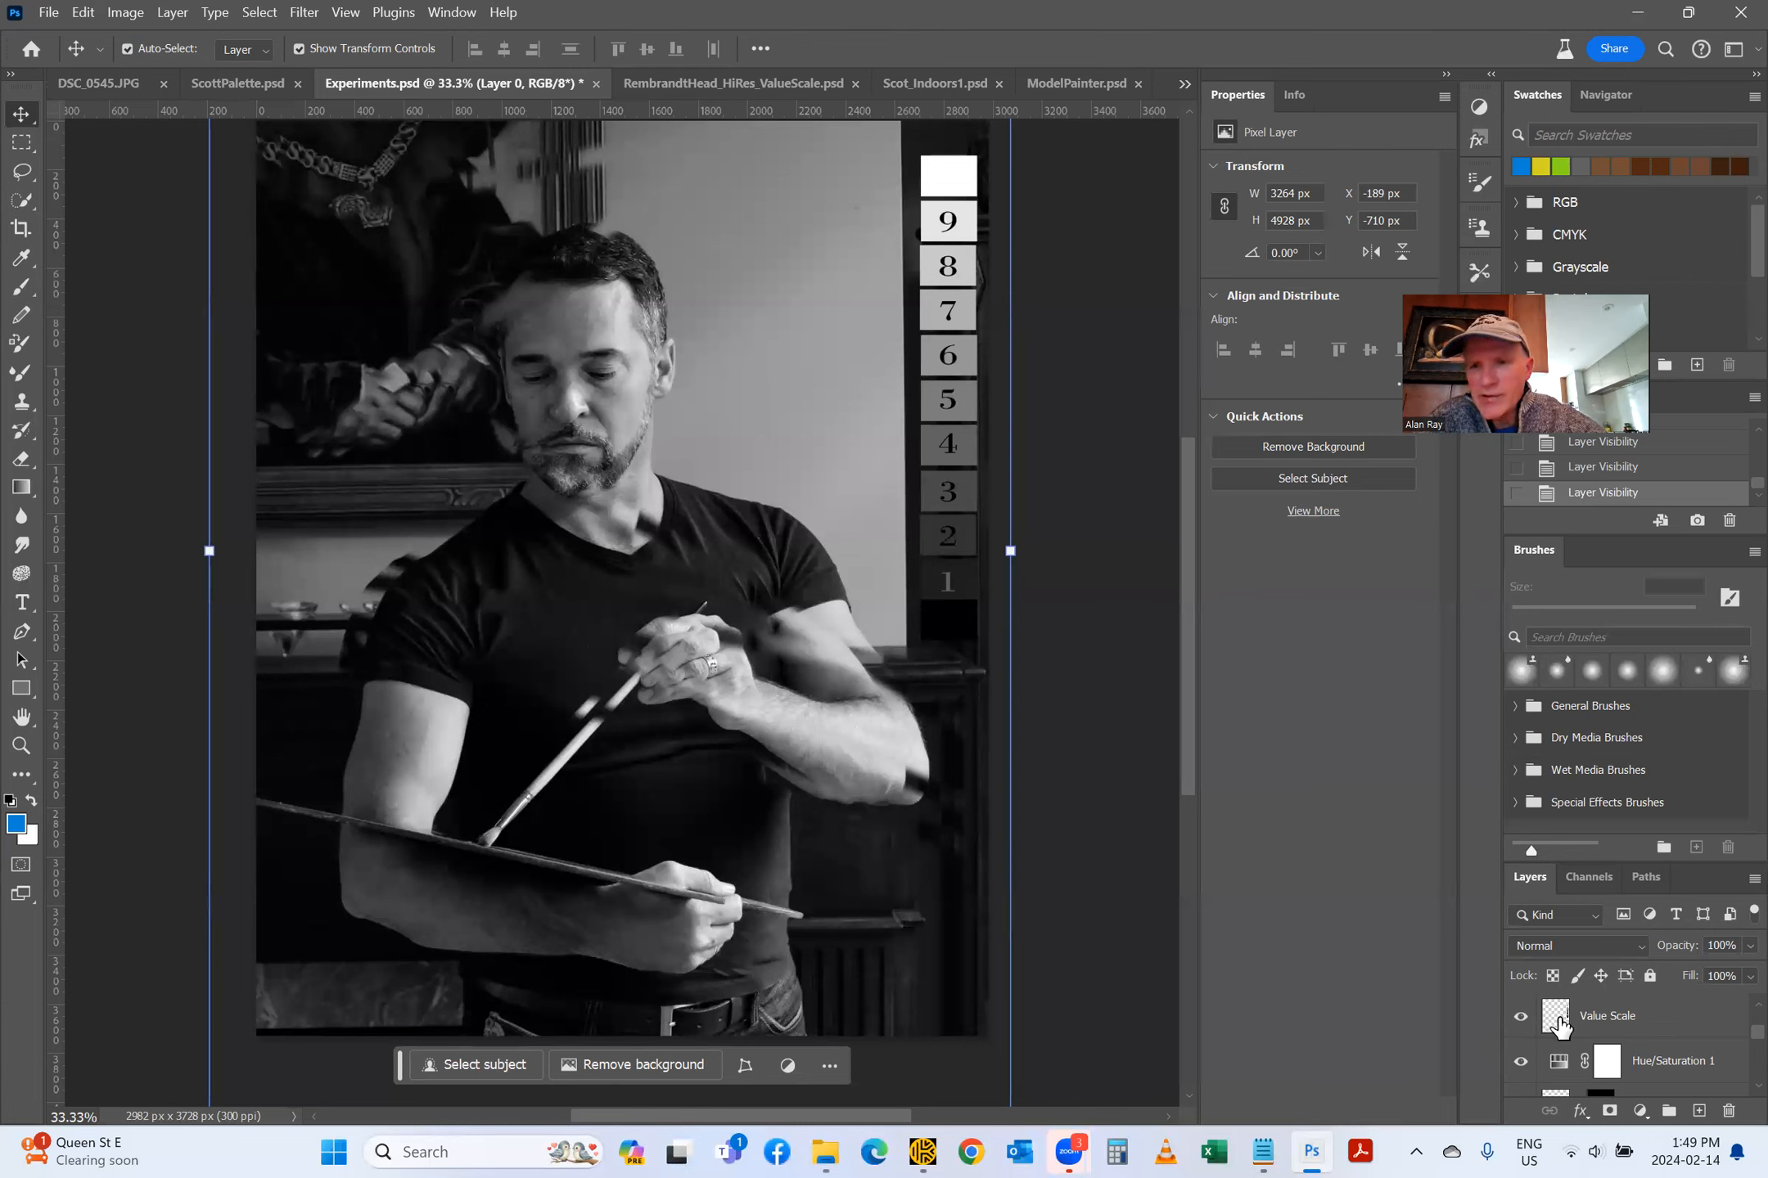
{"action": "left_click", "coordinate": [1610, 1023]}
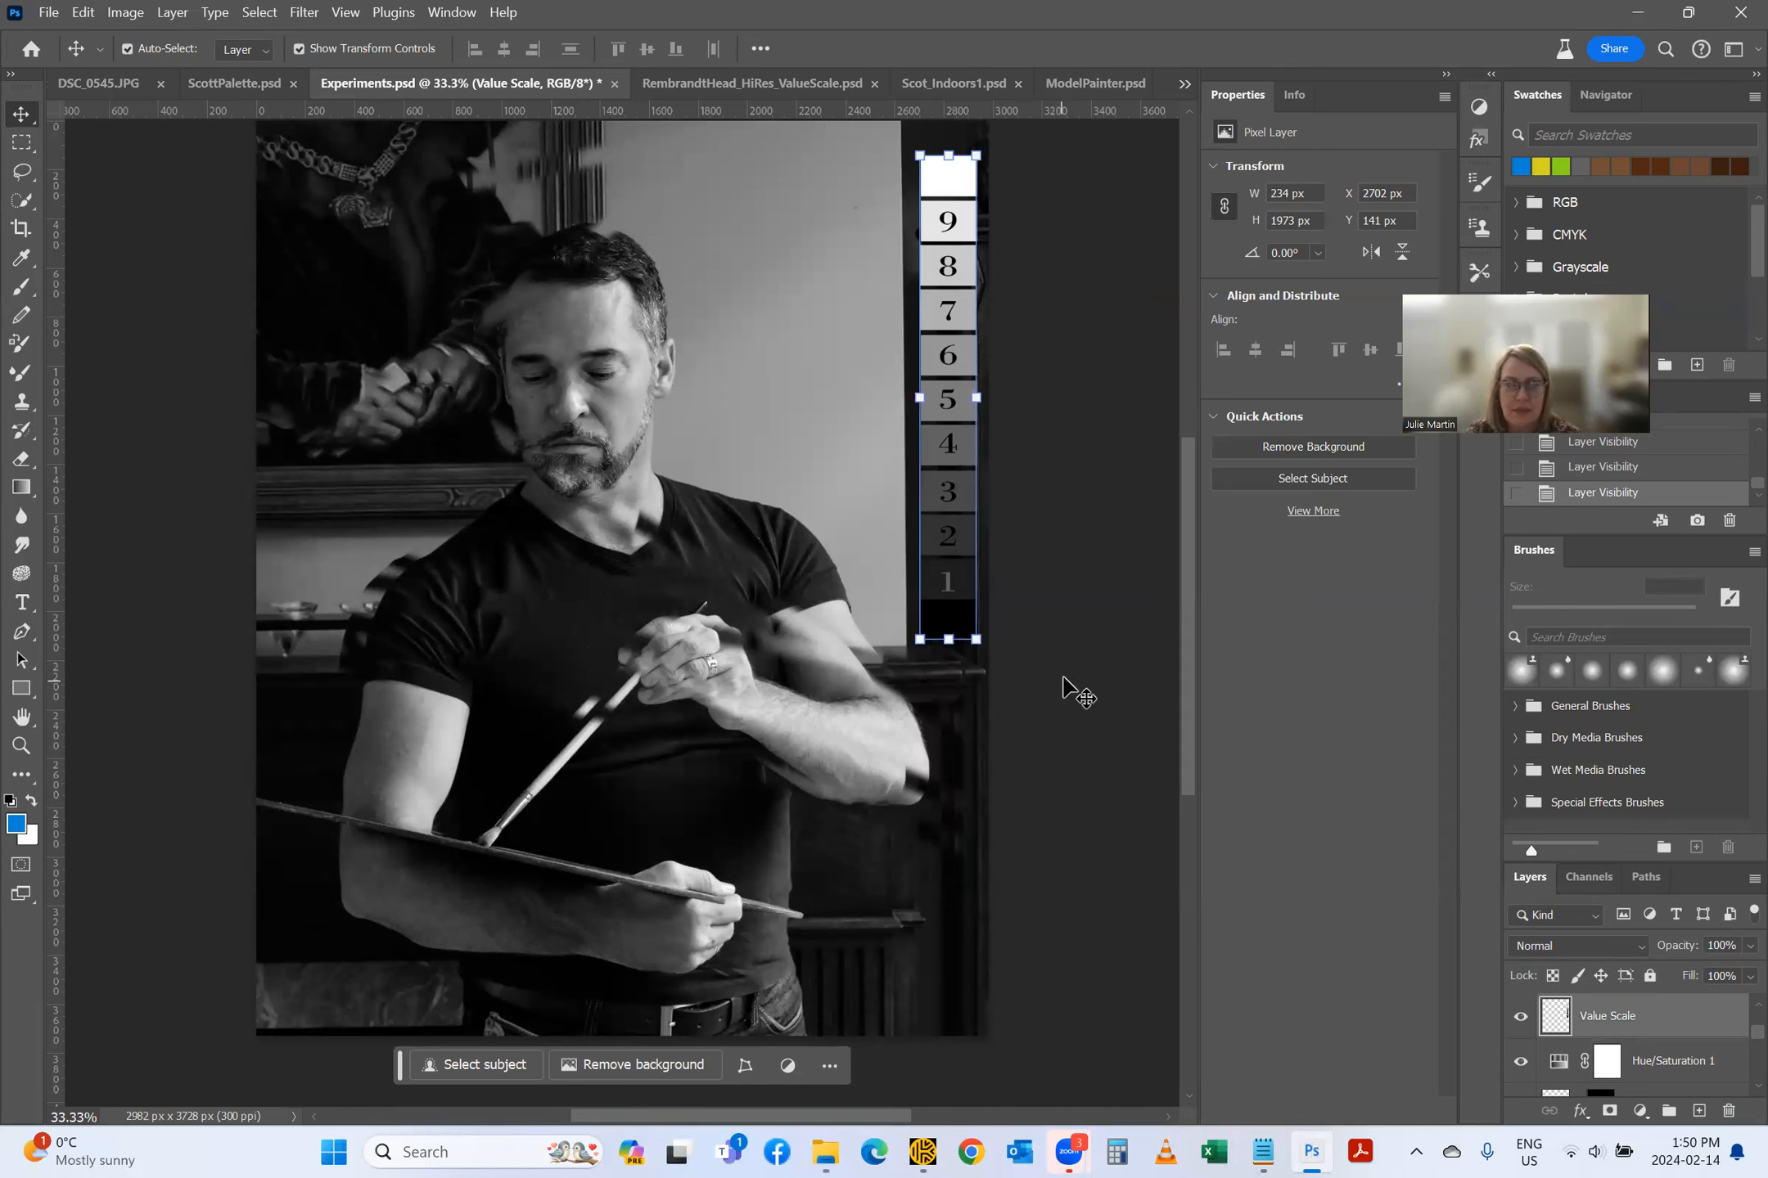
Step: Hide the Value Scale layer and close Experiments.psd without saving the changes
{"action": "left_click", "coordinate": [1106, 737]}
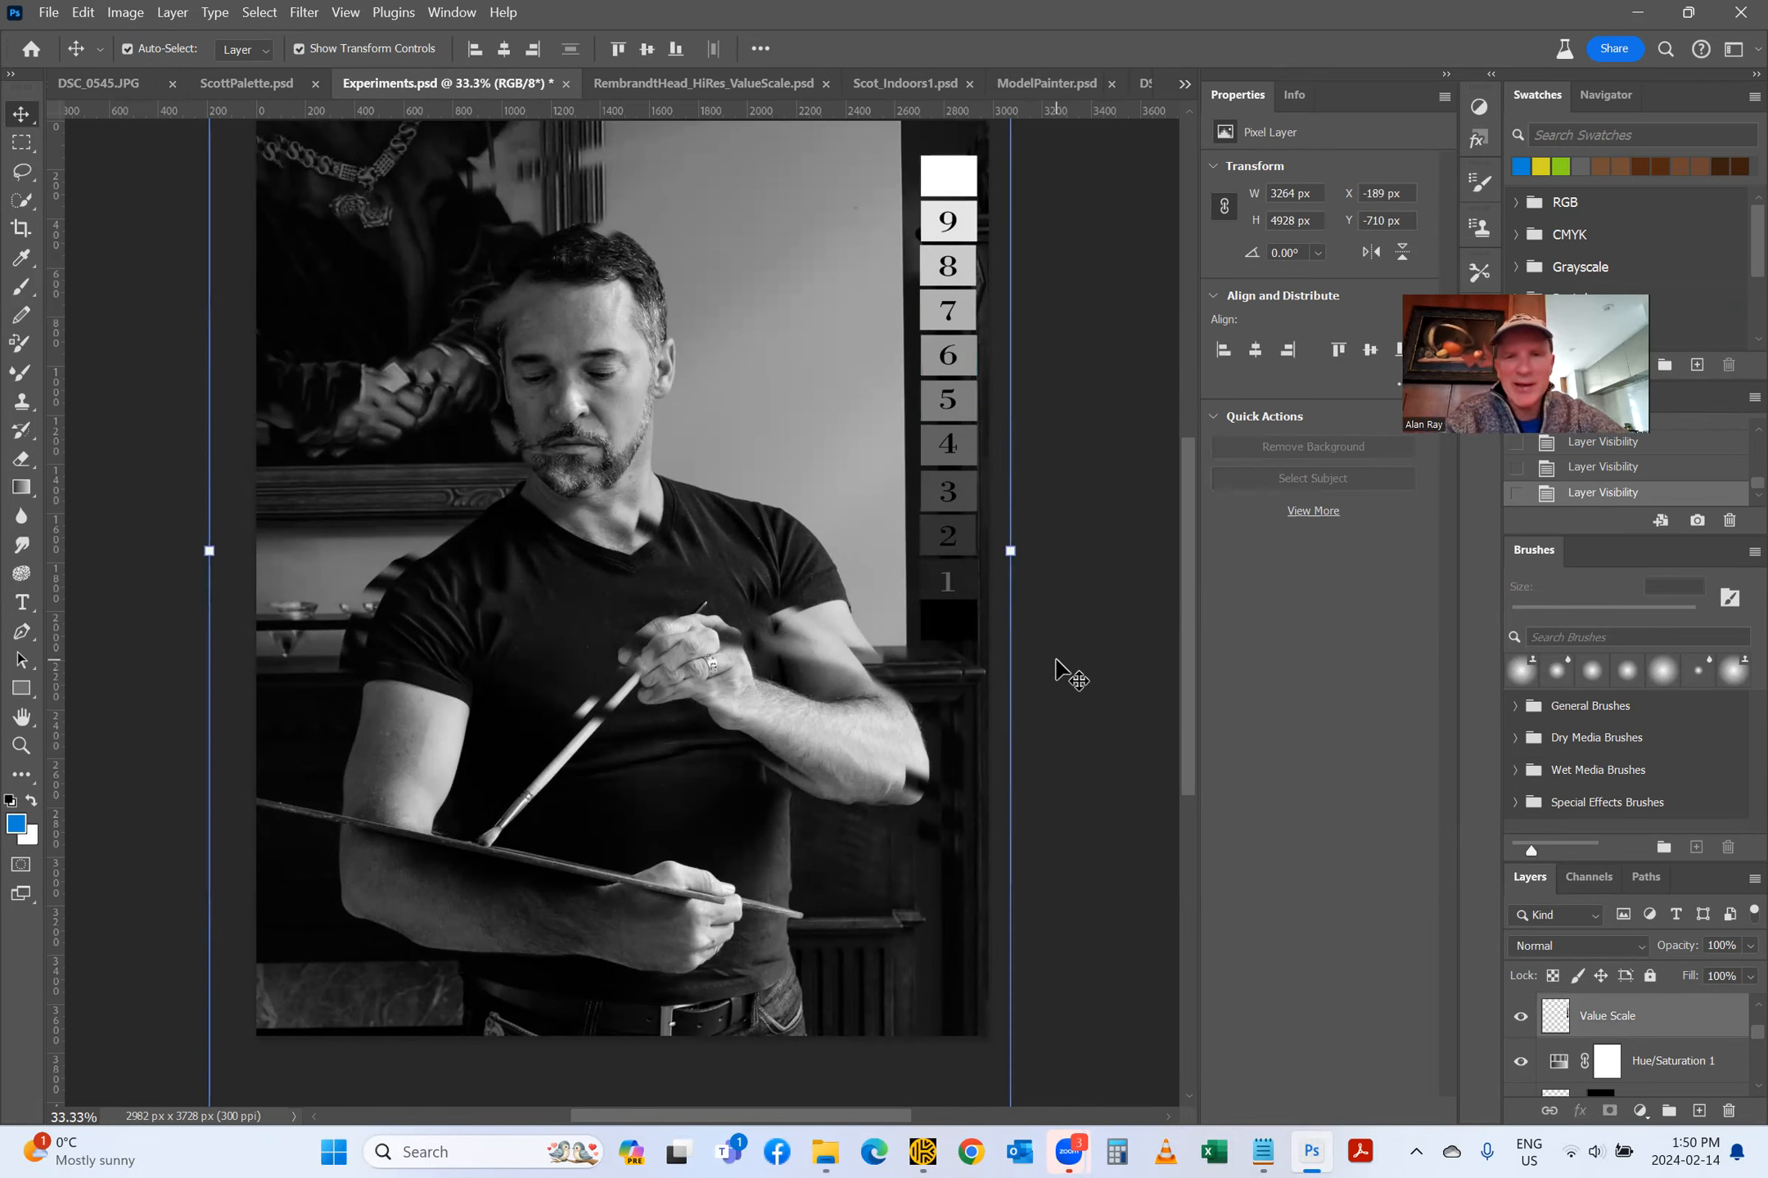
{"action": "left_click", "coordinate": [1520, 1018]}
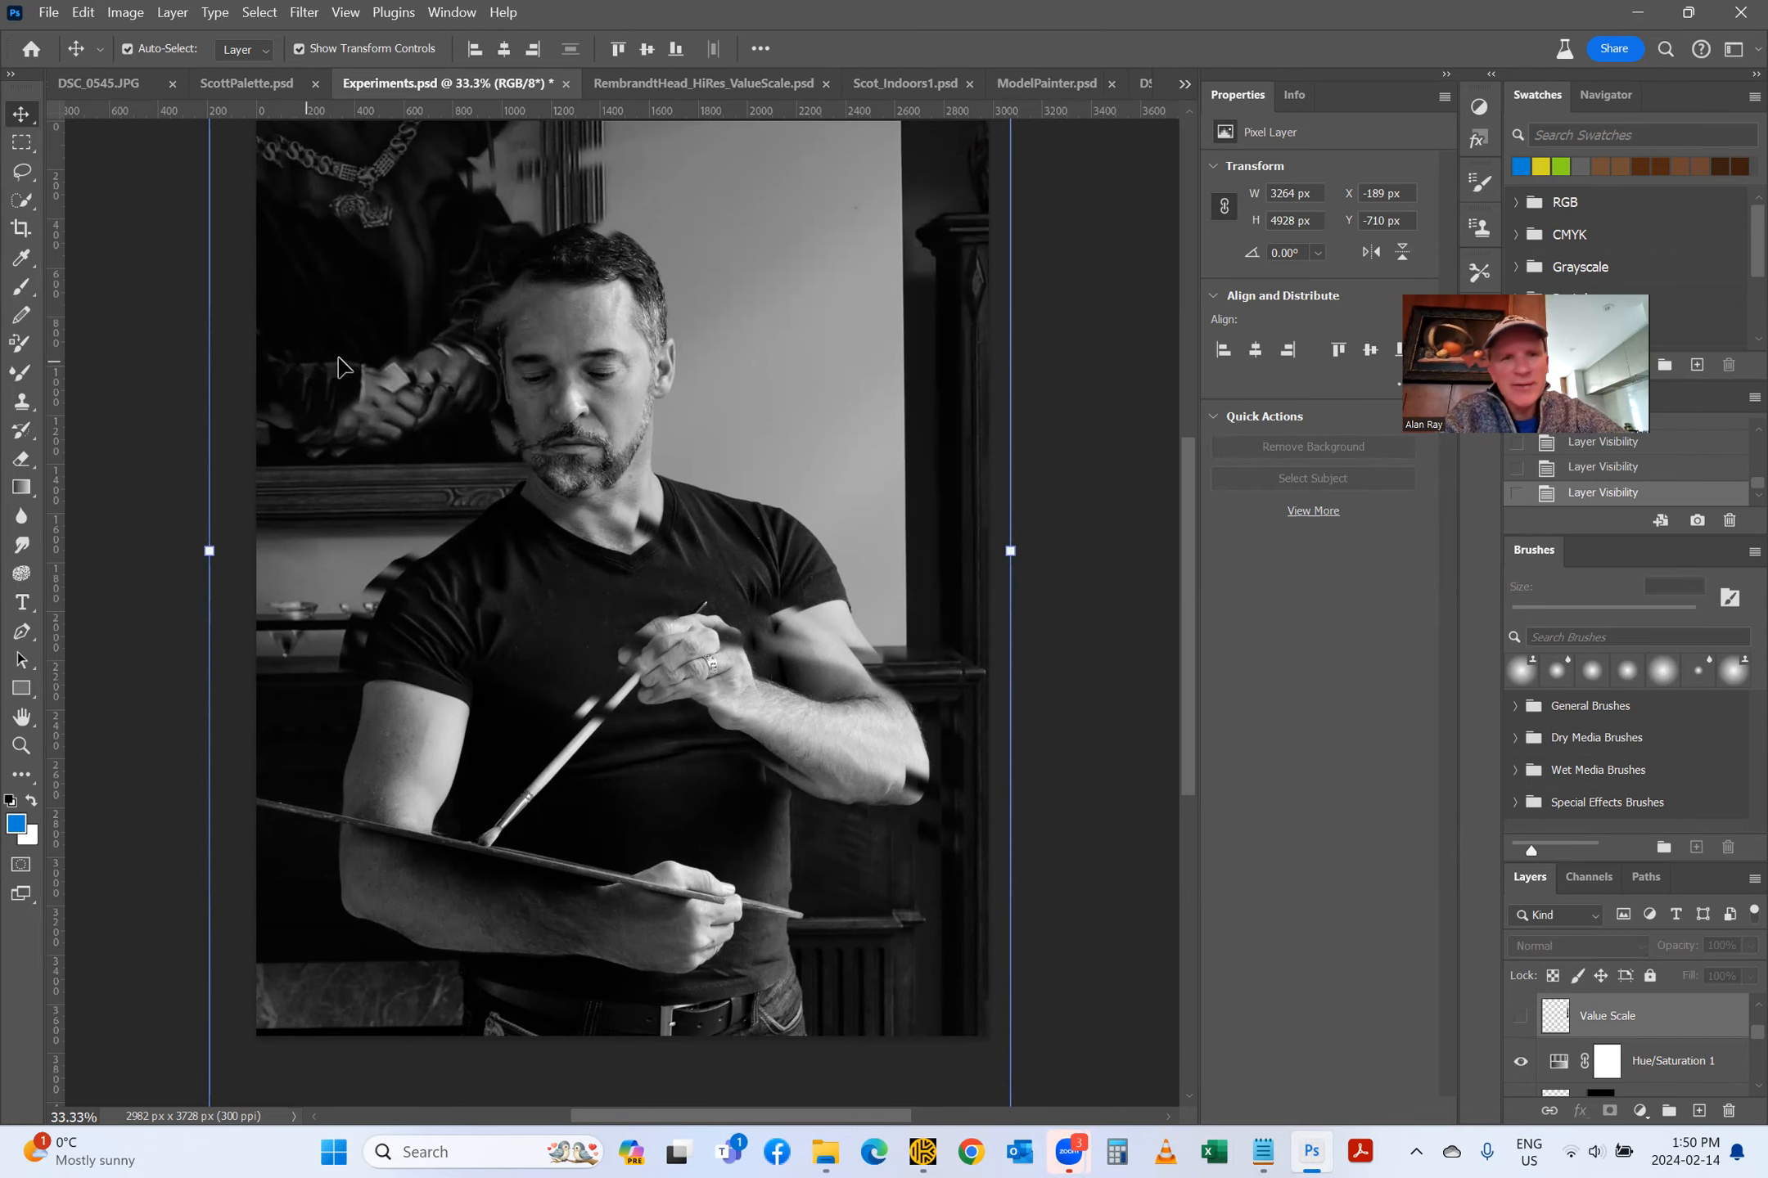
{"action": "key", "text": "ctrl"}
{"action": "key", "text": "ctrl+w"}
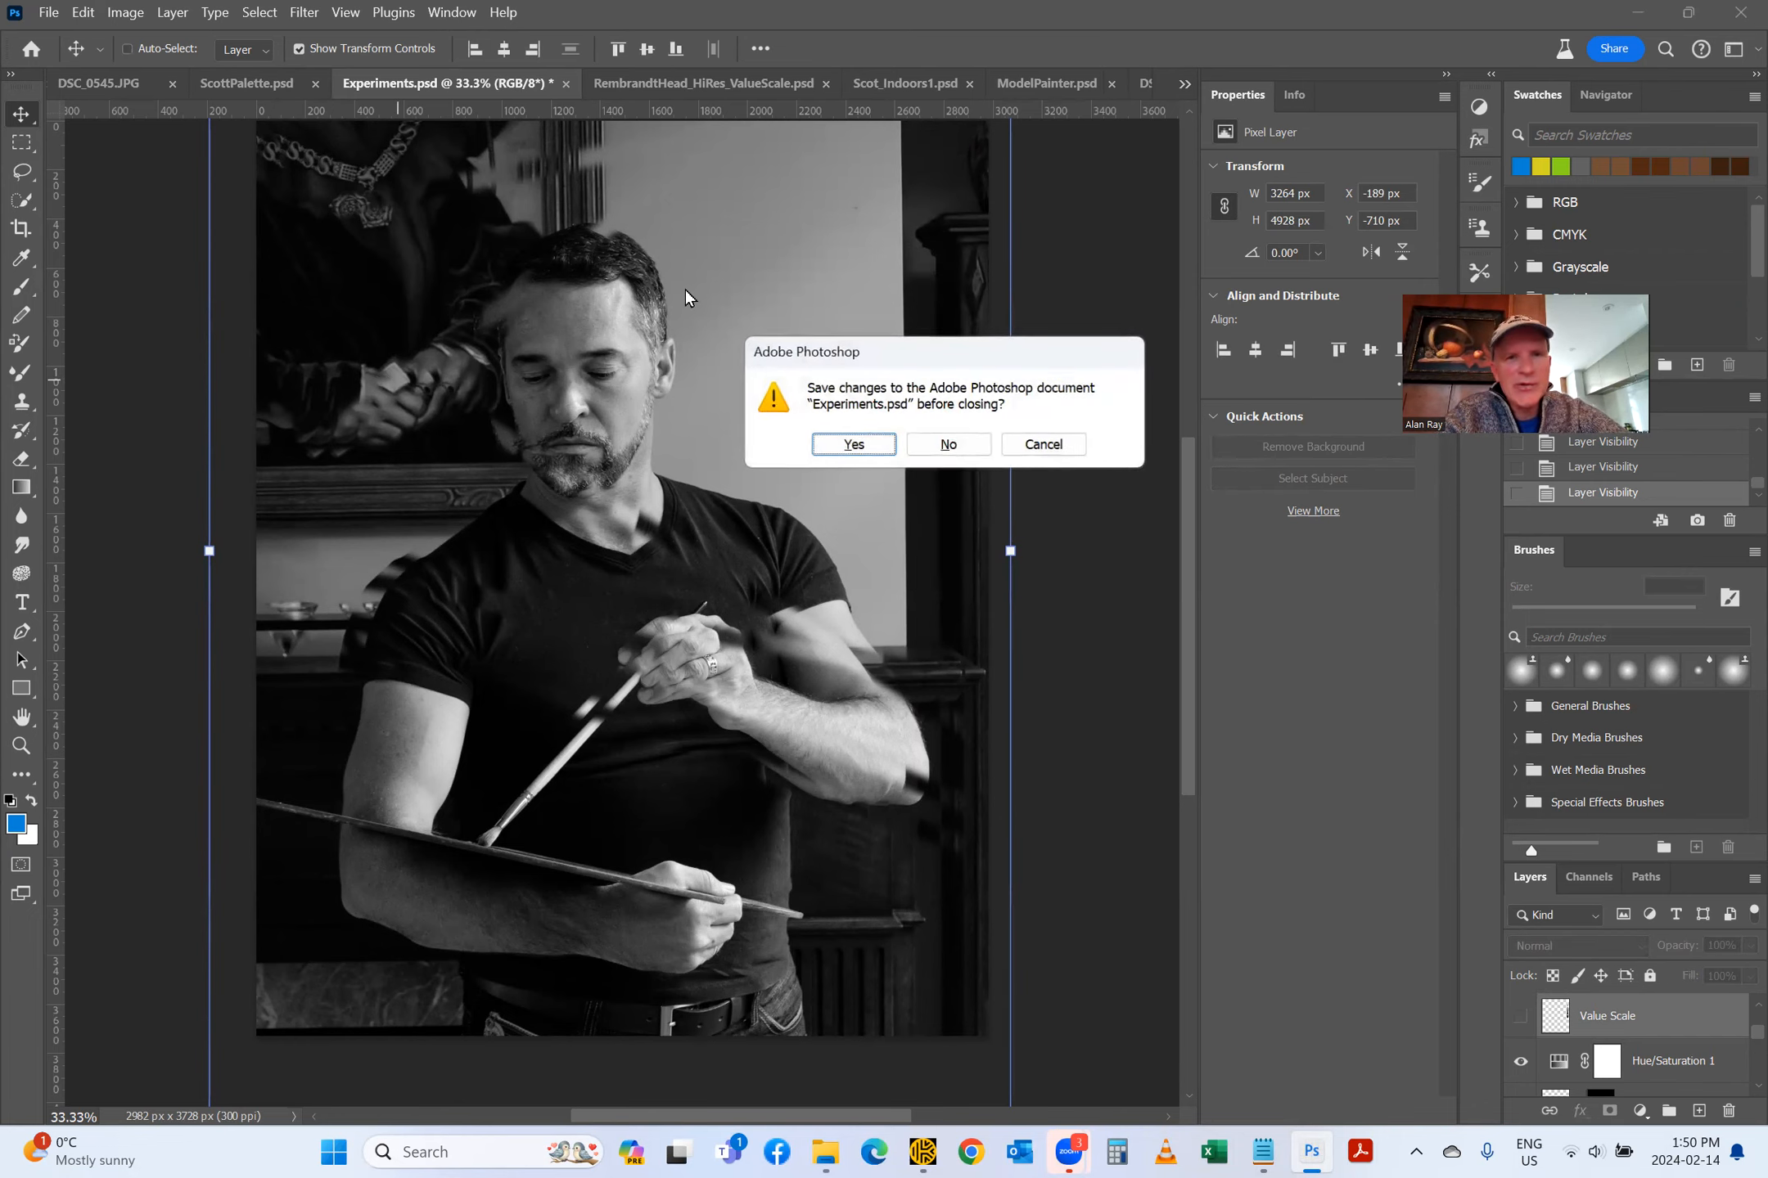
{"action": "left_click", "coordinate": [949, 446]}
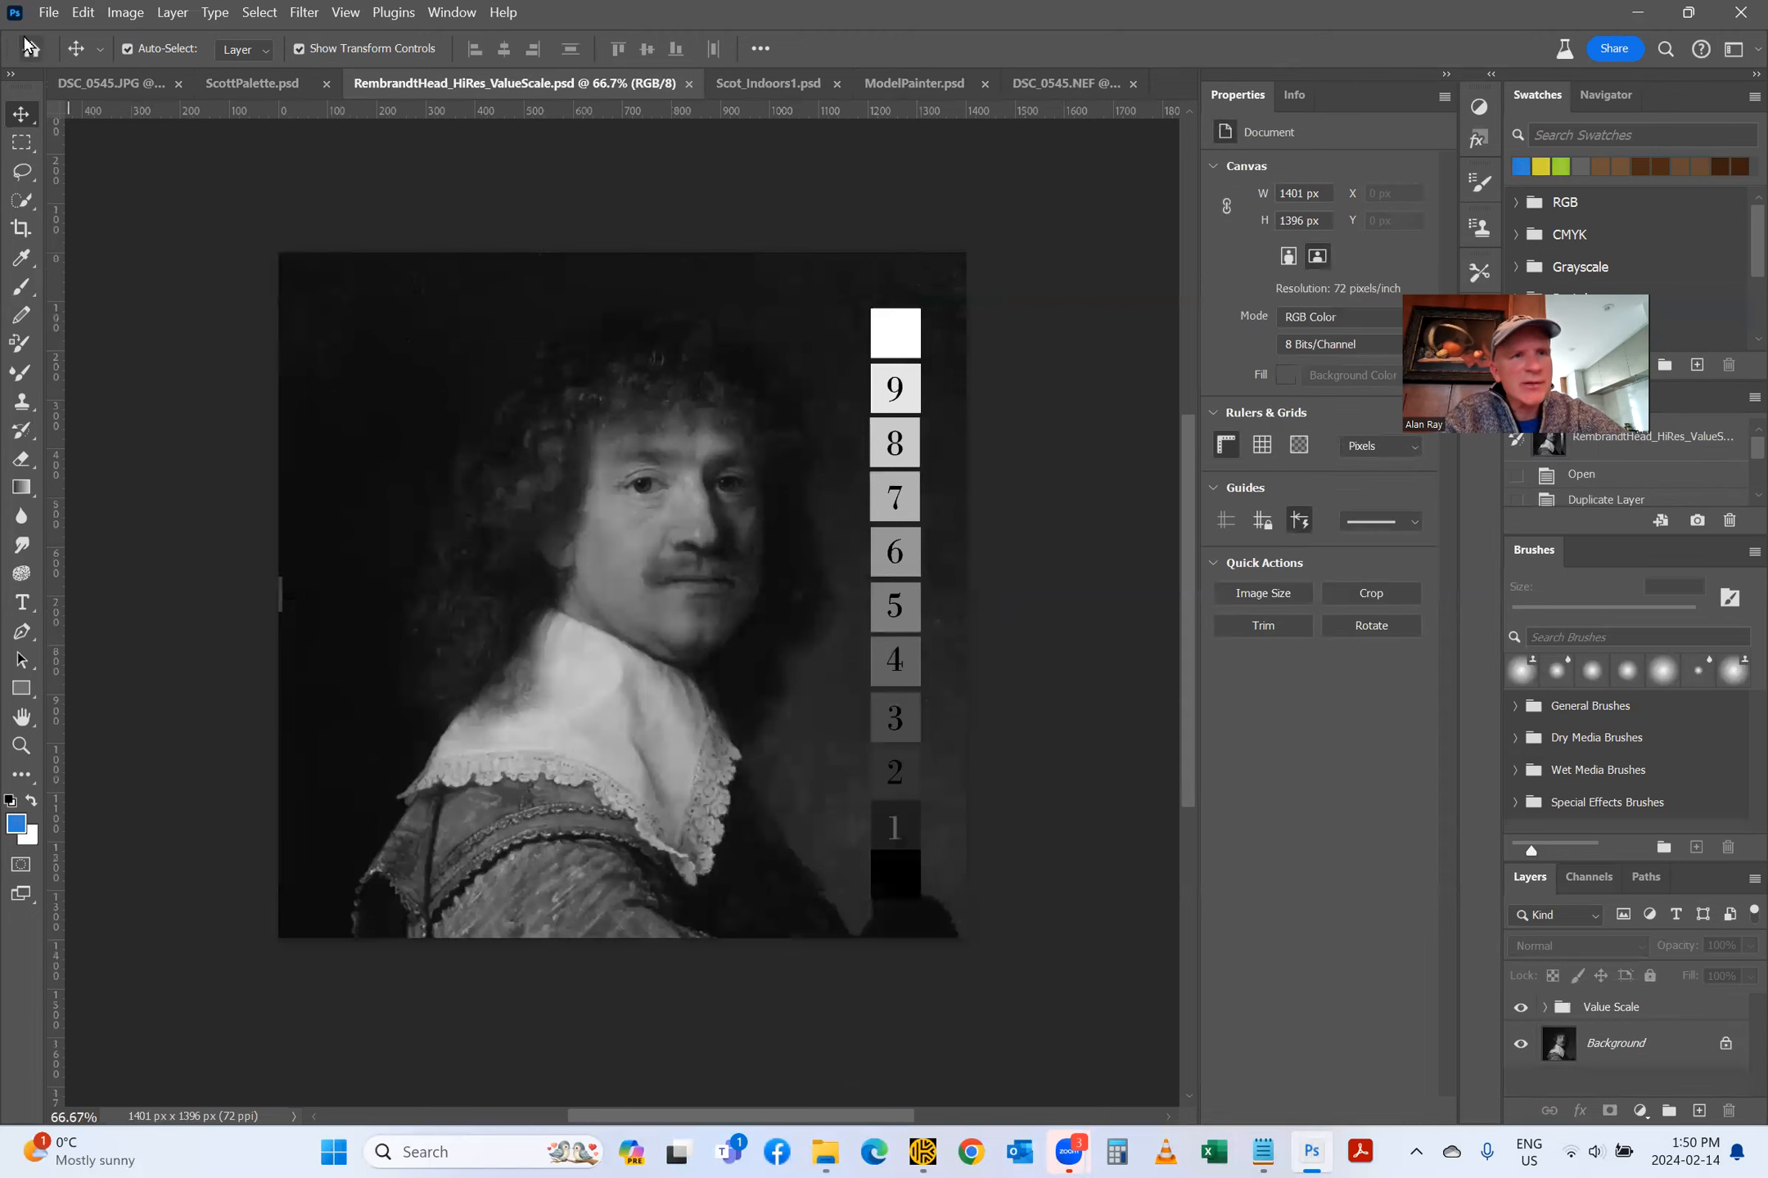
Step: Reopen Experiments.psd from the recently used files
{"action": "left_click", "coordinate": [48, 13]}
{"action": "mouse_move", "coordinate": [123, 141]}
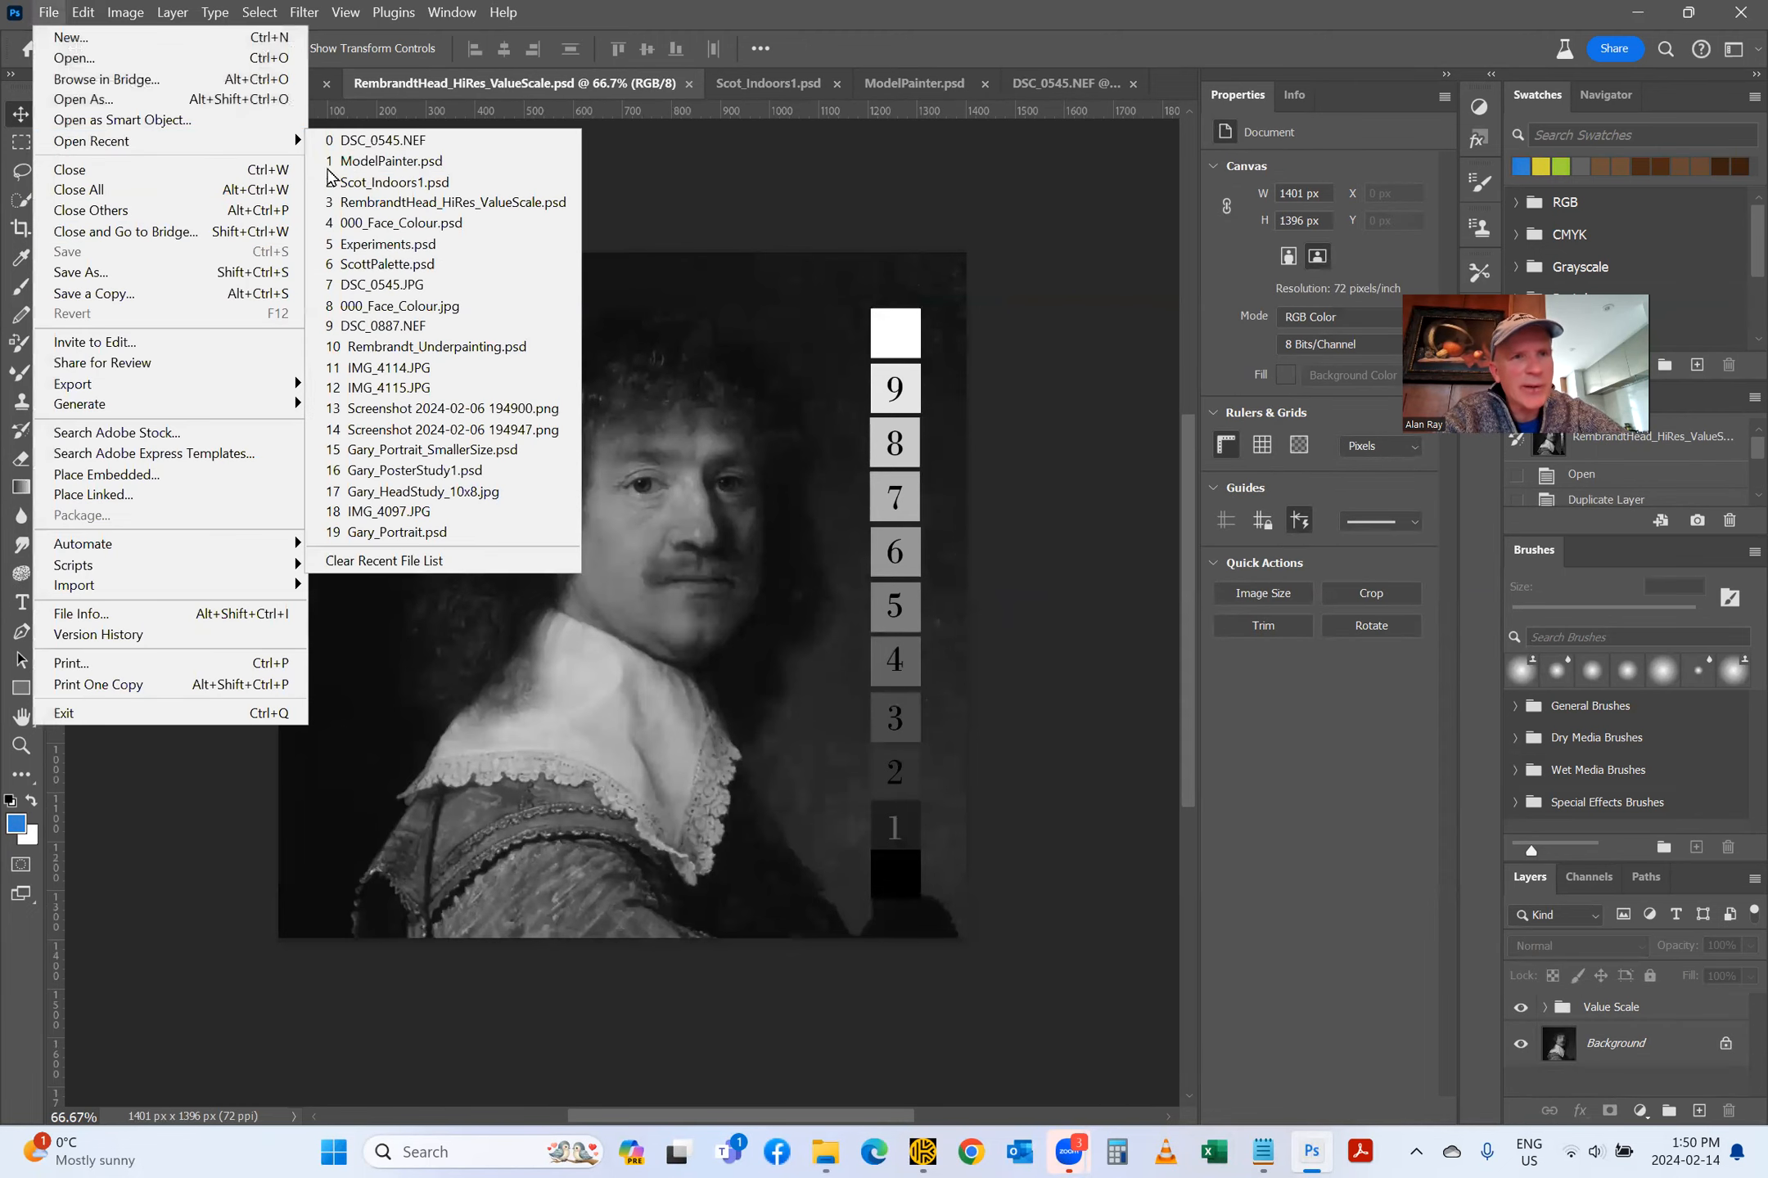
{"action": "left_click", "coordinate": [373, 245]}
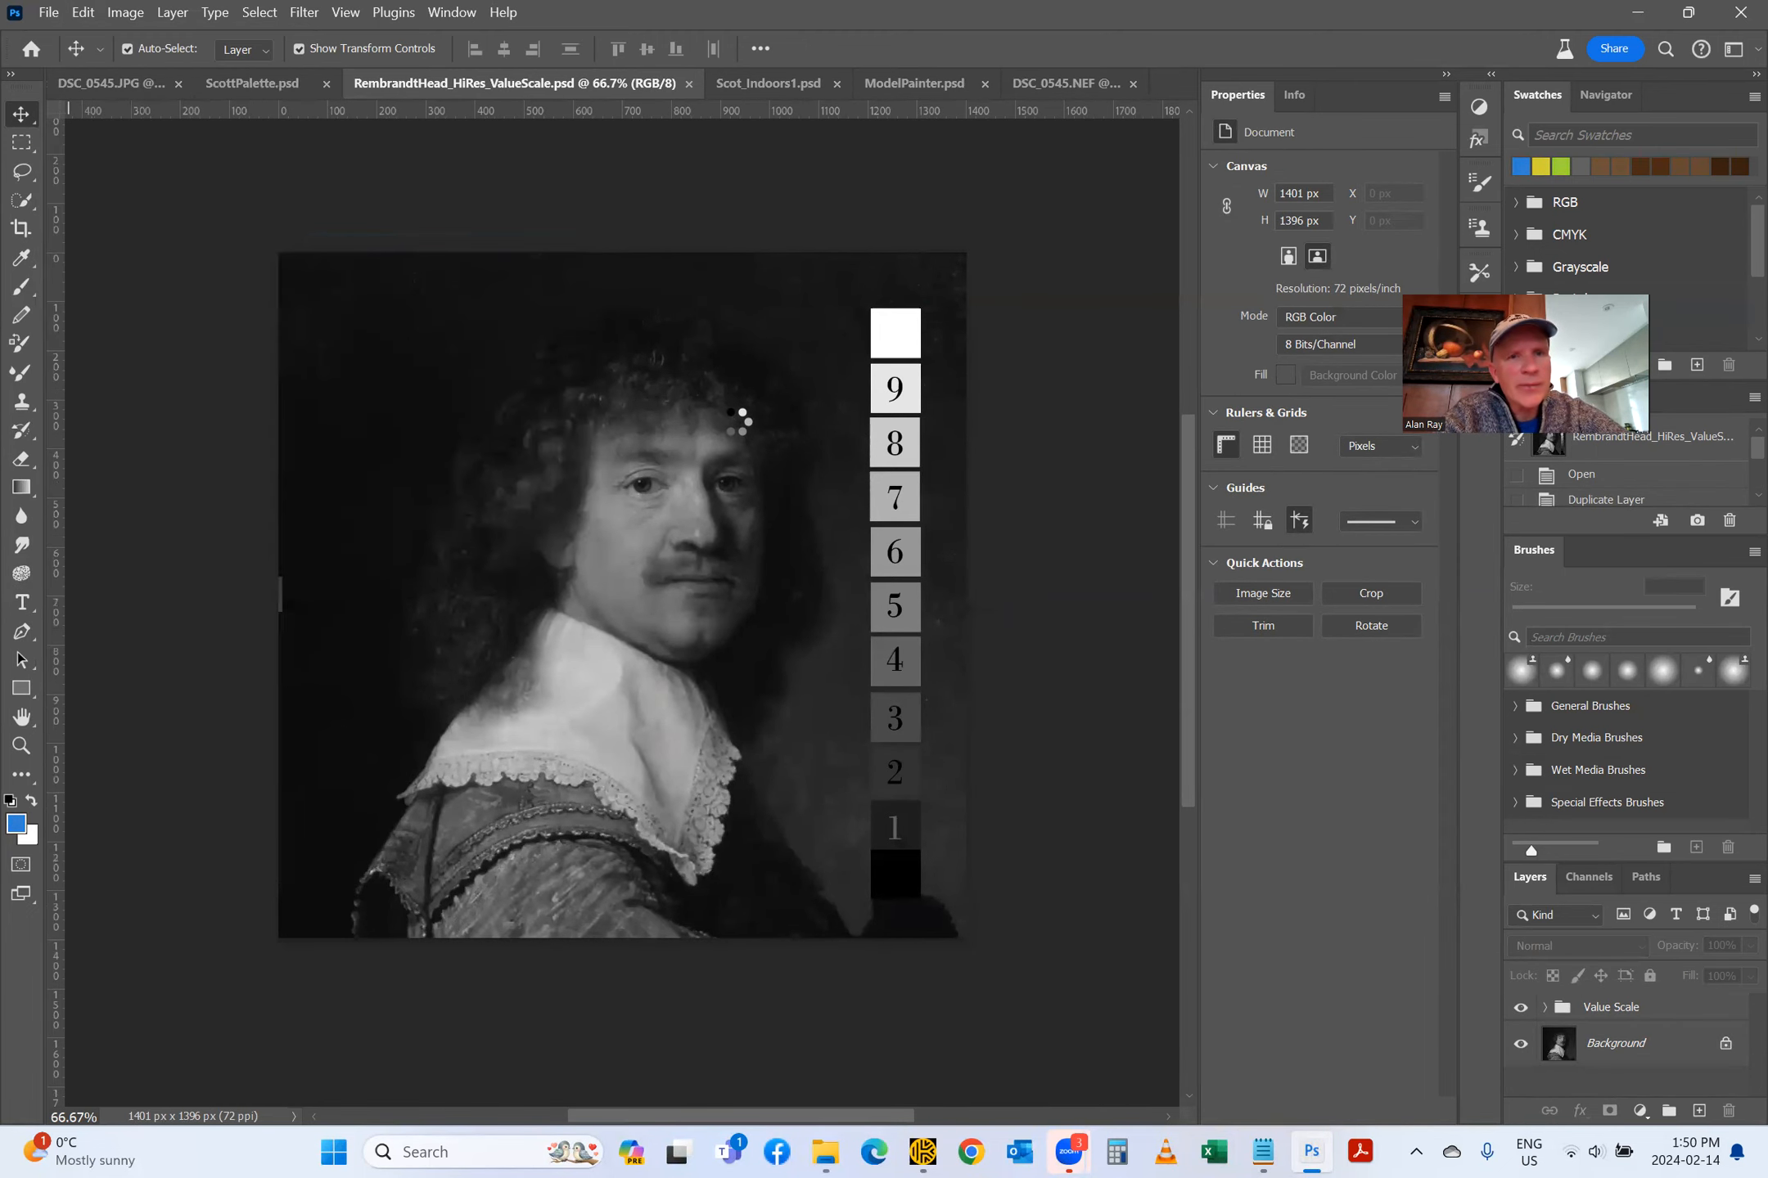
{"action": "scroll", "coordinate": [1037, 686], "scroll_direction": "down", "scroll_amount": 3}
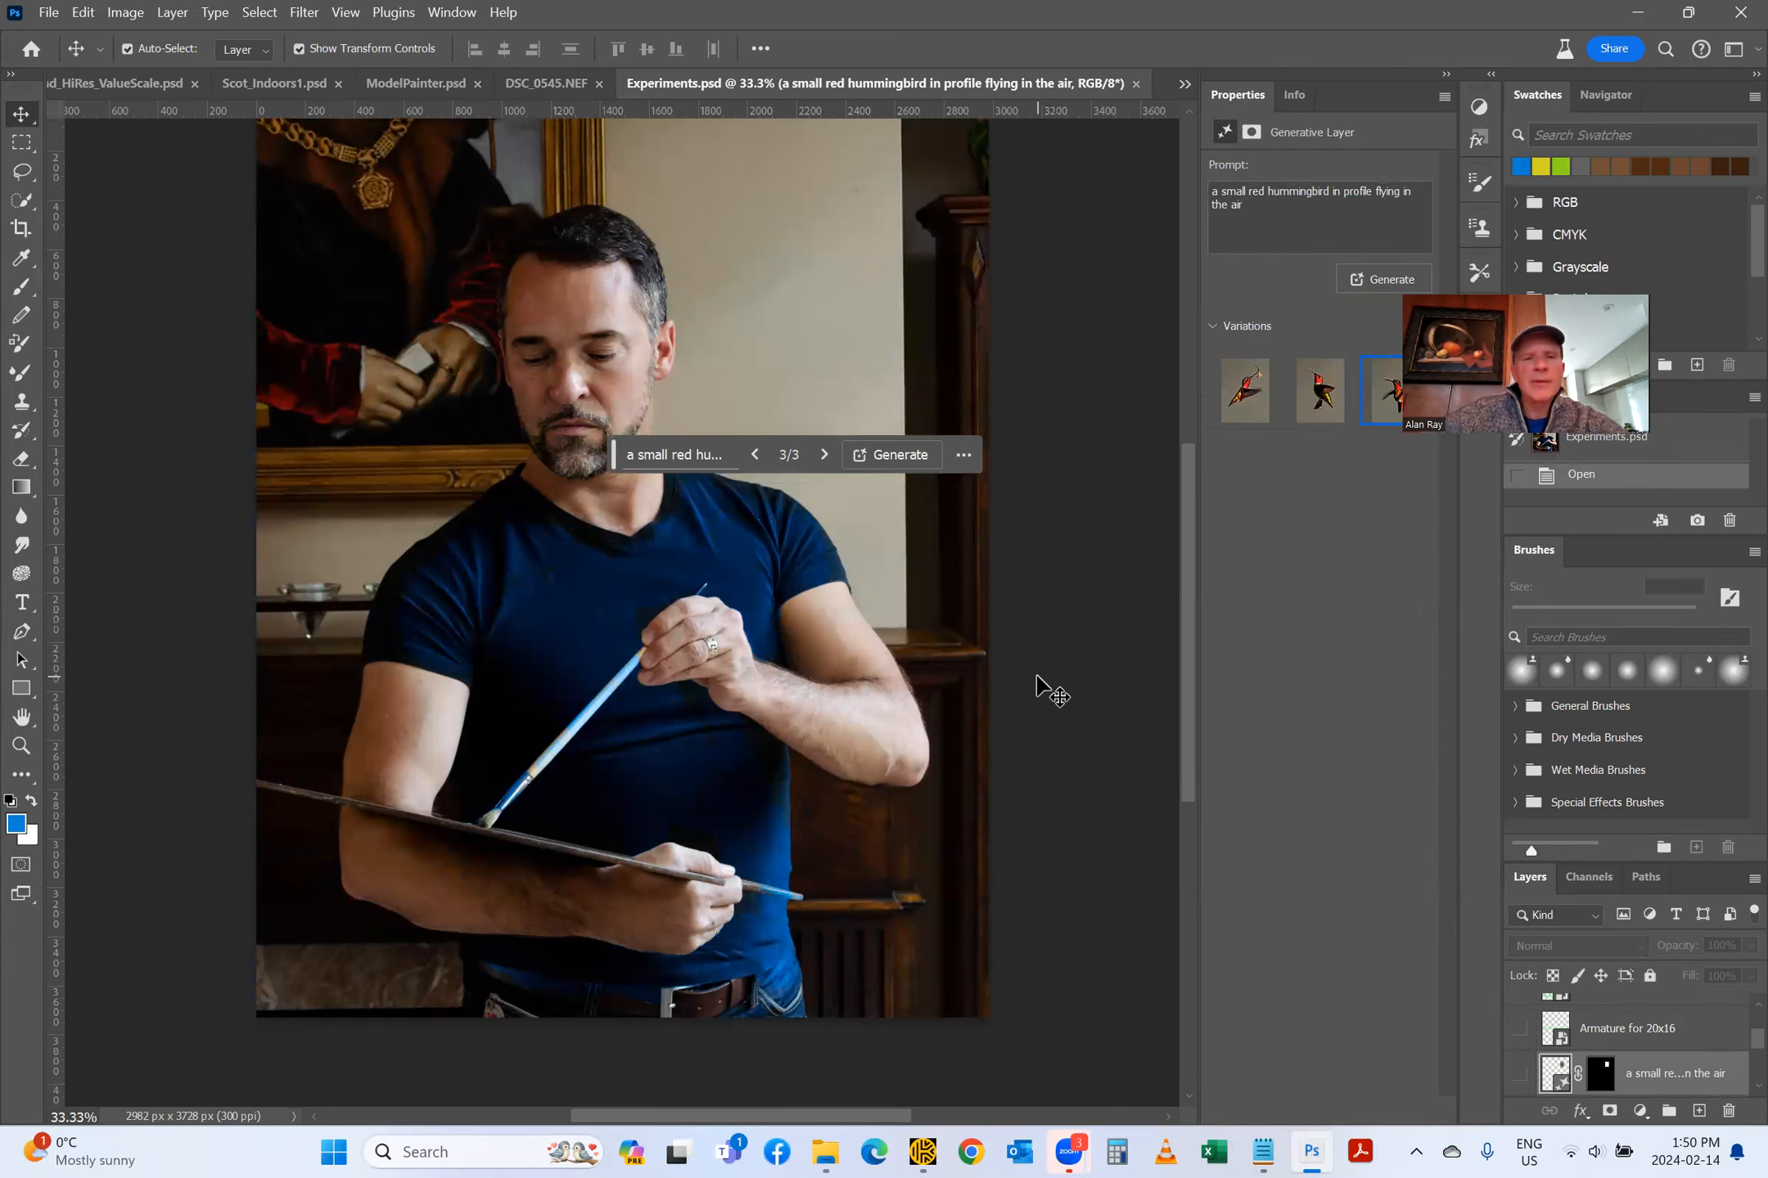
{"action": "scroll", "coordinate": [1037, 686], "scroll_direction": "up", "scroll_amount": 2}
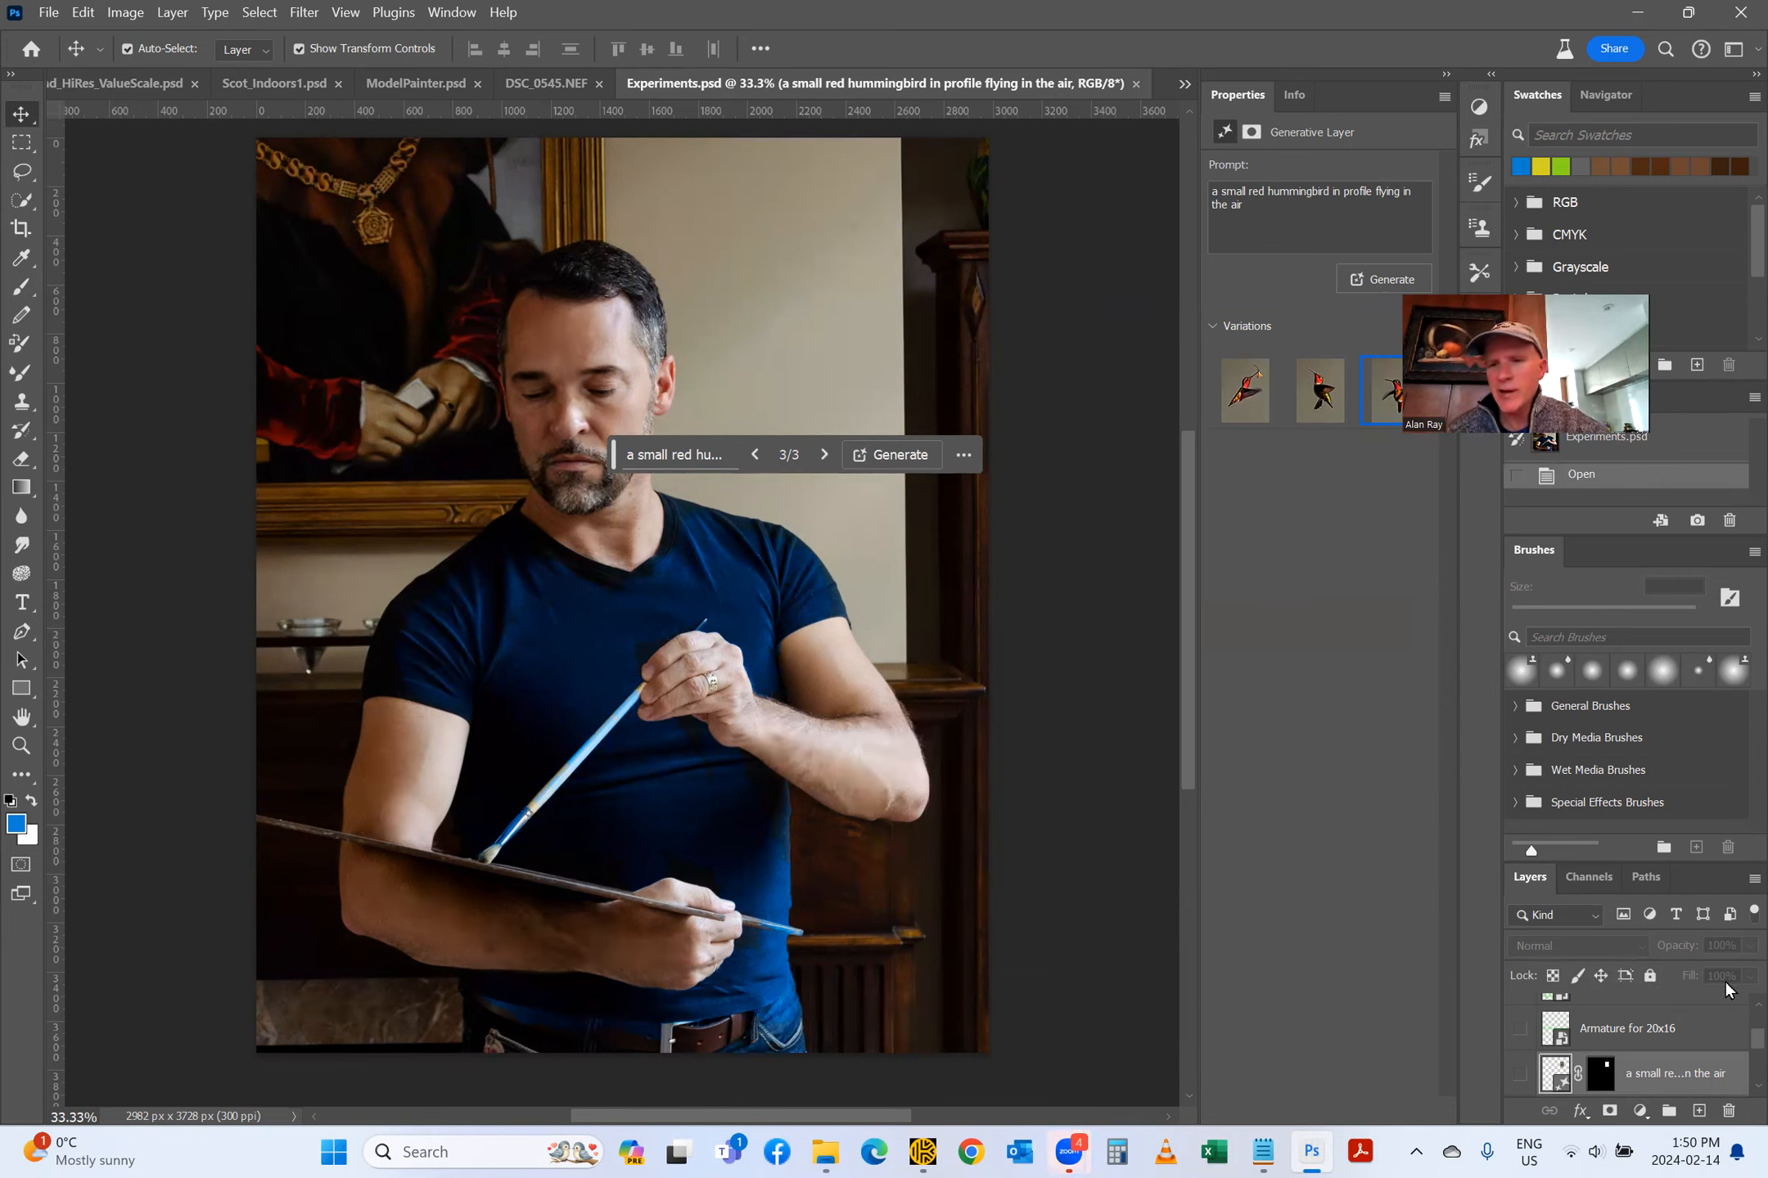
Step: Move the contextual task bar off the portrait into the empty area beside the picture
{"action": "scroll", "coordinate": [1641, 1064], "scroll_direction": "down", "scroll_amount": 3}
{"action": "scroll", "coordinate": [1641, 1067], "scroll_direction": "down", "scroll_amount": 1}
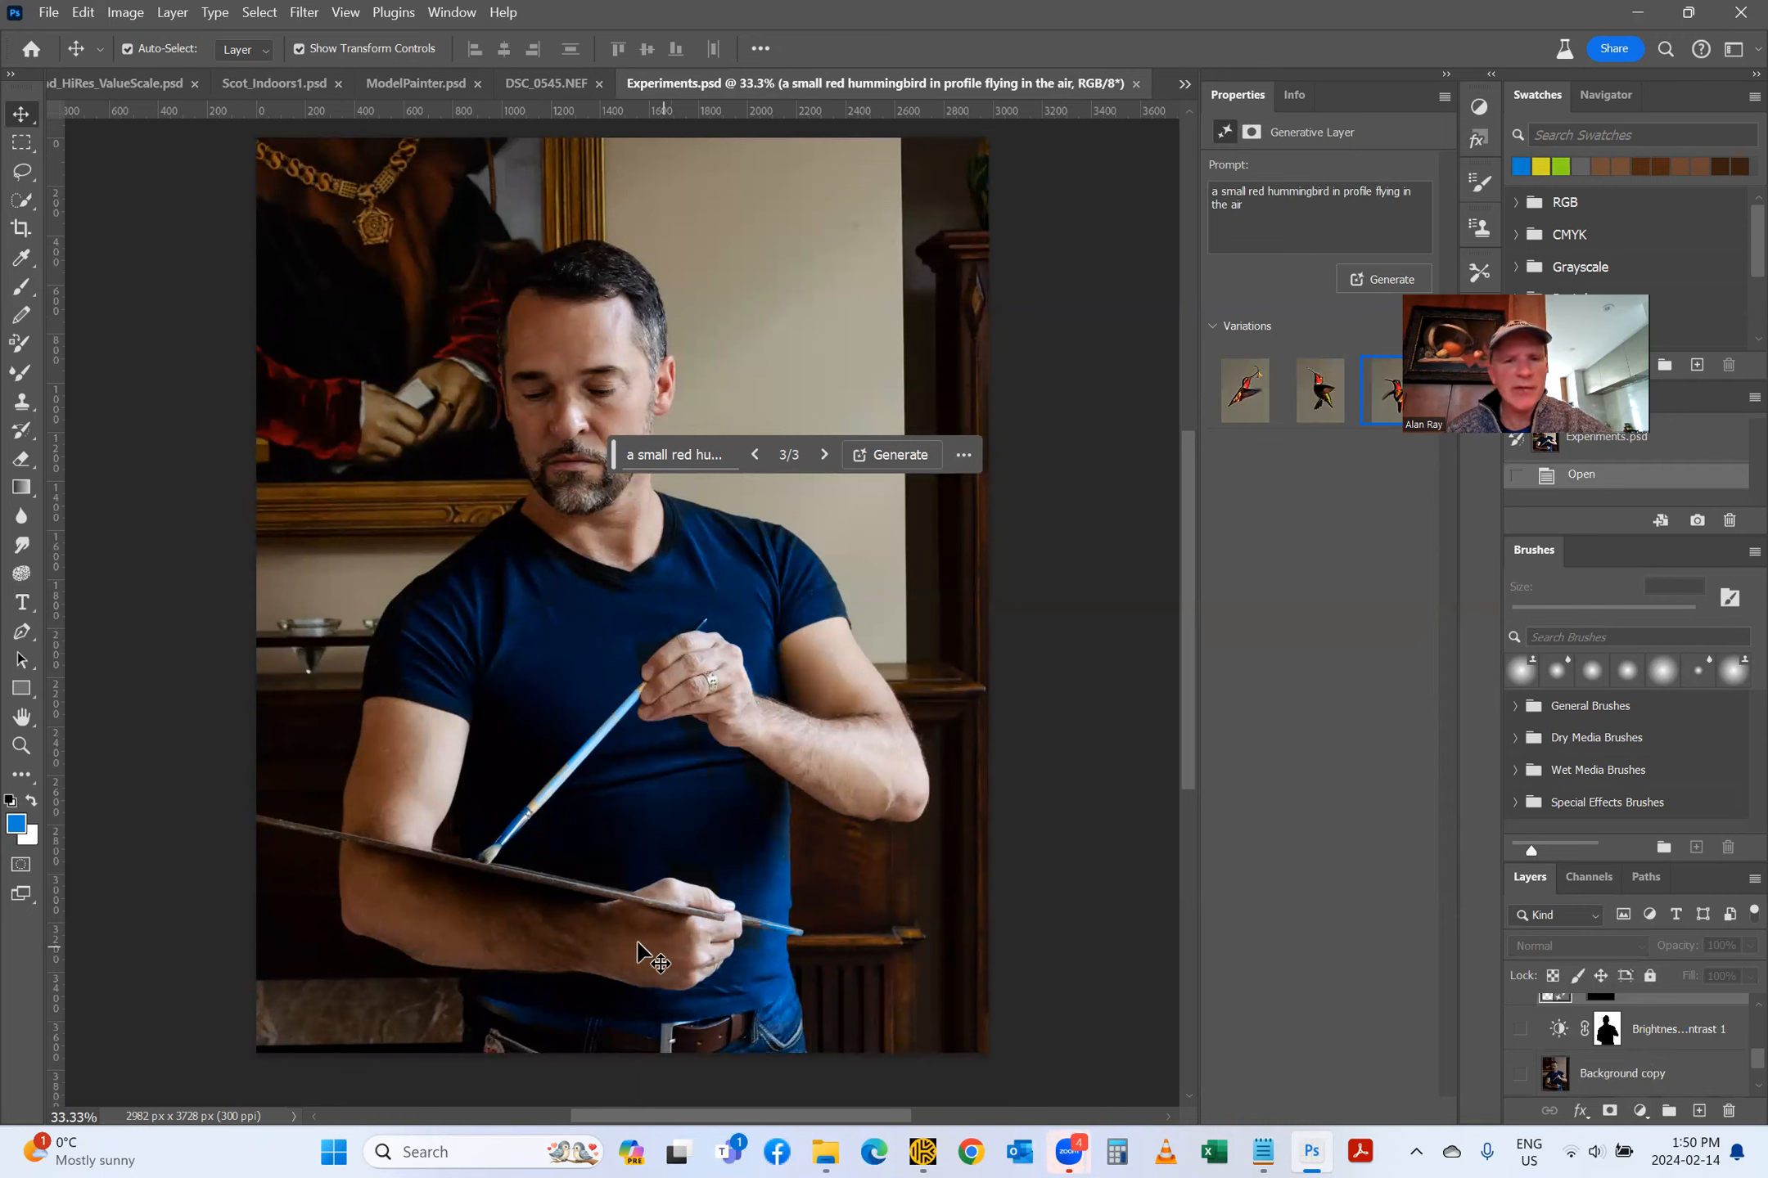
{"action": "left_click_drag", "start_coordinate": [623, 473], "coordinate": [1067, 827]}
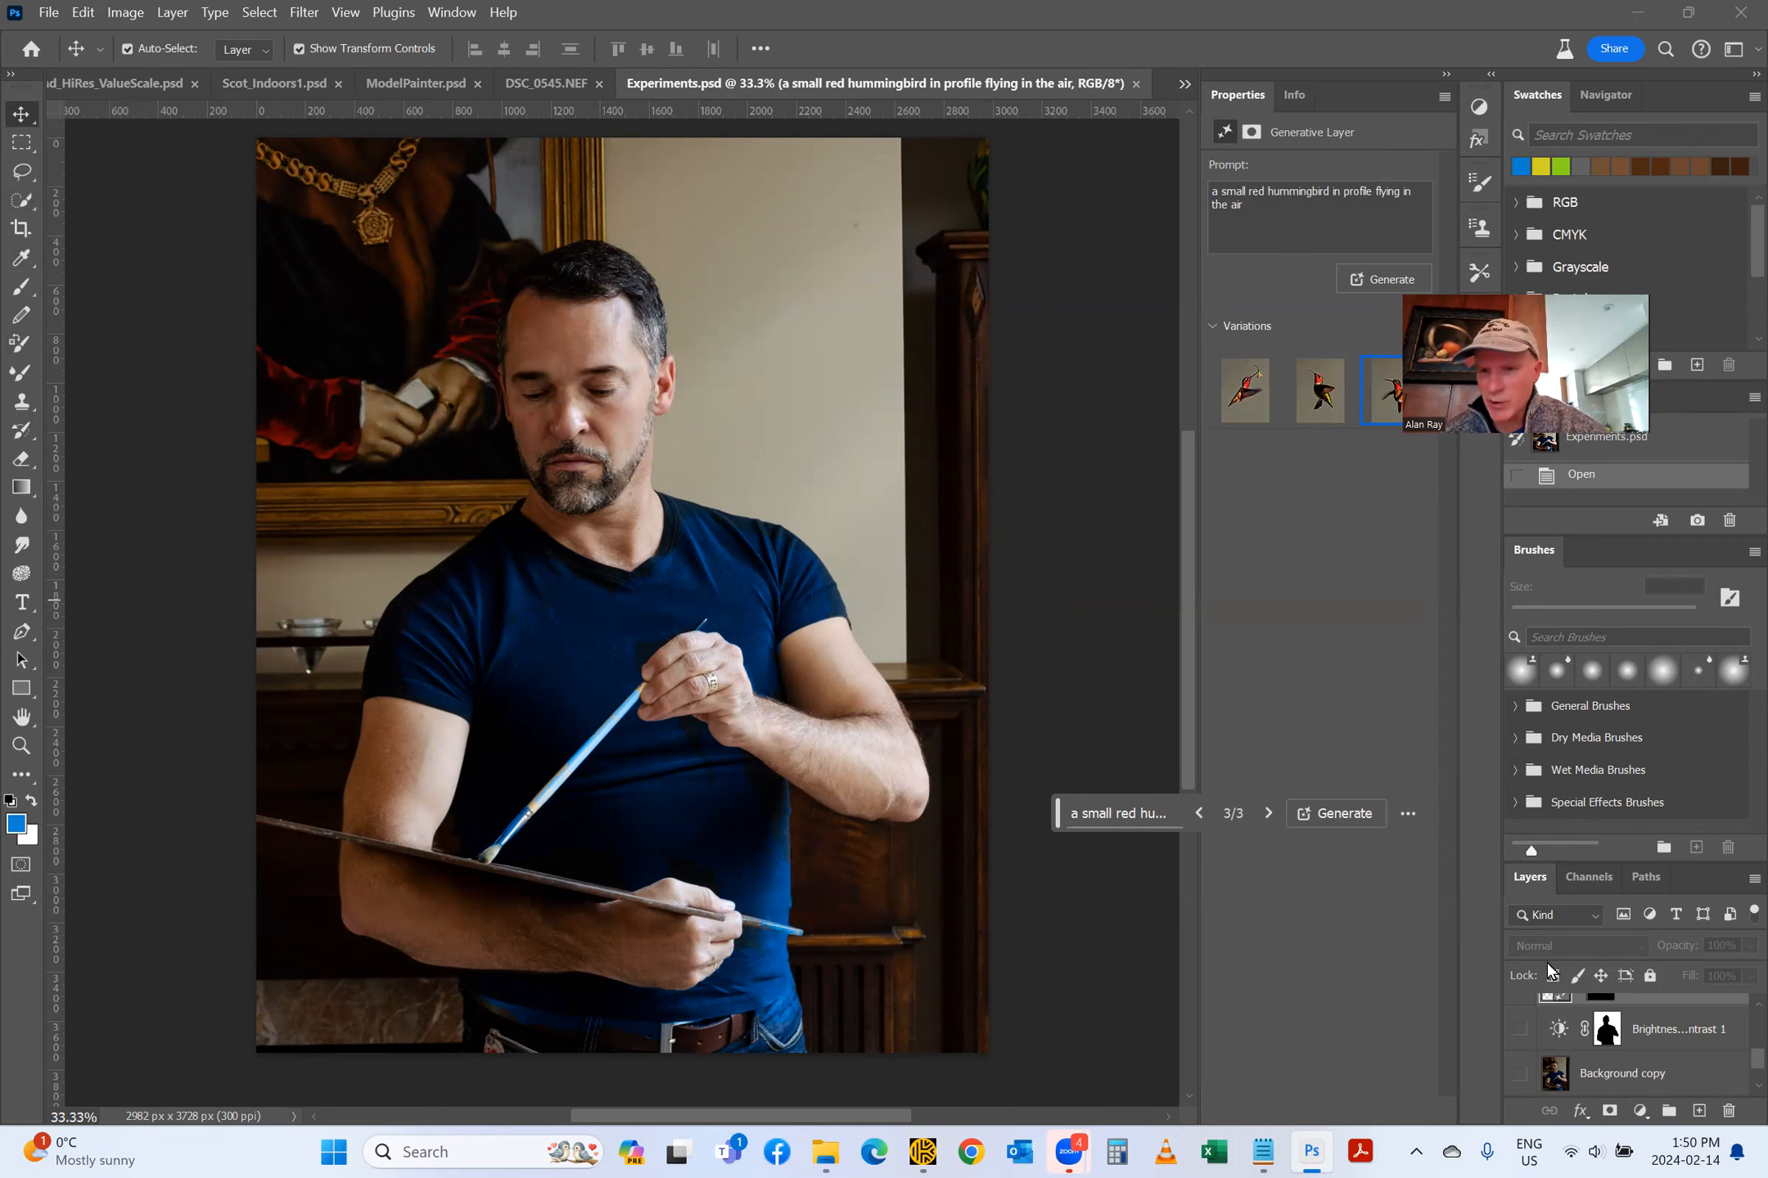
{"action": "scroll", "coordinate": [1583, 1019], "scroll_direction": "up", "scroll_amount": 3}
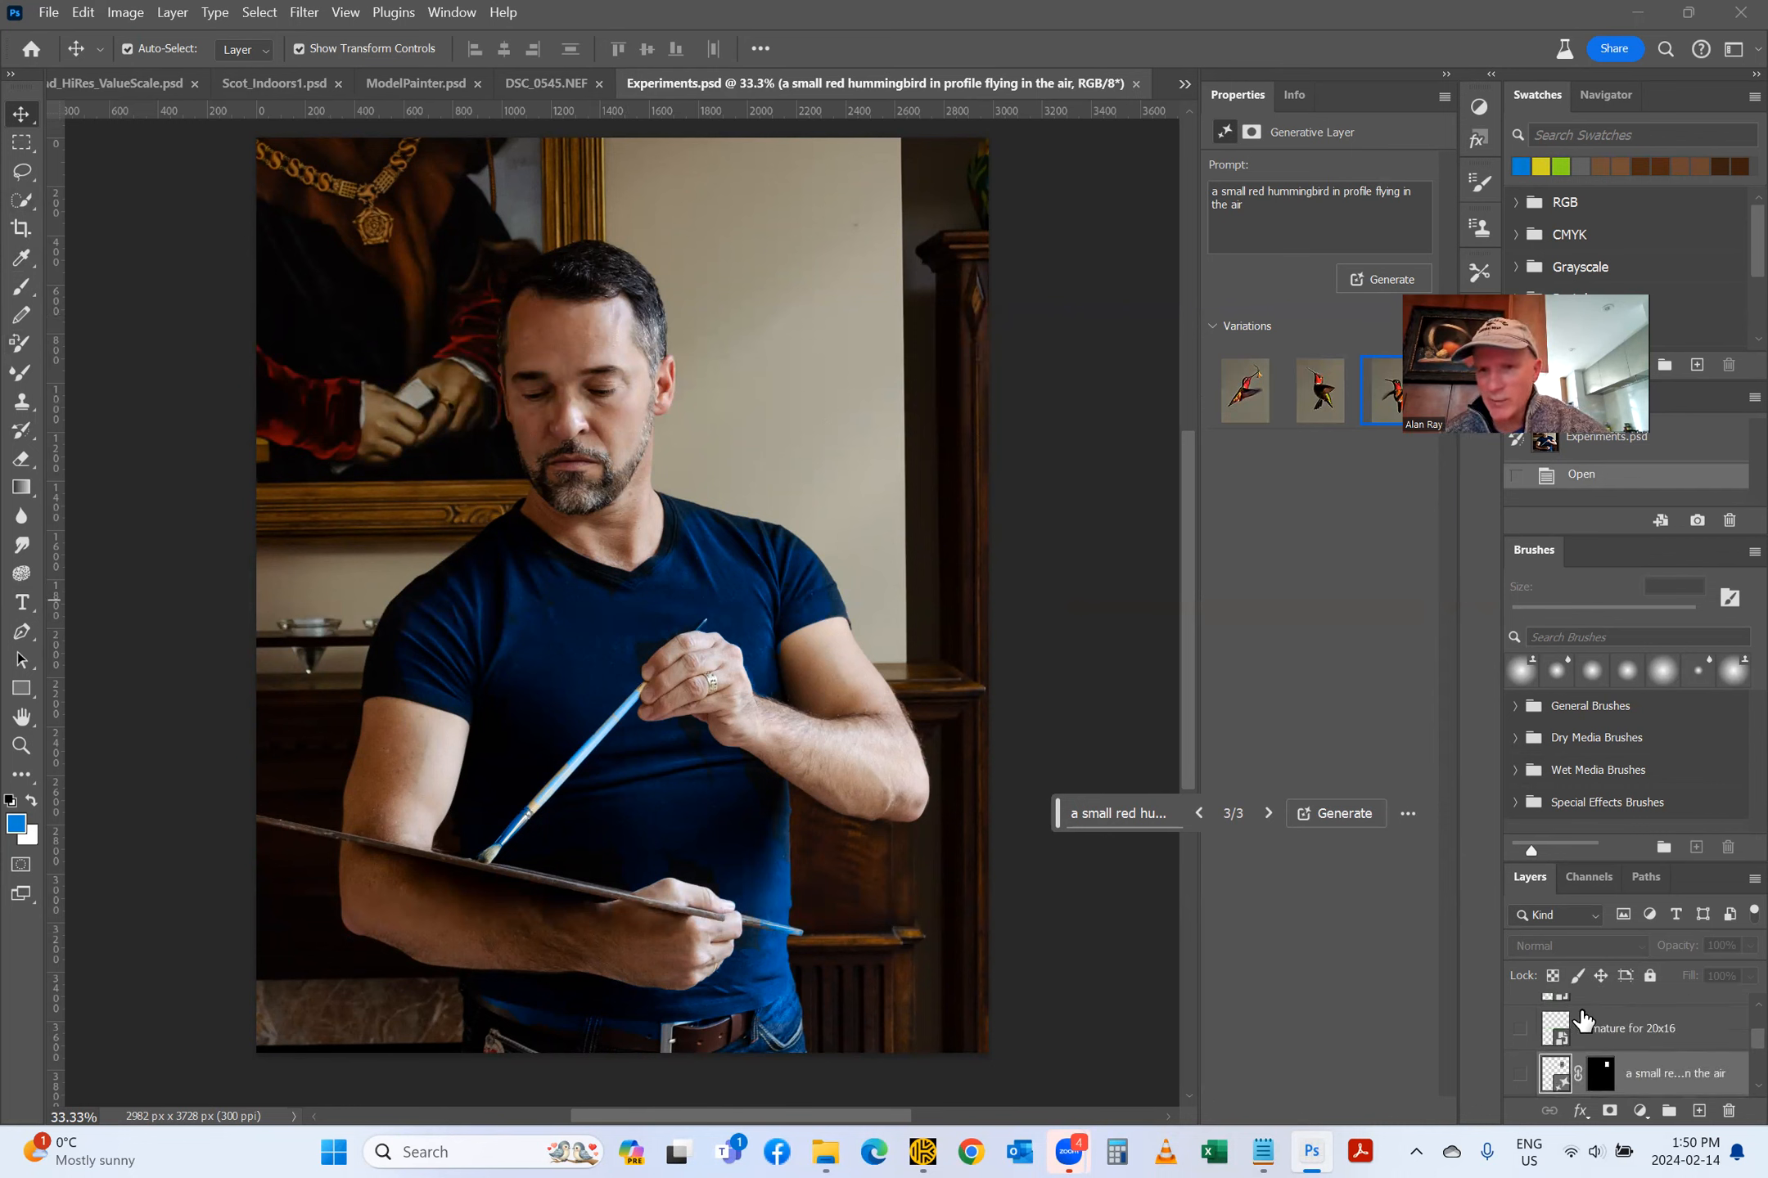
Step: Try to frame the man's head and shoulders with a rectangular marquee and adjust the marquee's edge
{"action": "left_click", "coordinate": [22, 199]}
{"action": "left_click", "coordinate": [21, 142]}
{"action": "left_click_drag", "start_coordinate": [744, 308], "coordinate": [308, 590]}
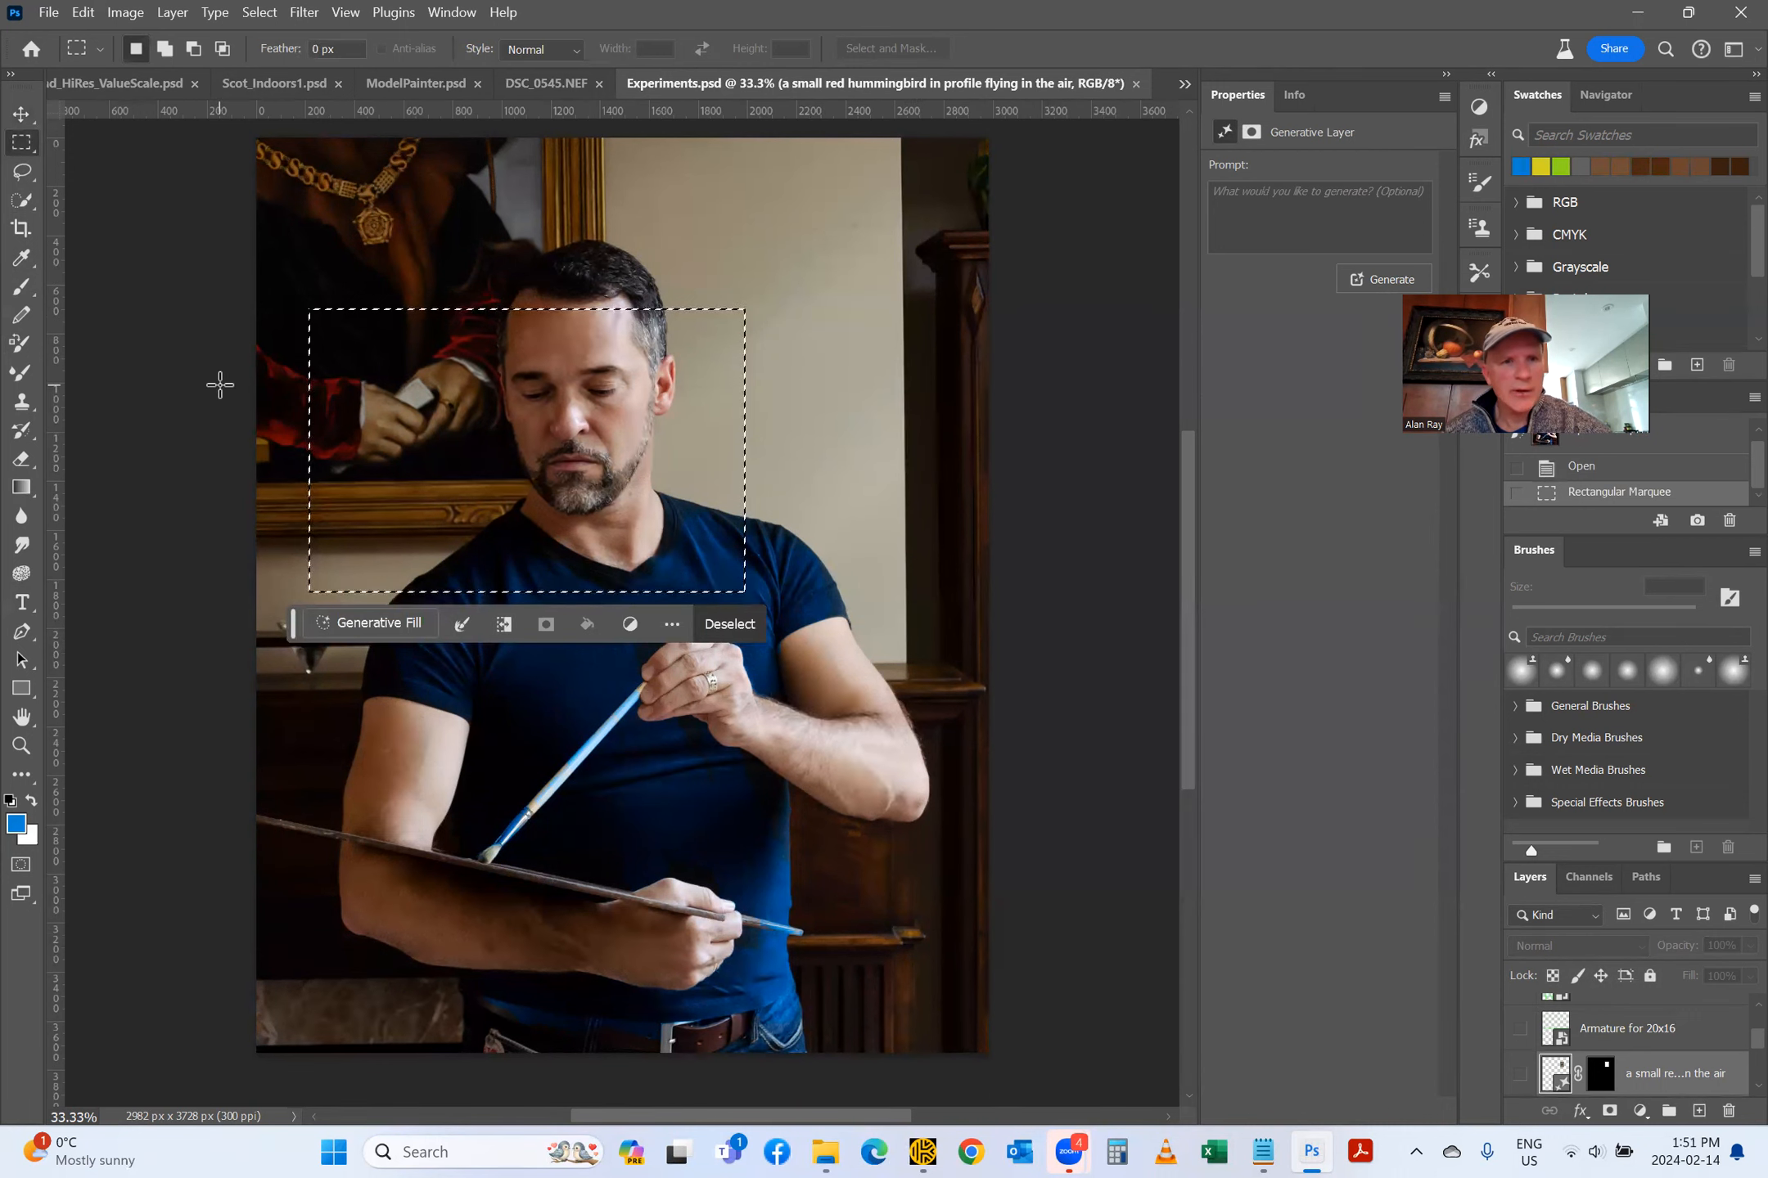
{"action": "mouse_move", "coordinate": [308, 467]}
{"action": "left_mouse_down"}
{"action": "mouse_move", "coordinate": [429, 470]}
{"action": "mouse_move", "coordinate": [525, 533]}
{"action": "mouse_move", "coordinate": [514, 545]}
{"action": "mouse_move", "coordinate": [310, 468]}
{"action": "left_mouse_up"}
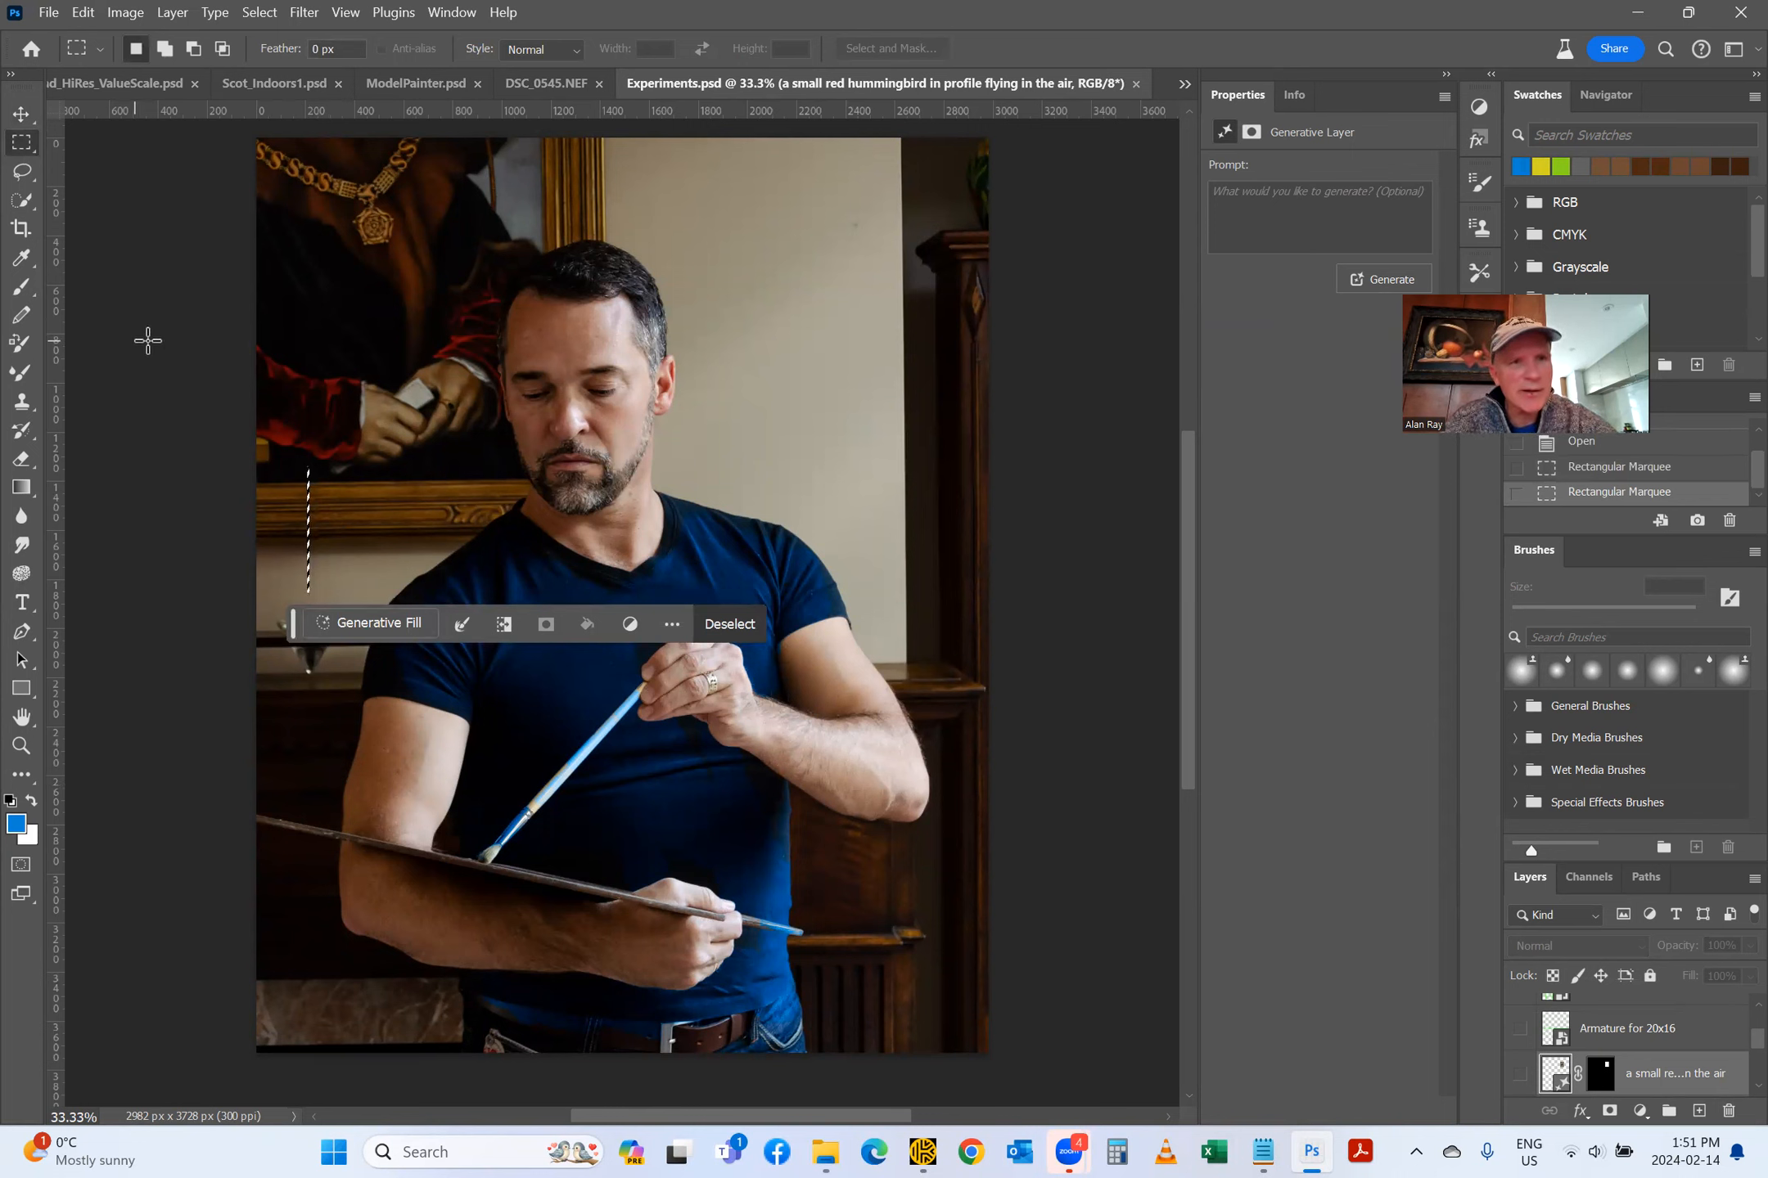
{"action": "left_click", "coordinate": [22, 113]}
{"action": "left_click", "coordinate": [790, 343]}
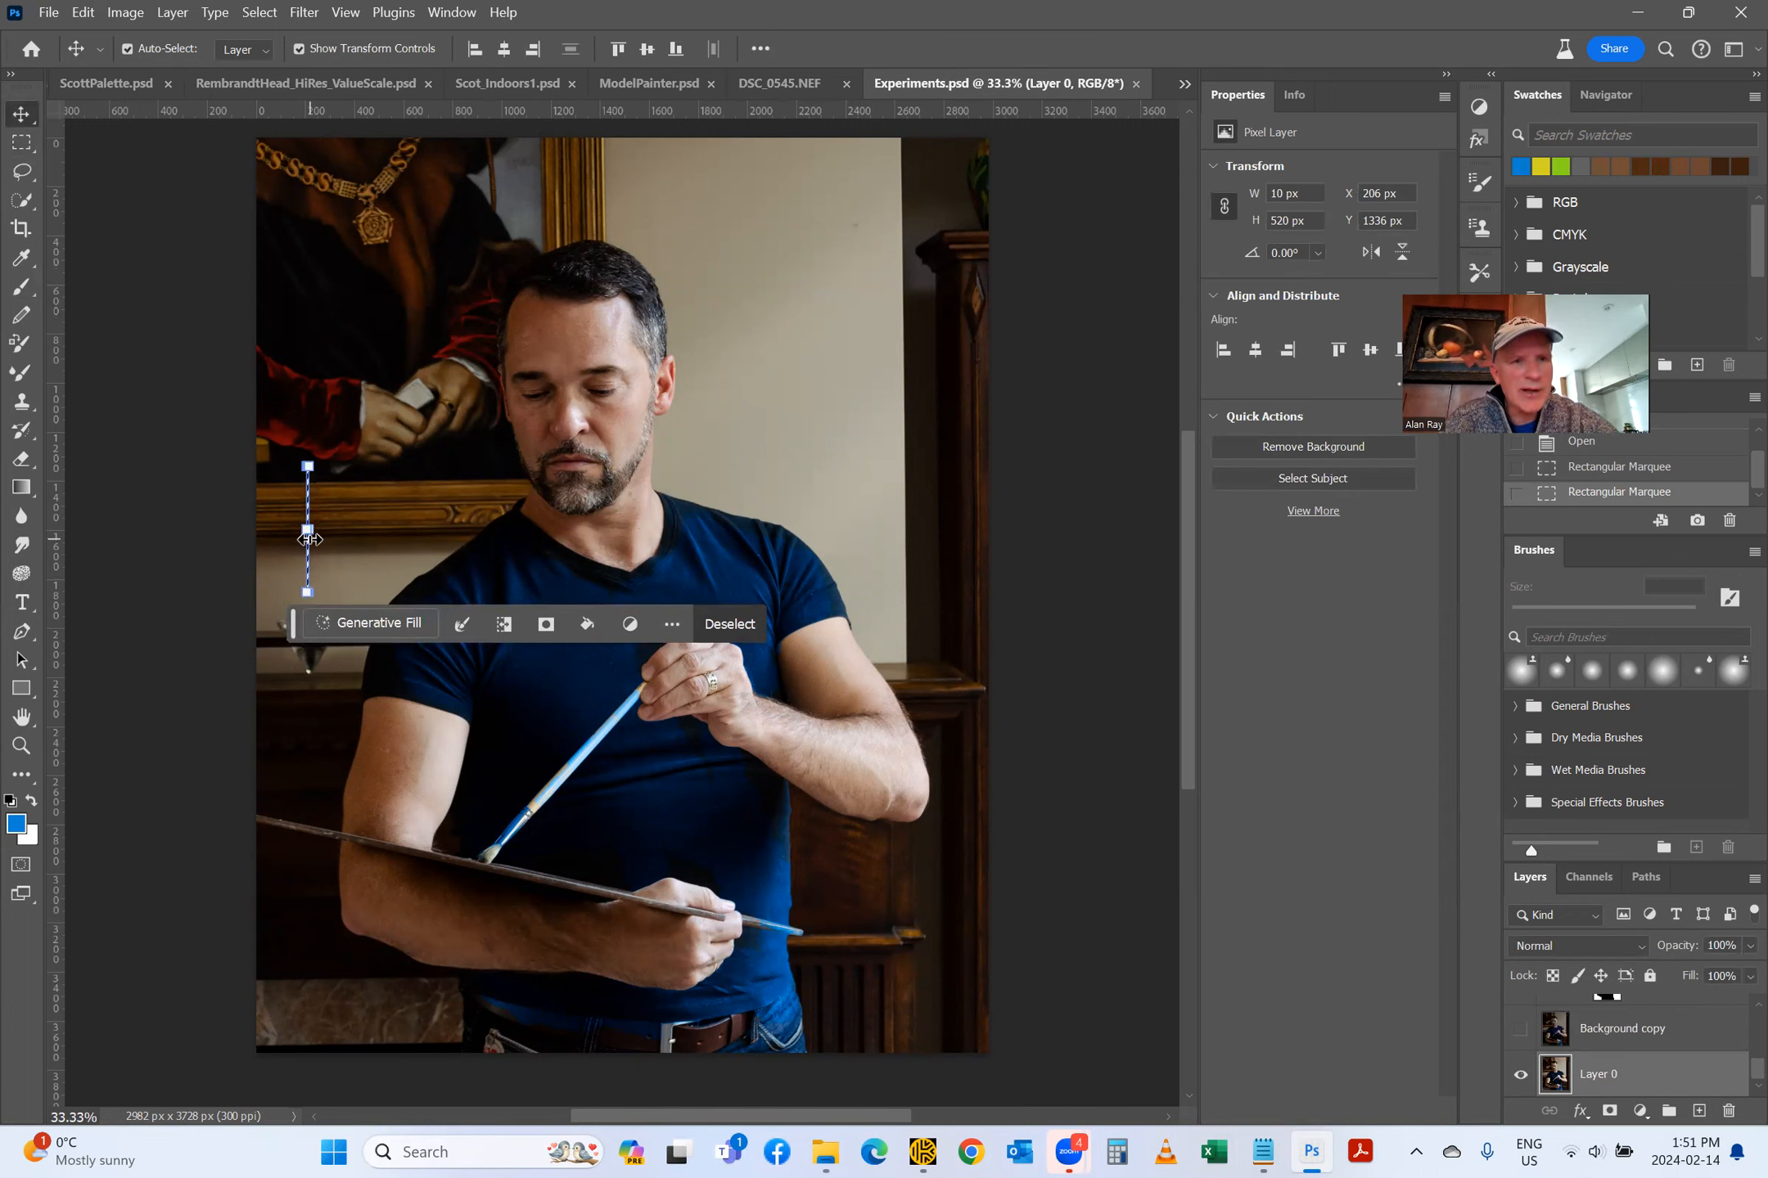
{"action": "left_click", "coordinate": [306, 532]}
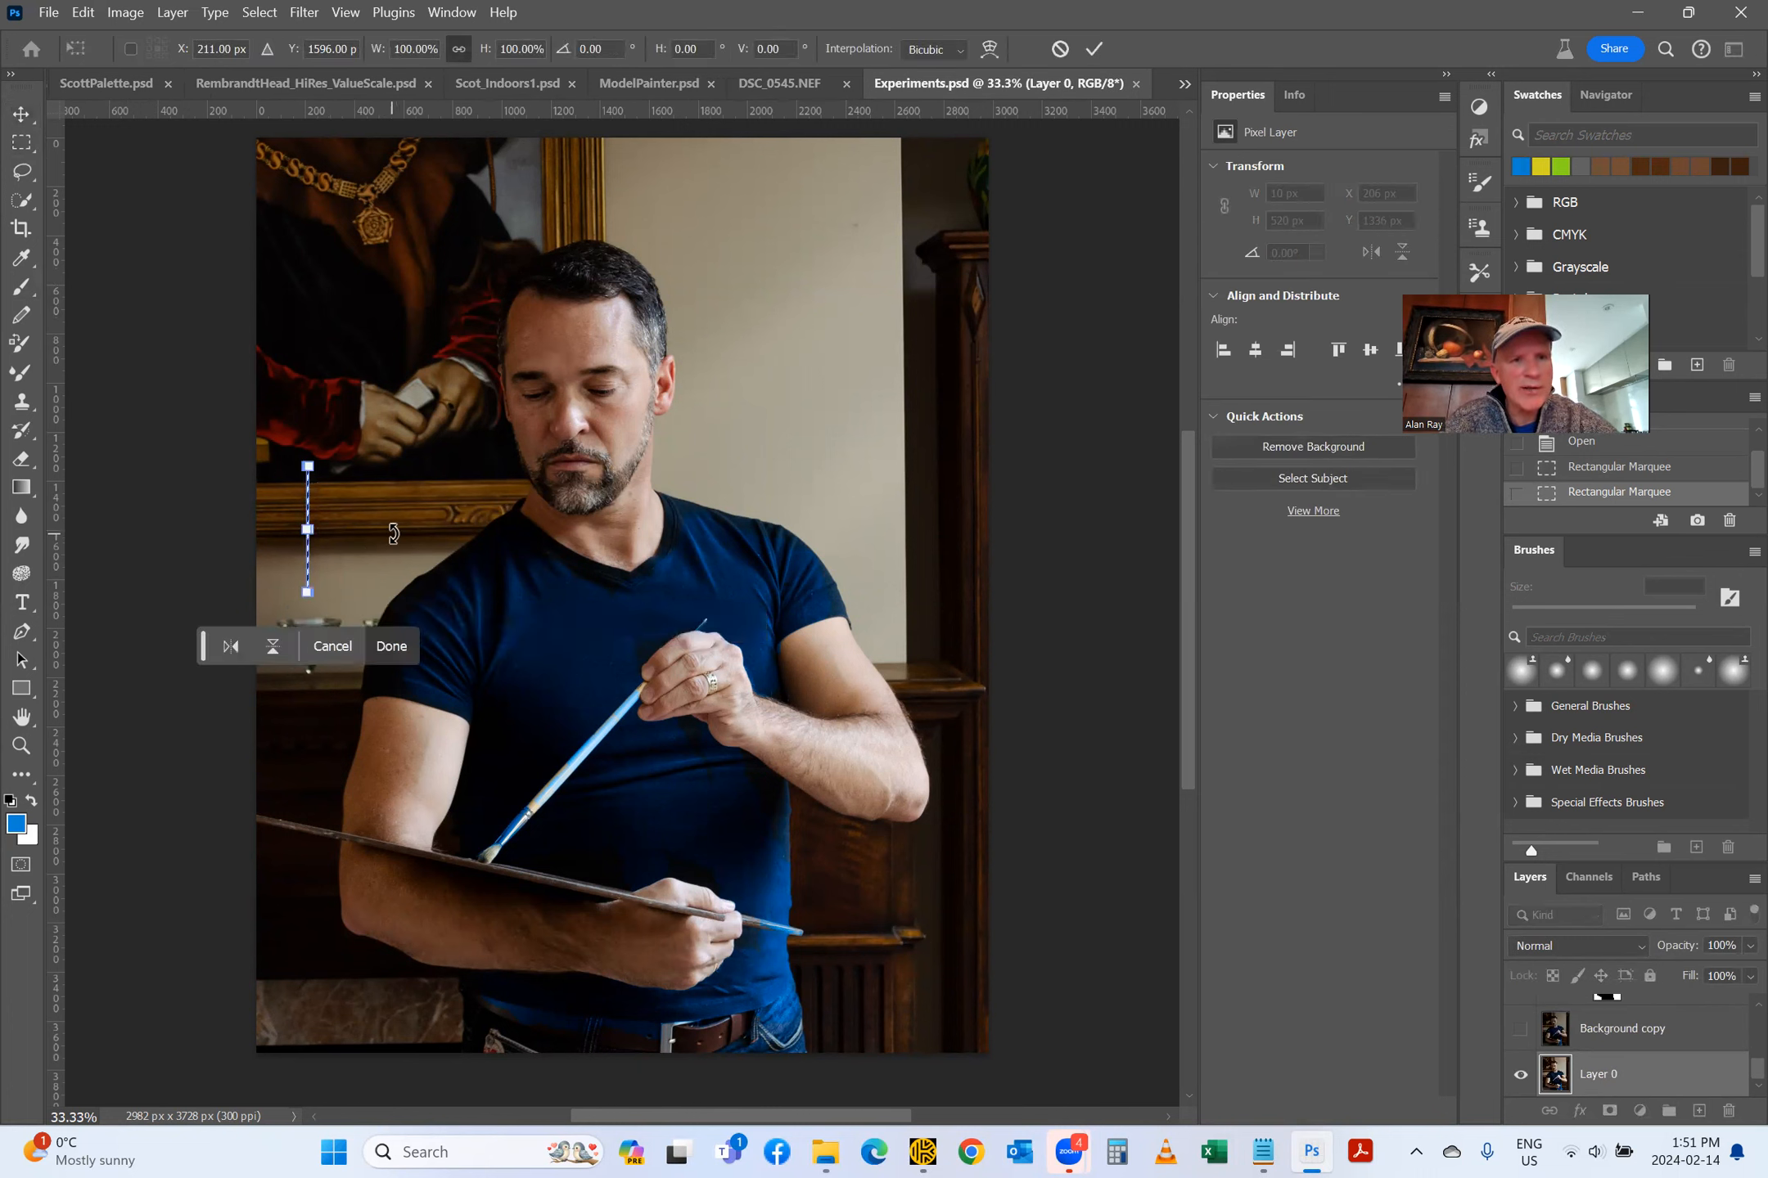
{"action": "left_click", "coordinate": [258, 12]}
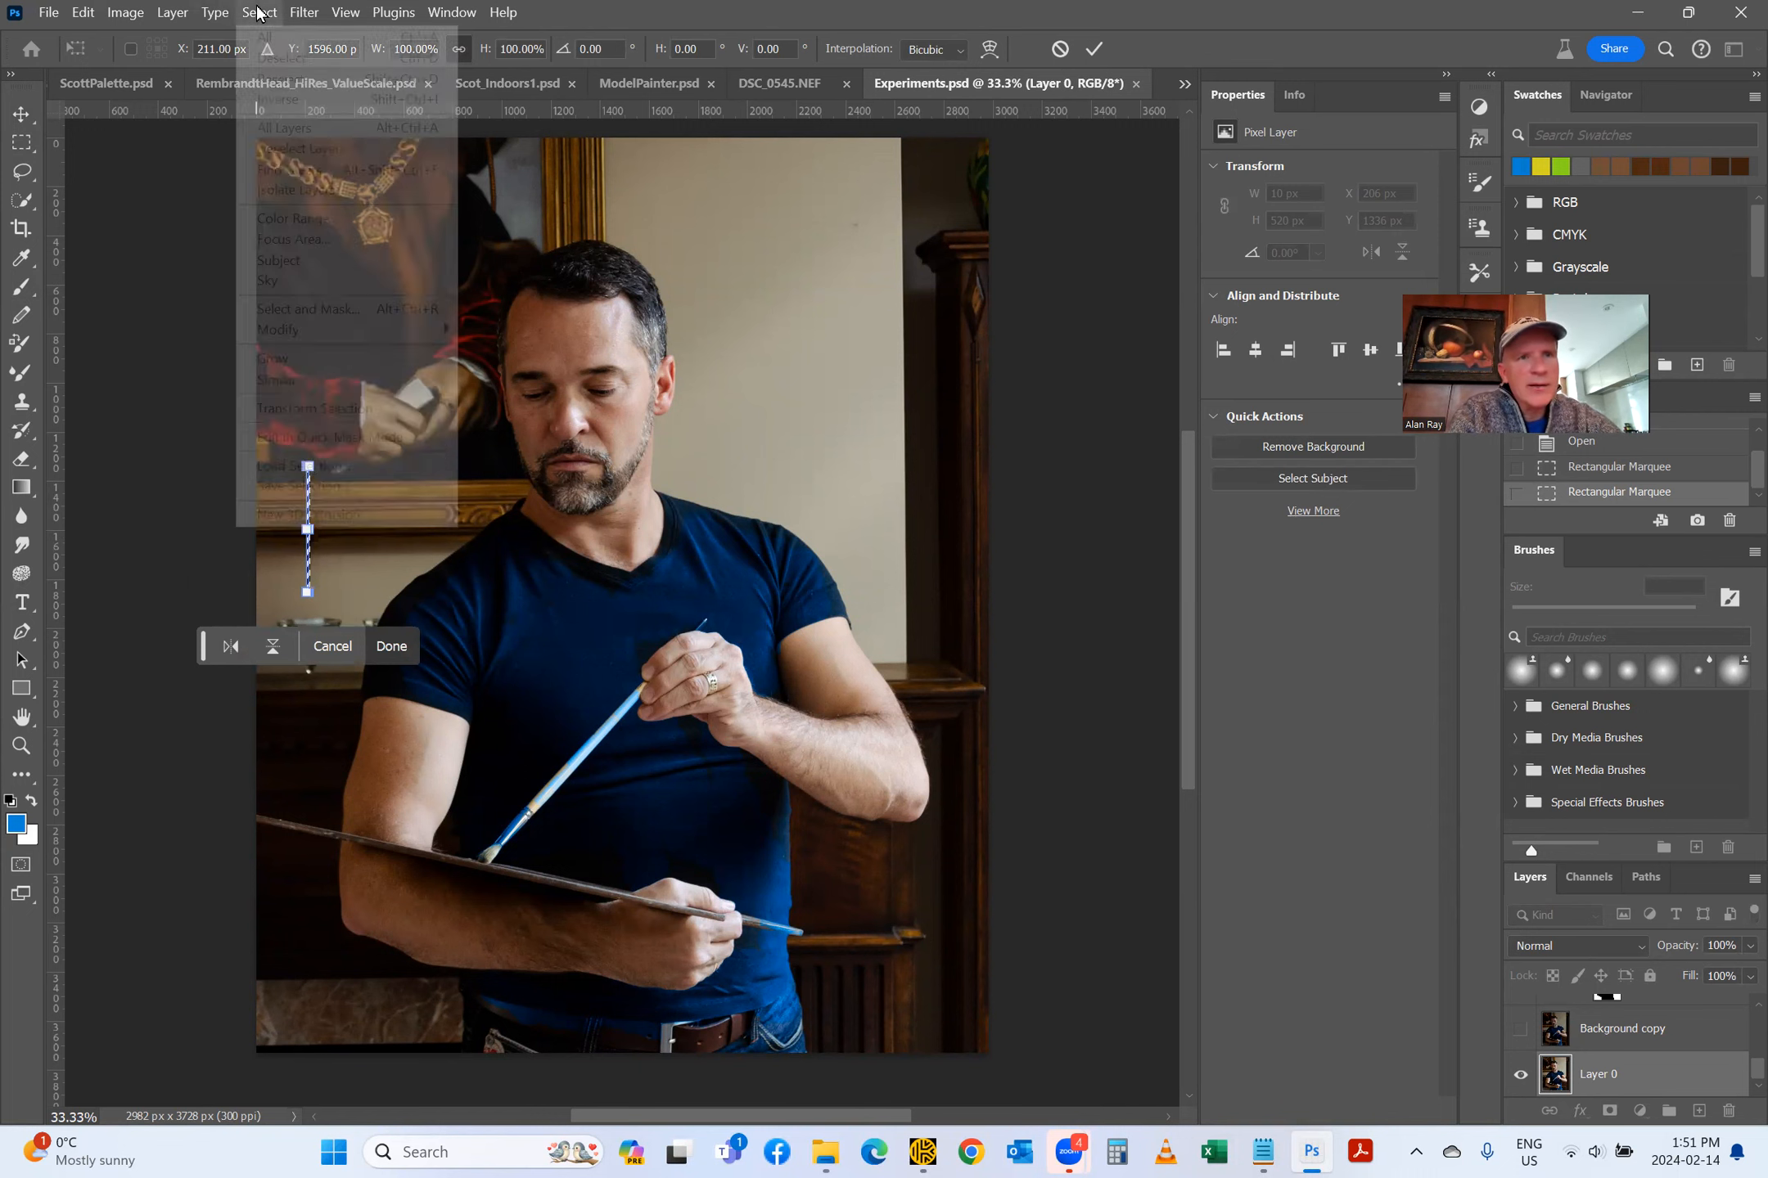
{"action": "left_click", "coordinate": [165, 397]}
{"action": "left_click", "coordinate": [1060, 49]}
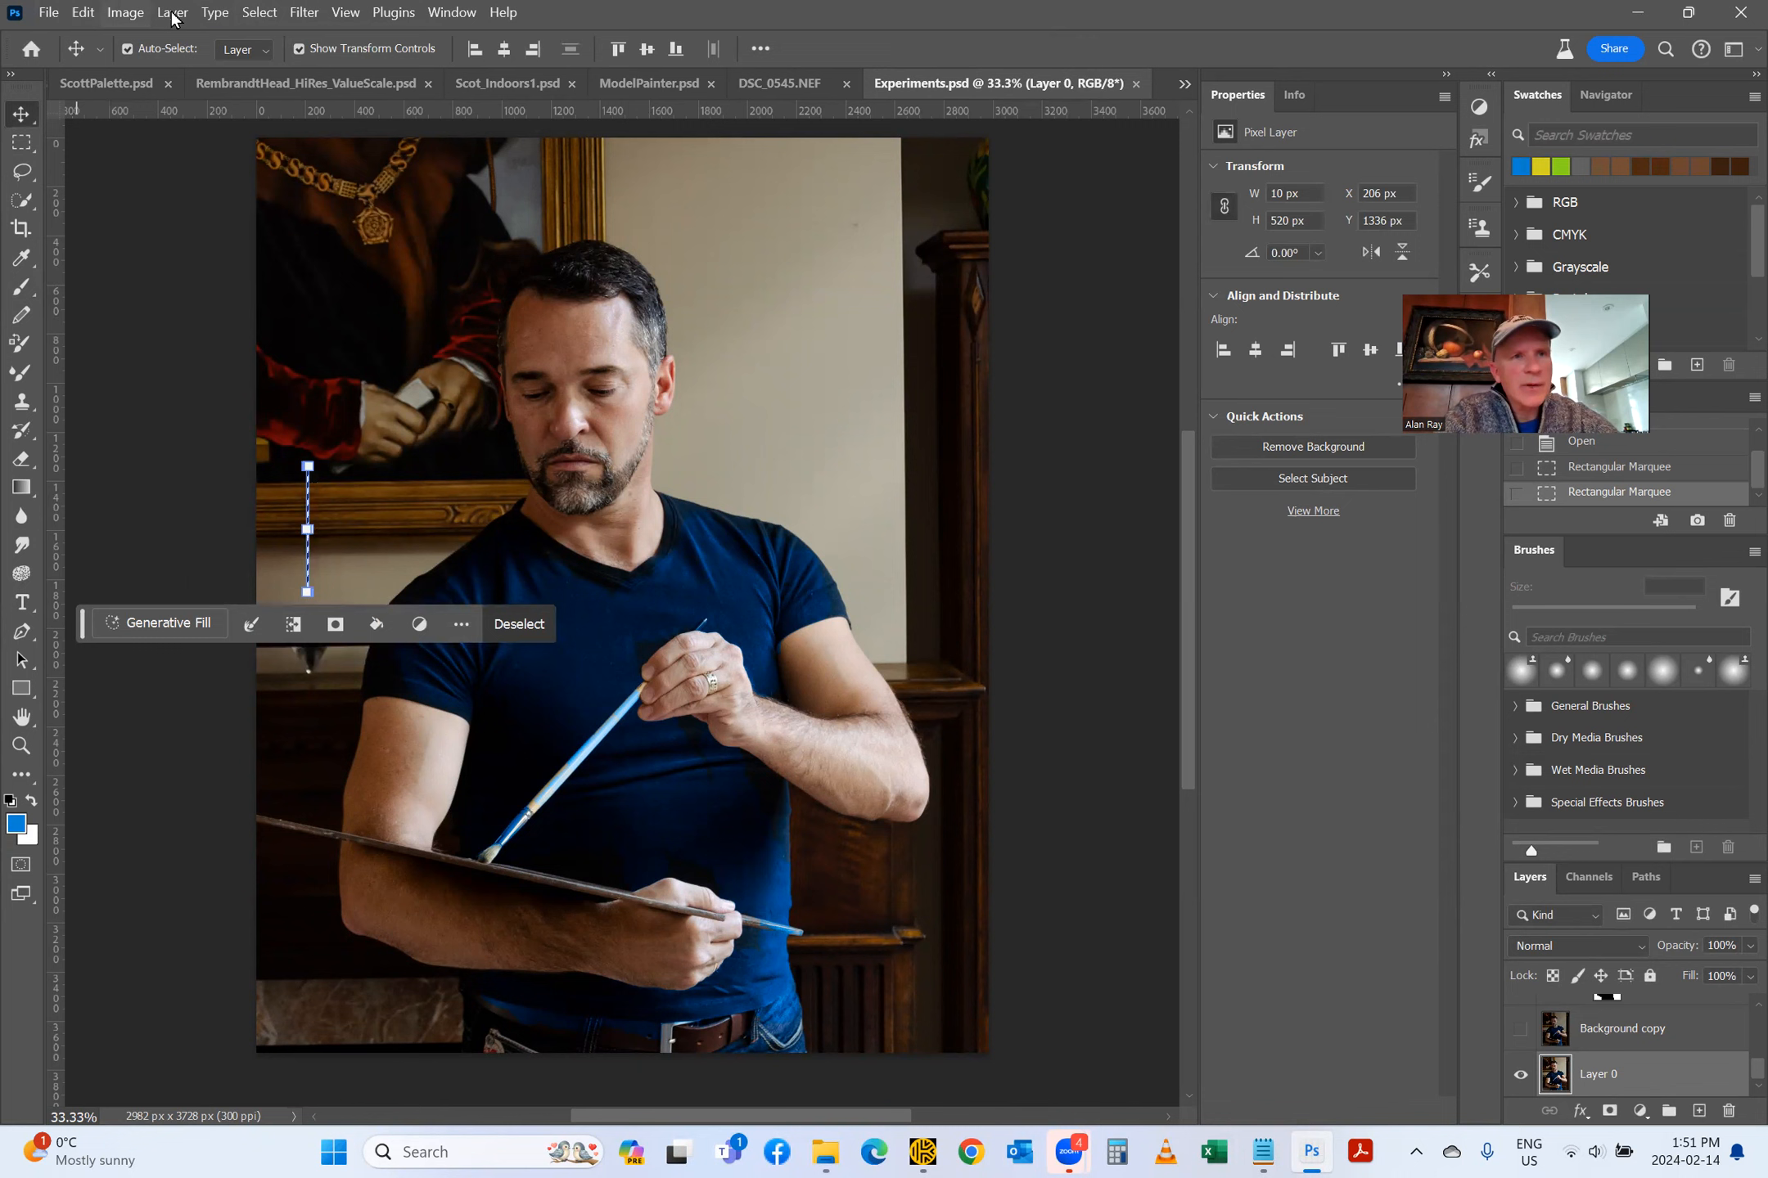
Step: Clear the marquee selection and leave no layer selected
{"action": "left_click", "coordinate": [266, 14]}
{"action": "left_click", "coordinate": [274, 56]}
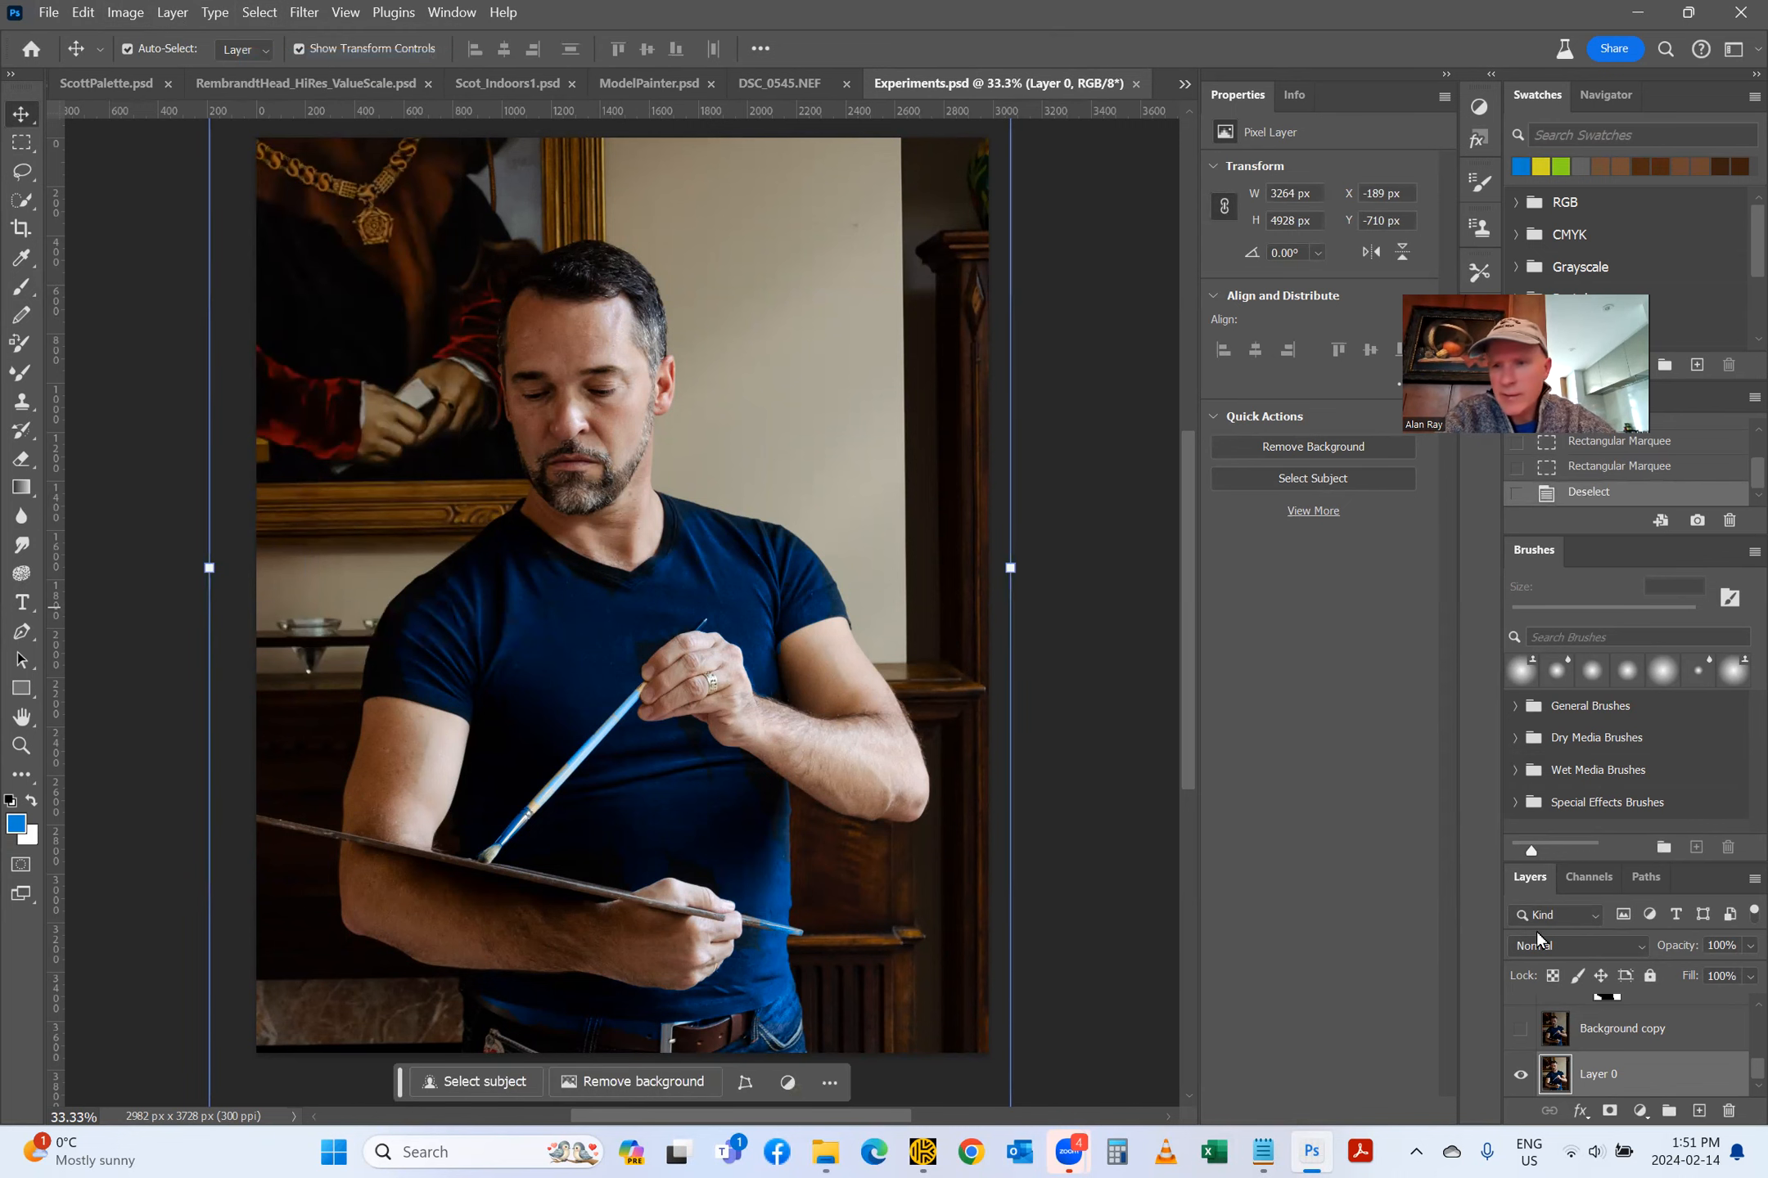
{"action": "left_click_drag", "start_coordinate": [1105, 457], "coordinate": [316, 592]}
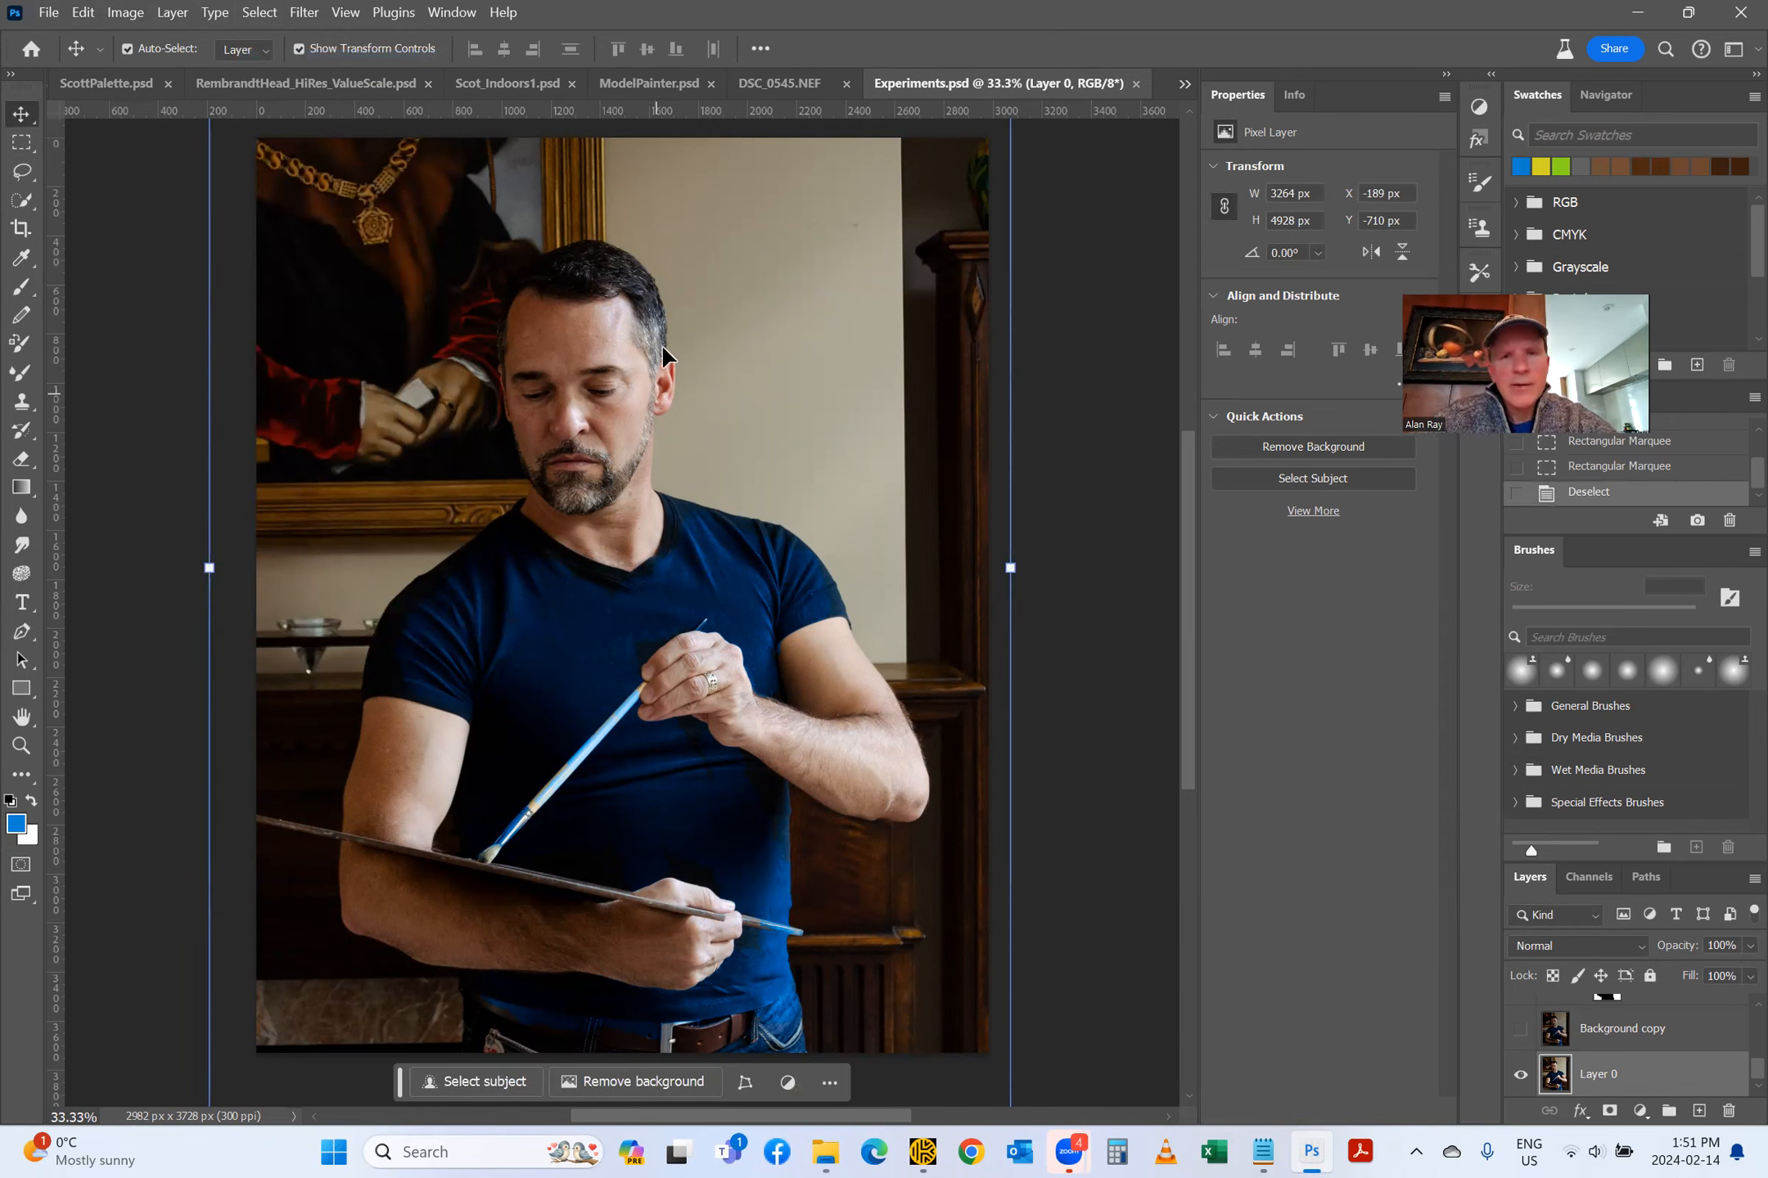
{"action": "left_click", "coordinate": [1082, 283]}
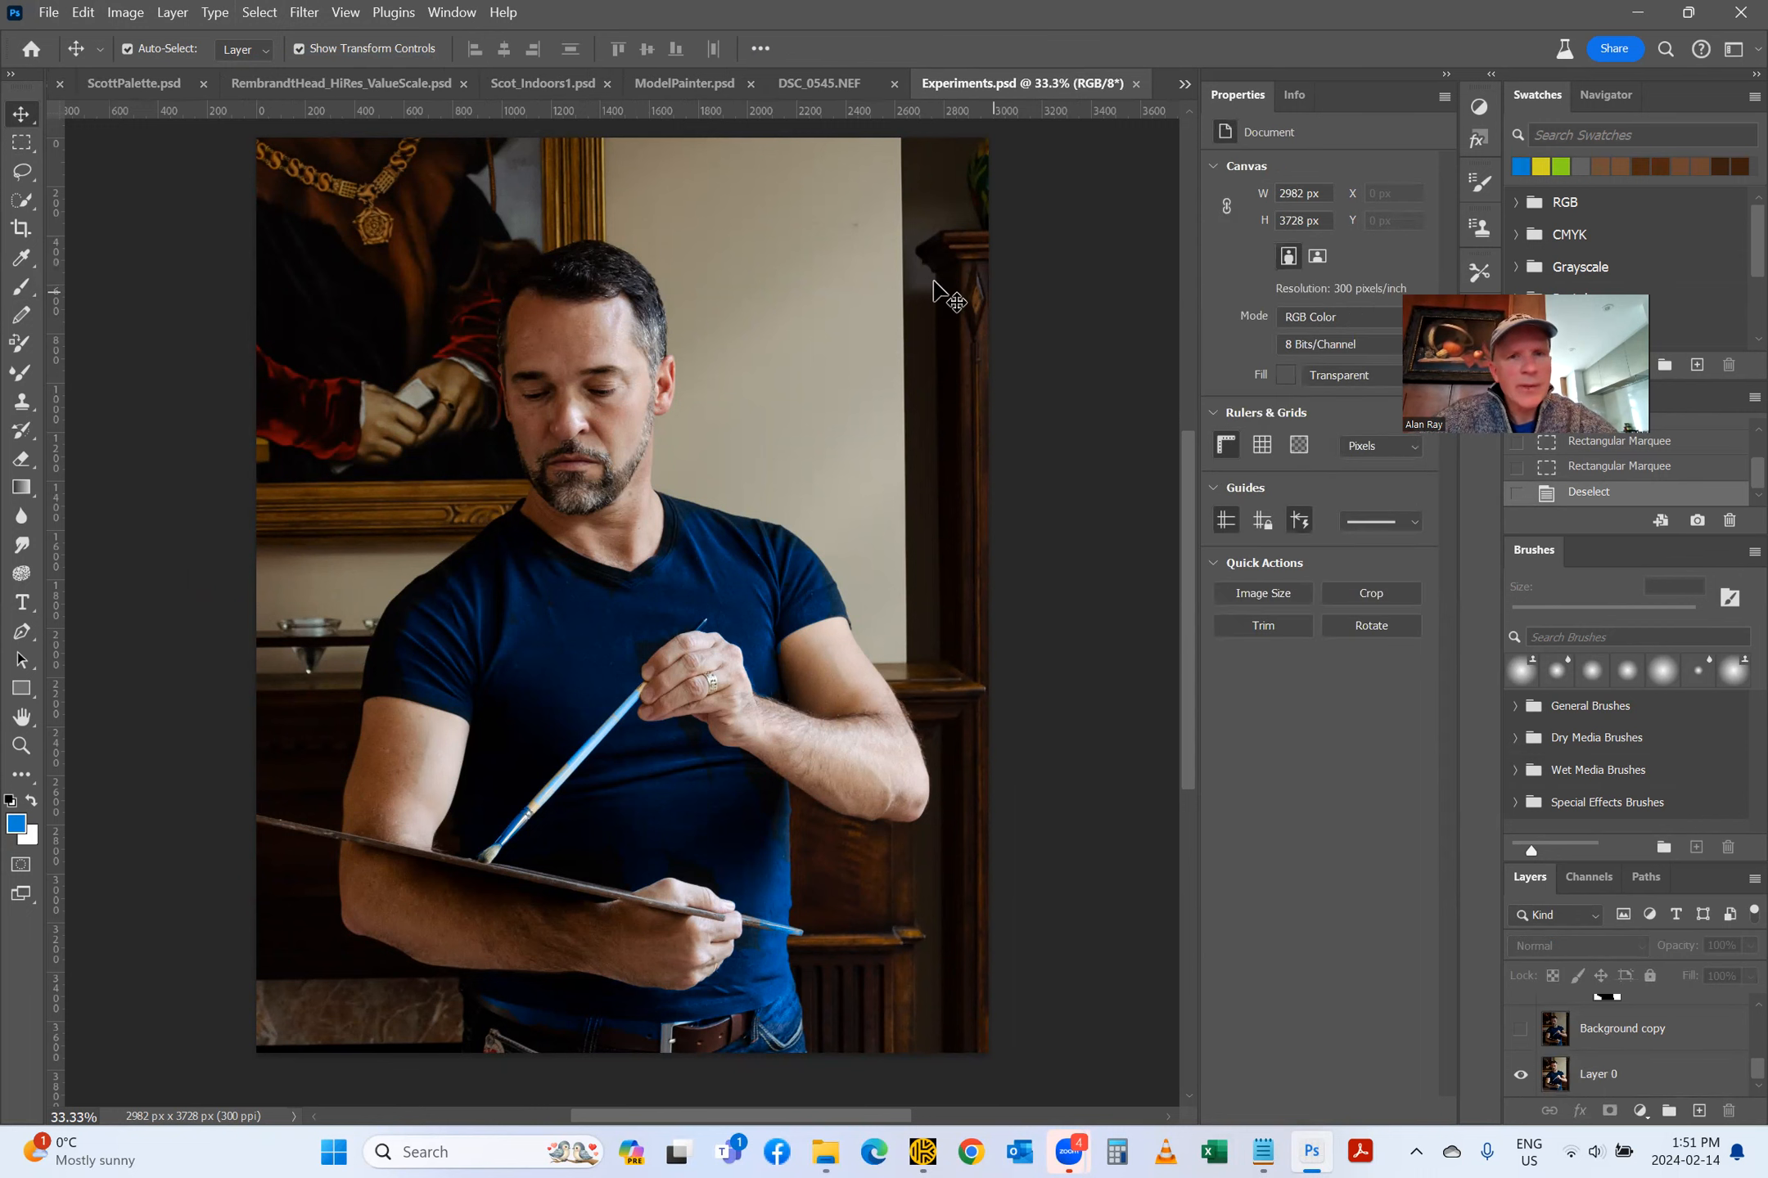
Step: Draw a rectangular marquee across the man's head and shoulders, reaching from the gold picture frame to the dark cabinet
{"action": "left_click", "coordinate": [21, 143]}
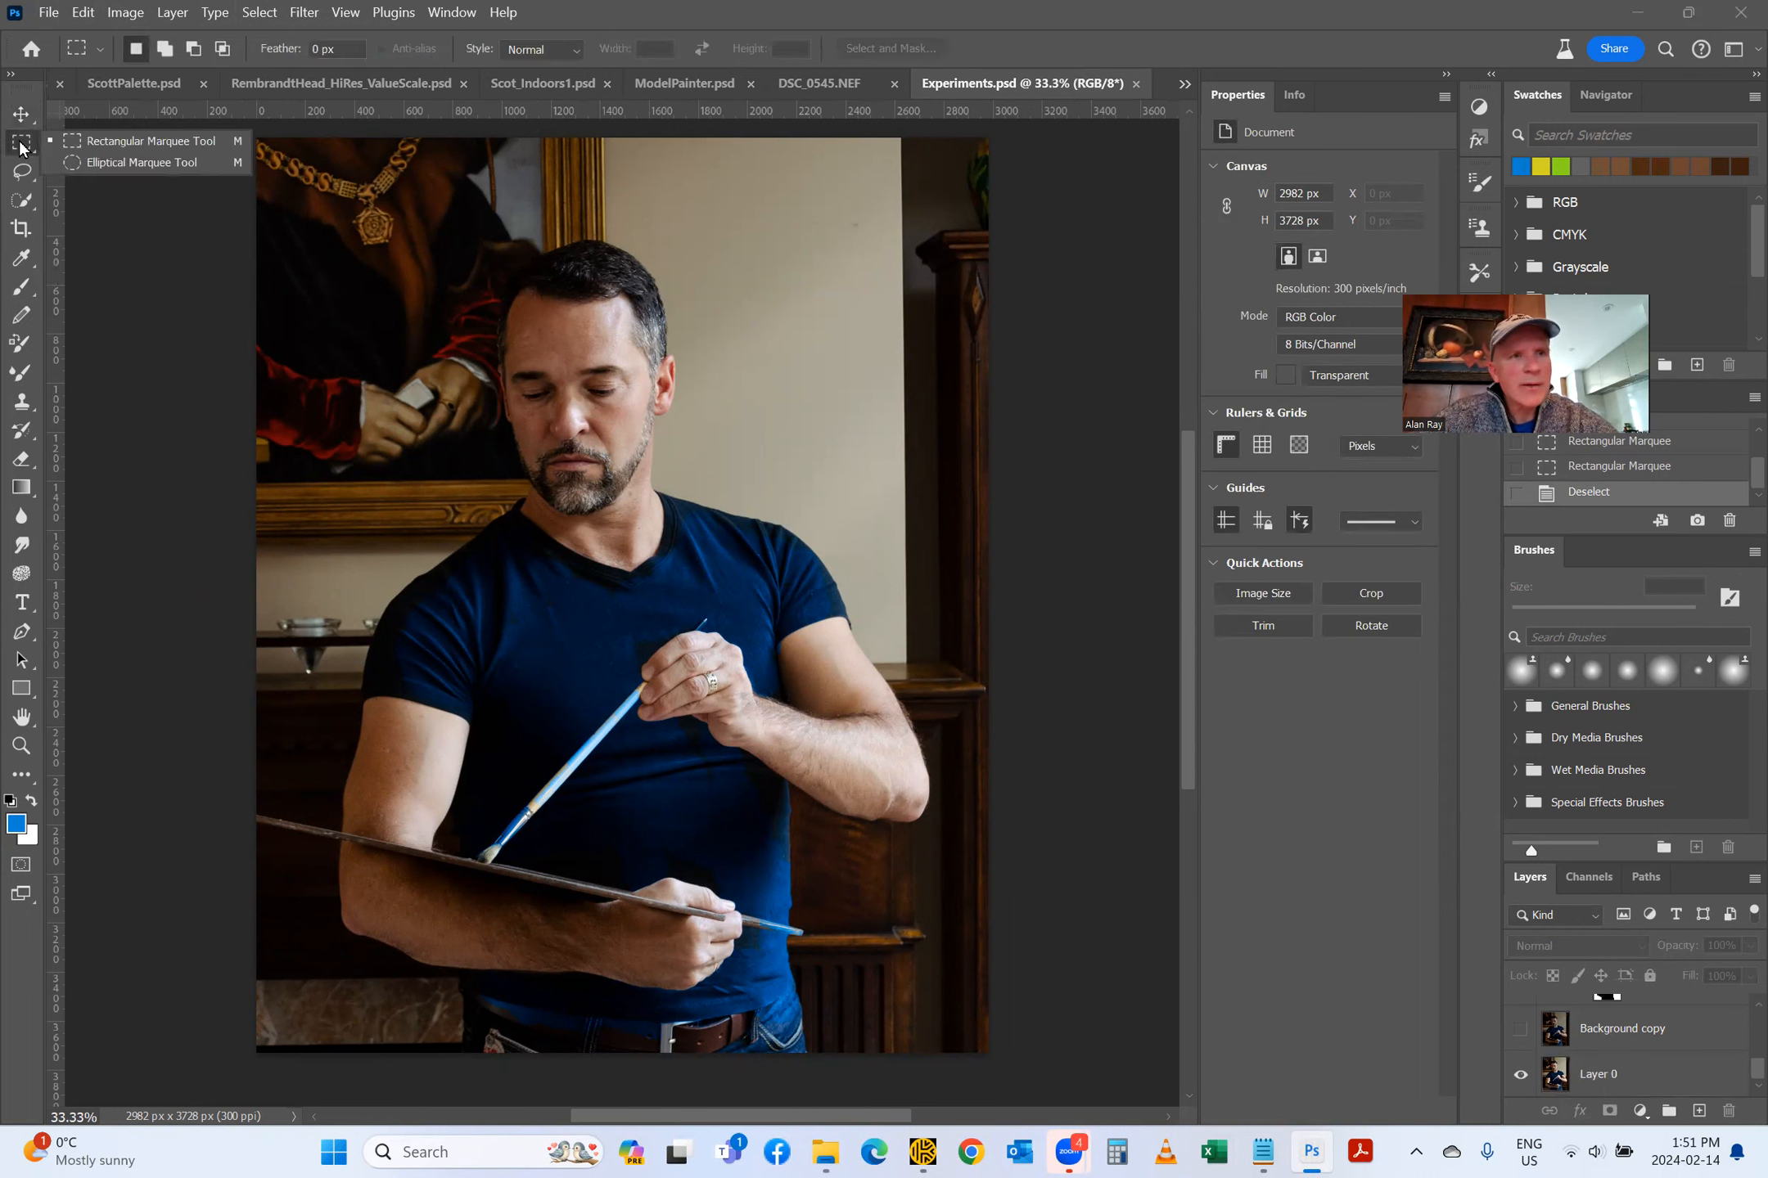
{"action": "left_click", "coordinate": [97, 144]}
{"action": "left_click_drag", "start_coordinate": [749, 261], "coordinate": [308, 591]}
{"action": "left_click_drag", "start_coordinate": [308, 461], "coordinate": [1058, 337]}
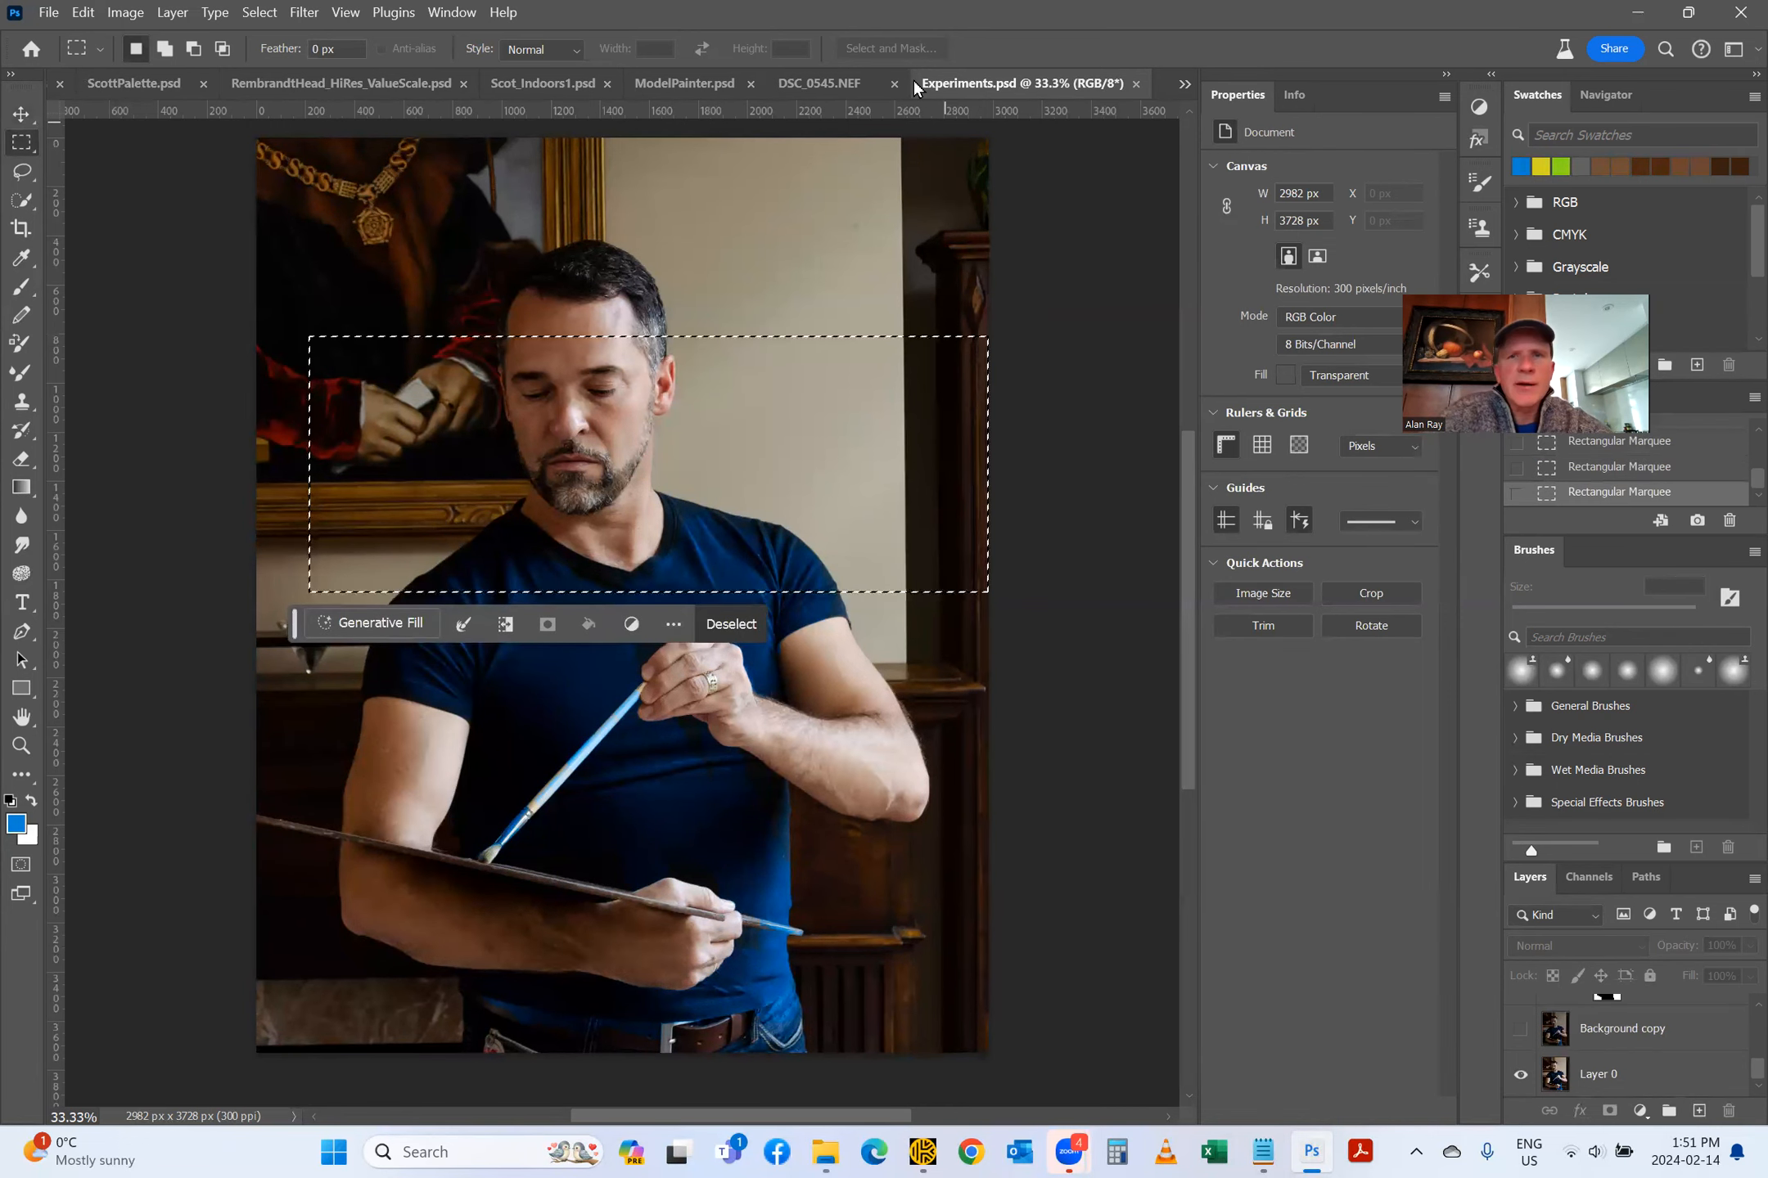
Step: Close DSC_0545.NEF without saving, and close RembrandtHead_HiRes_ValueScale.psd
{"action": "left_click", "coordinate": [838, 80]}
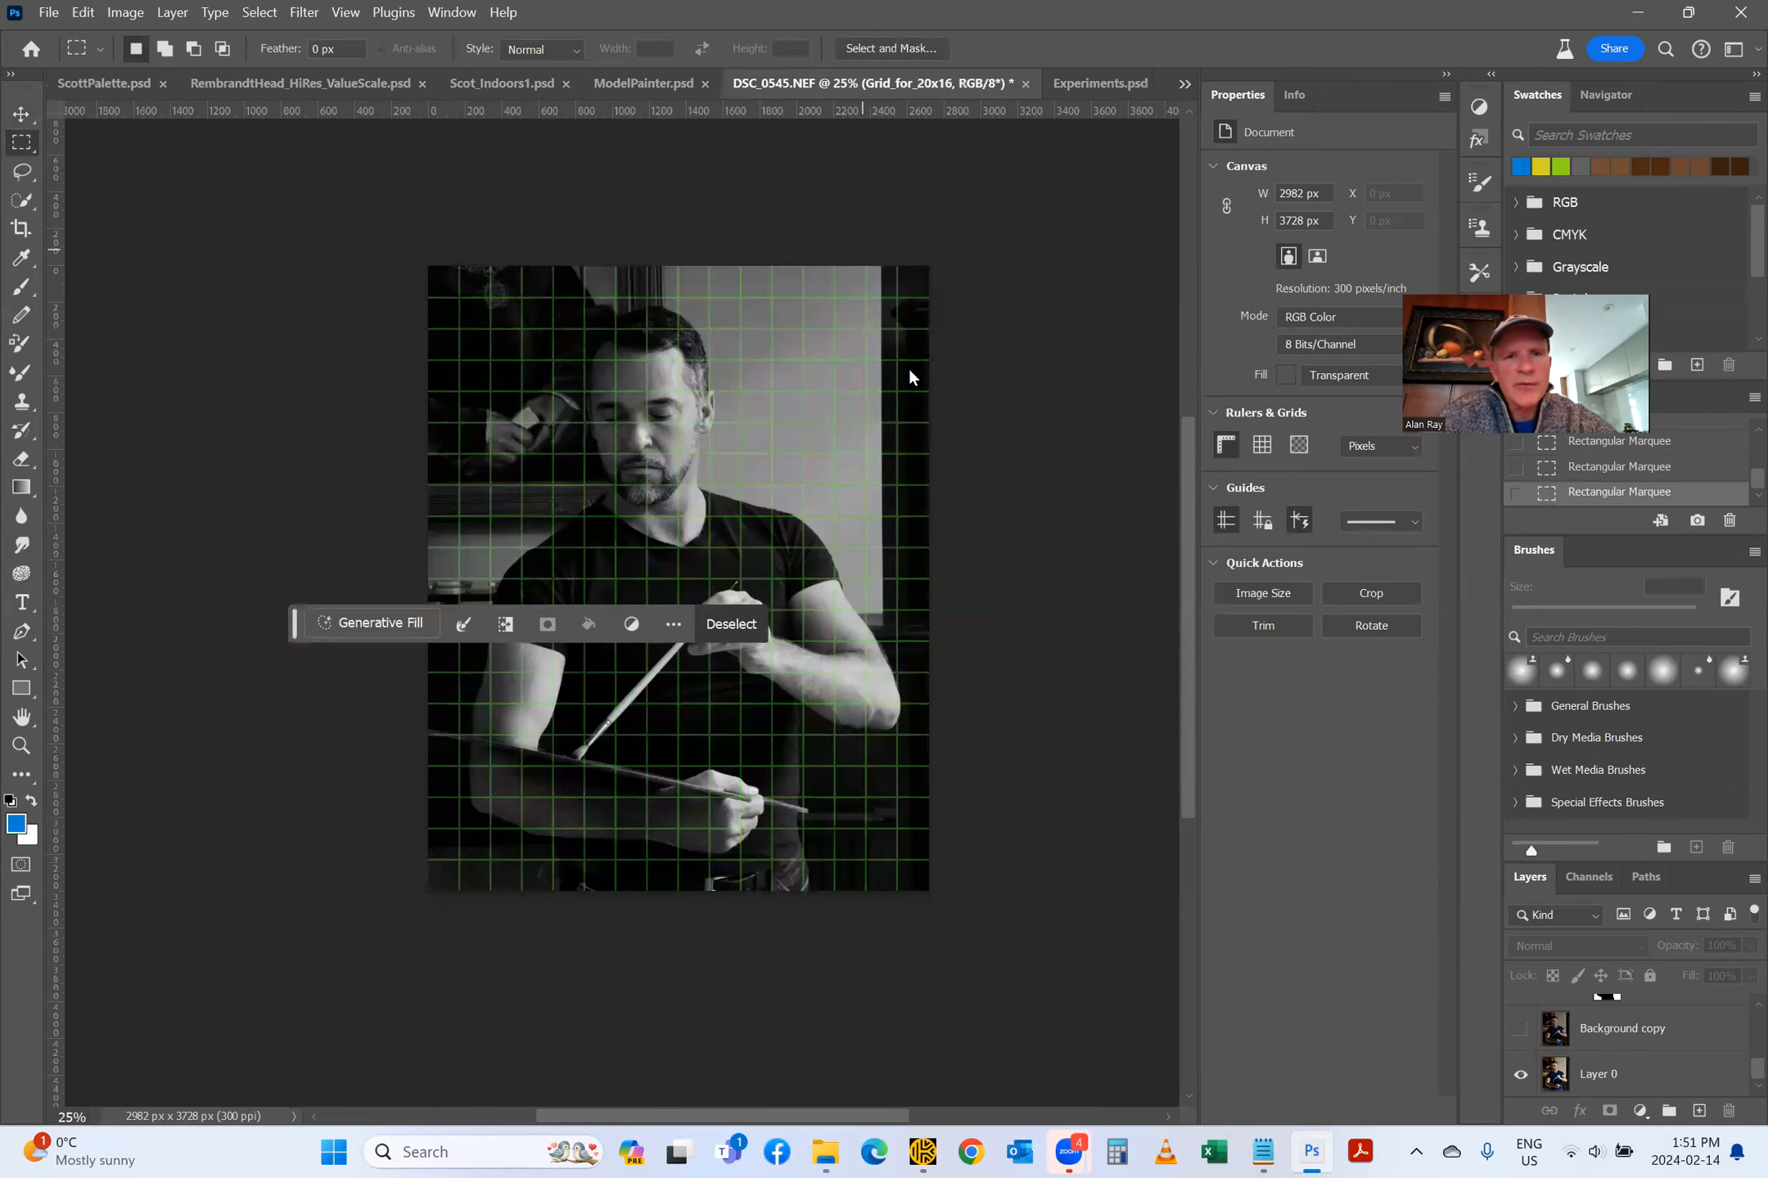
{"action": "key", "text": "ctrl+w"}
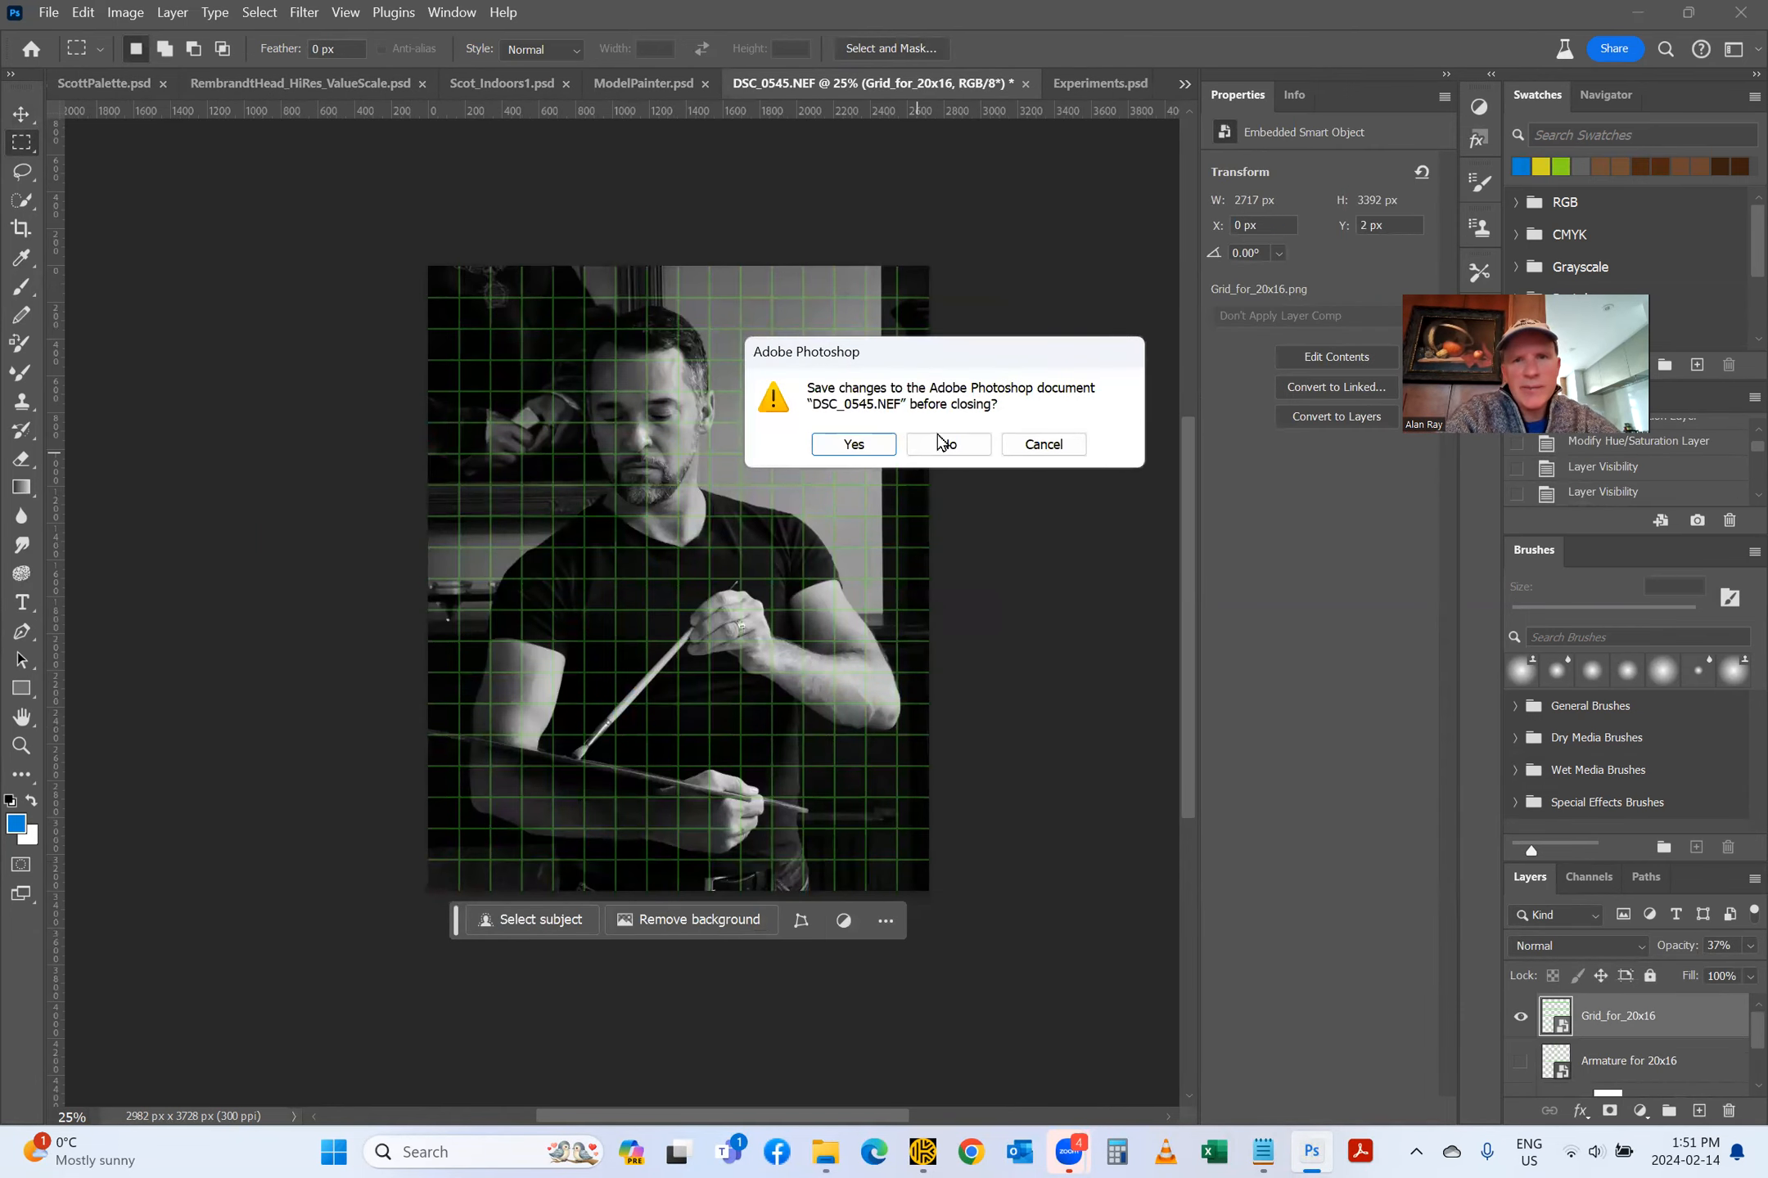
{"action": "left_click", "coordinate": [941, 443]}
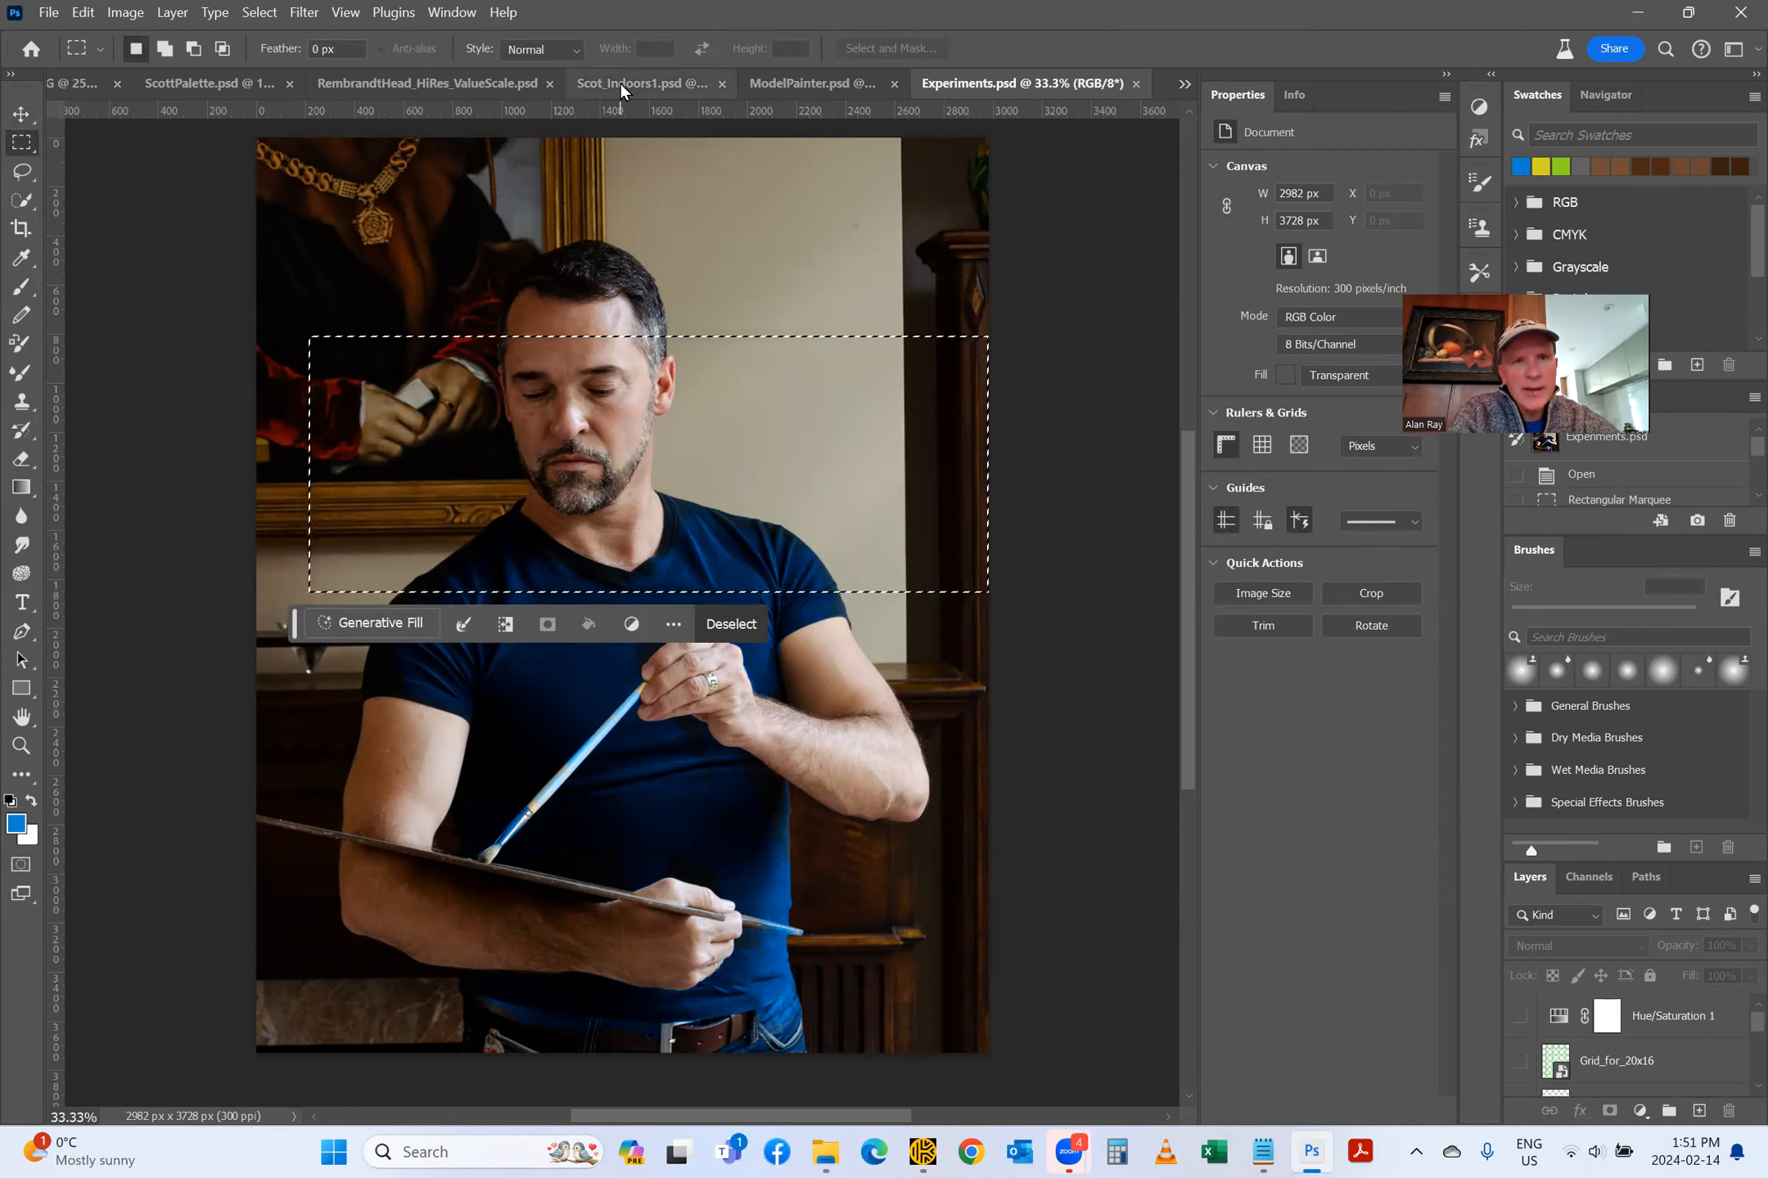
{"action": "left_click", "coordinate": [450, 79]}
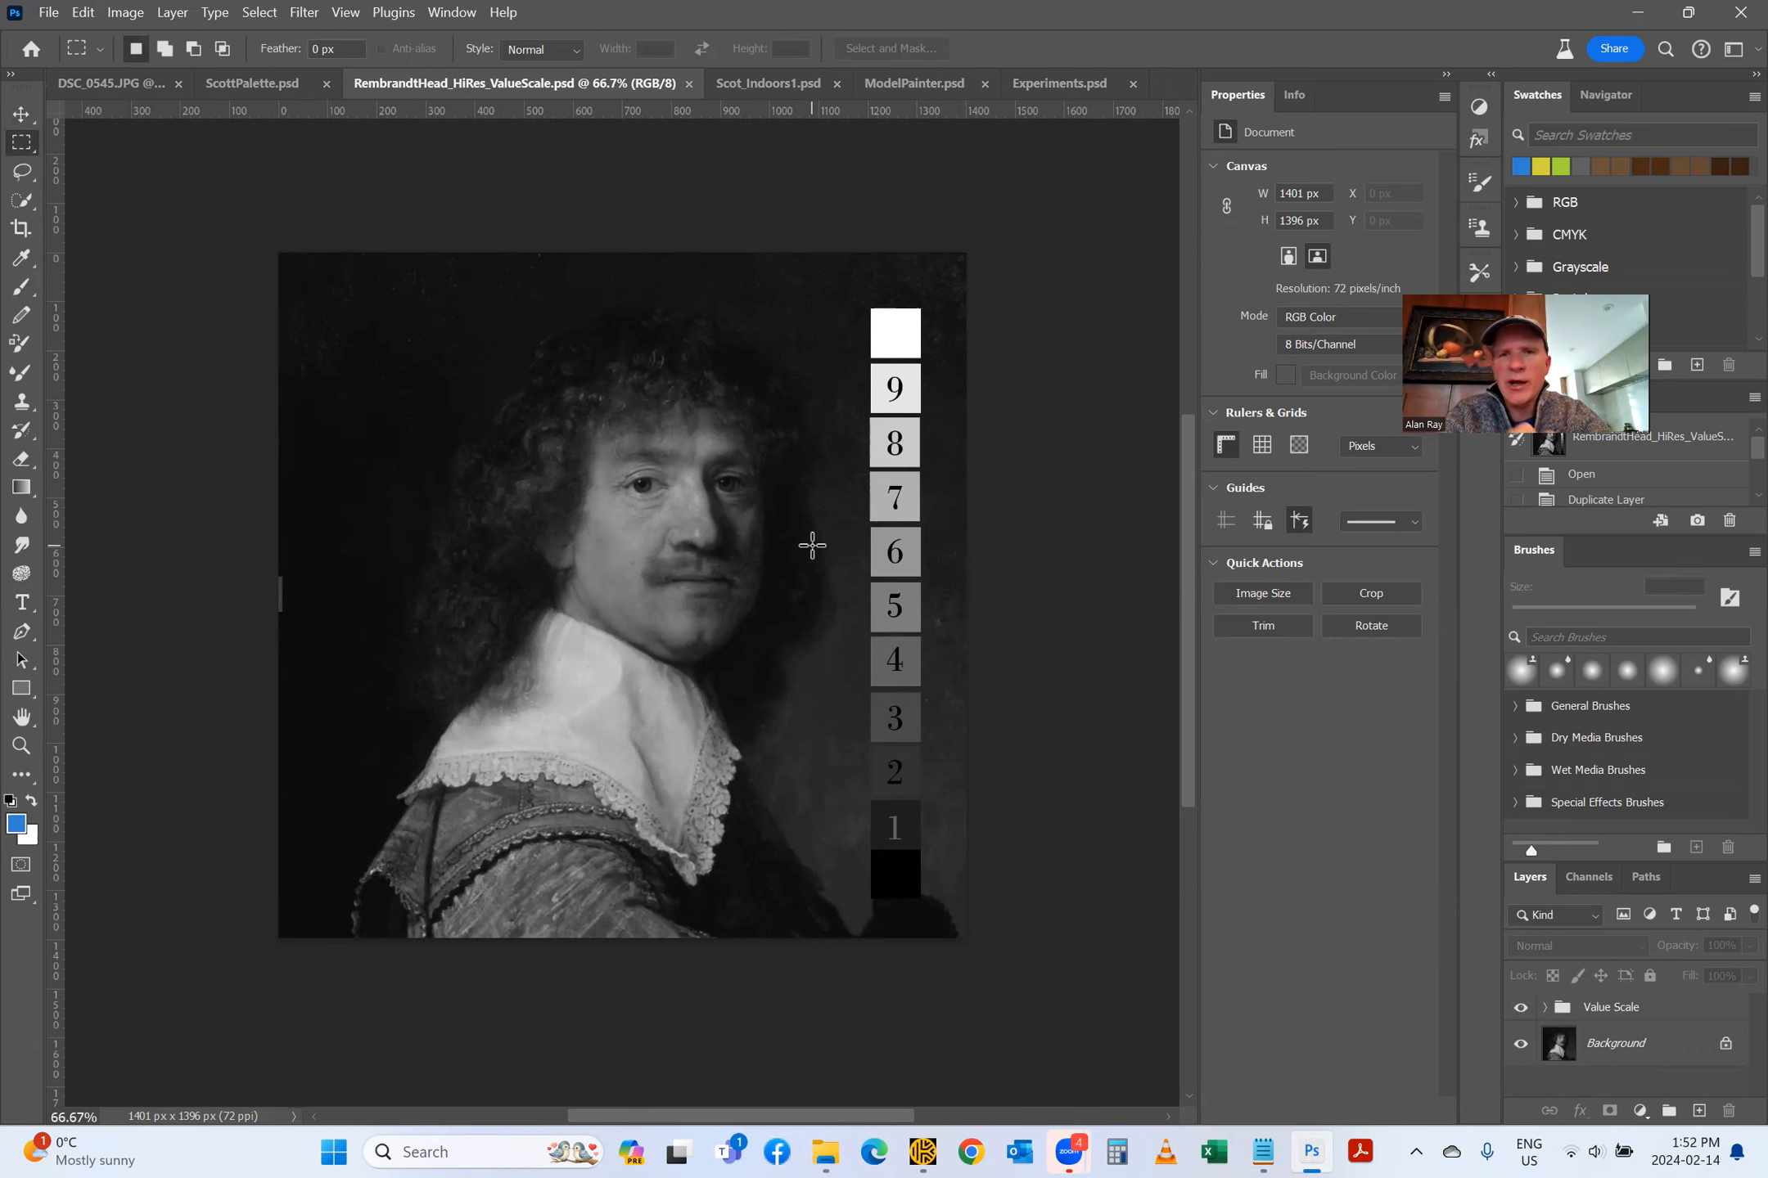
{"action": "key", "text": "ctrl+w"}
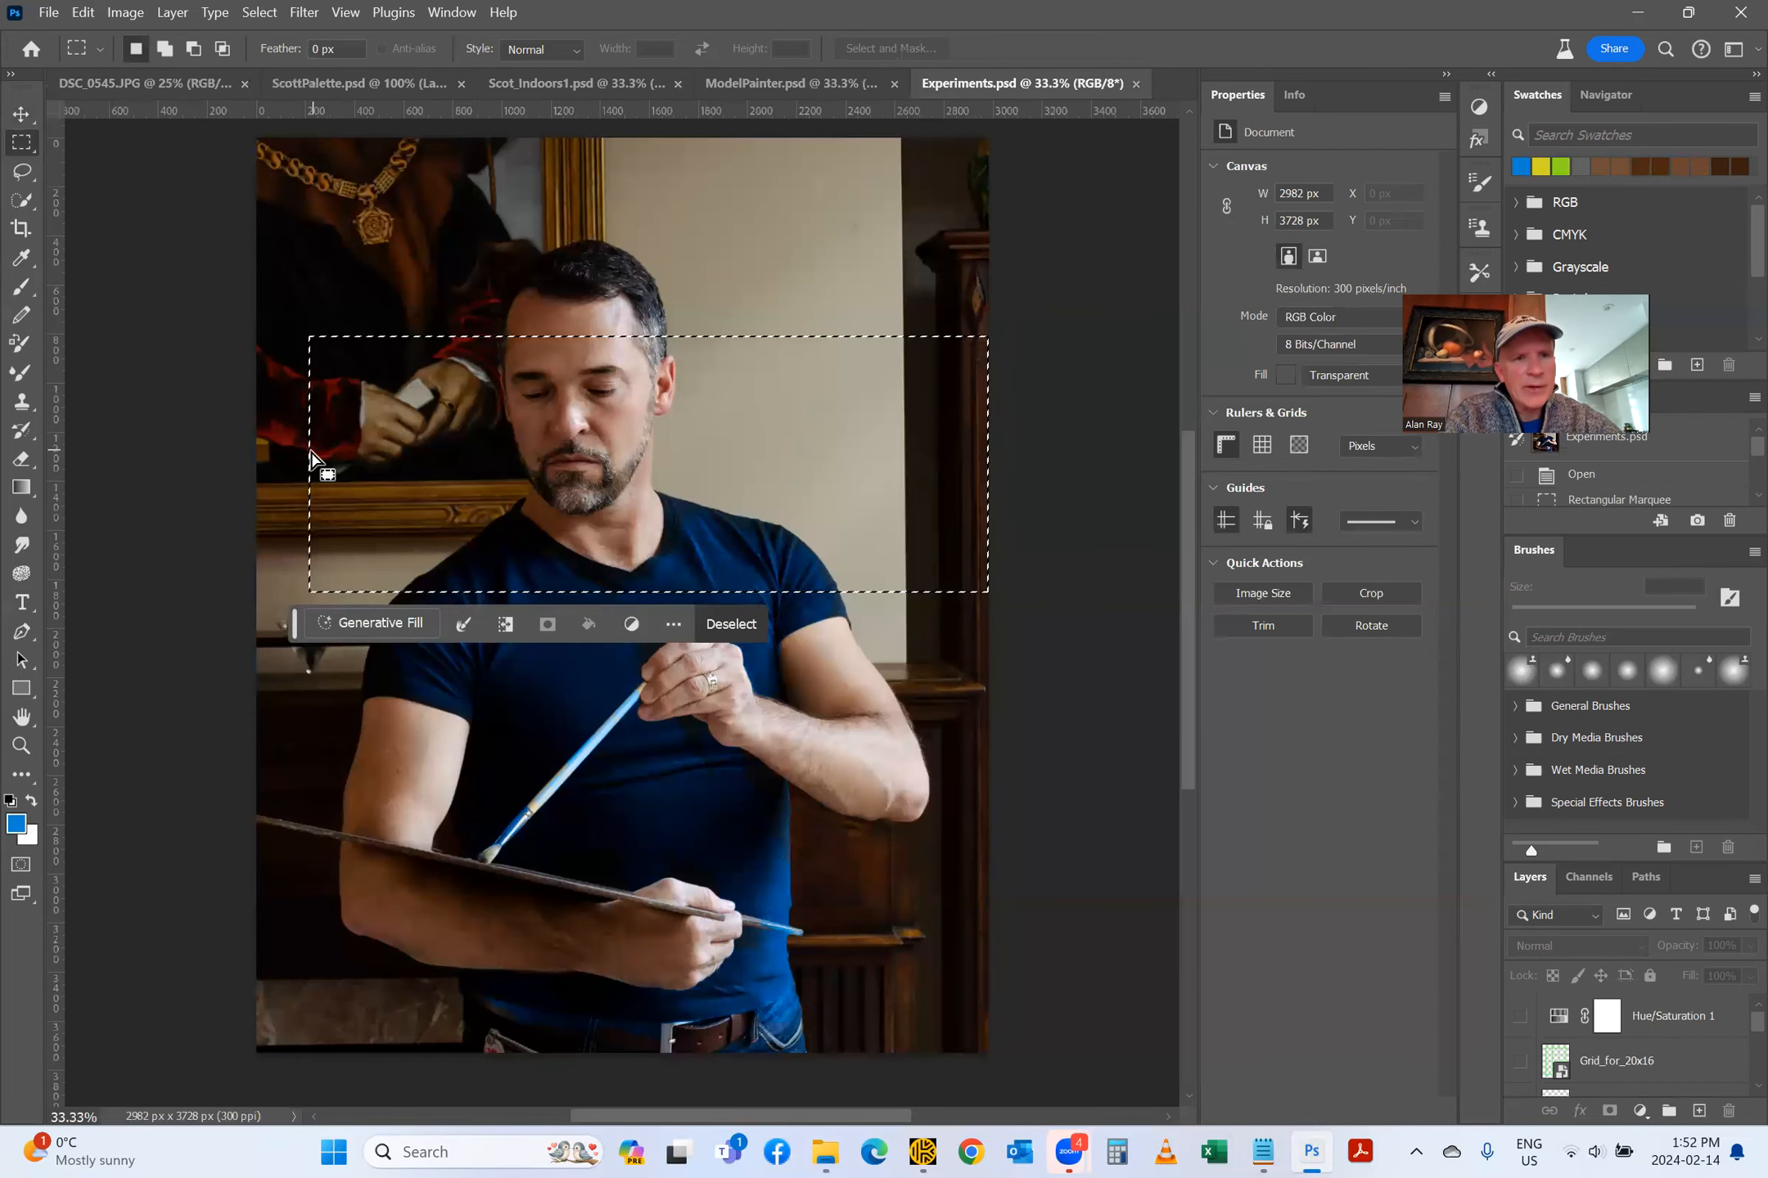
Step: Switch to ScottPalette.psd and close it without saving the changes
{"action": "left_click_drag", "start_coordinate": [307, 454], "coordinate": [311, 594]}
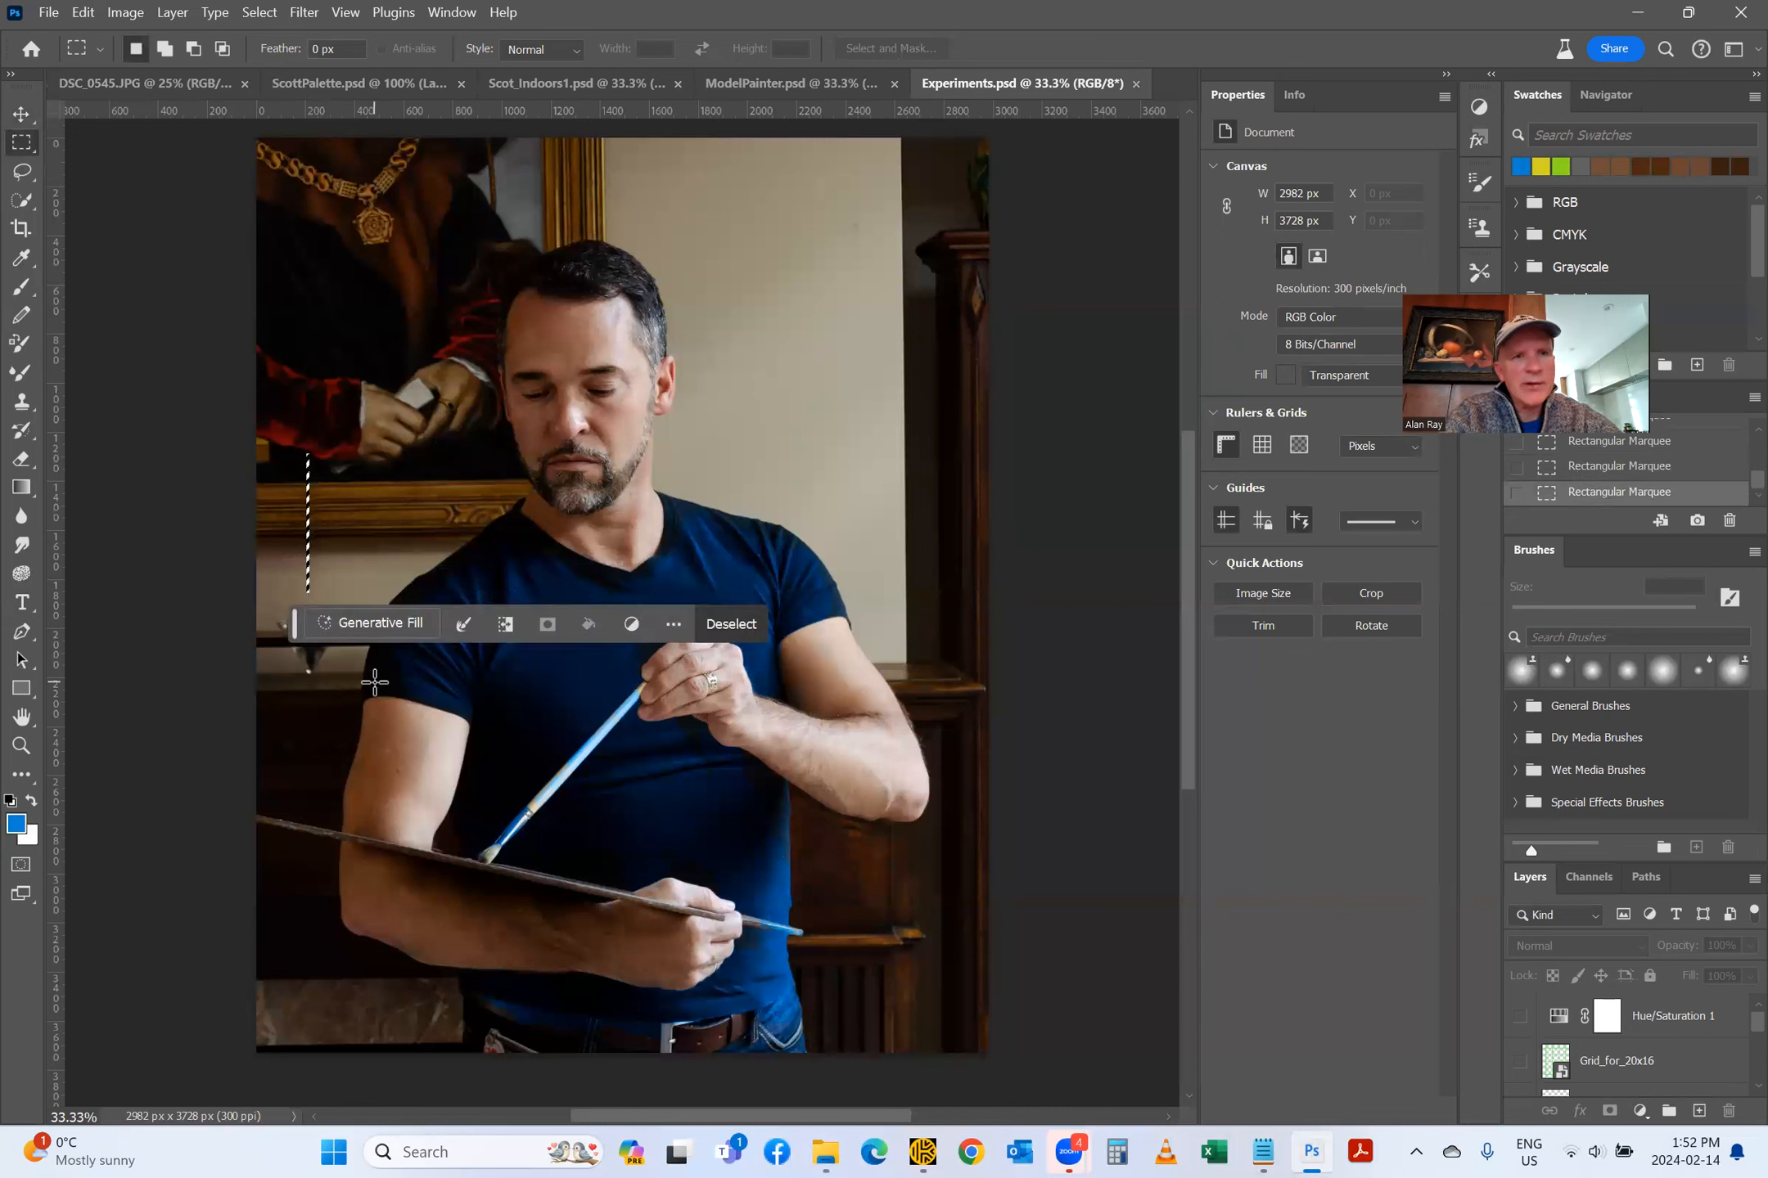
{"action": "left_click", "coordinate": [316, 79]}
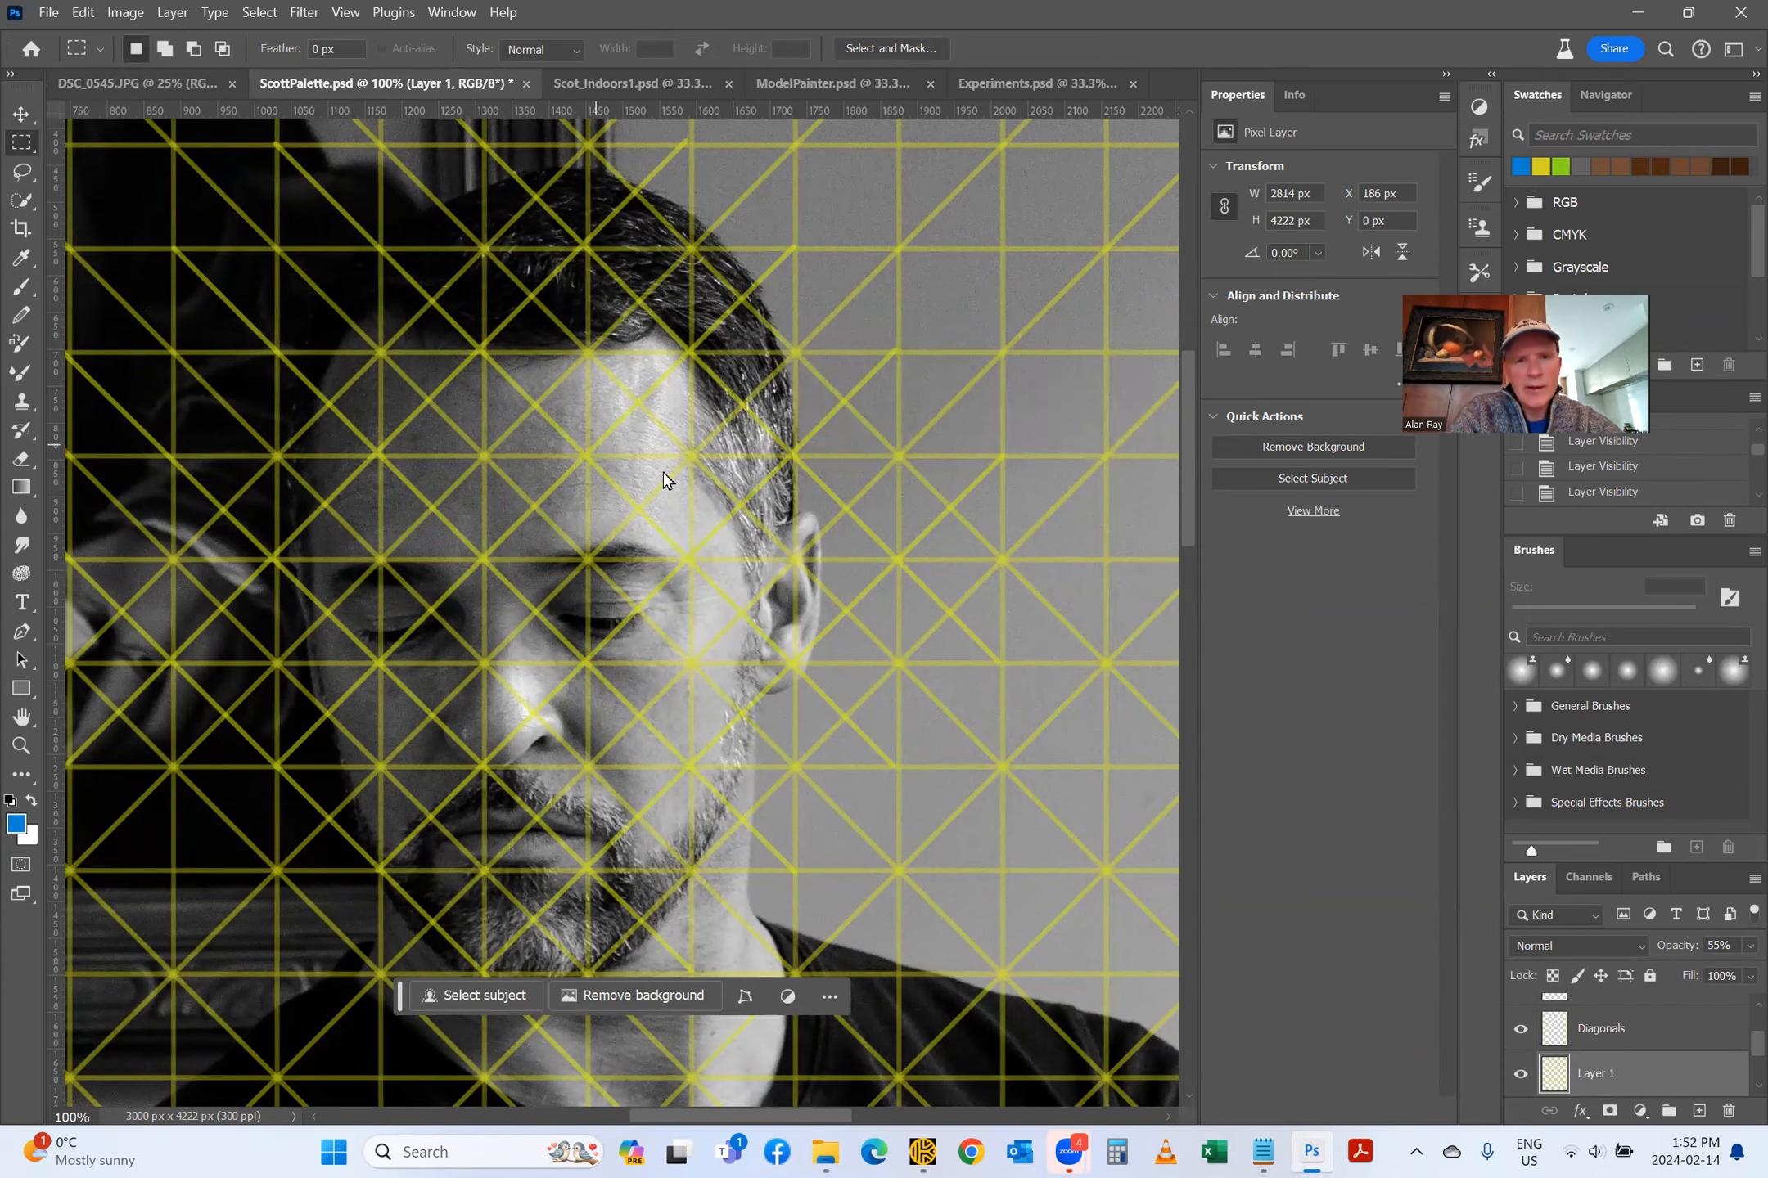
{"action": "key", "text": "ctrl+w"}
{"action": "left_click", "coordinate": [953, 444]}
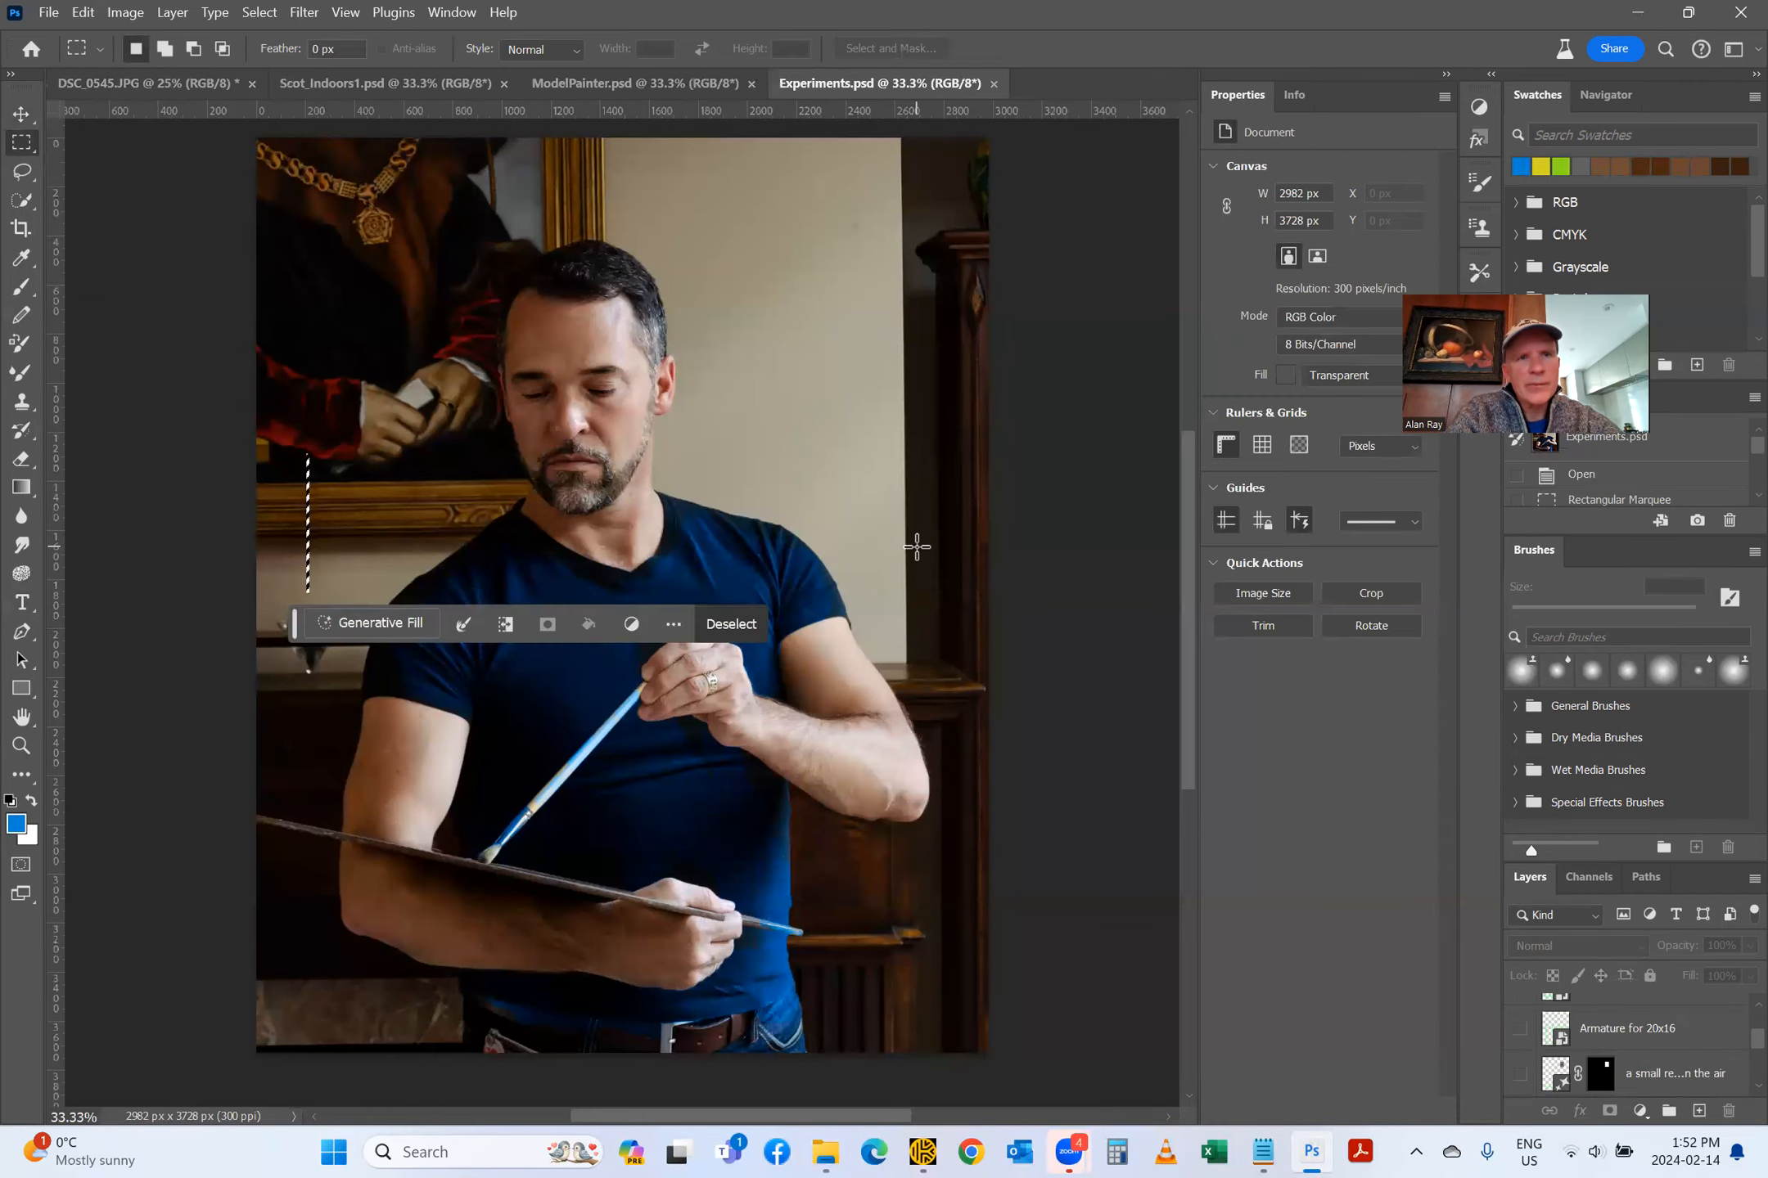
Step: Clear the selection in Experiments.psd and draw a new rectangular marquee framing the man's head and shoulders from above the hair to the chest
{"action": "left_click", "coordinate": [239, 14]}
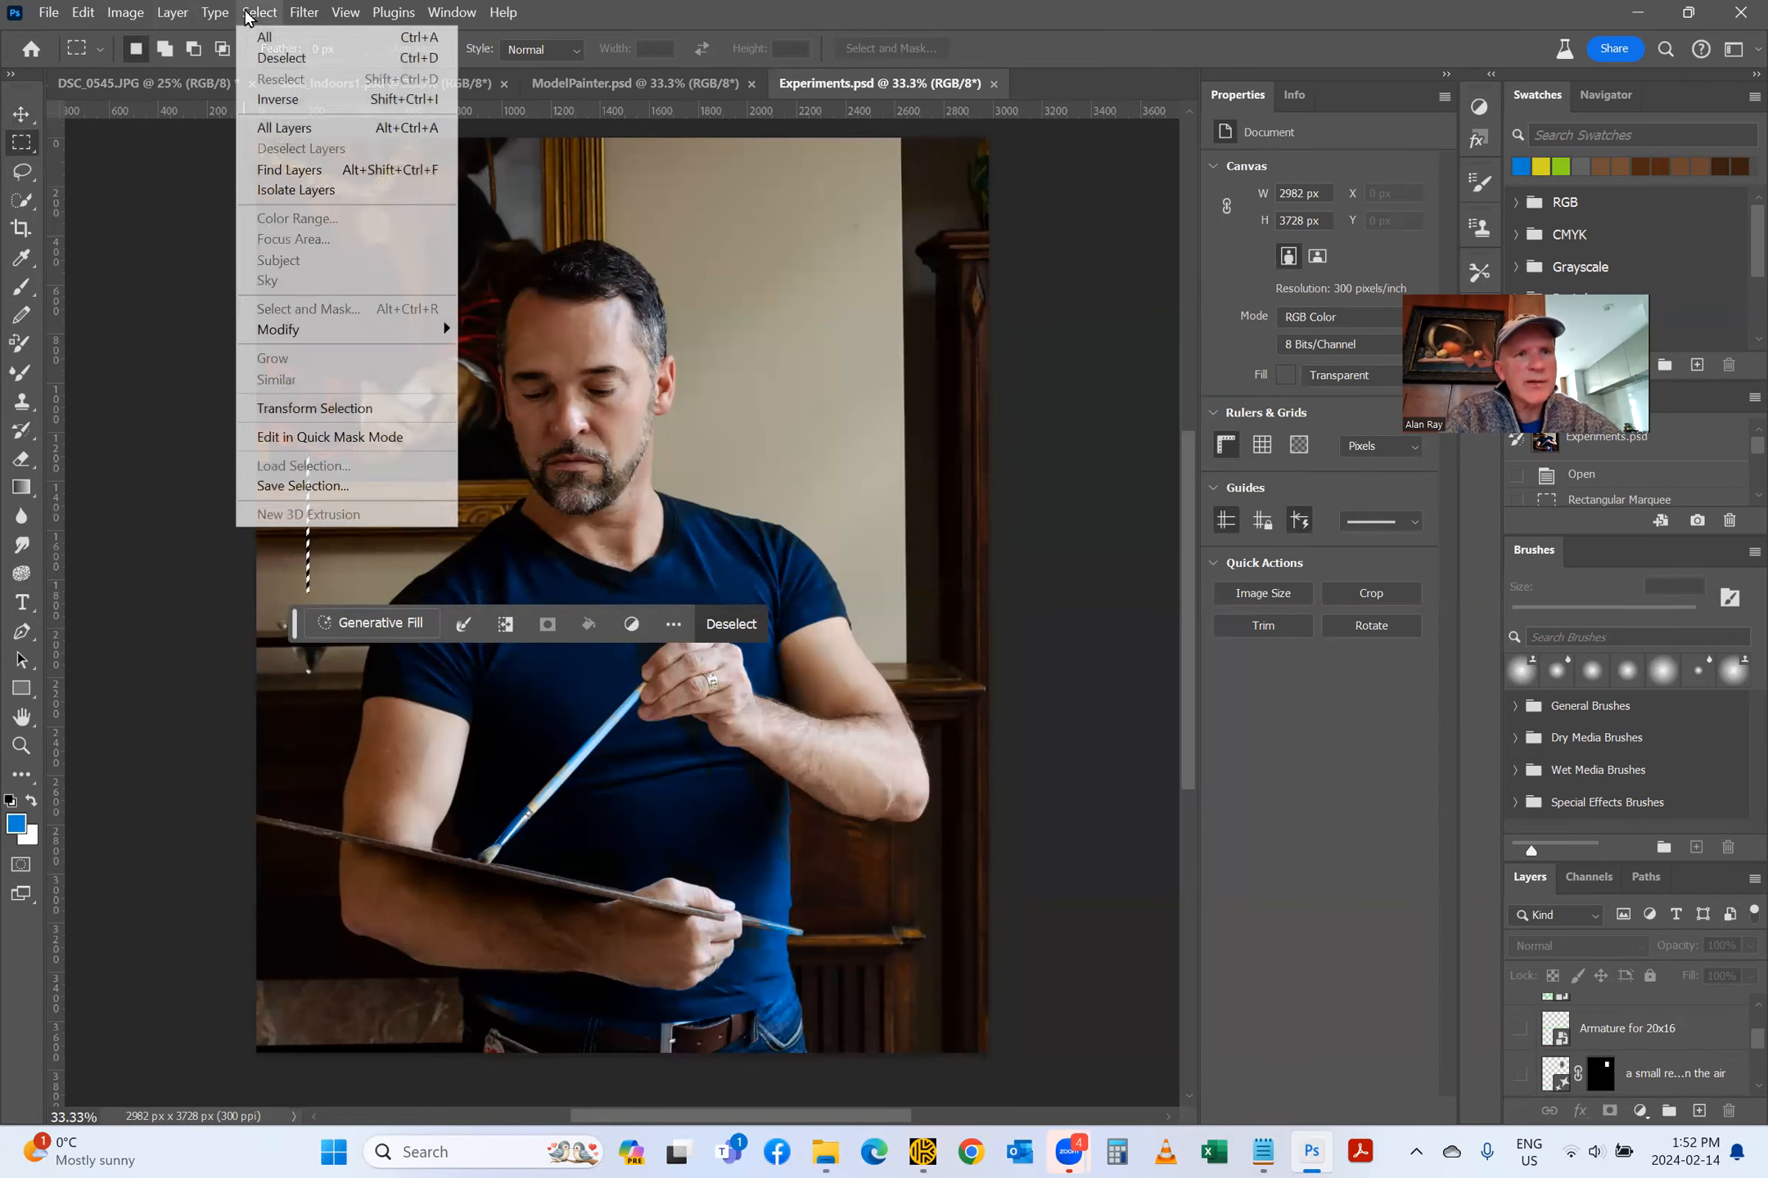
{"action": "left_click", "coordinate": [282, 55]}
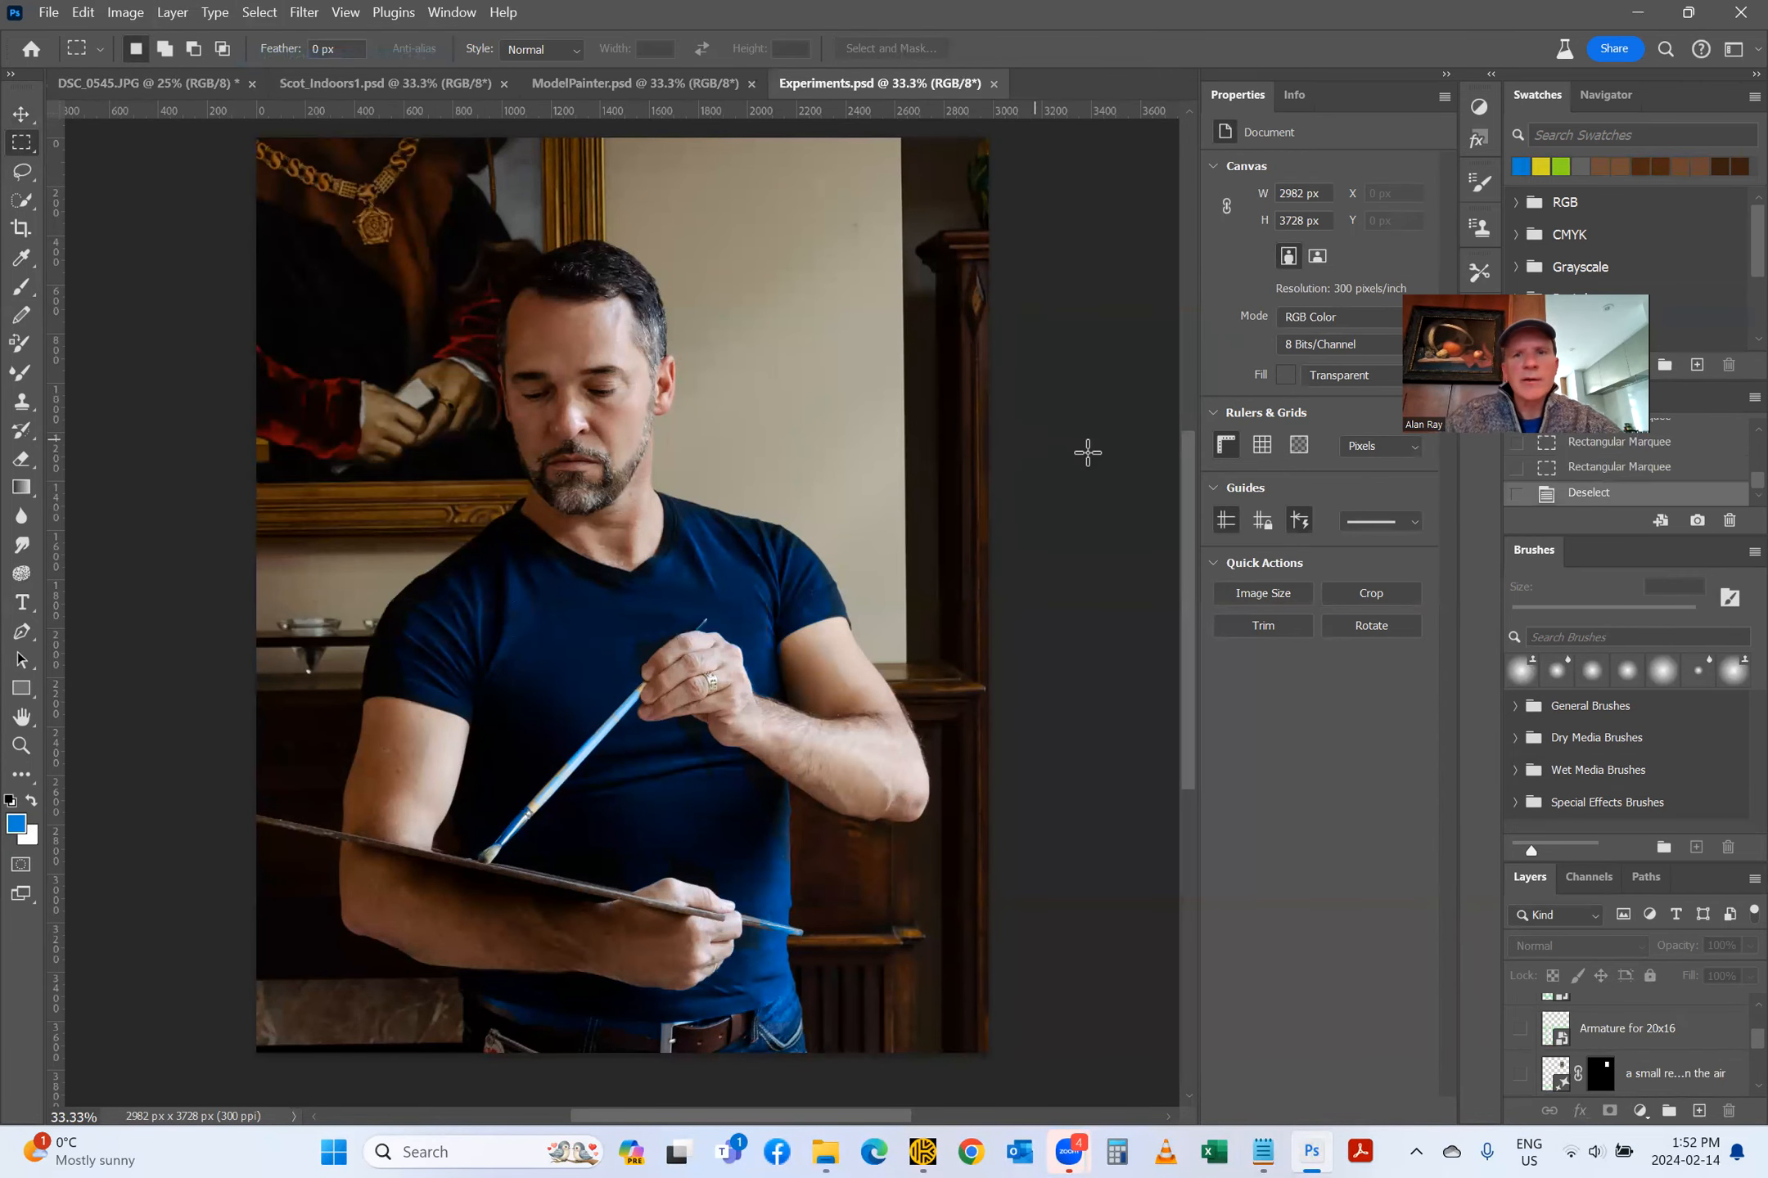
{"action": "left_click", "coordinate": [33, 202]}
{"action": "right_click", "coordinate": [41, 205]}
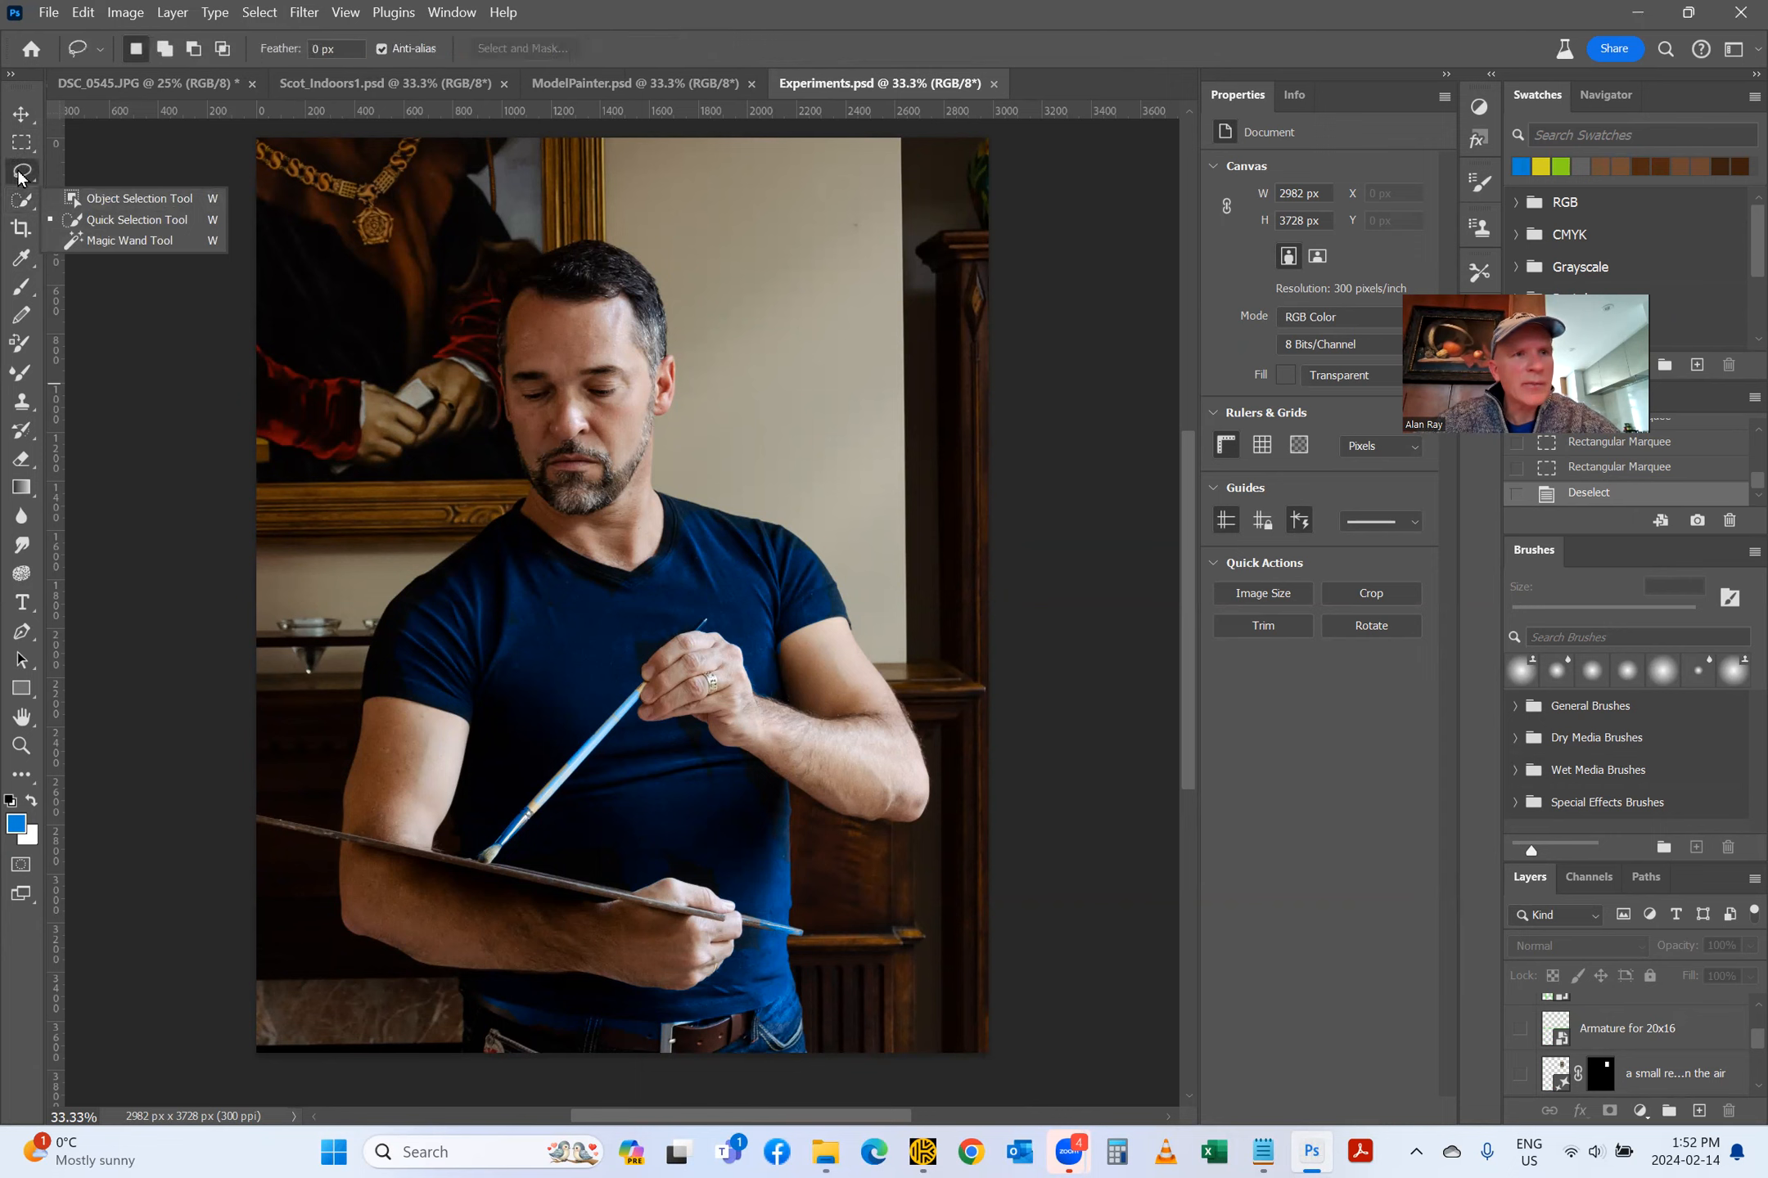
{"action": "left_click", "coordinate": [22, 141]}
{"action": "left_click_drag", "start_coordinate": [776, 232], "coordinate": [863, 322]}
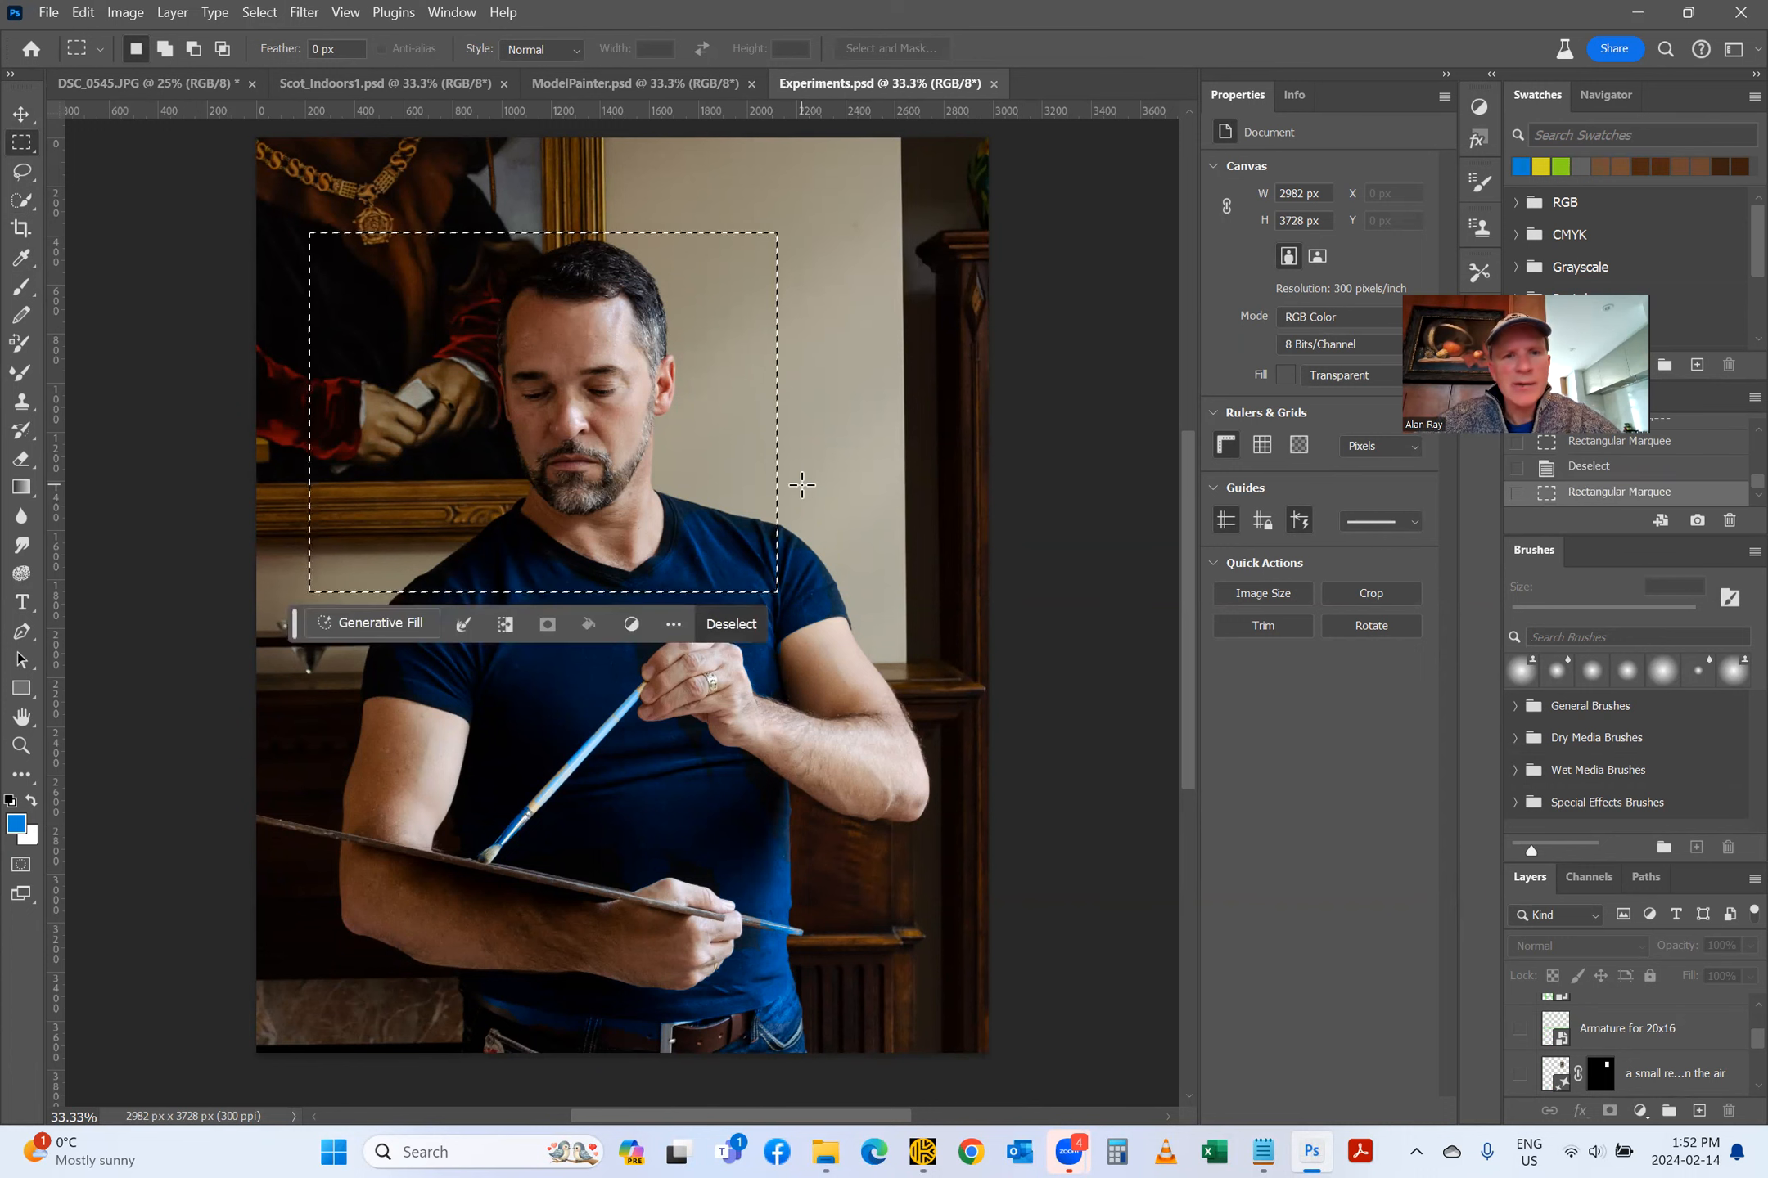
{"action": "scroll", "coordinate": [827, 573], "scroll_direction": "down", "scroll_amount": 1}
{"action": "scroll", "coordinate": [829, 633], "scroll_direction": "down", "scroll_amount": 1}
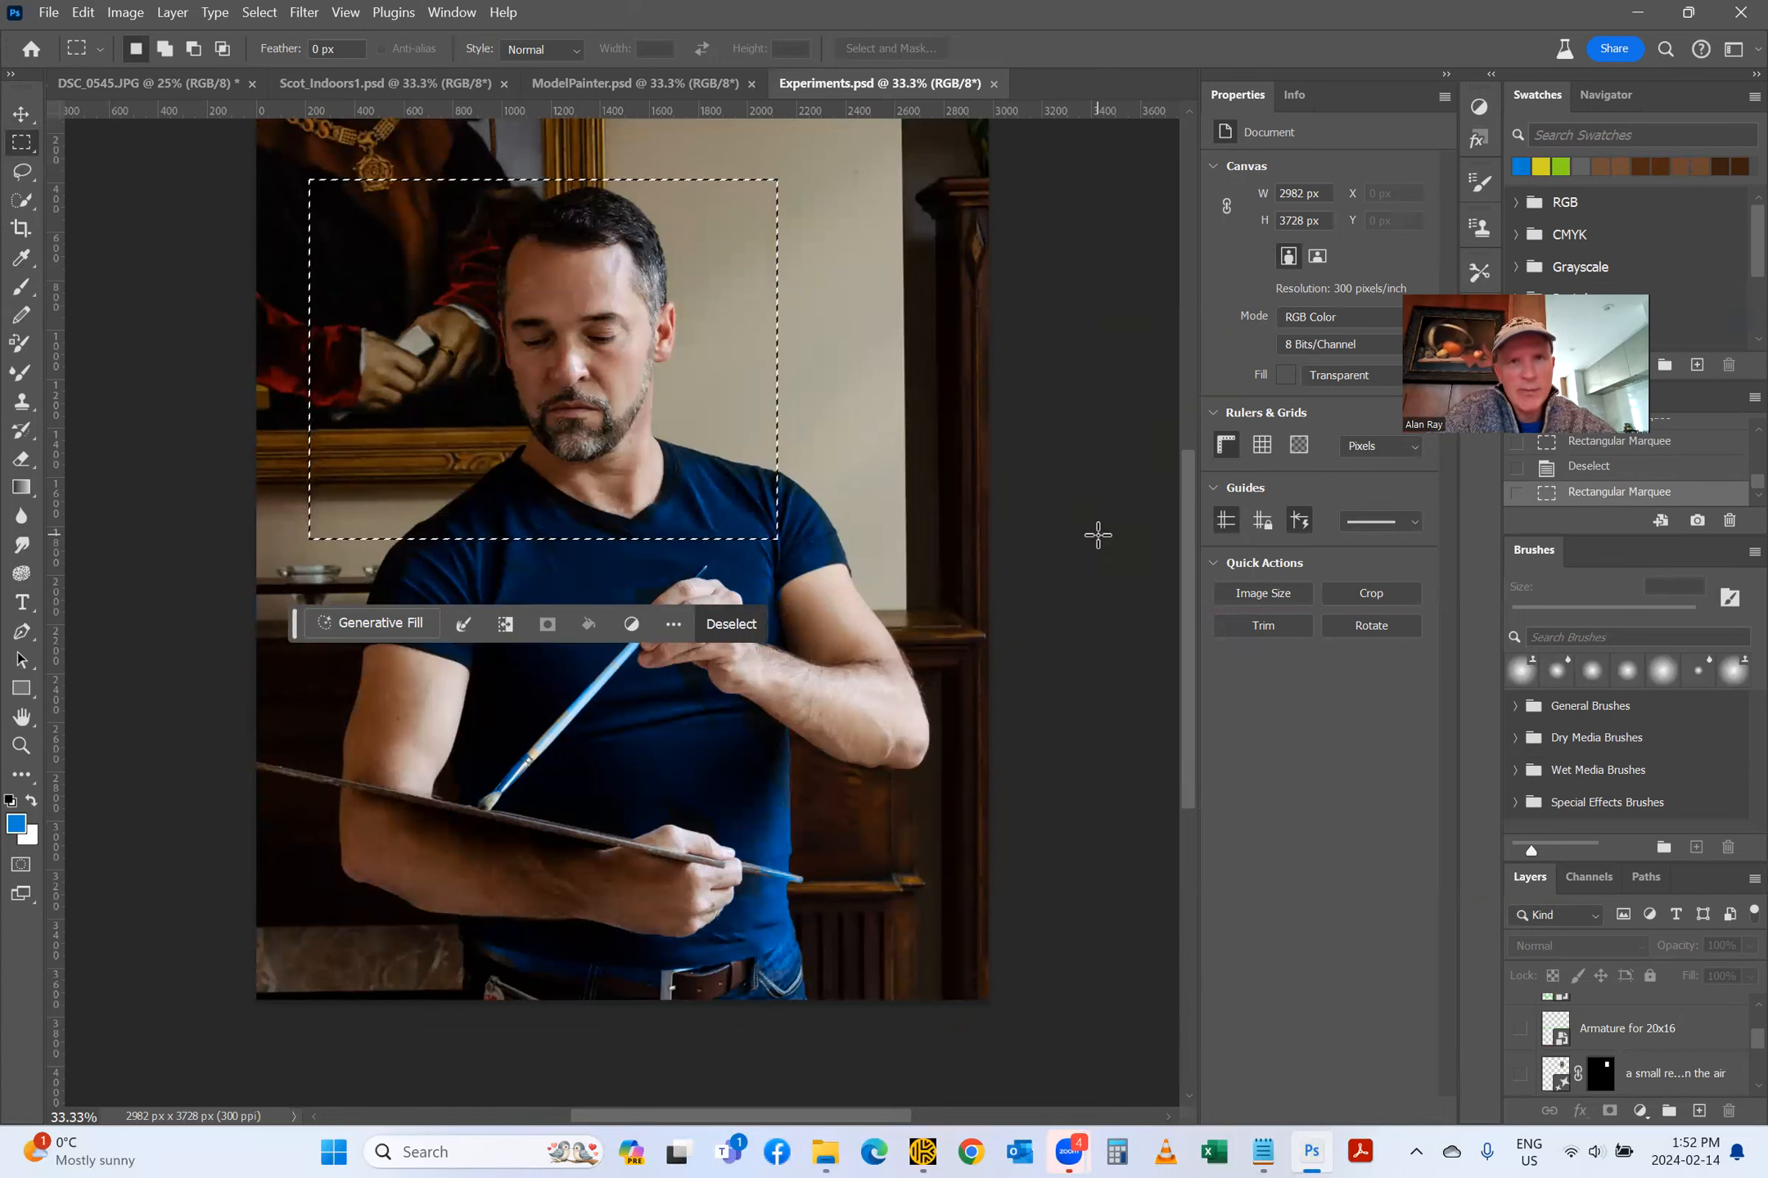
Step: Switch to the Move tool and make the red hummingbird generative layer in Experiments.psd visible
{"action": "left_click", "coordinate": [33, 113]}
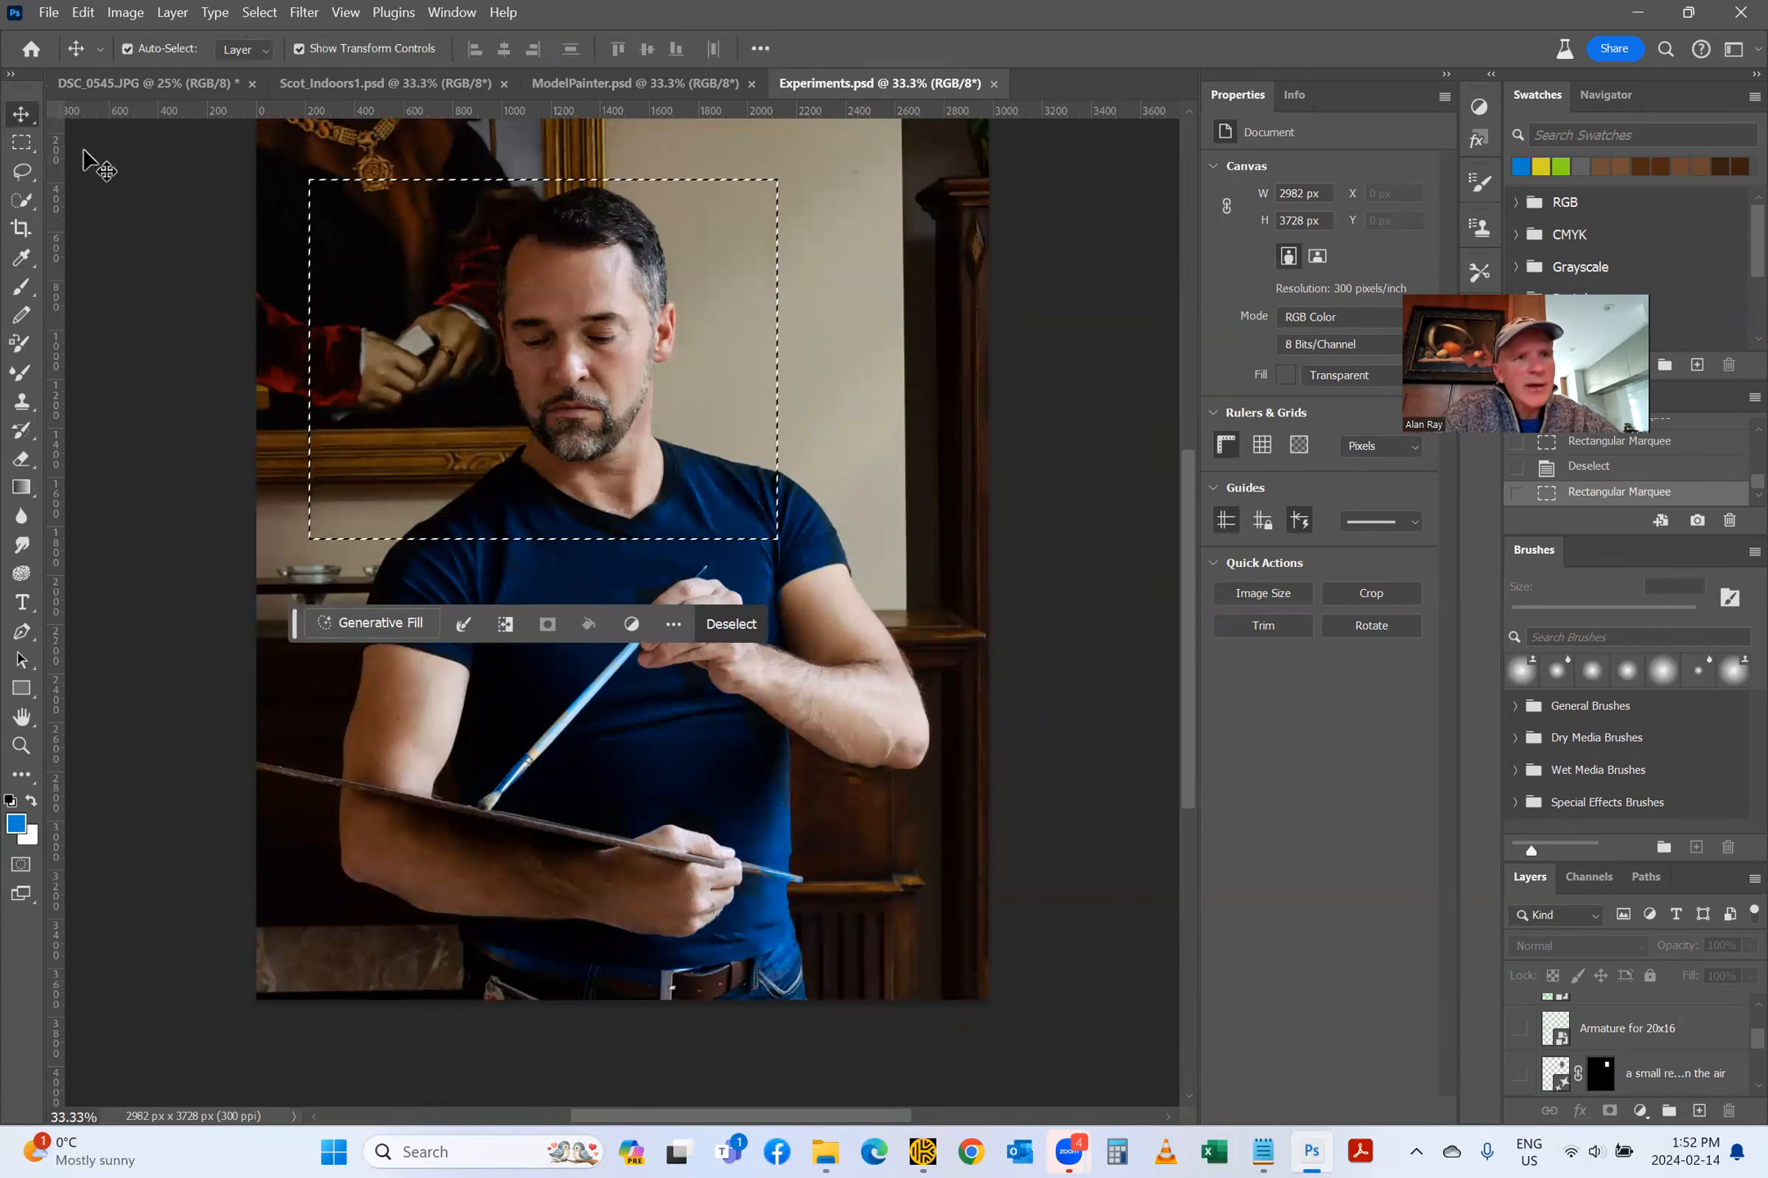
{"action": "scroll", "coordinate": [1569, 1048], "scroll_direction": "up", "scroll_amount": 4}
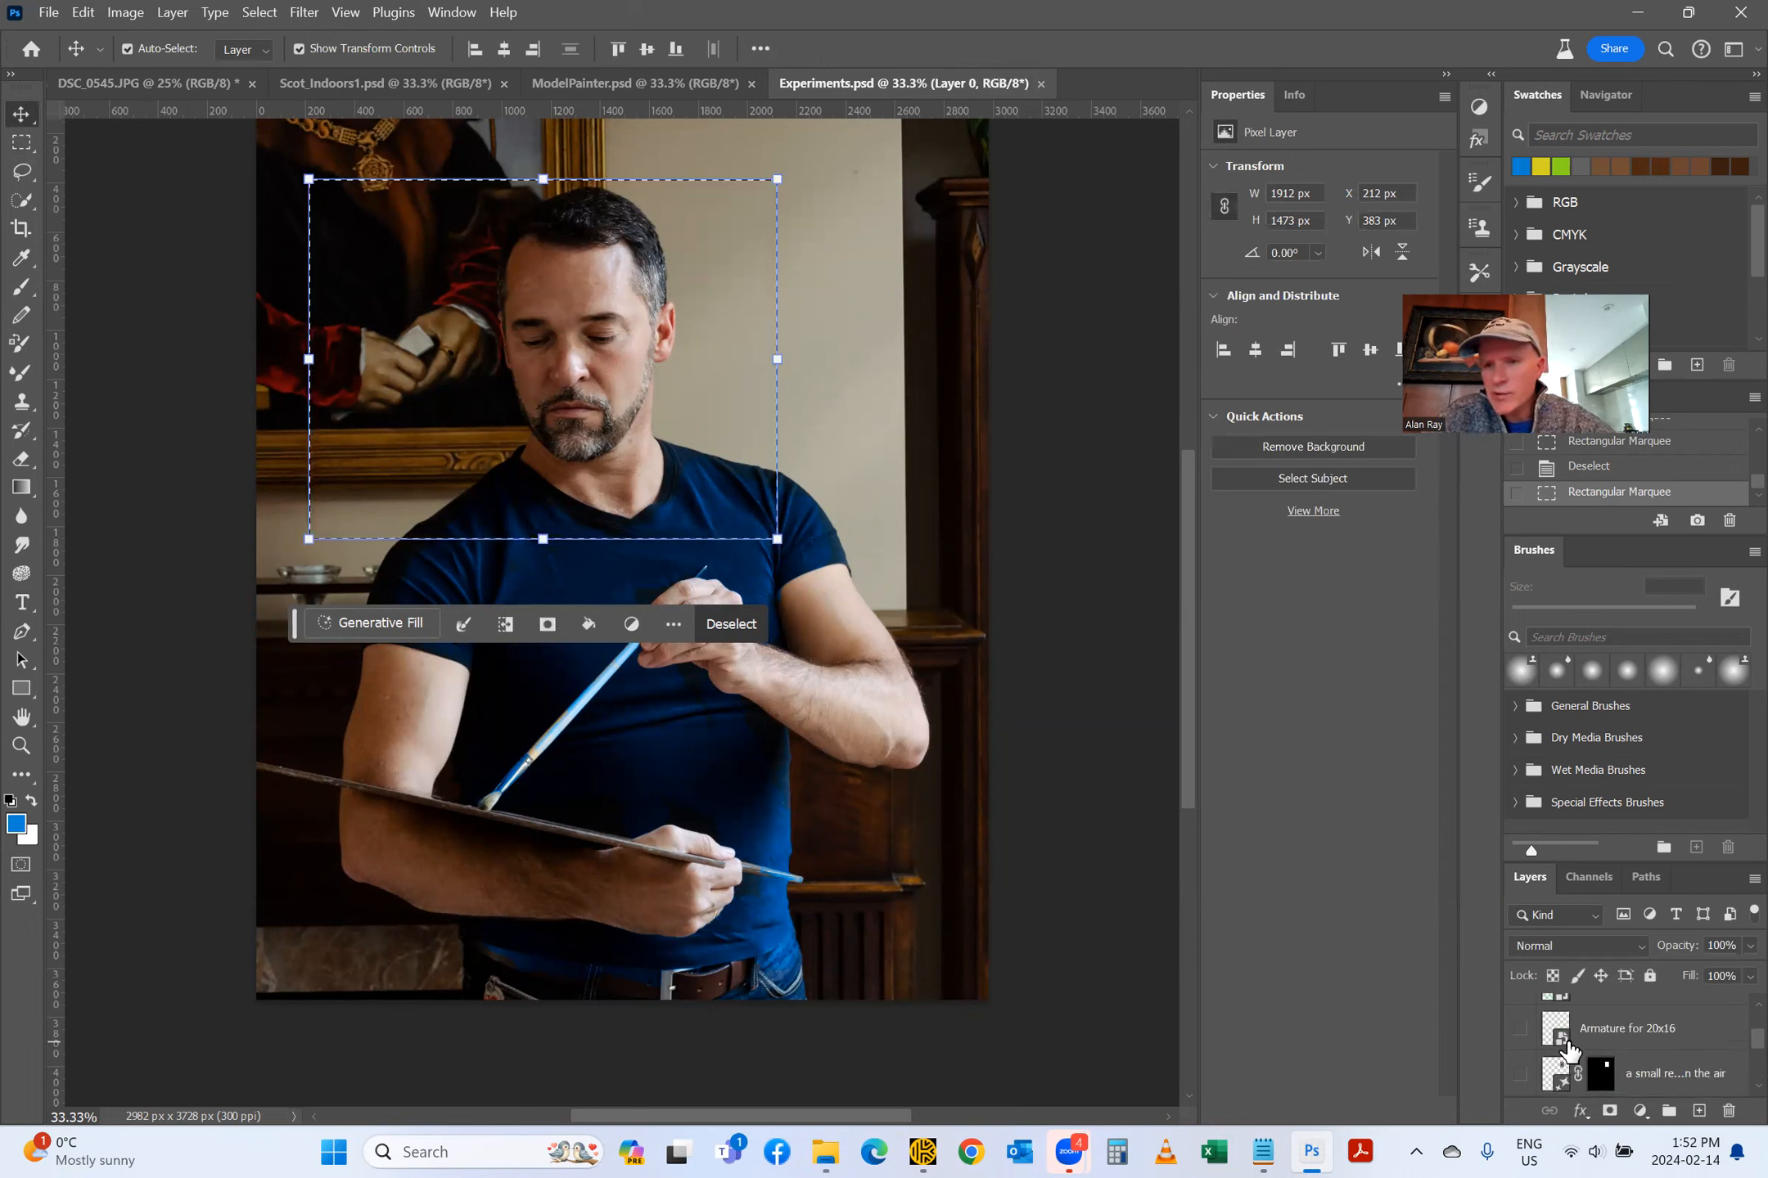
{"action": "scroll", "coordinate": [1550, 1076], "scroll_direction": "down", "scroll_amount": 1}
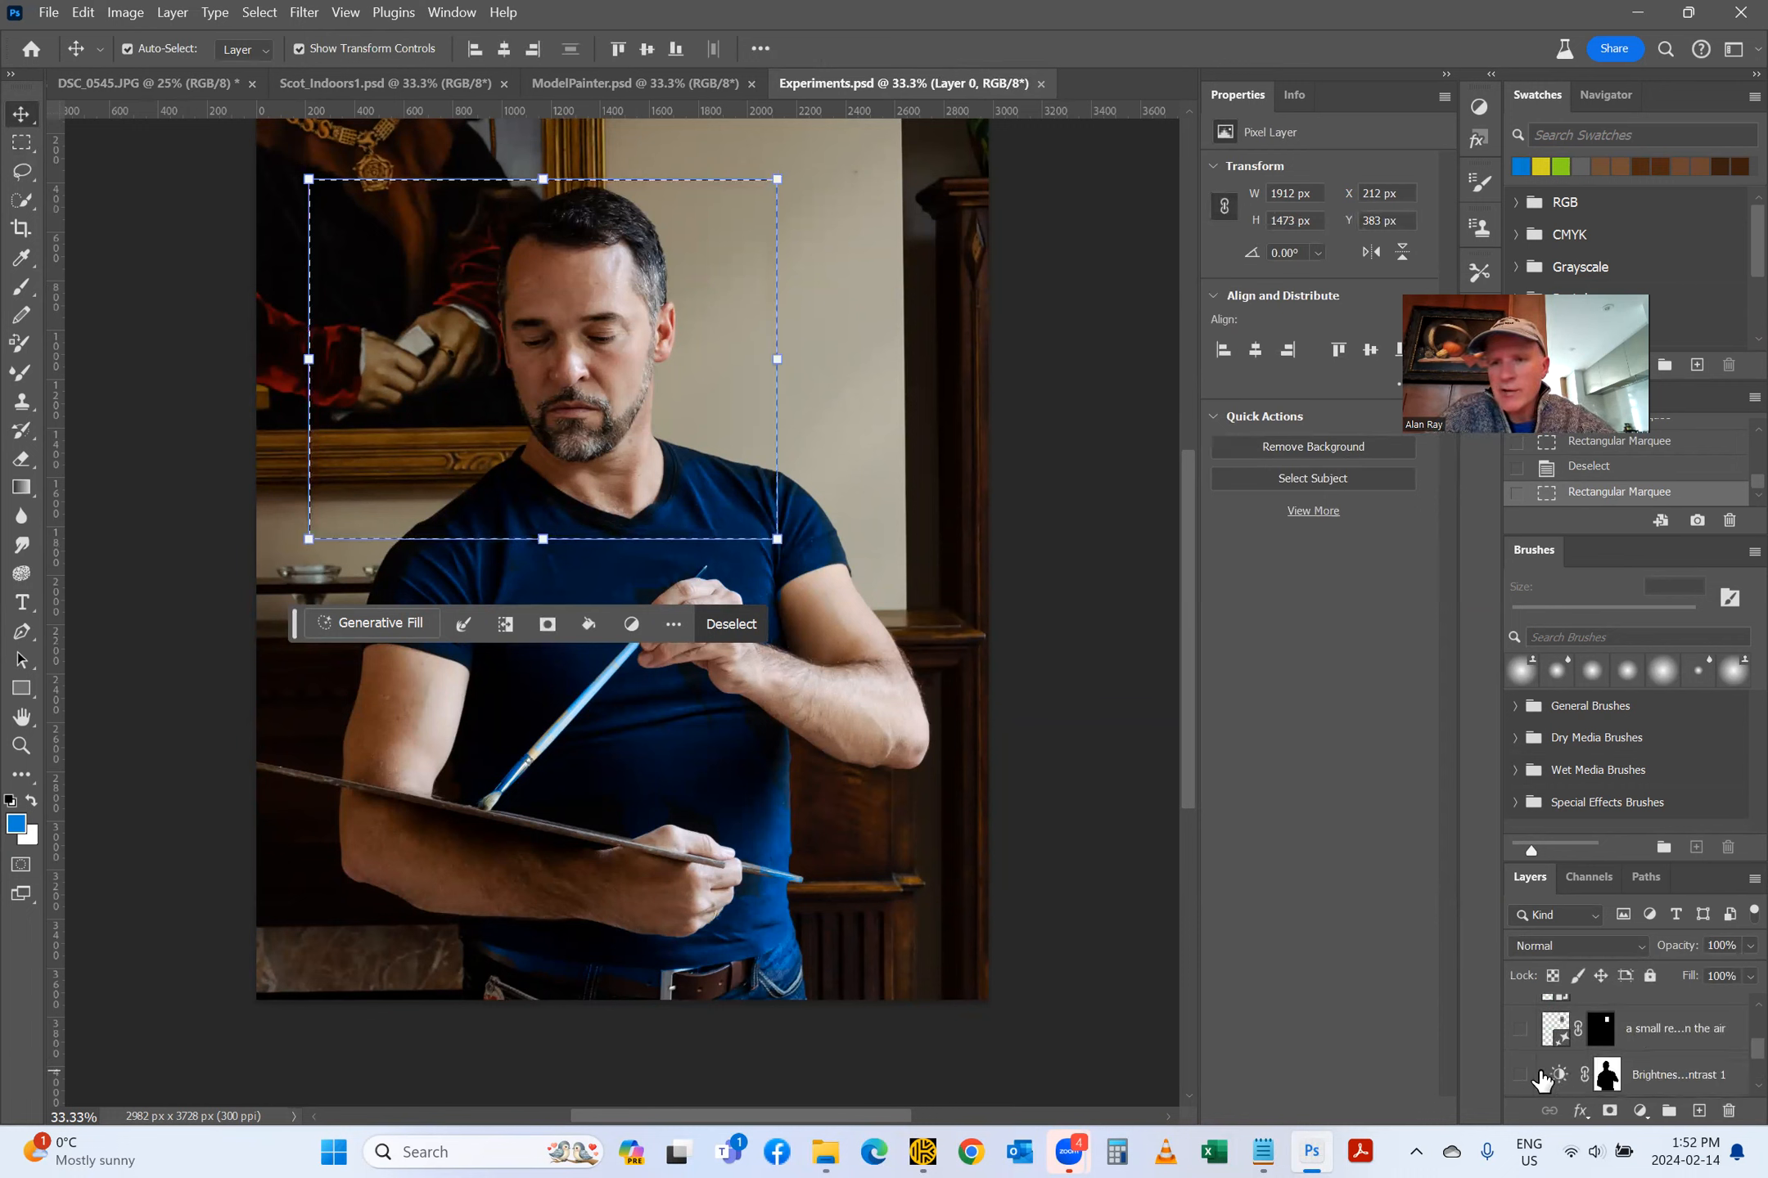
{"action": "left_click", "coordinate": [1520, 1031]}
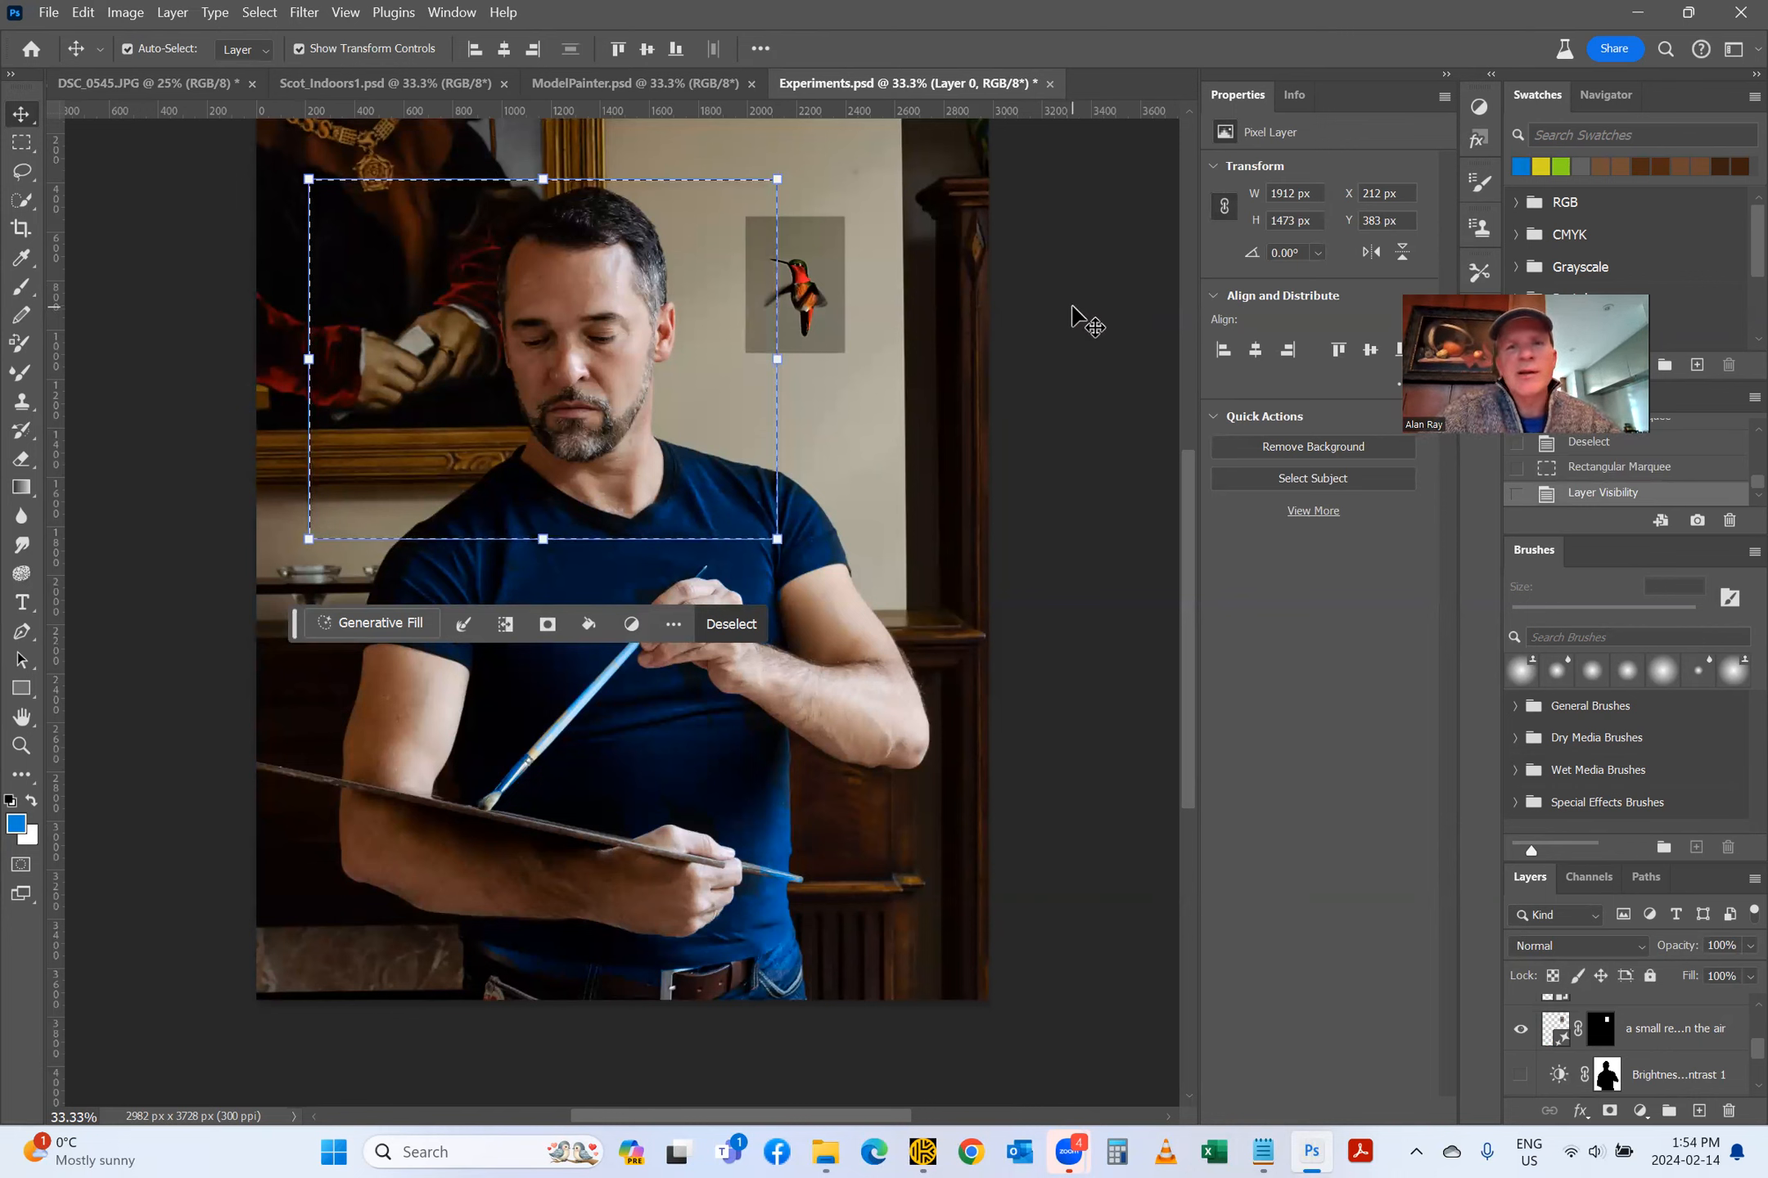
{"action": "scroll", "coordinate": [1606, 1008], "scroll_direction": "down", "scroll_amount": 4}
{"action": "scroll", "coordinate": [1603, 1030], "scroll_direction": "up", "scroll_amount": 6}
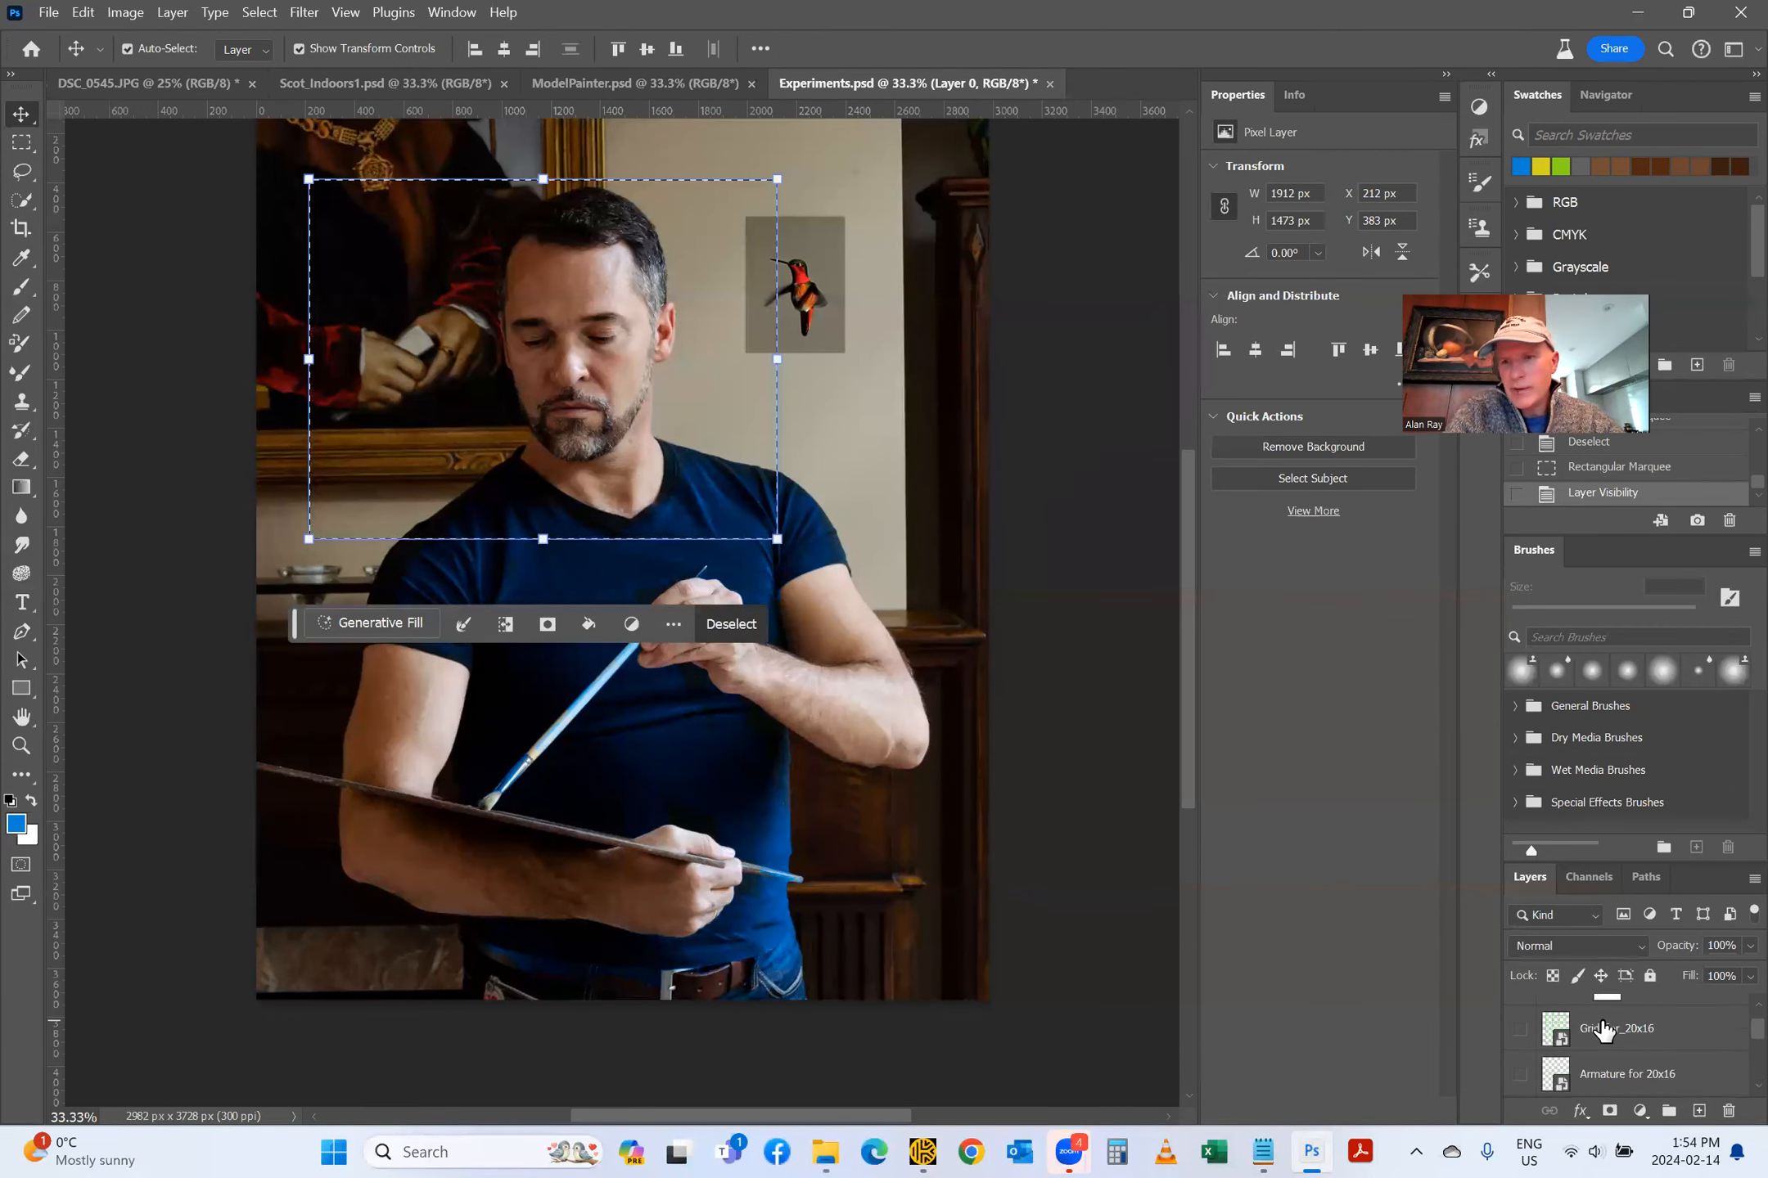
{"action": "scroll", "coordinate": [1604, 1030], "scroll_direction": "up", "scroll_amount": 2}
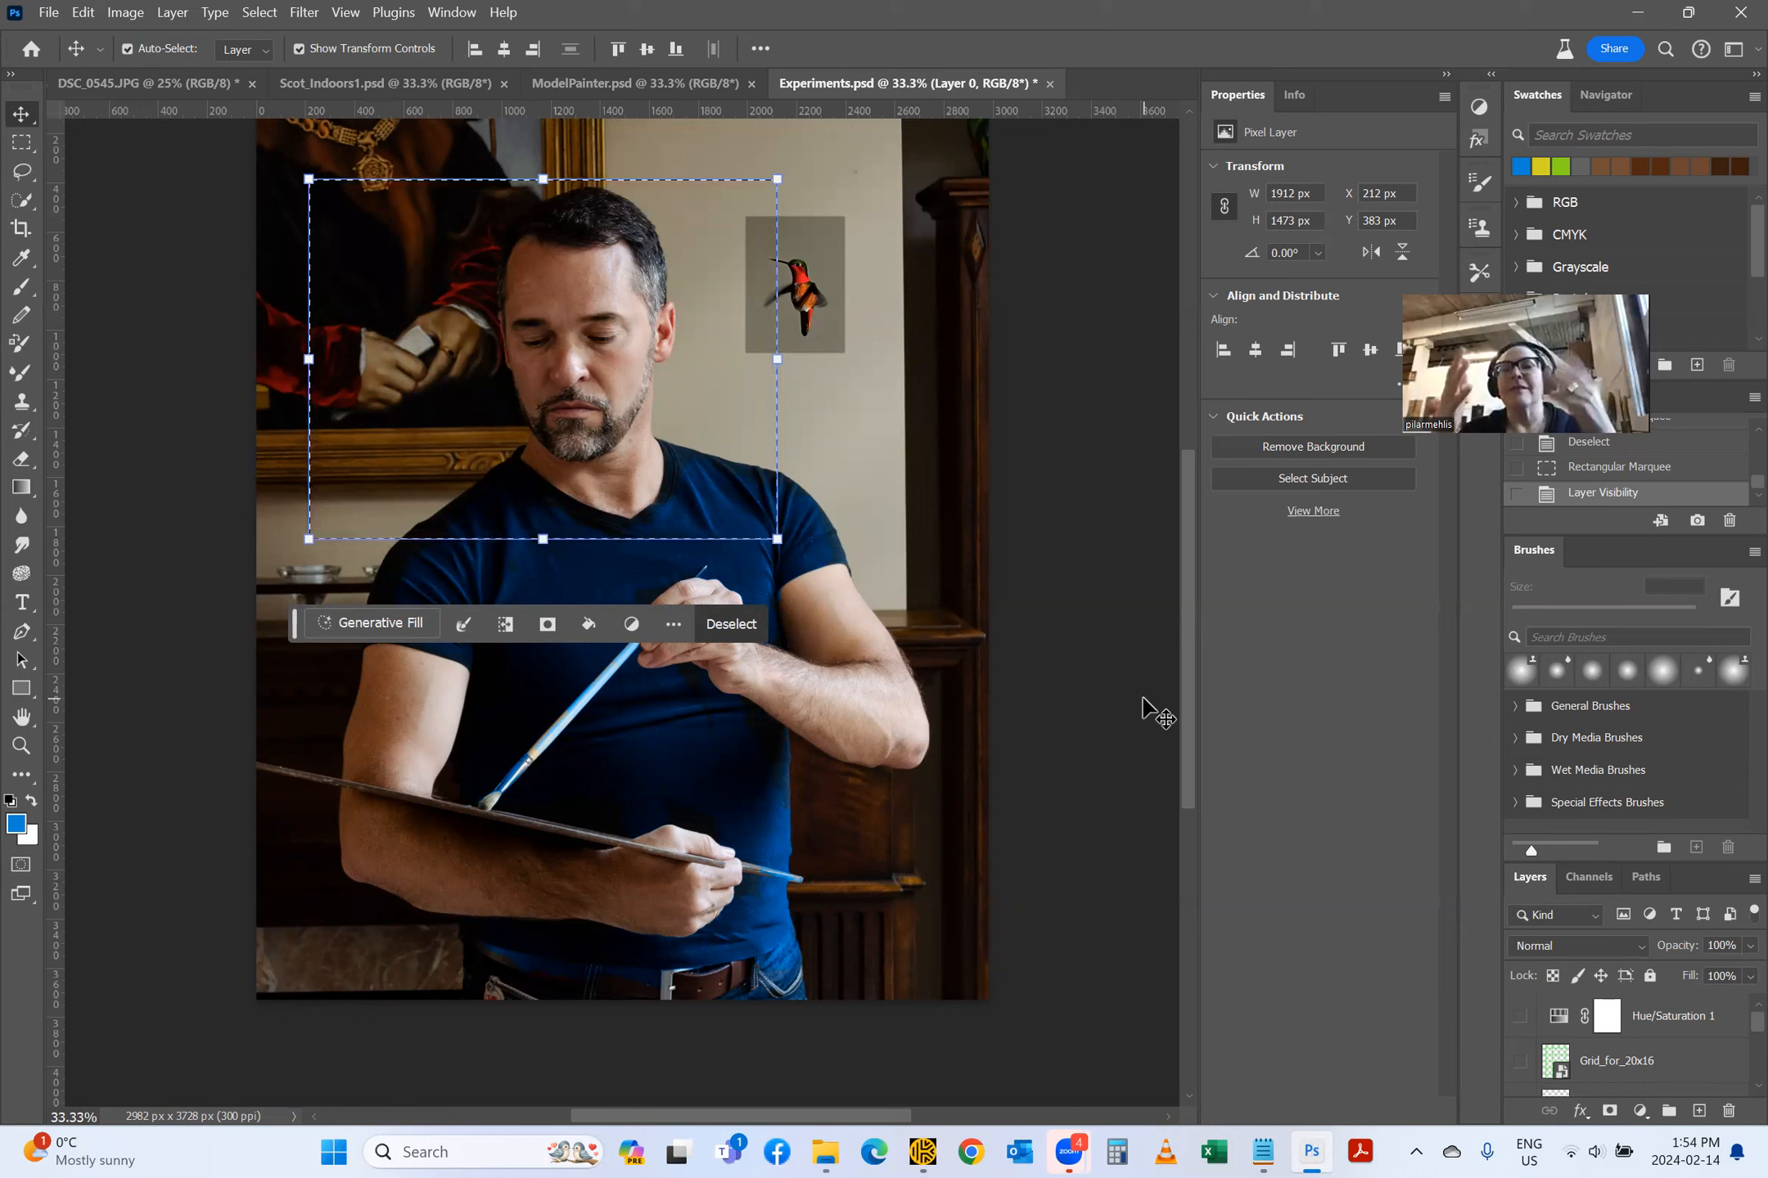
{"action": "left_click_drag", "start_coordinate": [1112, 659], "coordinate": [1153, 776]}
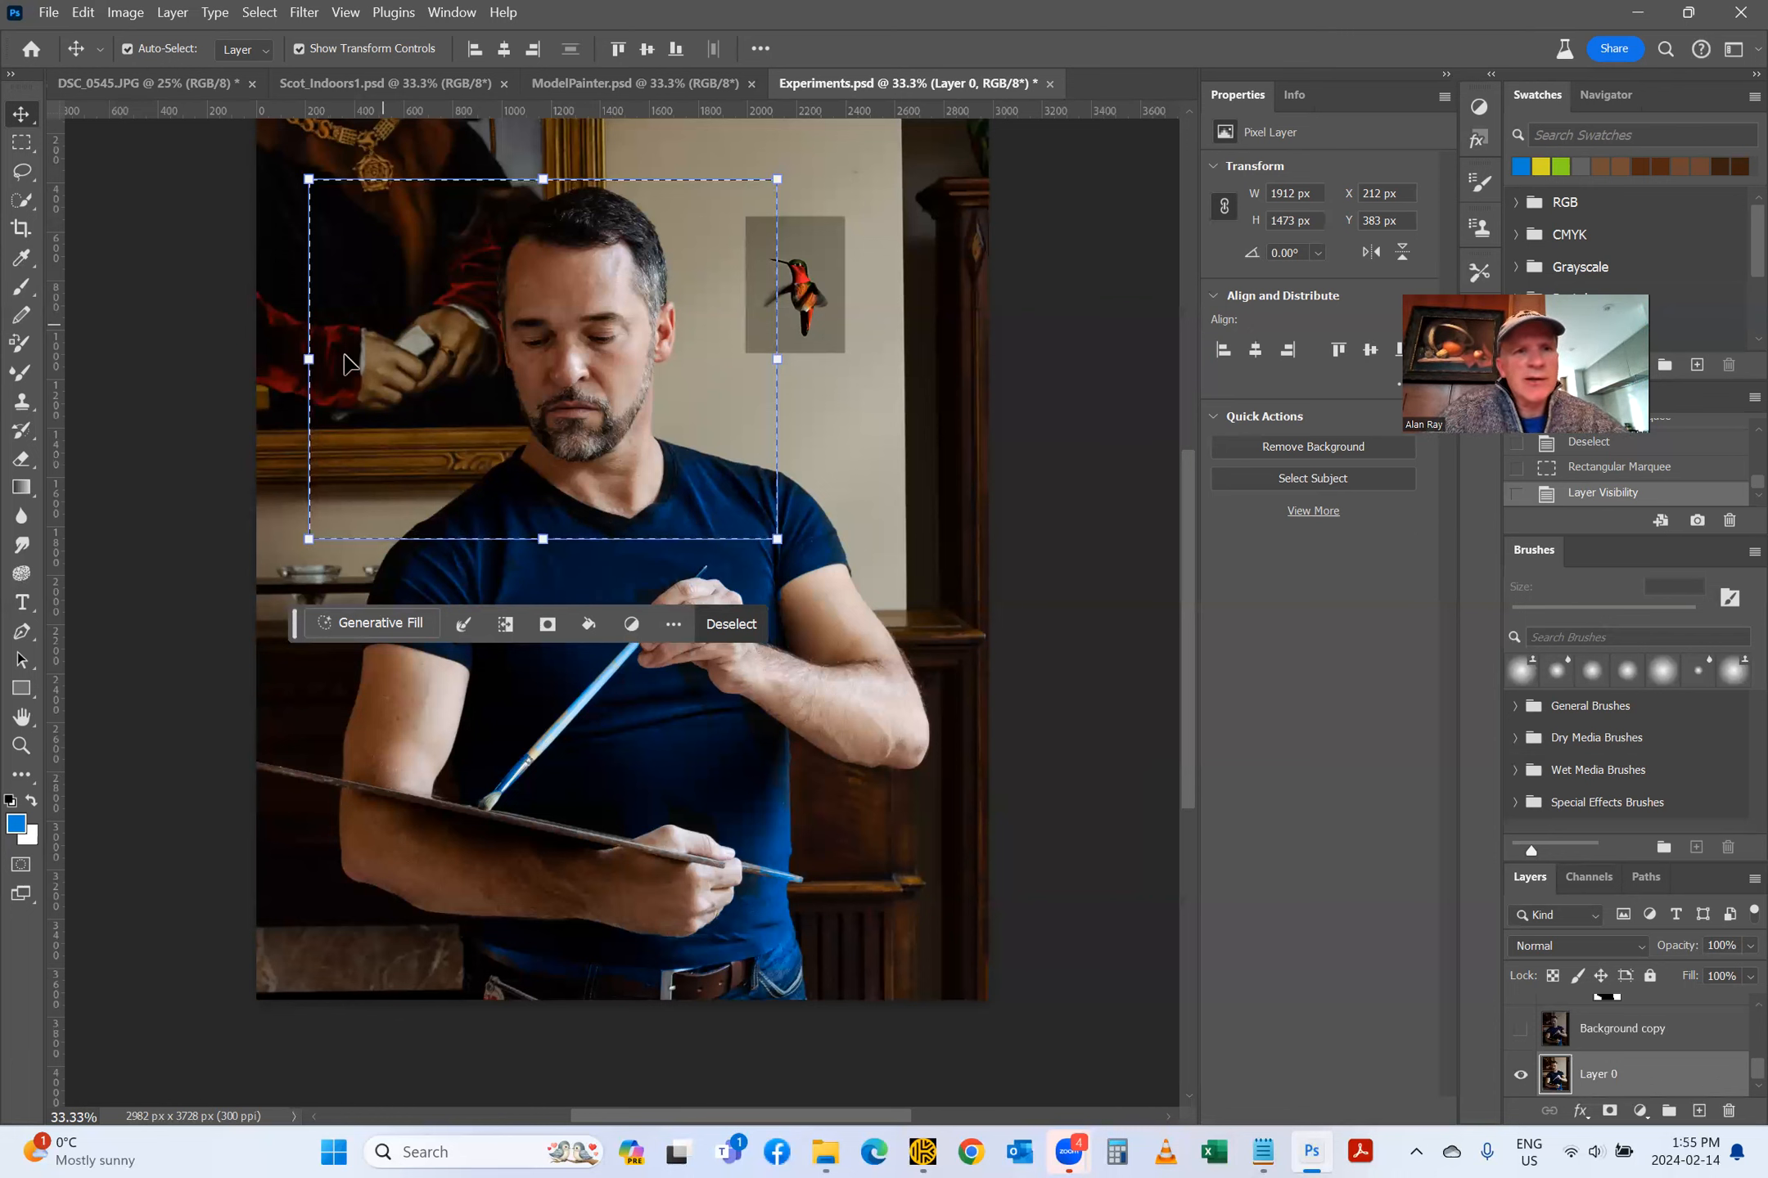
{"action": "left_click", "coordinate": [305, 358]}
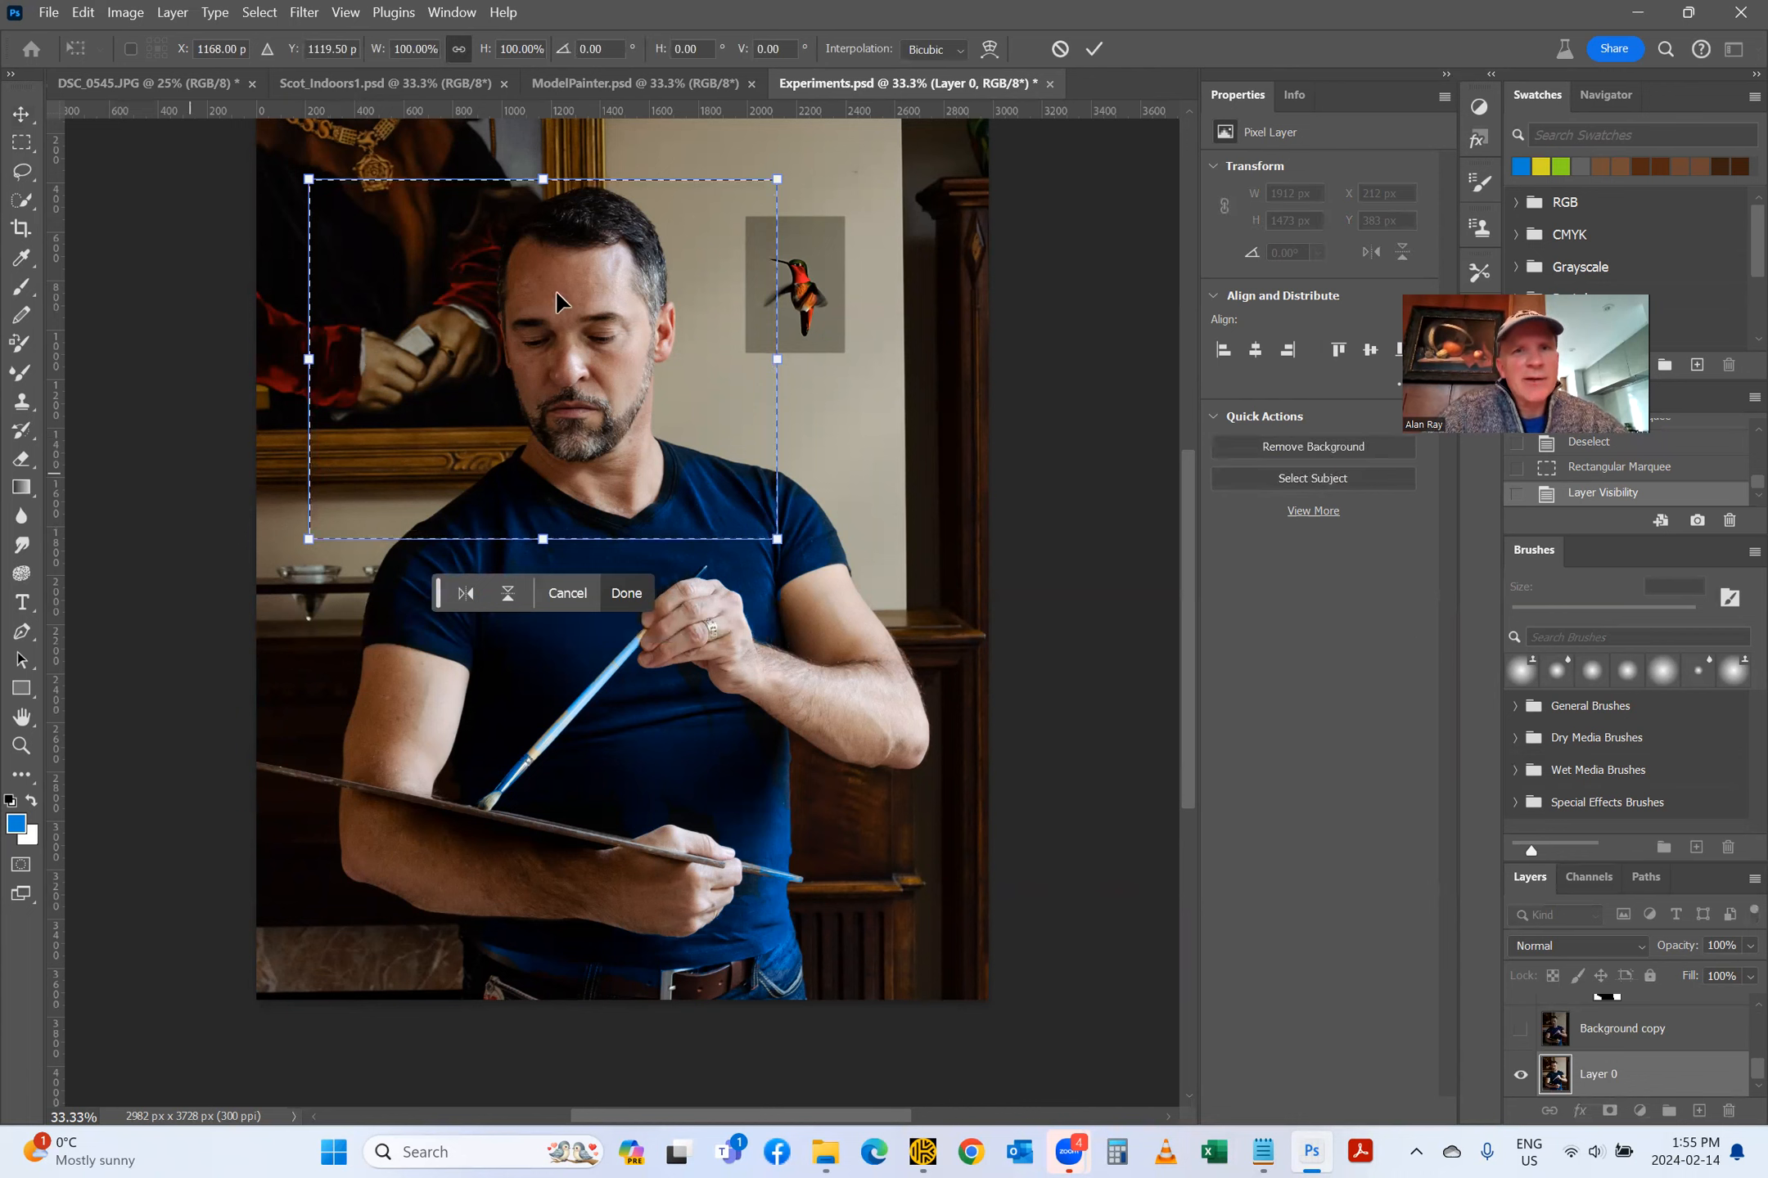
{"action": "left_click", "coordinate": [1057, 47]}
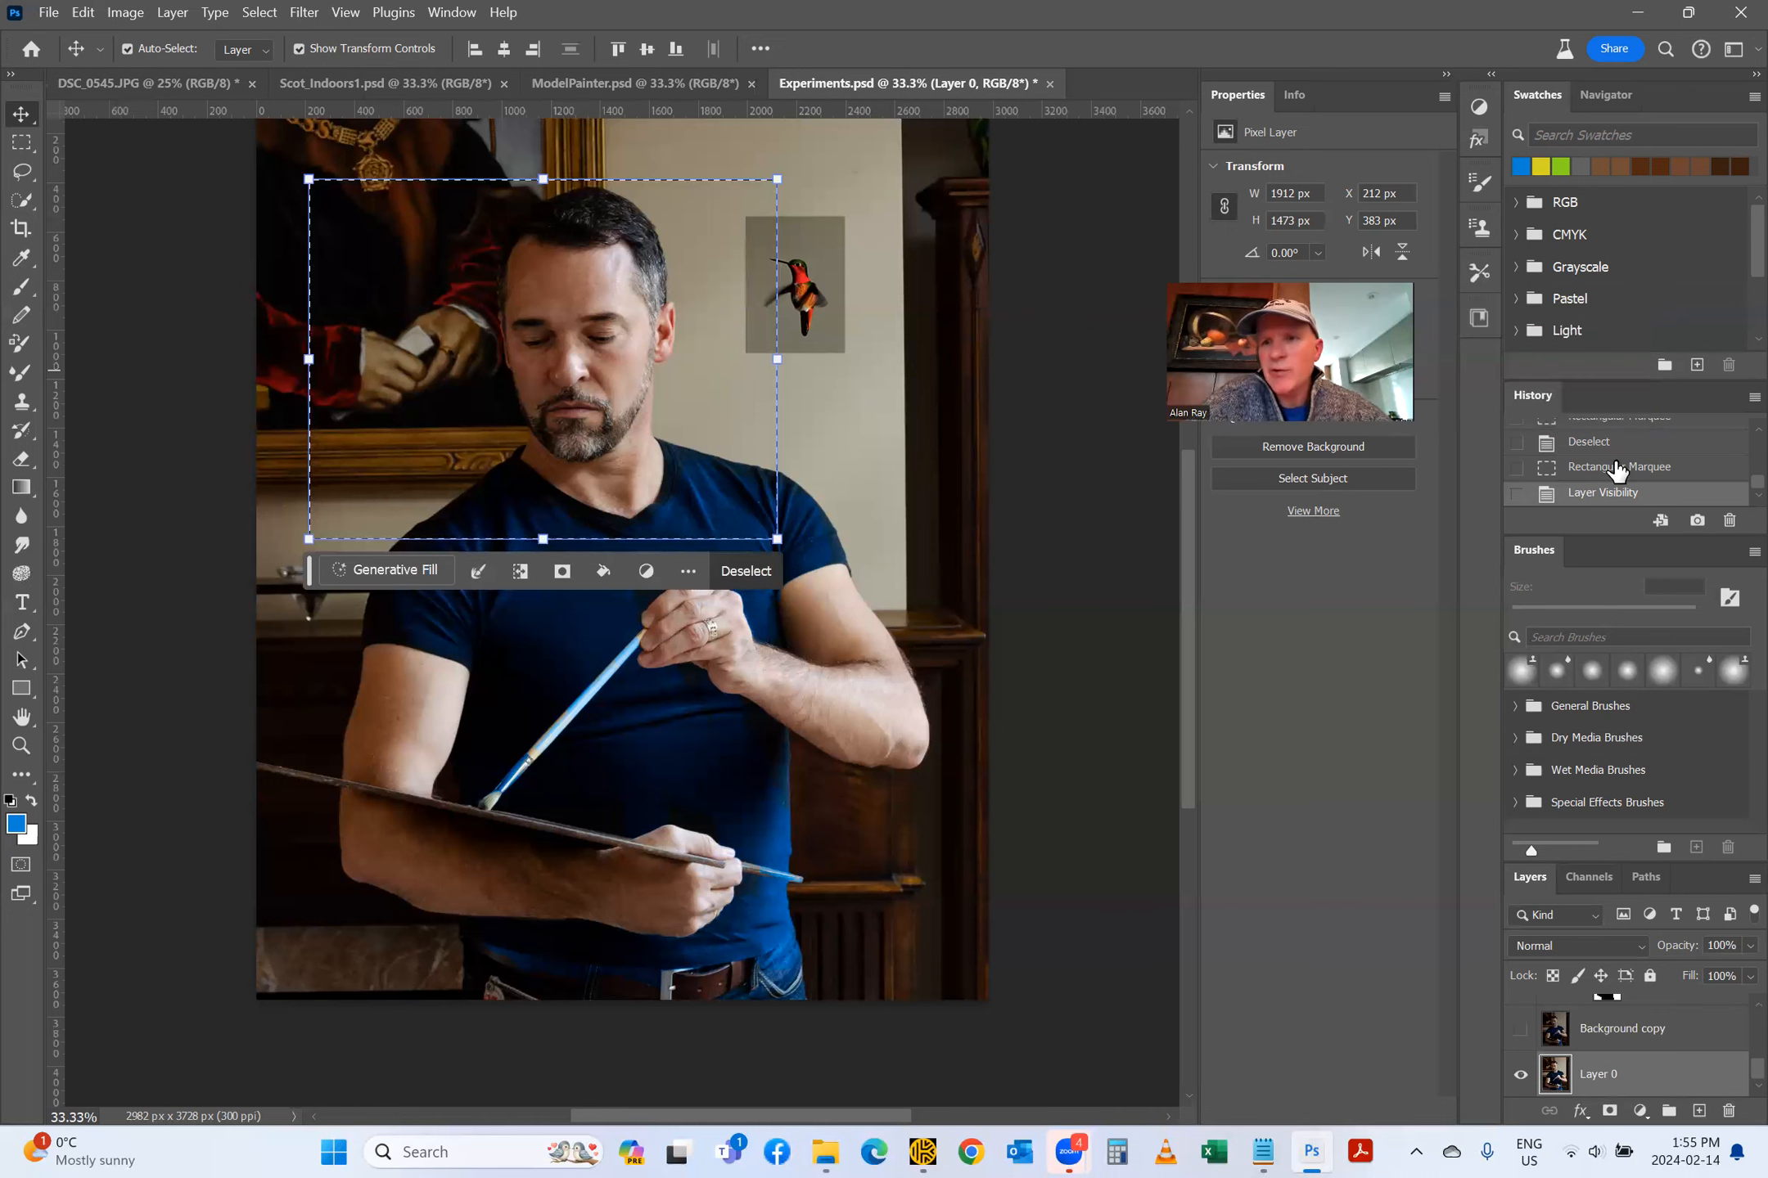
Step: Return Experiments.psd to its Open history state and move the contextual task bar off the man's face
{"action": "scroll", "coordinate": [1616, 471], "scroll_direction": "up", "scroll_amount": 5}
{"action": "left_click", "coordinate": [1557, 482]}
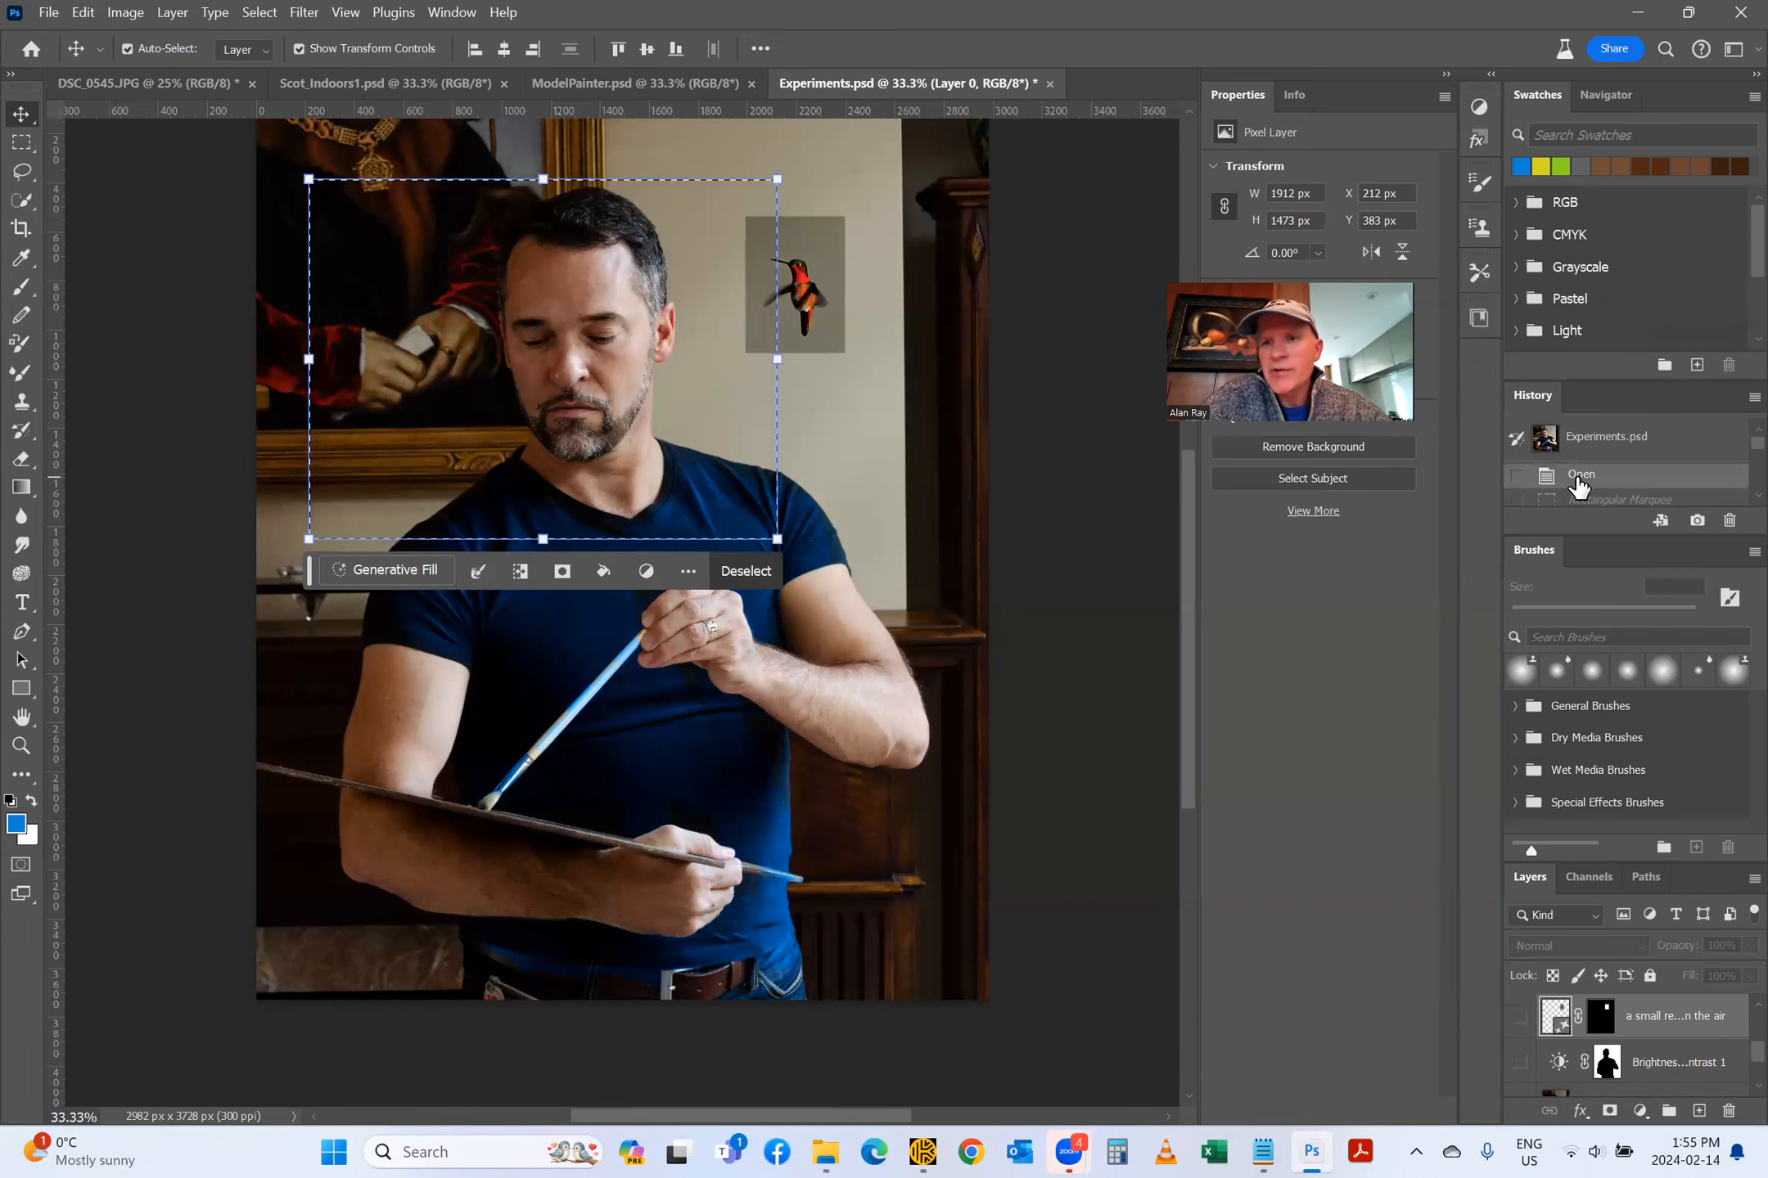
{"action": "left_click_drag", "start_coordinate": [612, 391], "coordinate": [784, 575]}
{"action": "left_click", "coordinate": [903, 565]}
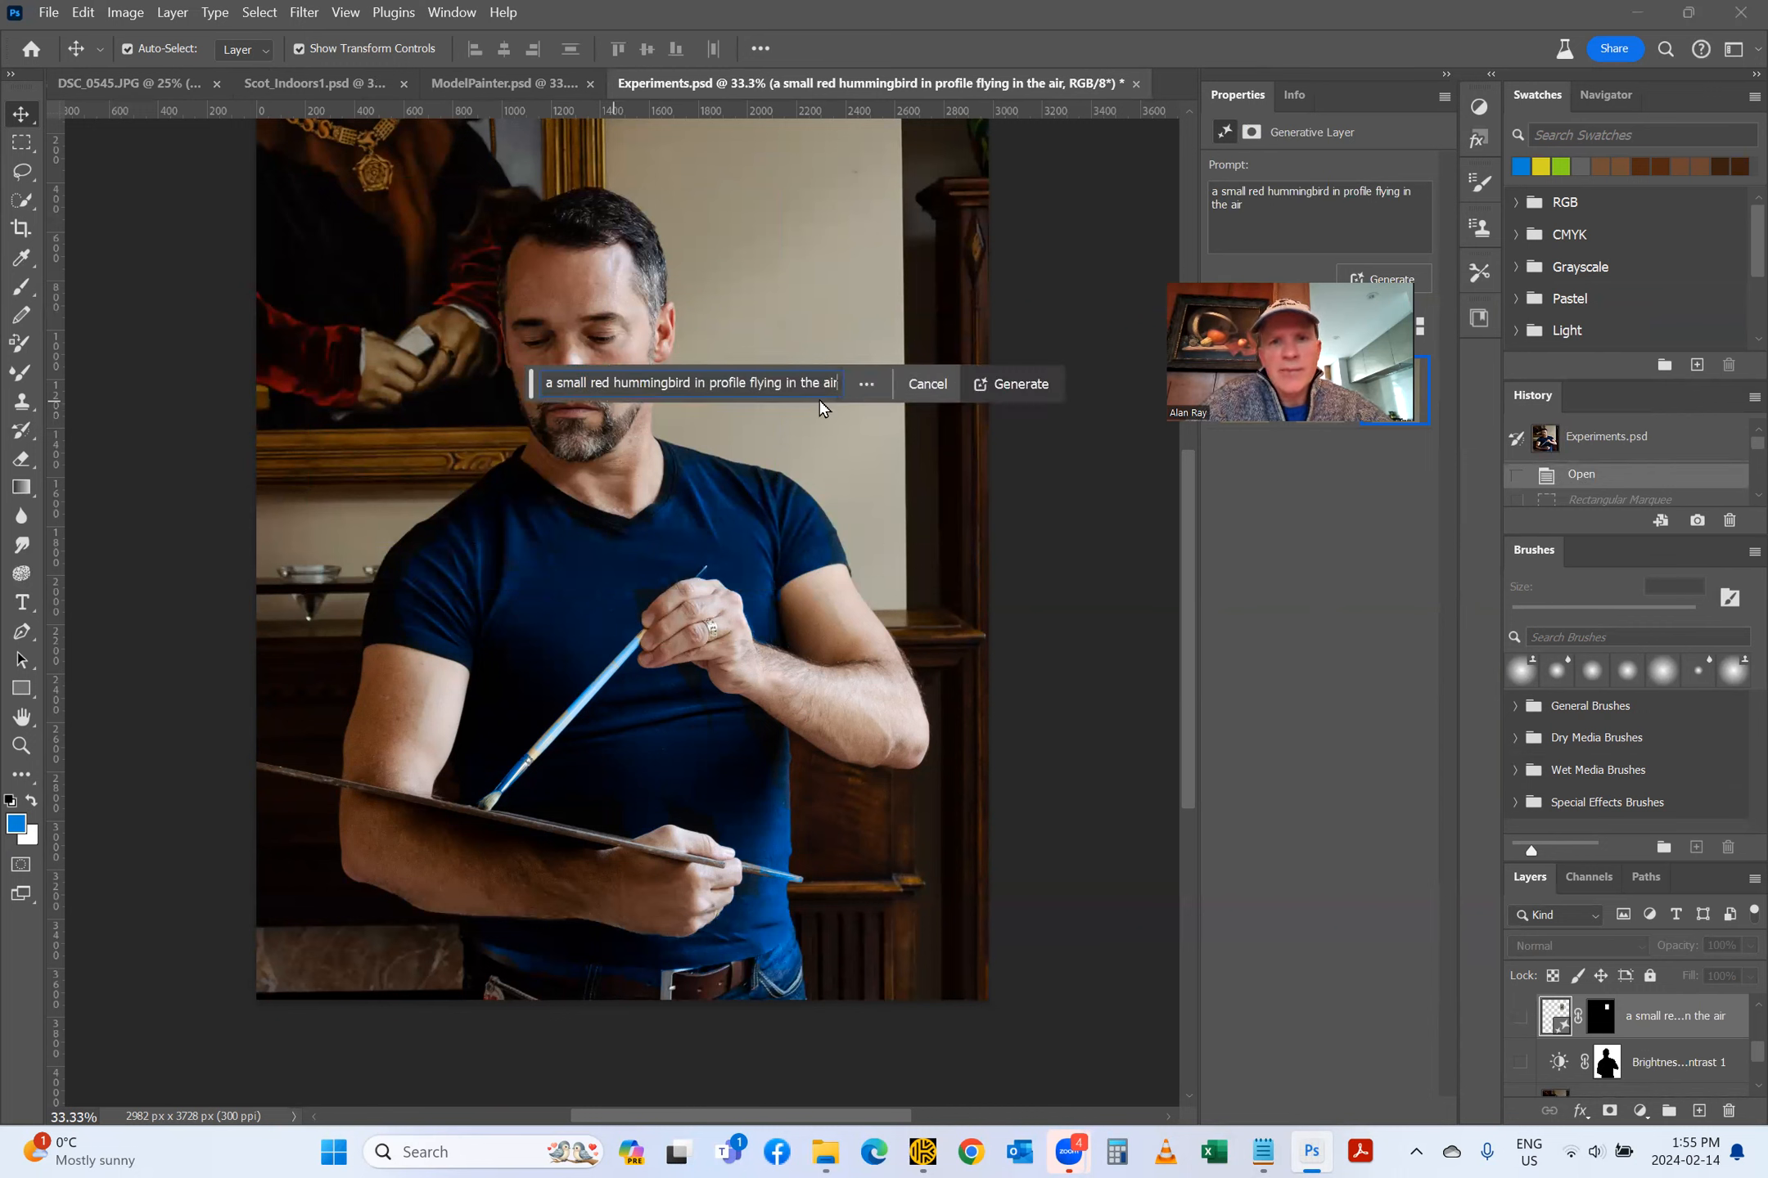
{"action": "left_click", "coordinate": [927, 384]}
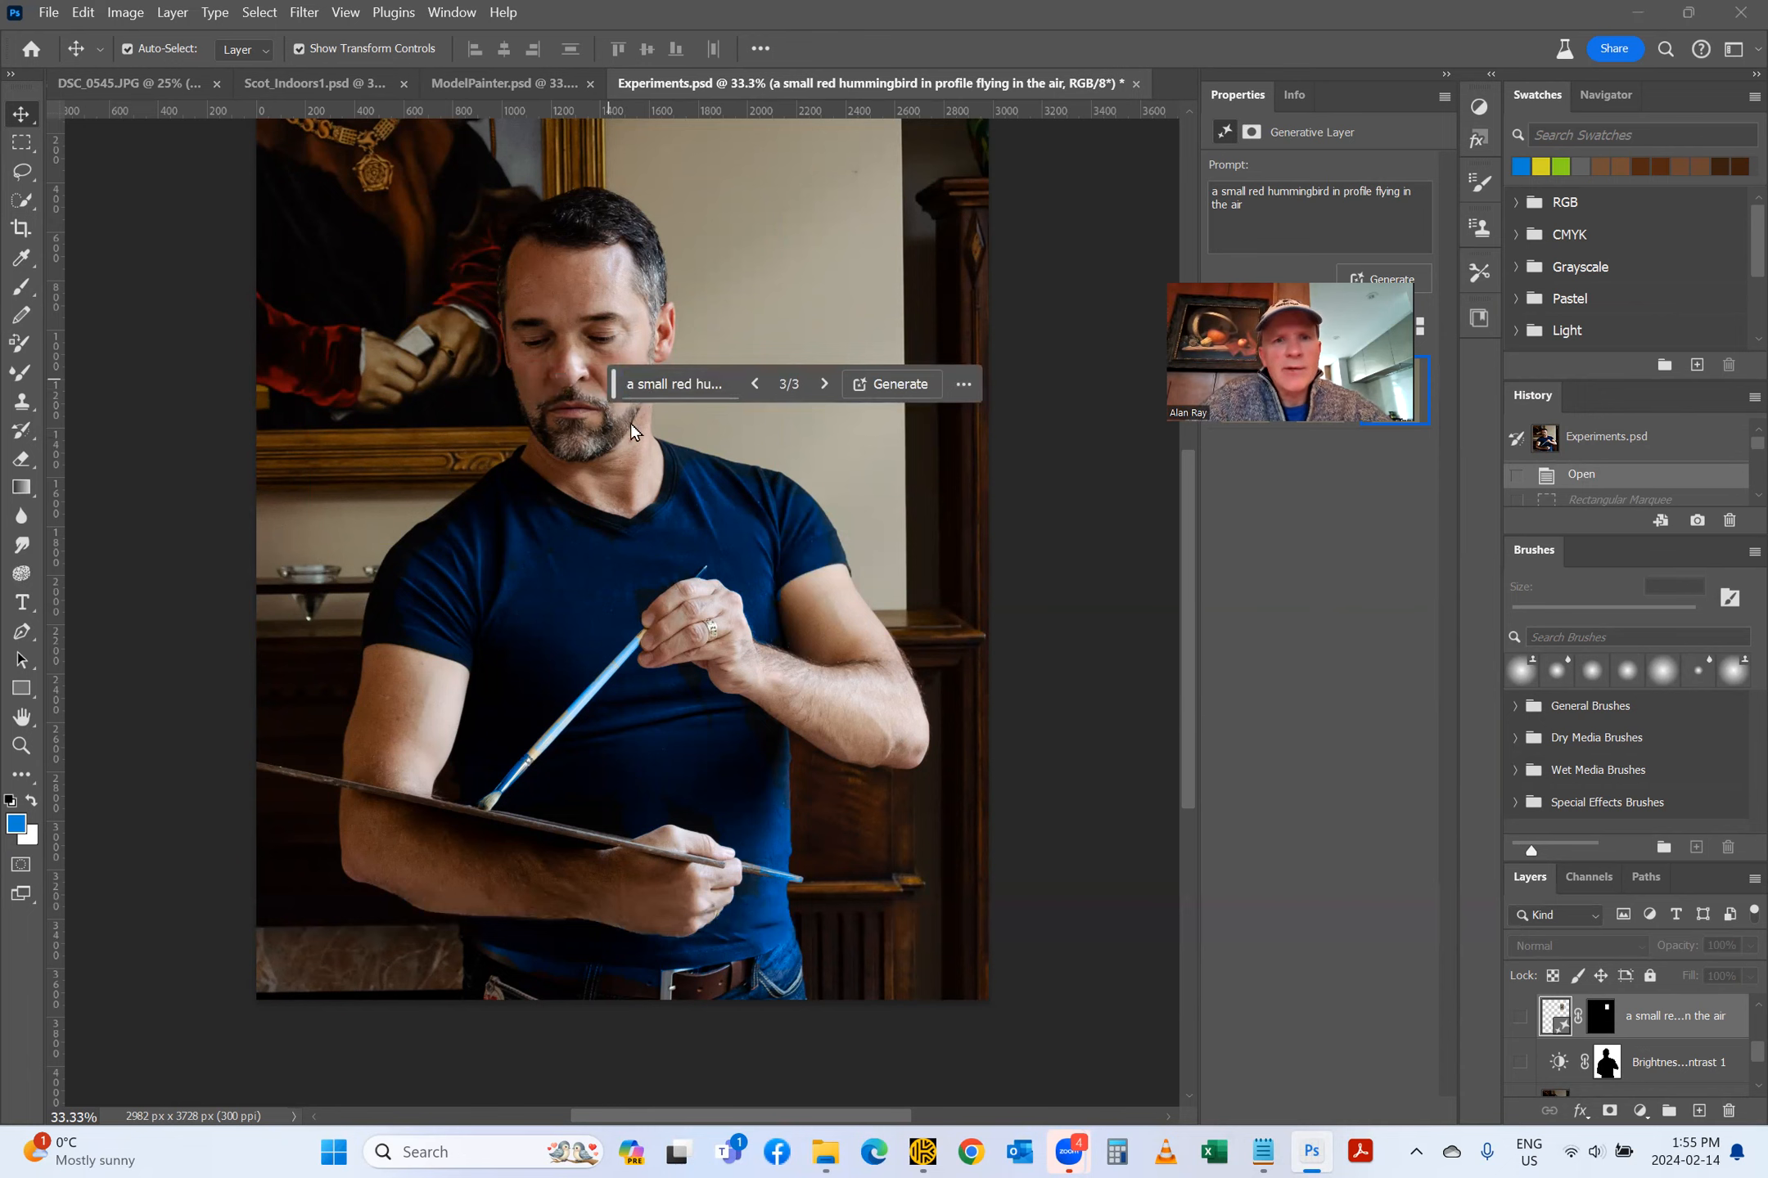
{"action": "left_click_drag", "start_coordinate": [615, 385], "coordinate": [794, 764]}
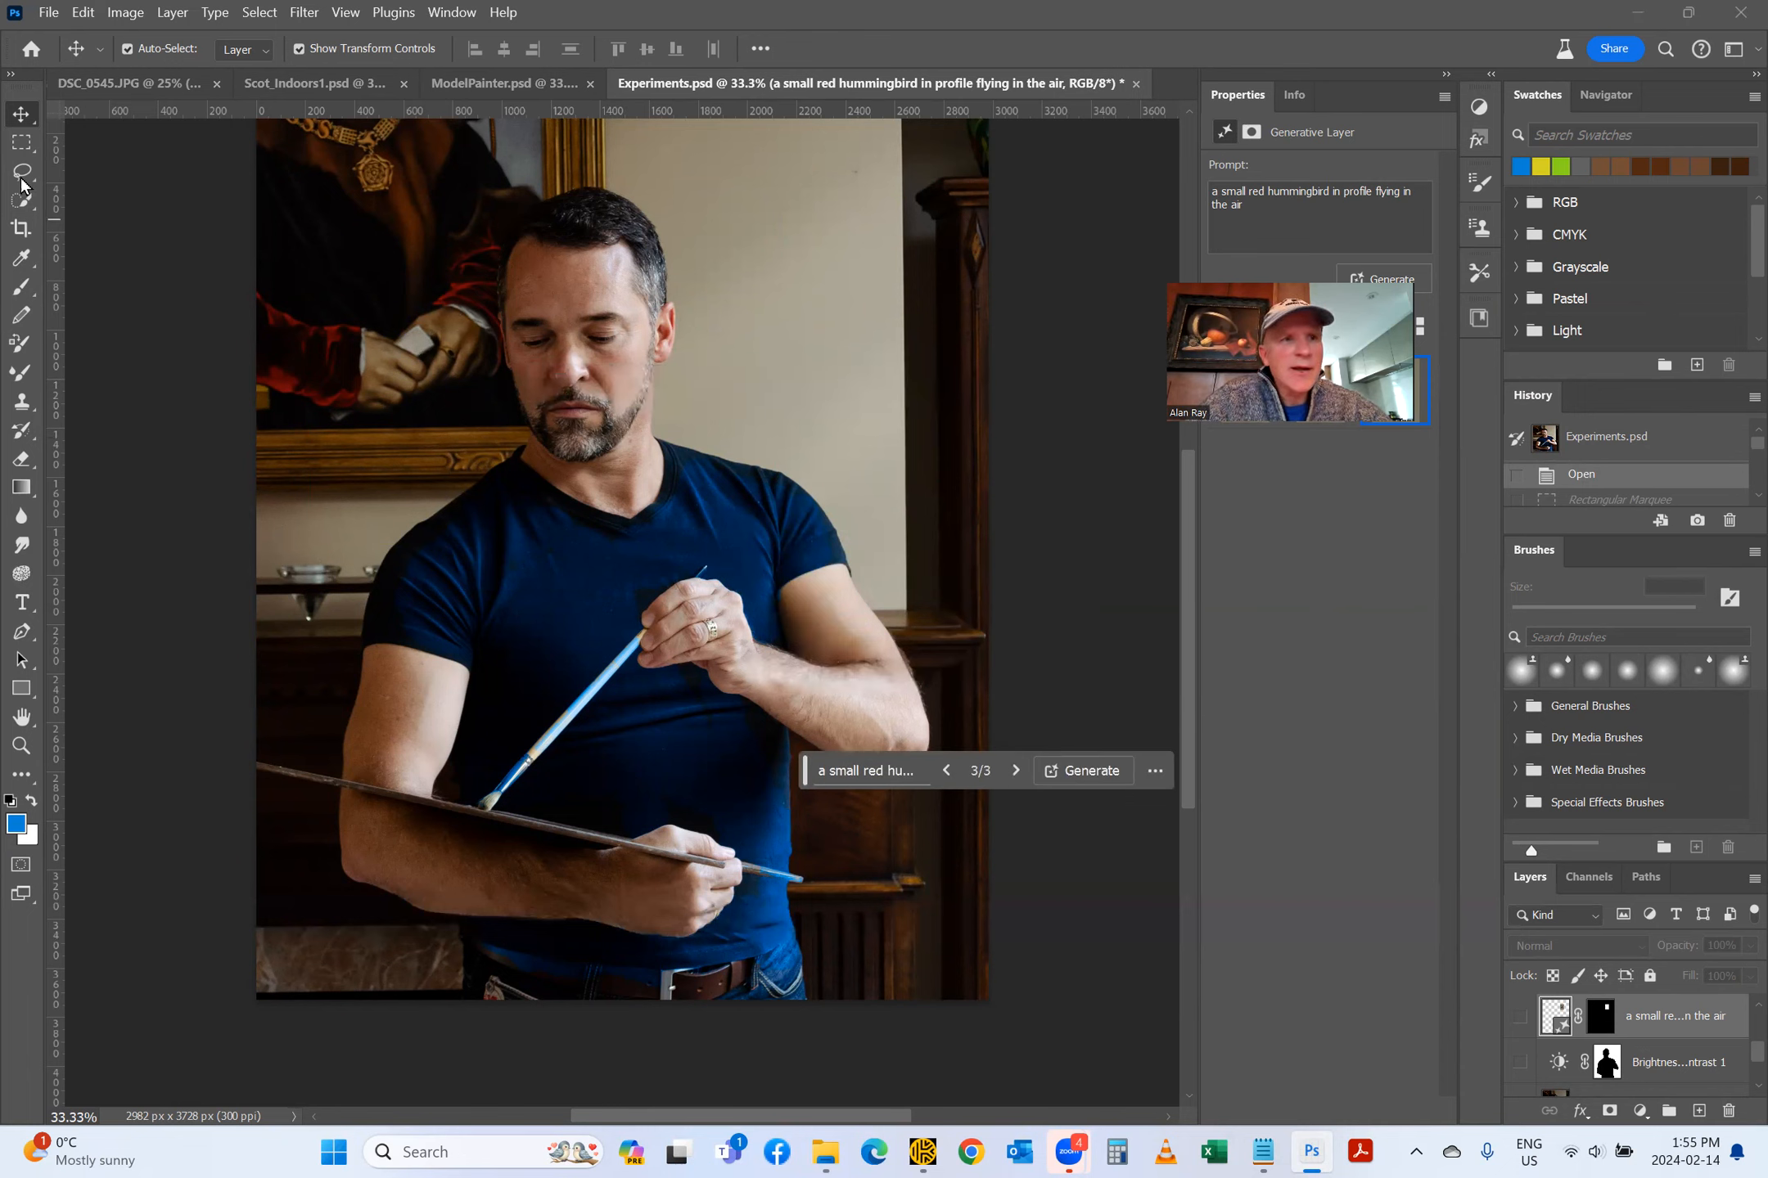
Step: Make Layer 0 active in Experiments.psd and try to frame the man's head with a rectangular marquee
{"action": "left_click", "coordinate": [12, 144]}
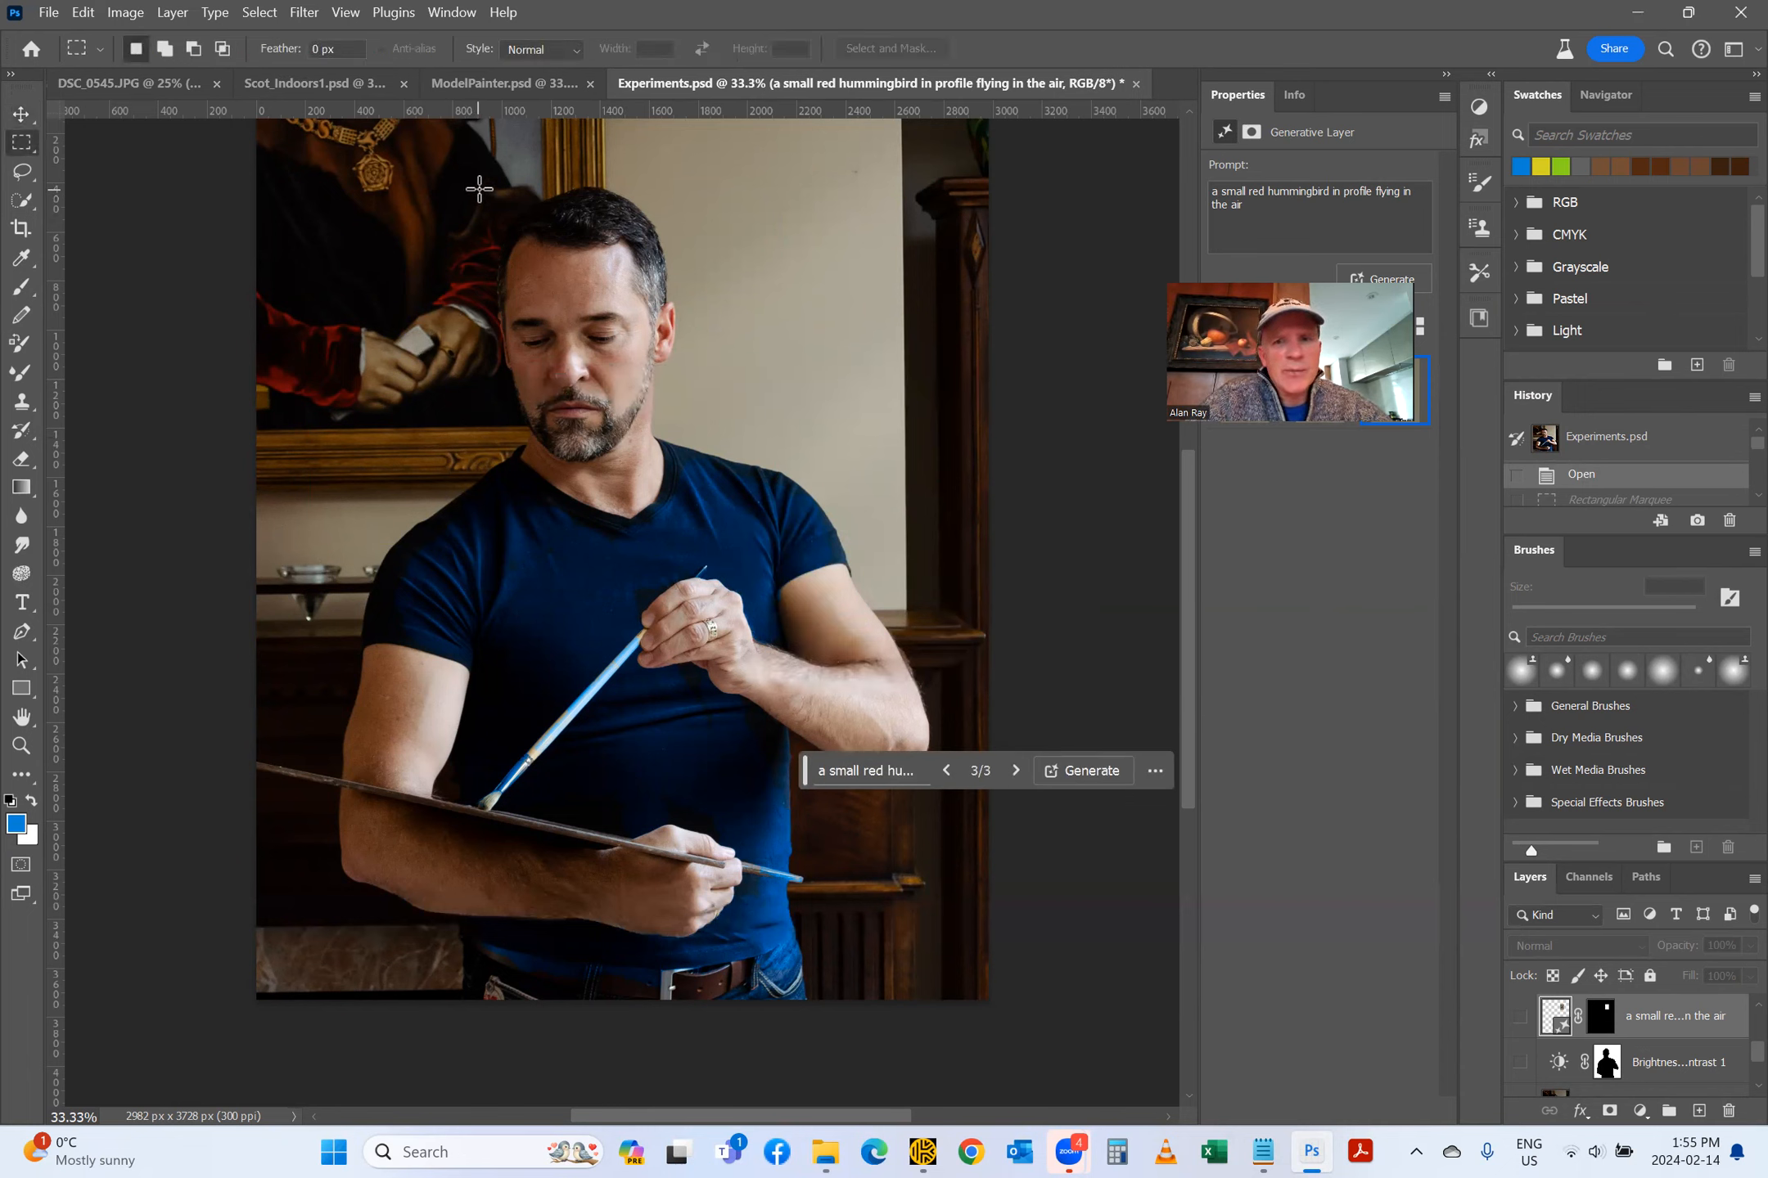
{"action": "scroll", "coordinate": [1617, 1067], "scroll_direction": "down", "scroll_amount": 3}
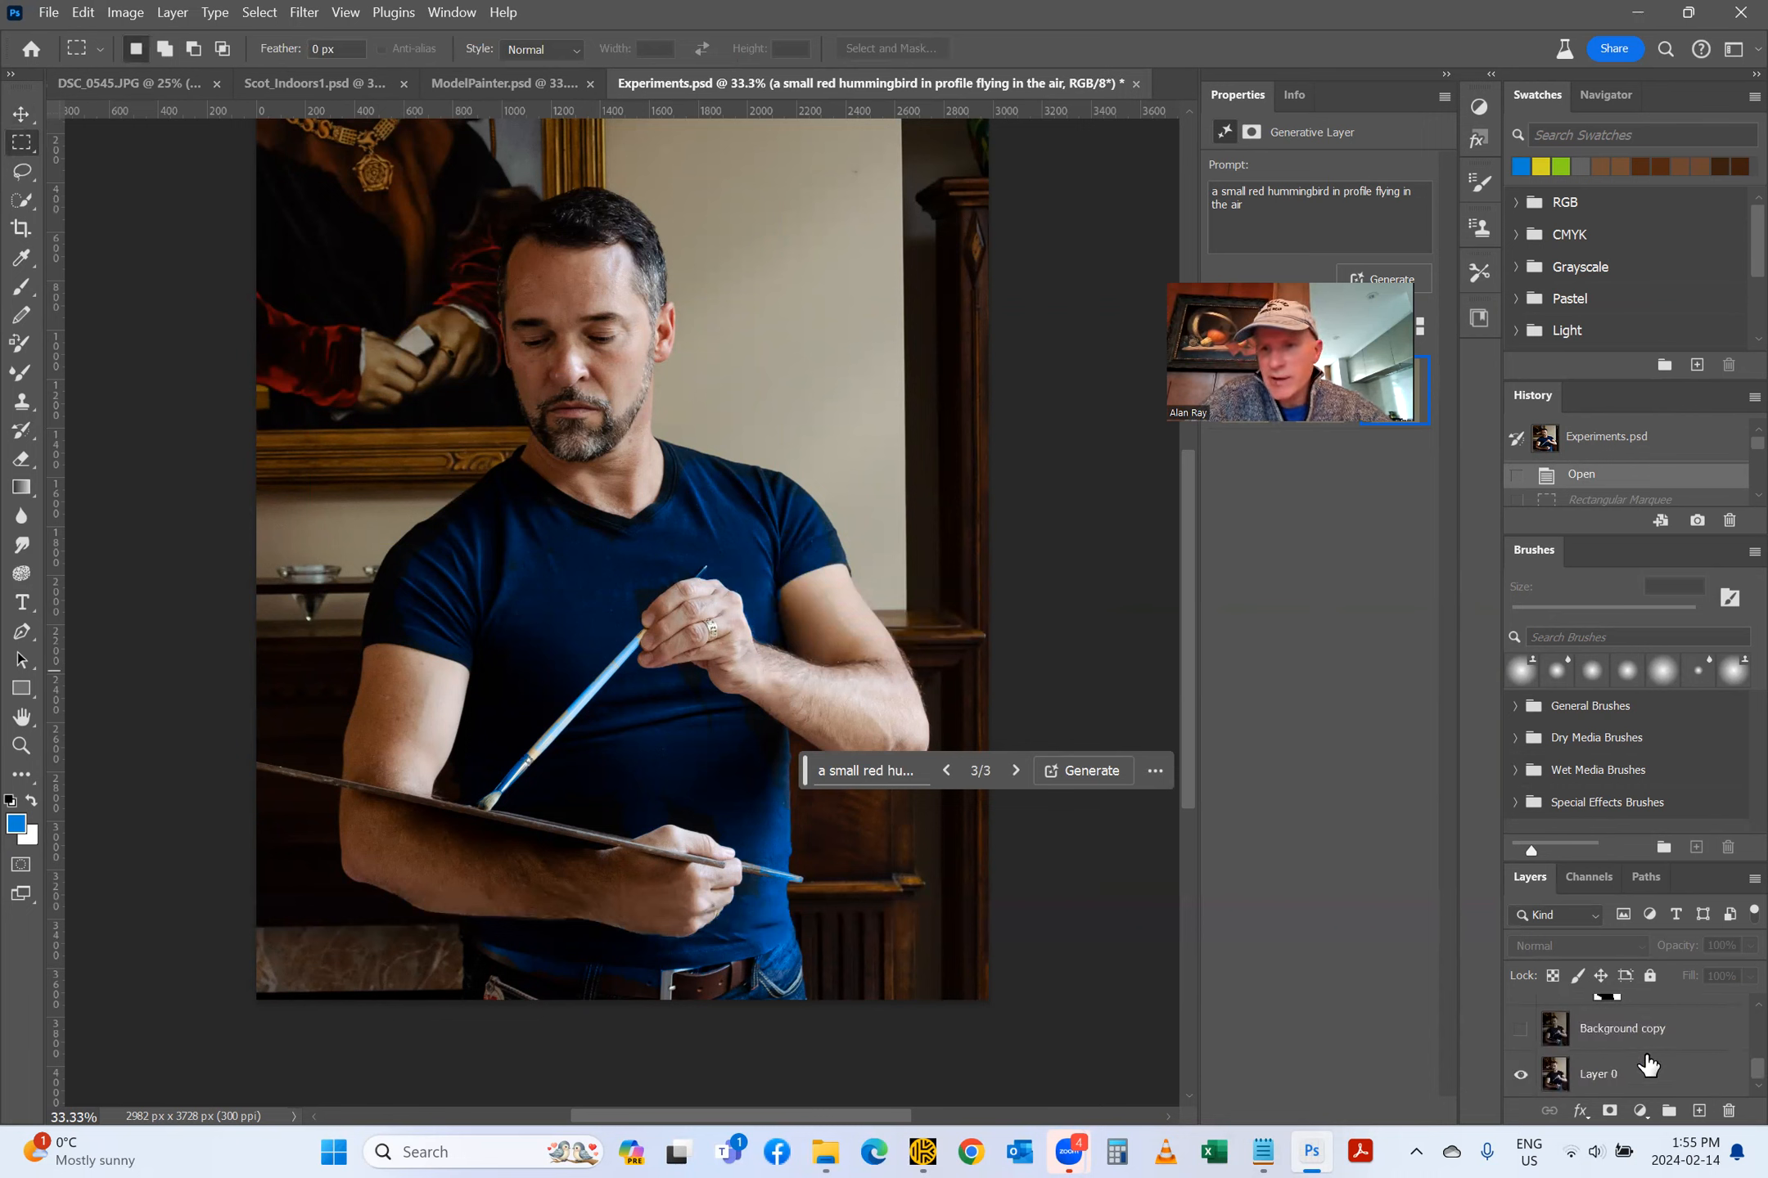
{"action": "left_click", "coordinate": [1581, 1081]}
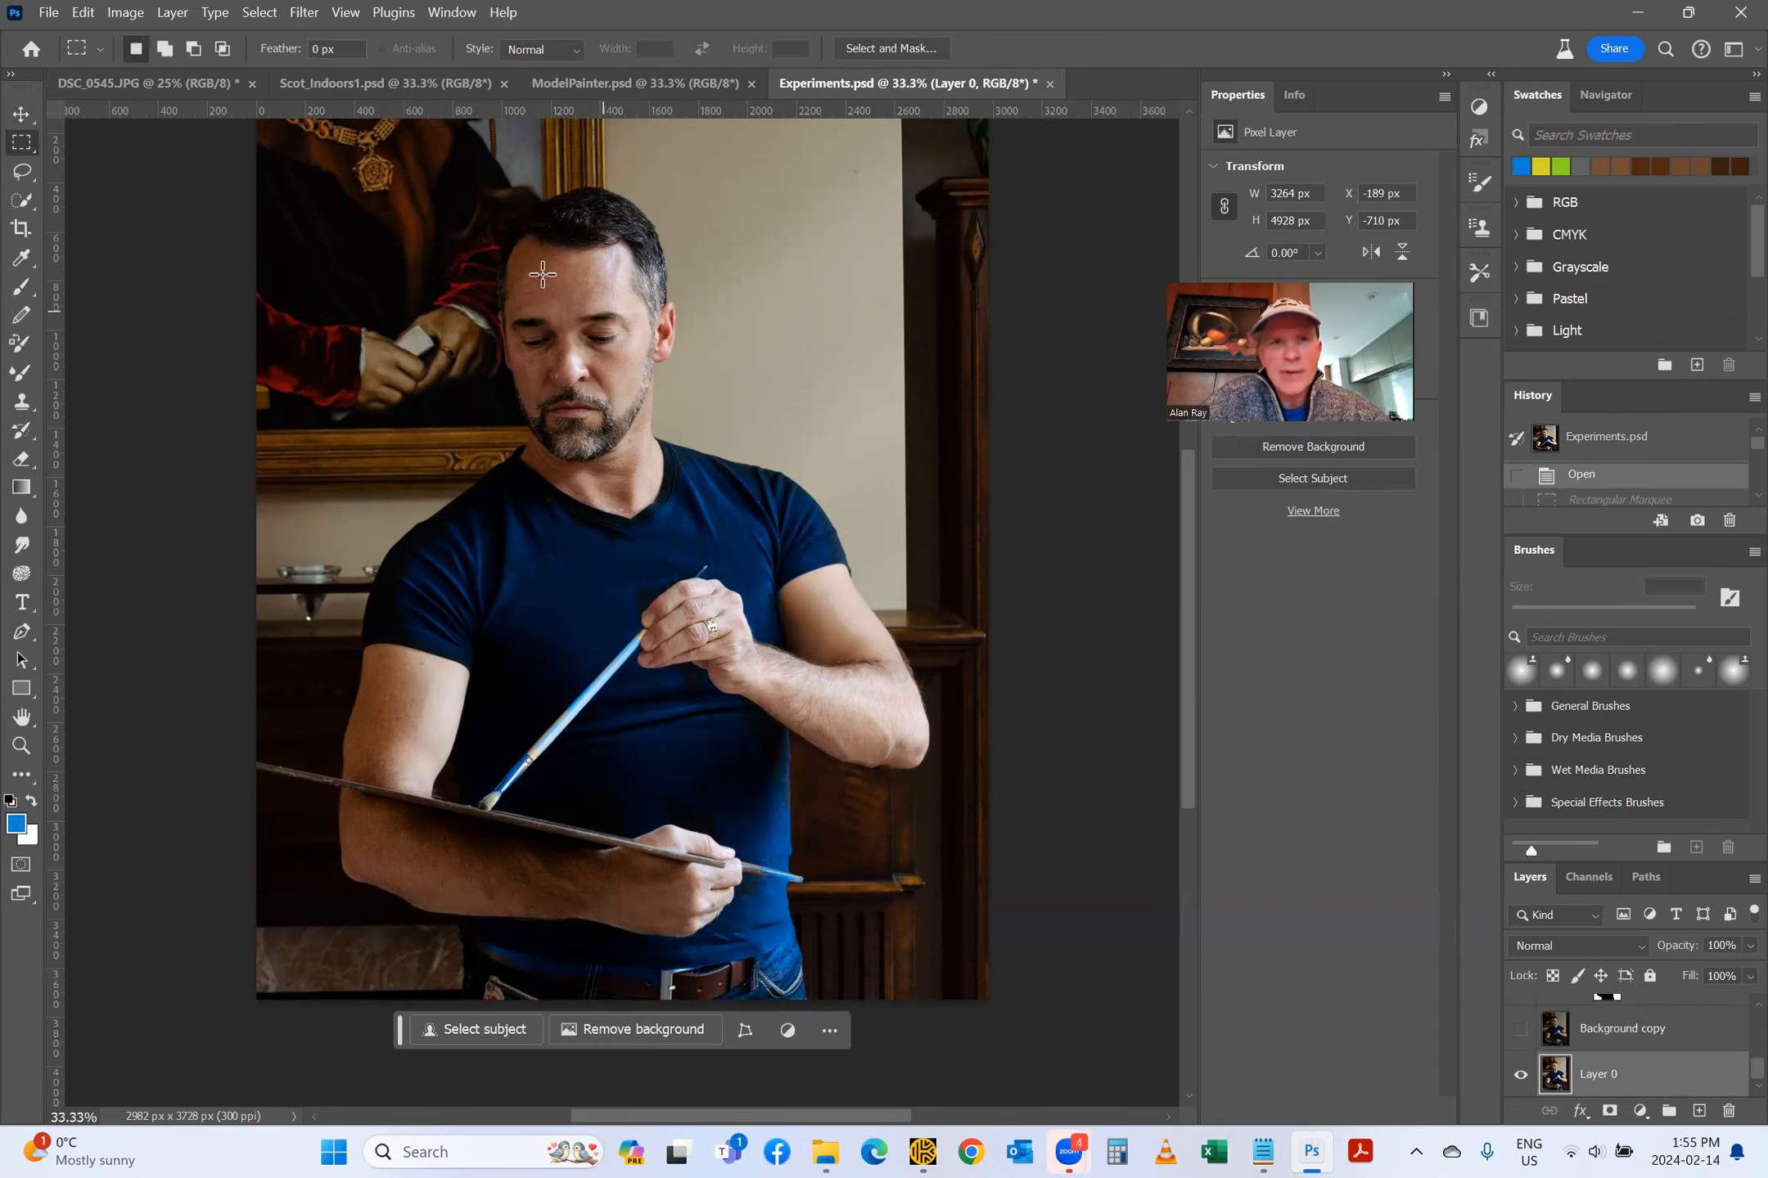
{"action": "left_click_drag", "start_coordinate": [481, 182], "coordinate": [696, 466]}
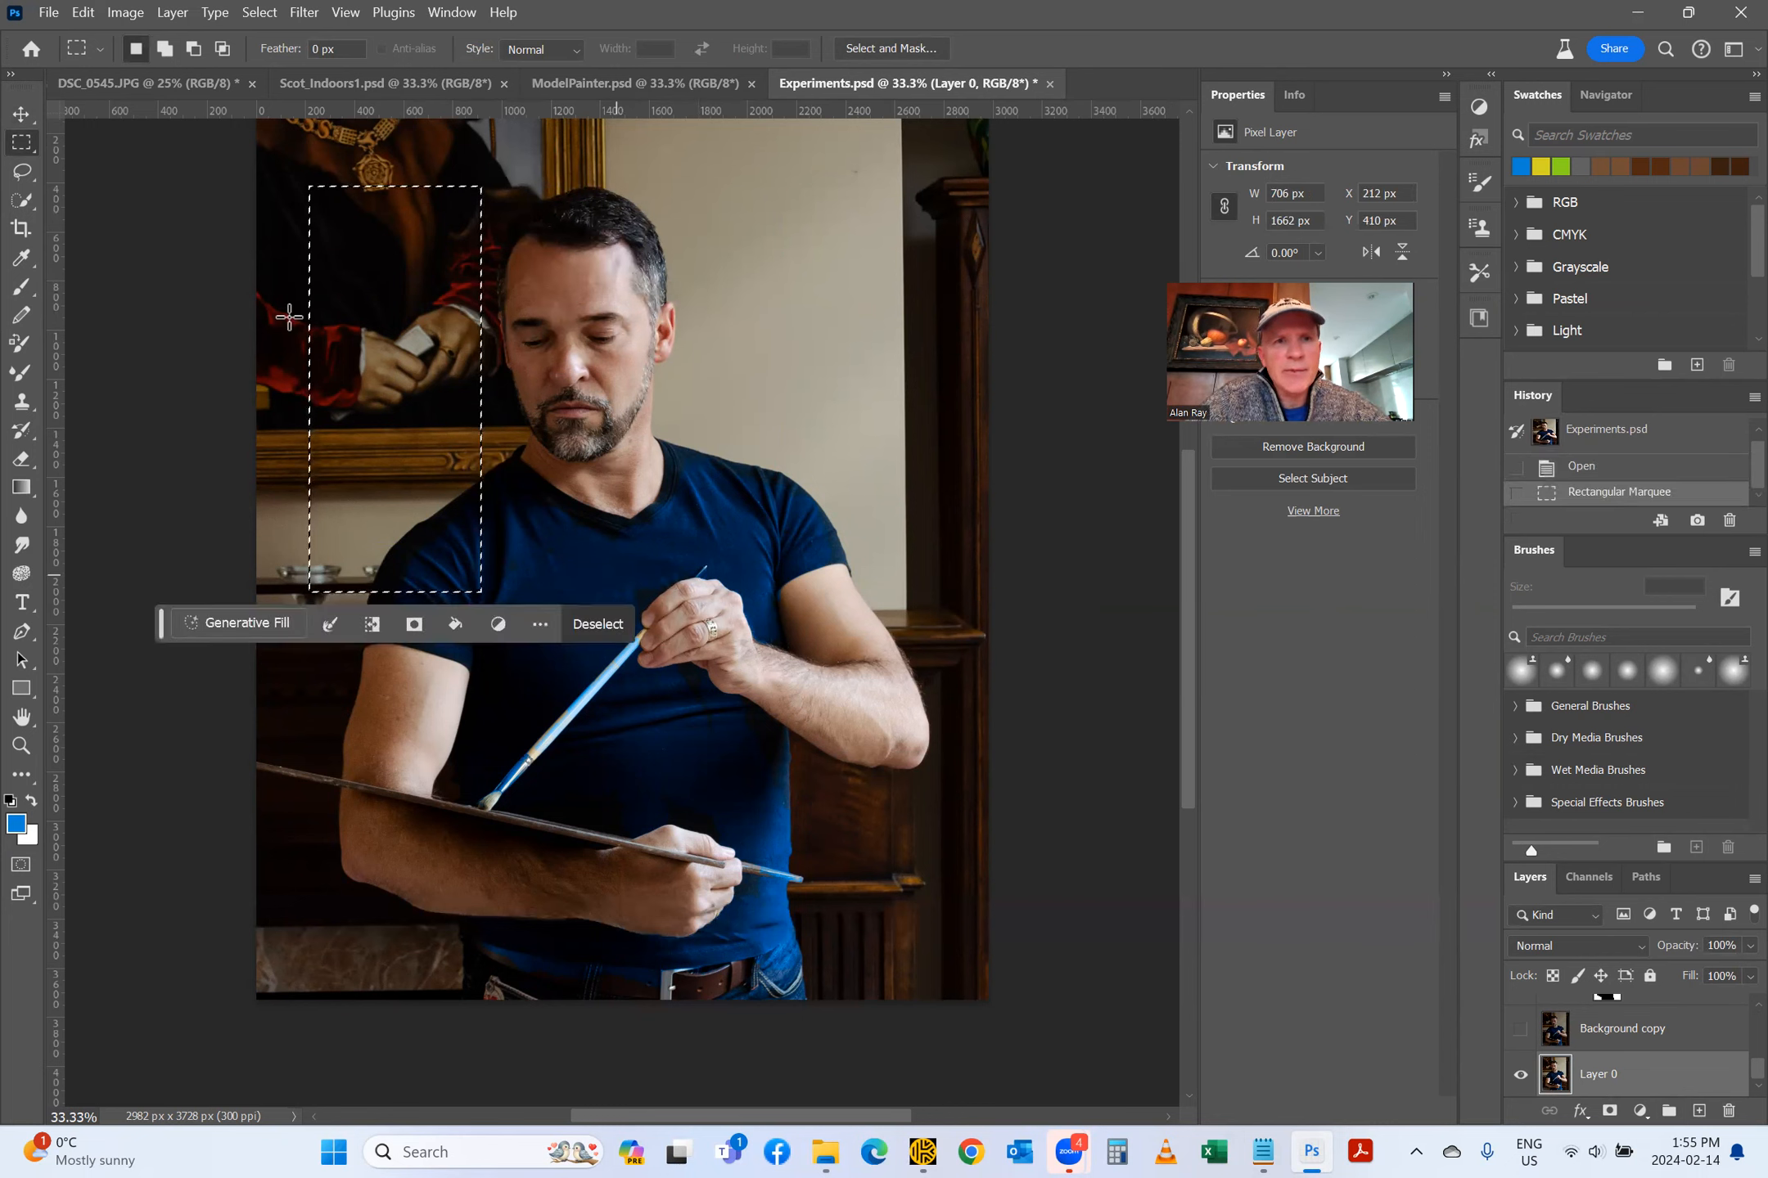
{"action": "left_click_drag", "start_coordinate": [463, 381], "coordinate": [190, 137]}
{"action": "left_click_drag", "start_coordinate": [309, 592], "coordinate": [143, 282]}
Step: Close Experiments.psd without saving the changes
{"action": "key", "text": "ctrl+w"}
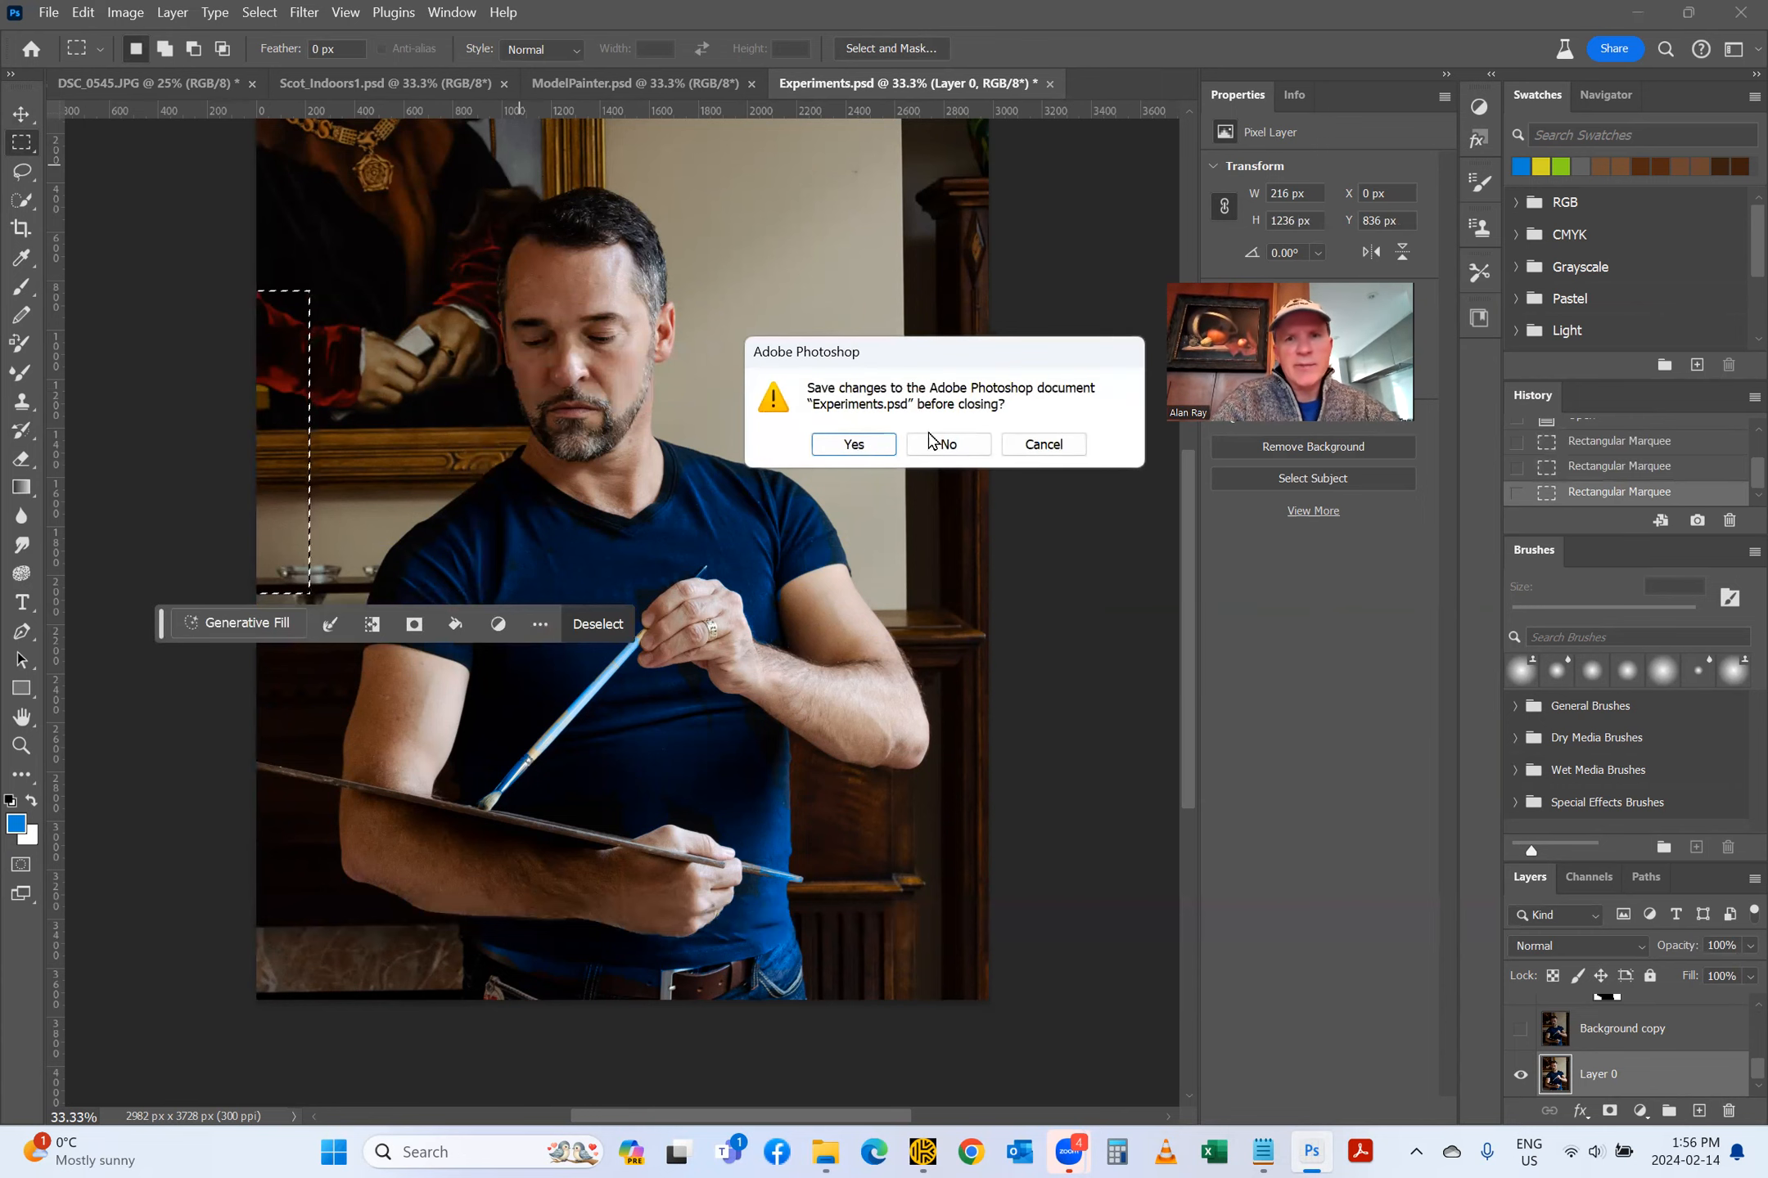
{"action": "left_click", "coordinate": [970, 455]}
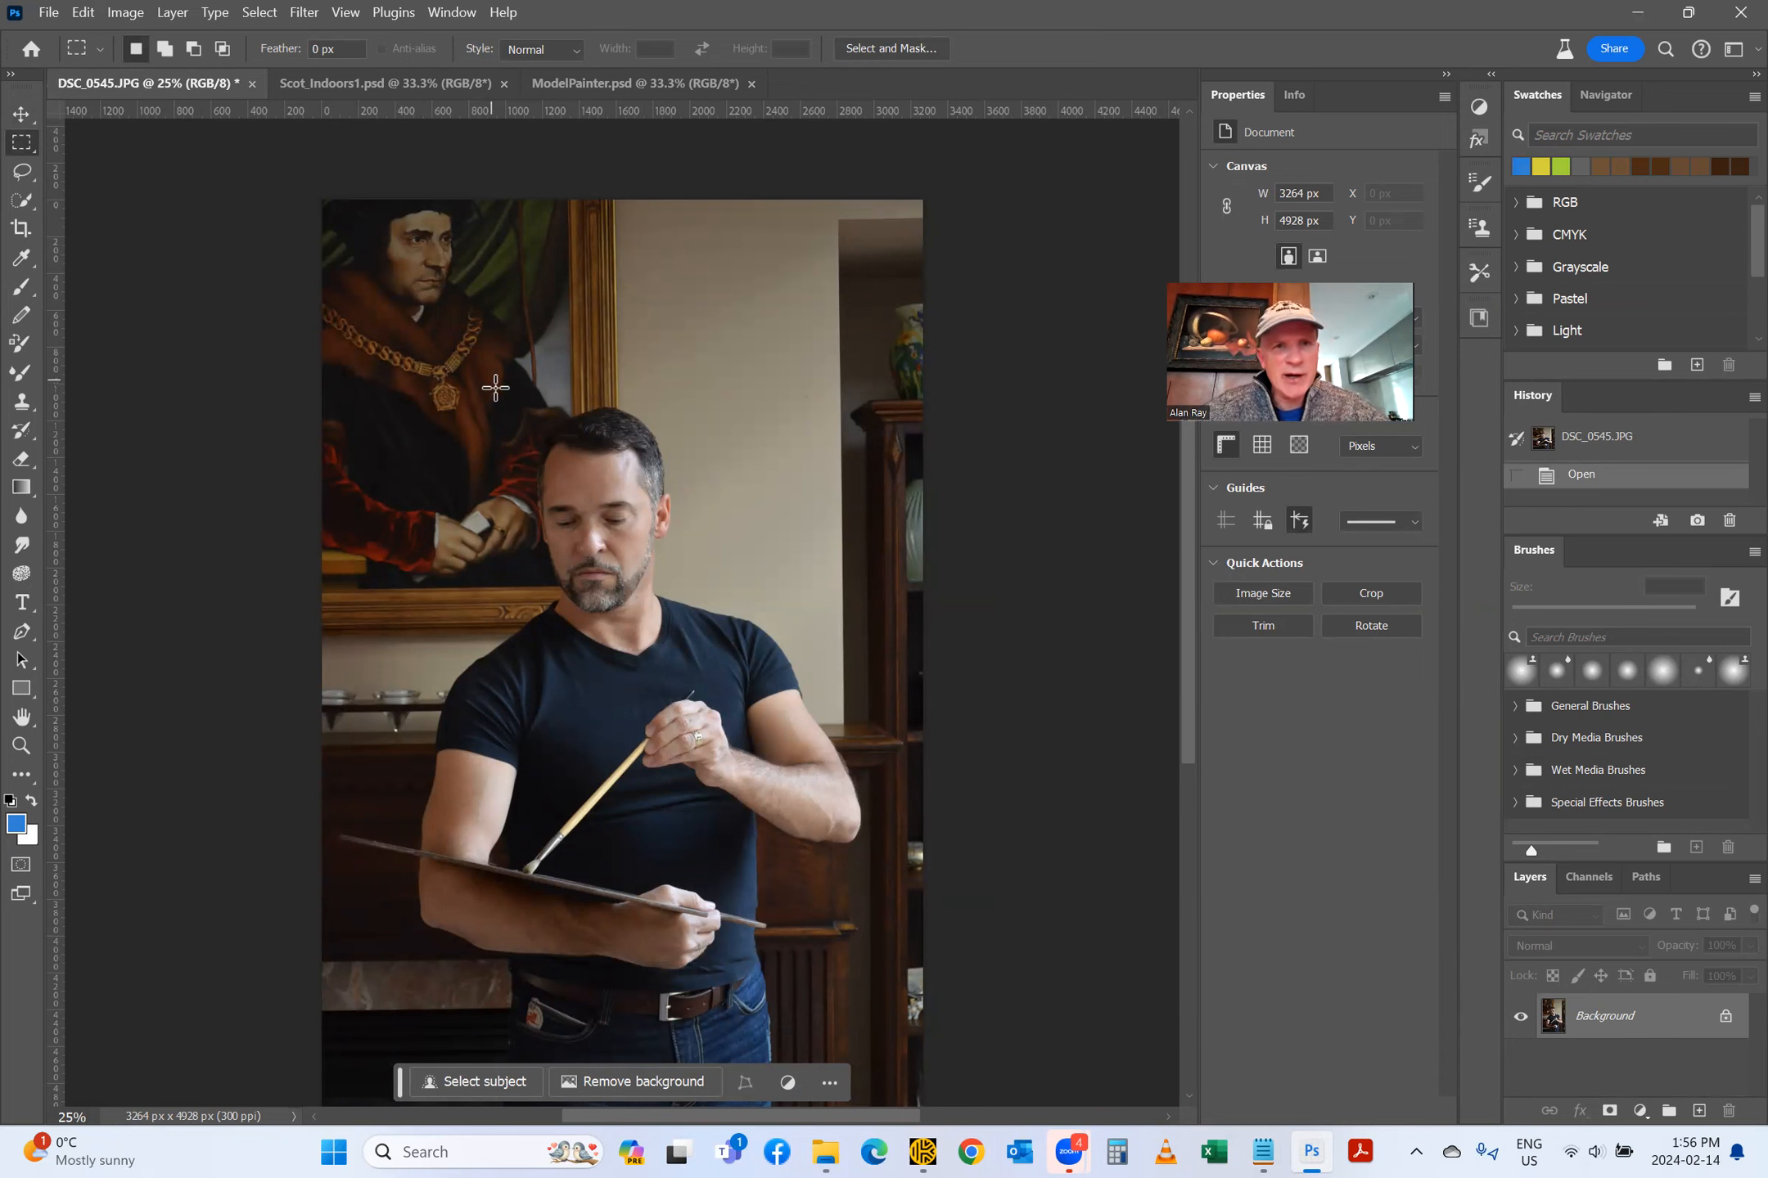
Step: Try to frame the man's head and shoulders in DSC_0545.JPG with a rectangular marquee, and unlock its Background layer
{"action": "mouse_move", "coordinate": [517, 398]}
{"action": "left_mouse_down"}
{"action": "mouse_move", "coordinate": [617, 571]}
{"action": "mouse_move", "coordinate": [732, 630]}
{"action": "mouse_move", "coordinate": [708, 612]}
{"action": "left_mouse_up"}
{"action": "scroll", "coordinate": [358, 650], "scroll_direction": "down", "scroll_amount": 1}
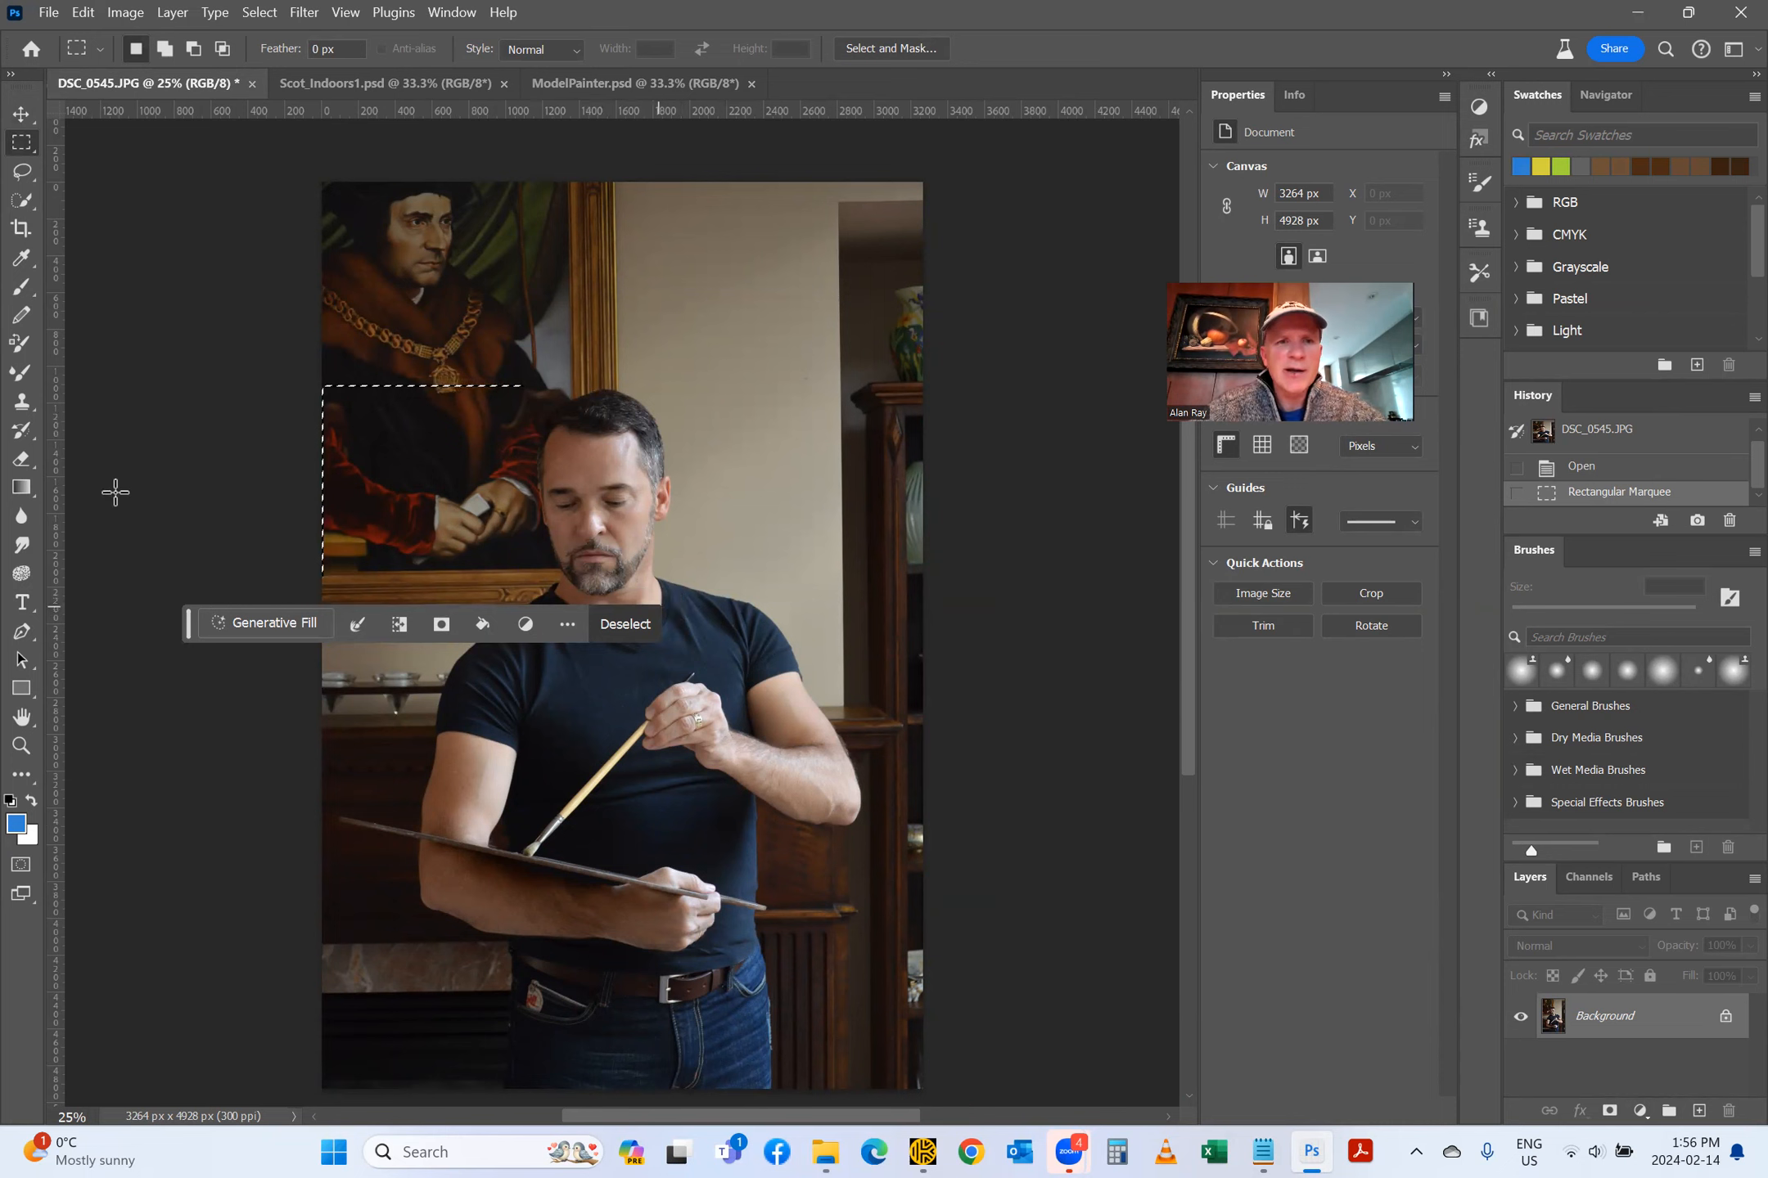
{"action": "left_click_drag", "start_coordinate": [211, 384], "coordinate": [225, 386]}
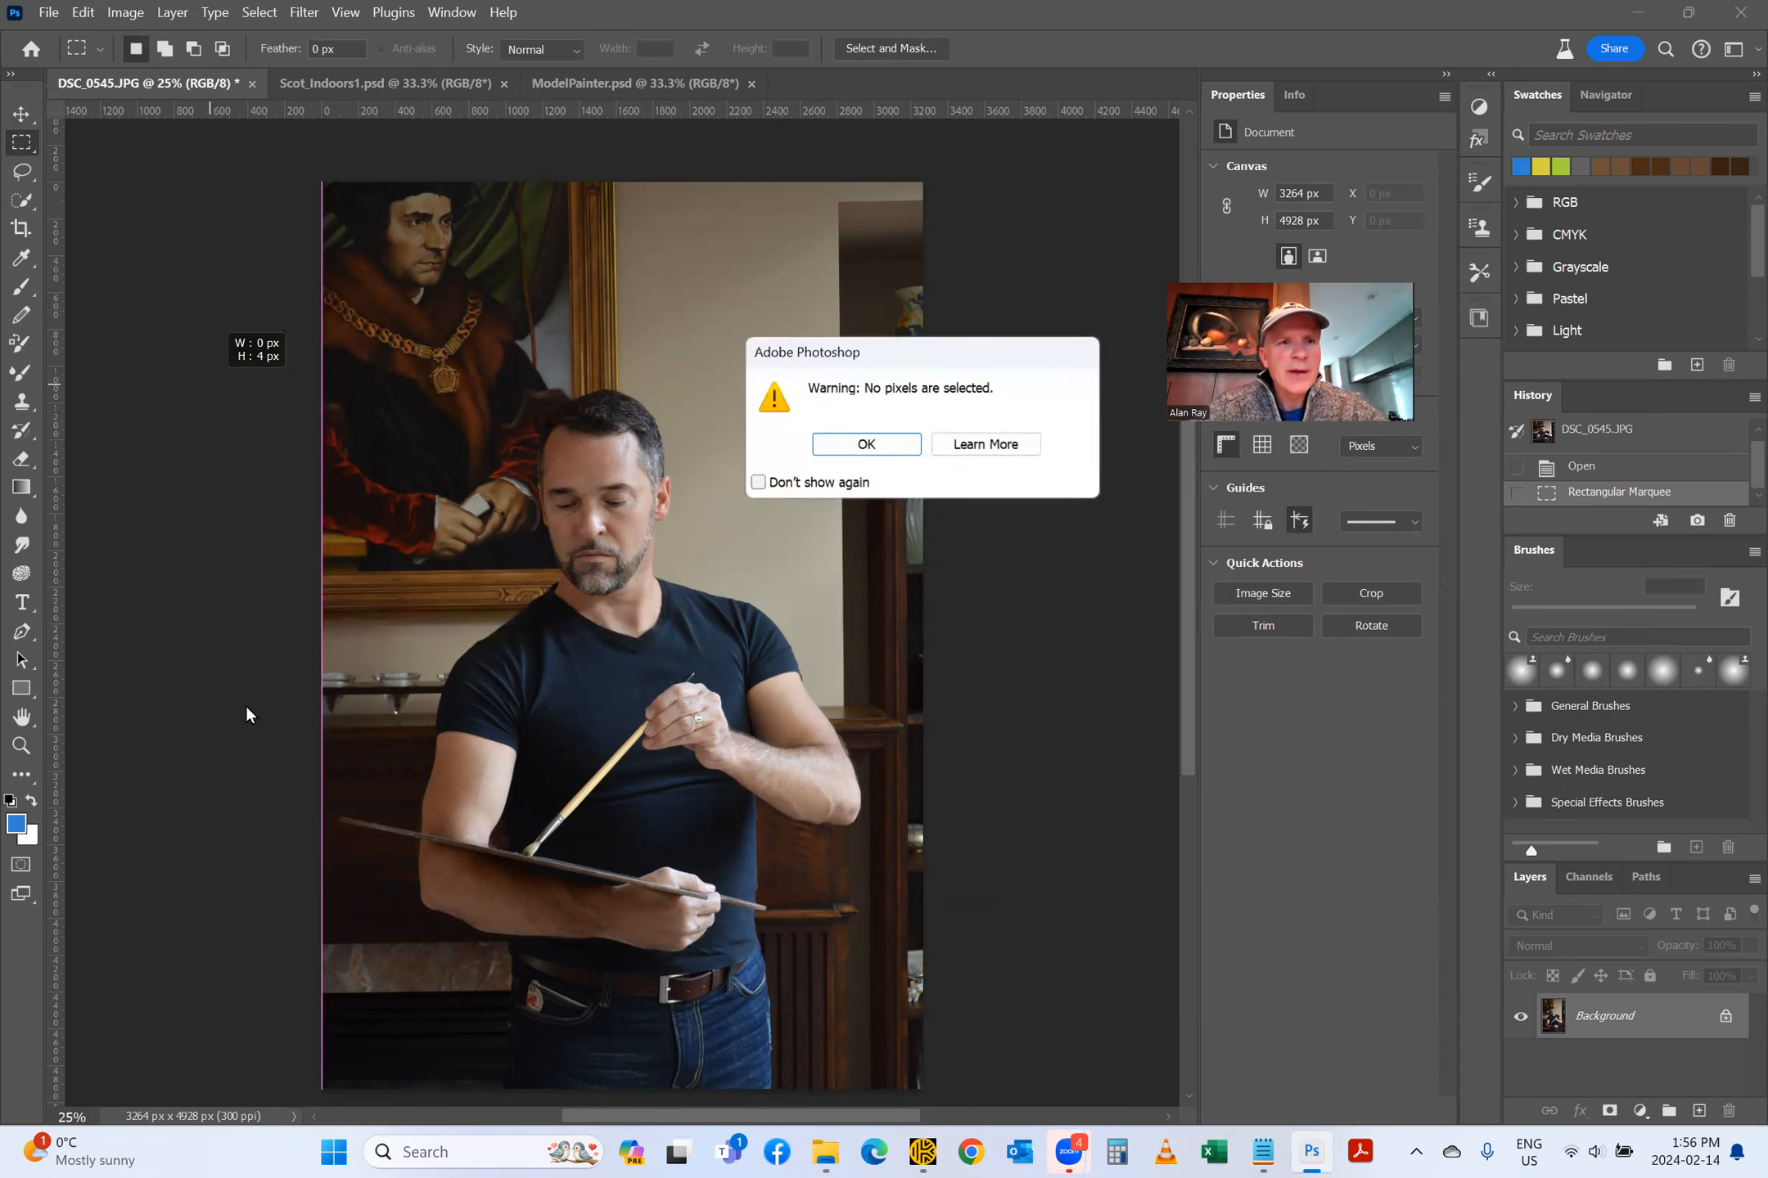
{"action": "left_click", "coordinate": [866, 445]}
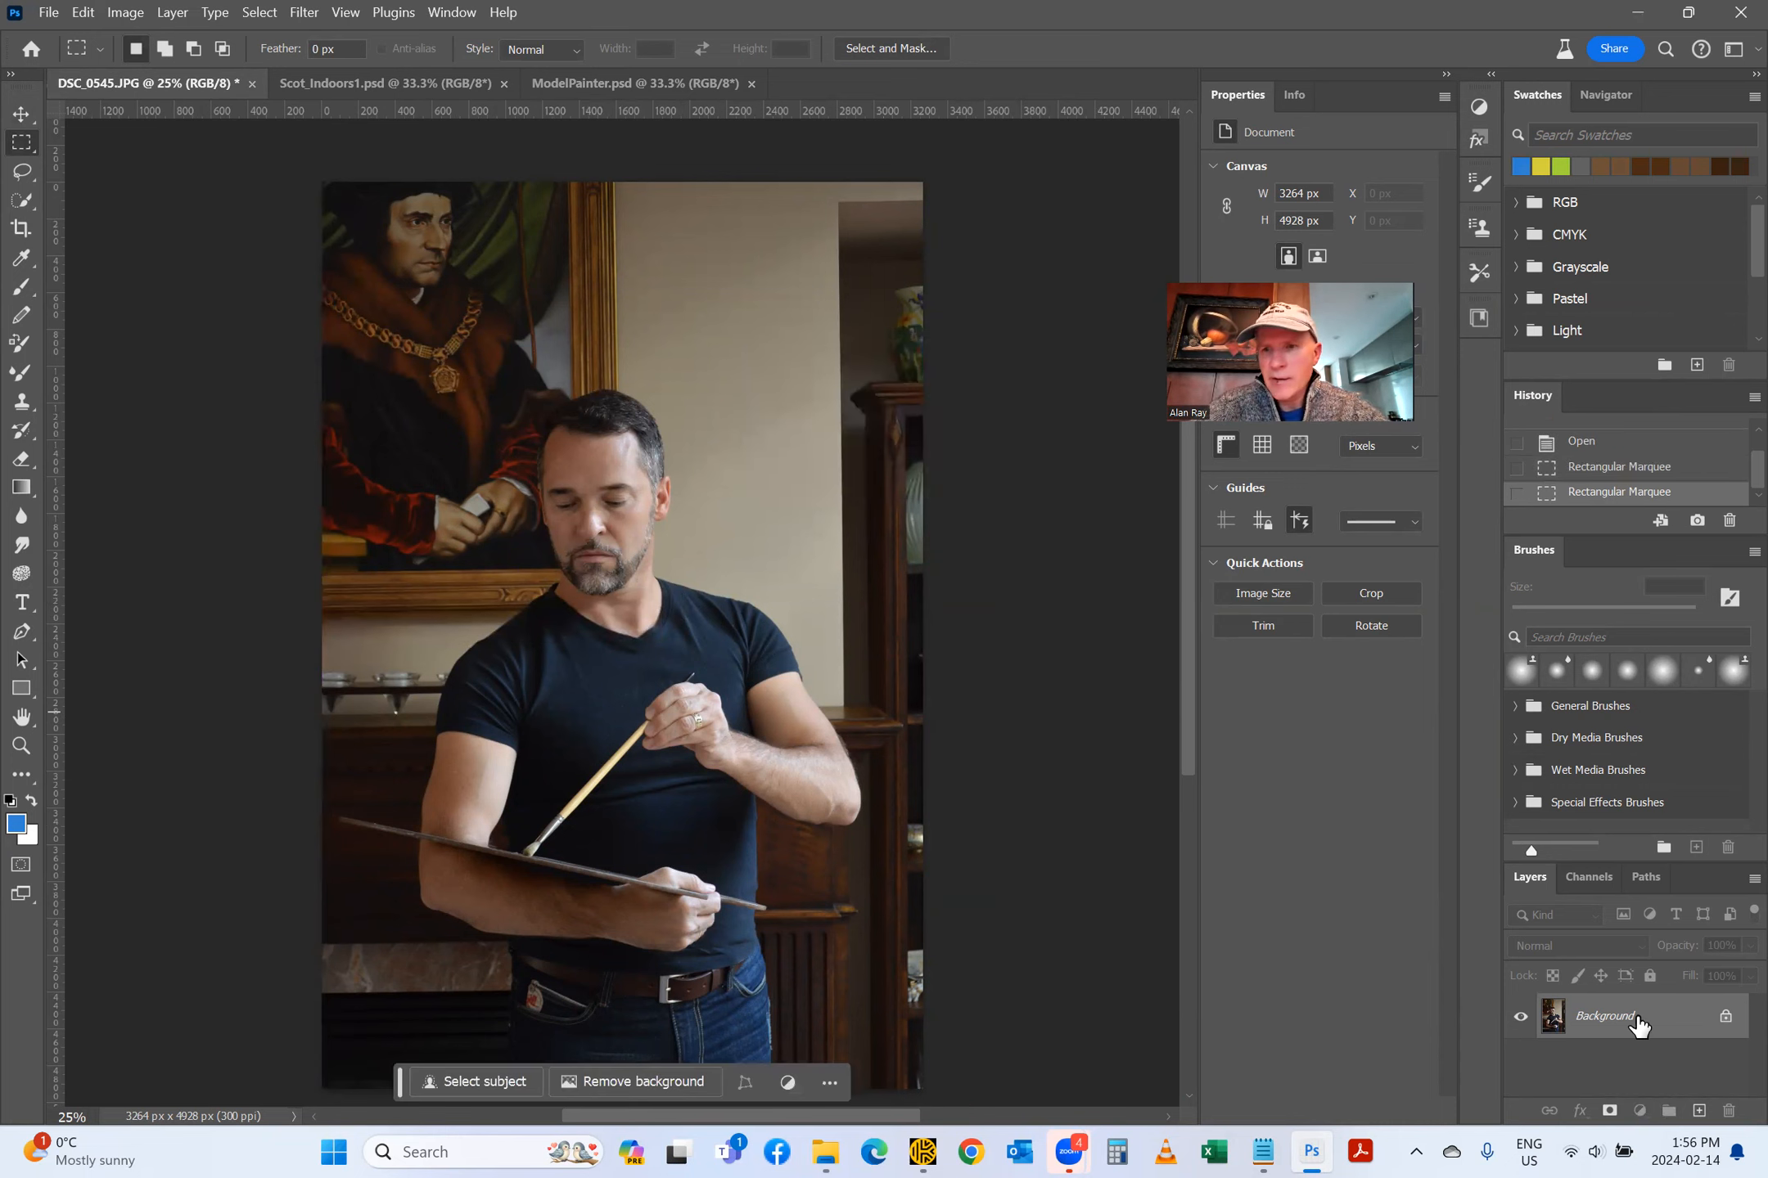
{"action": "left_click", "coordinate": [1726, 1017]}
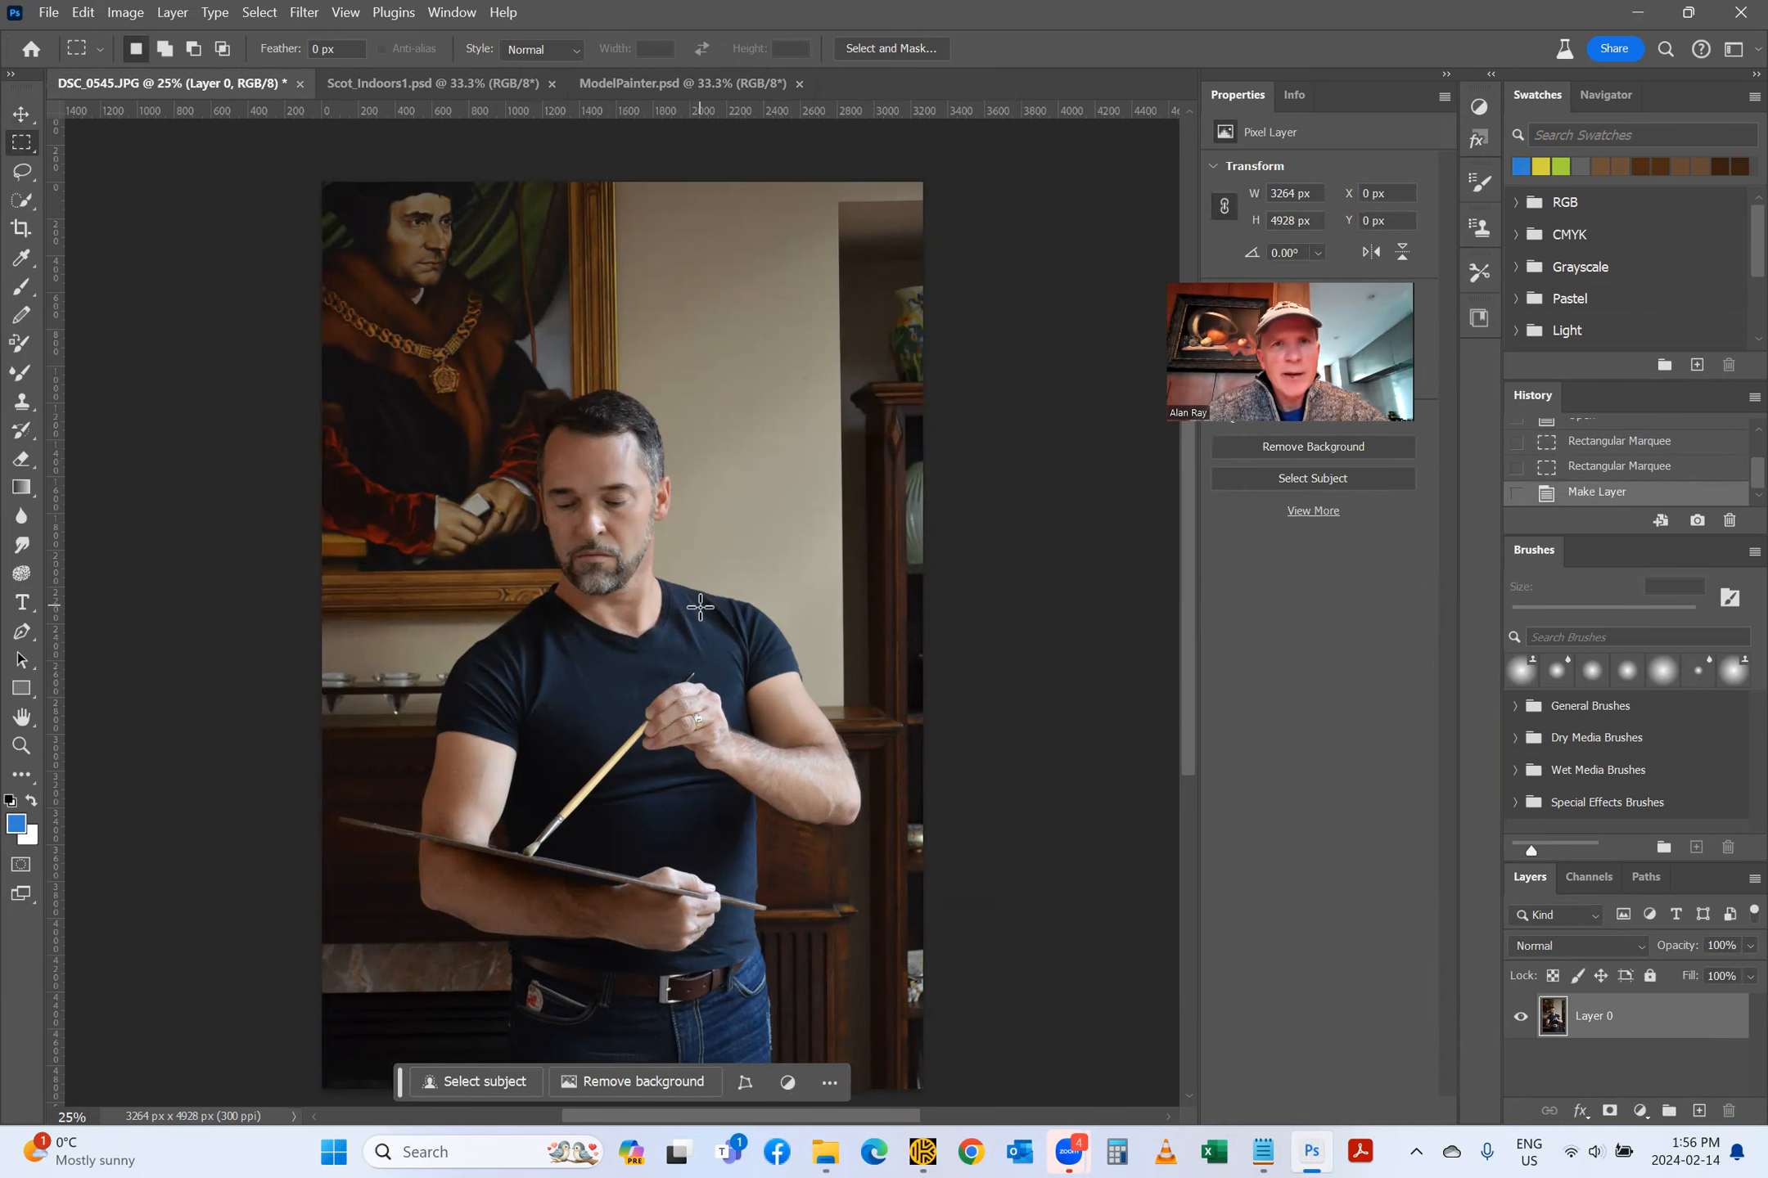
Step: Close the ModelPainter.psd and Scot_Indoors1.psd documents
{"action": "left_click", "coordinate": [606, 82]}
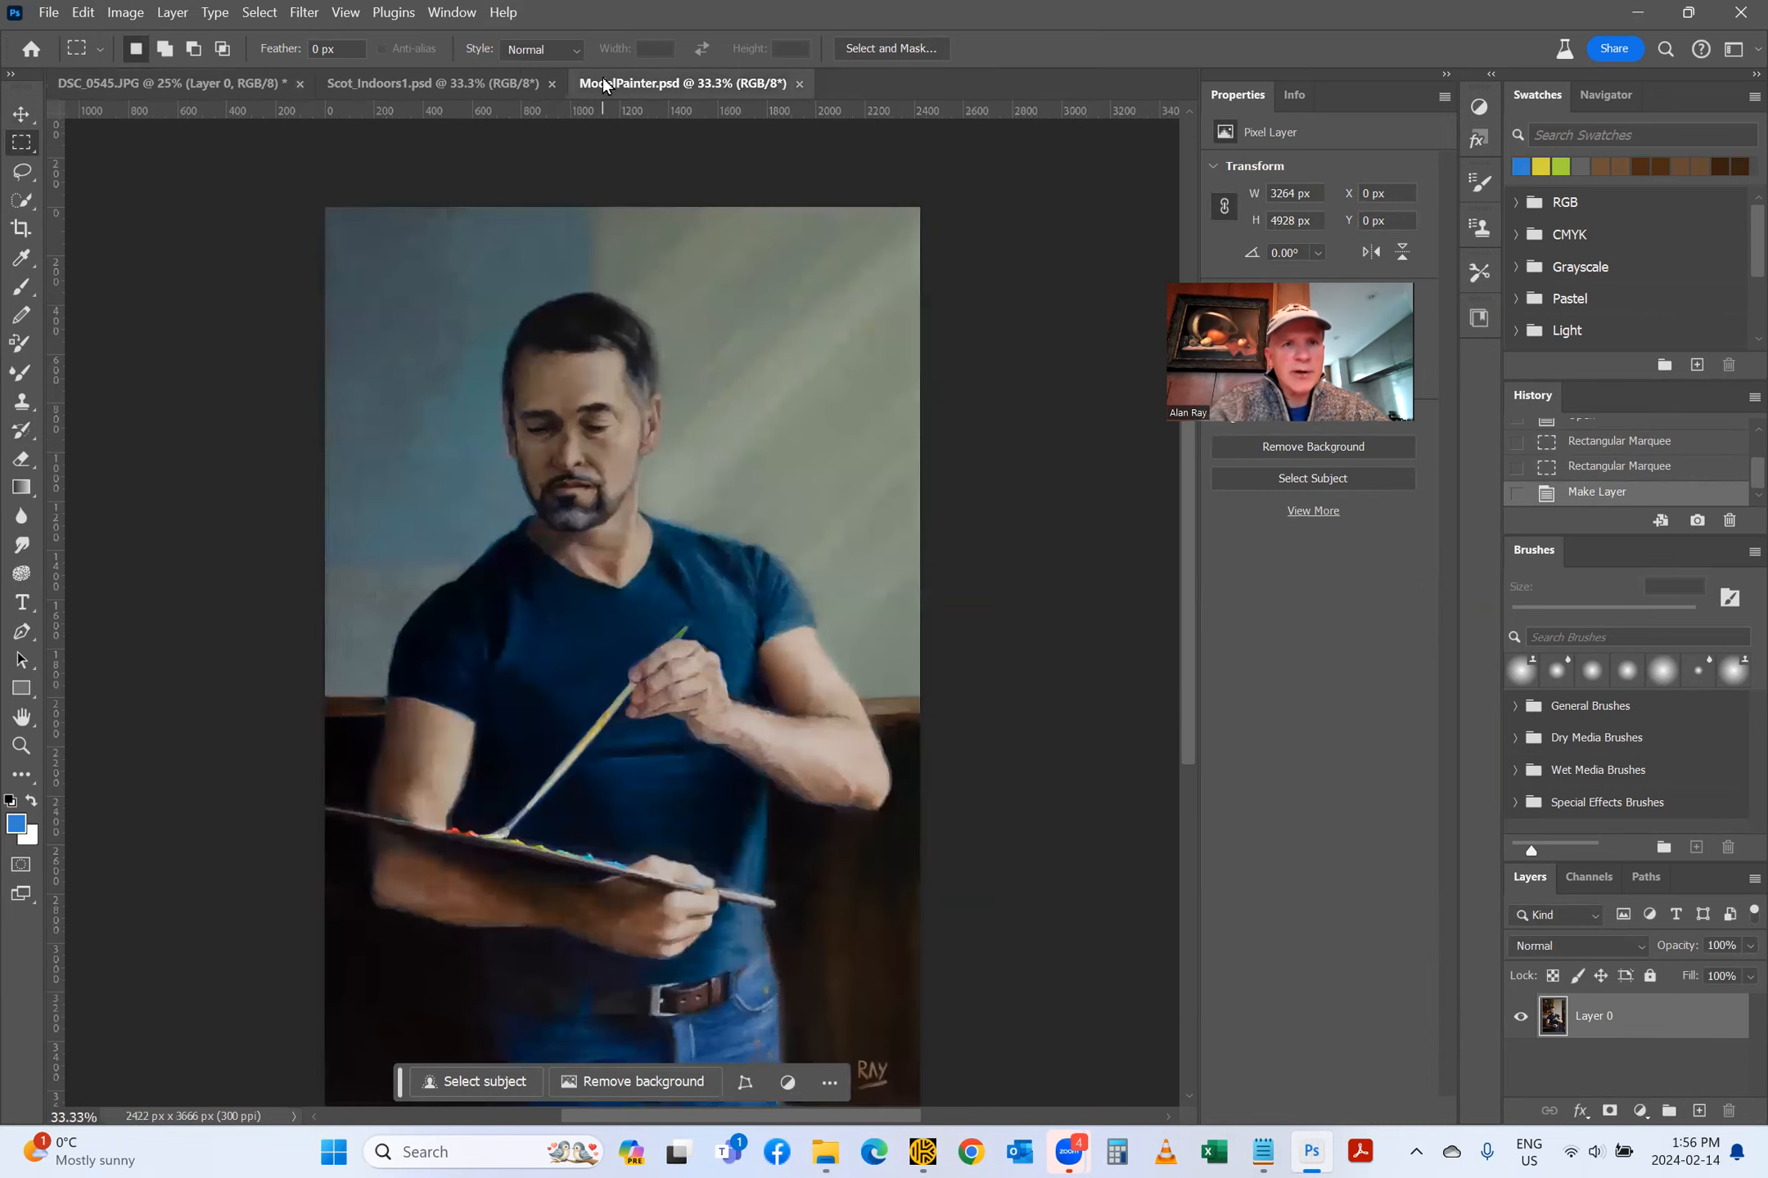
{"action": "key", "text": "ctrl+w"}
{"action": "left_click", "coordinate": [423, 82]}
{"action": "key", "text": "ctrl+w"}
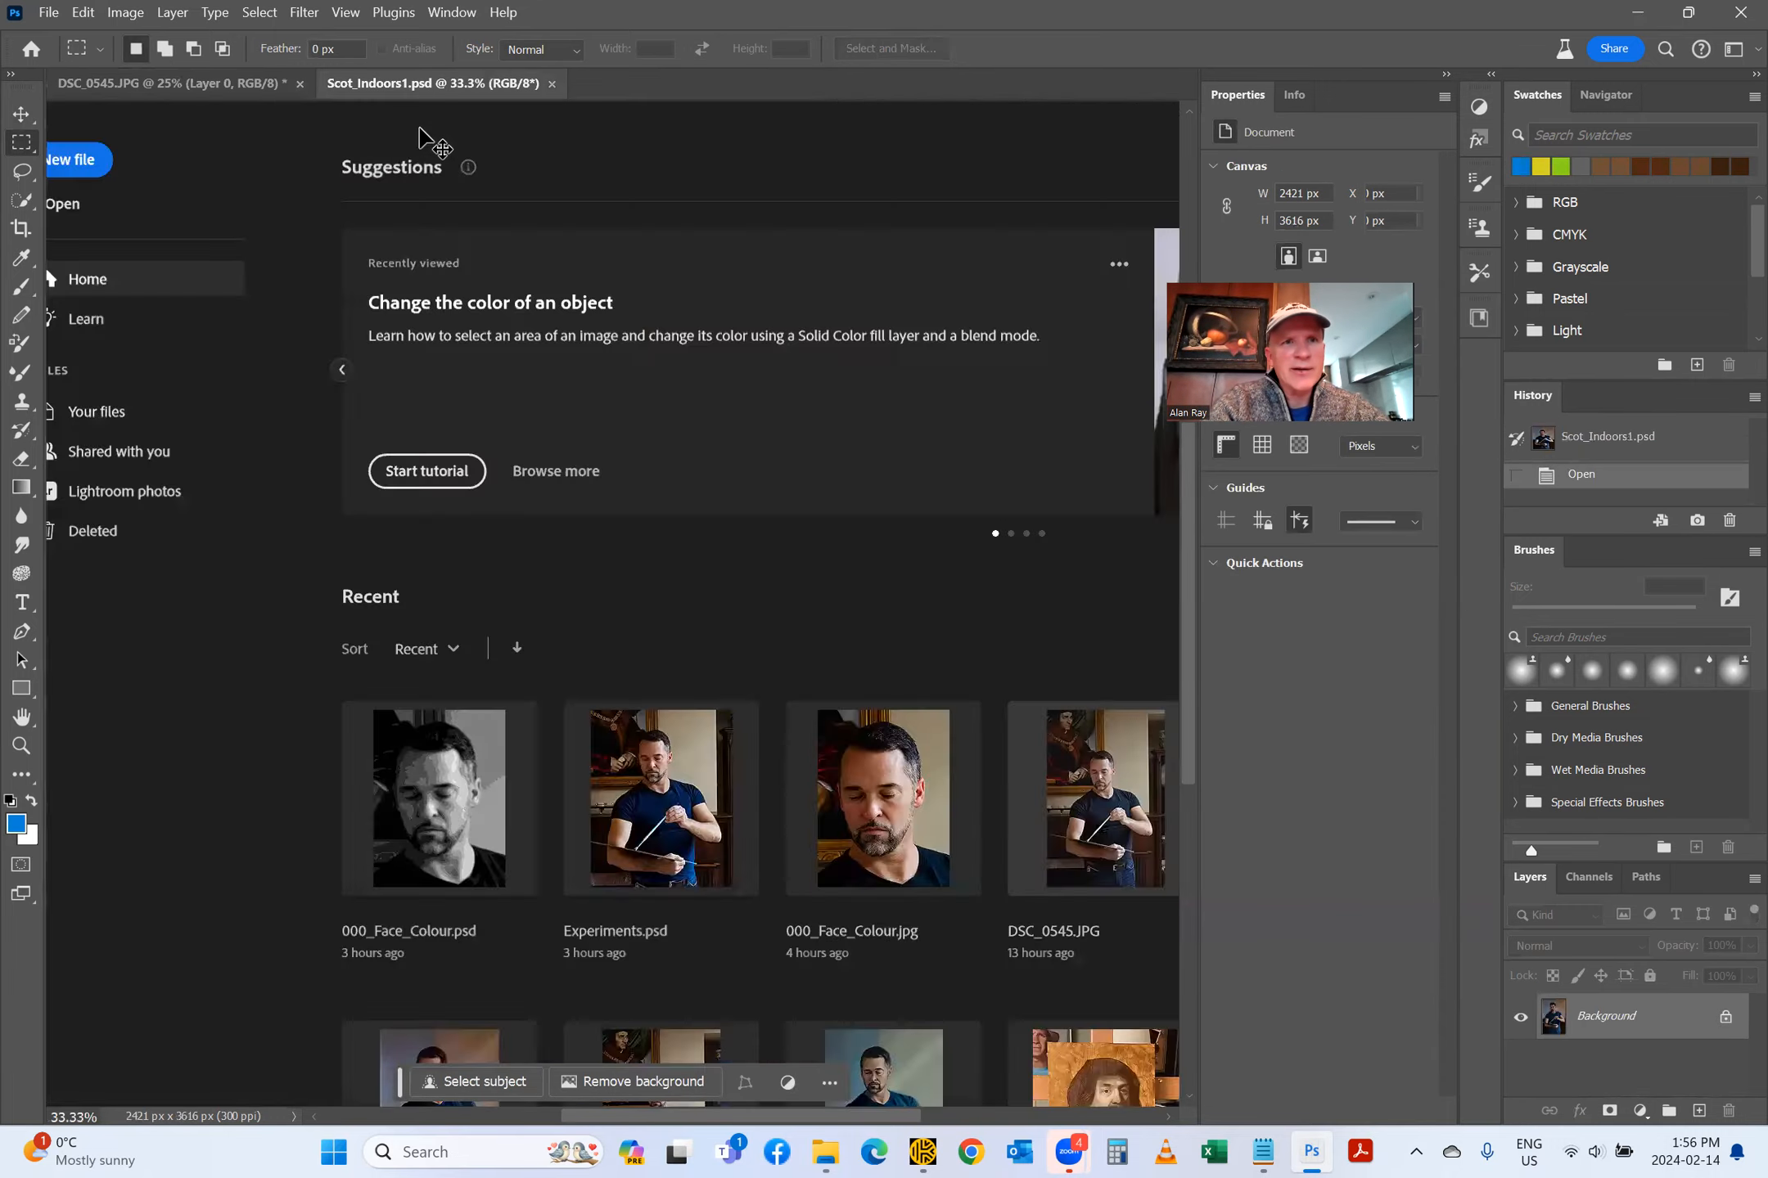
Step: Retry the rectangular marquee around the man's head on the unlocked layer of DSC_0545.JPG, and clear the selection
{"action": "left_click_drag", "start_coordinate": [530, 384], "coordinate": [317, 592]}
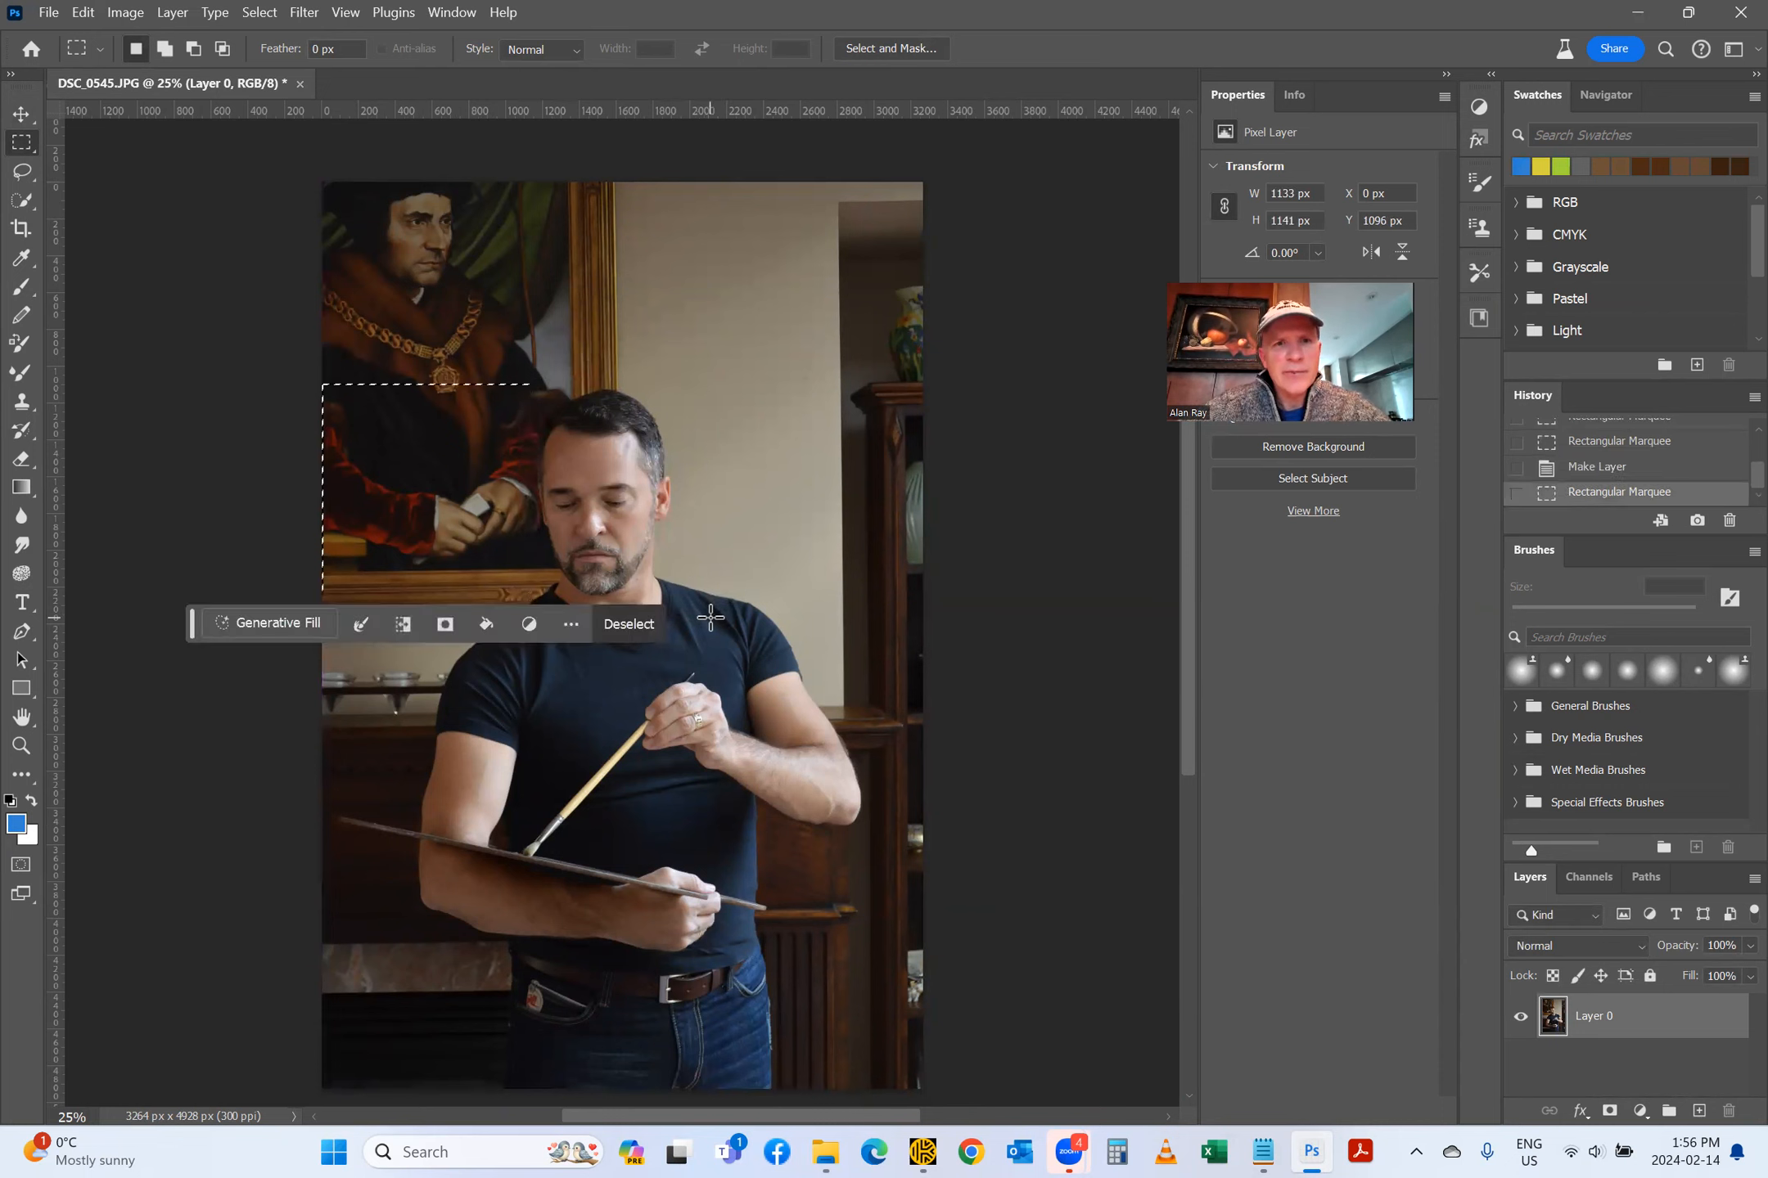
{"action": "left_click", "coordinate": [145, 229]}
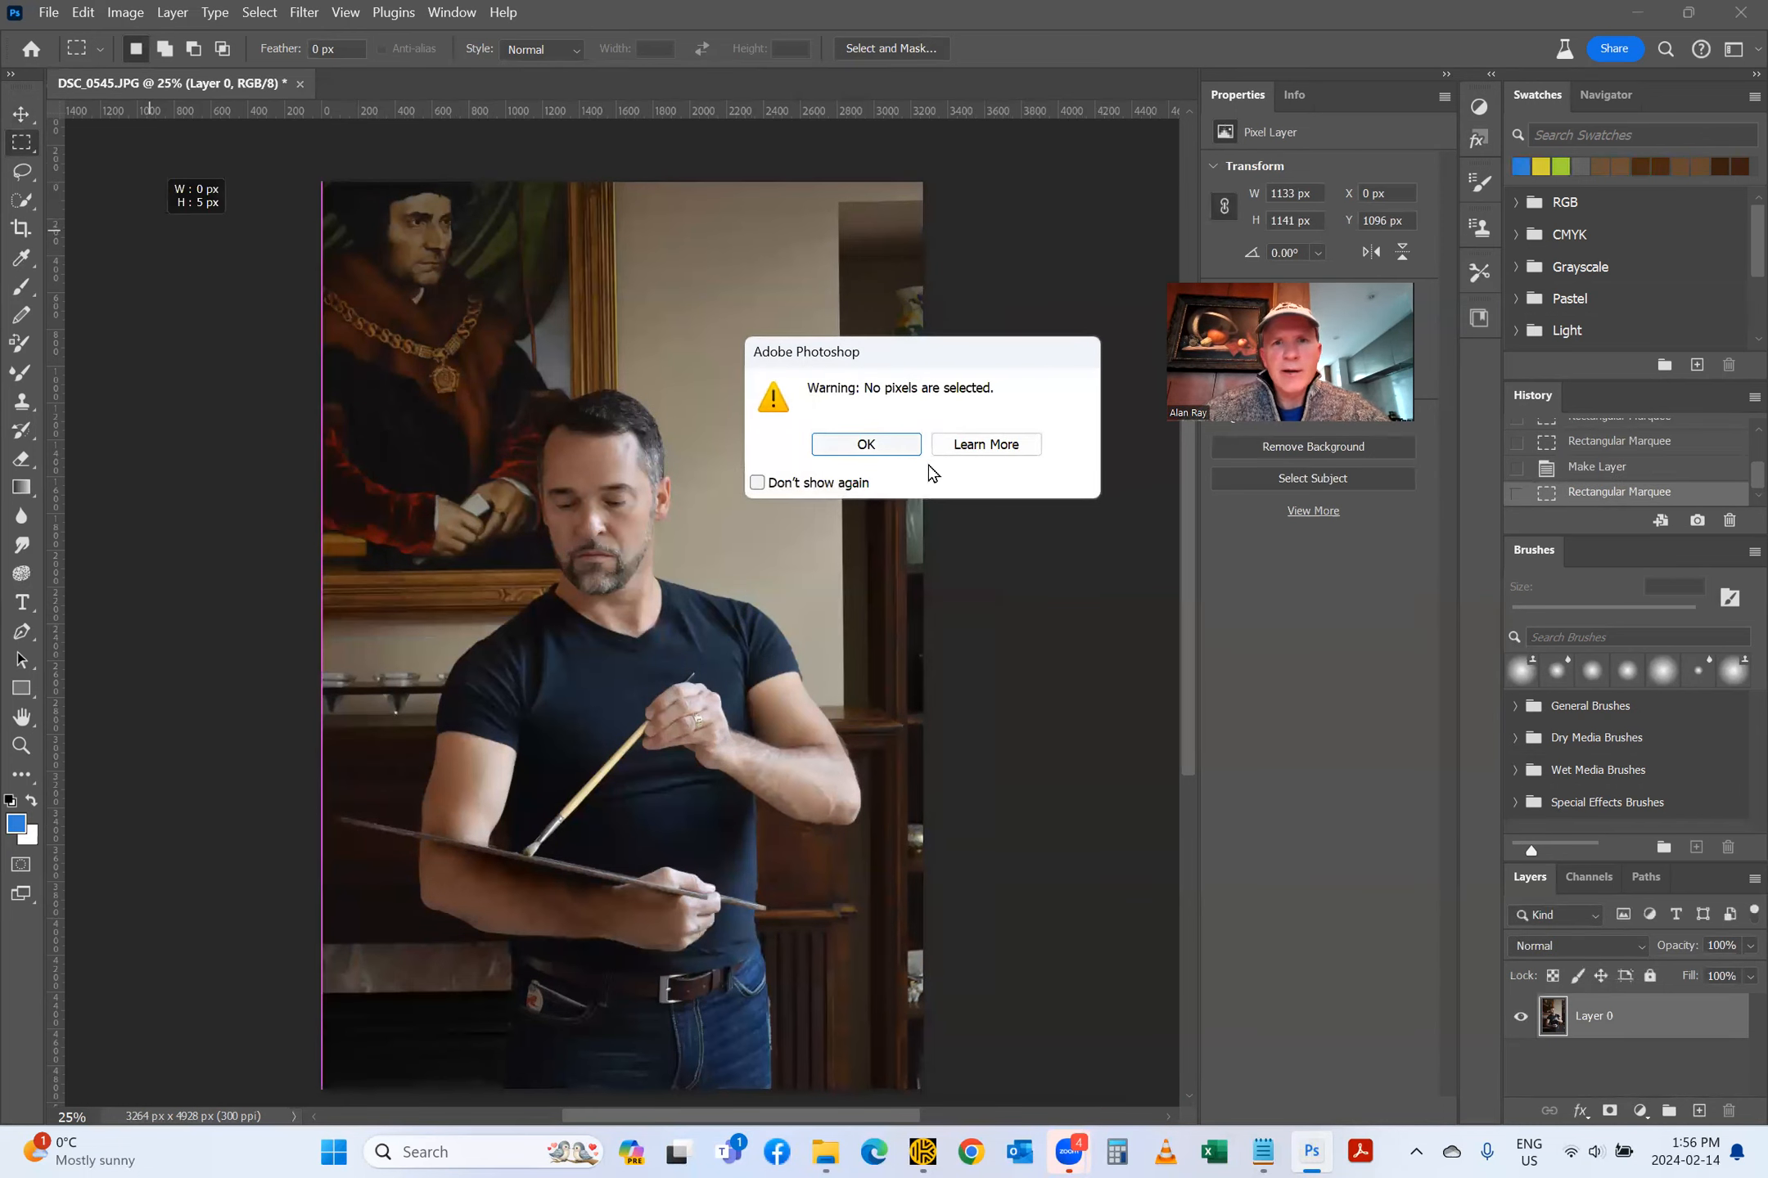
{"action": "left_click", "coordinate": [885, 448]}
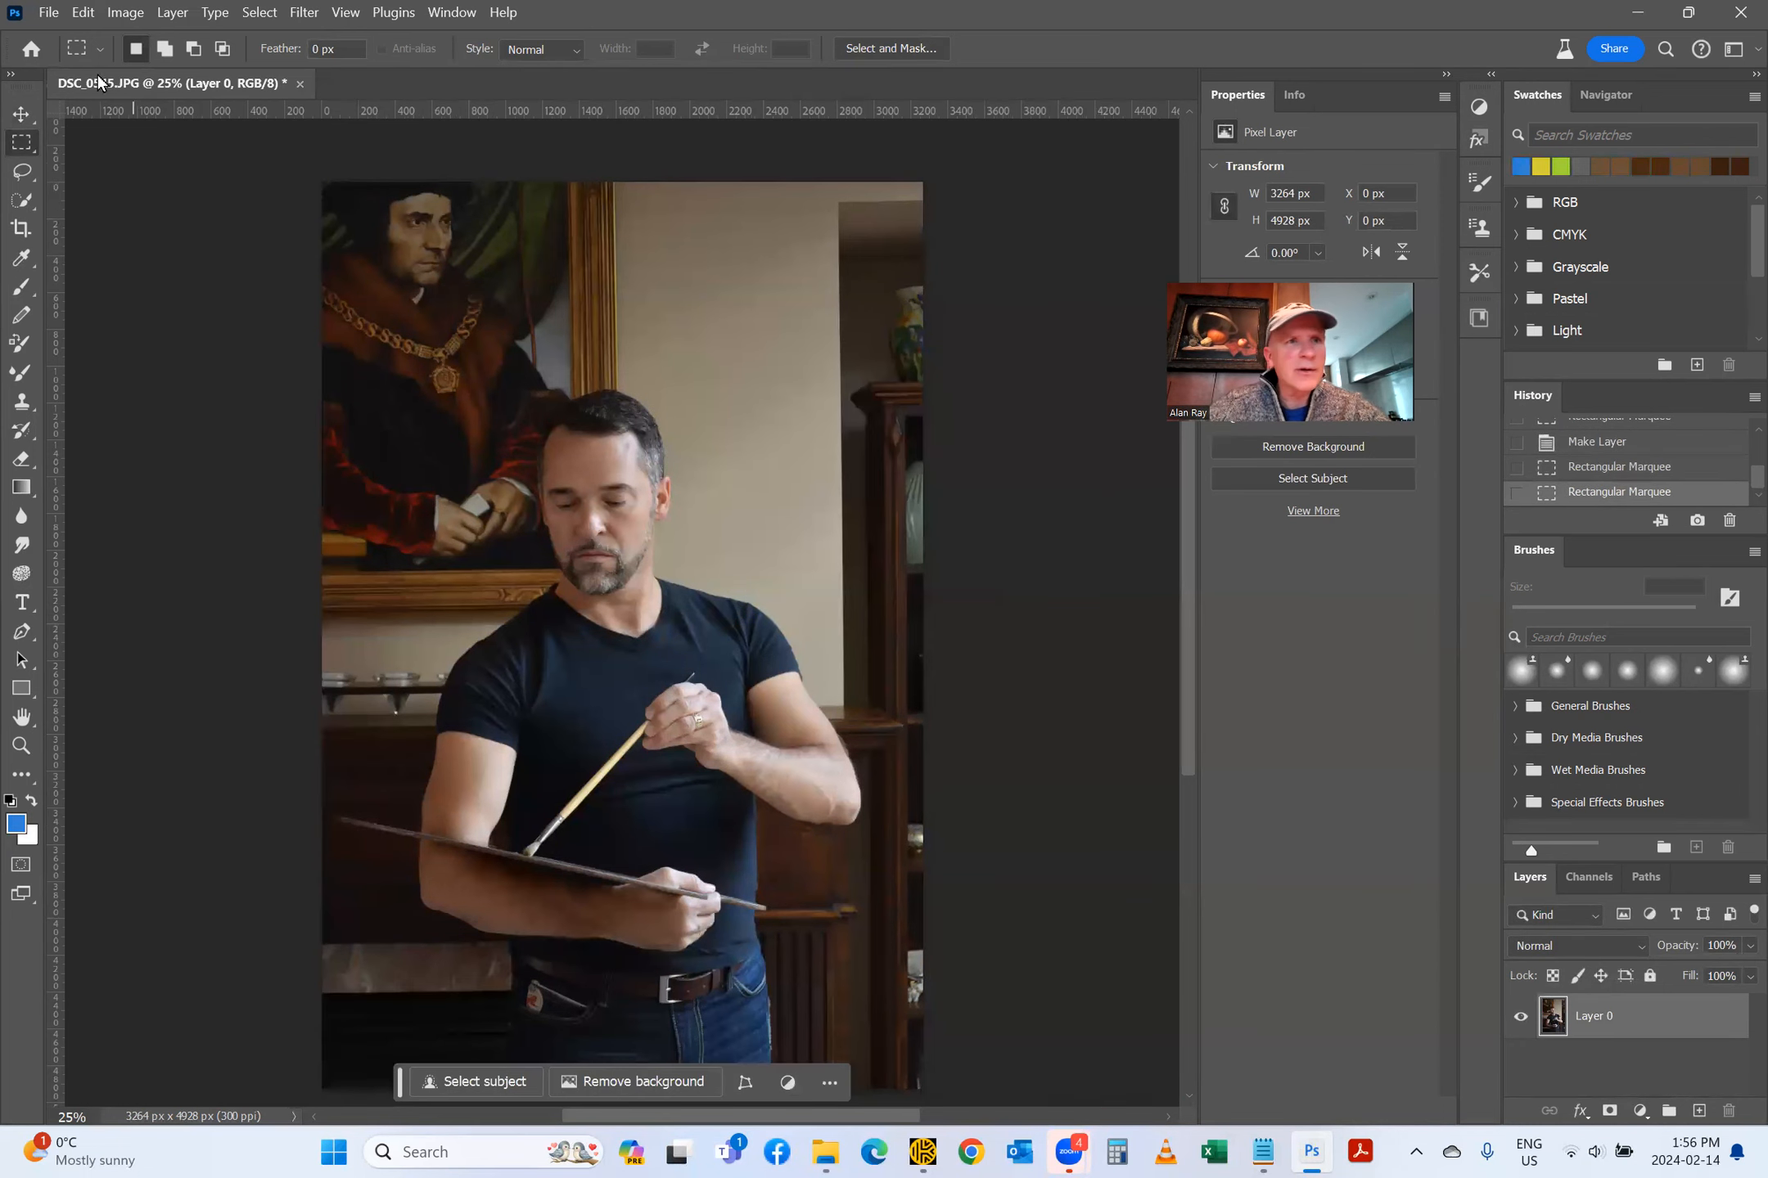
{"action": "left_click", "coordinate": [46, 13]}
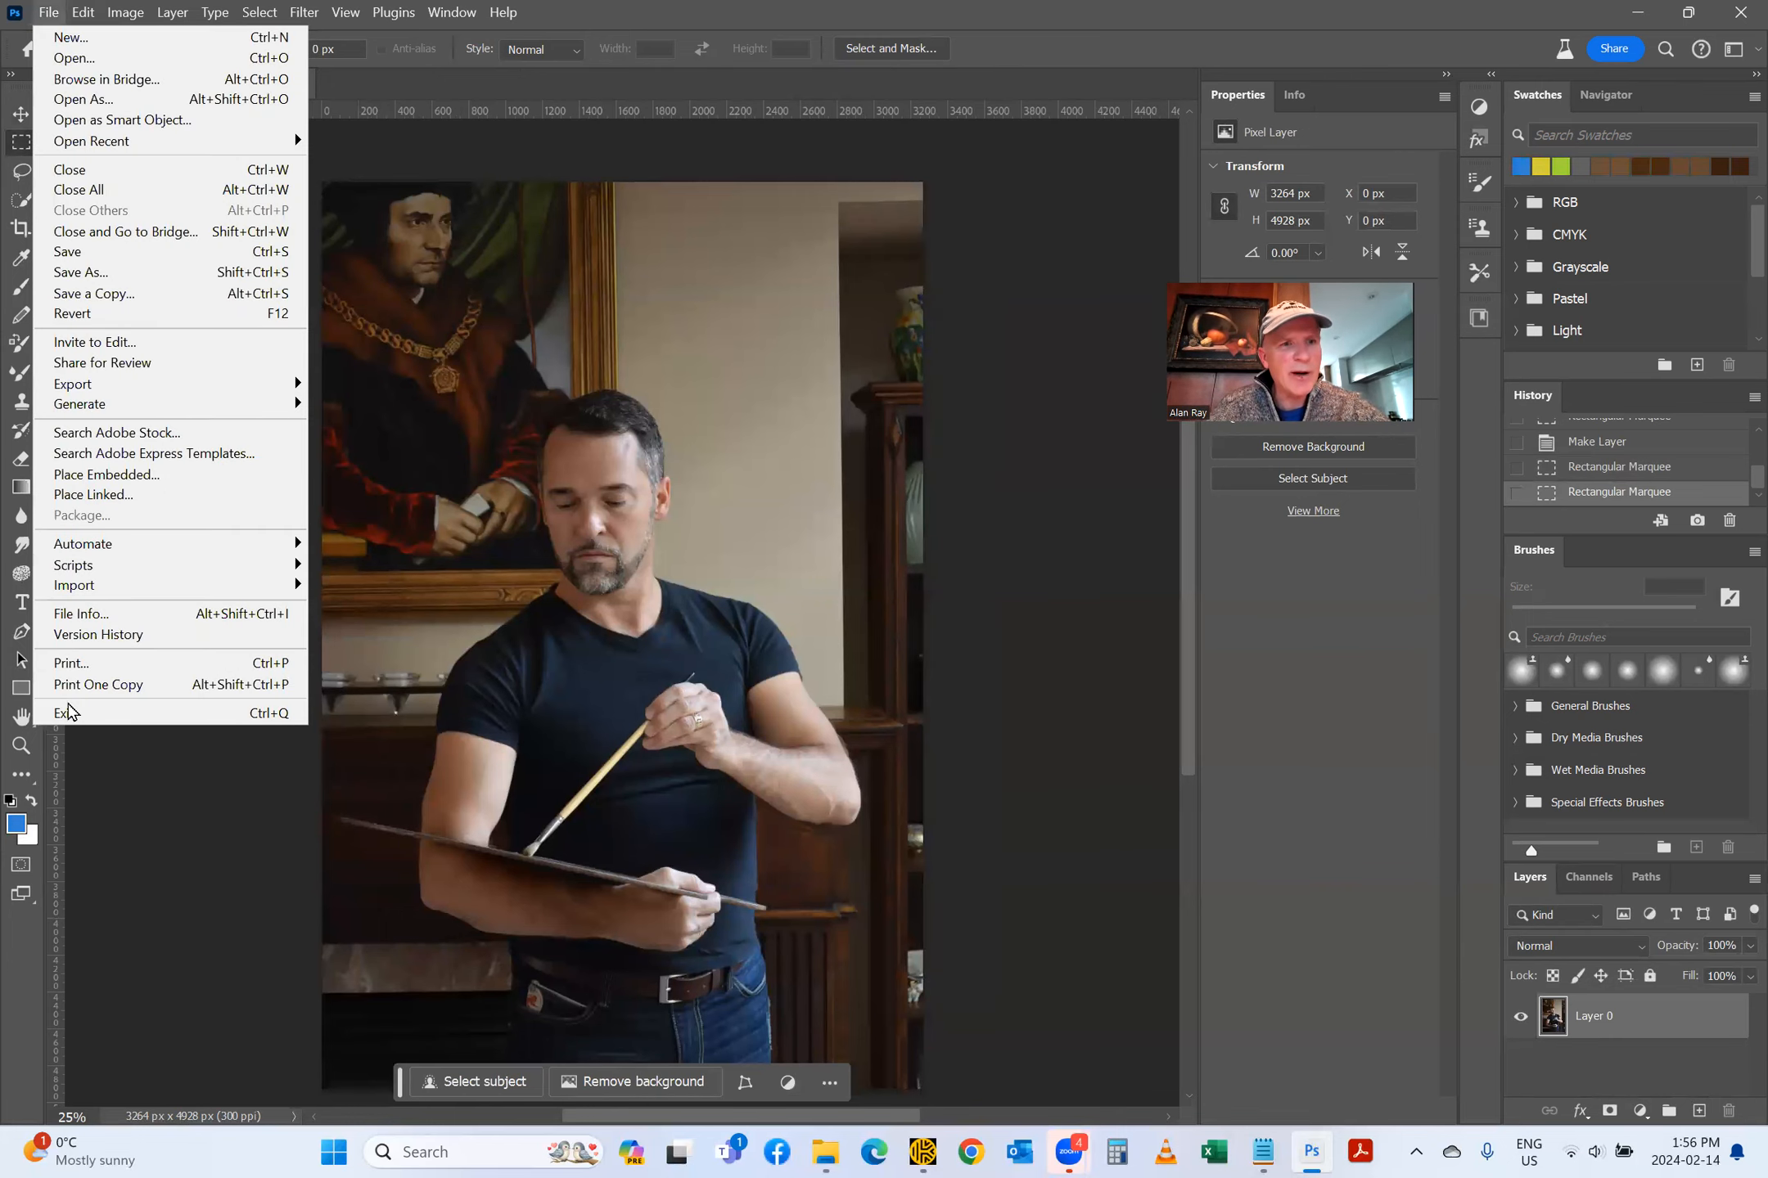
{"action": "left_click", "coordinate": [68, 718]}
{"action": "left_click", "coordinate": [847, 446]}
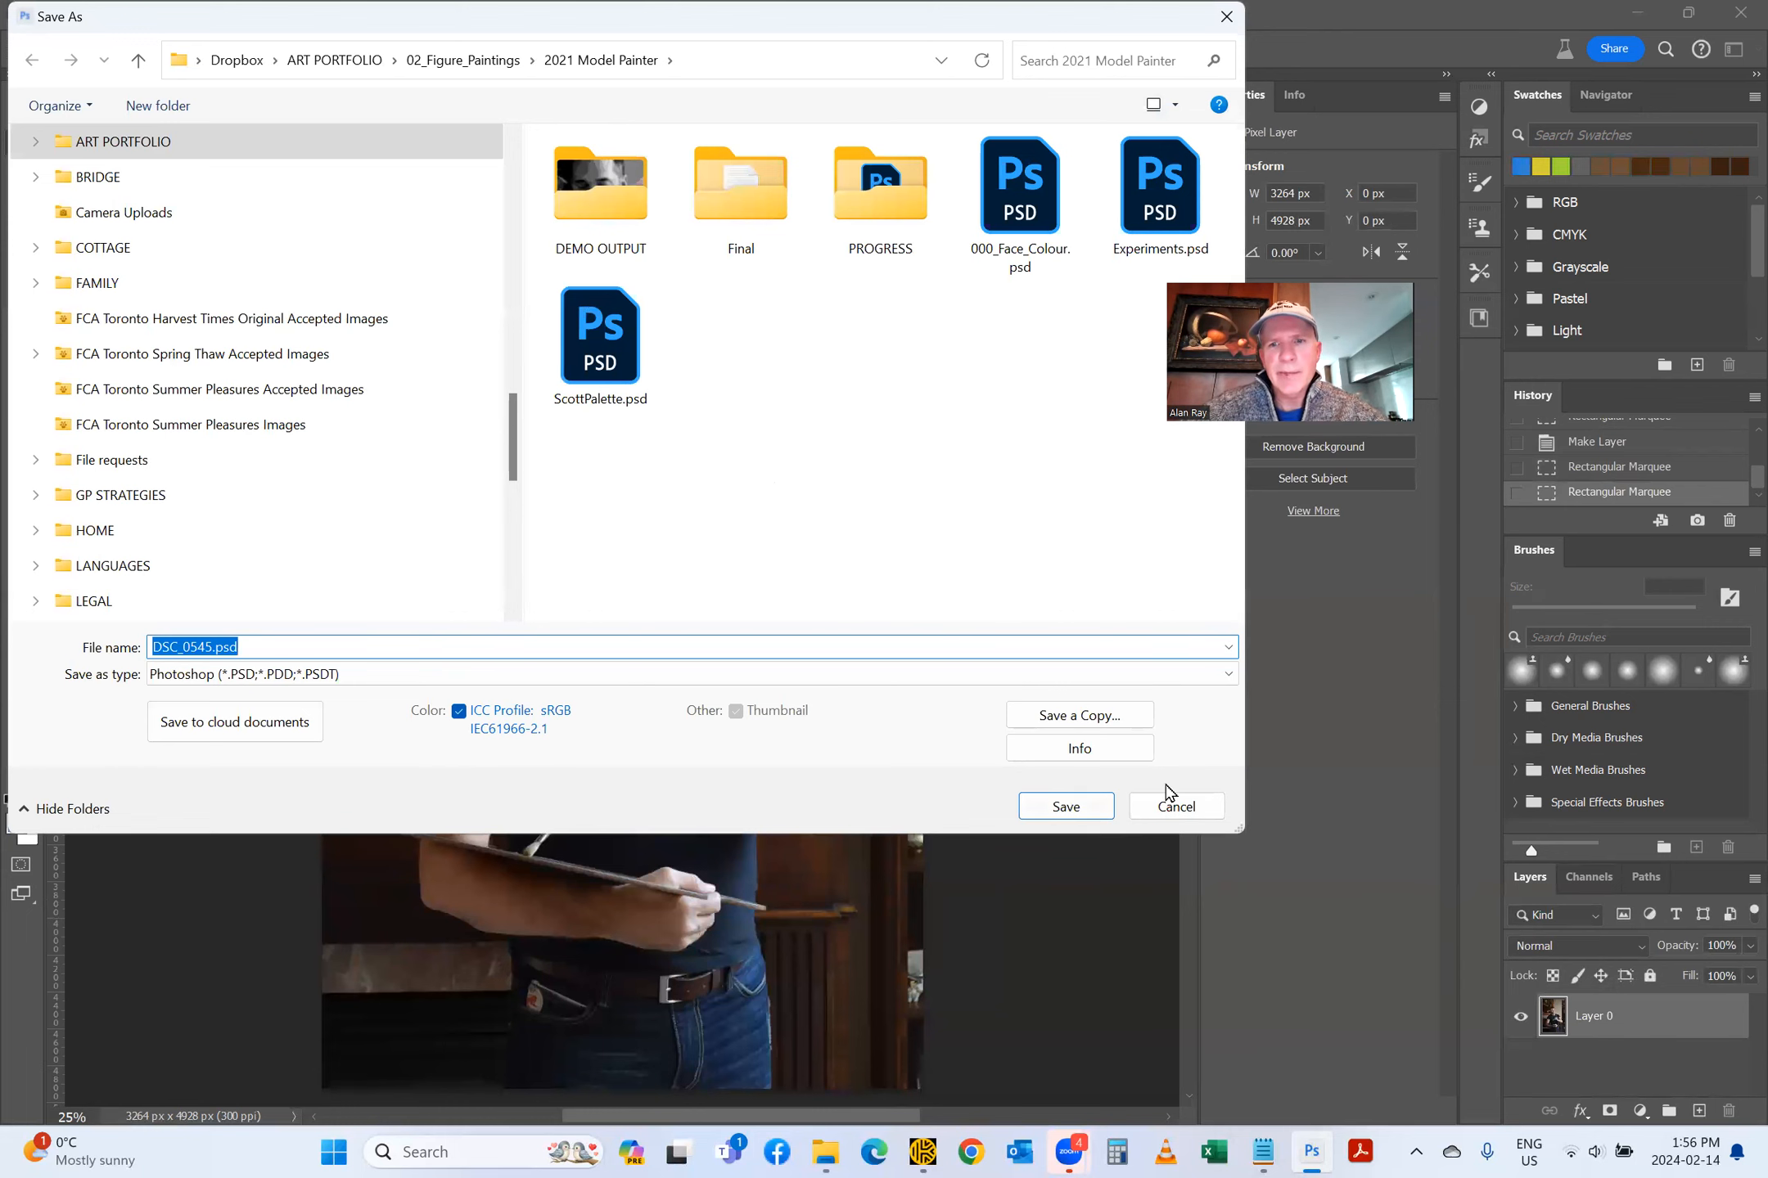
{"action": "left_click", "coordinate": [1165, 802]}
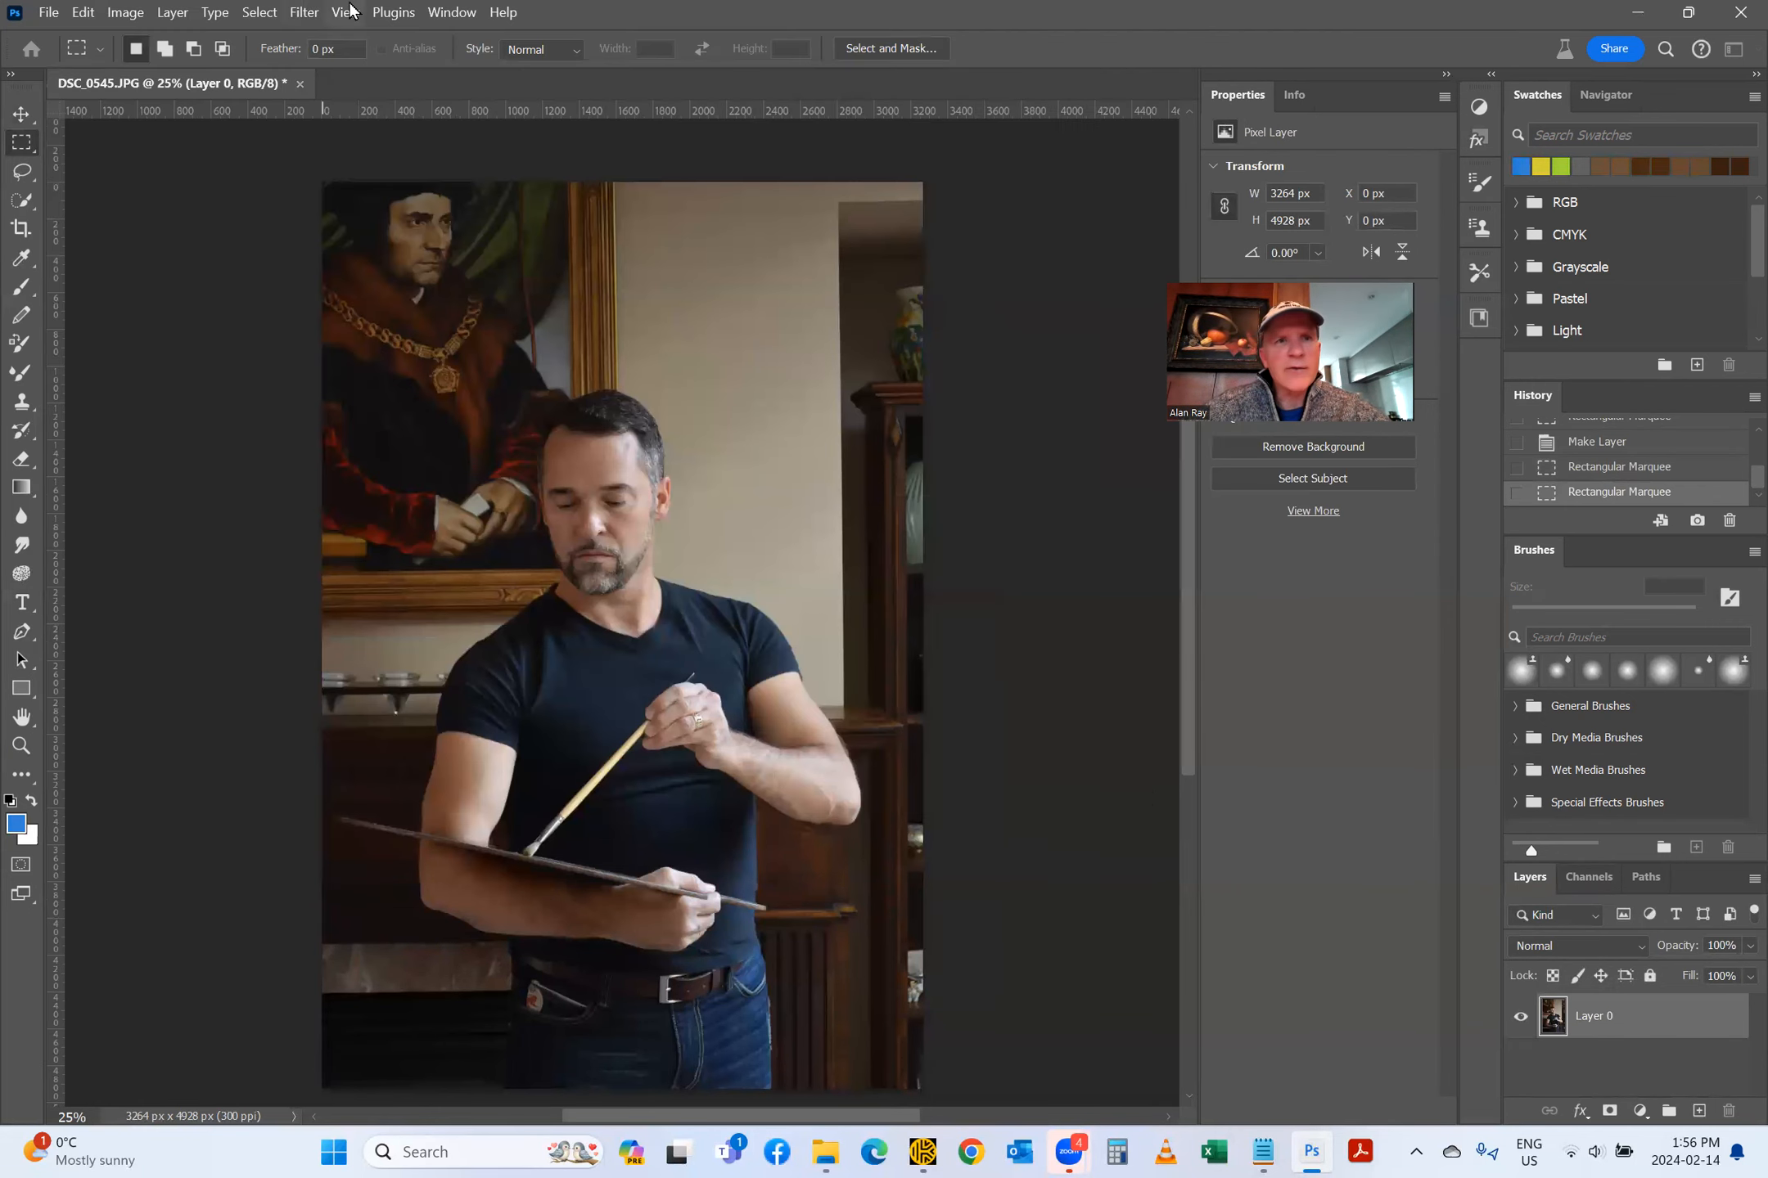
Step: Quit Photoshop without saving DSC_0545.JPG, and select DSC_0545.xmp in the 2021 Model Painter folder in File Explorer
{"action": "left_click", "coordinate": [47, 12]}
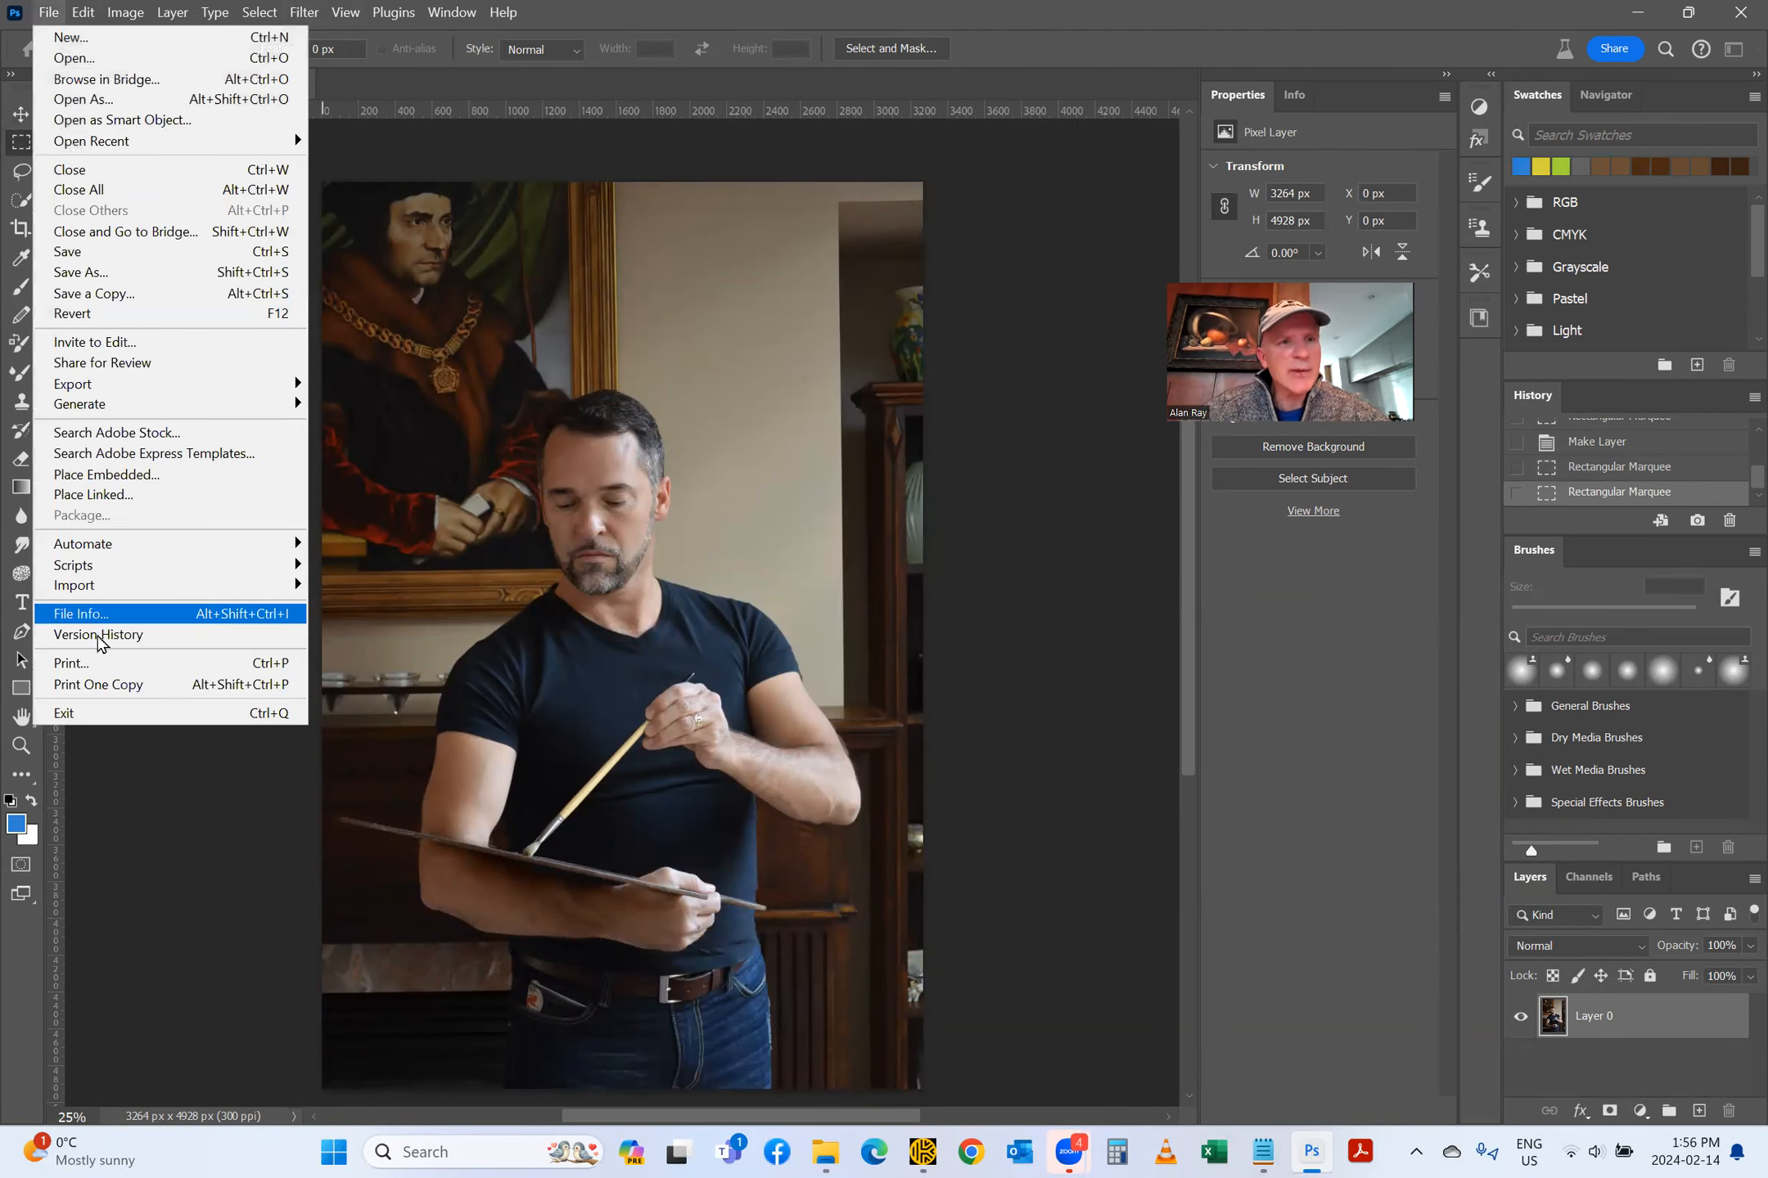
{"action": "left_click", "coordinate": [69, 719]}
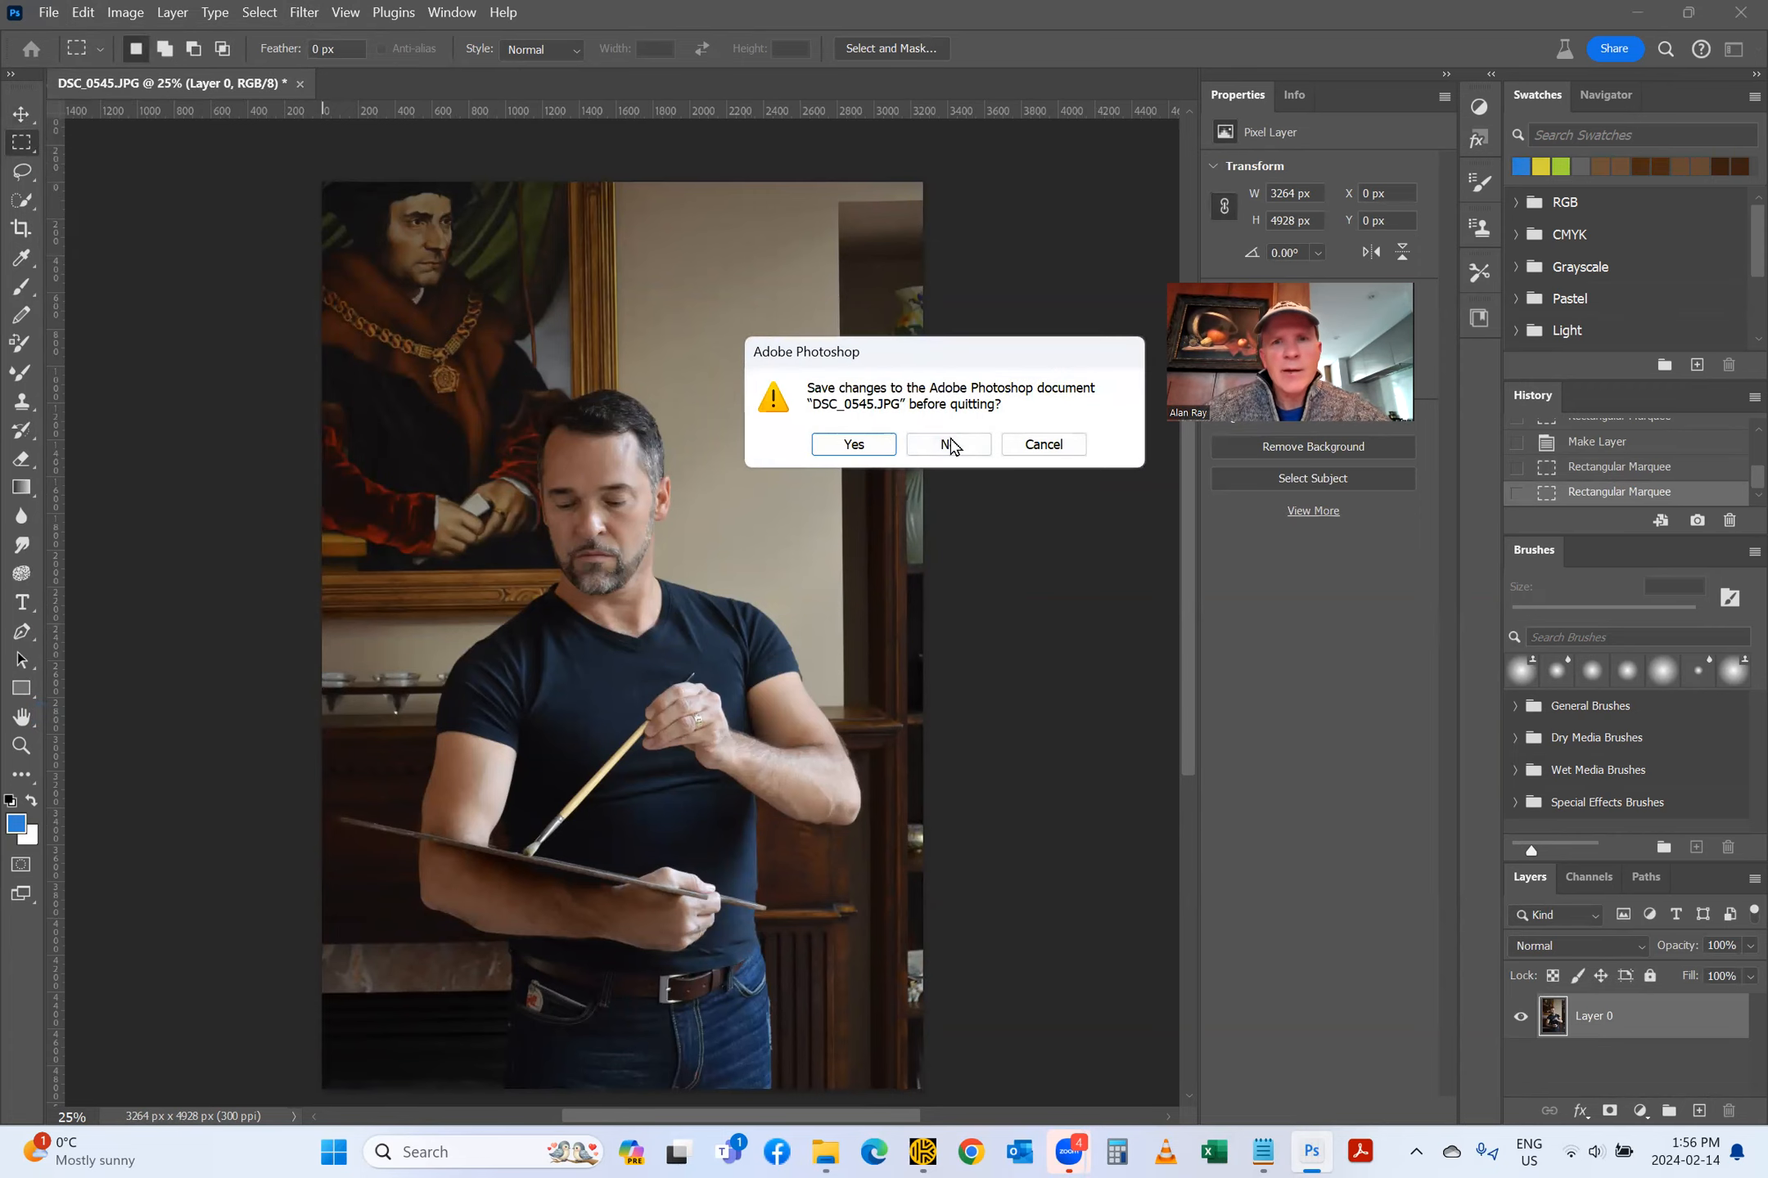
{"action": "left_click", "coordinate": [949, 442]}
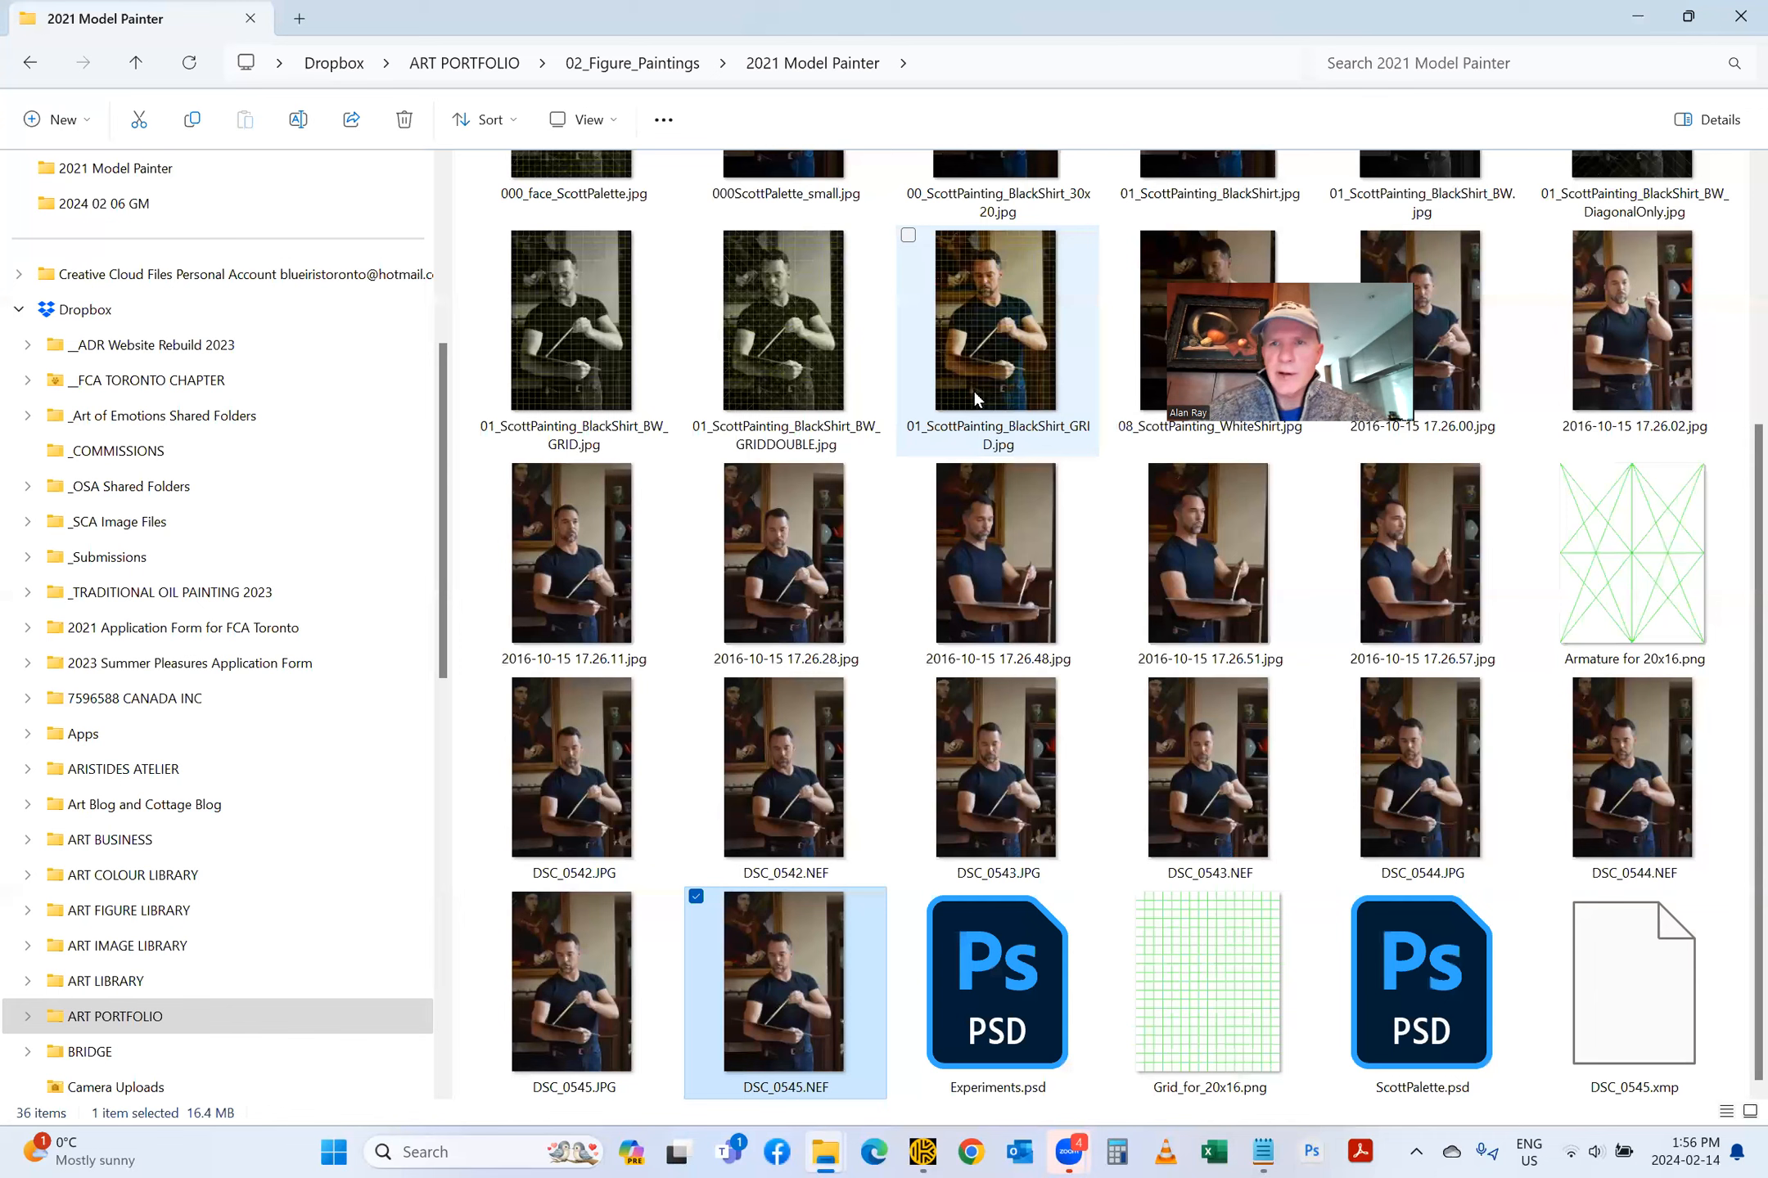
{"action": "left_click", "coordinate": [1545, 1000]}
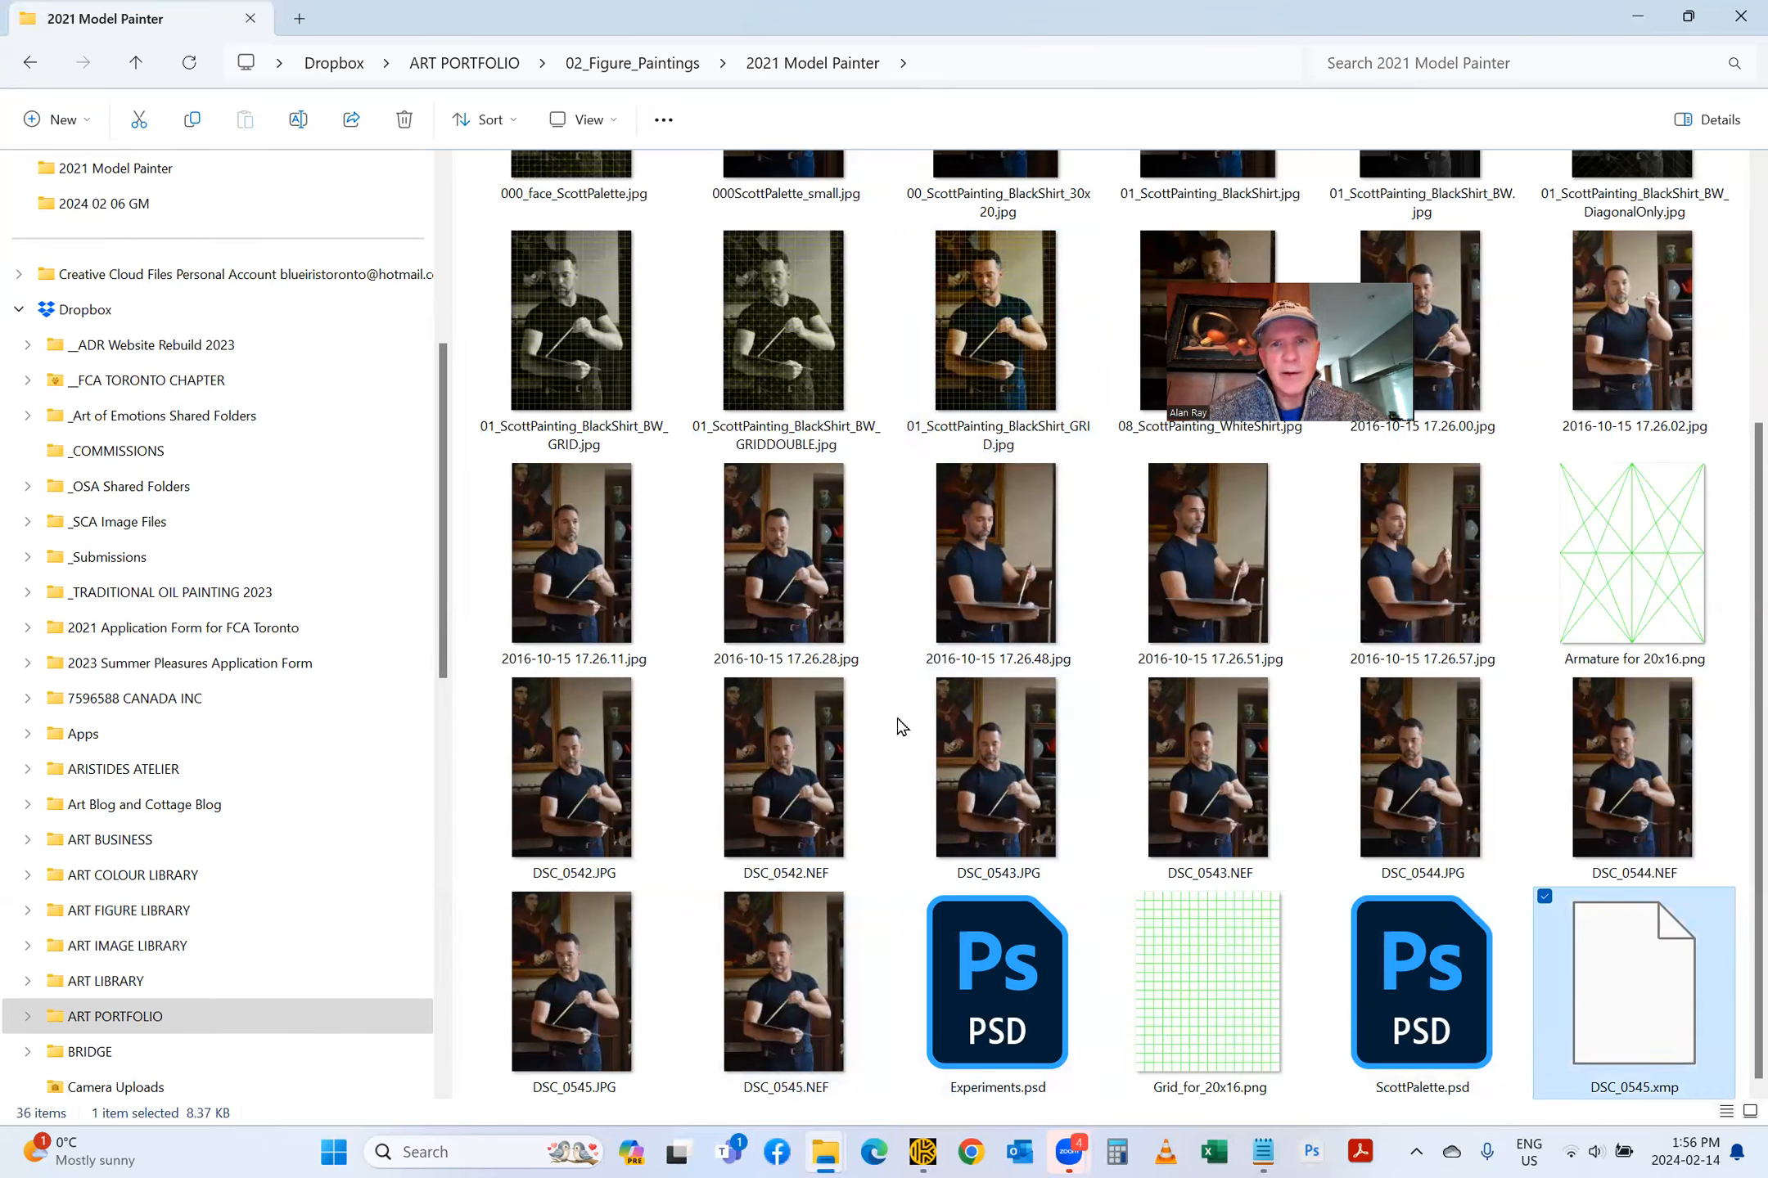
Step: Switch to Photoshop and reopen the recent file DSC_0545.JPG
{"action": "left_click", "coordinate": [1313, 1152]}
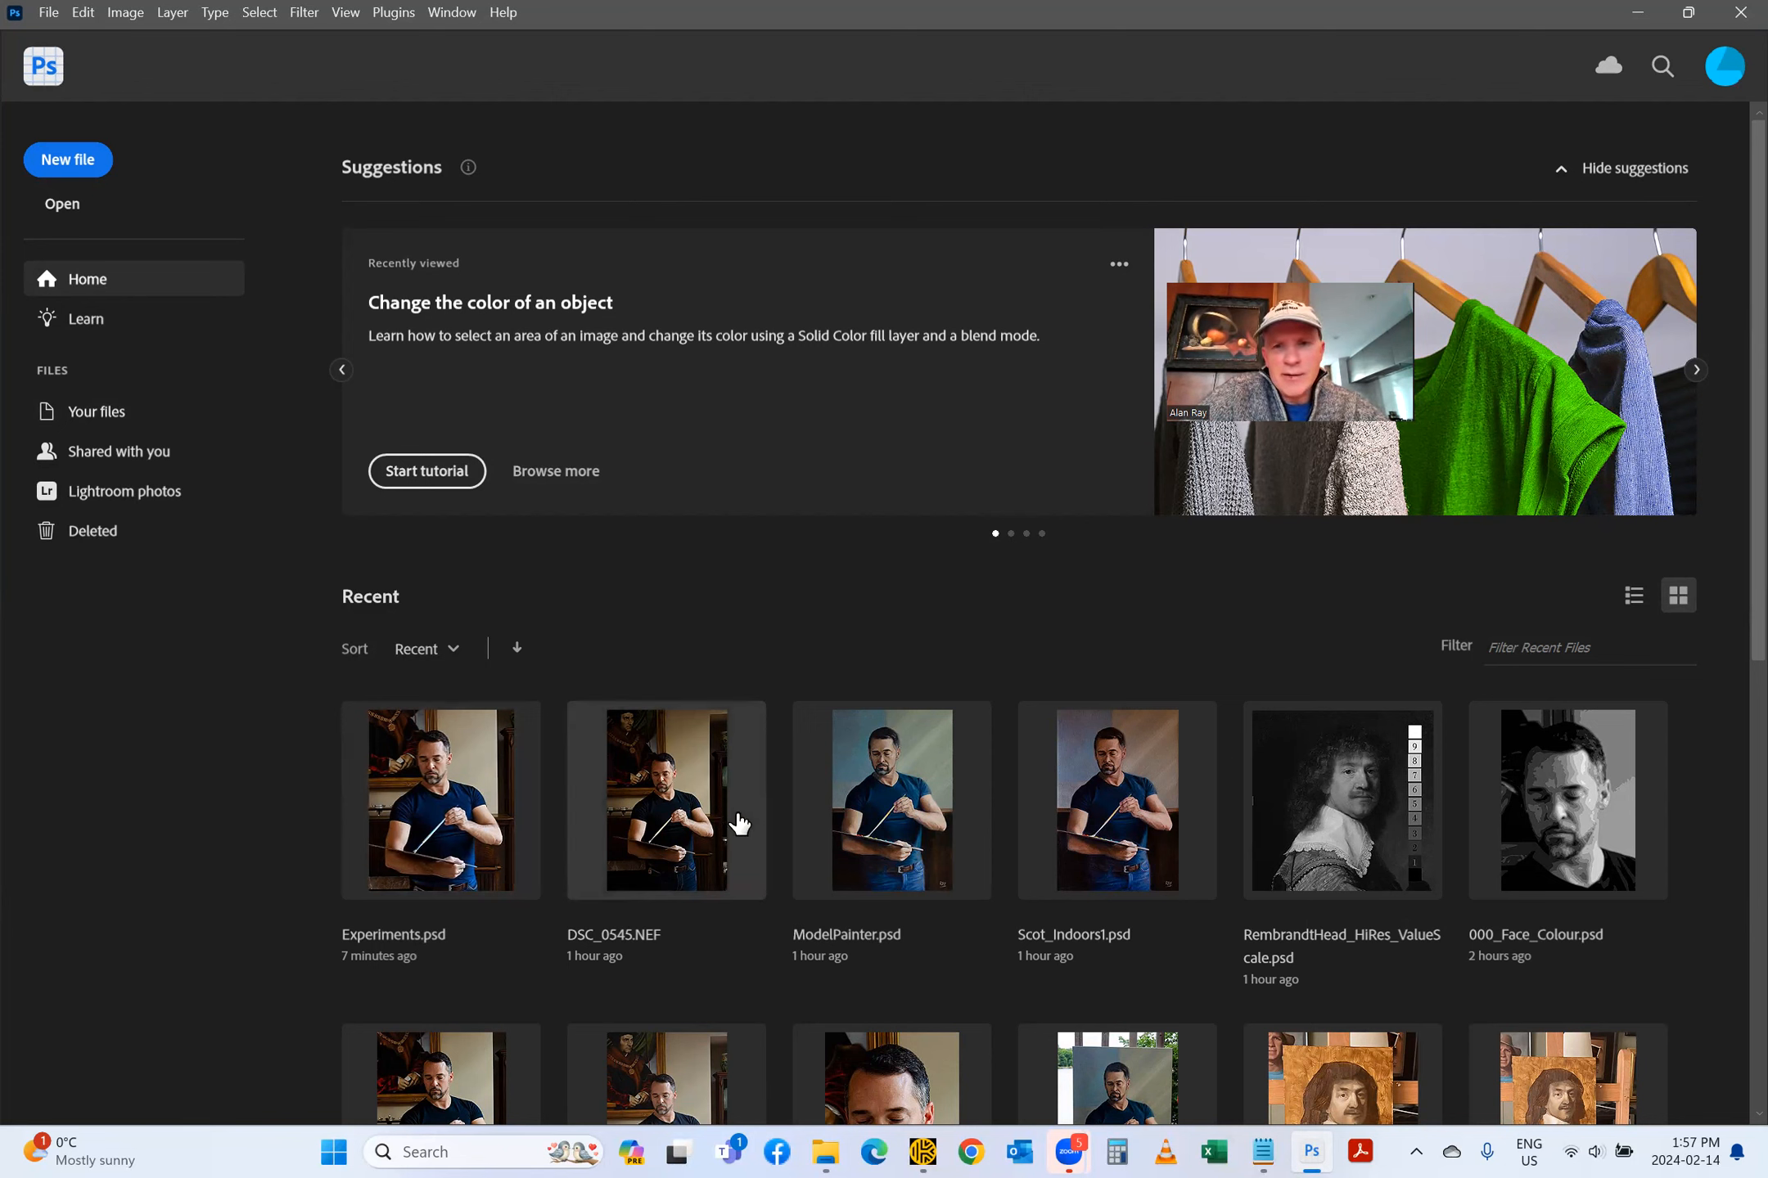
{"action": "left_click", "coordinate": [49, 12]}
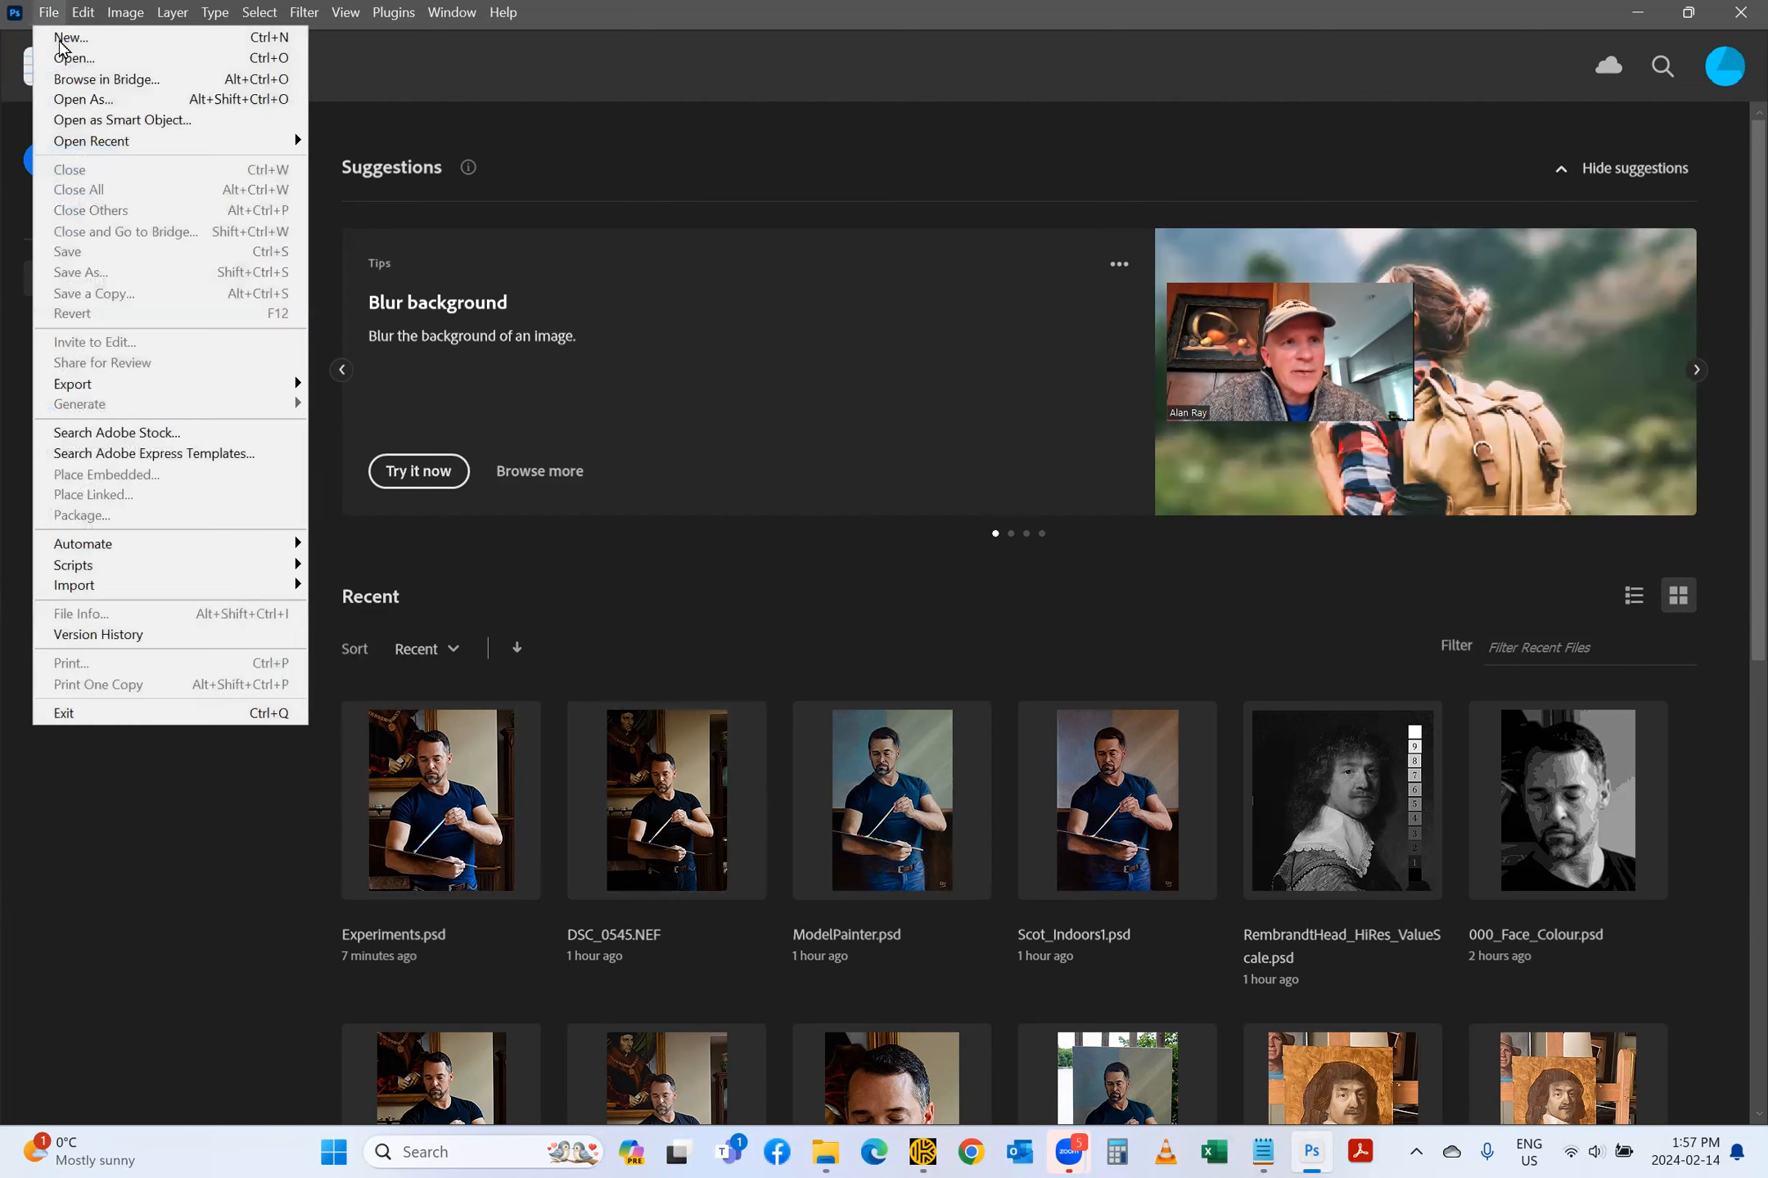
{"action": "mouse_move", "coordinate": [222, 141]}
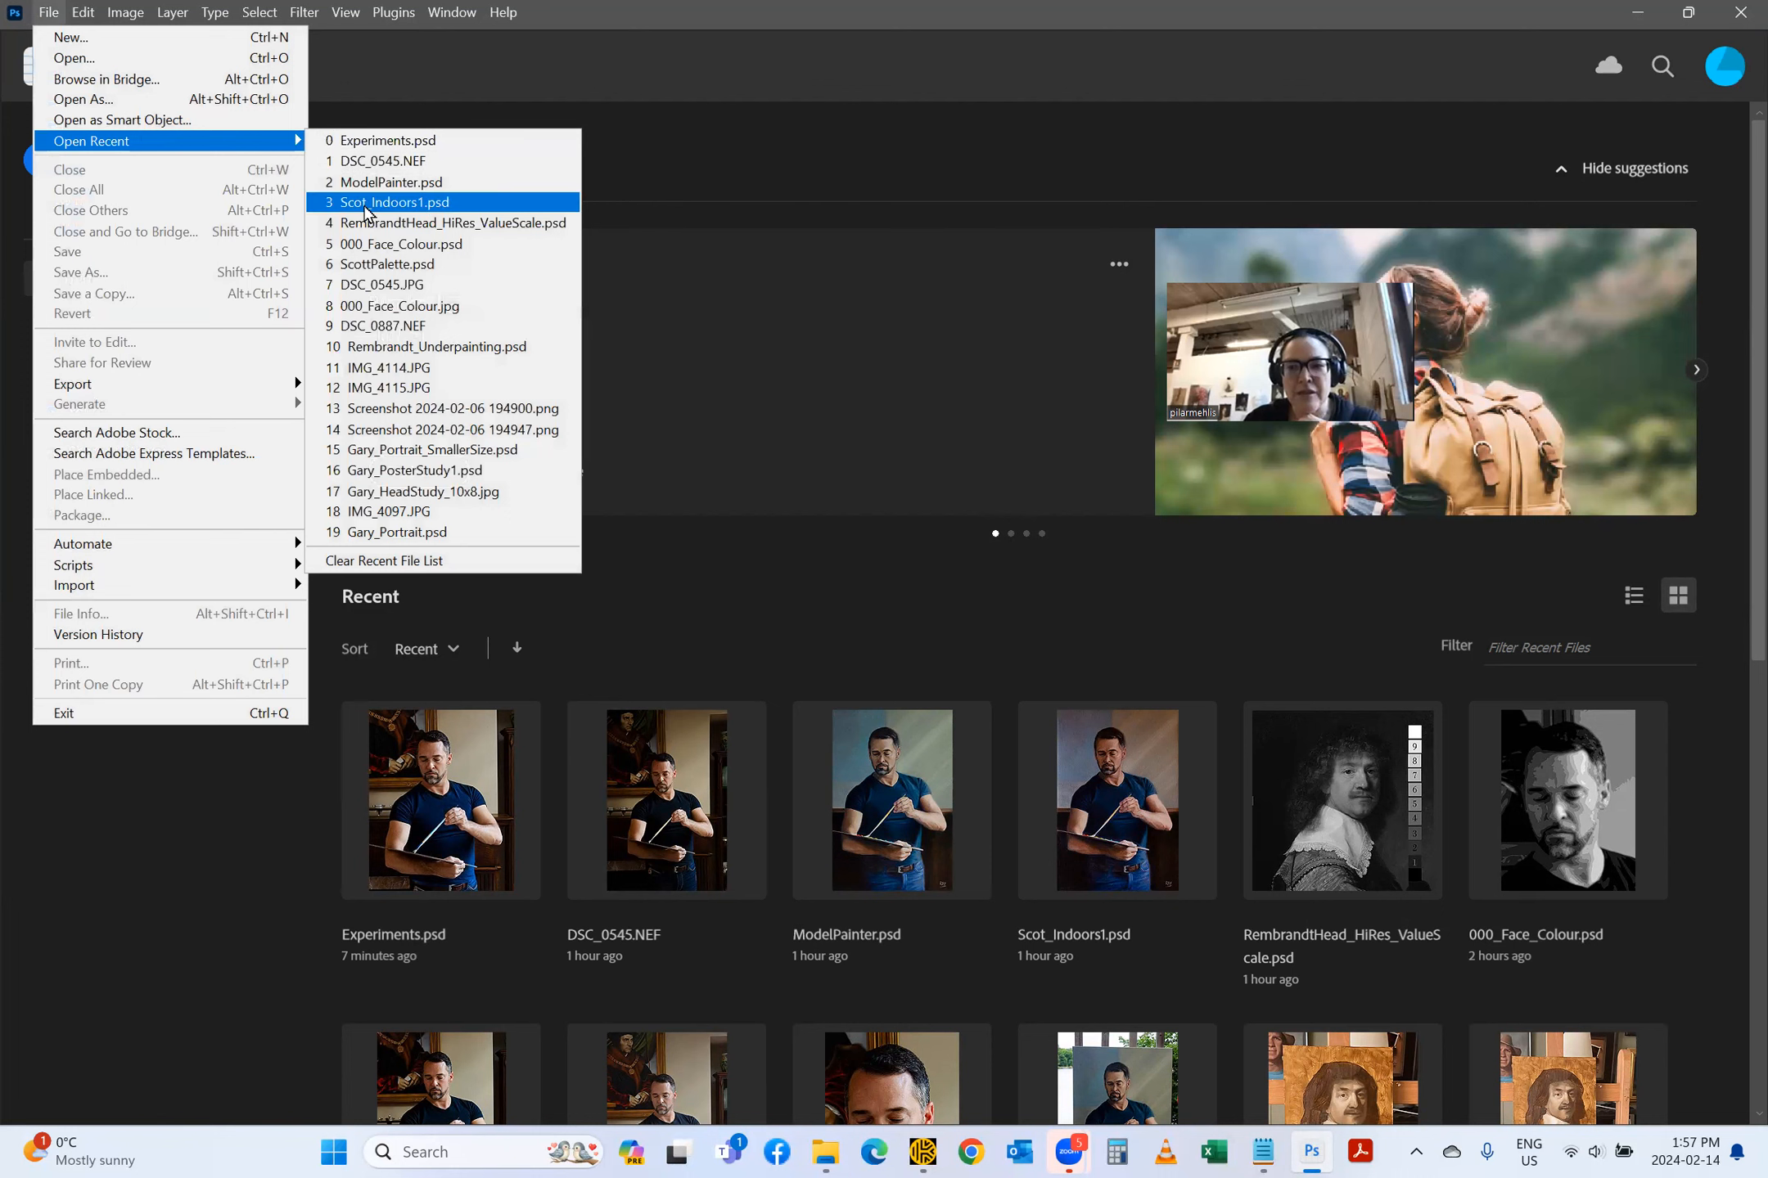
{"action": "left_click", "coordinate": [395, 287]}
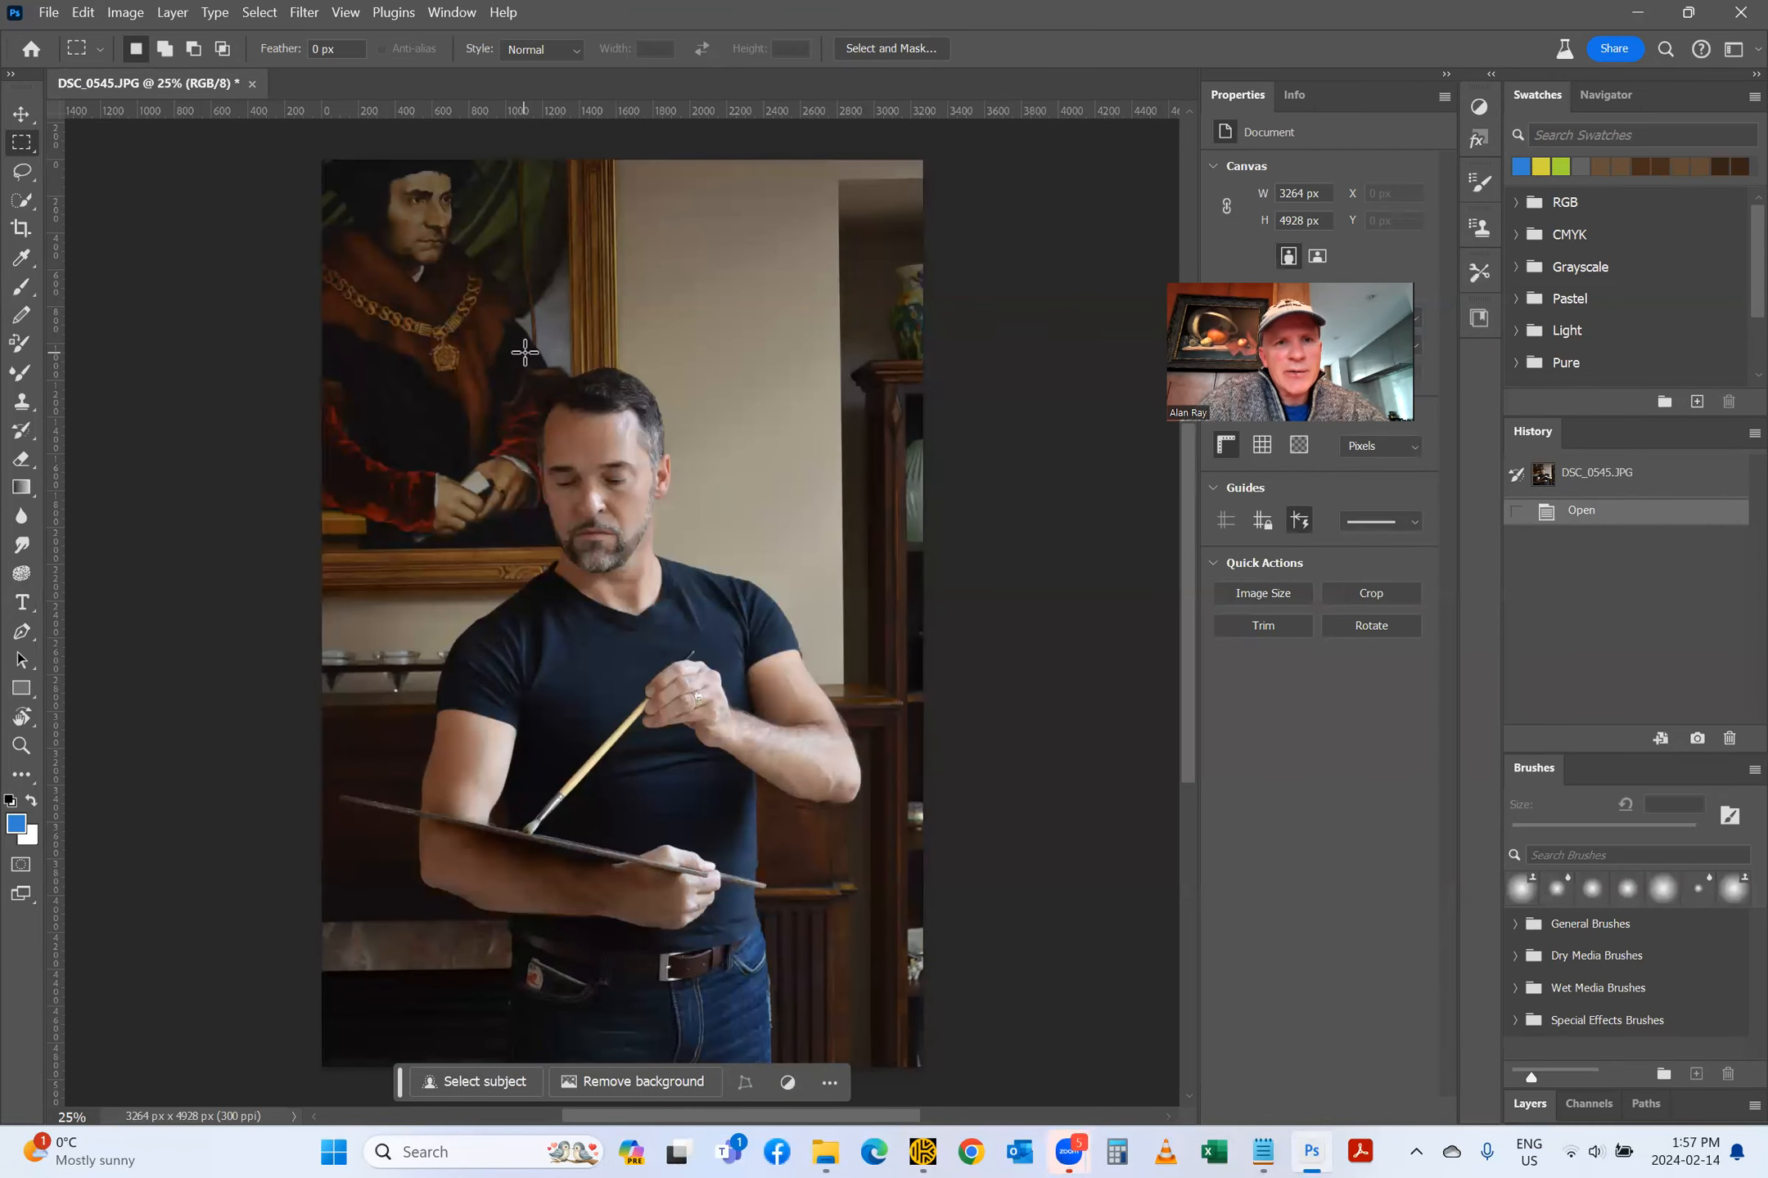
Step: Select the man's head with a rectangular marquee and replace it using Generative Fill with the prompt "head of leonardo di vinci with a hat"
{"action": "left_click_drag", "start_coordinate": [528, 366], "coordinate": [673, 581]}
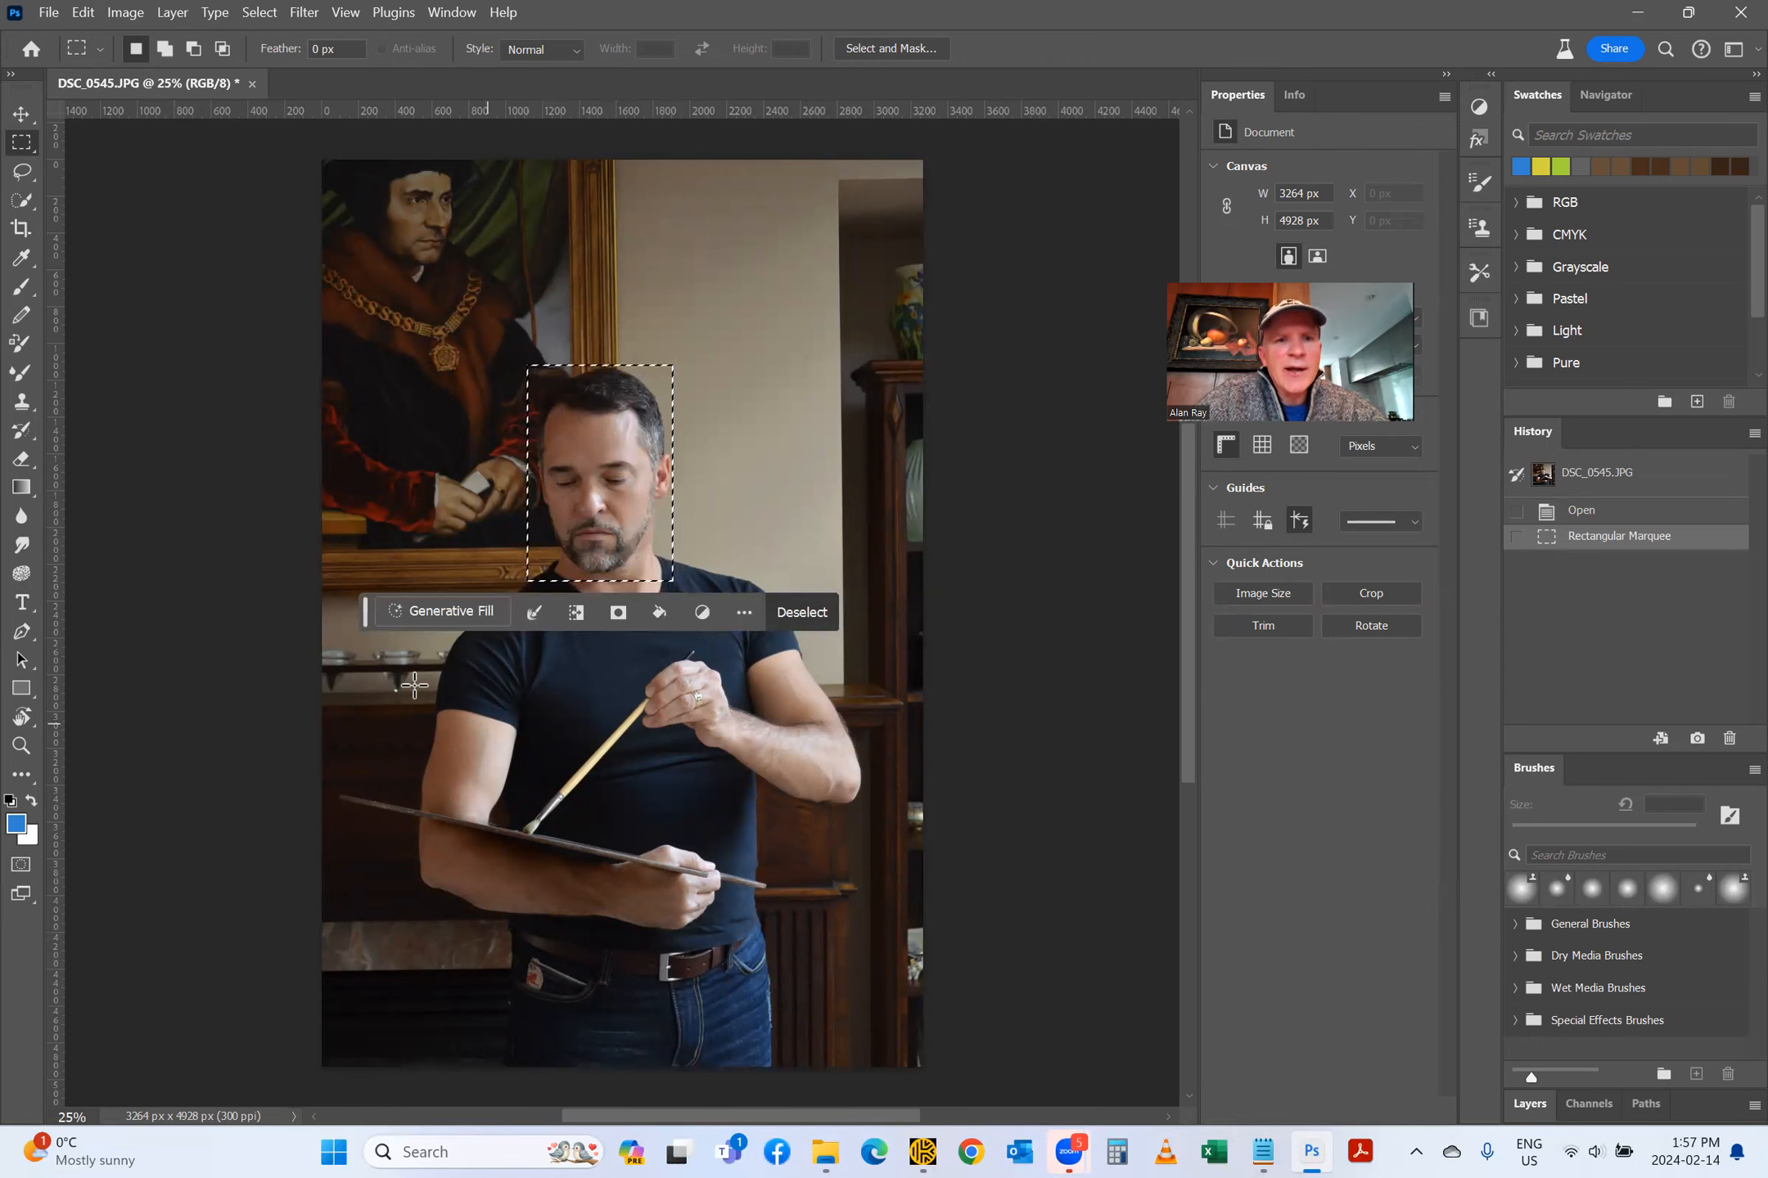
{"action": "left_click", "coordinate": [434, 615]}
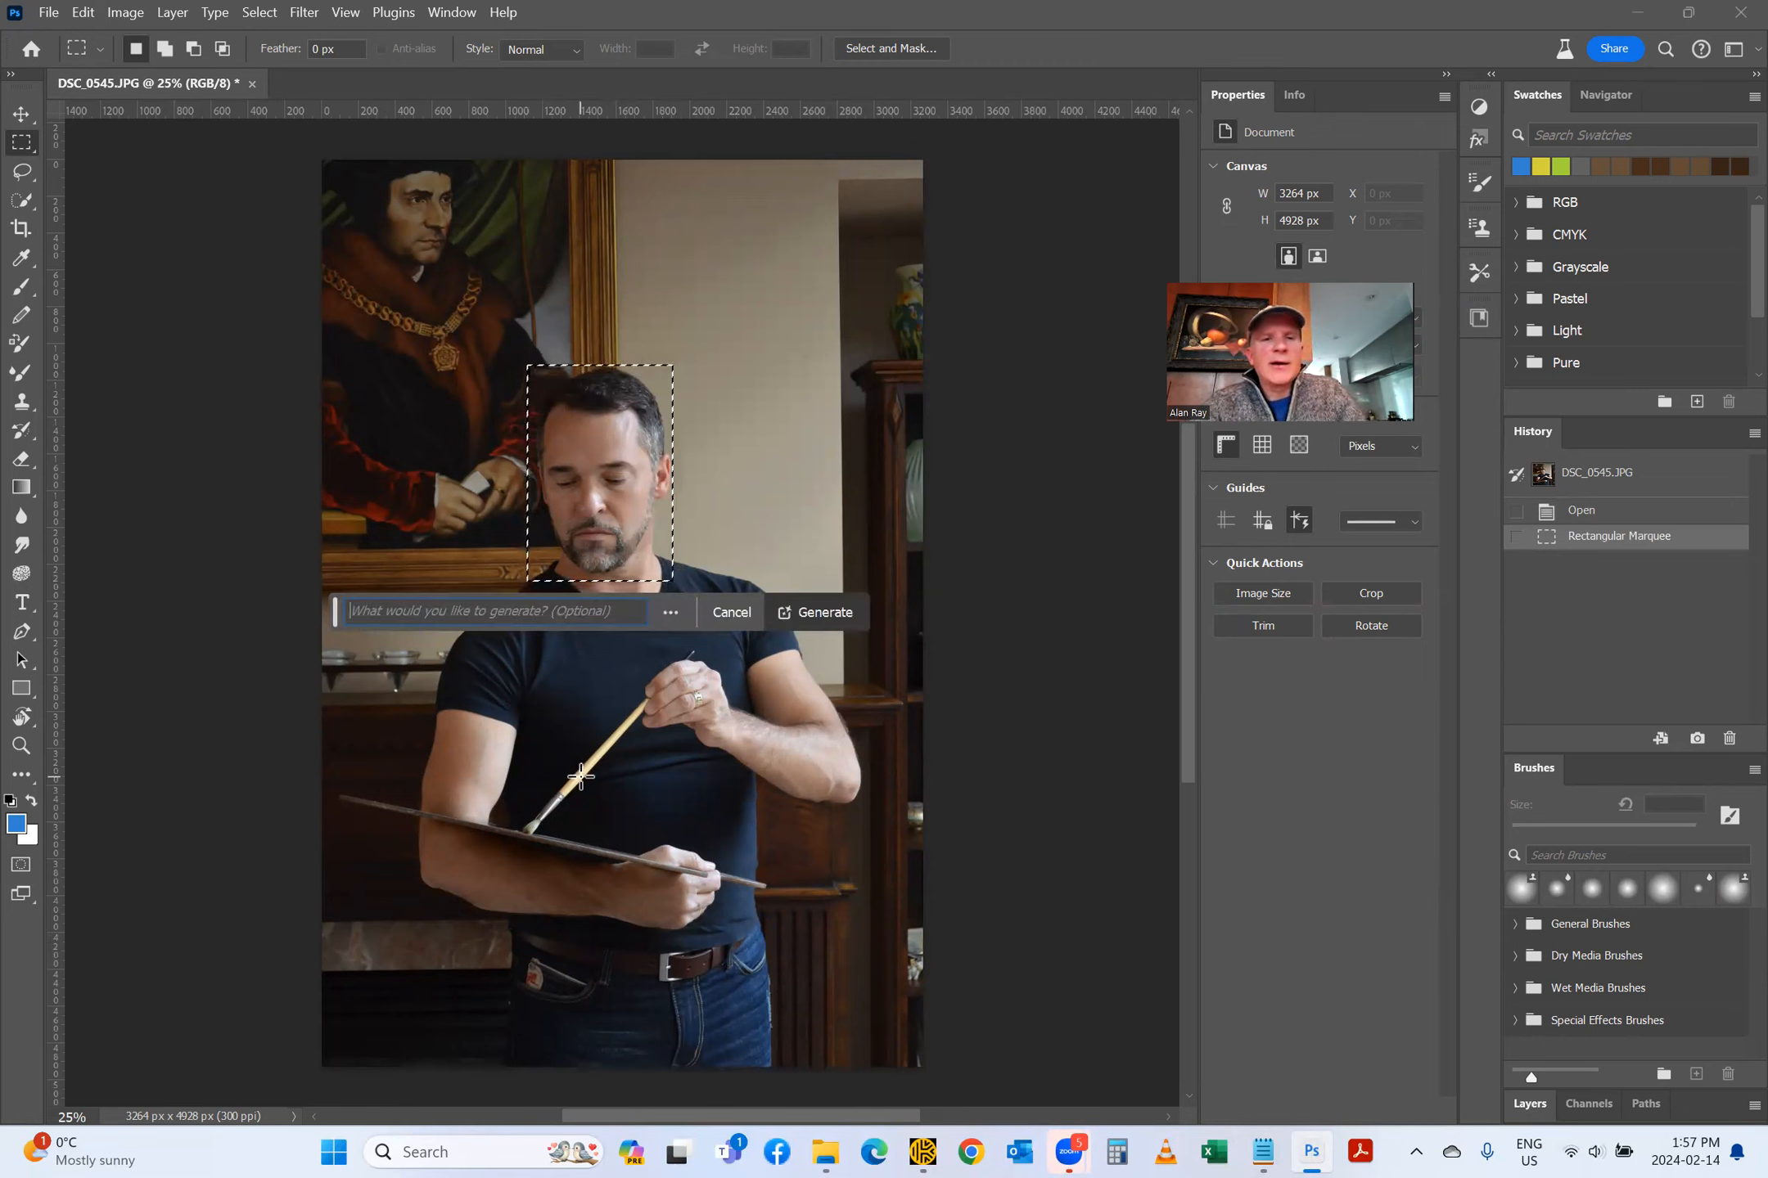
{"action": "type", "text": "head of lea"}
{"action": "key", "text": "BackSpace"}
{"action": "type", "text": "onardo divinci with a hat"}
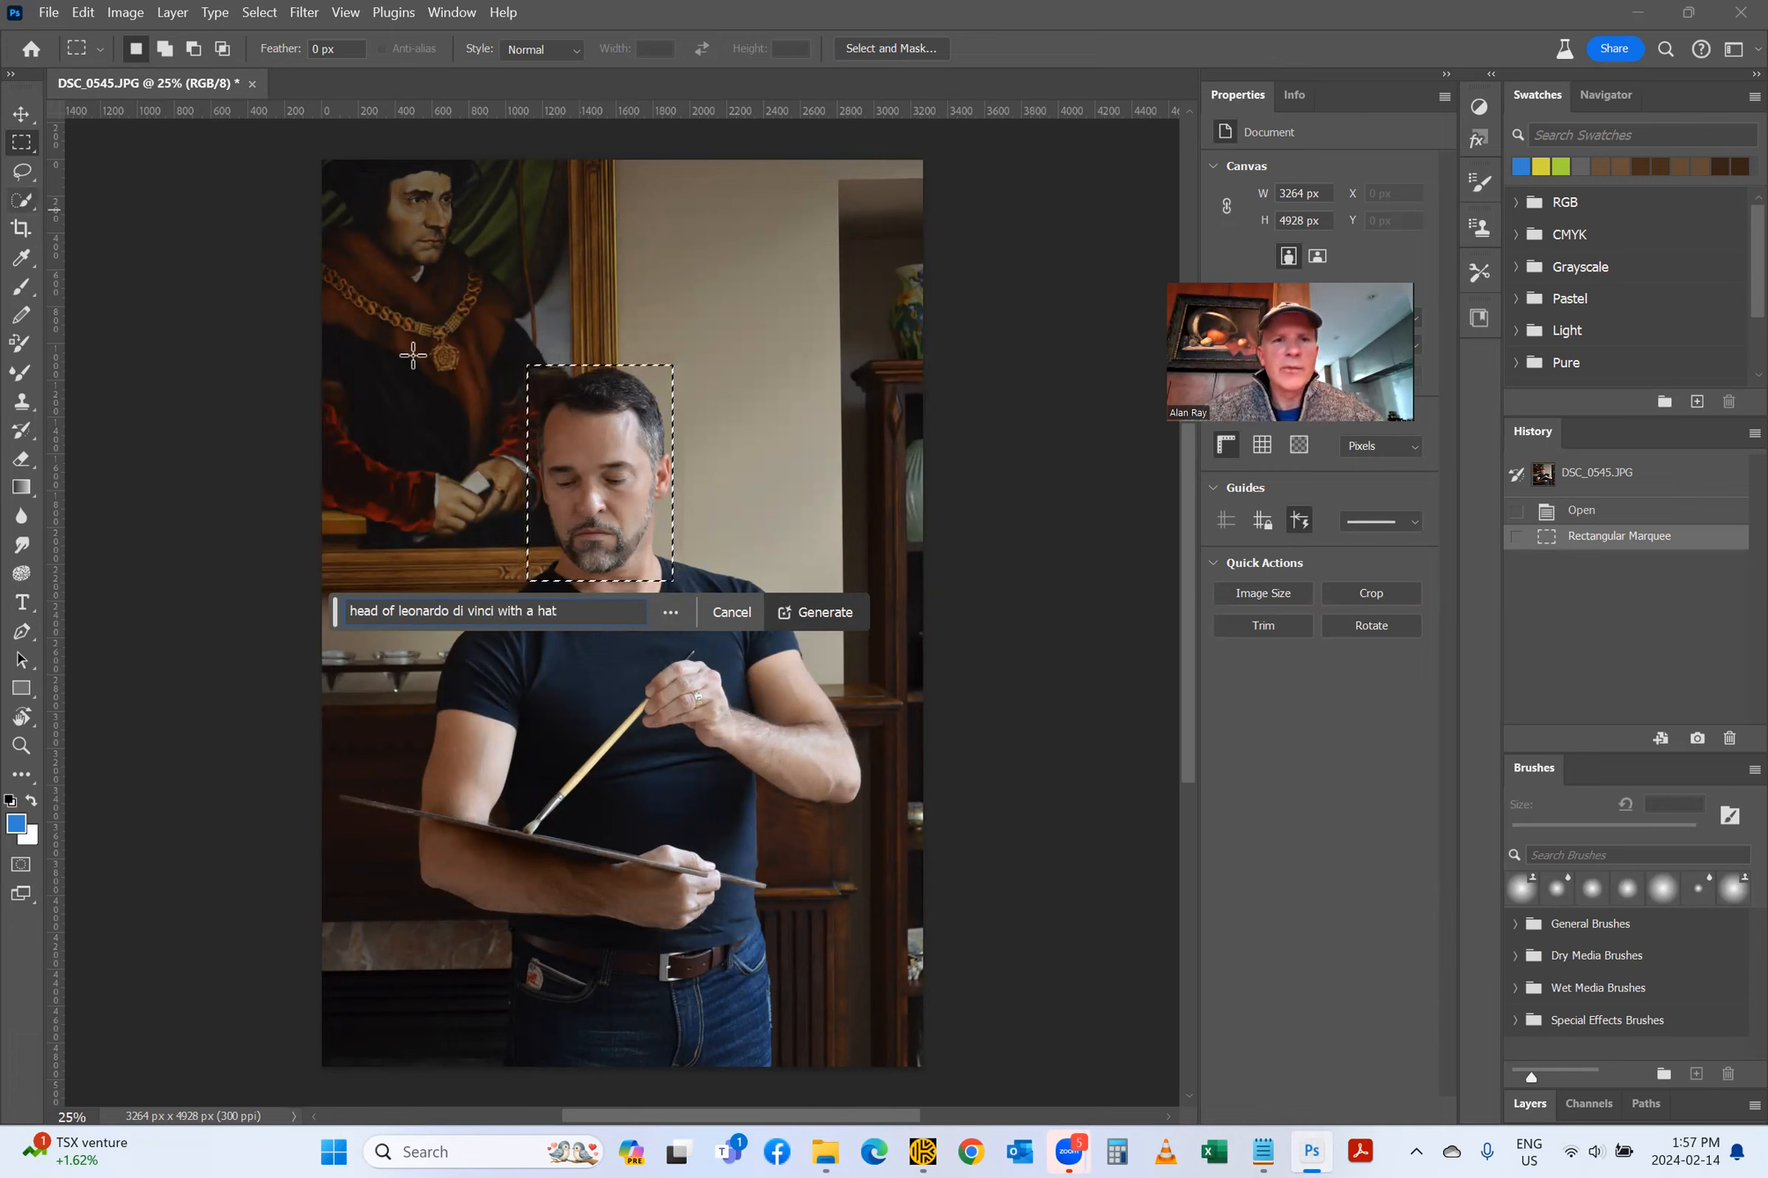
{"action": "left_click", "coordinate": [816, 614]}
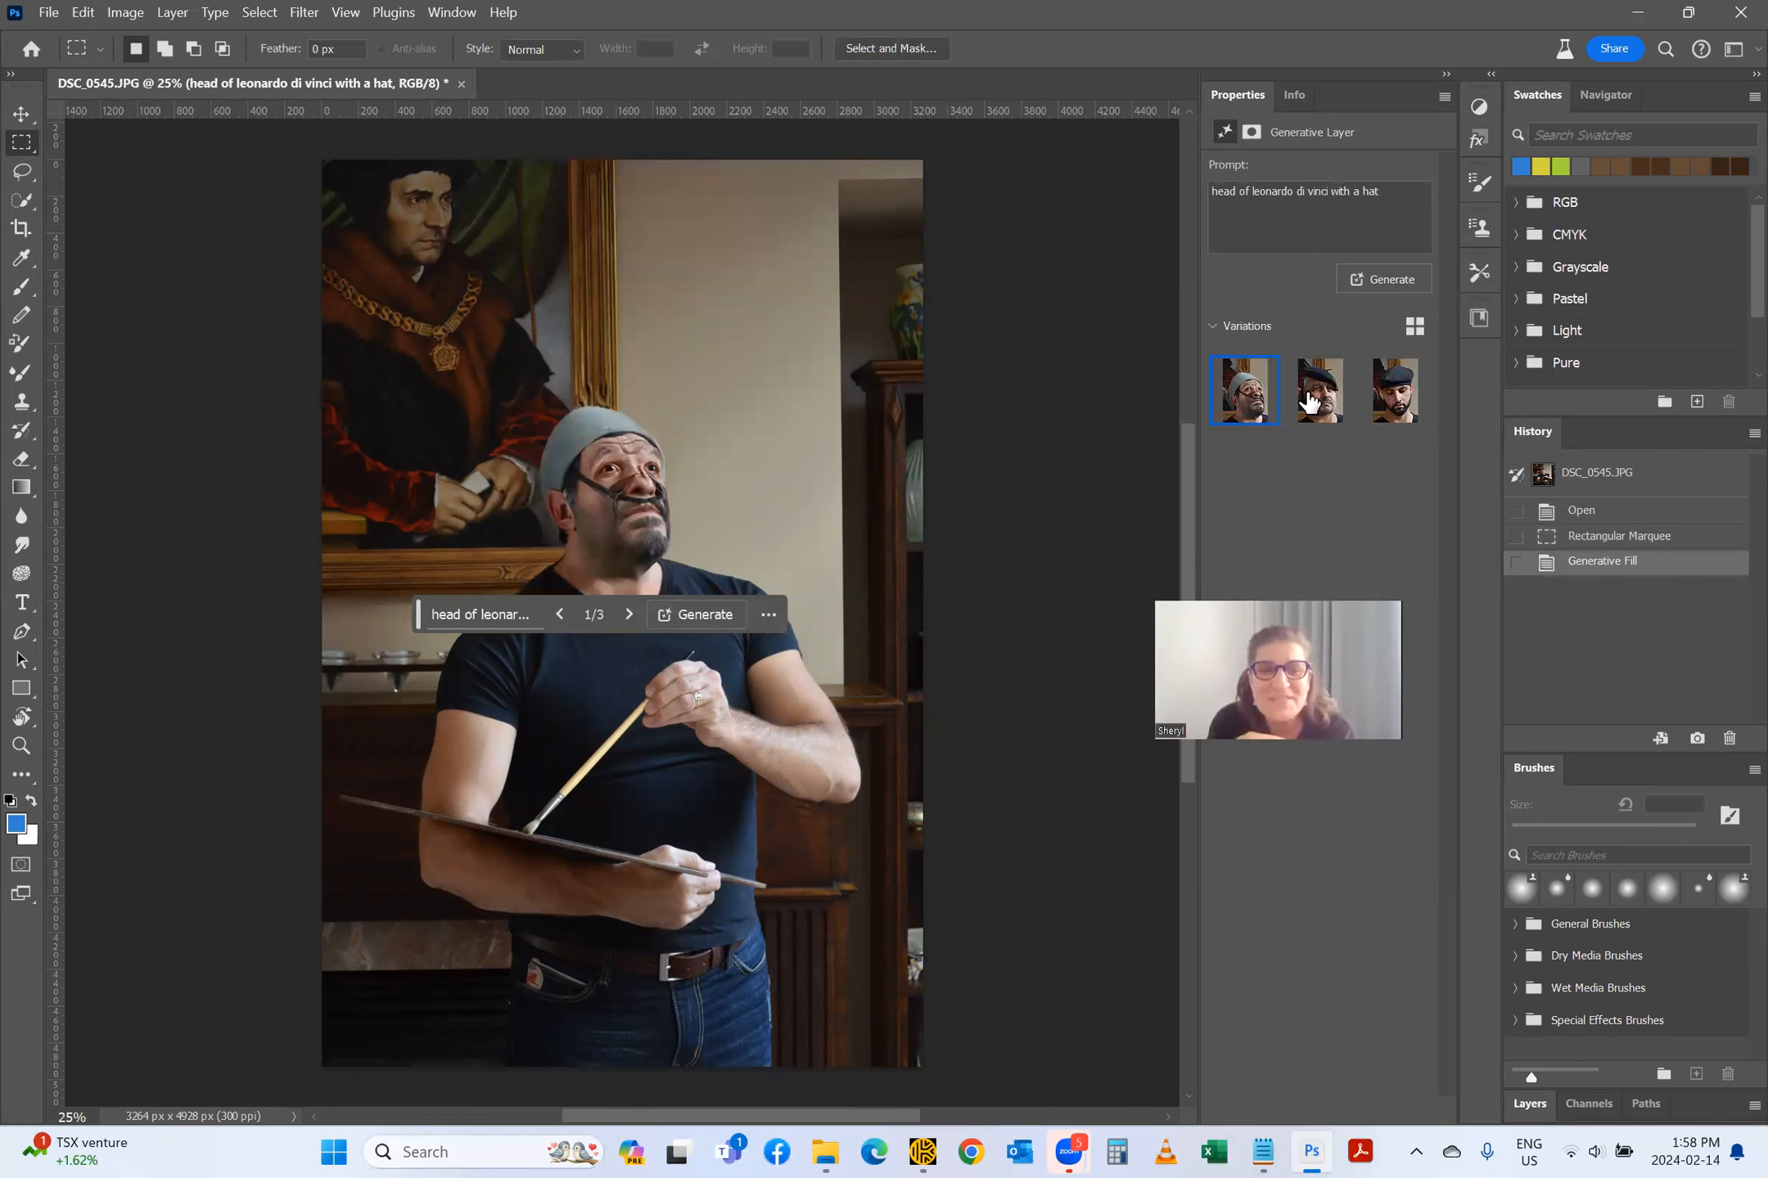
Step: Compare the three generated head variations and choose the third one, with the flat cap and dark beard
{"action": "left_click", "coordinate": [1312, 401]}
{"action": "left_click", "coordinate": [1396, 401]}
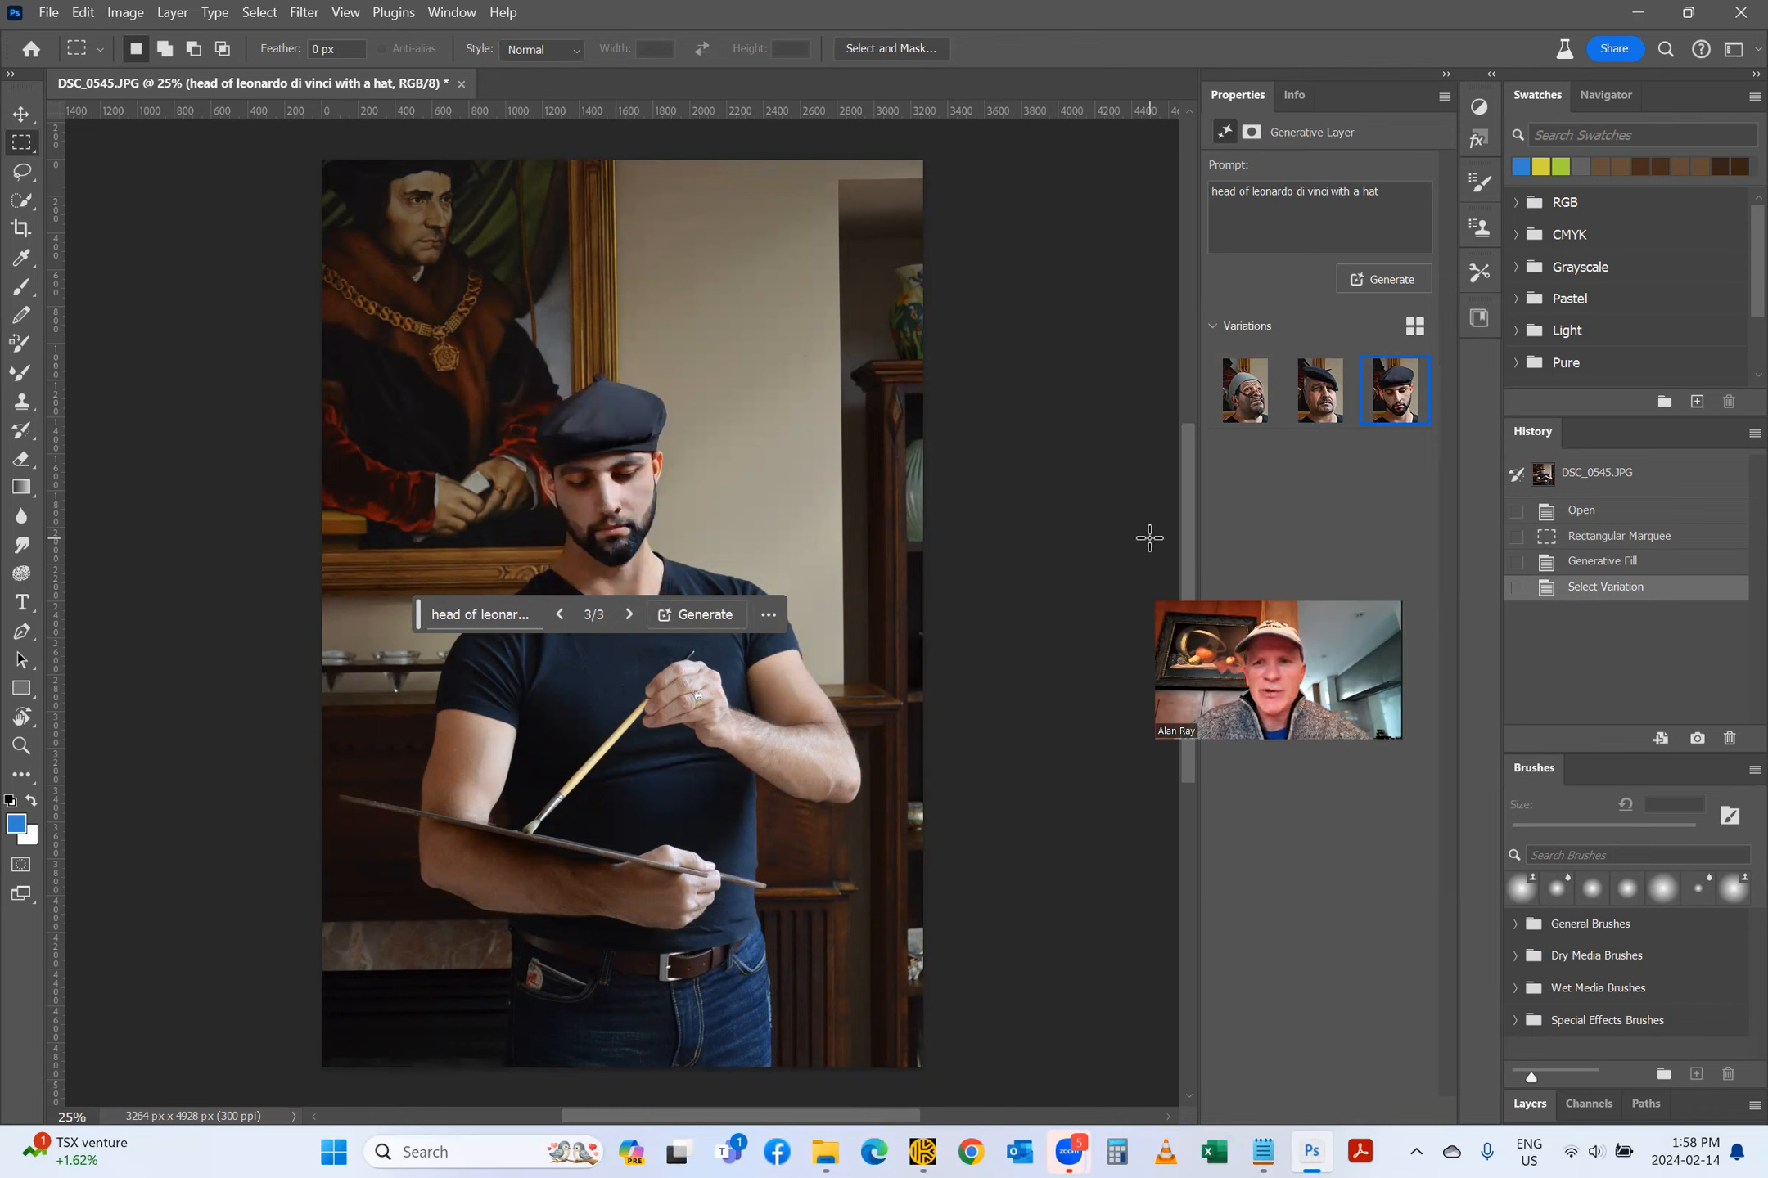
{"action": "left_click", "coordinate": [1322, 396]}
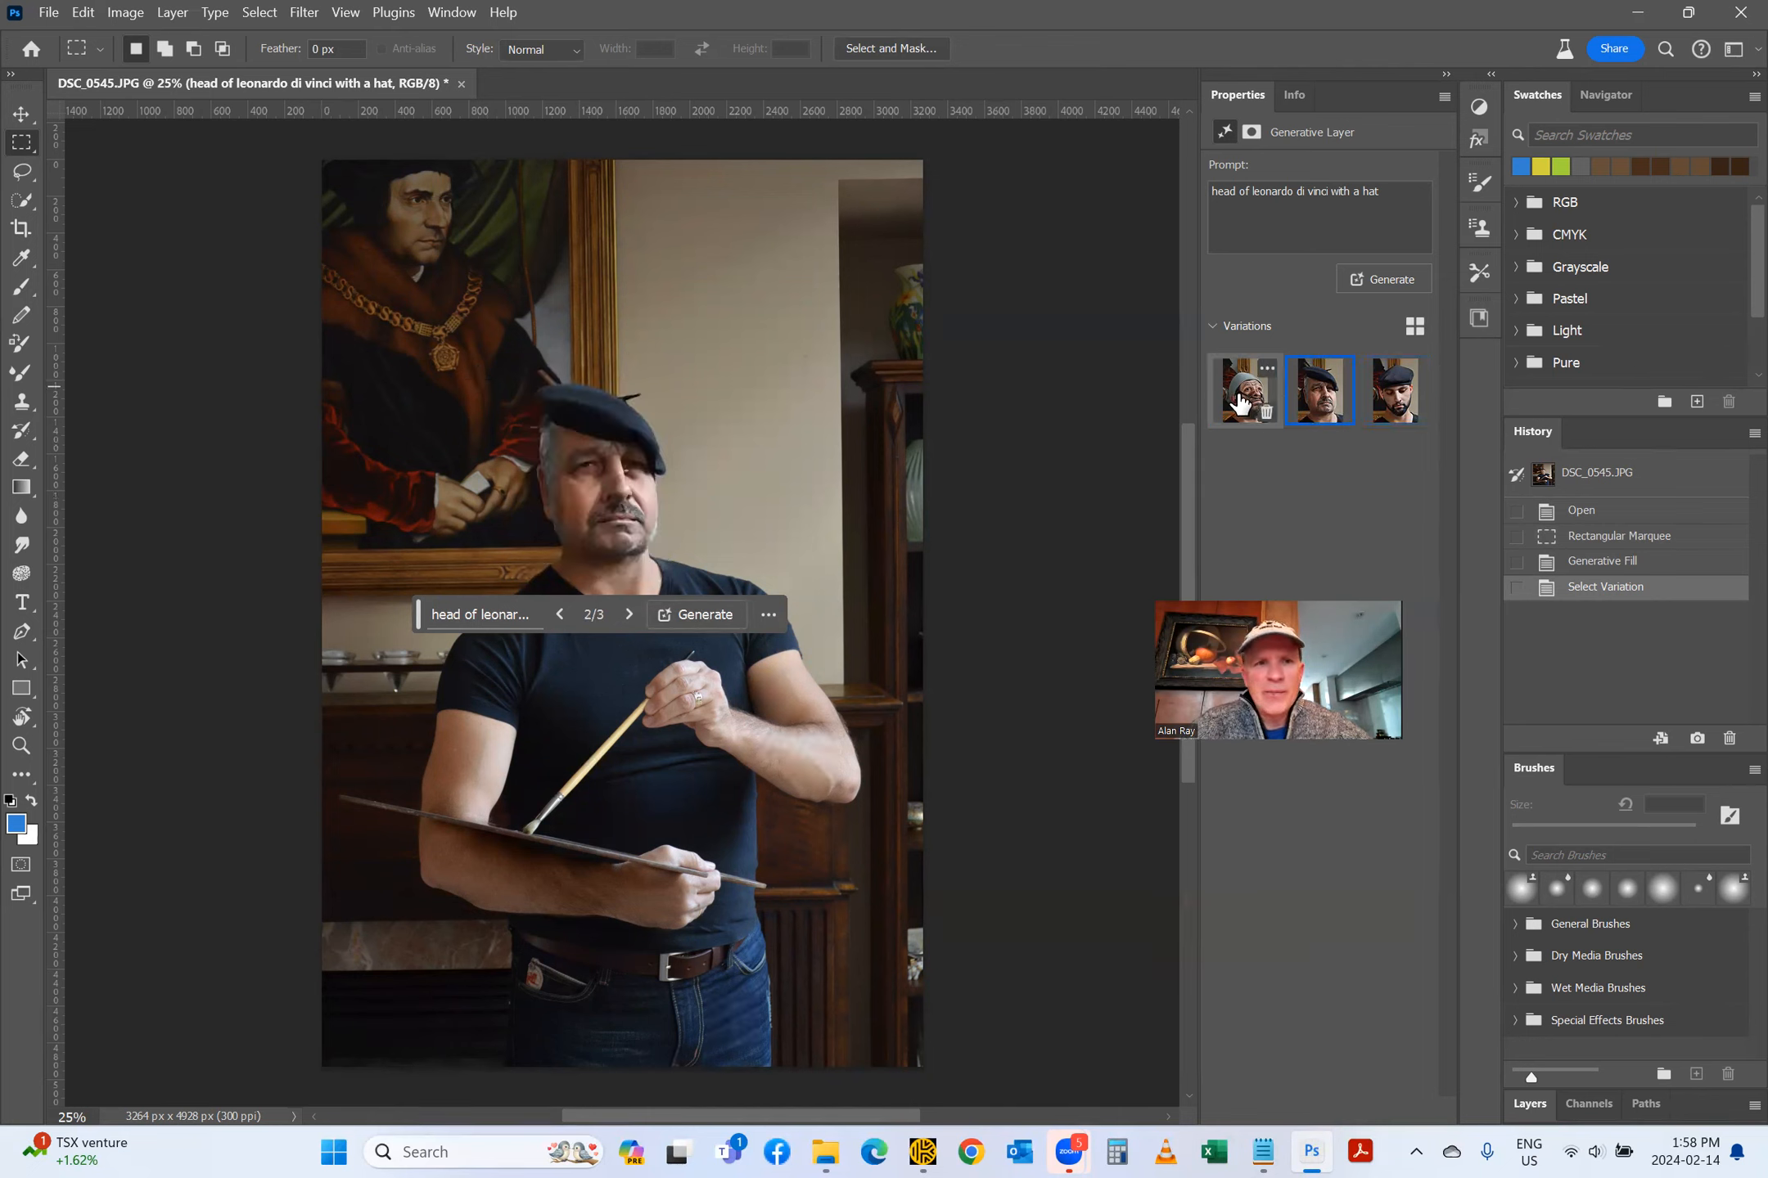
{"action": "left_click", "coordinate": [1228, 400]}
{"action": "left_click", "coordinate": [1317, 401]}
{"action": "left_click", "coordinate": [1395, 391]}
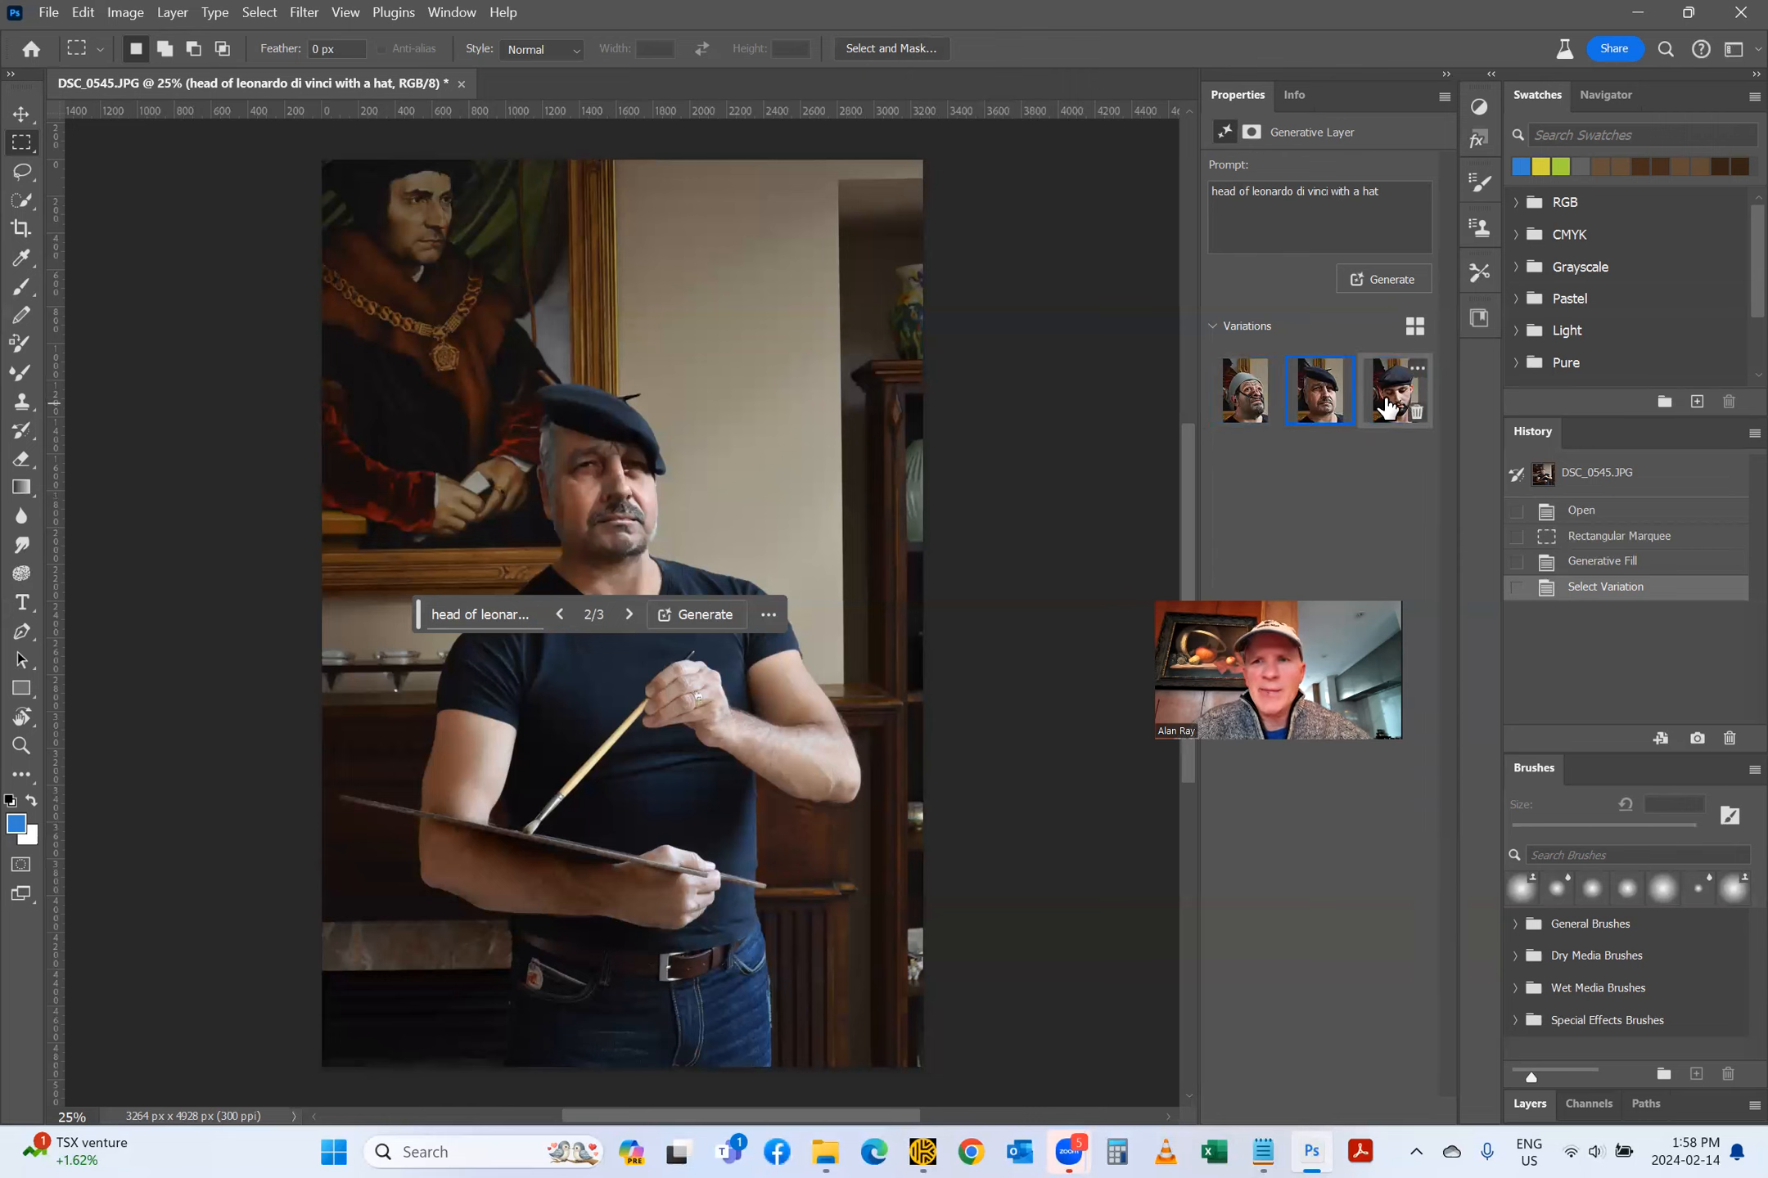
Step: Enlarge the generated head to about 111% width and 107% height, reposition it over the neck, and apply the transform
{"action": "left_click", "coordinate": [20, 115]}
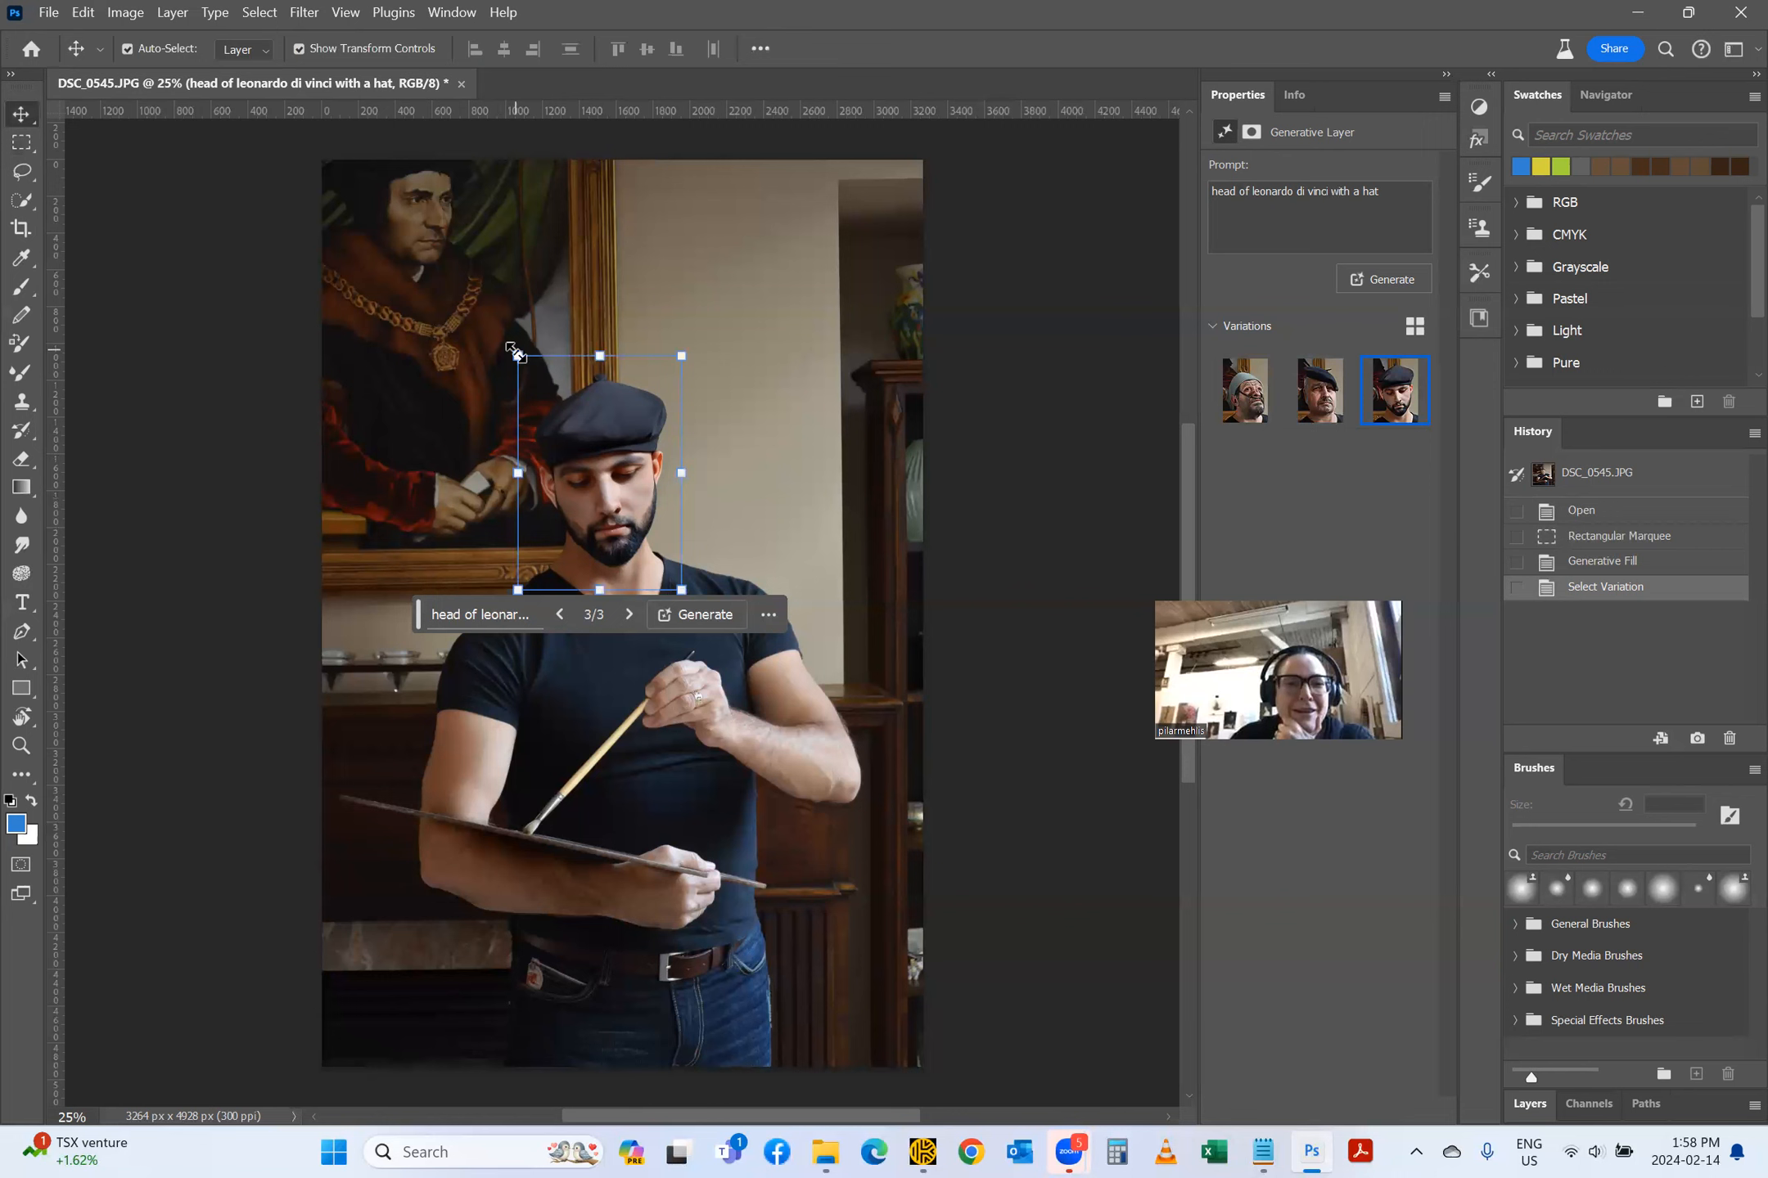
{"action": "left_click_drag", "start_coordinate": [514, 351], "coordinate": [481, 329]}
{"action": "mouse_move", "coordinate": [681, 333]}
{"action": "left_mouse_down"}
{"action": "mouse_move", "coordinate": [703, 316]}
{"action": "mouse_move", "coordinate": [663, 338]}
{"action": "left_mouse_up"}
{"action": "left_click_drag", "start_coordinate": [567, 505], "coordinate": [598, 508]}
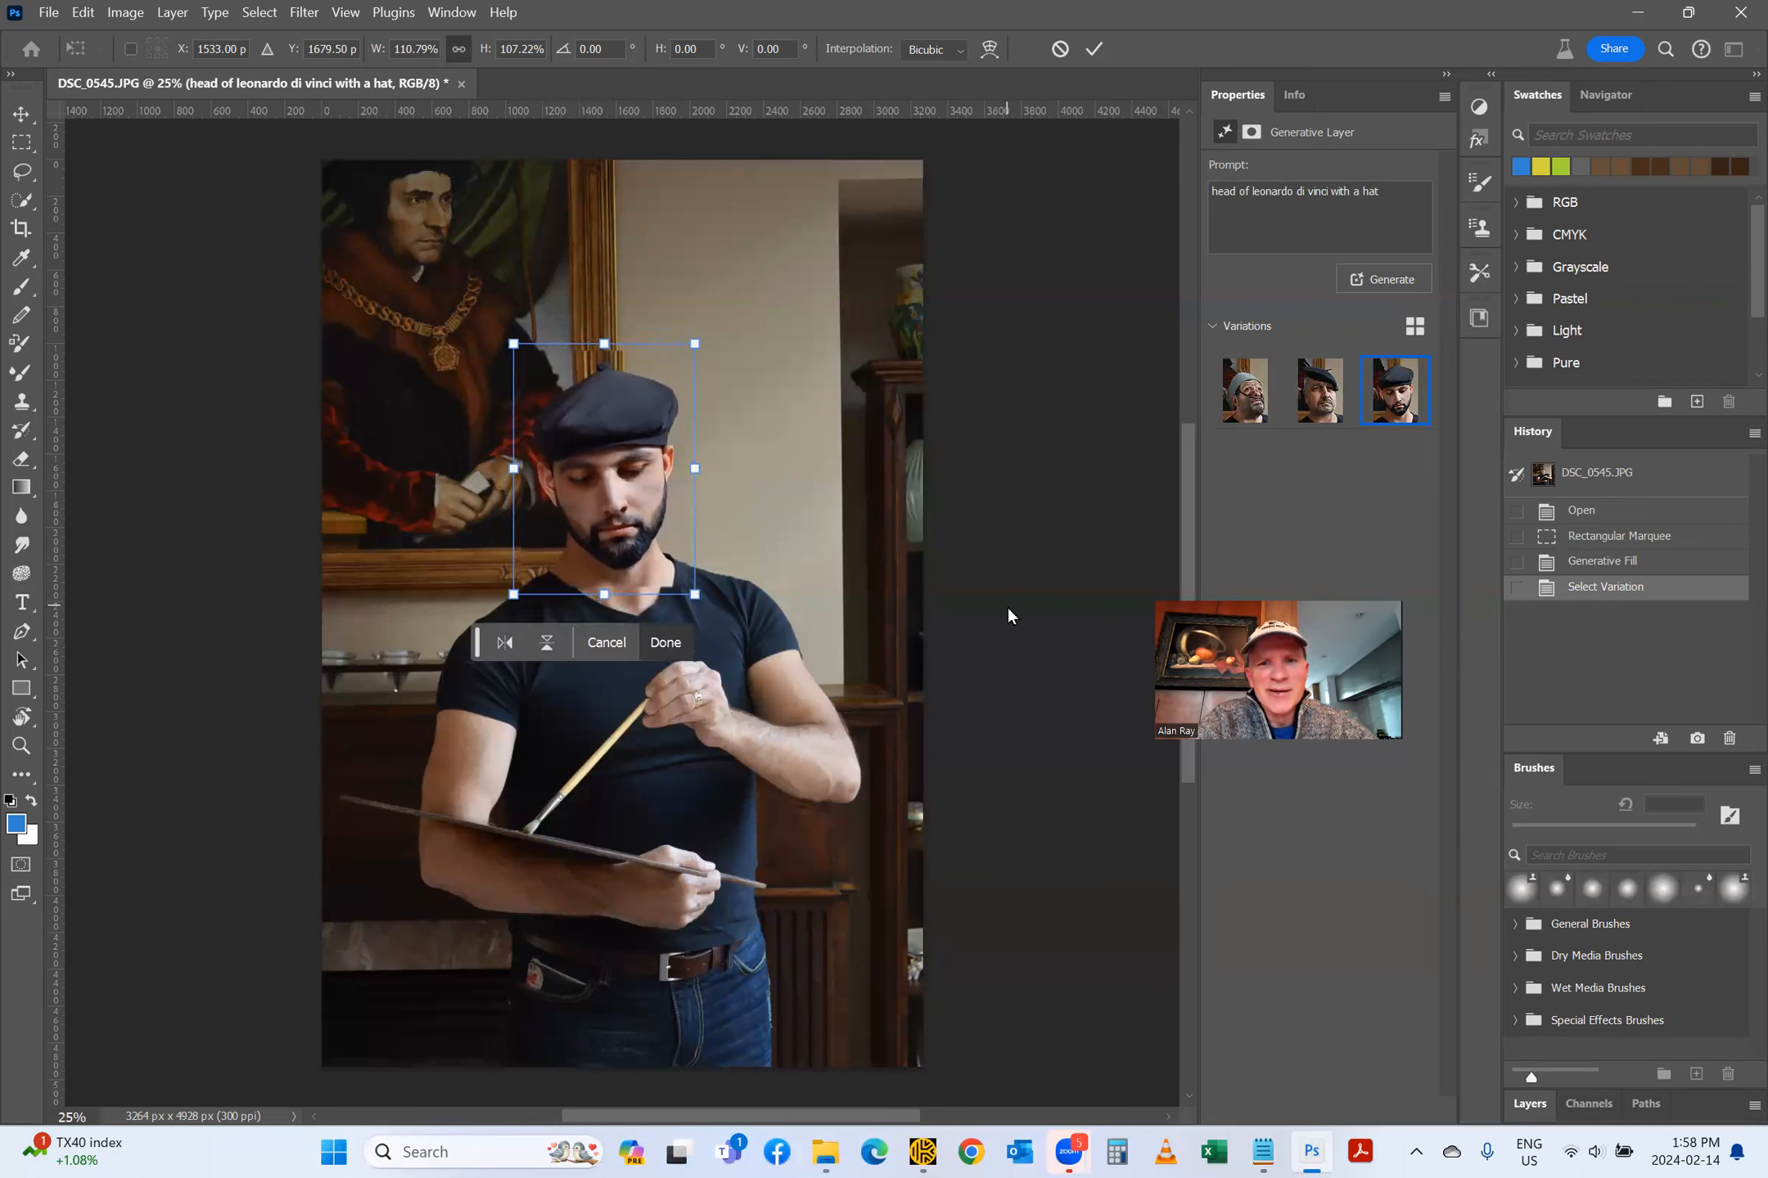
{"action": "left_click", "coordinate": [1062, 666]}
{"action": "left_click", "coordinate": [74, 202]}
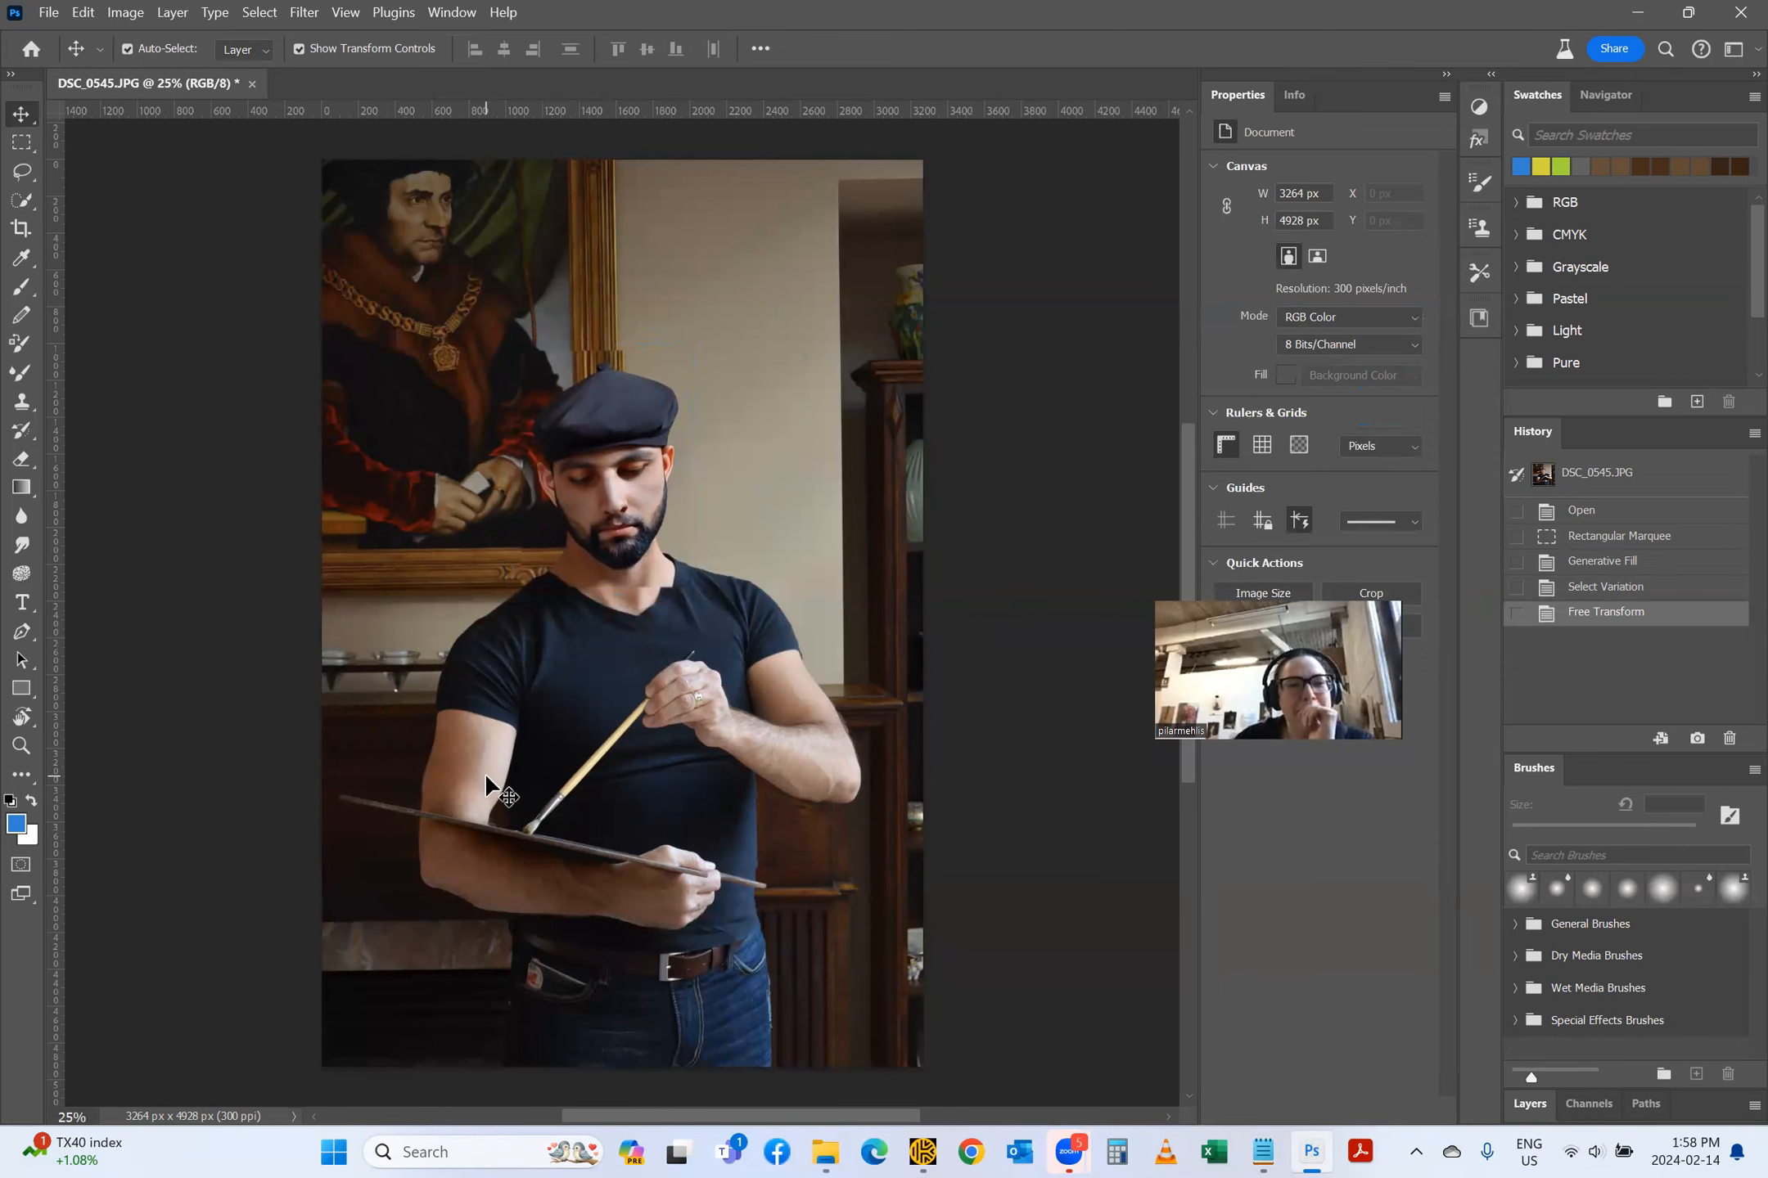
Step: Shift the generated head slightly, scale it down to 92.70%, realign it with the neck, and apply the transform
{"action": "left_click_drag", "start_coordinate": [616, 476], "coordinate": [611, 489]}
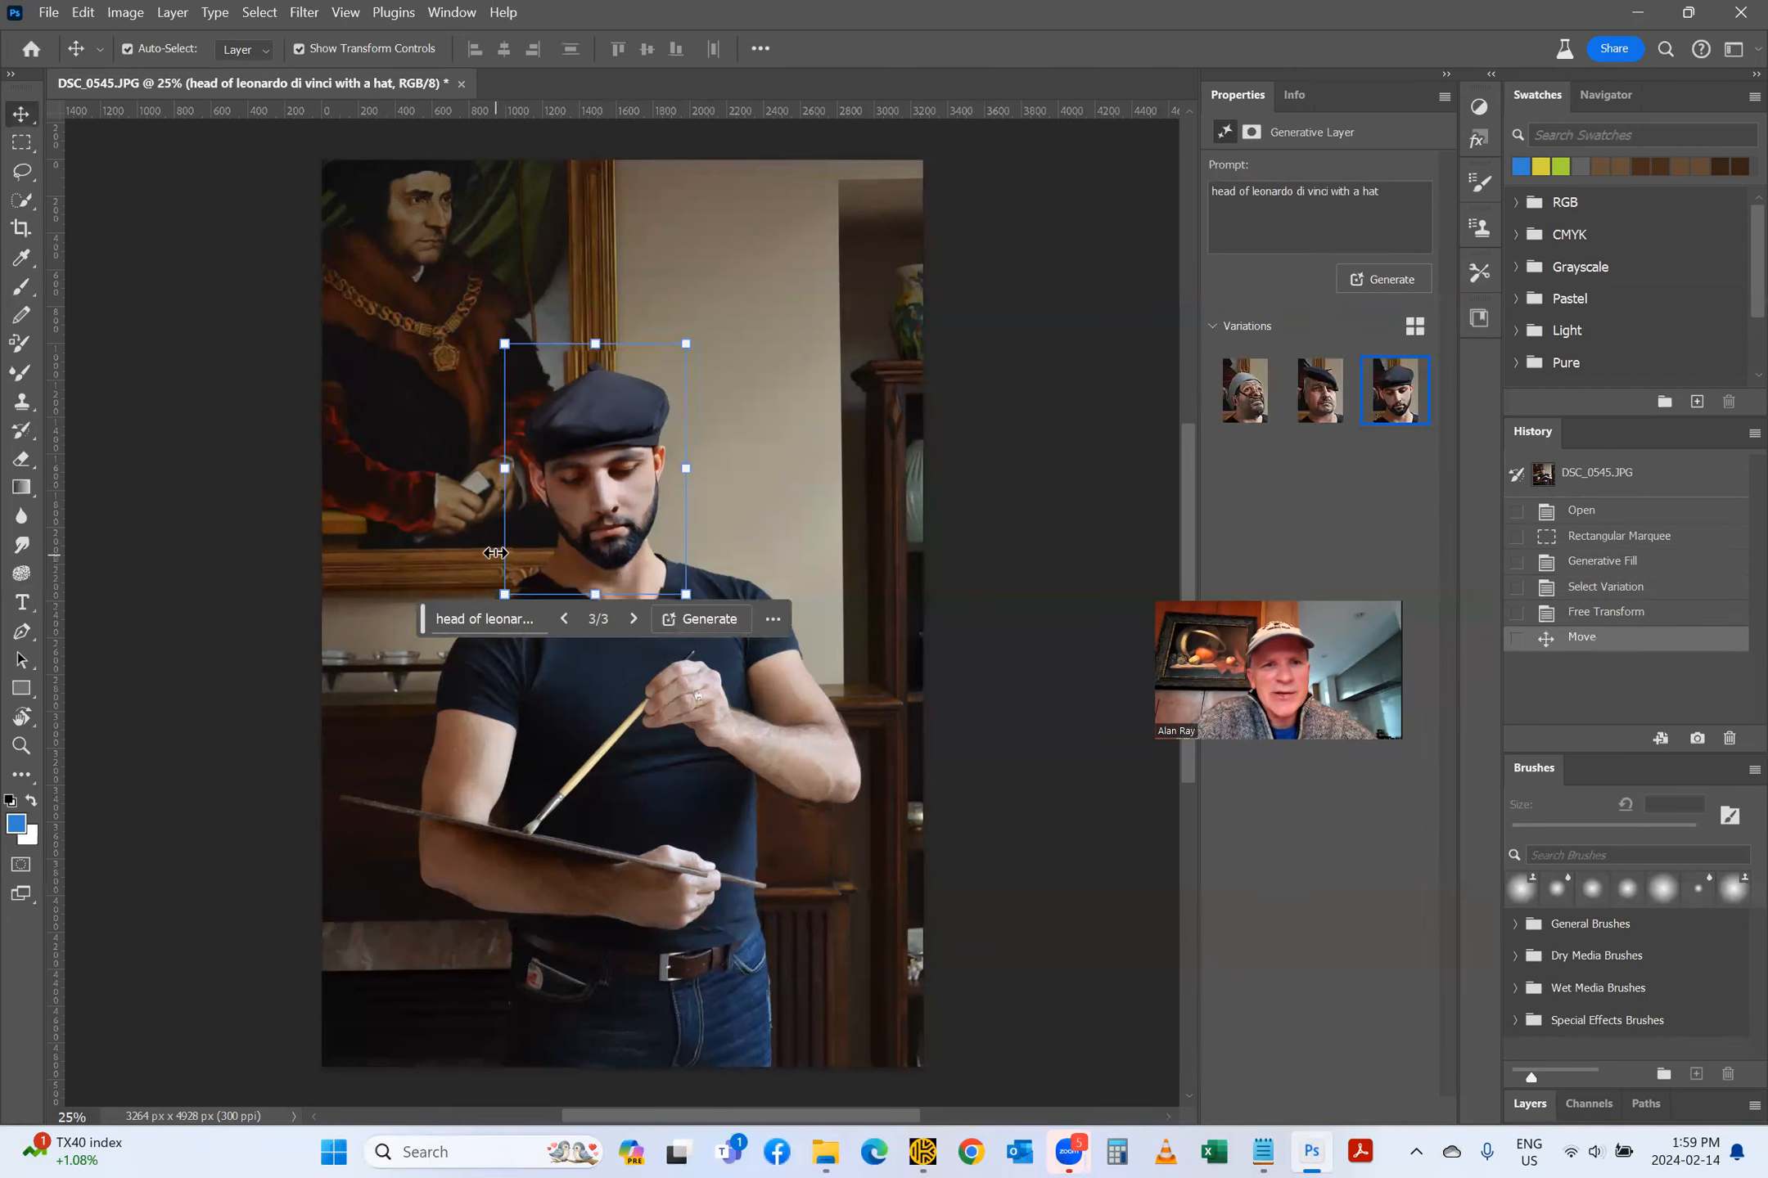
{"action": "left_click_drag", "start_coordinate": [505, 472], "coordinate": [513, 468]}
{"action": "left_click_drag", "start_coordinate": [688, 471], "coordinate": [608, 491]}
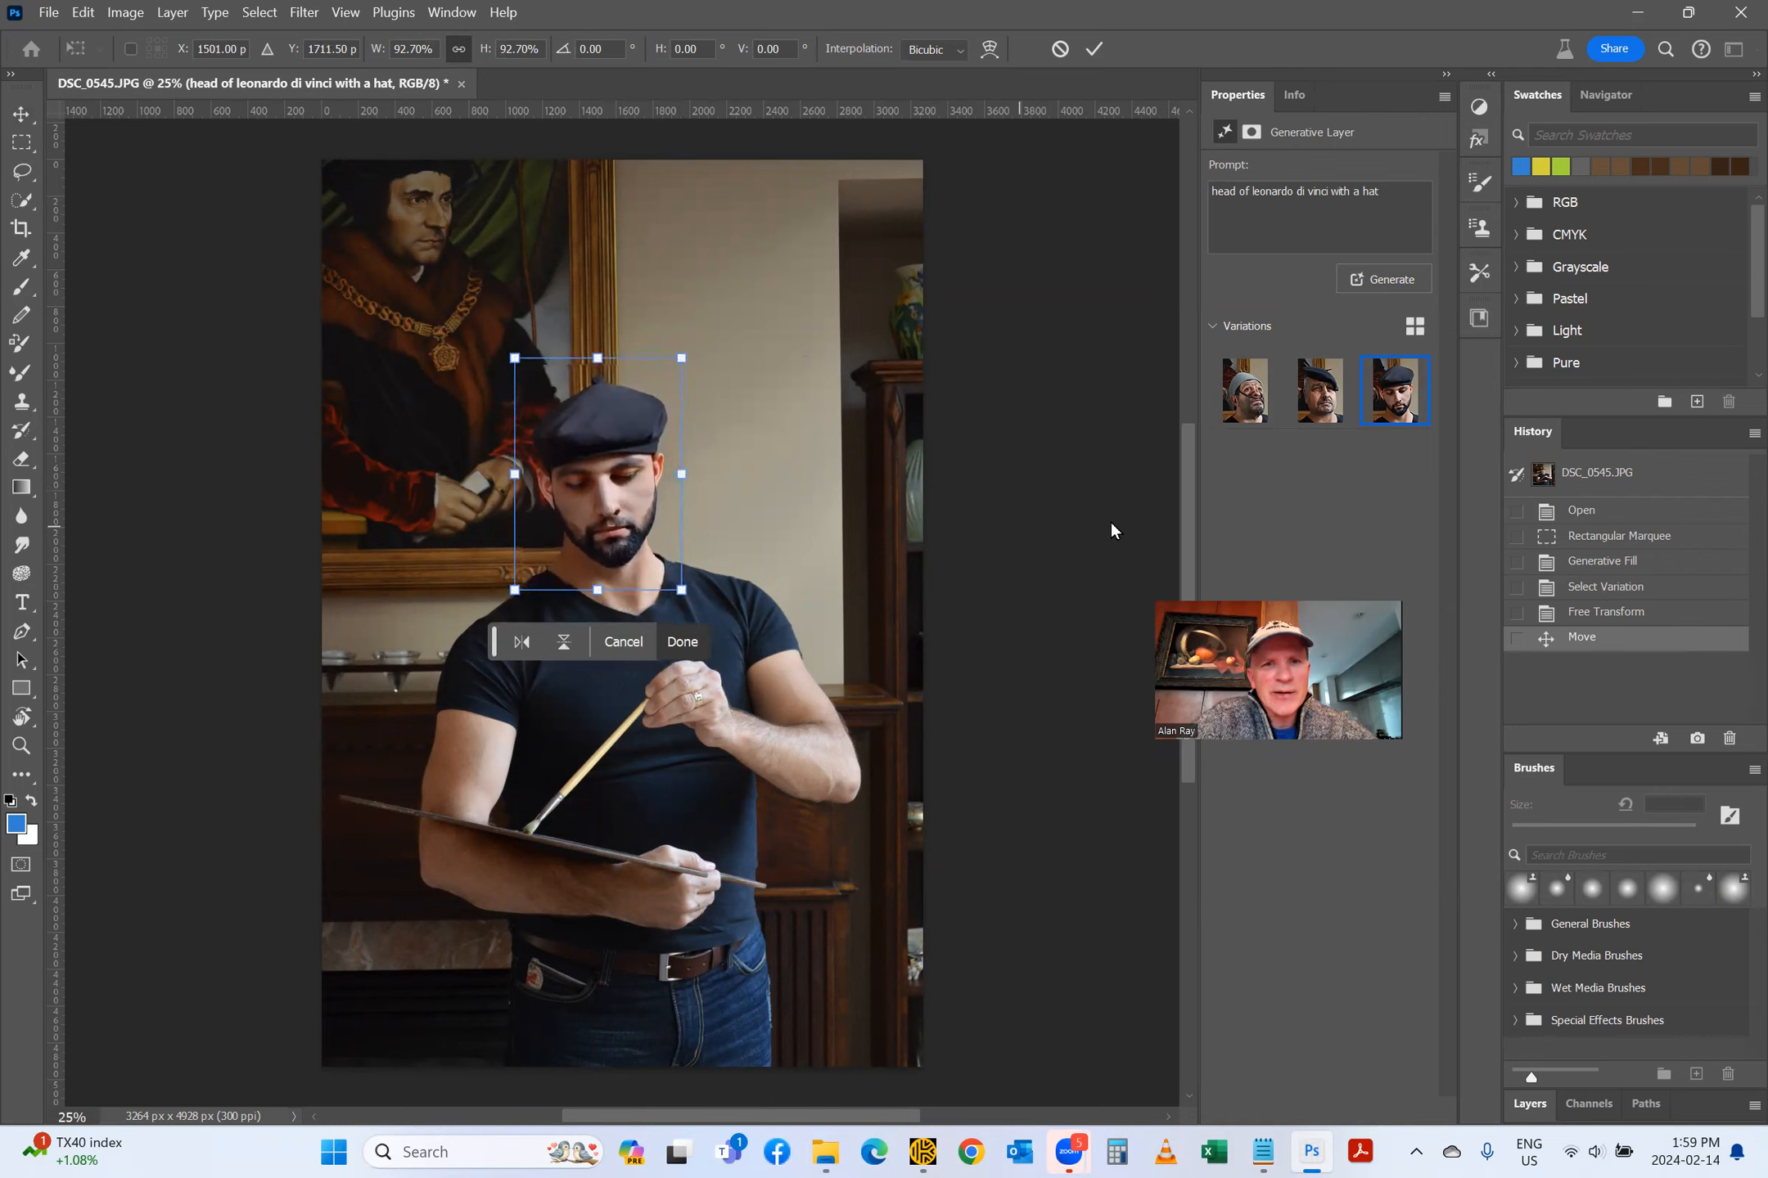
{"action": "left_click", "coordinate": [1089, 526]}
{"action": "left_click", "coordinate": [1113, 744]}
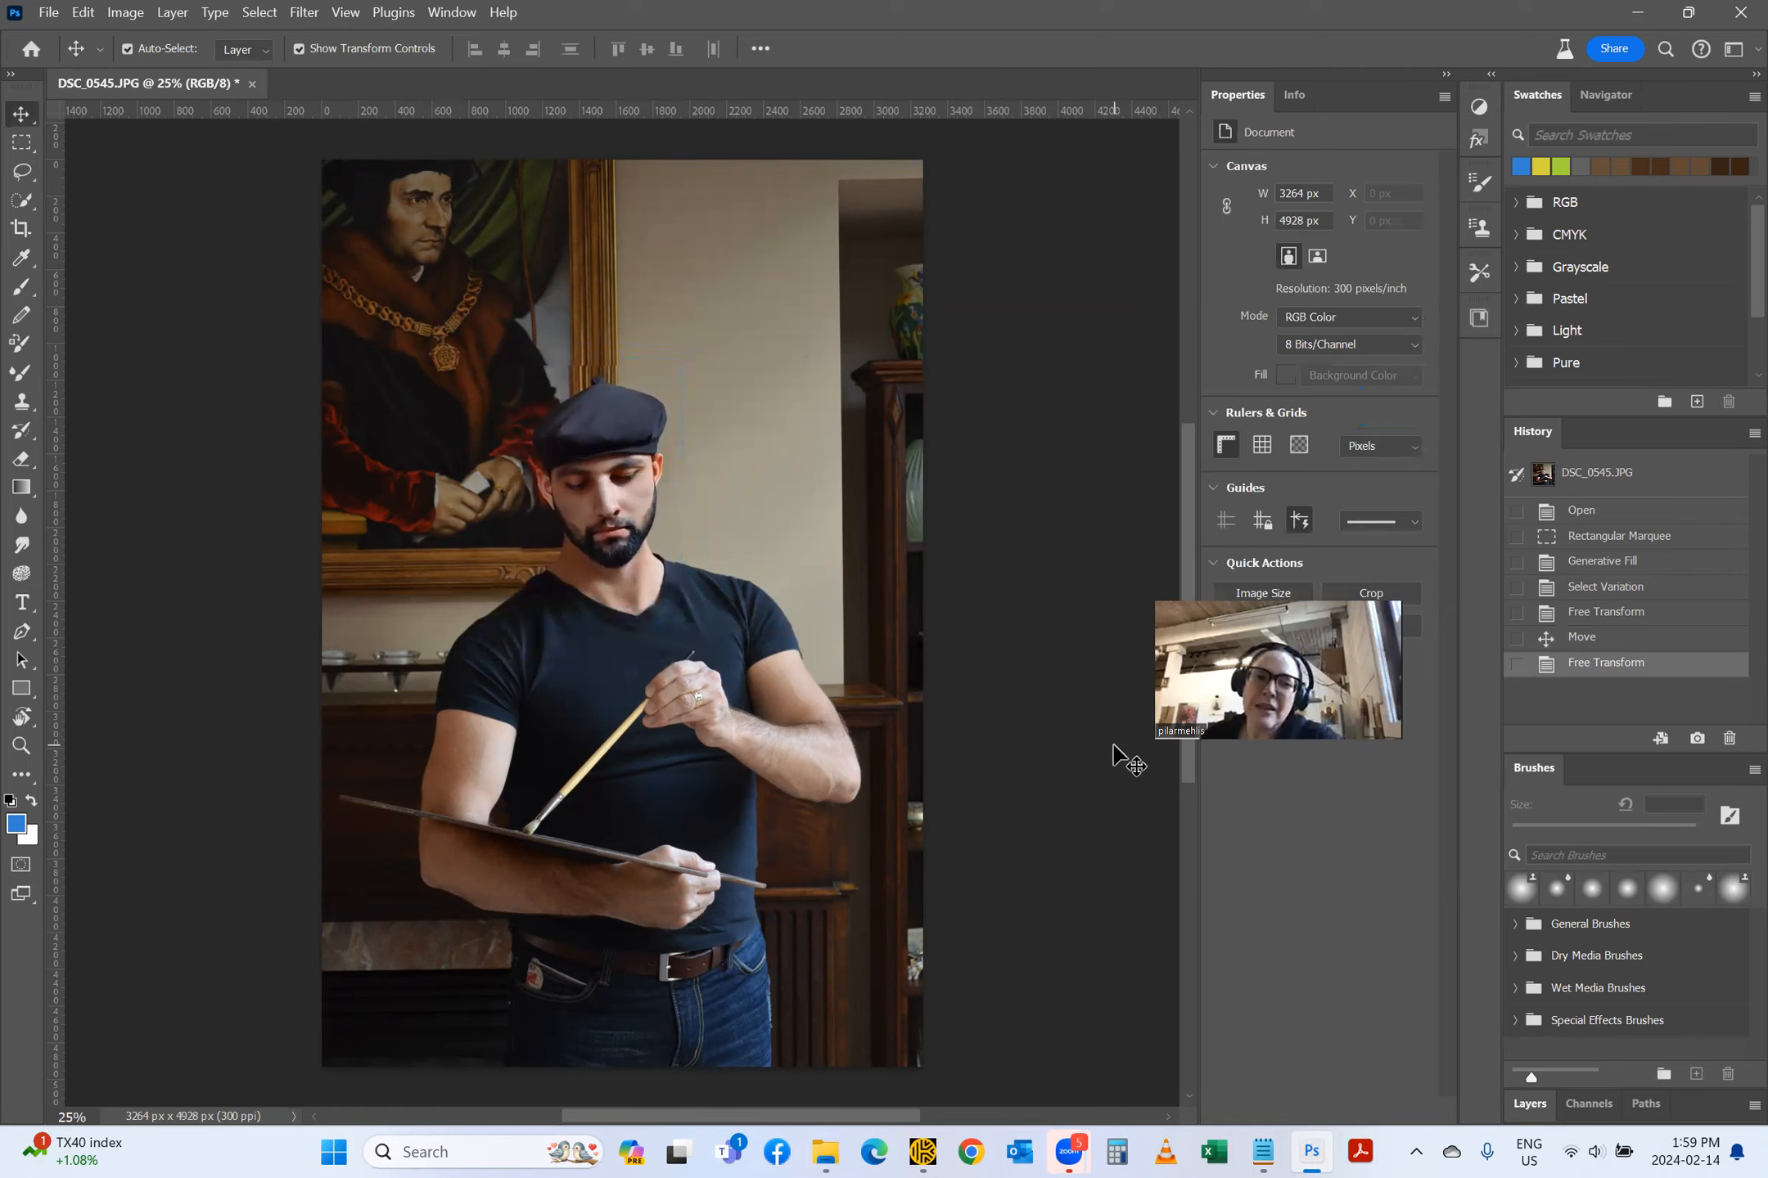
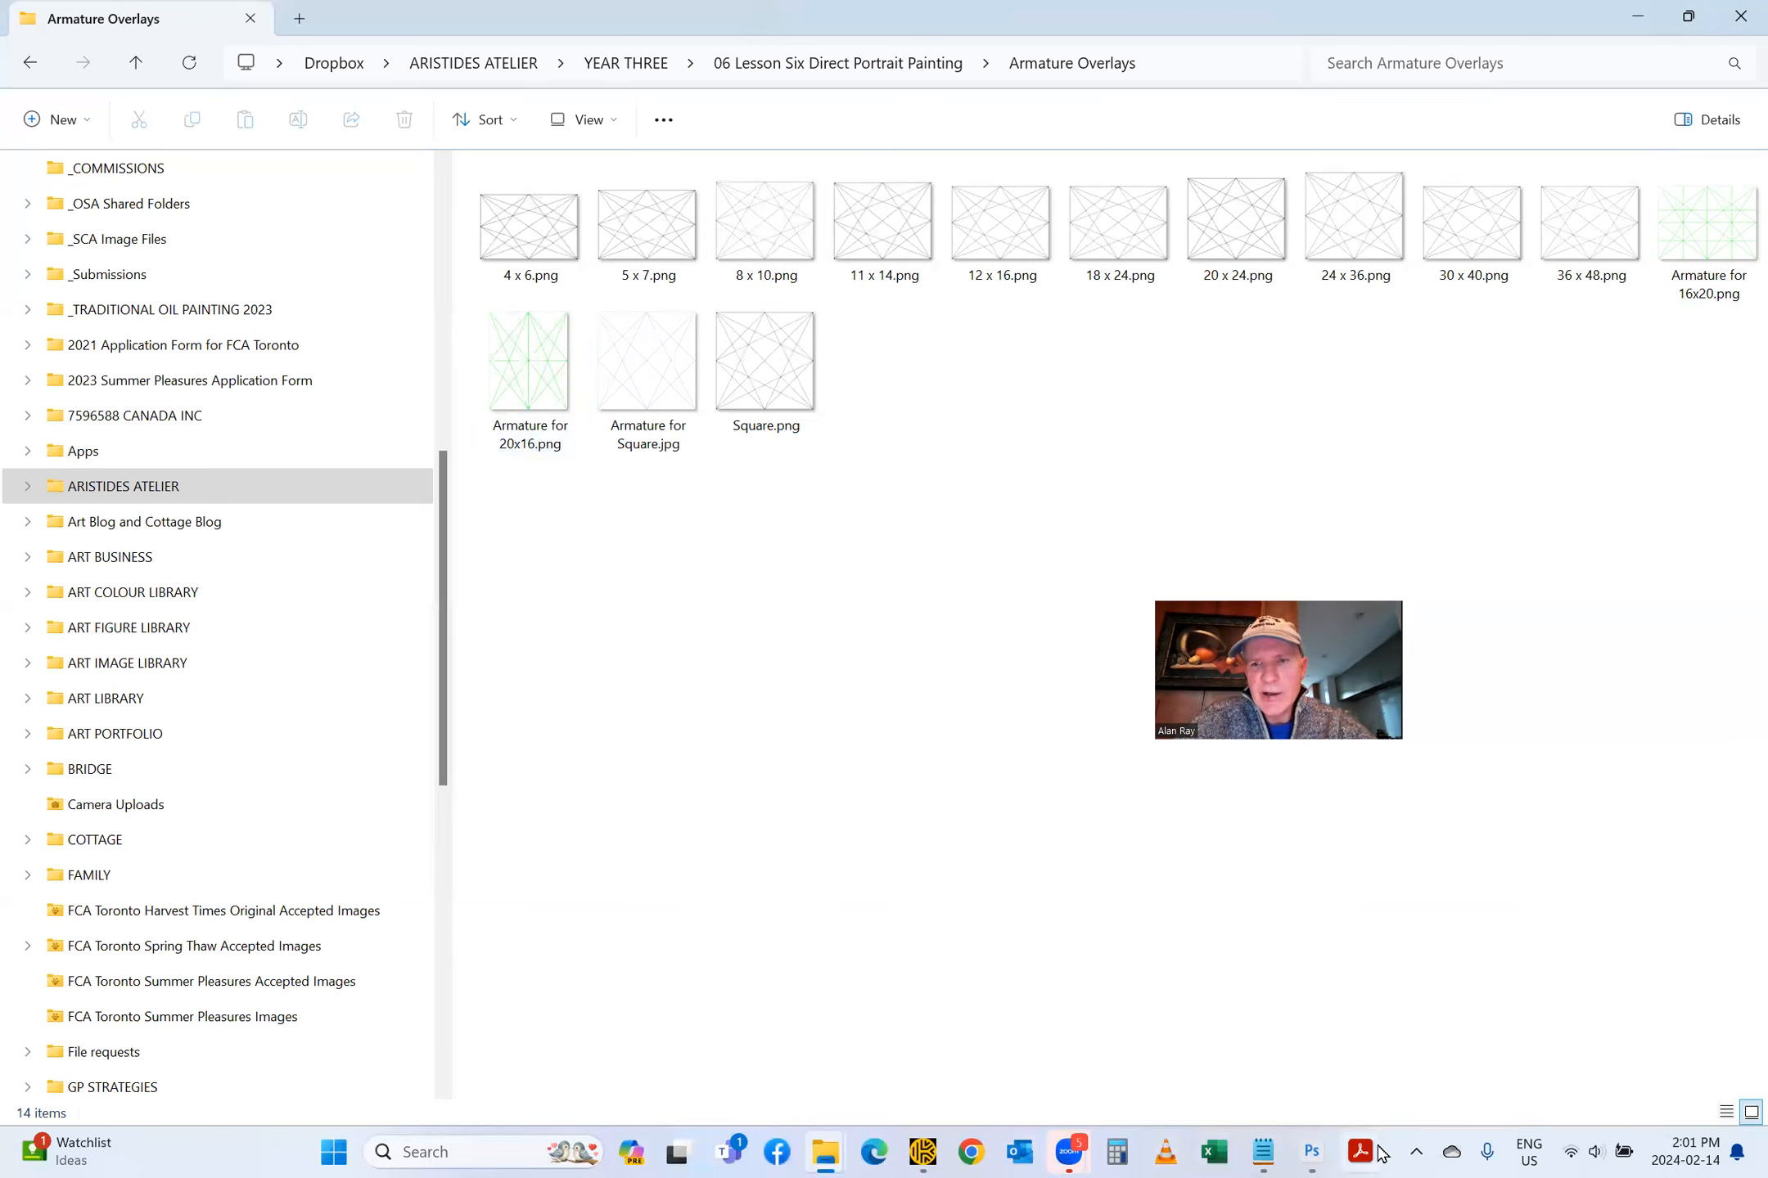
Step: Check the canvas formats in the Armature Overlays folder against the portrait, and return to DSC_0545.JPG in Photoshop
{"action": "mouse_move", "coordinate": [1313, 1150]}
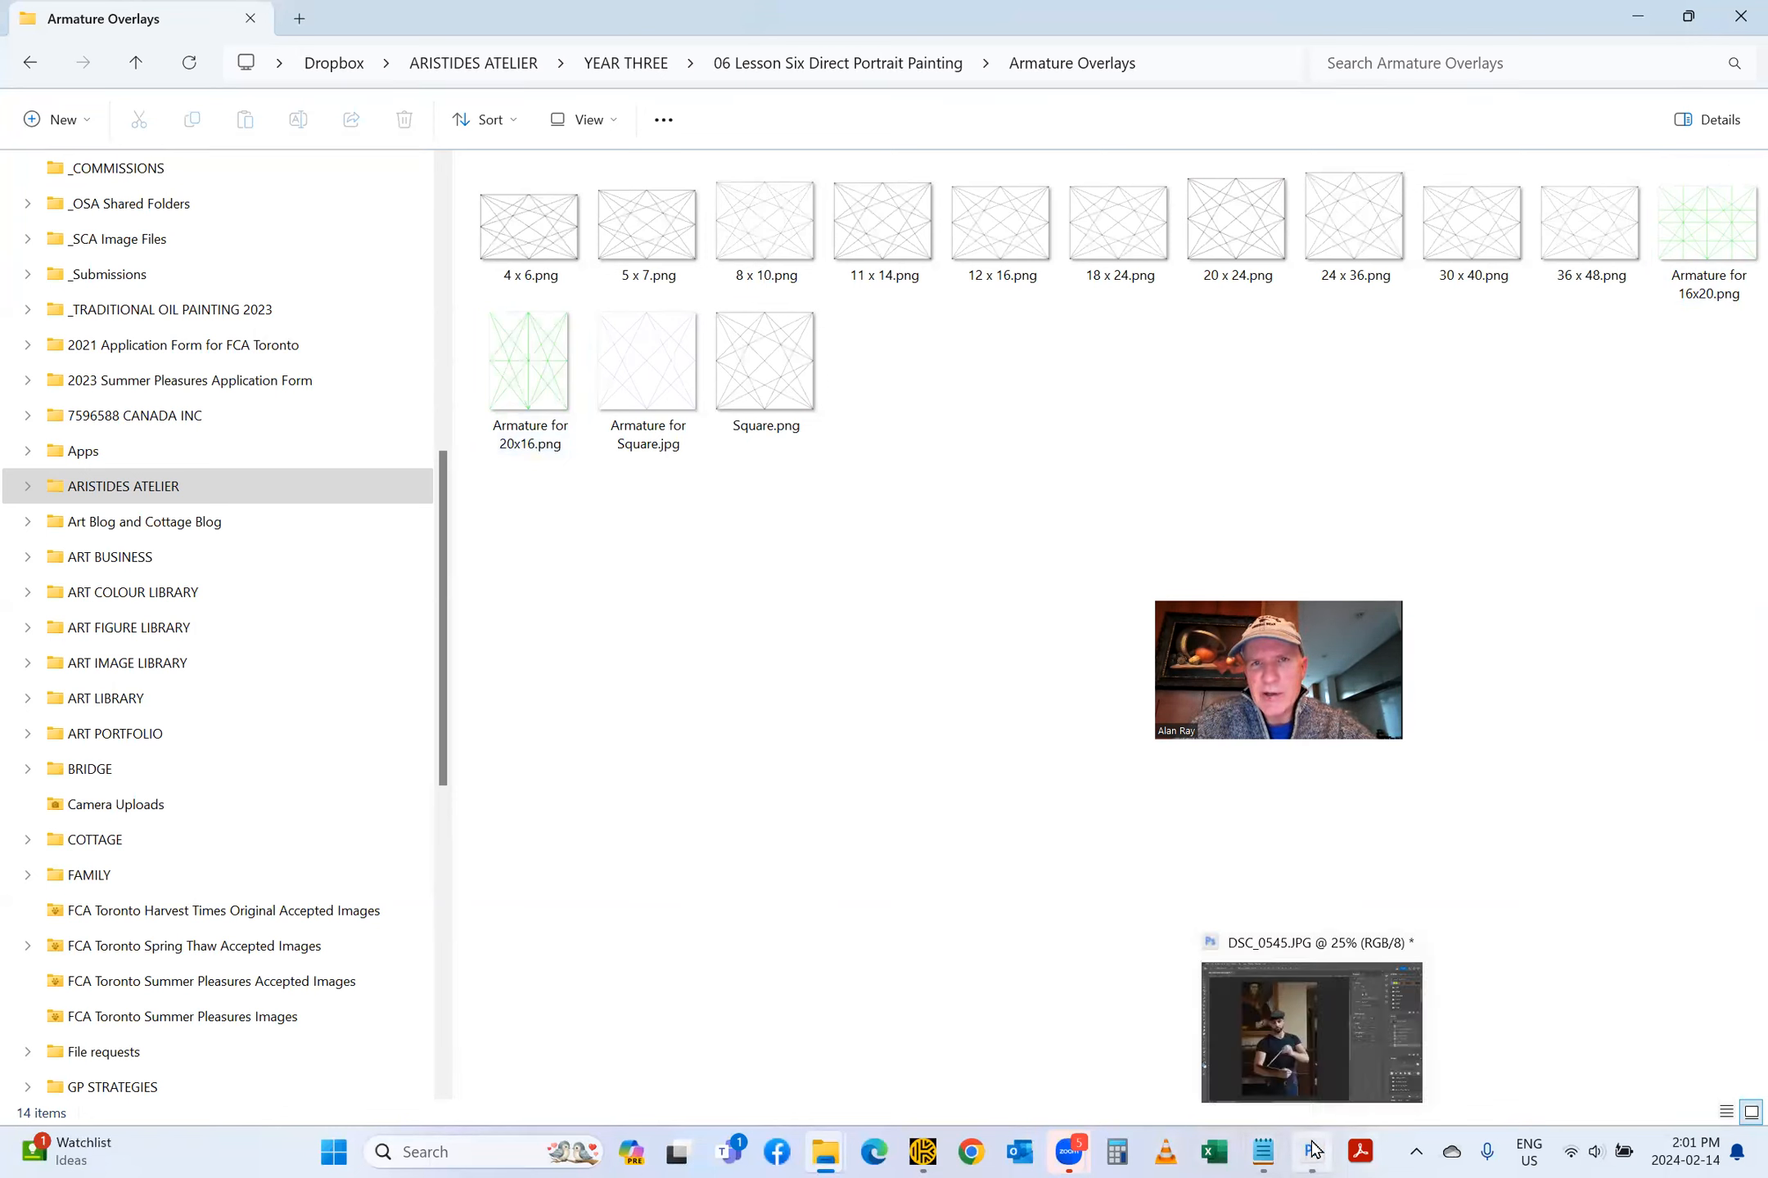
{"action": "left_click", "coordinate": [1166, 72]}
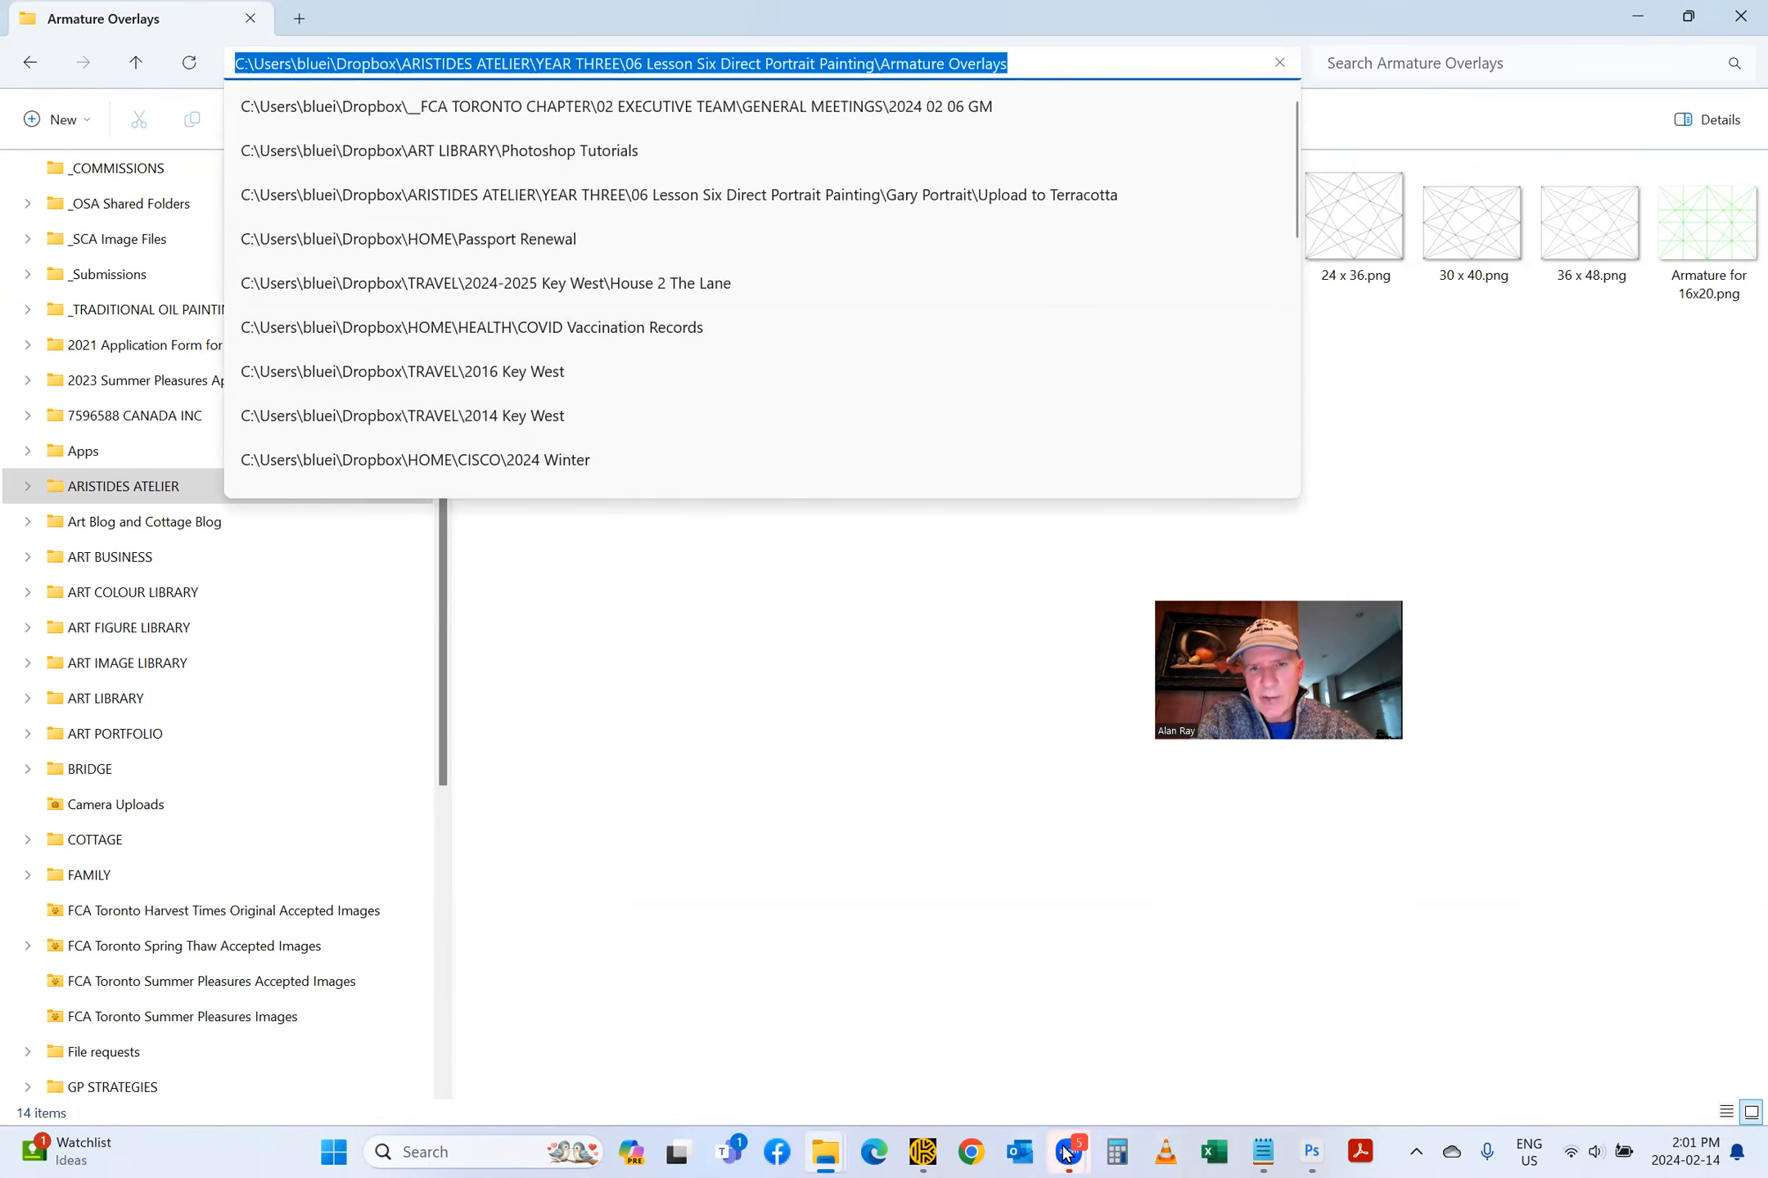
{"action": "left_click", "coordinate": [1311, 1152]}
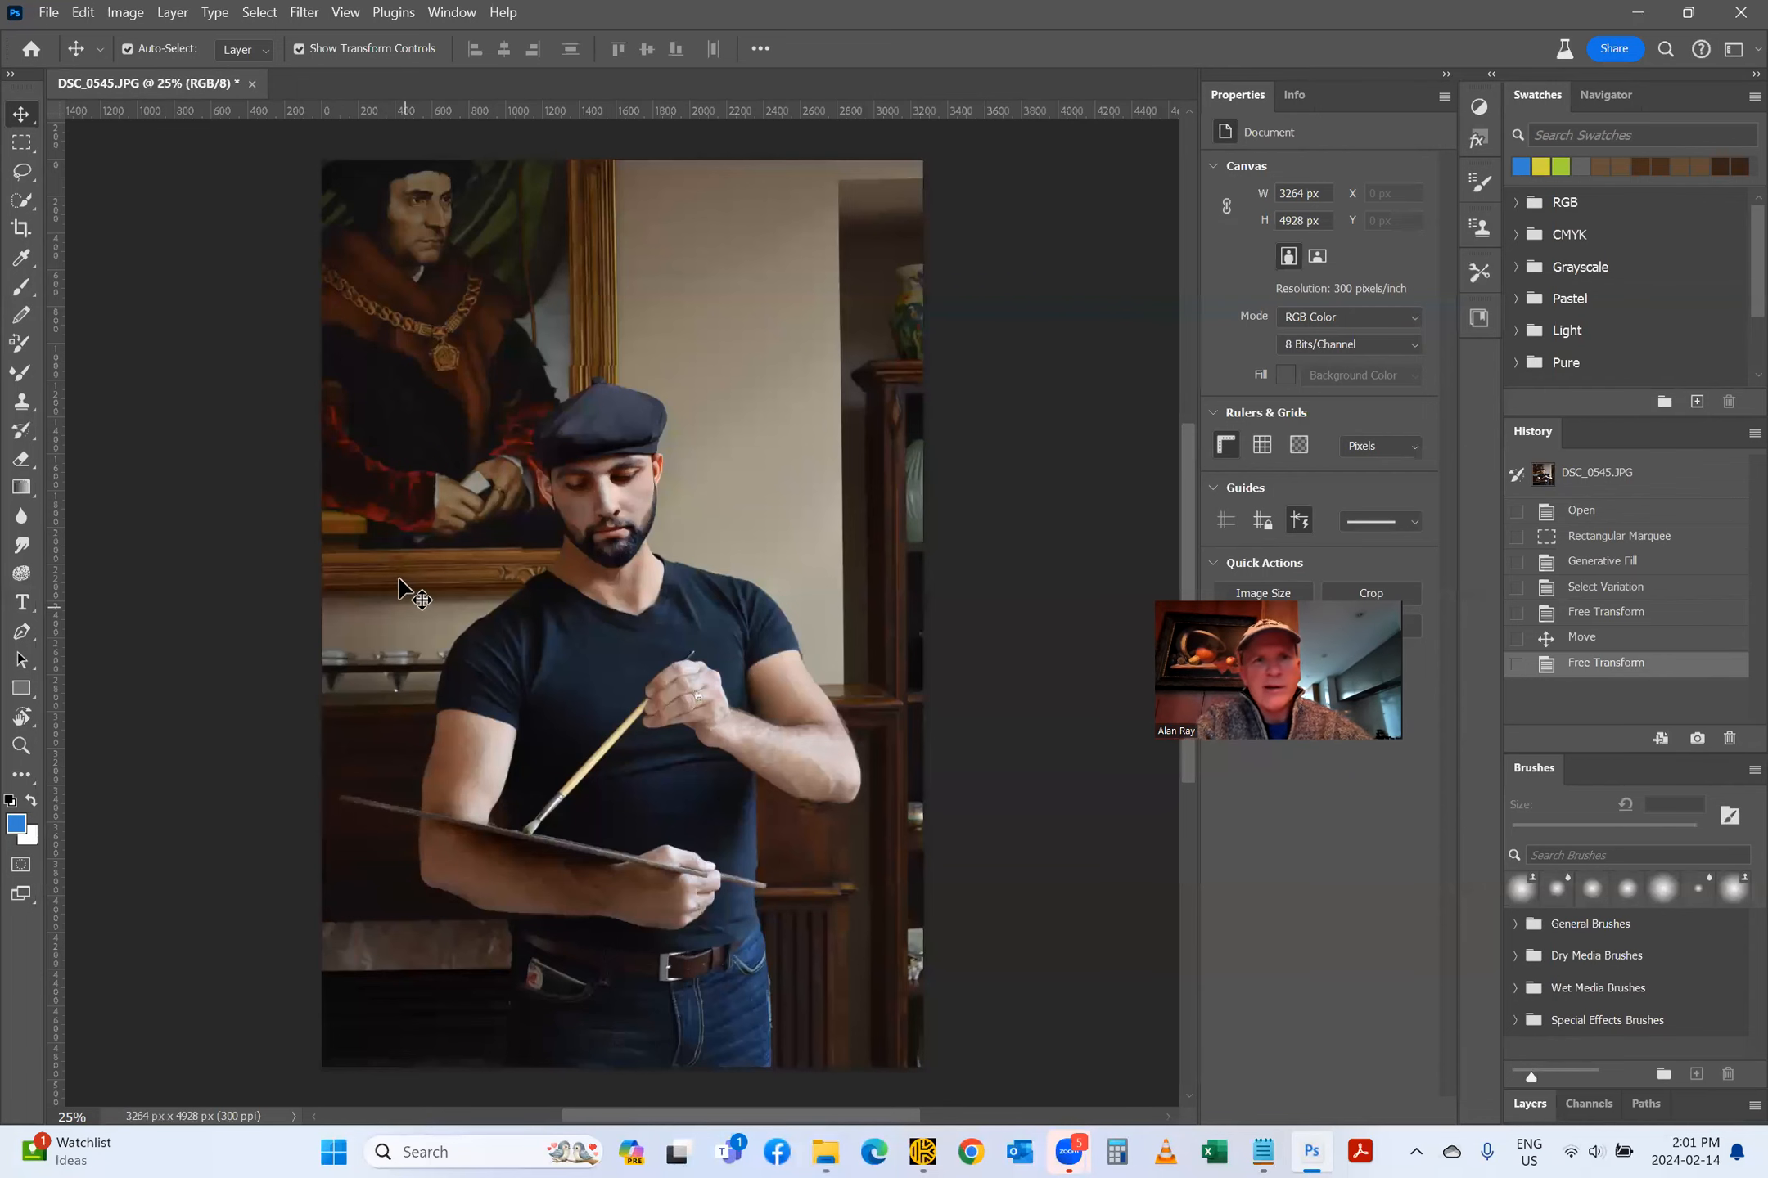
{"action": "scroll", "coordinate": [471, 597], "scroll_direction": "down", "scroll_amount": 2}
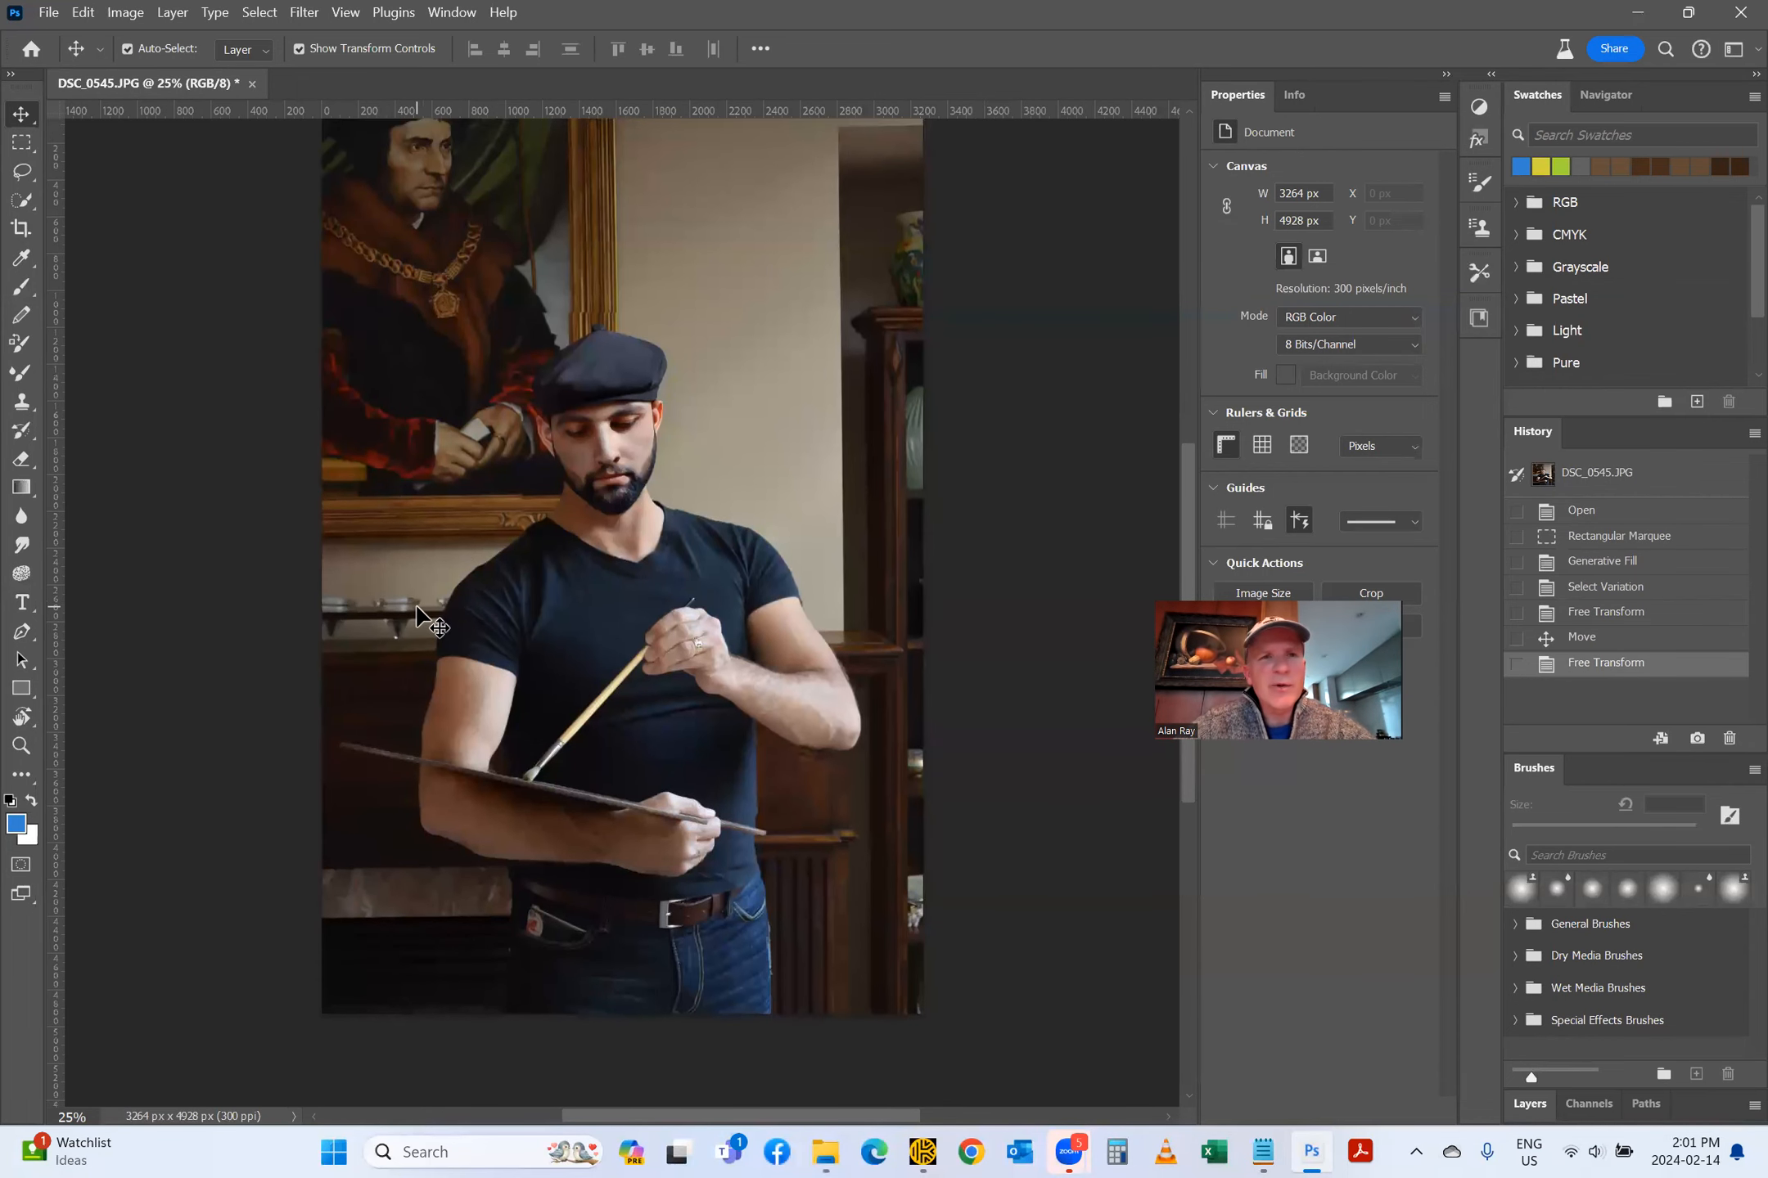
{"action": "scroll", "coordinate": [391, 568], "scroll_direction": "up", "scroll_amount": 1}
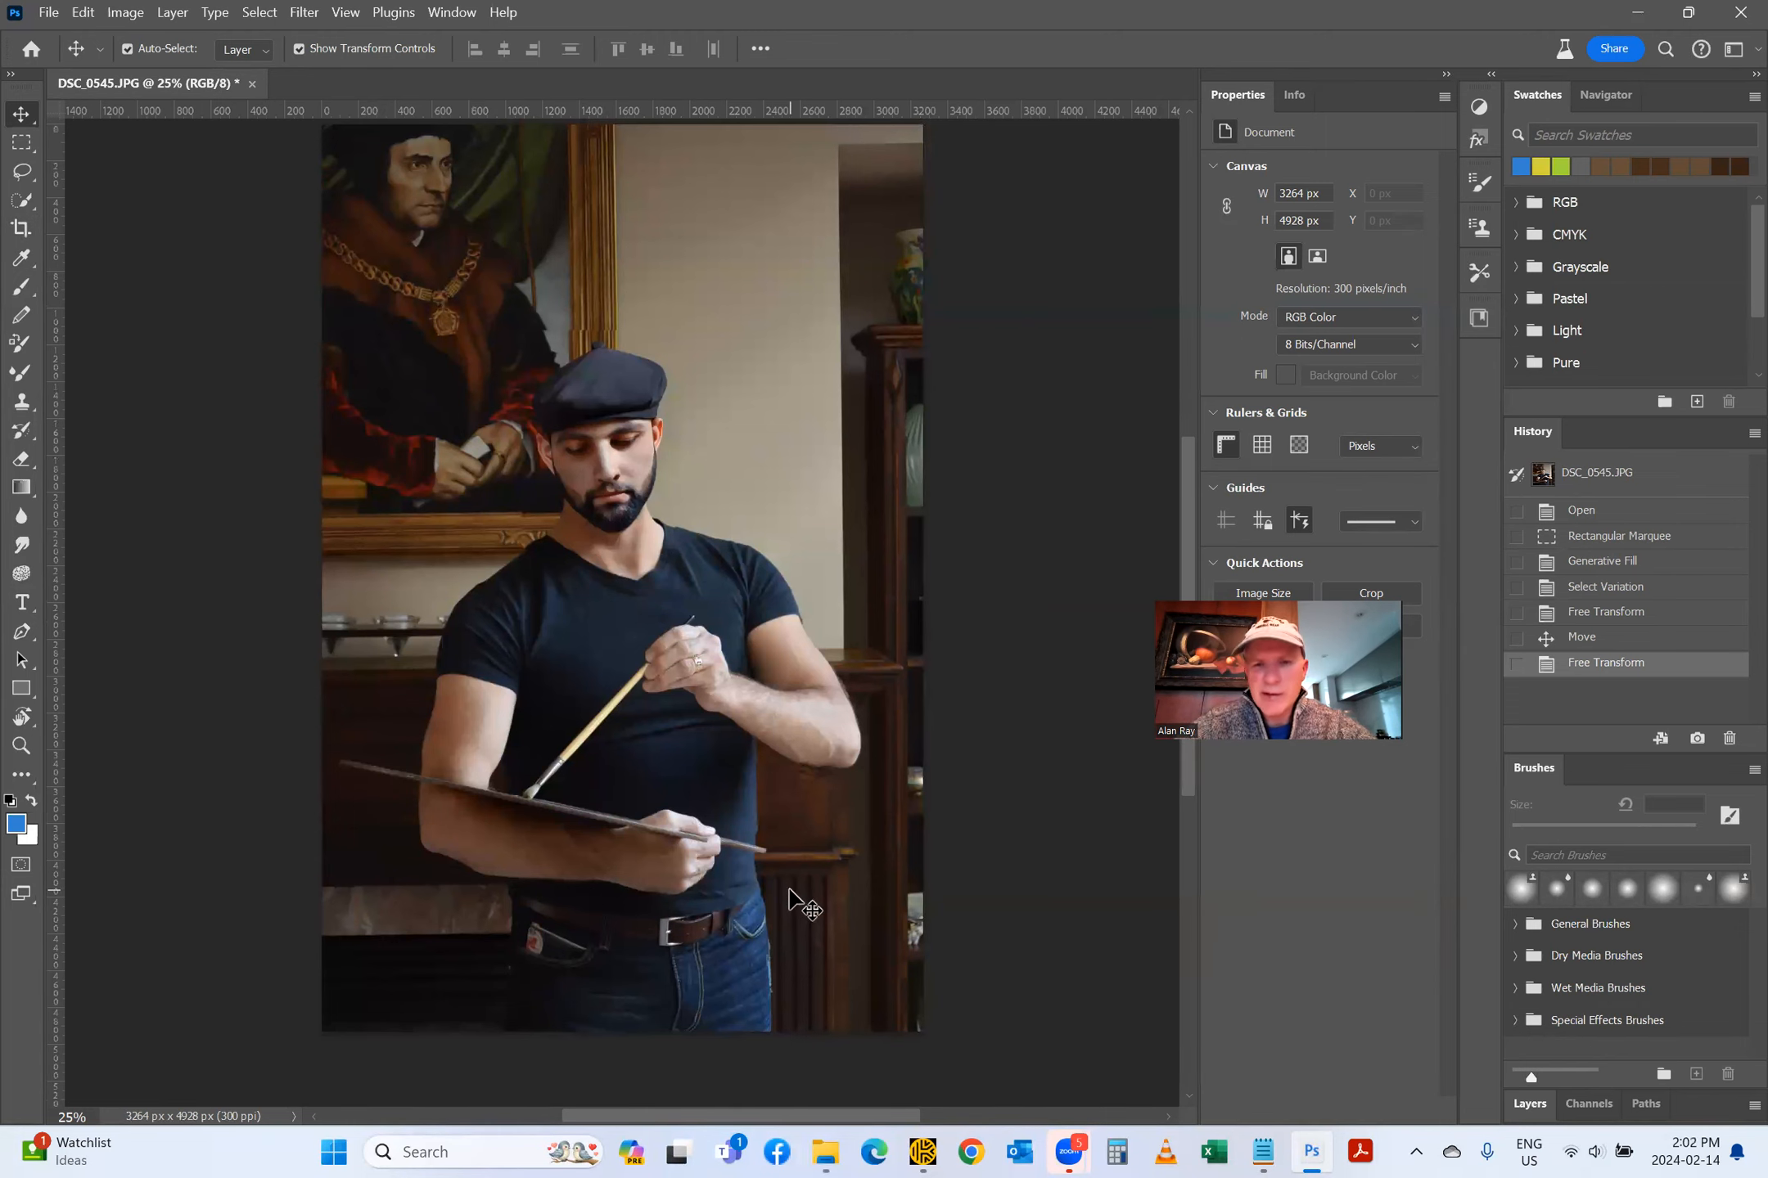
{"action": "mouse_move", "coordinate": [814, 1154]}
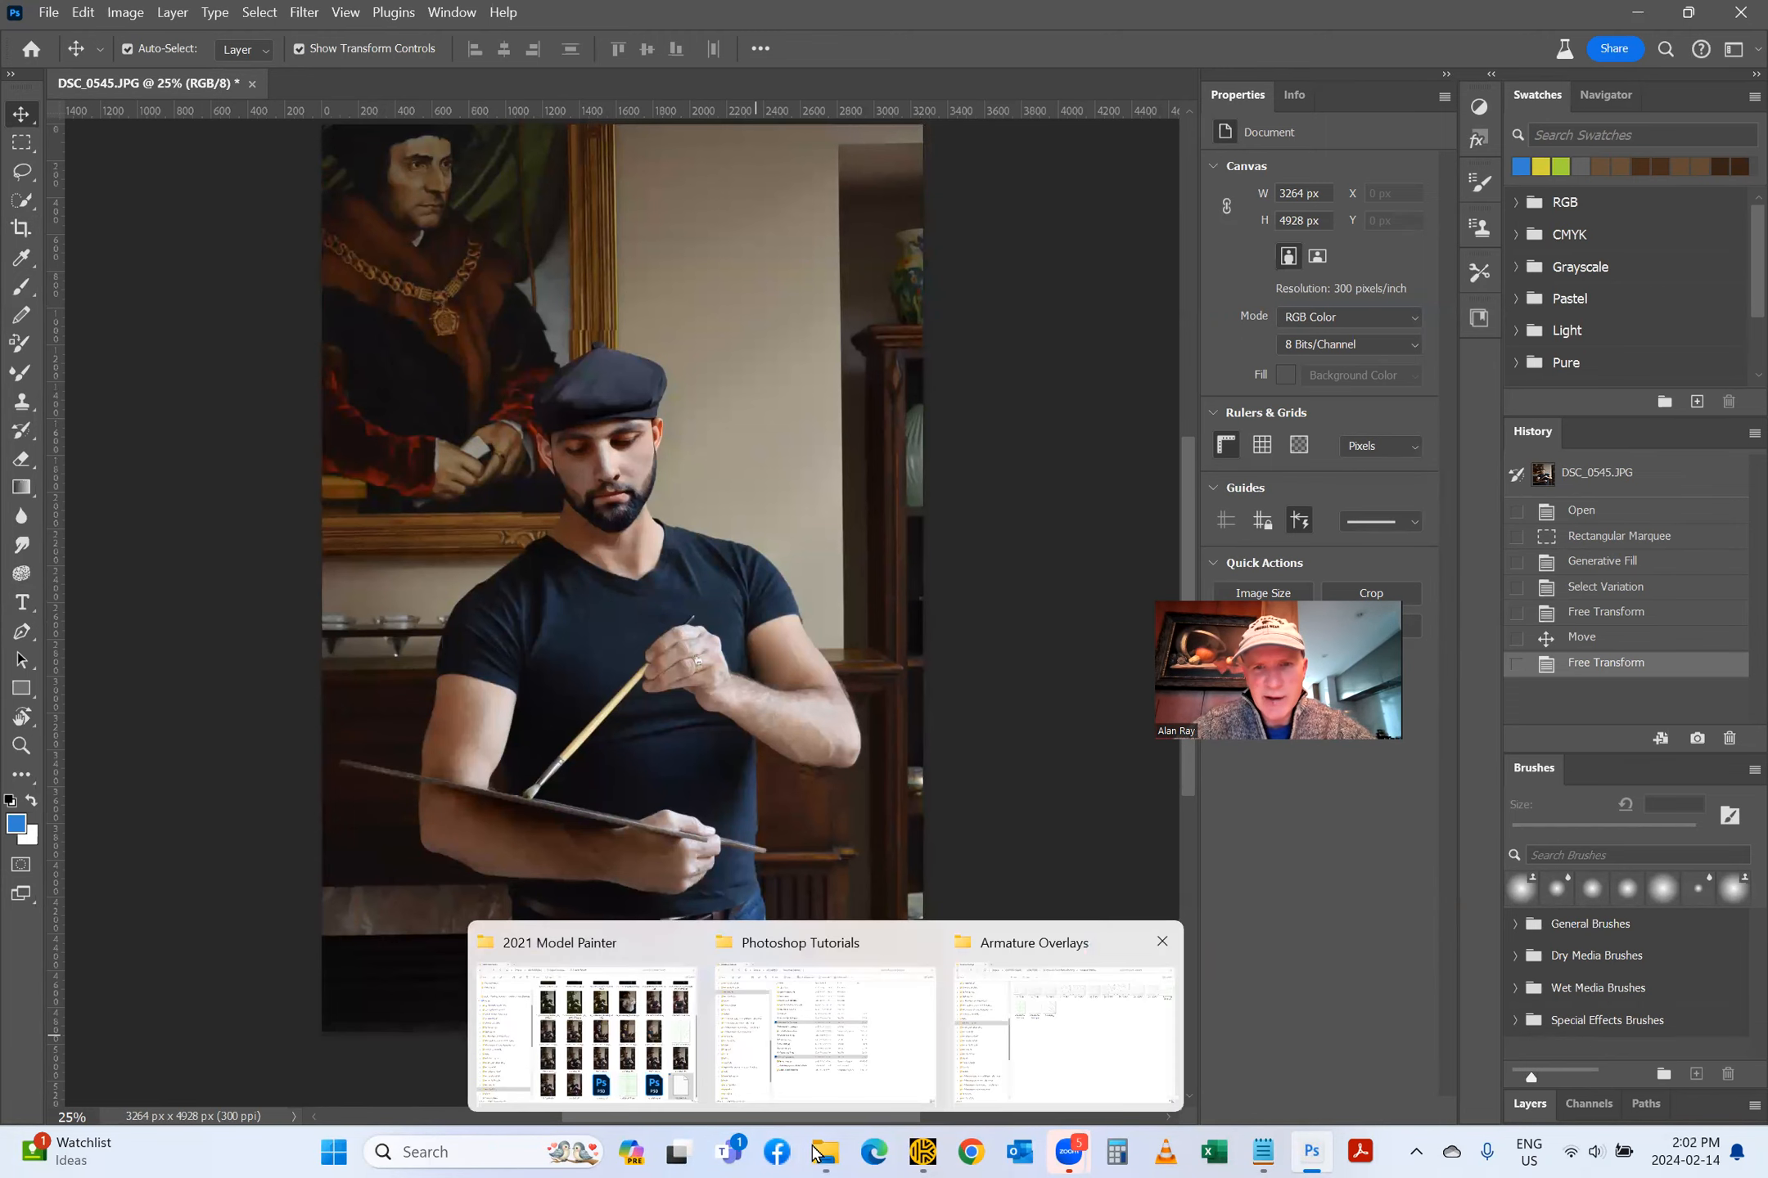
{"action": "left_click", "coordinate": [1066, 1024]}
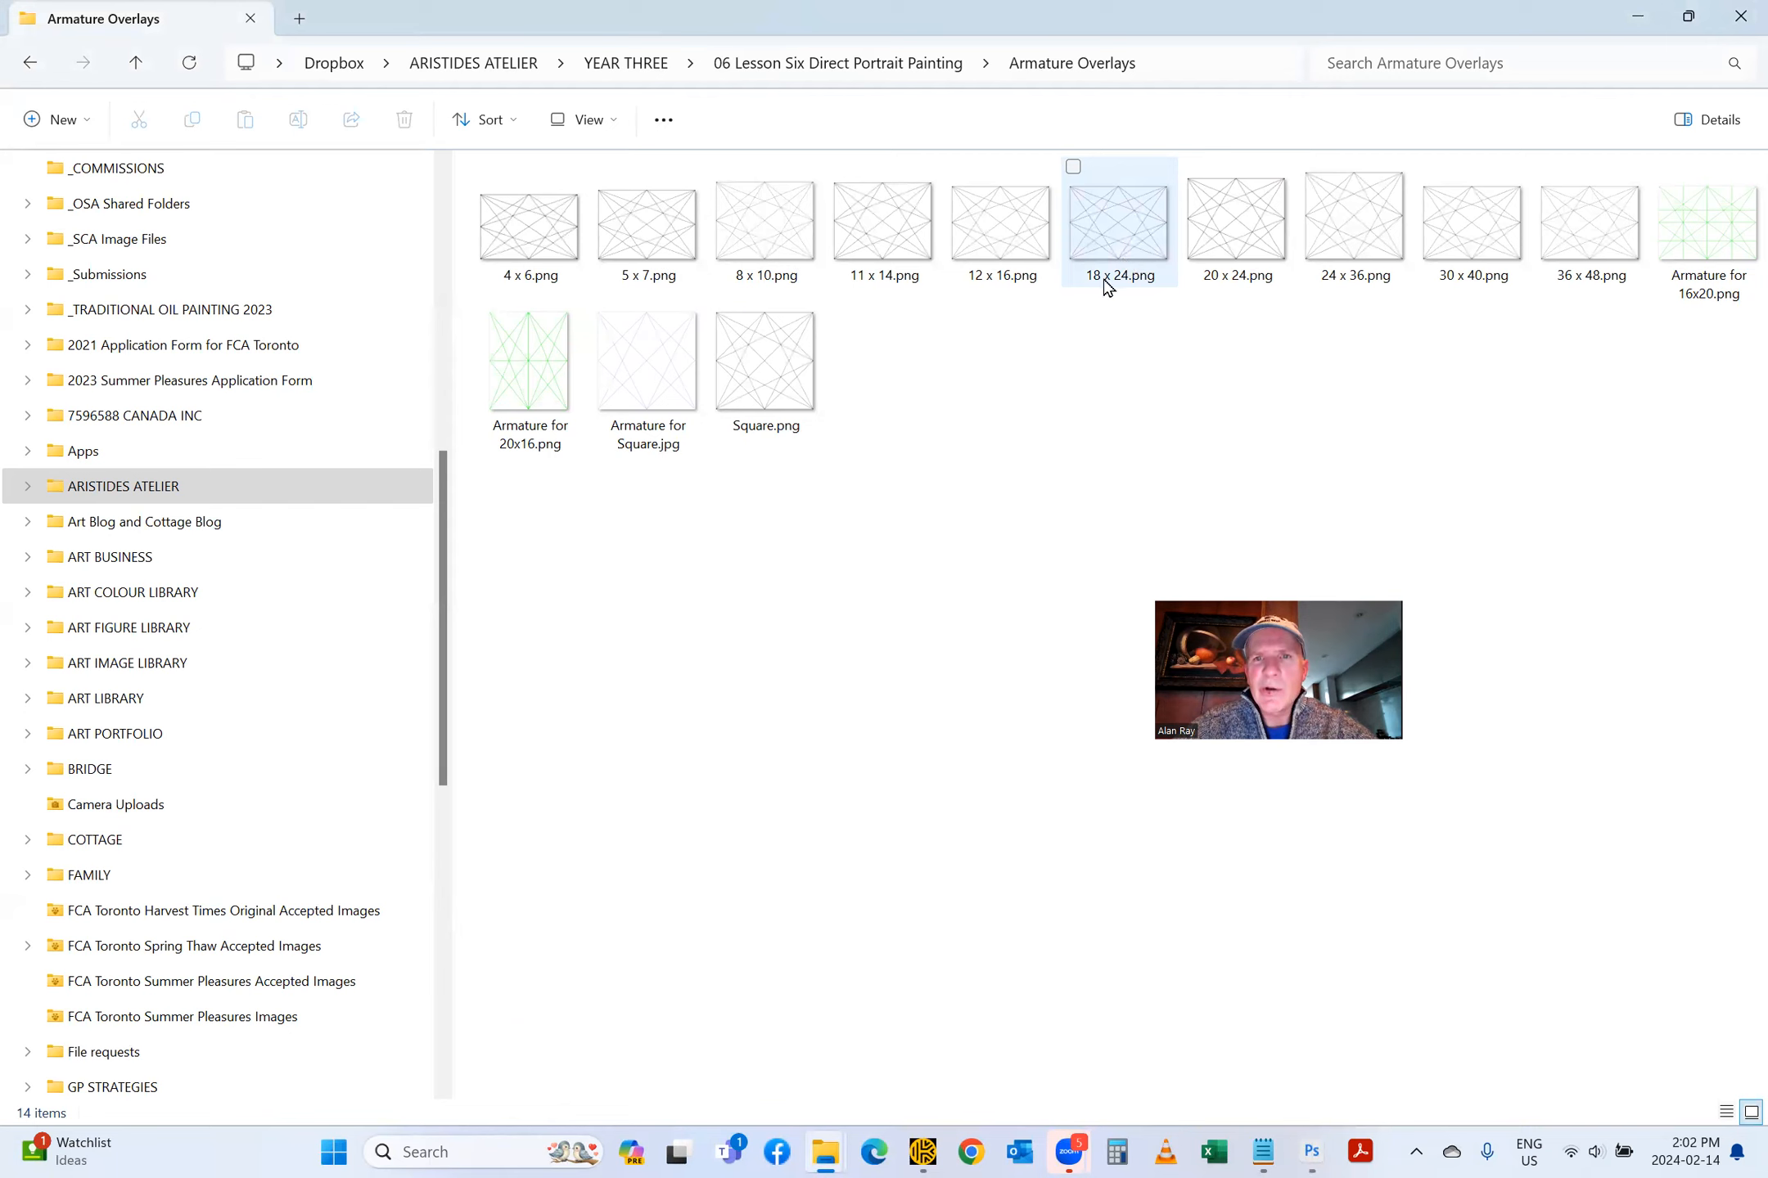
{"action": "left_click", "coordinate": [1312, 1152]}
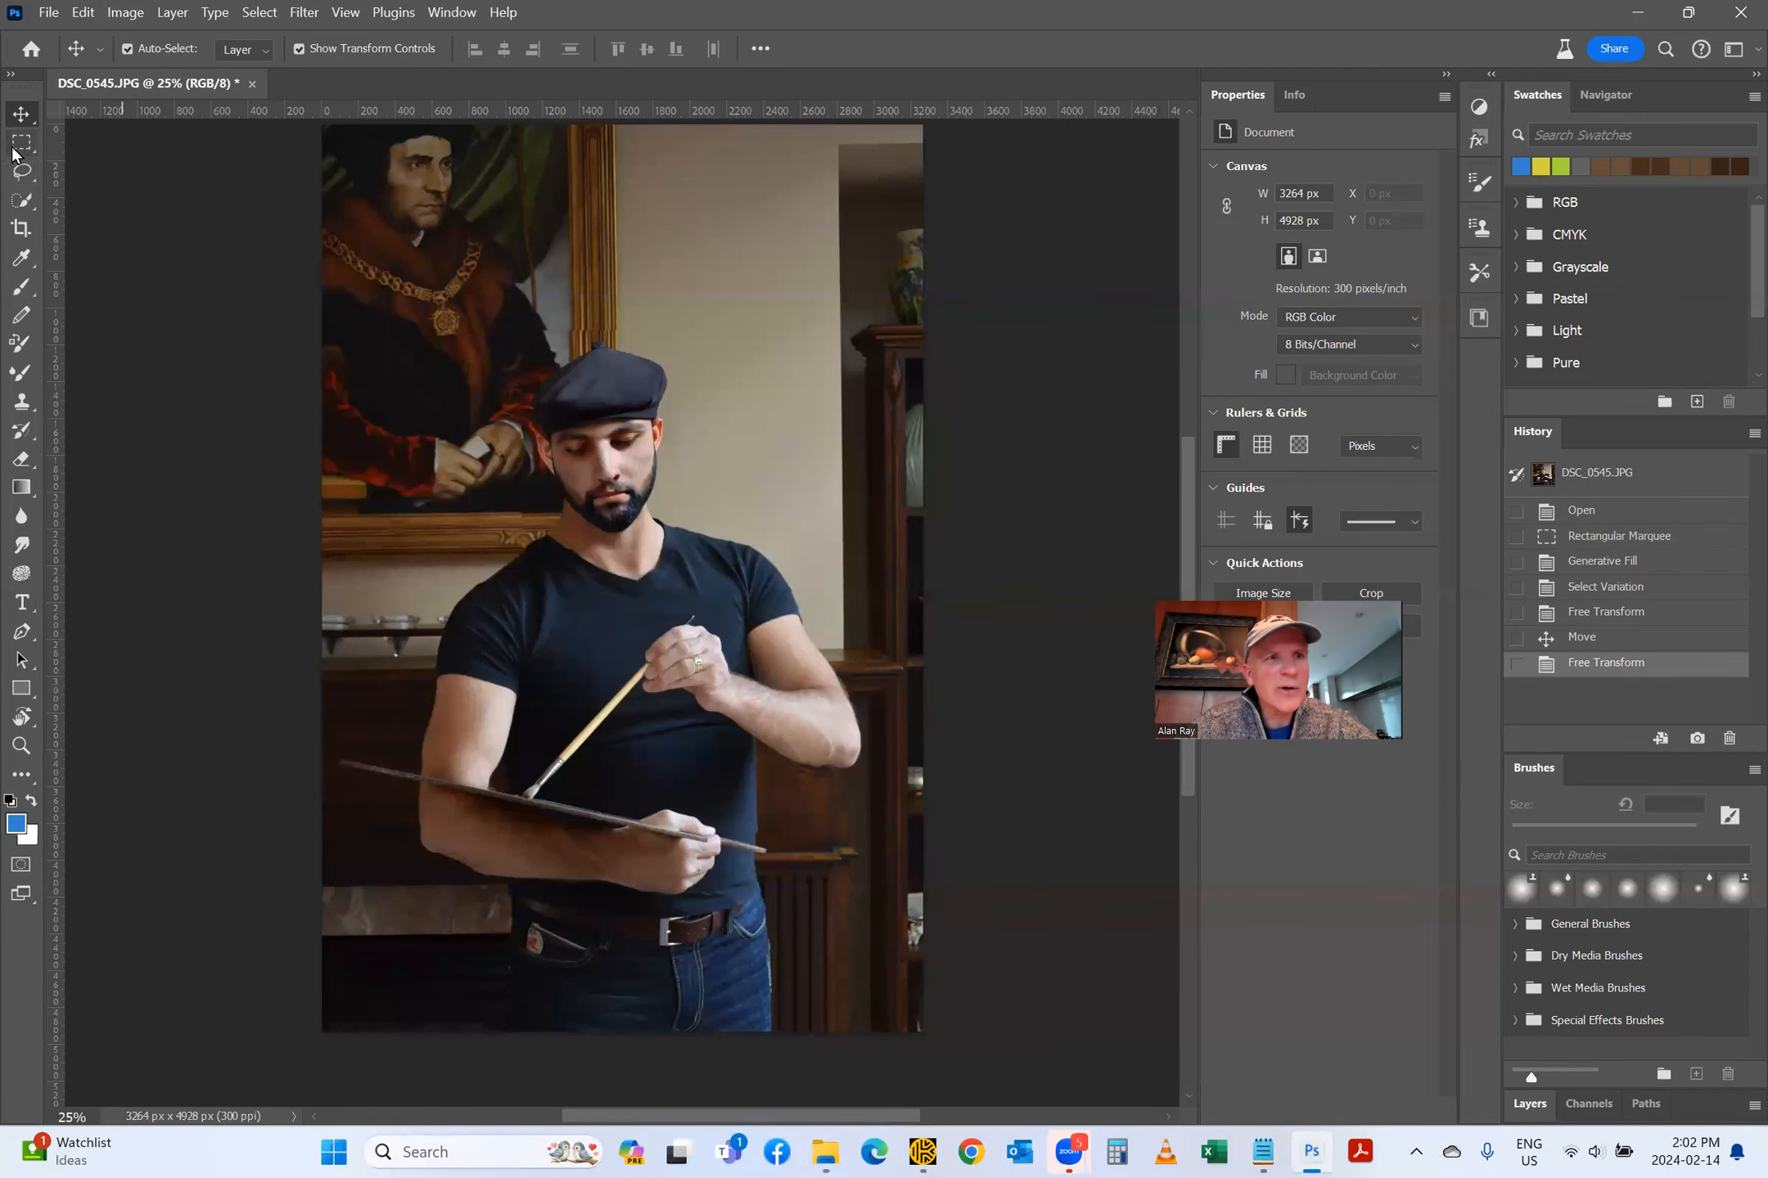
Step: Set up a crop of the portrait with a fixed ratio of 18 wide by 24 high
{"action": "left_click", "coordinate": [21, 229]}
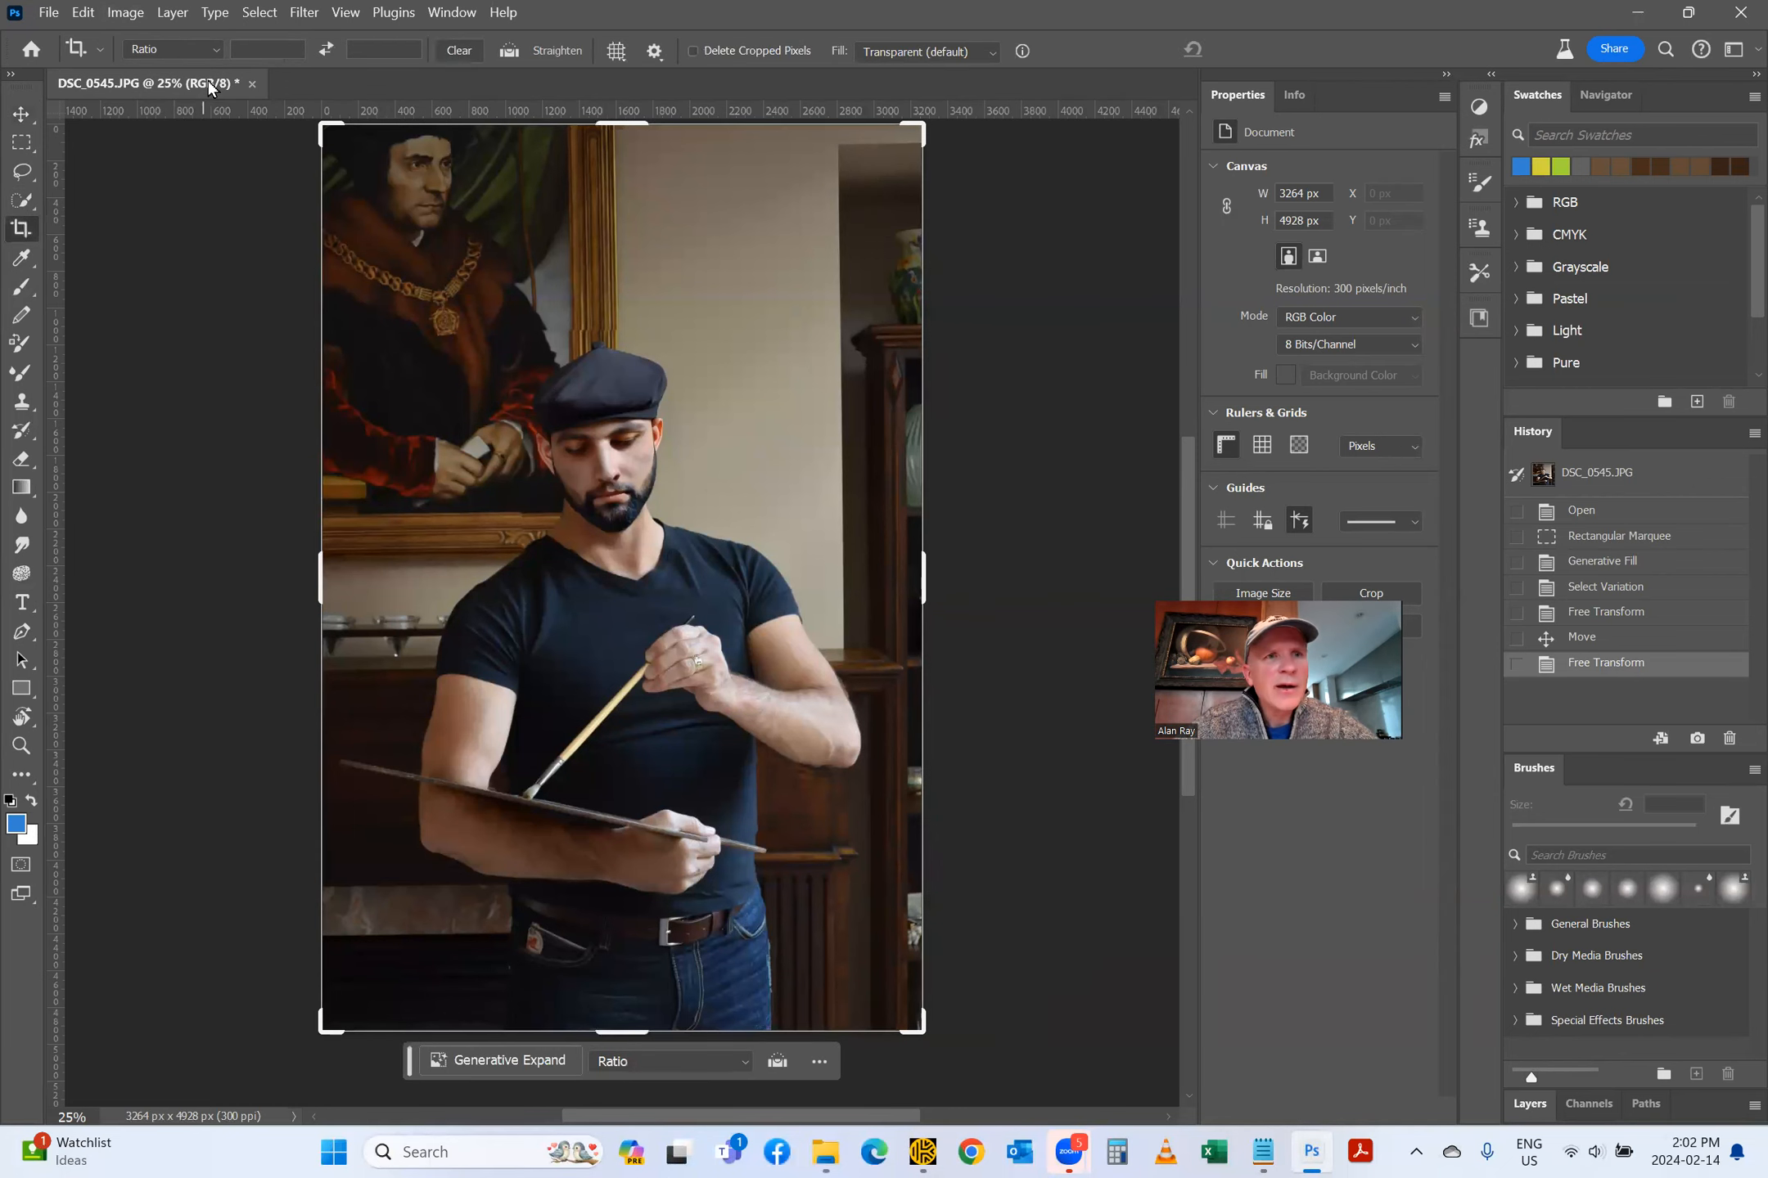
{"action": "left_click", "coordinate": [251, 48]}
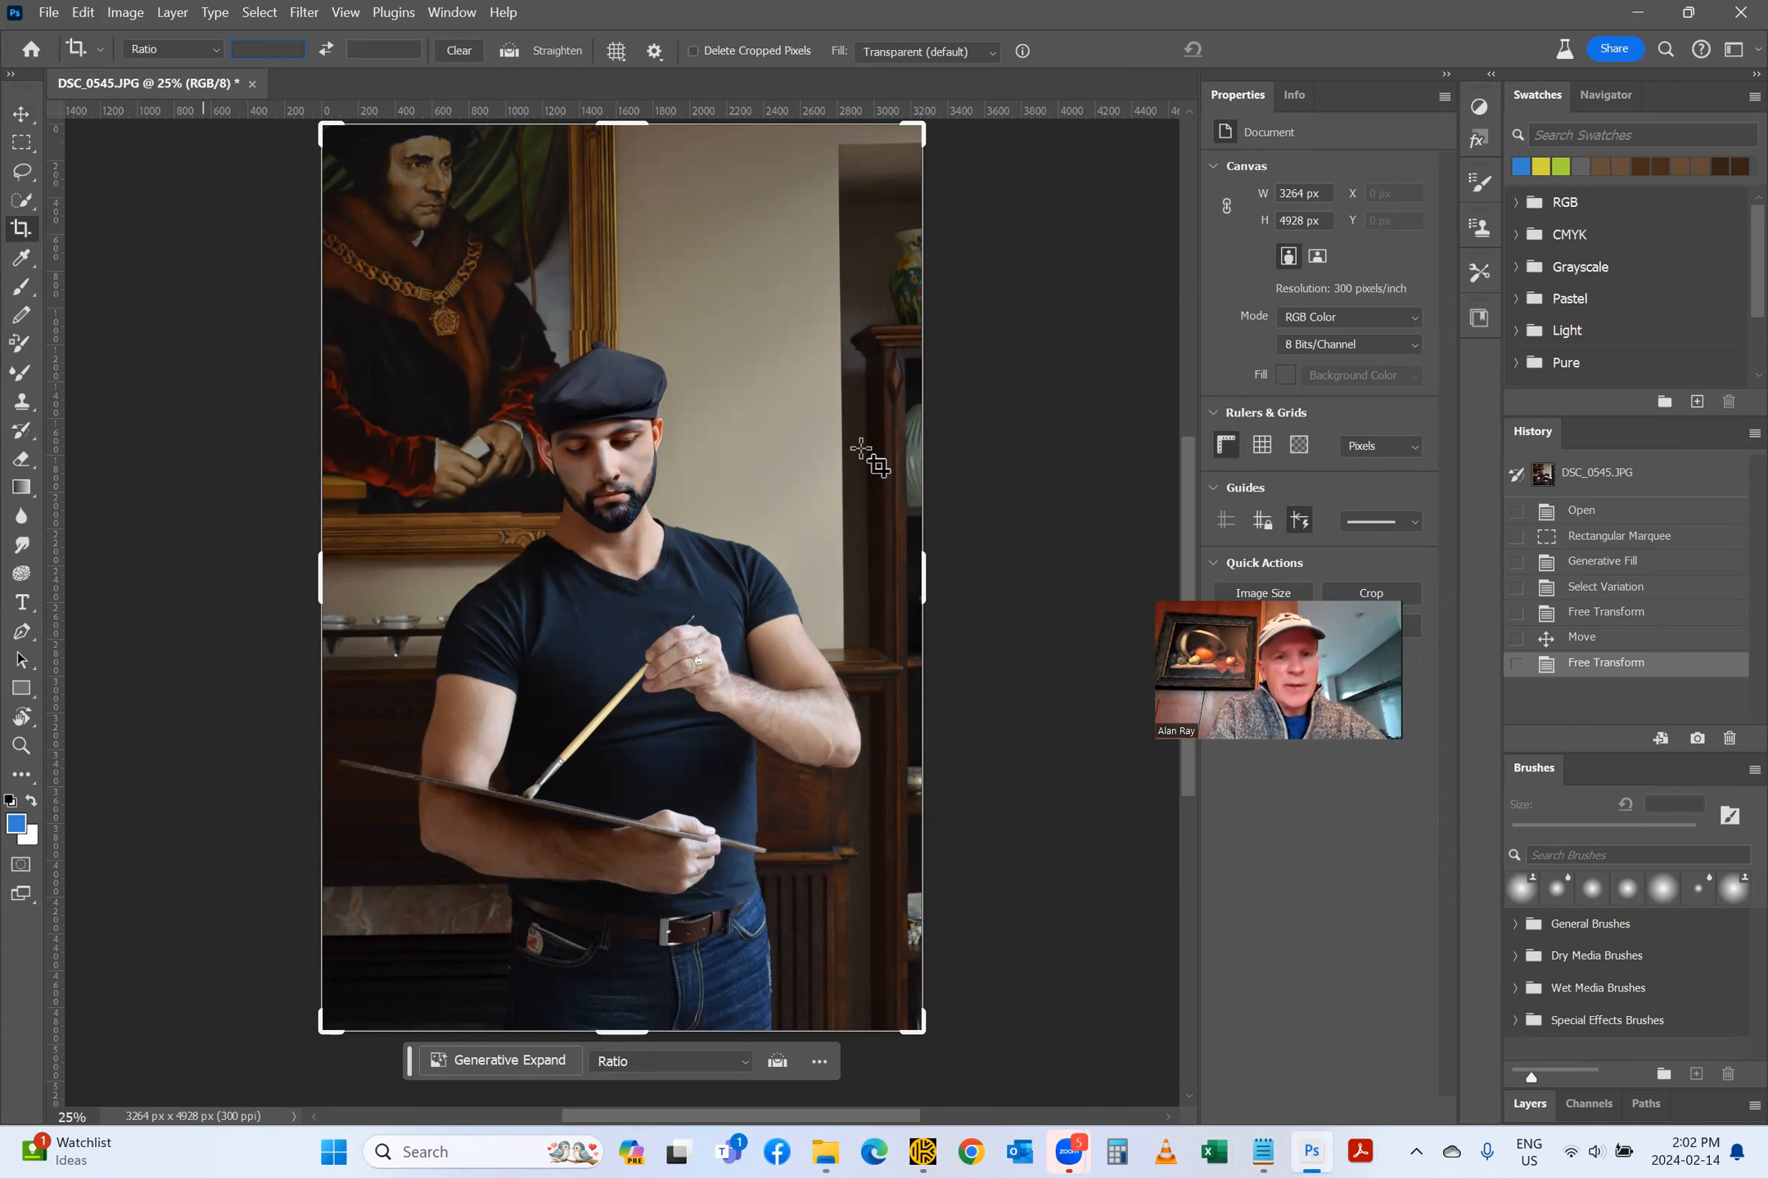
{"action": "type", "text": "24"}
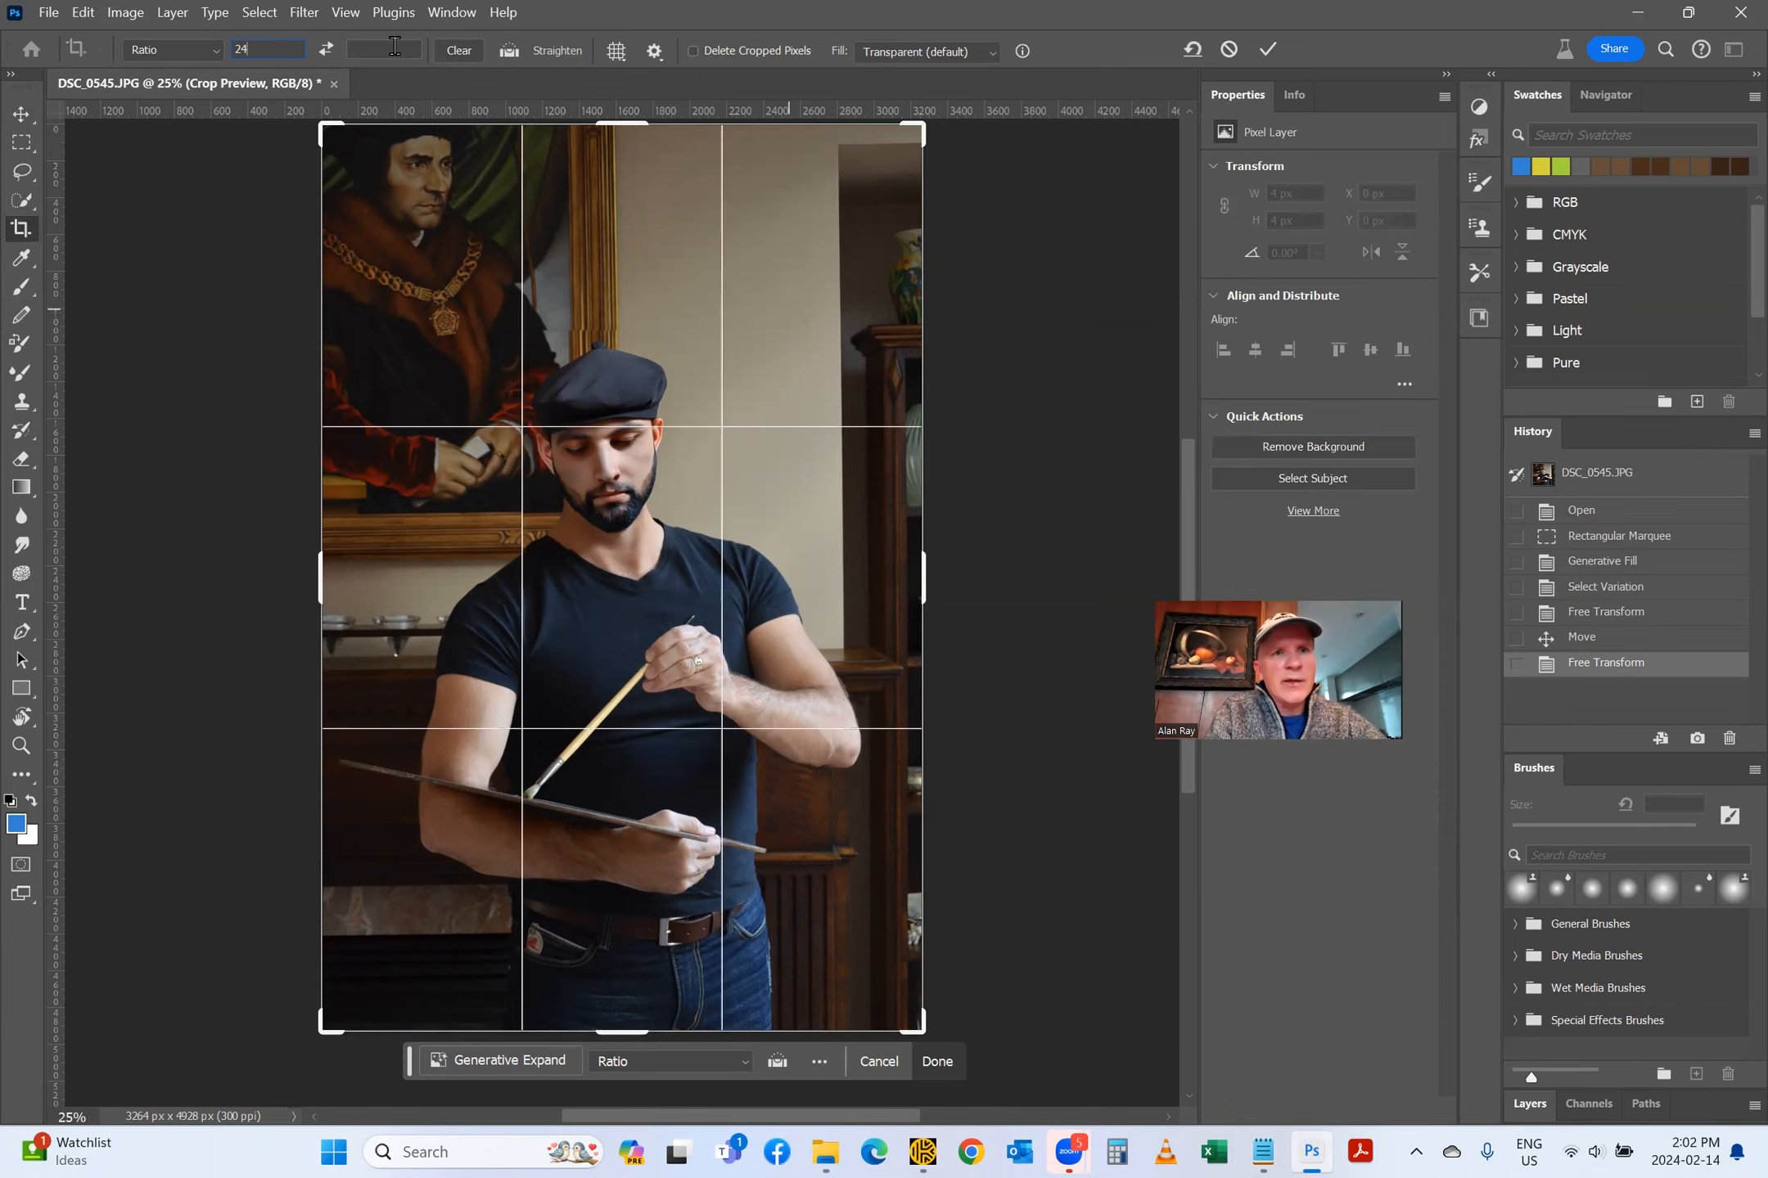
{"action": "type", "text": "18"}
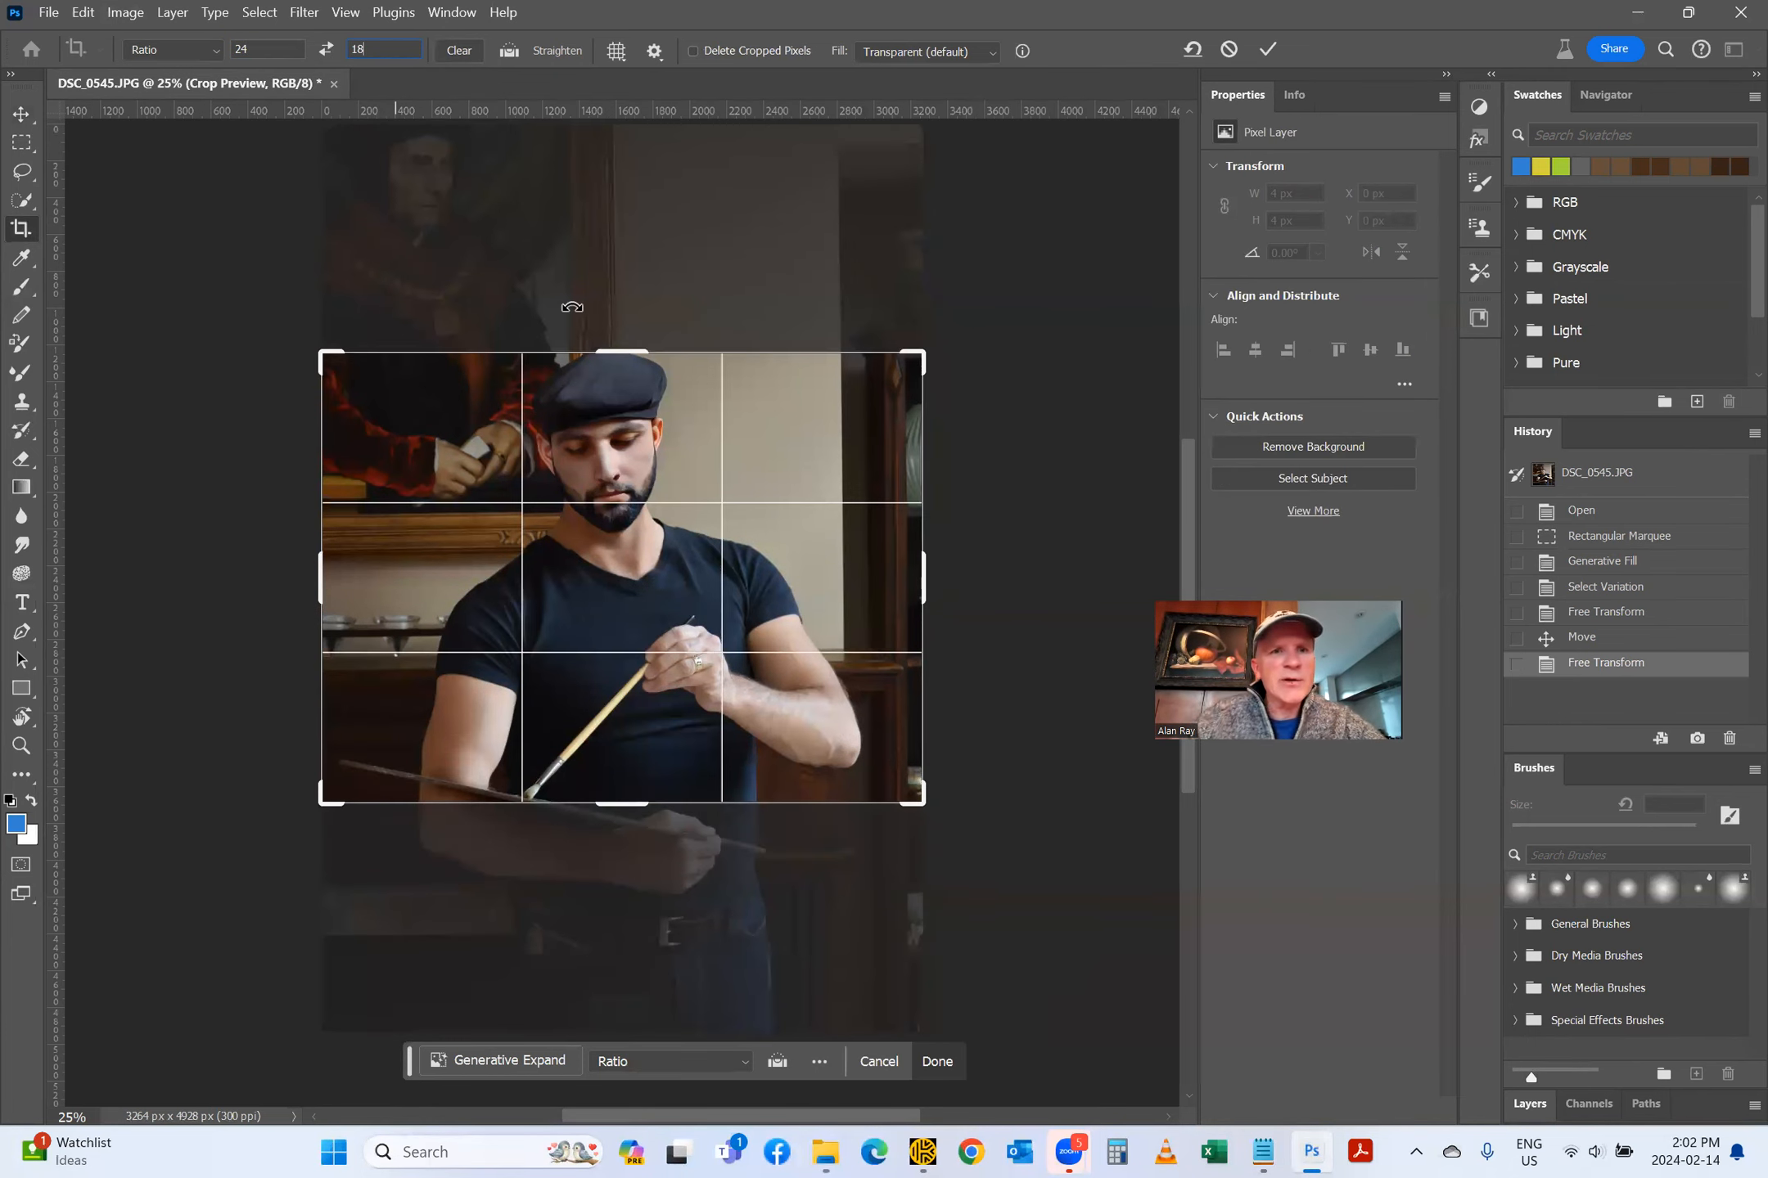
{"action": "left_click", "coordinate": [326, 51]}
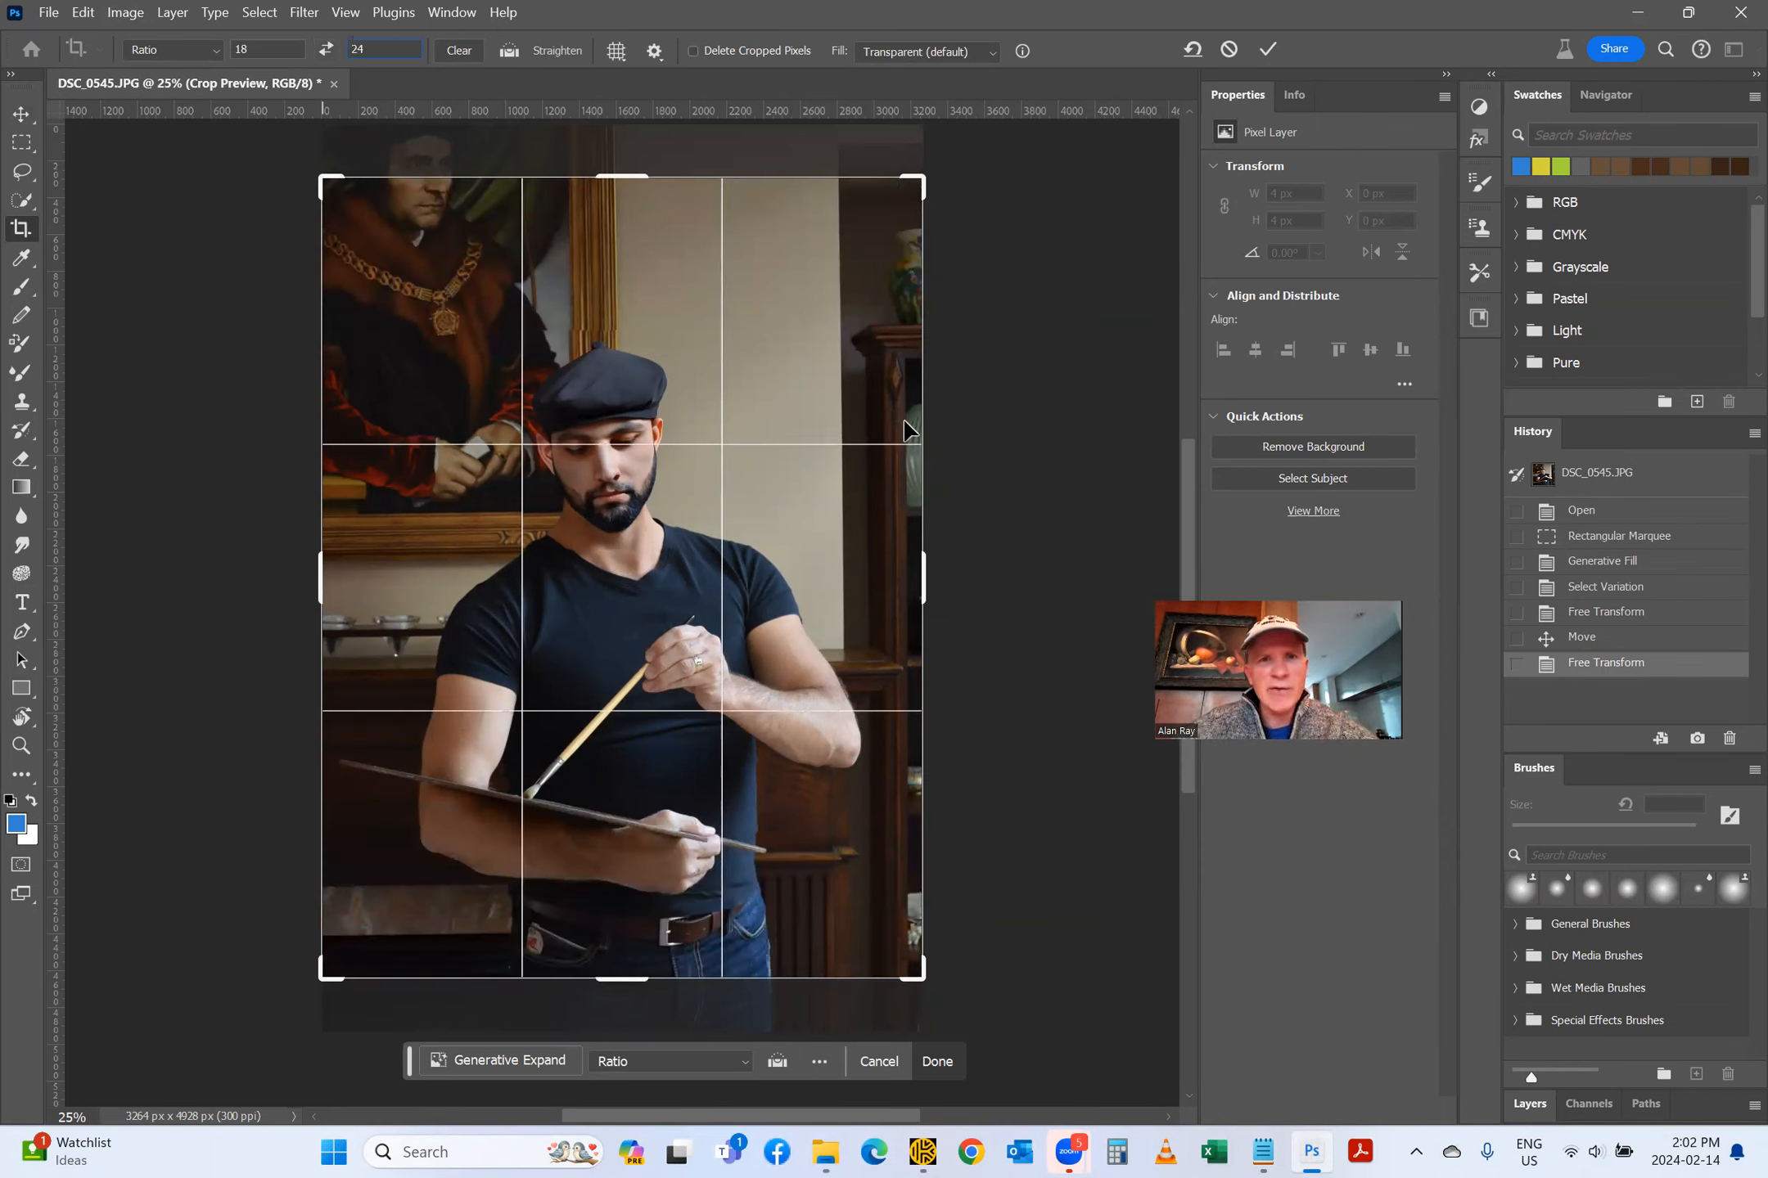
Step: Tighten the crop frame around the man to about 2844 x 3791 px, centre him in it, and apply the crop
{"action": "mouse_move", "coordinate": [920, 181]}
{"action": "left_mouse_down"}
{"action": "mouse_move", "coordinate": [927, 153]}
{"action": "mouse_move", "coordinate": [898, 196]}
{"action": "left_mouse_up"}
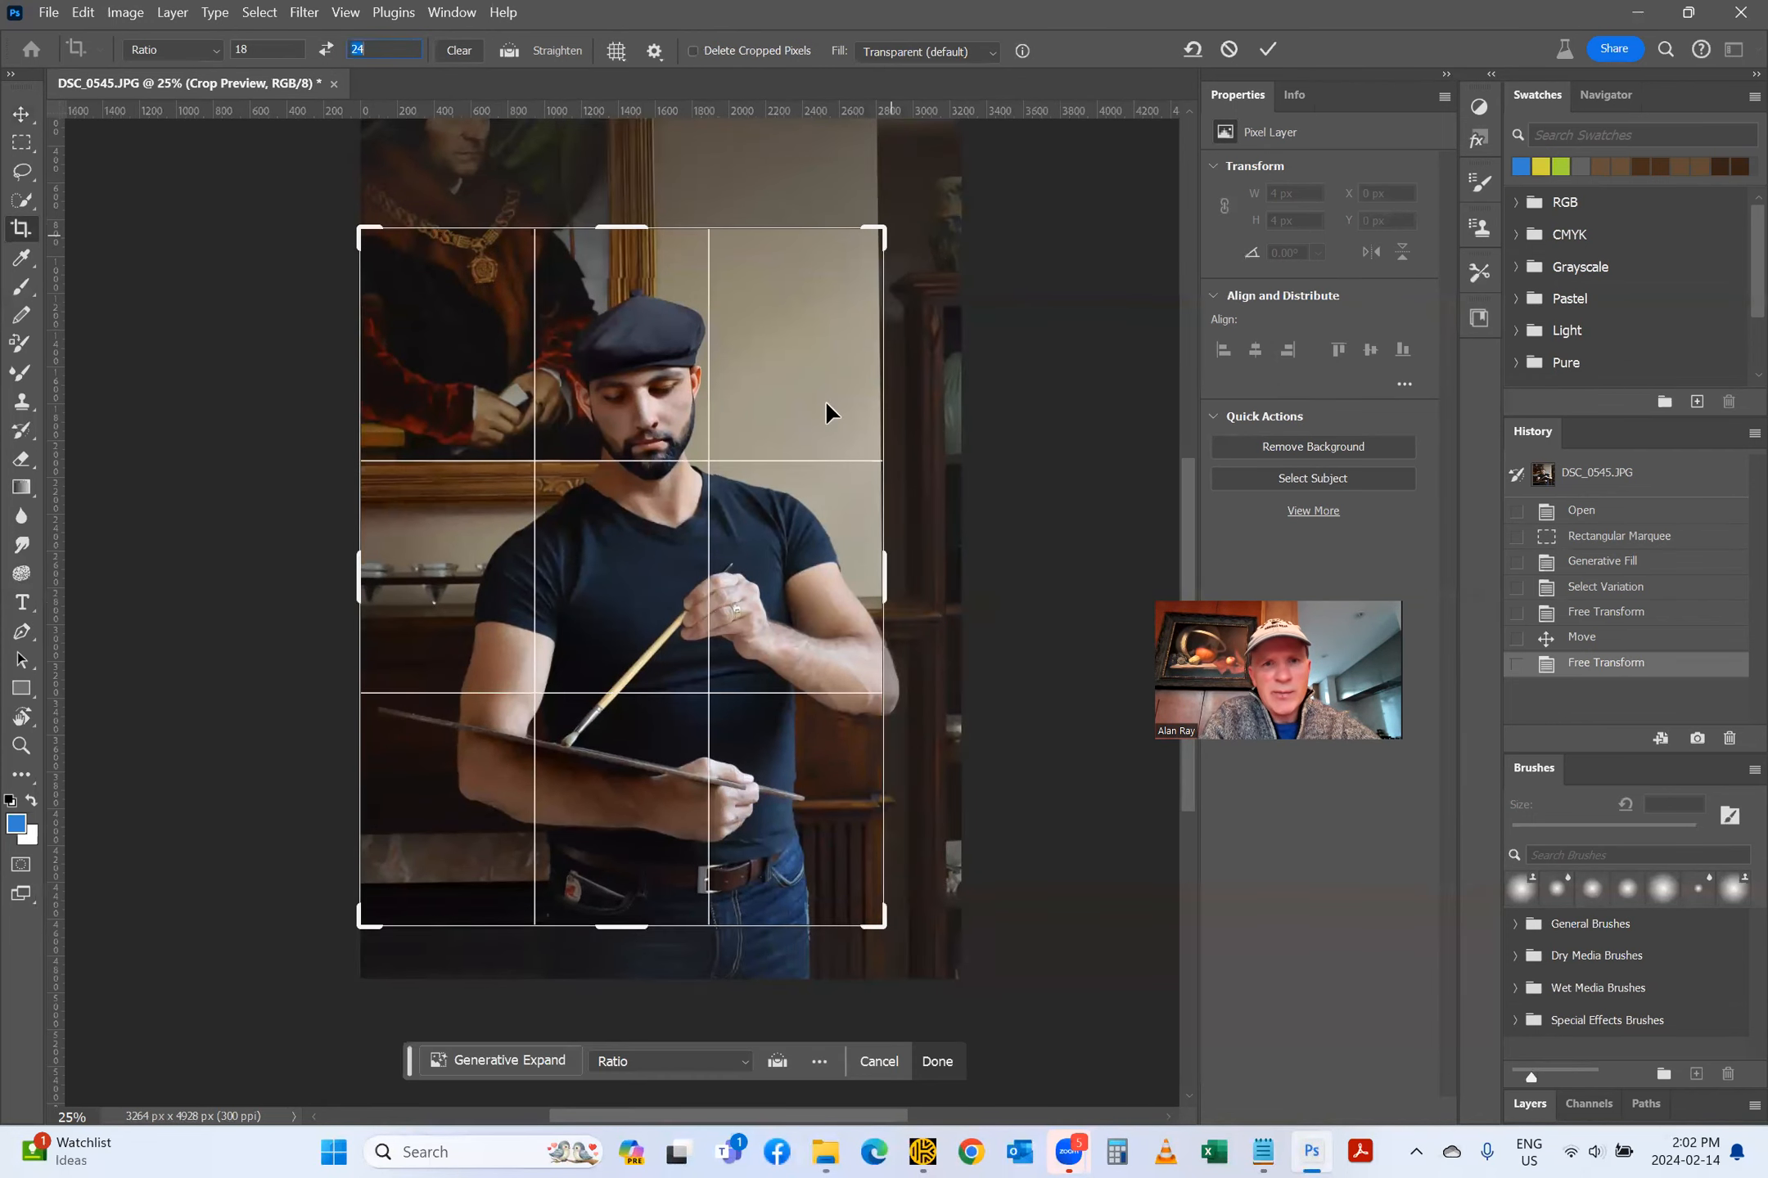
{"action": "left_click_drag", "start_coordinate": [670, 638], "coordinate": [637, 645]}
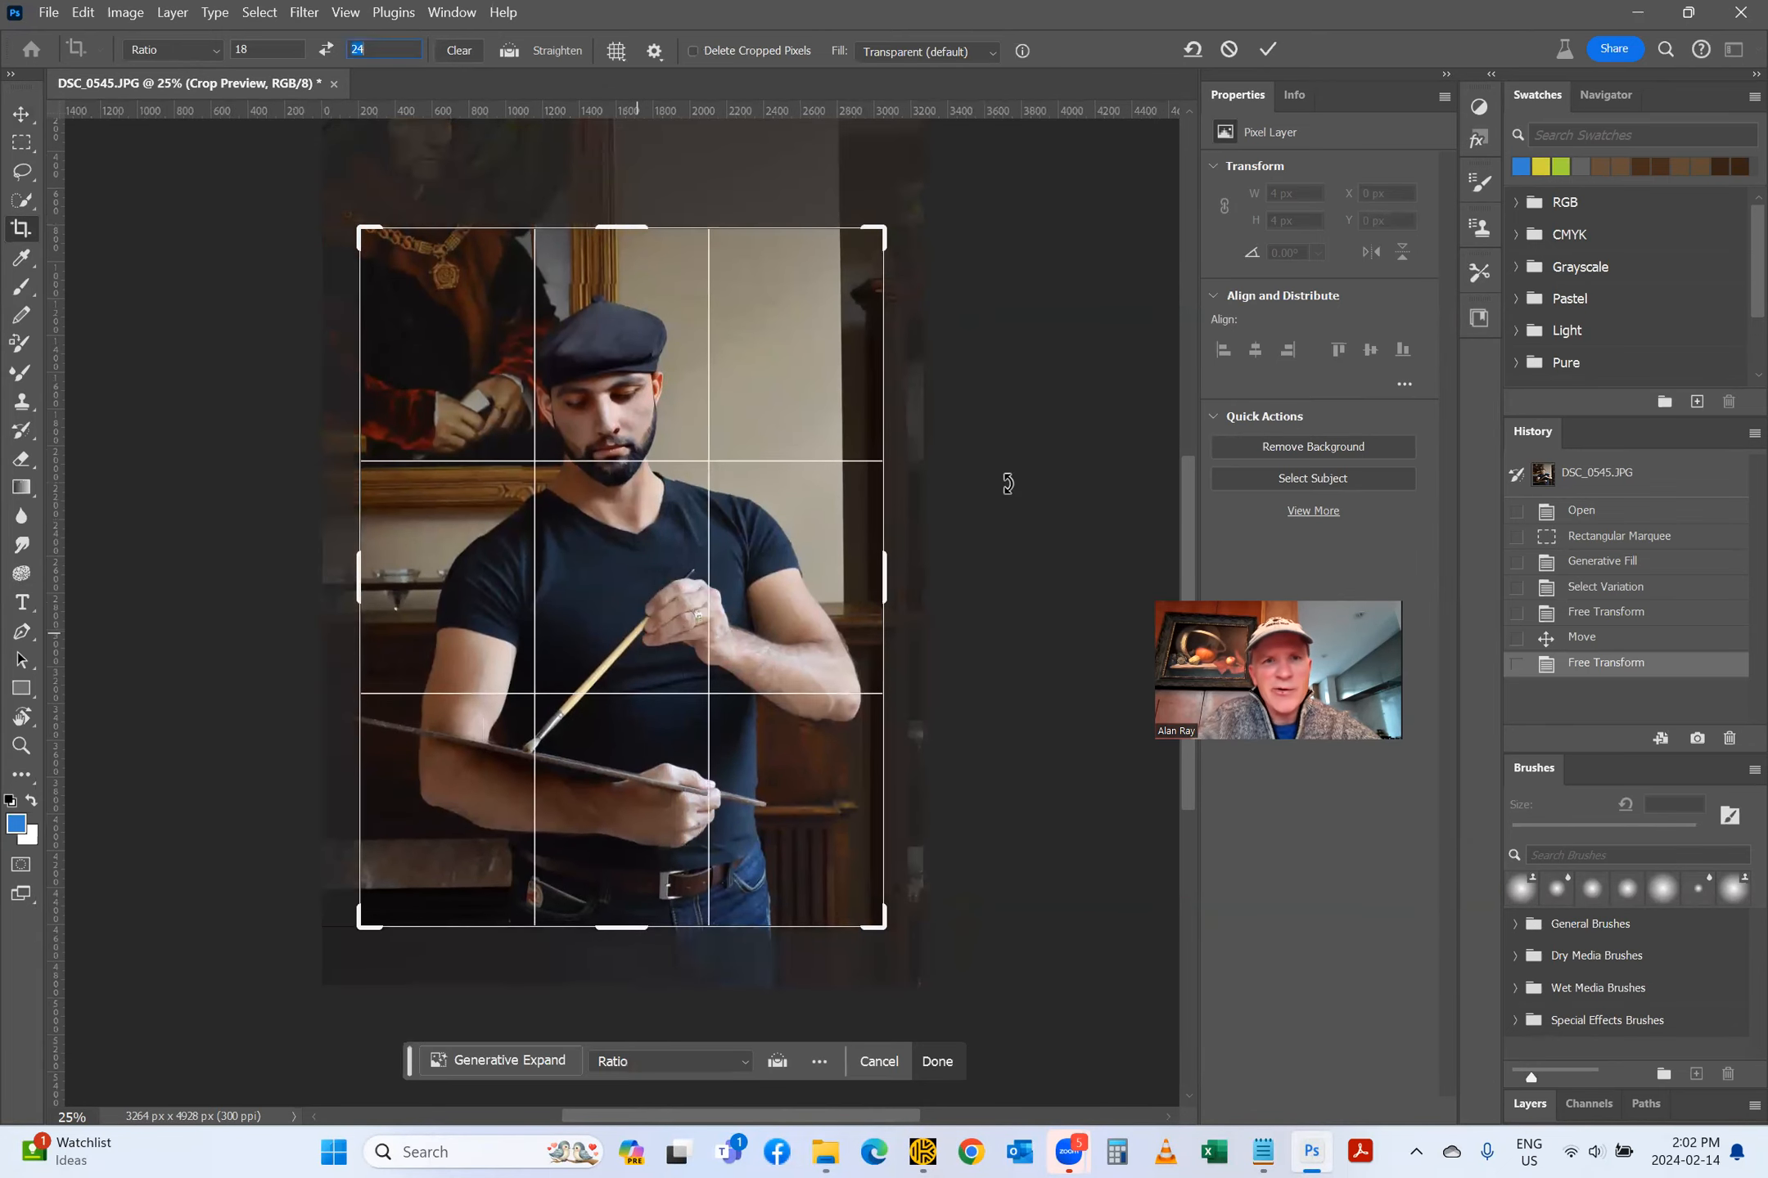
{"action": "left_click", "coordinate": [1267, 54]}
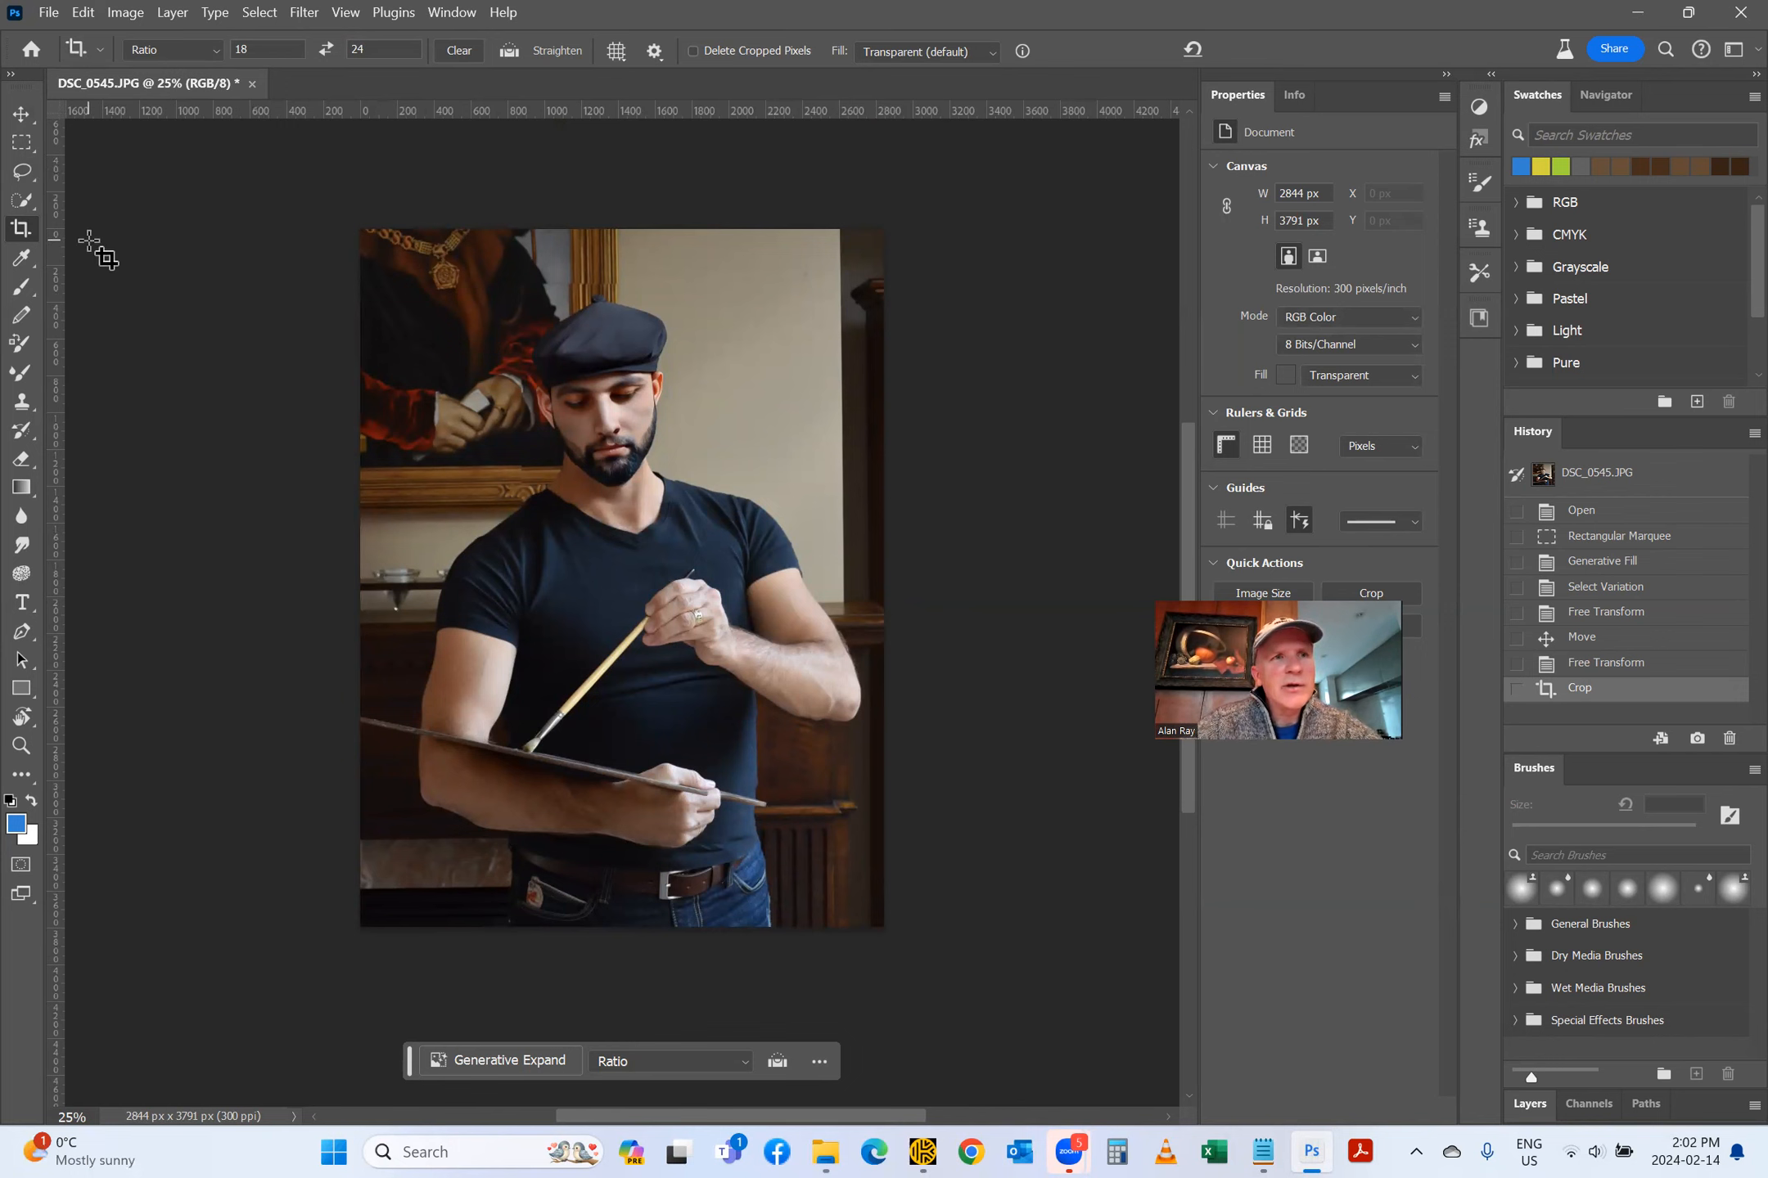
Step: Place 18 x 24.png from the Armature Overlays folder into the portrait as an embedded smart object
{"action": "left_click", "coordinate": [48, 12]}
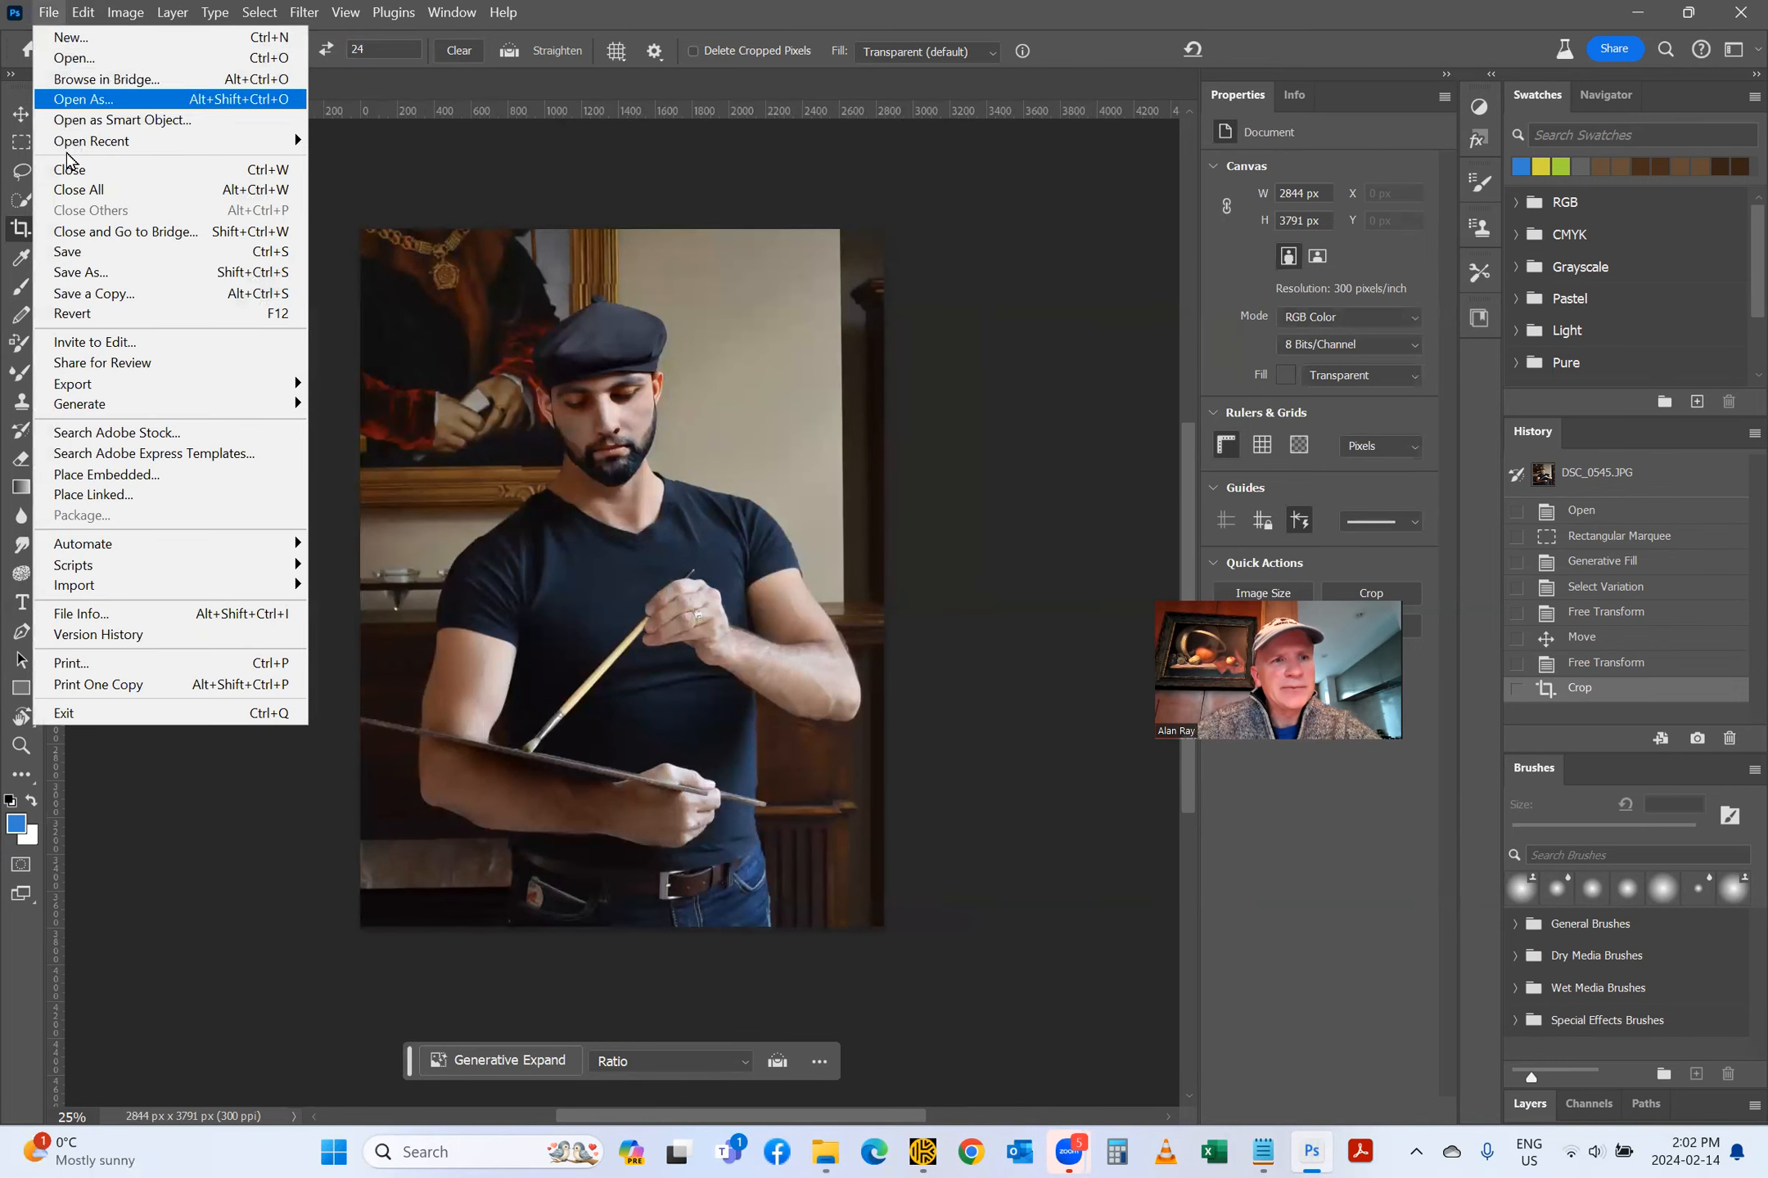
{"action": "left_click", "coordinate": [65, 481]}
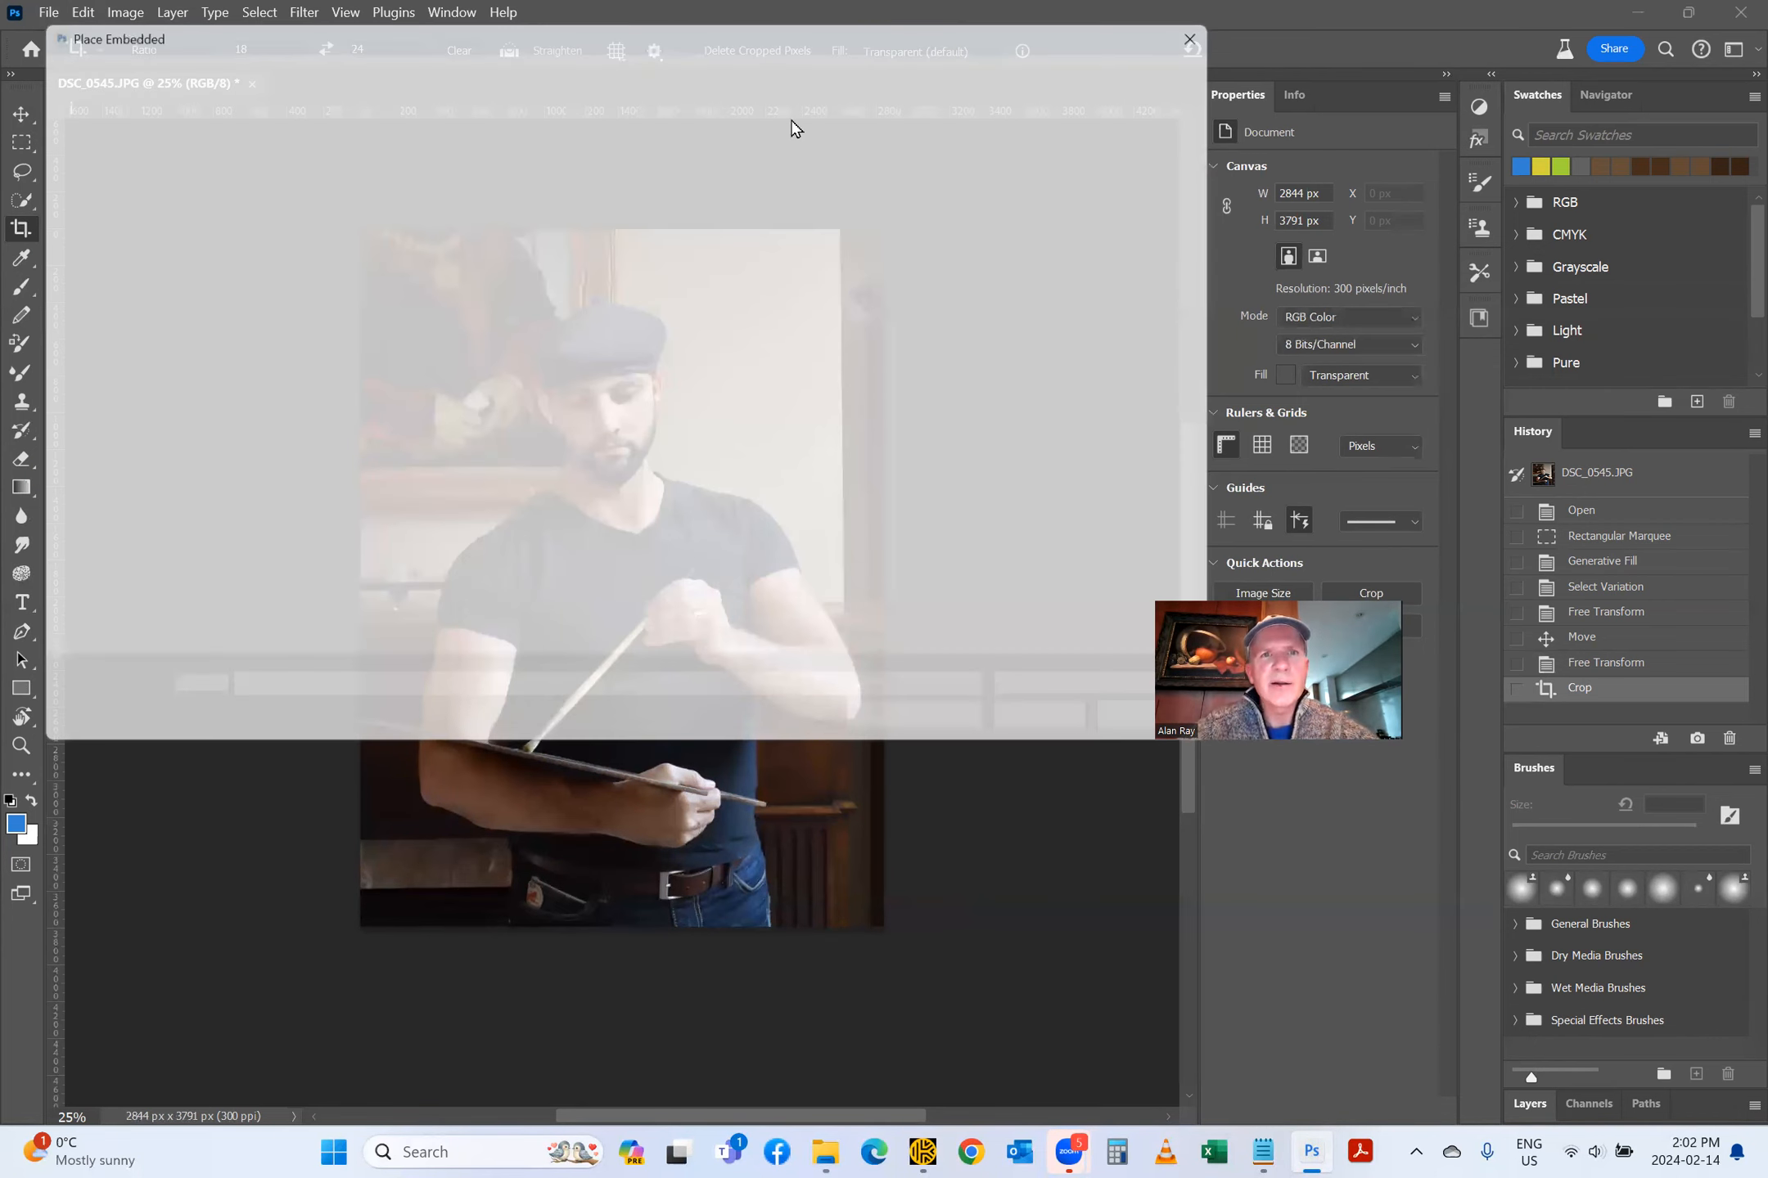
{"action": "left_click", "coordinate": [740, 53]}
{"action": "type", "text": "C:\\Users\\bluei\\Dropbox\\ARISTIDES ATELIER\\YEAR THREE\\06 Lesson Six Direct Portrait Painting\\Armature Overlays"}
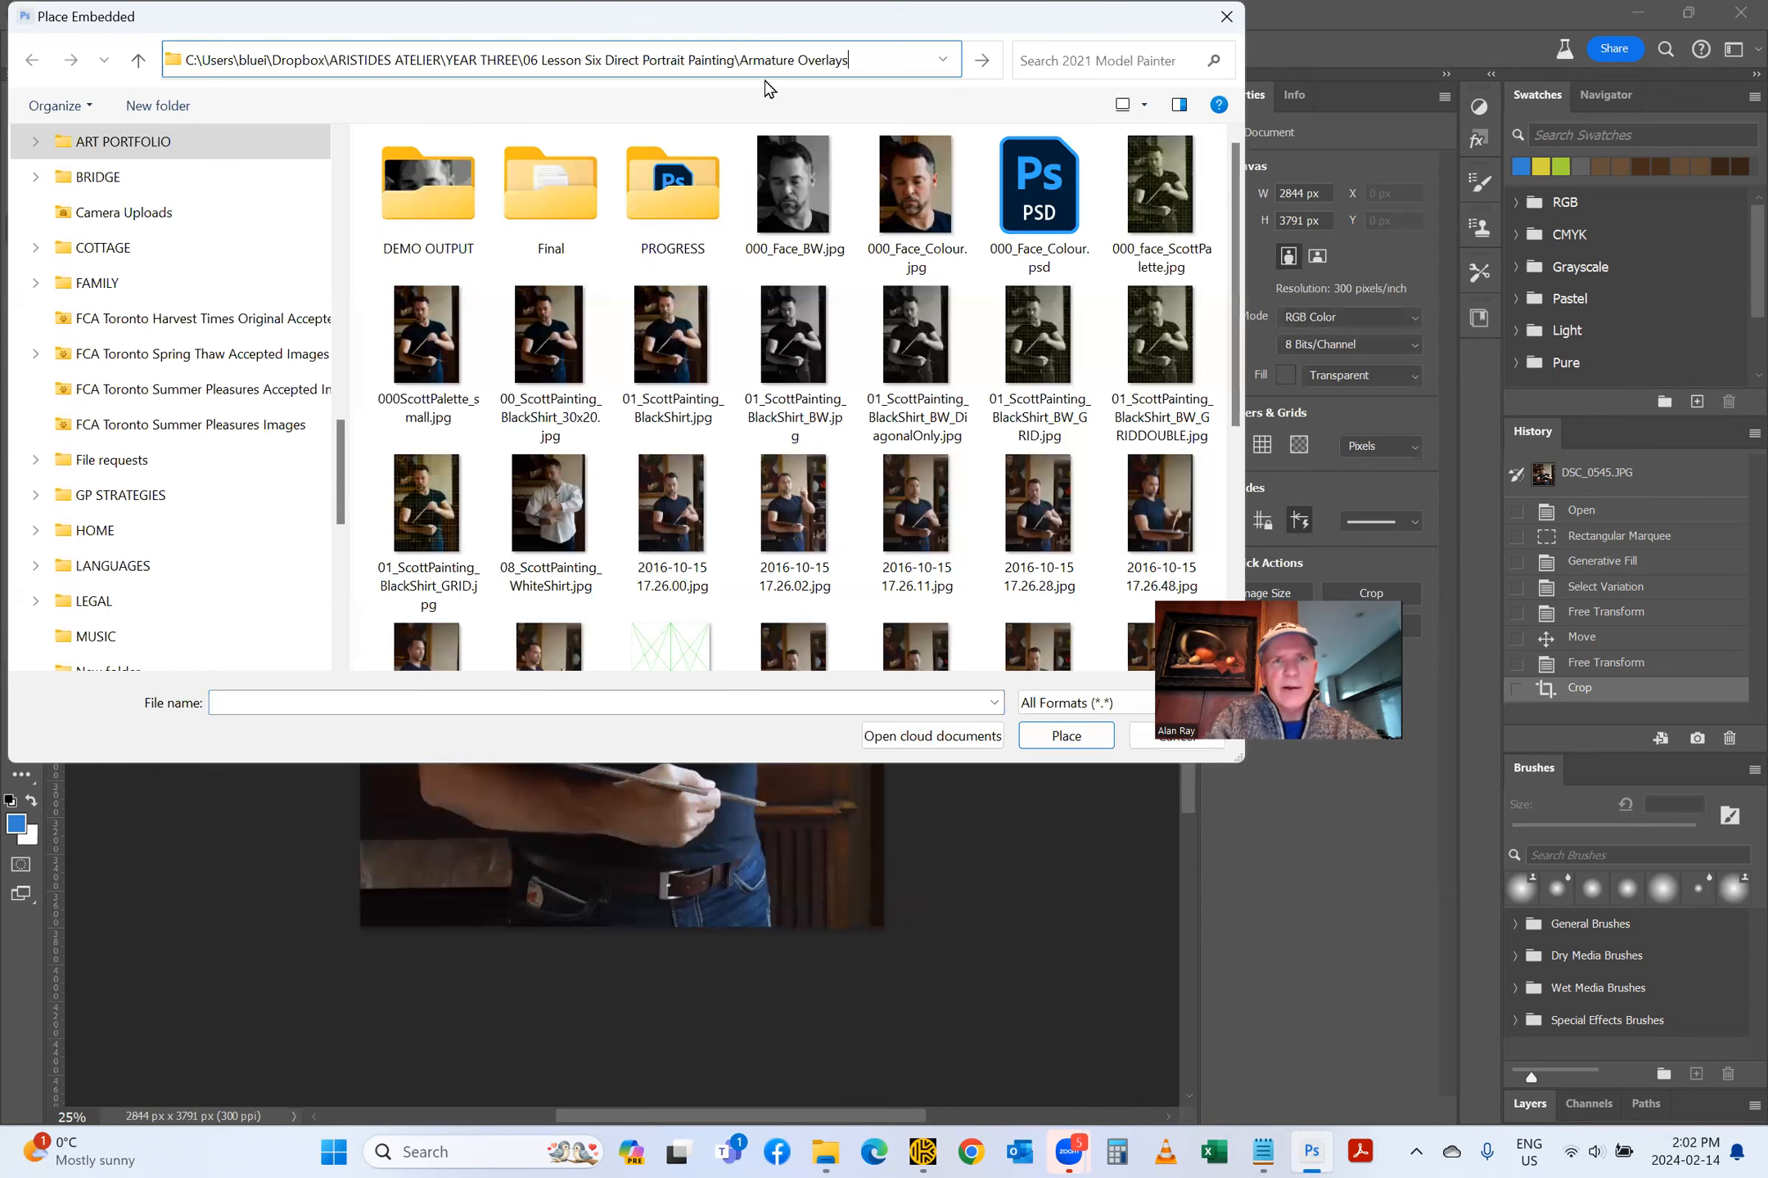
{"action": "key", "text": "Return"}
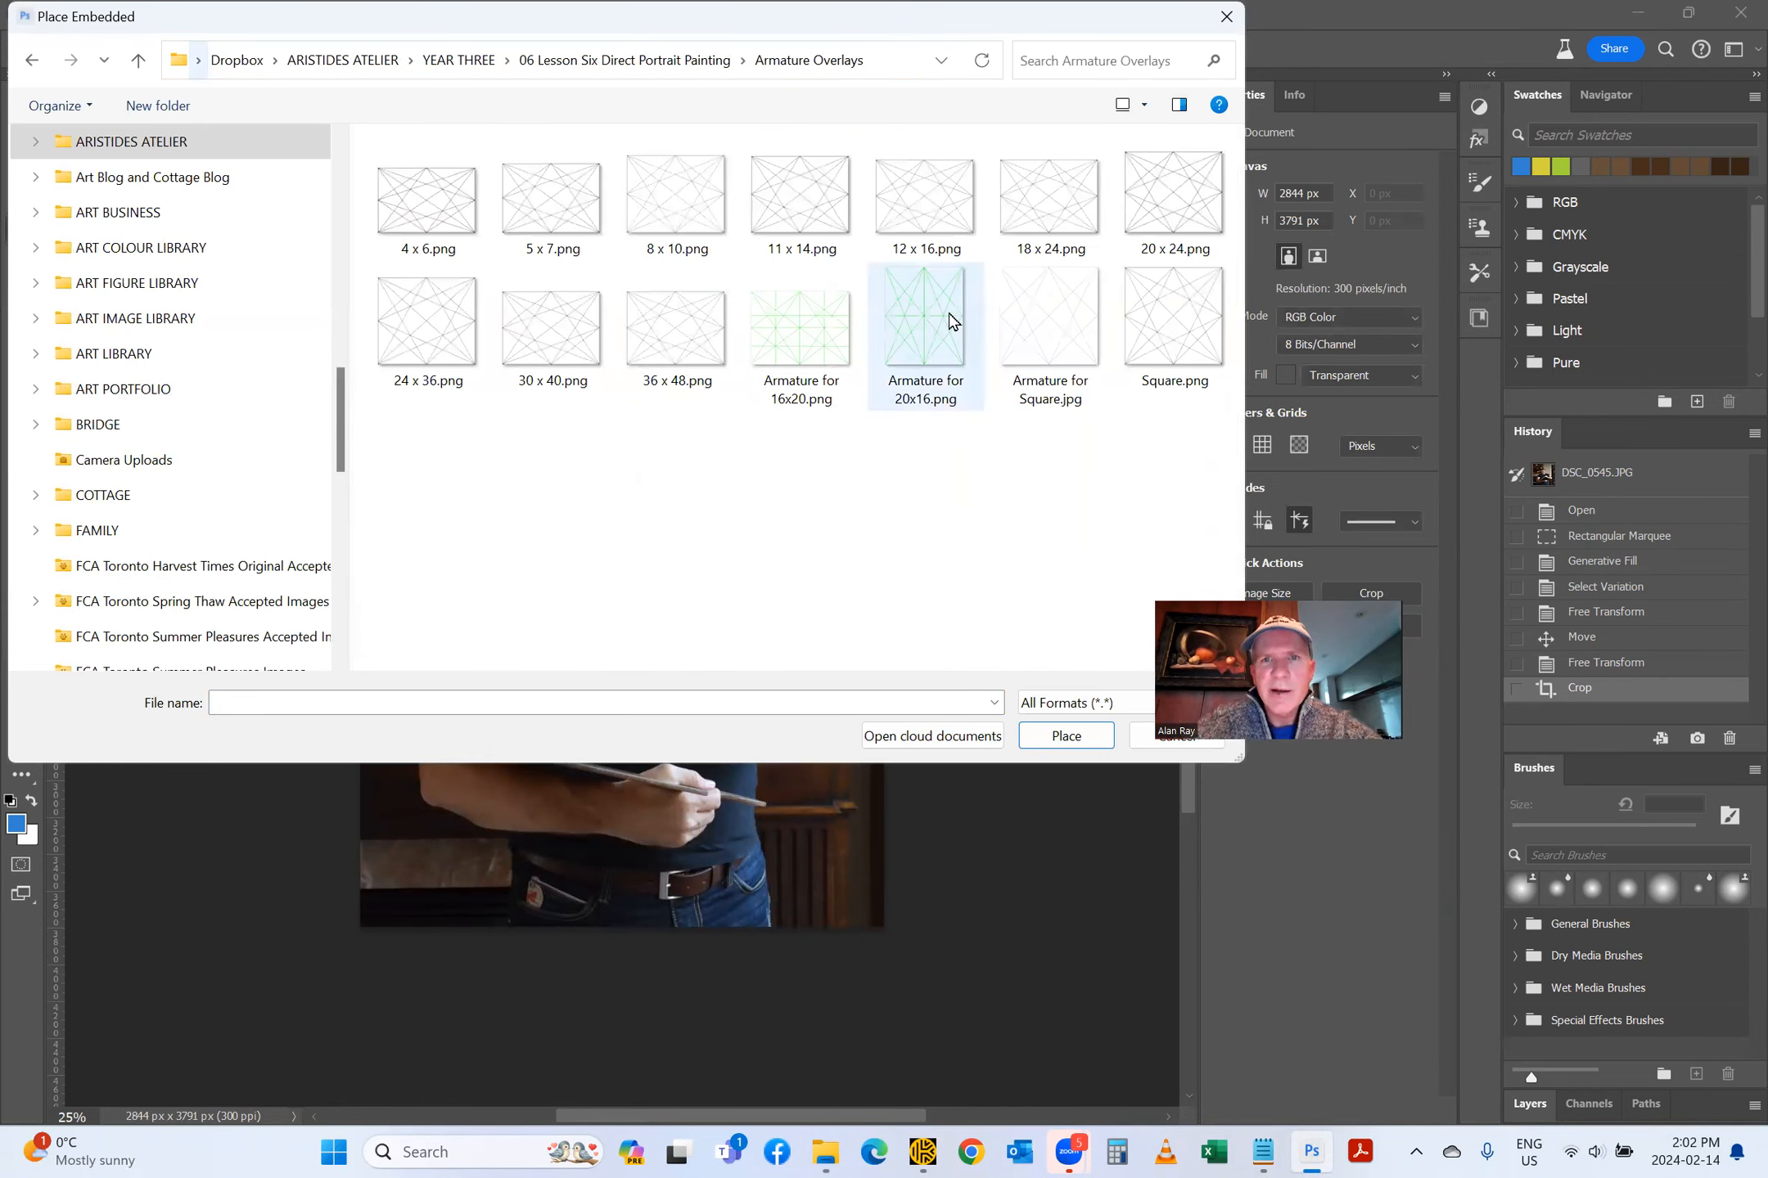
{"action": "left_click", "coordinate": [1058, 199]}
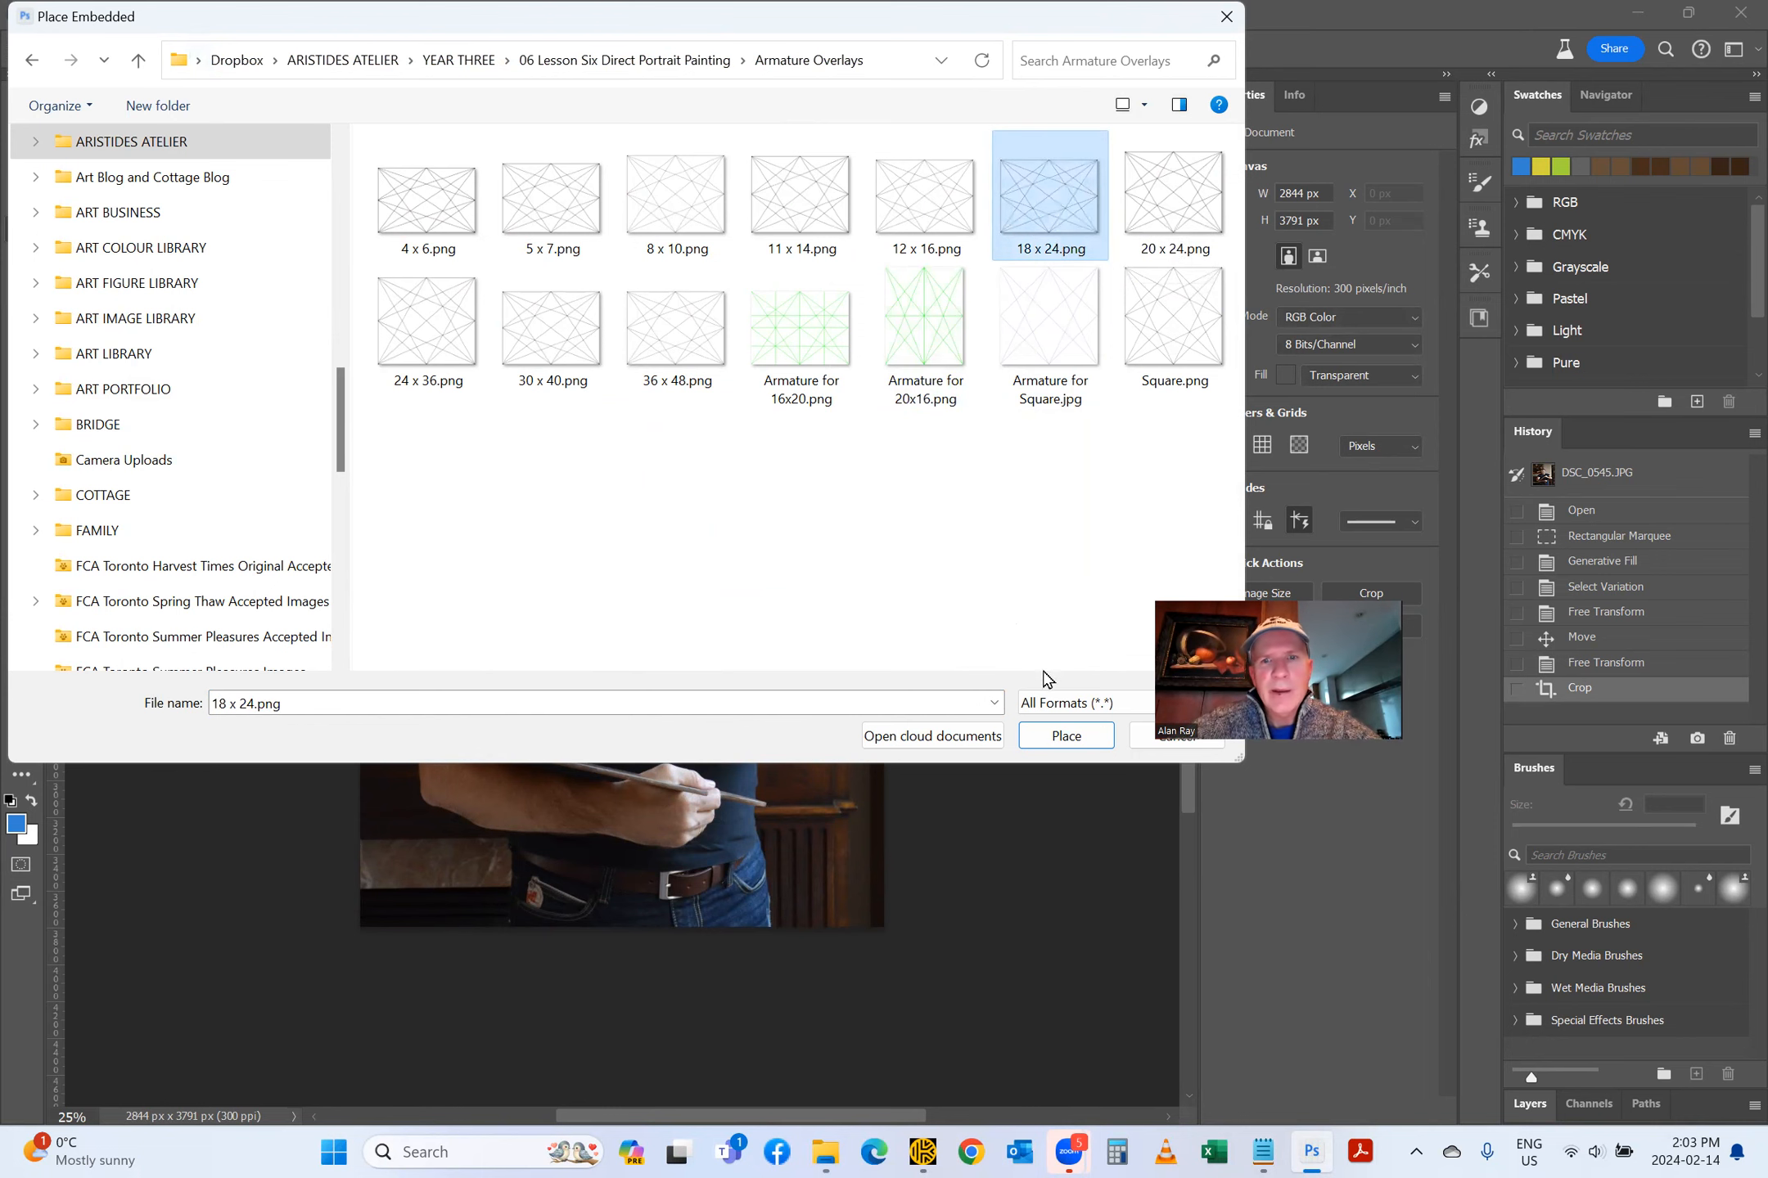
{"action": "left_click", "coordinate": [1067, 736]}
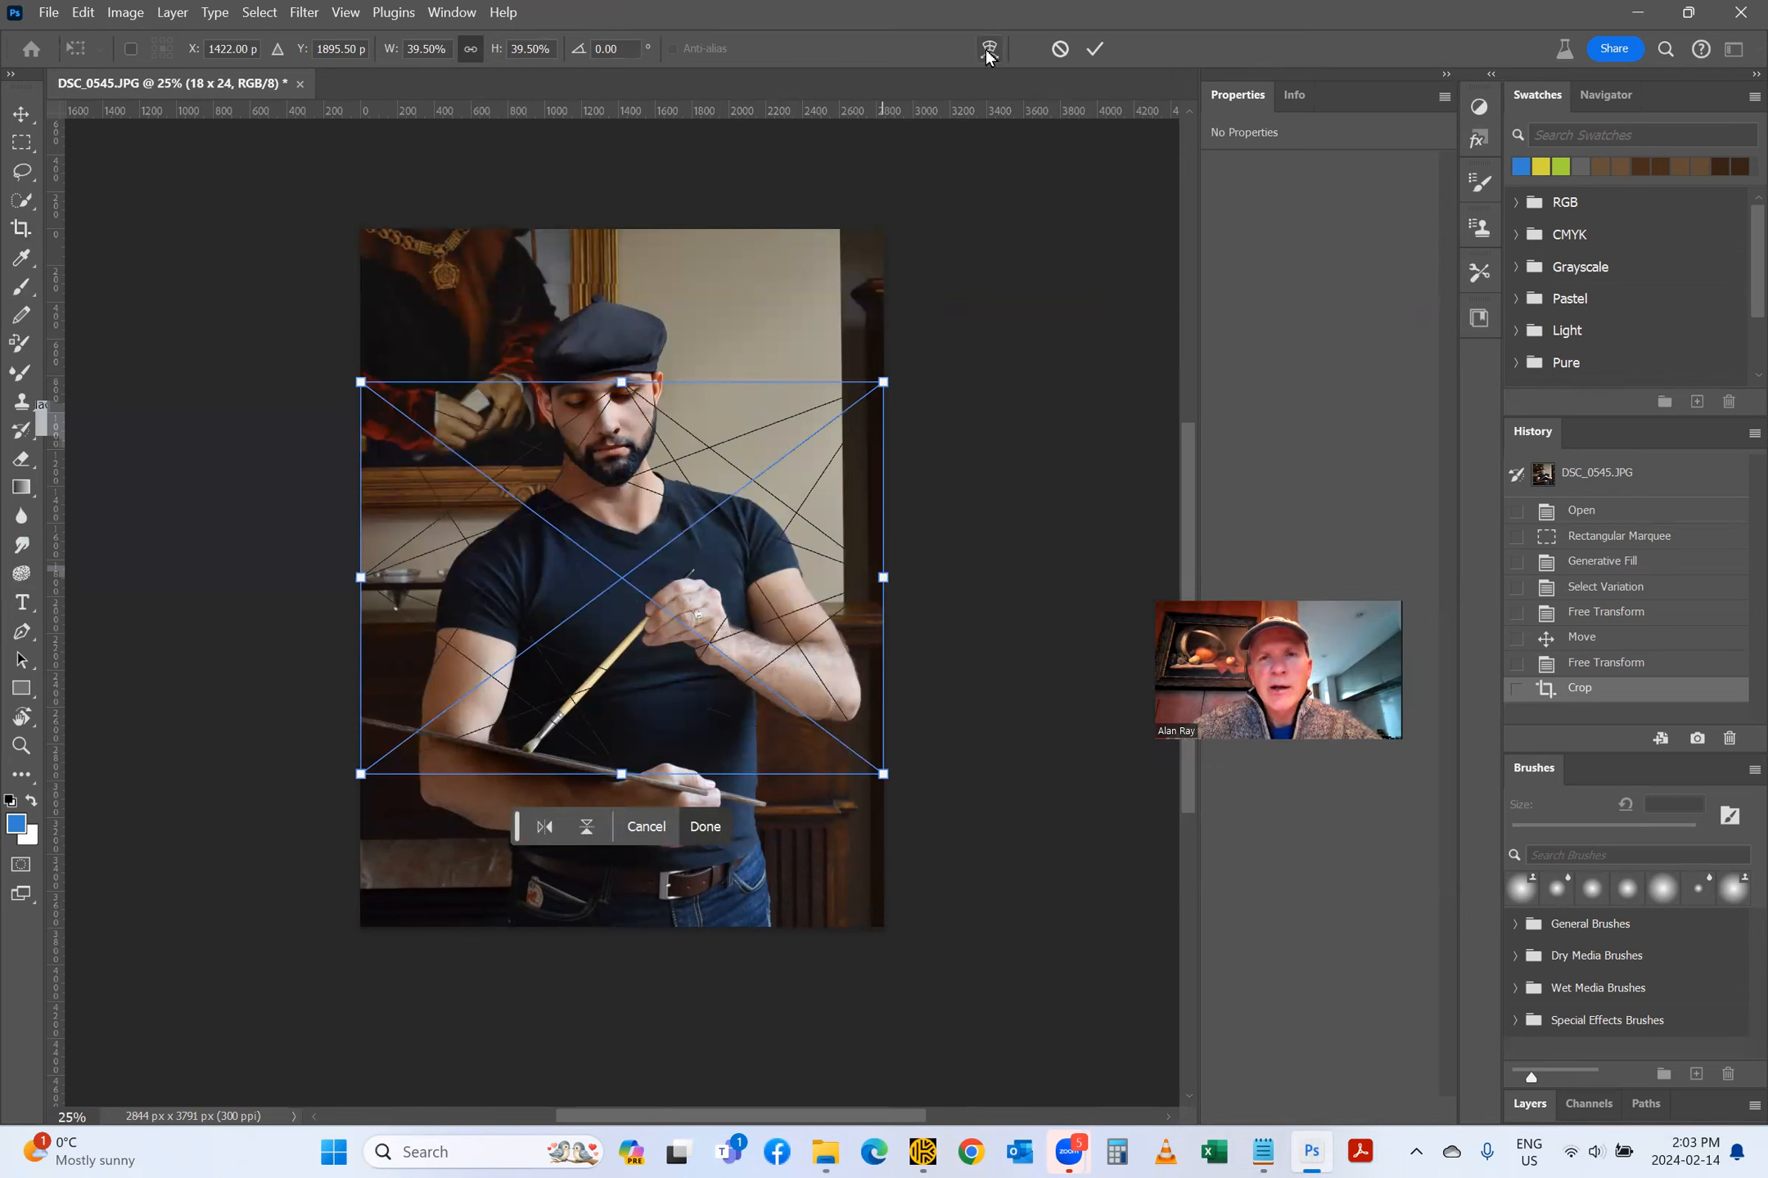
Step: Rotate the placed 18 x 24 armature overlay about 90° into portrait orientation and commit the placement
{"action": "left_click_drag", "start_coordinate": [899, 374], "coordinate": [745, 751]}
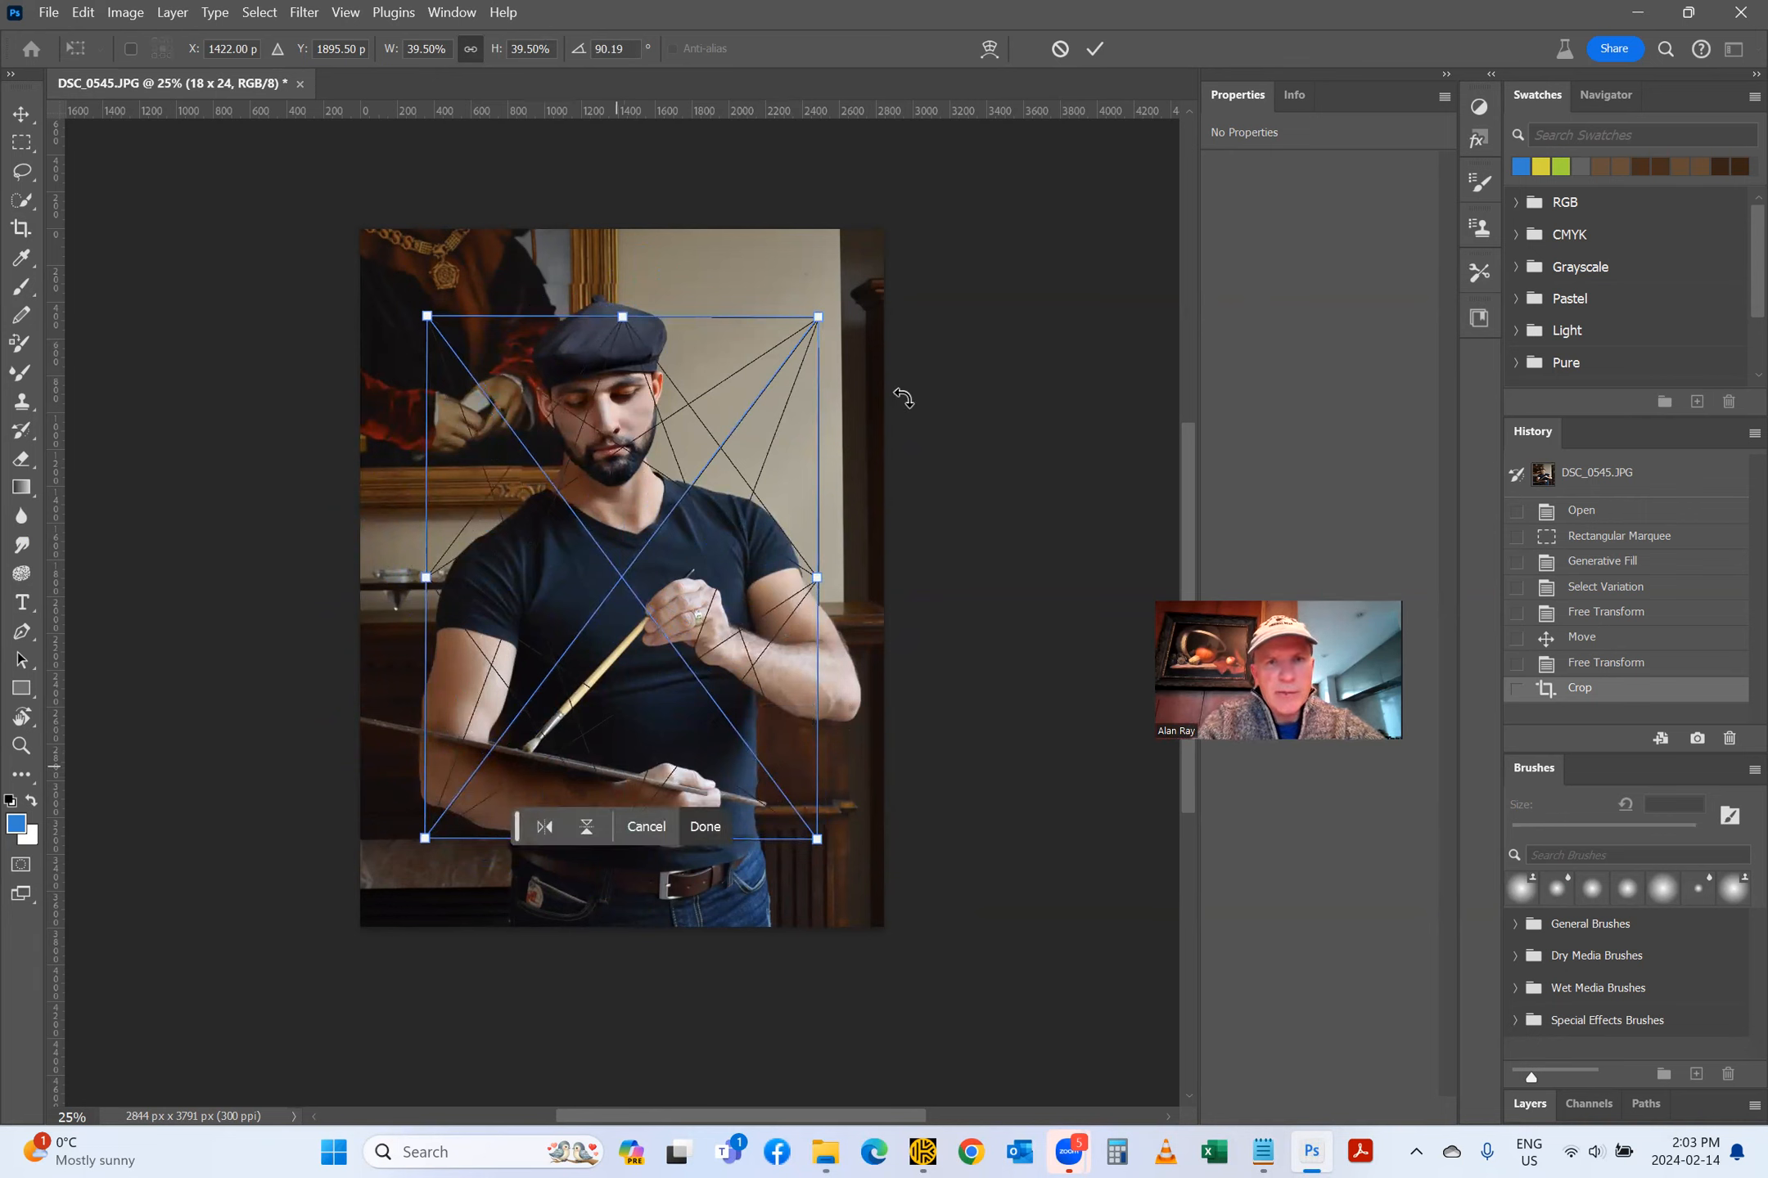
{"action": "left_click", "coordinate": [989, 49]}
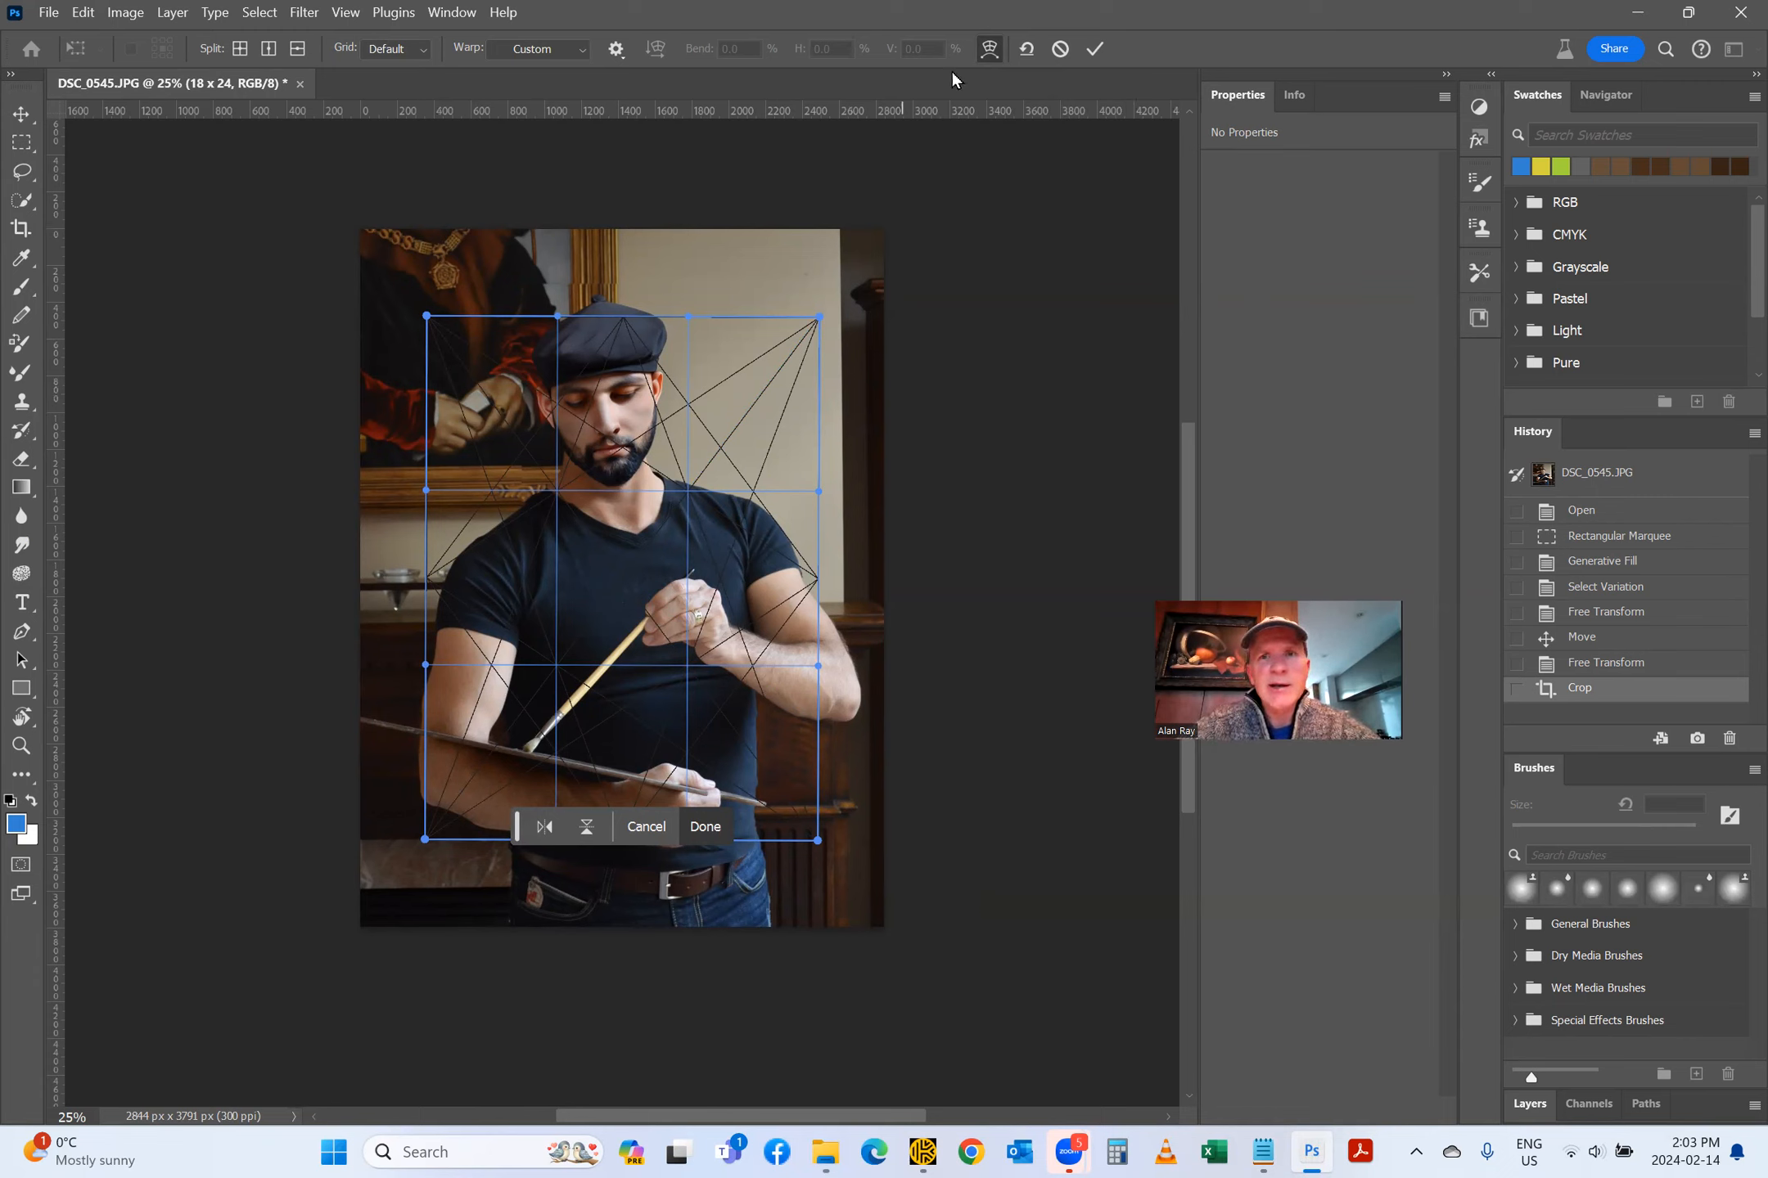
{"action": "left_click", "coordinate": [1093, 51]}
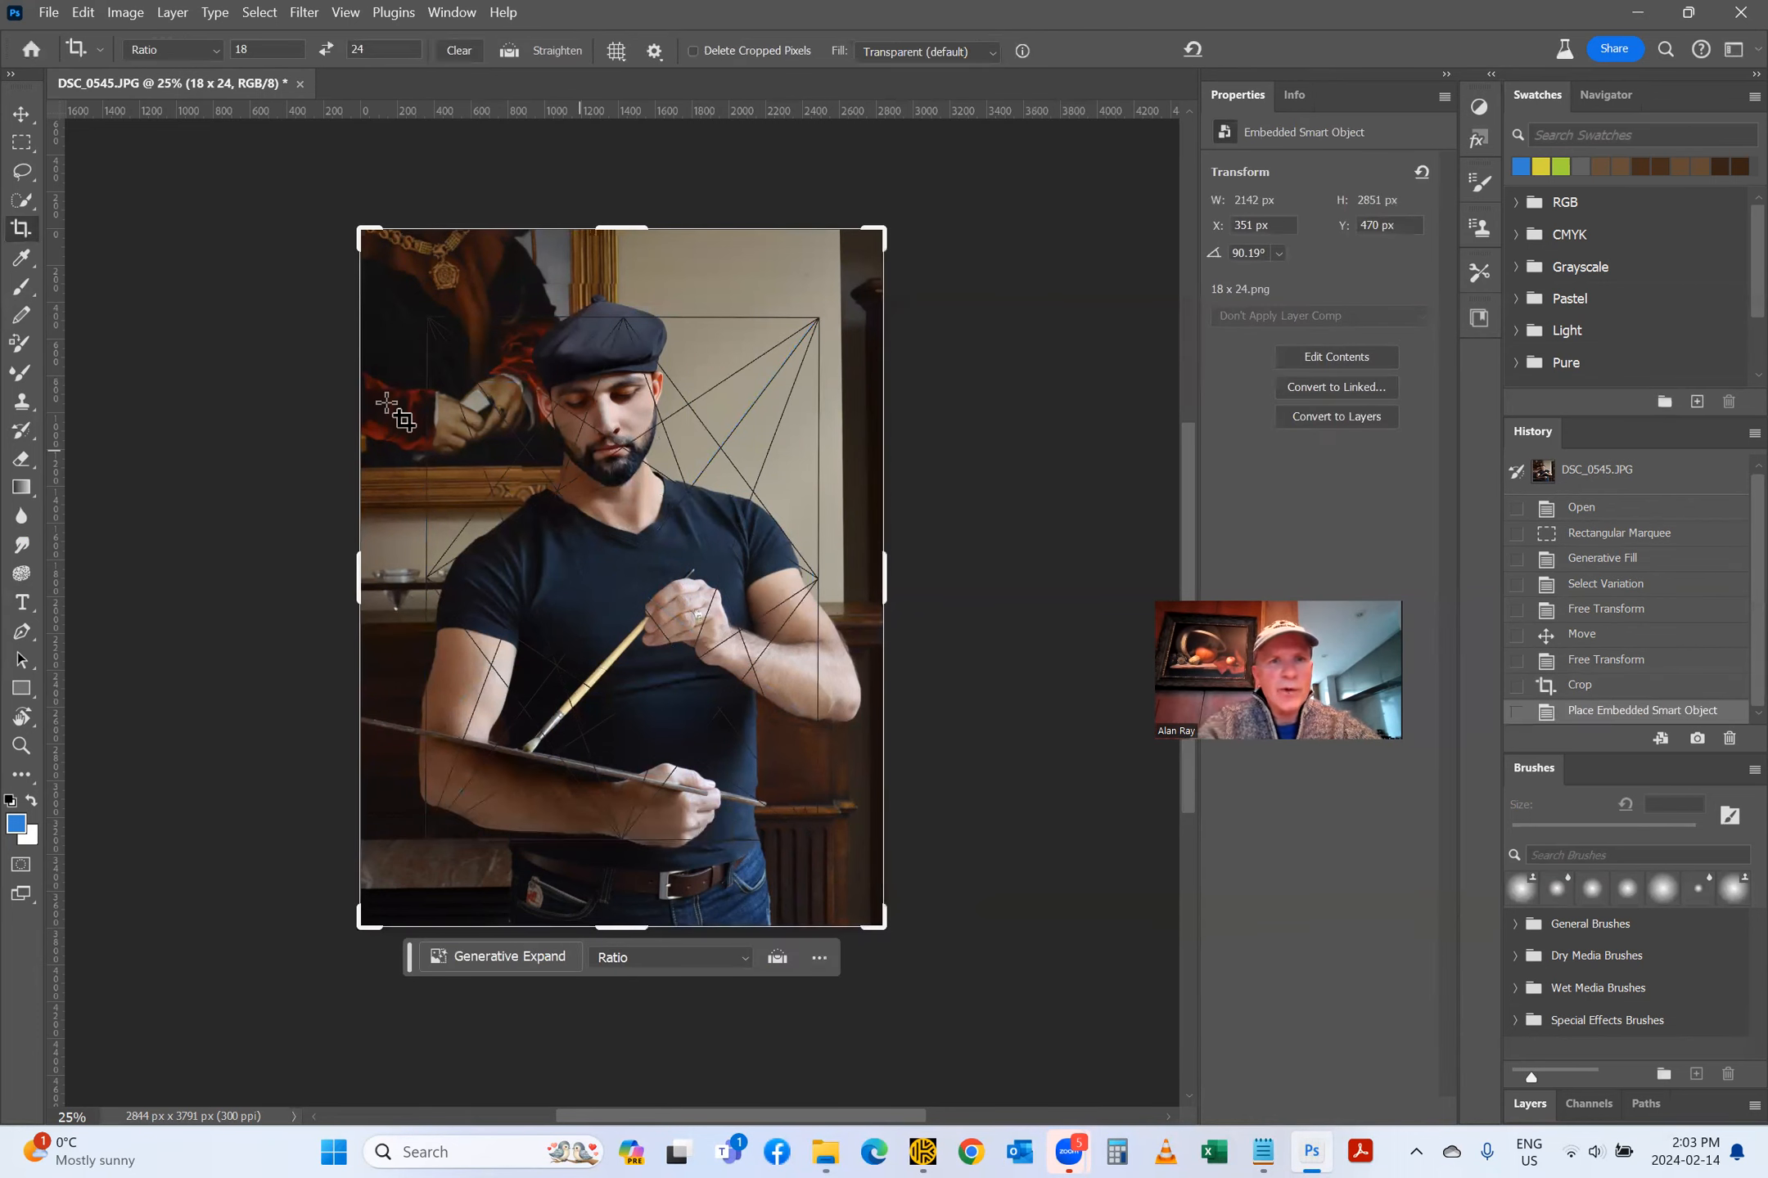
Step: Enlarge the armature overlay to 52.65% so its edges match the borders of the portrait, and apply the transform
{"action": "left_click", "coordinate": [19, 121]}
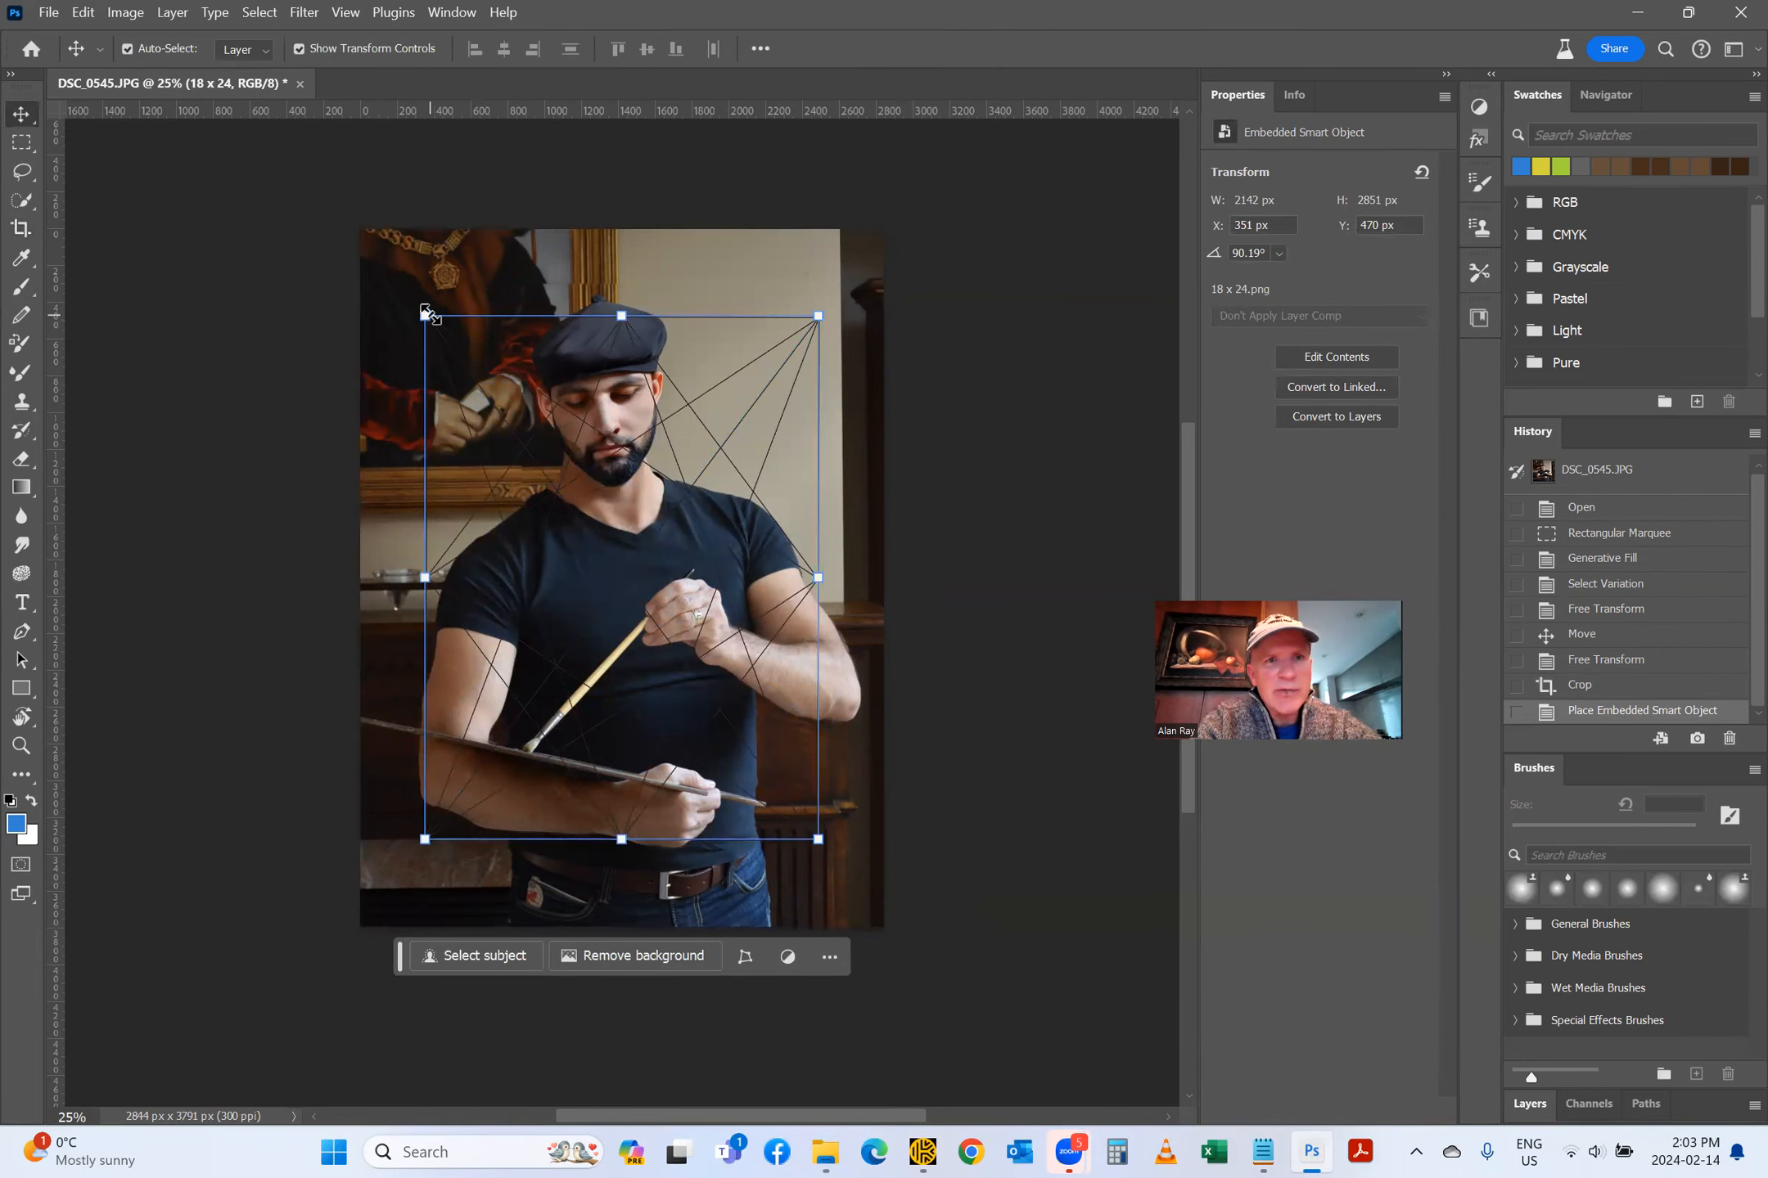
{"action": "left_click_drag", "start_coordinate": [423, 313], "coordinate": [360, 277]}
{"action": "left_click_drag", "start_coordinate": [825, 276], "coordinate": [884, 218]}
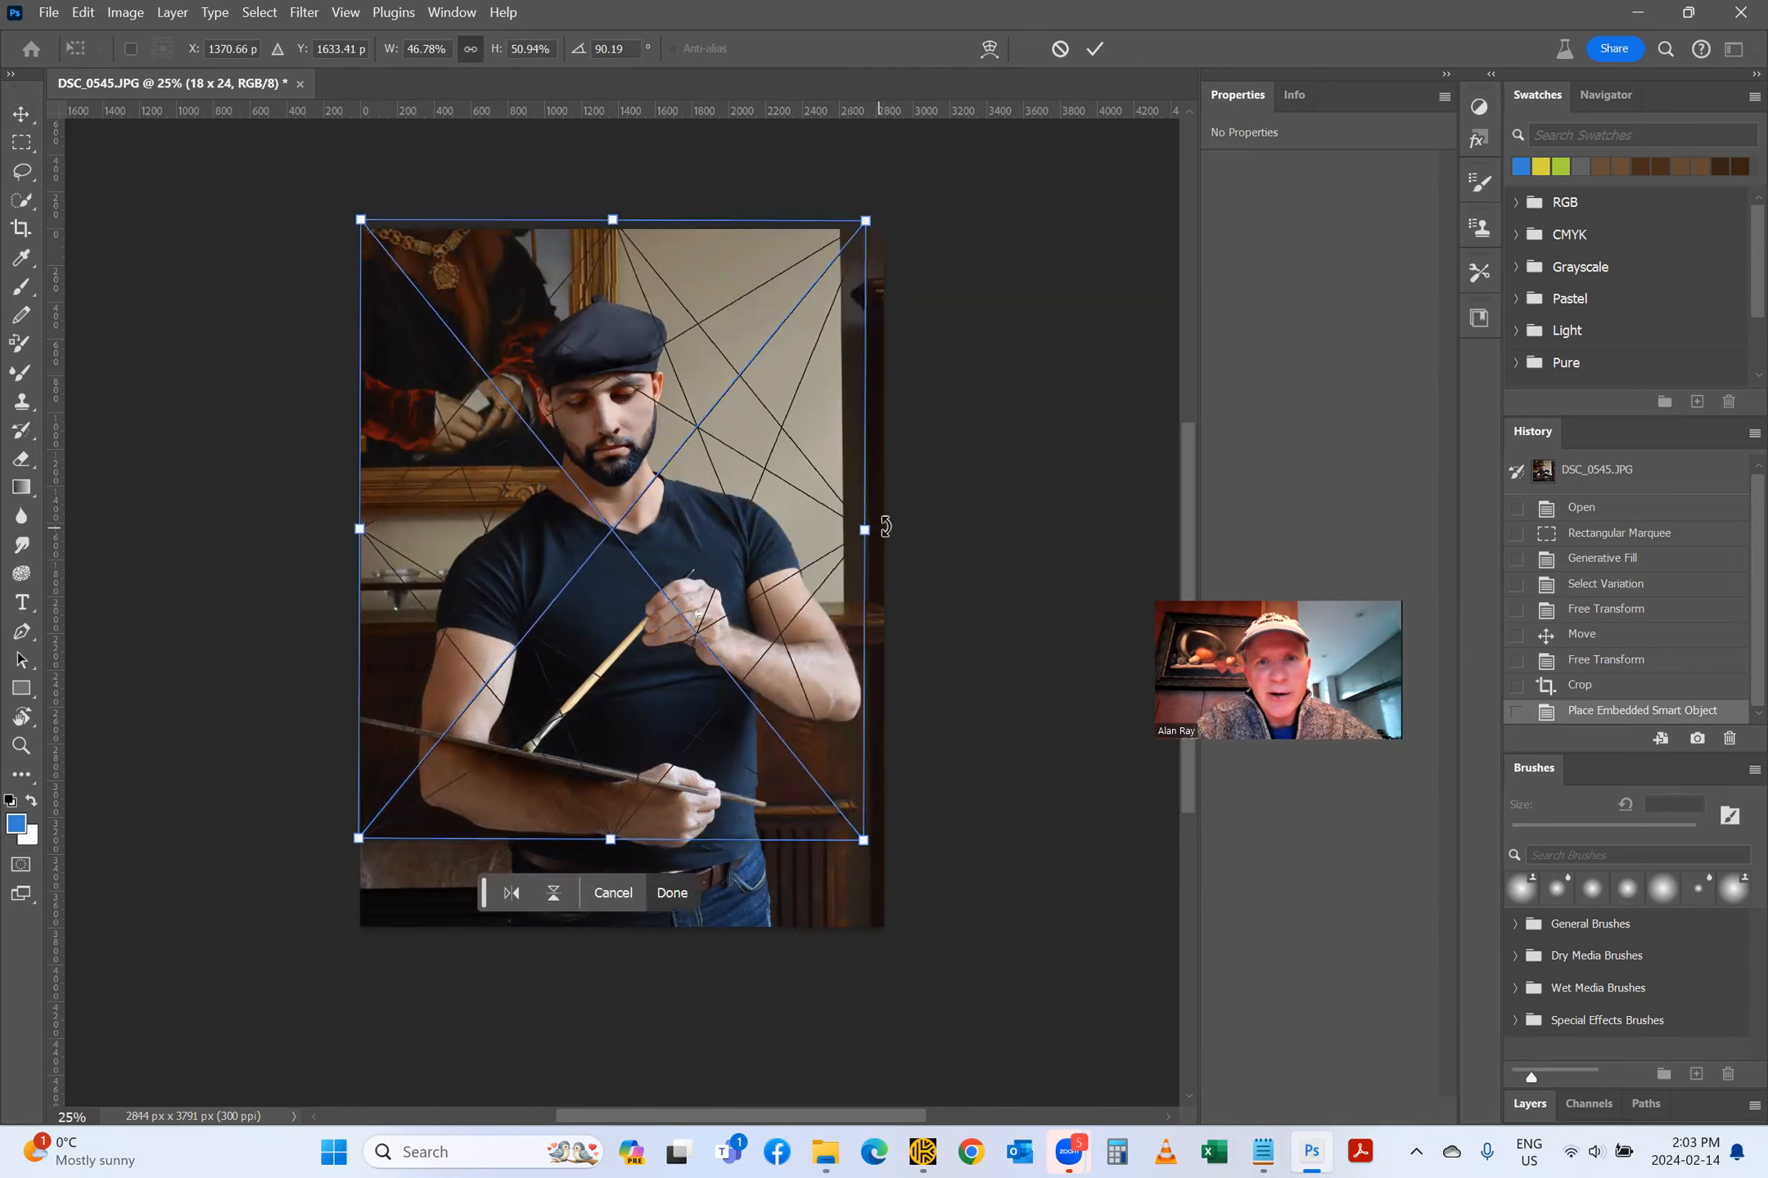
{"action": "left_click_drag", "start_coordinate": [866, 528], "coordinate": [884, 529]}
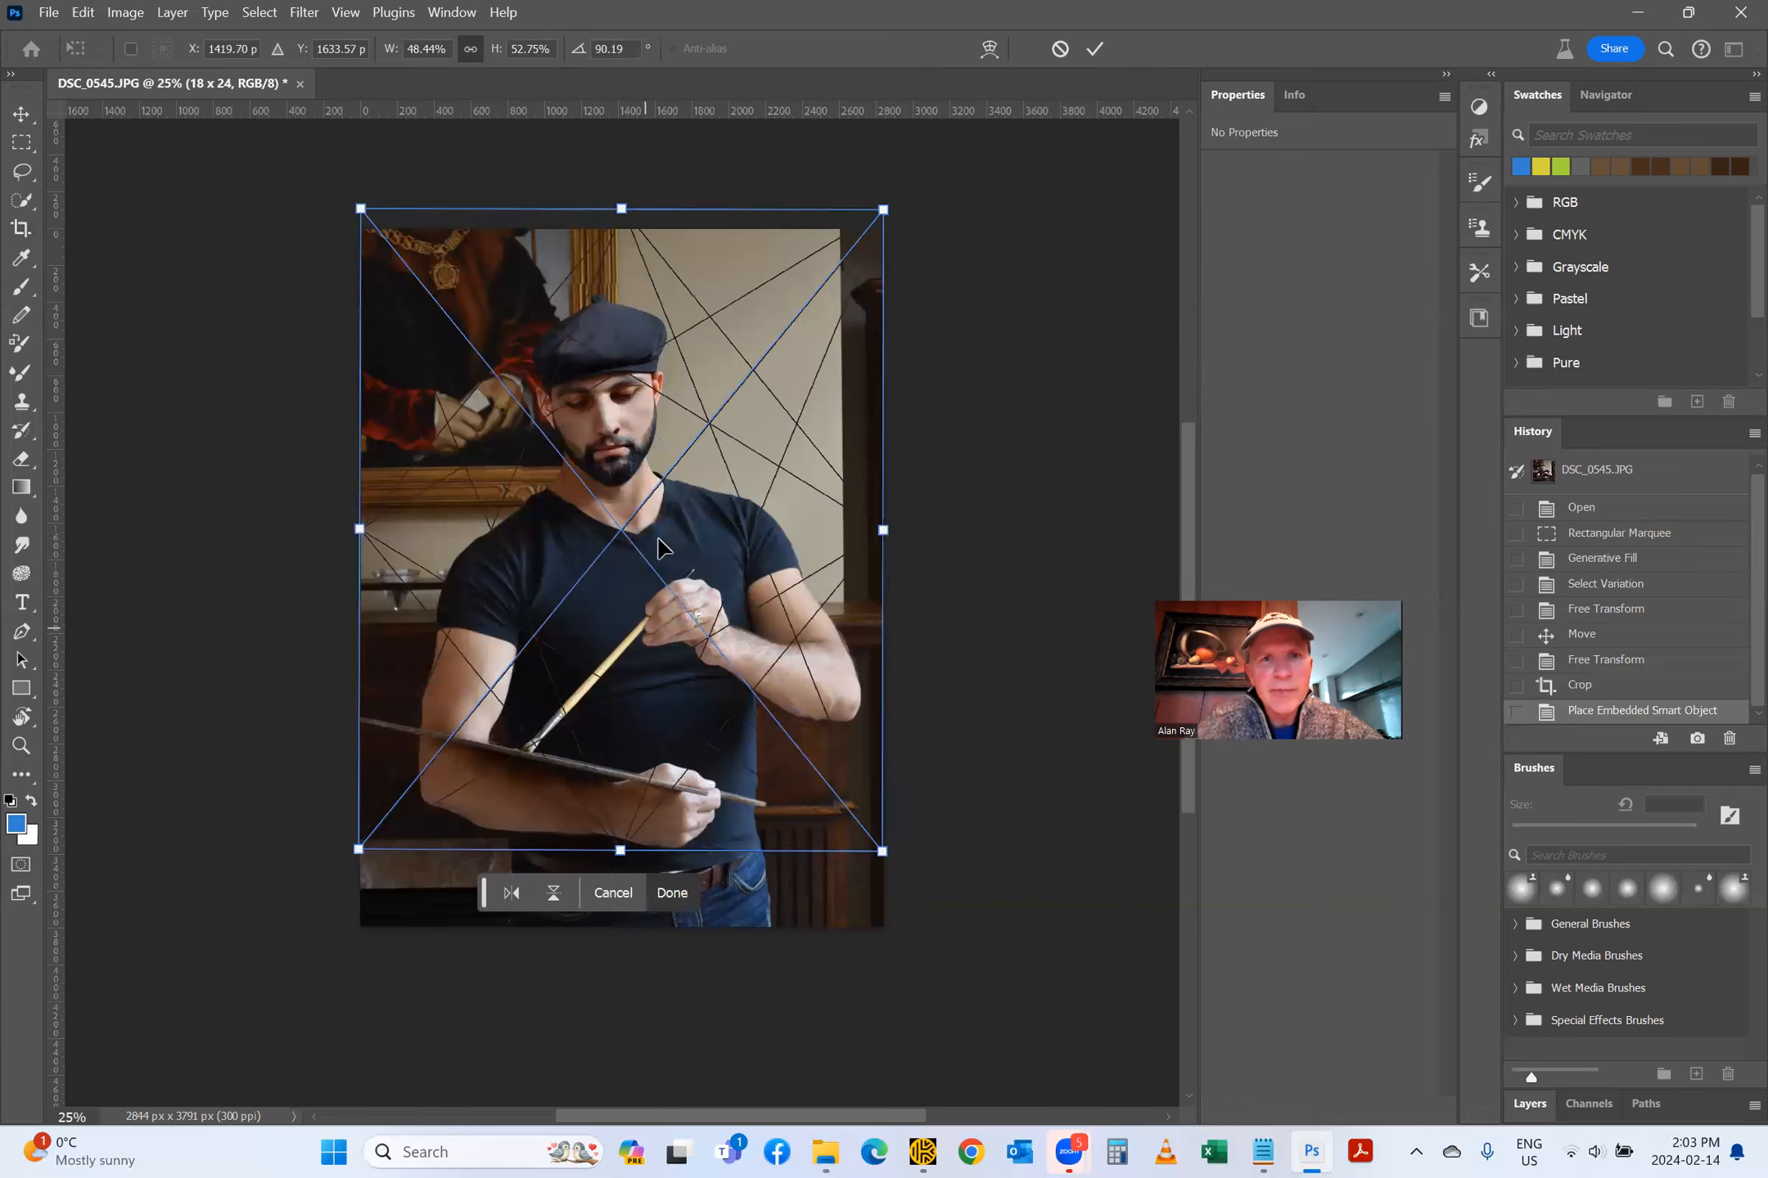
{"action": "scroll", "coordinate": [665, 550], "scroll_direction": "down", "scroll_amount": 1}
{"action": "scroll", "coordinate": [665, 550], "scroll_direction": "up", "scroll_amount": 1}
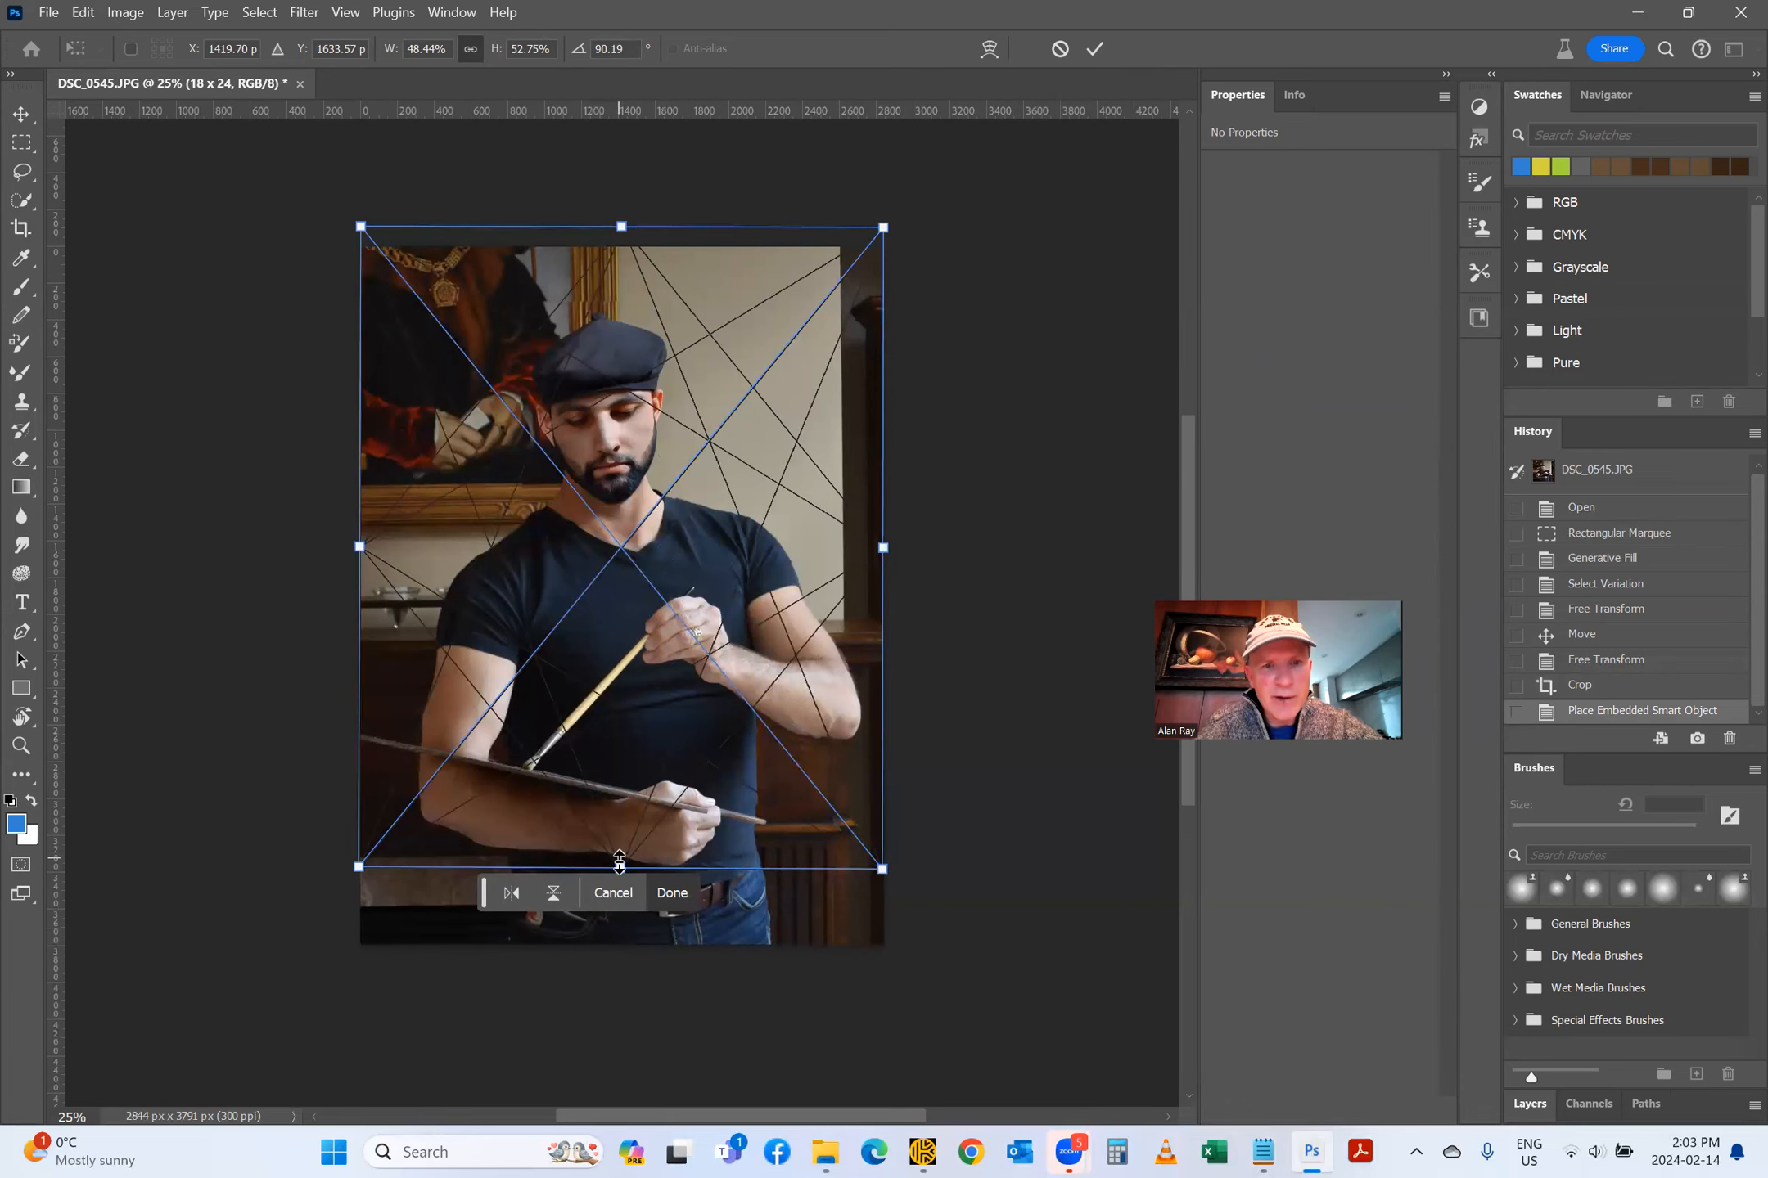
{"action": "left_click_drag", "start_coordinate": [620, 869], "coordinate": [623, 947]}
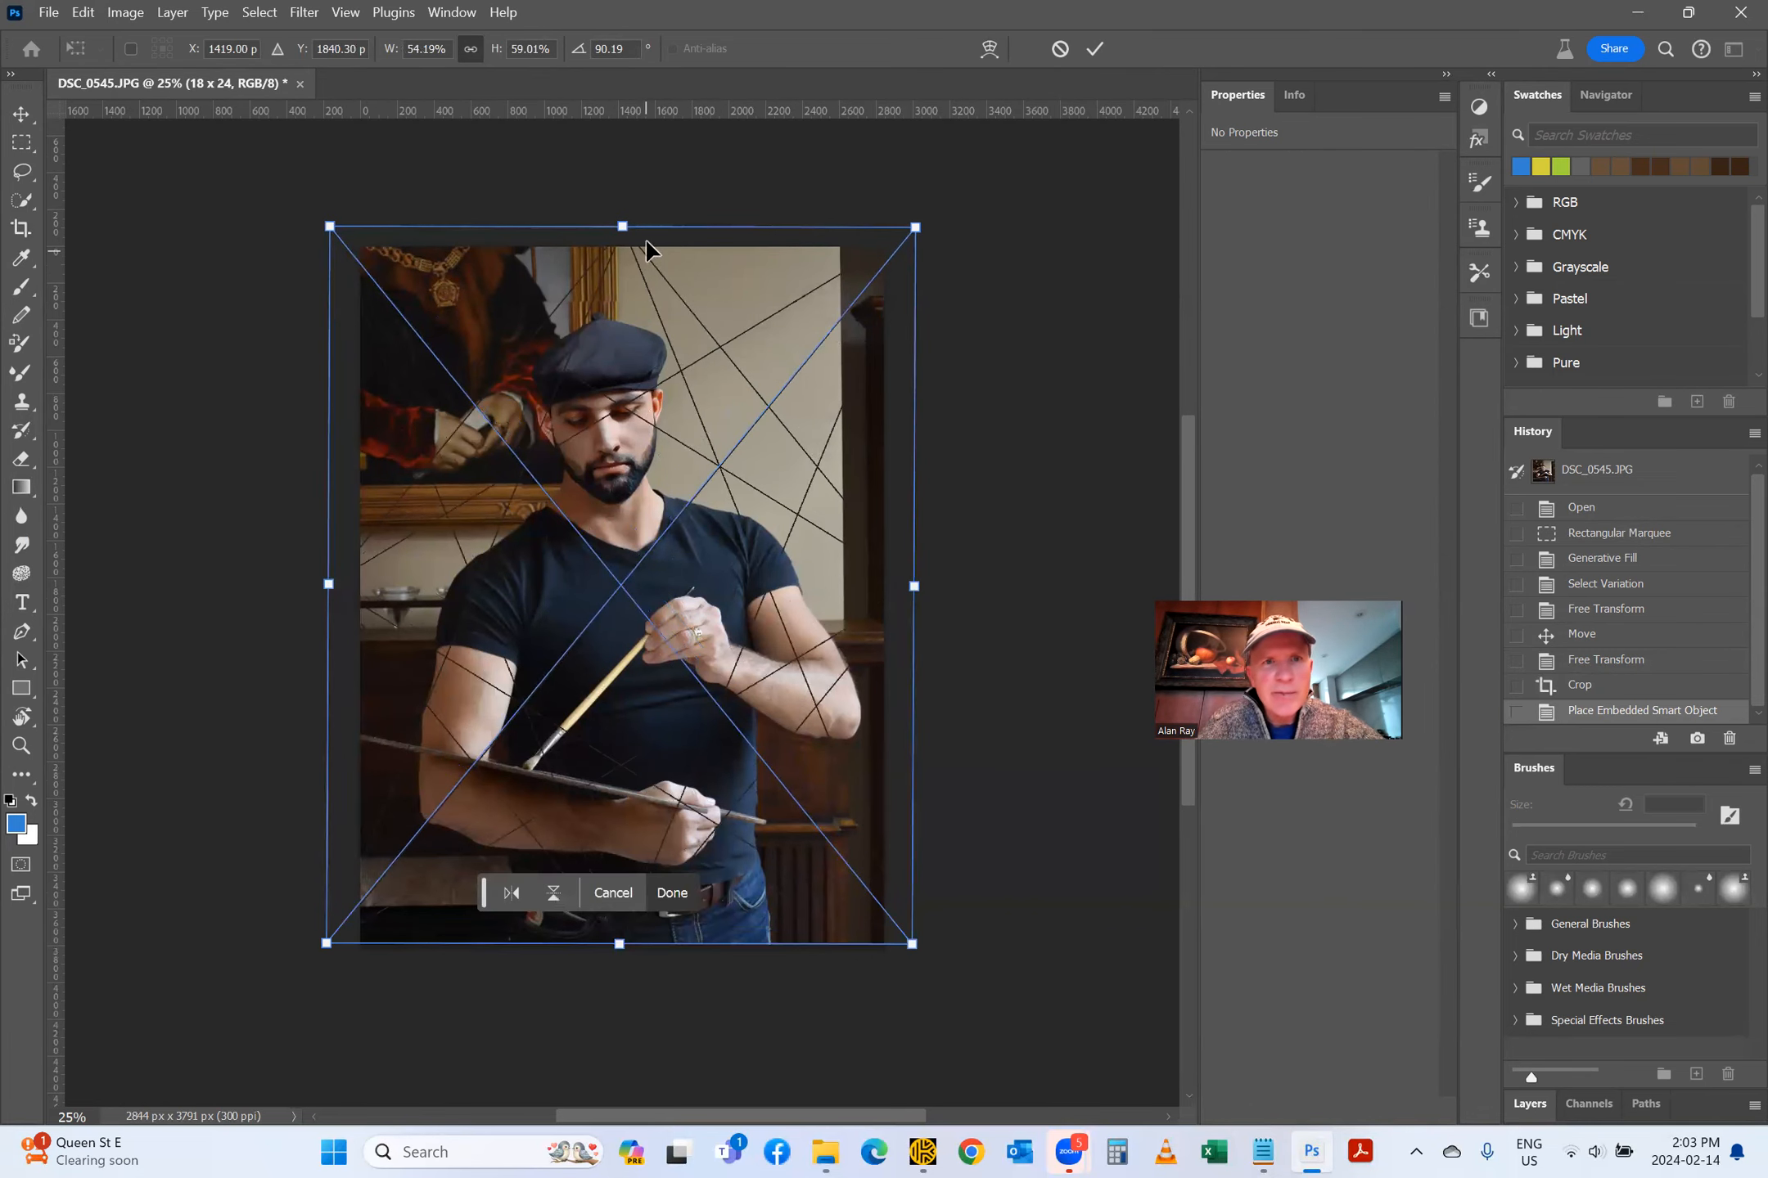
{"action": "left_click_drag", "start_coordinate": [622, 228], "coordinate": [626, 254]}
{"action": "left_click_drag", "start_coordinate": [336, 597], "coordinate": [361, 596]}
{"action": "left_click_drag", "start_coordinate": [913, 596], "coordinate": [898, 610]}
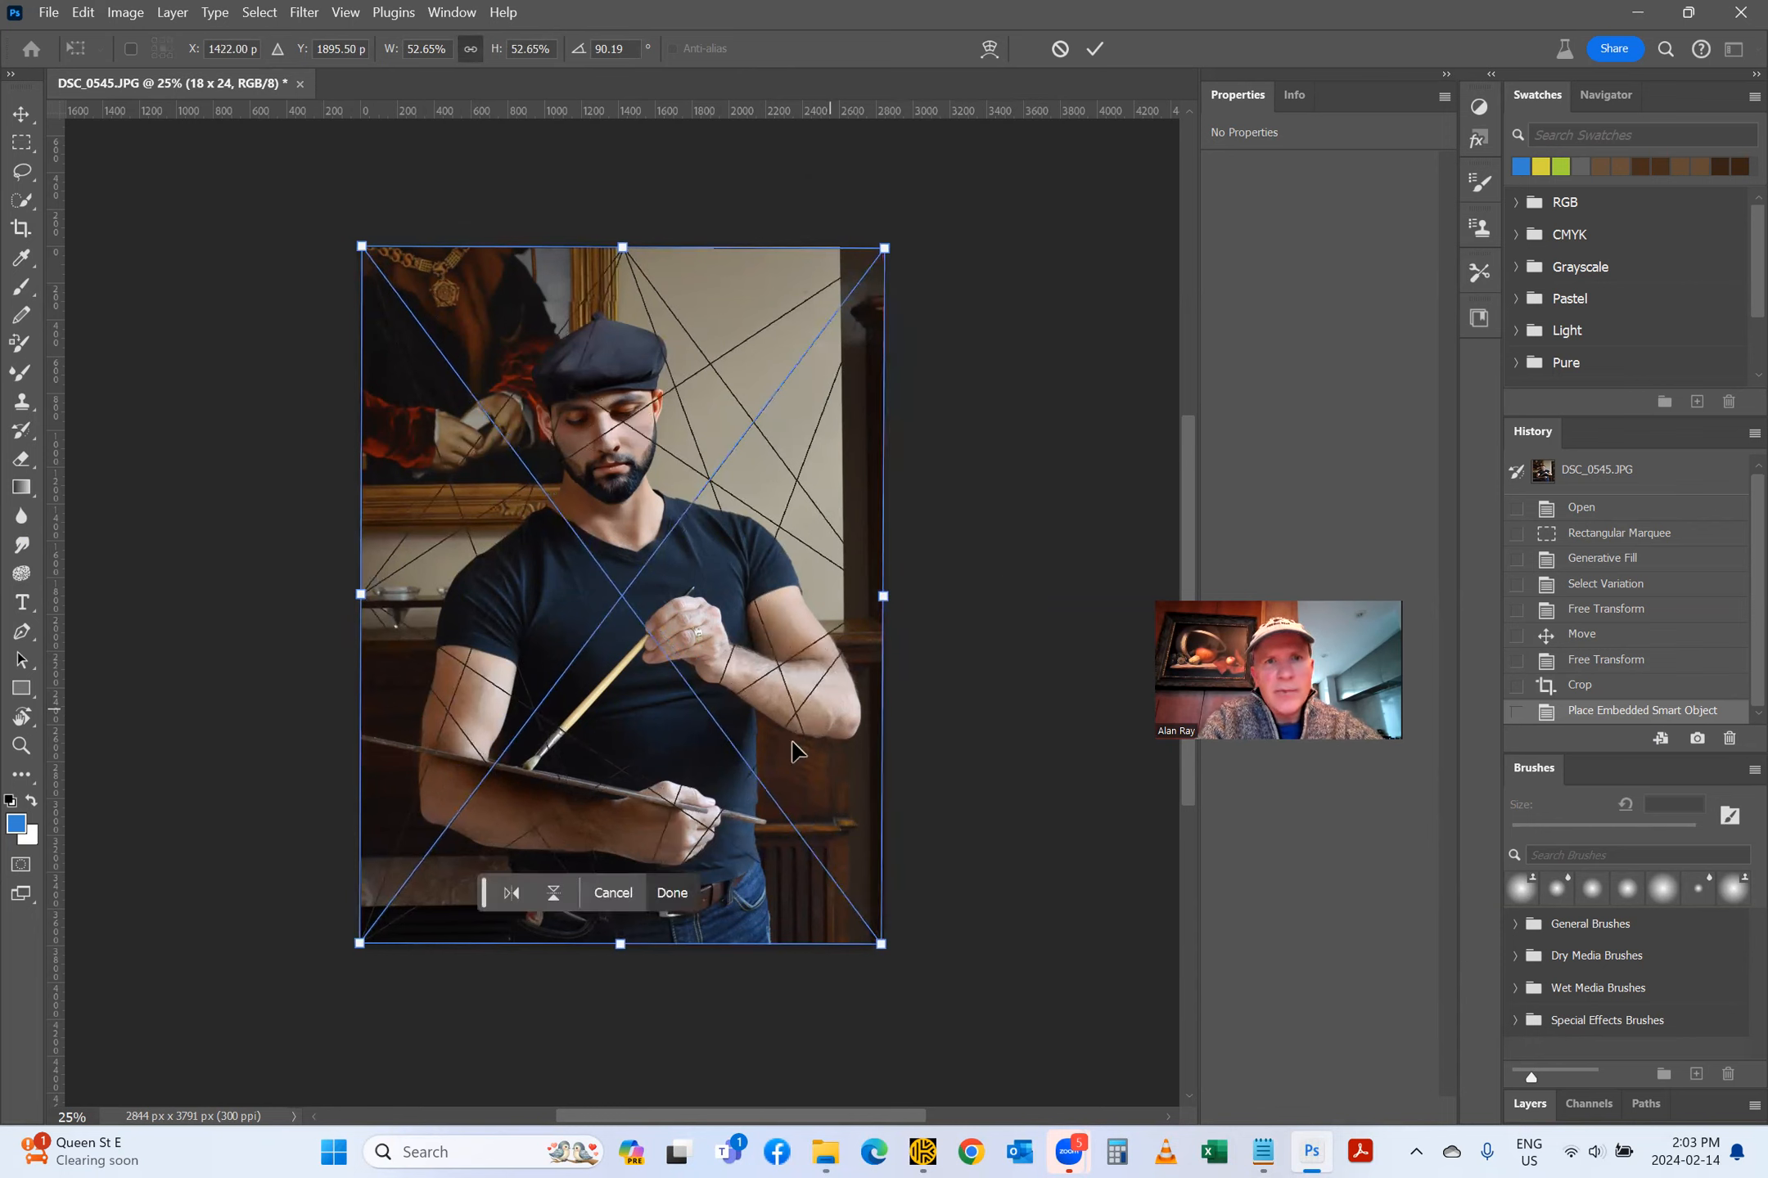
{"action": "left_click", "coordinate": [1093, 51]}
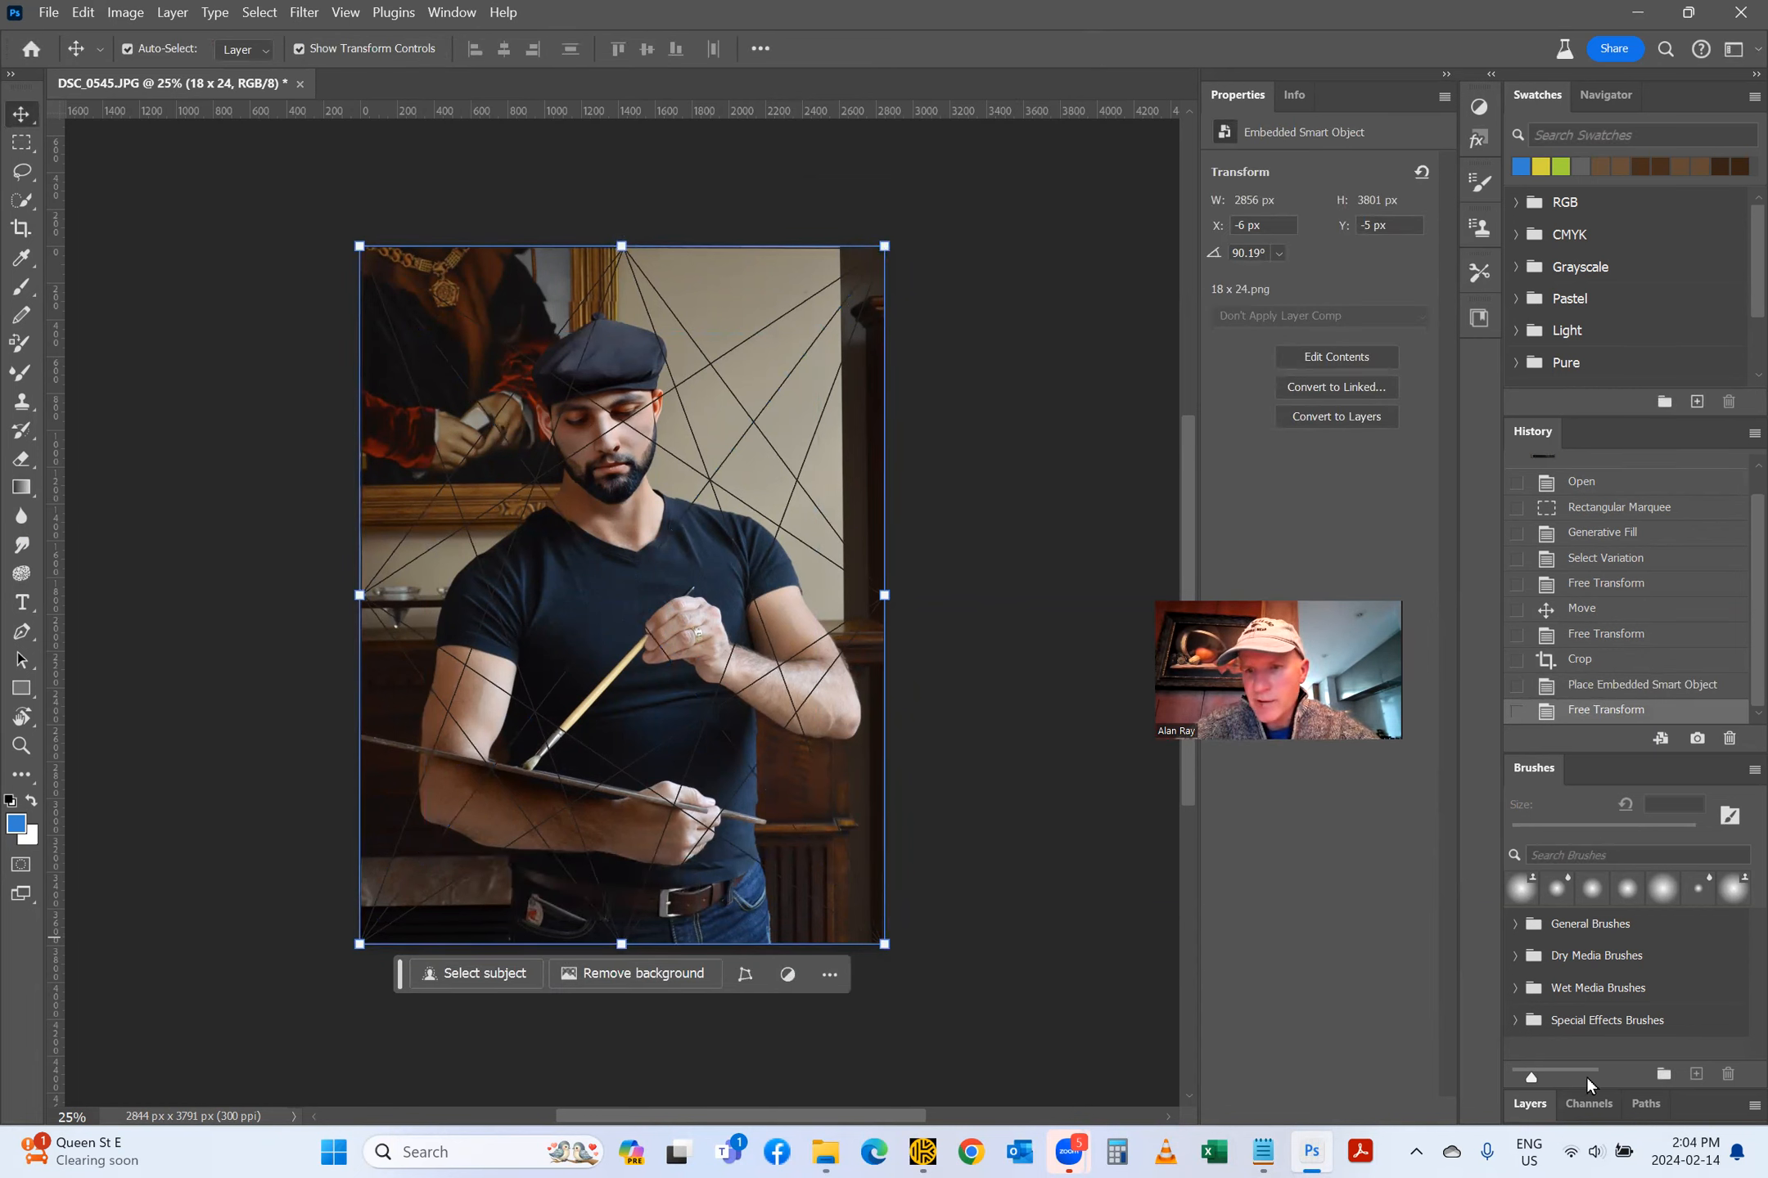
Step: Switch to the Essentials (Default) workspace and move the floating Properties panel up beside the portrait
{"action": "left_click", "coordinate": [1523, 1105]}
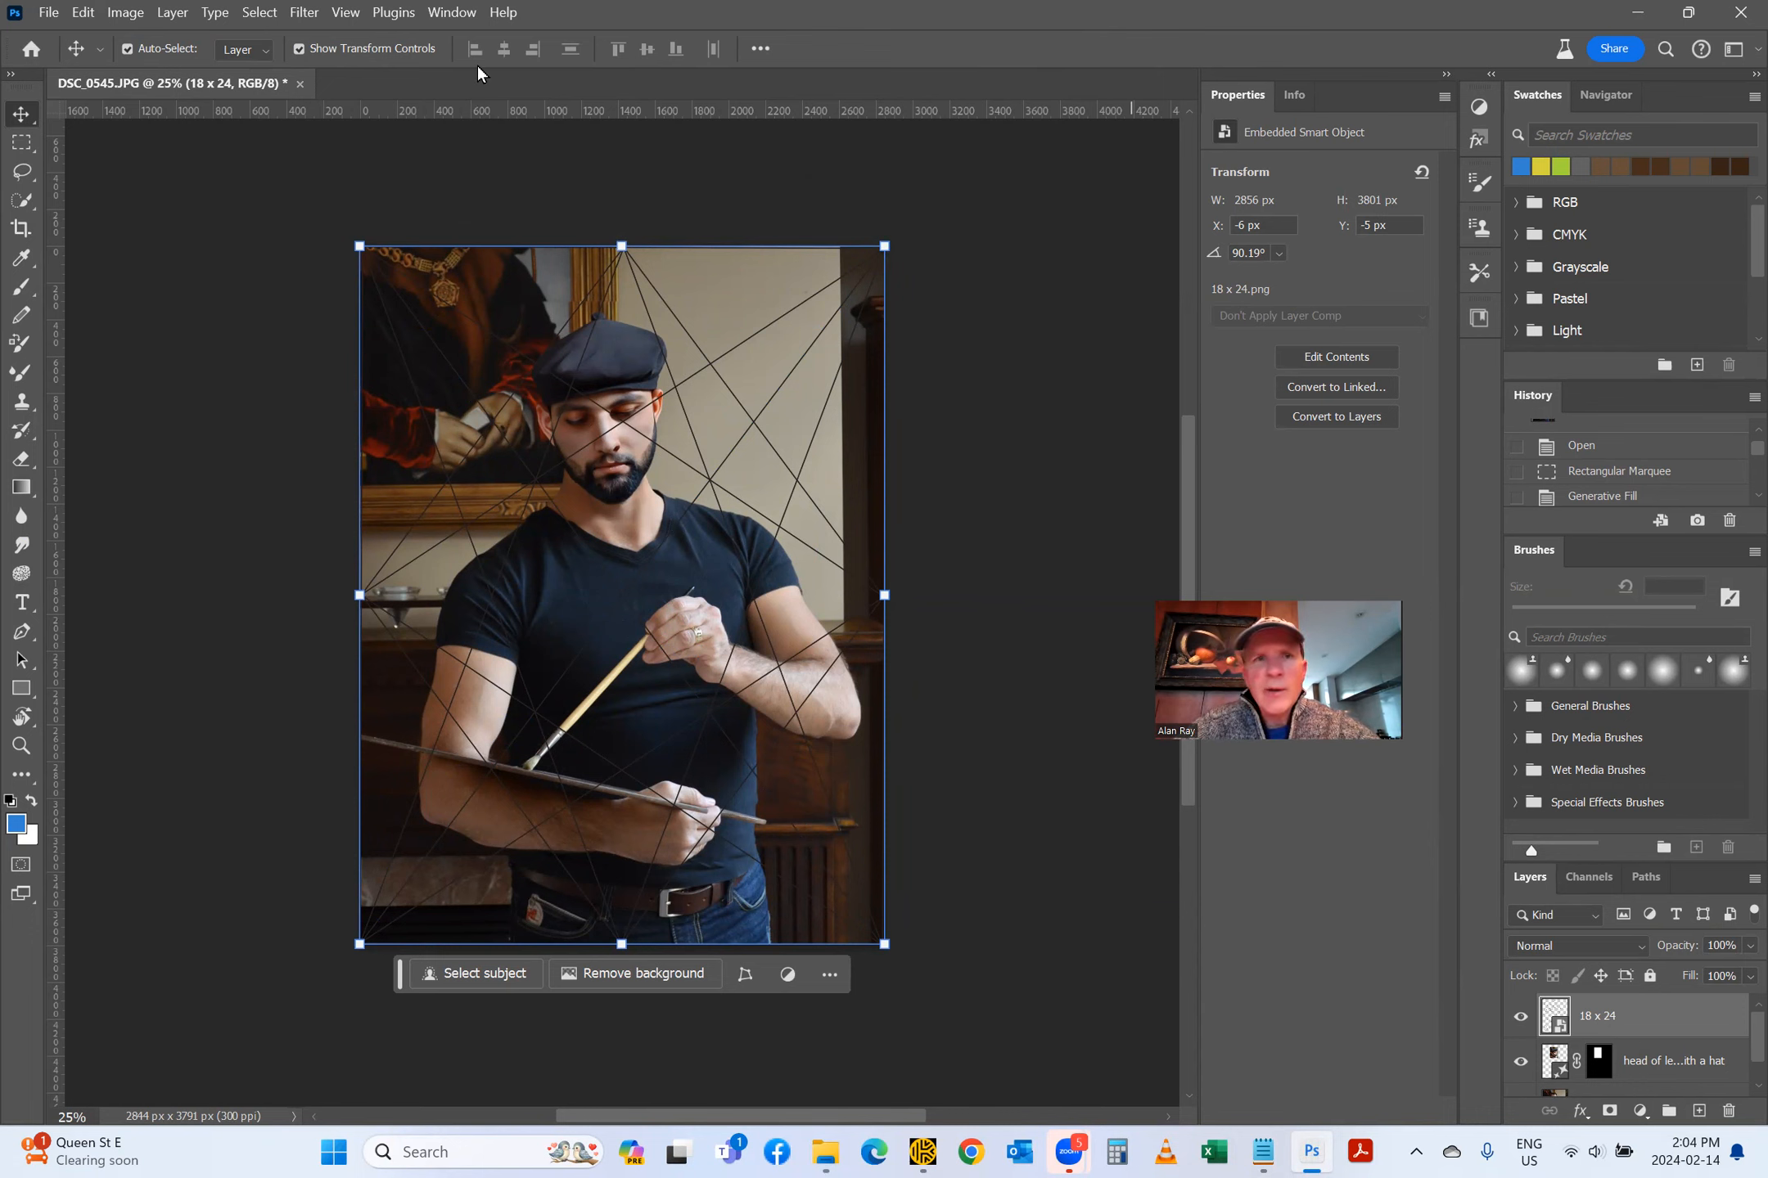
{"action": "left_click", "coordinate": [452, 13]}
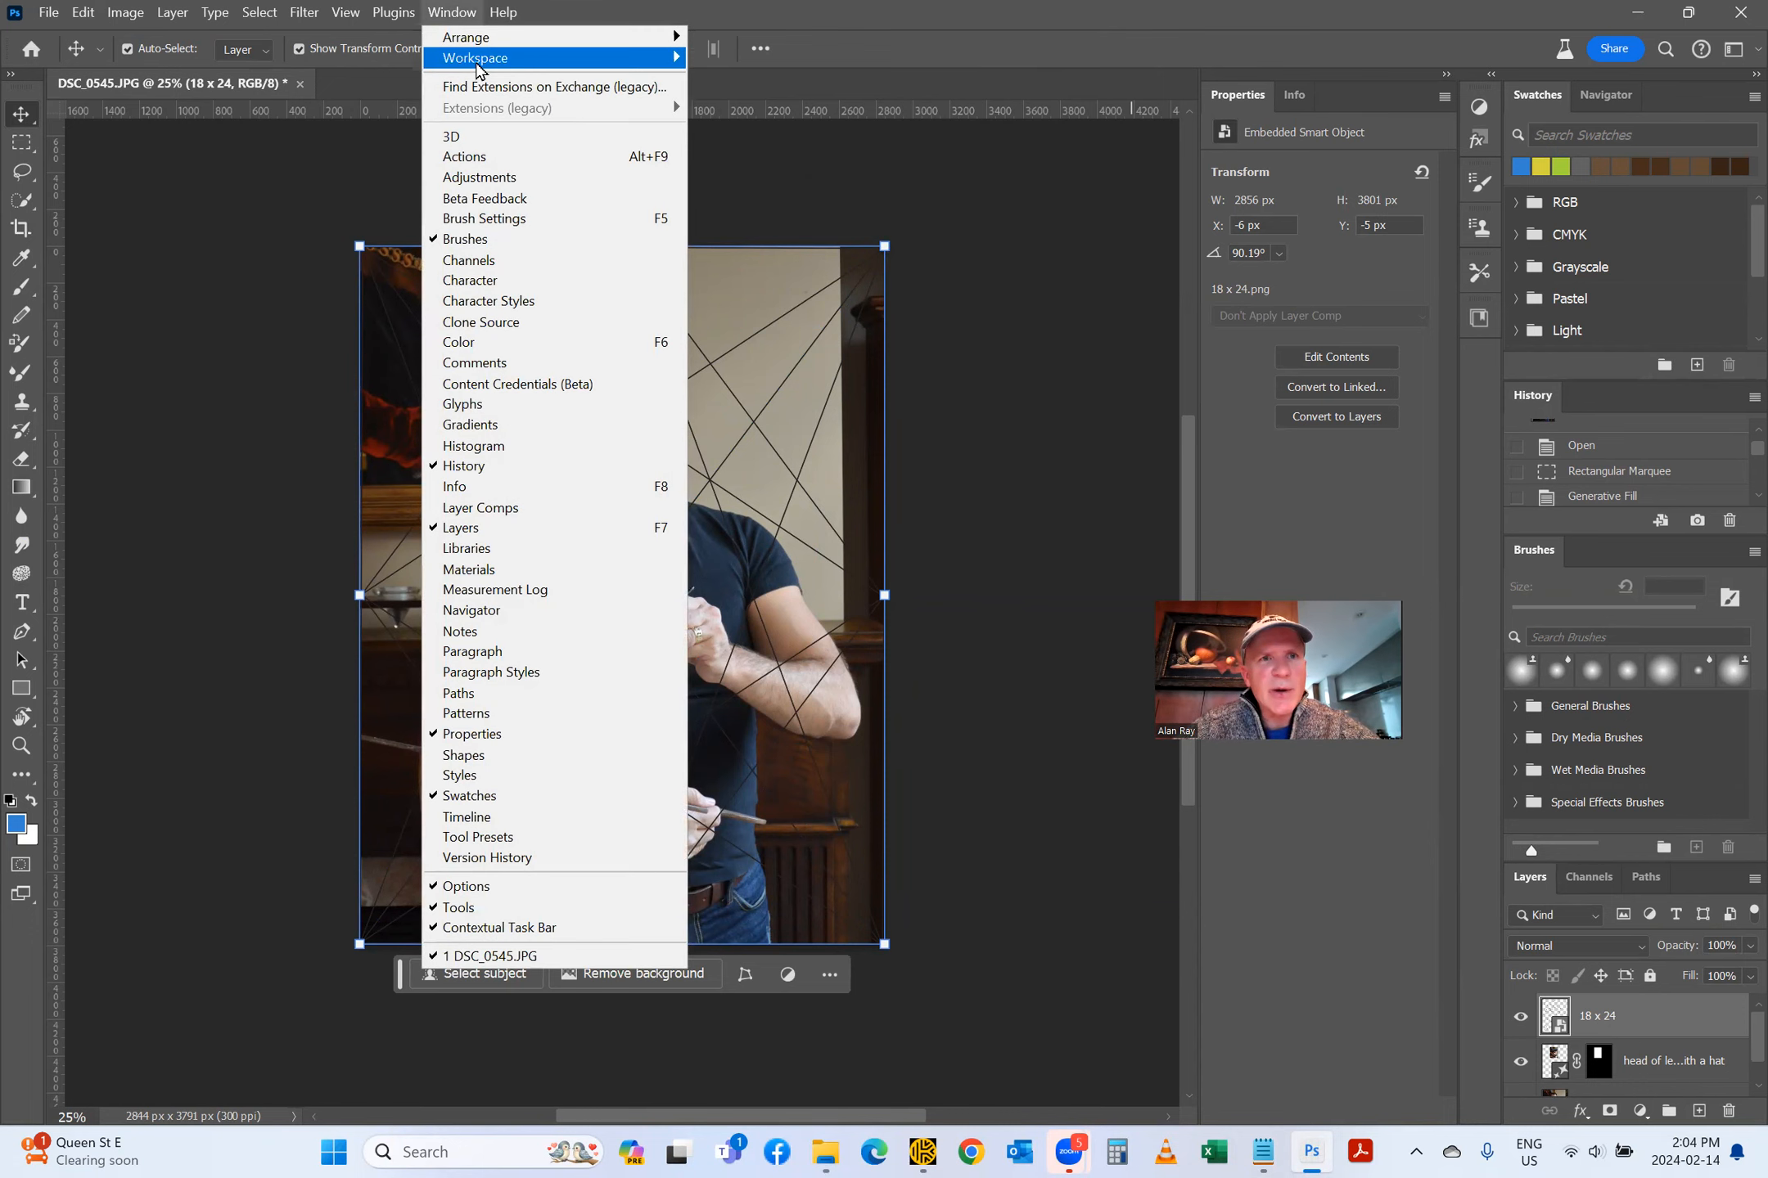
{"action": "mouse_move", "coordinate": [478, 70]}
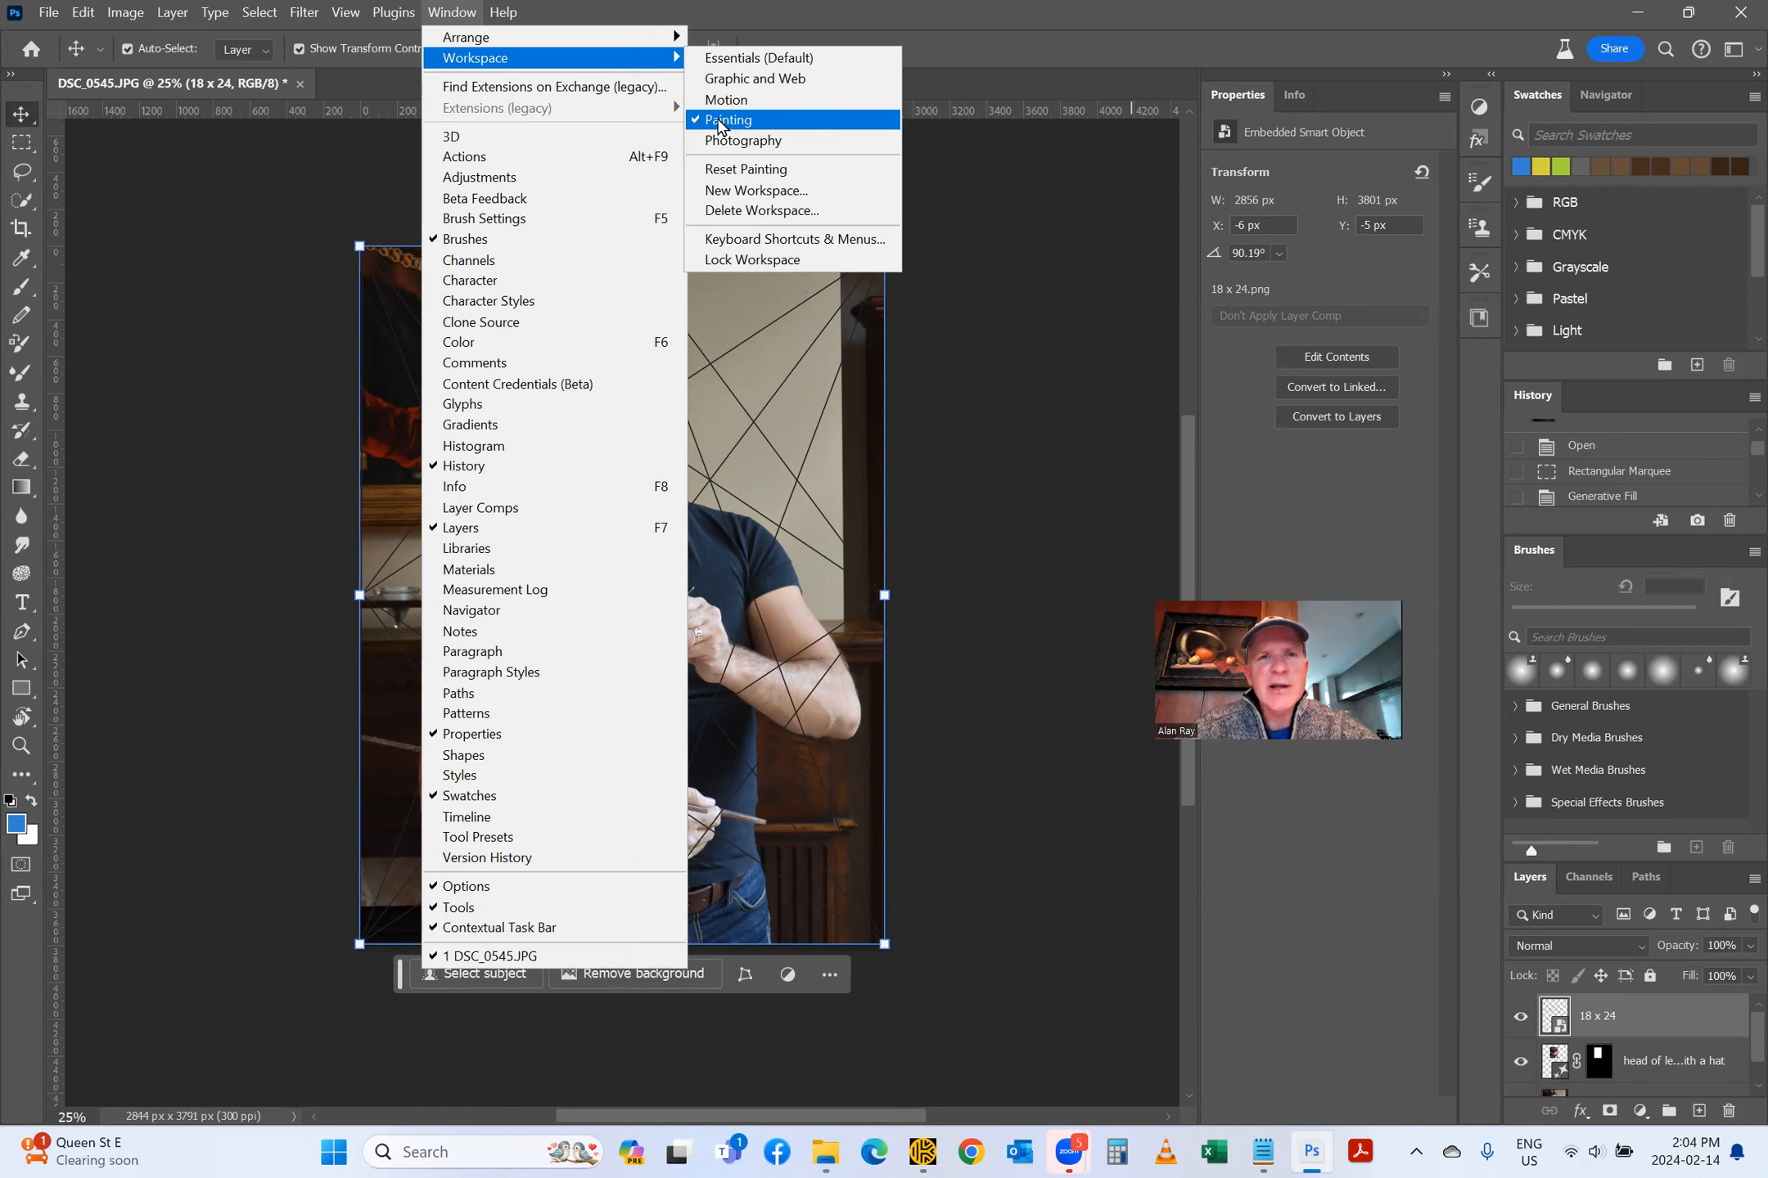
{"action": "left_click", "coordinate": [736, 57]}
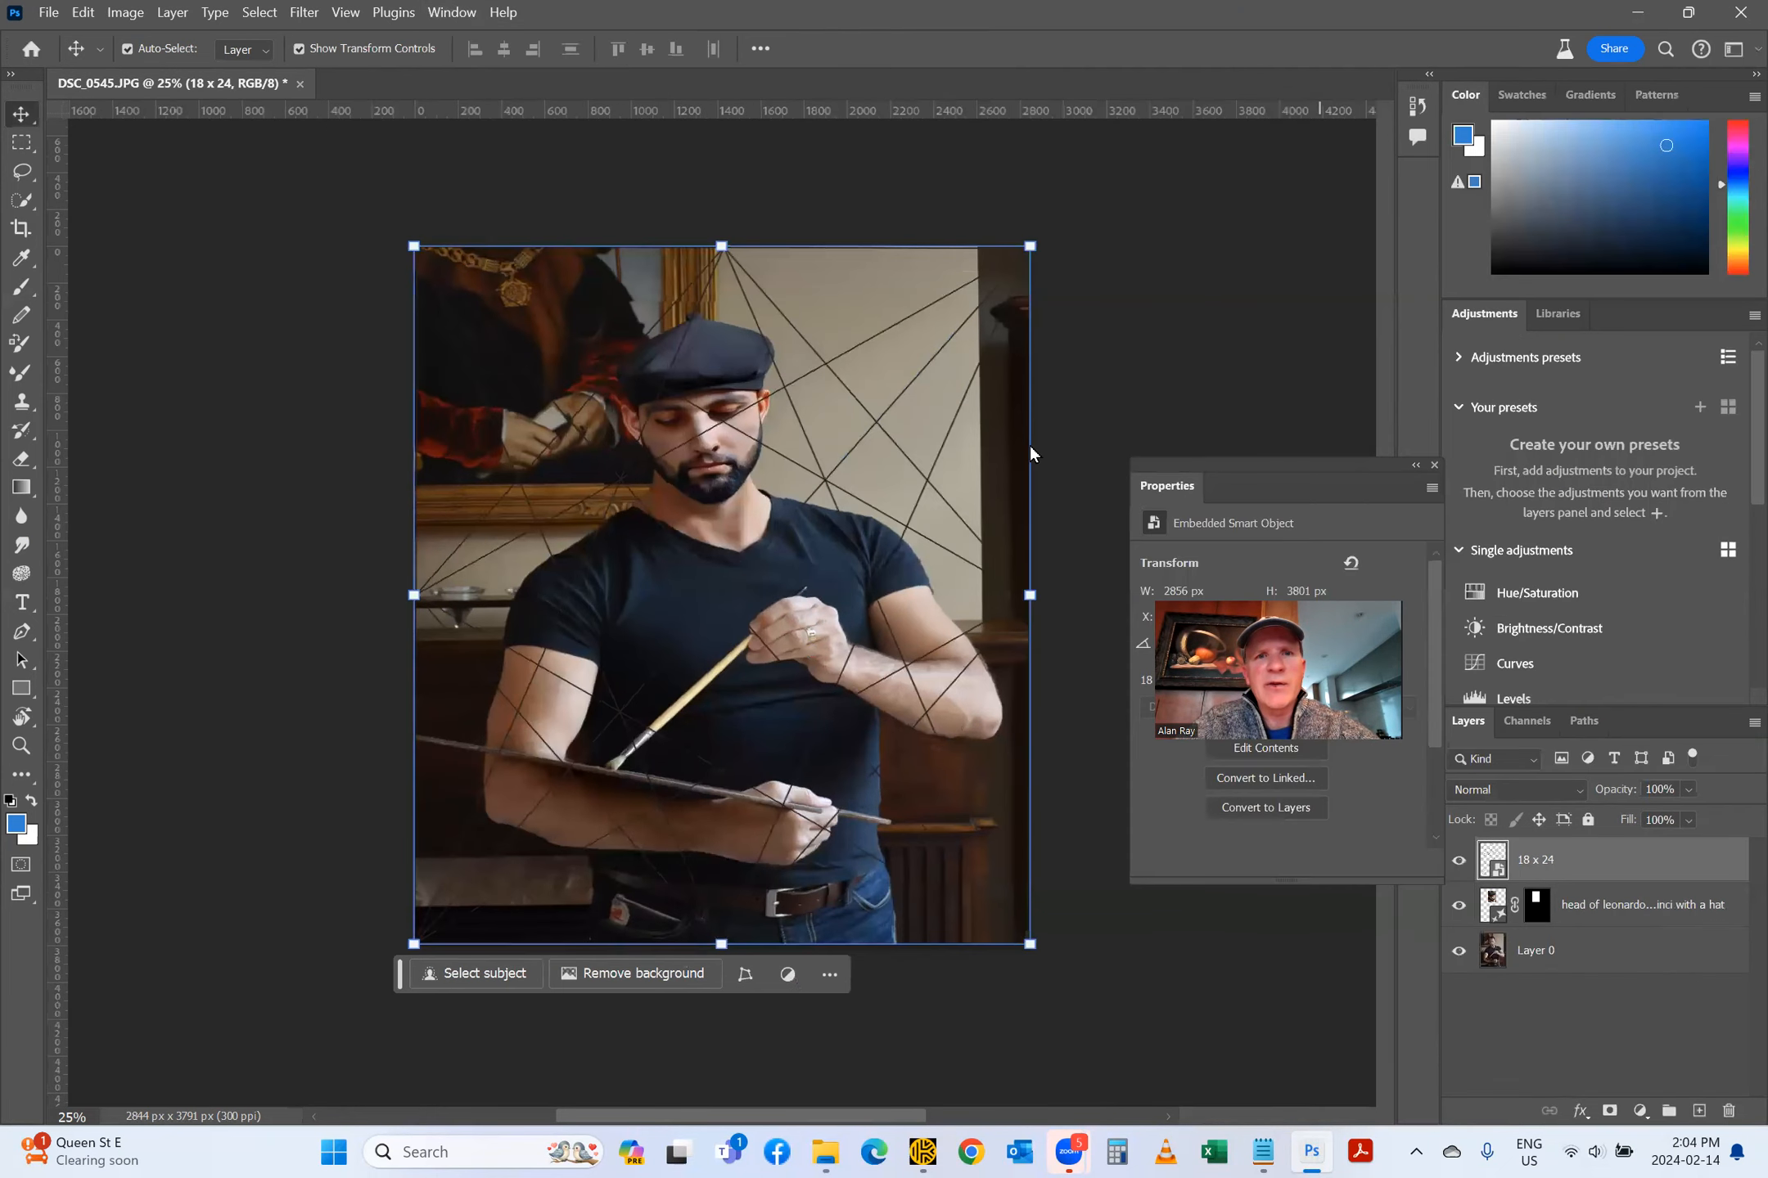
{"action": "left_click_drag", "start_coordinate": [1284, 463], "coordinate": [1215, 156]}
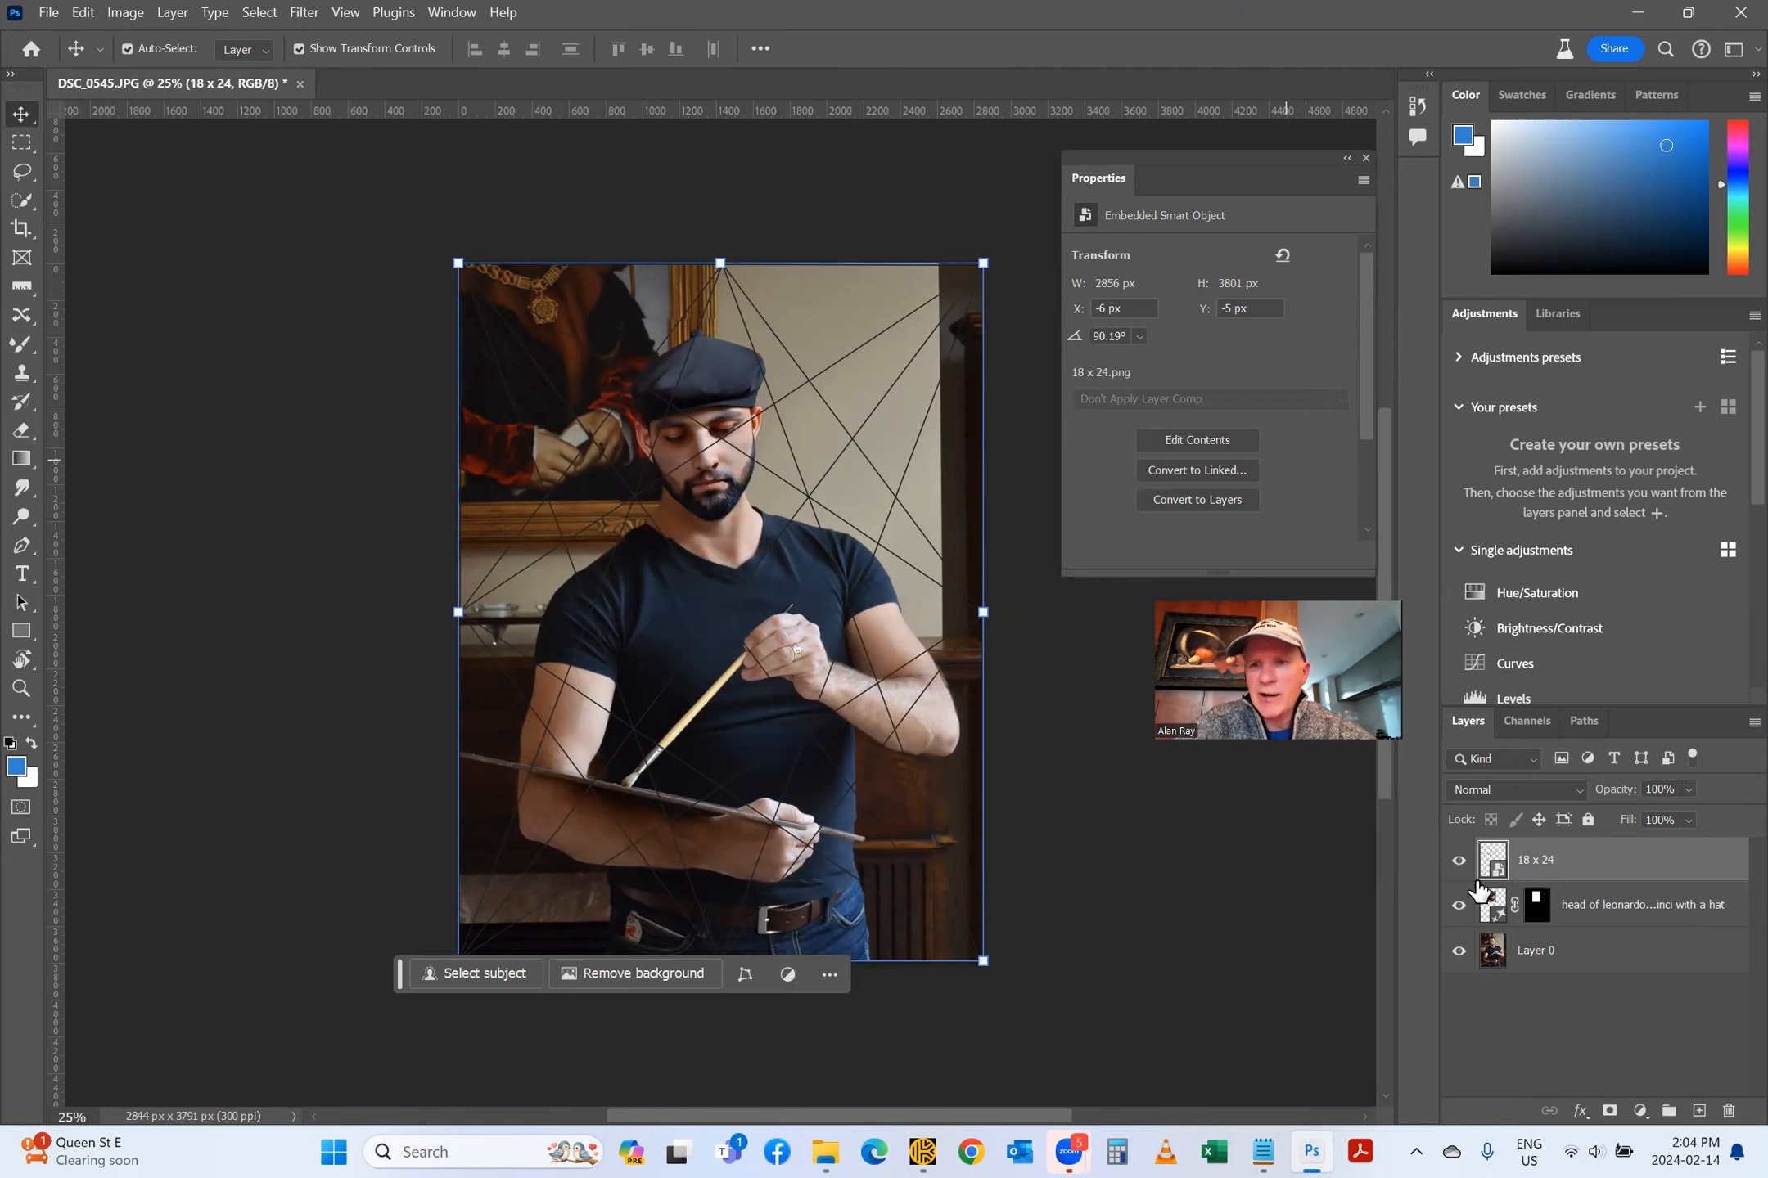
Step: Toggle the visibility of the 18 x 24 armature layer off and on, and fully lock the layer
{"action": "left_click", "coordinate": [1459, 861]}
{"action": "left_click", "coordinate": [1459, 861]}
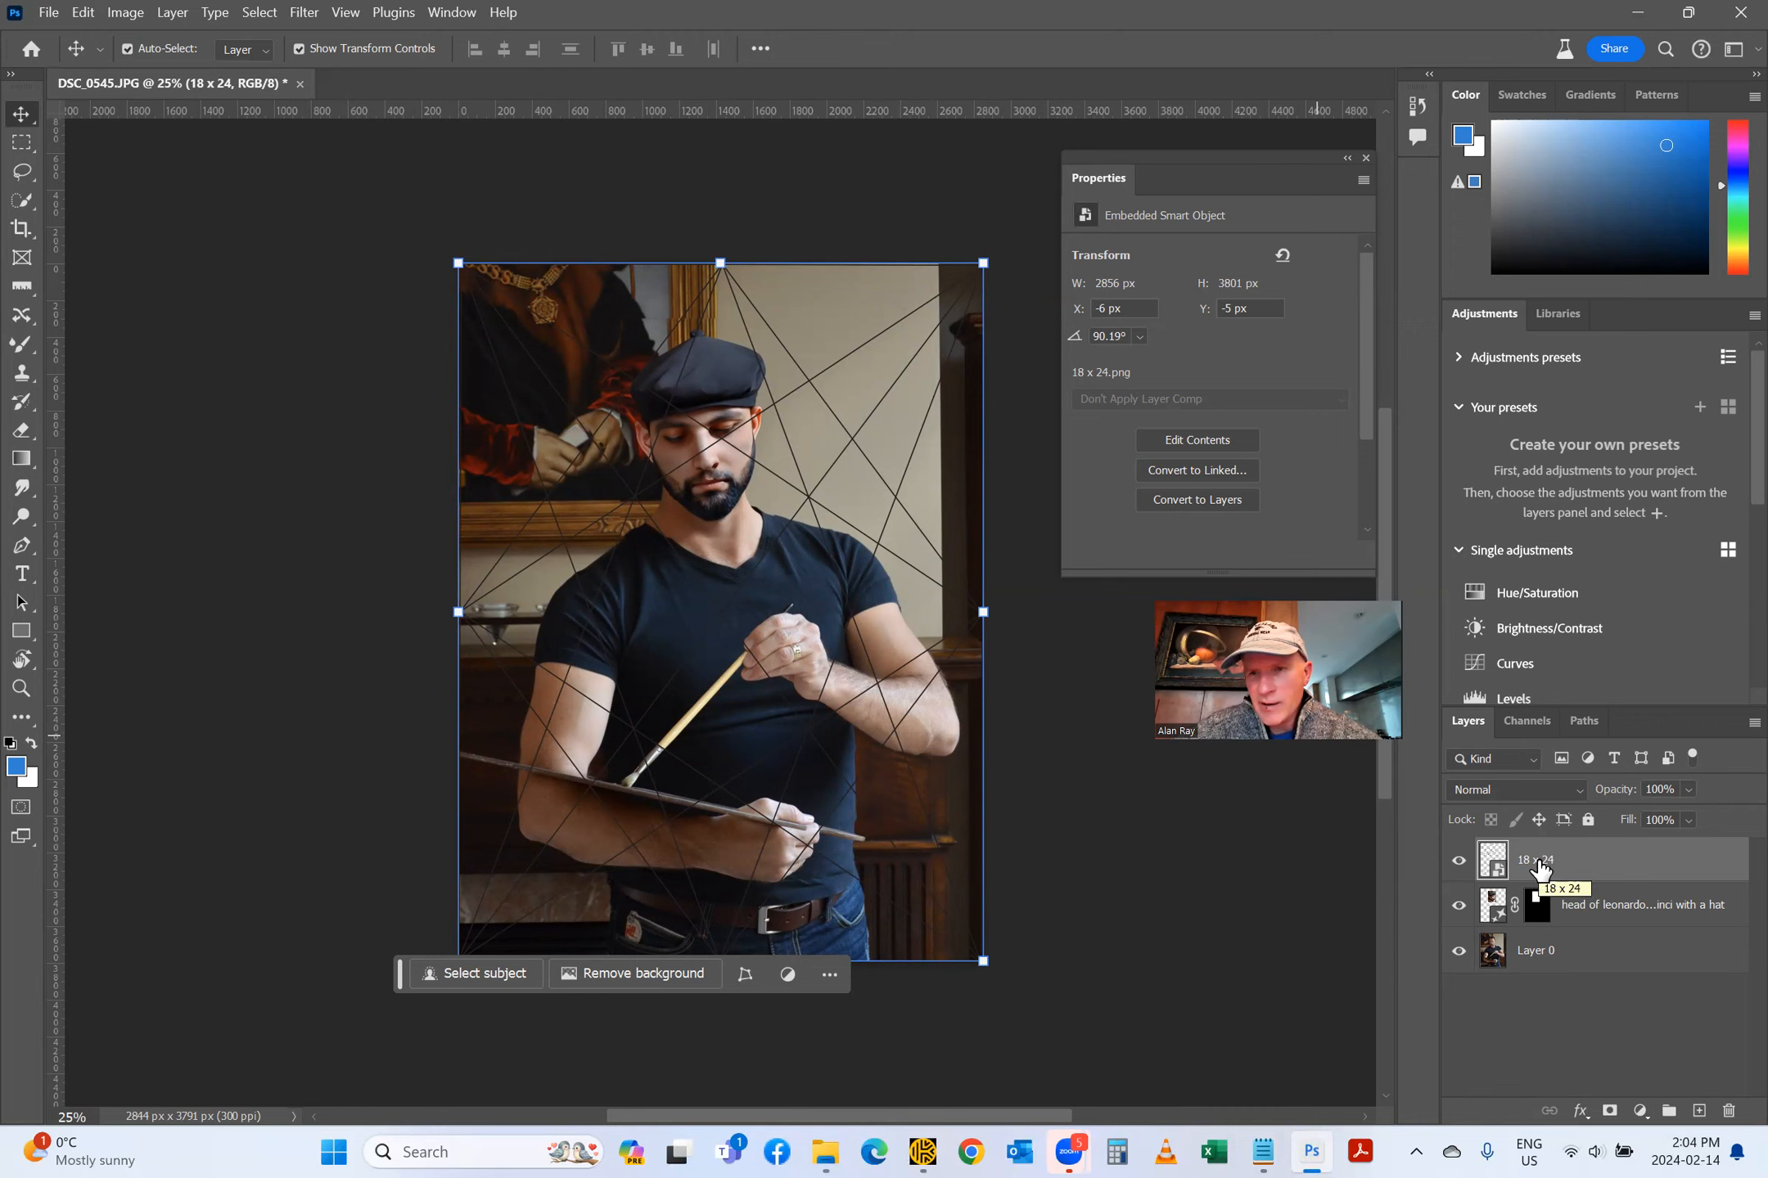
{"action": "left_click", "coordinate": [1587, 820]}
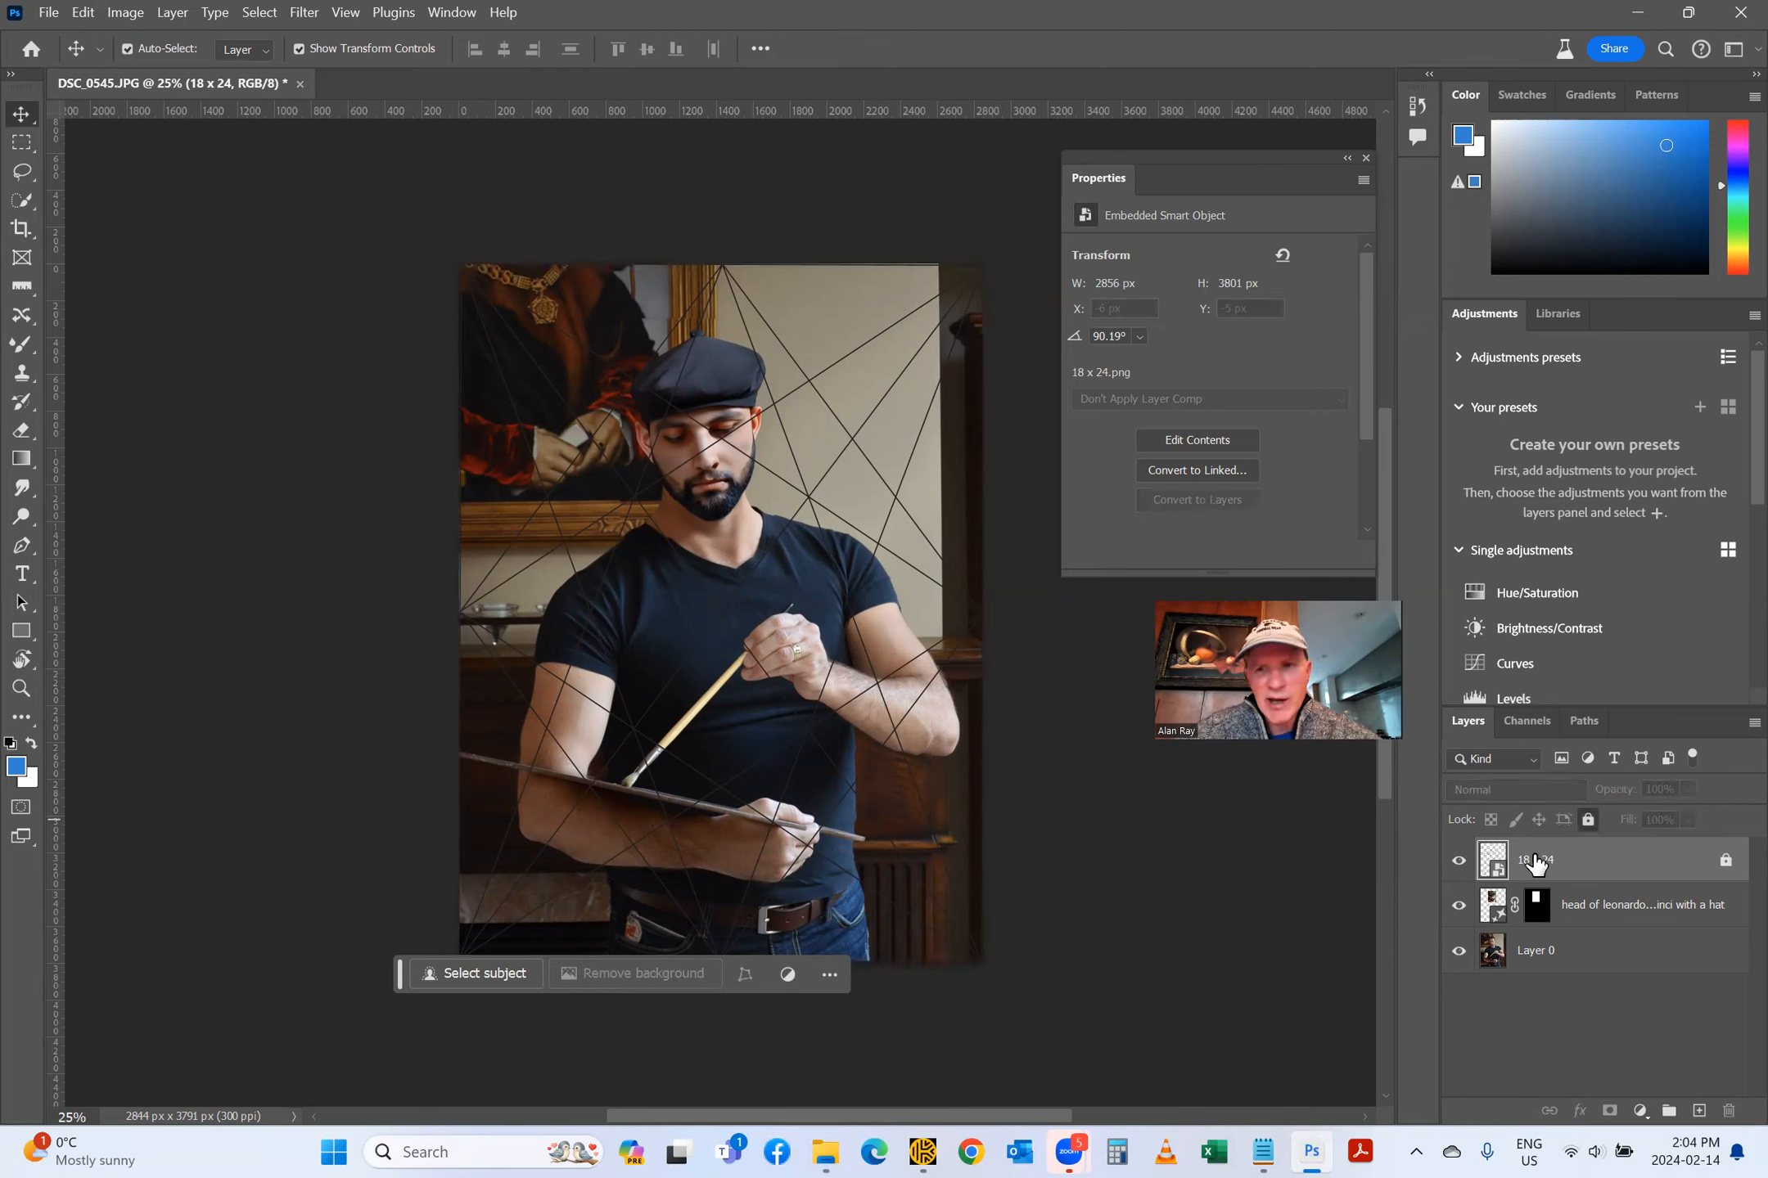
Step: Hide the generated head layer, nudge the Layer 0 photo slightly within the 18 by 24 crop frame, and apply the crop
{"action": "left_click", "coordinate": [1537, 951]}
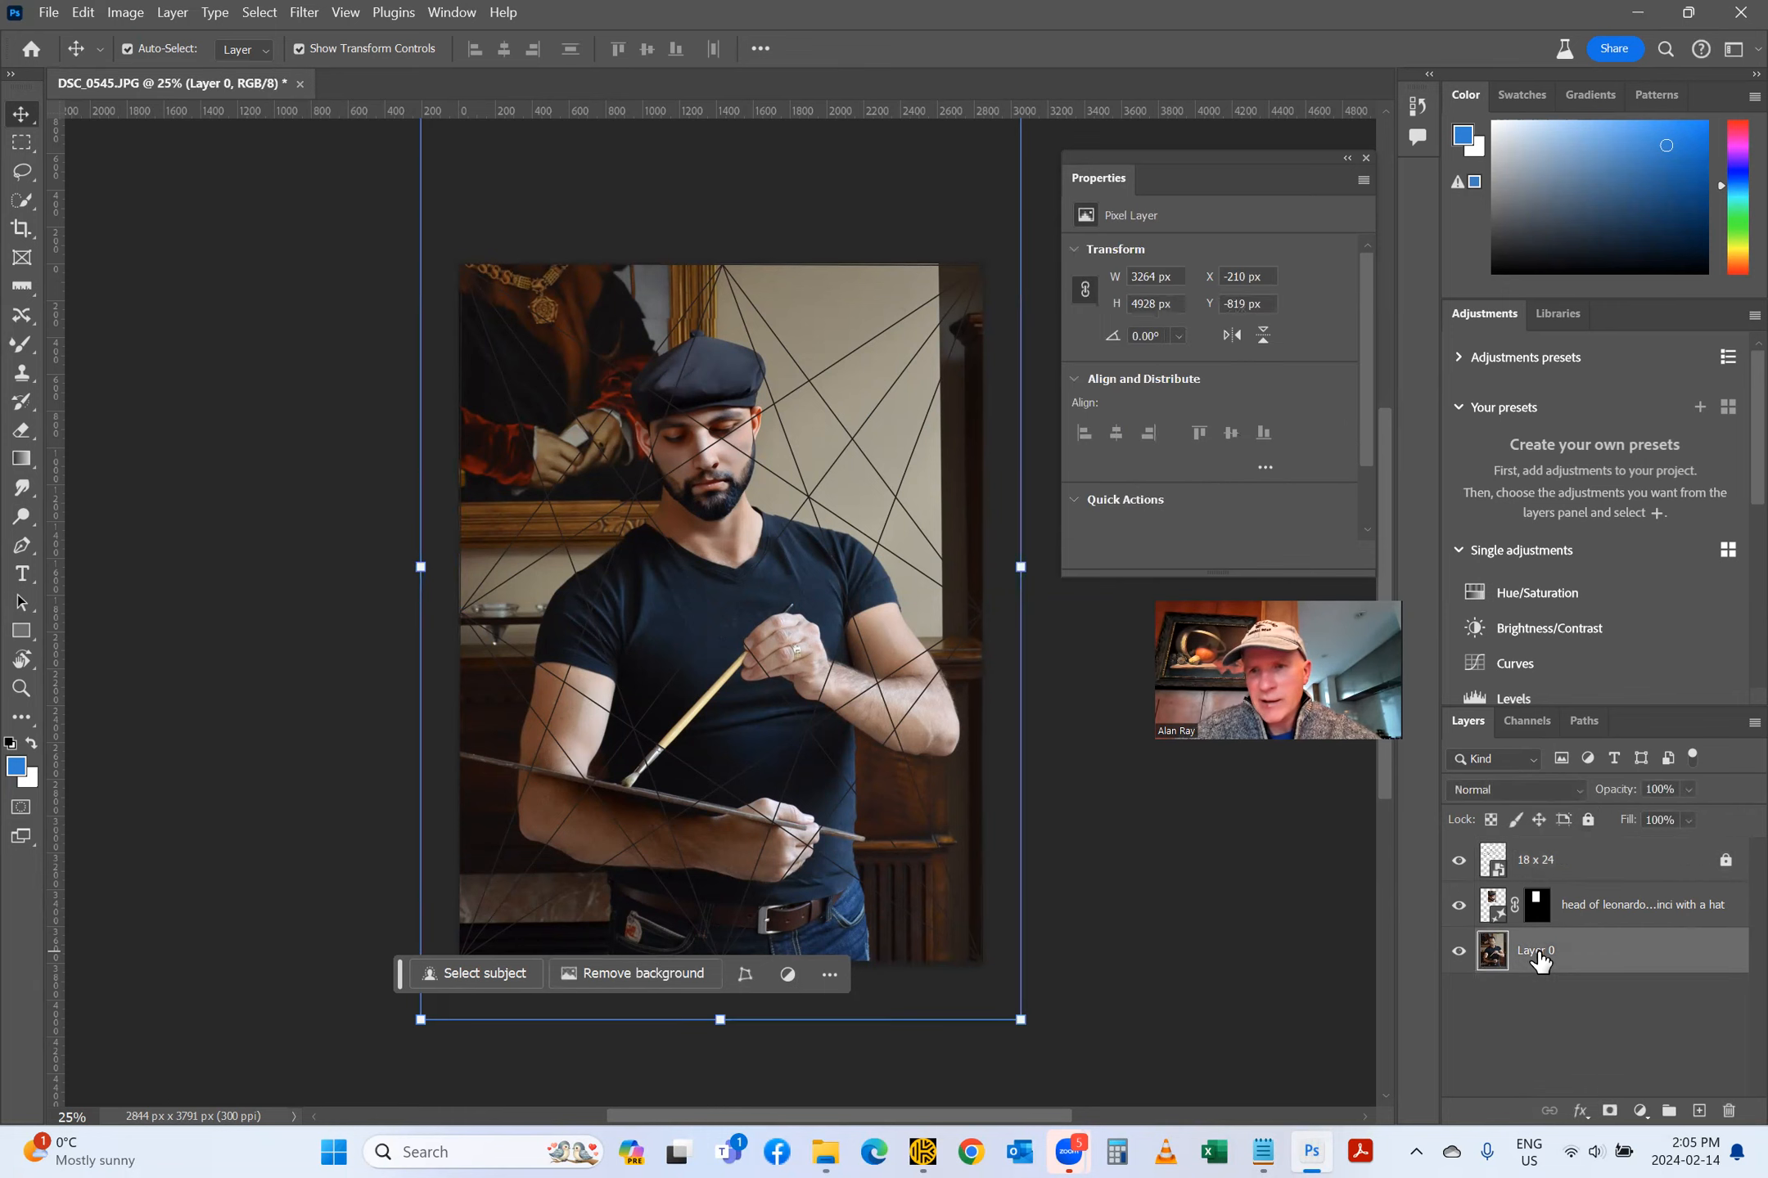
{"action": "left_click", "coordinate": [21, 230]}
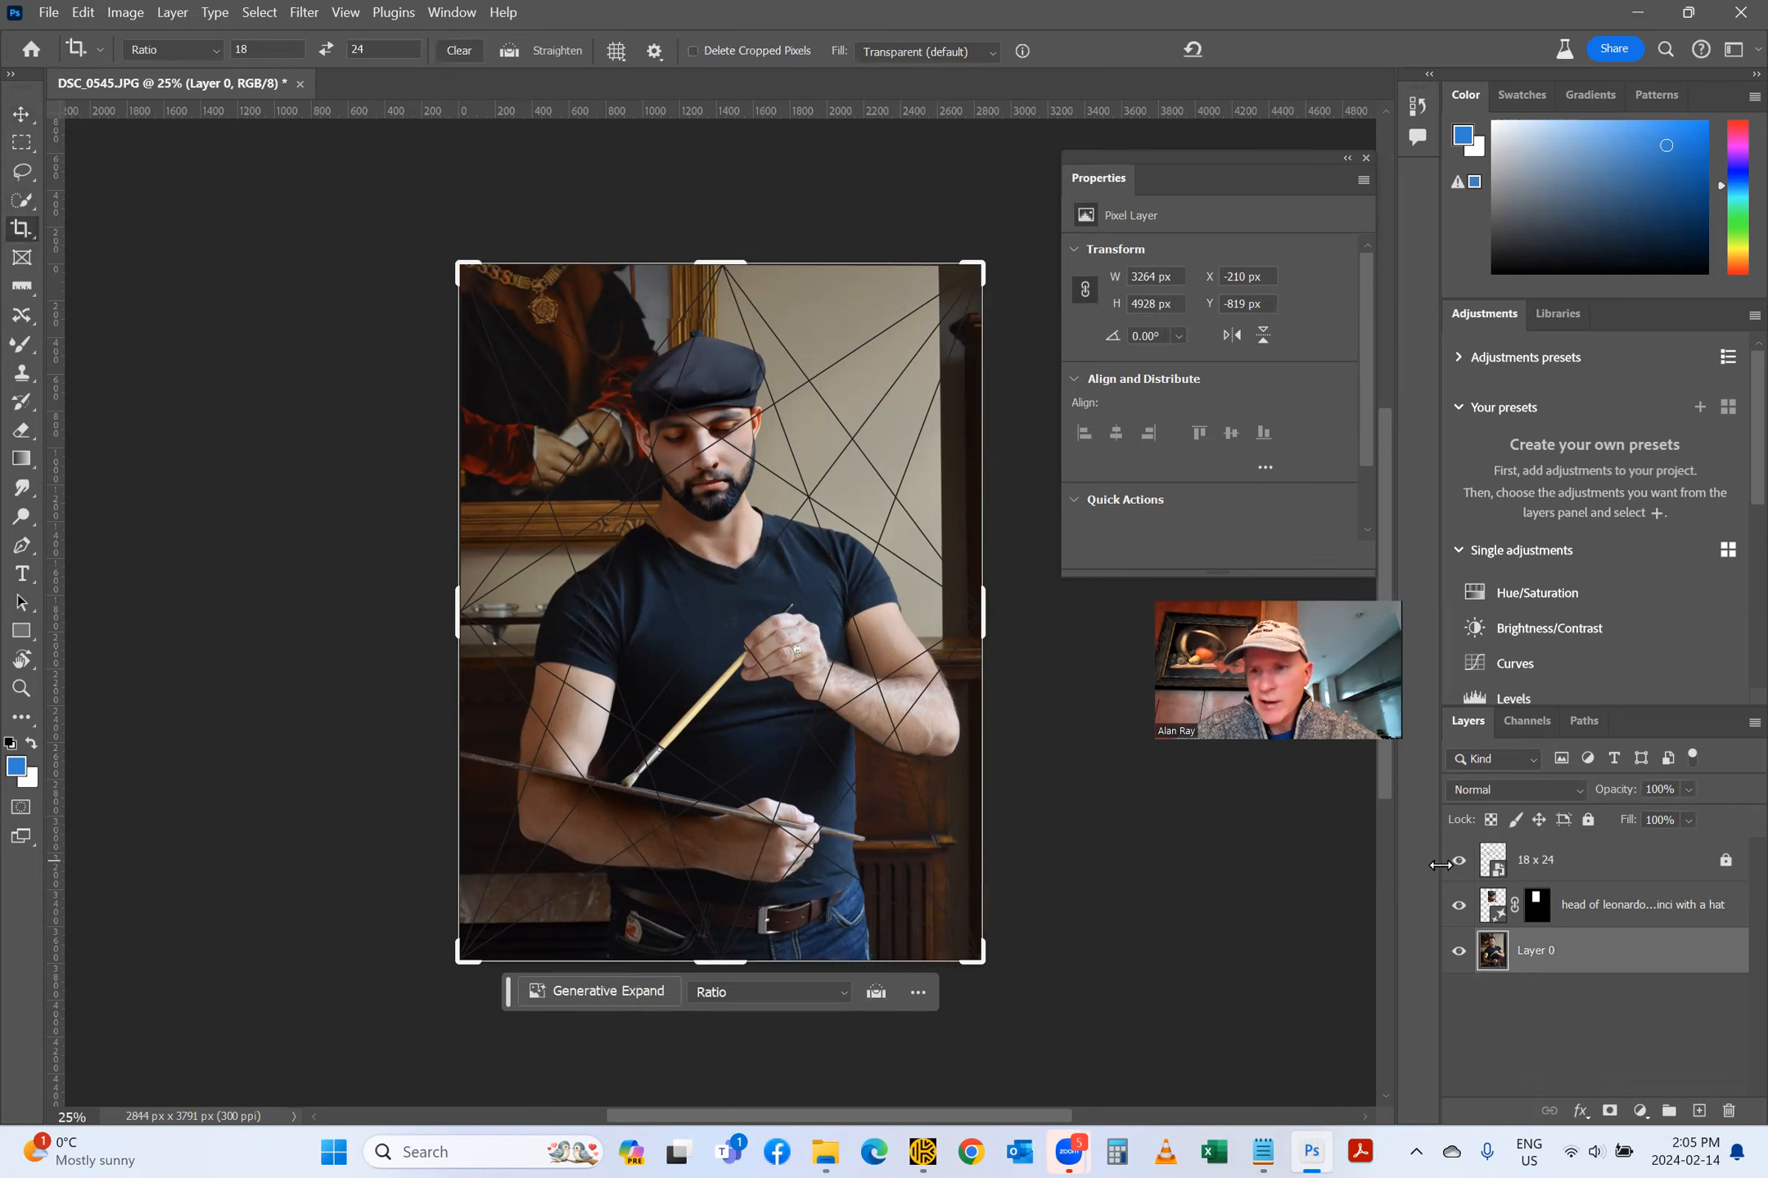
{"action": "left_click", "coordinate": [1457, 905]}
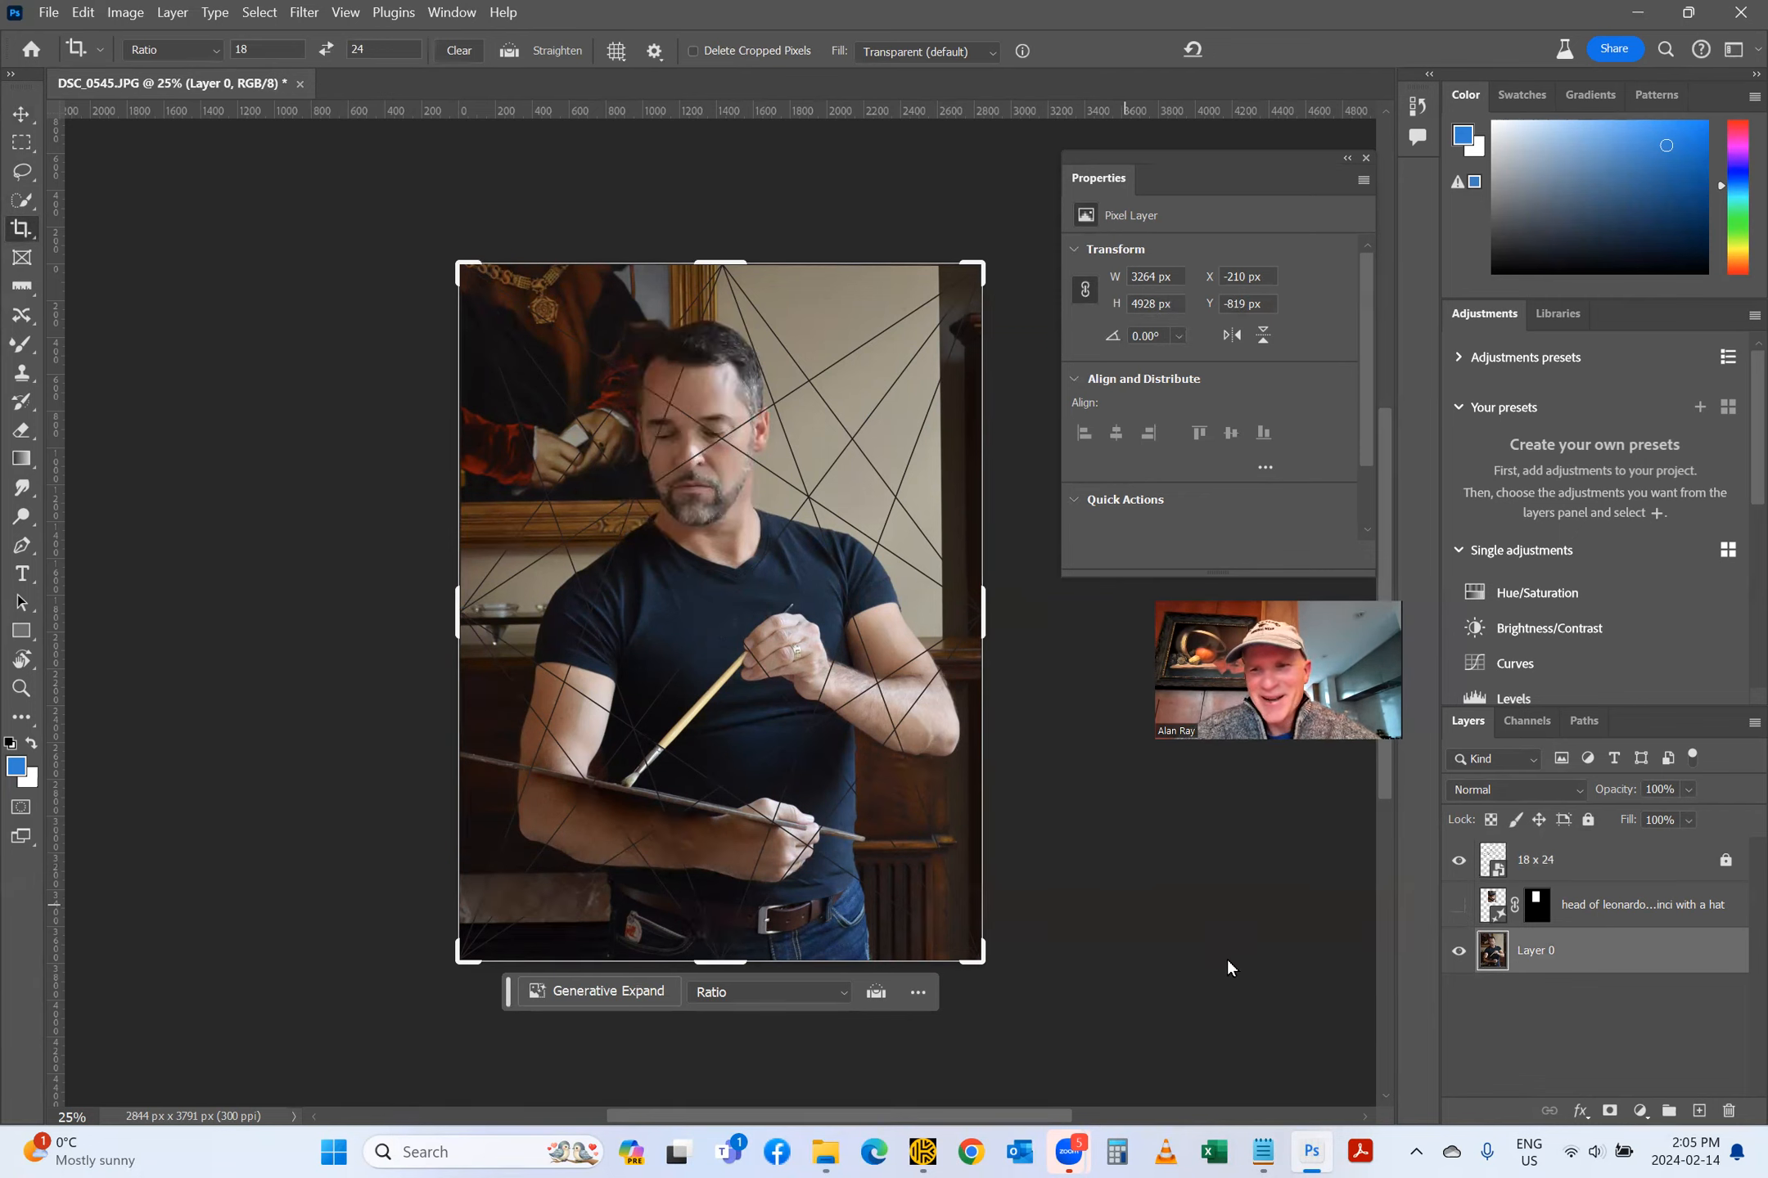
{"action": "left_click", "coordinate": [686, 622]}
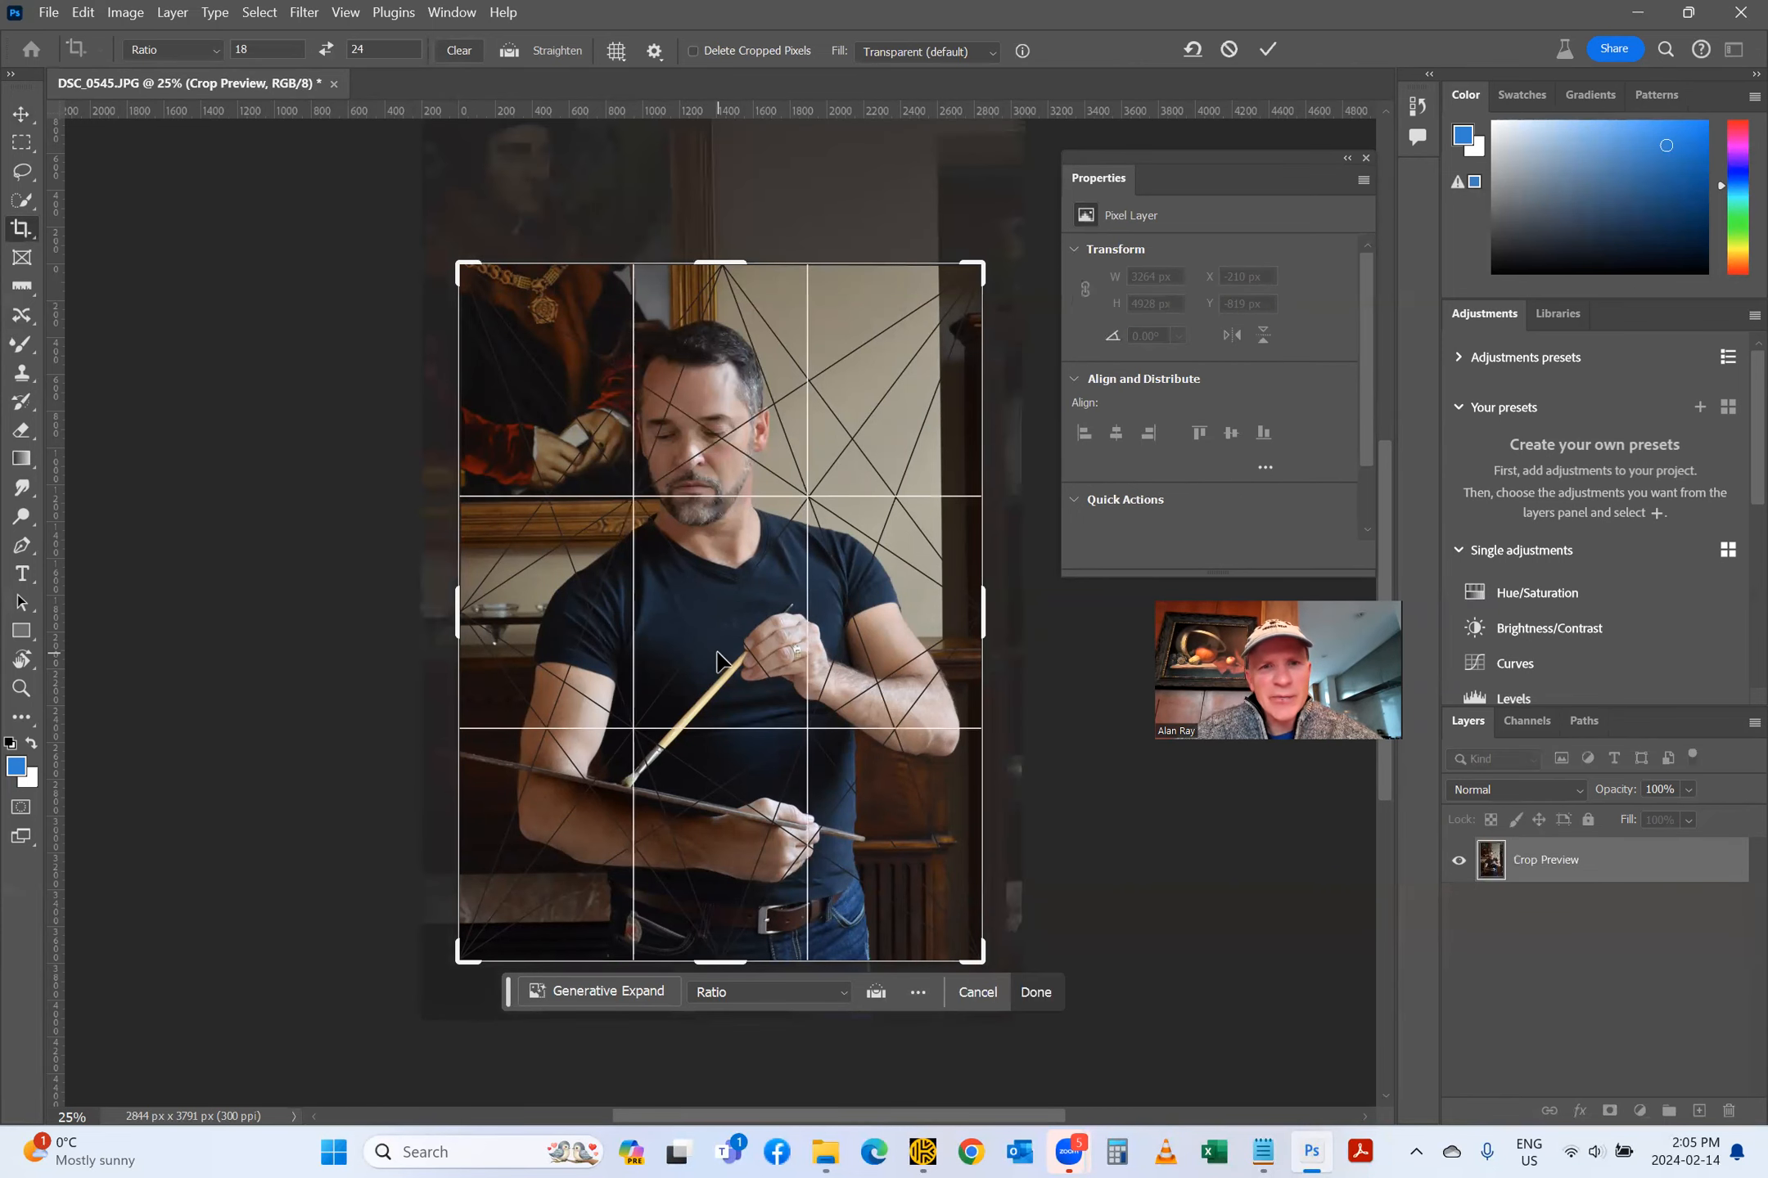
{"action": "mouse_move", "coordinate": [705, 655]}
{"action": "left_mouse_down"}
{"action": "mouse_move", "coordinate": [726, 671]}
{"action": "mouse_move", "coordinate": [712, 655]}
{"action": "left_mouse_up"}
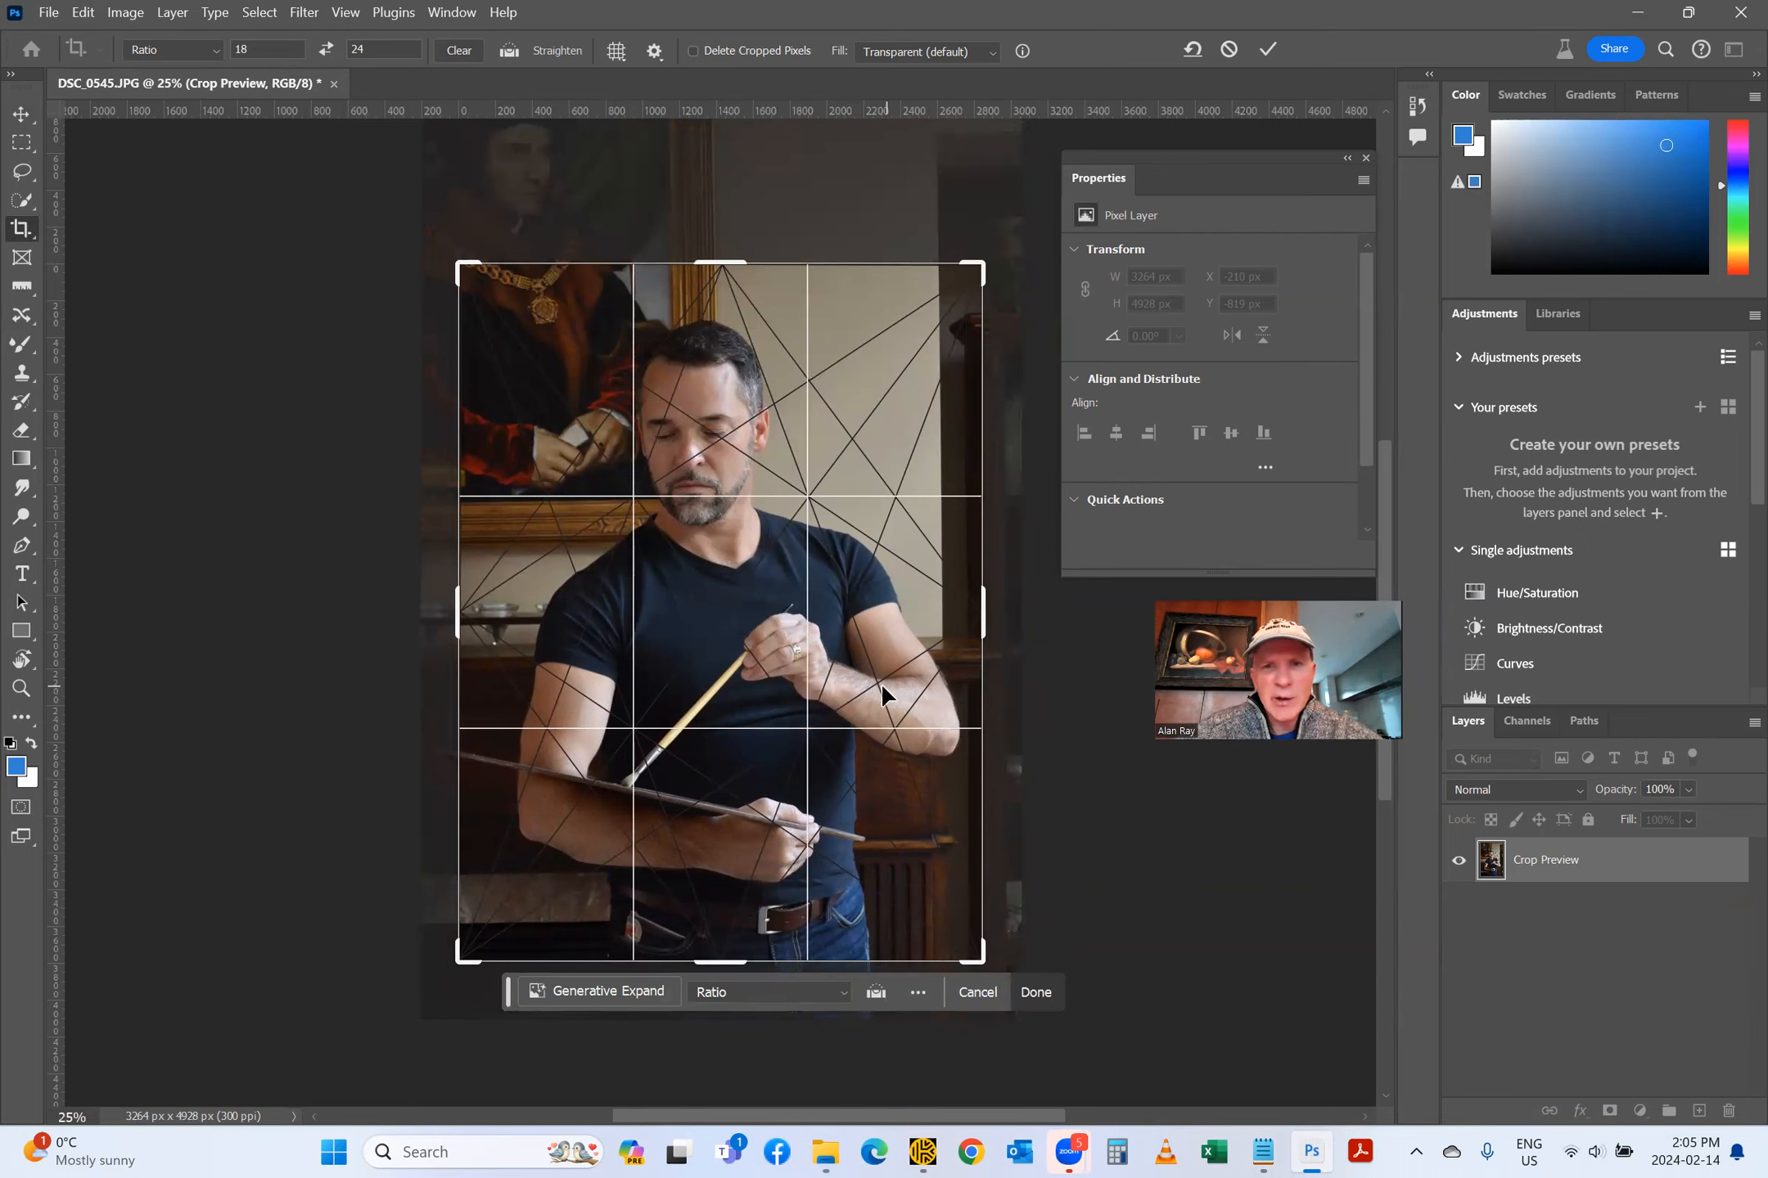
{"action": "left_click_drag", "start_coordinate": [710, 612], "coordinate": [714, 611]}
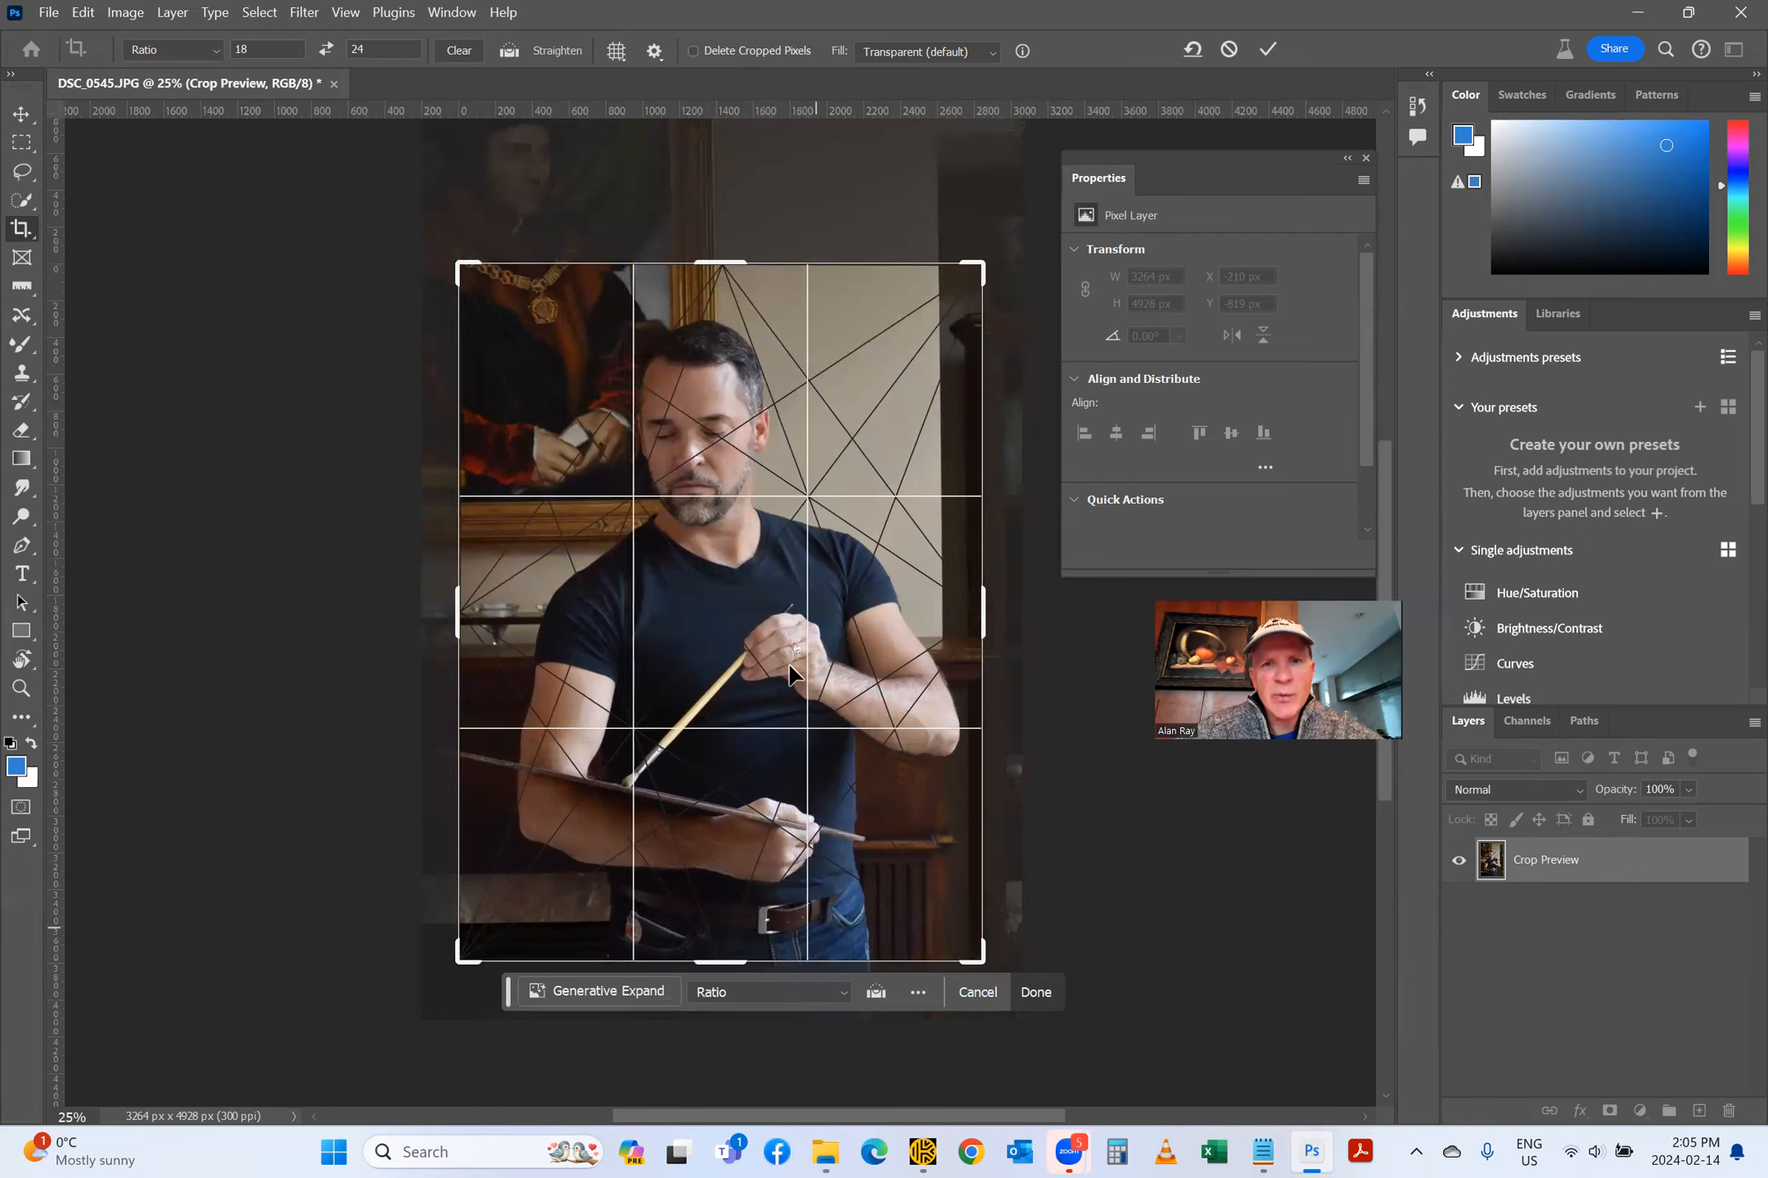
{"action": "left_click", "coordinate": [1261, 47]}
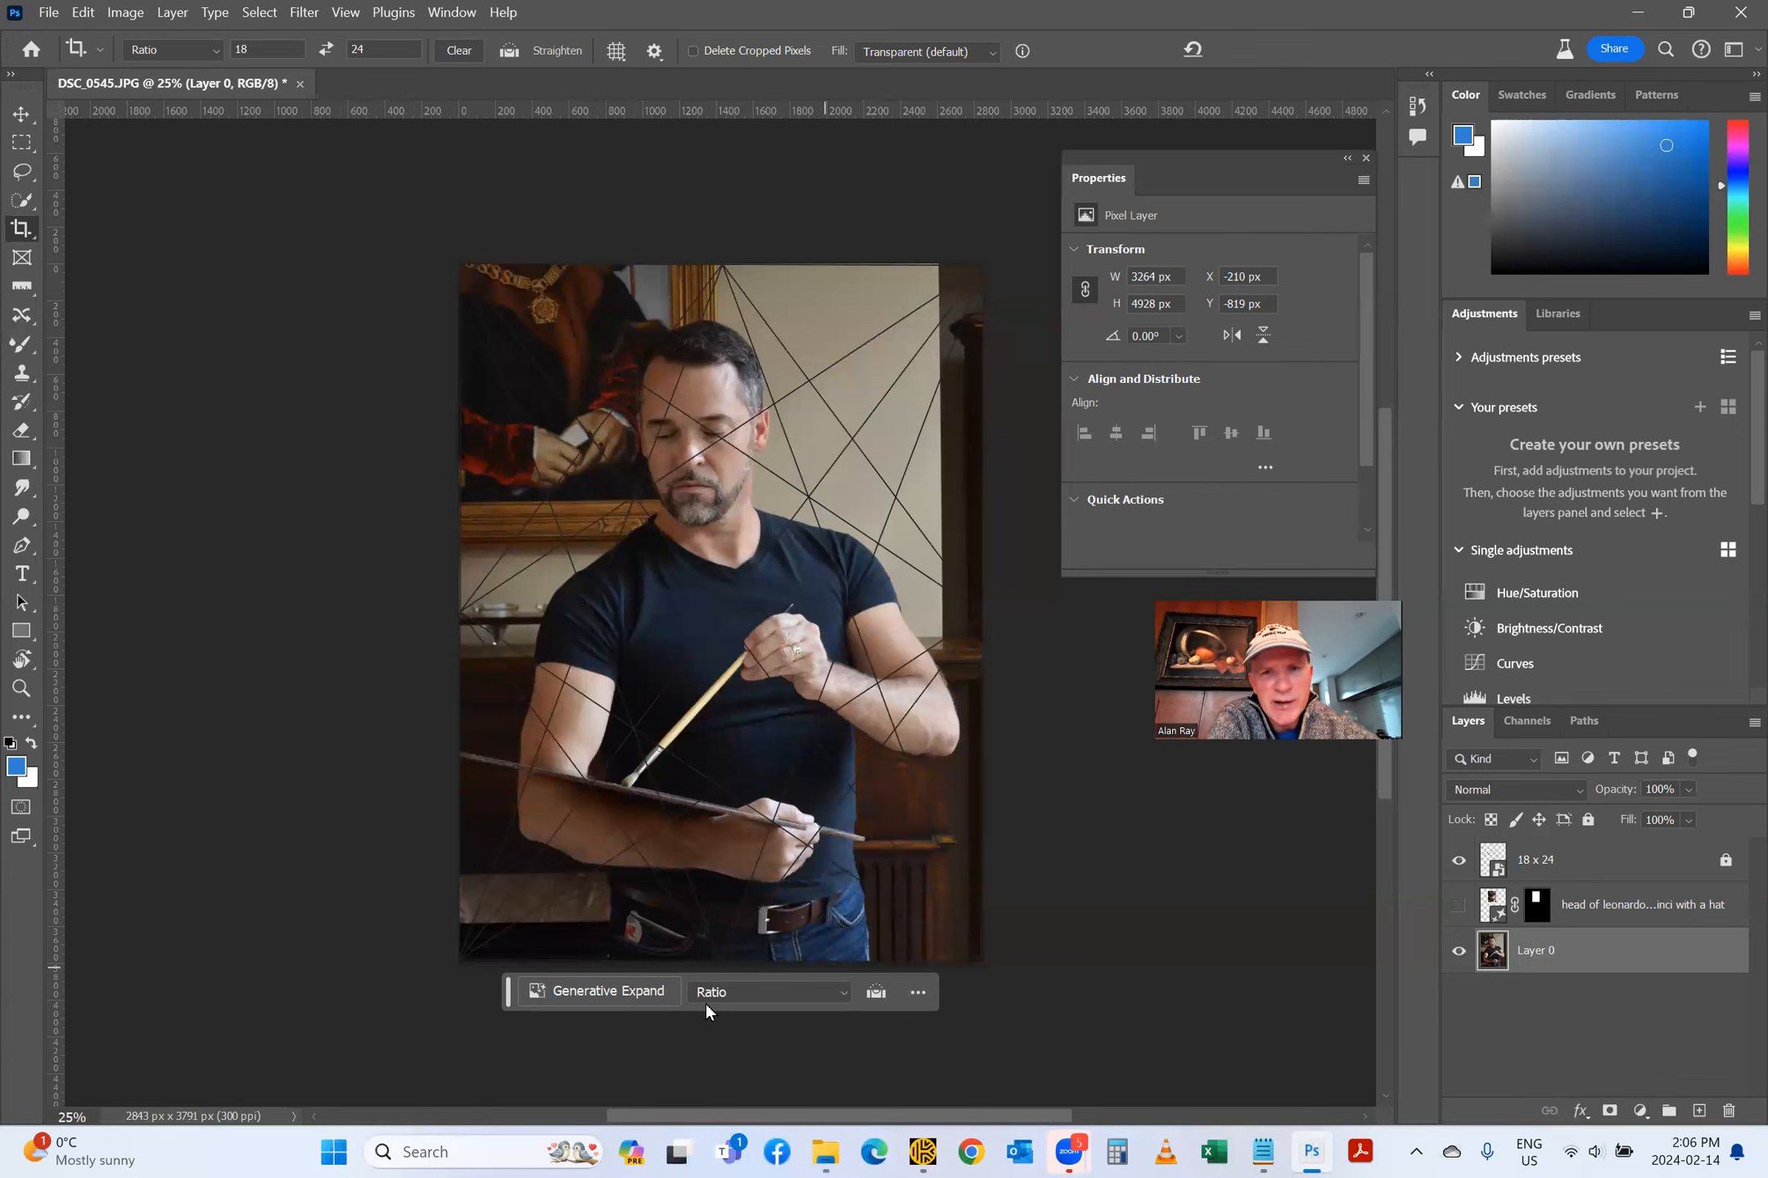
Step: Select the 18 x 24 layer, review the available formats in the Armature Overlays folder, and return to Photoshop
{"action": "left_click", "coordinate": [1524, 866]}
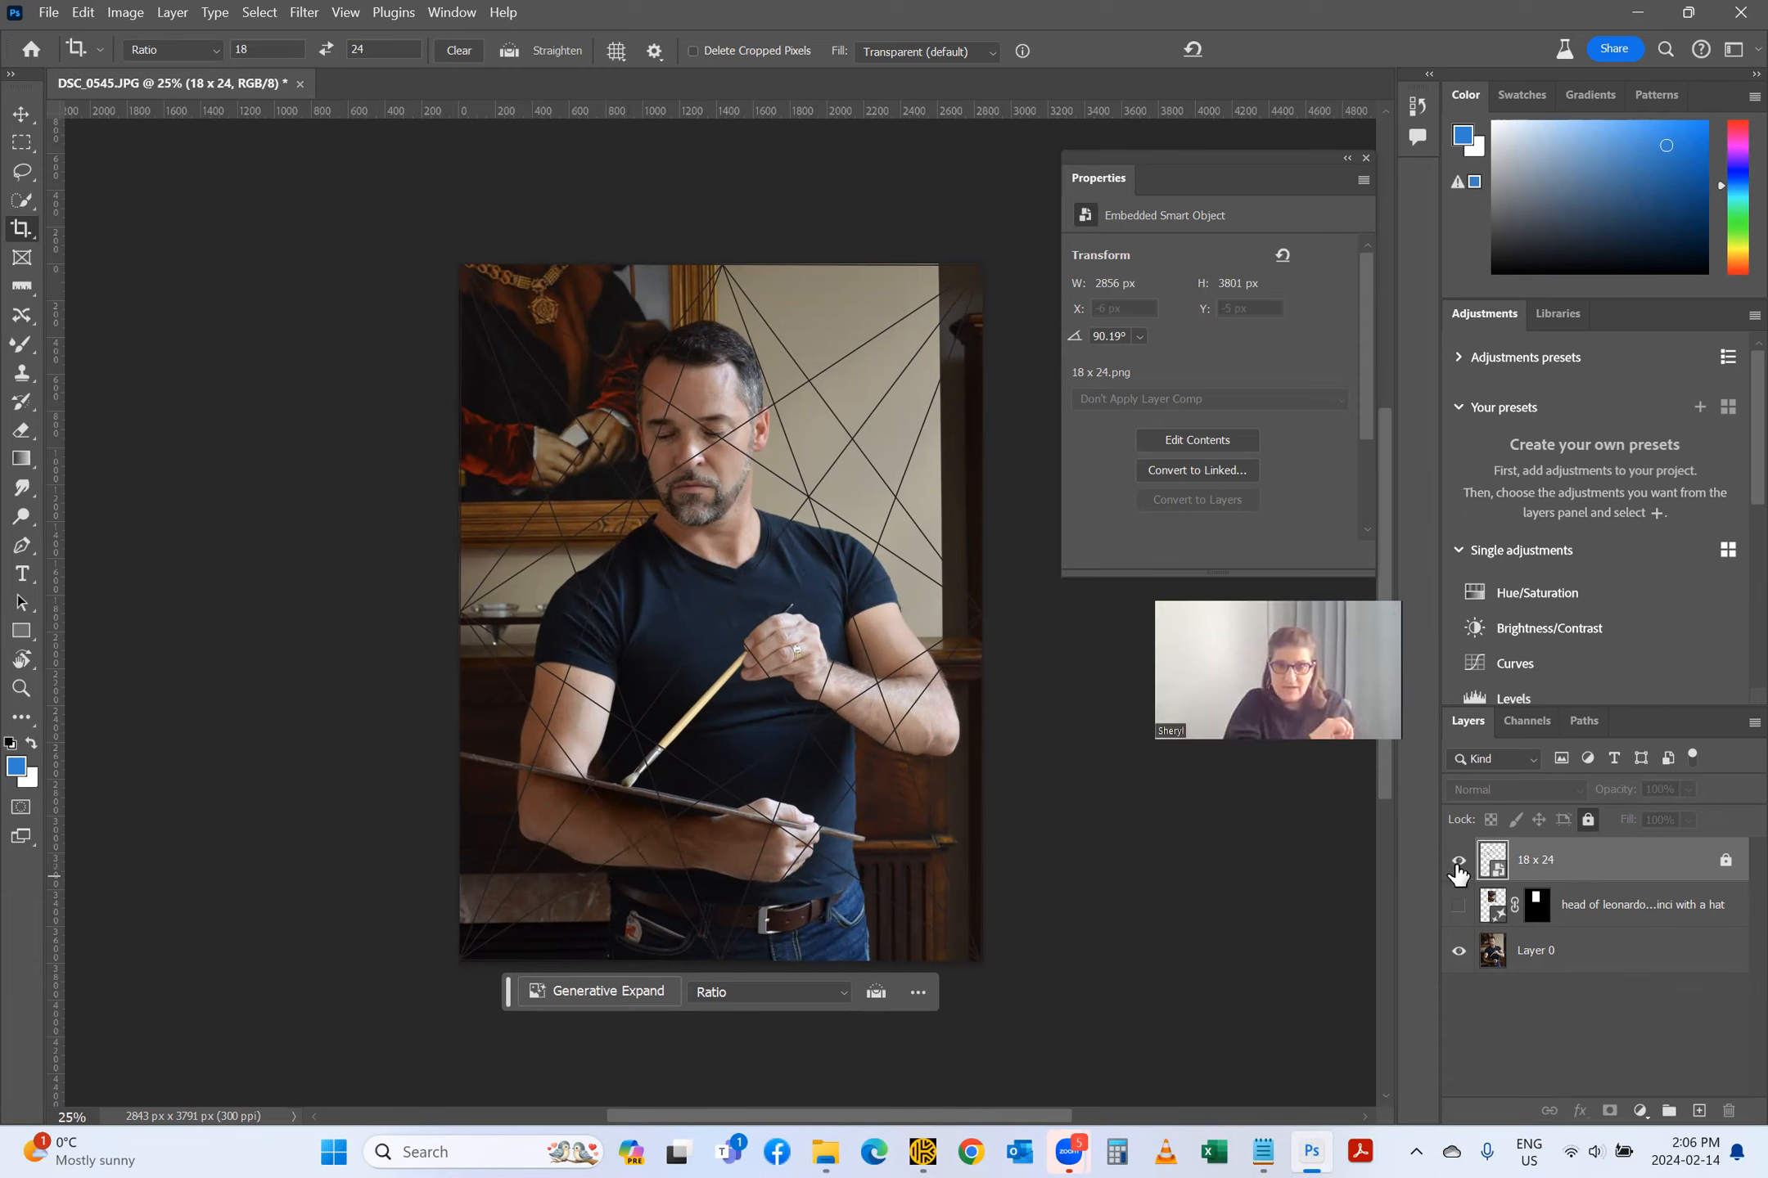
{"action": "mouse_move", "coordinate": [814, 1150]}
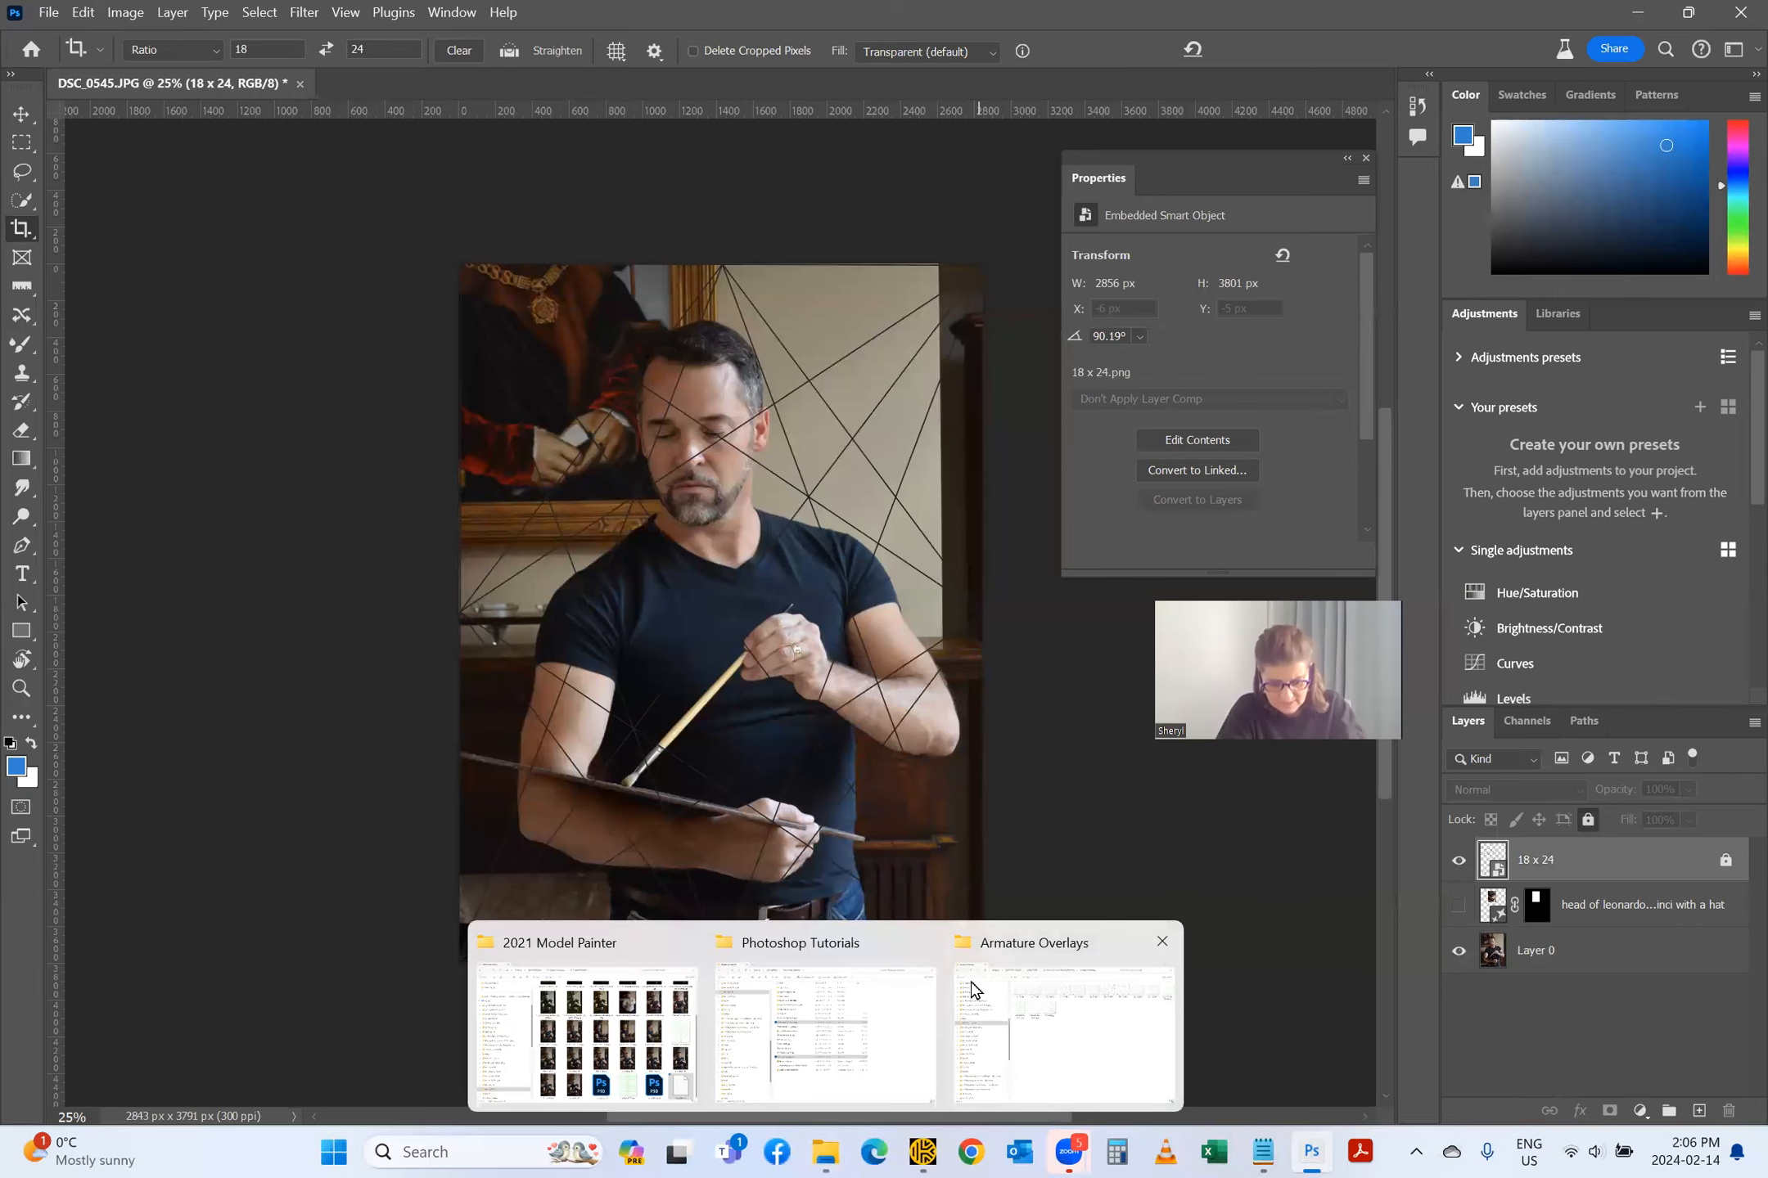
{"action": "left_click", "coordinate": [1045, 951]}
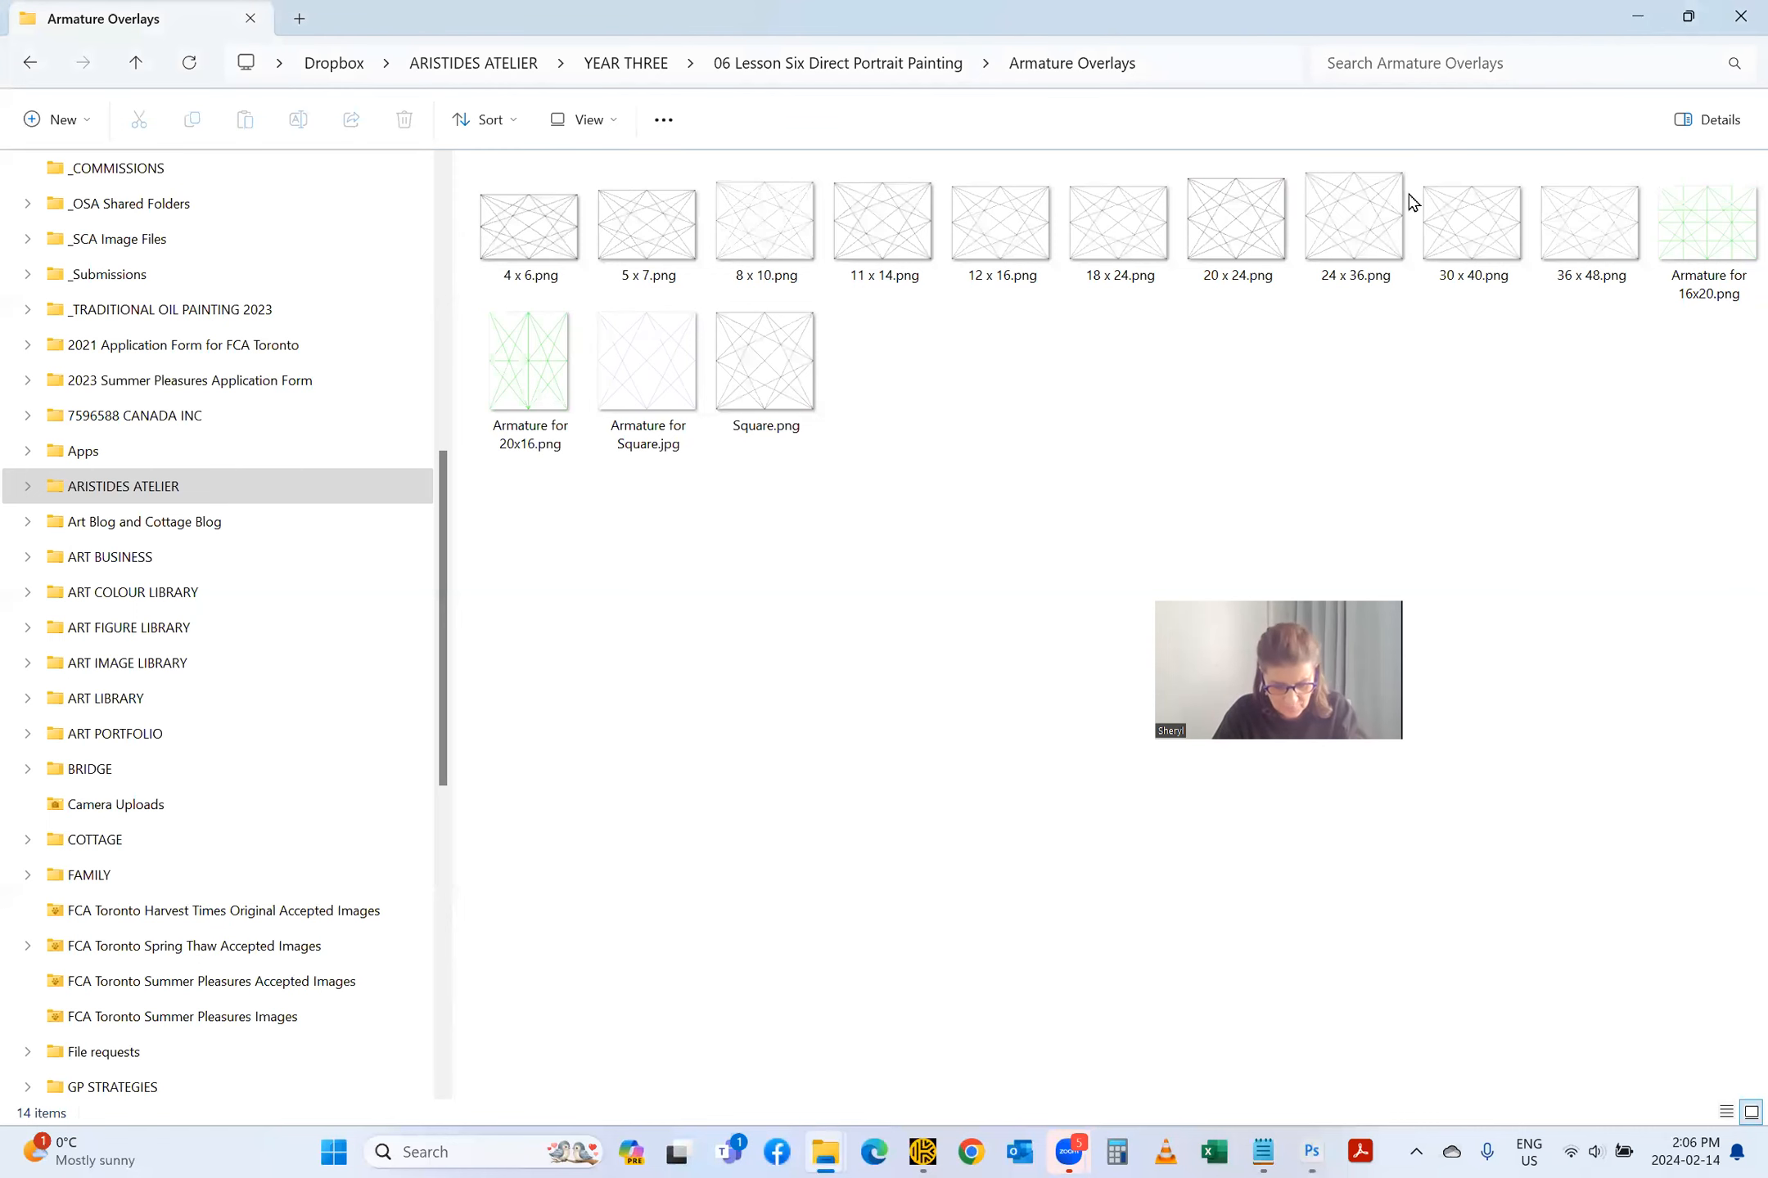
{"action": "double_click", "coordinate": [1406, 36]}
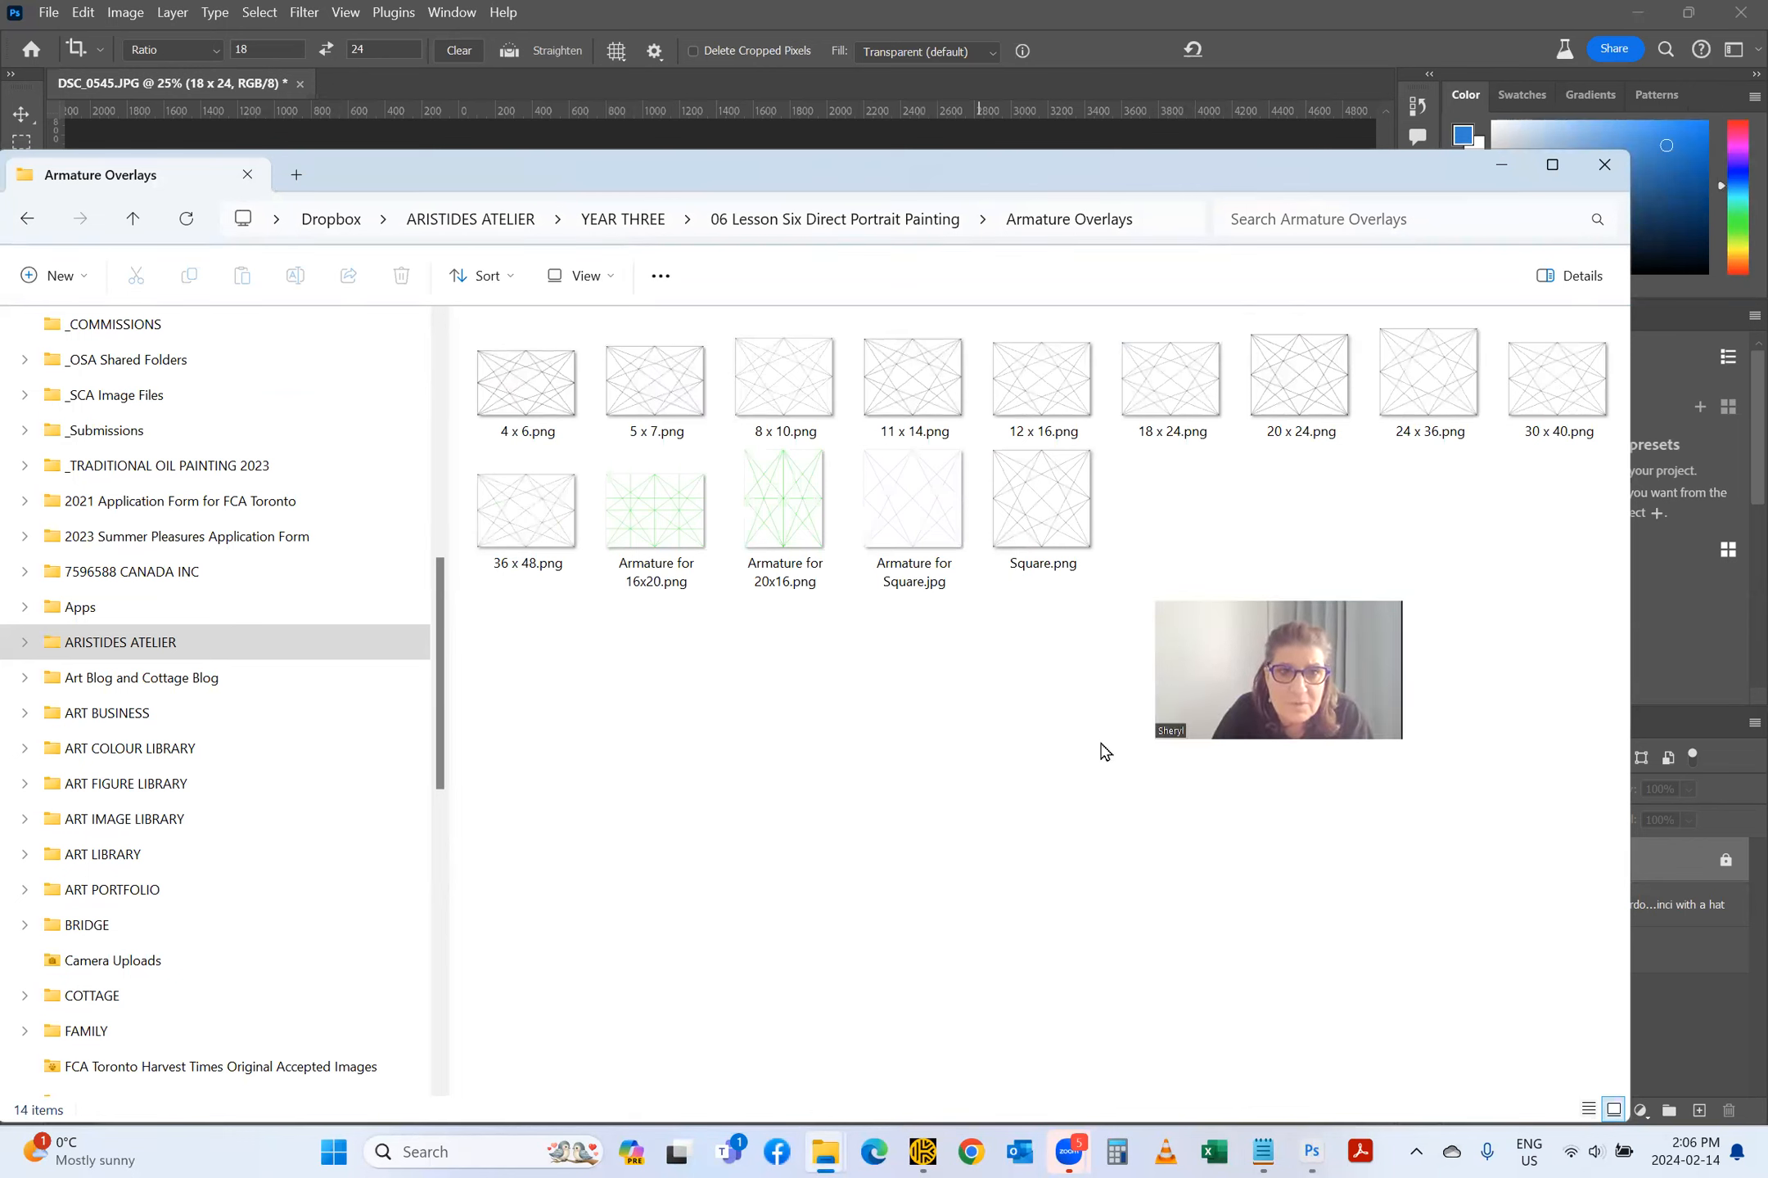
{"action": "left_click", "coordinate": [1250, 17]}
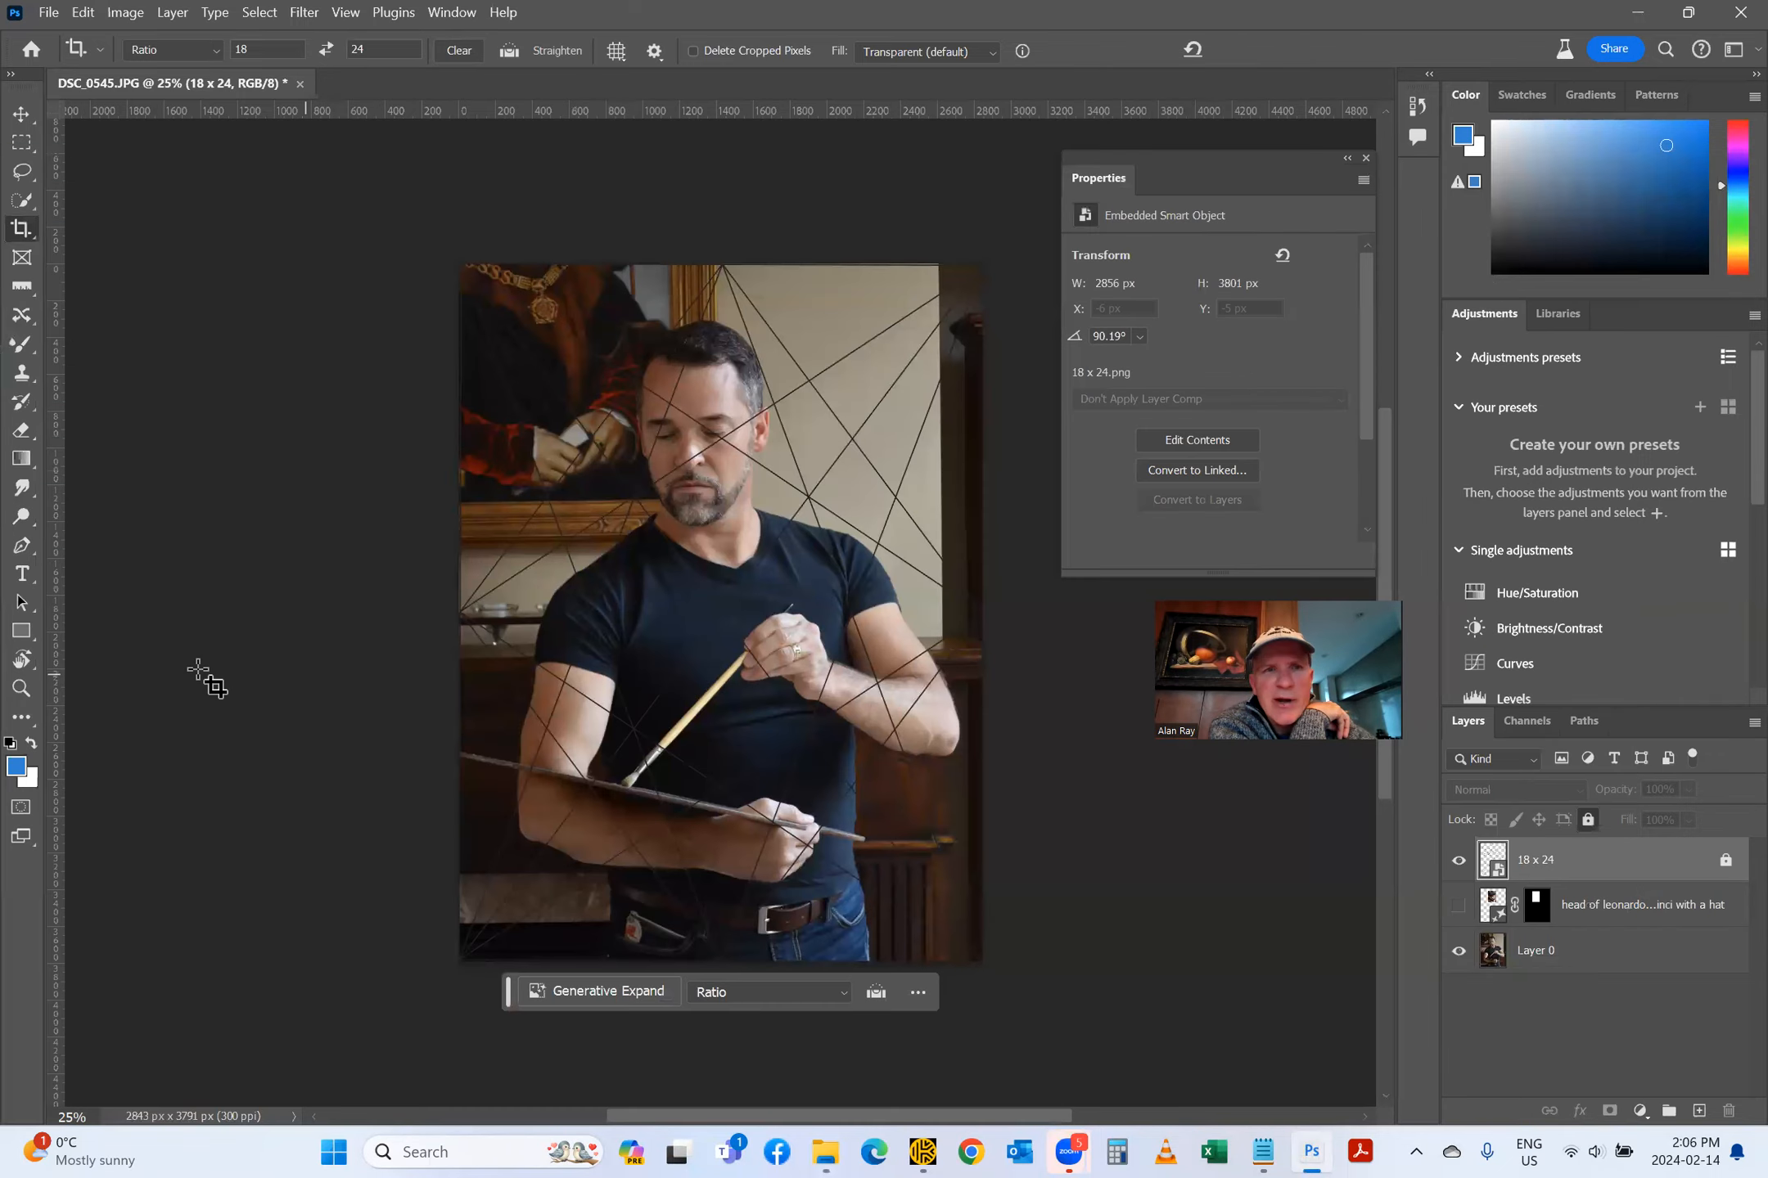
Step: Hide the 18 x 24 armature layer so the portrait shows without the overlay
{"action": "left_click", "coordinate": [49, 12]}
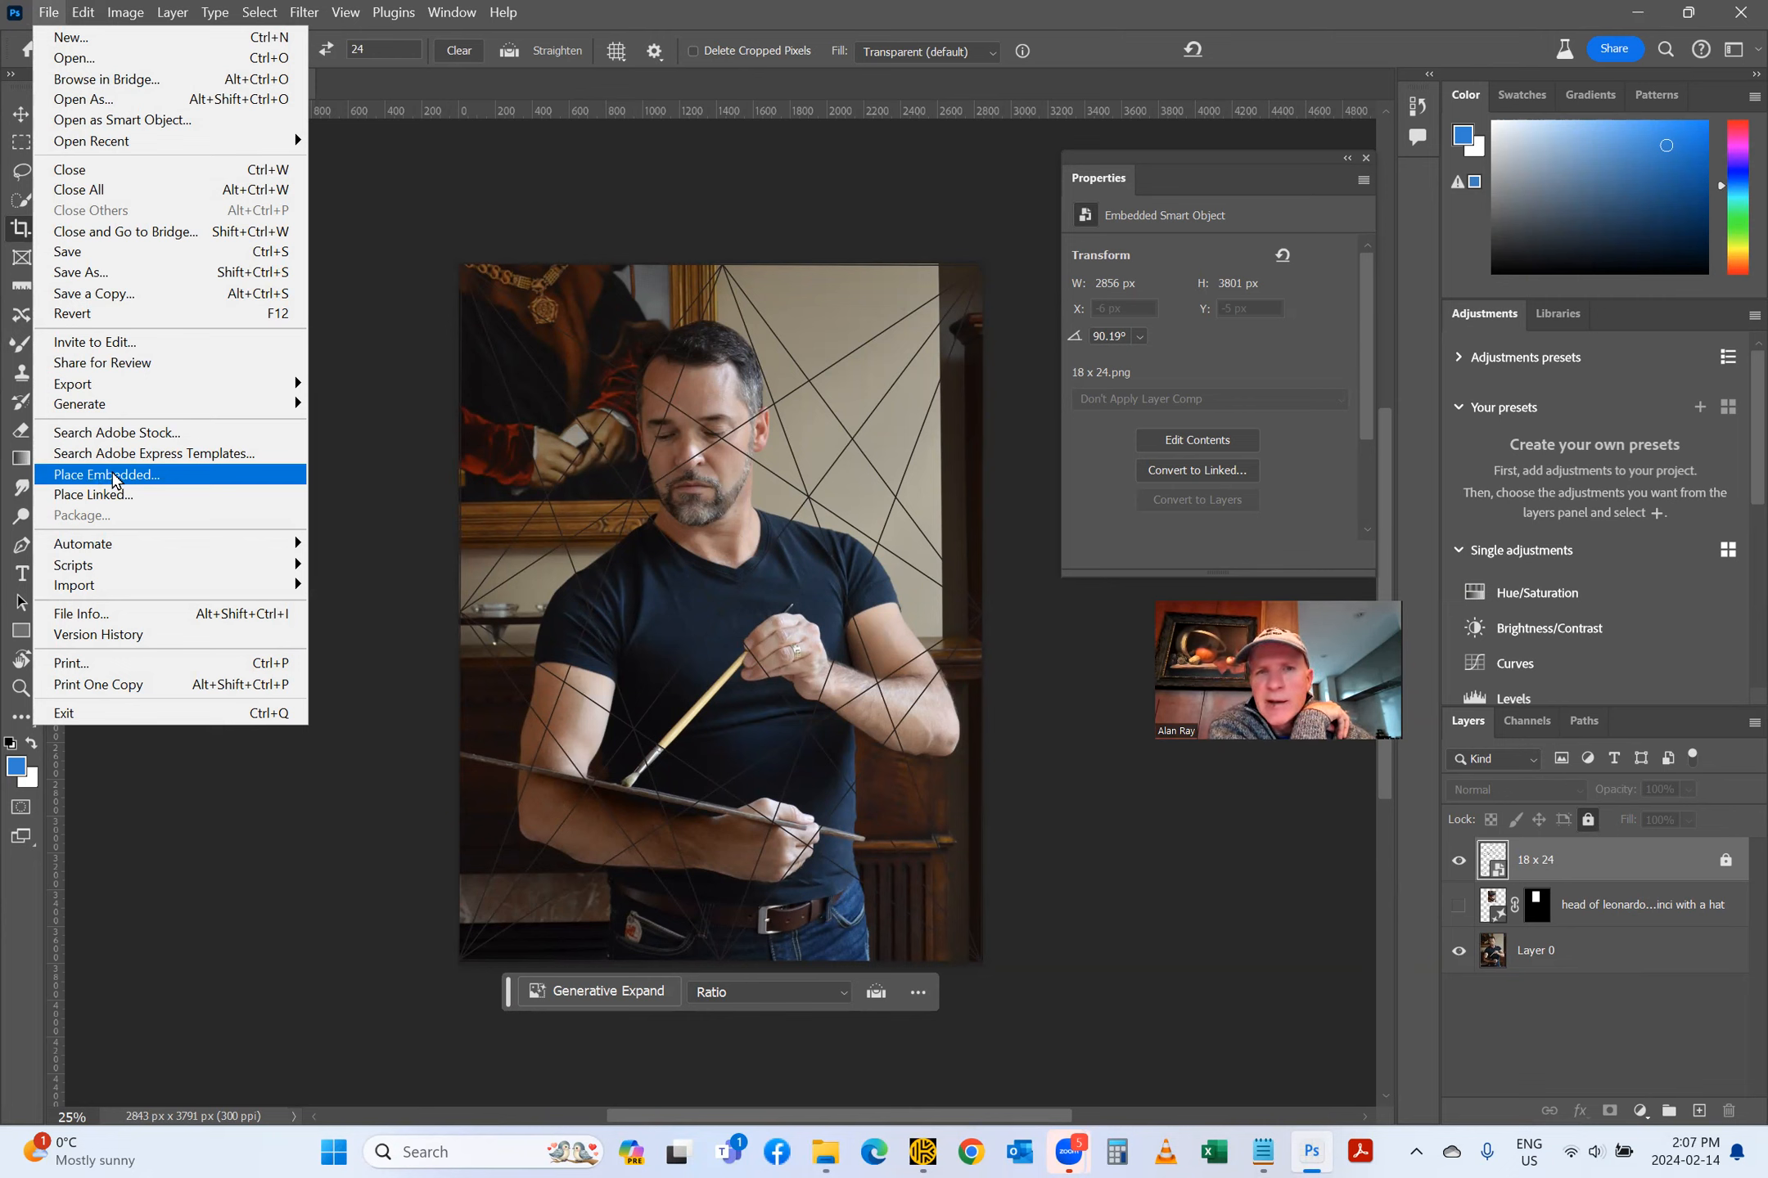
{"action": "left_click", "coordinate": [1458, 860]}
{"action": "left_click", "coordinate": [1458, 860]}
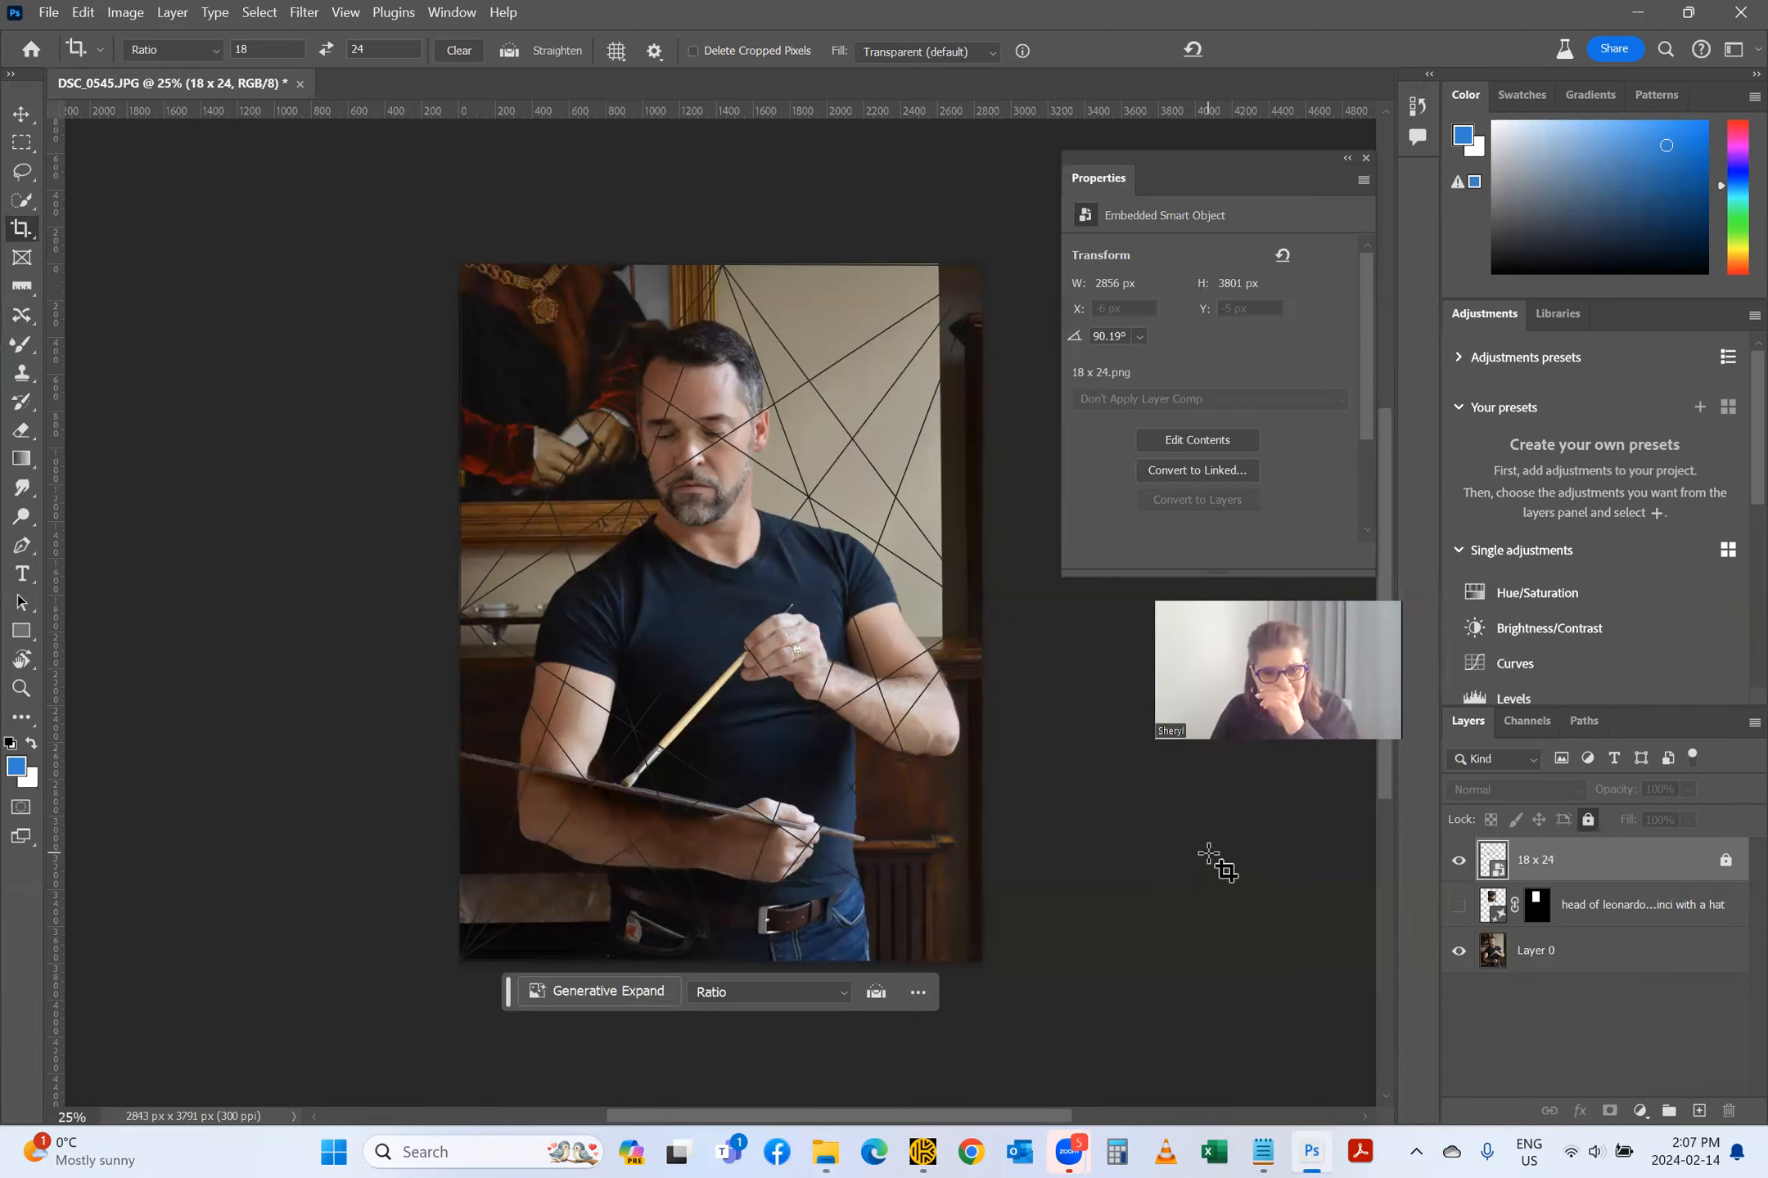
{"action": "left_click", "coordinate": [1458, 860]}
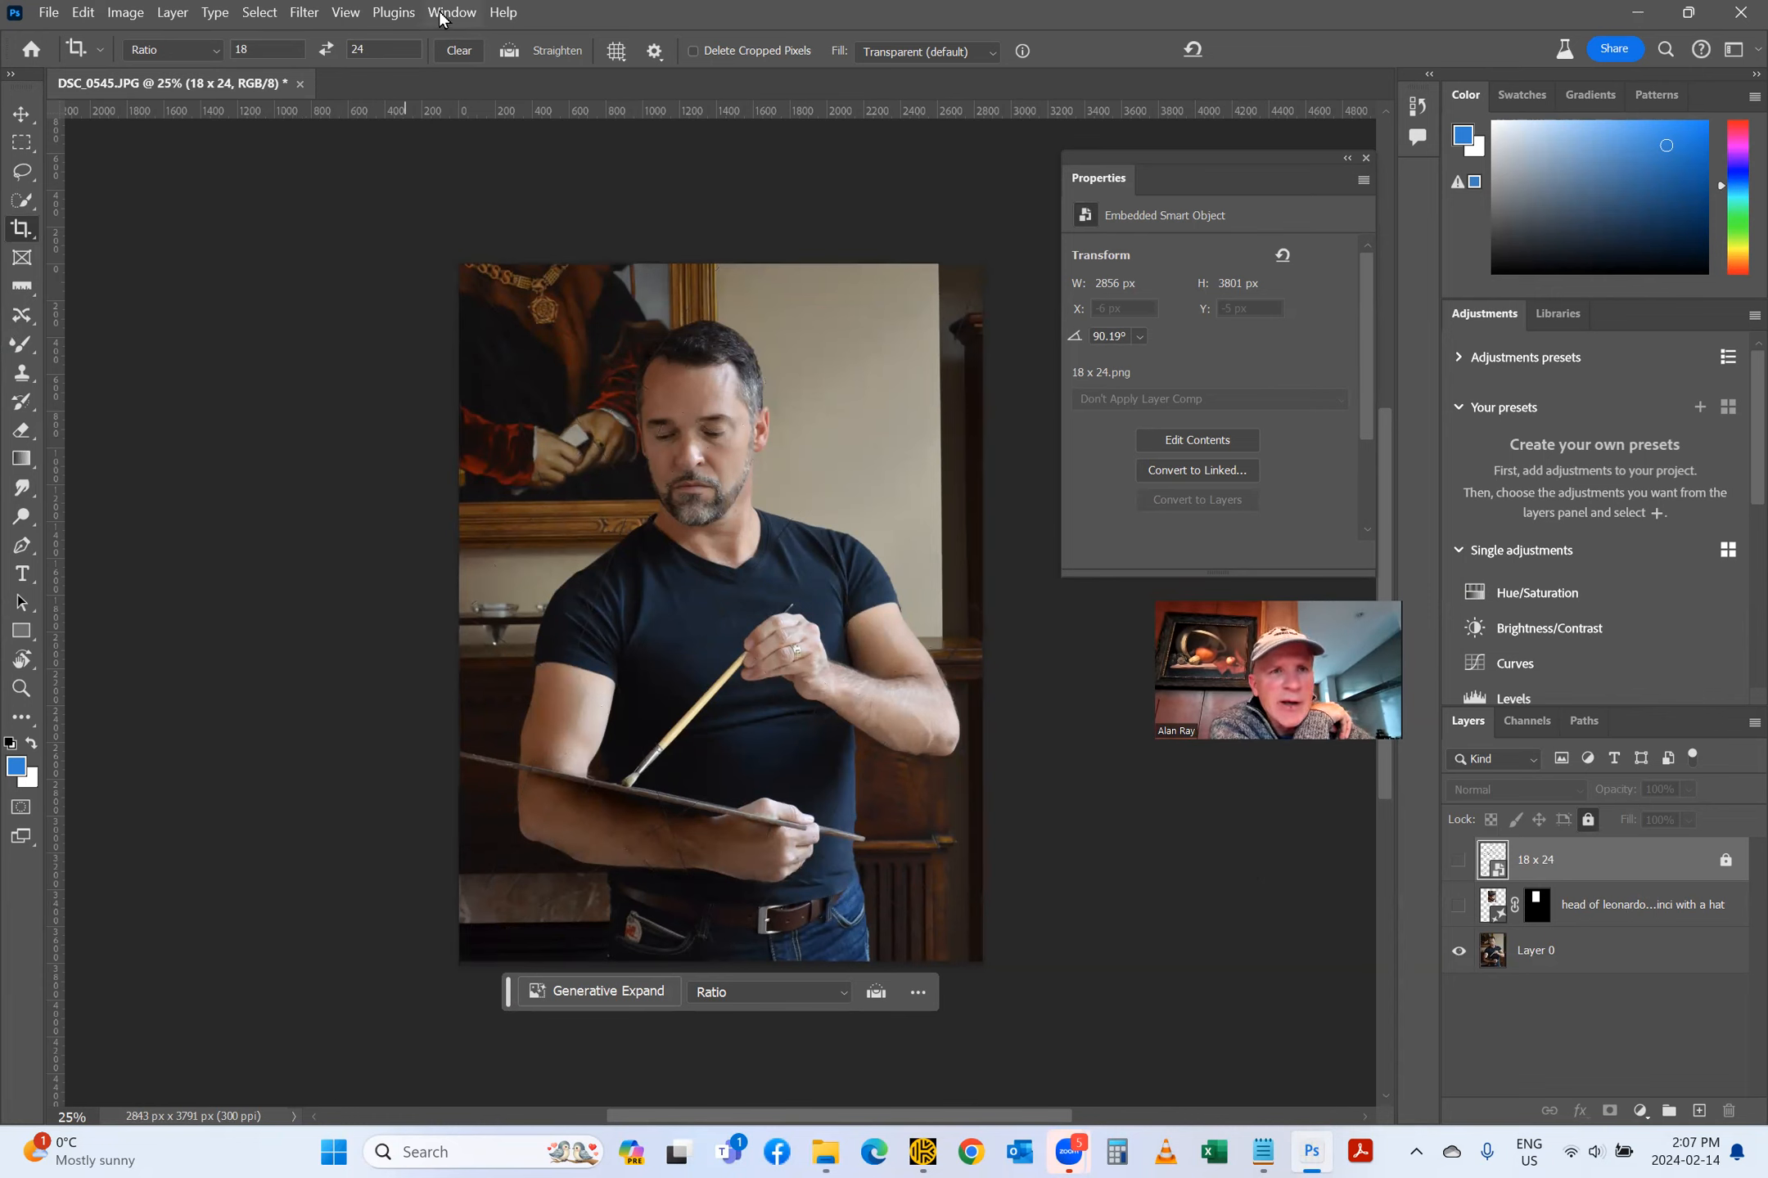
Step: Preview a custom guide layout of 16 columns and 20 rows over the portrait, and discard it
{"action": "left_click", "coordinate": [339, 12]}
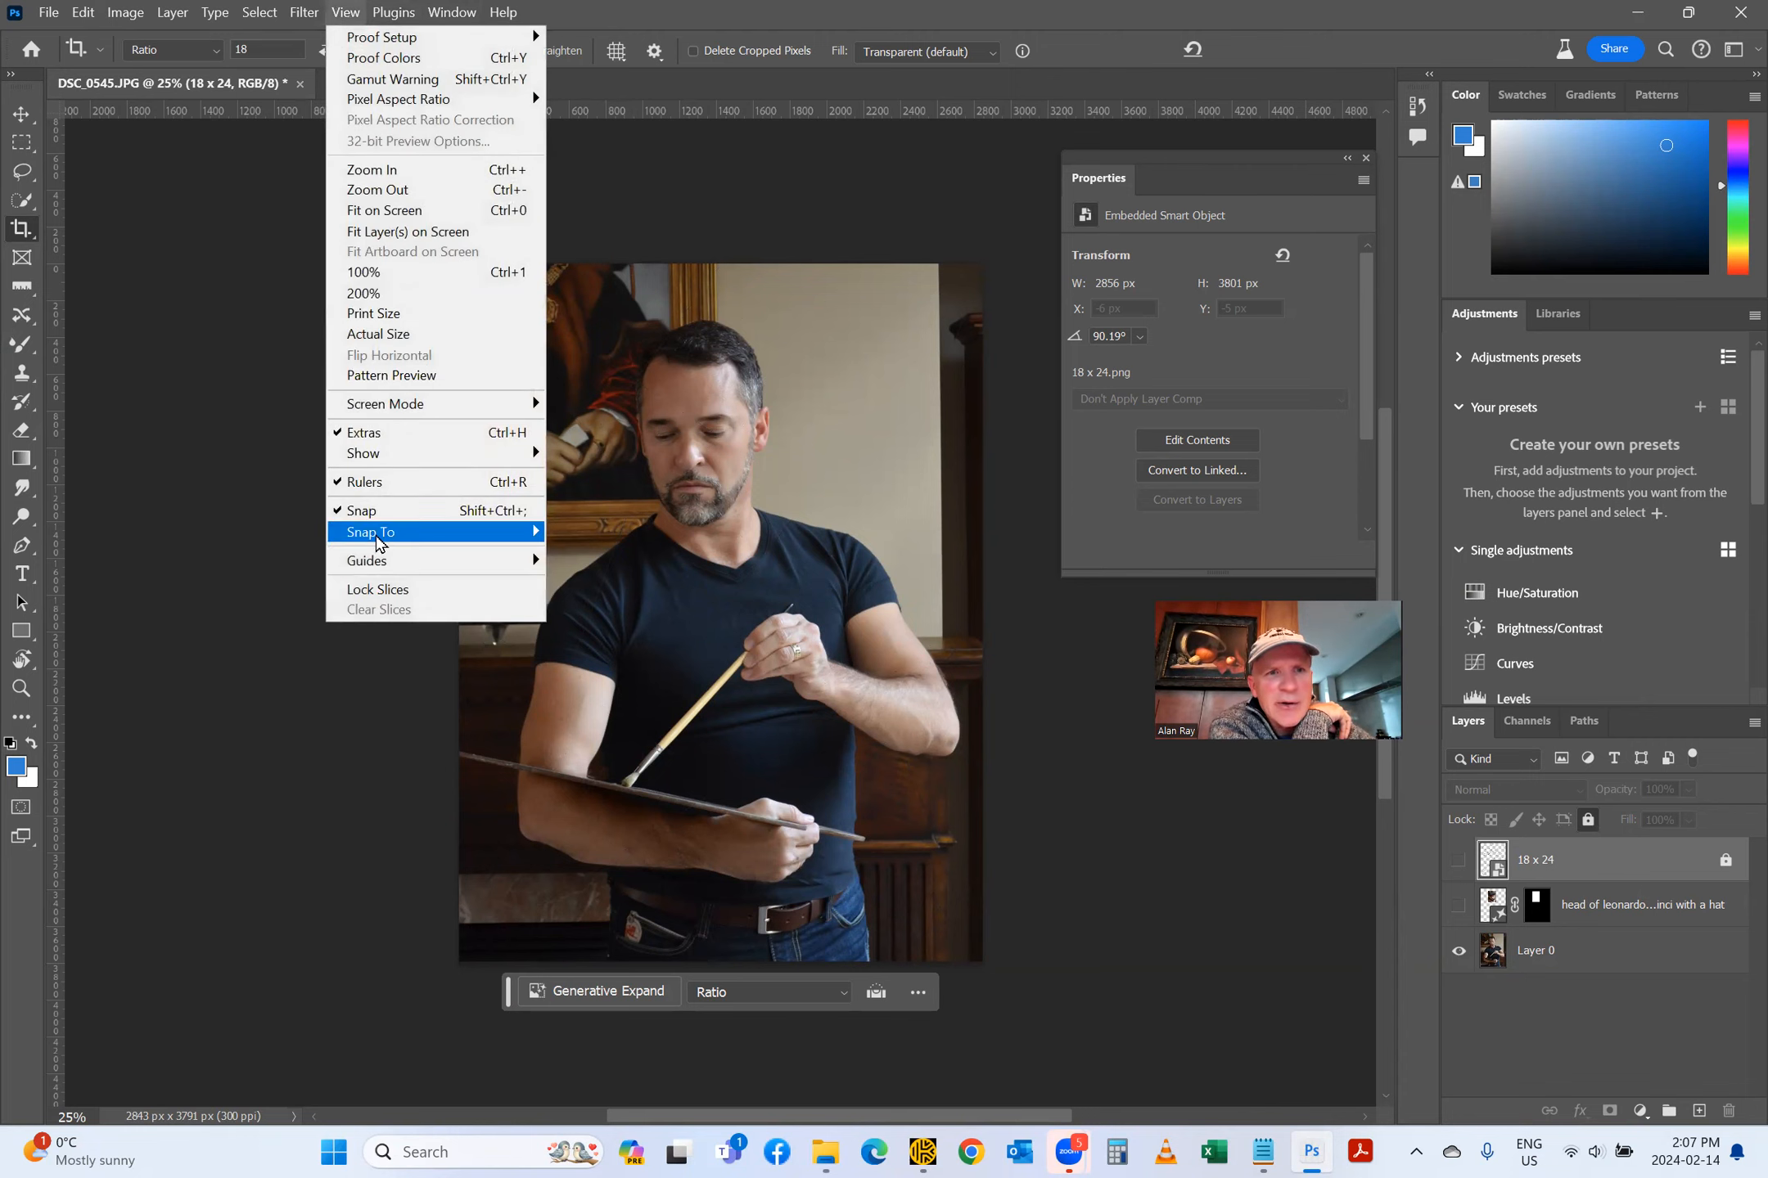
{"action": "mouse_move", "coordinate": [373, 561]}
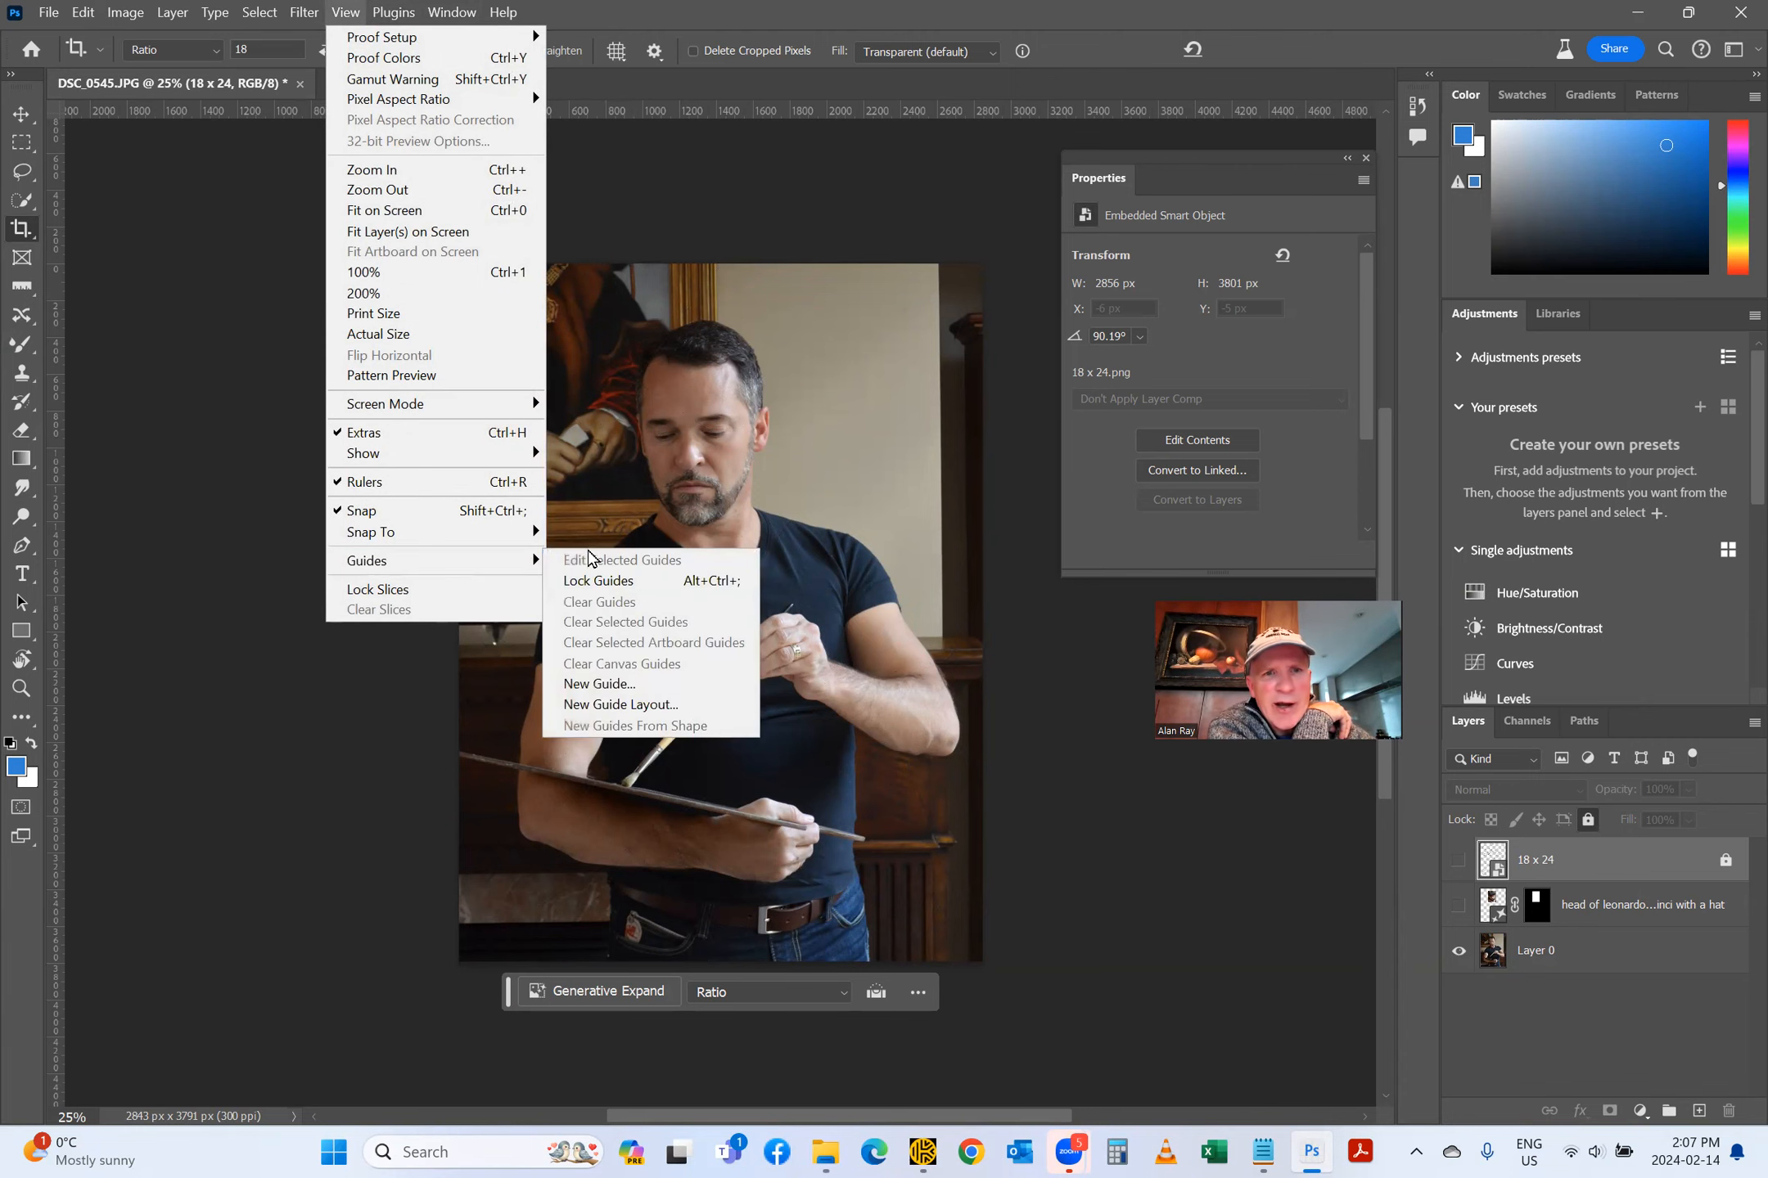
{"action": "left_click", "coordinate": [582, 704]}
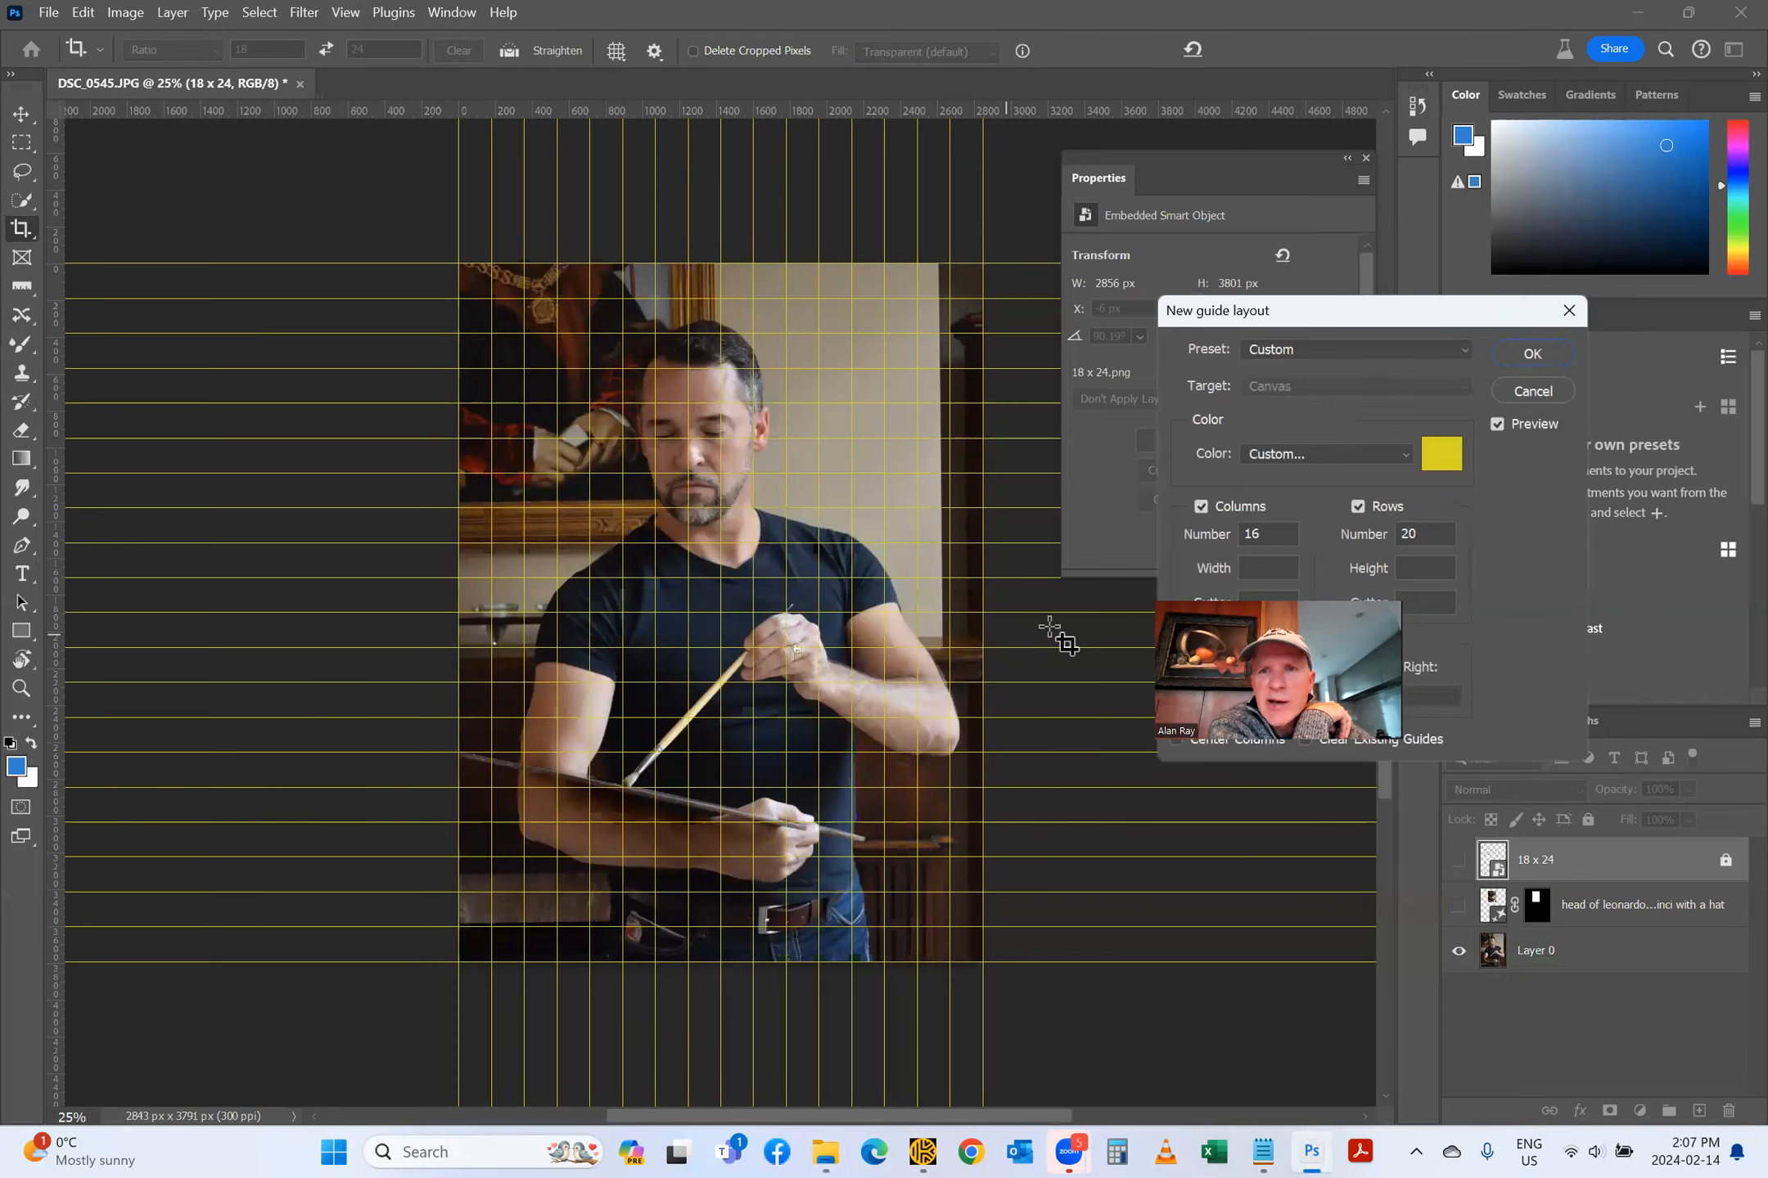
{"action": "left_click", "coordinate": [1461, 352]}
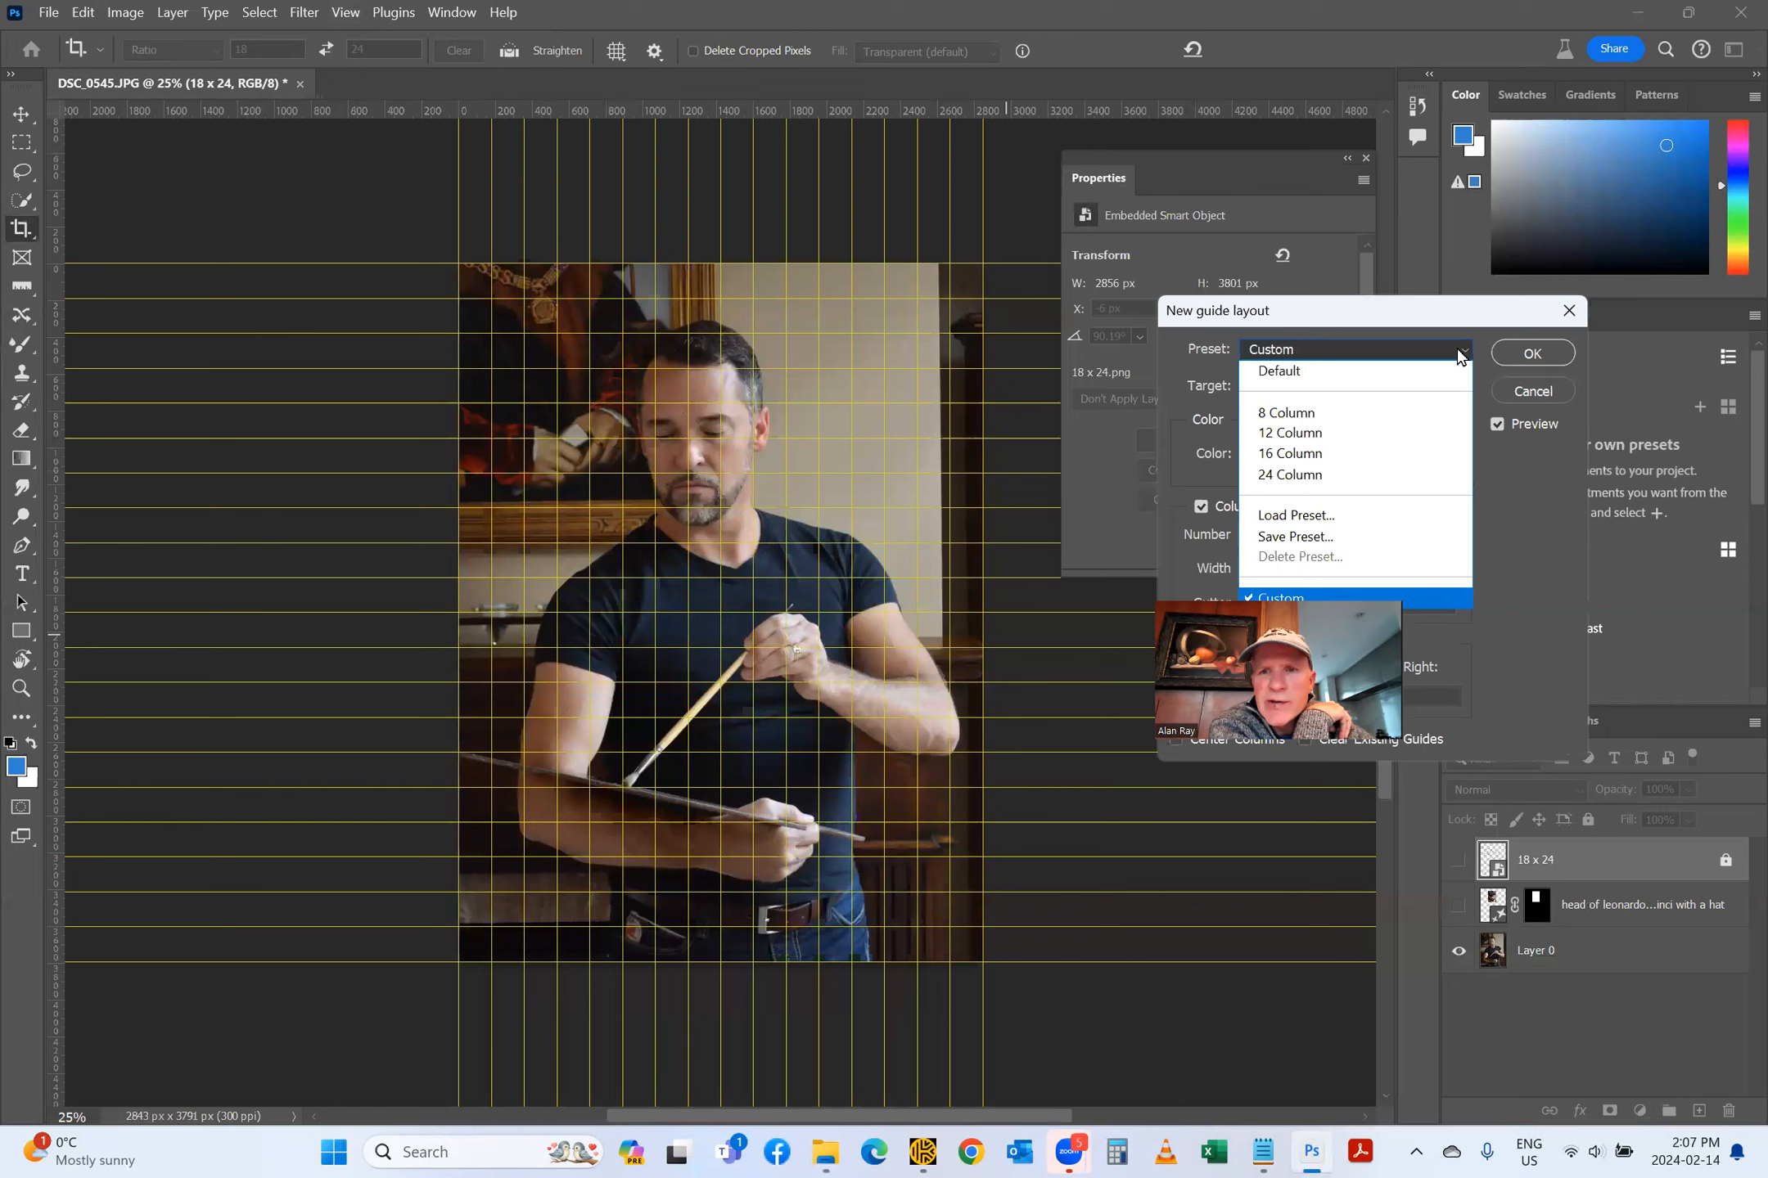
{"action": "left_click", "coordinate": [1484, 616]}
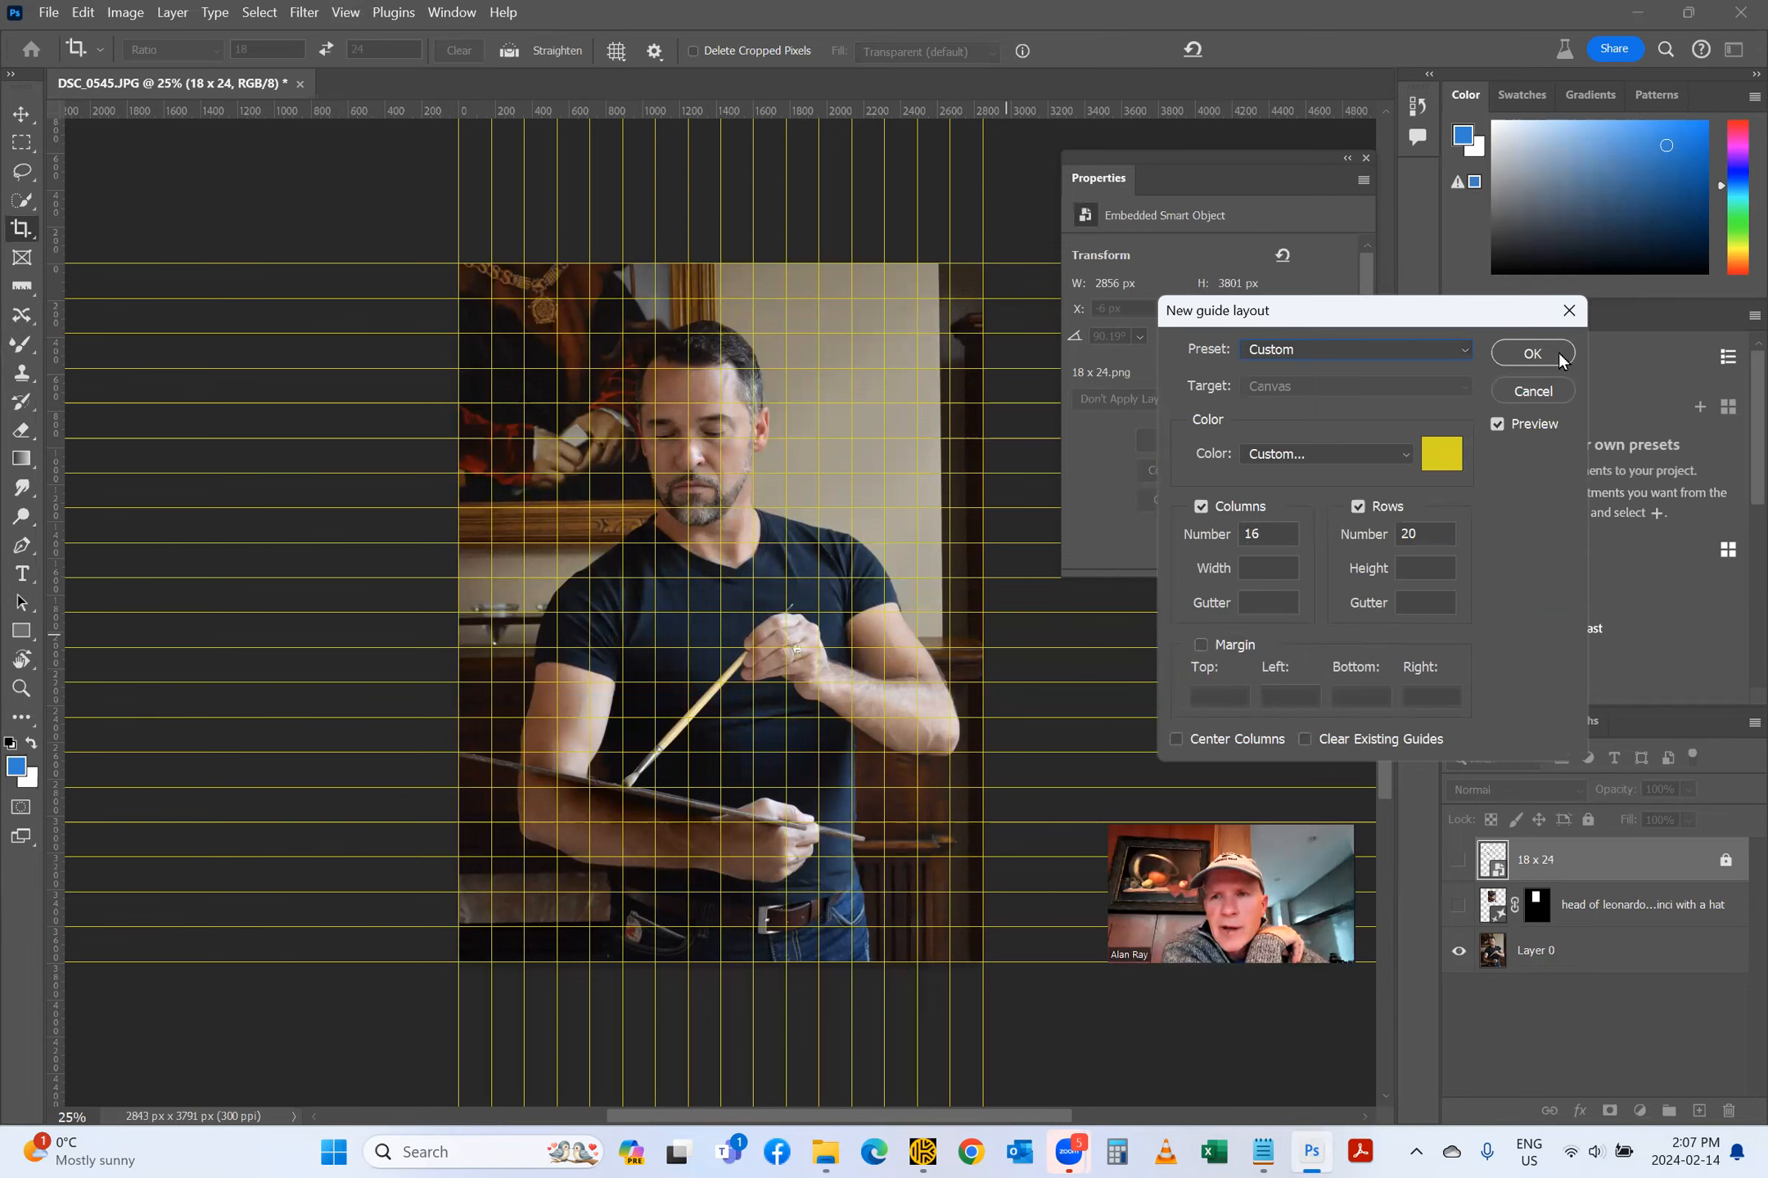
{"action": "left_click", "coordinate": [1532, 391]}
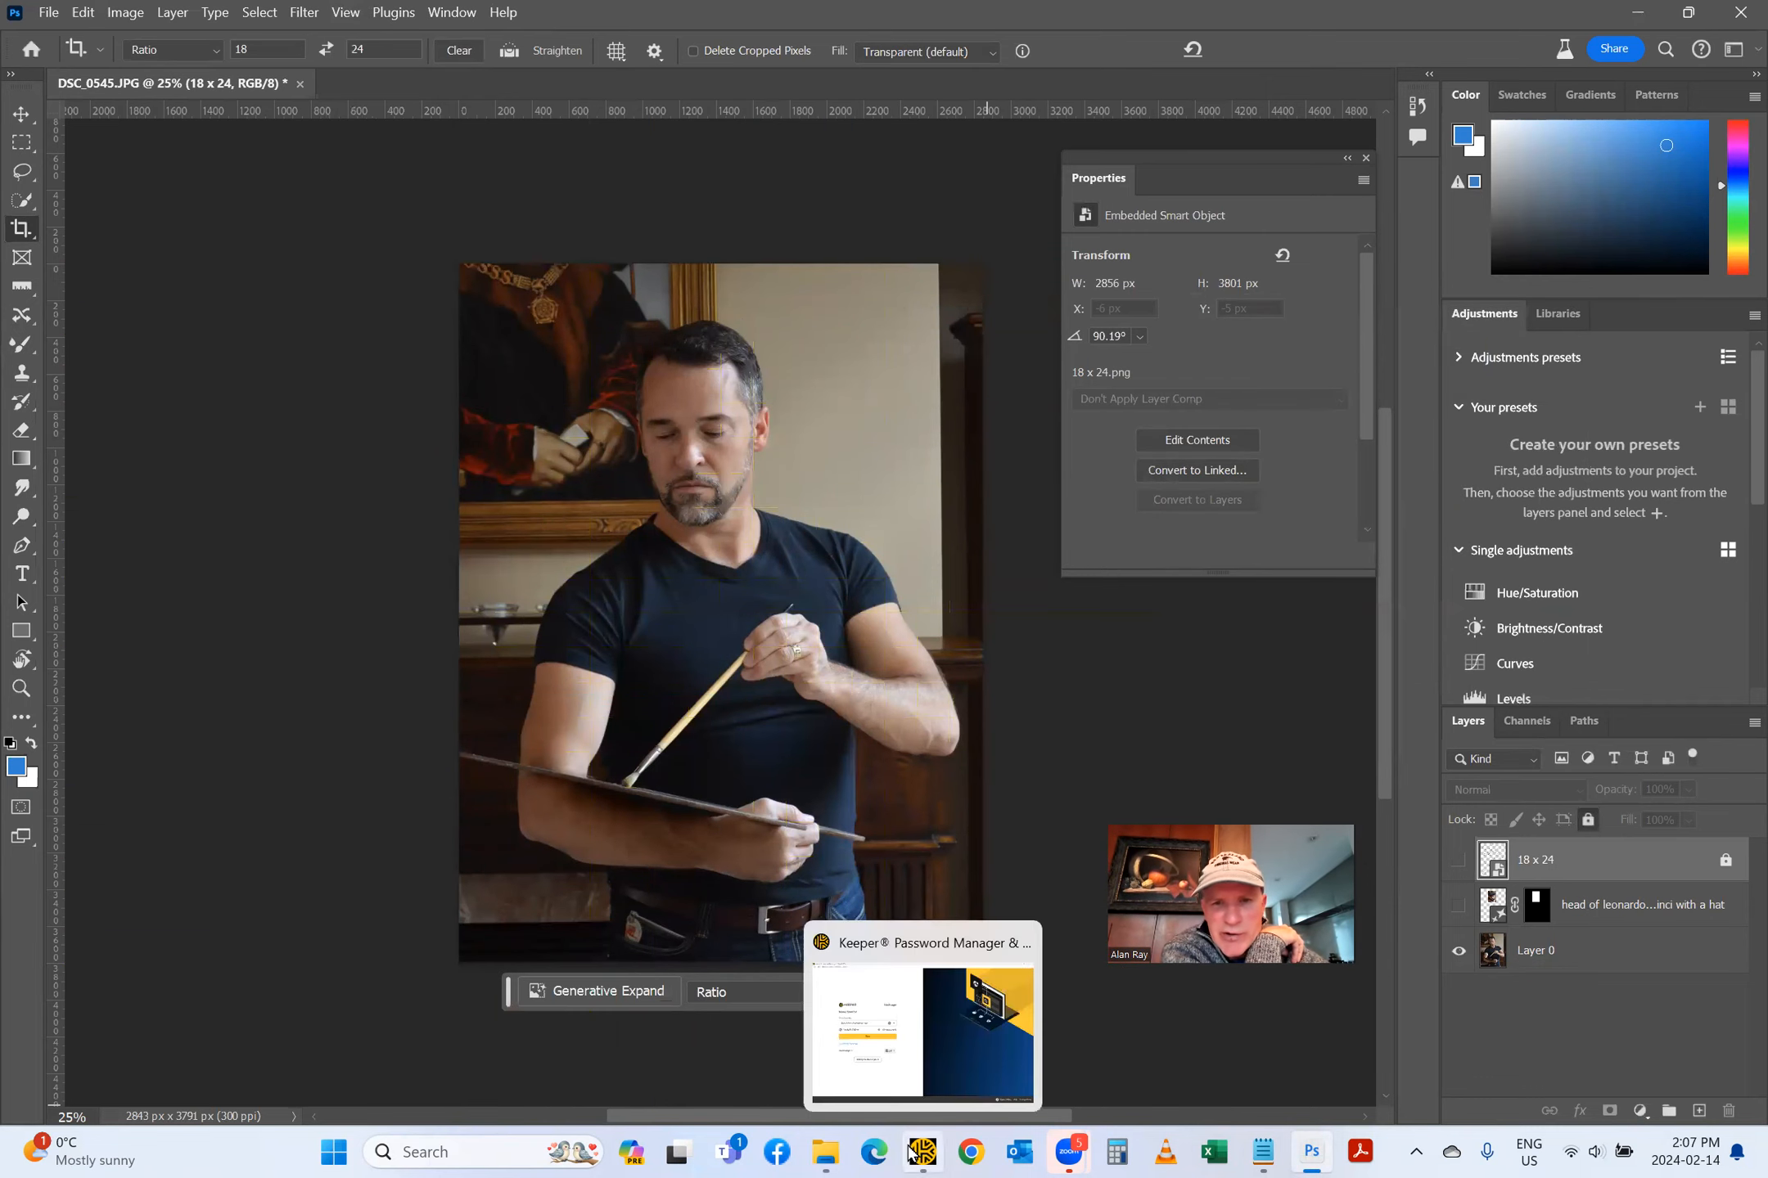
Step: Look over the armature images for different formats in the Armature Overlays folder, and return to Photoshop
{"action": "mouse_move", "coordinate": [829, 1154]}
{"action": "left_click", "coordinate": [1019, 933]}
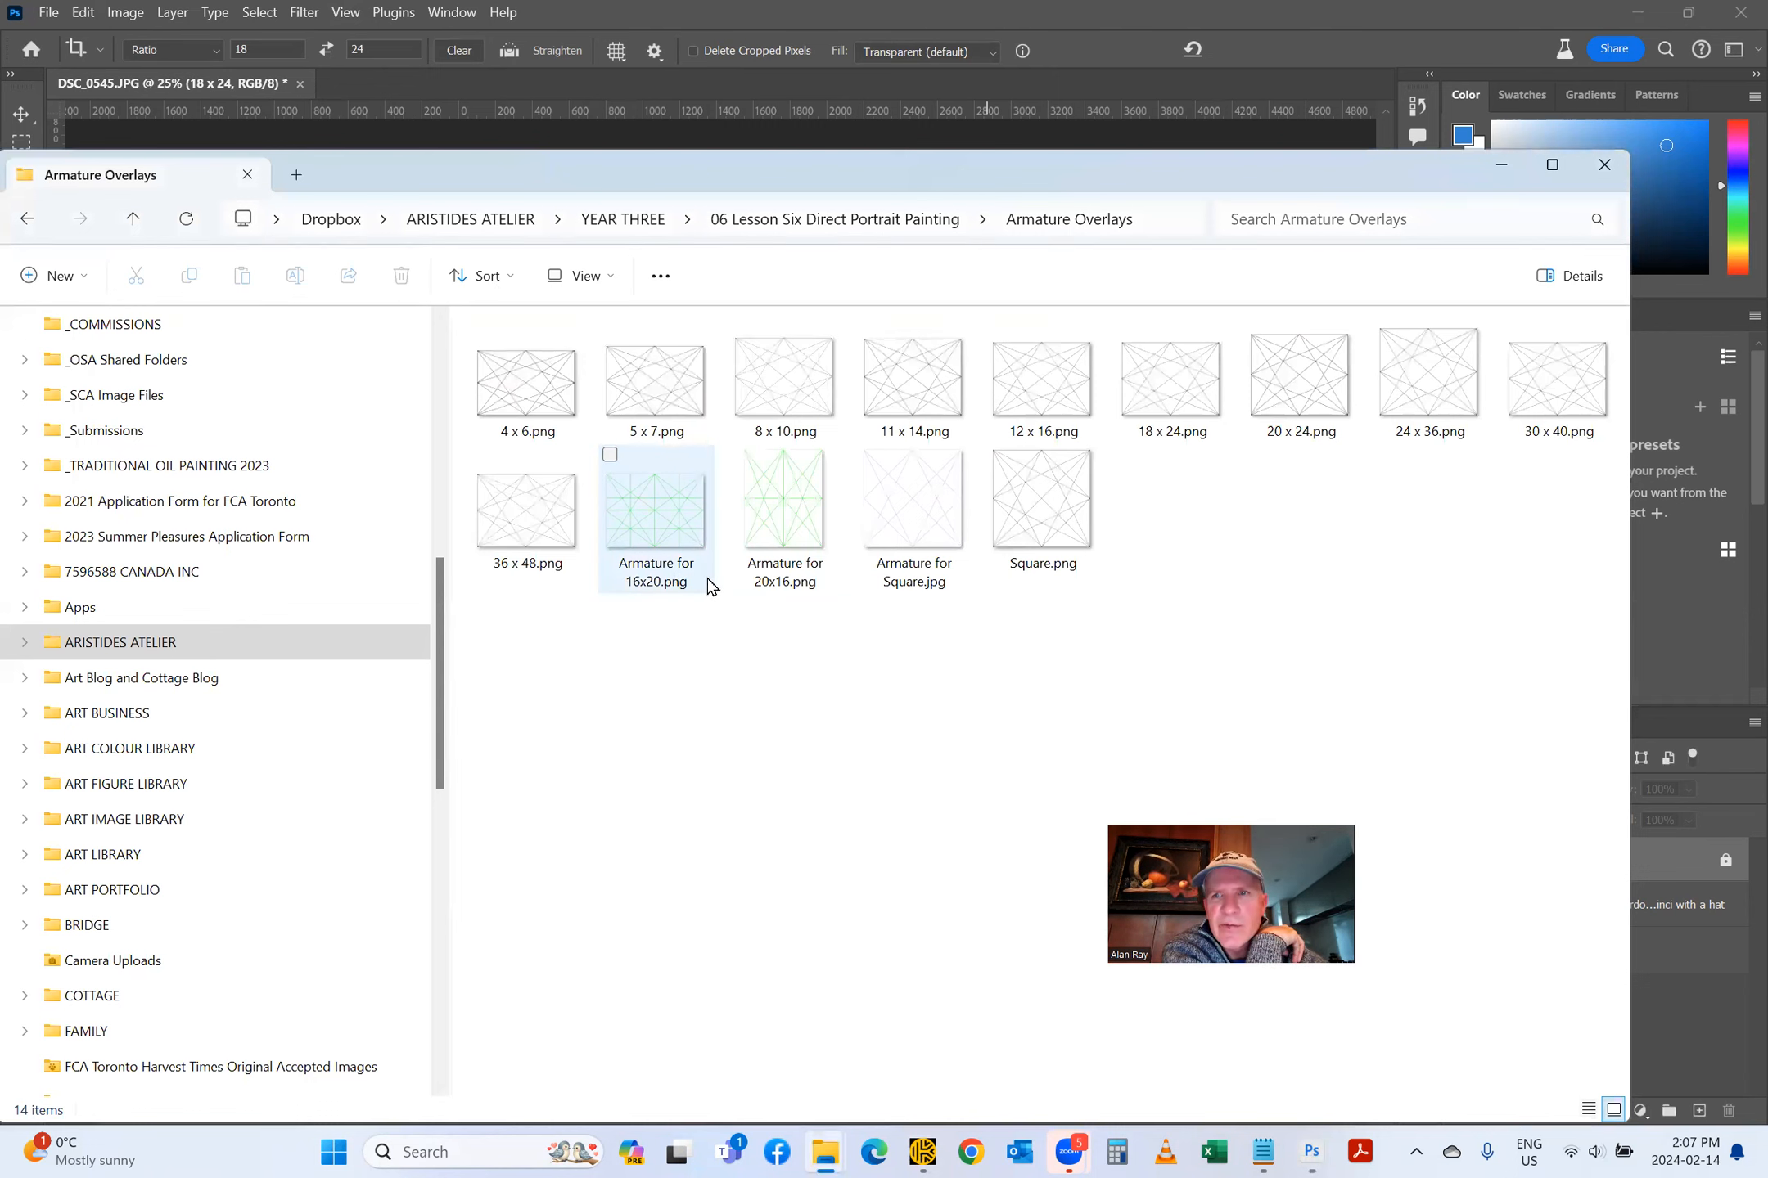
{"action": "left_click", "coordinate": [1503, 174]}
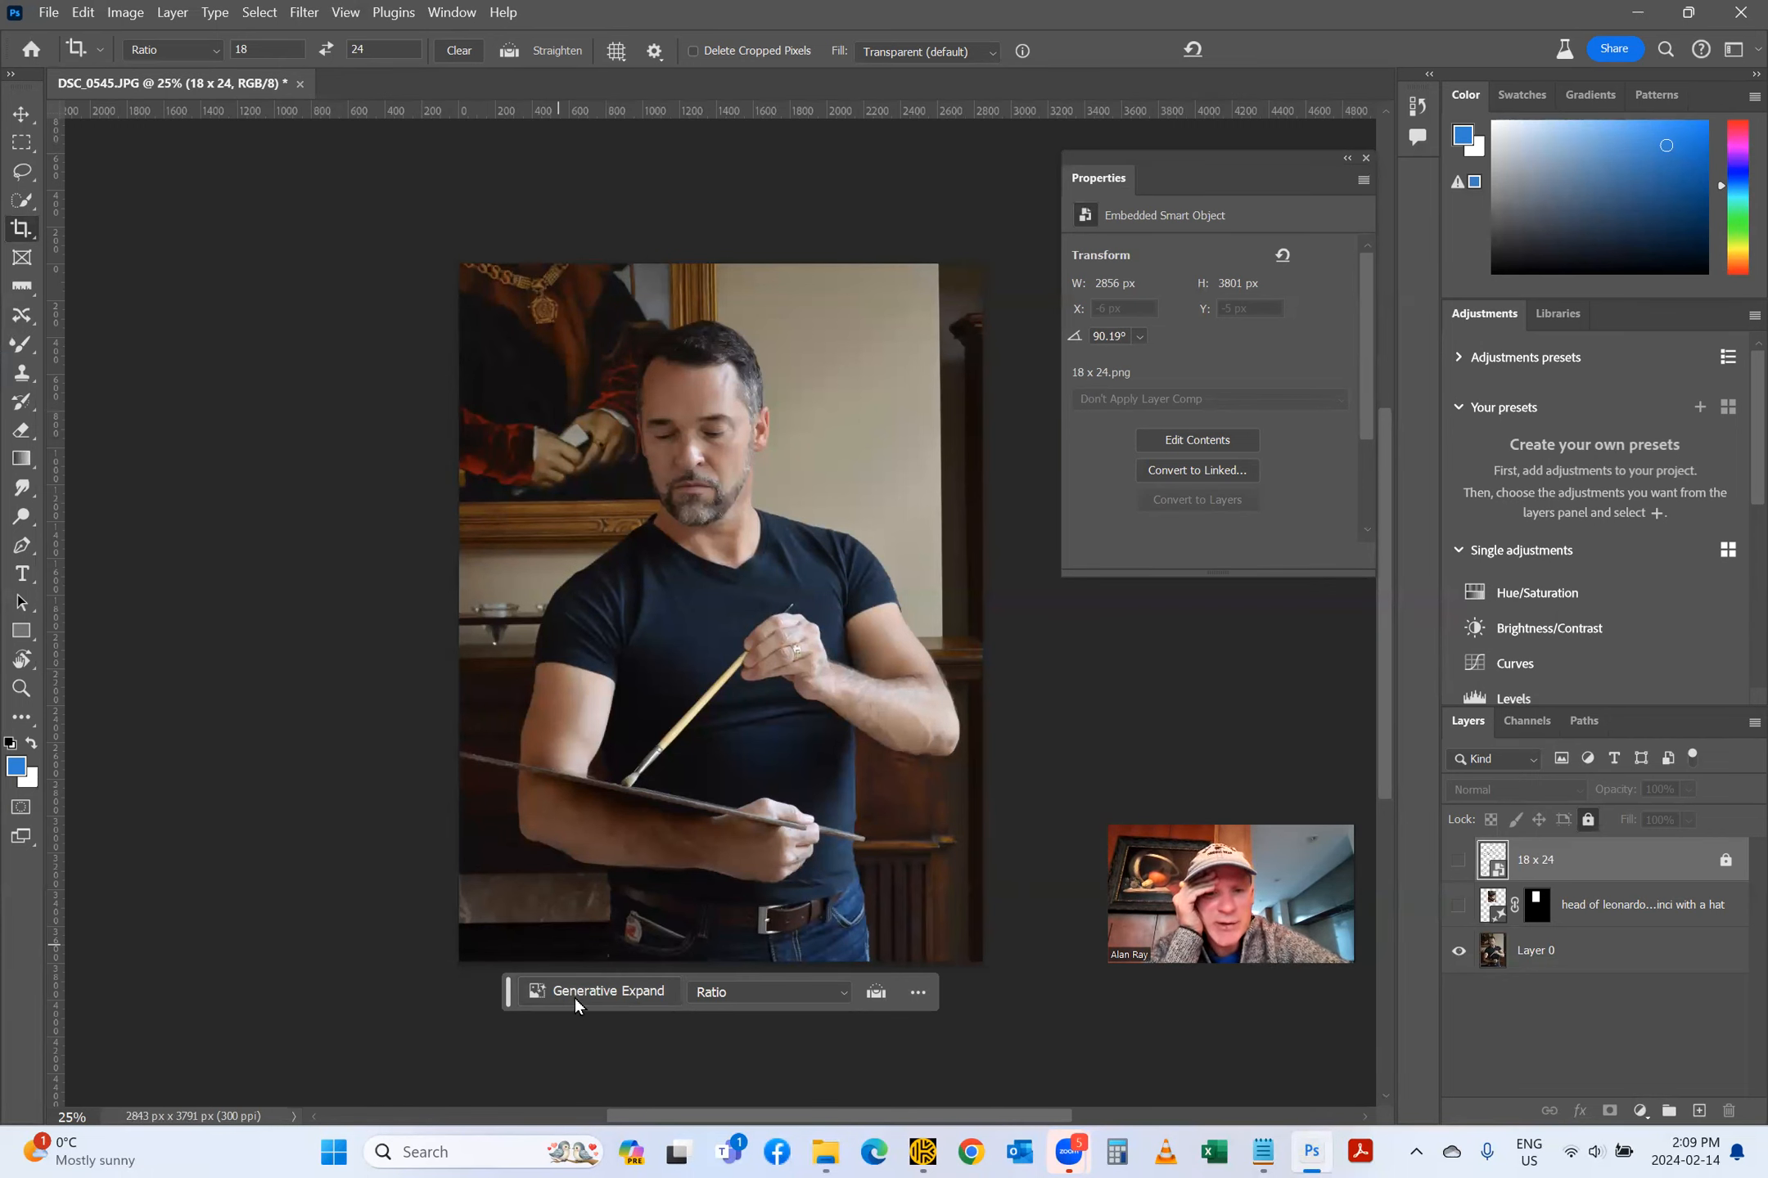
Step: Open DSC_0887.NEF from the Final folder inside 2021 Model Painter in Camera Raw
{"action": "mouse_move", "coordinate": [828, 1152]}
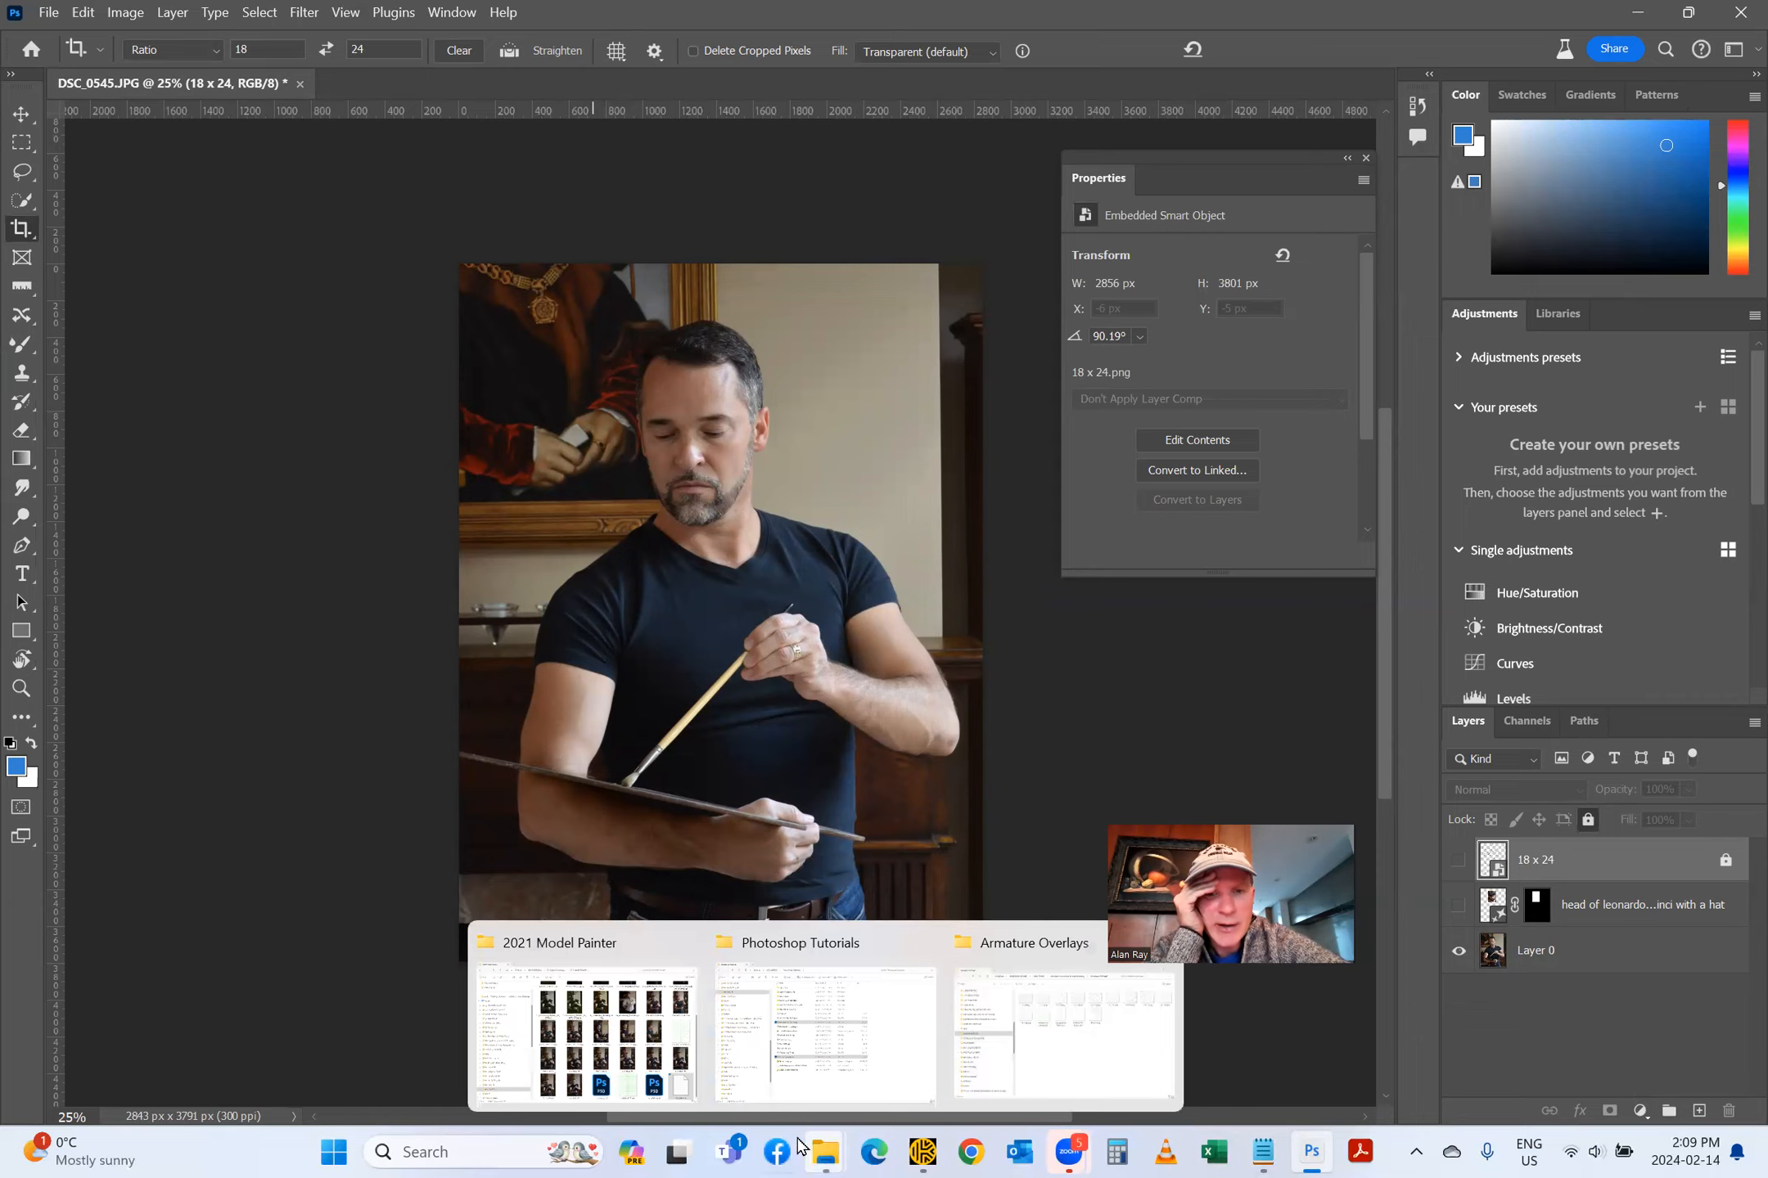
{"action": "left_click", "coordinate": [583, 949]}
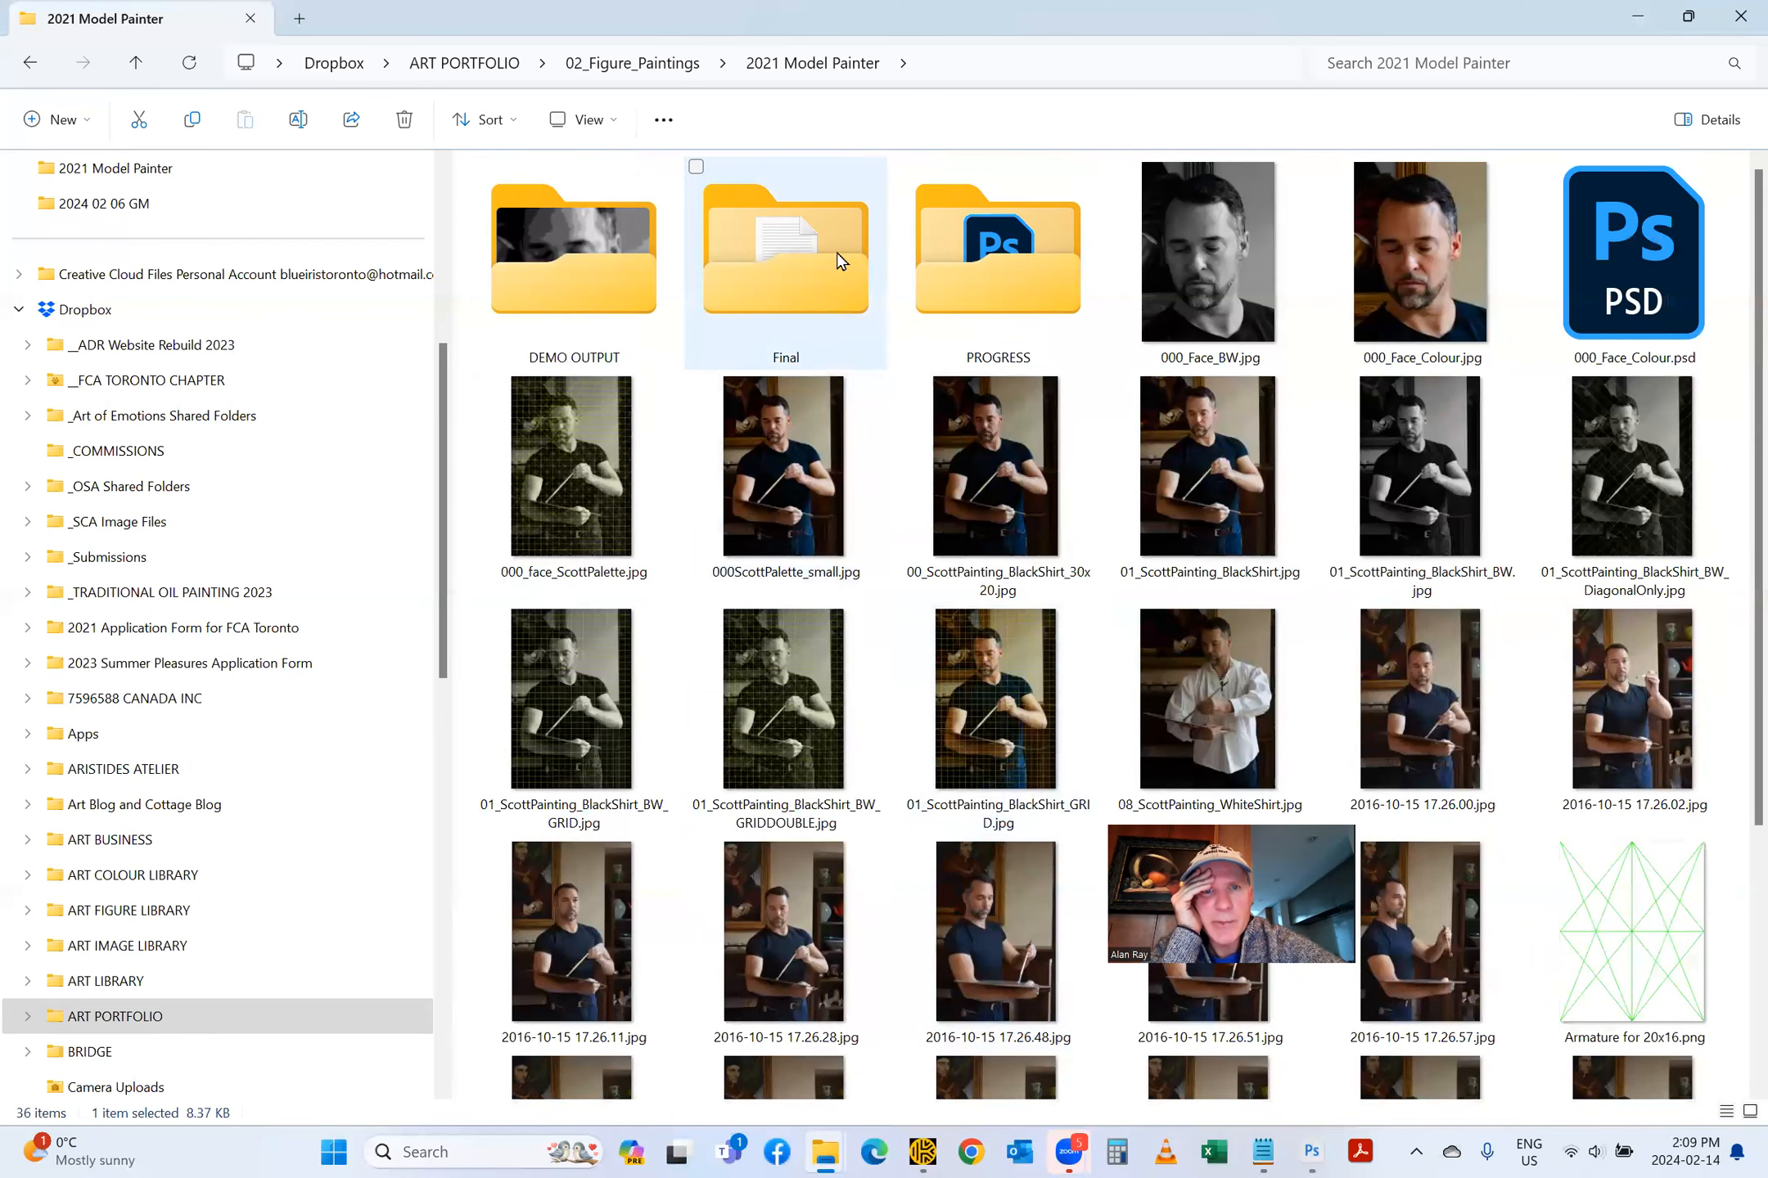
{"action": "left_click", "coordinate": [790, 262]}
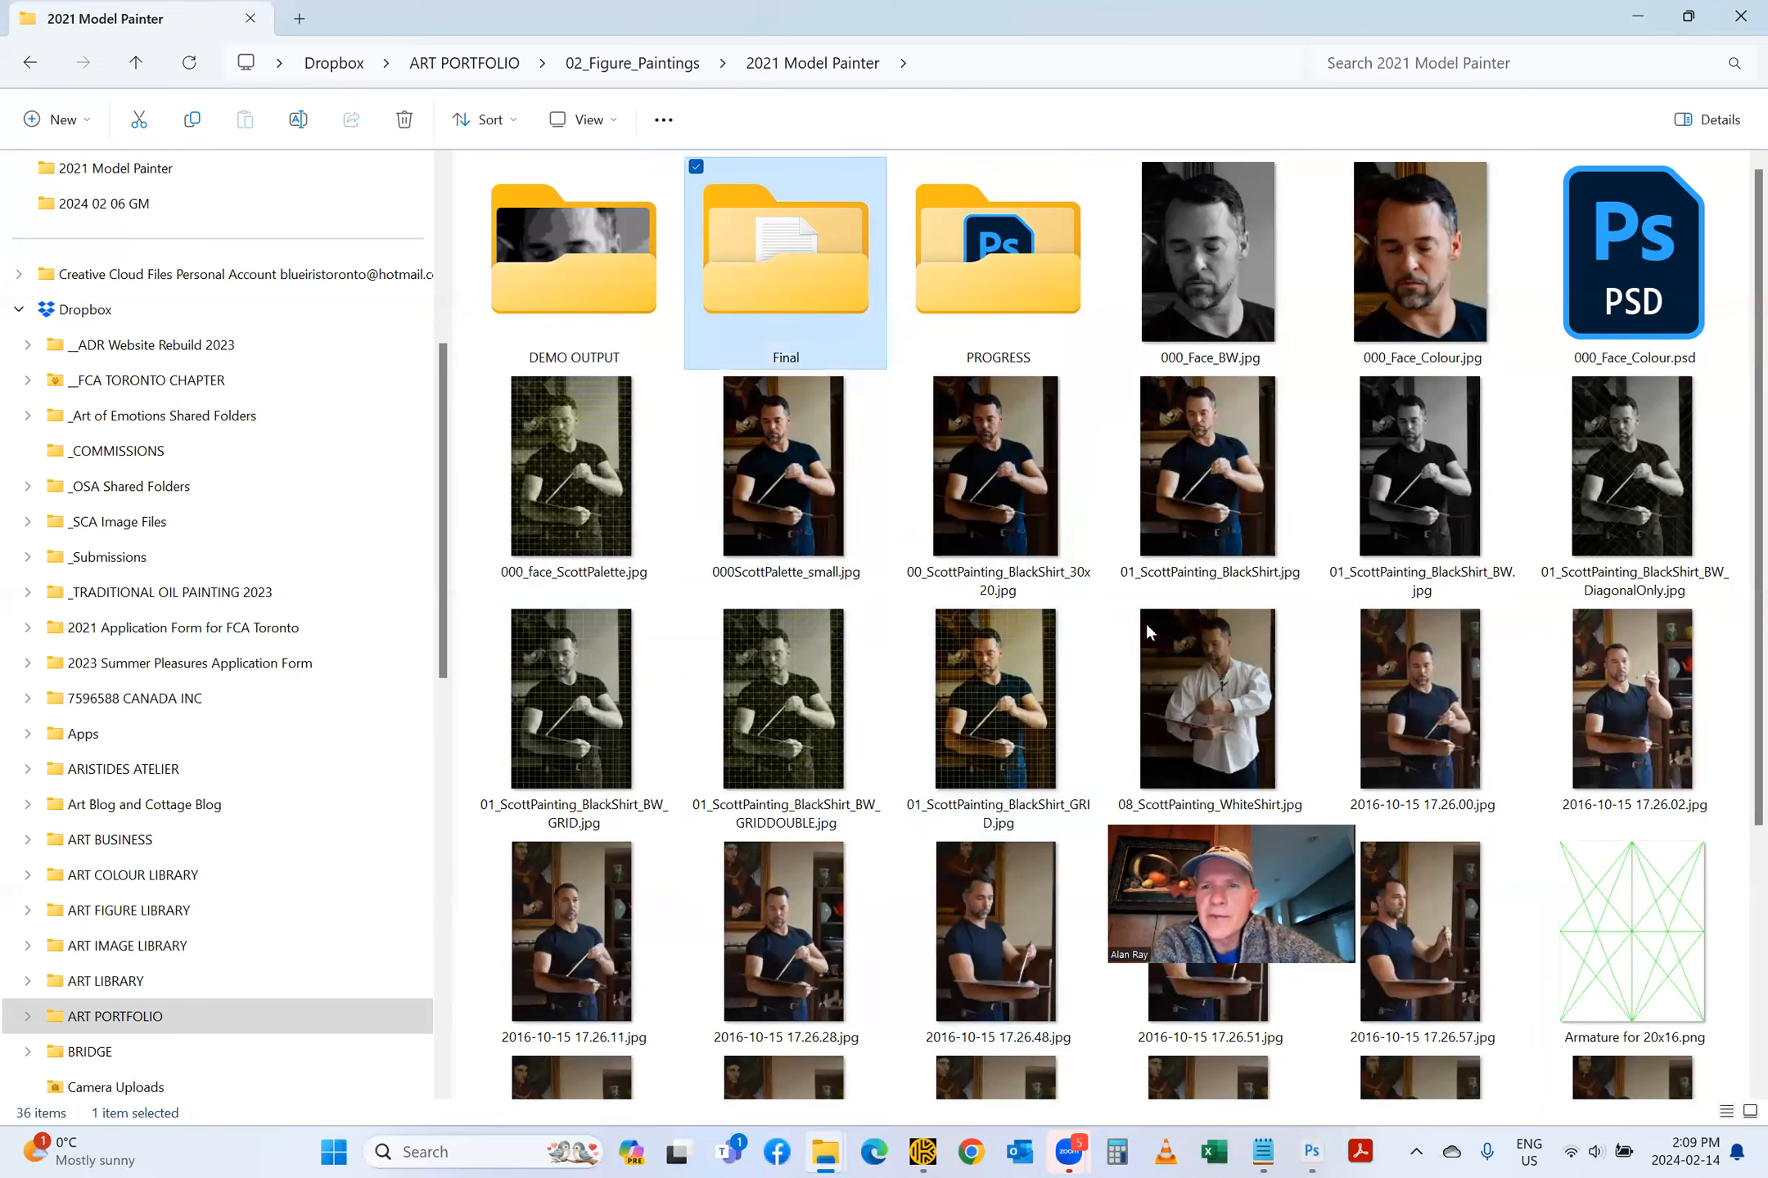
{"action": "key", "text": "Return"}
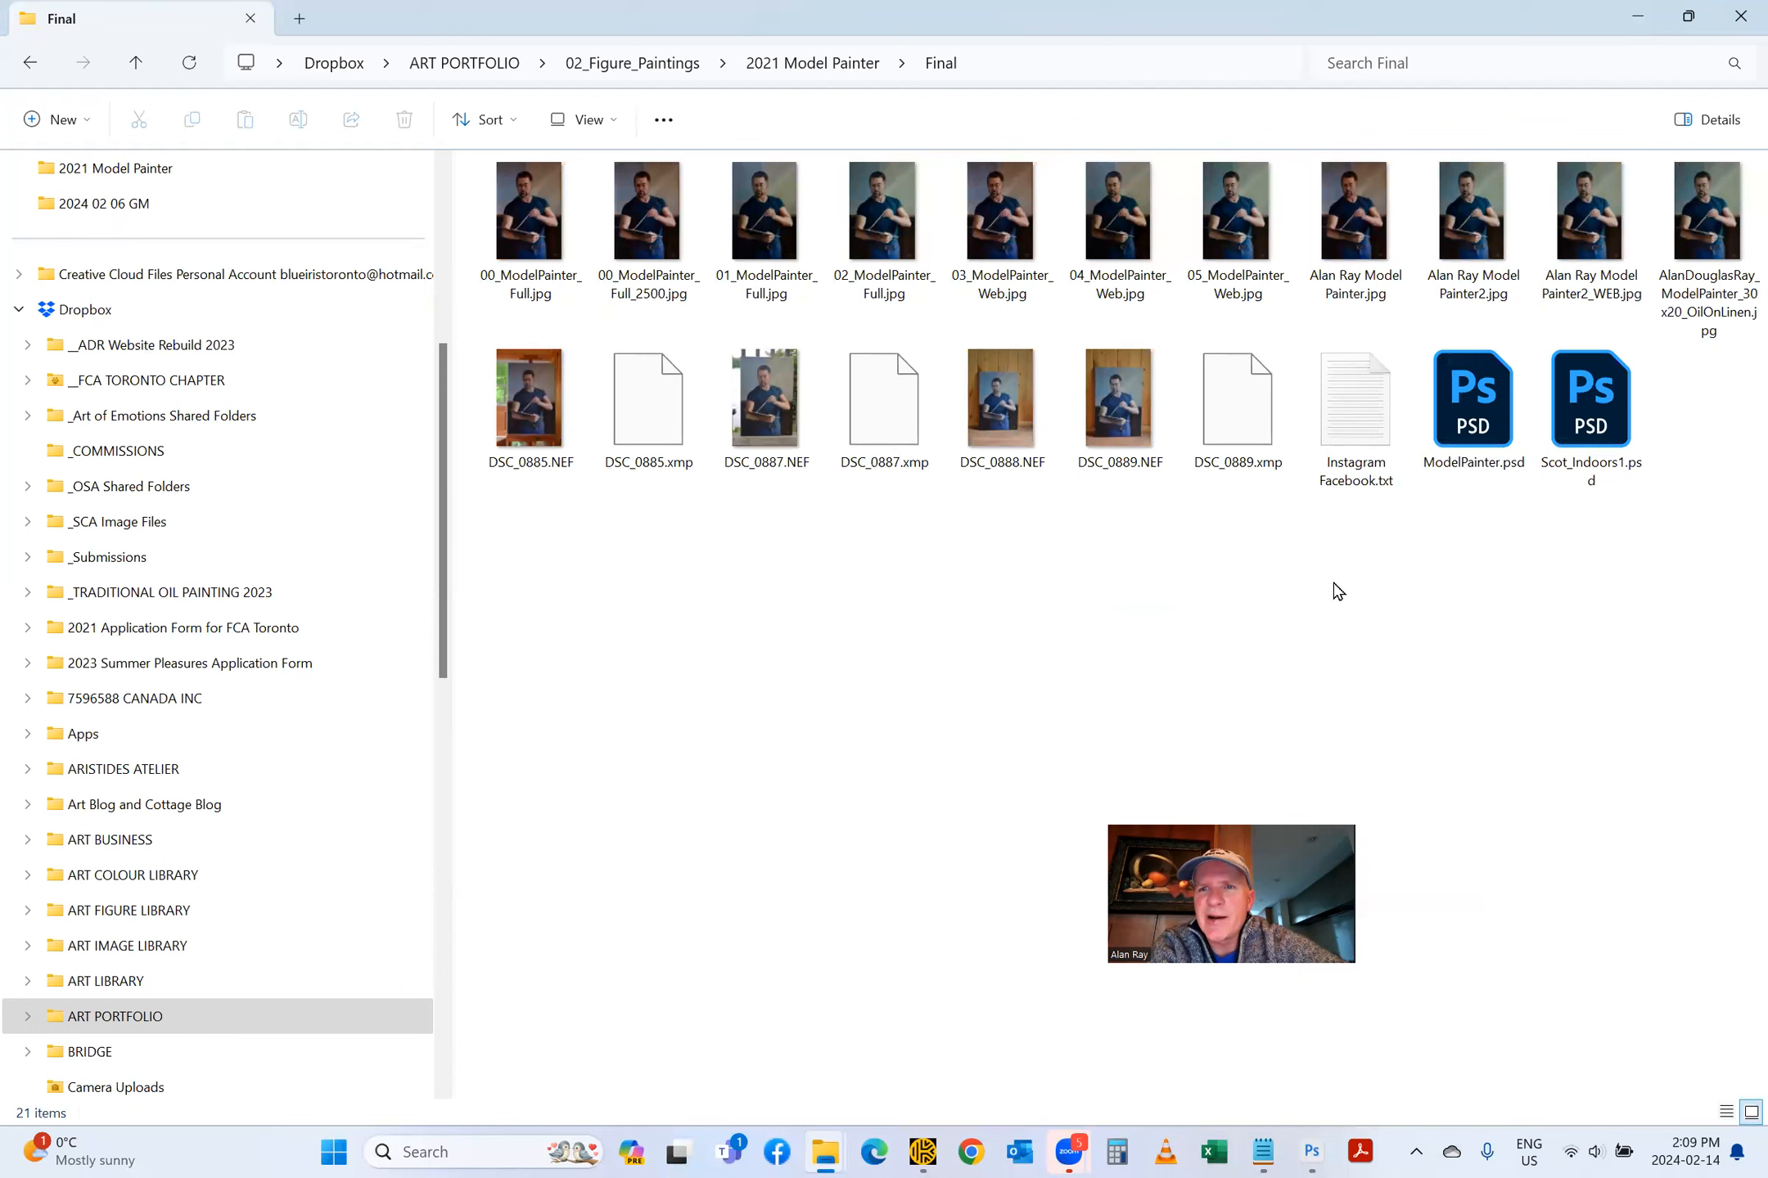
{"action": "left_click", "coordinate": [769, 416]}
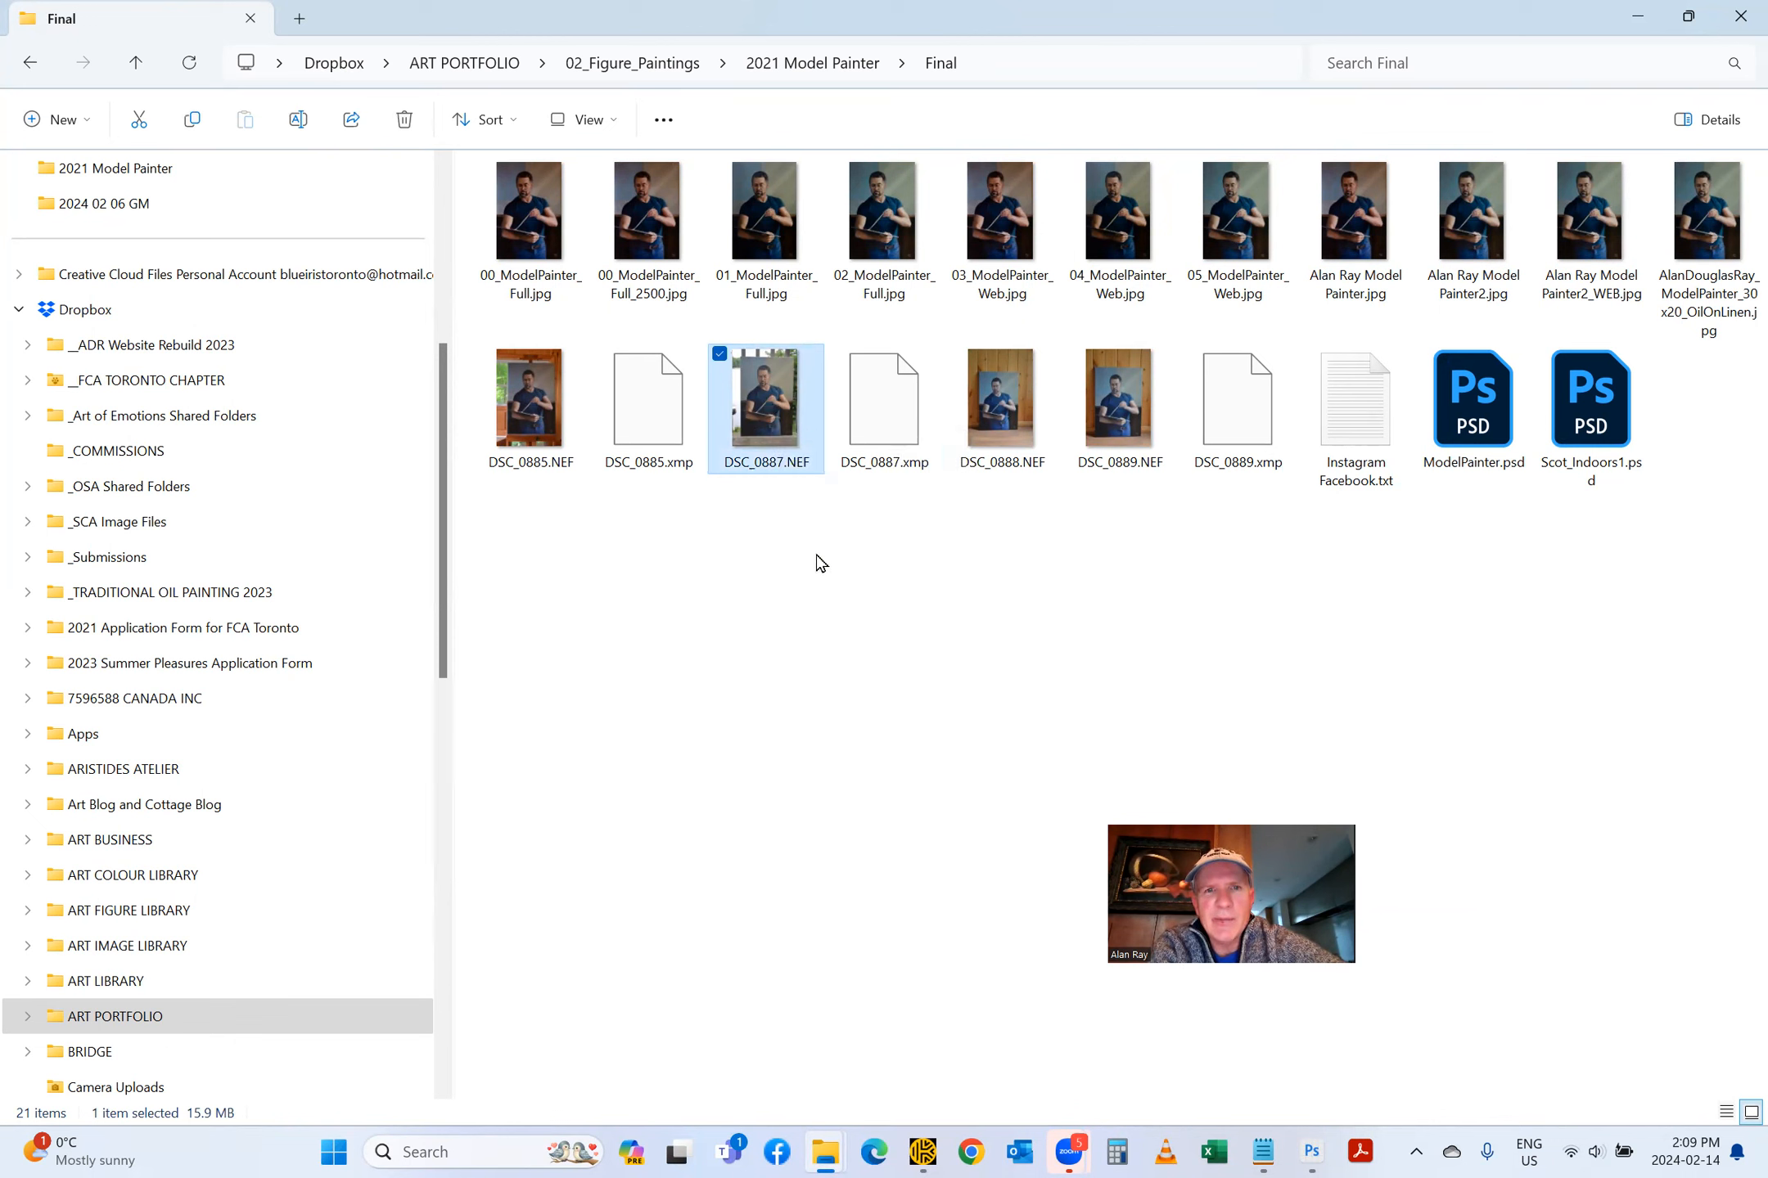
{"action": "left_click_drag", "start_coordinate": [771, 409], "coordinate": [1274, 580]}
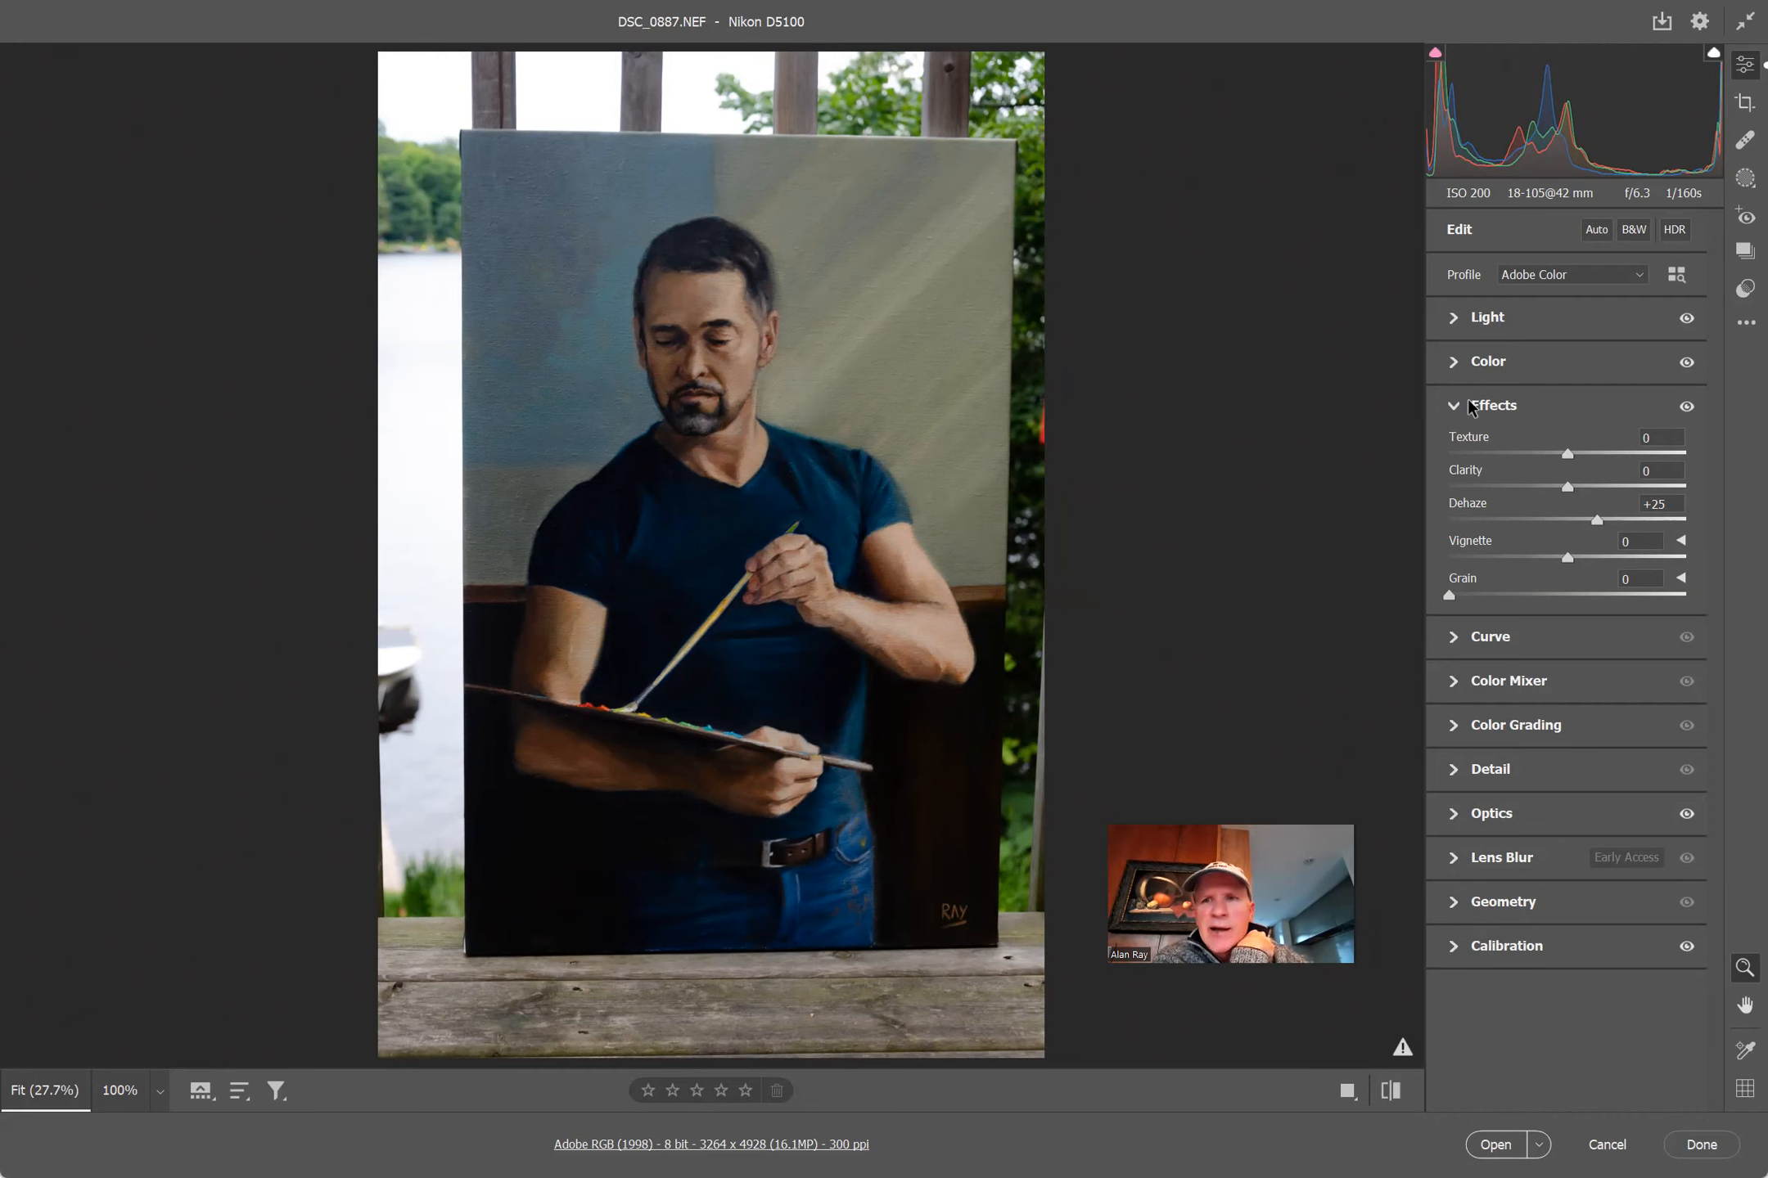
Step: Try a white balance temperature of 5100 on the painting photo, and restore the As Shot white balance
{"action": "left_click", "coordinate": [1453, 318]}
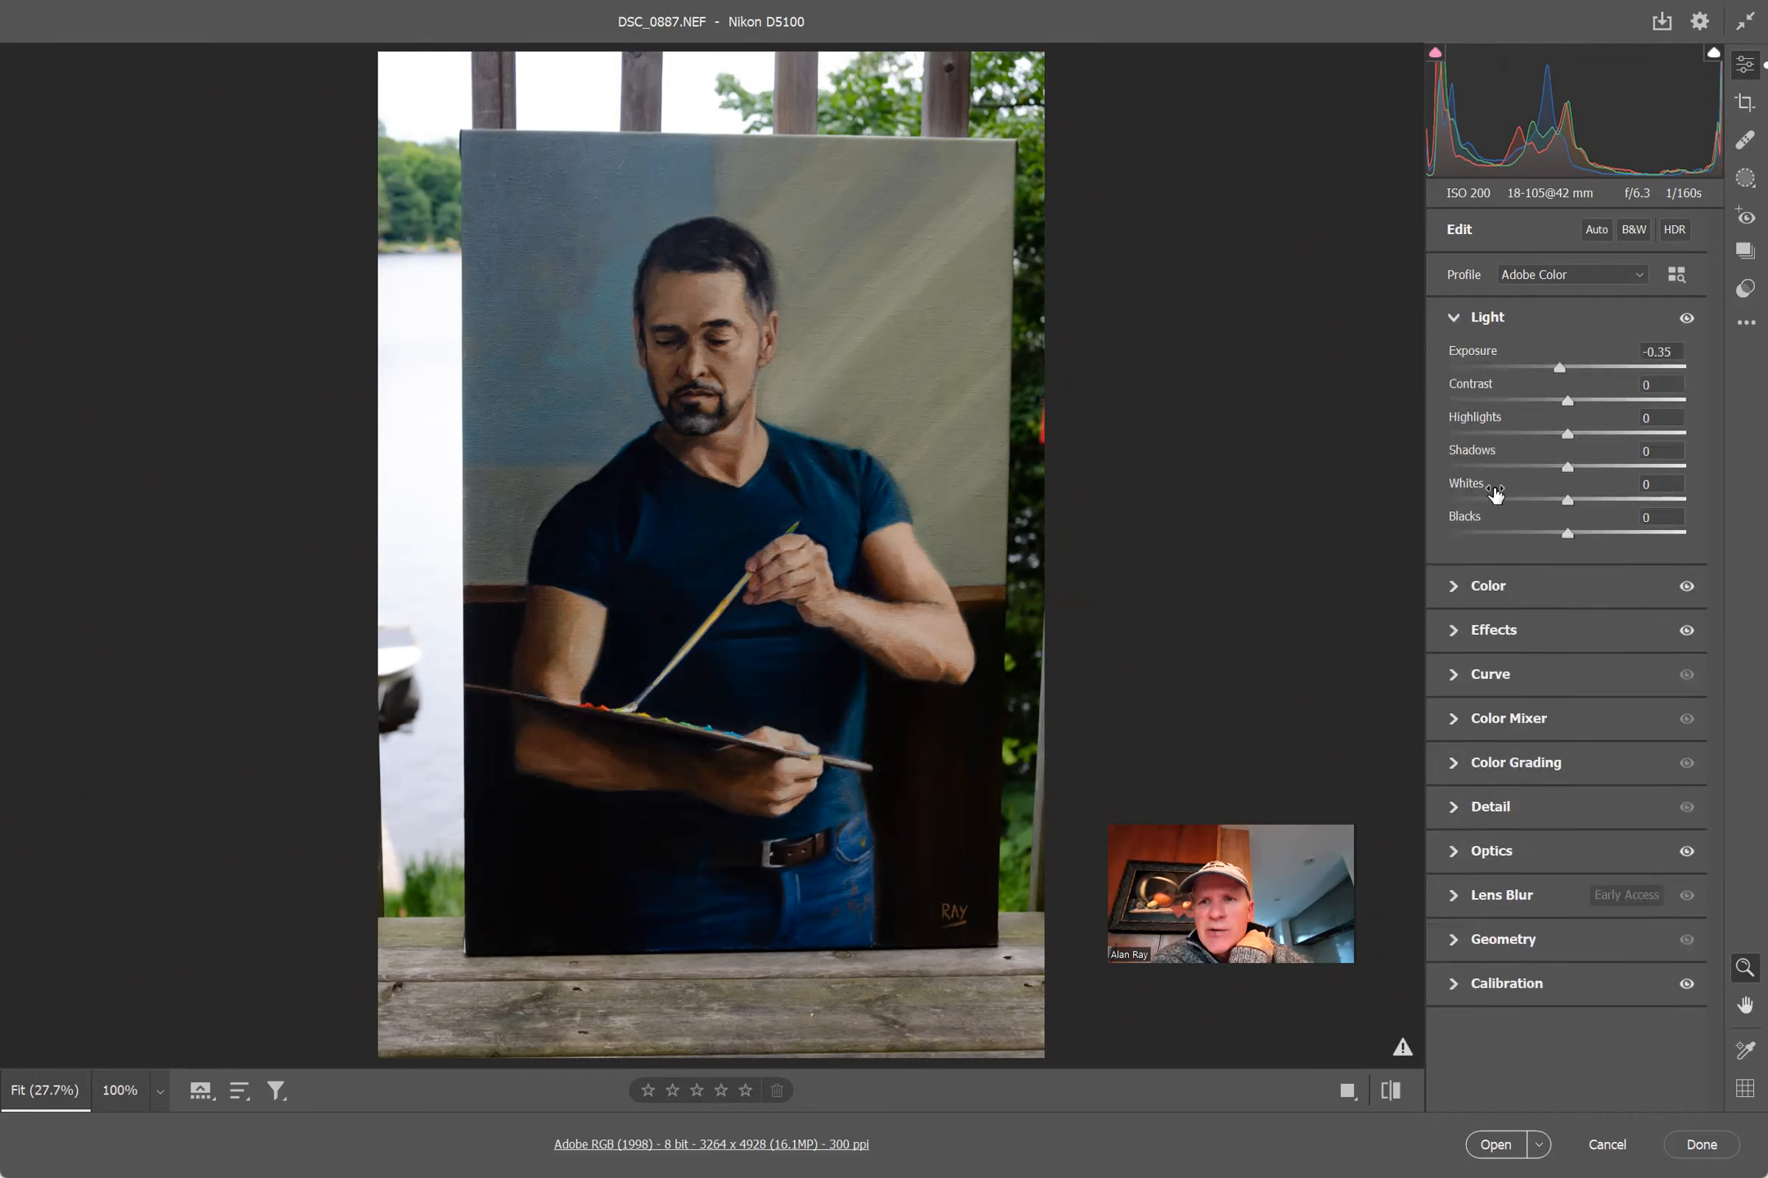
{"action": "left_click", "coordinate": [1481, 586]}
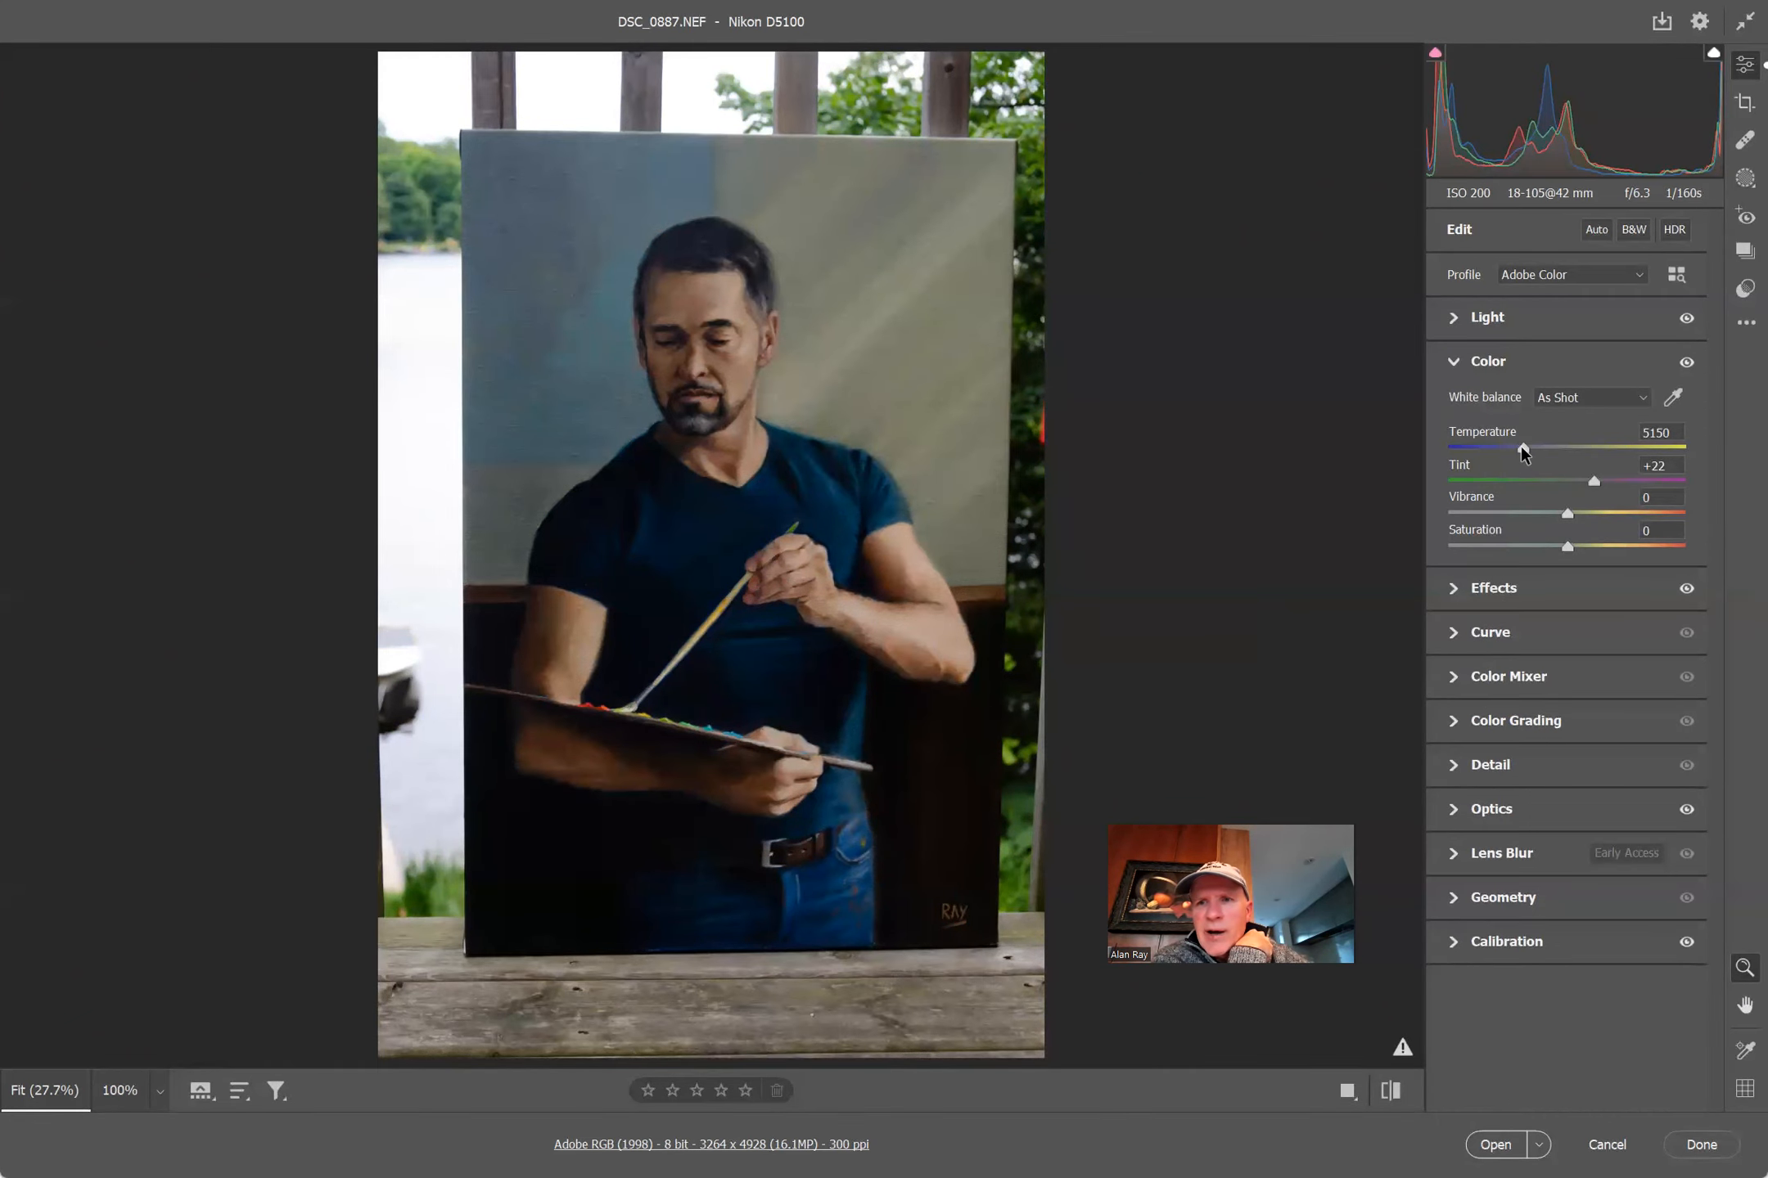
{"action": "mouse_move", "coordinate": [1520, 446]}
{"action": "left_mouse_down"}
{"action": "mouse_move", "coordinate": [1505, 441]}
{"action": "mouse_move", "coordinate": [1520, 443]}
{"action": "left_mouse_up"}
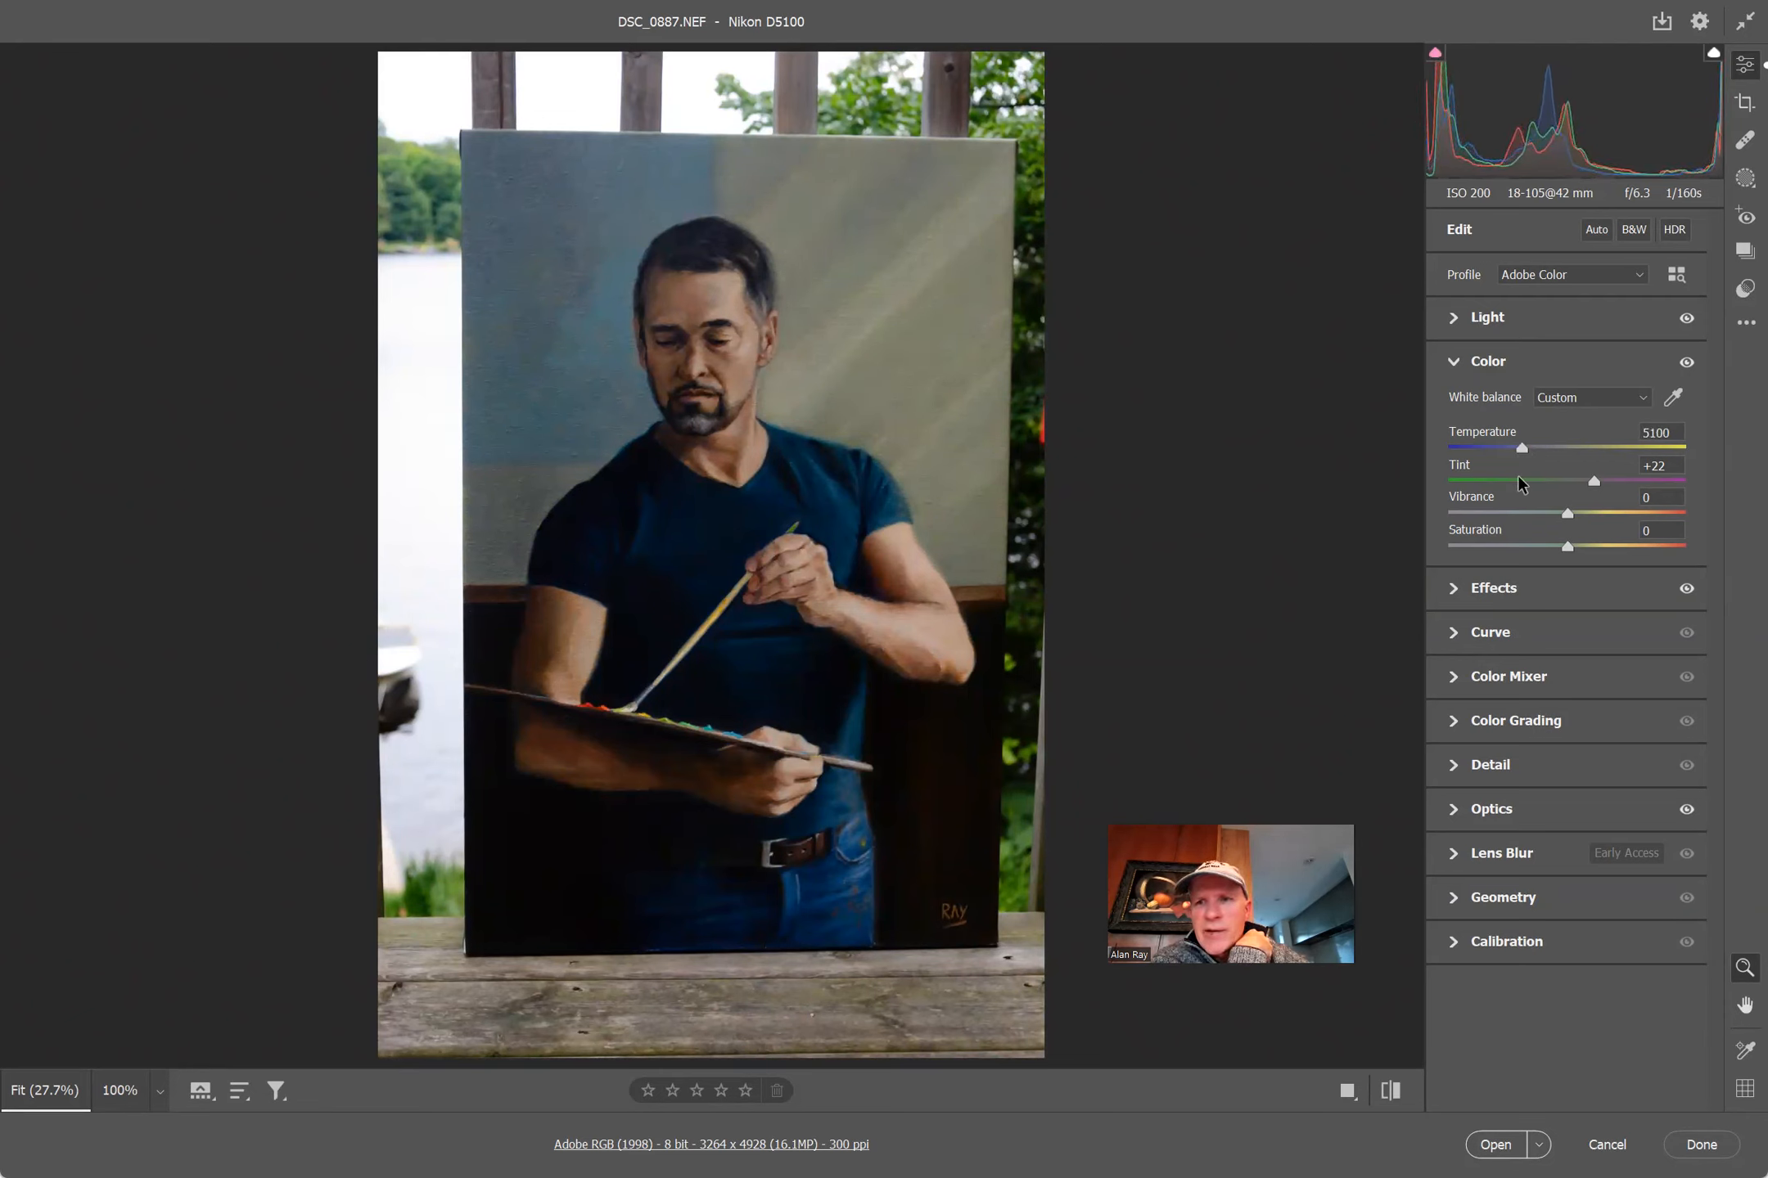
{"action": "left_click", "coordinate": [1574, 400]}
{"action": "left_click", "coordinate": [1559, 417]}
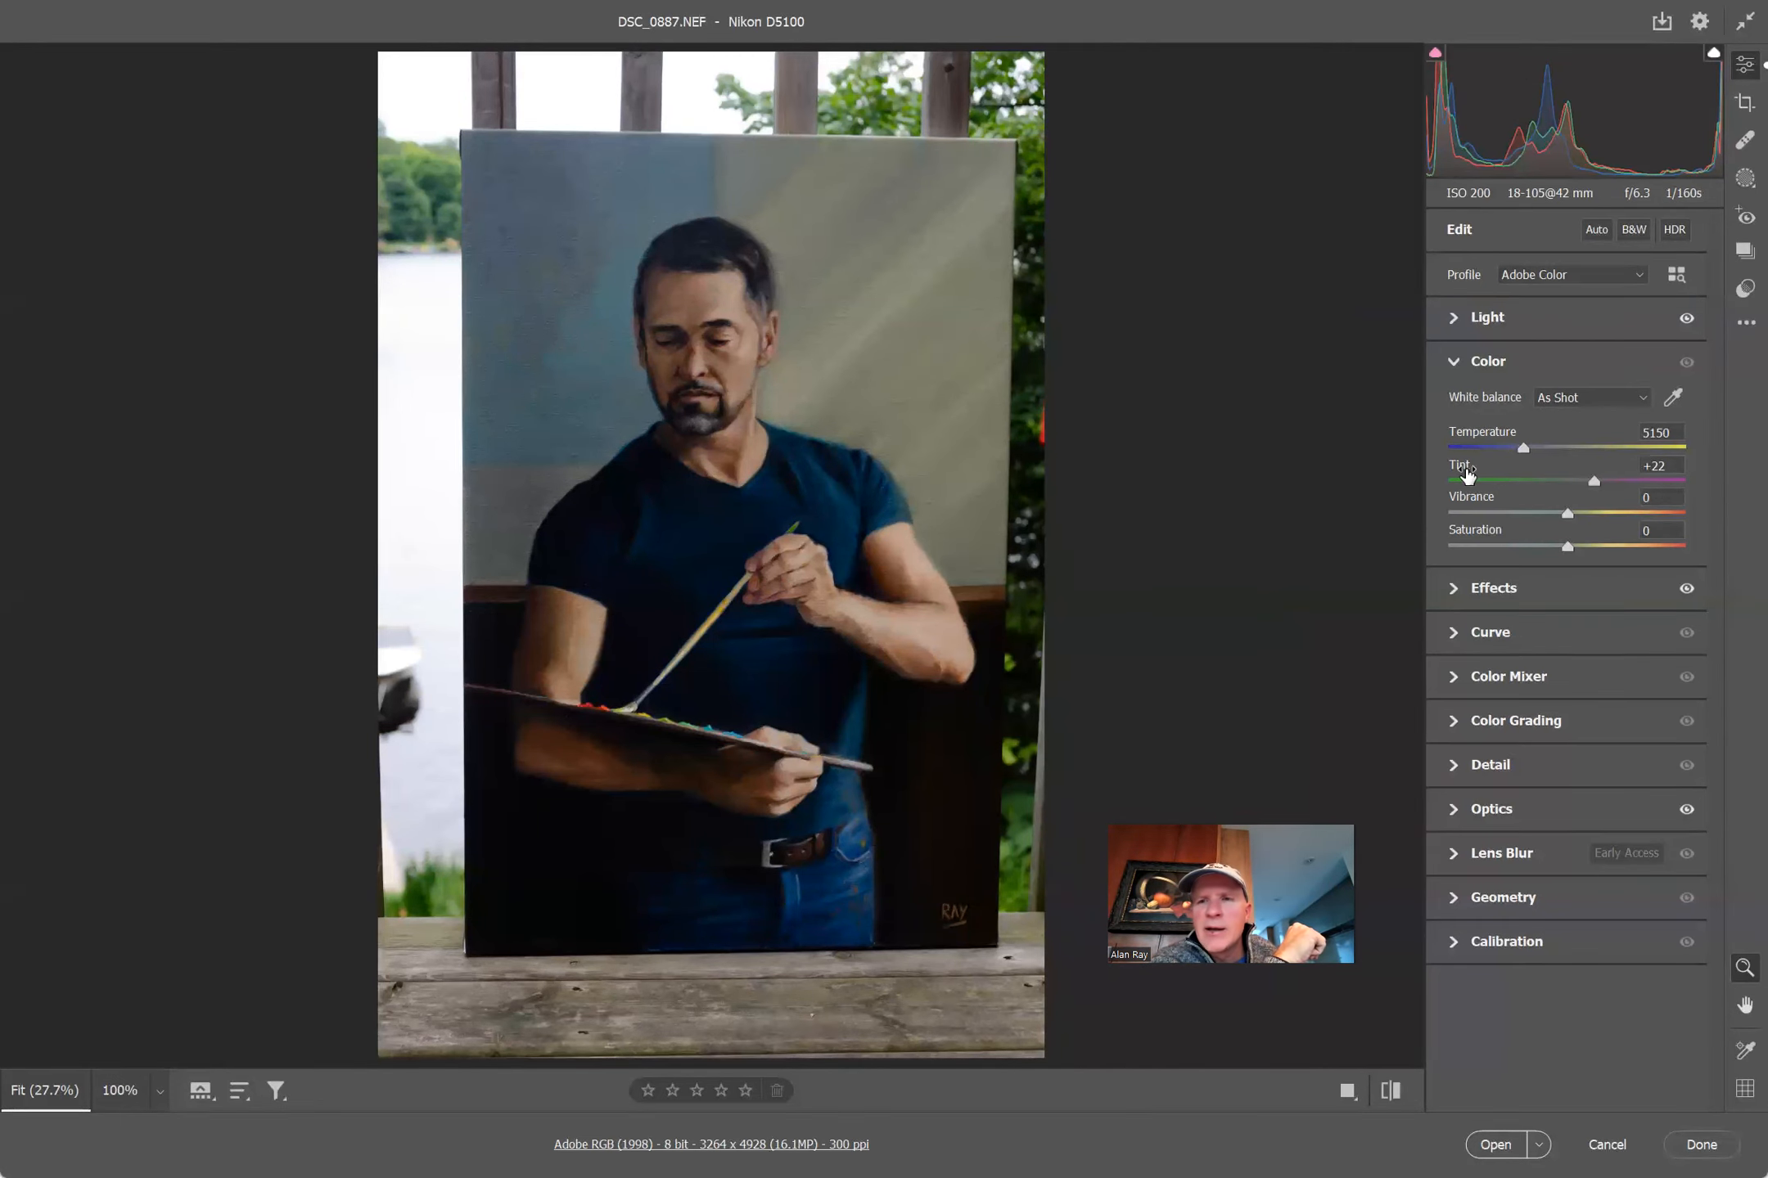
Step: Set the photo's white balance temperature to 4950, keeping the Adobe Color profile
{"action": "left_click_drag", "start_coordinate": [1527, 449], "coordinate": [1514, 448]}
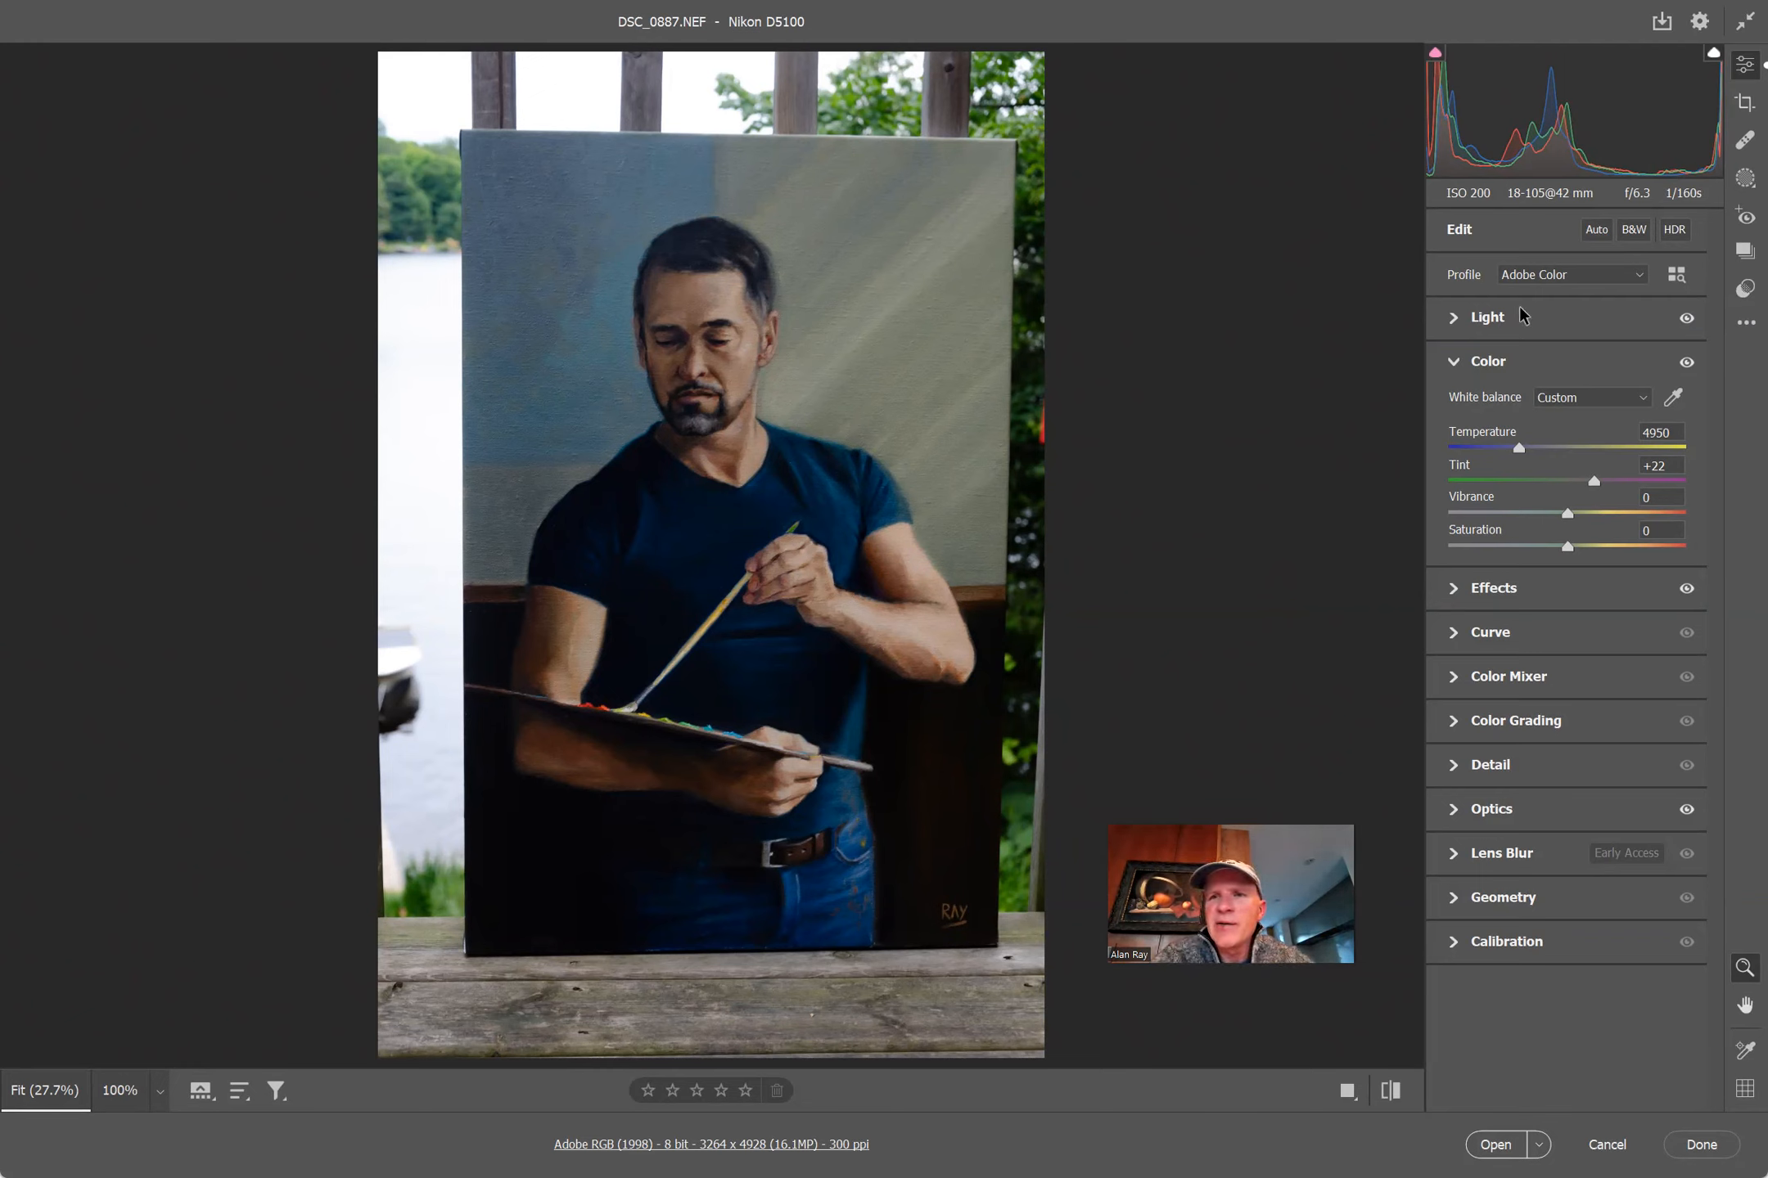
{"action": "left_click", "coordinate": [1580, 280]}
{"action": "left_click", "coordinate": [1495, 366]}
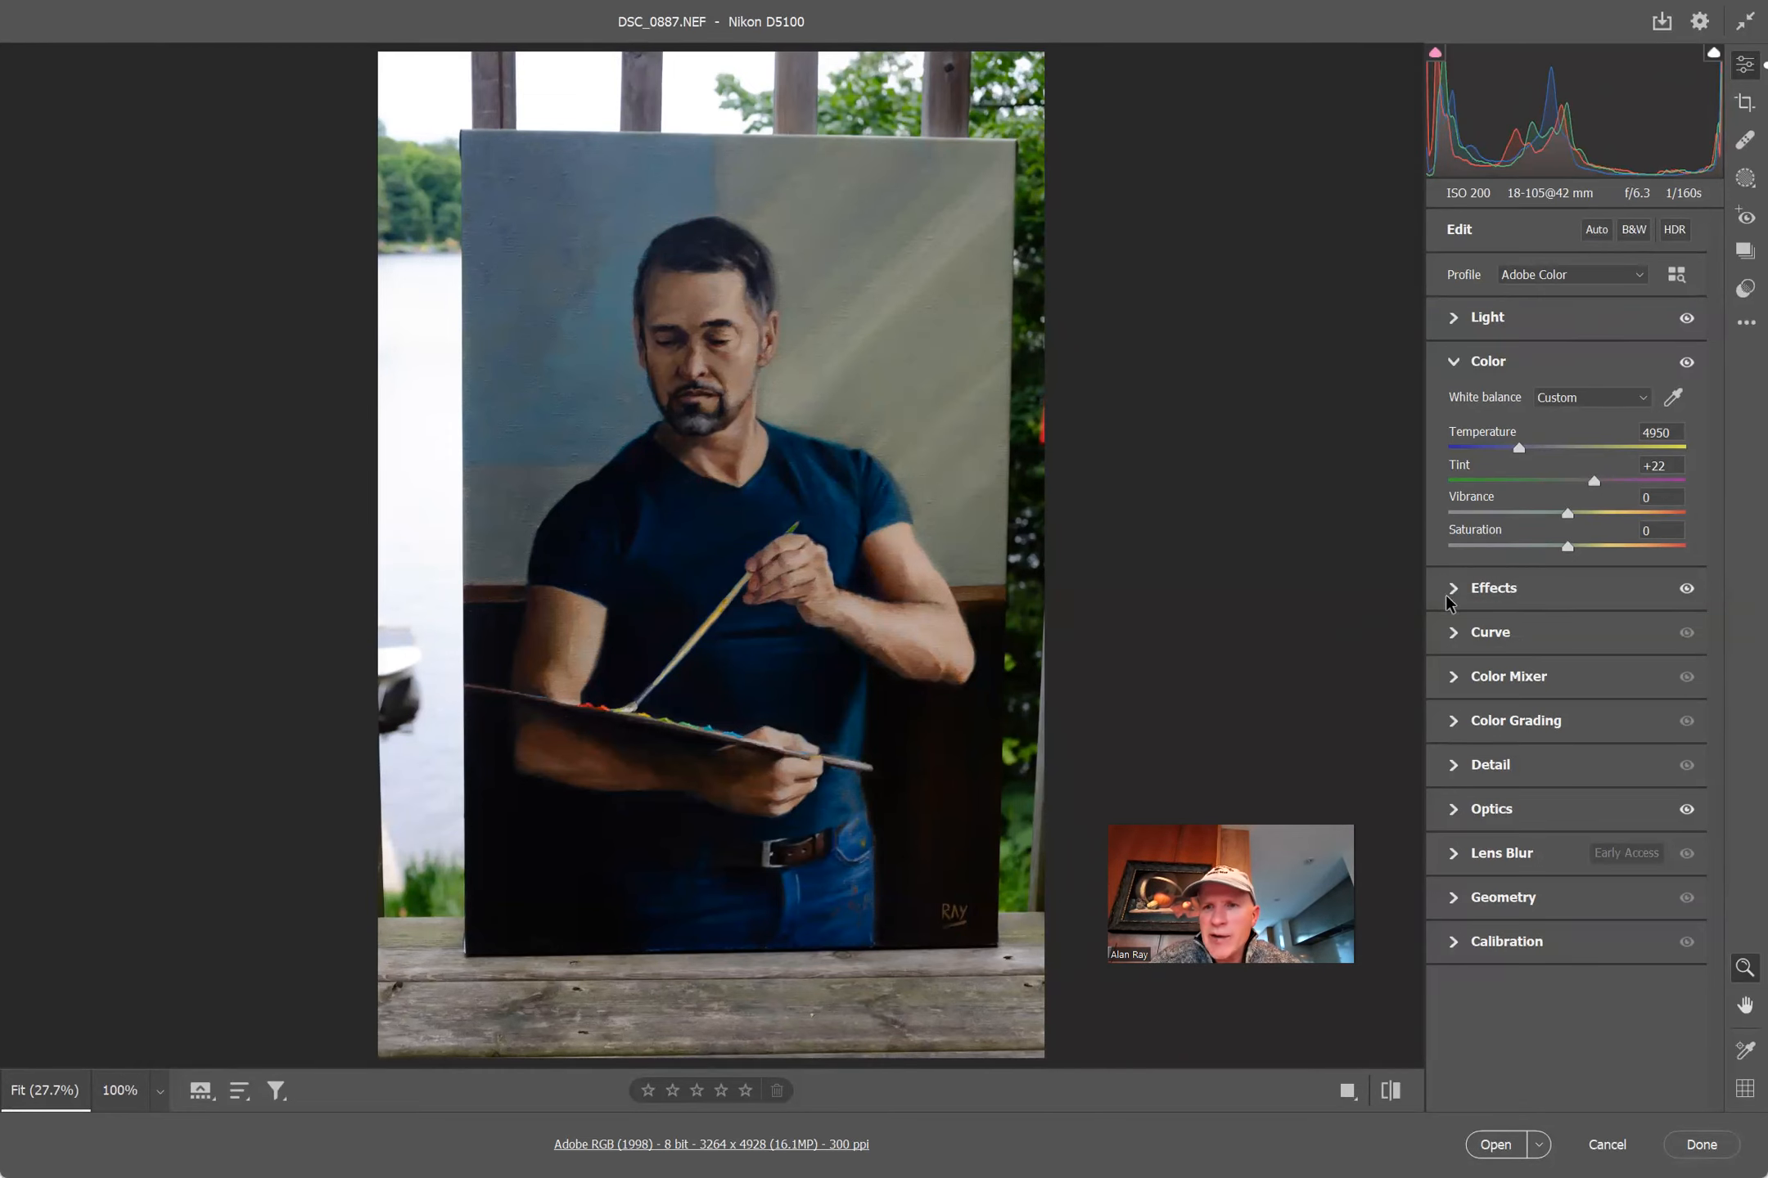
Step: Set the raw photo's exposure to -0.25 and its highlights to +4
{"action": "left_click", "coordinate": [1453, 321]}
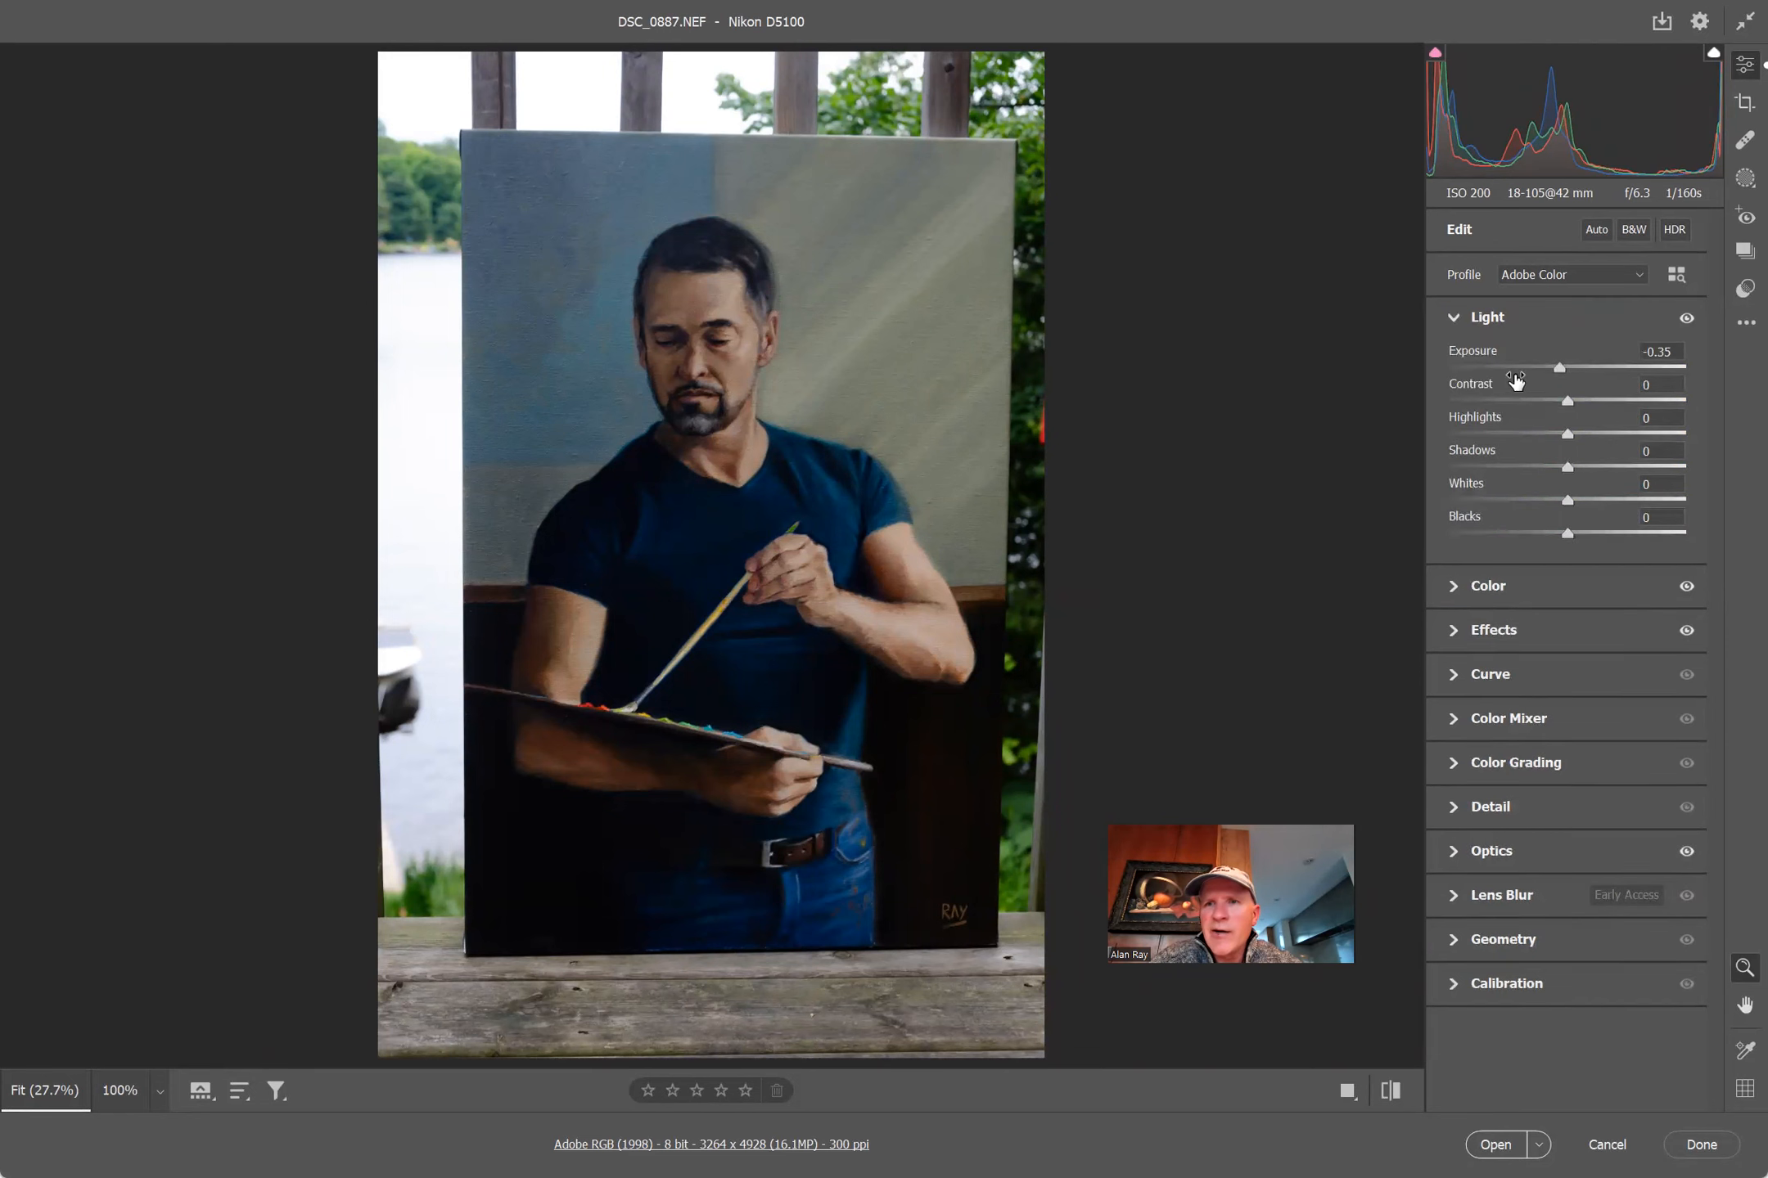
{"action": "left_click_drag", "start_coordinate": [1558, 365], "coordinate": [1552, 365]}
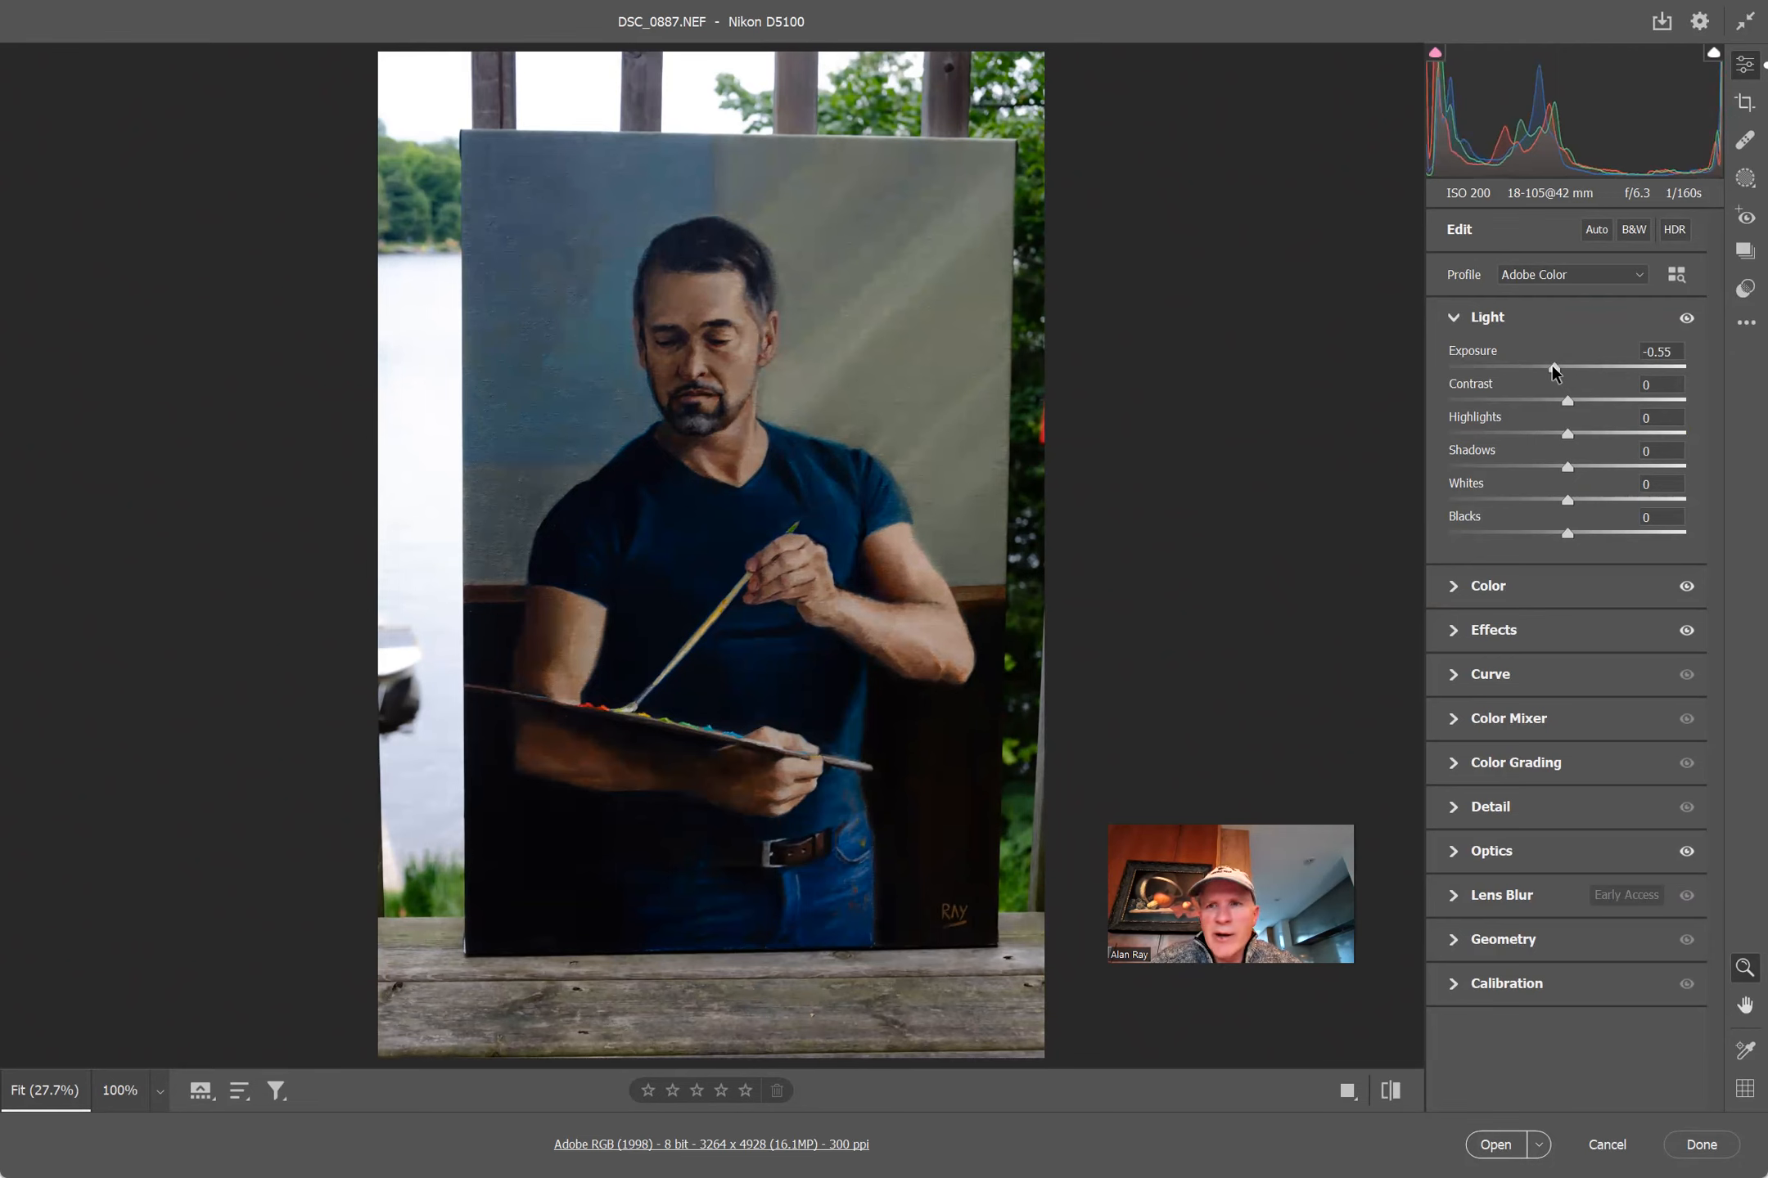
{"action": "left_click_drag", "start_coordinate": [1552, 365], "coordinate": [1560, 370]}
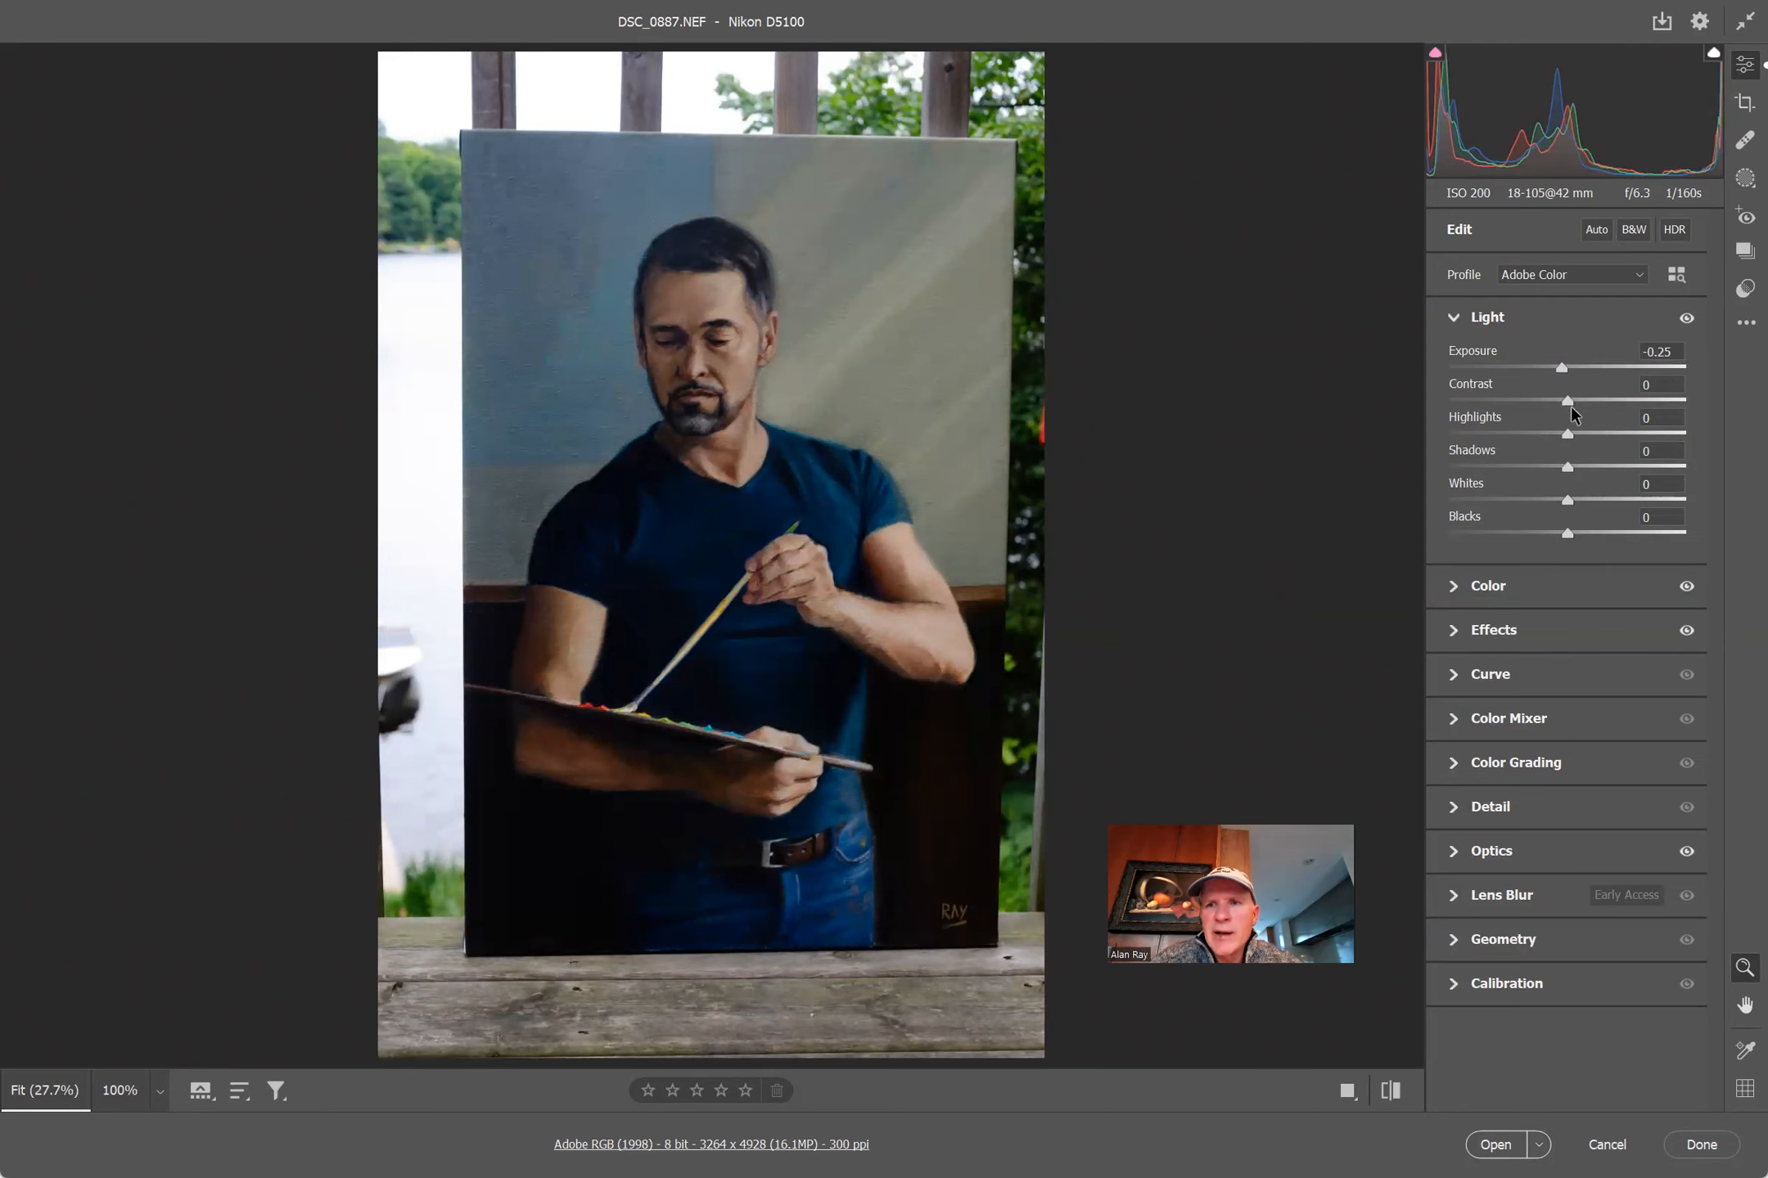
{"action": "left_click_drag", "start_coordinate": [1569, 444], "coordinate": [1579, 438]}
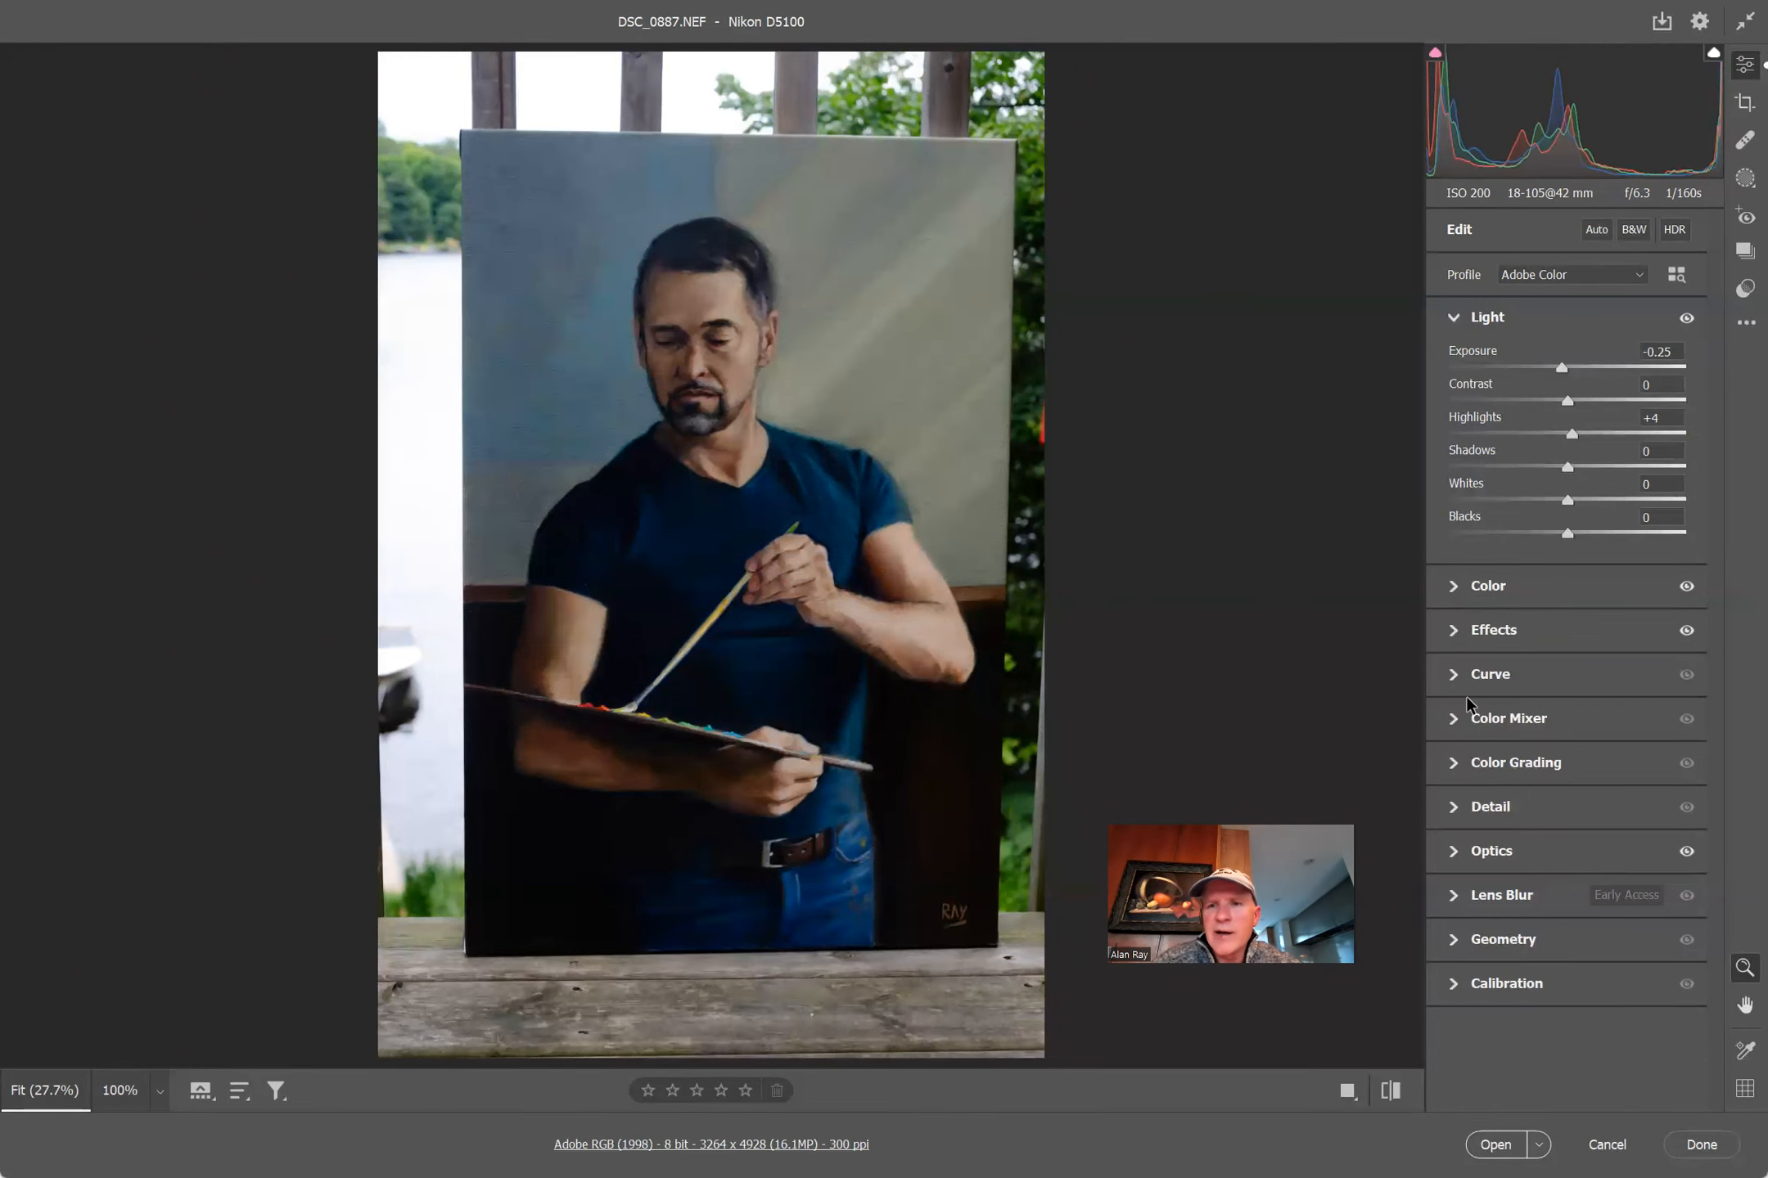
Step: Compare lower Dehaze values of -5 and 0 on the painting photo, and set Dehaze to +34
{"action": "left_click", "coordinate": [1481, 630]}
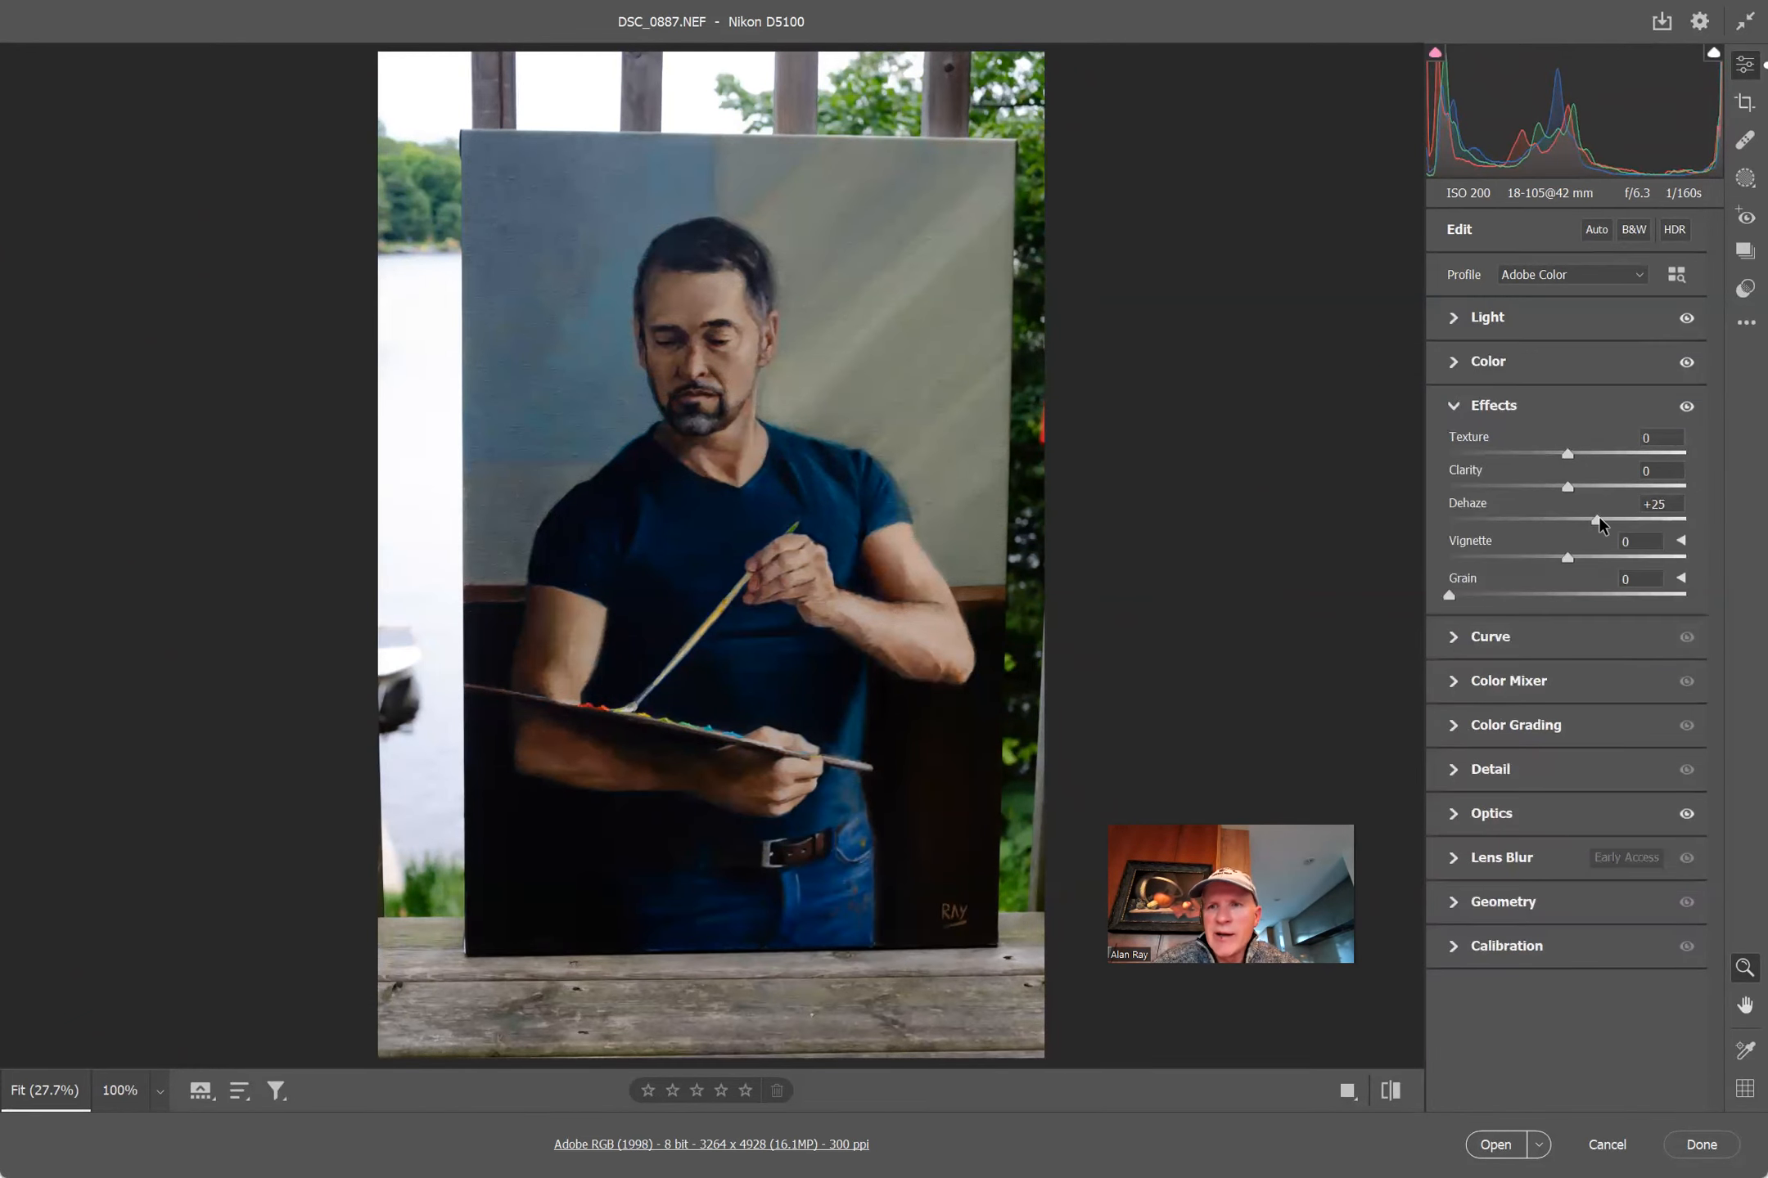
{"action": "left_click_drag", "start_coordinate": [1595, 522], "coordinate": [1561, 522]}
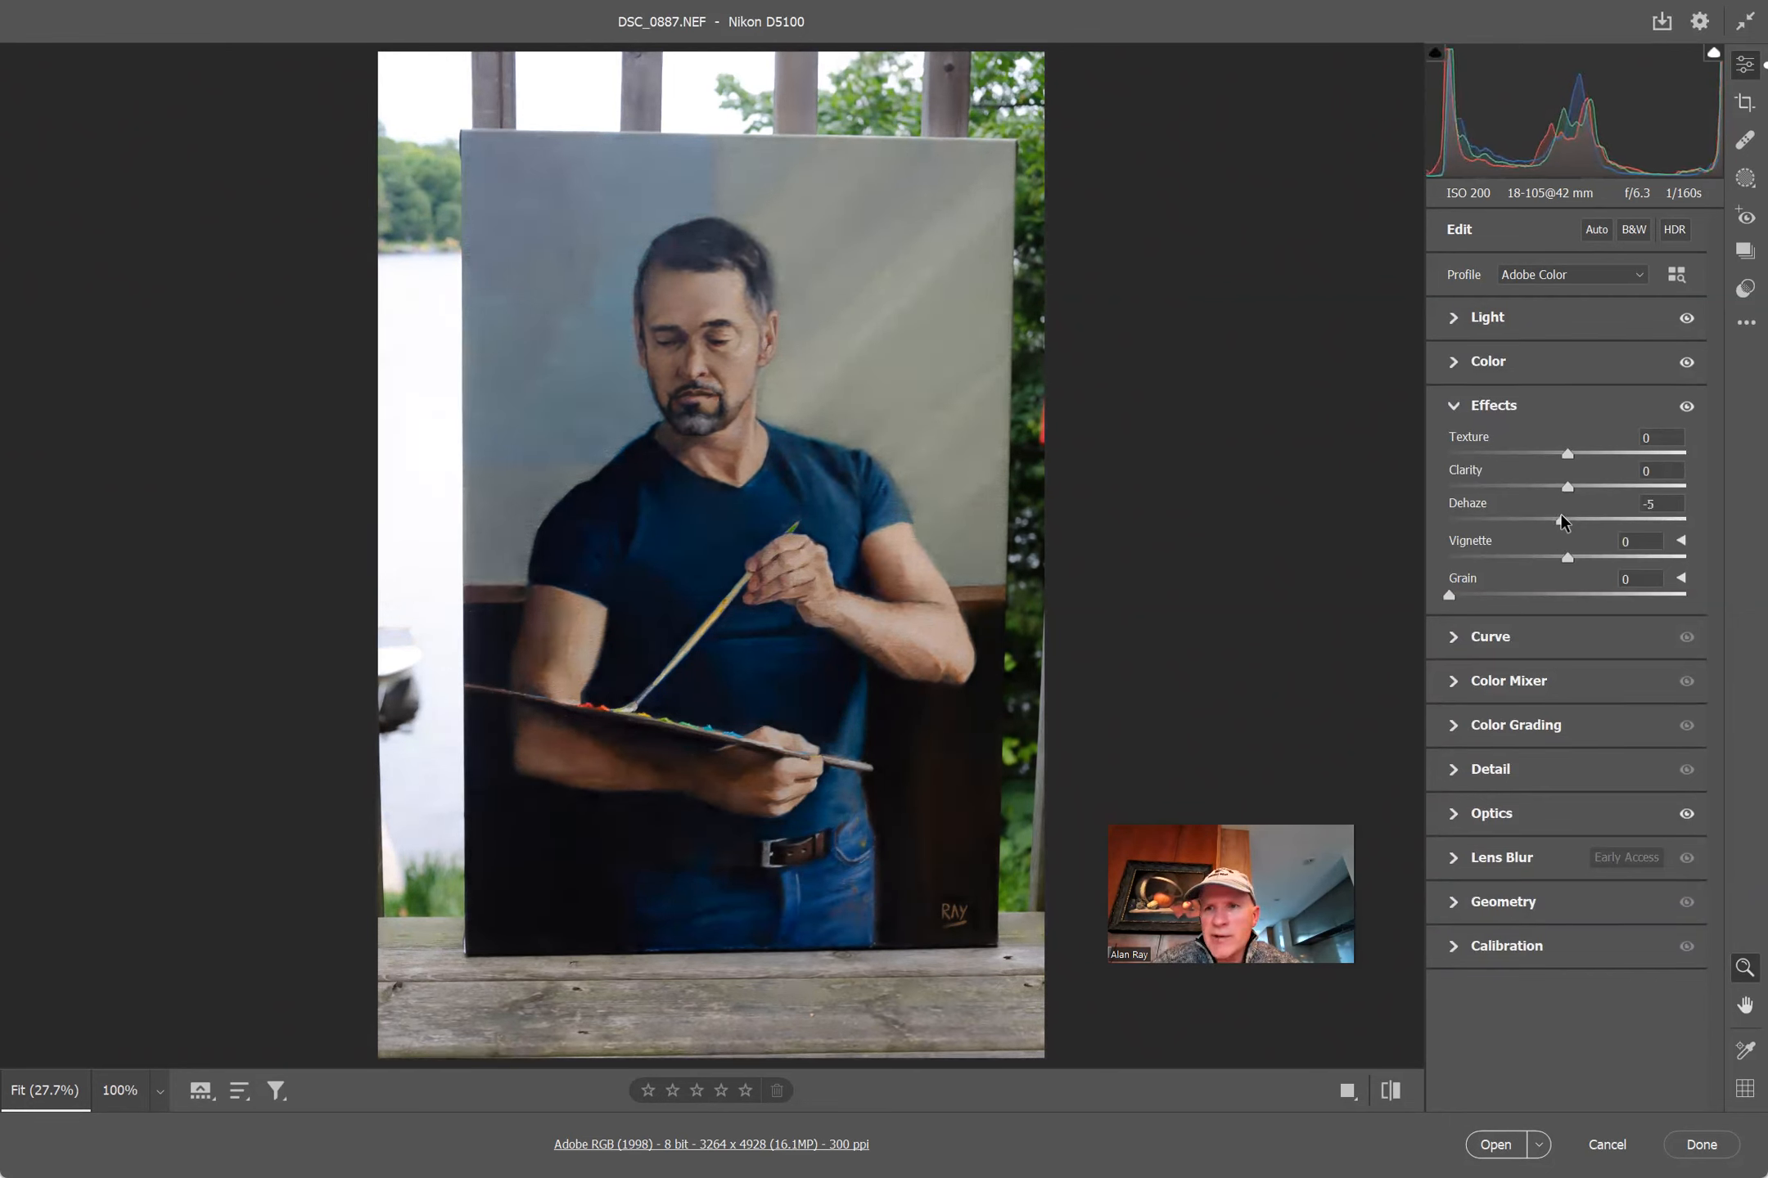
{"action": "type", "text": "0"}
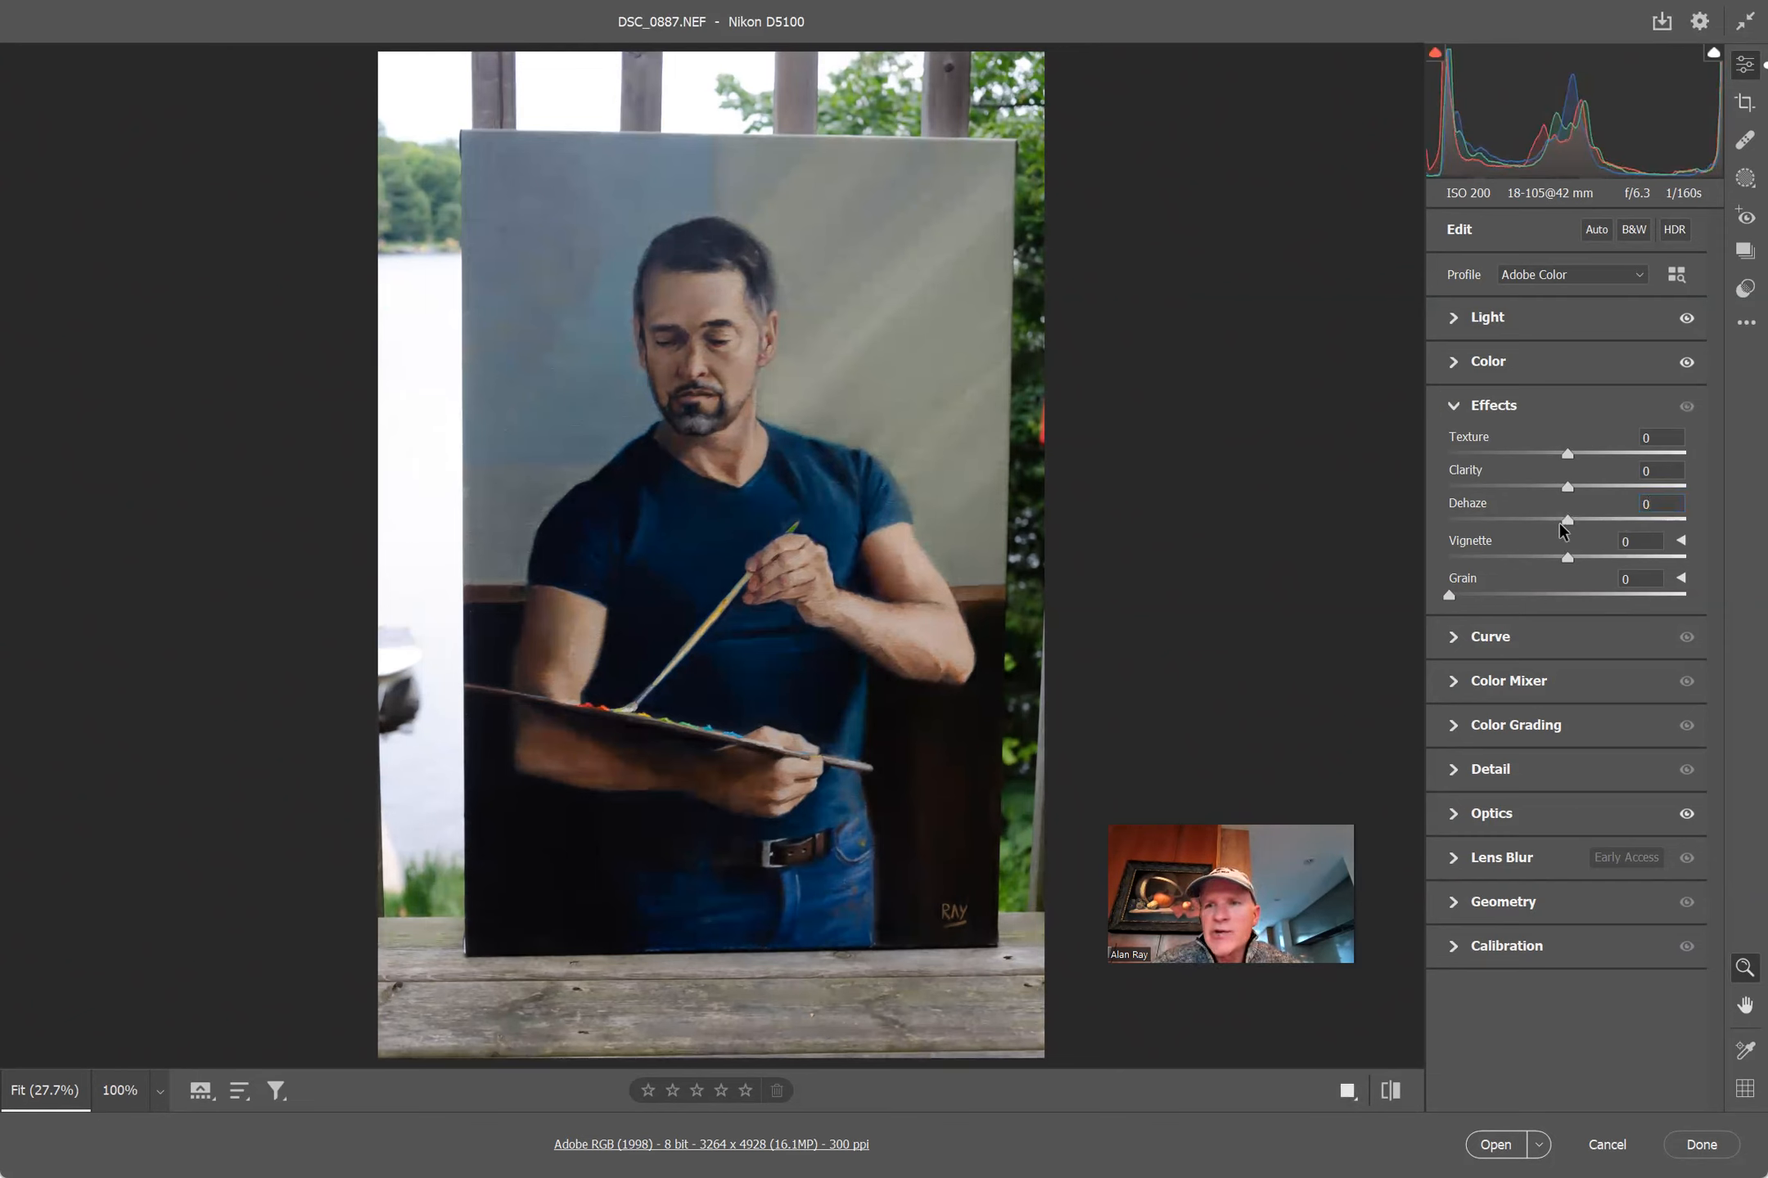
{"action": "left_click_drag", "start_coordinate": [1575, 518], "coordinate": [1608, 533]}
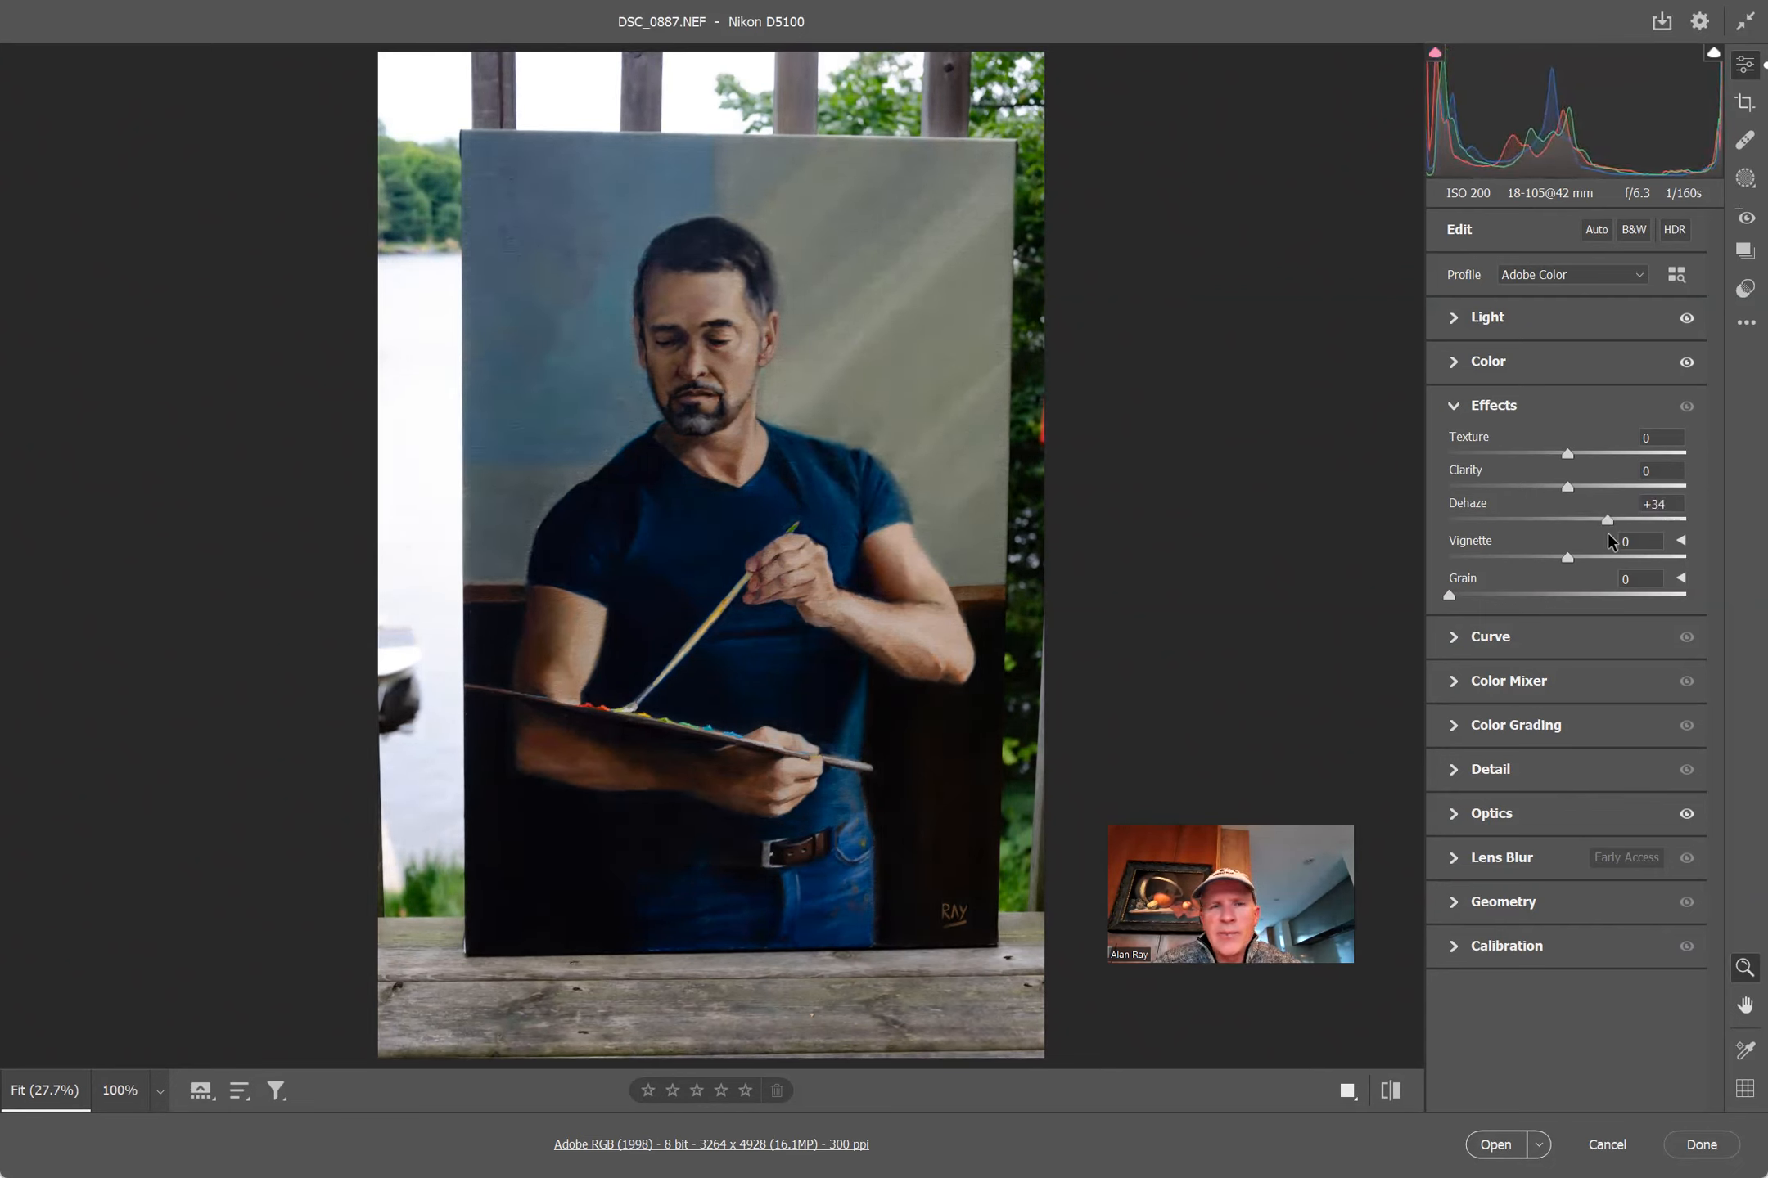
Step: Open the developed raw photo for editing and draw a Perspective Crop frame around the painted canvas
{"action": "left_click", "coordinate": [1495, 1145]}
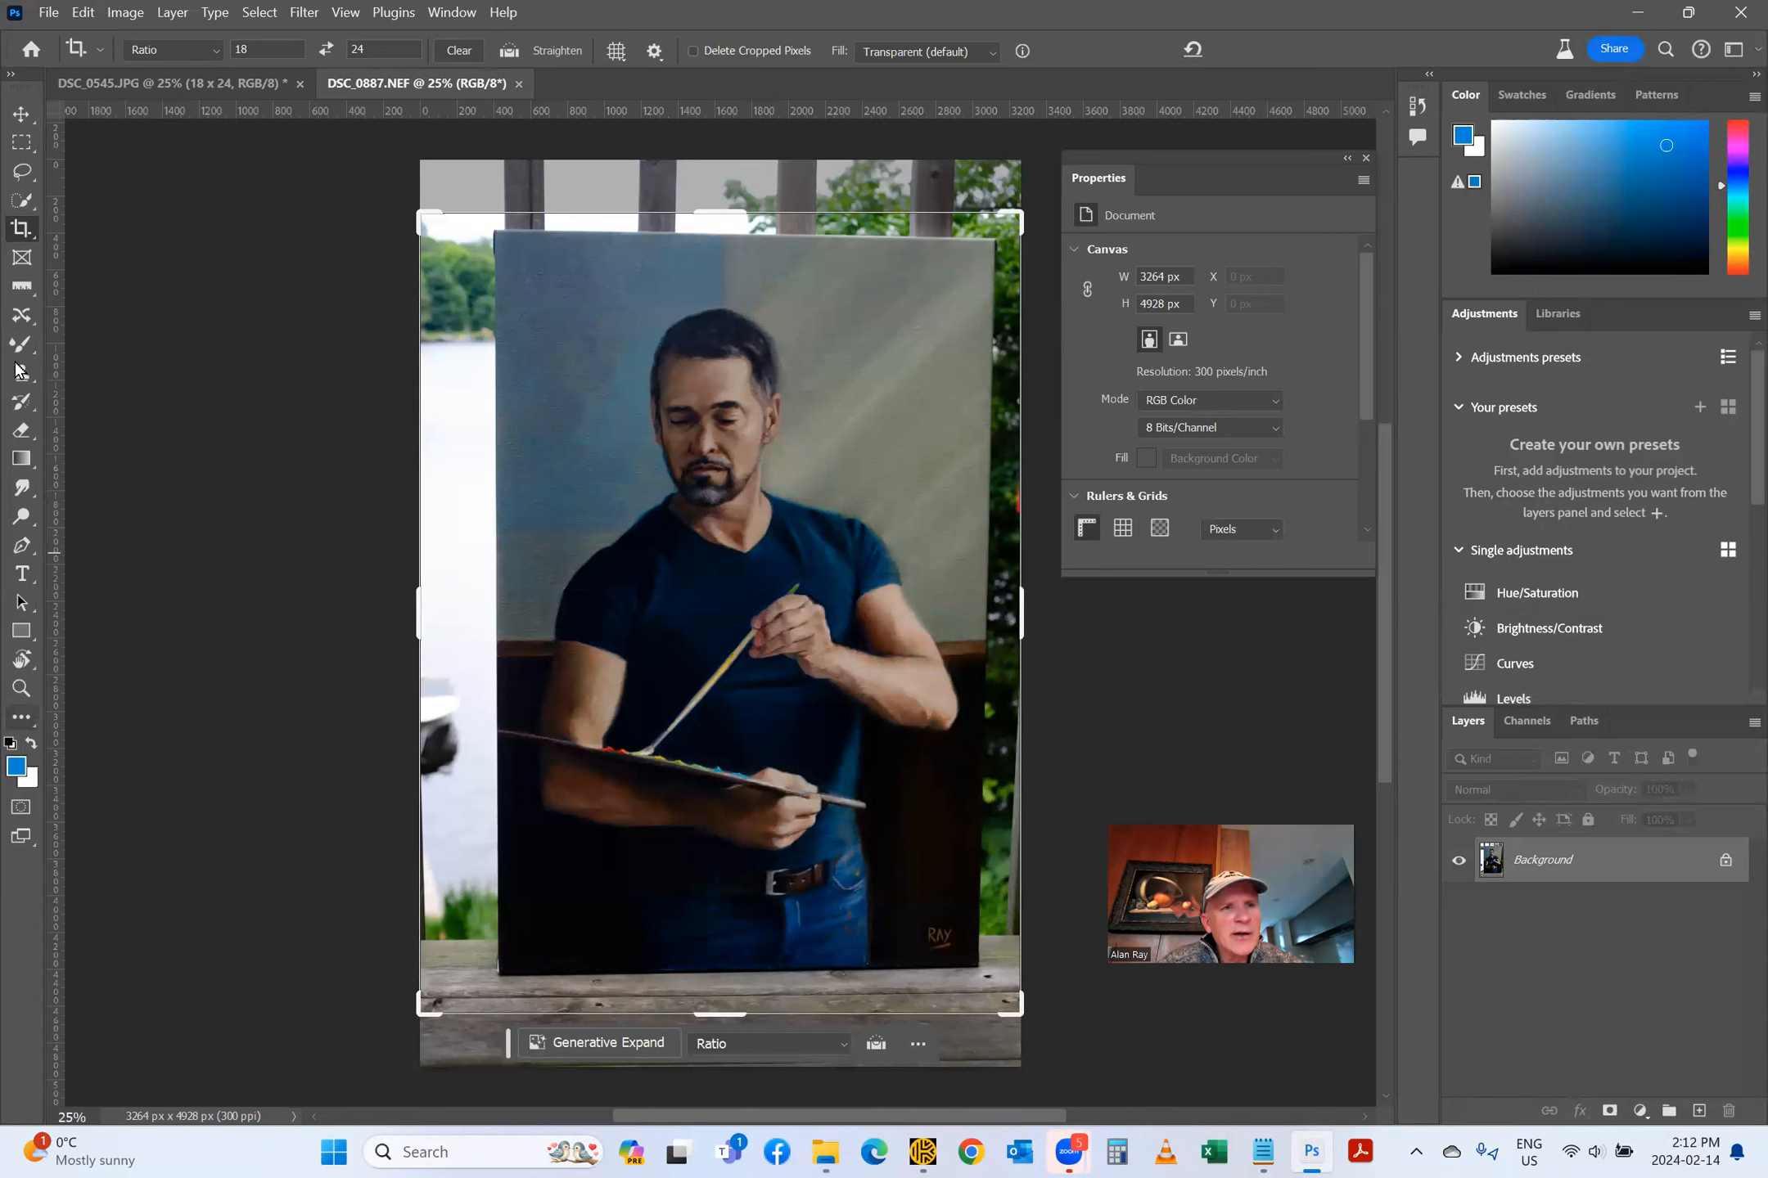
{"action": "right_click", "coordinate": [33, 234]}
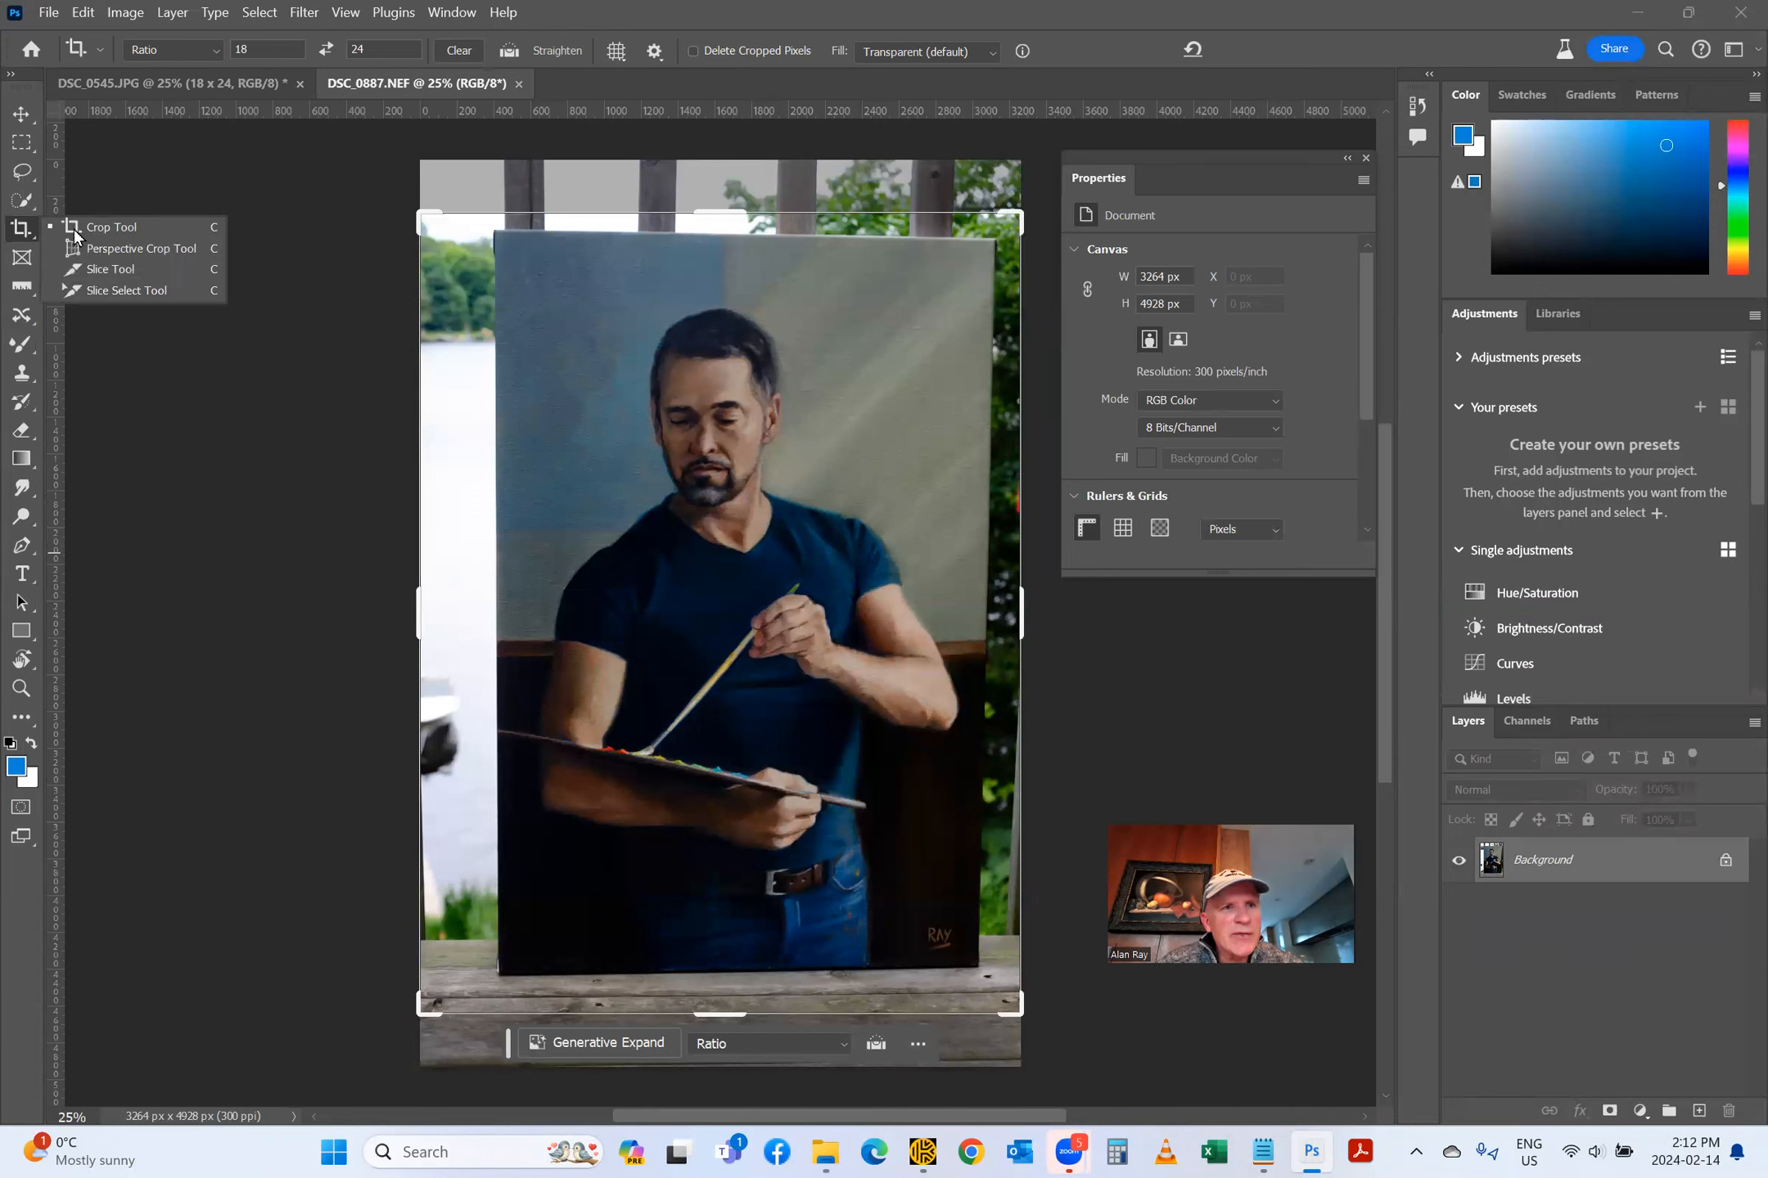
{"action": "left_click", "coordinate": [100, 248]}
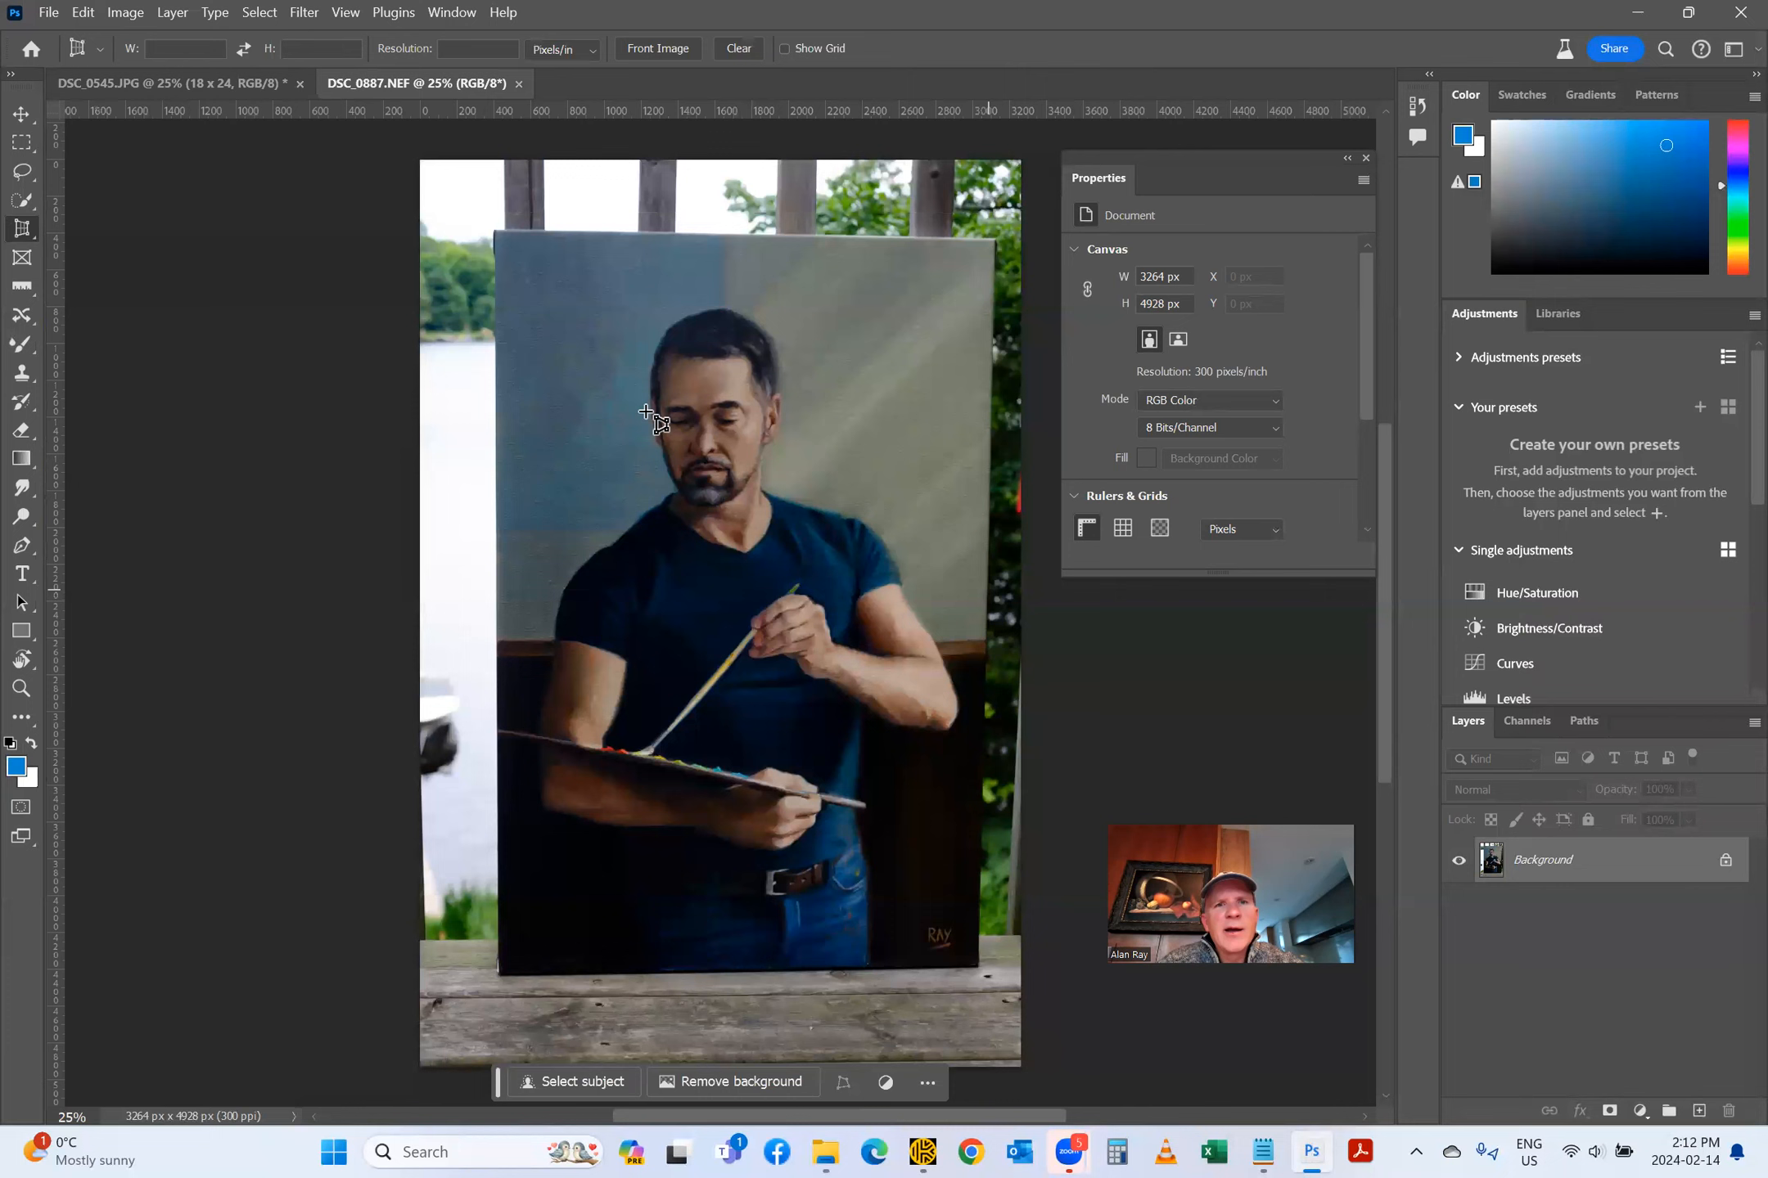
{"action": "left_click_drag", "start_coordinate": [488, 218], "coordinate": [990, 978]}
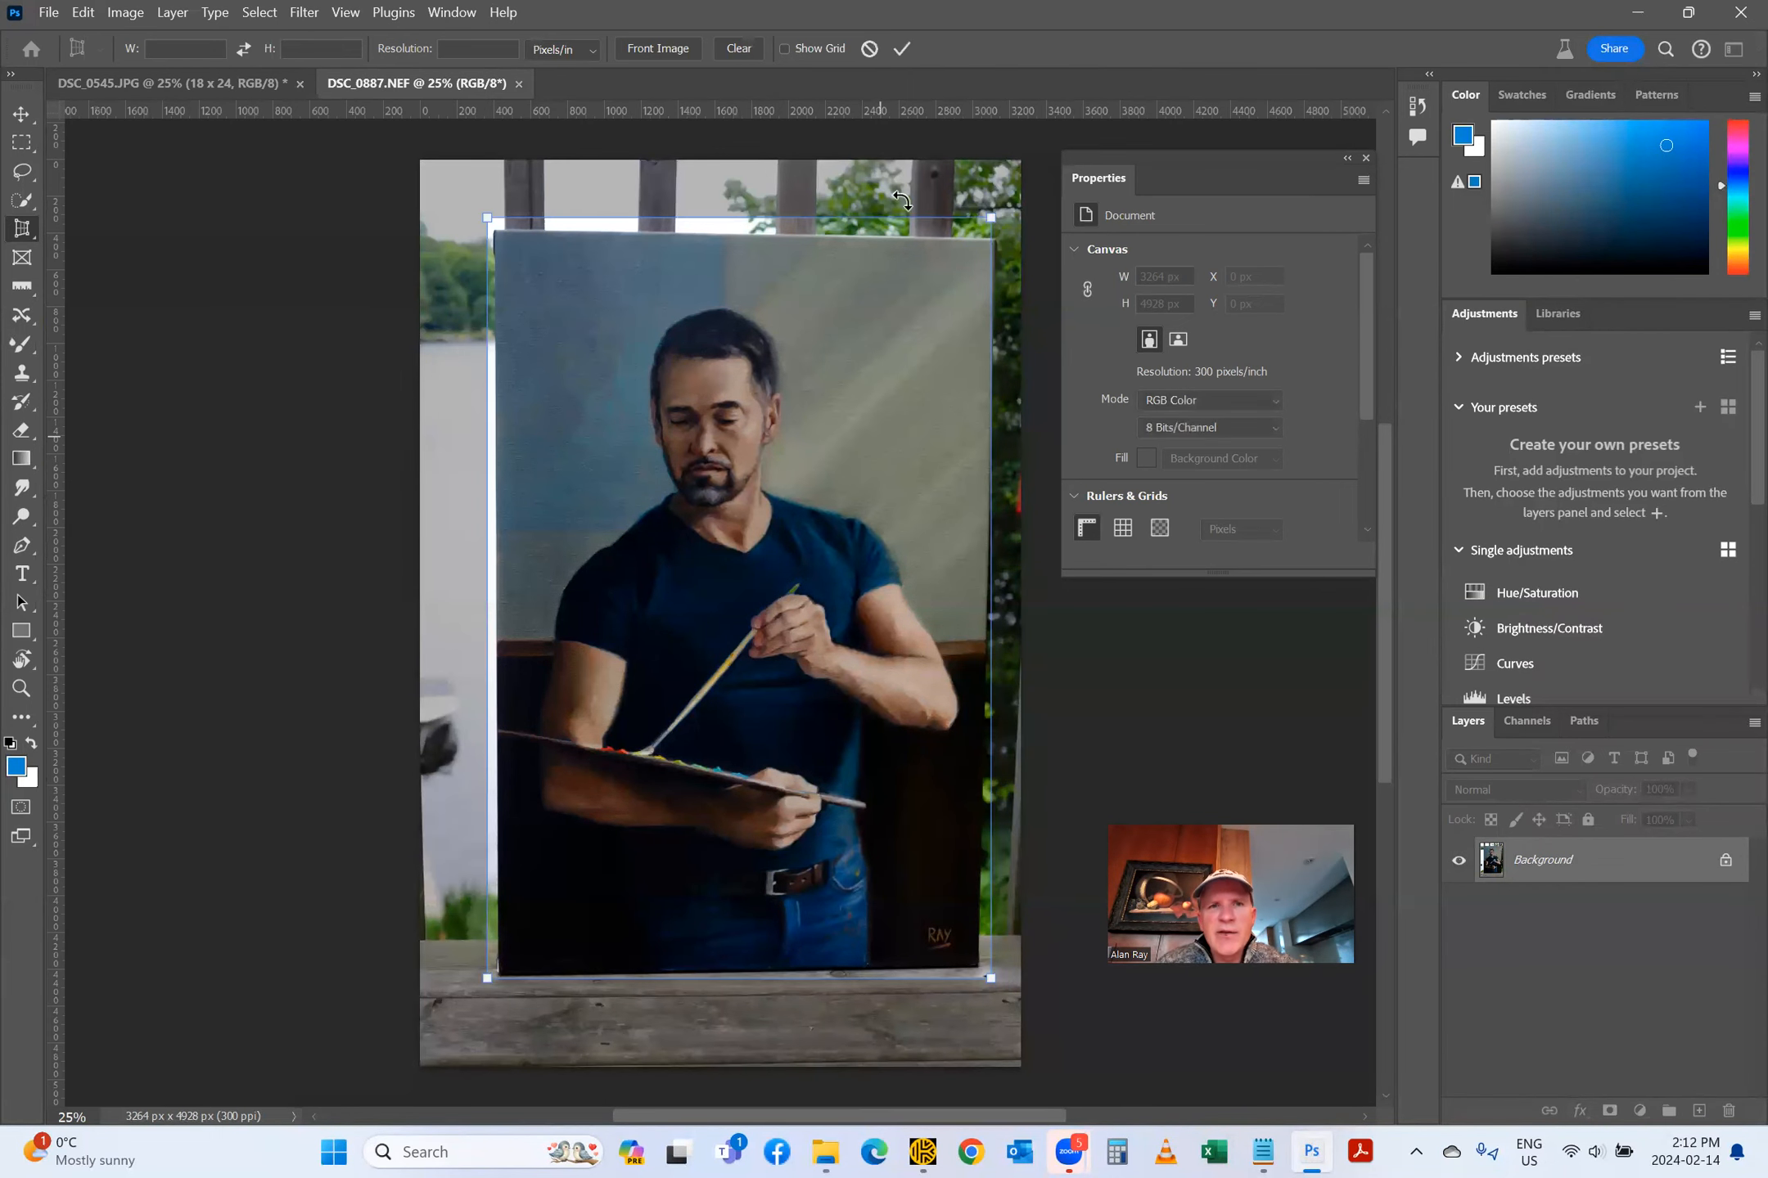
Step: Fit the four crop corners to the corners of the painted canvas and apply the perspective crop
{"action": "left_click_drag", "start_coordinate": [991, 218], "coordinate": [991, 243]}
{"action": "left_click_drag", "start_coordinate": [488, 221], "coordinate": [498, 236]}
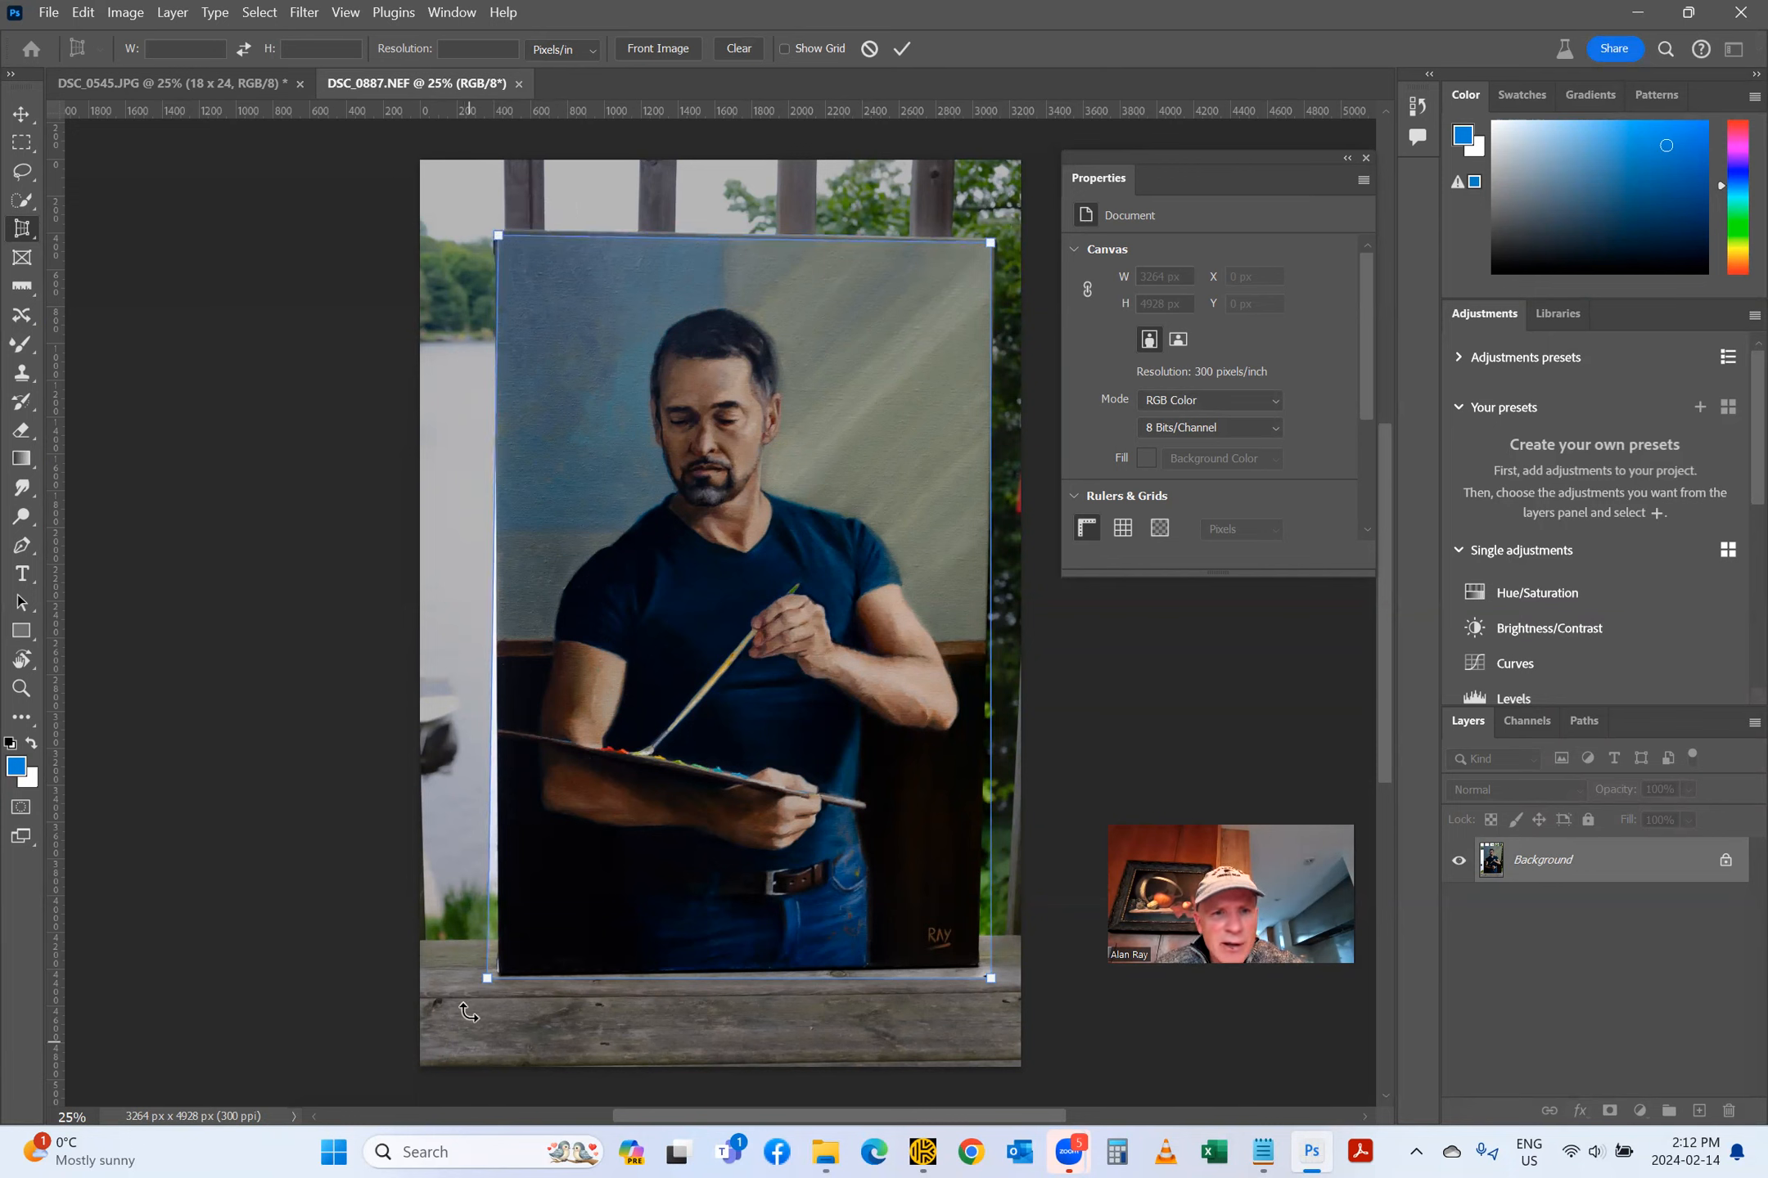
{"action": "left_click_drag", "start_coordinate": [487, 979], "coordinate": [502, 974]}
{"action": "left_click_drag", "start_coordinate": [989, 979], "coordinate": [979, 968]}
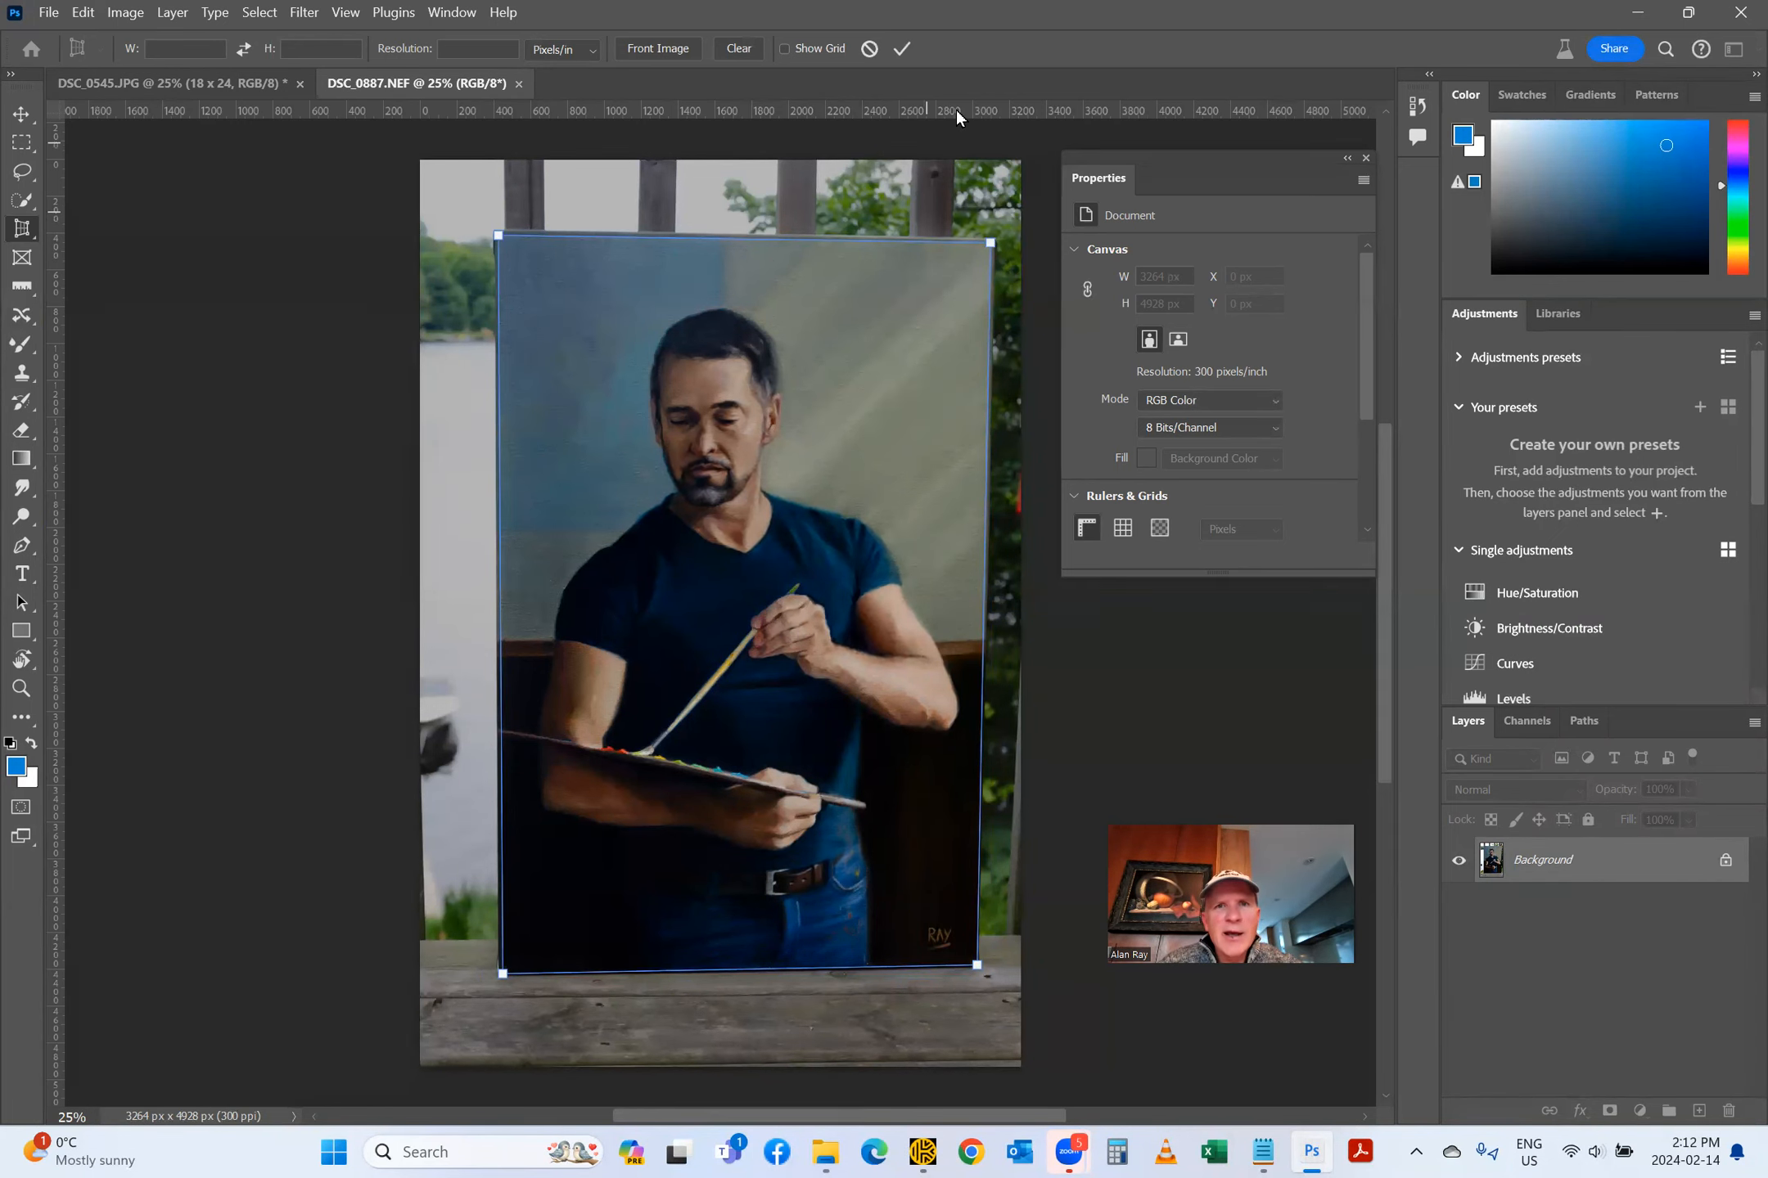
{"action": "left_click", "coordinate": [903, 49]}
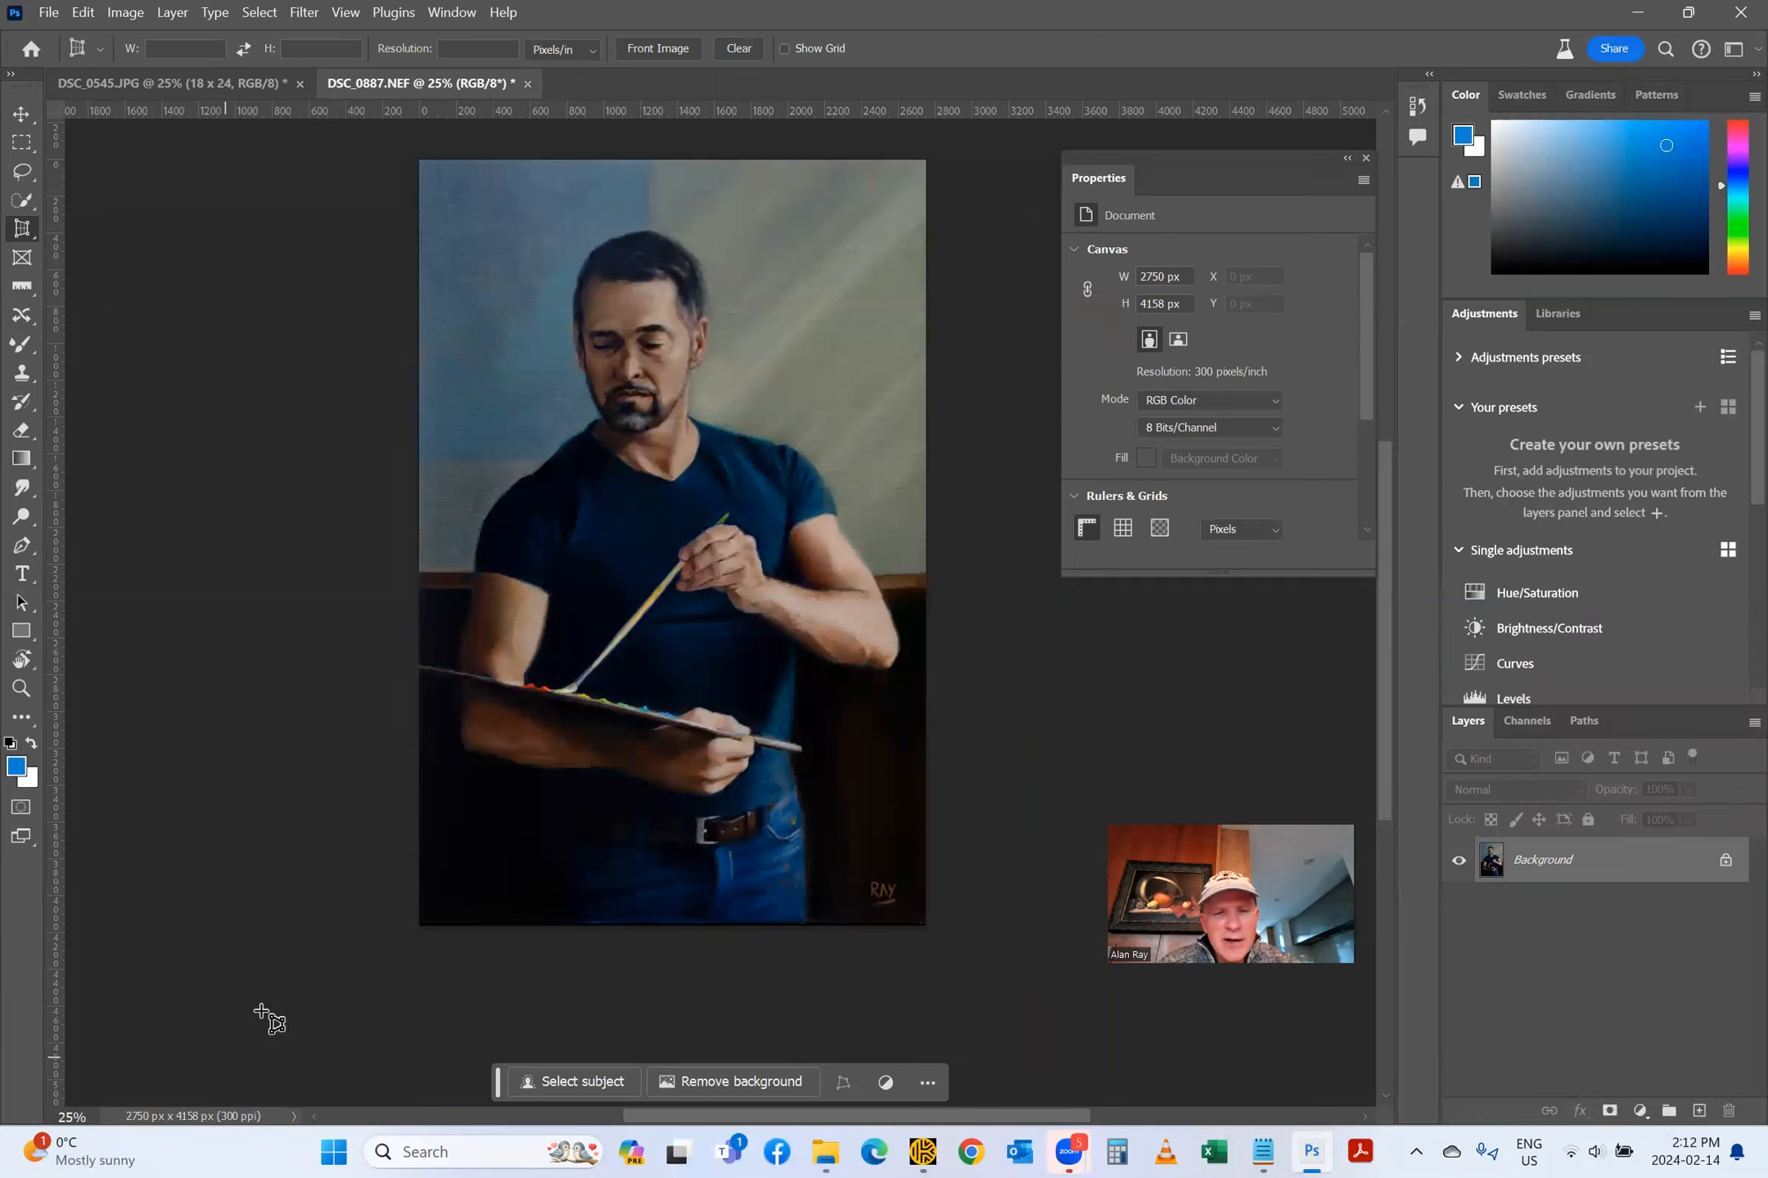
Step: At 70% zoom, clone nearby dark paint over the light specks along the painting's bottom edge using the Clone Stamp tool
{"action": "key", "text": "ctrl+shift+s"}
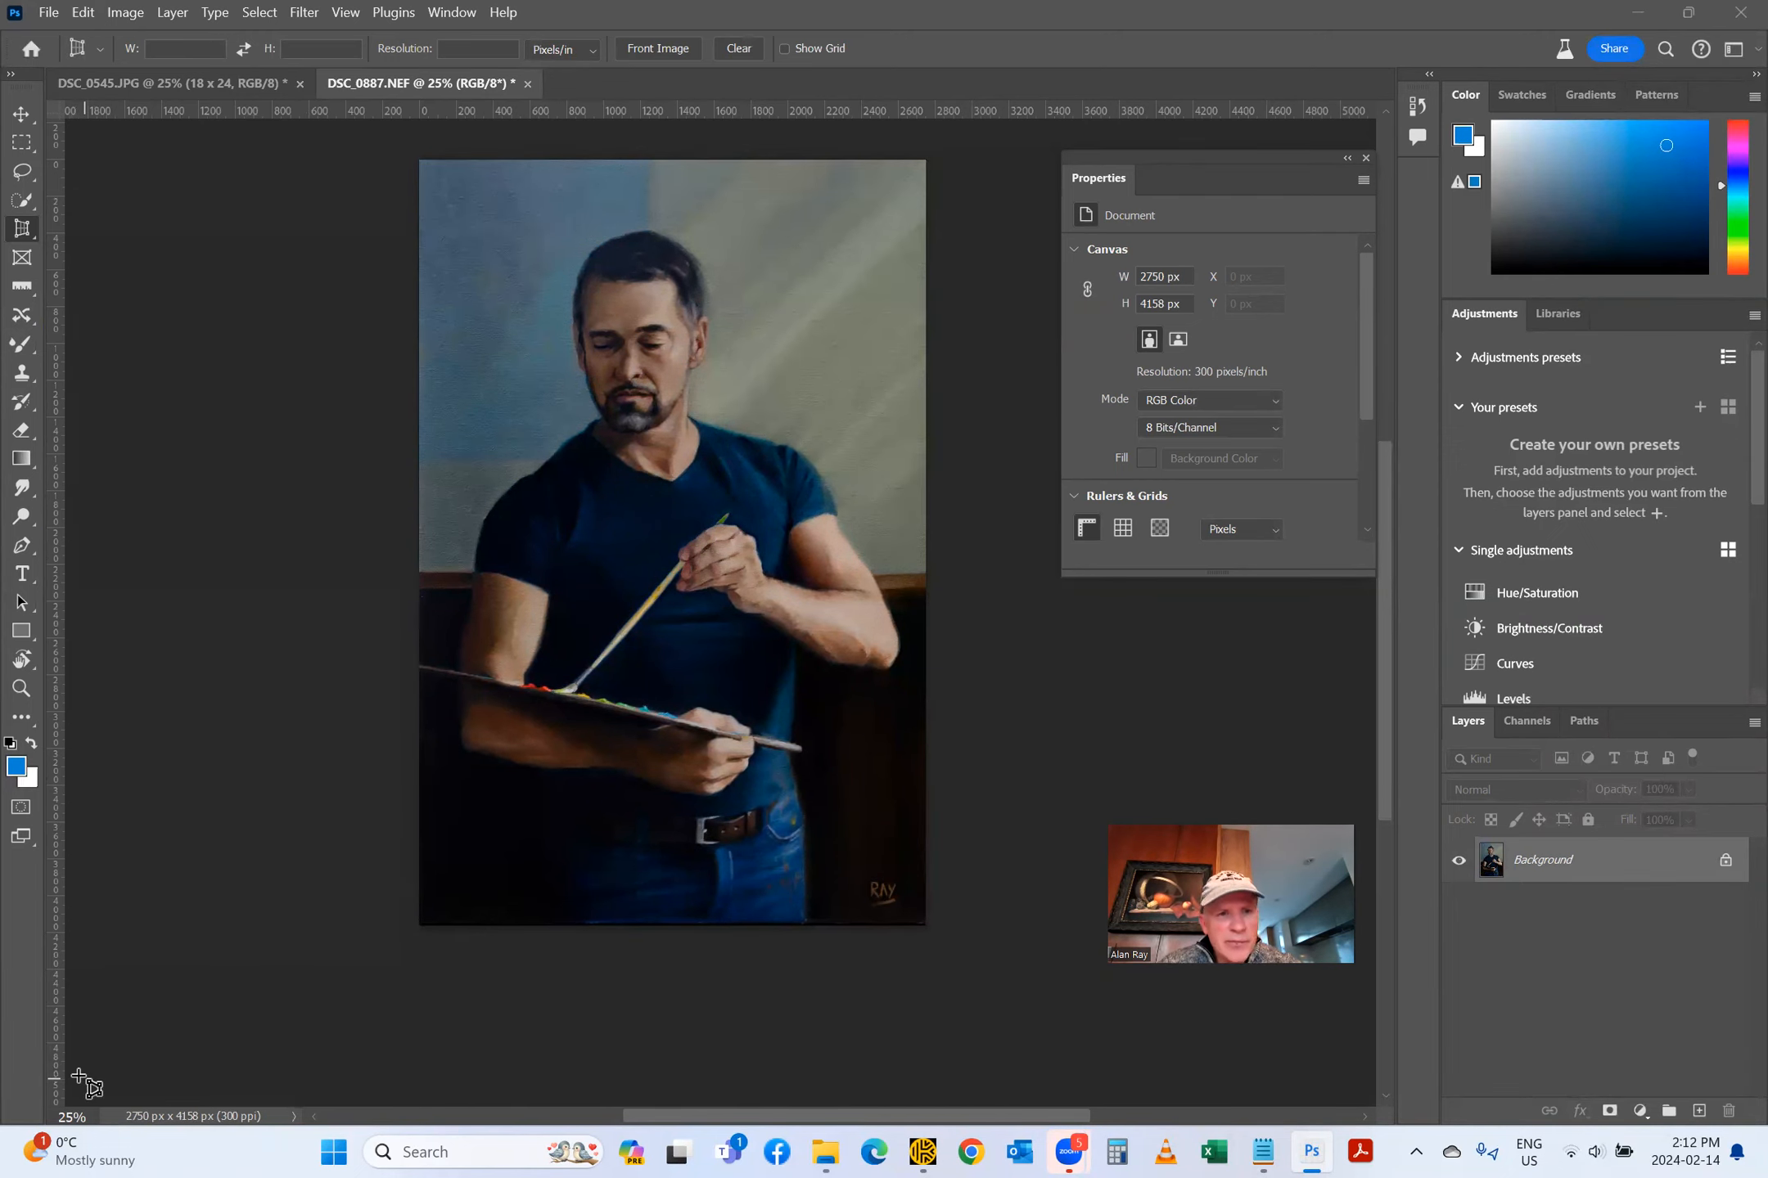
{"action": "left_click", "coordinate": [85, 1121]}
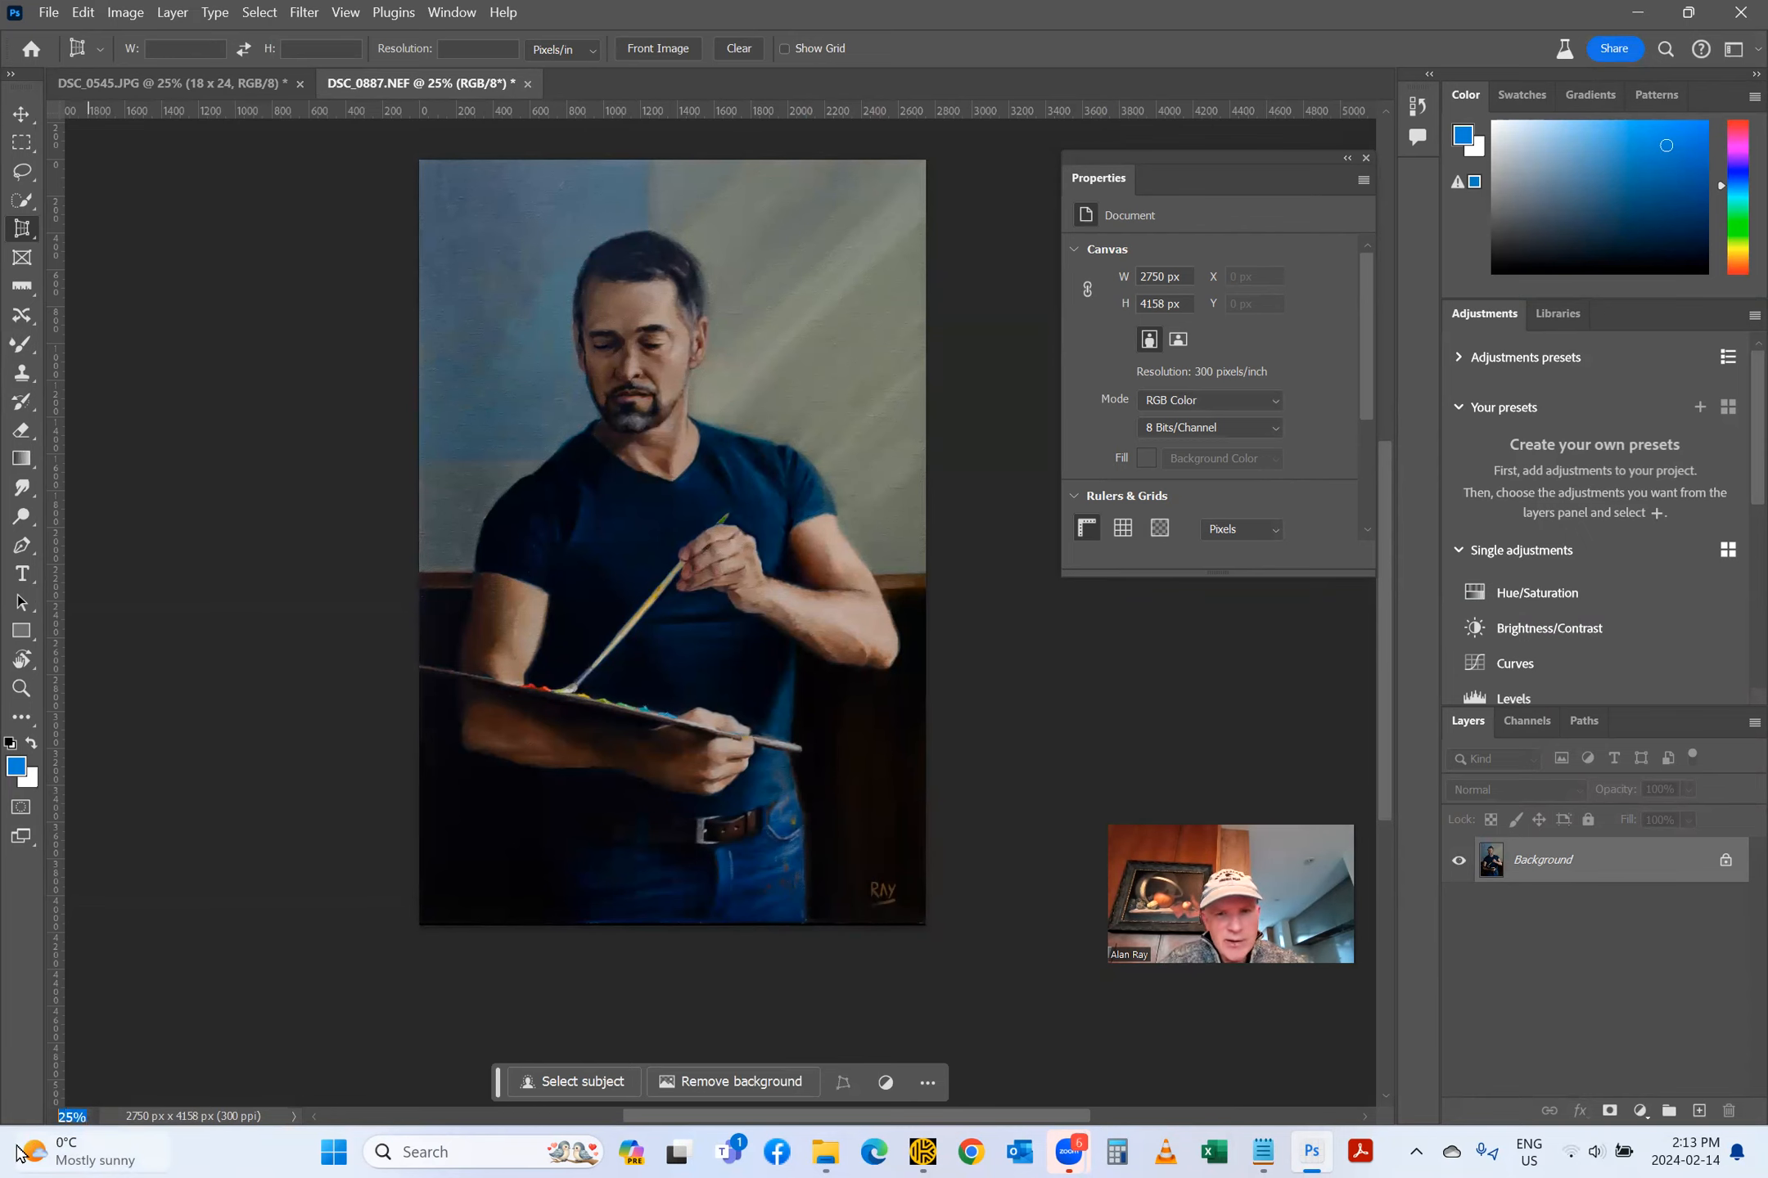
{"action": "type", "text": "70"}
{"action": "key", "text": "Return"}
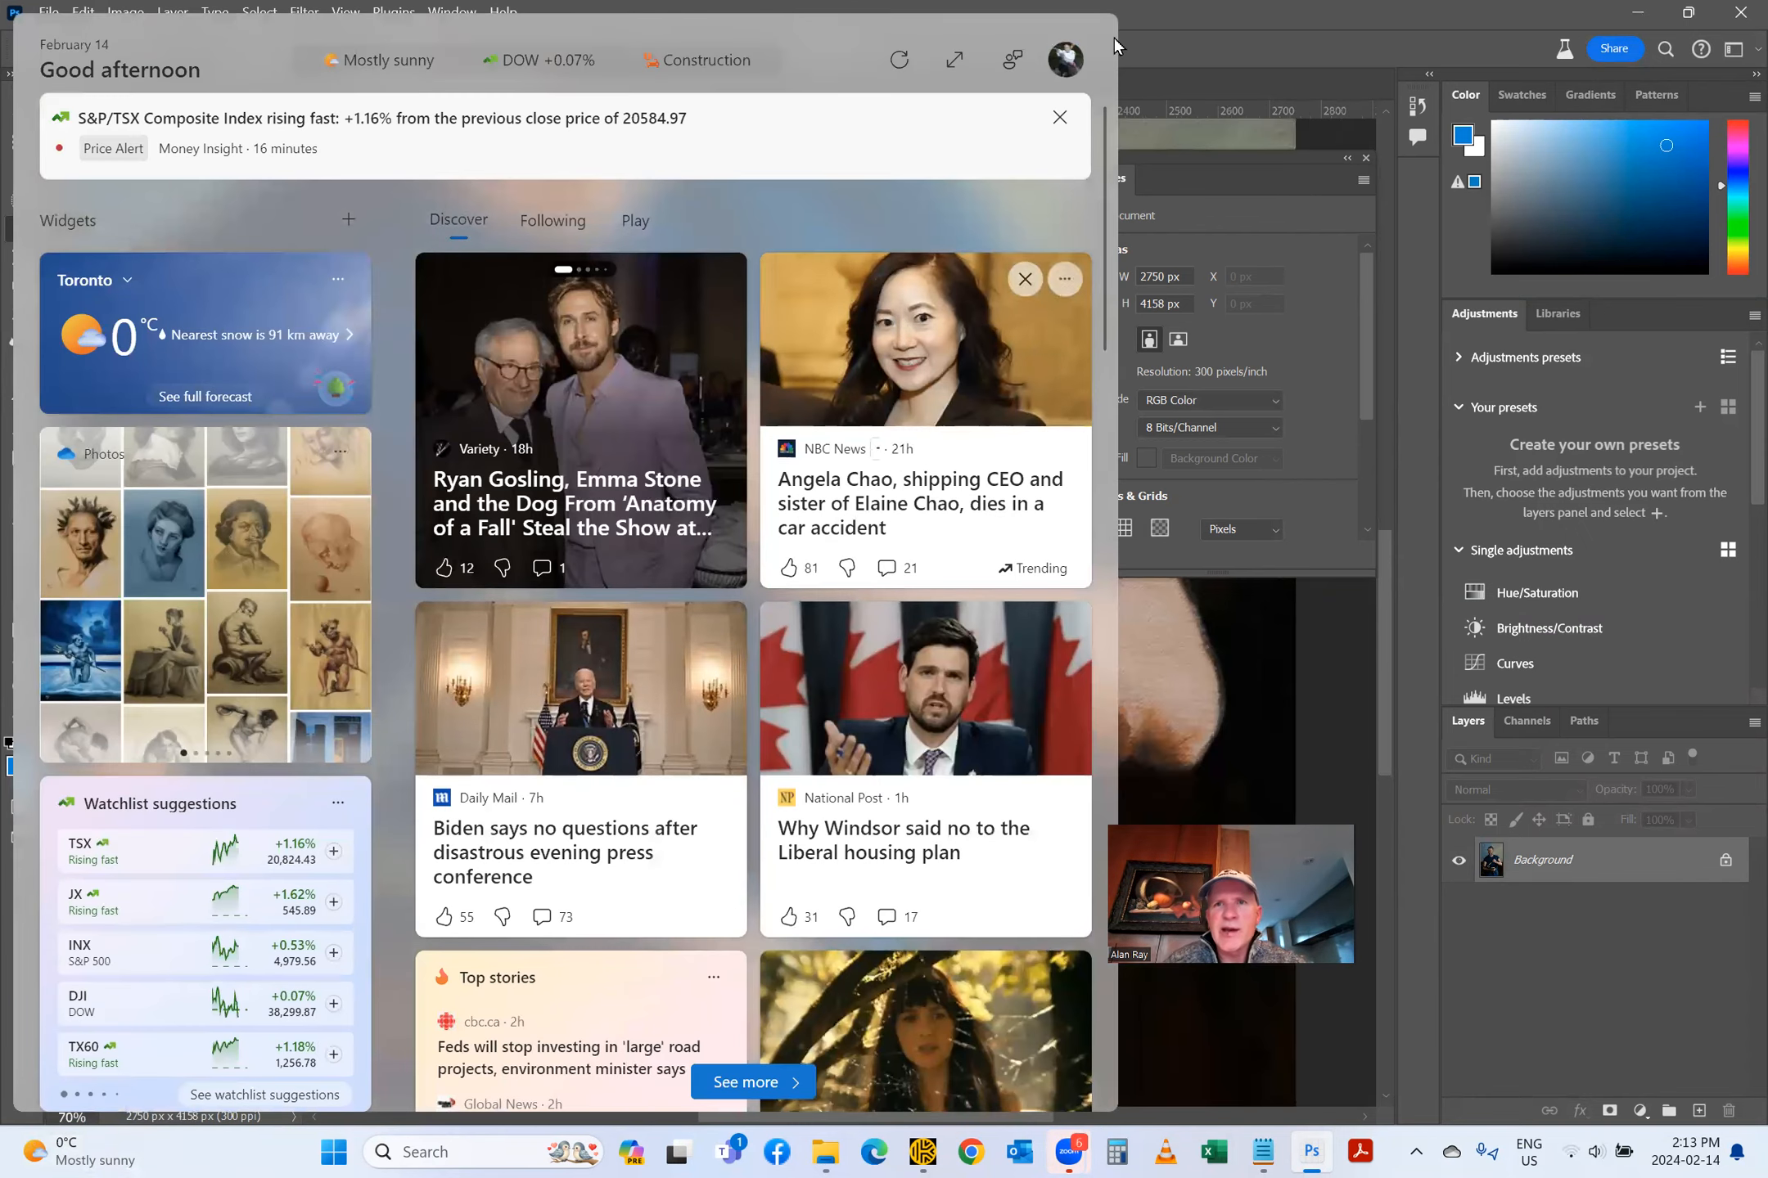
{"action": "scroll", "coordinate": [908, 789], "scroll_direction": "down", "scroll_amount": 5}
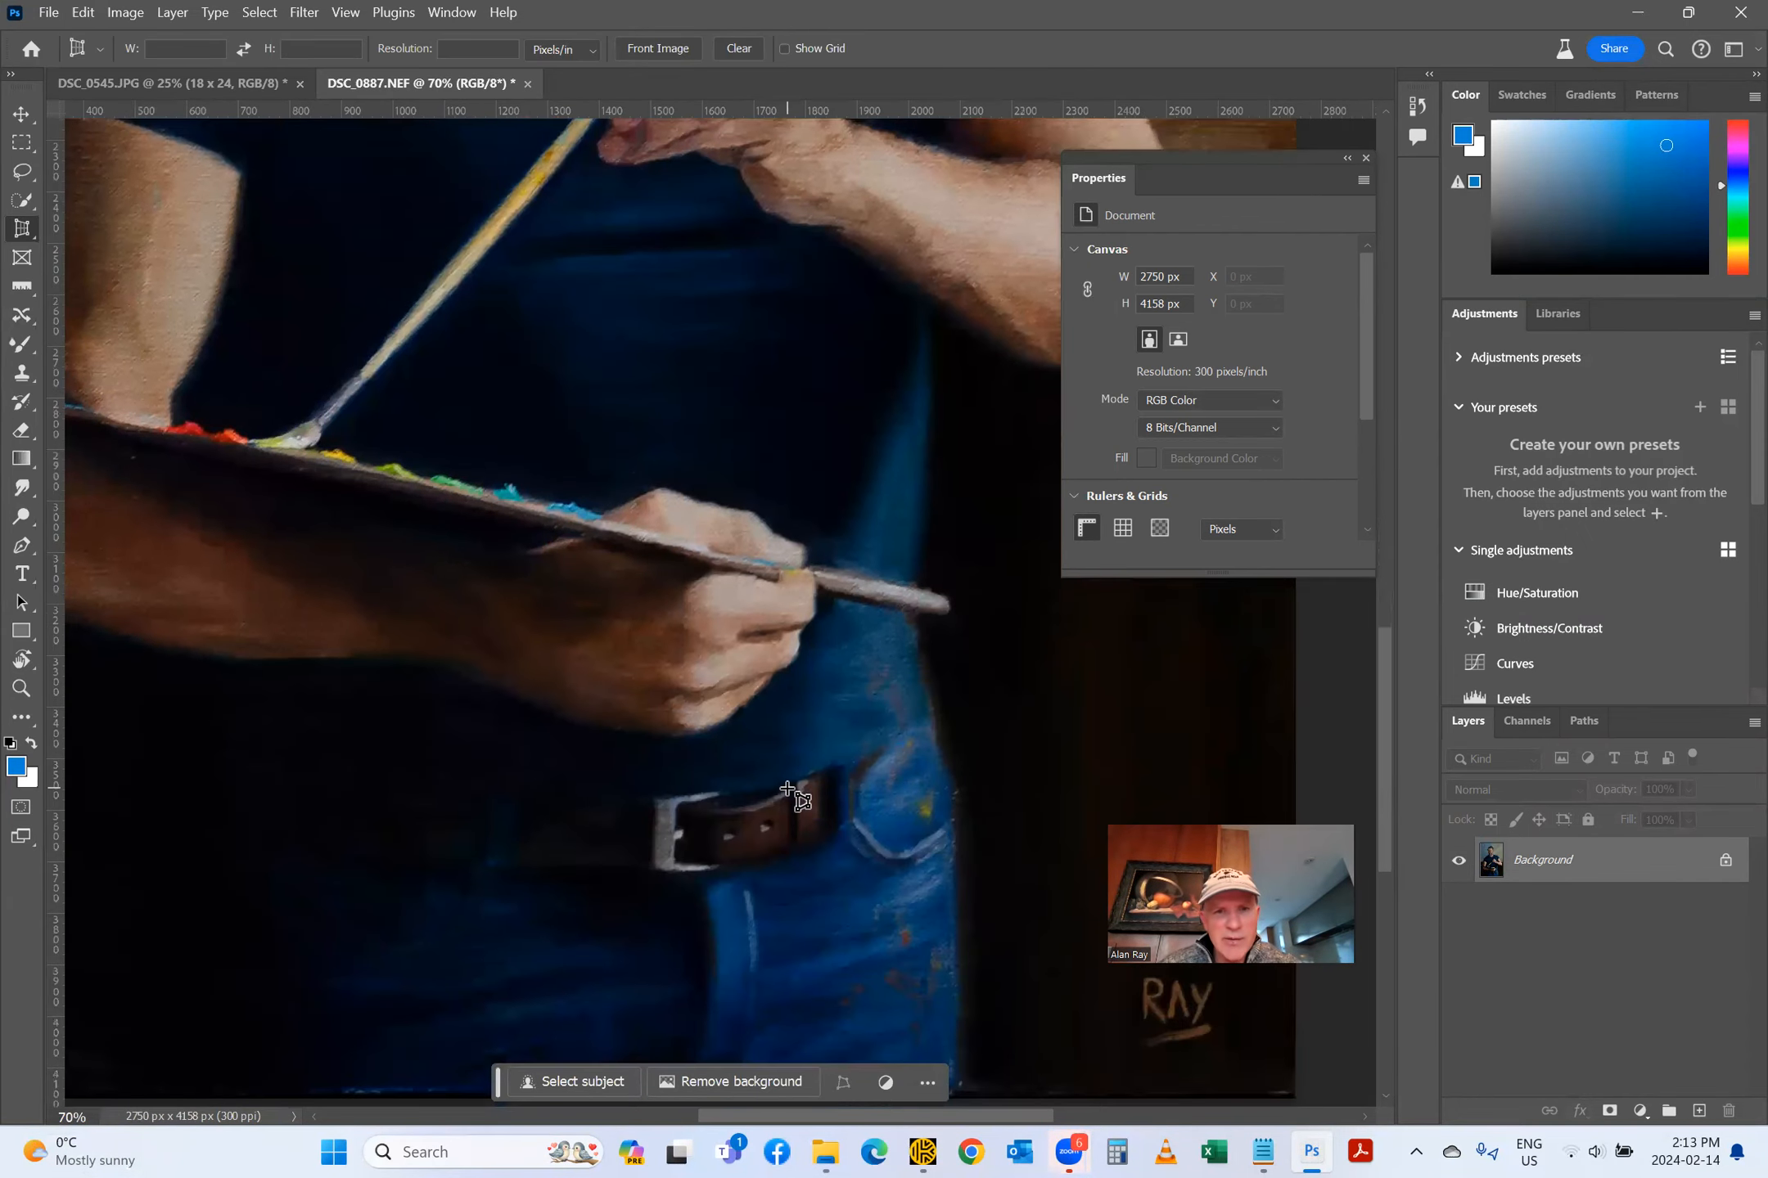
{"action": "scroll", "coordinate": [789, 790], "scroll_direction": "down", "scroll_amount": 4}
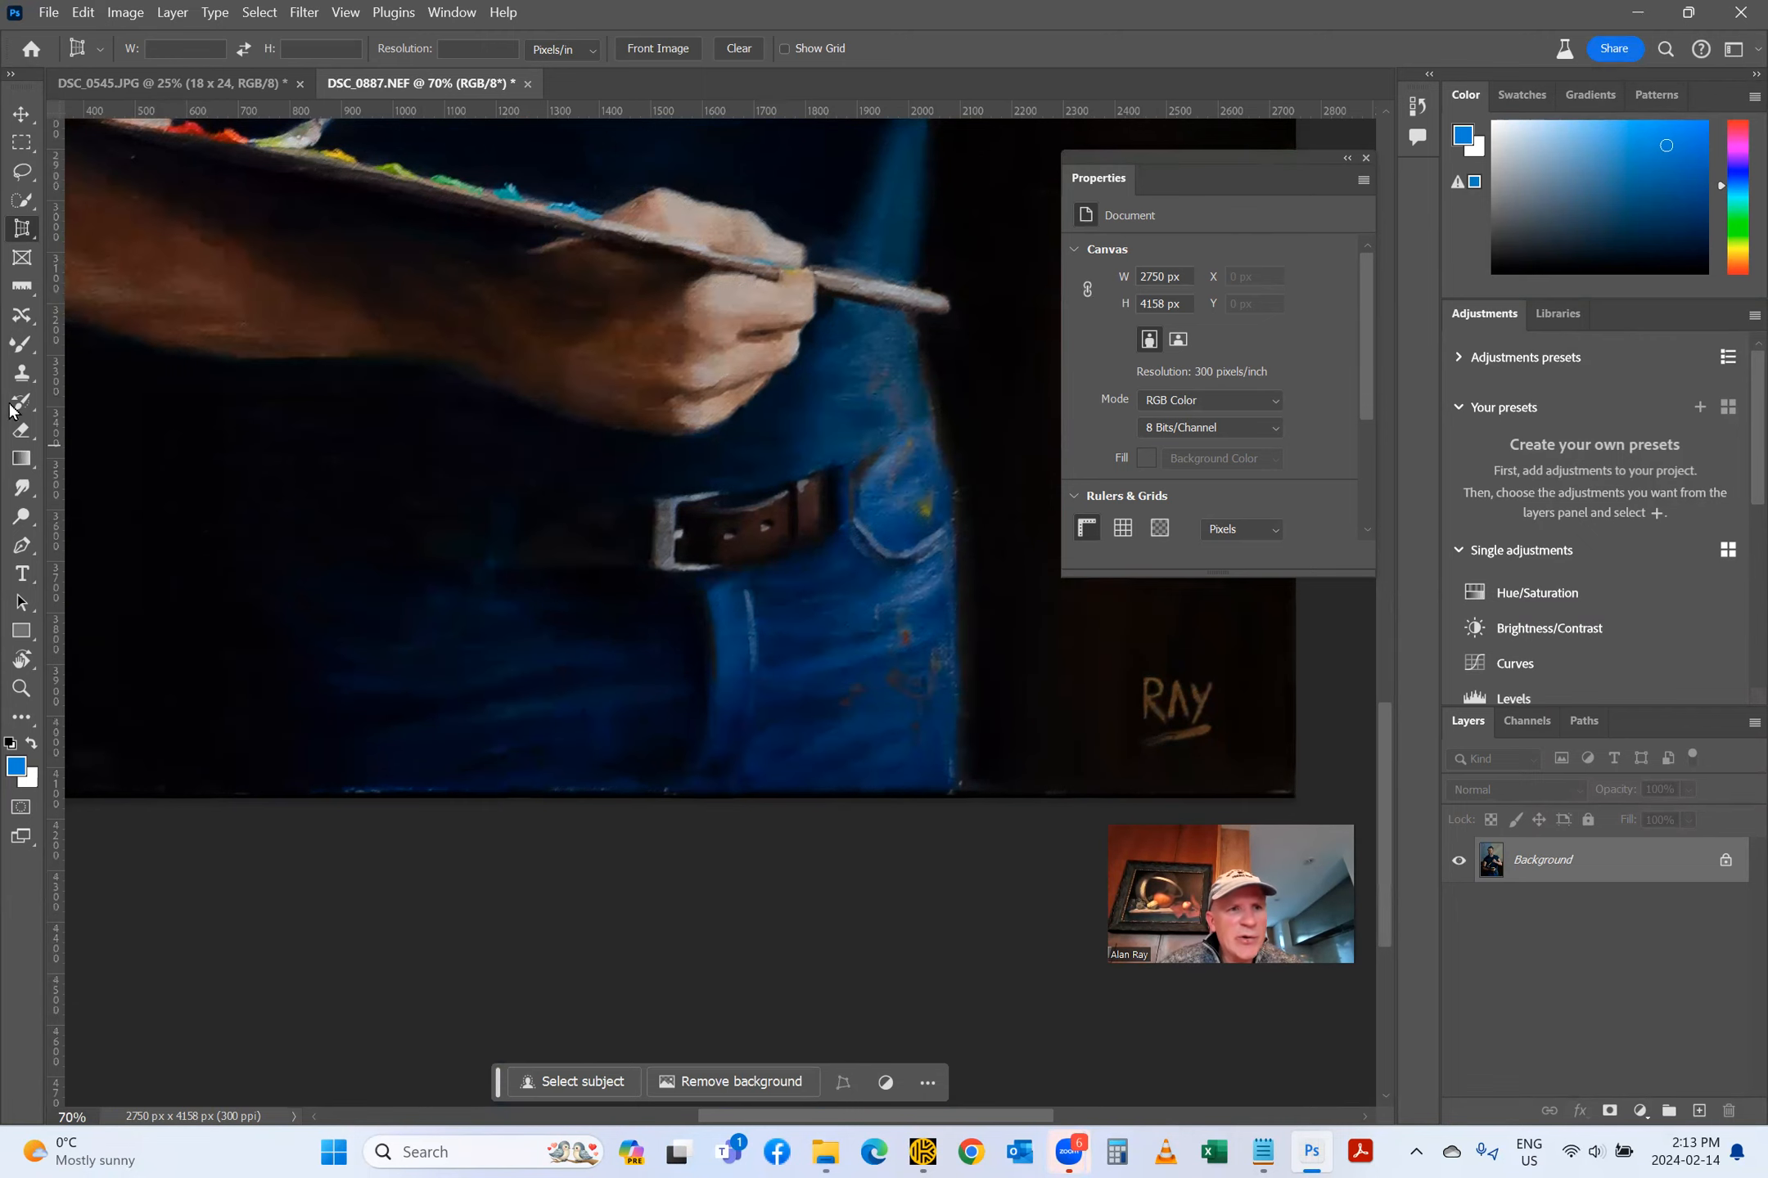
{"action": "left_click", "coordinate": [21, 377]}
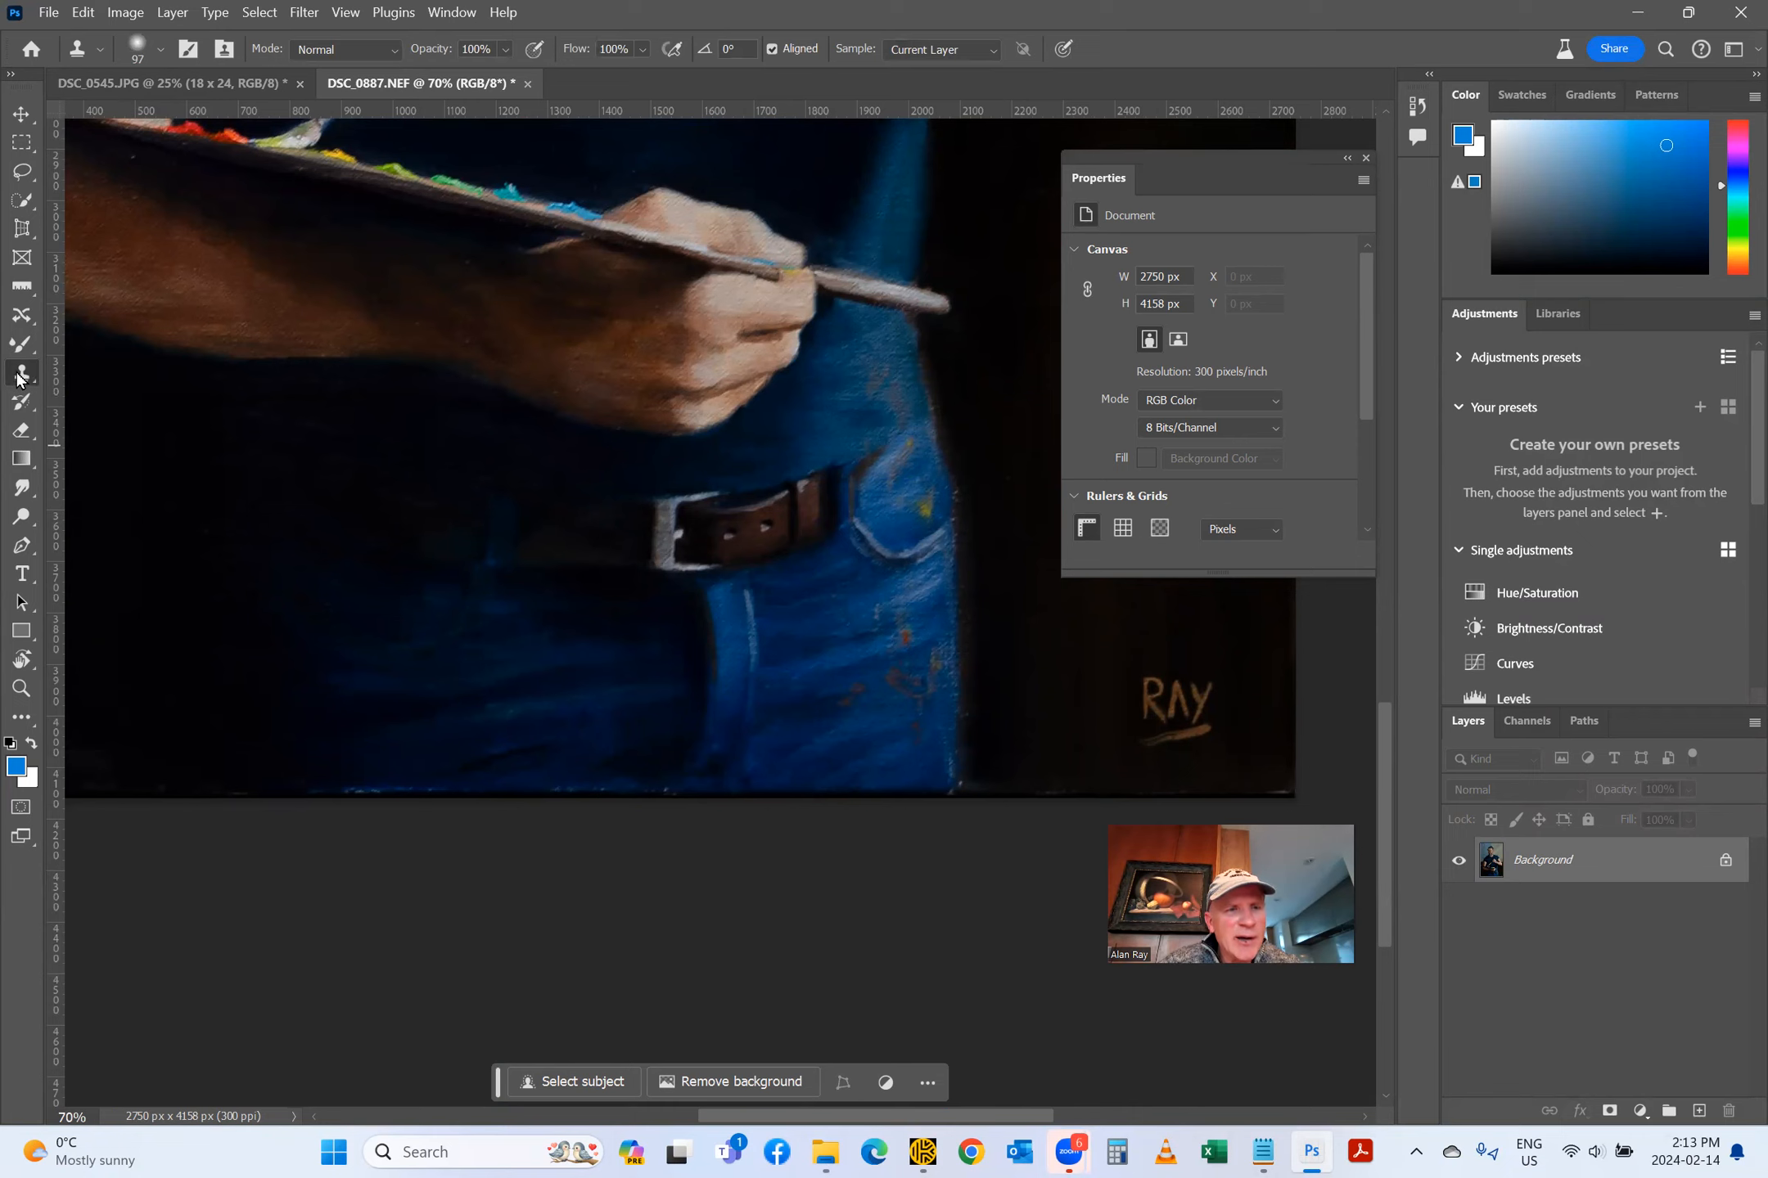
{"action": "right_click", "coordinate": [18, 376]}
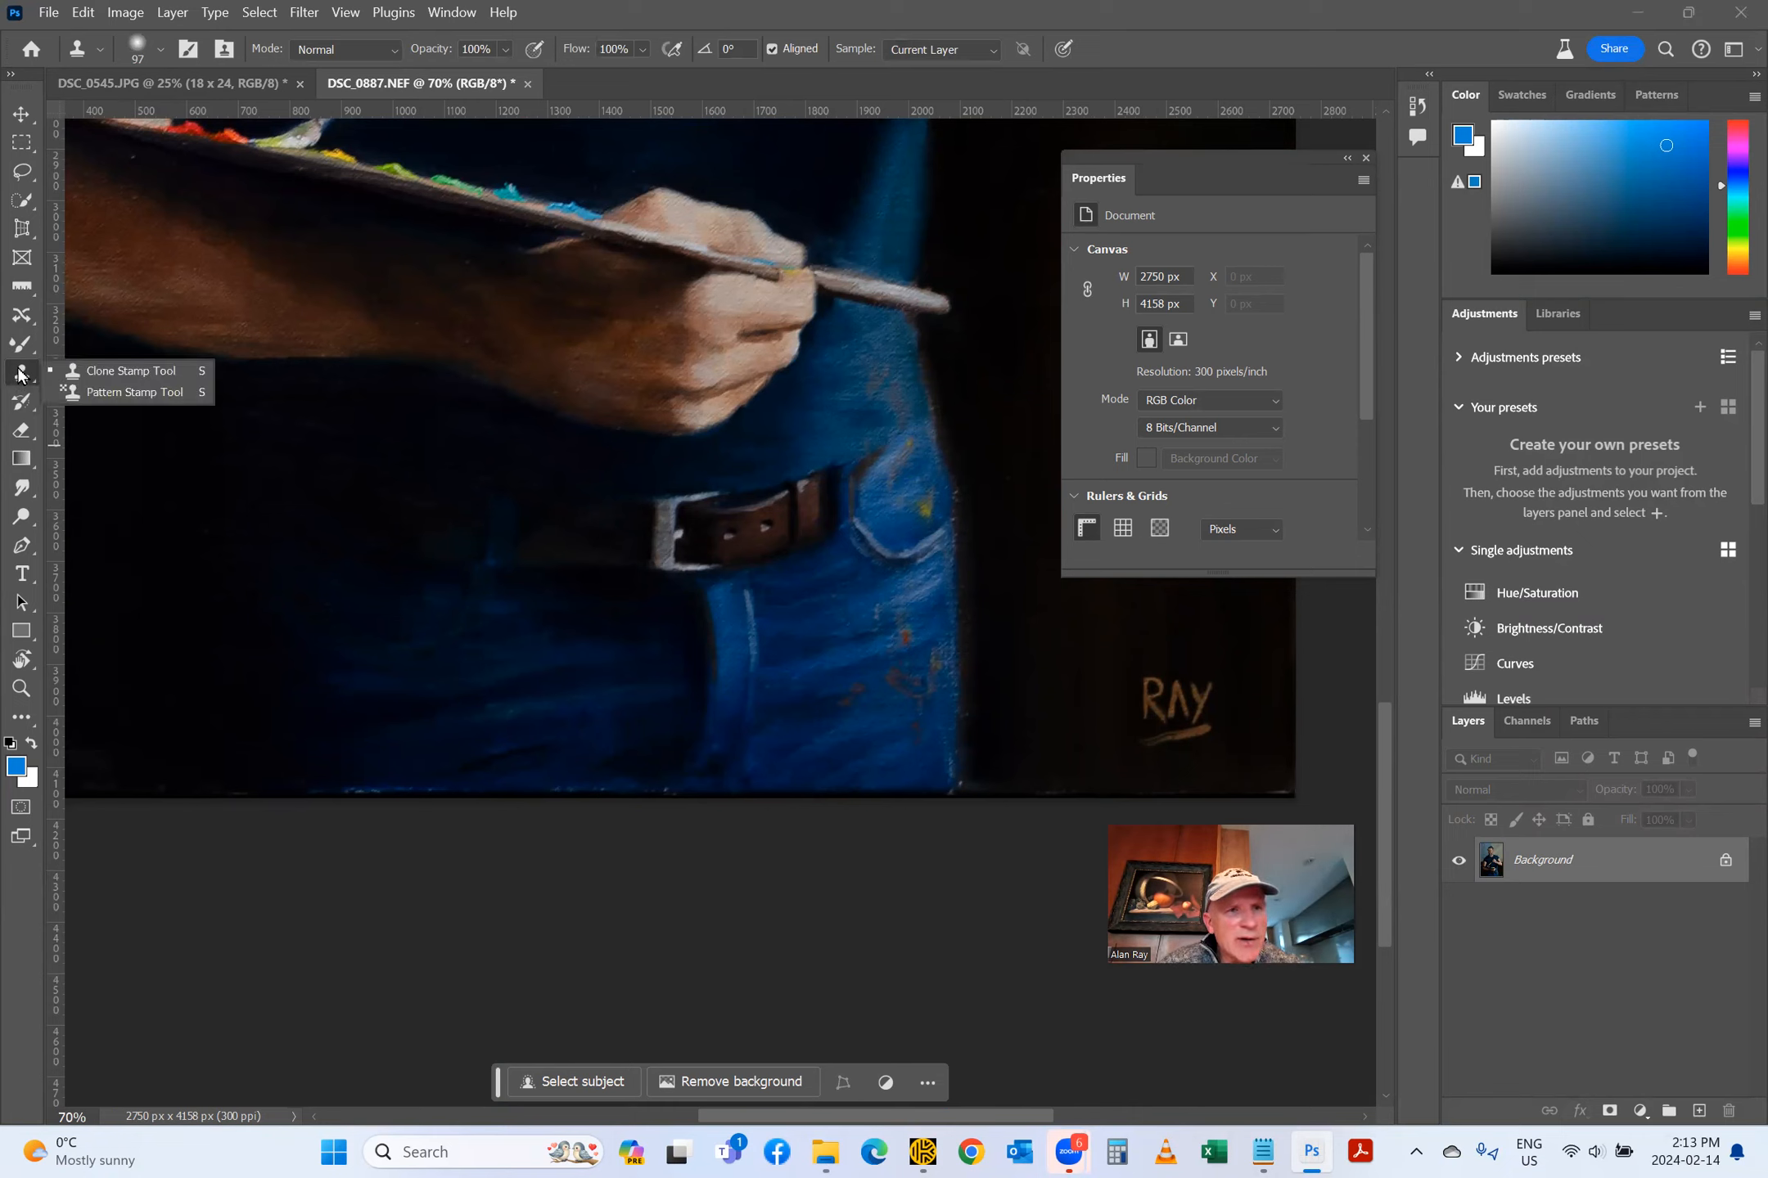
{"action": "left_click", "coordinate": [88, 370]}
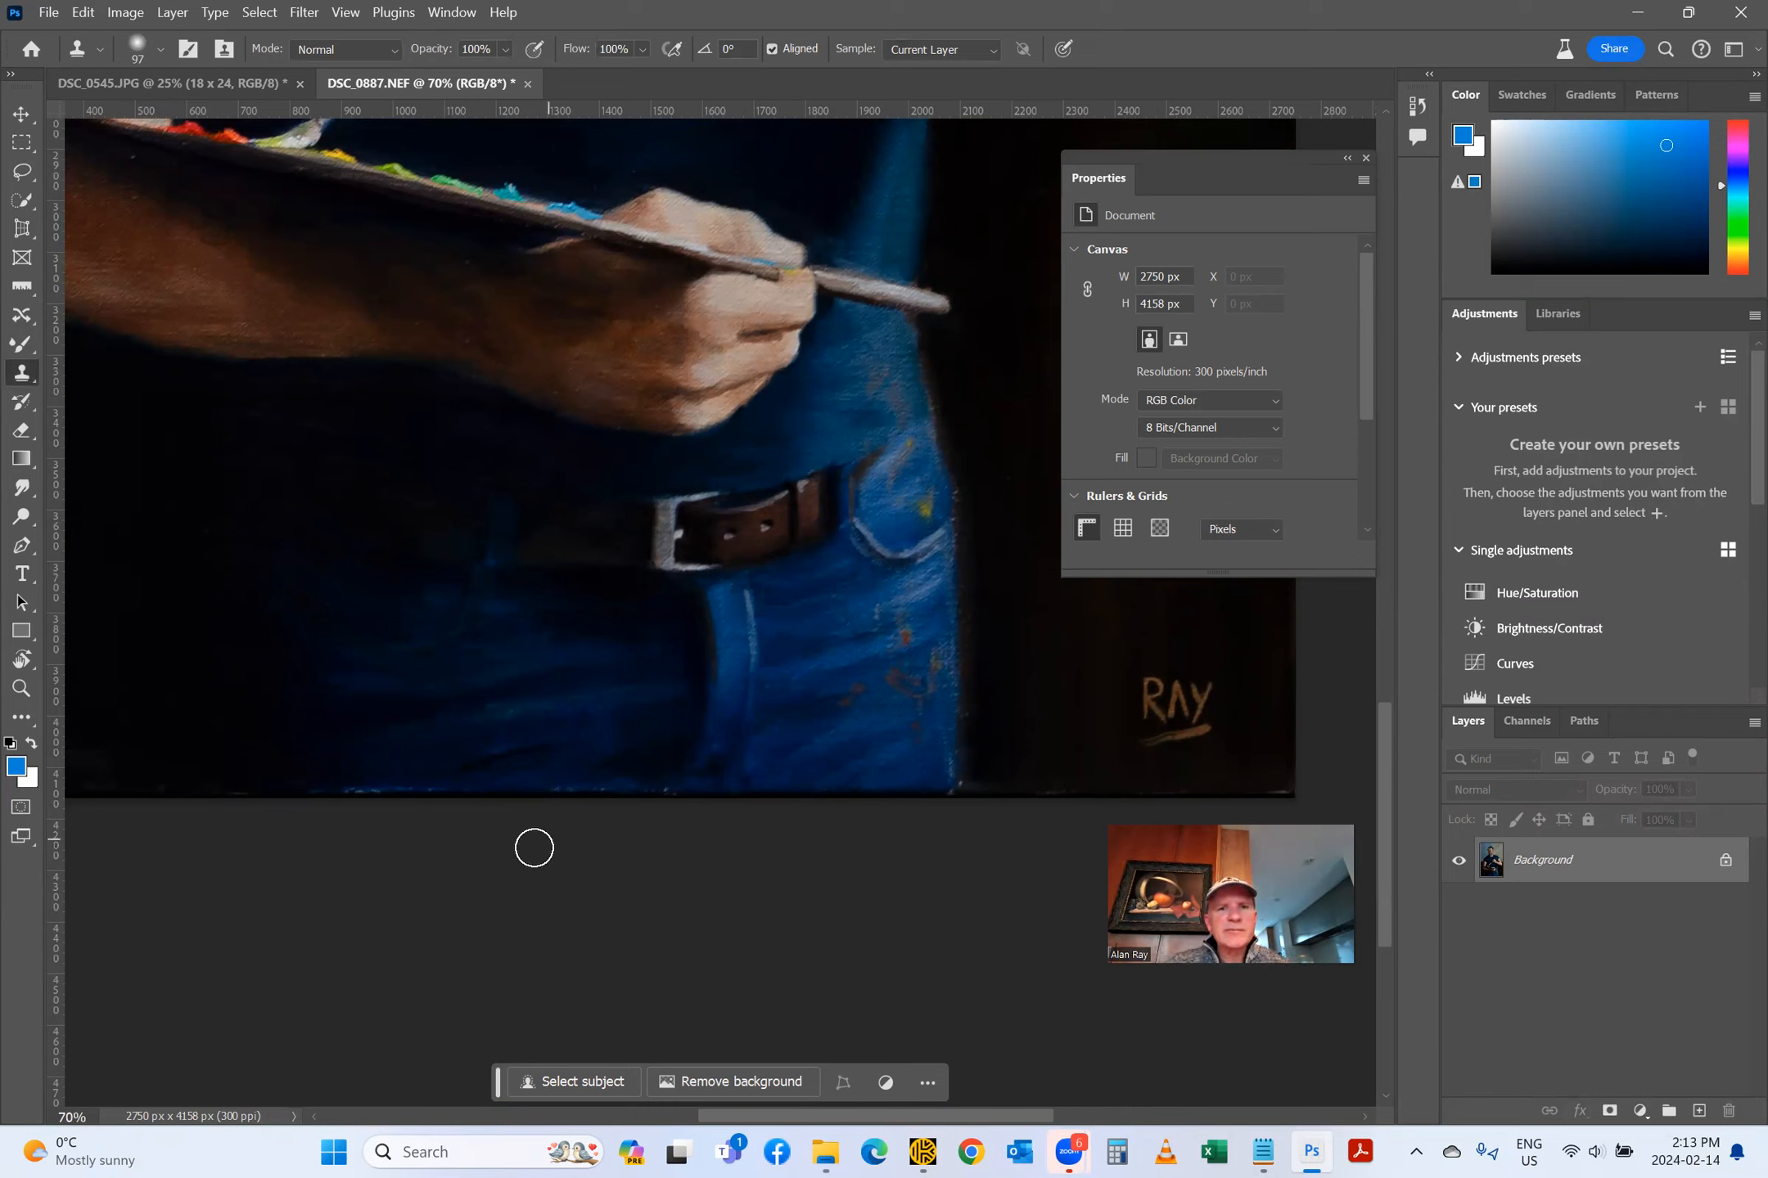
{"action": "mouse_move", "coordinate": [956, 1111]}
{"action": "left_mouse_down"}
{"action": "mouse_move", "coordinate": [850, 1127]}
{"action": "mouse_move", "coordinate": [873, 1128]}
{"action": "left_mouse_up"}
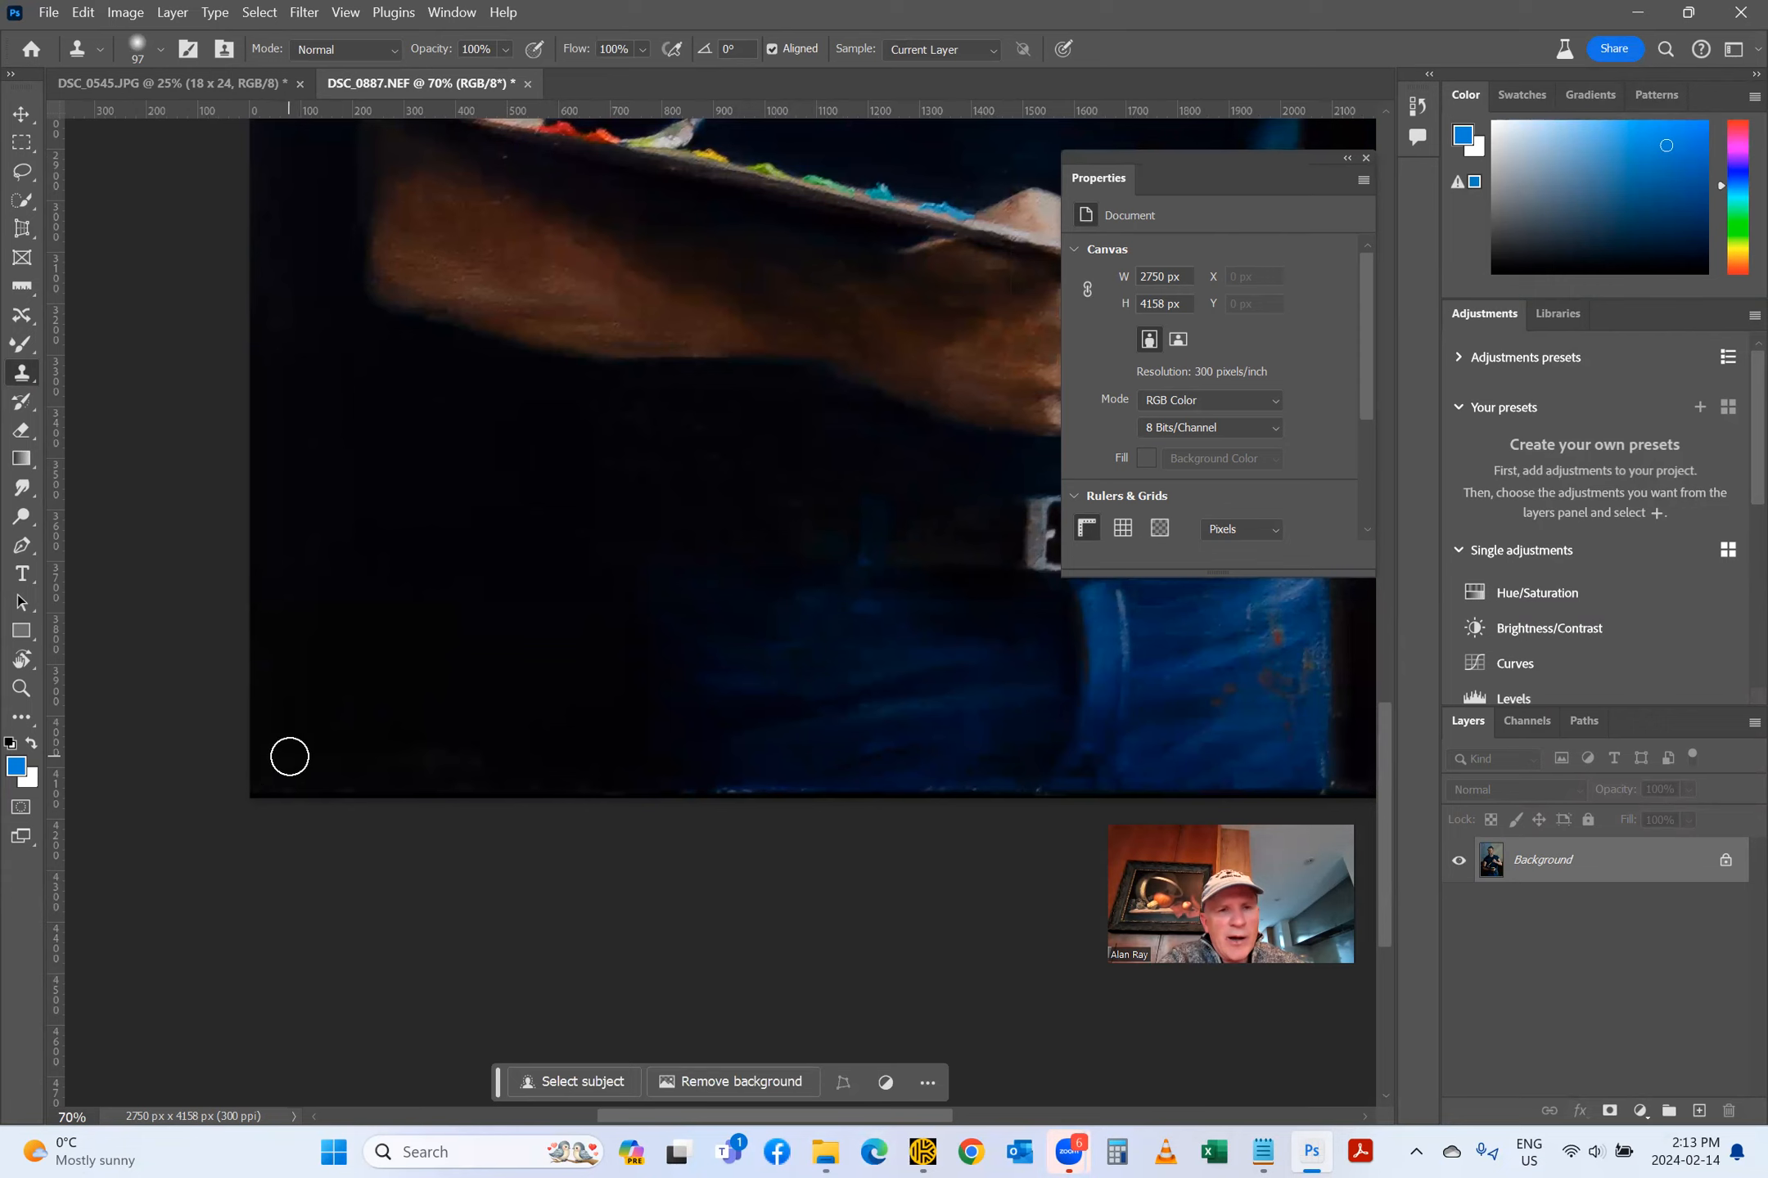
{"action": "key", "text": "alt"}
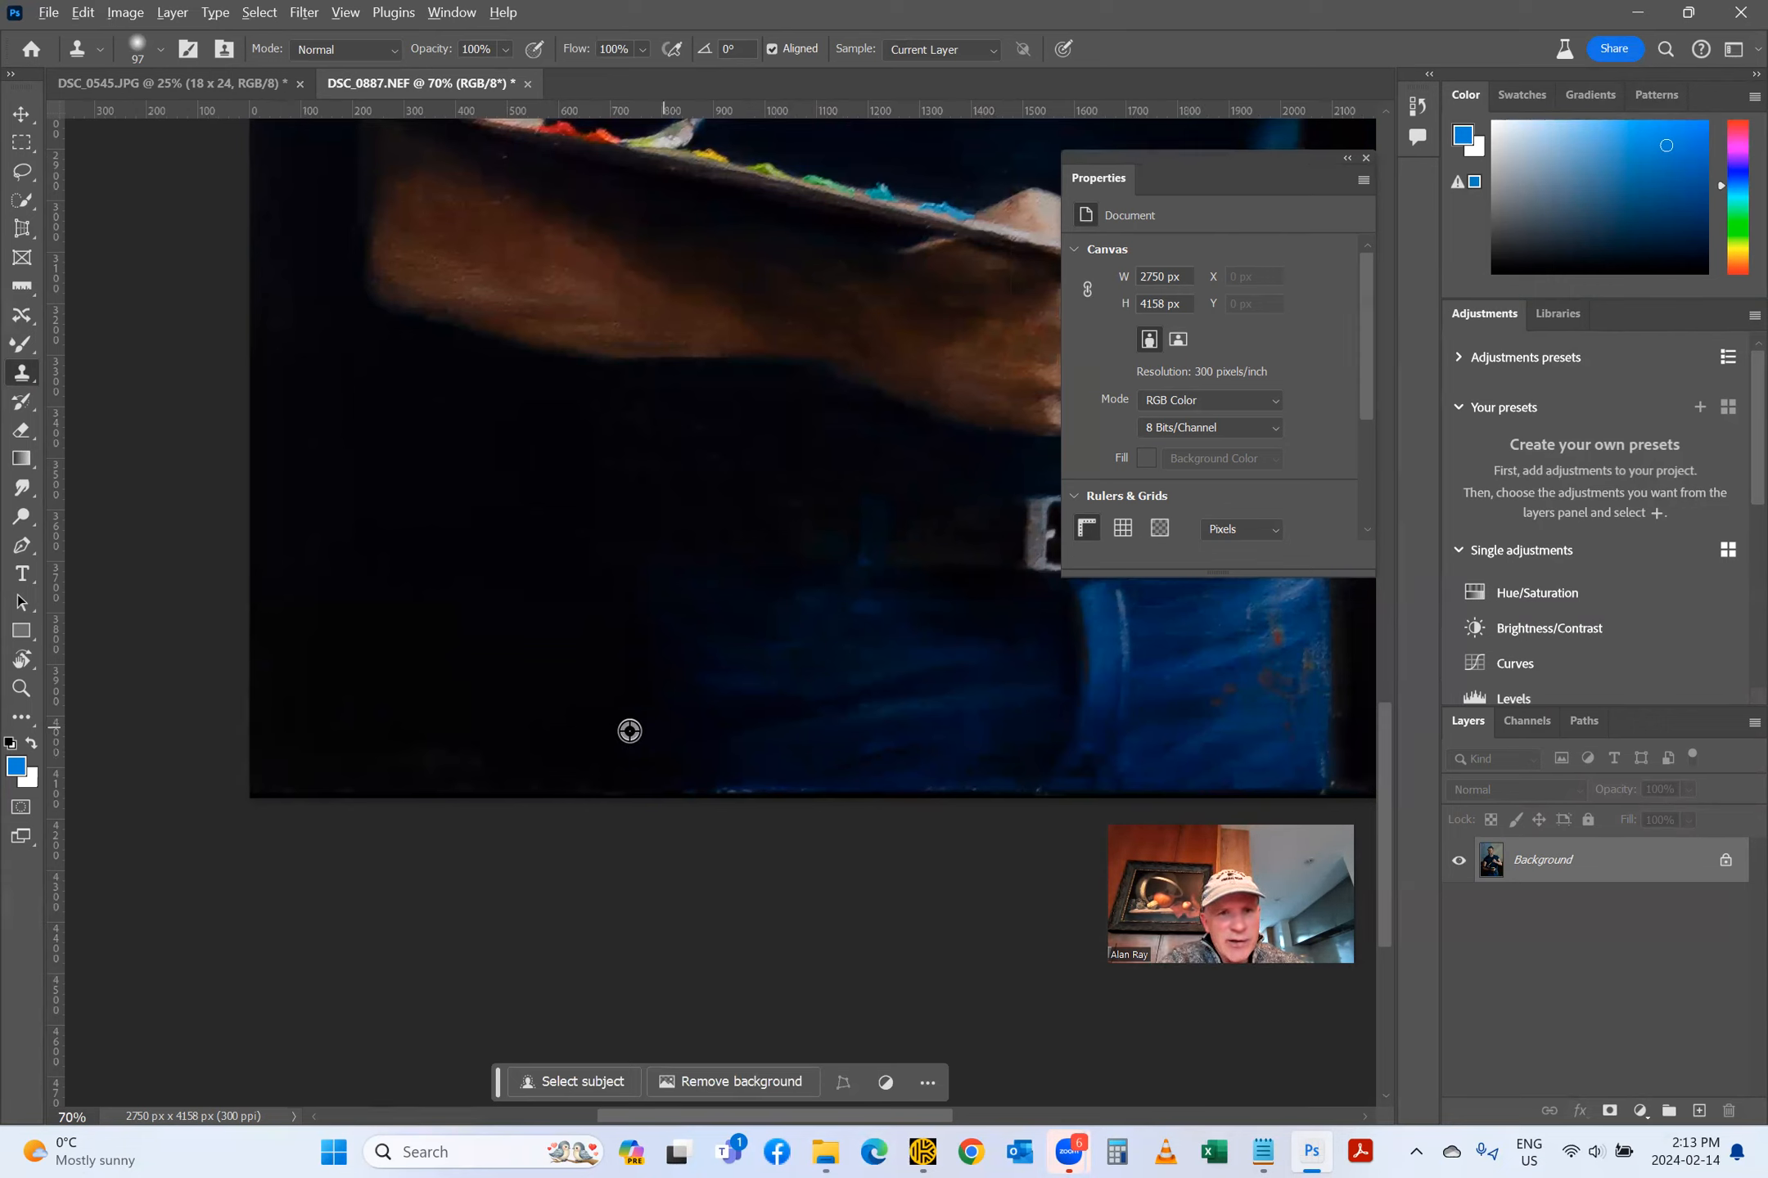
{"action": "left_click", "coordinate": [277, 747], "text": "alt"}
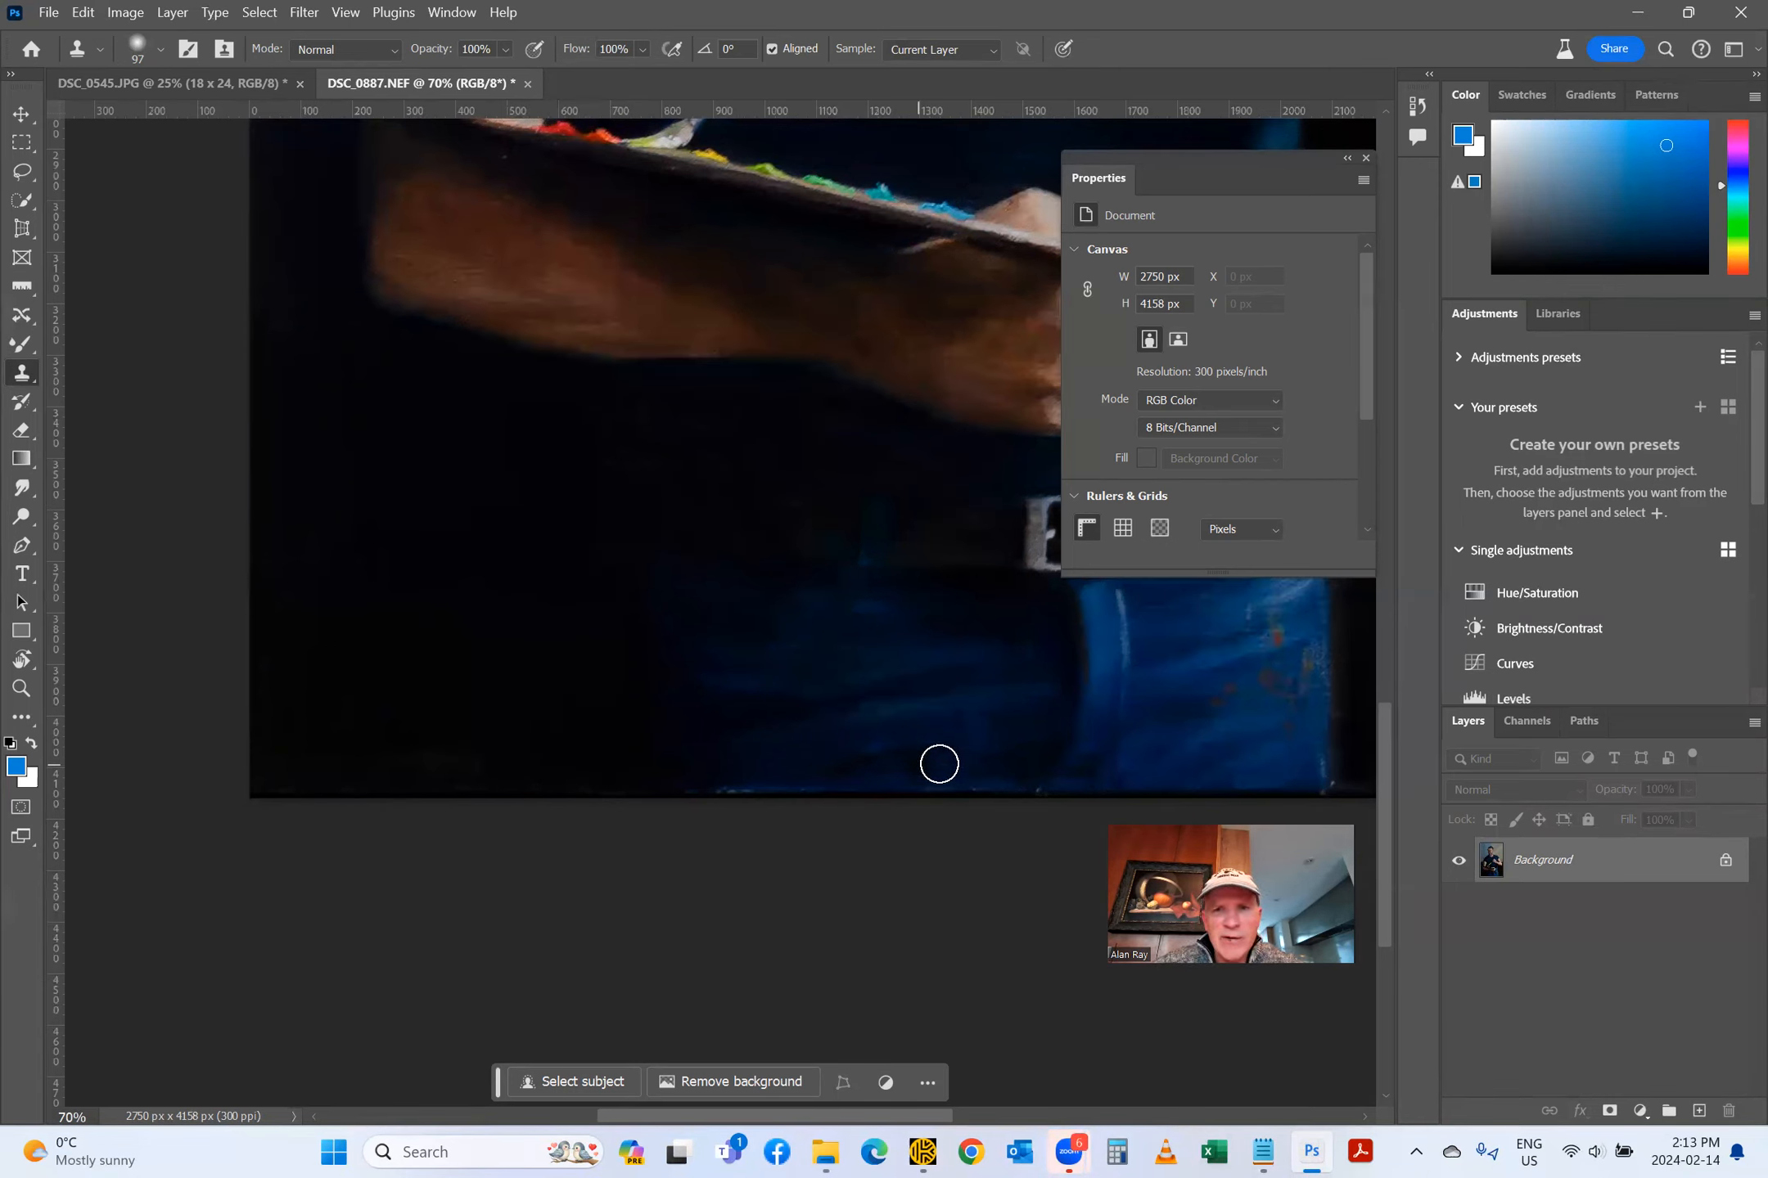
{"action": "left_click", "coordinate": [1225, 764]}
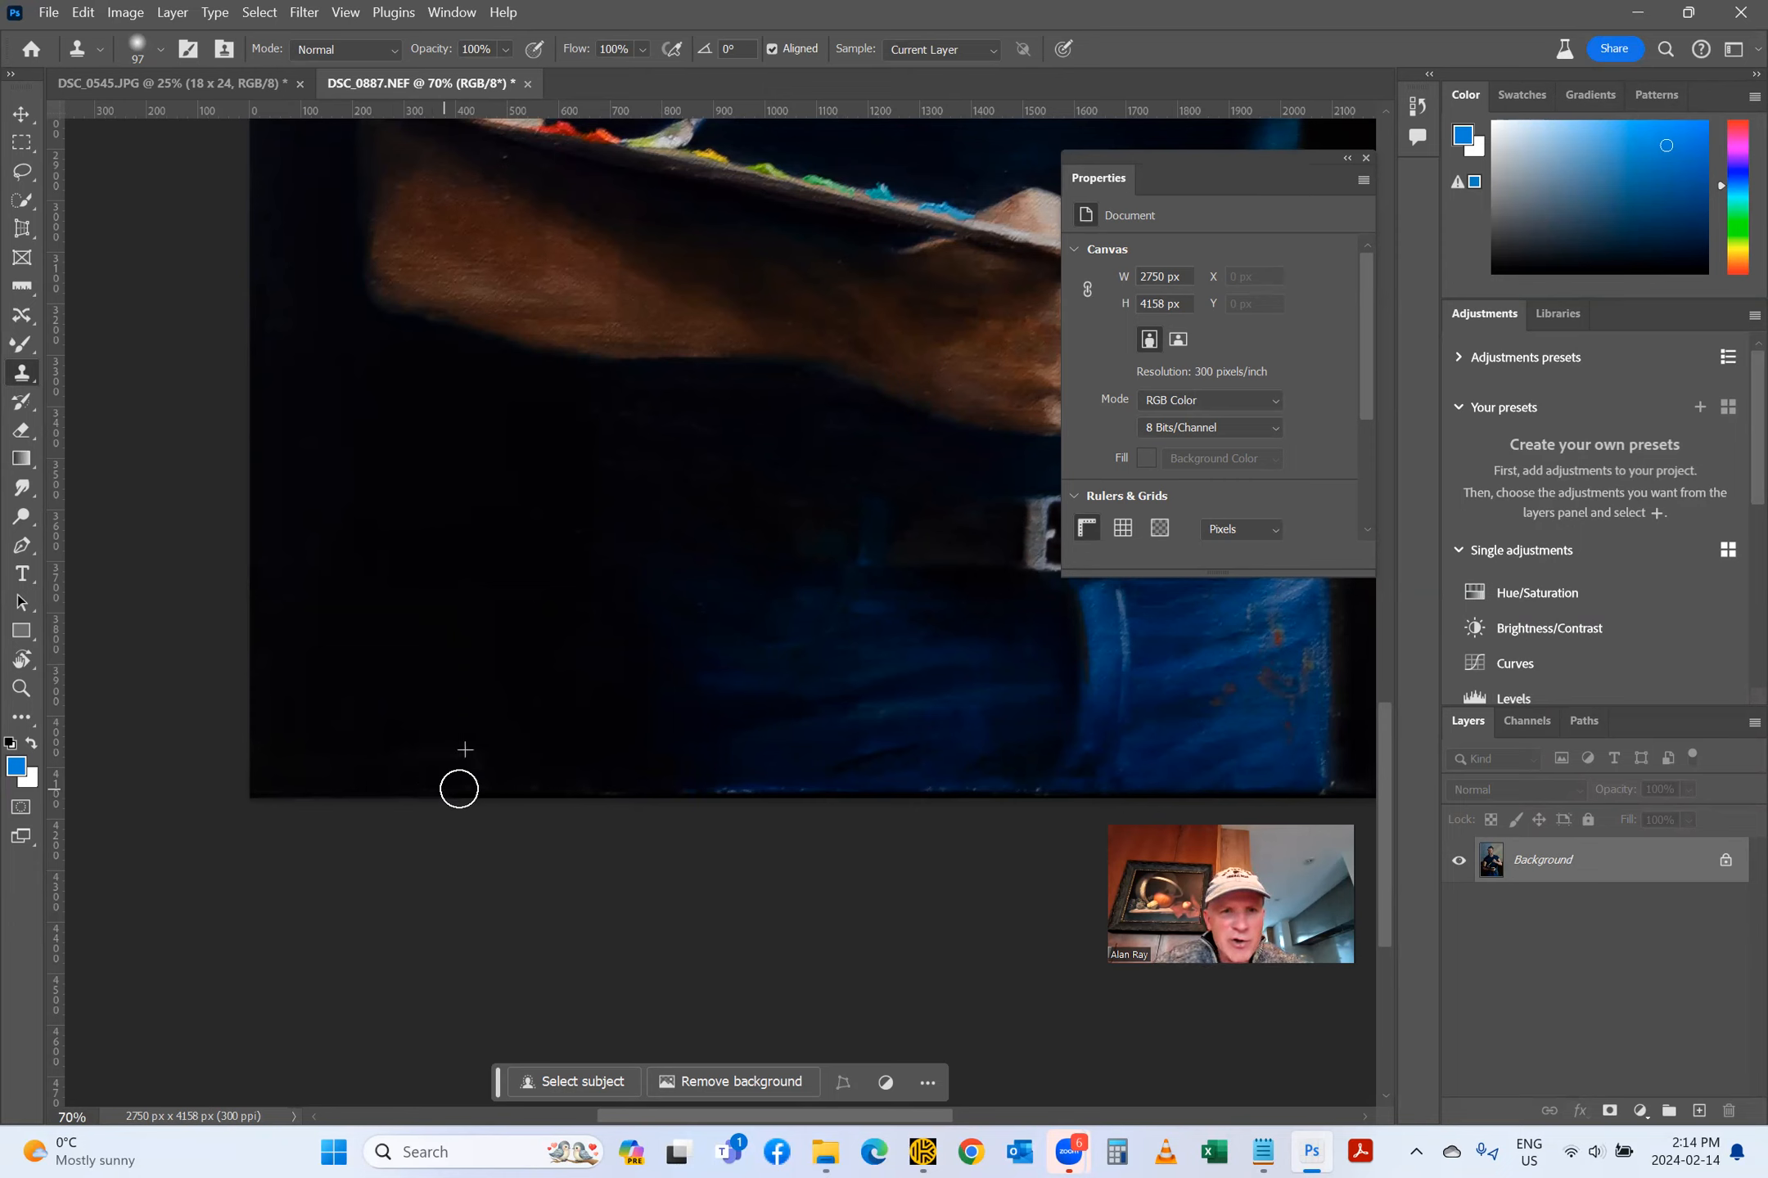
{"action": "left_click_drag", "start_coordinate": [570, 795], "coordinate": [1315, 786]}
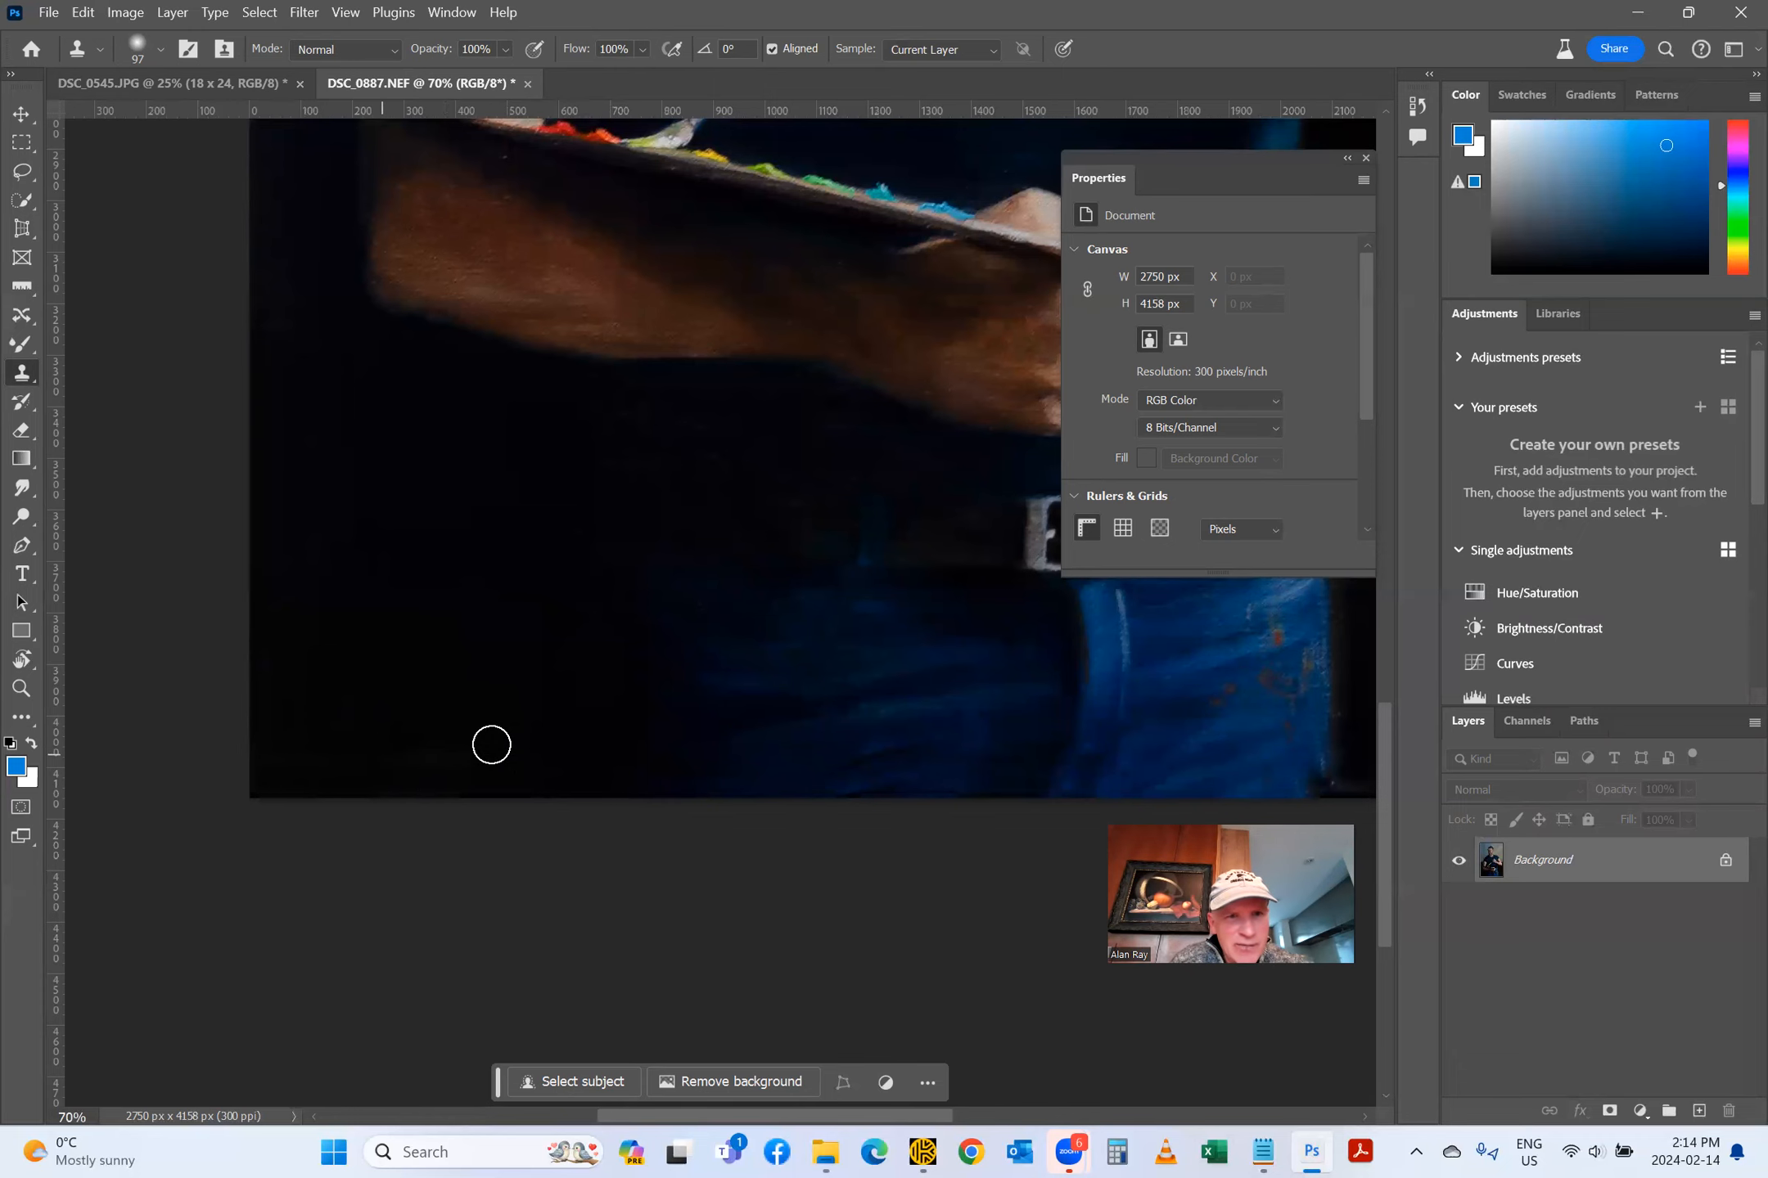
{"action": "mouse_move", "coordinate": [378, 749]}
{"action": "left_mouse_down"}
{"action": "mouse_move", "coordinate": [492, 758]}
{"action": "mouse_move", "coordinate": [340, 769]}
{"action": "mouse_move", "coordinate": [379, 765]}
{"action": "left_mouse_up"}
{"action": "scroll", "coordinate": [376, 871], "scroll_direction": "up", "scroll_amount": 3}
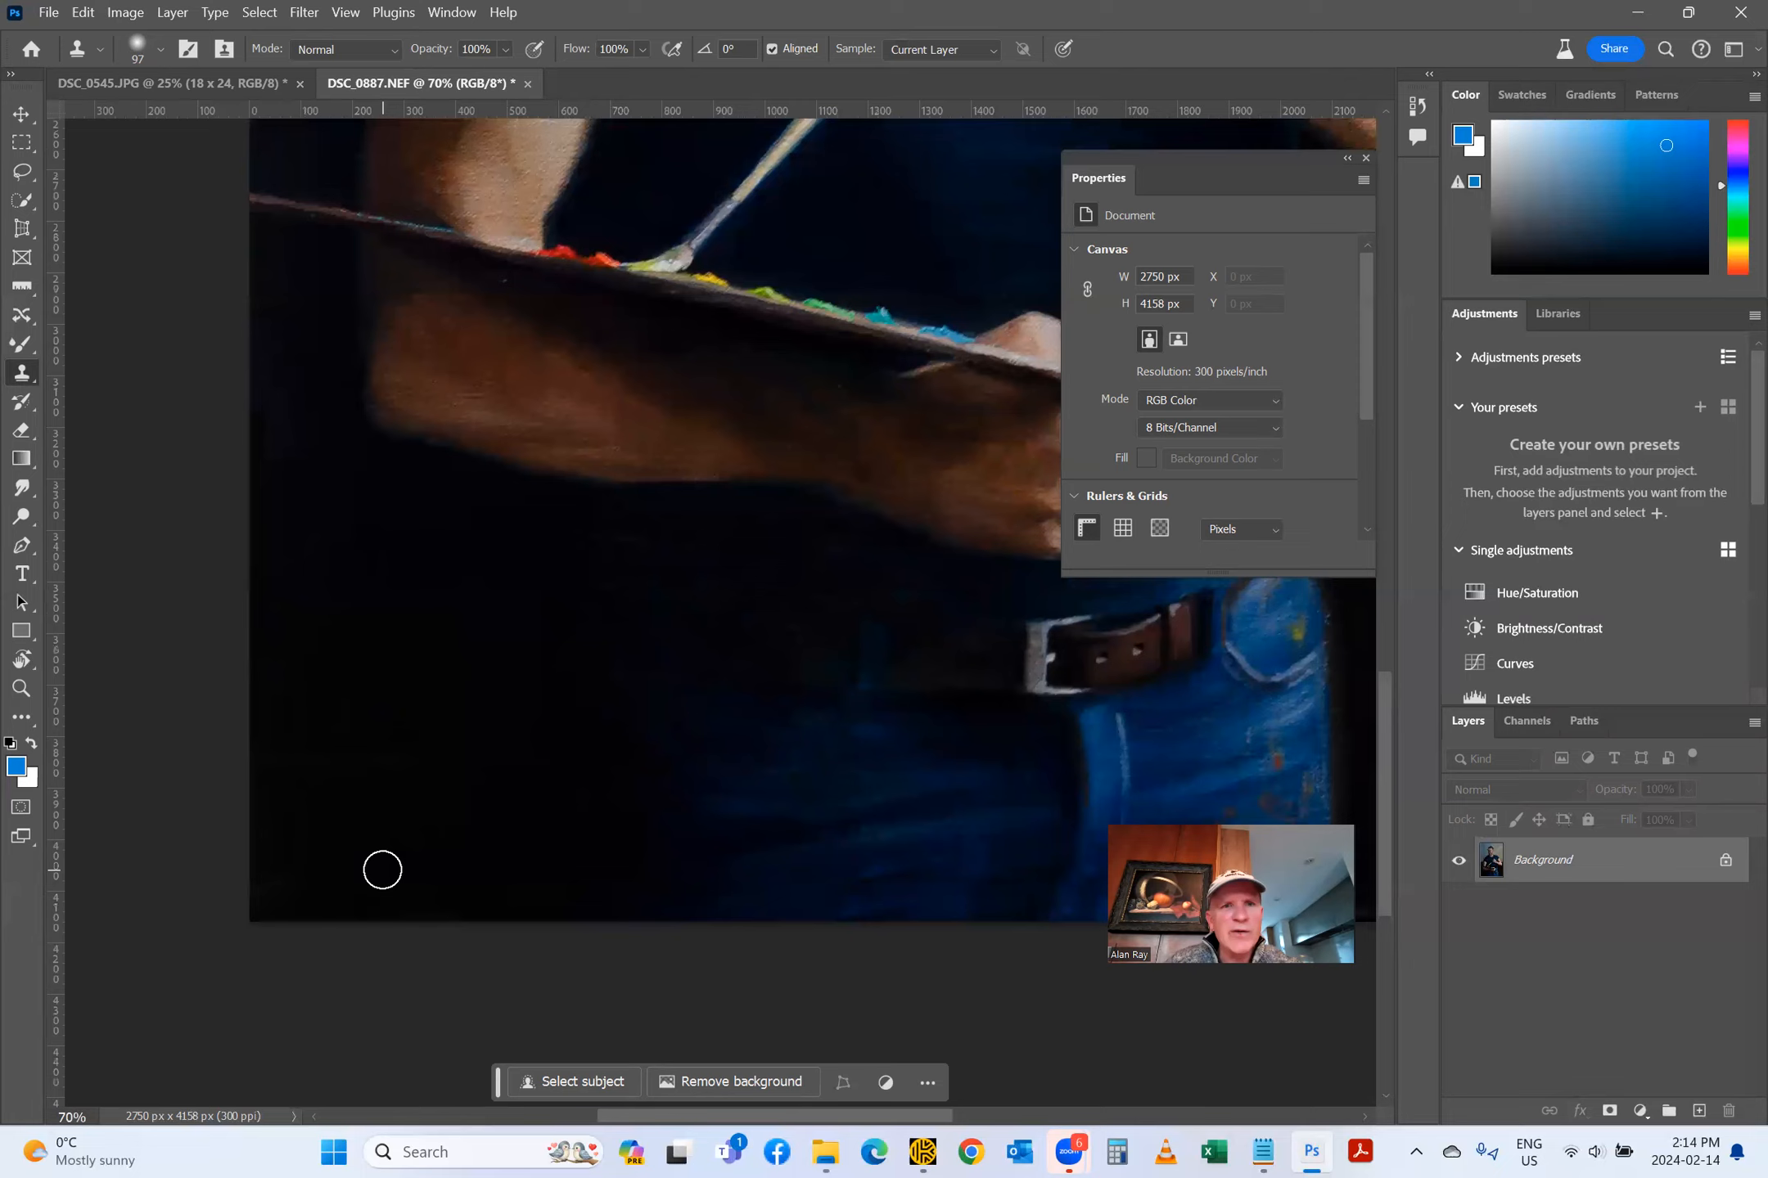
{"action": "scroll", "coordinate": [382, 870], "scroll_direction": "up", "scroll_amount": 10}
{"action": "scroll", "coordinate": [382, 853], "scroll_direction": "down", "scroll_amount": 1}
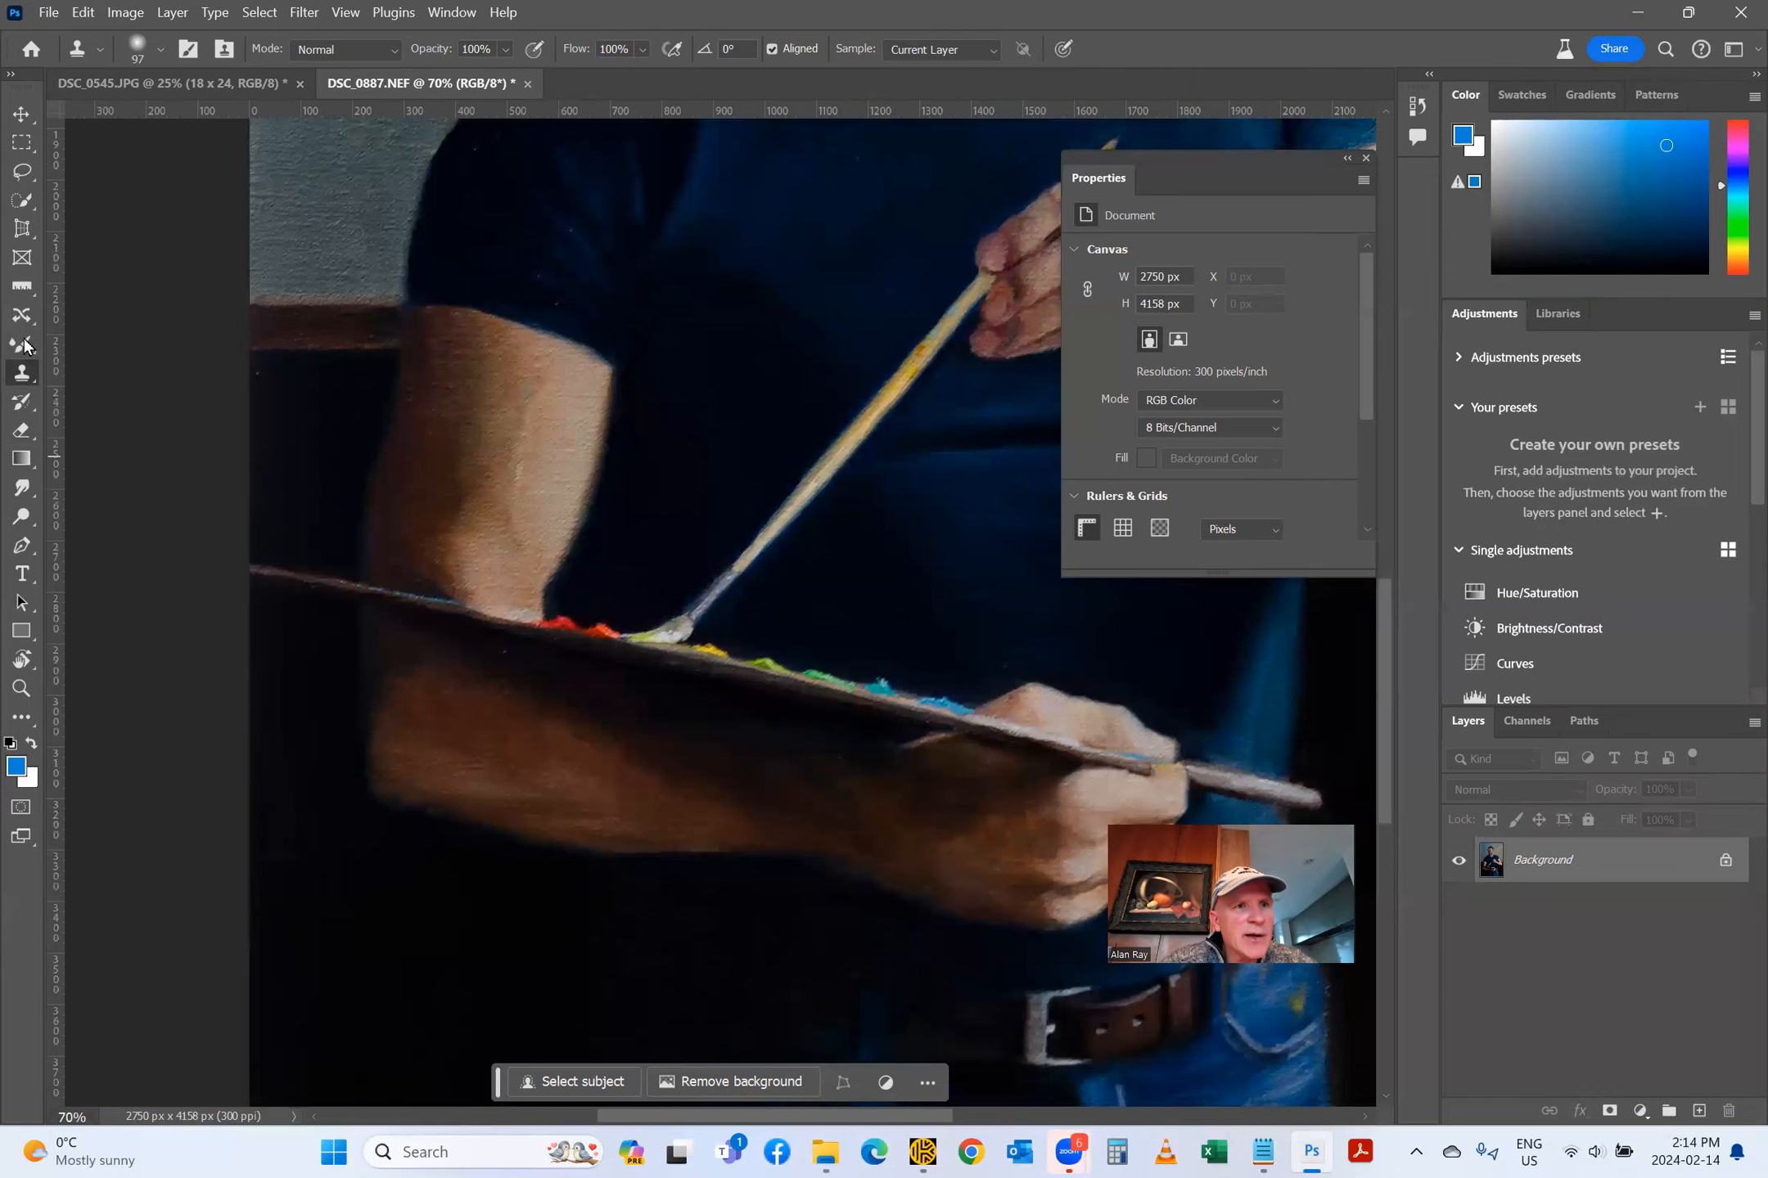
{"action": "left_click", "coordinate": [30, 716]}
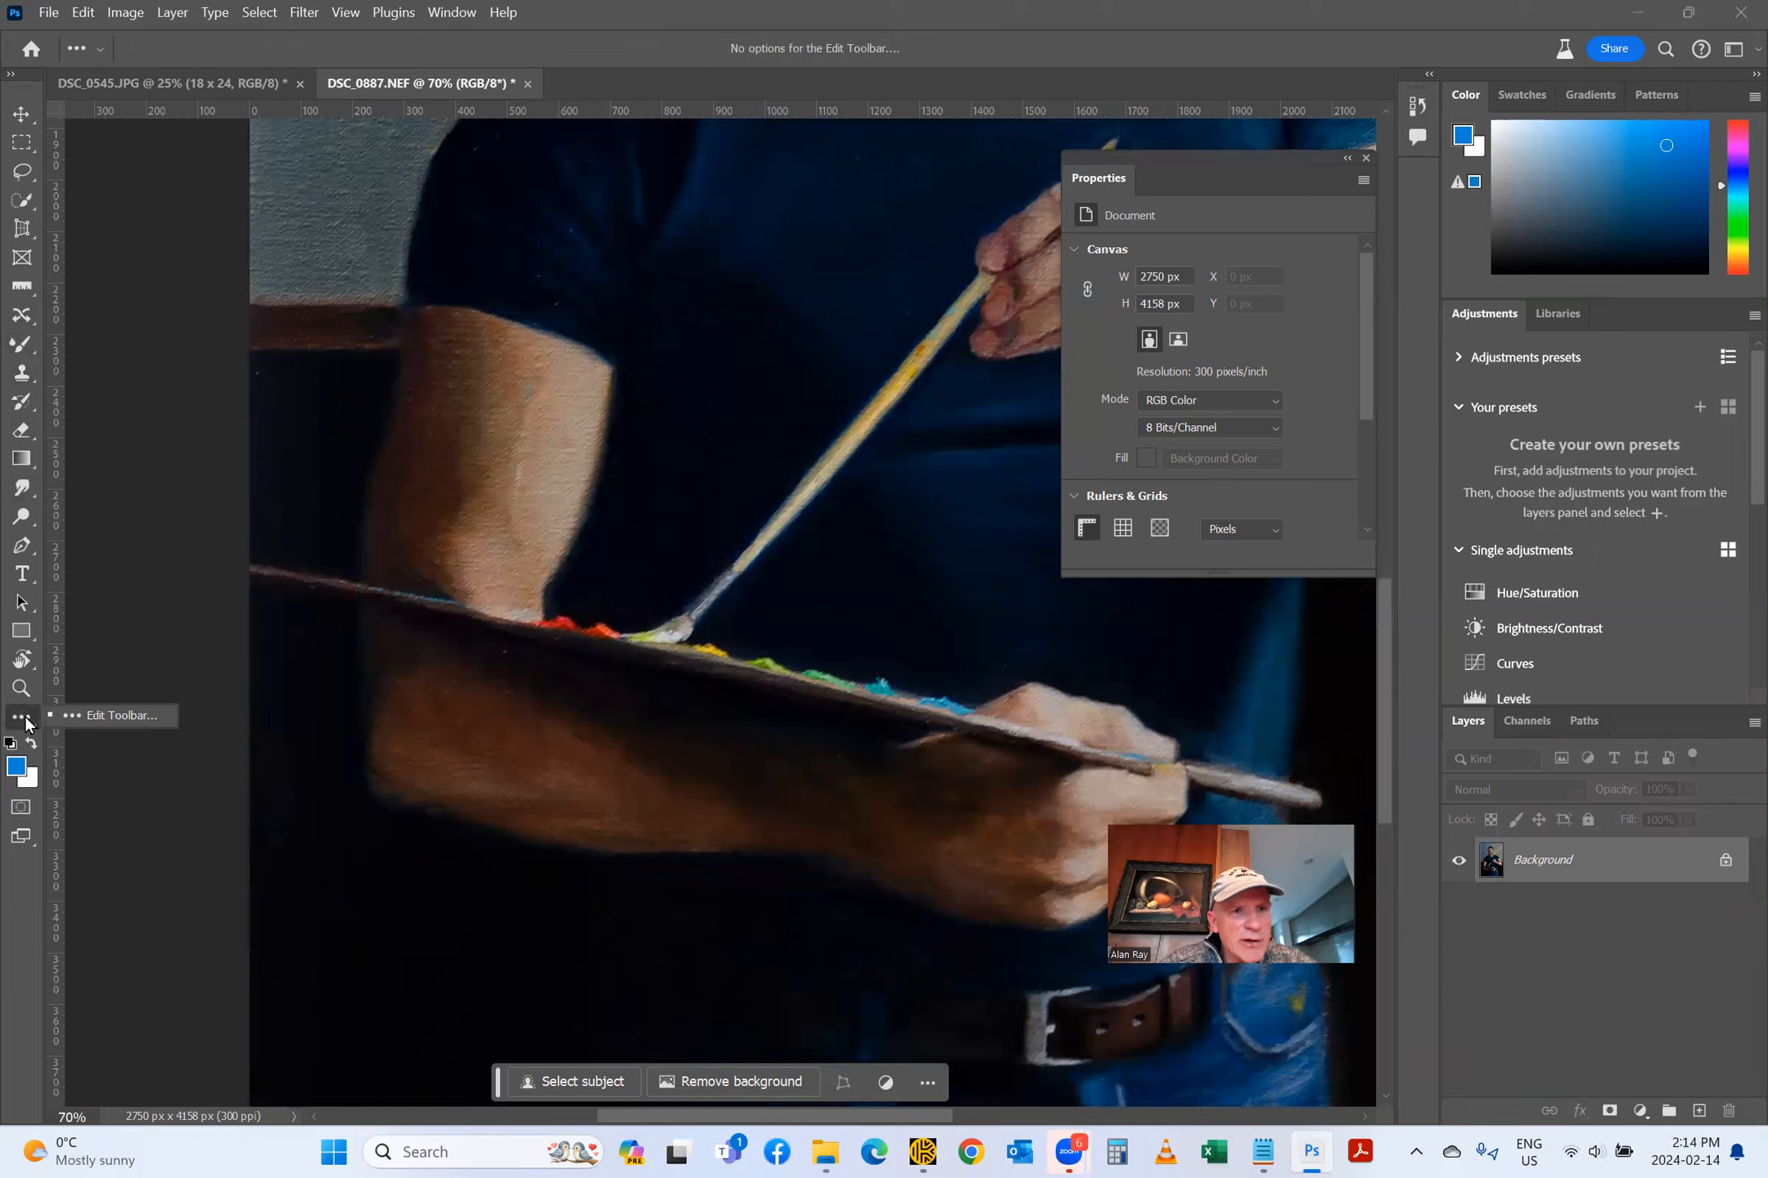
{"action": "left_click", "coordinate": [11, 718]}
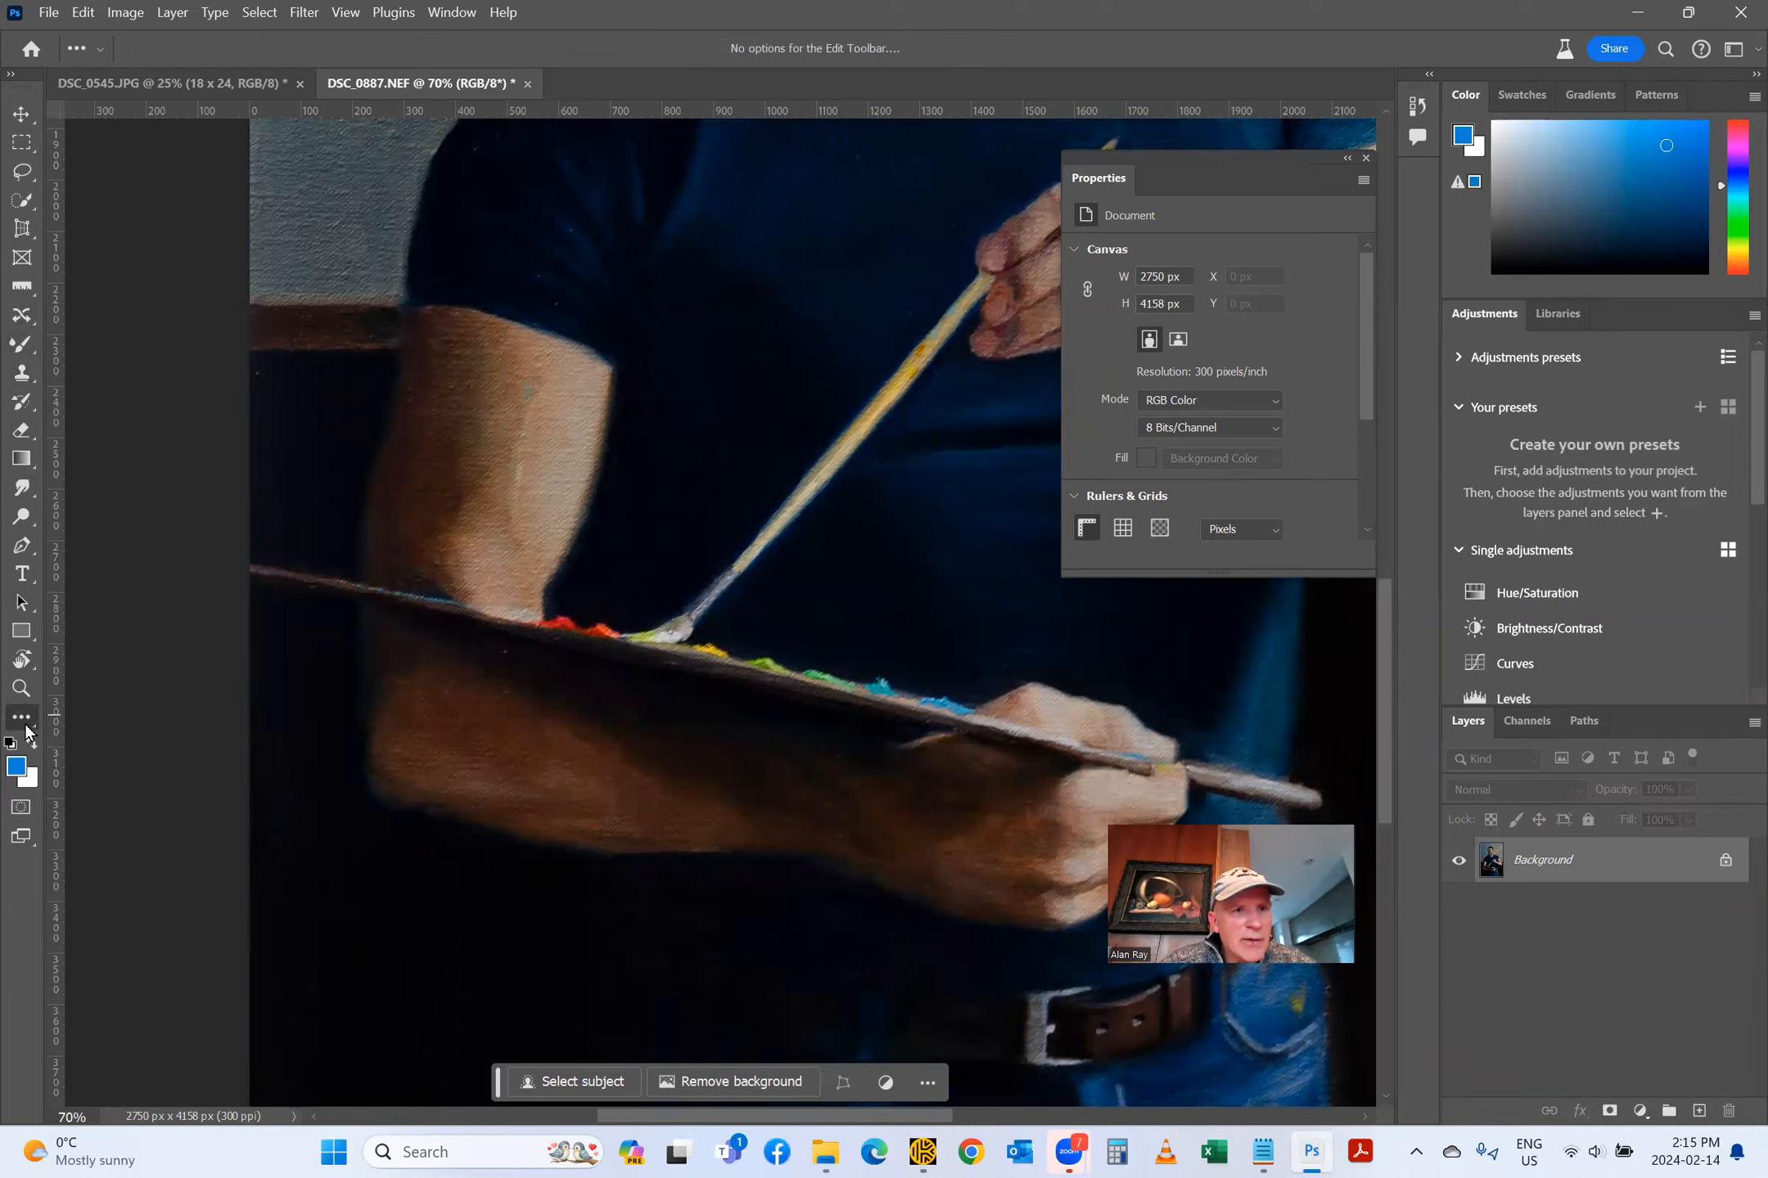
{"action": "left_click", "coordinate": [29, 720]}
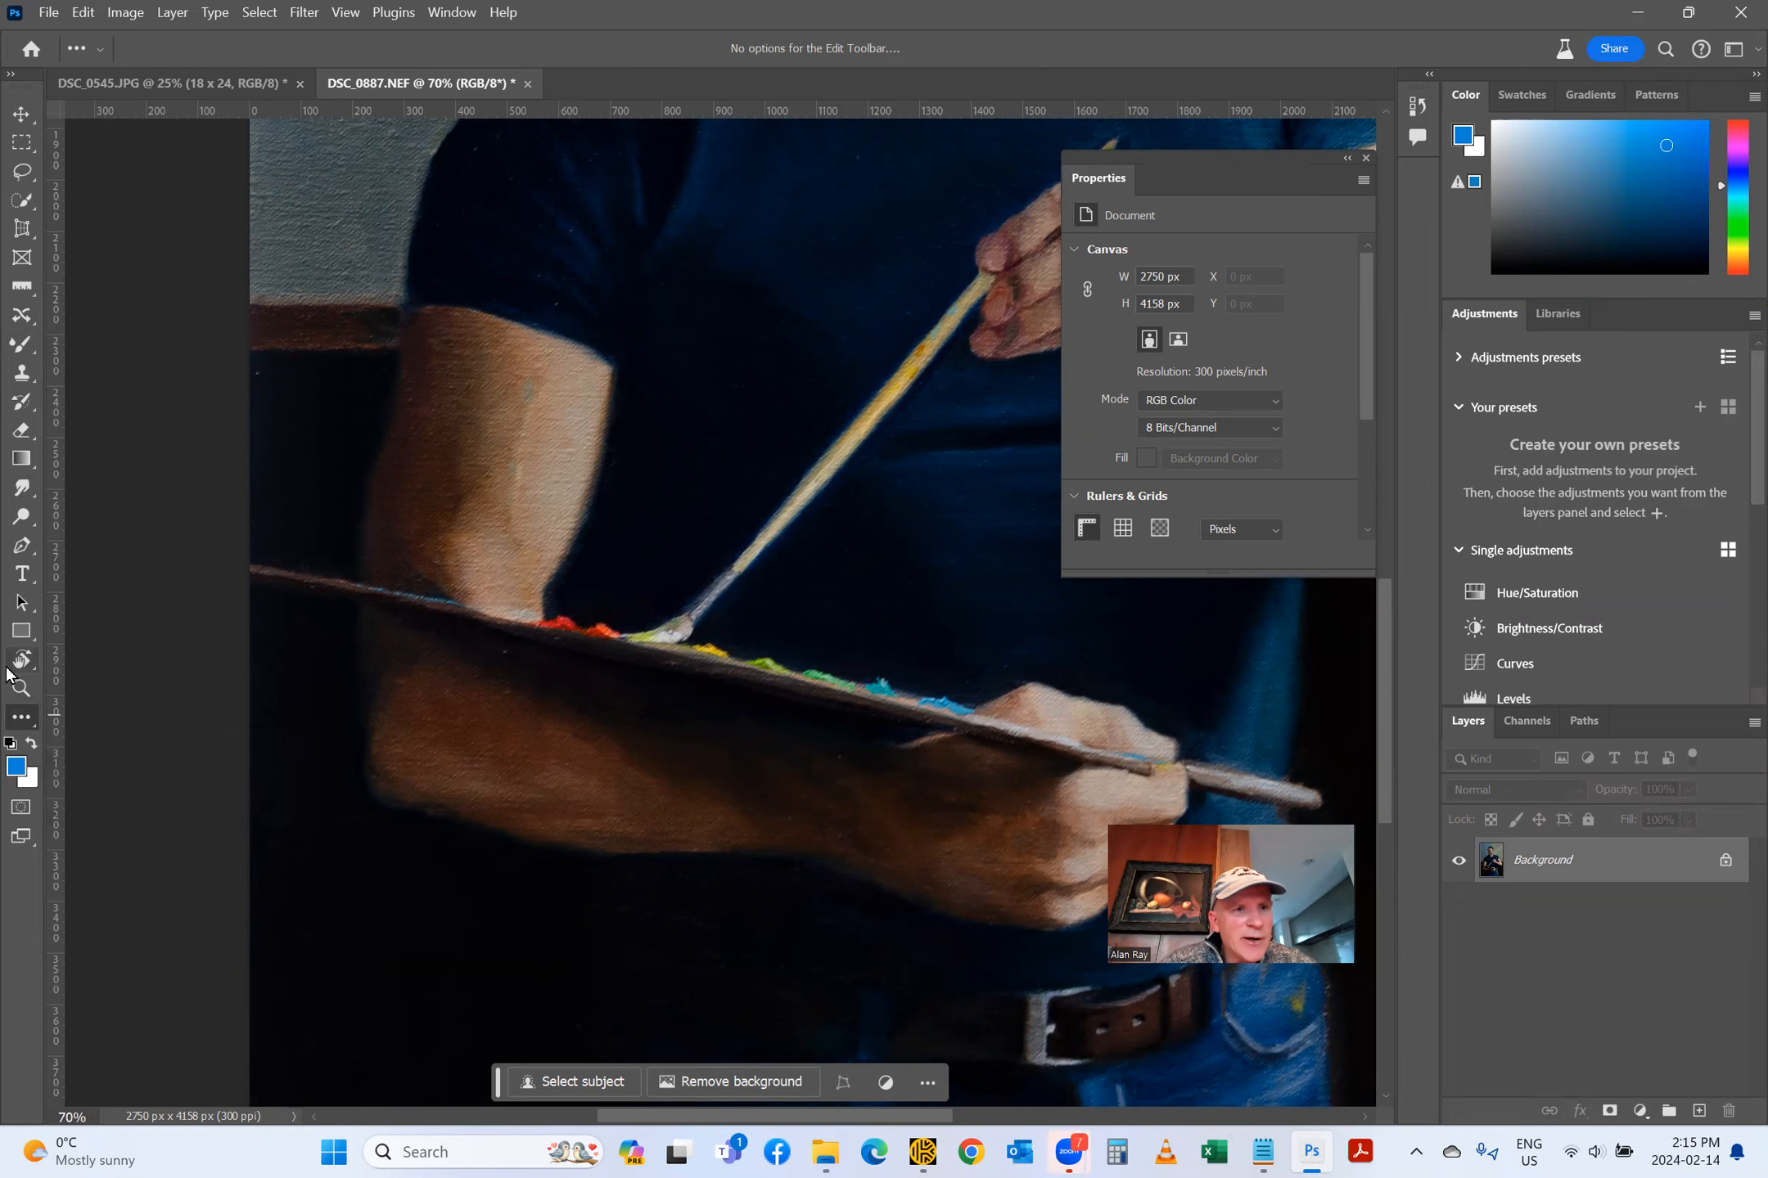
{"action": "left_click", "coordinate": [32, 197]}
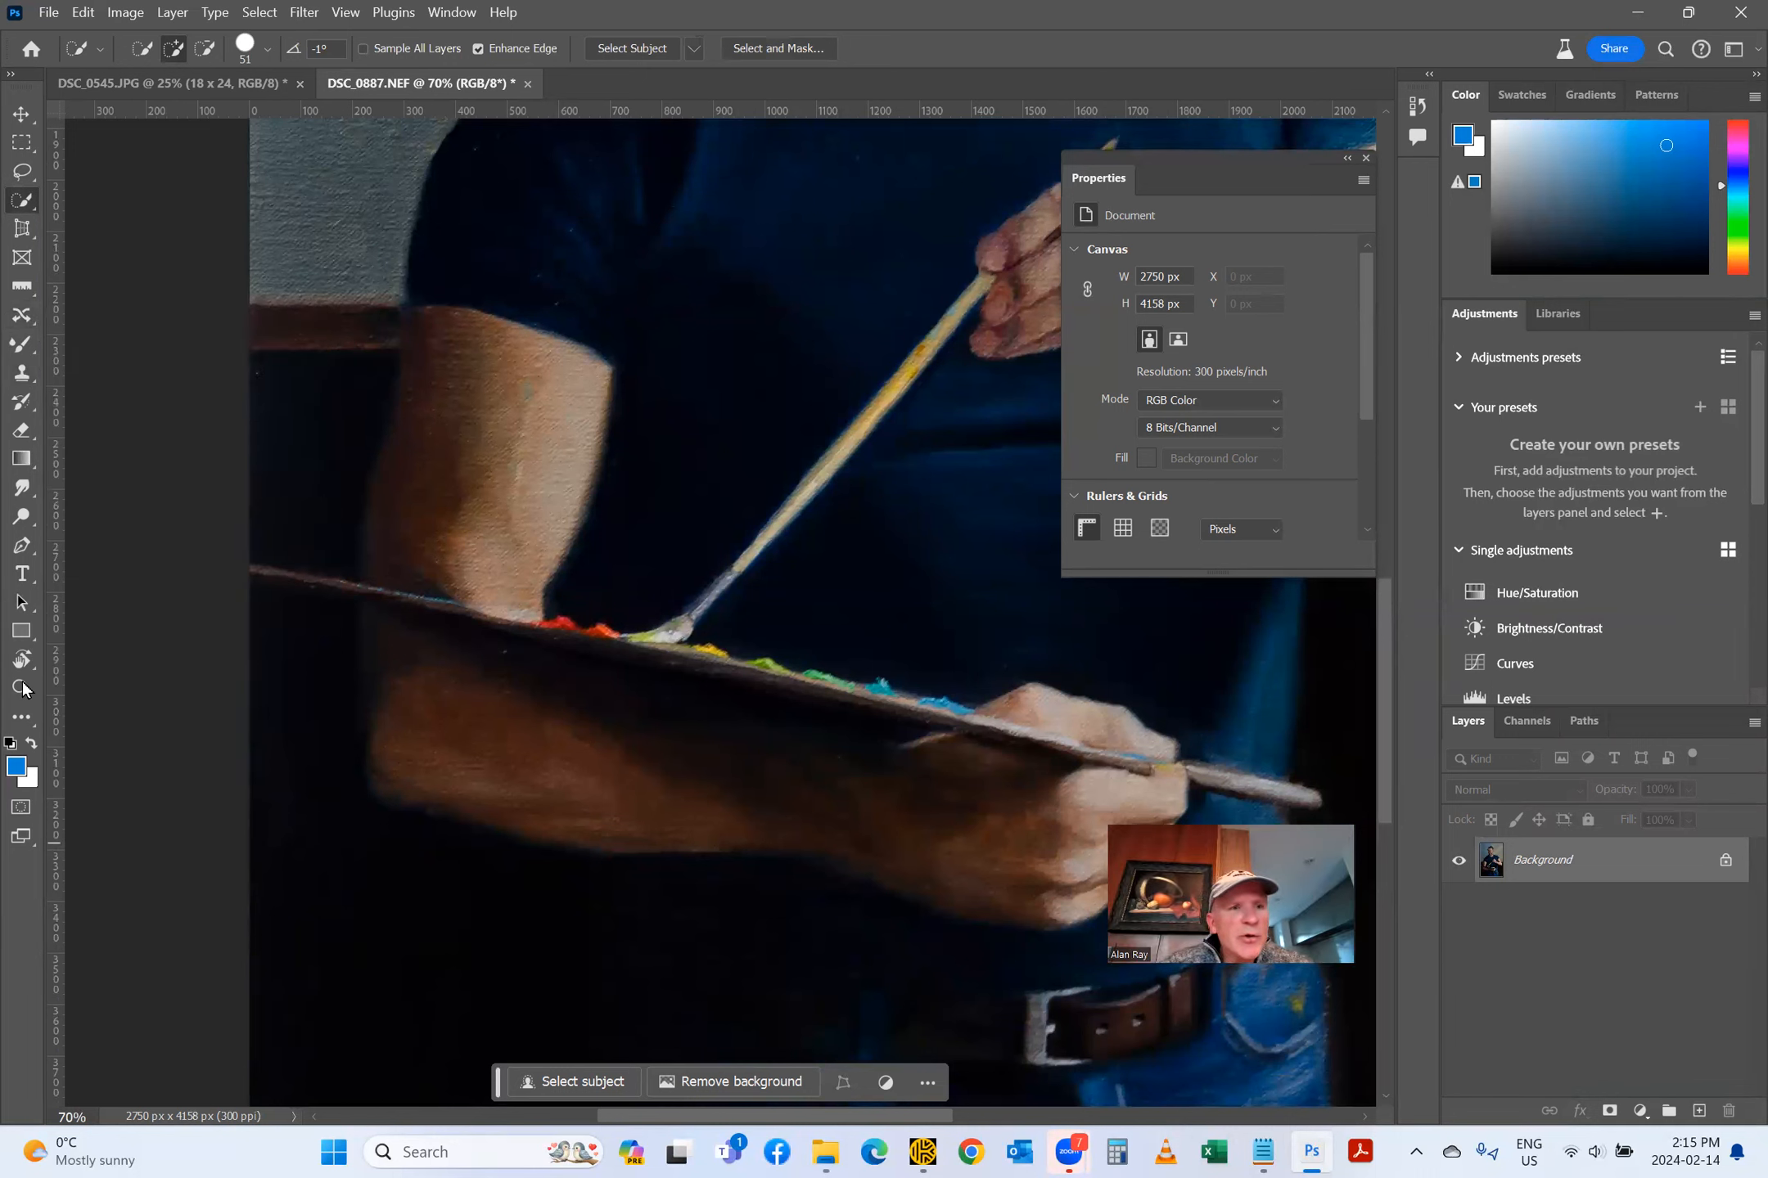
Step: Reselect the Clone Stamp tool and view its brush size and hardness settings
{"action": "left_click", "coordinate": [20, 378]}
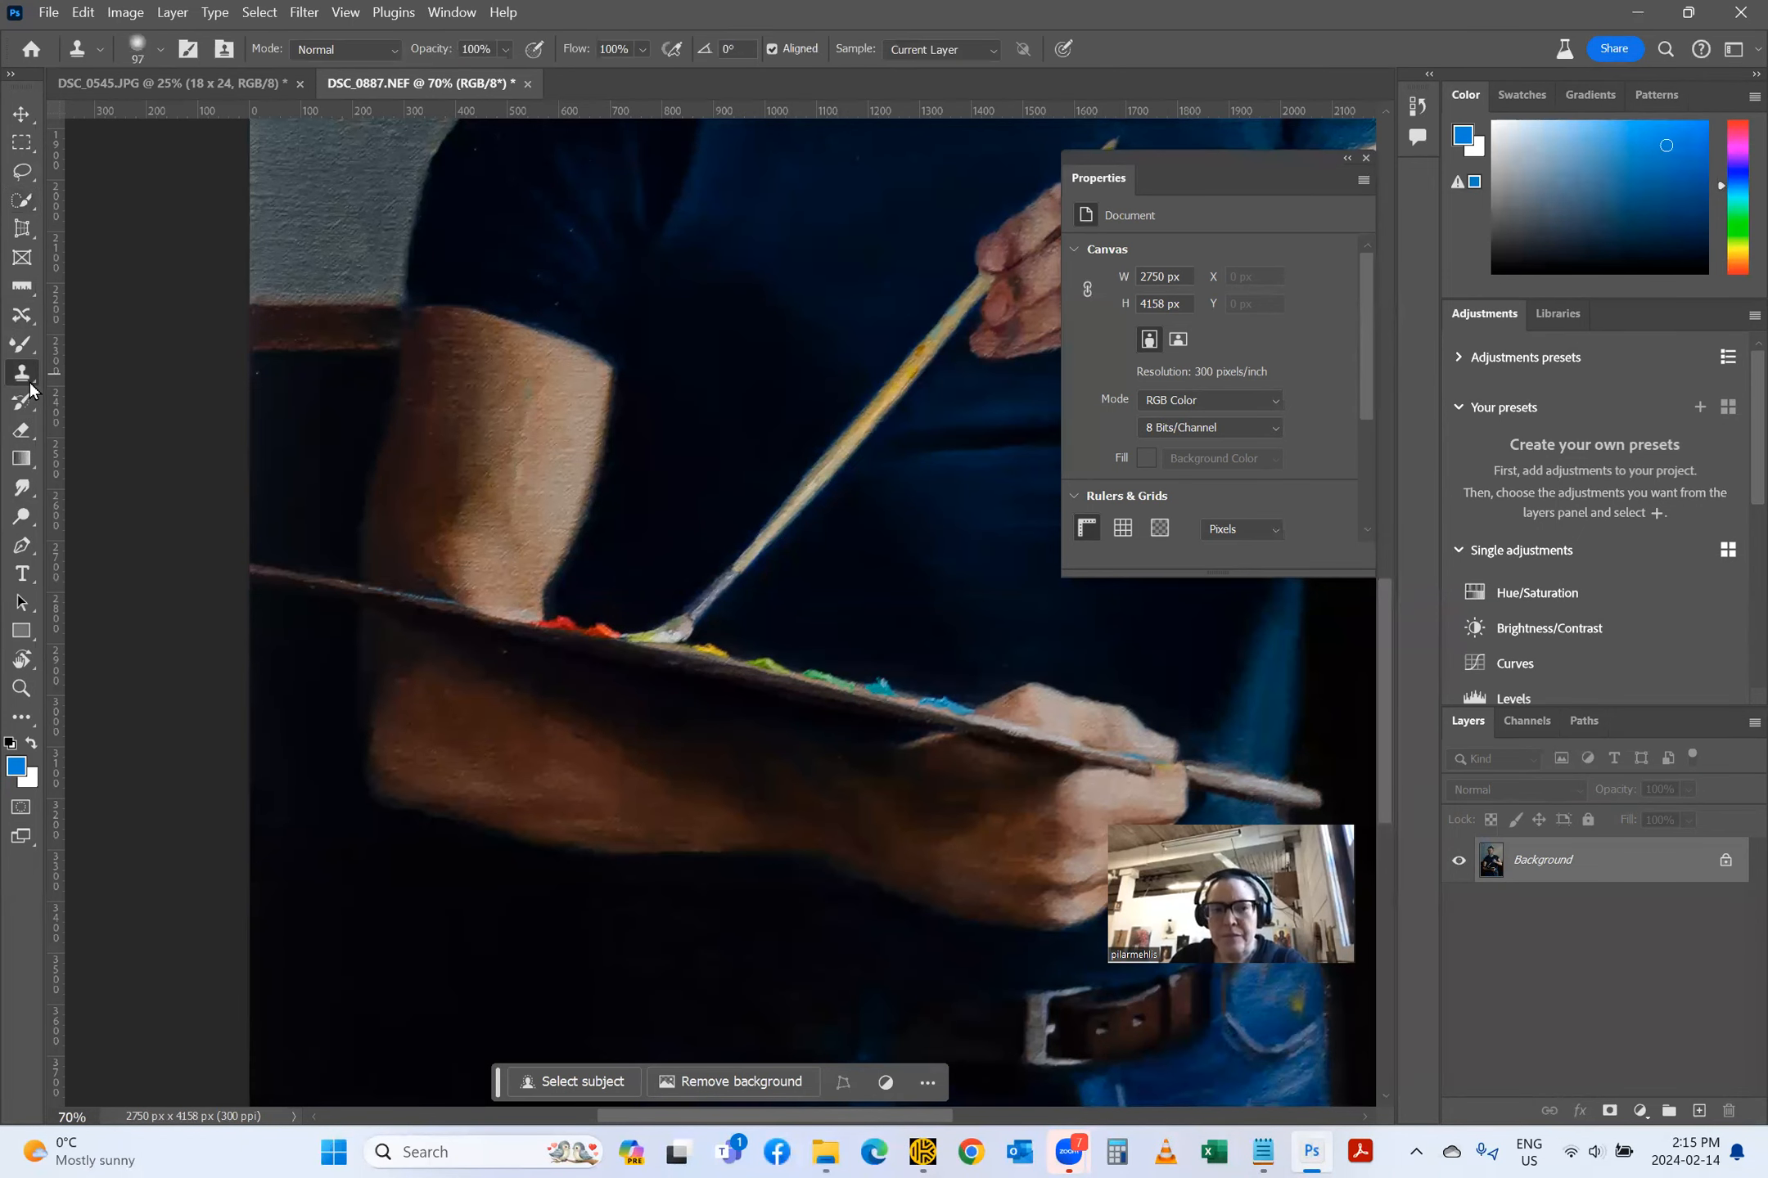
{"action": "right_click", "coordinate": [29, 378]}
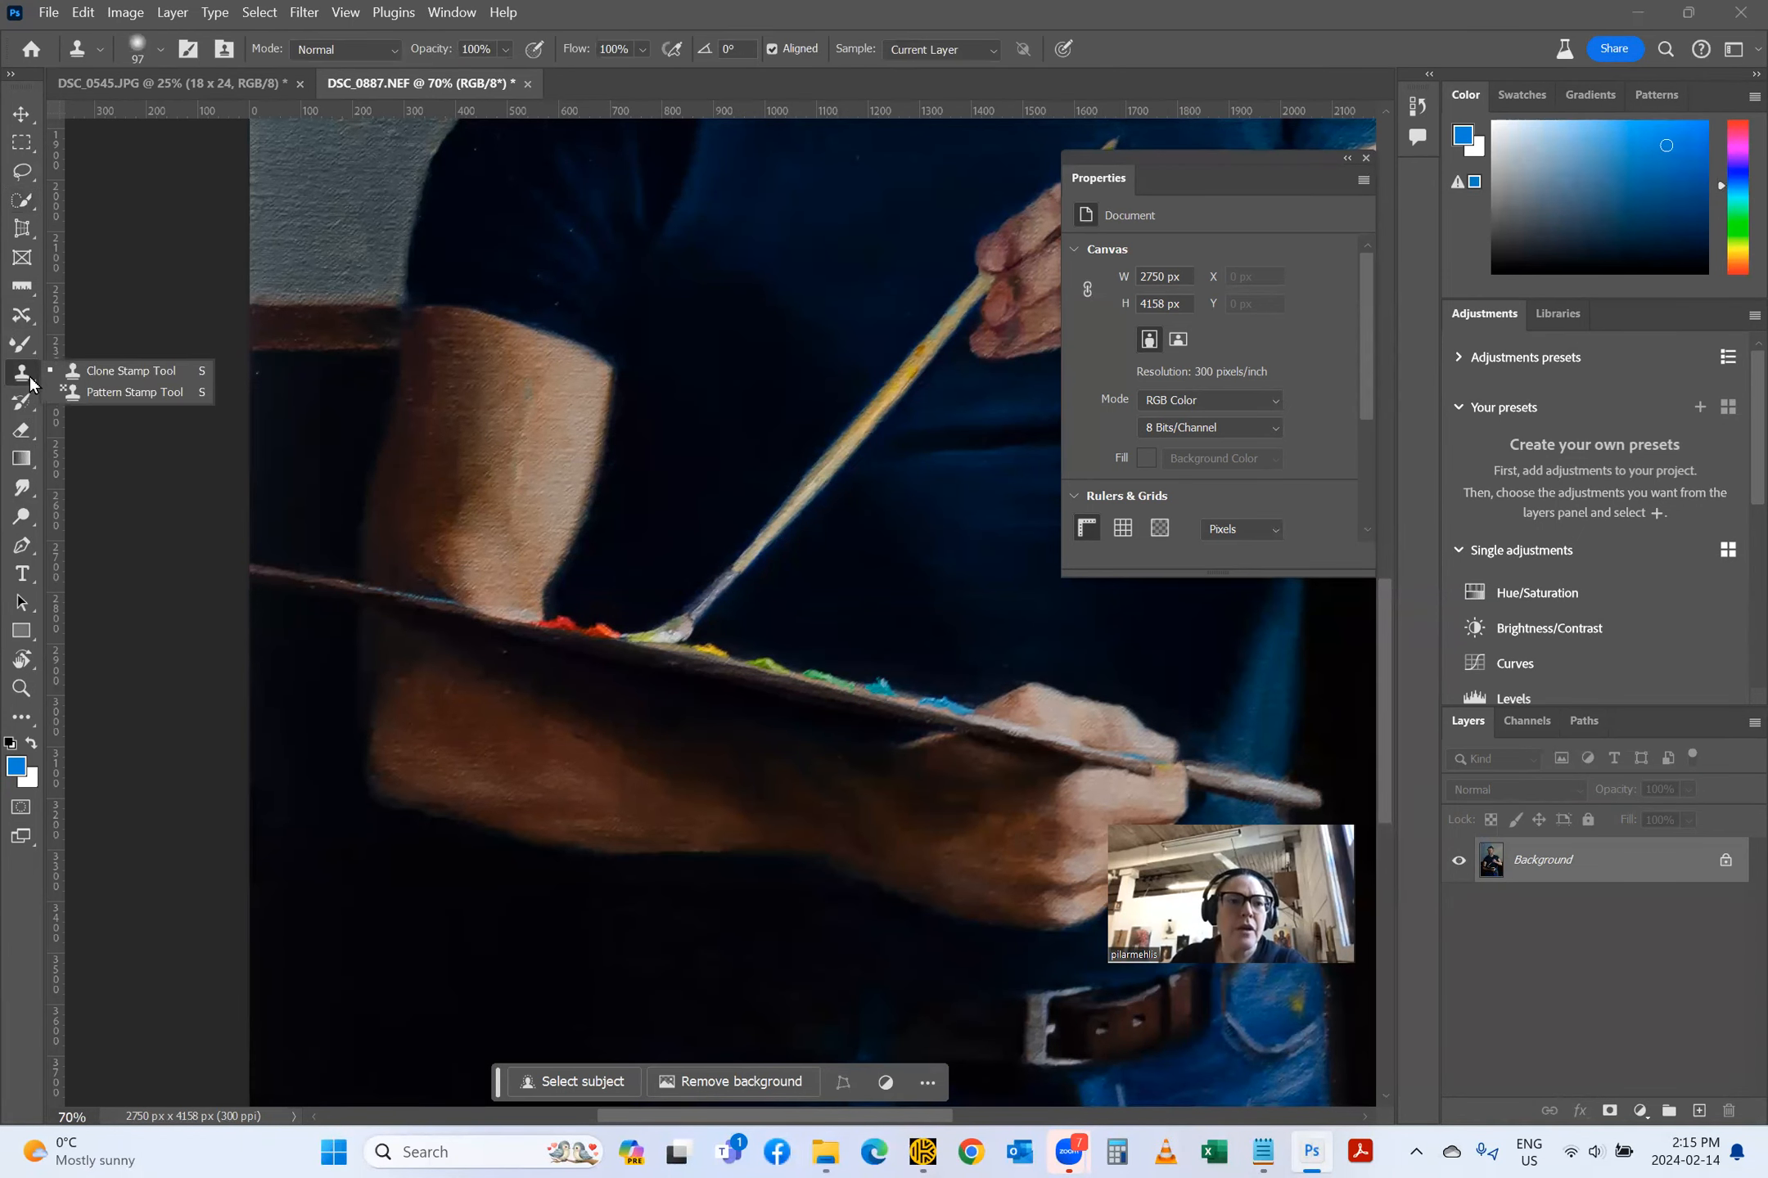
{"action": "left_click", "coordinate": [156, 370]}
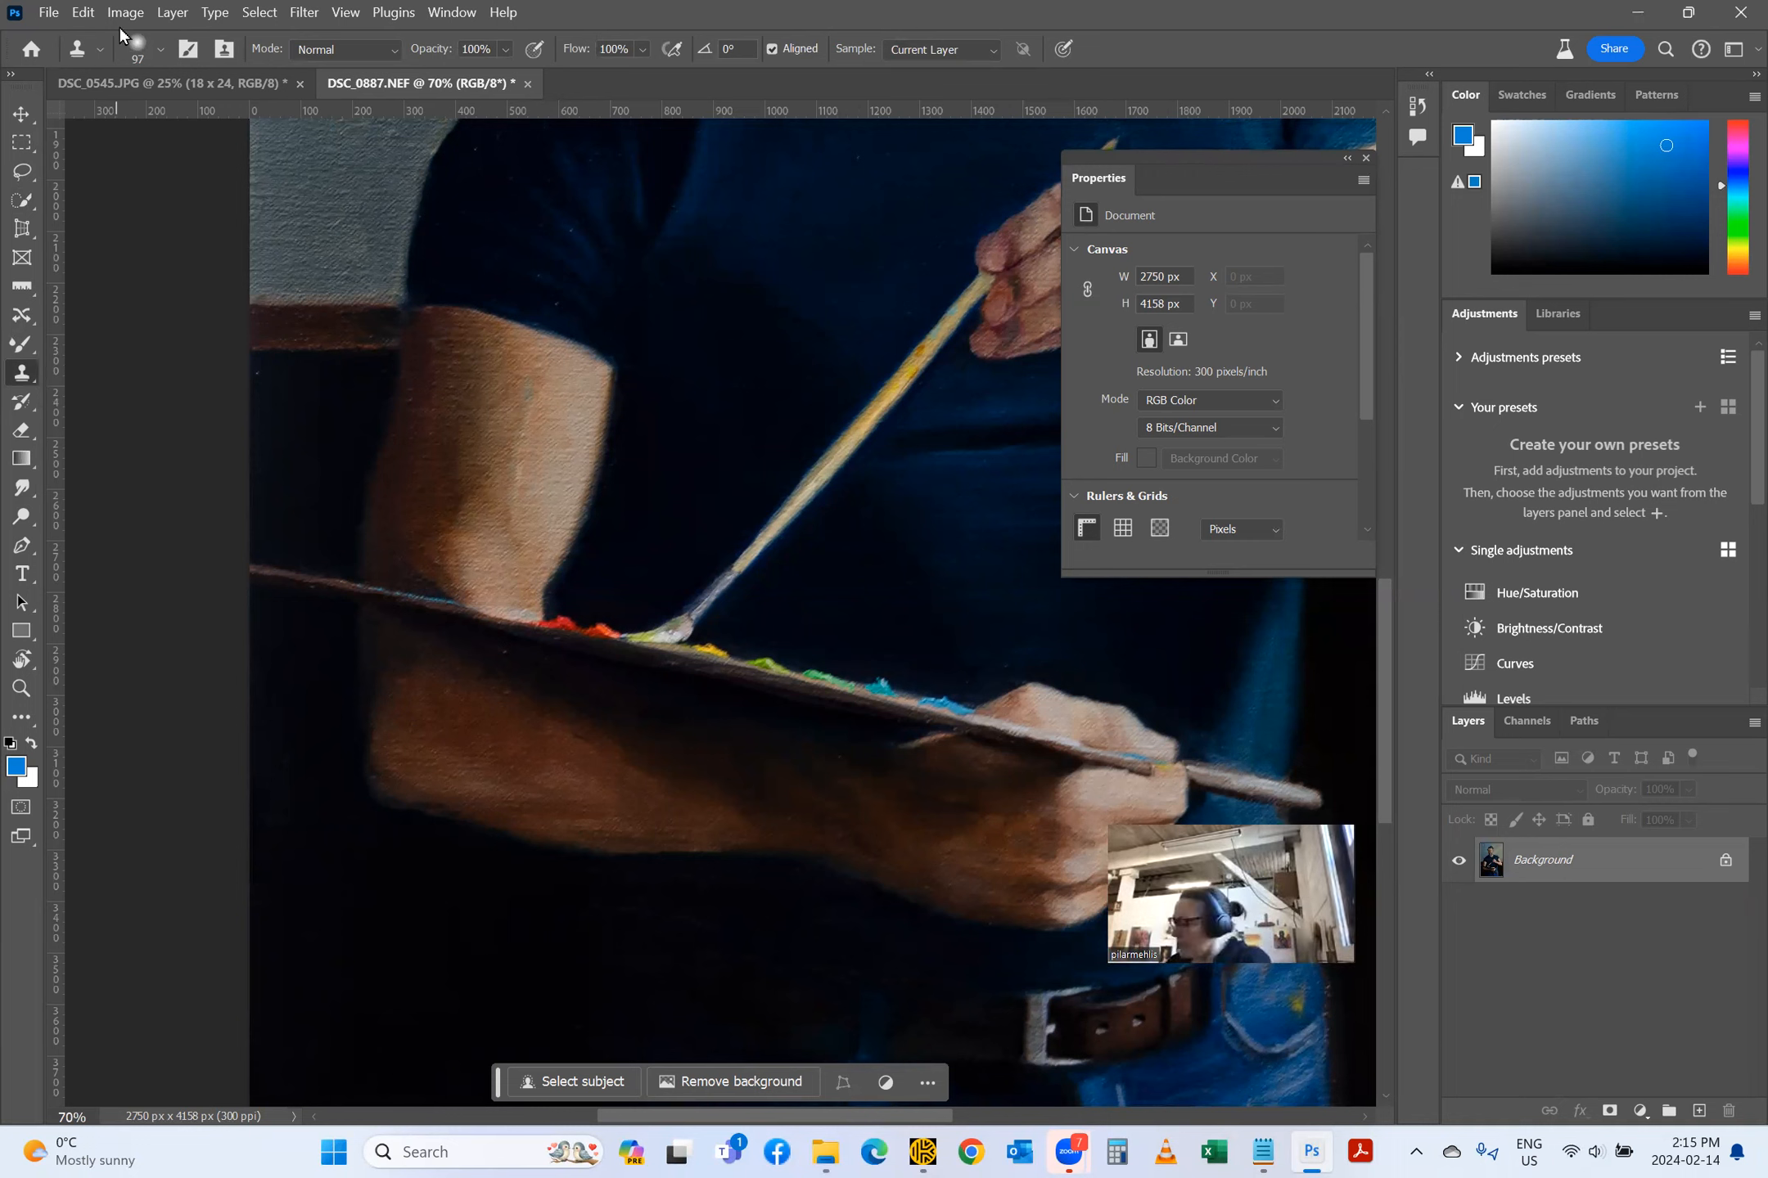
{"action": "left_click", "coordinate": [161, 49]}
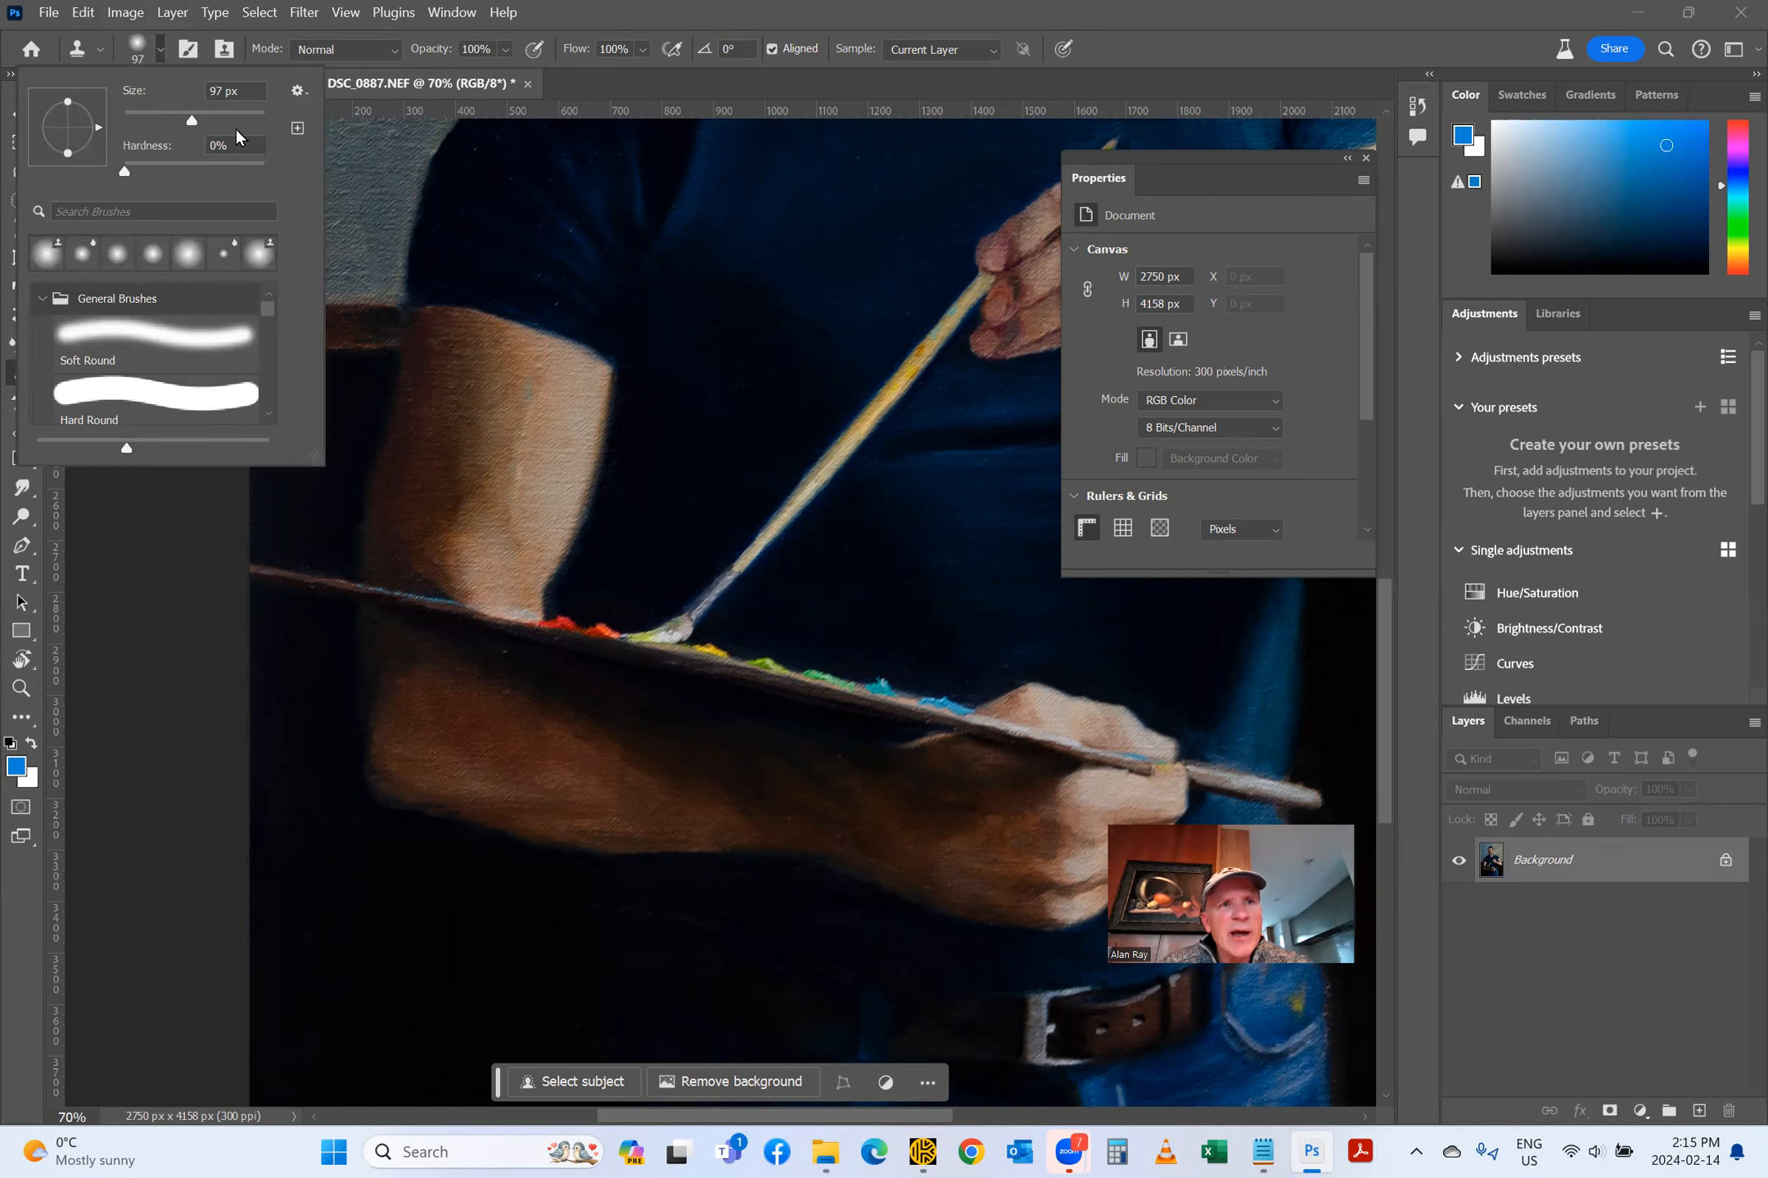
{"action": "left_click", "coordinate": [581, 3]}
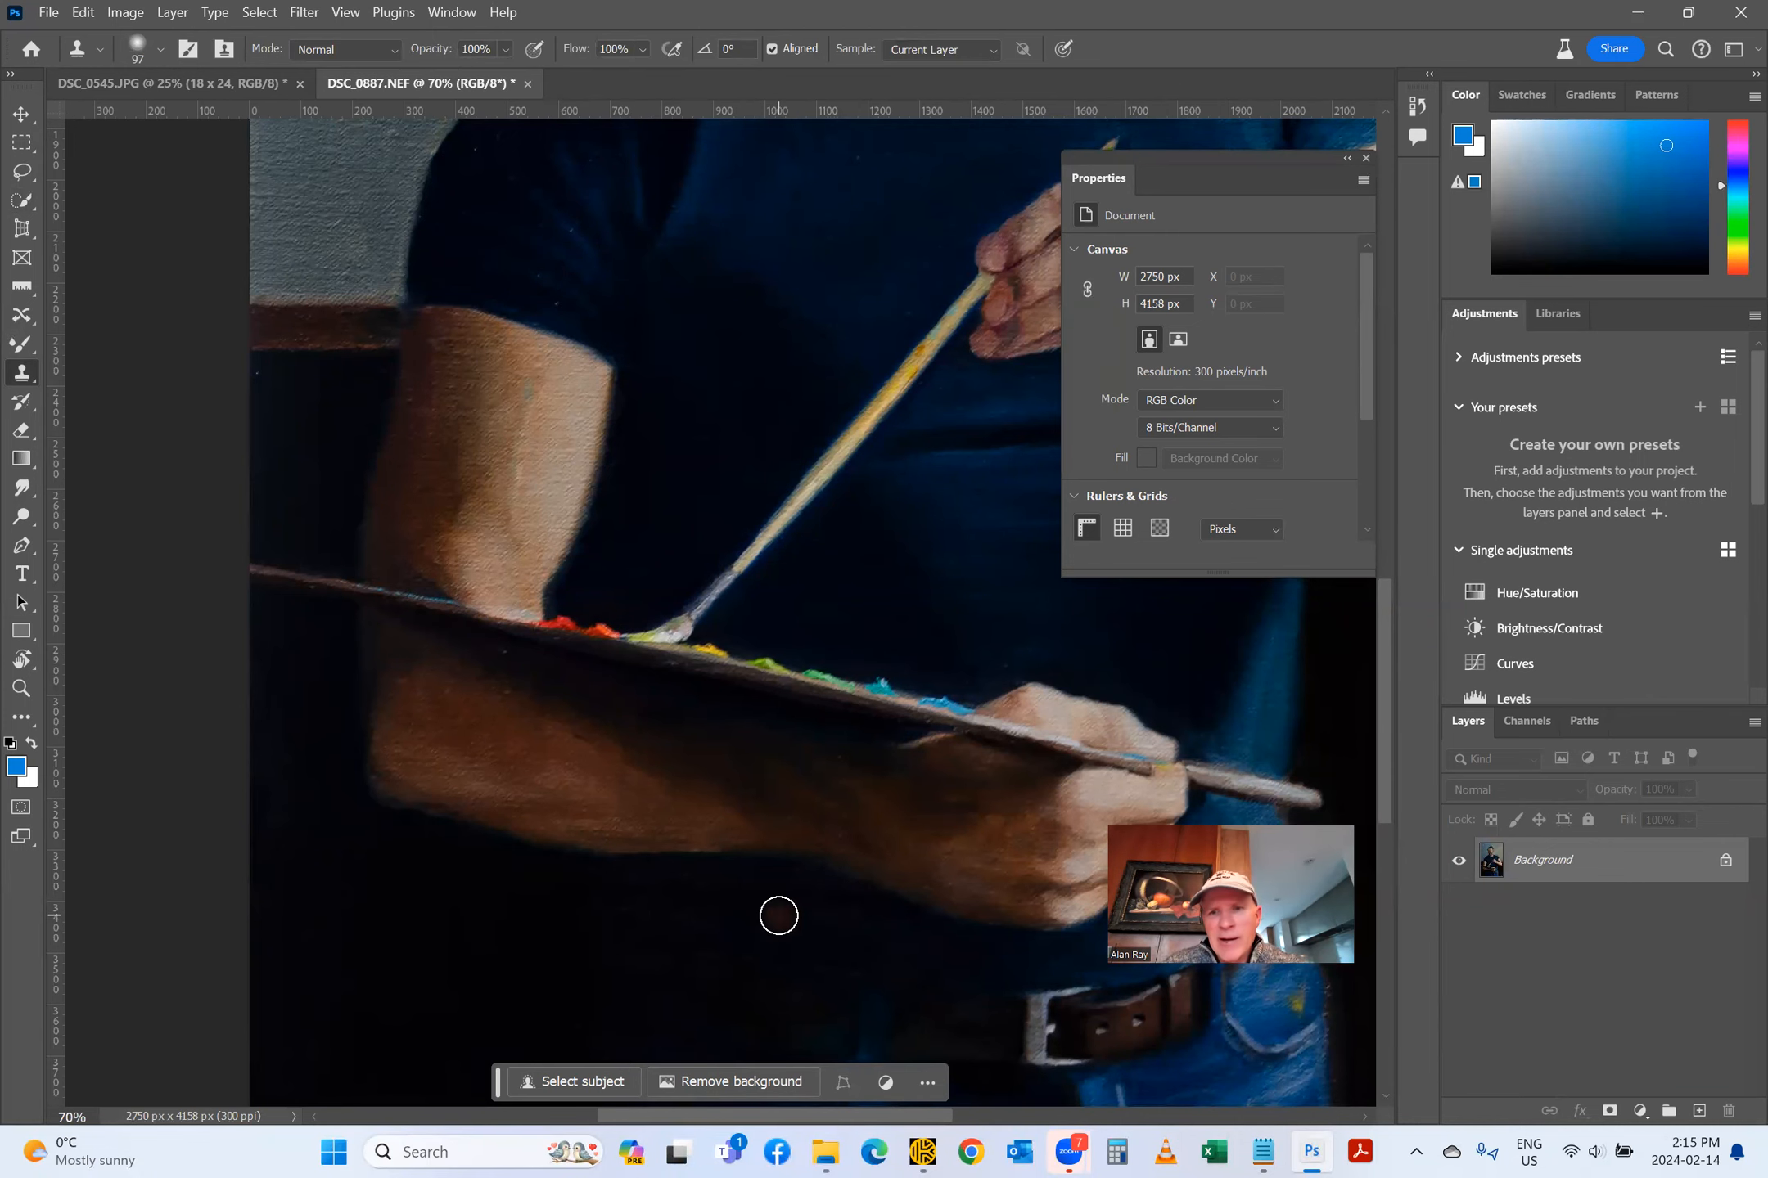
{"action": "scroll", "coordinate": [778, 915], "scroll_direction": "up", "scroll_amount": 5}
{"action": "scroll", "coordinate": [778, 915], "scroll_direction": "up", "scroll_amount": 10}
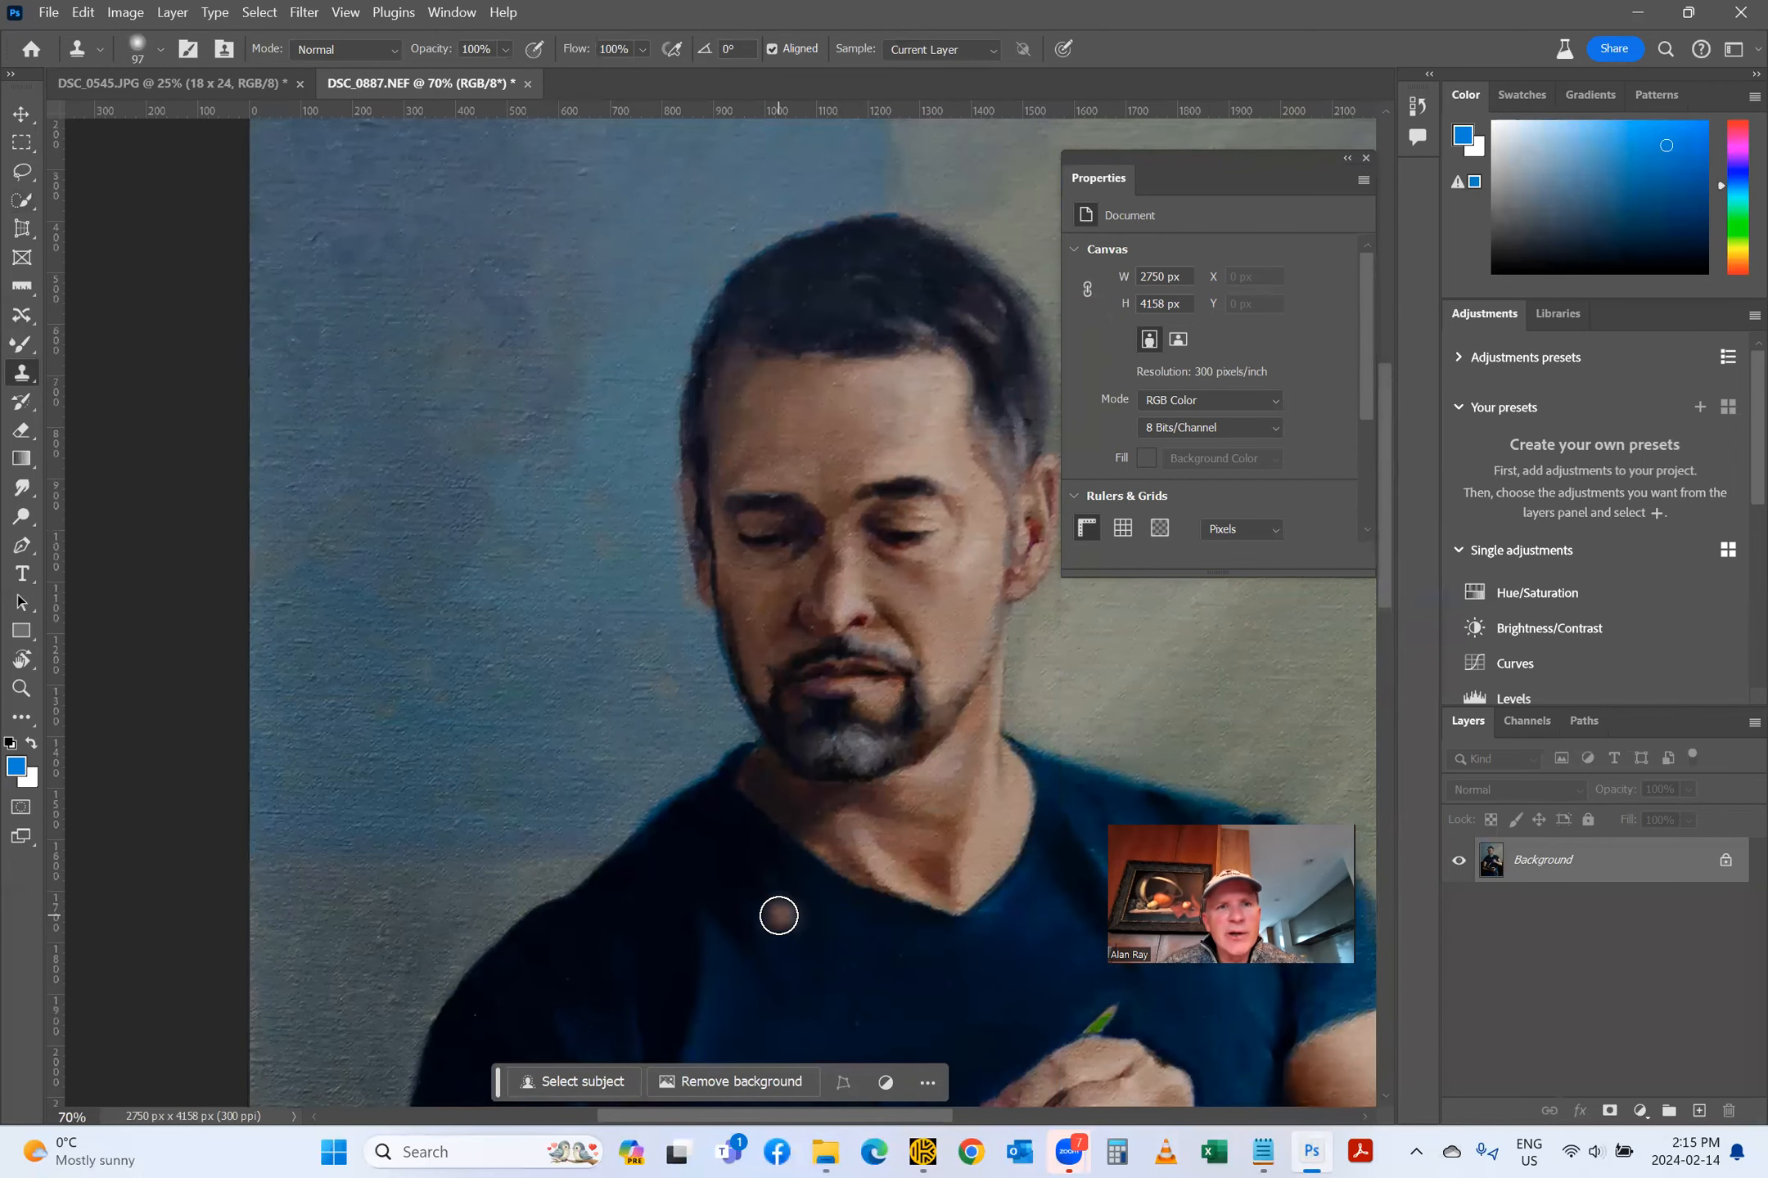
{"action": "left_click", "coordinate": [778, 915]}
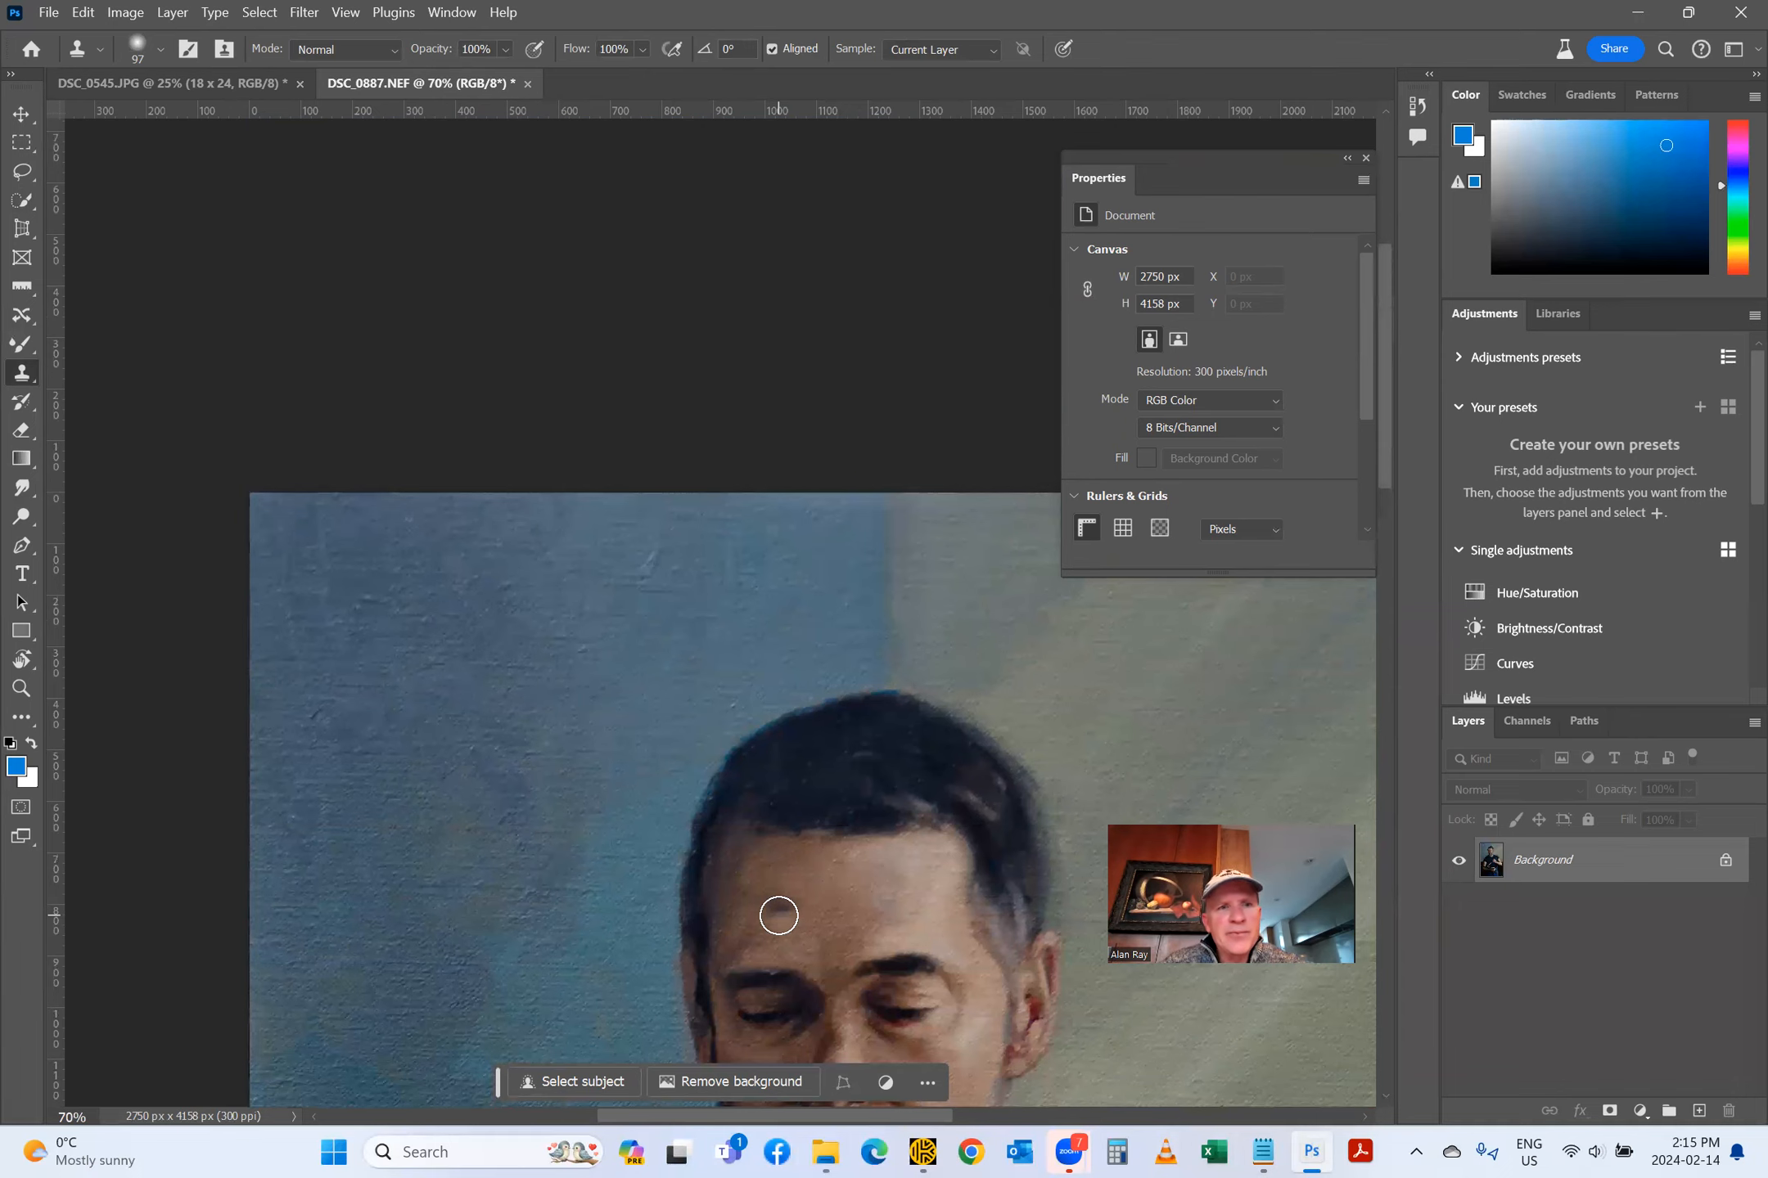
{"action": "scroll", "coordinate": [779, 914], "scroll_direction": "down", "scroll_amount": 1}
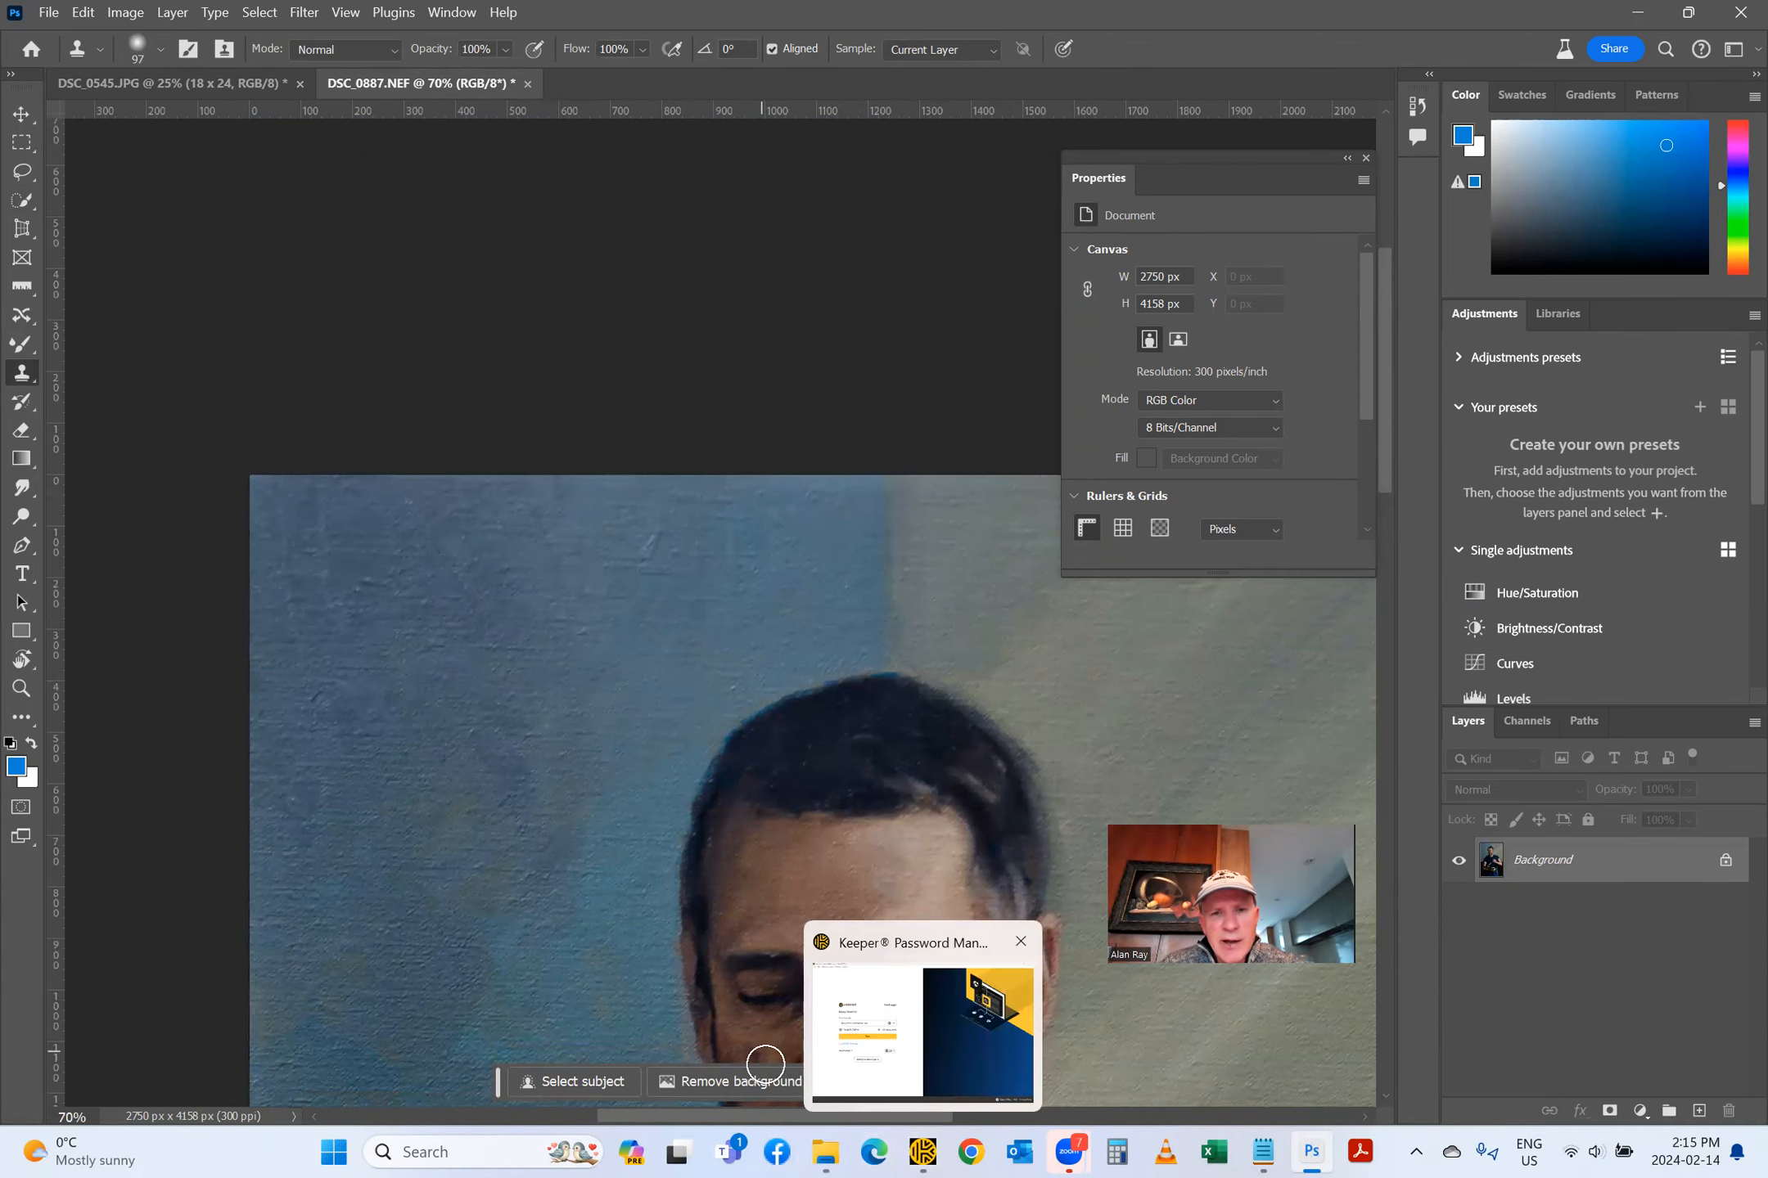
{"action": "left_click_drag", "start_coordinate": [658, 1116], "coordinate": [717, 1118]}
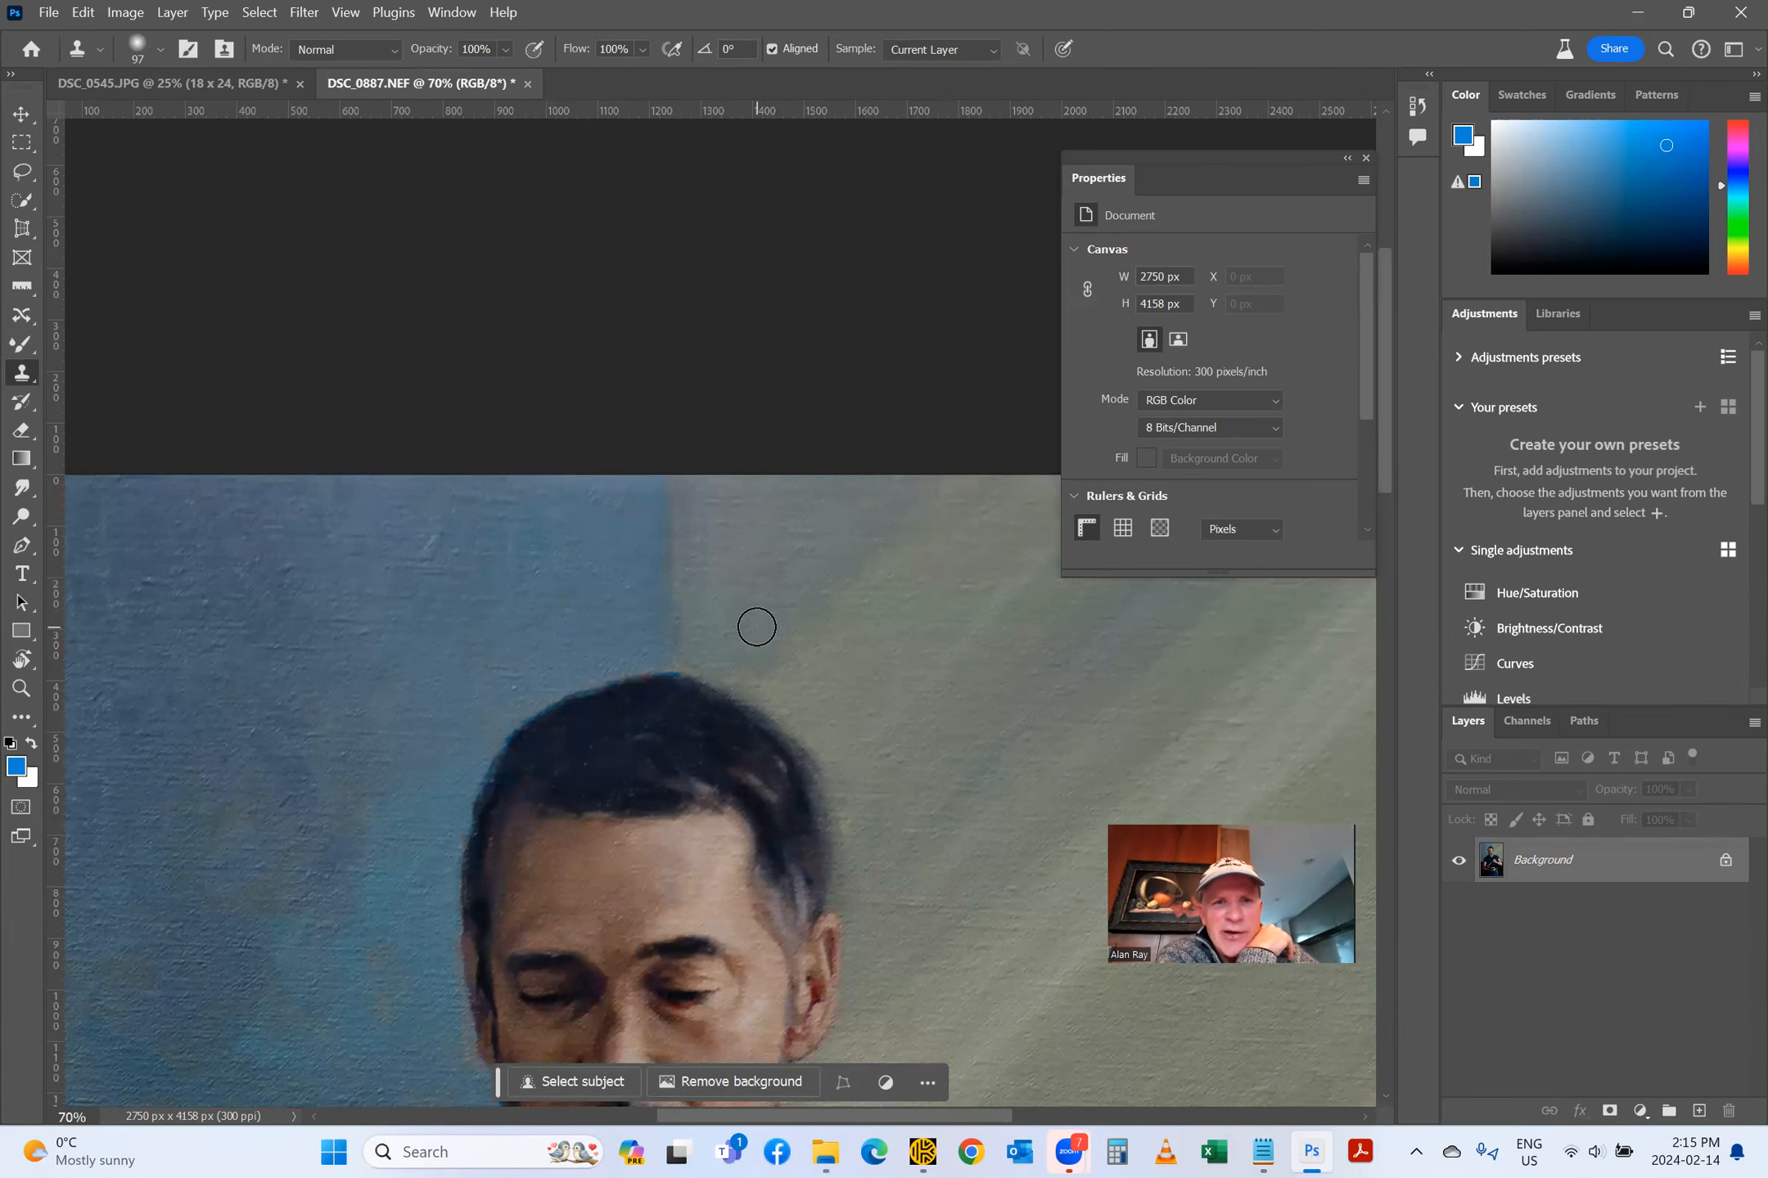
Step: Set the Clone Stamp opacity to 37% and try cloning sampled blue background over the top edge of the hair
{"action": "scroll", "coordinate": [756, 627], "scroll_direction": "down", "scroll_amount": 2}
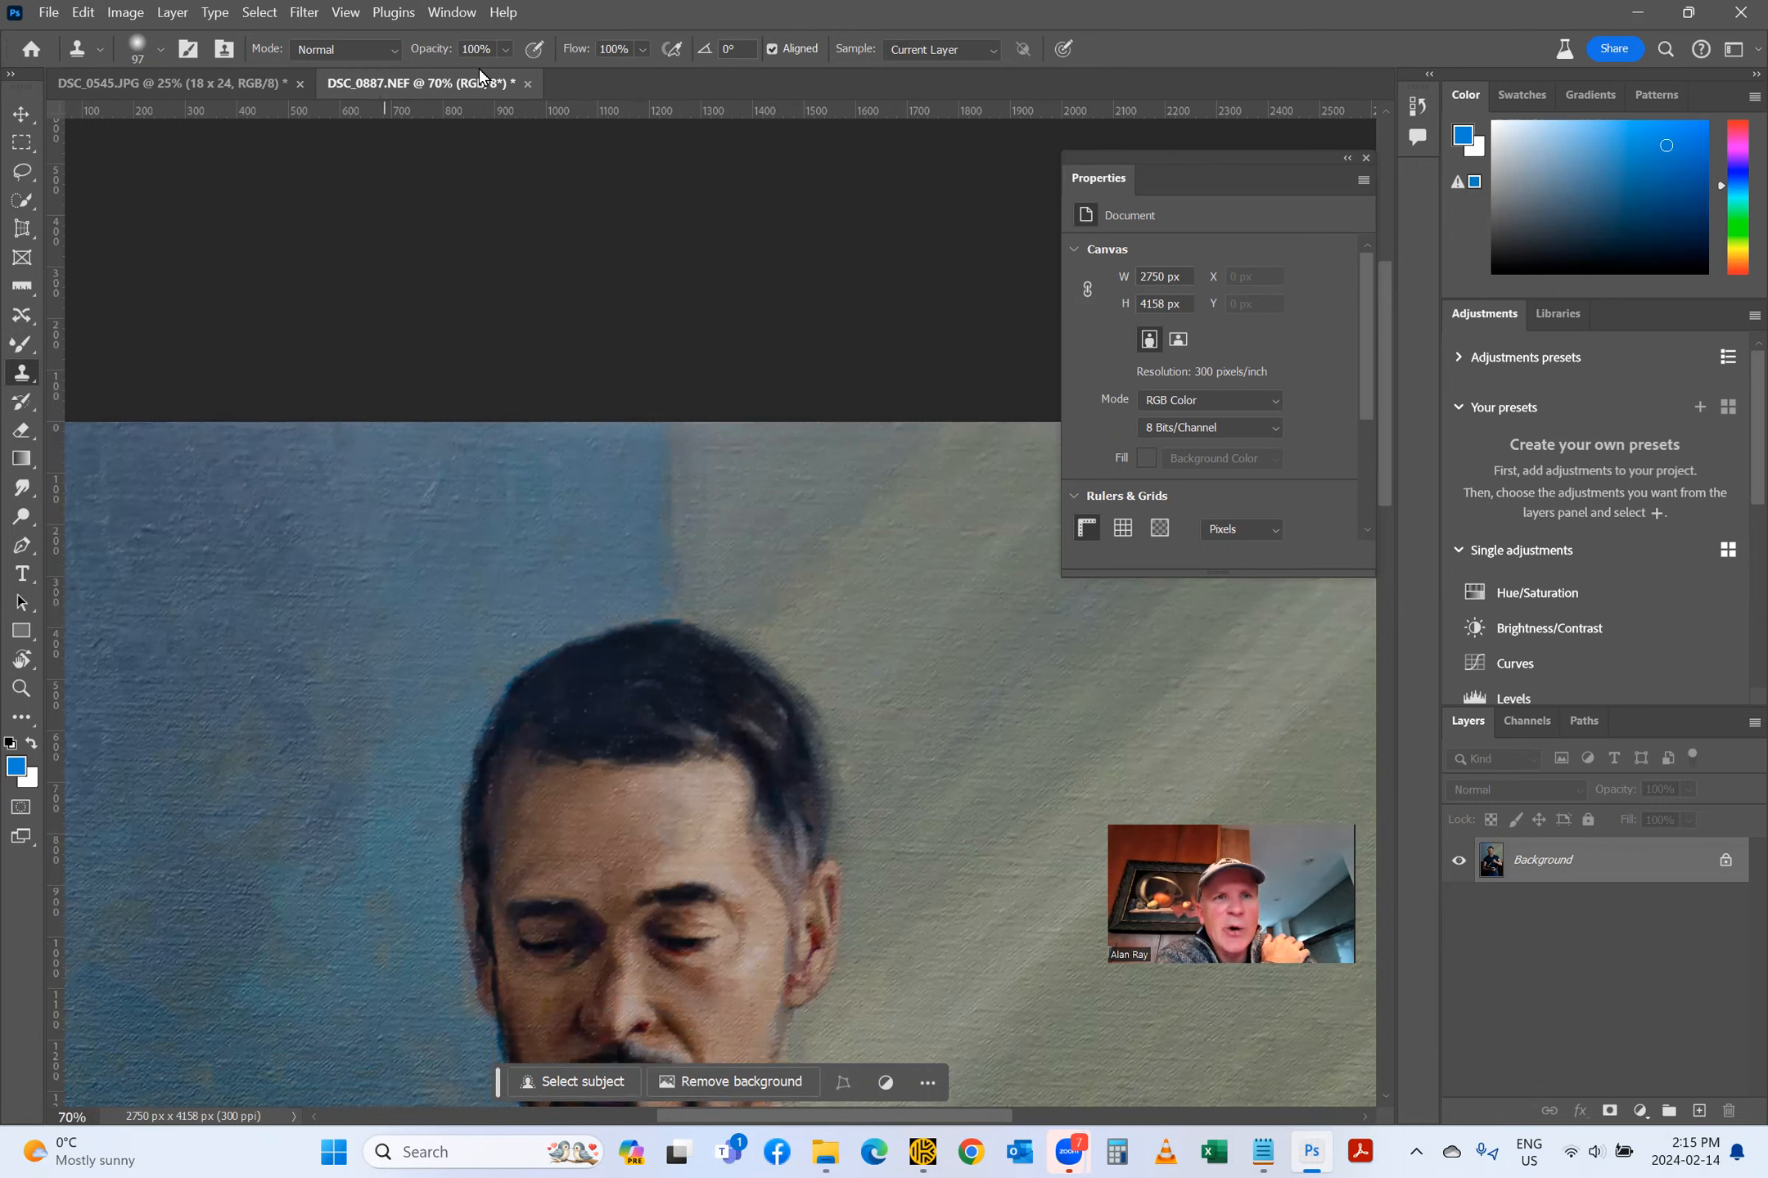
{"action": "left_click", "coordinate": [506, 49]}
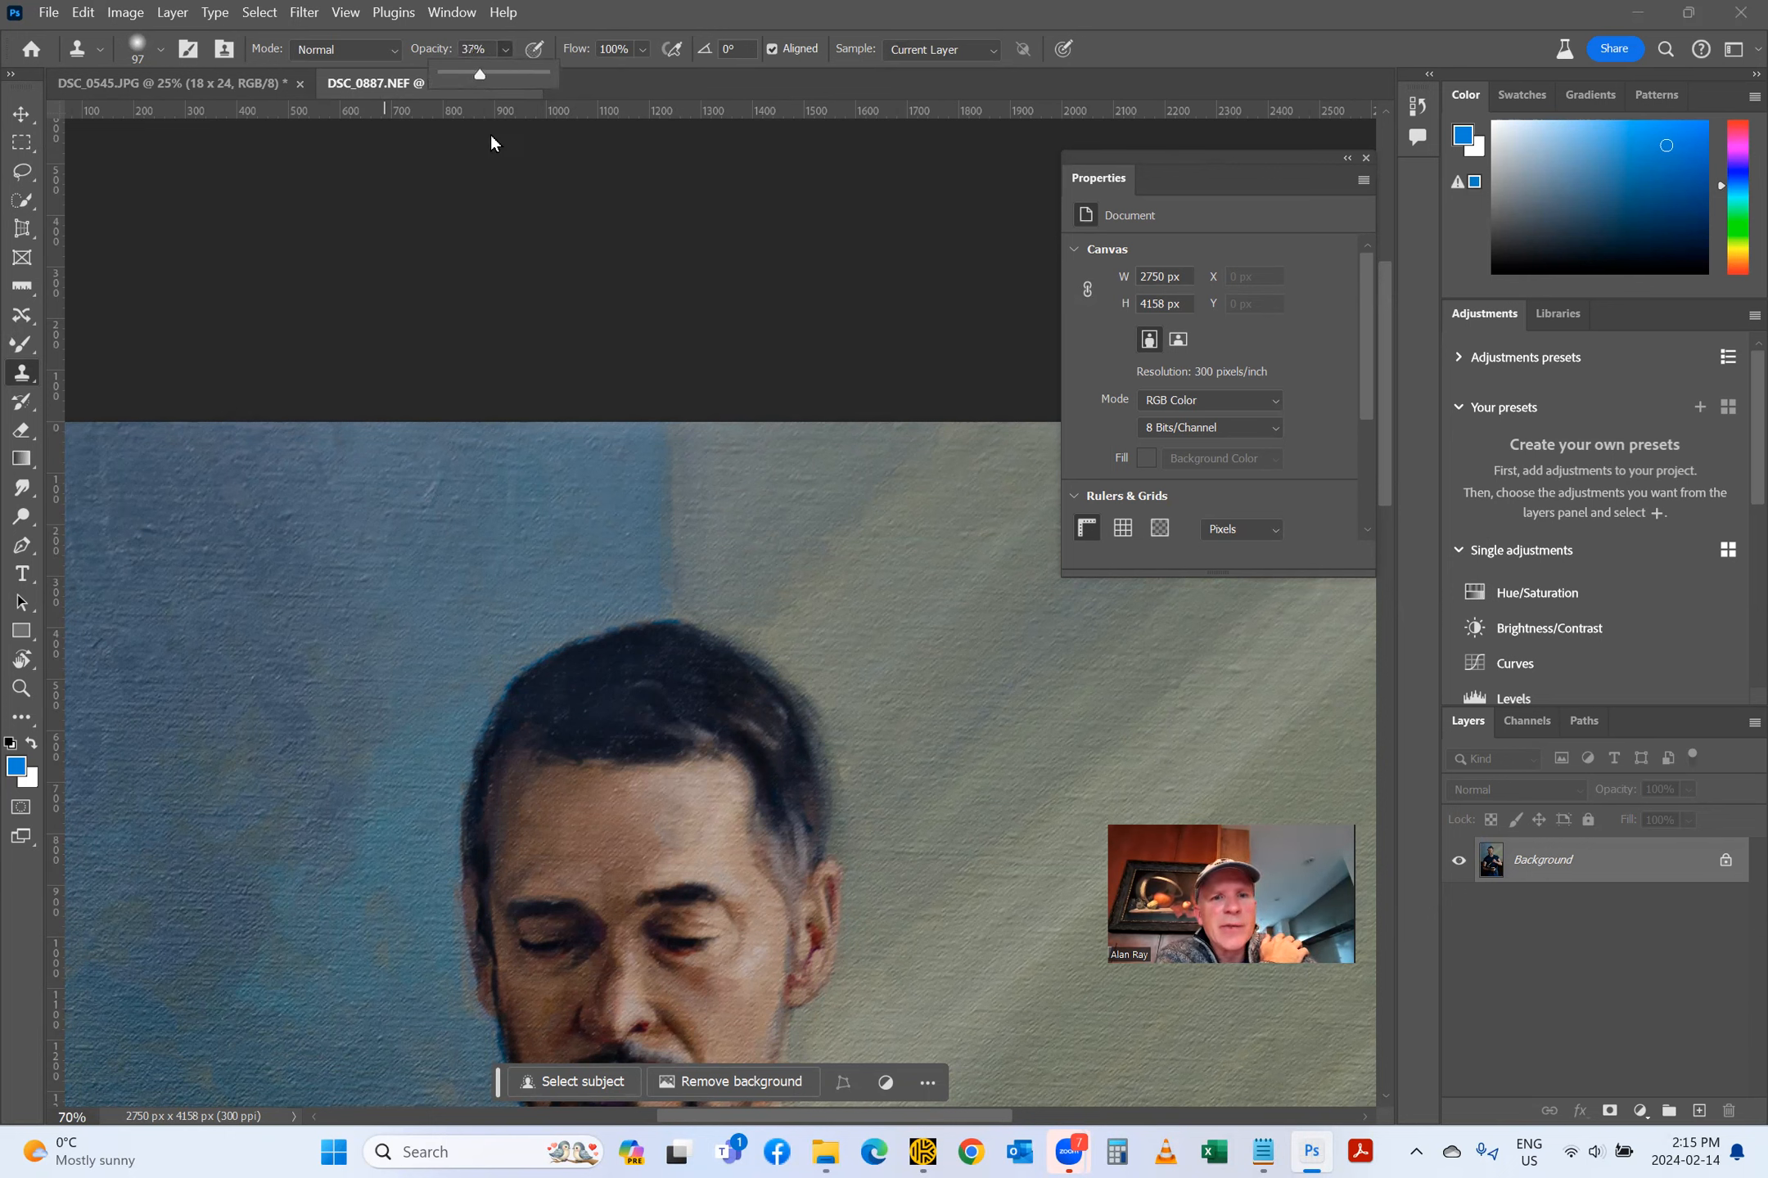
{"action": "left_click", "coordinate": [638, 601], "text": "alt"}
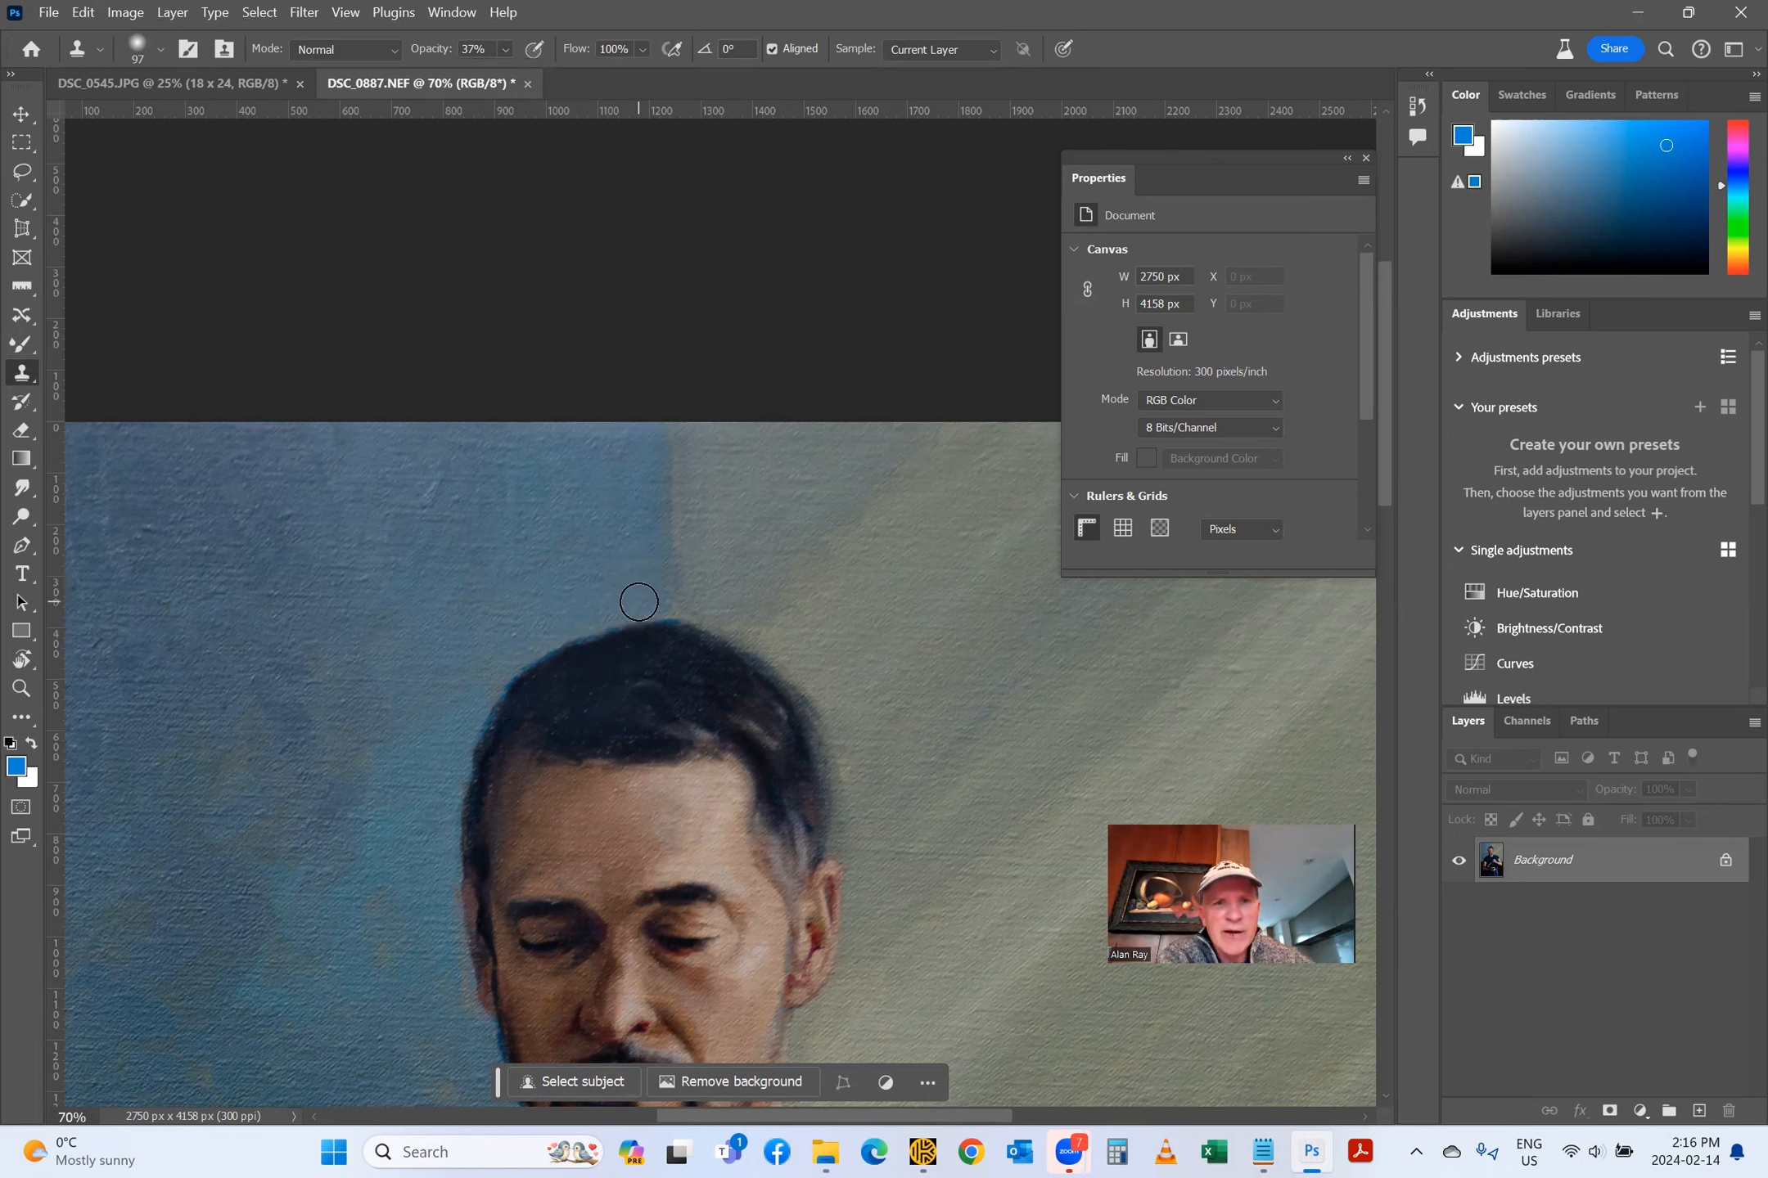
{"action": "left_click", "coordinate": [655, 626]}
{"action": "mouse_move", "coordinate": [654, 626]}
{"action": "left_mouse_down"}
{"action": "mouse_move", "coordinate": [580, 635]}
{"action": "mouse_move", "coordinate": [502, 700]}
{"action": "left_mouse_up"}
{"action": "left_click_drag", "start_coordinate": [609, 642], "coordinate": [648, 641]}
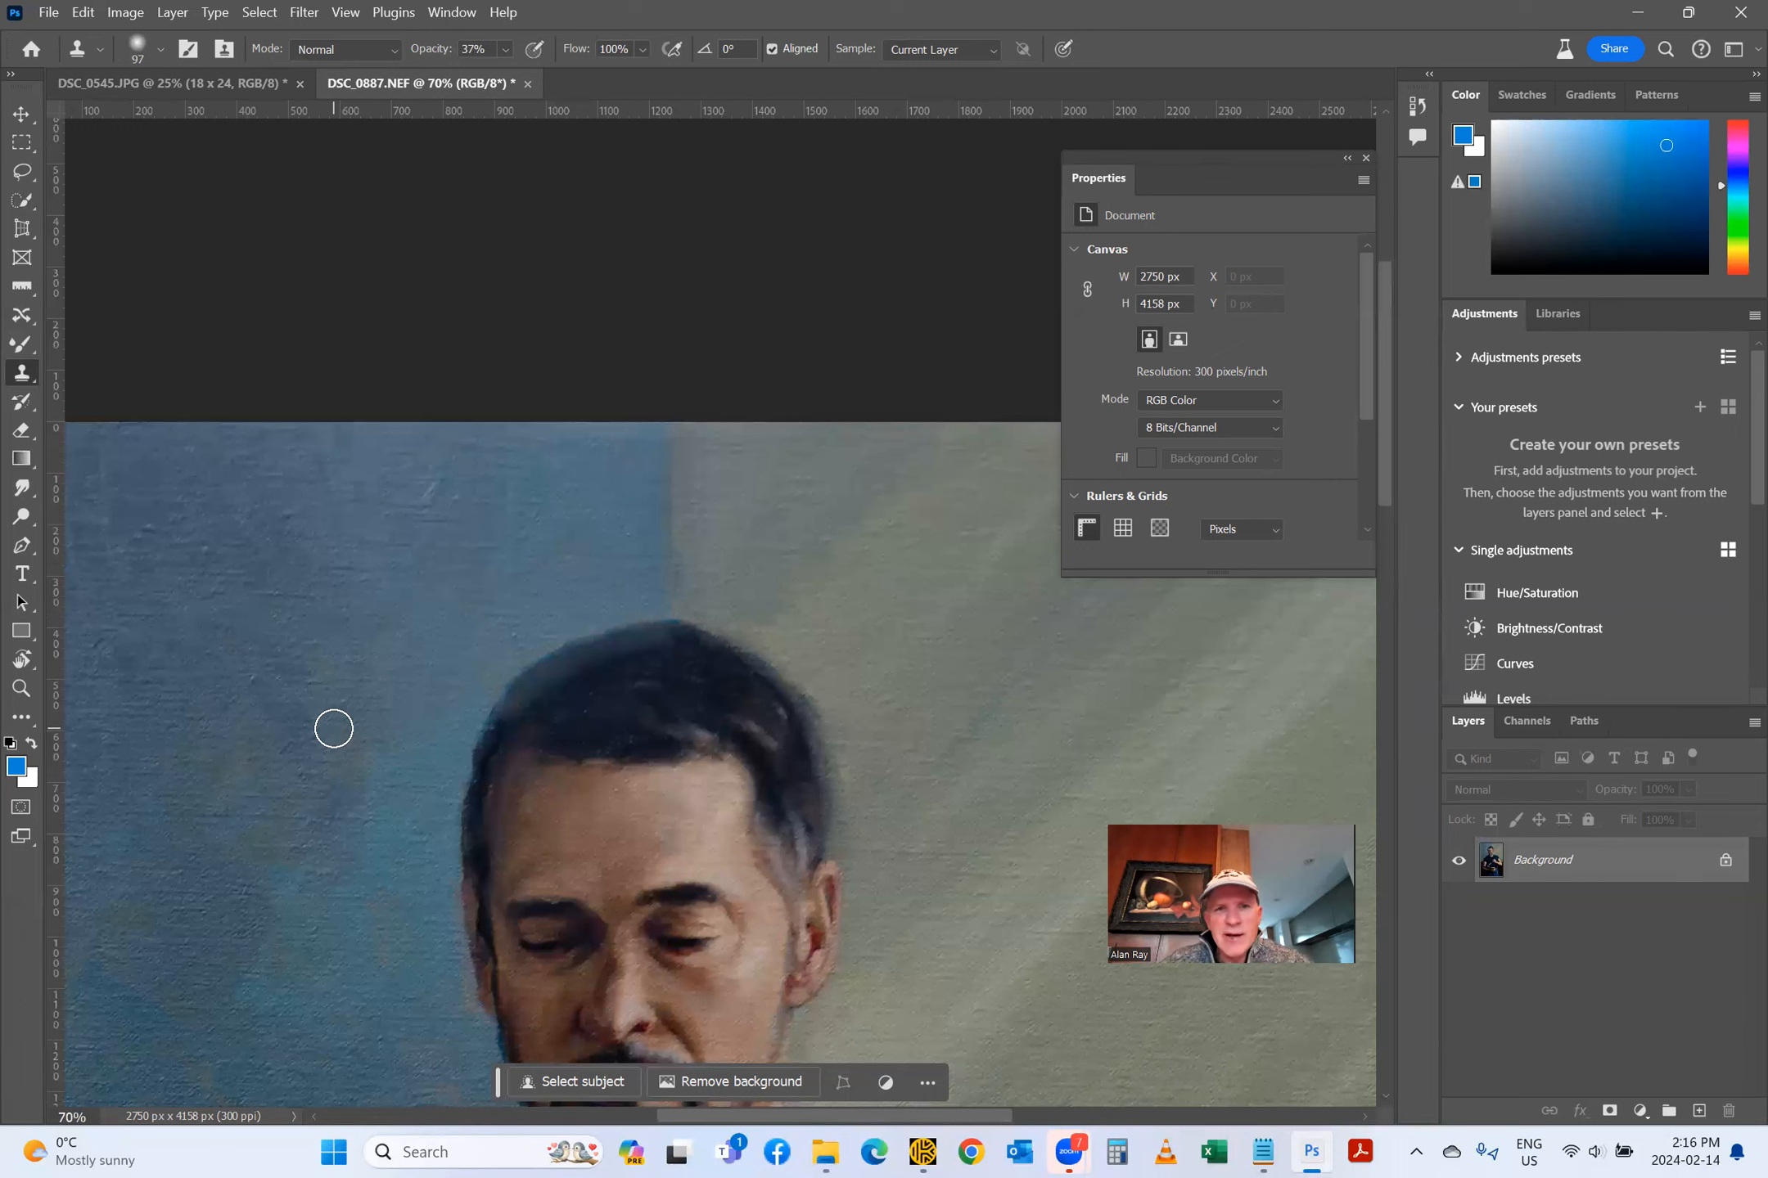
{"action": "key", "text": "ctrl+z"}
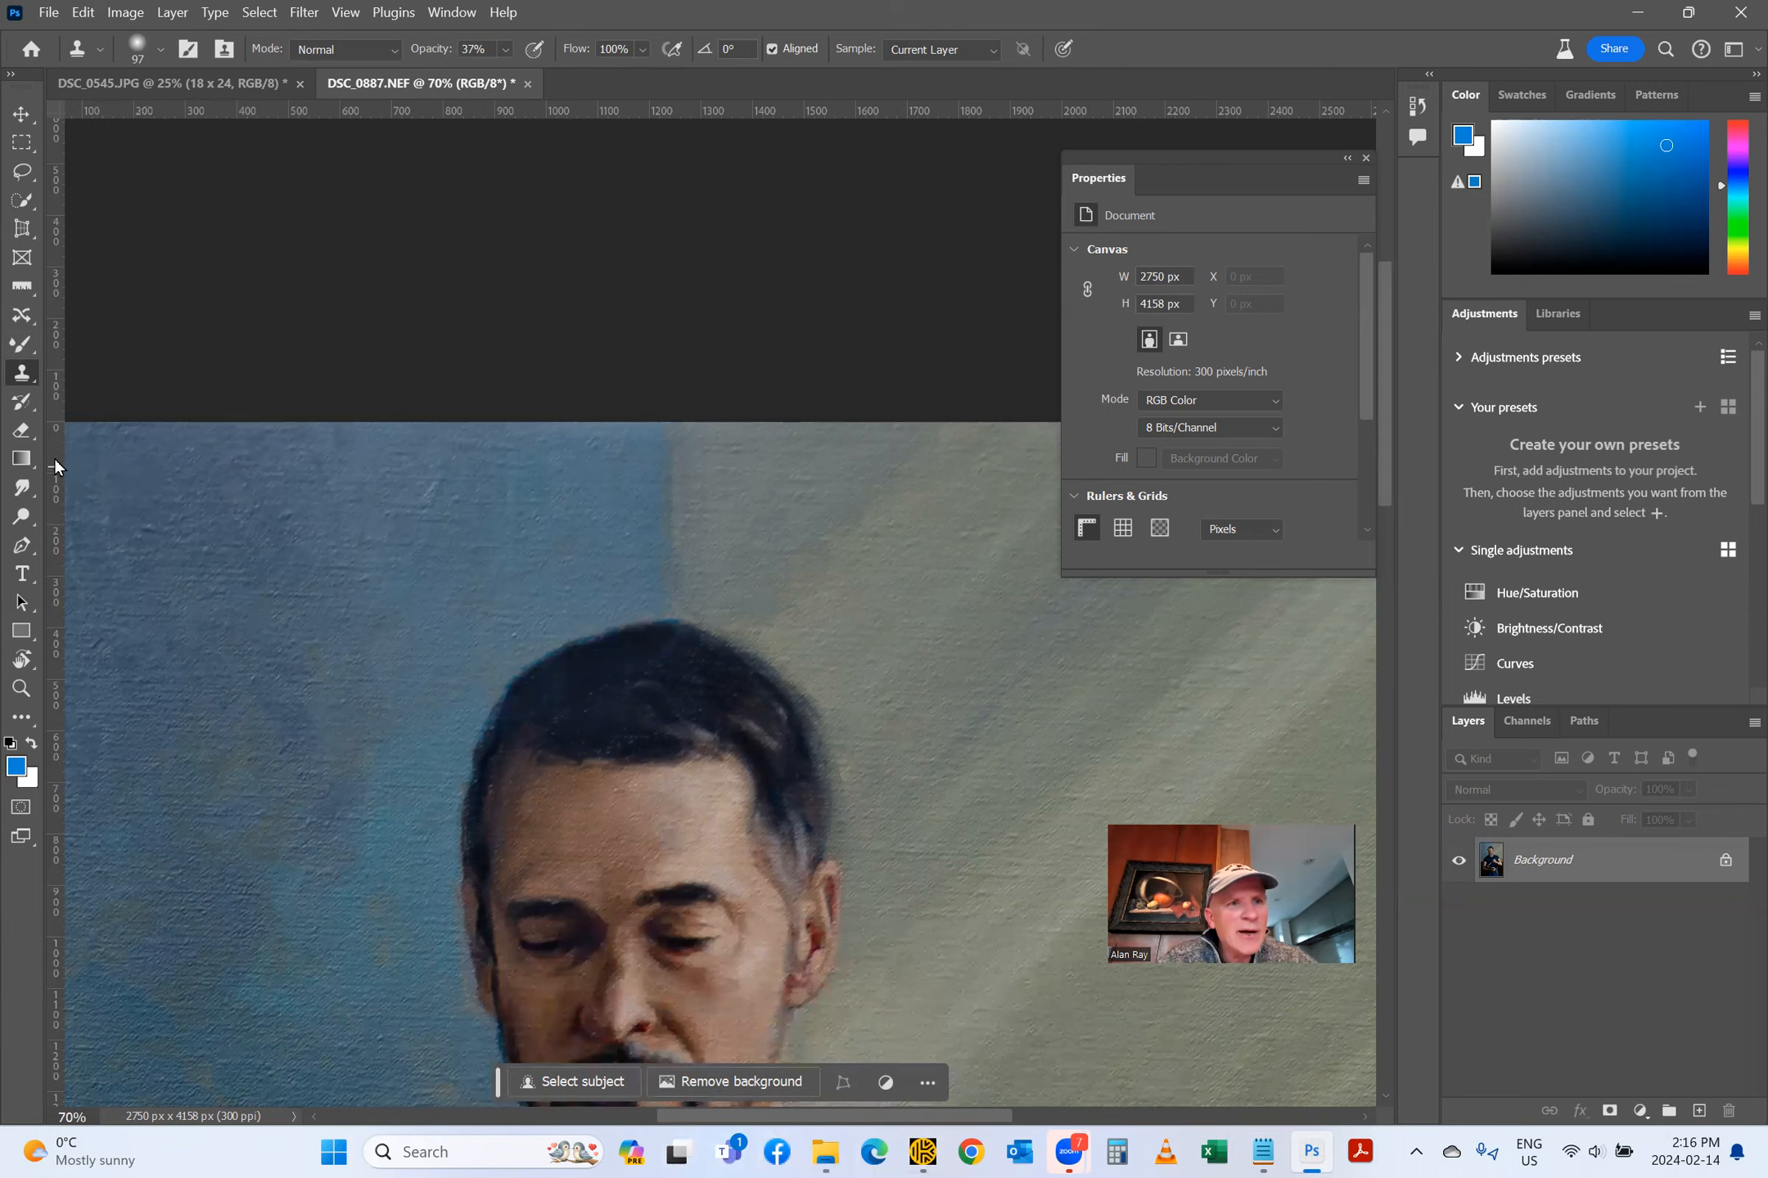
Step: Switch to the Spot Healing Brush tool and set the document zoom to 120%
{"action": "left_click", "coordinate": [33, 318]}
{"action": "right_click", "coordinate": [33, 319]}
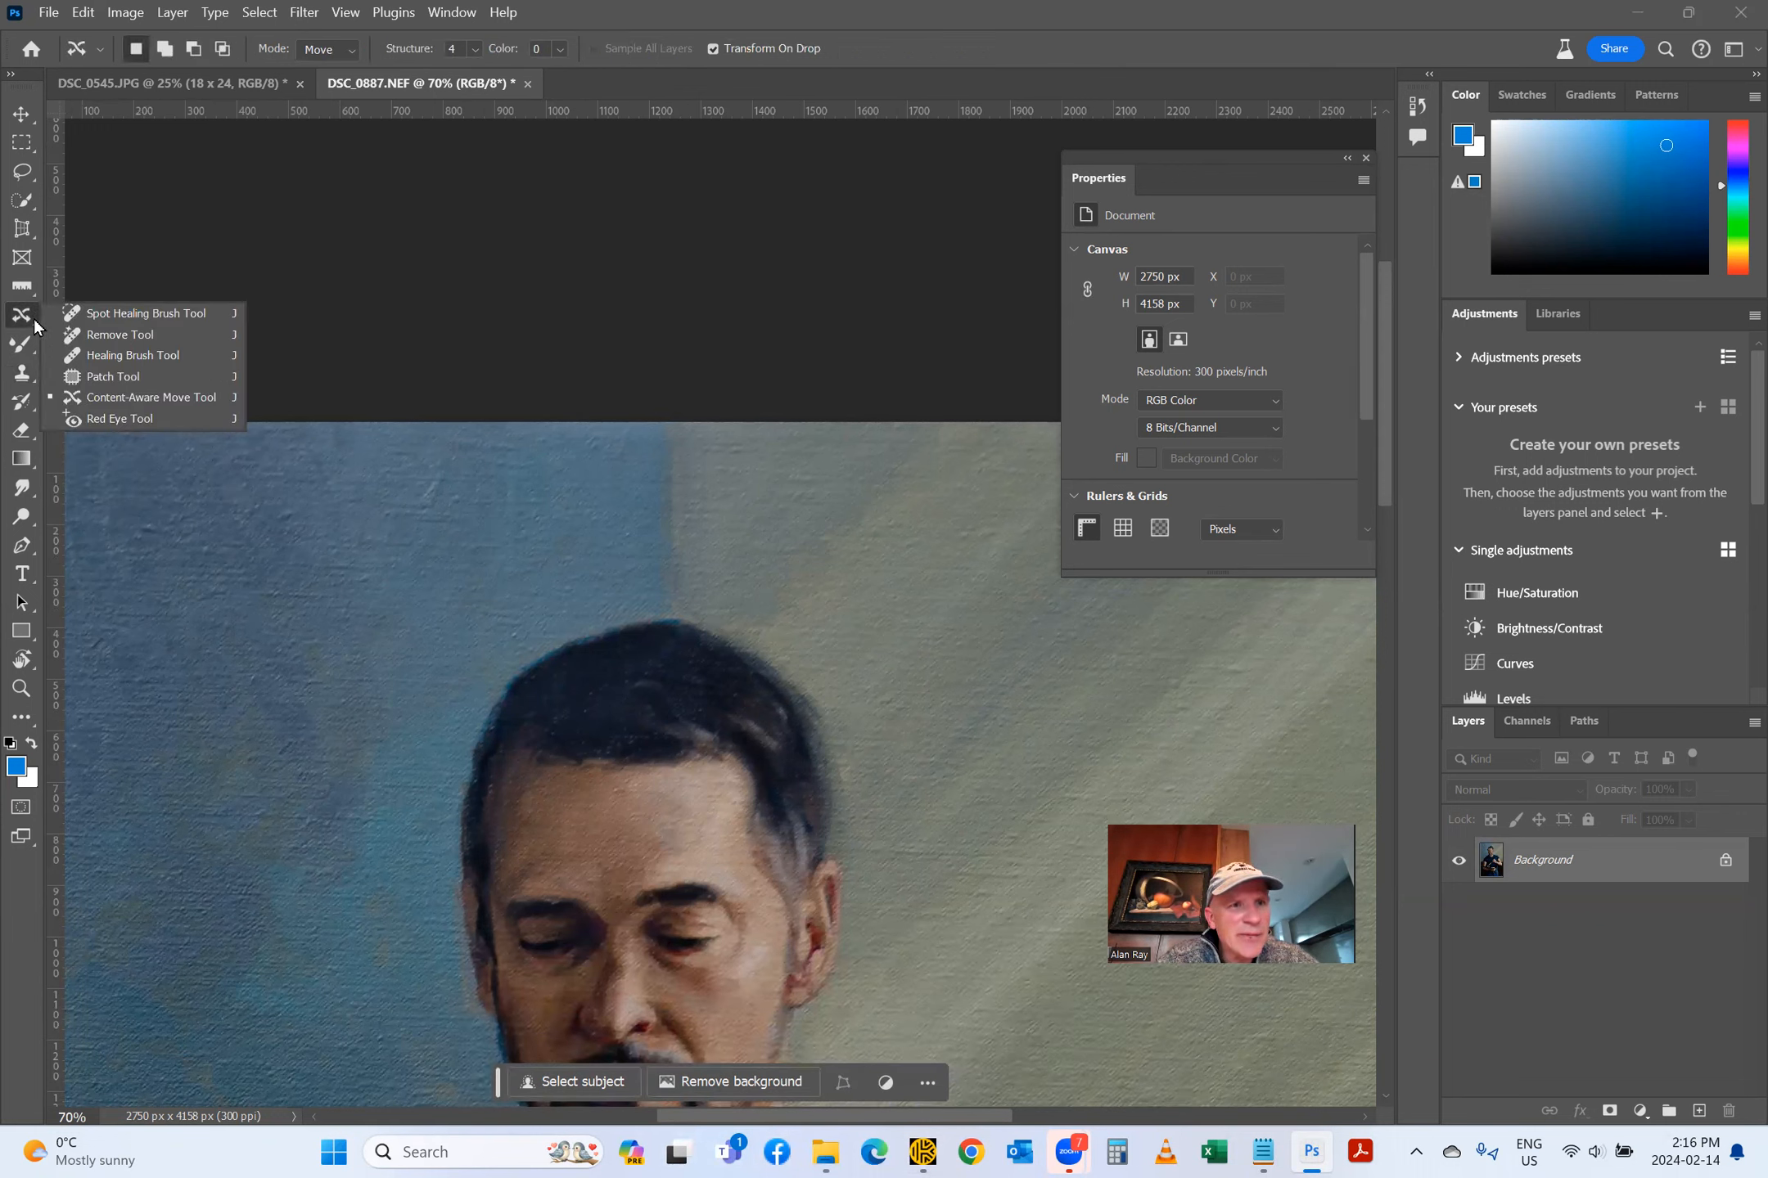
{"action": "left_click", "coordinate": [126, 314]}
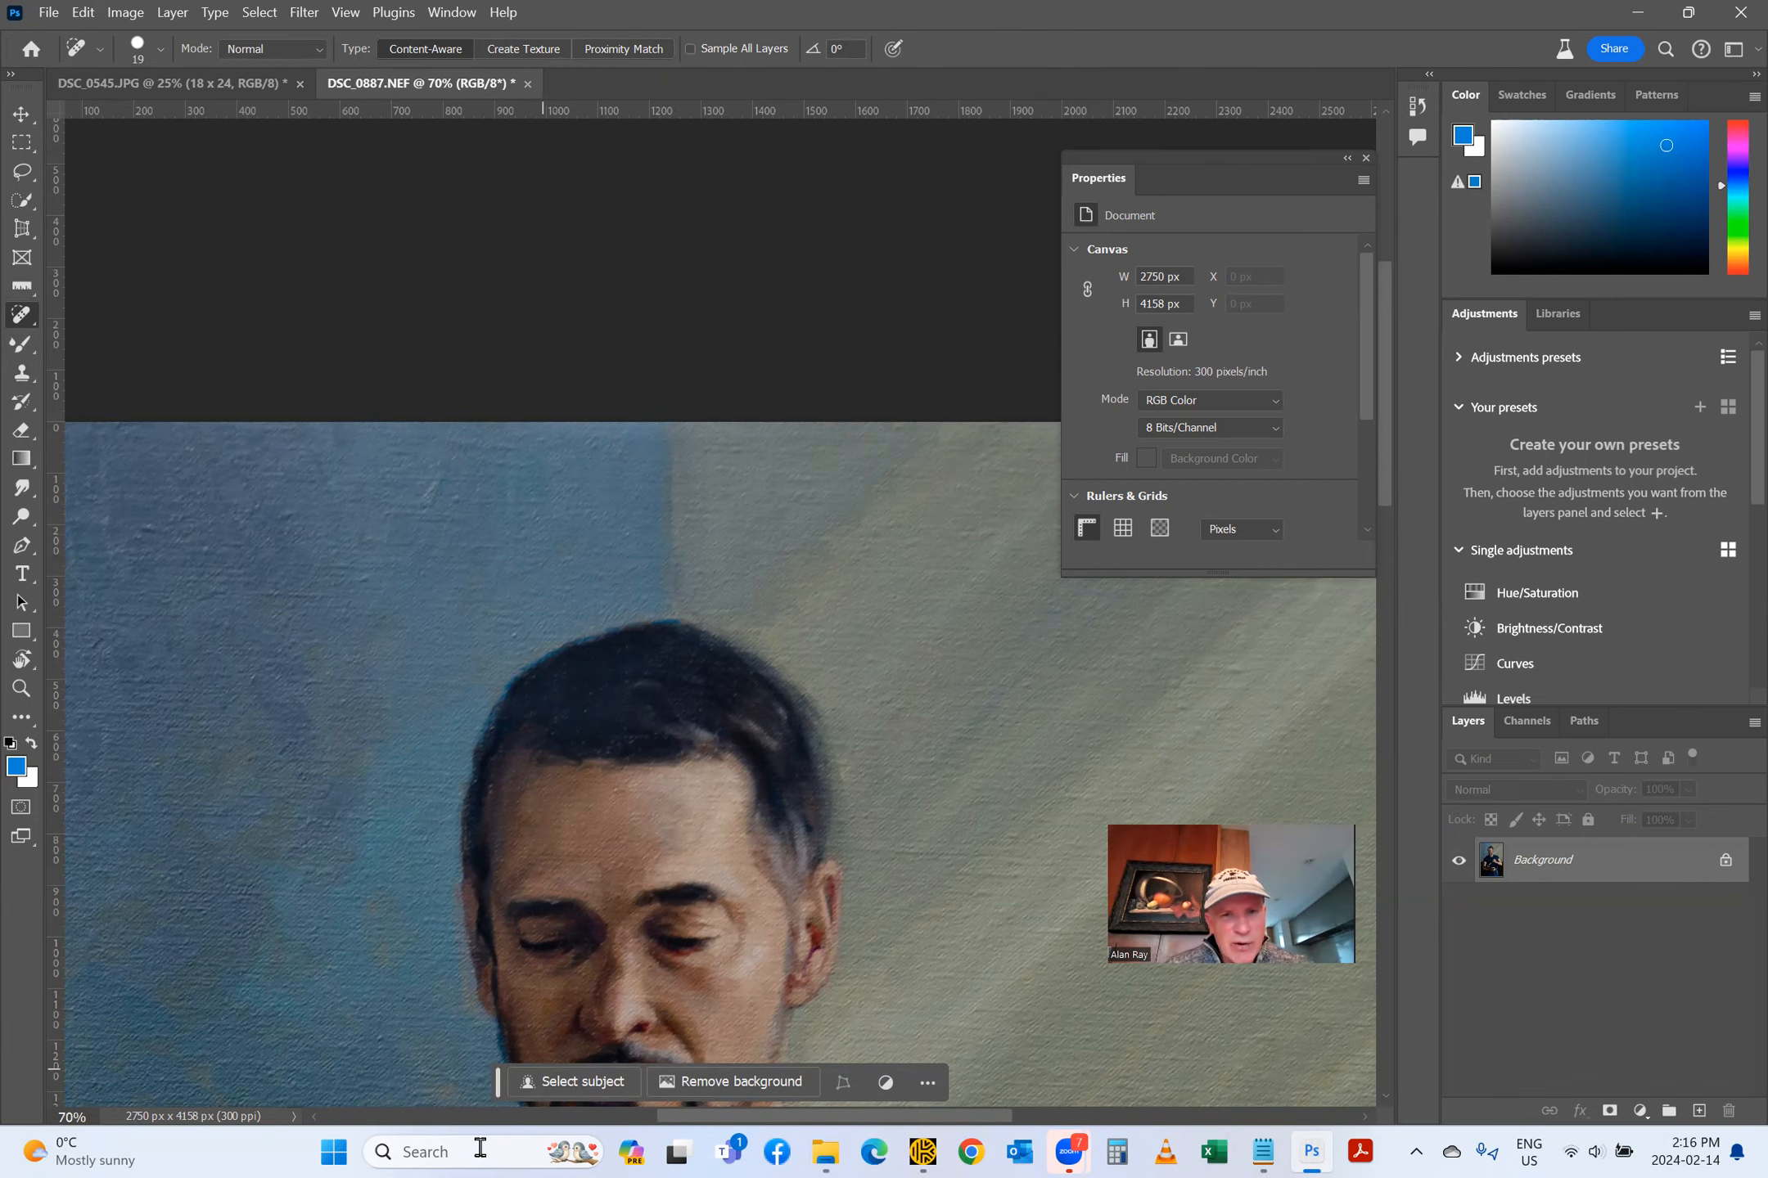
{"action": "scroll", "coordinate": [316, 916], "scroll_direction": "down", "scroll_amount": 10}
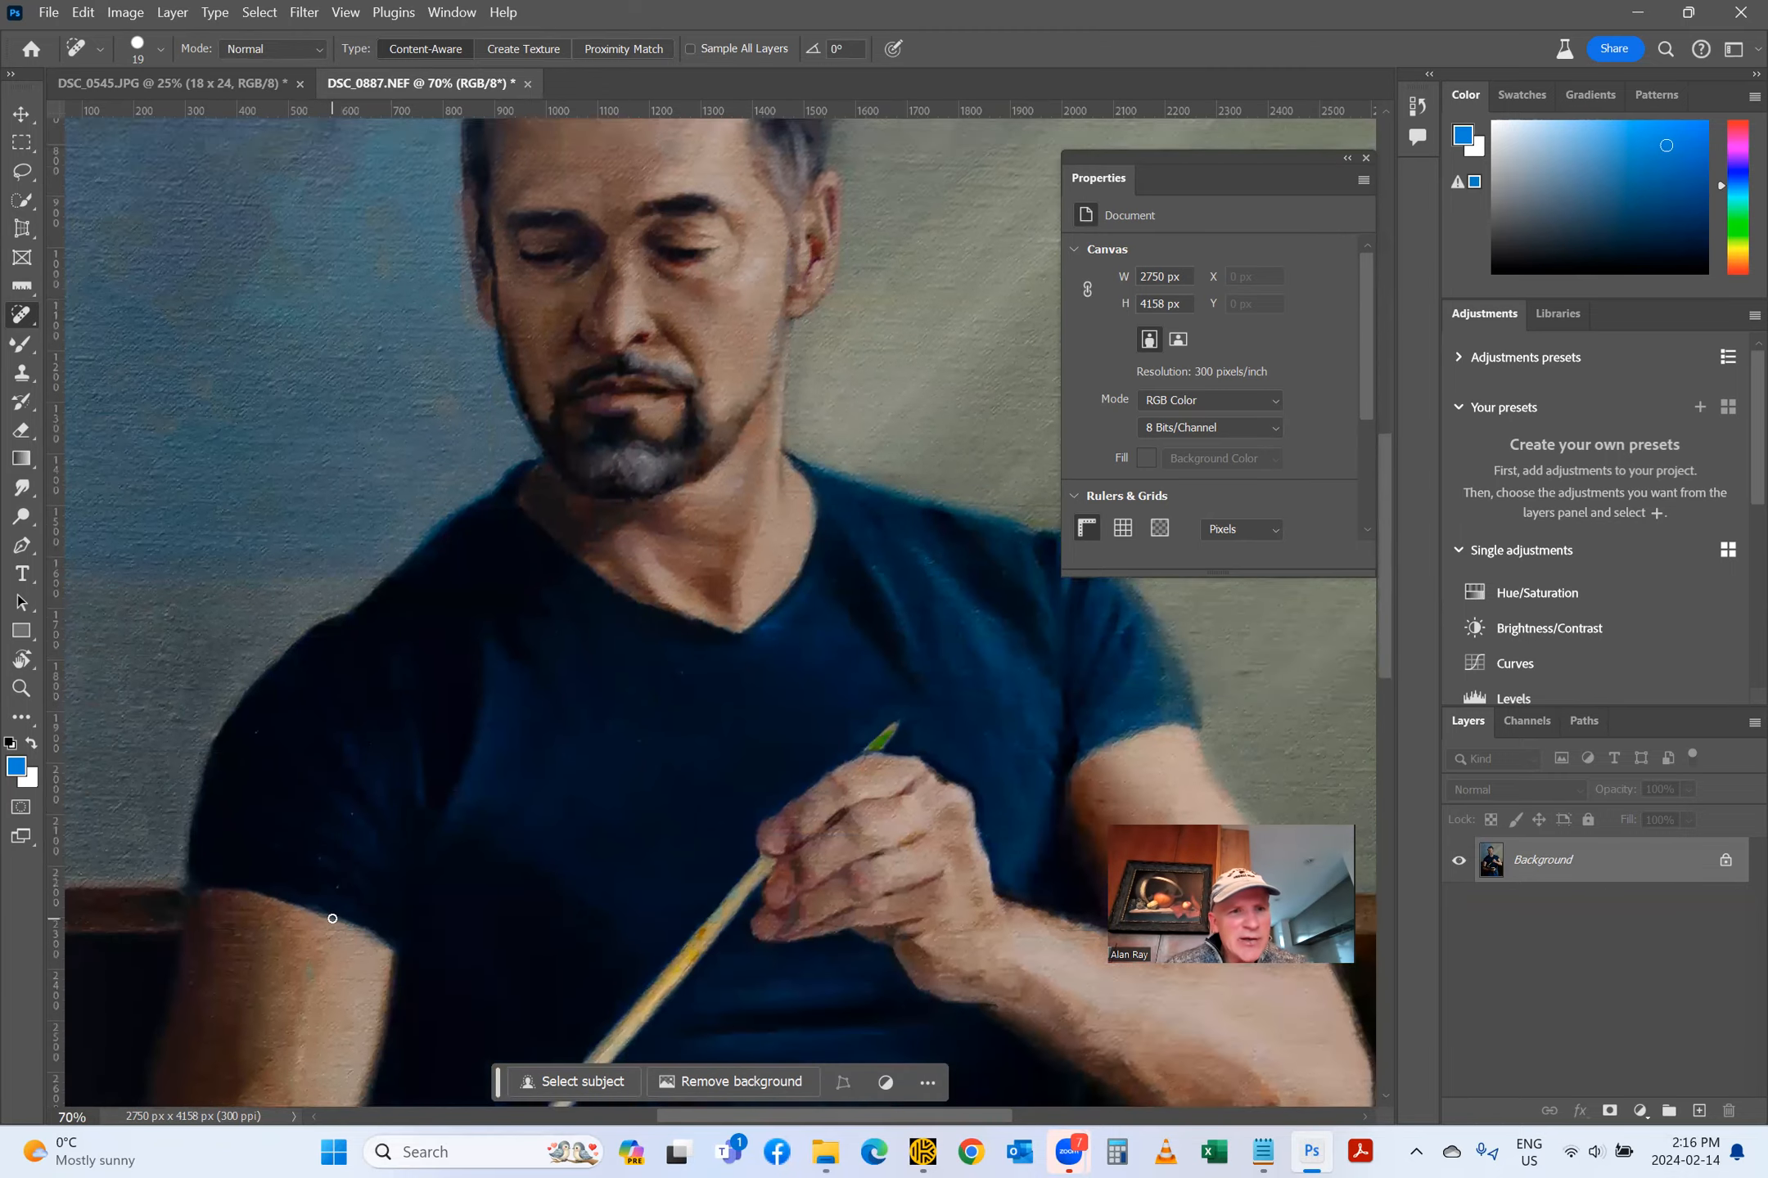
{"action": "scroll", "coordinate": [332, 918], "scroll_direction": "down", "scroll_amount": 4}
{"action": "scroll", "coordinate": [332, 919], "scroll_direction": "up", "scroll_amount": 3}
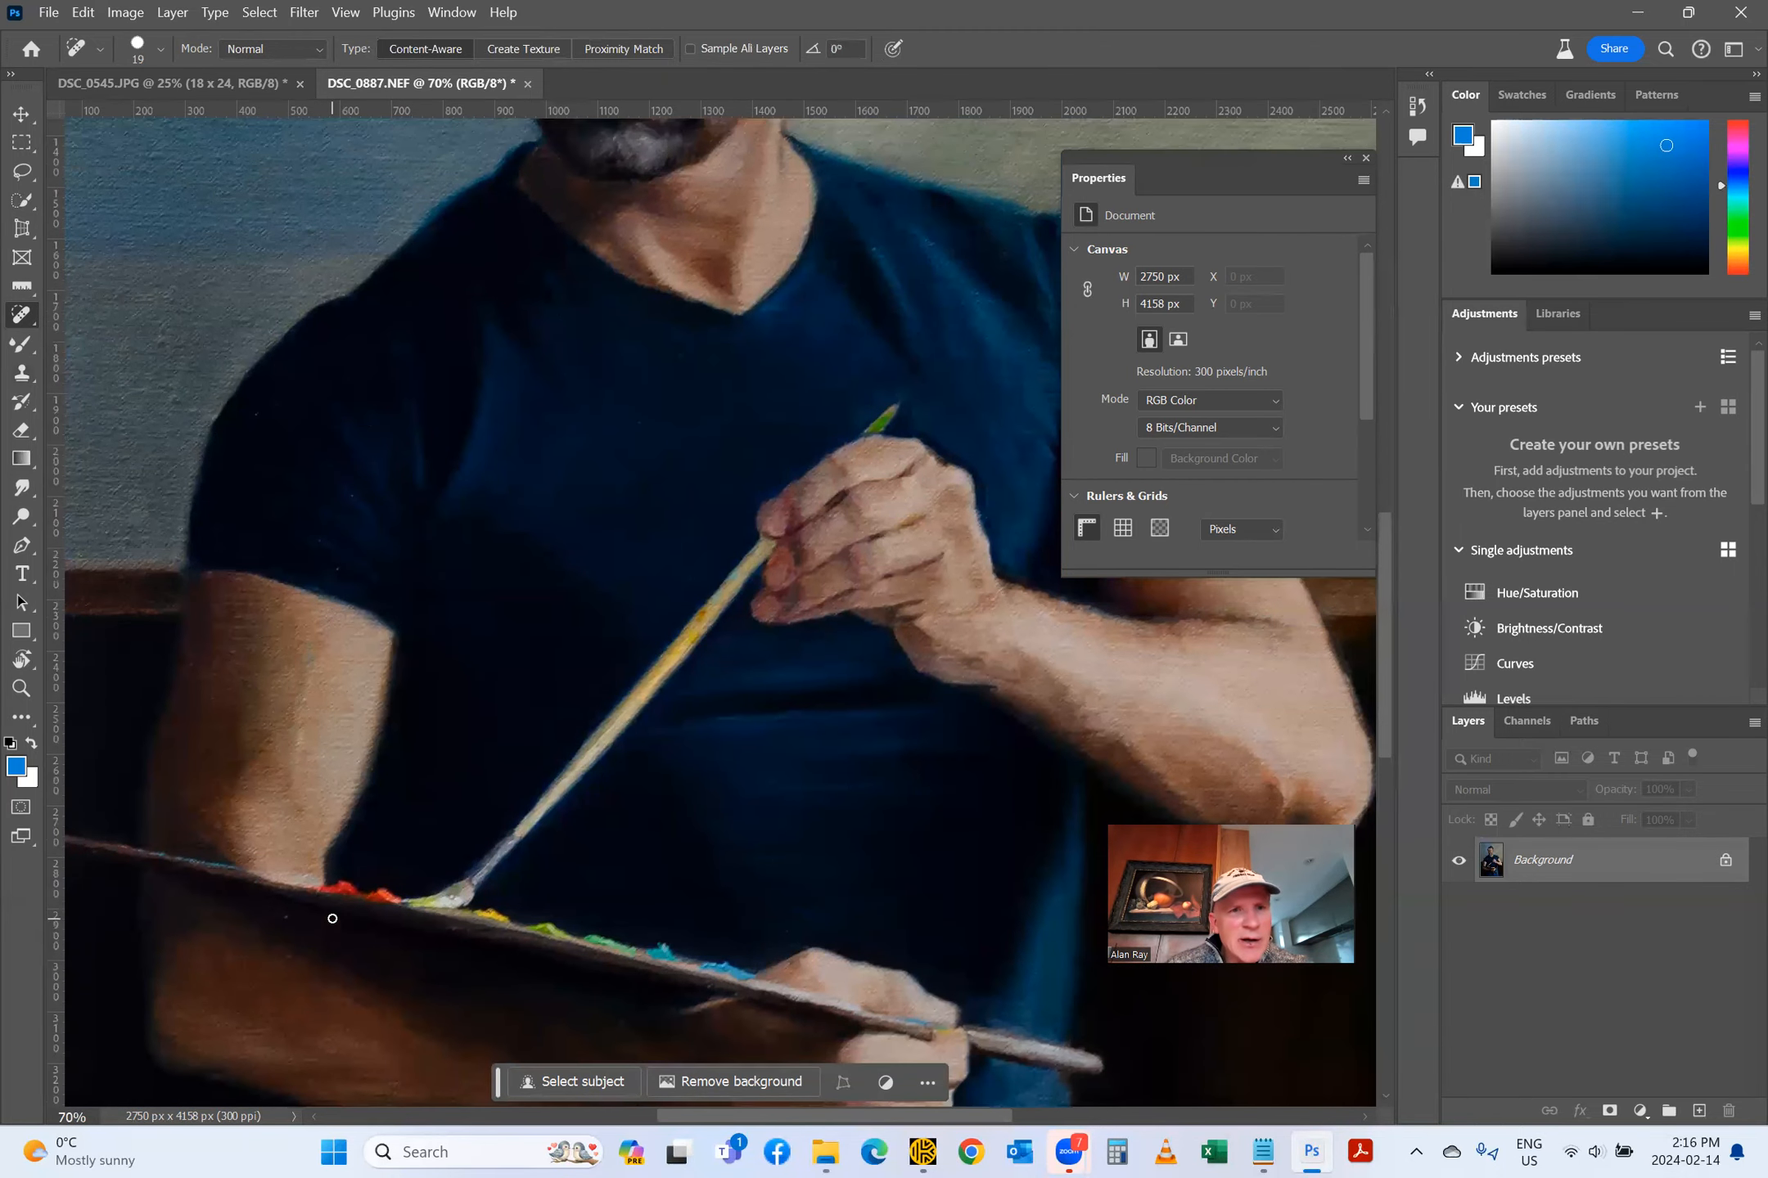
{"action": "left_click", "coordinate": [82, 1117]}
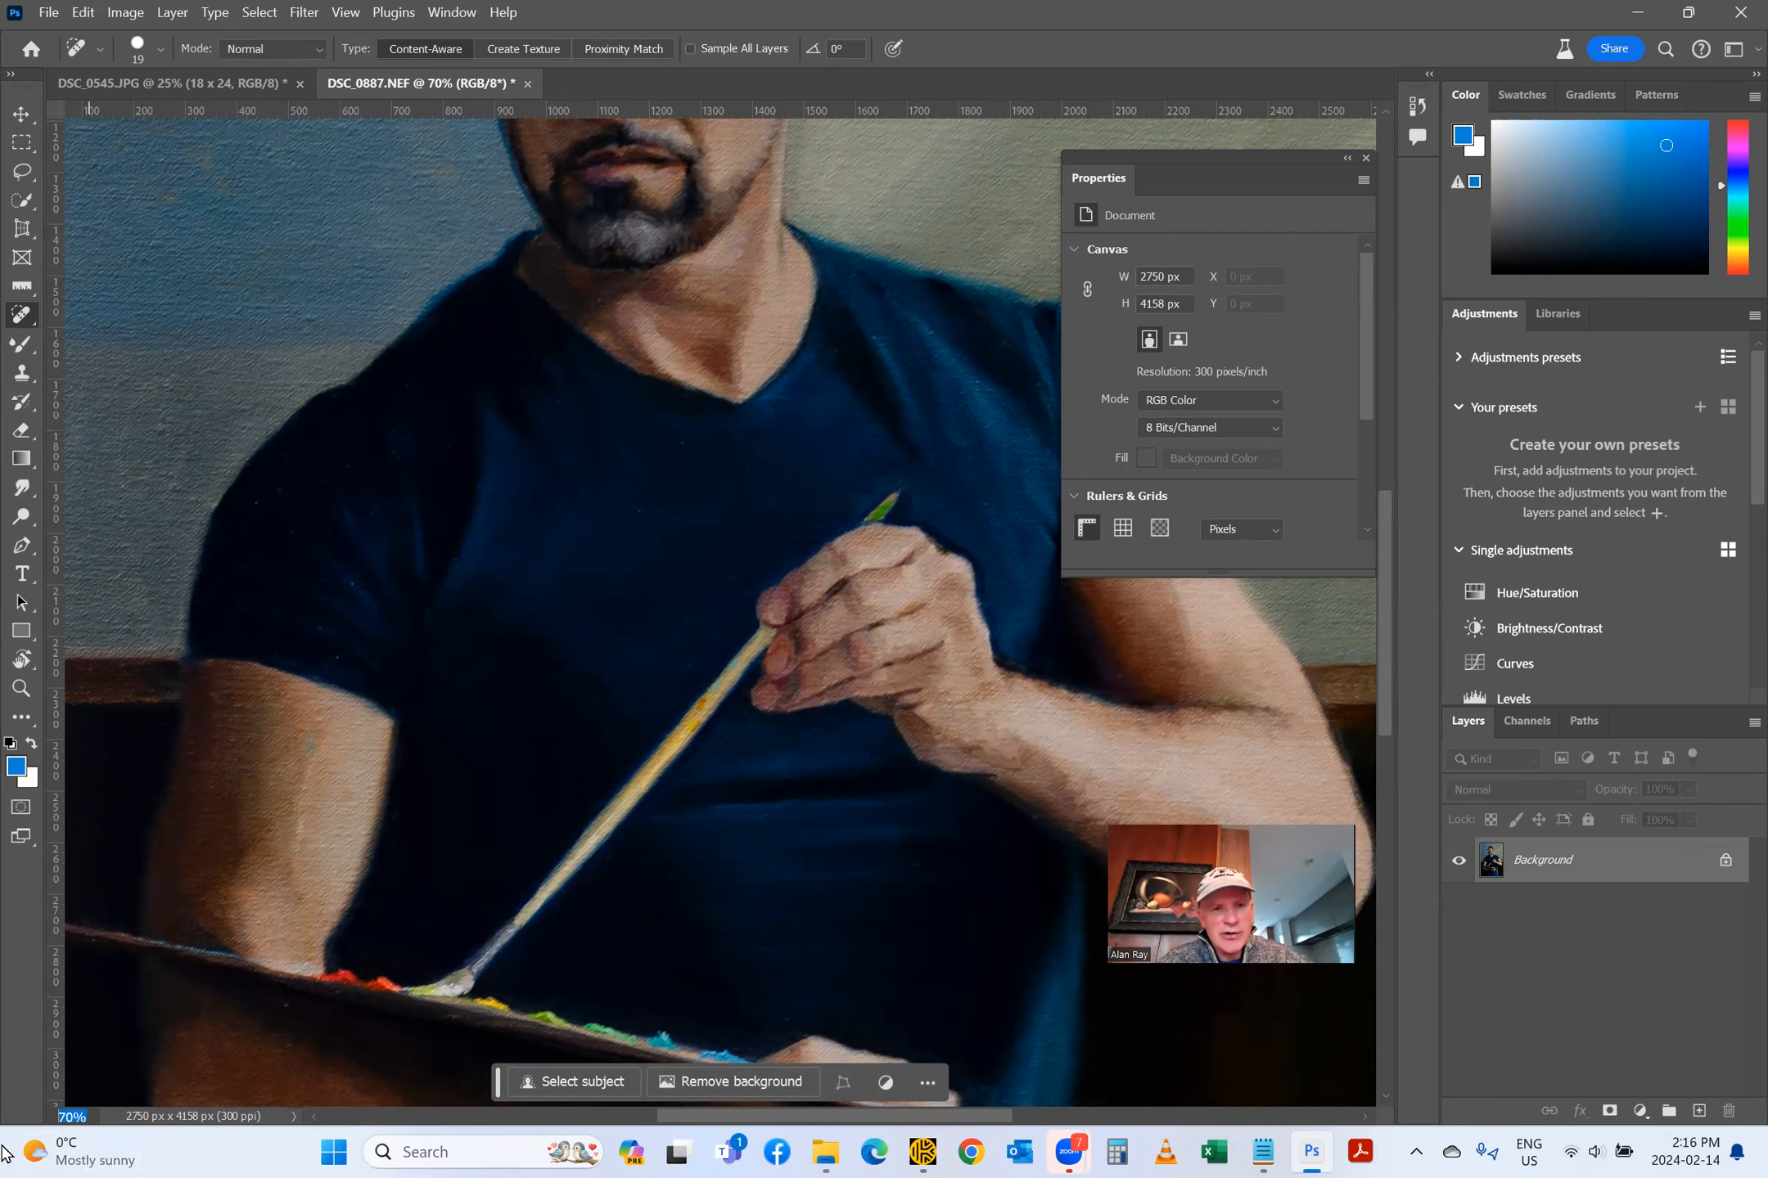
{"action": "type", "text": "120"}
{"action": "key", "text": "Return"}
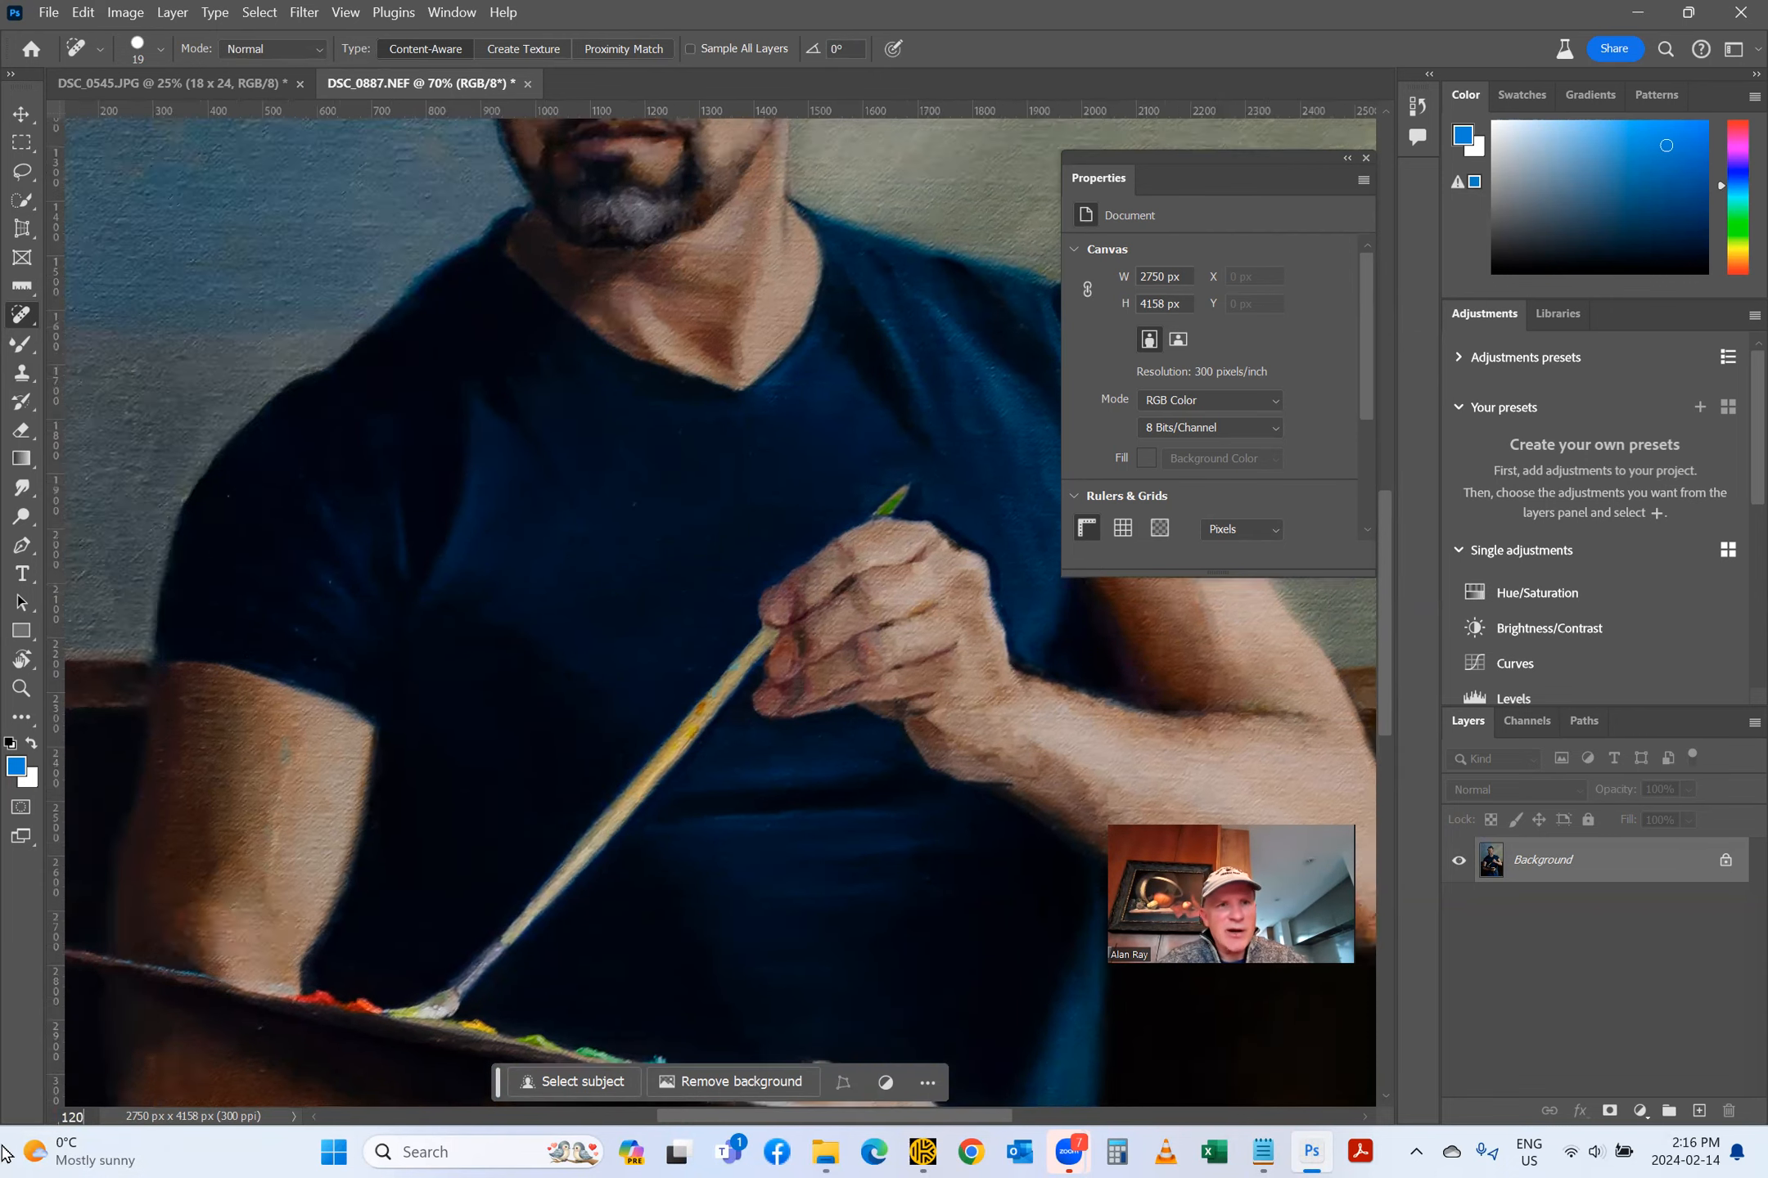
Step: Examine the dark shirt, sleeve, upper arm and palette area of the painting for light specks
{"action": "scroll", "coordinate": [473, 632], "scroll_direction": "up", "scroll_amount": 3}
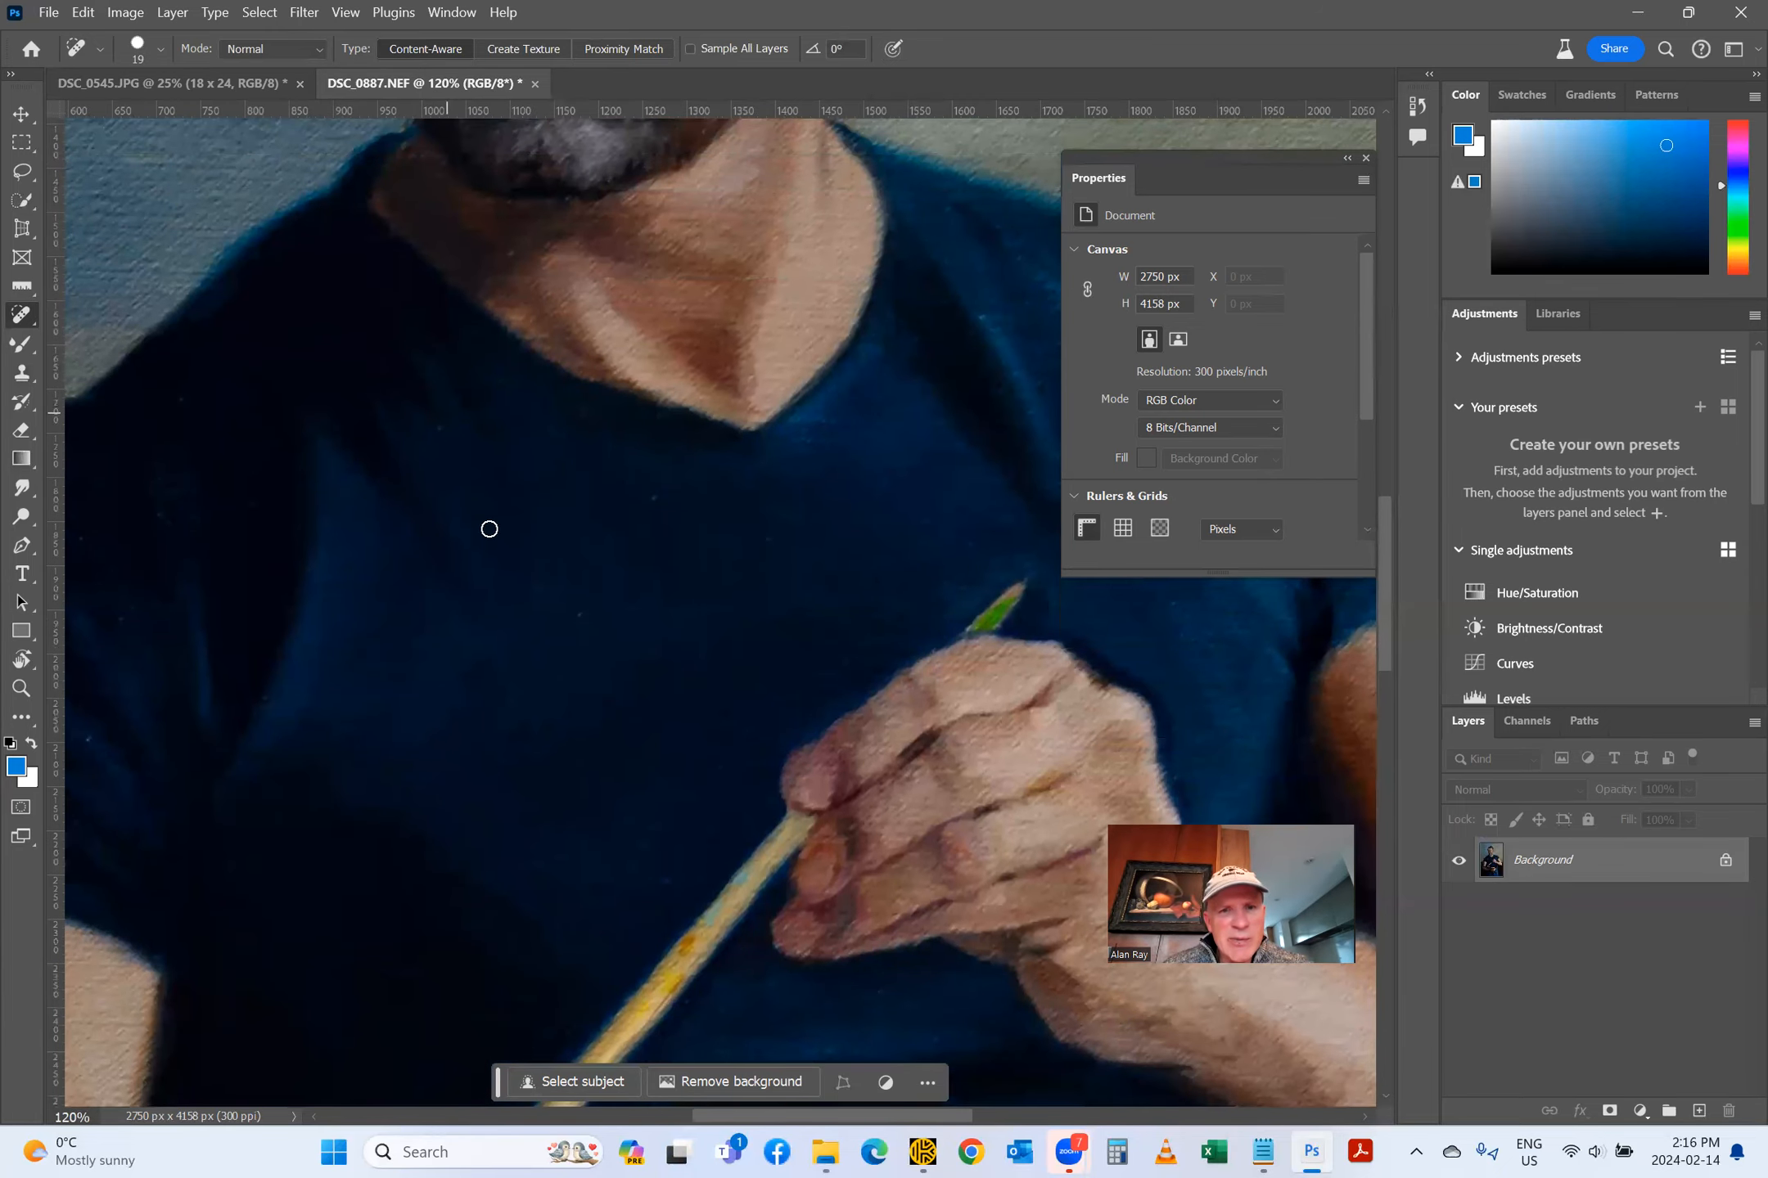
{"action": "left_click_drag", "start_coordinate": [863, 1118], "coordinate": [746, 1118]}
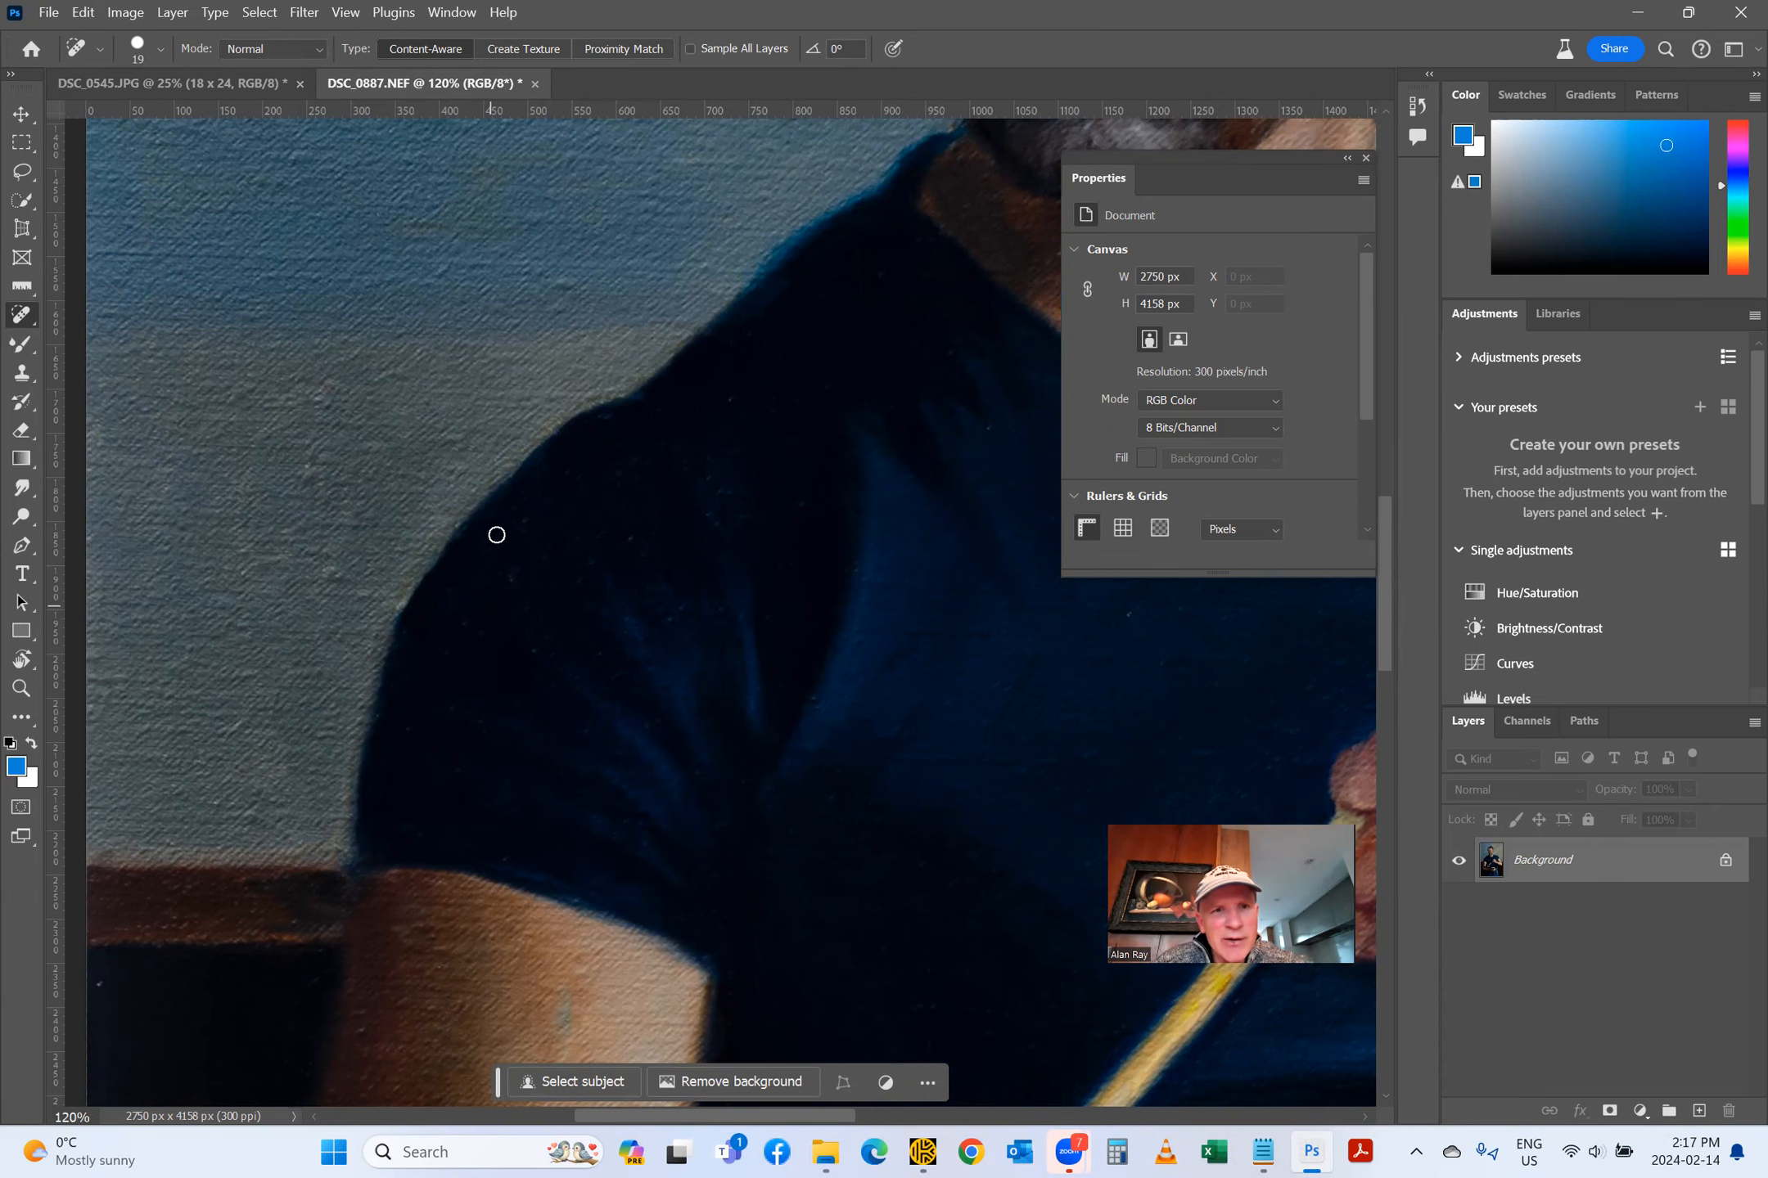
{"action": "scroll", "coordinate": [422, 750], "scroll_direction": "down", "scroll_amount": 2}
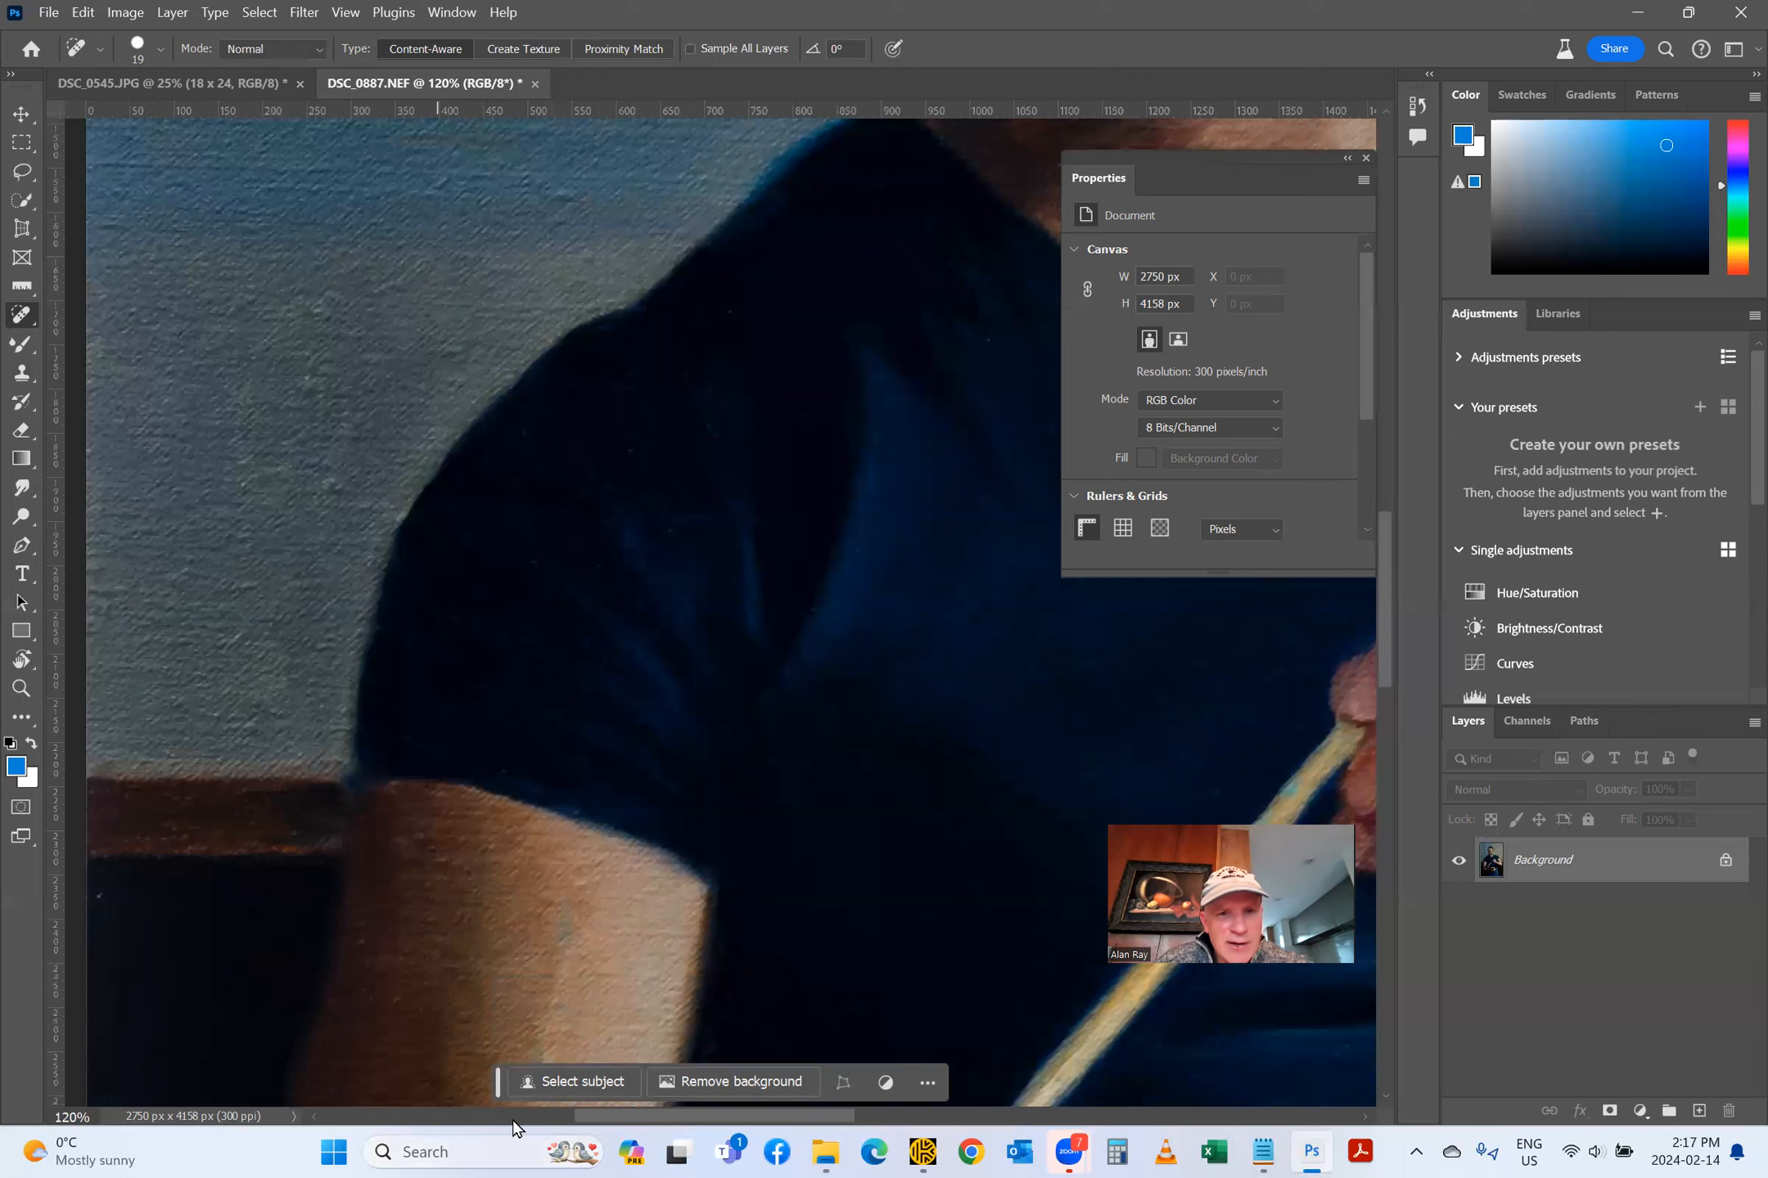
{"action": "left_click_drag", "start_coordinate": [595, 1114], "coordinate": [525, 1113]}
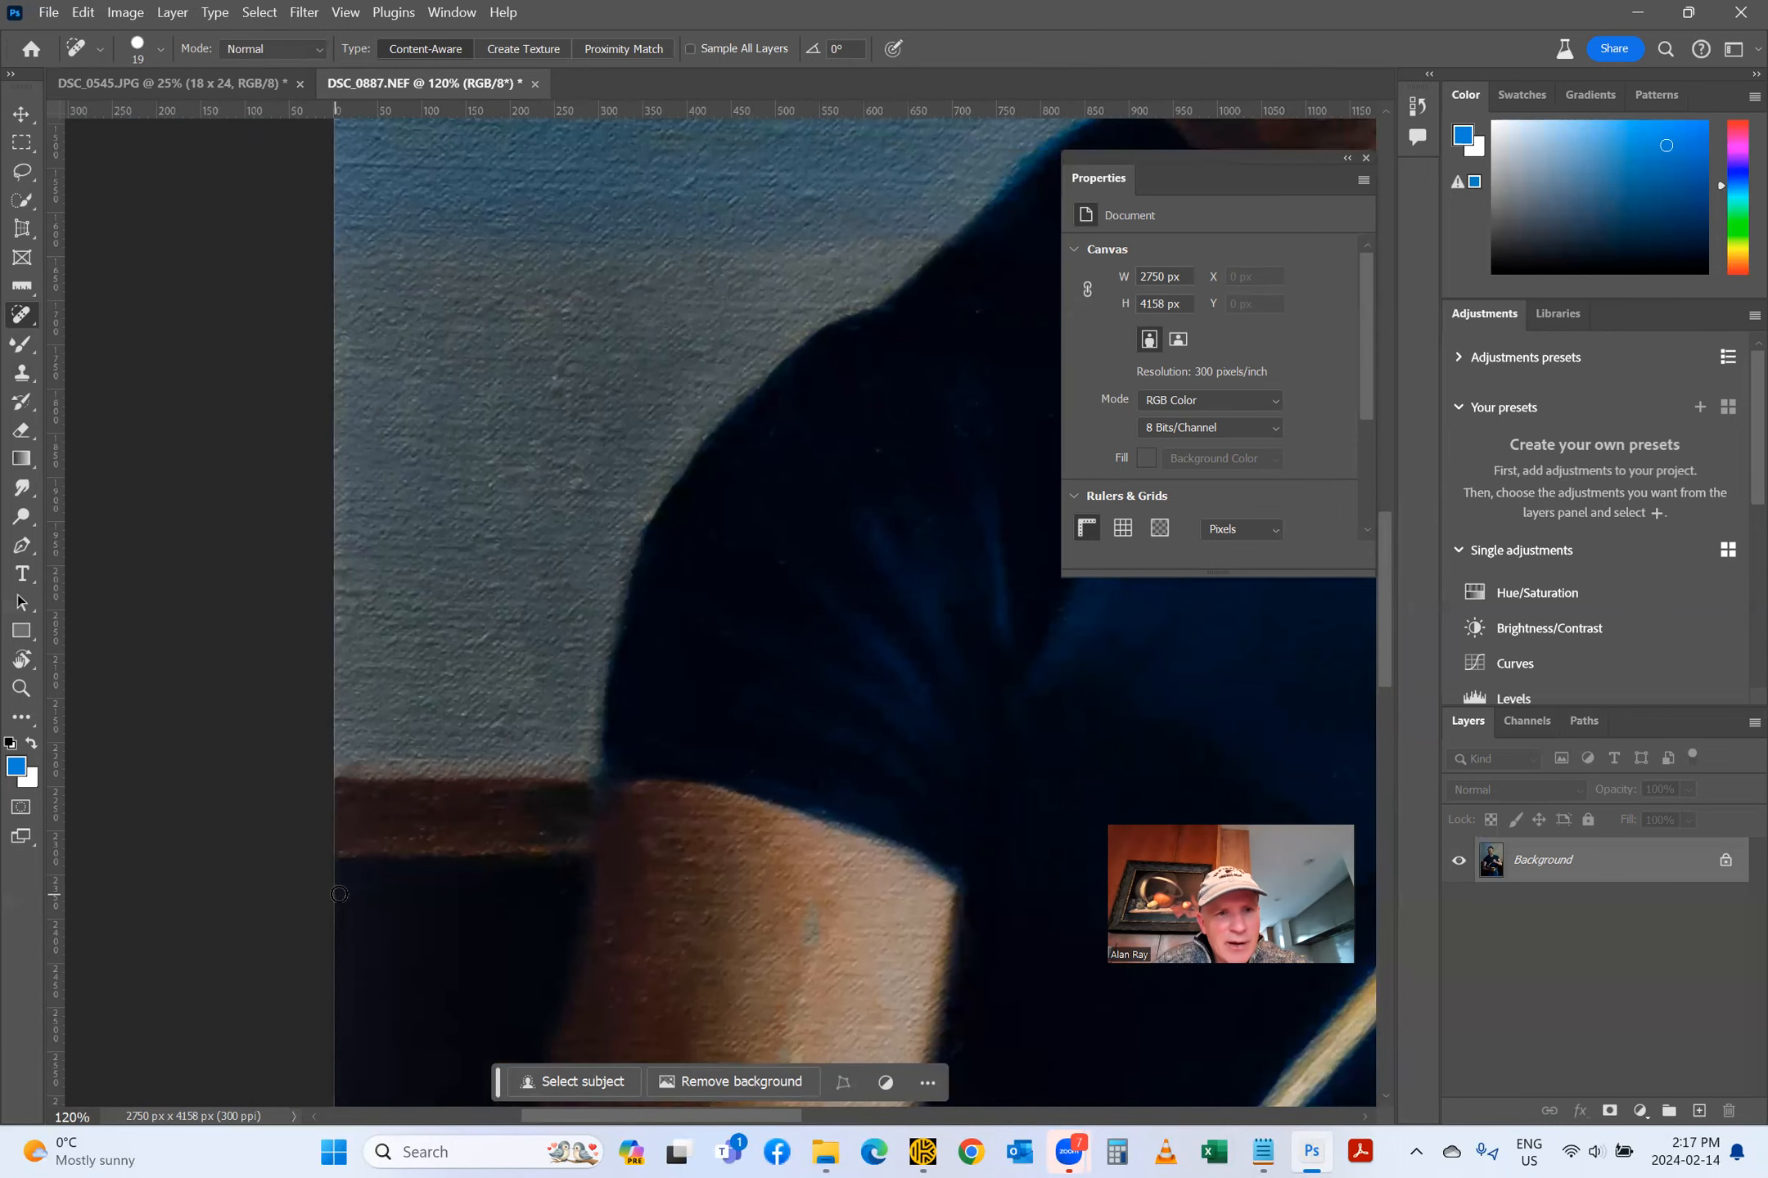
{"action": "scroll", "coordinate": [717, 967], "scroll_direction": "down", "scroll_amount": 6}
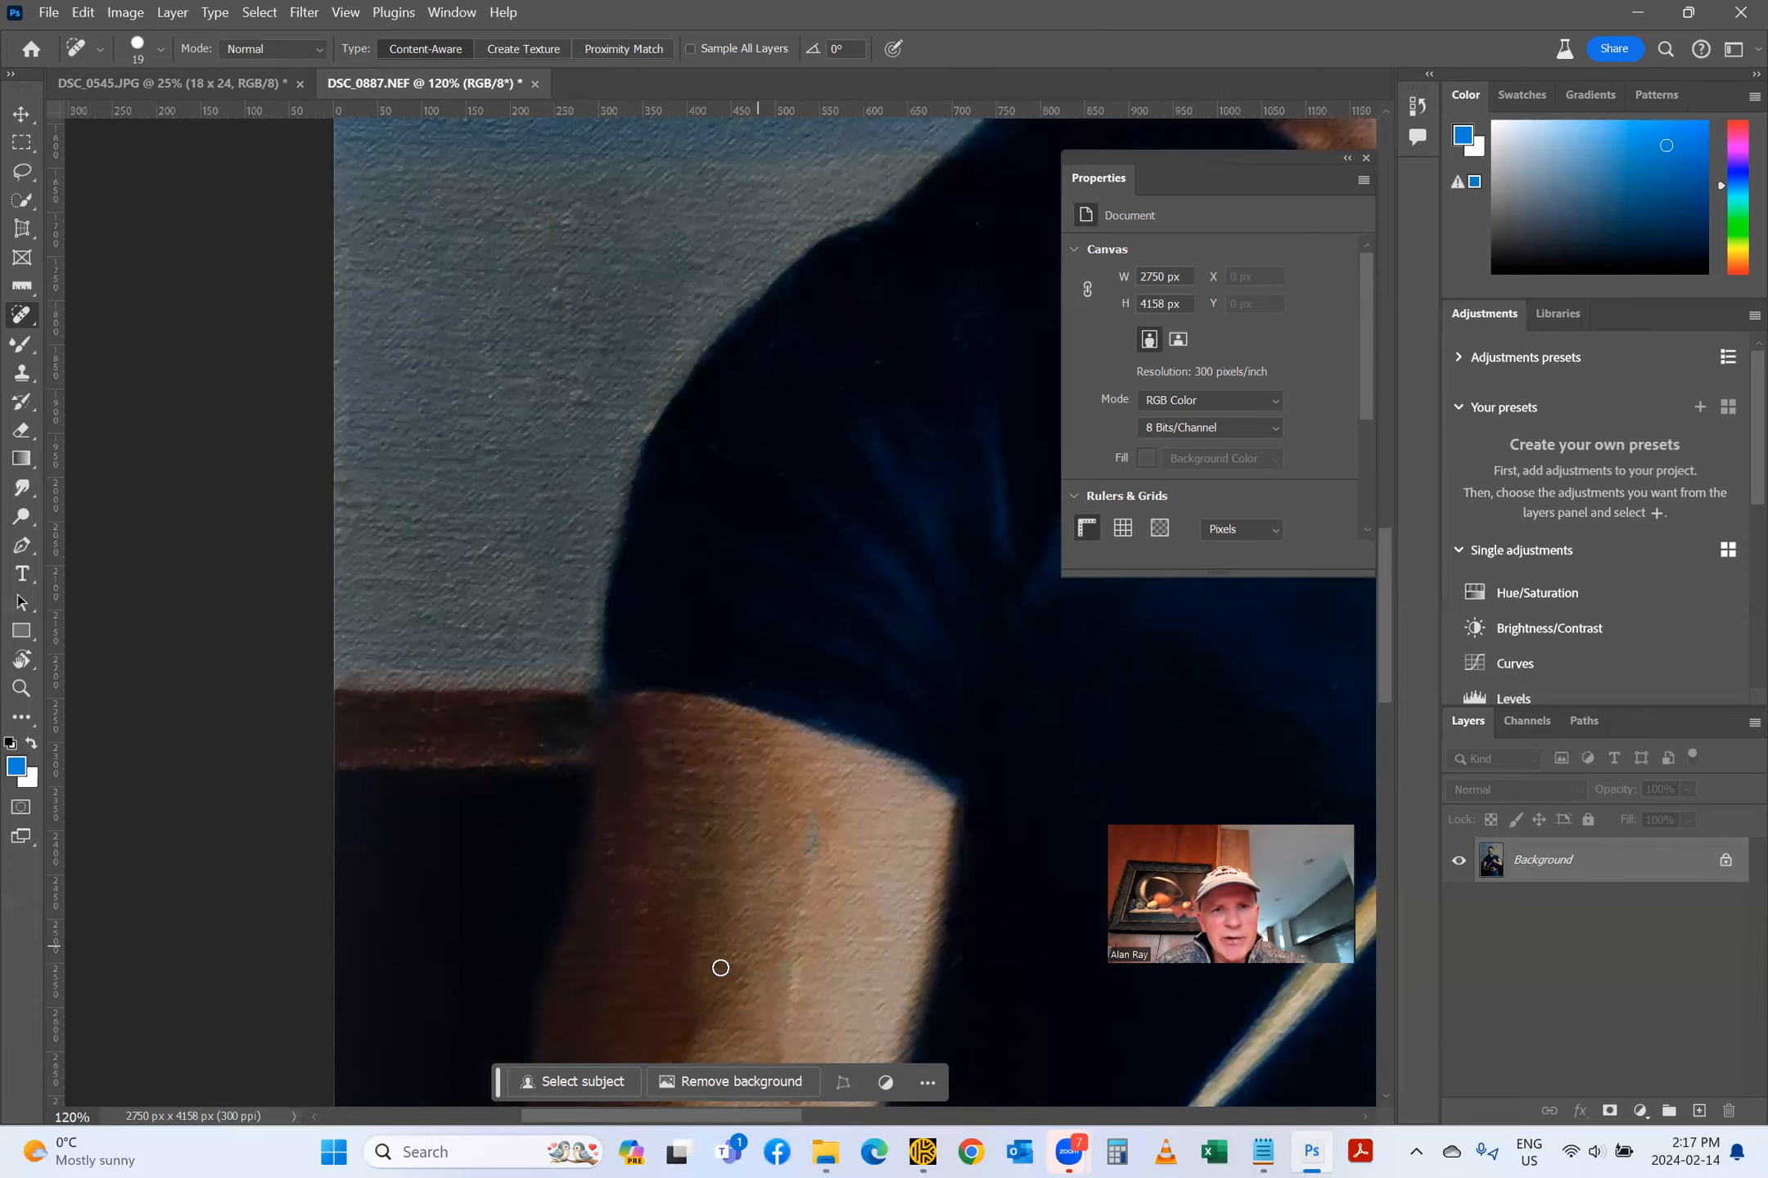
{"action": "scroll", "coordinate": [647, 911], "scroll_direction": "down", "scroll_amount": 1}
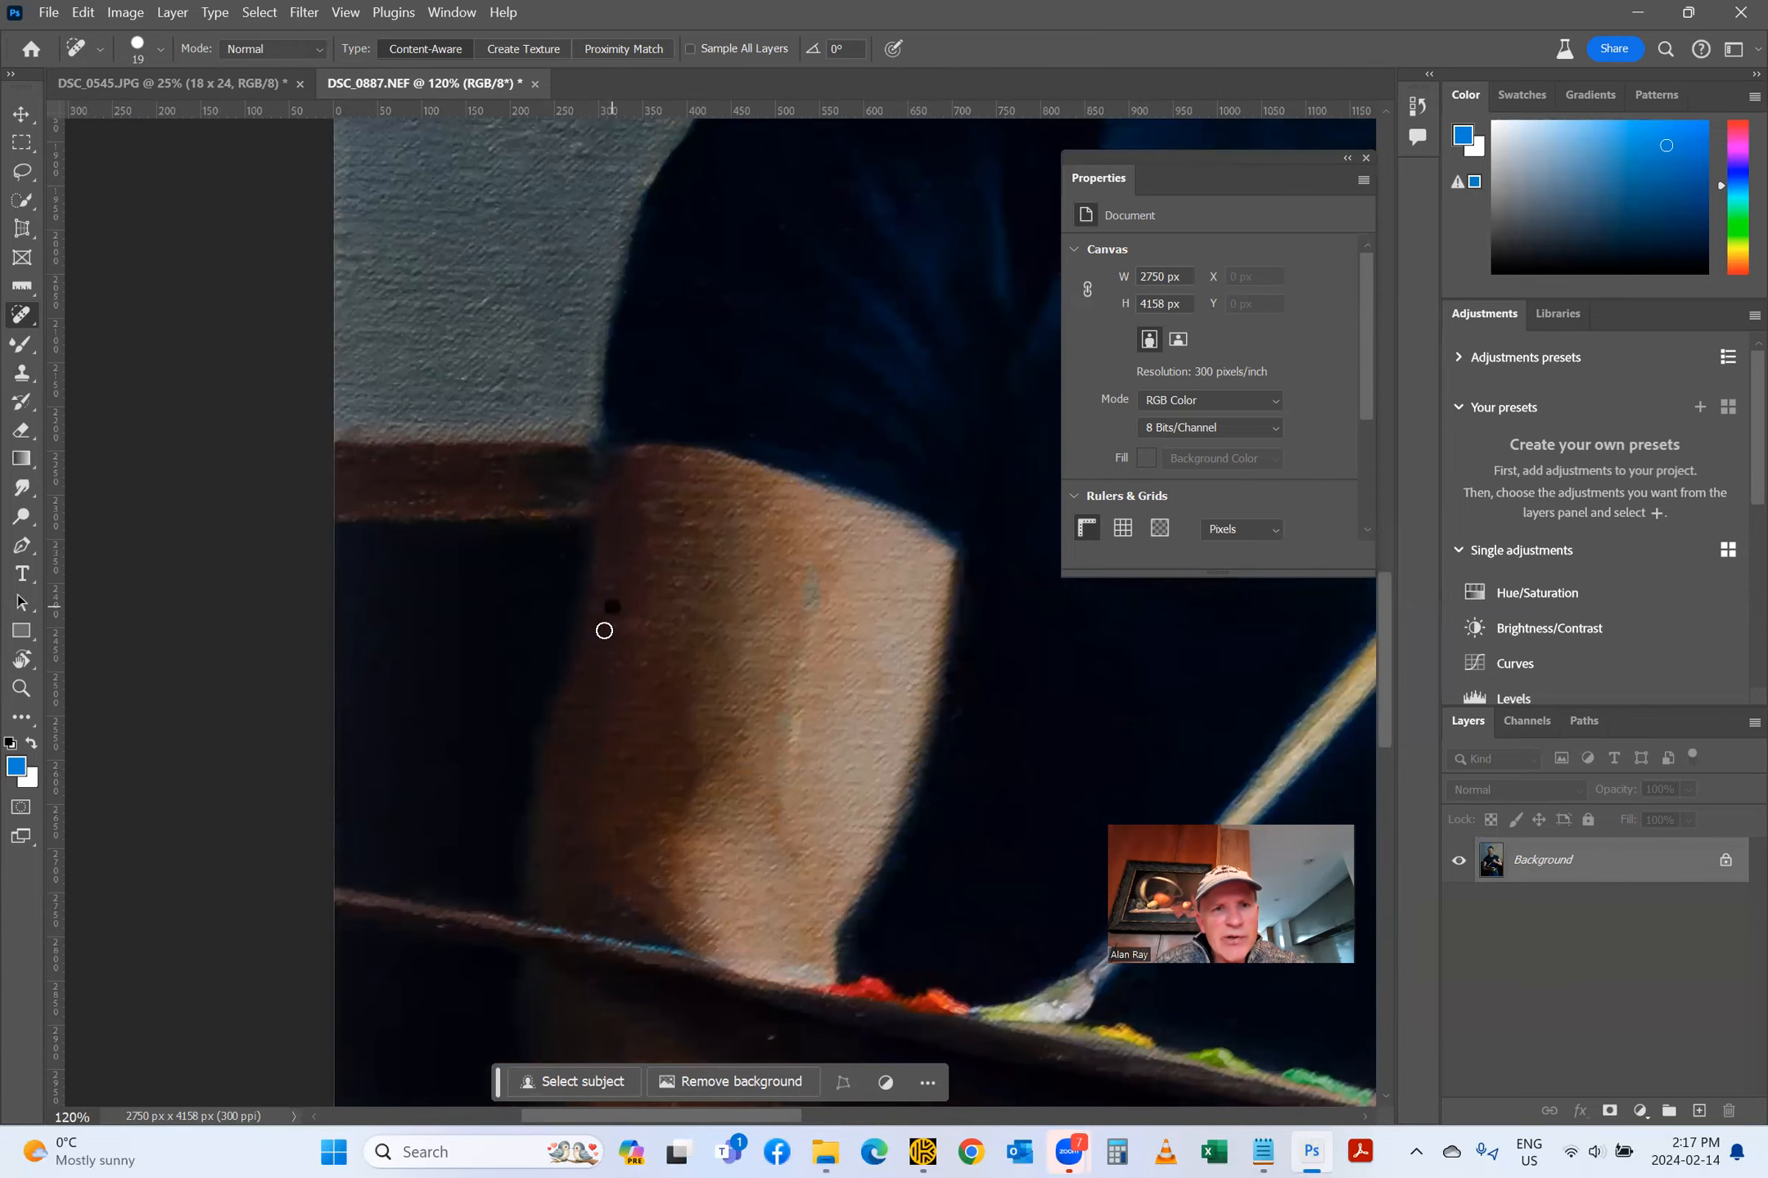
{"action": "scroll", "coordinate": [695, 762], "scroll_direction": "down", "scroll_amount": 3}
{"action": "scroll", "coordinate": [695, 763], "scroll_direction": "down", "scroll_amount": 6}
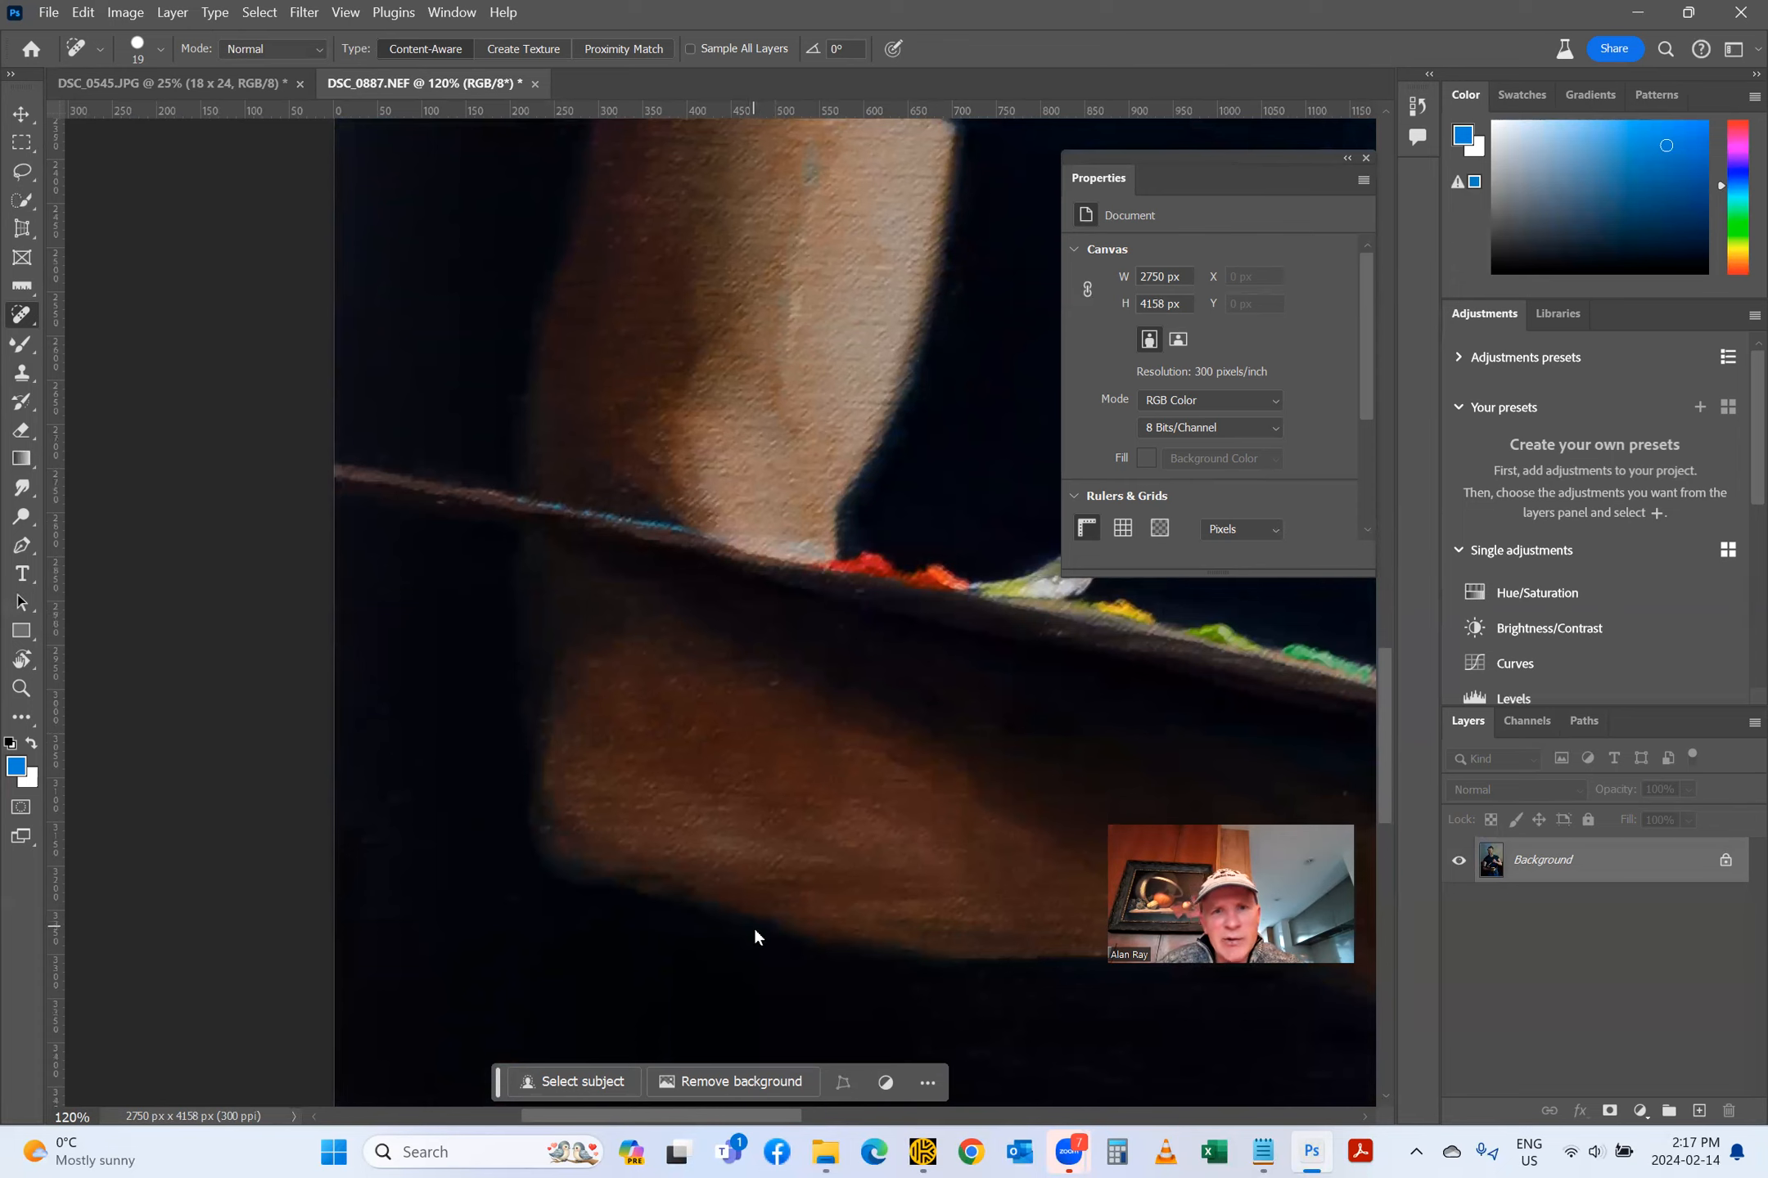
Step: Switch to the Healing Brush tool and set its brush size to 66 px and hardness to 89%
{"action": "right_click", "coordinate": [32, 318]}
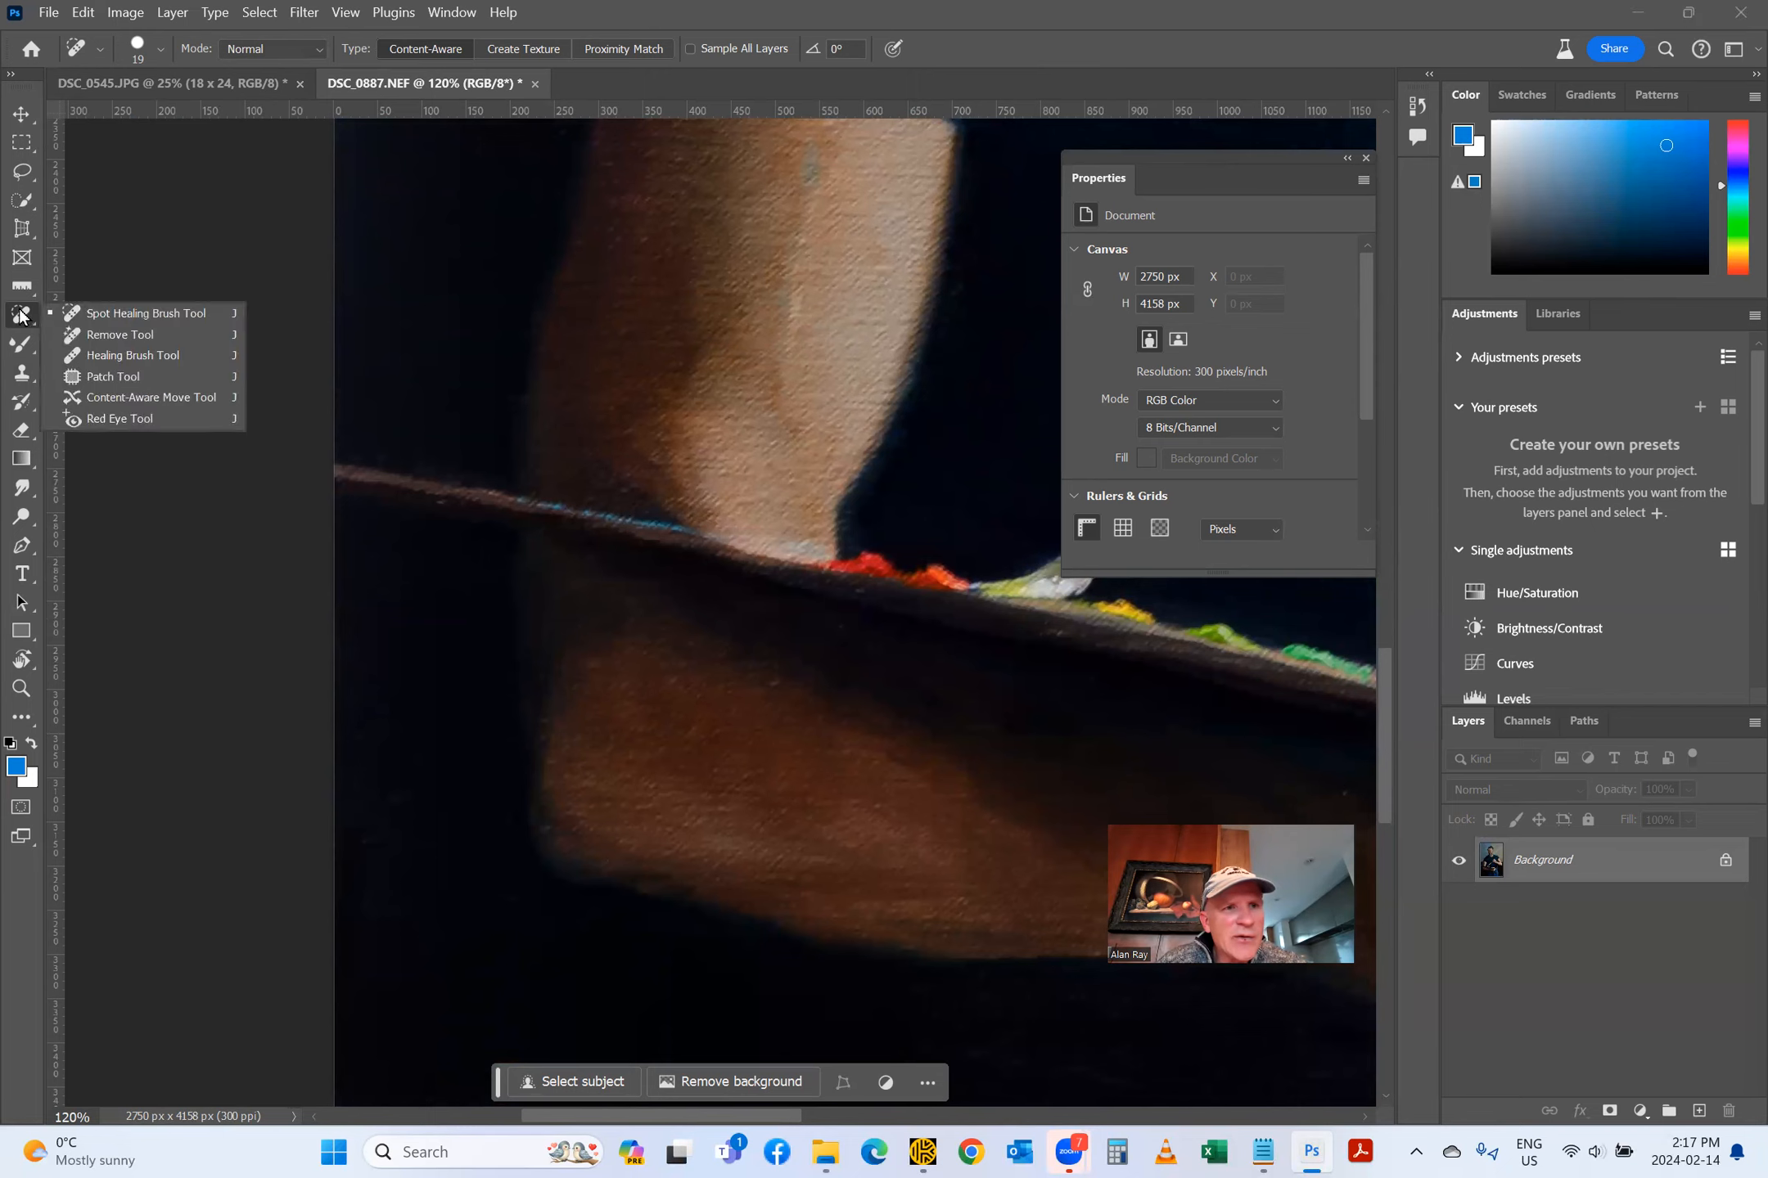
{"action": "left_click", "coordinate": [105, 354]}
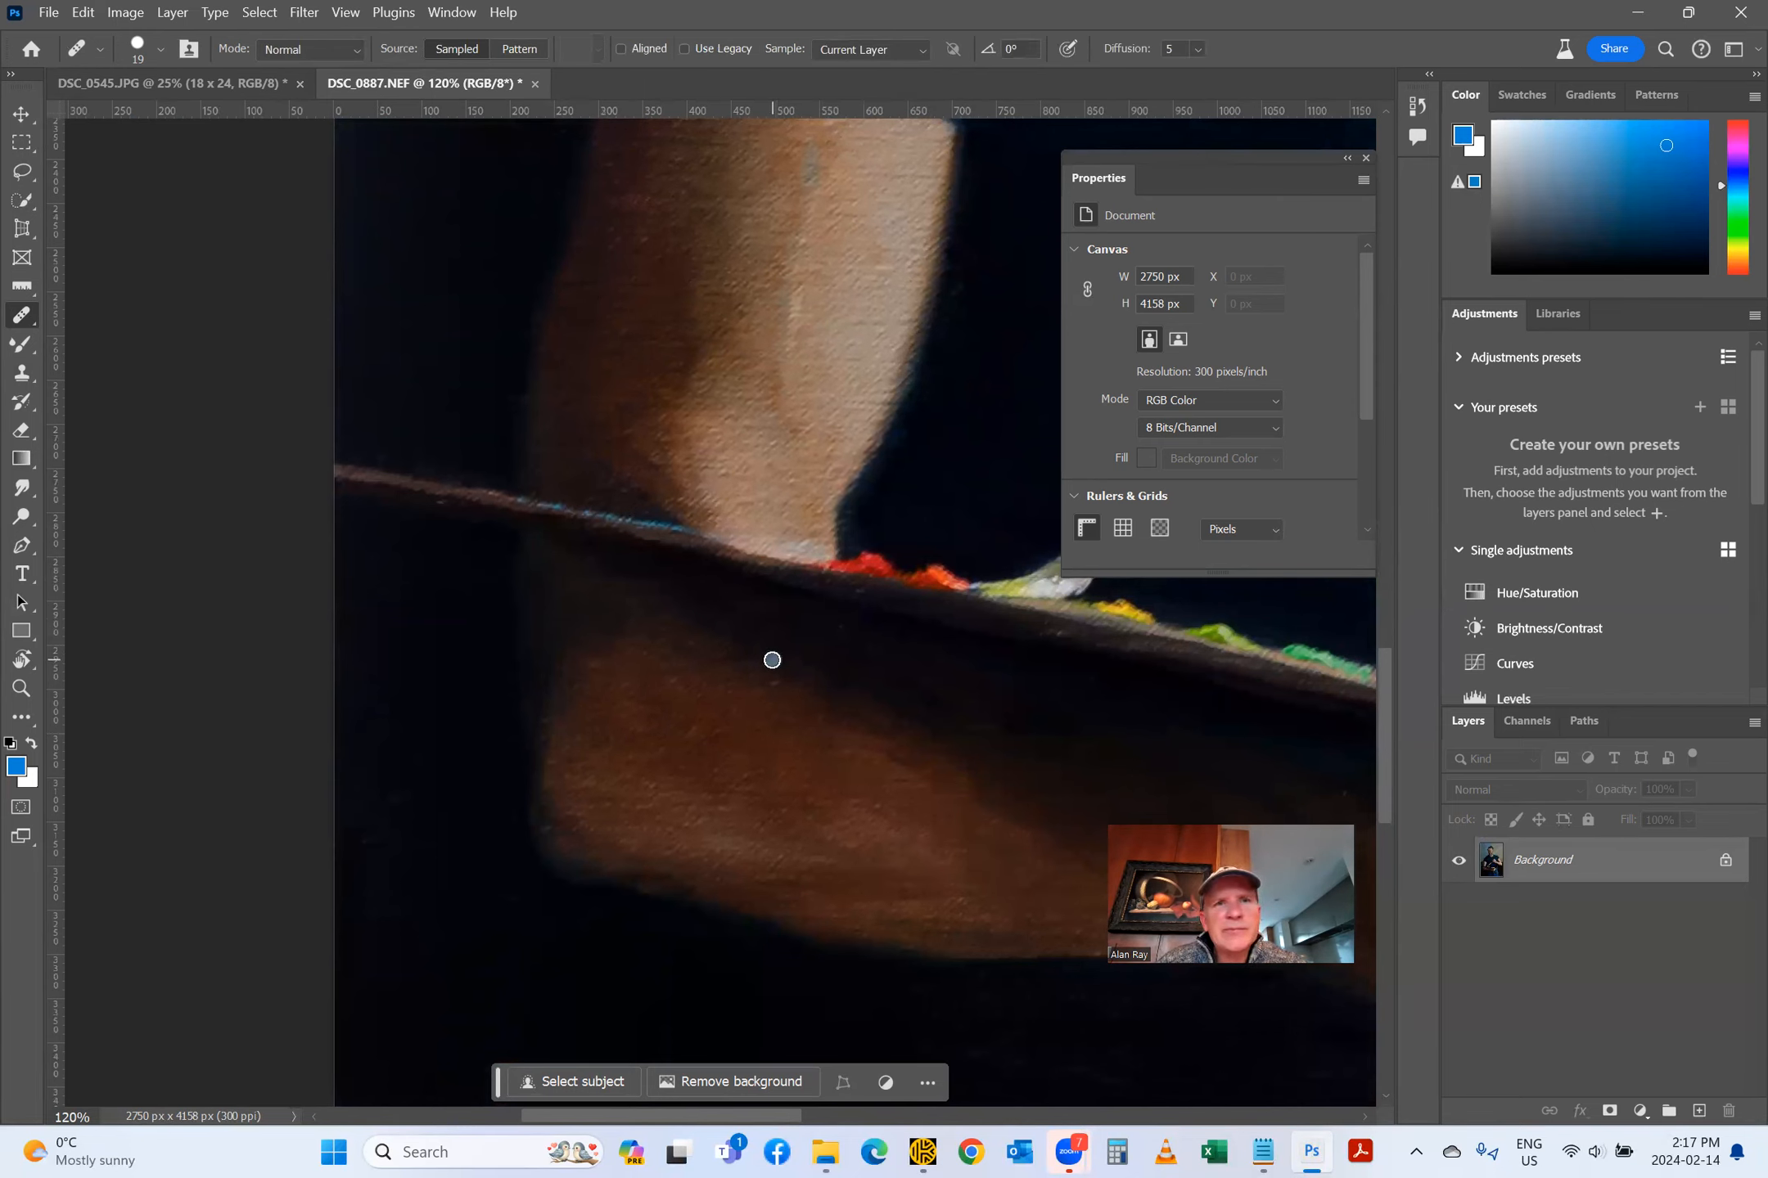
{"action": "left_click", "coordinate": [158, 50]}
{"action": "left_click_drag", "start_coordinate": [56, 112], "coordinate": [106, 115]}
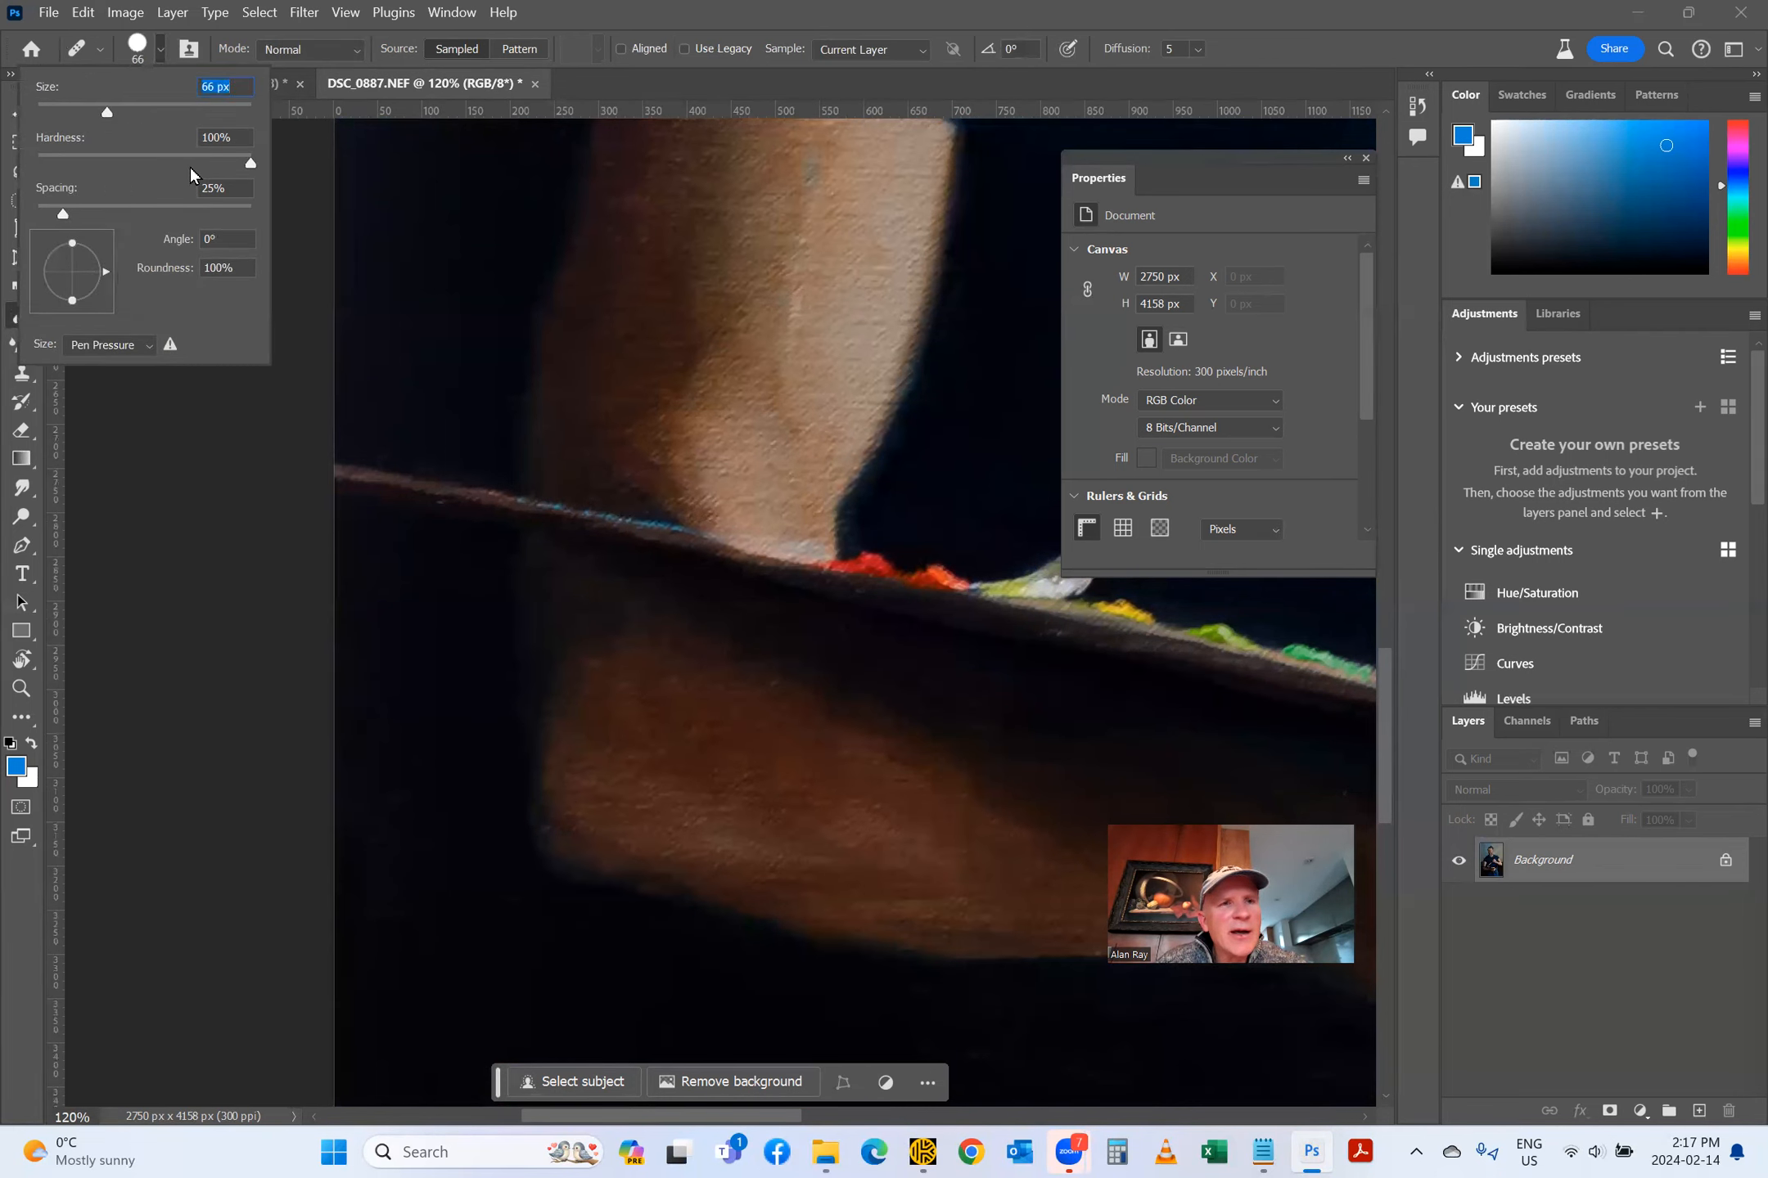
{"action": "left_click_drag", "start_coordinate": [248, 167], "coordinate": [227, 161]}
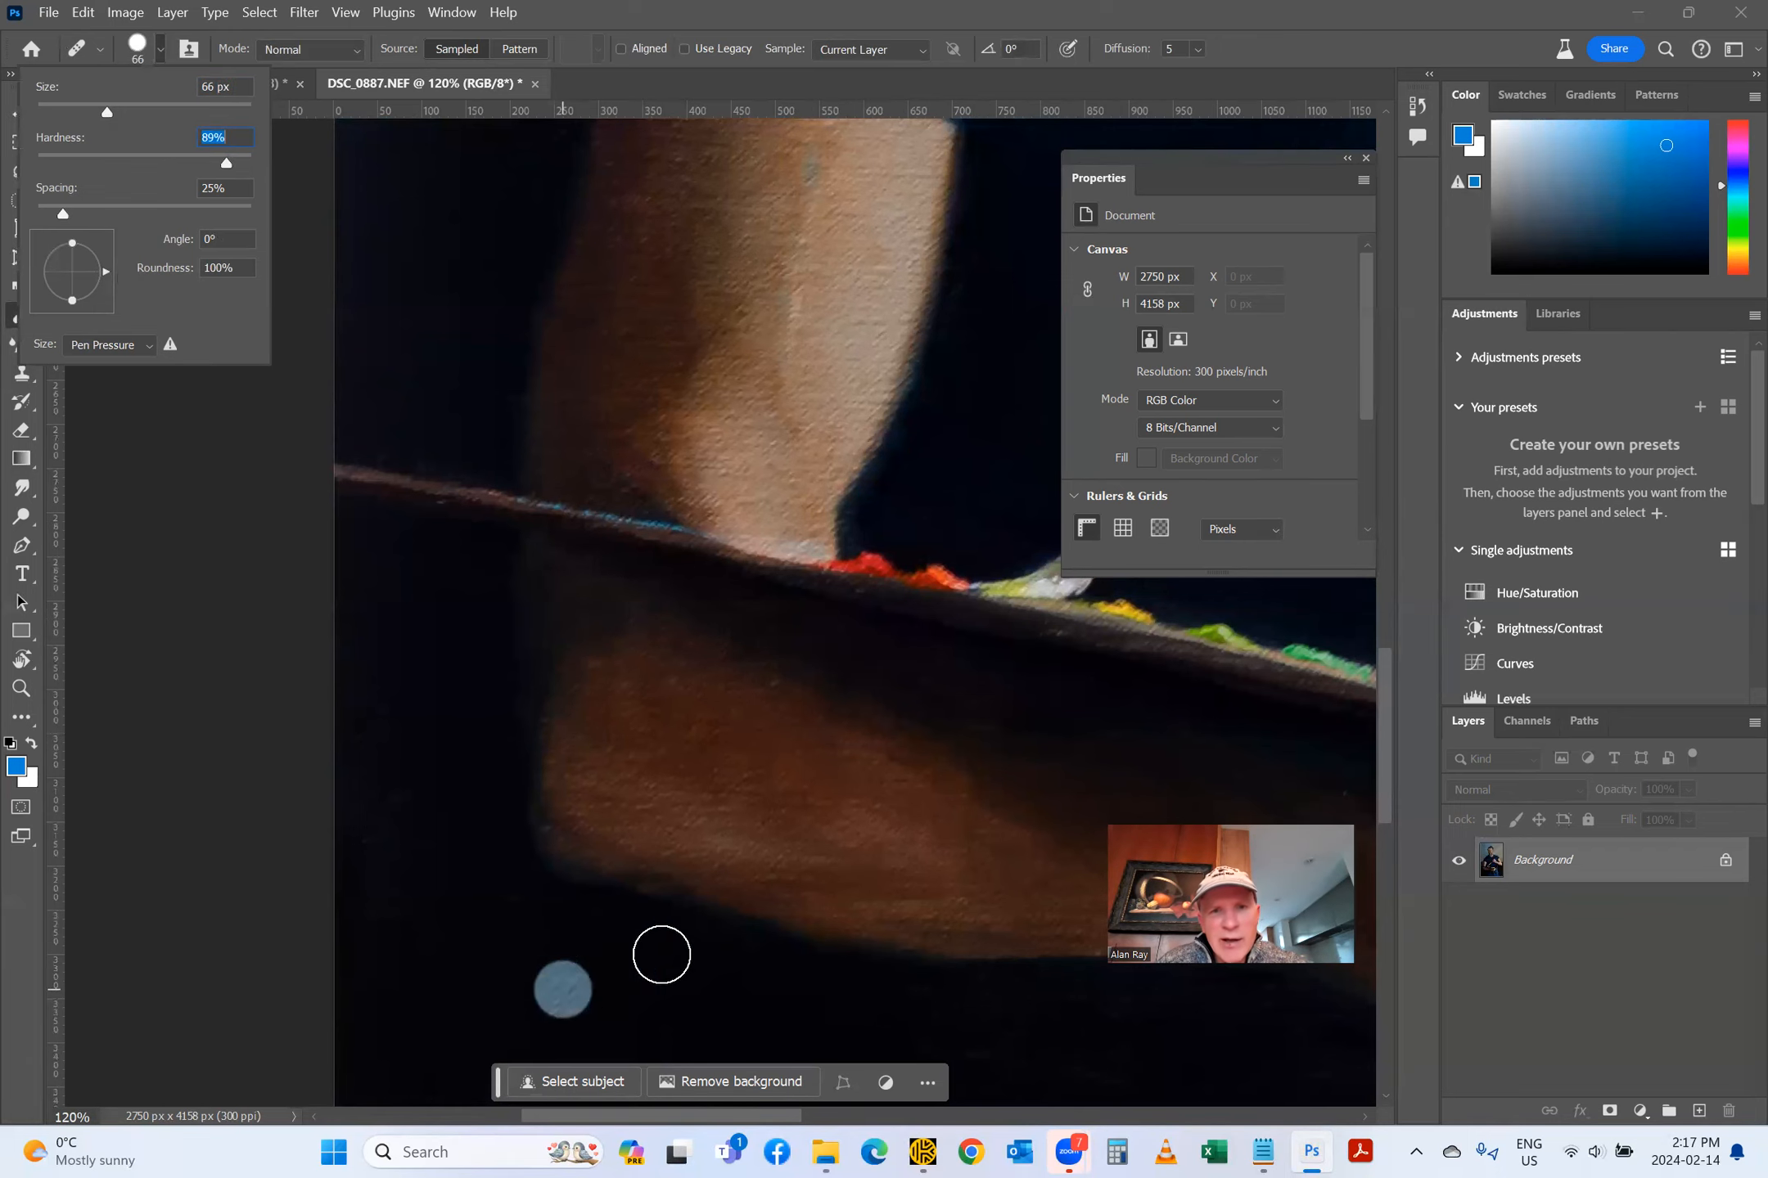
{"action": "left_click", "coordinate": [1173, 18]}
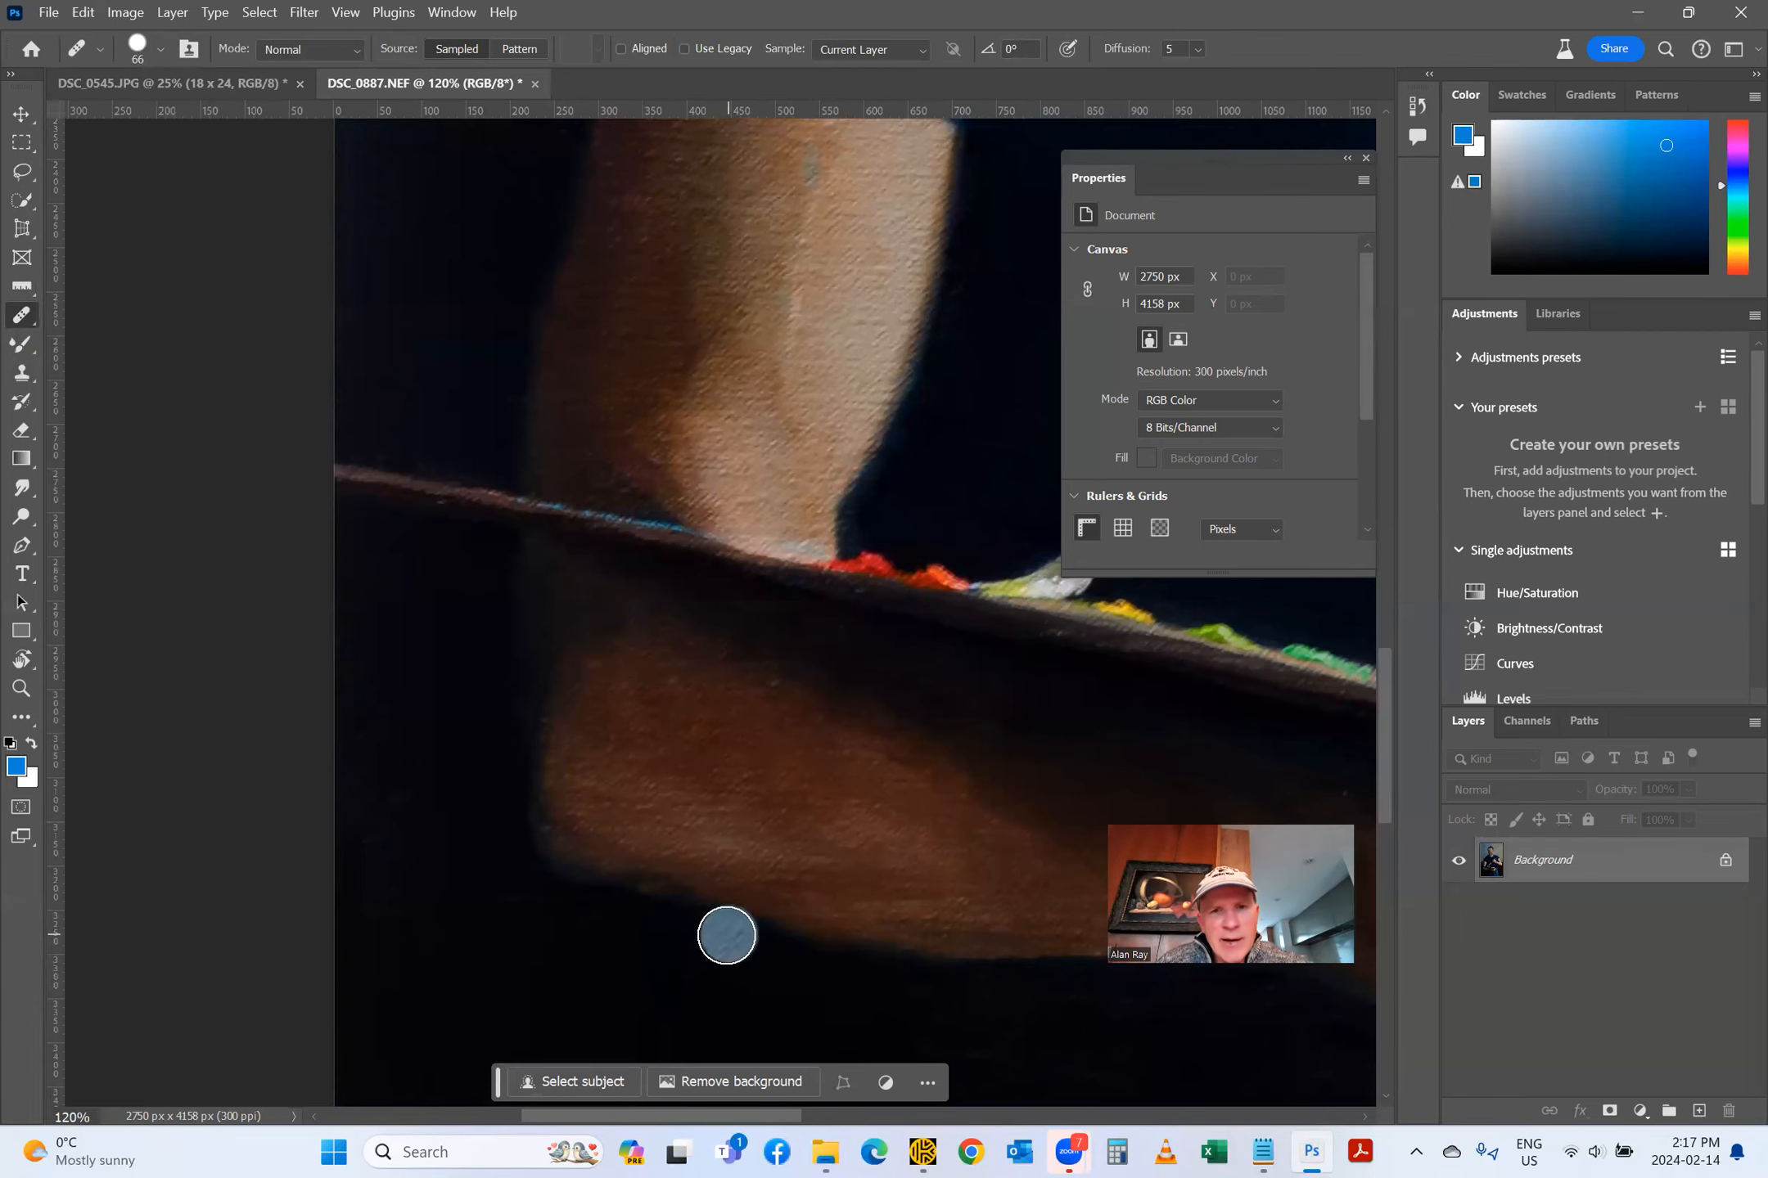
Step: Set the Healing Brush size to 21 px and dab over the shadowed skin of the arm just above the palette
{"action": "scroll", "coordinate": [691, 900], "scroll_direction": "up", "scroll_amount": 5}
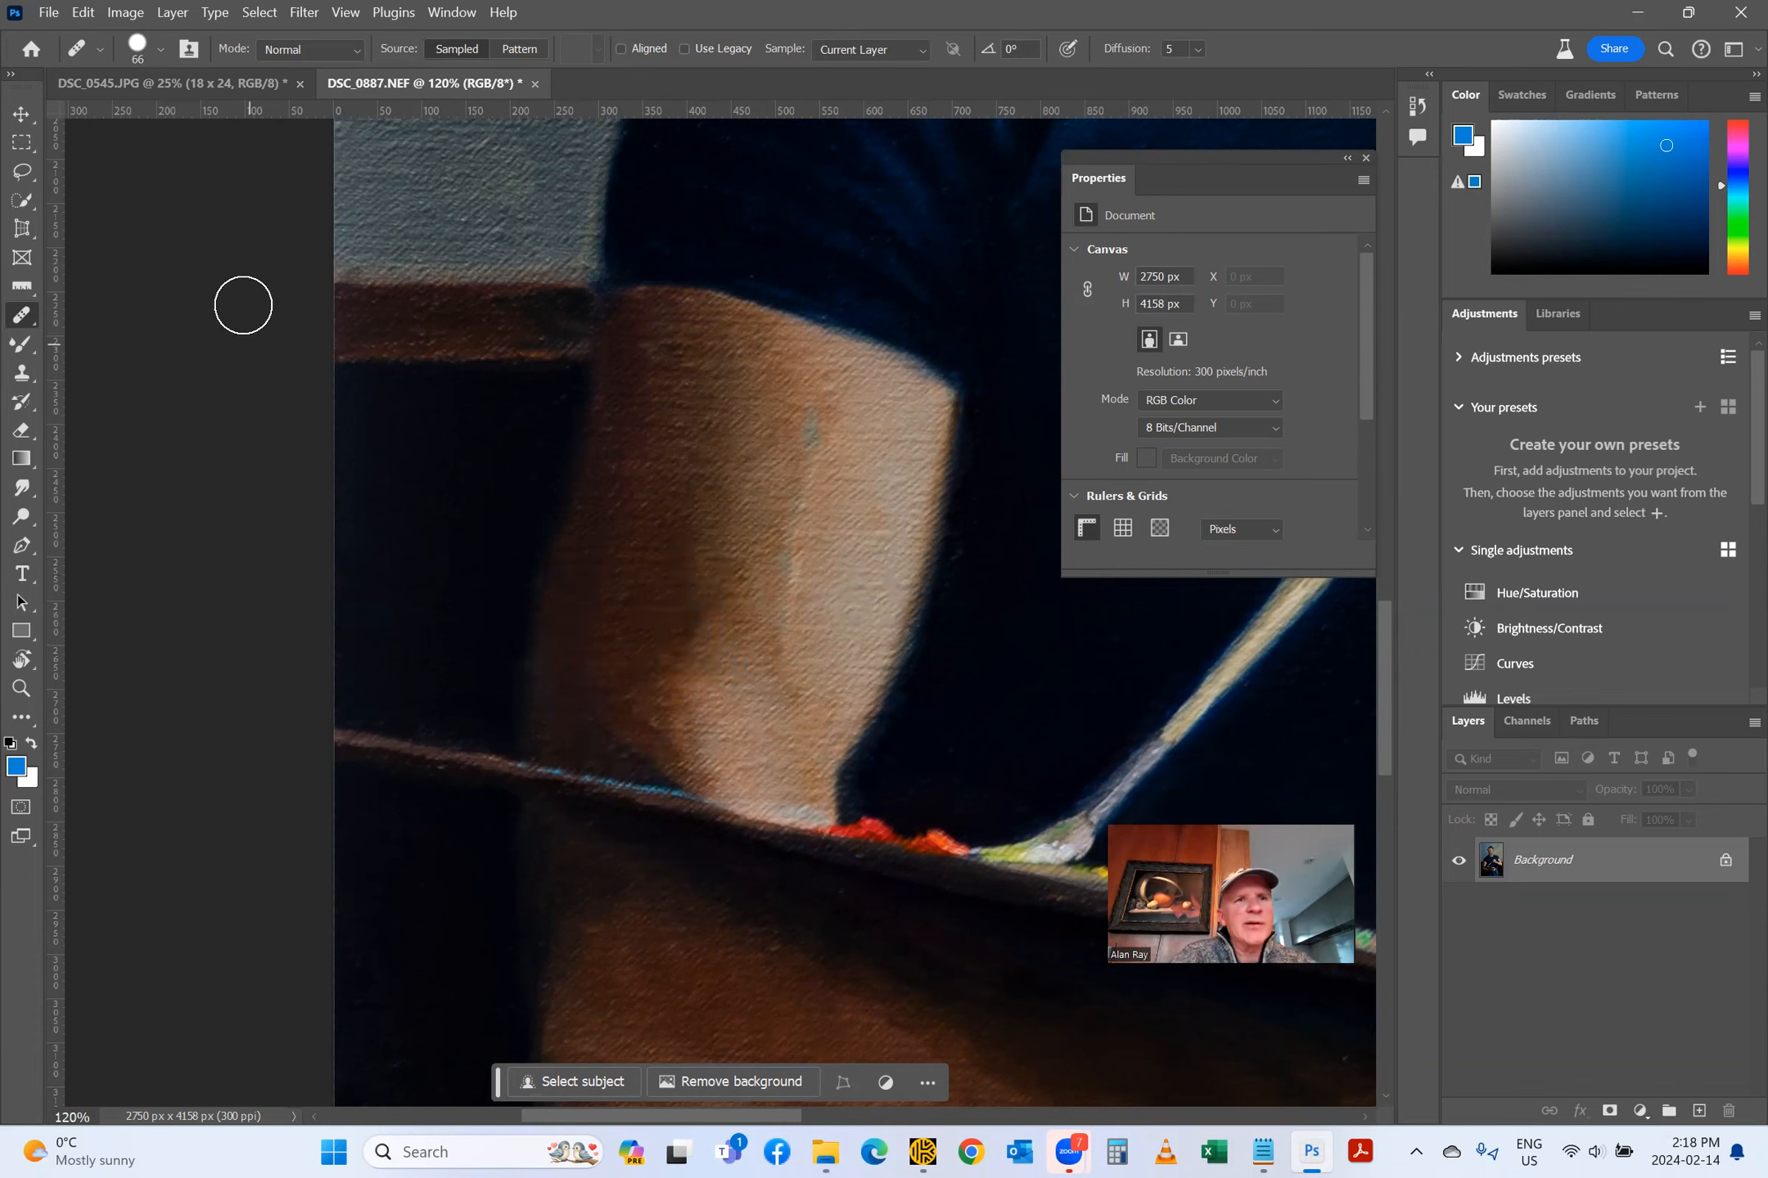
{"action": "left_click", "coordinate": [162, 47]}
{"action": "left_click_drag", "start_coordinate": [104, 108], "coordinate": [59, 116]}
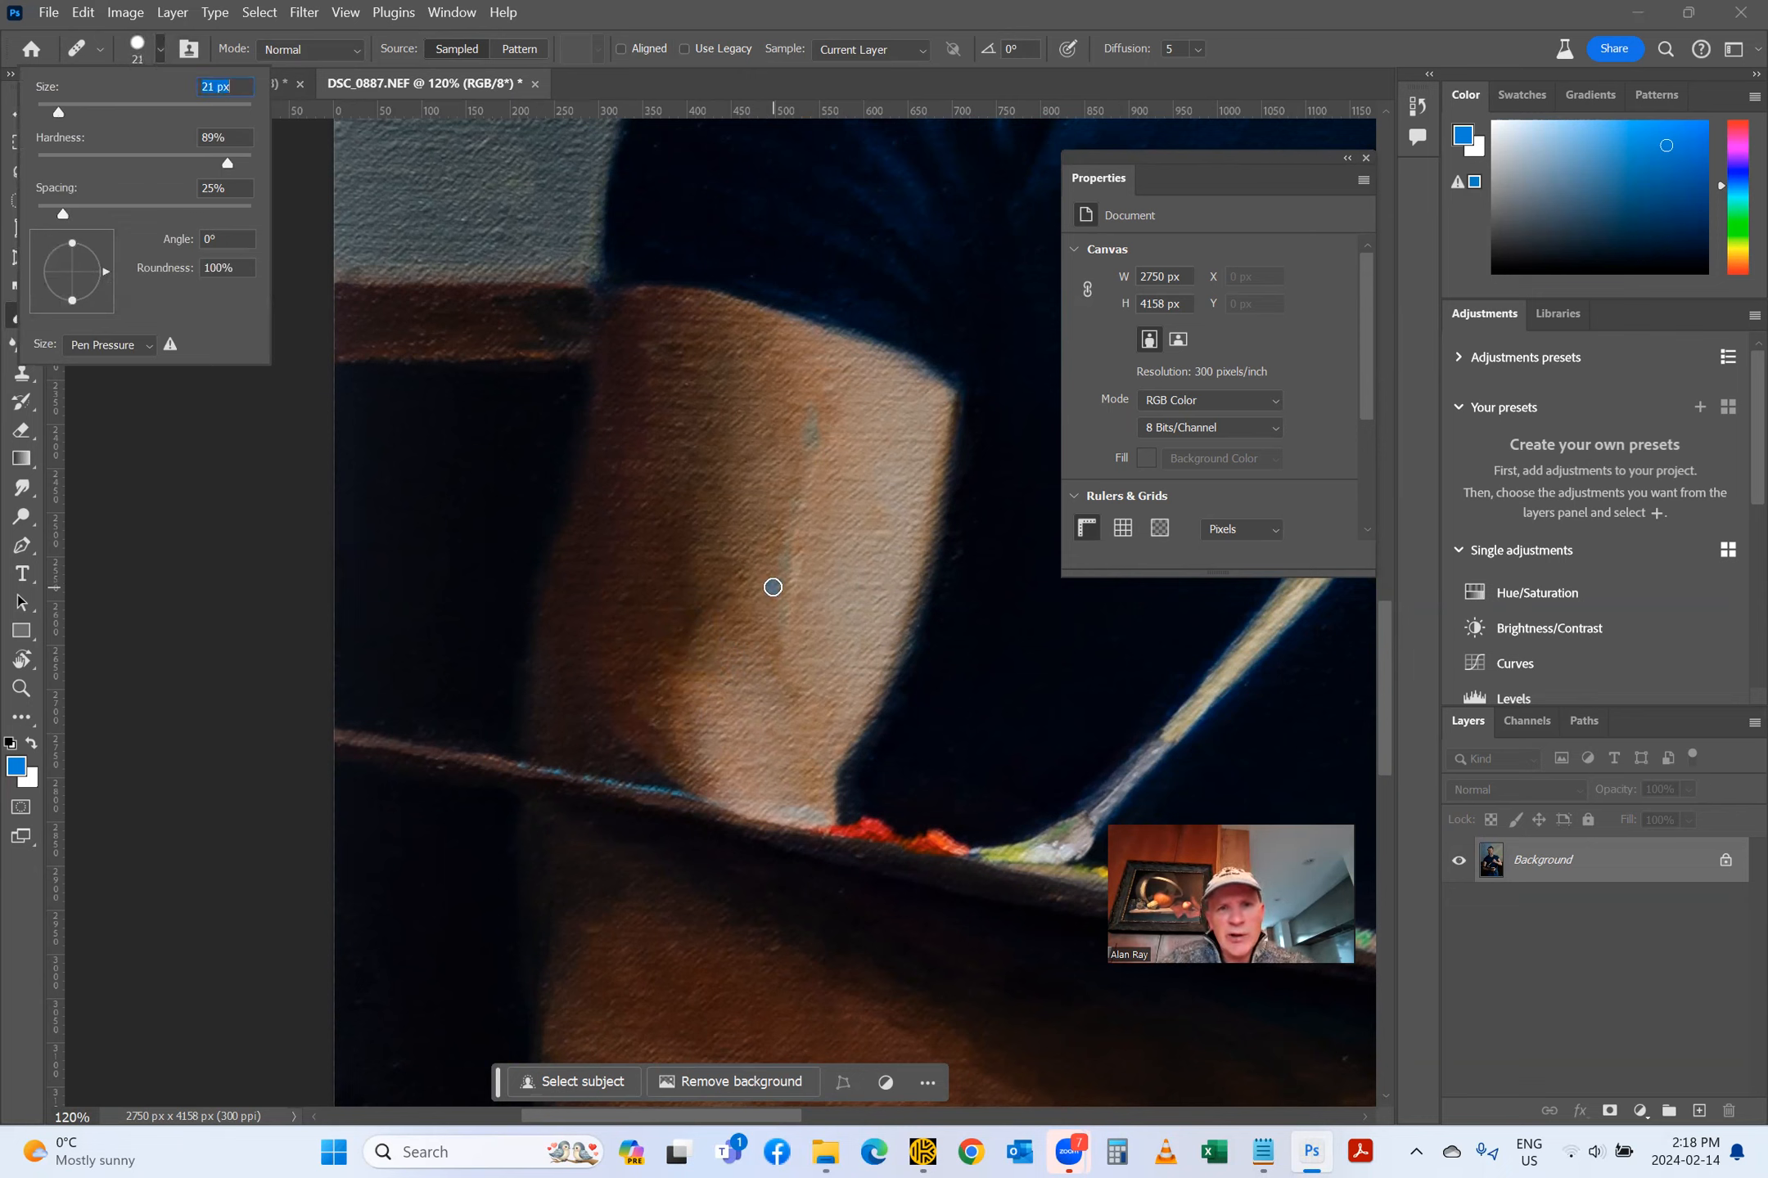
{"action": "left_click", "coordinate": [684, 634]}
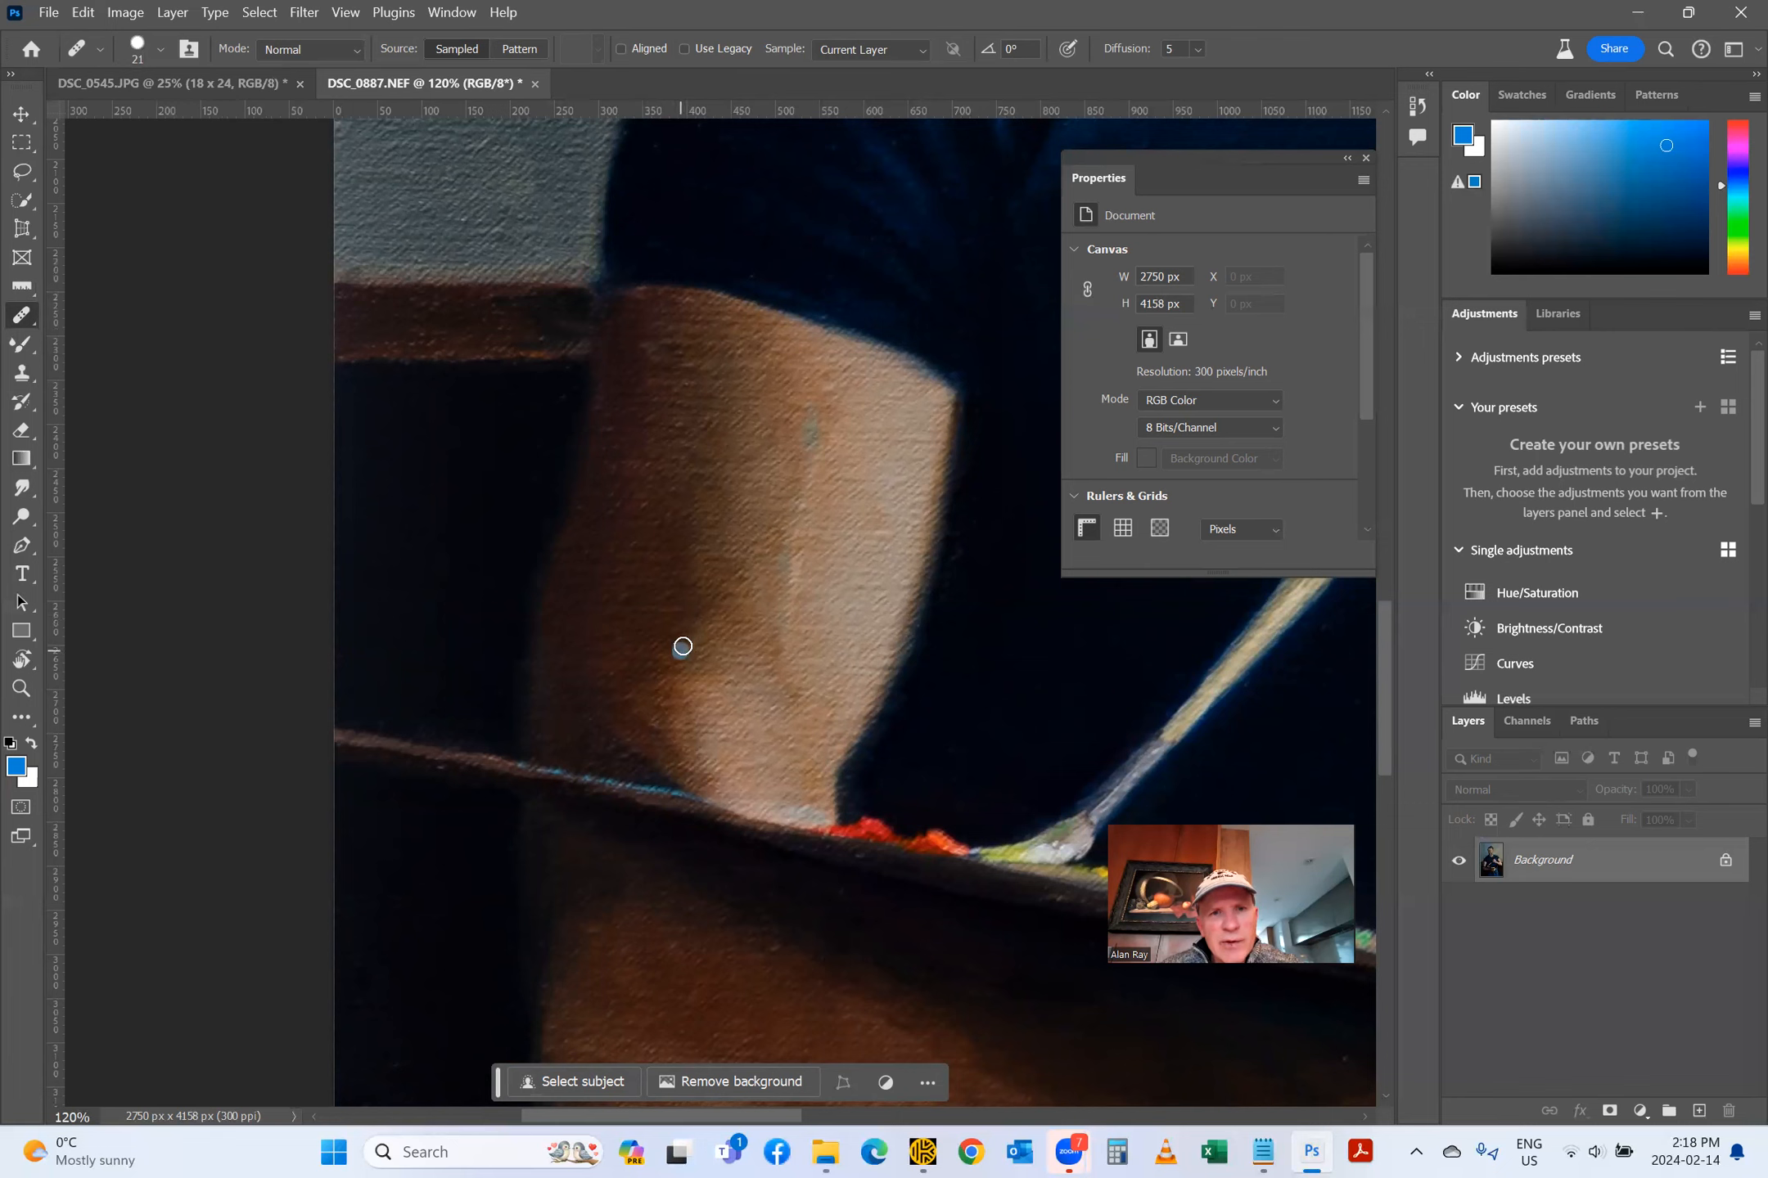
{"action": "left_click", "coordinate": [652, 678]}
{"action": "left_click", "coordinate": [704, 732]}
{"action": "left_click", "coordinate": [683, 665]}
{"action": "left_click", "coordinate": [657, 647]}
{"action": "left_click", "coordinate": [678, 611]}
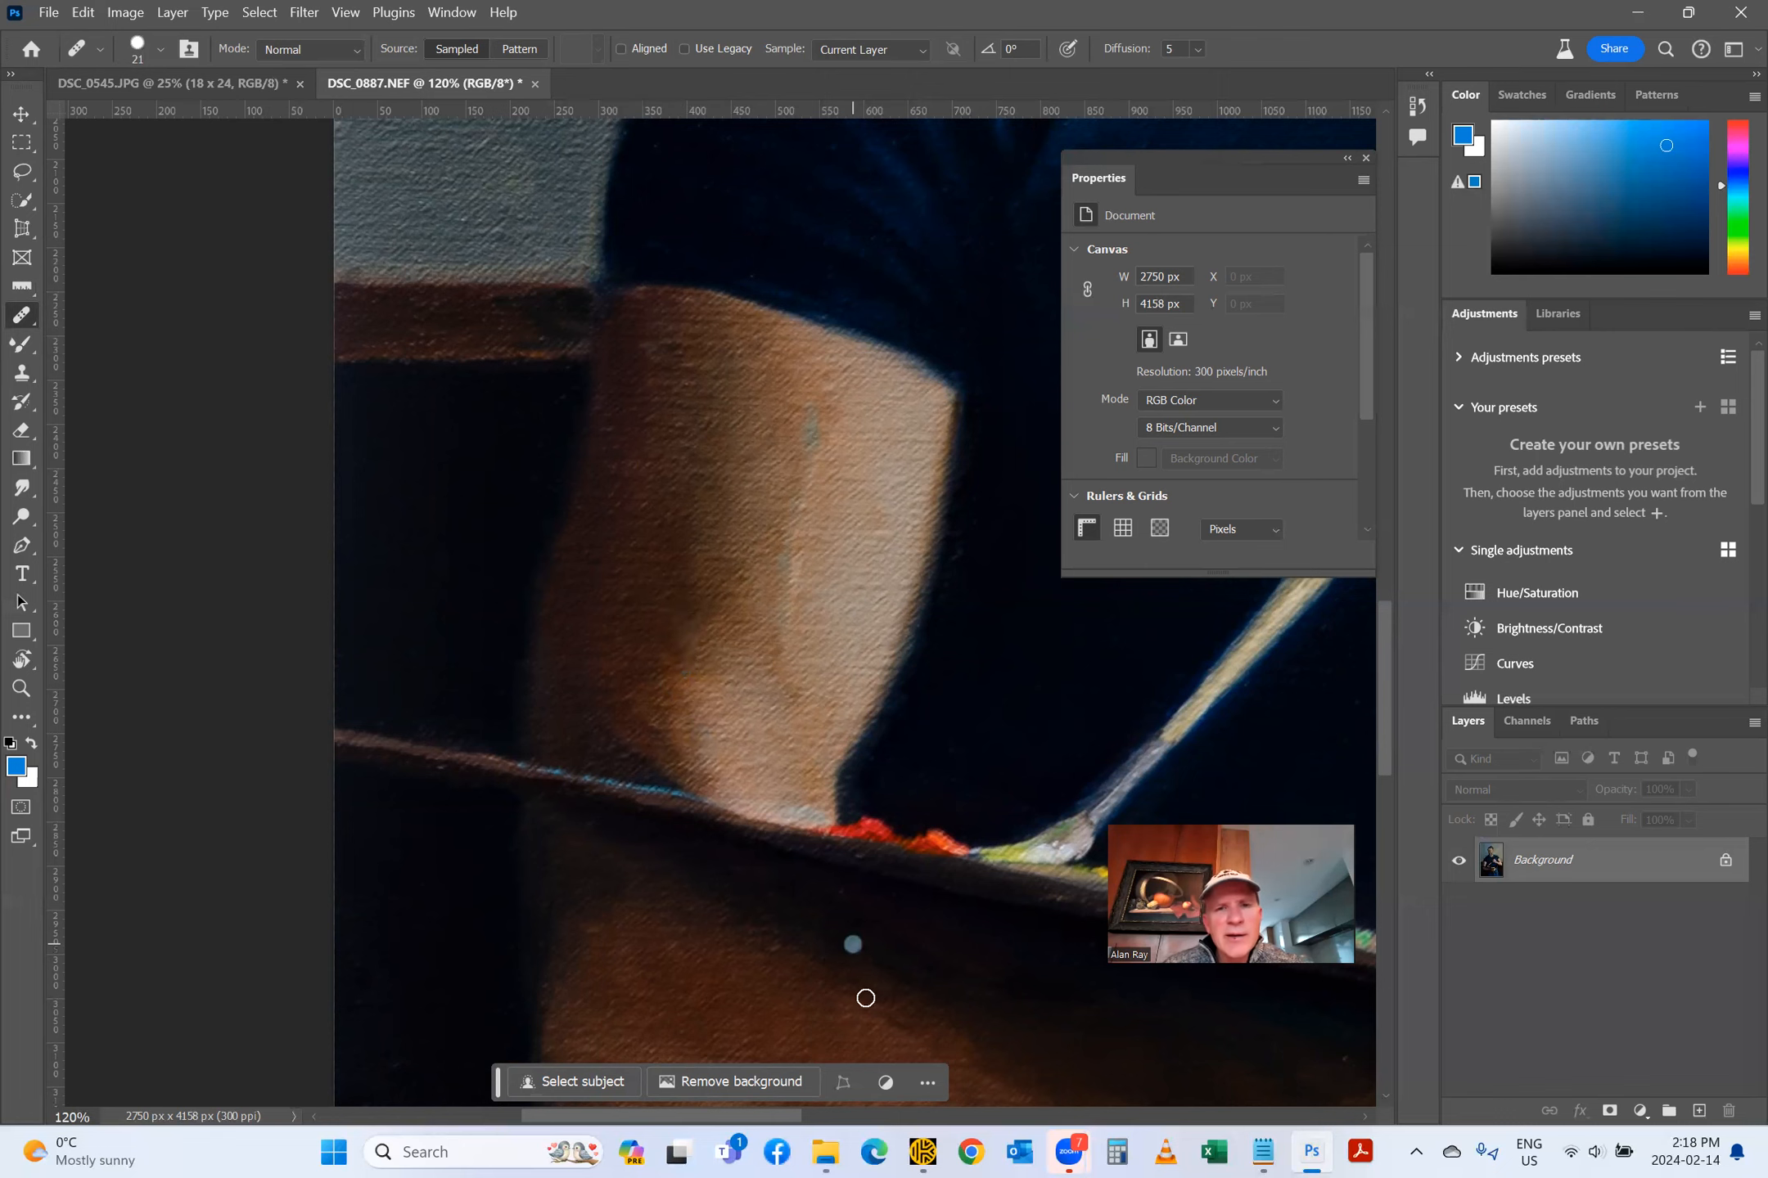
Step: Dab the Healing Brush along the shoulder and sleeve edge of the dark shirt where it meets the grey background
{"action": "scroll", "coordinate": [767, 965], "scroll_direction": "up", "scroll_amount": 1}
{"action": "scroll", "coordinate": [764, 967], "scroll_direction": "up", "scroll_amount": 10}
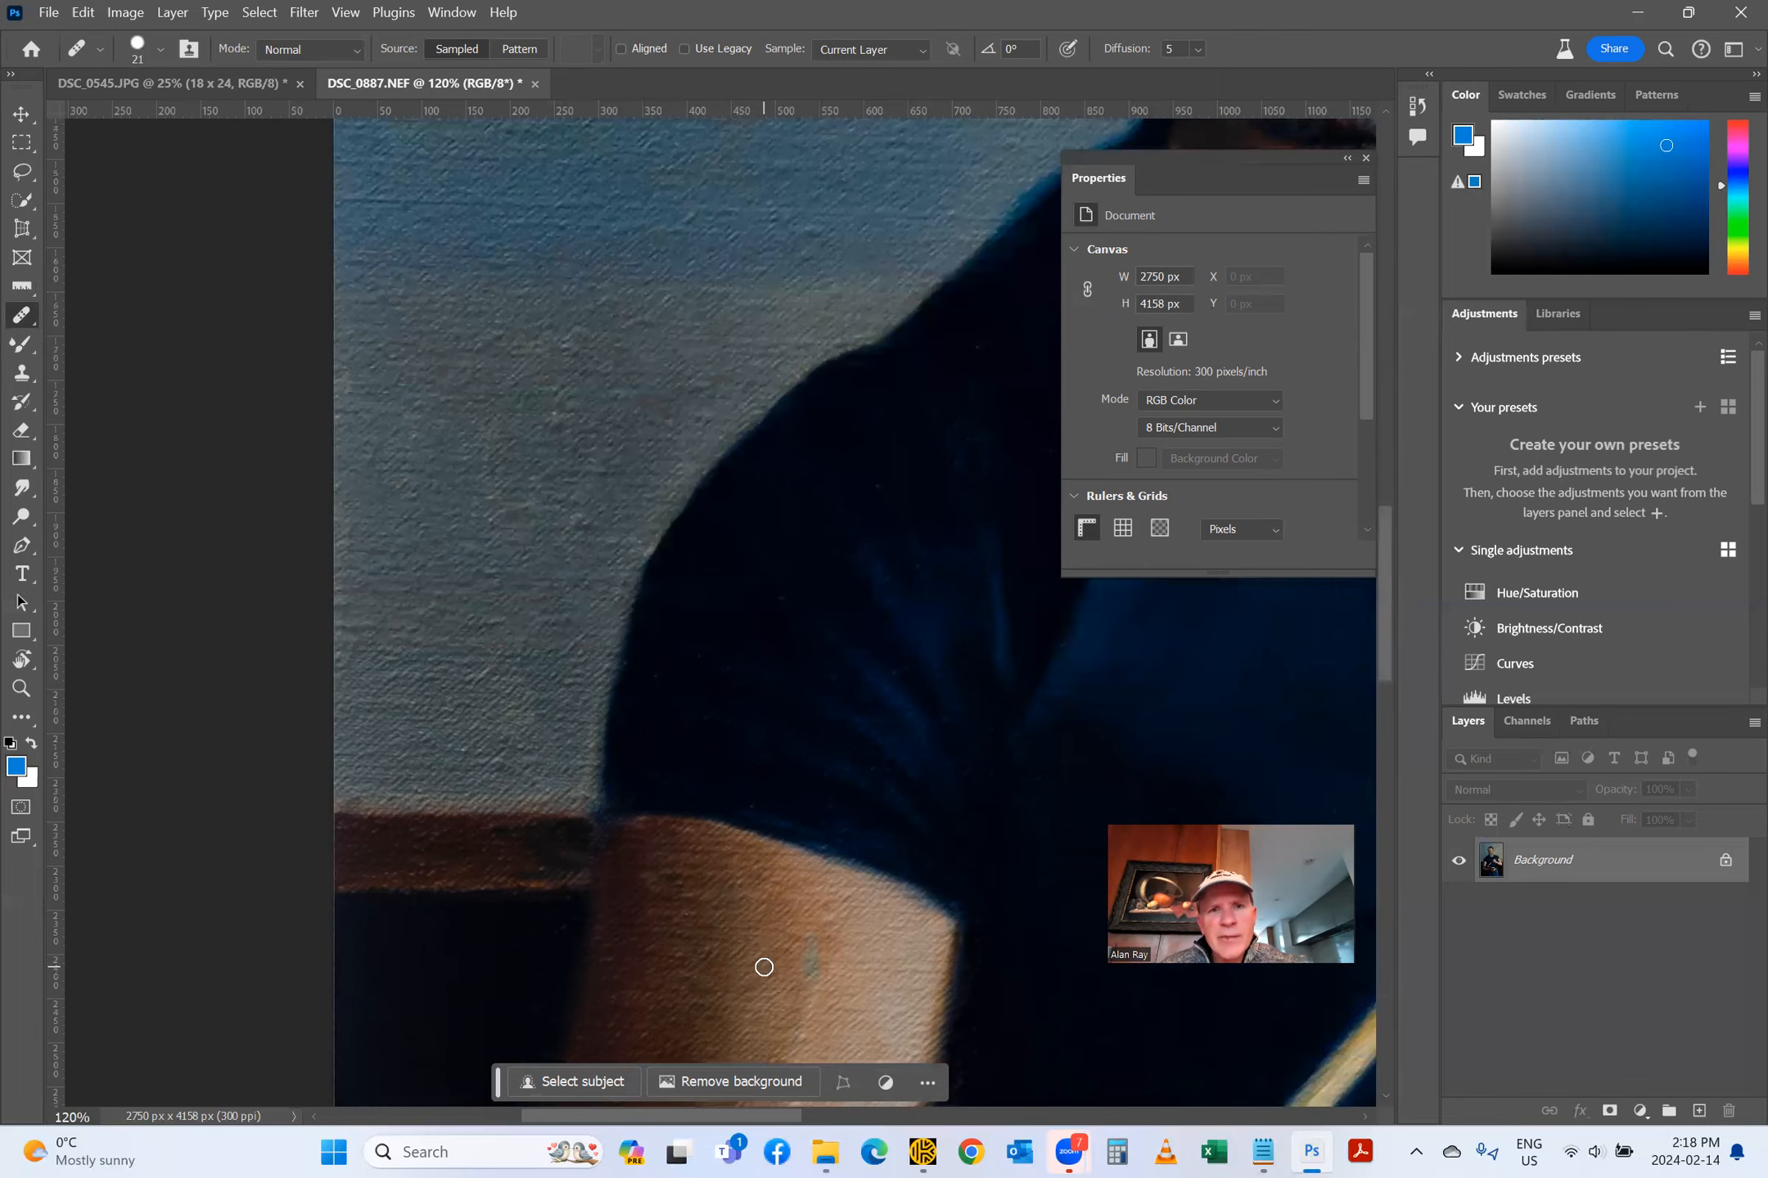
{"action": "left_click", "coordinate": [648, 743]}
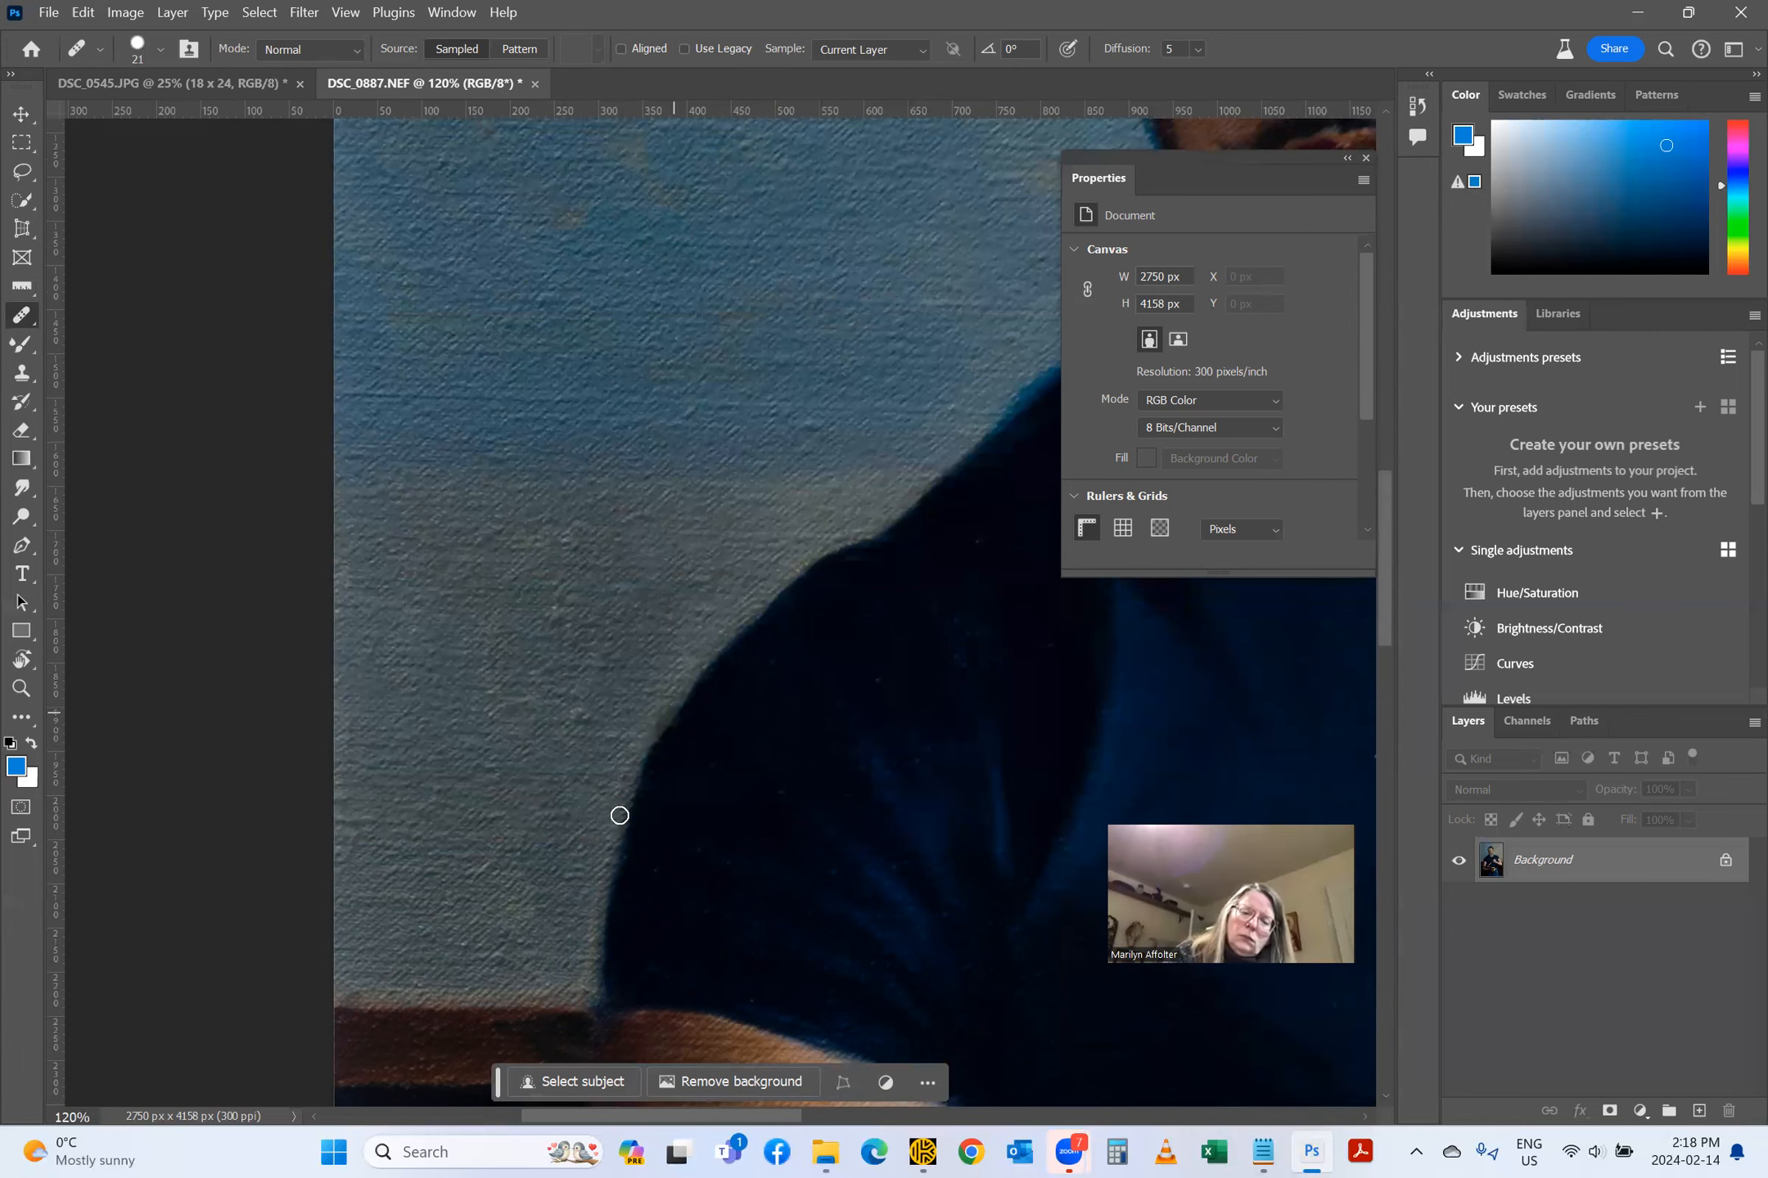
{"action": "left_click", "coordinate": [739, 653]}
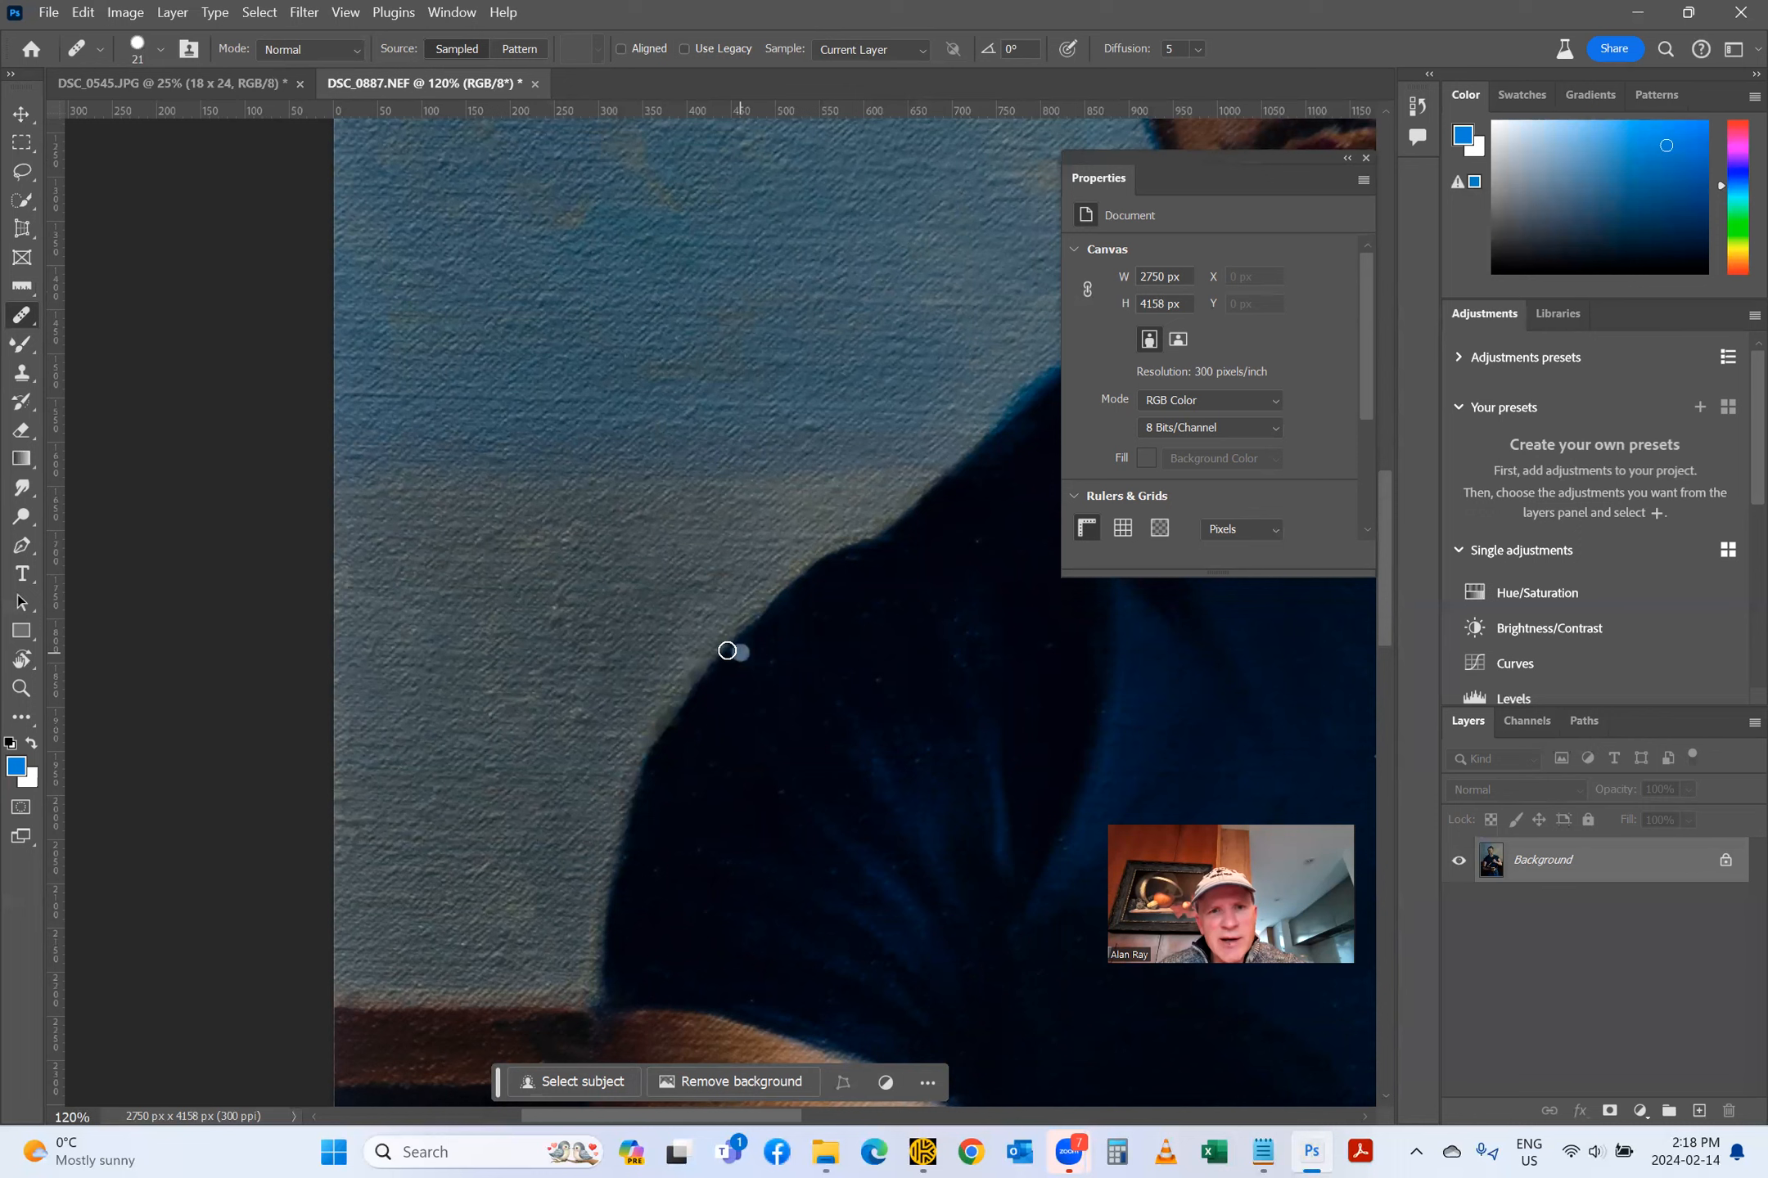
{"action": "left_click", "coordinate": [715, 697]}
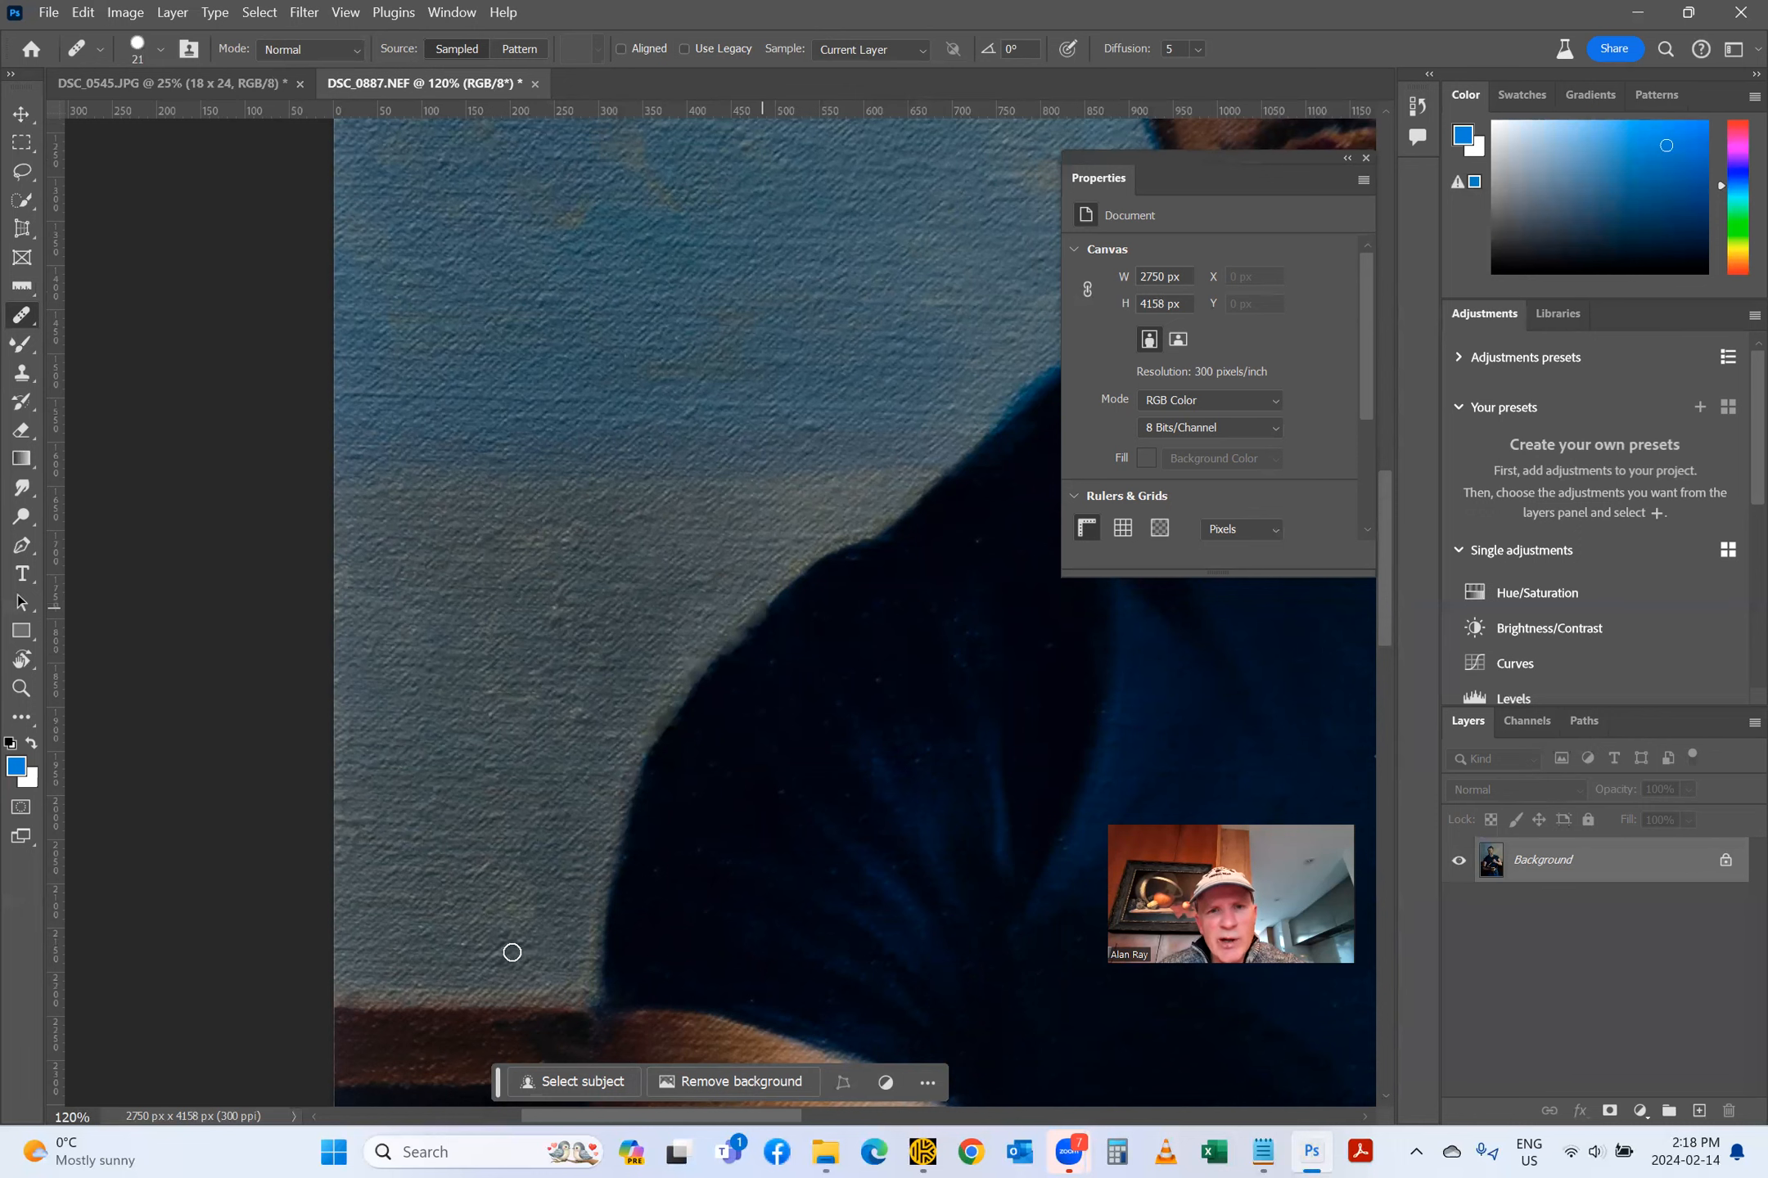
Step: Examine the shoulder, shirt, face and hair of the painting at 120% zoom for remaining specks
{"action": "scroll", "coordinate": [819, 976], "scroll_direction": "up", "scroll_amount": 1}
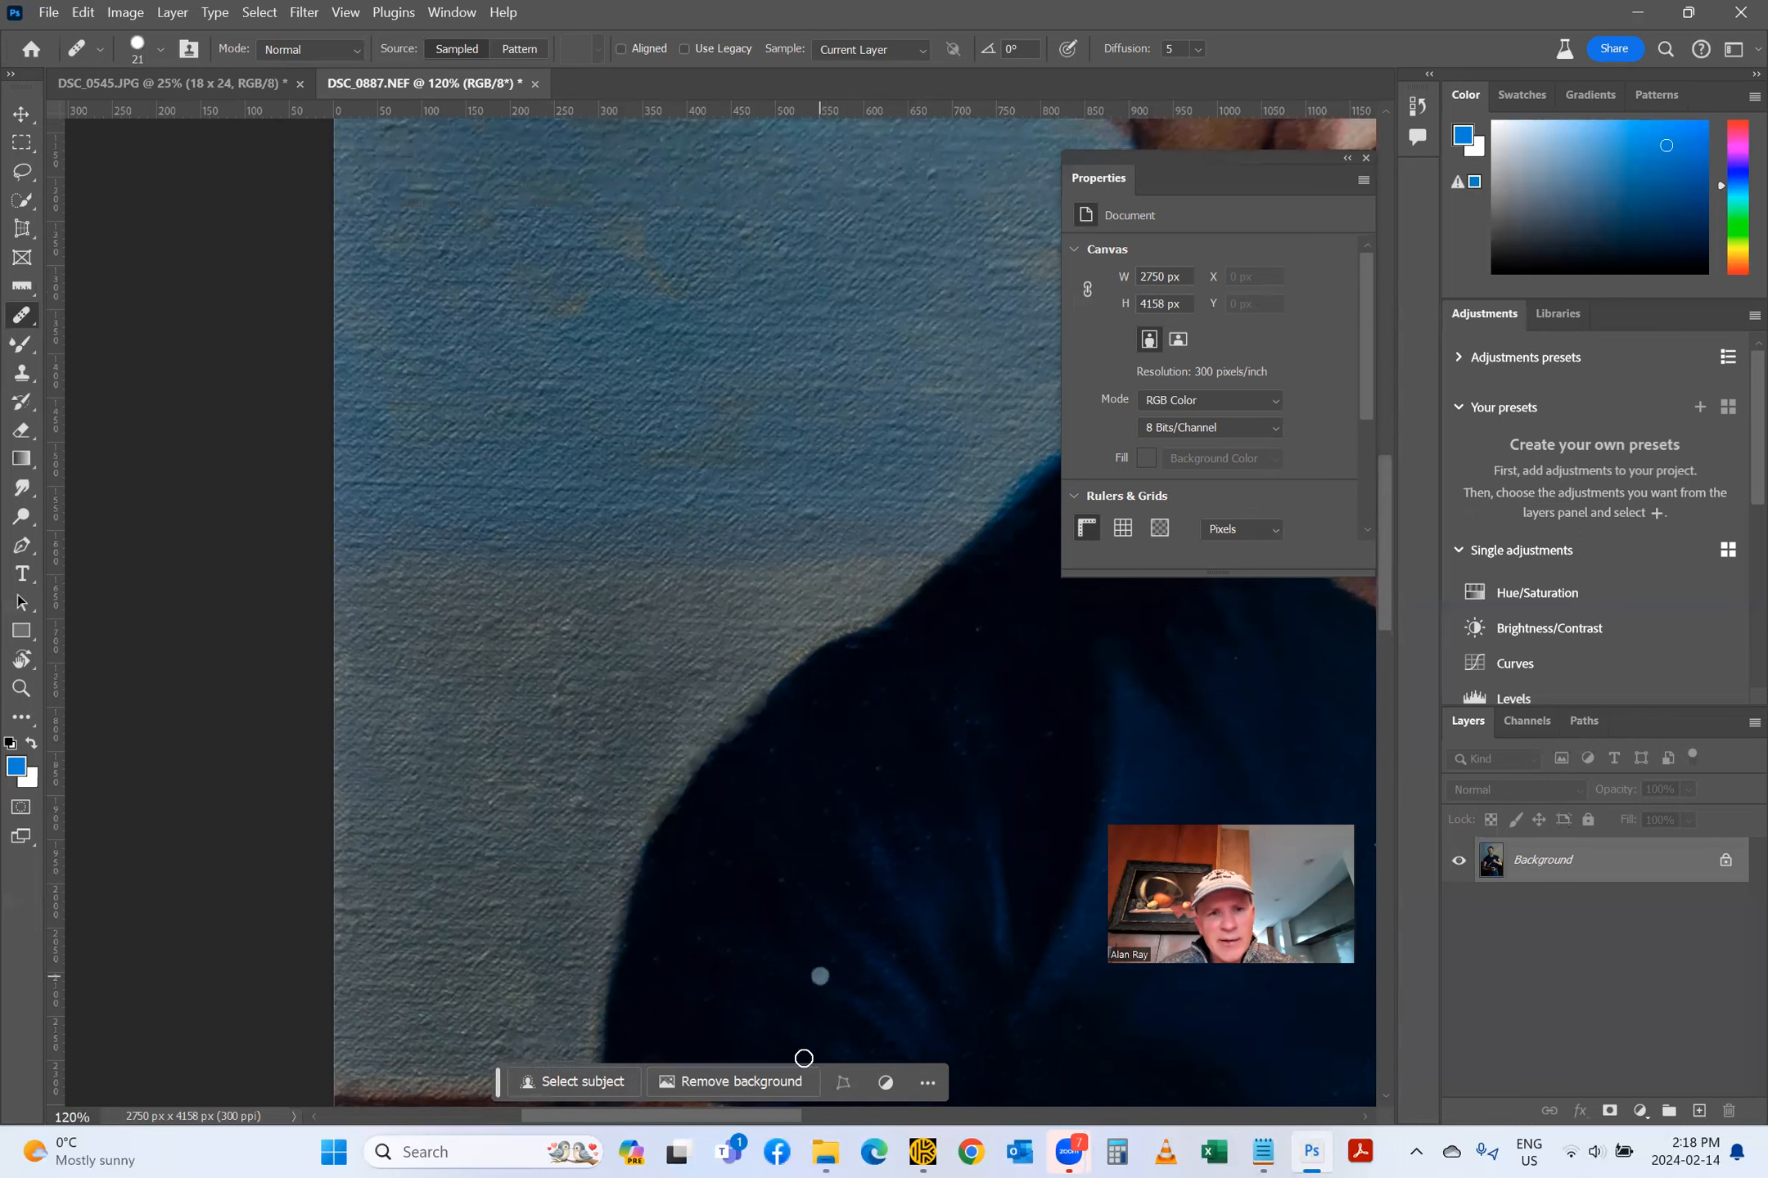
{"action": "scroll", "coordinate": [804, 1058], "scroll_direction": "up", "scroll_amount": 1}
{"action": "left_click_drag", "start_coordinate": [655, 1118], "coordinate": [806, 1089]}
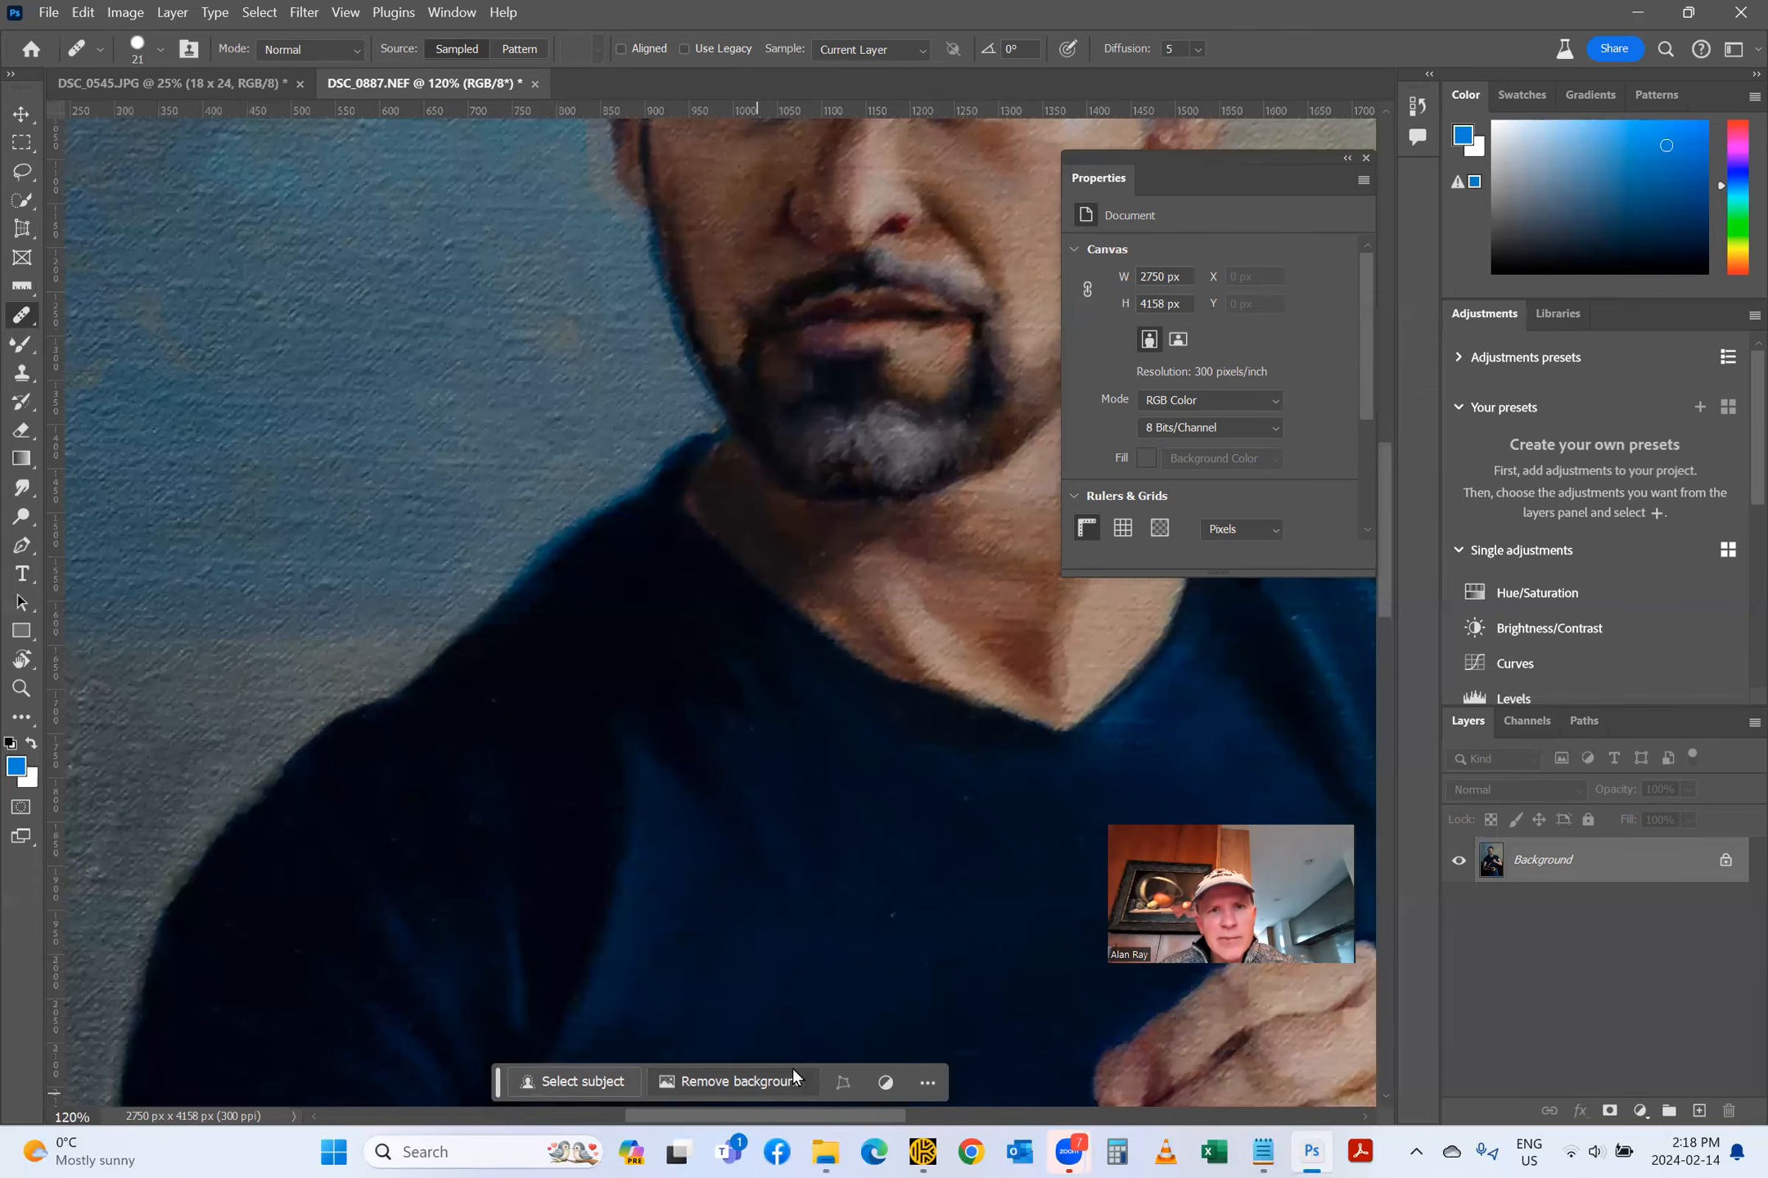
{"action": "scroll", "coordinate": [748, 884], "scroll_direction": "up", "scroll_amount": 4}
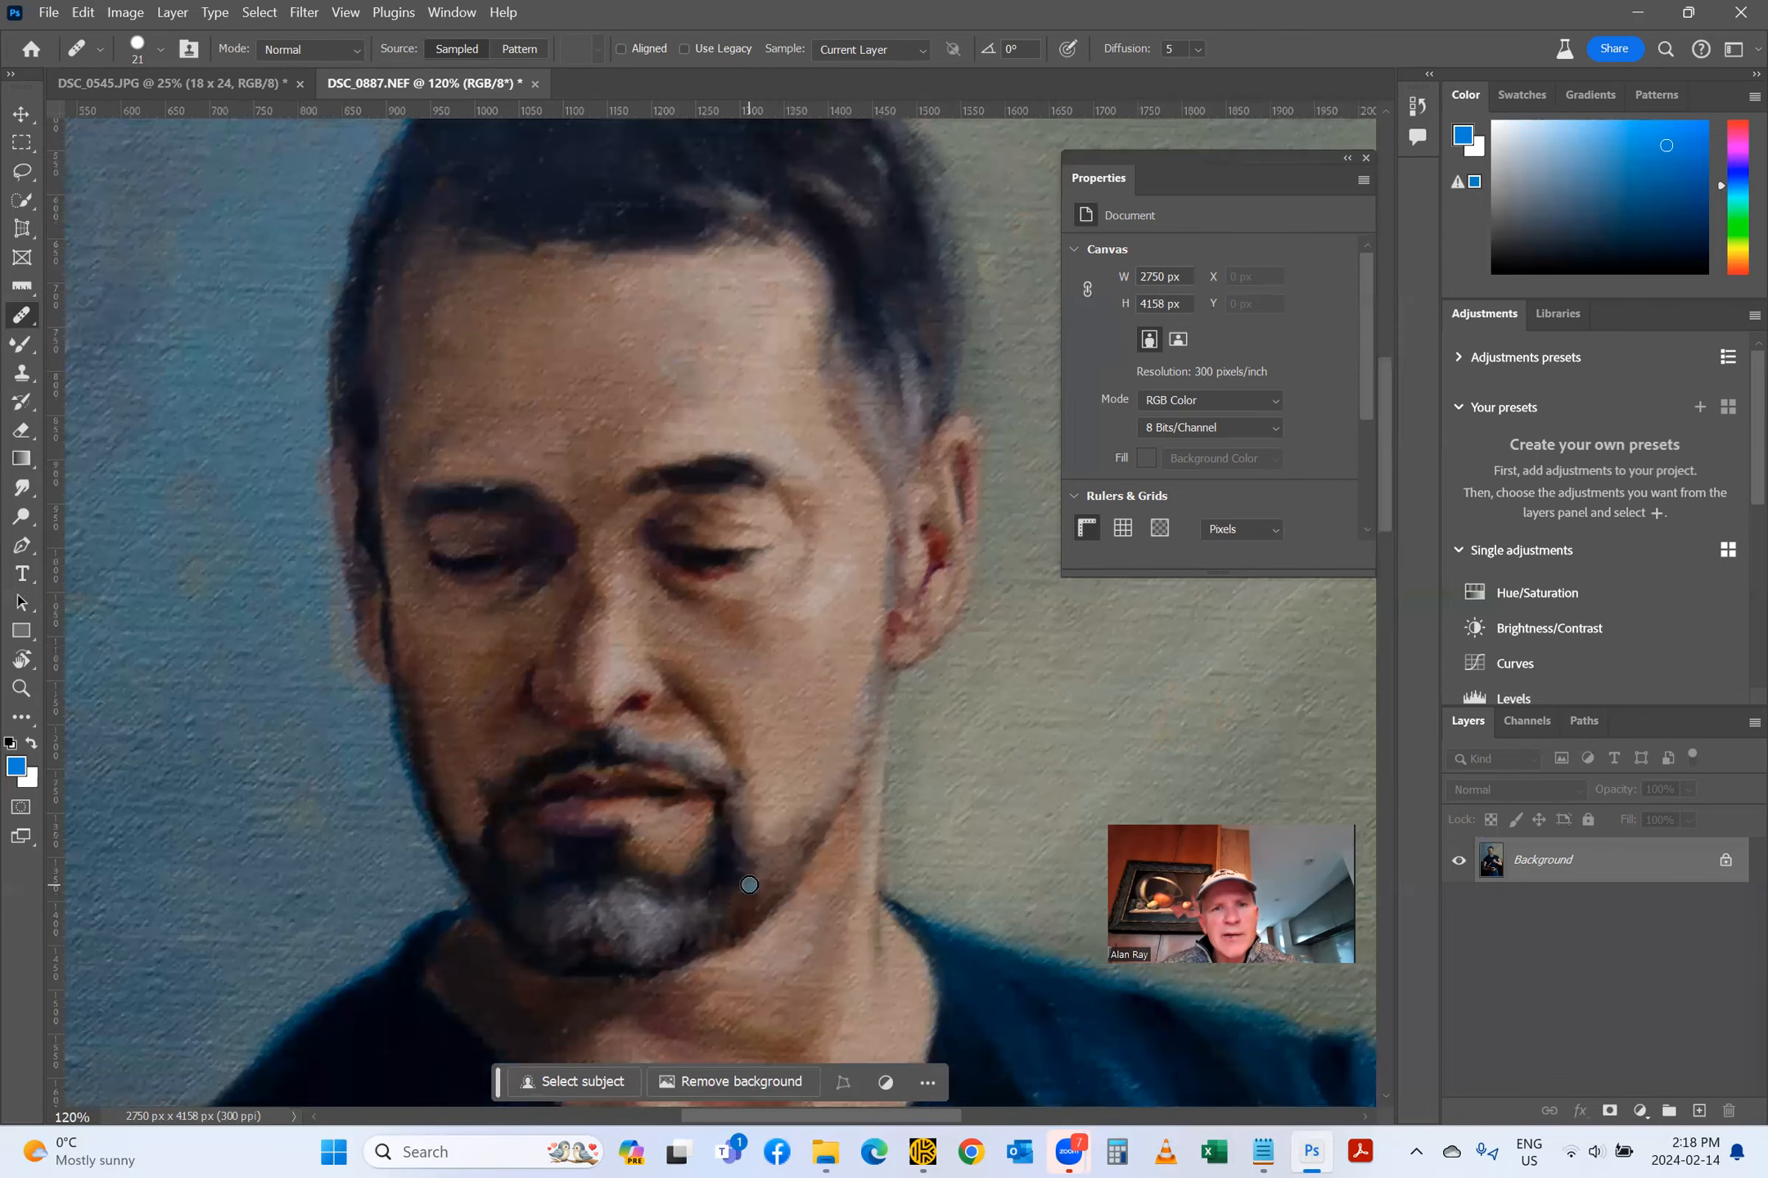
{"action": "scroll", "coordinate": [749, 884], "scroll_direction": "up", "scroll_amount": 2}
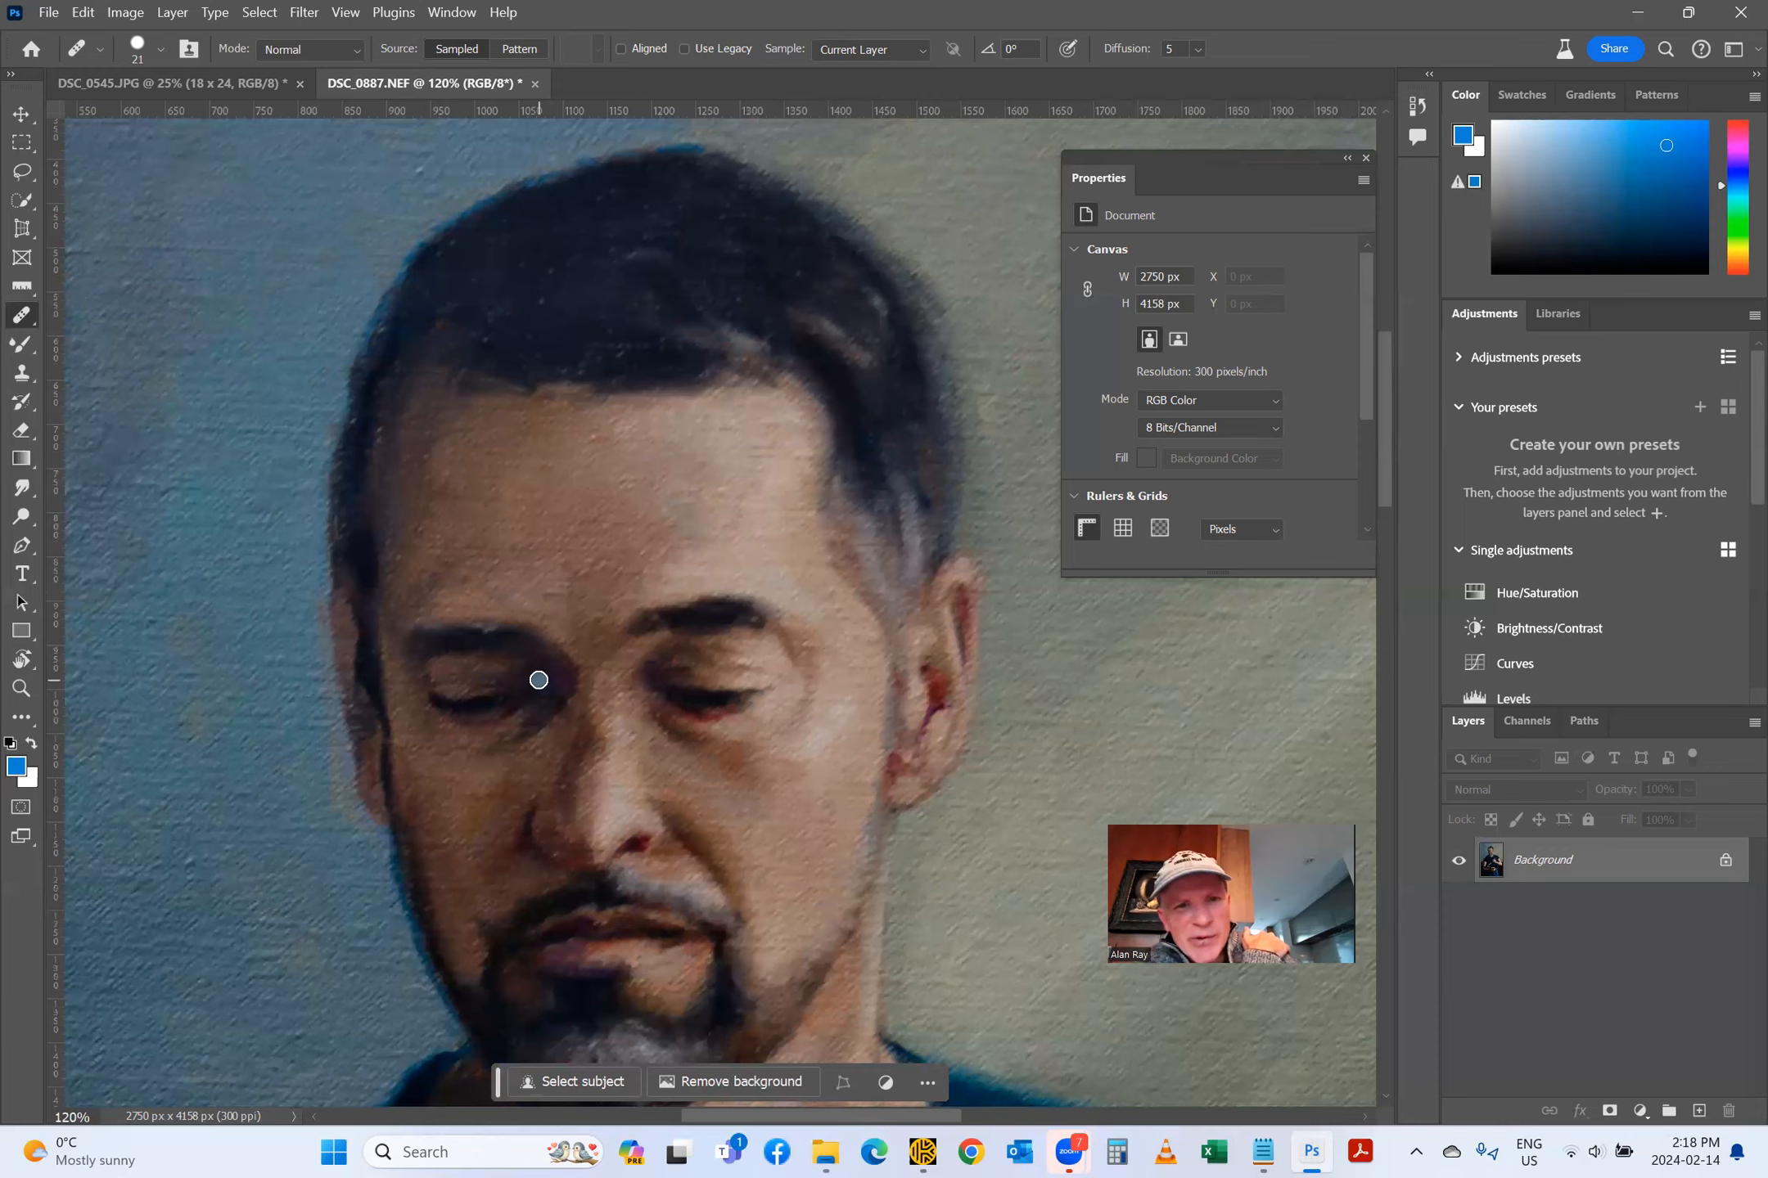
{"action": "scroll", "coordinate": [737, 746], "scroll_direction": "down", "scroll_amount": 2}
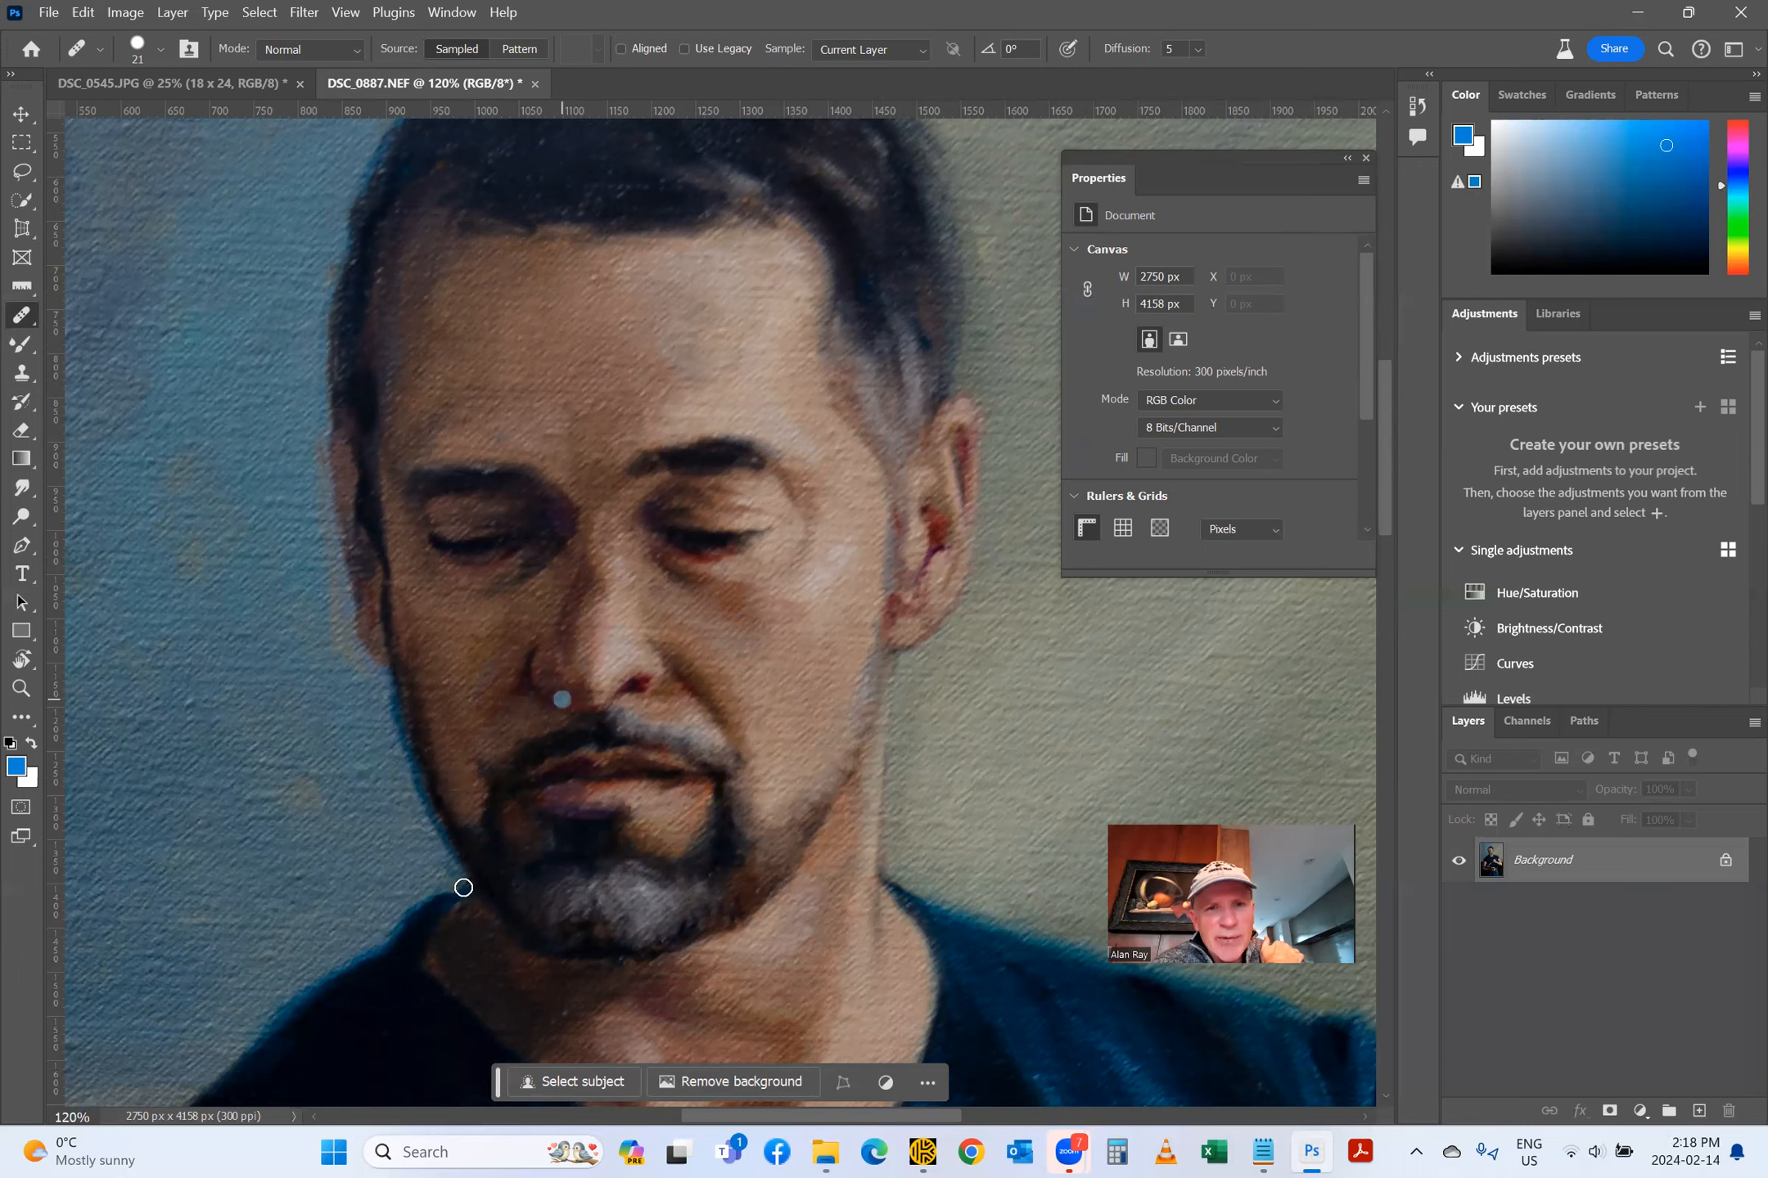
{"action": "scroll", "coordinate": [599, 1015], "scroll_direction": "down", "scroll_amount": 1}
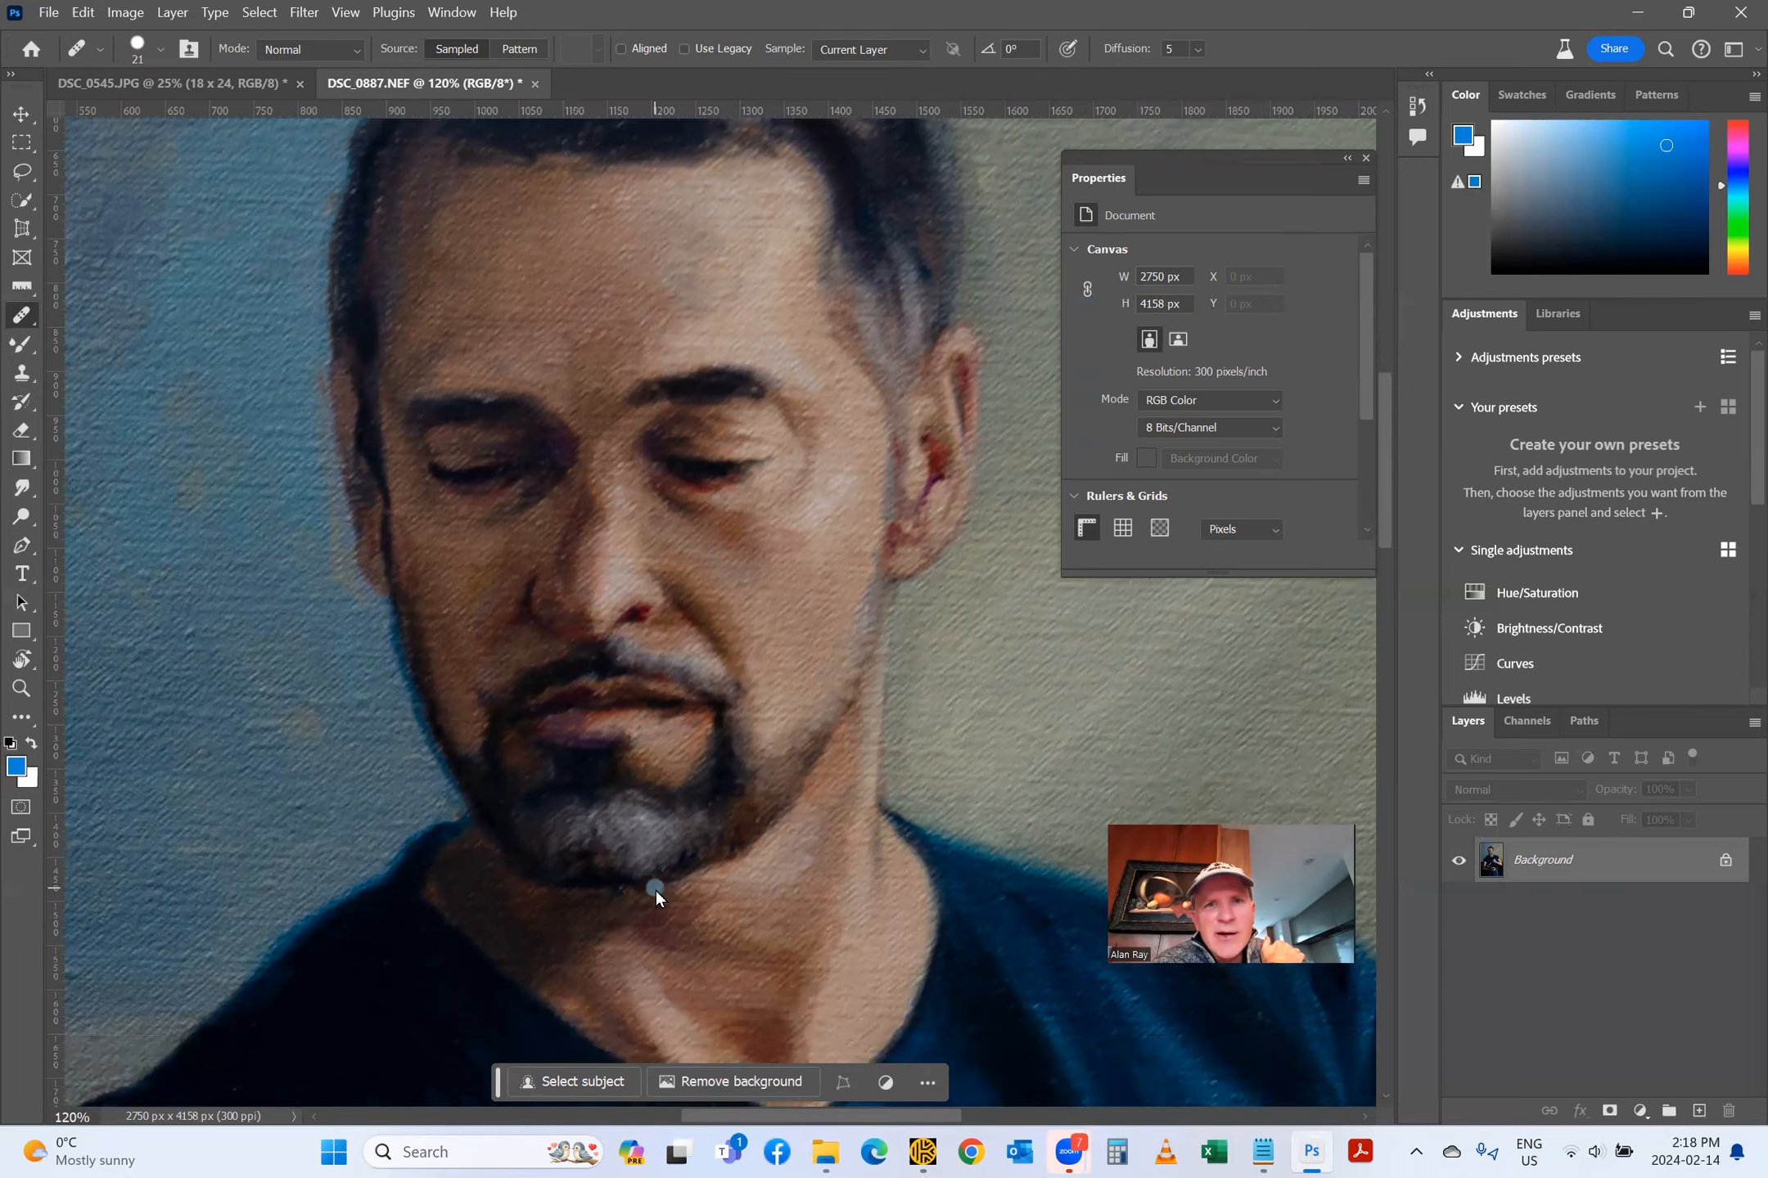
{"action": "scroll", "coordinate": [656, 891], "scroll_direction": "up", "scroll_amount": 2}
{"action": "scroll", "coordinate": [656, 892], "scroll_direction": "up", "scroll_amount": 1}
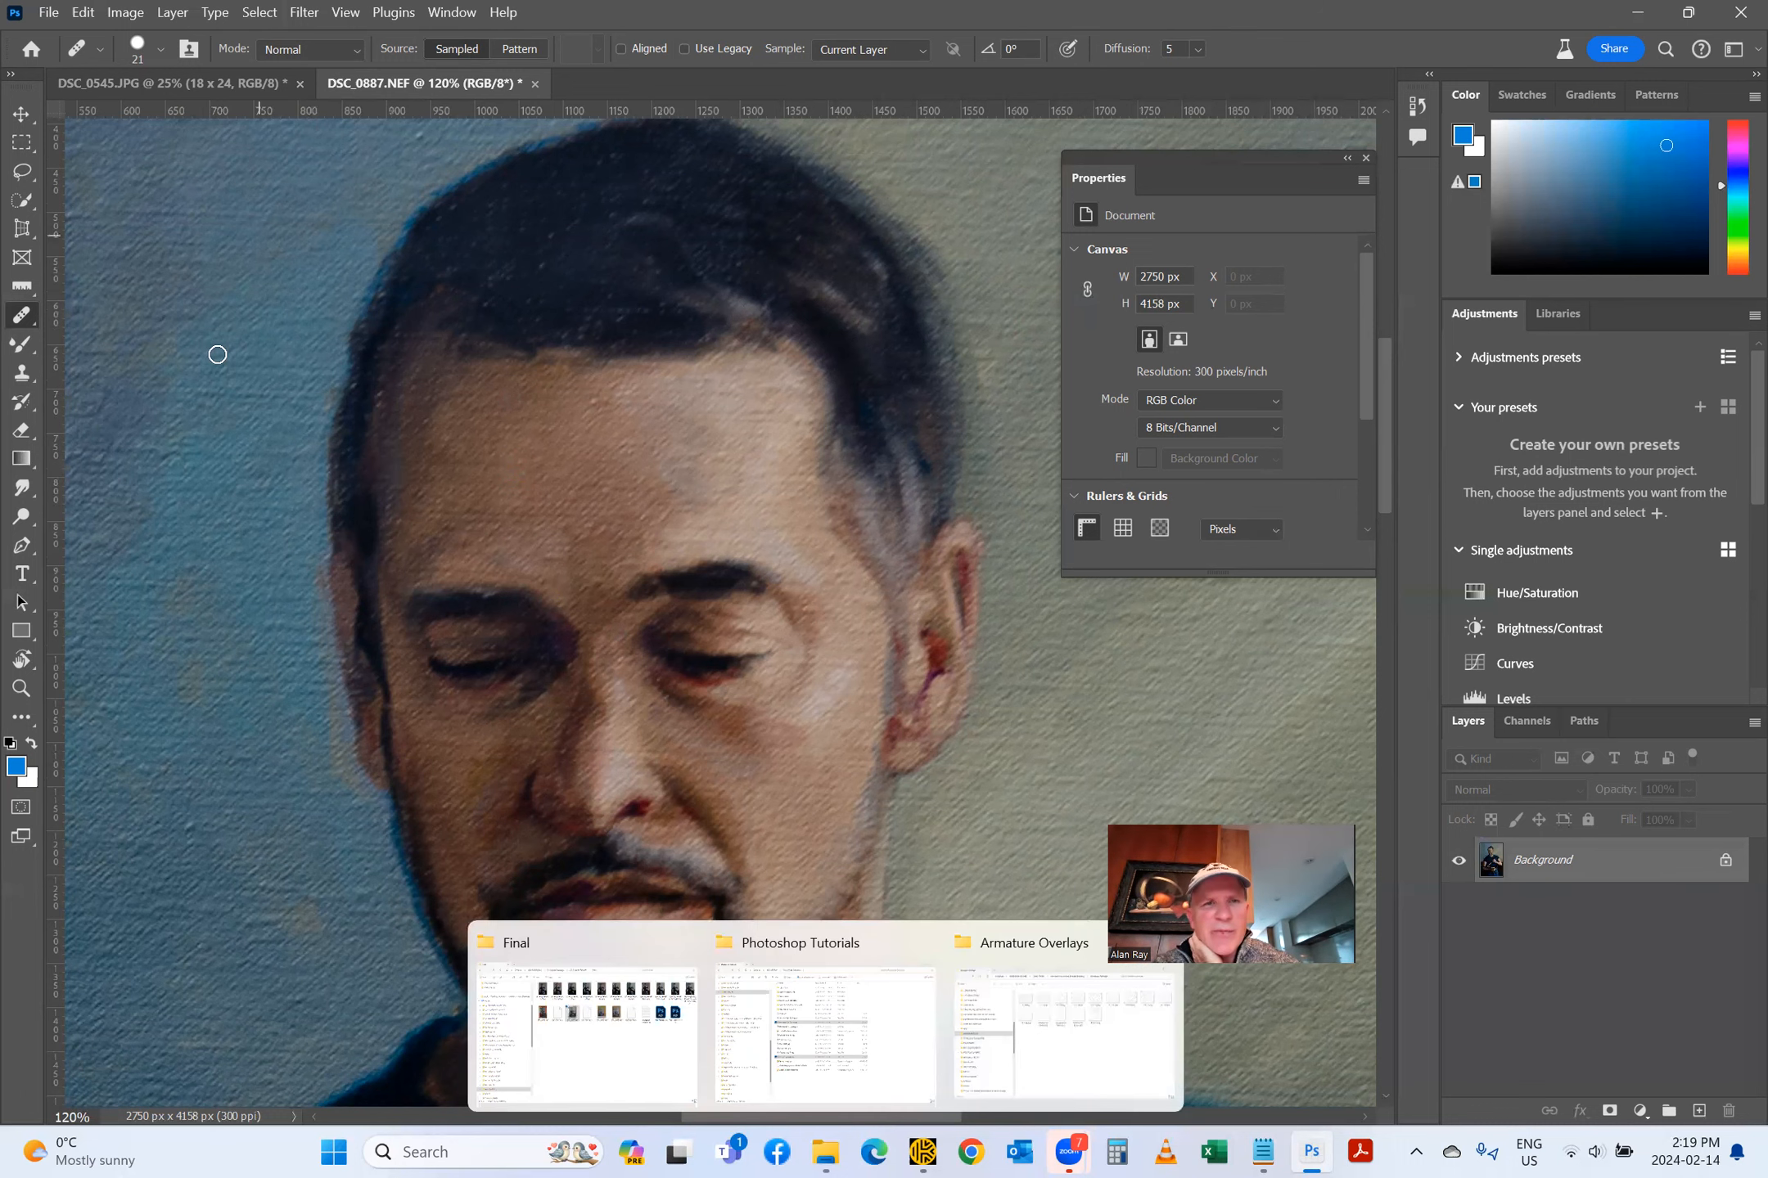
{"action": "scroll", "coordinate": [303, 607], "scroll_direction": "down", "scroll_amount": 2}
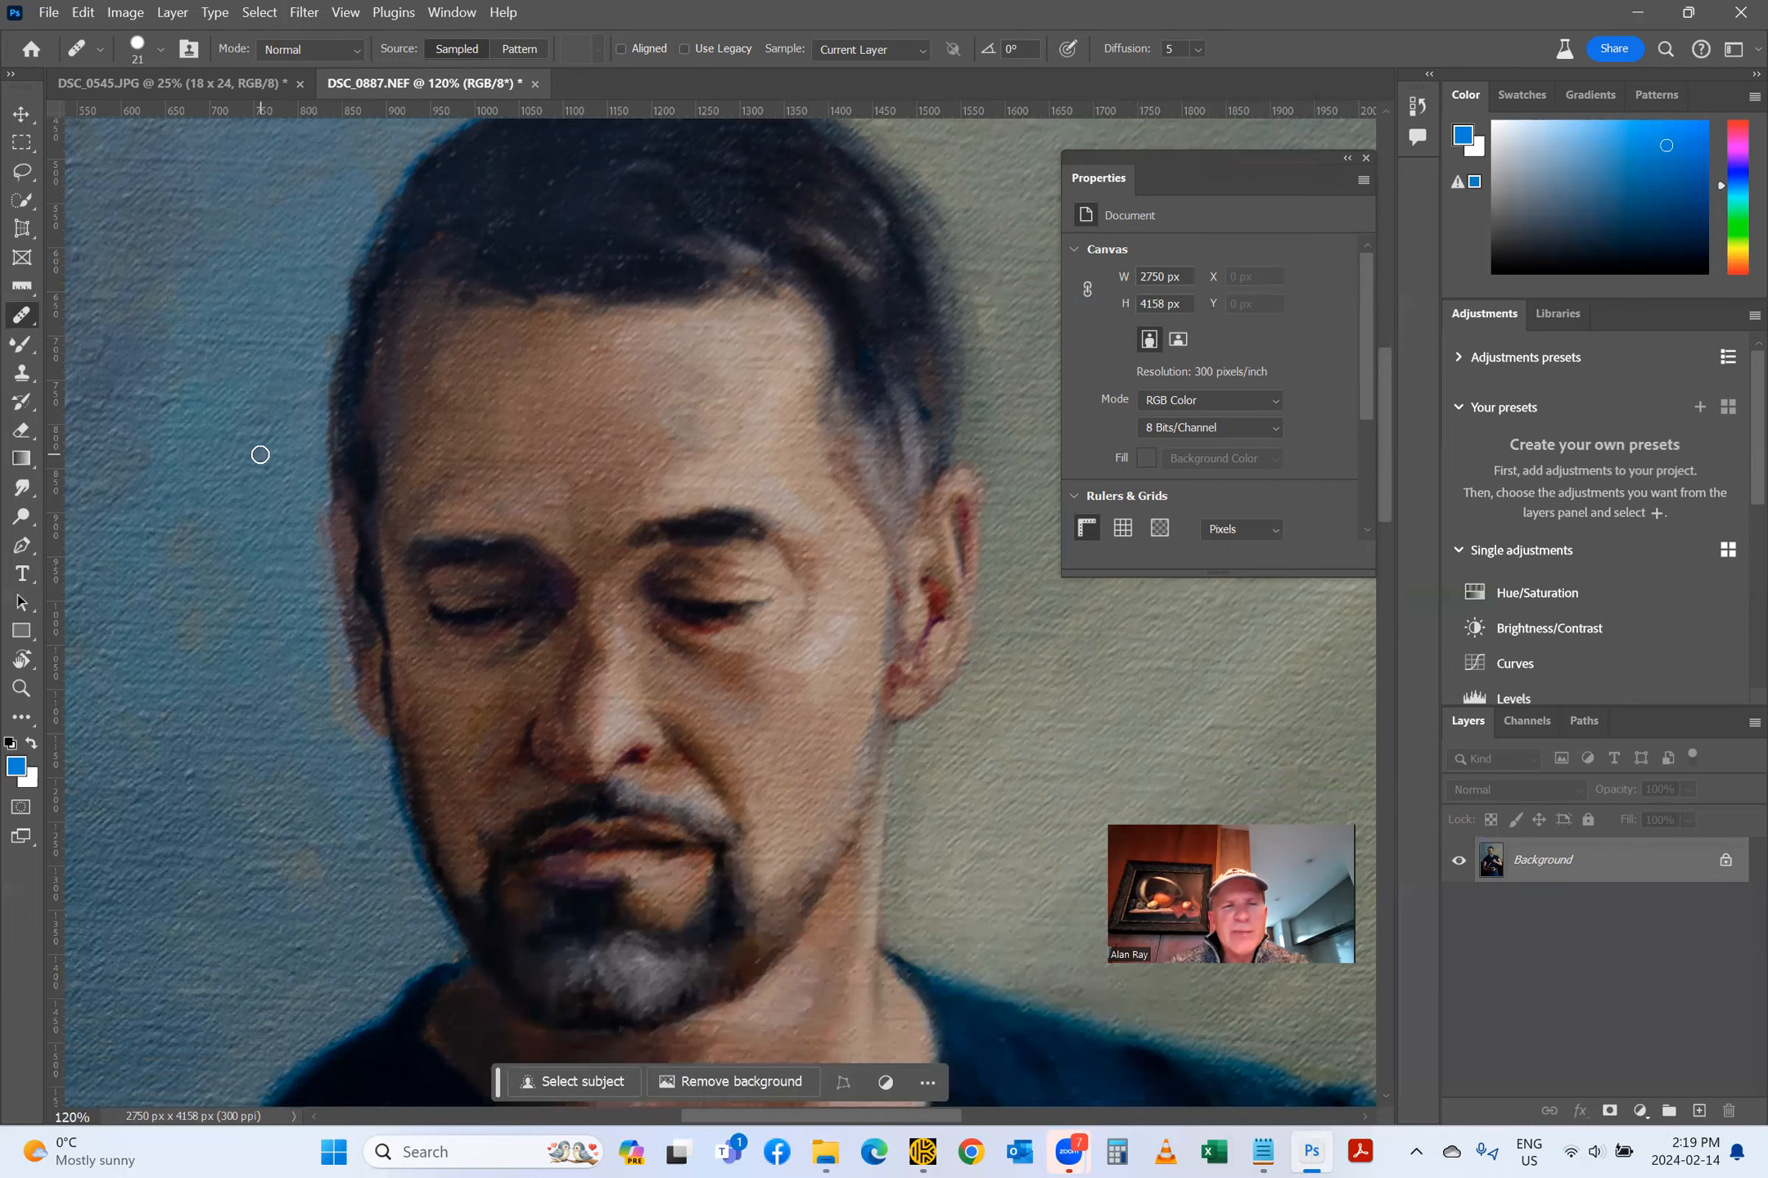
Step: Open Neural Filters on the painting and try to open the recent file Experiments.psd
{"action": "left_click", "coordinate": [303, 11]}
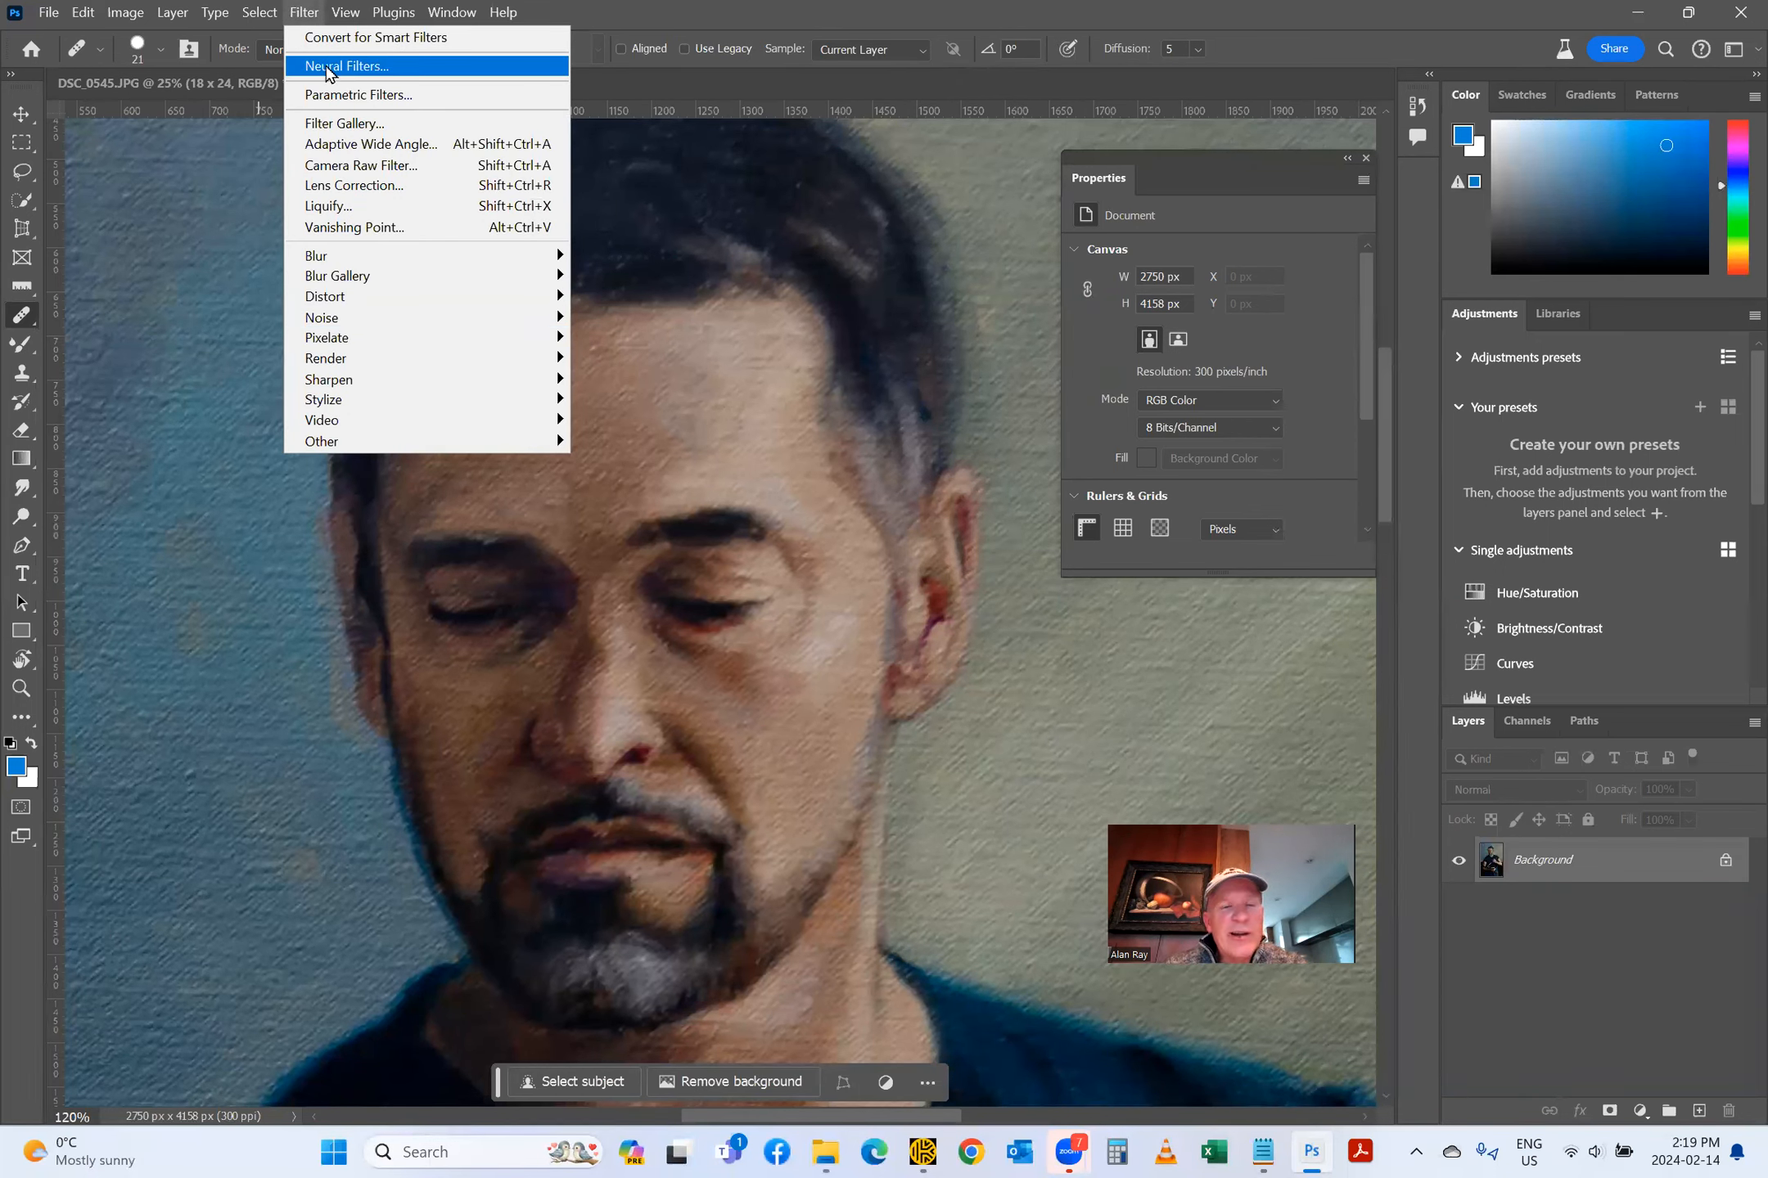
{"action": "left_click", "coordinate": [328, 69]}
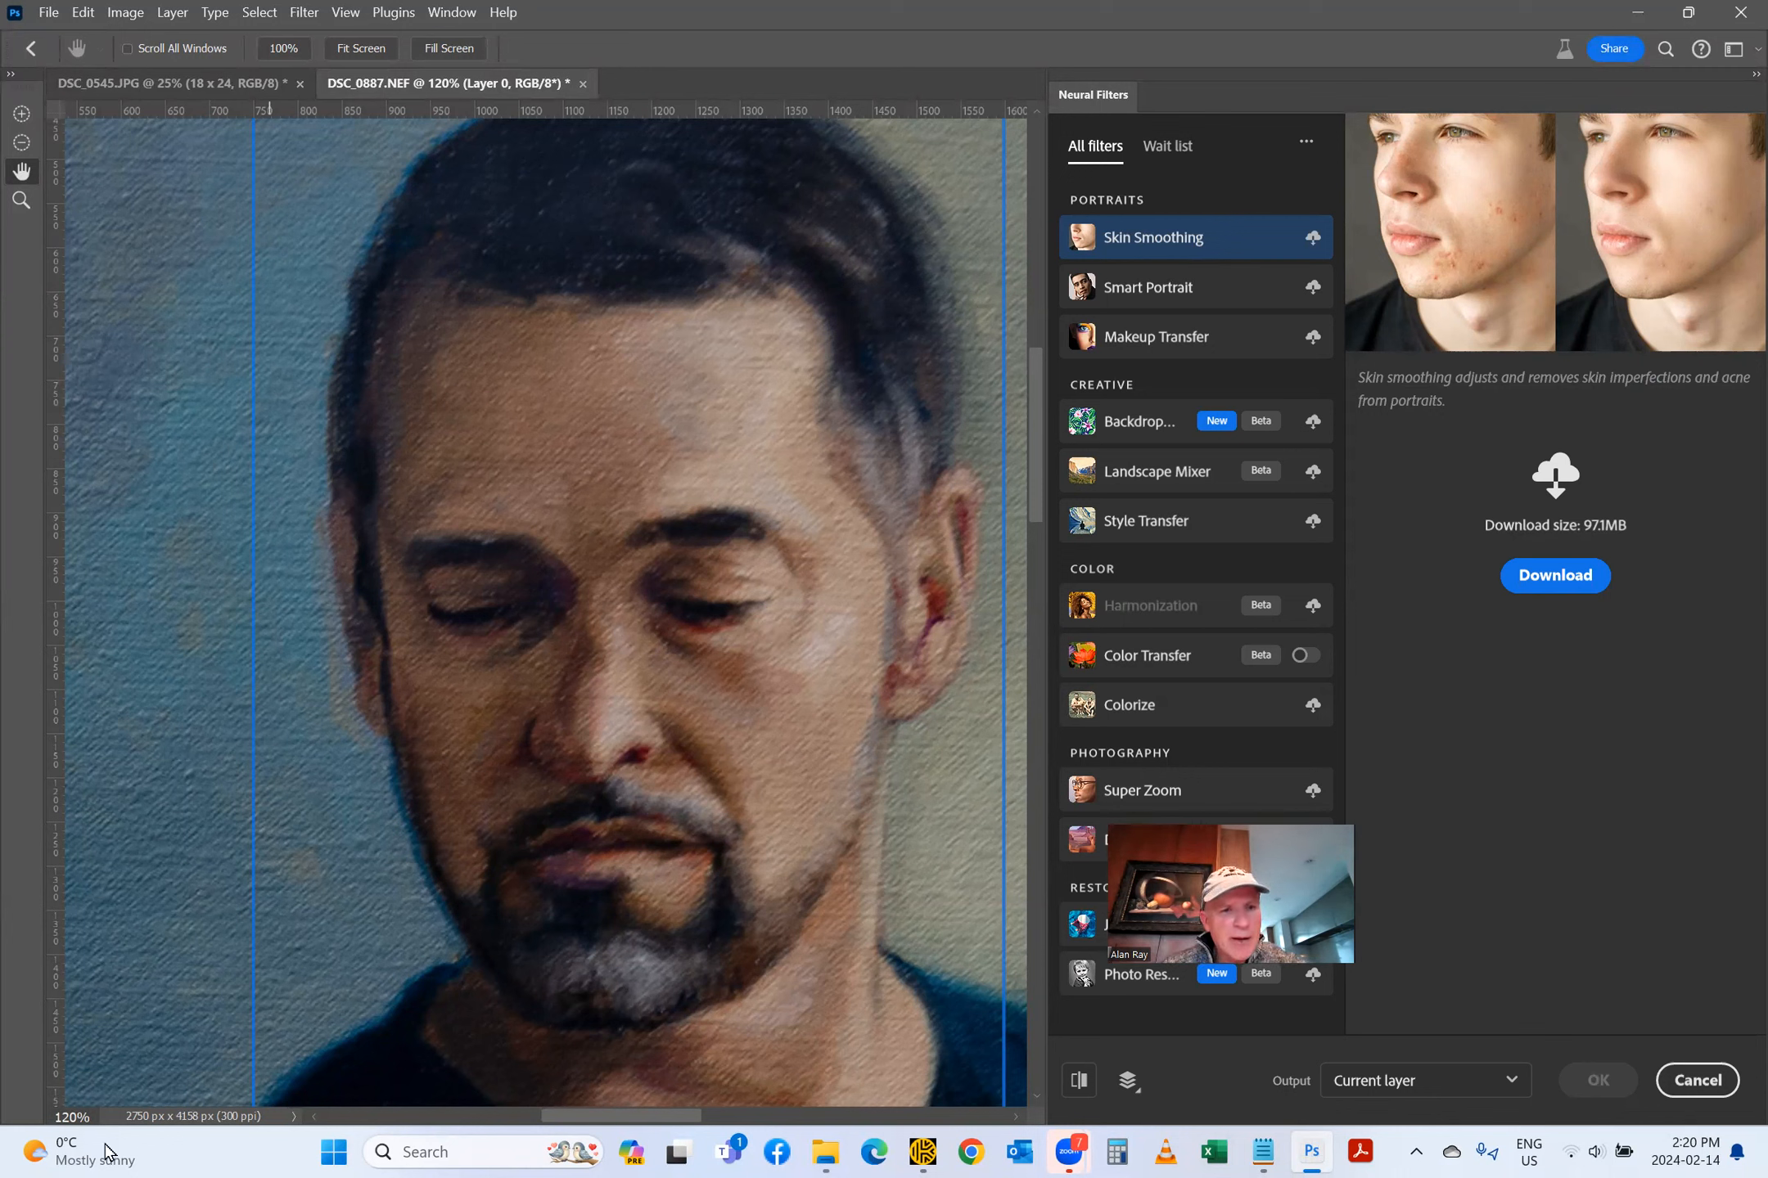
{"action": "left_click", "coordinate": [49, 13]}
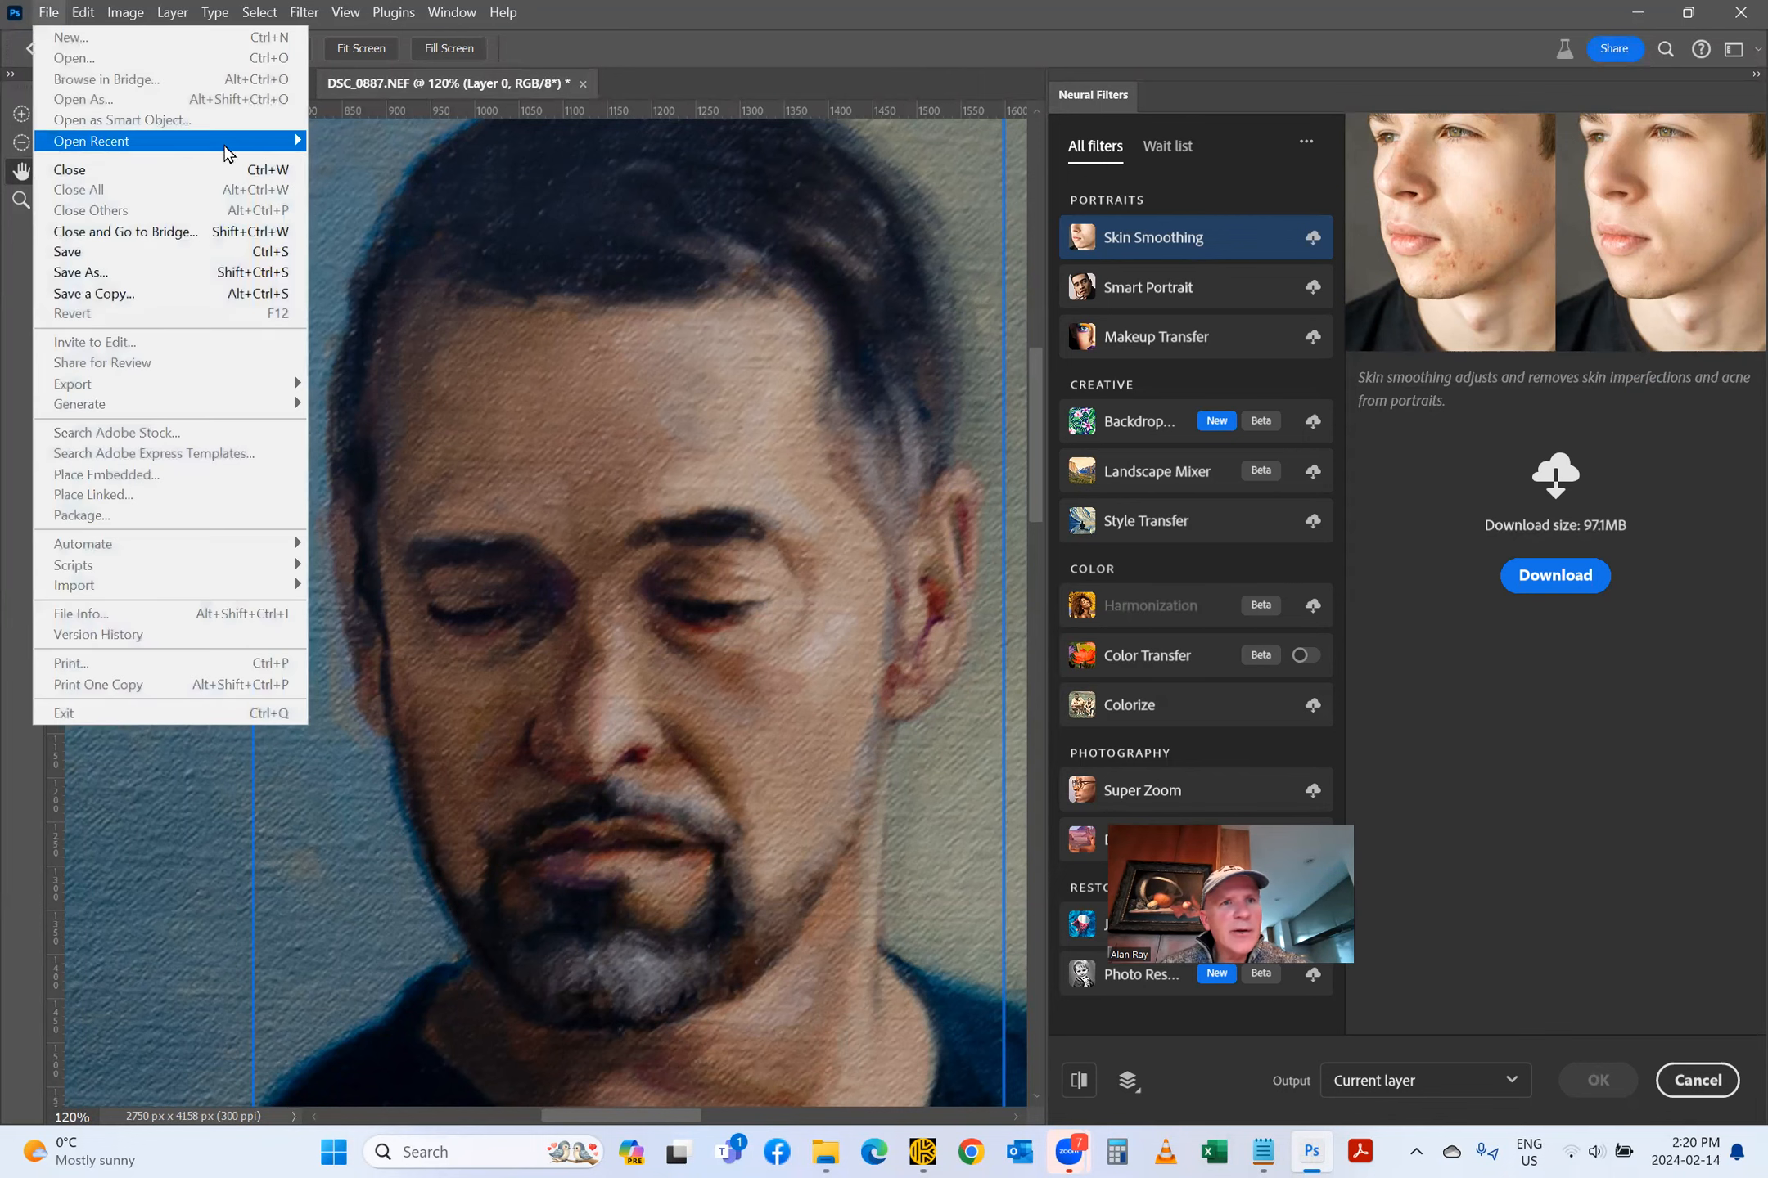
{"action": "mouse_move", "coordinate": [227, 152]}
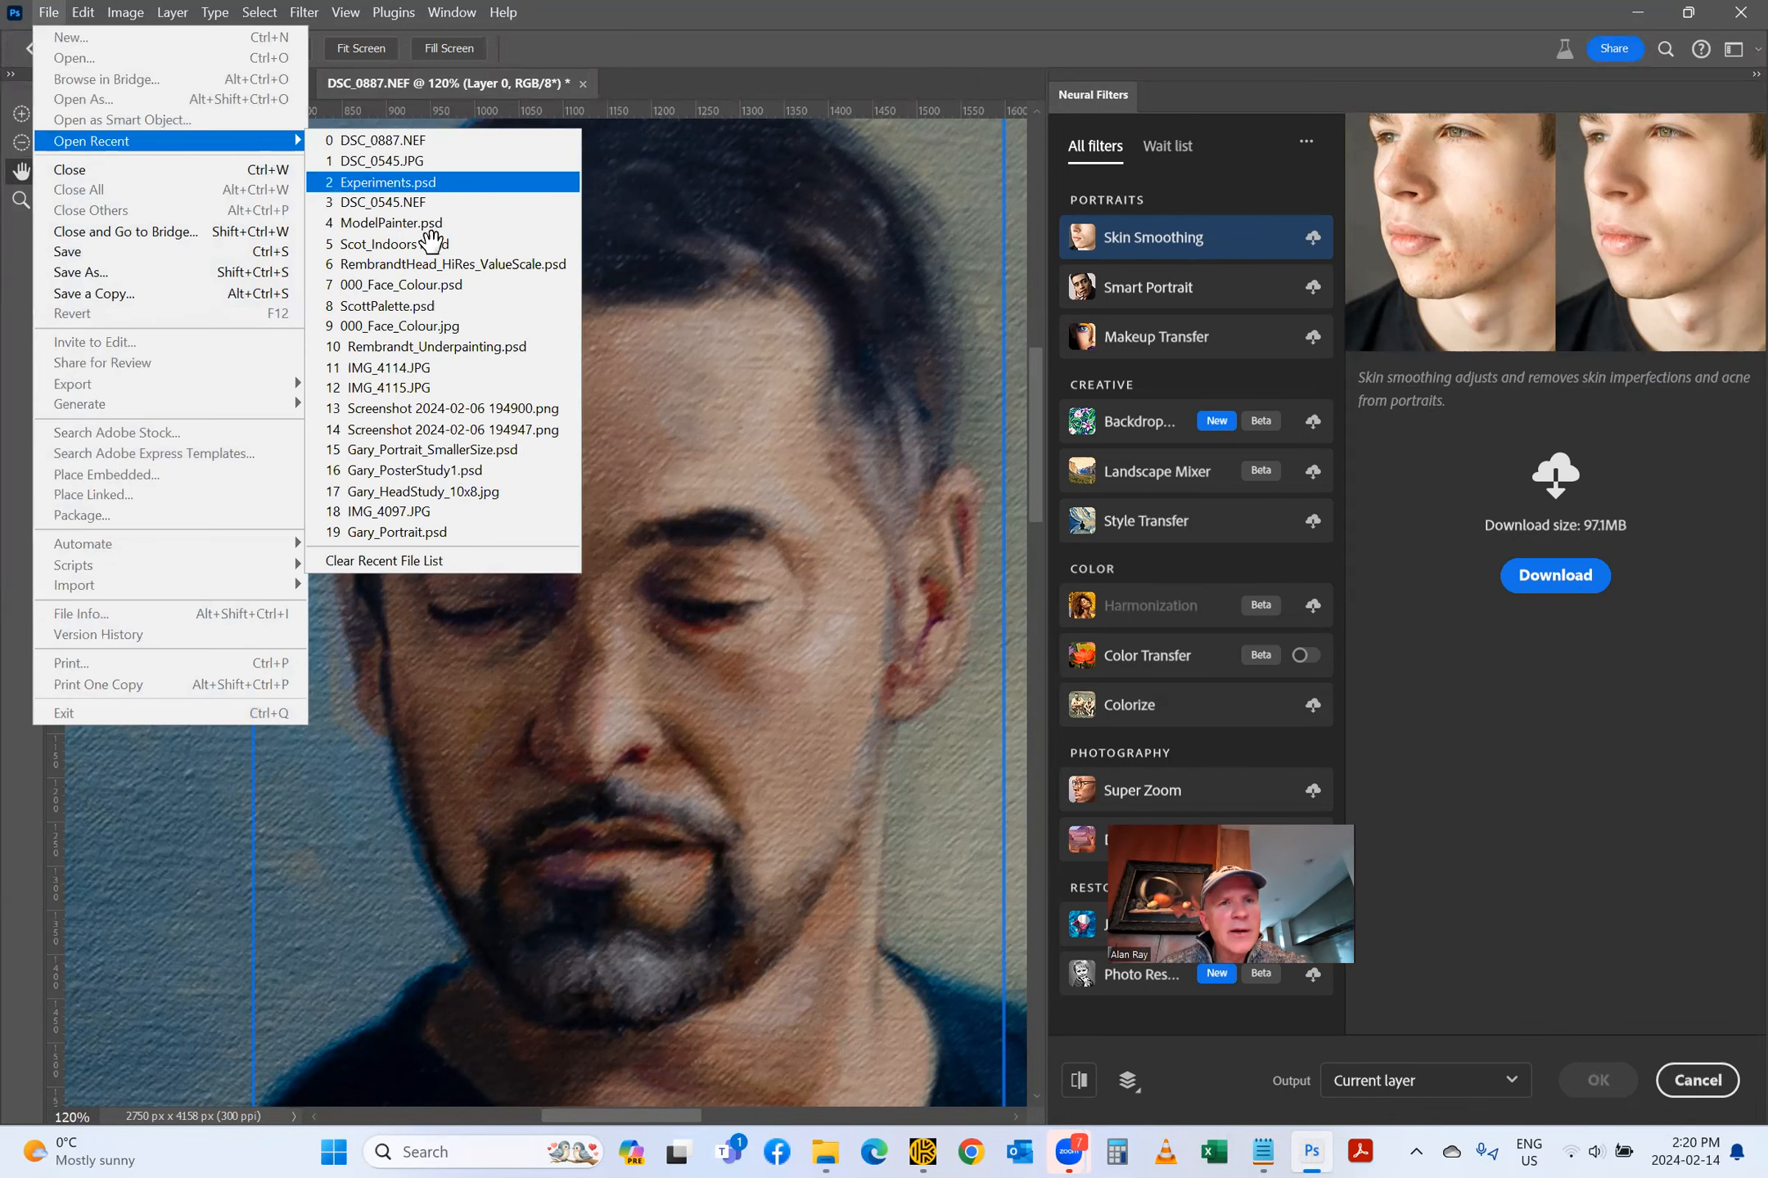
{"action": "left_click", "coordinate": [418, 183]}
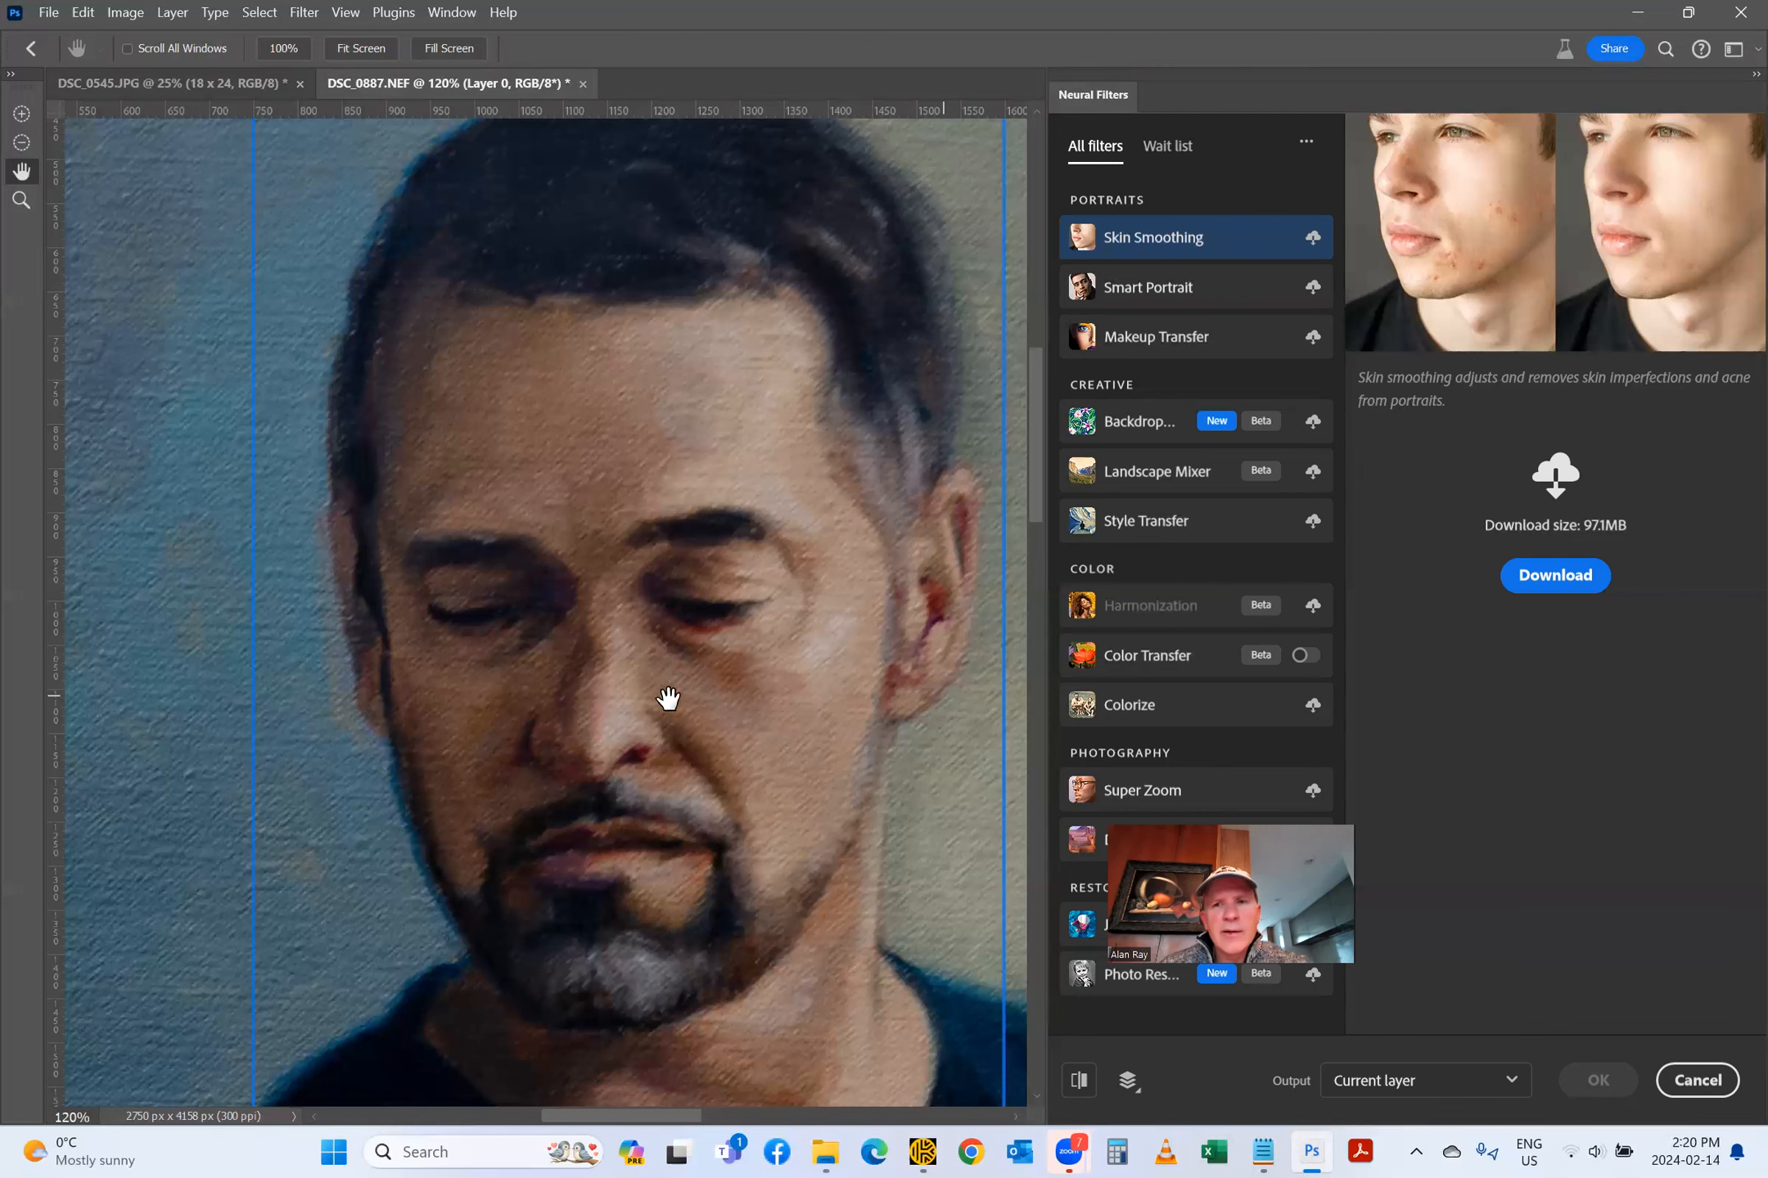
{"action": "scroll", "coordinate": [691, 620], "scroll_direction": "down", "scroll_amount": 1}
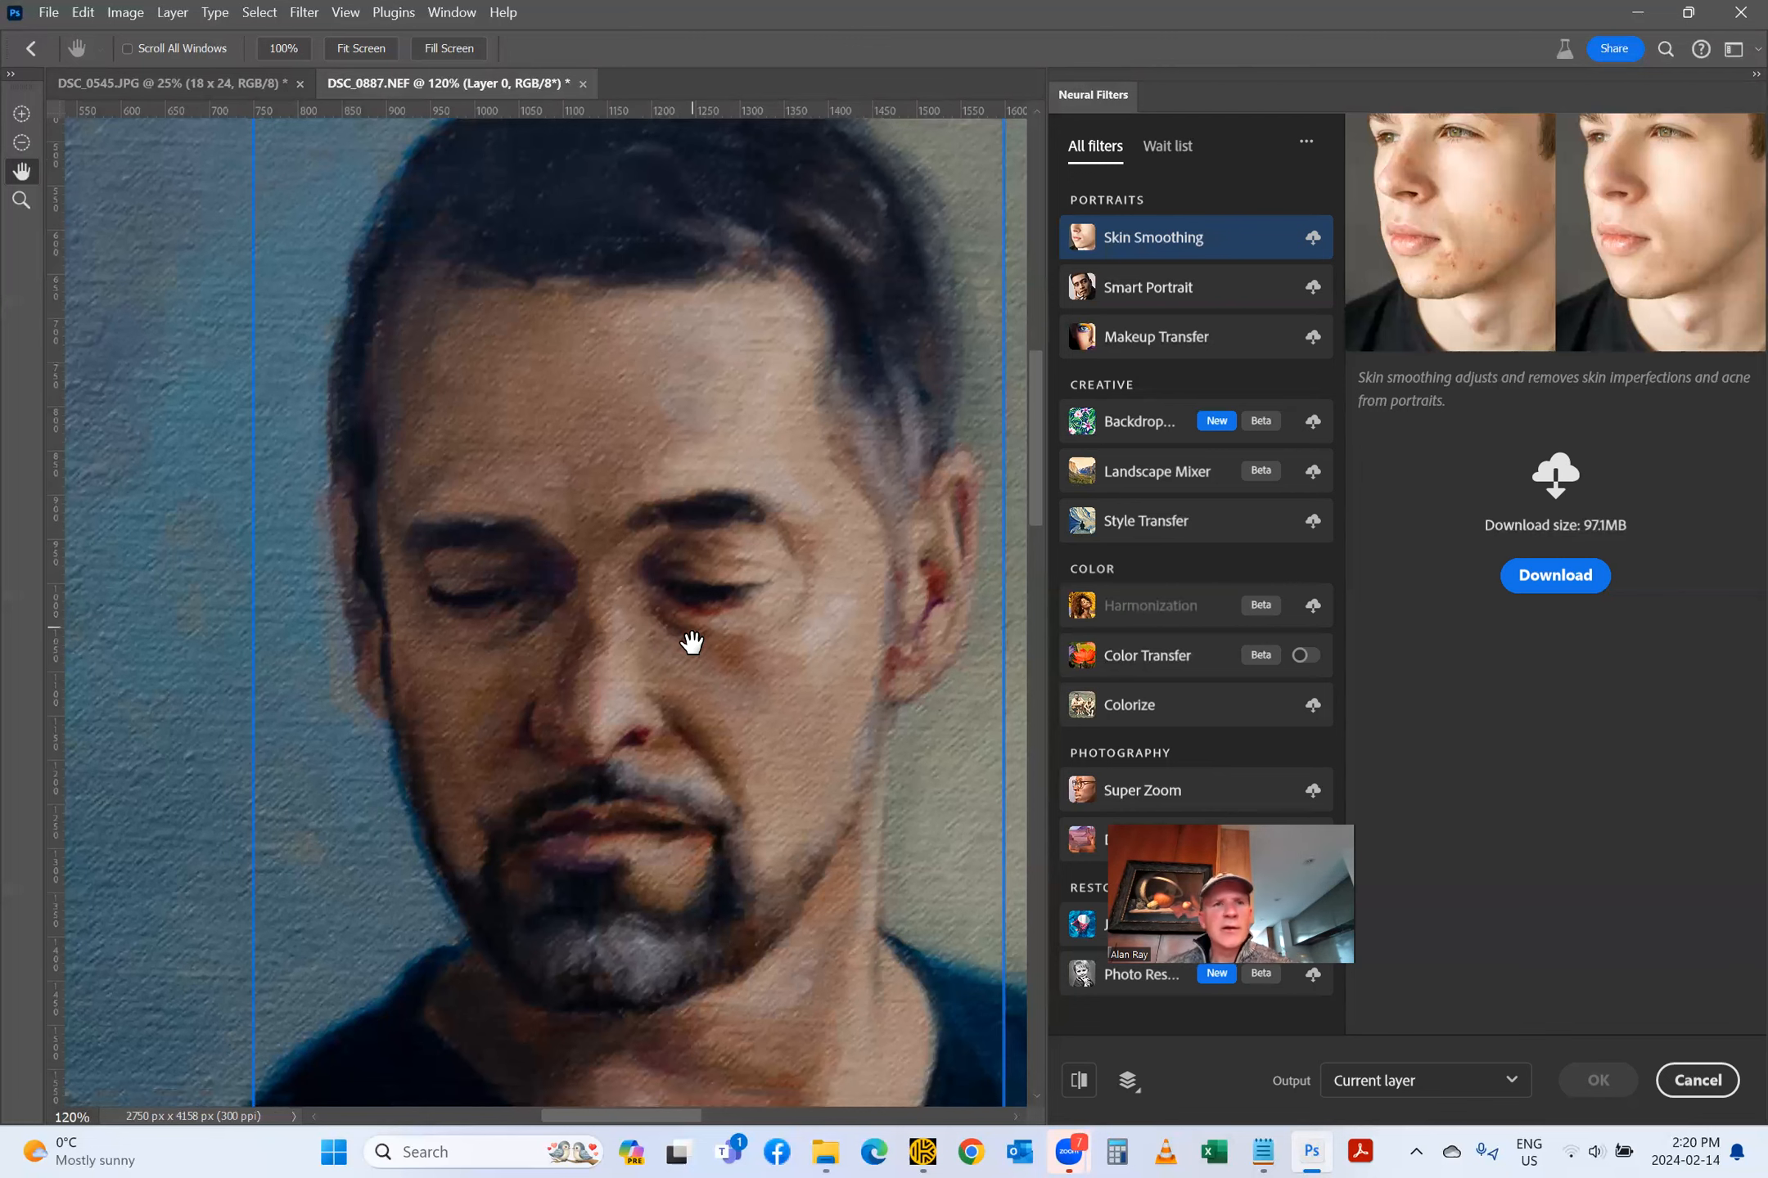
{"action": "scroll", "coordinate": [691, 642], "scroll_direction": "up", "scroll_amount": 1}
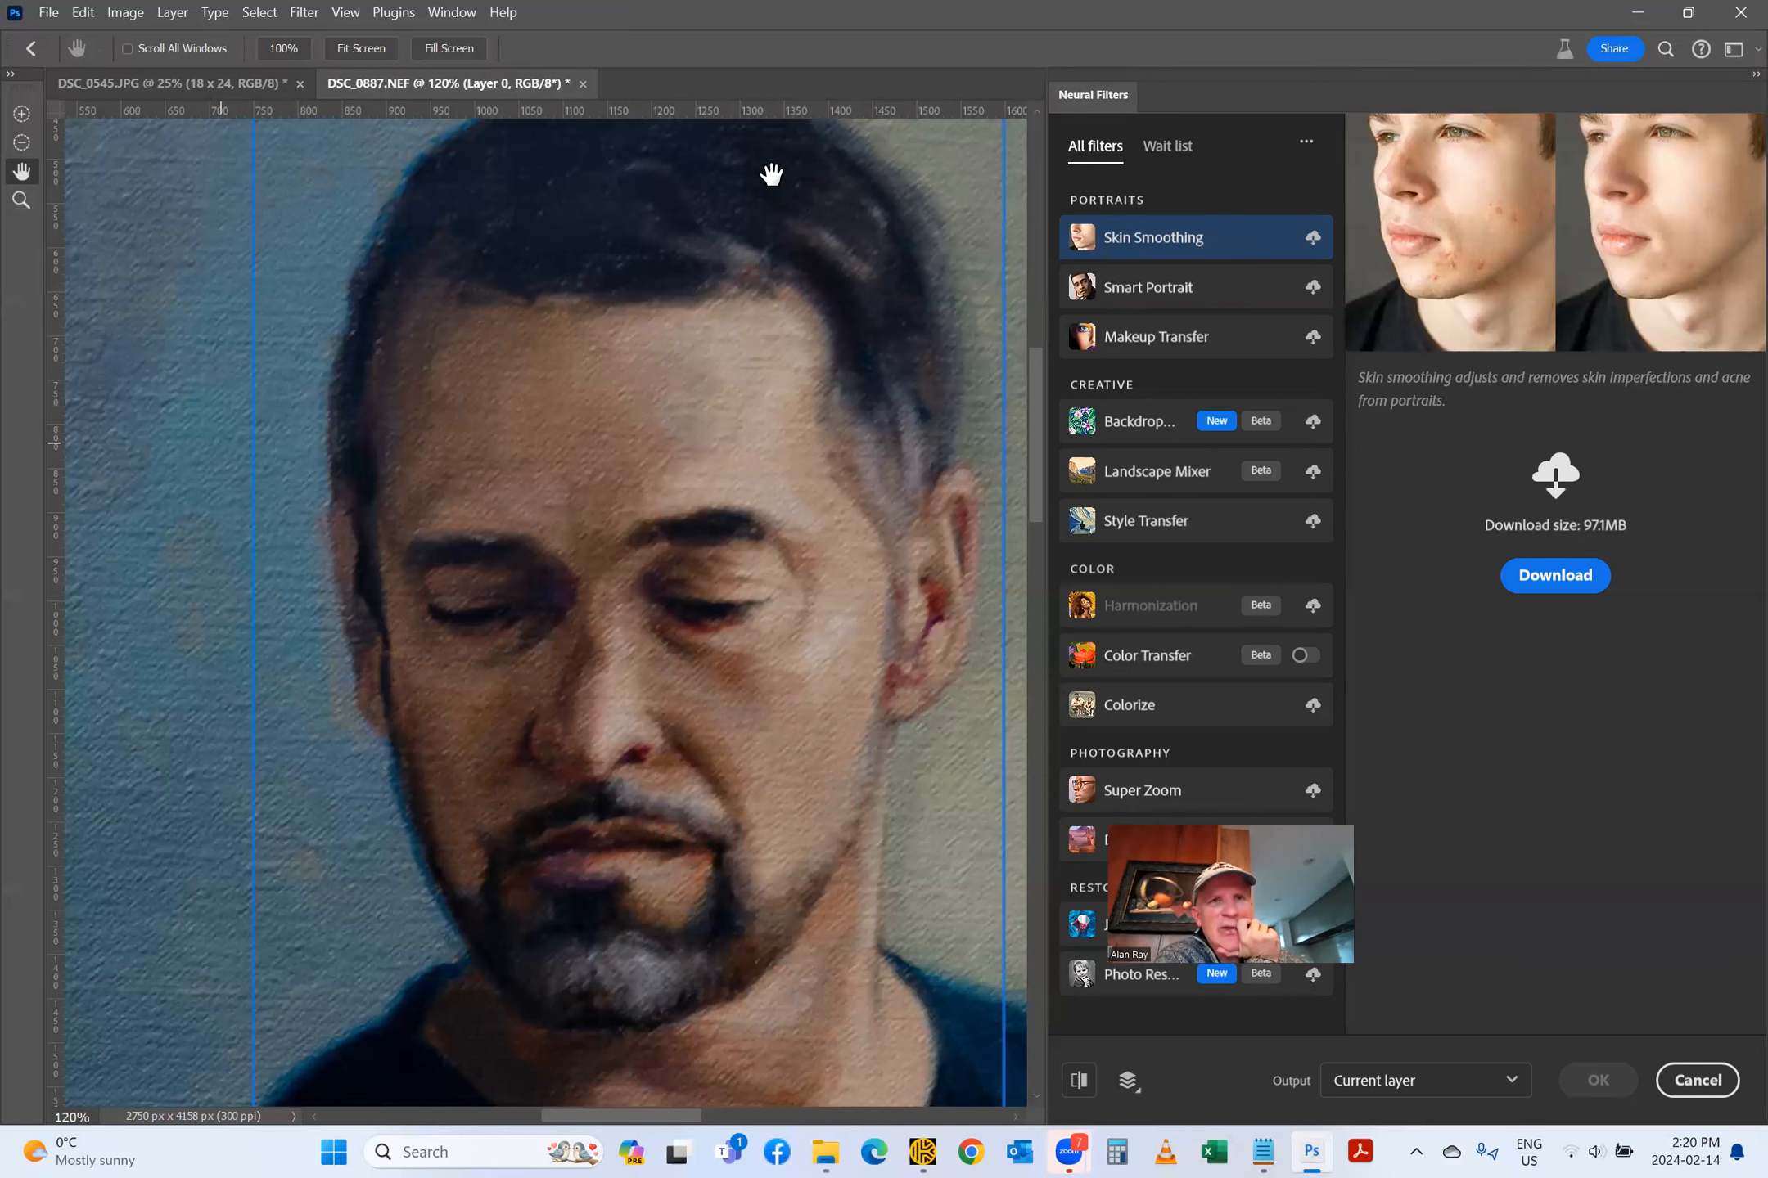
Step: Set the view to 30% and try once more to open the recent file Experiments.psd
{"action": "left_click", "coordinate": [82, 1117]}
{"action": "type", "text": "30"}
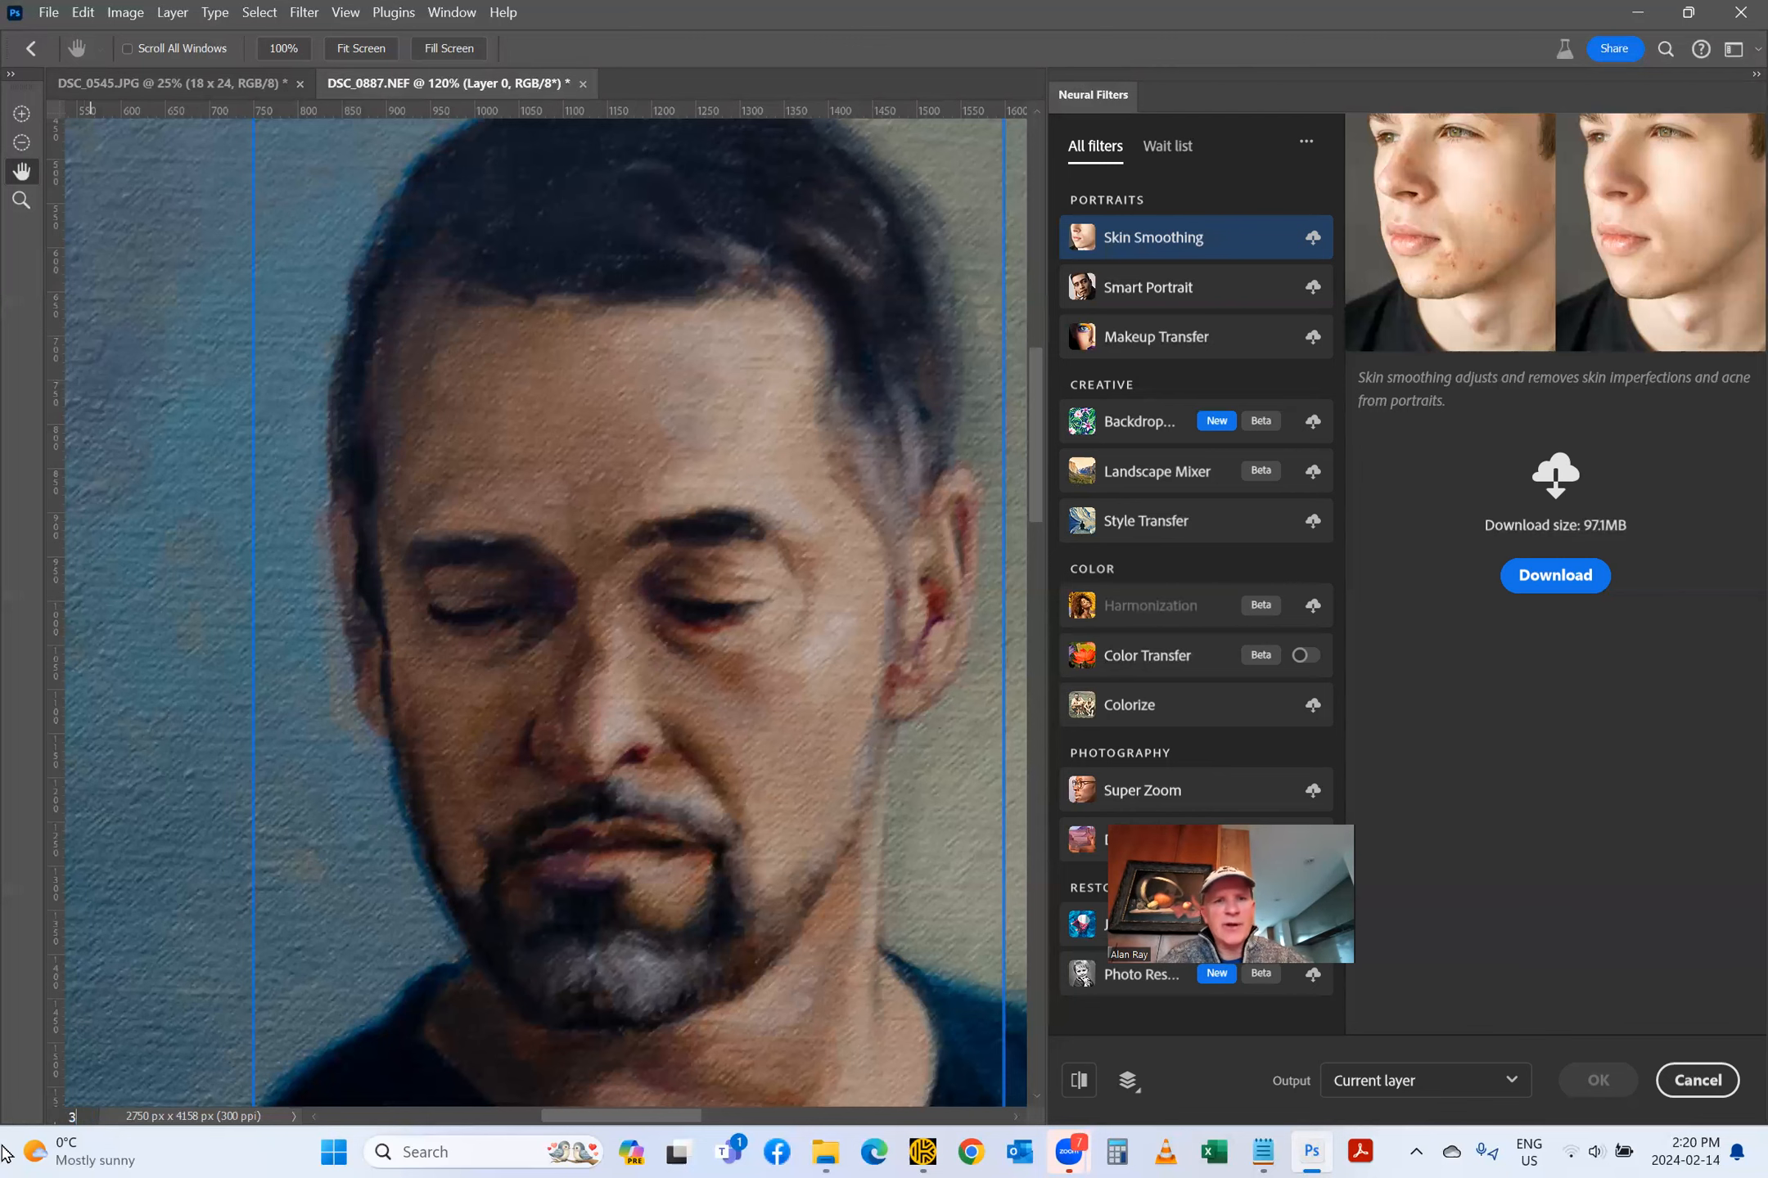
{"action": "key", "text": "Return"}
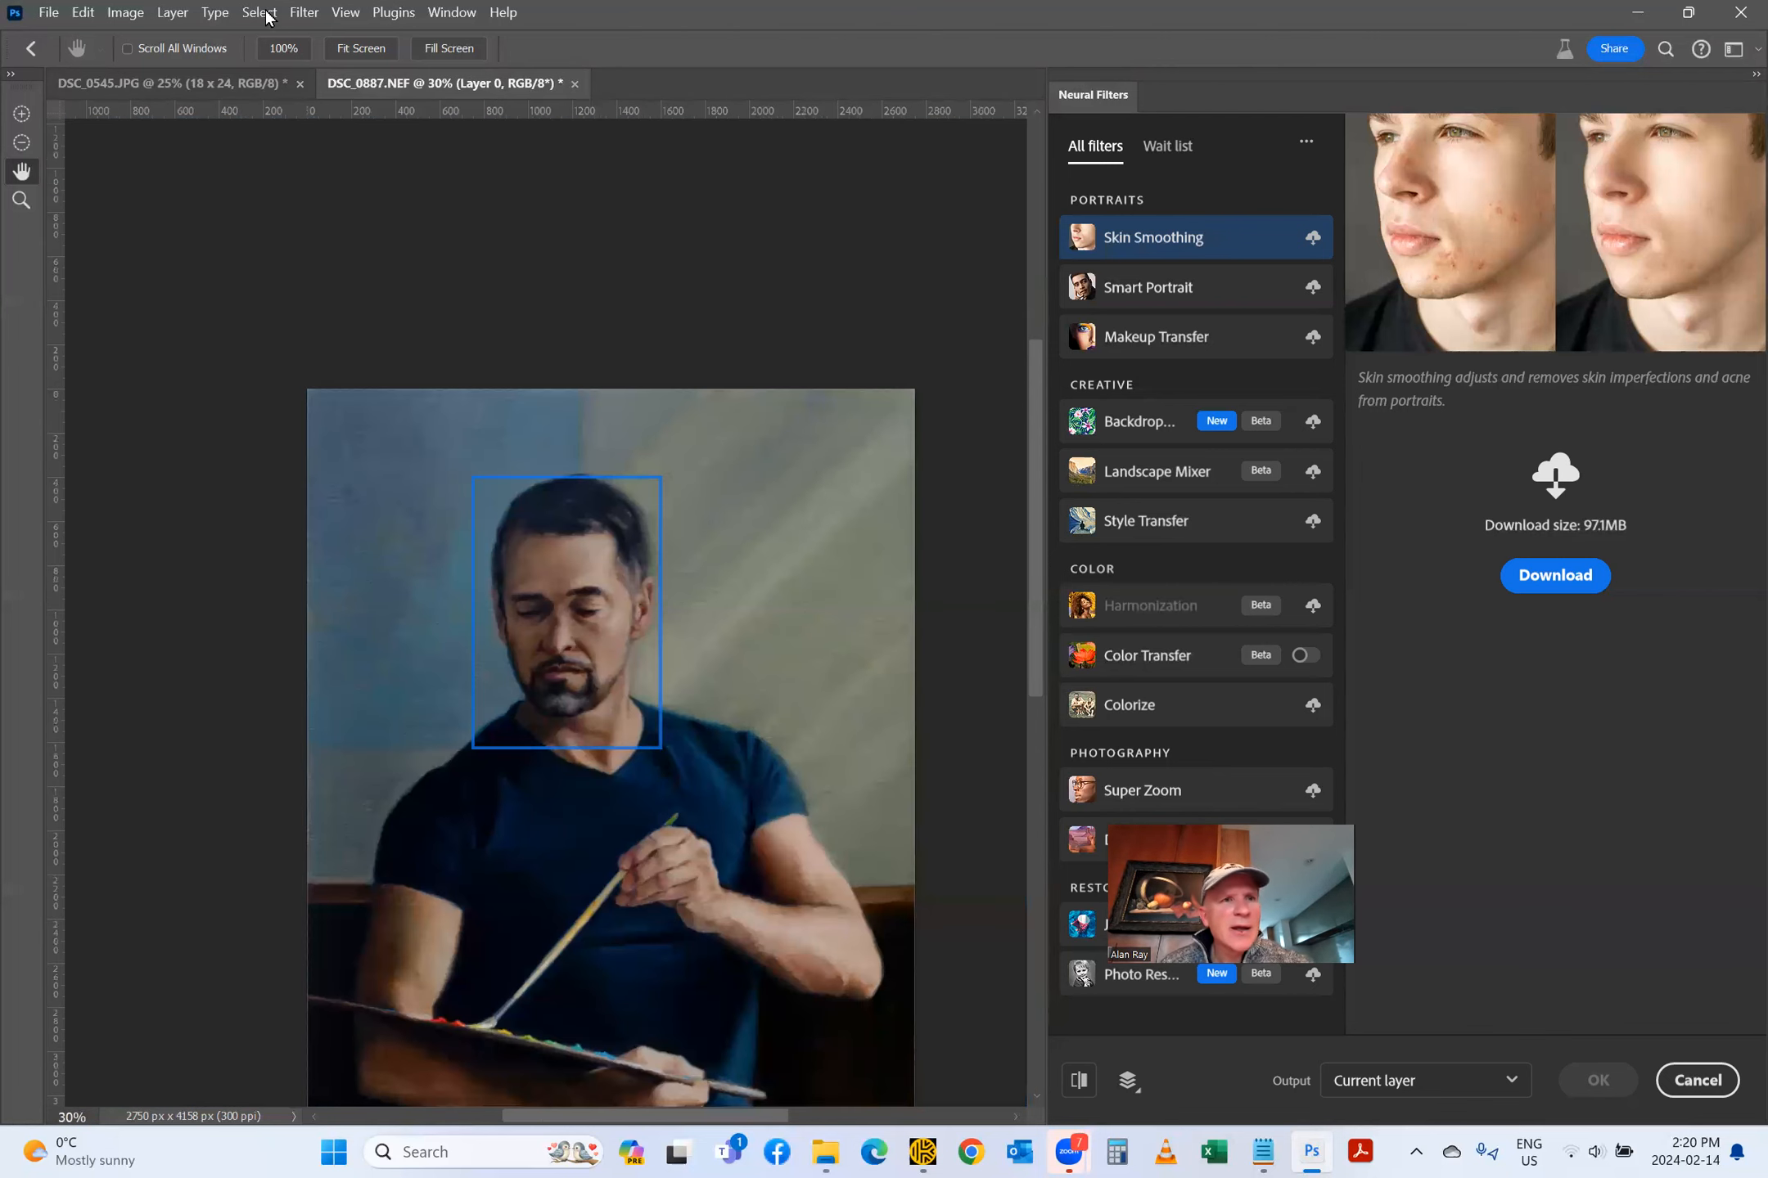
{"action": "left_click", "coordinate": [36, 10]}
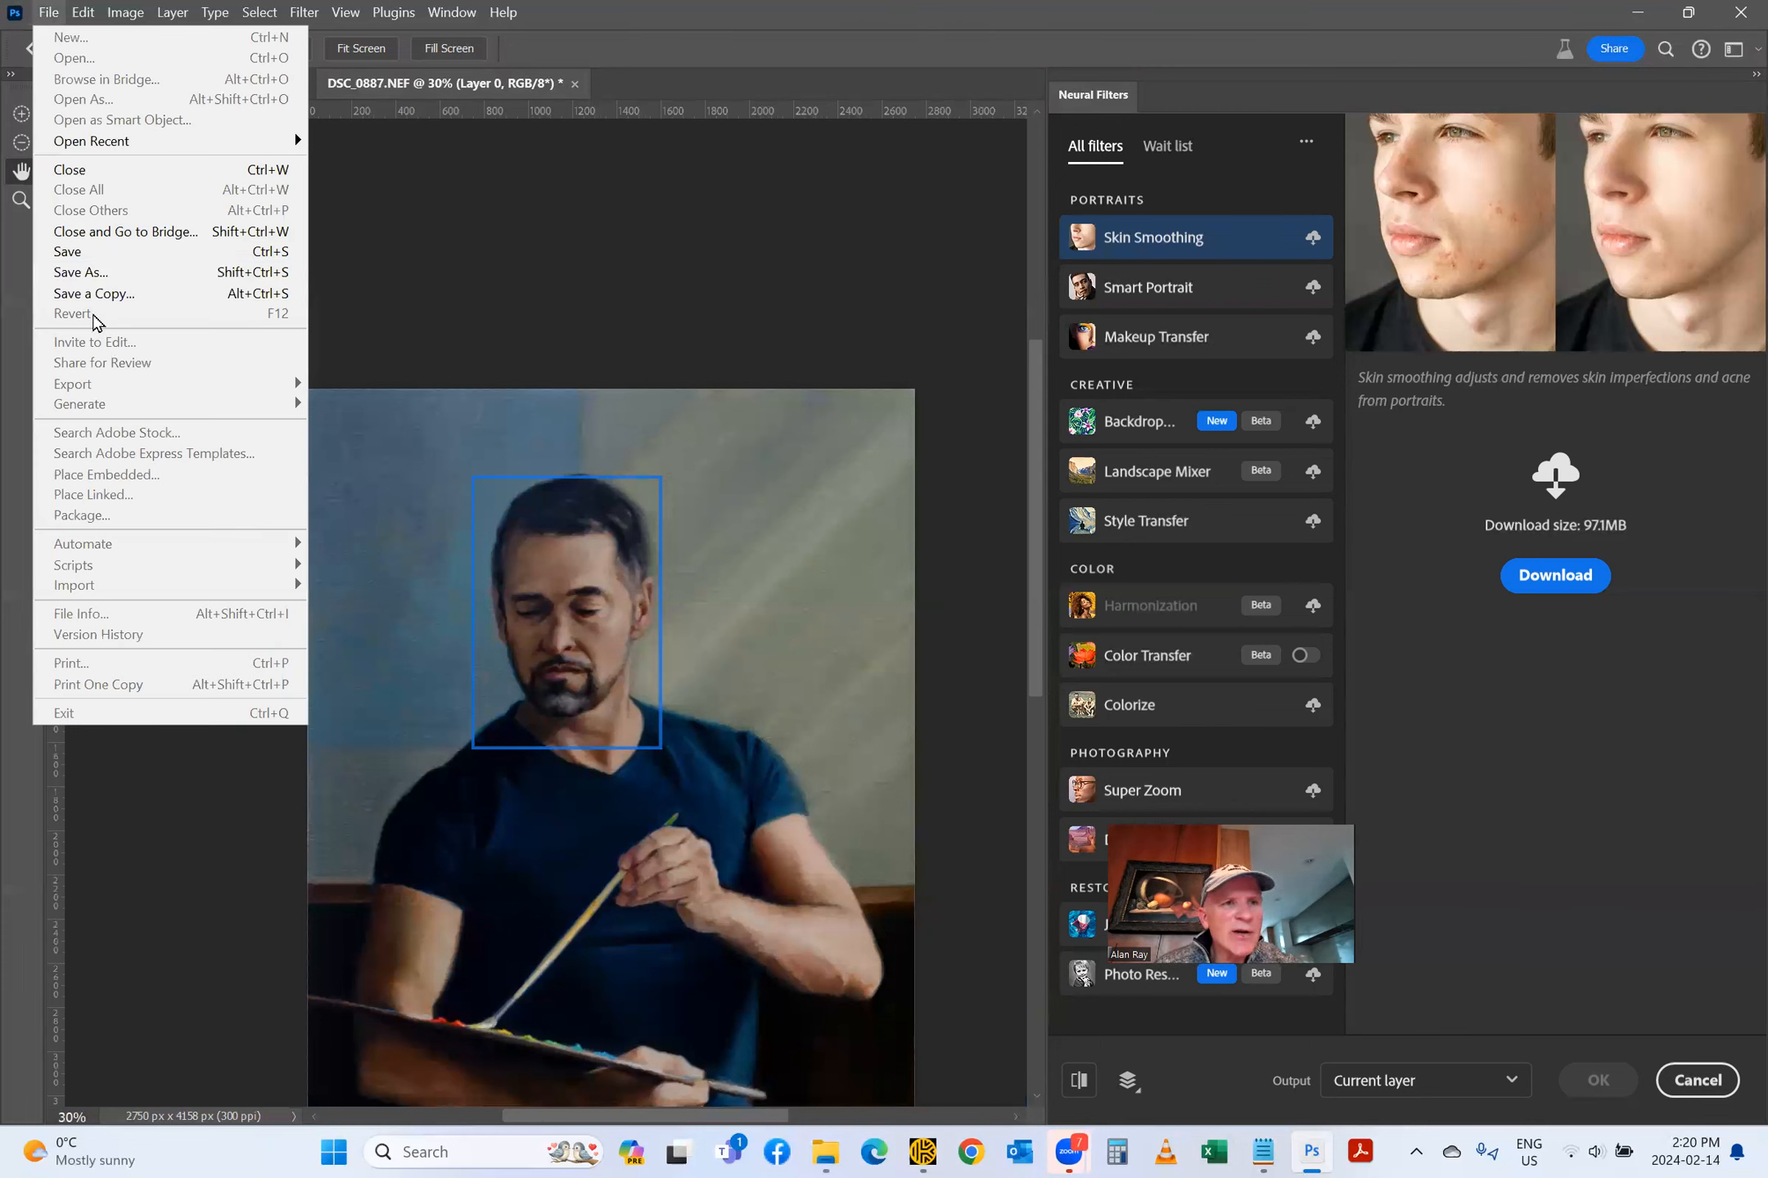
{"action": "mouse_move", "coordinate": [90, 144]}
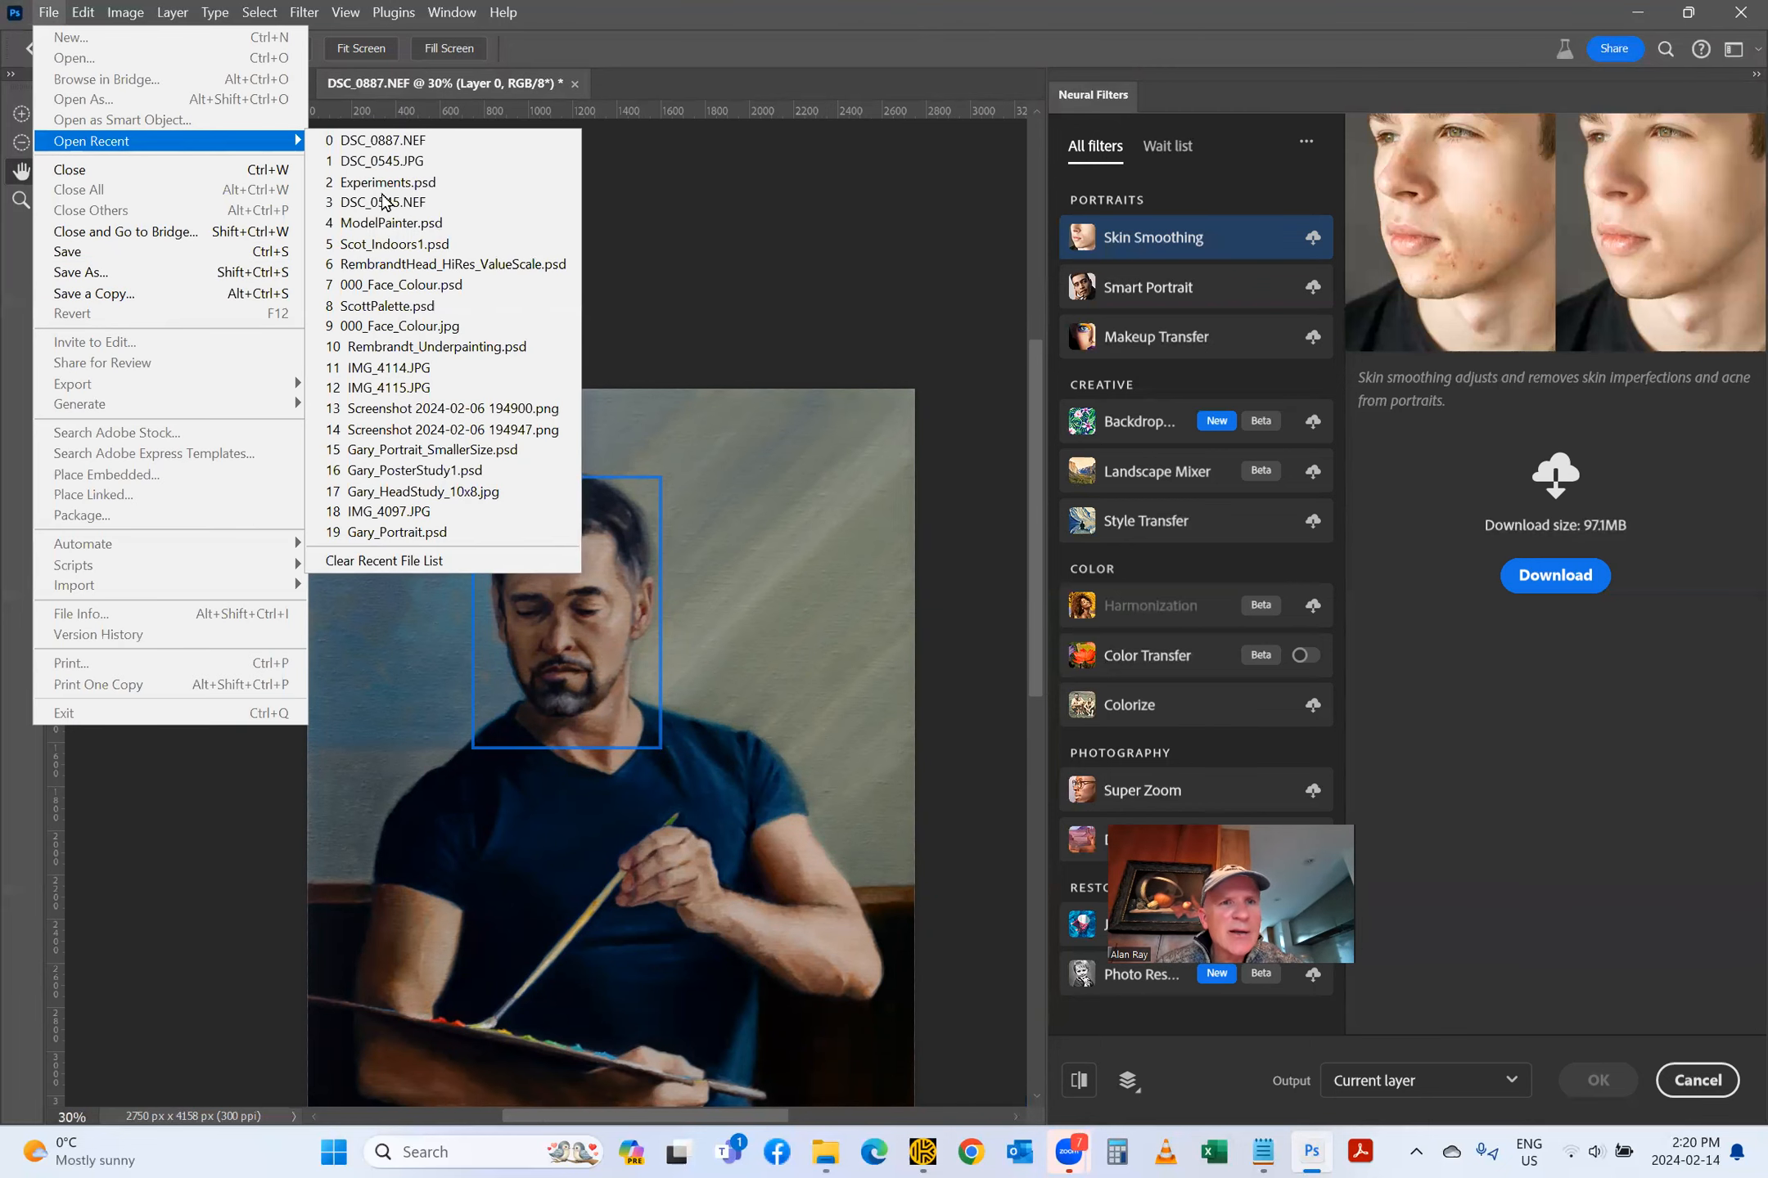
{"action": "left_click", "coordinate": [360, 188]}
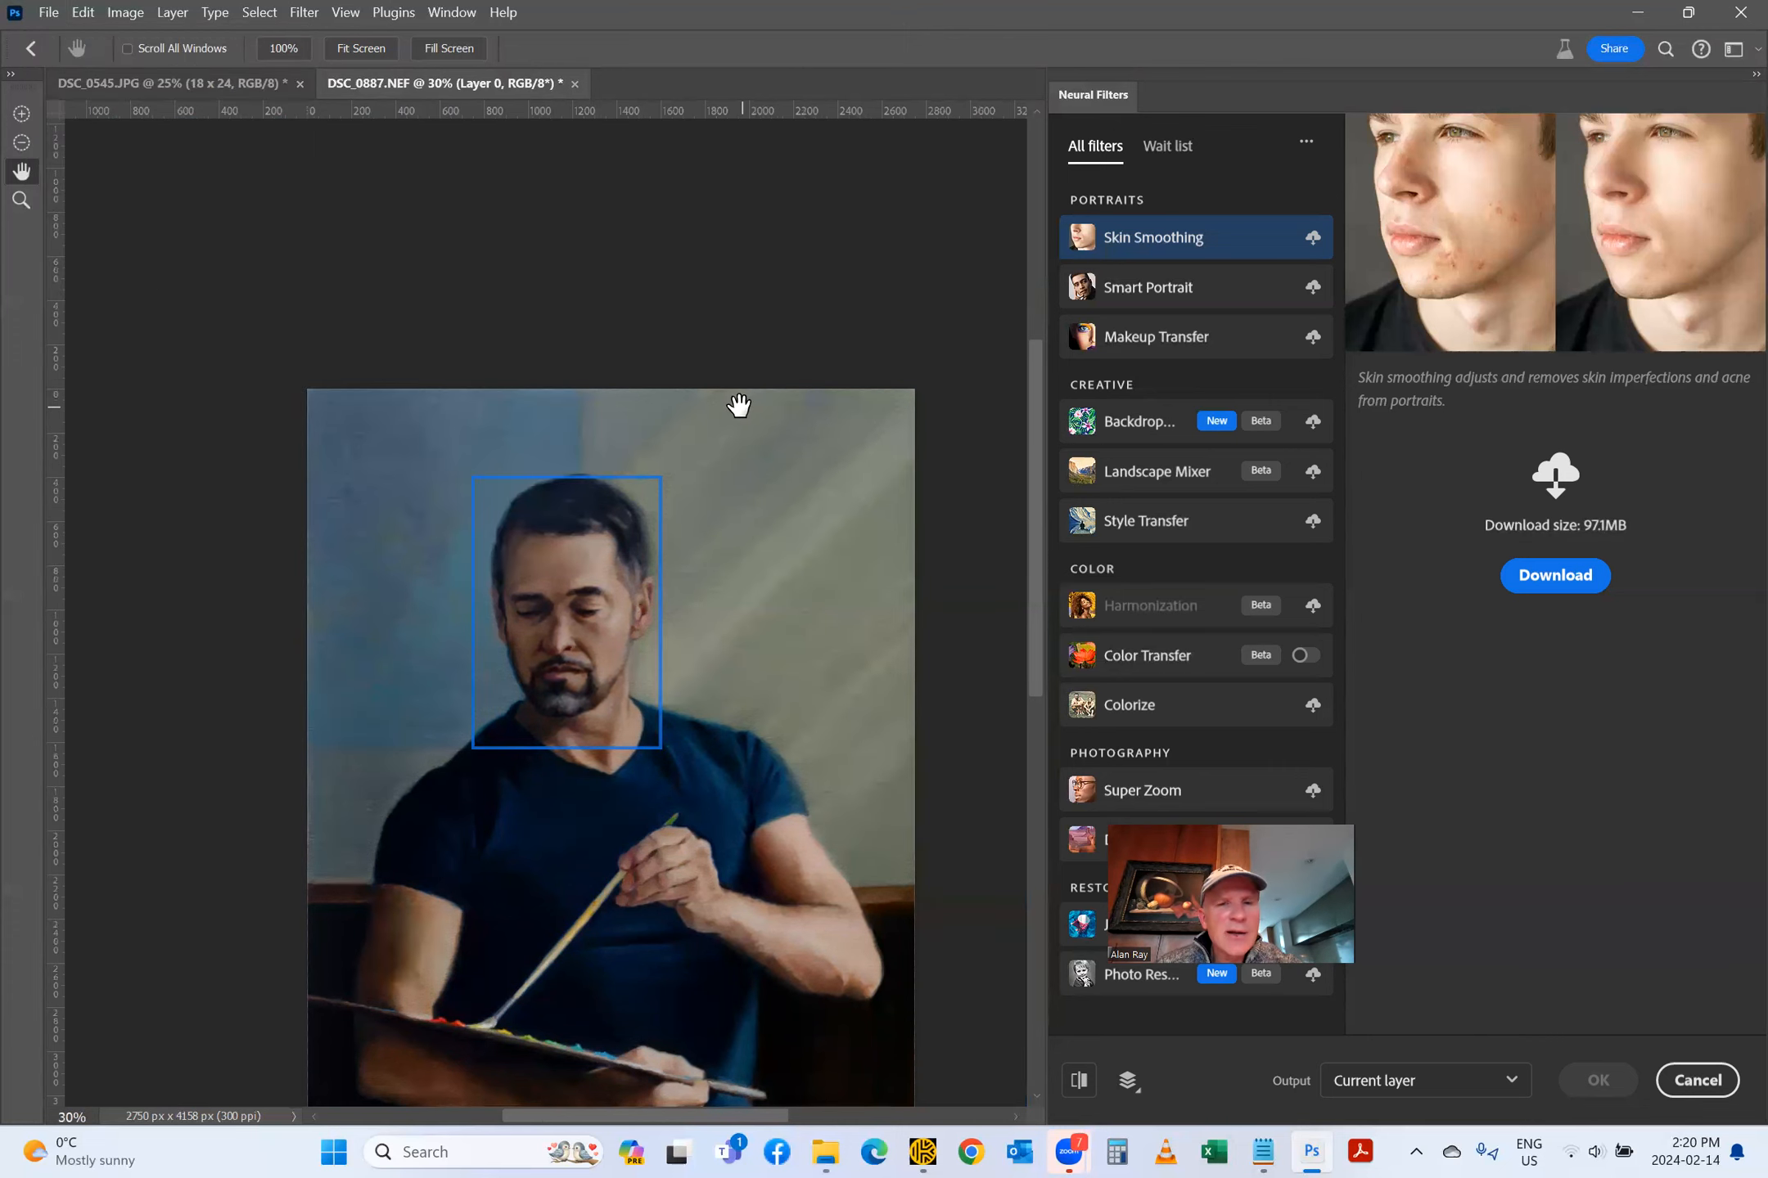
Step: Leave Neural Filters without accepting the fill and close DSC_0887.NEF without saving changes
{"action": "scroll", "coordinate": [410, 317], "scroll_direction": "down", "scroll_amount": 5}
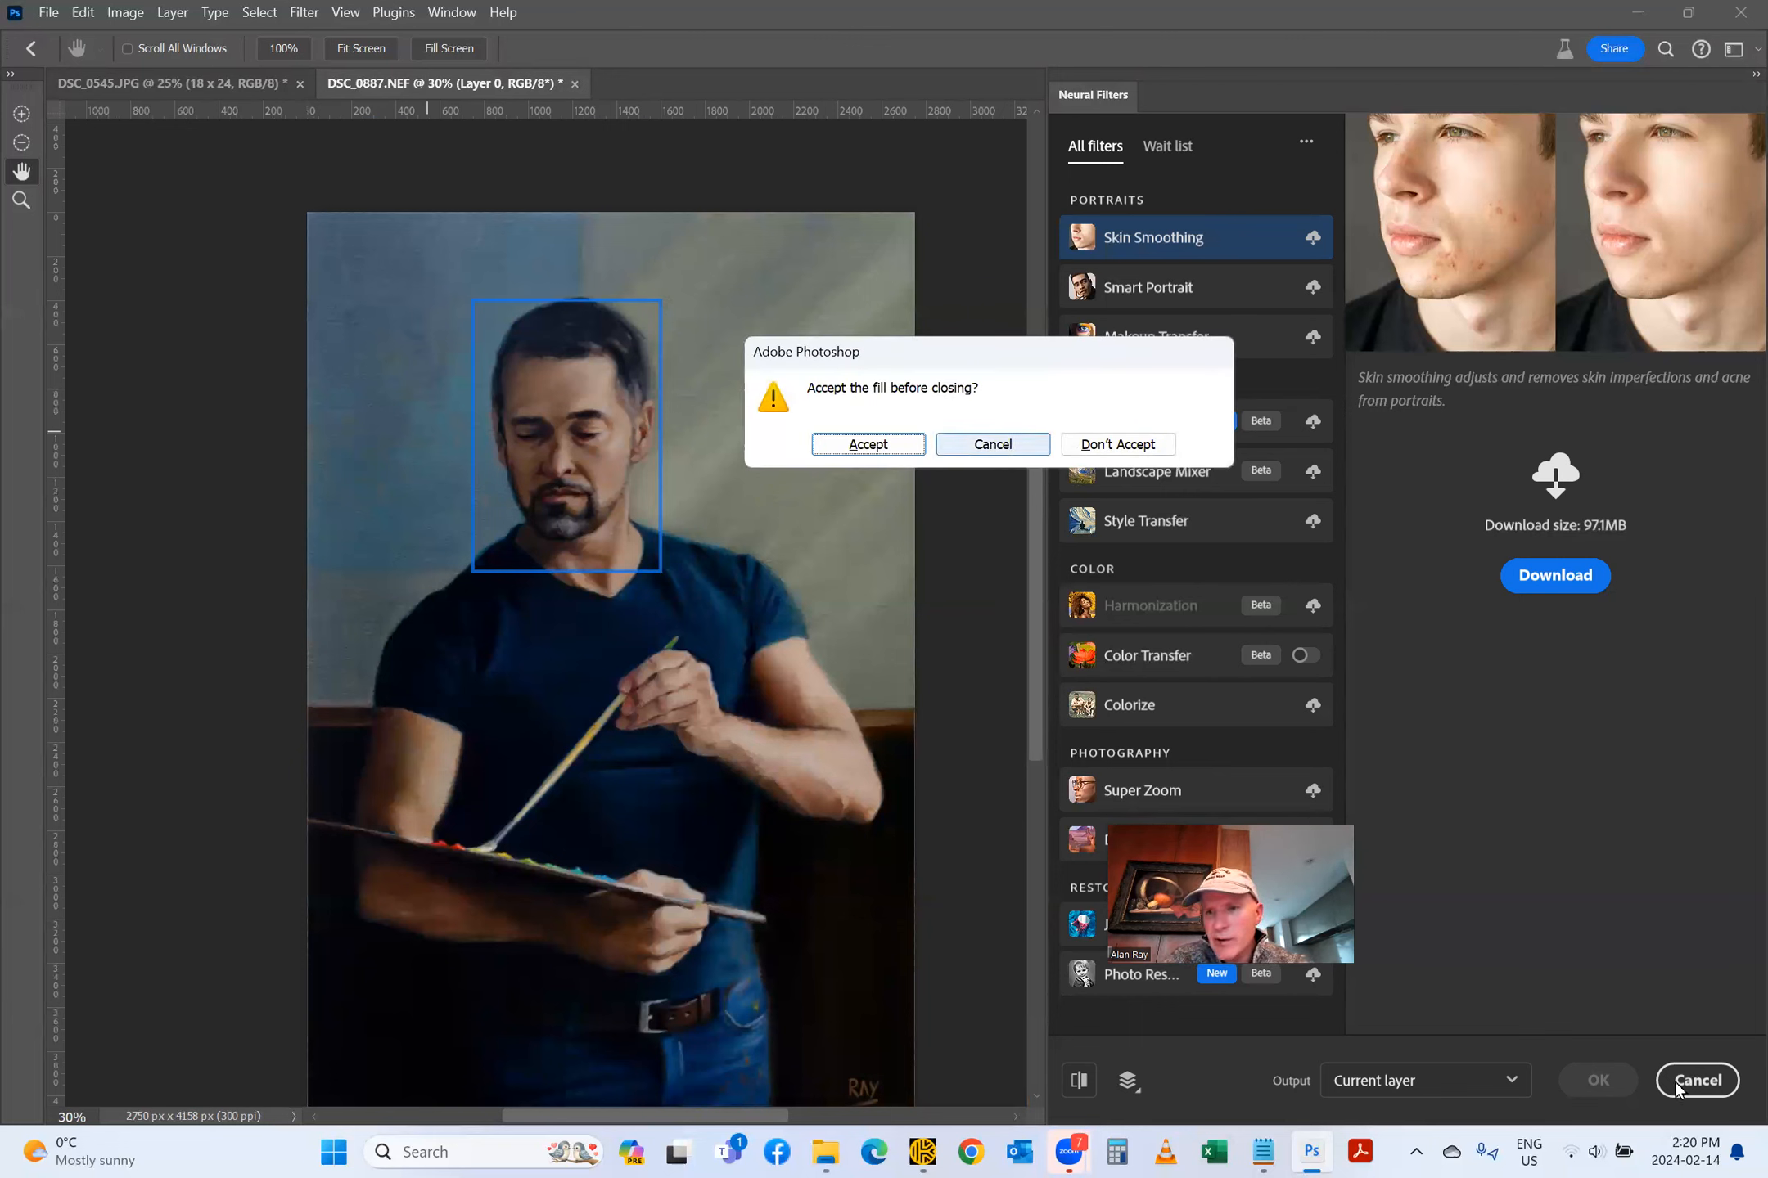
{"action": "left_click", "coordinate": [1118, 446]}
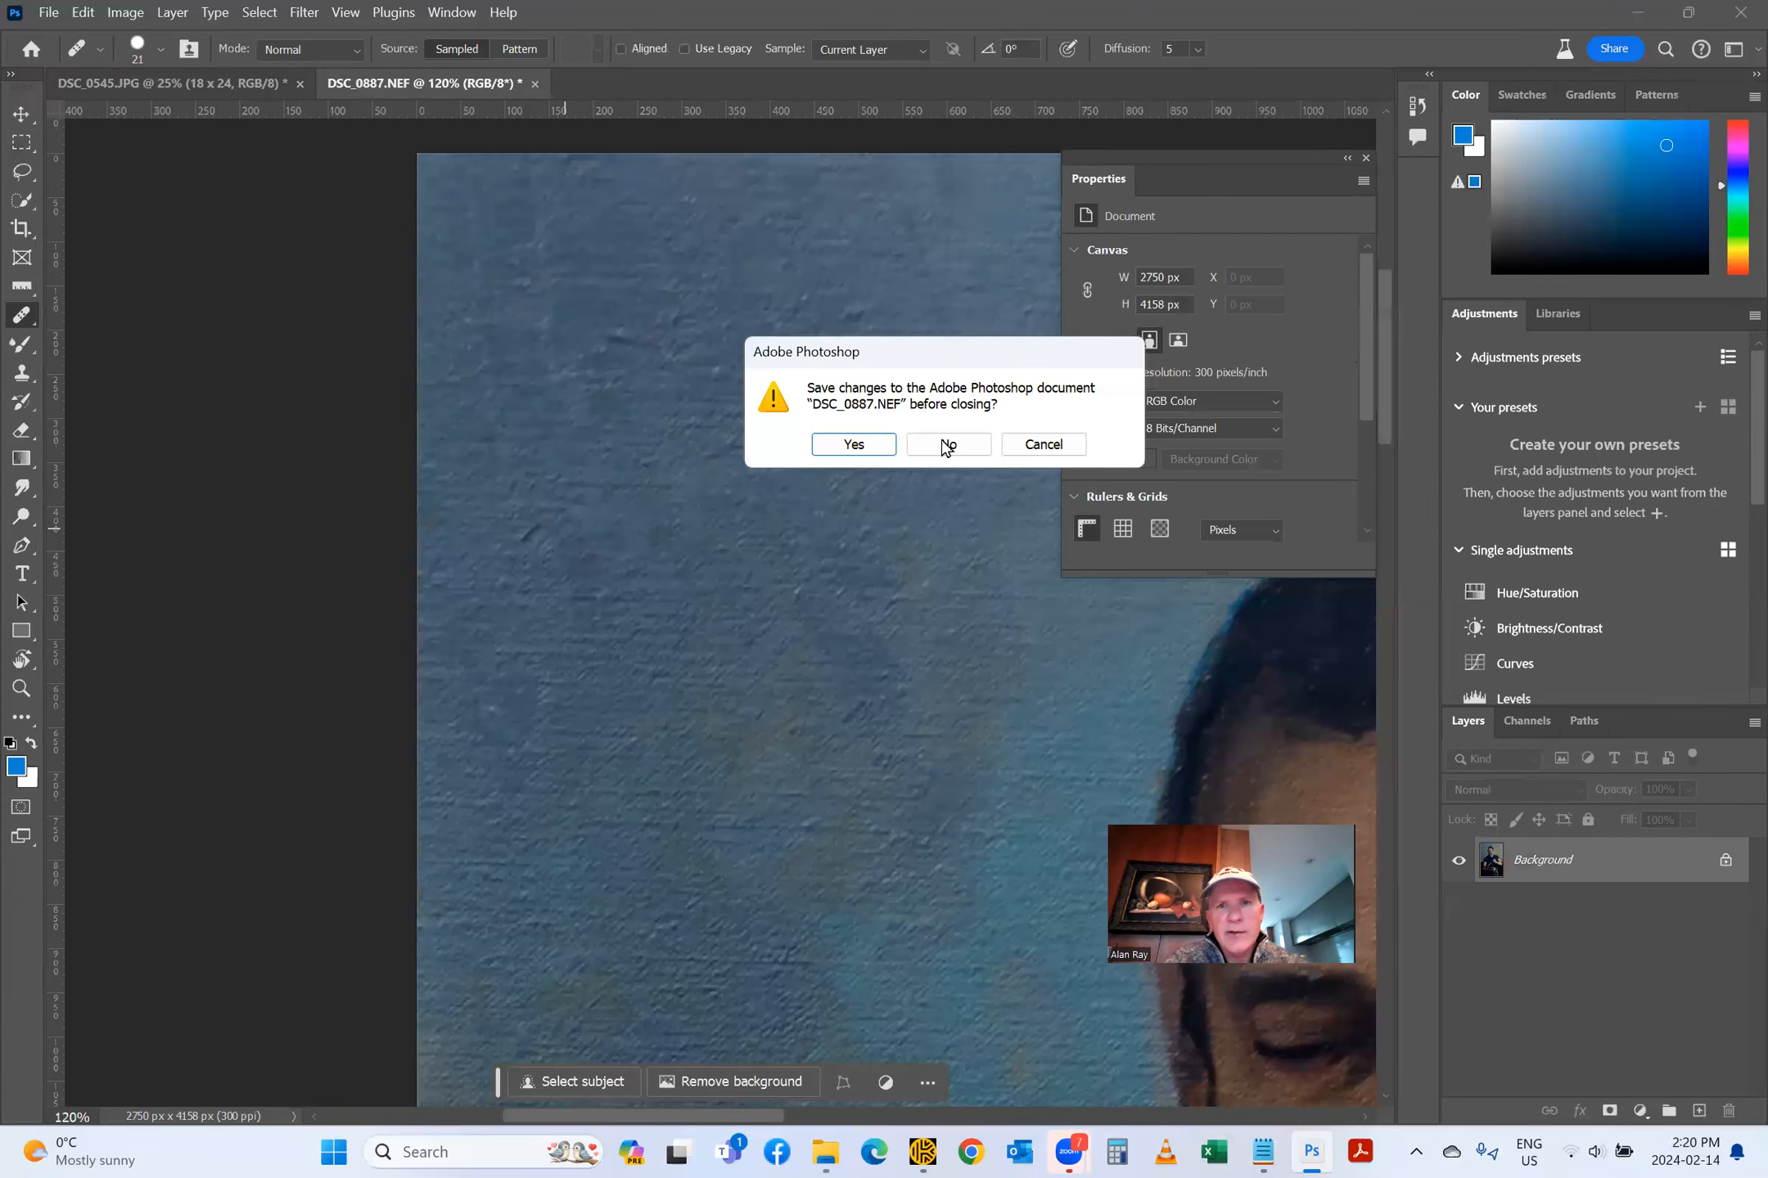
{"action": "left_click", "coordinate": [947, 446]}
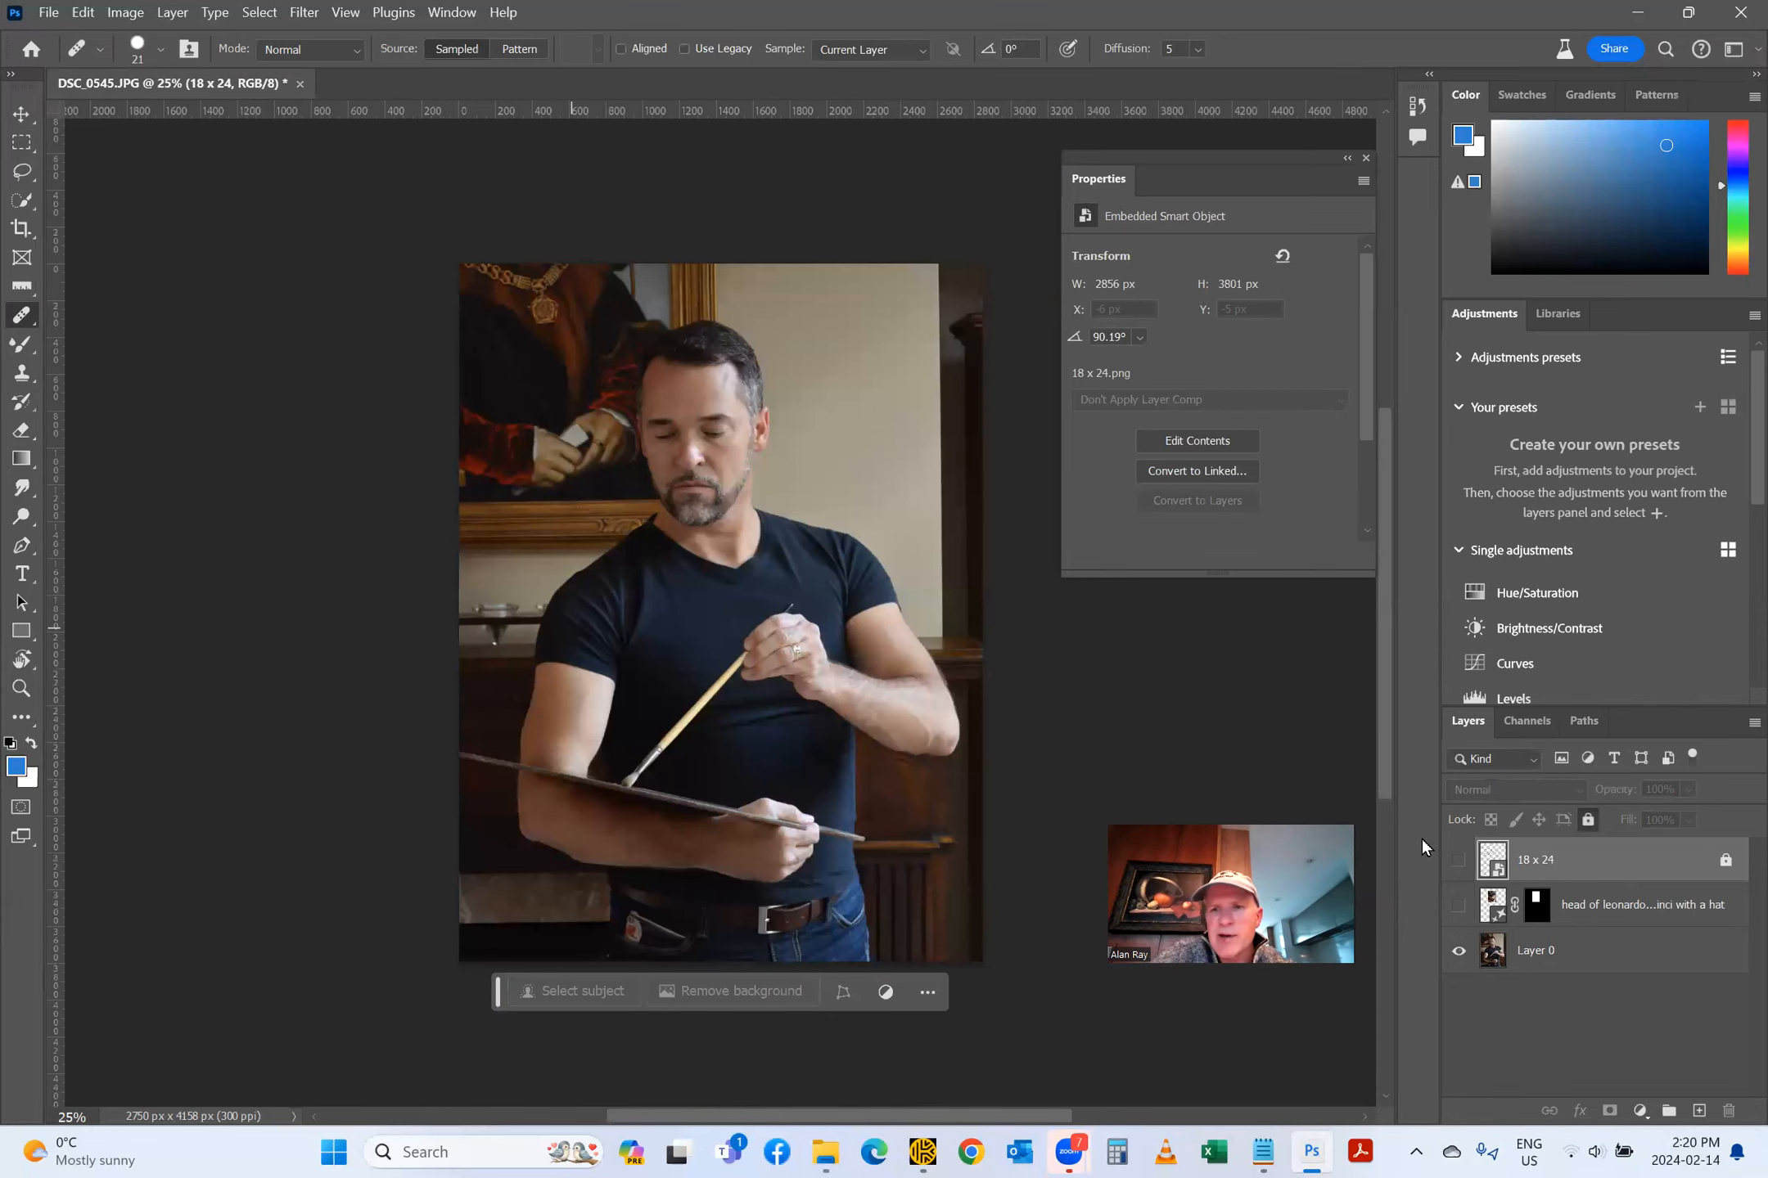
Step: In DSC_0545.JPG, keep the 18 x 24 overlay hidden and show the layer containing the head with a hat
{"action": "left_click", "coordinate": [1458, 860]}
{"action": "left_click", "coordinate": [1458, 860]}
{"action": "left_click", "coordinate": [1455, 915]}
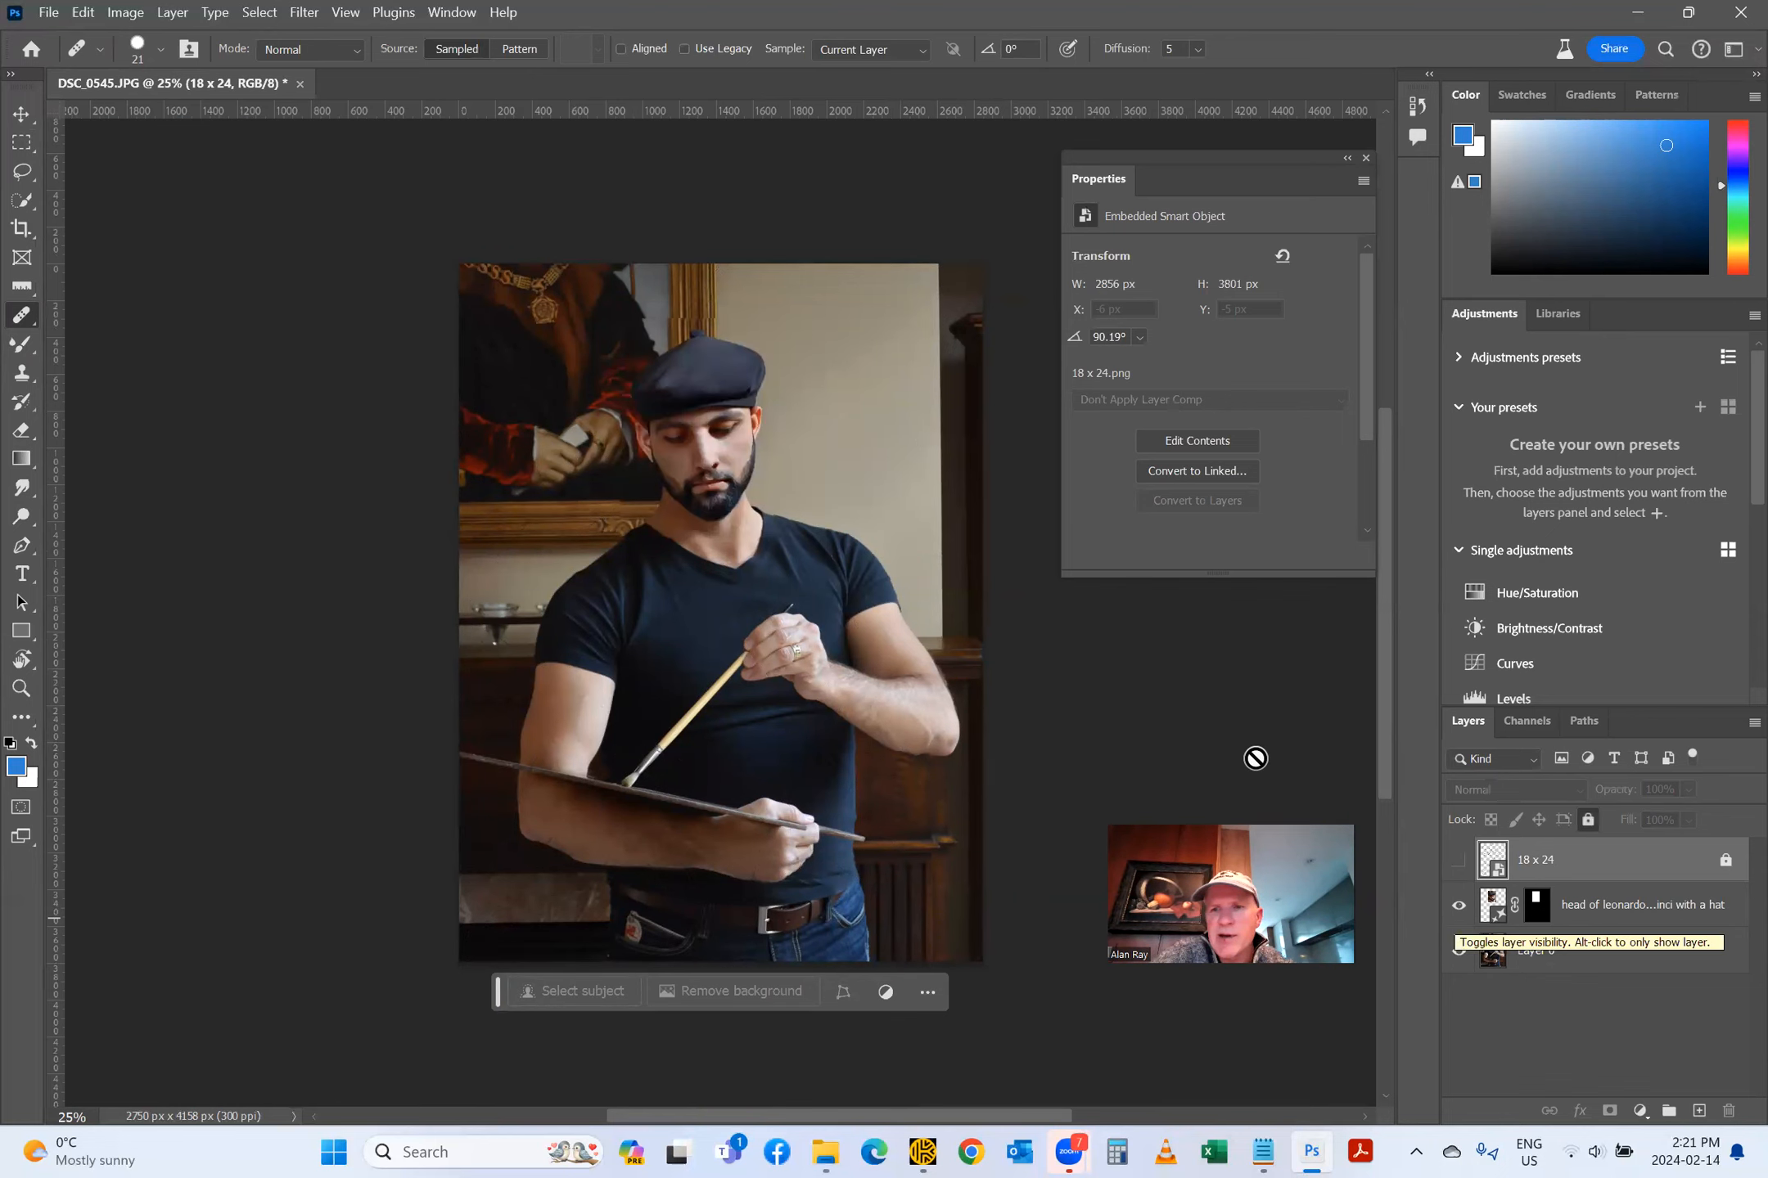
Step: Add a Brightness/Contrast adjustment layer with the default name at the top of the layer stack
{"action": "scroll", "coordinate": [1255, 759], "scroll_direction": "down", "scroll_amount": 3}
{"action": "scroll", "coordinate": [1231, 759], "scroll_direction": "up", "scroll_amount": 1}
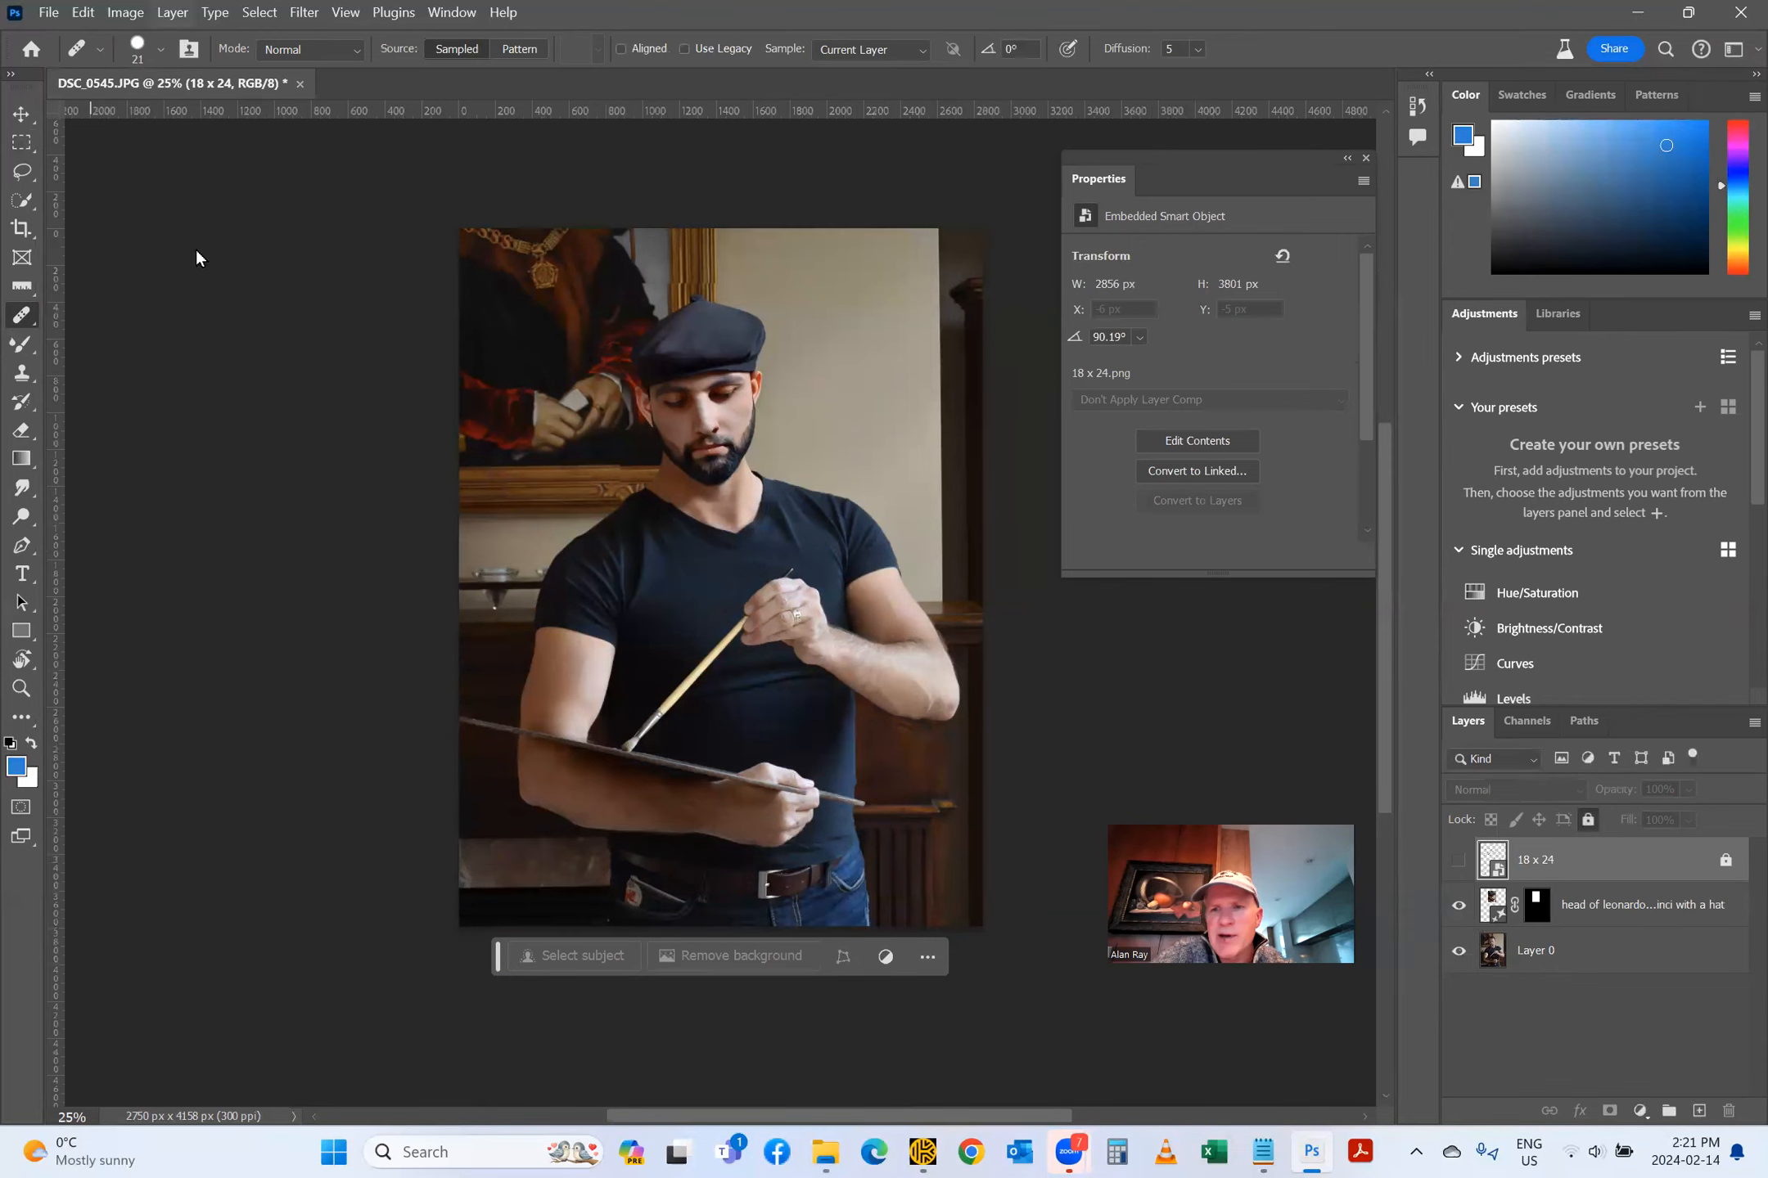
{"action": "key", "text": "alt+l"}
{"action": "mouse_move", "coordinate": [208, 290]}
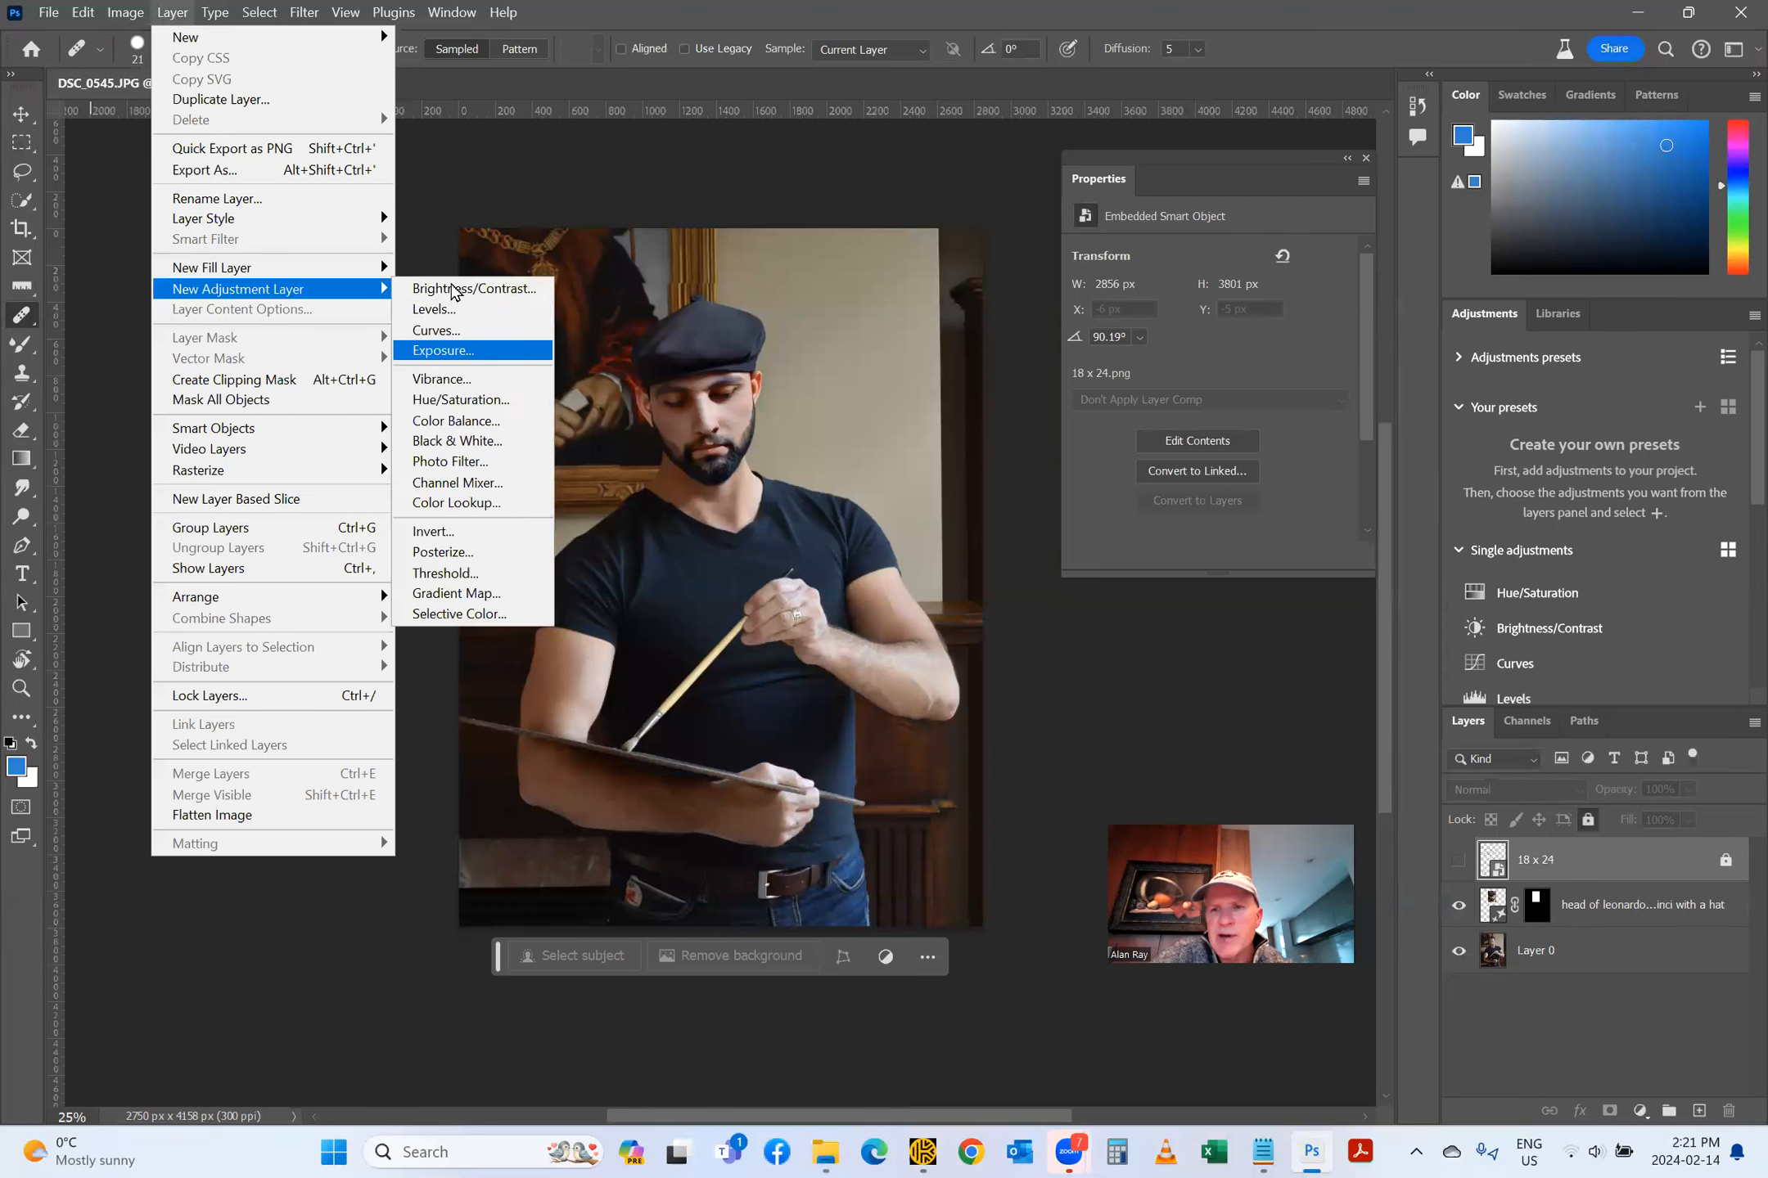
{"action": "left_click", "coordinate": [453, 290]}
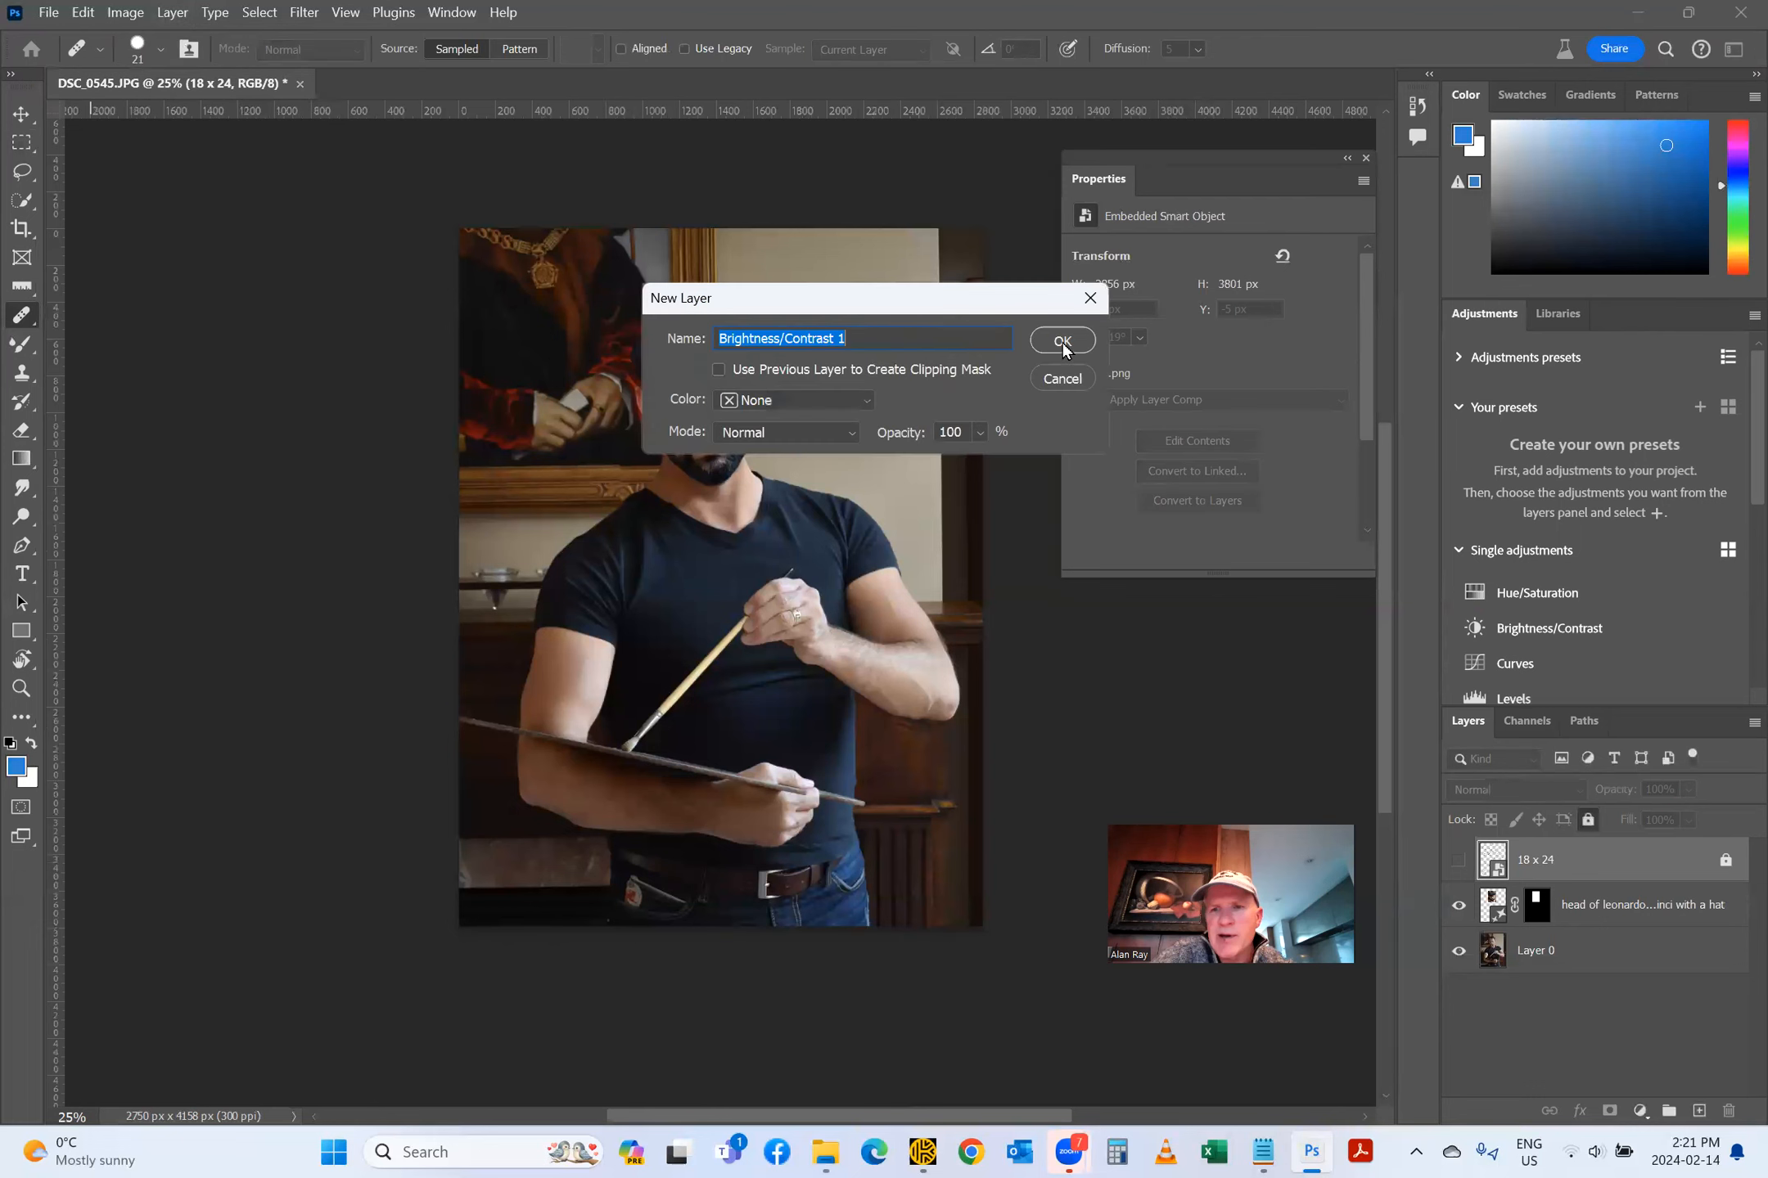
{"action": "left_click", "coordinate": [1063, 341]}
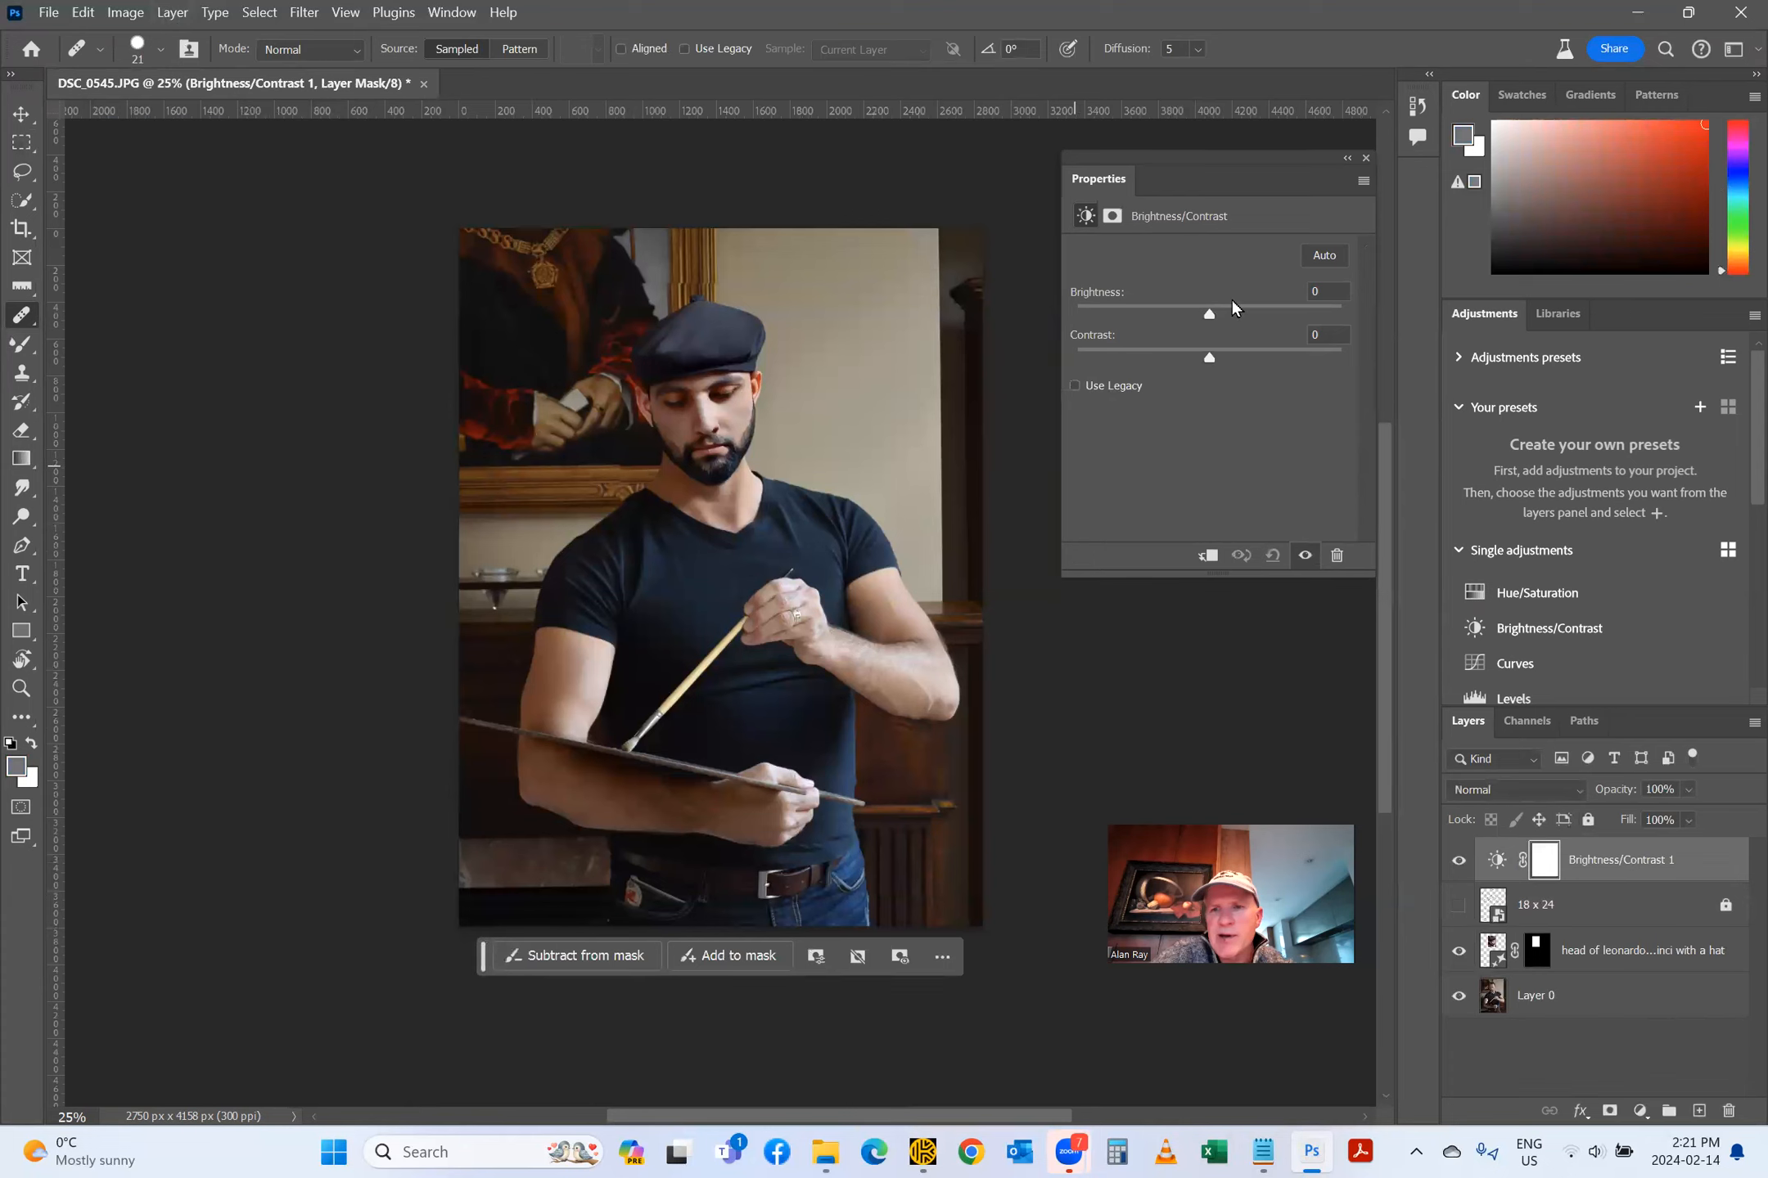
Step: Try brightening the photo with Brightness at 116 and 113, and settle on a darker value of -41
{"action": "left_click_drag", "start_coordinate": [1205, 311], "coordinate": [1312, 328]}
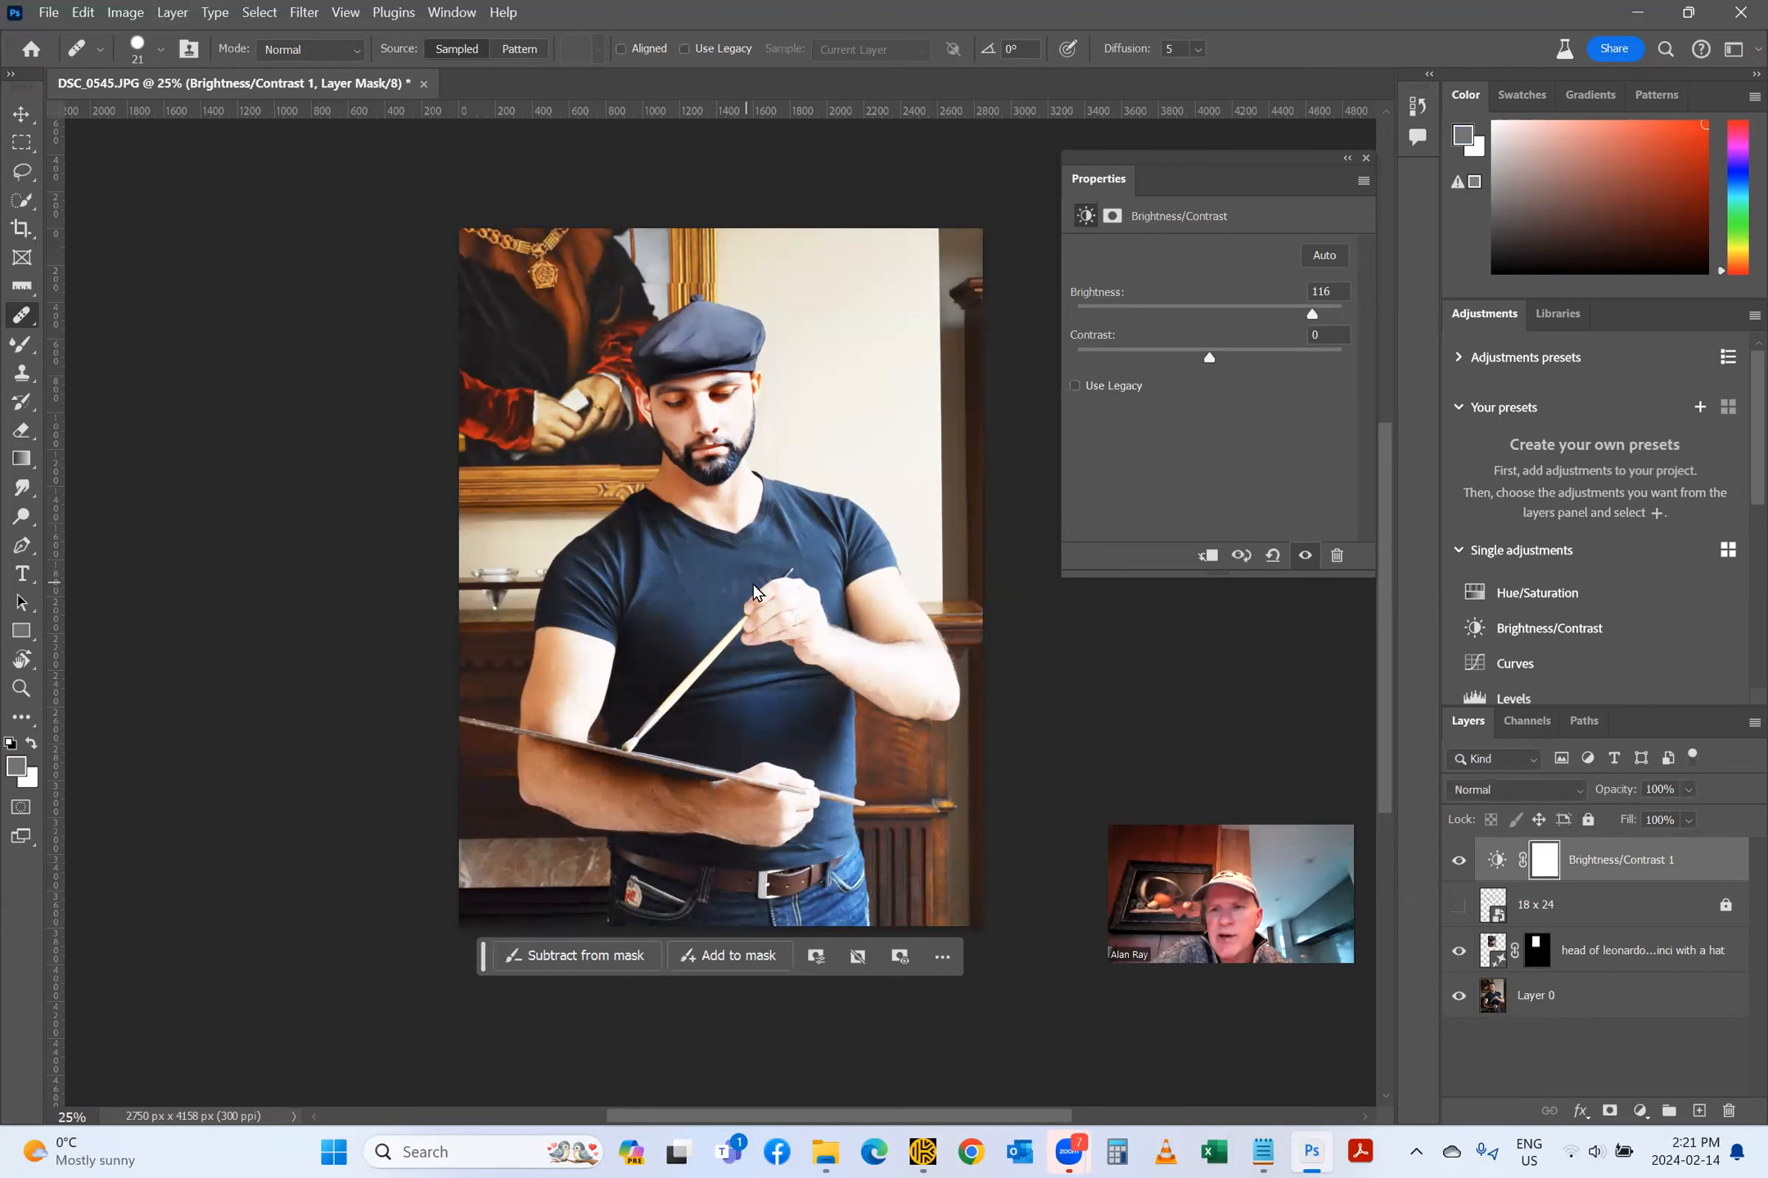
{"action": "left_click_drag", "start_coordinate": [1310, 313], "coordinate": [1307, 313]}
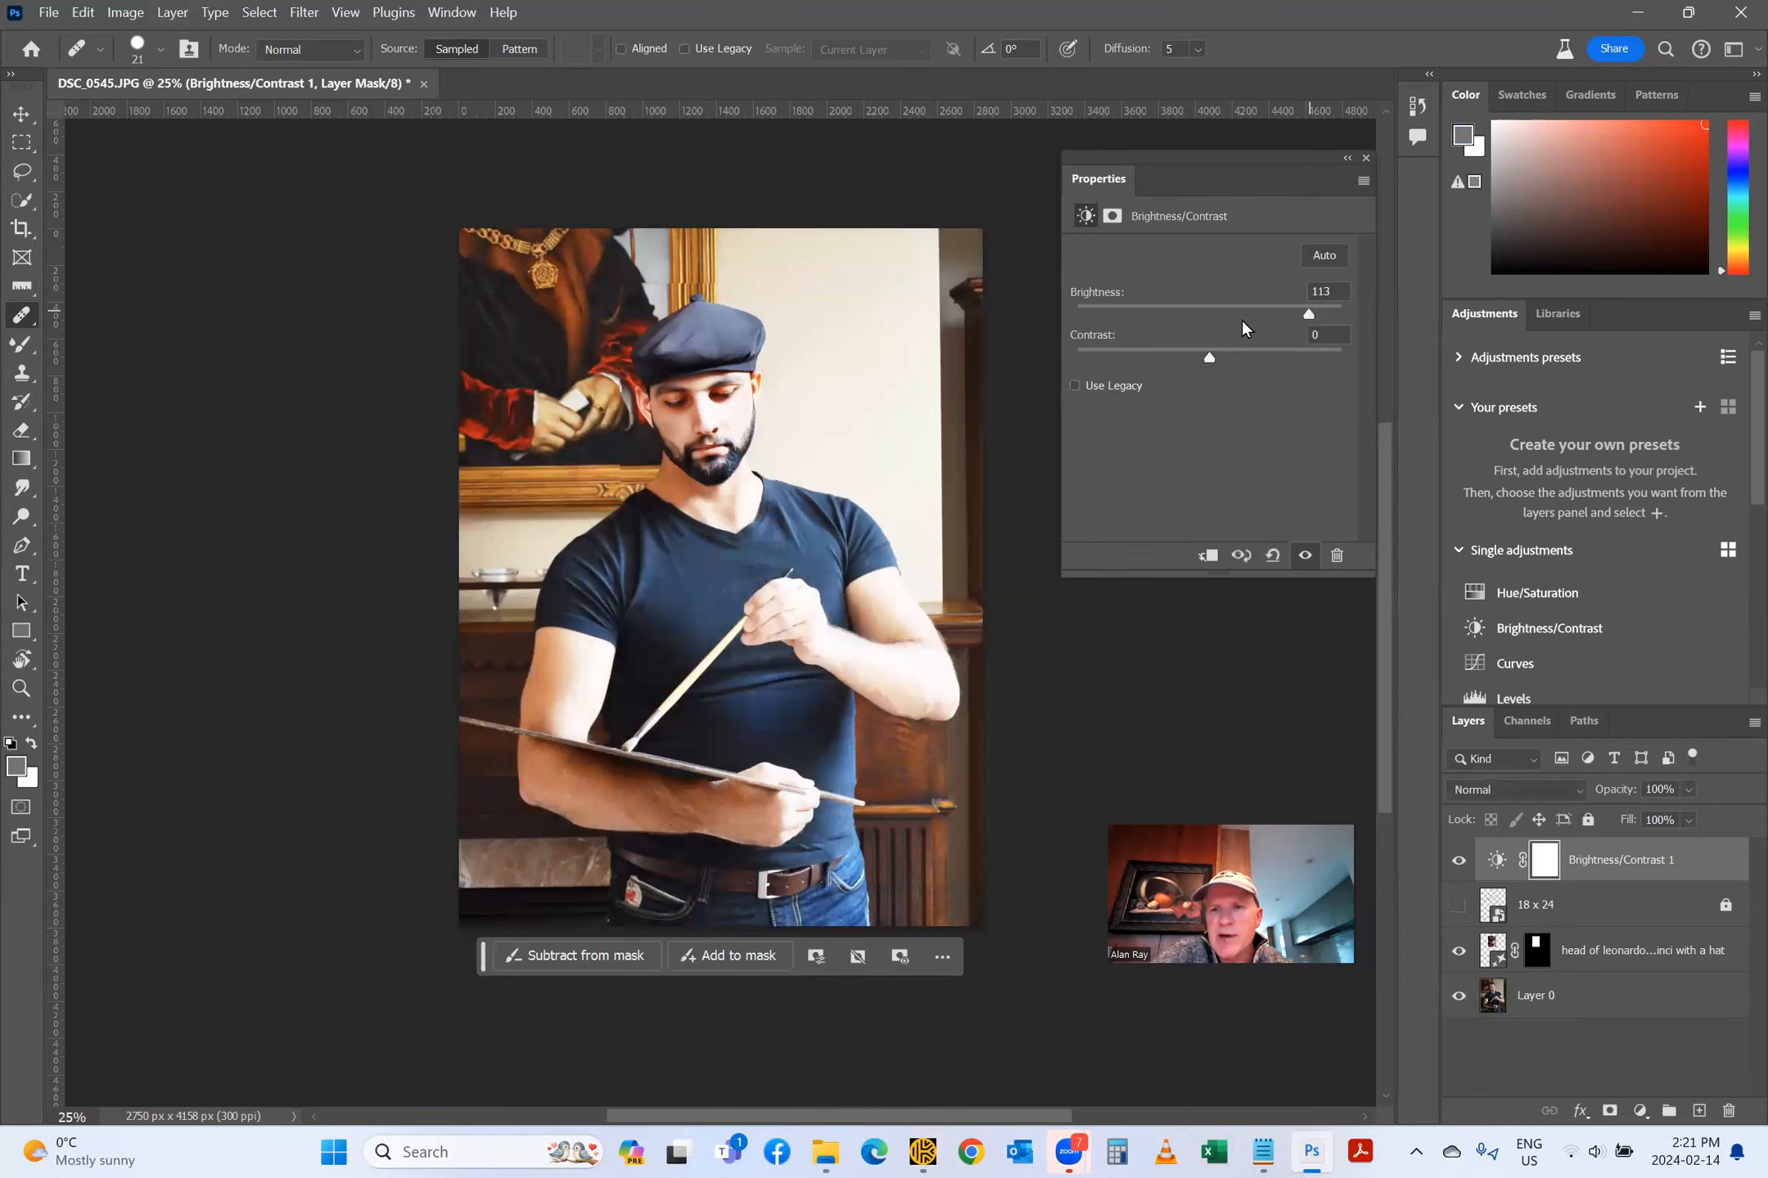
{"action": "left_click", "coordinate": [1151, 317]}
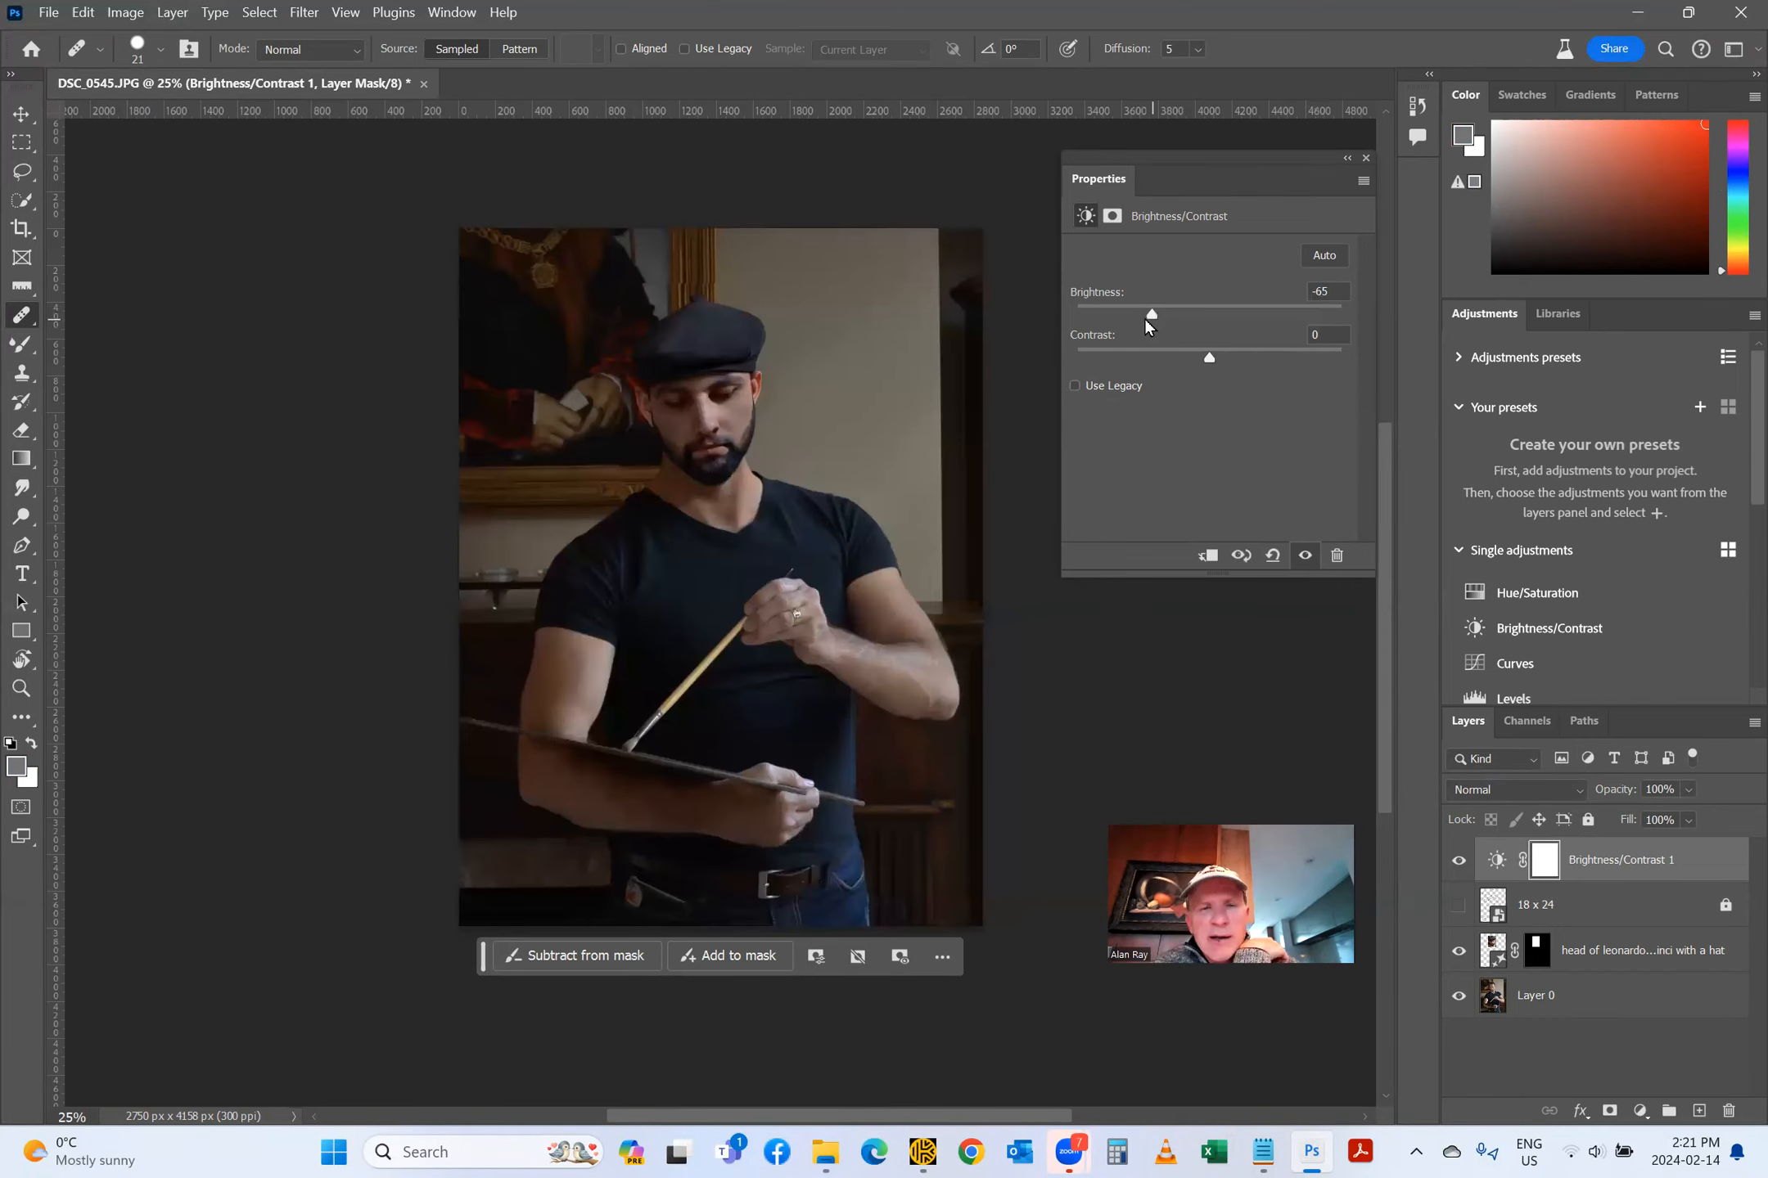
{"action": "left_click_drag", "start_coordinate": [1138, 317], "coordinate": [1174, 317]}
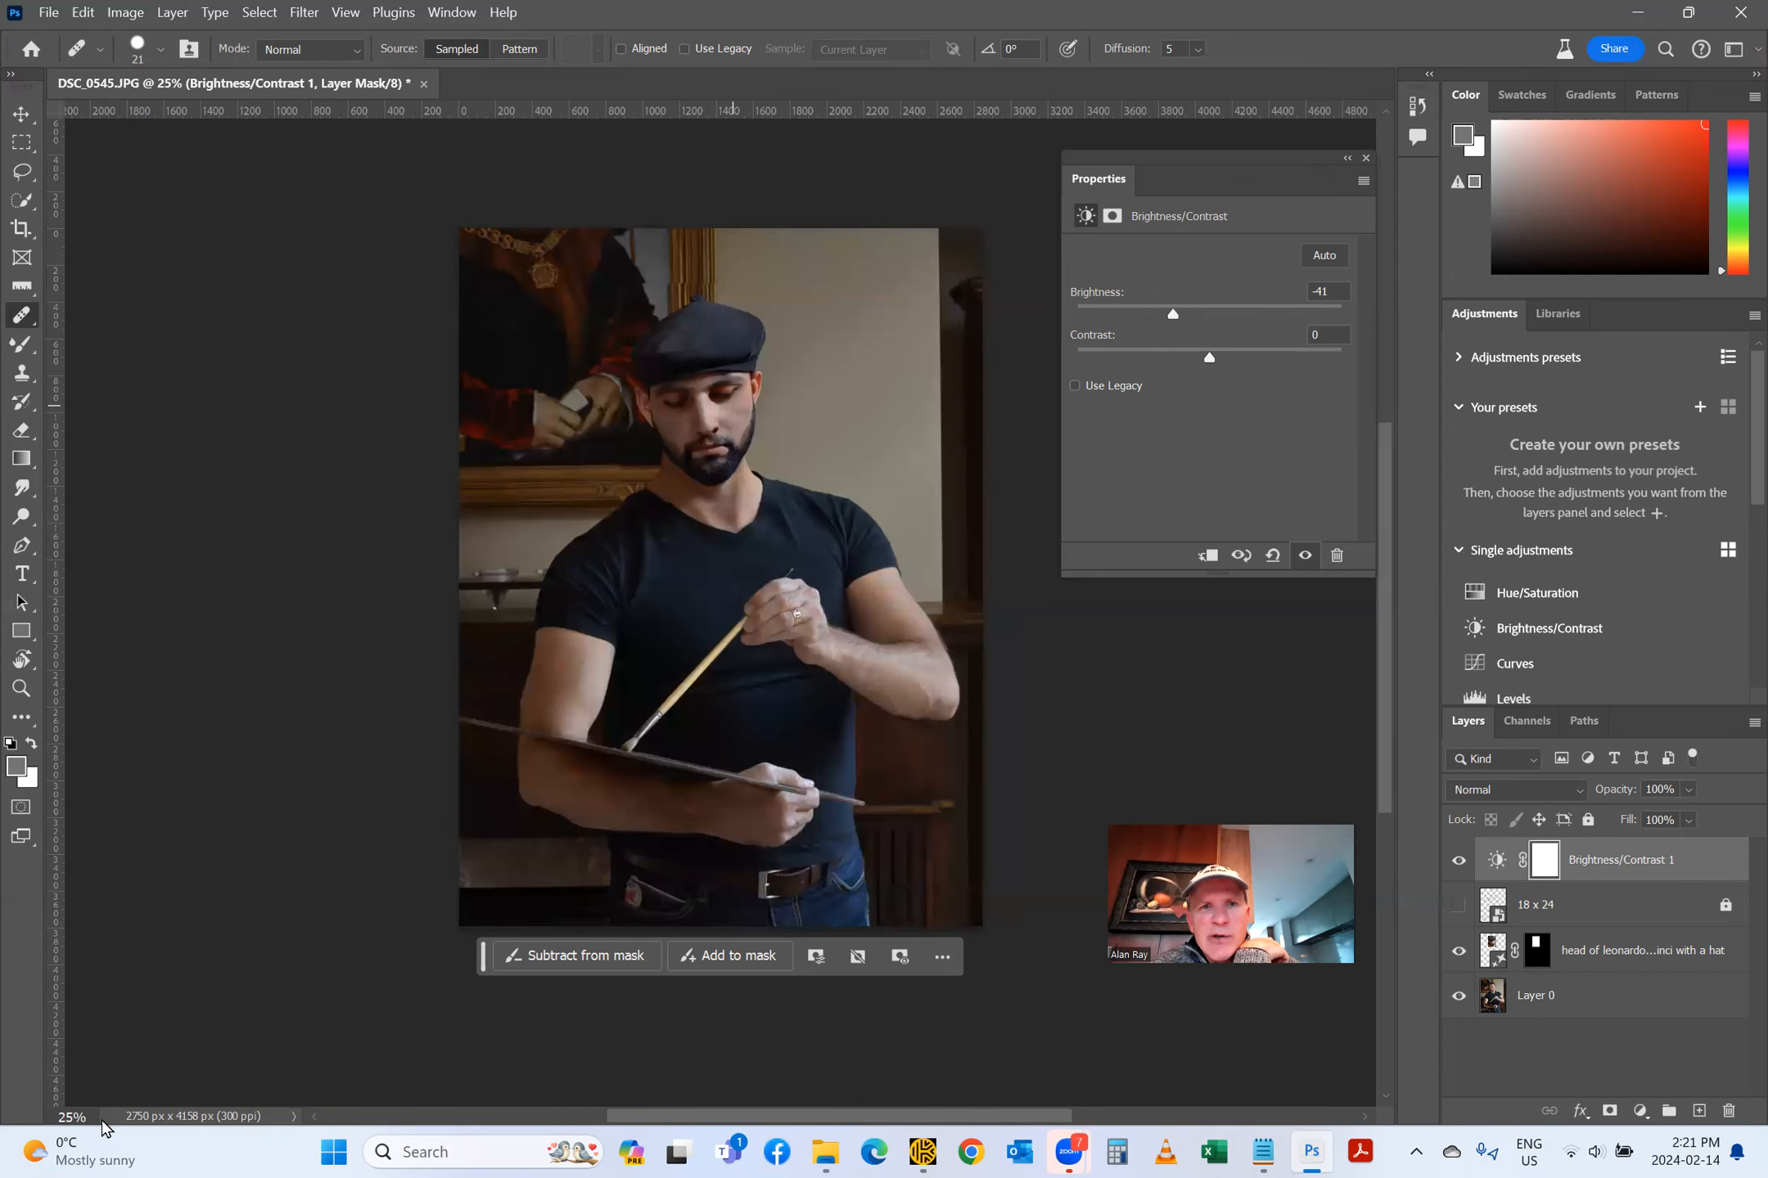
Step: Set the view to 100% and examine the face and beret under the brightness adjustment
{"action": "left_click", "coordinate": [65, 1117]}
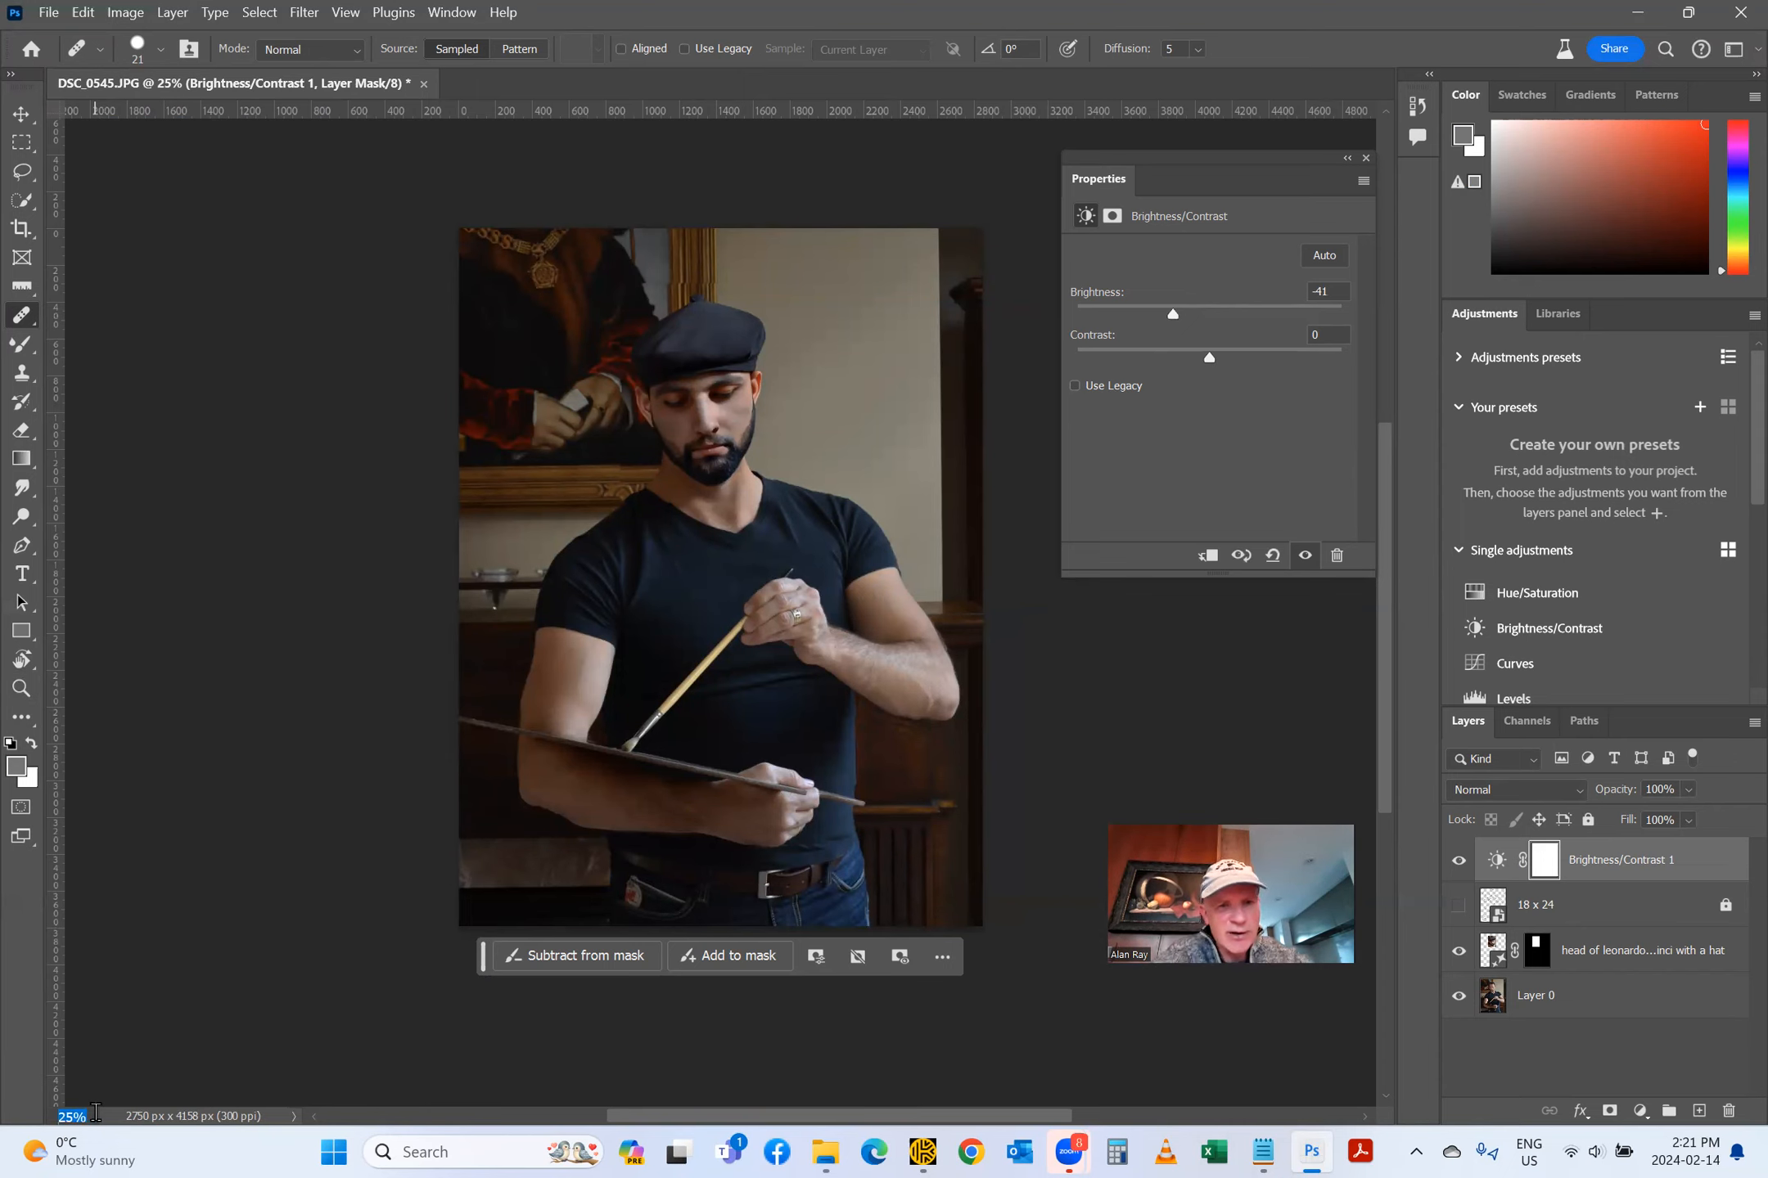
{"action": "type", "text": "100"}
{"action": "key", "text": "Return"}
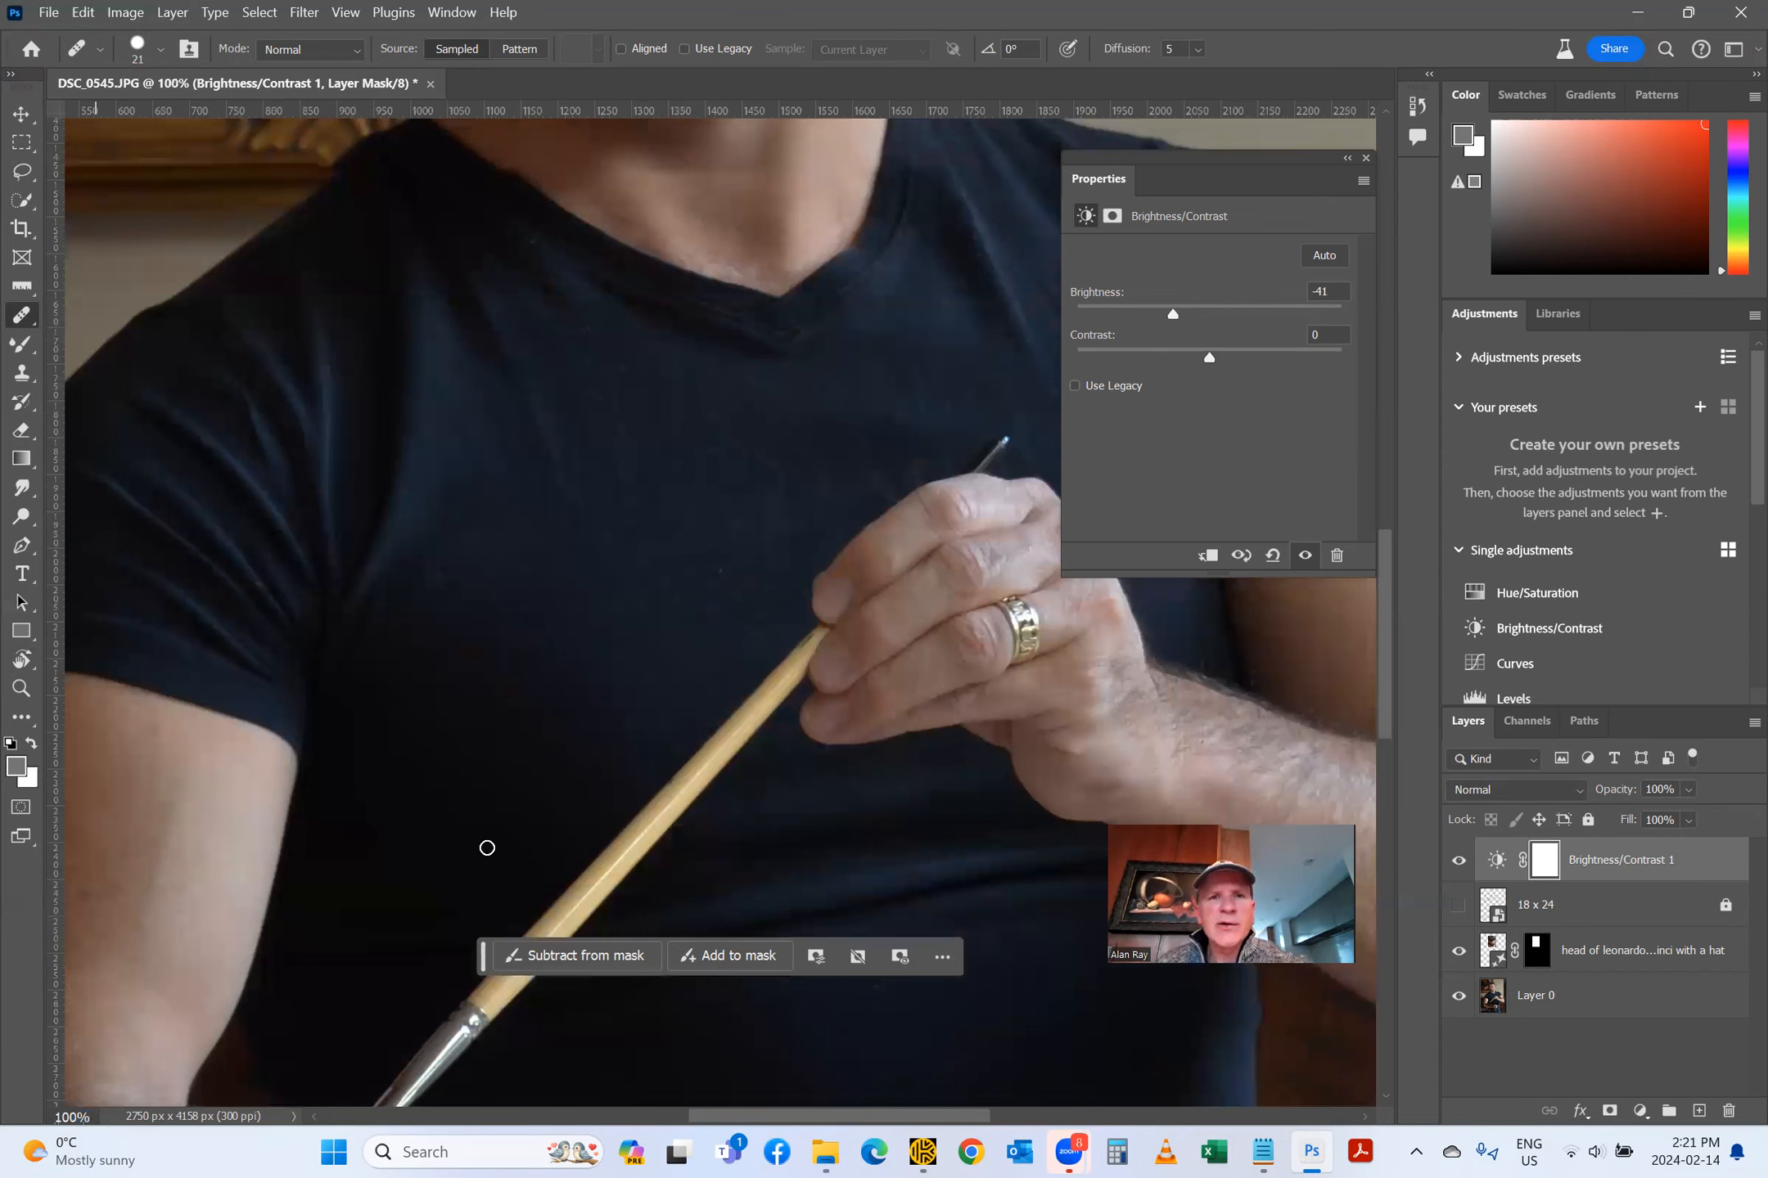
{"action": "scroll", "coordinate": [485, 845], "scroll_direction": "up", "scroll_amount": 8}
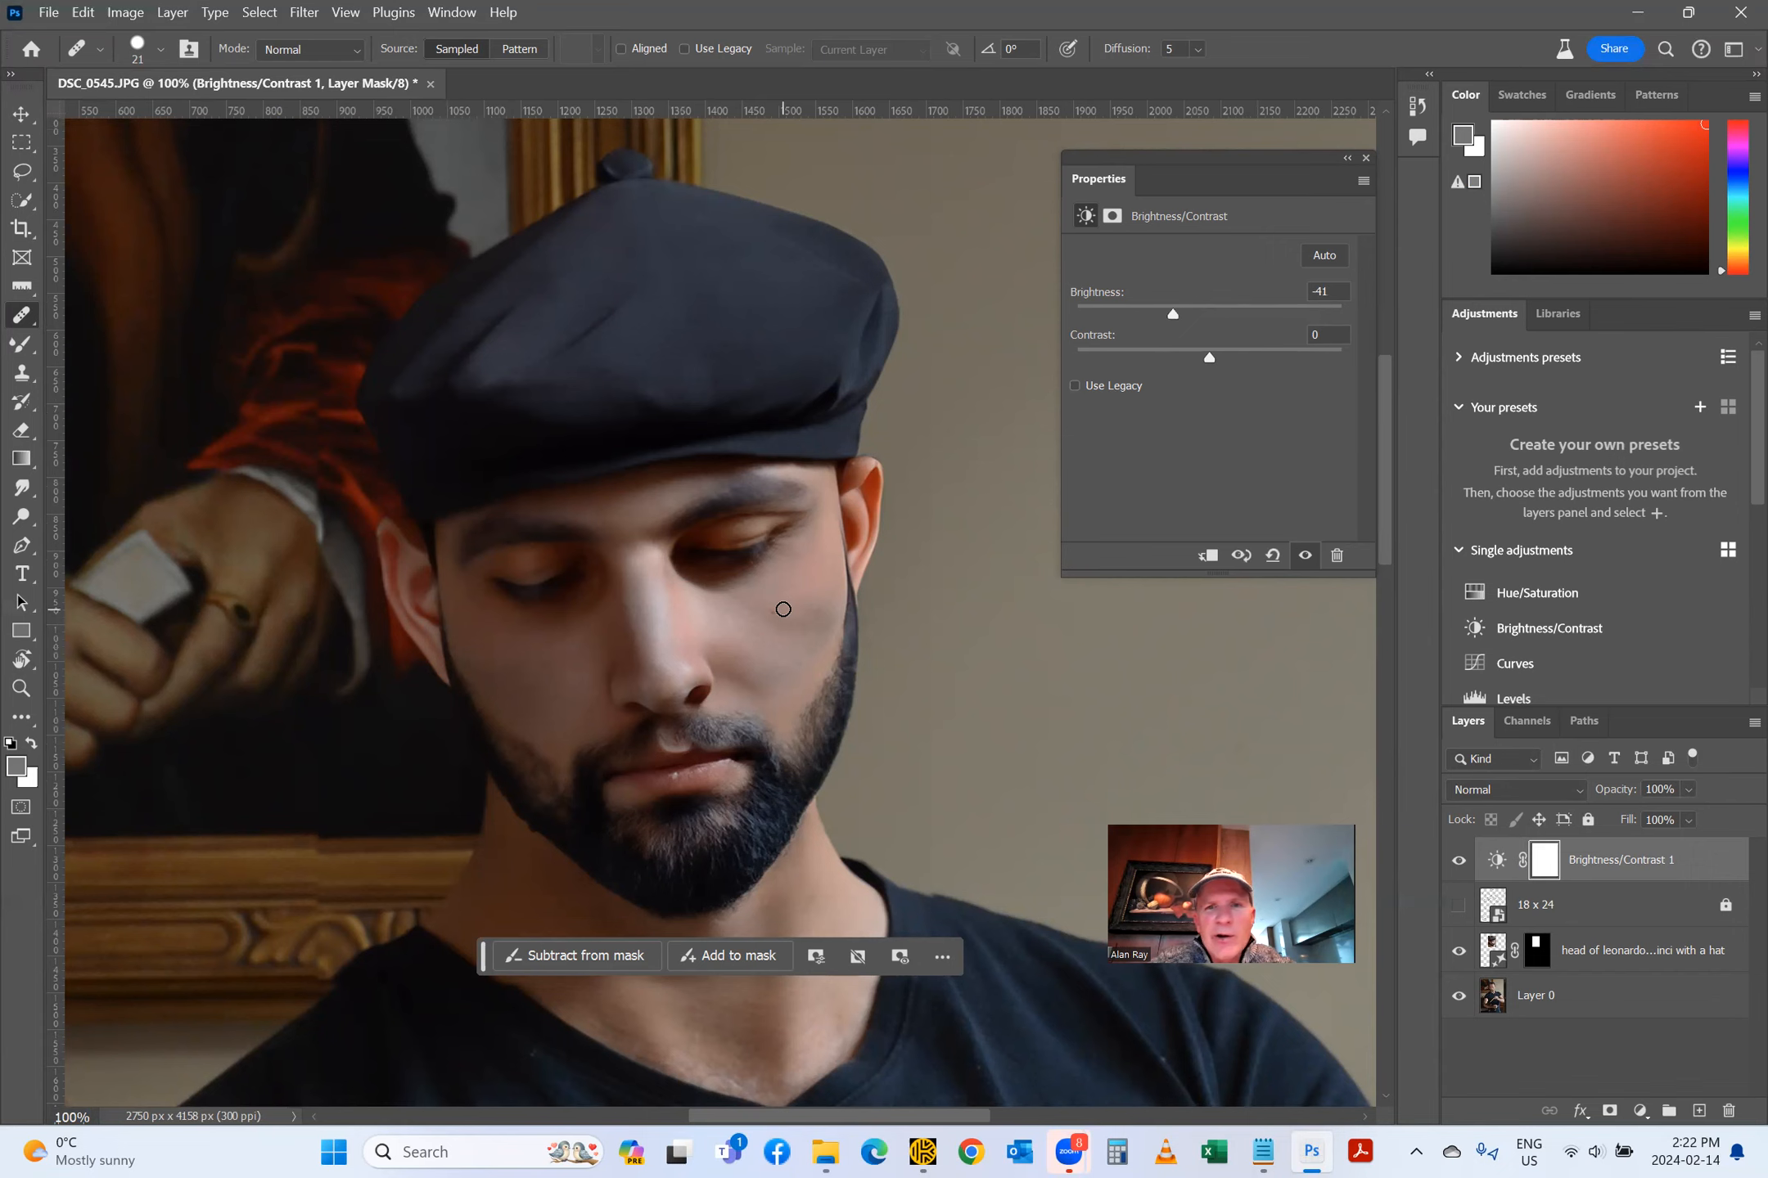
Step: Set the Brightness/Contrast adjustment layer's Brightness to -30
{"action": "mouse_move", "coordinate": [1171, 312]}
{"action": "left_mouse_down"}
{"action": "mouse_move", "coordinate": [1130, 324]}
{"action": "mouse_move", "coordinate": [1155, 316]}
{"action": "left_mouse_up"}
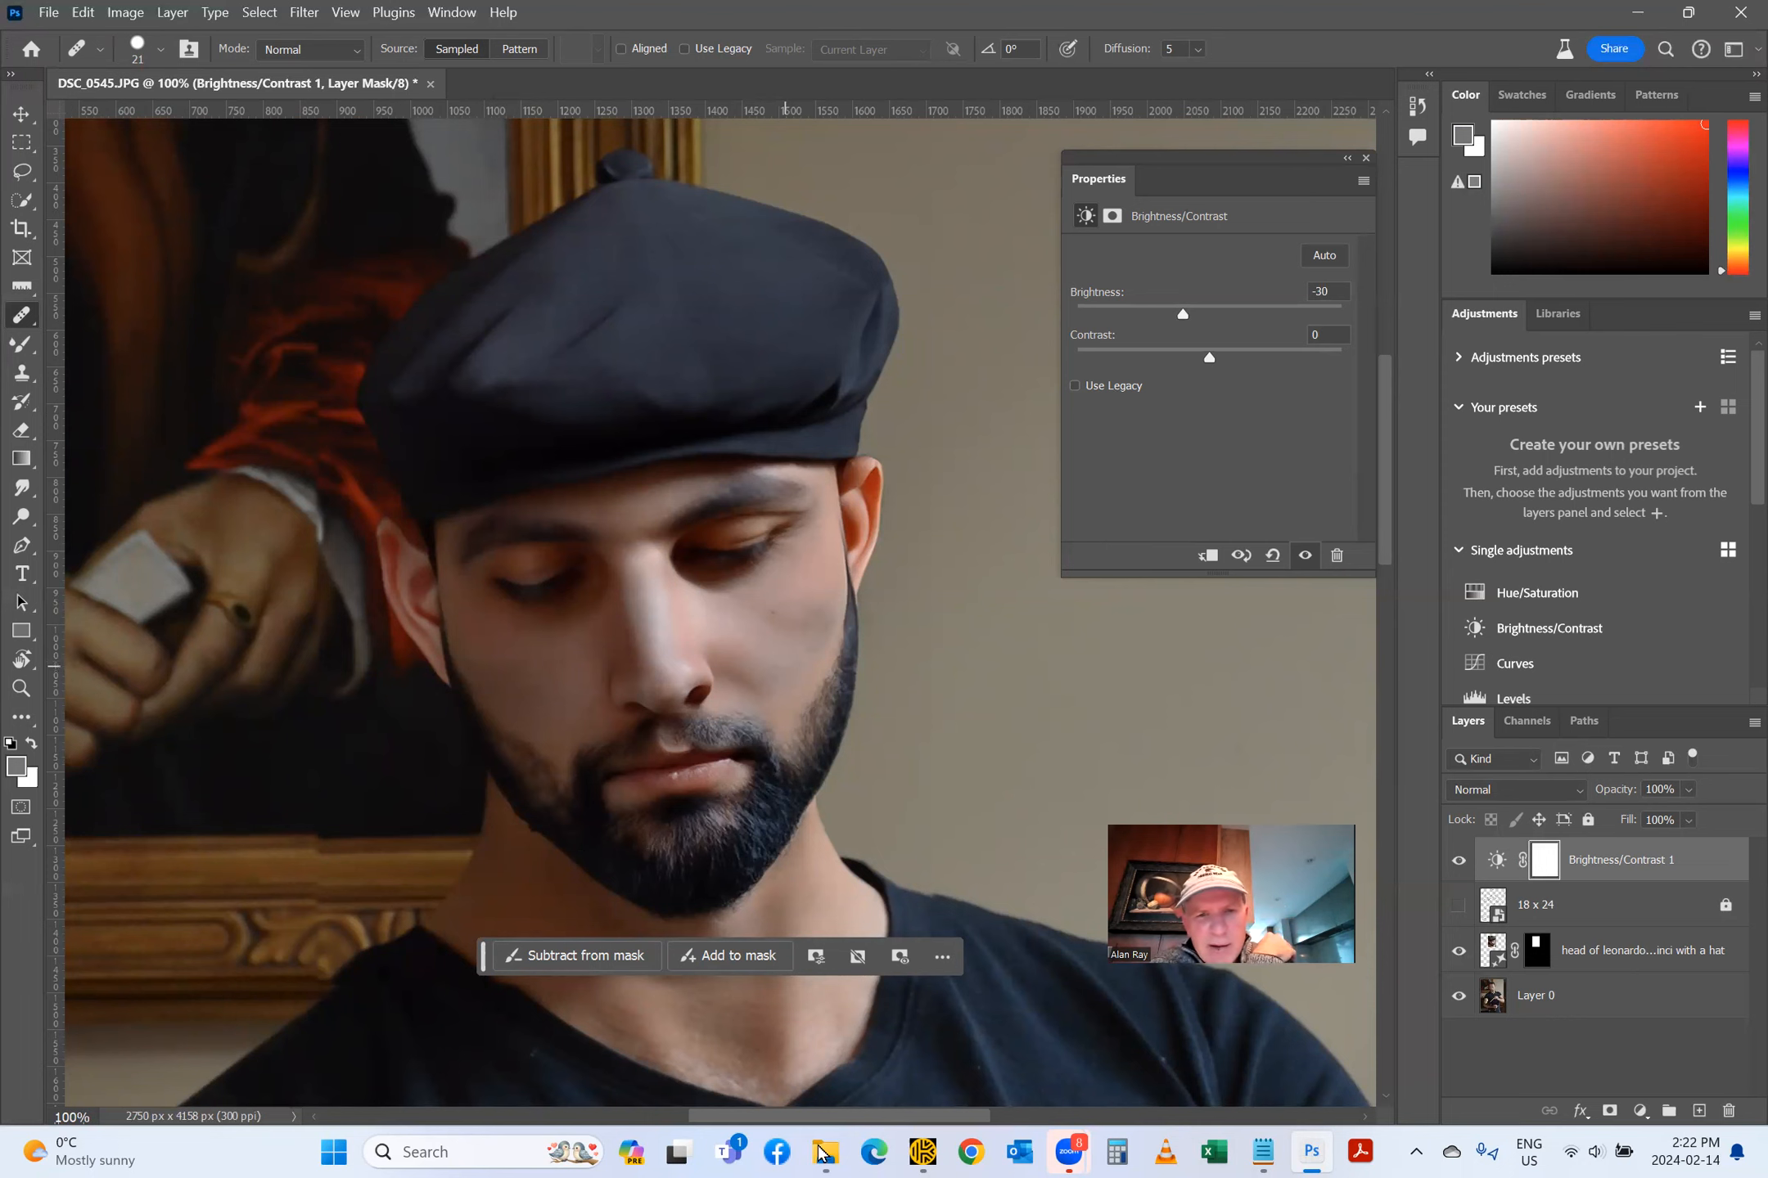
Step: Switch to the Class 4 folder in File Explorer, view Gio_Colour_Original.jpeg, and move its viewer clear of the file thumbnails
{"action": "mouse_move", "coordinate": [824, 1151]}
{"action": "left_click", "coordinate": [990, 947]}
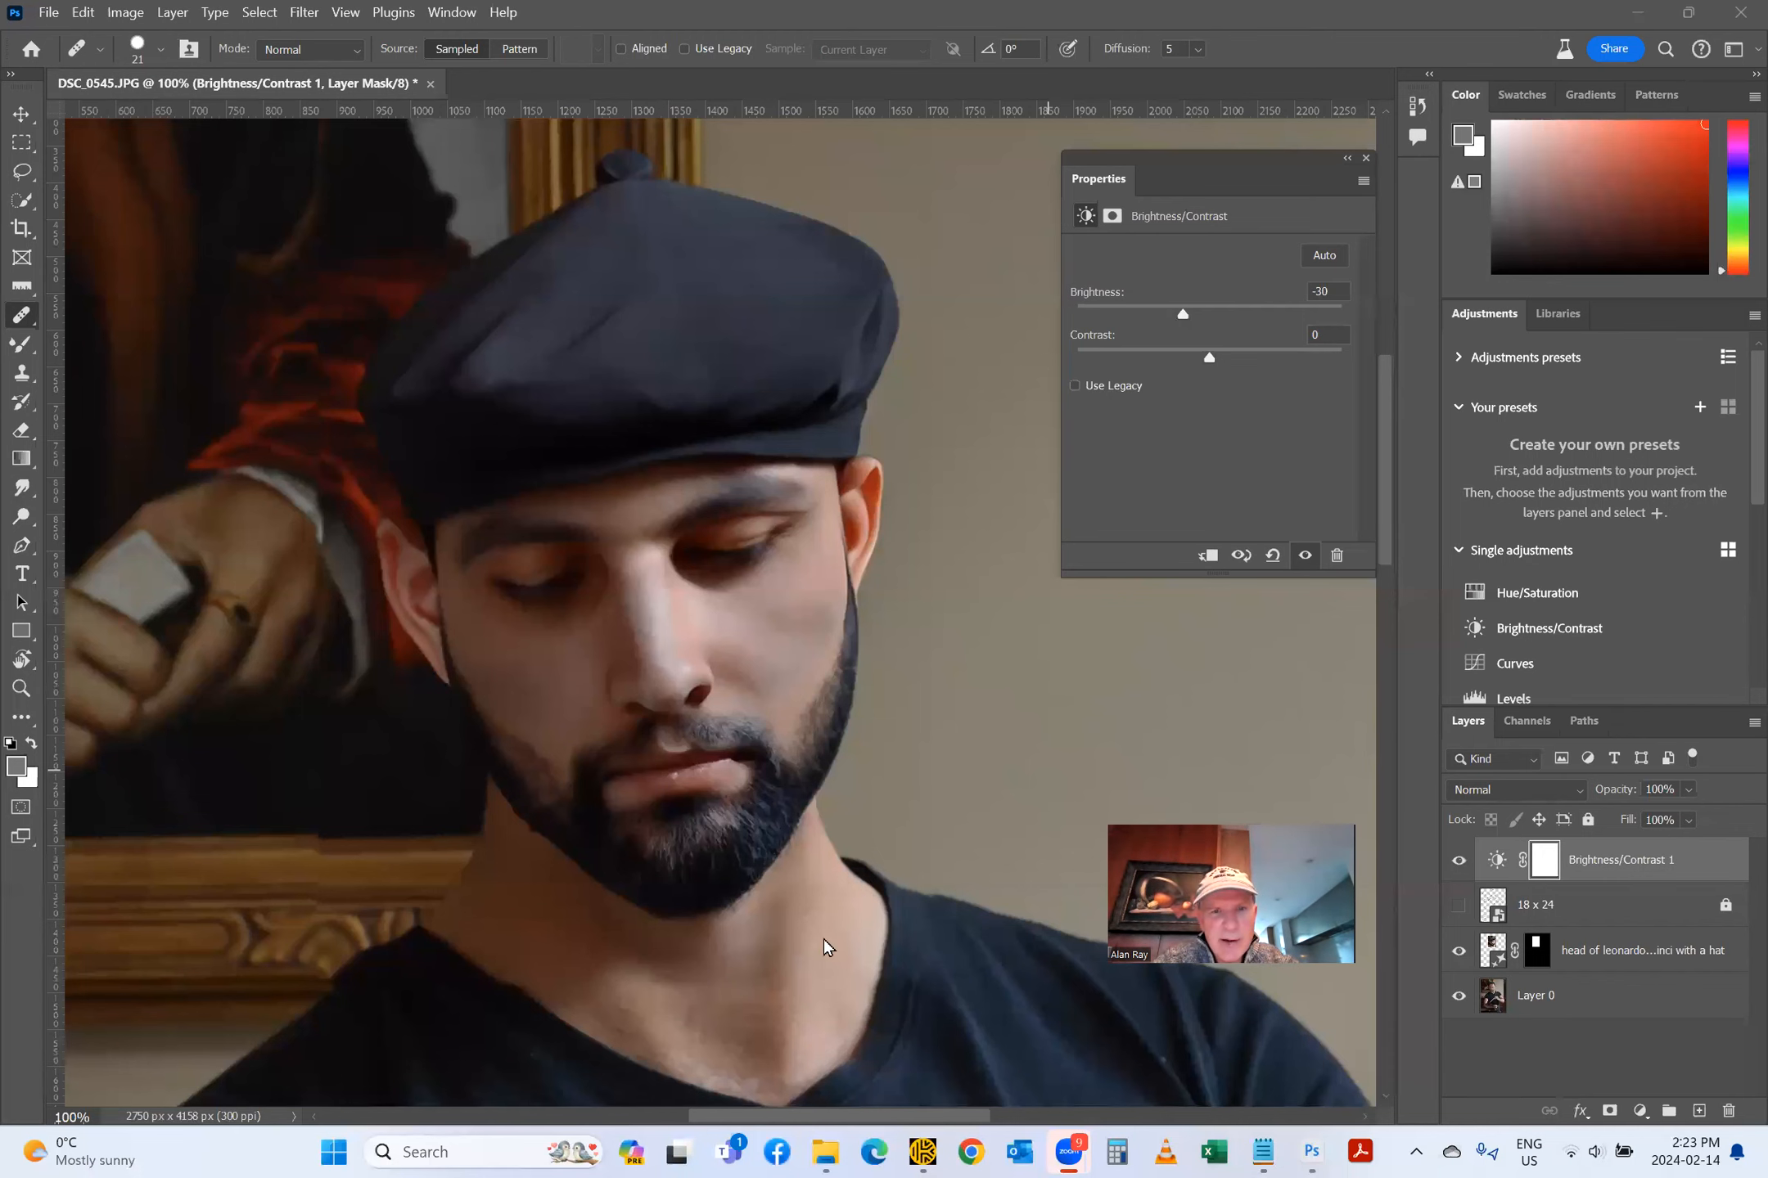
{"action": "mouse_move", "coordinate": [825, 1151]}
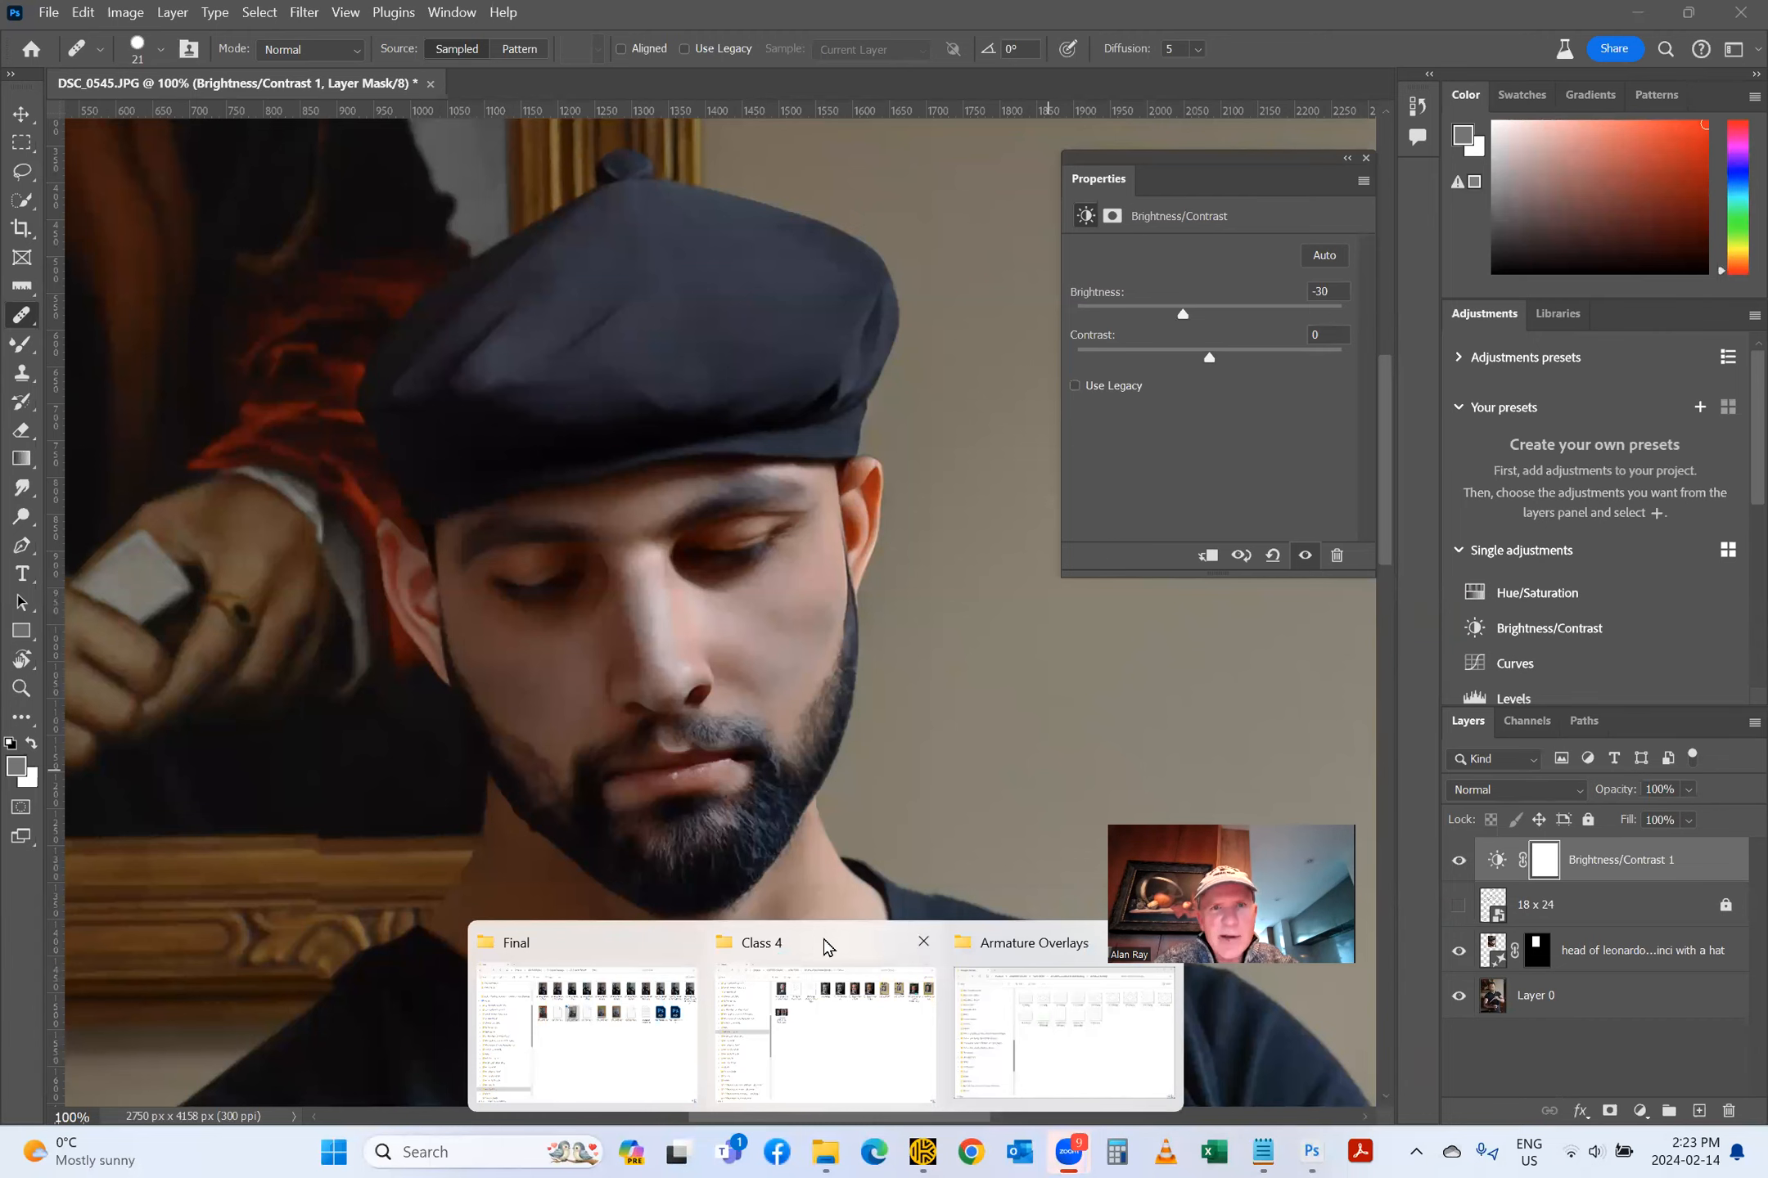
{"action": "left_click", "coordinate": [826, 947]}
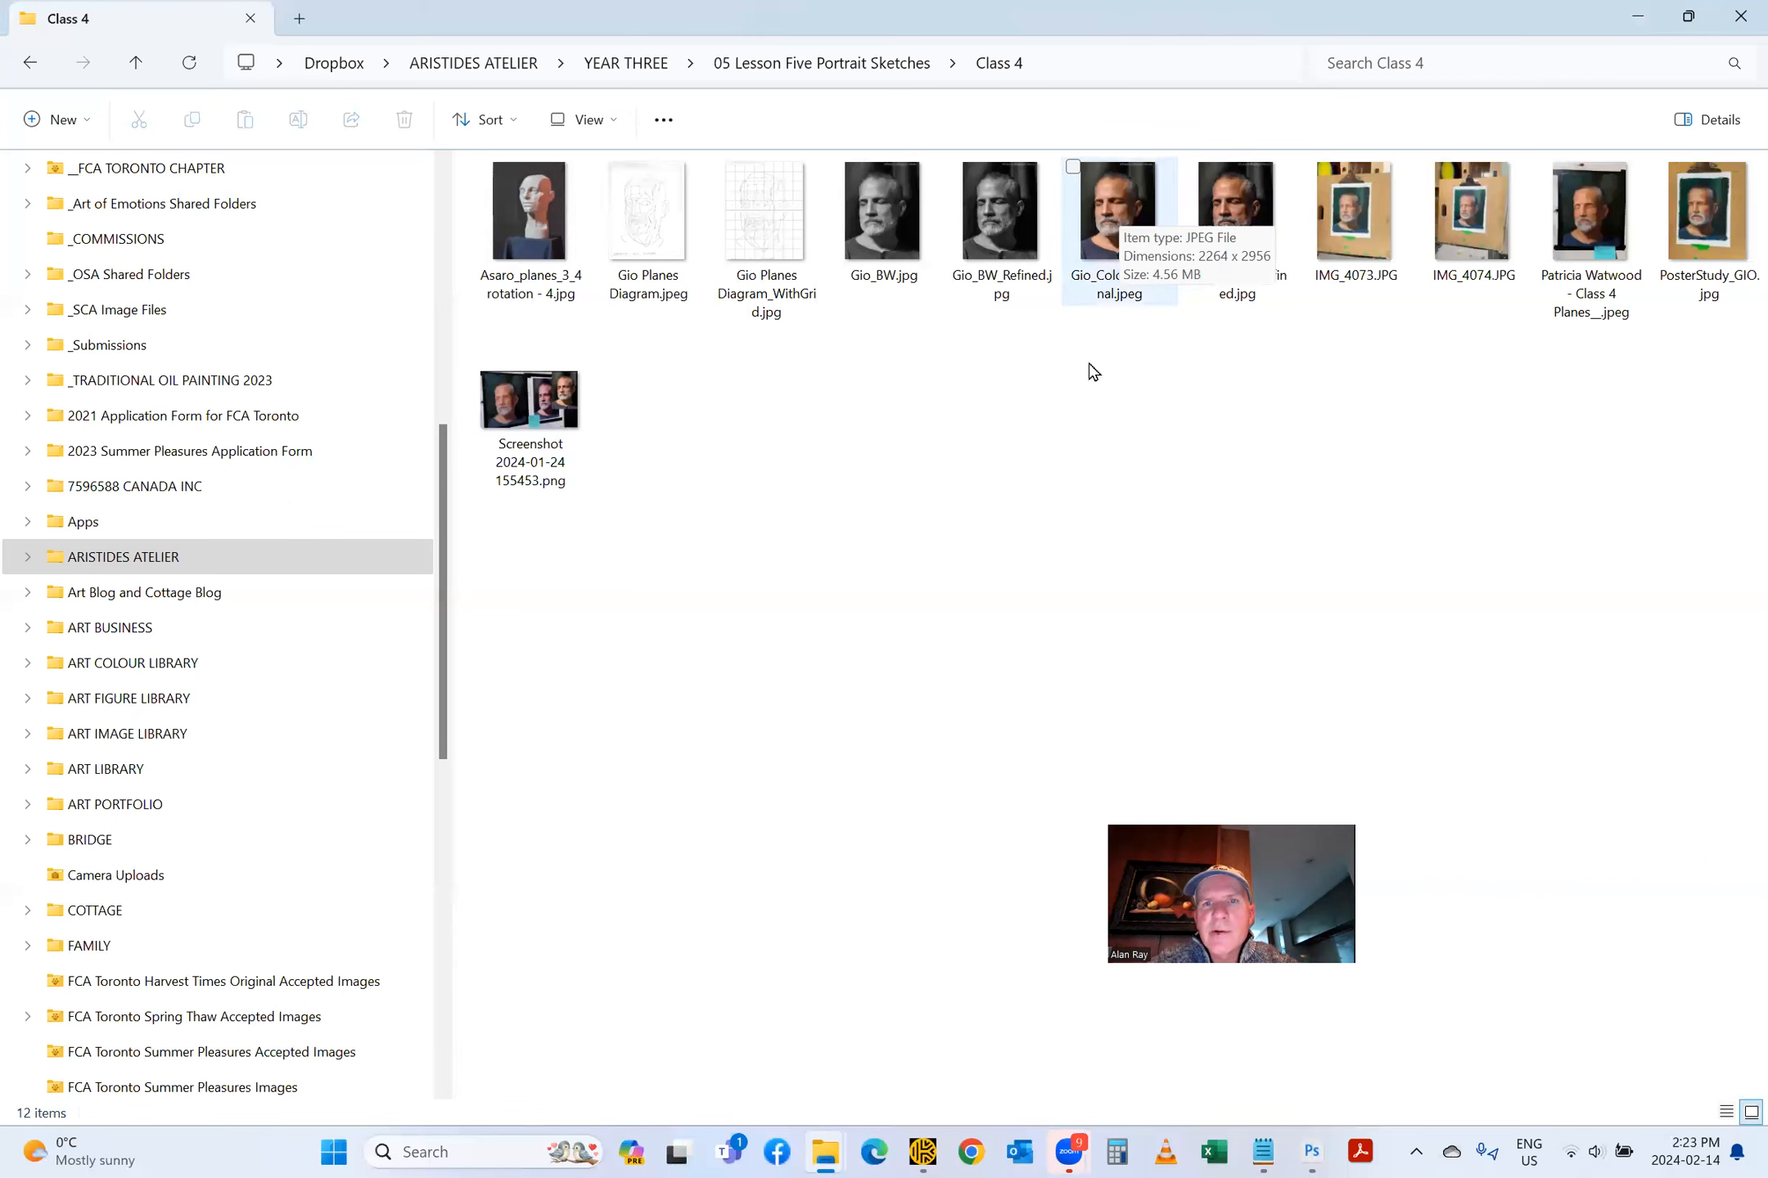
{"action": "left_click", "coordinate": [1109, 196]}
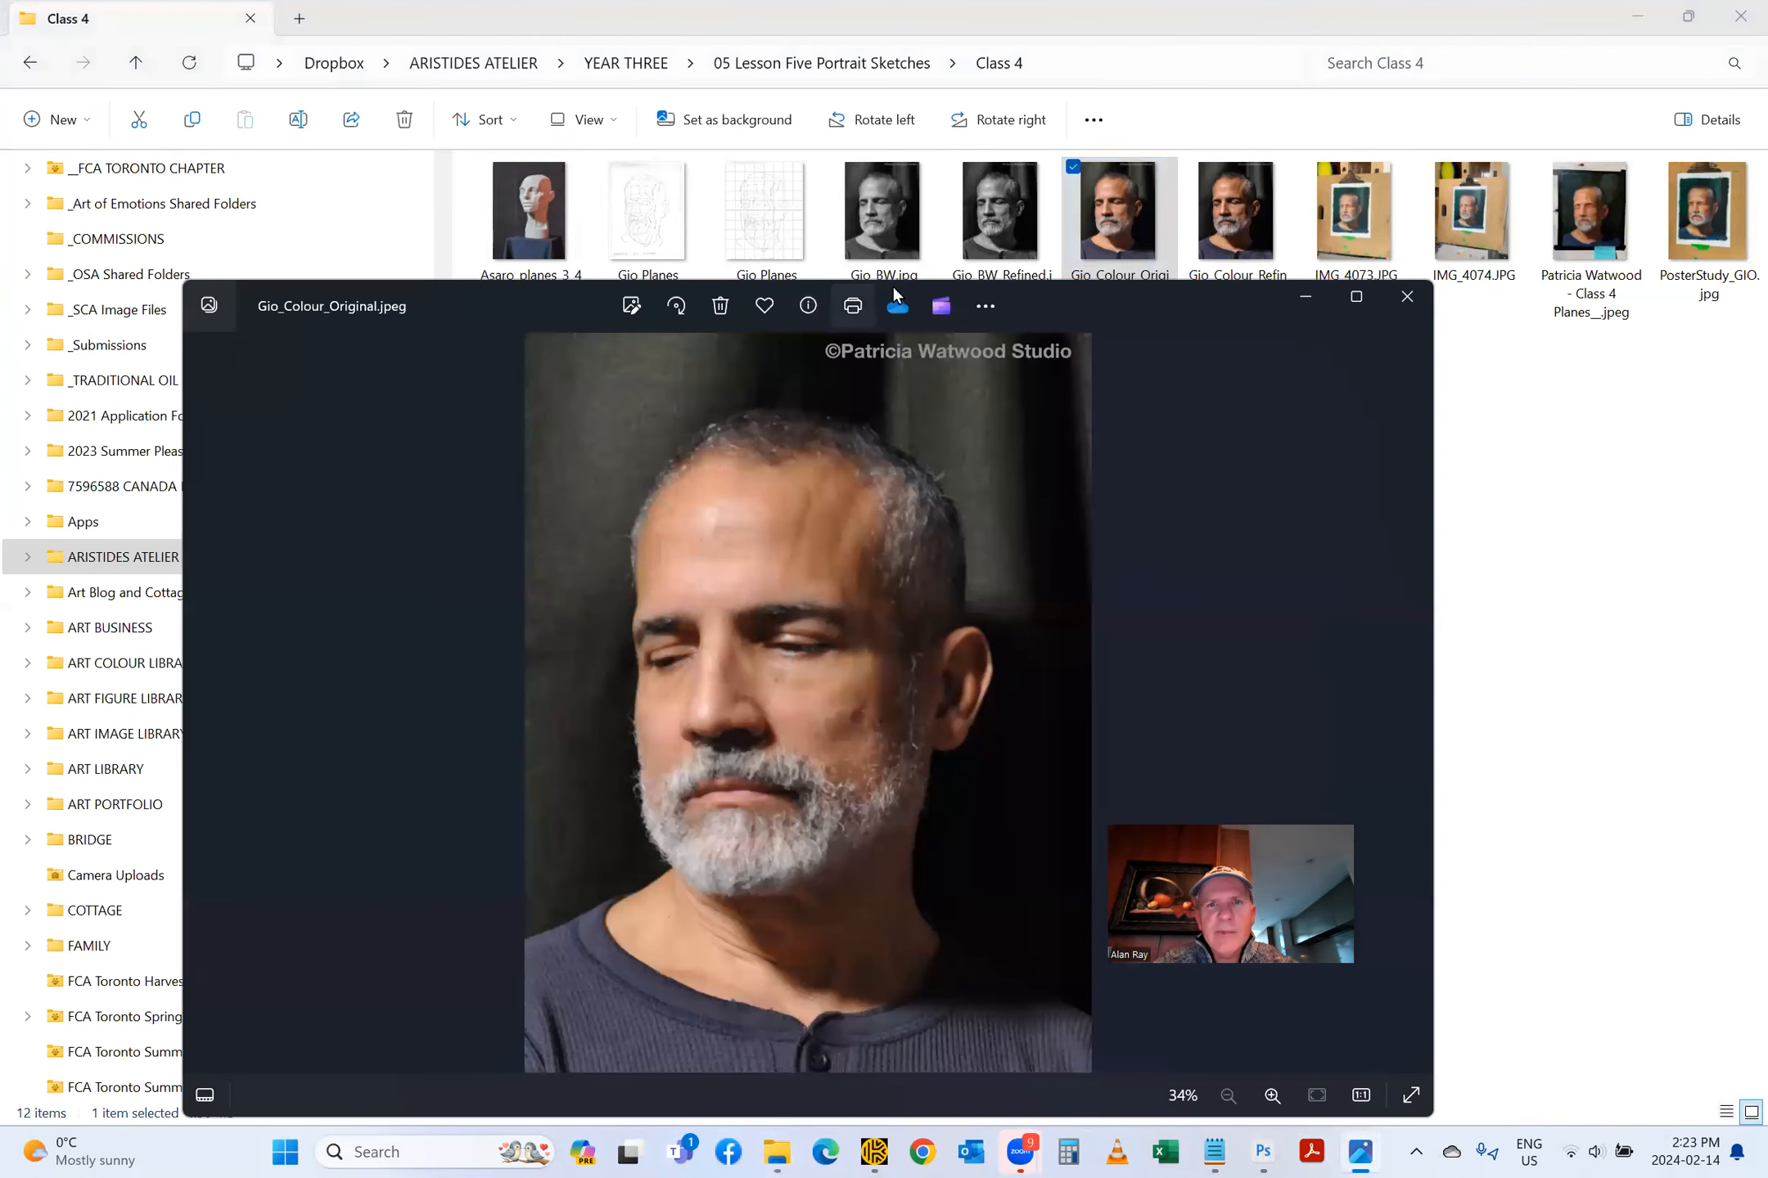
{"action": "left_click_drag", "start_coordinate": [1087, 299], "coordinate": [1065, 183]}
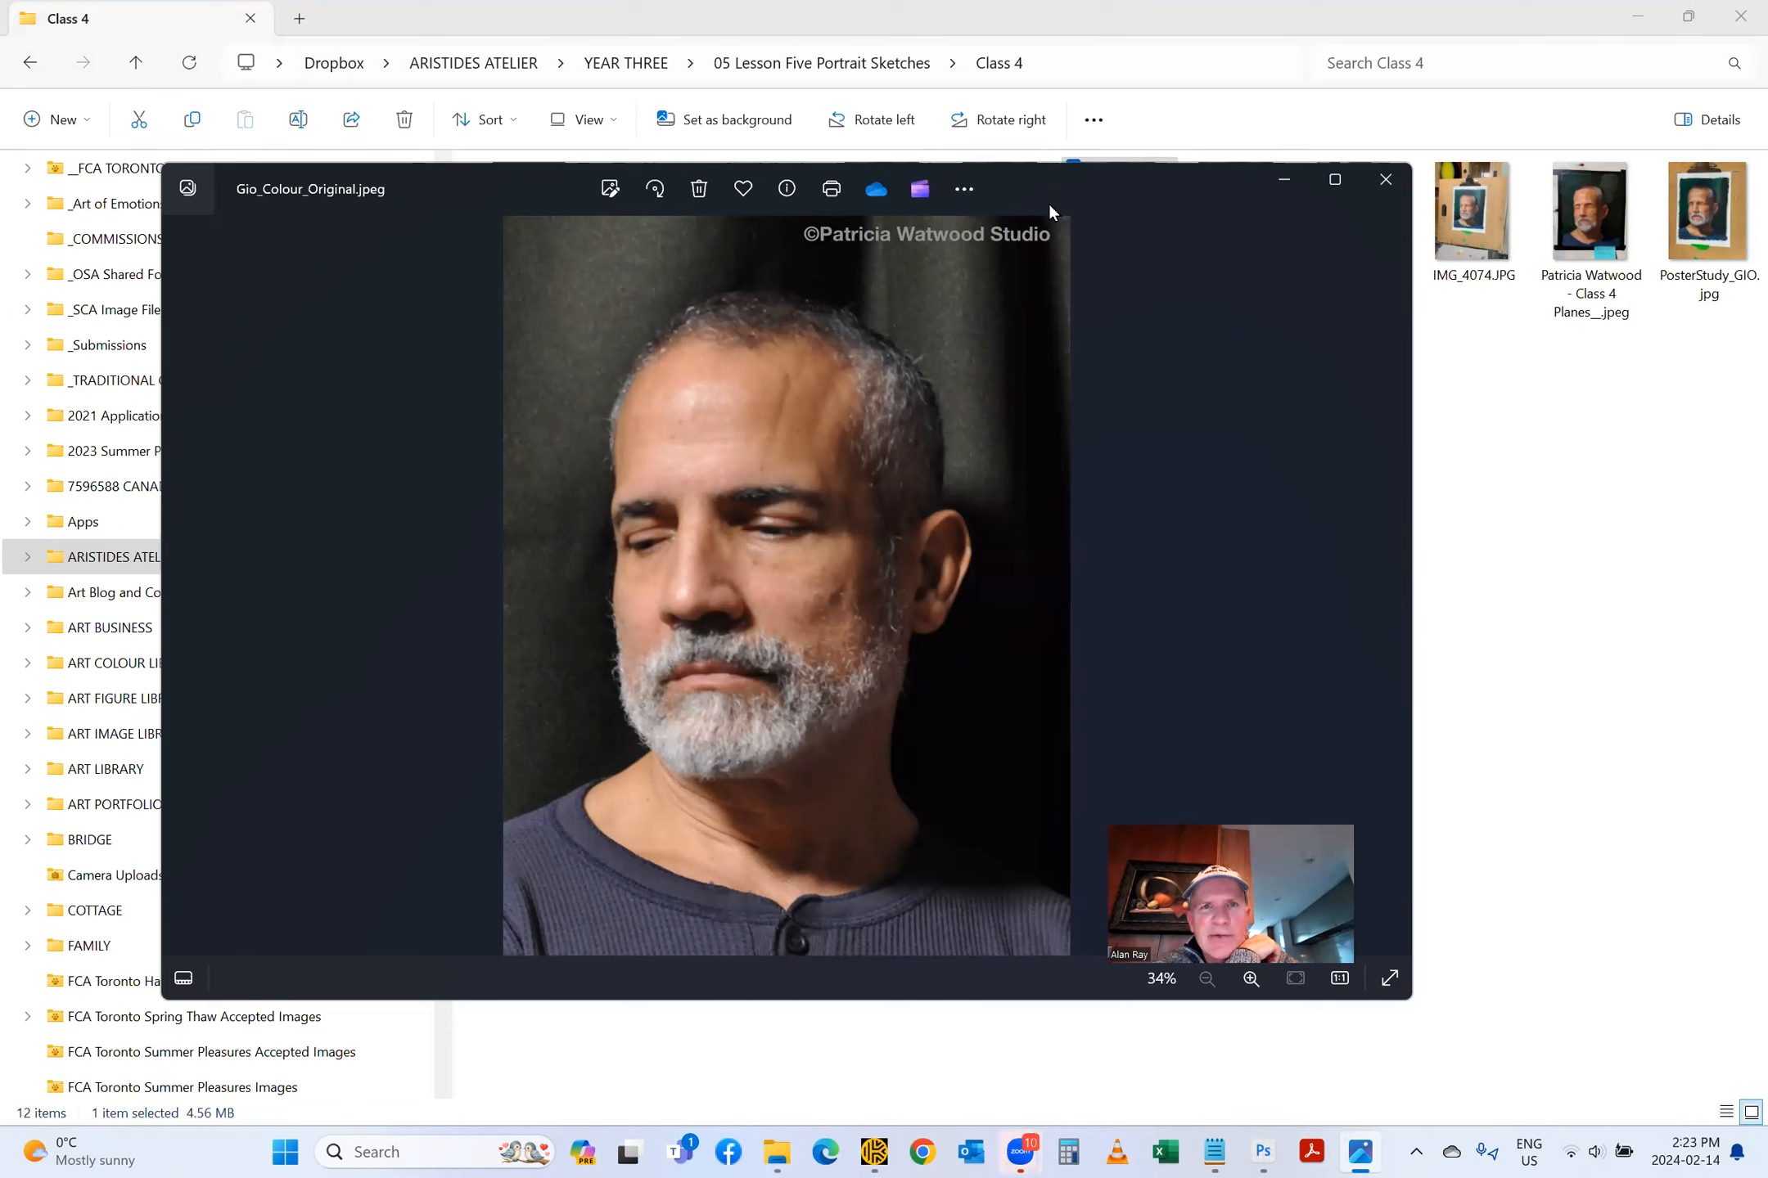
{"action": "left_click_drag", "start_coordinate": [1041, 204], "coordinate": [1033, 233]}
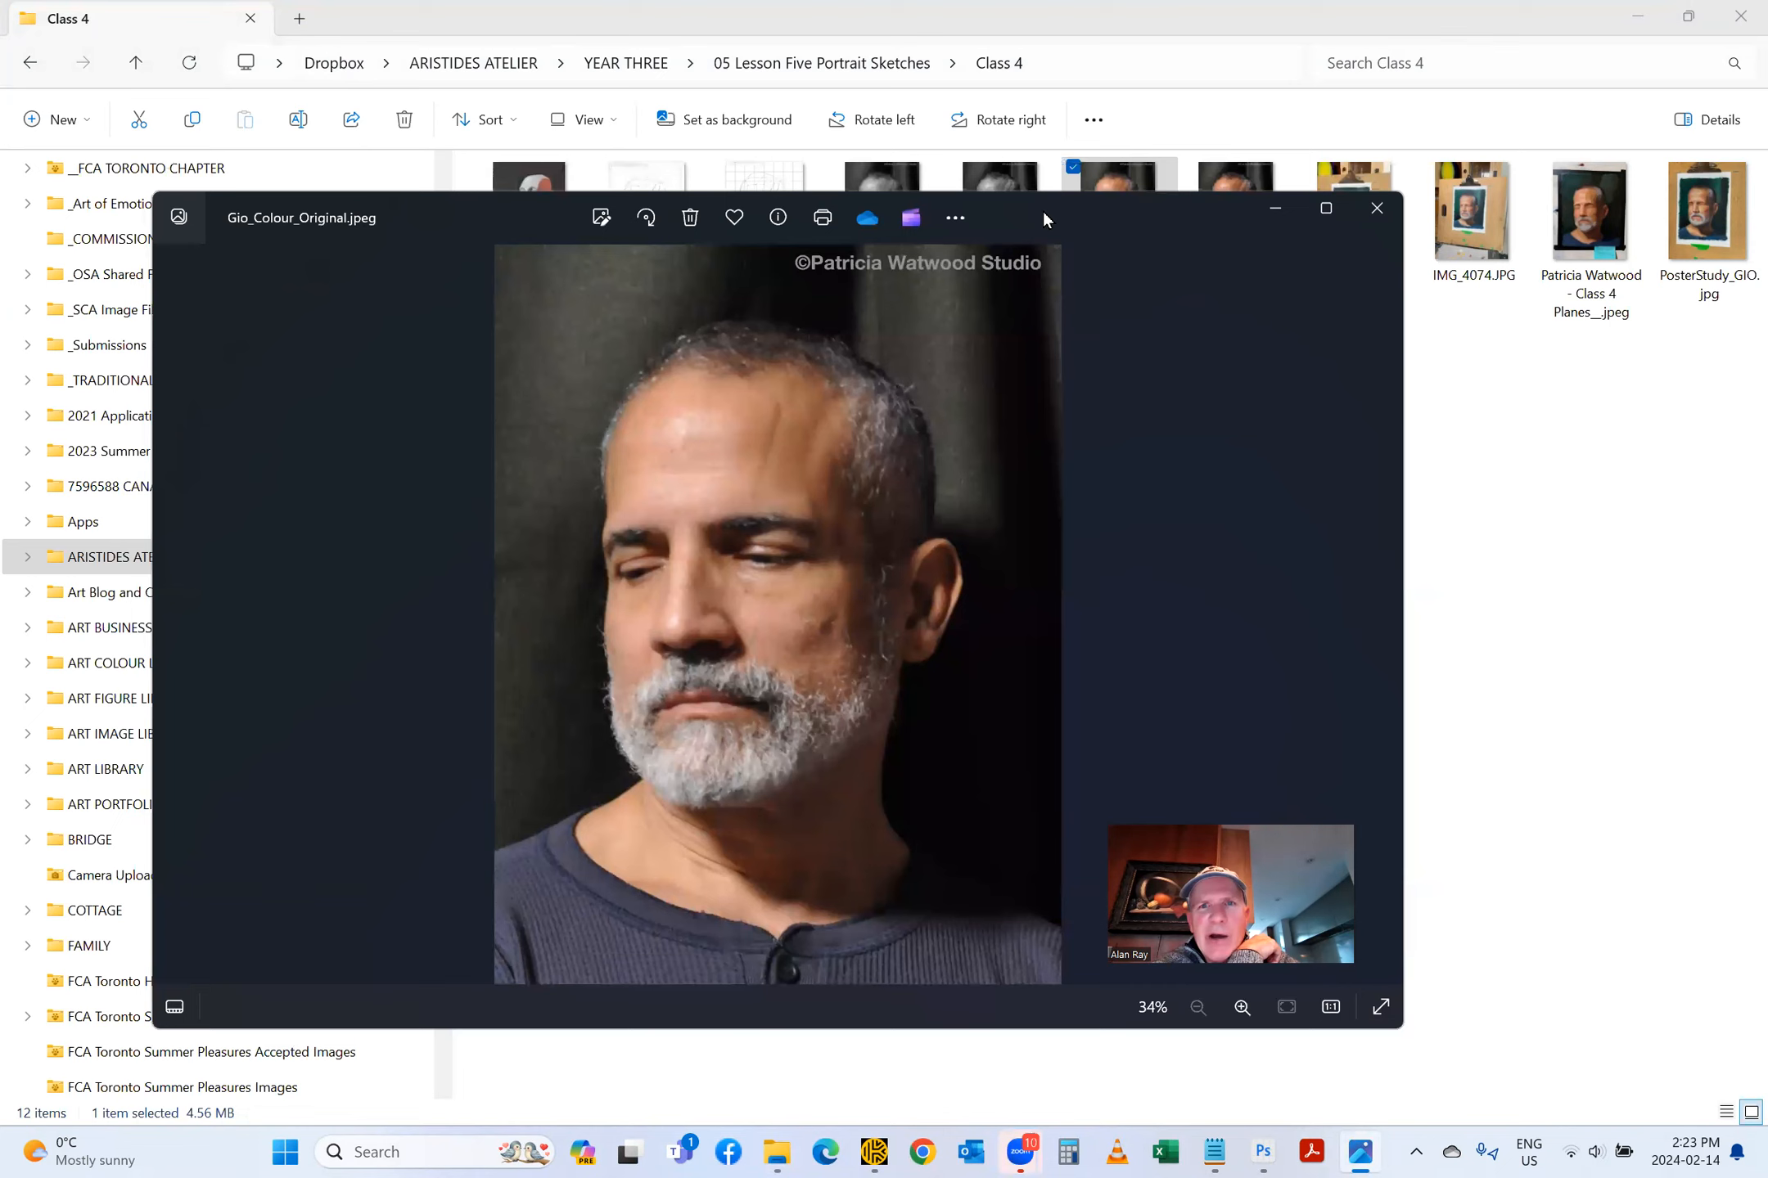
{"action": "left_click_drag", "start_coordinate": [1041, 218], "coordinate": [1053, 345]}
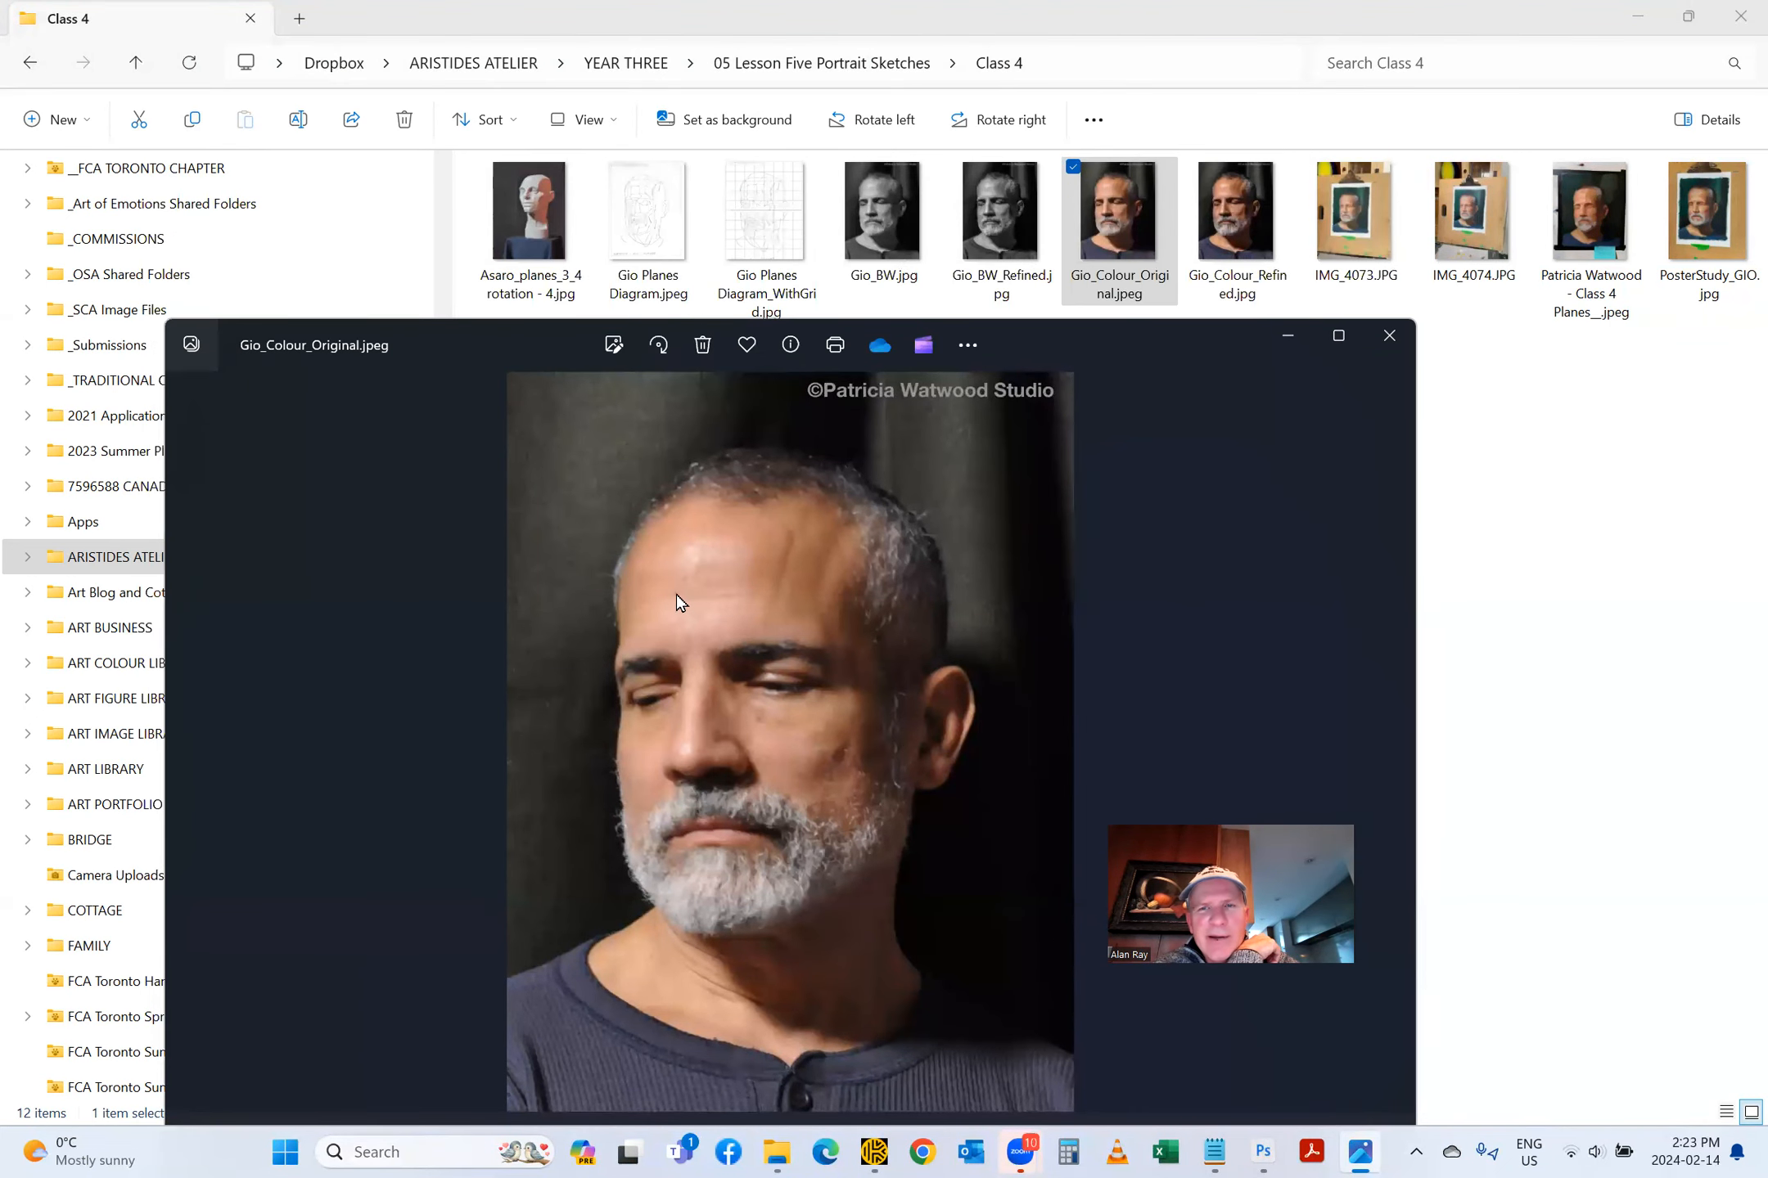
{"action": "left_click", "coordinate": [1453, 463]}
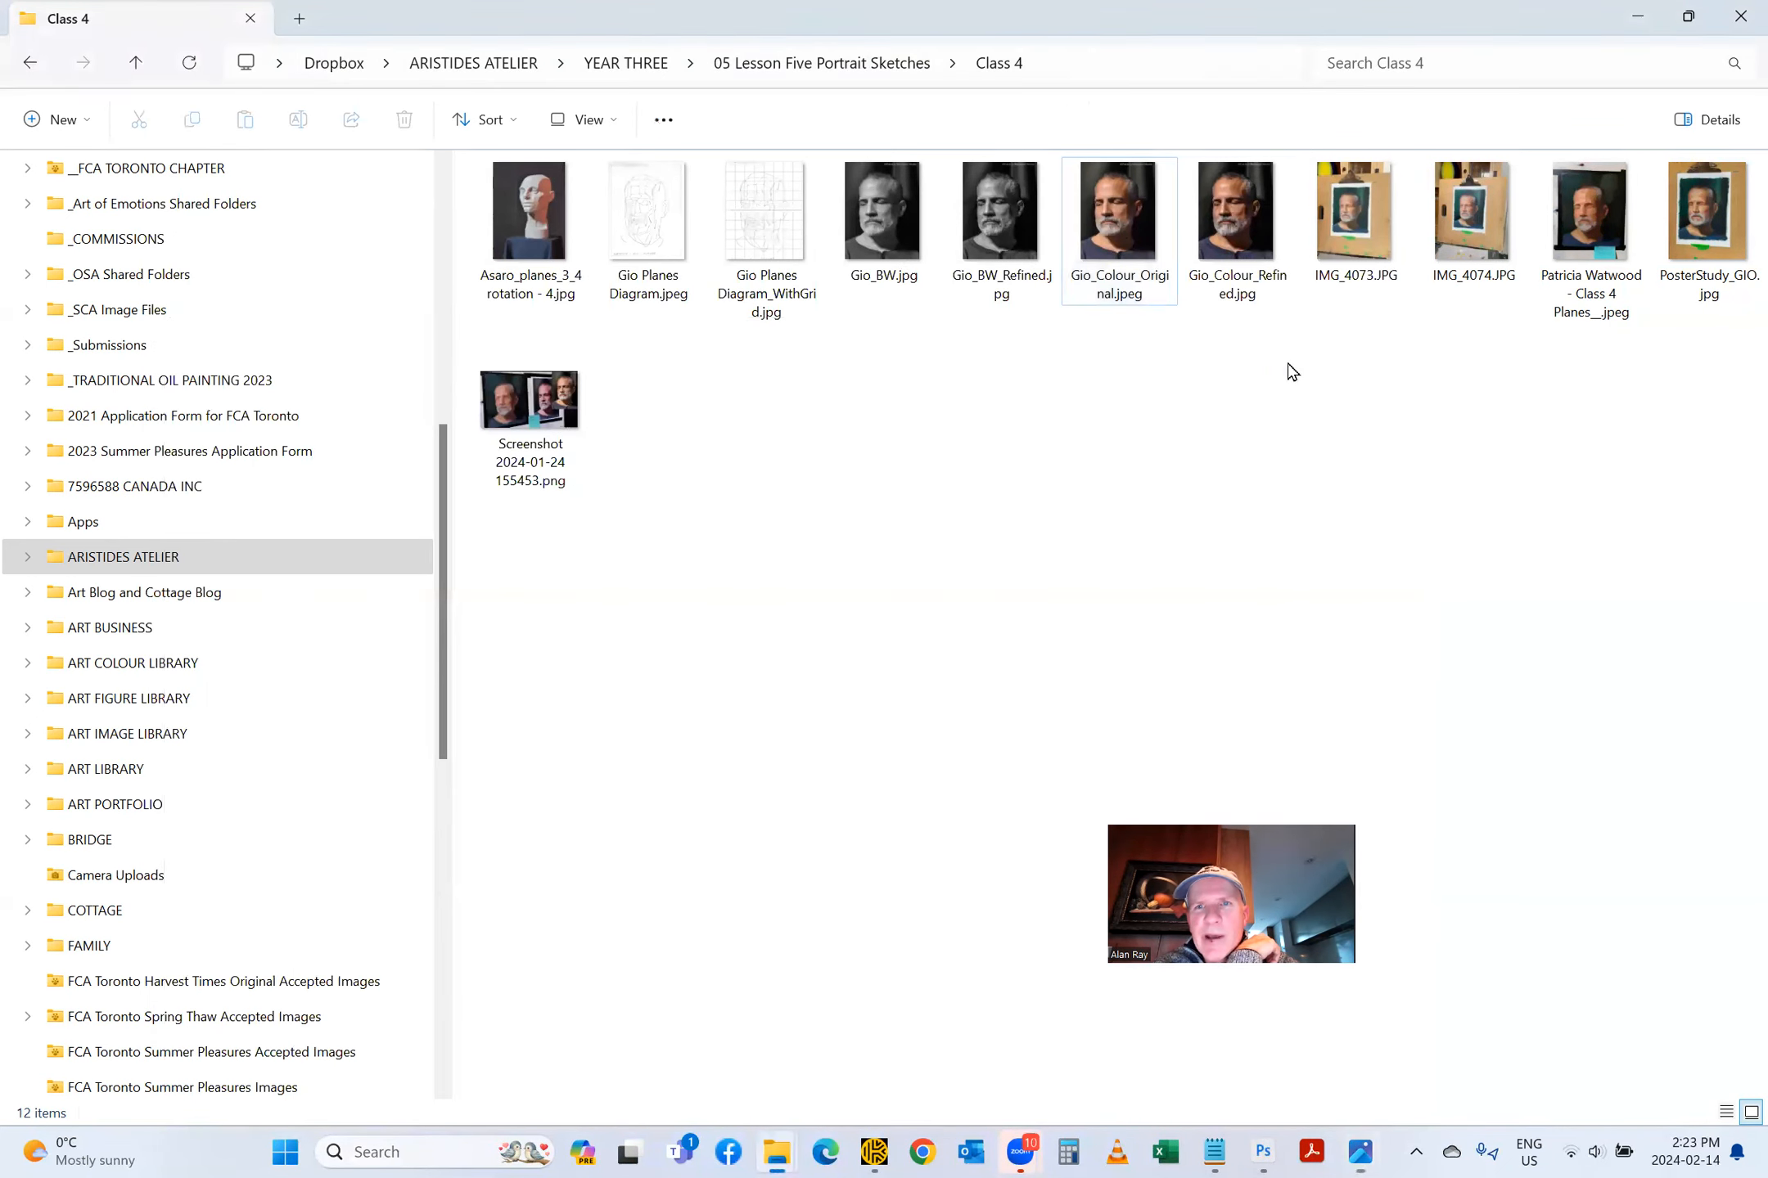
Step: Open Gio_Colour_Refined.jpg in a second viewer and arrange it beside Gio_Colour_Original.jpeg to compare the two portraits
{"action": "double_click", "coordinate": [1166, 222]}
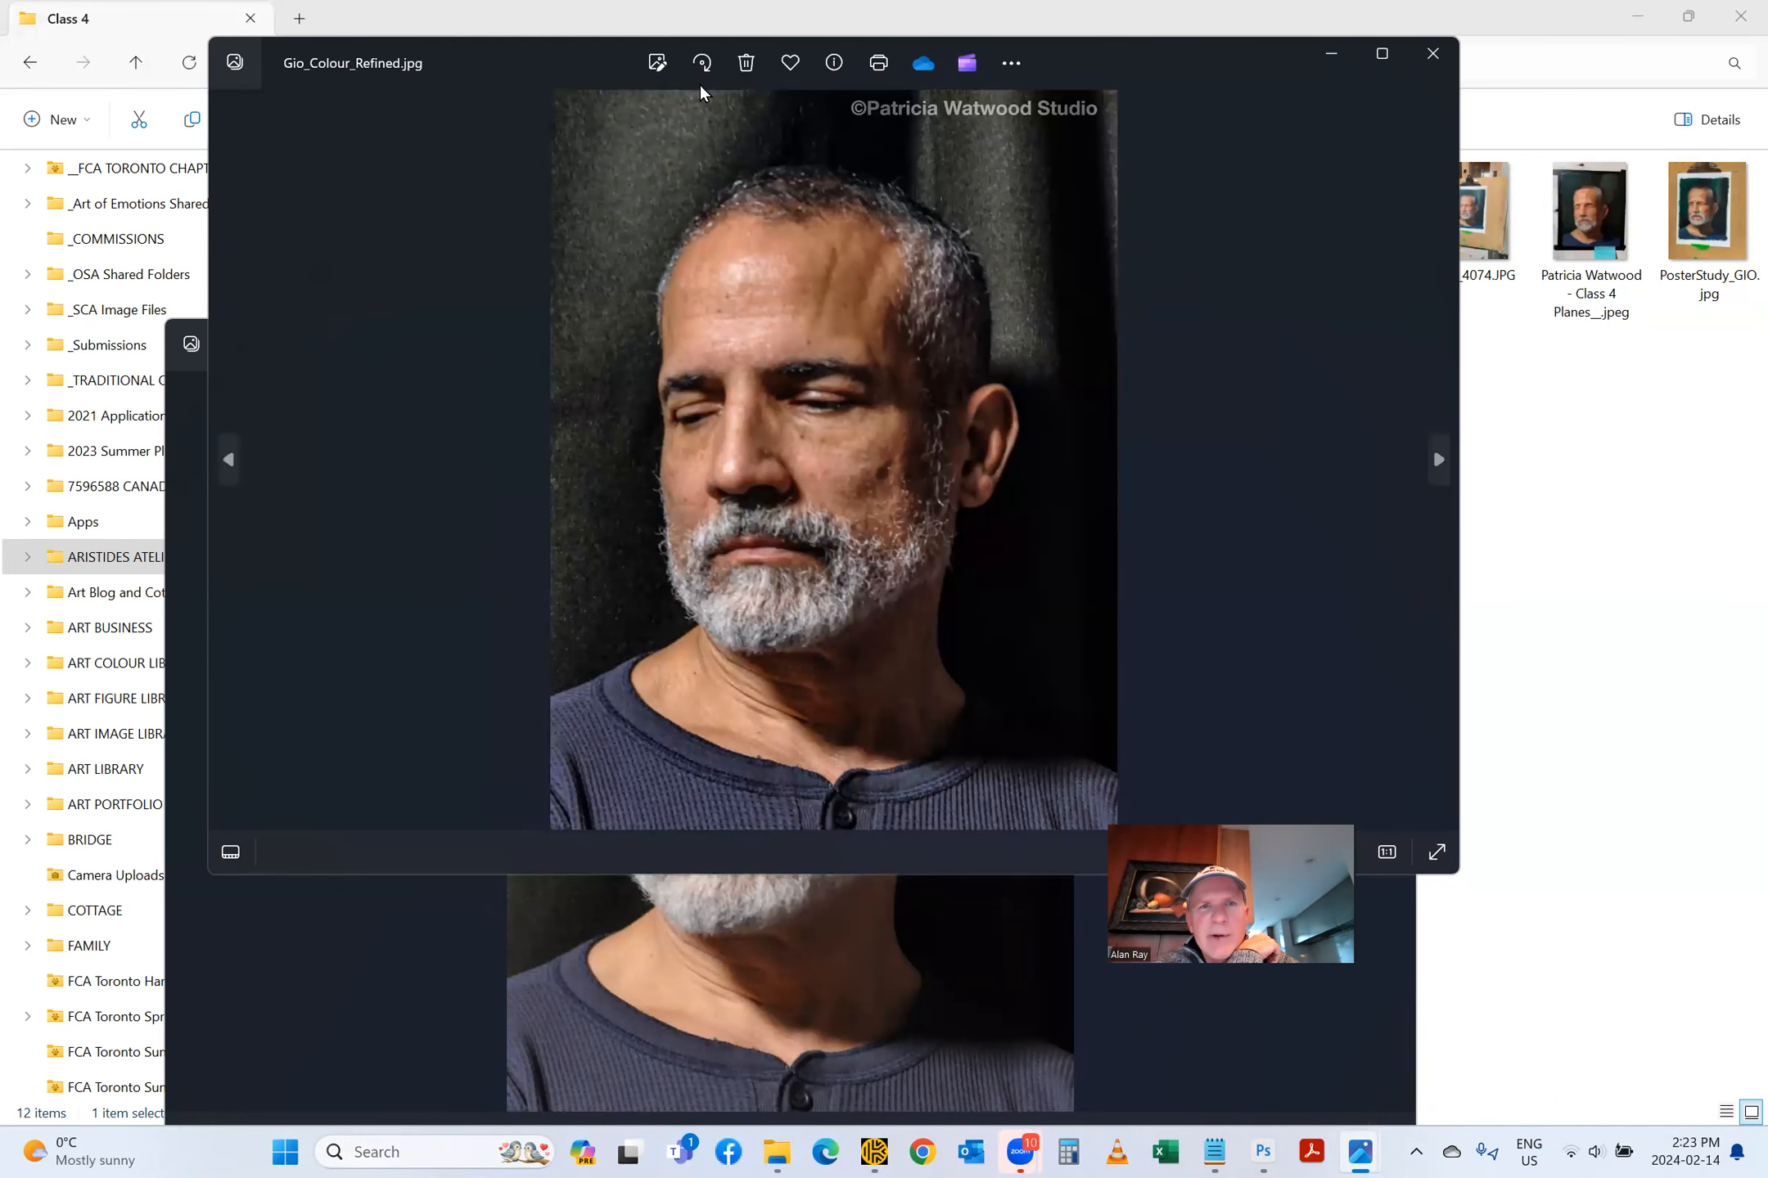
{"action": "left_click_drag", "start_coordinate": [701, 85], "coordinate": [956, 121]}
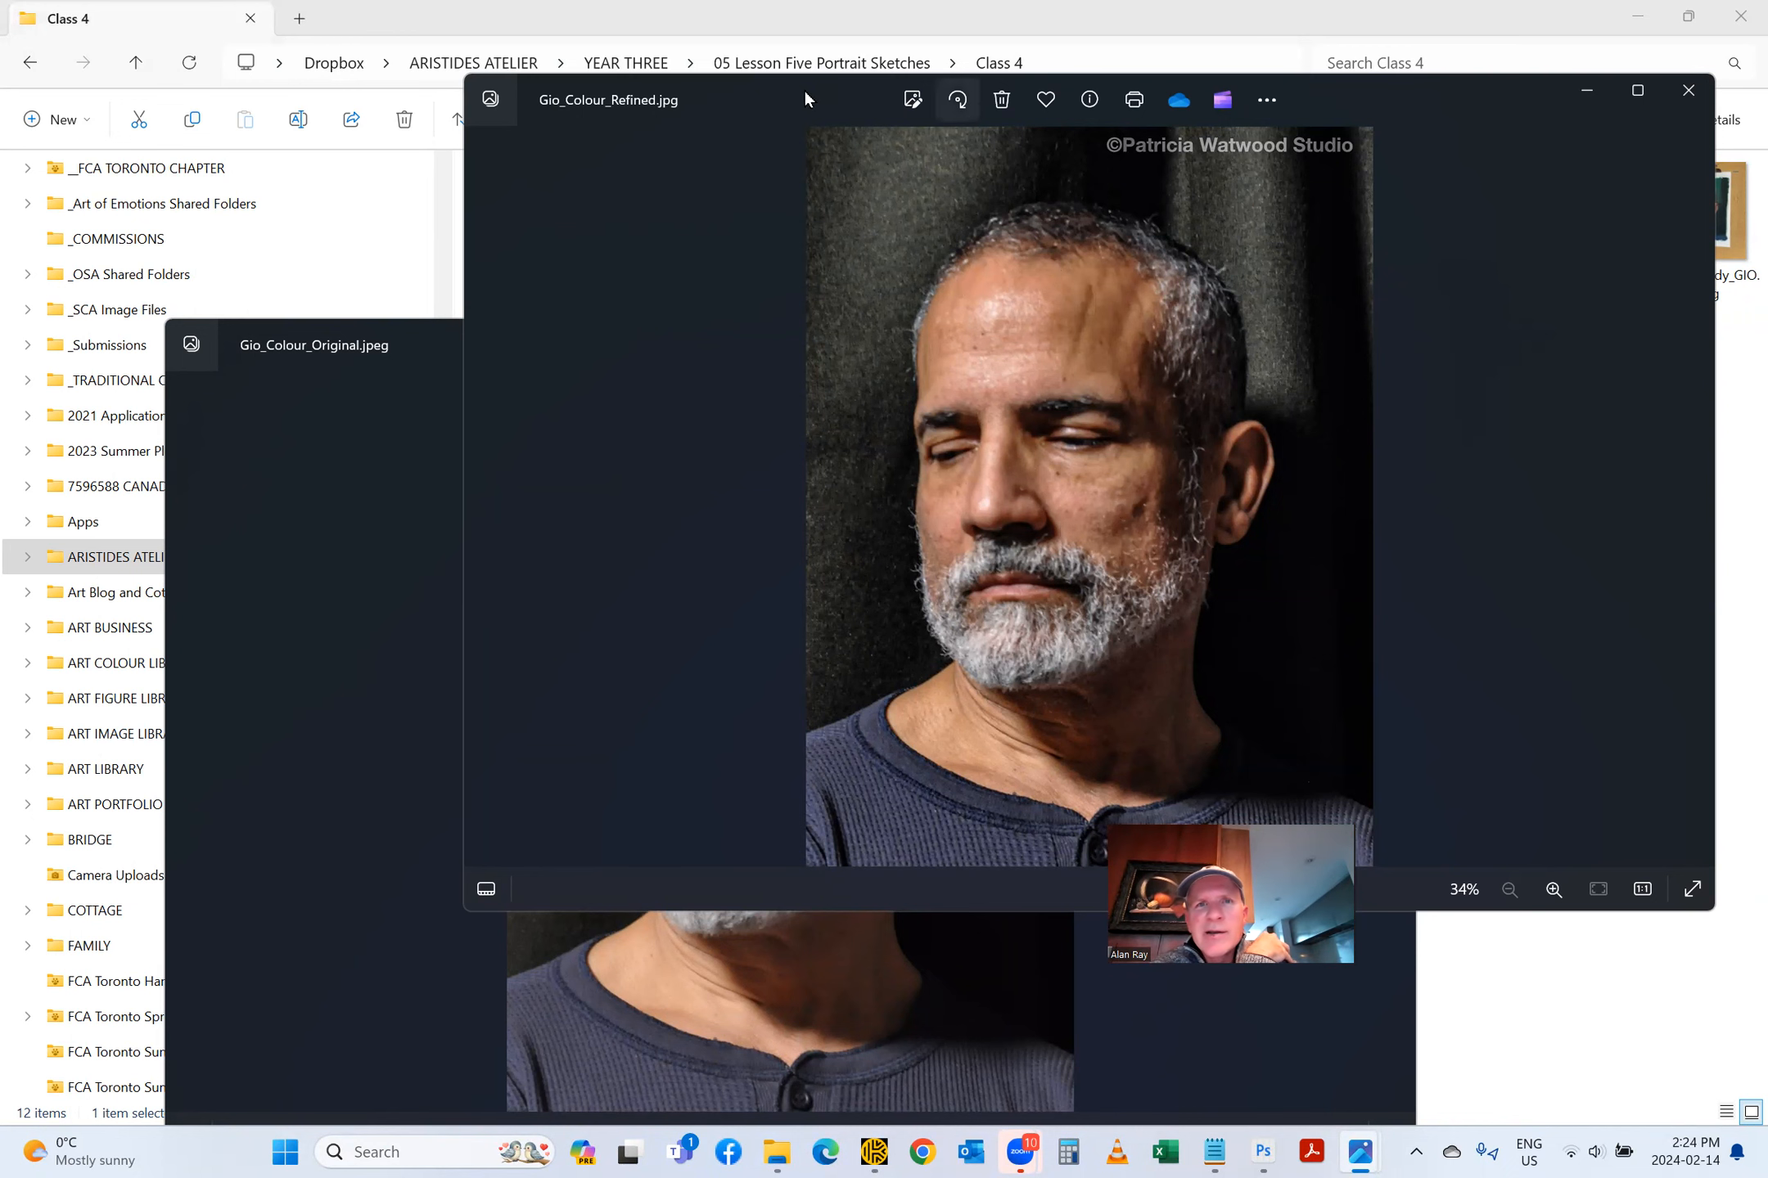
{"action": "left_click_drag", "start_coordinate": [754, 88], "coordinate": [1055, 154]}
{"action": "left_click", "coordinate": [448, 321]}
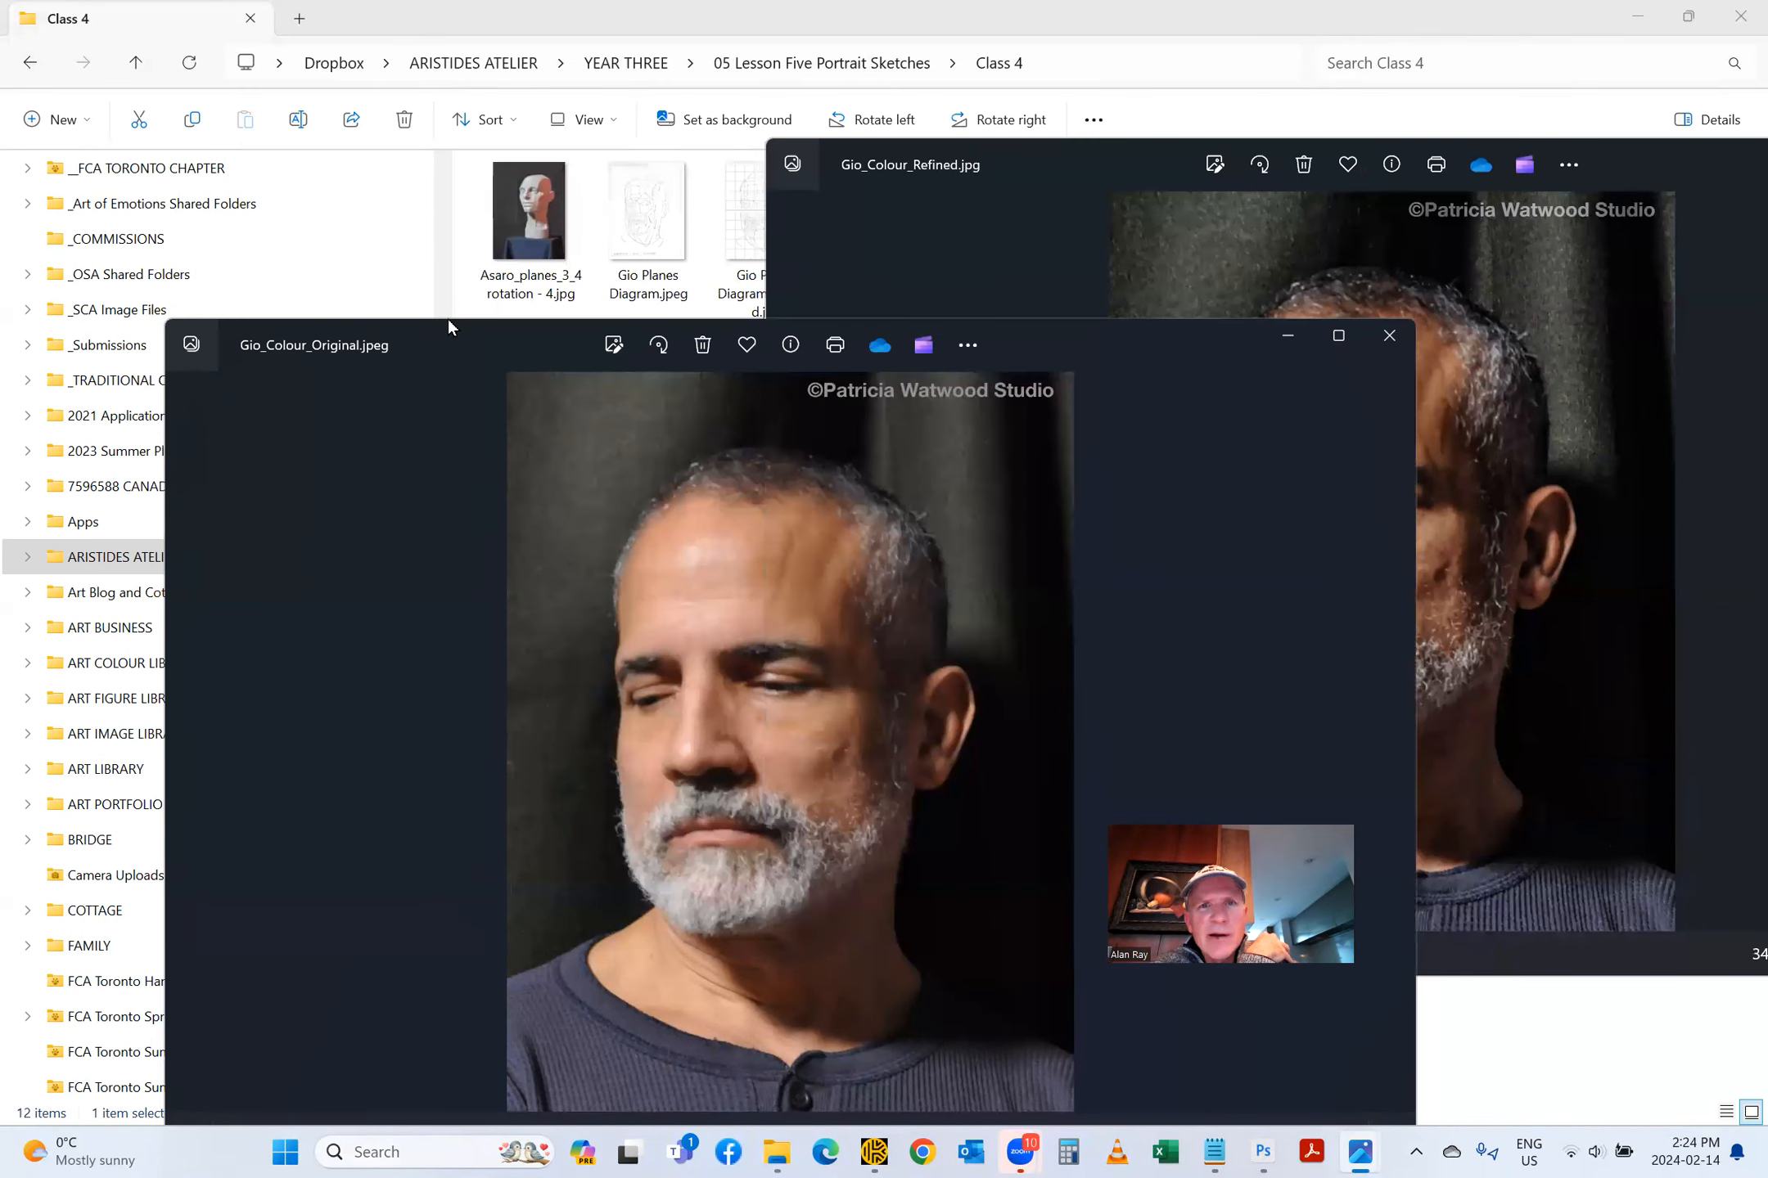
{"action": "left_click_drag", "start_coordinate": [449, 321], "coordinate": [330, 136]}
{"action": "left_click", "coordinate": [1637, 164]}
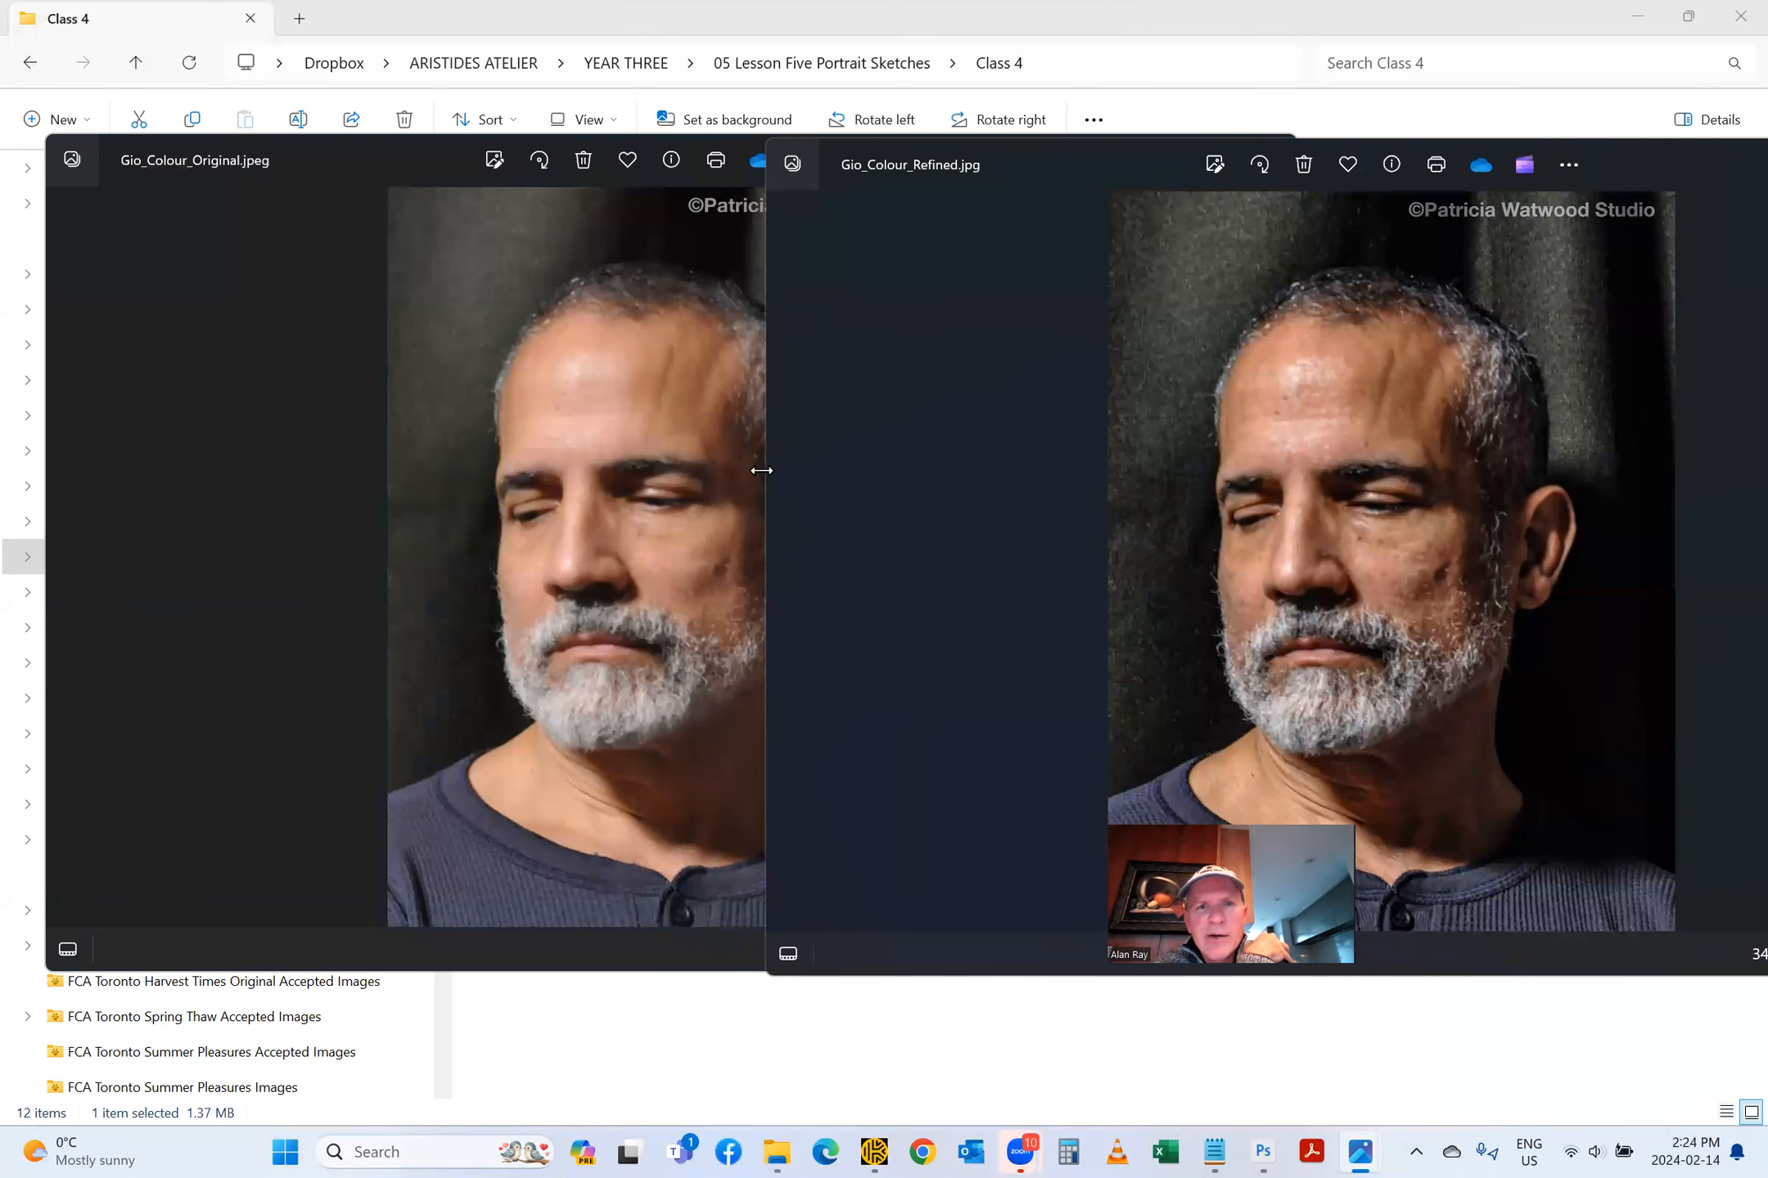
{"action": "left_click_drag", "start_coordinate": [761, 471], "coordinate": [980, 471]}
{"action": "left_click_drag", "start_coordinate": [1711, 153], "coordinate": [1556, 155]}
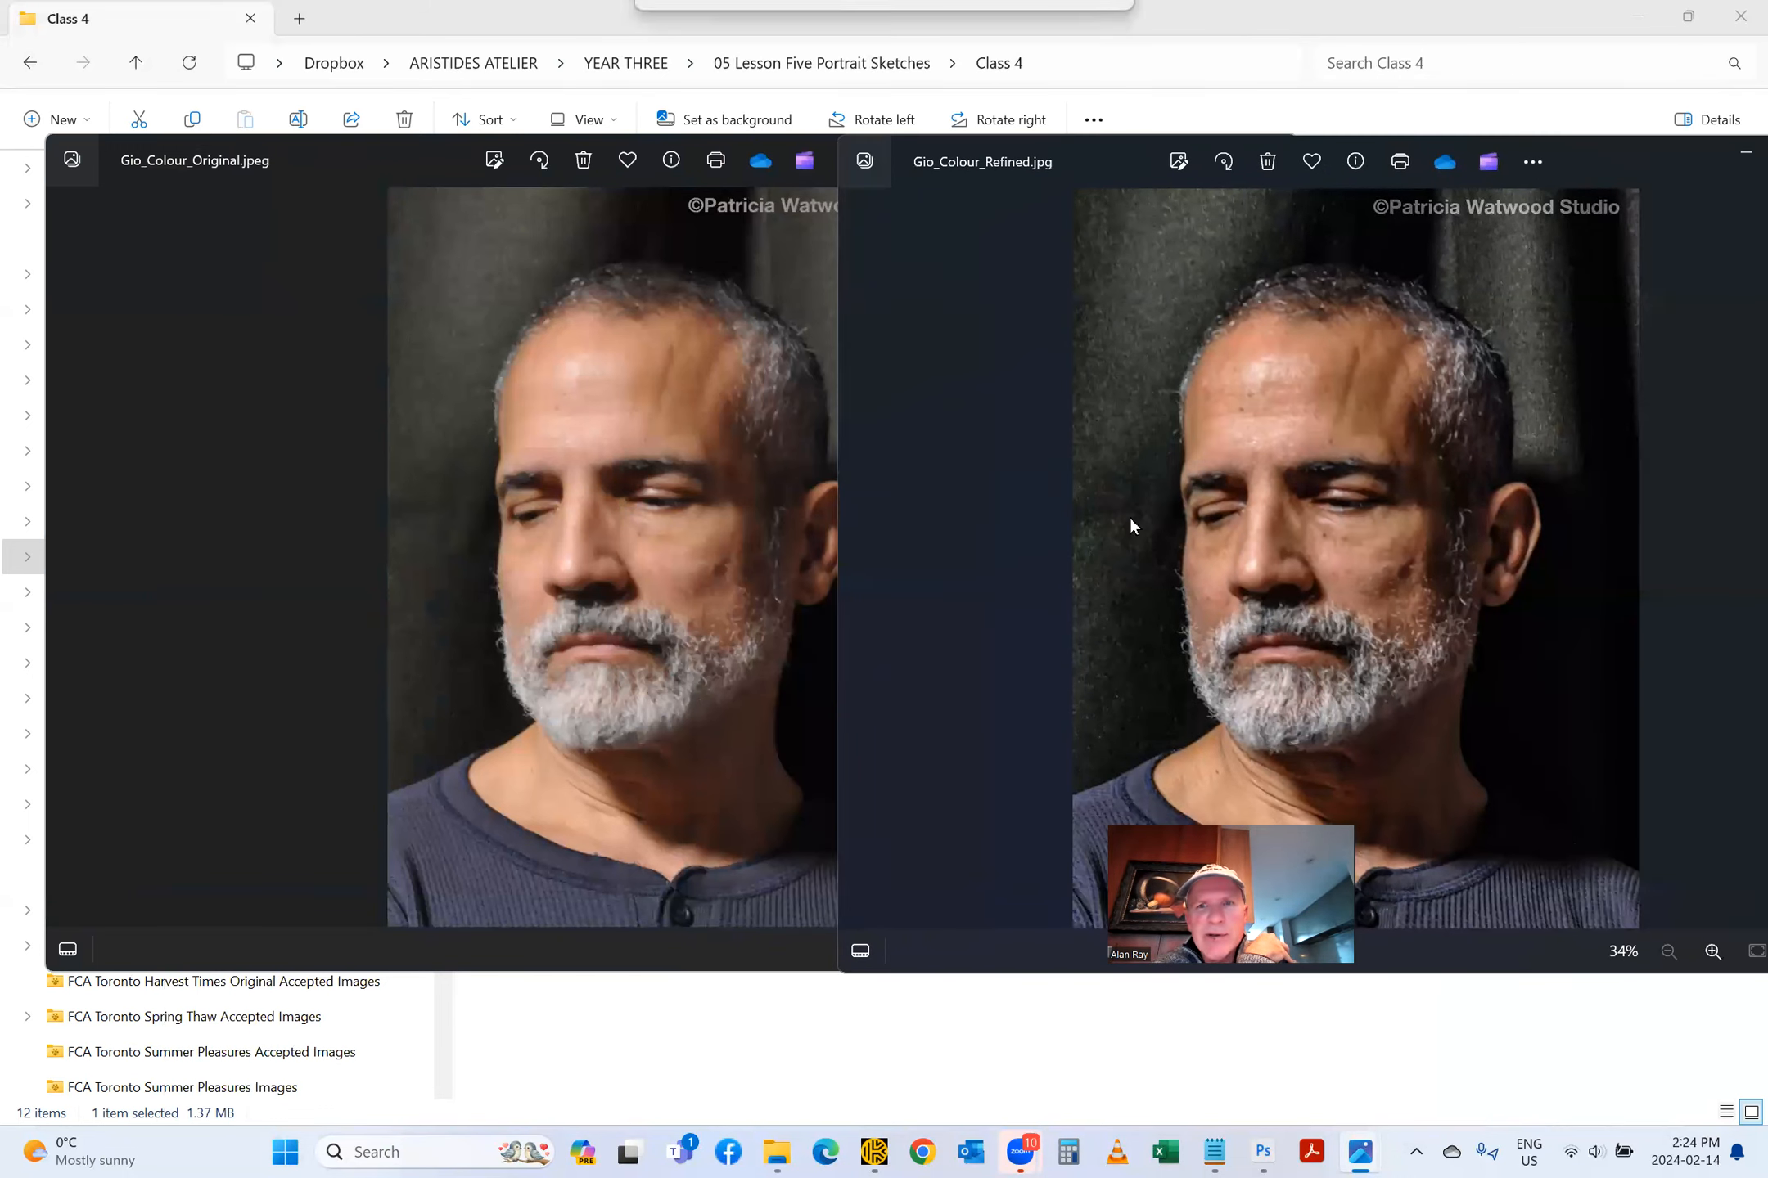
Step: Try narrowing and repositioning the second image viewer, close it, and return to the Class 4 folder
{"action": "left_click", "coordinate": [840, 685]}
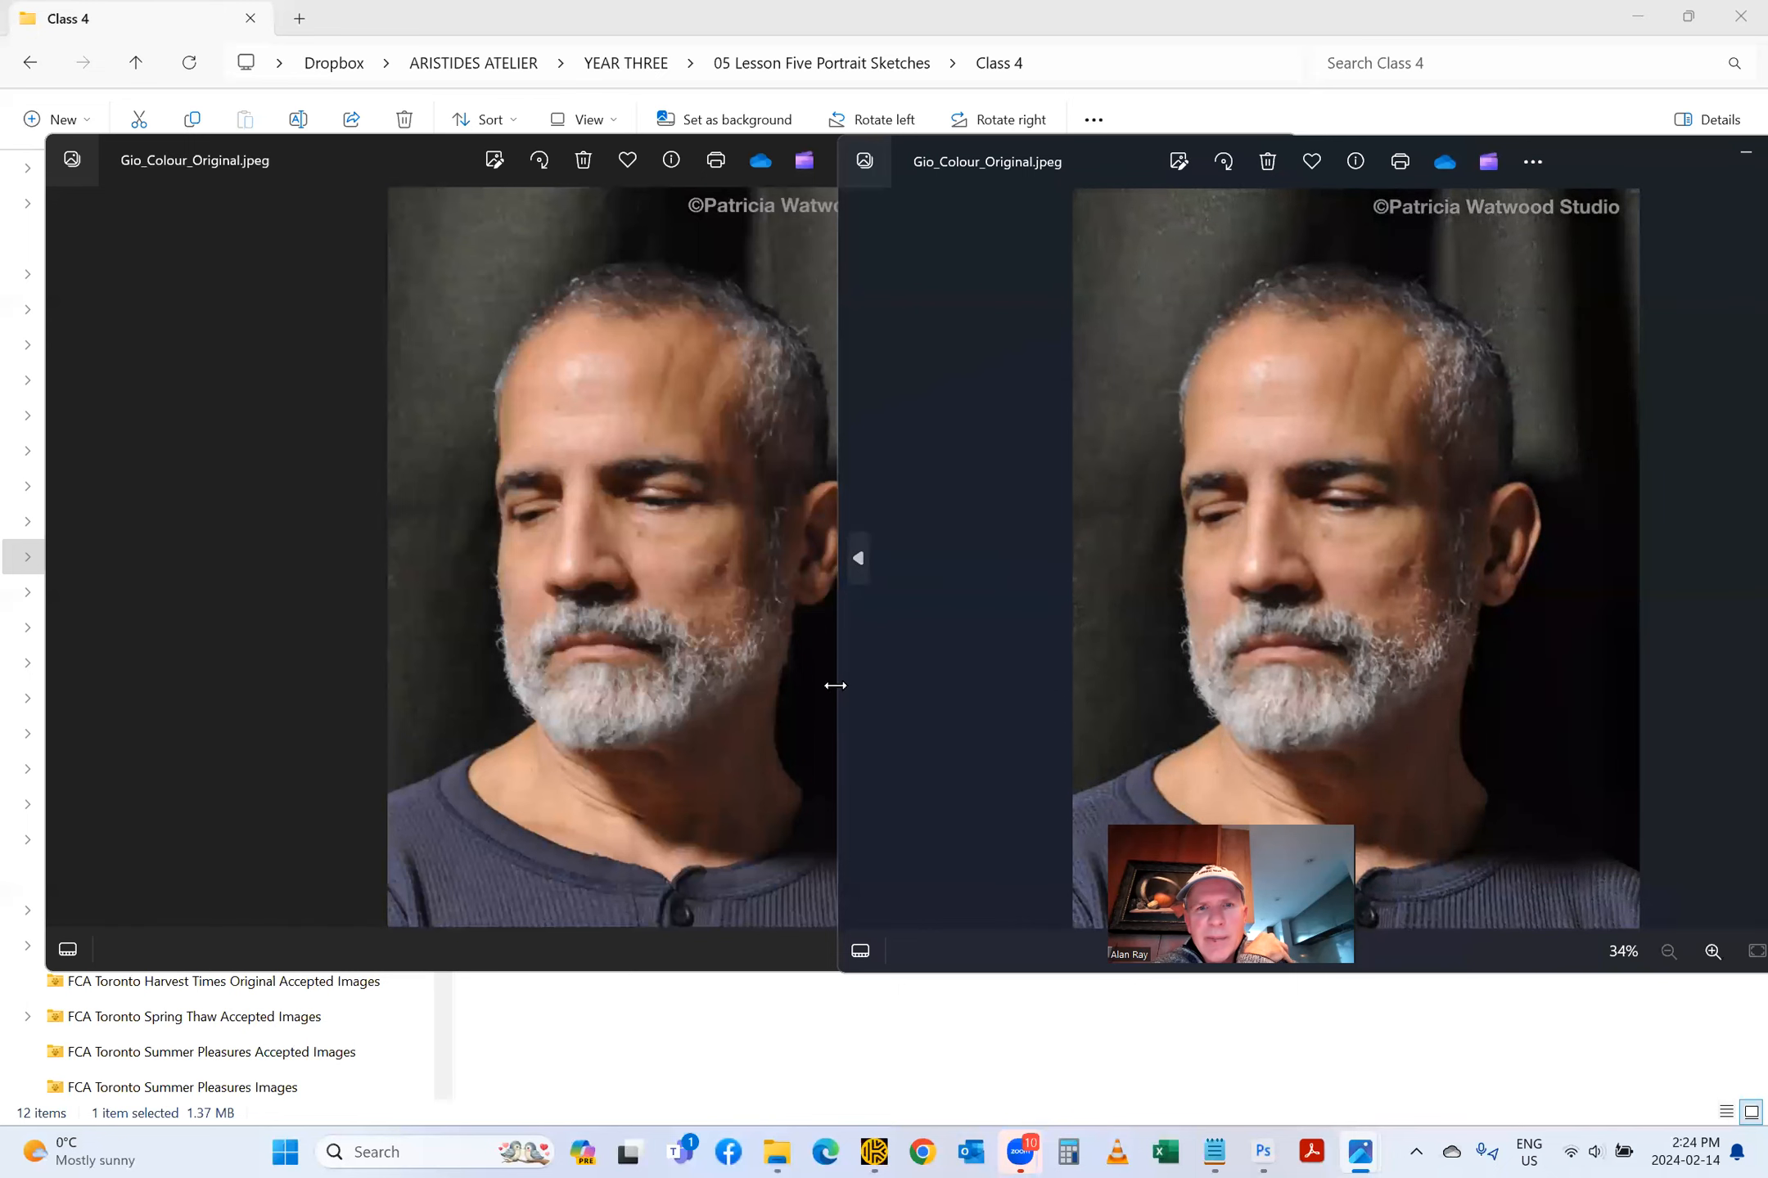
{"action": "left_click_drag", "start_coordinate": [835, 685], "coordinate": [997, 679]}
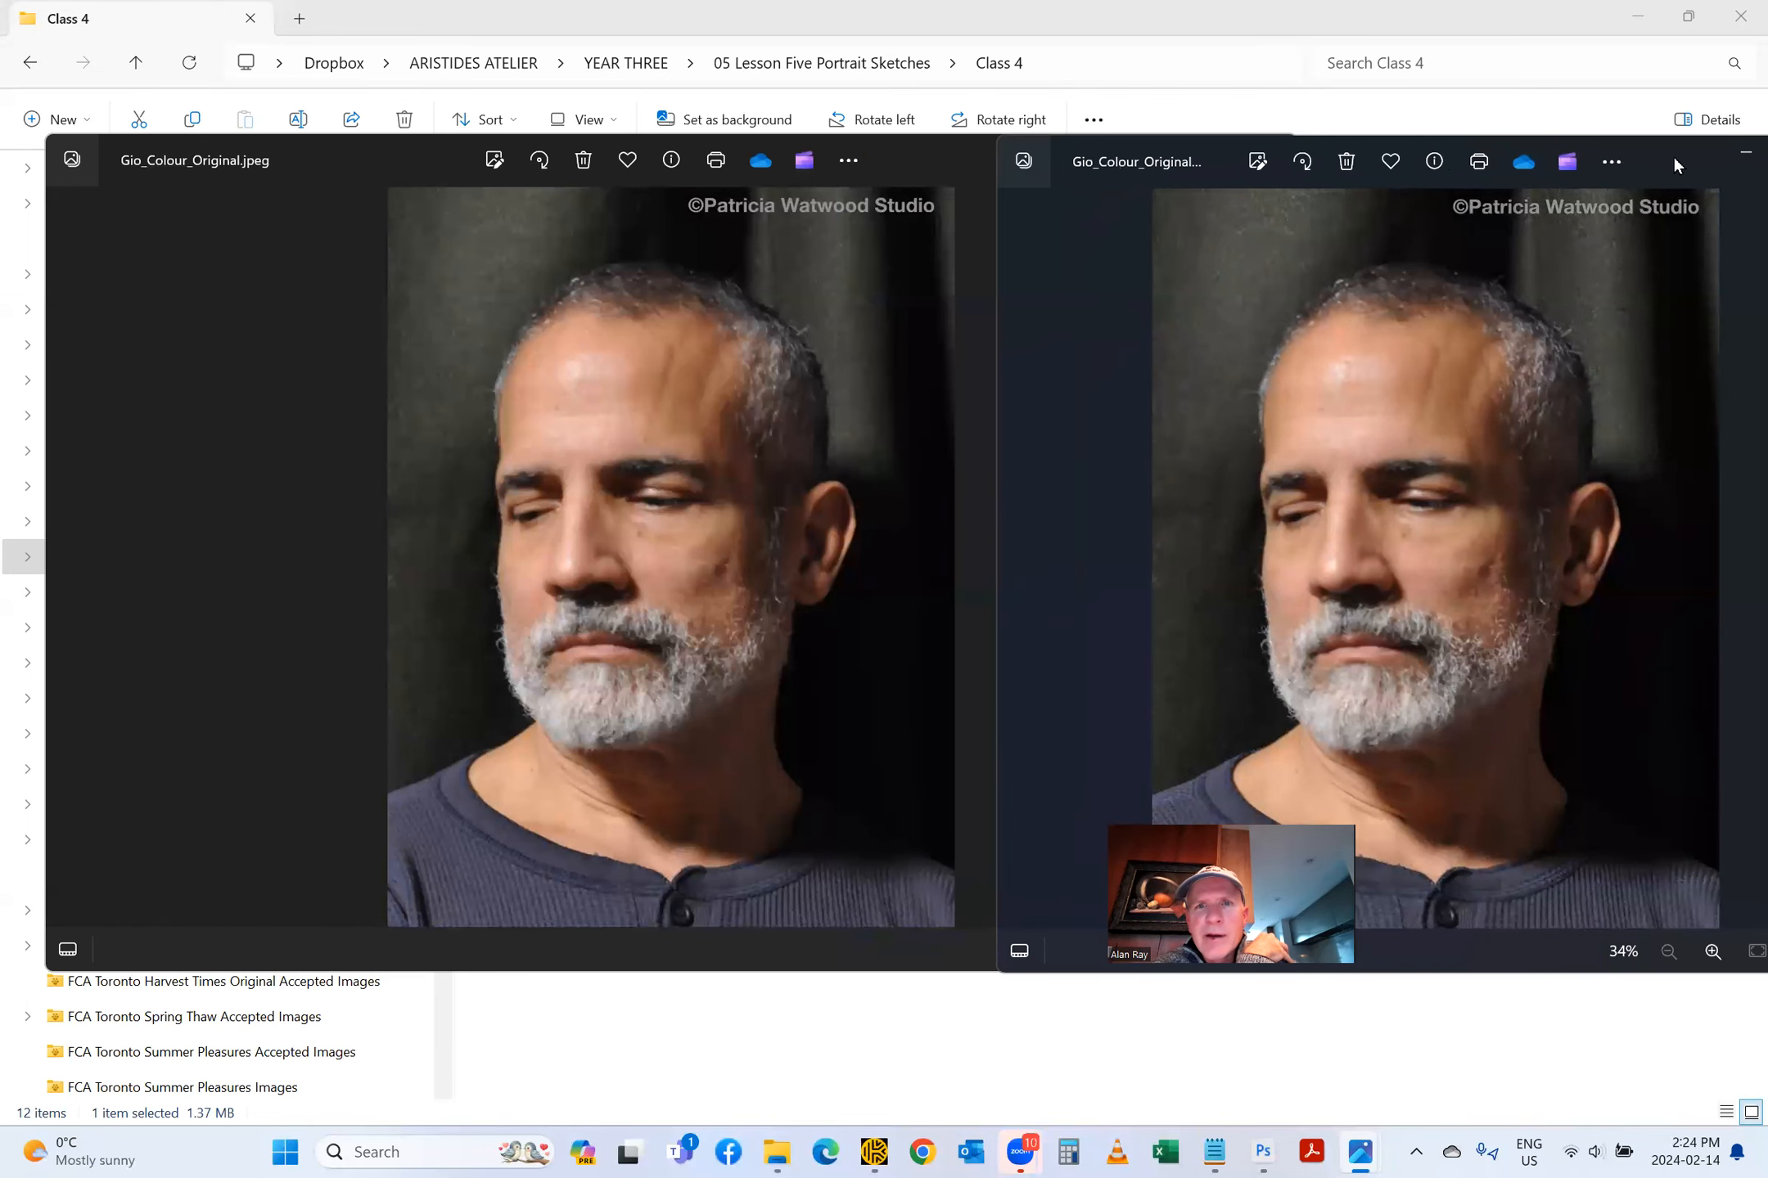
{"action": "left_click_drag", "start_coordinate": [1673, 164], "coordinate": [1530, 163]}
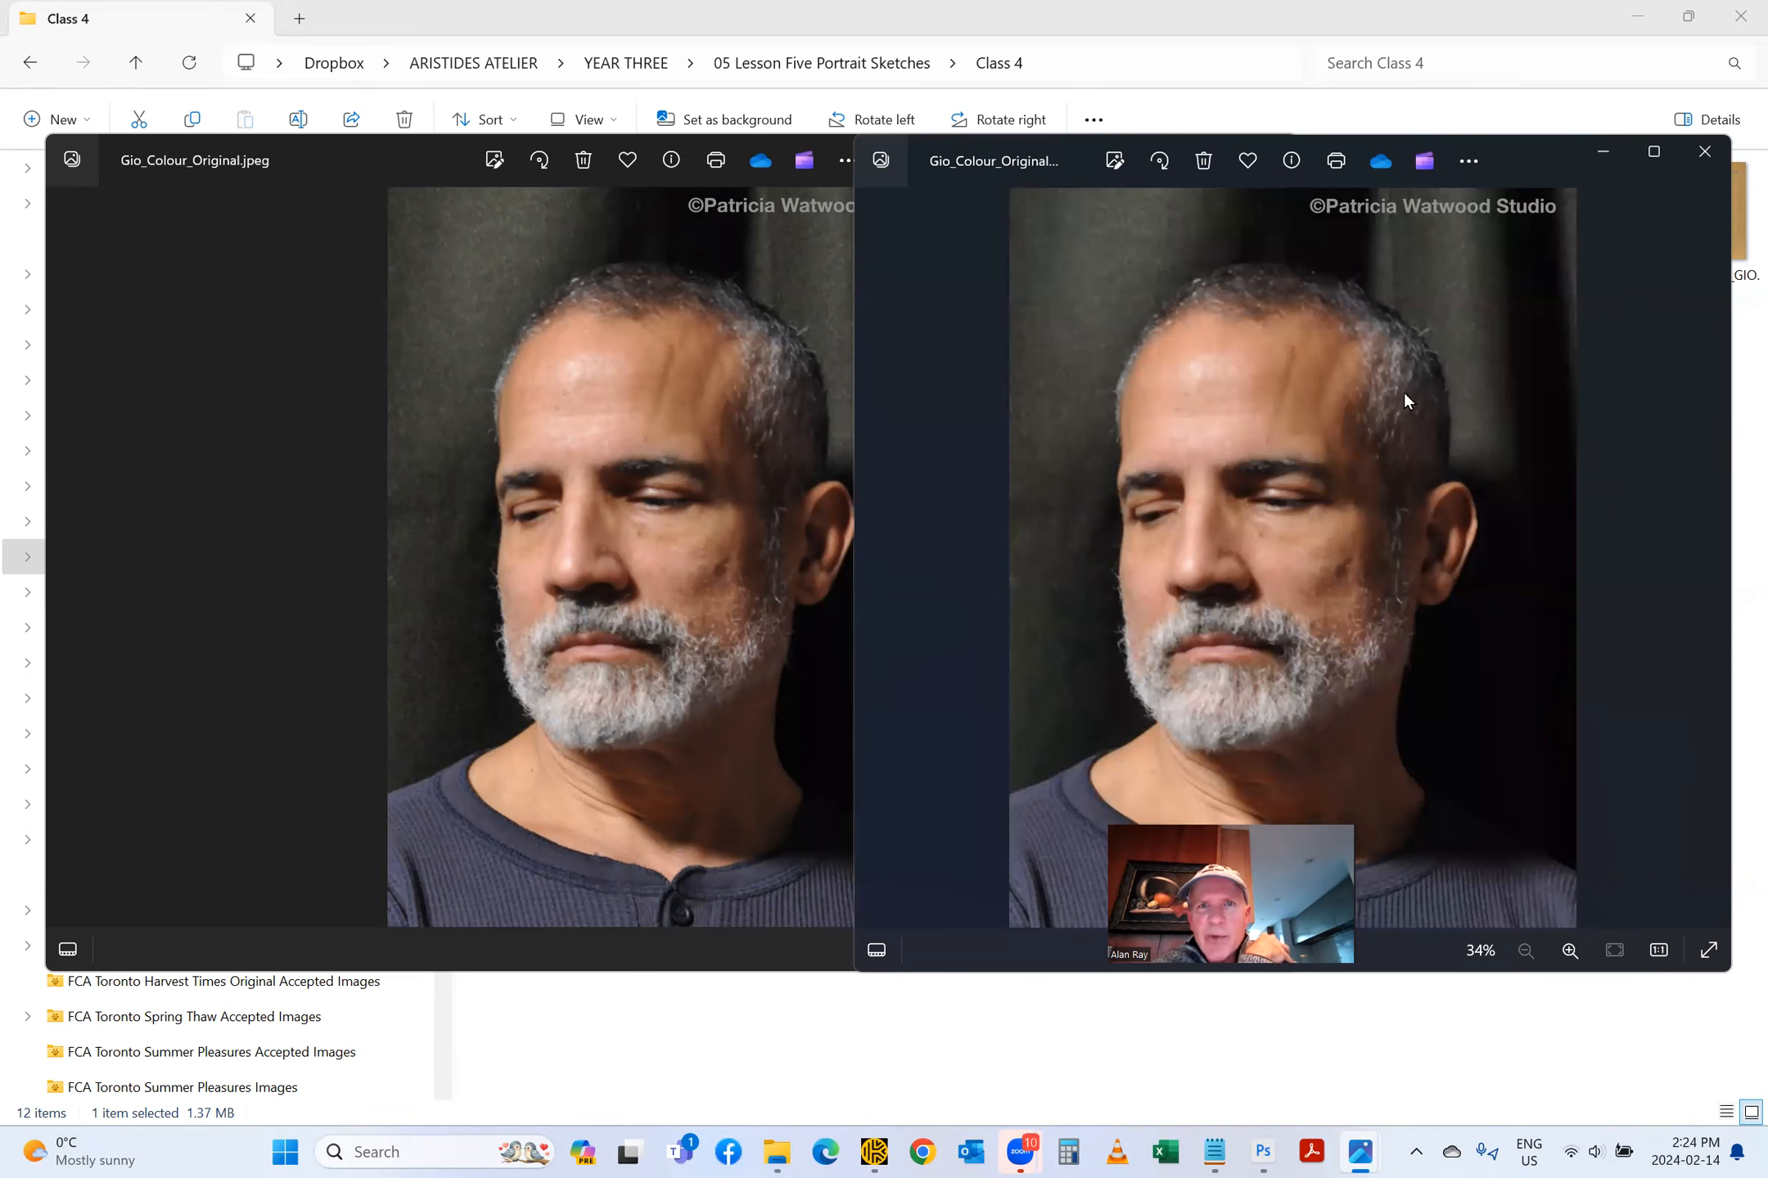
{"action": "left_click", "coordinate": [1705, 151]}
{"action": "left_click", "coordinate": [1359, 437]}
{"action": "left_click", "coordinate": [1301, 430]}
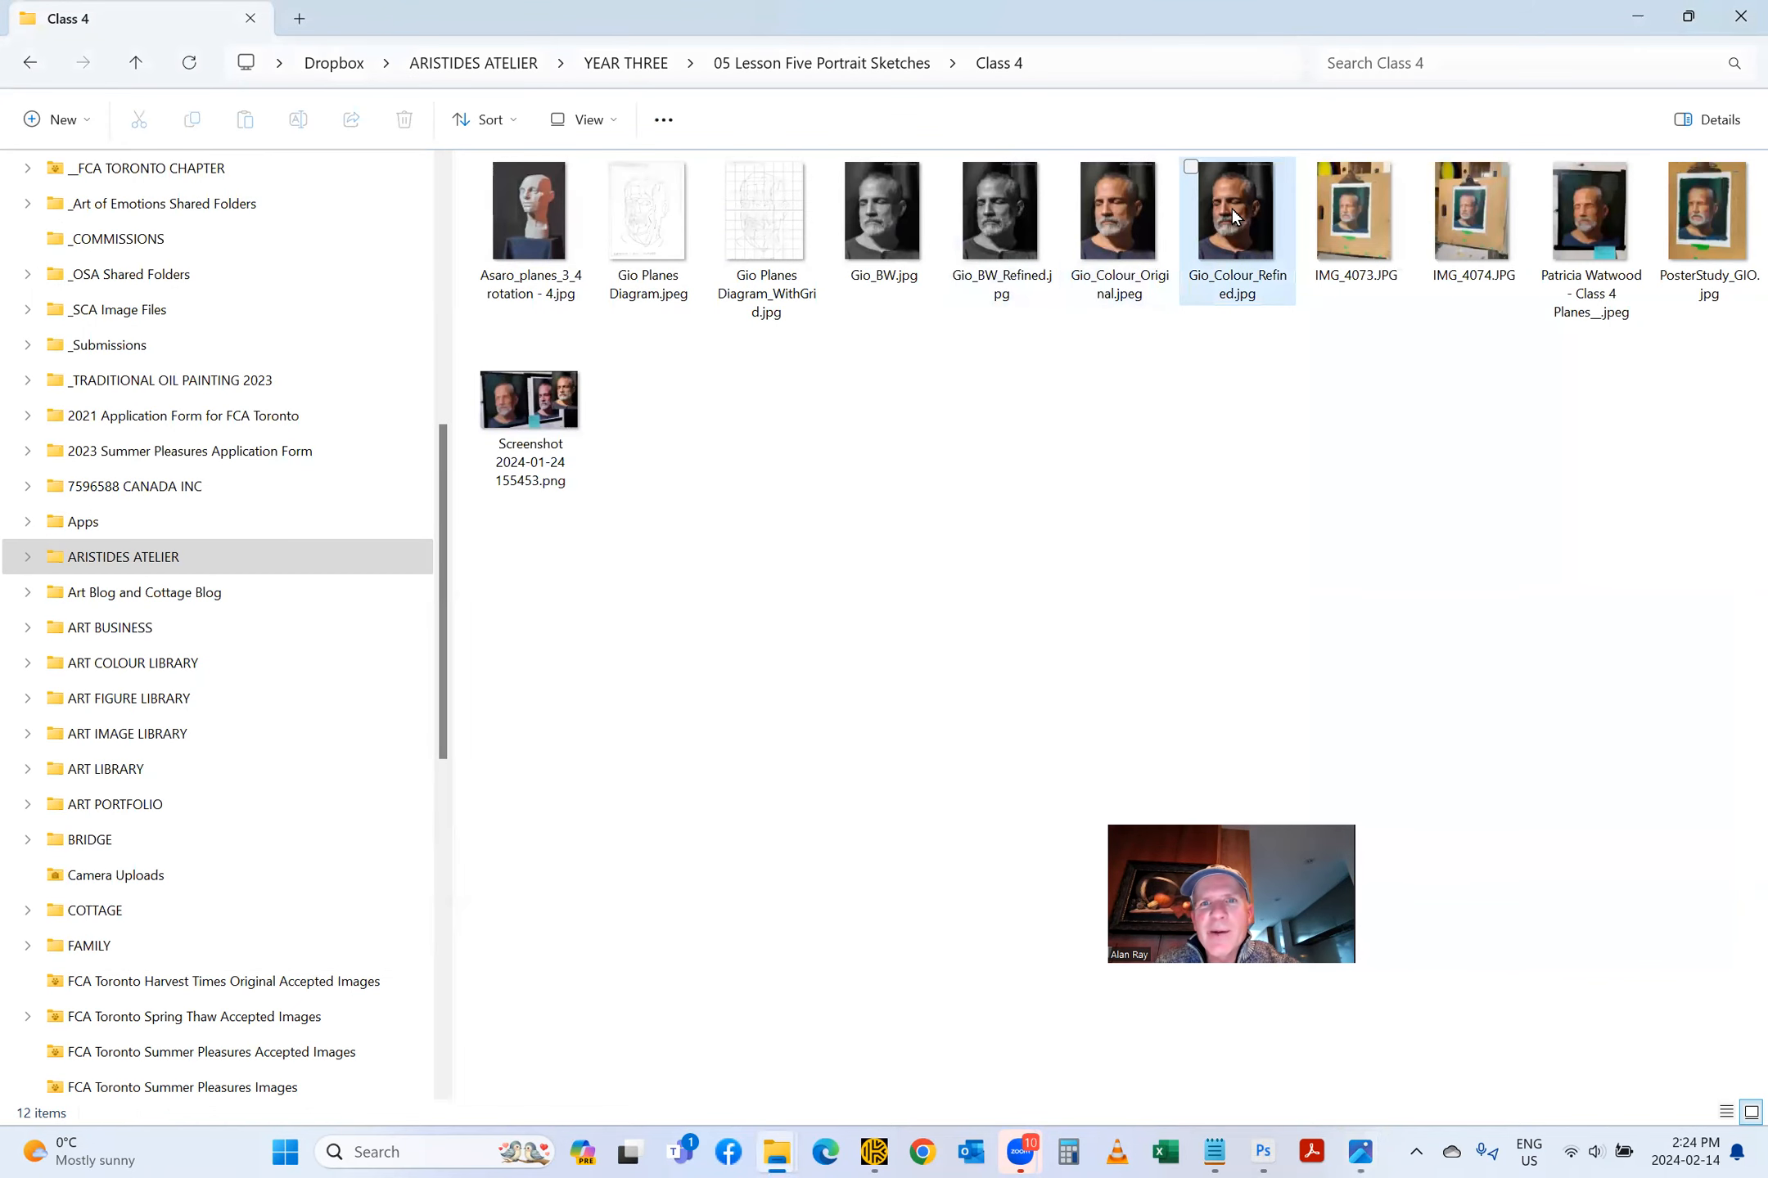
Step: Open Gio_BW.jpg and page through Gio_BW_Refined.jpg, Gio_Colour_Original.jpeg and Gio_Colour_Refined.jpg to compare original and refined versions
{"action": "double_click", "coordinate": [887, 223]}
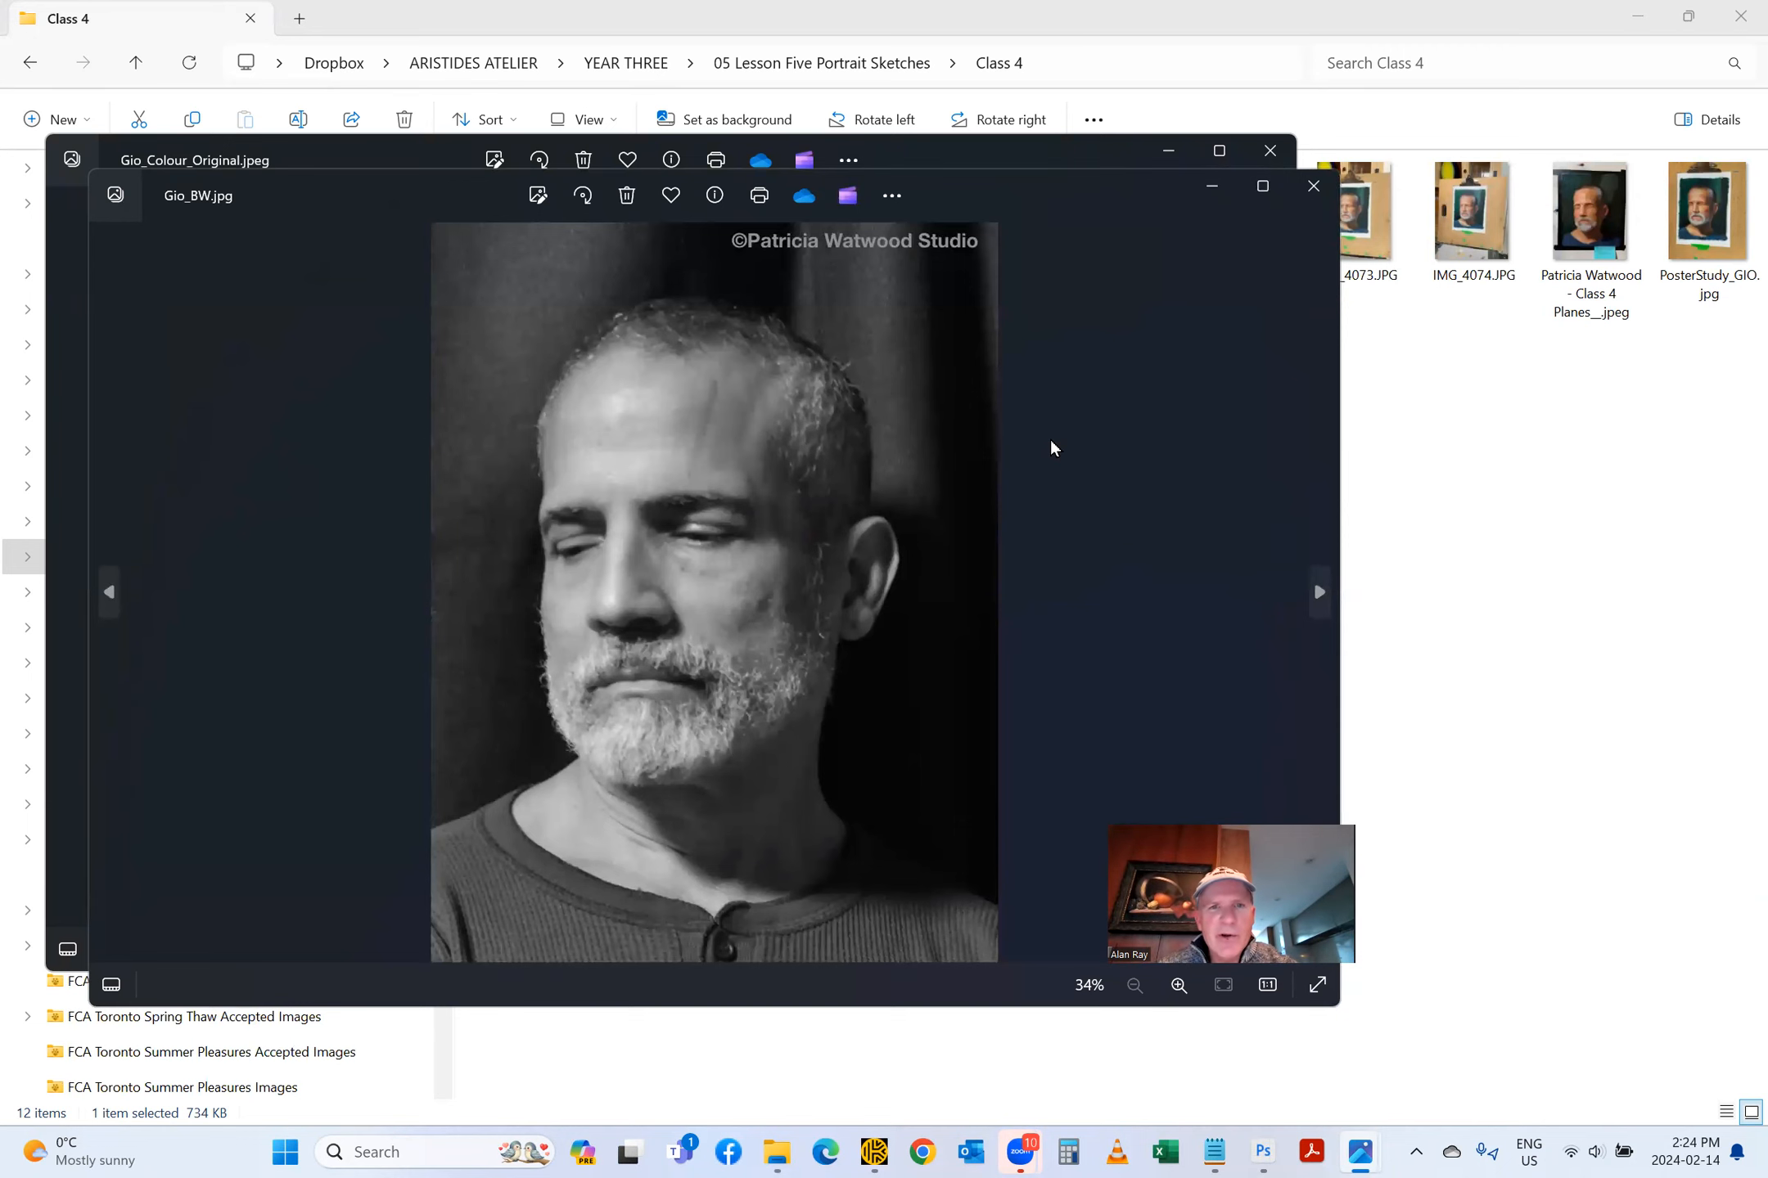
{"action": "key", "text": "Right"}
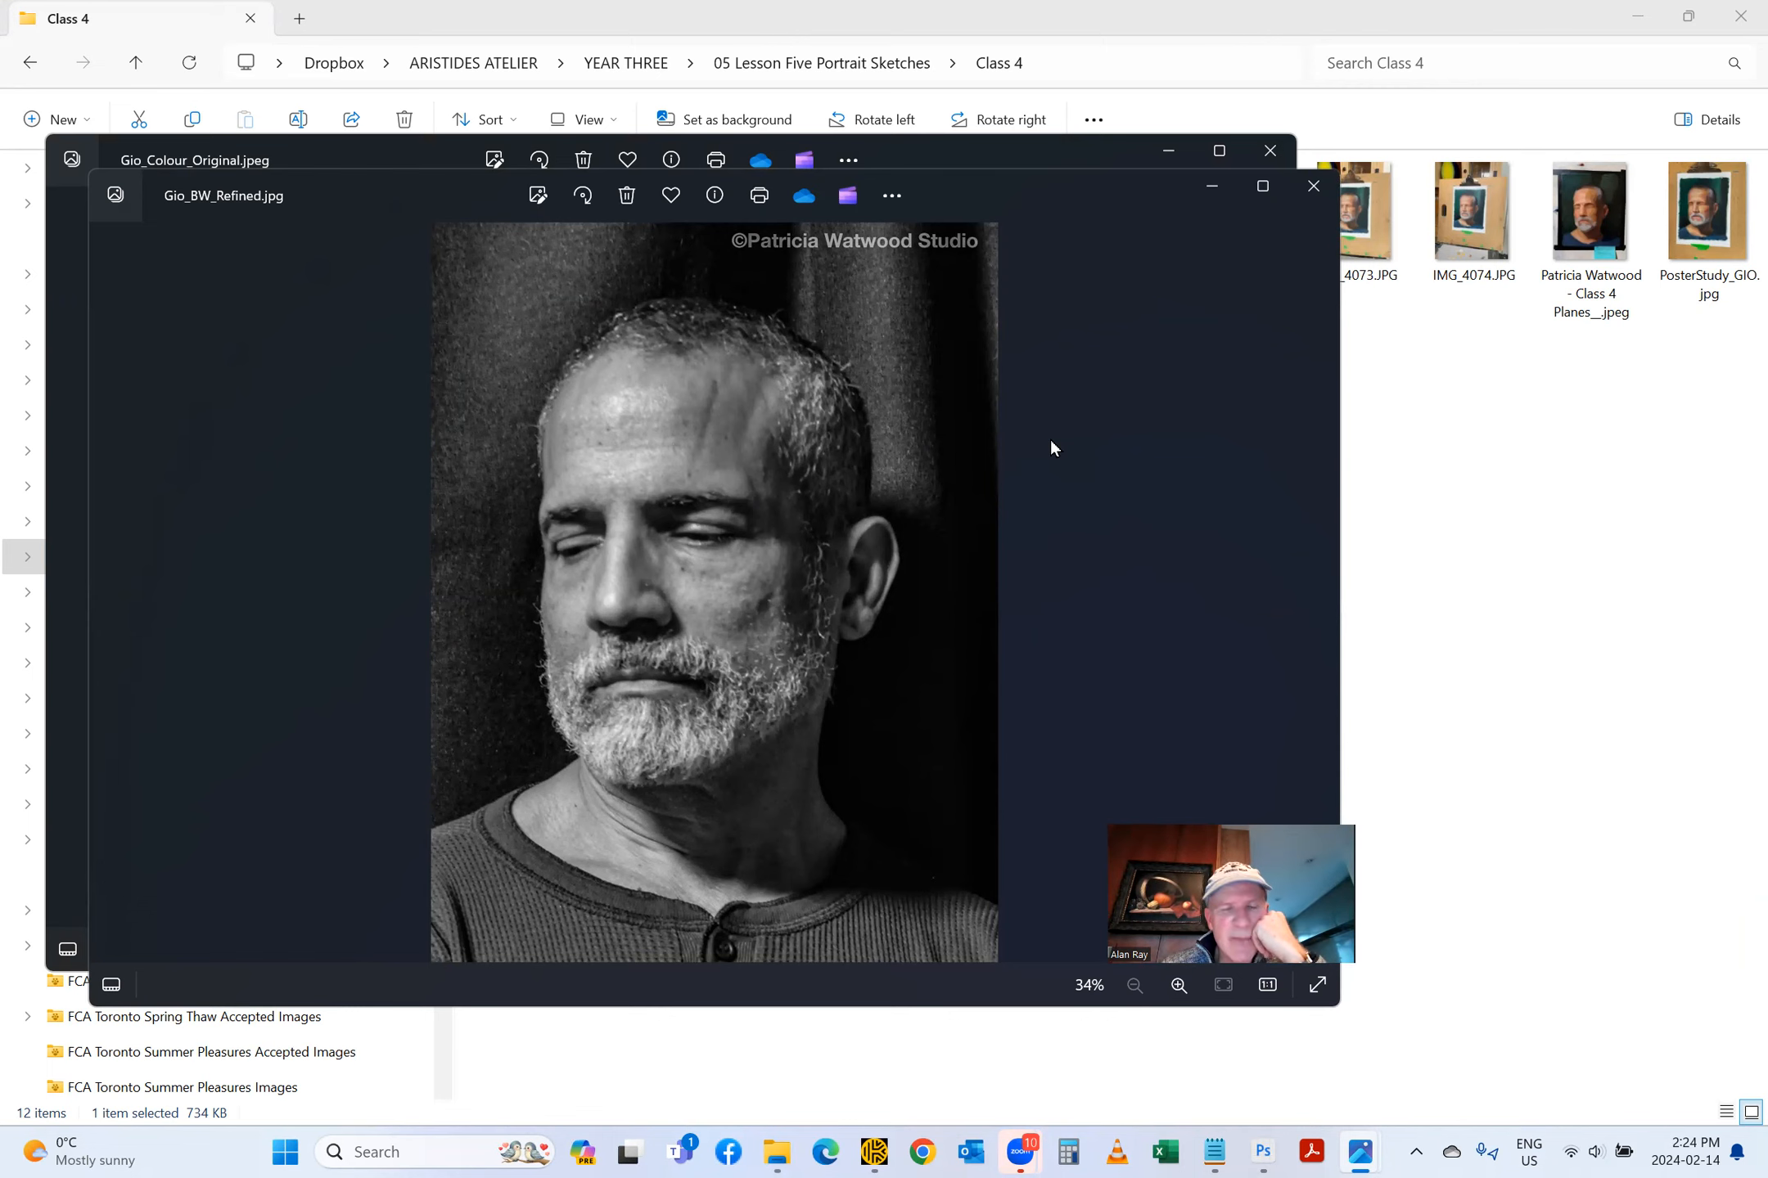
{"action": "key", "text": "Right"}
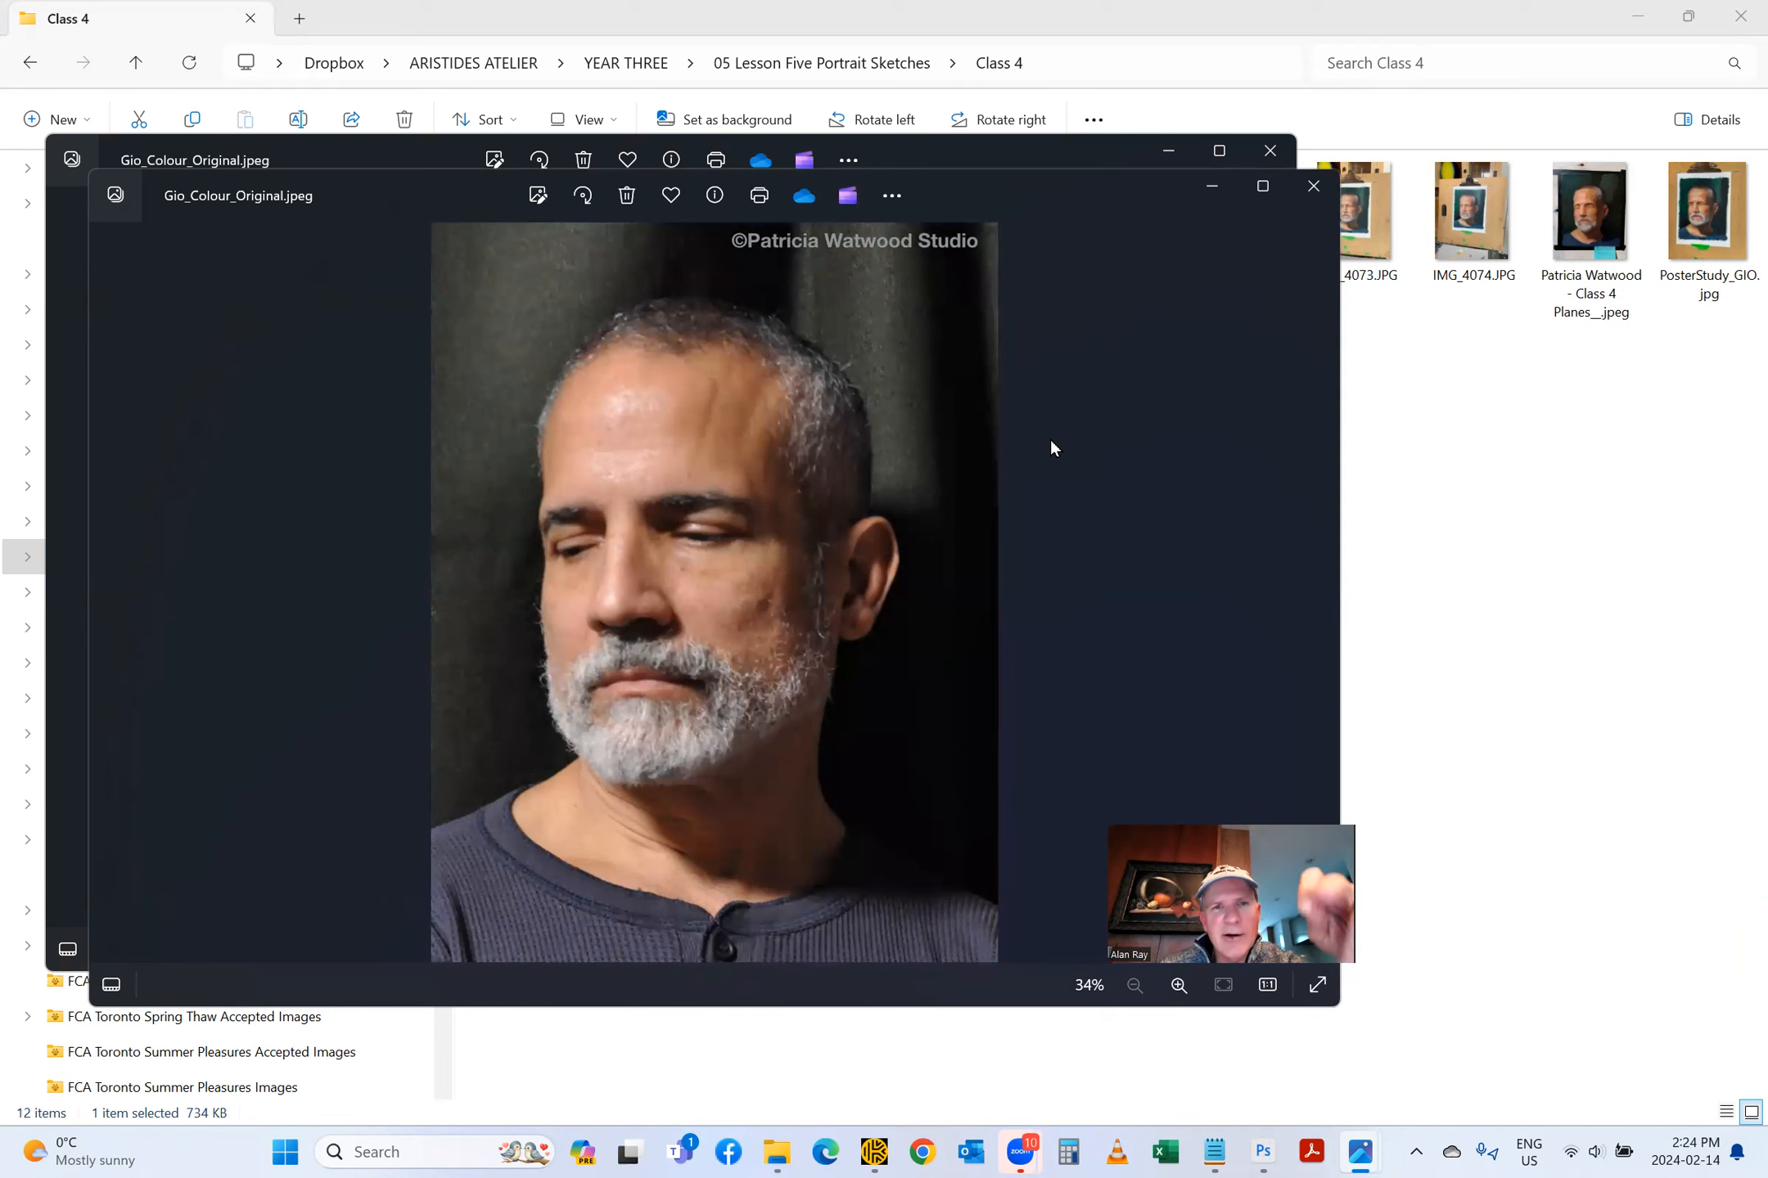
{"action": "key", "text": "Right"}
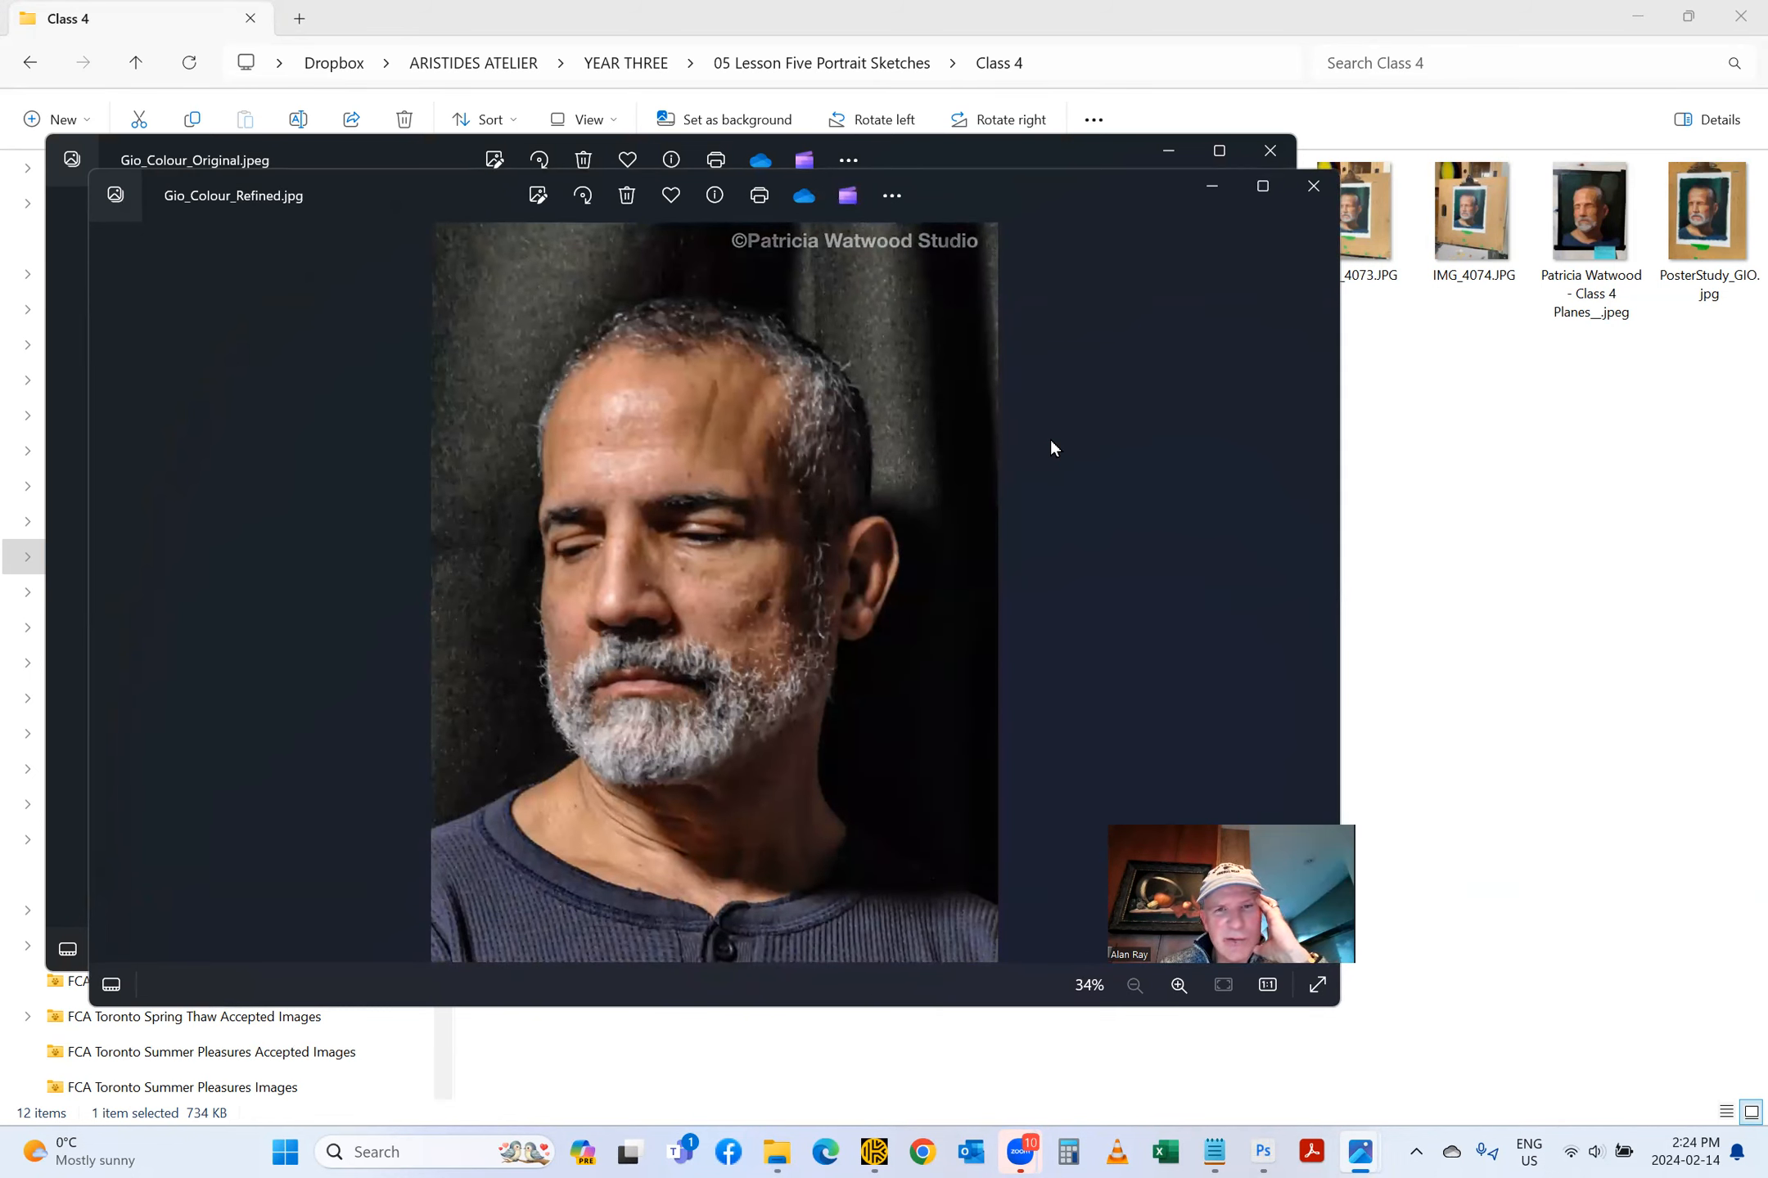